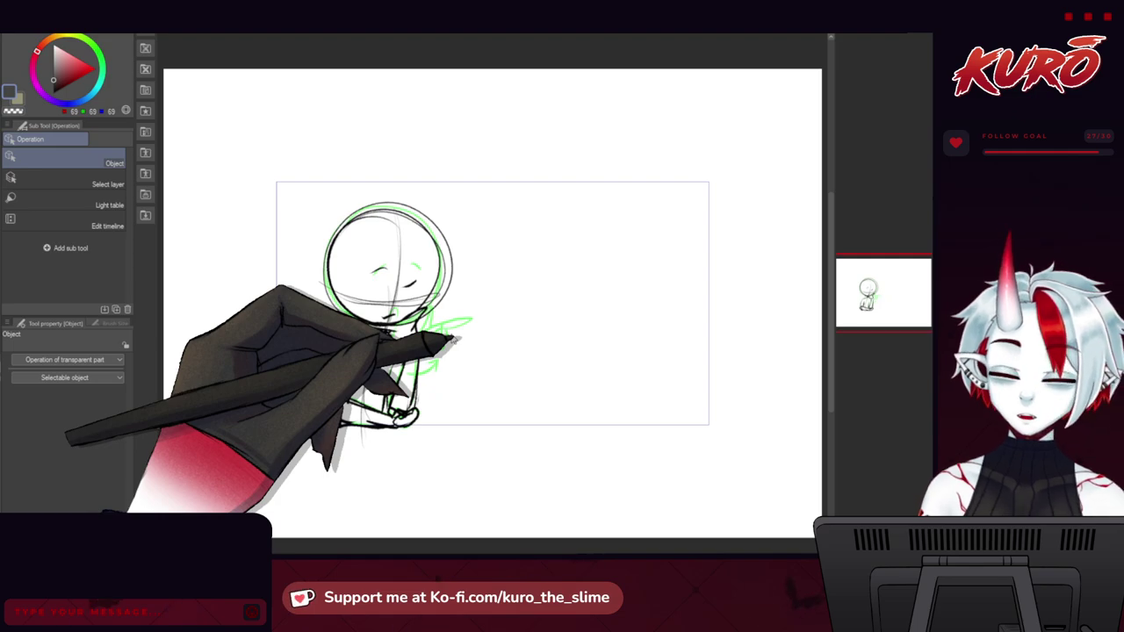
Turn off the onion skin and switch the canvas background to grey.
click(879, 296)
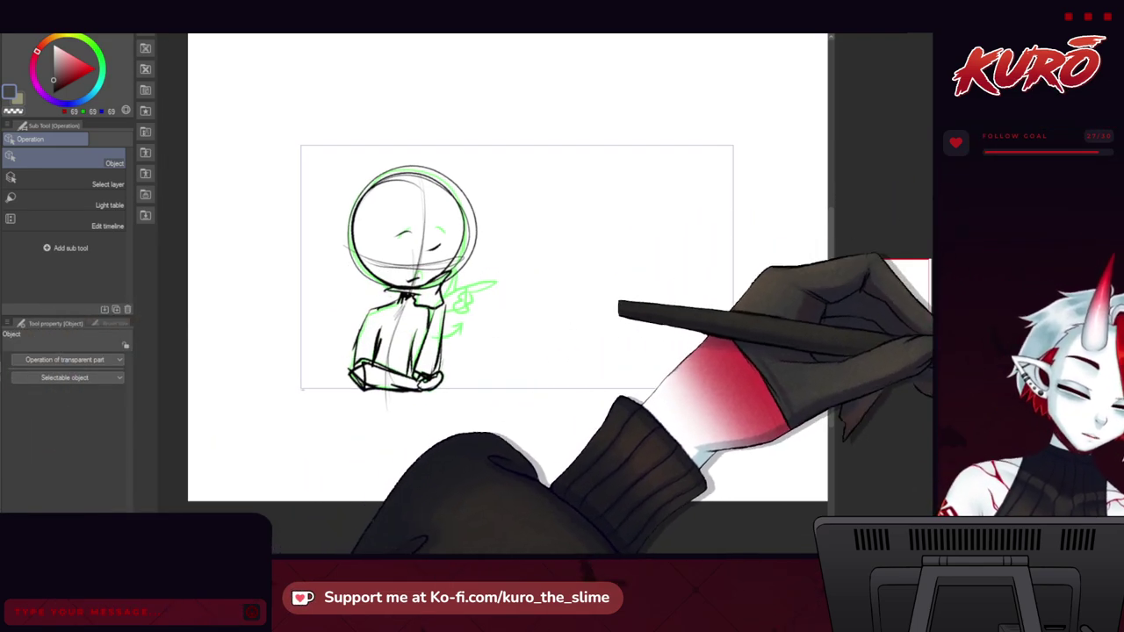
click(1015, 276)
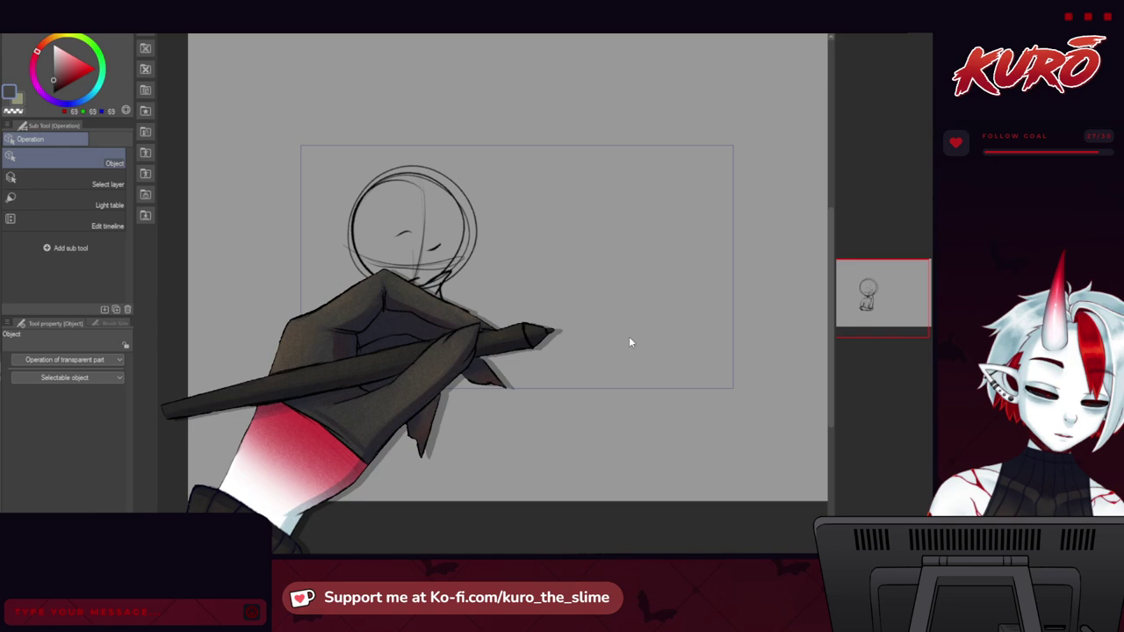
drag(877, 296, 867, 293)
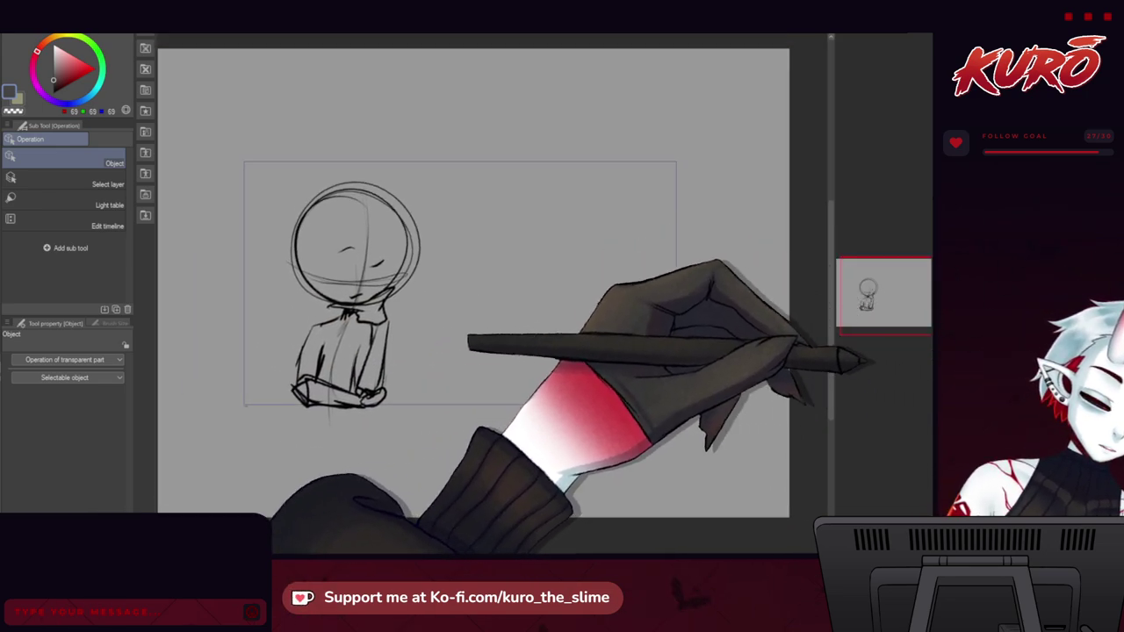
click(867, 304)
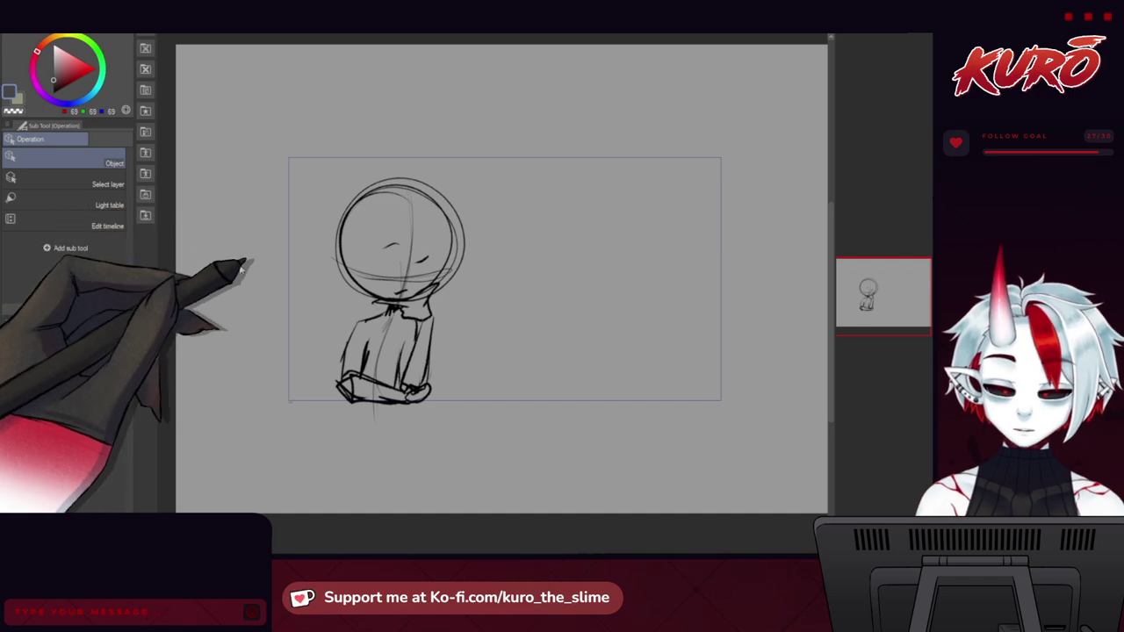
Show the timeline, make it taller and return the playhead to frame 1.
key(Tab)
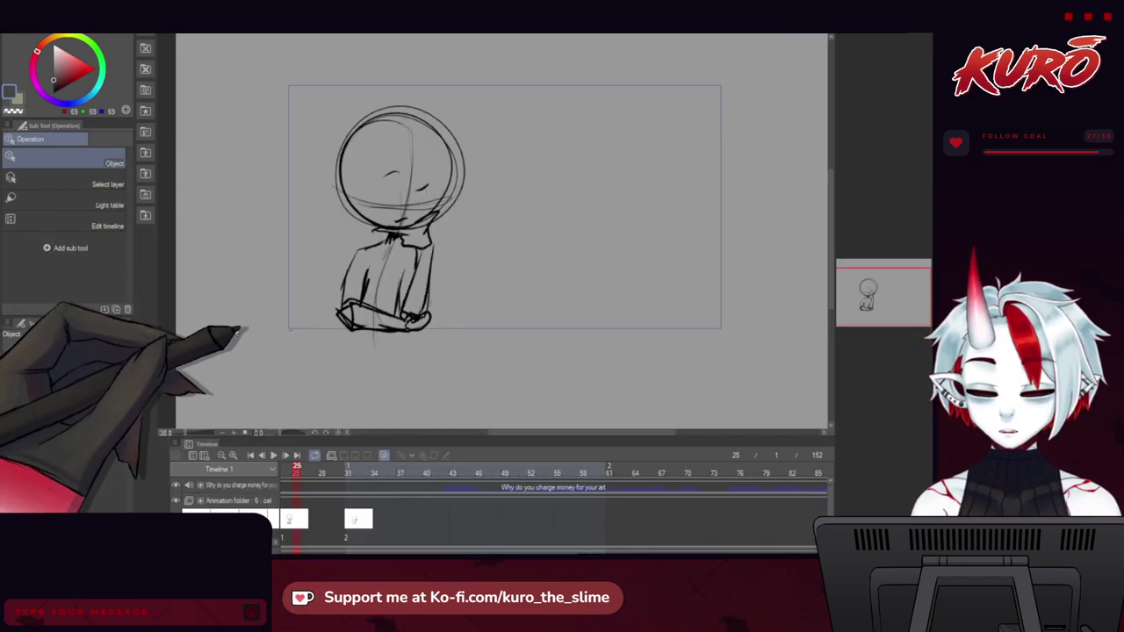
drag(864, 307, 856, 301)
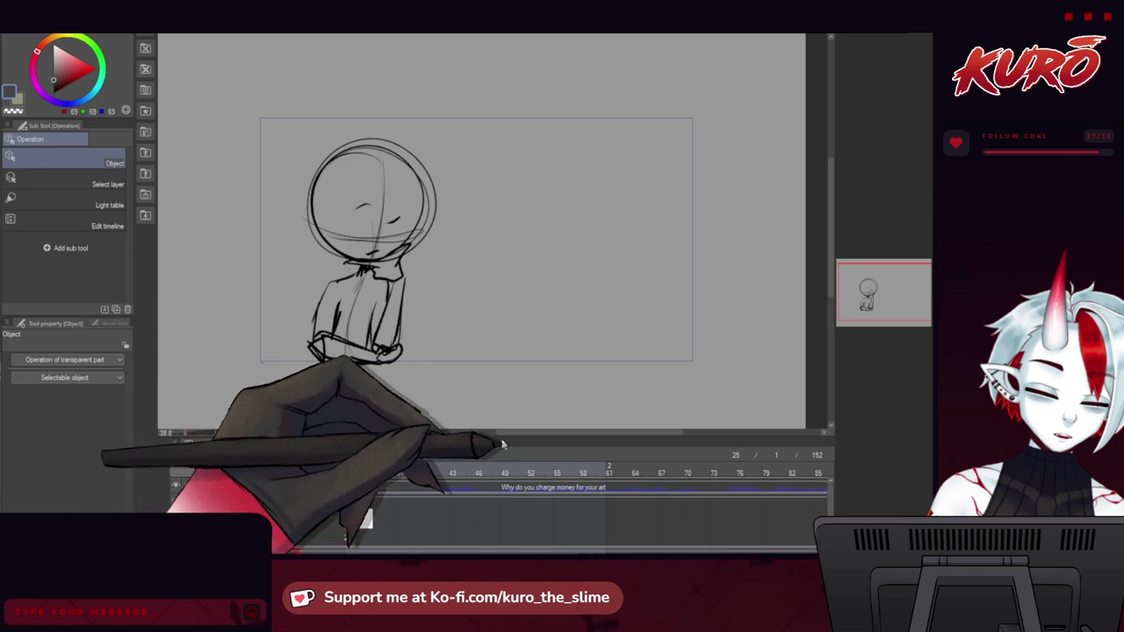
drag(503, 436, 498, 382)
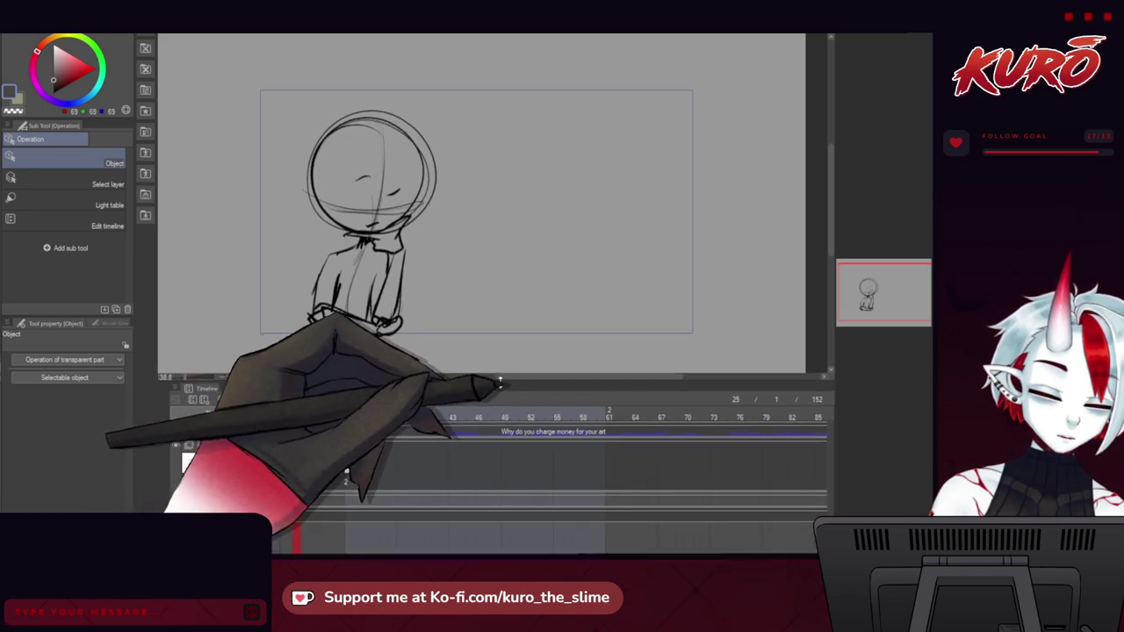
drag(387, 553, 272, 553)
click(400, 415)
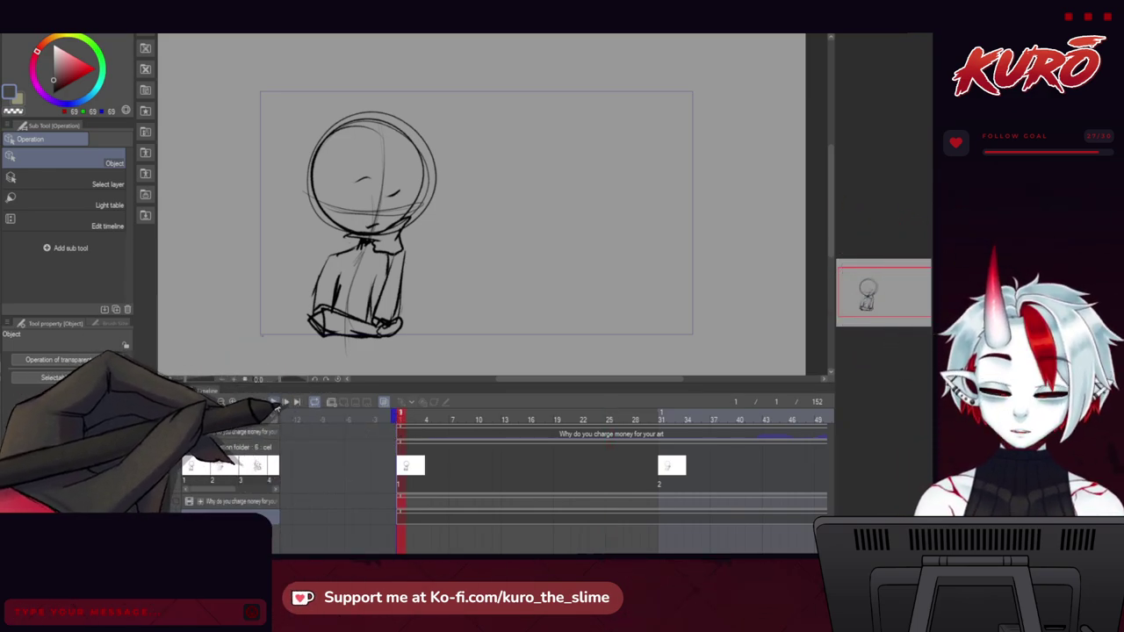
Play the rough animation from frame 1, stop it, and scrub on through the cels to frame 114.
click(274, 402)
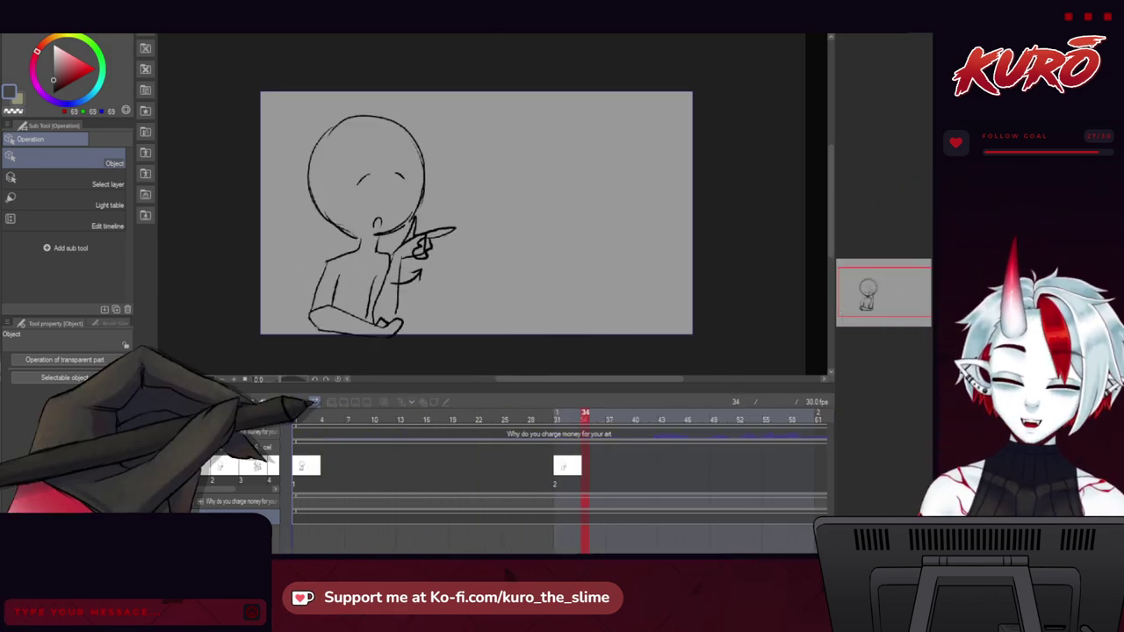
click(273, 402)
drag(416, 557, 440, 557)
scroll(551, 425, right, 10)
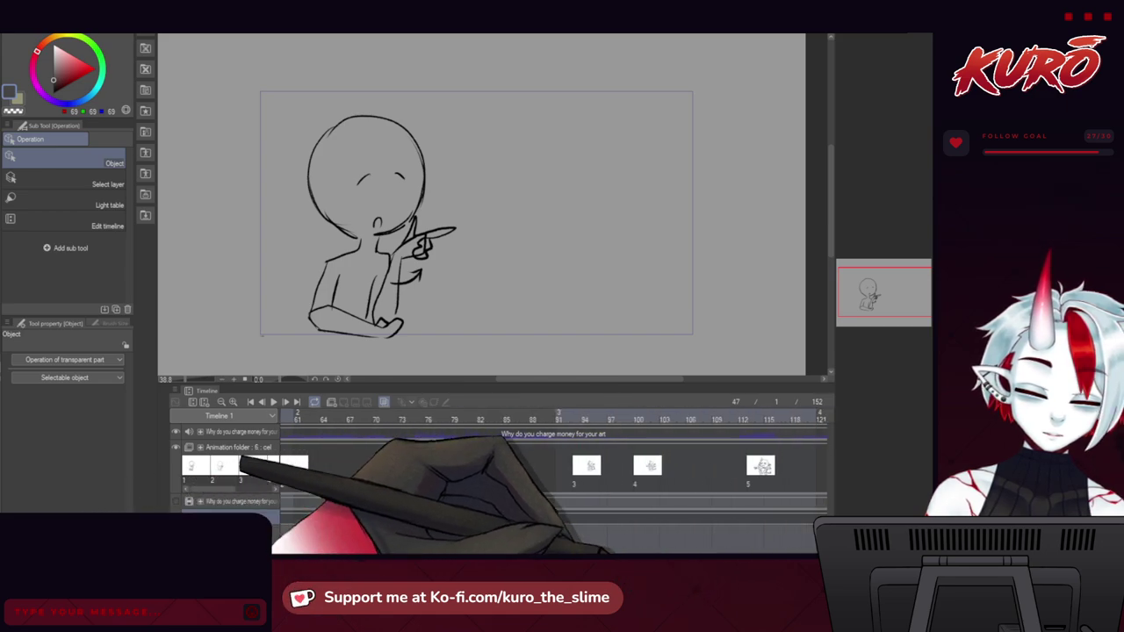
mouse_move(550, 425)
mouse_down()
mouse_move(655, 429)
mouse_move(334, 423)
mouse_up()
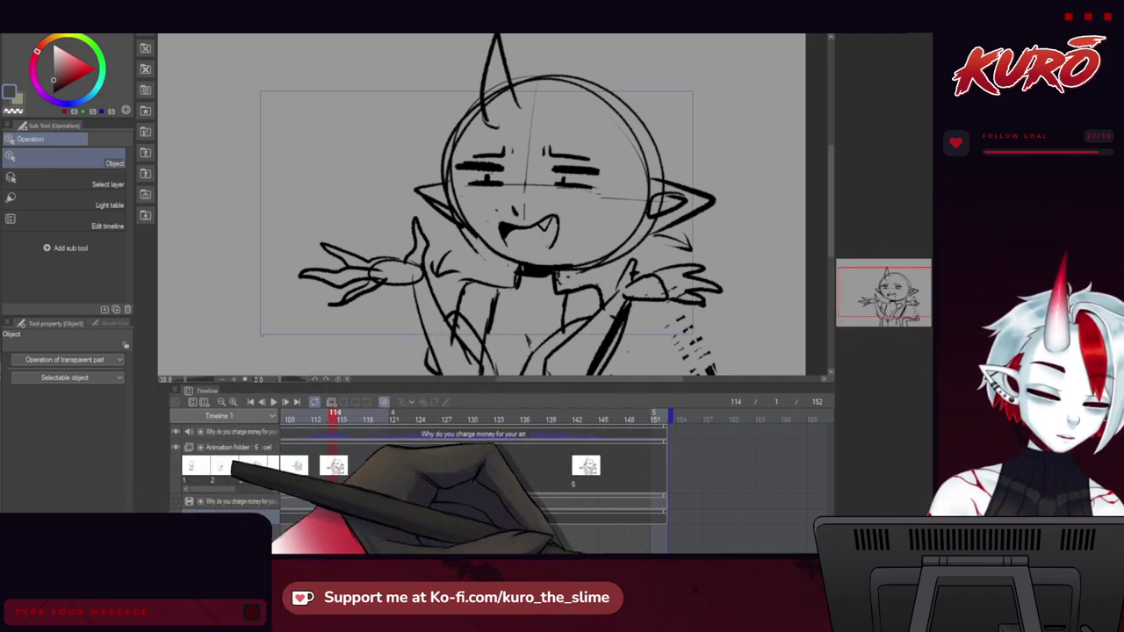
scroll(283, 453, left, 3)
scroll(500, 456, left, 3)
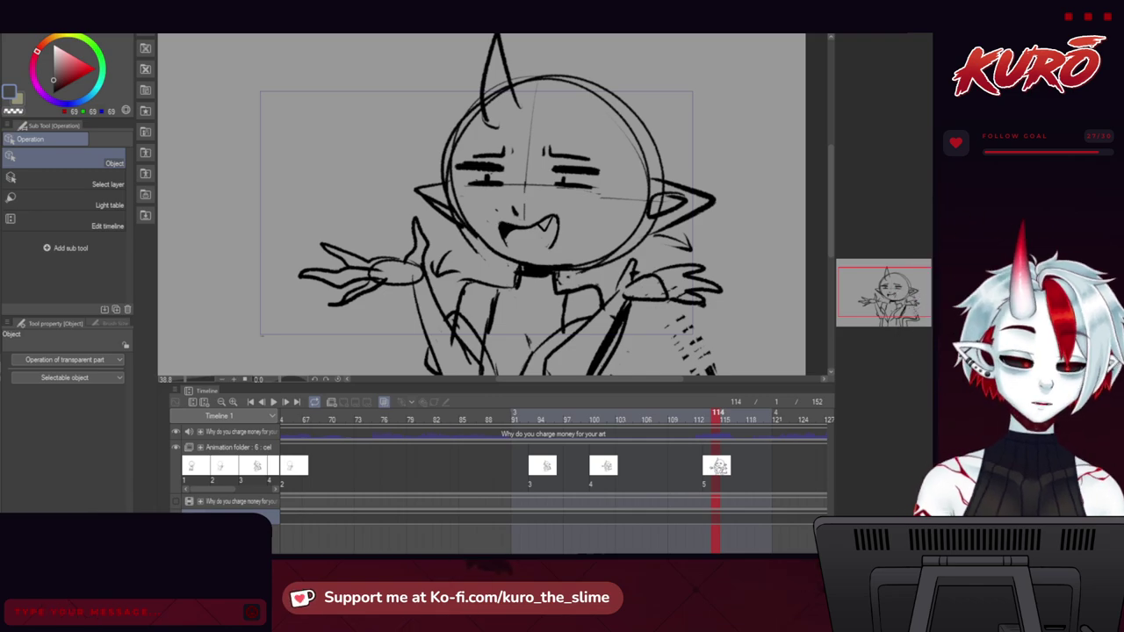
Scrub the timeline from frame 1 through the rough poses to the horned character's first pose at frame 93.
drag(512, 266, 492, 319)
key(ctrl+minus)
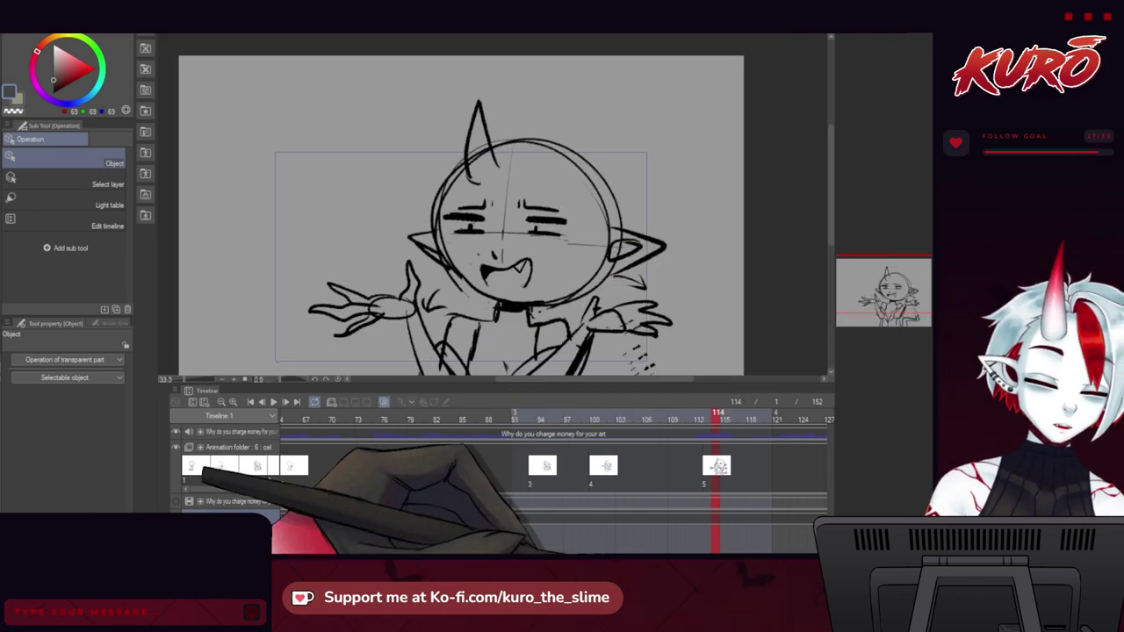
scroll(368, 456, left, 10)
click(360, 425)
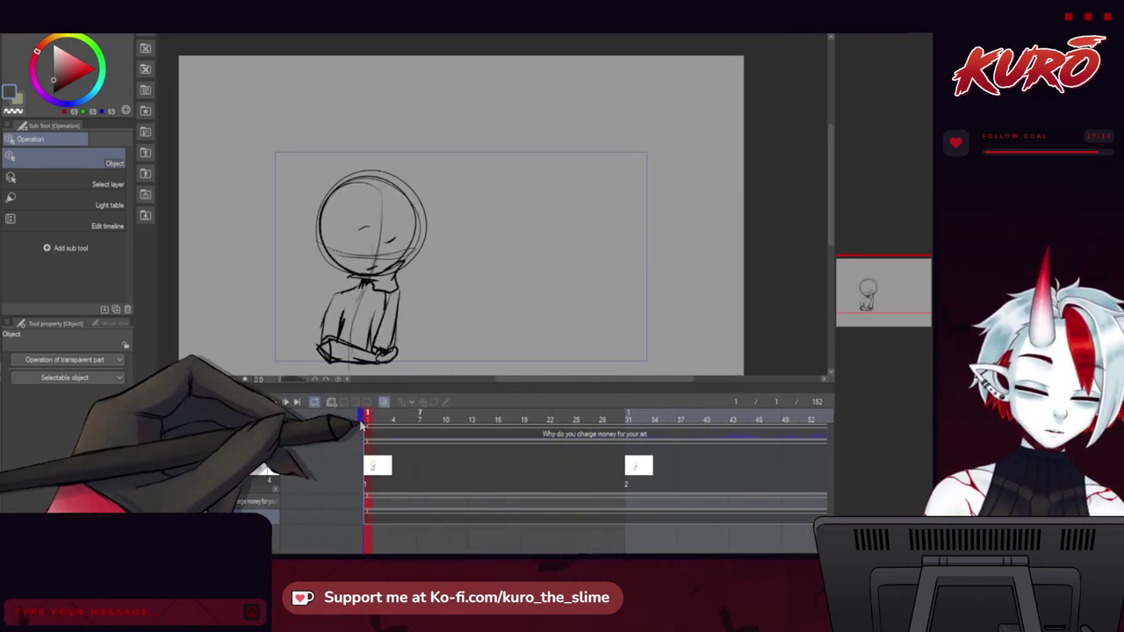
mouse_move(359, 425)
mouse_down()
mouse_move(676, 410)
mouse_move(785, 420)
mouse_move(847, 407)
mouse_up()
drag(428, 562, 625, 561)
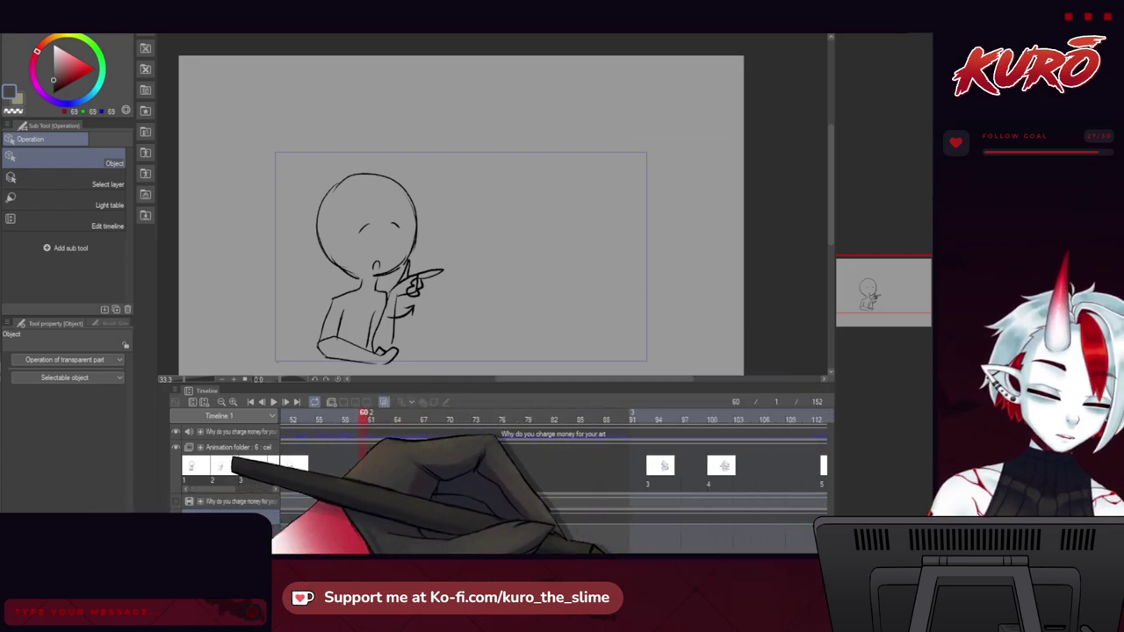
mouse_move(364, 415)
mouse_down()
mouse_move(769, 420)
mouse_move(515, 412)
mouse_move(507, 424)
mouse_move(770, 418)
mouse_move(552, 416)
mouse_move(690, 437)
mouse_move(541, 434)
mouse_up()
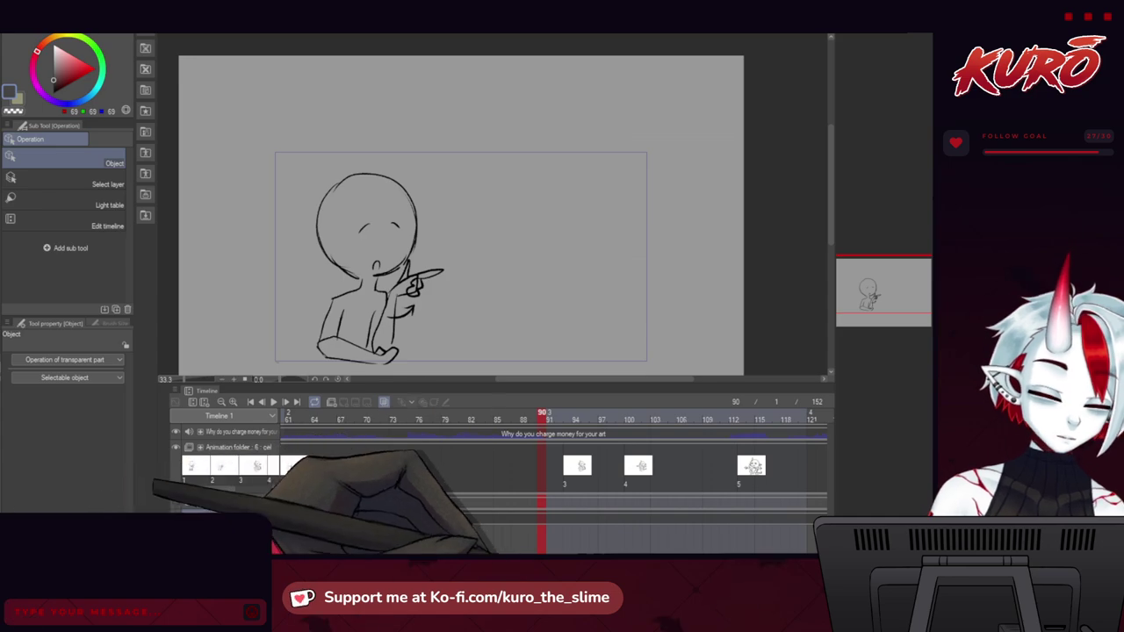
drag(525, 558, 593, 557)
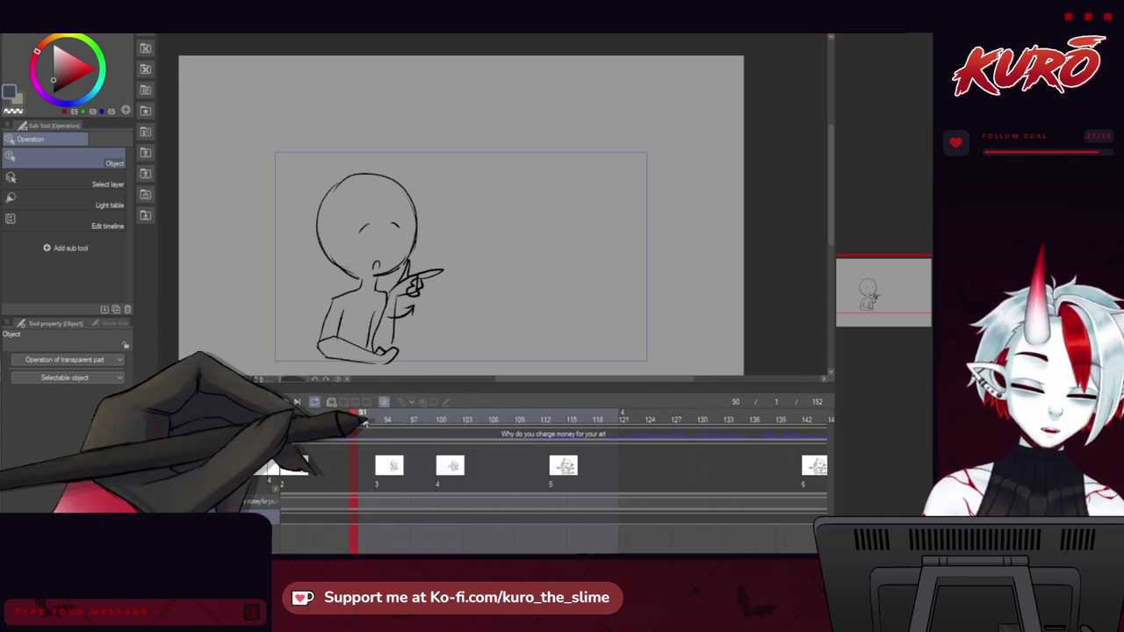
drag(365, 420, 380, 414)
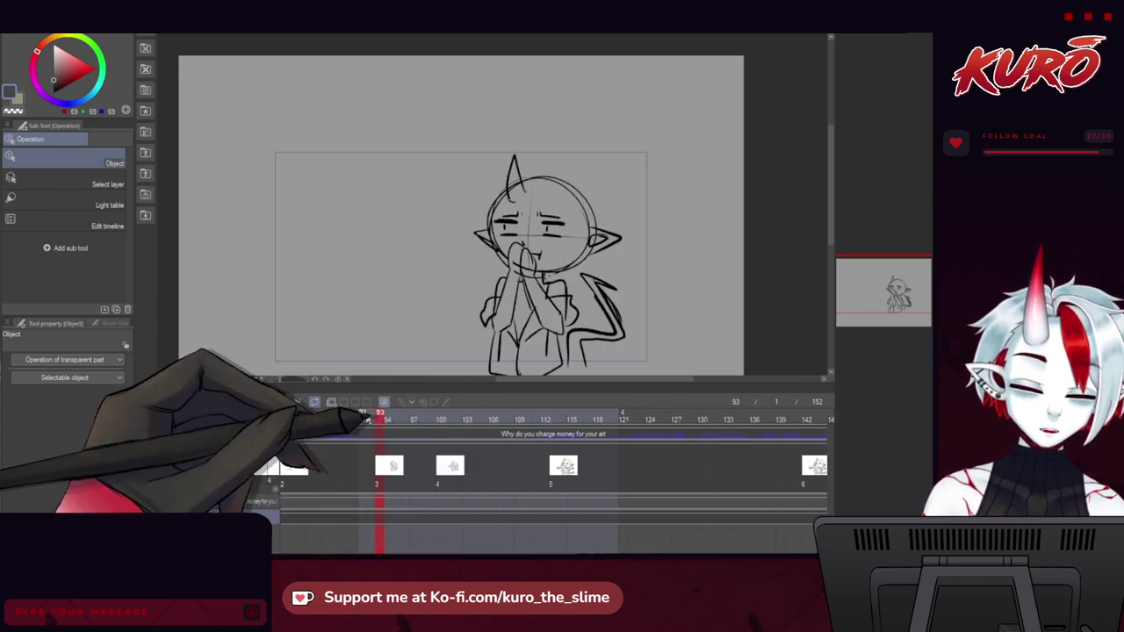
Fade the rough sketch drawings and add a new animation folder above the existing one.
key(o)
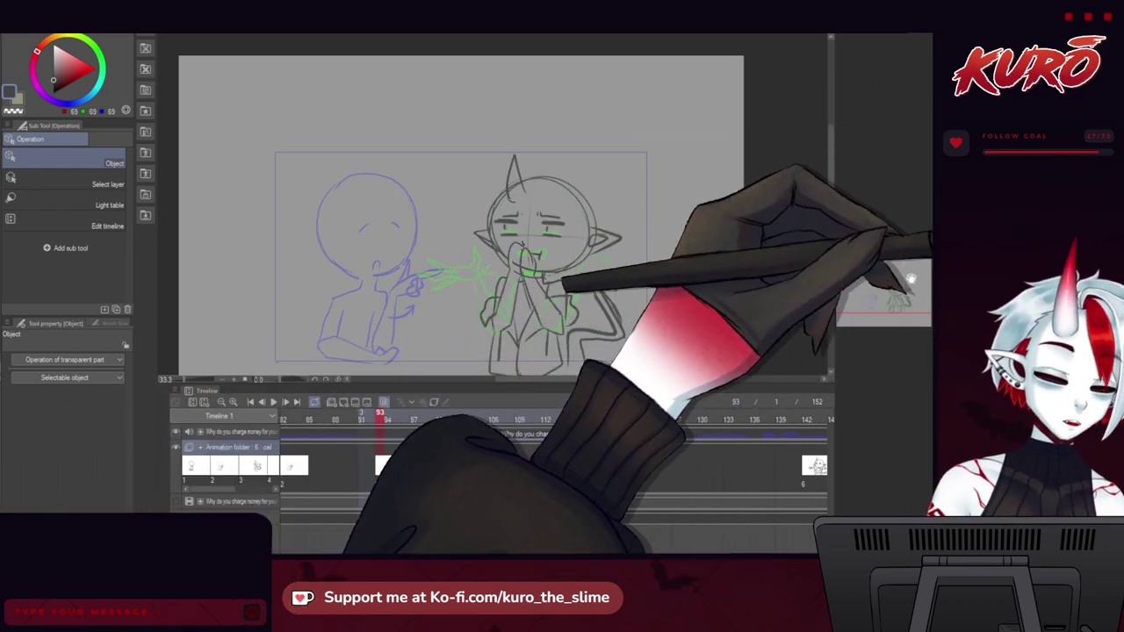
click(332, 404)
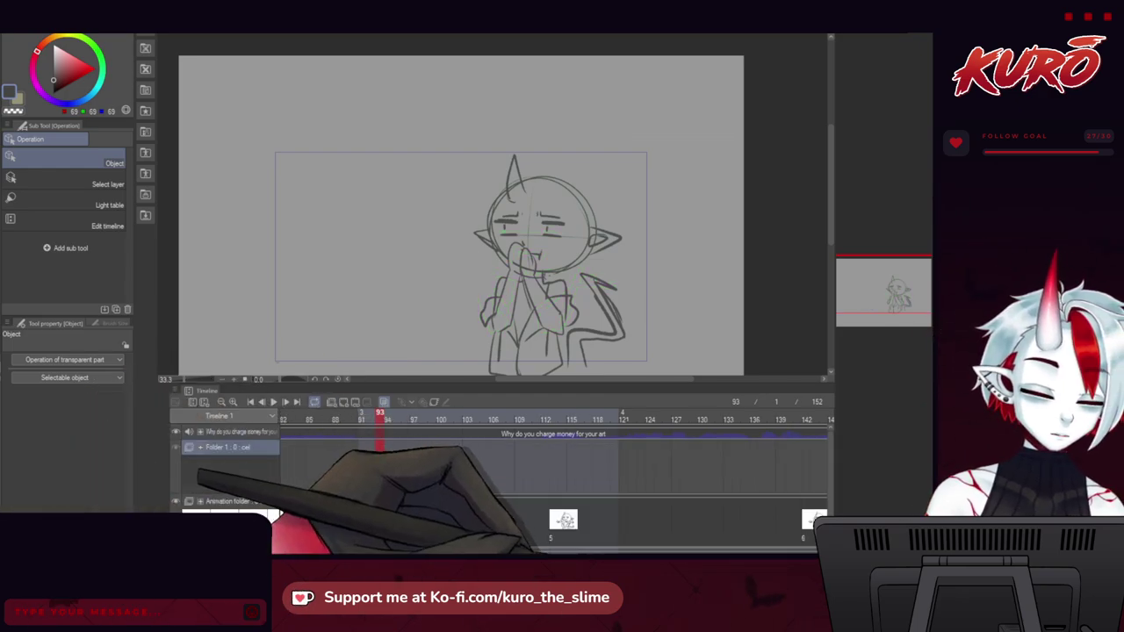
drag(600, 550, 573, 550)
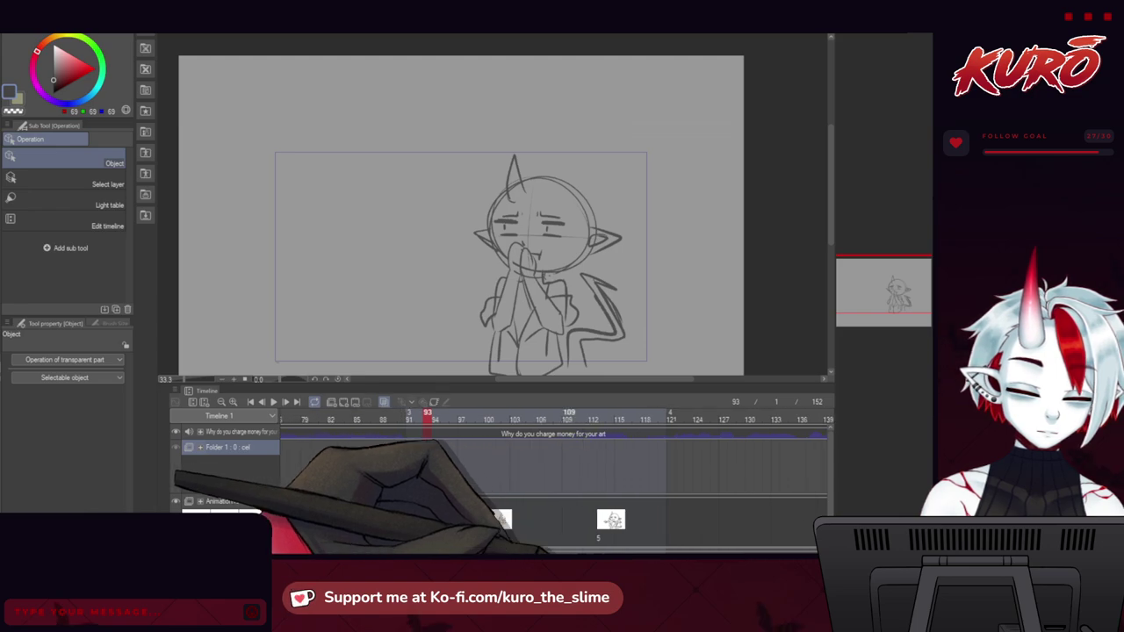
Add a blank cel to the new animation folder, shift its start to frame 93 and set the playhead there.
click(433, 474)
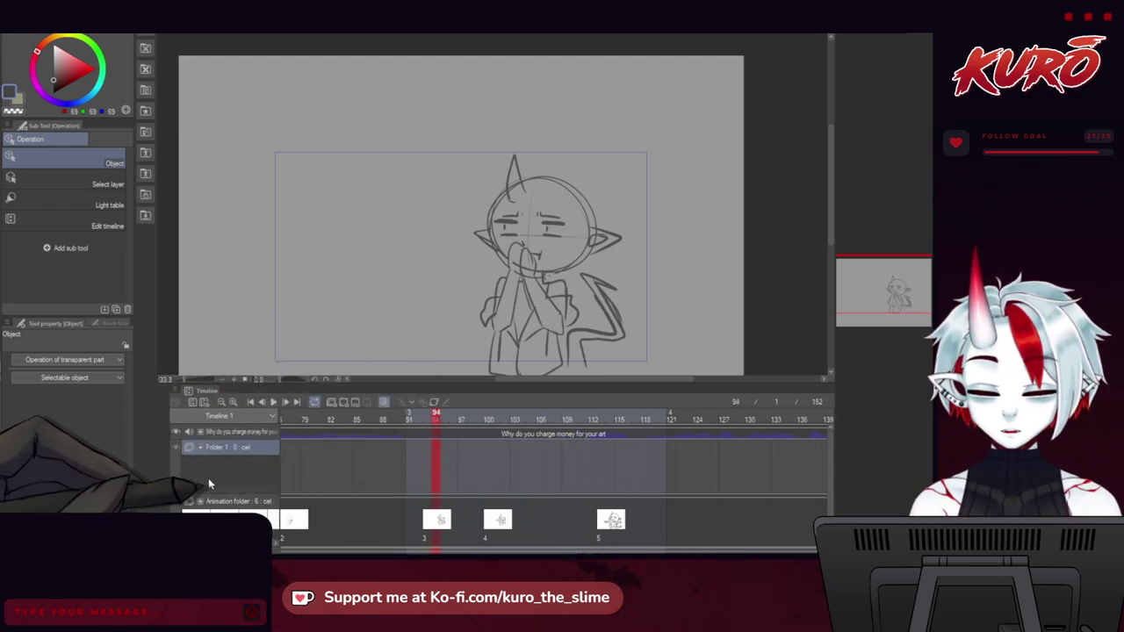
click(344, 404)
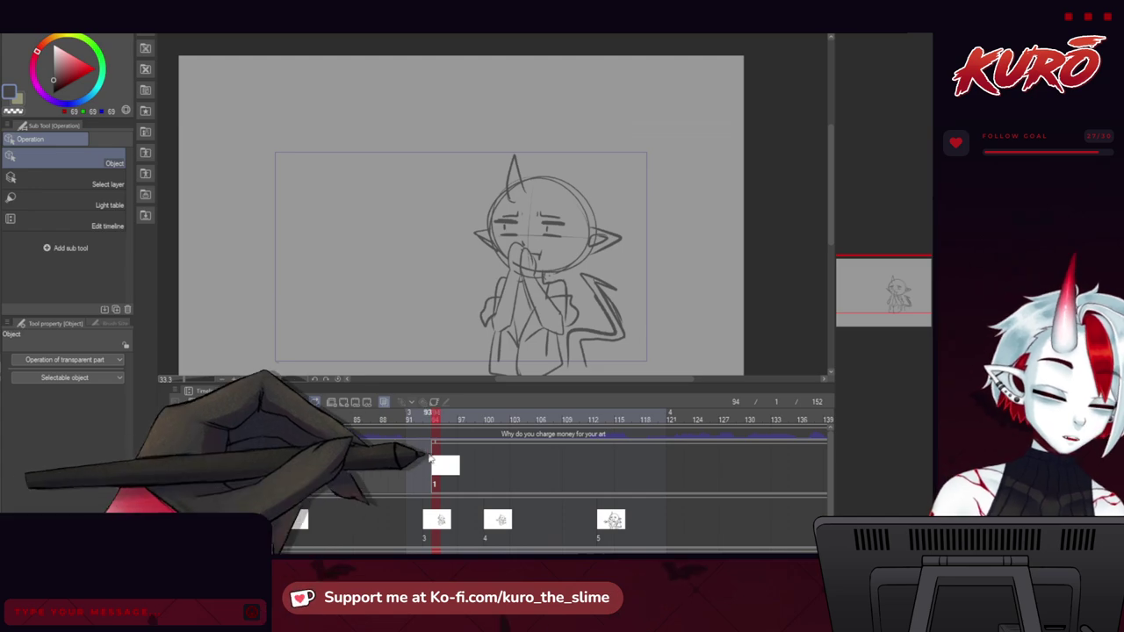
drag(430, 470, 422, 474)
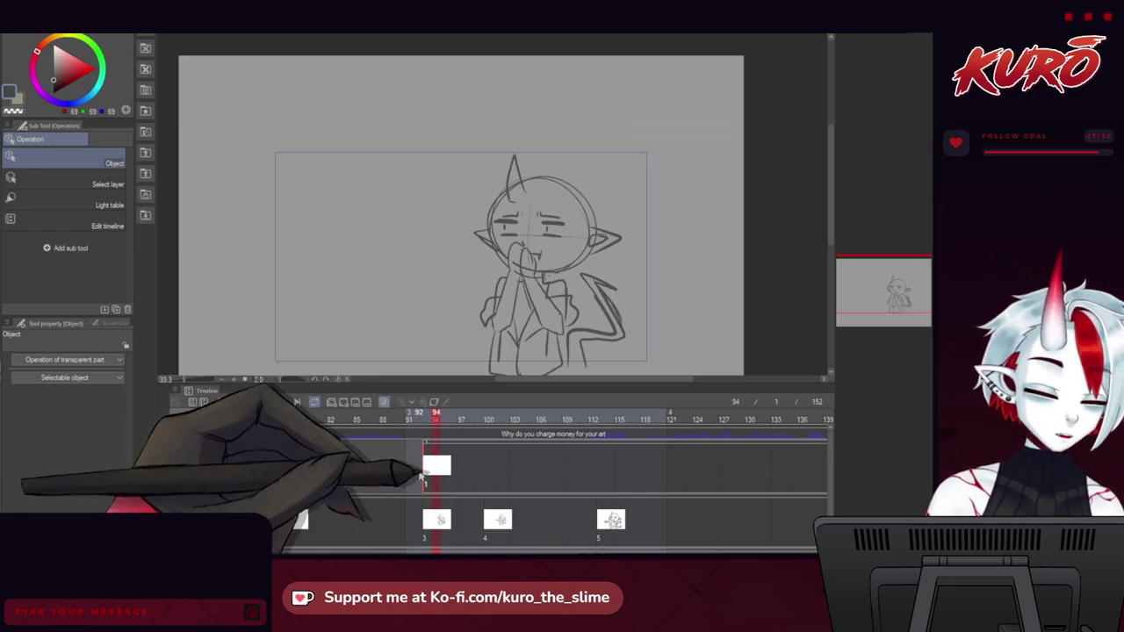
click(426, 415)
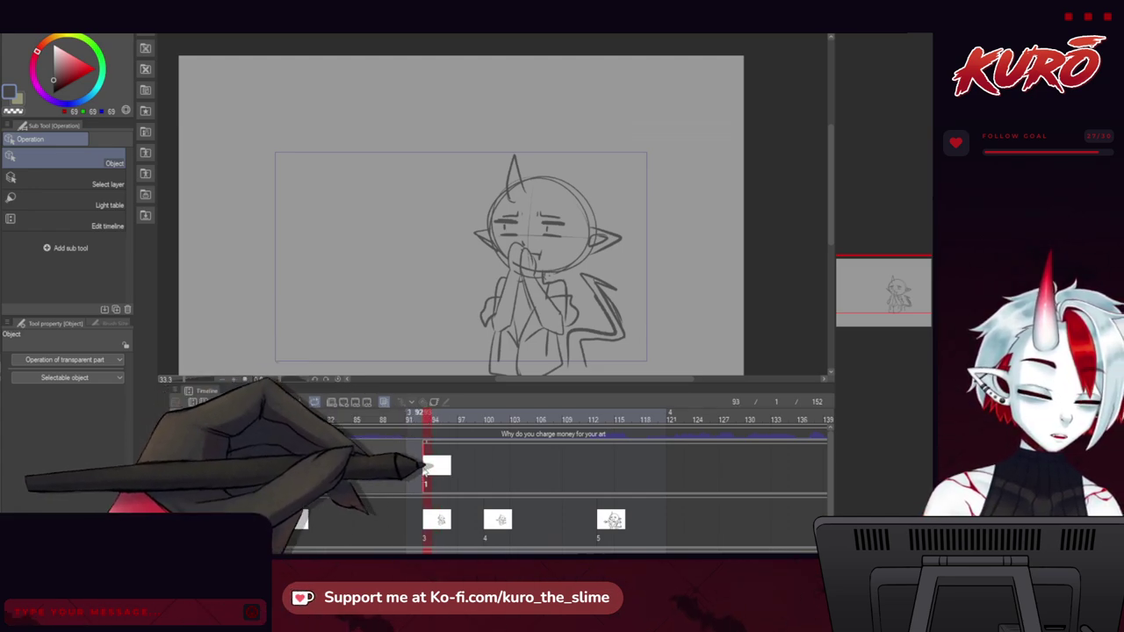
click(404, 418)
click(427, 418)
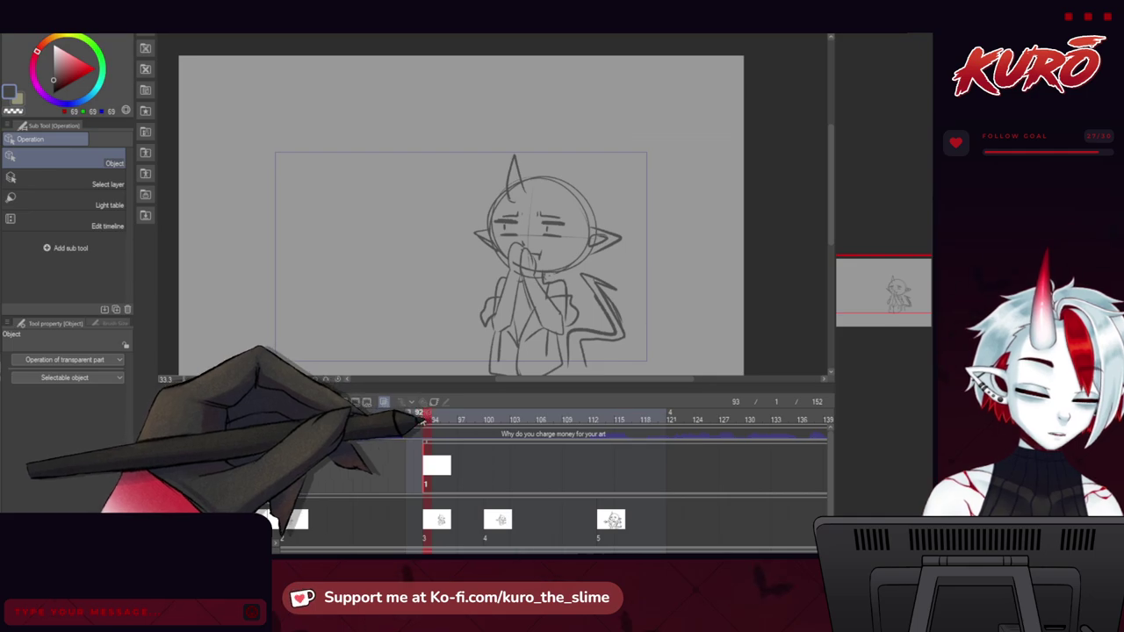
Set the drawing colour to black and choose the hard pencil brush with a brush size of 6.00.
drag(865, 301, 864, 304)
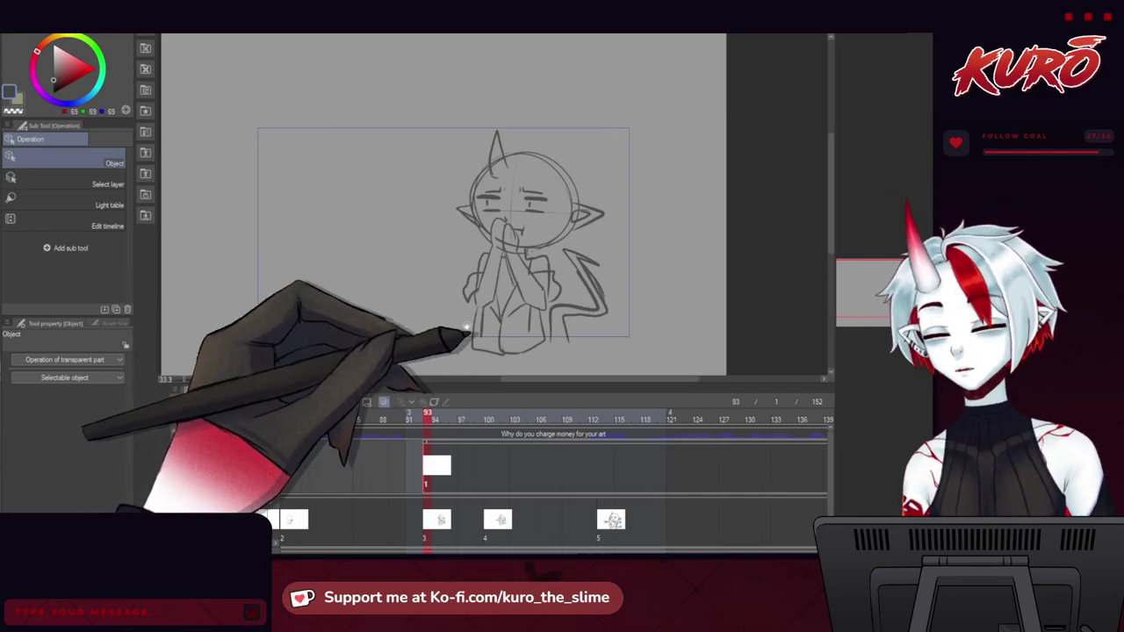
drag(466, 307, 435, 308)
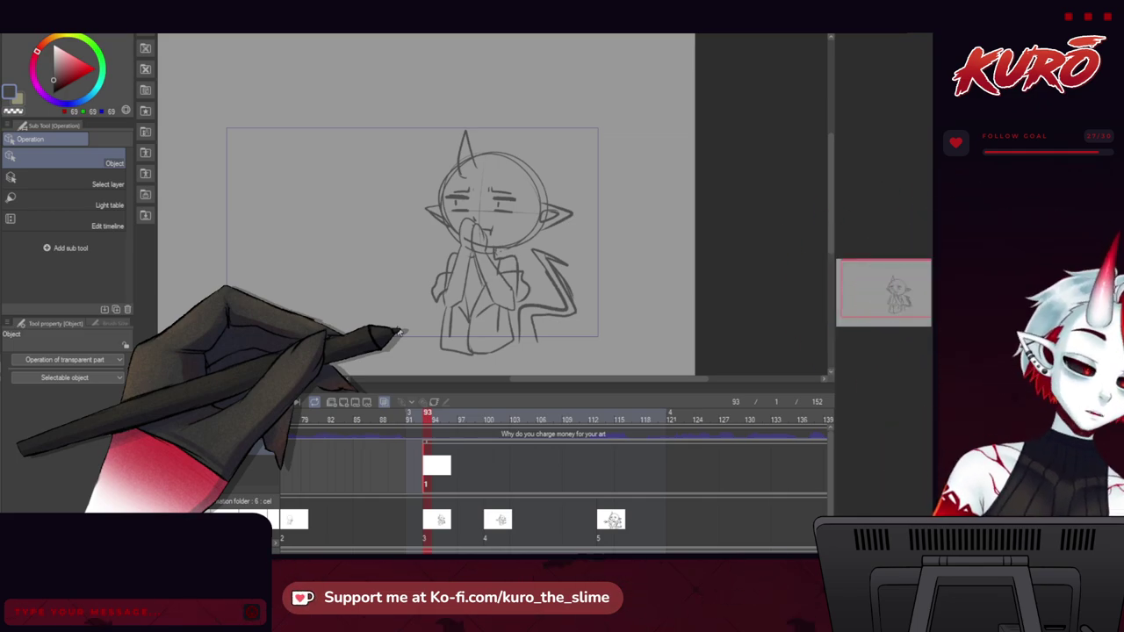
drag(885, 297, 886, 271)
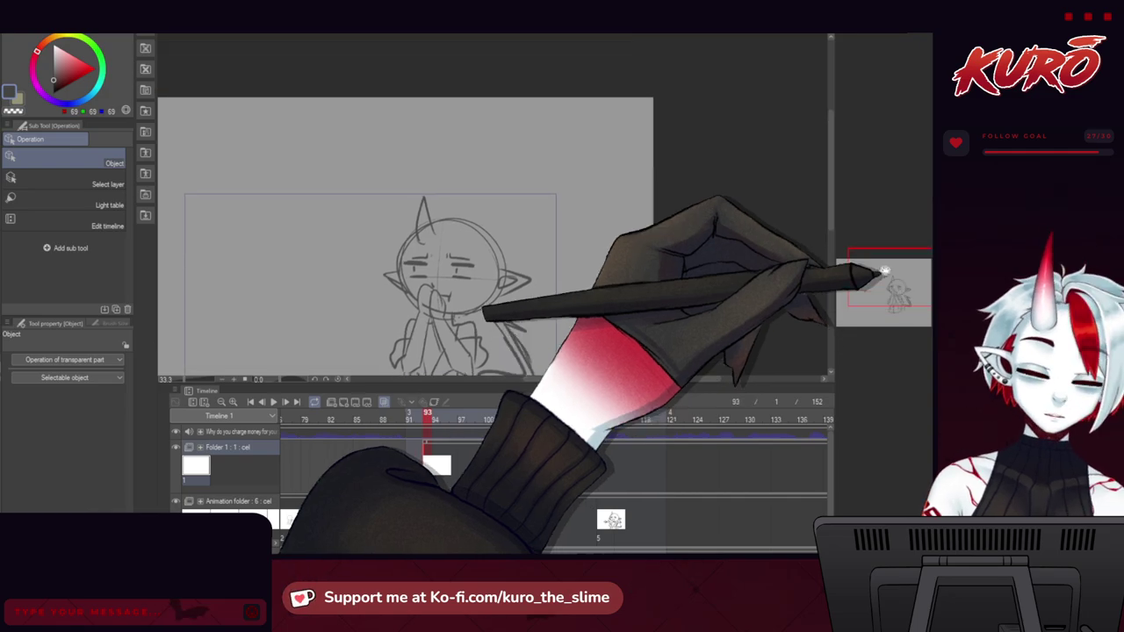
drag(70, 63, 53, 94)
key(b)
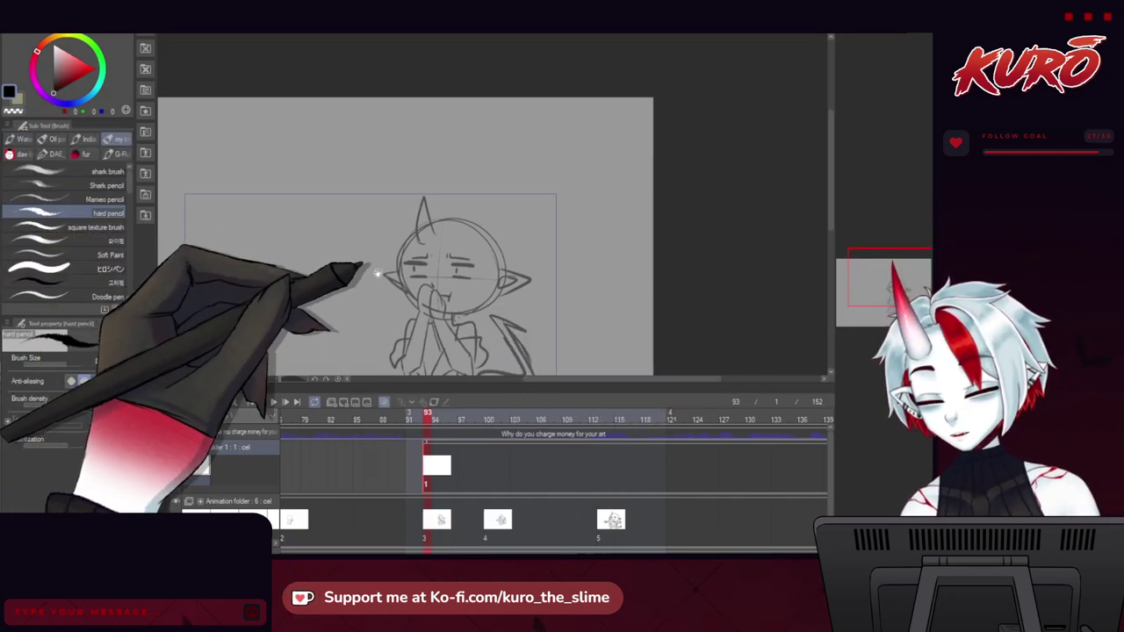
mouse_move(377, 272)
mouse_down()
mouse_move(394, 232)
mouse_move(308, 243)
mouse_move(368, 225)
mouse_move(380, 253)
mouse_move(331, 228)
mouse_move(296, 188)
mouse_up()
scroll(418, 124, up, 2)
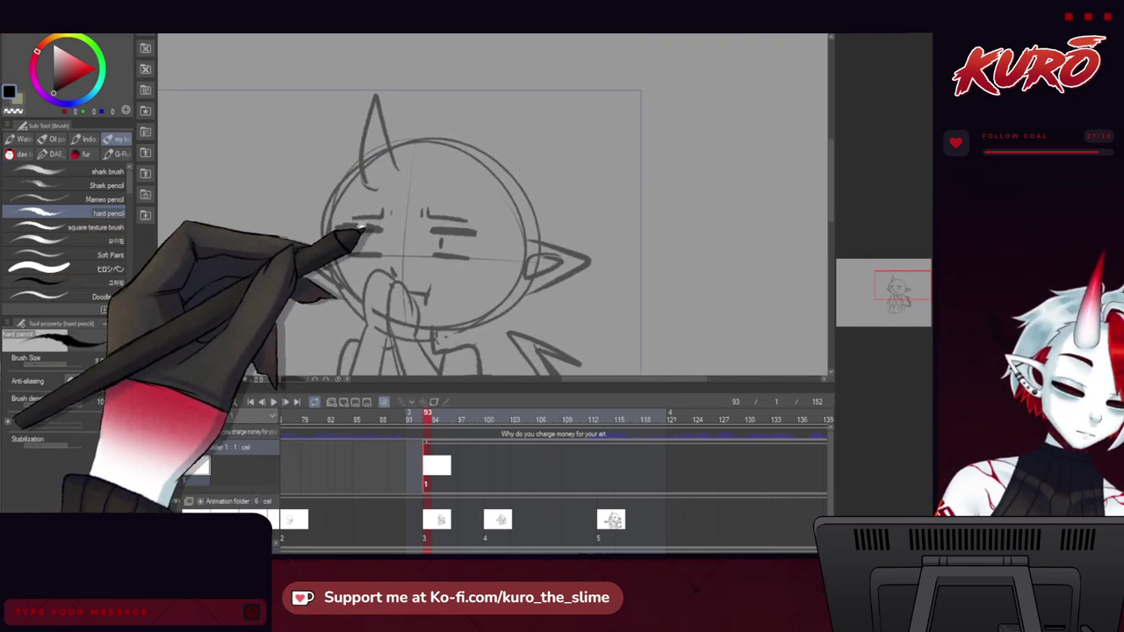
drag(351, 231, 372, 231)
click(63, 364)
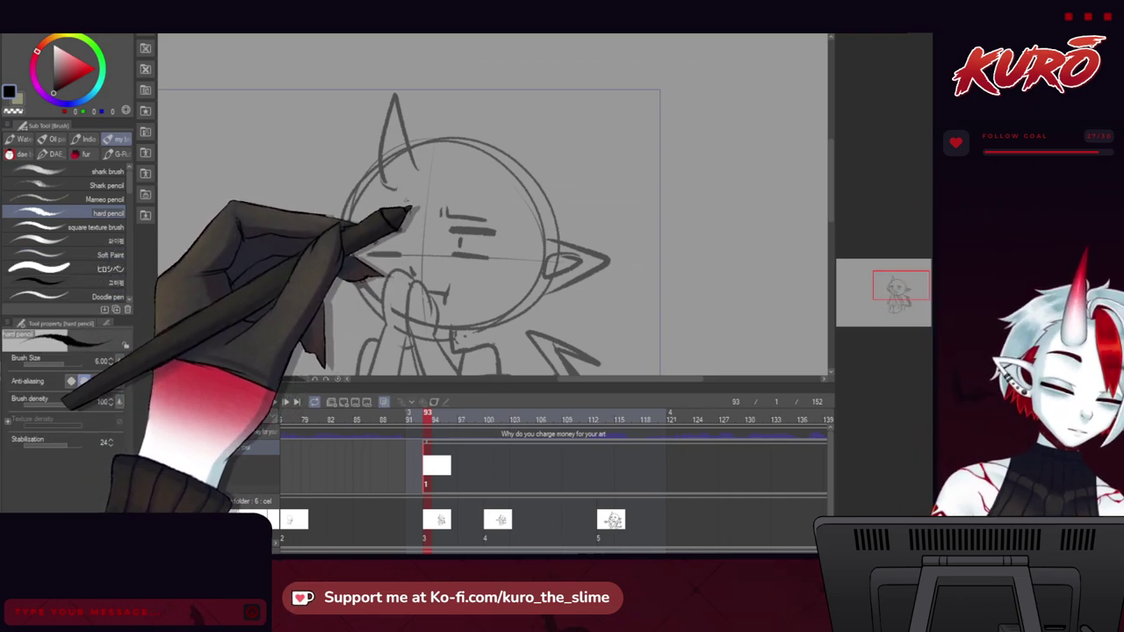
drag(403, 215, 339, 242)
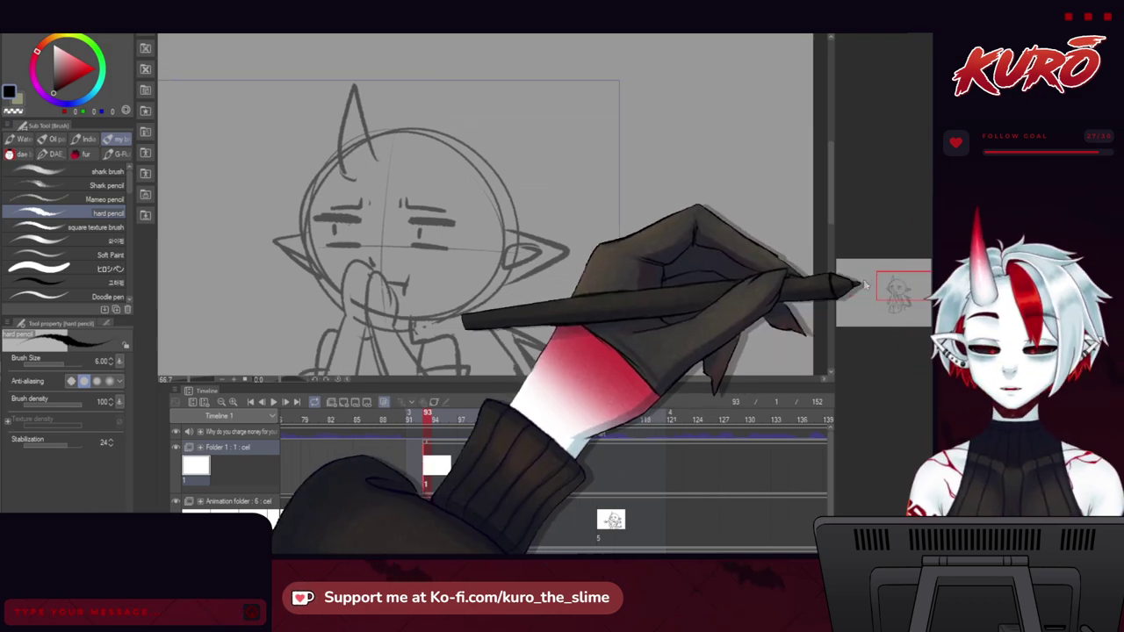
drag(227, 256, 254, 258)
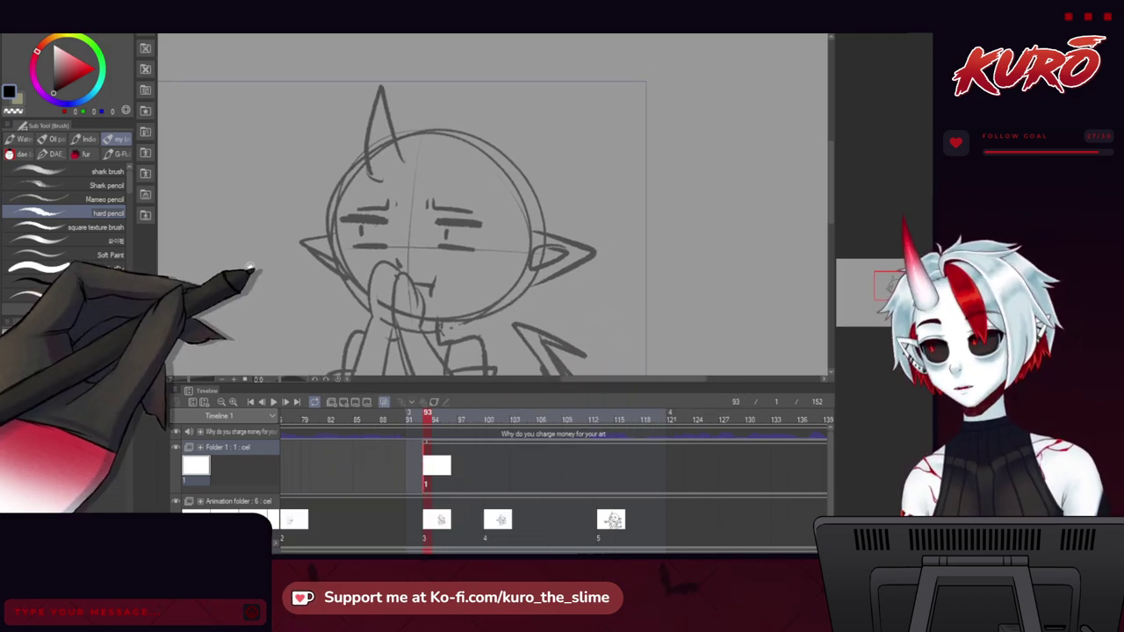
mouse_move(343, 145)
mouse_down()
mouse_move(351, 177)
mouse_move(313, 180)
mouse_move(307, 168)
mouse_up()
scroll(386, 145, up, 2)
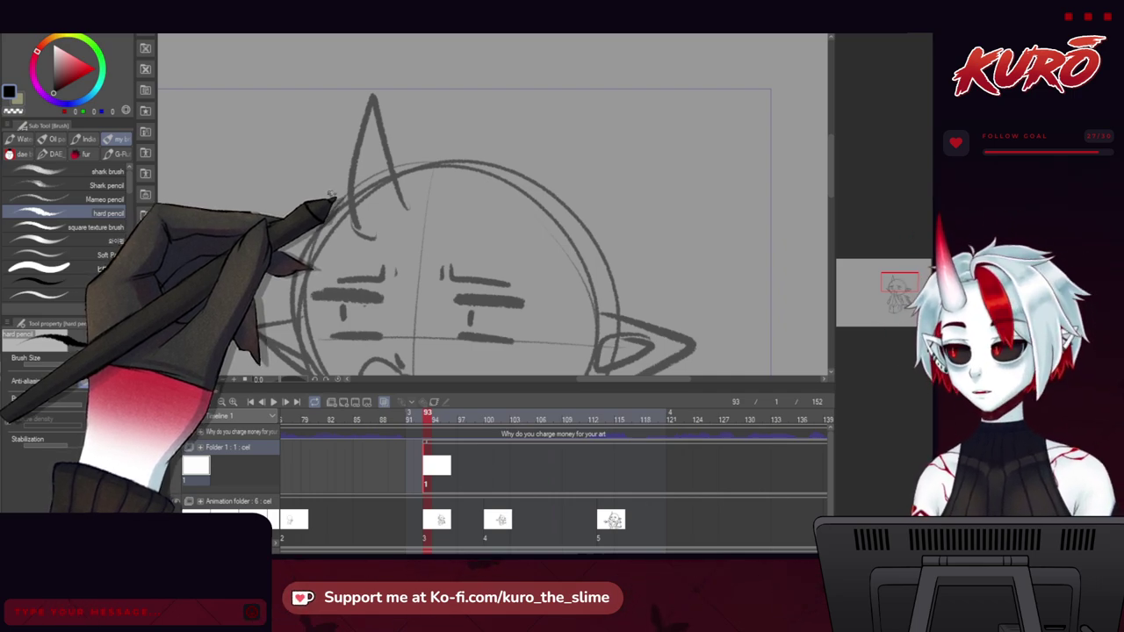
Fade the rough sketch's animation folder further so it serves as a faint guide for the redraw.
mouse_move(329, 216)
mouse_down()
mouse_move(335, 205)
mouse_move(318, 186)
mouse_move(319, 205)
mouse_move(357, 217)
mouse_move(369, 121)
mouse_up()
scroll(388, 128, up, 1)
scroll(367, 121, down, 1)
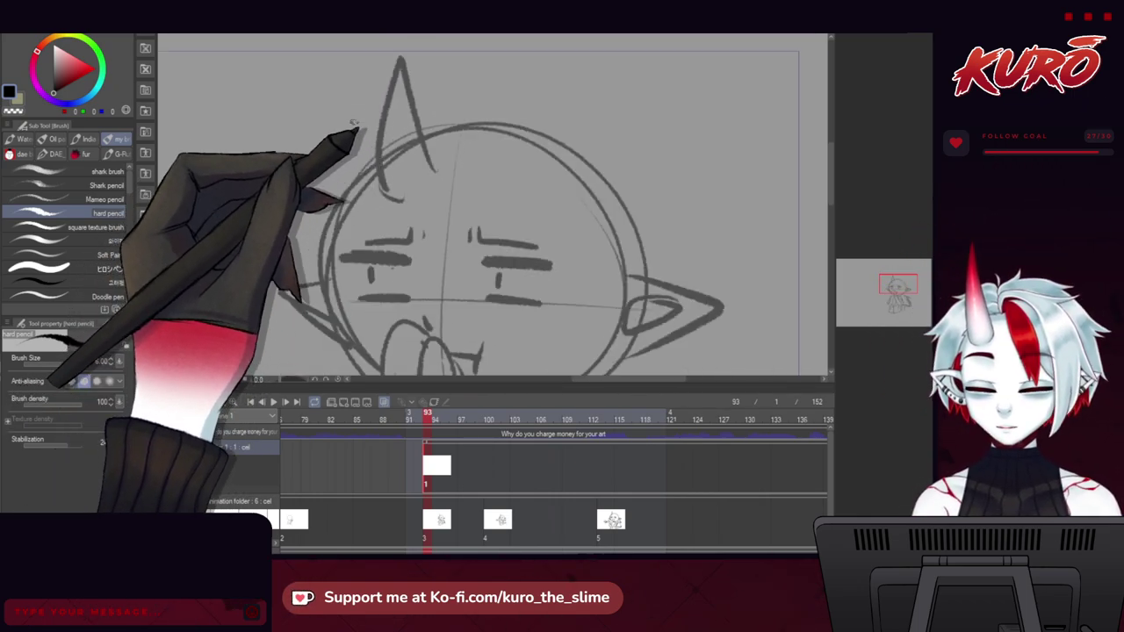
drag(304, 247, 314, 193)
click(647, 232)
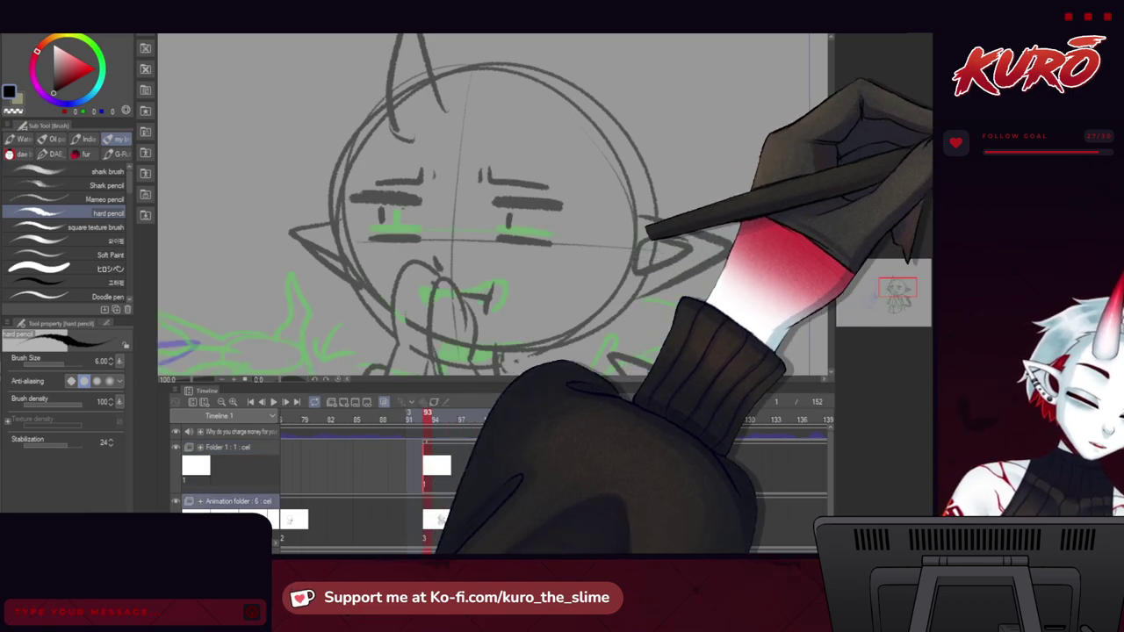
click(640, 236)
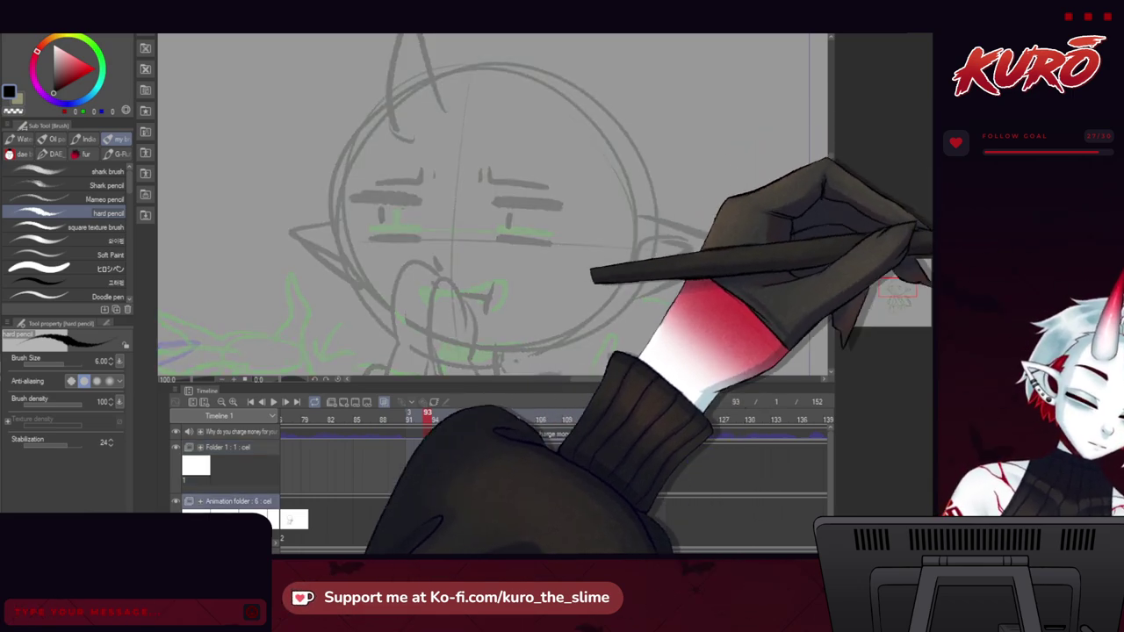
click(1000, 215)
Reduce the timeline's height to enlarge the canvas area around the character's head.
mouse_move(309, 190)
mouse_down()
mouse_move(303, 200)
mouse_move(303, 181)
mouse_up()
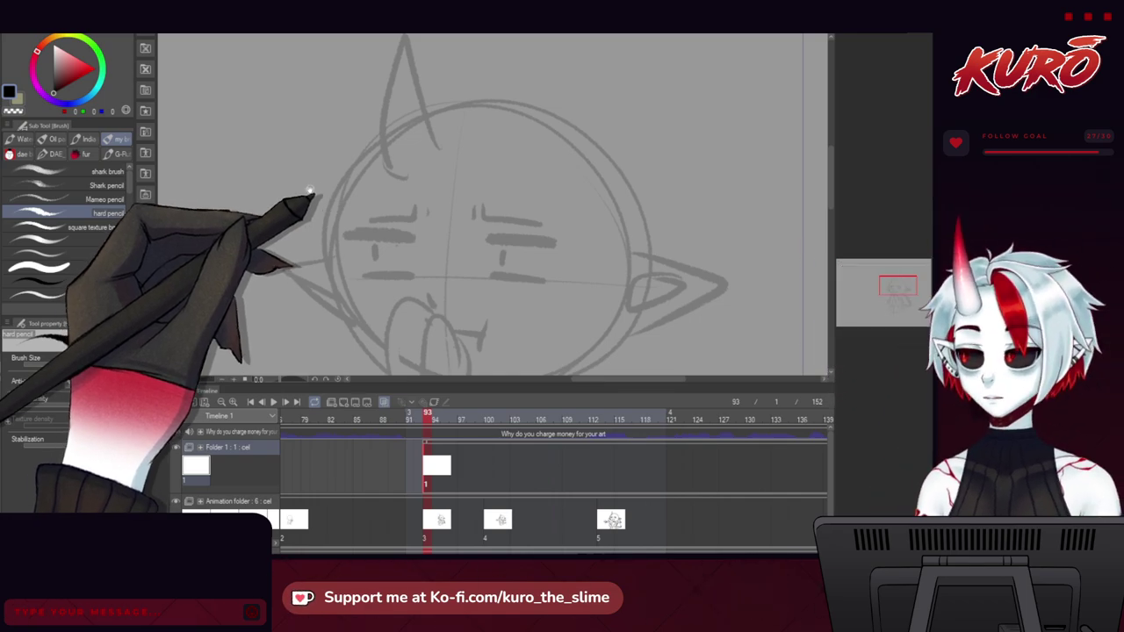
drag(350, 124, 361, 155)
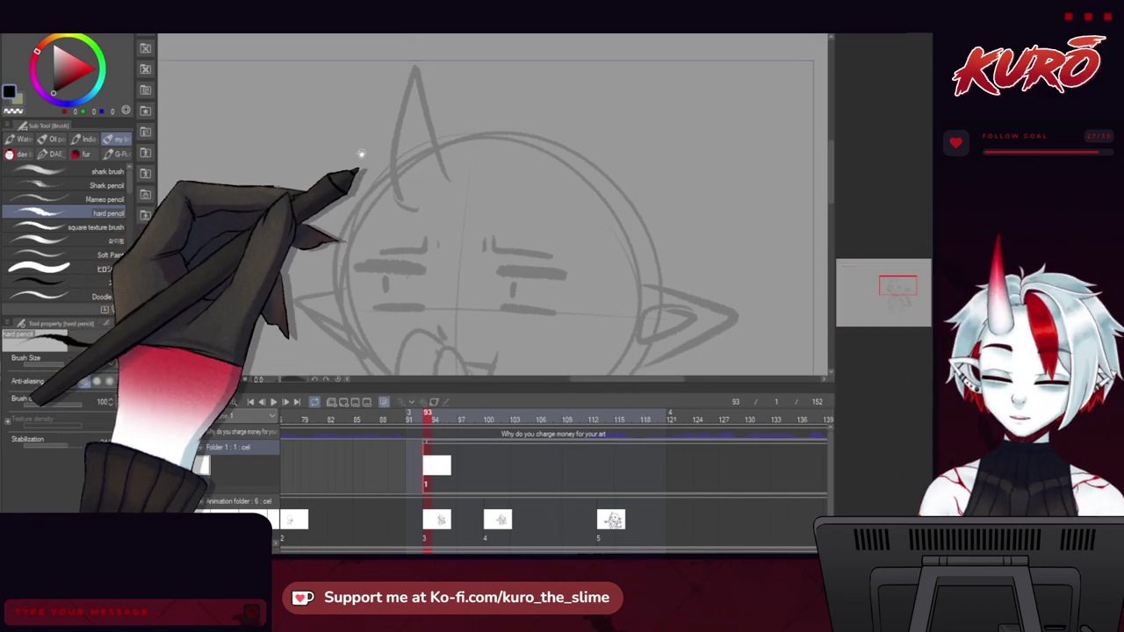
drag(343, 246, 355, 169)
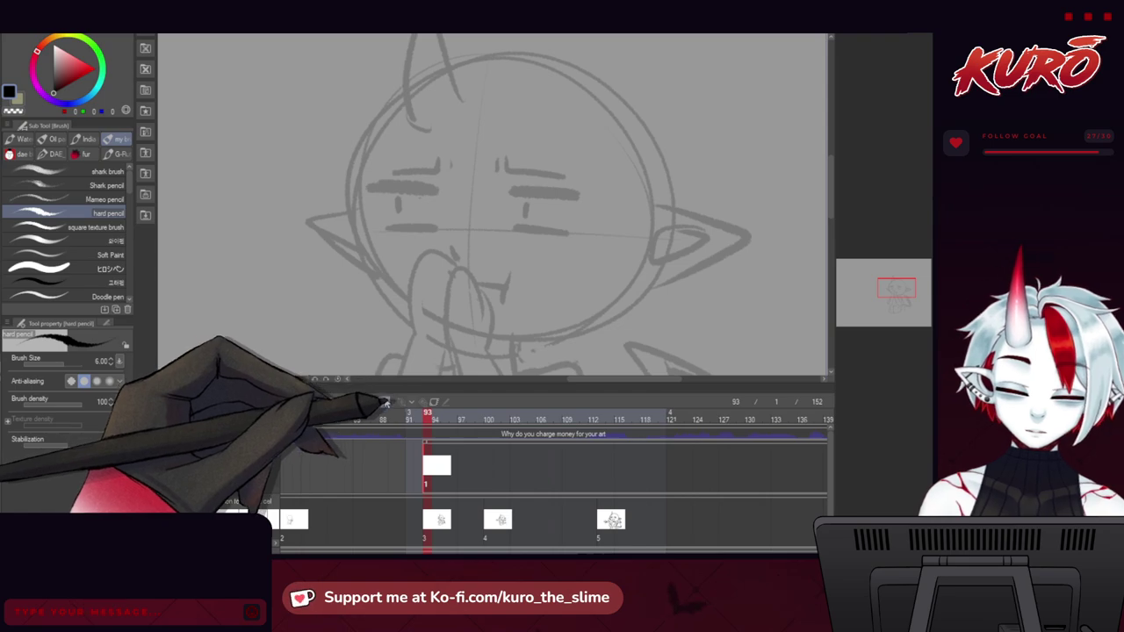
drag(382, 382, 326, 462)
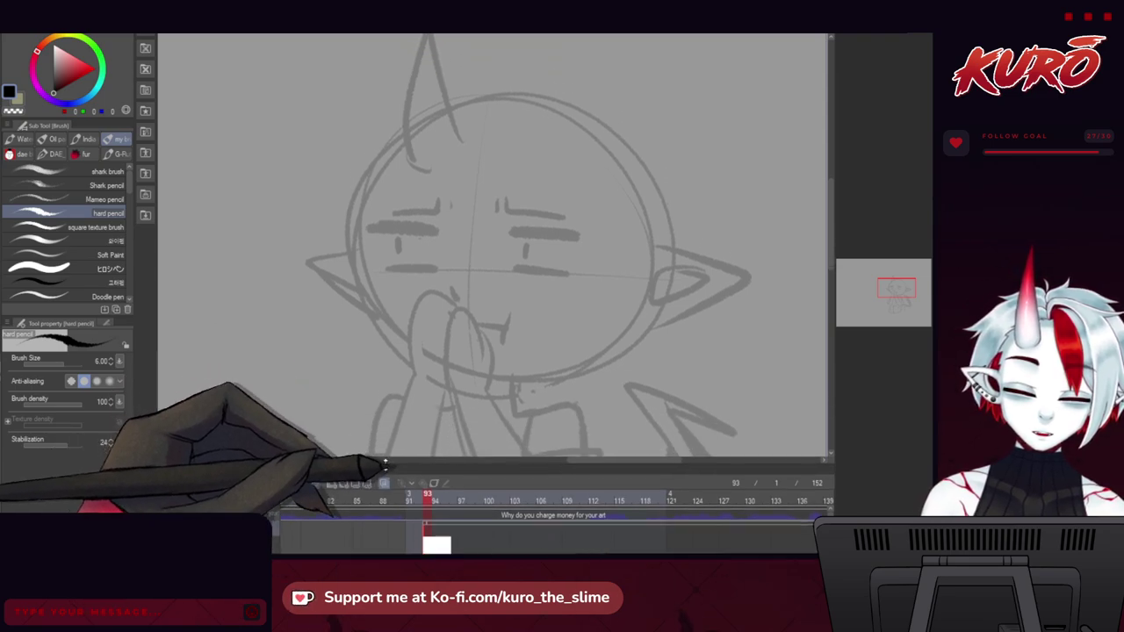
drag(317, 310, 292, 307)
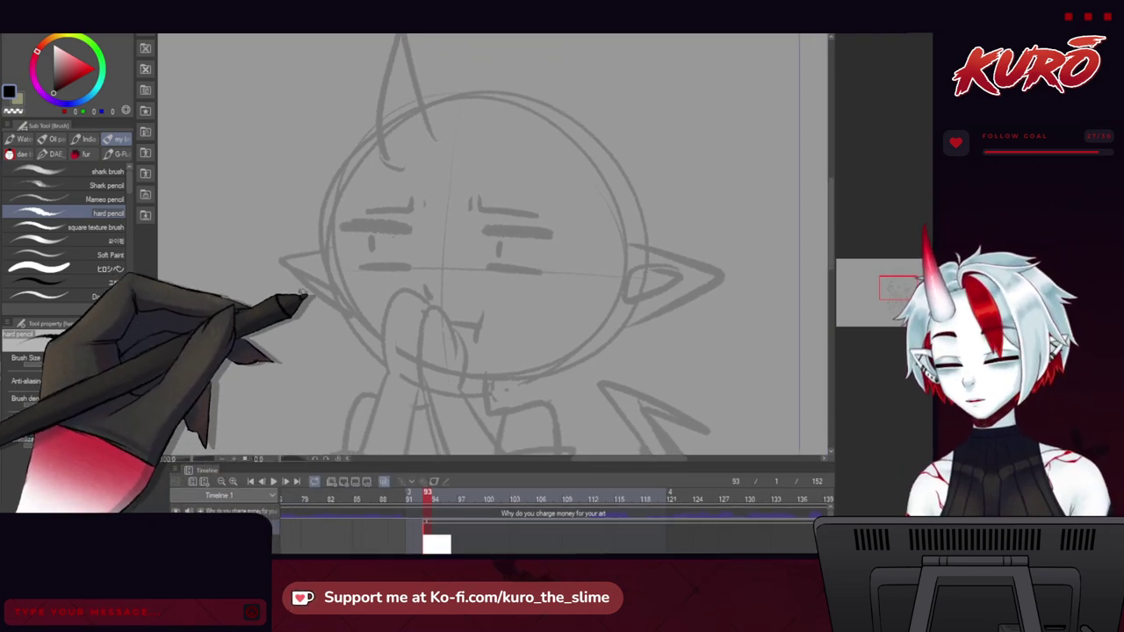
drag(361, 143, 343, 278)
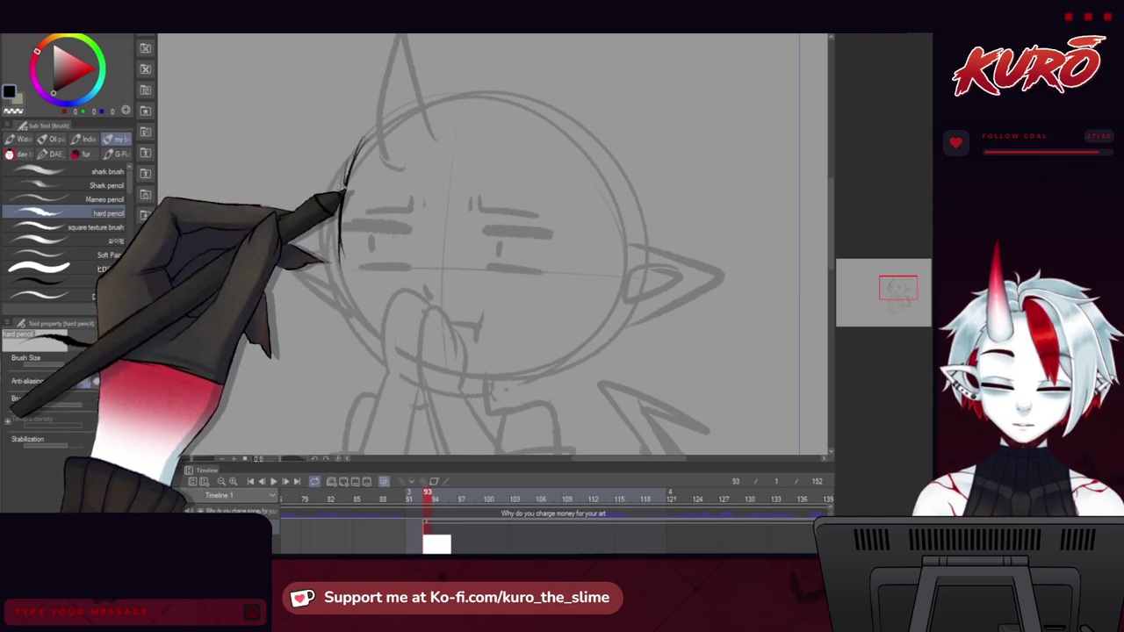
drag(347, 180, 341, 254)
mouse_move(367, 138)
mouse_down()
mouse_move(346, 215)
mouse_move(364, 309)
mouse_move(337, 254)
mouse_move(351, 313)
mouse_up()
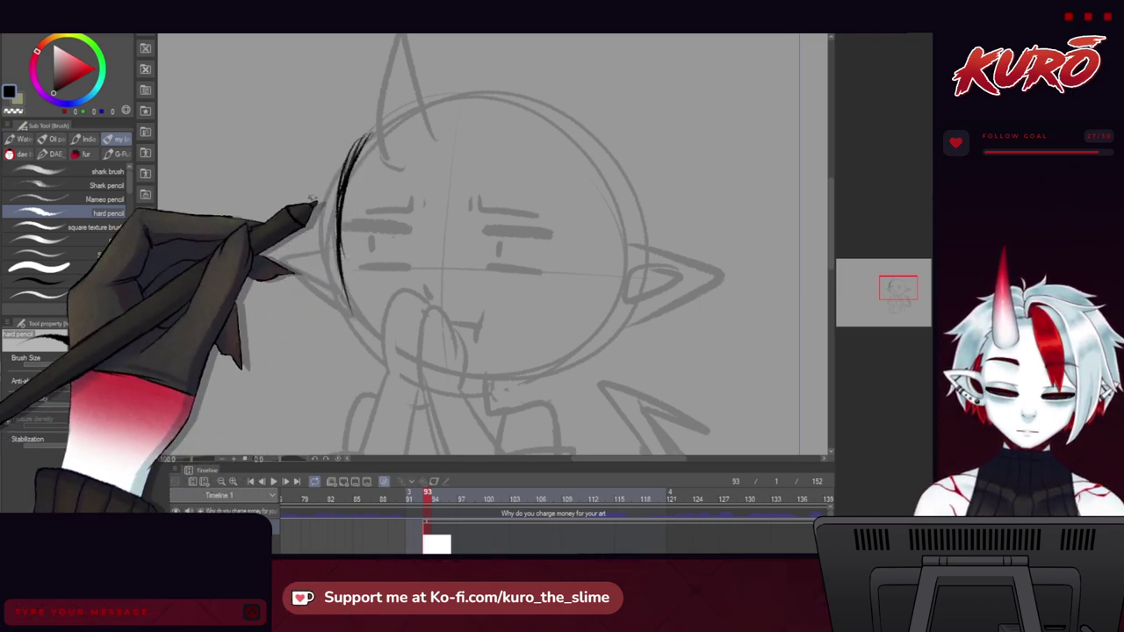
key(ctrl+z)
key(ctrl+z)
key(ctrl+z)
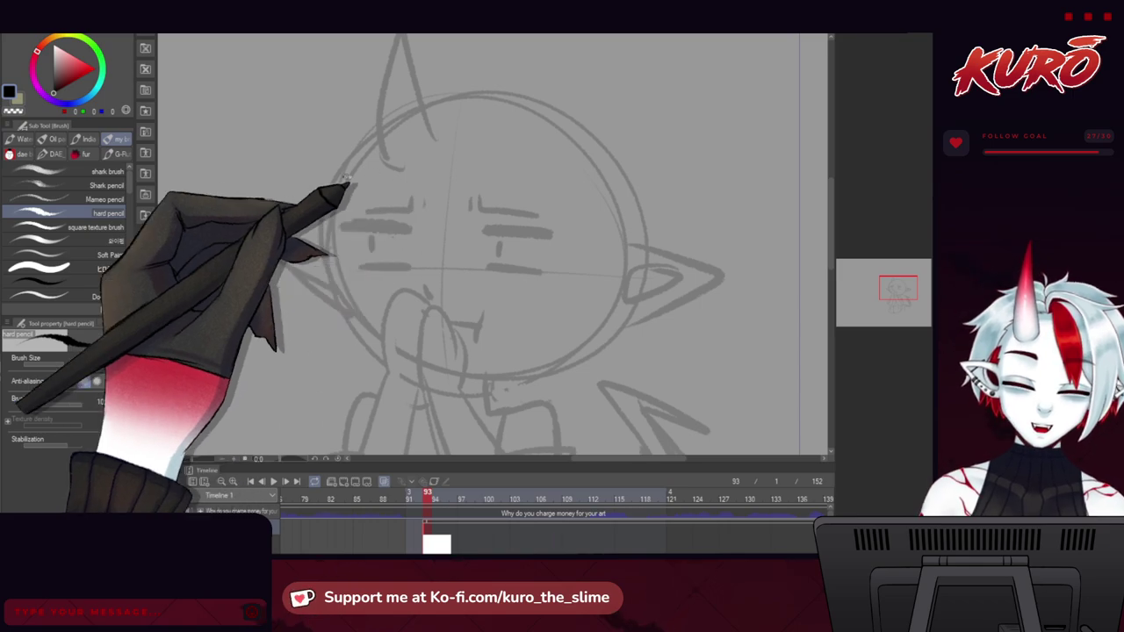
Flip the canvas to draw and refine the far cheek's contour from the temple towards the chin, erasing excess line, and restore the orientation.
key(h)
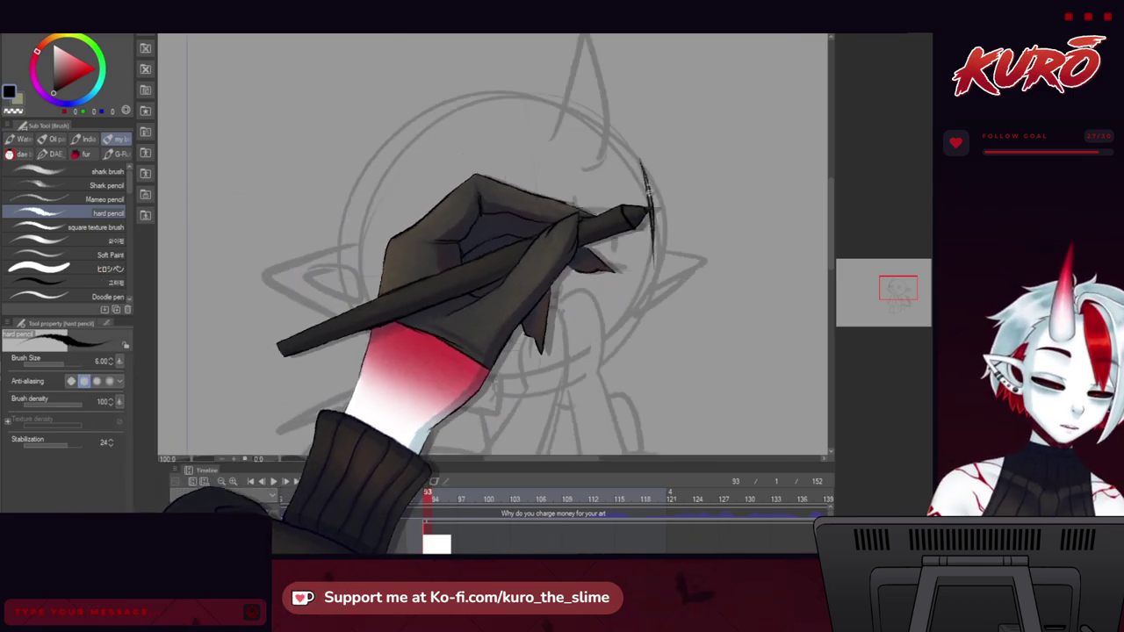
mouse_move(645, 167)
mouse_down()
mouse_move(652, 266)
mouse_move(620, 355)
mouse_up()
drag(648, 318, 618, 355)
drag(656, 235, 627, 343)
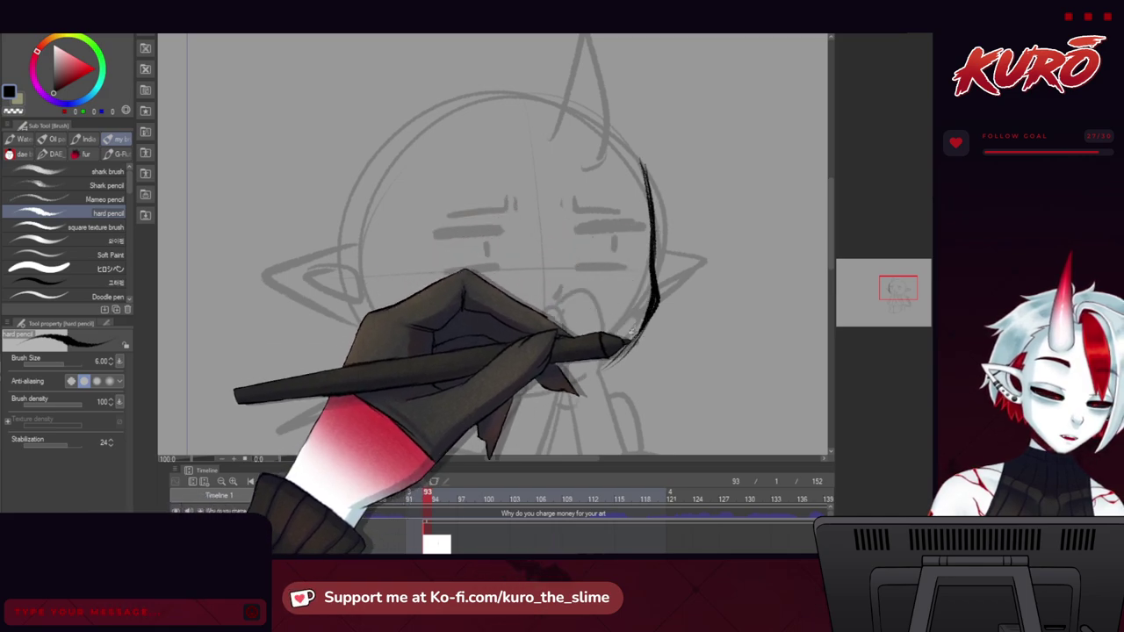
drag(655, 271, 629, 338)
mouse_move(647, 294)
mouse_down()
mouse_move(642, 351)
mouse_move(578, 388)
mouse_up()
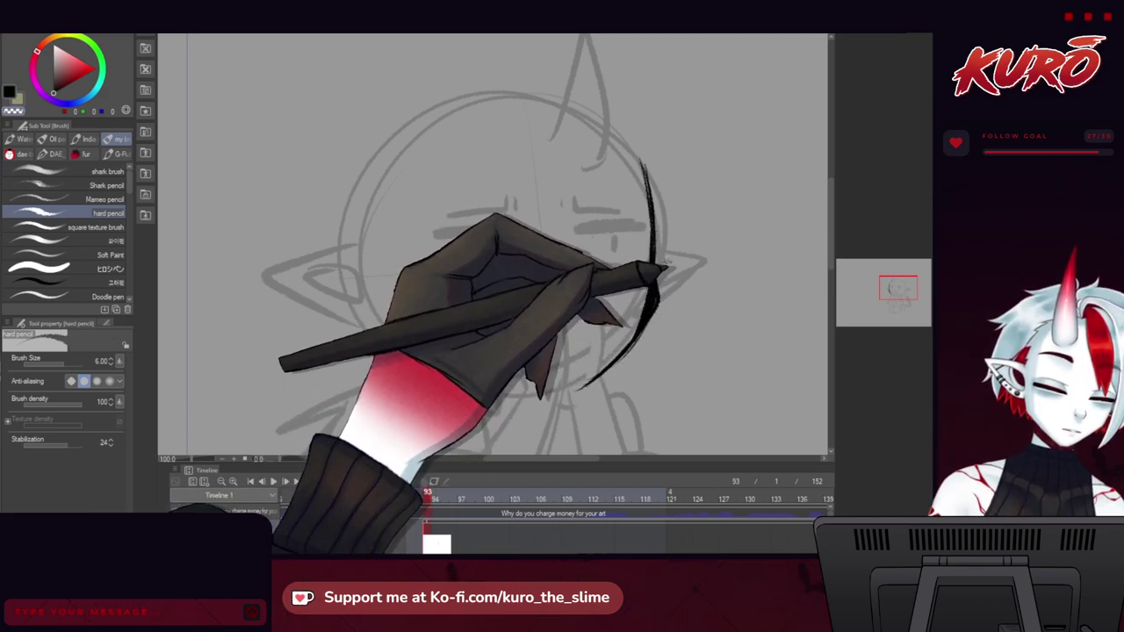
drag(658, 264, 648, 327)
drag(657, 263, 650, 317)
key(c)
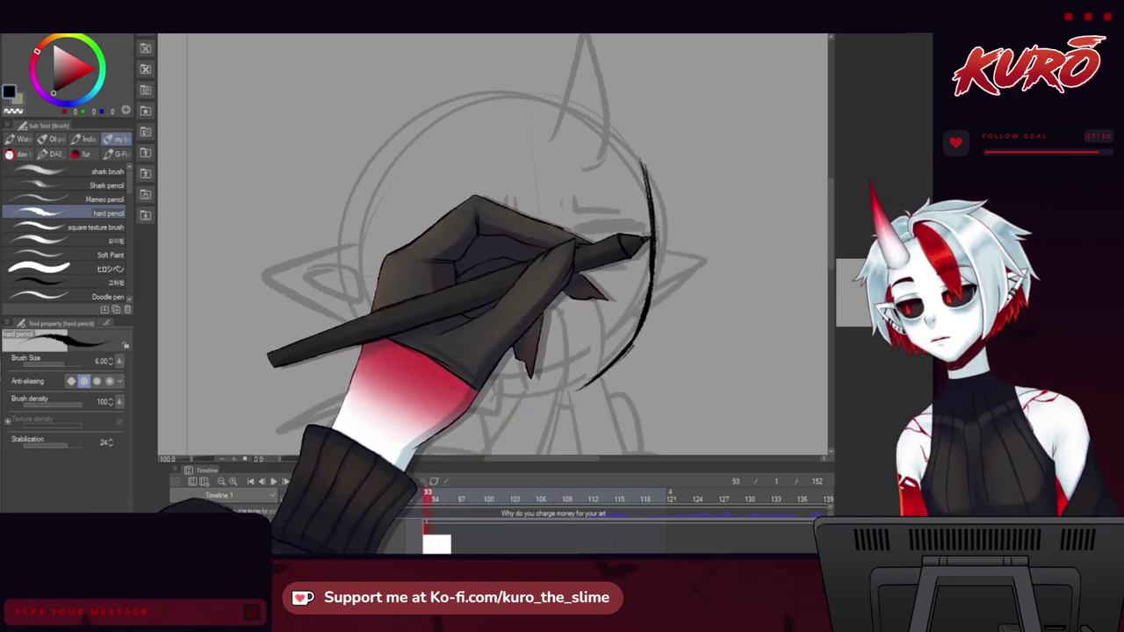
mouse_move(651, 250)
mouse_down()
mouse_move(652, 292)
mouse_move(632, 343)
mouse_move(595, 379)
mouse_up()
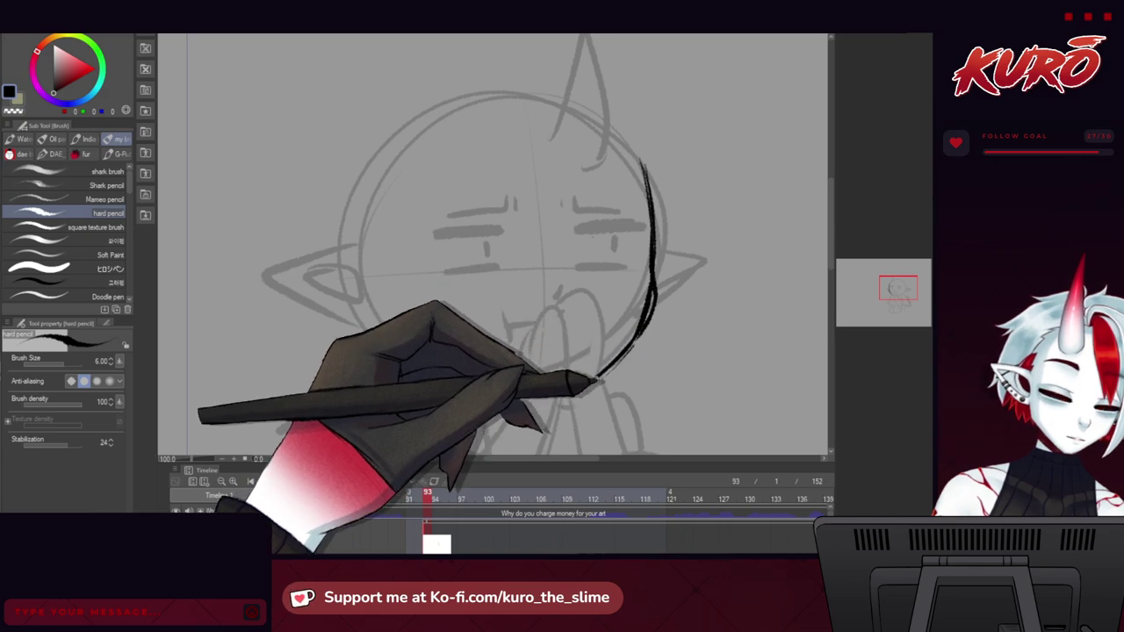
key(h)
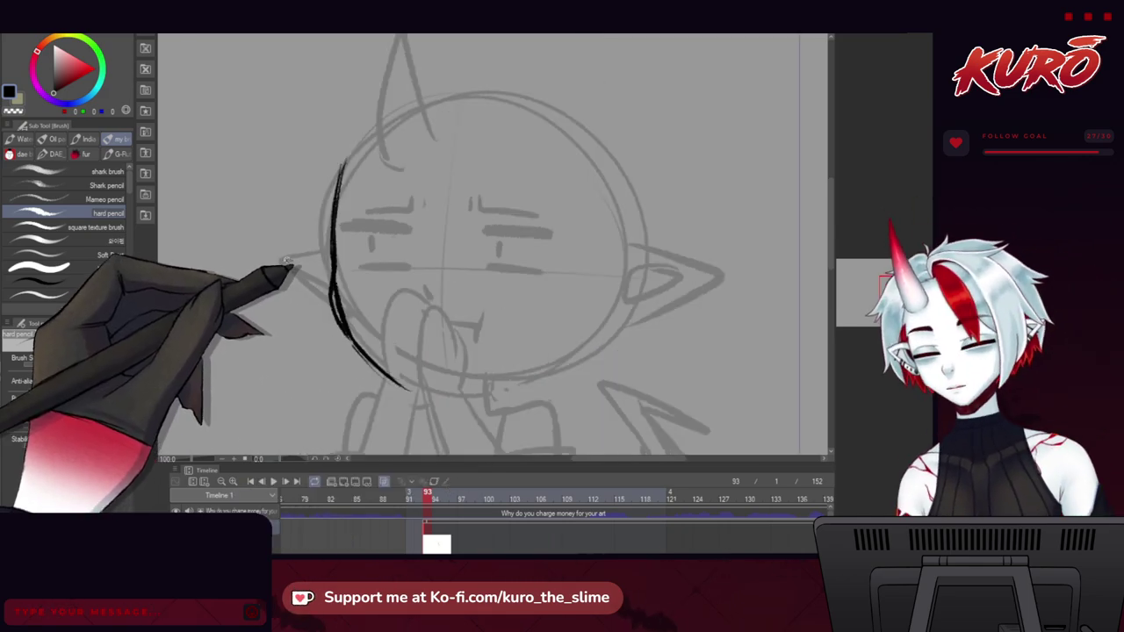
Extend the face outline through the chin and along the jaw, erase the doubled cheek line, and continue the temple up to the horn.
mouse_move(334, 287)
mouse_down()
mouse_move(272, 260)
mouse_move(324, 346)
mouse_move(367, 374)
mouse_up()
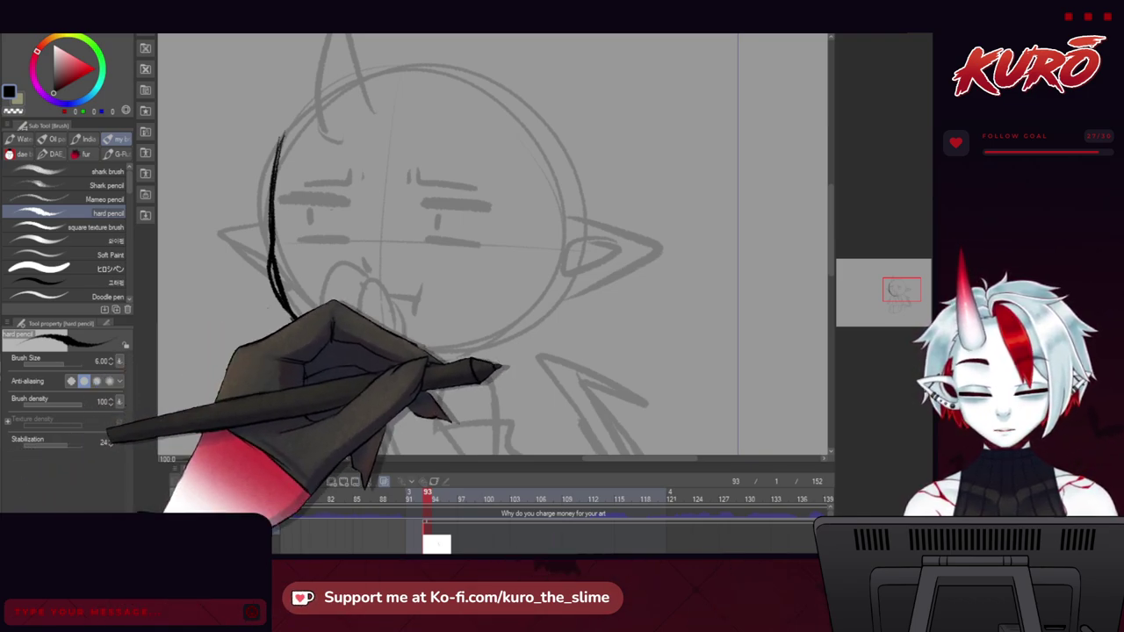
drag(360, 367, 498, 352)
drag(235, 260, 281, 286)
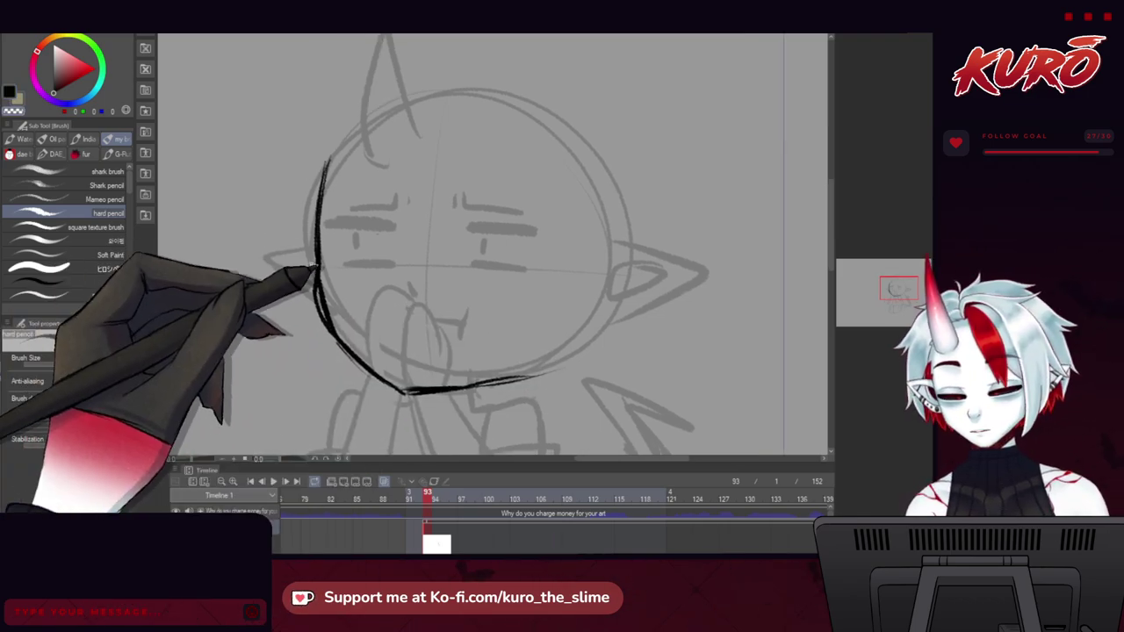
key(c)
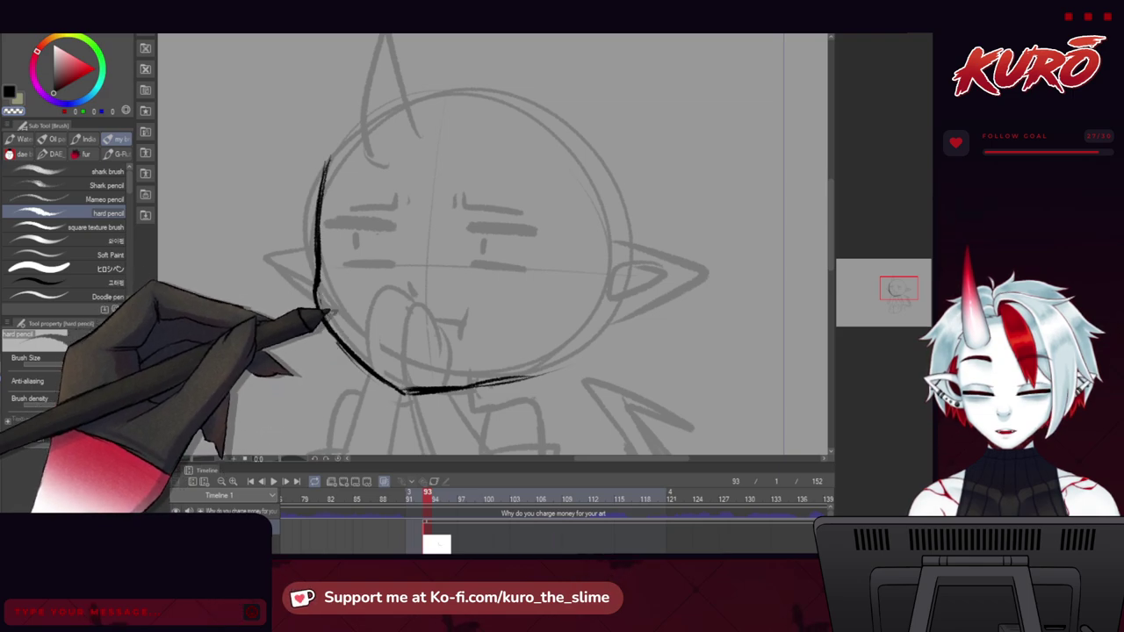
drag(291, 192, 298, 251)
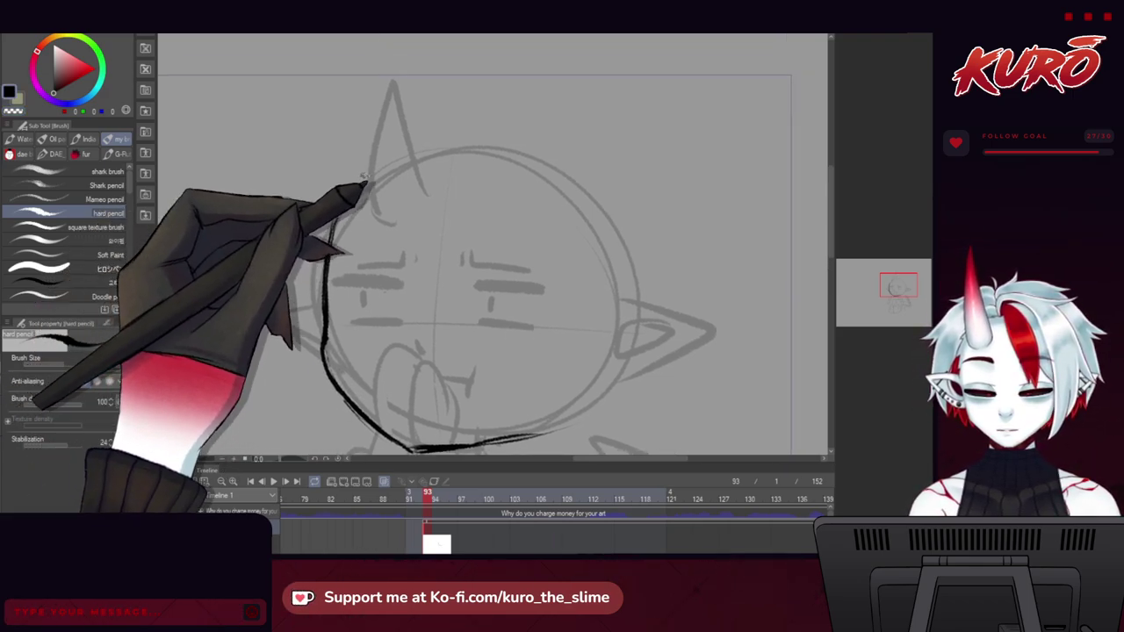
drag(370, 180, 328, 253)
Outline the small pointed ear on the far side of the head and reinforce the cheek line down to the chin.
drag(227, 318, 261, 265)
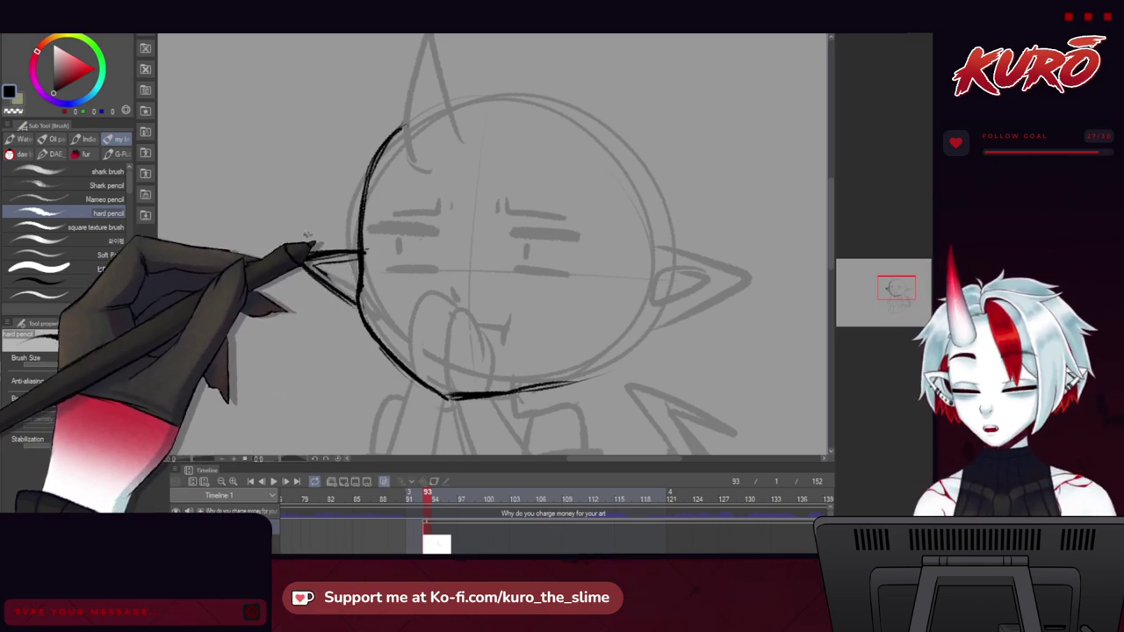
mouse_move(349, 302)
mouse_down()
mouse_move(312, 282)
mouse_move(372, 339)
mouse_move(354, 359)
mouse_move(335, 318)
mouse_move(358, 314)
mouse_move(316, 287)
mouse_move(440, 341)
mouse_move(451, 391)
mouse_up()
key(h)
drag(393, 360, 456, 394)
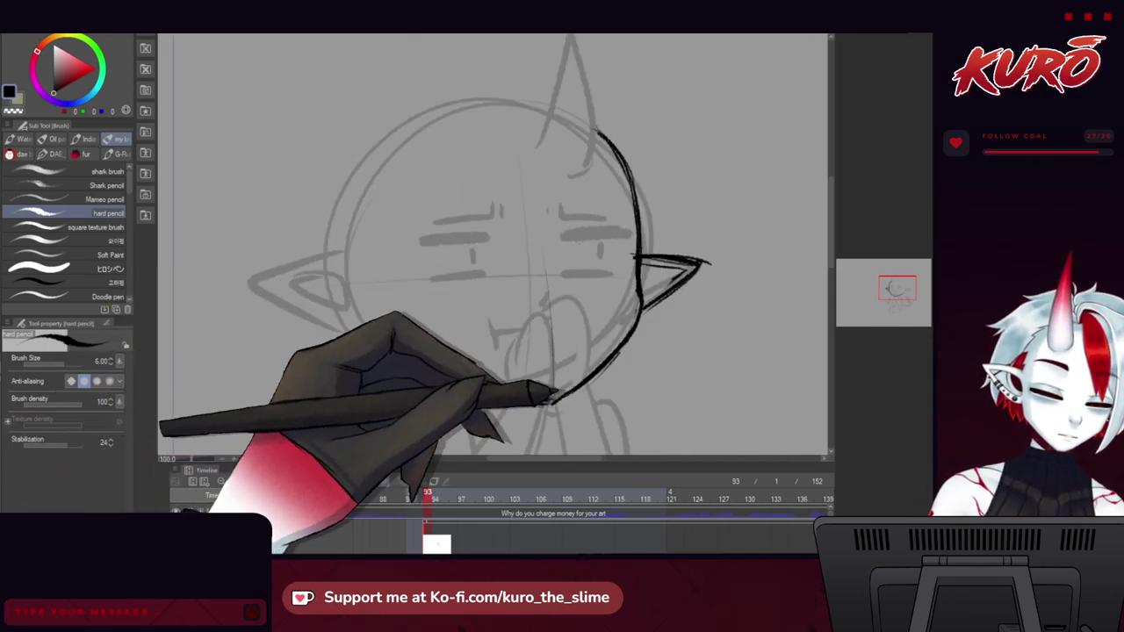
Draw thin curved guidelines on the face, one vertical through the centre and one horizontal below the eyes.
drag(554, 400, 497, 100)
key(h)
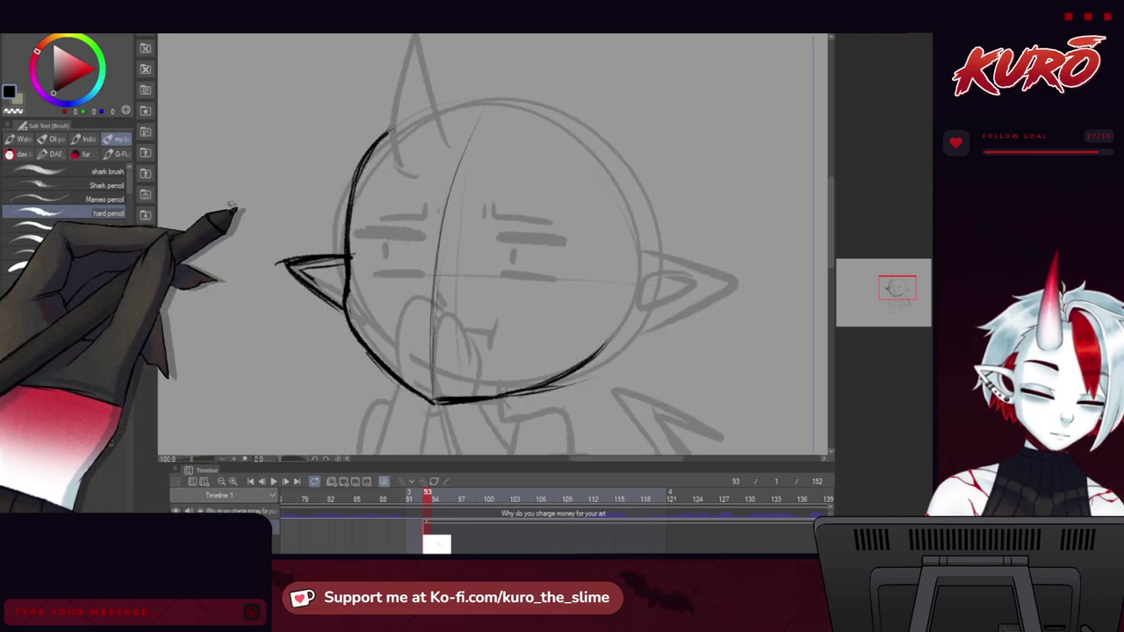
drag(384, 256, 323, 251)
drag(230, 297, 242, 281)
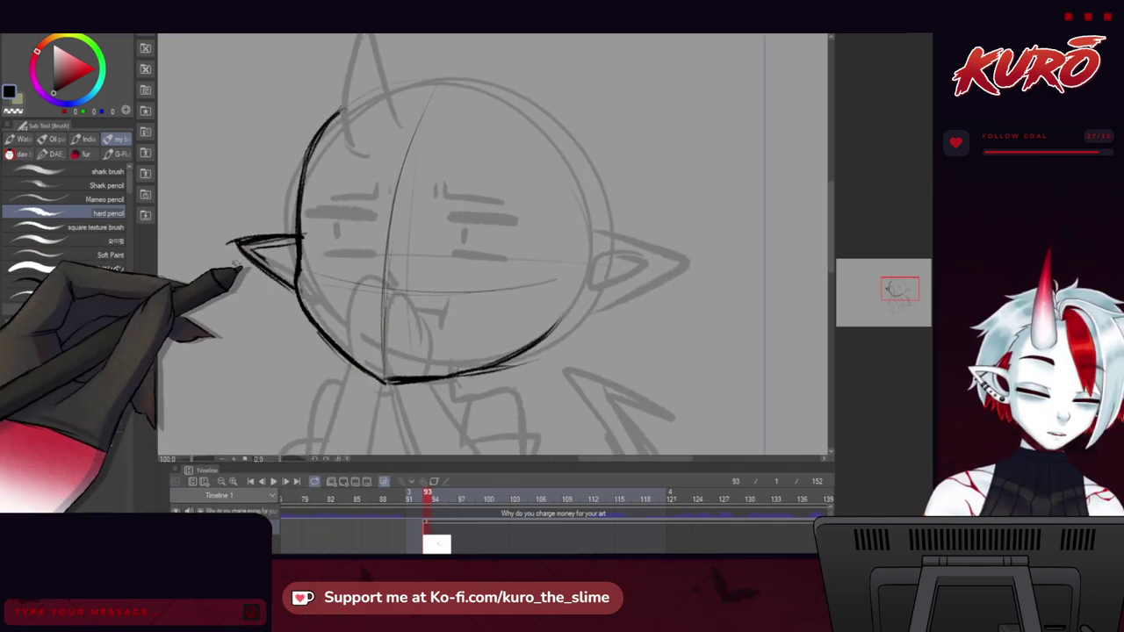
Outline the large pointed ear on the near side and erase its rough edges with the canvas flipped.
mouse_move(577, 255)
mouse_down()
mouse_move(667, 244)
mouse_move(646, 302)
mouse_move(656, 248)
mouse_move(682, 262)
mouse_move(579, 347)
mouse_move(595, 319)
mouse_move(676, 265)
mouse_move(570, 322)
mouse_move(679, 267)
mouse_move(591, 328)
mouse_move(657, 296)
mouse_move(590, 329)
mouse_up()
mouse_move(682, 260)
mouse_down()
mouse_move(585, 330)
mouse_move(554, 335)
mouse_up()
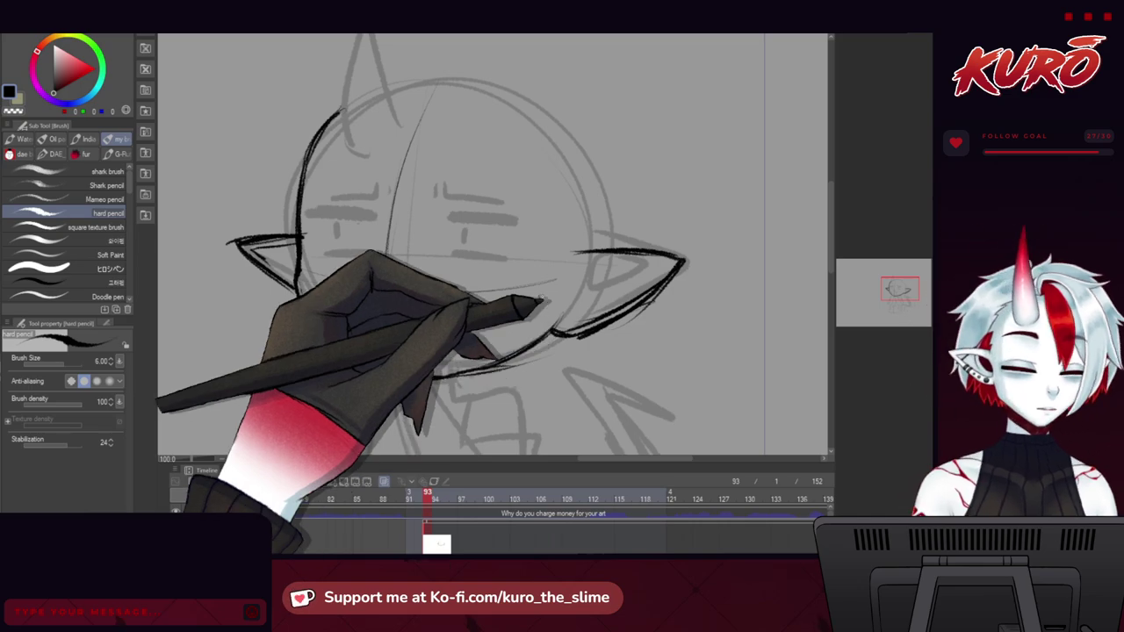
key(h)
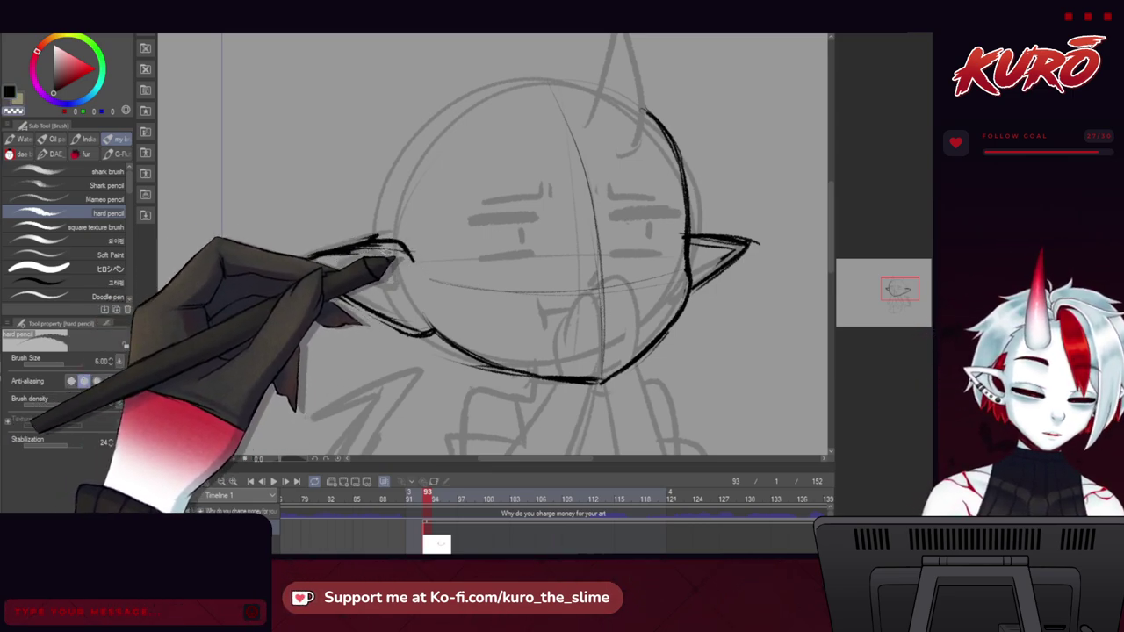
mouse_move(337, 270)
mouse_down()
mouse_move(273, 223)
mouse_move(301, 217)
mouse_up()
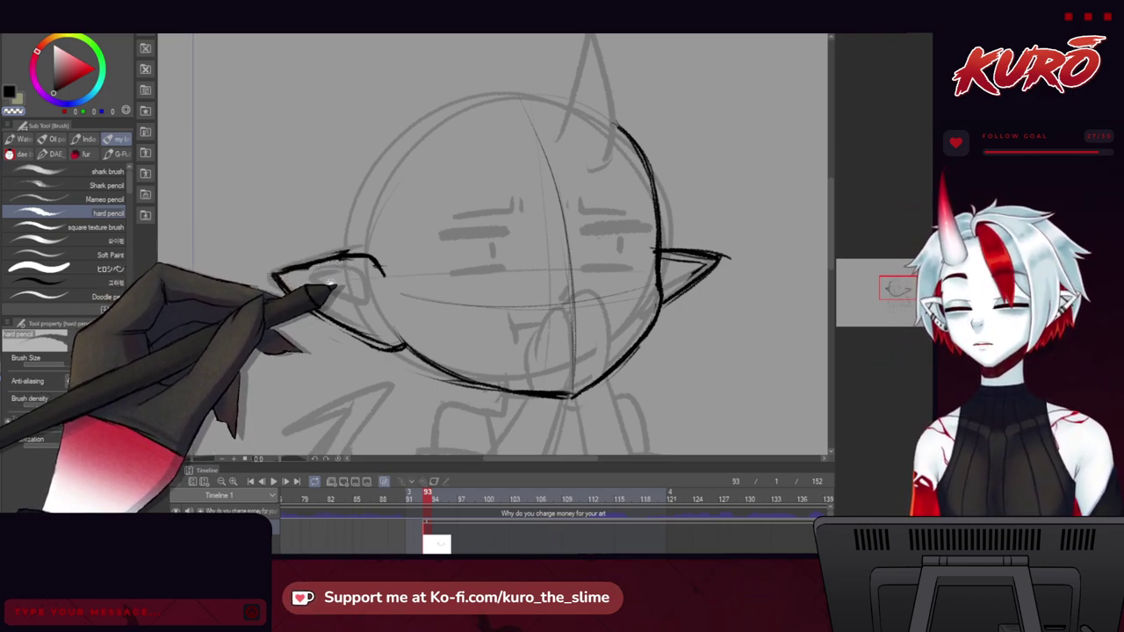
drag(330, 280, 365, 305)
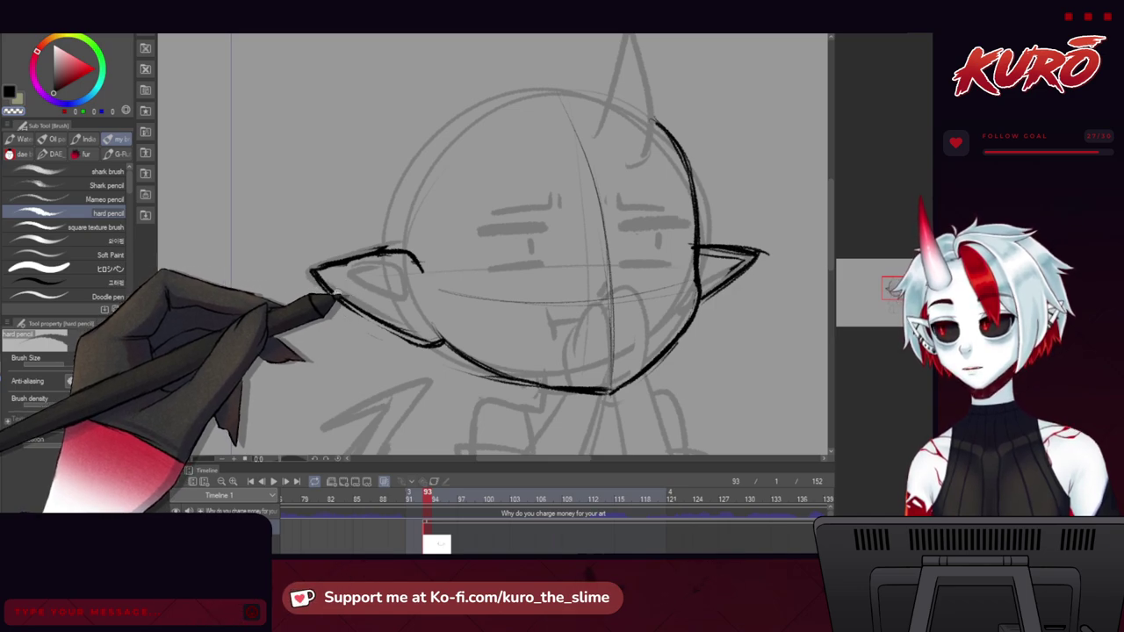
drag(336, 293, 309, 296)
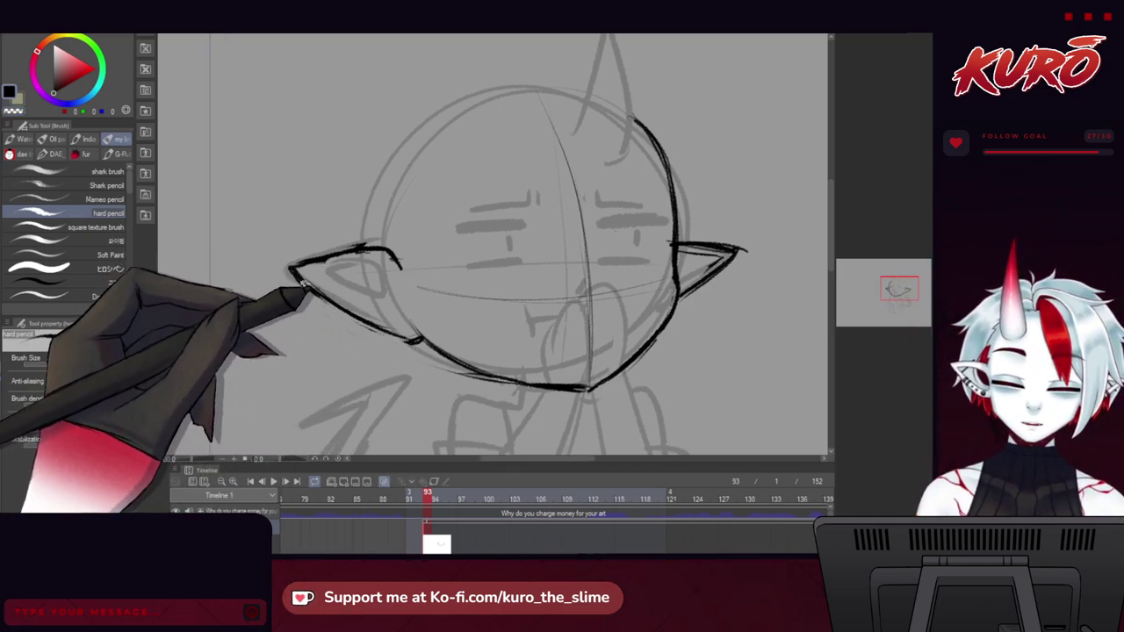
mouse_move(322, 299)
mouse_down()
mouse_move(314, 329)
mouse_move(293, 312)
mouse_up()
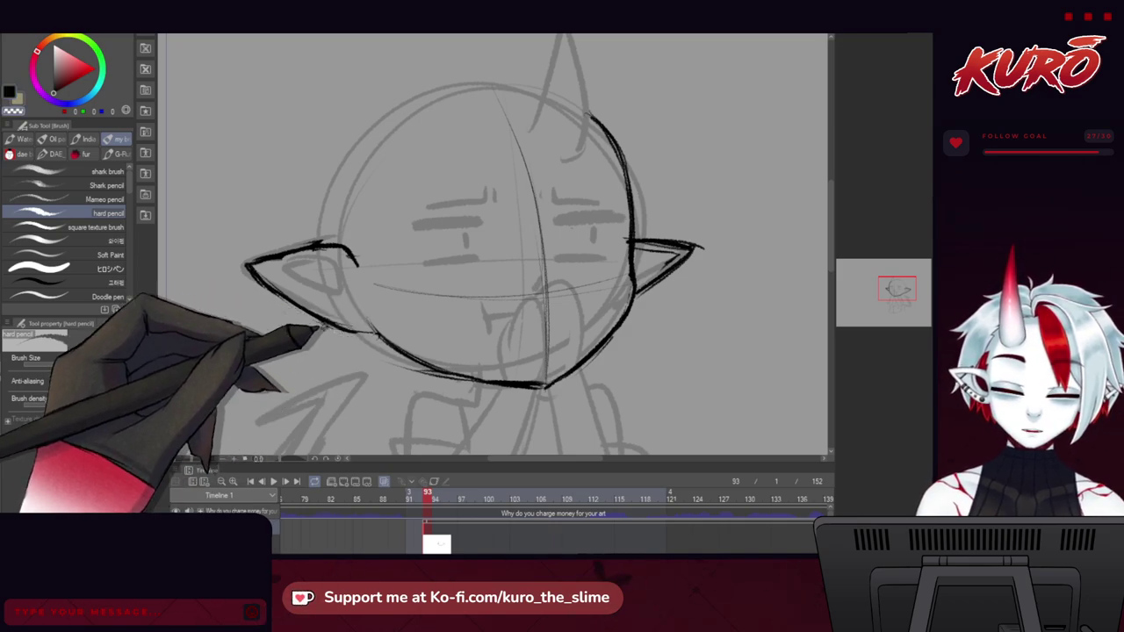
key(c)
drag(274, 295, 317, 299)
Restore the canvas orientation, rotate the view and draw the inner contour line of the large near ear.
key(h)
drag(533, 253, 368, 258)
key(^)
key(^)
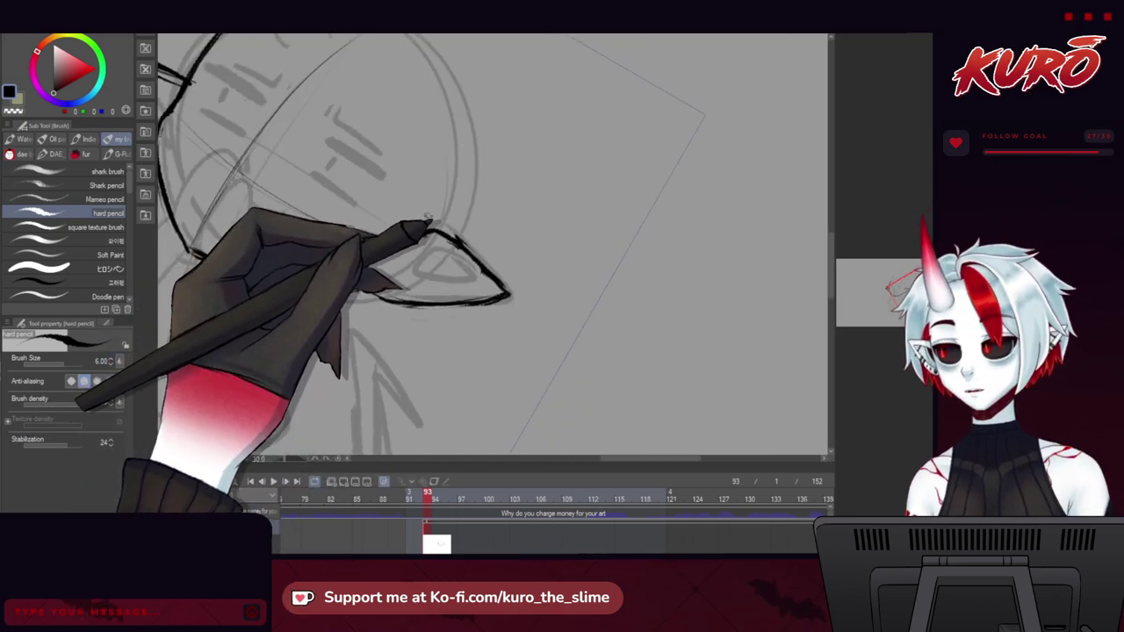
mouse_move(411, 239)
mouse_down()
mouse_move(439, 227)
mouse_move(462, 241)
mouse_up()
scroll(442, 241, up, 1)
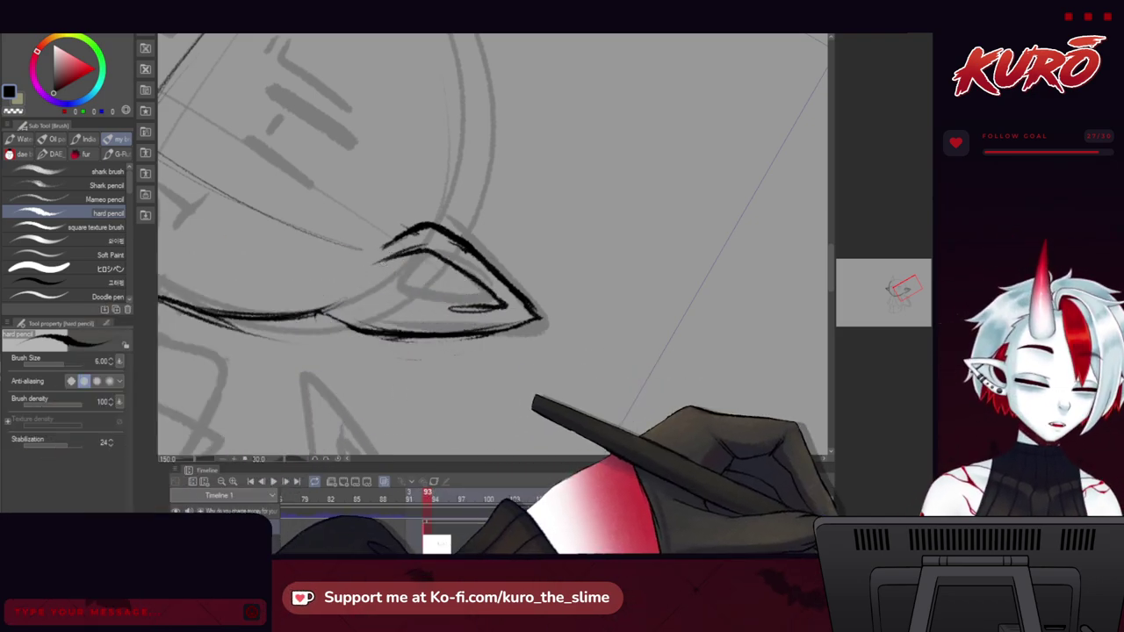
Fill the inner opening of the large near ear with solid black pencil strokes.
click(883, 555)
drag(343, 282, 358, 226)
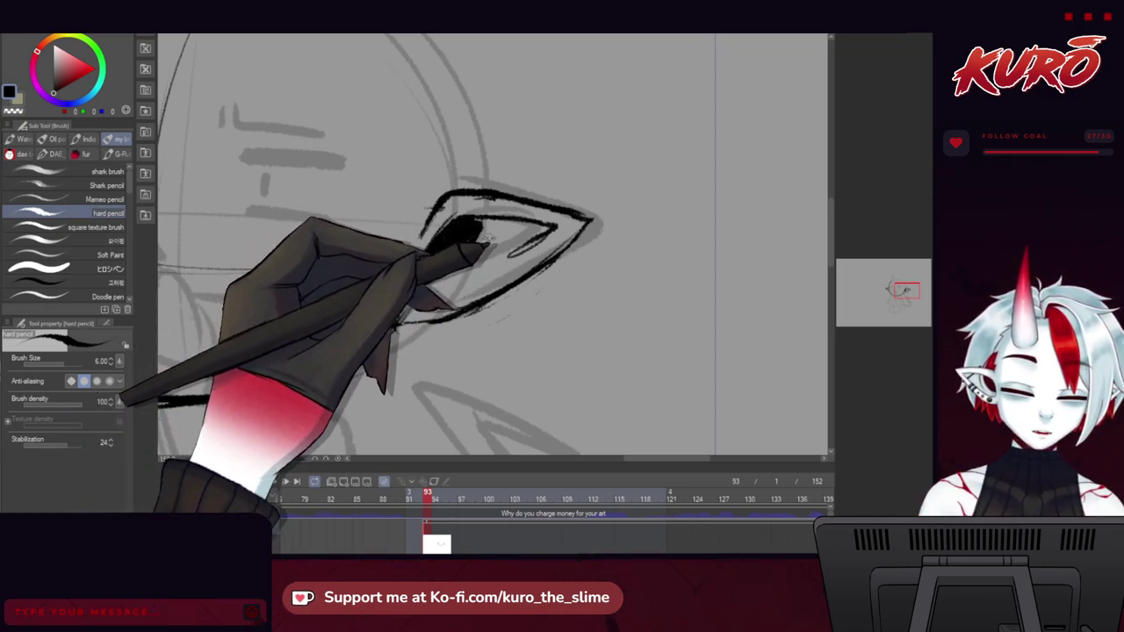
mouse_move(481, 218)
mouse_down()
mouse_move(471, 247)
mouse_move(518, 254)
mouse_move(510, 274)
mouse_move(545, 247)
mouse_move(488, 288)
mouse_move(544, 253)
mouse_move(501, 285)
mouse_move(423, 301)
mouse_up()
drag(257, 268, 488, 264)
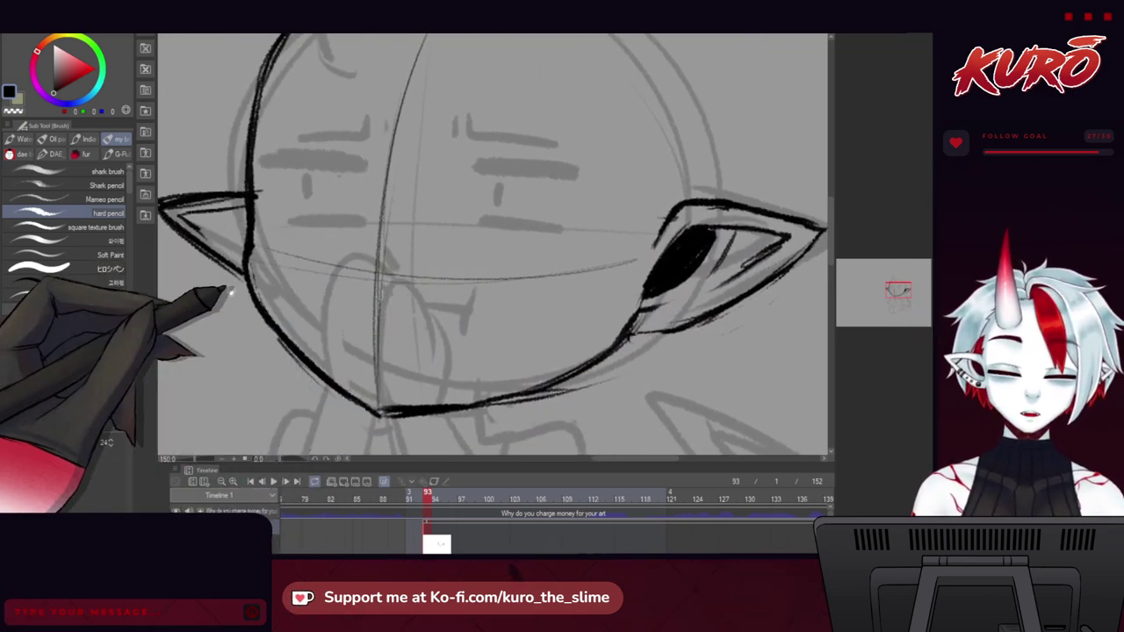
Fill the inner opening of the small far ear with solid black pencil strokes along the head outline.
drag(230, 291, 289, 306)
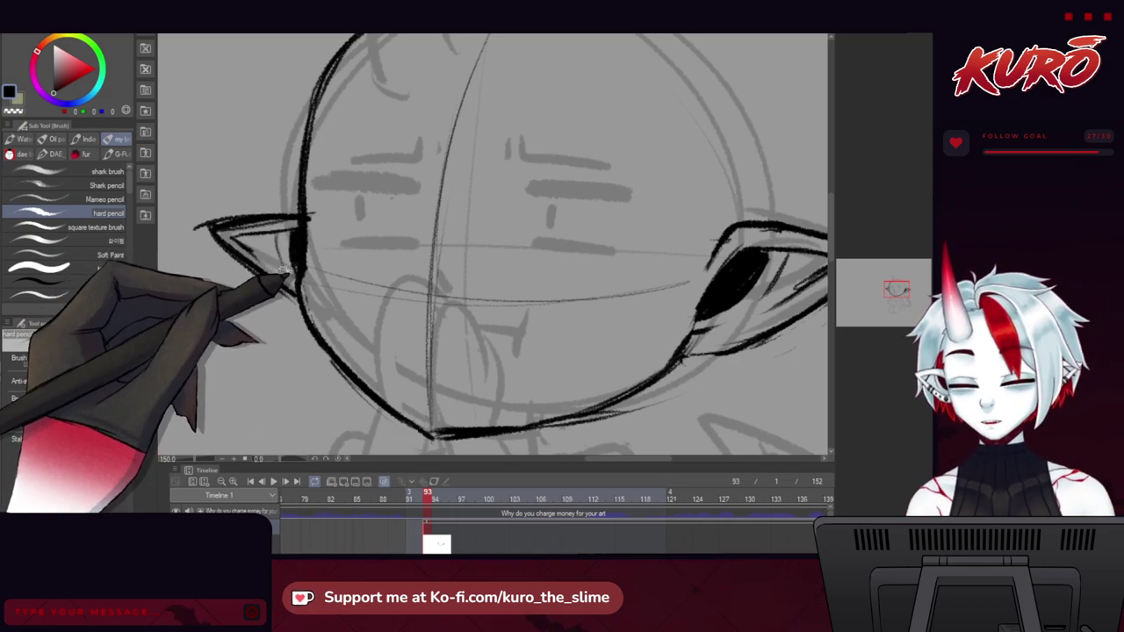
scroll(290, 300, down, 3)
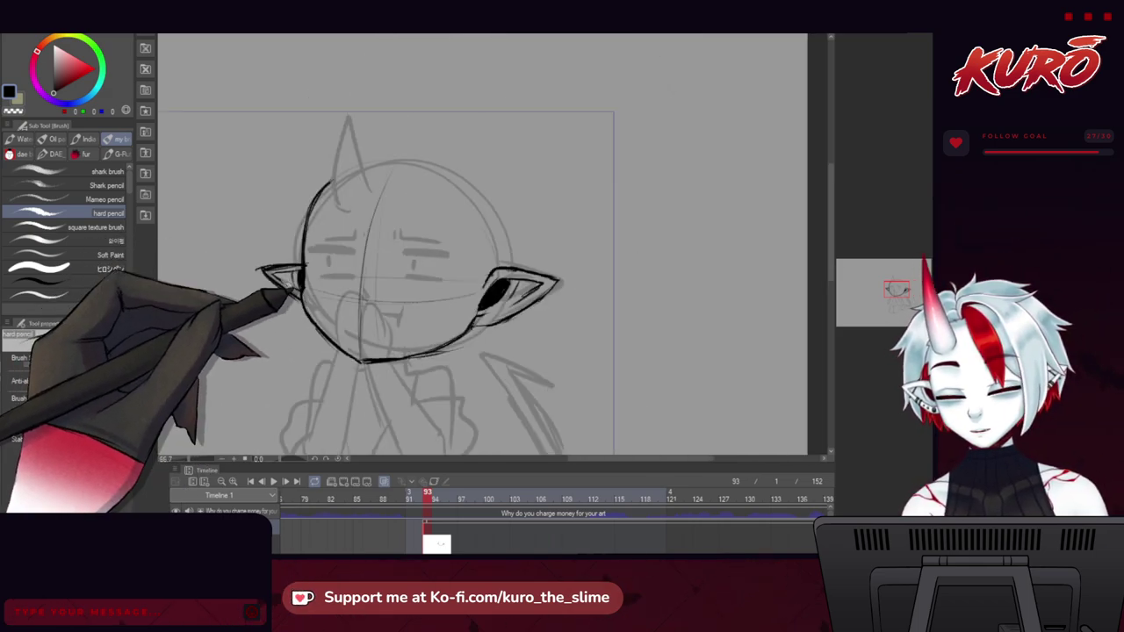
scroll(252, 301, up, 4)
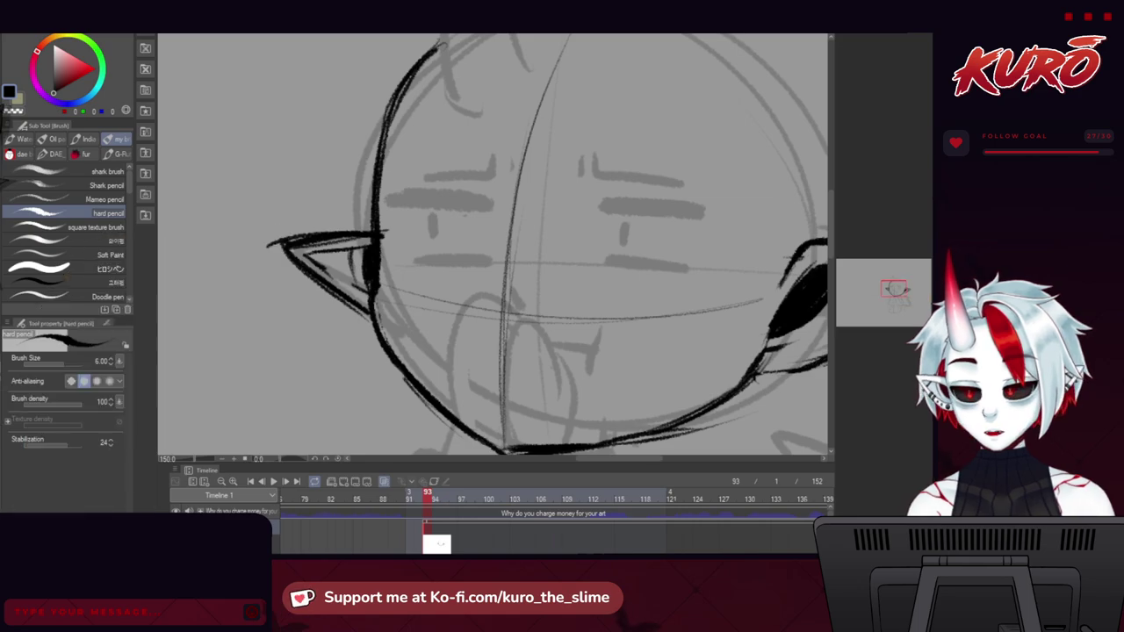
Lasso the small far ear, adjust it with a free transform and apply the transformation.
key(m)
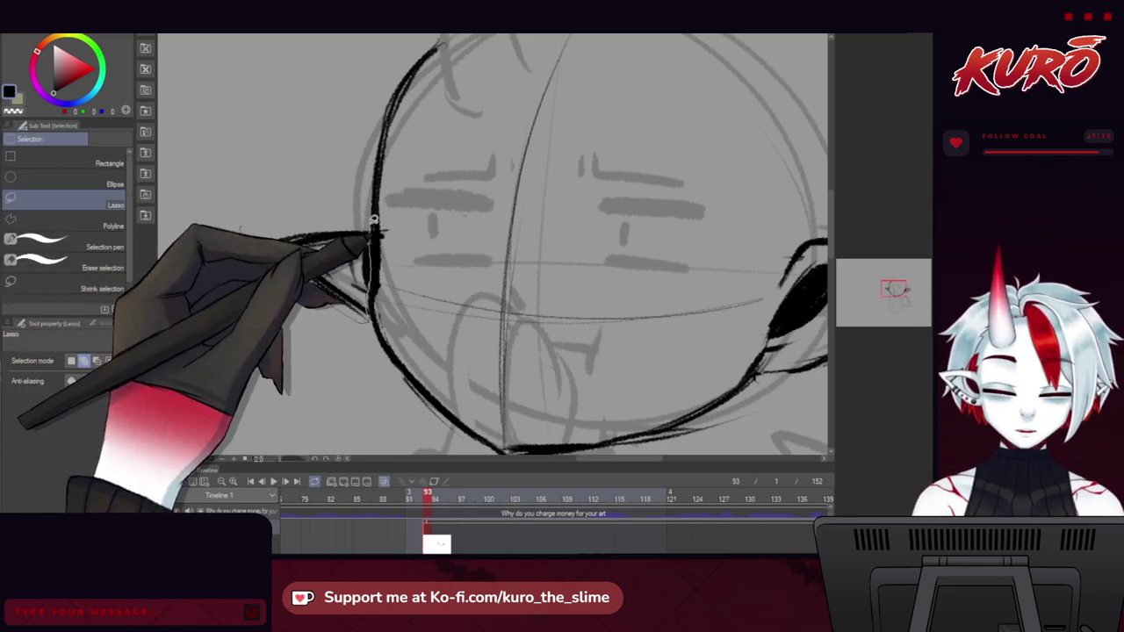
drag(373, 220, 239, 205)
key(ctrl+t)
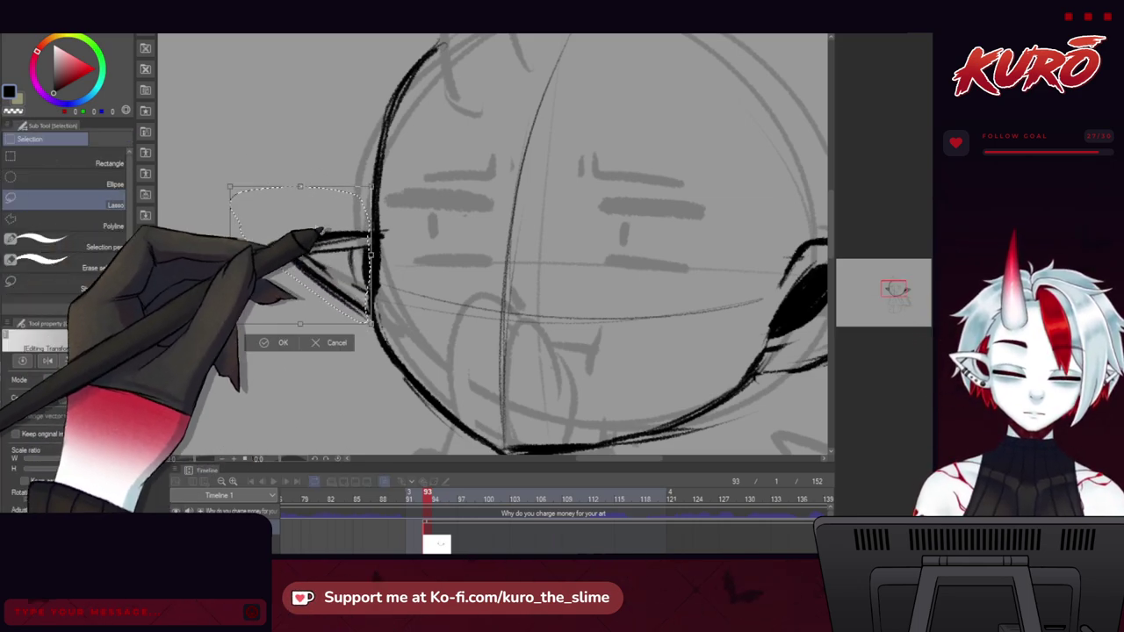
key(ctrl+minus)
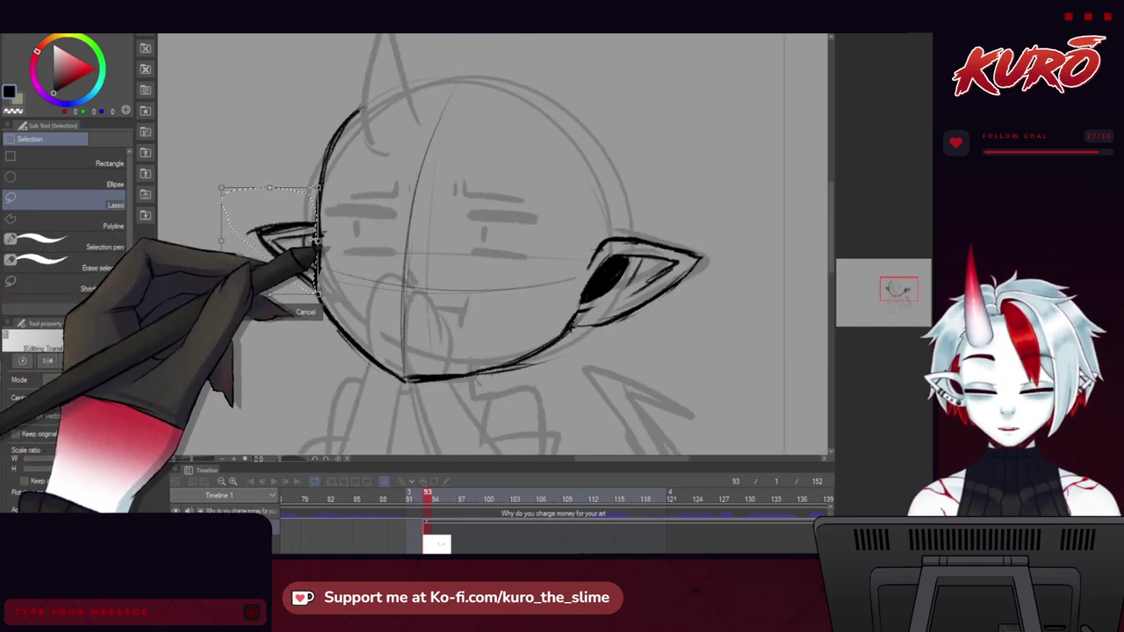
click(252, 312)
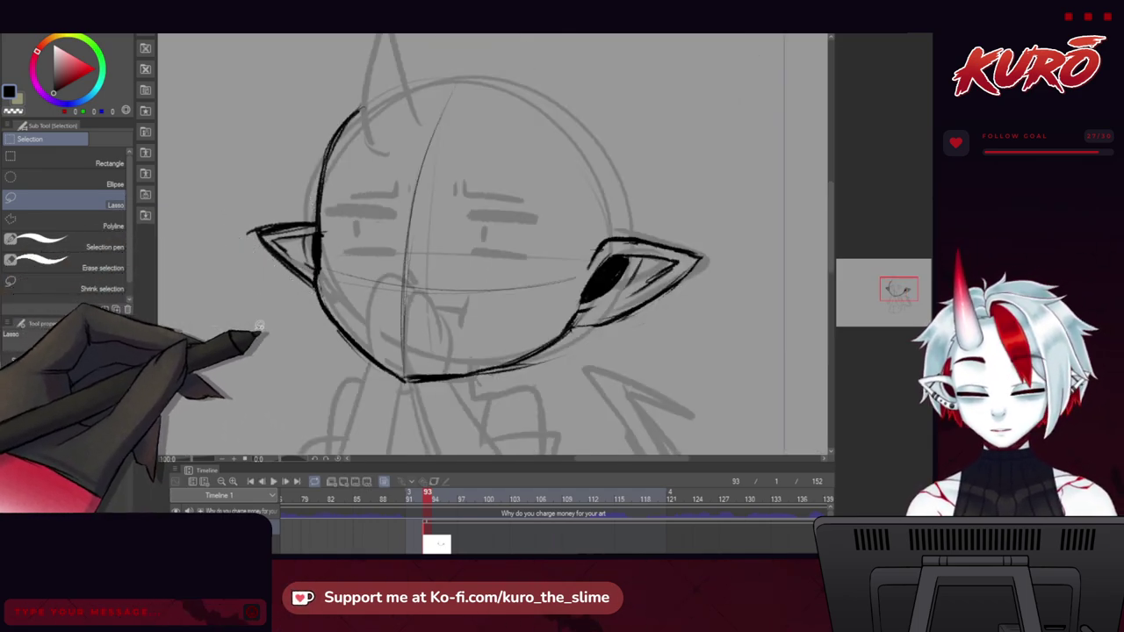
drag(278, 320, 255, 328)
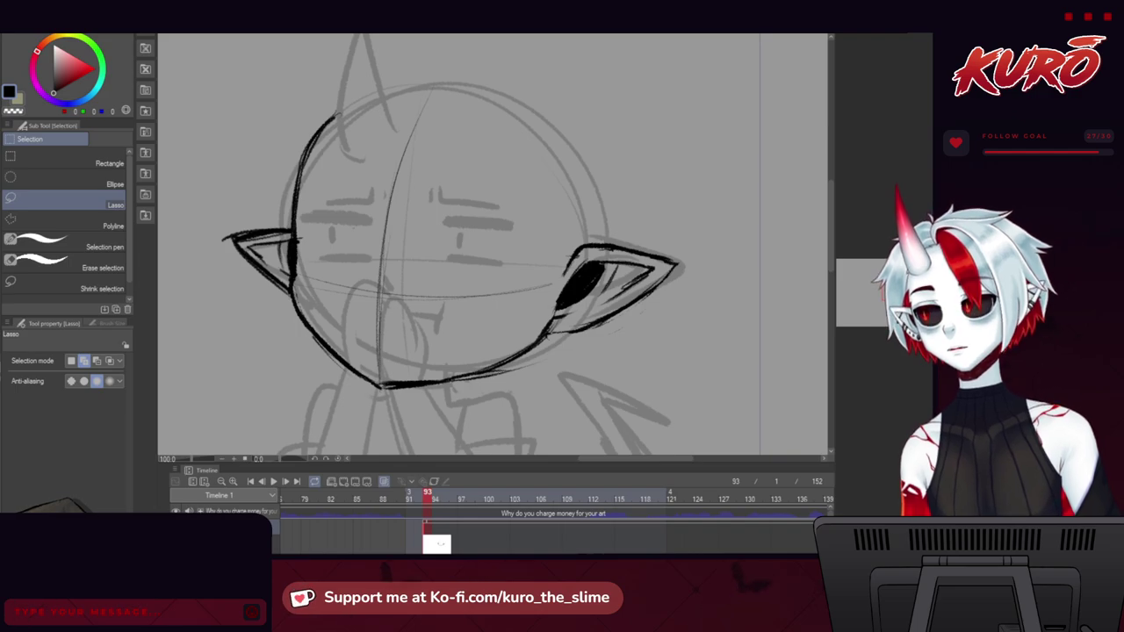
Draw the rounded top of the head with the hard pencil from the near ear to the far side, refining it with the canvas flipped.
mouse_move(301, 291)
mouse_down()
mouse_move(366, 288)
mouse_move(291, 277)
mouse_up()
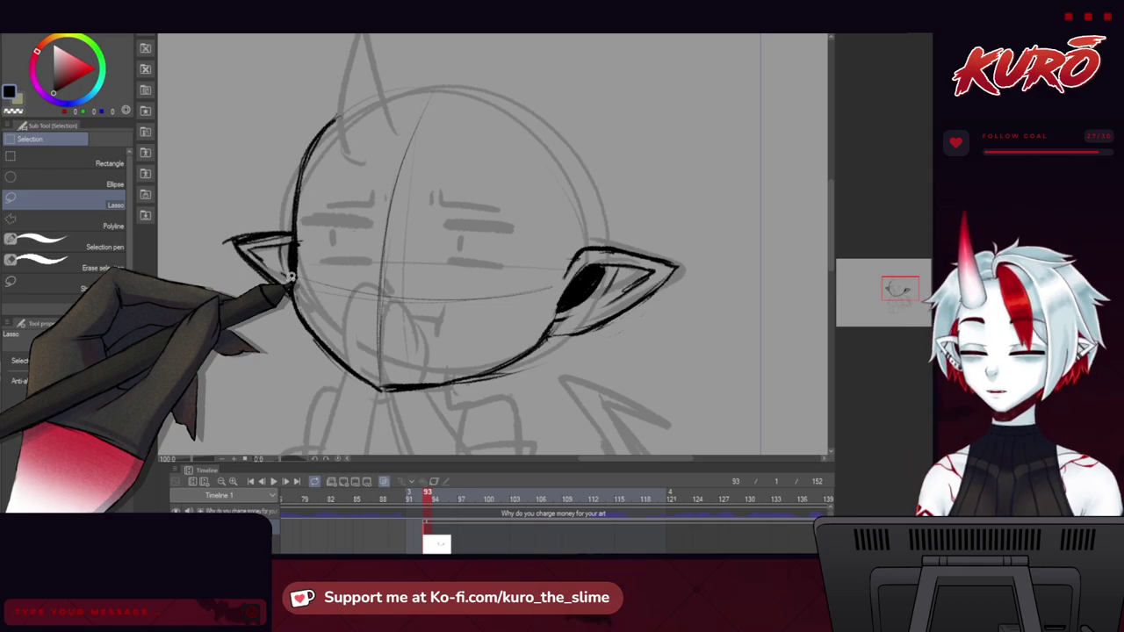
drag(595, 208, 587, 213)
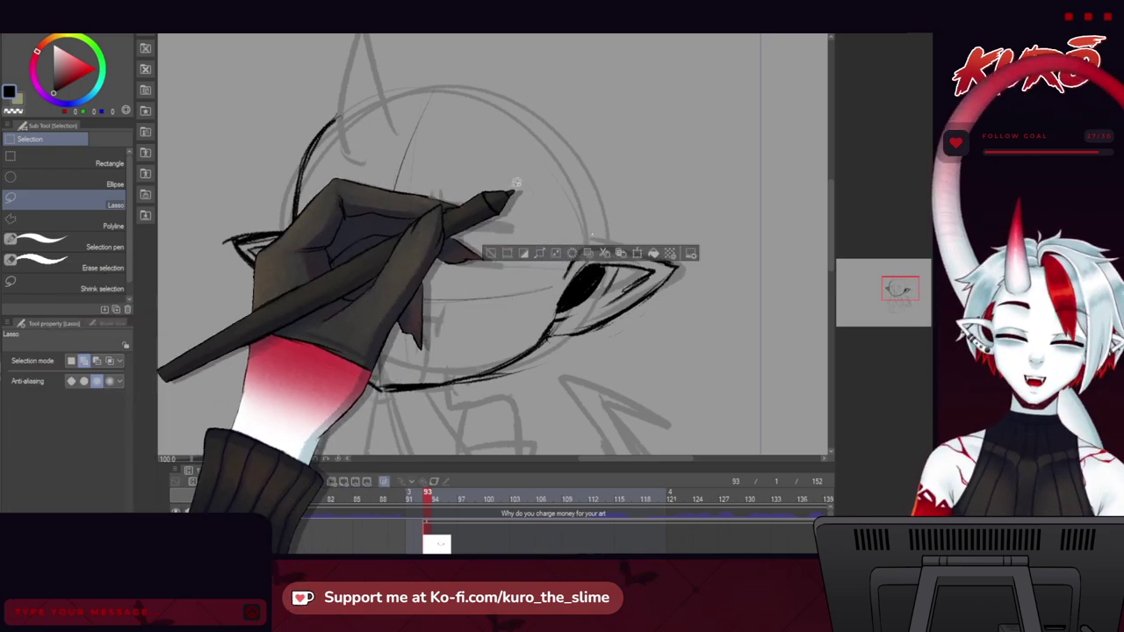
key(ctrl+d)
key(b)
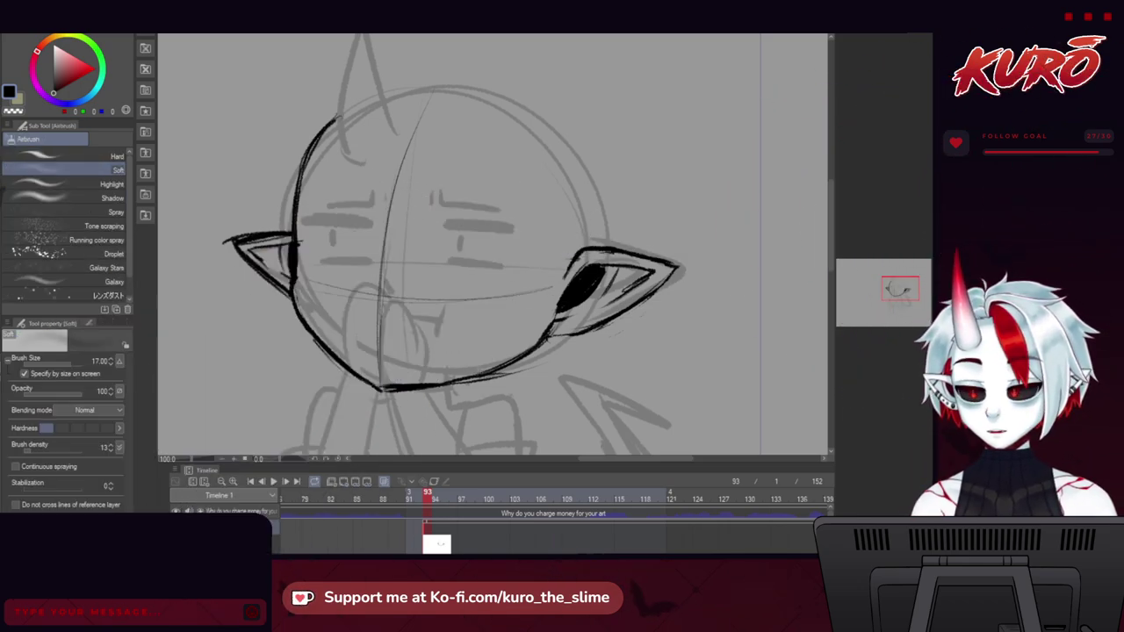
drag(542, 239, 533, 245)
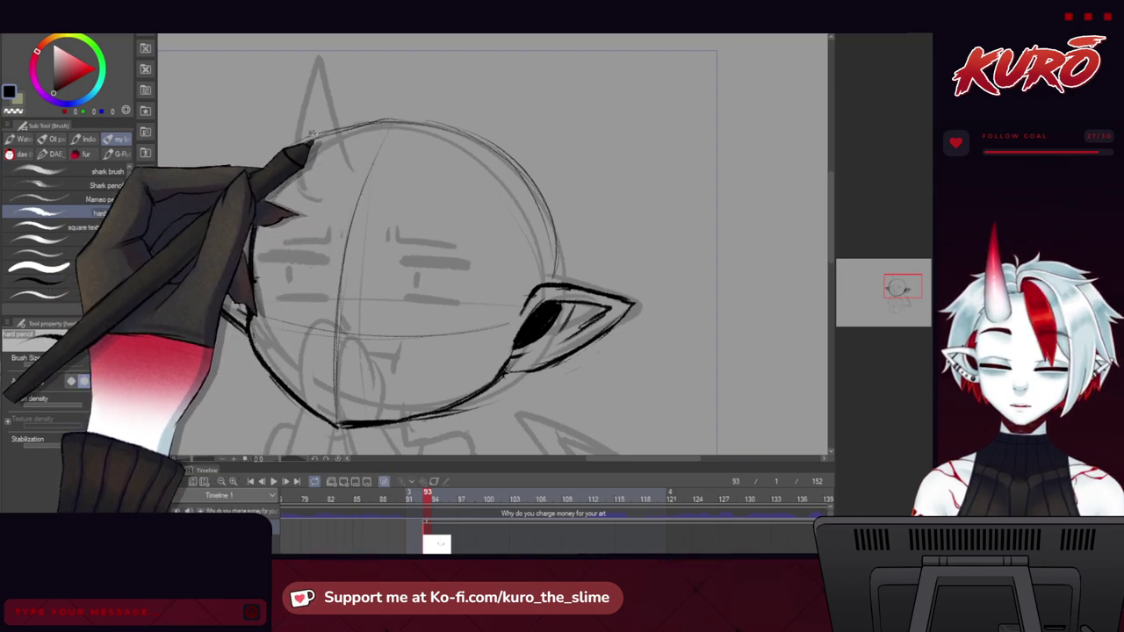
drag(245, 182, 276, 156)
key(h)
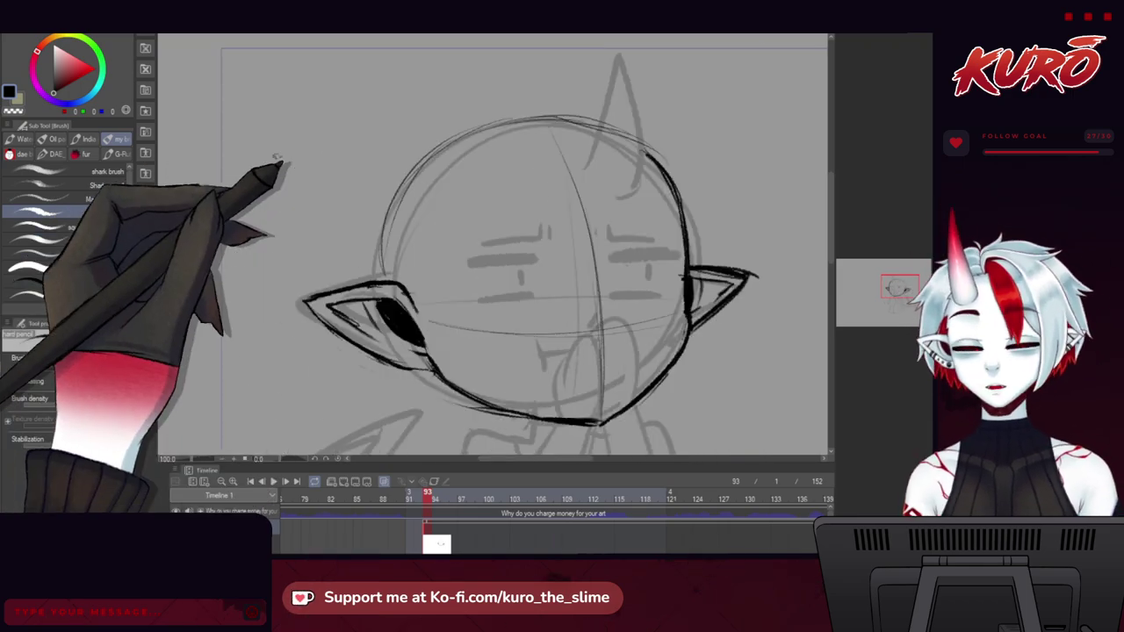
mouse_move(584, 123)
mouse_down()
mouse_move(544, 158)
mouse_move(617, 195)
mouse_up()
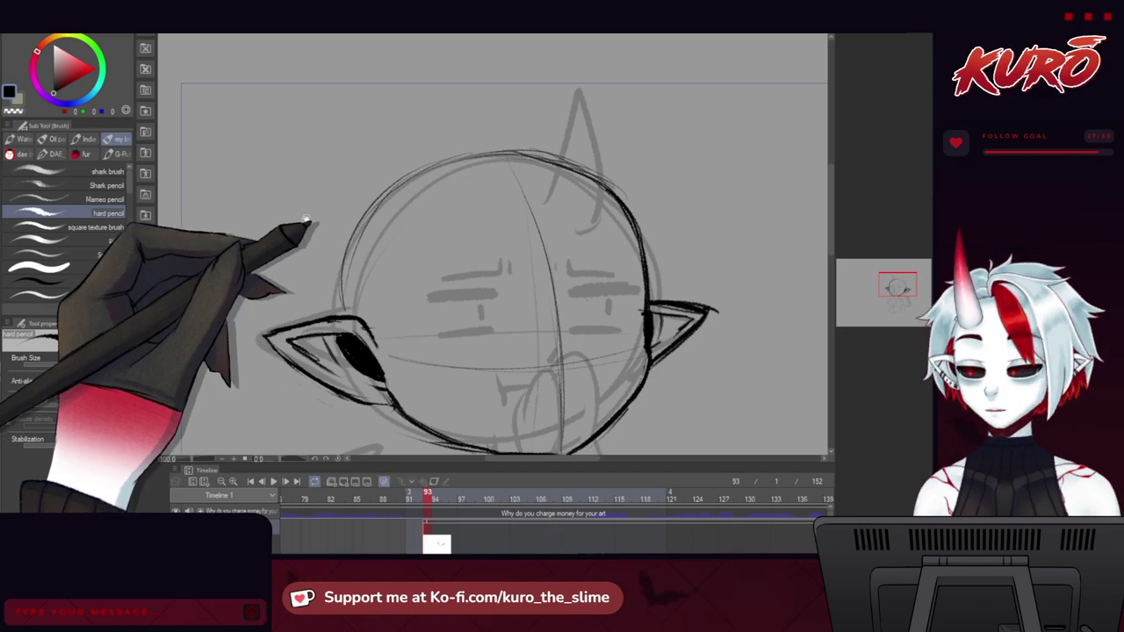
drag(299, 226, 257, 228)
key(h)
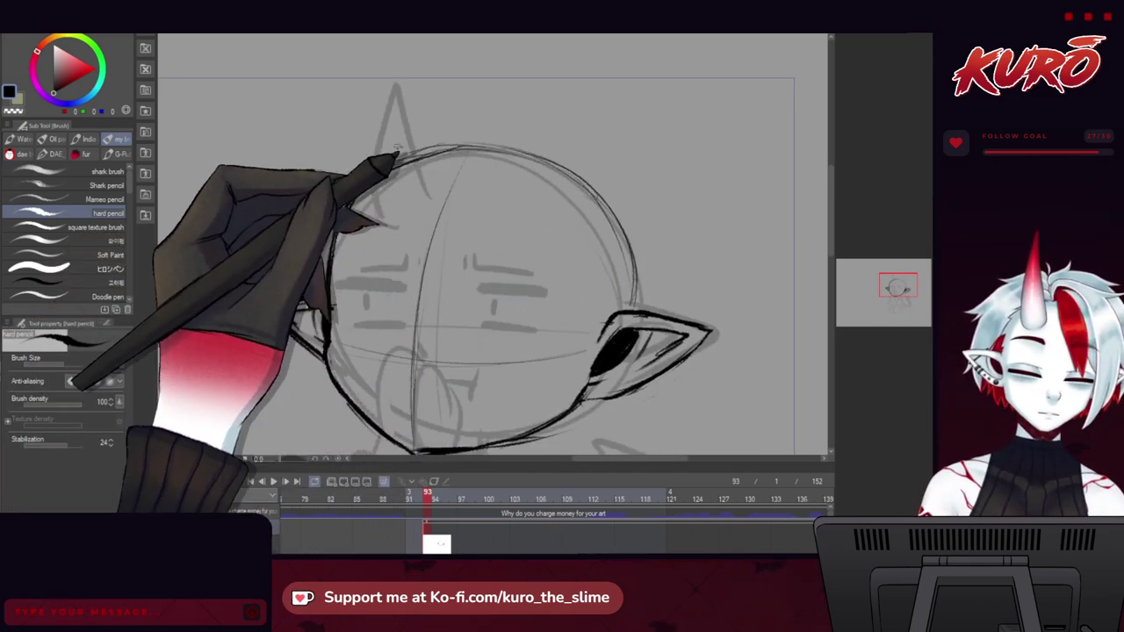
Adjust the upper head outline with Liquify push at brush size 80, checking its shape with the canvas mirrored.
key(j)
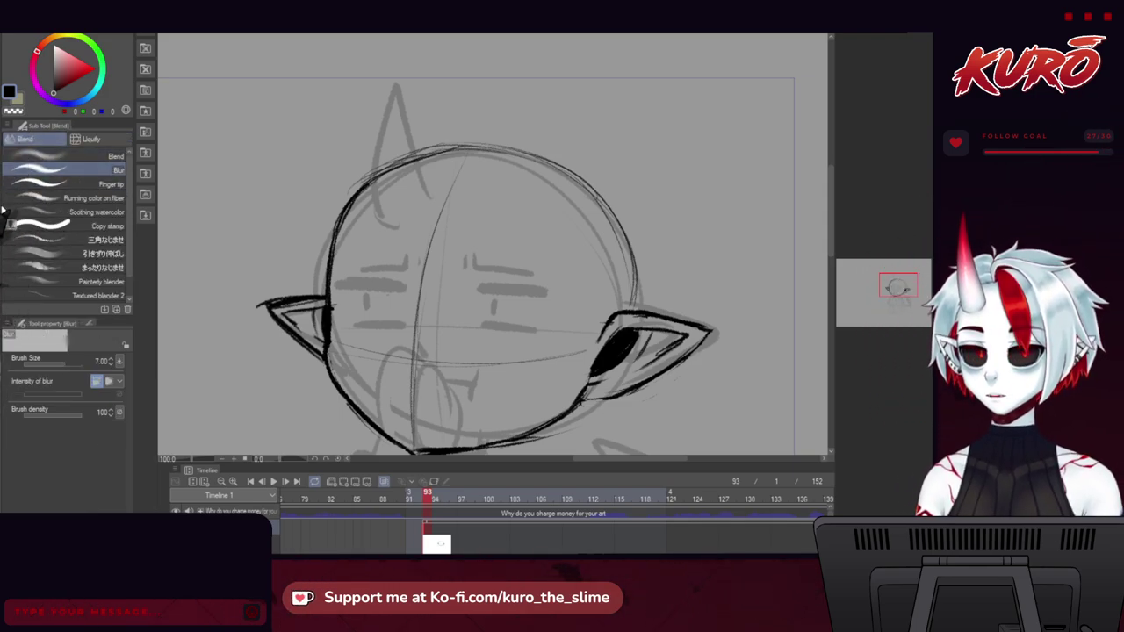
key(b)
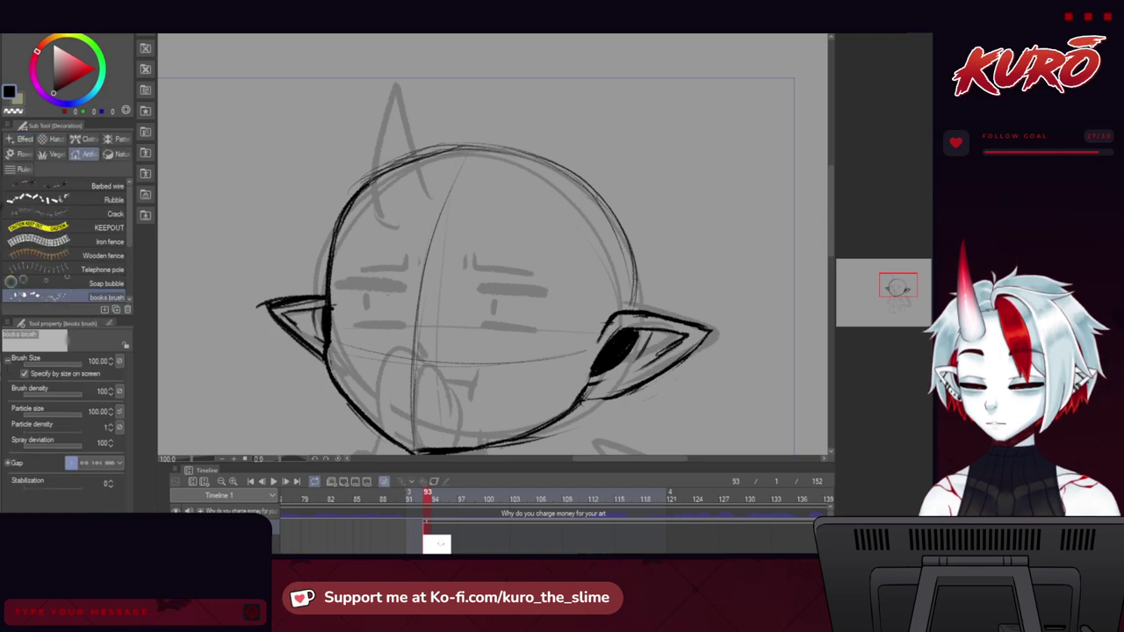
key(j)
click(93, 140)
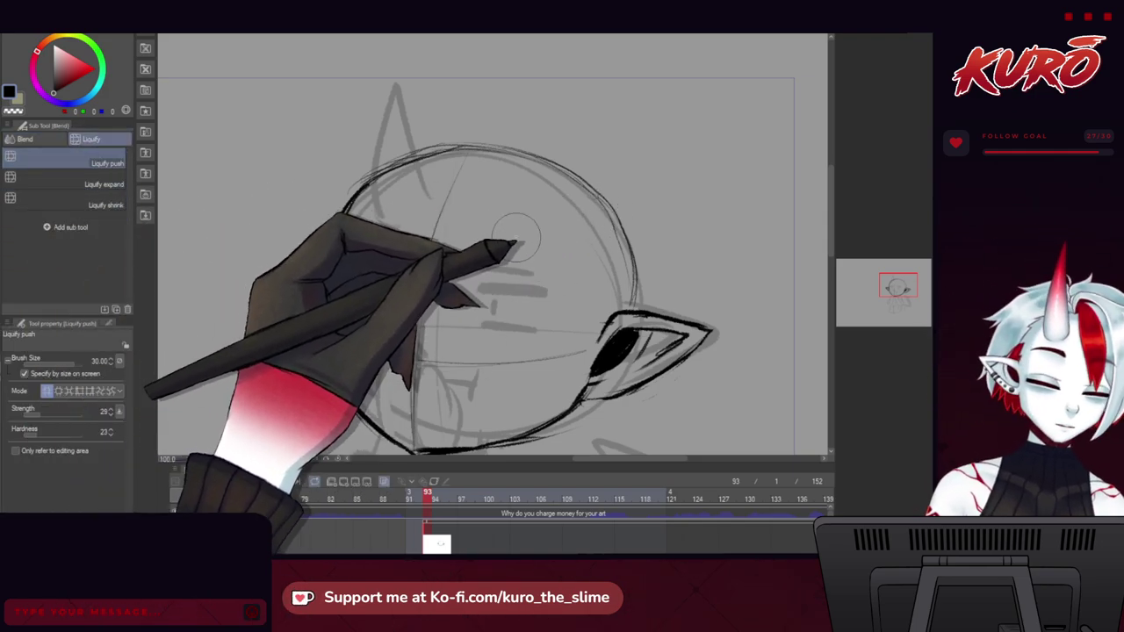
key(bracketright)
key(bracketright)
key(bracketright)
key(bracketright)
key(bracketright)
scroll(490, 190, down, 1)
key(h)
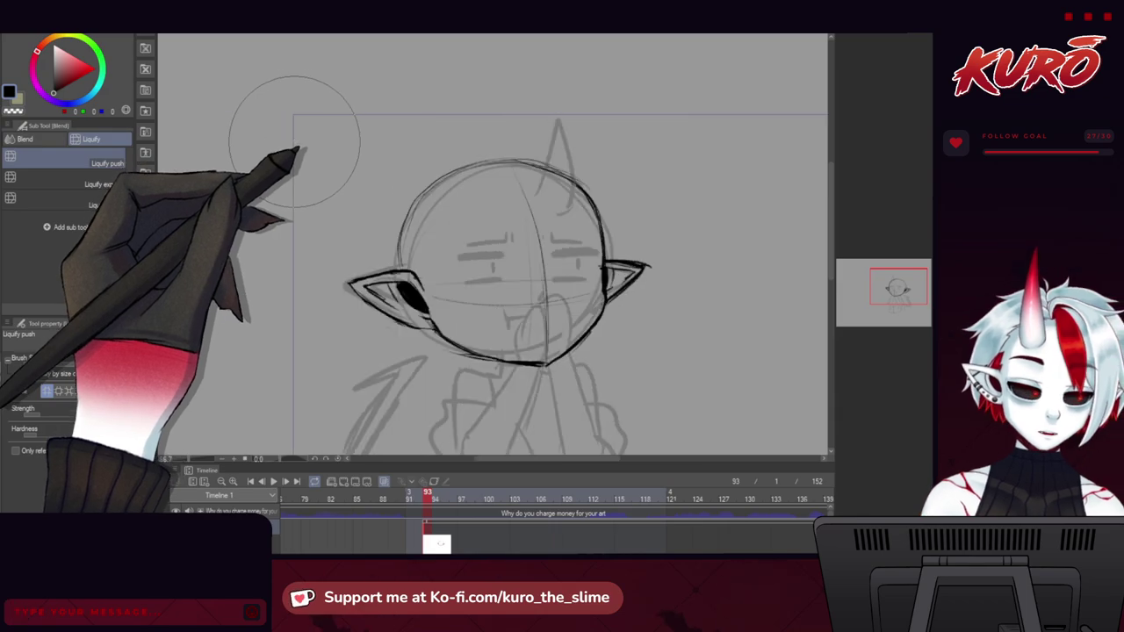
key(h)
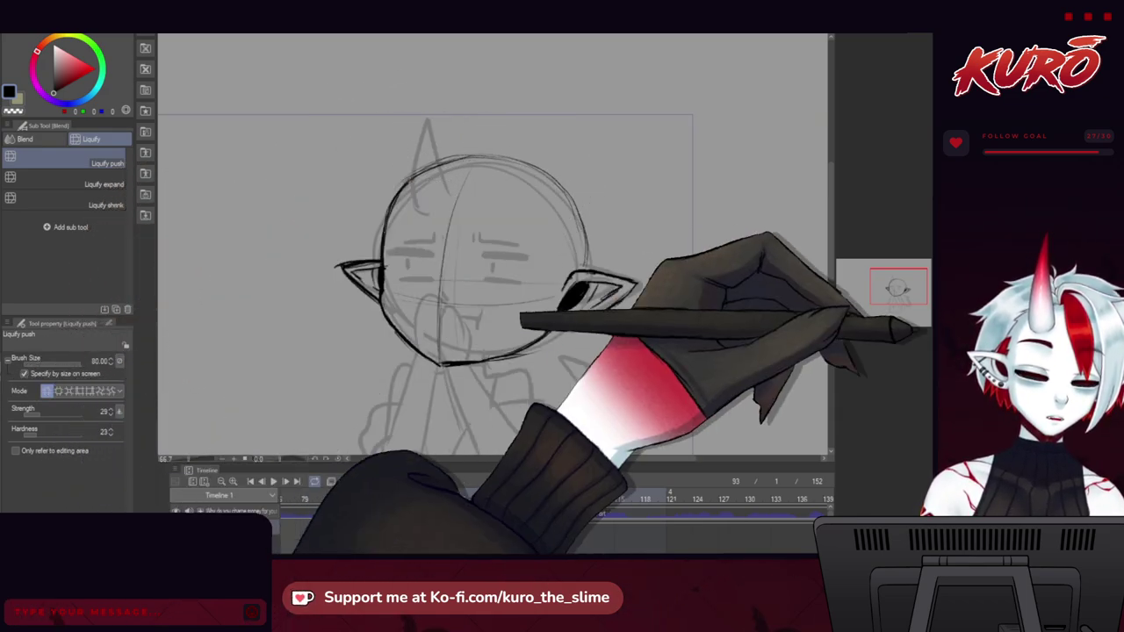
Fade the rough storyboard sketch further beneath the new line drawing.
click(1001, 220)
click(1001, 219)
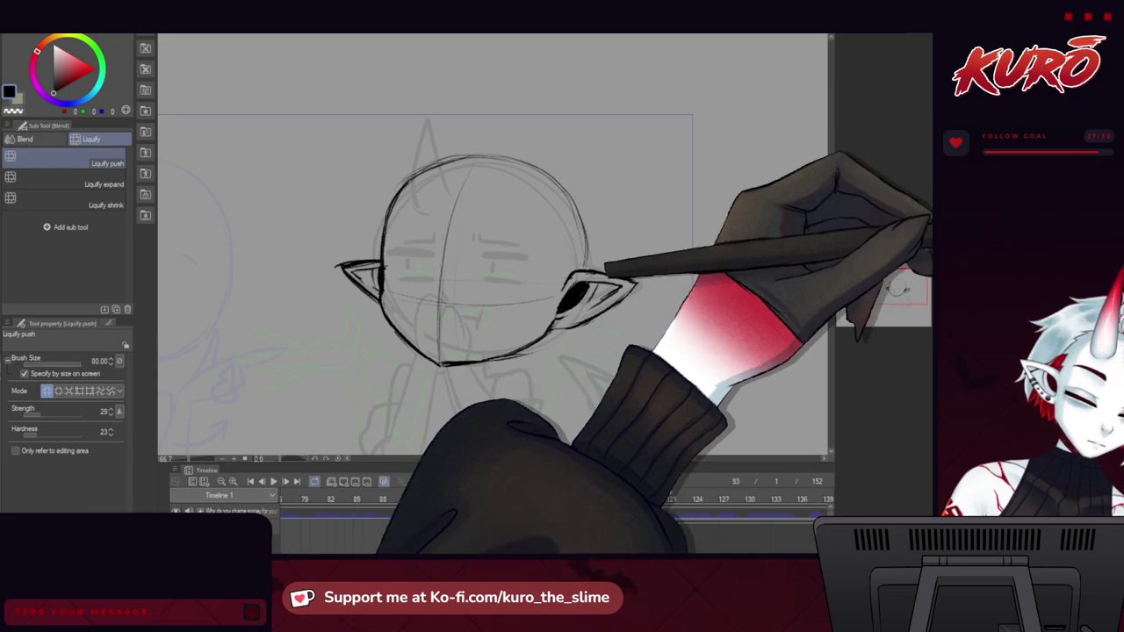
scroll(447, 173, up, 1)
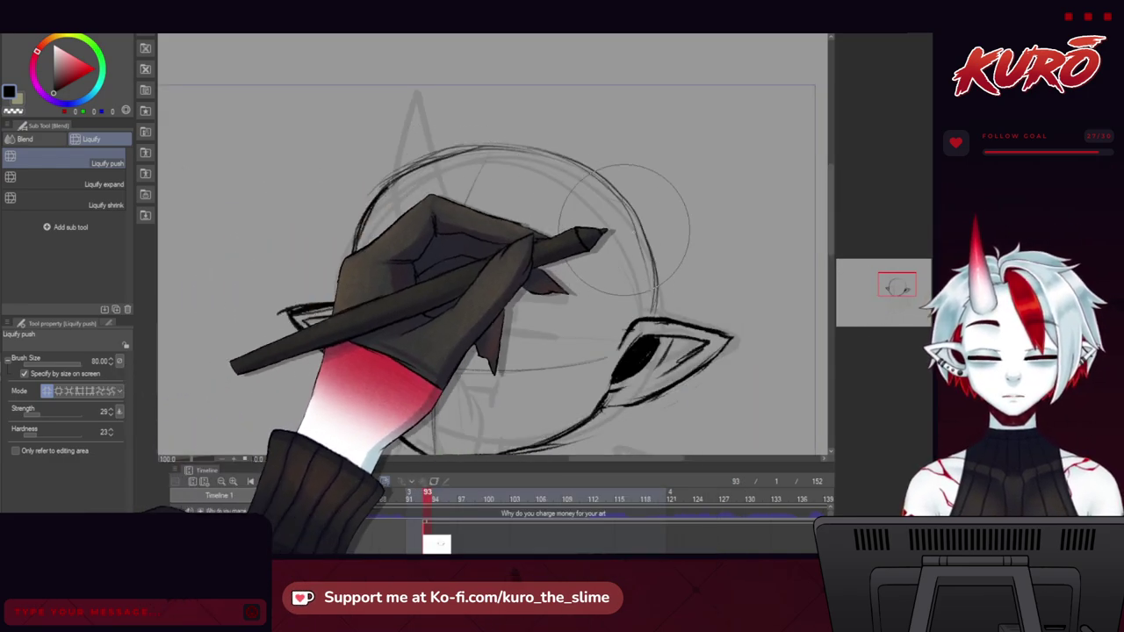
drag(230, 272, 249, 243)
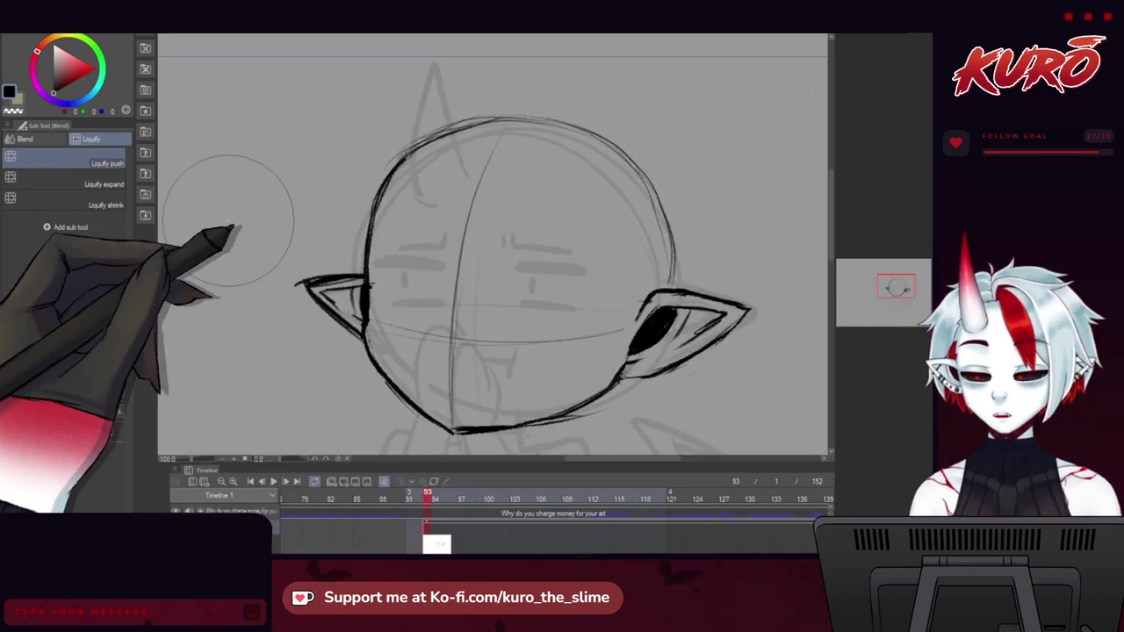
Draw a thin second horizontal guideline across the face with the hard pencil, just above the existing curved one.
click(3, 180)
drag(439, 290, 406, 233)
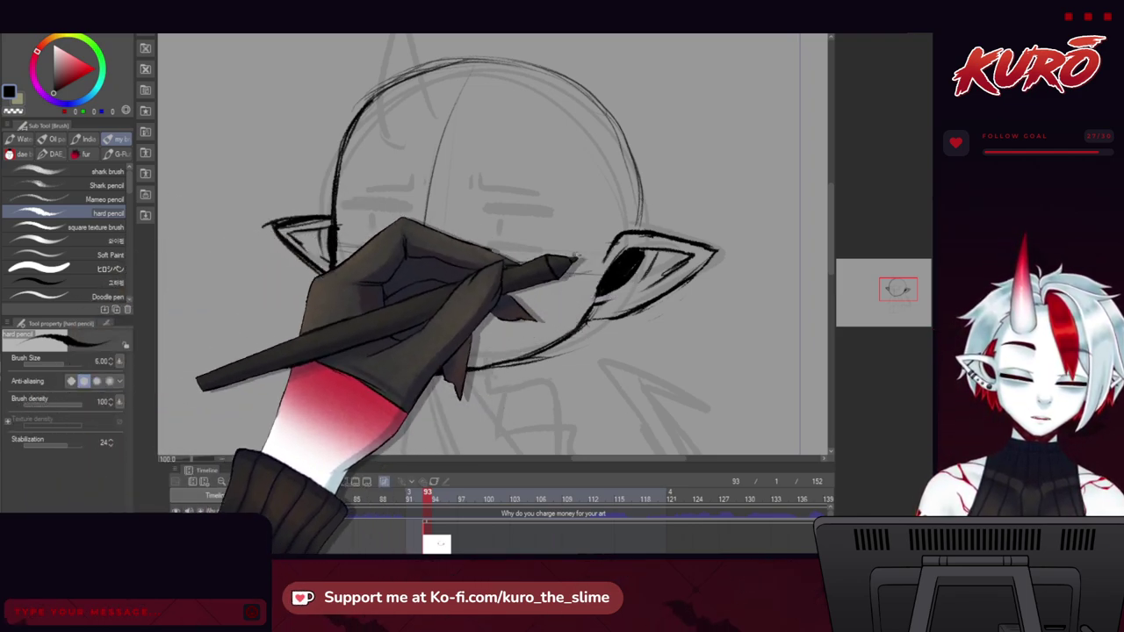
drag(577, 256, 371, 261)
Outline the tall pointed horn on the far side of the forehead, drawing both edges, the sharp tip and the rounded base.
drag(355, 207, 363, 330)
drag(412, 145, 441, 239)
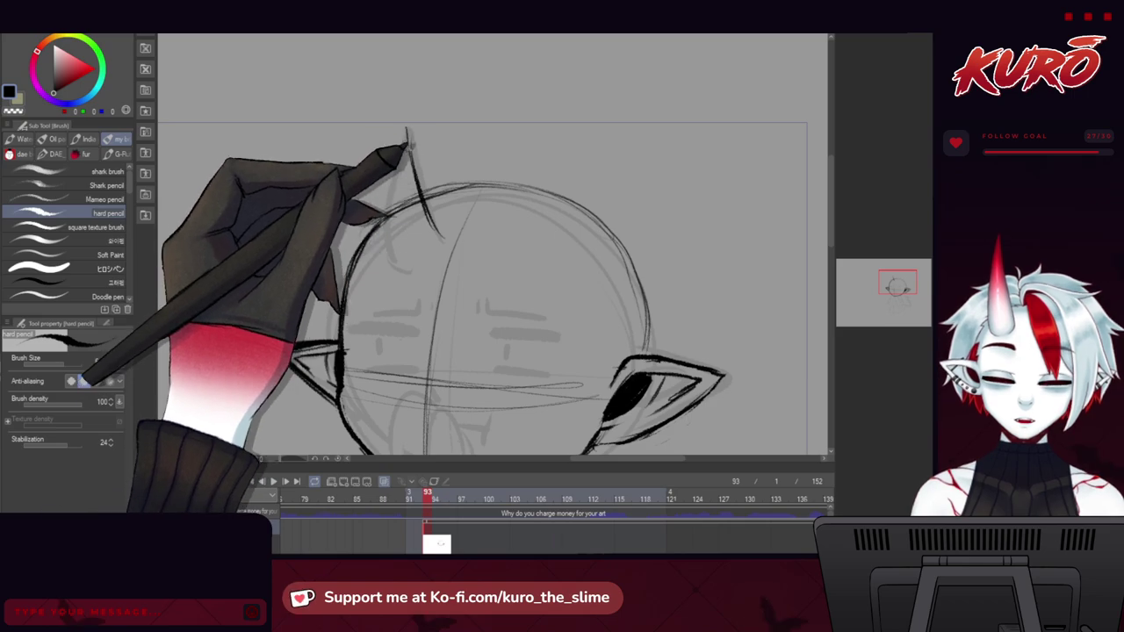
drag(400, 131, 383, 266)
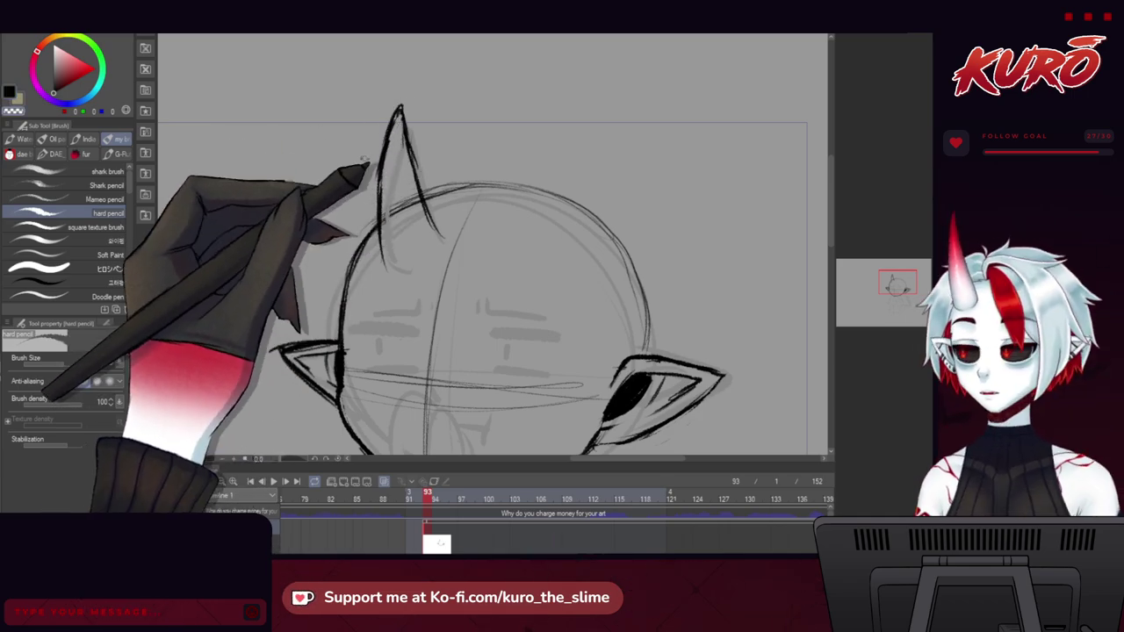
drag(404, 185, 381, 183)
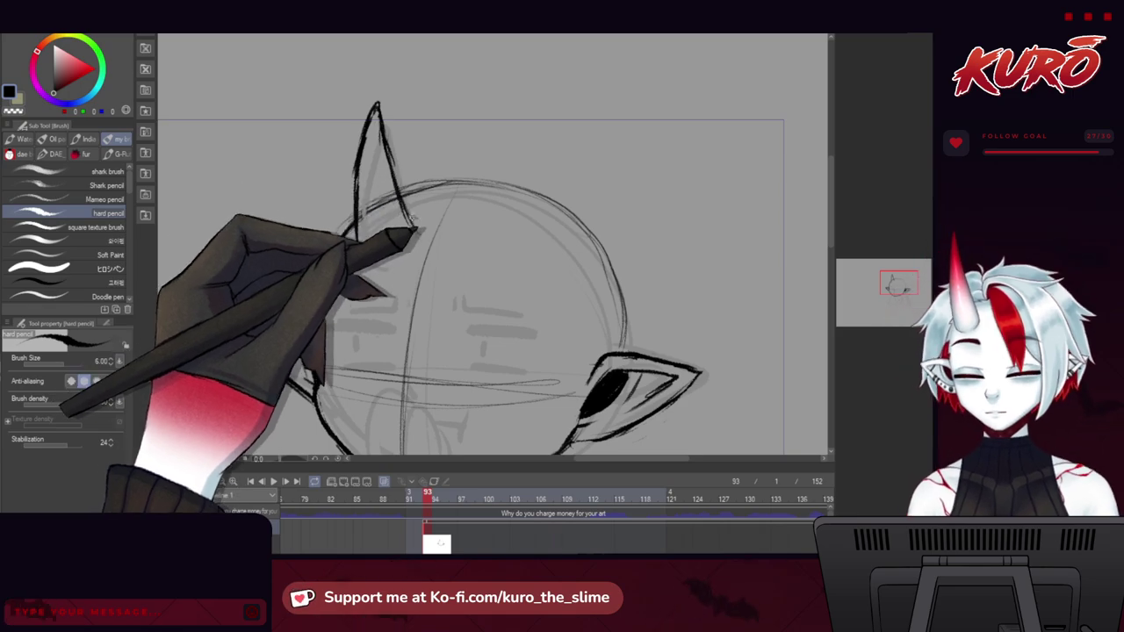
drag(413, 218, 417, 243)
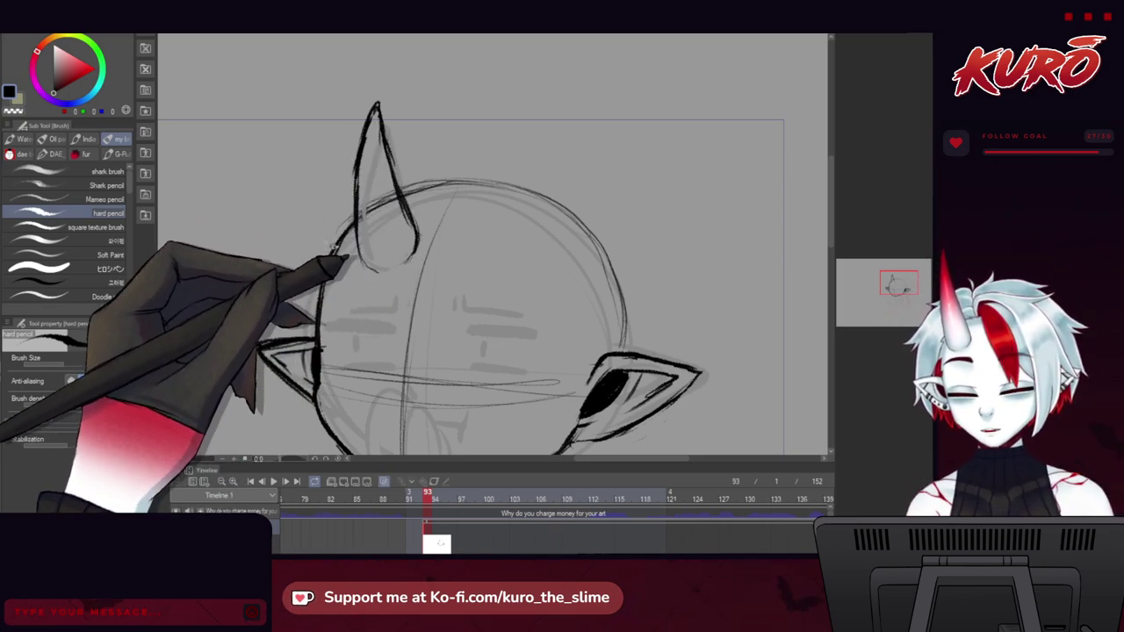
drag(338, 248, 357, 278)
Erase the head outline where it crosses the inside of the horn, using the transparent colour, and restore the black drawing colour.
drag(396, 194, 382, 150)
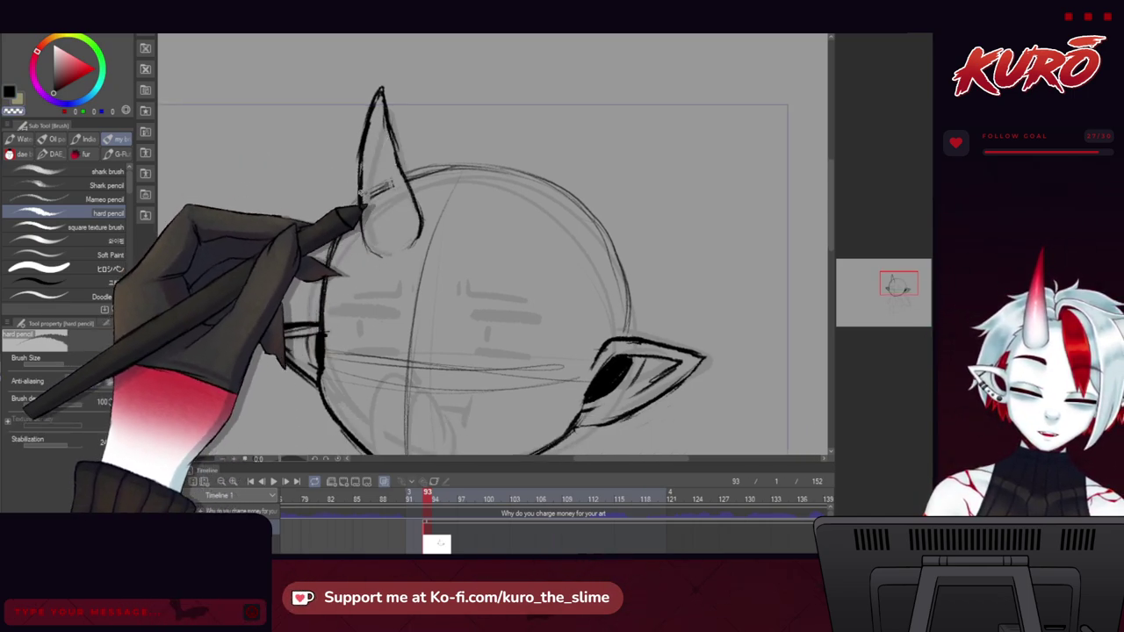
drag(386, 180, 379, 181)
key(c)
Draw the far eye with a thick black bar for the upper lid and a thin line for the lower lid.
drag(485, 238, 404, 209)
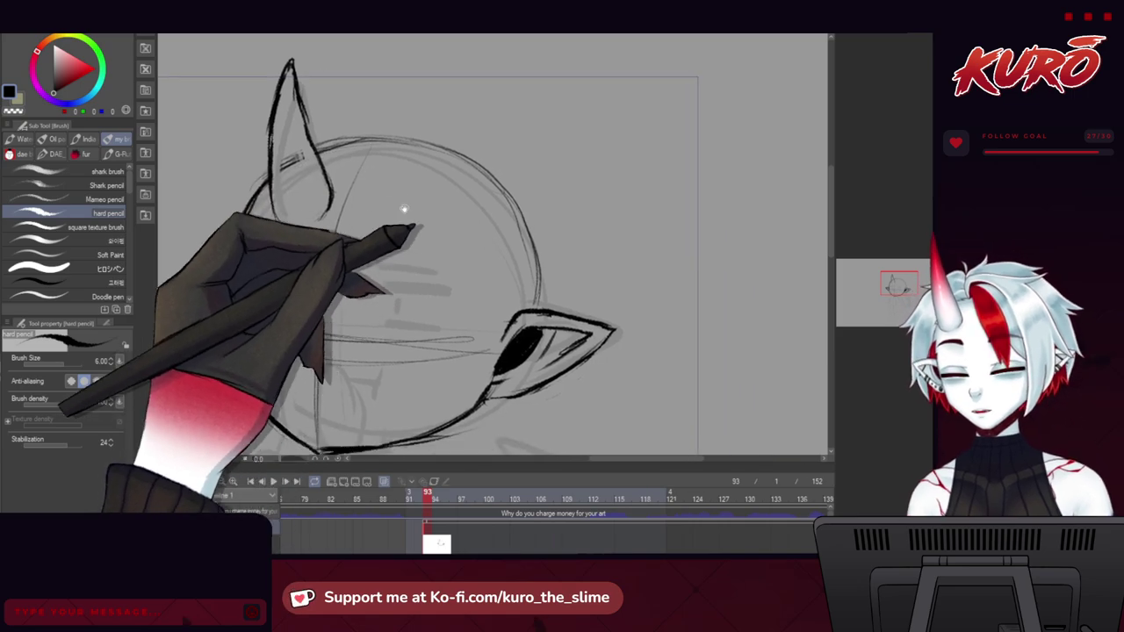
drag(298, 178, 361, 180)
drag(254, 176, 278, 170)
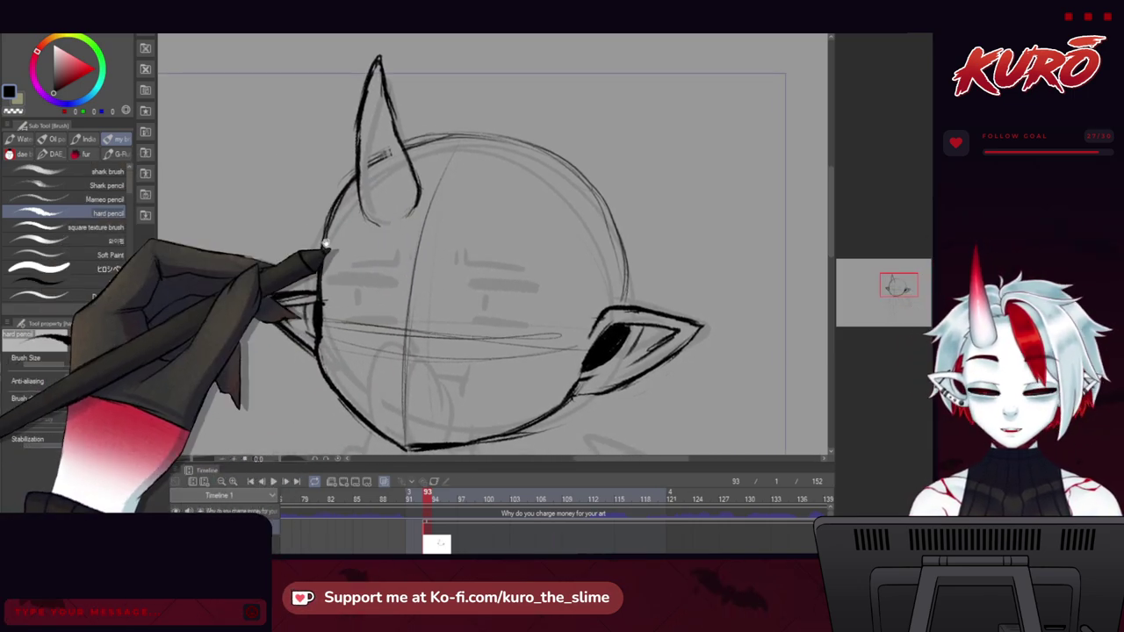
drag(326, 244, 302, 222)
mouse_move(315, 267)
mouse_down()
mouse_move(299, 252)
mouse_move(360, 250)
mouse_up()
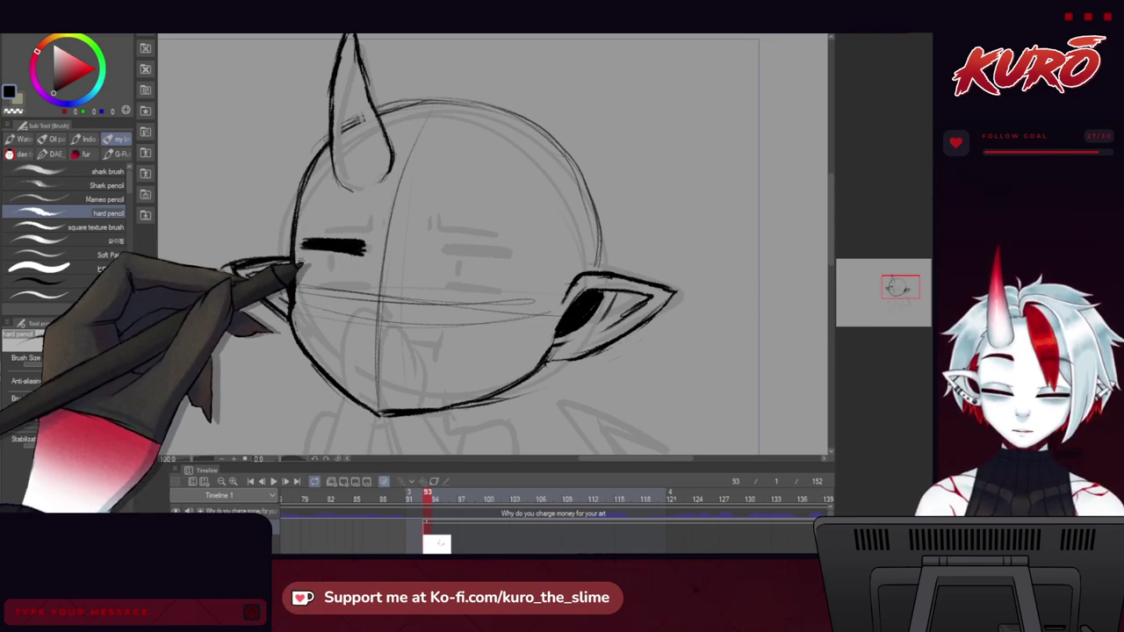
drag(330, 283, 350, 285)
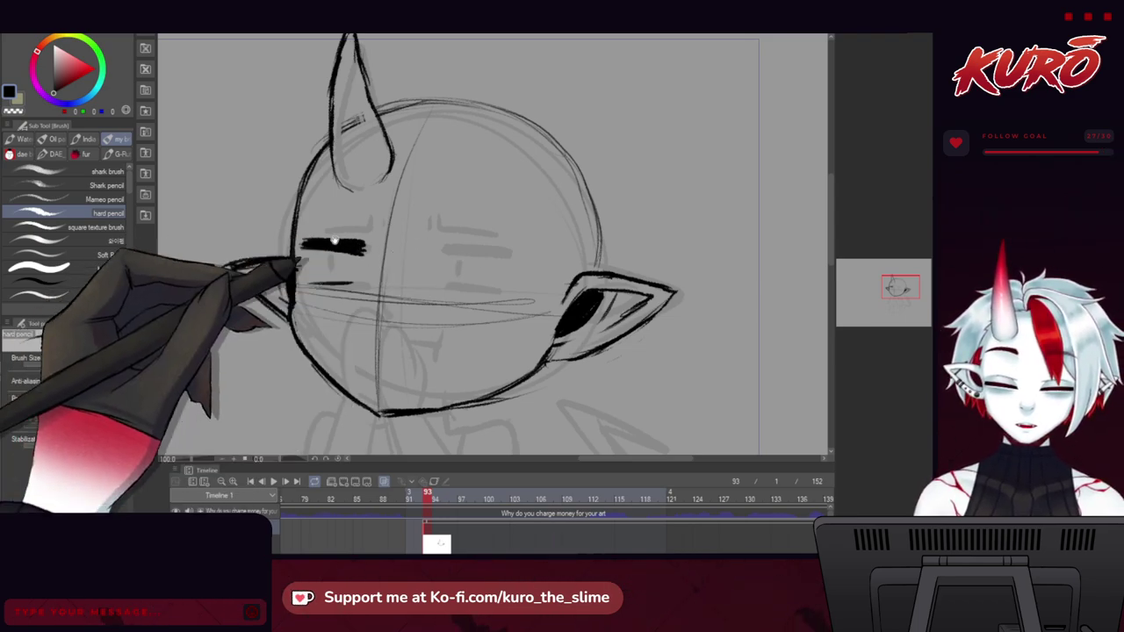
Add short pencil strokes for the nose beside the vertical guideline, just below eye level.
drag(450, 236, 413, 243)
drag(343, 301, 343, 291)
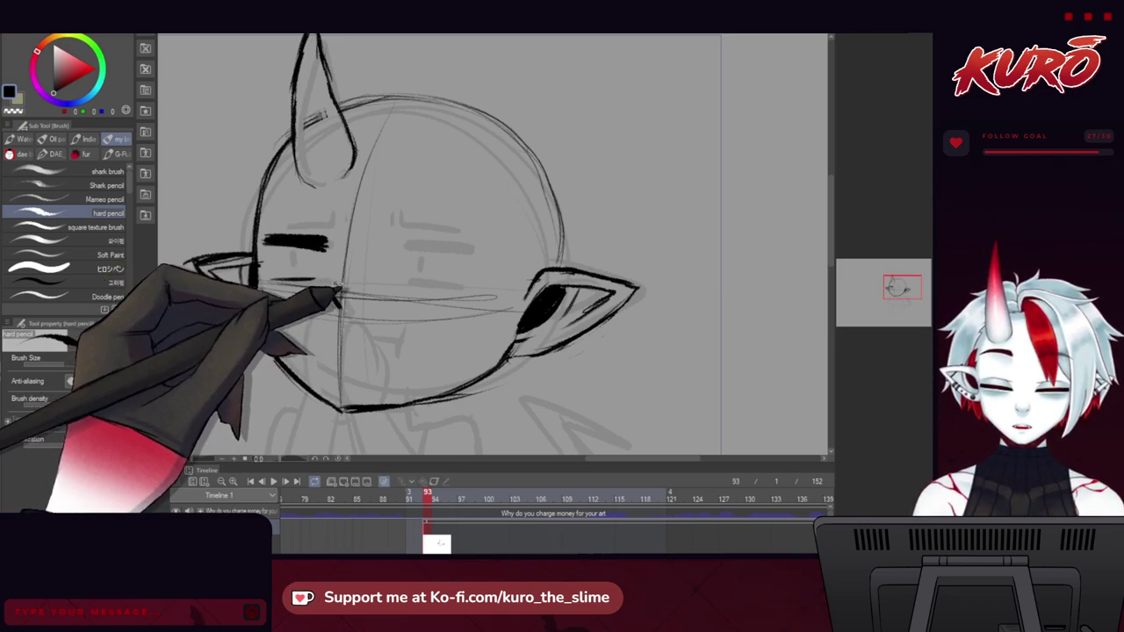
mouse_move(335, 293)
mouse_down()
mouse_move(341, 308)
mouse_move(319, 311)
mouse_move(328, 288)
mouse_up()
mouse_move(331, 386)
mouse_down()
mouse_move(316, 316)
mouse_move(331, 370)
mouse_move(358, 385)
mouse_up()
drag(305, 307, 313, 375)
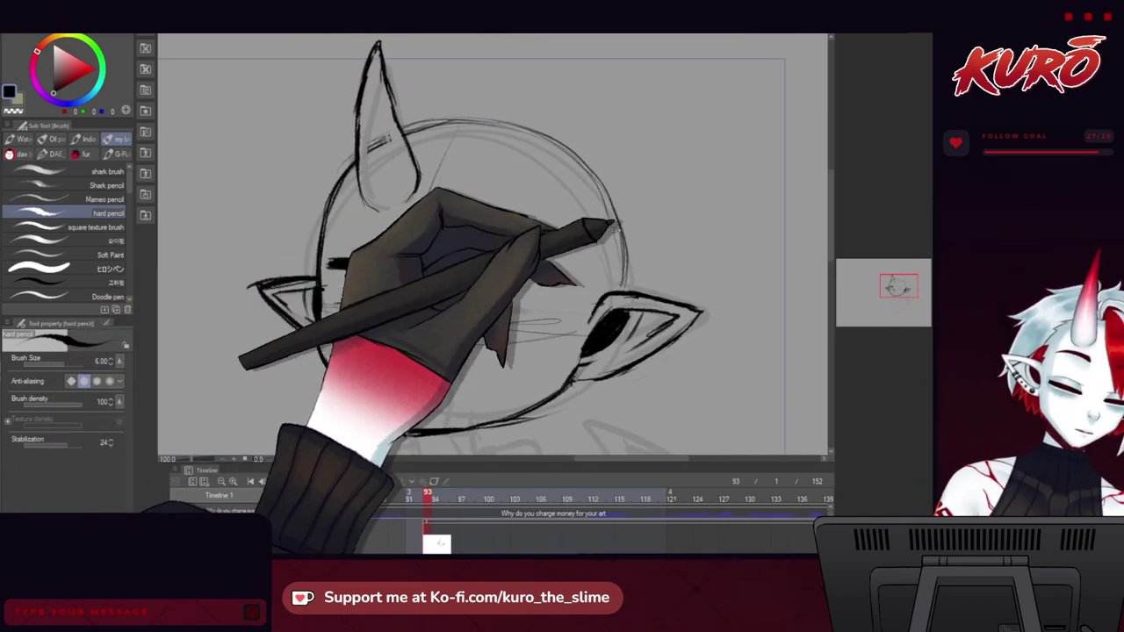
Build up the nose into a short thick angled stroke with a fine line rising from it, along the vertical guideline.
drag(312, 255, 334, 245)
drag(317, 309, 313, 285)
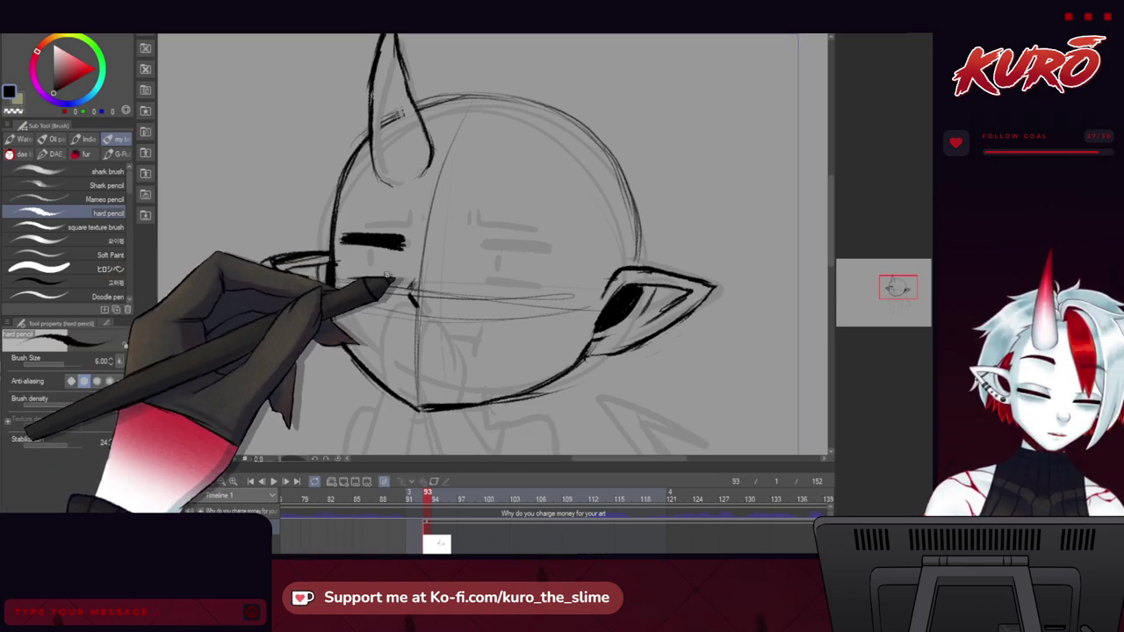
drag(393, 276, 406, 286)
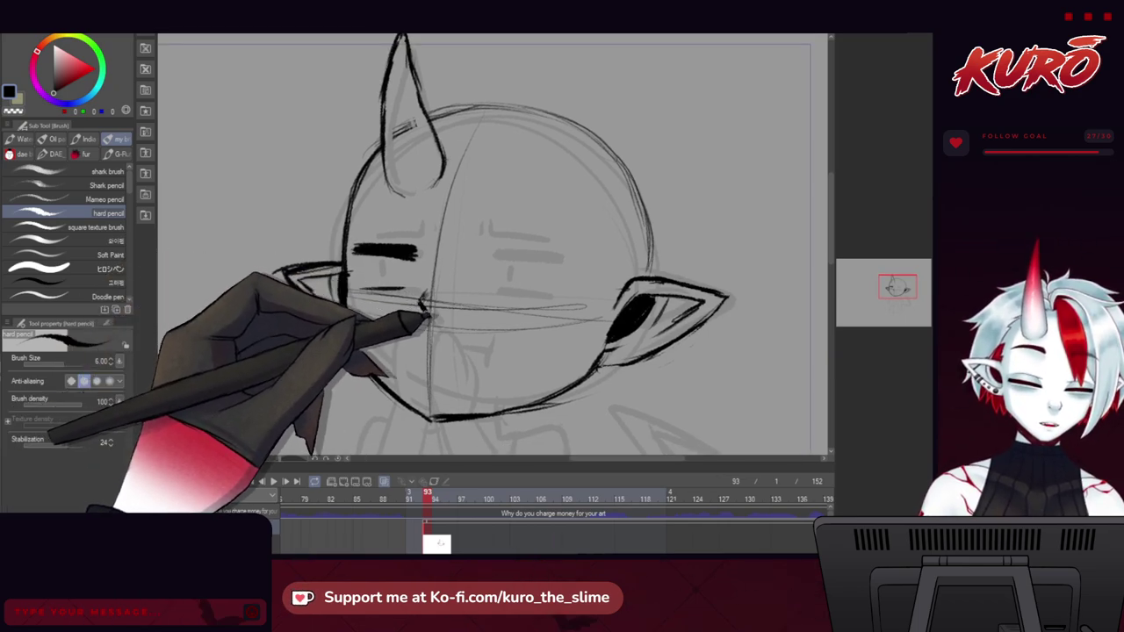
mouse_move(344, 317)
mouse_down()
mouse_move(324, 304)
mouse_move(323, 323)
mouse_up()
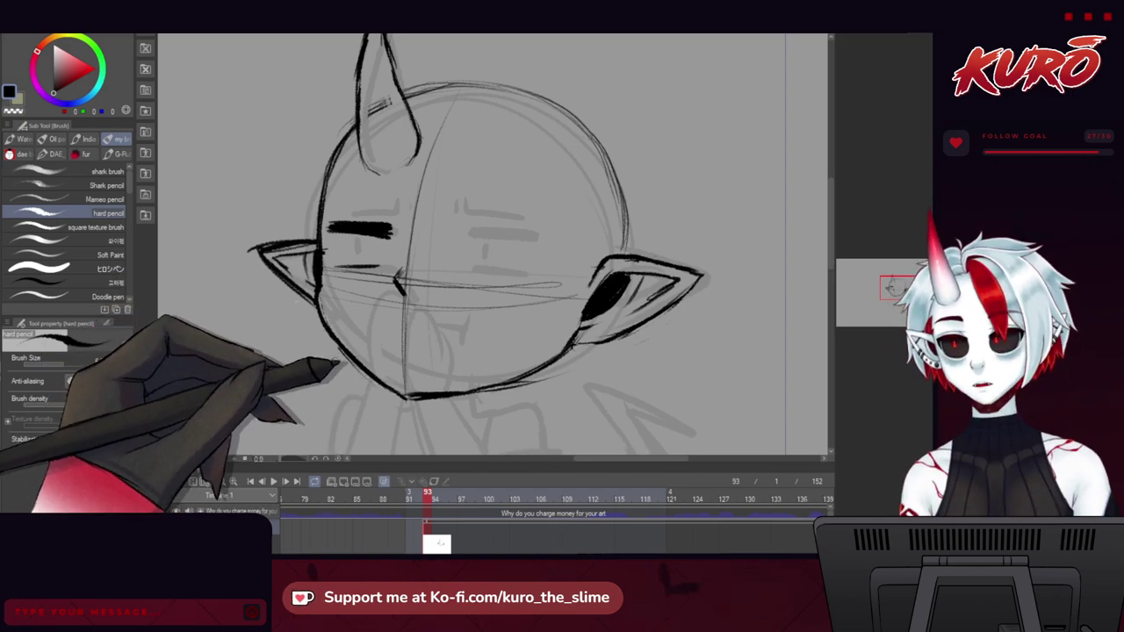
Draw the near eye with a thick black upper lid and a thin line for the lower lid, checking it with the canvas mirrored.
drag(314, 371, 333, 315)
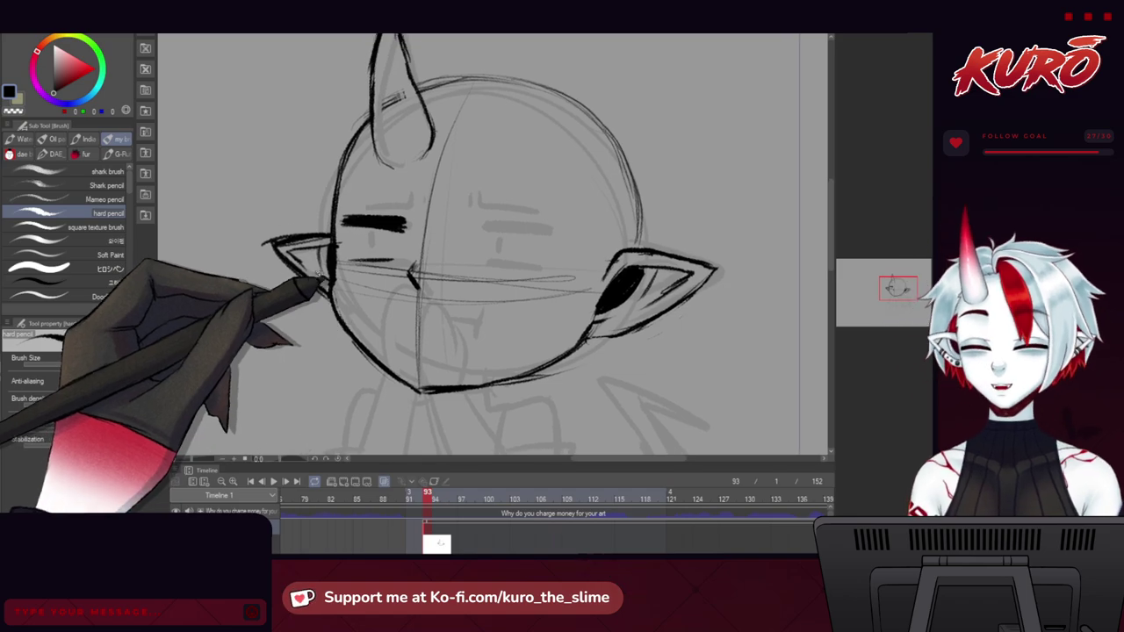
key(h)
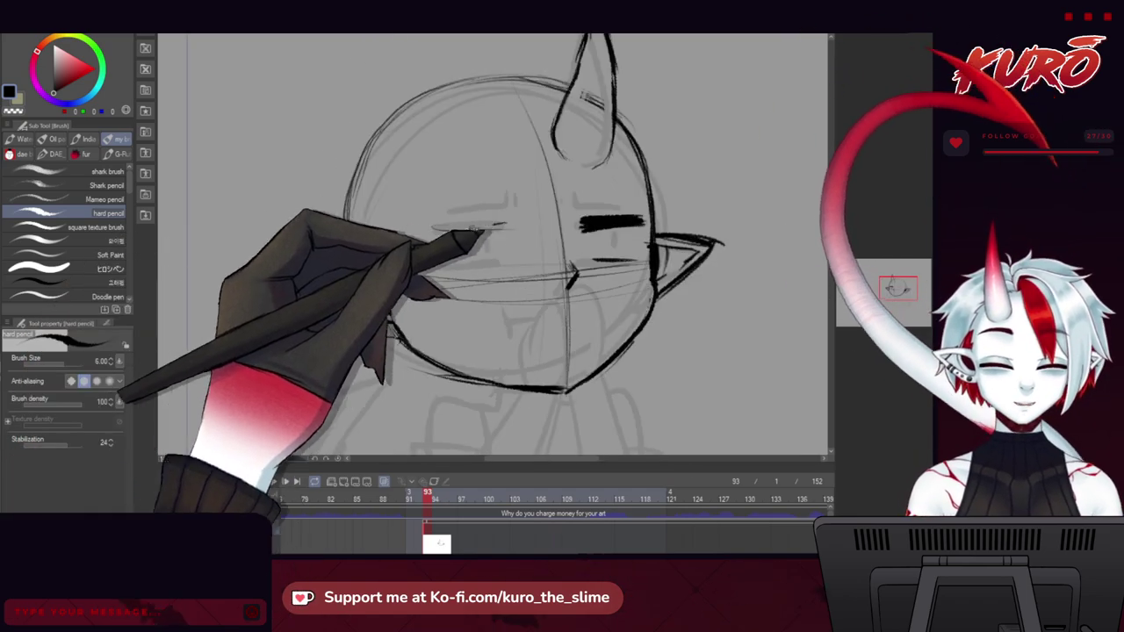
mouse_move(453, 227)
mouse_down()
mouse_move(501, 225)
mouse_move(434, 228)
mouse_move(497, 223)
mouse_up()
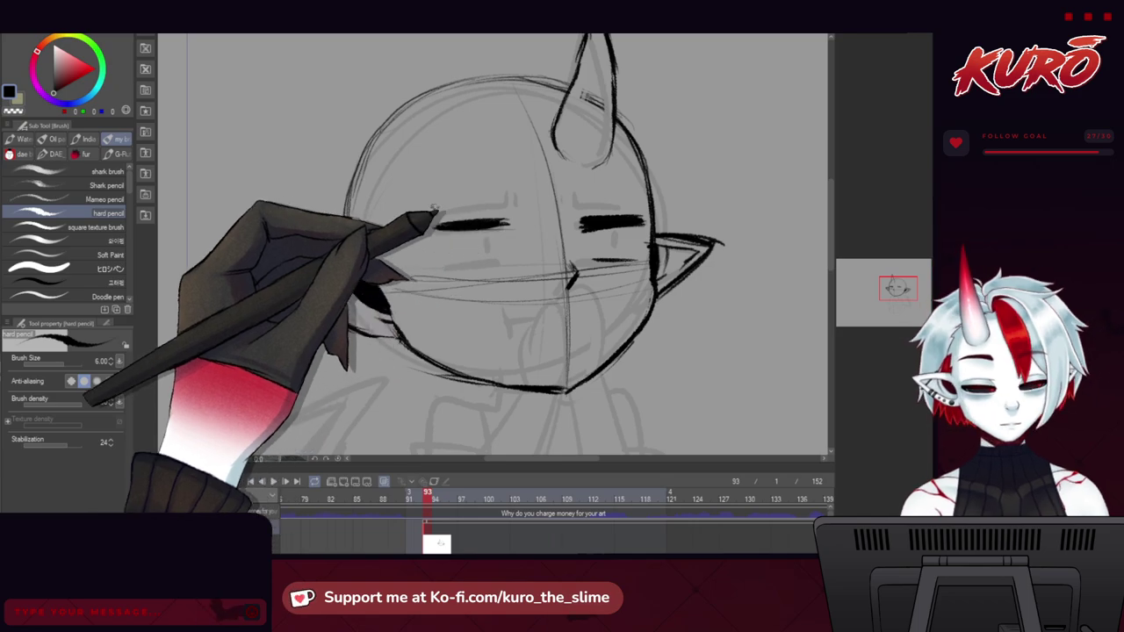
key(h)
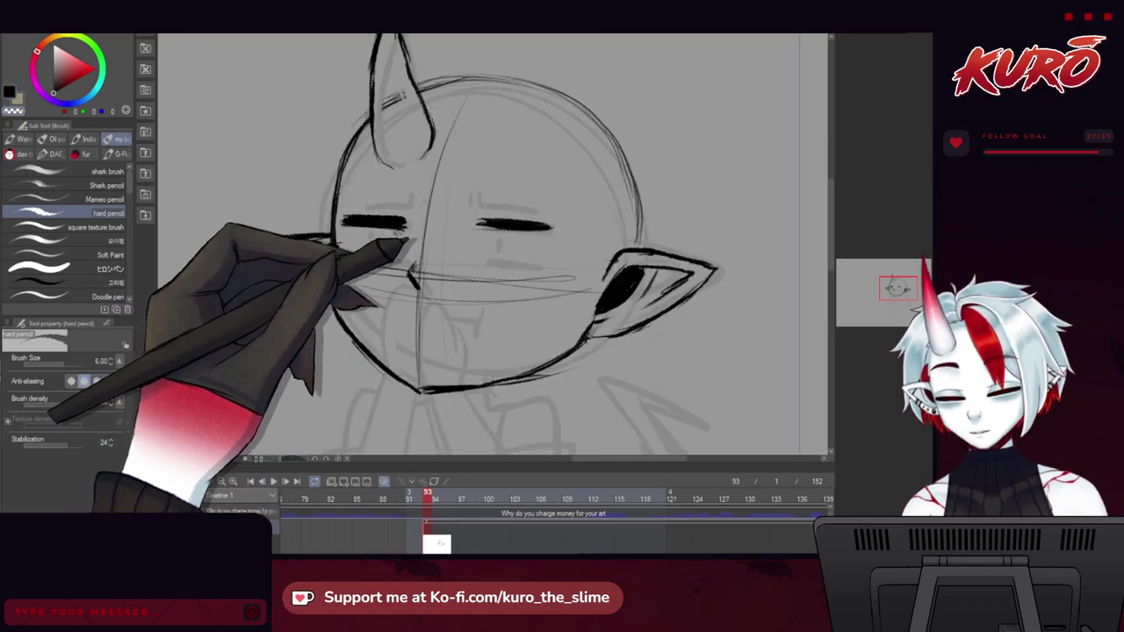
drag(488, 264, 540, 271)
drag(408, 279, 396, 293)
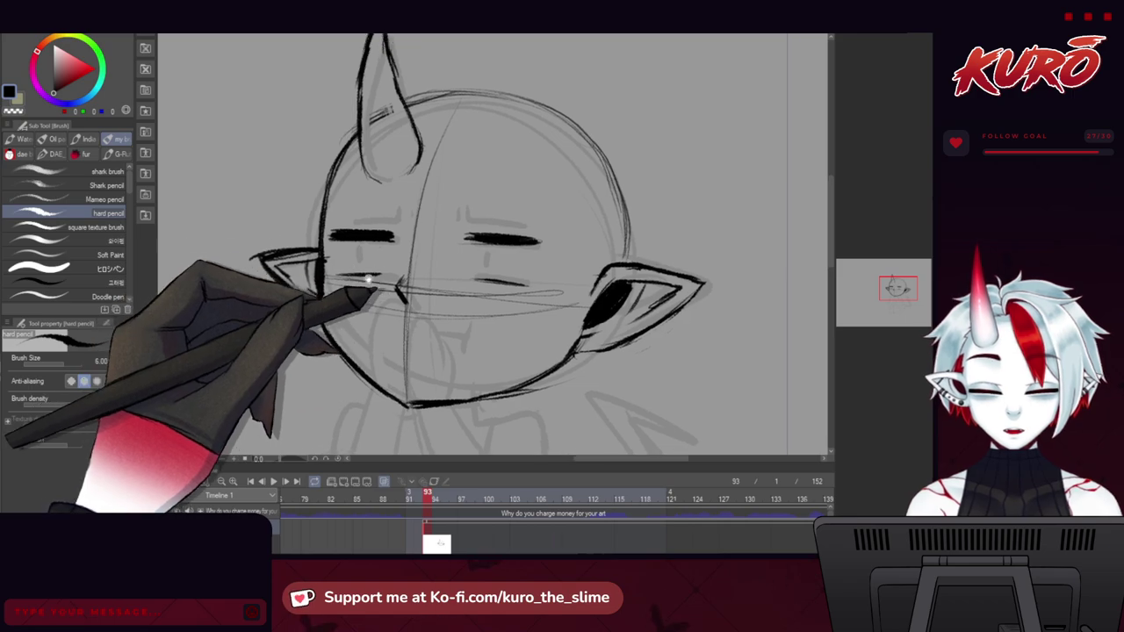
Draw both eyebrows as tapered strokes with upturned inner ends, adding a short crease mark beside each inner end.
scroll(462, 209, up, 2)
drag(374, 211, 363, 205)
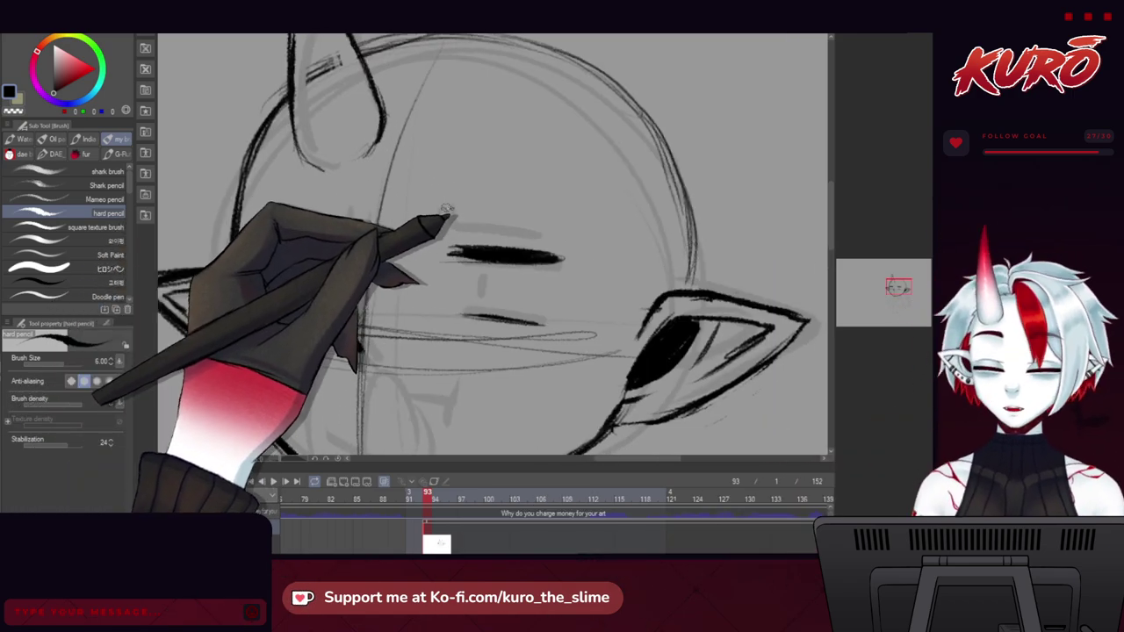
drag(449, 213, 541, 231)
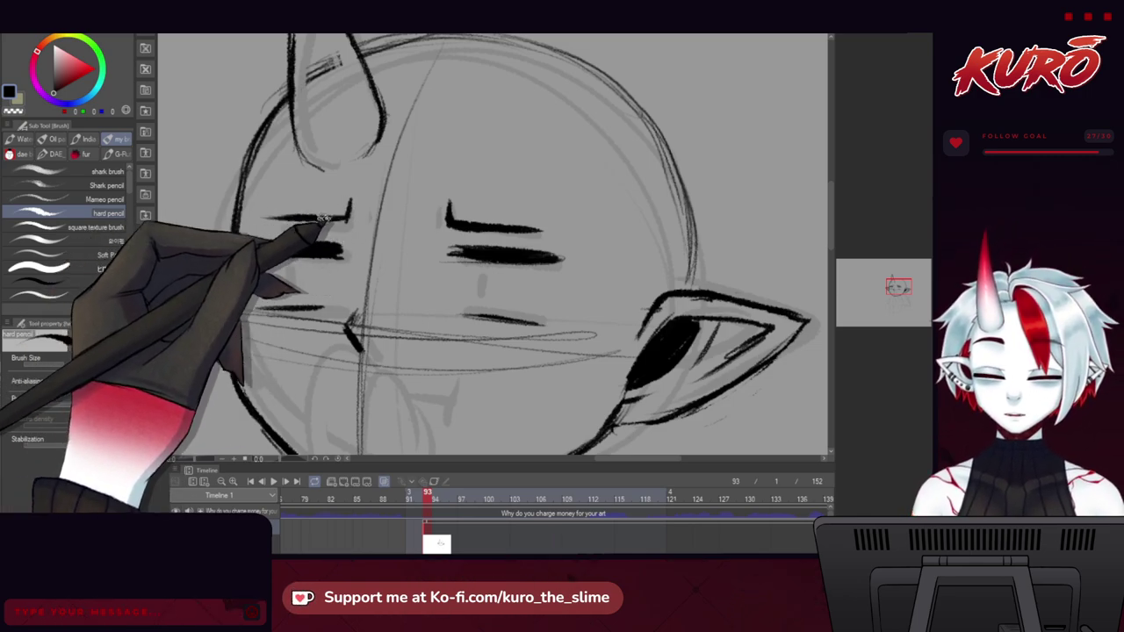
drag(333, 215, 319, 224)
drag(327, 211, 327, 224)
mouse_move(270, 257)
mouse_down()
mouse_move(245, 249)
mouse_move(277, 220)
mouse_move(304, 228)
mouse_up()
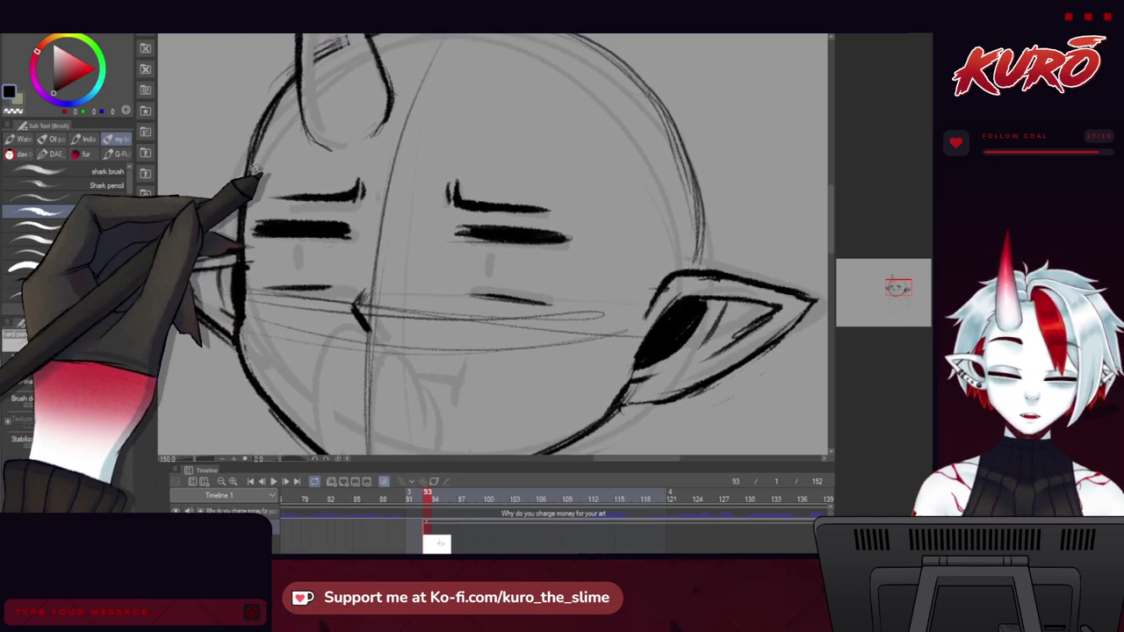
Draw the mouth below the nose as a thin horizontal line meeting a thick slanted stroke on the near side.
drag(282, 271, 296, 226)
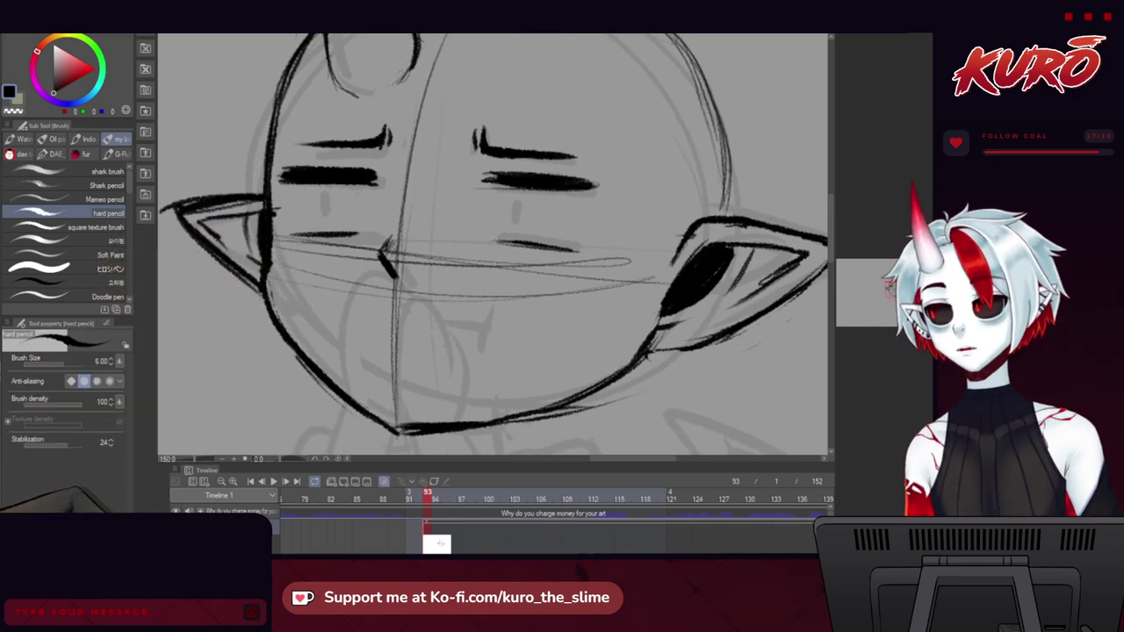
mouse_move(333, 227)
mouse_down()
mouse_move(357, 255)
mouse_move(337, 245)
mouse_up()
drag(496, 314, 482, 366)
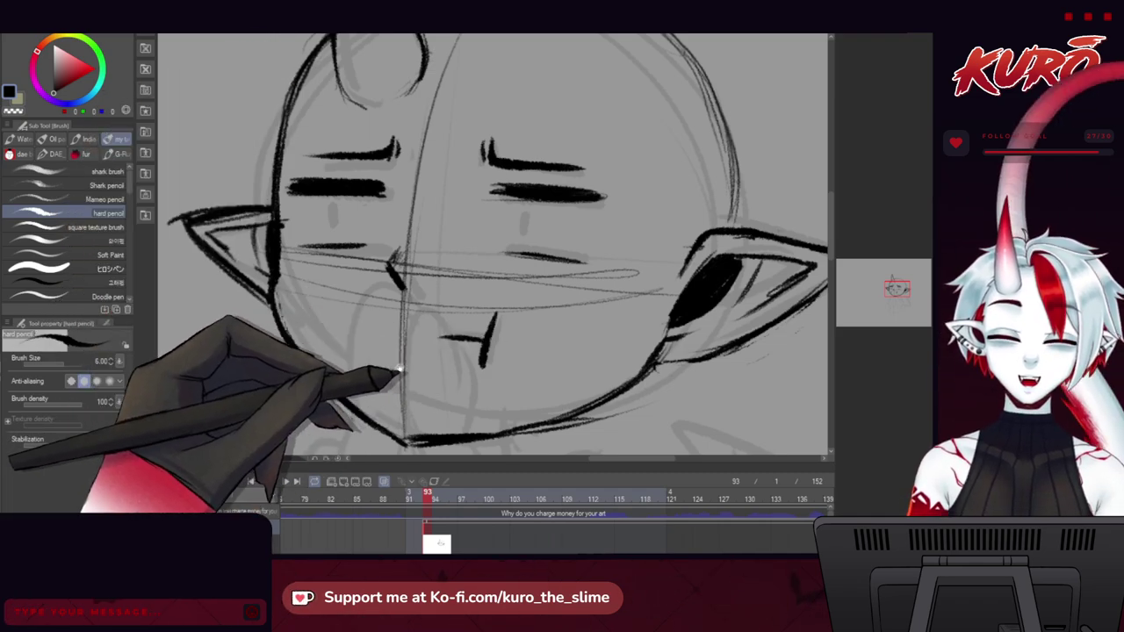
Draw a small hollow oval pupil beneath the upper lid of each eye, starting with the near eye.
mouse_move(404, 370)
mouse_down()
mouse_move(366, 334)
mouse_move(404, 401)
mouse_move(408, 437)
mouse_up()
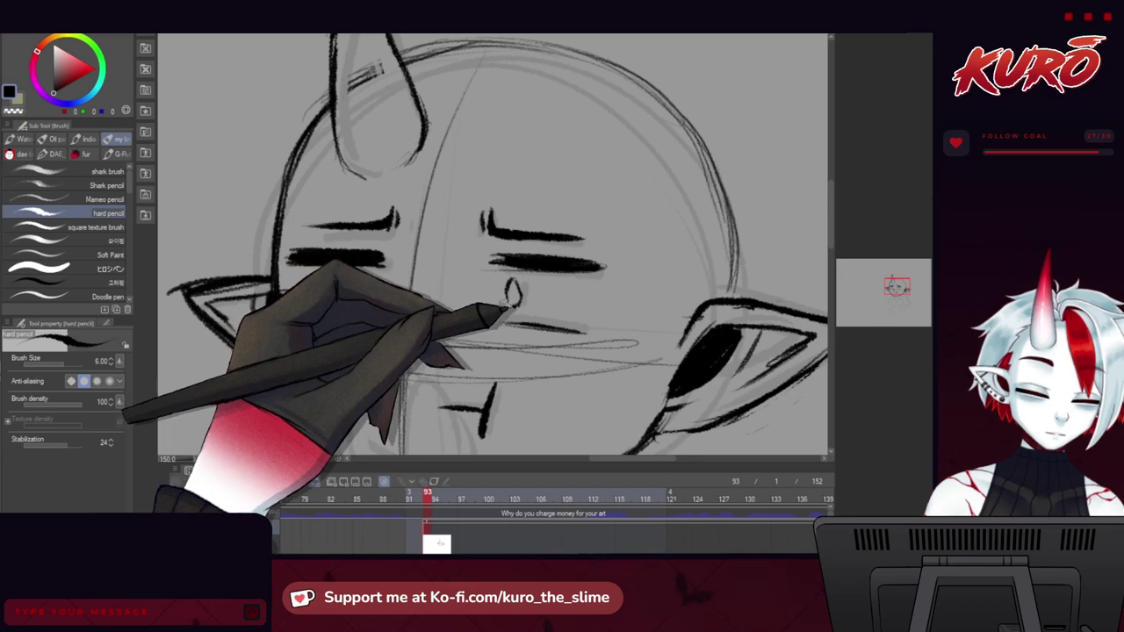
scroll(505, 299, up, 1)
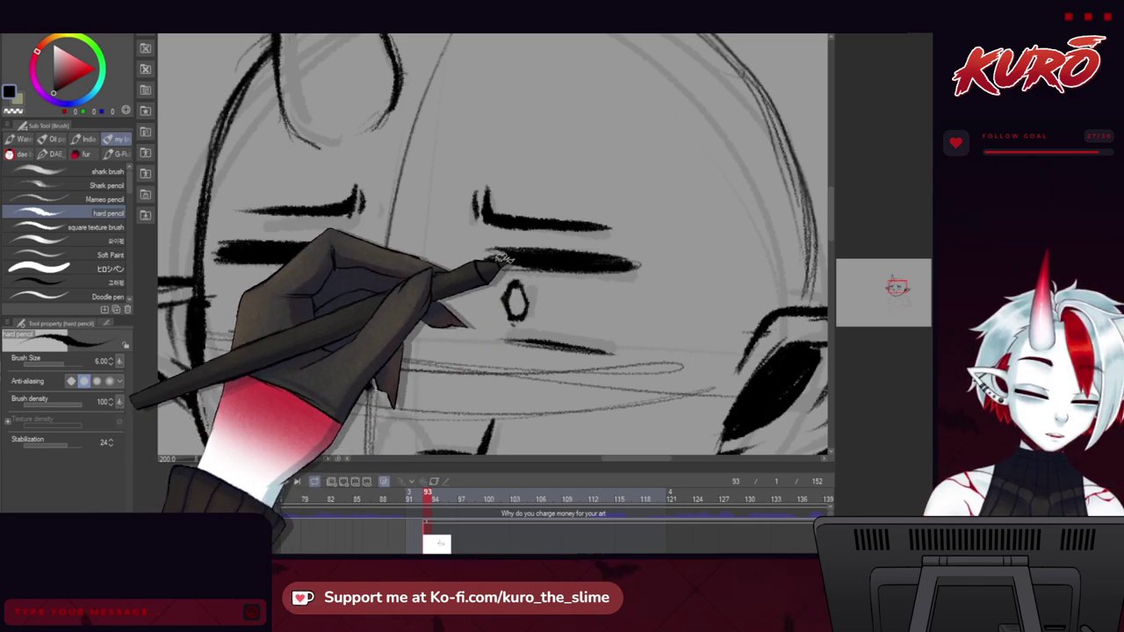
scroll(499, 257, down, 1)
scroll(505, 262, up, 2)
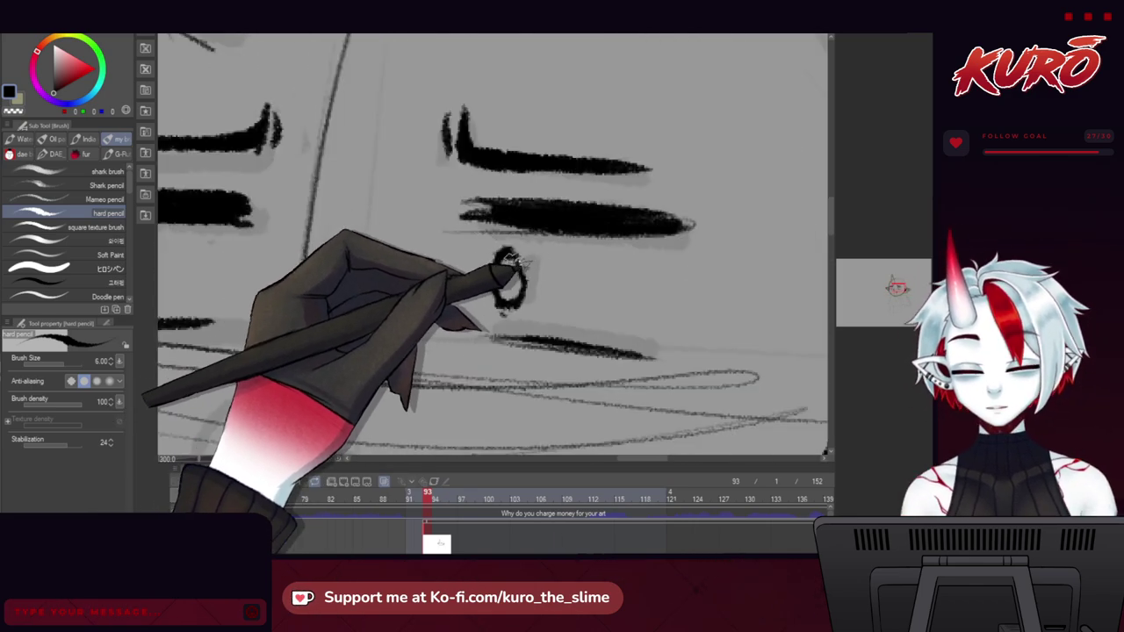
drag(529, 285, 509, 309)
drag(276, 266, 406, 281)
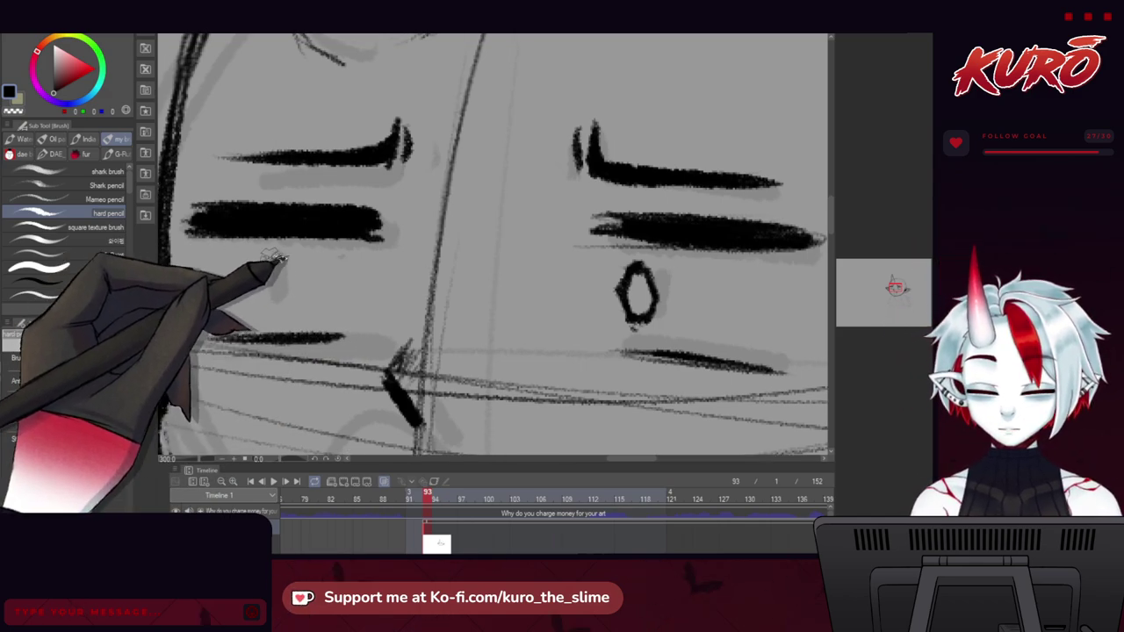
mouse_move(276, 259)
mouse_down()
mouse_move(292, 282)
mouse_move(269, 297)
mouse_up()
scroll(261, 245, down, 2)
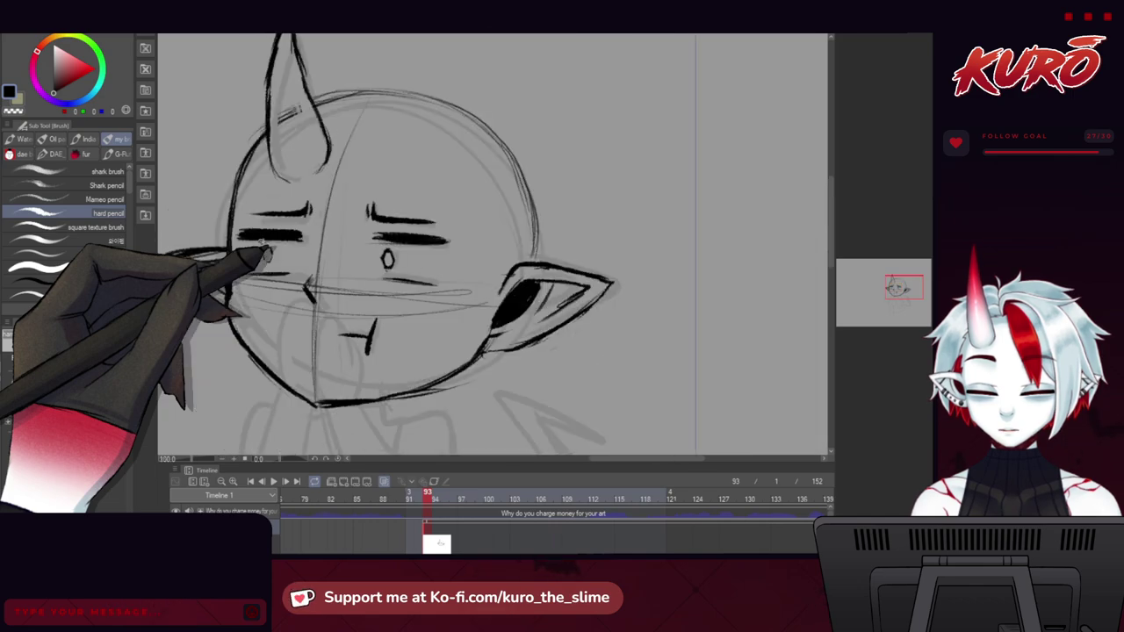
Lasso the far eye's pupil, shift it slightly towards the outer edge of the face with a transform, and clear the selection.
drag(208, 204, 249, 186)
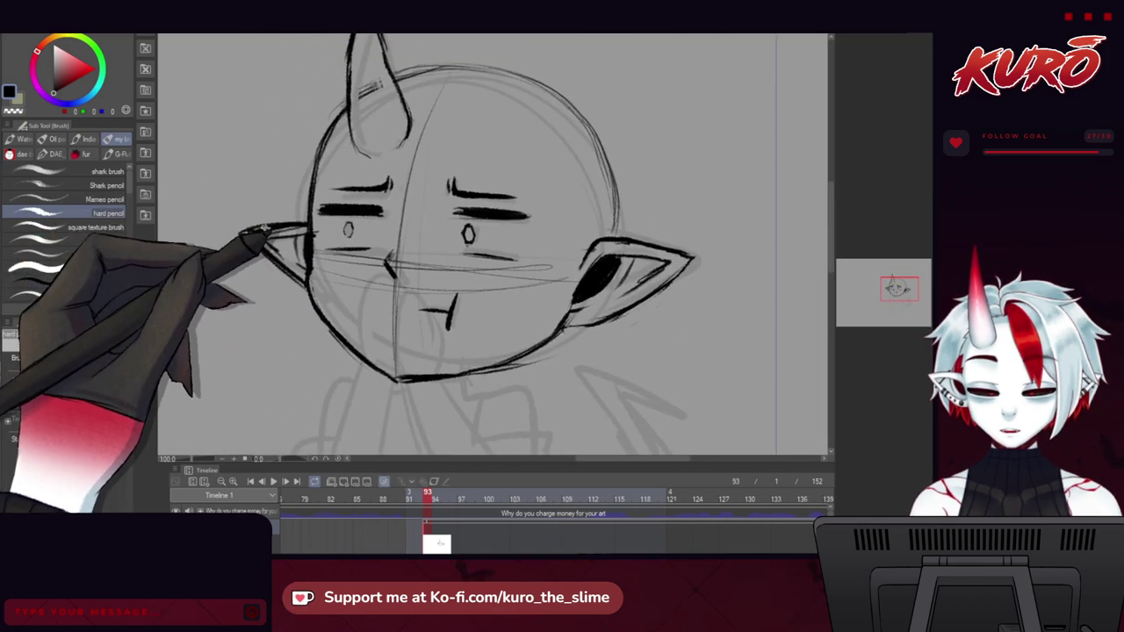
key(h)
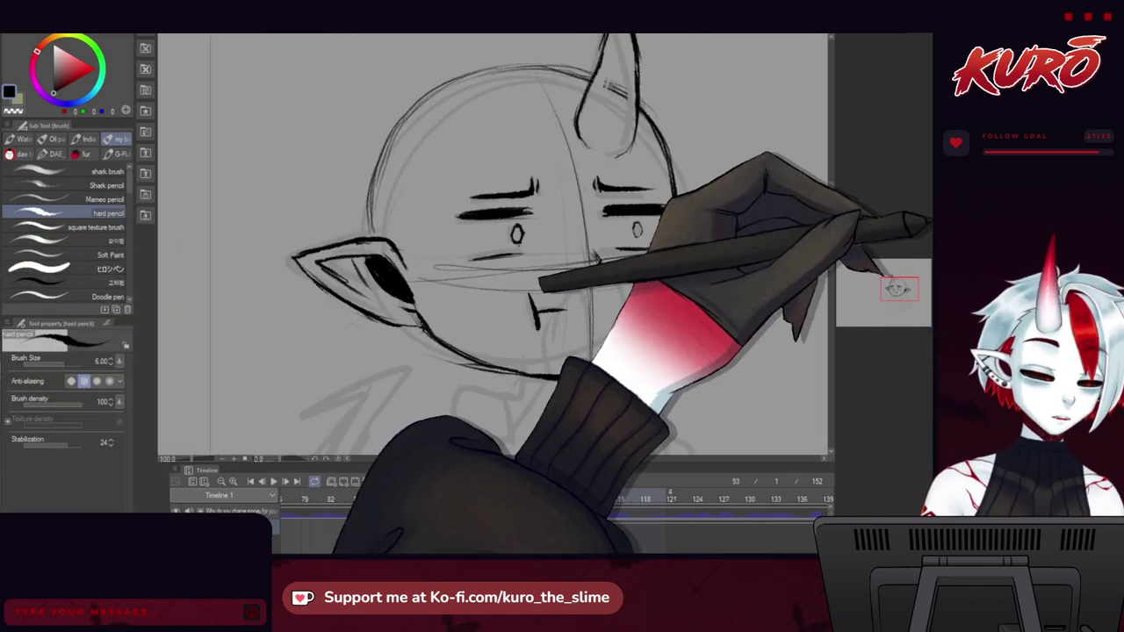
scroll(636, 233, up, 5)
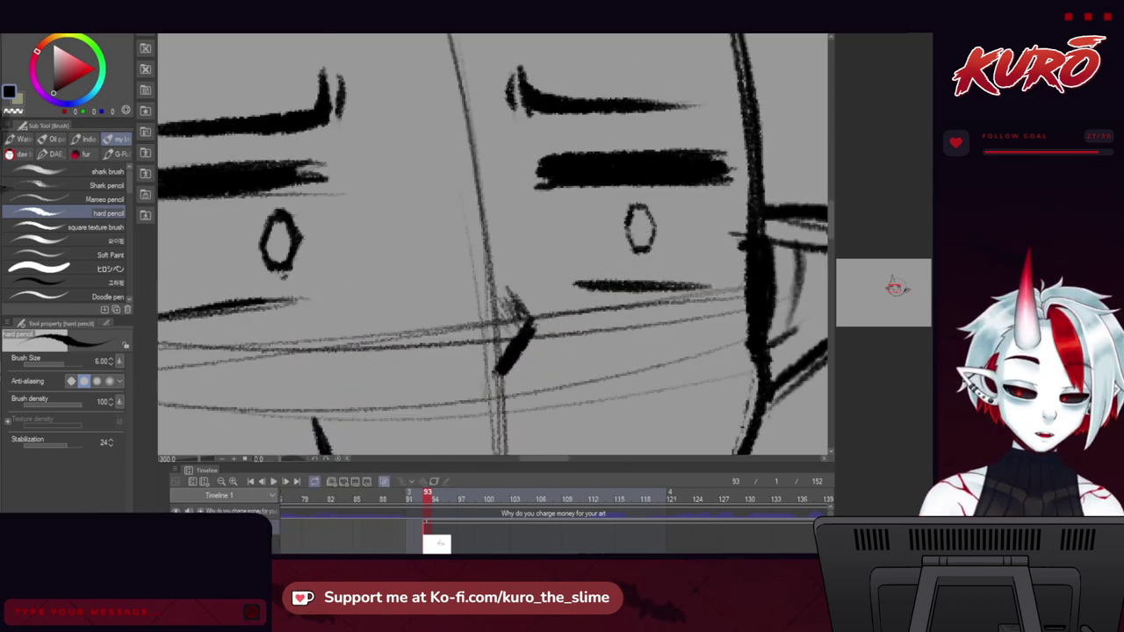
key(m)
drag(625, 251, 604, 209)
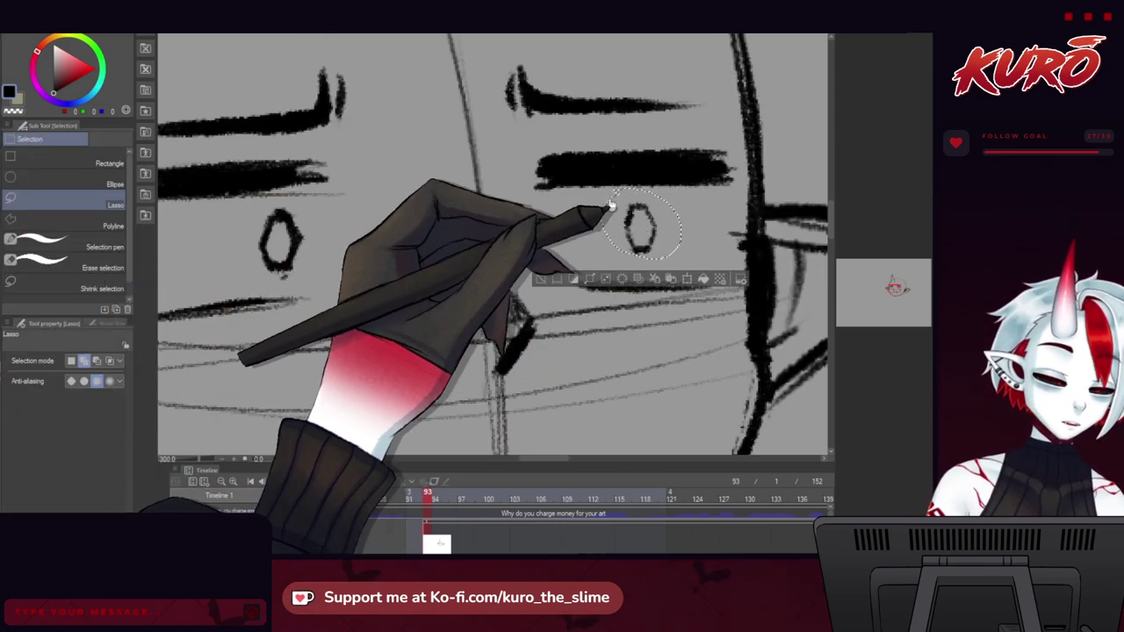
key(ctrl+t)
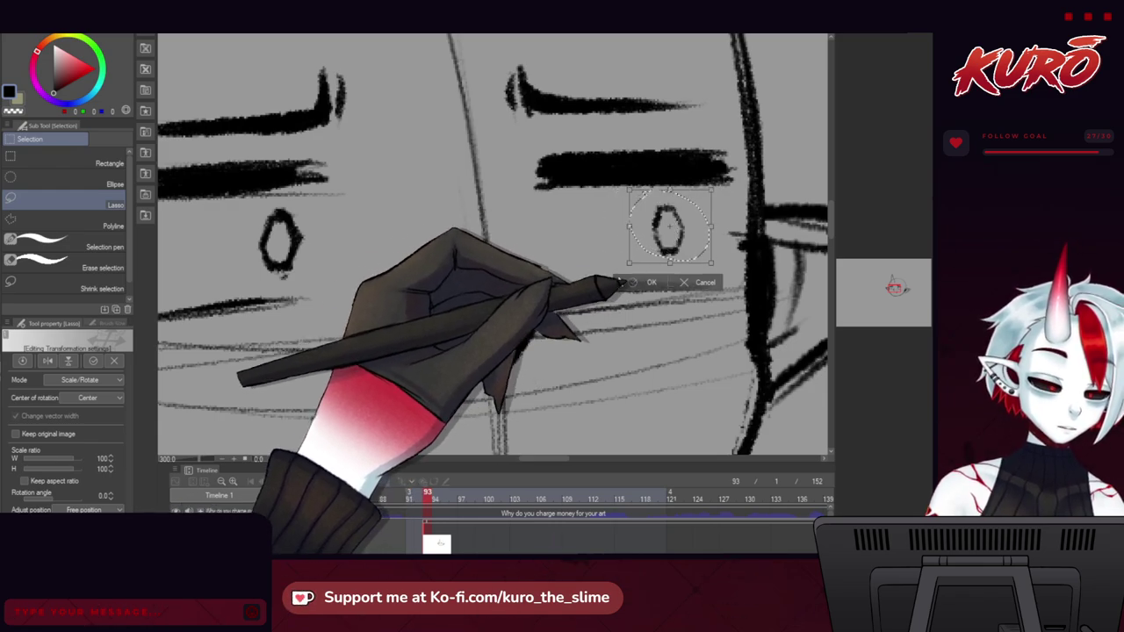
click(627, 283)
key(h)
key(h)
key(h)
scroll(510, 342, down, 1)
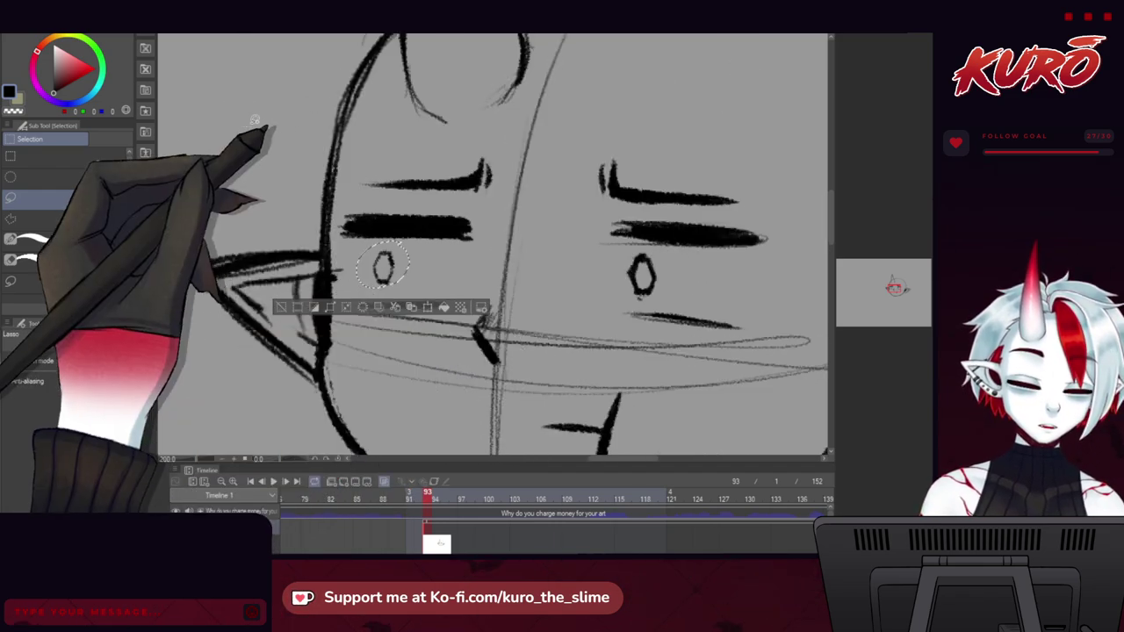
scroll(254, 120, down, 3)
drag(246, 257, 368, 292)
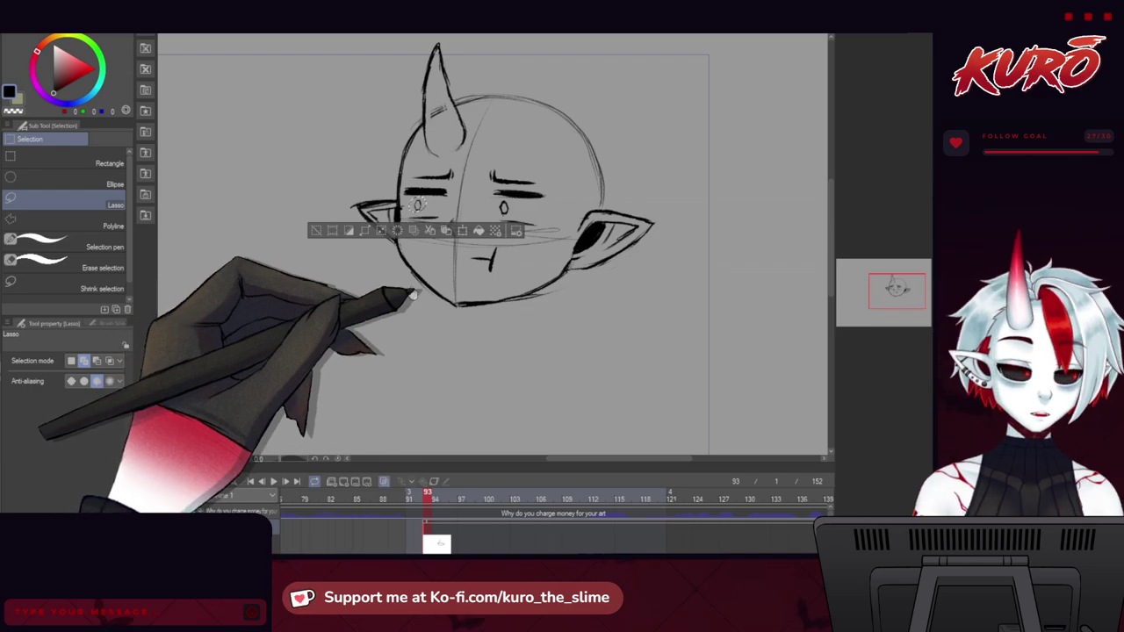
key(ctrl+d)
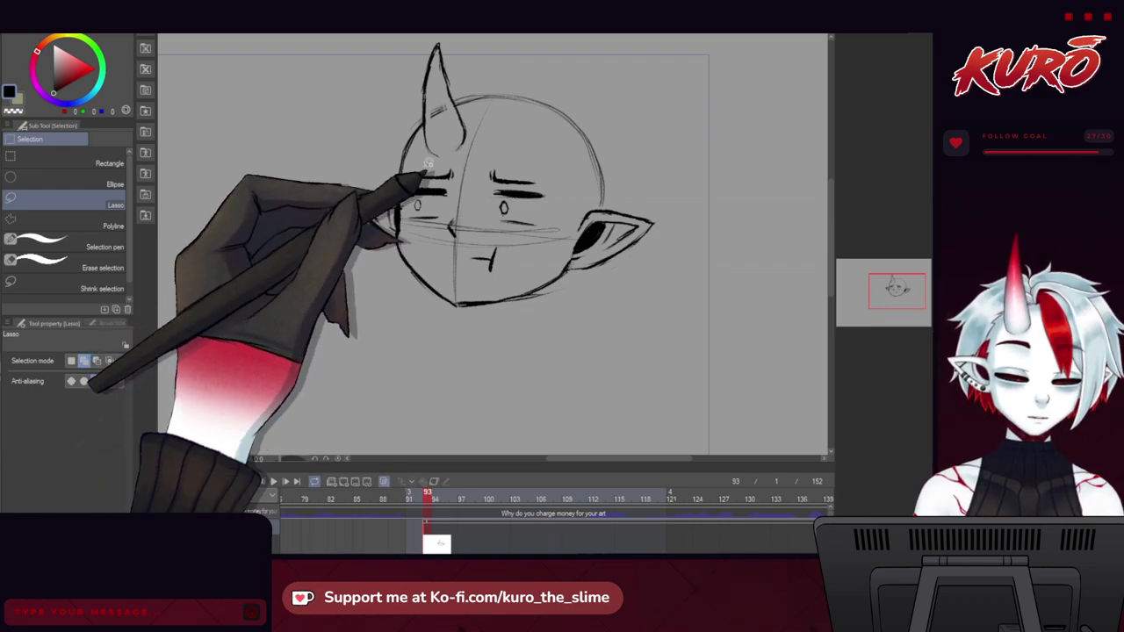
Thicken the outline of the far eye's oval pupil with the hard pencil to match the near one.
scroll(399, 176, up, 4)
key(b)
scroll(488, 230, up, 1)
mouse_move(528, 310)
mouse_down()
mouse_move(524, 294)
mouse_move(518, 346)
mouse_move(492, 343)
mouse_move(497, 296)
mouse_up()
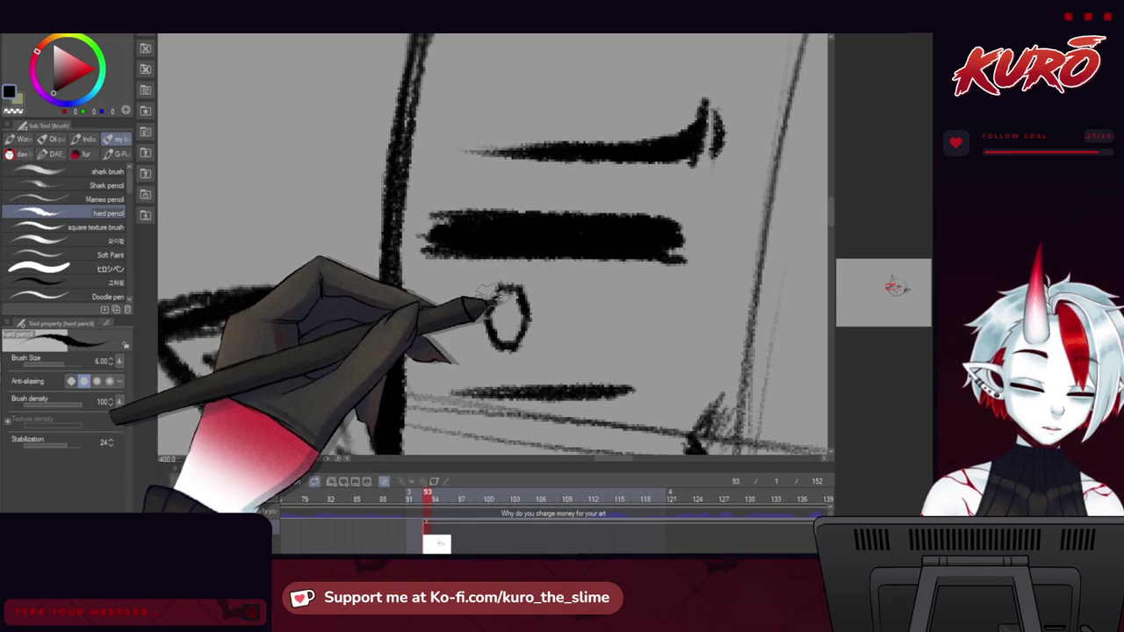
scroll(496, 274, down, 3)
drag(422, 313, 306, 211)
click(924, 229)
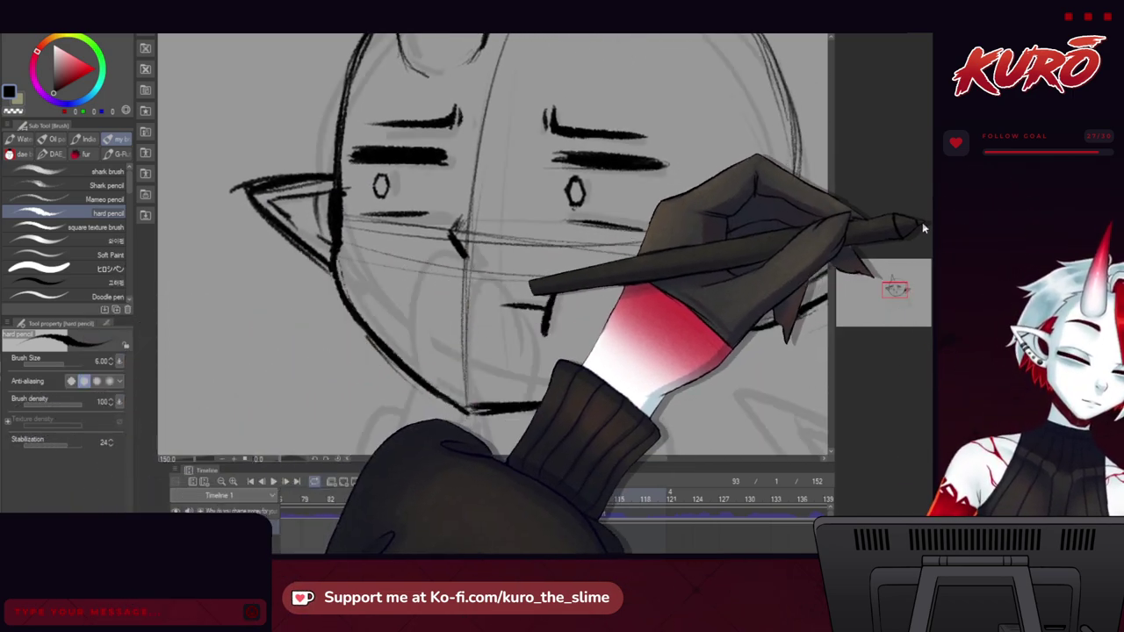
Reinforce the skull outline with more hard pencil strokes, from the far side of the face over the crown towards the near ear.
drag(342, 334, 343, 303)
scroll(344, 303, down, 5)
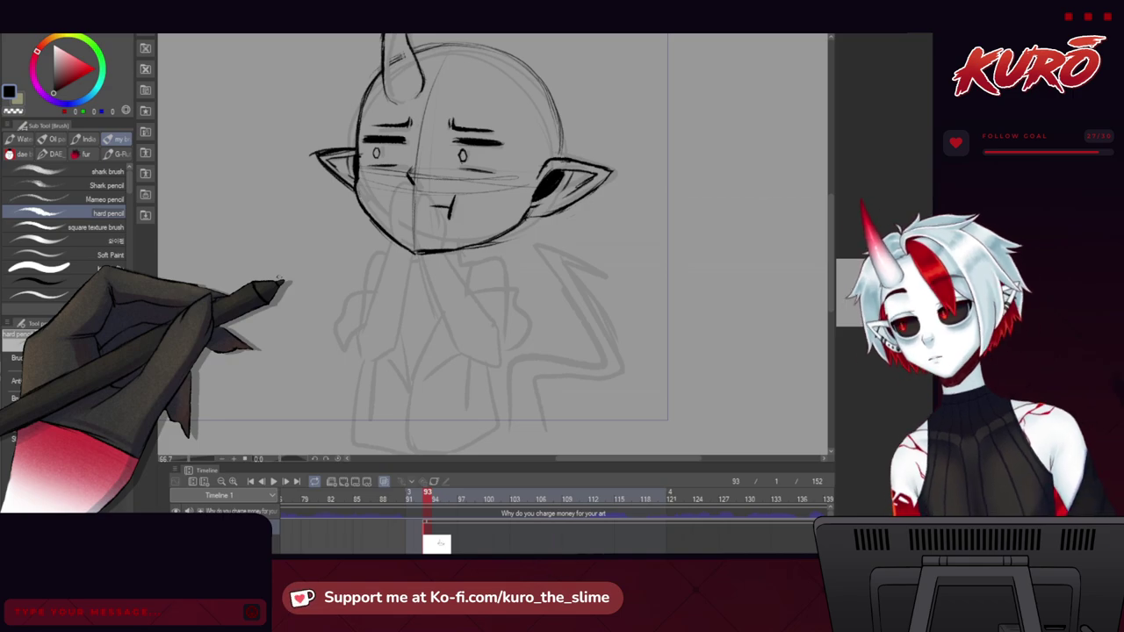
drag(902, 295, 891, 287)
scroll(325, 213, up, 1)
drag(404, 152, 350, 185)
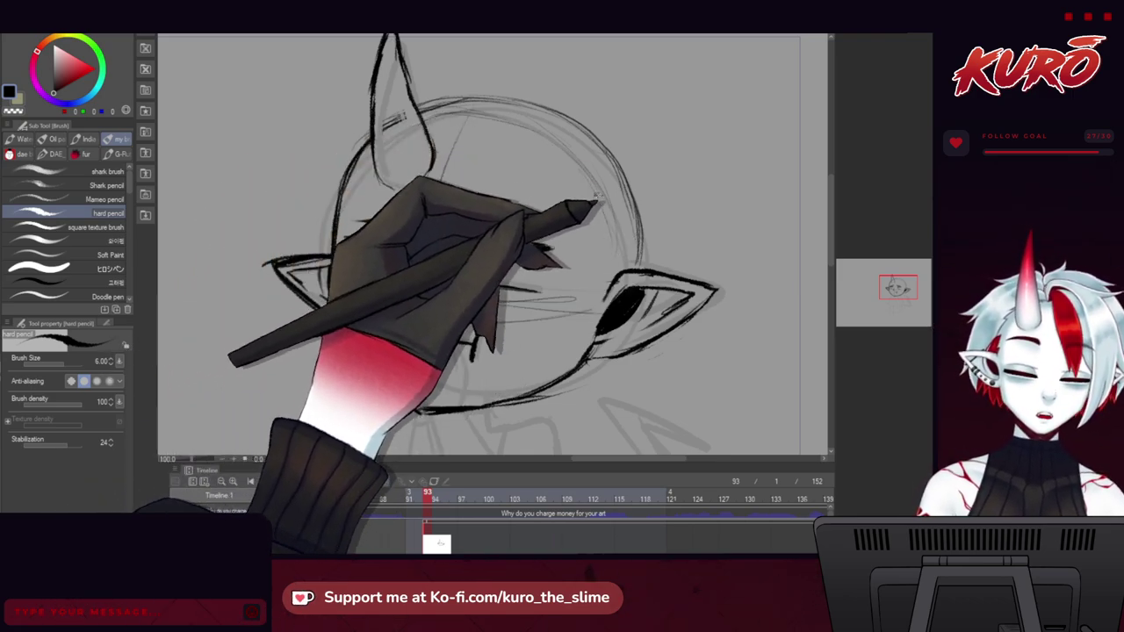
drag(329, 130, 311, 141)
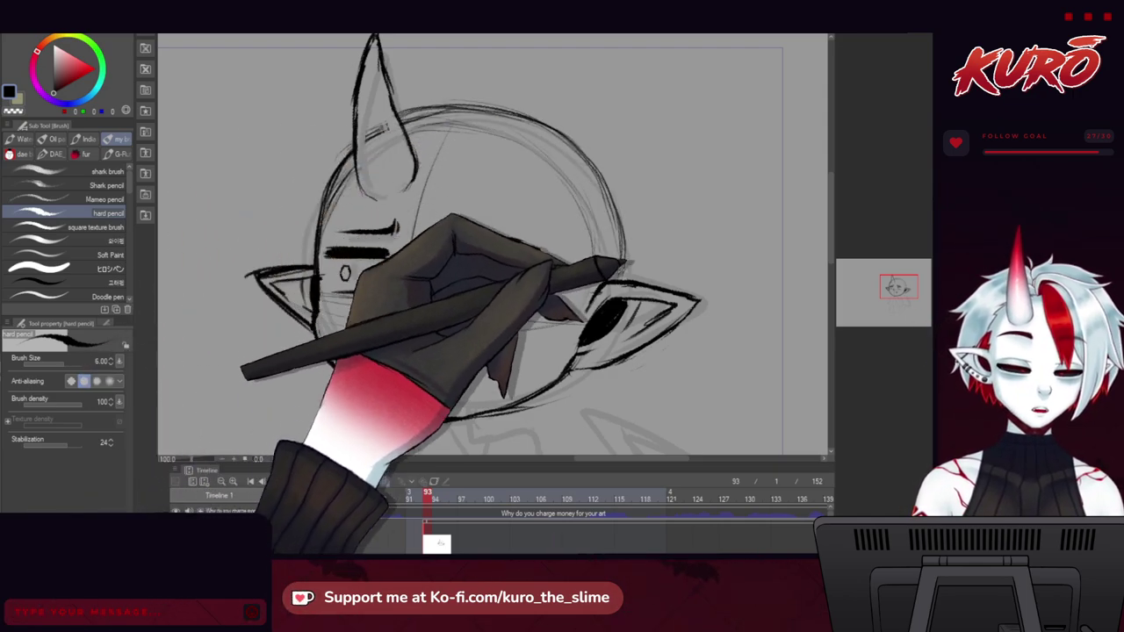
scroll(604, 254, down, 3)
scroll(617, 259, up, 3)
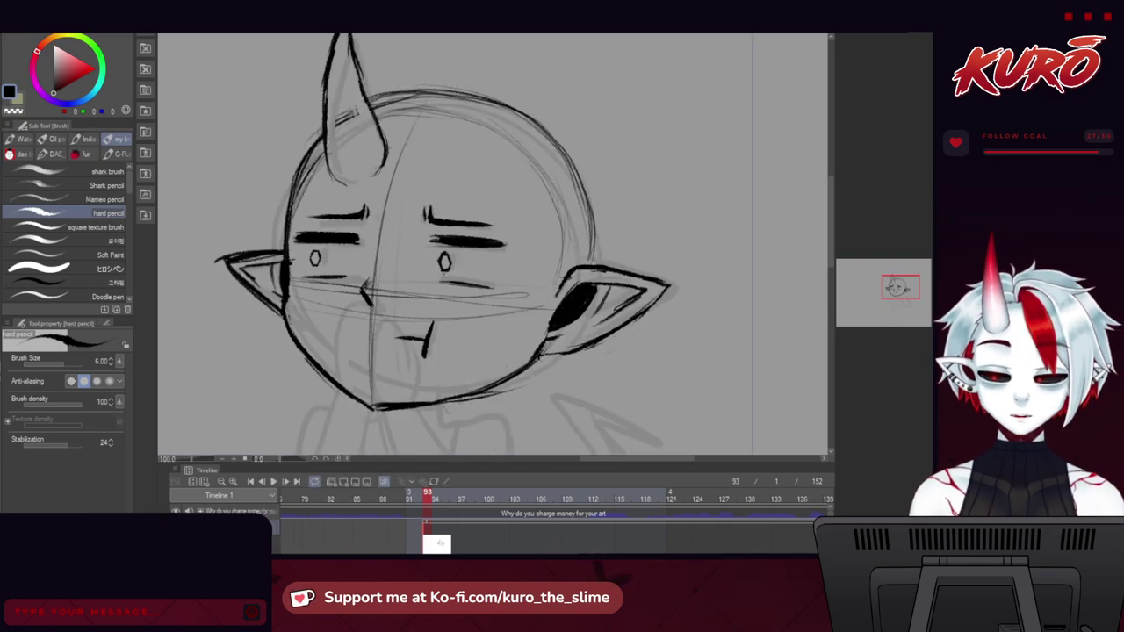
Adjust the skull outline around the crown with the Liquify push tool, checking the head in mirrored view.
key(e)
key(j)
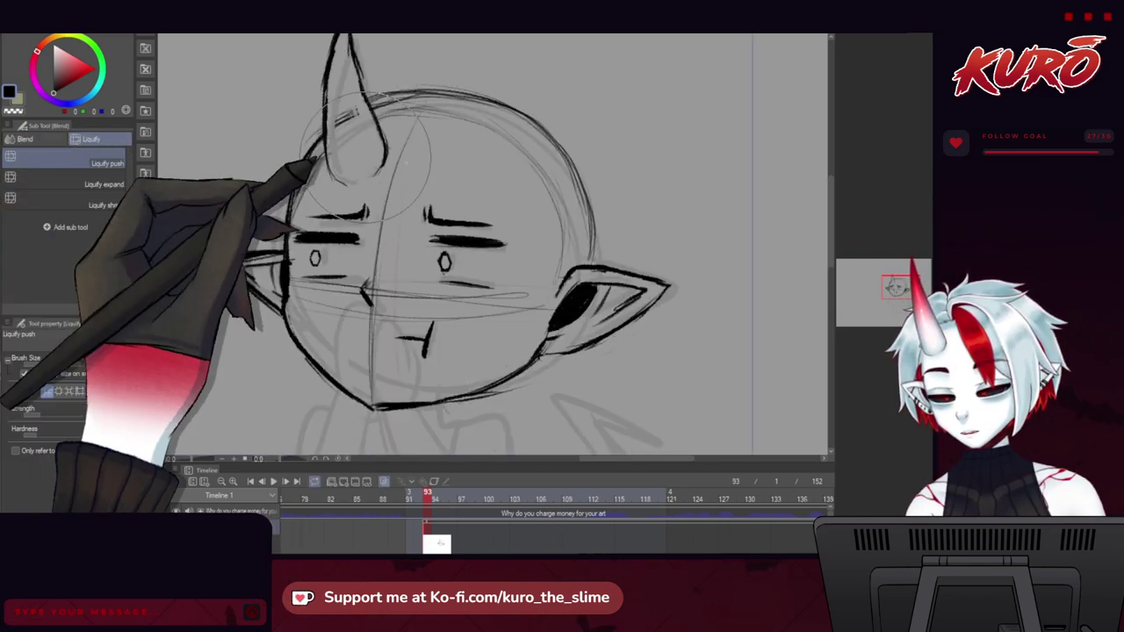
key(h)
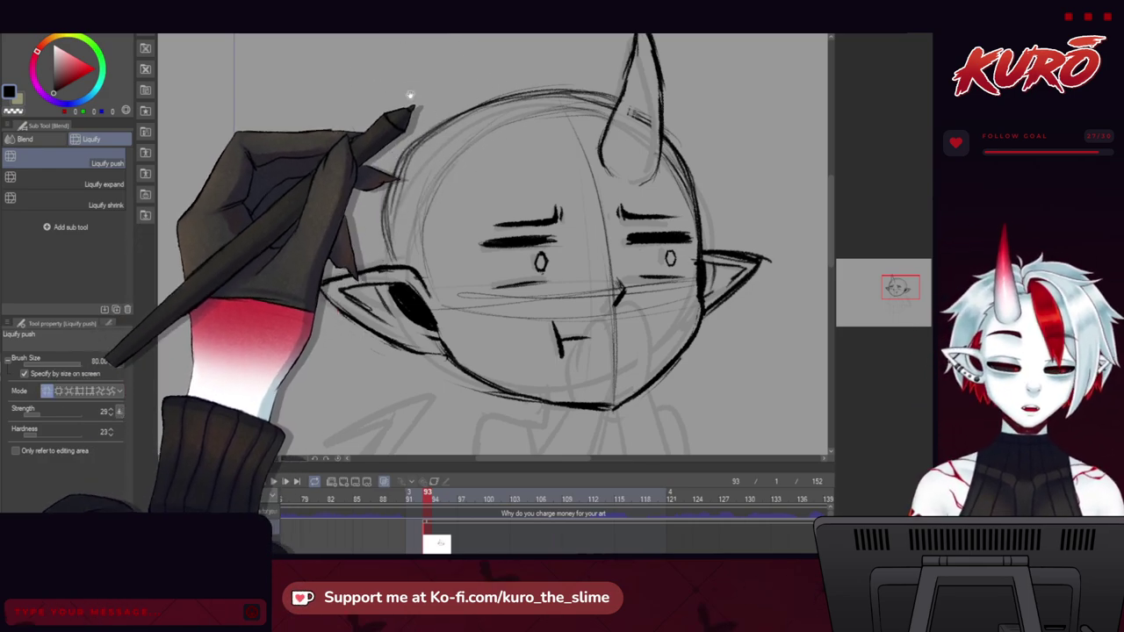
drag(439, 58, 460, 151)
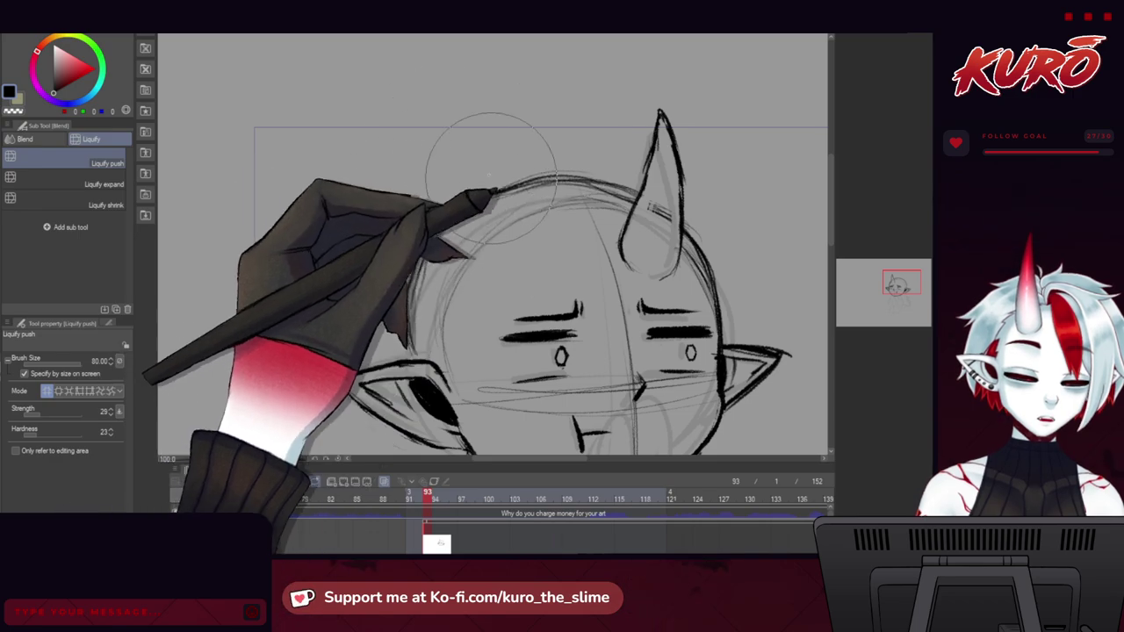
Redraw the skull outline with the hard pencil, from the horn over the crown down to the near ear.
key(b)
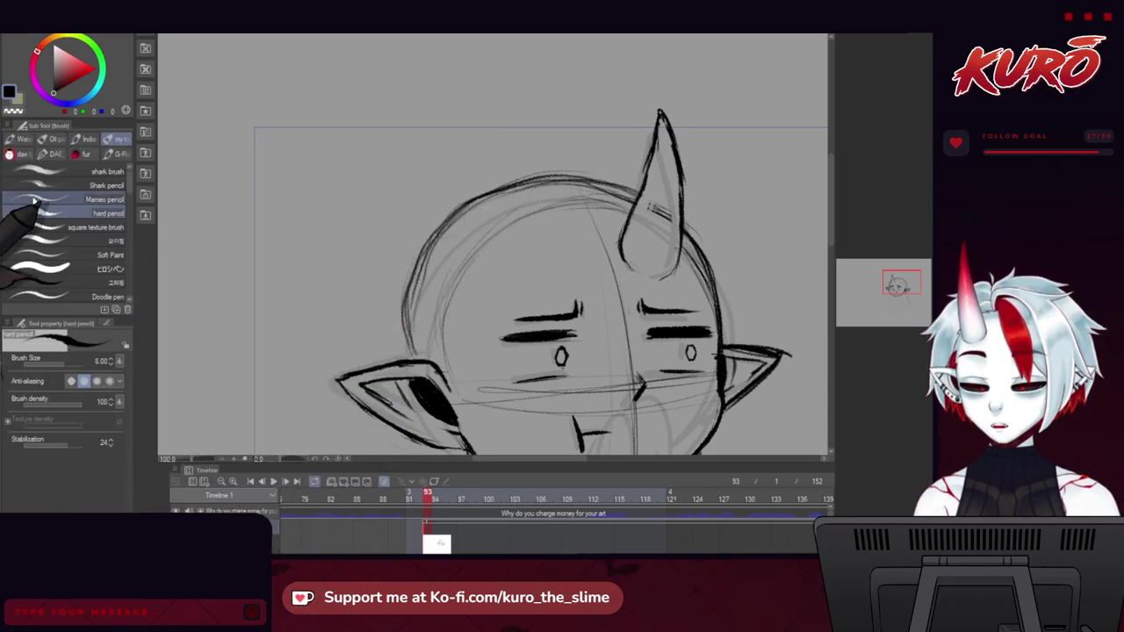
click(39, 213)
key(h)
mouse_move(343, 193)
mouse_down()
mouse_move(462, 181)
mouse_move(591, 307)
mouse_up()
drag(555, 227, 589, 350)
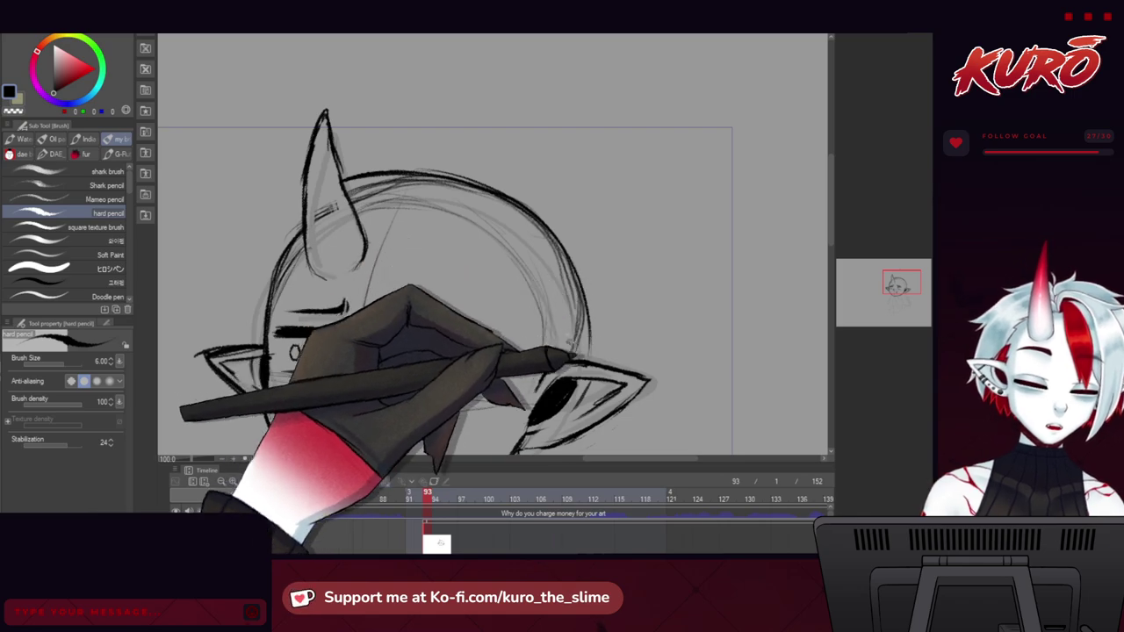
mouse_move(507, 283)
mouse_down()
mouse_move(494, 152)
mouse_move(511, 220)
mouse_up()
drag(350, 120, 452, 112)
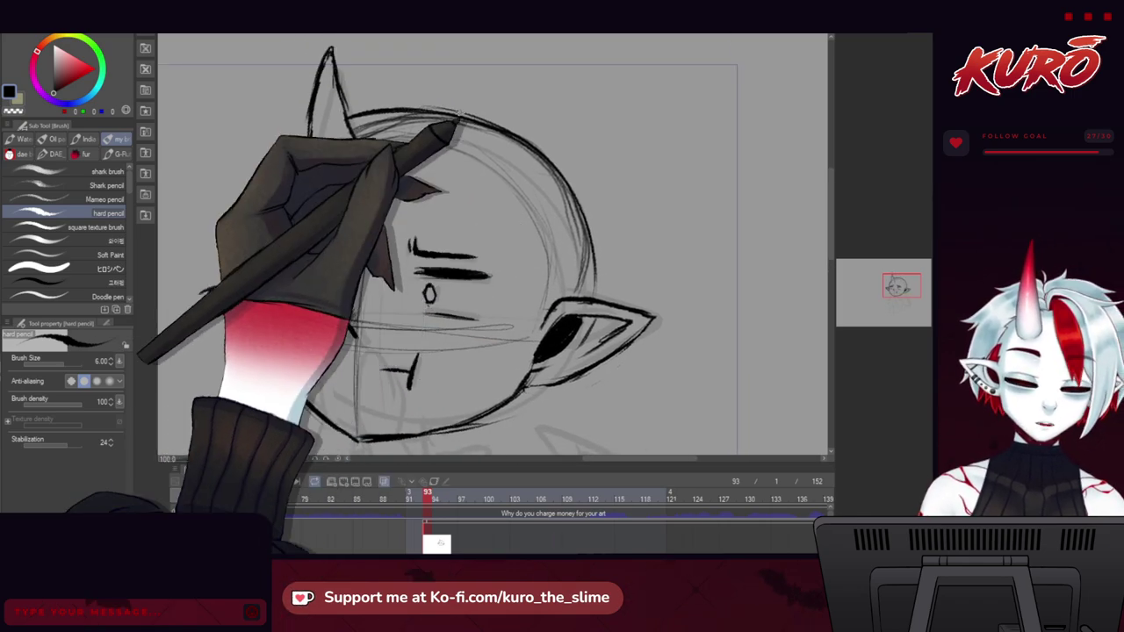
mouse_move(348, 120)
mouse_down()
mouse_move(461, 128)
mouse_move(380, 112)
mouse_move(525, 139)
mouse_up()
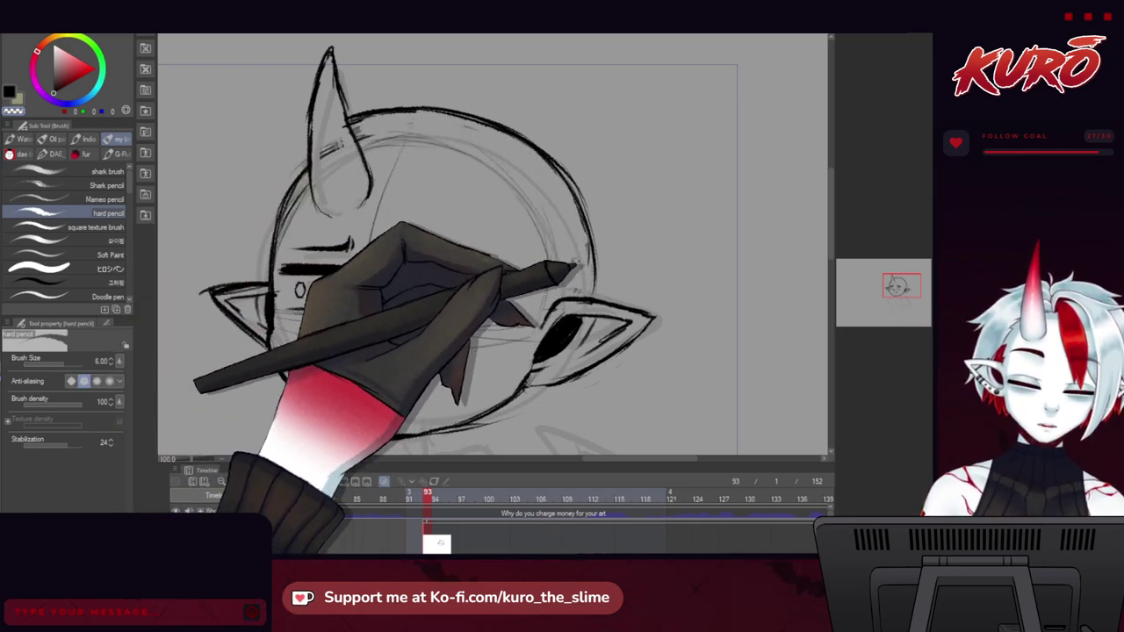
Clean up and reinforce the skull outline on both sides of the horn with the hard pencil.
key(h)
key(c)
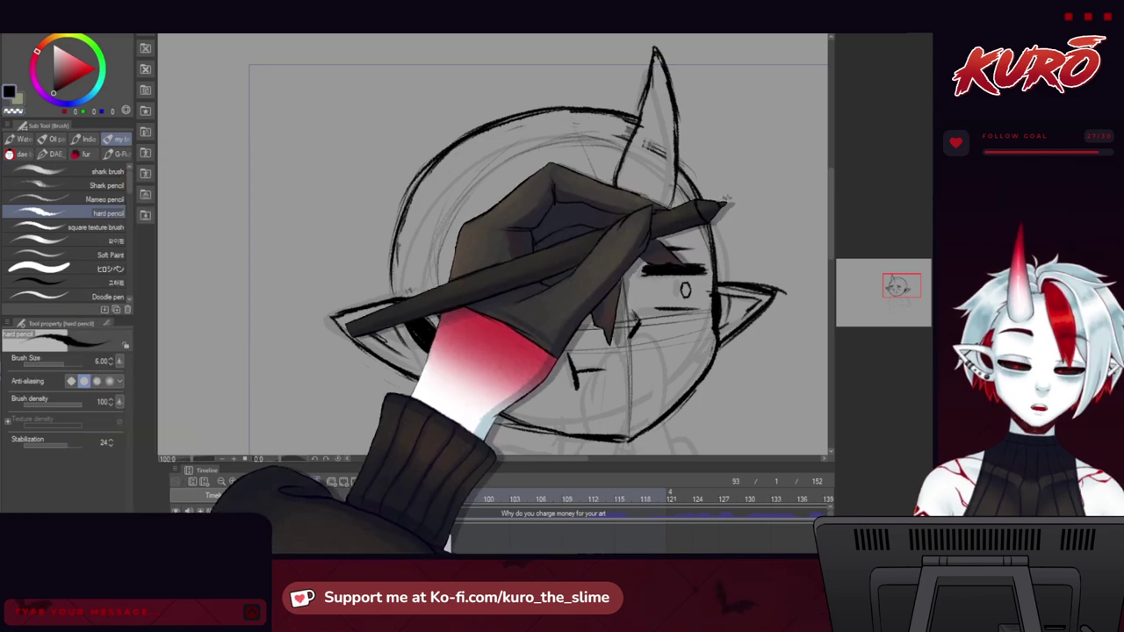
drag(728, 205, 627, 218)
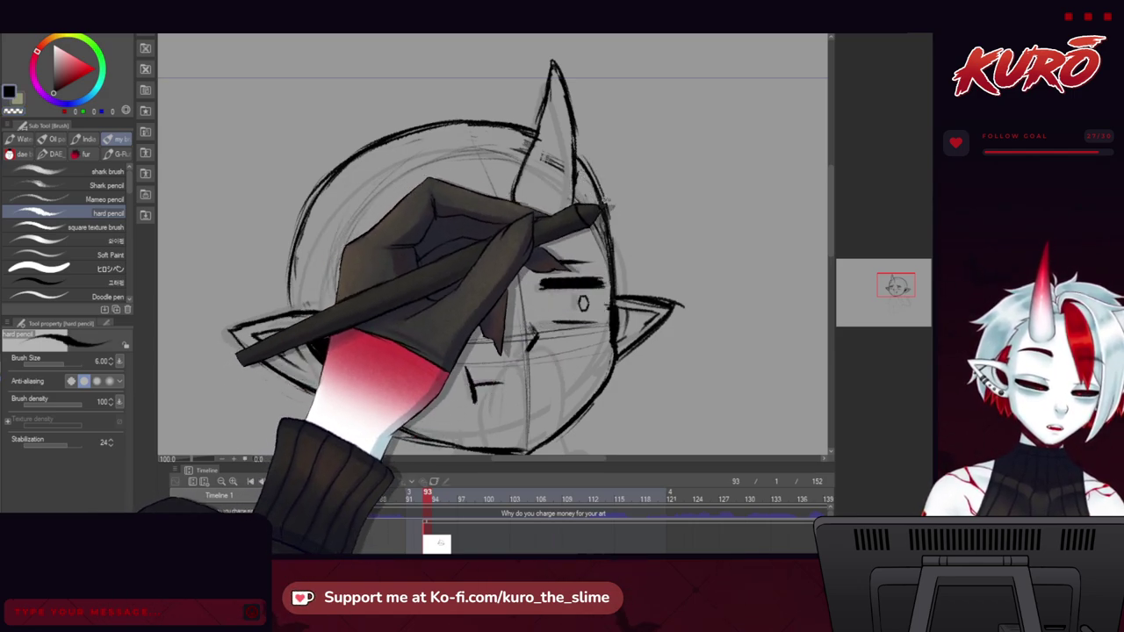
drag(494, 125, 524, 134)
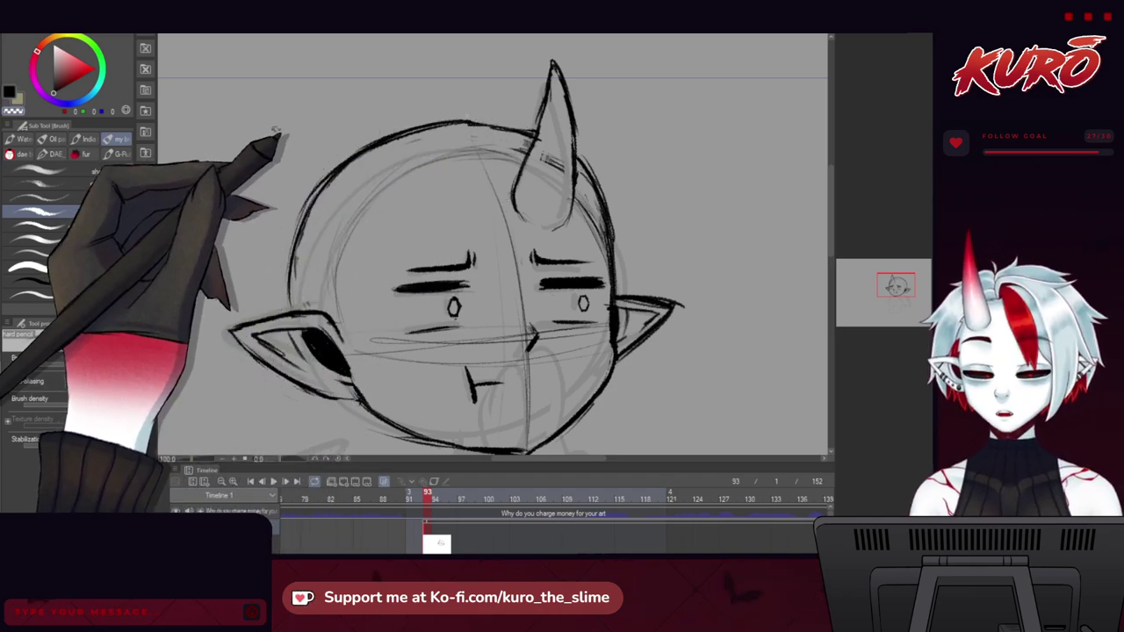
Check the head's shape and proportions against the rough body by repeatedly mirroring the canvas view at different zooms.
scroll(323, 143, down, 2)
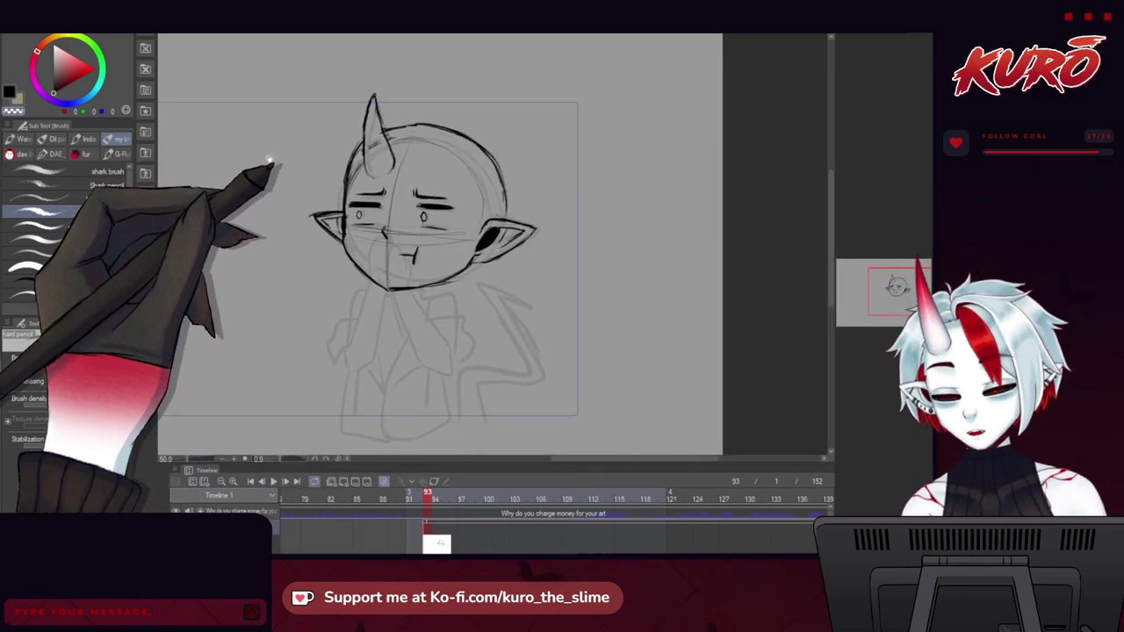
key(h)
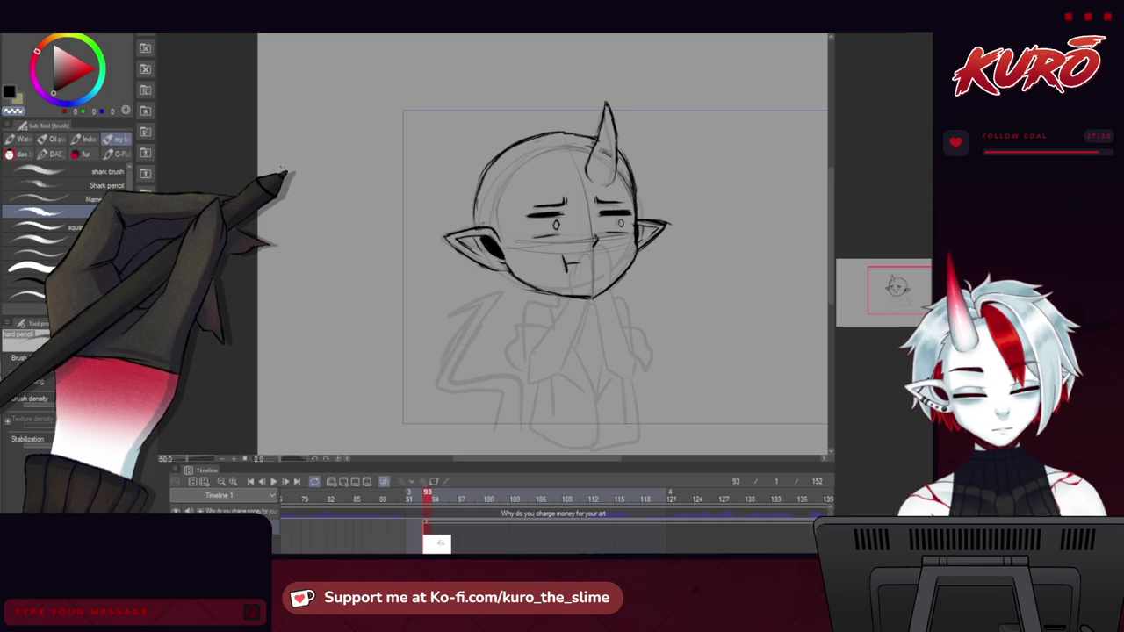
key(h)
key(h)
key(h)
key(h)
key(h)
key(h)
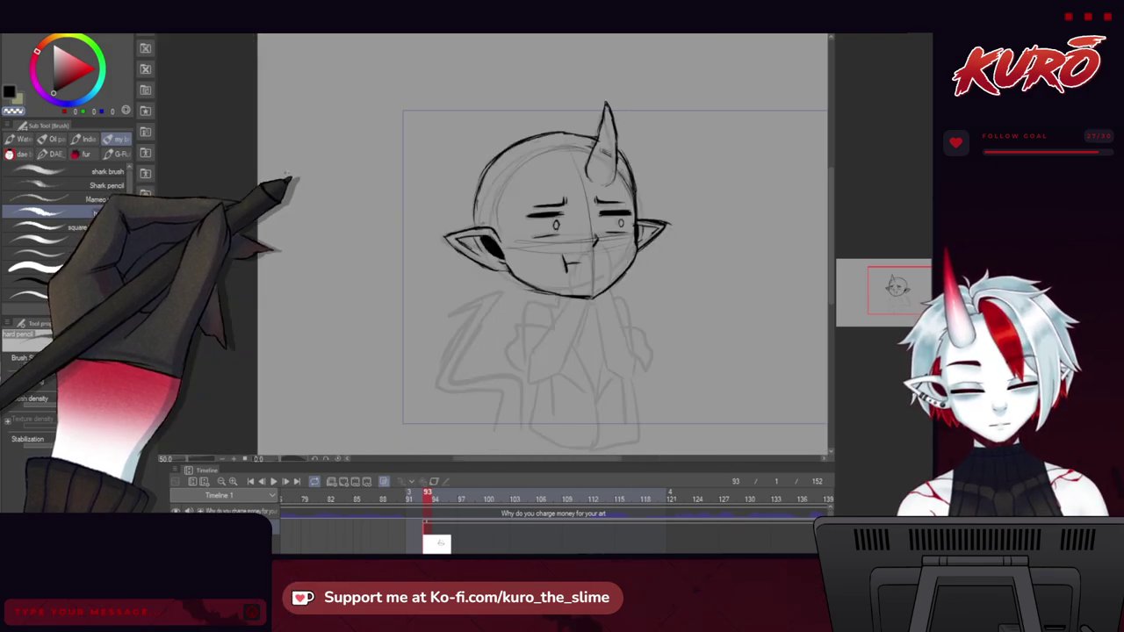
key(h)
key(ctrl+plus)
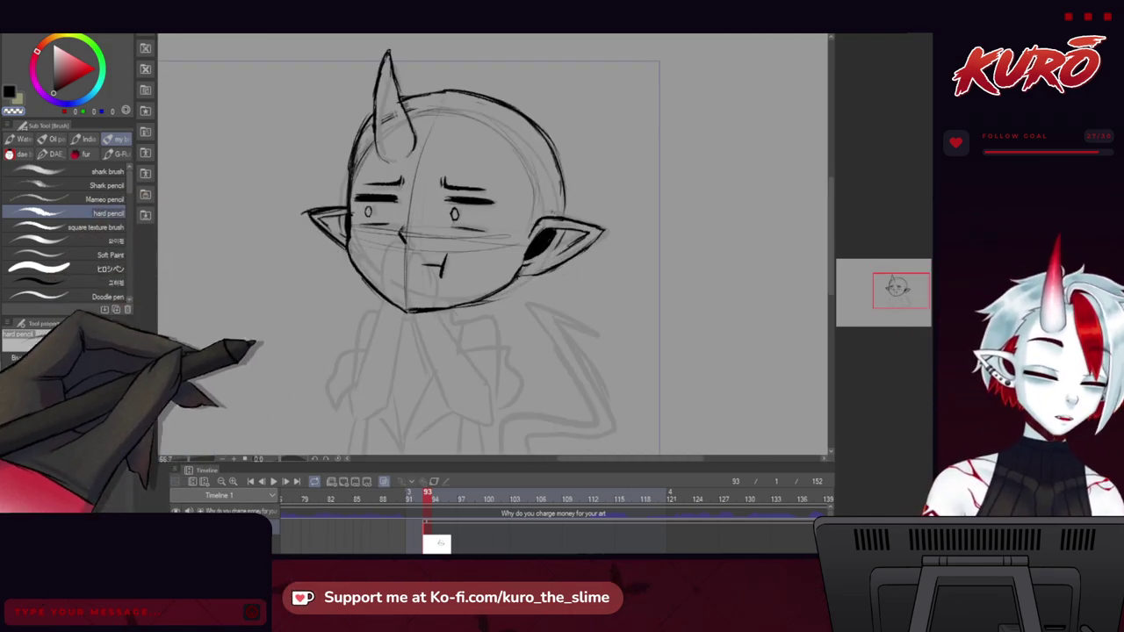
drag(236, 342, 313, 310)
drag(339, 346, 384, 298)
key(ctrl+minus)
key(ctrl+minus)
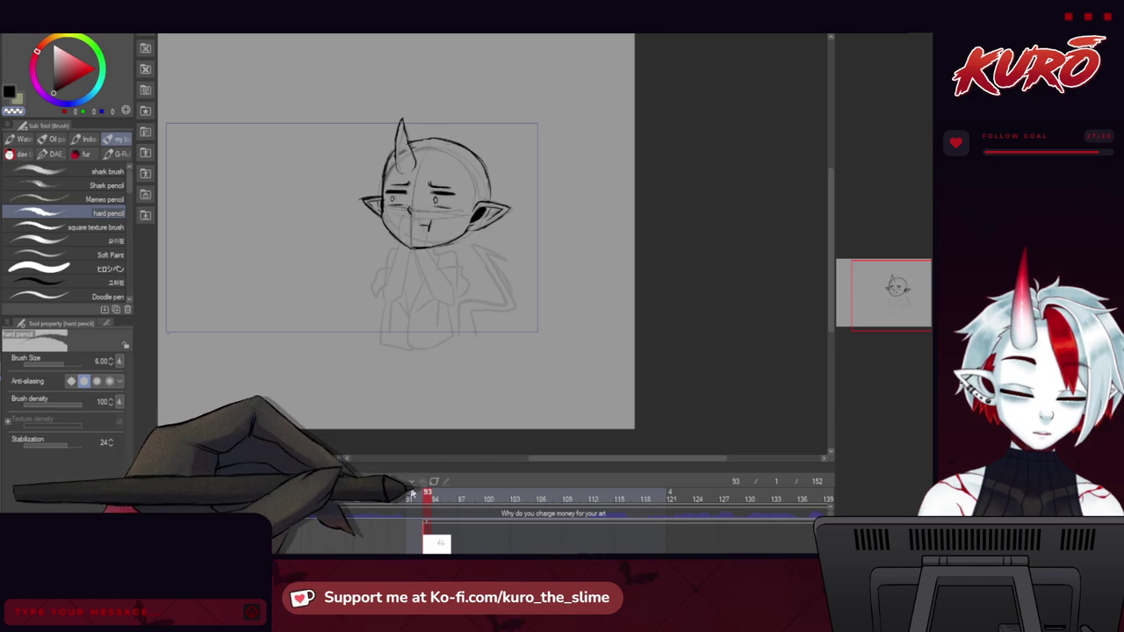
Enlarge the timeline to expose both animation tracks, examine the storyboard pose at frame 113, and return to frame 93.
click(520, 458)
drag(518, 459, 675, 457)
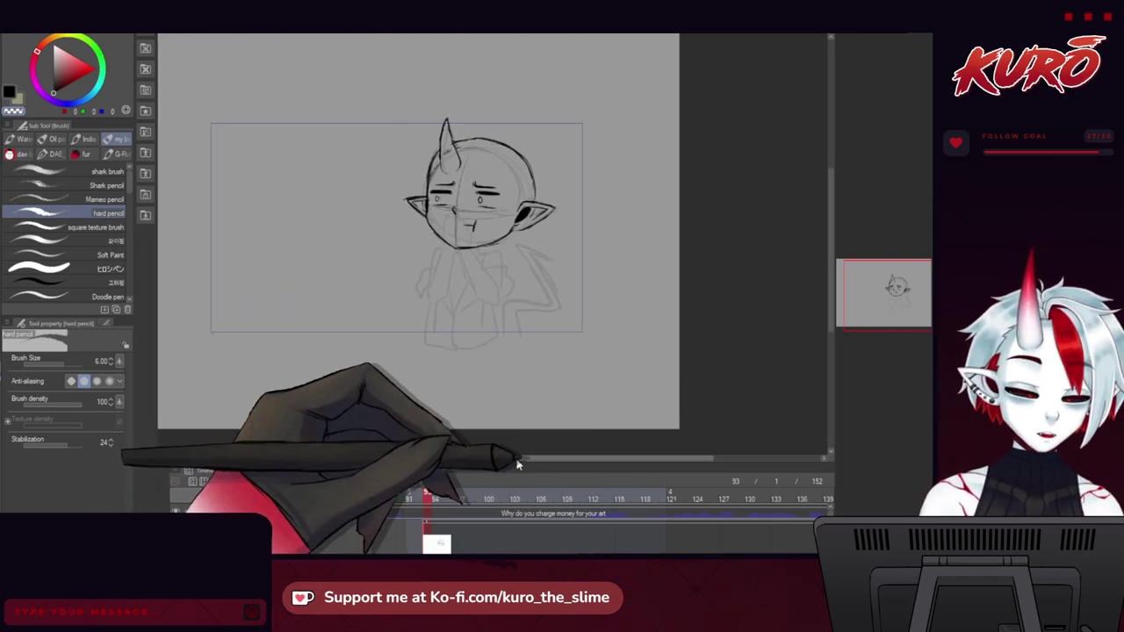
drag(509, 472, 505, 344)
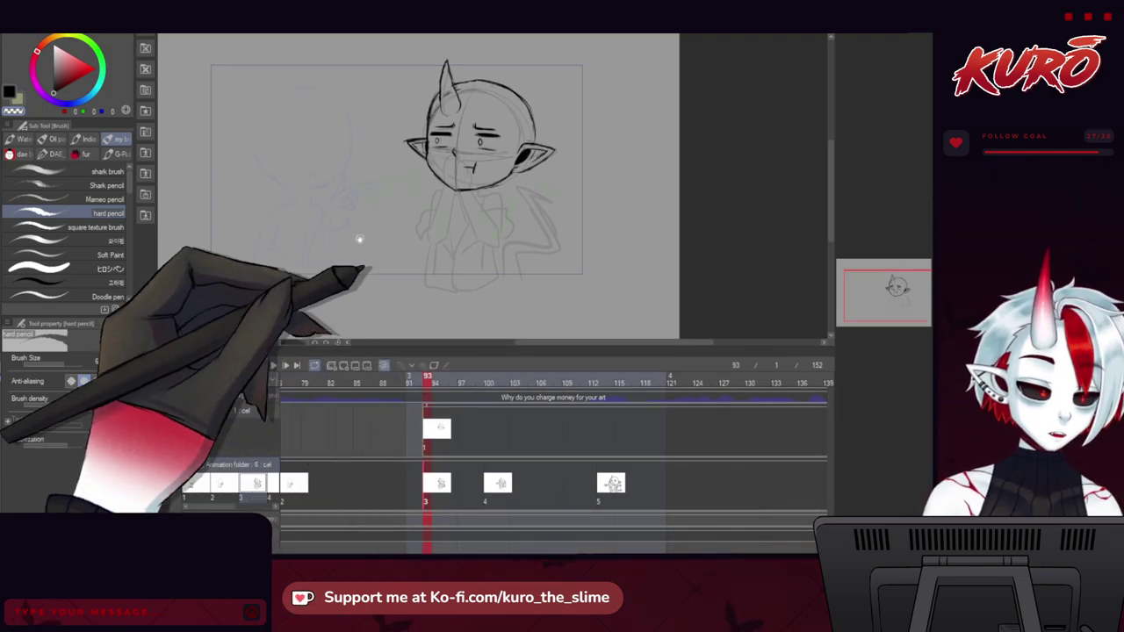
mouse_move(359, 238)
space+mouse_down()
mouse_move(362, 271)
mouse_move(342, 240)
space+mouse_up()
scroll(407, 251, up, 1)
scroll(360, 202, down, 1)
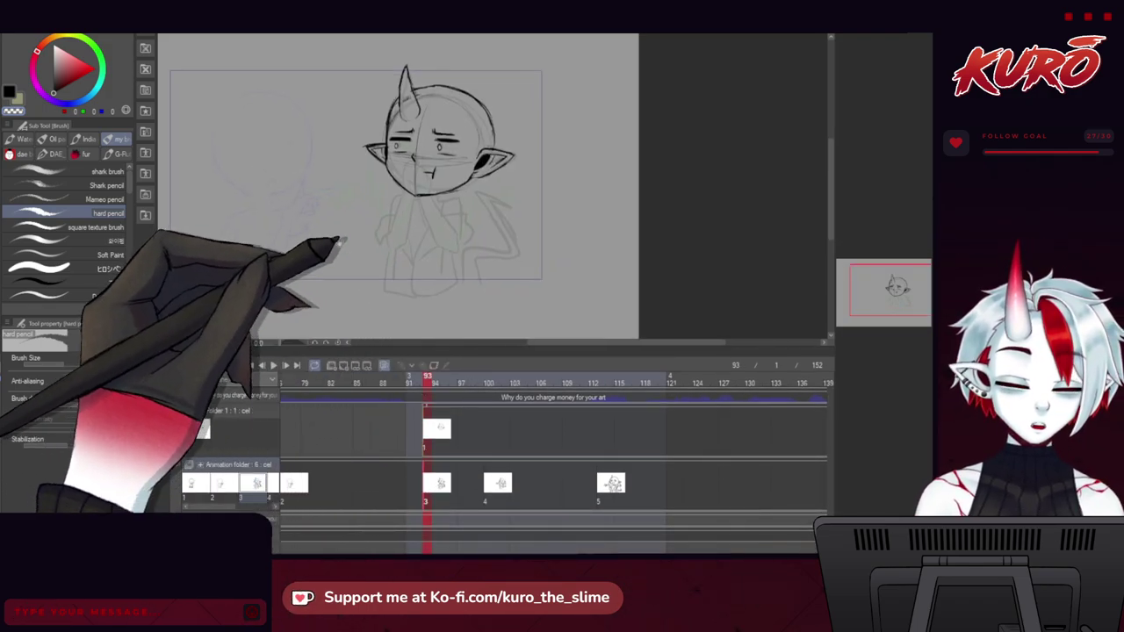
click(600, 498)
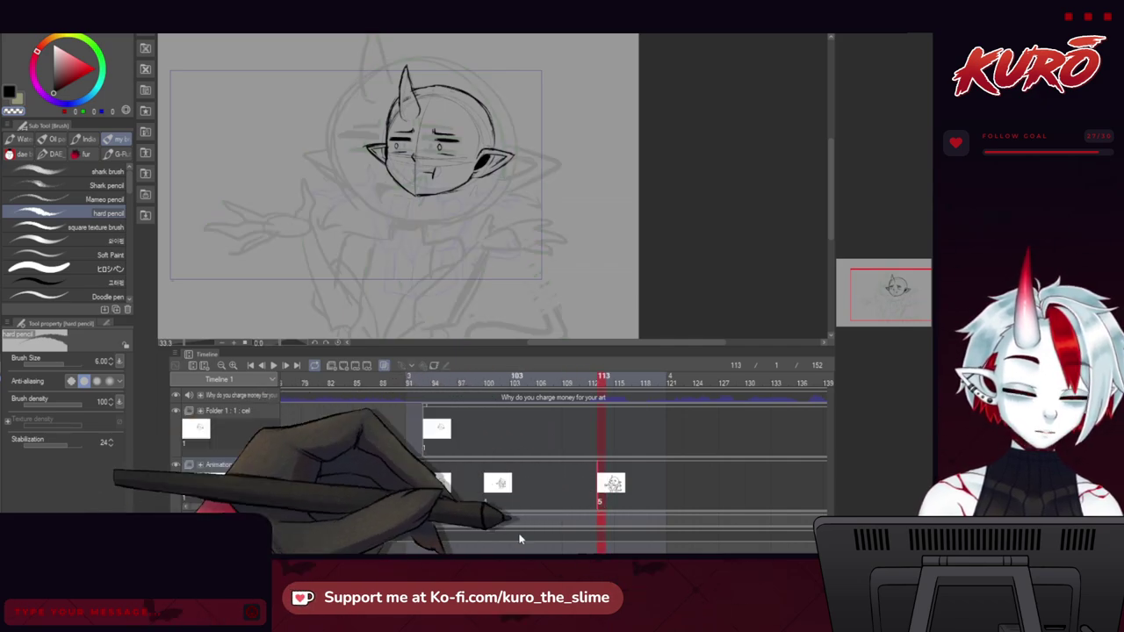
drag(579, 558, 537, 558)
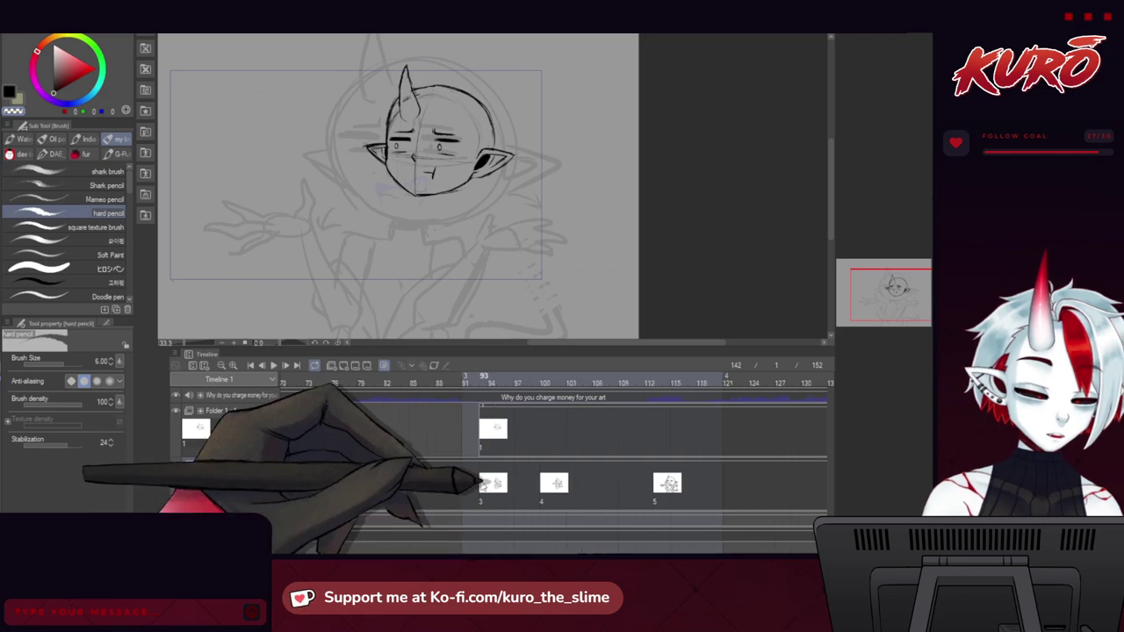
click(484, 490)
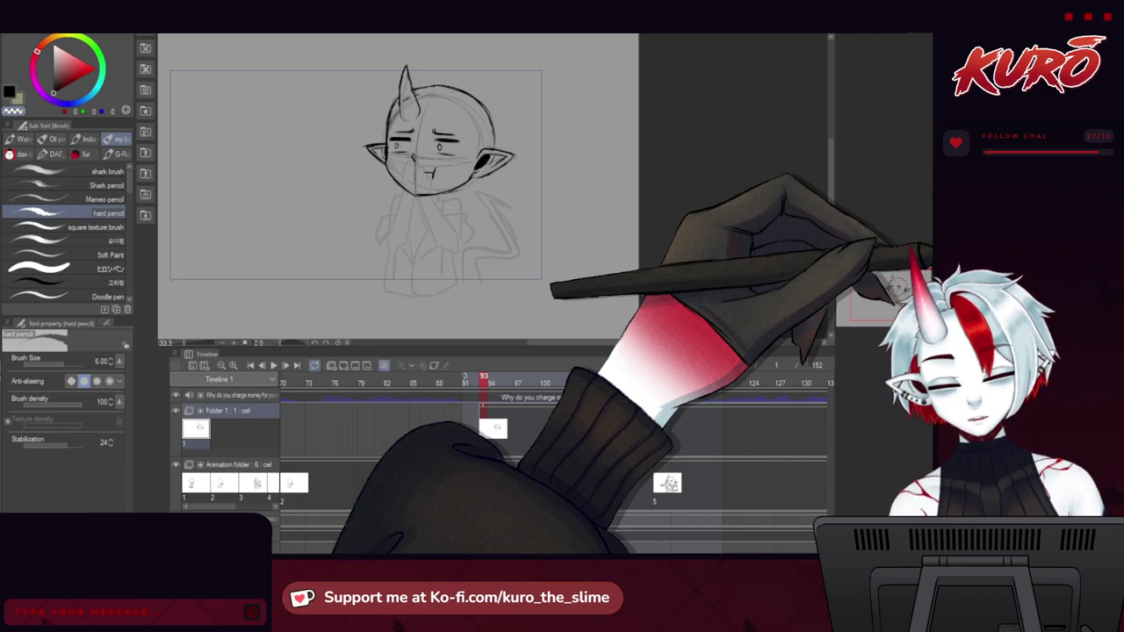
Place the head drawing in a new cel of Folder 1 and assign that cel to frame 93.
scroll(429, 174, up, 1)
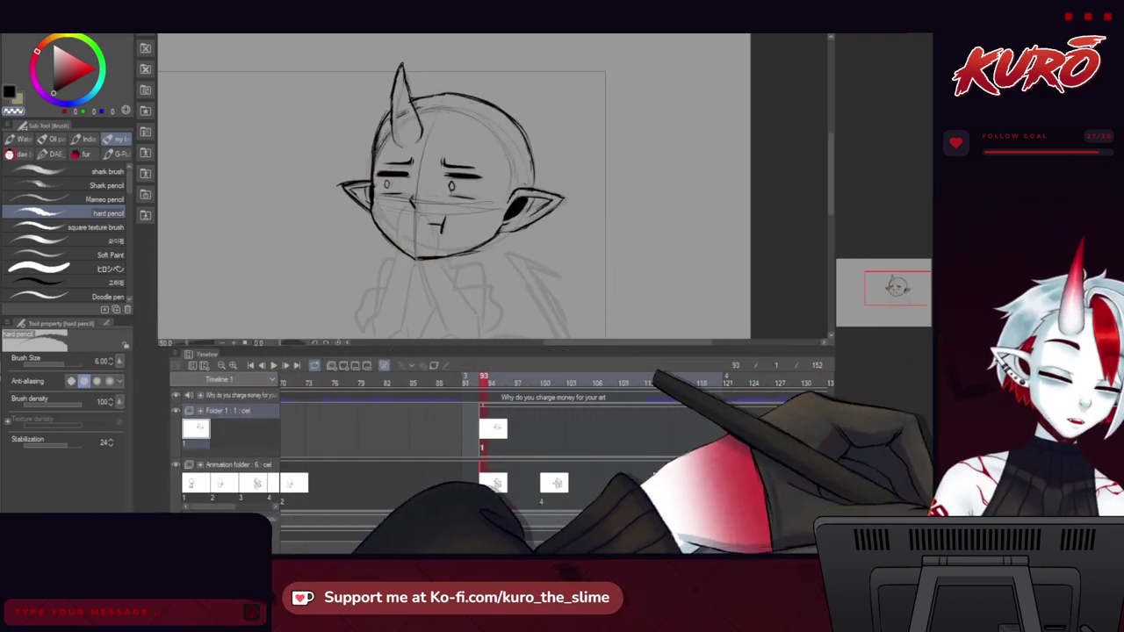
key(ctrl+shift+n)
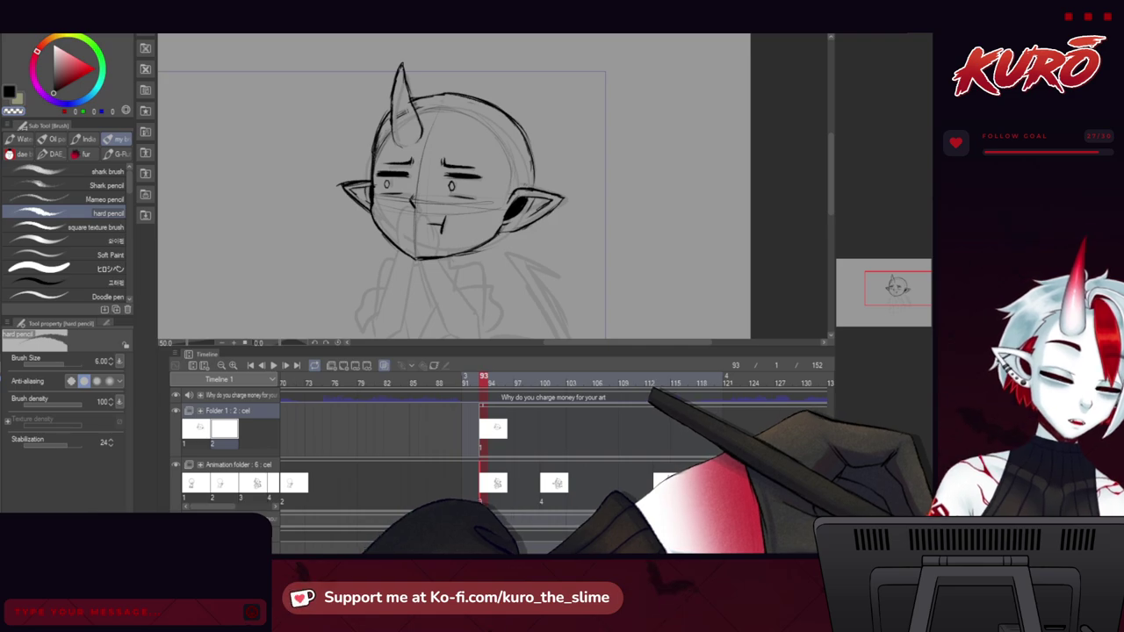
mouse_move(374, 257)
mouse_down()
mouse_move(366, 241)
mouse_move(313, 220)
mouse_up()
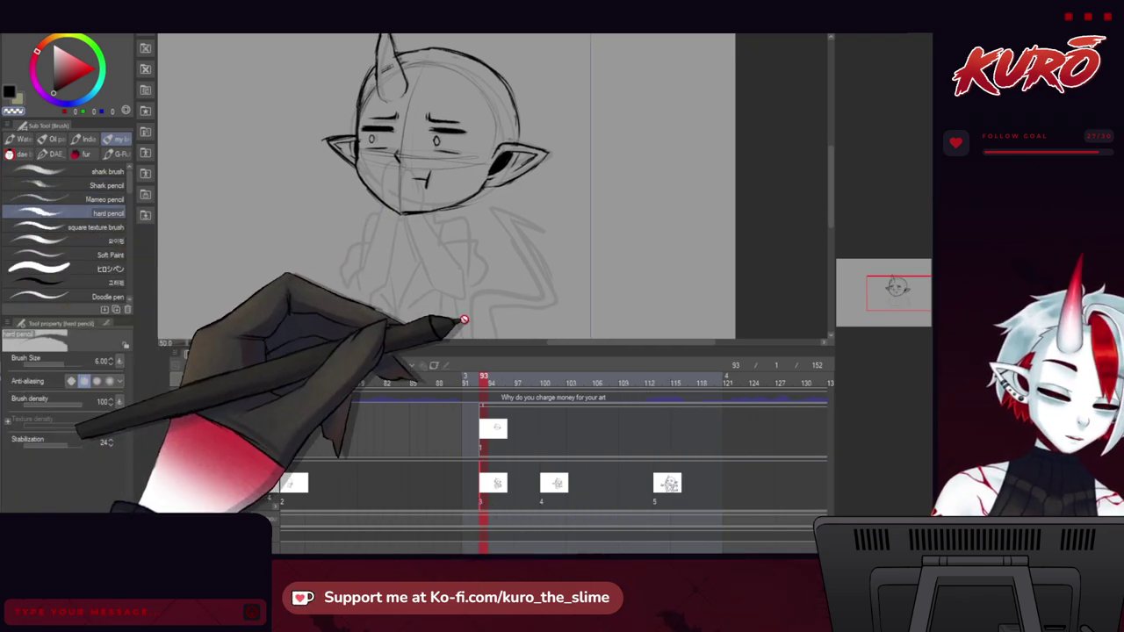
key(ctrl+shift+n)
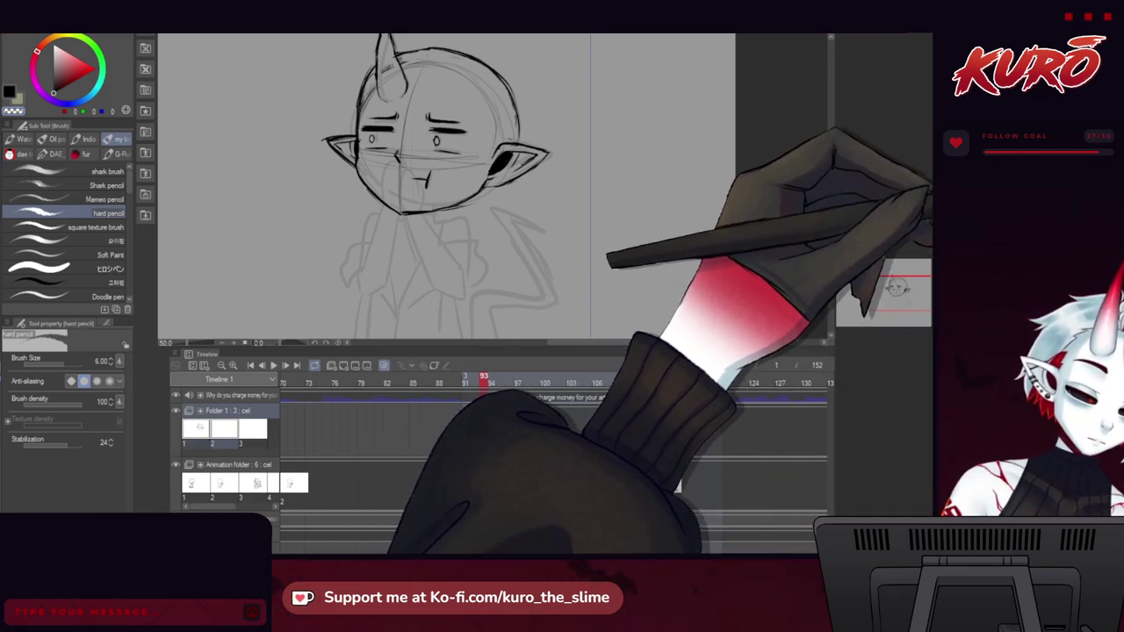
drag(612, 256, 571, 281)
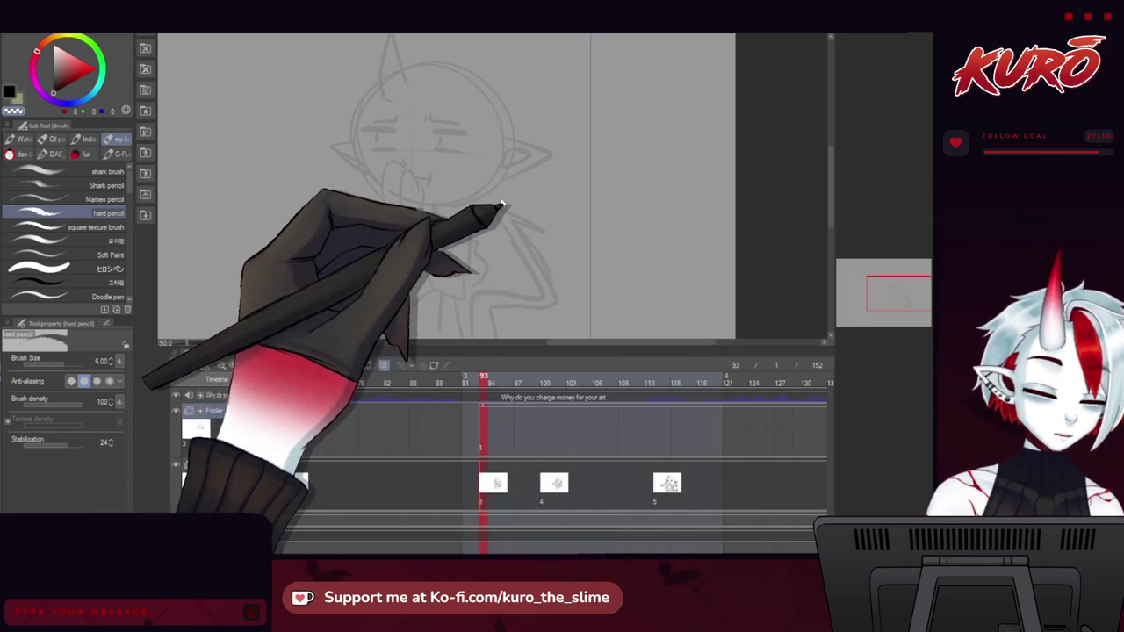
key(ctrl+z)
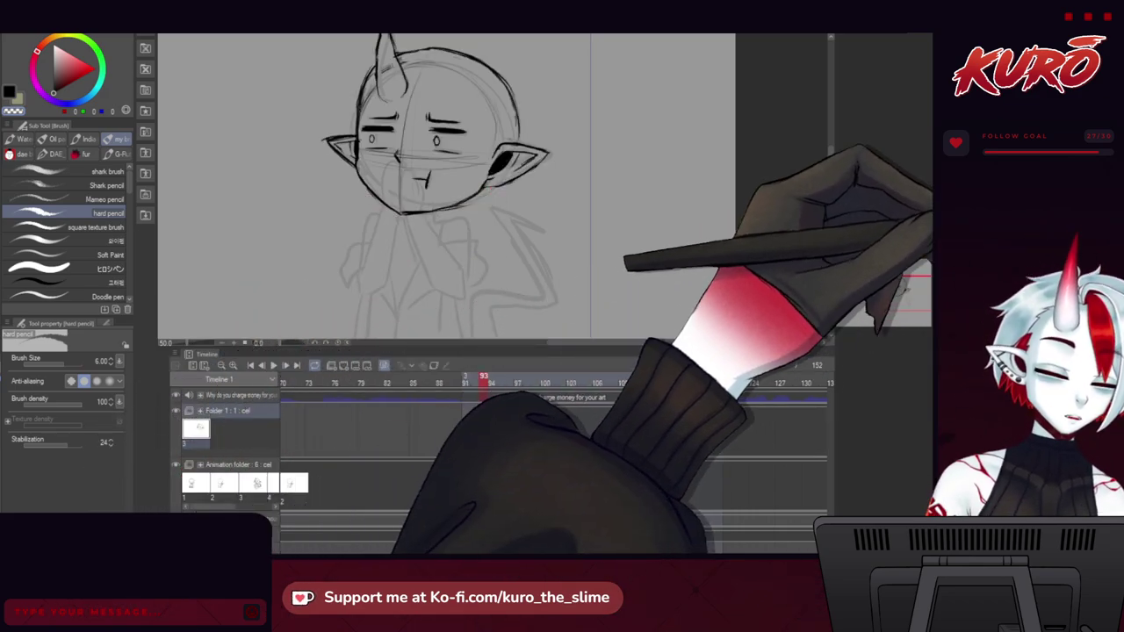
Reduce the timeline's height and draw two short black neck lines beneath the chin with the hard pencil.
drag(247, 214, 307, 256)
scroll(411, 137, up, 1)
mouse_move(246, 211)
mouse_down()
mouse_move(335, 243)
mouse_move(305, 234)
mouse_move(252, 182)
mouse_move(299, 273)
mouse_move(317, 205)
mouse_move(325, 226)
mouse_up()
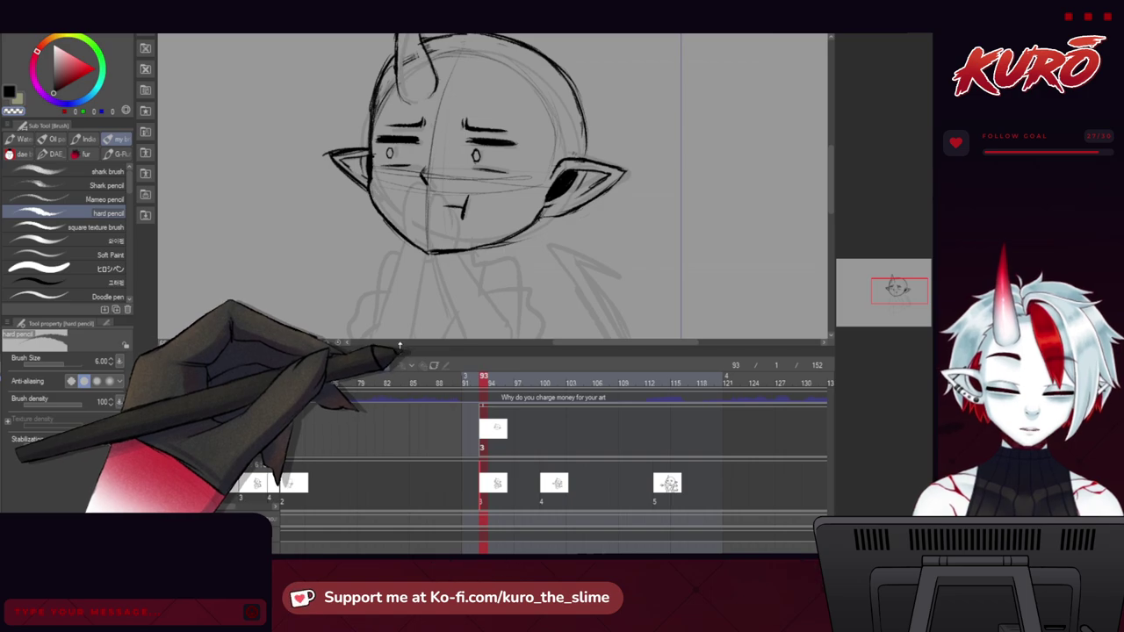
drag(399, 345, 395, 371)
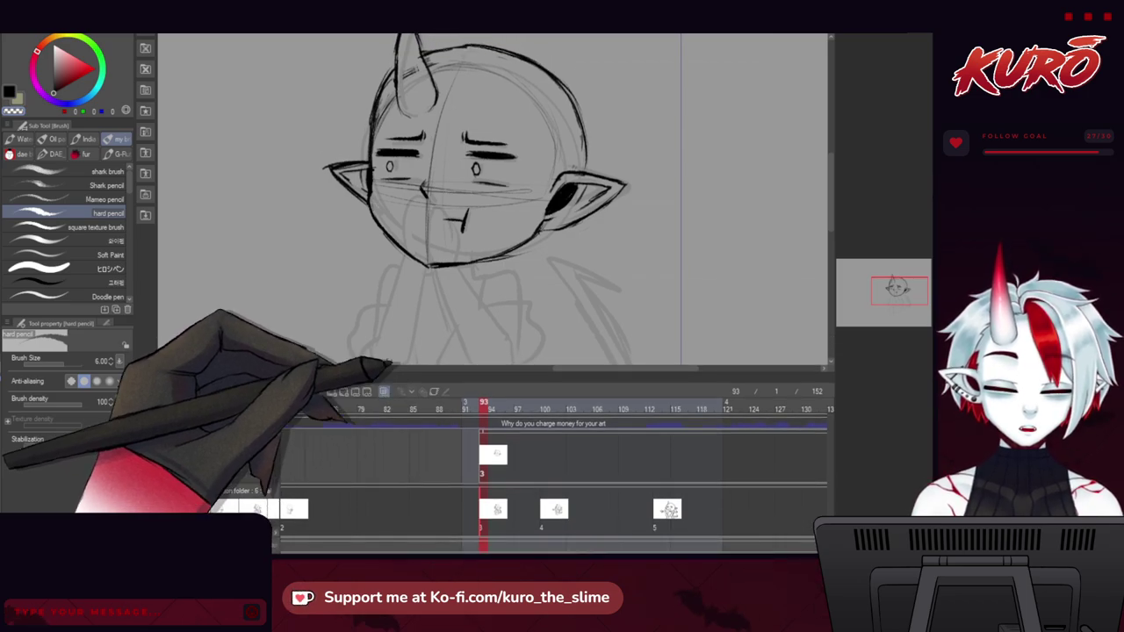
drag(244, 237, 272, 213)
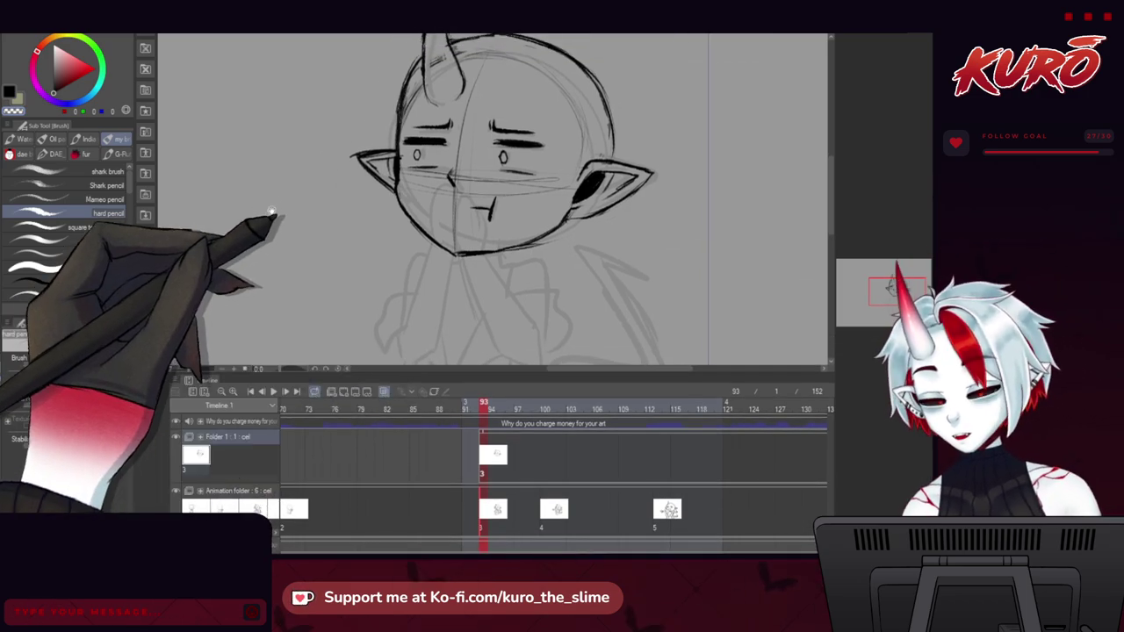
drag(295, 273, 225, 254)
mouse_move(191, 251)
mouse_down()
mouse_move(237, 266)
mouse_move(294, 325)
mouse_move(281, 294)
mouse_move(330, 192)
mouse_up()
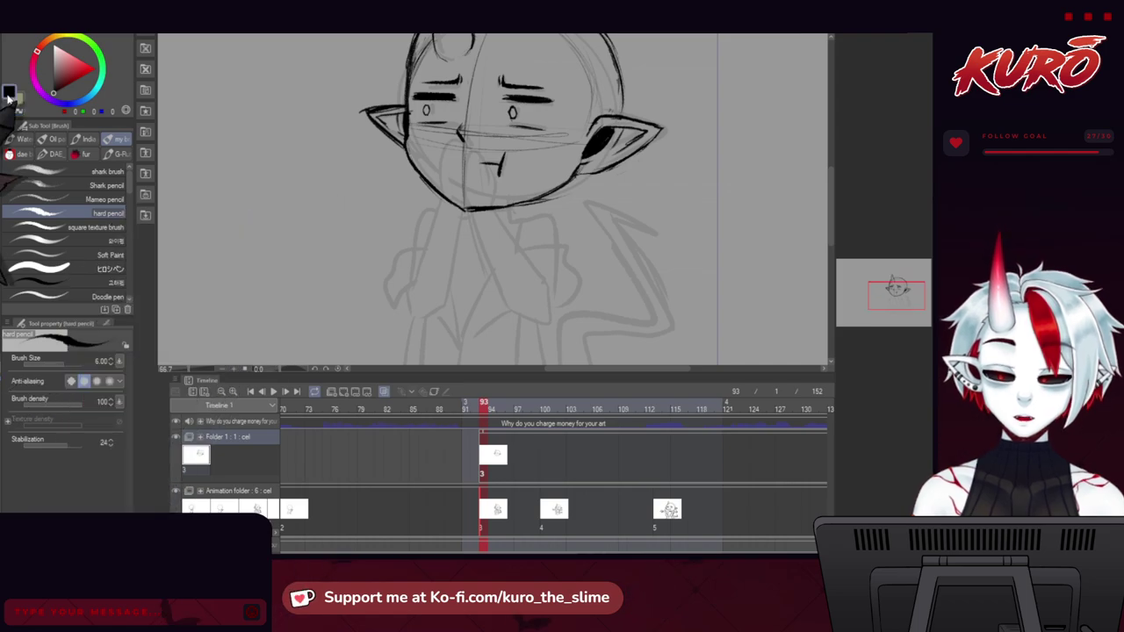
click(10, 92)
drag(476, 283, 461, 297)
drag(327, 290, 312, 336)
scroll(387, 227, up, 1)
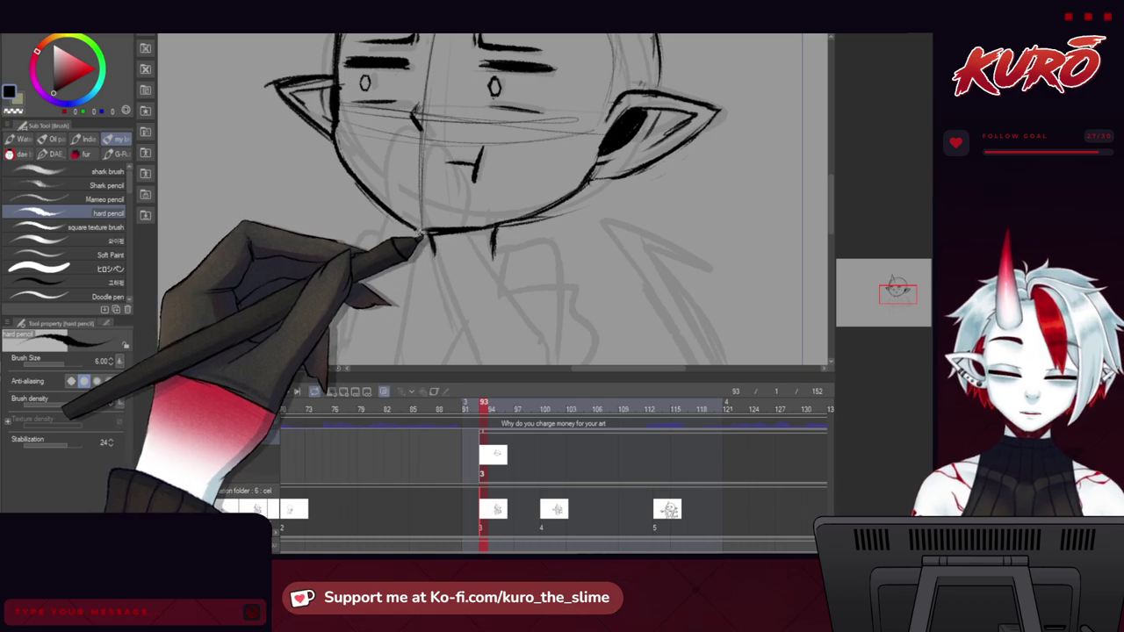
Fill a black wedge-shaped shadow under the chin at the front of the neck, checking it in mirrored view.
key(h)
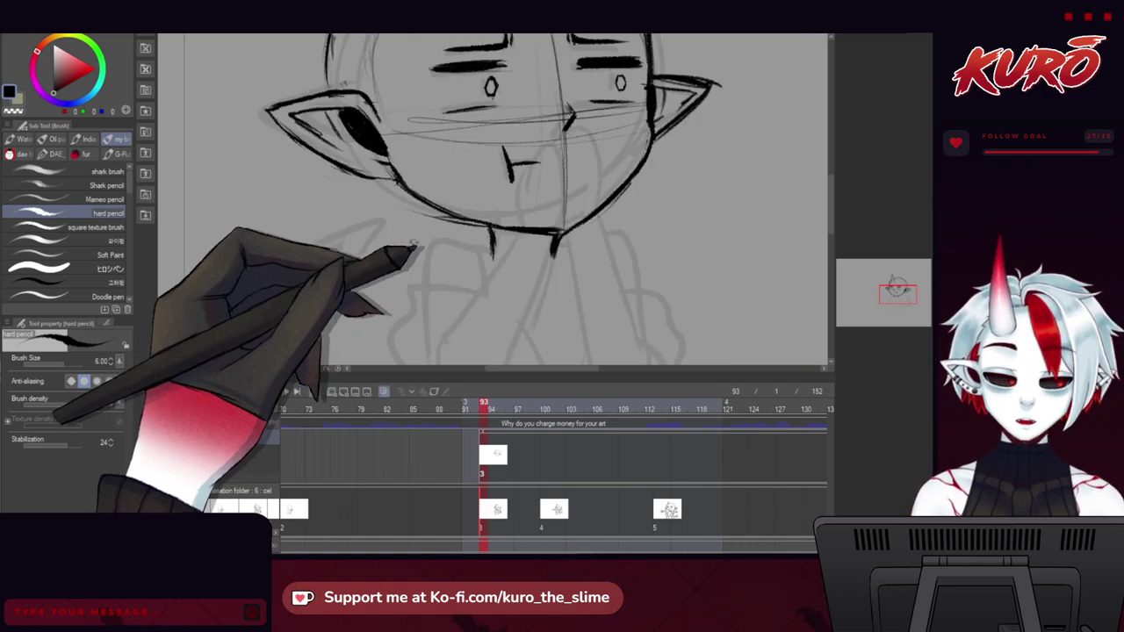
drag(465, 228, 406, 222)
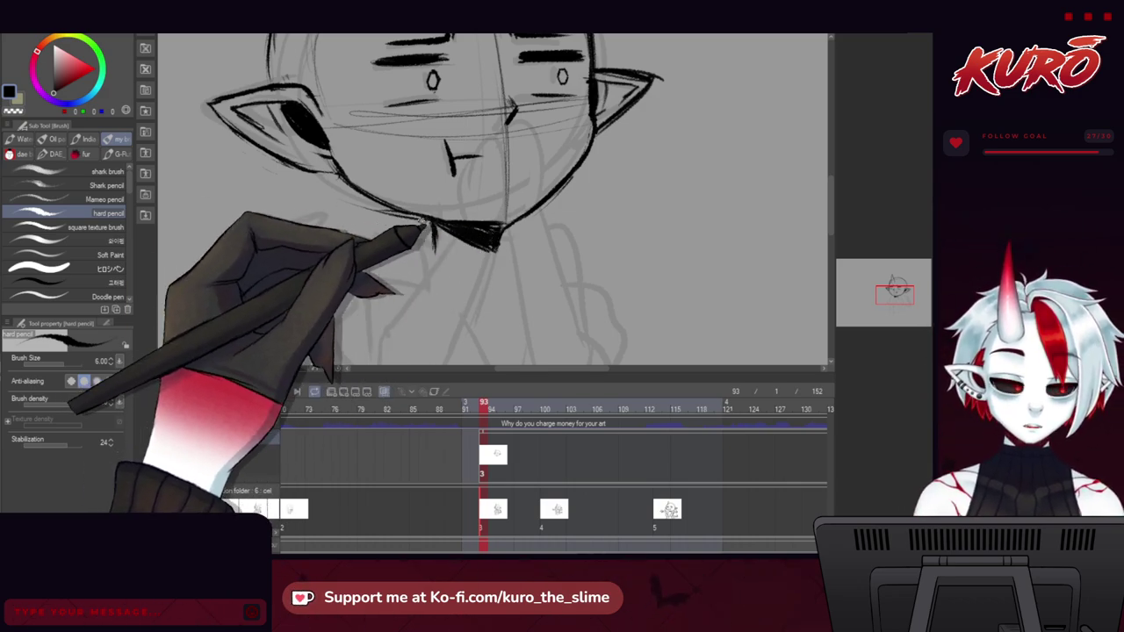
key(h)
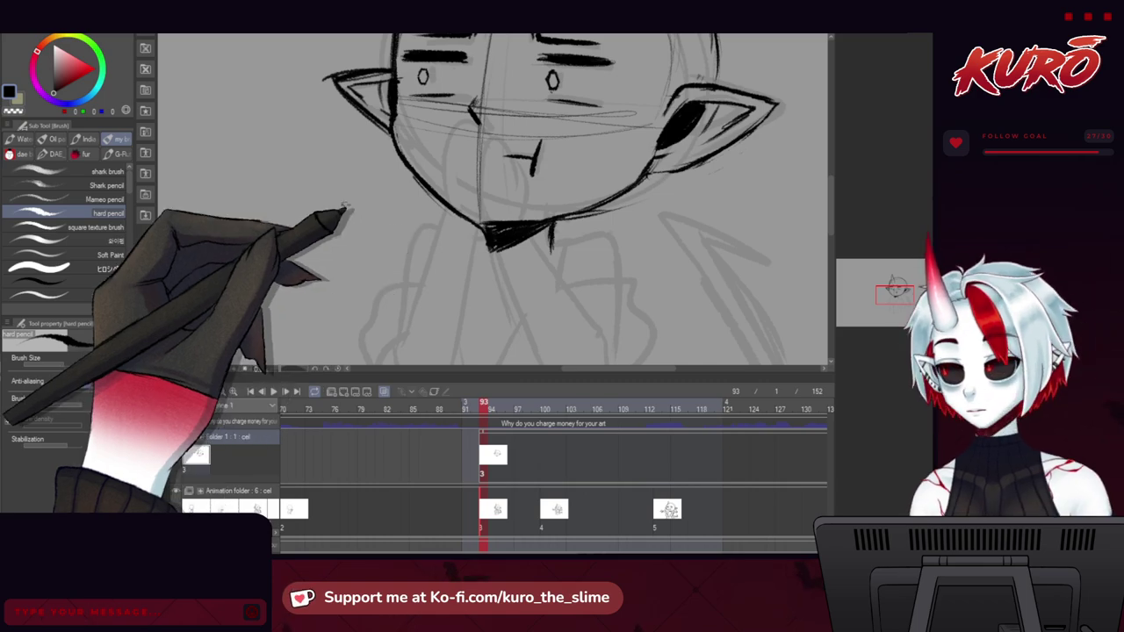
Clean up the edges of the black chin shadow and neck lines with the transparent hard pencil in mirrored view.
mouse_move(358, 263)
mouse_down()
mouse_move(343, 260)
mouse_move(316, 197)
mouse_up()
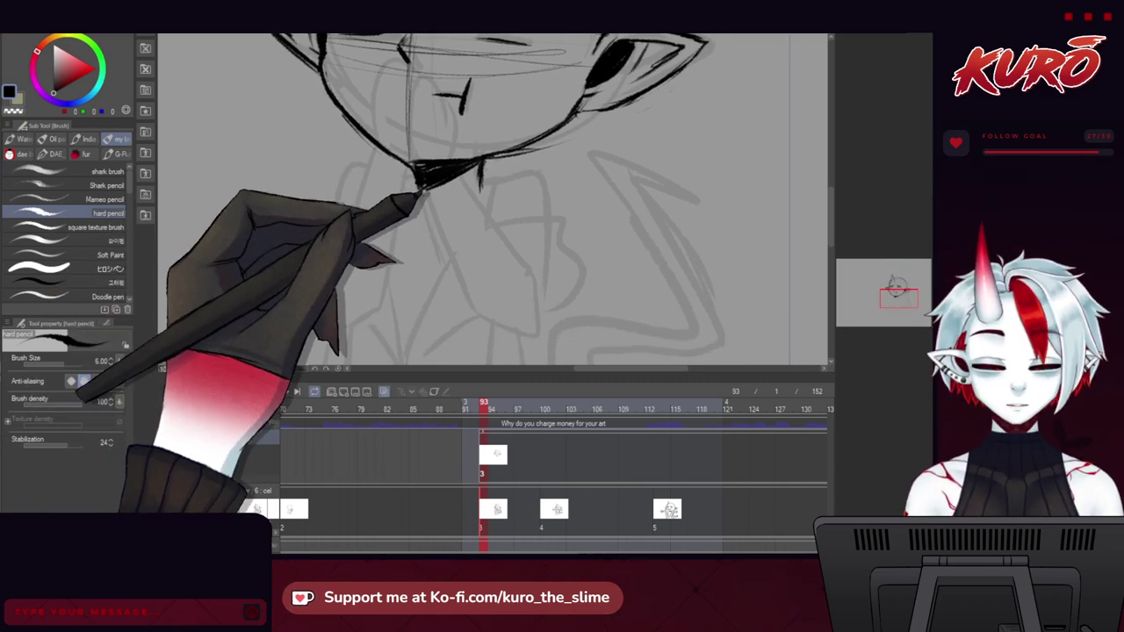
drag(323, 156, 355, 249)
key(h)
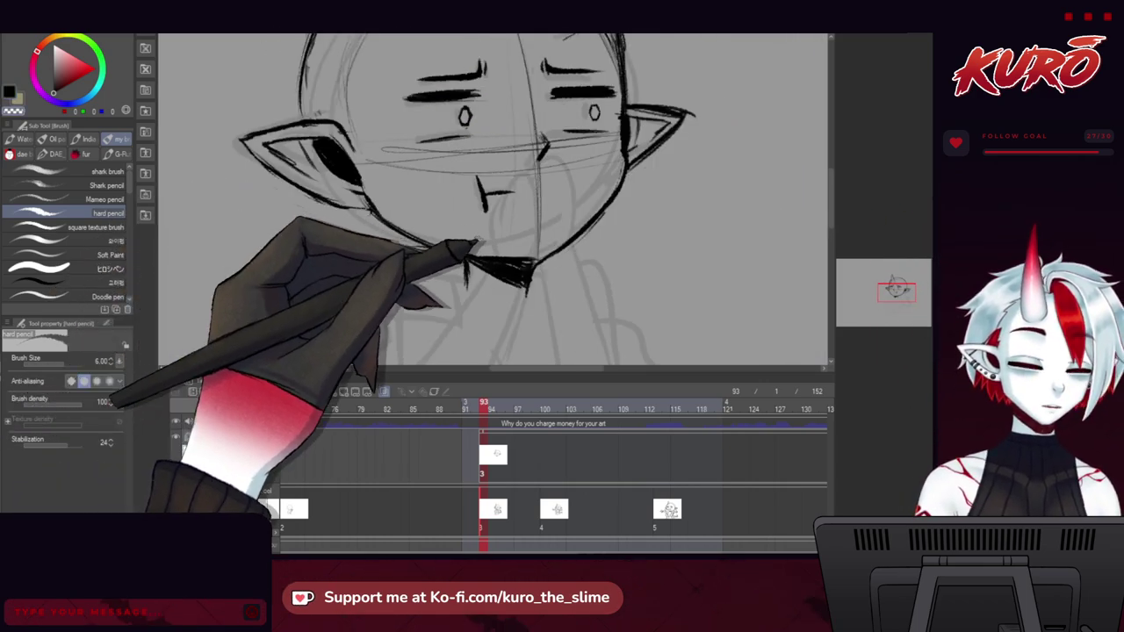
scroll(474, 245, up, 2)
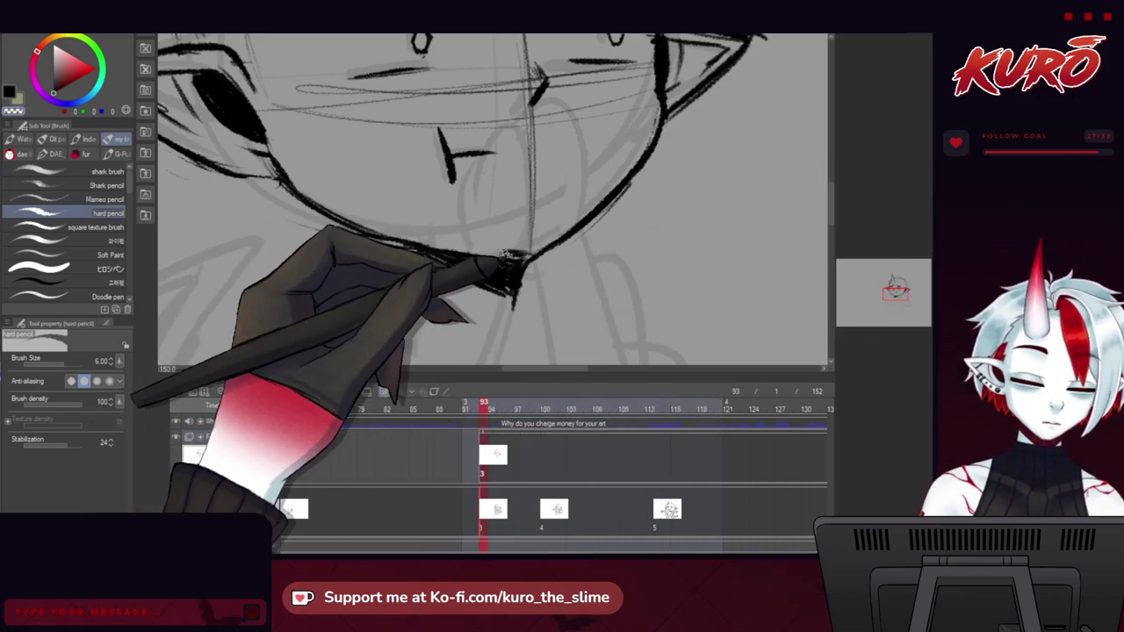
scroll(481, 244, down, 4)
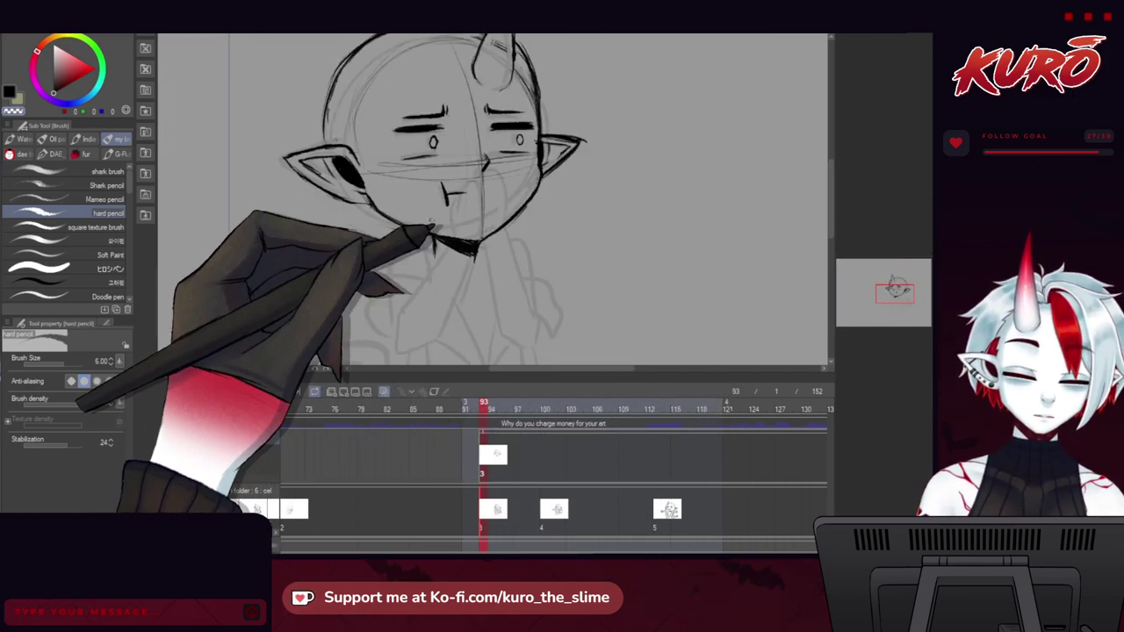
scroll(446, 258, up, 2)
key(h)
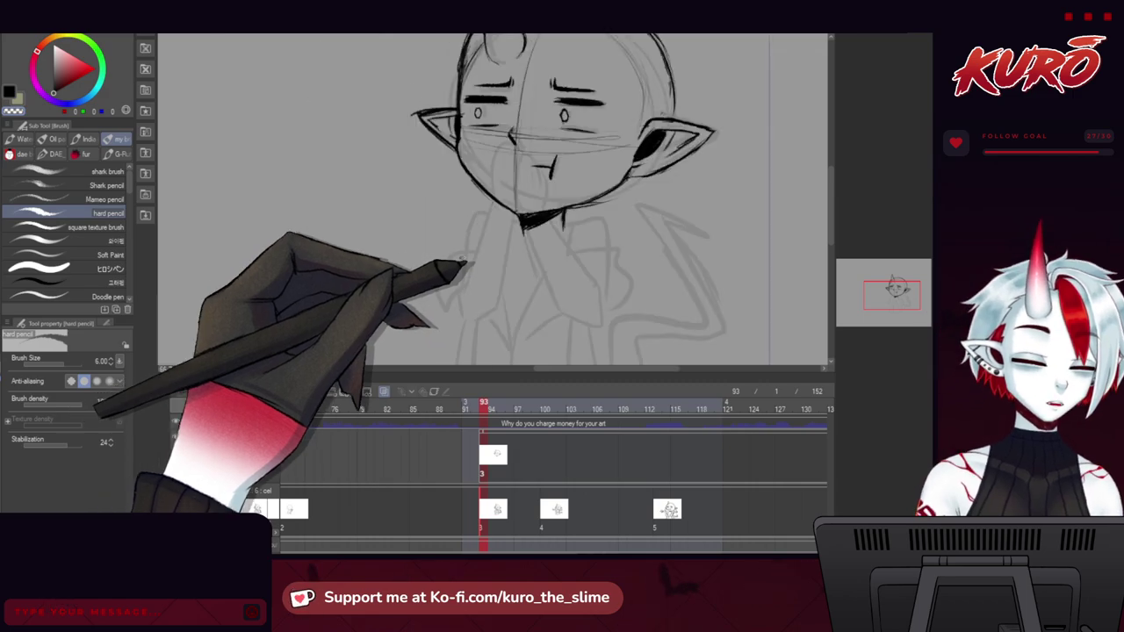
Extend the rear neck line downward in black hard pencil and curve it outward into the start of the shoulder.
drag(415, 283, 338, 224)
scroll(423, 224, up, 3)
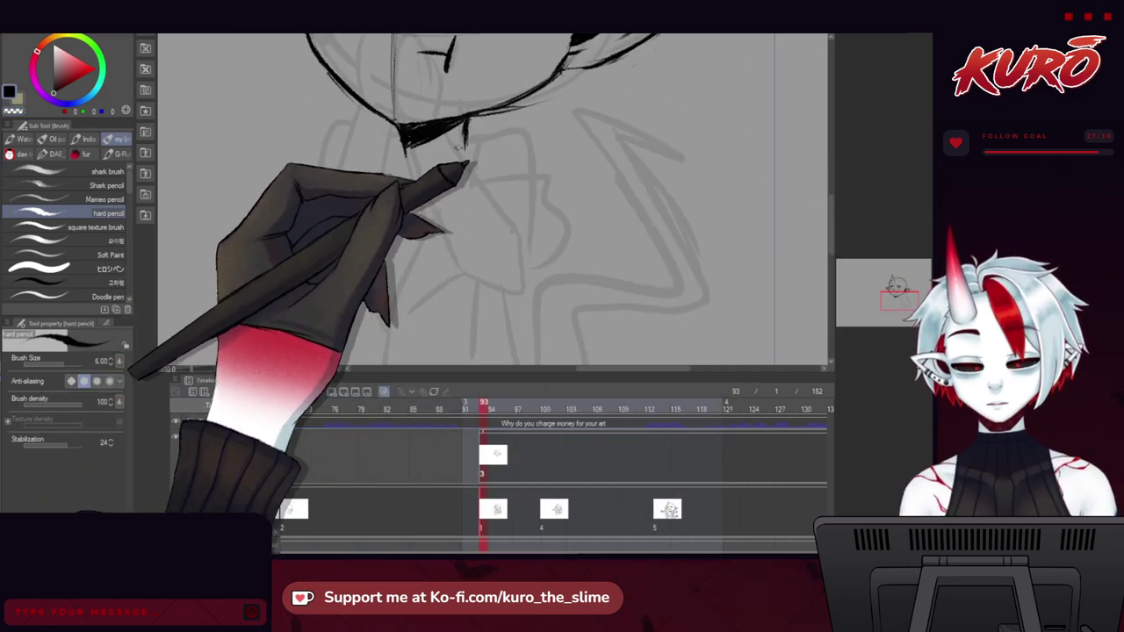
drag(444, 194, 360, 217)
mouse_move(301, 270)
mouse_down()
mouse_move(282, 254)
mouse_move(311, 280)
mouse_move(316, 273)
mouse_up()
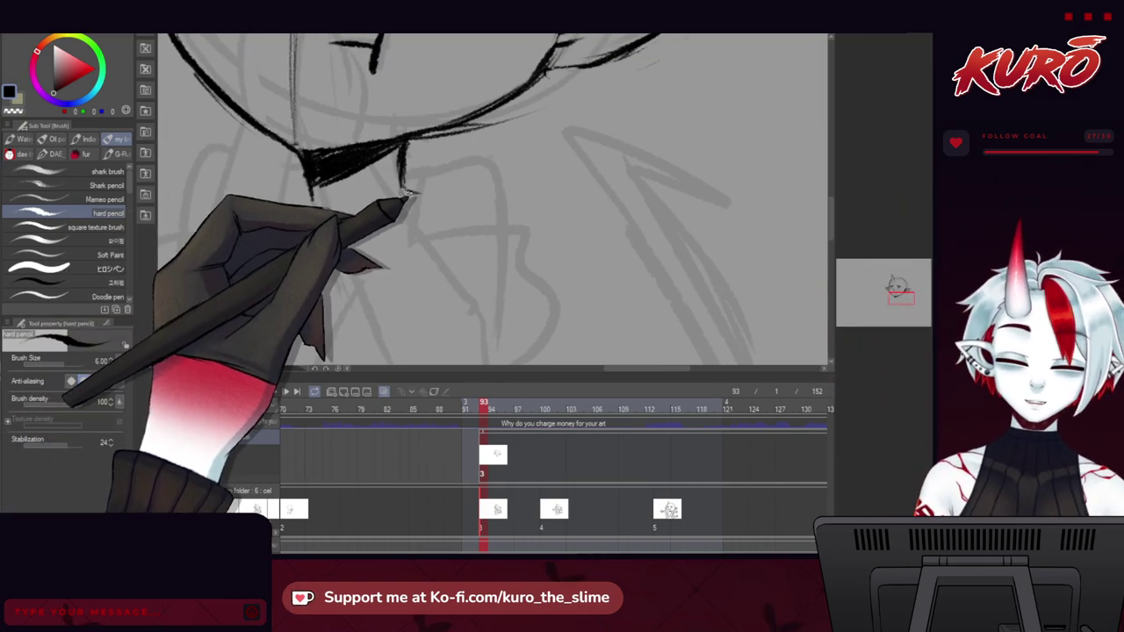
drag(357, 151, 309, 184)
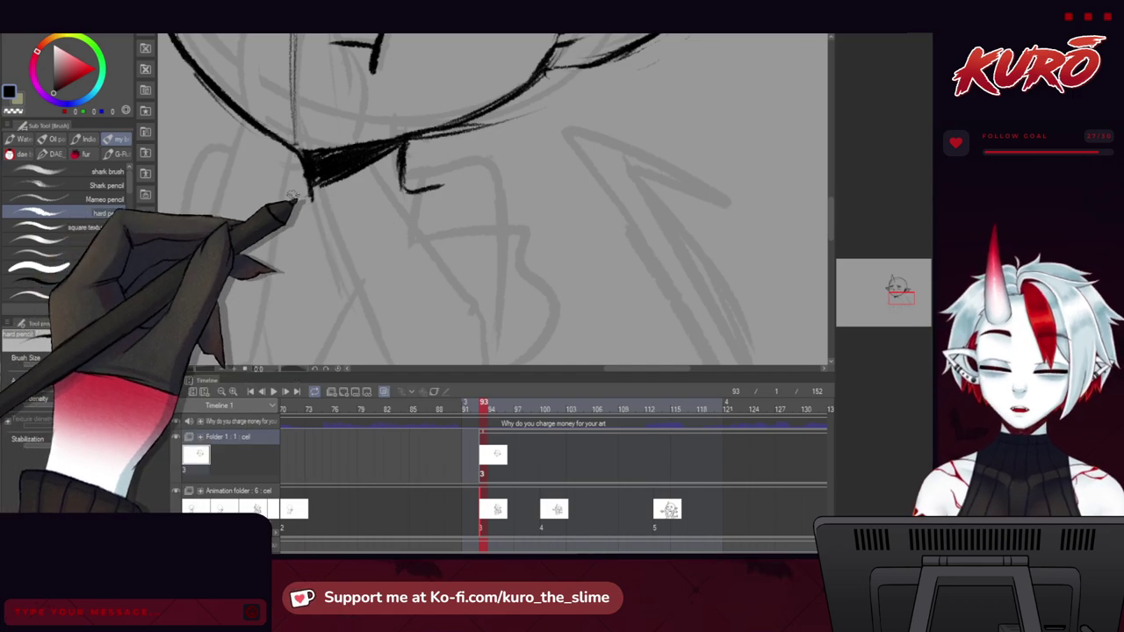
Draw rounded shoulder lines outward from both sides of the neck over the storyboard sketch.
mouse_move(310, 194)
mouse_down()
mouse_move(232, 187)
mouse_move(304, 140)
mouse_up()
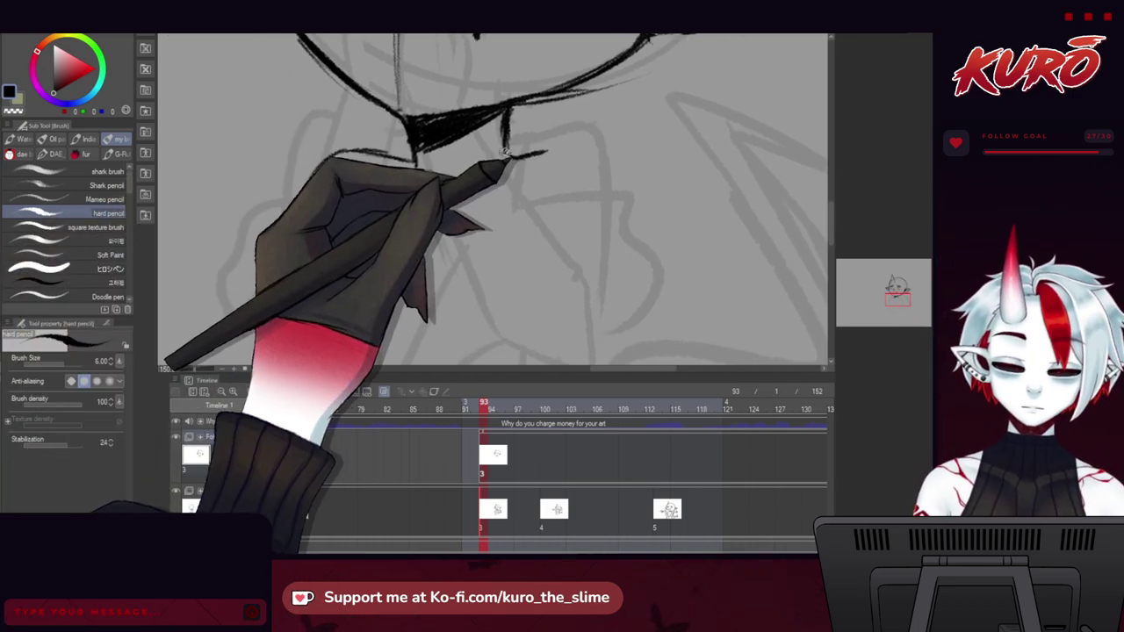
key(h)
mouse_move(471, 141)
mouse_down()
mouse_move(406, 158)
mouse_move(380, 187)
mouse_move(400, 150)
mouse_move(449, 152)
mouse_up()
key(h)
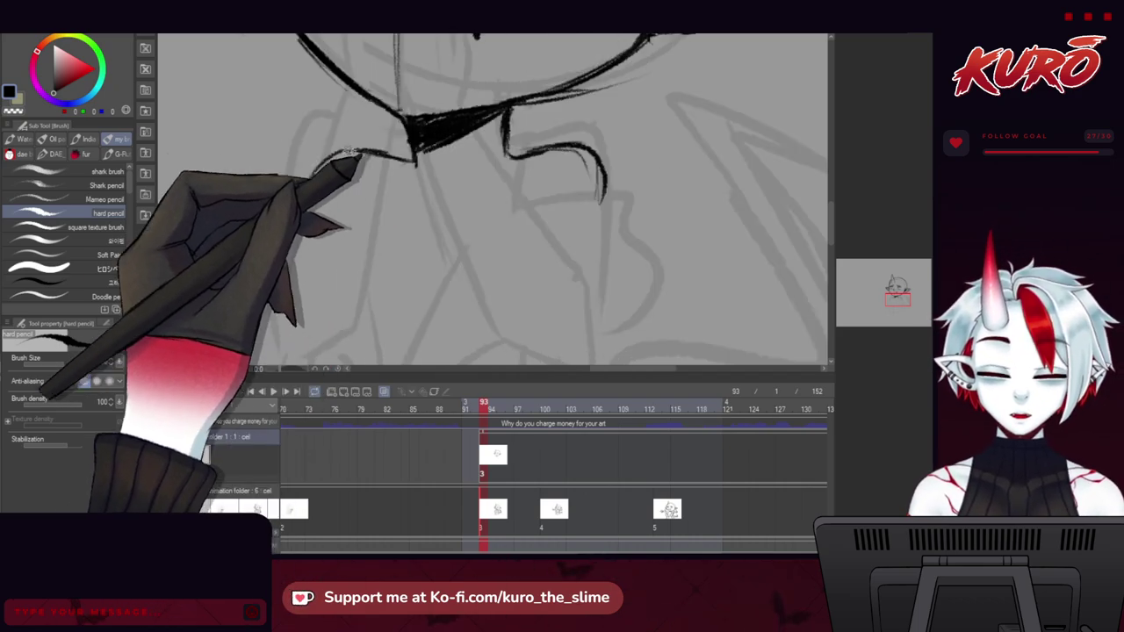
drag(357, 153, 319, 161)
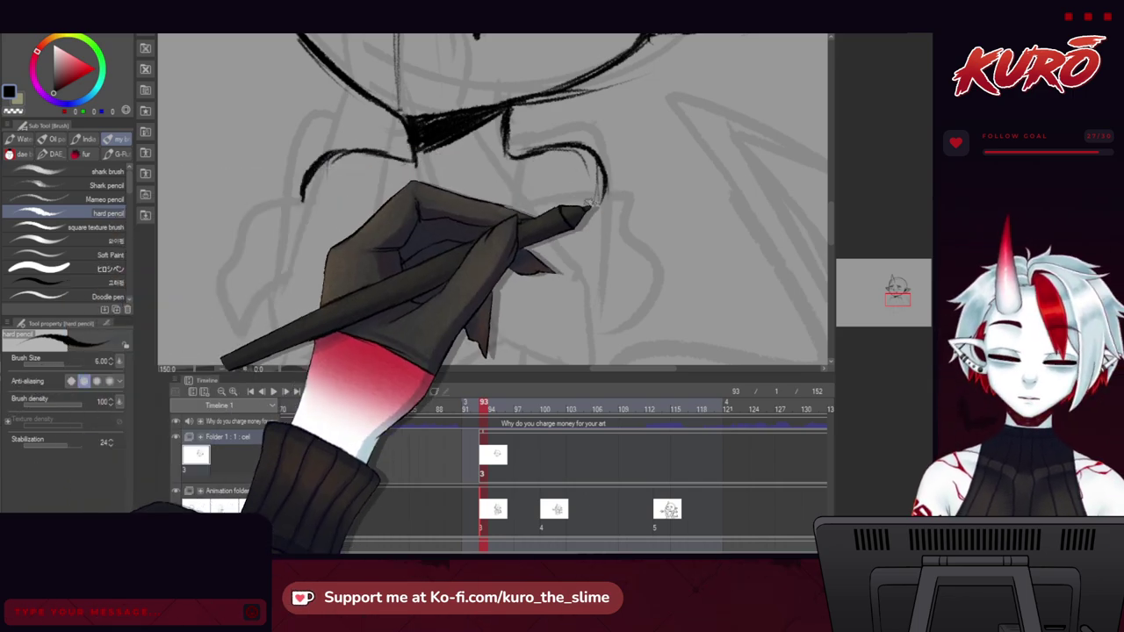
scroll(493, 157, down, 1)
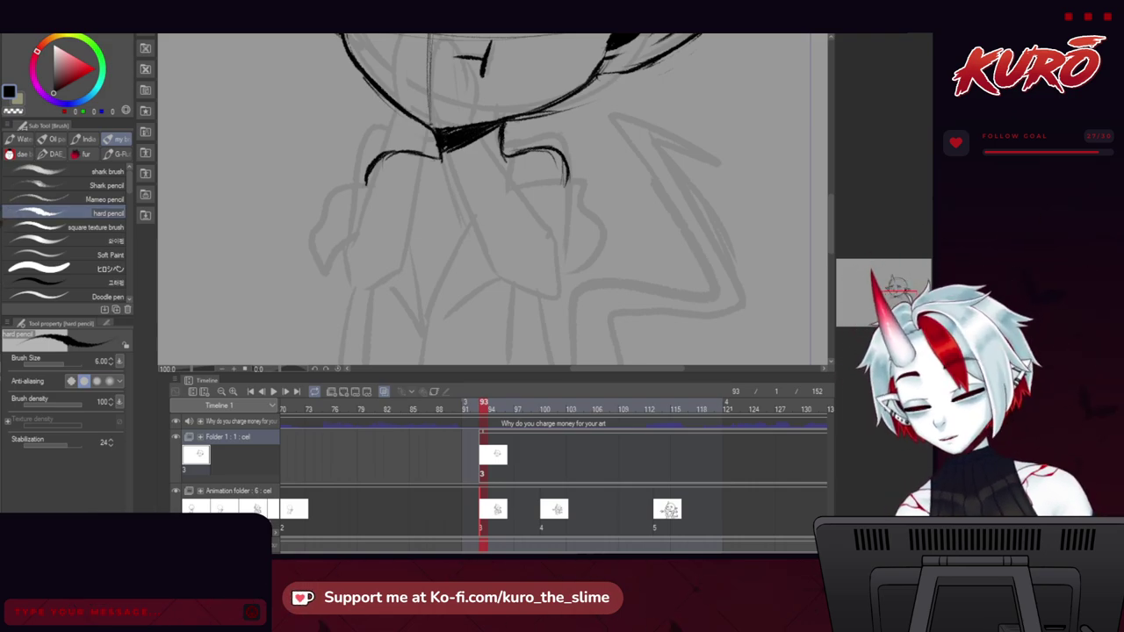
Nudge the shoulder lines at the base of the neck with Liquify push and return to the hard pencil.
key(j)
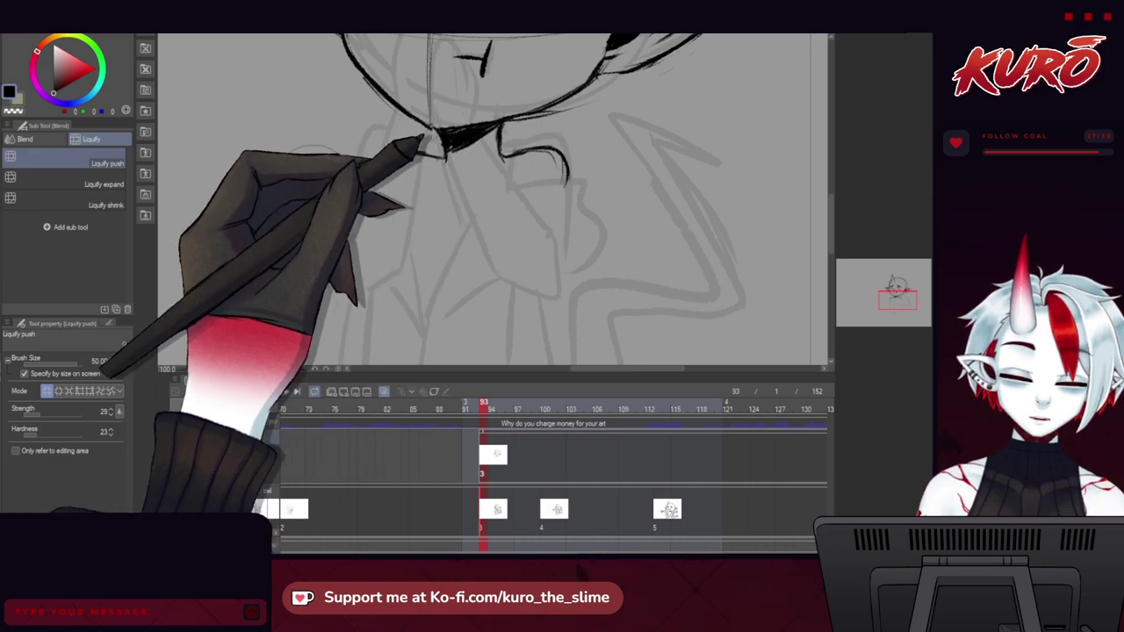
scroll(334, 216, down, 2)
mouse_move(289, 182)
mouse_down()
mouse_move(298, 206)
mouse_move(289, 180)
mouse_move(278, 217)
mouse_move(280, 205)
mouse_move(292, 223)
mouse_move(248, 202)
mouse_up()
scroll(333, 161, up, 2)
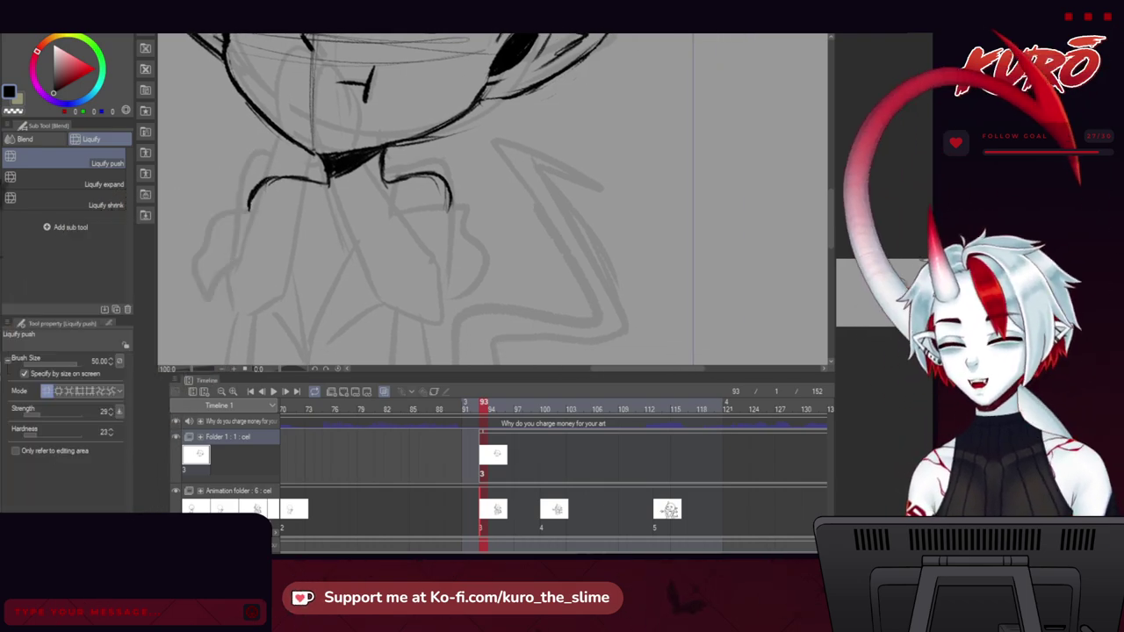
click(2, 158)
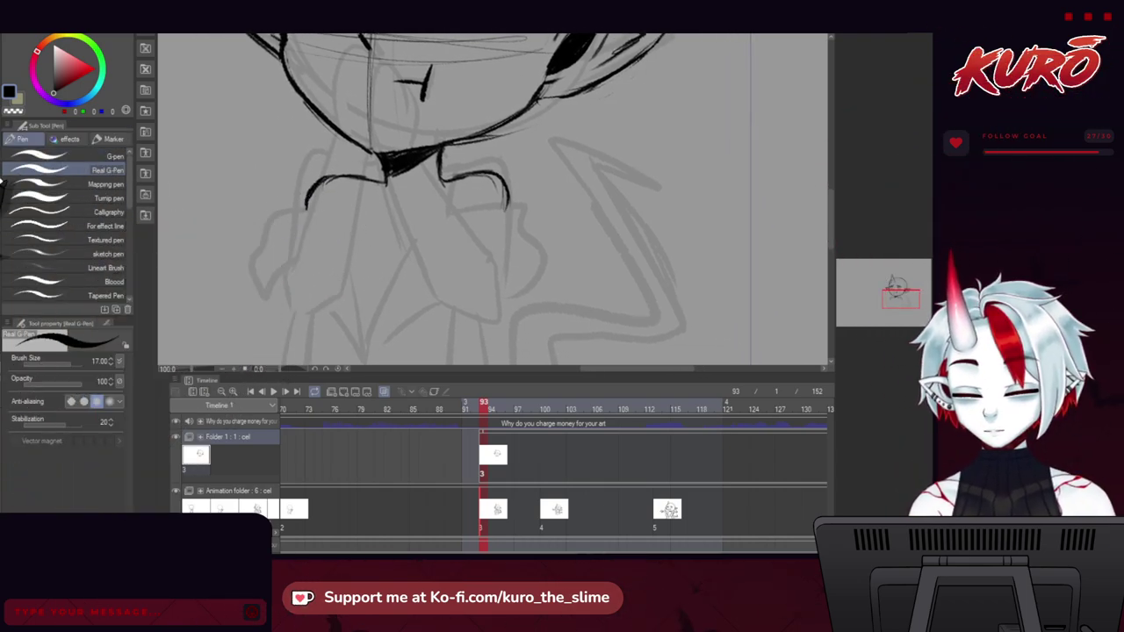
key(b)
drag(303, 214, 332, 197)
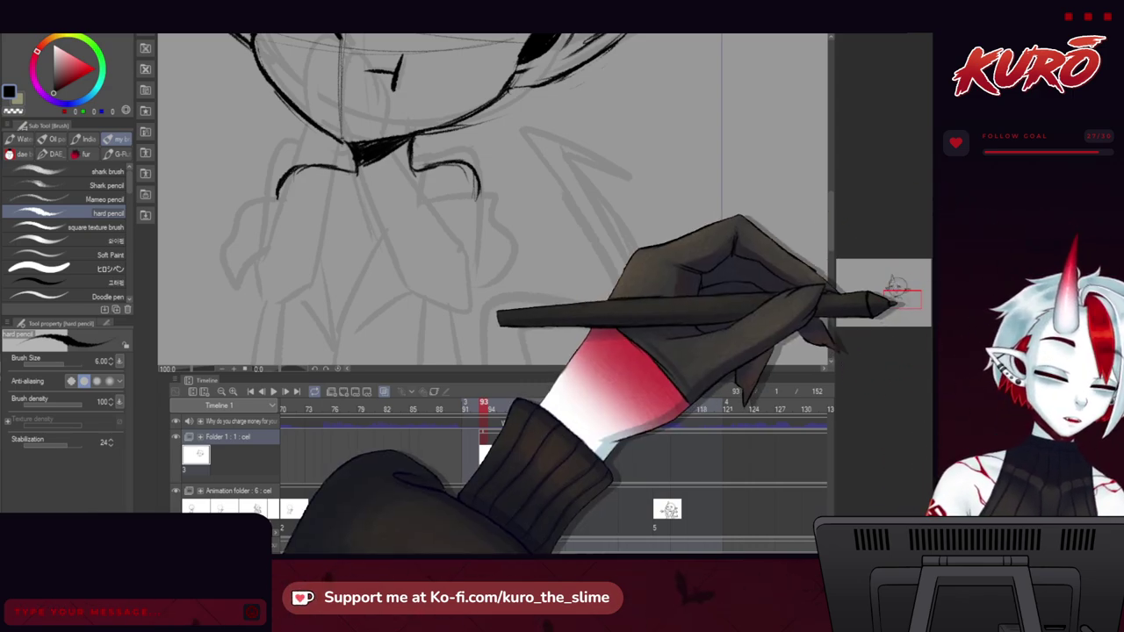
Check the shoulders in mirrored view and reshape their outer curves with Liquify push.
click(904, 301)
drag(237, 223, 324, 219)
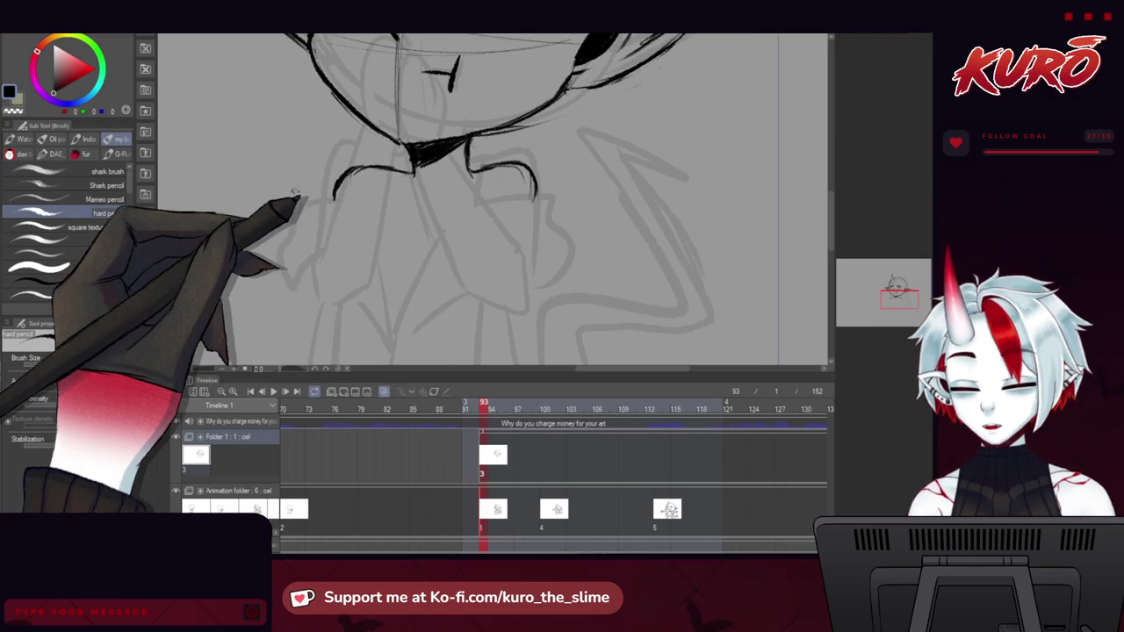
scroll(408, 192, up, 1)
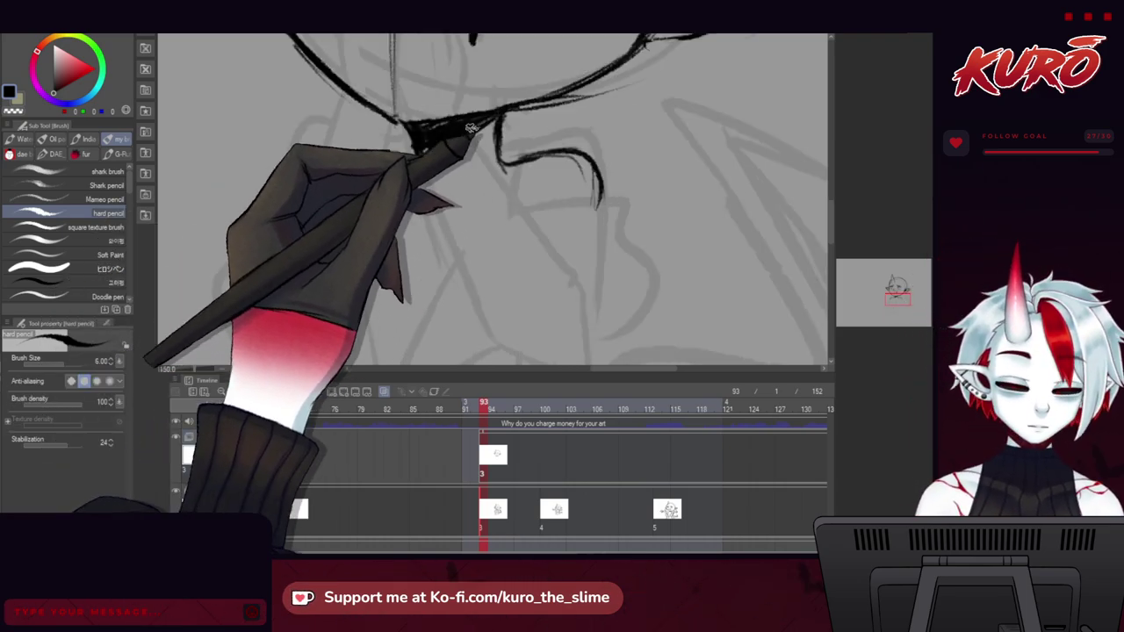
key(h)
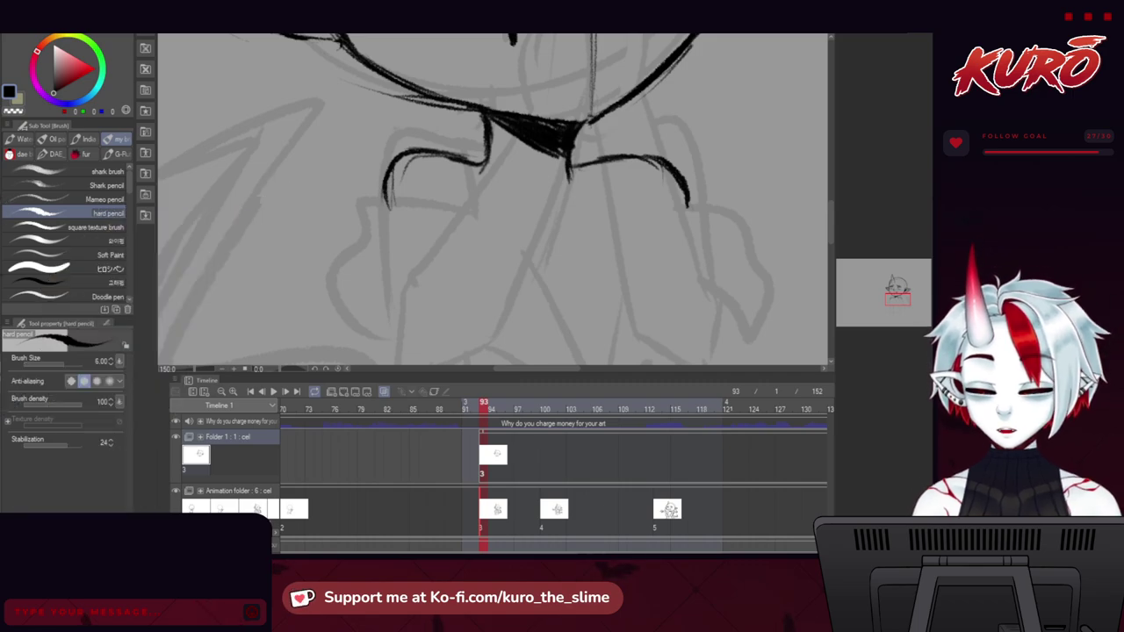
key(j)
scroll(410, 190, down, 2)
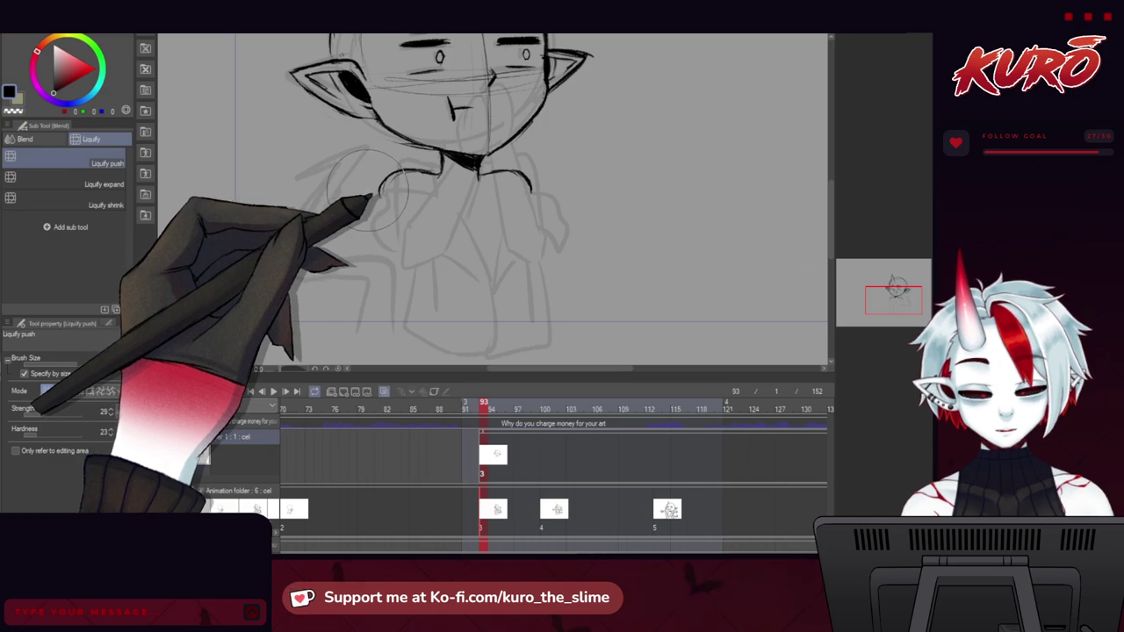
key(h)
key(h)
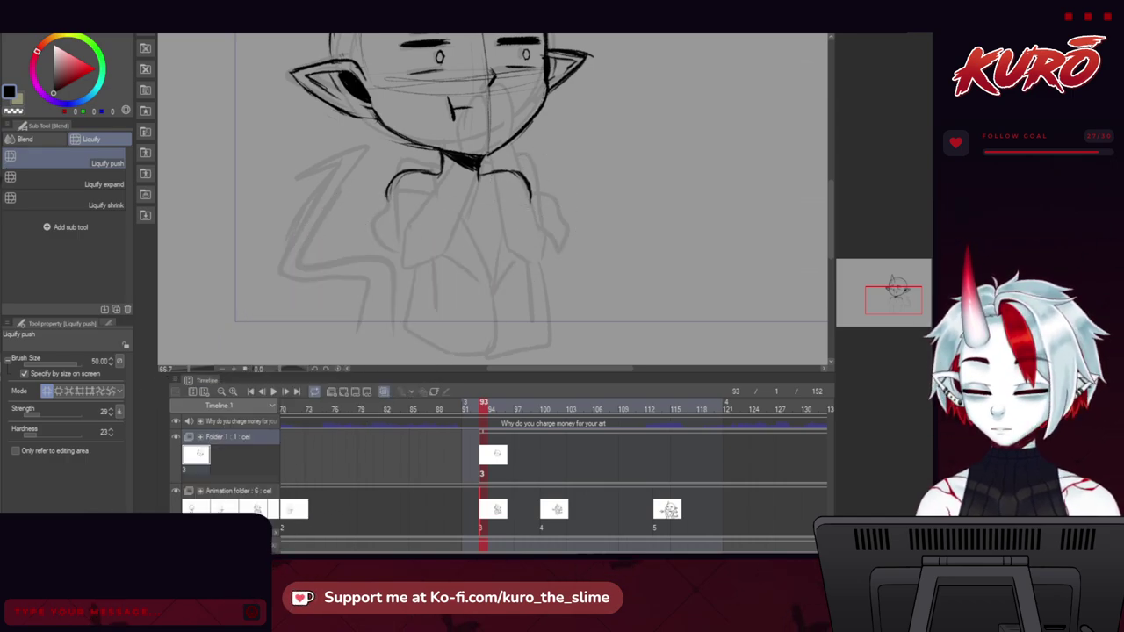
Add a short slanted collarbone stroke beneath each shoulder line with the hard pencil, cleaning up in mirrored view.
key(b)
key(ctrl+plus)
key(h)
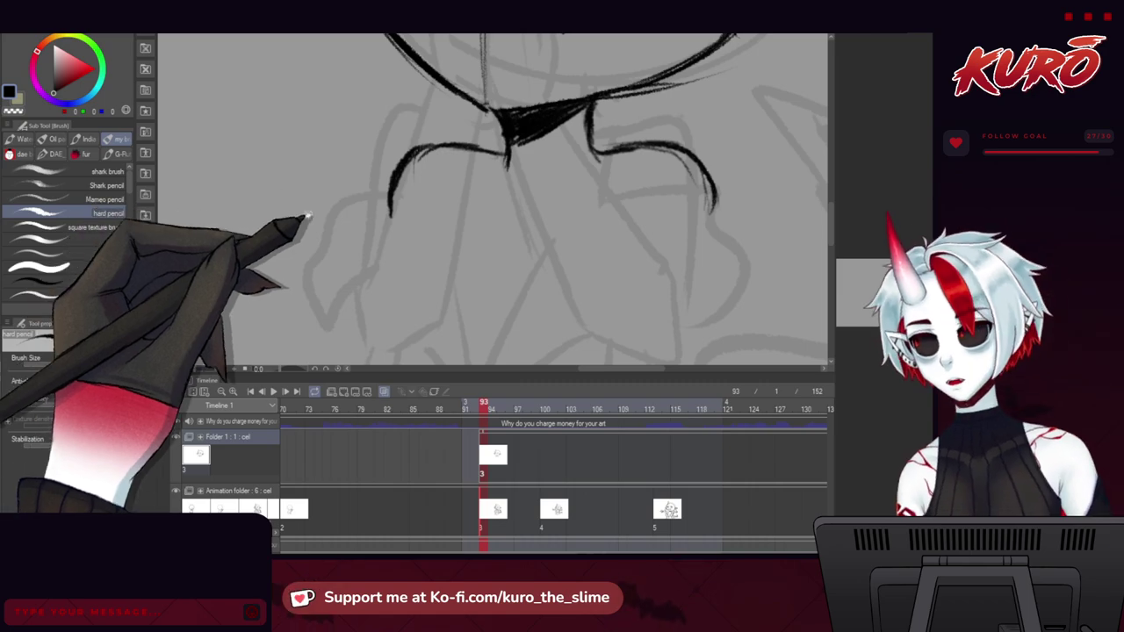
mouse_move(314, 217)
mouse_down()
mouse_move(225, 203)
mouse_move(321, 226)
mouse_move(289, 223)
mouse_move(274, 238)
mouse_up()
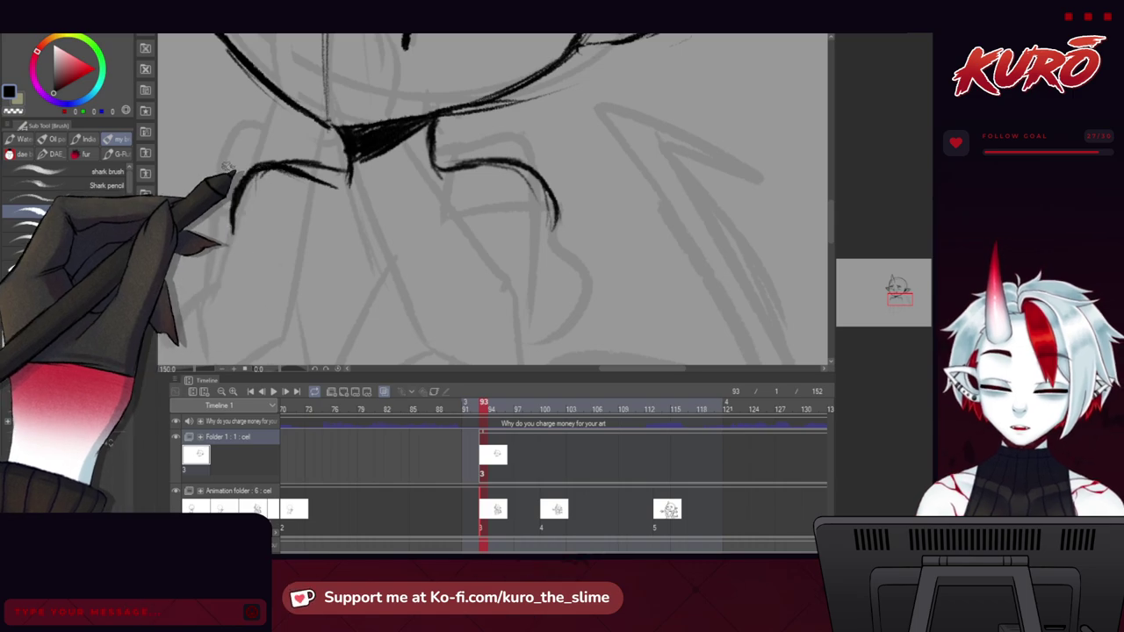
key(h)
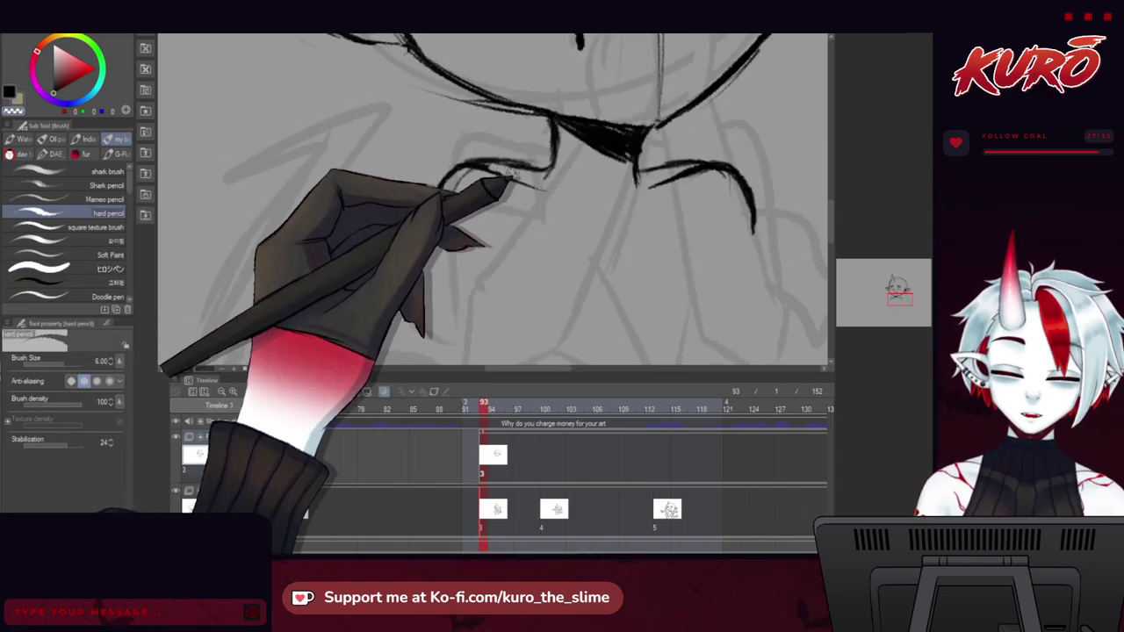
key(h)
key(c)
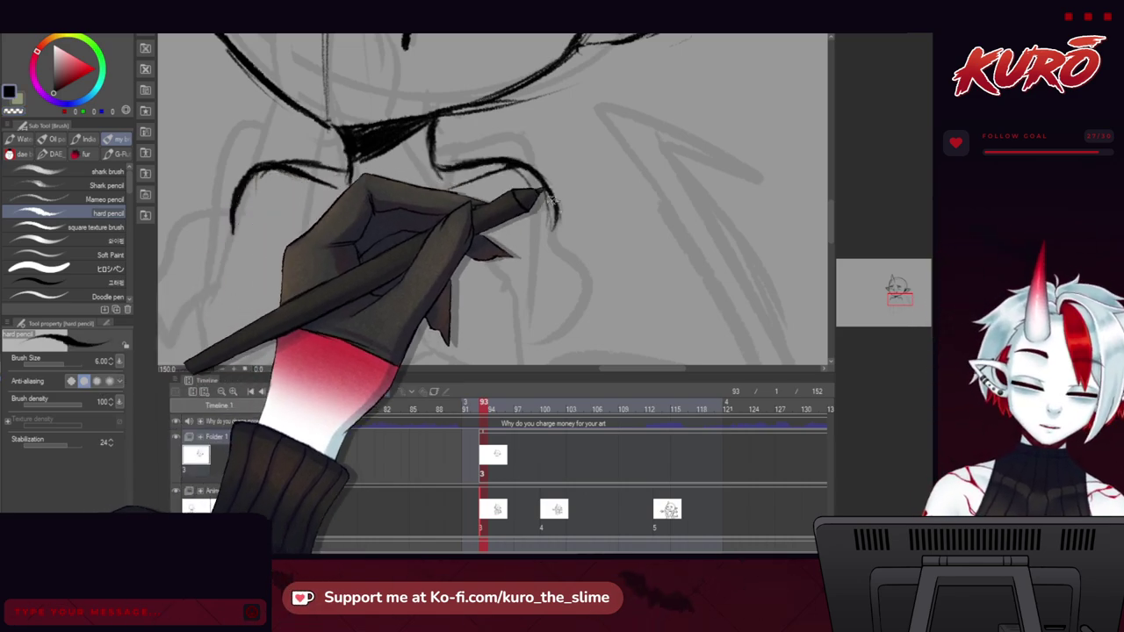
Extend both shoulder curves downward into the outer lines of the upper arms.
drag(553, 230, 546, 297)
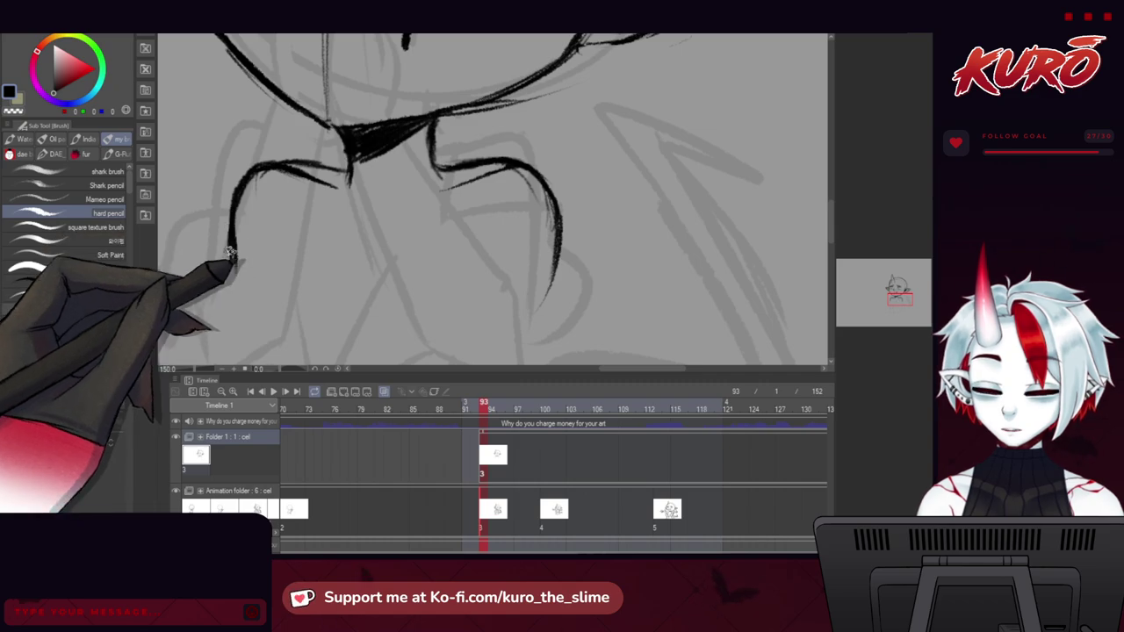
scroll(230, 174, down, 1)
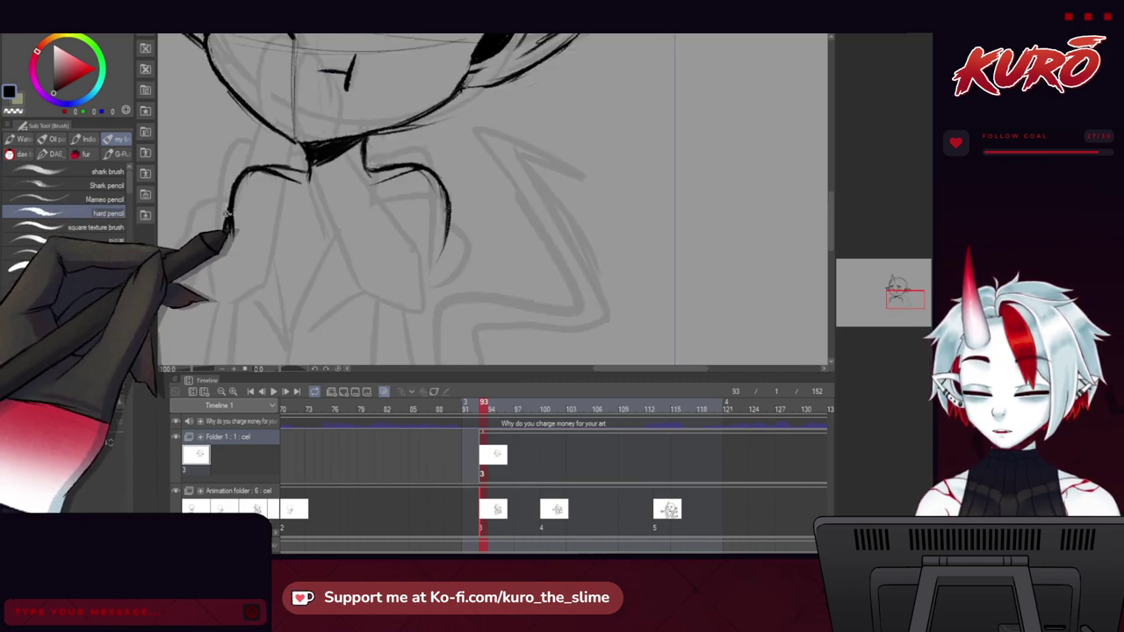
scroll(228, 213, up, 1)
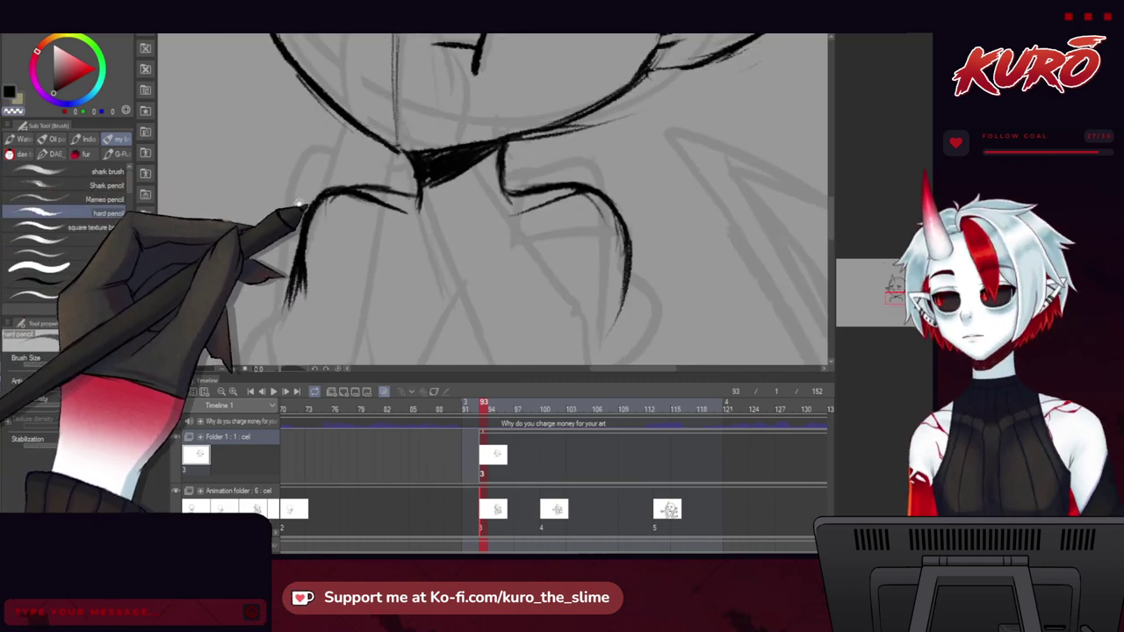
Thin and tidy the upper arm lines on both sides with the transparent hard pencil.
drag(300, 205, 274, 177)
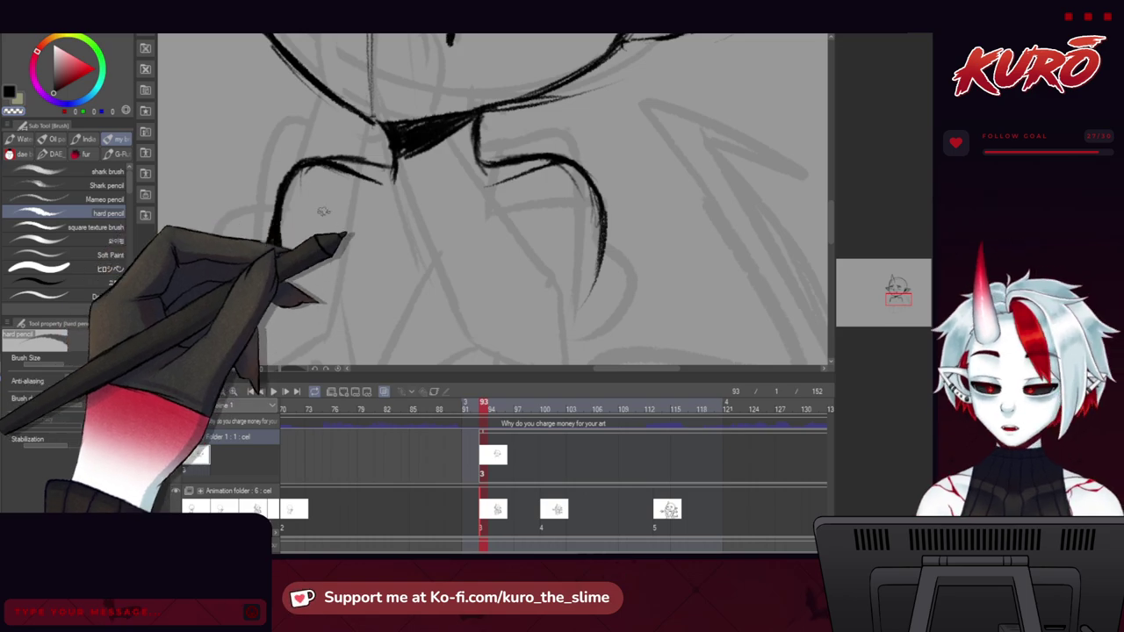
drag(289, 195, 236, 201)
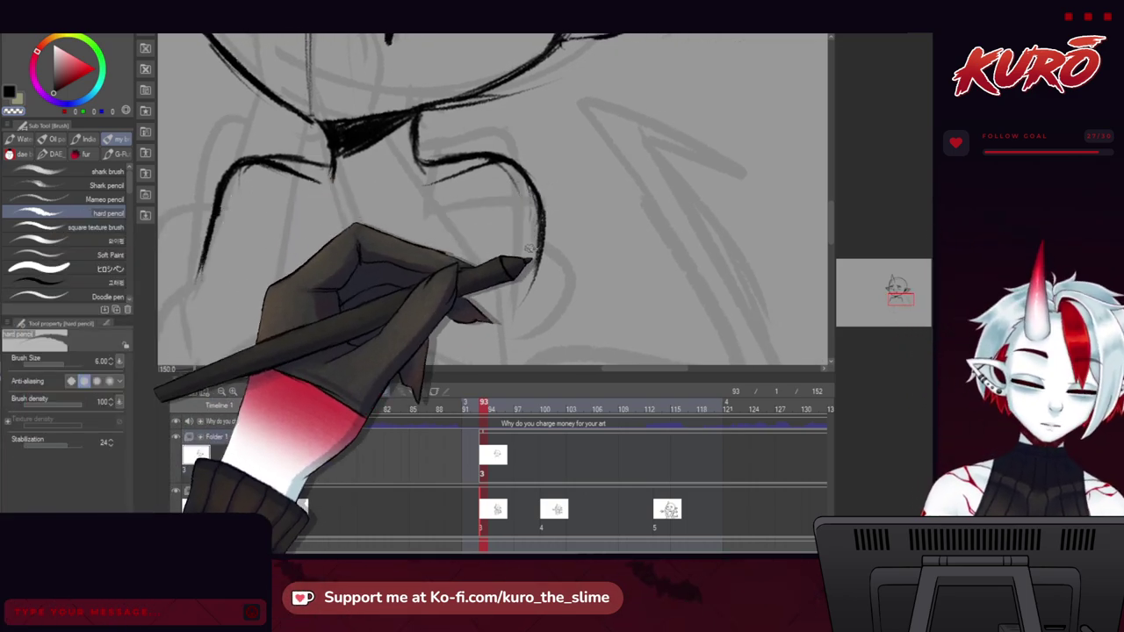
drag(537, 256, 527, 294)
key(c)
Lengthen both outer arm lines down toward the elbows in black hard pencil.
drag(196, 163, 273, 135)
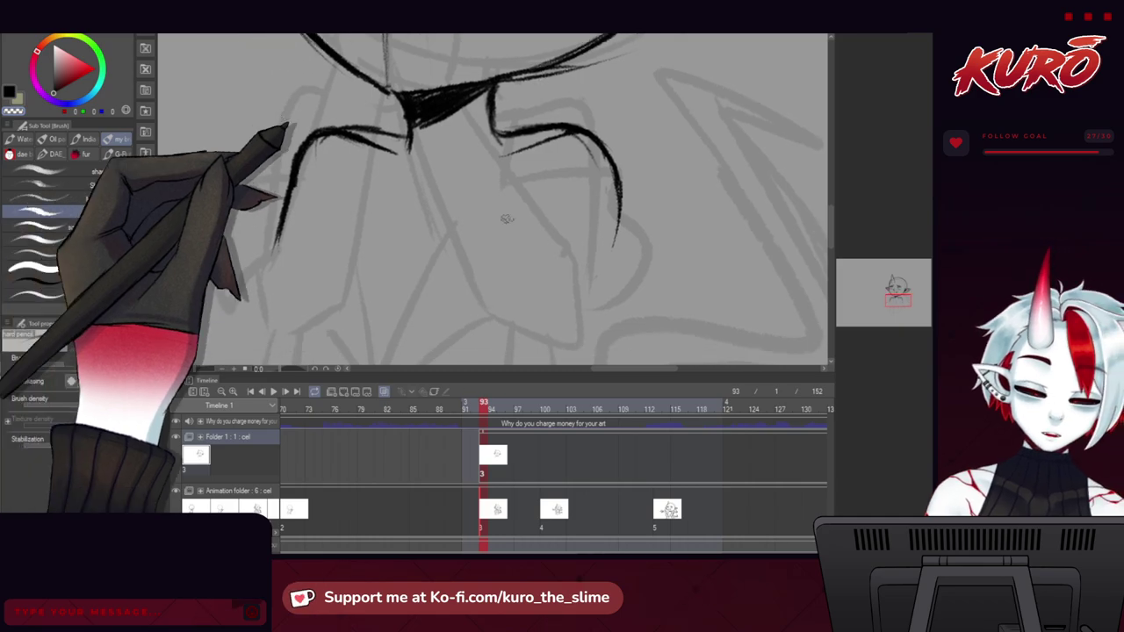
drag(619, 201, 590, 324)
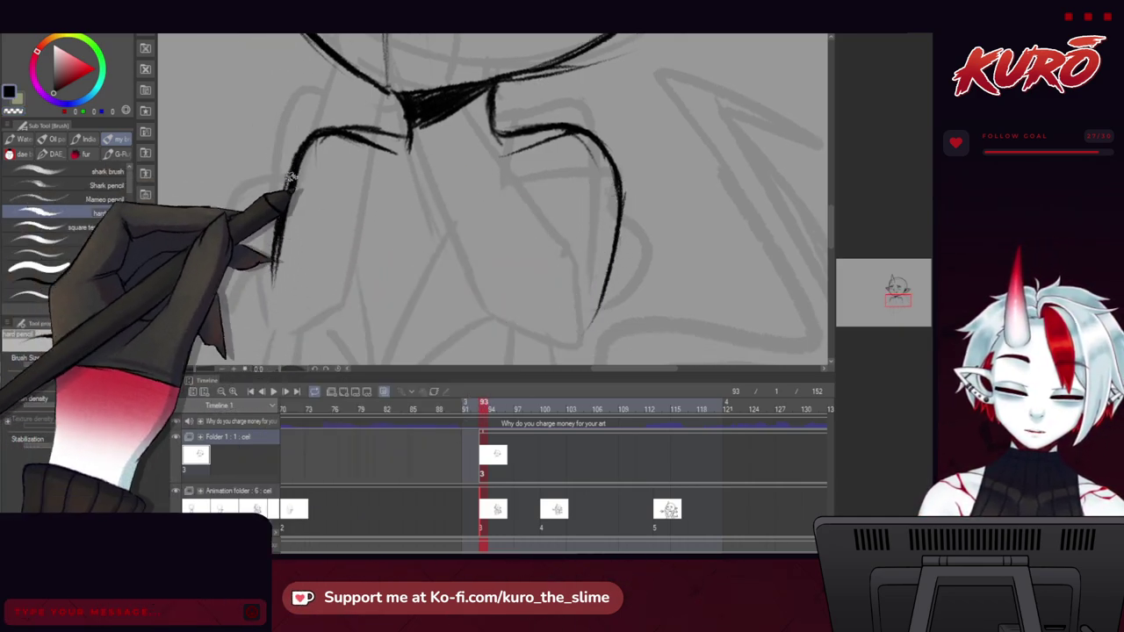
drag(275, 279, 266, 323)
drag(278, 215, 261, 221)
drag(498, 245, 510, 173)
mouse_move(284, 221)
mouse_down()
mouse_move(248, 181)
mouse_move(284, 218)
mouse_move(282, 198)
mouse_up()
Reshape both shoulder and outer arm lines with Liquify push so the upper arms follow smoother contours.
scroll(286, 209, down, 1)
scroll(283, 218, down, 1)
scroll(354, 140, up, 1)
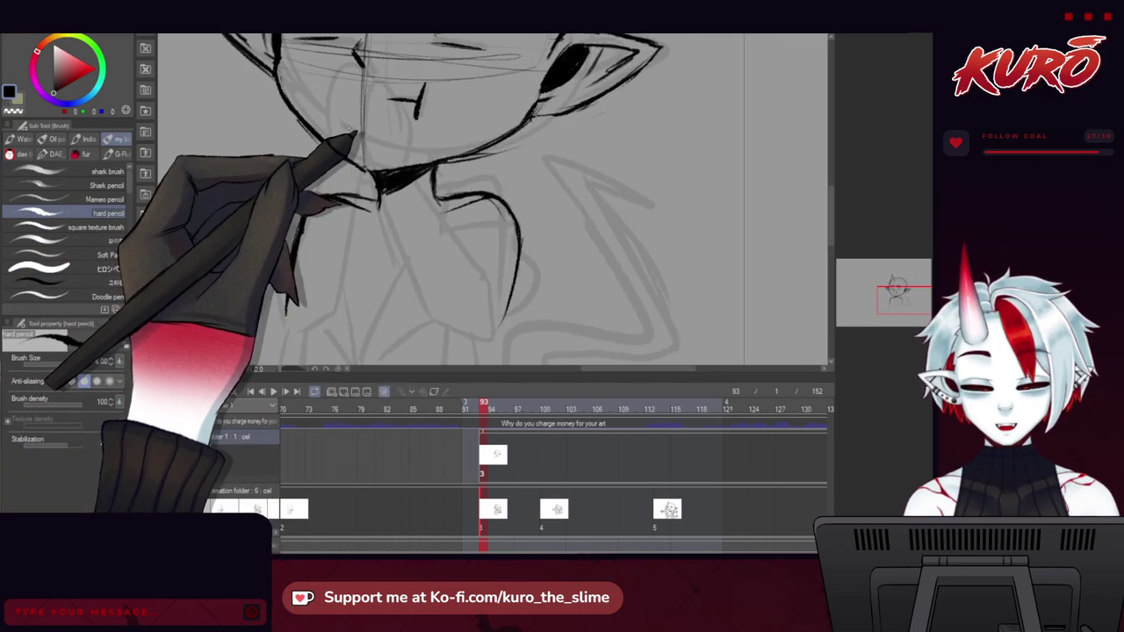
key(b)
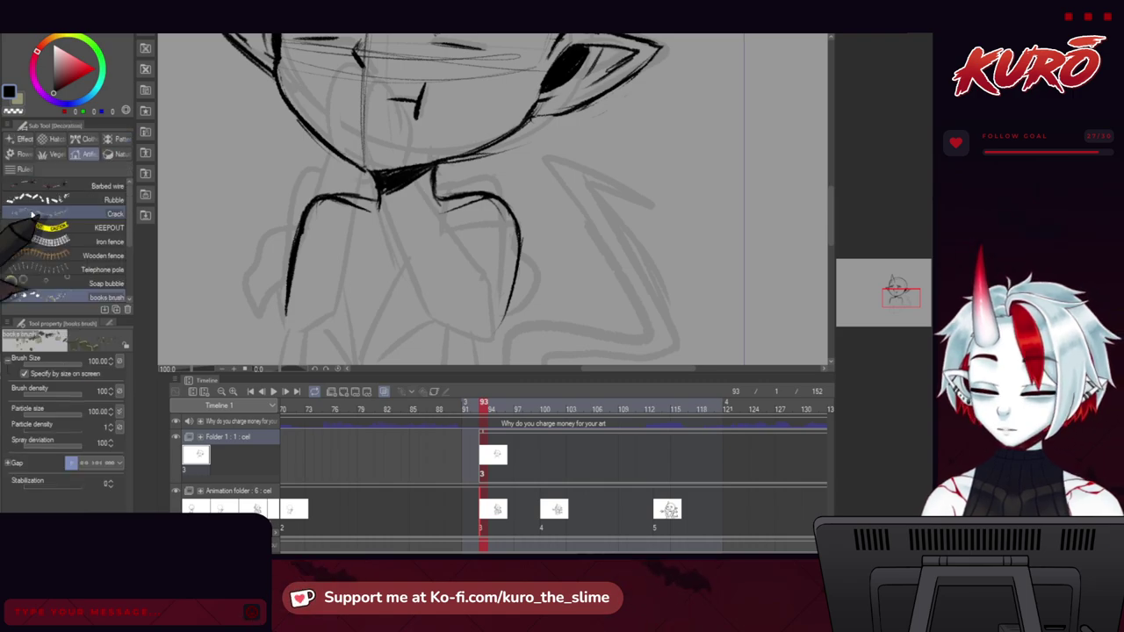
key(b)
key(j)
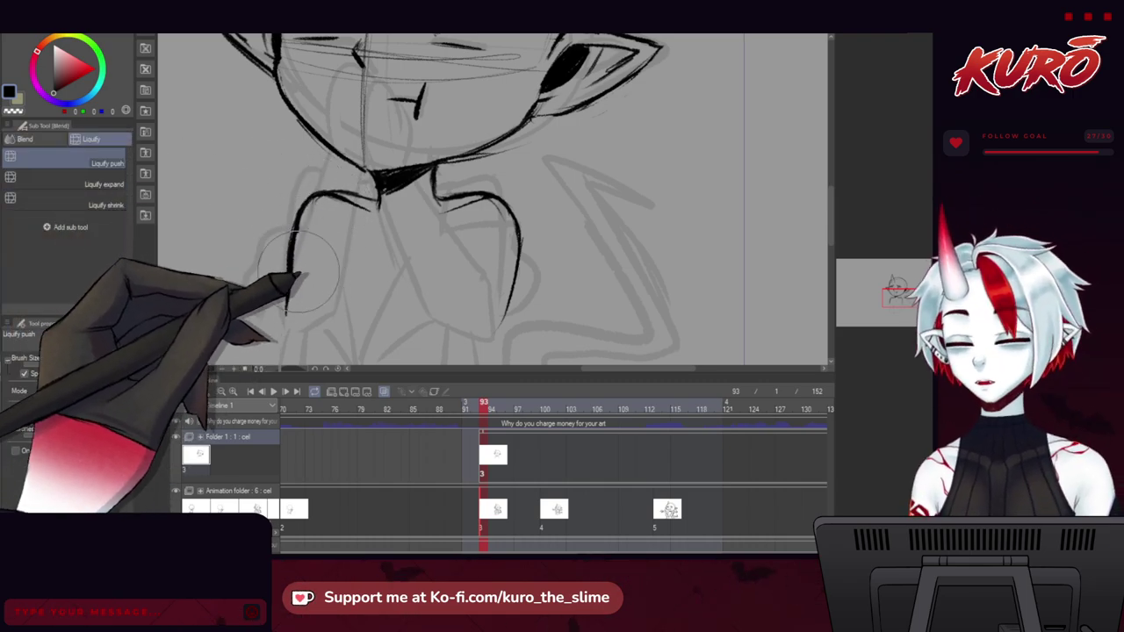
drag(259, 276, 249, 258)
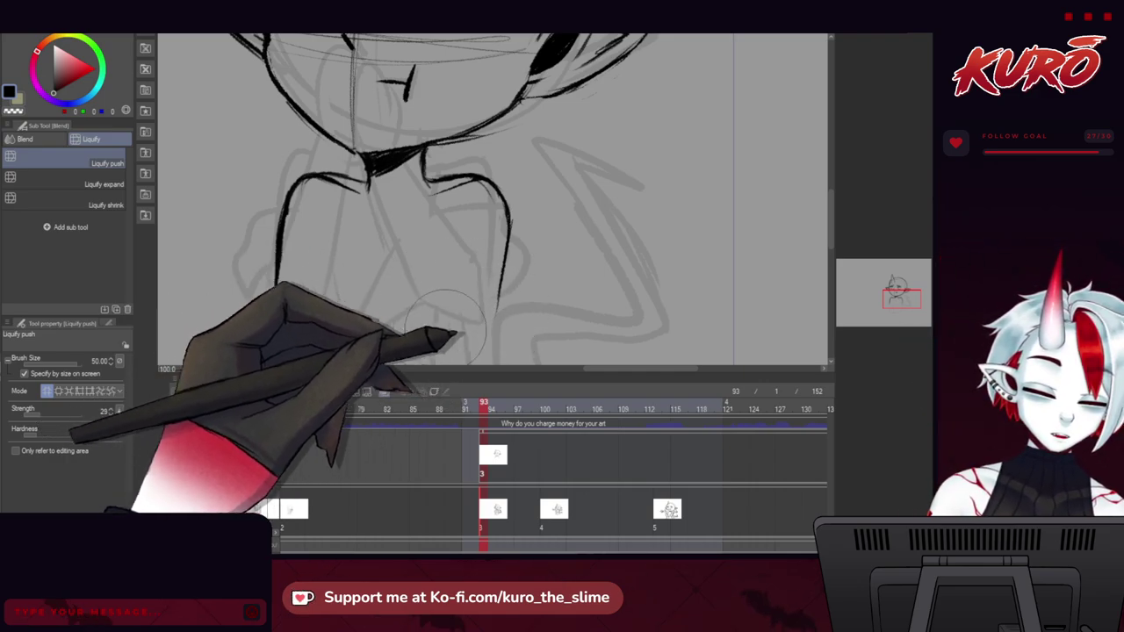
mouse_move(379, 302)
mouse_down()
mouse_move(291, 258)
mouse_move(390, 314)
mouse_up()
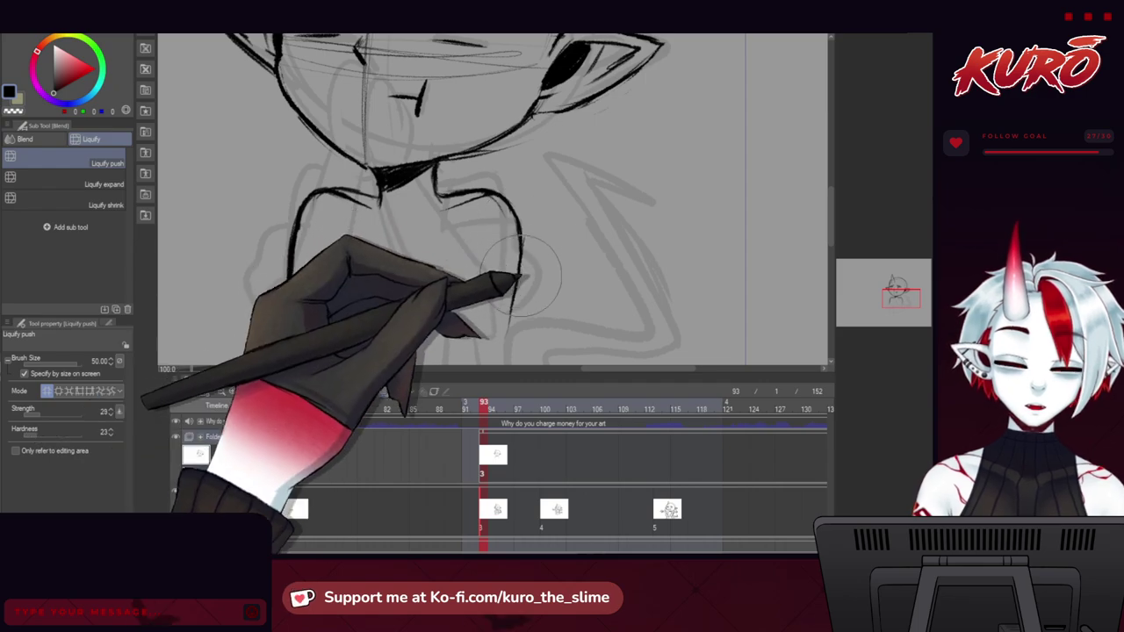
drag(257, 241, 240, 234)
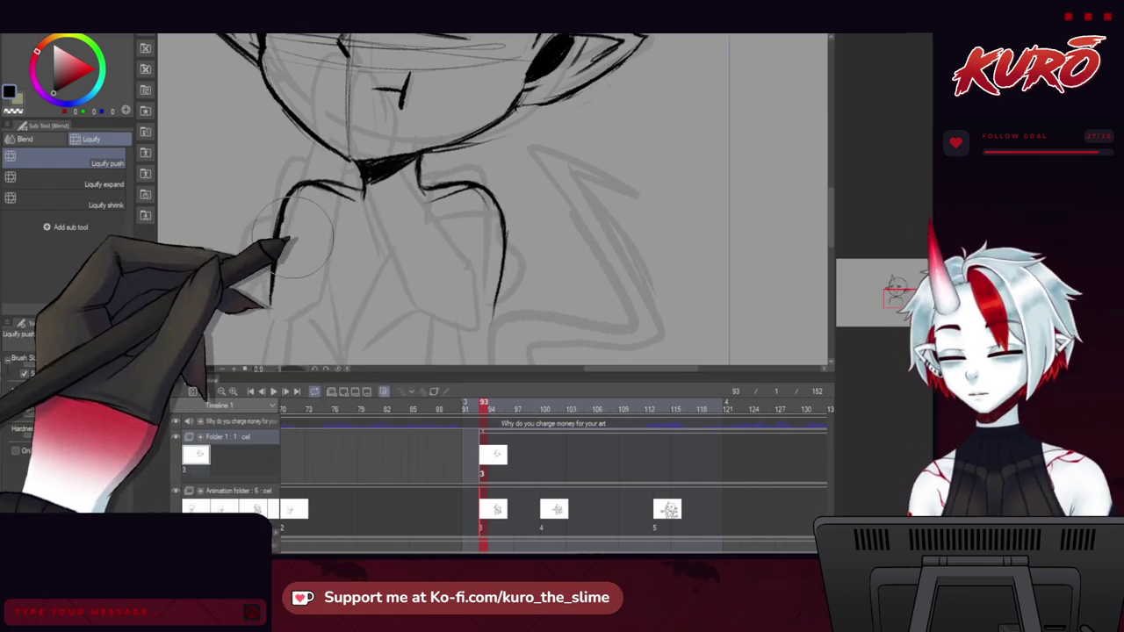
mouse_move(217, 299)
mouse_down()
mouse_move(238, 303)
mouse_move(207, 276)
mouse_move(225, 254)
mouse_move(269, 286)
mouse_up()
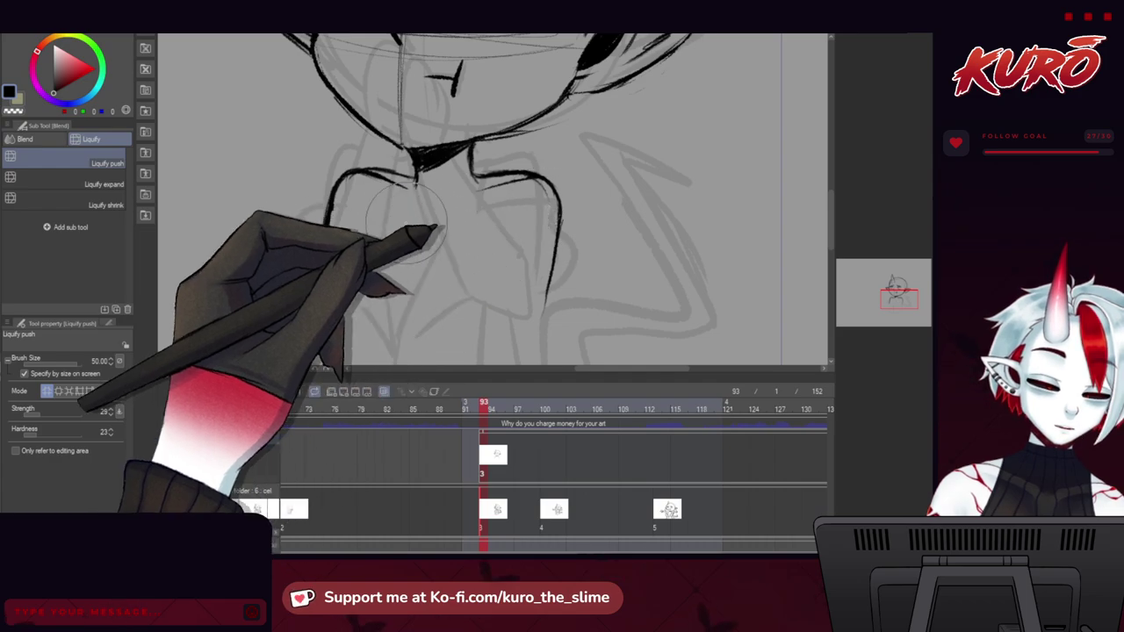
Erase the short collarbone strokes beneath both shoulder lines with the transparent hard pencil, flipping the canvas for the second one.
key(b)
scroll(411, 154, up, 2)
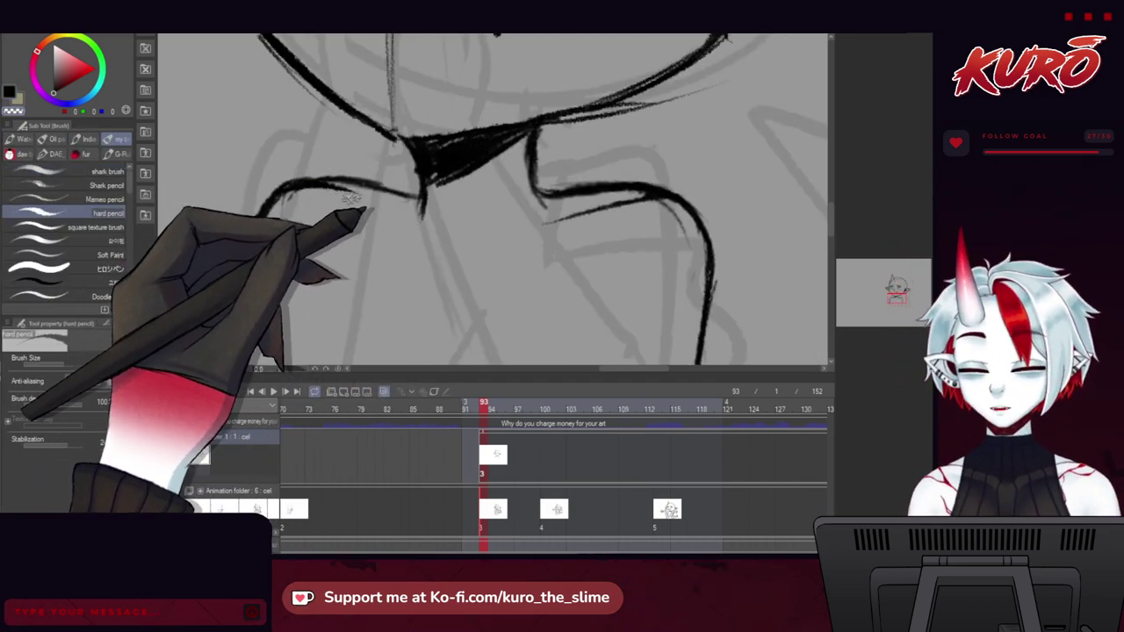
mouse_move(337, 225)
mouse_down()
mouse_move(349, 232)
mouse_move(324, 219)
mouse_up()
key(h)
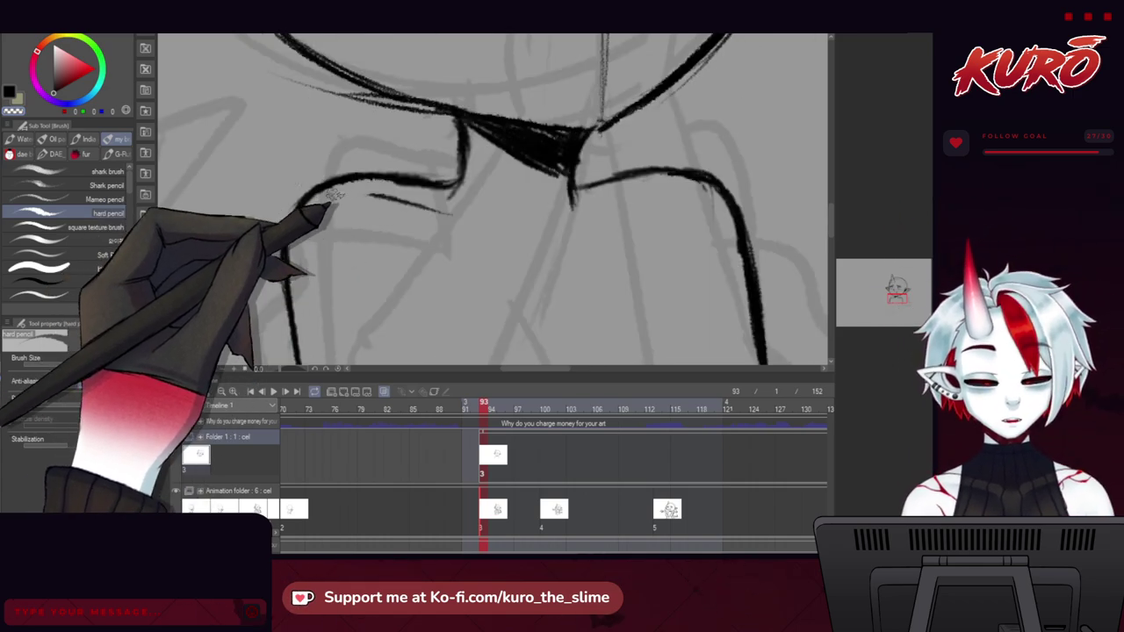
drag(347, 186, 387, 204)
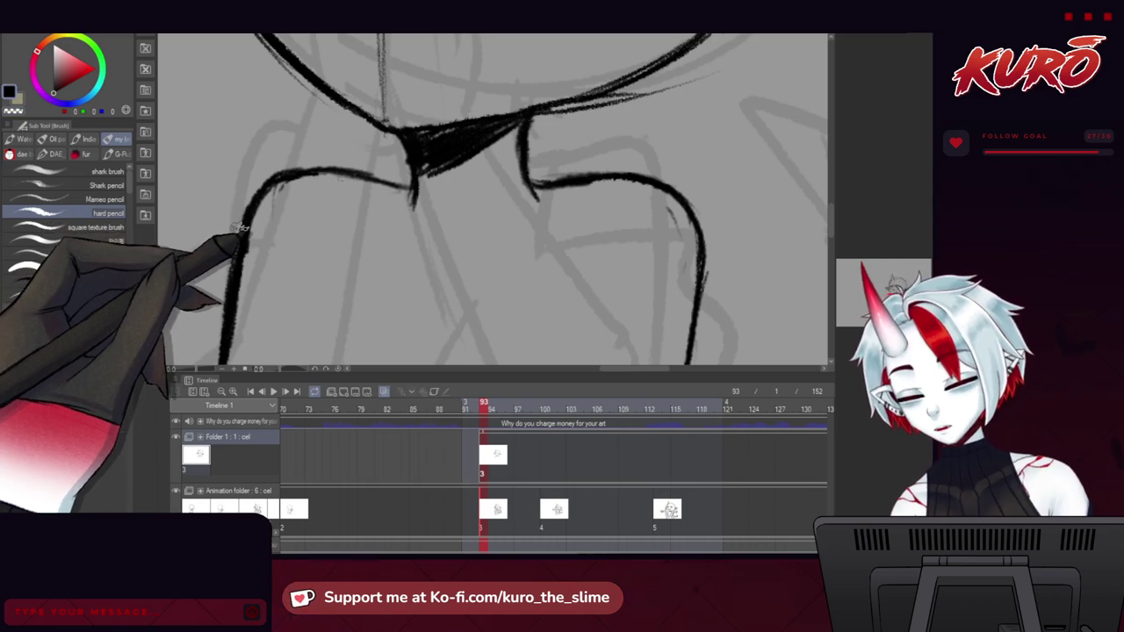
Draw longer slanted collarbones from both shoulder tops toward the chest centre in black hard pencil, hooking their inner ends downward.
drag(276, 222, 252, 198)
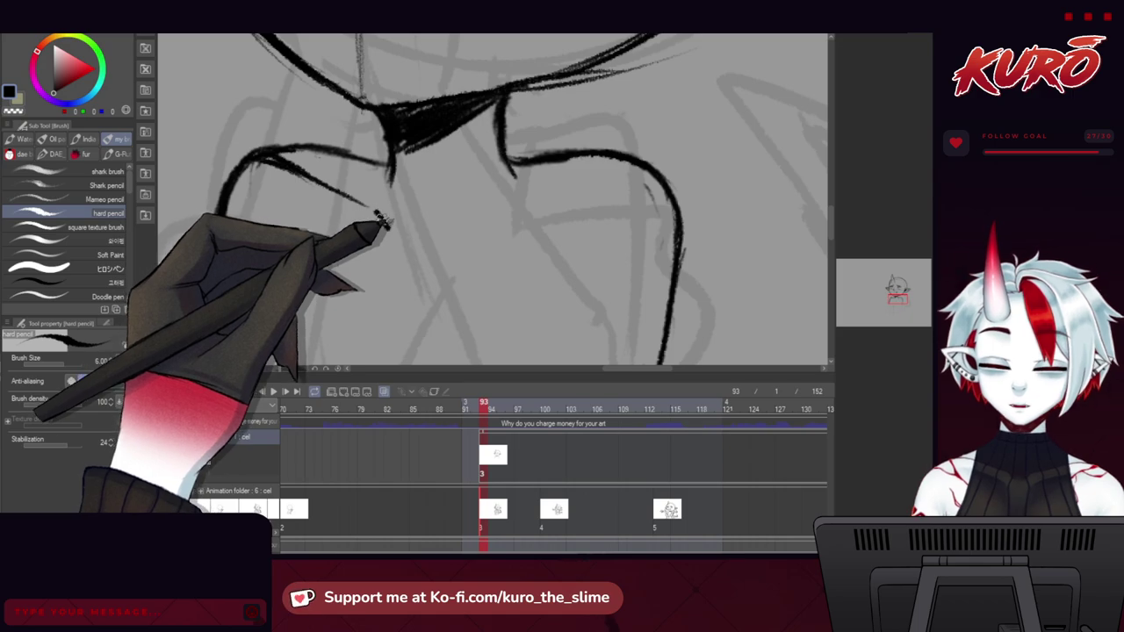
key(h)
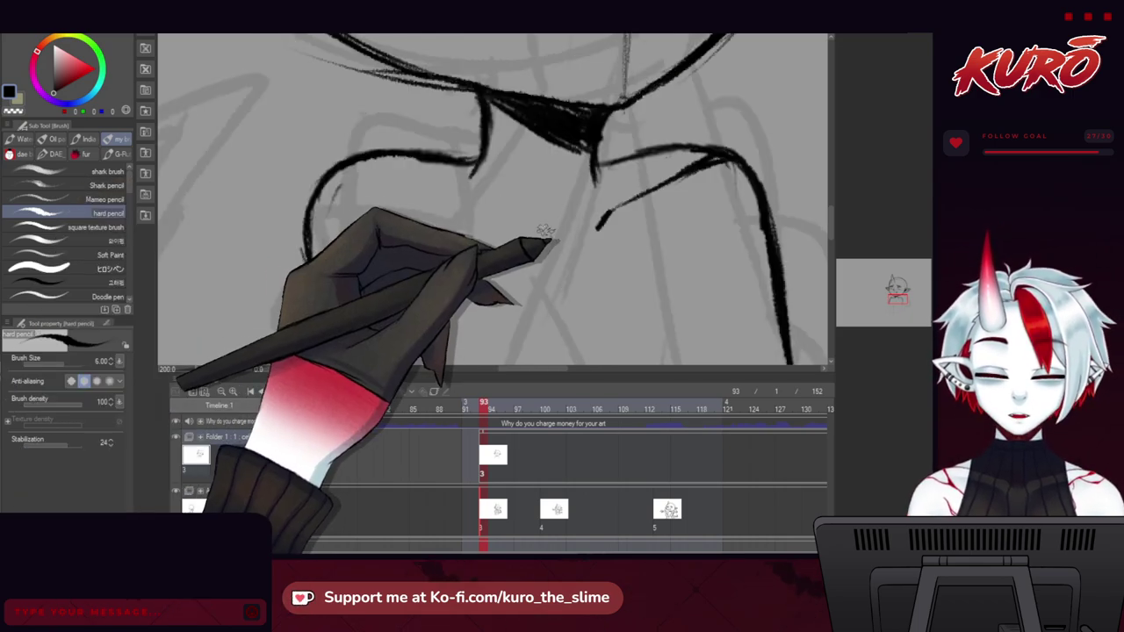
drag(550, 233, 533, 221)
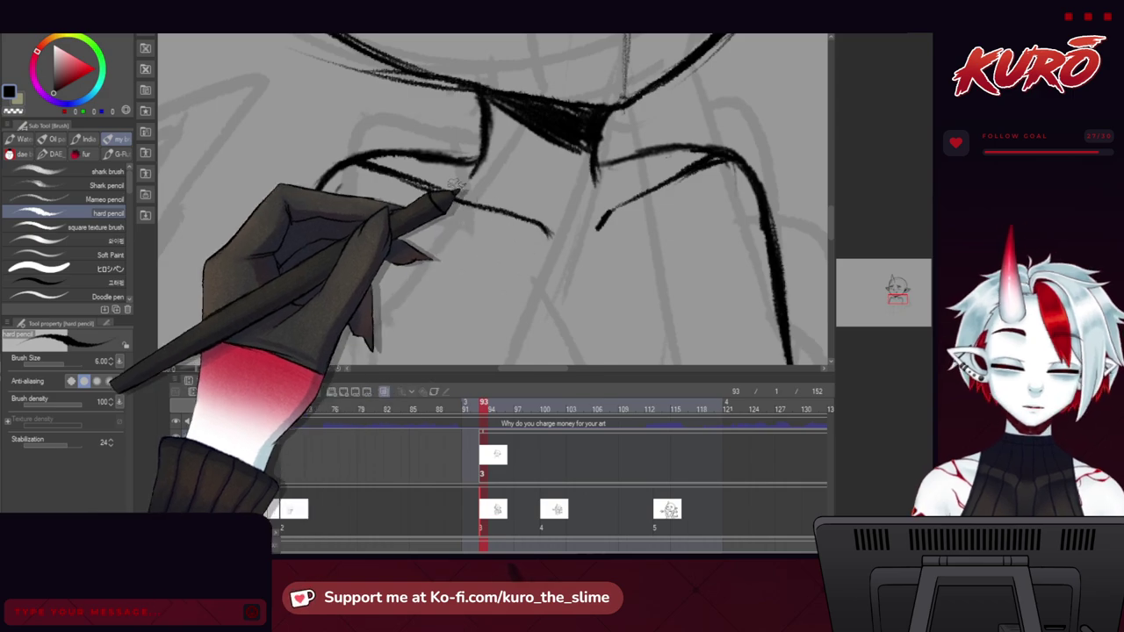
key(h)
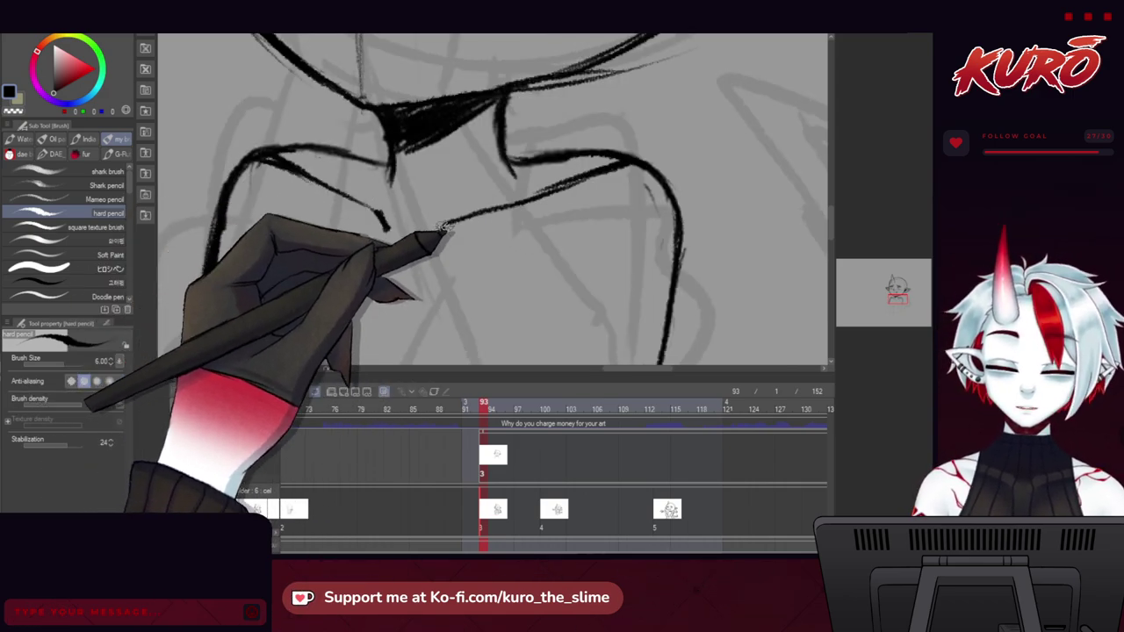
drag(445, 225, 431, 240)
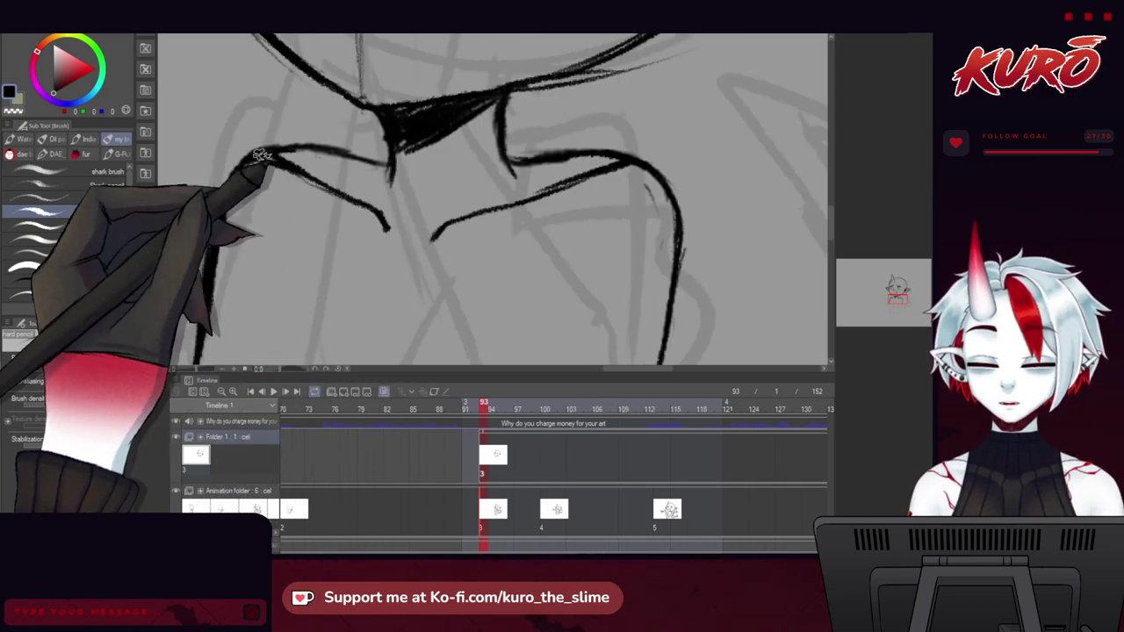
key(h)
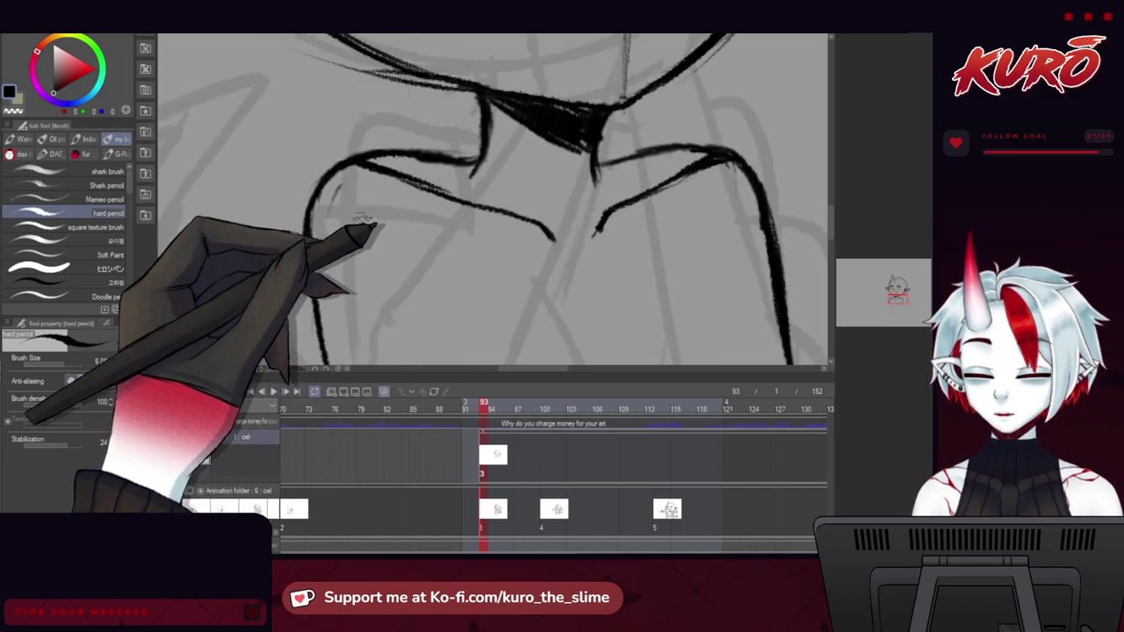
Examine the proportions of the collarbones, shoulders and arms in mirrored and normal views.
drag(304, 229, 260, 183)
scroll(295, 164, down, 5)
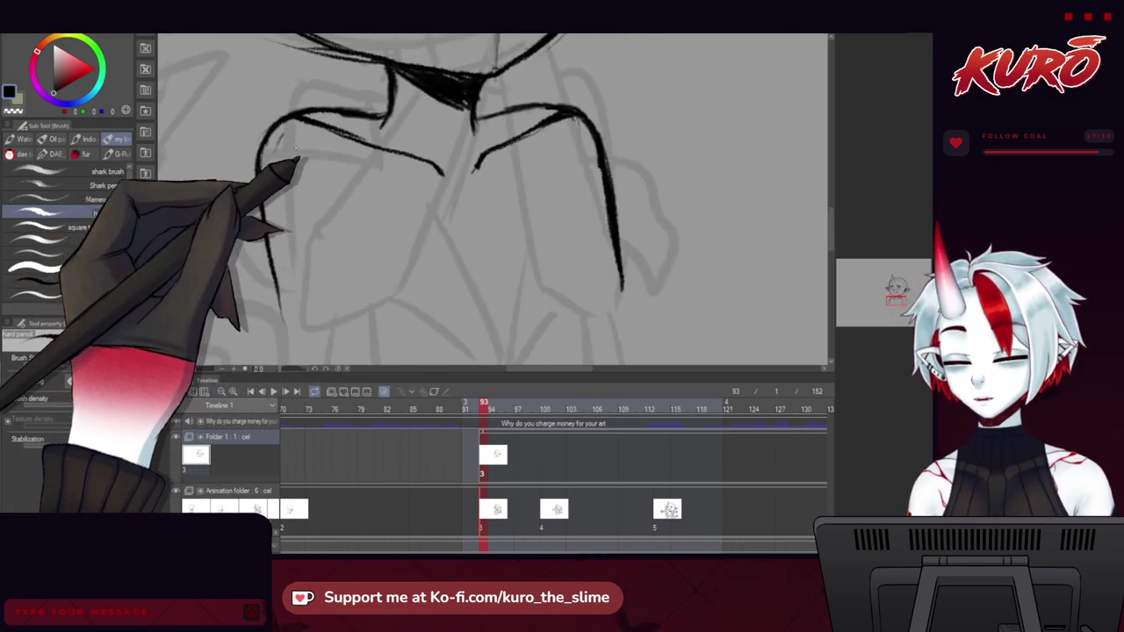
key(h)
mouse_move(462, 230)
mouse_down()
mouse_move(301, 217)
mouse_move(298, 206)
mouse_up()
drag(307, 130, 284, 124)
scroll(282, 123, up, 4)
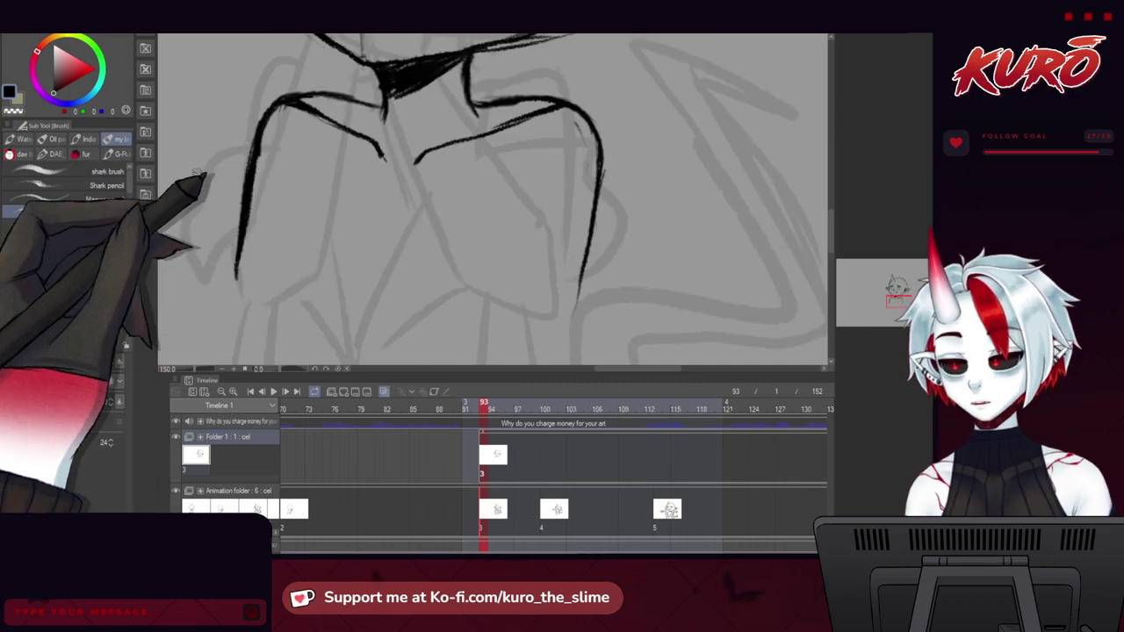
mouse_move(290, 255)
mouse_down()
mouse_move(213, 172)
mouse_move(226, 181)
mouse_up()
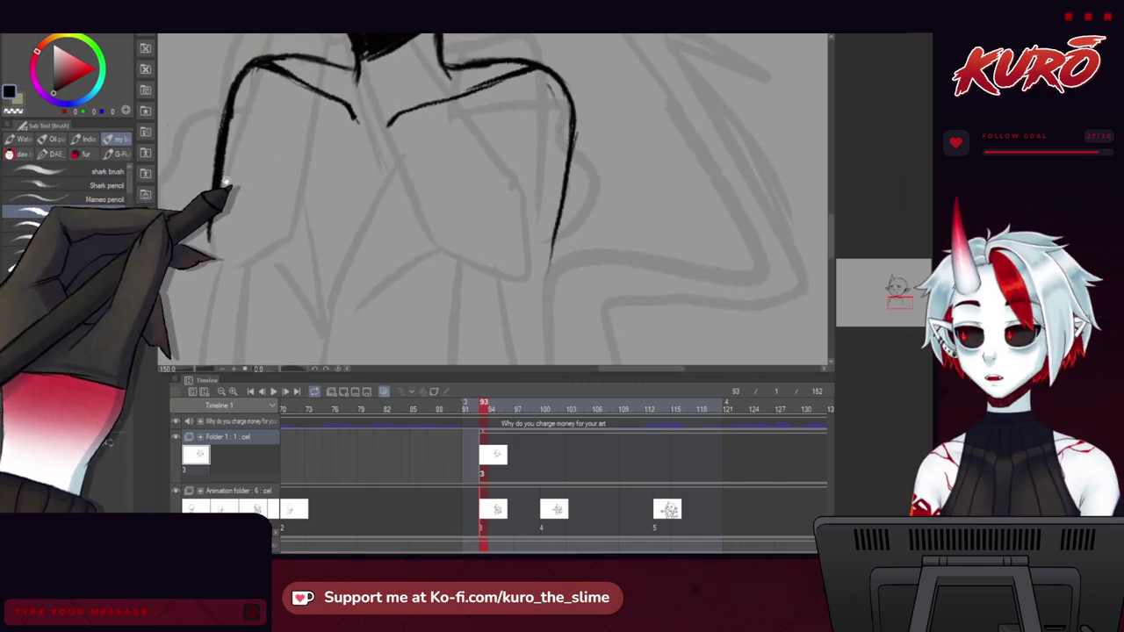
drag(213, 142, 275, 149)
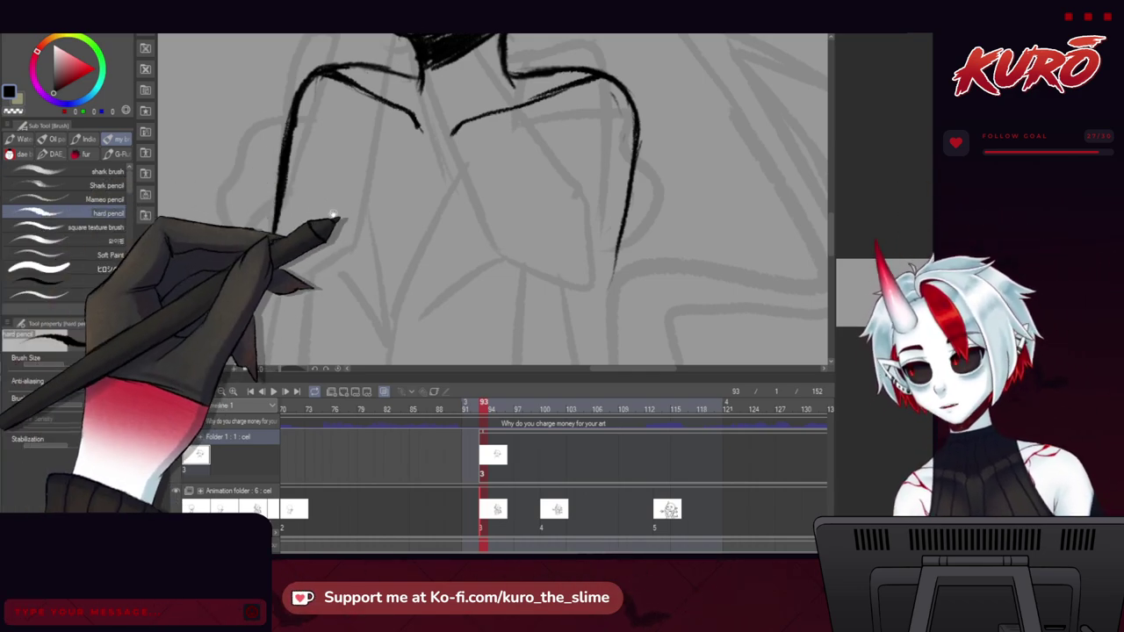
drag(334, 214, 274, 223)
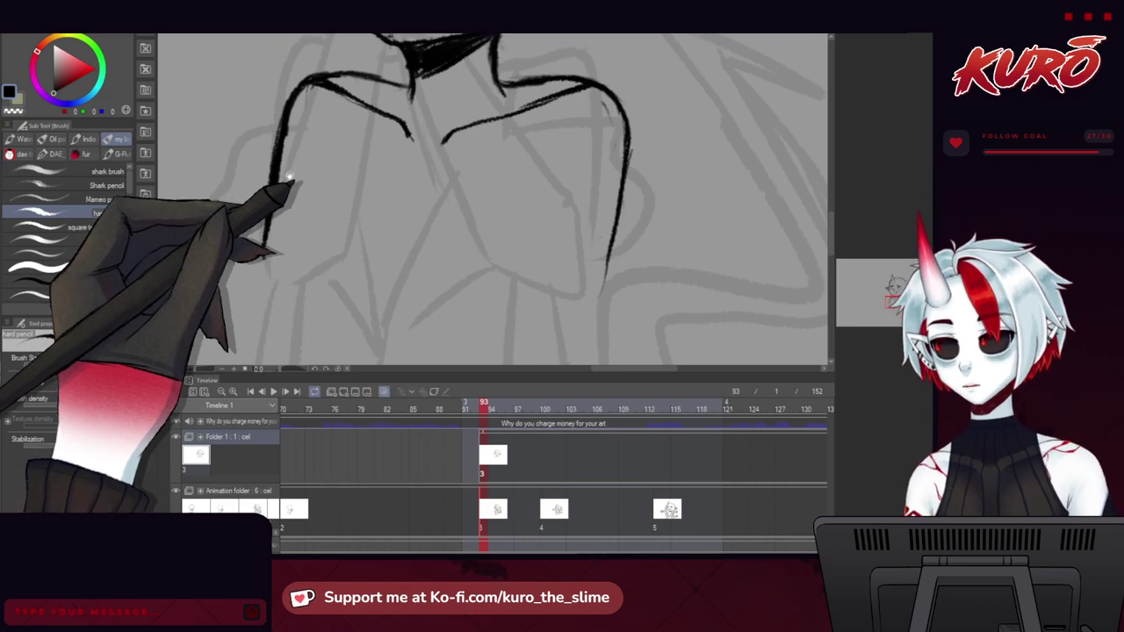
mouse_move(289, 176)
mouse_down()
mouse_move(251, 175)
mouse_move(248, 195)
mouse_move(234, 156)
mouse_move(254, 162)
mouse_move(241, 165)
mouse_move(248, 213)
mouse_up()
mouse_move(244, 162)
mouse_down()
mouse_move(256, 193)
mouse_move(231, 161)
mouse_move(269, 198)
mouse_move(248, 211)
mouse_move(227, 204)
mouse_up()
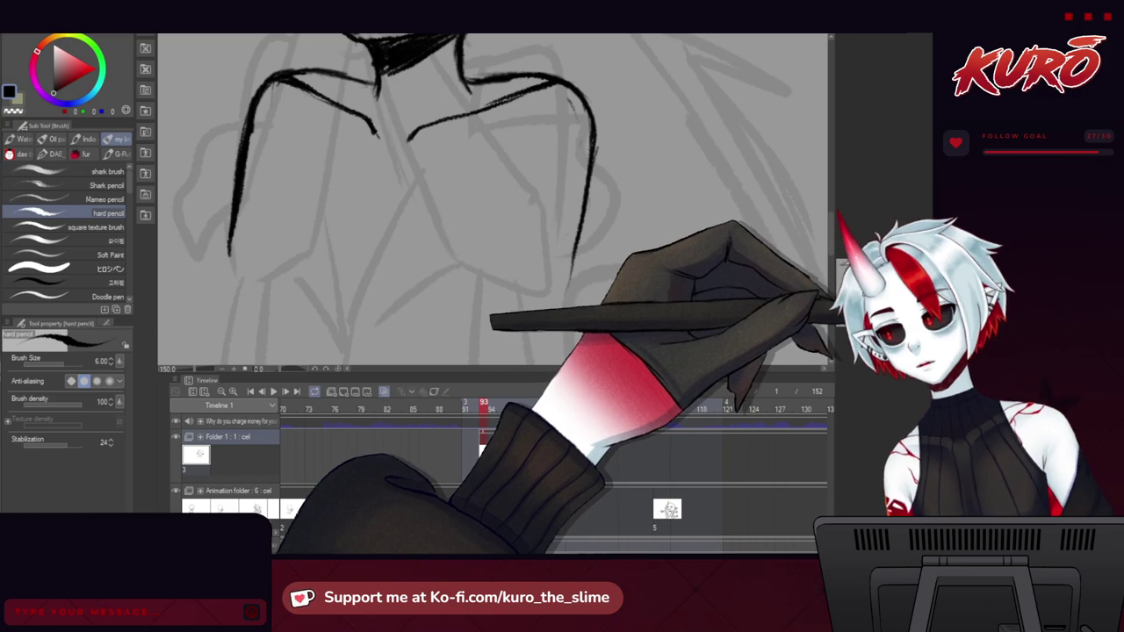
mouse_move(303, 221)
mouse_down()
mouse_move(333, 230)
mouse_move(326, 206)
mouse_move(293, 208)
mouse_up()
scroll(294, 189, down, 4)
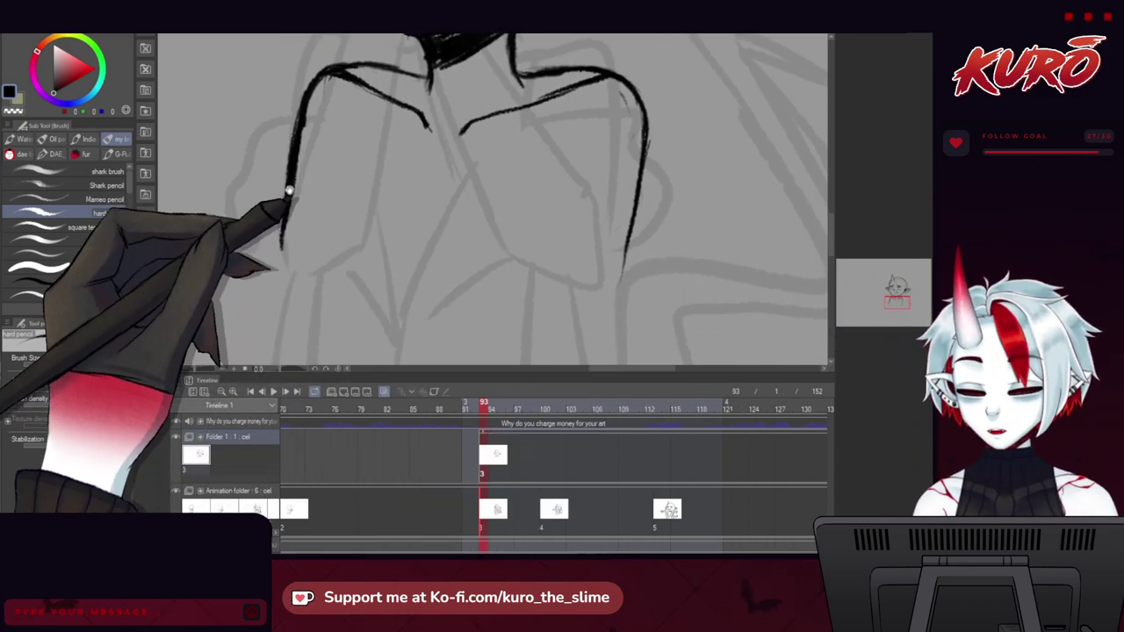
scroll(259, 166, up, 4)
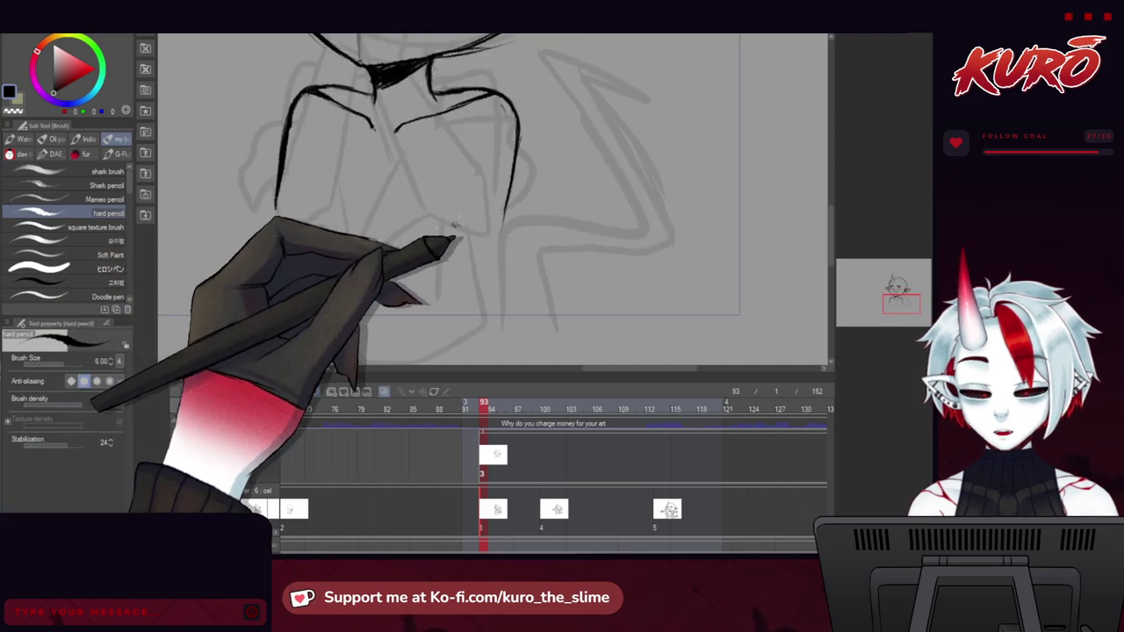
Draw a long, slightly slanted line down each side of the torso from the armpits with the hard pencil.
drag(251, 187, 232, 186)
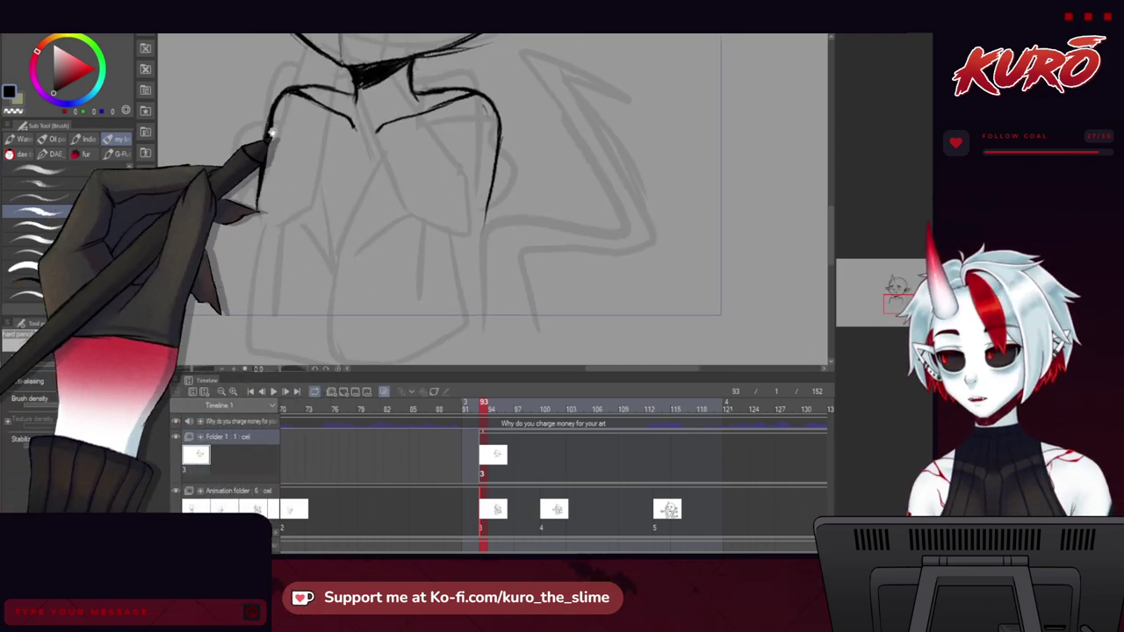
mouse_move(270, 128)
mouse_down()
mouse_move(260, 181)
mouse_move(217, 161)
mouse_move(249, 167)
mouse_up()
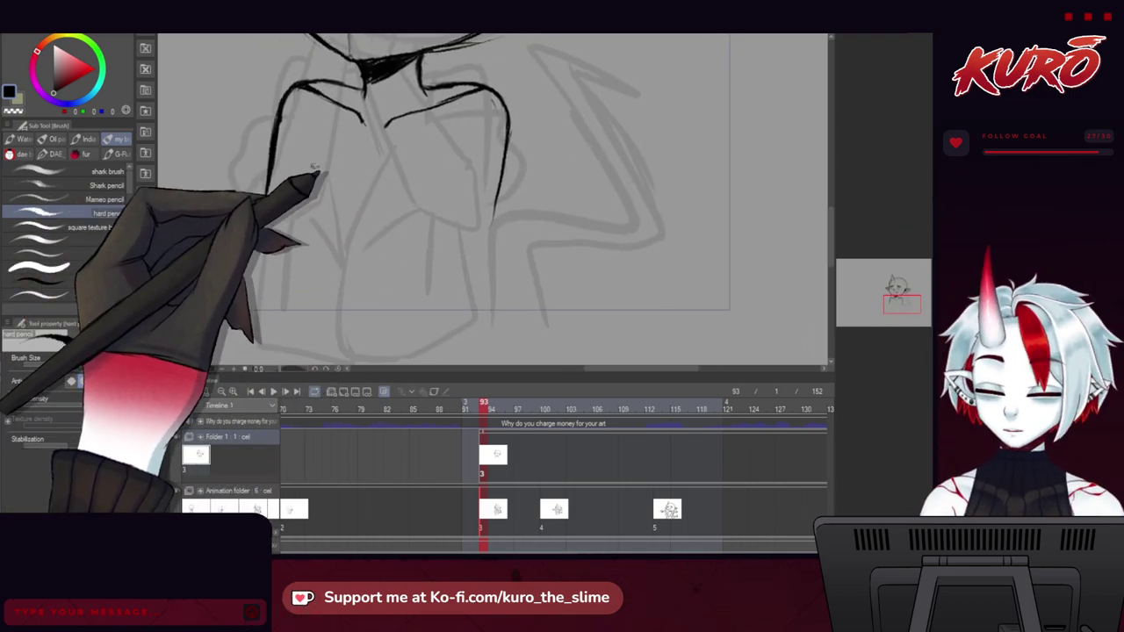
mouse_move(317, 157)
mouse_down()
mouse_move(310, 278)
mouse_move(315, 163)
mouse_move(306, 252)
mouse_up()
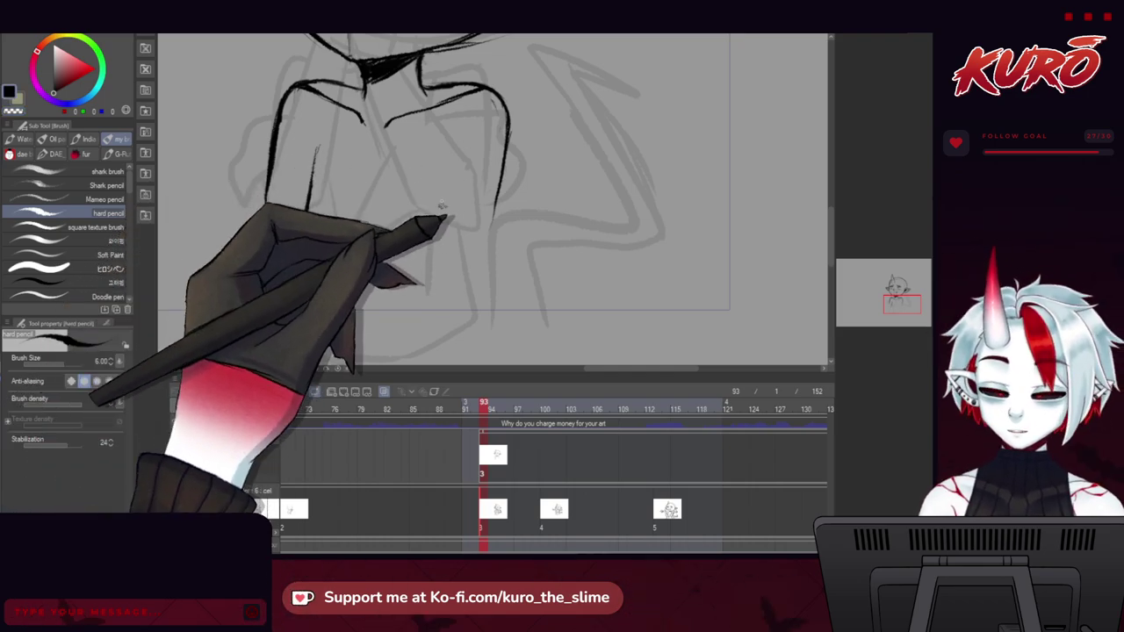
drag(457, 159, 437, 304)
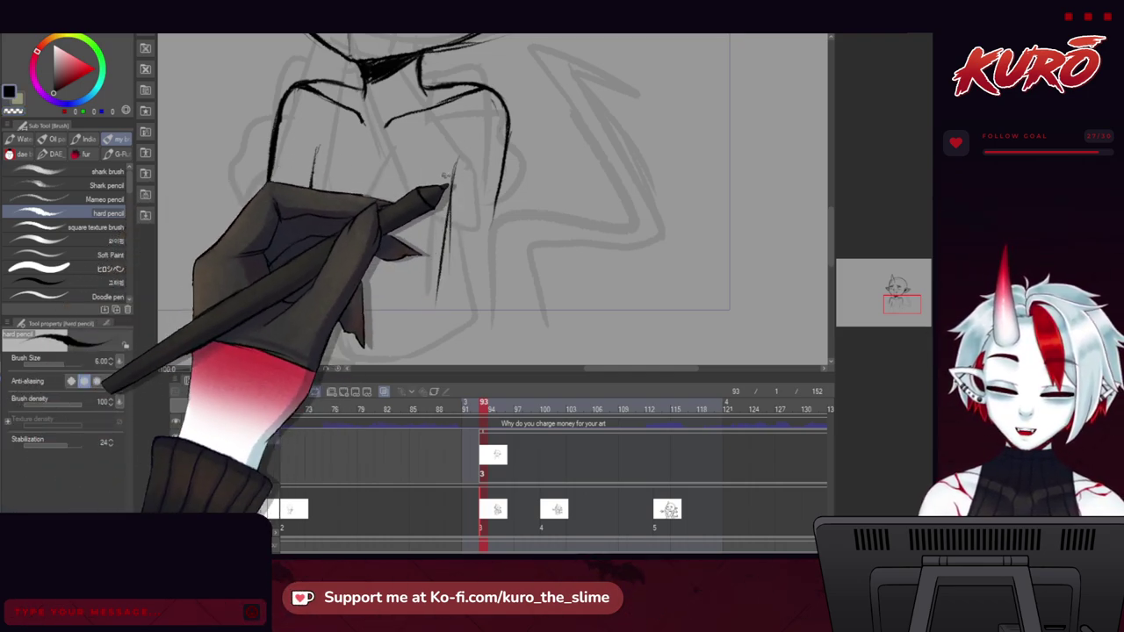
drag(453, 194, 436, 304)
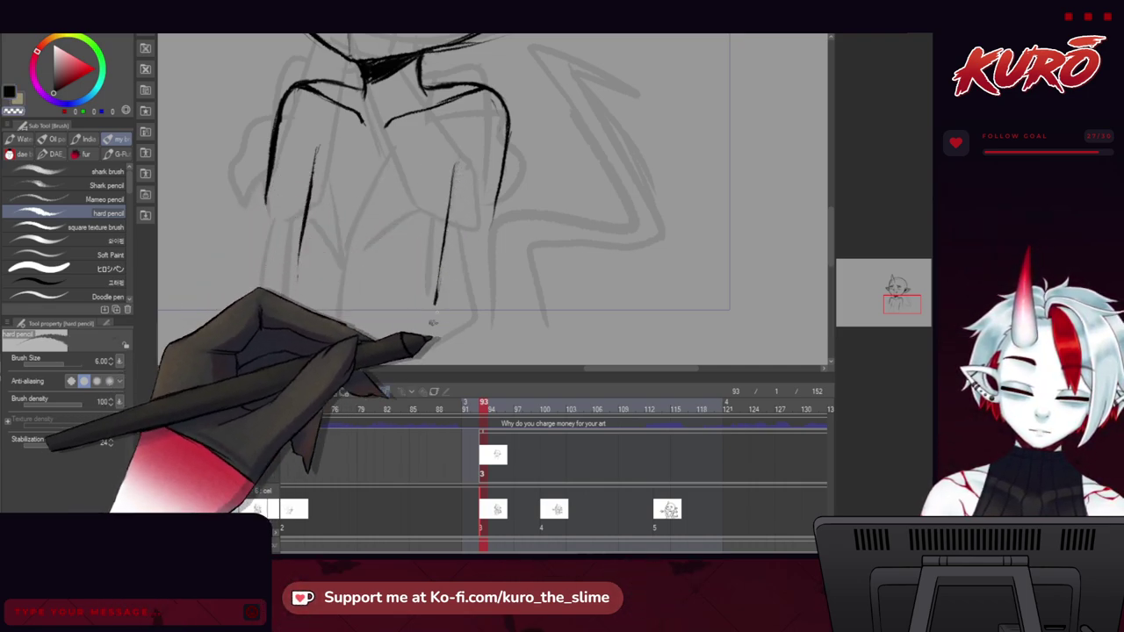
key(c)
Refine both torso side lines and darken their lower parts with the hard pencil.
mouse_move(292, 182)
mouse_down()
mouse_move(308, 180)
mouse_move(291, 222)
mouse_move(228, 175)
mouse_move(336, 258)
mouse_move(301, 201)
mouse_up()
mouse_move(238, 173)
mouse_down()
mouse_move(255, 188)
mouse_move(237, 139)
mouse_move(261, 206)
mouse_move(312, 252)
mouse_move(238, 224)
mouse_move(224, 240)
mouse_move(235, 203)
mouse_up()
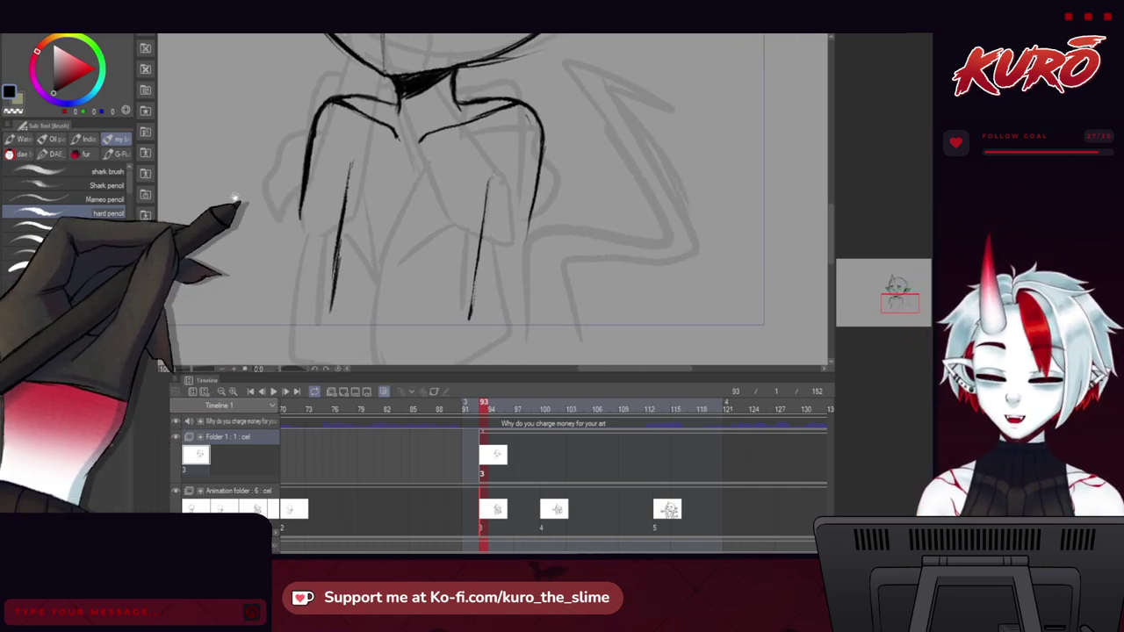
mouse_move(281, 238)
mouse_down()
mouse_move(265, 231)
mouse_move(306, 281)
mouse_up()
mouse_move(316, 175)
mouse_down()
mouse_move(302, 160)
mouse_move(283, 170)
mouse_move(318, 171)
mouse_up()
drag(311, 222, 301, 211)
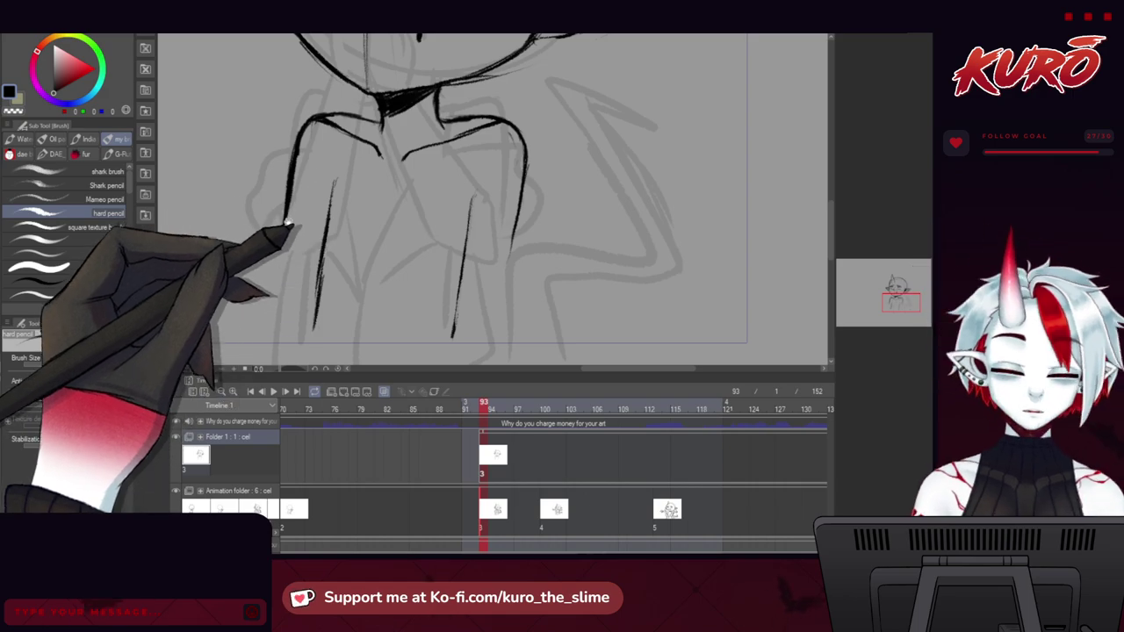
mouse_move(296, 272)
mouse_down()
mouse_move(280, 253)
mouse_move(318, 253)
mouse_move(269, 230)
mouse_move(283, 260)
mouse_move(326, 227)
mouse_move(330, 248)
mouse_move(334, 186)
mouse_up()
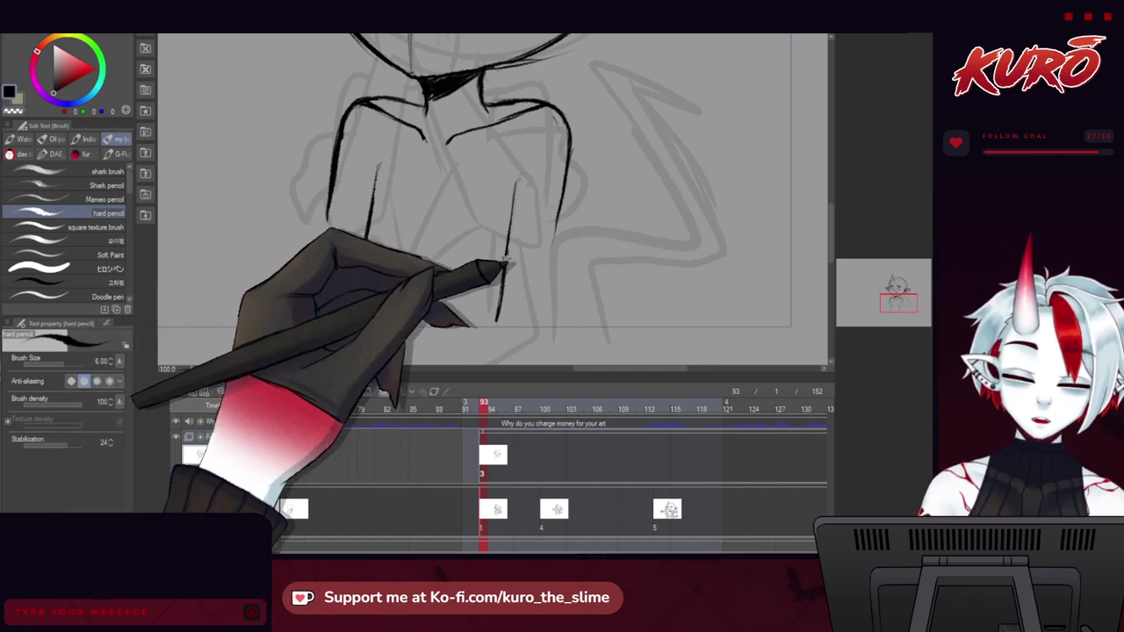
drag(504, 266, 496, 323)
drag(328, 224, 318, 210)
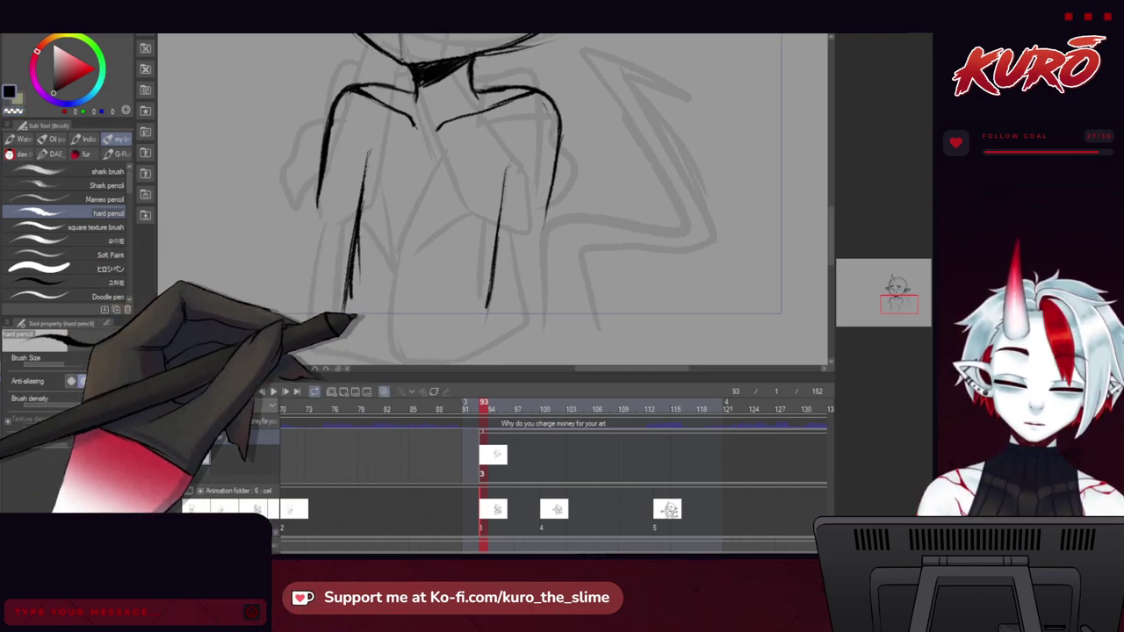
Redraw the lower halves of both torso side lines to turn outward below the waist, and erase the old strokes.
mouse_move(496, 230)
mouse_down()
mouse_move(505, 316)
mouse_move(492, 237)
mouse_move(493, 336)
mouse_move(494, 231)
mouse_up()
key(c)
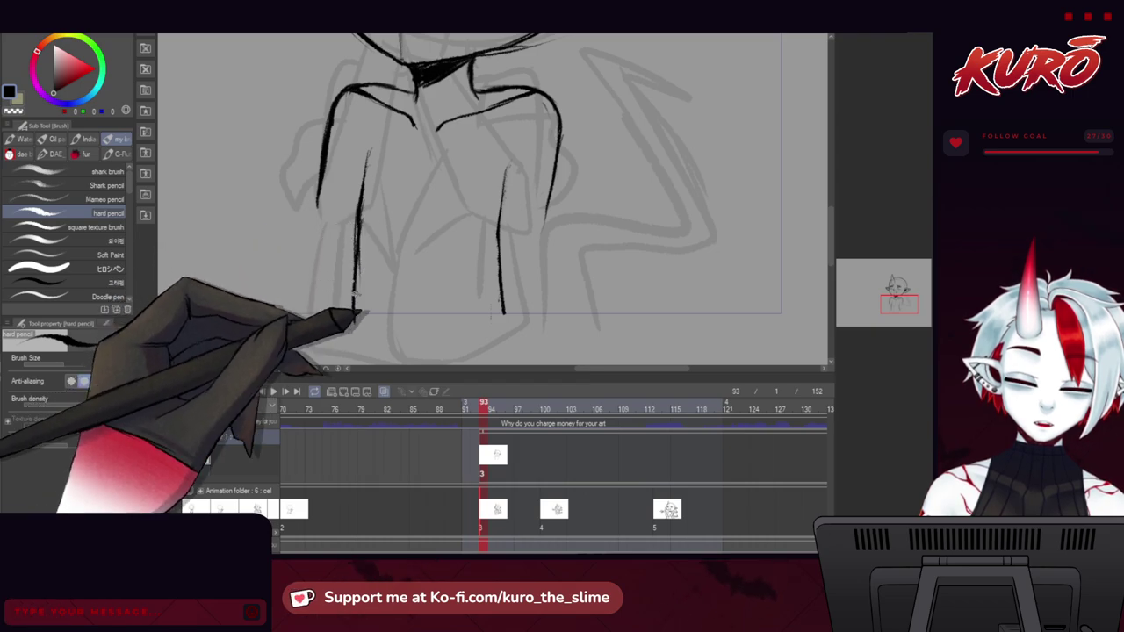
mouse_move(366, 192)
mouse_down()
mouse_move(353, 243)
mouse_move(363, 206)
mouse_up()
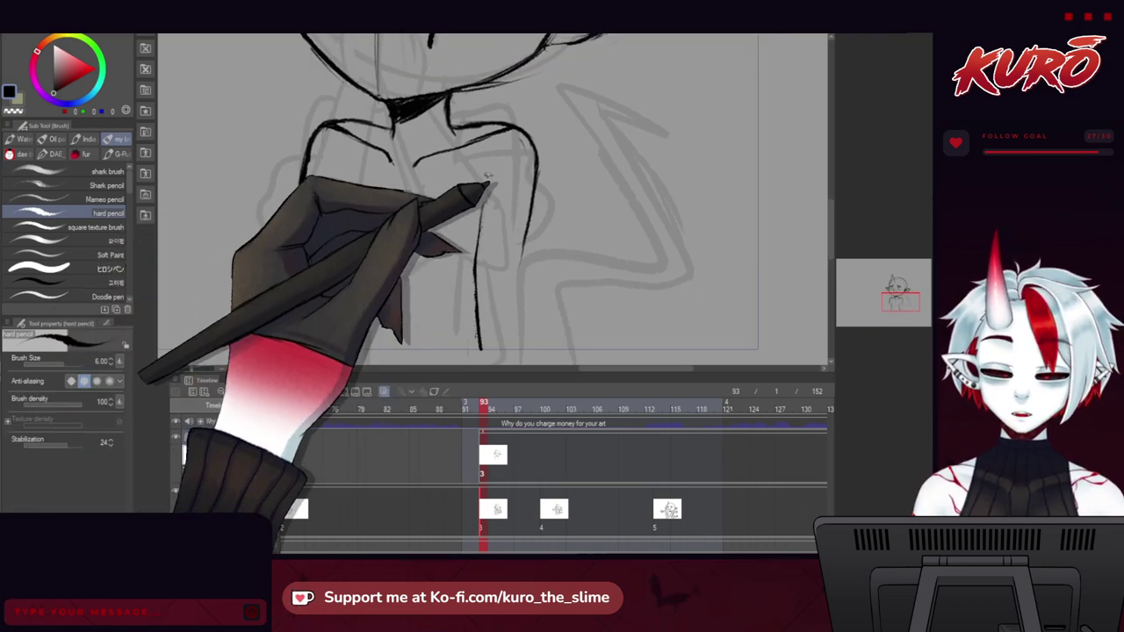
Add short armpit strokes at the upper ends of both torso side lines and touch up the nearby arm line with the hard pencil.
drag(497, 181, 482, 213)
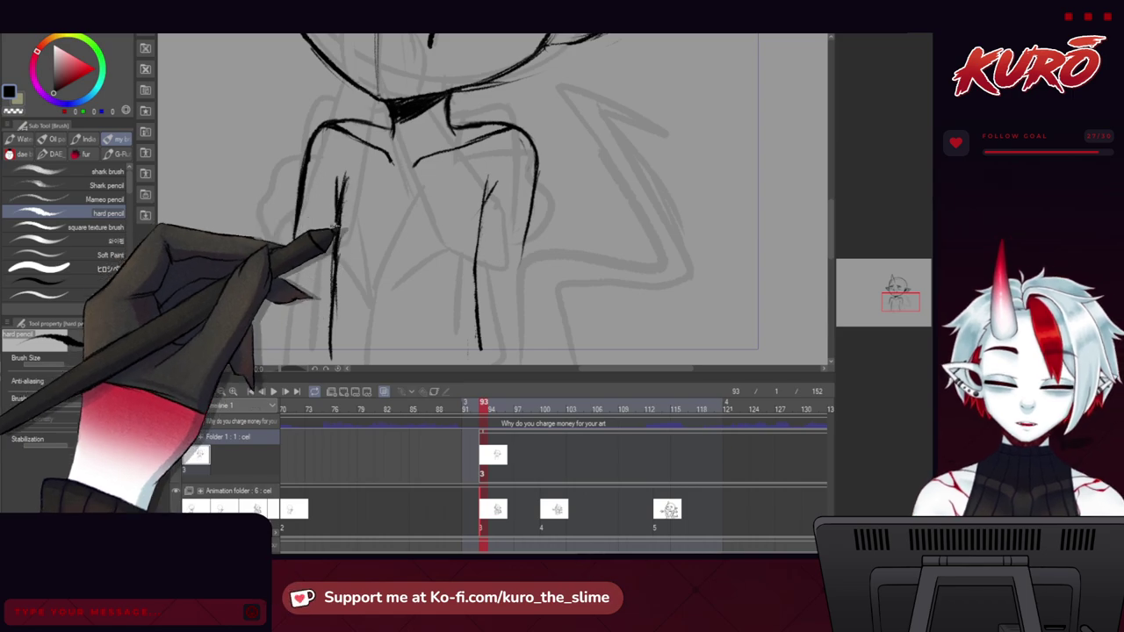
drag(338, 205, 329, 197)
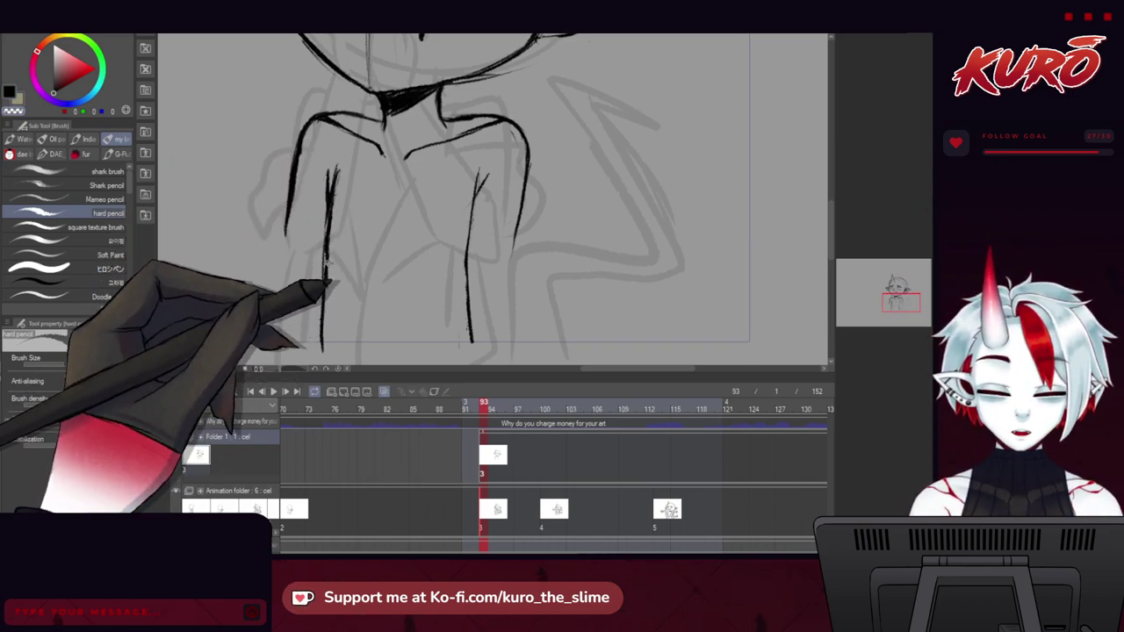
drag(292, 216, 288, 237)
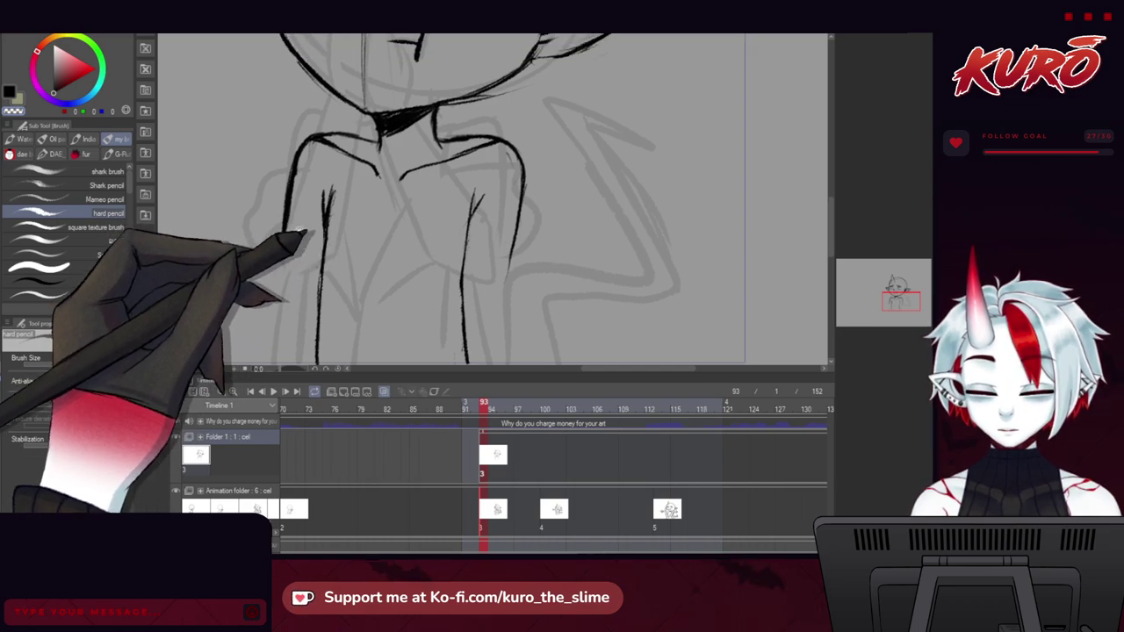
mouse_move(289, 195)
mouse_down()
mouse_move(282, 134)
mouse_move(288, 206)
mouse_move(277, 199)
mouse_up()
scroll(337, 150, down, 1)
drag(287, 157, 299, 183)
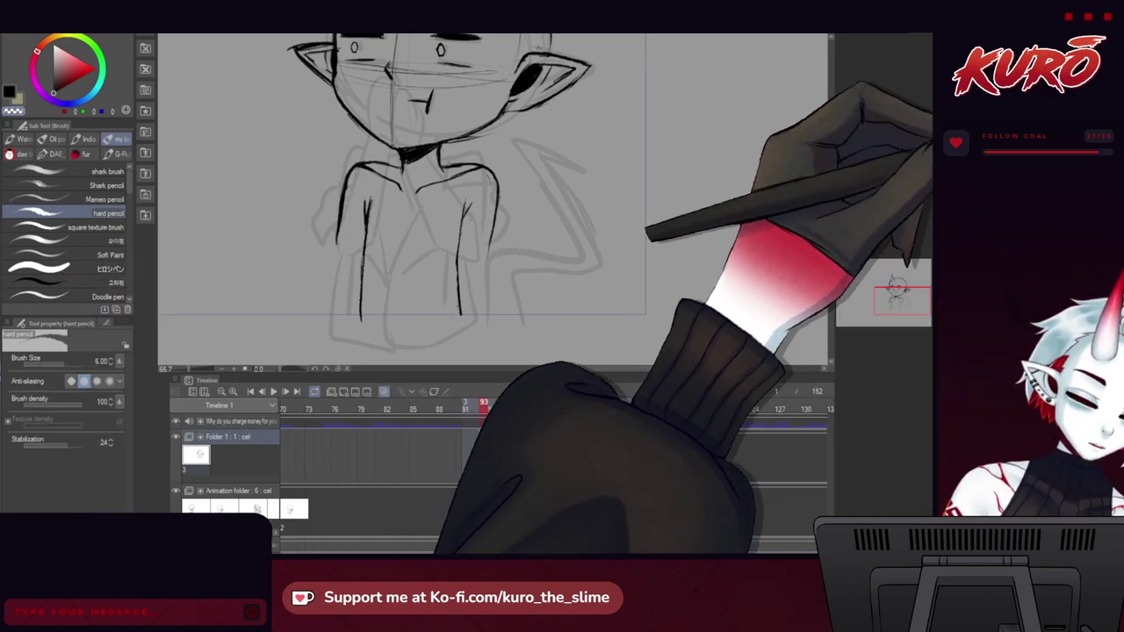
Lower the opacity of the redrawn head and torso and of the rough storyboard, and set up a separate layer for the hand.
click(648, 234)
click(617, 265)
click(650, 233)
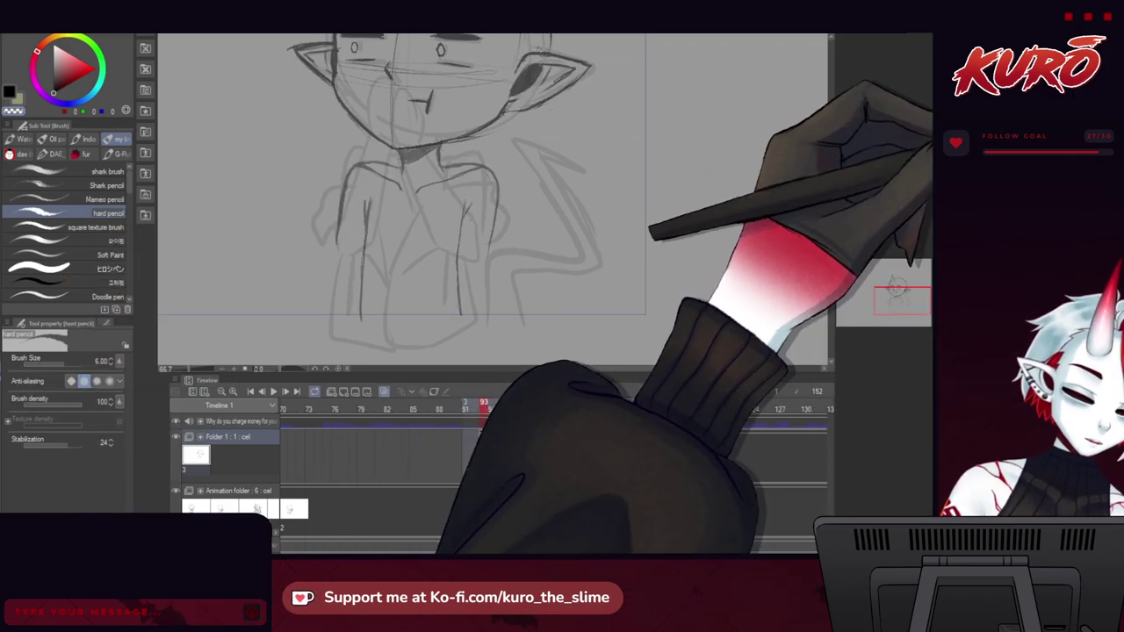
click(526, 281)
click(627, 239)
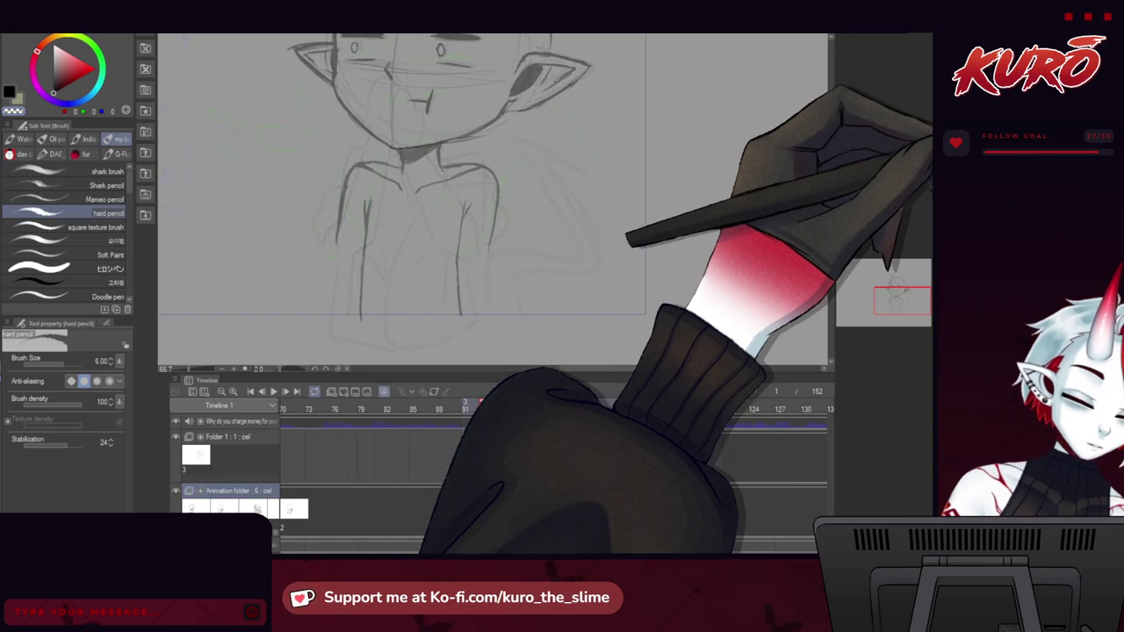
click(623, 237)
click(617, 266)
mouse_move(306, 206)
mouse_down()
mouse_move(296, 201)
mouse_move(283, 228)
mouse_move(269, 203)
mouse_move(276, 239)
mouse_up()
Draw the outer contours and first finger outlines of a raised hand in front of the mouth with the hard pencil.
scroll(326, 130, up, 4)
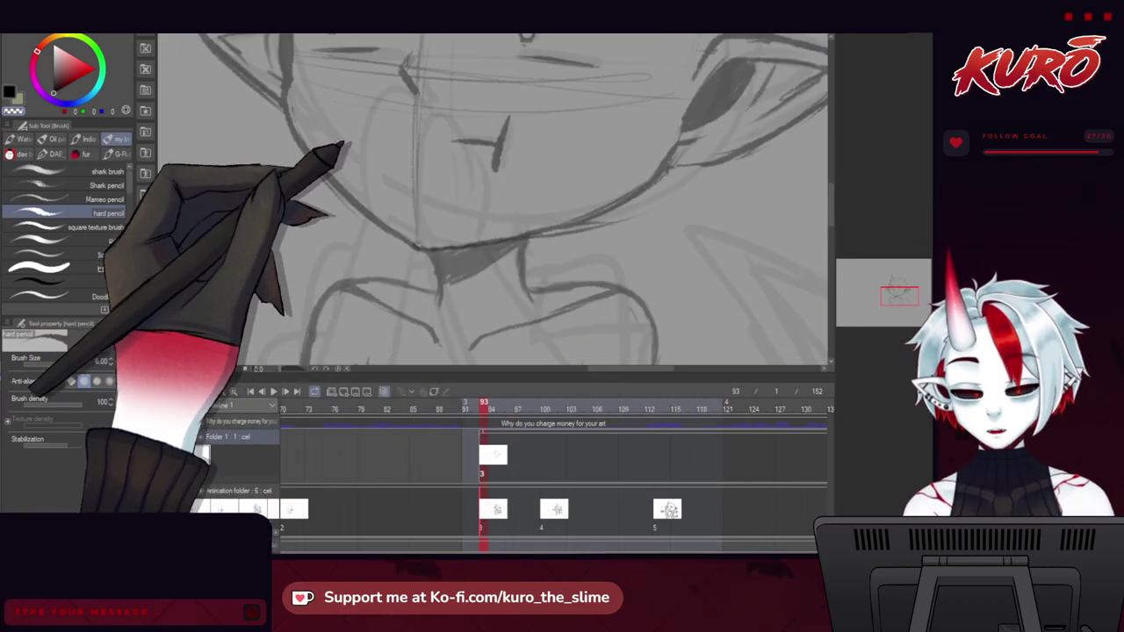
drag(366, 176, 380, 201)
key(c)
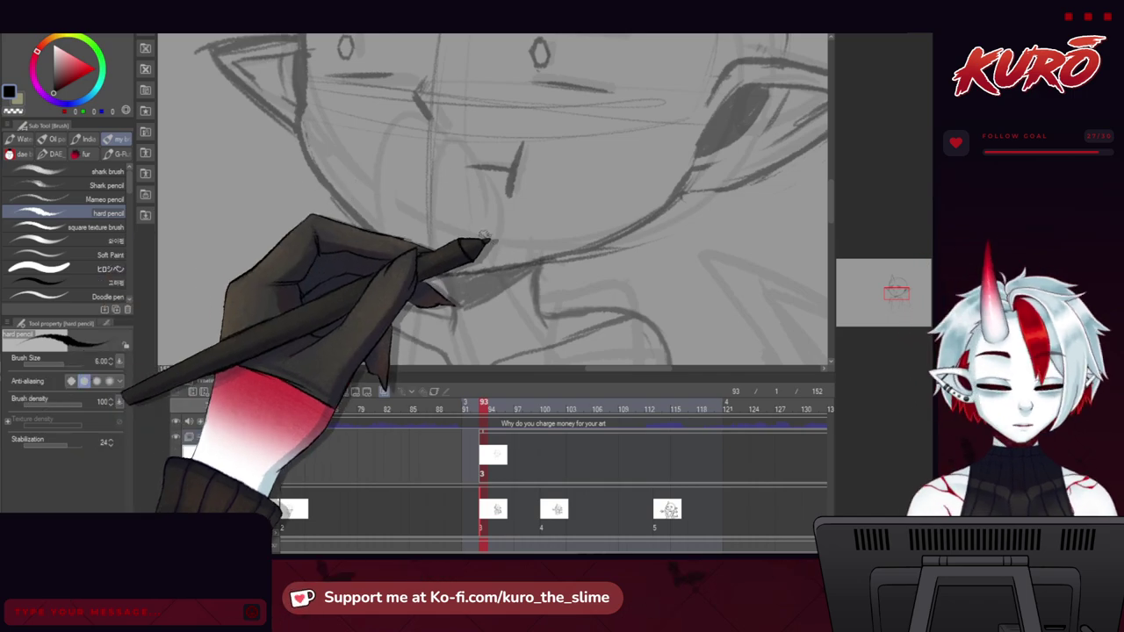
drag(498, 203, 494, 261)
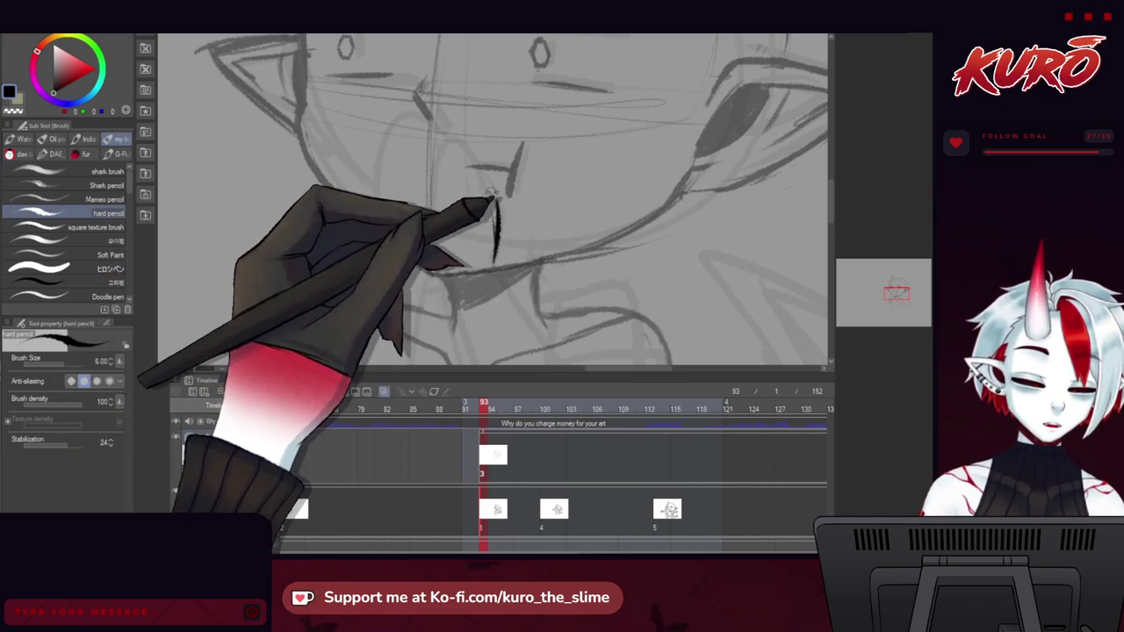
mouse_move(453, 204)
mouse_down()
mouse_move(421, 227)
mouse_move(448, 285)
mouse_move(460, 180)
mouse_up()
drag(489, 225, 474, 155)
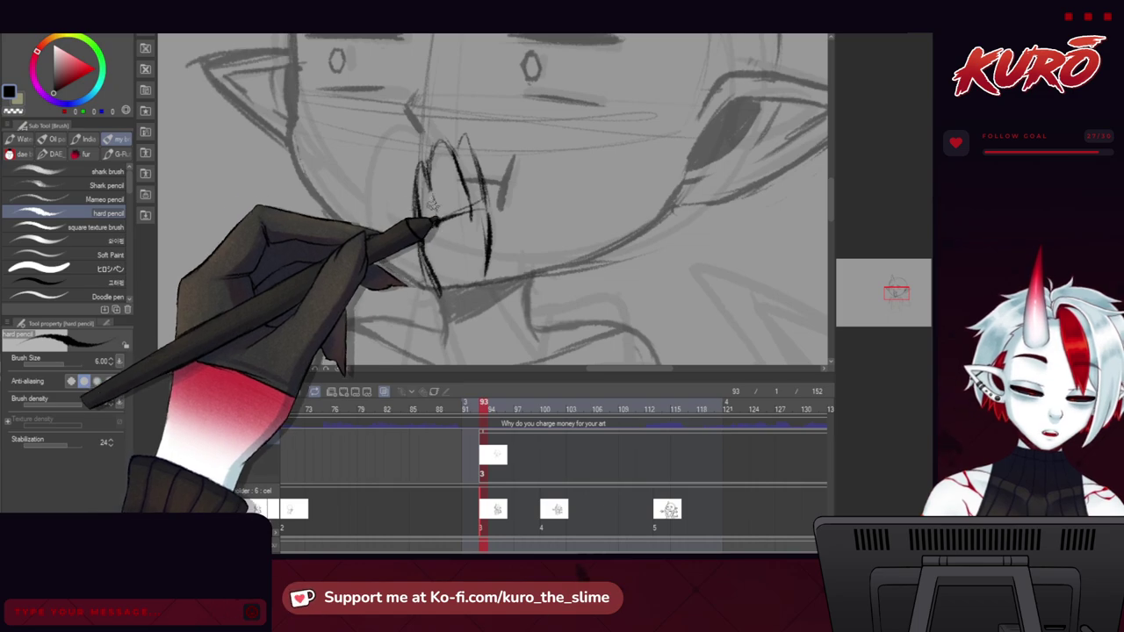
Draw a curved line across the raised hand at the finger bases and short dividing lines between the fingers.
drag(451, 208, 427, 229)
drag(449, 181, 456, 210)
drag(431, 182, 438, 221)
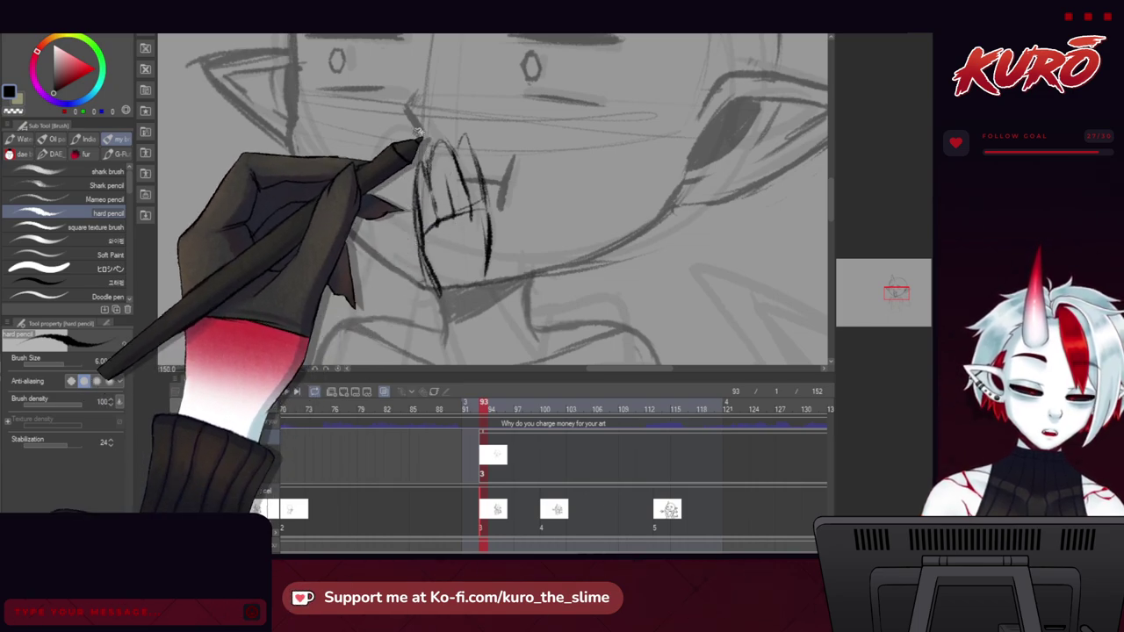
Strengthen the finger outlines and draw dark, pointed claw tips at the ends of the raised hand's fingers.
drag(352, 221, 342, 210)
mouse_move(445, 140)
mouse_down()
mouse_move(466, 152)
mouse_move(479, 214)
mouse_up()
mouse_move(368, 131)
mouse_down()
mouse_move(372, 151)
mouse_move(356, 150)
mouse_up()
scroll(405, 96, up, 1)
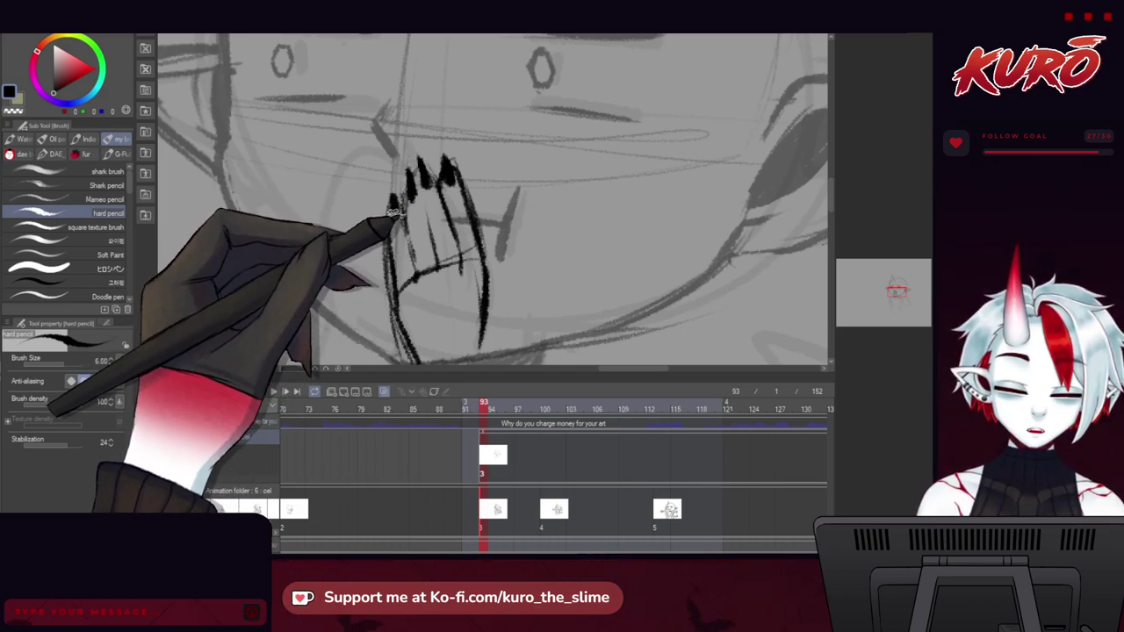
Erase the dark fill inside the claw tips and redraw their pointed outlines, including the outermost finger's tip.
scroll(378, 180, down, 2)
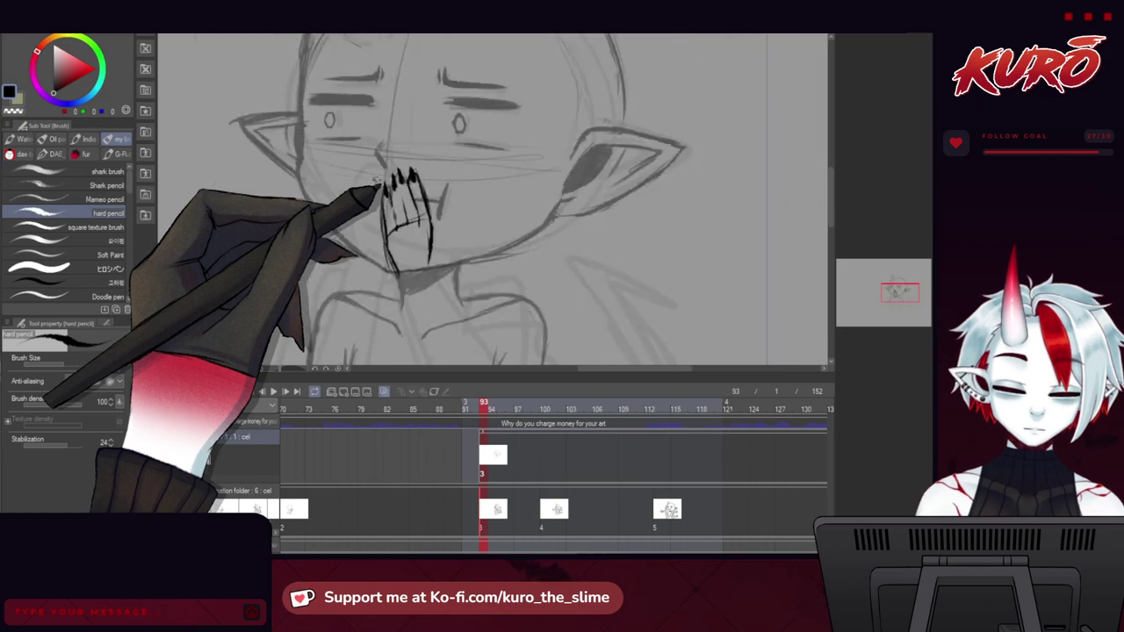
scroll(416, 169, up, 2)
key(c)
scroll(419, 165, up, 2)
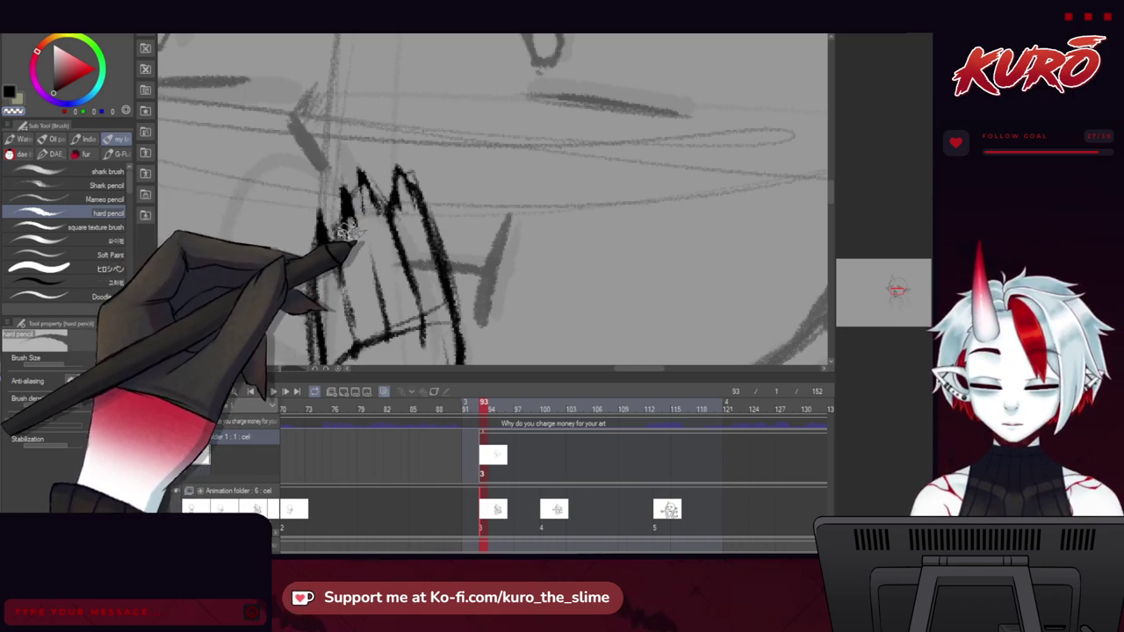
scroll(347, 211, up, 1)
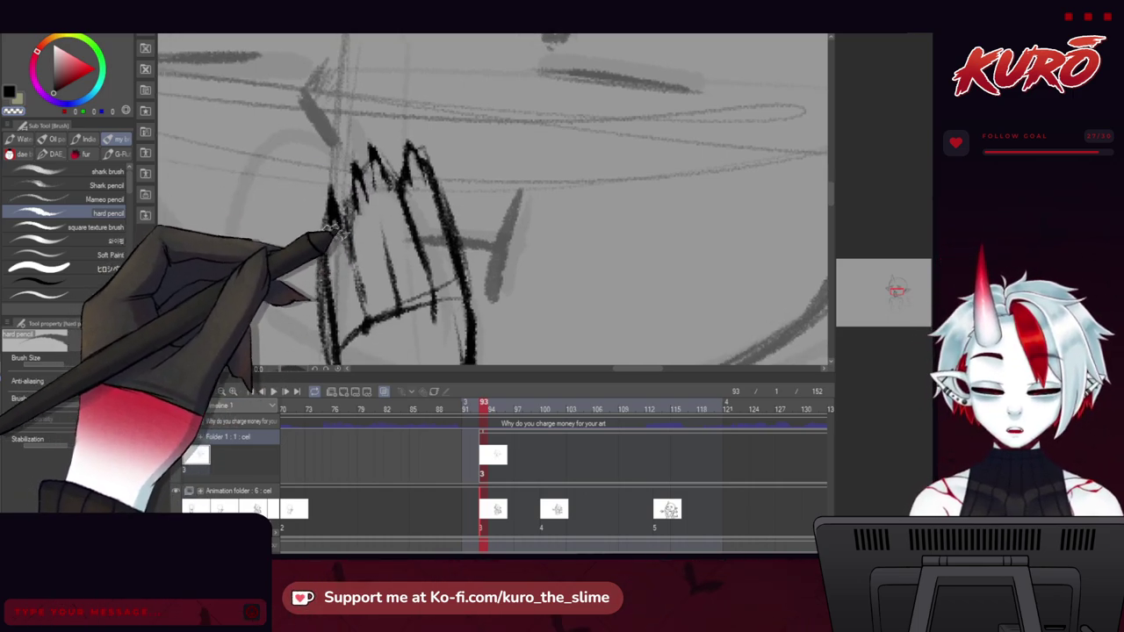
drag(318, 184, 324, 160)
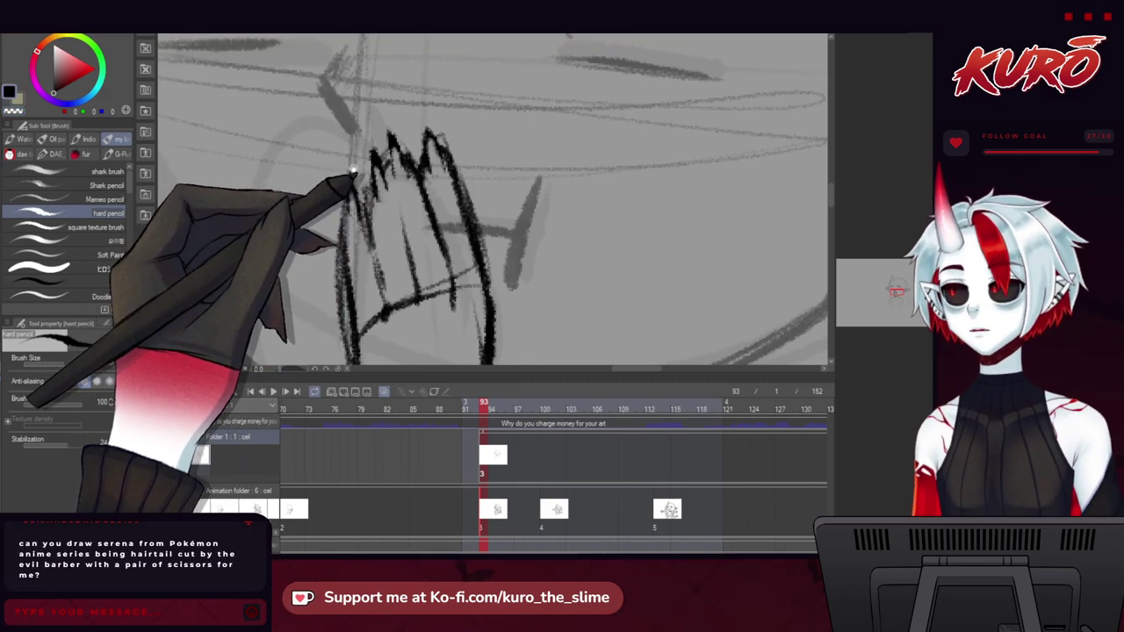
scroll(355, 171, up, 1)
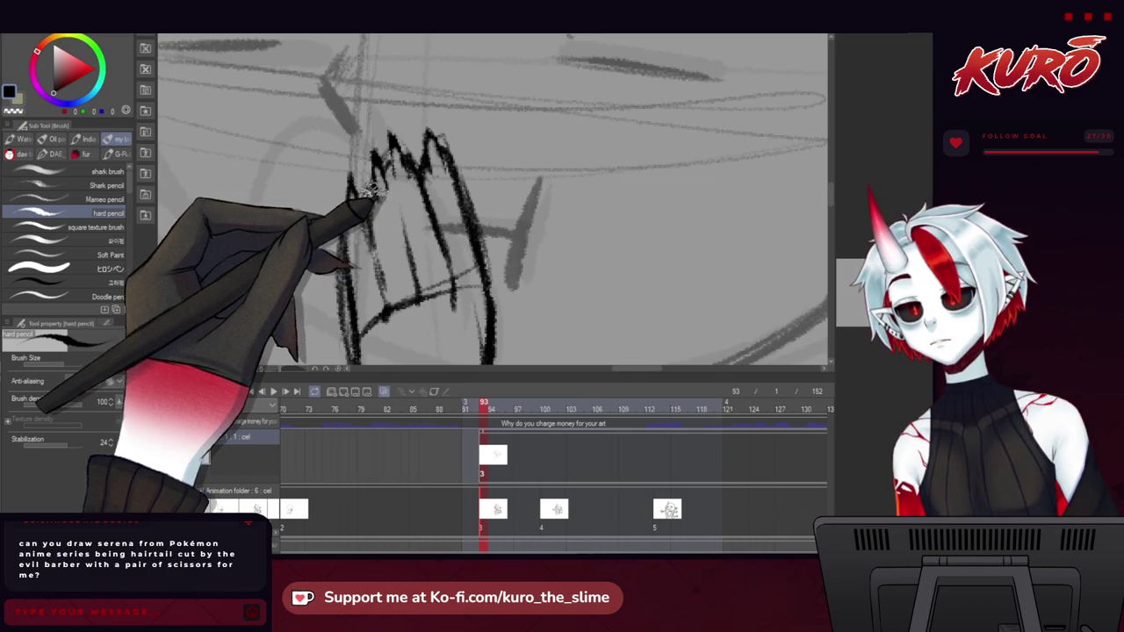
scroll(369, 189, up, 1)
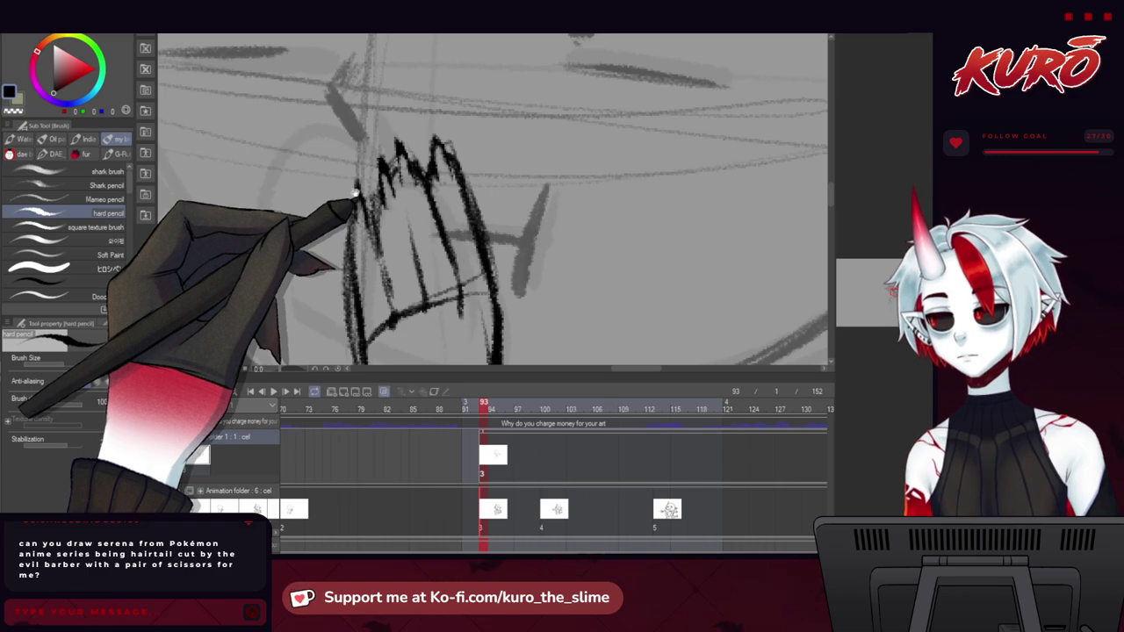
drag(320, 170, 341, 187)
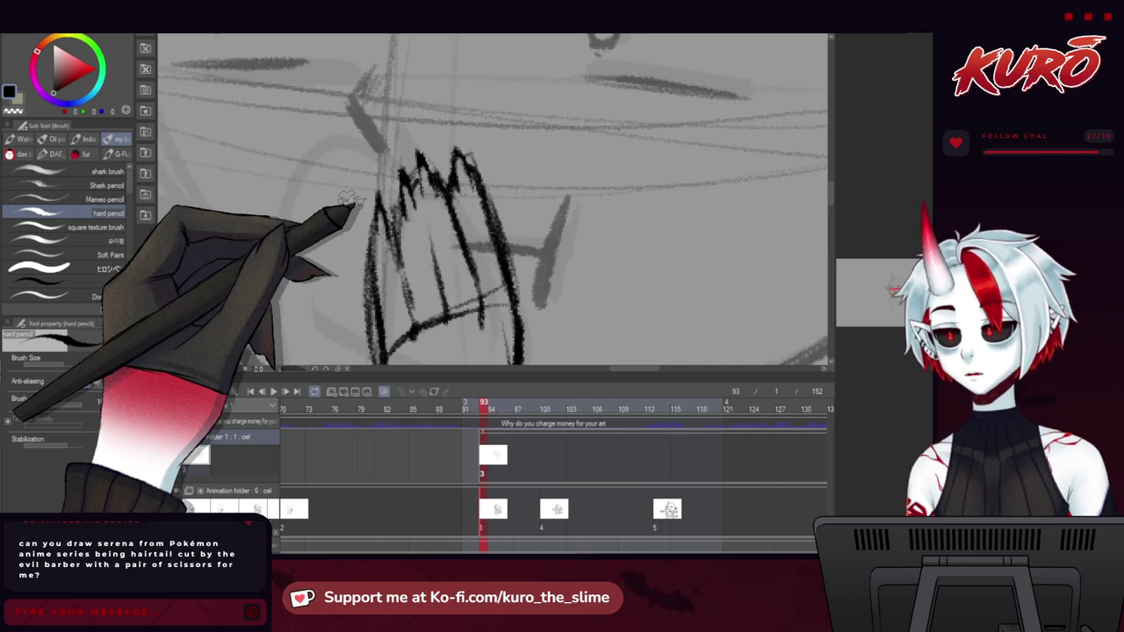
Examine the raised hand's size and placement in relation to the mouth, eyes and jaw.
scroll(337, 176, down, 2)
mouse_move(263, 178)
mouse_down()
mouse_move(304, 173)
mouse_move(269, 197)
mouse_up()
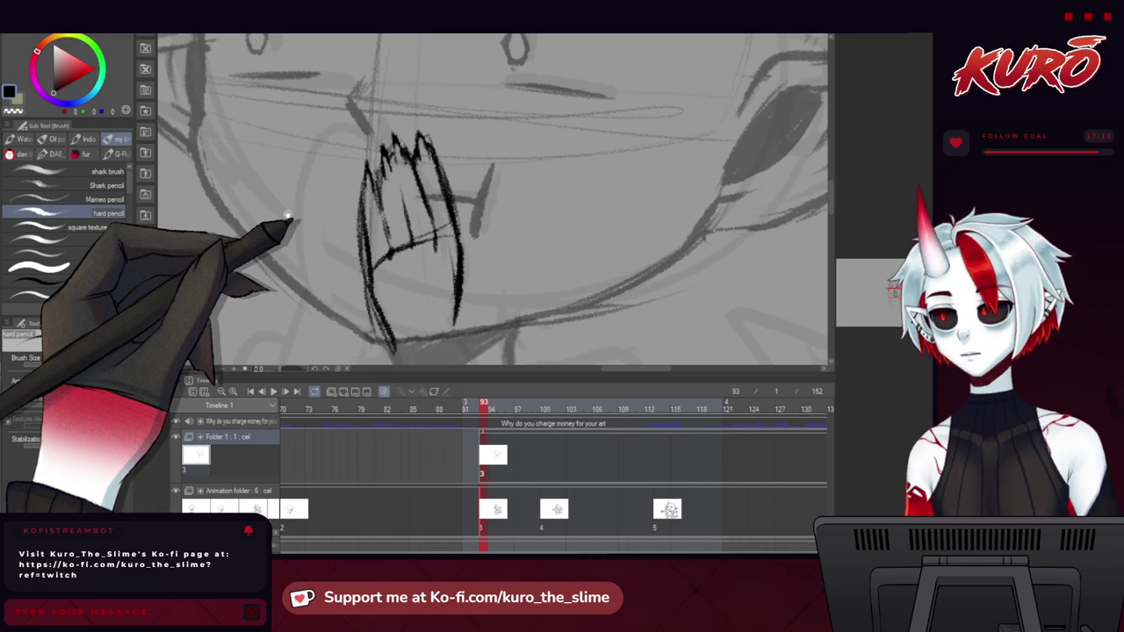
drag(290, 181, 297, 170)
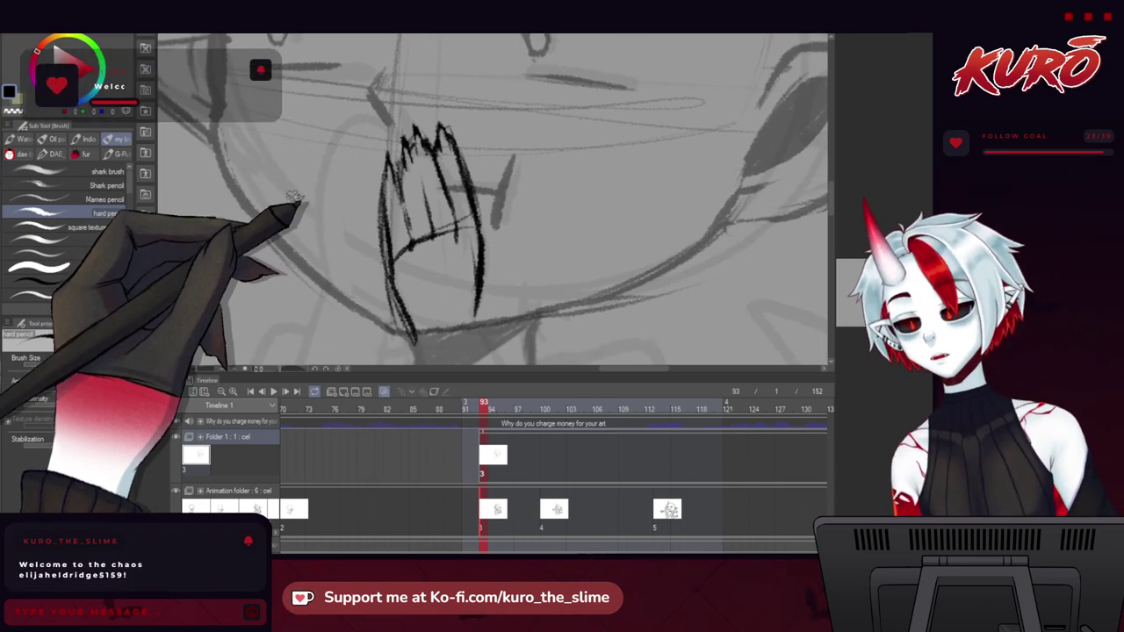
drag(314, 214, 295, 216)
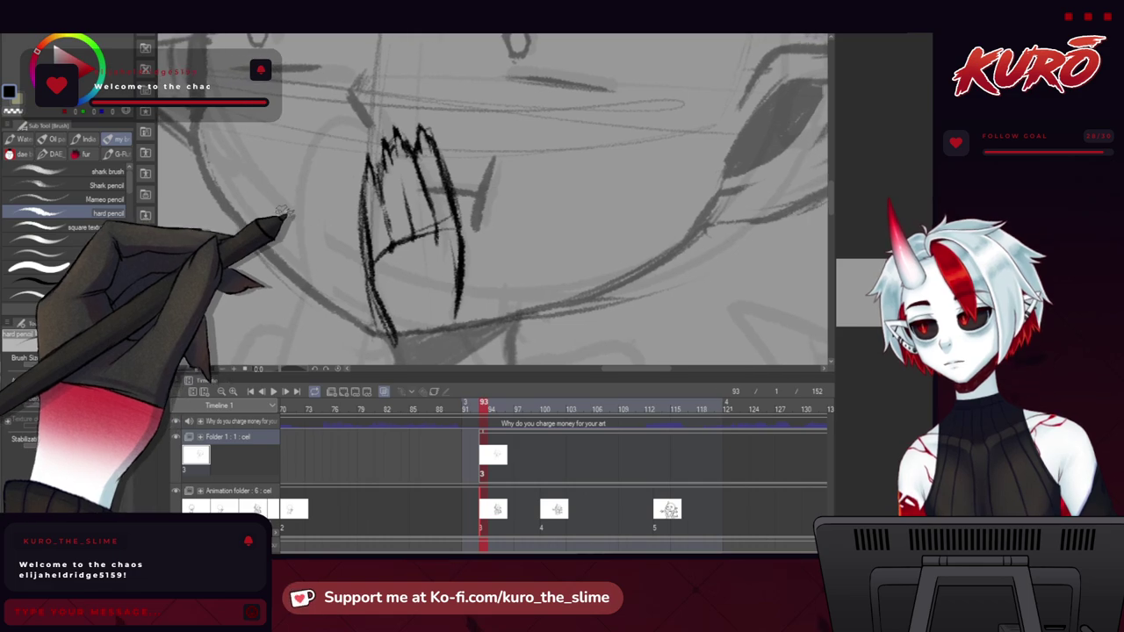
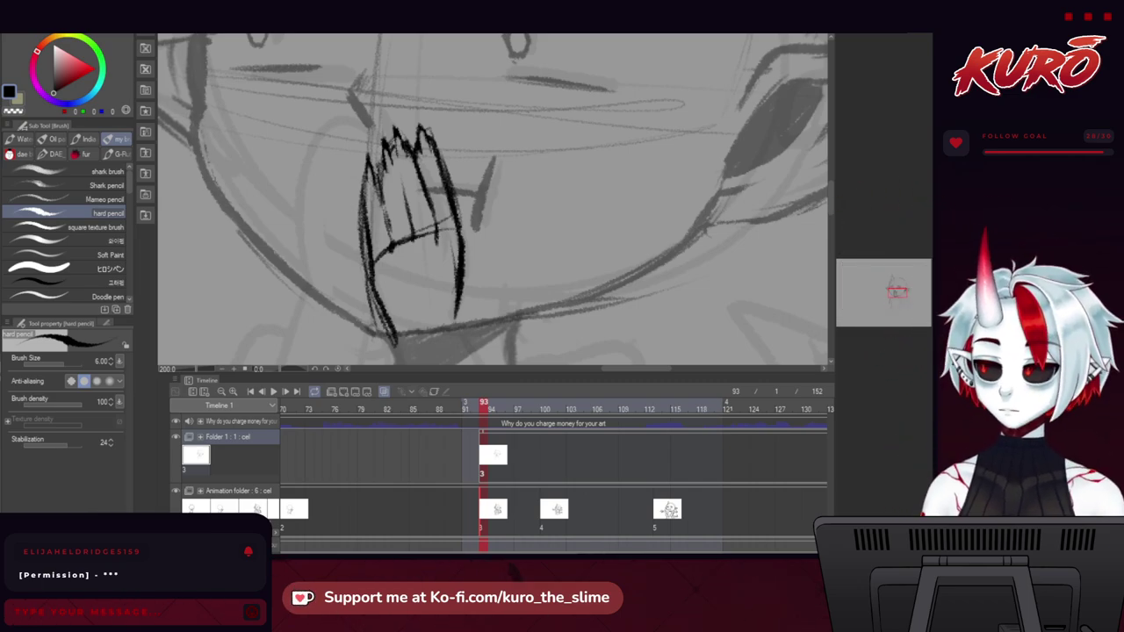
click(893, 287)
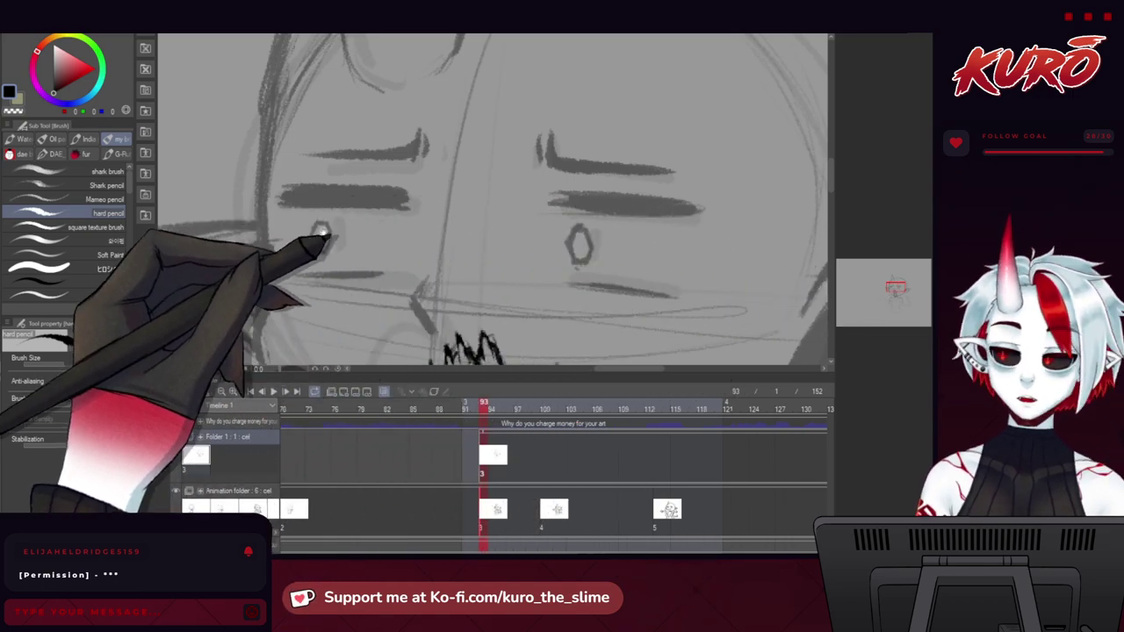
mouse_move(328, 241)
mouse_down()
mouse_move(329, 215)
mouse_move(308, 188)
mouse_move(305, 204)
mouse_move(319, 226)
mouse_move(304, 153)
mouse_up()
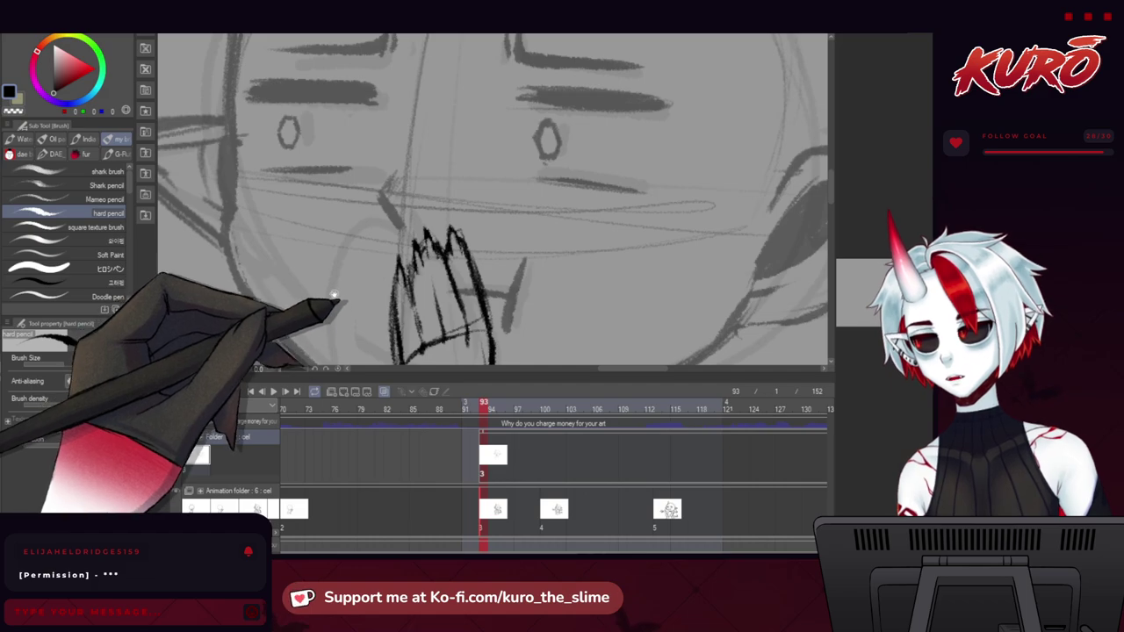
mouse_move(330, 305)
mouse_down()
mouse_move(322, 194)
mouse_move(337, 225)
mouse_up()
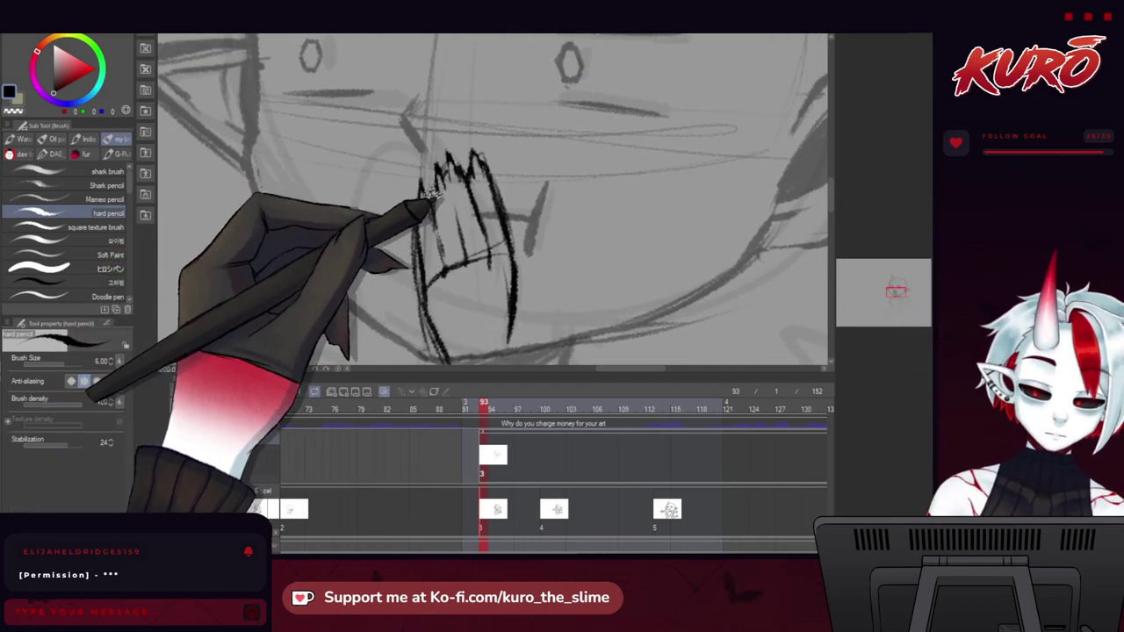
mouse_move(345, 214)
mouse_down()
mouse_move(348, 199)
mouse_move(334, 188)
mouse_move(328, 217)
mouse_move(319, 191)
mouse_up()
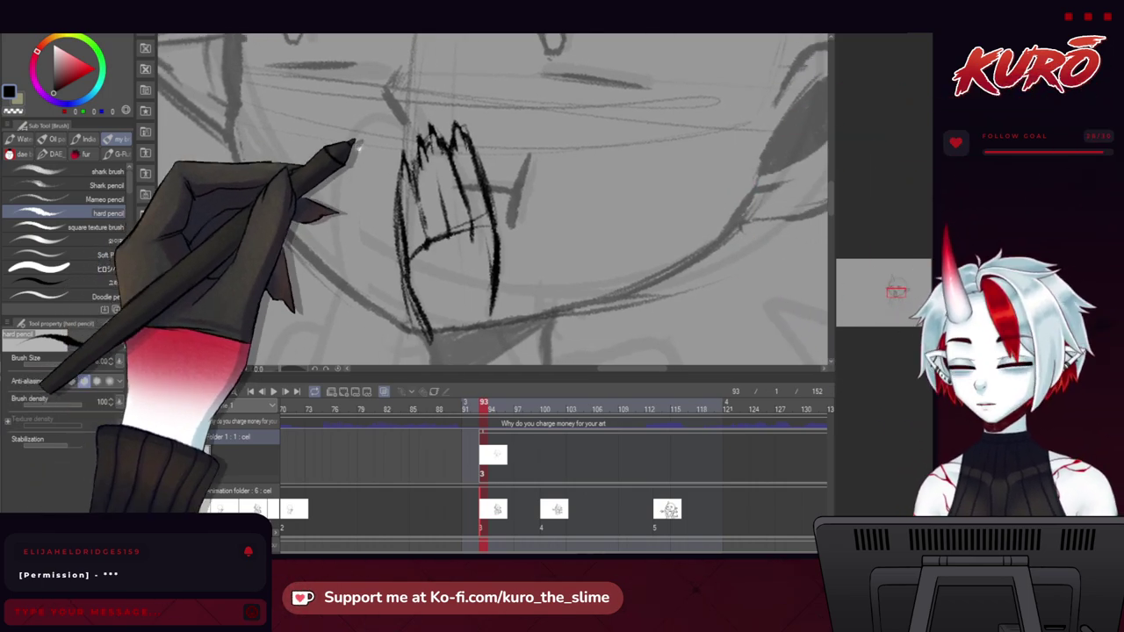
drag(355, 144, 399, 208)
mouse_move(355, 177)
mouse_down()
mouse_move(391, 211)
mouse_move(378, 192)
mouse_up()
scroll(386, 158, down, 3)
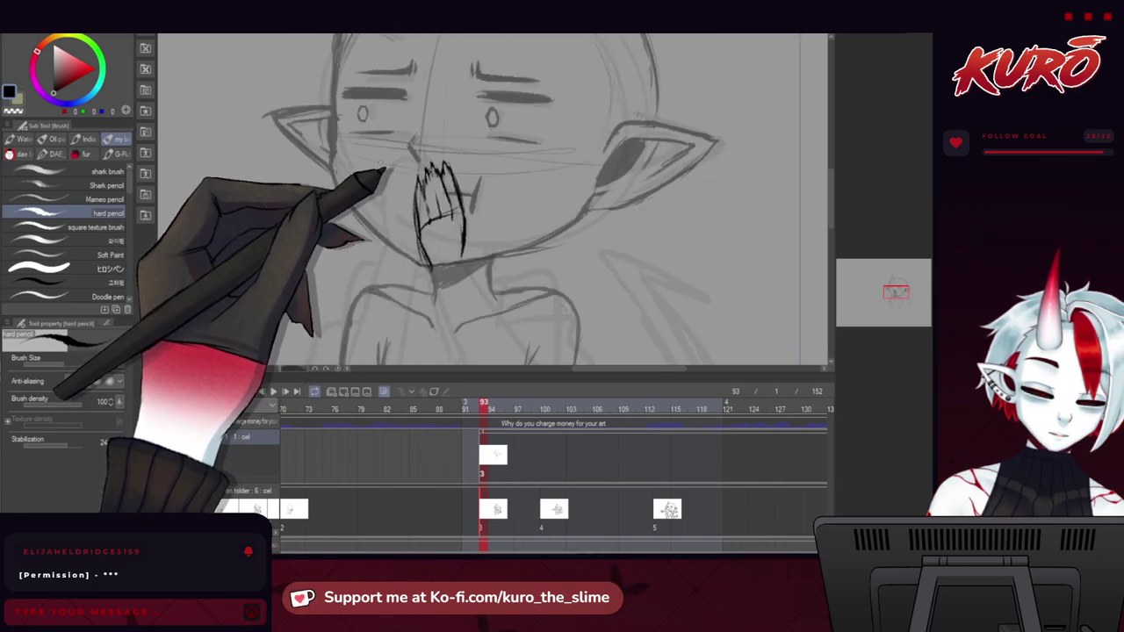
Transform the raised hand drawing to move it slightly left and down, away from the mouth, at its original size.
key(ctrl+t)
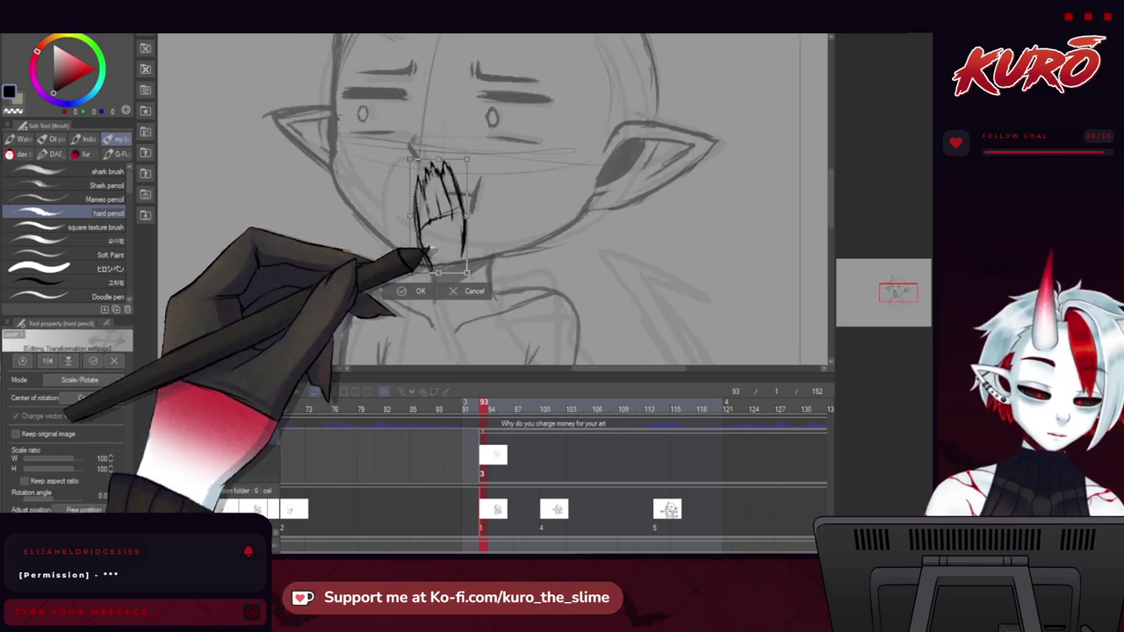
drag(430, 263, 417, 265)
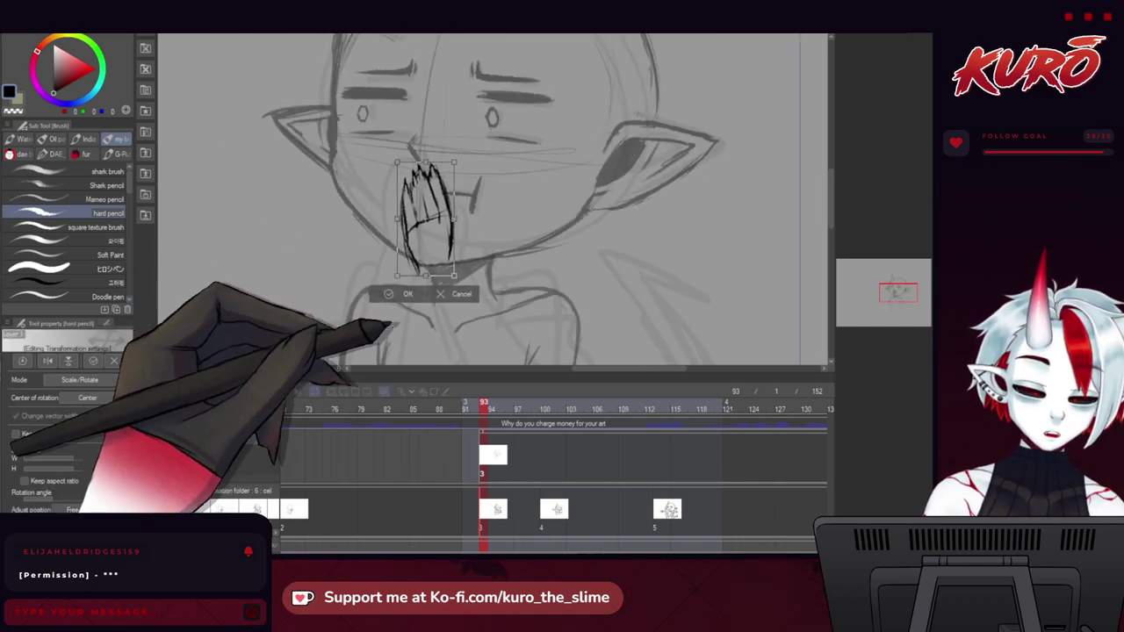
click(388, 296)
scroll(409, 146, up, 5)
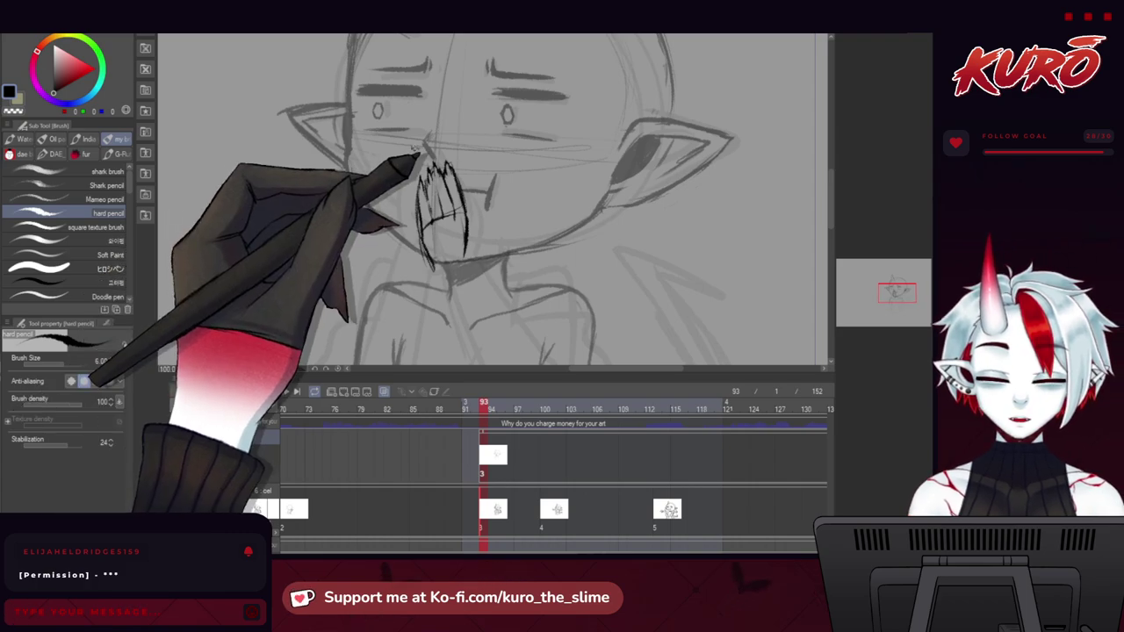
scroll(358, 161, down, 2)
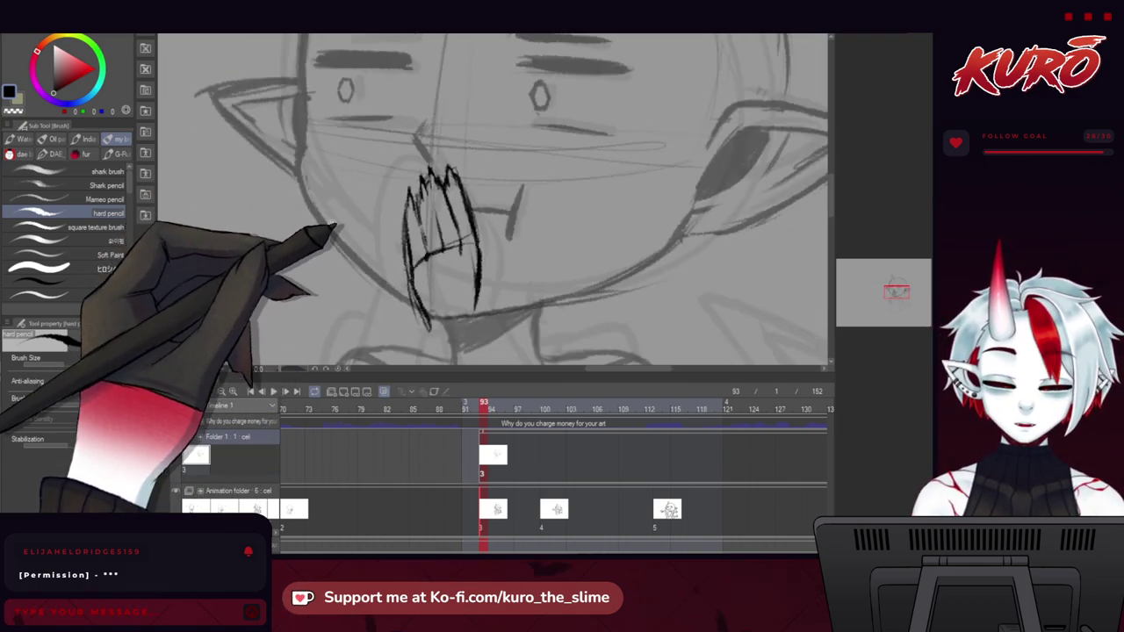
mouse_move(334, 230)
mouse_down()
mouse_move(330, 202)
mouse_move(322, 224)
mouse_move(299, 216)
mouse_move(303, 225)
mouse_up()
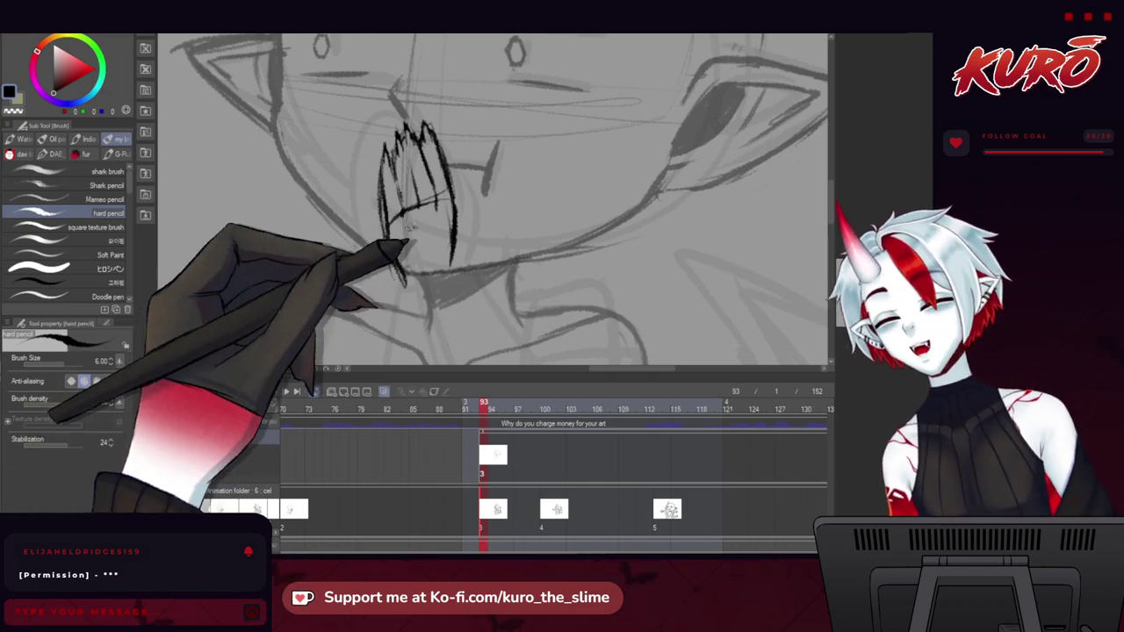
drag(316, 209, 321, 212)
mouse_move(326, 255)
mouse_down()
mouse_move(336, 257)
mouse_move(316, 242)
mouse_move(335, 251)
mouse_move(326, 243)
mouse_move(306, 279)
mouse_move(304, 265)
mouse_up()
scroll(342, 279, down, 1)
scroll(371, 151, up, 3)
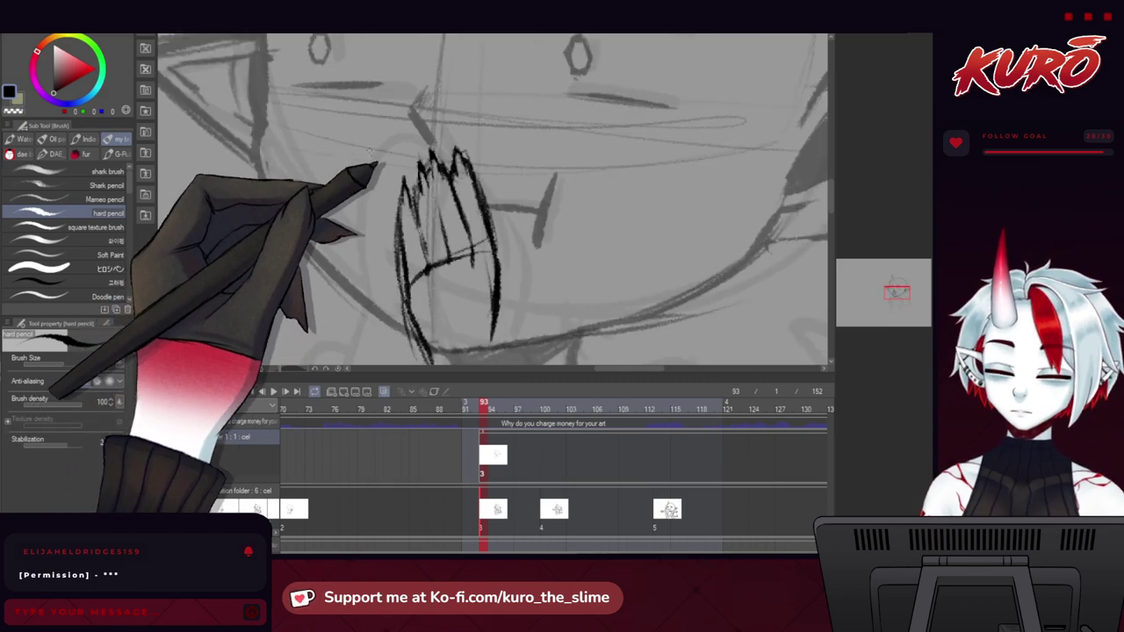
drag(304, 192, 327, 190)
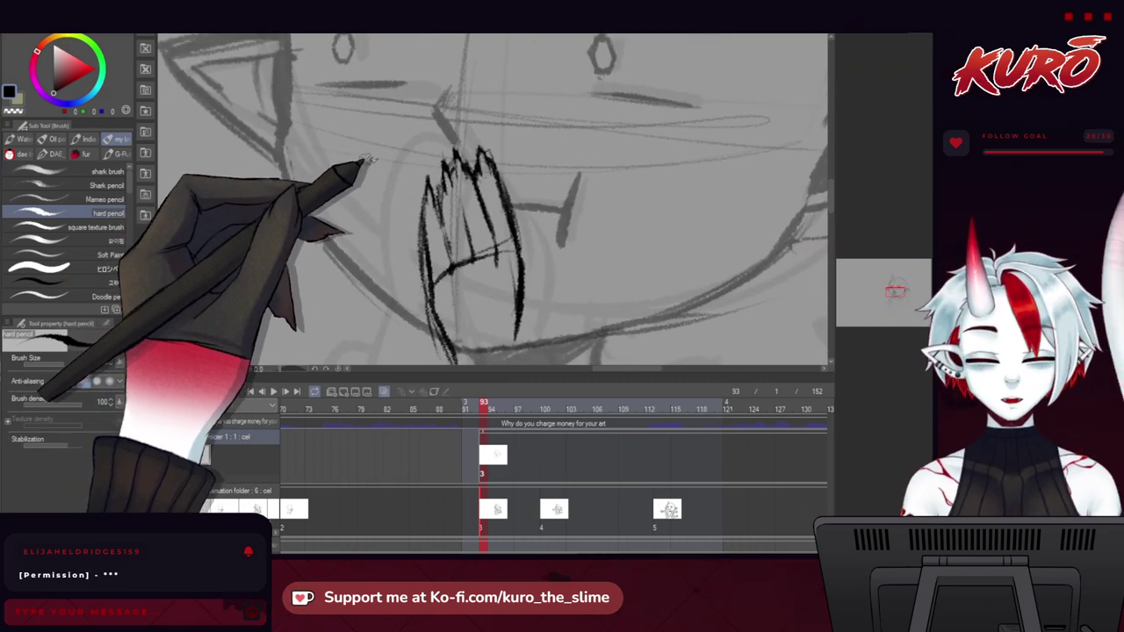
Transform the raised hand drawing to nudge it slightly further left and down over the chin.
key(ctrl+t)
mouse_move(447, 295)
mouse_down()
mouse_move(429, 300)
mouse_move(440, 303)
mouse_up()
click(441, 356)
scroll(356, 208, down, 2)
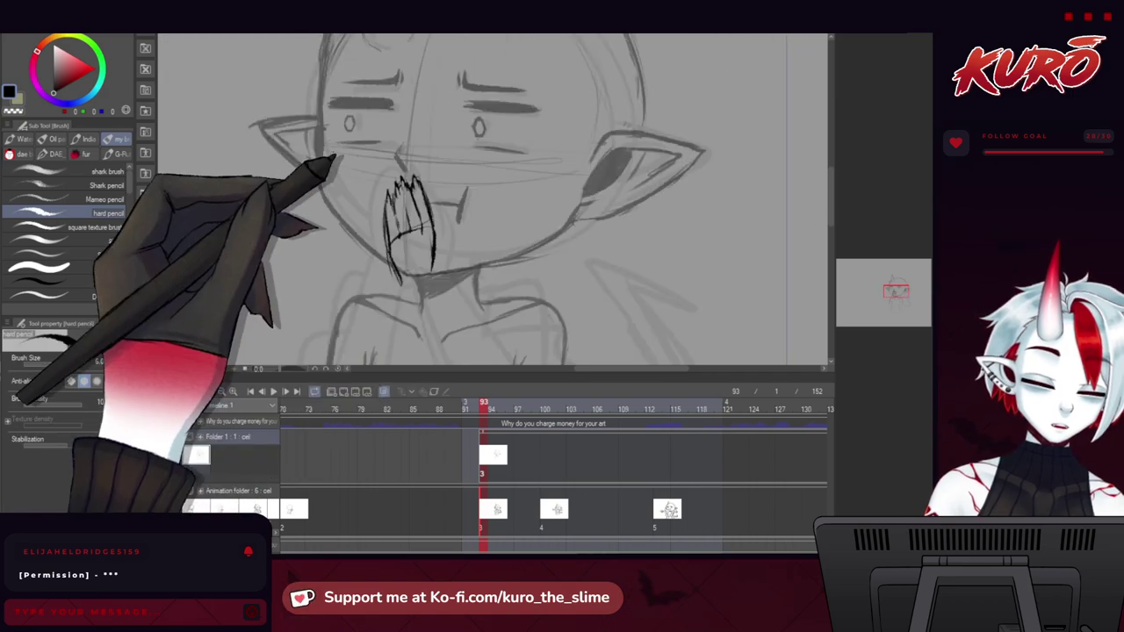
drag(336, 193, 348, 187)
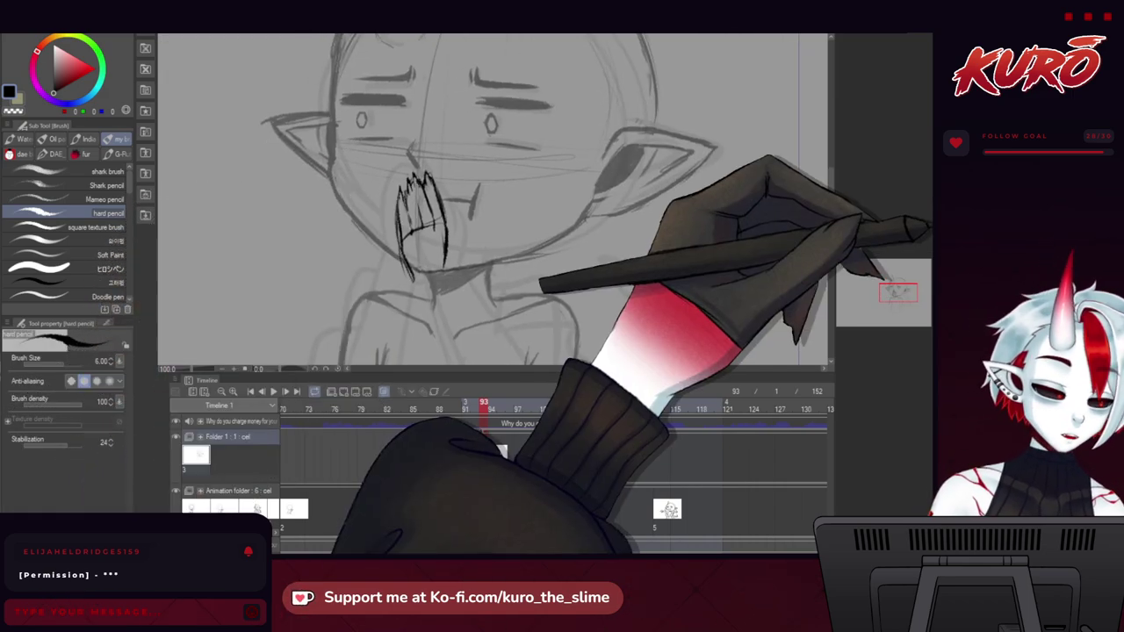
Duplicate the raised hand, place the copy in the empty space left of the jaw, and rotate it slightly without mirroring.
click(929, 233)
click(929, 235)
scroll(349, 203, up, 1)
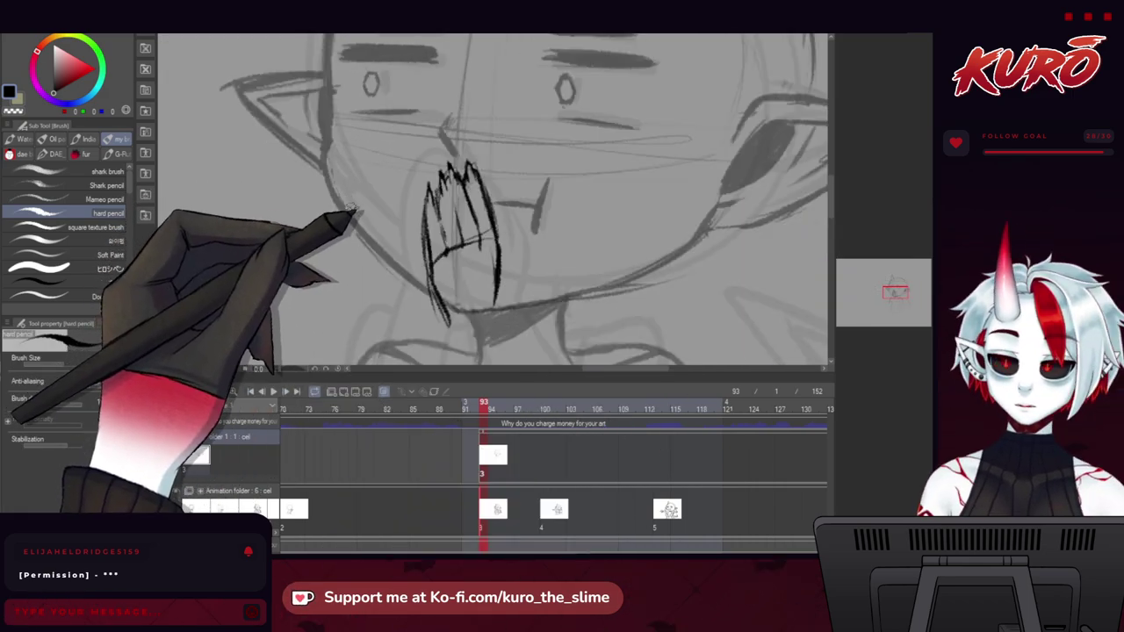
drag(398, 196, 387, 180)
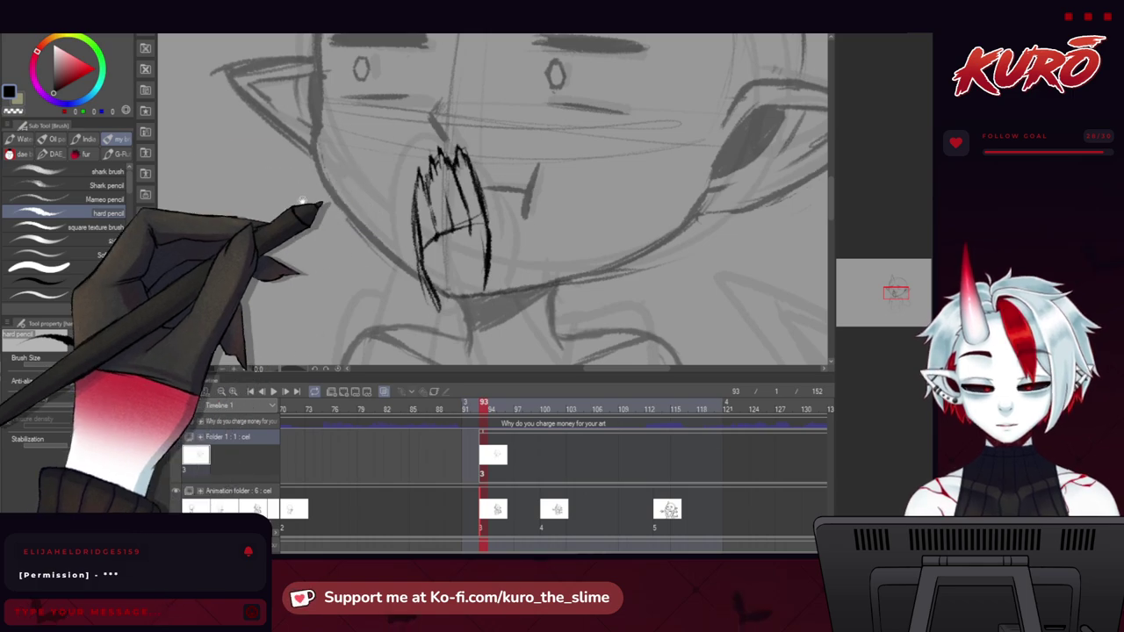
drag(287, 204, 323, 205)
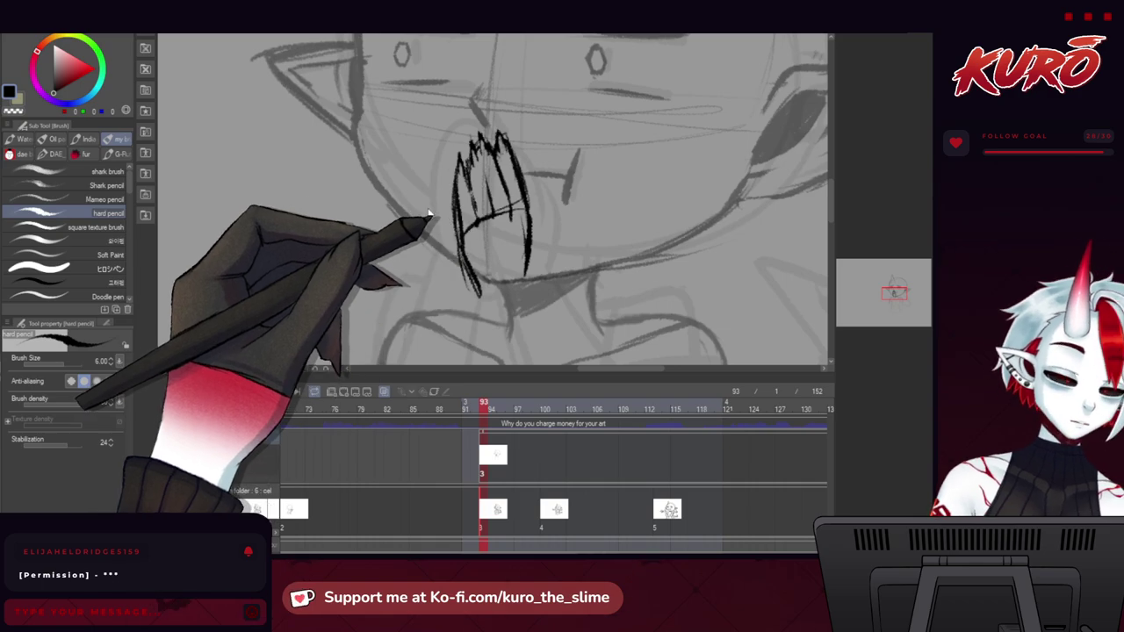
key(ctrl+t)
drag(513, 210, 325, 231)
click(48, 360)
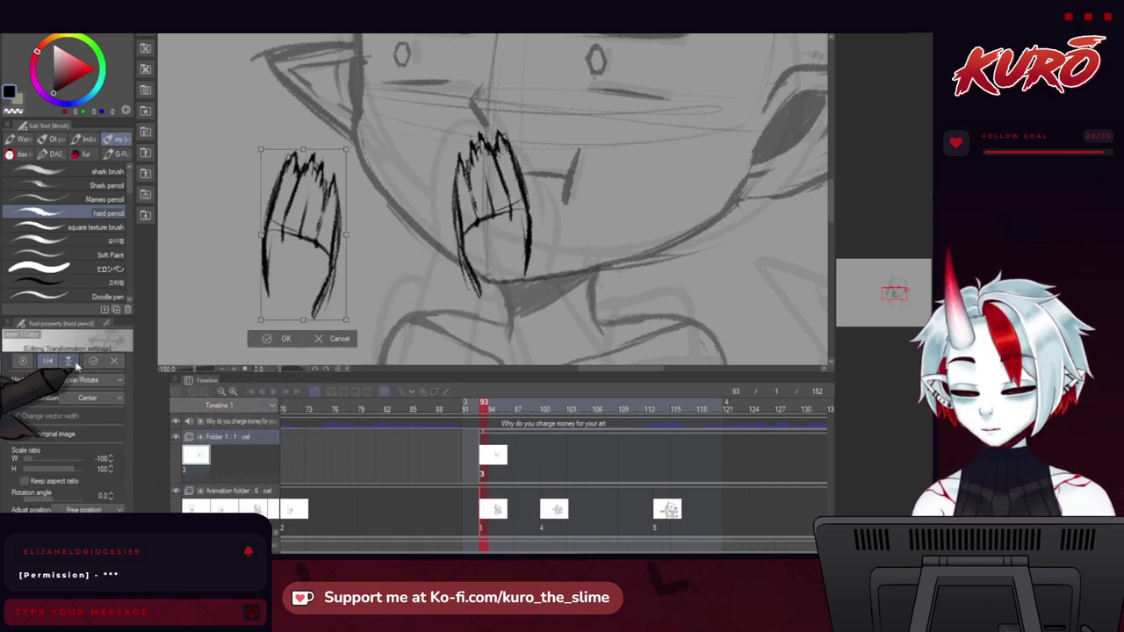
mouse_move(208, 295)
mouse_down()
mouse_move(231, 317)
mouse_move(212, 304)
mouse_move(222, 318)
mouse_up()
click(50, 362)
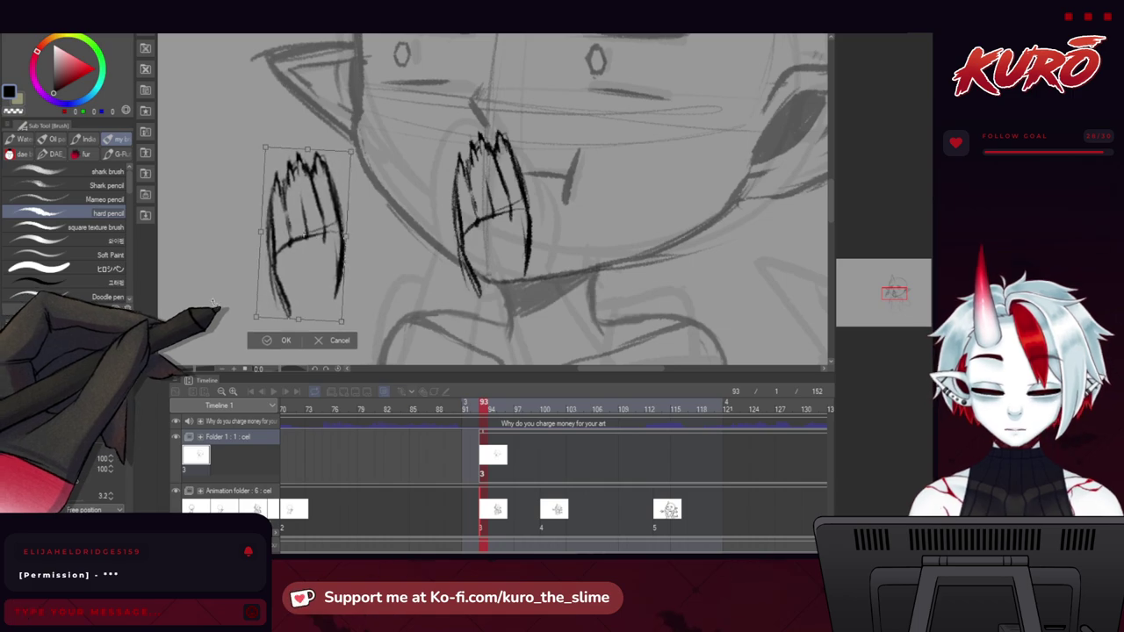
click(279, 341)
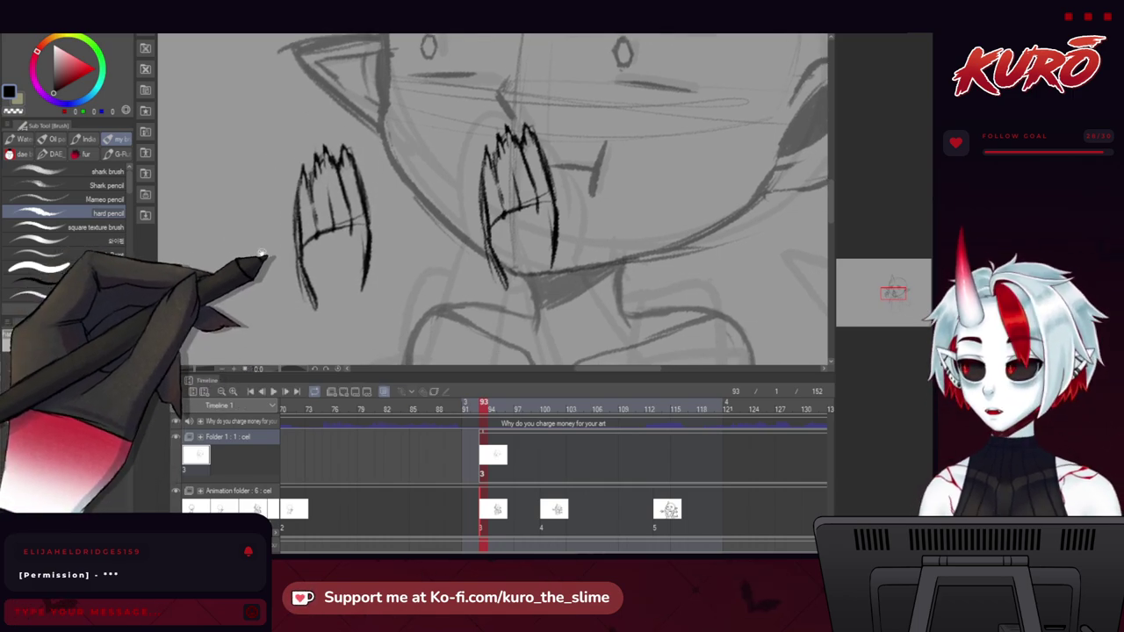
Enlarge the copied hand beside the jaw, extending it slightly upward and outward.
mouse_move(262, 253)
mouse_down()
mouse_move(251, 238)
mouse_move(244, 257)
mouse_up()
scroll(288, 252, up, 1)
drag(255, 215, 253, 222)
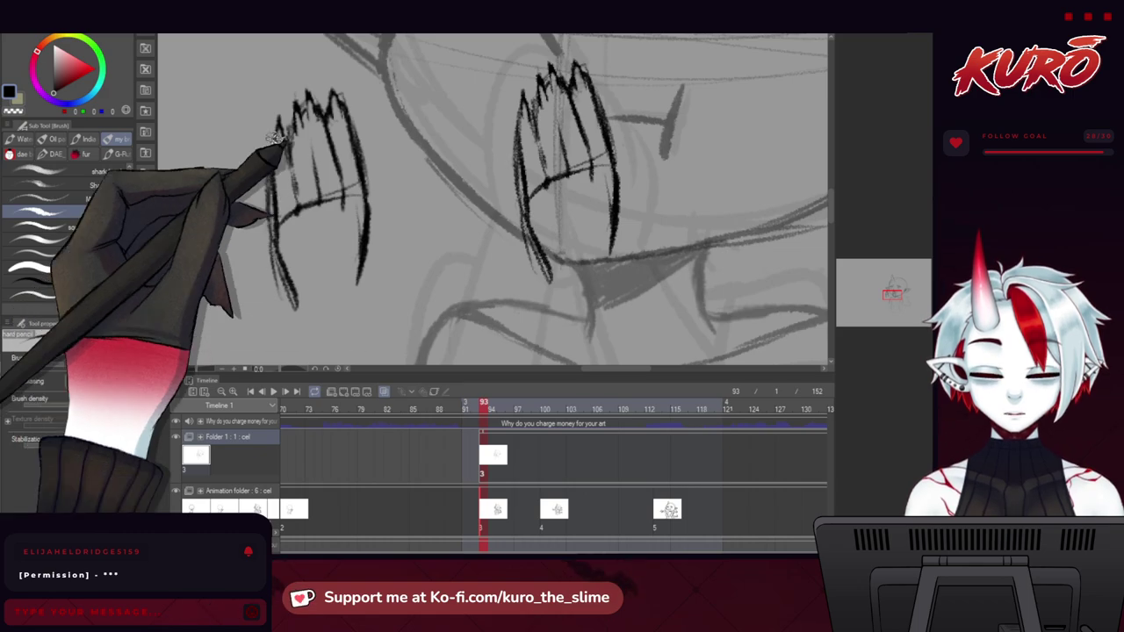
key(ctrl+t)
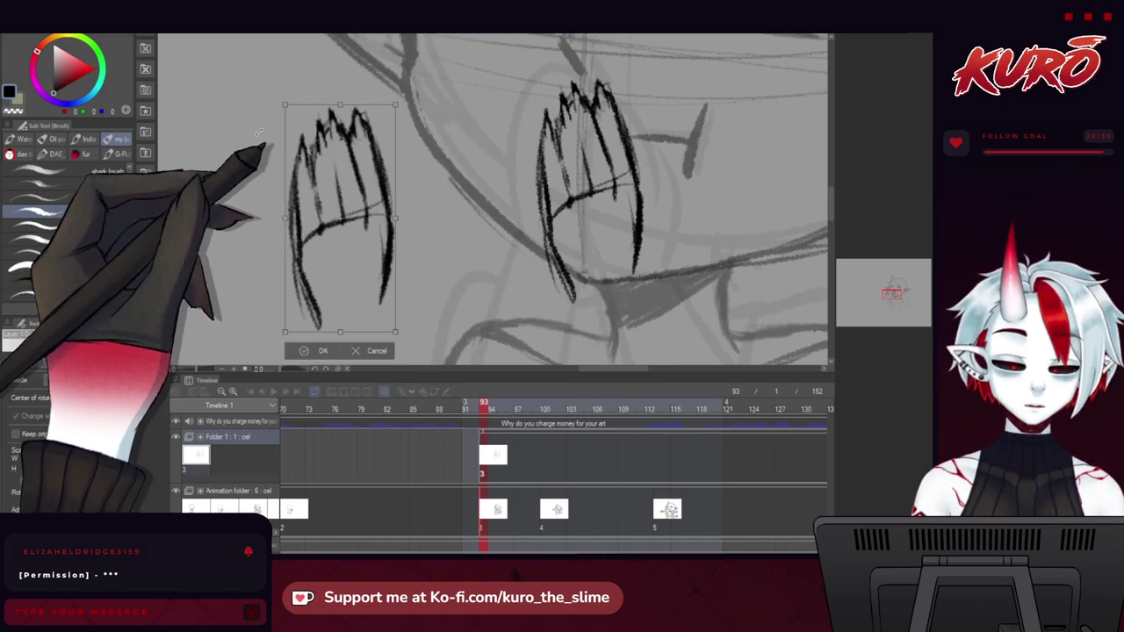
drag(275, 105, 256, 68)
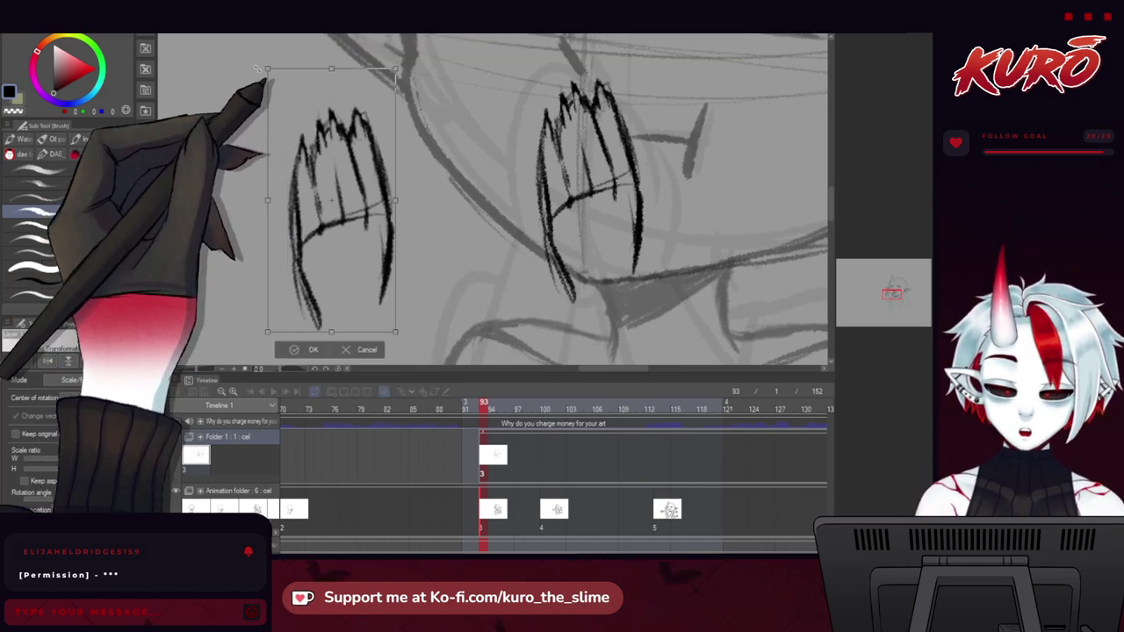
click(303, 347)
scroll(288, 207, down, 1)
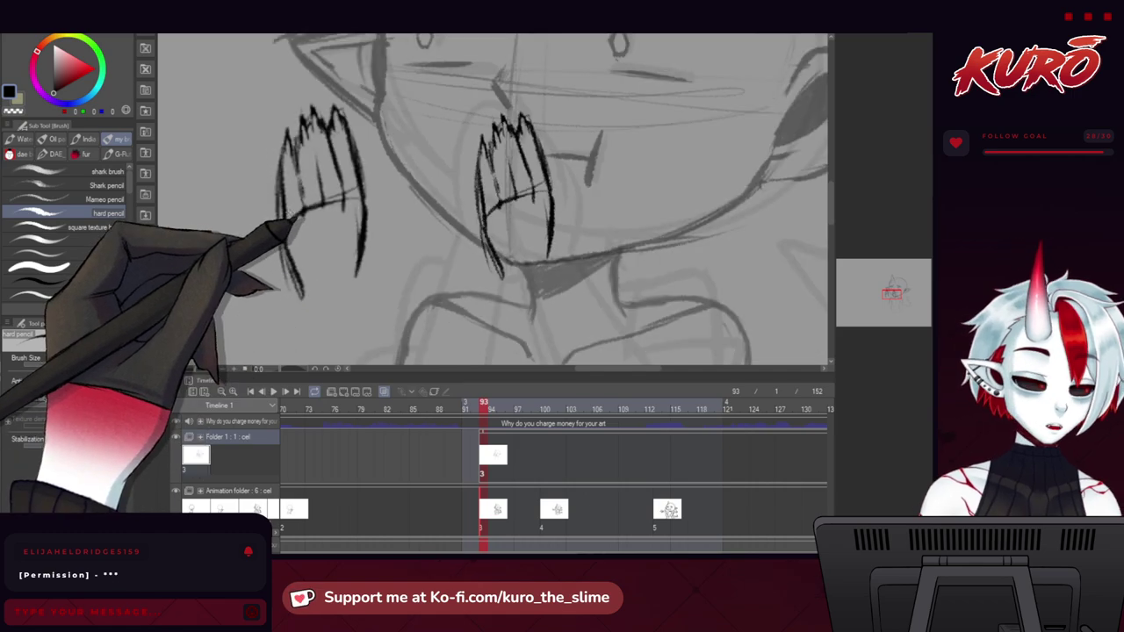
Fade the copied hand beside the jaw by lowering its layer opacity to use it as a tracing guide.
drag(284, 200, 296, 209)
click(1029, 131)
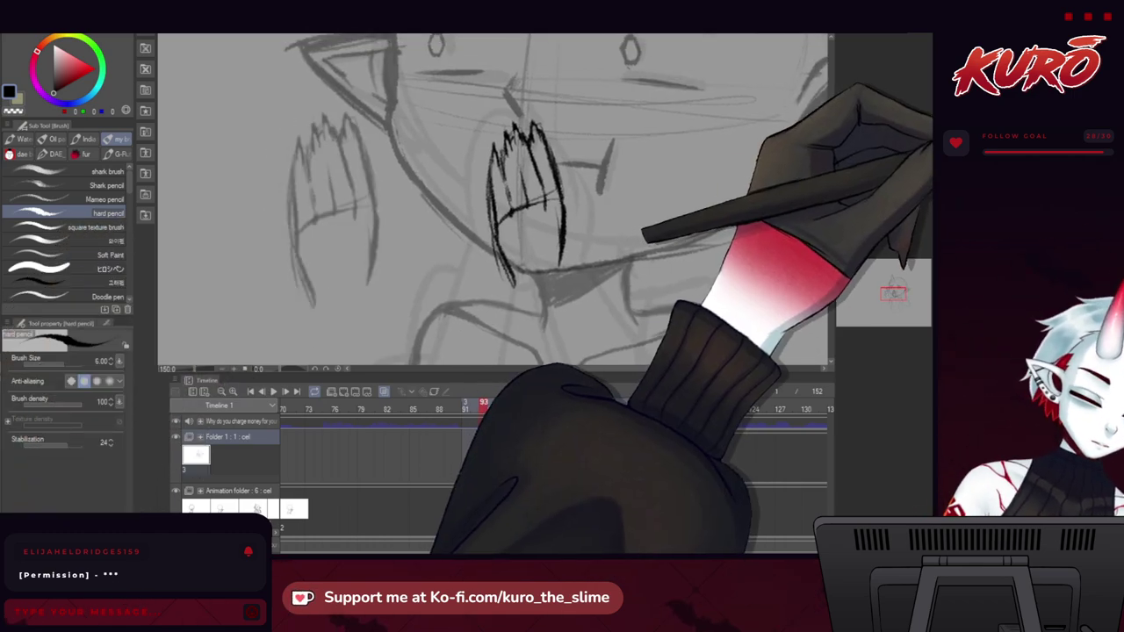
drag(262, 217, 303, 228)
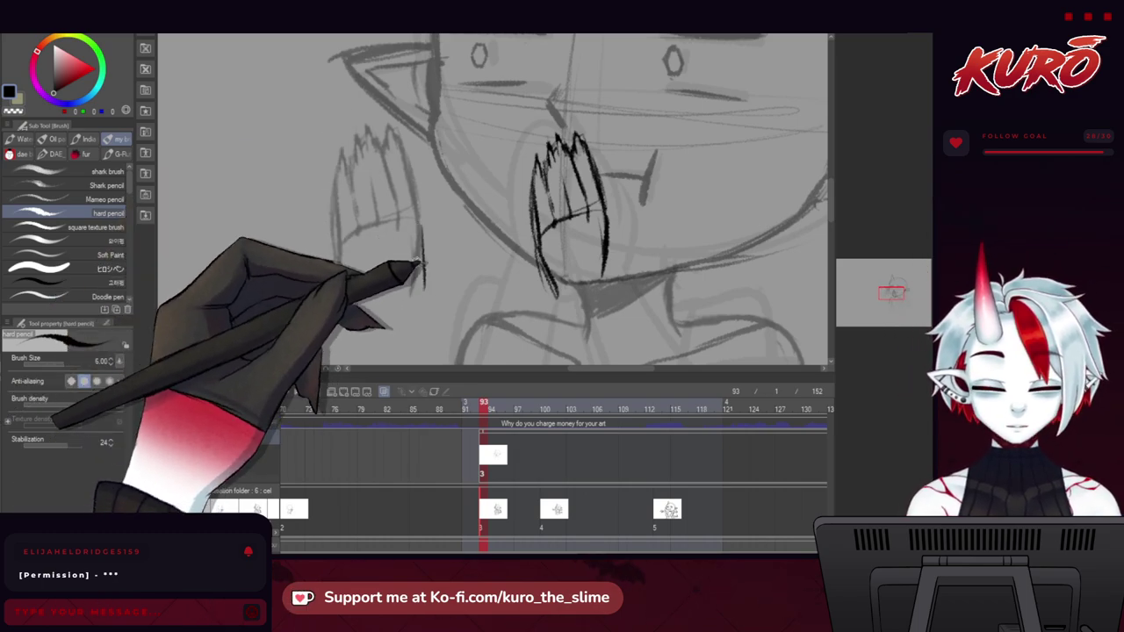
Draw a new hand outline over the faded copy with longer, pointed fingers rising above the guide's fingertips.
scroll(421, 262, up, 1)
mouse_move(362, 118)
mouse_down()
mouse_move(359, 150)
mouse_move(377, 133)
mouse_move(379, 166)
mouse_up()
drag(371, 114, 378, 137)
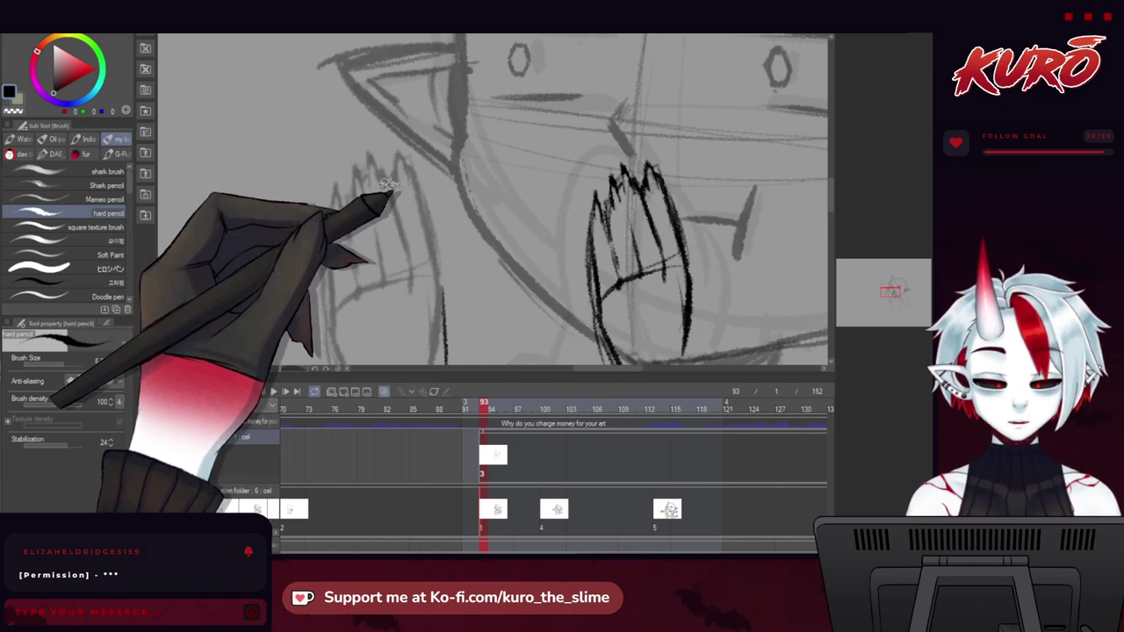
mouse_move(383, 145)
mouse_down()
mouse_move(389, 96)
mouse_move(426, 207)
mouse_up()
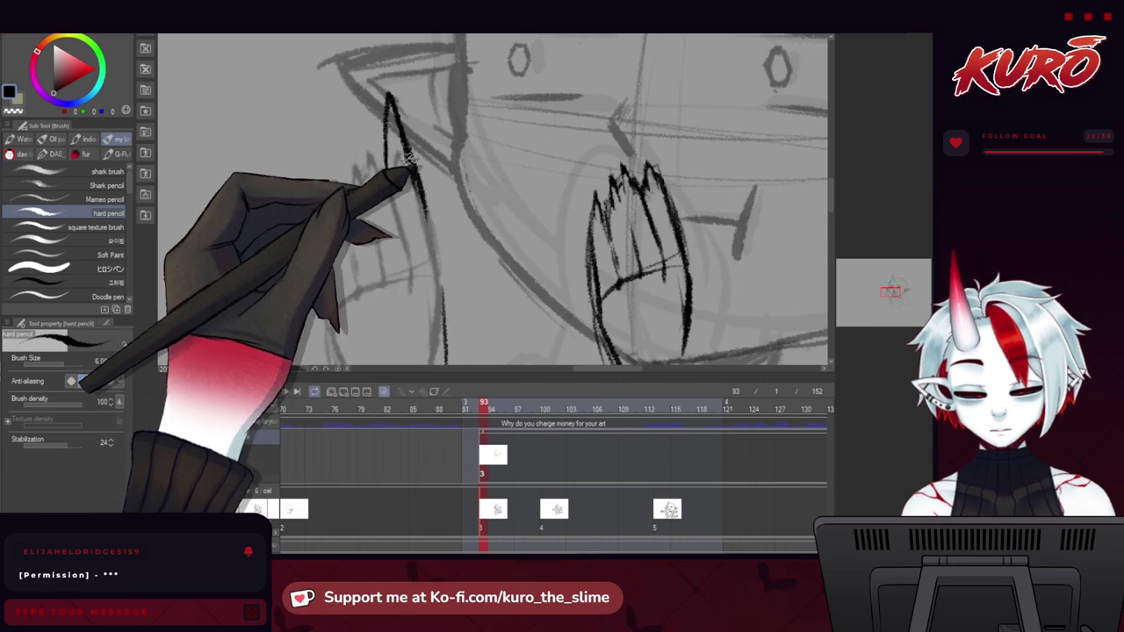
drag(414, 165, 435, 256)
drag(420, 187, 443, 298)
drag(337, 177, 322, 149)
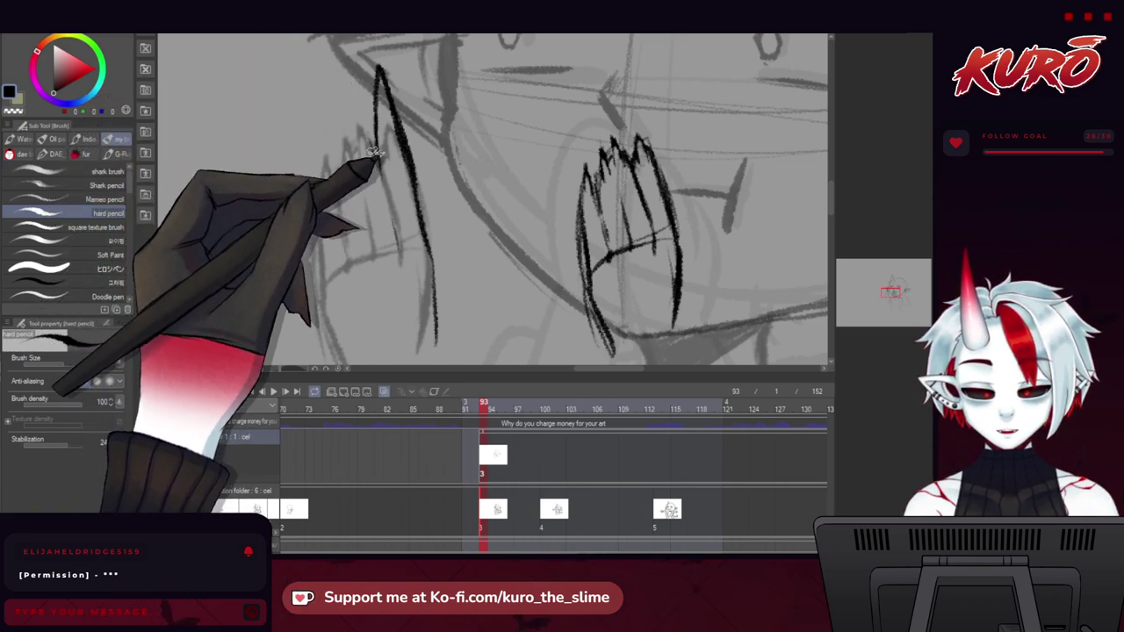
drag(348, 138, 354, 92)
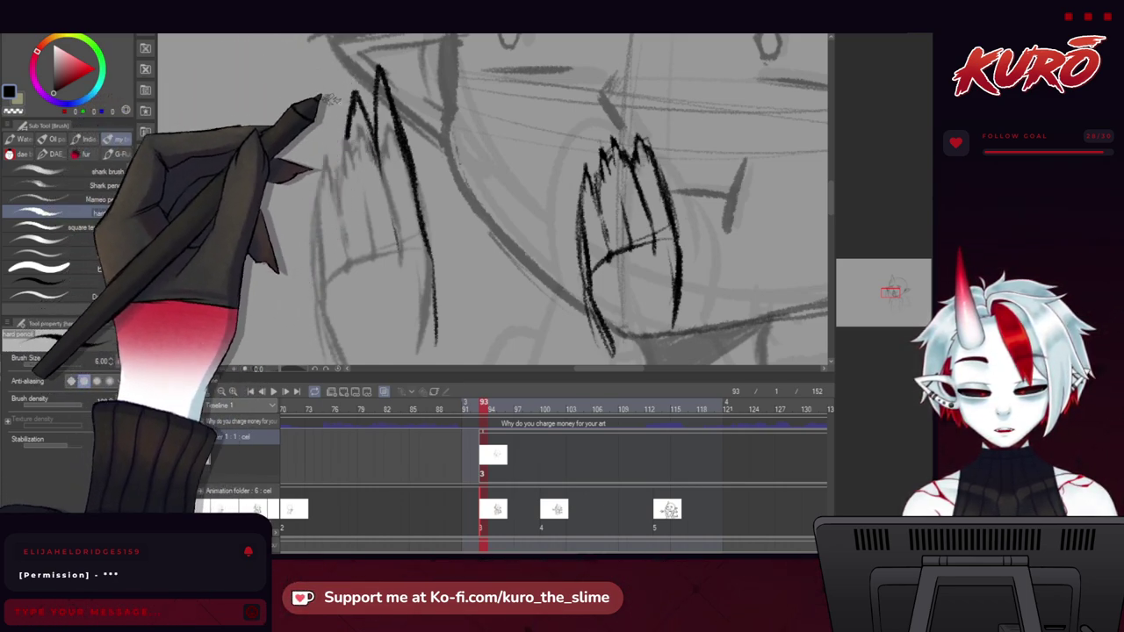
key(c)
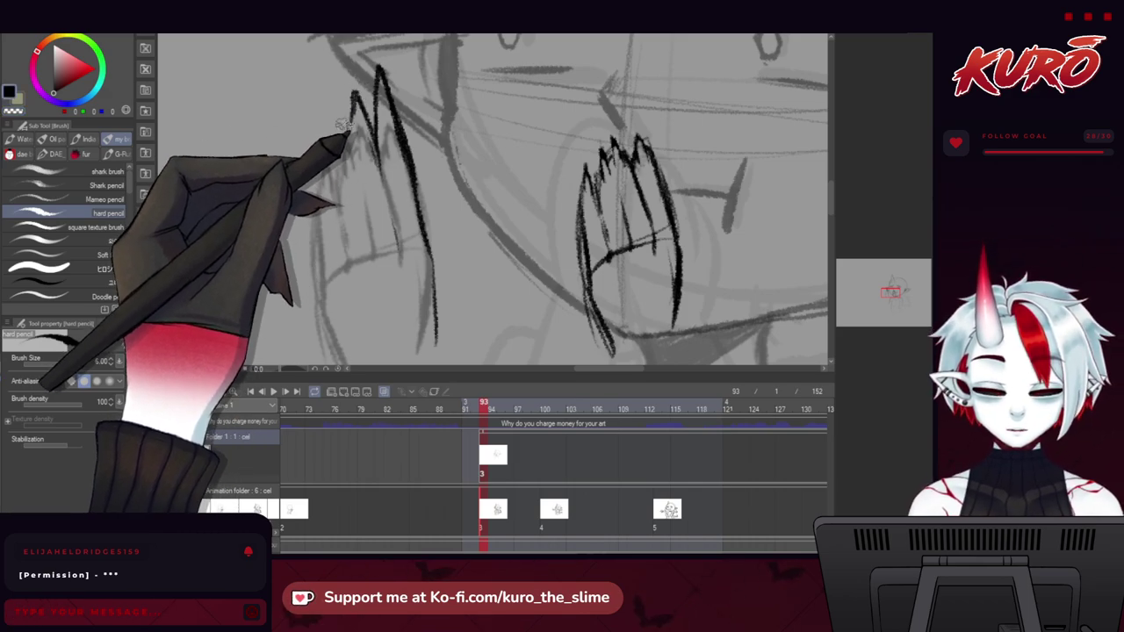
drag(347, 125, 335, 140)
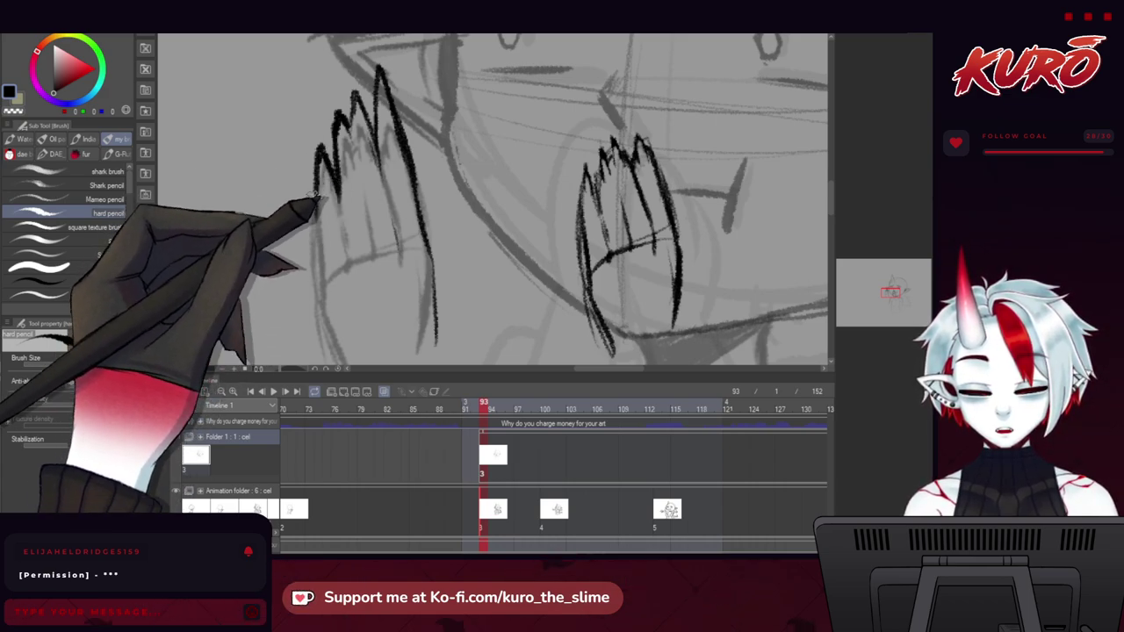
drag(332, 217, 319, 198)
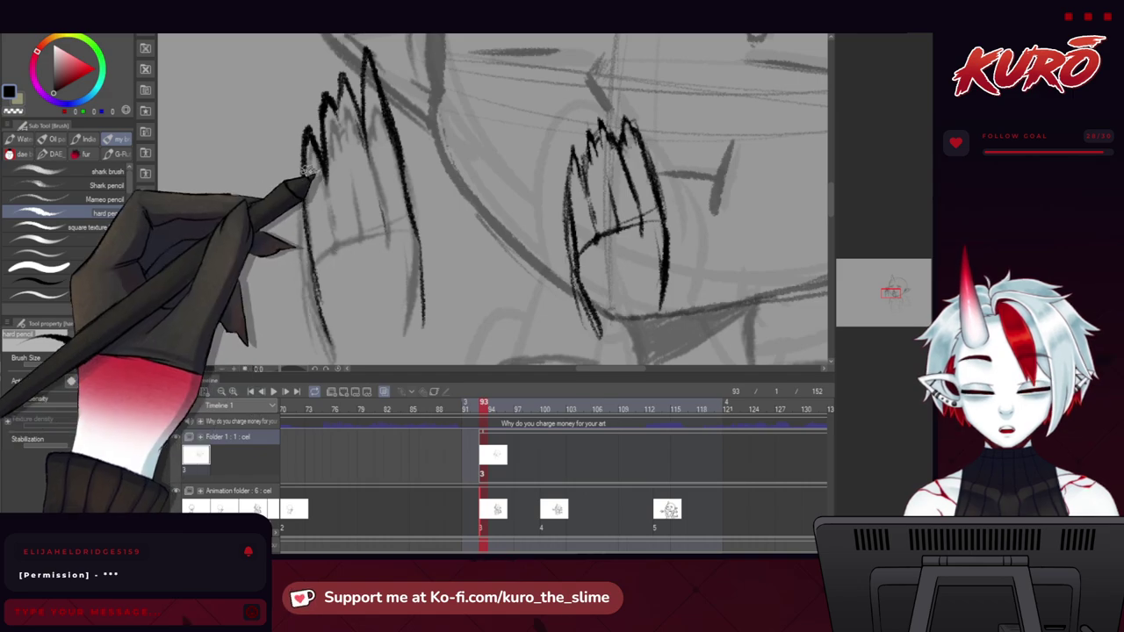
Undo the new hand outline and remove the faded copy beside the jaw.
key(ctrl+z)
key(ctrl+z)
key(ctrl+z)
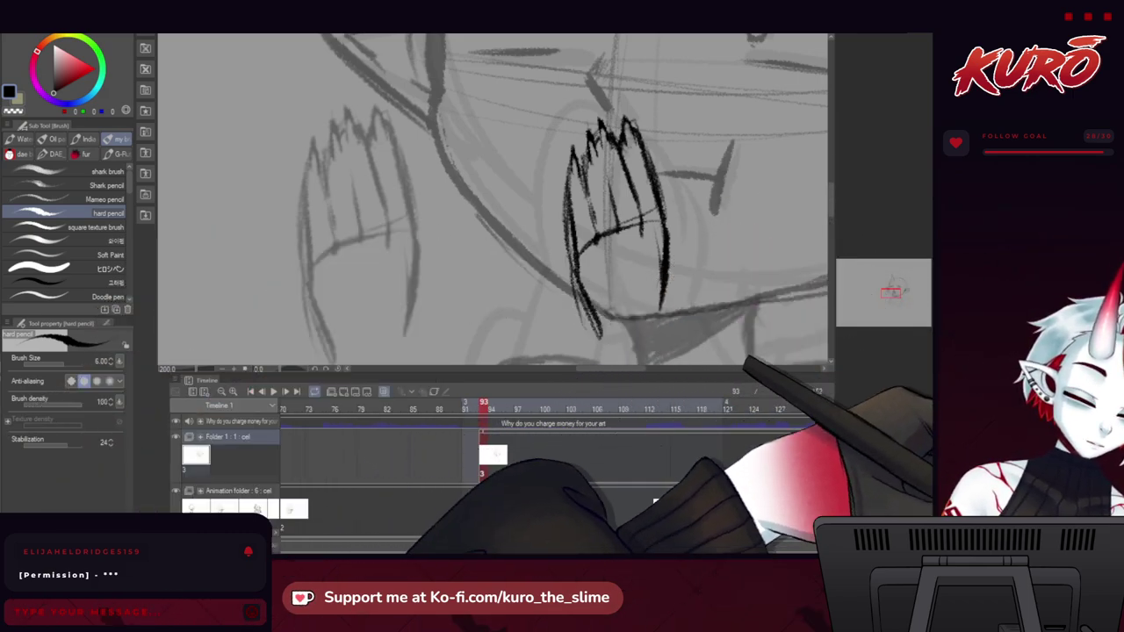
drag(473, 198, 422, 203)
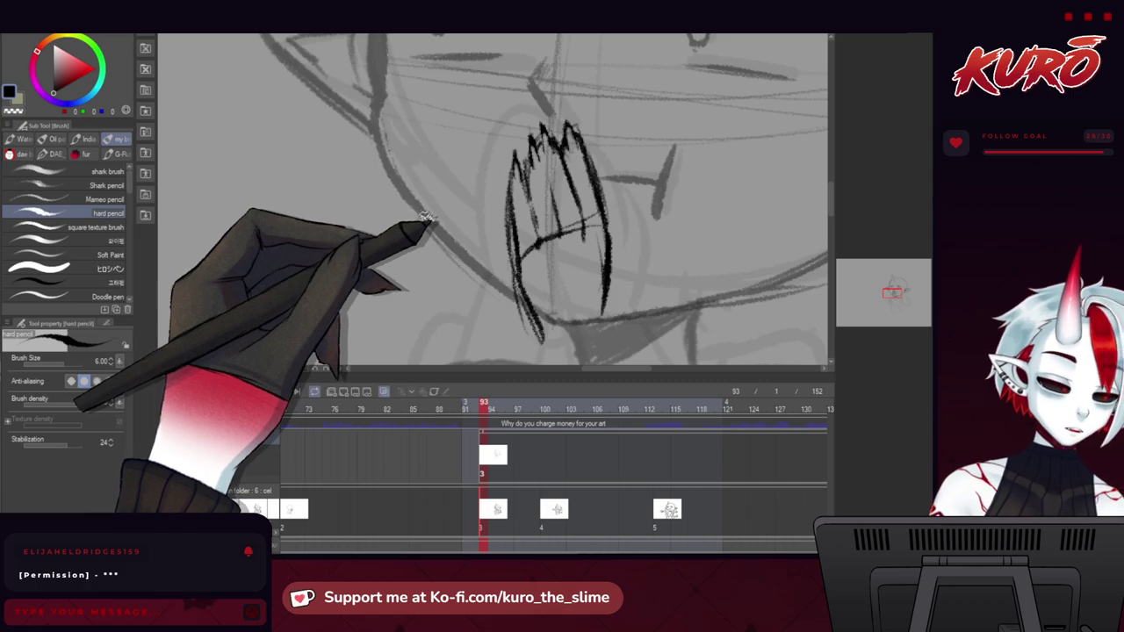
Lasso the raised hand's middle fingertip and transform it to reach slightly higher than the neighbouring fingers, then deselect it.
key(m)
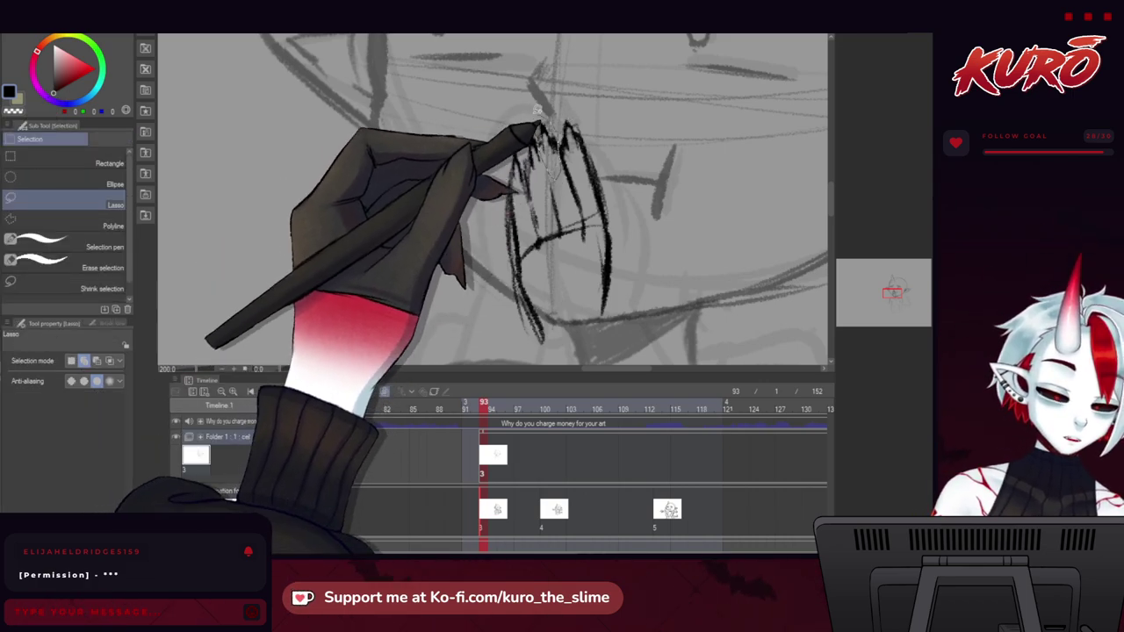
drag(527, 123, 529, 127)
key(ctrl+t)
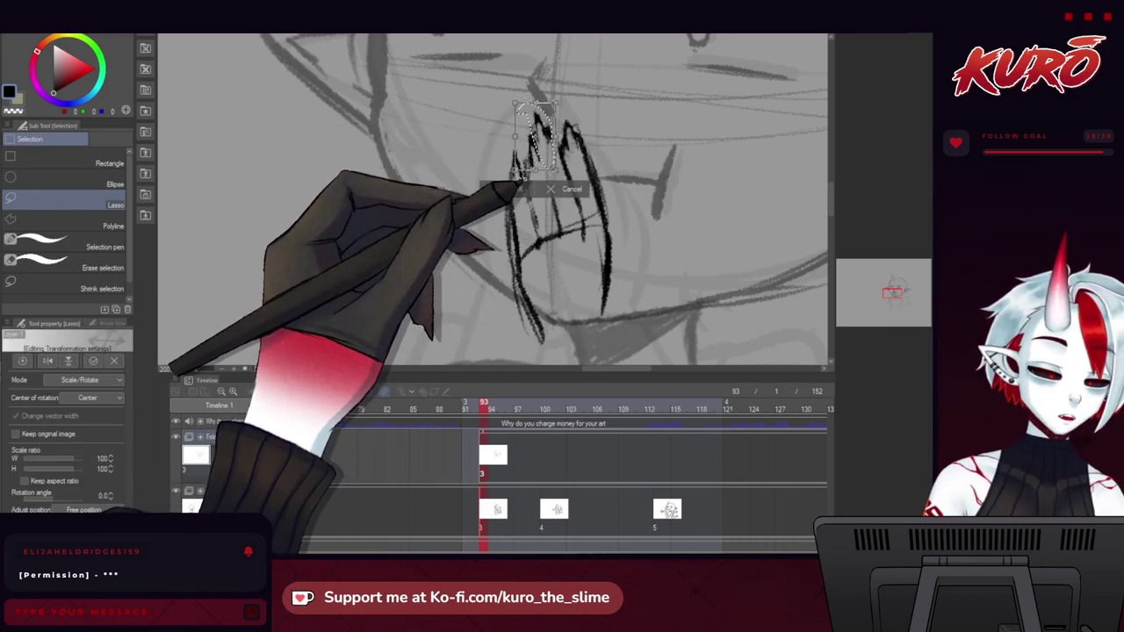
click(524, 188)
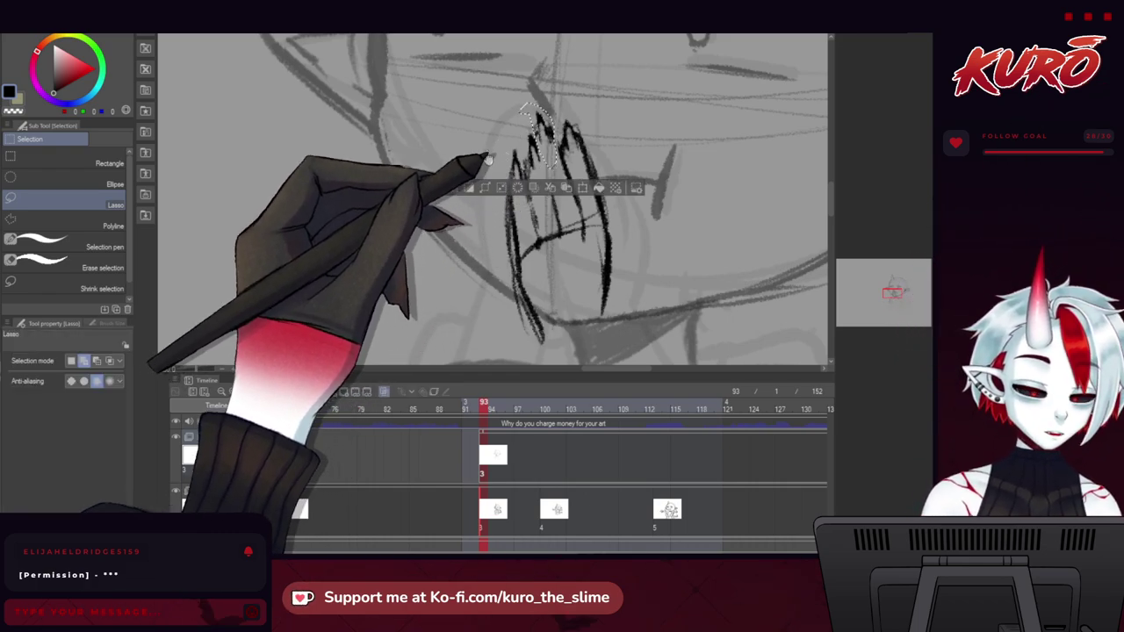
key(ctrl+d)
Redraw the raised hand's finger outlines and dividing lines with the hard pencil, reconnecting the raised fingertip to its finger.
key(b)
scroll(551, 134, up, 1)
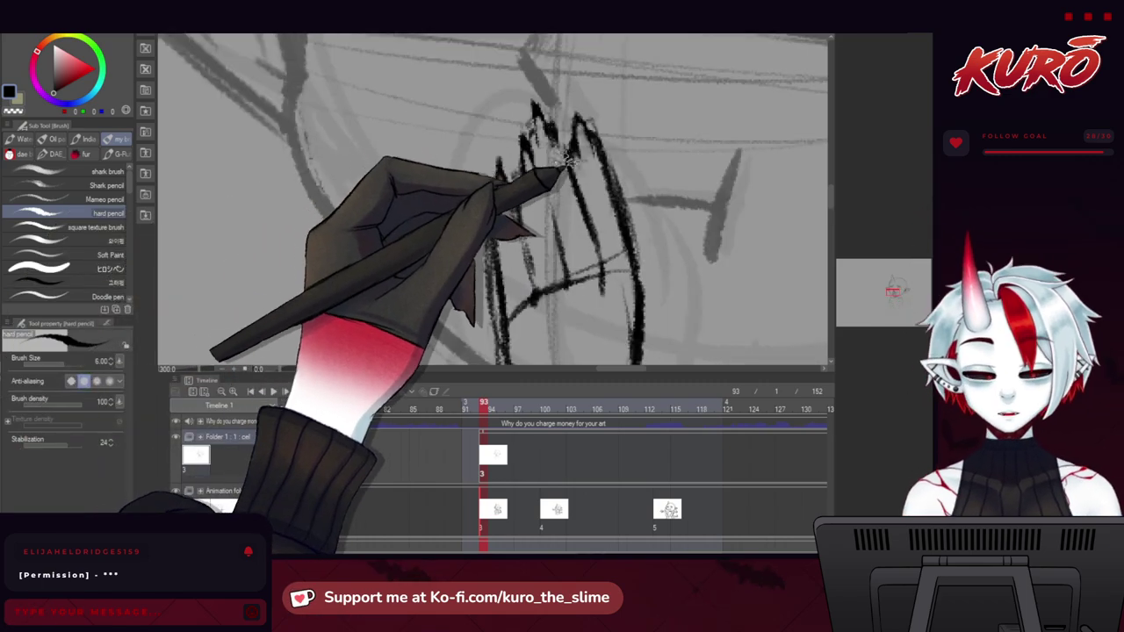
scroll(527, 131, down, 2)
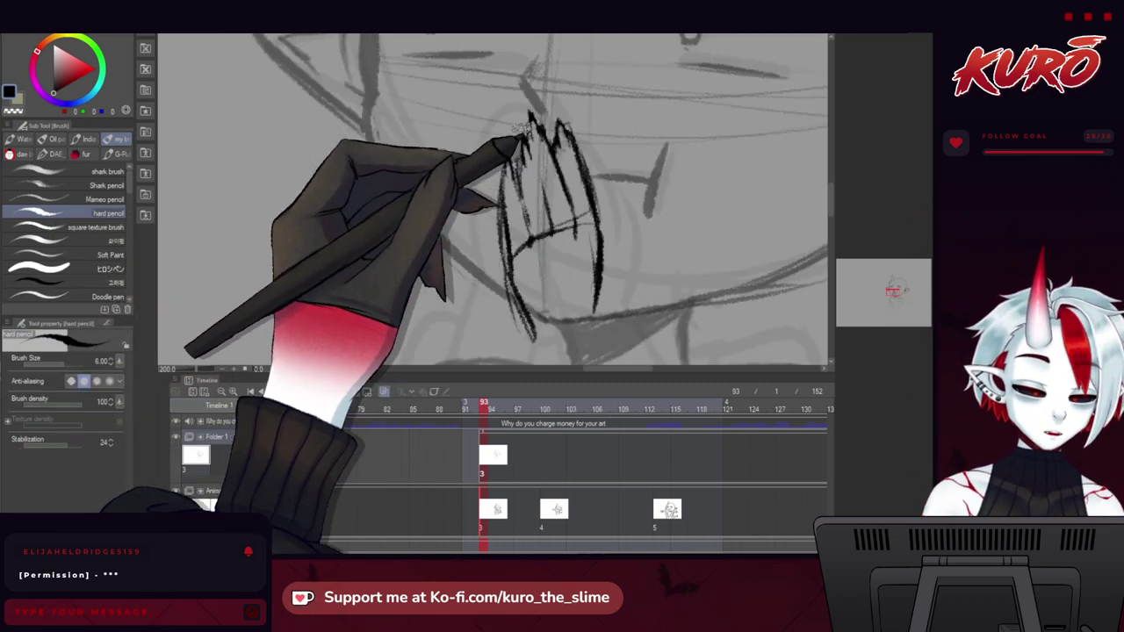
scroll(512, 143, up, 2)
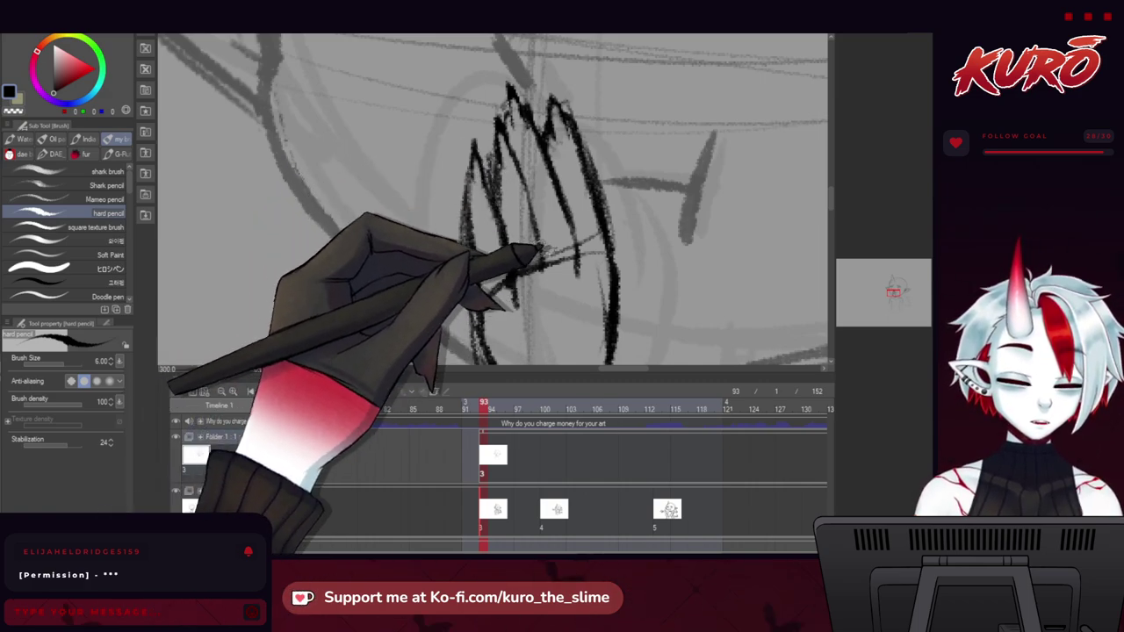
scroll(446, 116, down, 2)
drag(451, 179, 405, 177)
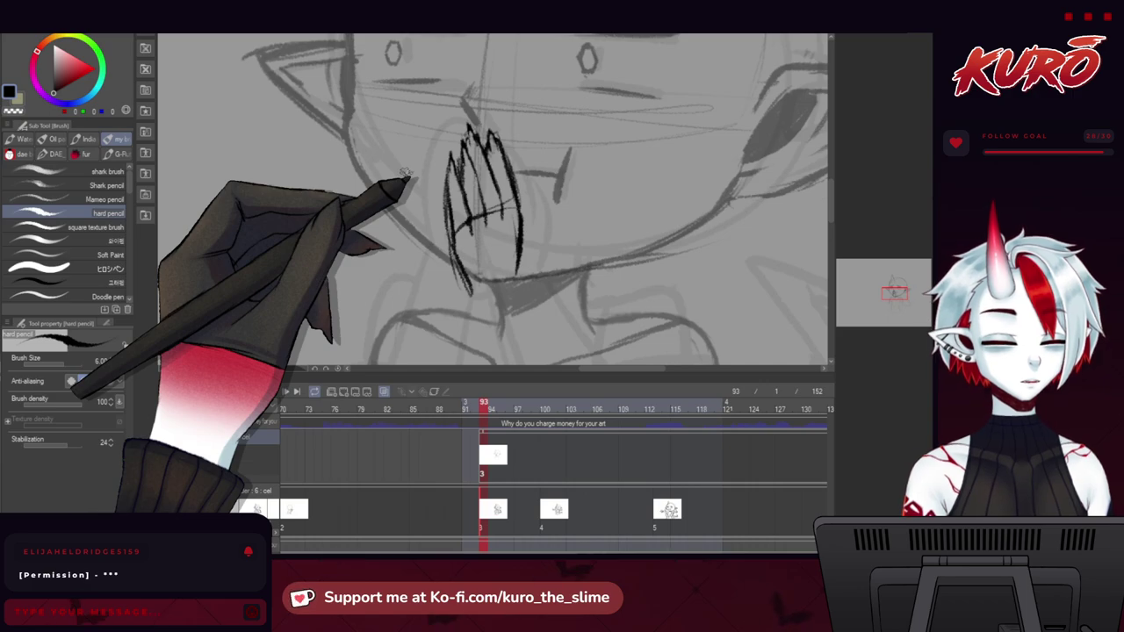
Draw the second hand's outer edge and taller pointed fingers rising behind the first raised hand with the hard pencil.
scroll(405, 175, up, 2)
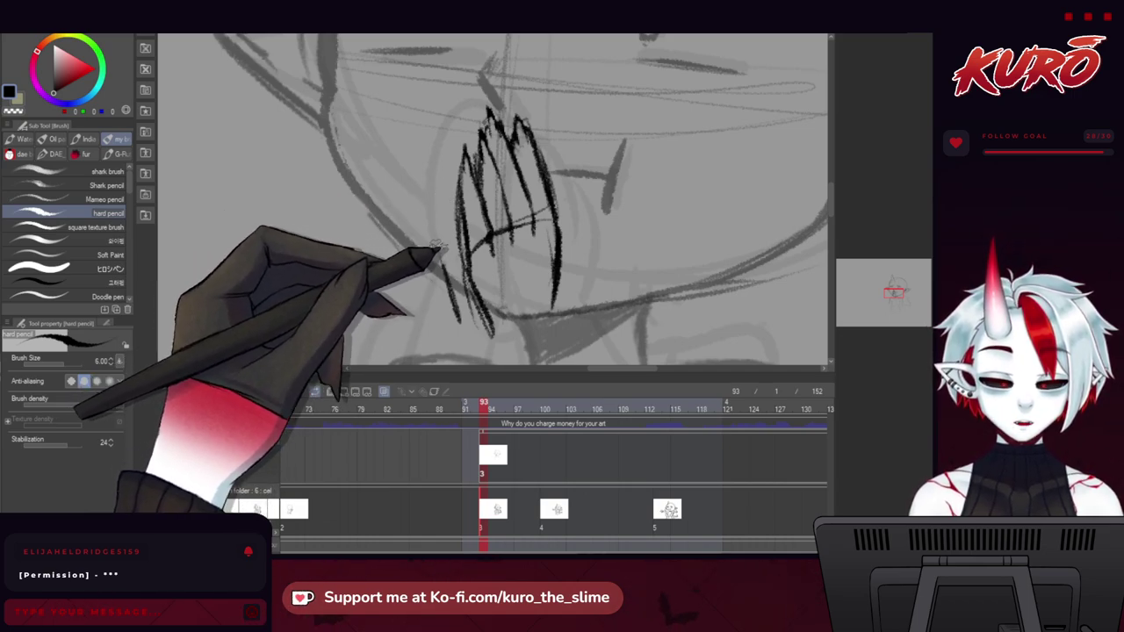
drag(428, 195, 427, 223)
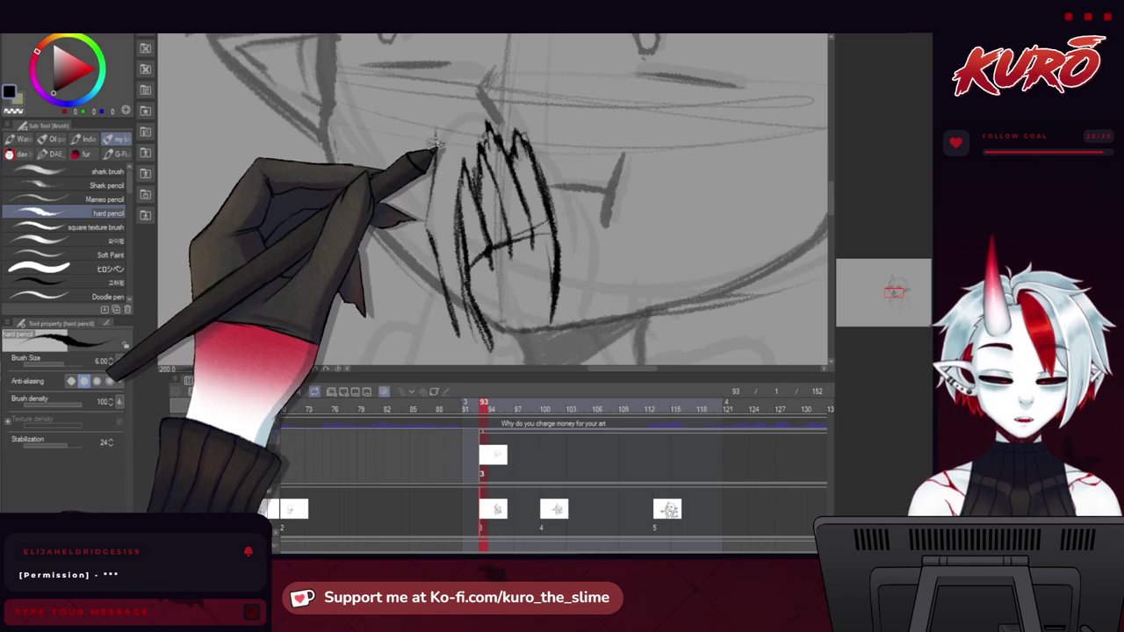
mouse_move(431, 147)
mouse_down()
mouse_move(438, 114)
mouse_move(412, 125)
mouse_up()
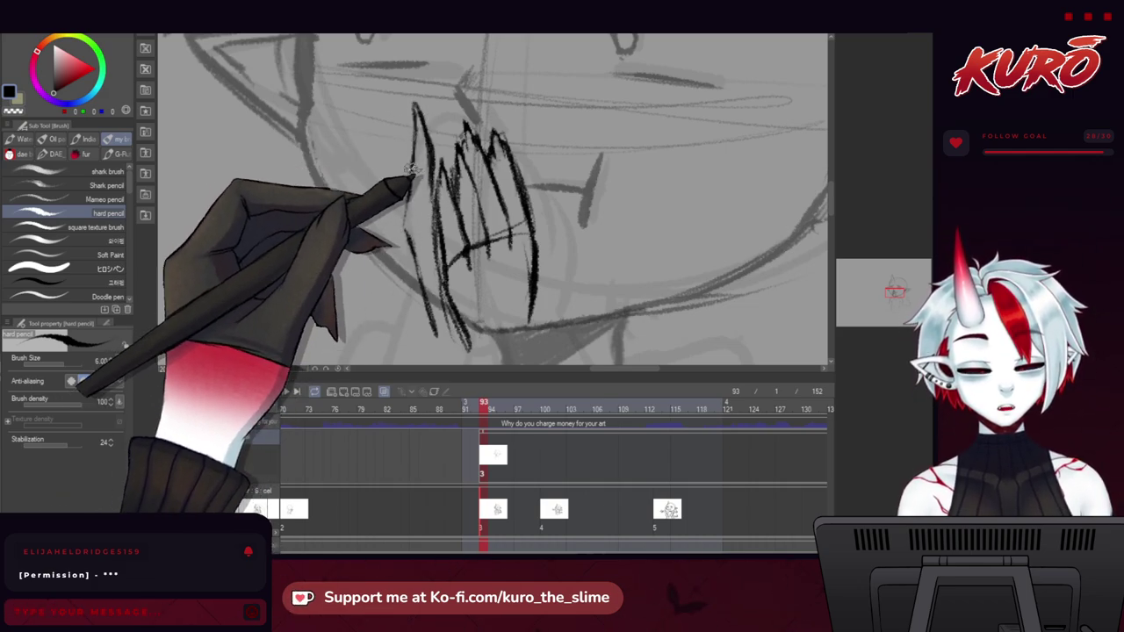
scroll(413, 202, up, 3)
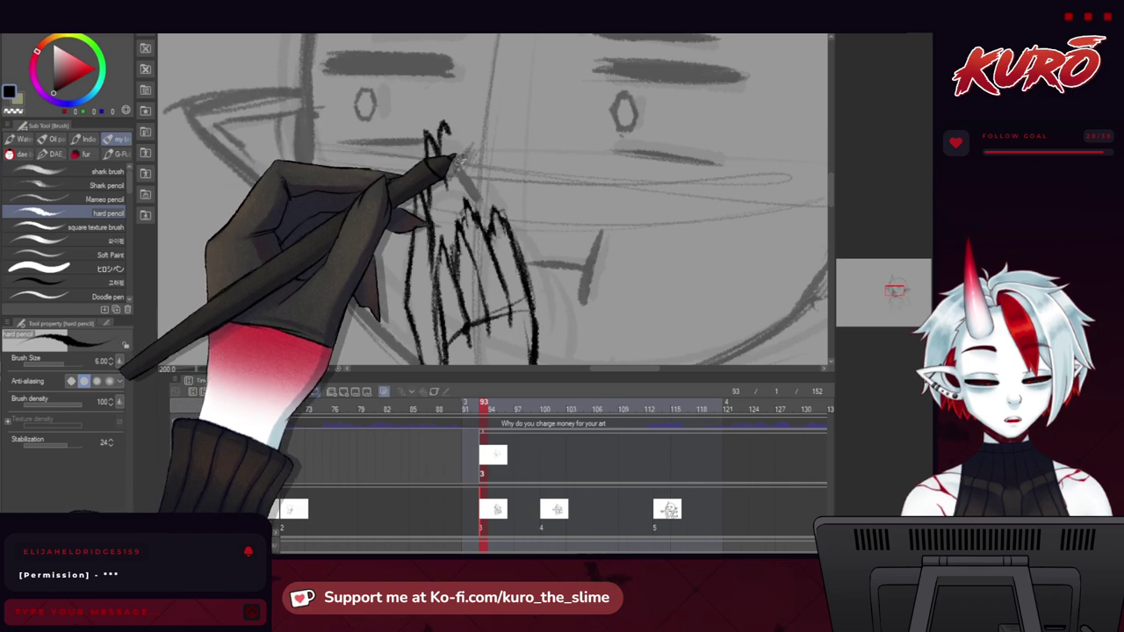
drag(441, 158, 406, 160)
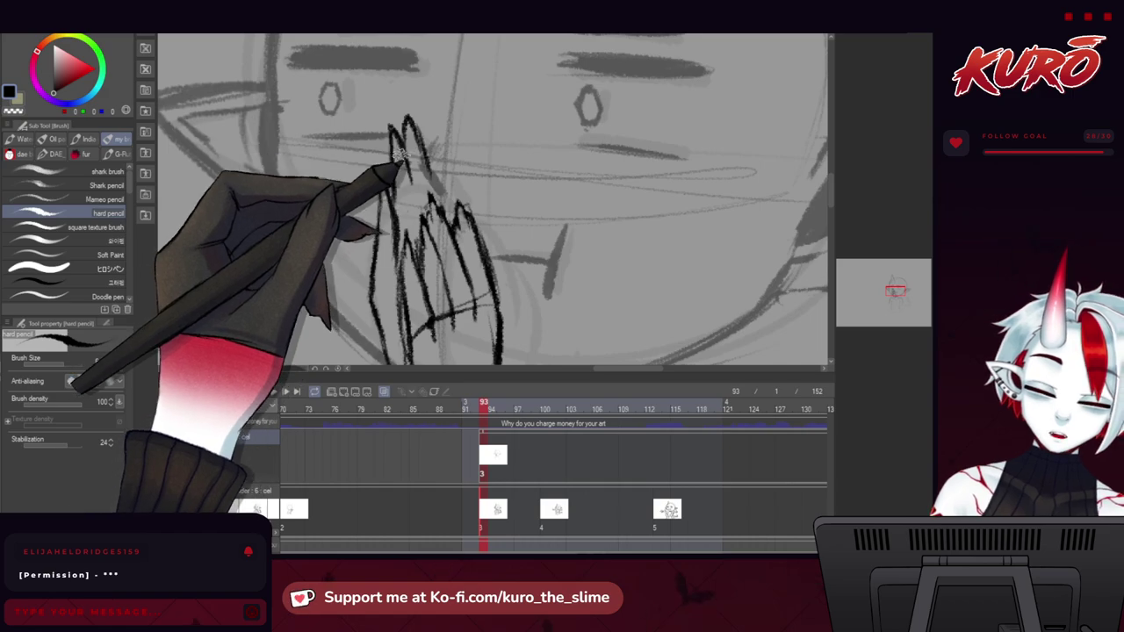
scroll(398, 154, down, 3)
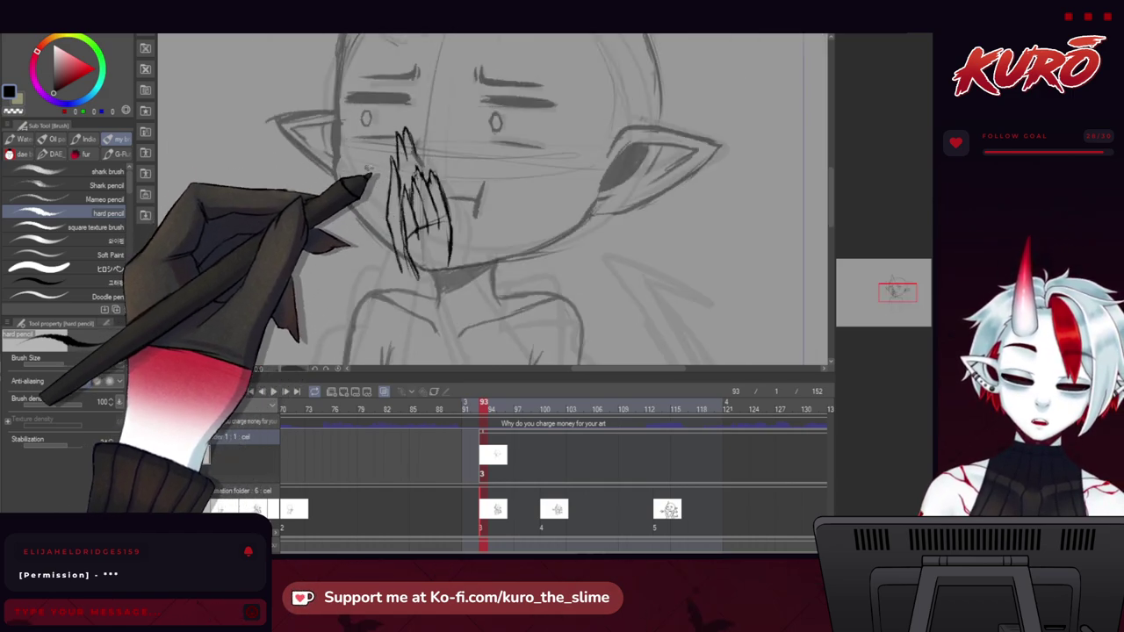
scroll(368, 166, up, 2)
scroll(393, 119, up, 1)
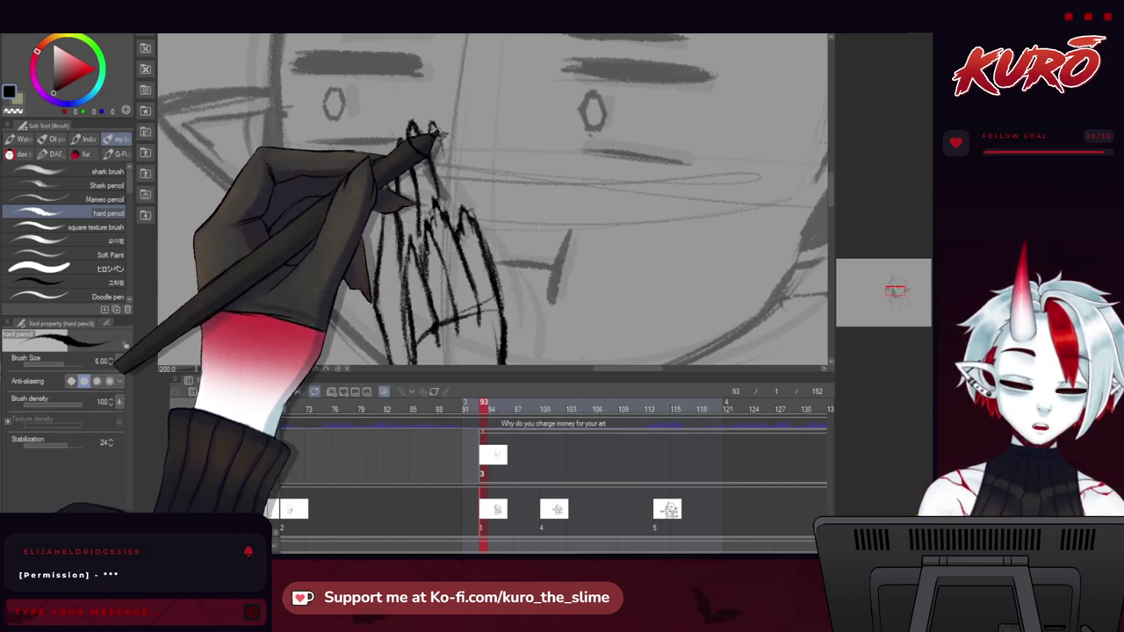
scroll(453, 200, down, 3)
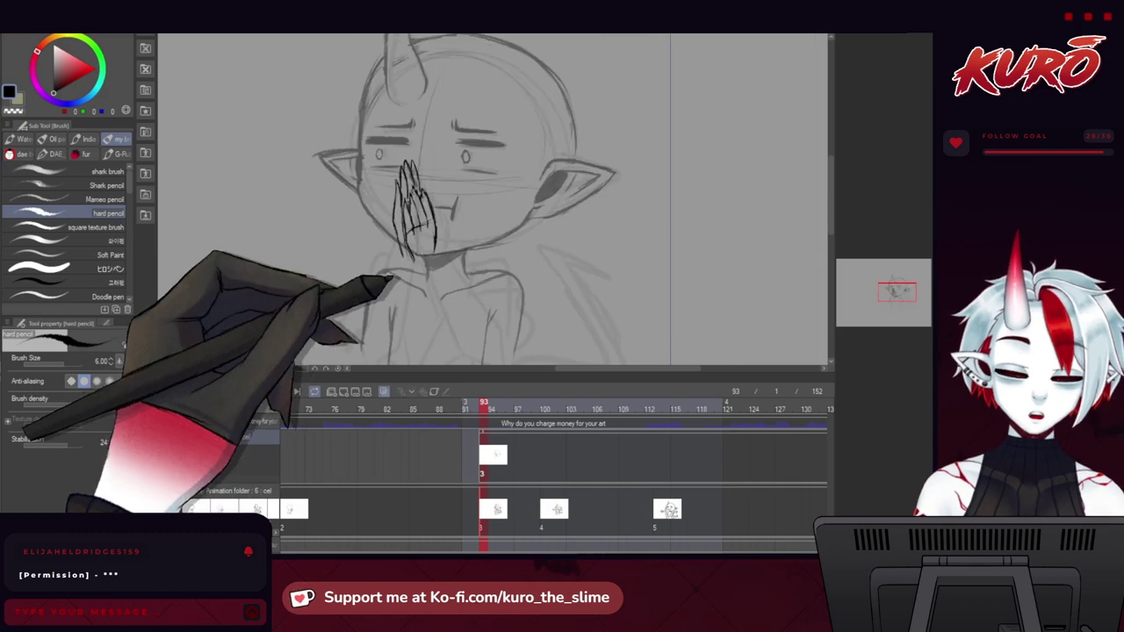
Transform the layers of both hands together, lowering and slightly tilting the pressed hands beside the mouth, and apply it.
scroll(386, 297, up, 1)
drag(335, 199, 345, 216)
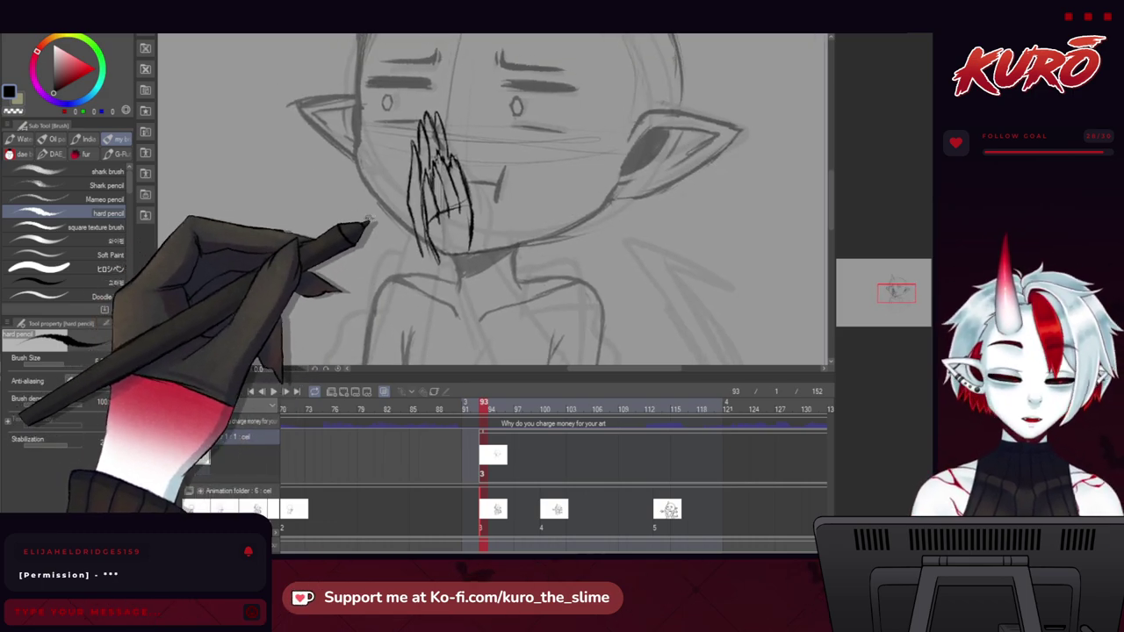
key(ctrl+t)
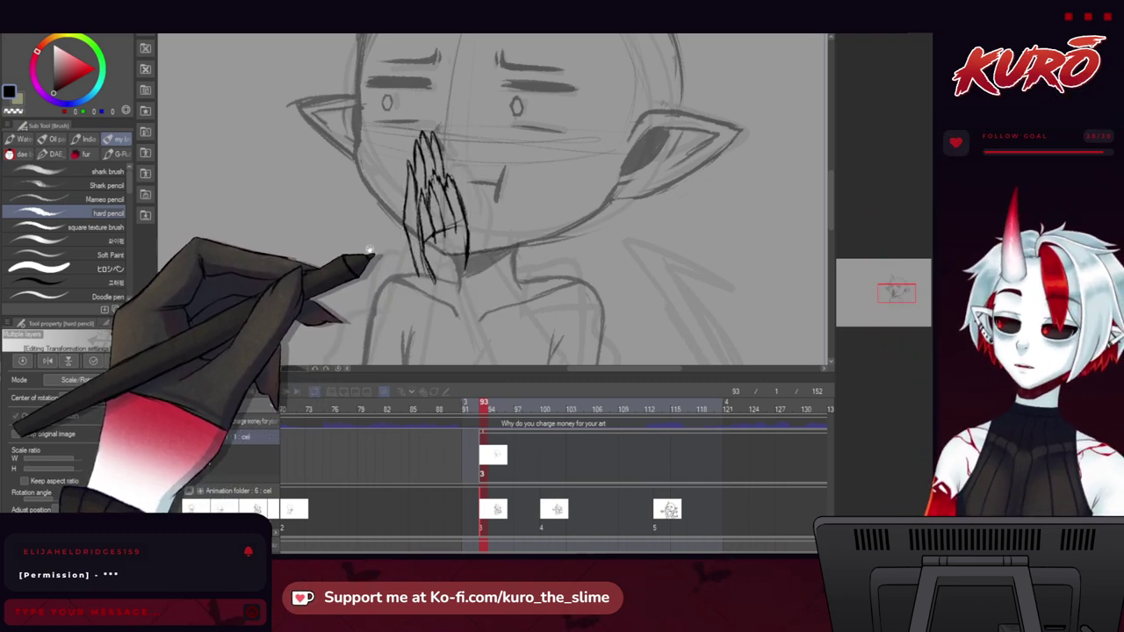
key(ctrl+t)
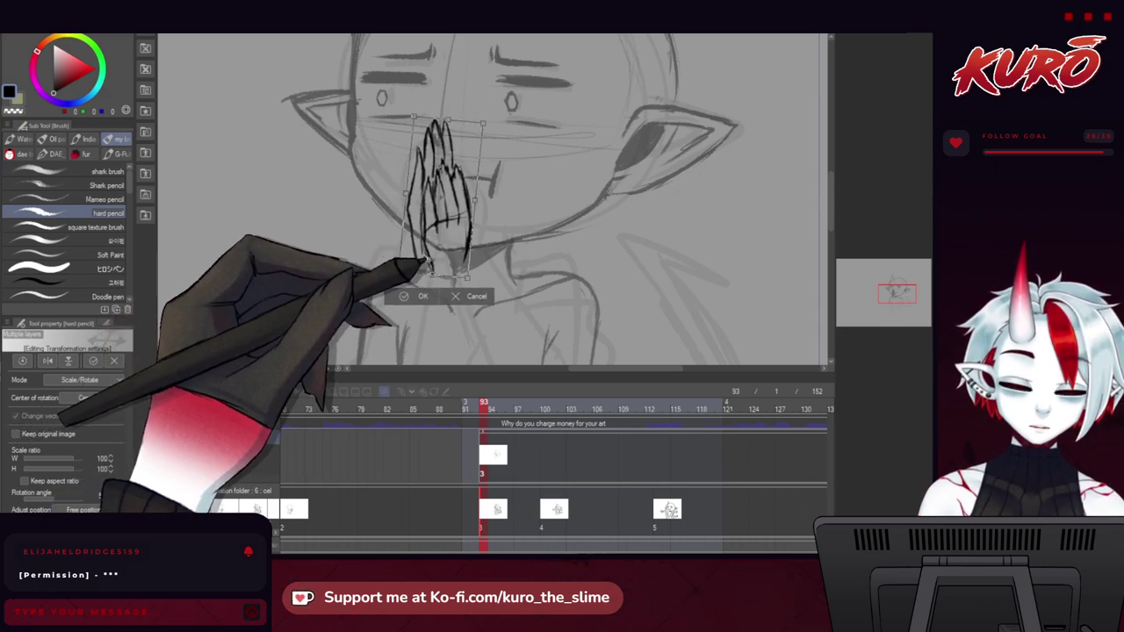
mouse_move(362, 263)
mouse_down()
mouse_move(373, 280)
mouse_move(403, 277)
mouse_up()
scroll(345, 250, down, 1)
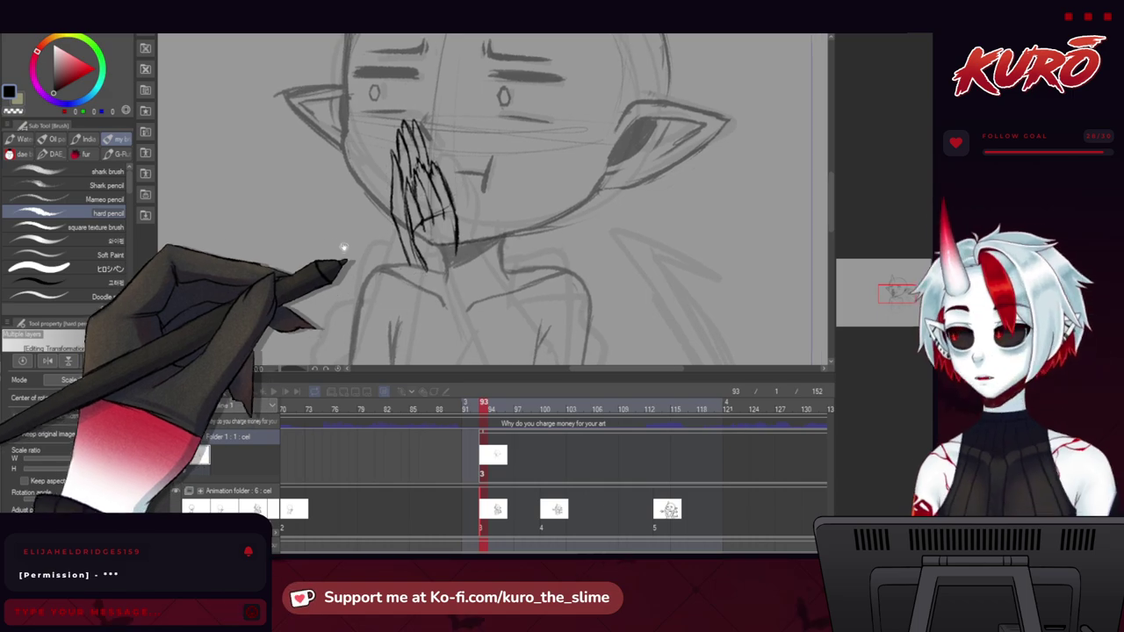
scroll(345, 236, down, 2)
scroll(351, 230, up, 3)
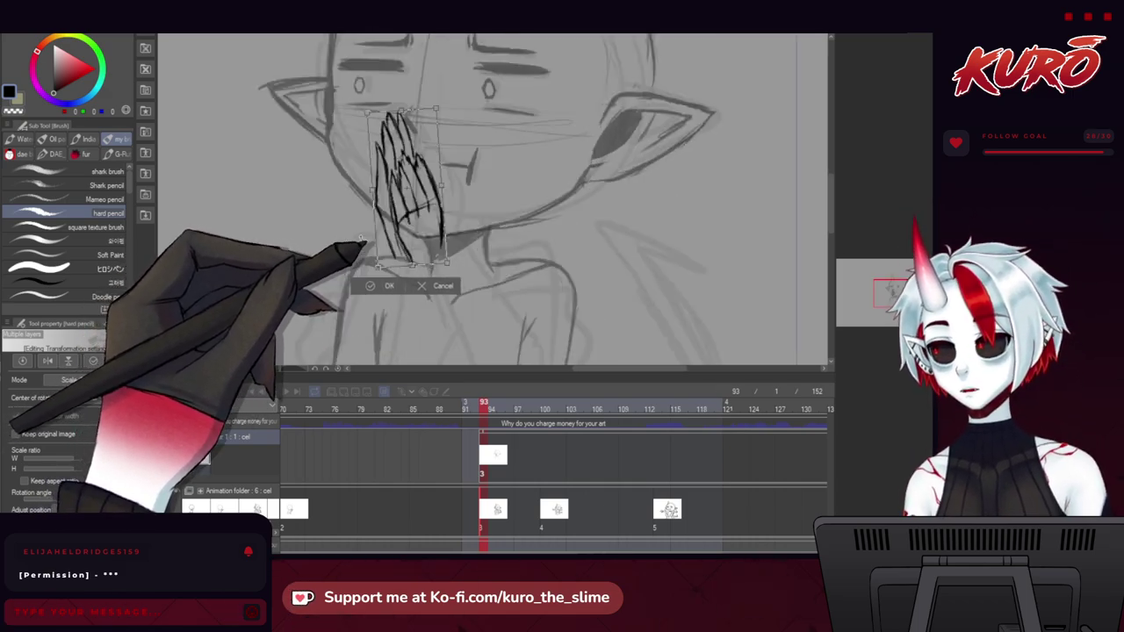
mouse_move(361, 266)
mouse_down()
mouse_move(339, 253)
mouse_move(390, 247)
mouse_up()
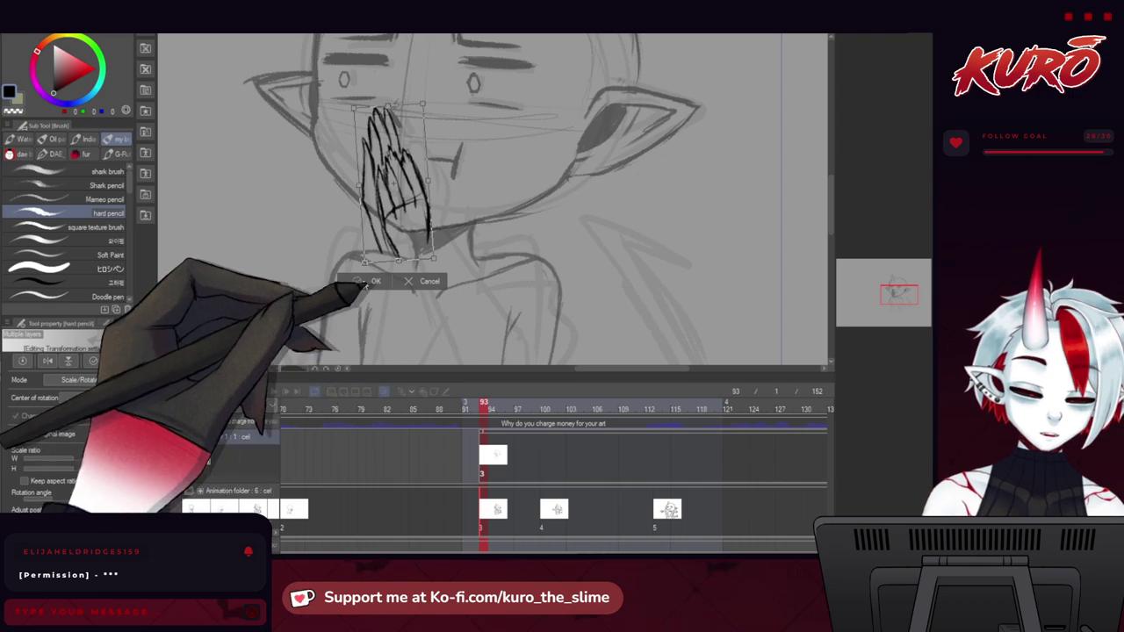
click(367, 281)
Hide and restore the faded rough storyboard to check how the hands read against the new sketch.
key(ctrl+minus)
key(ctrl+minus)
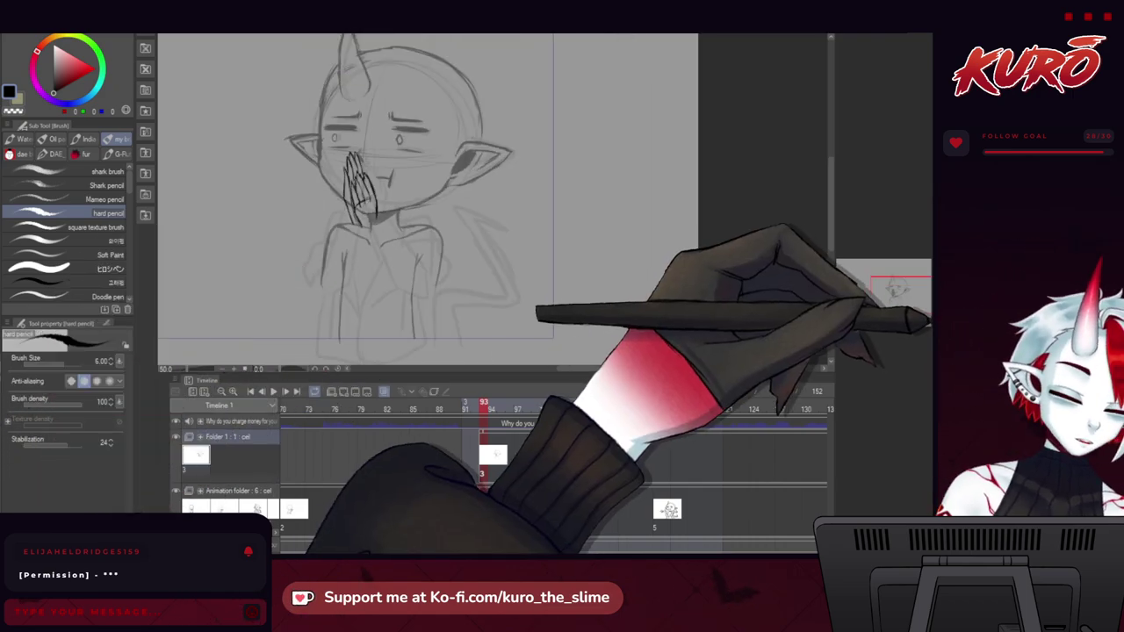
click(928, 318)
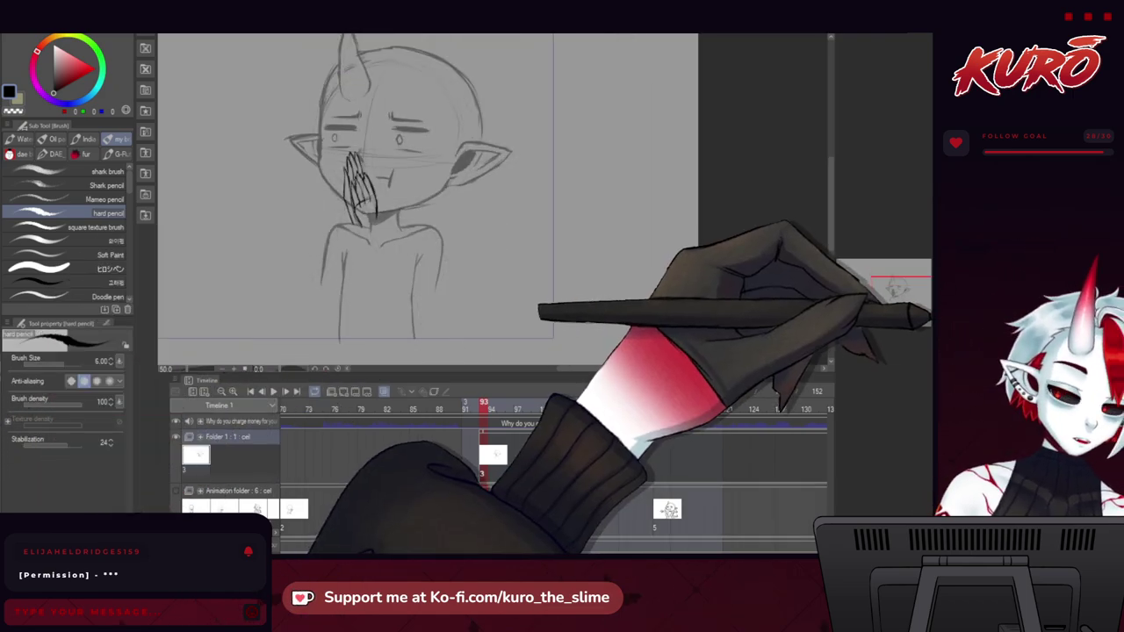
click(928, 320)
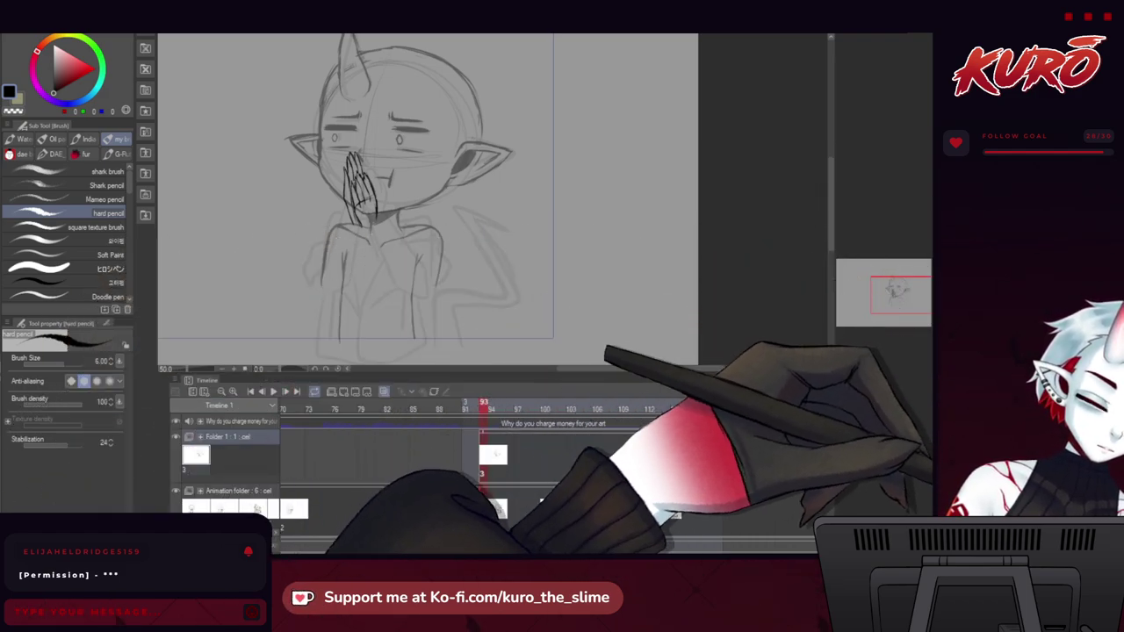
Transform the hands again, enlarging them to 122%, rotating them 7.4° and shifting them lower over the jaw.
key(ctrl+t)
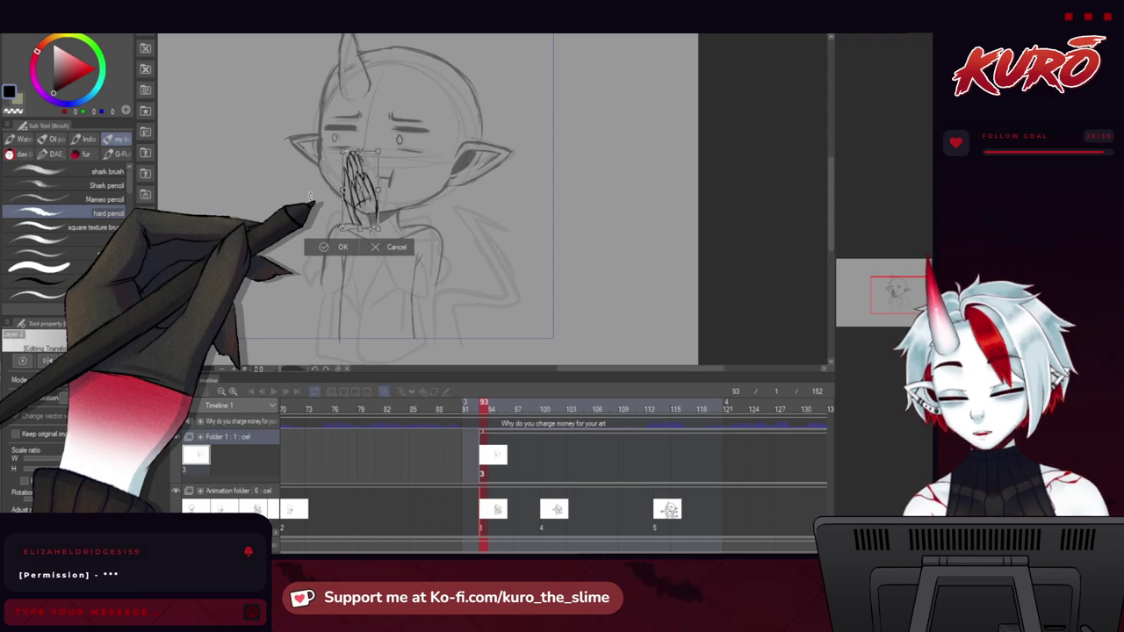
drag(343, 152, 334, 135)
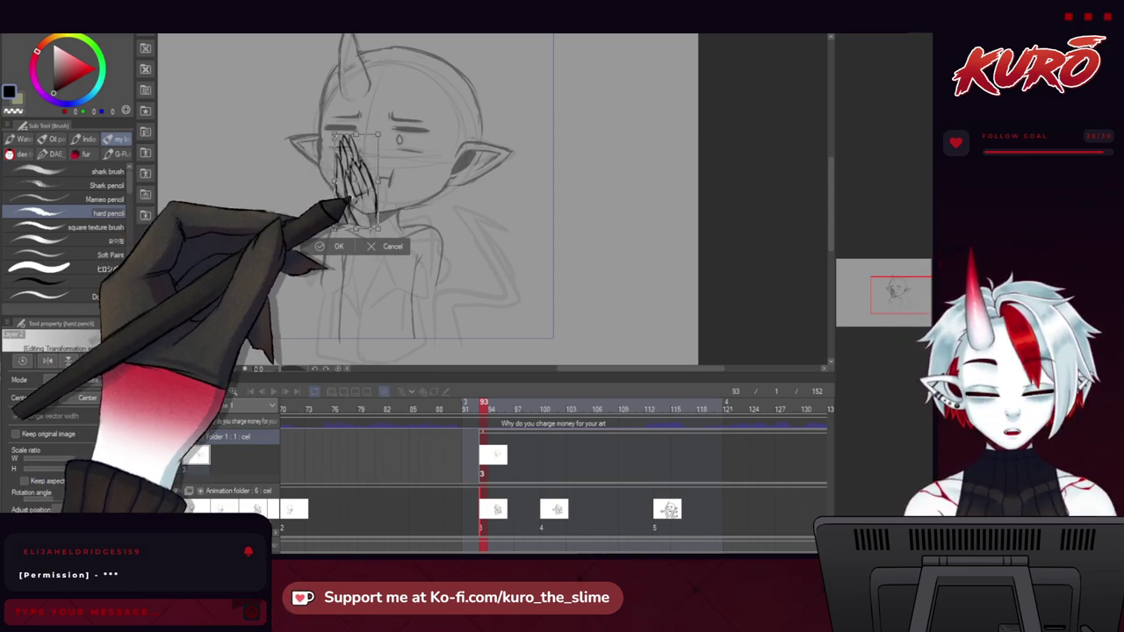
mouse_move(347, 198)
mouse_down()
mouse_move(354, 210)
mouse_move(290, 208)
mouse_up()
scroll(353, 209, up, 1)
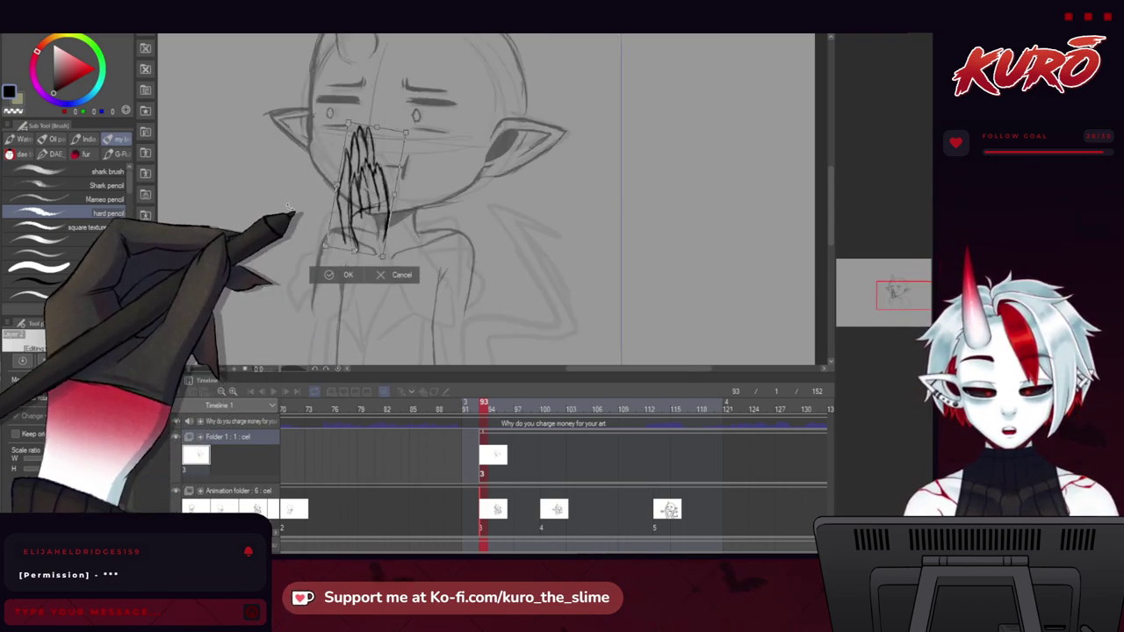
mouse_move(357, 242)
mouse_down()
mouse_move(339, 250)
mouse_move(345, 300)
mouse_up()
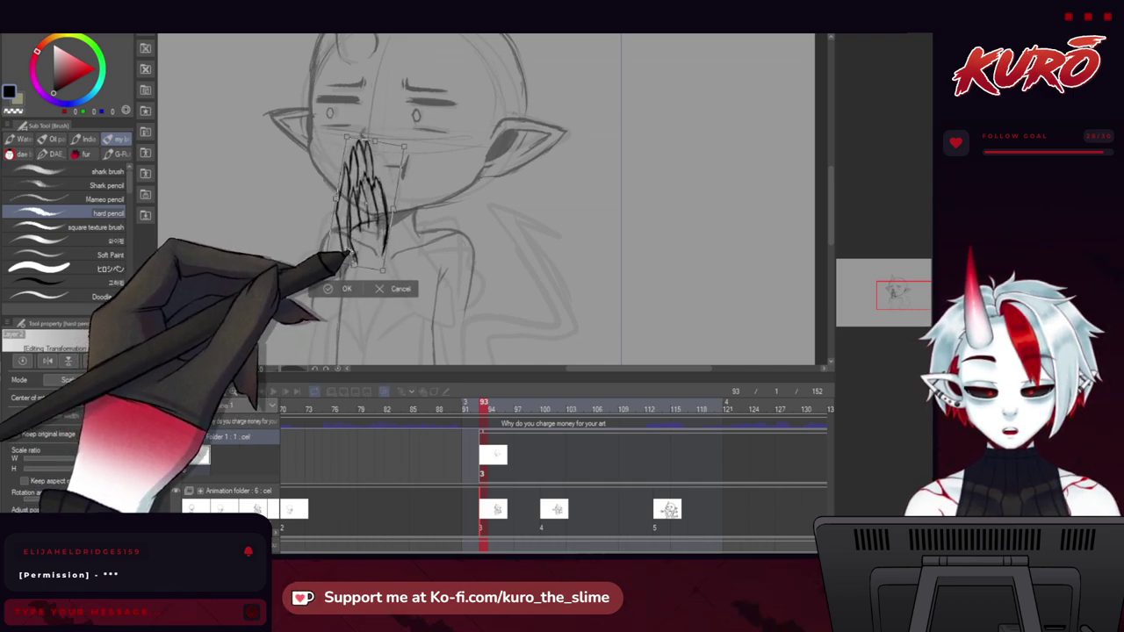
drag(348, 255, 346, 252)
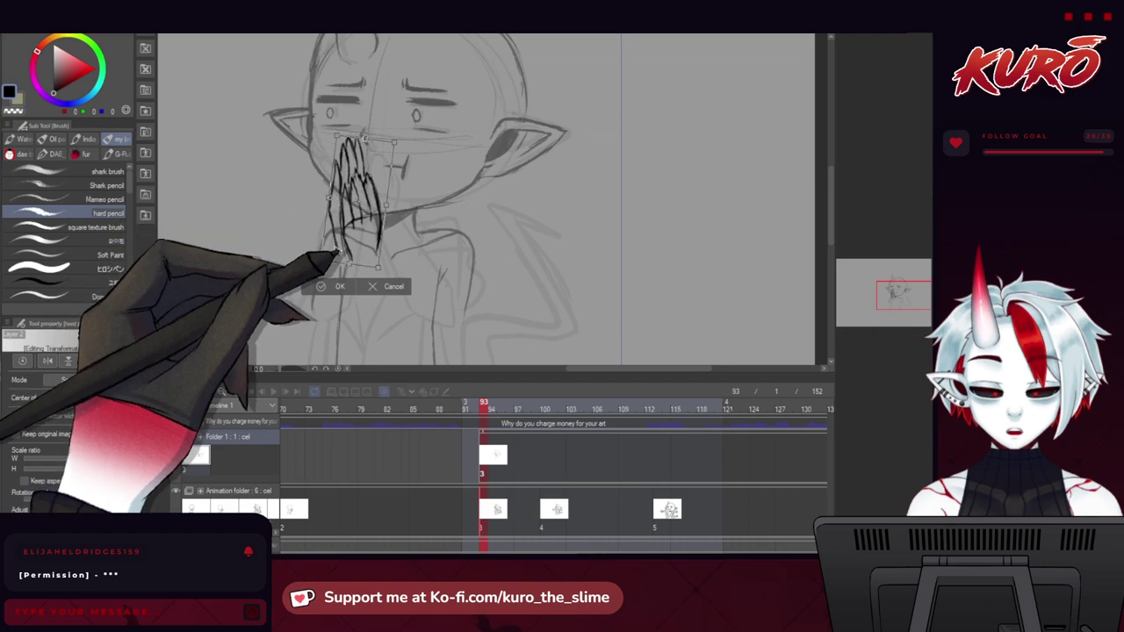
Check the hands in a mirrored canvas view, fine-tune their rotation and position over the chin and neck, and apply the transform.
key(h)
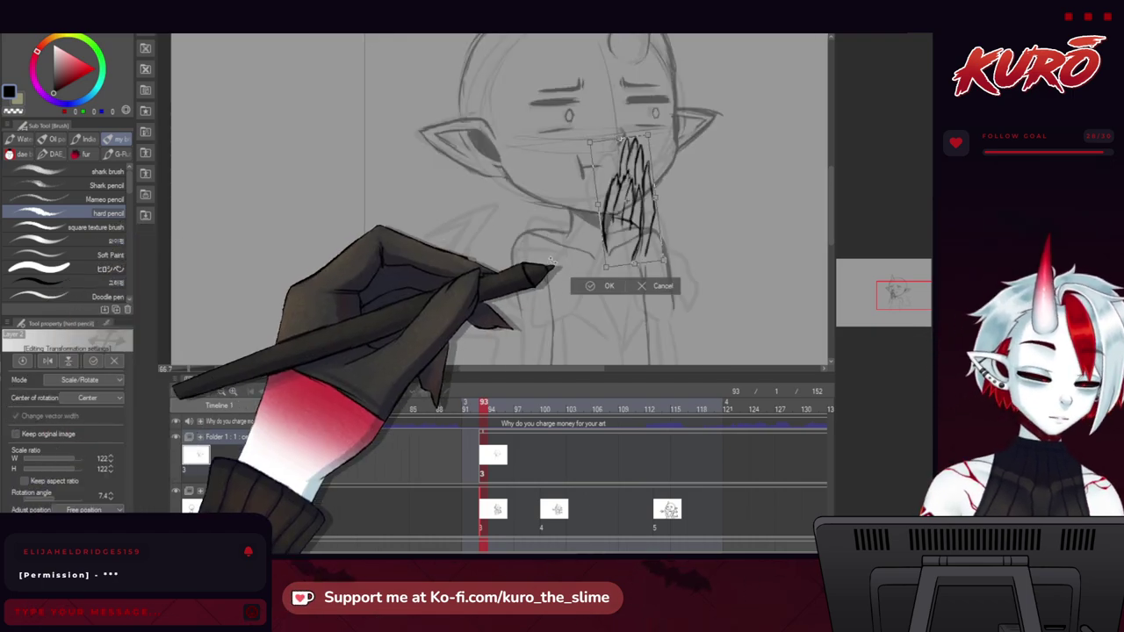
drag(666, 318, 678, 289)
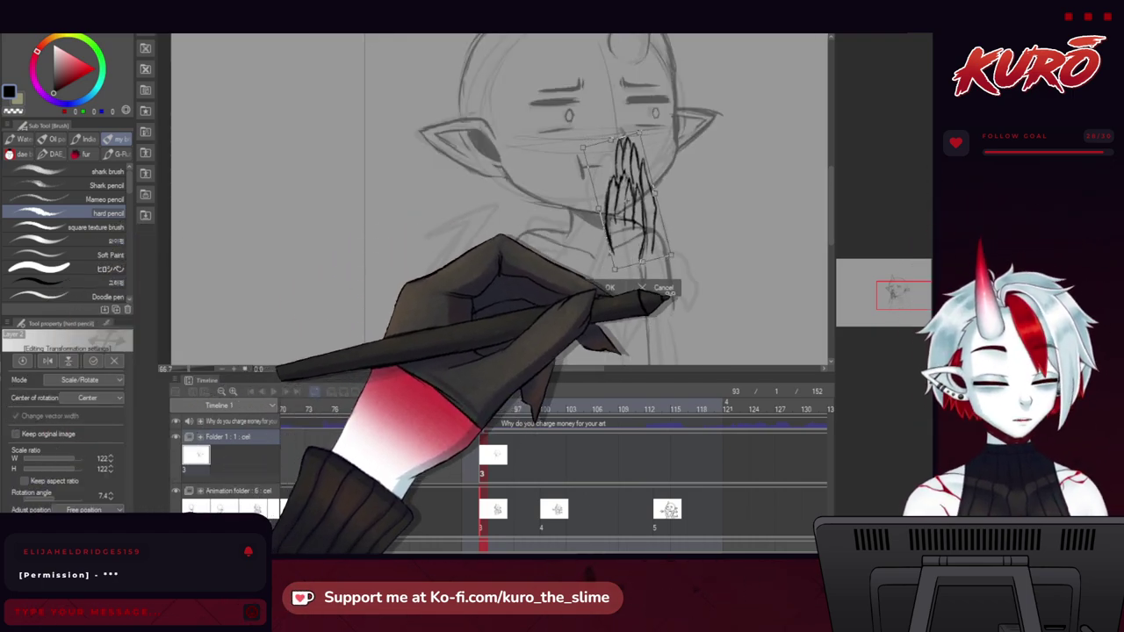
drag(621, 257, 616, 253)
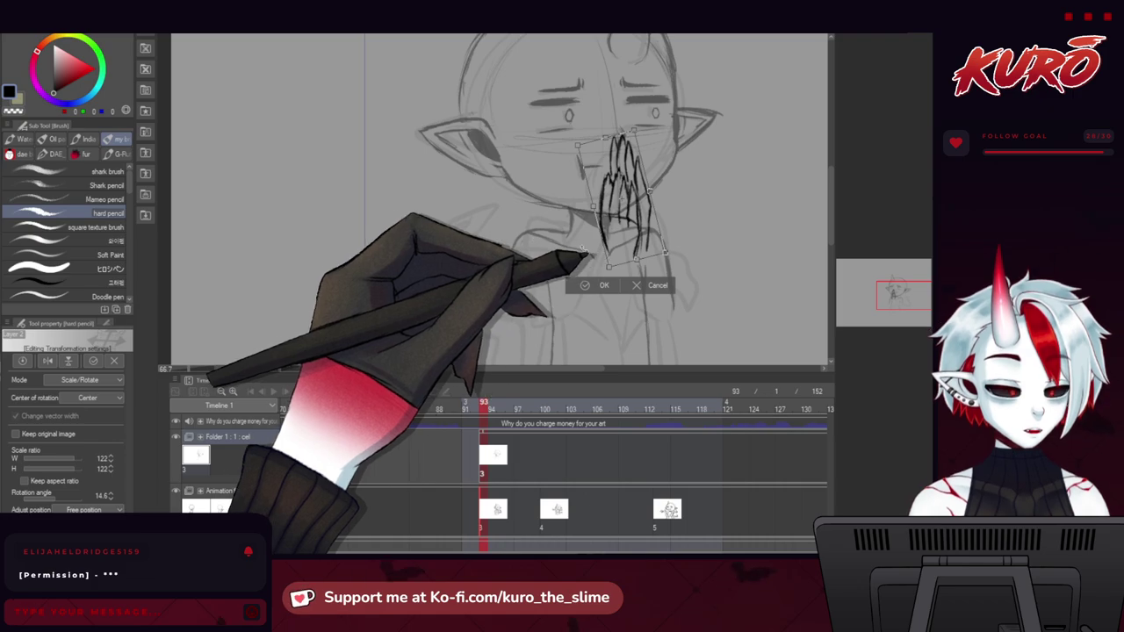
scroll(610, 253, right, 5)
mouse_move(347, 254)
mouse_down()
mouse_move(319, 274)
mouse_move(227, 263)
mouse_move(297, 242)
mouse_move(282, 234)
mouse_move(348, 259)
mouse_up()
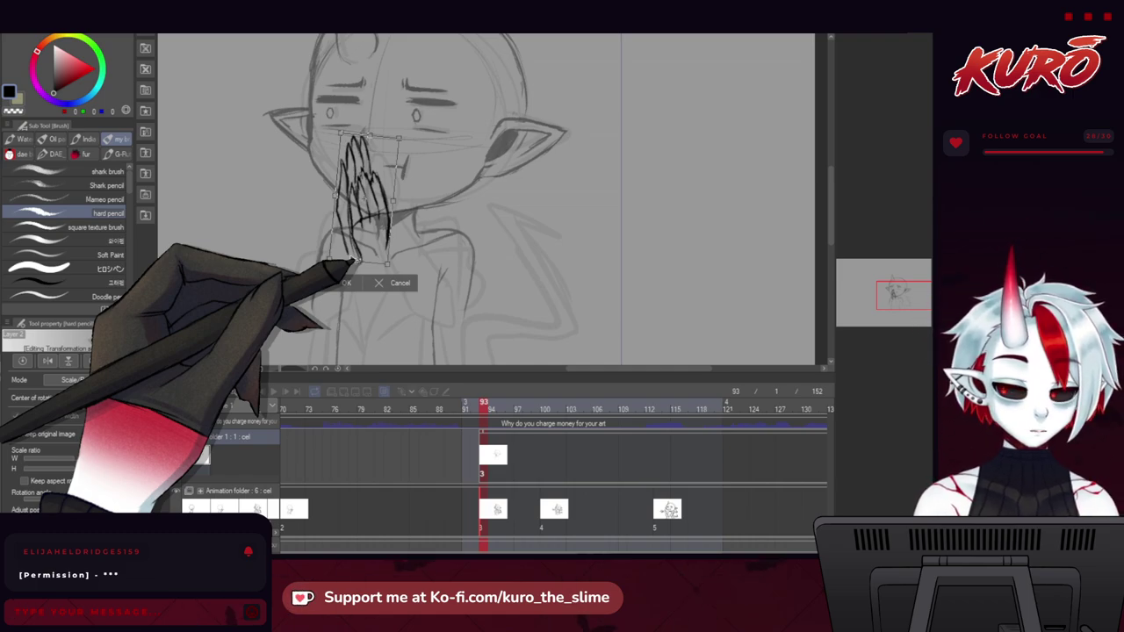
mouse_move(269, 246)
mouse_down()
mouse_move(239, 204)
mouse_move(248, 220)
mouse_up()
drag(336, 206, 332, 209)
drag(251, 221, 253, 228)
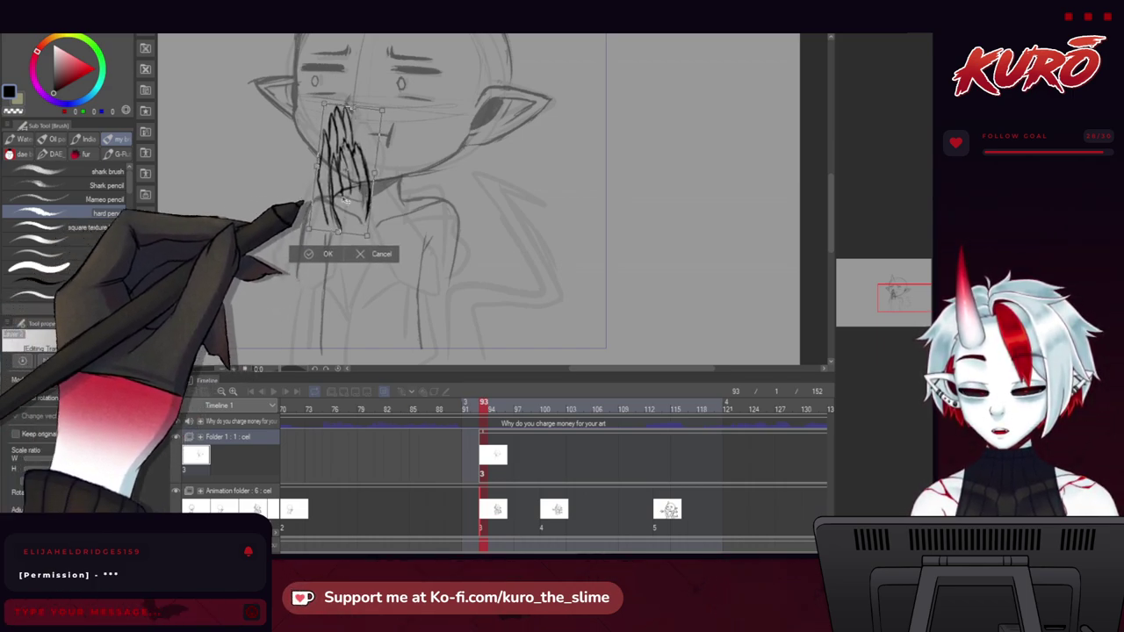
click(327, 254)
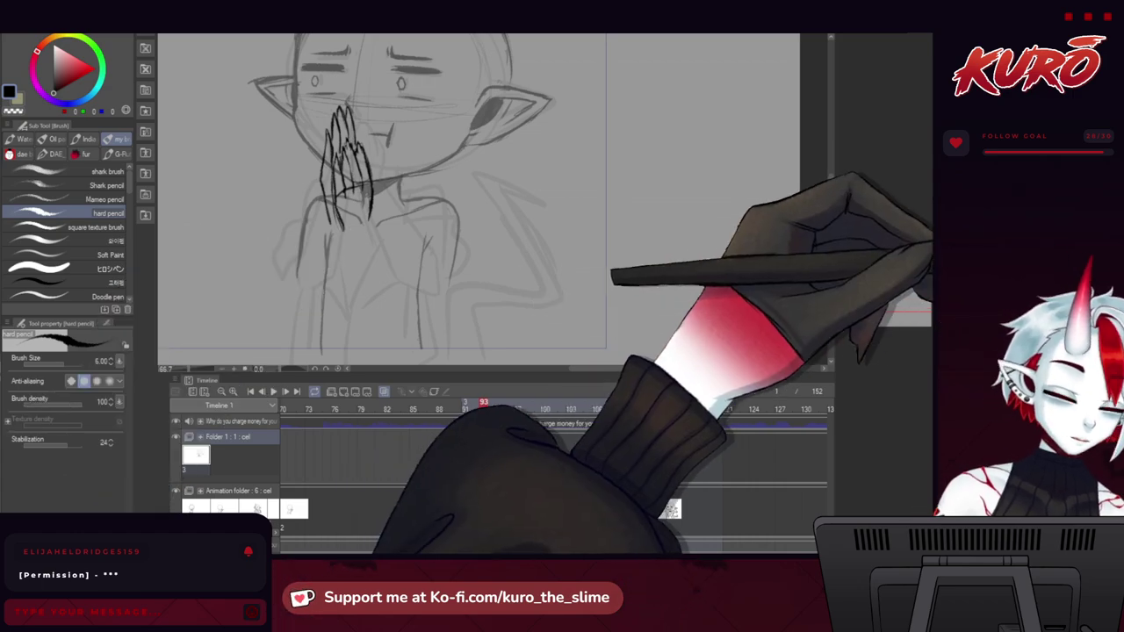
Sketch the forearm from the pressed hands' wrist across the chest to a bent elbow, and extend the upper-arm line beside the tail down to it.
scroll(318, 113, up, 2)
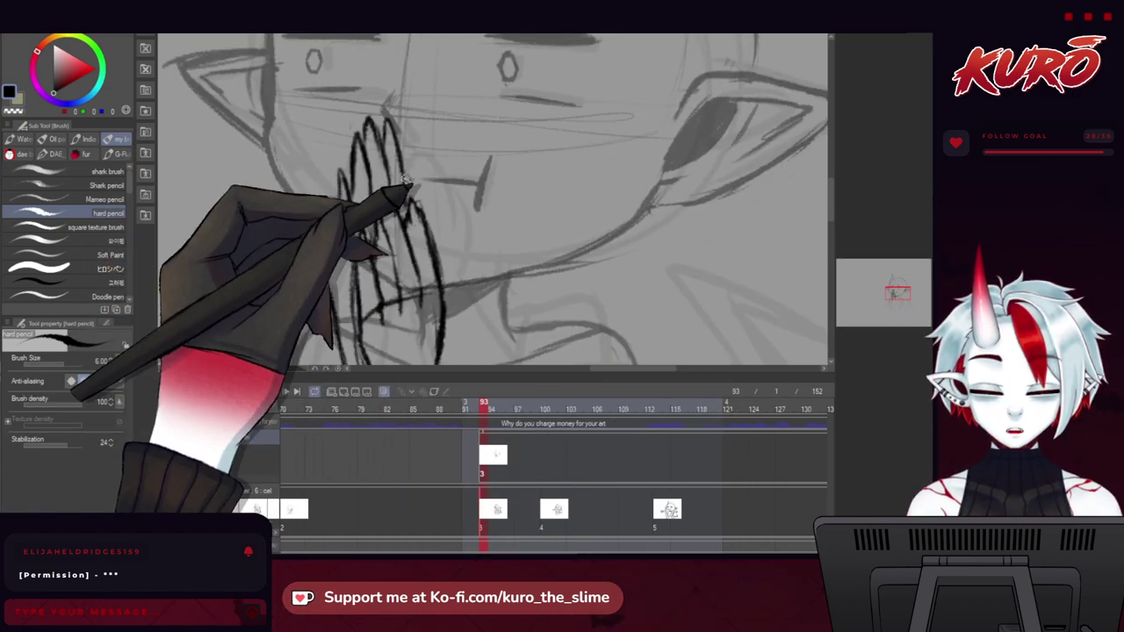
scroll(408, 178, down, 5)
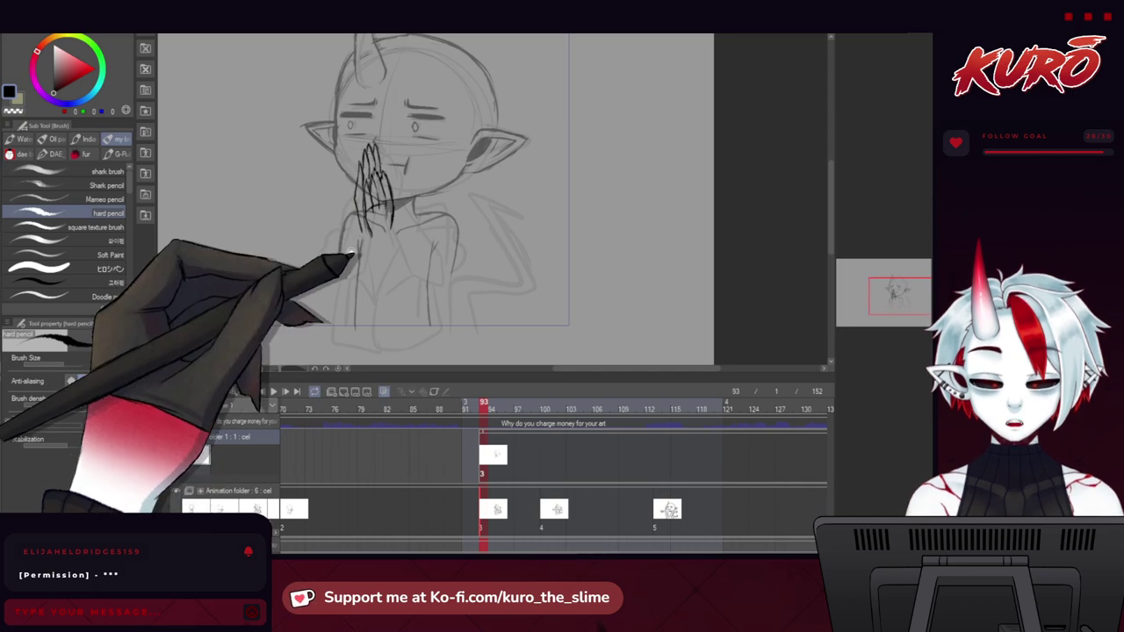
drag(351, 252, 364, 229)
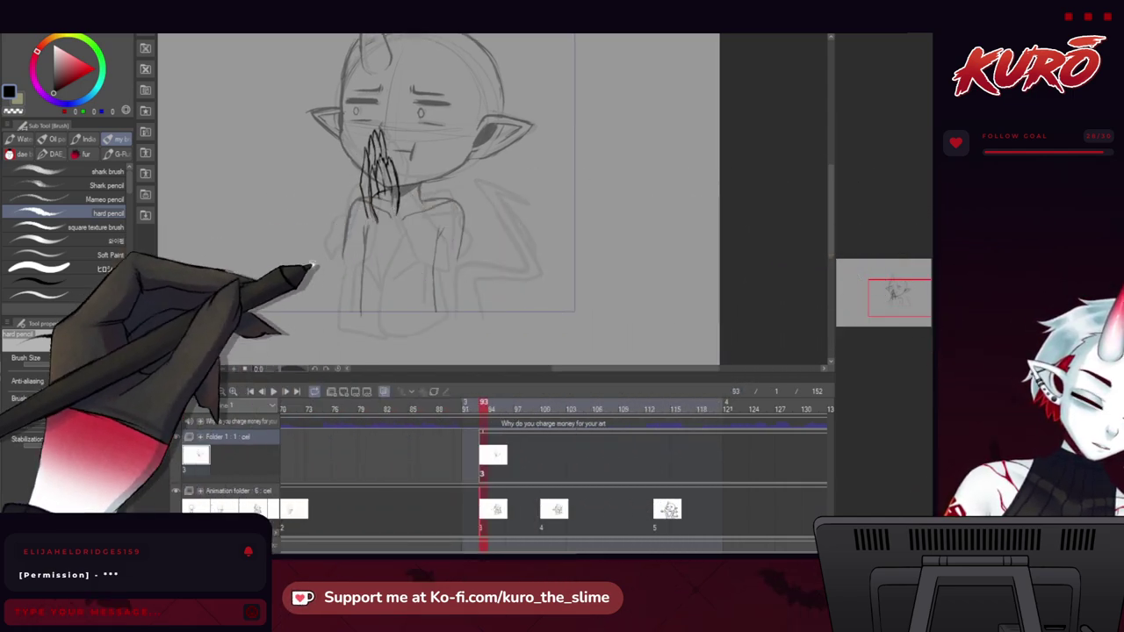
scroll(364, 235, up, 4)
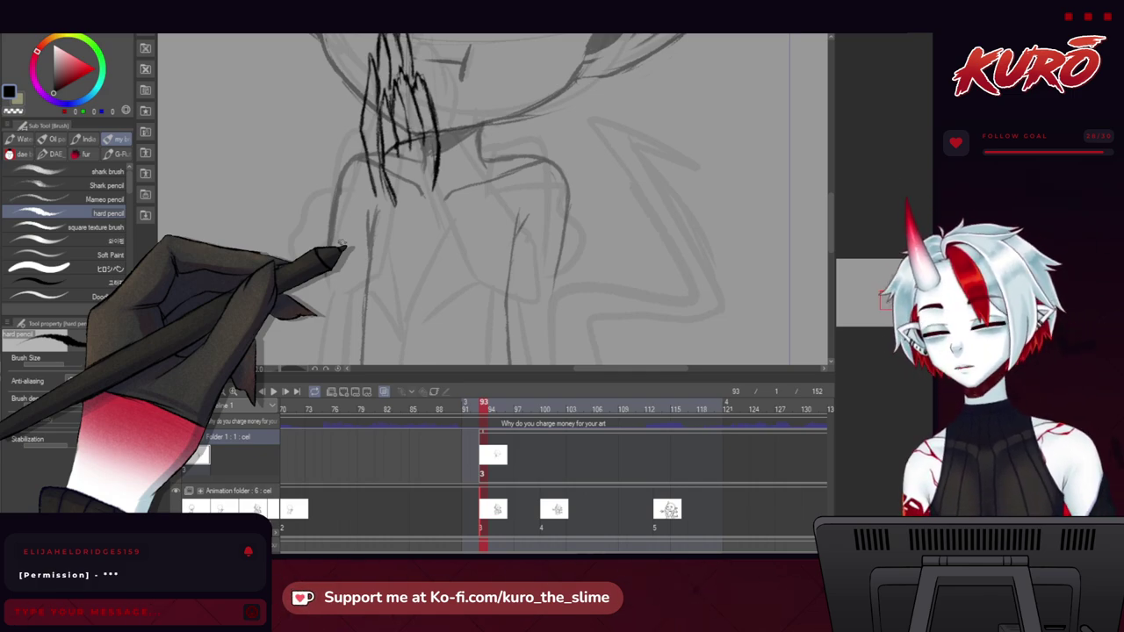
drag(430, 264, 418, 238)
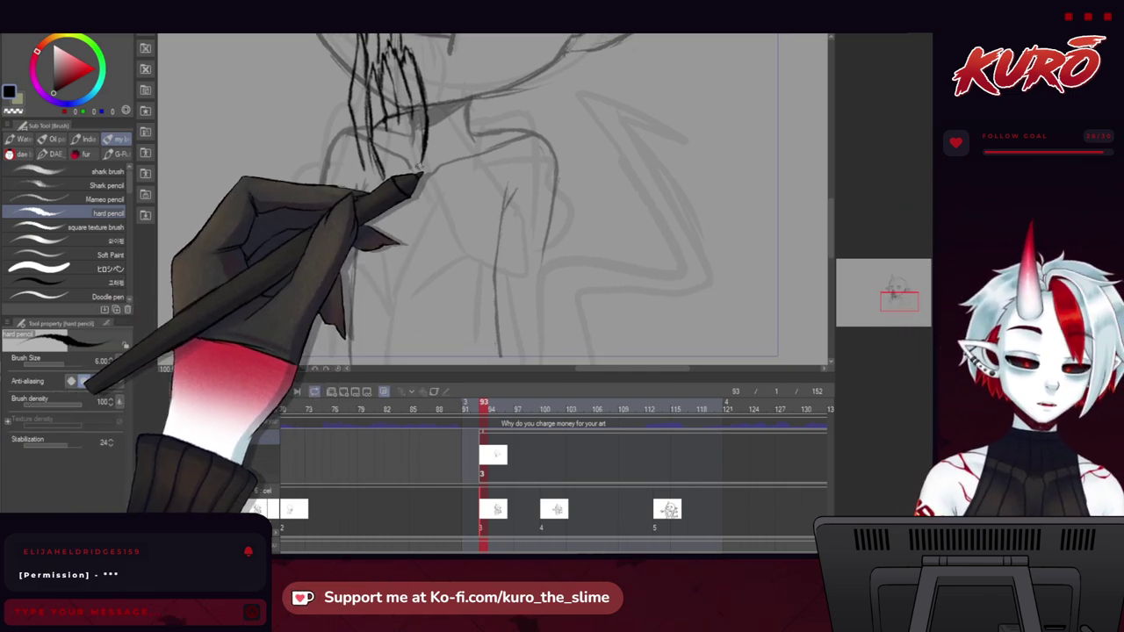
mouse_move(422, 165)
mouse_down()
mouse_move(444, 208)
mouse_move(515, 281)
mouse_up()
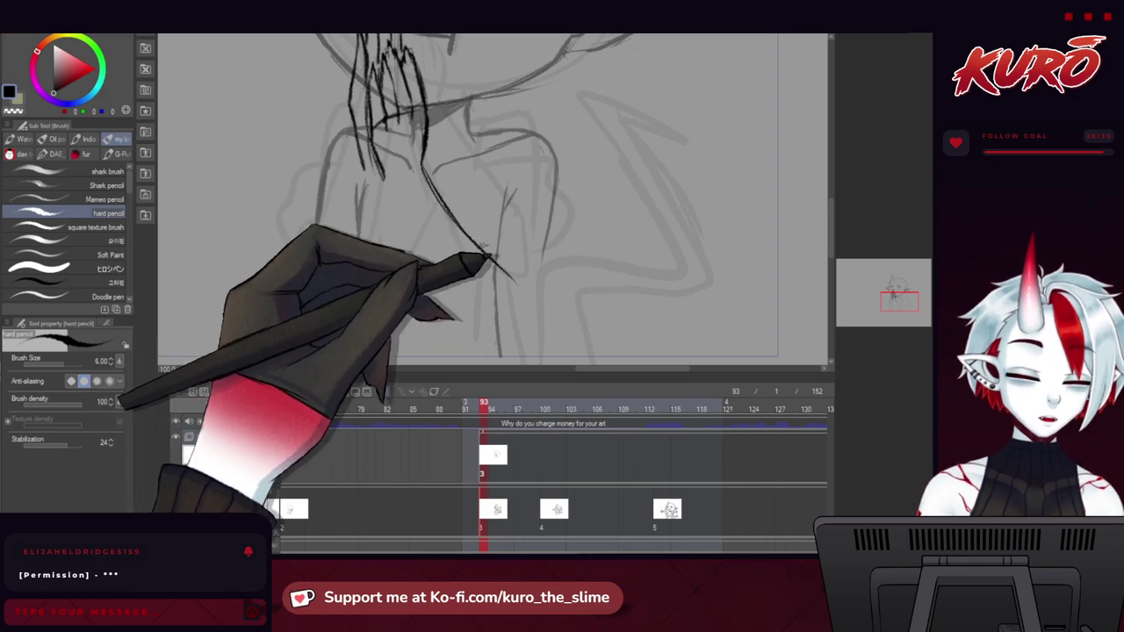
drag(425, 170, 539, 321)
drag(384, 180, 442, 286)
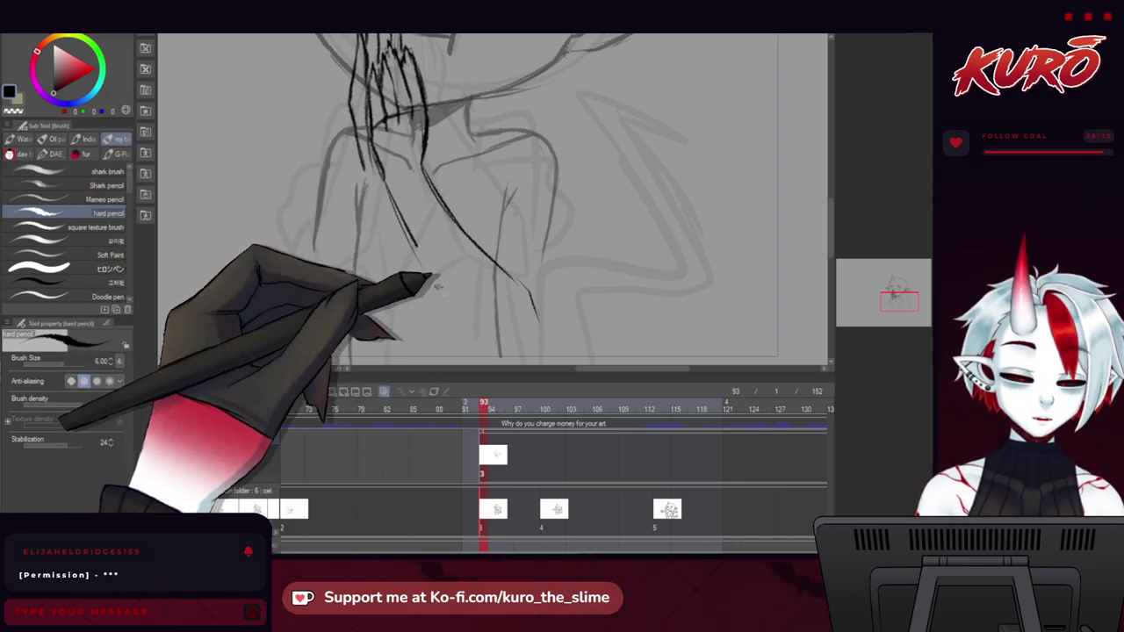
mouse_move(383, 179)
mouse_down()
mouse_move(429, 268)
mouse_move(503, 336)
mouse_move(531, 329)
mouse_up()
drag(452, 303, 487, 340)
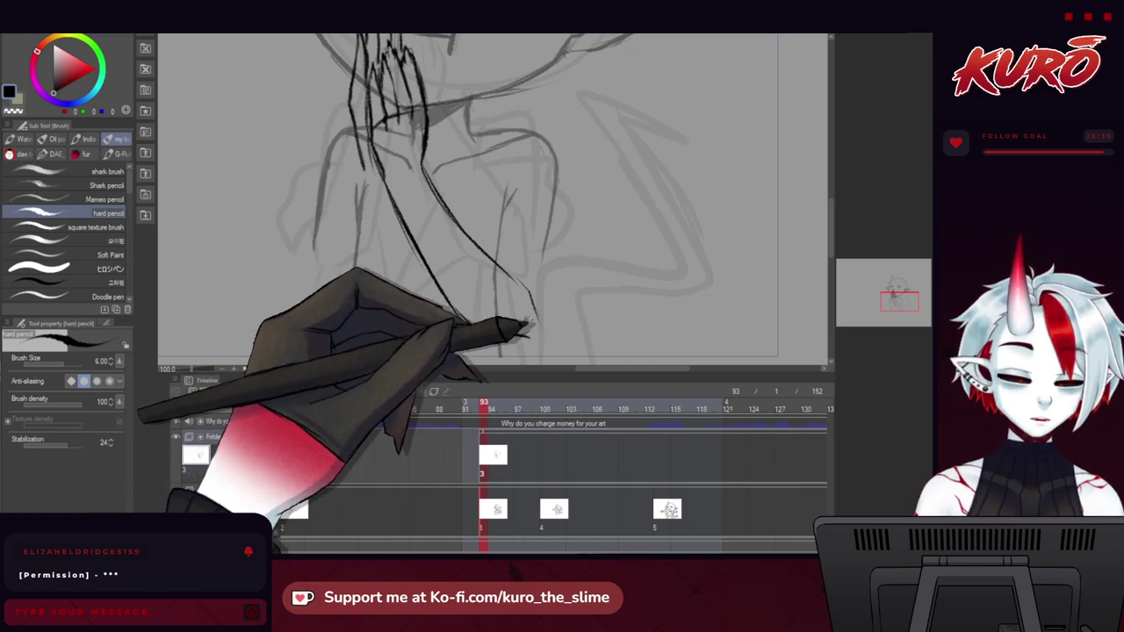
drag(535, 258, 541, 314)
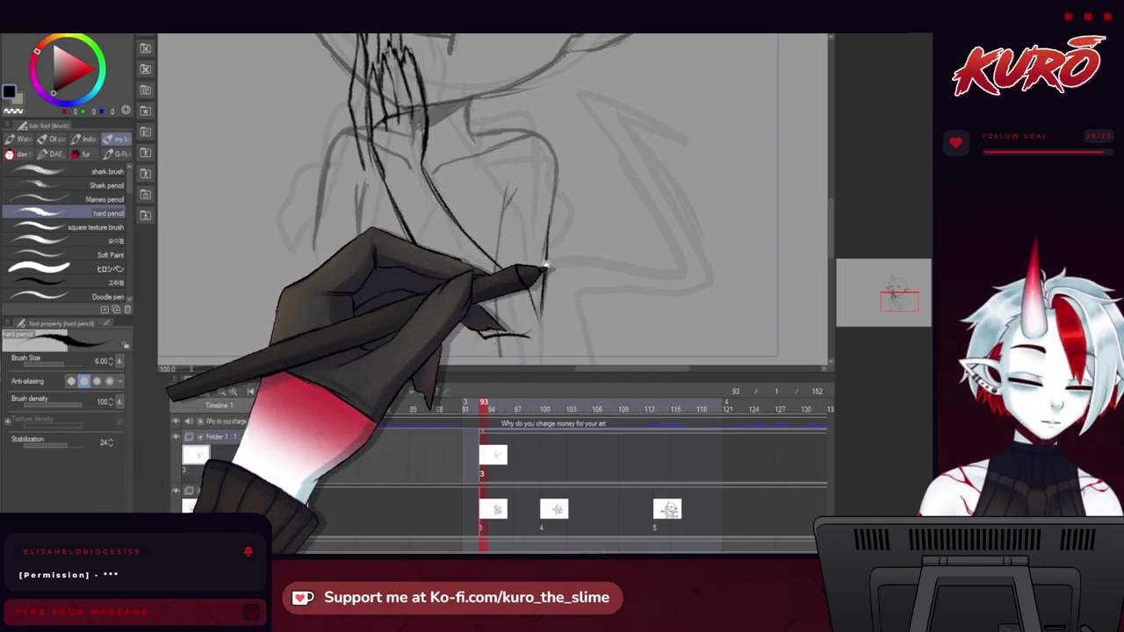
Check the new arm in a mirrored canvas view with the faded rough storyboard hidden, and restore the normal view.
drag(290, 181, 279, 225)
scroll(290, 182, down, 2)
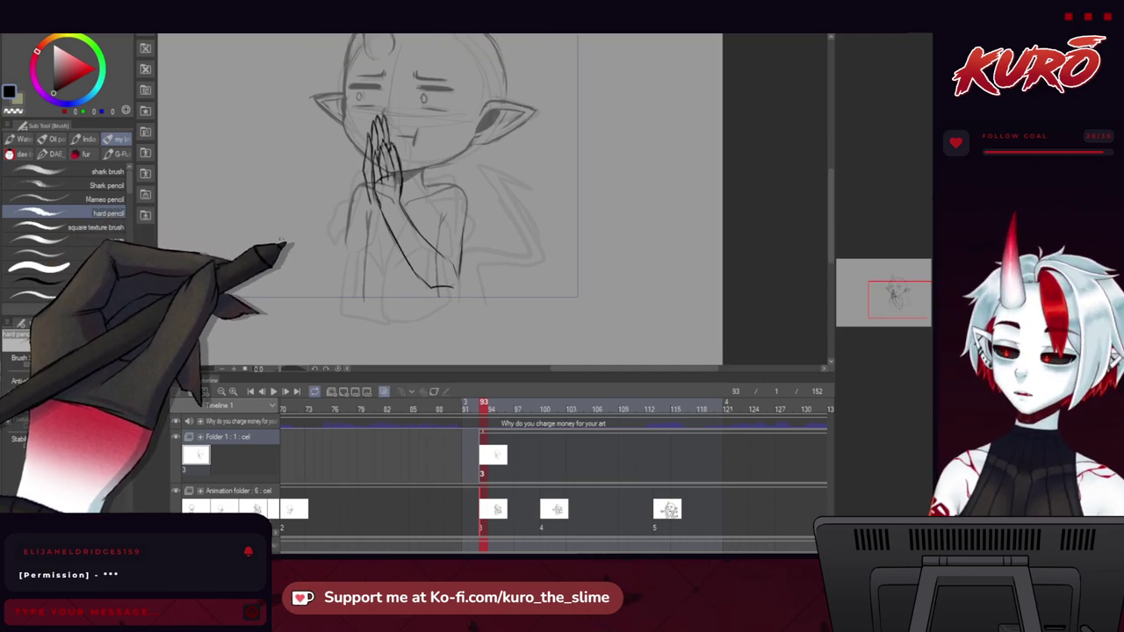
key(h)
scroll(322, 341, down, 1)
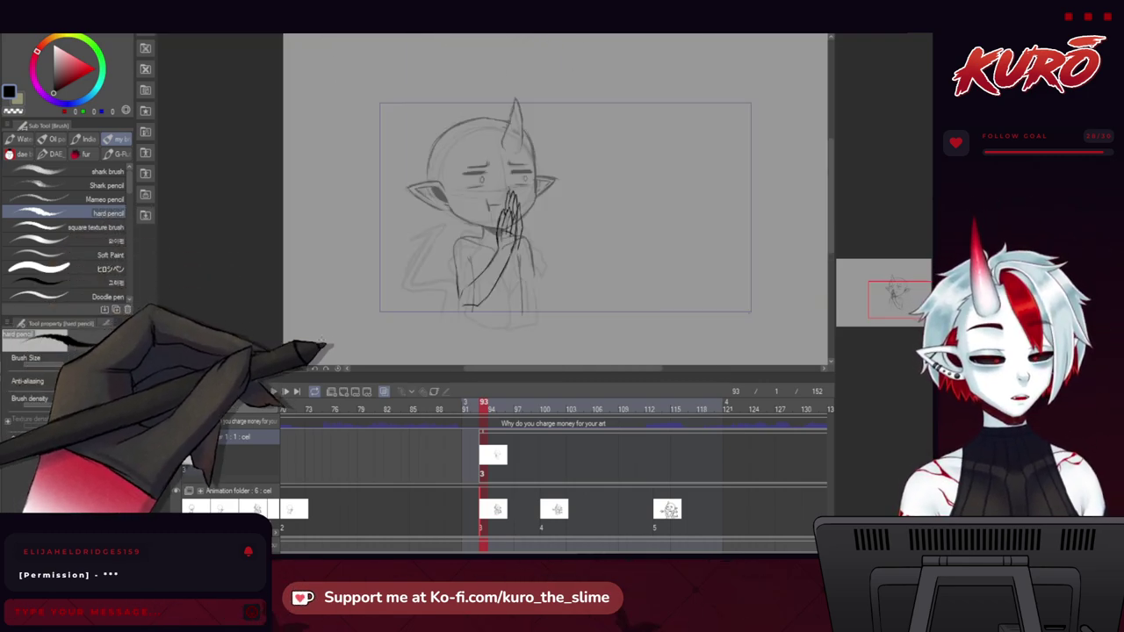
click(532, 304)
drag(328, 244, 321, 265)
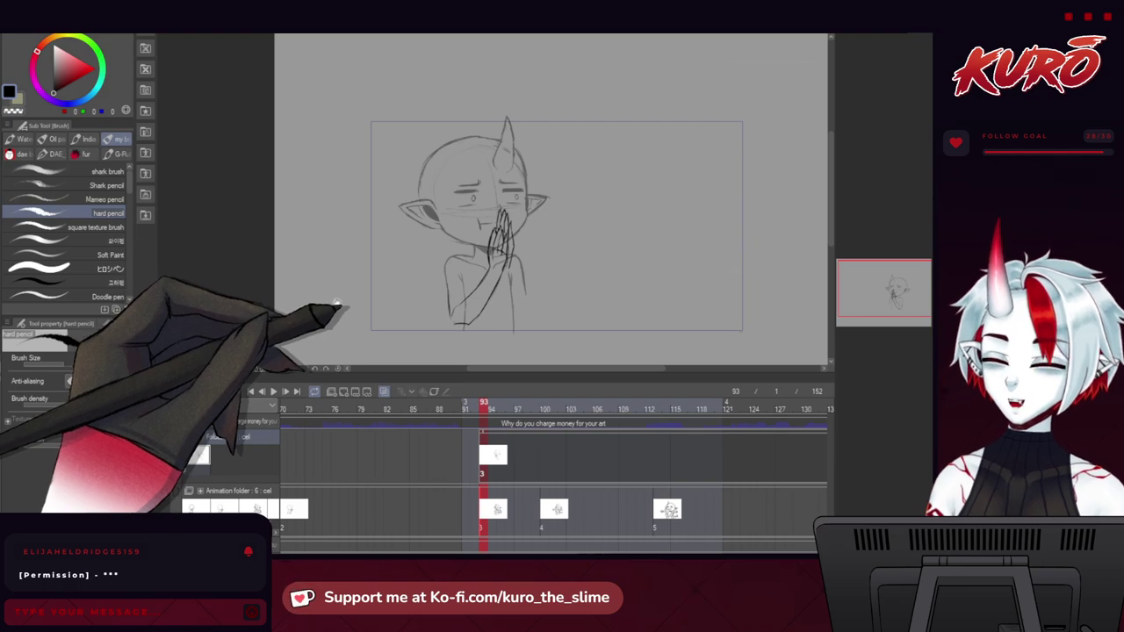
mouse_move(364, 293)
mouse_down()
mouse_move(334, 266)
mouse_move(371, 258)
mouse_move(341, 233)
mouse_up()
key(h)
Show the faded rough storyboard again and sketch the other forearm from the wrist down to its elbow near the frame's lower edge.
scroll(509, 262, up, 4)
click(532, 305)
drag(449, 158, 421, 243)
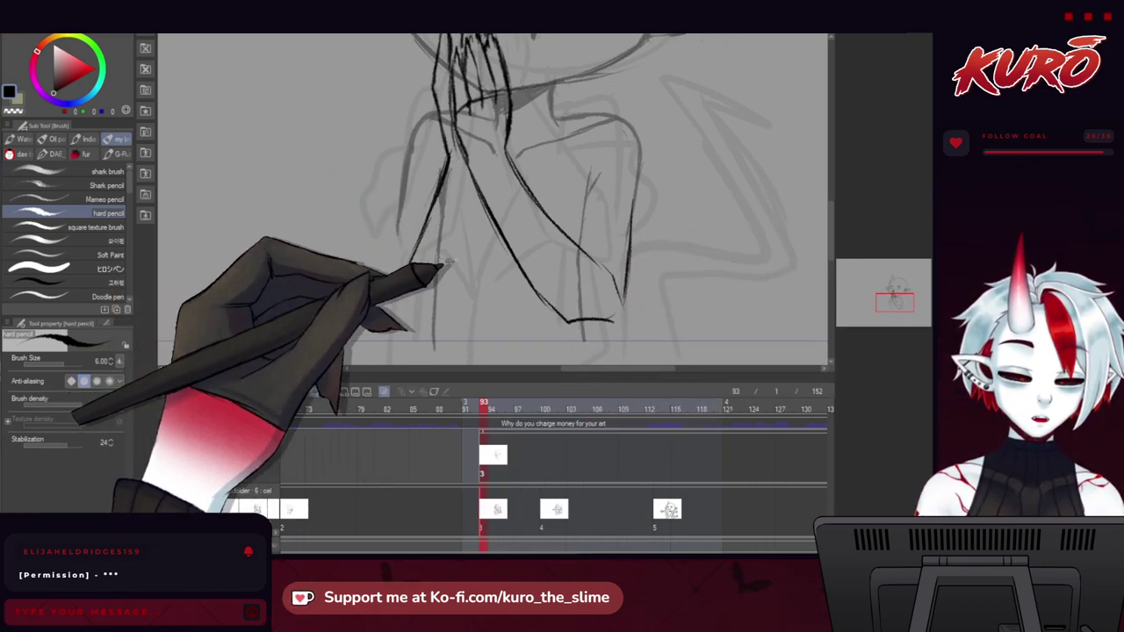
drag(447, 279, 441, 276)
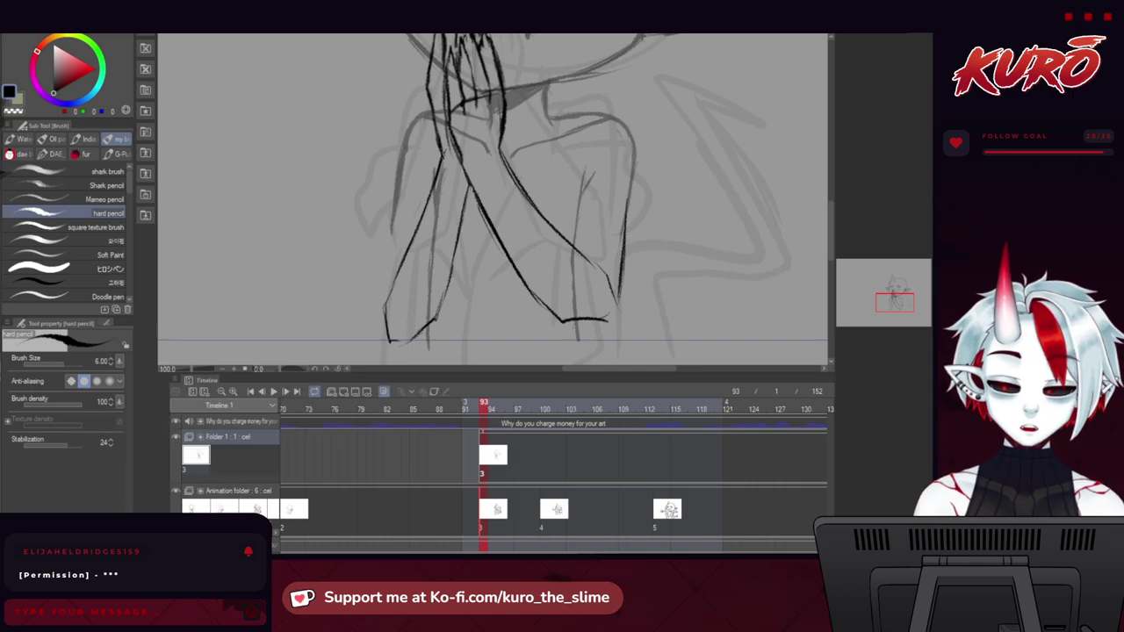
Lasso the lower part of the second forearm, transform it to stretch and angle its elbow slightly outward, apply it and clear the selection.
key(m)
drag(428, 338, 379, 254)
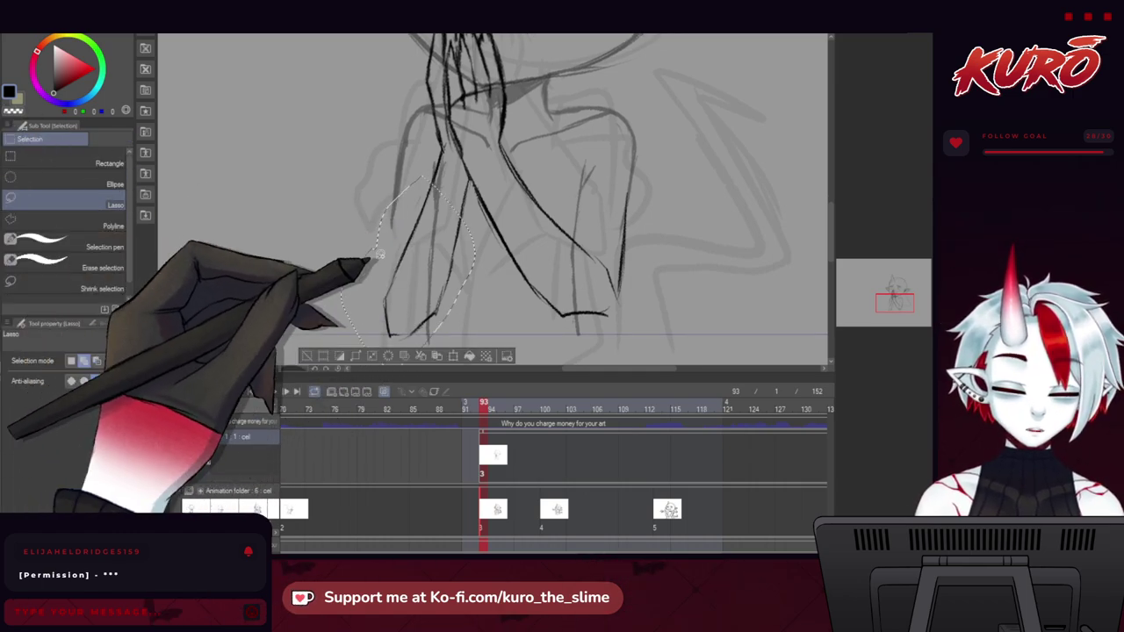
key(ctrl+t)
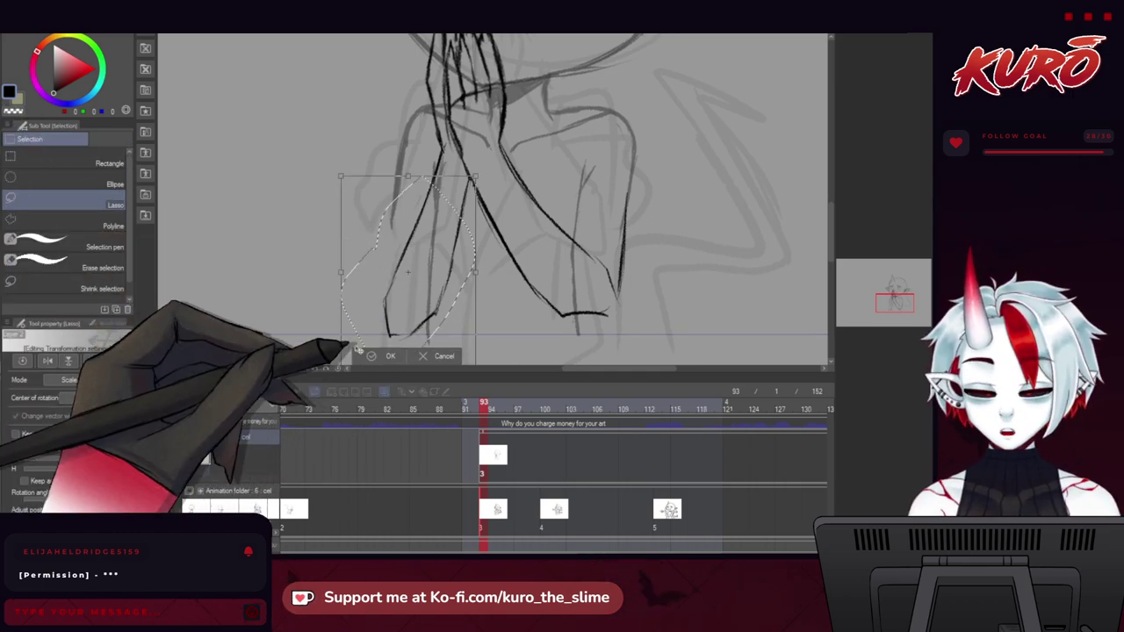
drag(895, 304, 895, 306)
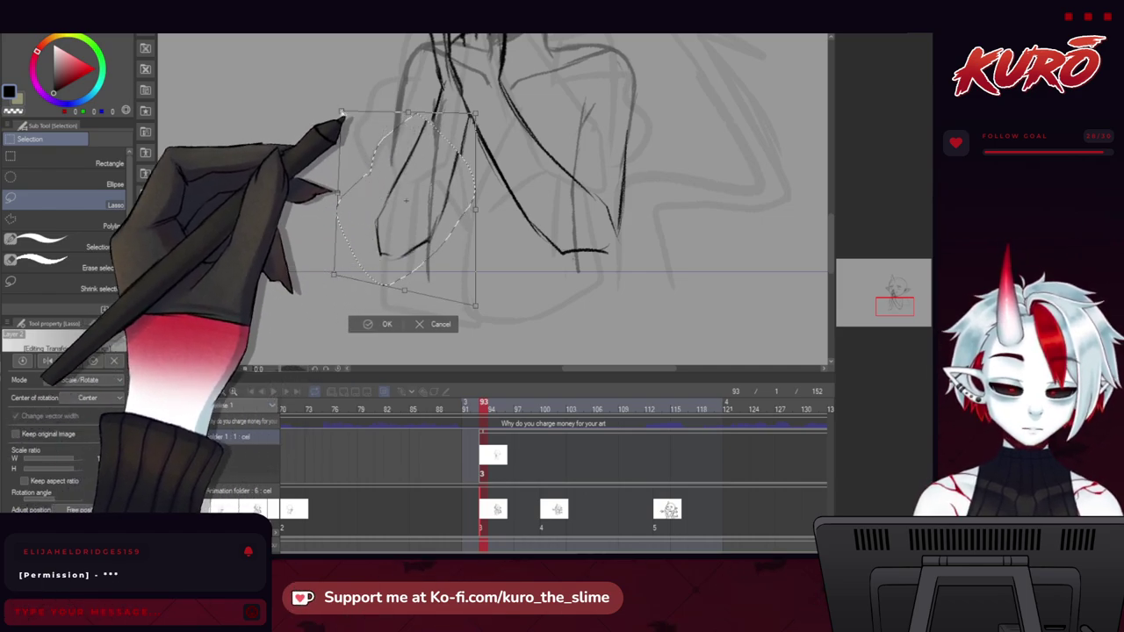
drag(342, 114, 359, 116)
drag(476, 307, 480, 315)
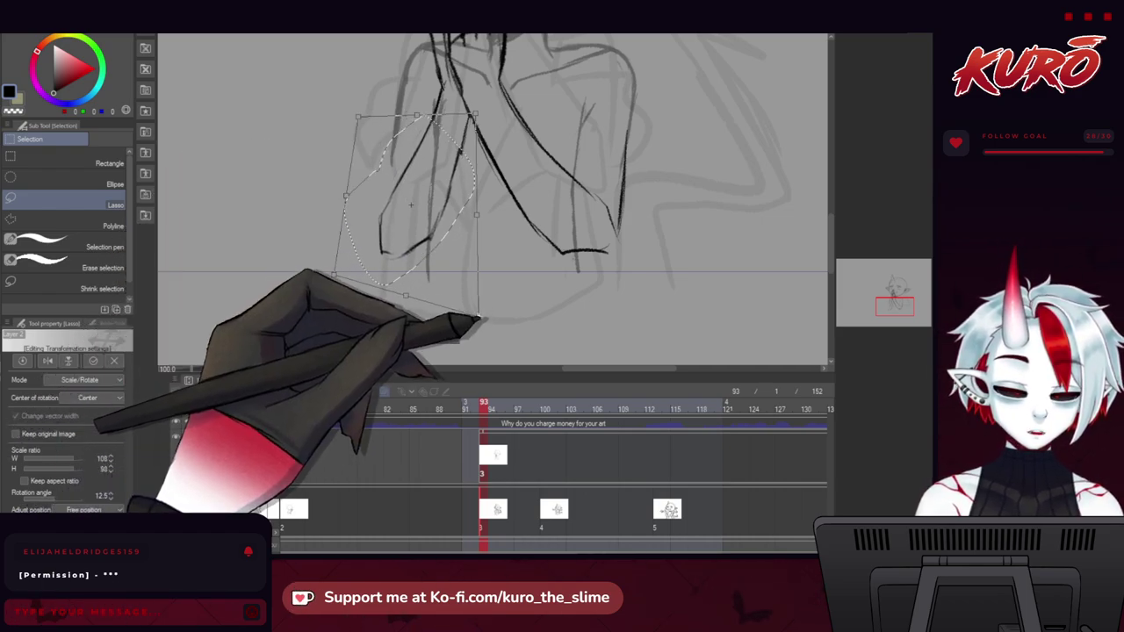
drag(475, 115, 476, 122)
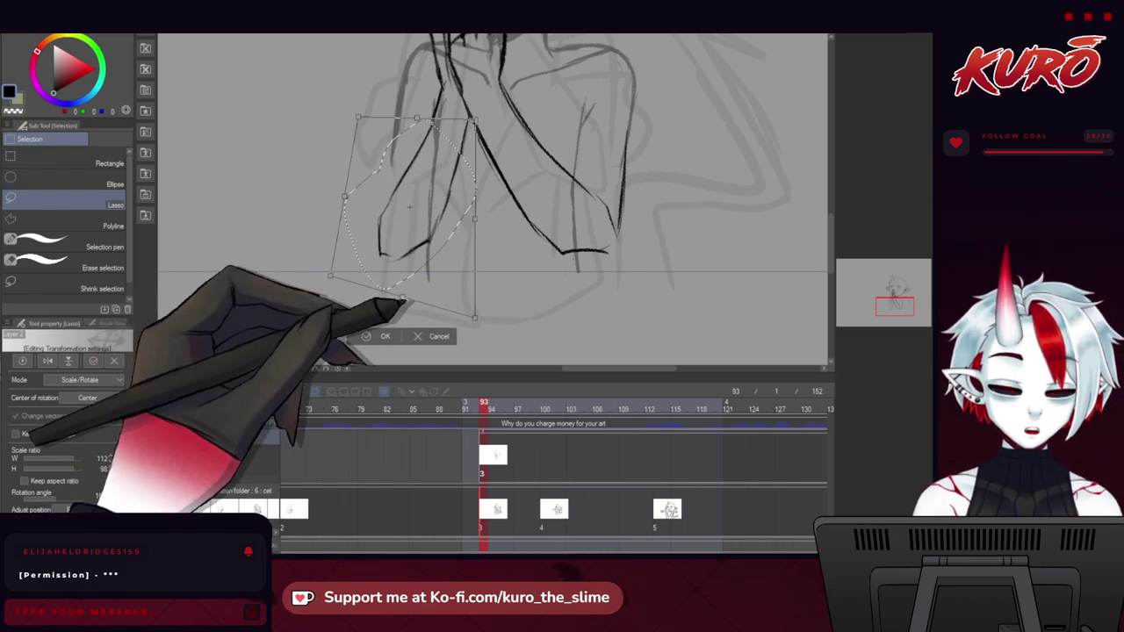
drag(359, 117, 354, 118)
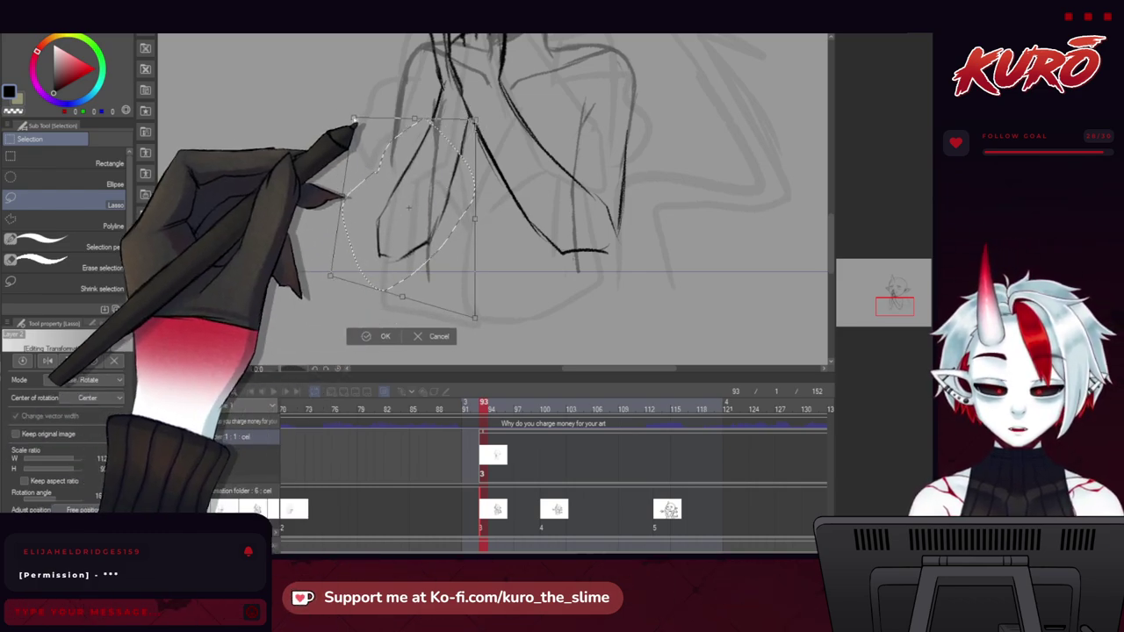
click(380, 335)
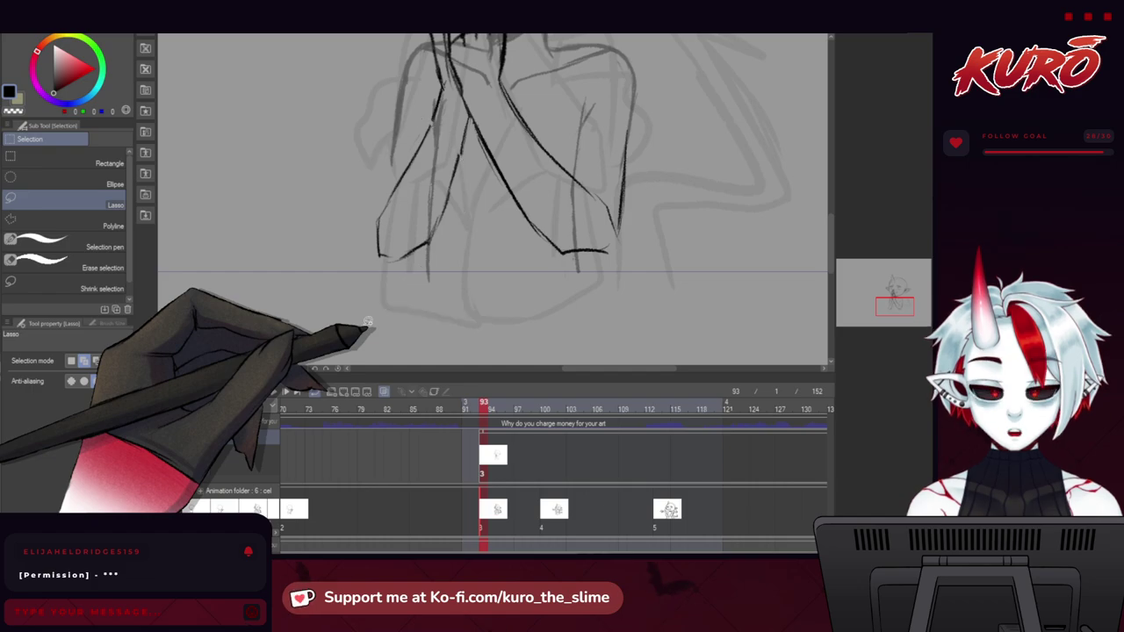
Return to the hard pencil brush and extend the second arm's outer line from the shoulder down to the elbow.
key(b)
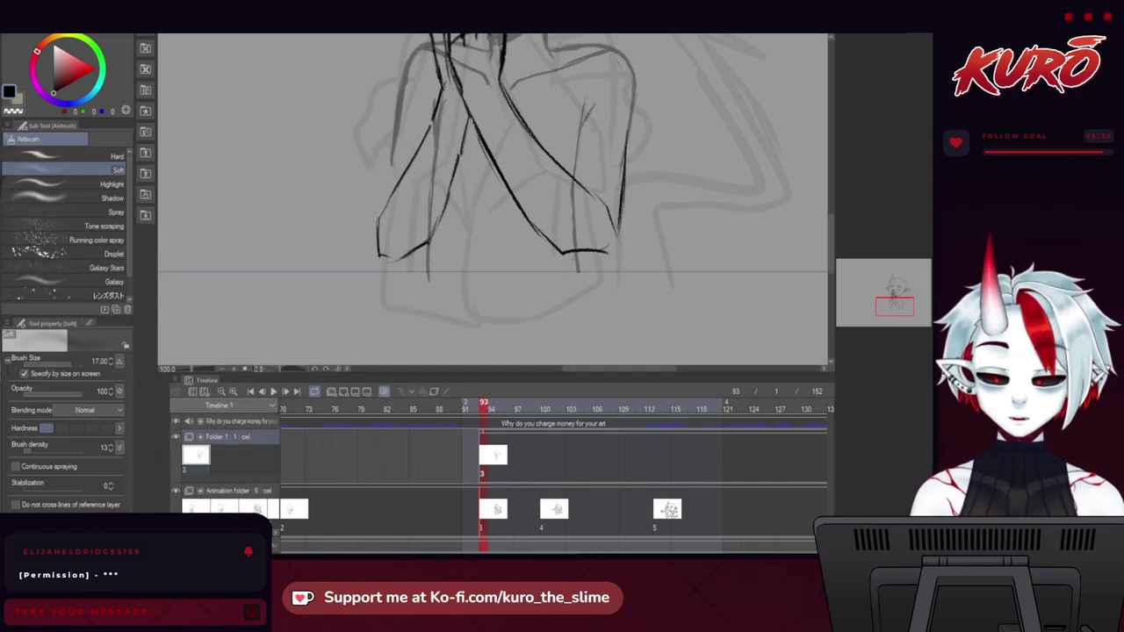
key(b)
drag(367, 145, 394, 250)
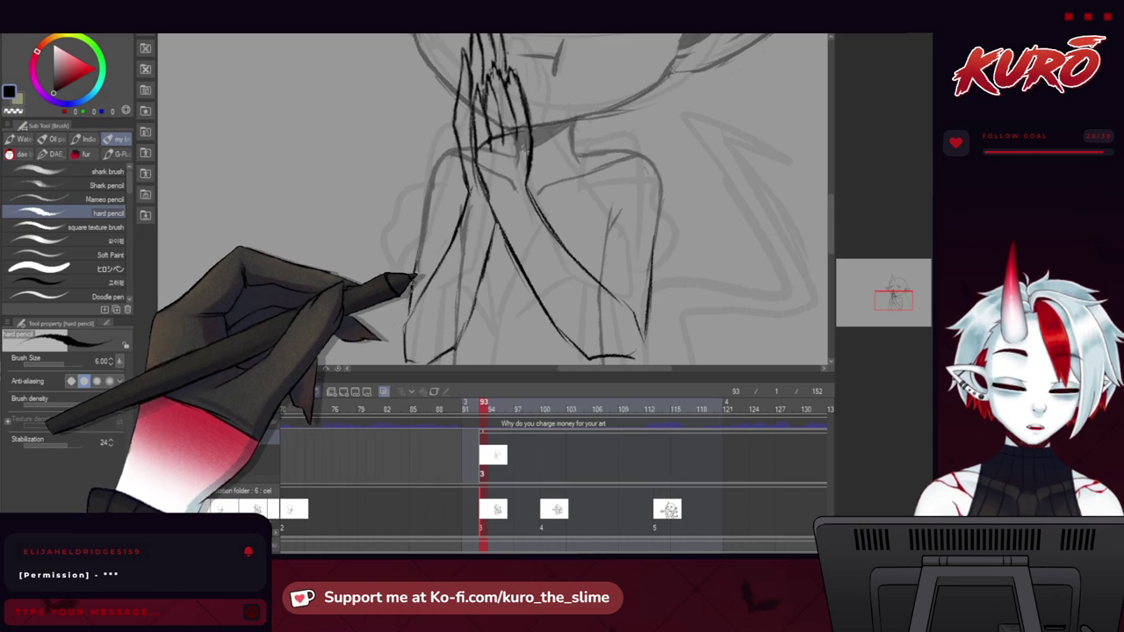
scroll(415, 278, down, 2)
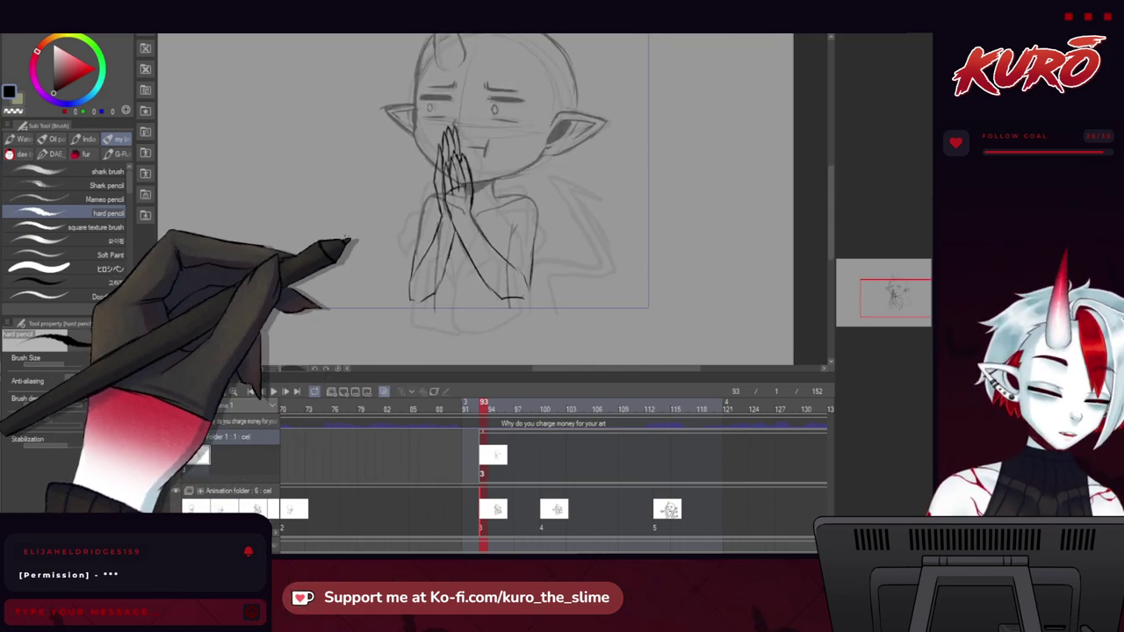
scroll(312, 206, up, 5)
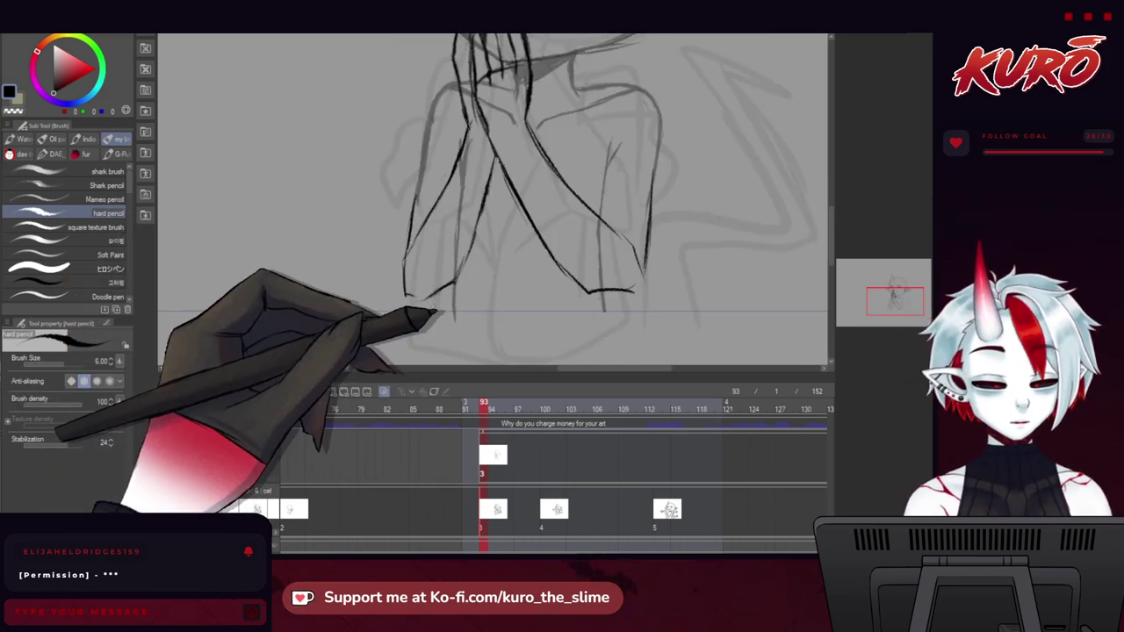
scroll(391, 236, down, 5)
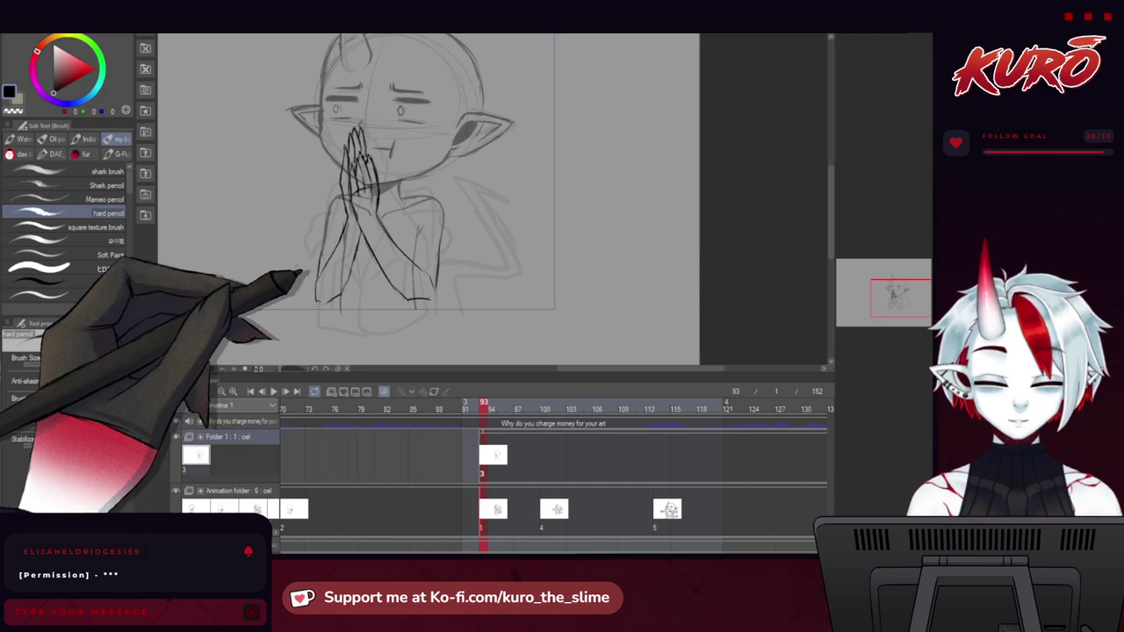
mouse_move(294, 267)
mouse_down()
mouse_move(323, 282)
mouse_move(309, 251)
mouse_up()
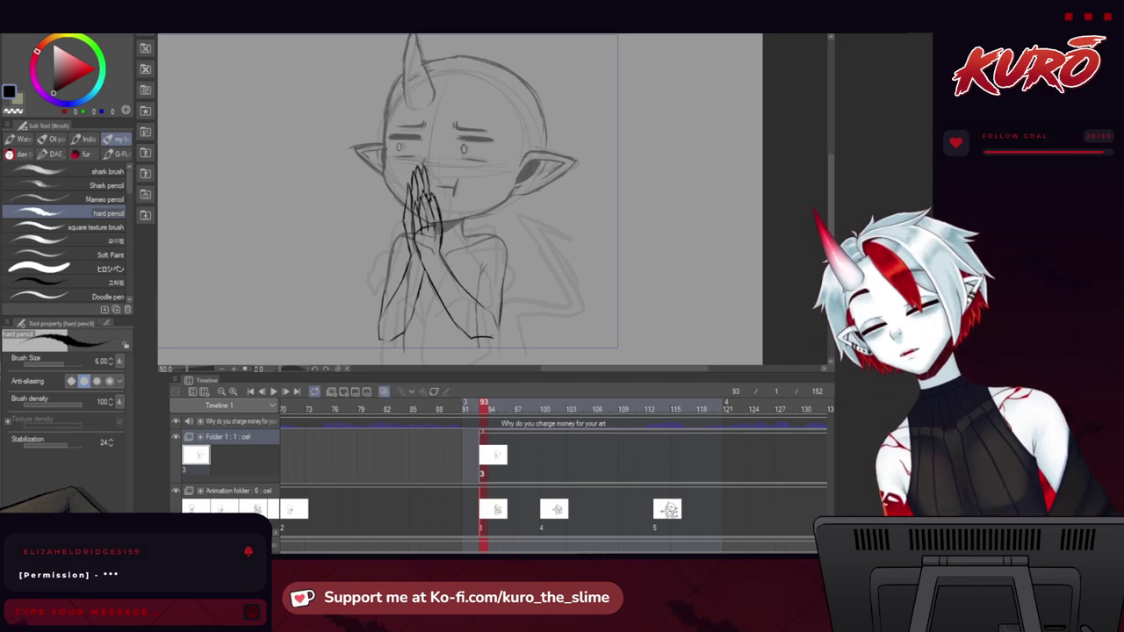
drag(581, 273, 539, 257)
drag(331, 274, 311, 243)
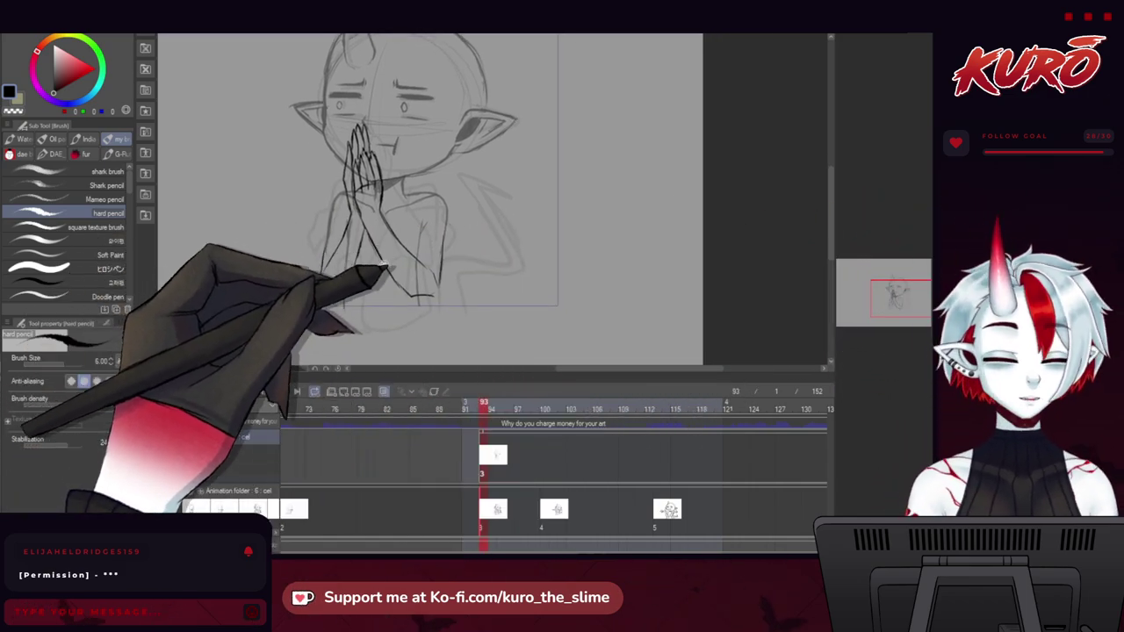
mouse_move(455, 282)
mouse_down()
mouse_move(442, 312)
mouse_move(444, 293)
mouse_up()
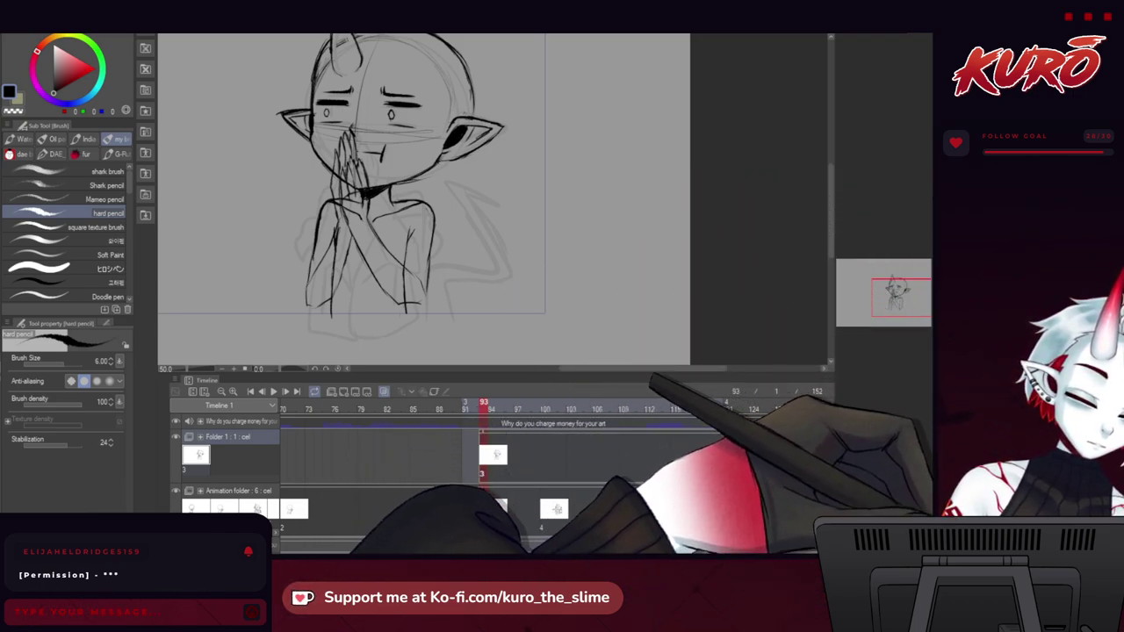
Sketch one long S-shaped line for the tail, rising from the figure's lower body and curling over at the top.
mouse_move(358, 252)
mouse_down()
mouse_move(392, 263)
mouse_move(371, 257)
mouse_move(416, 286)
mouse_move(429, 311)
mouse_move(400, 262)
mouse_move(485, 331)
mouse_up()
drag(465, 261, 492, 169)
key(ctrl+z)
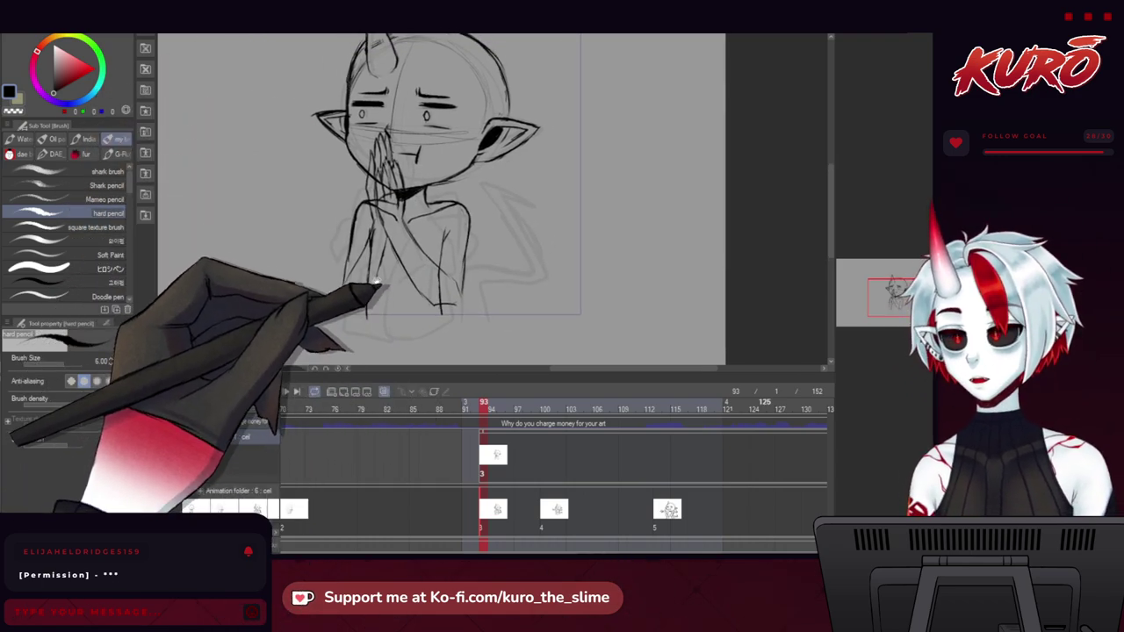
drag(377, 283, 303, 247)
scroll(446, 241, up, 1)
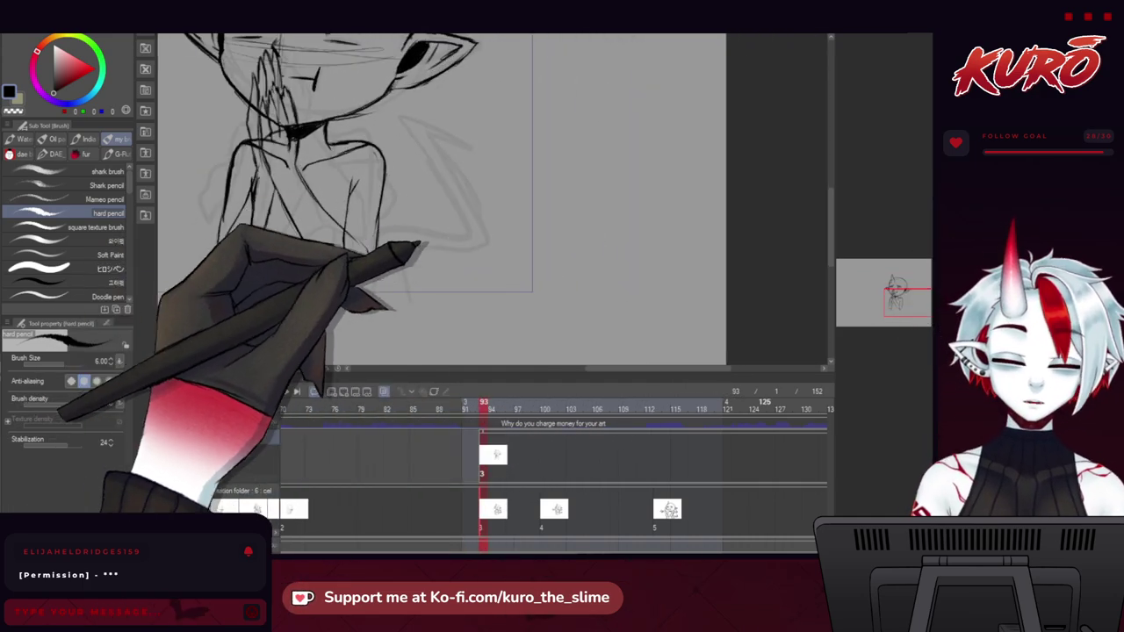
scroll(413, 149, up, 2)
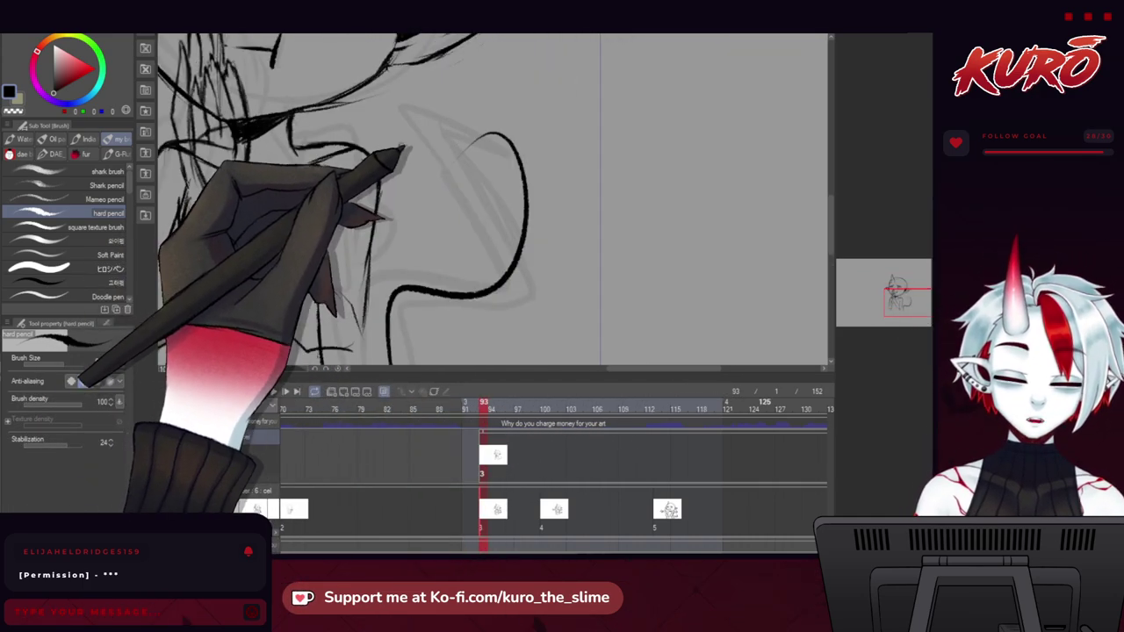
drag(451, 178, 443, 147)
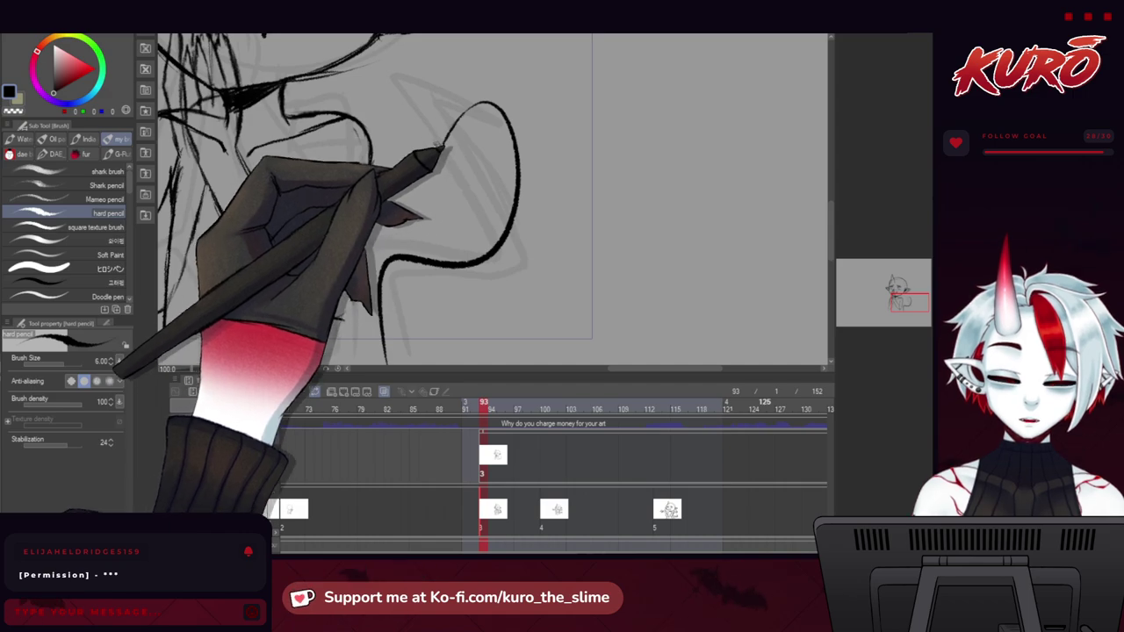
Draw the two strokes of the pointed arrow tip at the curled end of the tail, checking the drawing mirrored.
key(h)
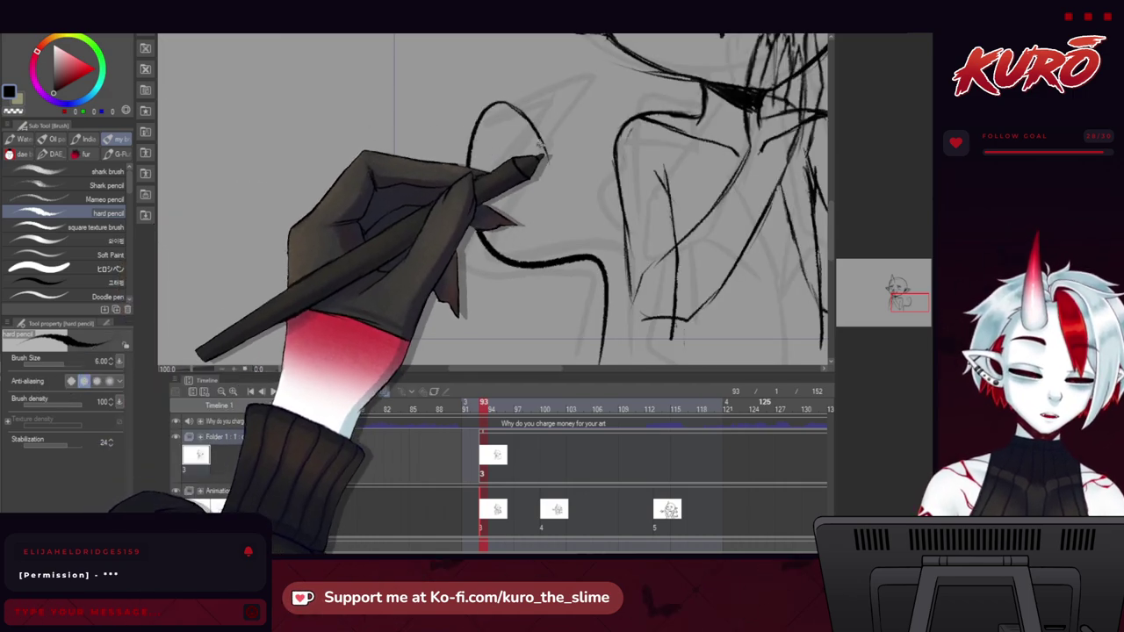
key(h)
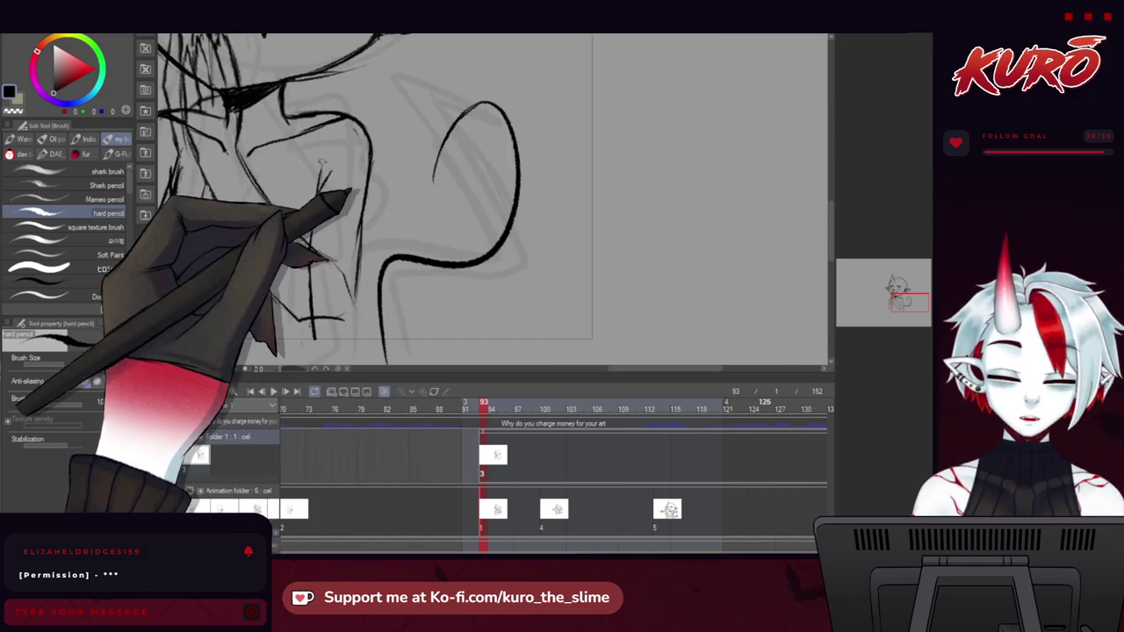
drag(322, 163, 324, 230)
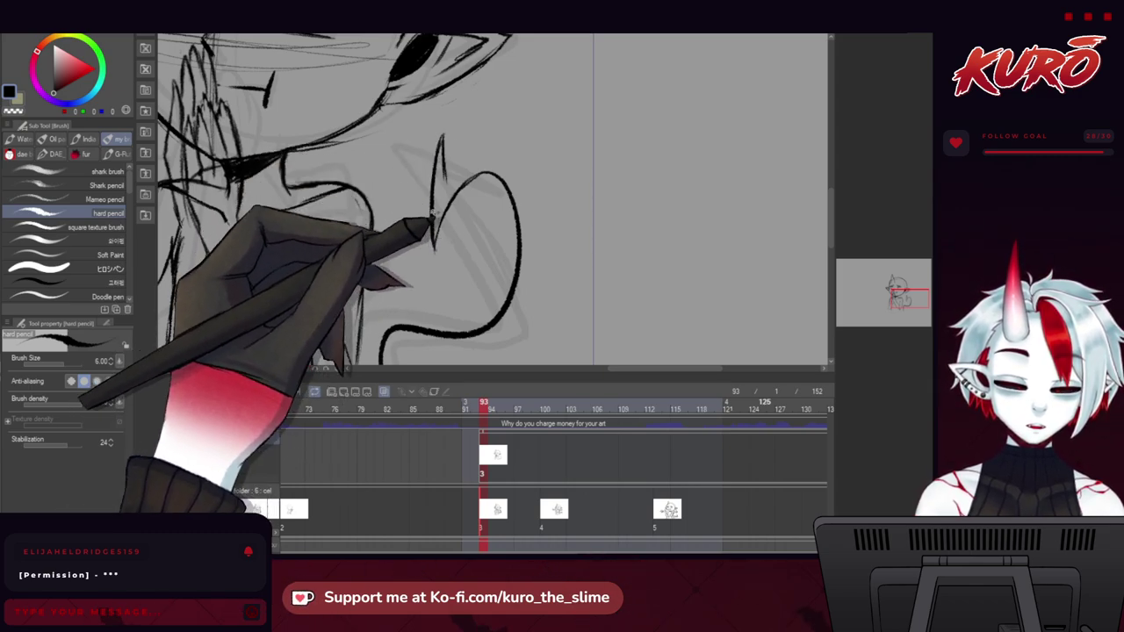
Draw the tail's second edge line running parallel outside the first curve, from the base around the outer bend.
key(h)
key(asciicircum)
key(asciicircum)
key(asciicircum)
key(asciicircum)
key(asciicircum)
key(asciicircum)
key(asciicircum)
key(asciicircum)
key(asciicircum)
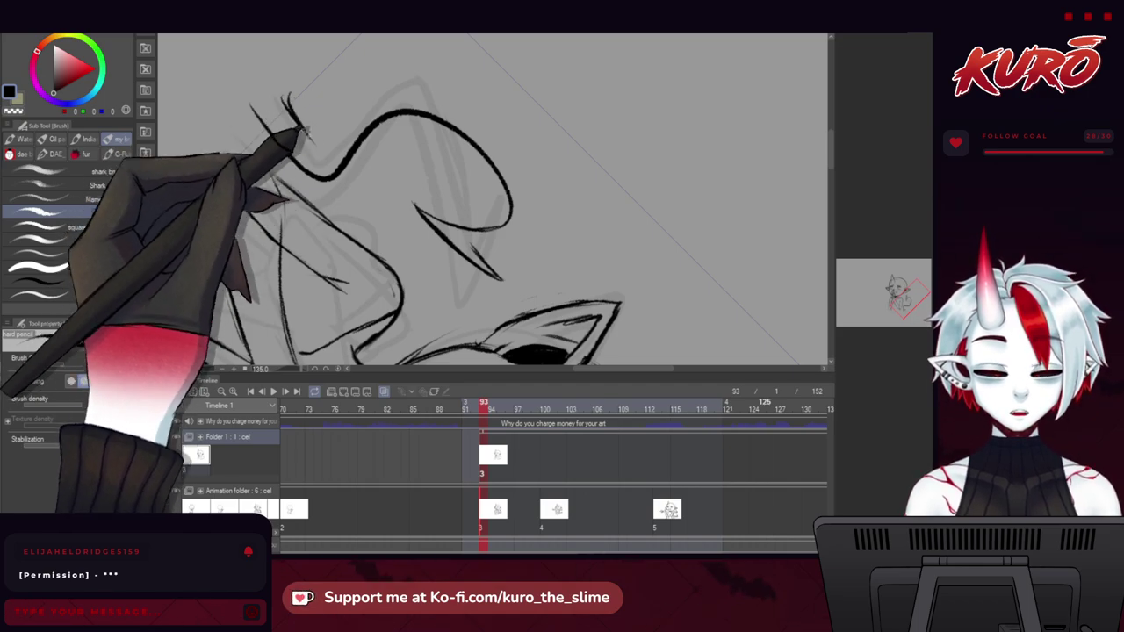
key(minus)
key(minus)
key(asciicircum)
key(asciicircum)
key(asciicircum)
key(asciicircum)
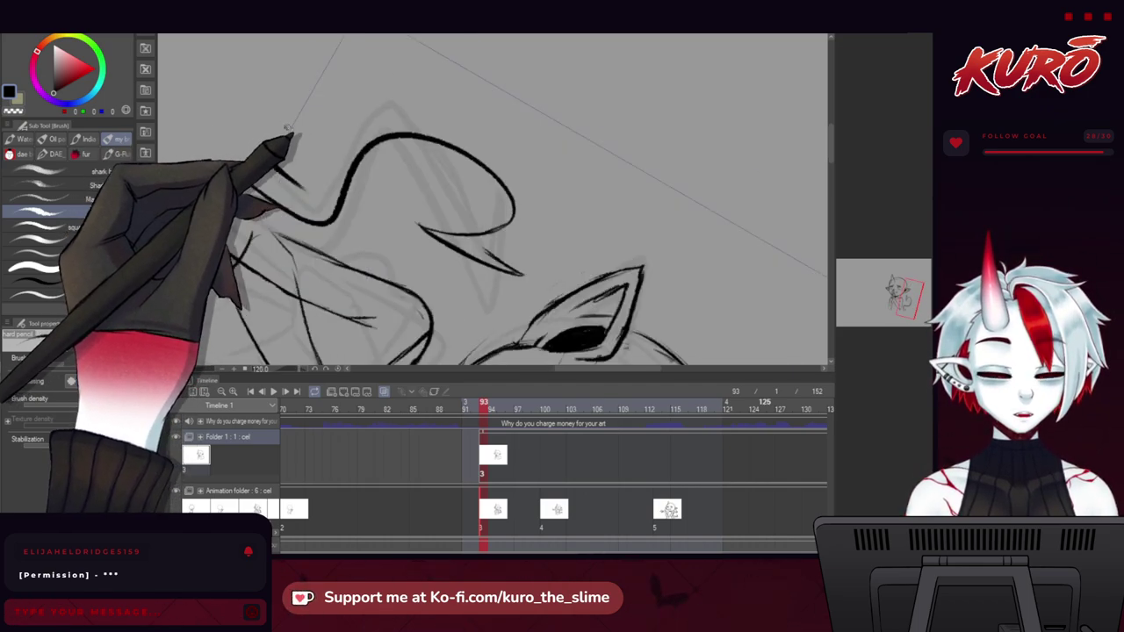
drag(379, 117, 278, 199)
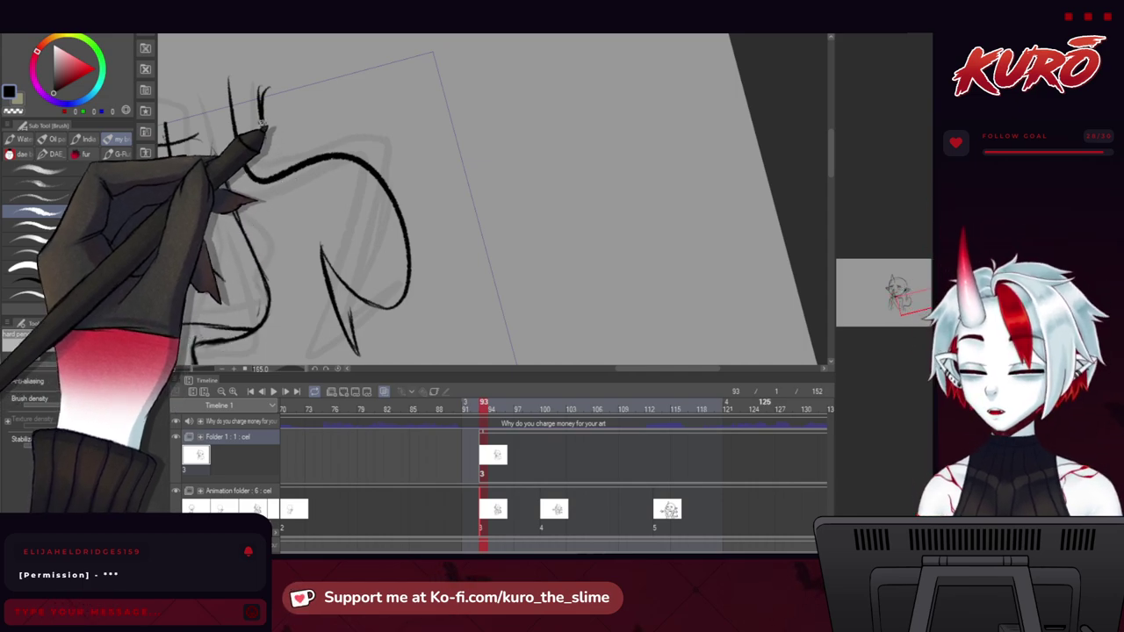
mouse_move(269, 146)
mouse_down()
mouse_move(316, 143)
mouse_move(236, 156)
mouse_move(262, 132)
mouse_move(284, 146)
mouse_move(285, 166)
mouse_move(264, 139)
mouse_move(354, 144)
mouse_up()
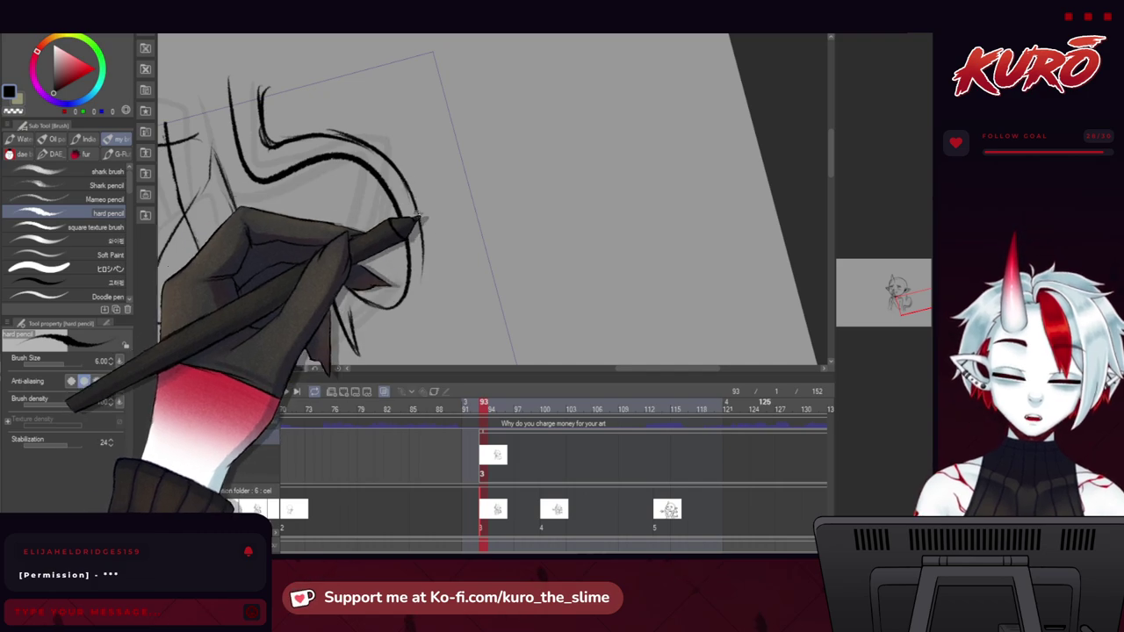
click(878, 534)
drag(497, 286, 387, 337)
key(h)
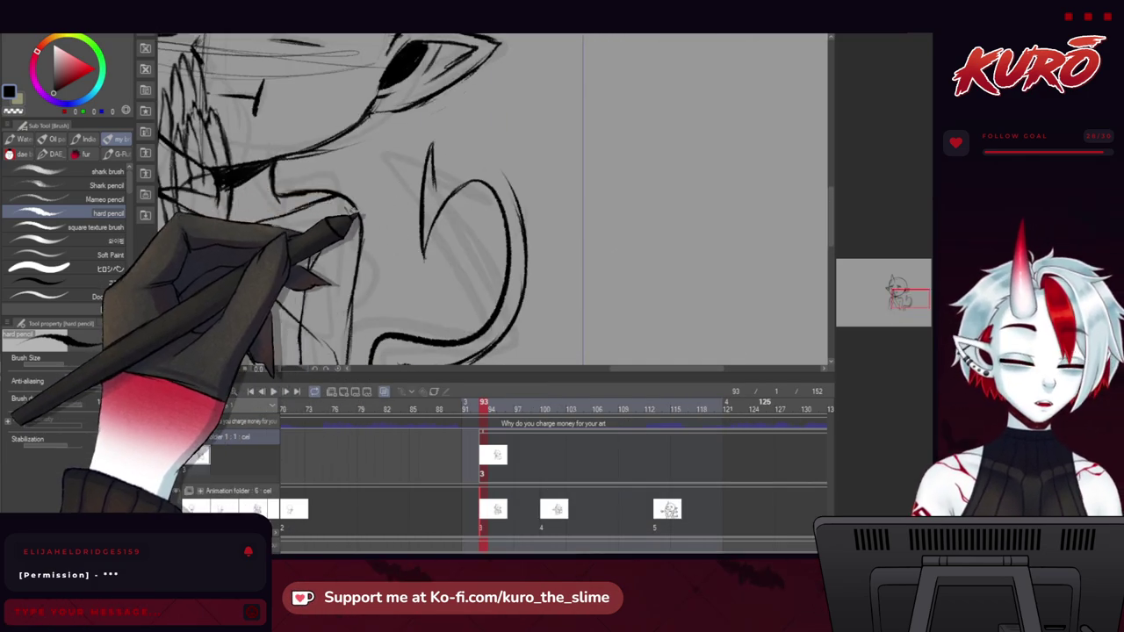
Extend the tail's outer line over the upper curl until it meets the arrow tip.
key(asciicircum)
key(asciicircum)
key(asciicircum)
key(asciicircum)
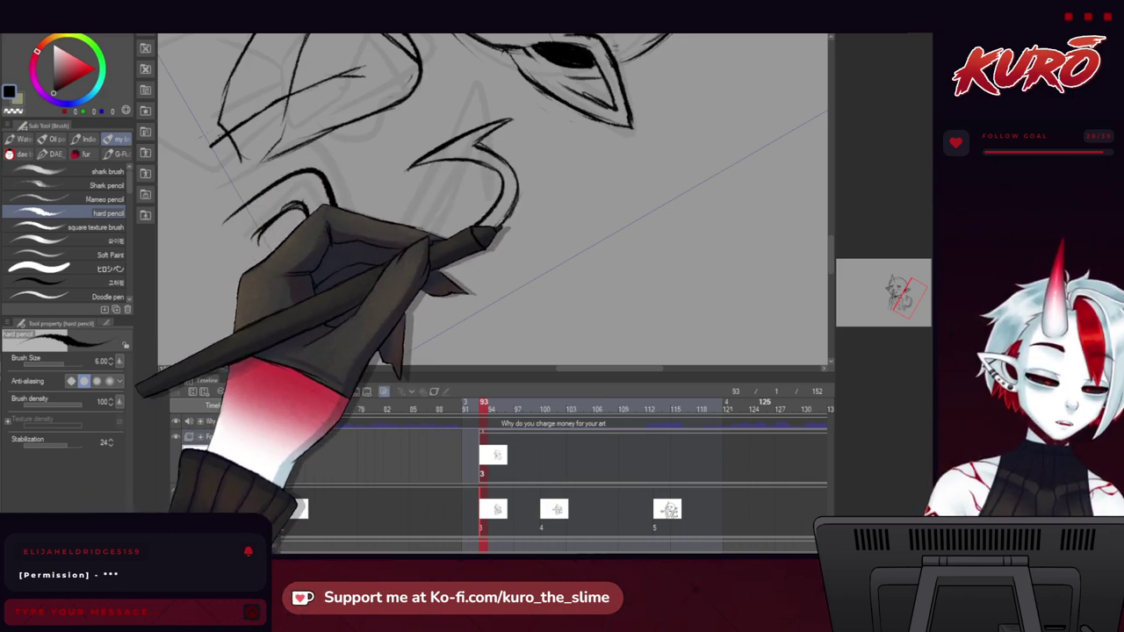
key(minus)
key(minus)
key(minus)
key(minus)
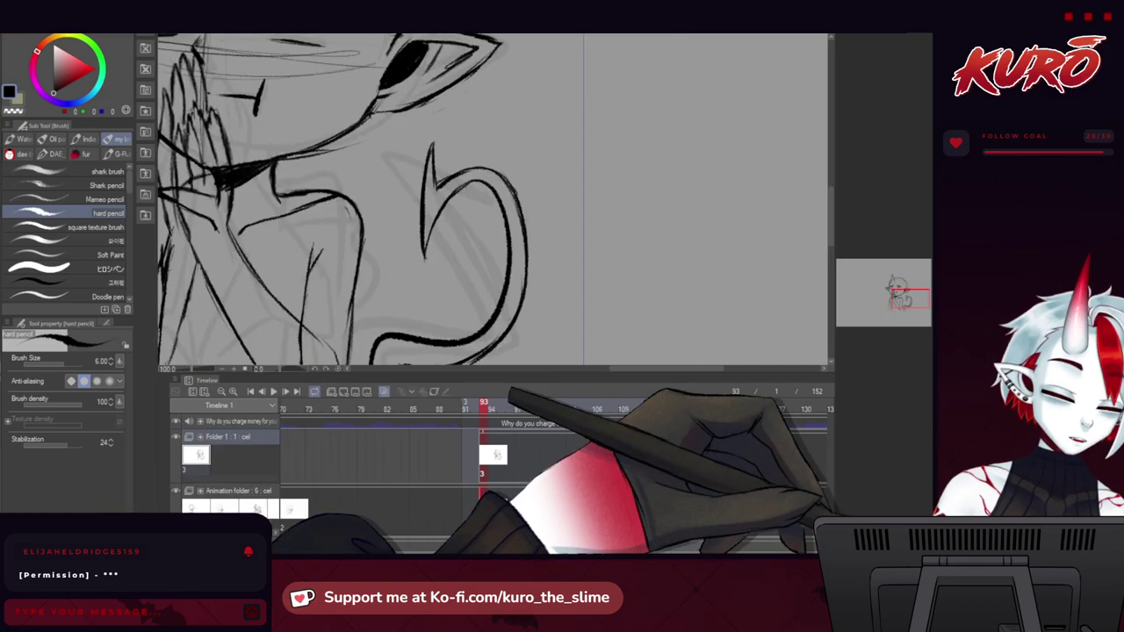
Refine the tail's lower outer line and join it to the short stroke that bends down at the base.
scroll(290, 149, down, 3)
drag(202, 225, 367, 265)
scroll(398, 255, down, 3)
scroll(421, 285, up, 6)
scroll(399, 228, up, 4)
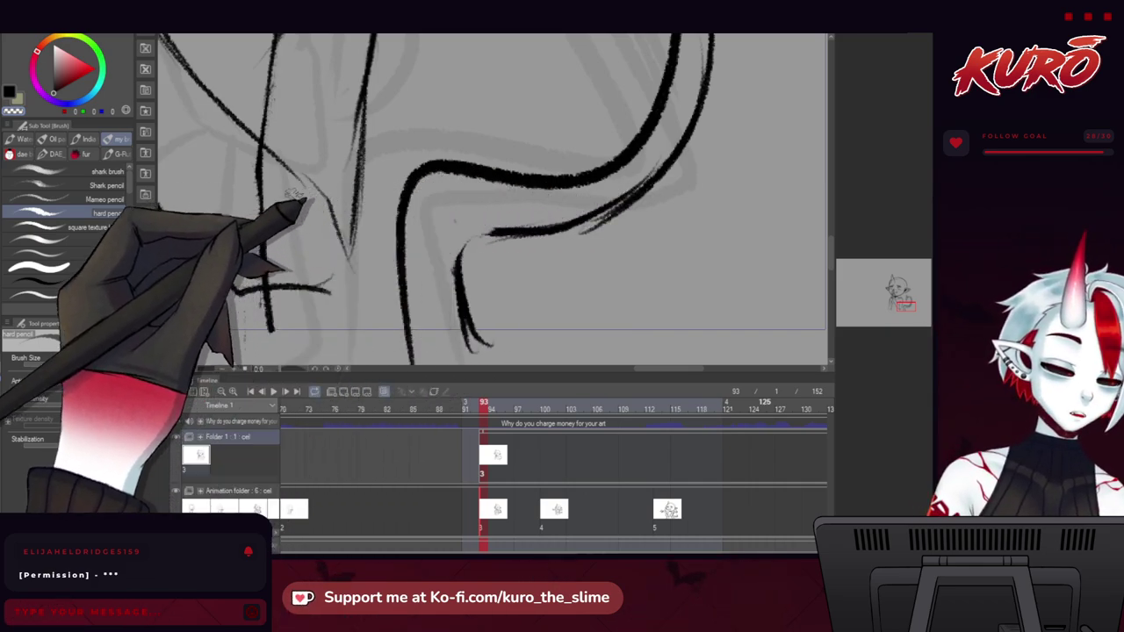
key(h)
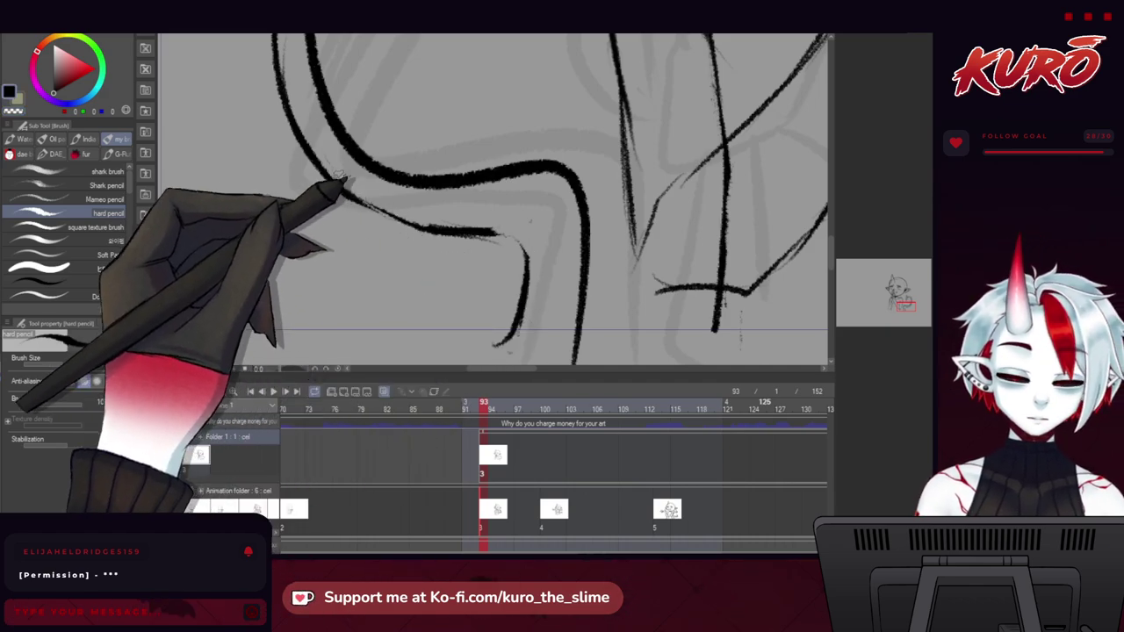
key(h)
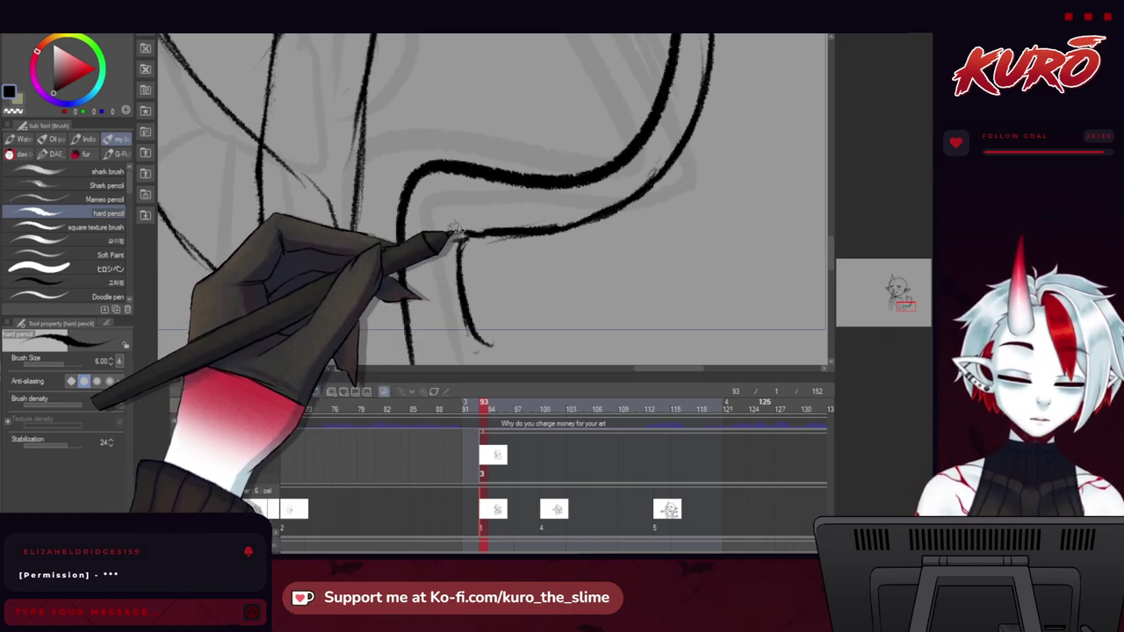
Erase the rough overlapping edges along the tail's lower outer line using the hard pencil with transparent colour.
scroll(419, 231, down, 3)
mouse_move(296, 220)
mouse_down()
mouse_move(338, 254)
mouse_move(361, 256)
mouse_up()
key(h)
scroll(497, 279, up, 5)
key(c)
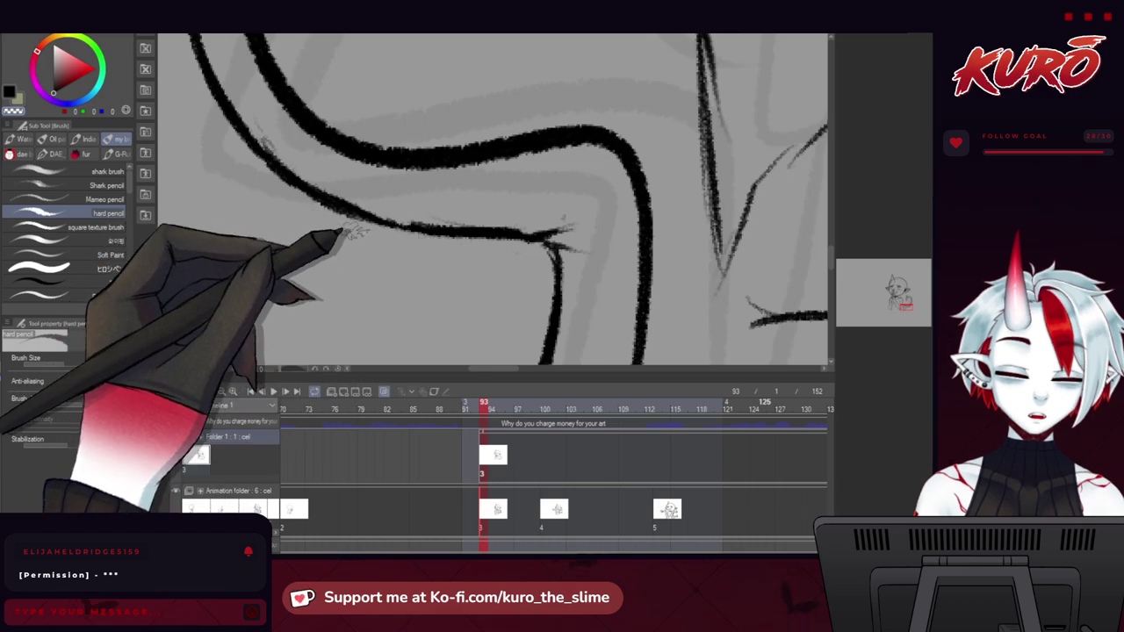
mouse_move(334, 193)
mouse_down()
mouse_move(257, 130)
mouse_move(327, 186)
mouse_move(260, 156)
mouse_up()
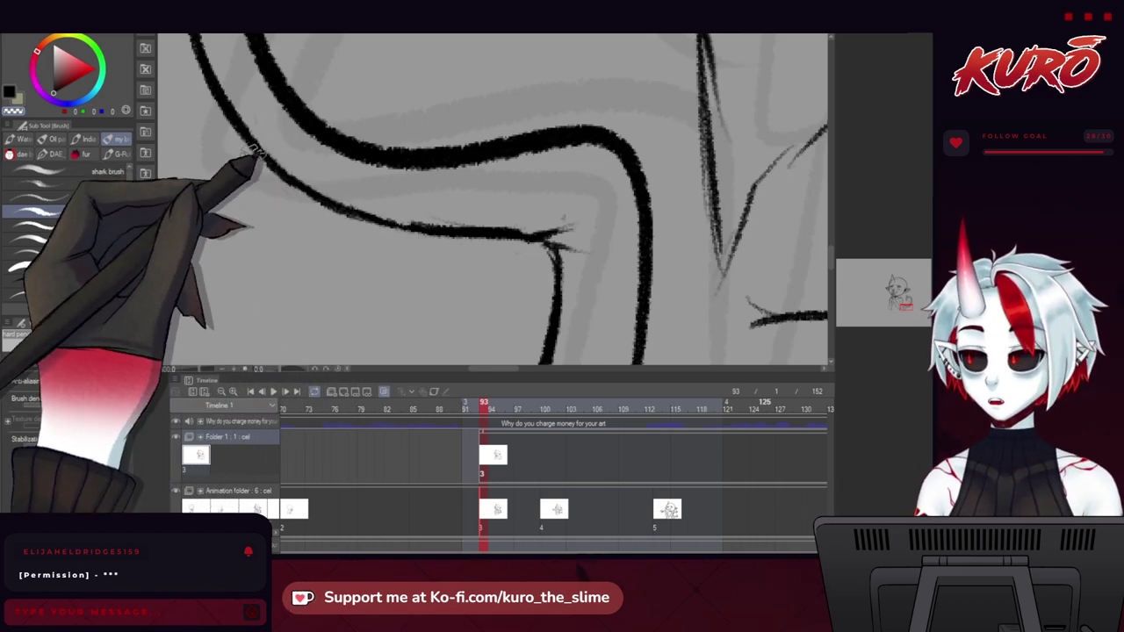
Trim the rough edges of the tail's remaining curved lines up to the arrow tip.
scroll(333, 241, down, 3)
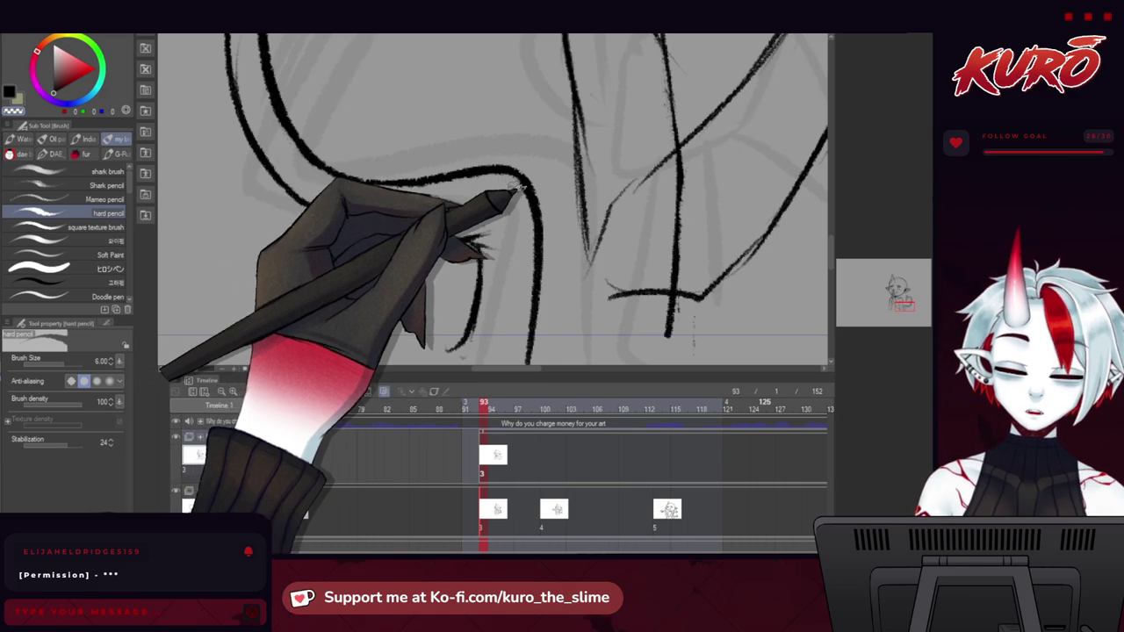
drag(223, 138, 324, 347)
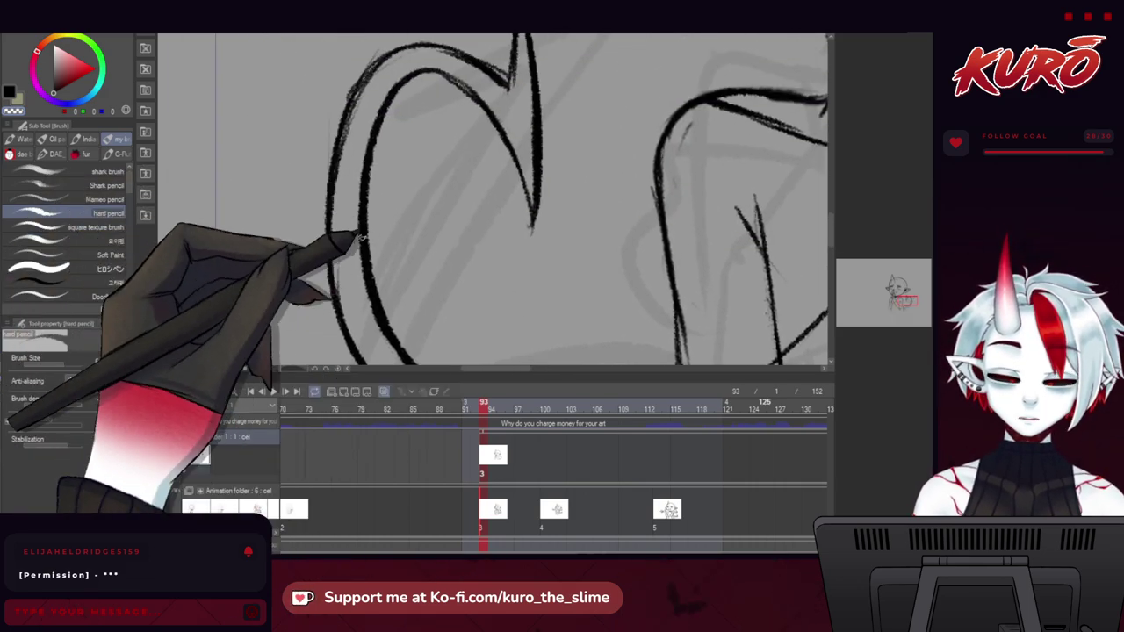
scroll(360, 236, down, 2)
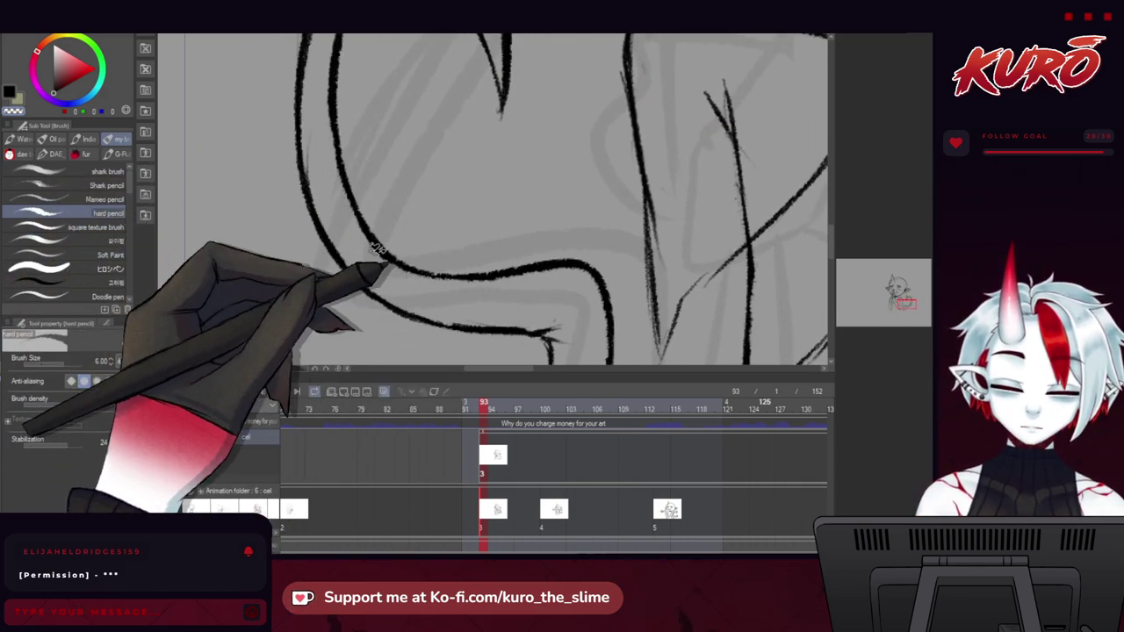
drag(323, 174, 343, 253)
drag(346, 125, 356, 274)
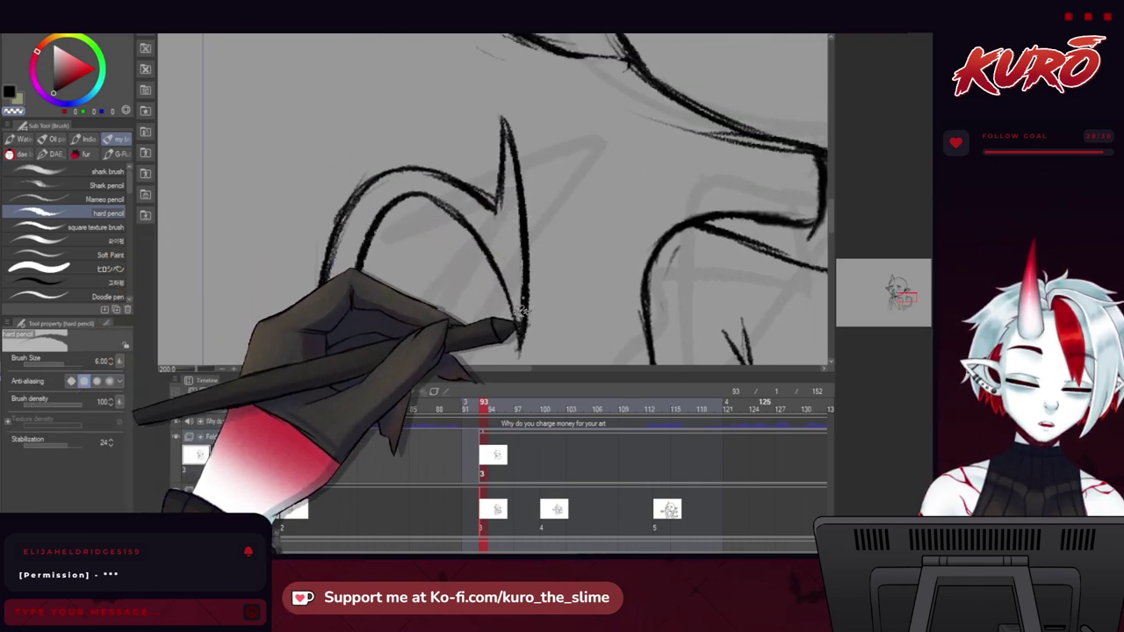
scroll(491, 163, down, 3)
drag(489, 162, 299, 263)
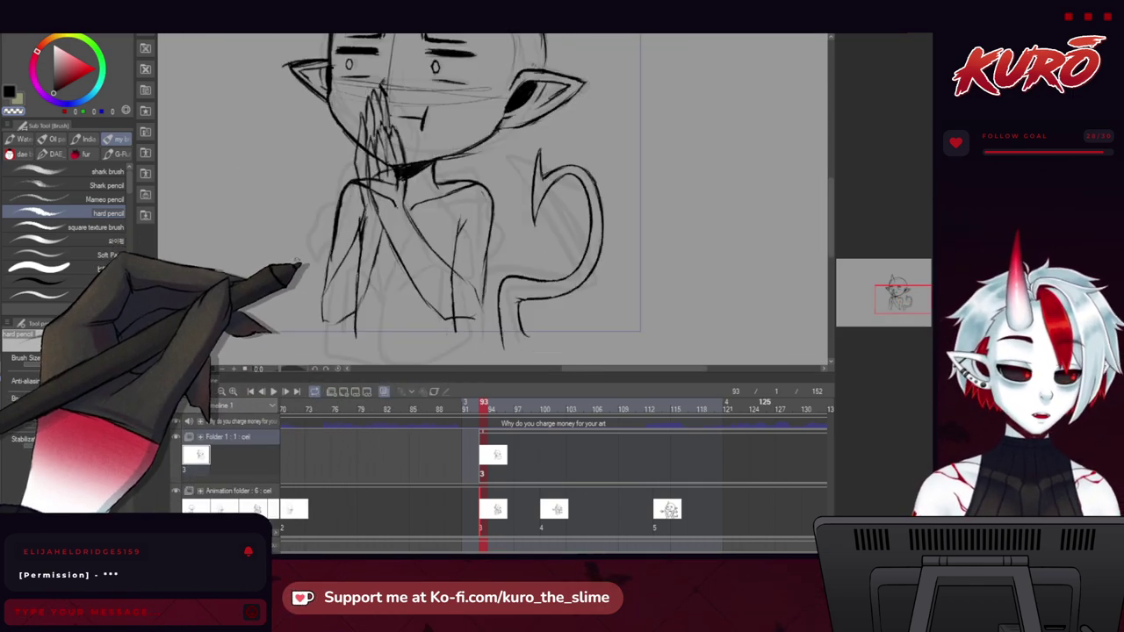
scroll(297, 263, down, 2)
scroll(275, 251, down, 1)
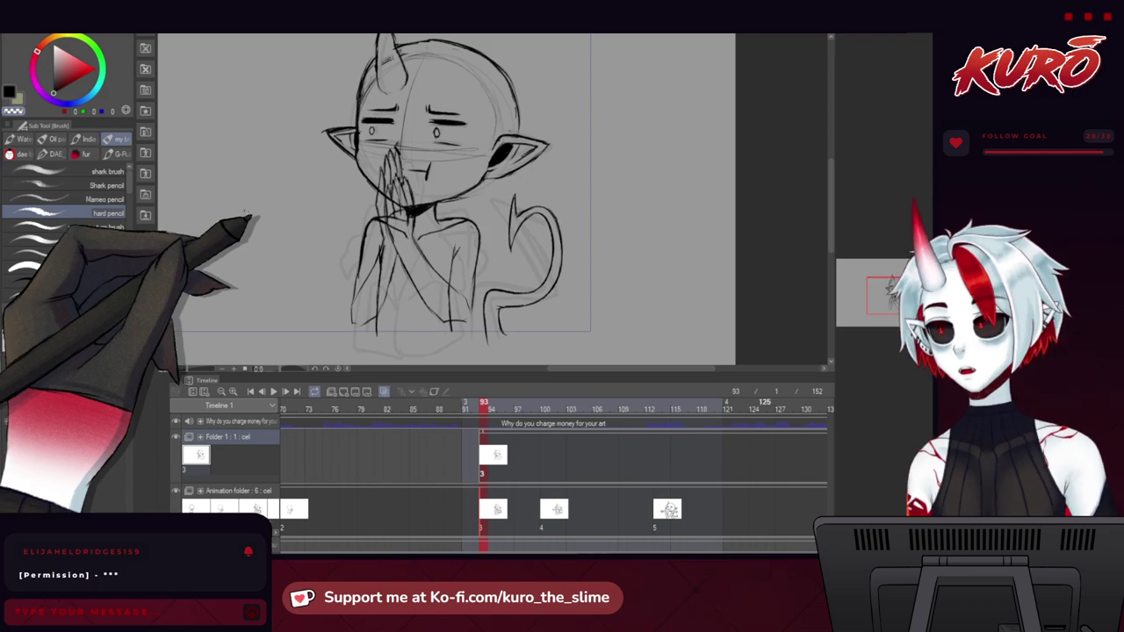
Reshape the bend at the tail's base with Liquify push and switch back to the hard pencil.
drag(272, 248, 246, 264)
scroll(485, 309, up, 2)
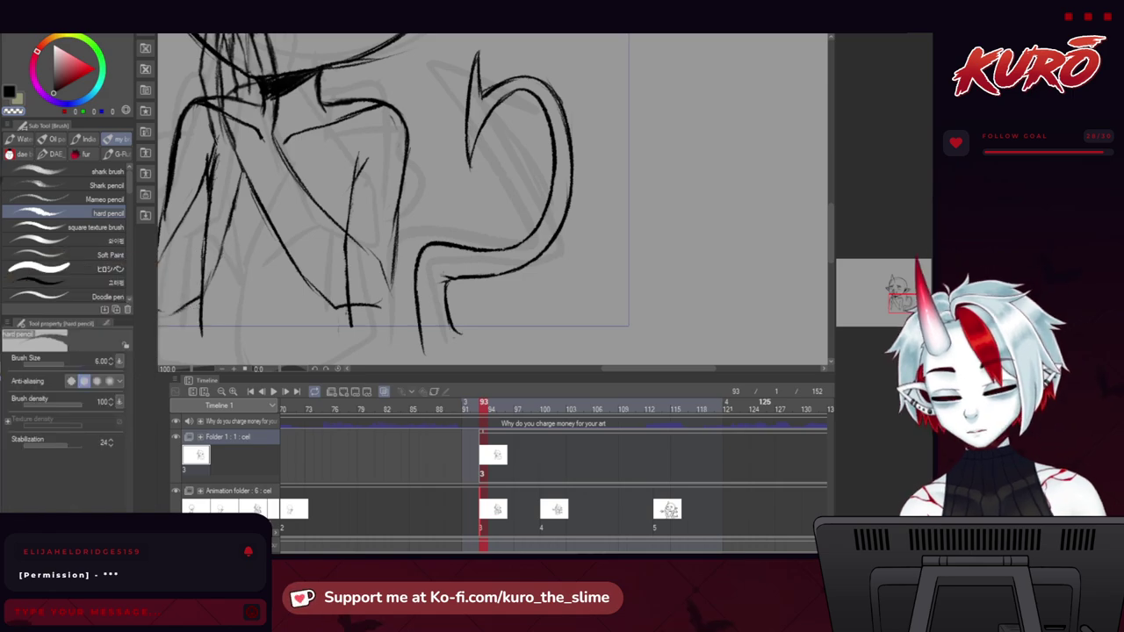
key(j)
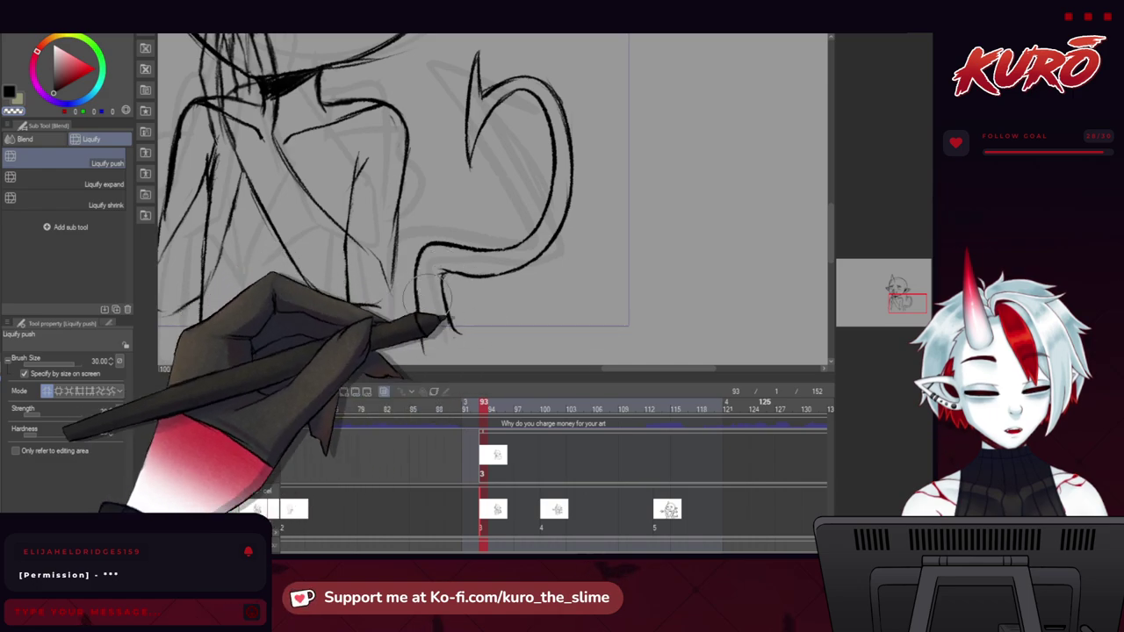
drag(405, 279, 254, 245)
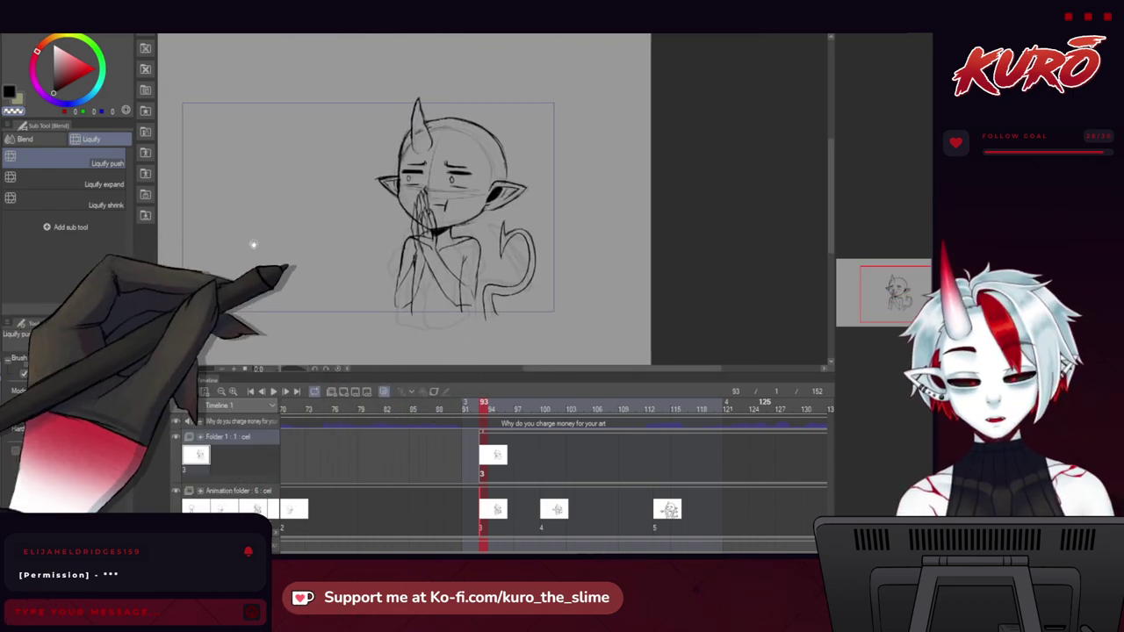
key(b)
key(b)
key(b)
Check the tail sketch against the onion-skinned pose at frame 100 and return the timeline to frame 93.
drag(365, 259, 355, 248)
click(538, 416)
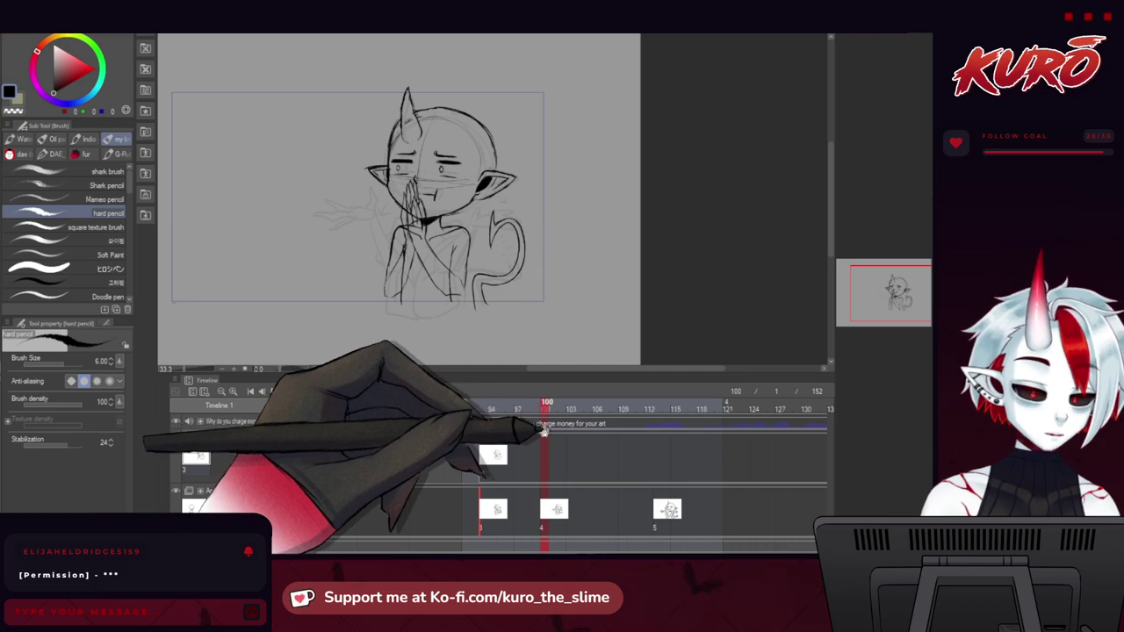
scroll(376, 229, up, 3)
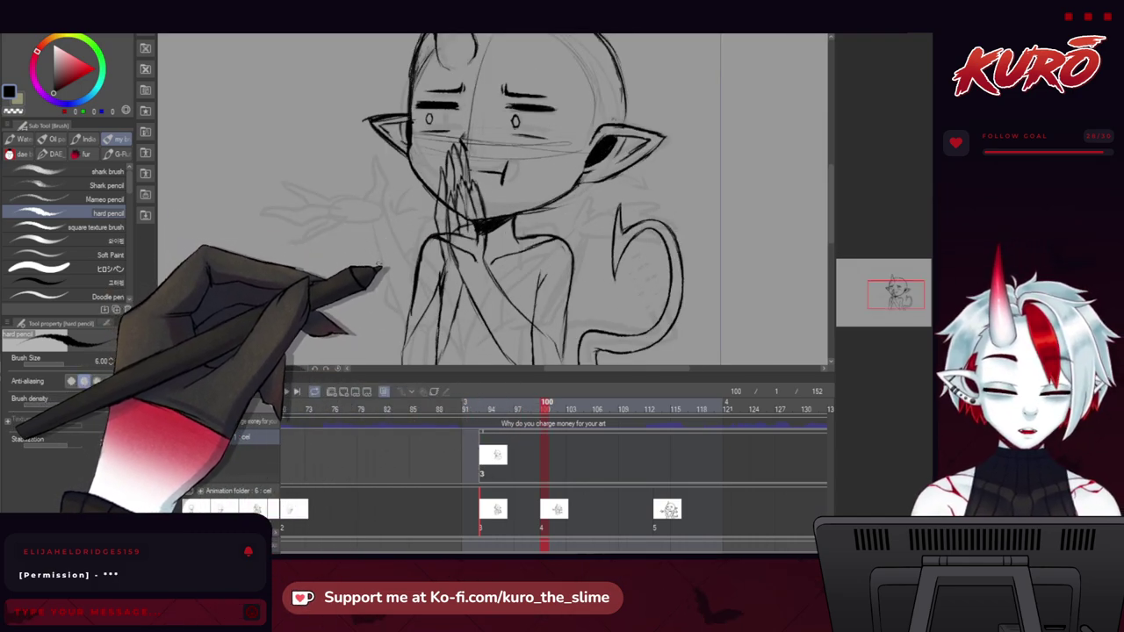
scroll(380, 266, down, 2)
mouse_move(401, 301)
mouse_down()
mouse_move(390, 266)
mouse_move(365, 308)
mouse_up()
click(483, 408)
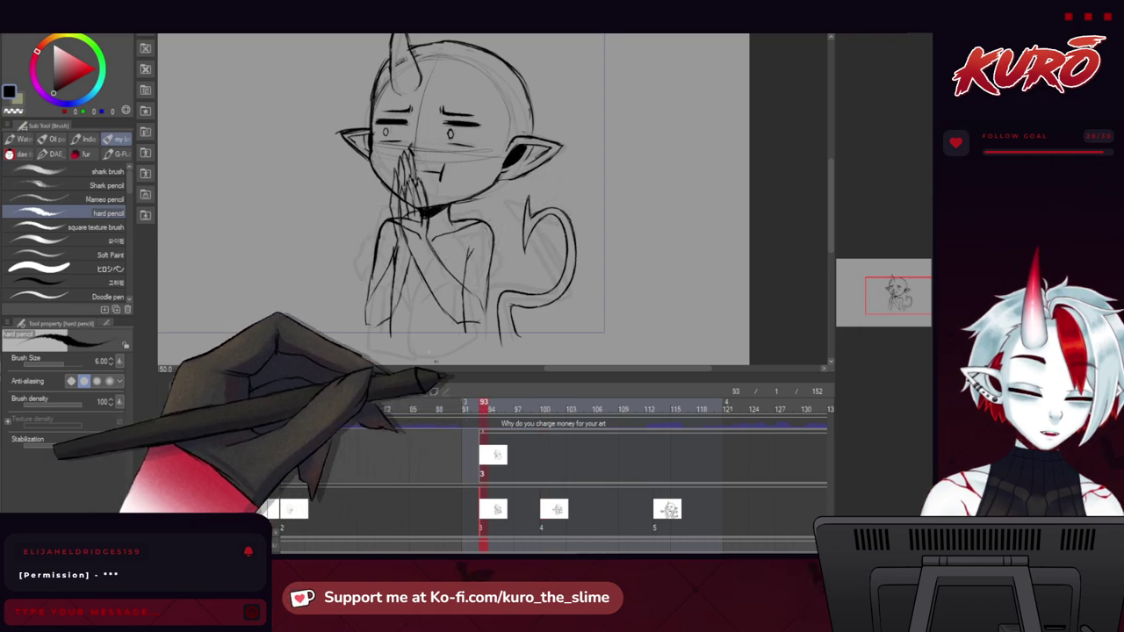
drag(388, 259, 374, 267)
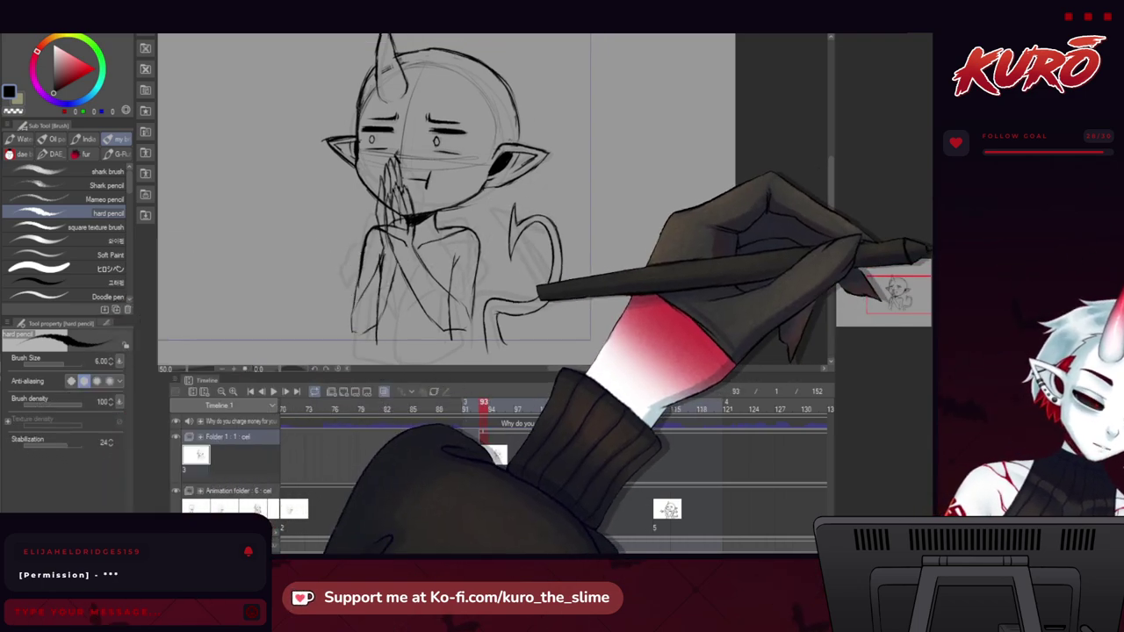
Duplicate the frame 93 drawing as a second cel in Folder 1, assign it to frame 100, and hide its praying hands.
click(931, 251)
click(931, 253)
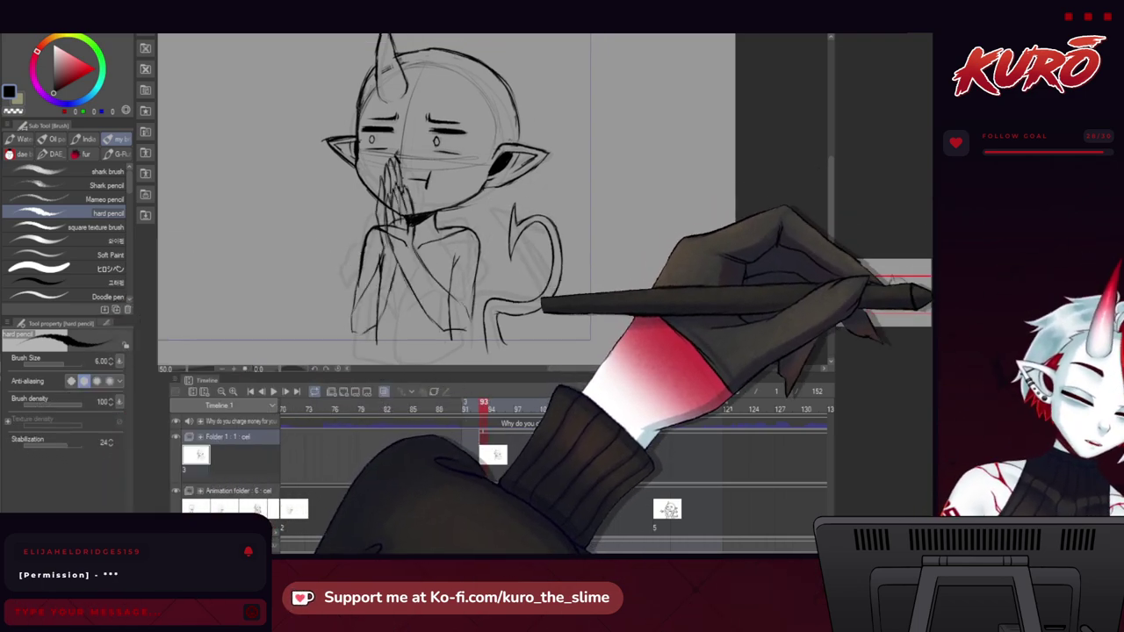
drag(267, 269, 285, 300)
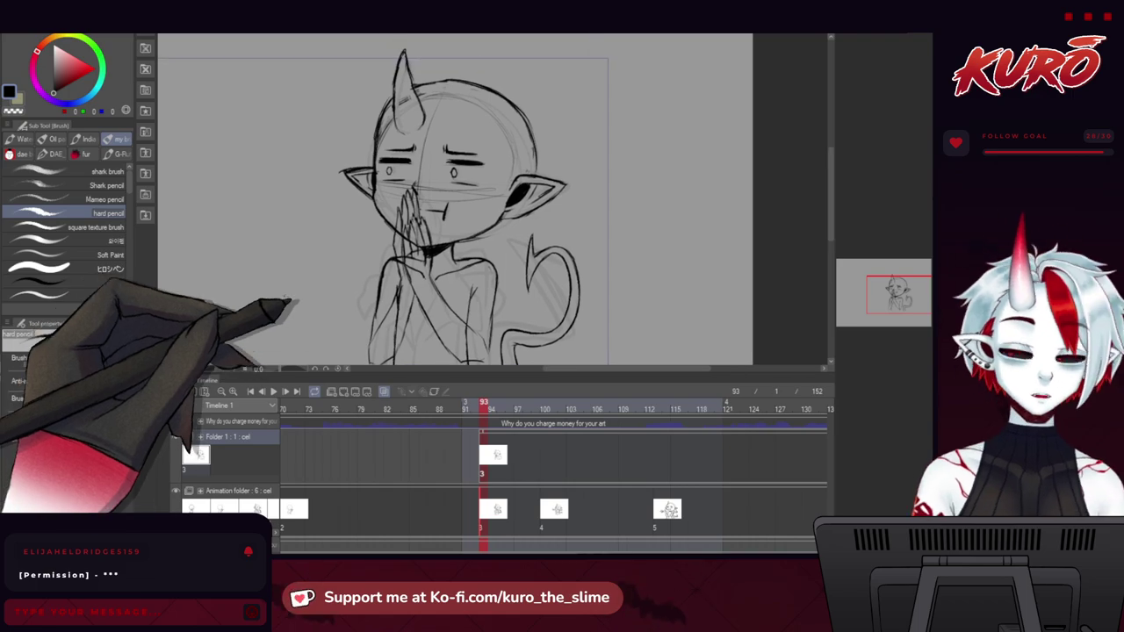
drag(314, 243, 300, 189)
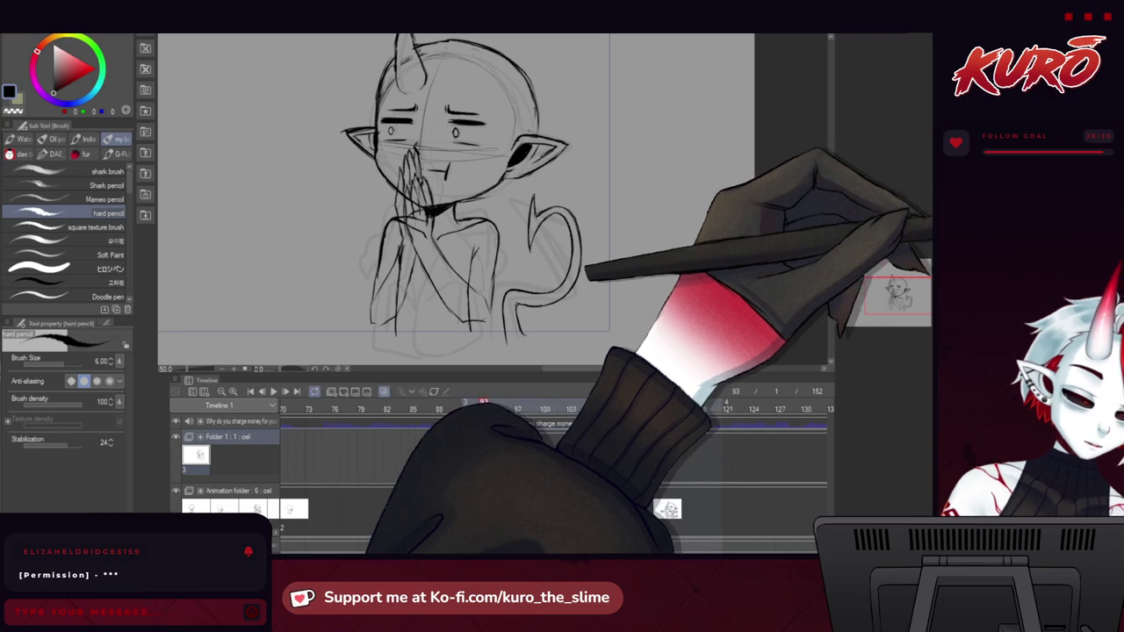
key(ctrl+v)
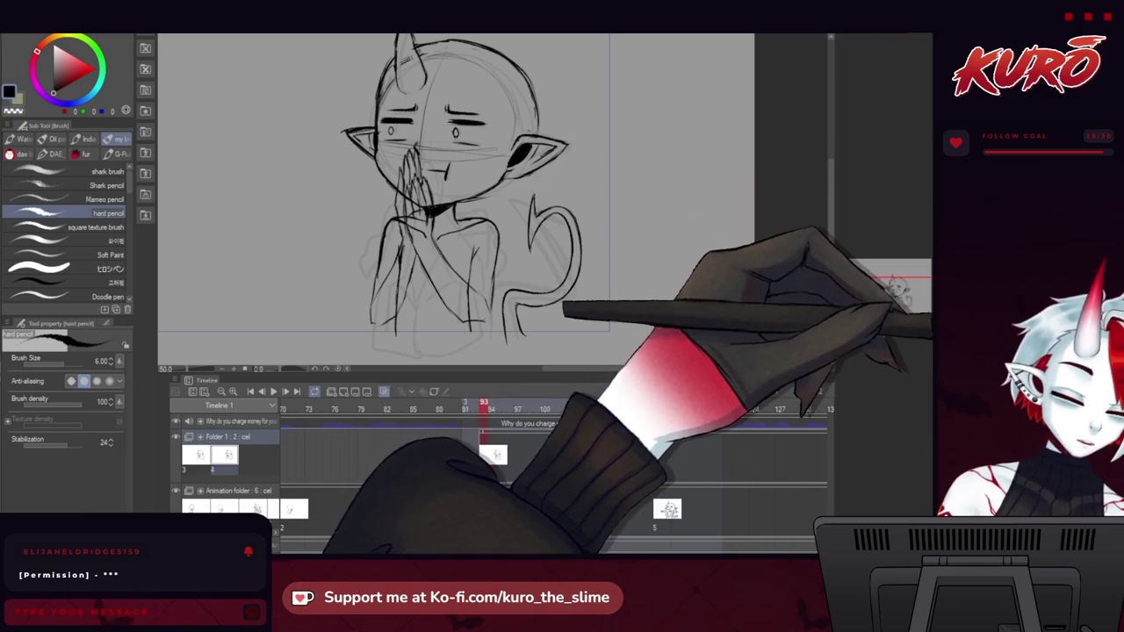
click(545, 414)
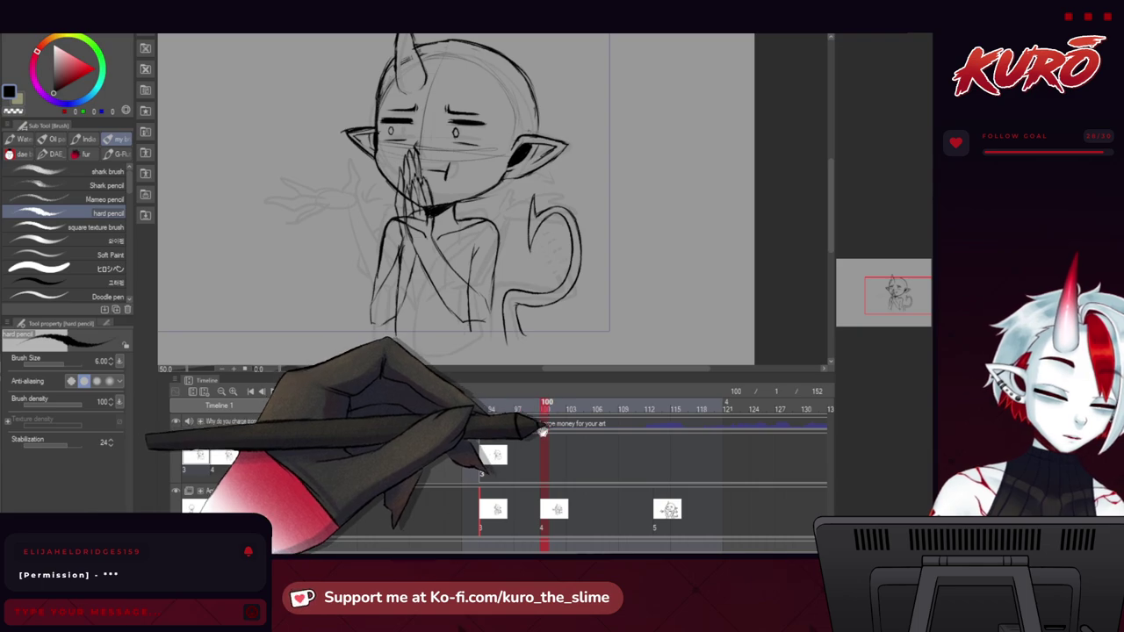
click(554, 233)
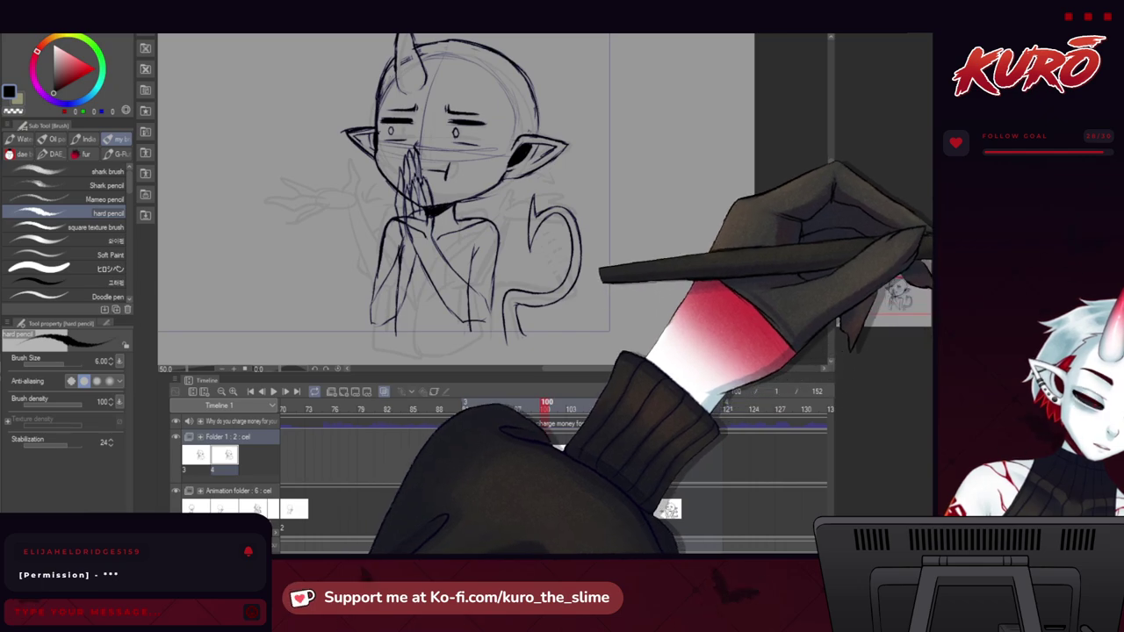
click(929, 304)
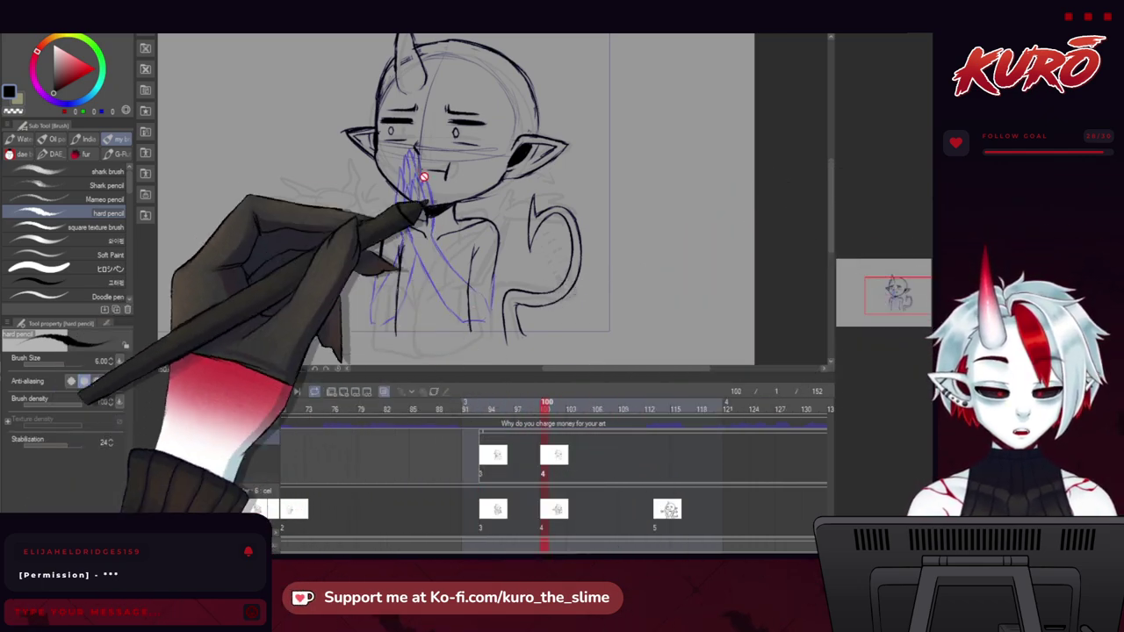
Erase the old mouth line from the face at frame 100 using the hard pencil with transparent colour.
scroll(426, 167, up, 2)
click(931, 207)
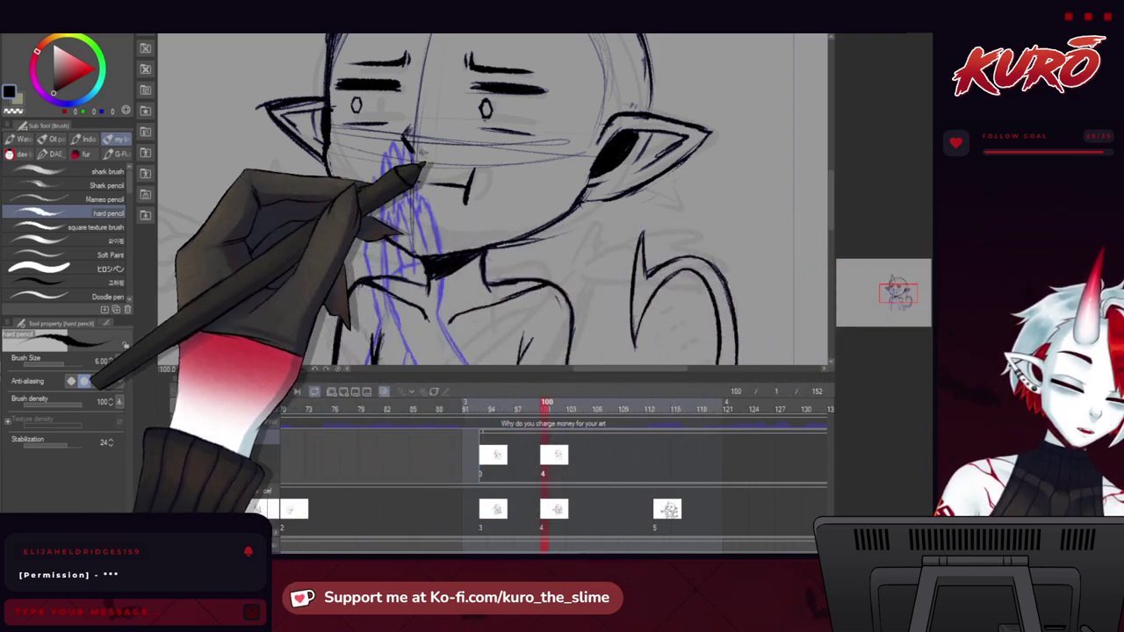
scroll(434, 153, up, 1)
key(c)
drag(410, 203, 479, 228)
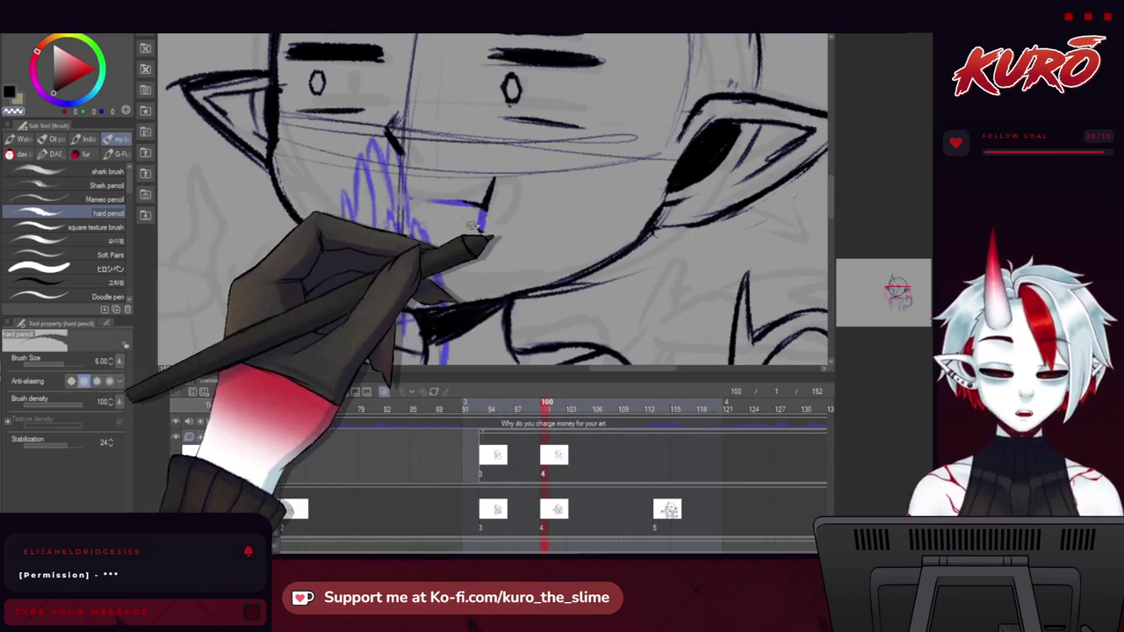
drag(495, 179, 484, 209)
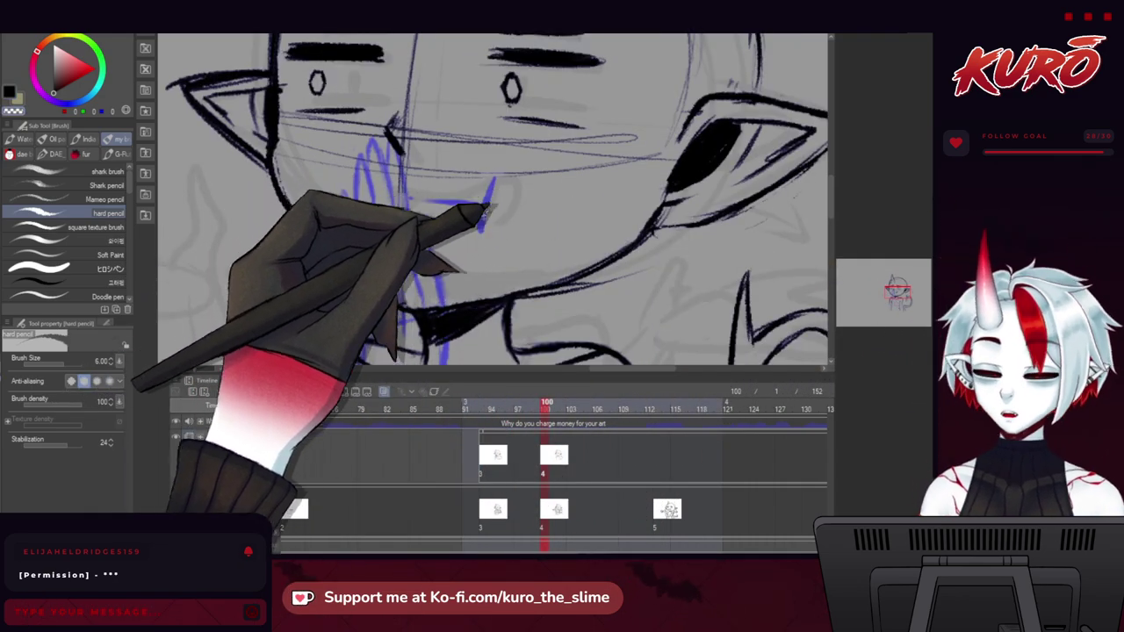
drag(402, 215, 389, 203)
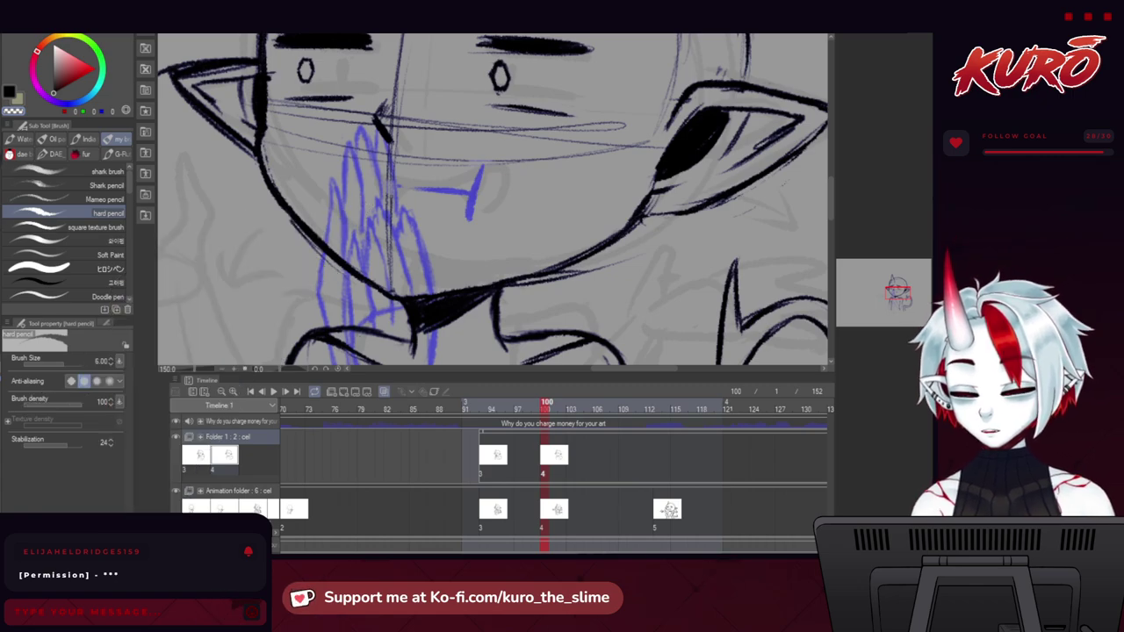
Draw a wide open mouth with pointed fangs on the frame 100 face and fill in its dark corners.
click(9, 92)
drag(316, 193, 319, 231)
scroll(352, 169, up, 1)
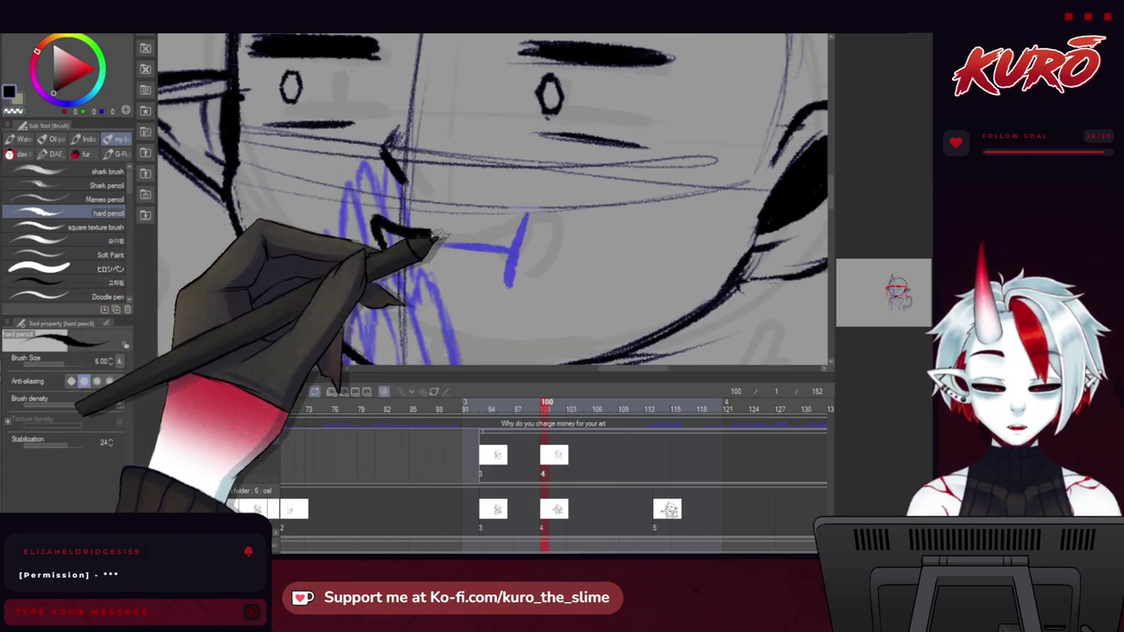
mouse_move(437, 236)
mouse_down()
mouse_move(545, 218)
mouse_move(529, 289)
mouse_up()
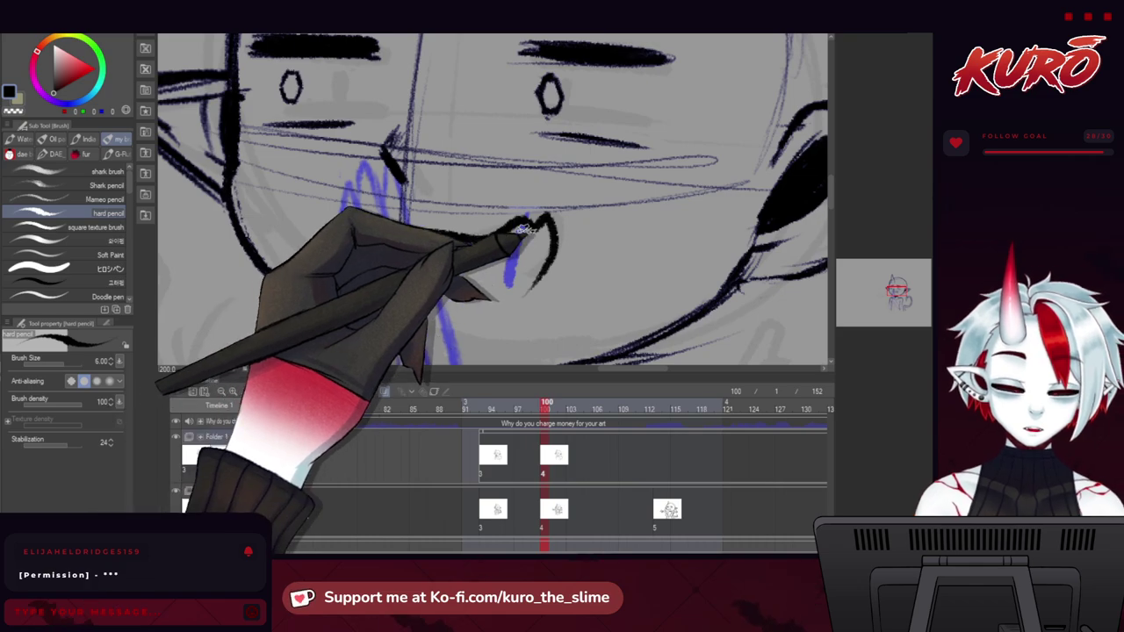
mouse_move(525, 230)
mouse_down()
mouse_move(512, 253)
mouse_move(481, 244)
mouse_up()
drag(531, 282, 463, 294)
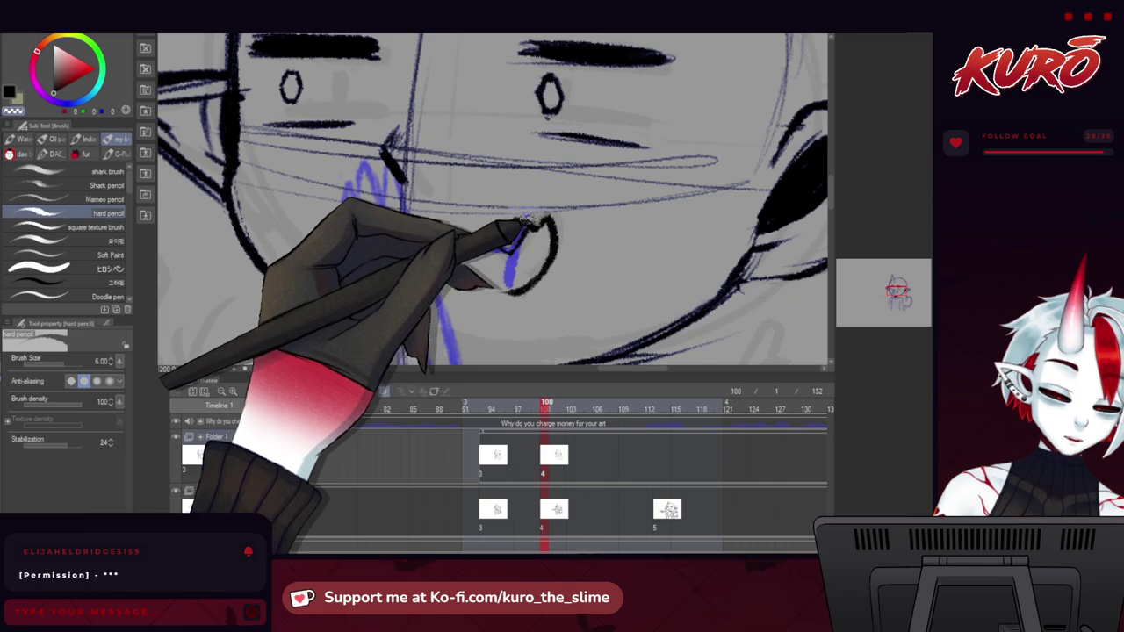
drag(317, 210, 328, 218)
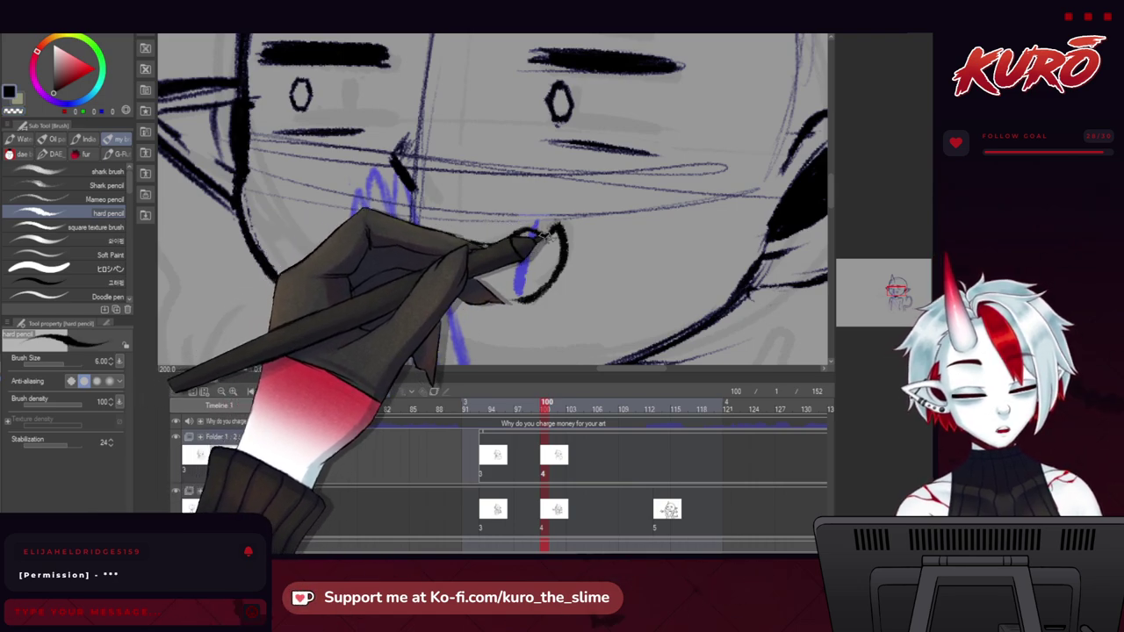
scroll(454, 239, down, 4)
scroll(351, 230, up, 4)
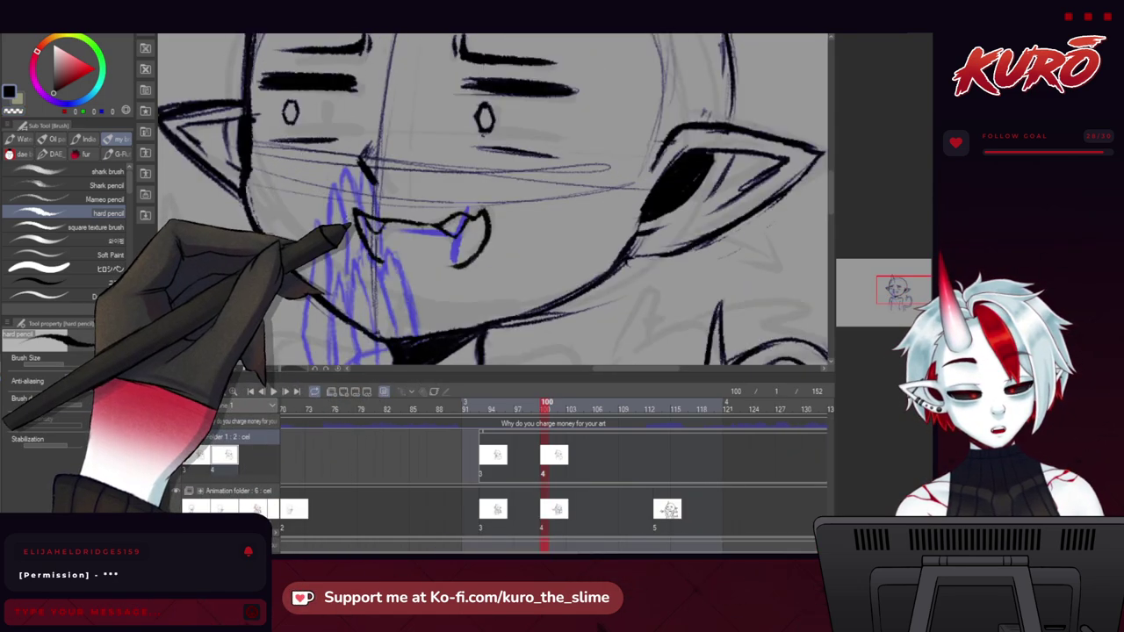
scroll(385, 250, up, 1)
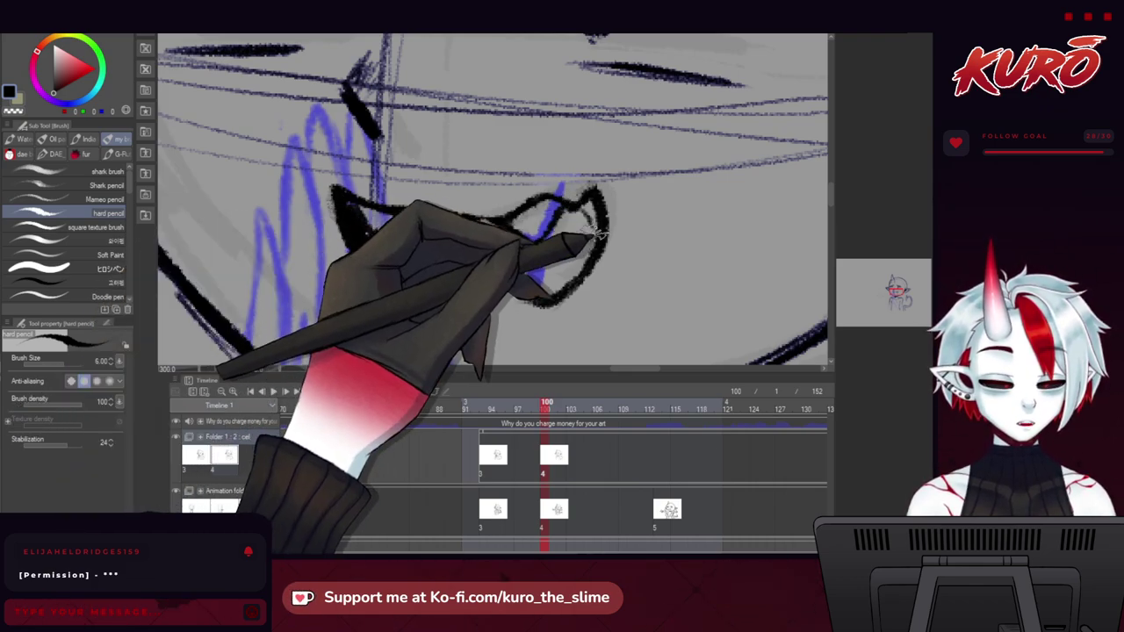
scroll(570, 215, down, 5)
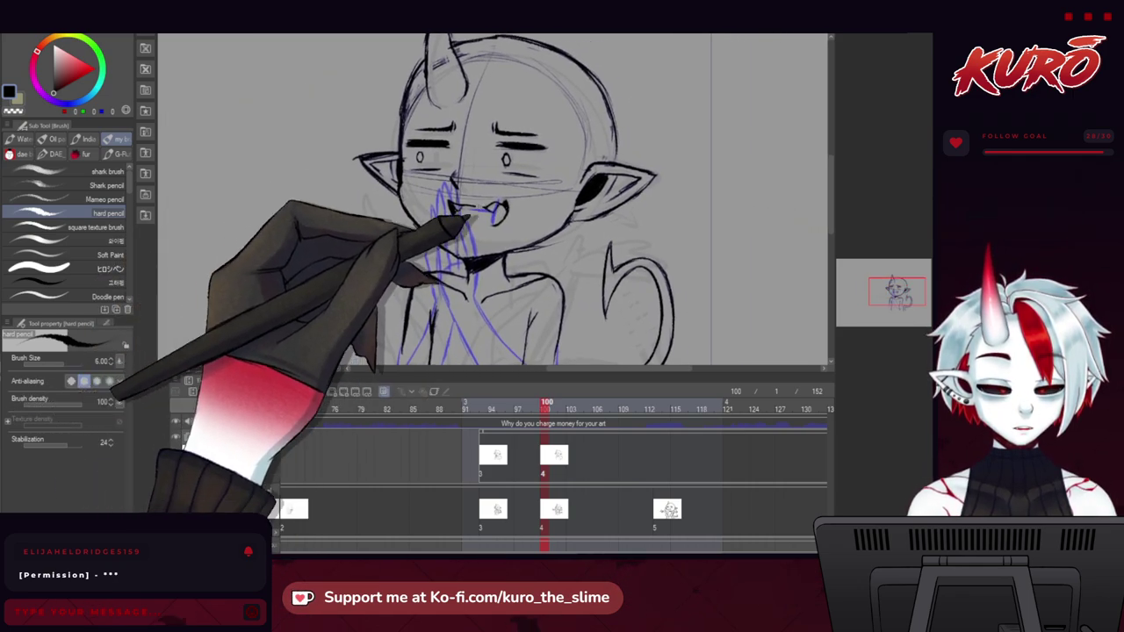
Lasso the fanged mouth and adjust its placement on the face with a Scale/Rotate transform.
scroll(570, 215, up, 3)
key(m)
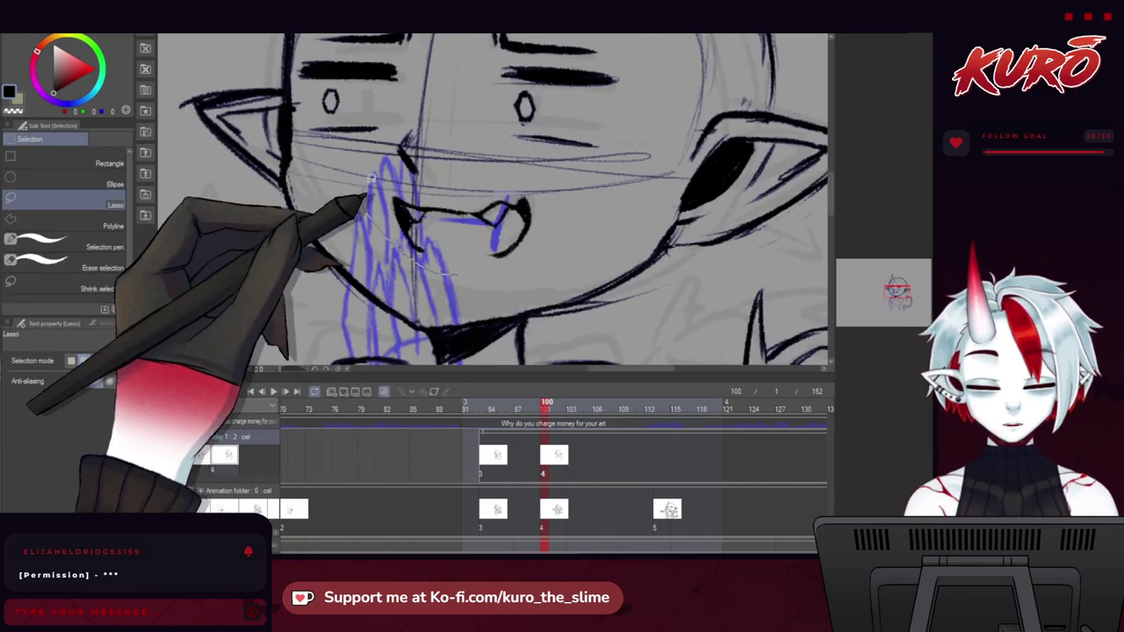
drag(515, 182, 347, 210)
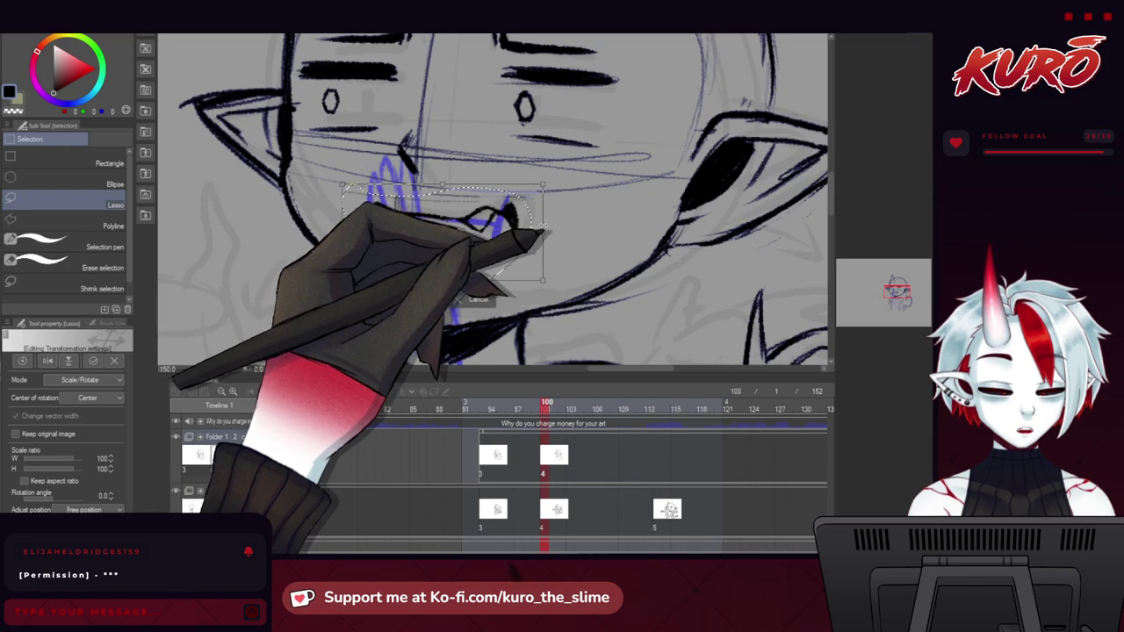
scroll(374, 259, down, 4)
scroll(386, 261, up, 4)
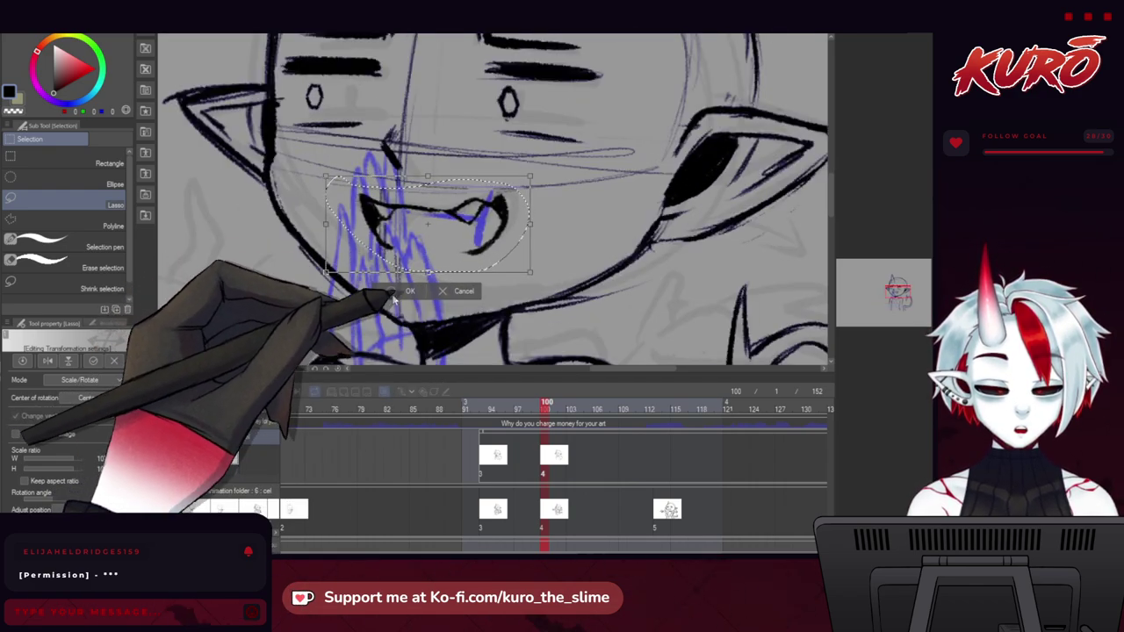
scroll(352, 286, down, 4)
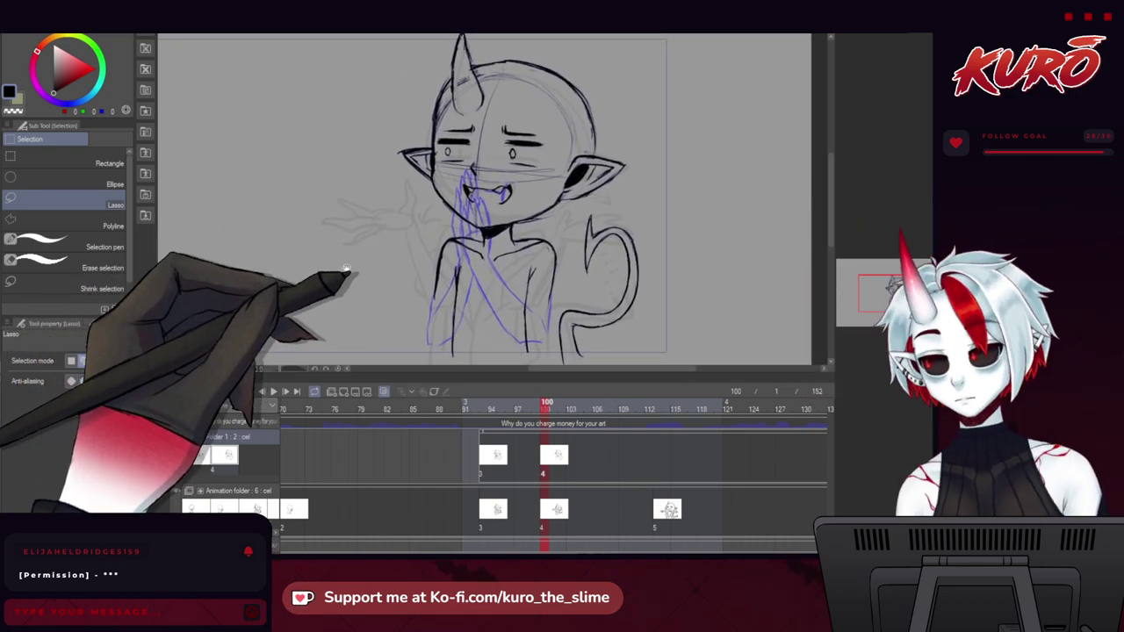
Compare the poses at frames 93 and 113 on the timeline and return to frame 93.
drag(333, 283, 316, 269)
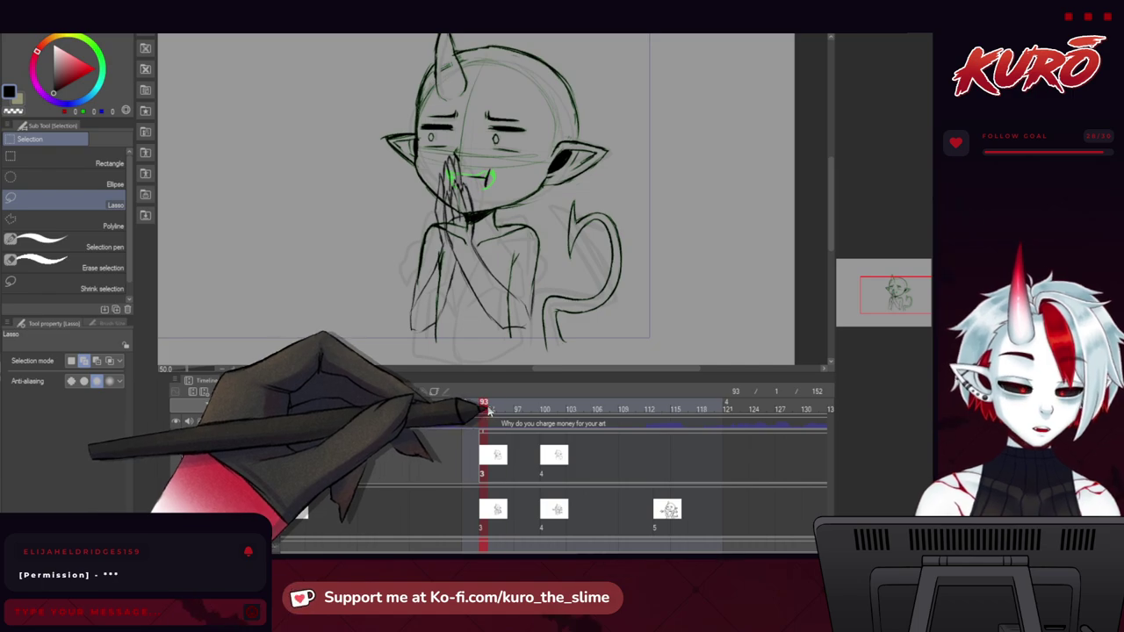
drag(489, 411, 660, 427)
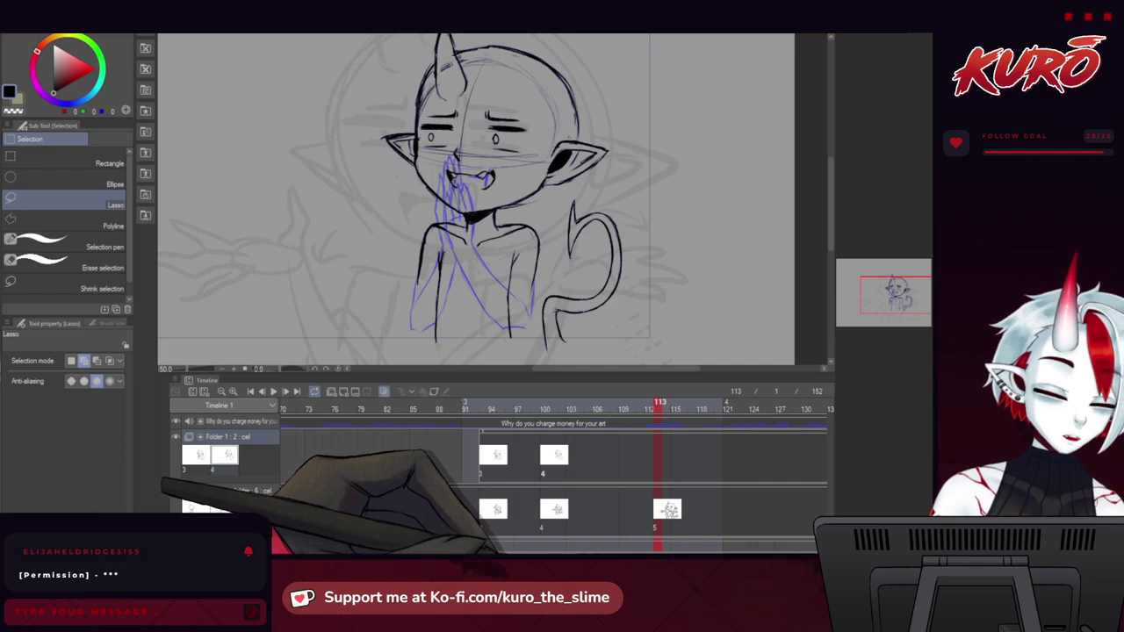
mouse_move(542, 550)
mouse_down()
mouse_move(615, 550)
mouse_move(326, 550)
mouse_move(526, 549)
mouse_up()
click(439, 404)
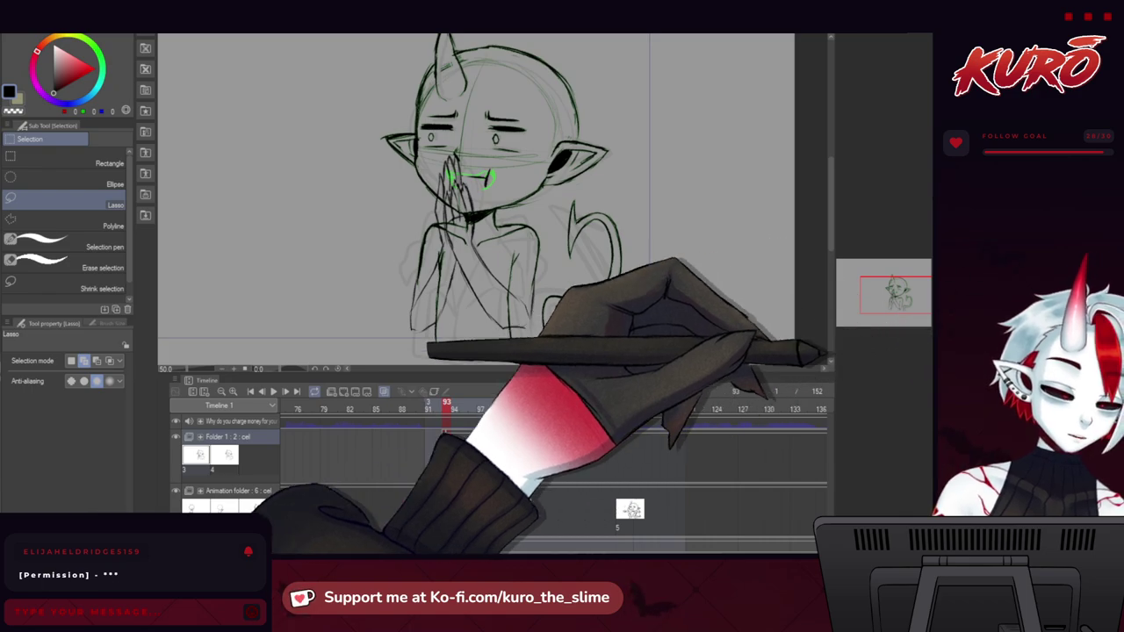
Select the frame 93 cel in Folder 1 and hide its praying hands and forearms.
scroll(458, 177, up, 2)
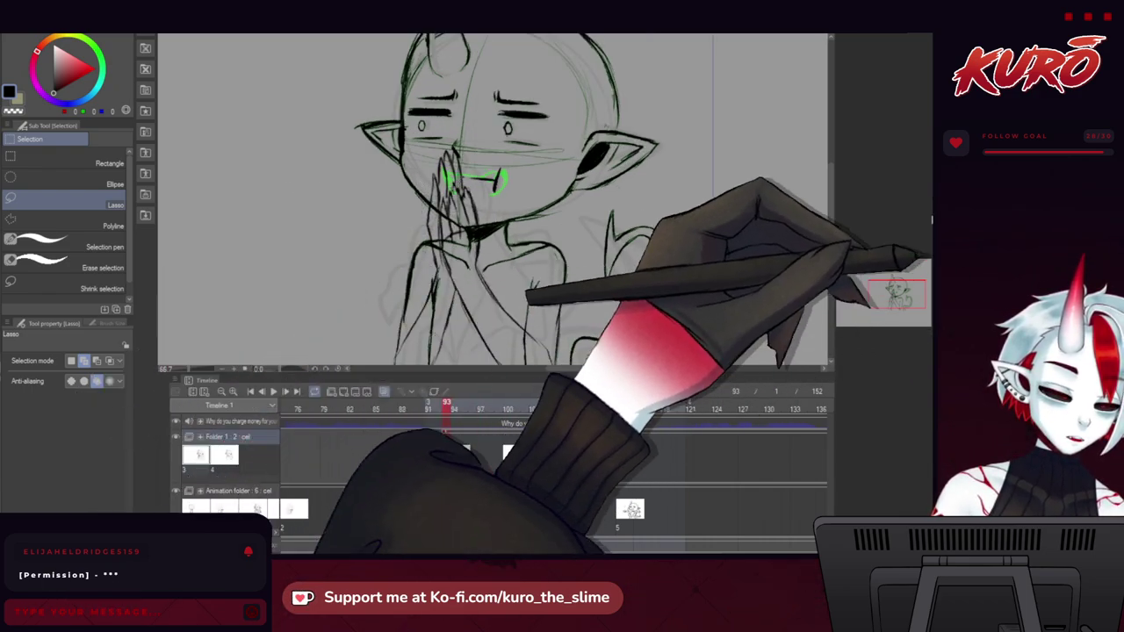
click(931, 179)
click(930, 181)
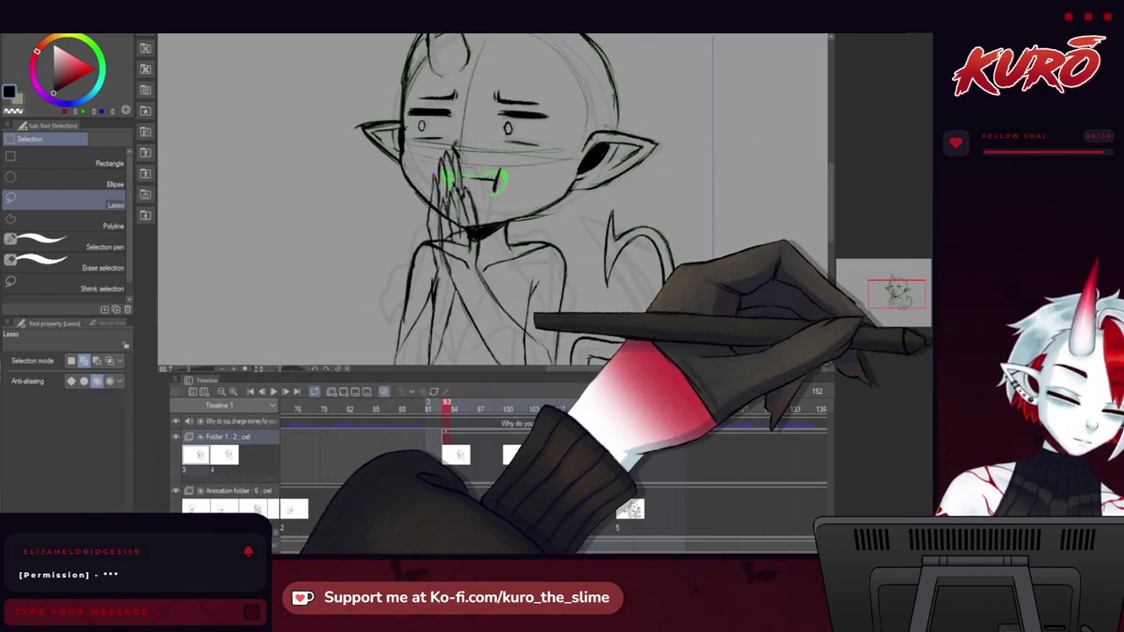
click(931, 335)
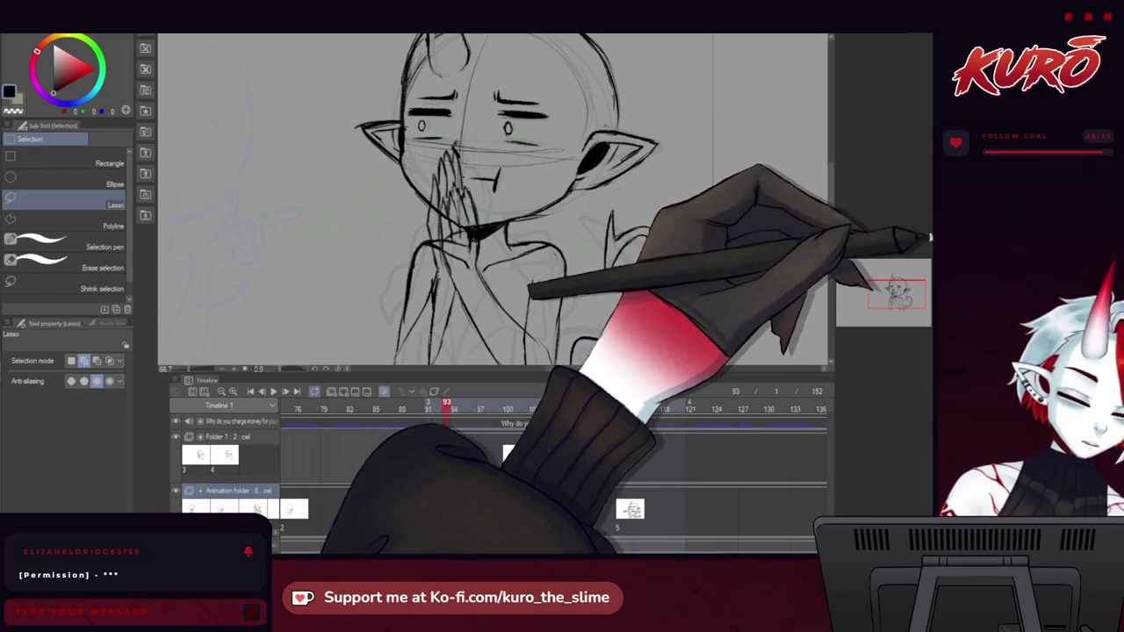
click(961, 317)
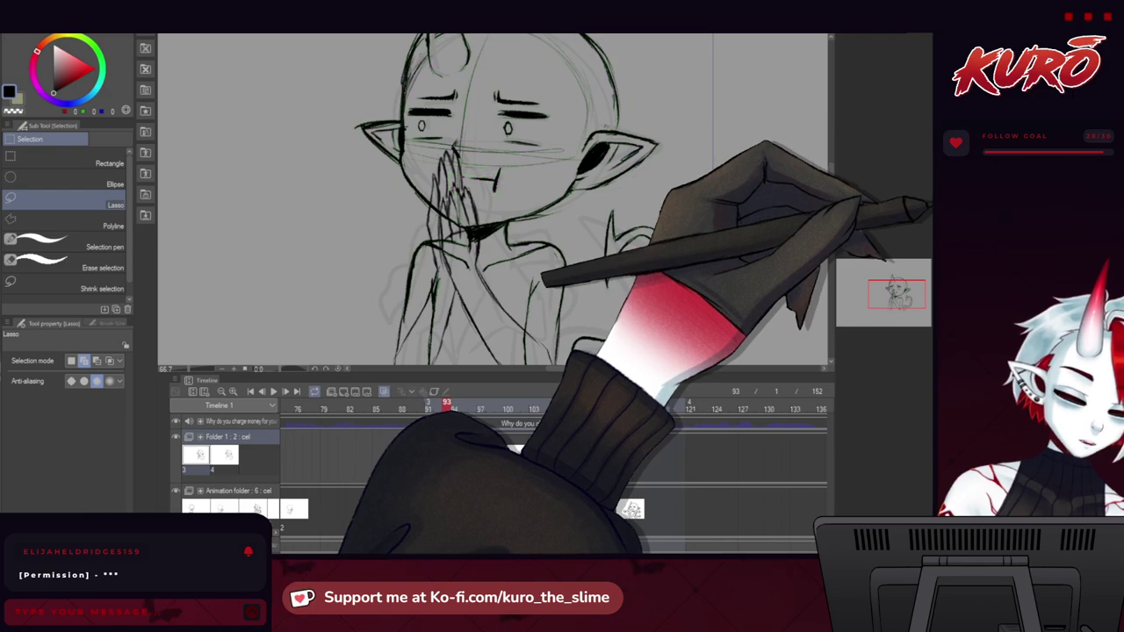
mouse_move(363, 284)
mouse_down()
mouse_move(335, 256)
mouse_move(358, 275)
mouse_up()
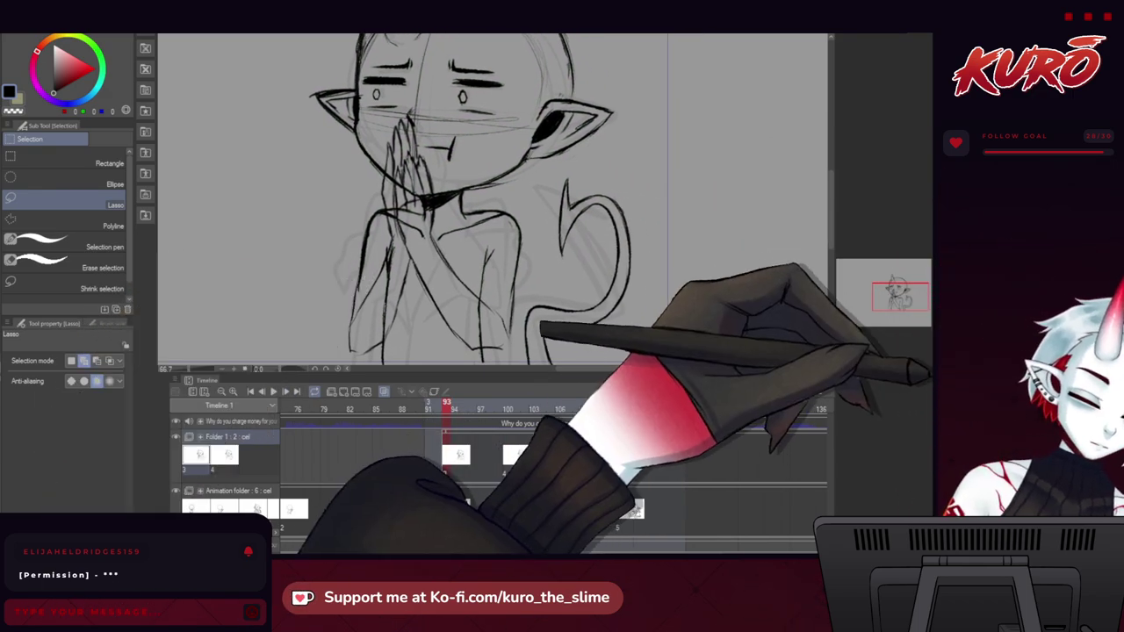
click(936, 377)
mouse_move(327, 283)
mouse_down()
mouse_move(314, 279)
mouse_move(328, 248)
mouse_up()
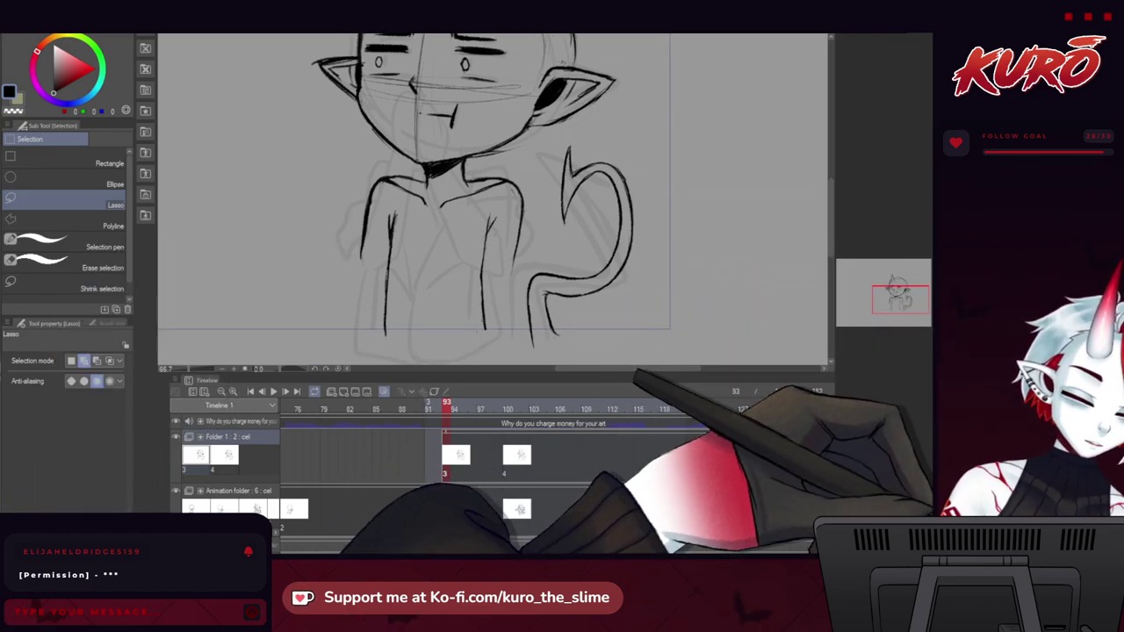
Switch to the hard pencil for the chest area at frame 93 and bring up the full-body character reference illustration.
click(2, 174)
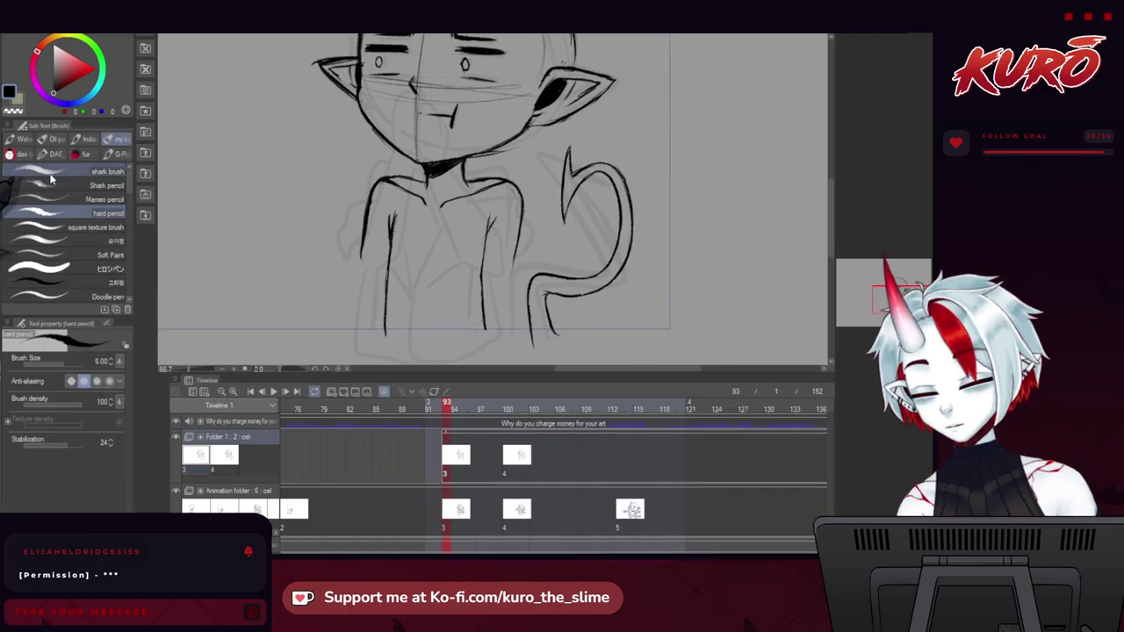
scroll(436, 189, up, 2)
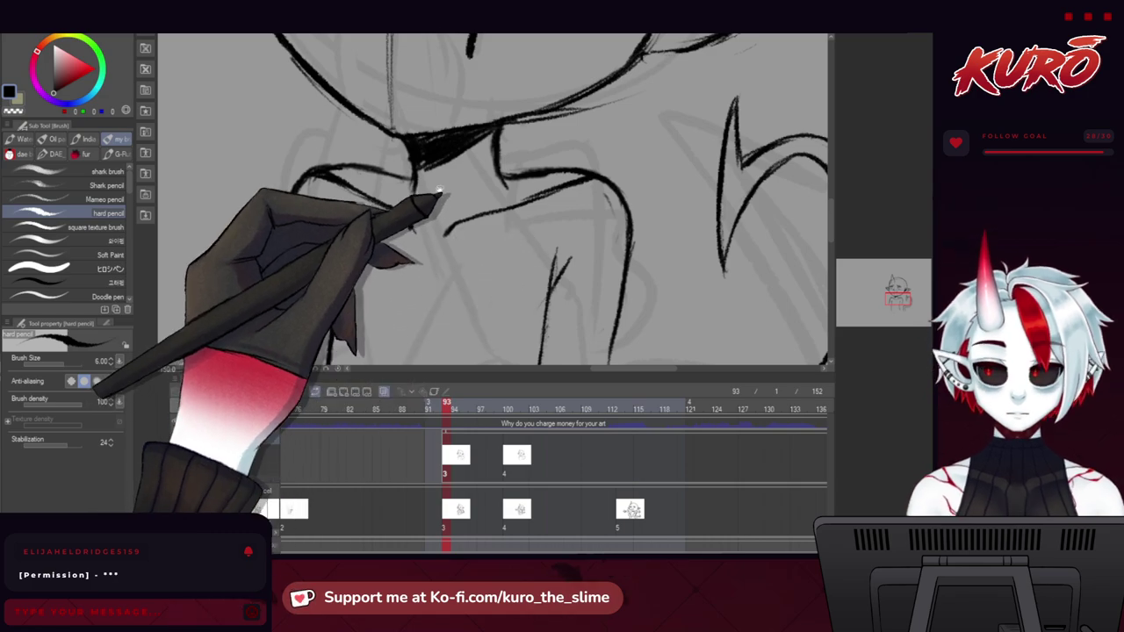
mouse_move(441, 193)
mouse_down()
mouse_move(443, 207)
mouse_move(439, 183)
mouse_up()
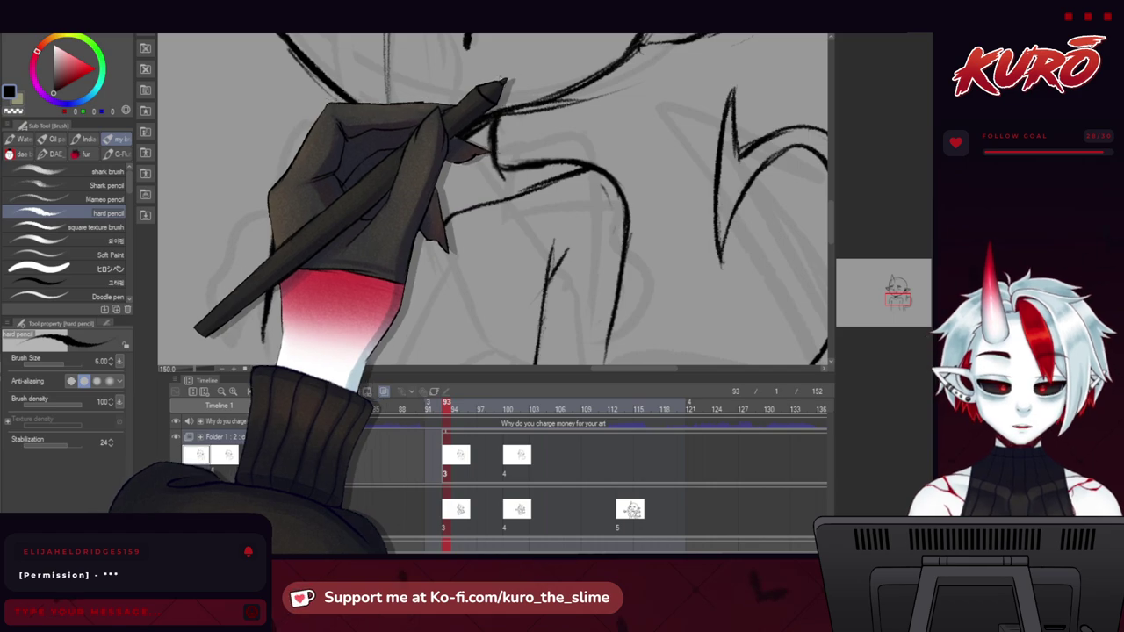
click(251, 36)
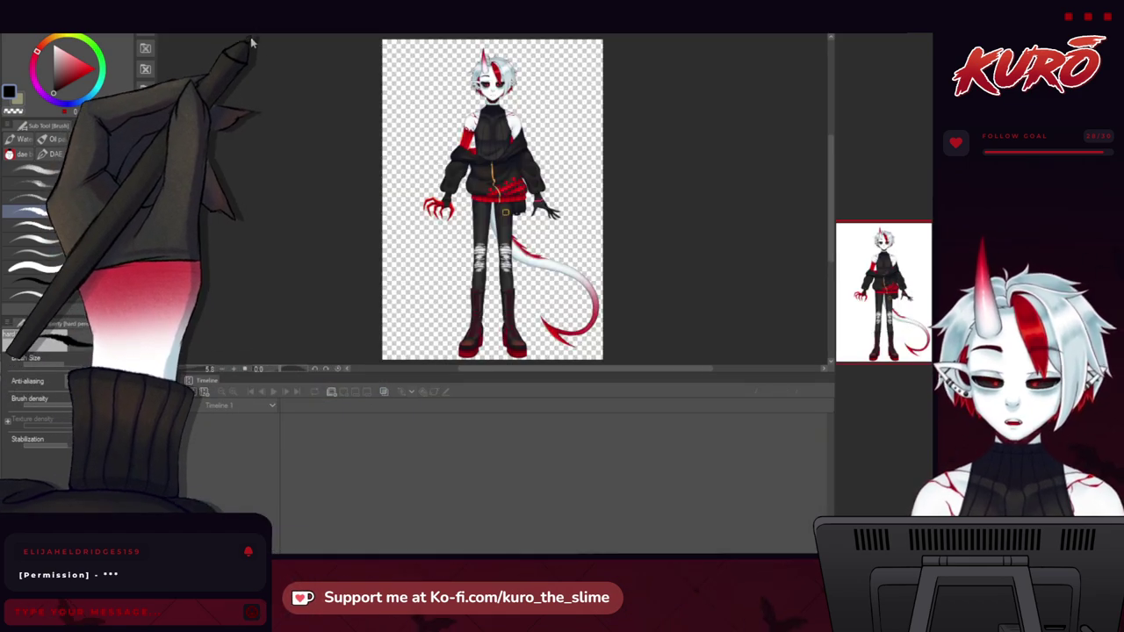
Return to the frame 93 drawing and pencil the collar edge and the armhole lines of the sleeveless top on both shoulders.
click(279, 36)
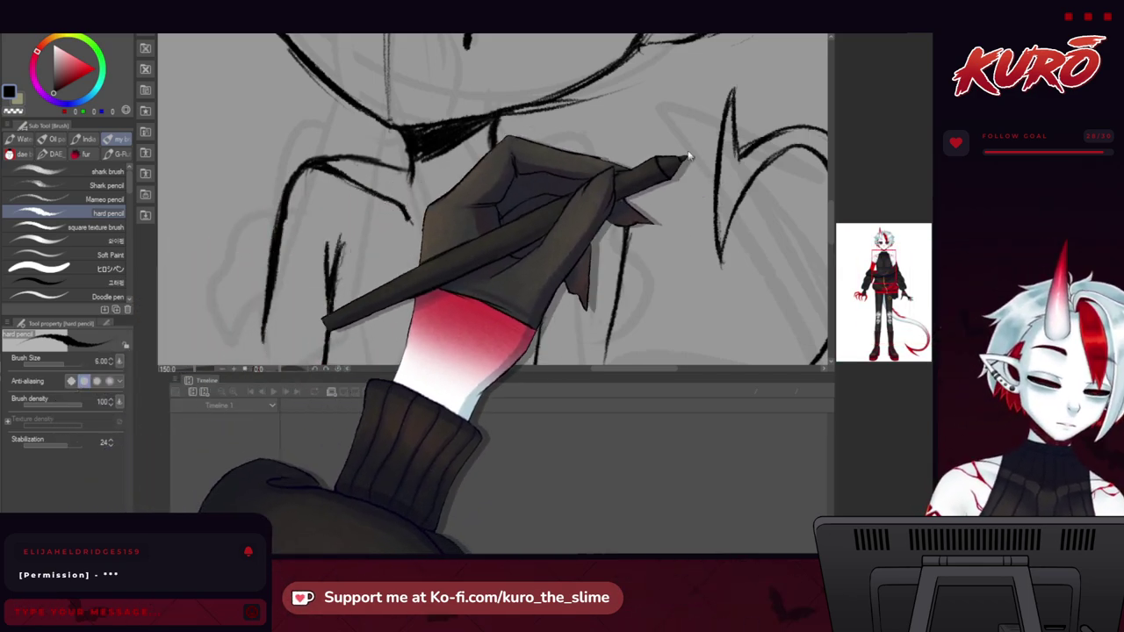
mouse_move(369, 254)
mouse_down()
mouse_move(307, 247)
mouse_move(302, 269)
mouse_up()
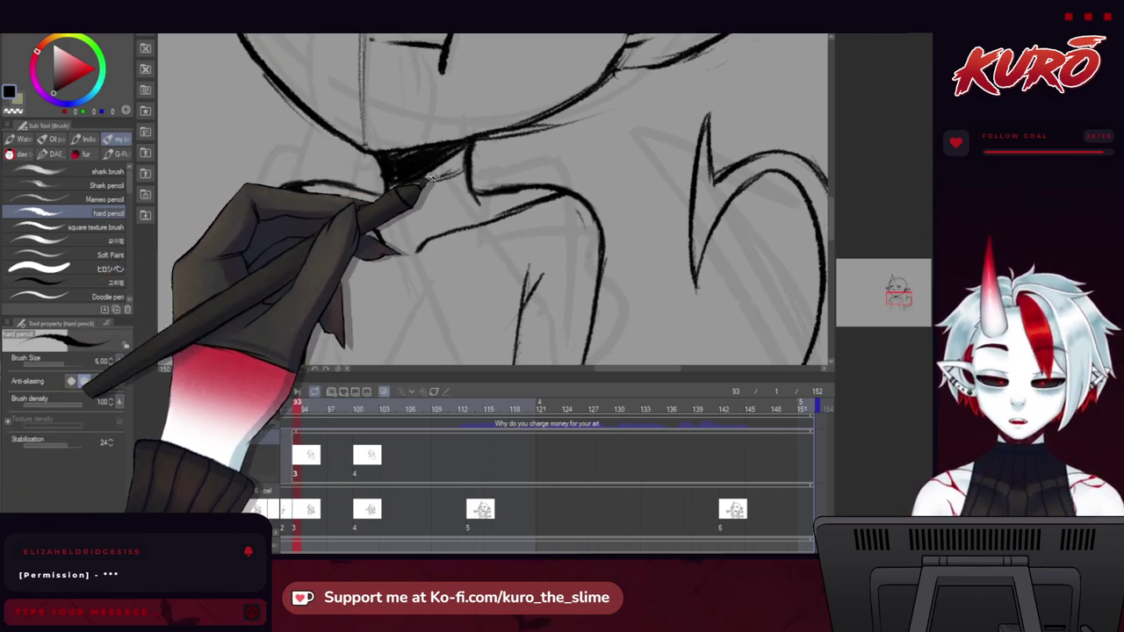
mouse_move(431, 177)
mouse_down()
mouse_move(465, 170)
mouse_move(443, 156)
mouse_move(487, 250)
mouse_up()
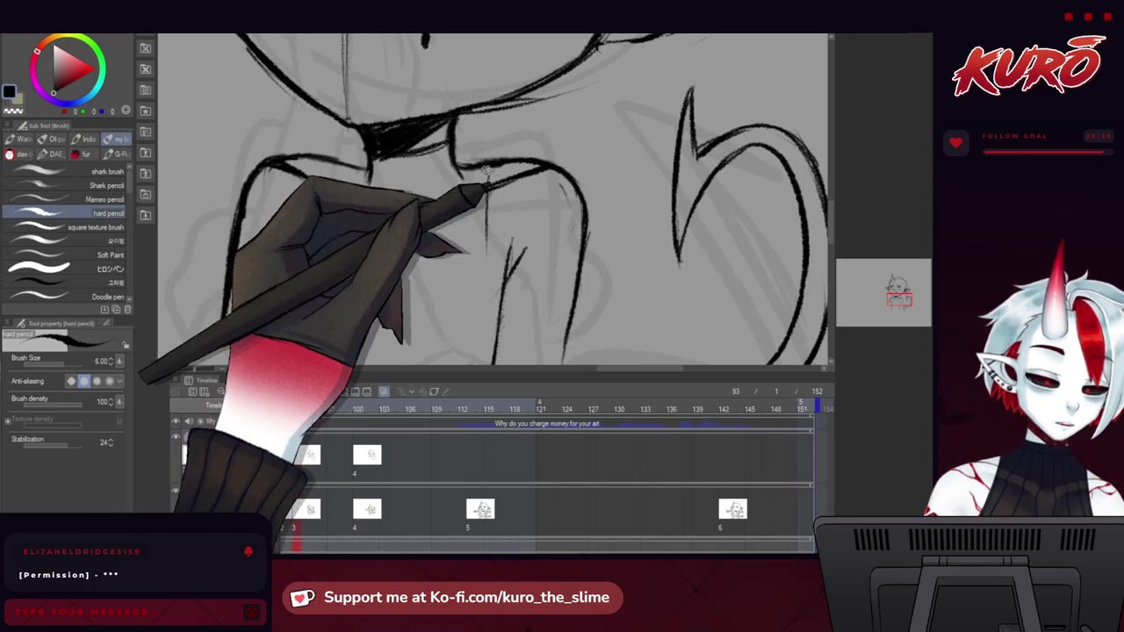
drag(487, 173, 502, 277)
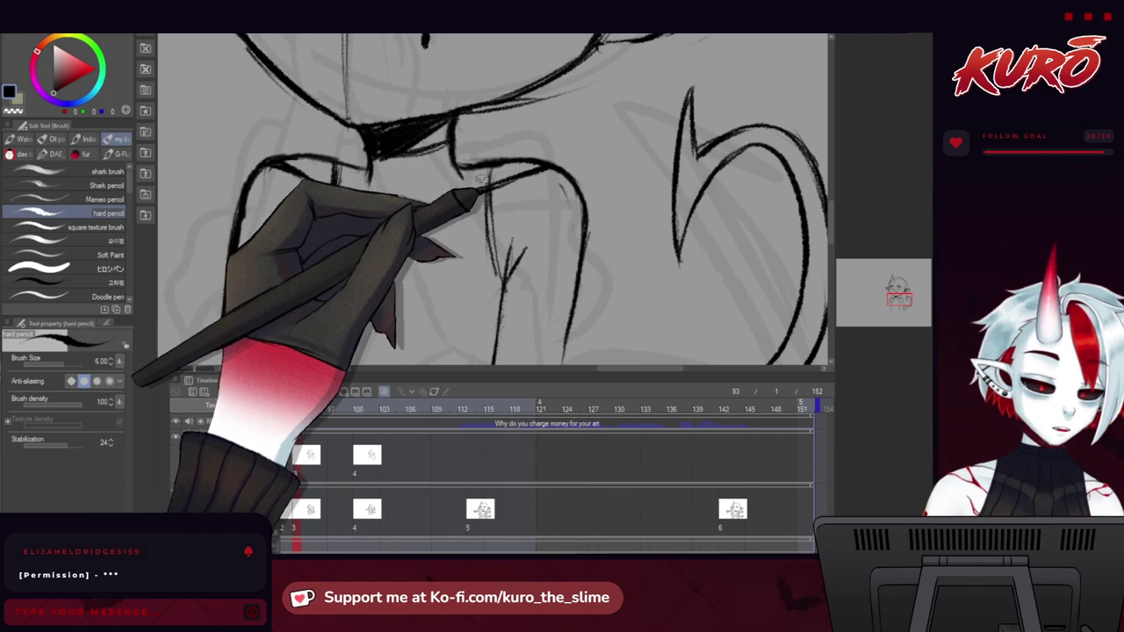
drag(271, 241, 293, 172)
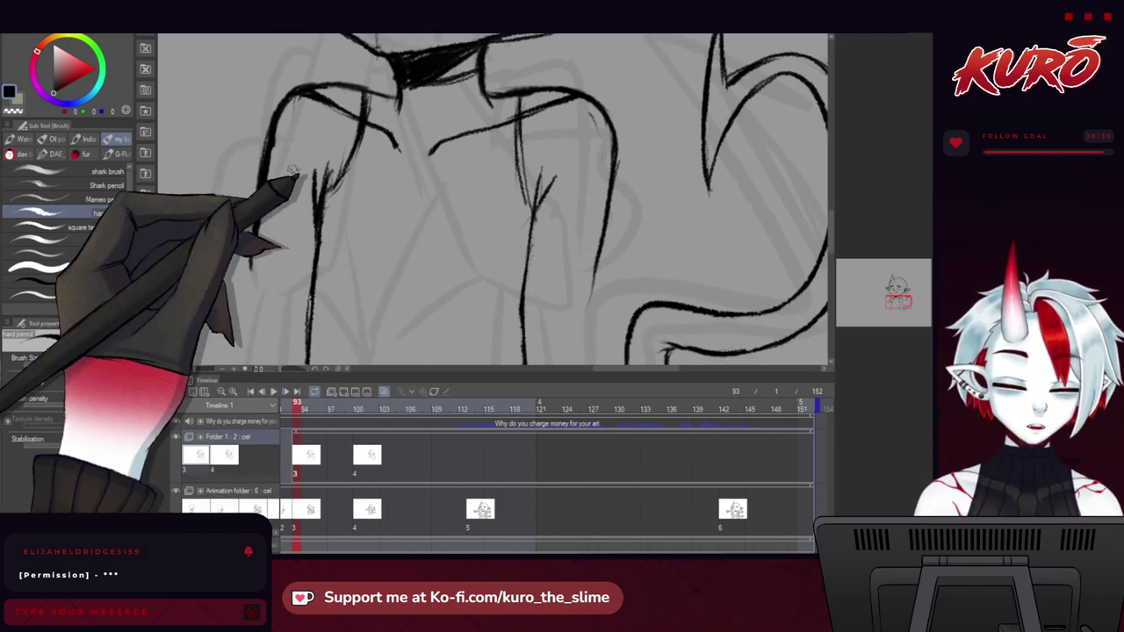
Show the praying hands and forearms as a faint sketch at frame 93 and hide the Animation folder's rough.
scroll(294, 171, down, 2)
drag(267, 240, 261, 231)
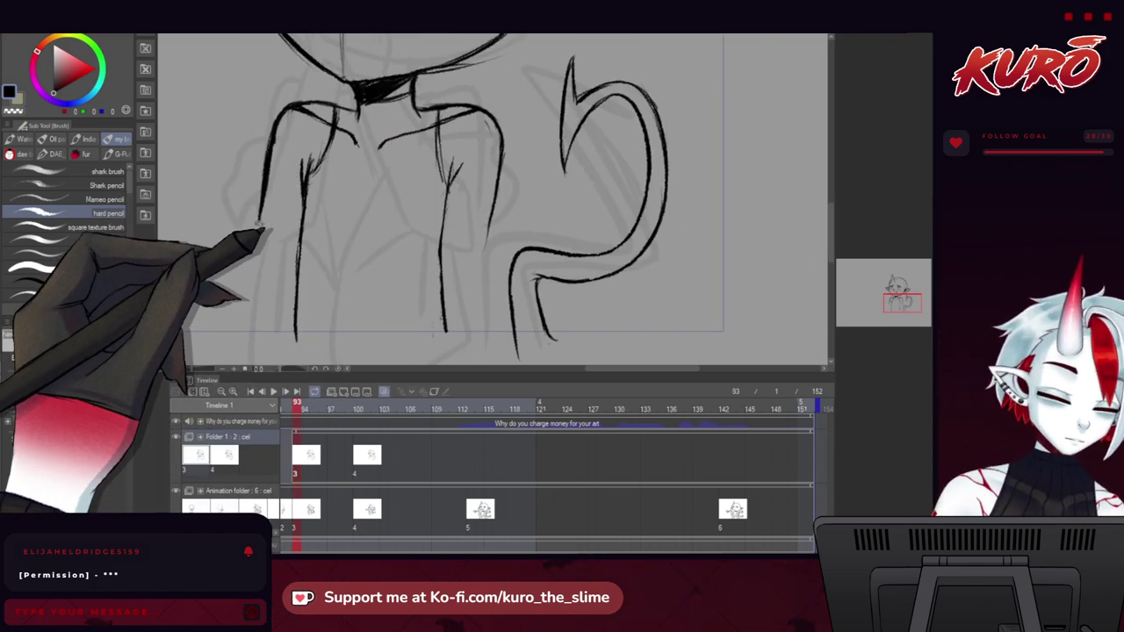
click(952, 270)
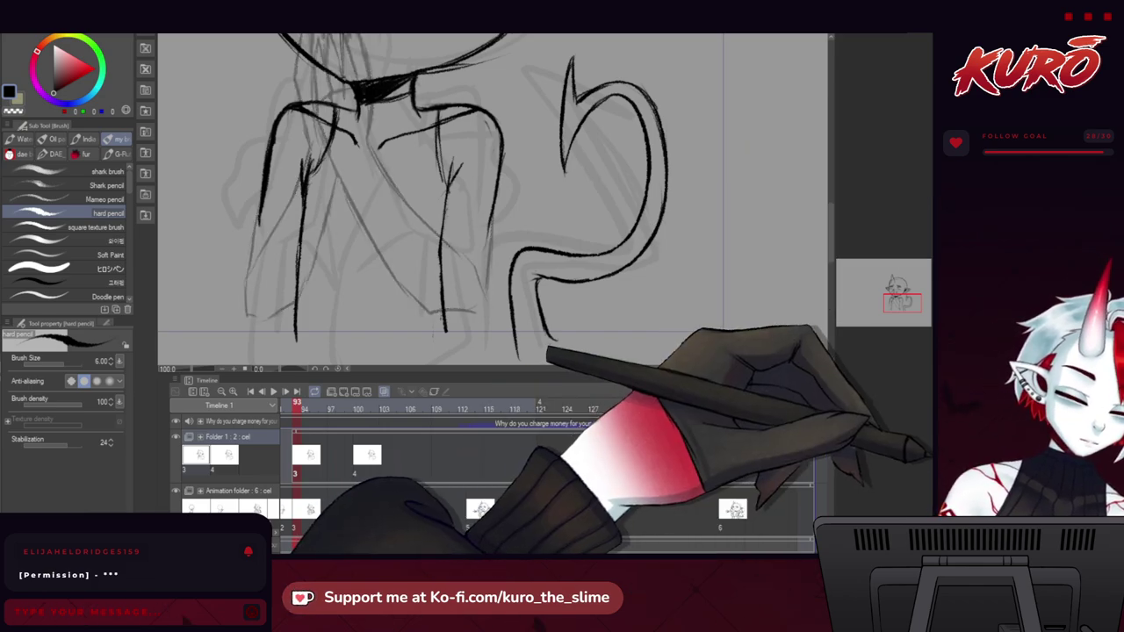
click(928, 456)
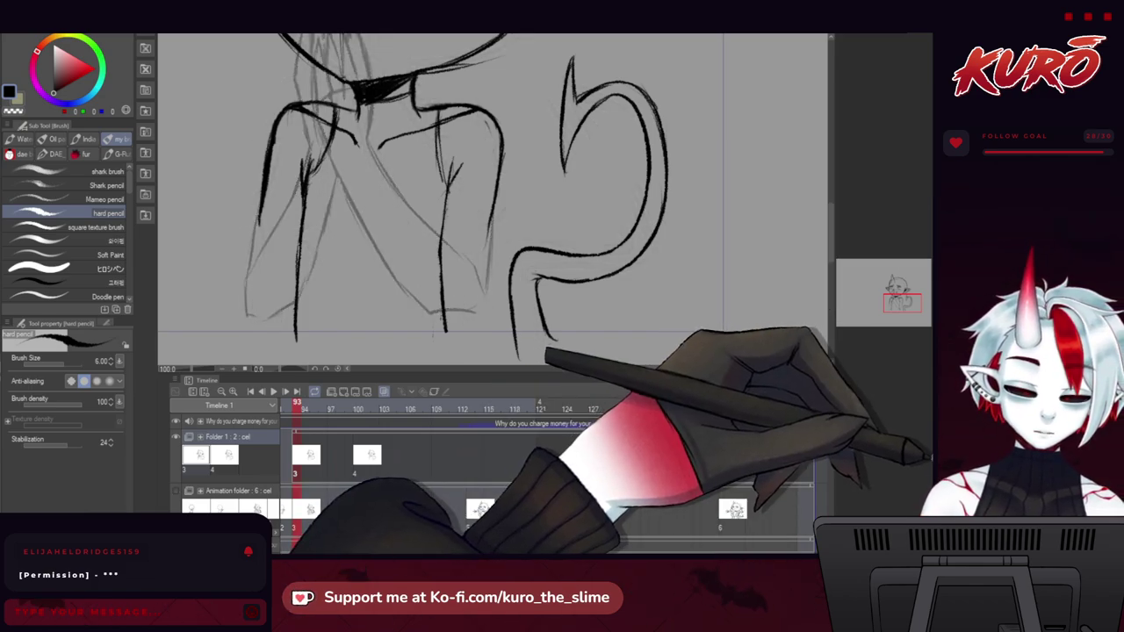
drag(210, 237, 252, 243)
drag(322, 242, 319, 232)
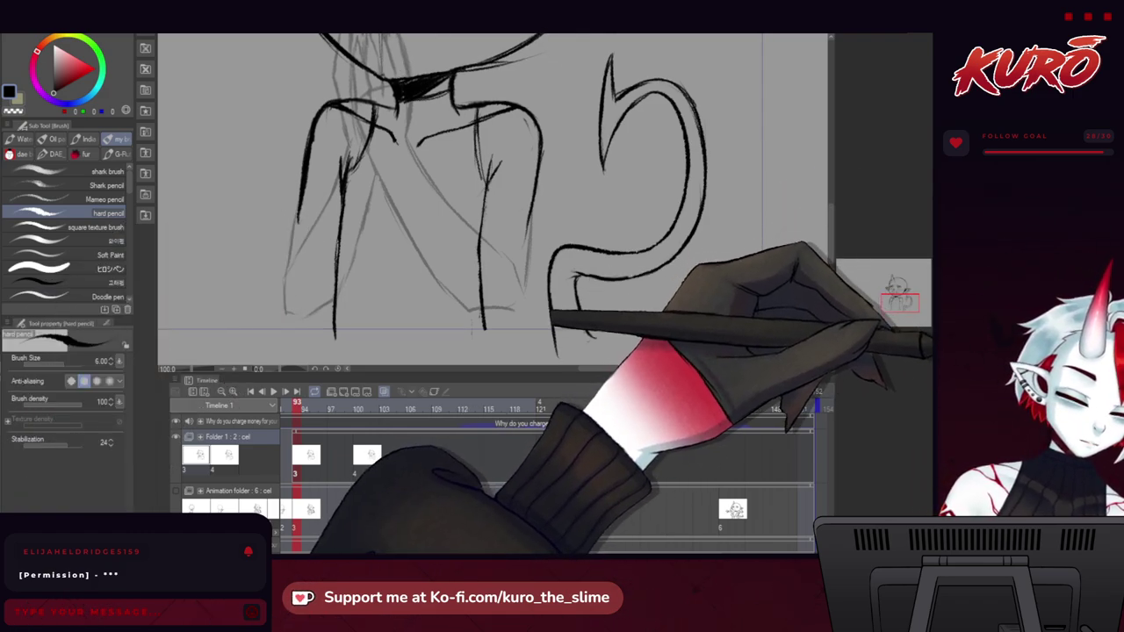
Compare the arms at frames 100 and 93, and check the jacket design in the full-body reference illustration.
key(Right)
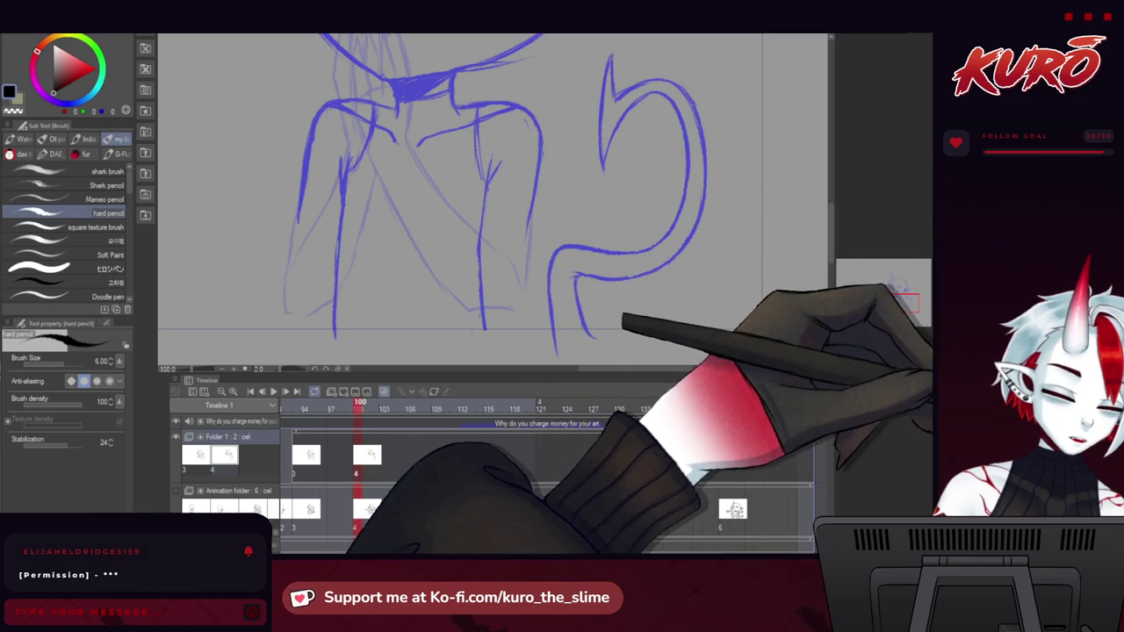
click(296, 409)
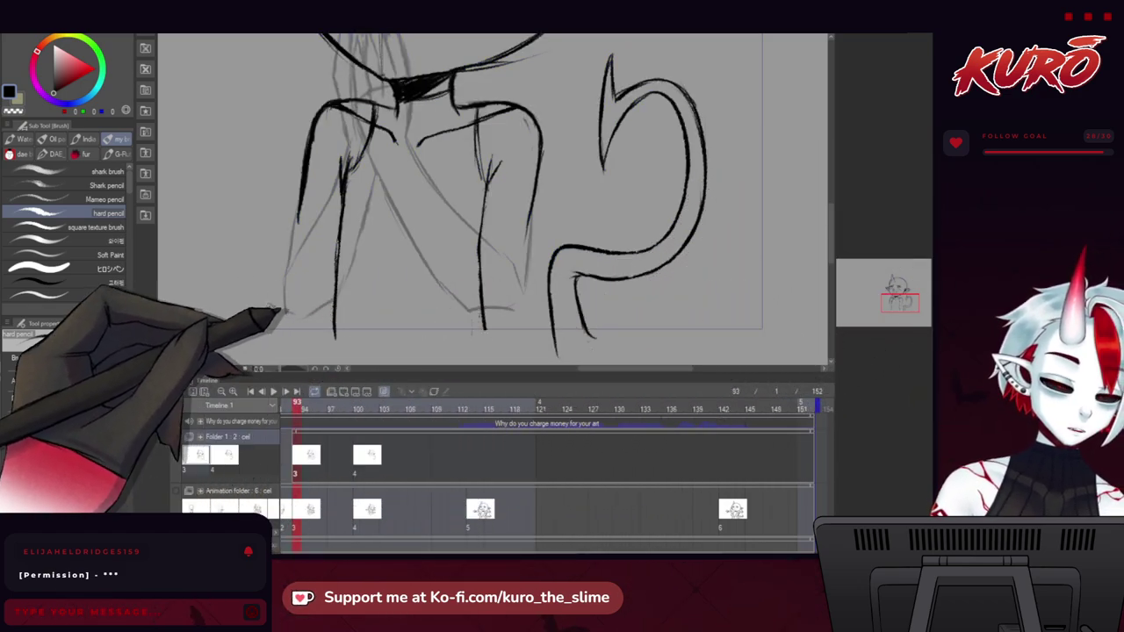
drag(217, 288, 259, 285)
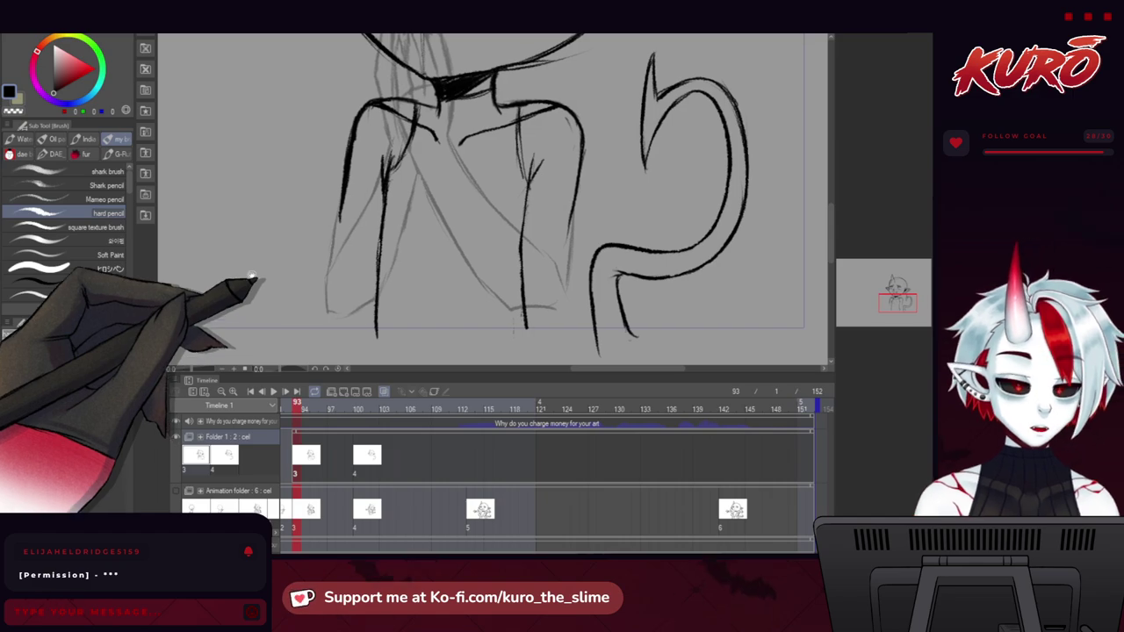
mouse_move(245, 230)
mouse_down()
mouse_move(296, 278)
mouse_move(237, 250)
mouse_up()
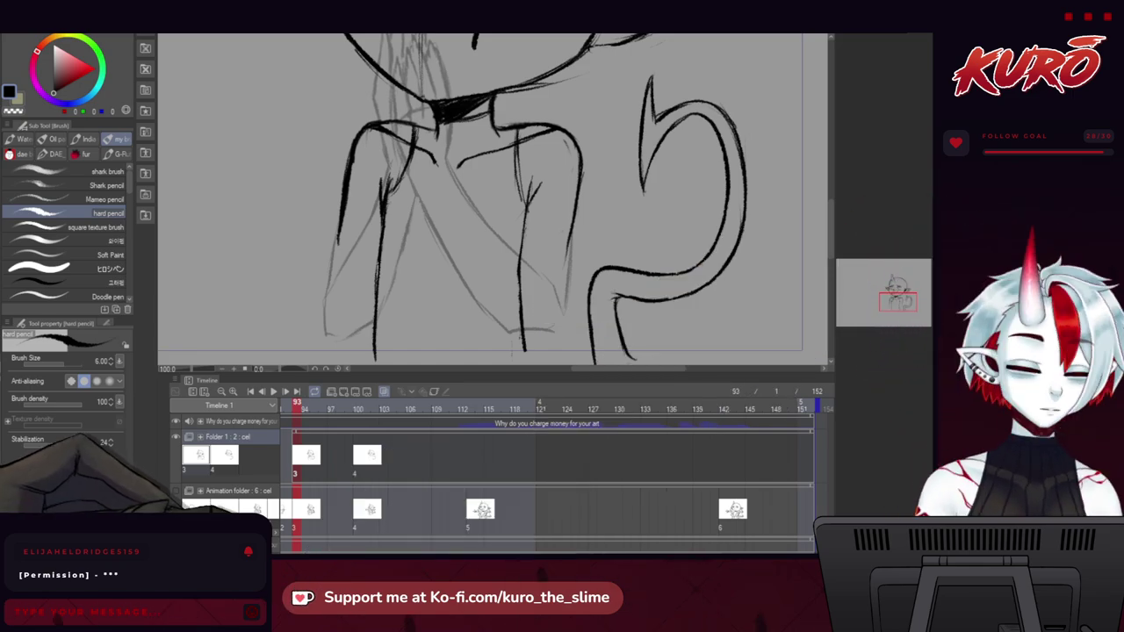
drag(895, 301, 877, 299)
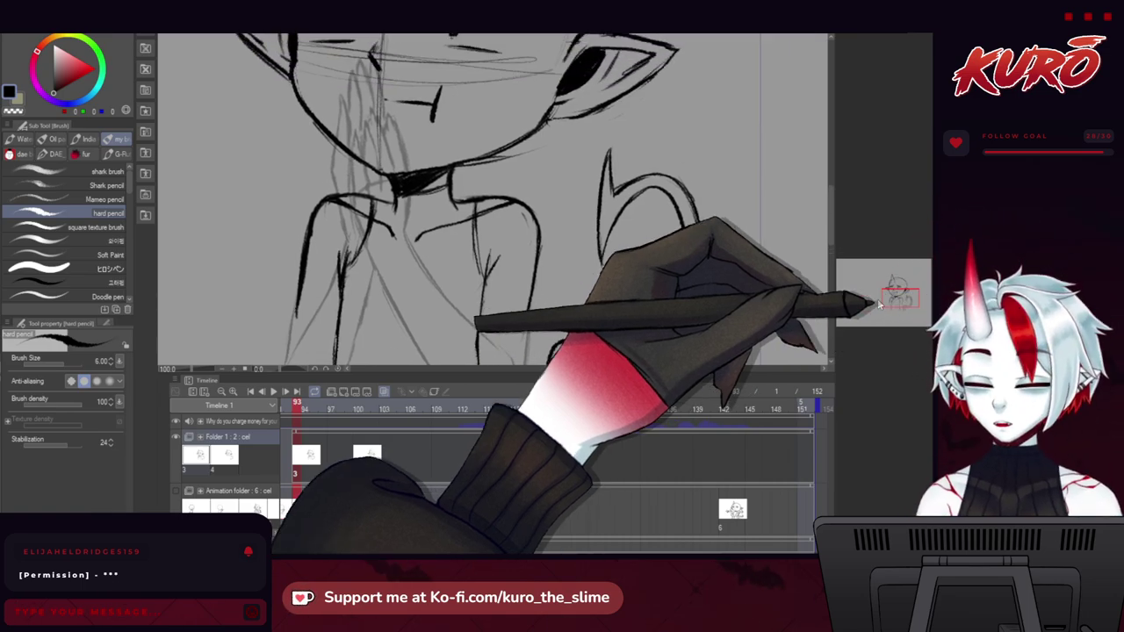
drag(282, 256, 277, 211)
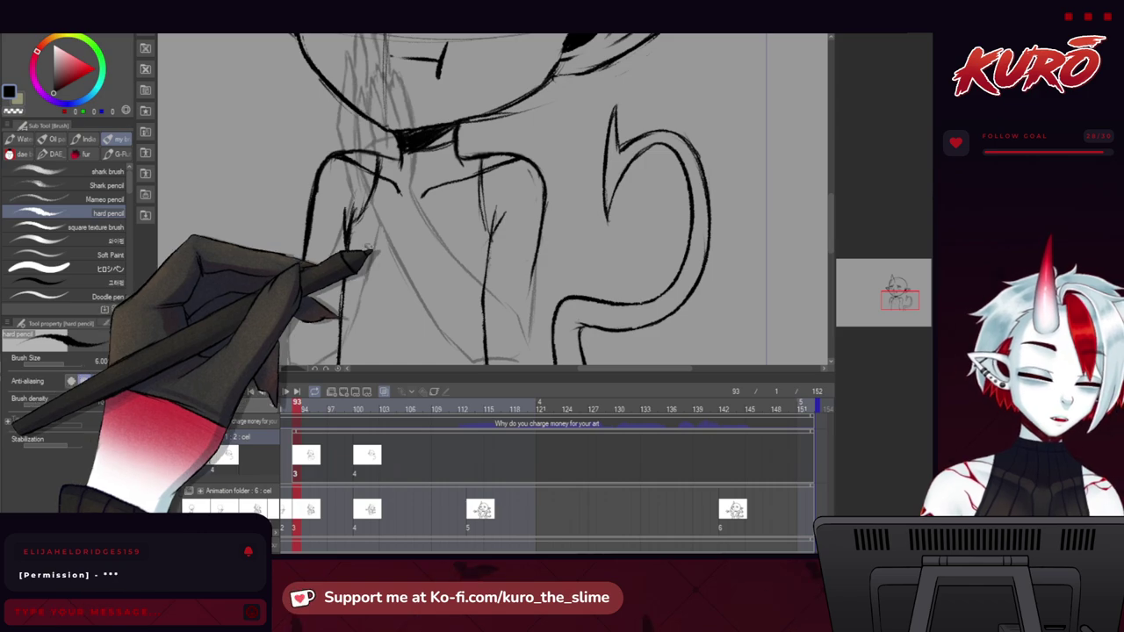
click(730, 240)
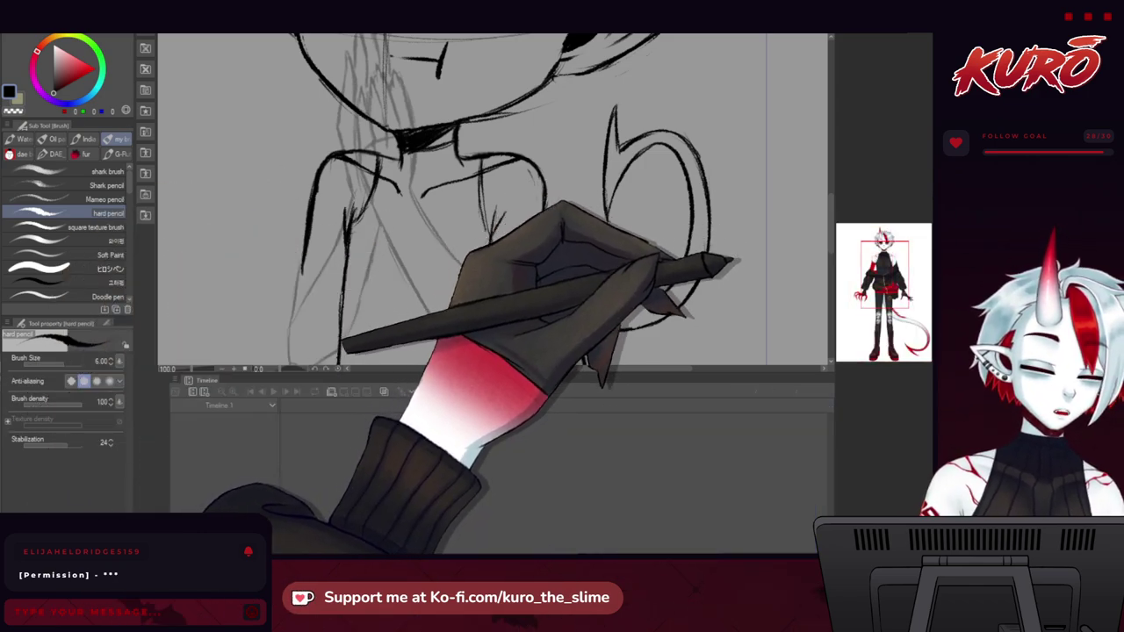
click(195, 37)
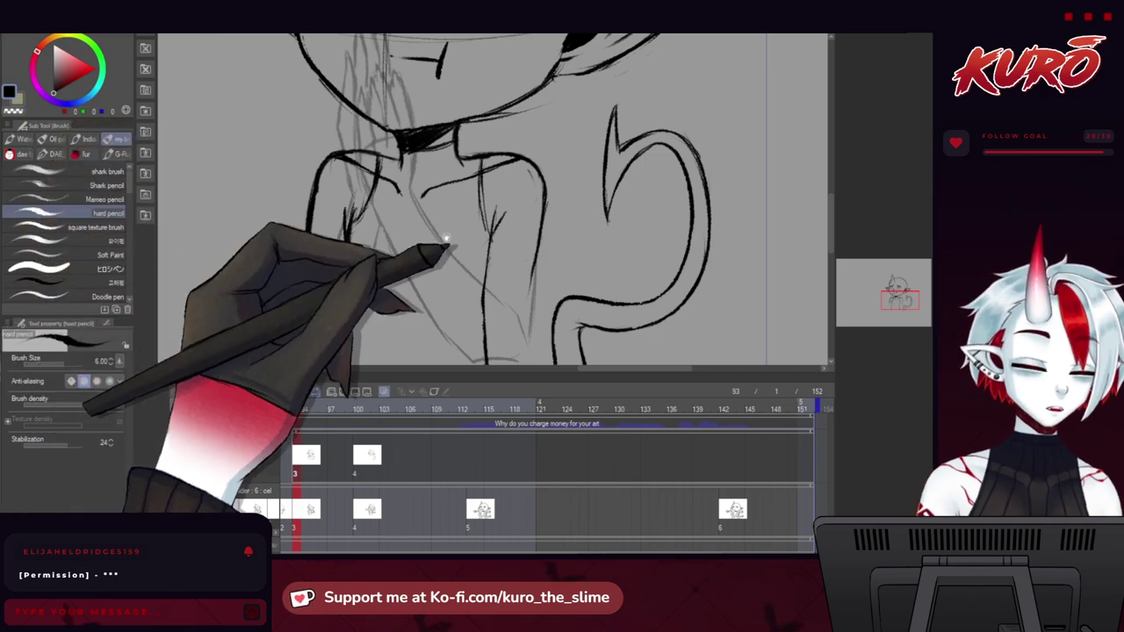
Pencil the off-shoulder jacket on the side away from the tail, with a puffed sleeve, fold marks and front hem.
drag(444, 237, 432, 233)
drag(314, 224, 300, 219)
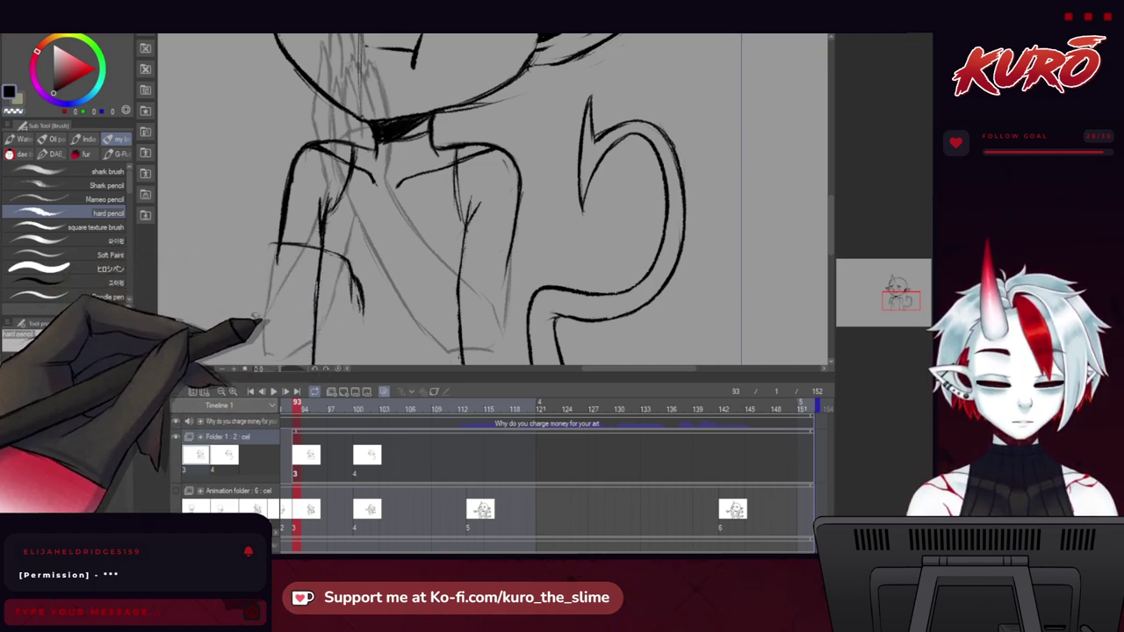
mouse_move(264, 254)
mouse_down()
mouse_move(254, 302)
mouse_move(244, 250)
mouse_move(234, 262)
mouse_move(243, 249)
mouse_move(246, 259)
mouse_up()
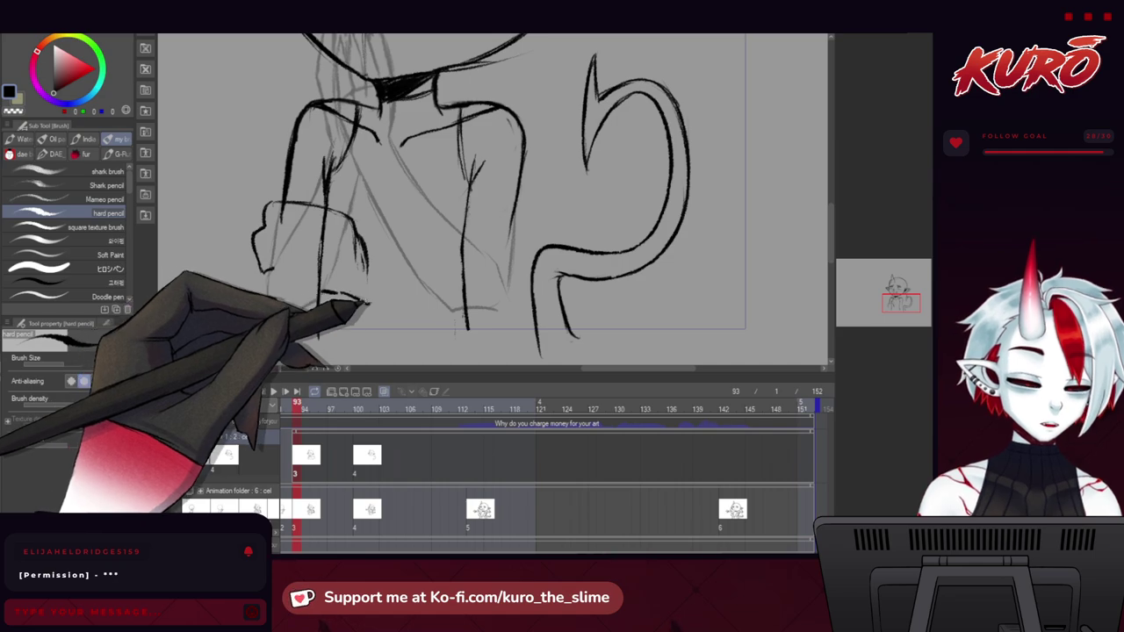
drag(253, 255, 275, 260)
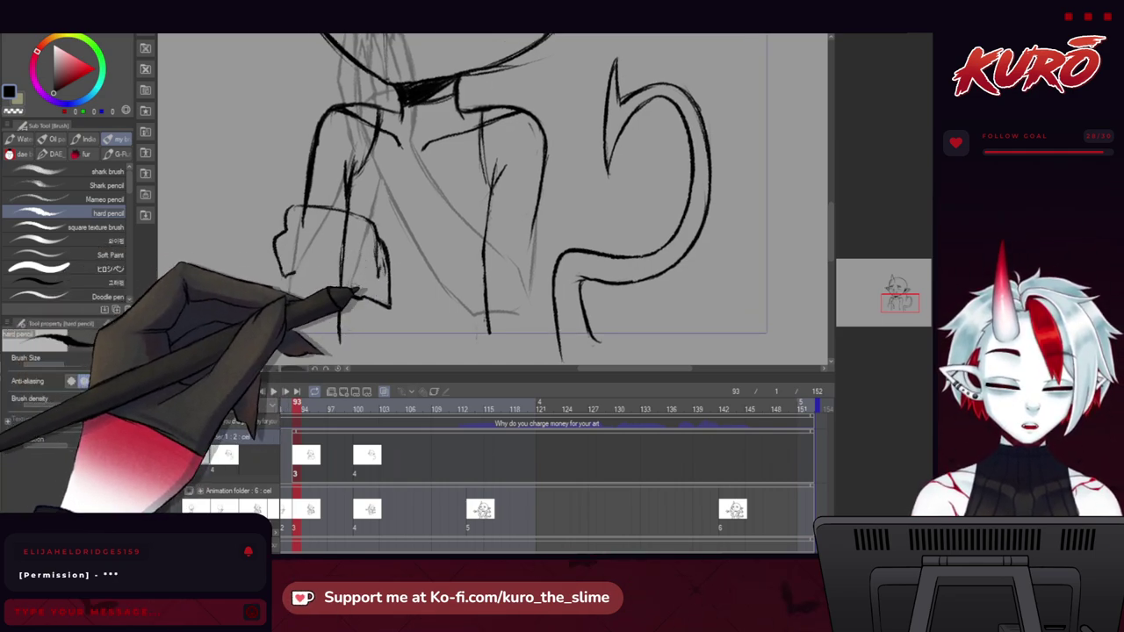
drag(323, 257, 328, 266)
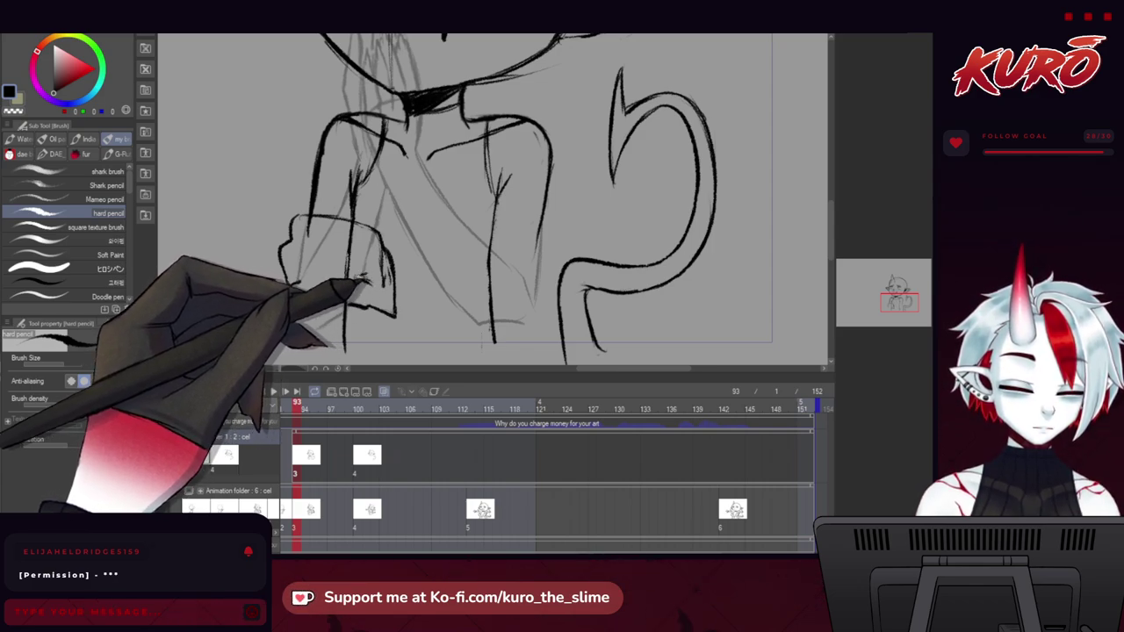
drag(277, 274, 263, 272)
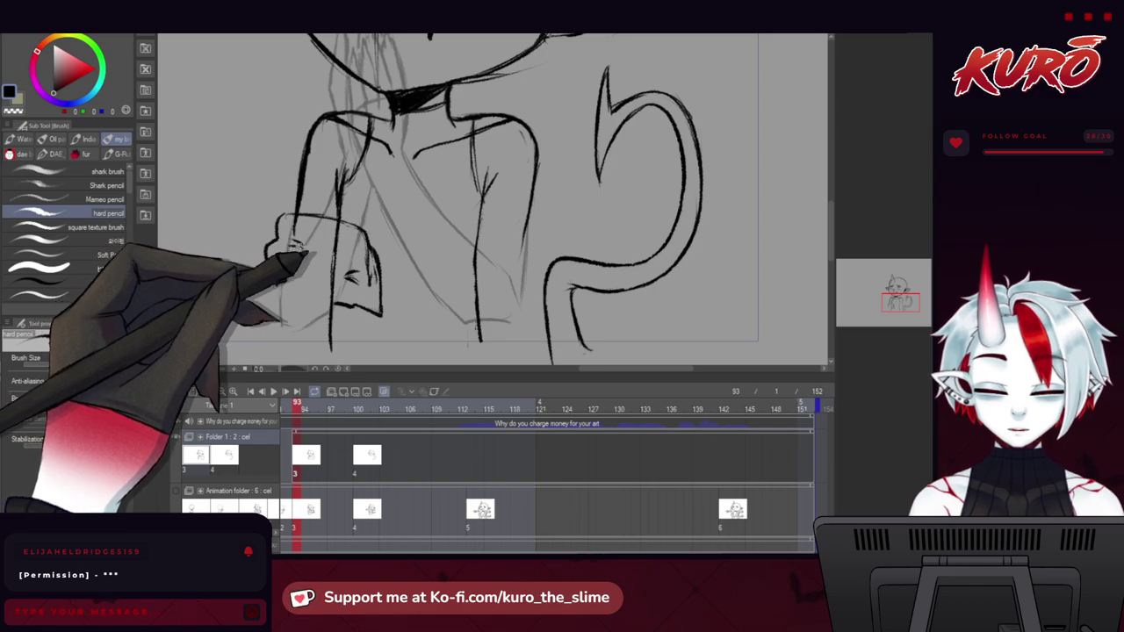
drag(283, 278, 270, 262)
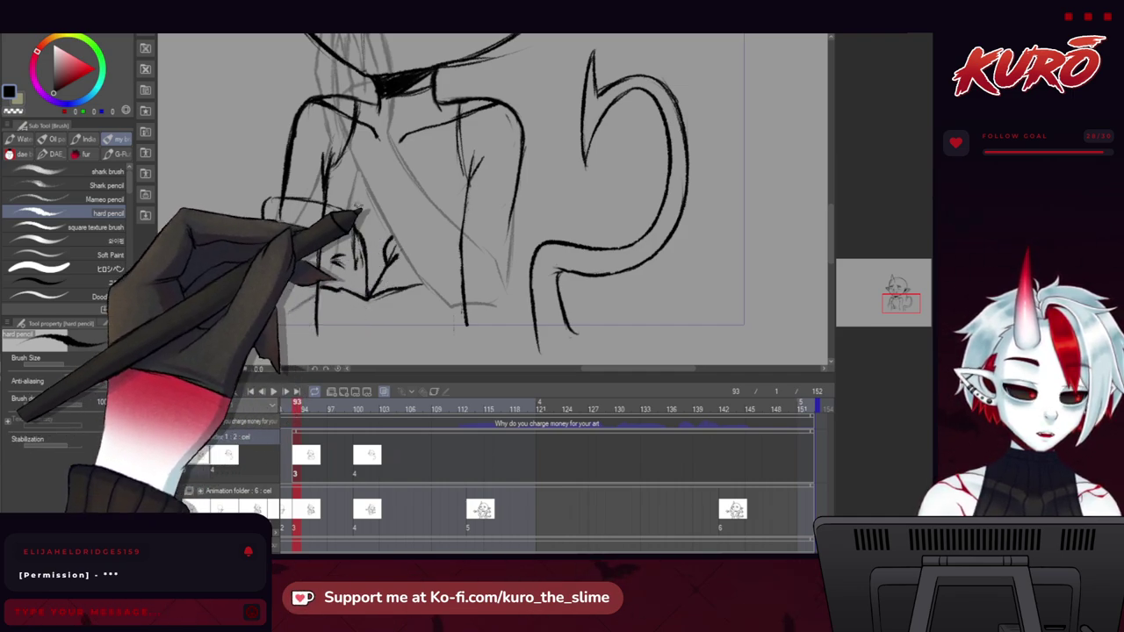
Flip the canvas view horizontally and pencil the matching slipped-down jacket sleeve with its wavy outer edge on the tail-side arm.
key(h)
drag(485, 211, 433, 232)
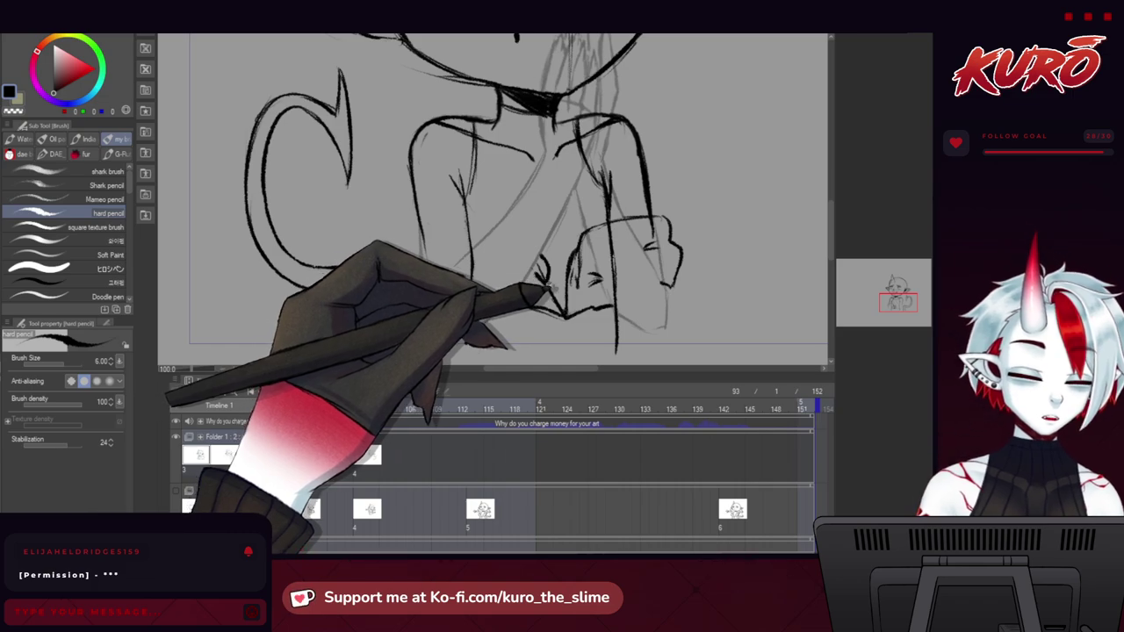
key(c)
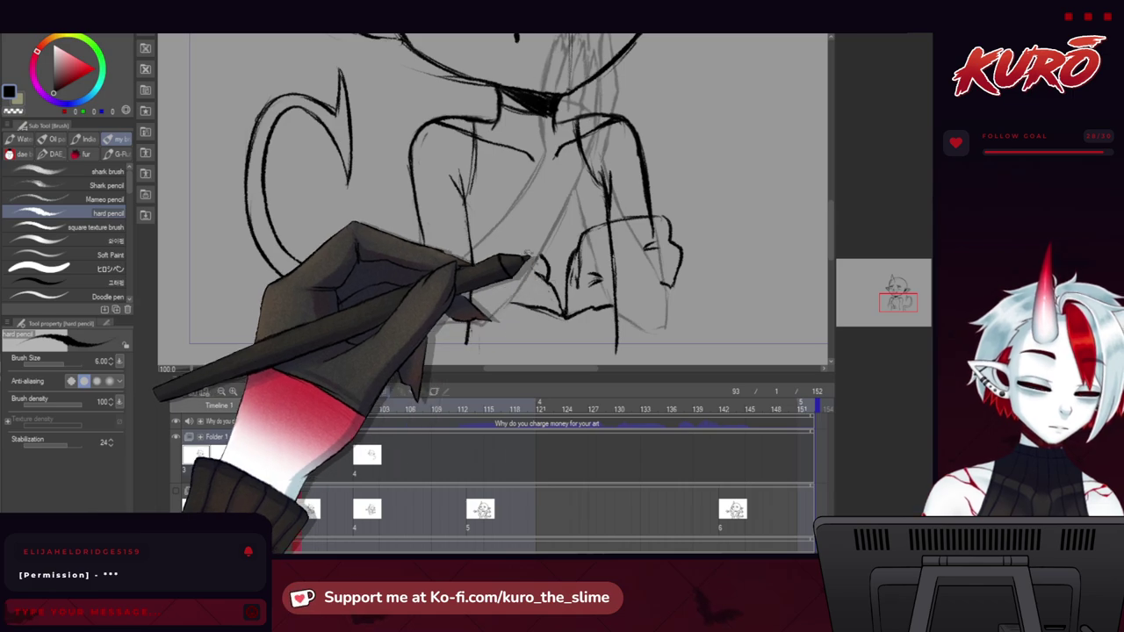
mouse_move(443, 243)
mouse_down()
mouse_move(431, 263)
mouse_move(440, 249)
mouse_up()
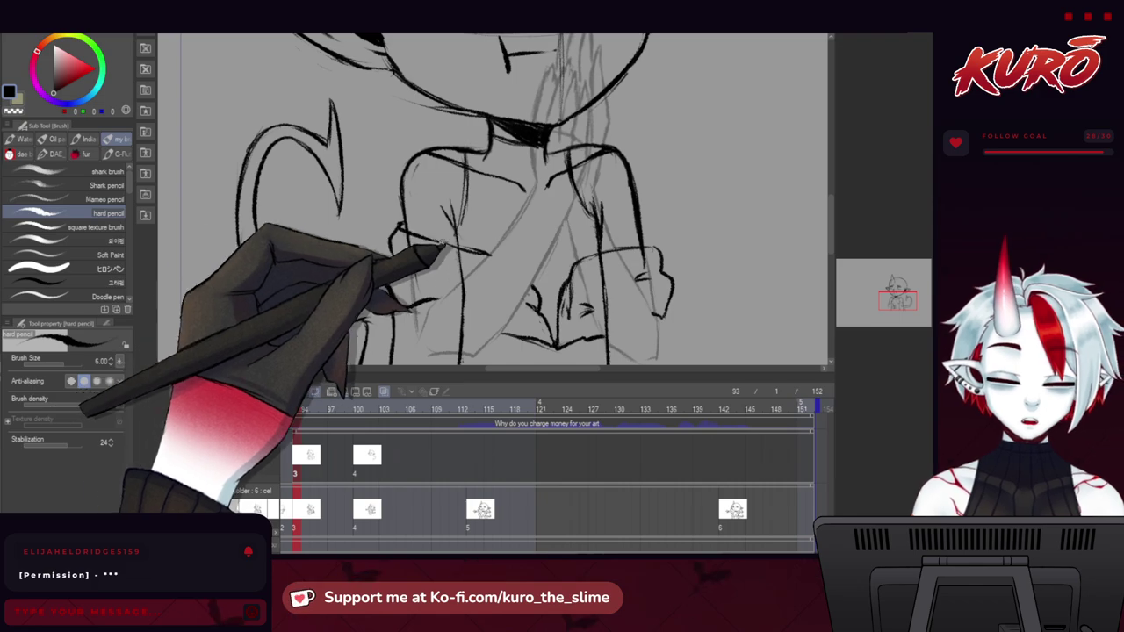
scroll(392, 230, up, 2)
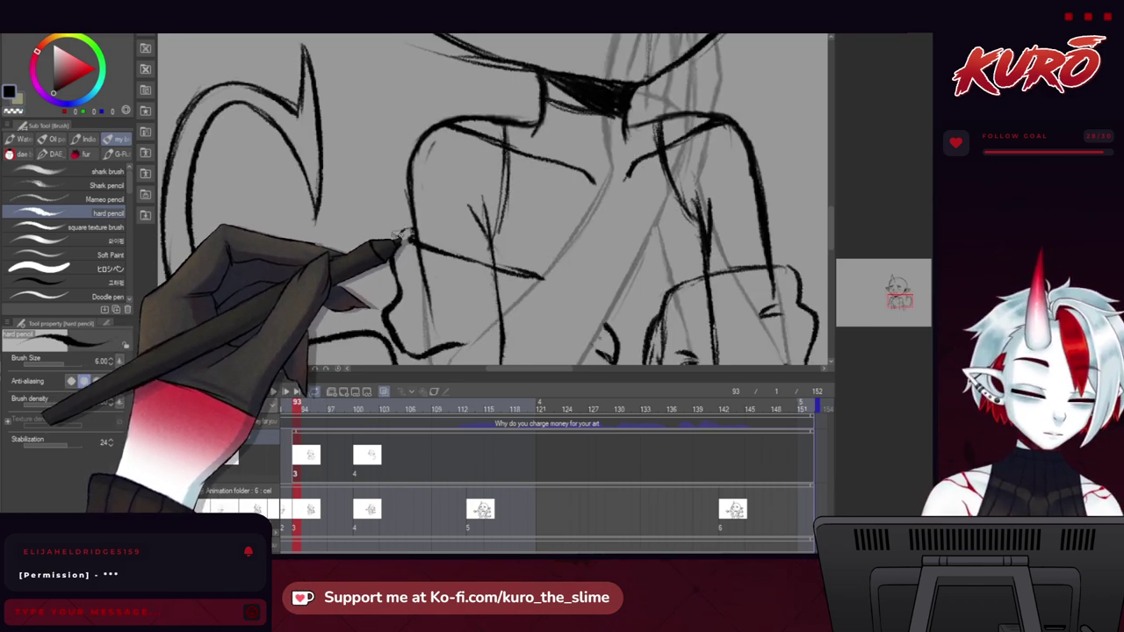
scroll(365, 303, down, 3)
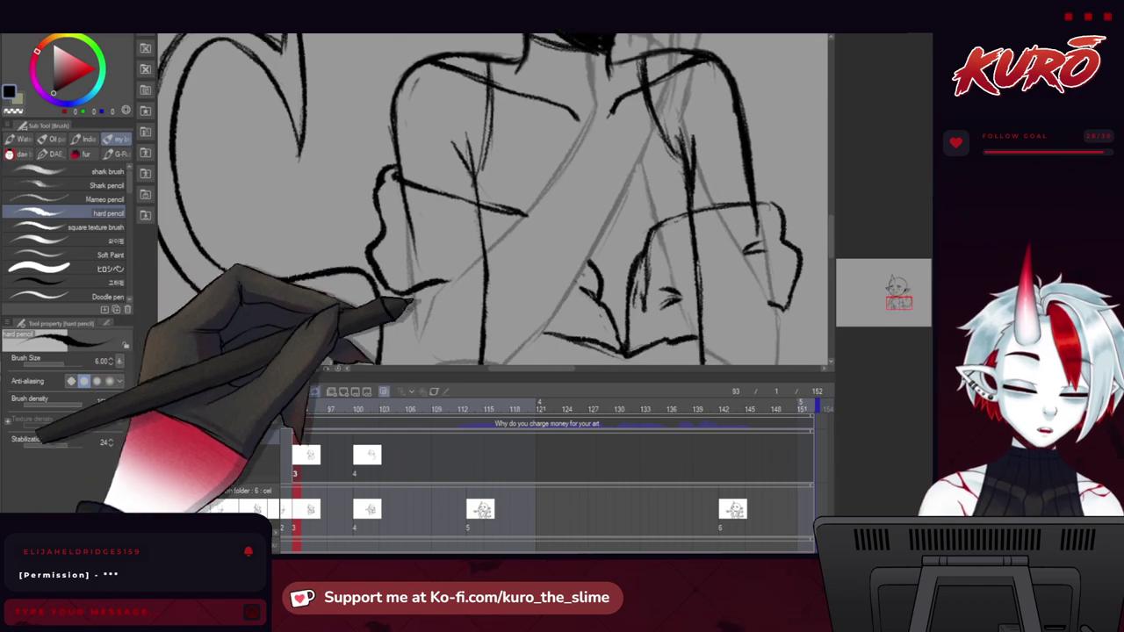
Restore the unflipped view and draw a small looped zipper pull where the jacket's front edges meet.
key(h)
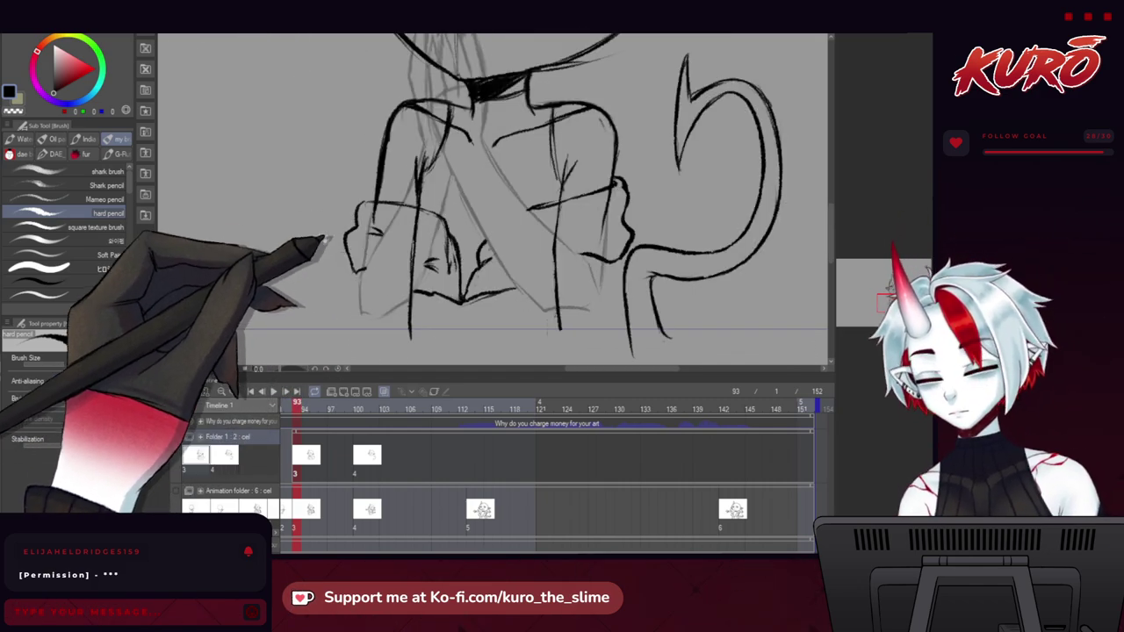
drag(345, 242, 305, 233)
scroll(305, 234, up, 4)
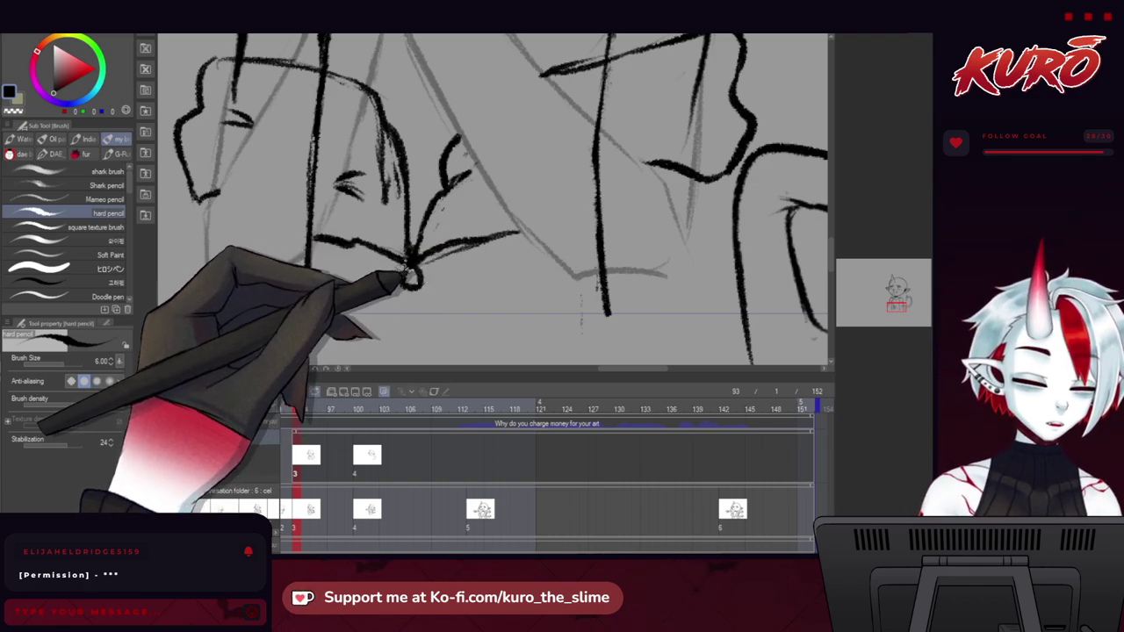
drag(379, 207, 375, 298)
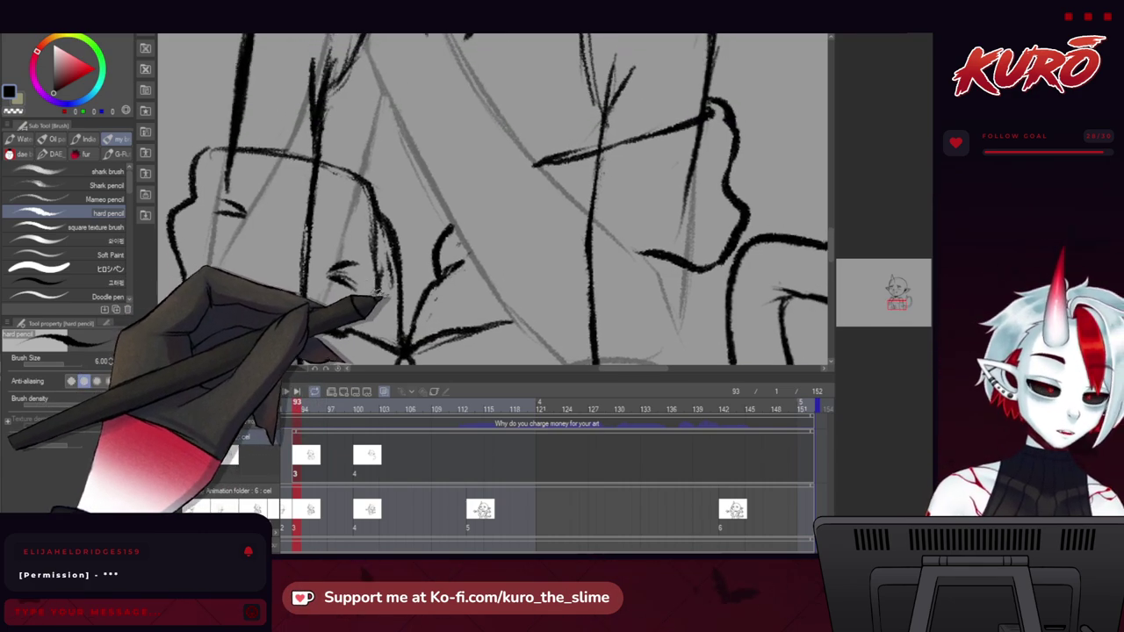
scroll(373, 274, down, 2)
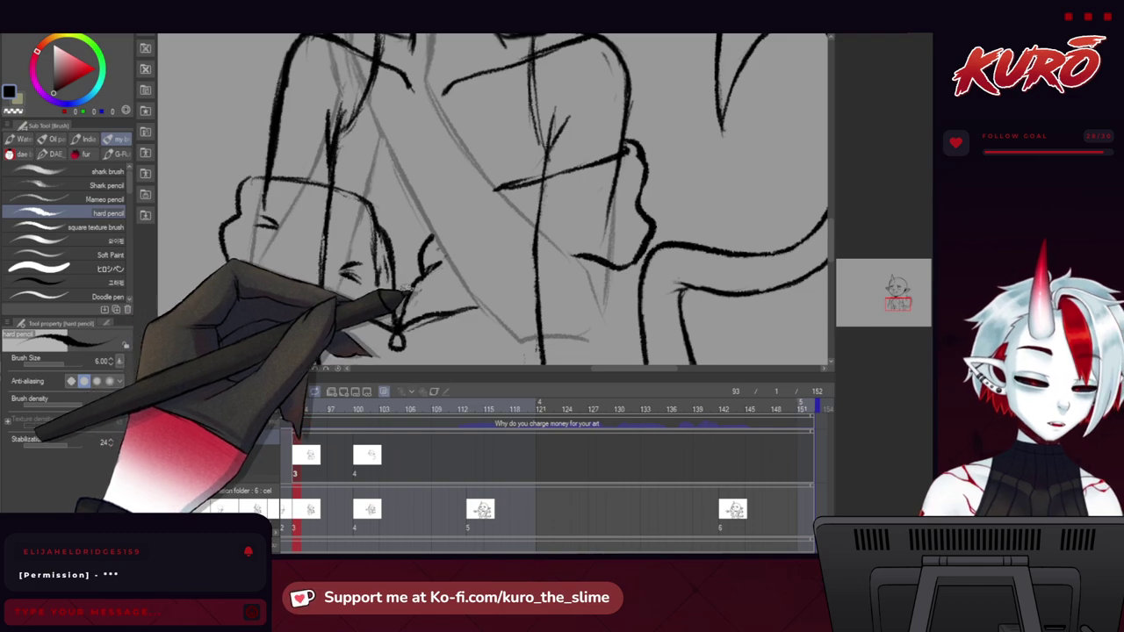
mouse_move(386, 298)
mouse_down()
mouse_move(314, 231)
mouse_move(285, 255)
mouse_up()
mouse_move(378, 235)
mouse_down()
mouse_move(326, 266)
mouse_move(358, 244)
mouse_up()
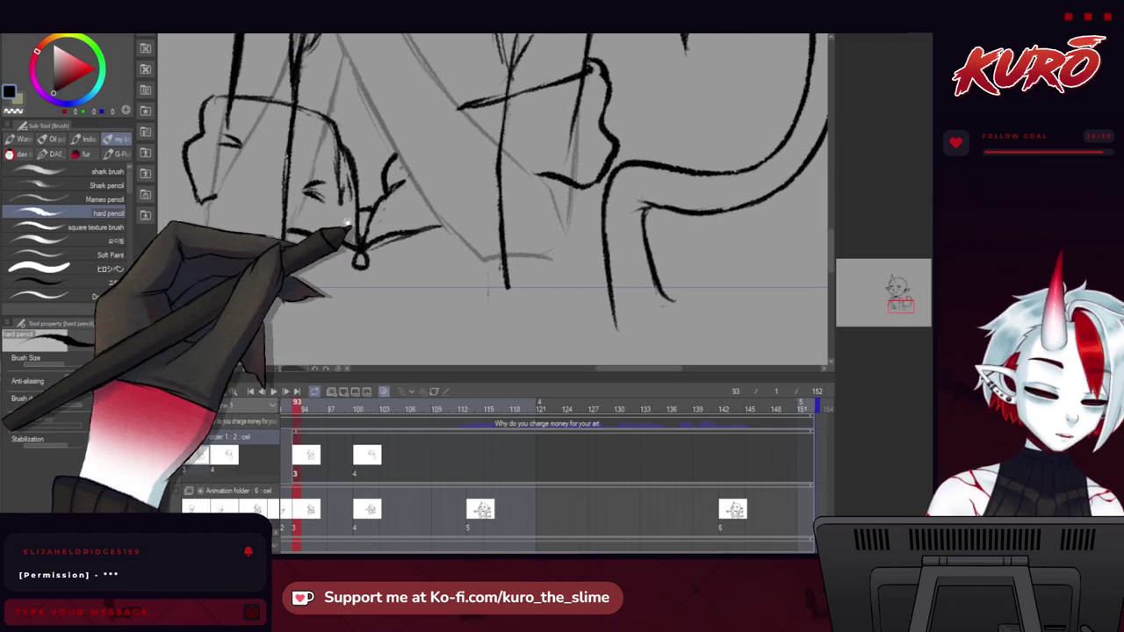
Check the jacket lines against the Animation folder's rough and hide that folder again.
drag(511, 214, 514, 254)
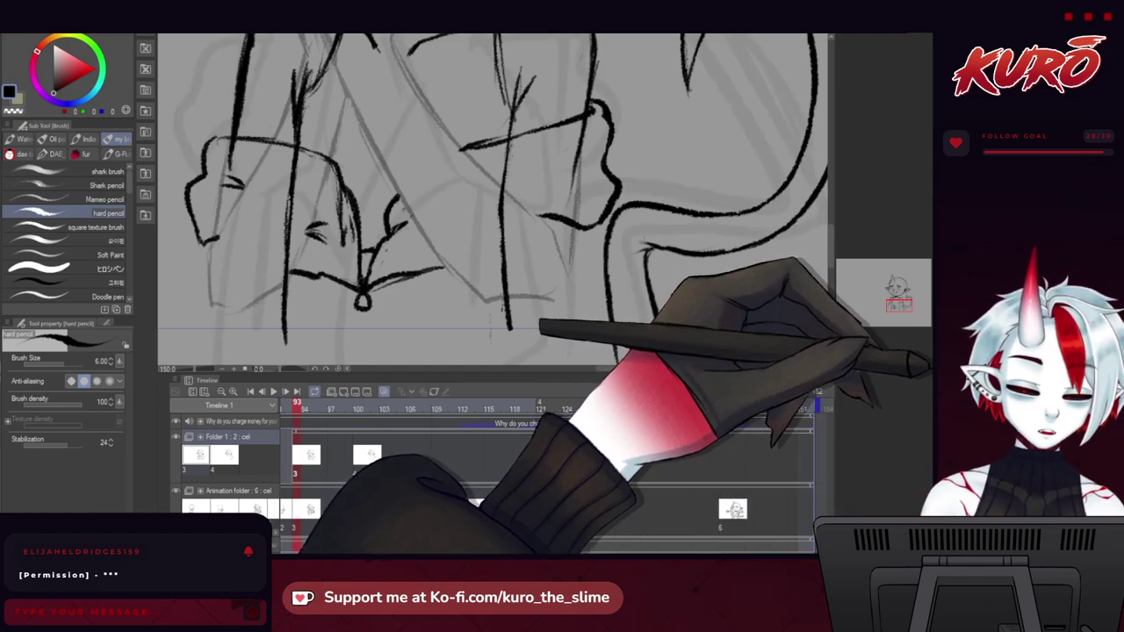
click(175, 491)
drag(282, 241, 307, 297)
scroll(290, 244, down, 2)
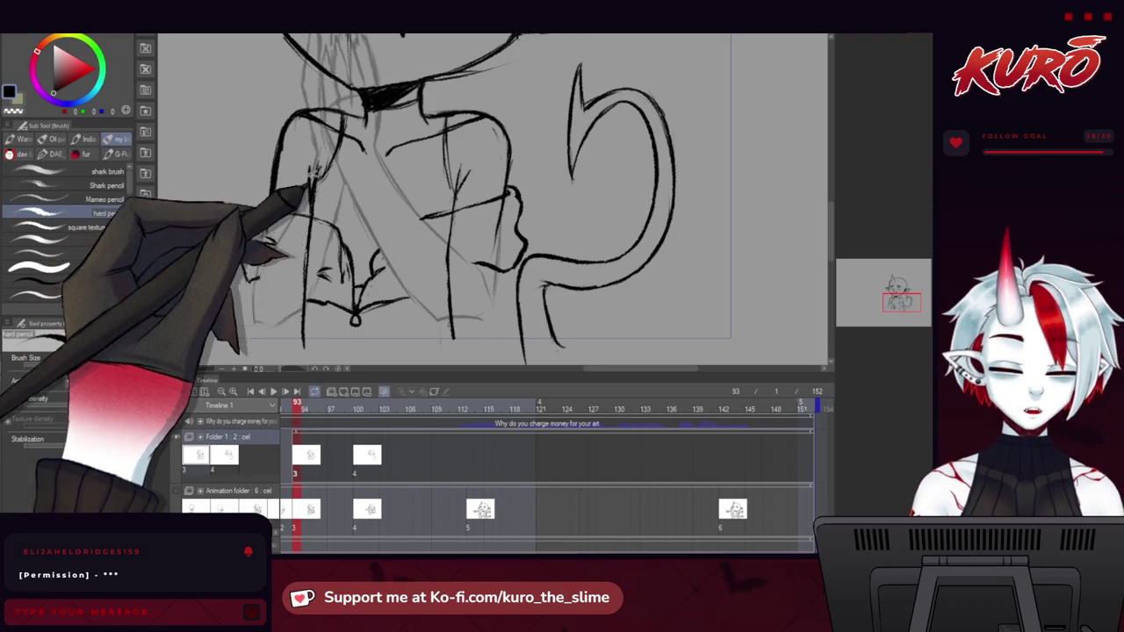
Fade the body, arm and head sketch lines on the frame 93 cel so the clothing lines stay dark on top.
scroll(491, 197, up, 3)
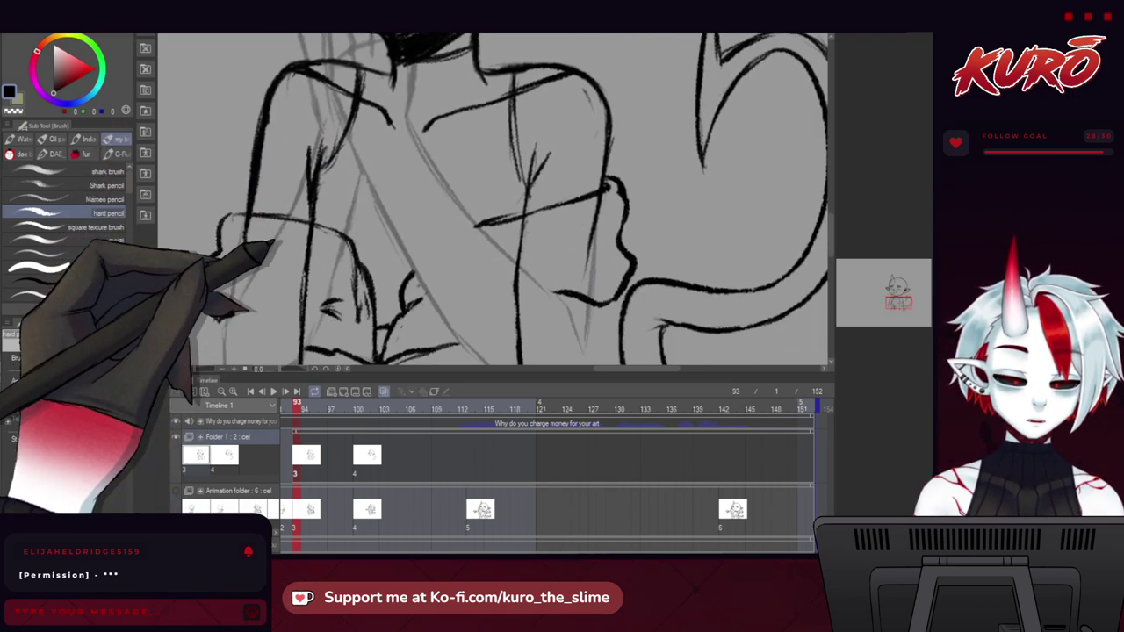
drag(273, 241, 268, 98)
drag(244, 145, 255, 225)
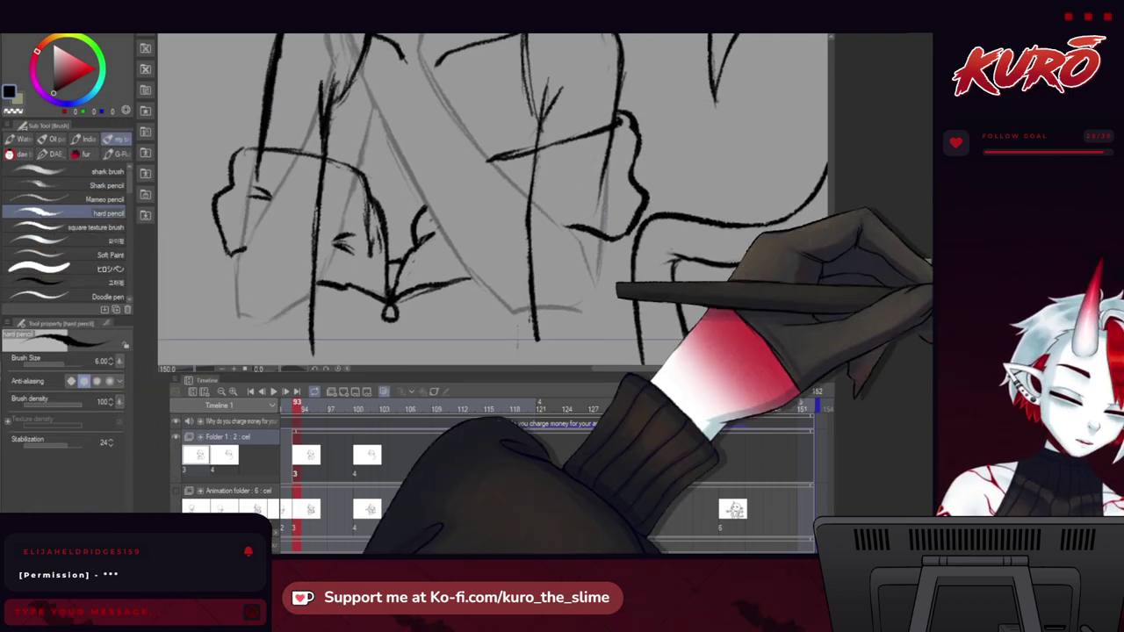
click(1036, 225)
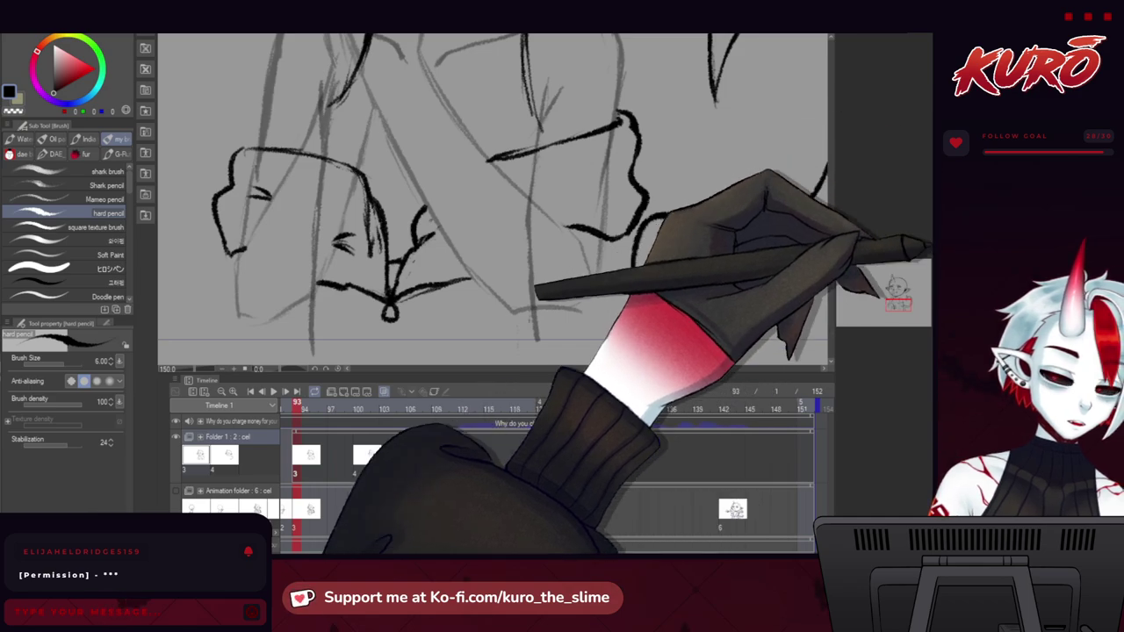
drag(444, 150, 466, 257)
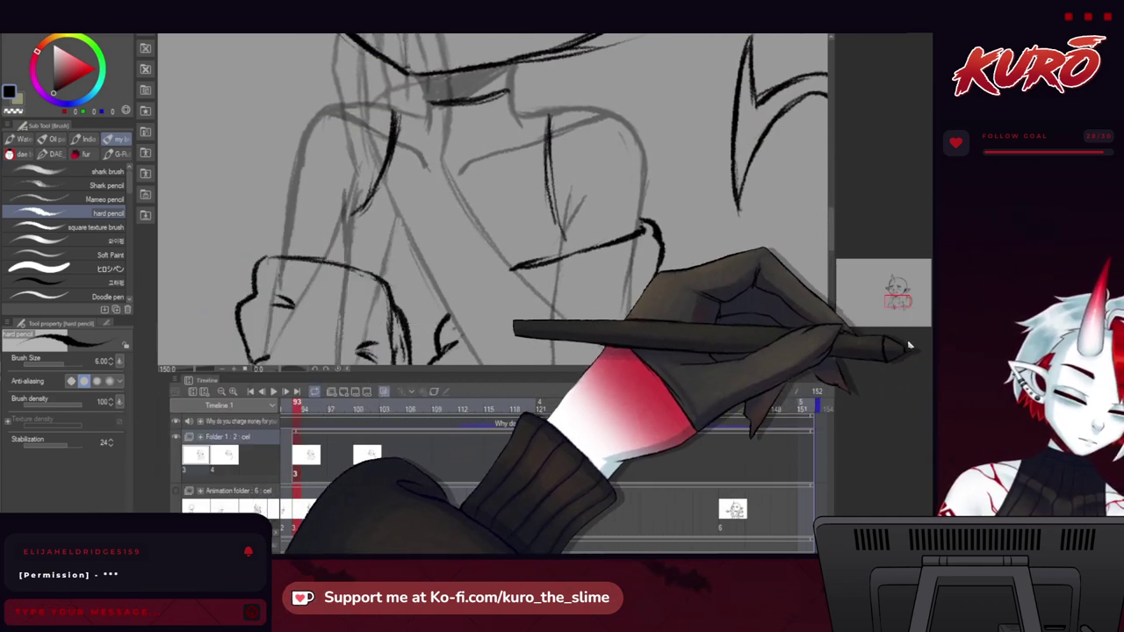
drag(340, 216, 383, 291)
key(ctrl+plus)
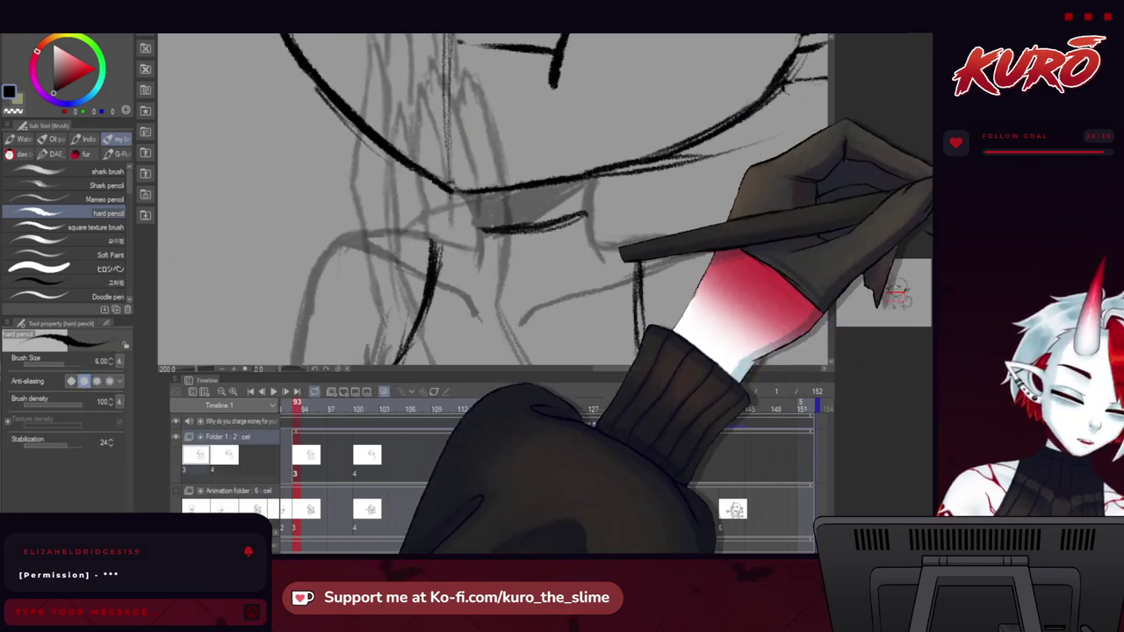
key(ctrl+z)
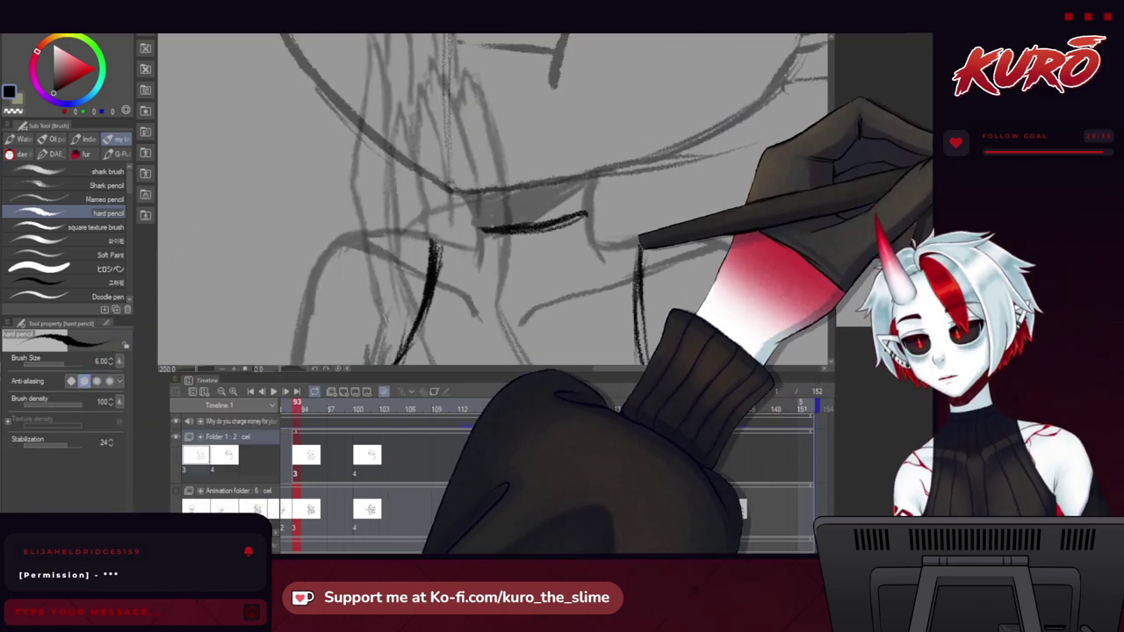
drag(355, 198, 342, 187)
drag(351, 229, 335, 224)
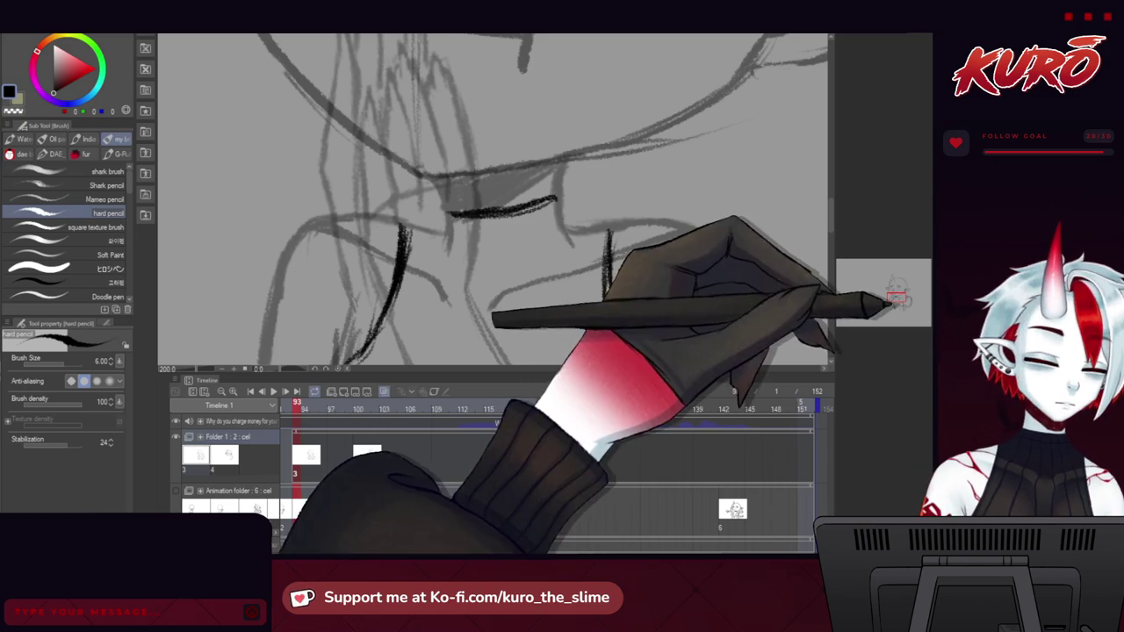
click(896, 299)
mouse_move(285, 280)
mouse_down()
mouse_move(262, 228)
mouse_move(286, 259)
mouse_up()
click(303, 457)
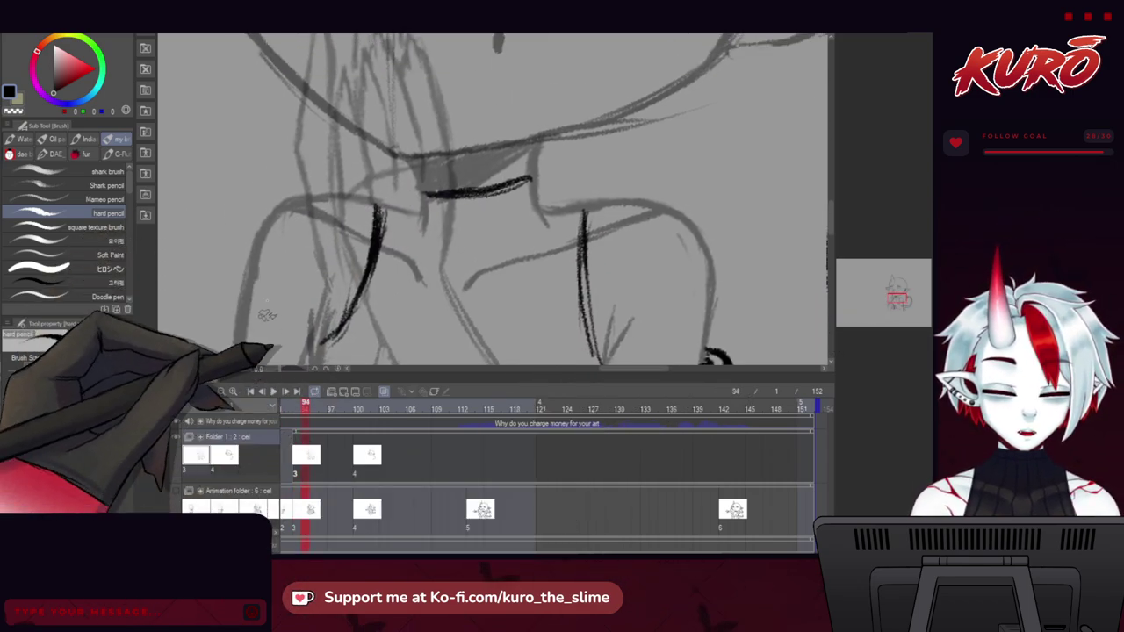
drag(312, 208, 321, 263)
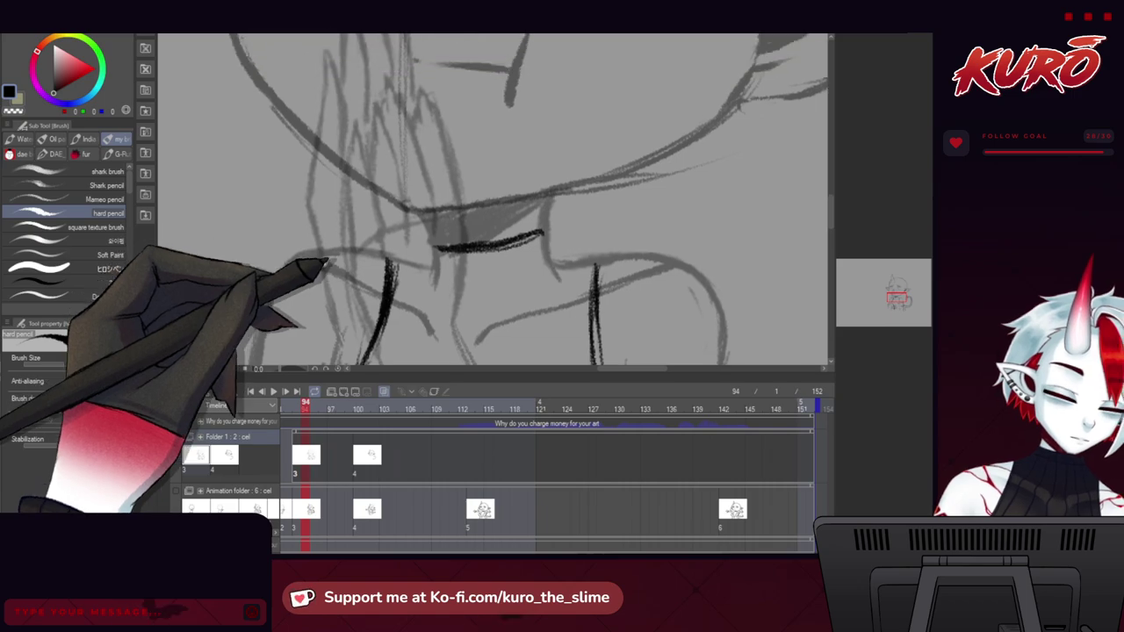
drag(395, 274, 387, 303)
key(c)
drag(392, 255, 363, 188)
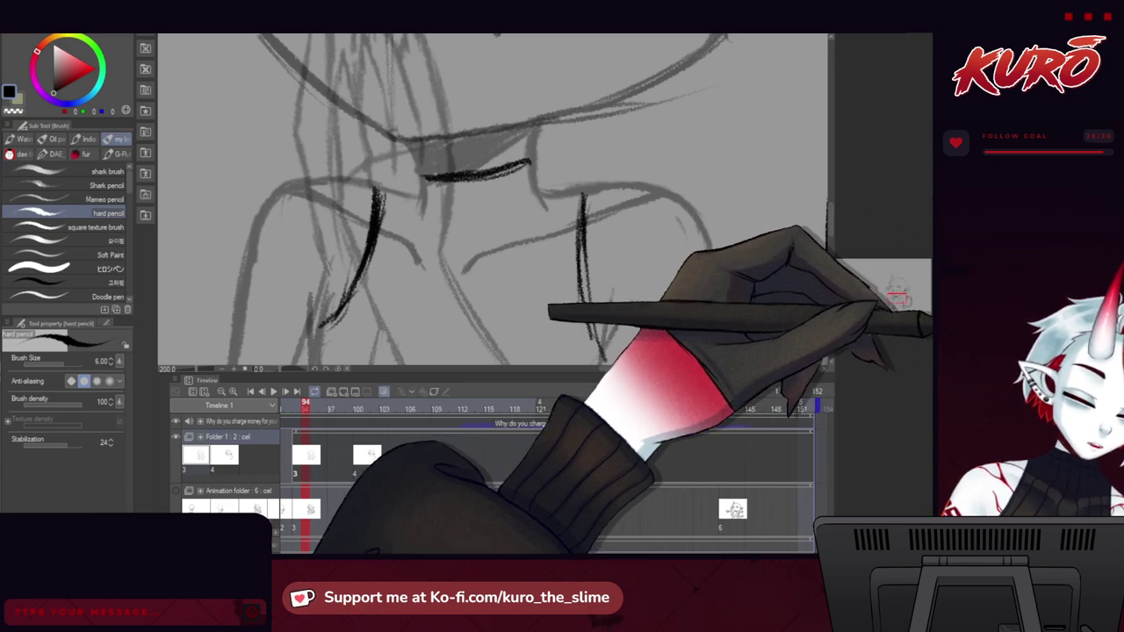
Check the frame 113 drawing with its layers shown and hidden, and return to cel 3 at frame 93.
scroll(340, 161, down, 3)
drag(275, 255, 286, 178)
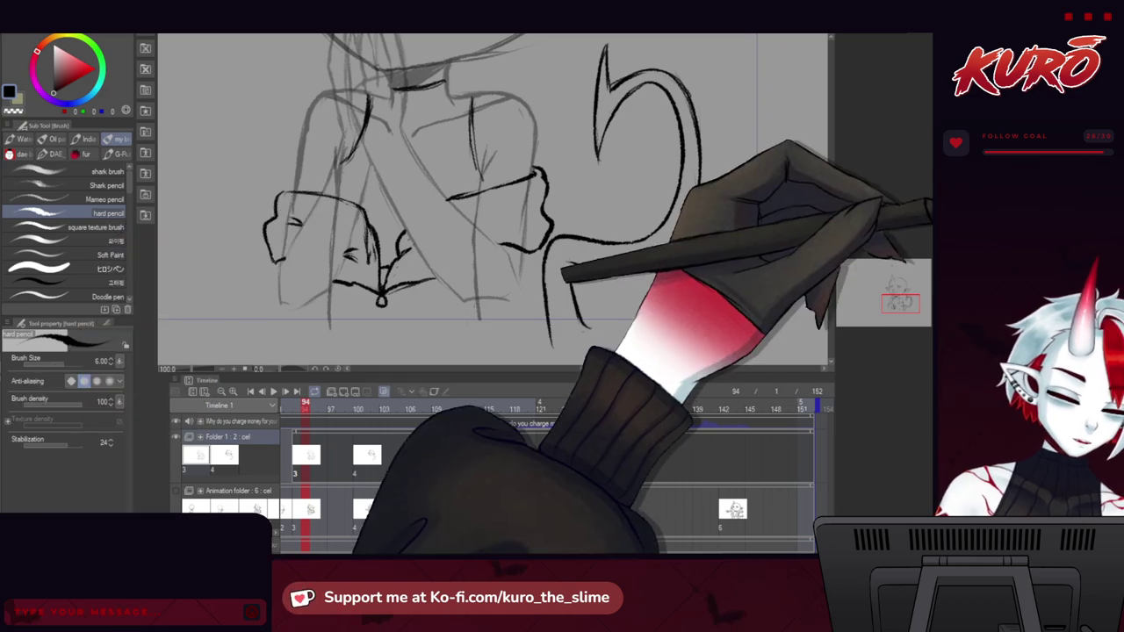
key(Right)
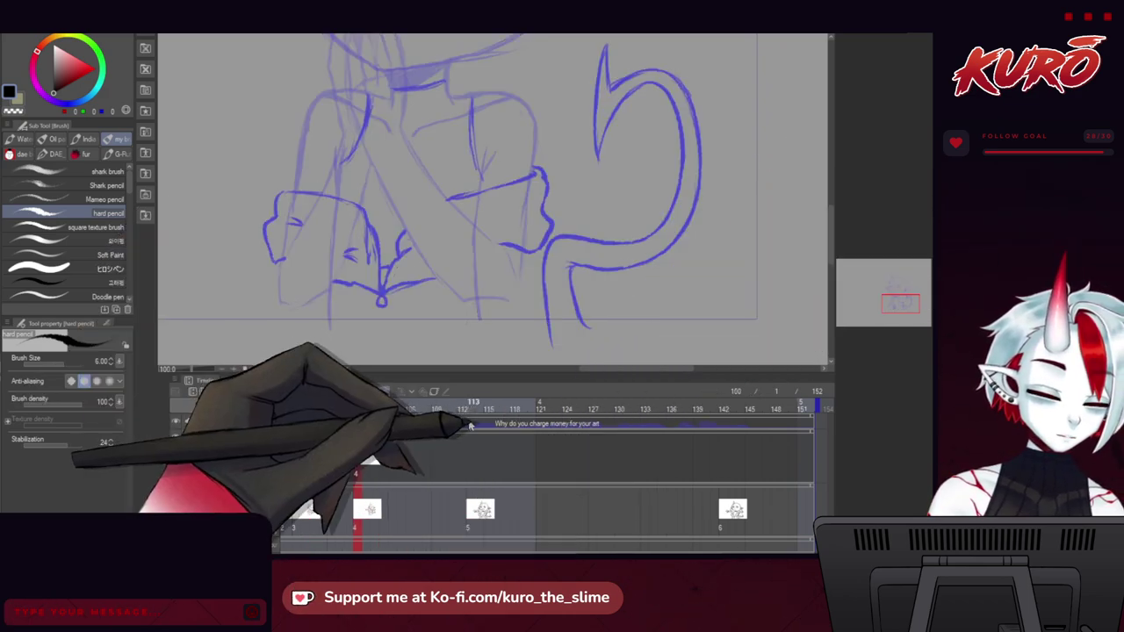
click(469, 429)
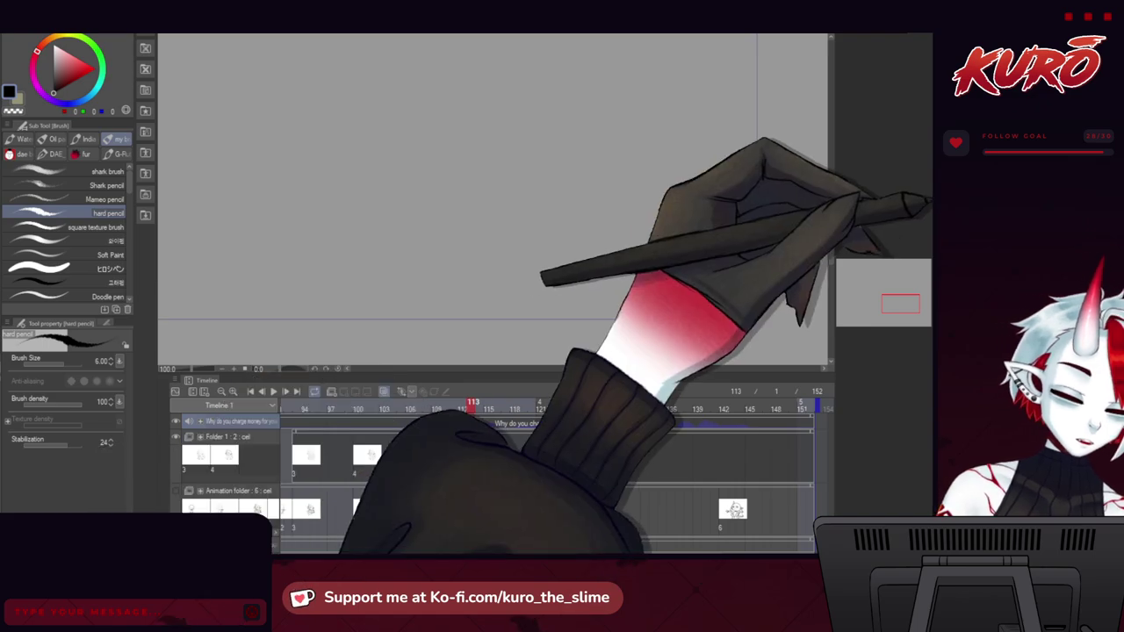
click(922, 198)
click(927, 260)
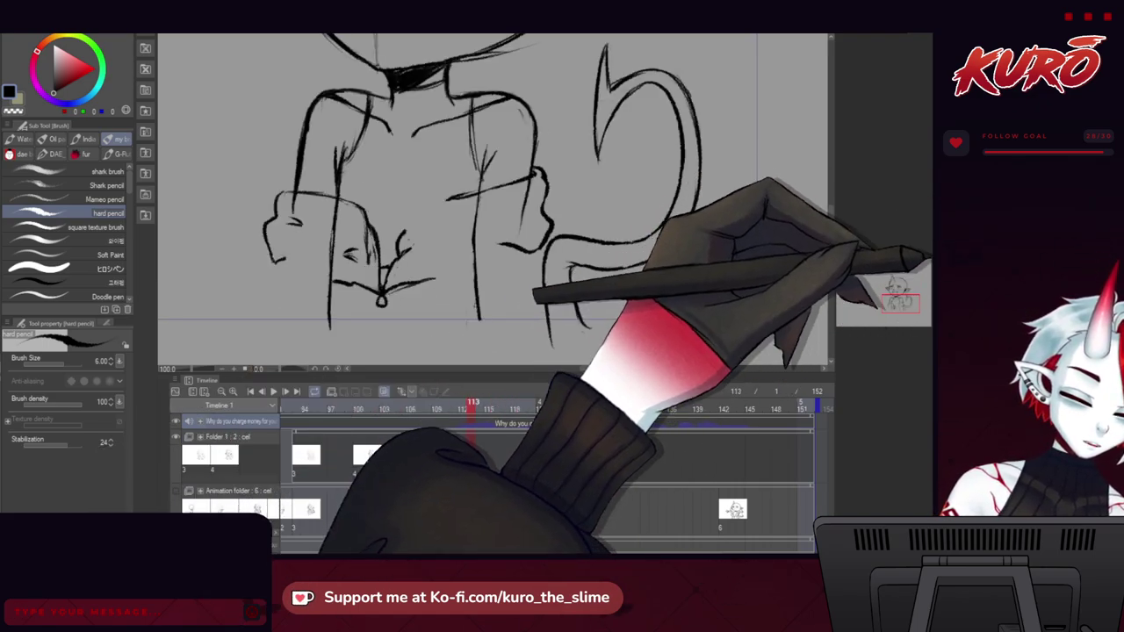
click(926, 257)
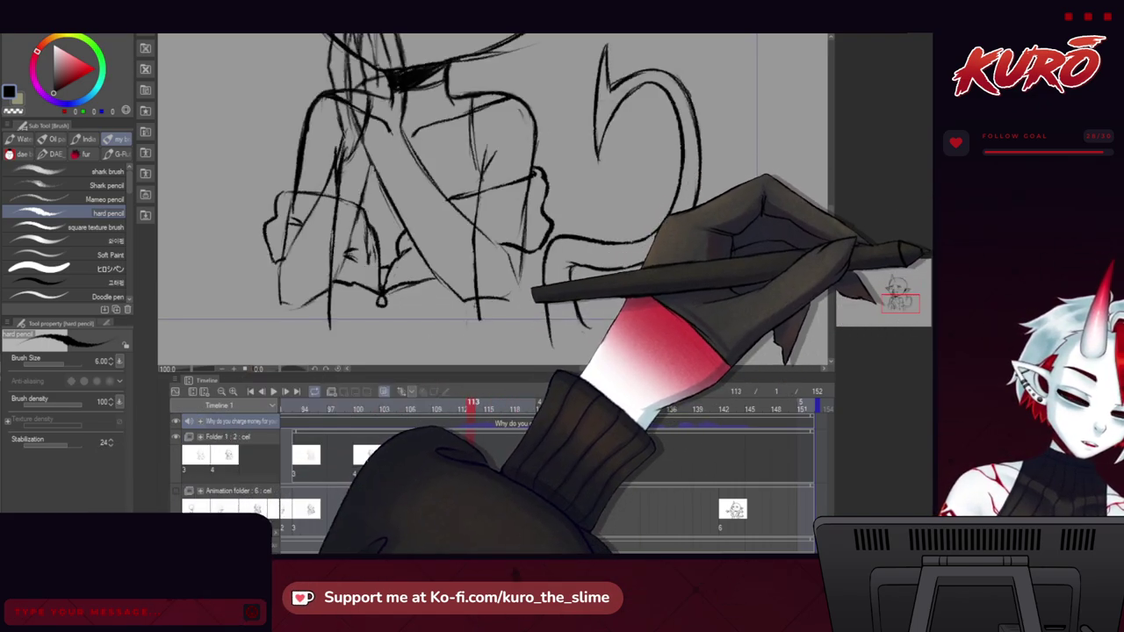
click(929, 256)
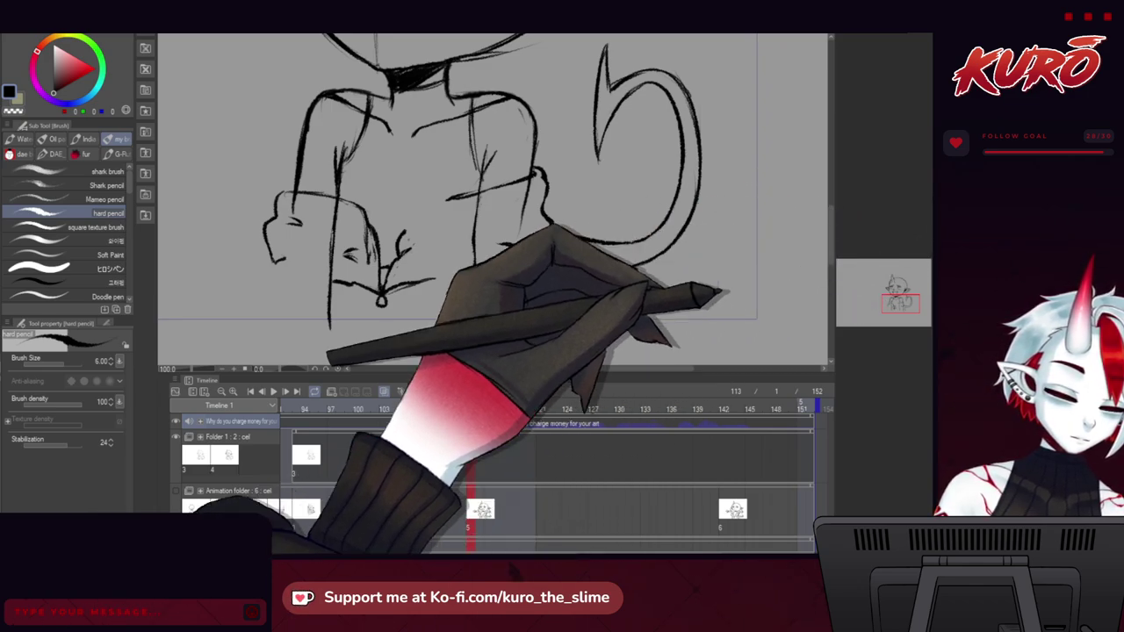
scroll(416, 296, down, 1)
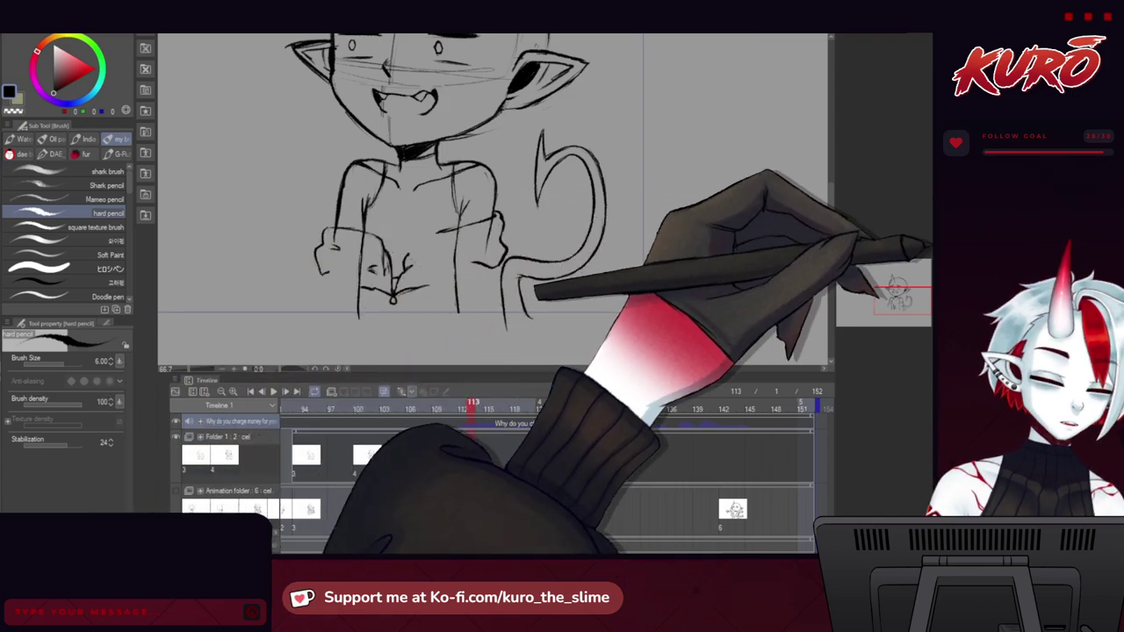
click(930, 194)
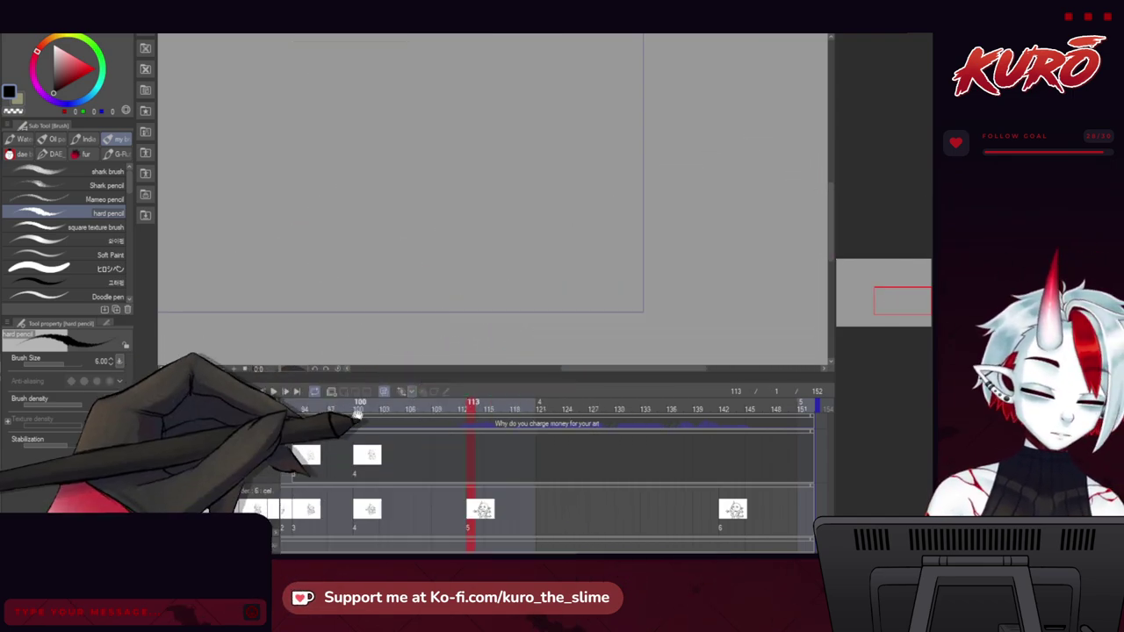
click(358, 408)
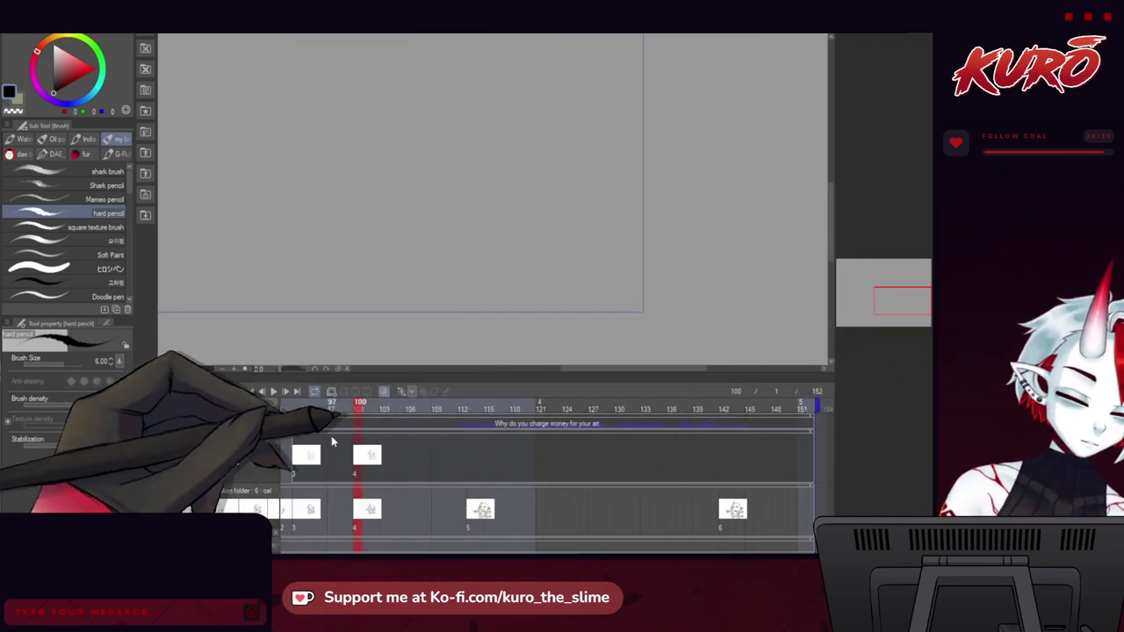
click(305, 454)
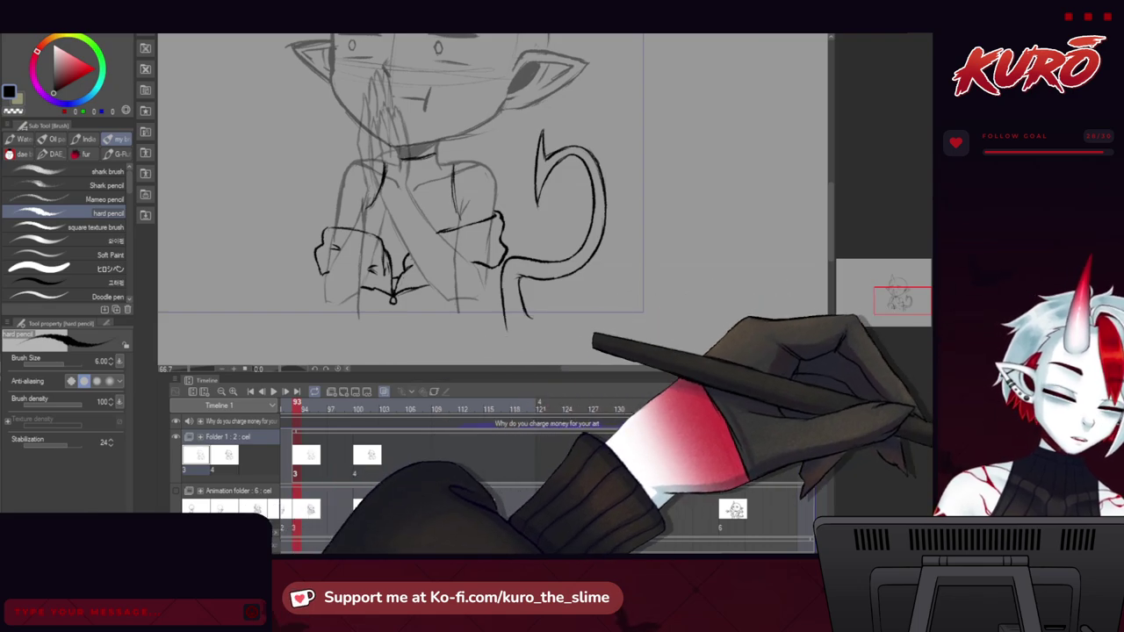
Erase the top's strap and collar lines where the raised forearms and hands overlap them.
drag(346, 215, 359, 252)
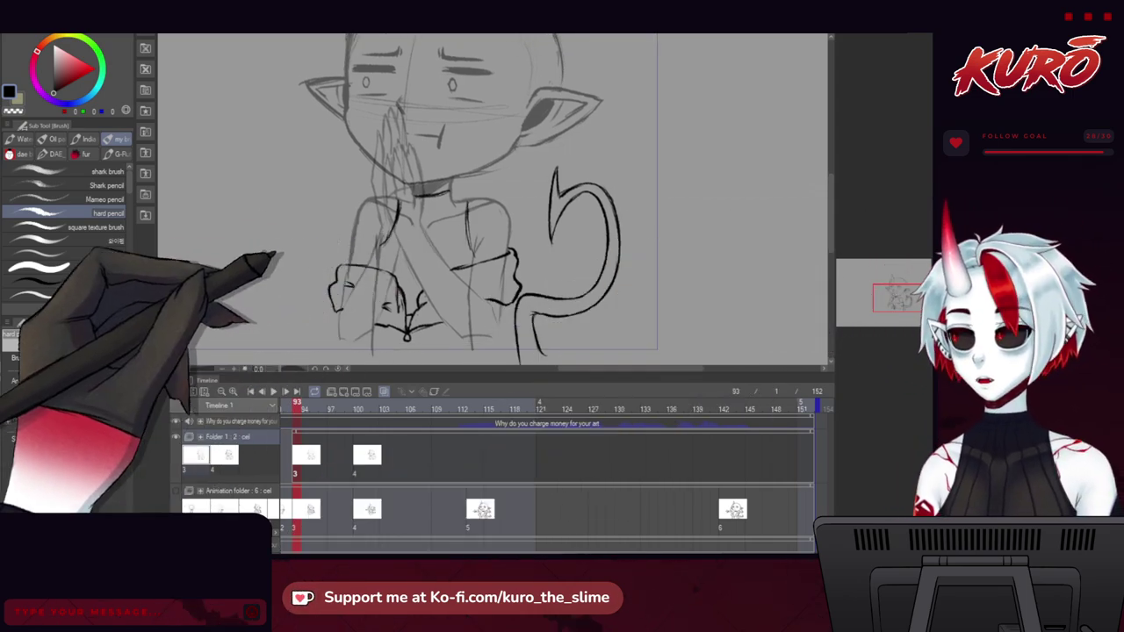
drag(250, 313, 225, 298)
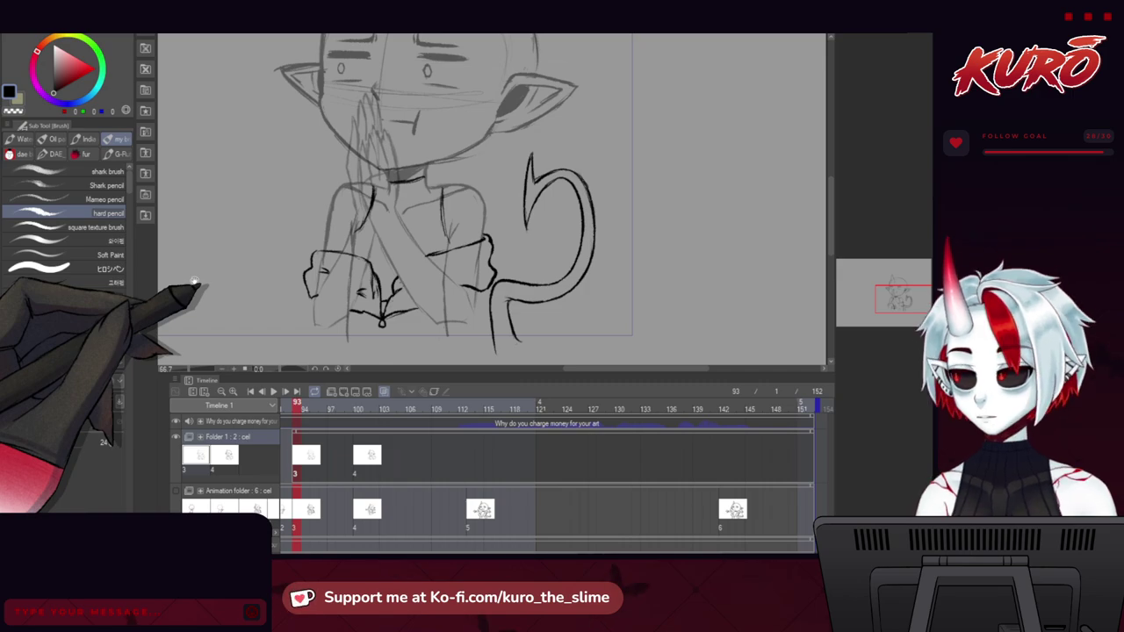
drag(281, 263, 295, 276)
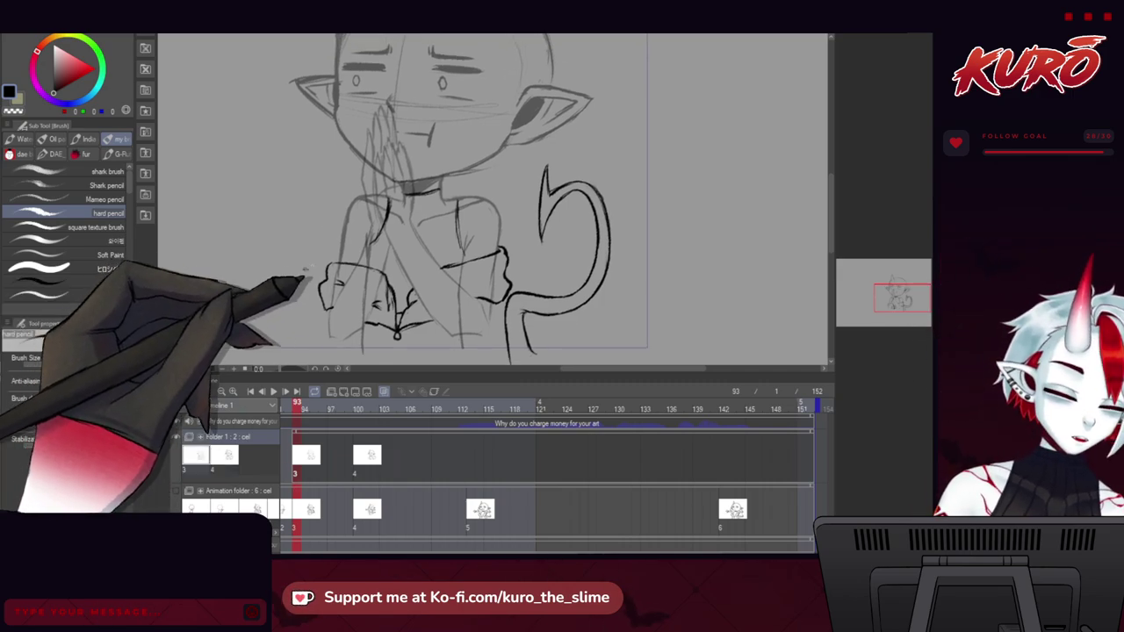
scroll(381, 226, up, 2)
key(c)
drag(377, 220, 399, 257)
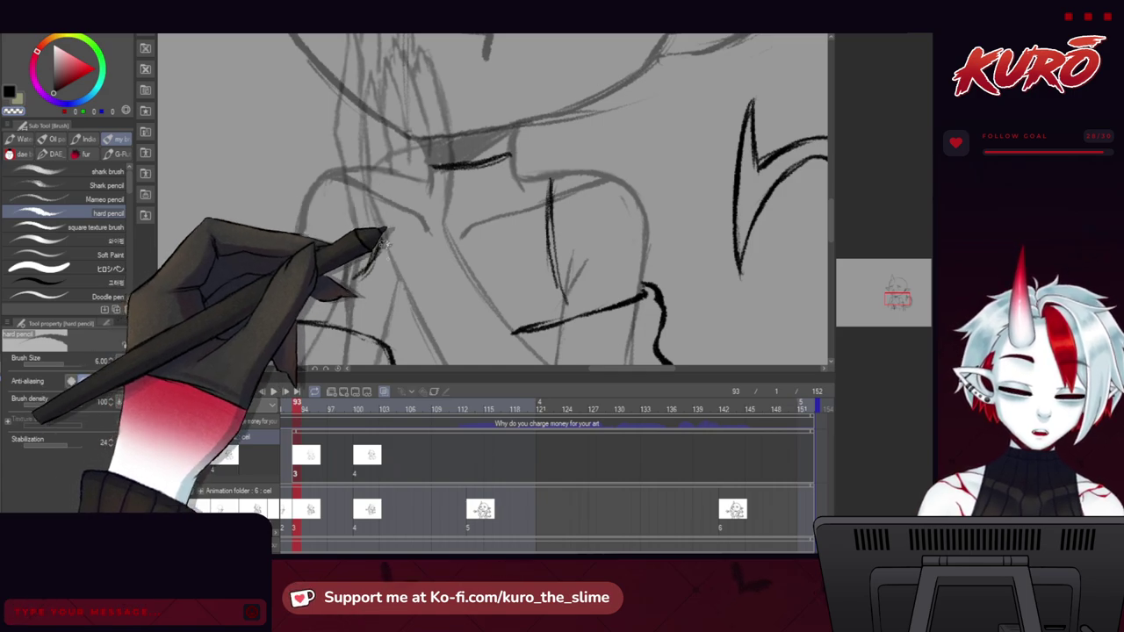
drag(372, 209, 359, 235)
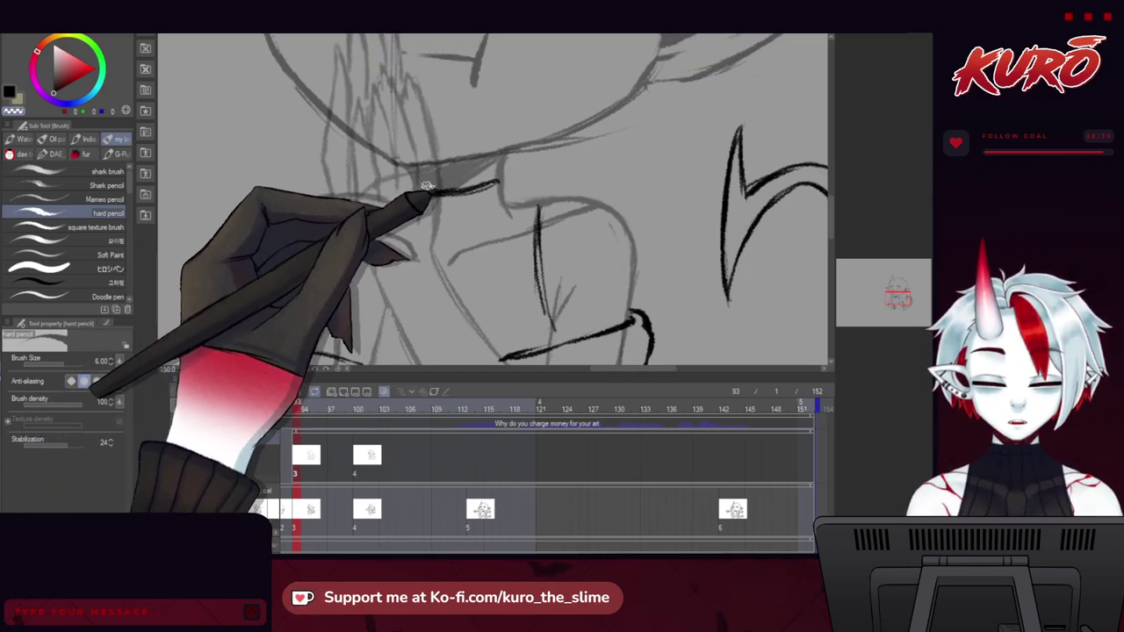
drag(432, 186, 425, 197)
Pencil a short edge line across the wrist of the raised front arm, just below the collar.
key(c)
drag(344, 199, 364, 238)
drag(374, 162, 368, 167)
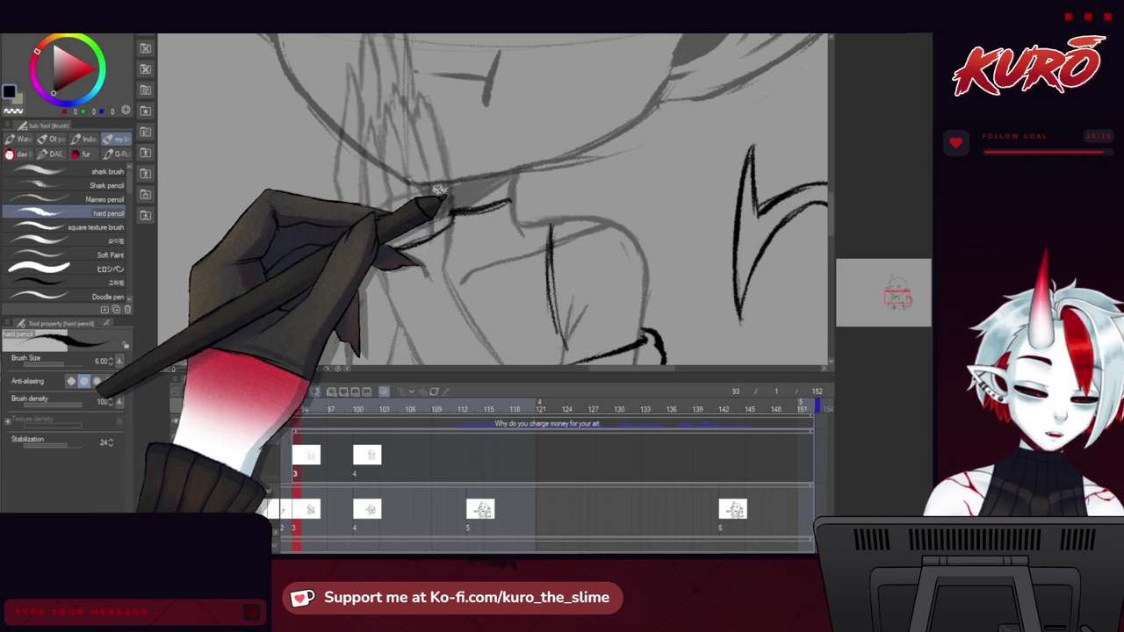
drag(380, 250, 369, 200)
scroll(435, 177, up, 1)
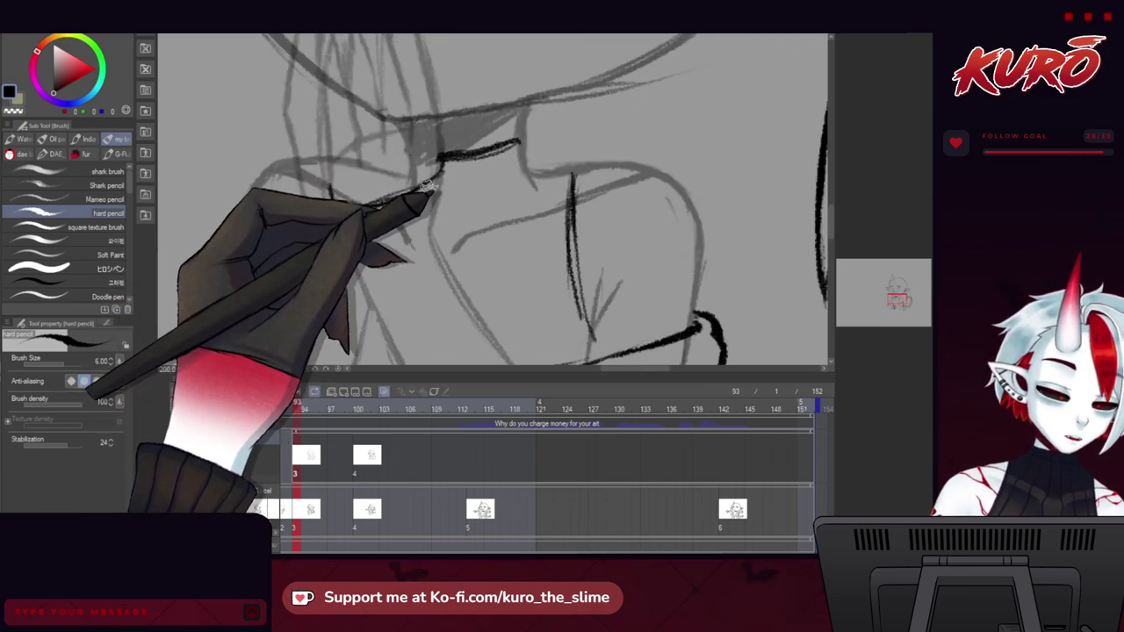
Flip the canvas view, draw a ribbed sleeve cuff with vertical rib lines around the raised forearm, and restore the view.
key(h)
mouse_move(528, 198)
mouse_down()
mouse_move(470, 174)
mouse_move(558, 221)
mouse_move(586, 254)
mouse_move(555, 309)
mouse_move(539, 314)
mouse_up()
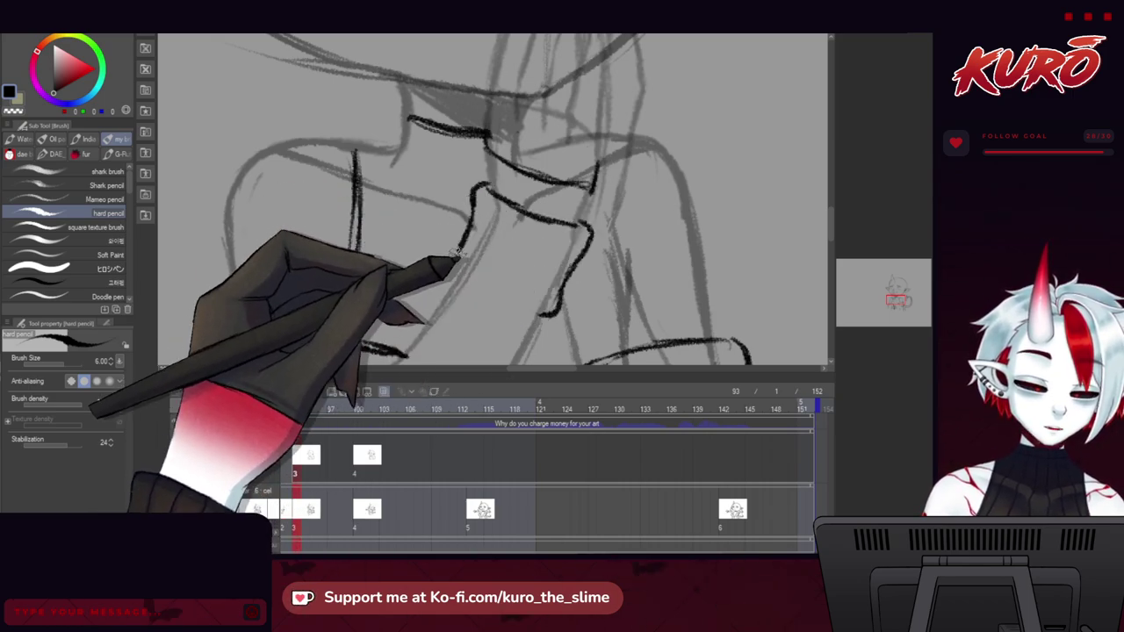
drag(429, 229, 403, 207)
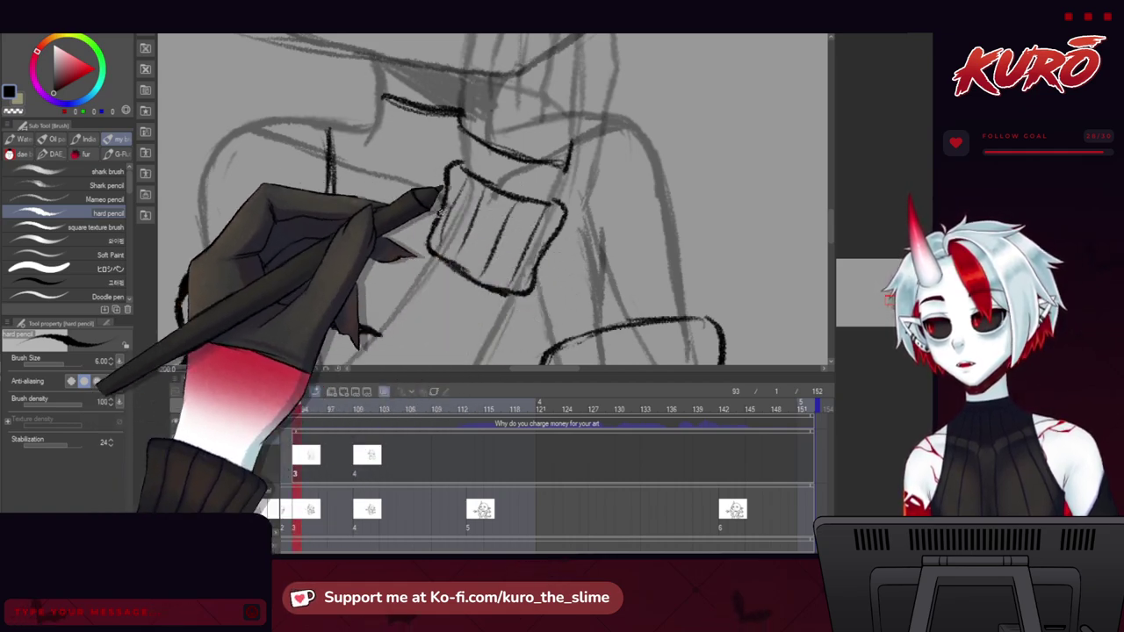
mouse_move(380, 237)
mouse_down()
mouse_move(415, 210)
mouse_move(422, 170)
mouse_move(392, 228)
mouse_up()
key(h)
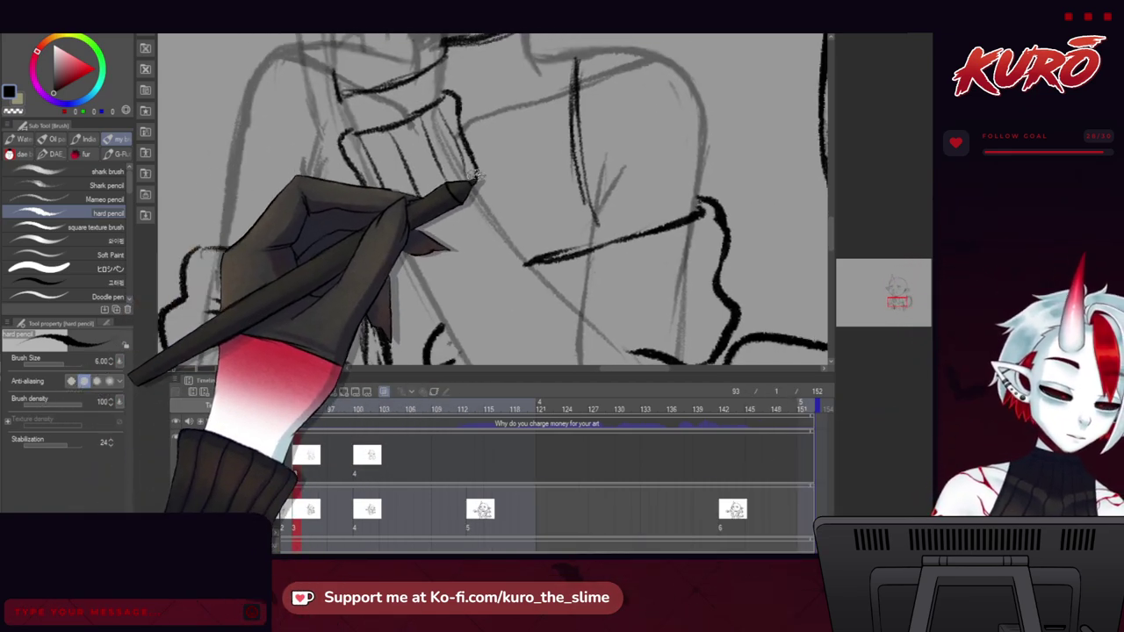
Pencil the raised sleeve's upper edge from the cuff down to the jacket, with a drooping fold at the bend.
drag(477, 176, 556, 282)
mouse_move(477, 175)
mouse_down()
mouse_move(539, 208)
mouse_move(553, 277)
mouse_up()
mouse_move(533, 206)
mouse_down()
mouse_move(573, 305)
mouse_move(519, 293)
mouse_move(463, 226)
mouse_up()
drag(489, 264, 446, 202)
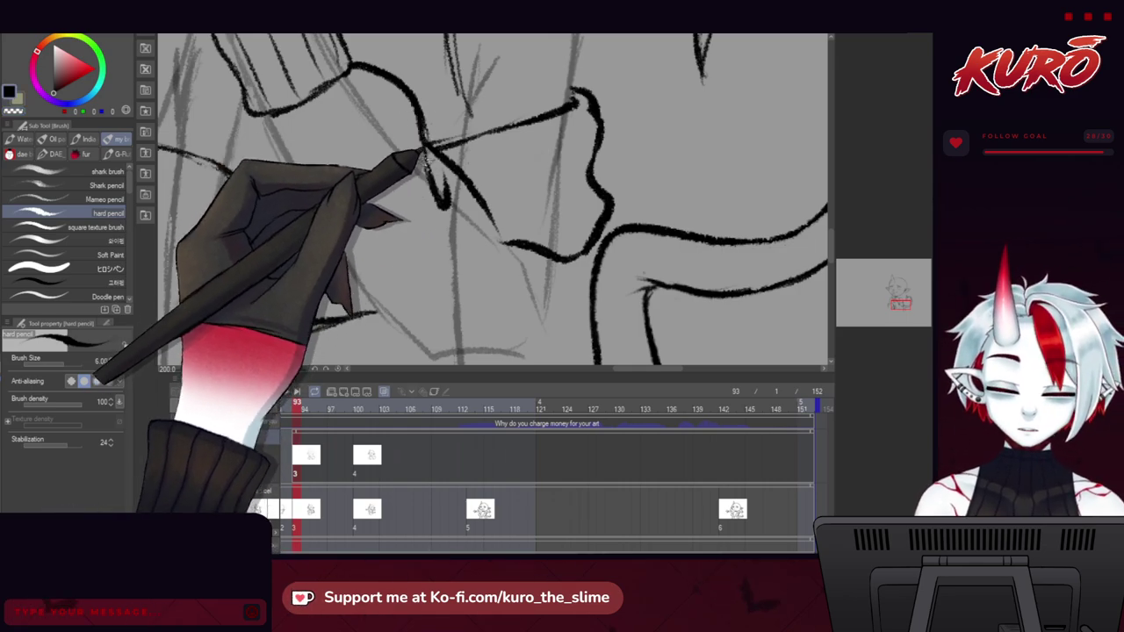
Draw the raised sleeve's inner edge with a fold, and close its baggy outline around the elbow on the tail side.
drag(220, 158, 264, 168)
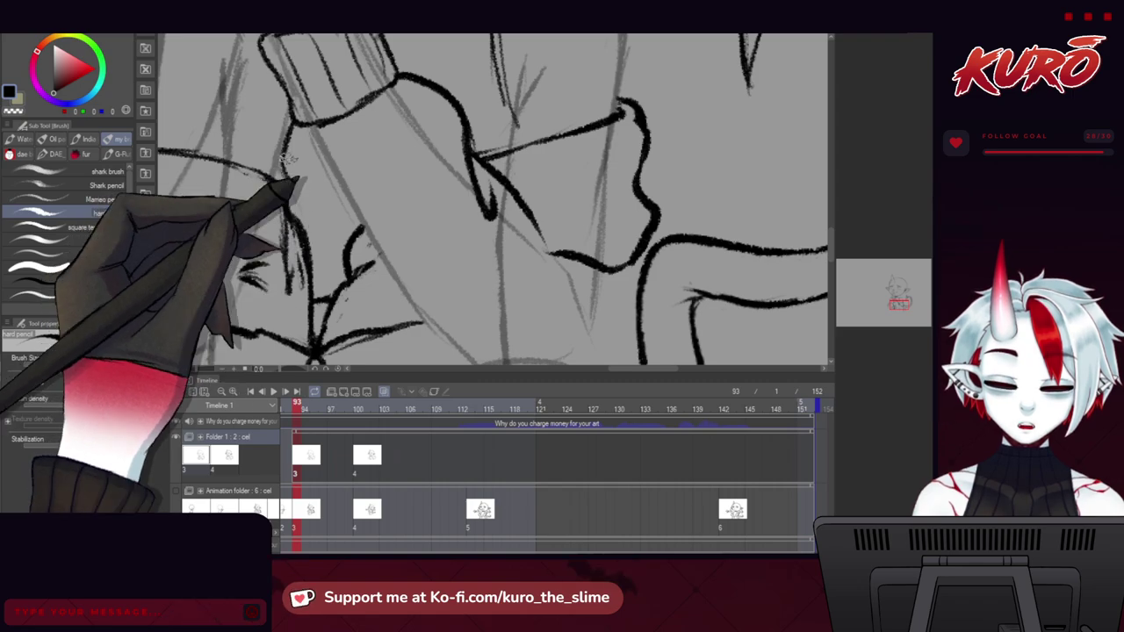
drag(323, 226, 414, 293)
mouse_move(345, 305)
mouse_down()
mouse_move(342, 277)
mouse_move(309, 246)
mouse_up()
drag(320, 192, 342, 260)
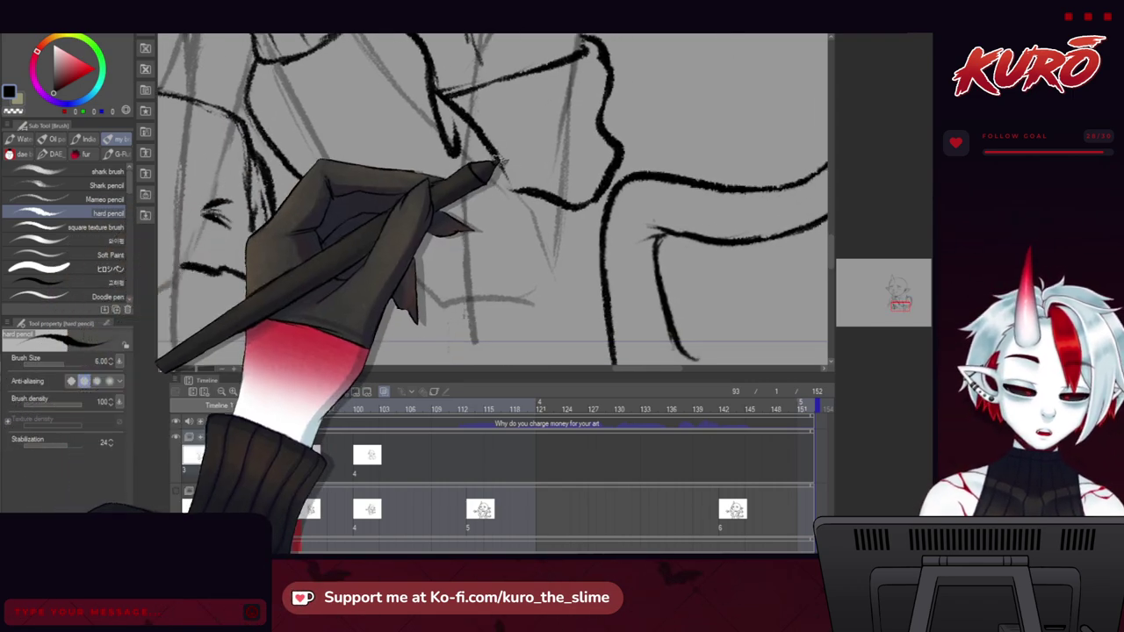
drag(497, 161, 575, 254)
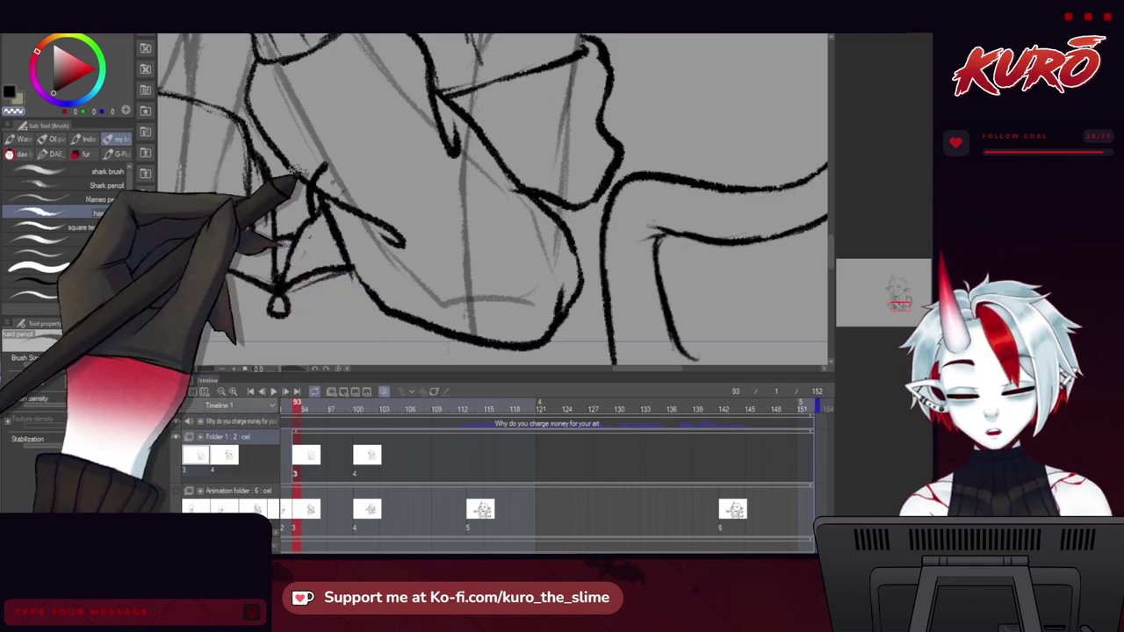
Pencil a short line joining the drooping jacket edge to the raised sleeve's elbow on the tail side.
drag(410, 298, 287, 249)
key(ctrl+plus)
key(ctrl+plus)
key(ctrl+plus)
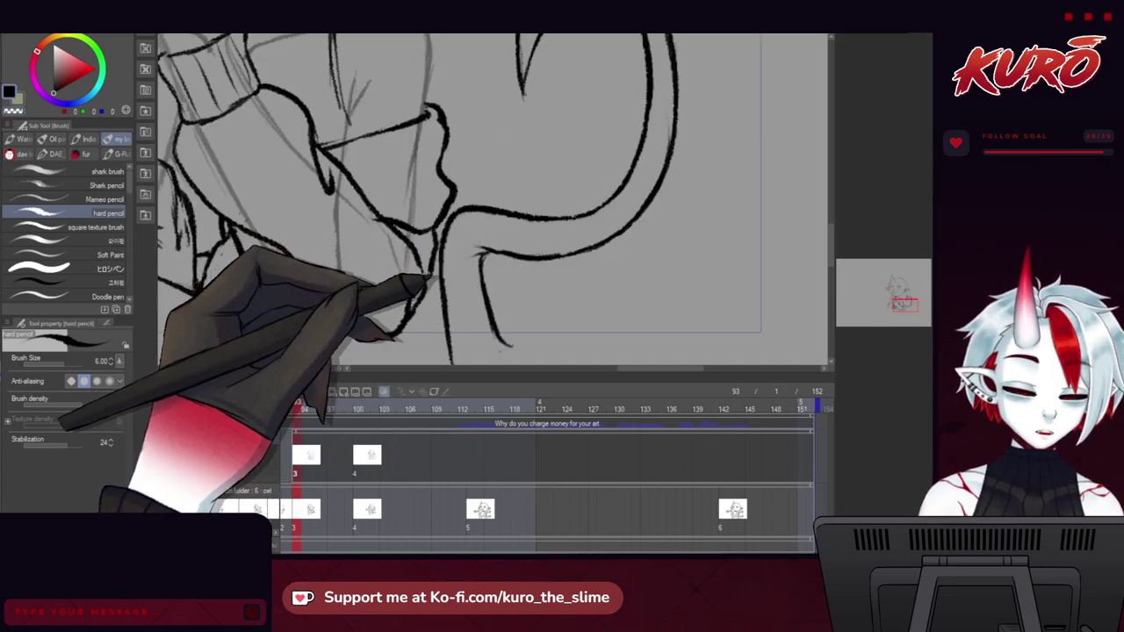
key(ctrl+minus)
key(ctrl+minus)
key(ctrl+minus)
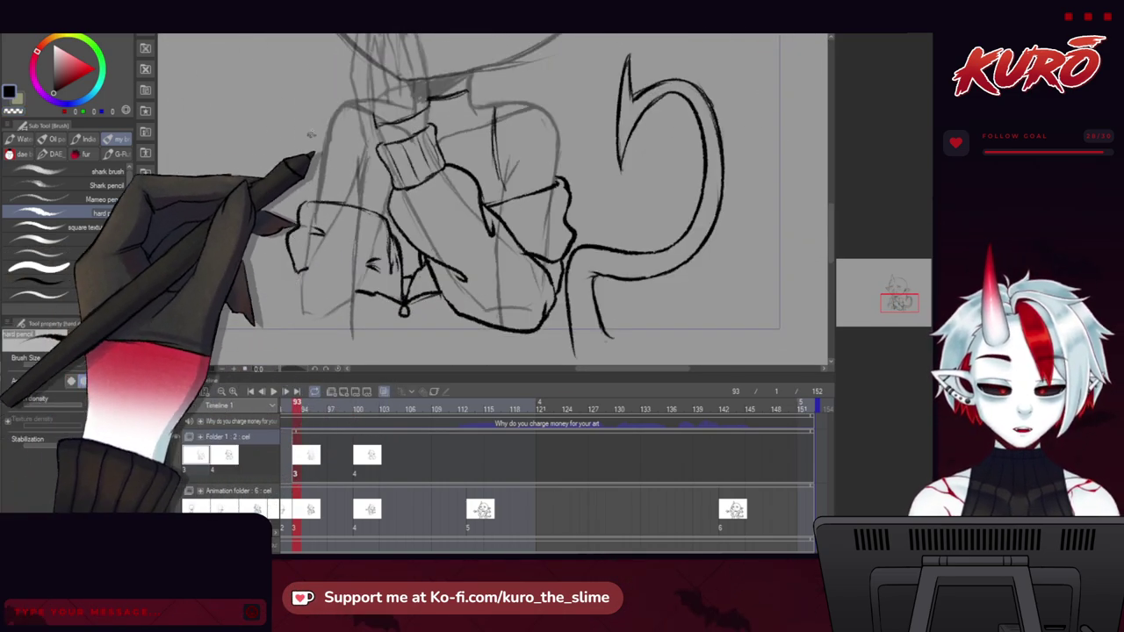
Draw the far arm's wrist edge and a ribbed sleeve cuff with vertical rib lines, tucked behind the front cuff.
key(ctrl+plus)
key(ctrl+plus)
key(ctrl+plus)
key(ctrl+plus)
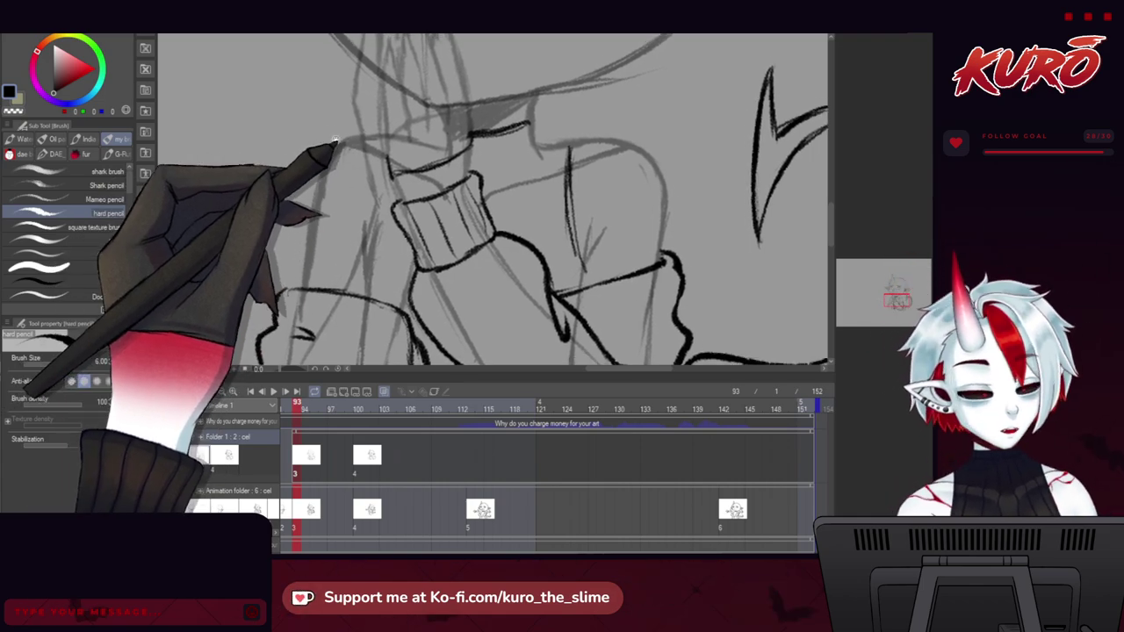
mouse_move(334, 141)
mouse_down()
mouse_move(328, 132)
mouse_move(348, 150)
mouse_up()
scroll(372, 157, up, 2)
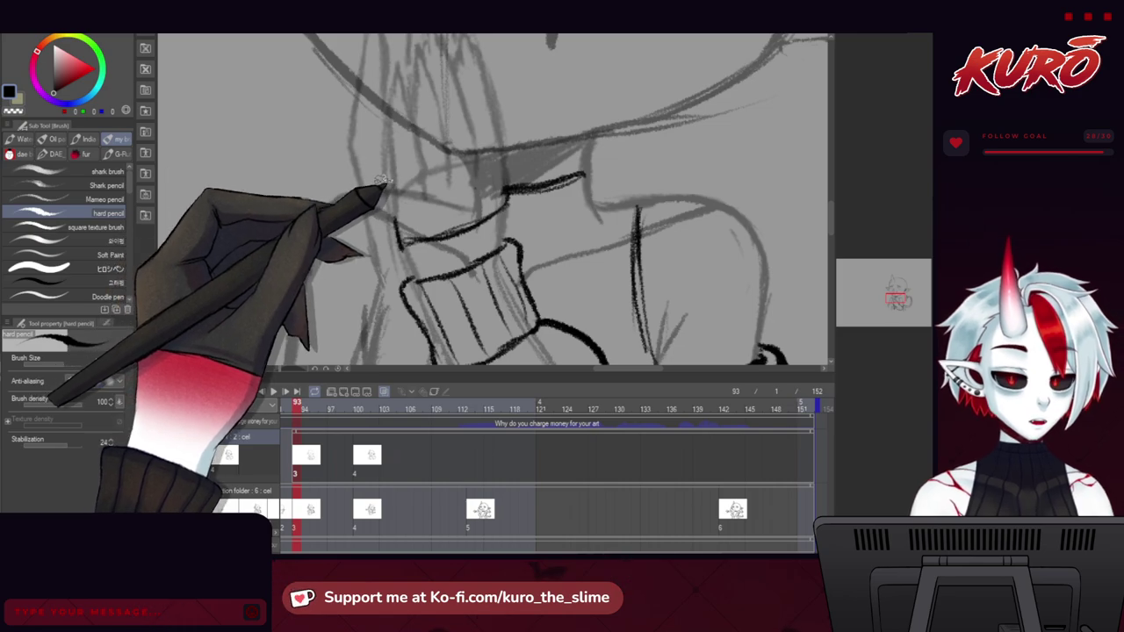
mouse_move(345, 249)
mouse_down()
mouse_move(339, 215)
mouse_move(373, 200)
mouse_up()
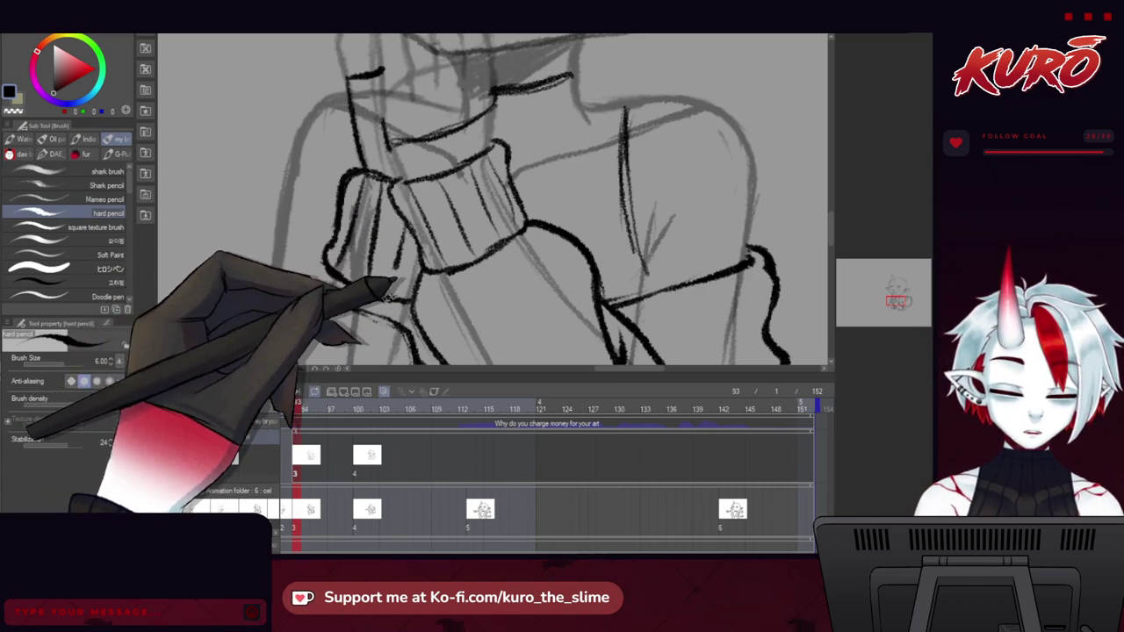
Draw the far arm's baggy sleeve with fold lines from its cuff around the elbow, and clean up the overlapping jacket line.
drag(265, 309, 276, 172)
scroll(278, 172, down, 1)
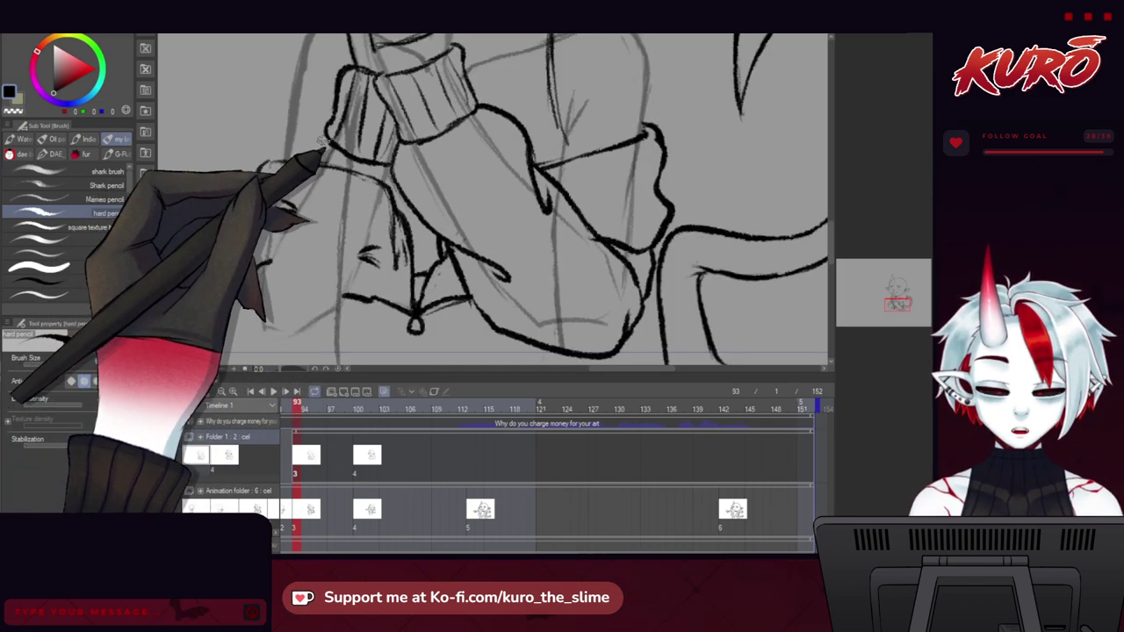
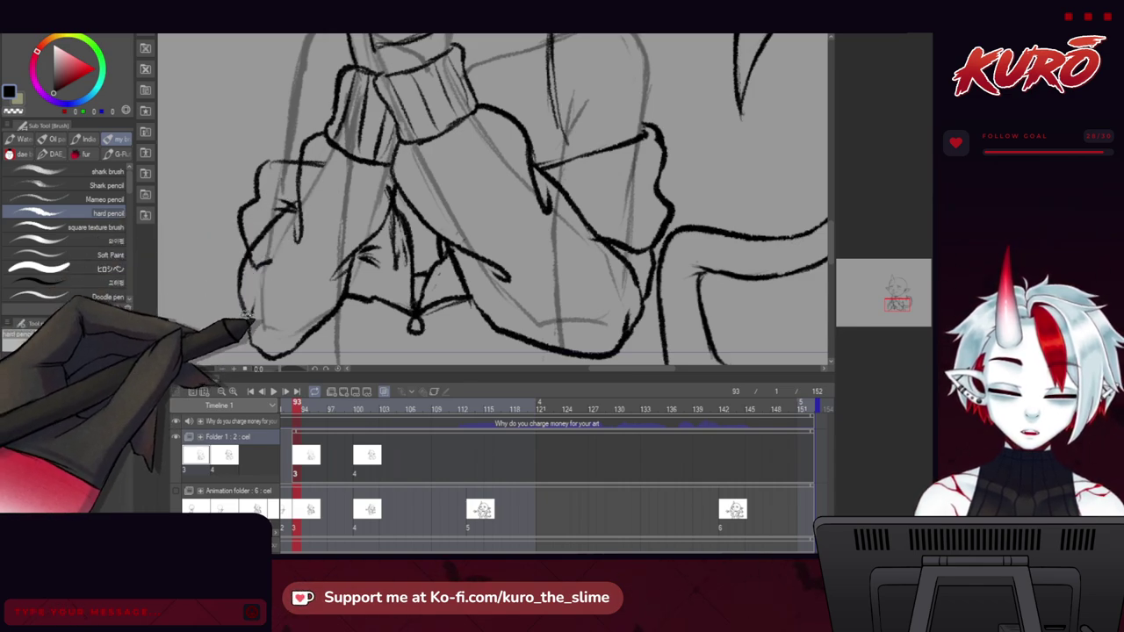
scroll(263, 280, down, 5)
scroll(277, 258, up, 6)
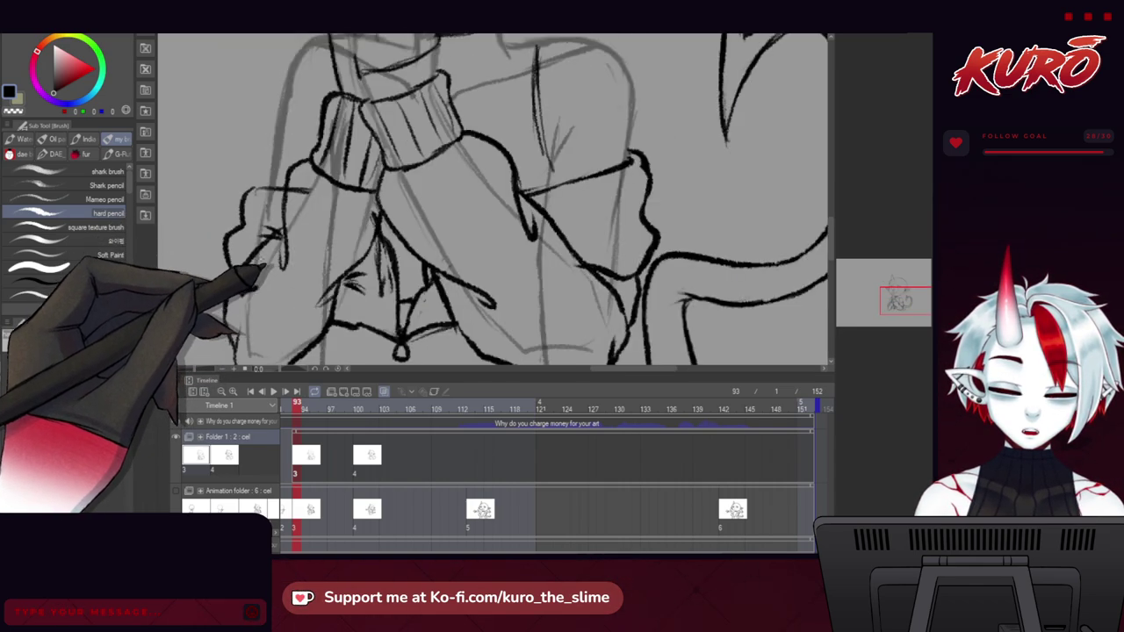
scroll(270, 236, down, 4)
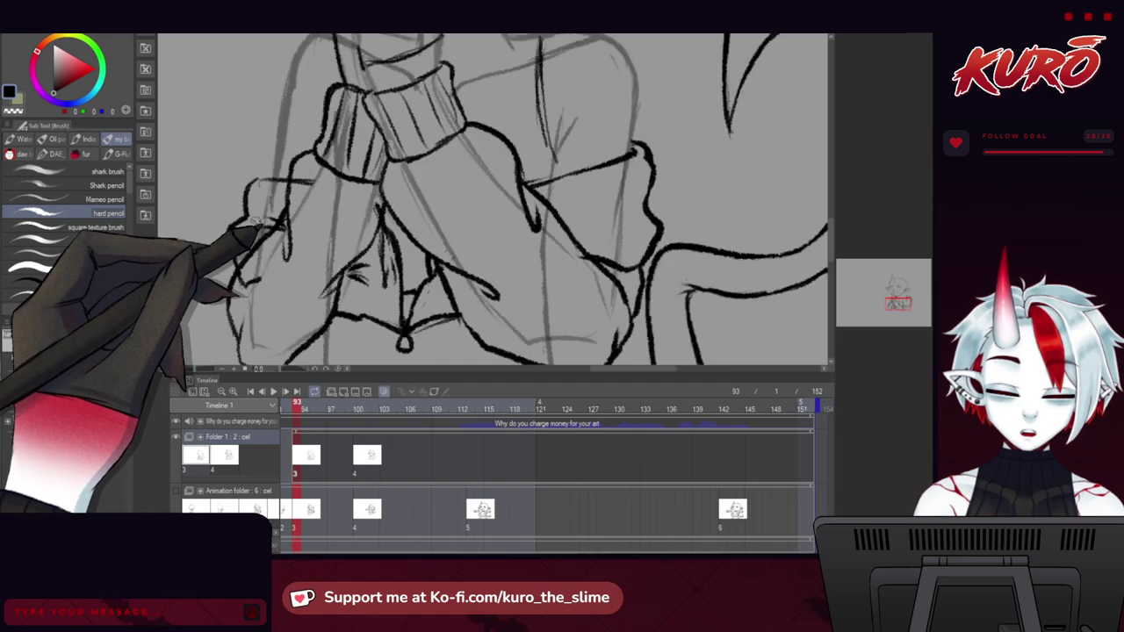
scroll(414, 204, up, 5)
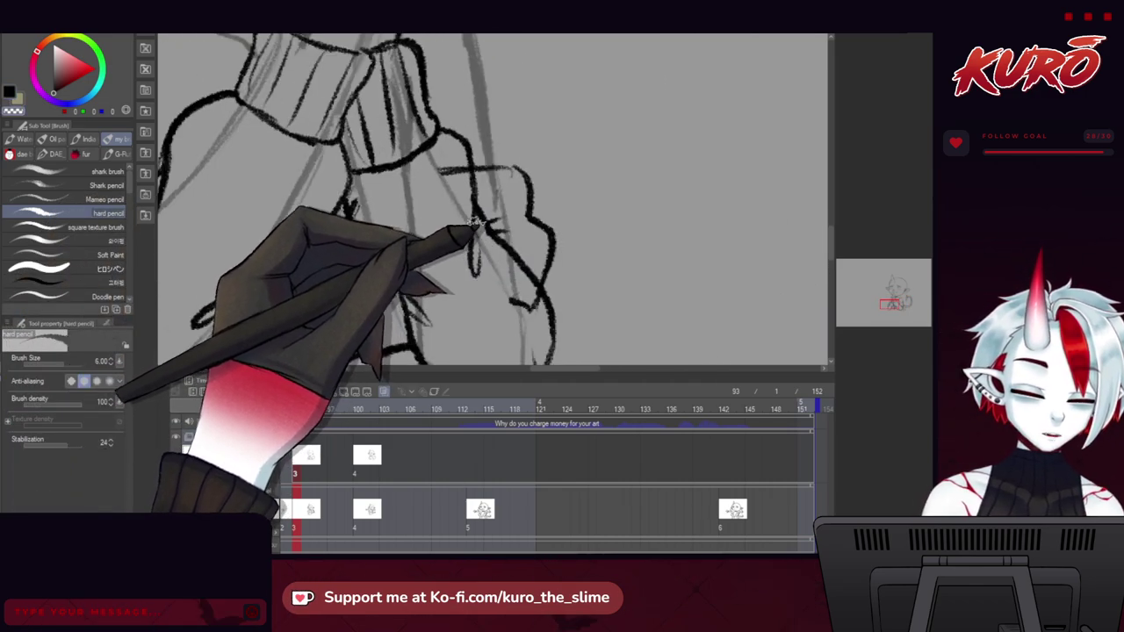
scroll(510, 298, down, 1)
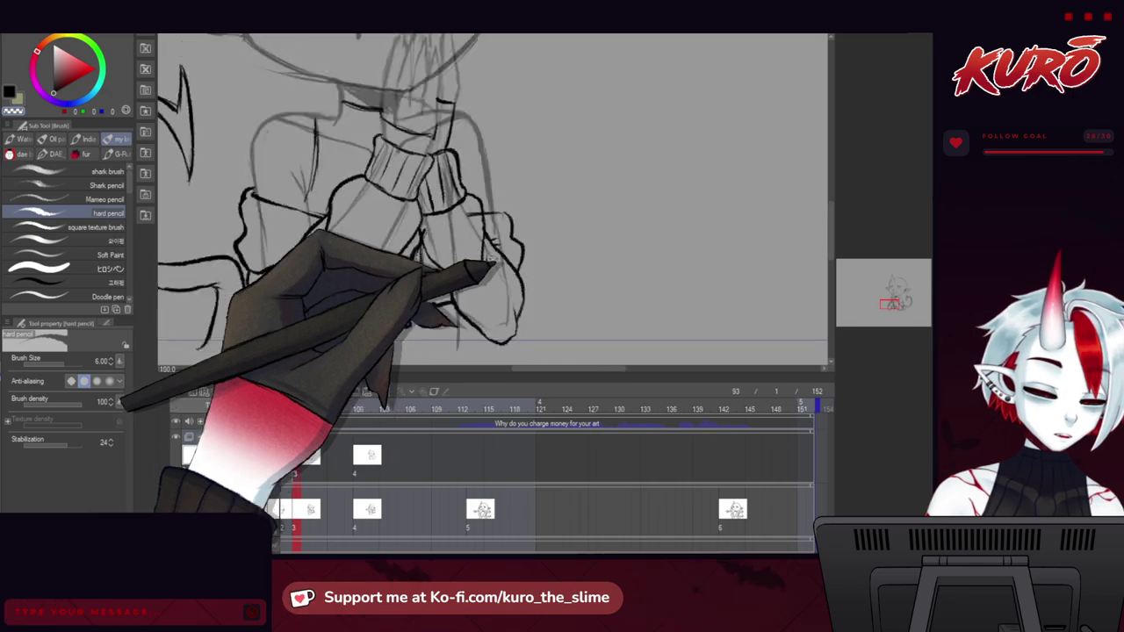
scroll(492, 268, down, 3)
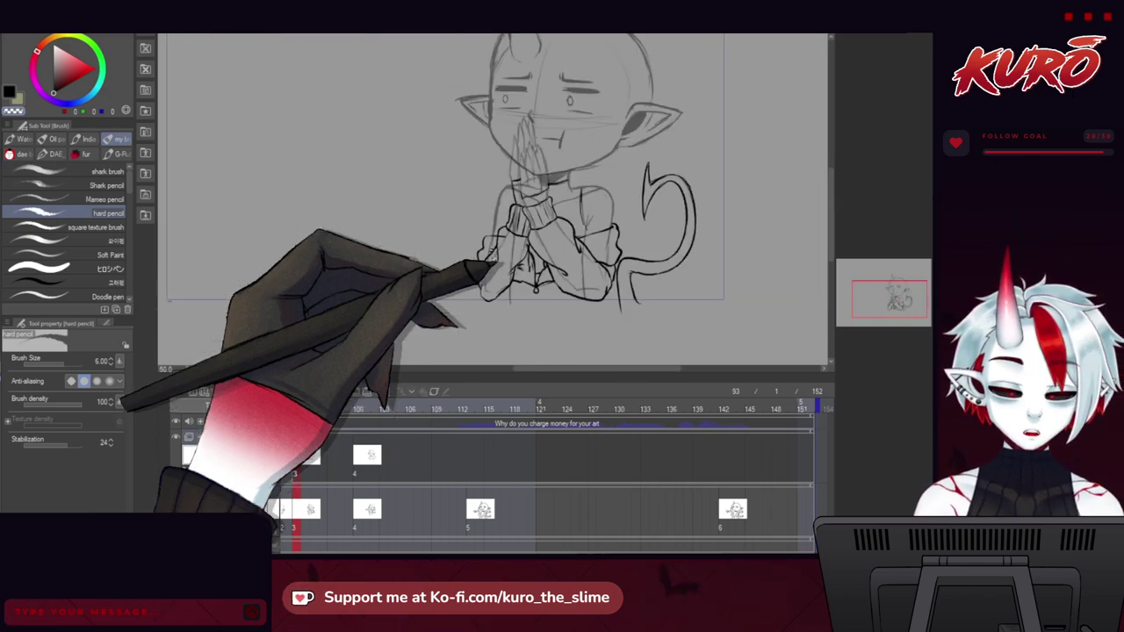
drag(483, 228, 366, 244)
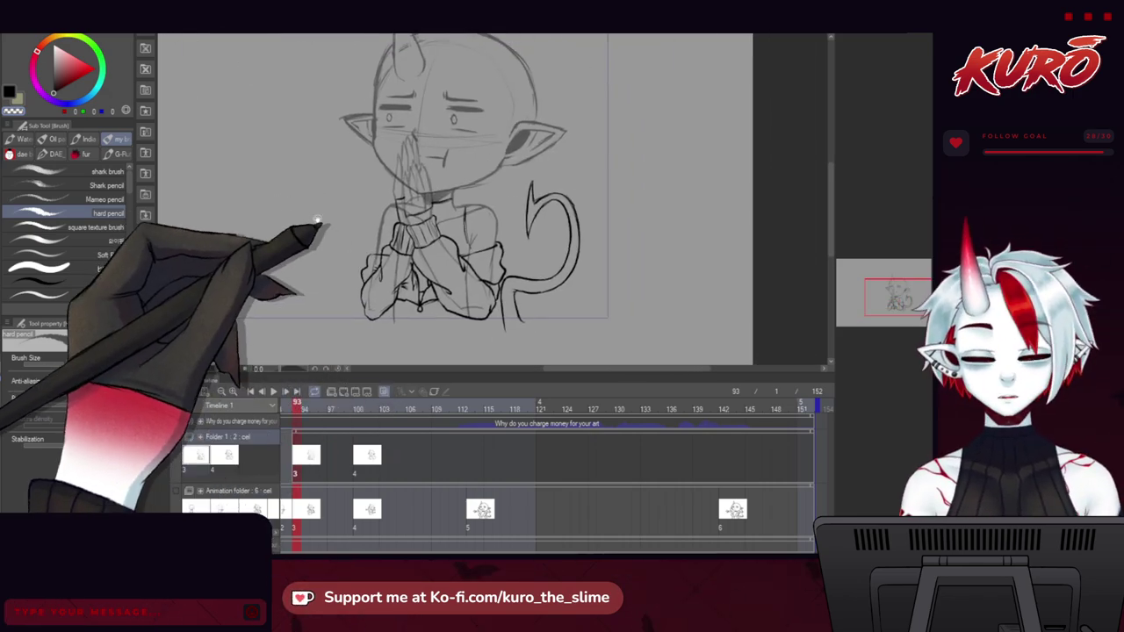
drag(494, 206, 459, 229)
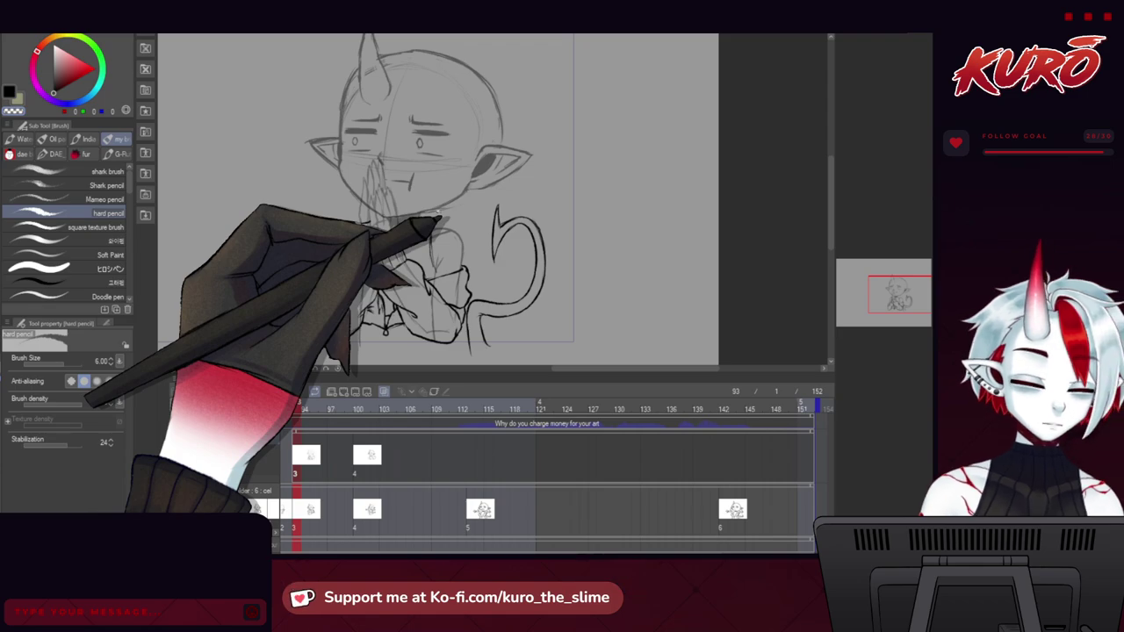
drag(258, 253, 287, 247)
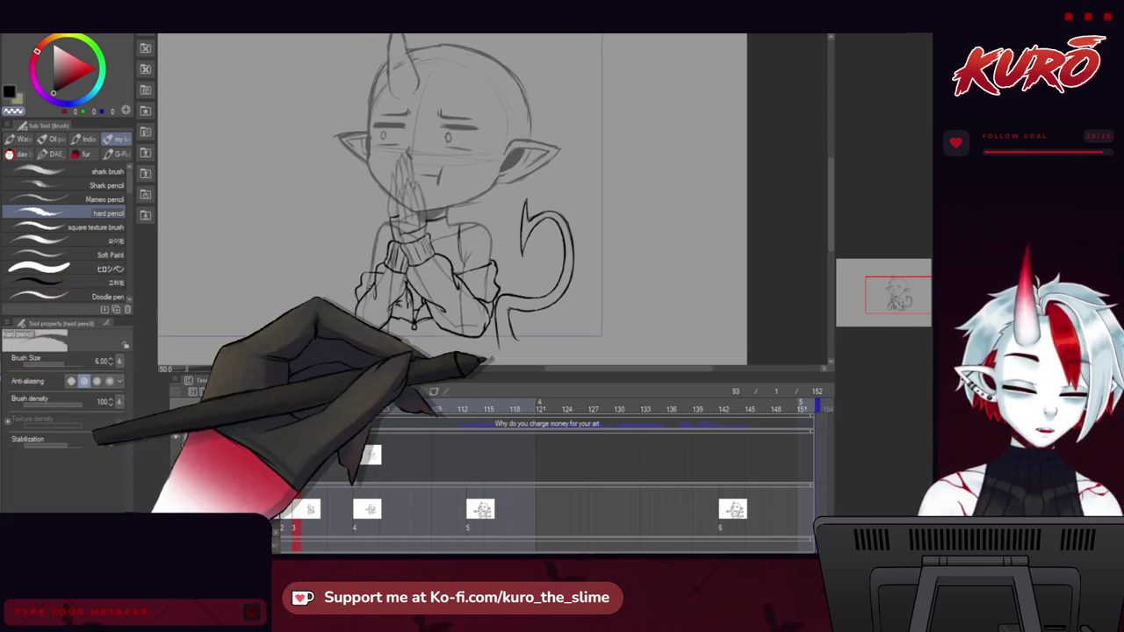
Draw the lower torso as a wide, rounded outline below both elbows and thin its heavy bottom line.
scroll(443, 340, up, 3)
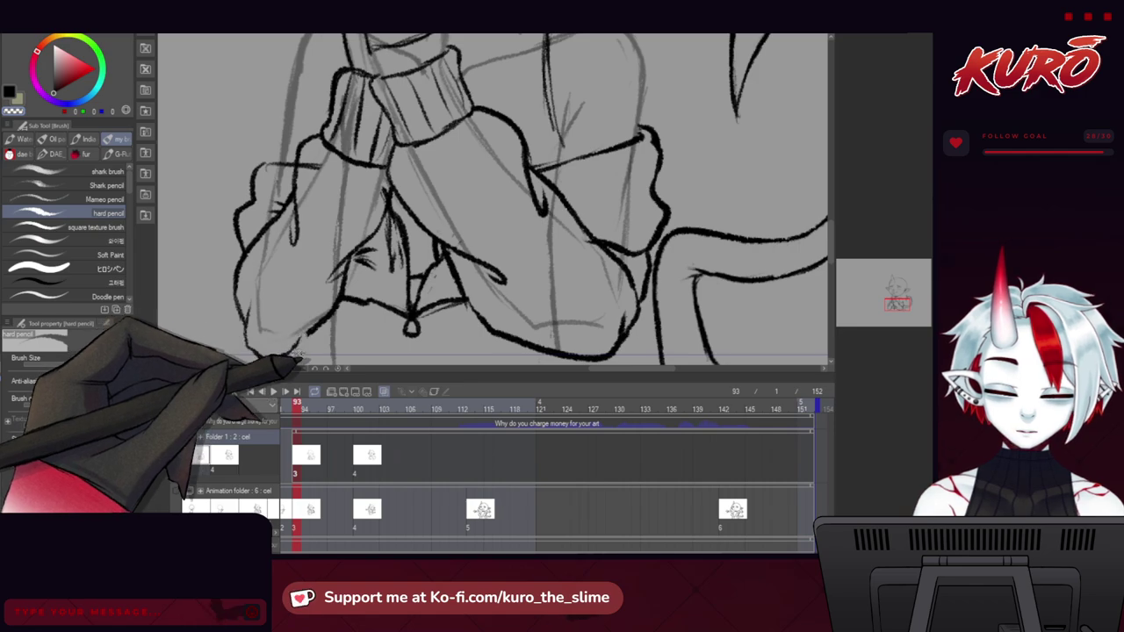
drag(305, 290, 298, 224)
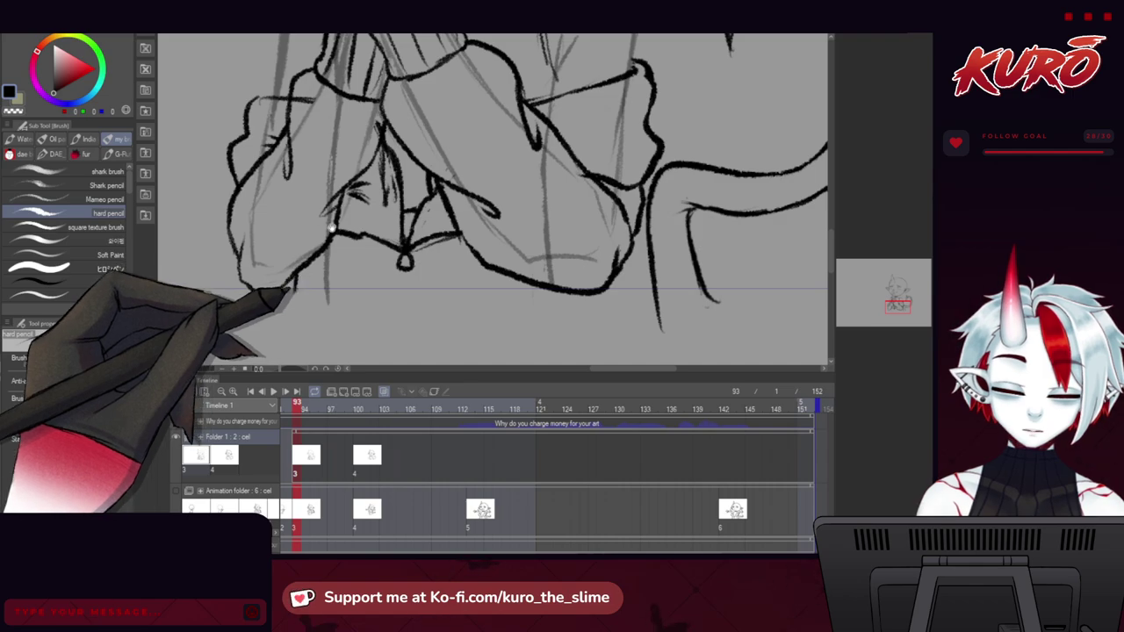
drag(331, 228, 229, 238)
mouse_move(515, 281)
mouse_down()
mouse_move(529, 312)
mouse_move(475, 343)
mouse_up()
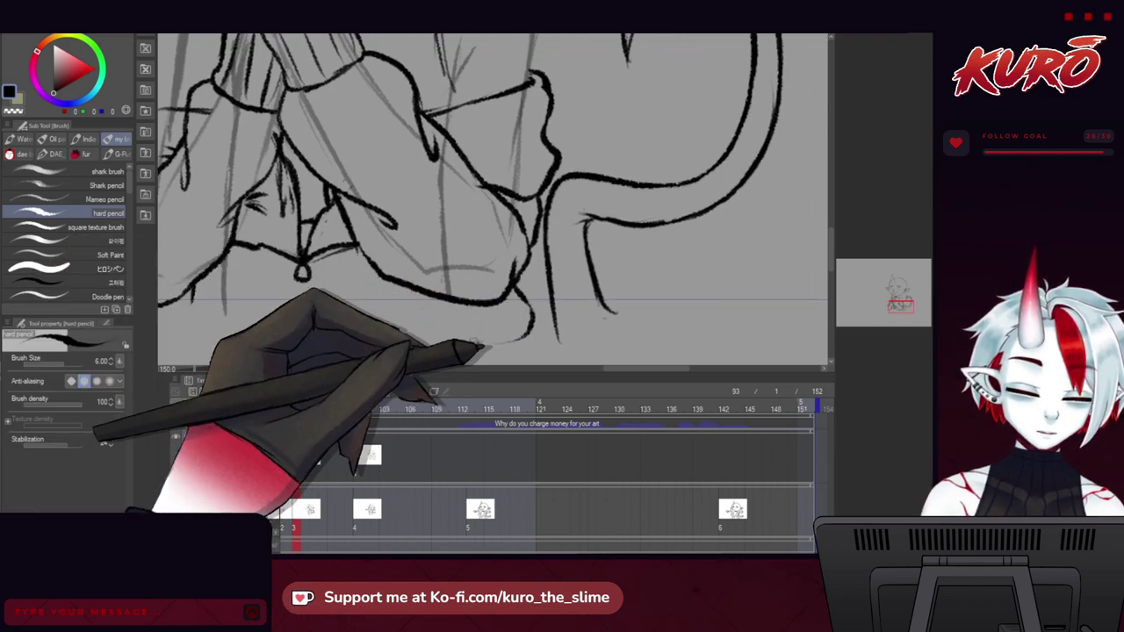
mouse_move(193, 287)
mouse_down()
mouse_move(228, 340)
mouse_move(412, 350)
mouse_move(503, 347)
mouse_move(532, 325)
mouse_move(516, 320)
mouse_move(527, 340)
mouse_move(522, 298)
mouse_move(506, 302)
mouse_move(534, 326)
mouse_move(510, 357)
mouse_up()
key(c)
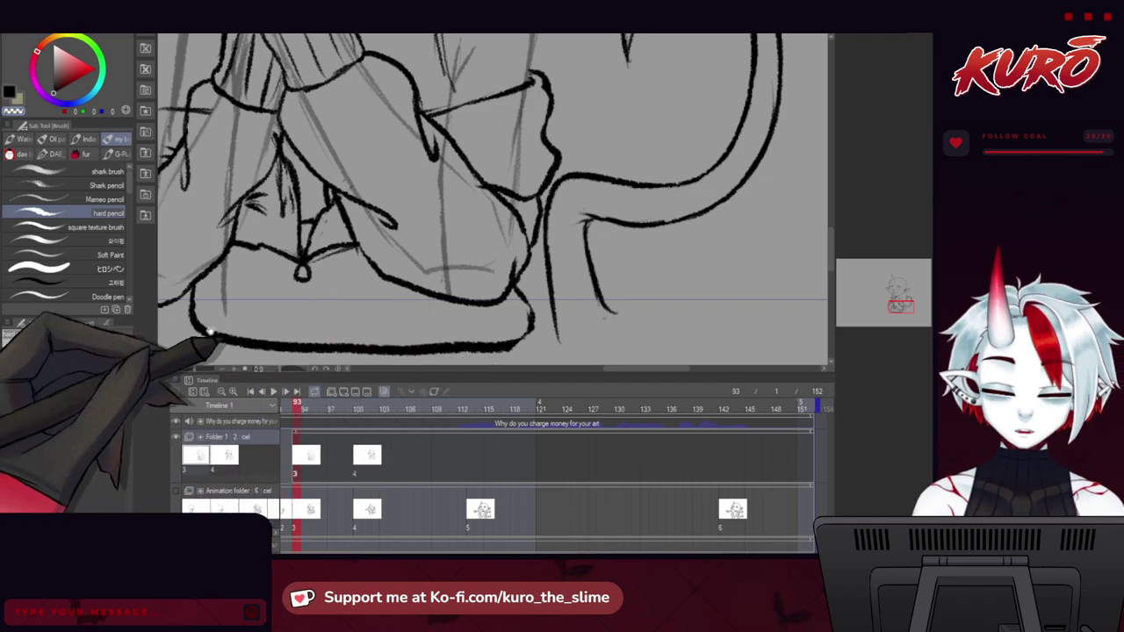
scroll(211, 331, down, 2)
drag(257, 302, 511, 309)
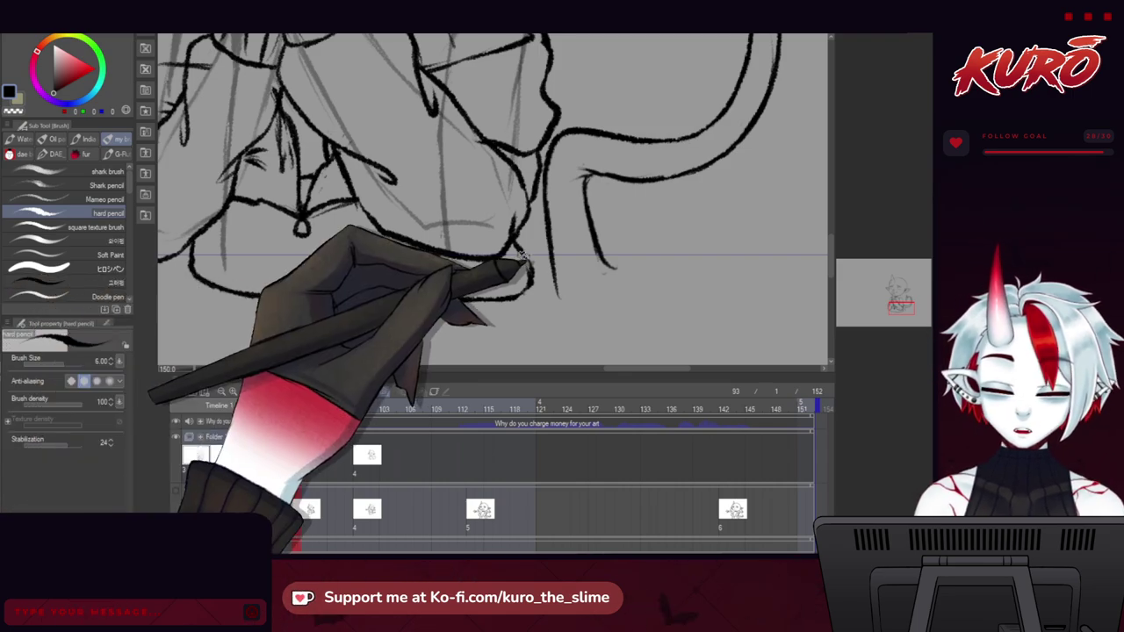
Close the open base of the tail with a rounded end beside the torso.
mouse_move(602, 271)
mouse_down()
mouse_move(566, 307)
mouse_move(558, 294)
mouse_up()
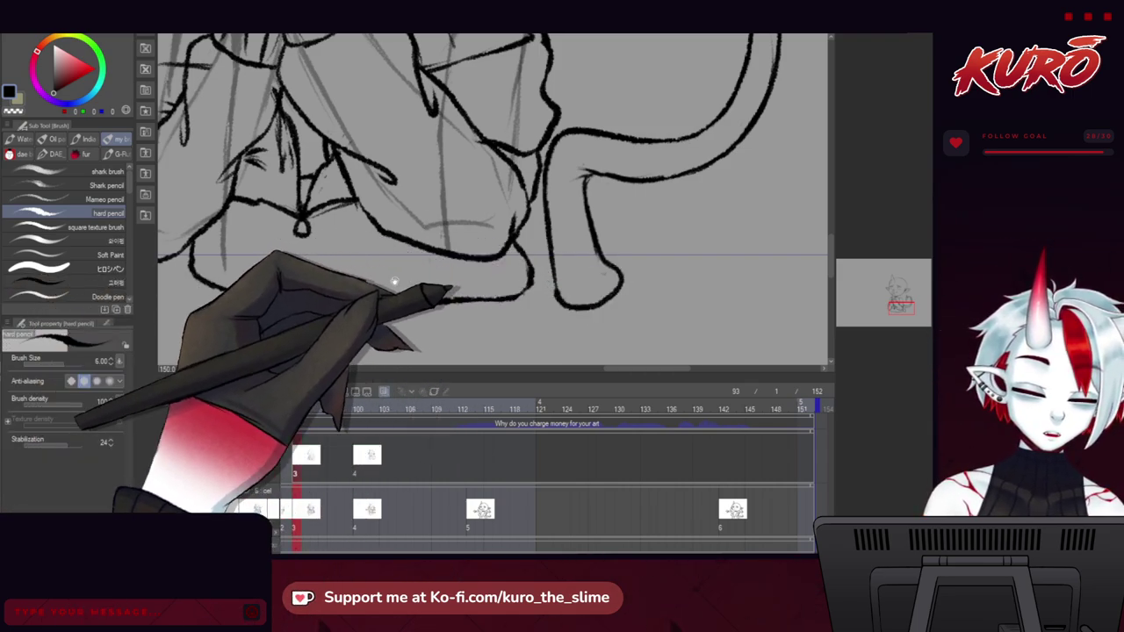
scroll(235, 308, down, 3)
drag(179, 265, 203, 285)
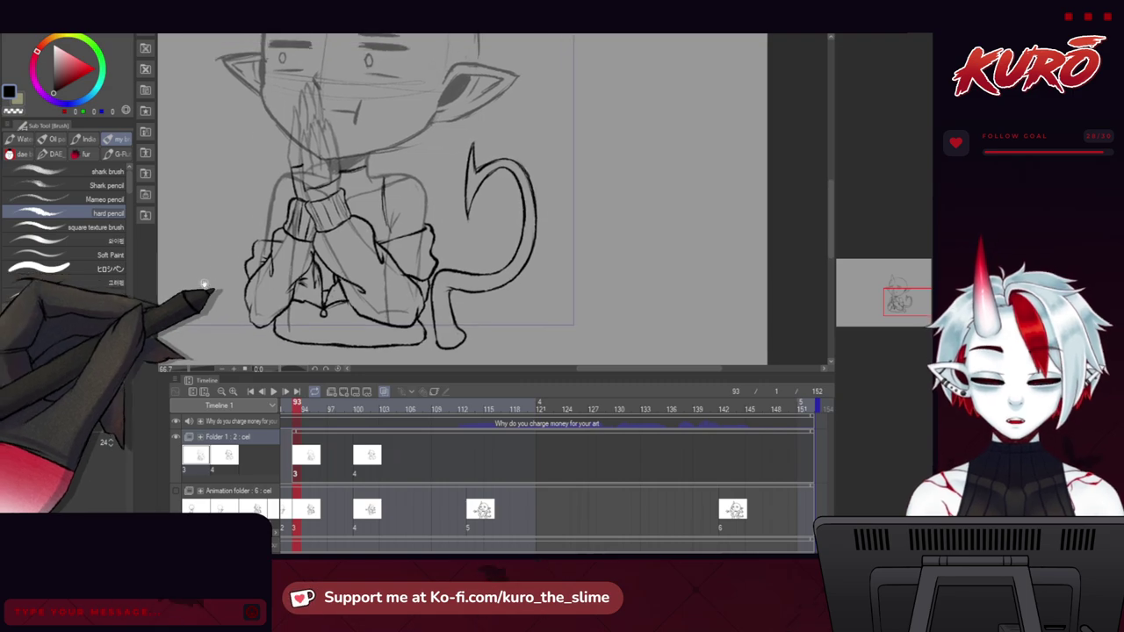
Look over the whole character's face, hands and outfit, and compare them with the full-body reference sheet.
key(ctrl+plus)
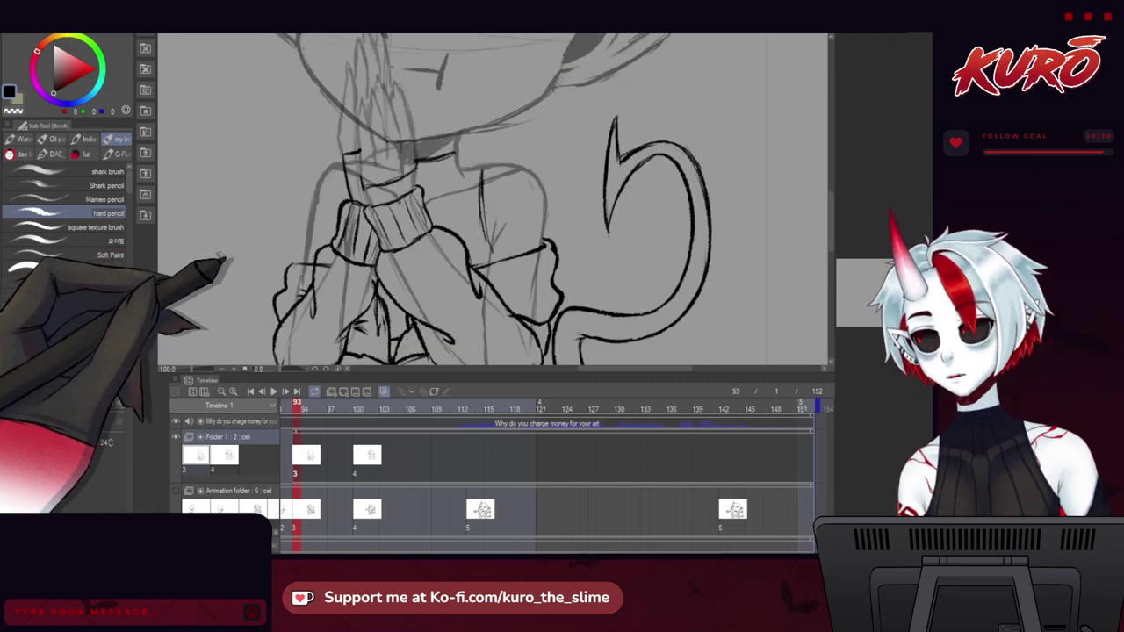
drag(229, 147, 299, 311)
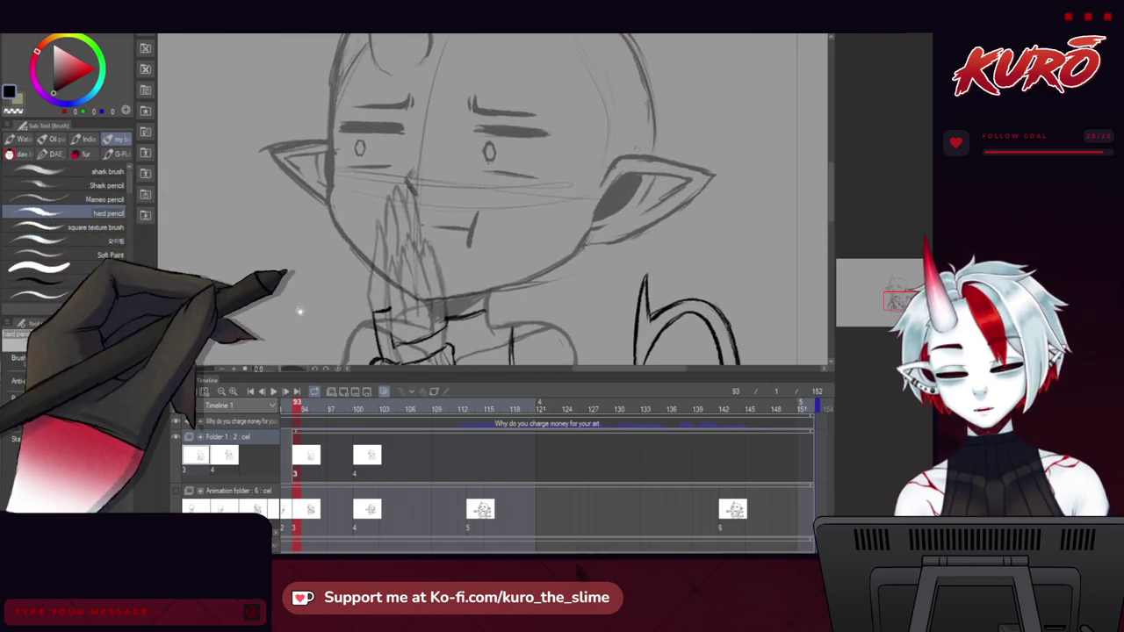
drag(274, 149, 252, 221)
scroll(252, 220, down, 2)
mouse_move(221, 288)
mouse_down()
mouse_move(241, 225)
mouse_move(230, 200)
mouse_move(274, 243)
mouse_up()
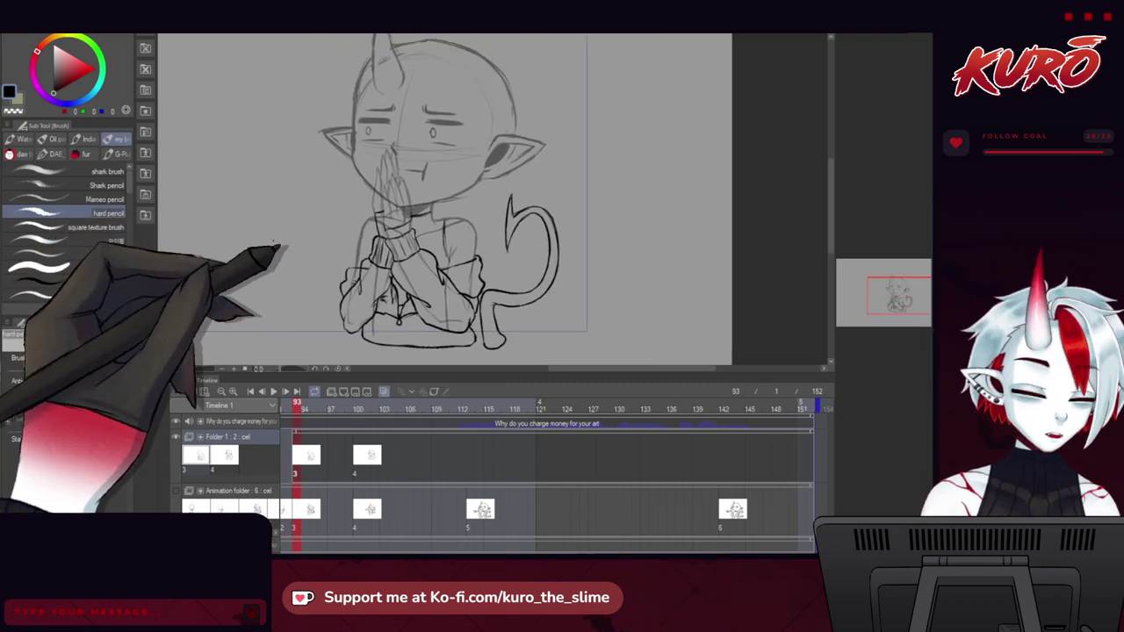
drag(326, 176, 320, 245)
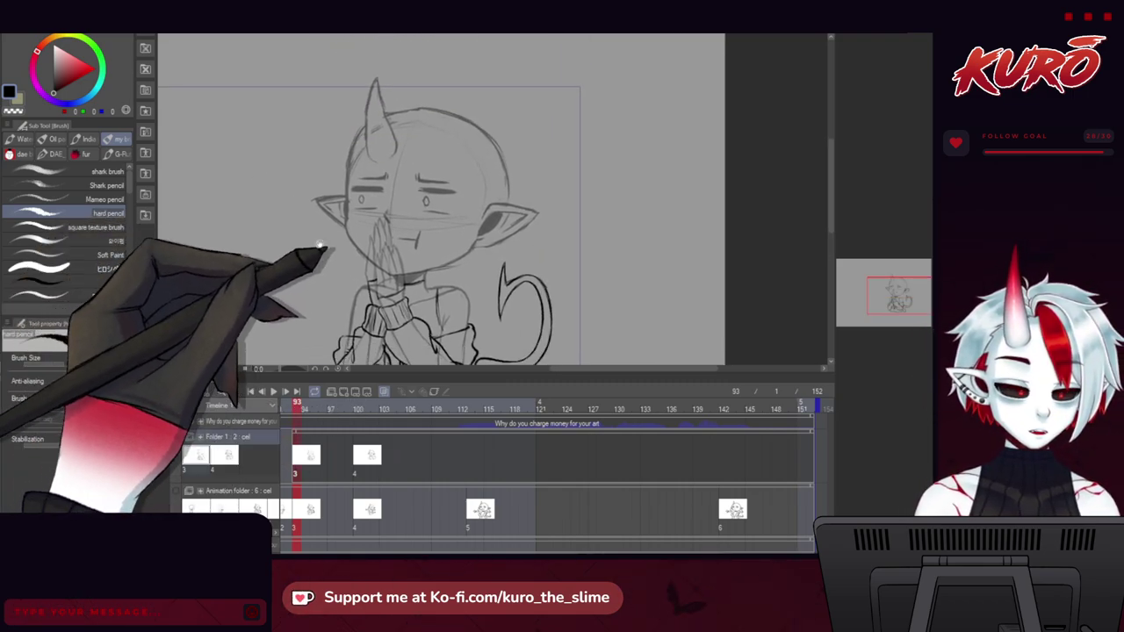
click(744, 257)
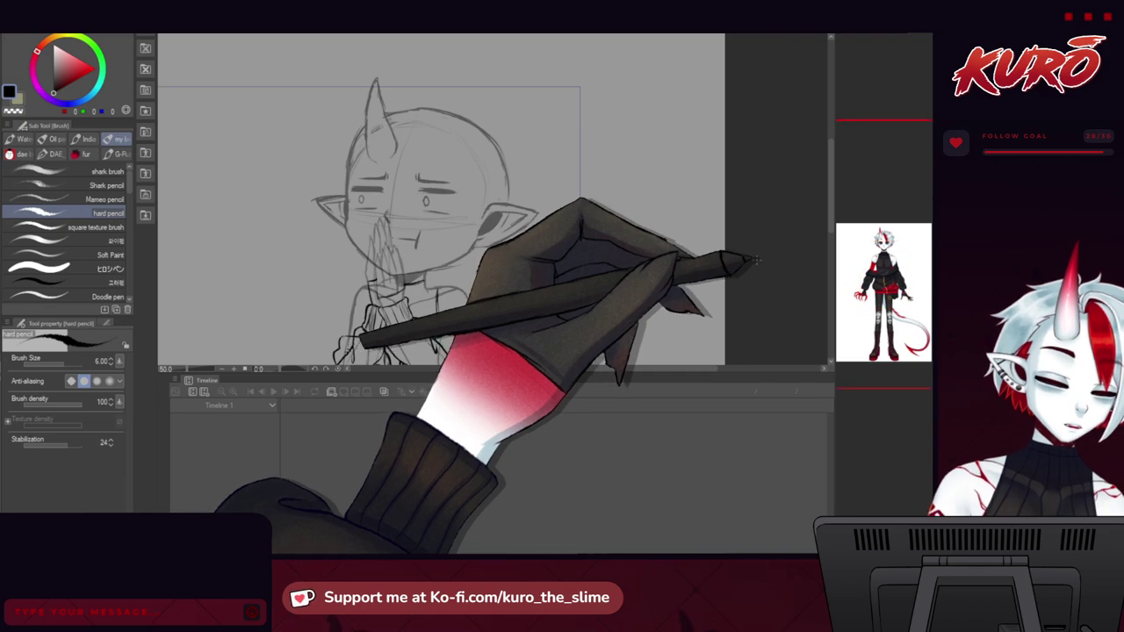
drag(752, 277, 725, 271)
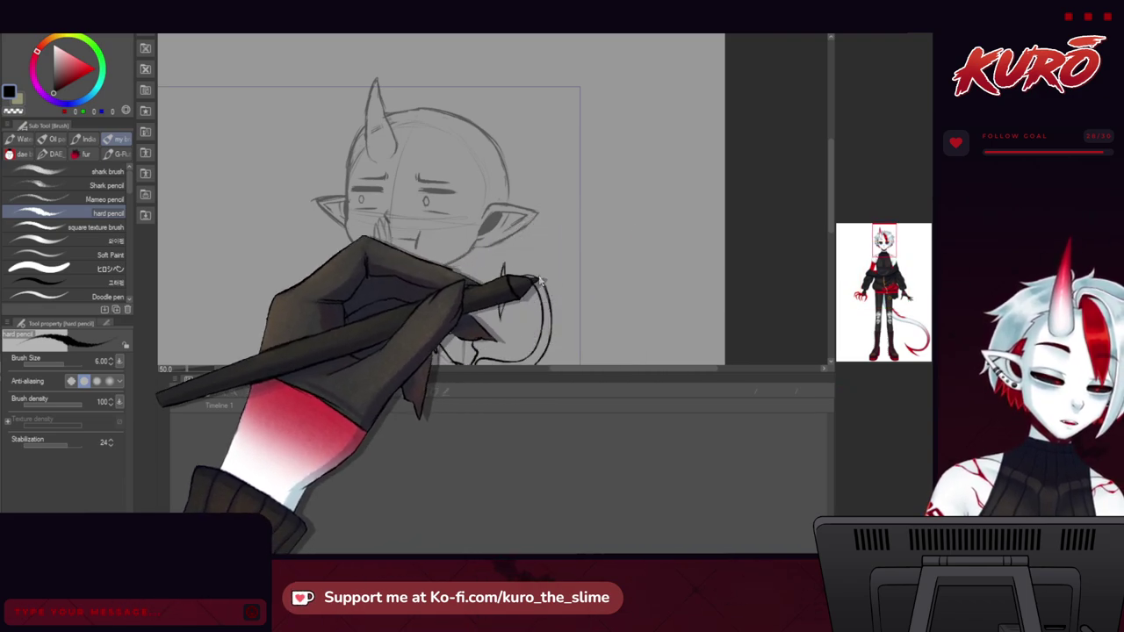
click(539, 281)
Check the reference sheet and add the bar piercing and small earrings along the lower edge of the tail-side ear.
scroll(494, 253, up, 3)
drag(416, 197, 346, 236)
scroll(395, 166, up, 1)
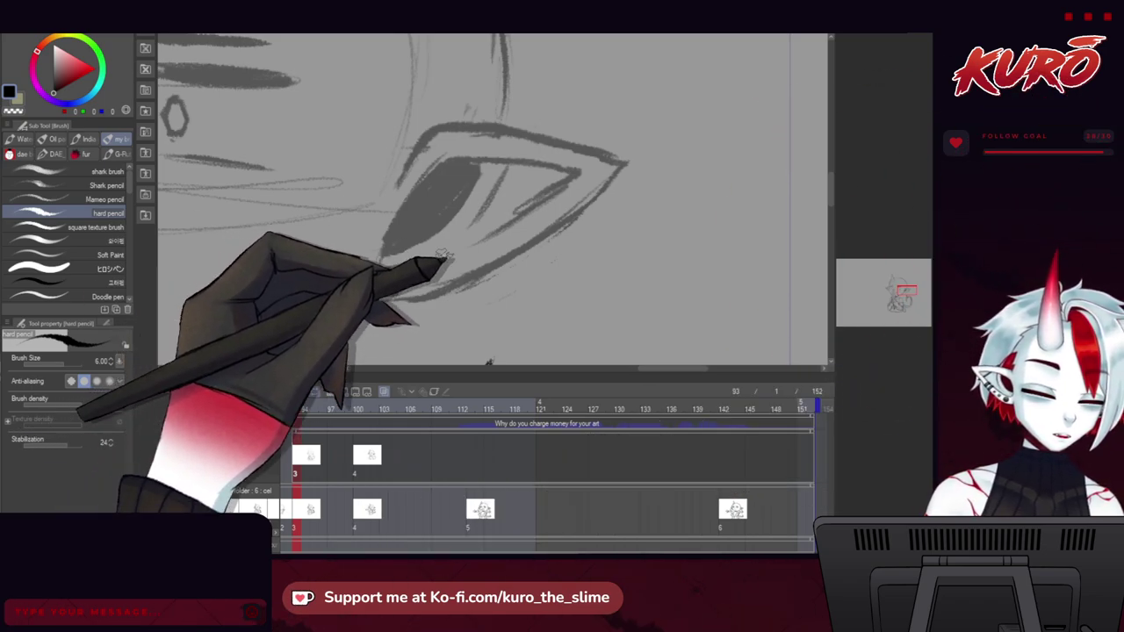
click(696, 295)
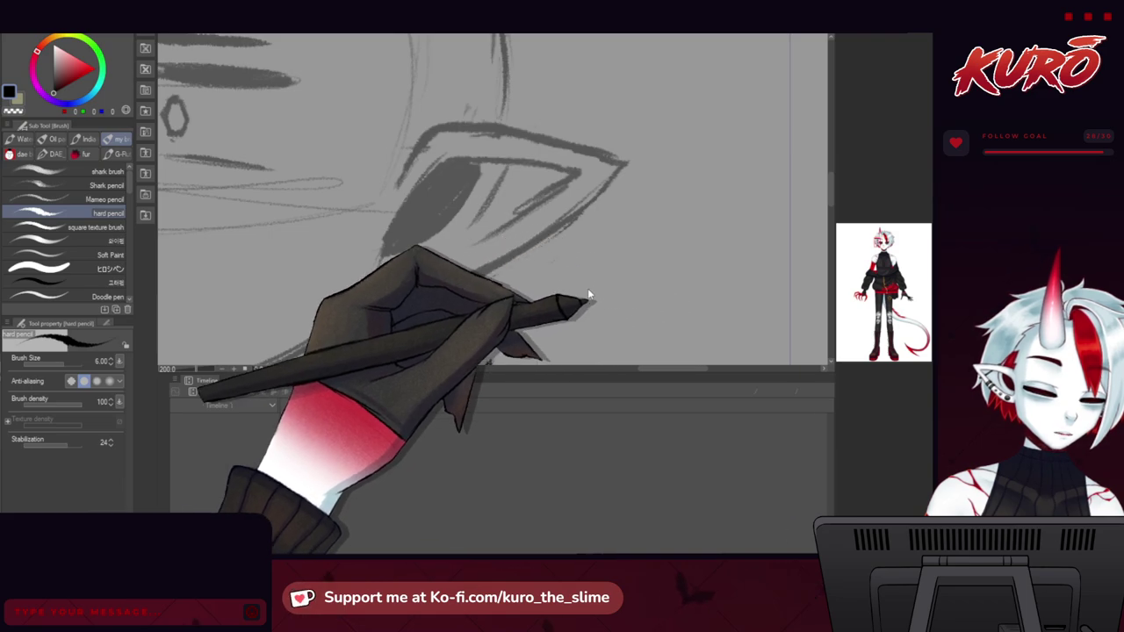
click(589, 294)
drag(417, 305, 402, 305)
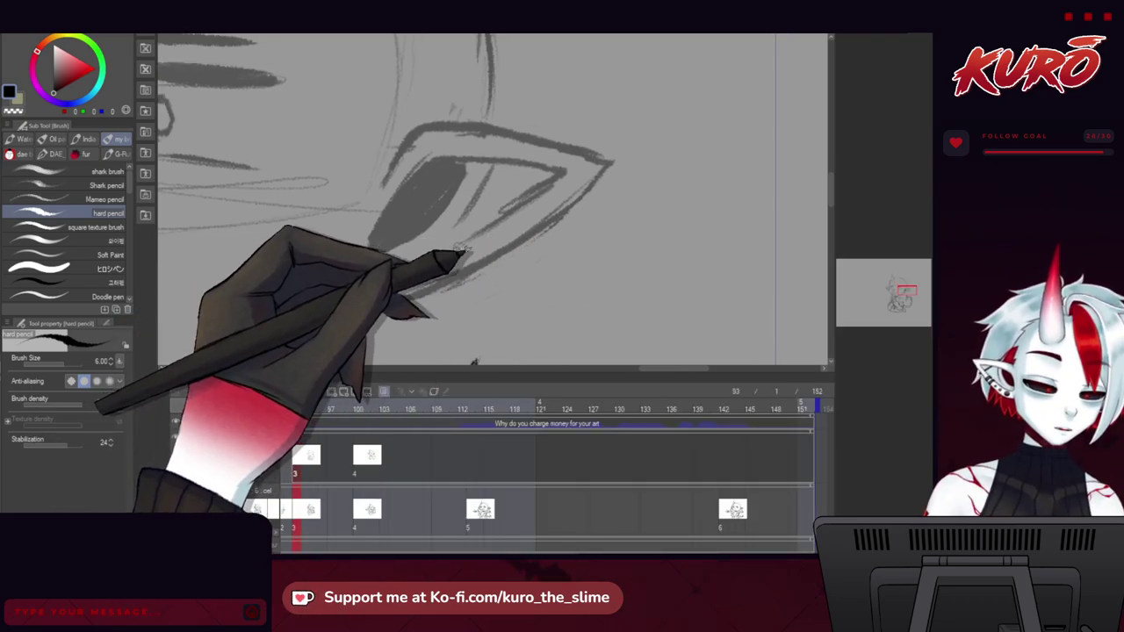
drag(497, 226, 507, 244)
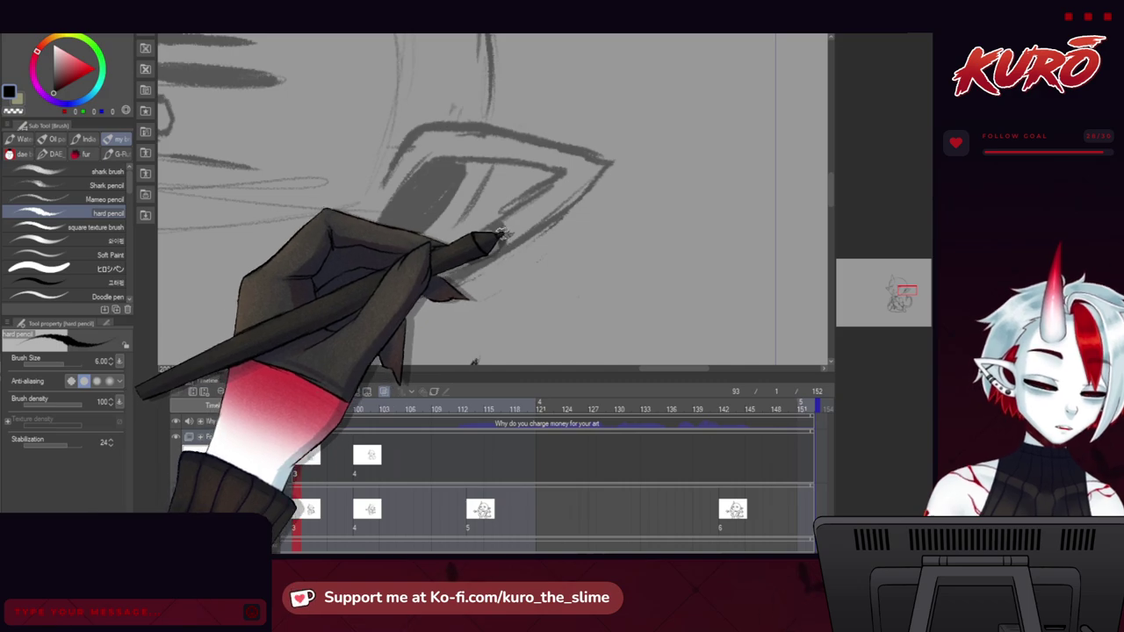
drag(480, 198, 480, 243)
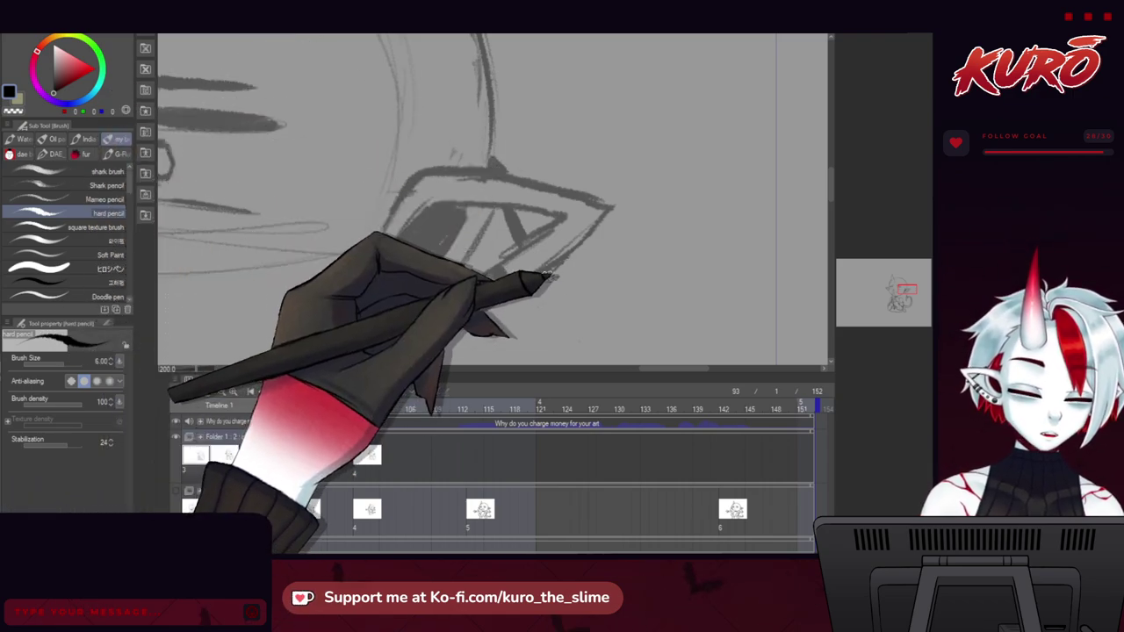
scroll(542, 266, down, 3)
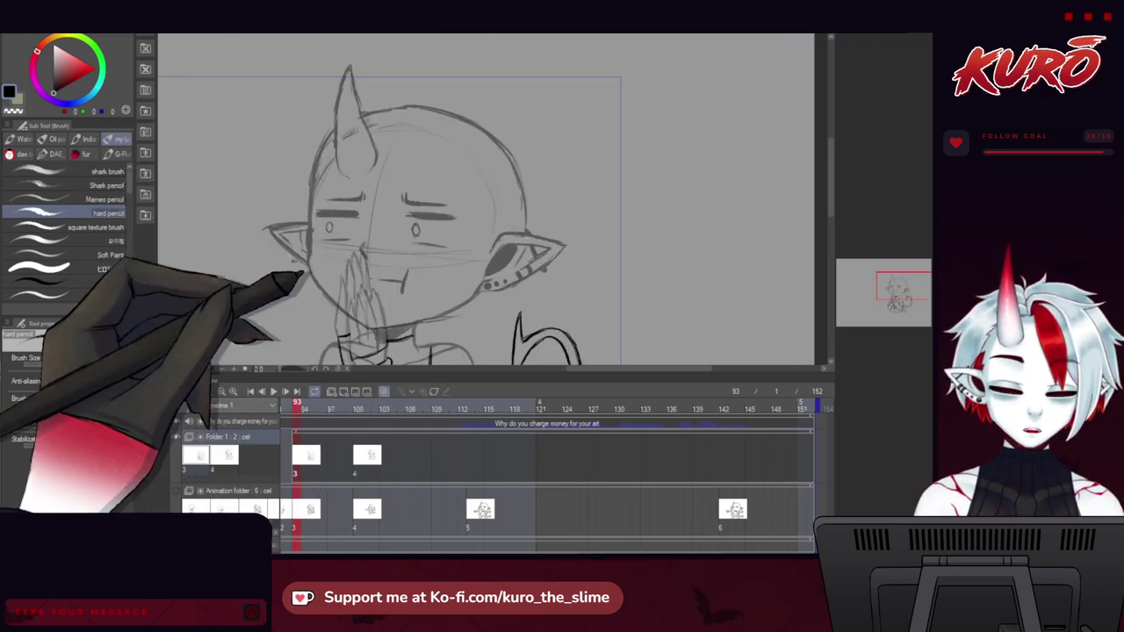
scroll(283, 253, up, 3)
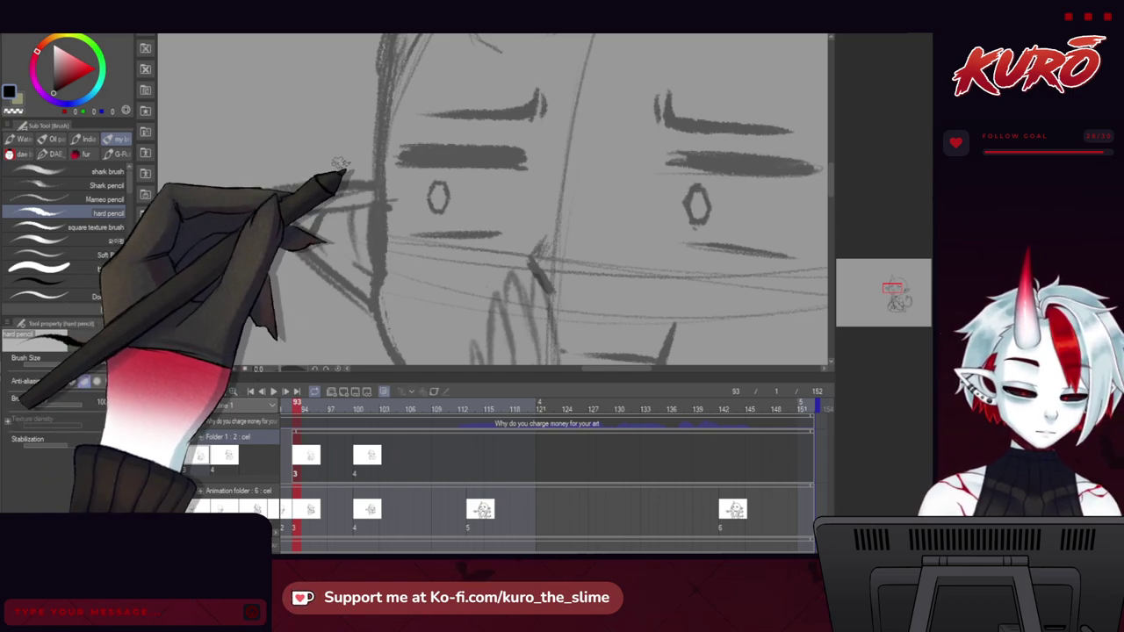
Add the earrings along the lower edge of the ear beside the praying hands and check them against the character reference sheet.
key(ctrl+minus)
key(ctrl+minus)
scroll(297, 178, up, 5)
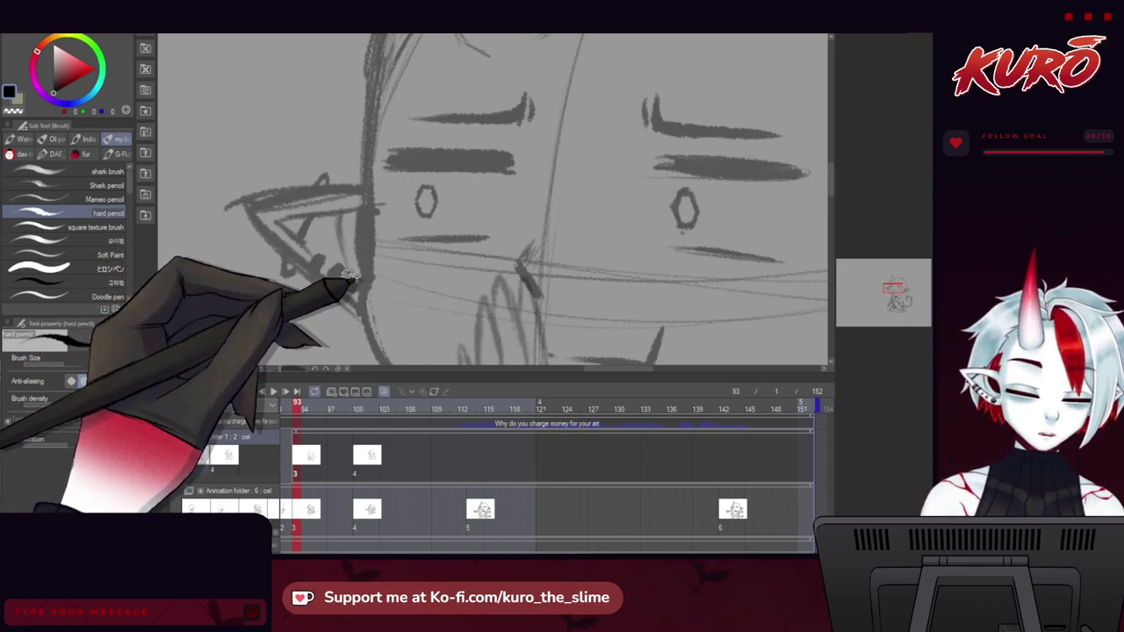
scroll(349, 275, down, 5)
scroll(329, 233, up, 5)
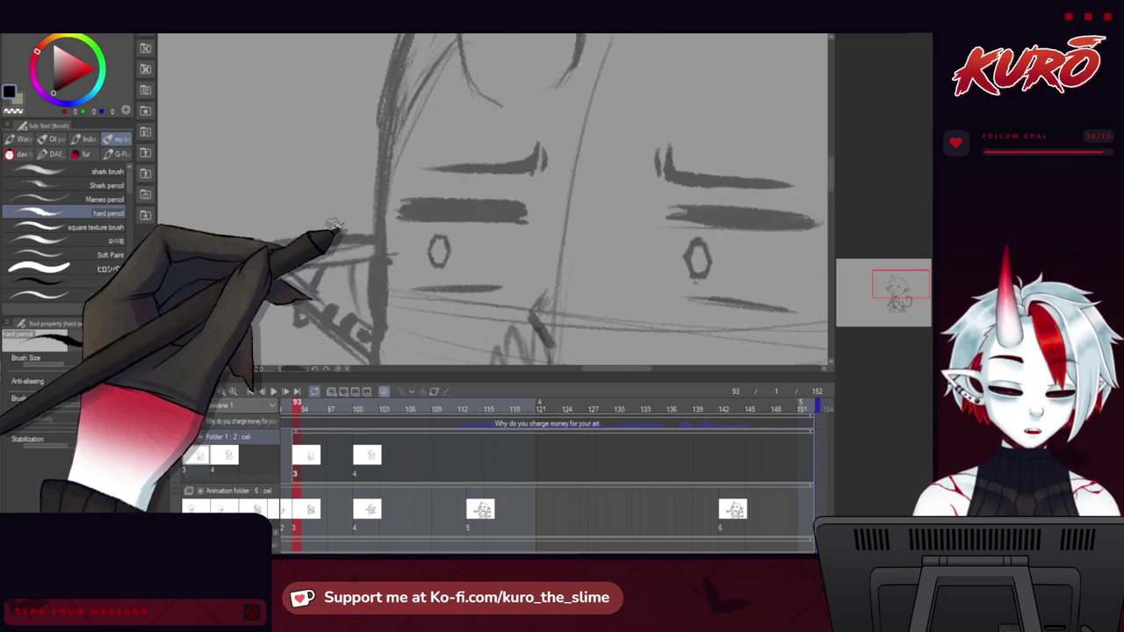
scroll(334, 230, down, 5)
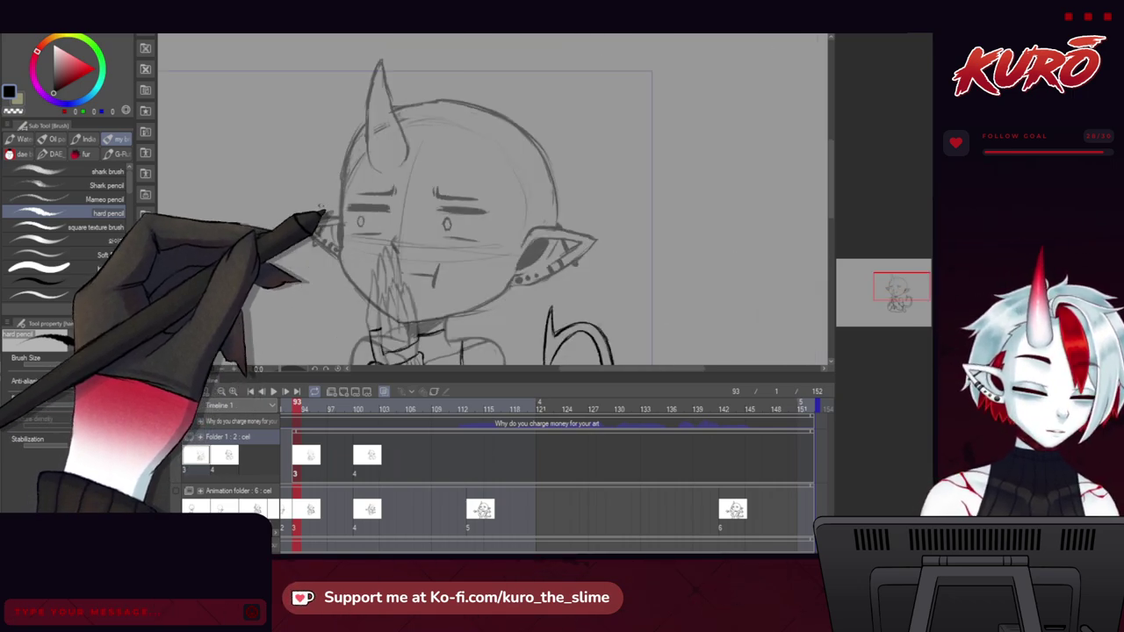
click(713, 251)
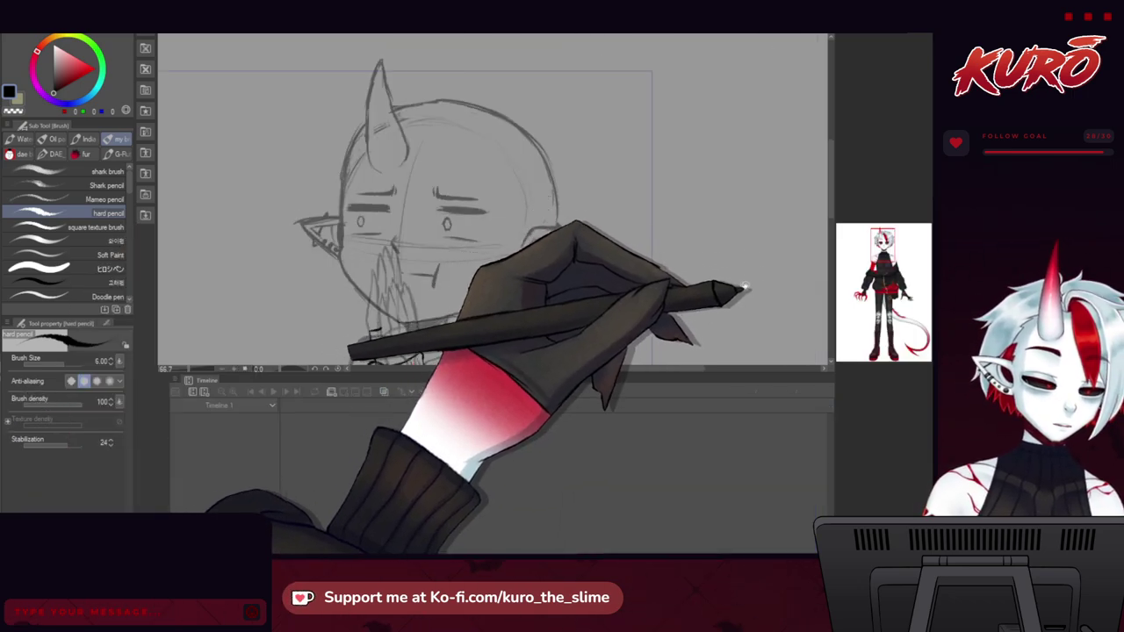
key(ctrl+Tab)
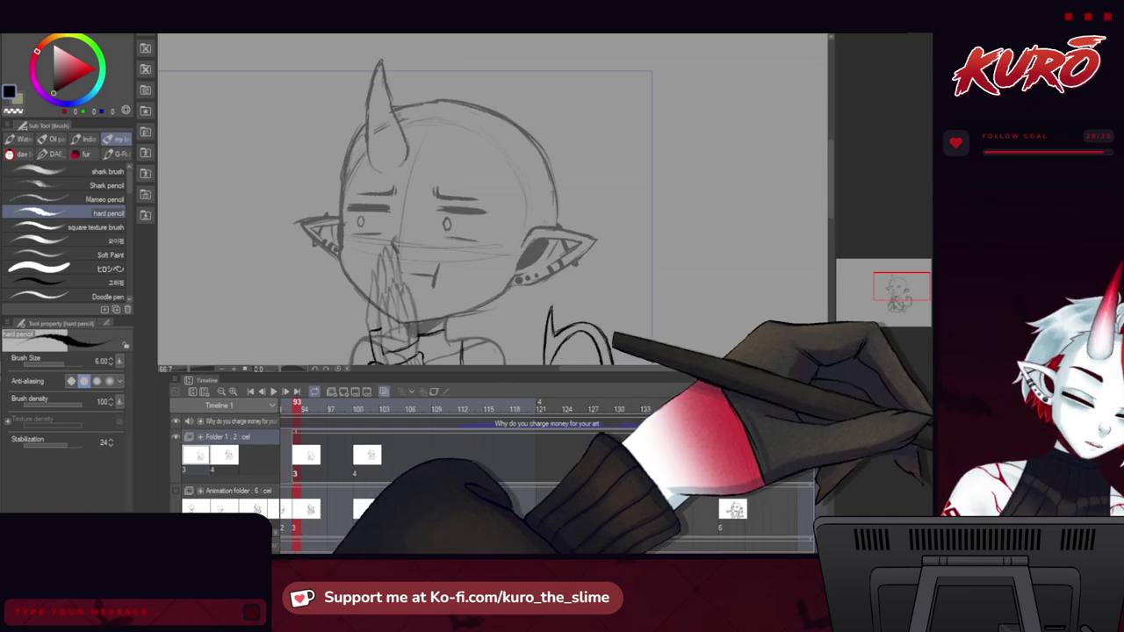
Draw a short zigzag hairline on both sides of the horn, following the upper edge of the head.
drag(301, 157, 309, 208)
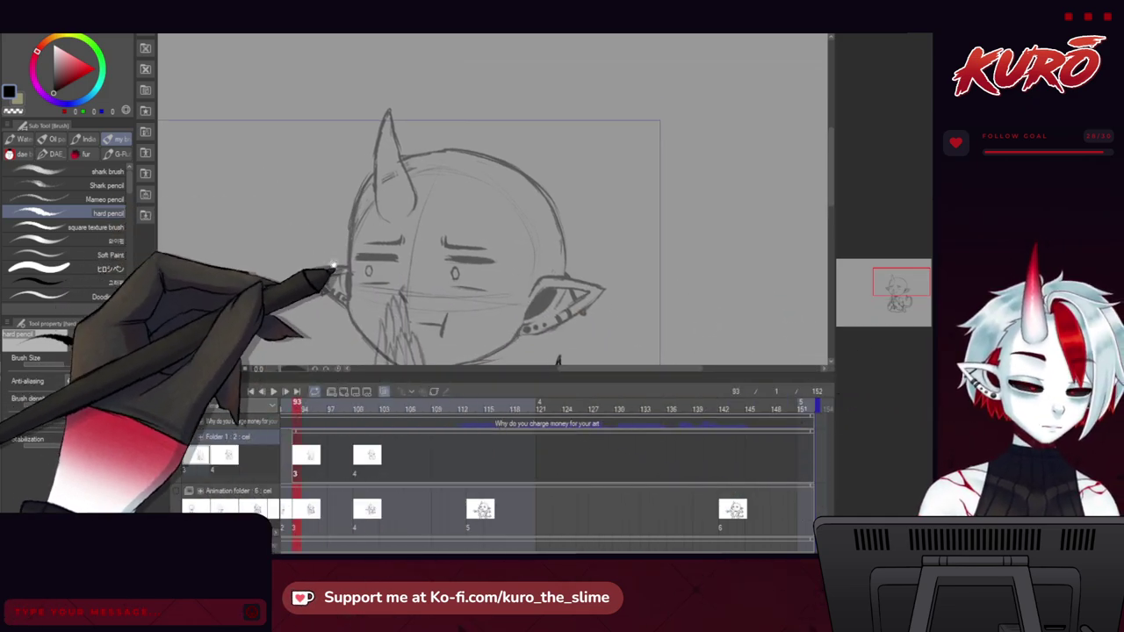
drag(334, 266, 315, 239)
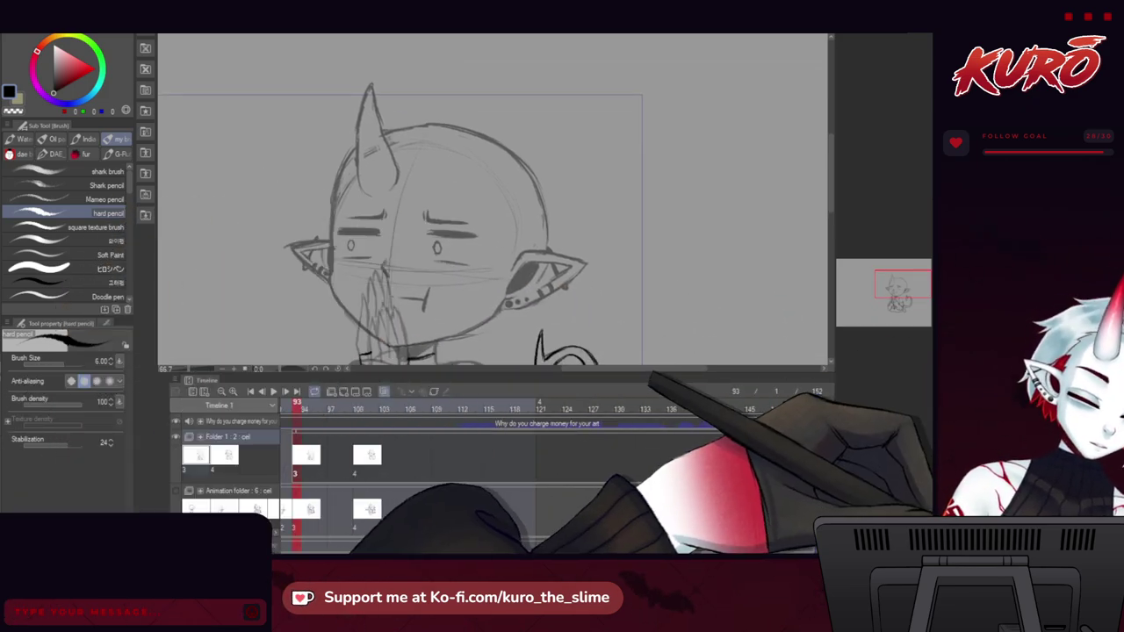
drag(395, 243, 322, 198)
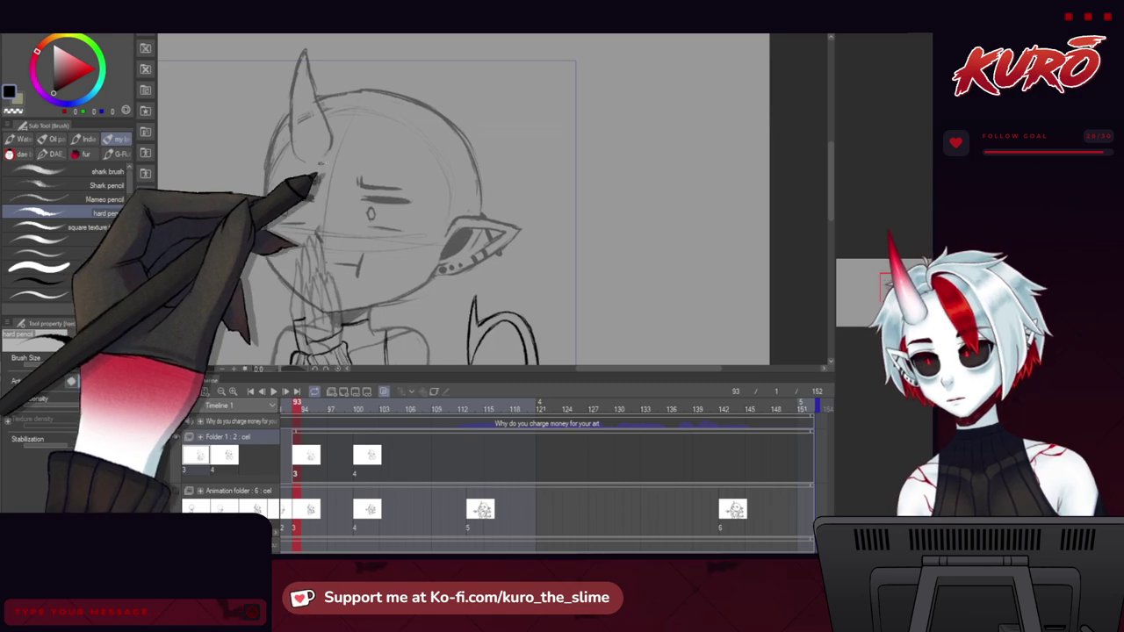
scroll(396, 143, up, 1)
drag(265, 123, 279, 149)
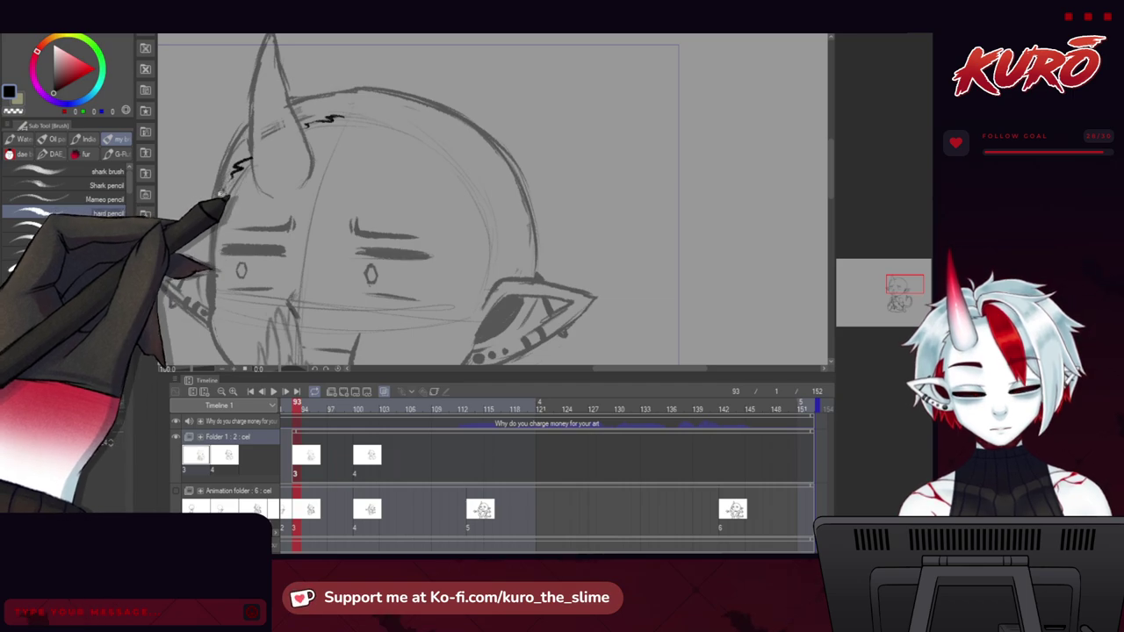
mouse_move(209, 202)
mouse_down()
mouse_move(233, 183)
mouse_move(215, 211)
mouse_move(279, 223)
mouse_up()
drag(288, 169, 313, 165)
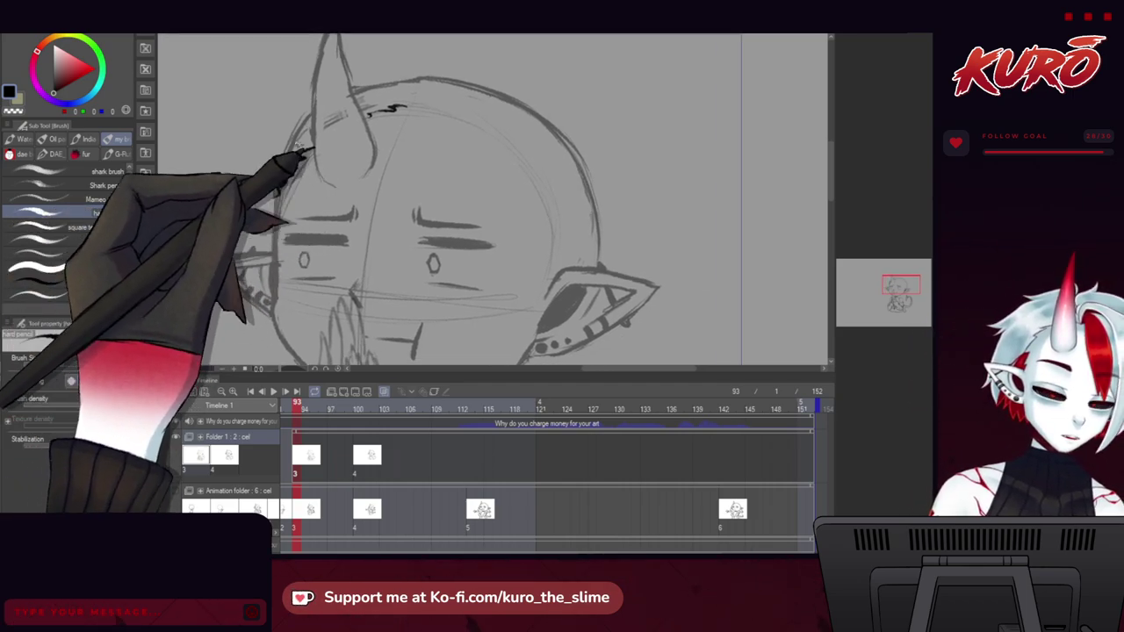
key(c)
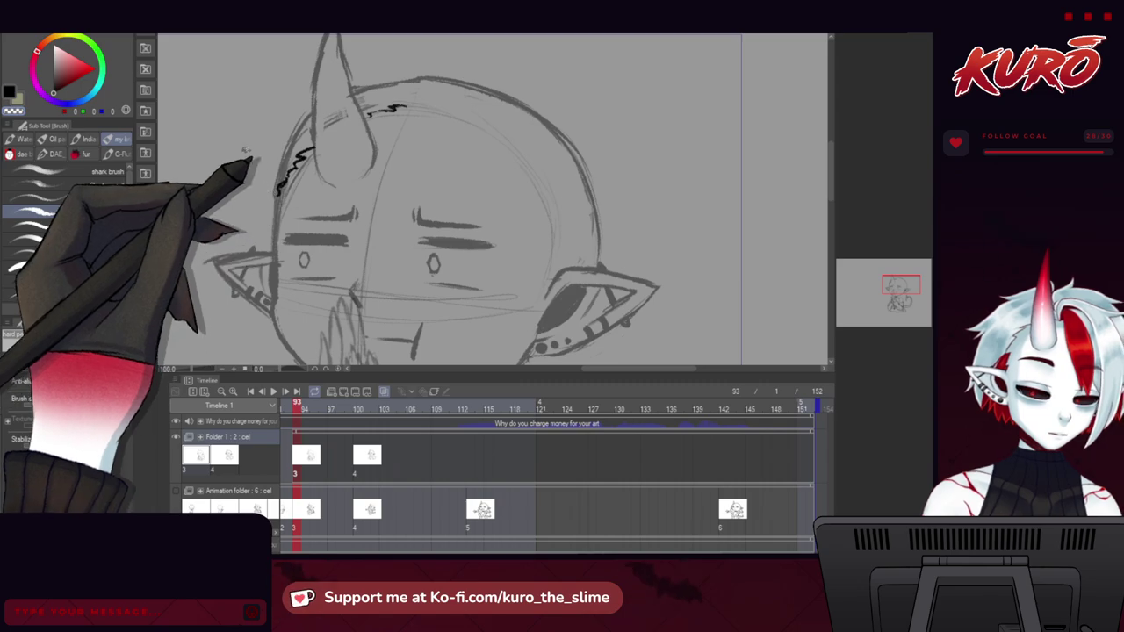
drag(271, 165, 273, 187)
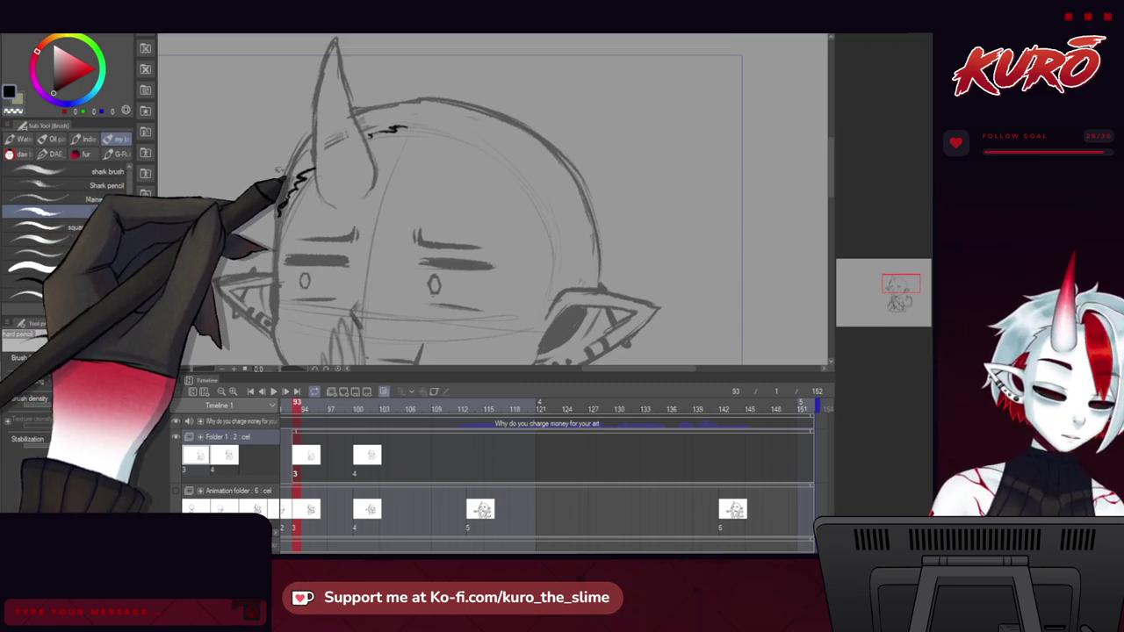
Draw the front edge of a long fringe lock from the hairline beside the horn down to the tail-side eyebrow, with a small peak at its root.
drag(411, 121, 429, 232)
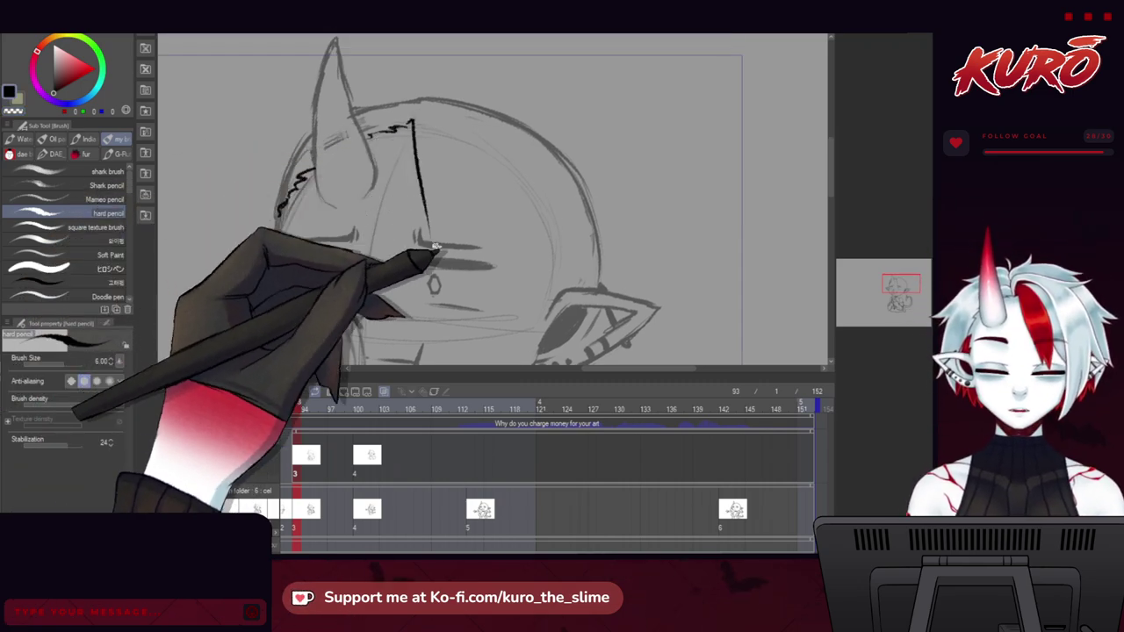
mouse_move(382, 199)
mouse_down()
mouse_move(371, 125)
mouse_move(348, 151)
mouse_move(350, 173)
mouse_up()
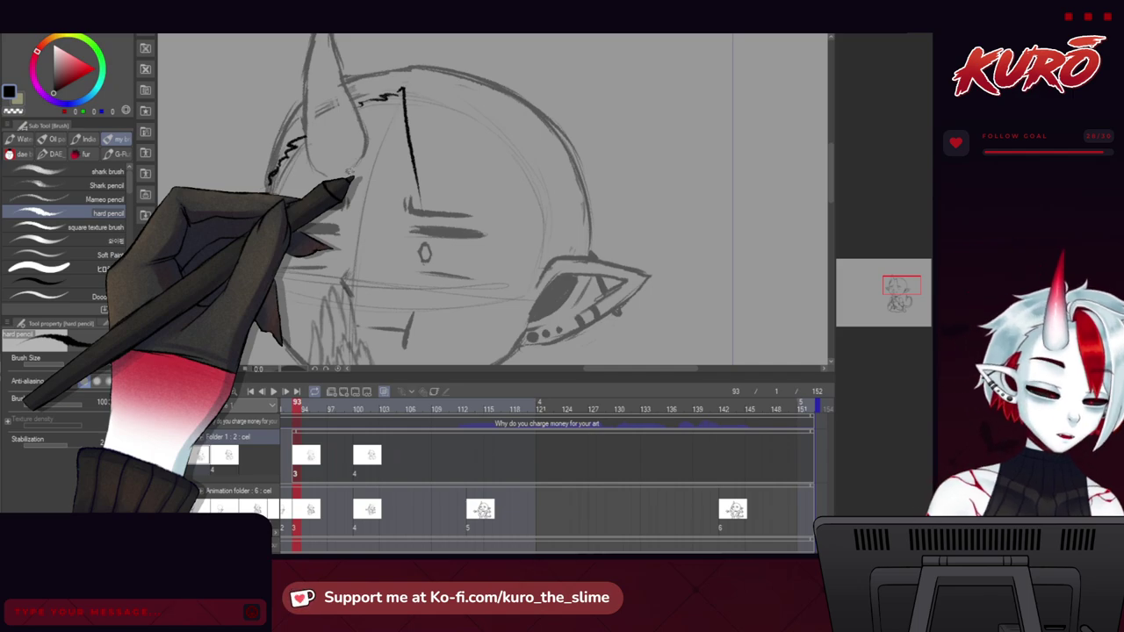
mouse_move(394, 93)
mouse_down()
mouse_move(400, 78)
mouse_move(402, 91)
mouse_up()
drag(372, 131, 378, 147)
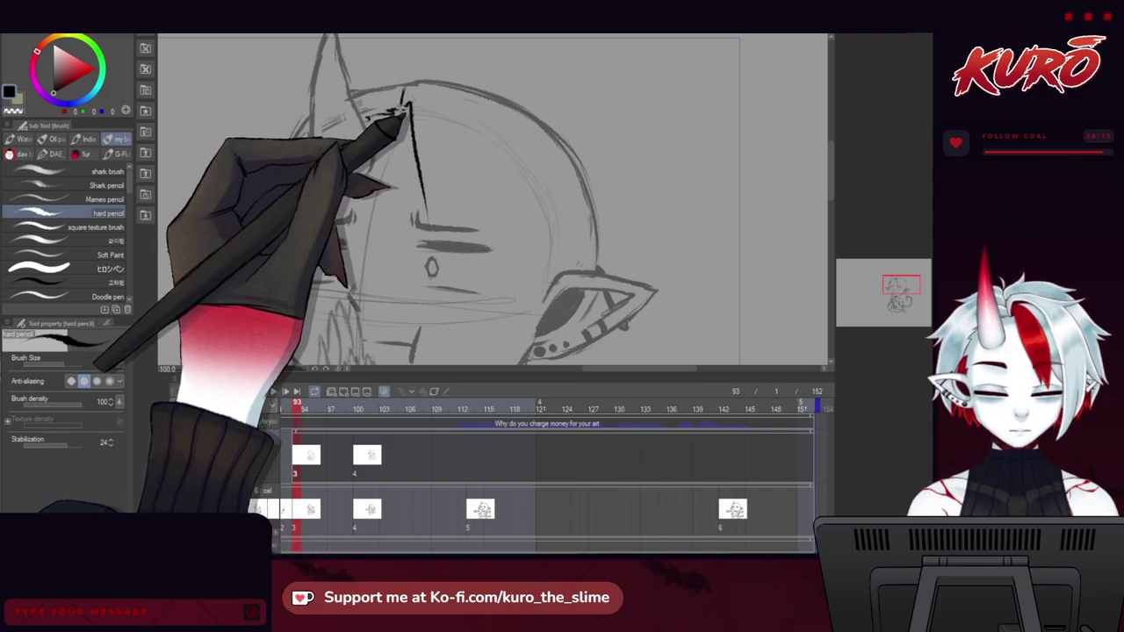
drag(406, 151, 403, 138)
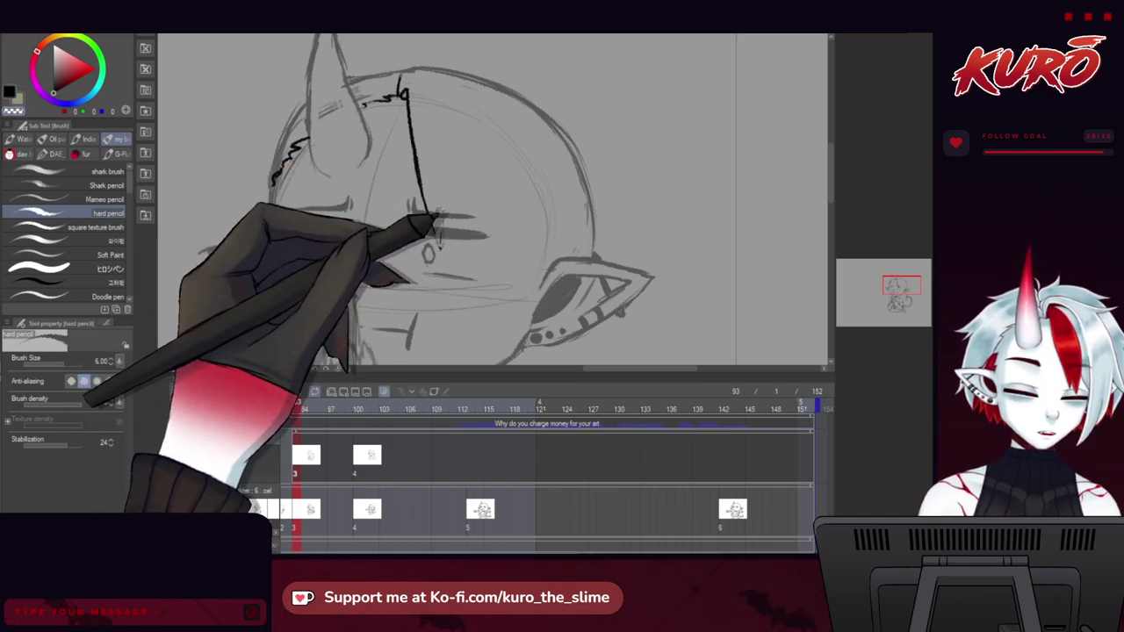
Finish the fringe lock with a jagged, pointed tip over the eye and a curved outer edge running back up the forehead.
key(c)
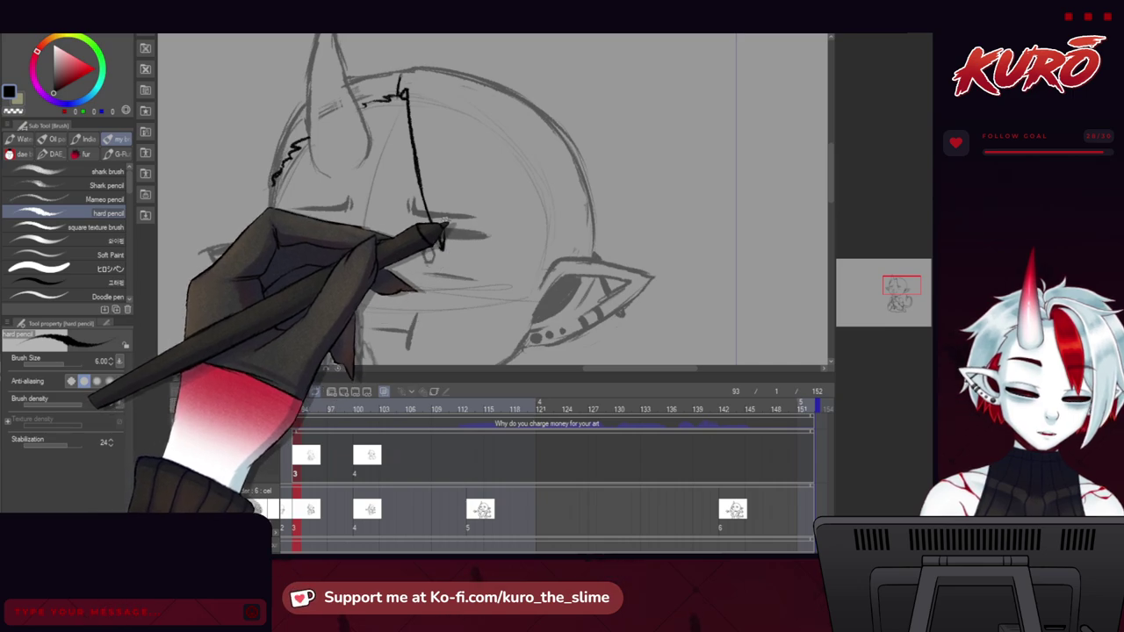
key(c)
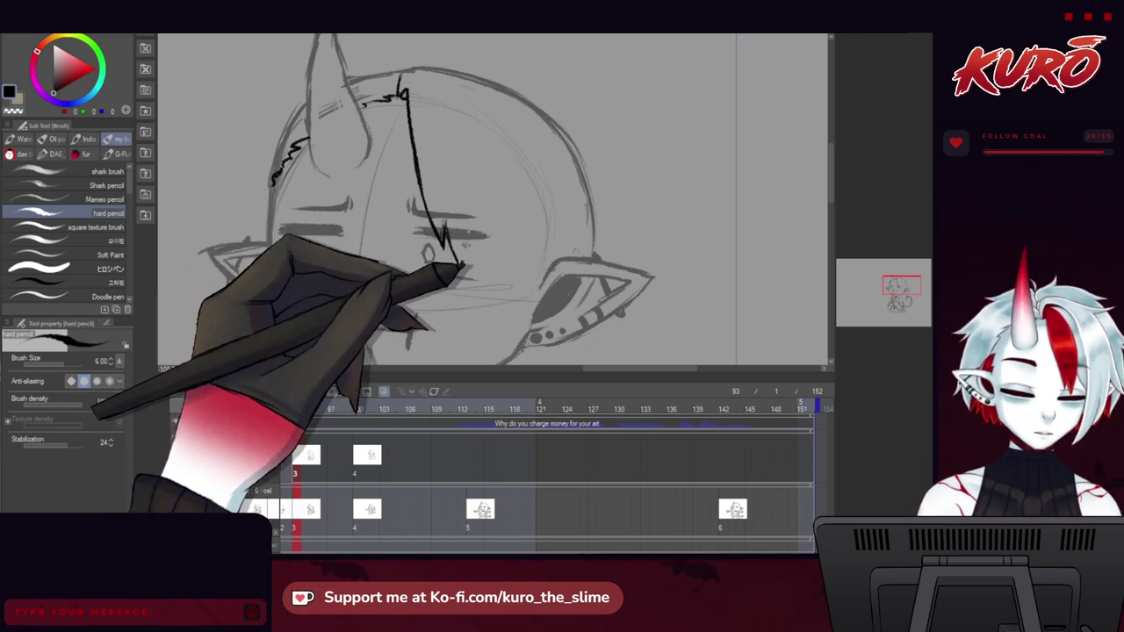
drag(465, 245, 470, 176)
drag(462, 265, 474, 167)
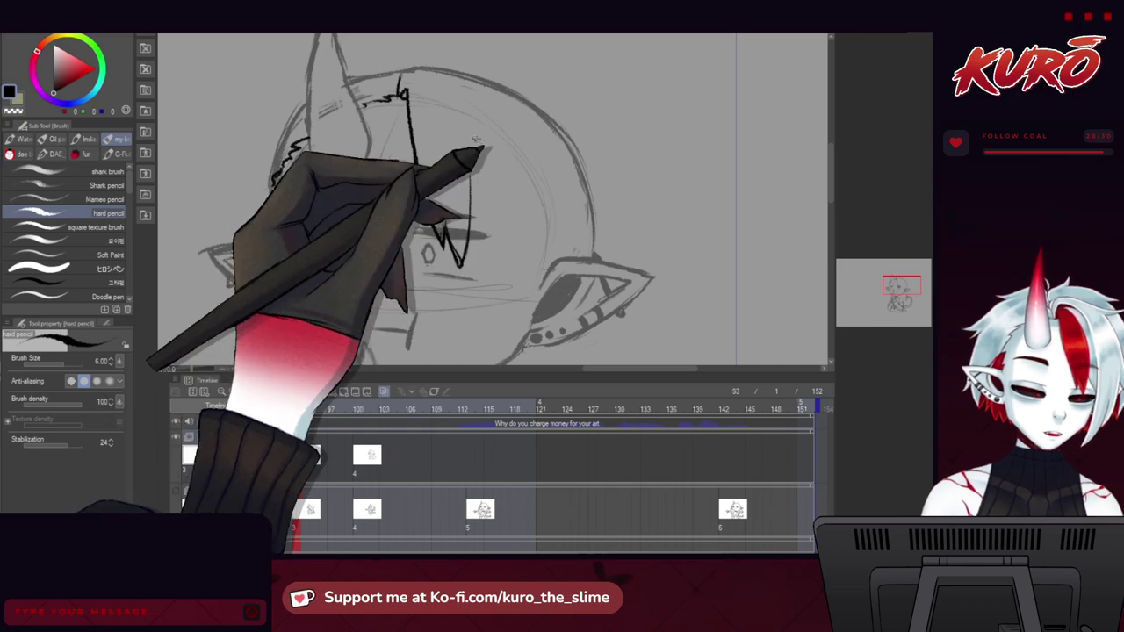
drag(447, 94, 473, 190)
Draw a large swooping hair lock that rises from the fringe root and sweeps above the head to a pointed tip.
drag(418, 71, 428, 154)
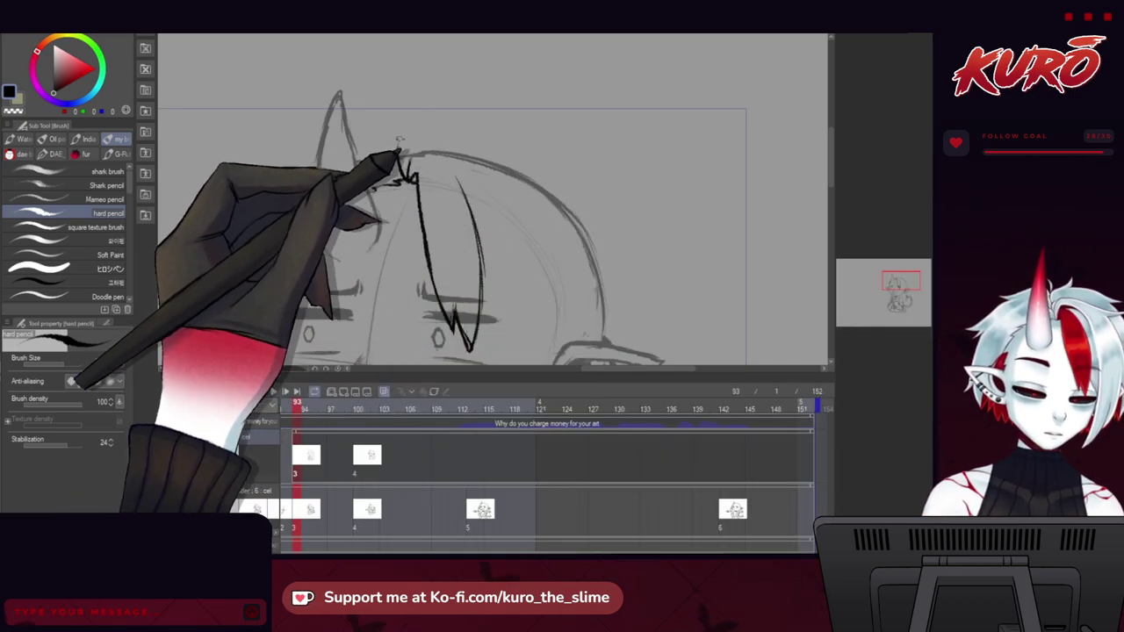
mouse_move(400, 130)
mouse_down()
mouse_move(465, 122)
mouse_move(625, 150)
mouse_up()
drag(449, 119, 493, 133)
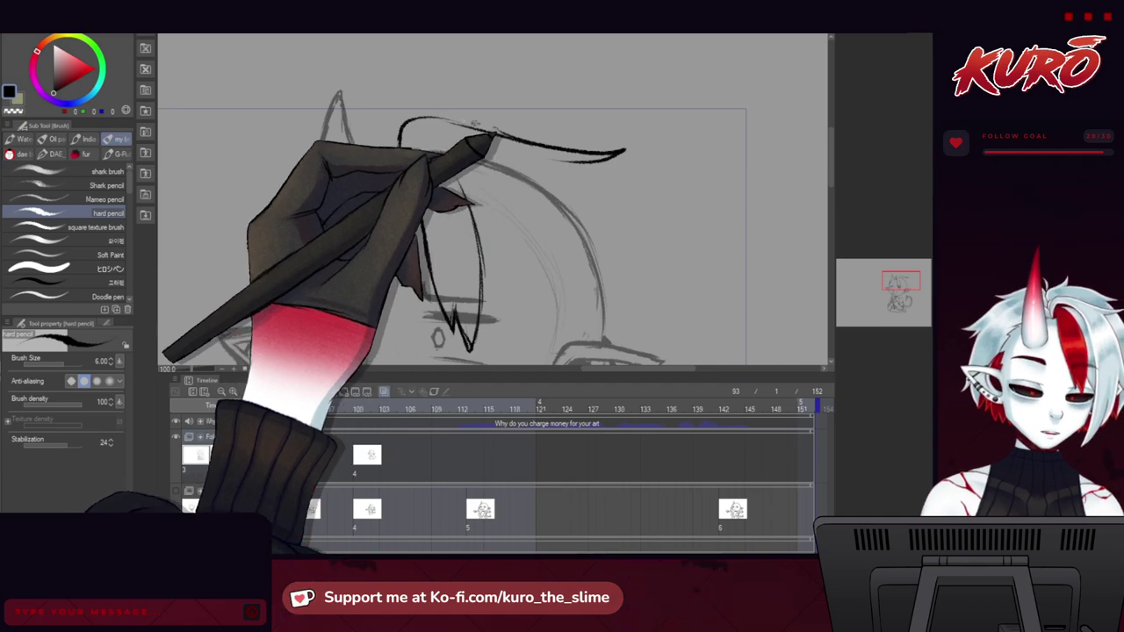
drag(409, 169, 381, 154)
drag(406, 104, 437, 109)
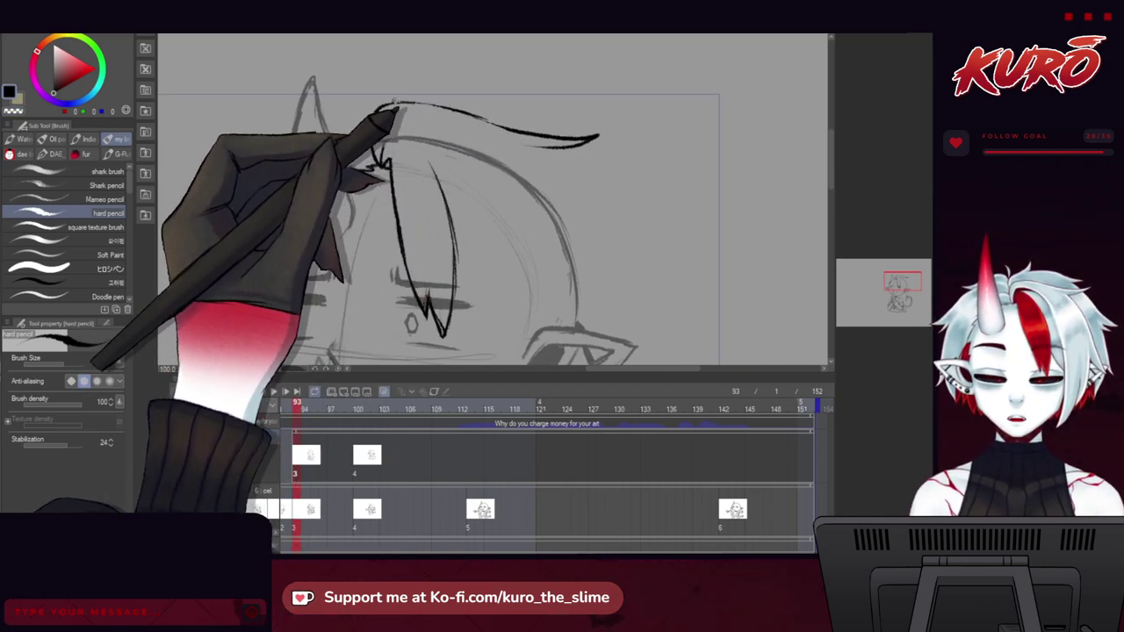
drag(407, 158, 370, 139)
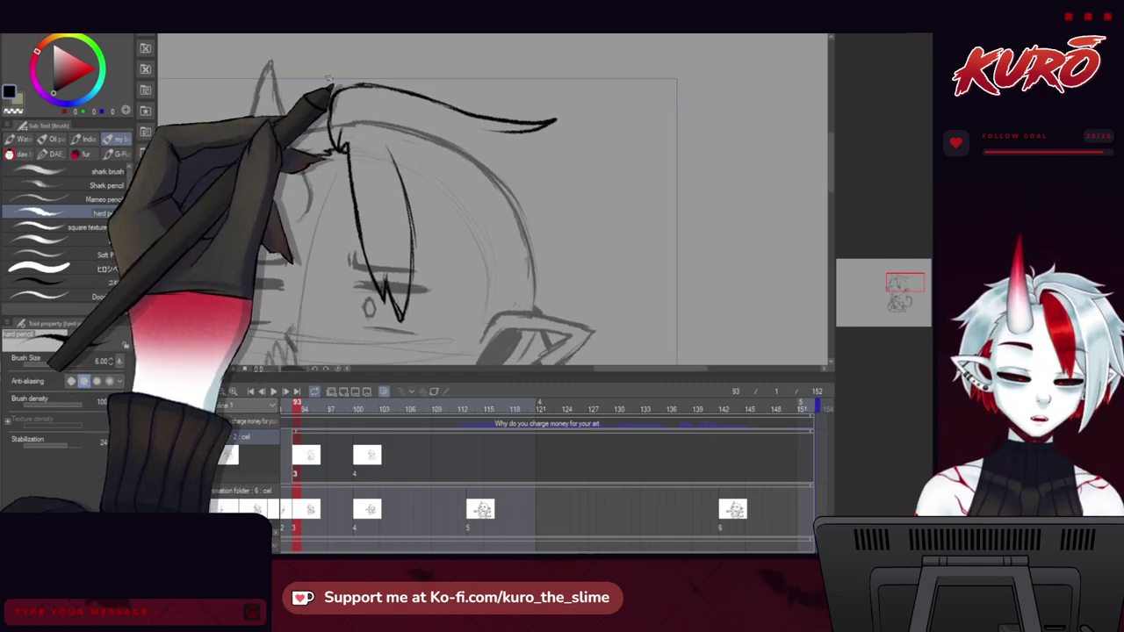
drag(324, 97, 314, 115)
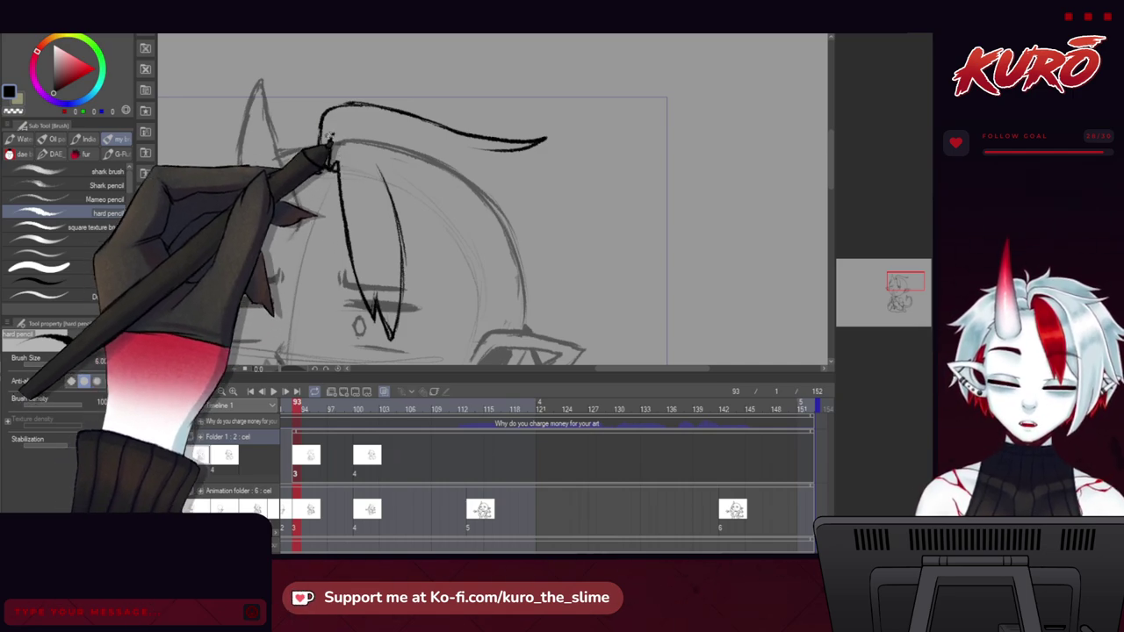
Draw the inner curve of the swooping lock near its root, thicken it with solid black and taper it into the head outline.
key(h)
mouse_move(649, 134)
mouse_down()
mouse_move(588, 202)
mouse_move(531, 182)
mouse_up()
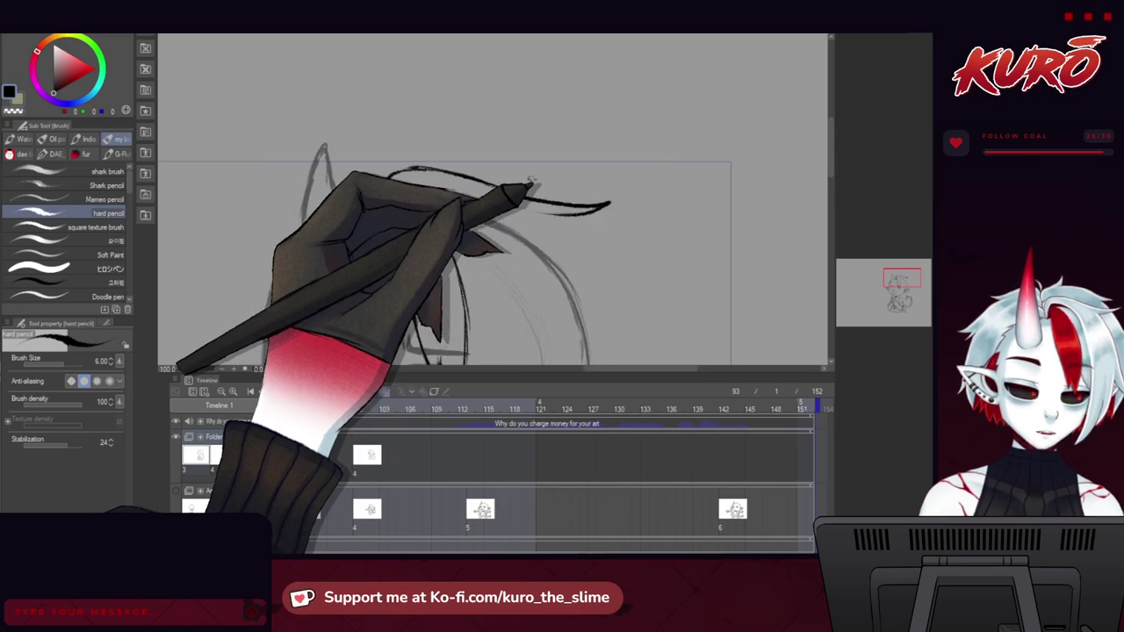
drag(432, 193, 394, 201)
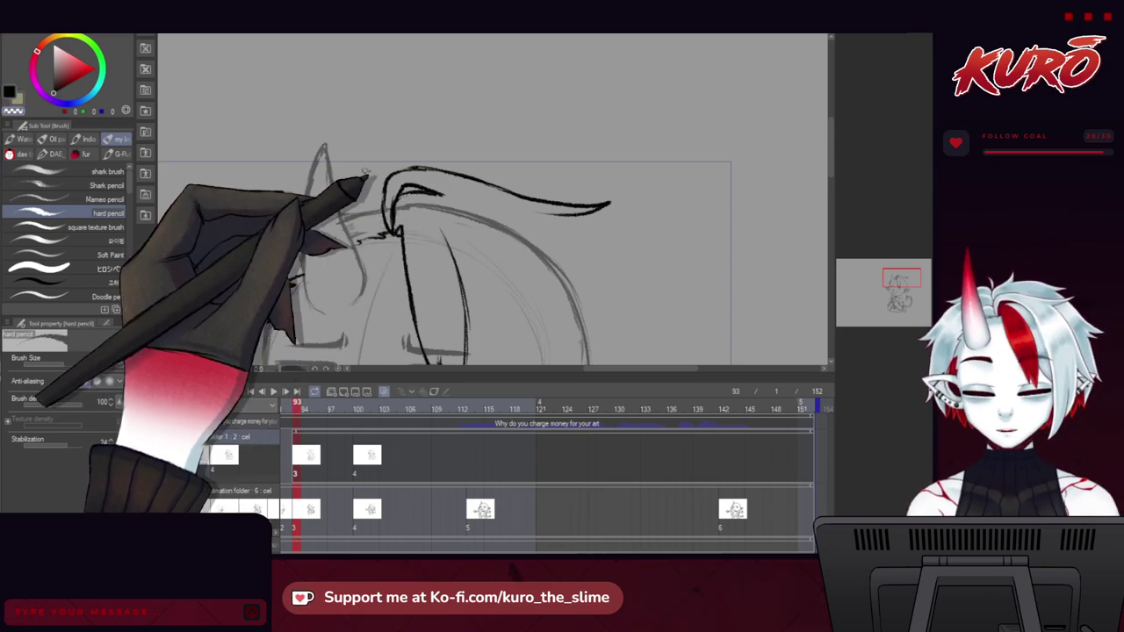
scroll(396, 182, up, 2)
key(h)
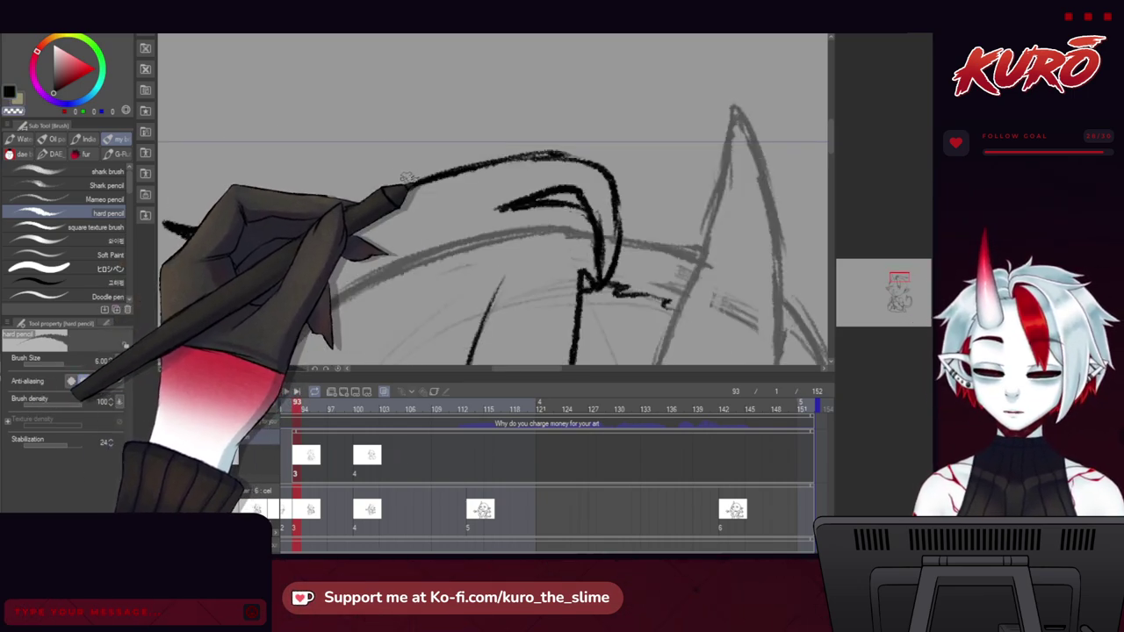
key(c)
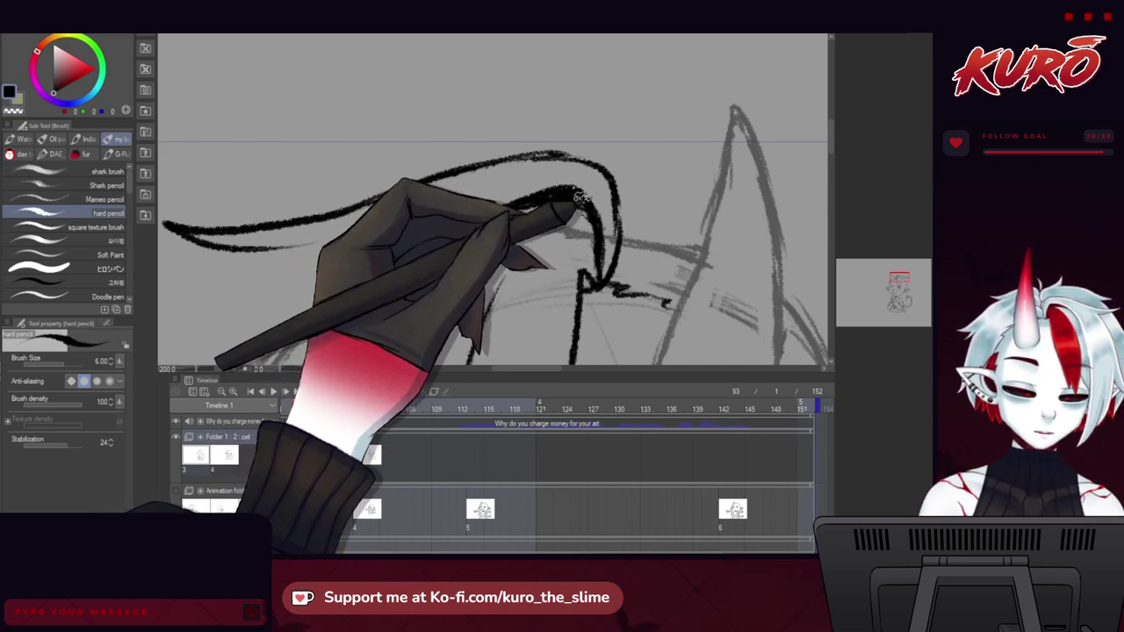
key(h)
mouse_move(423, 188)
mouse_down()
mouse_move(386, 173)
mouse_move(494, 221)
mouse_up()
mouse_move(274, 243)
mouse_down()
mouse_move(271, 137)
mouse_move(297, 93)
mouse_move(300, 158)
mouse_move(330, 161)
mouse_up()
key(c)
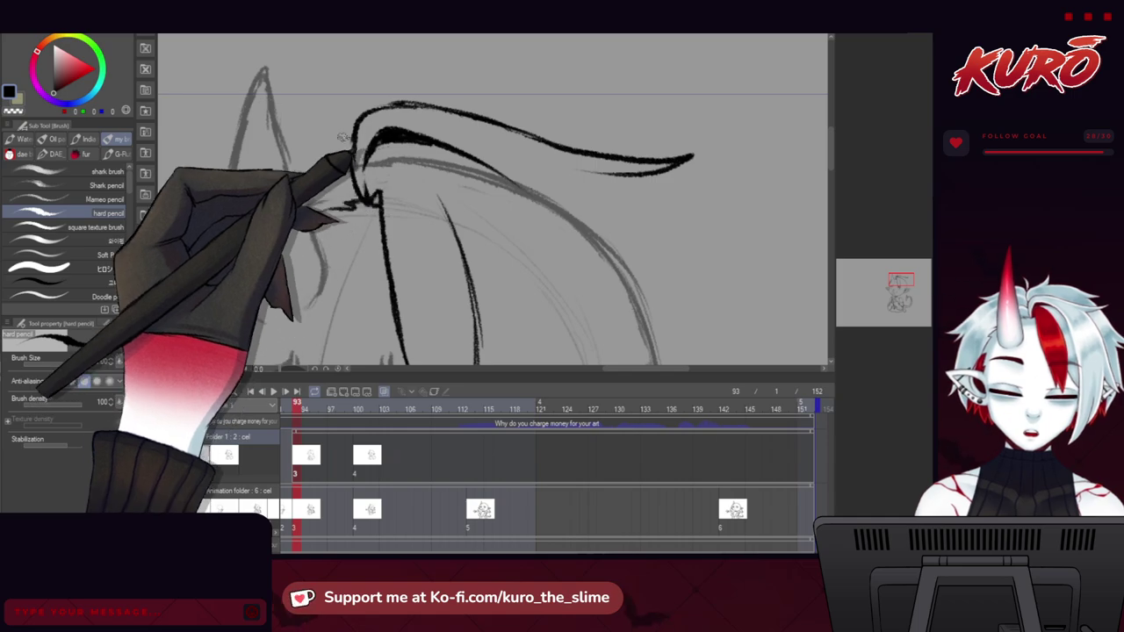
Add a short side strand branching off the fringe lock and a long strand line running down the cheek past the jaw.
drag(373, 221, 326, 145)
scroll(337, 141, down, 1)
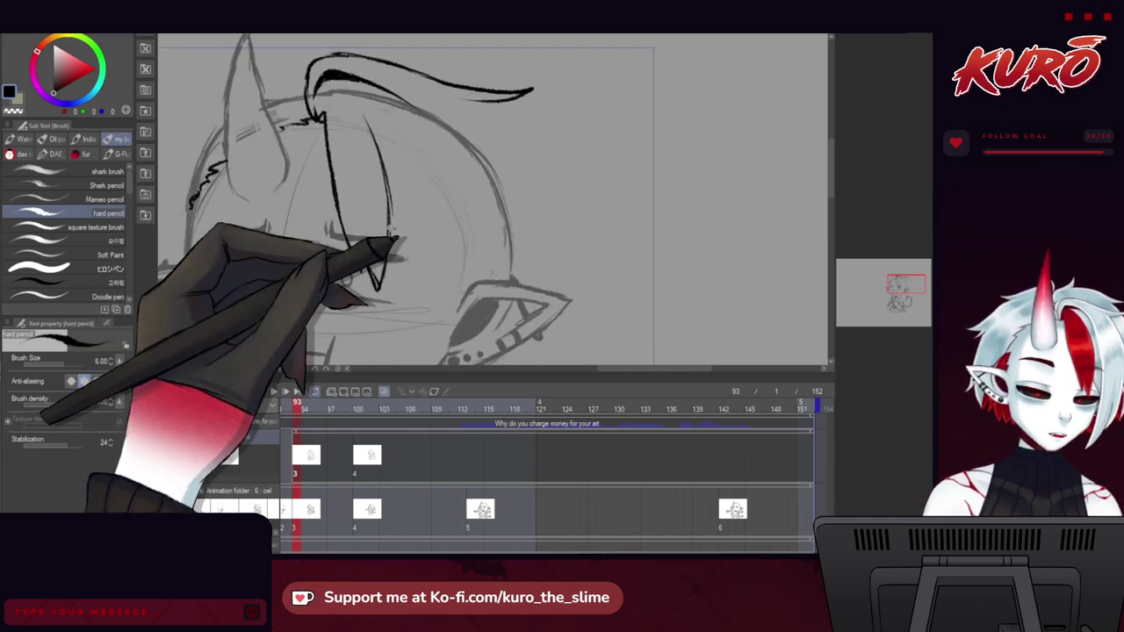
mouse_move(389, 204)
mouse_down()
mouse_move(430, 266)
mouse_move(406, 236)
mouse_move(416, 273)
mouse_move(442, 239)
mouse_up()
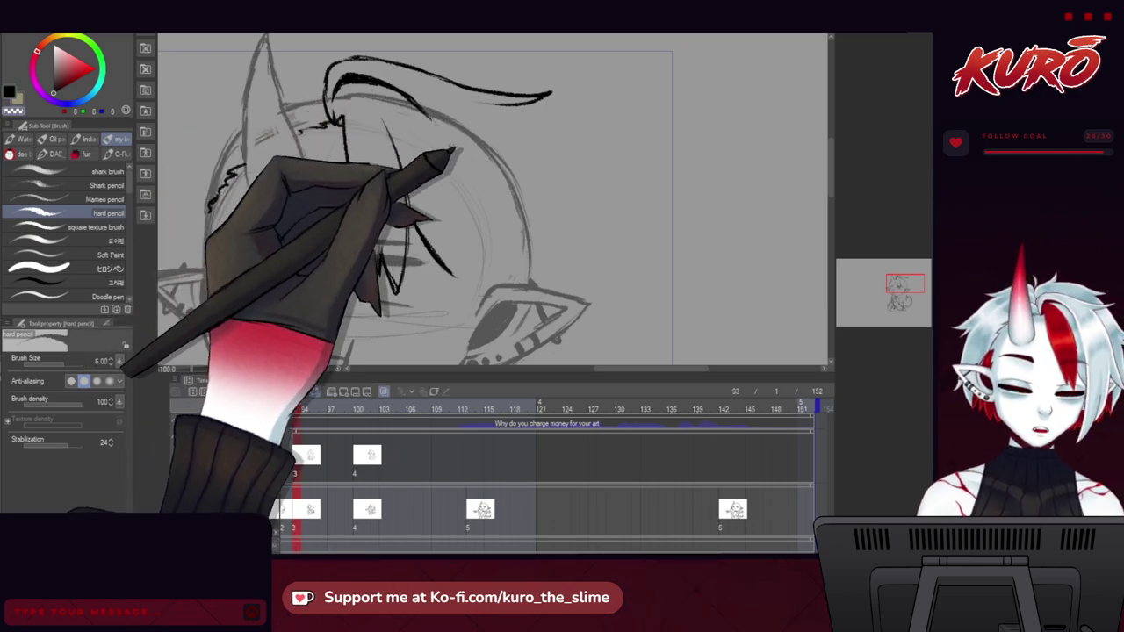
mouse_move(436, 219)
mouse_down()
mouse_move(428, 176)
mouse_move(444, 232)
mouse_move(426, 230)
mouse_move(447, 271)
mouse_move(436, 318)
mouse_up()
key(c)
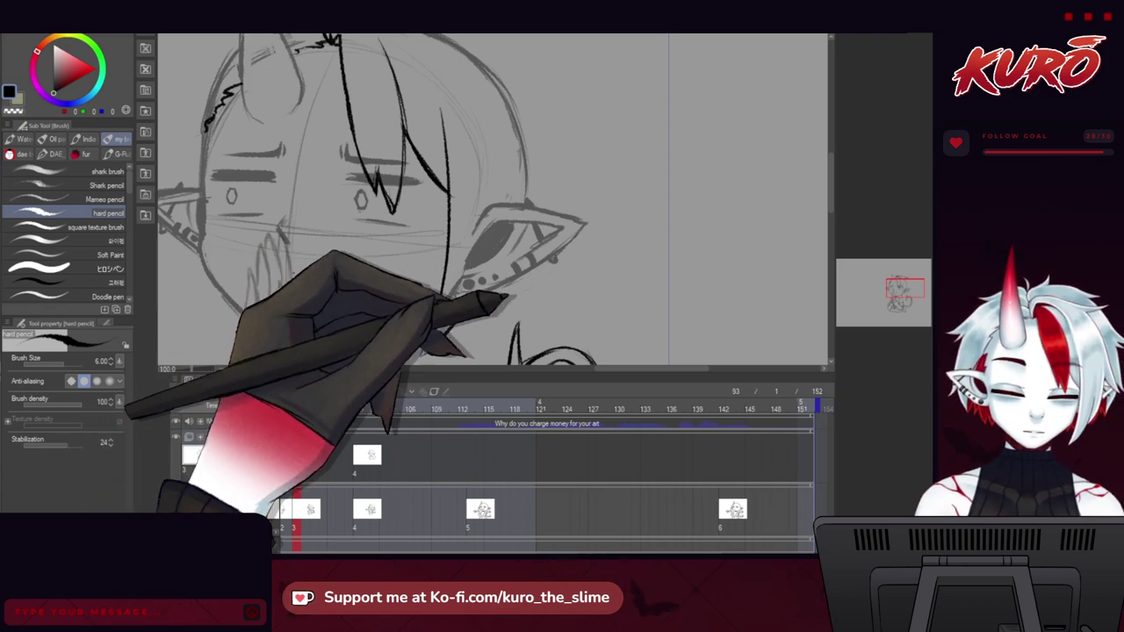
Draw the side lock's outer edge across the pierced tail-side ear and close it with jagged tips below the jaw.
mouse_move(504, 222)
mouse_down()
mouse_move(479, 311)
mouse_move(500, 242)
mouse_move(479, 312)
mouse_move(455, 327)
mouse_move(447, 323)
mouse_move(470, 265)
mouse_up()
mouse_move(483, 241)
mouse_down()
mouse_move(476, 294)
mouse_move(441, 241)
mouse_move(446, 285)
mouse_move(429, 316)
mouse_up()
key(c)
mouse_move(452, 255)
mouse_down()
mouse_move(397, 347)
mouse_move(450, 212)
mouse_move(449, 266)
mouse_move(422, 299)
mouse_up()
key(c)
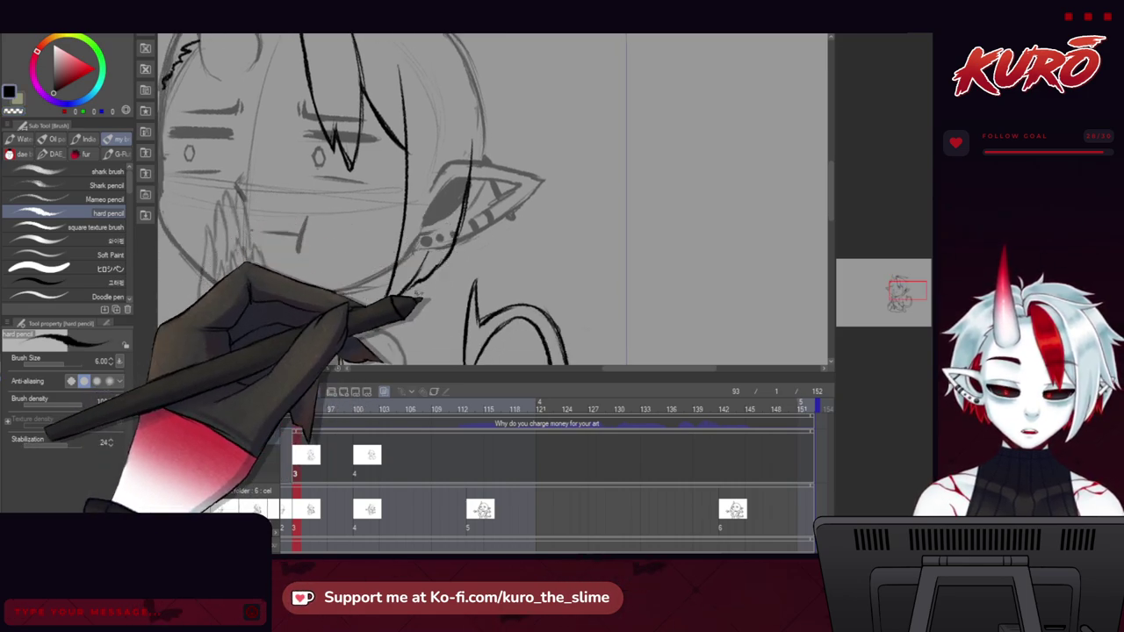
drag(436, 250, 405, 298)
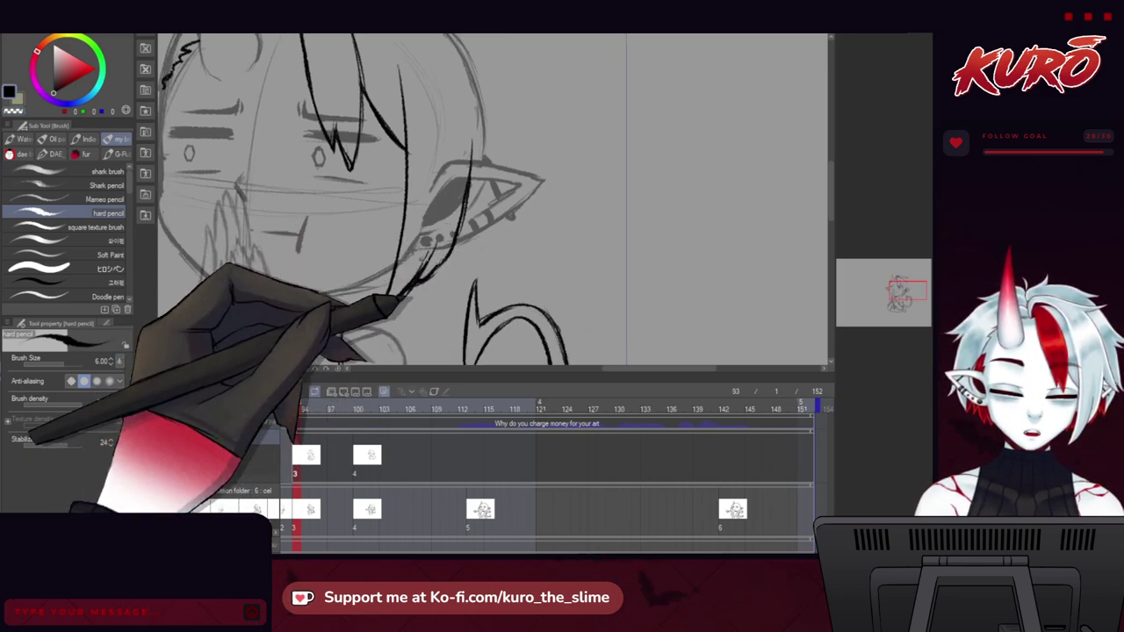
drag(443, 221, 383, 309)
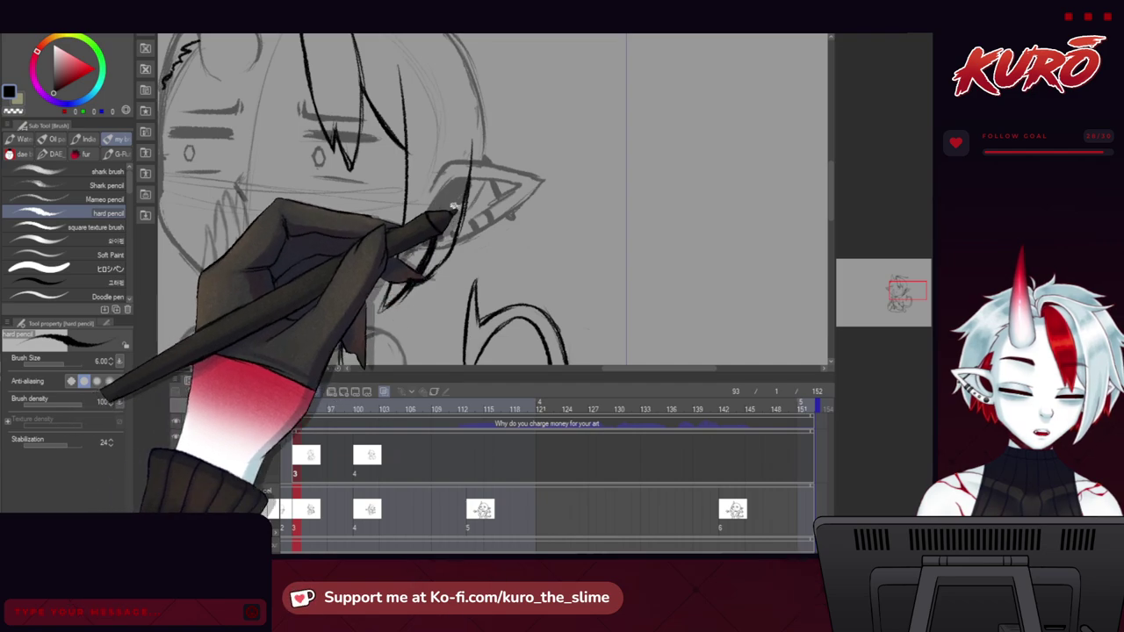
Undo the last side-lock stroke and redraw the lock's lower edge from the pierced ear to its tip below the jaw.
key(ctrl+z)
drag(439, 219, 413, 283)
key(c)
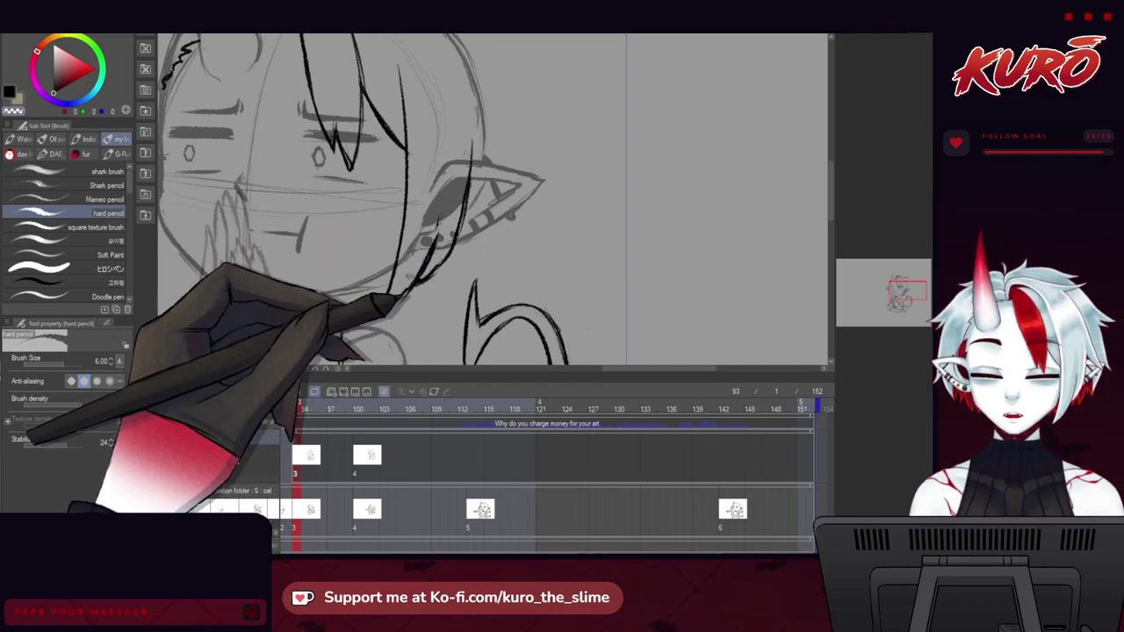
Draw a pointed strand across the upper part of the pierced ear and extend its outer edge up to the swooping lock.
drag(443, 160, 428, 245)
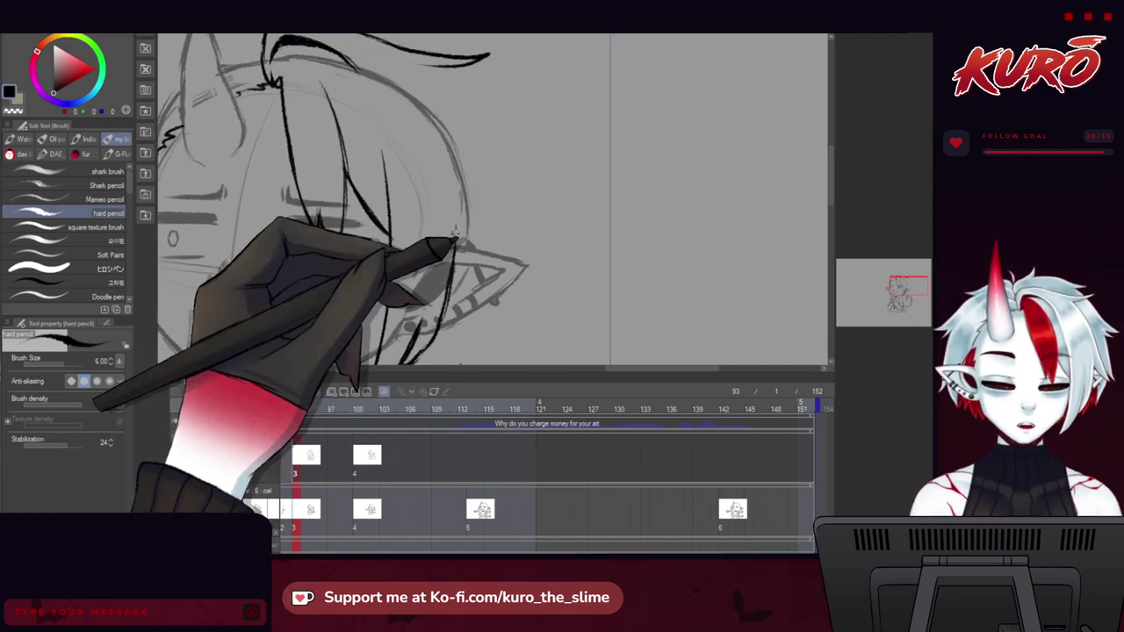
drag(491, 266, 458, 146)
drag(384, 97, 394, 123)
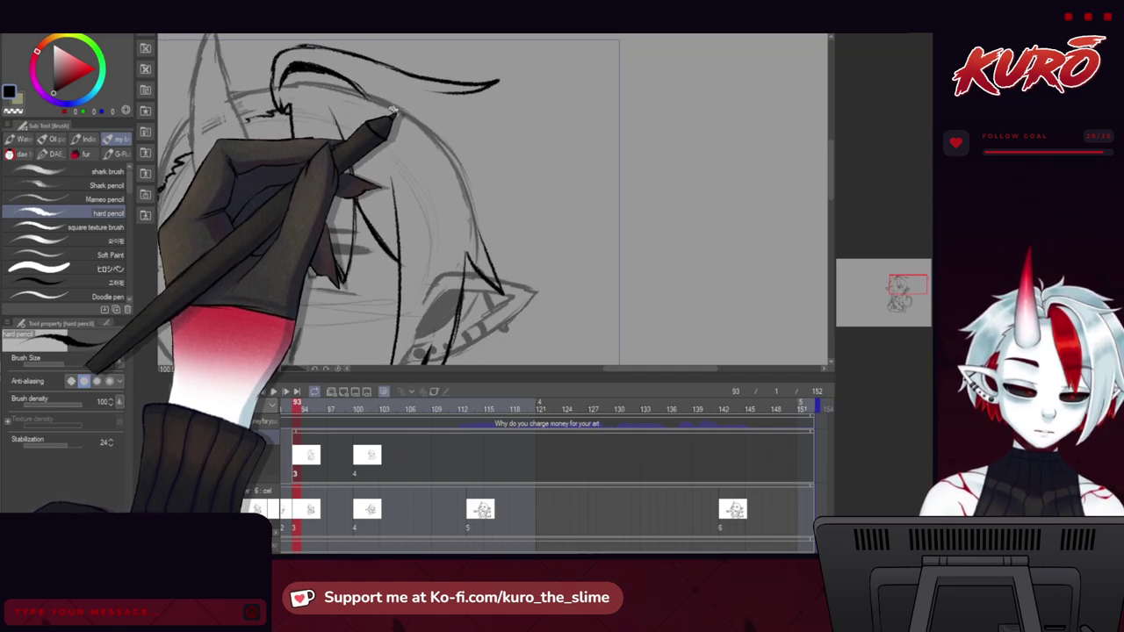
mouse_move(420, 88)
mouse_down()
mouse_move(475, 180)
mouse_move(476, 211)
mouse_up()
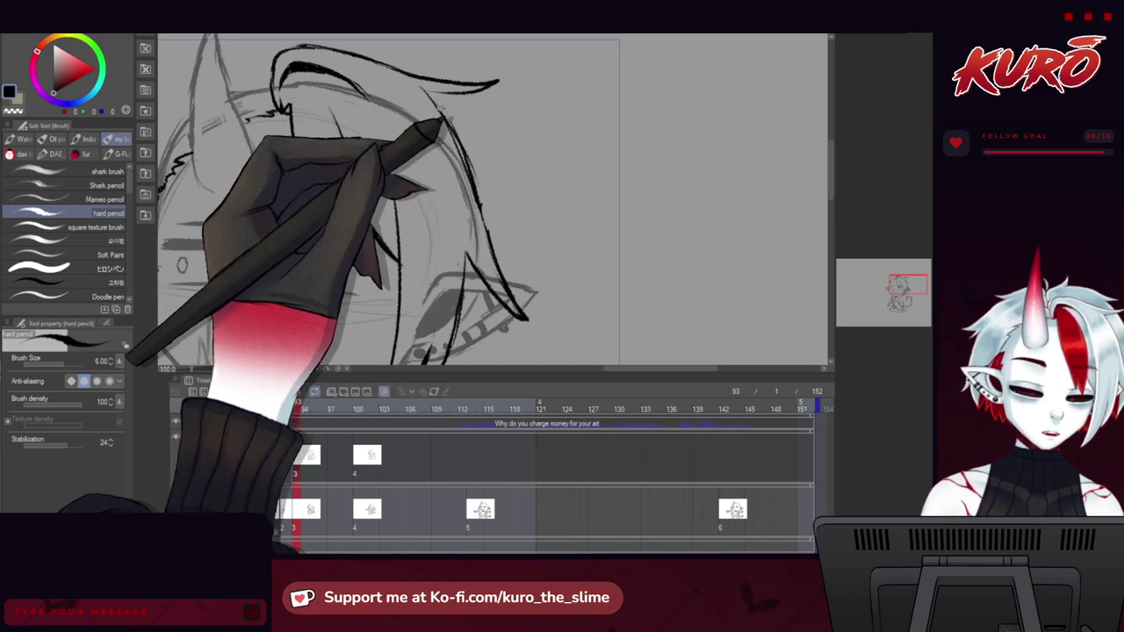
Erase the stray line ends where the outer hair edge meets the swooping lock and refine the black shading beneath the lock.
drag(426, 90, 342, 190)
key(h)
scroll(461, 173, up, 1)
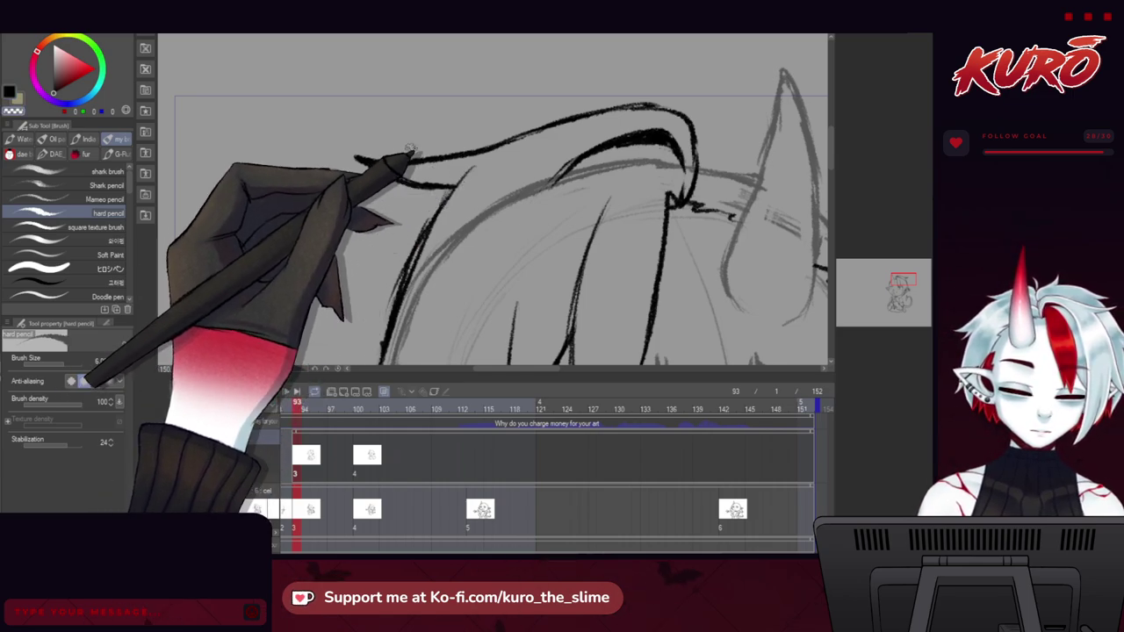
key(h)
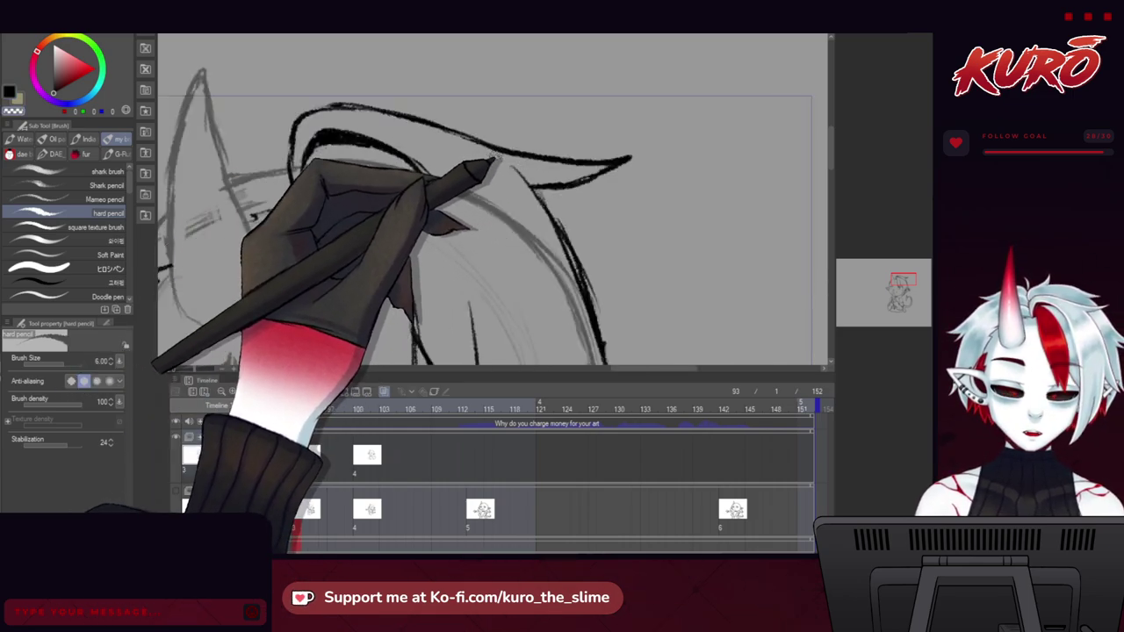
scroll(465, 149, down, 3)
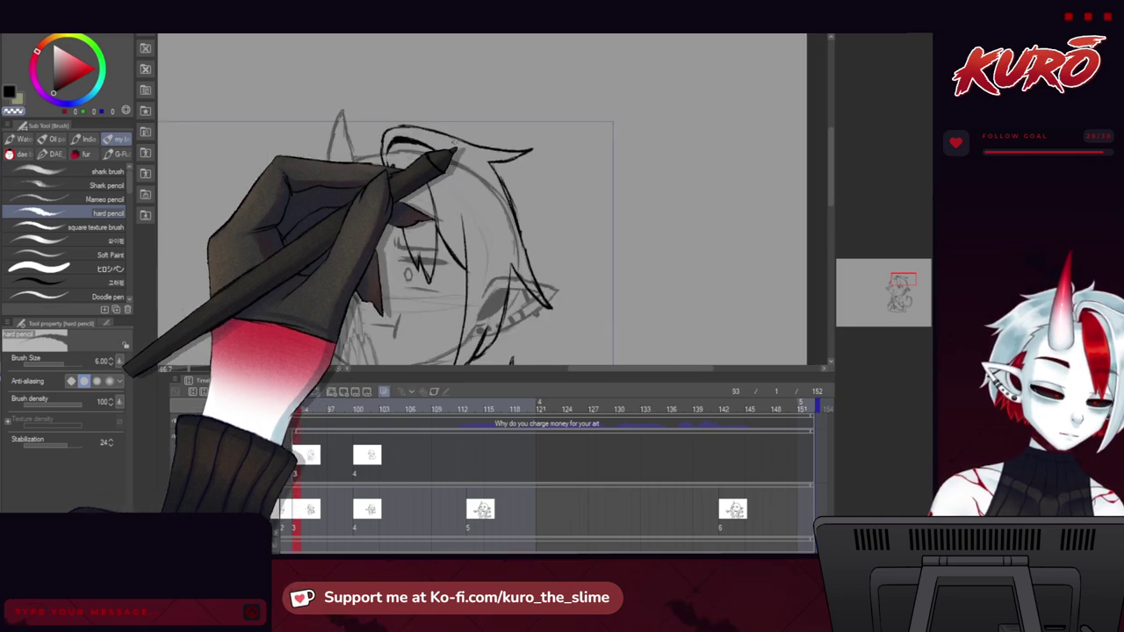
scroll(430, 165, up, 2)
scroll(428, 167, up, 2)
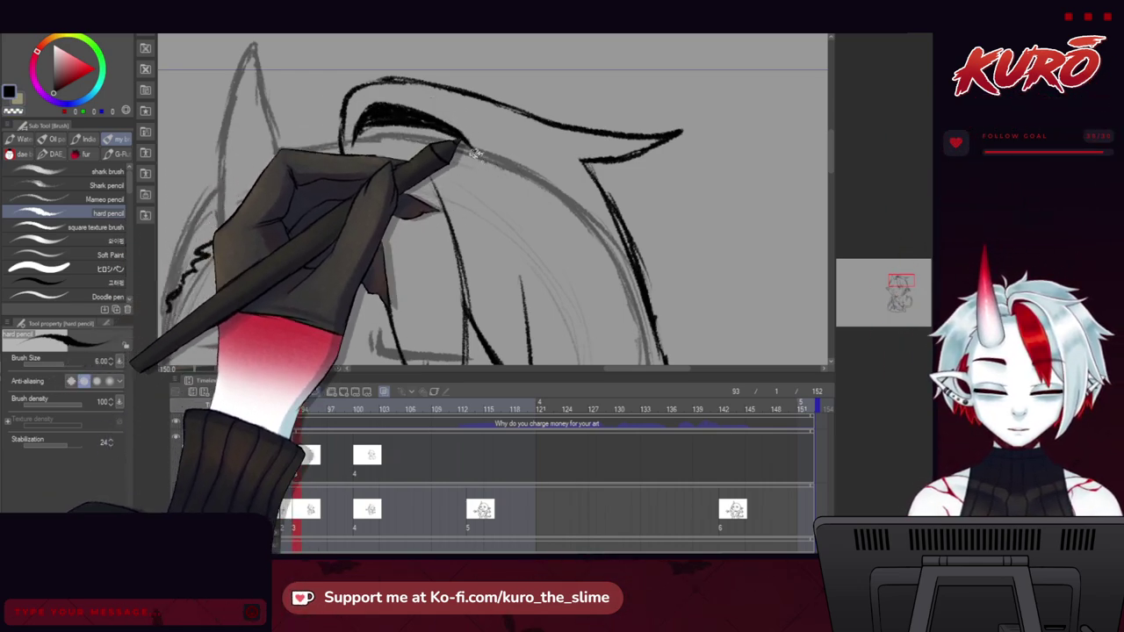
scroll(435, 132, down, 1)
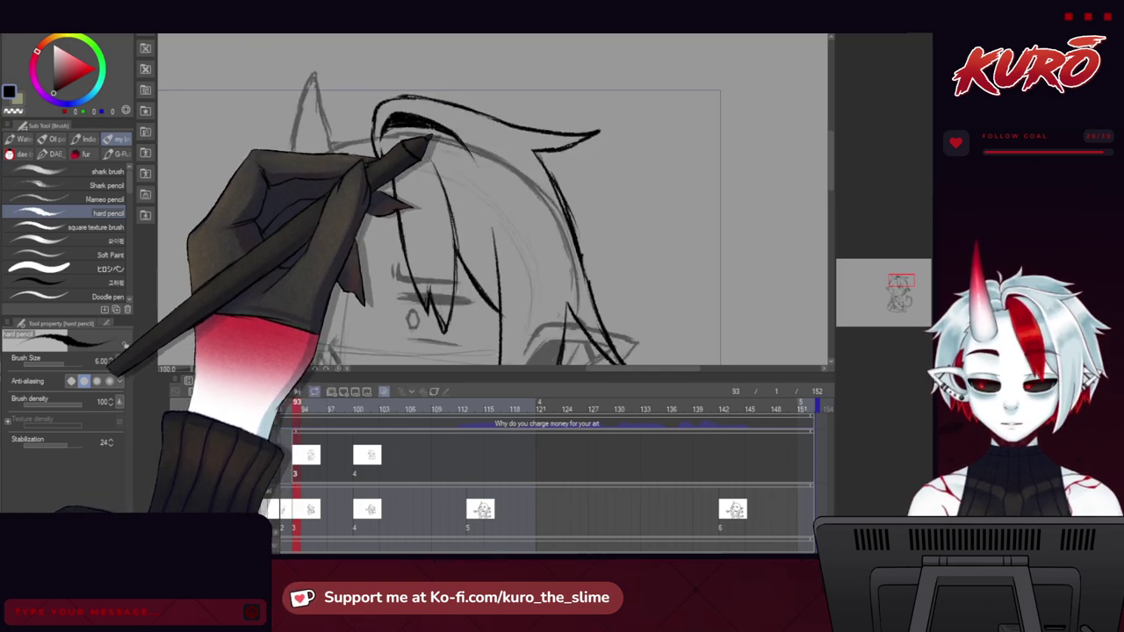
Flatten the top arc of the swooping lock slightly with Liquify push.
drag(292, 251, 342, 219)
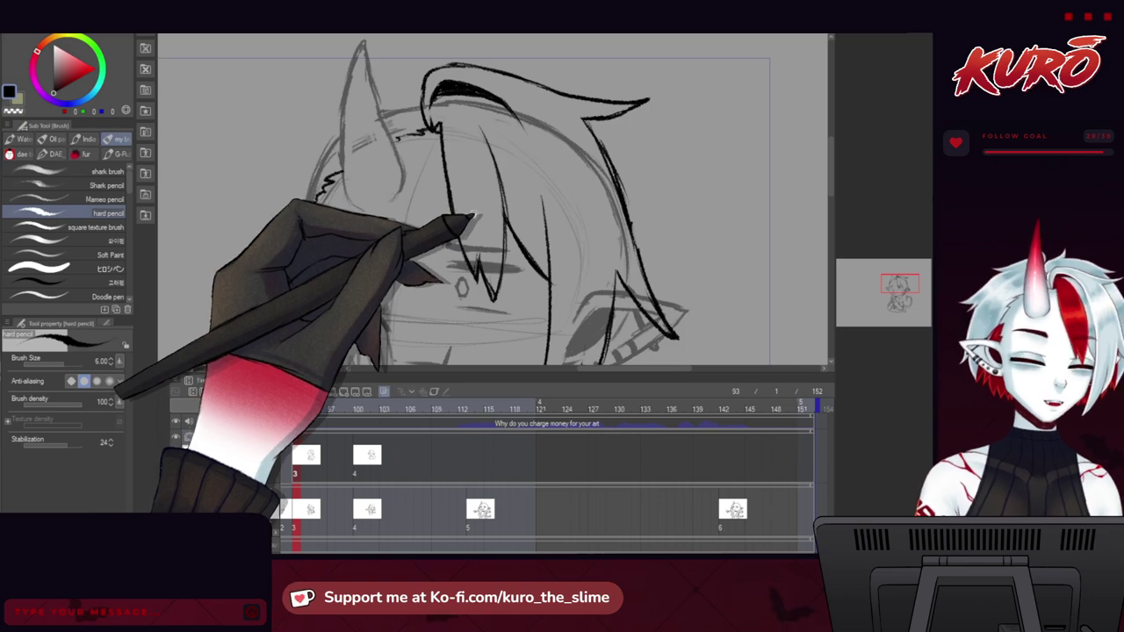
drag(474, 215, 442, 193)
mouse_move(376, 276)
mouse_down()
mouse_move(325, 268)
mouse_move(333, 303)
mouse_up()
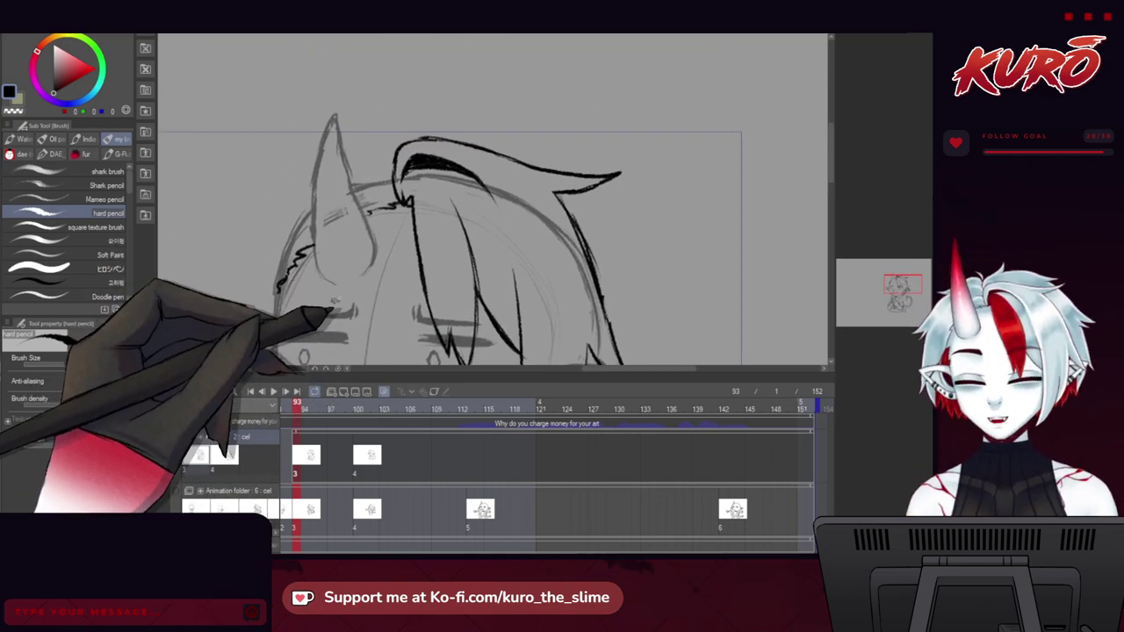
click(762, 289)
click(405, 224)
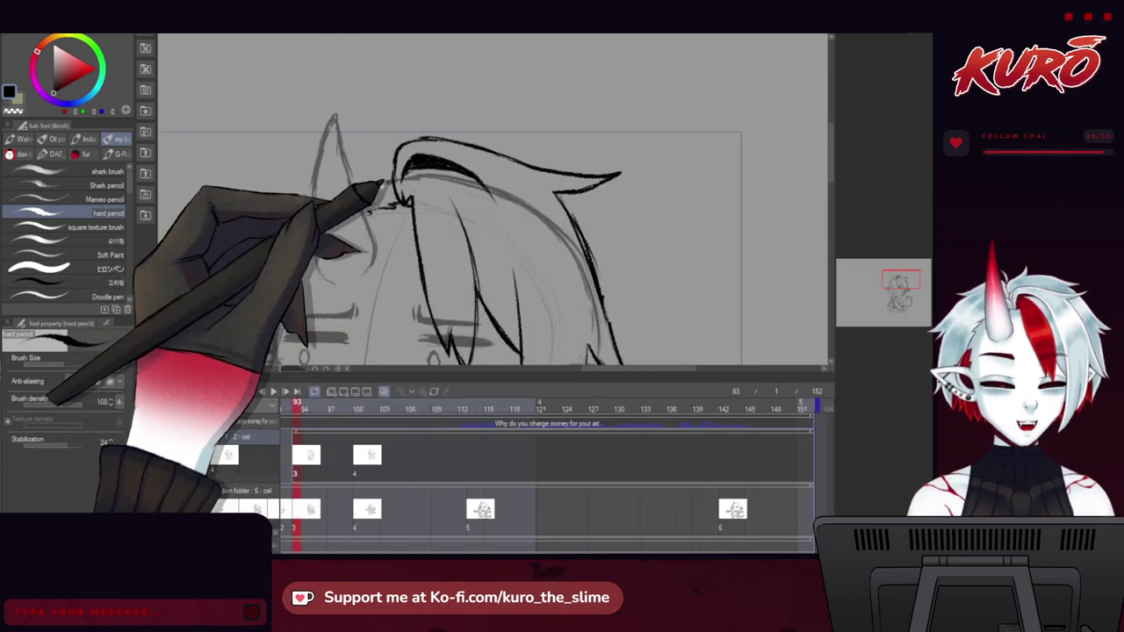
drag(383, 181, 388, 195)
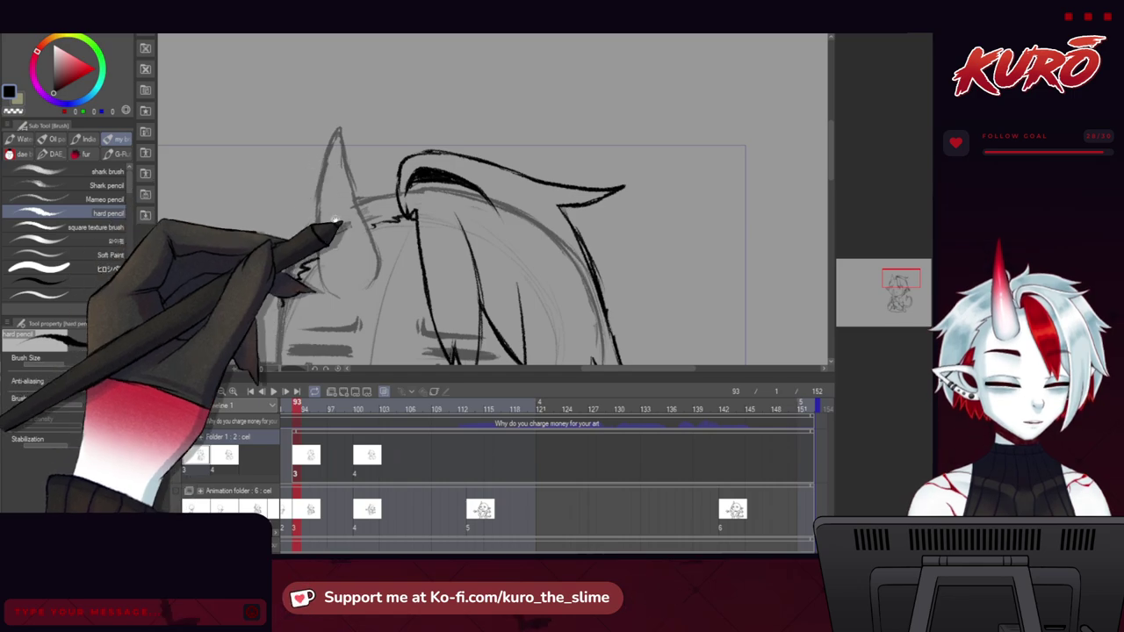
mouse_move(335, 222)
mouse_down()
mouse_move(303, 40)
mouse_move(317, 170)
mouse_up()
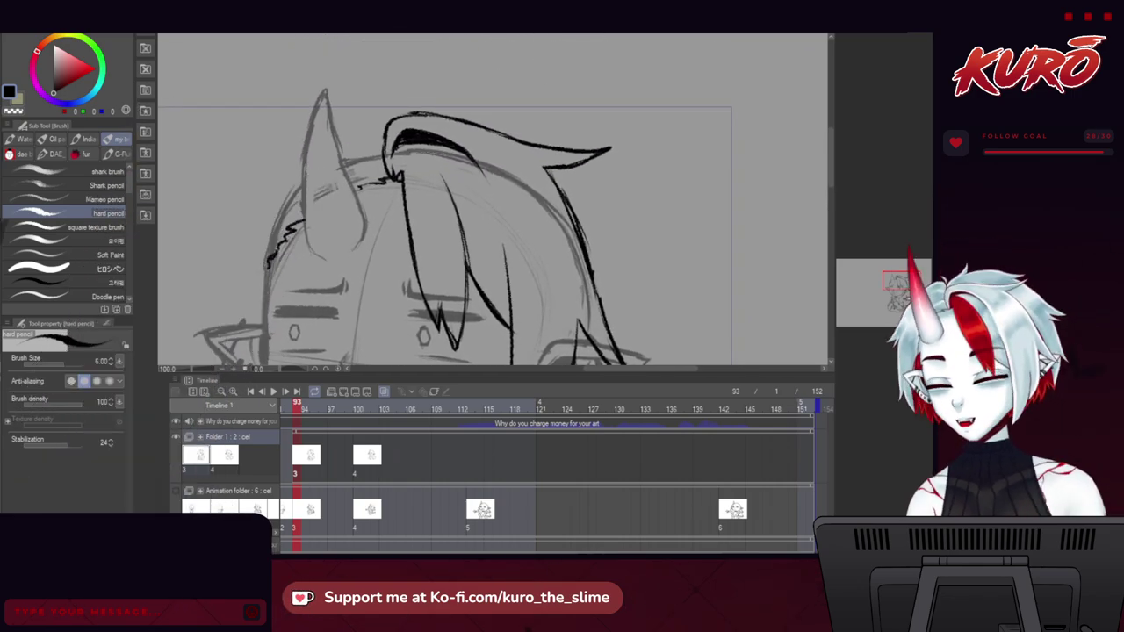
key(j)
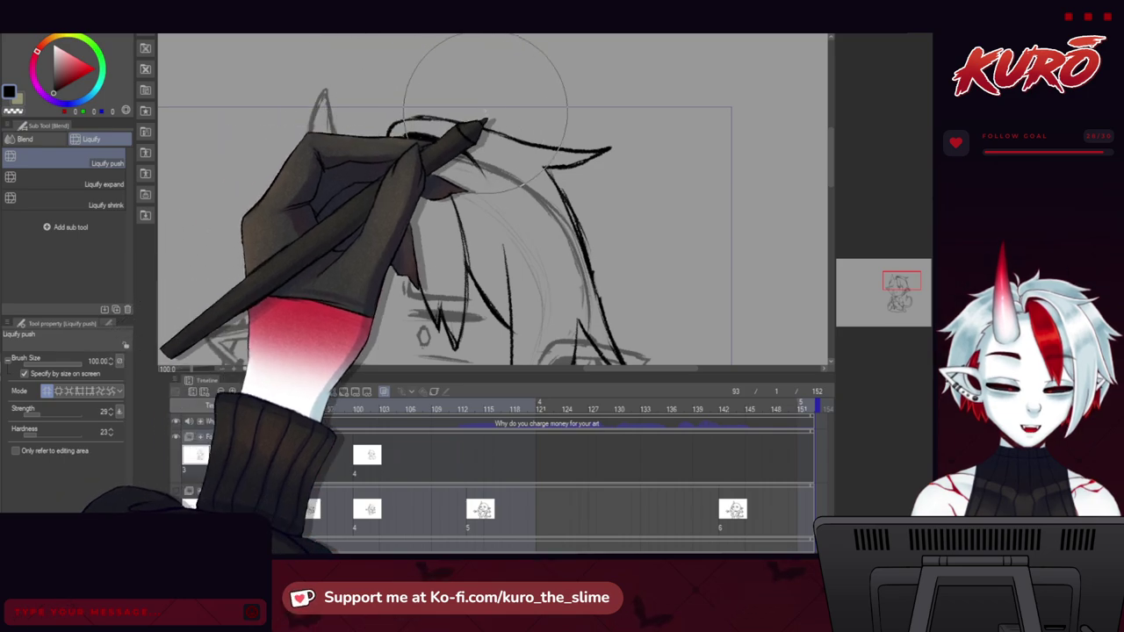
key(b)
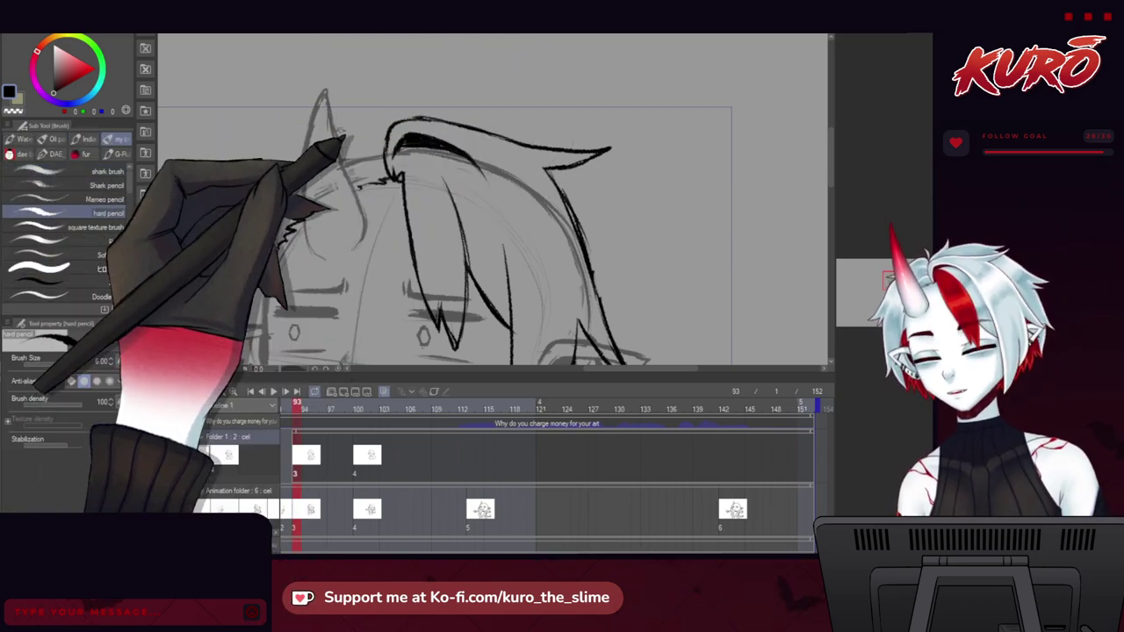
Draw small pointed tufts at the swooping lock's root, a strand passing behind the horn and a line running above the lock.
drag(345, 145, 363, 168)
scroll(370, 140, up, 1)
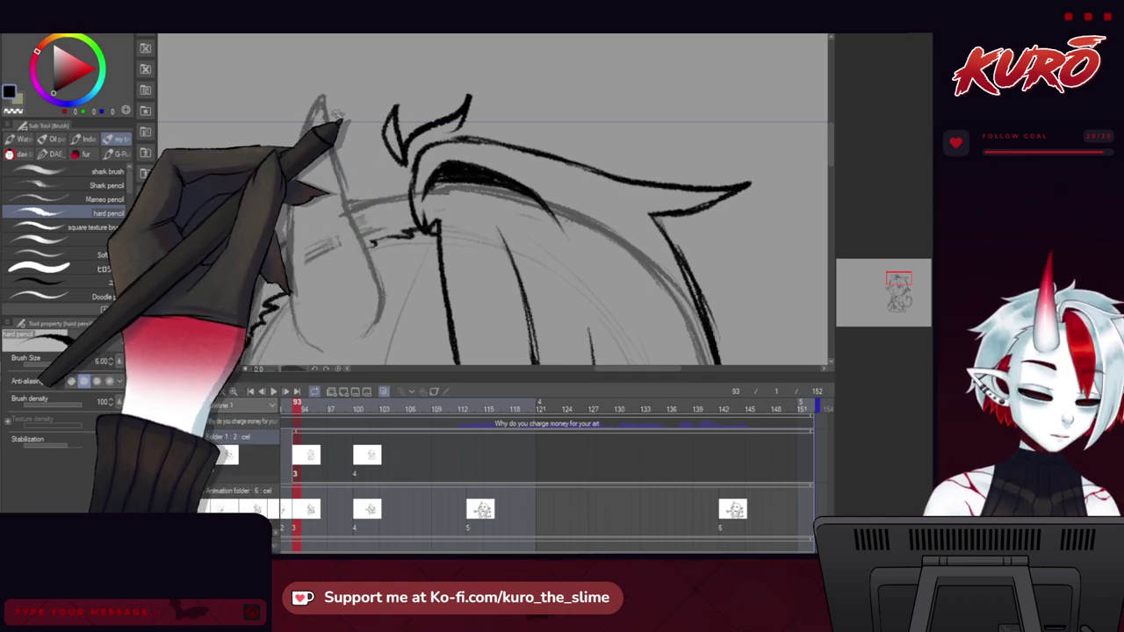
drag(339, 183, 372, 183)
mouse_move(265, 201)
mouse_down()
mouse_move(326, 189)
mouse_move(295, 229)
mouse_up()
drag(421, 183, 257, 187)
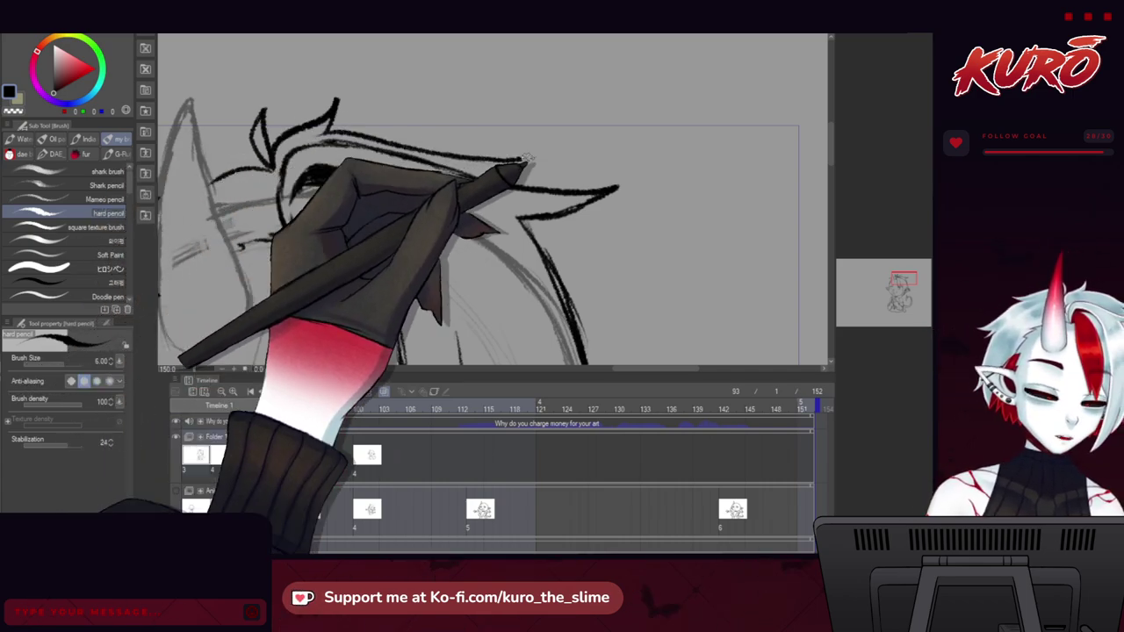
Close the upper lock's pointed tip and draw an outer strand down the back of the head ending in jagged tips.
drag(471, 183, 392, 117)
drag(477, 203, 417, 152)
key(ctrl+minus)
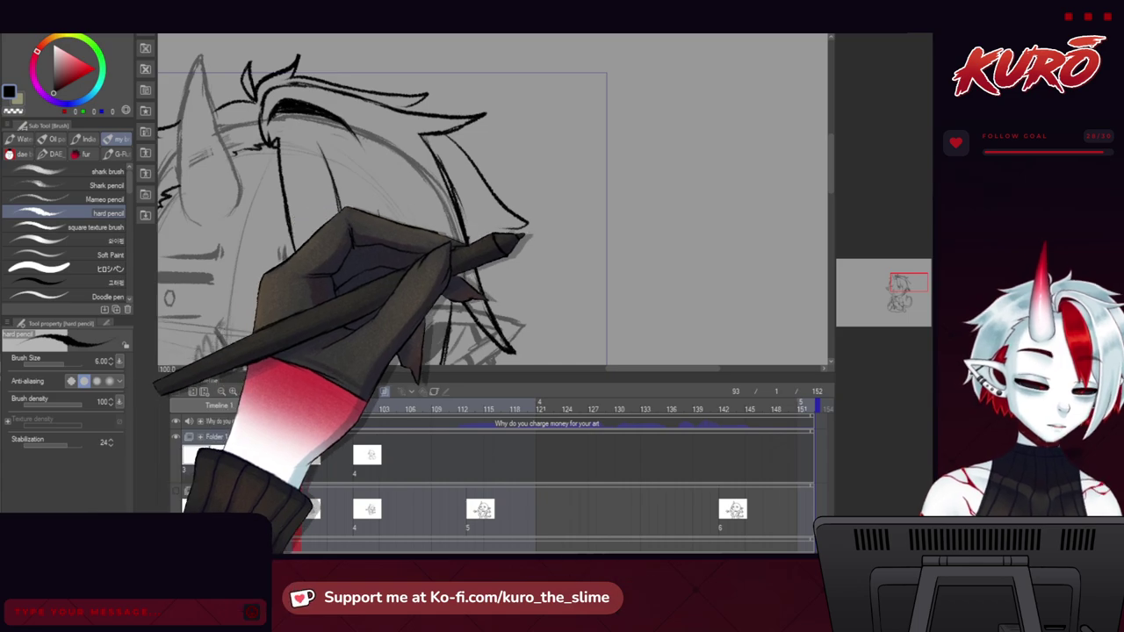
drag(461, 268, 465, 218)
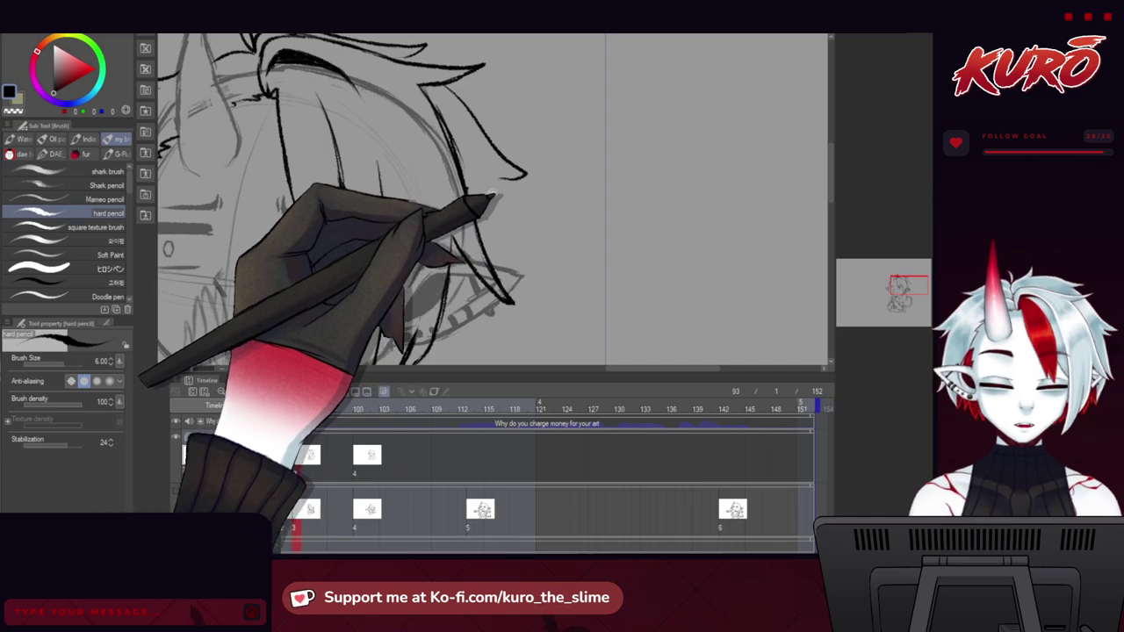
drag(481, 181, 479, 178)
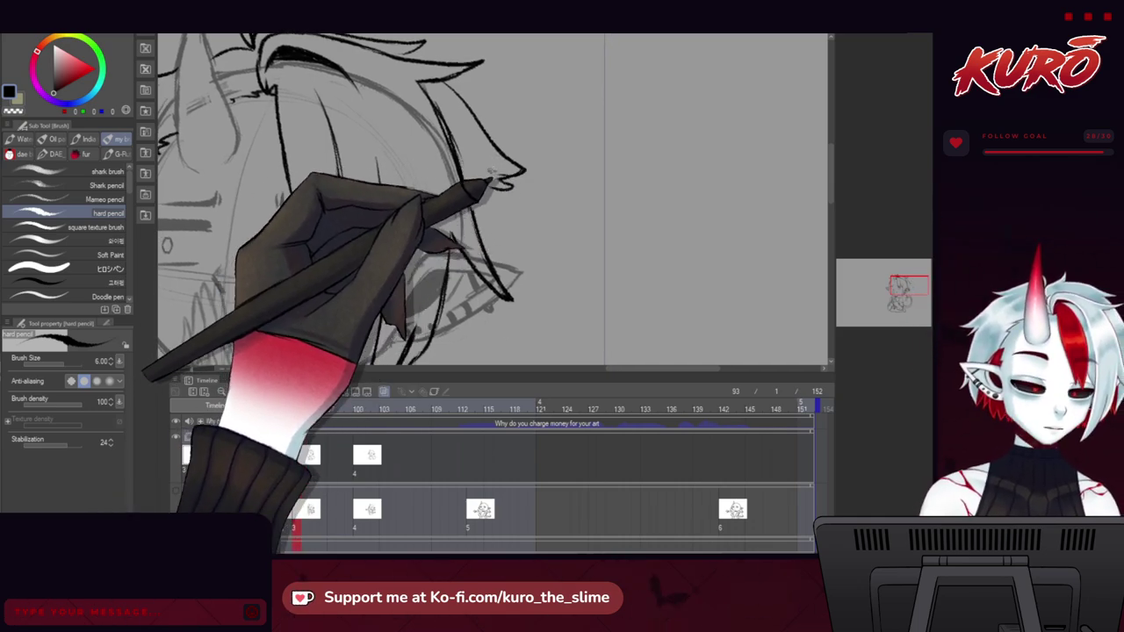
drag(482, 214, 483, 184)
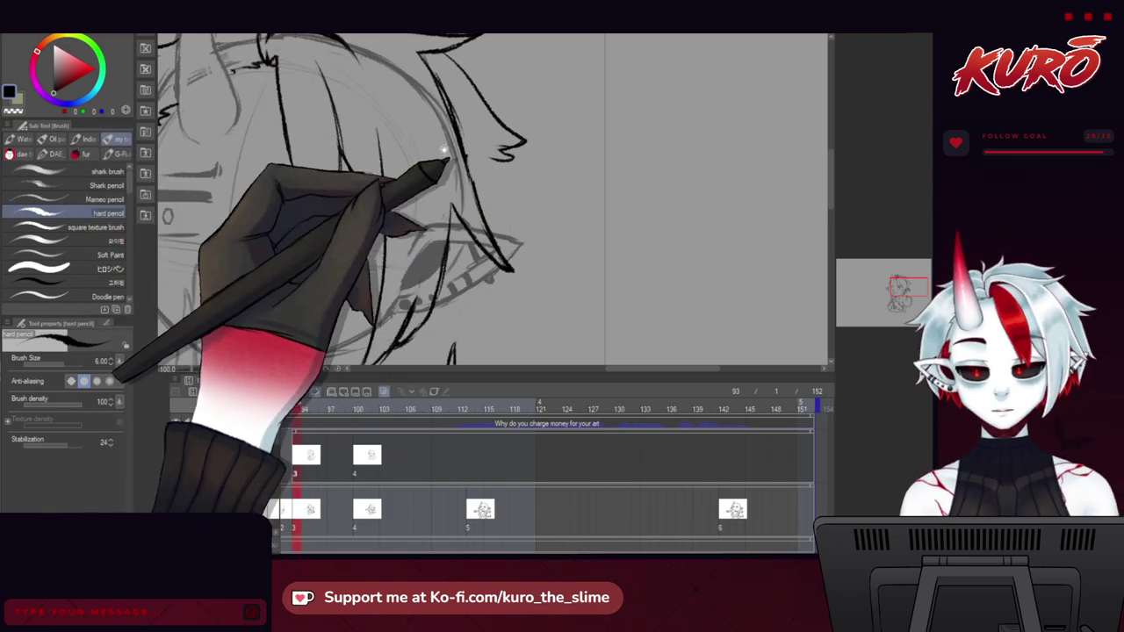
Draw a strand from the jagged tips down over the pierced ear and finish it with zigzag ends below the ear.
drag(443, 150, 439, 152)
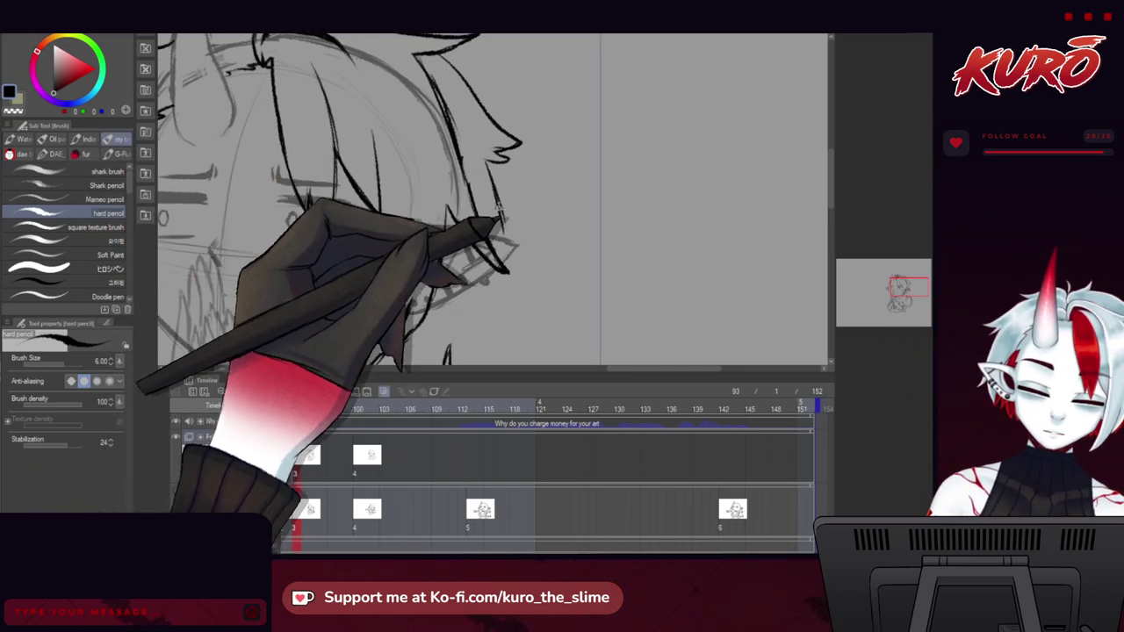
drag(494, 204, 489, 164)
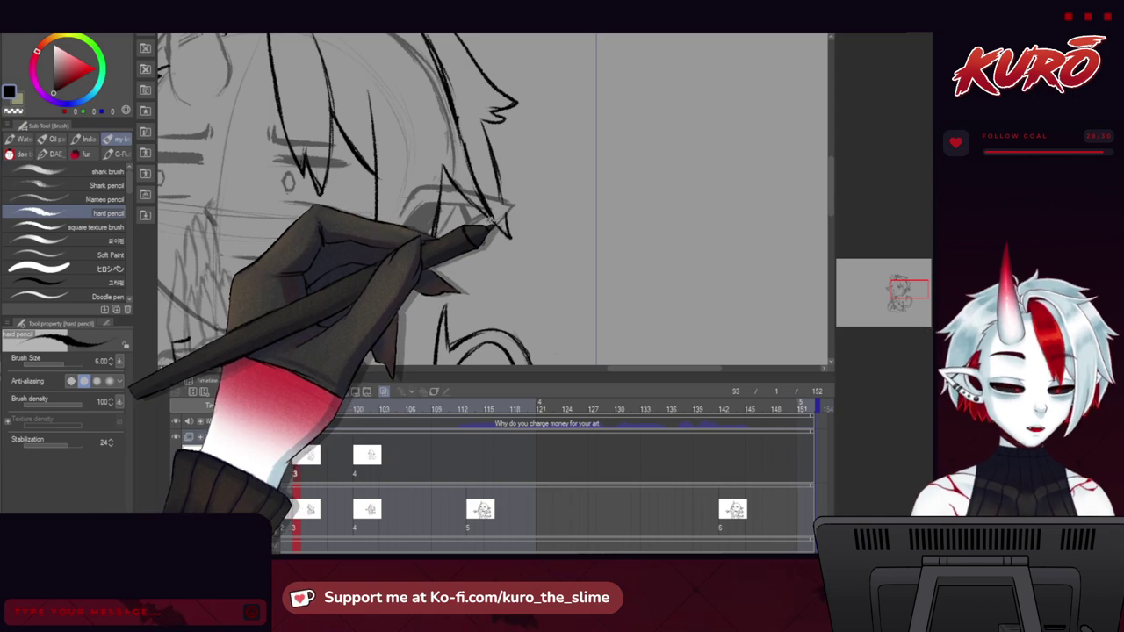
drag(420, 211, 431, 184)
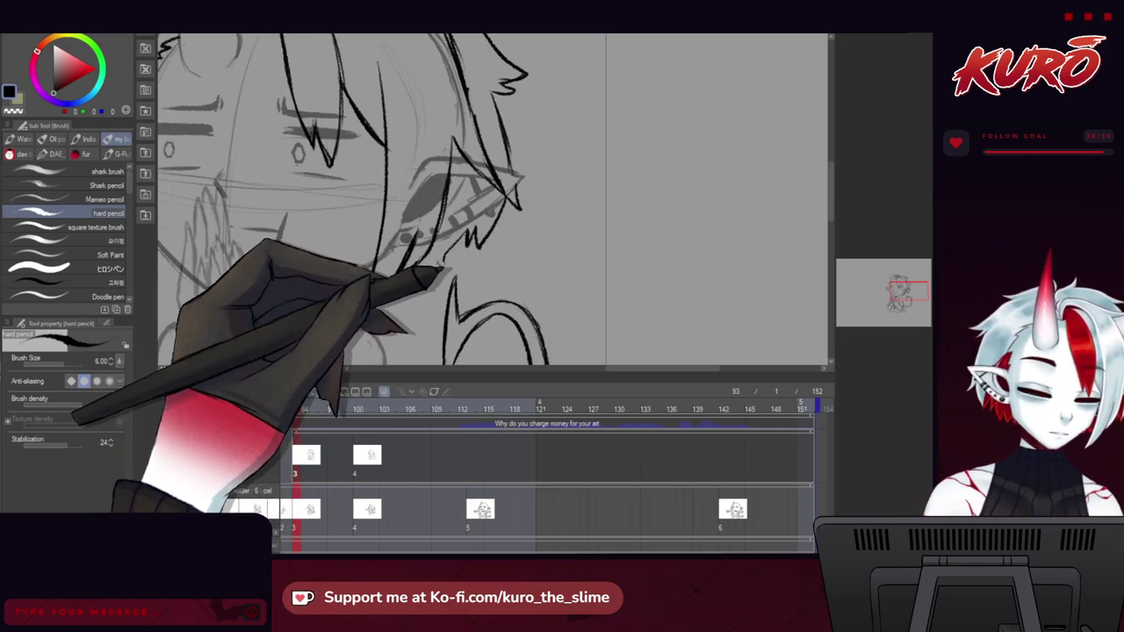
drag(325, 227, 354, 198)
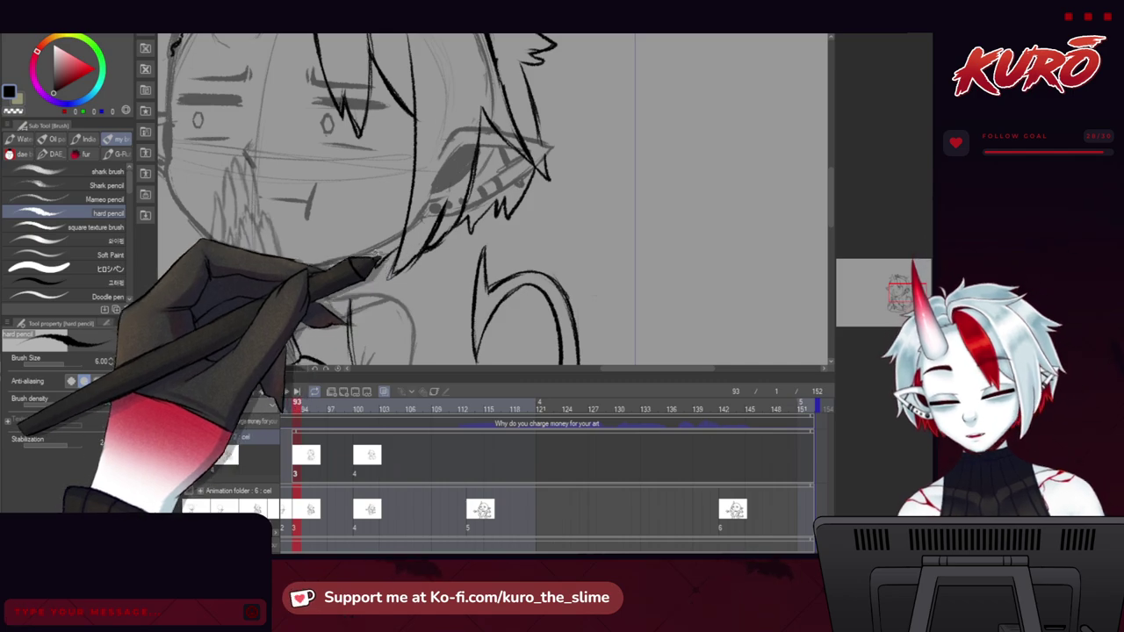
Compare the sketched hair with the full-body character reference, undoing the last accidental mark.
drag(223, 179, 338, 297)
click(720, 287)
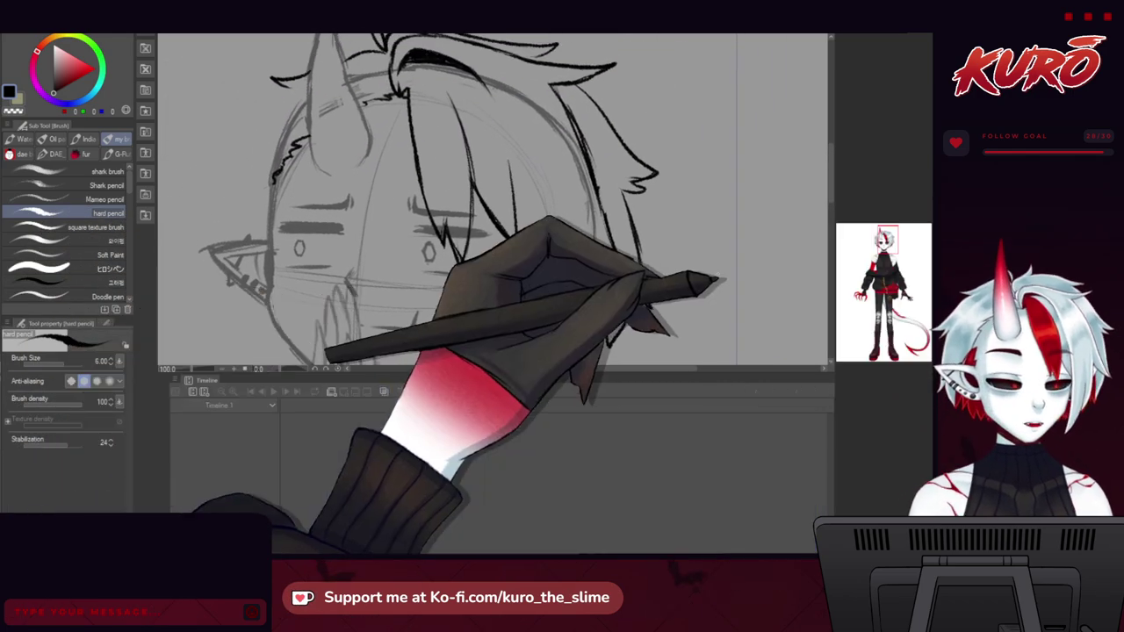
click(309, 232)
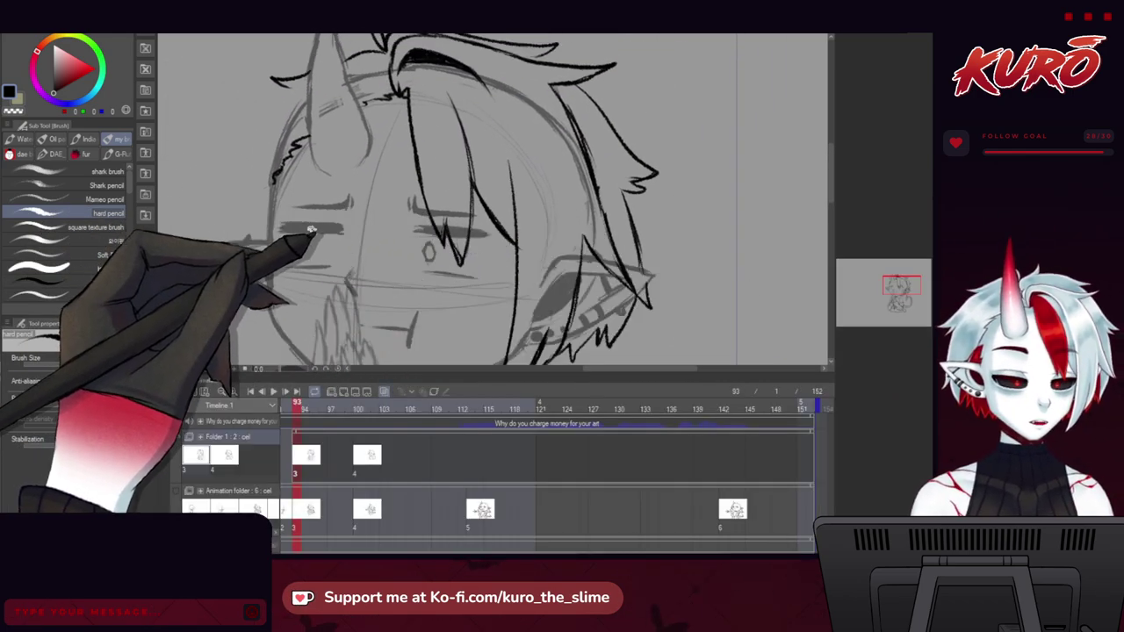
key(ctrl+z)
click(722, 273)
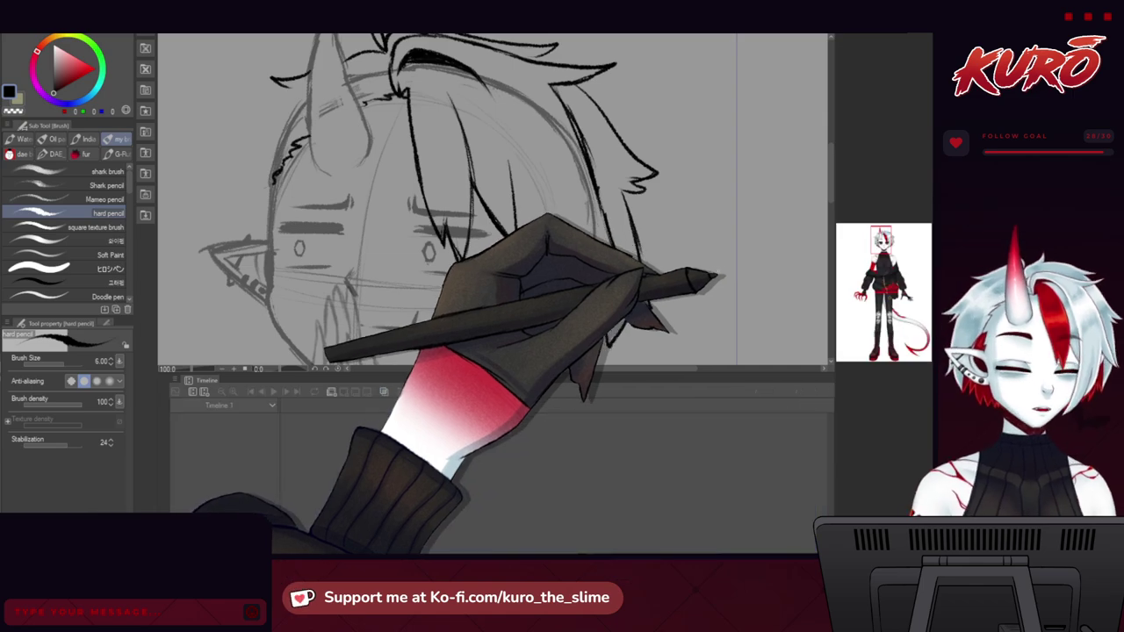
click(413, 225)
Mirror the canvas view and reshape the strand behind the horn into a higher arc with Liquify push.
key(h)
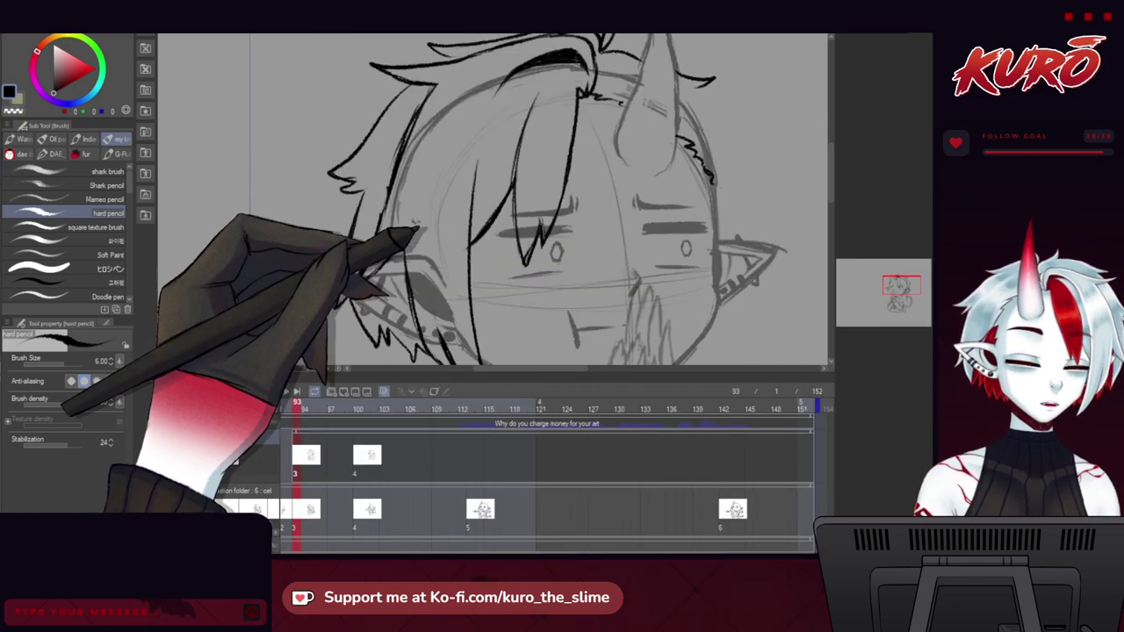
drag(512, 186, 269, 200)
drag(373, 121, 365, 158)
drag(349, 103, 354, 123)
key(j)
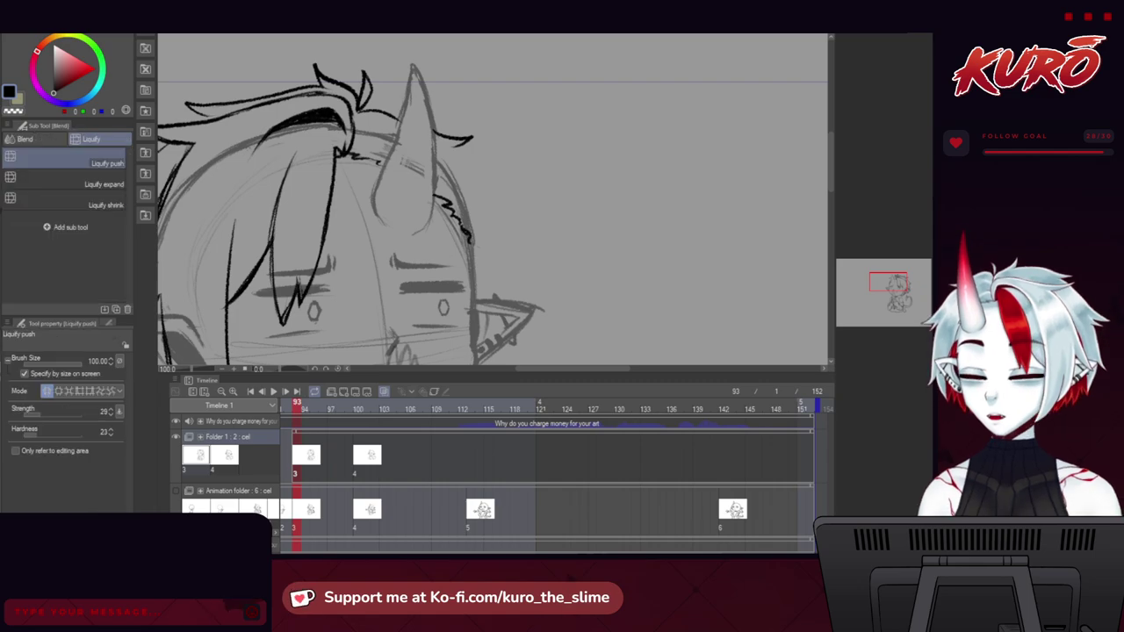
key(j)
key(j)
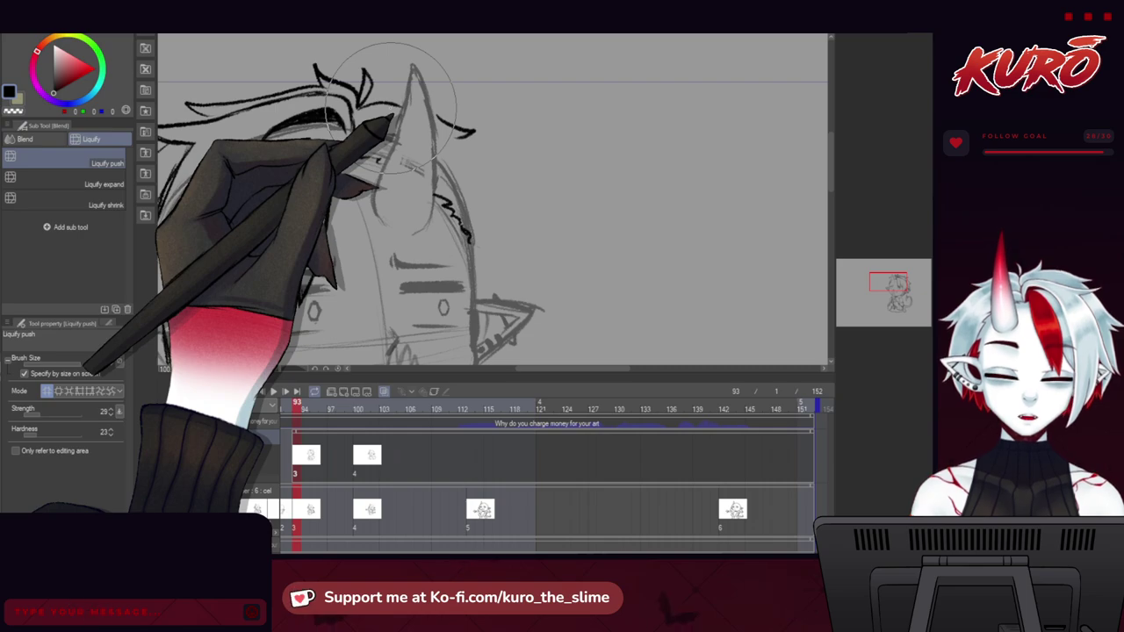
key(b)
Draw the outer hair edge from the strand behind the horn down toward the unpierced-side ear, ending in jagged tips.
drag(421, 215, 387, 188)
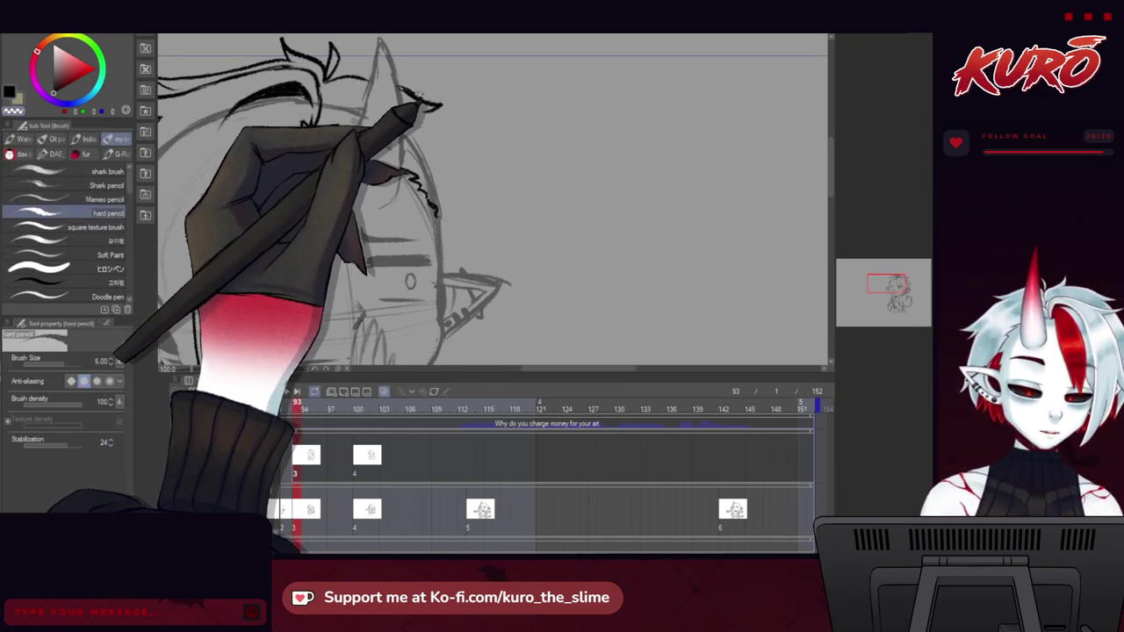
drag(401, 149, 400, 146)
key(c)
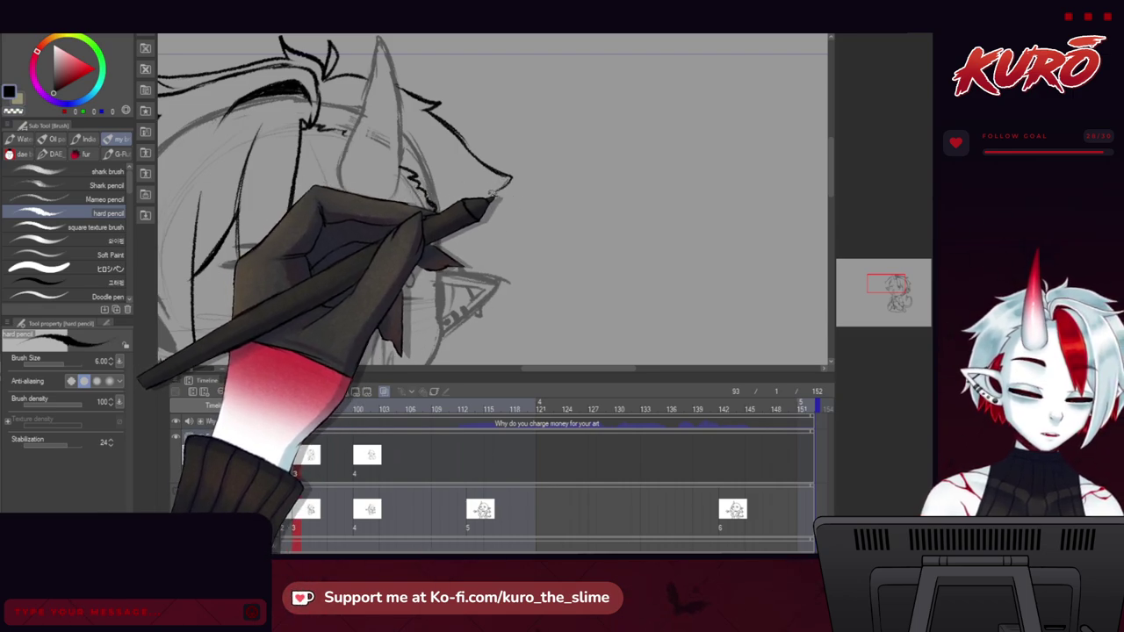
Doodle a small smiley face with two dot eyes in the empty area beside the head.
drag(441, 221, 427, 225)
drag(578, 175, 601, 198)
click(607, 179)
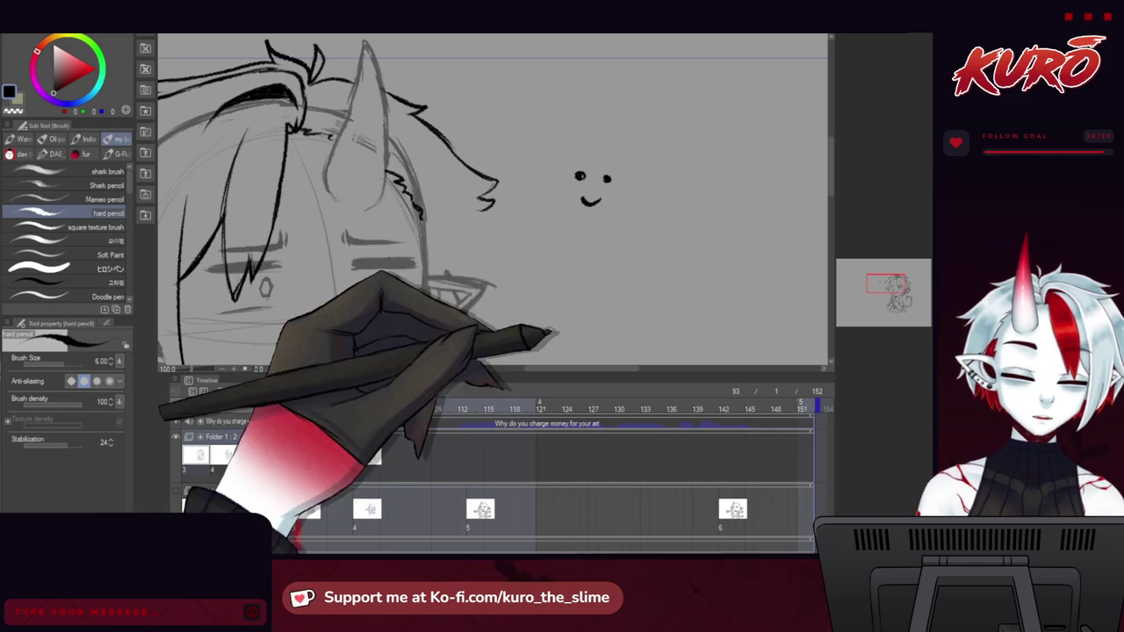
Undo the smiley face doodle beside the head.
key(ctrl+z)
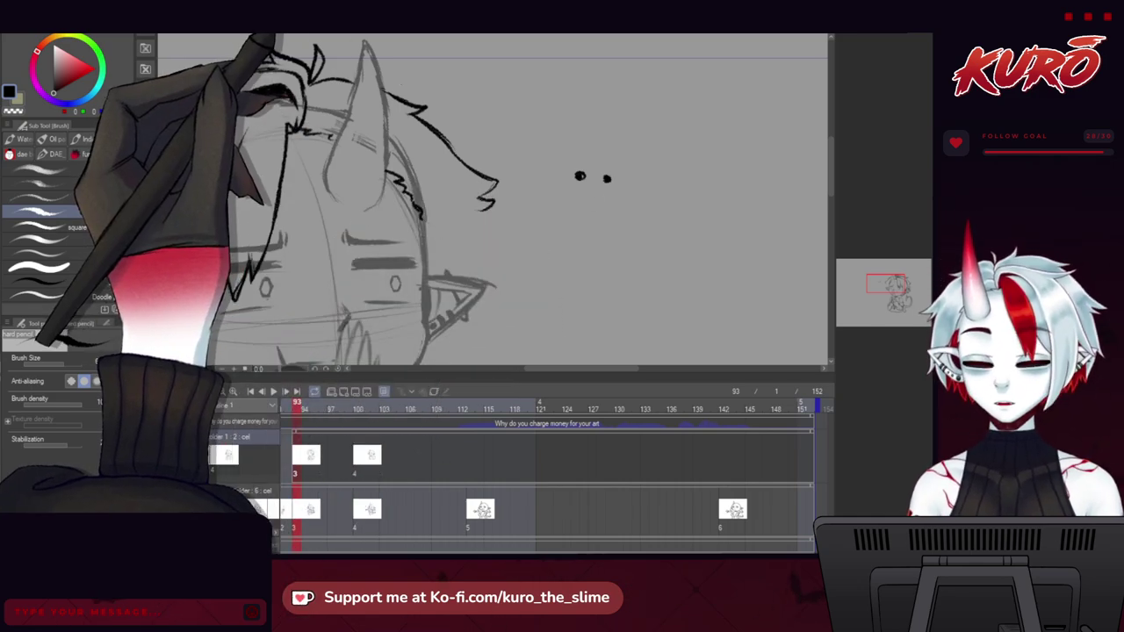
key(ctrl+z)
key(ctrl+z)
Continue the outer hair edge past the unpierced-side ear and down to the jaw, ending in jagged tips below the ear.
drag(403, 183, 389, 138)
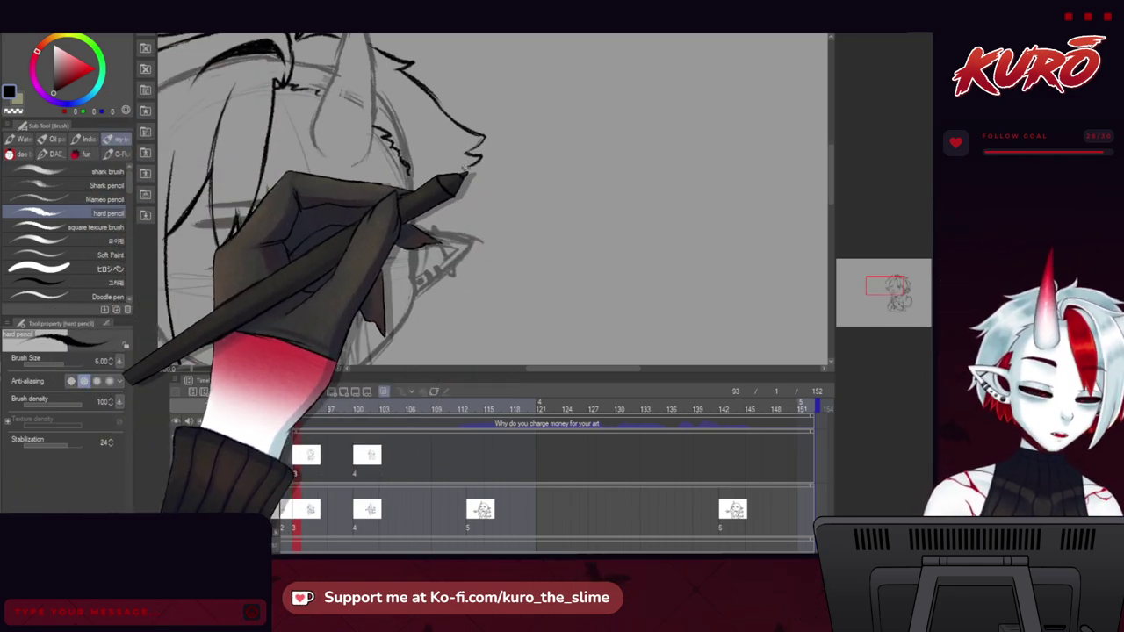
drag(466, 165, 472, 238)
drag(382, 221, 389, 201)
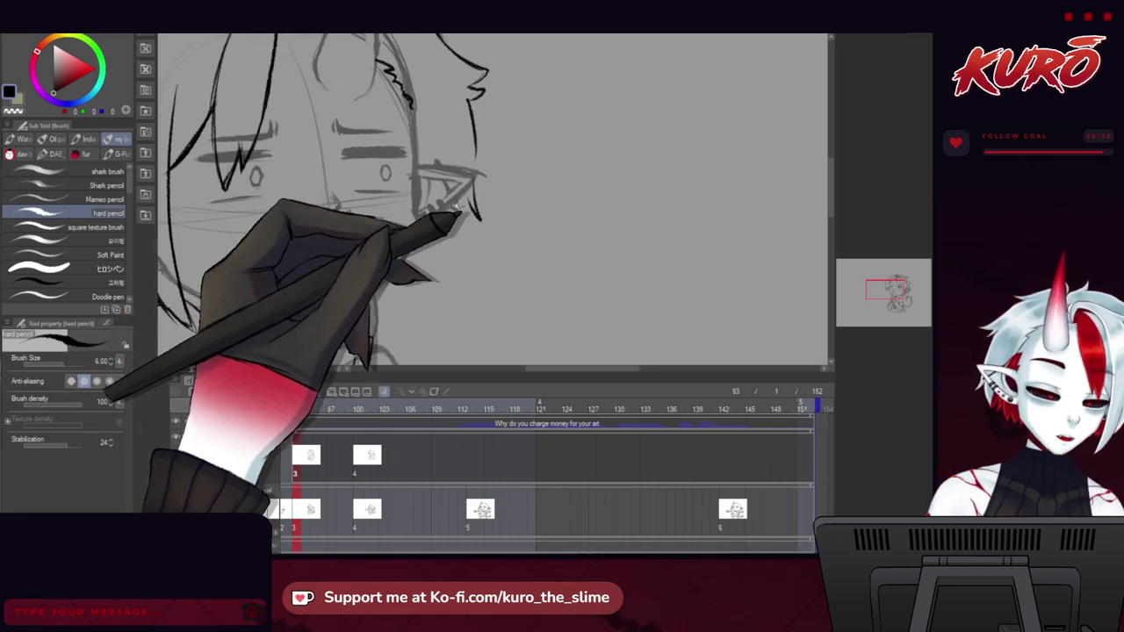
mouse_move(466, 207)
mouse_down()
mouse_move(447, 255)
mouse_move(436, 230)
mouse_move(416, 255)
mouse_move(401, 245)
mouse_move(435, 235)
mouse_move(457, 242)
mouse_move(440, 246)
mouse_move(408, 287)
mouse_up()
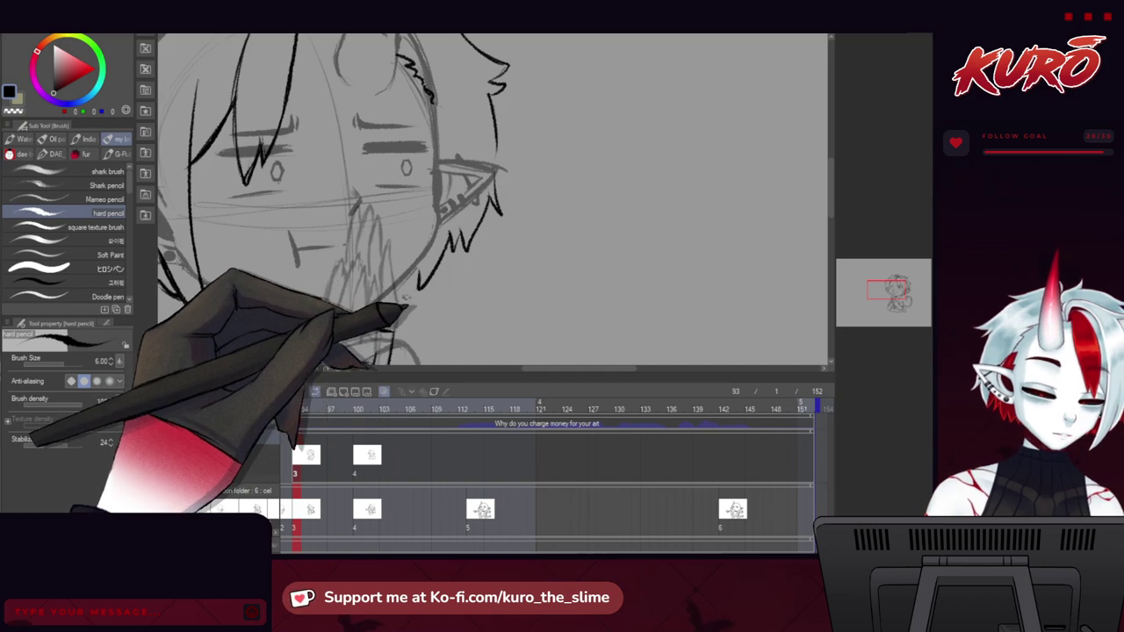
Extend the jagged hairline at the temple down toward the ear and clean up its upper strokes.
drag(239, 204, 319, 266)
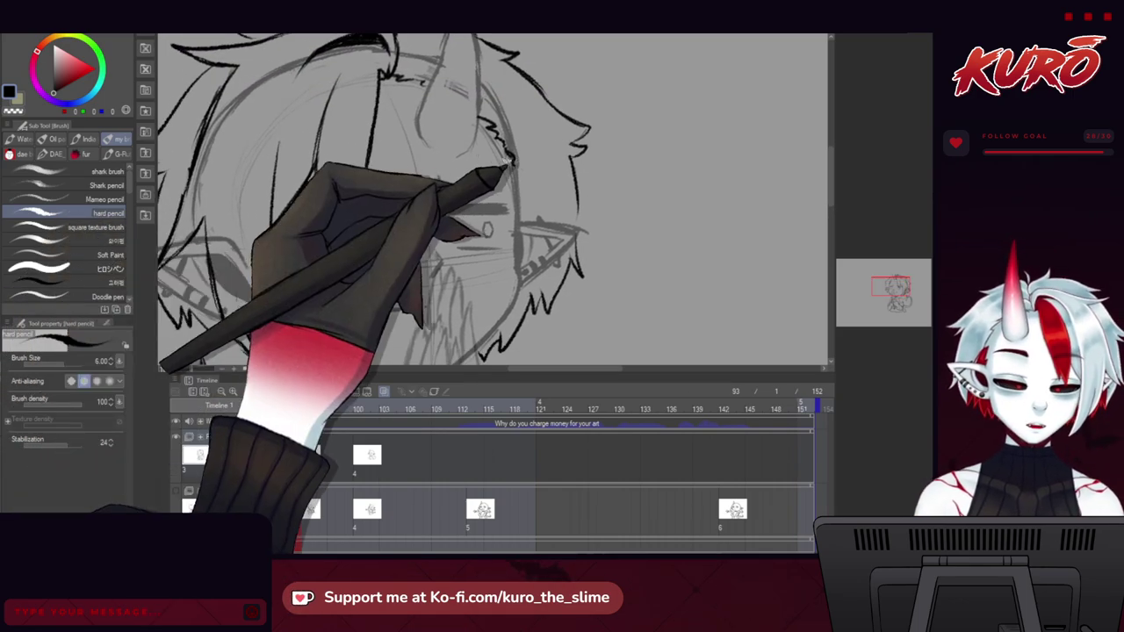
drag(516, 184, 522, 217)
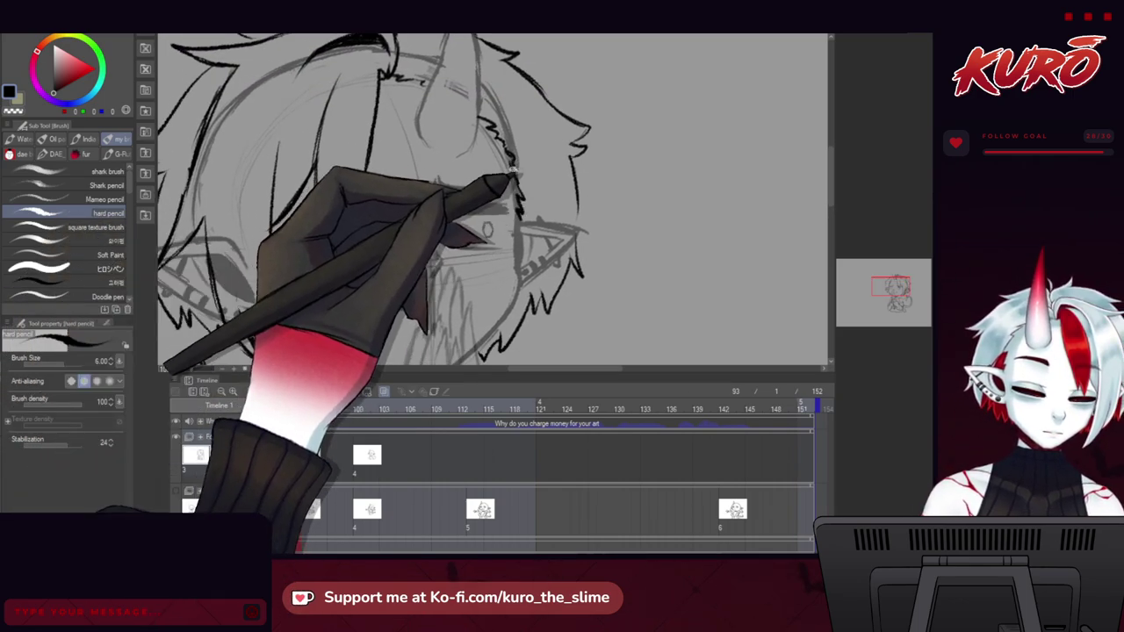
mouse_move(510, 178)
mouse_down()
mouse_move(498, 142)
mouse_move(513, 181)
mouse_move(495, 133)
mouse_move(519, 185)
mouse_up()
key(c)
key(c)
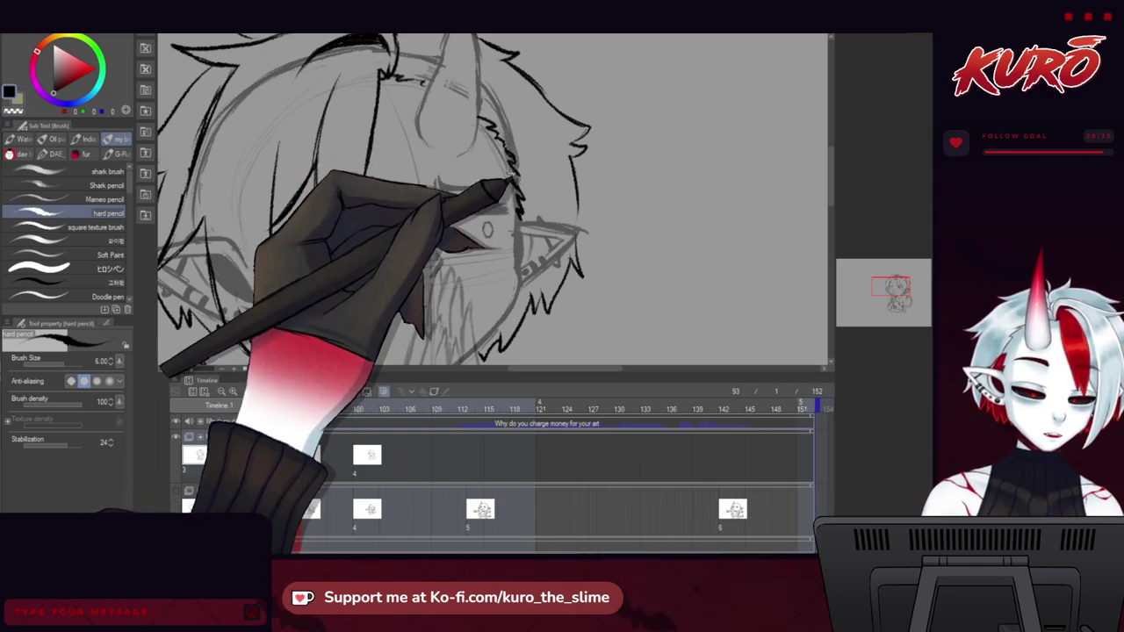
Add short root strands at the hair parting beside the horn and return the mirrored canvas to its normal orientation.
scroll(318, 170, down, 1)
scroll(372, 75, up, 2)
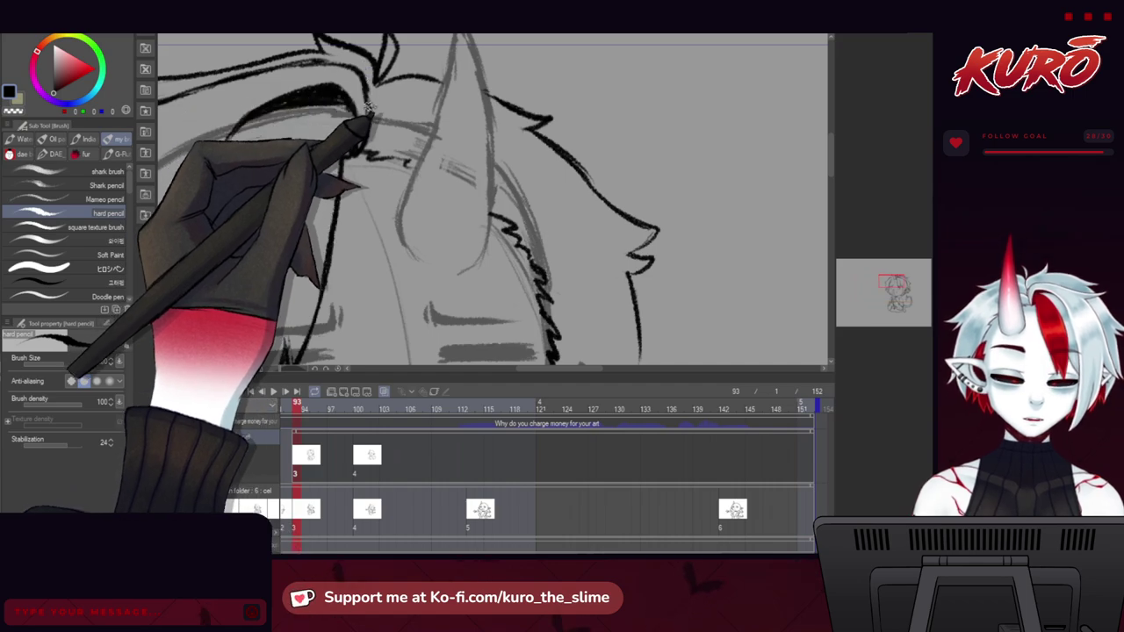
drag(375, 77, 373, 98)
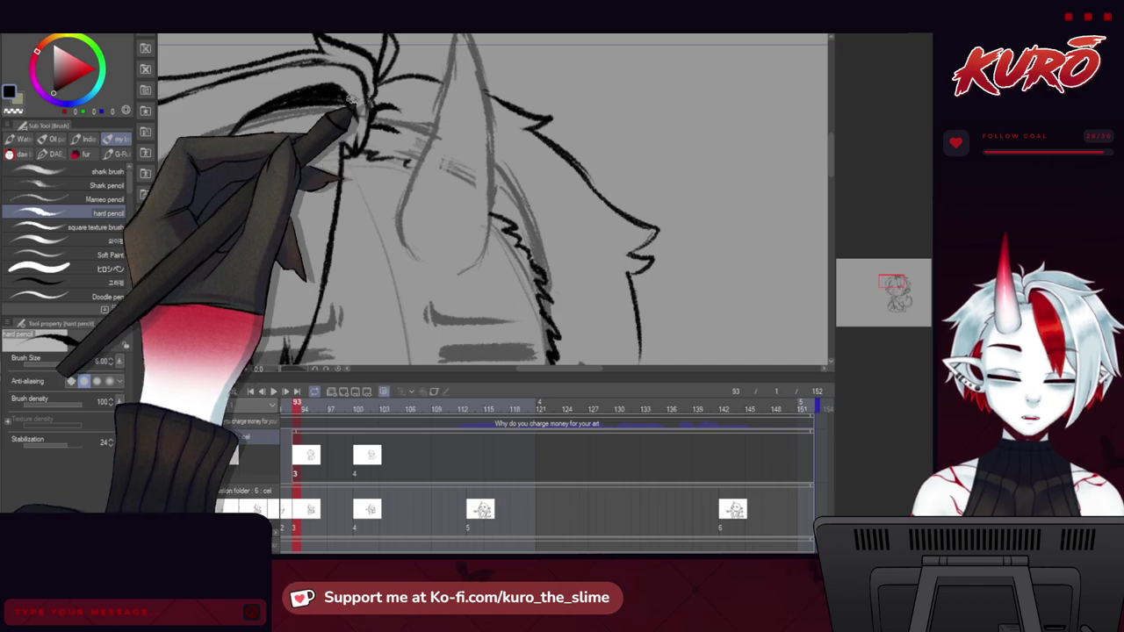
scroll(327, 82, down, 3)
key(h)
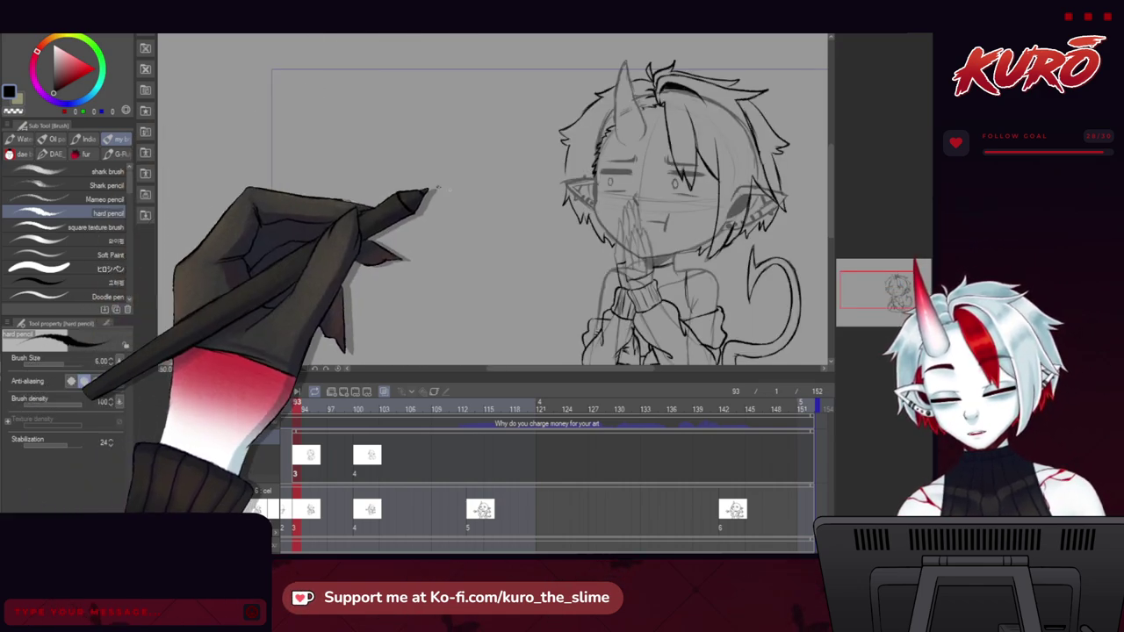
Push the outer hair edge above the horn-side ear slightly inward toward the face with Liquify push.
scroll(430, 188, up, 5)
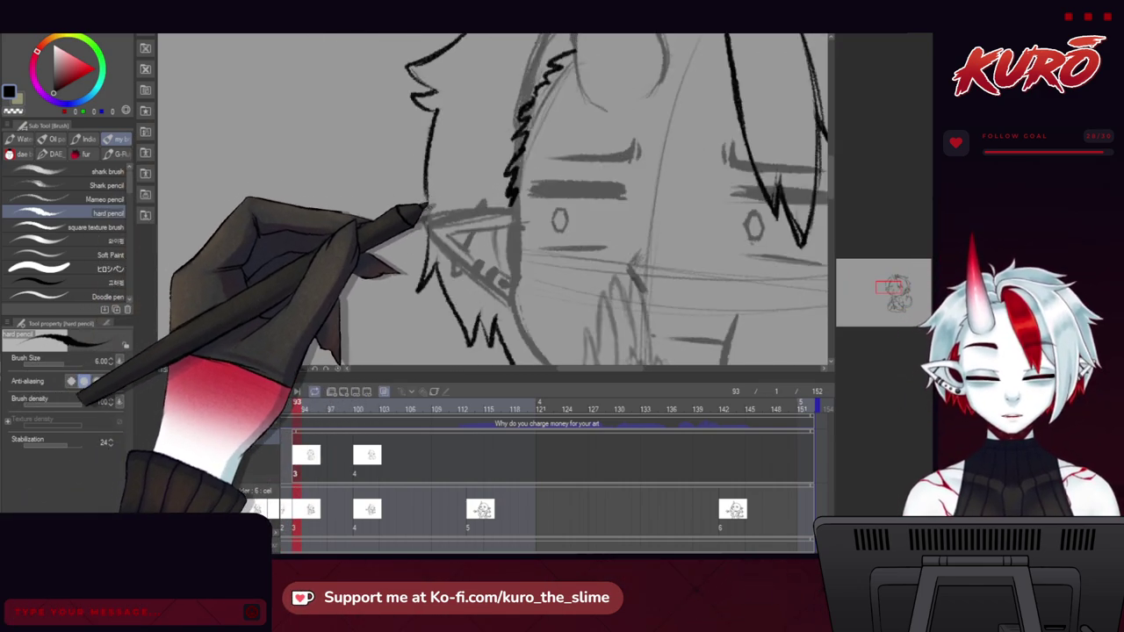
scroll(426, 206, down, 4)
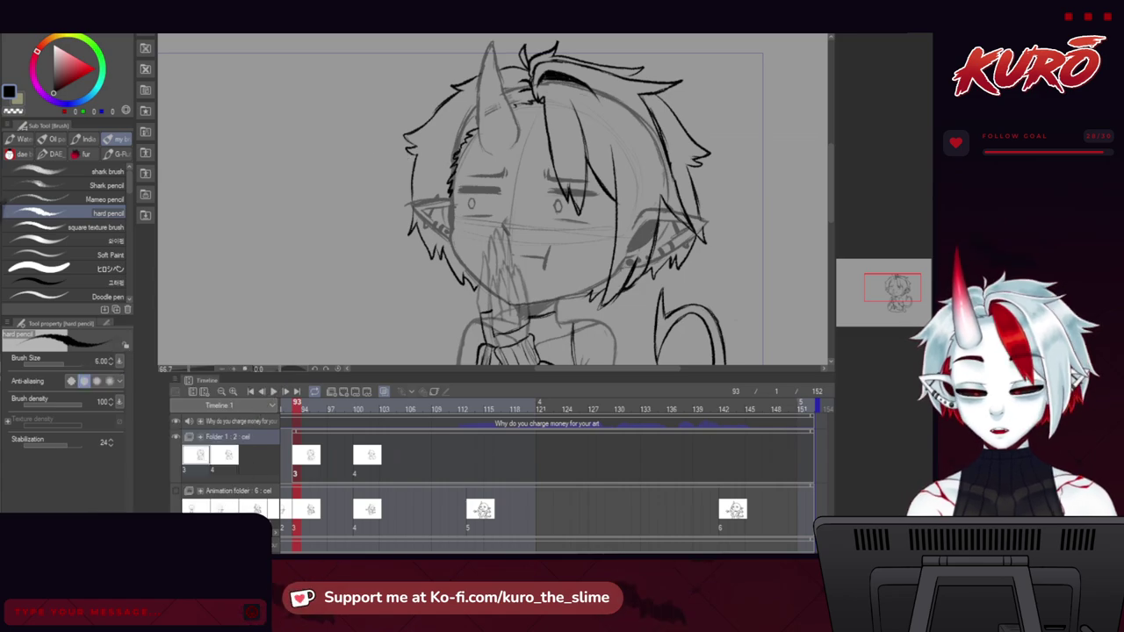
key(j)
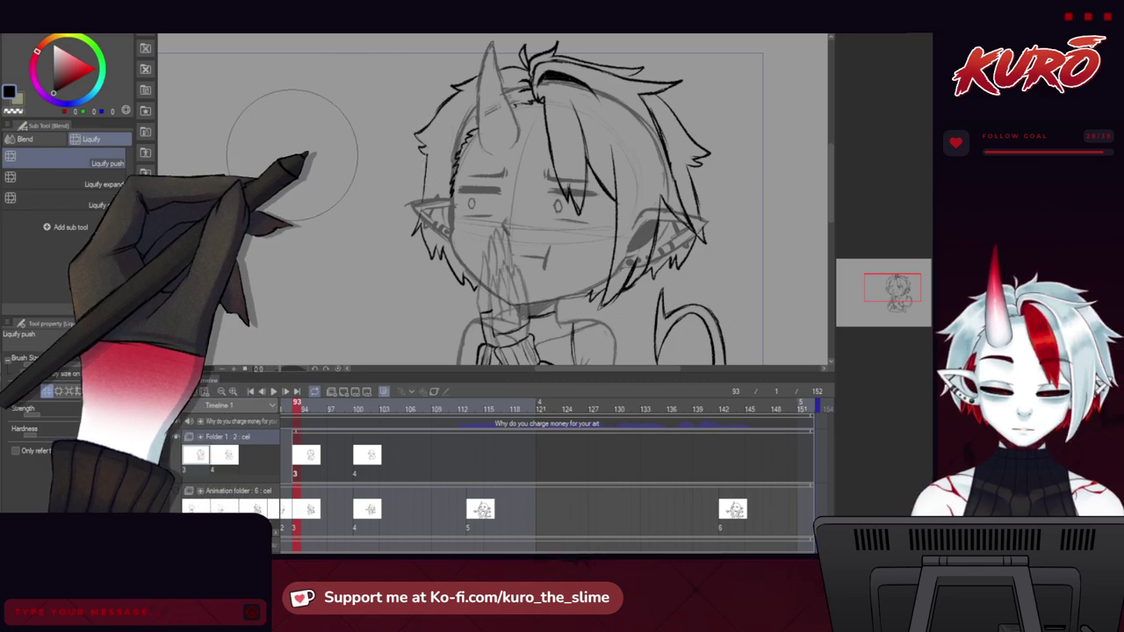
drag(300, 206, 258, 199)
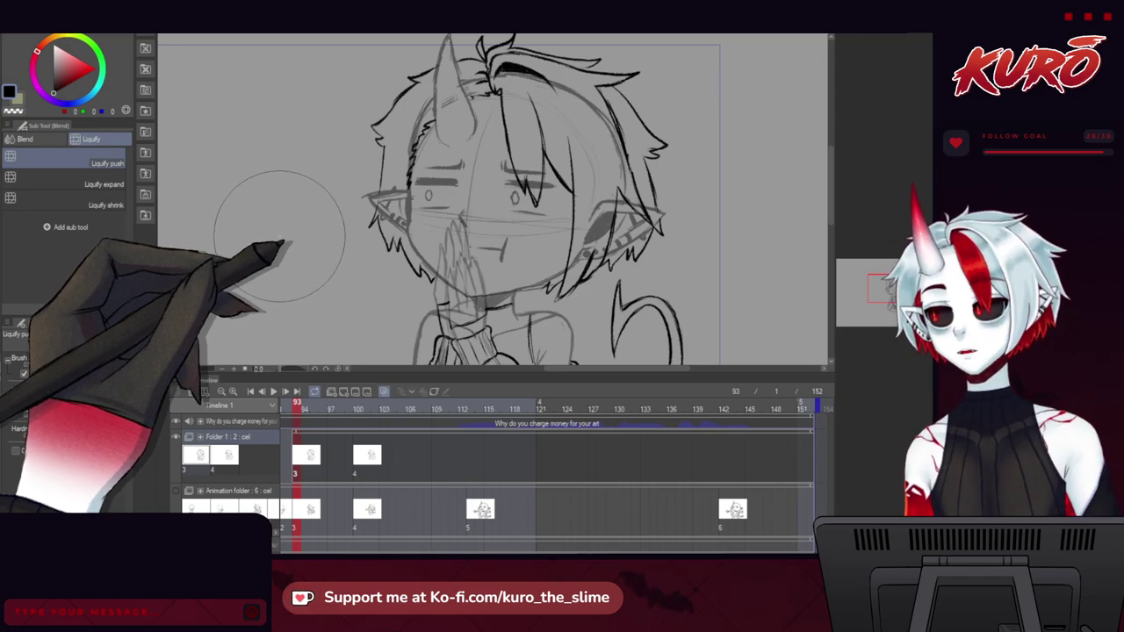
drag(307, 253, 295, 239)
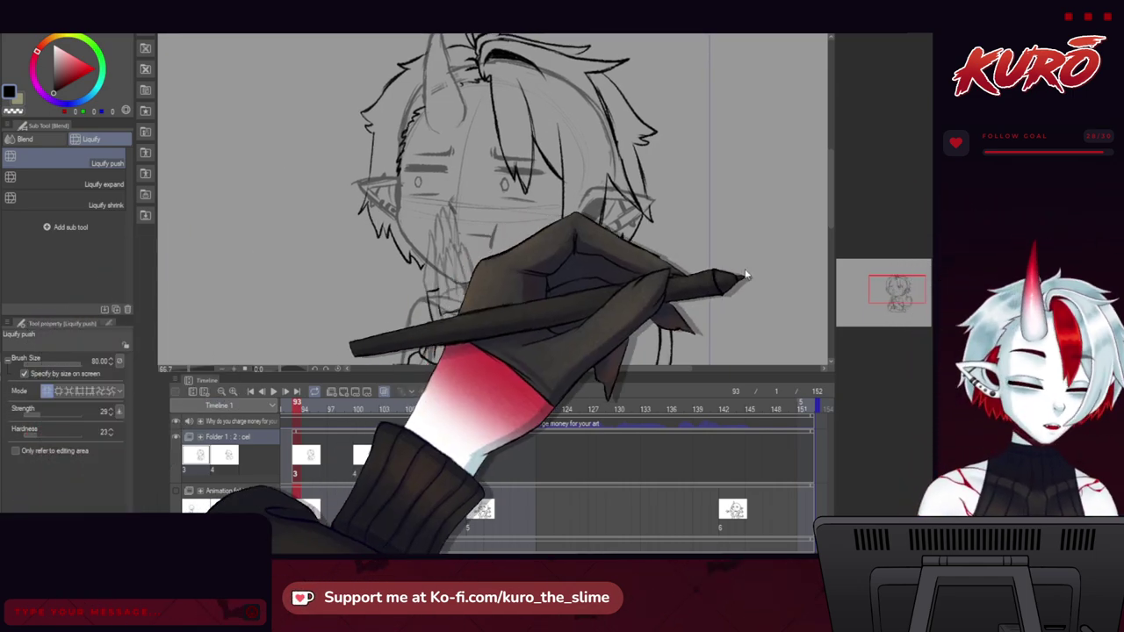
drag(384, 218, 617, 255)
click(307, 239)
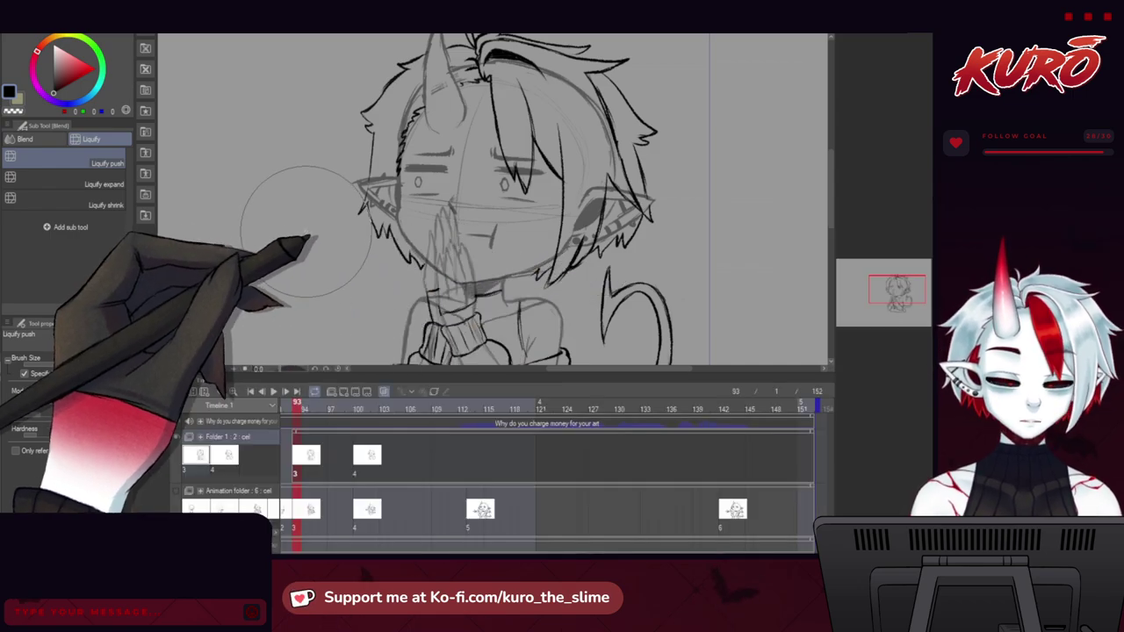
drag(335, 239, 316, 177)
Compare the new hair with the frame 100 cel through onion skin and return to frame 94.
scroll(315, 186, down, 2)
scroll(321, 184, up, 1)
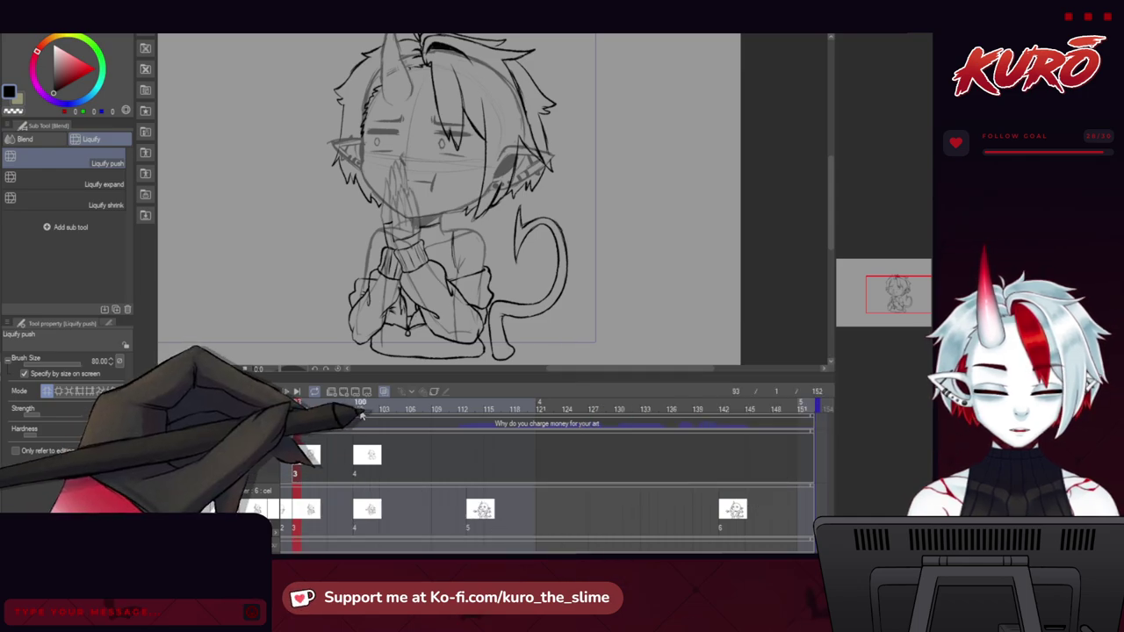
click(359, 408)
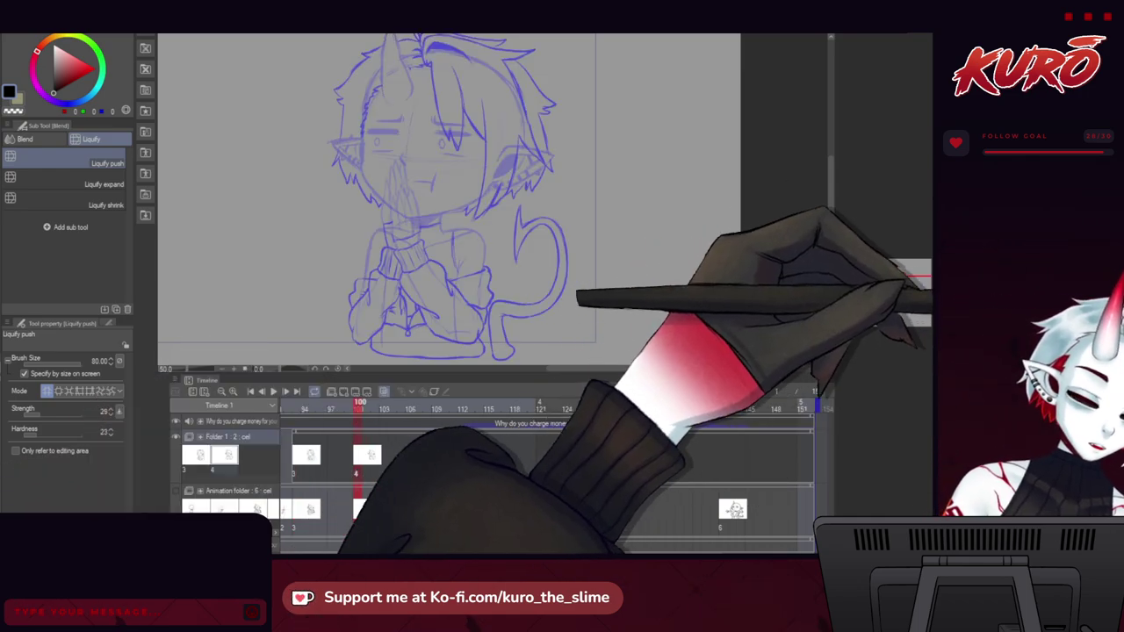
click(959, 303)
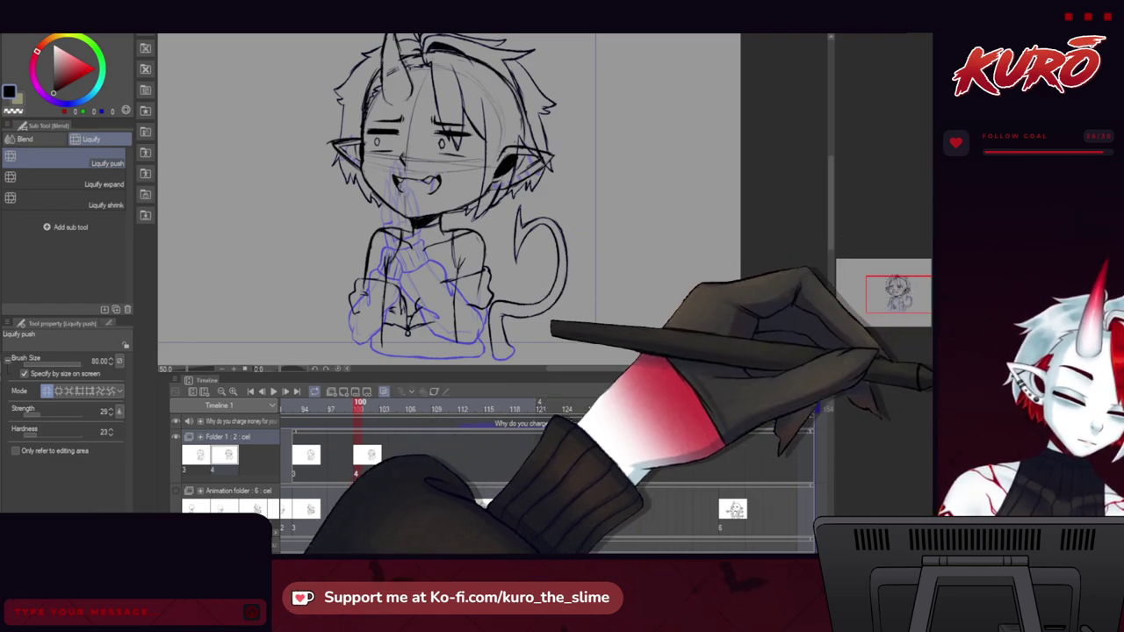
click(305, 409)
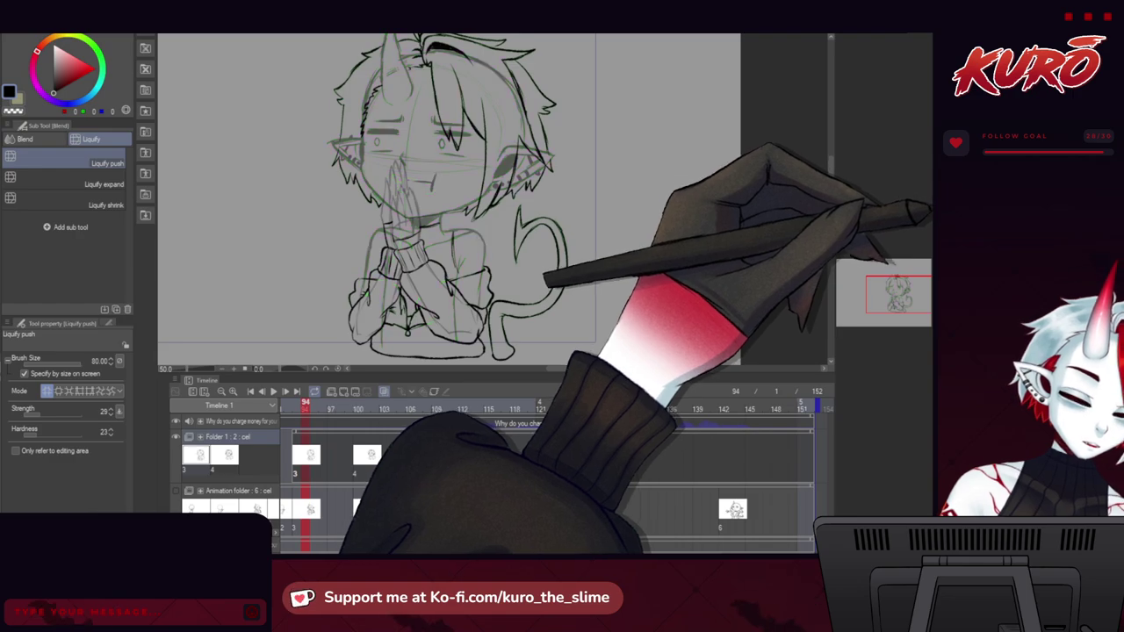
Erase the grey head construction outline beneath the hair with the Real G-Pen in transparent colour.
drag(371, 218, 376, 270)
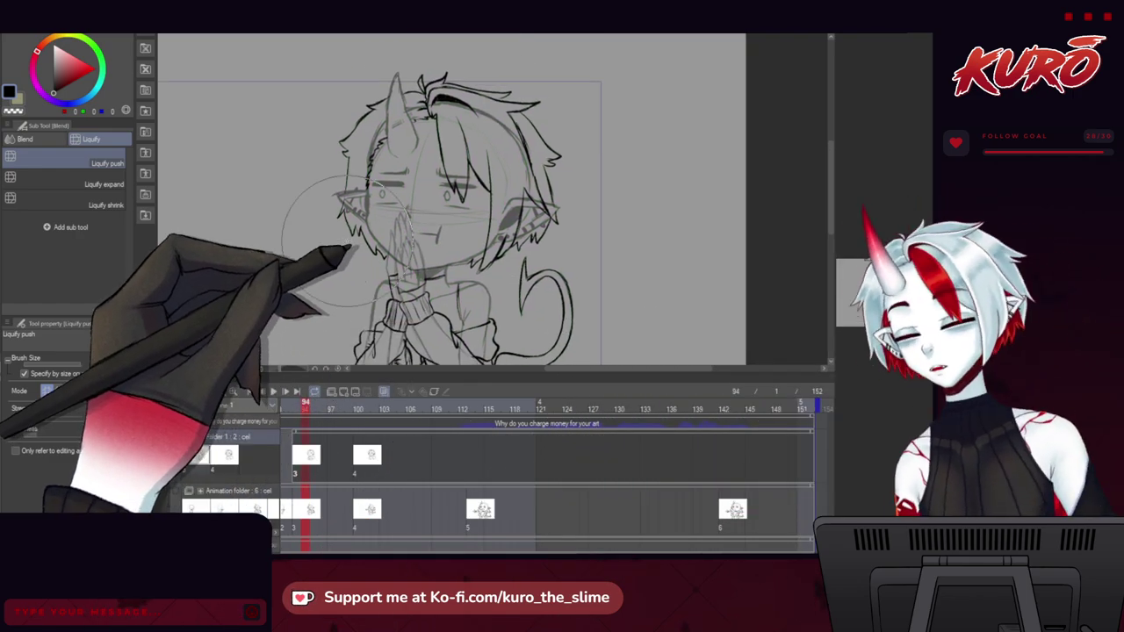
click(2, 182)
scroll(484, 119, up, 2)
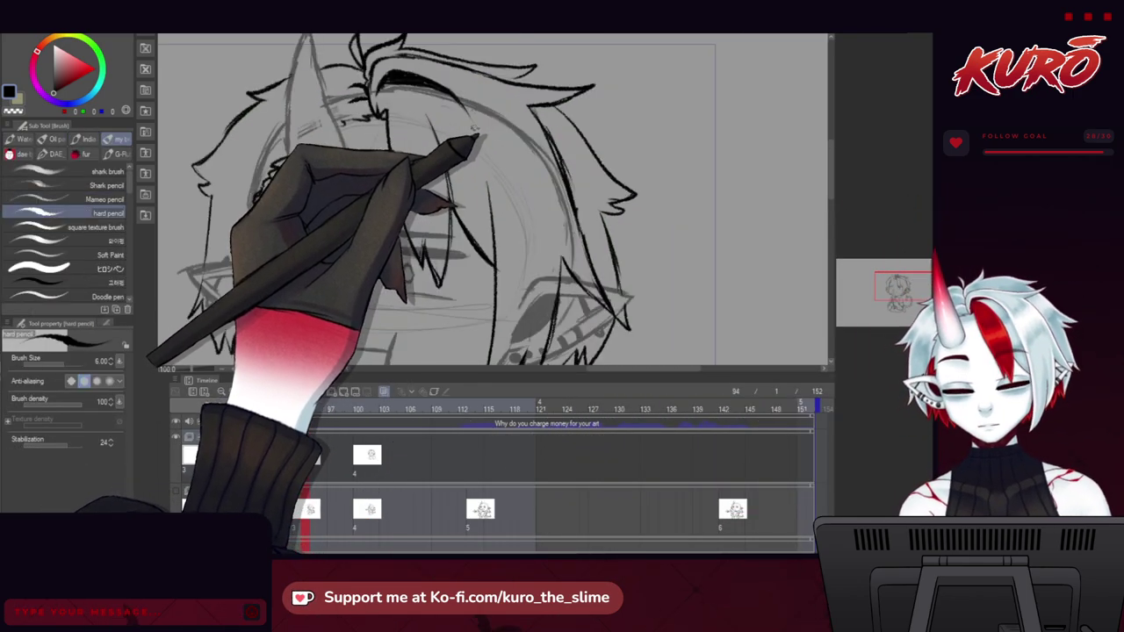
key(p)
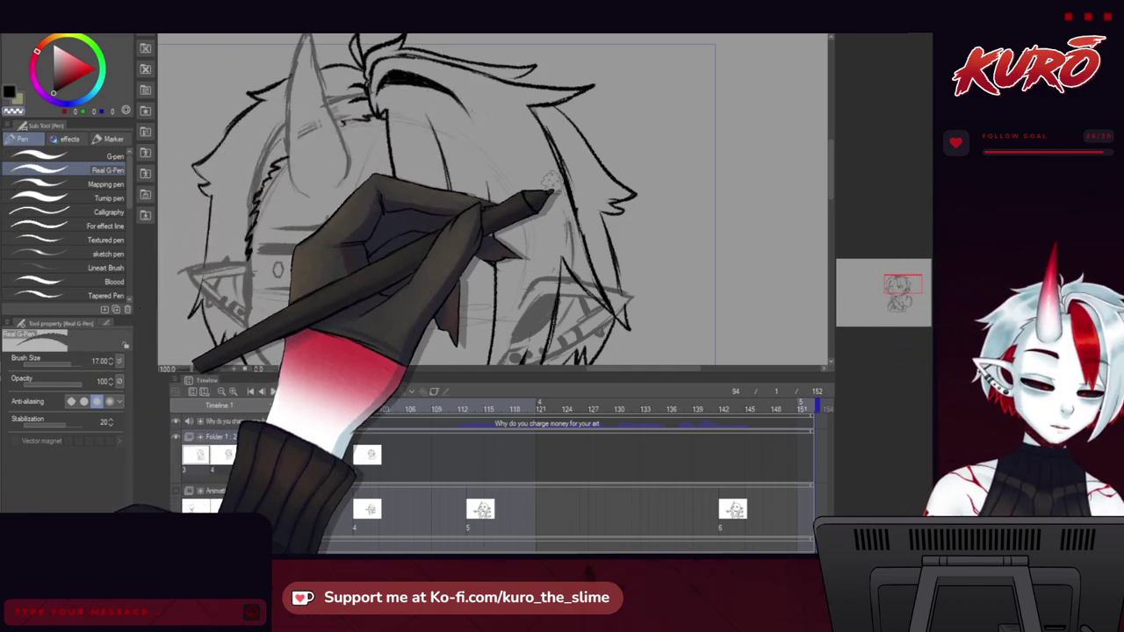
drag(544, 200, 443, 140)
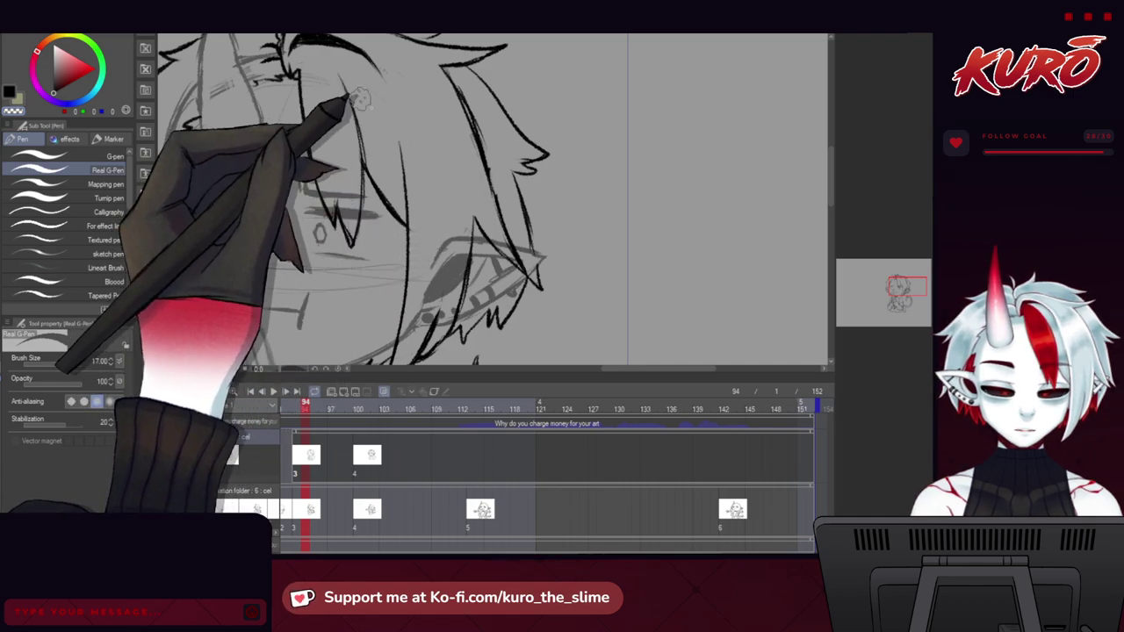
drag(223, 67, 314, 162)
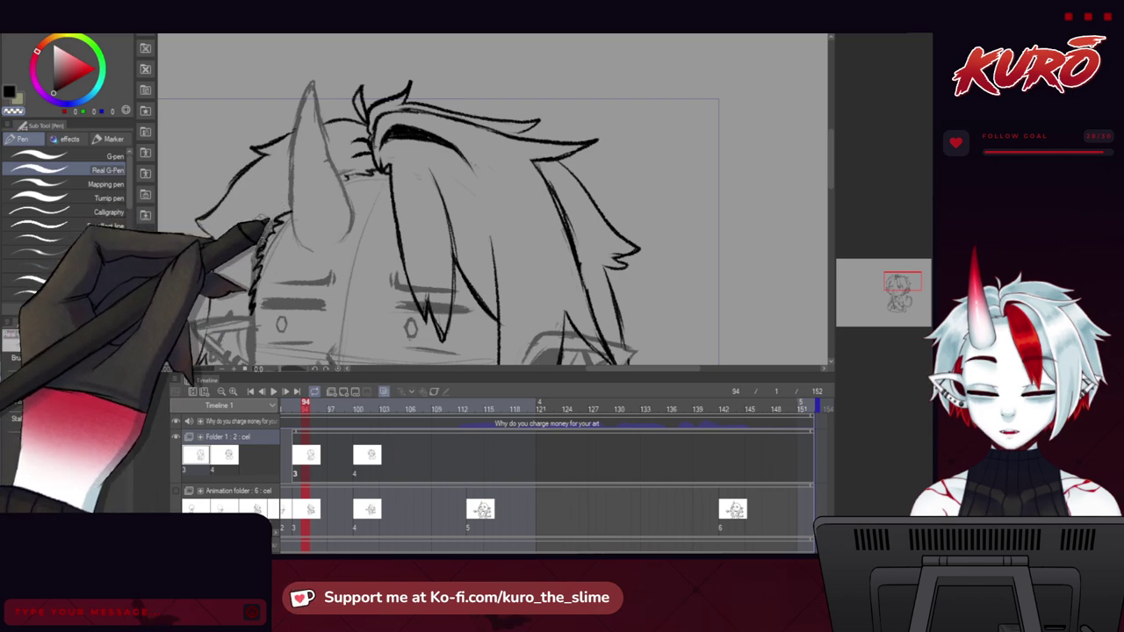
drag(232, 272, 243, 118)
drag(229, 233, 187, 218)
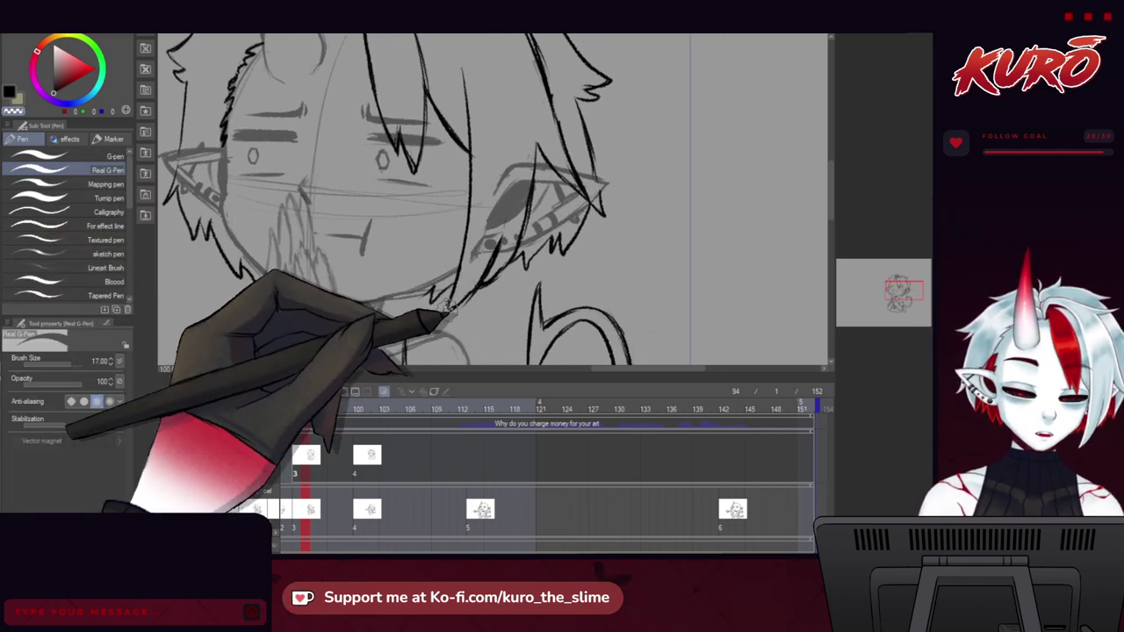
Erase the grey ear lines and shading overlapped by the hair locks, using the hard pencil in transparent colour.
key(b)
key(c)
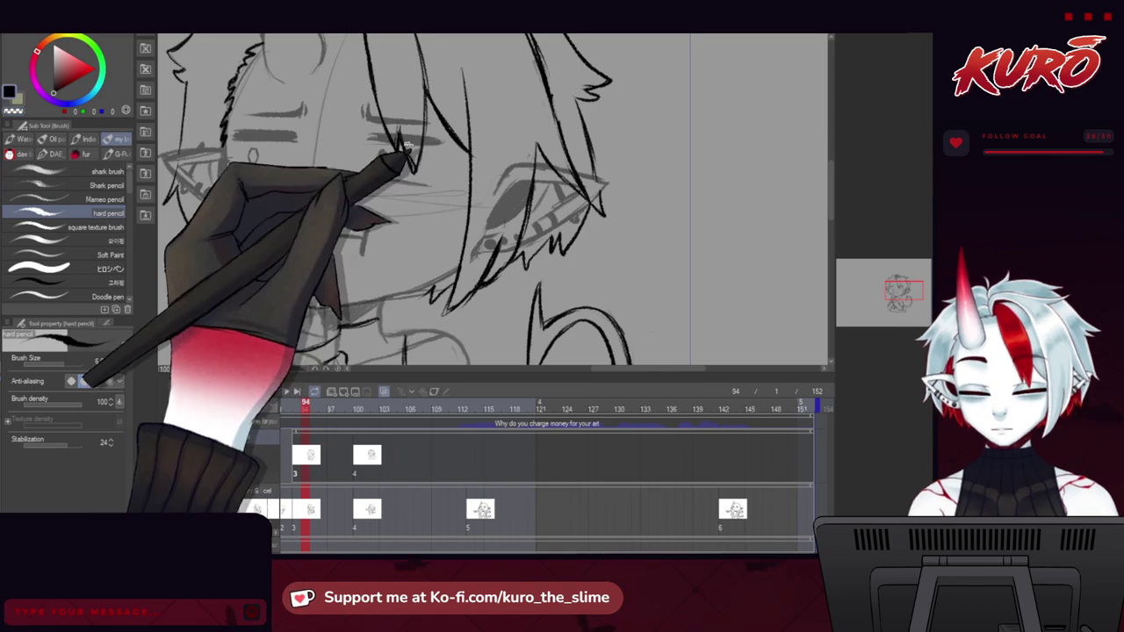
drag(462, 187, 431, 210)
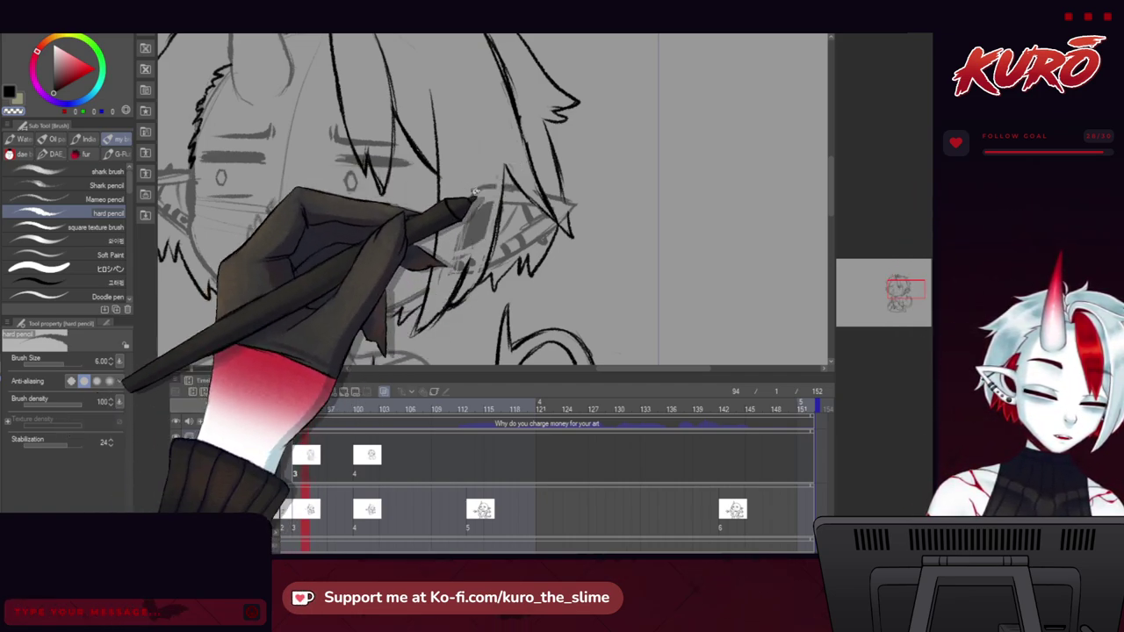
drag(244, 186, 349, 167)
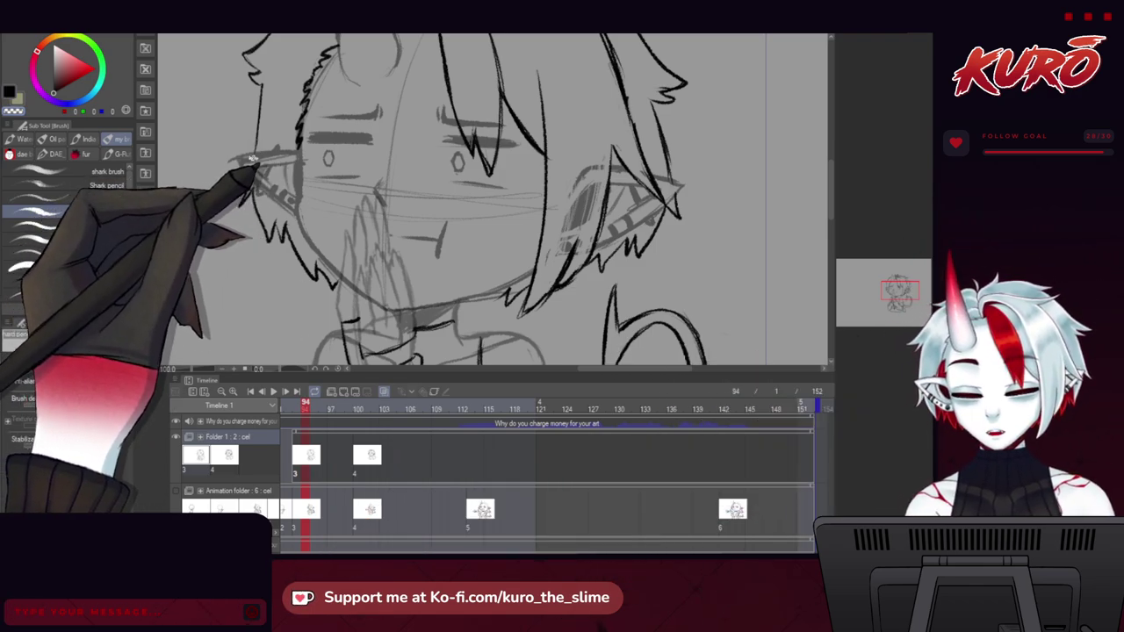
scroll(257, 181, down, 5)
drag(230, 261, 275, 205)
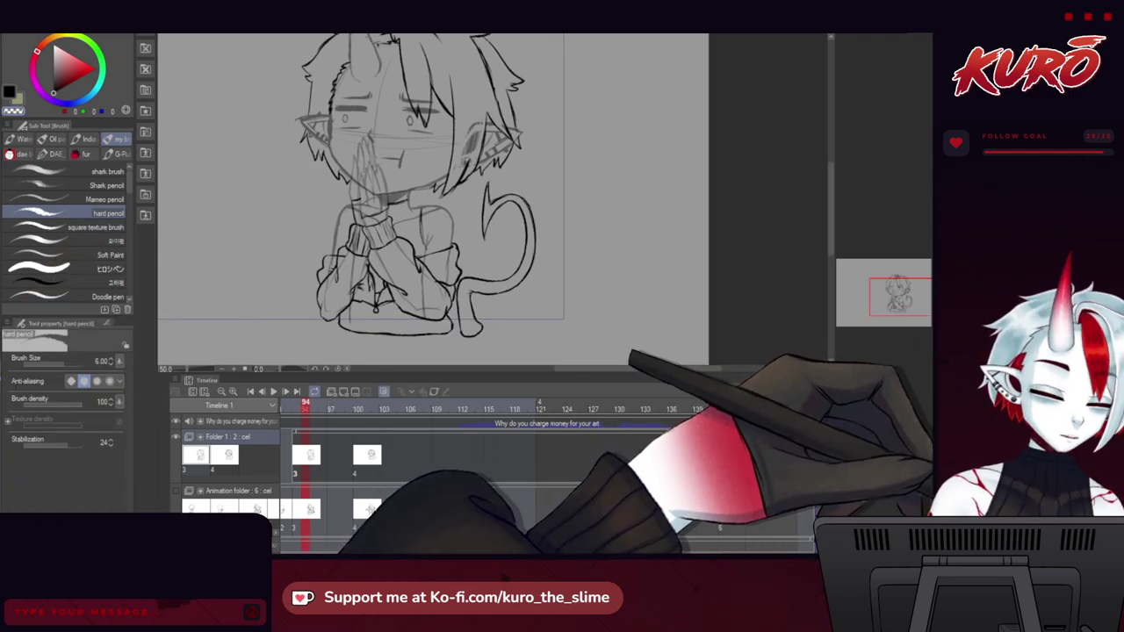
Erase the grey torso and arm construction lines inside the tail-side forearm sleeve with the hard pencil in transparent colour.
scroll(361, 179, up, 5)
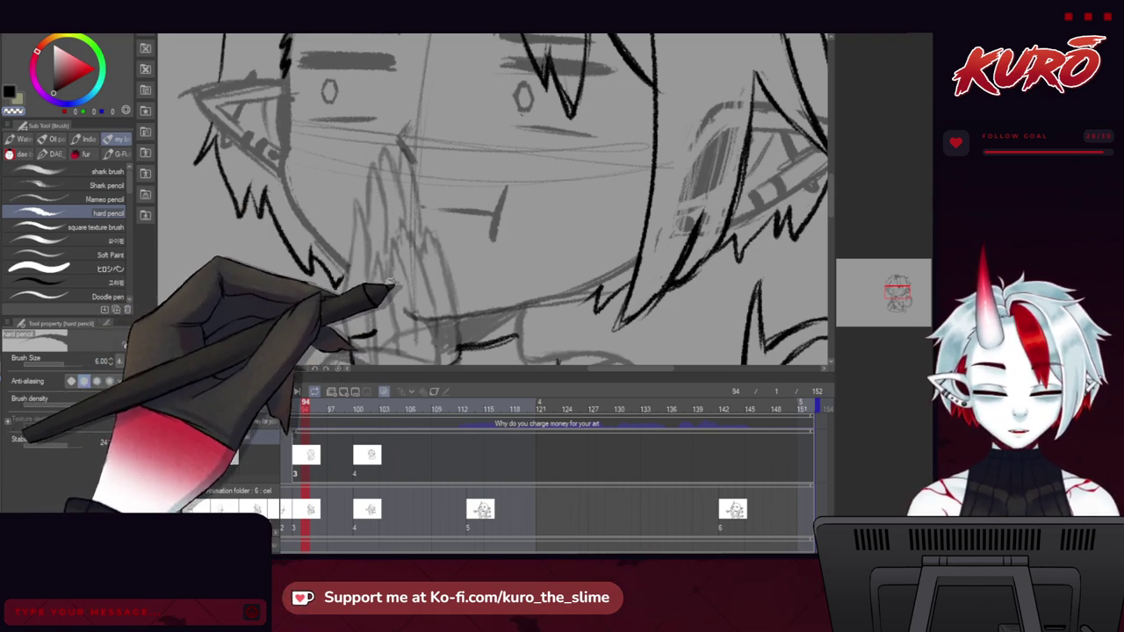
drag(473, 300, 397, 212)
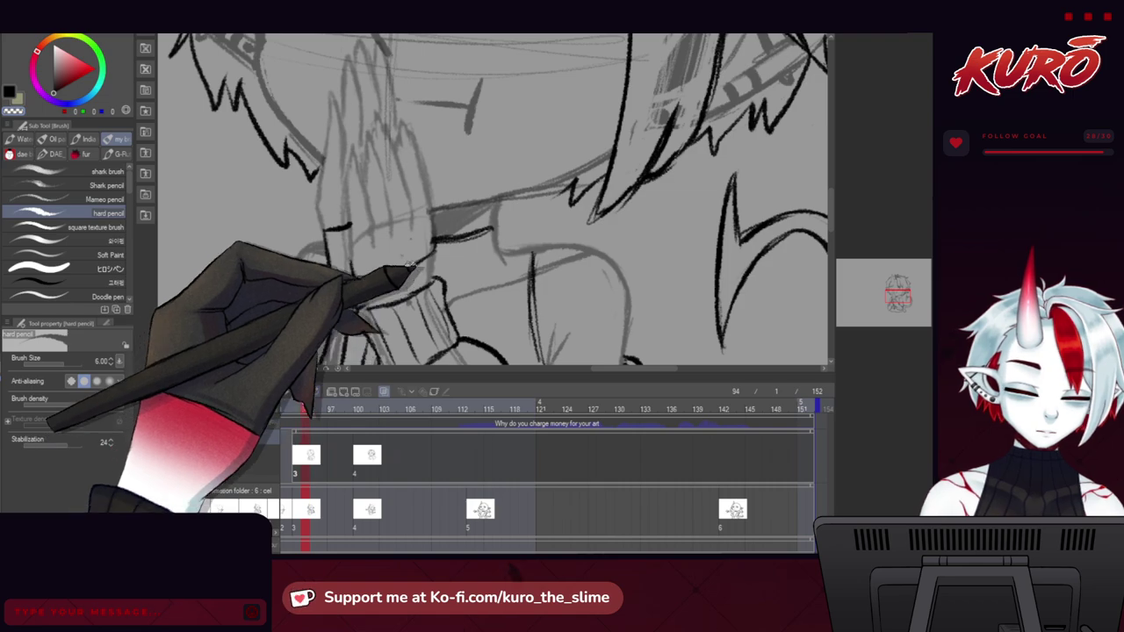
drag(408, 326, 314, 175)
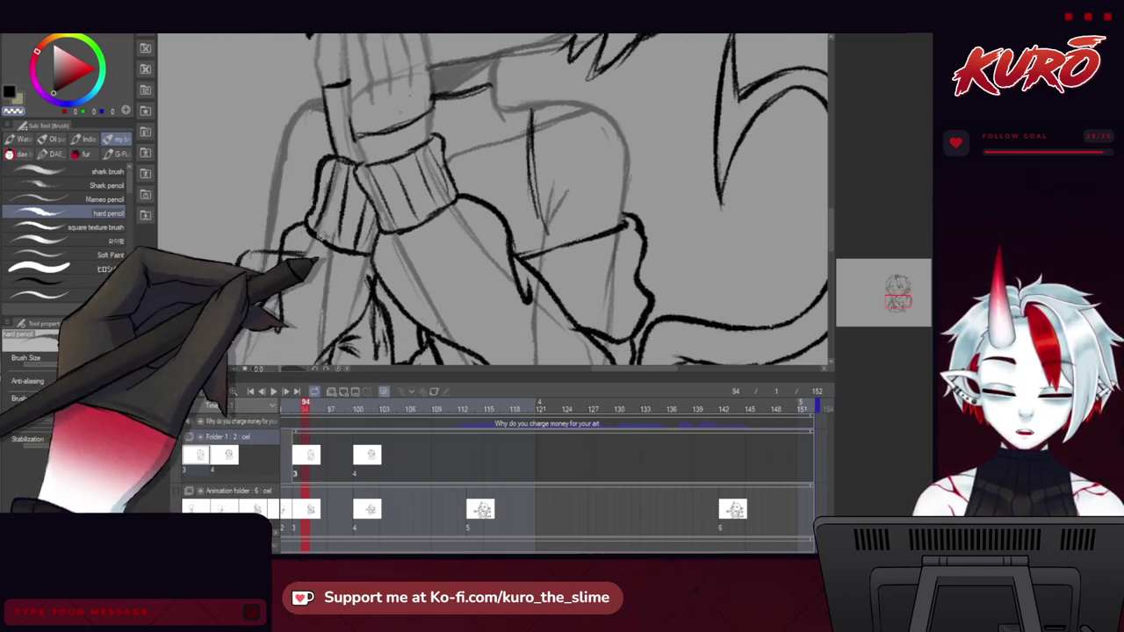
drag(326, 248, 281, 117)
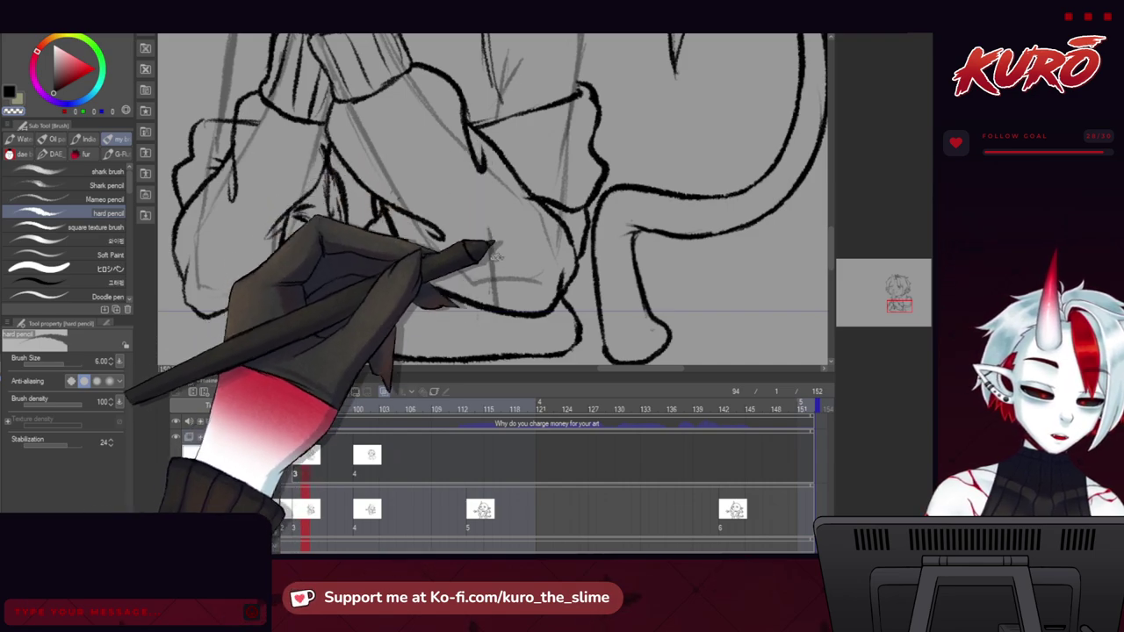
mouse_move(564, 129)
mouse_down()
mouse_move(571, 110)
mouse_move(529, 165)
mouse_up()
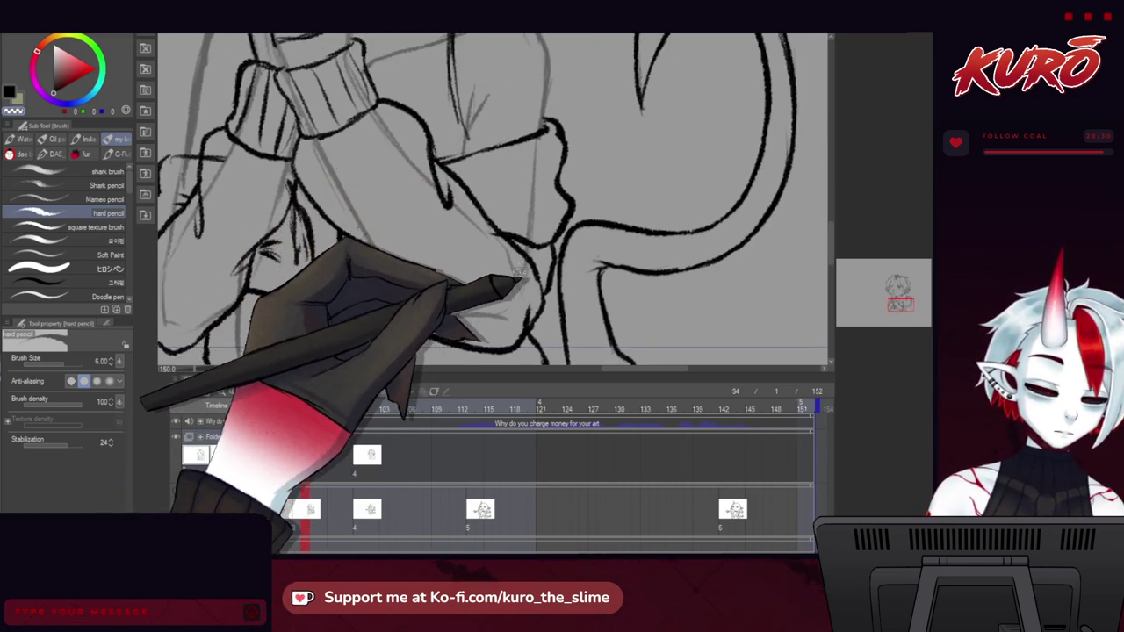
click(304, 405)
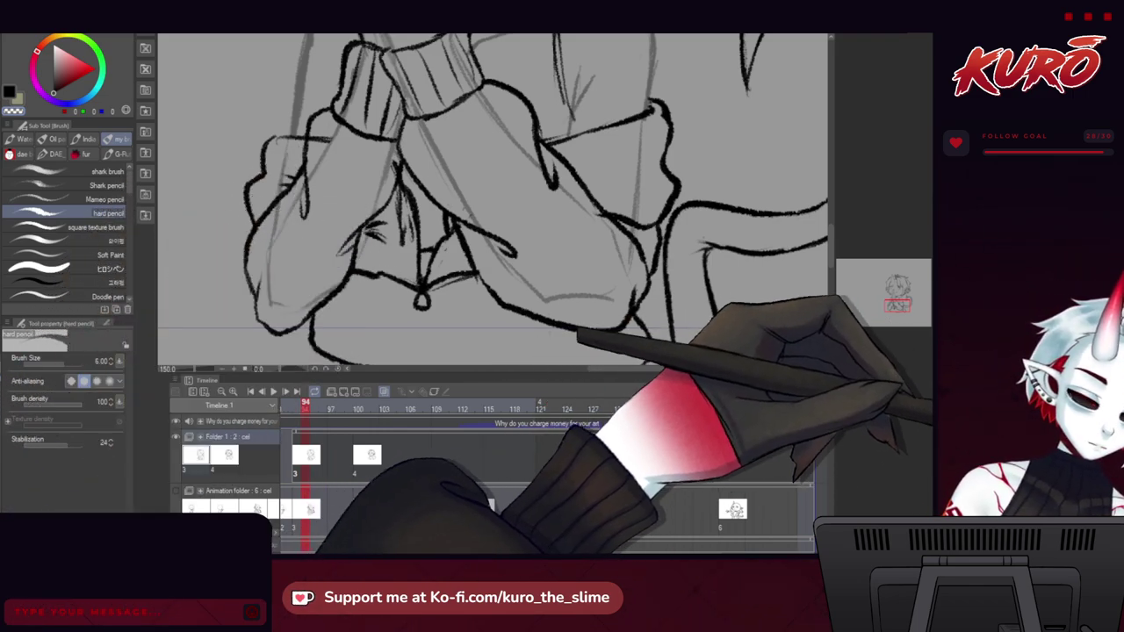
drag(300, 193, 337, 306)
drag(418, 175, 384, 262)
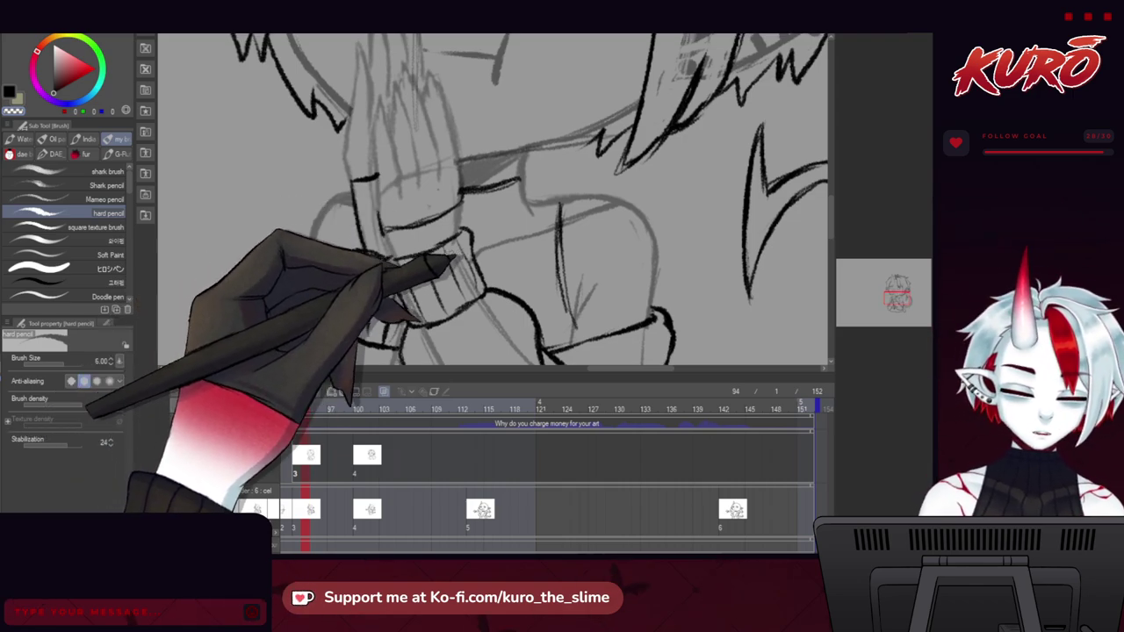
drag(463, 292, 408, 187)
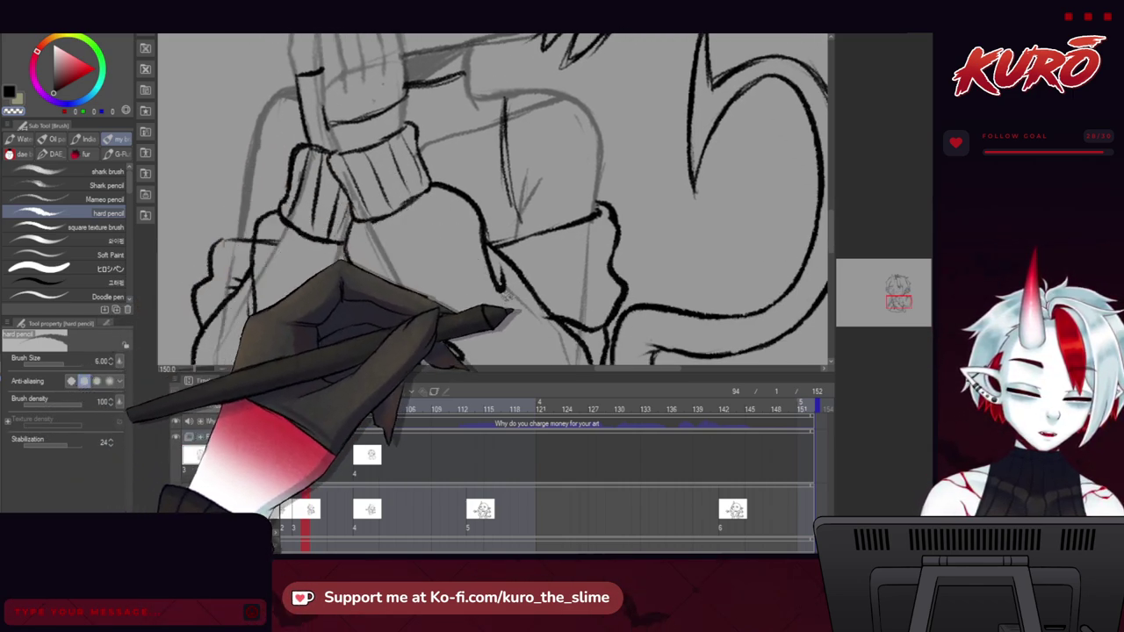
drag(524, 309, 491, 243)
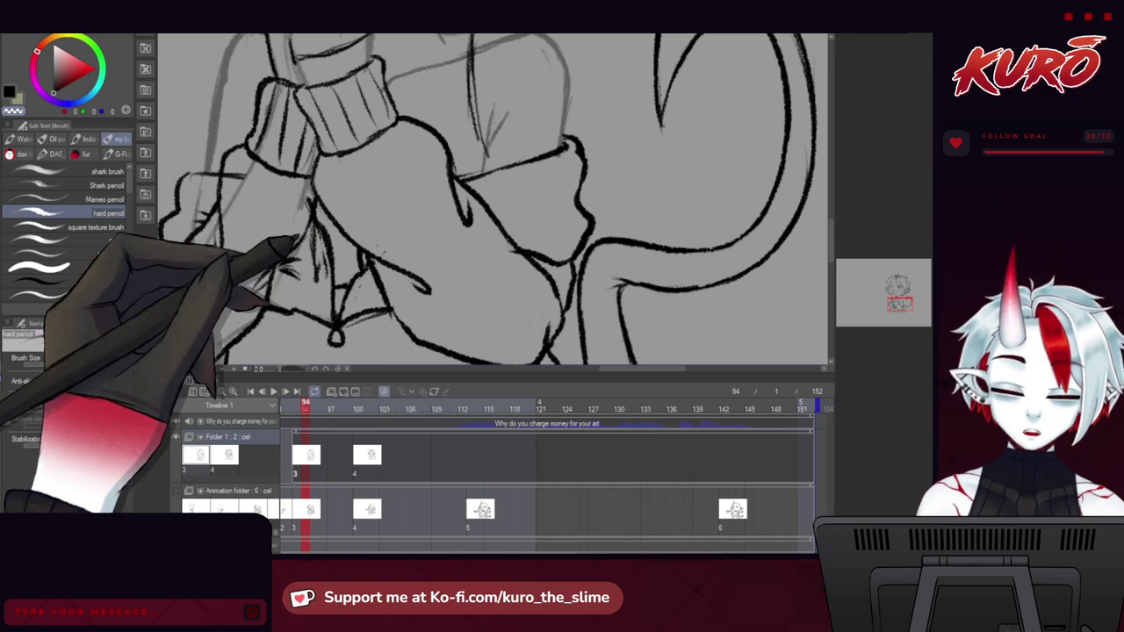
Erase the grey body and arm lines overlapped by the other forearm and its puffed sleeve.
drag(255, 131, 283, 183)
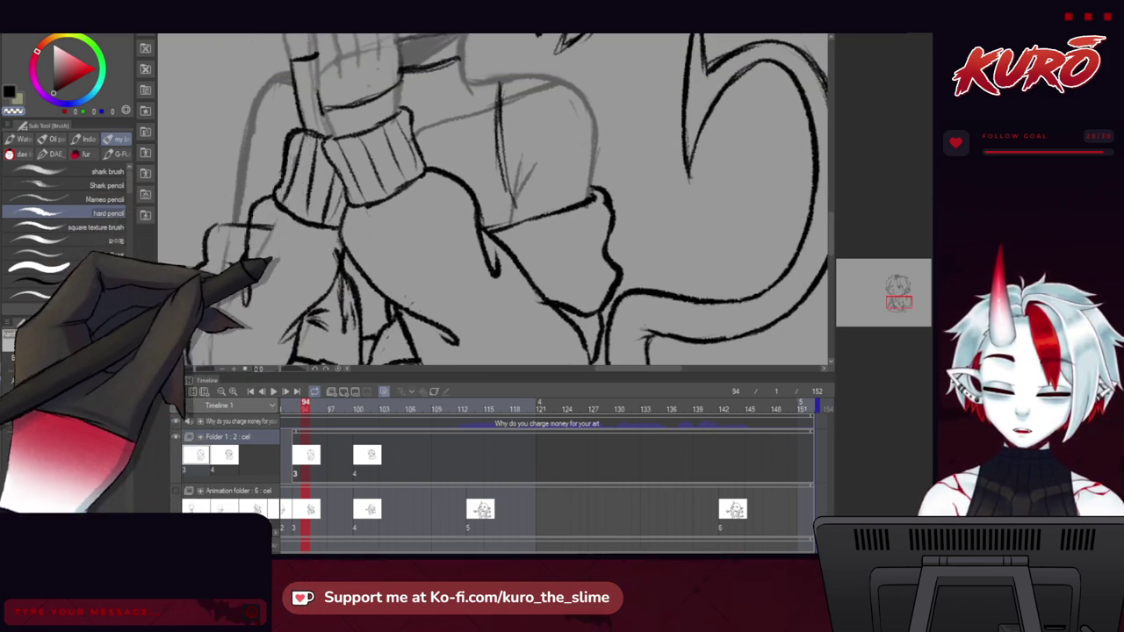
drag(239, 295, 276, 211)
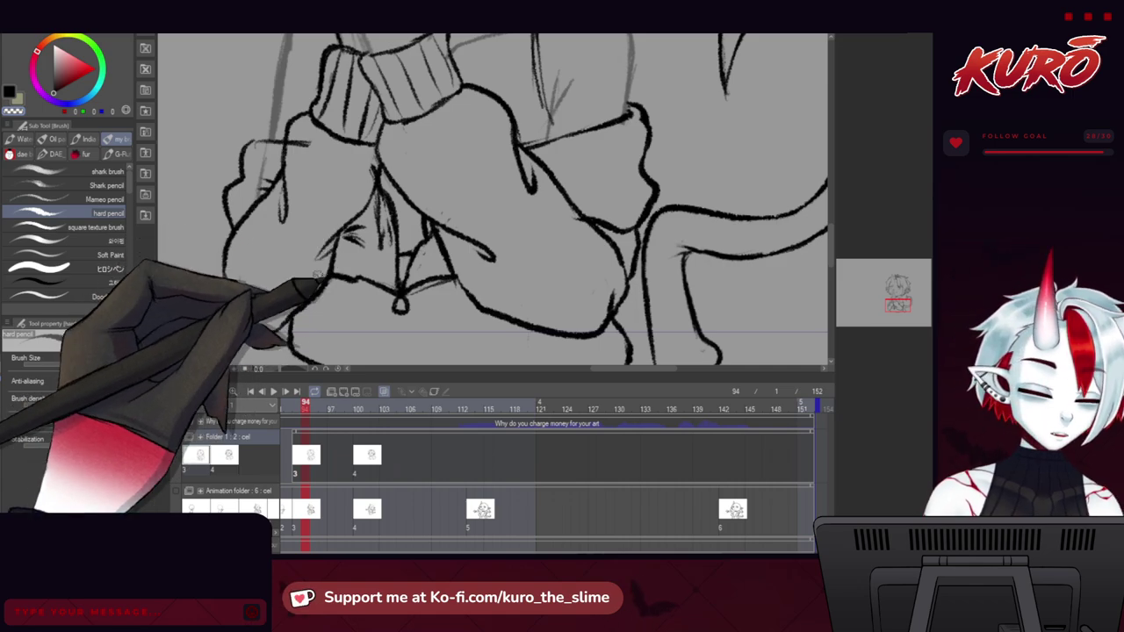
drag(447, 193, 502, 239)
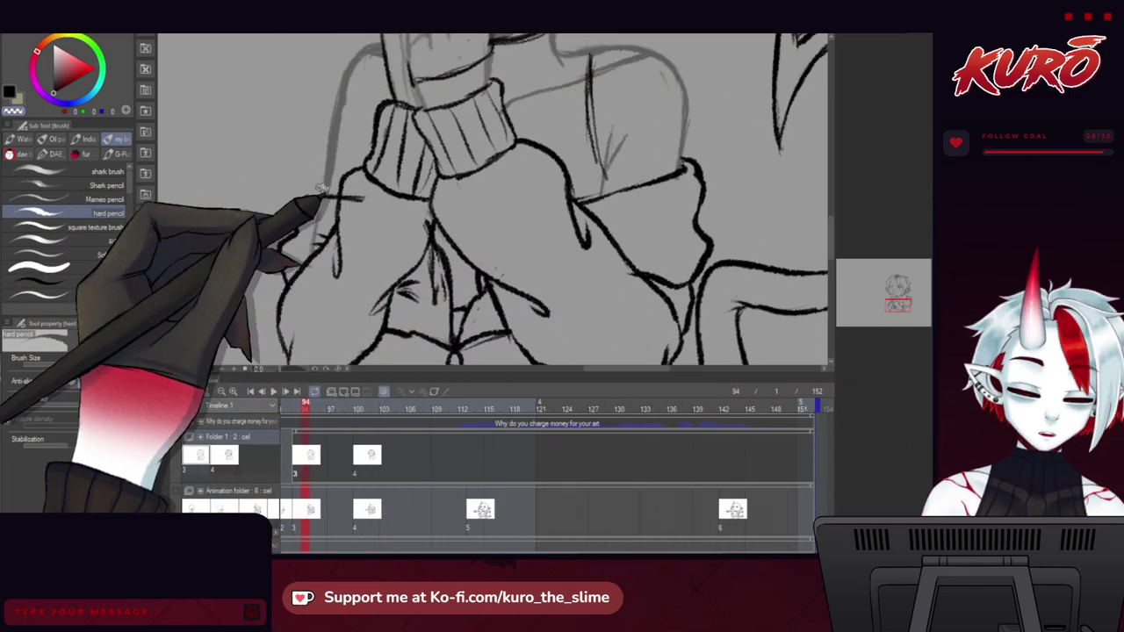
drag(367, 201, 346, 207)
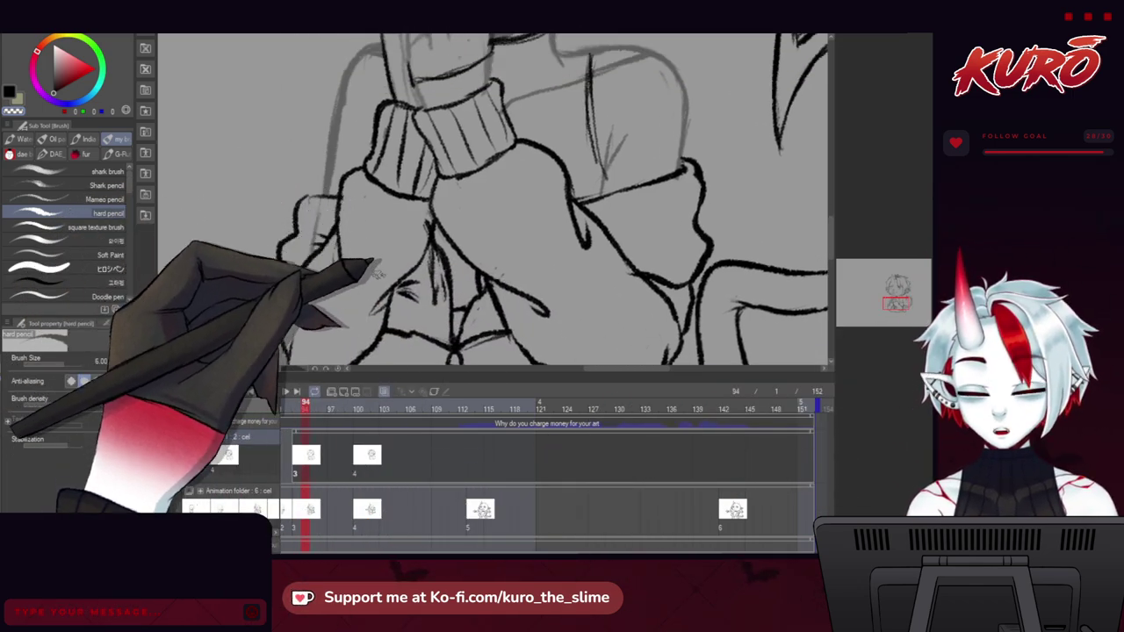
scroll(356, 246, down, 3)
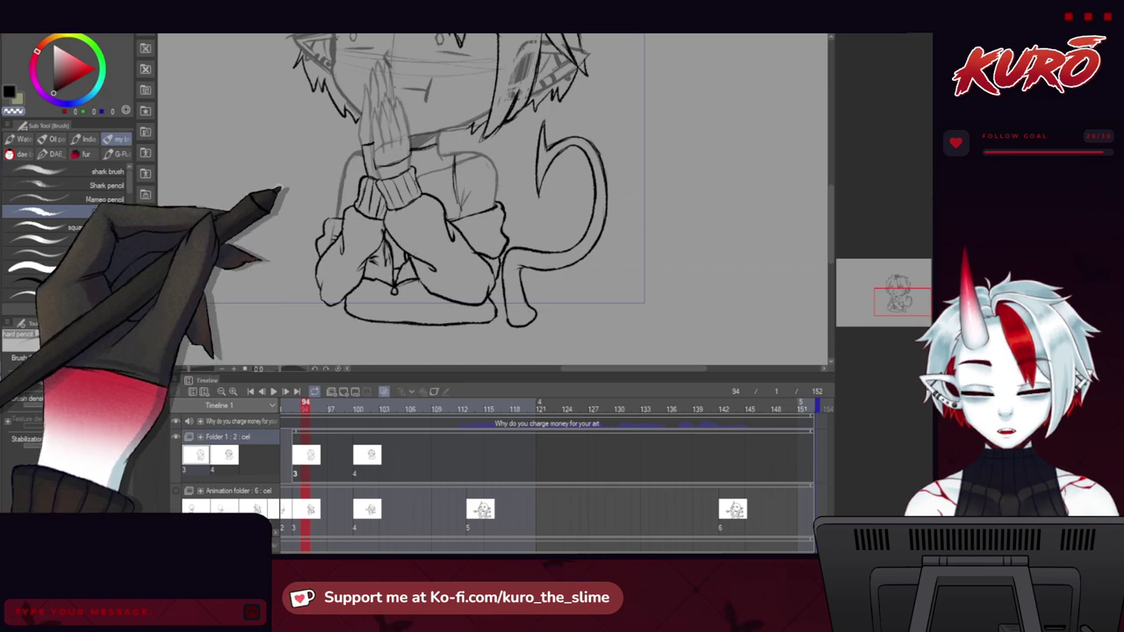
Bring the grey base sketch to full-strength black alongside the new linework and check the combined drawing.
drag(289, 182, 296, 237)
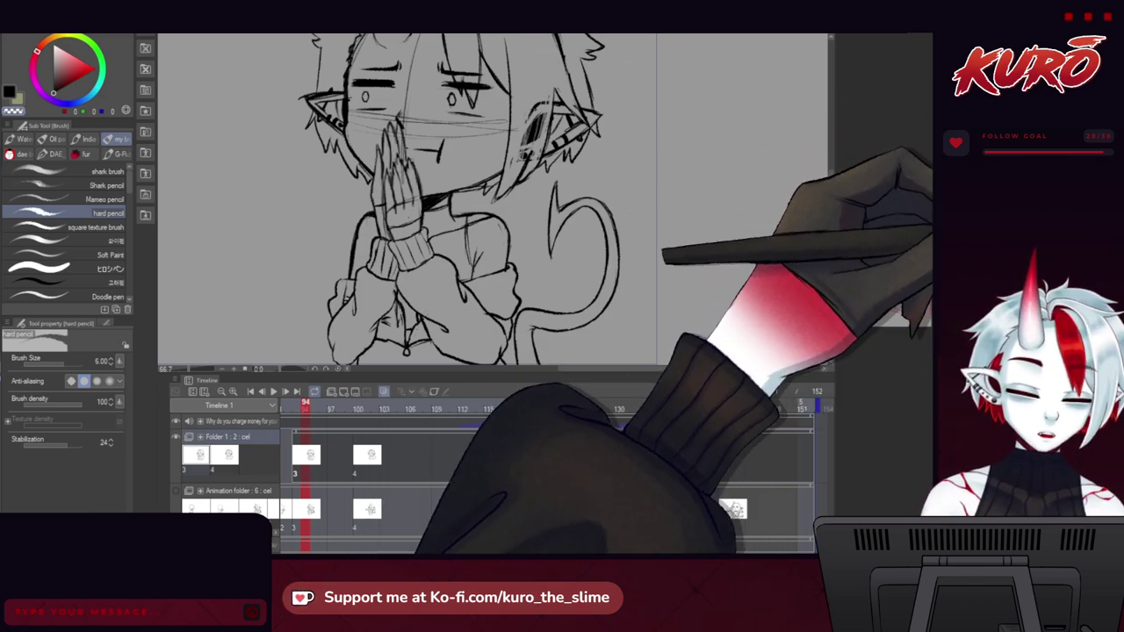
key(ctrl+z)
key(ctrl+y)
drag(272, 278, 326, 340)
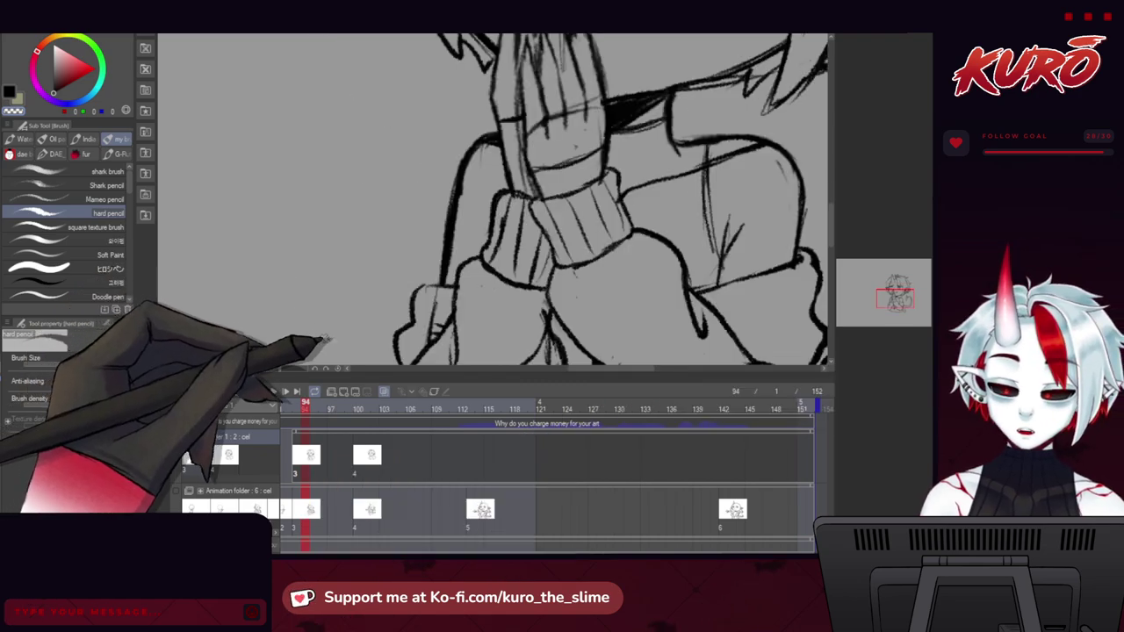
drag(377, 280, 355, 263)
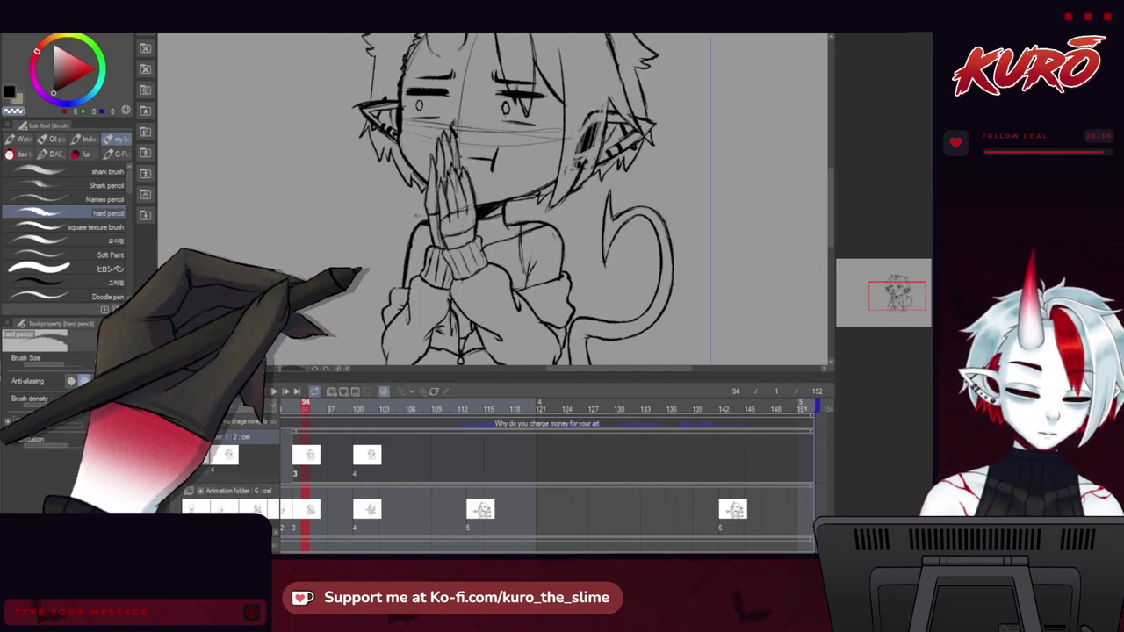
Erase the jaw and neck lines crossing the praying hands and wrists.
scroll(362, 264, up, 4)
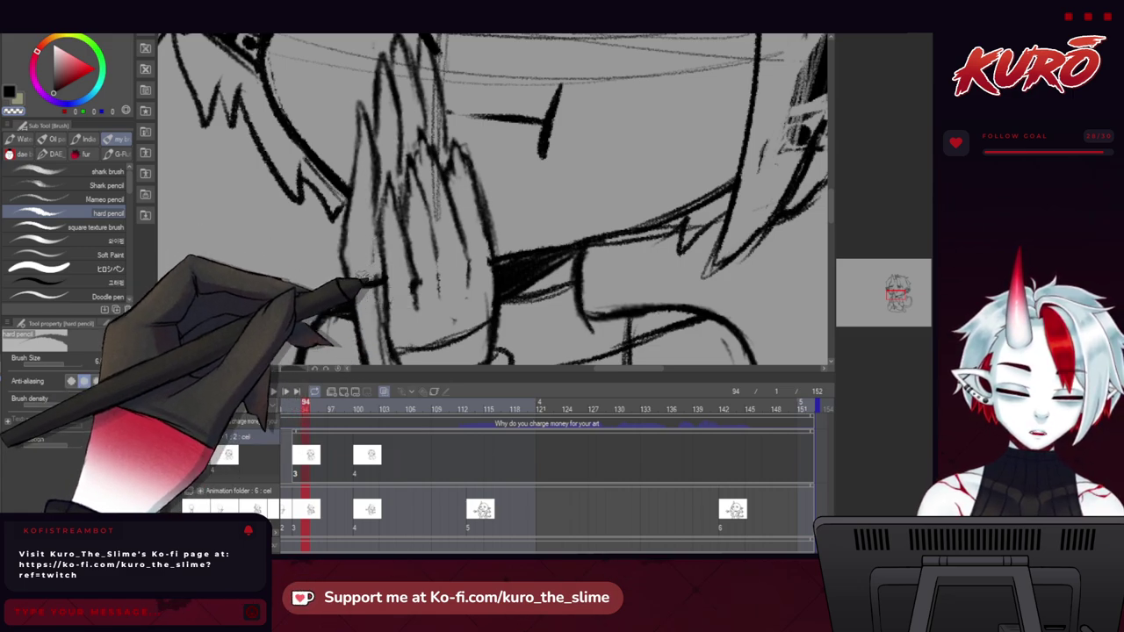
drag(358, 298, 347, 219)
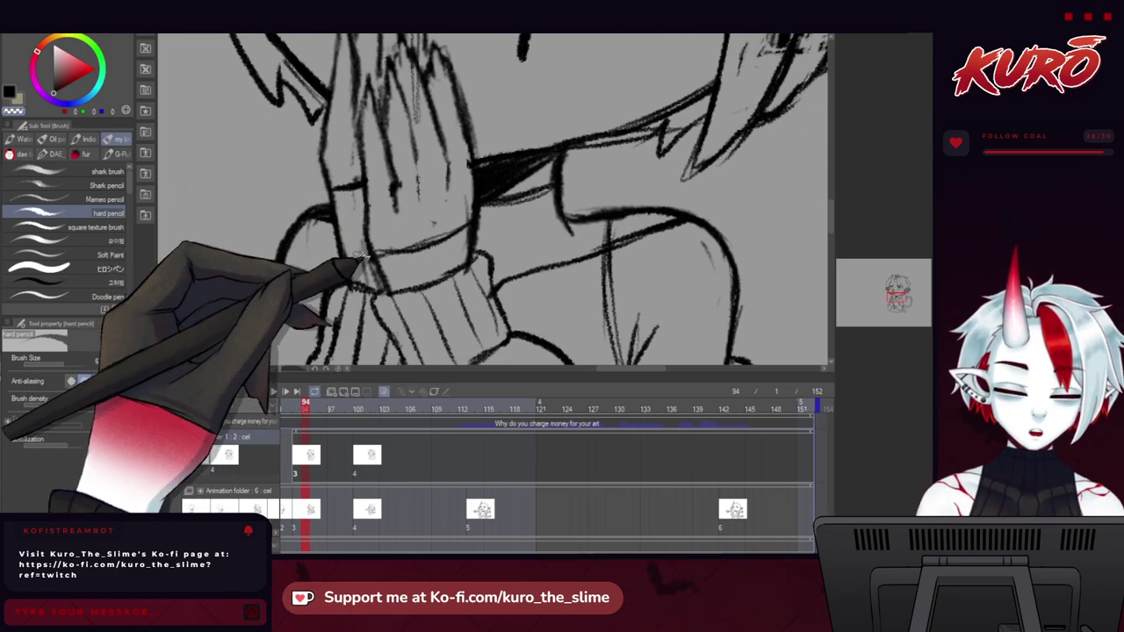
drag(326, 177, 338, 234)
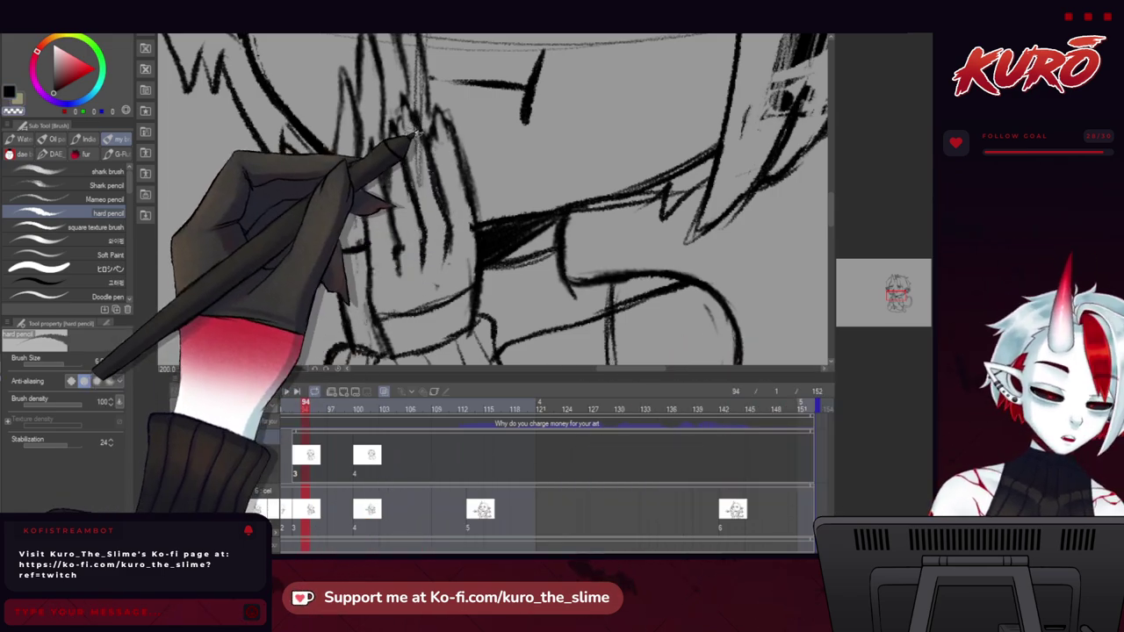
Erase the face's vertical centre line, the horizontal guides across the nose and cheeks, and leftover head outline at the temple.
drag(401, 86, 403, 263)
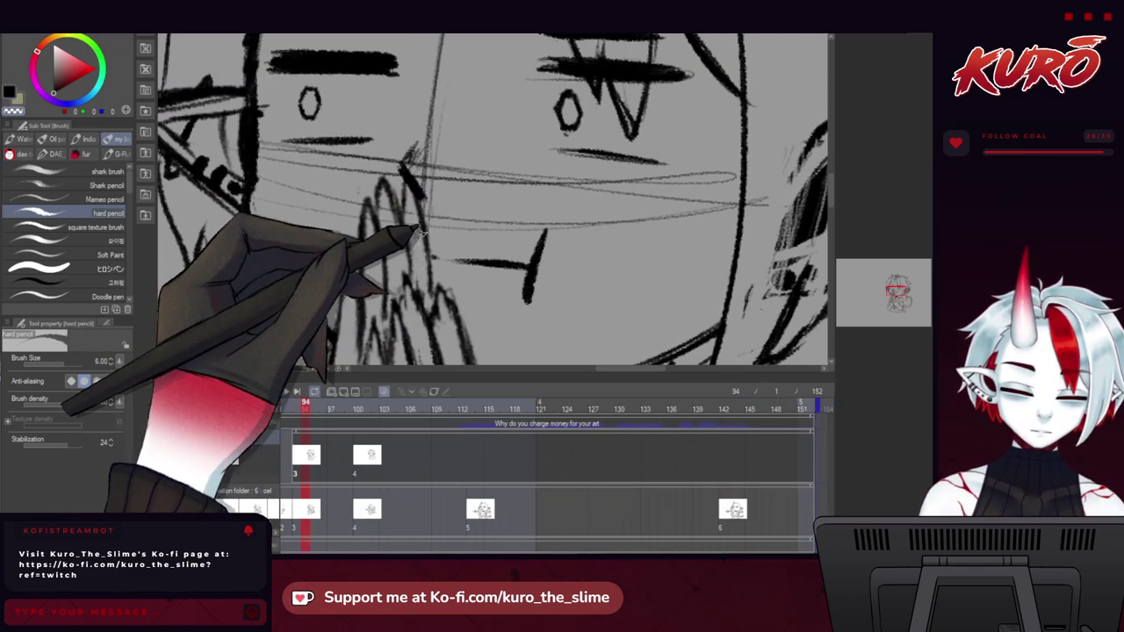
drag(363, 156, 350, 231)
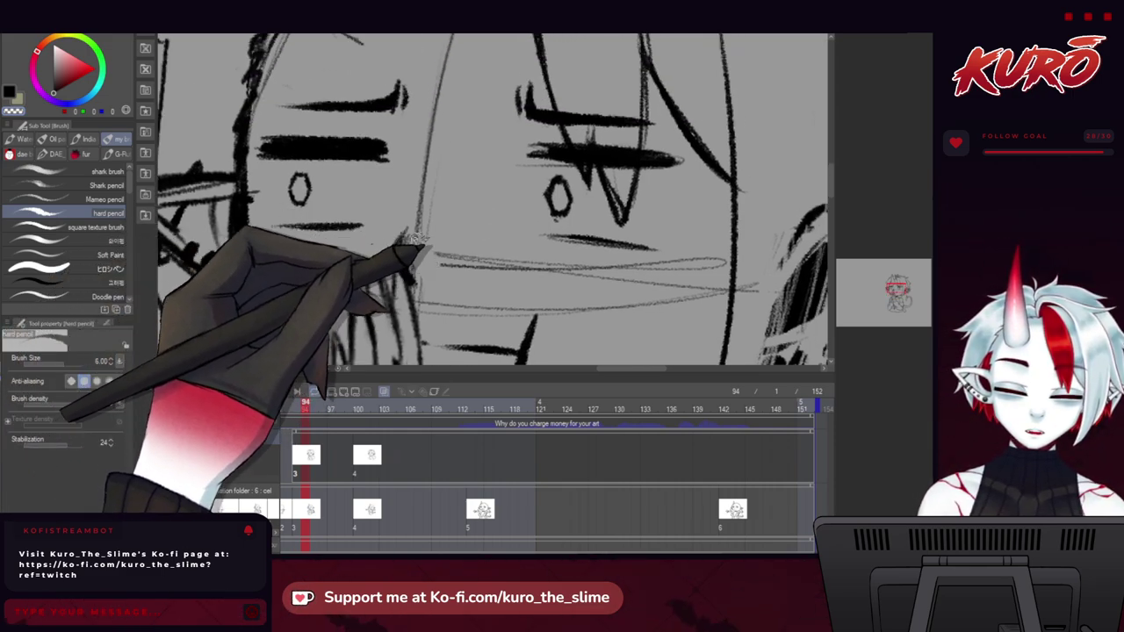
scroll(413, 158, up, 4)
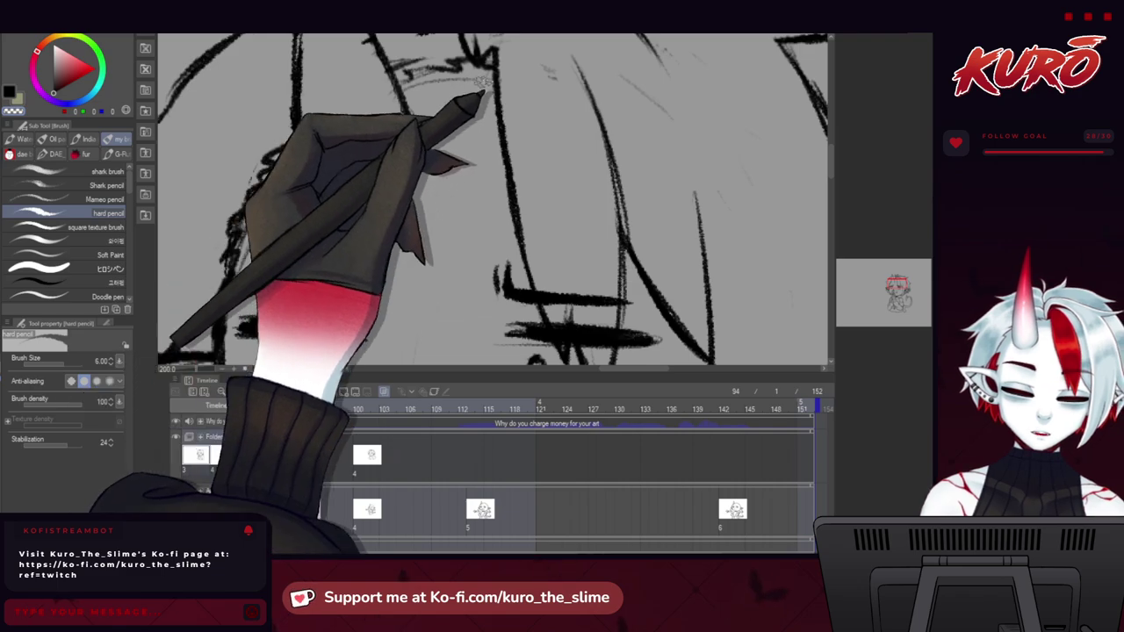
key(ctrl+z)
mouse_move(285, 175)
mouse_down()
mouse_move(231, 285)
mouse_move(250, 241)
mouse_up()
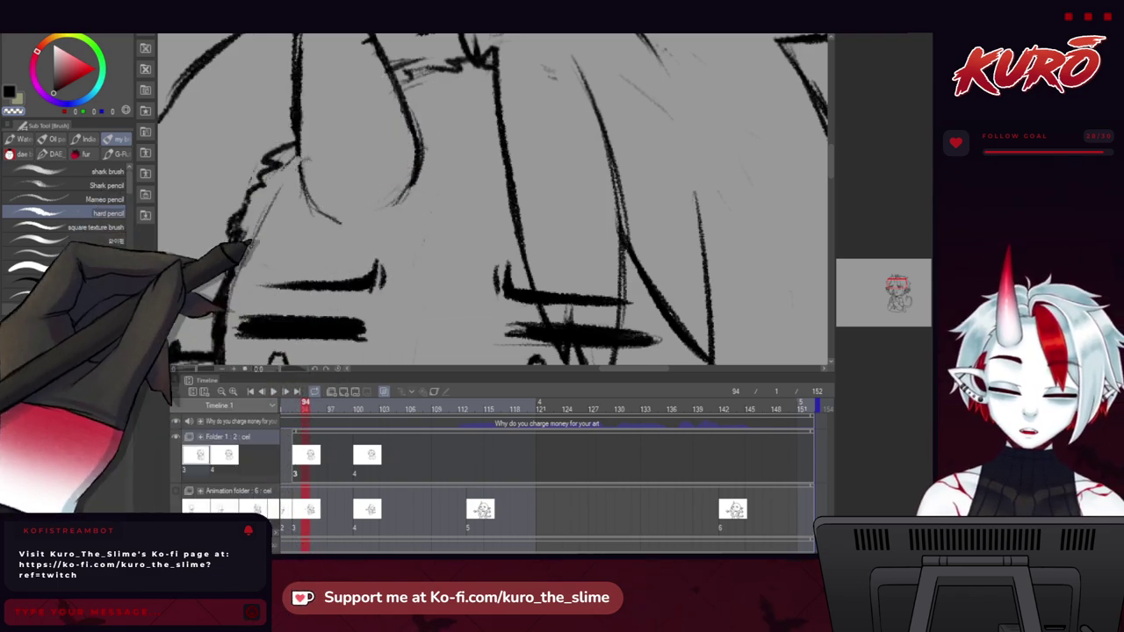
scroll(255, 202, down, 4)
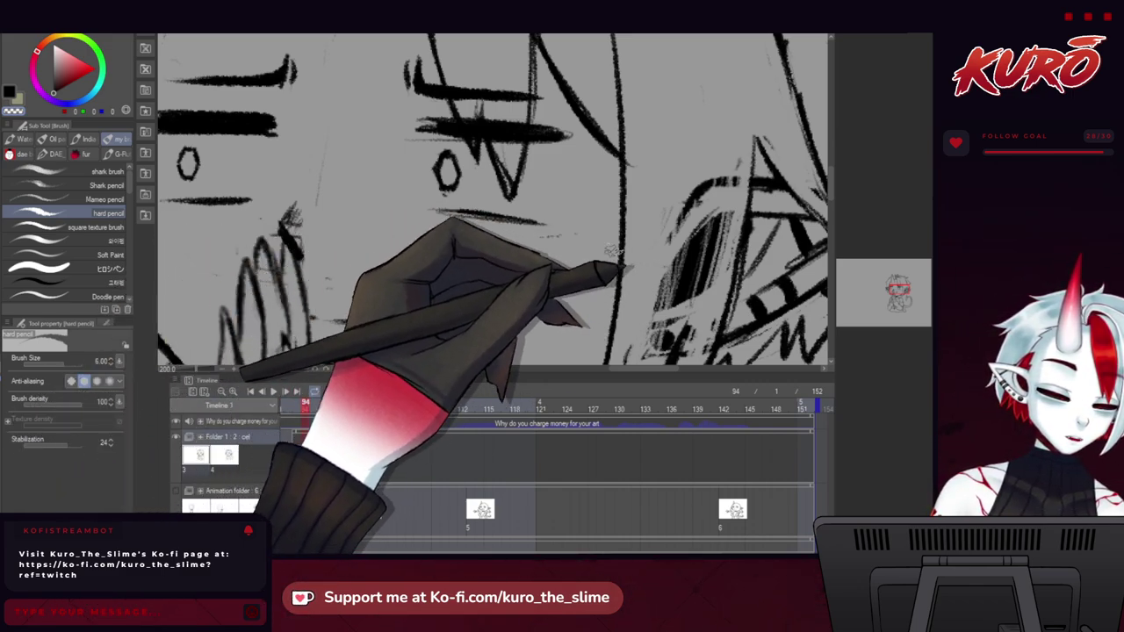
scroll(366, 237, down, 5)
Clean up the stray sketch lines crossing the tail-side shoulder below the neck.
drag(237, 271, 316, 219)
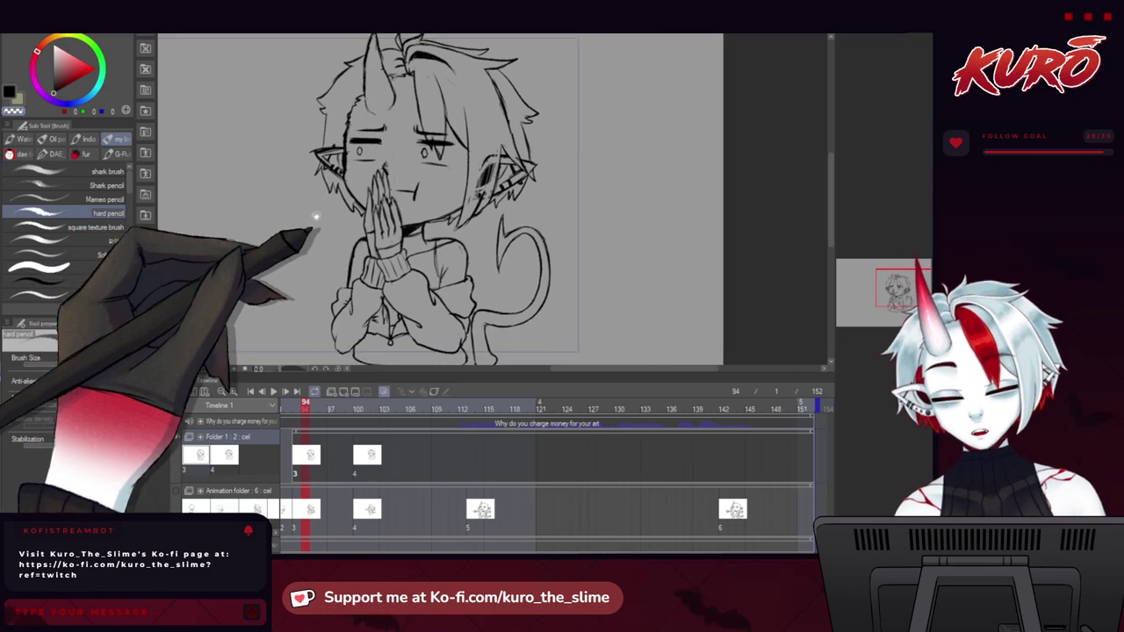
scroll(311, 244, down, 1)
scroll(369, 223, up, 3)
scroll(421, 202, up, 2)
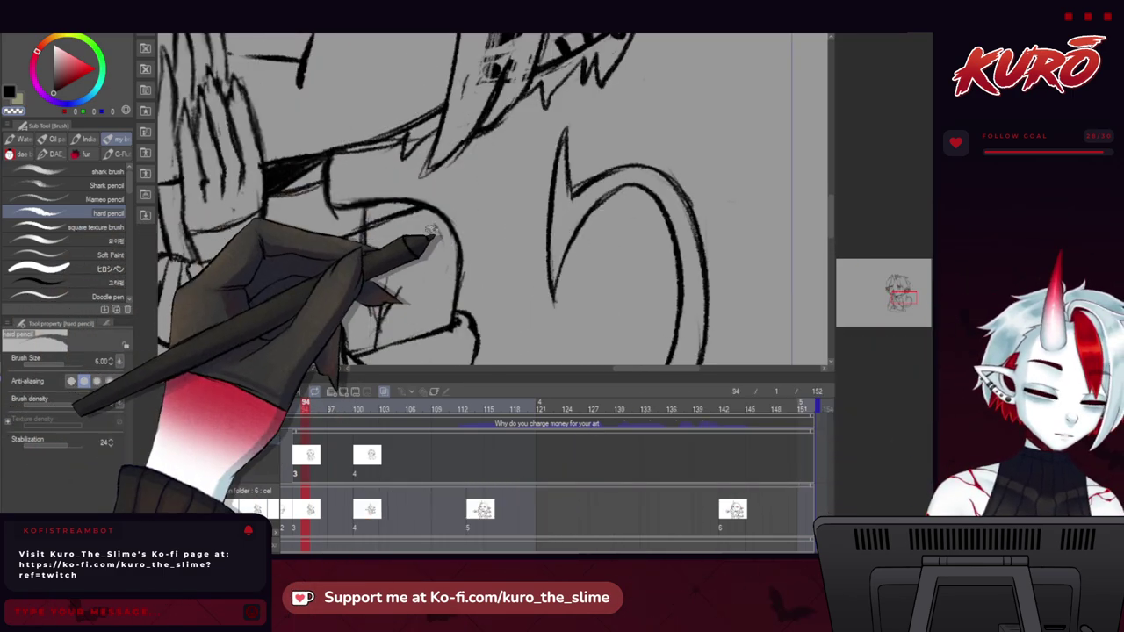
scroll(412, 245, down, 5)
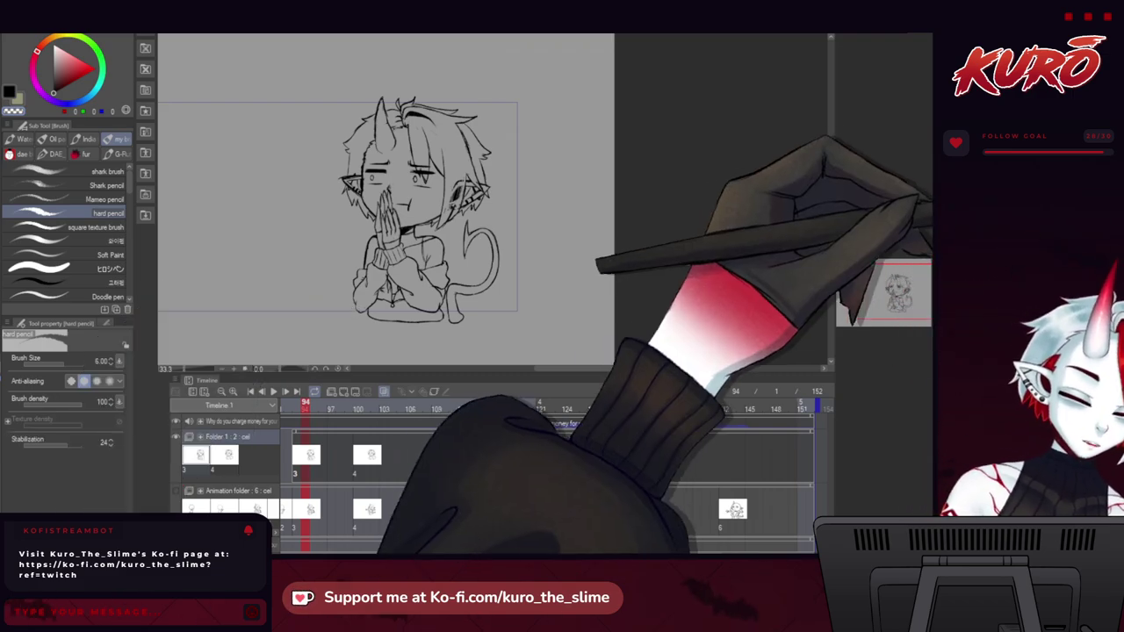
Turn on onion skin and move to the frame 100 cel, framing the character's upper body.
click(944, 164)
click(999, 157)
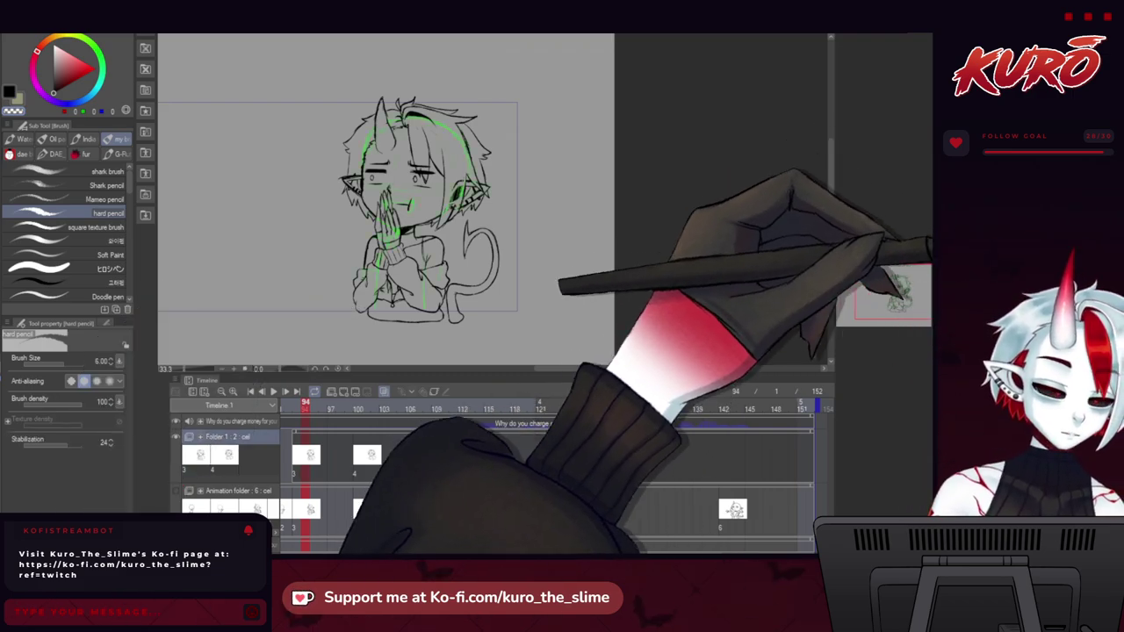
key(.)
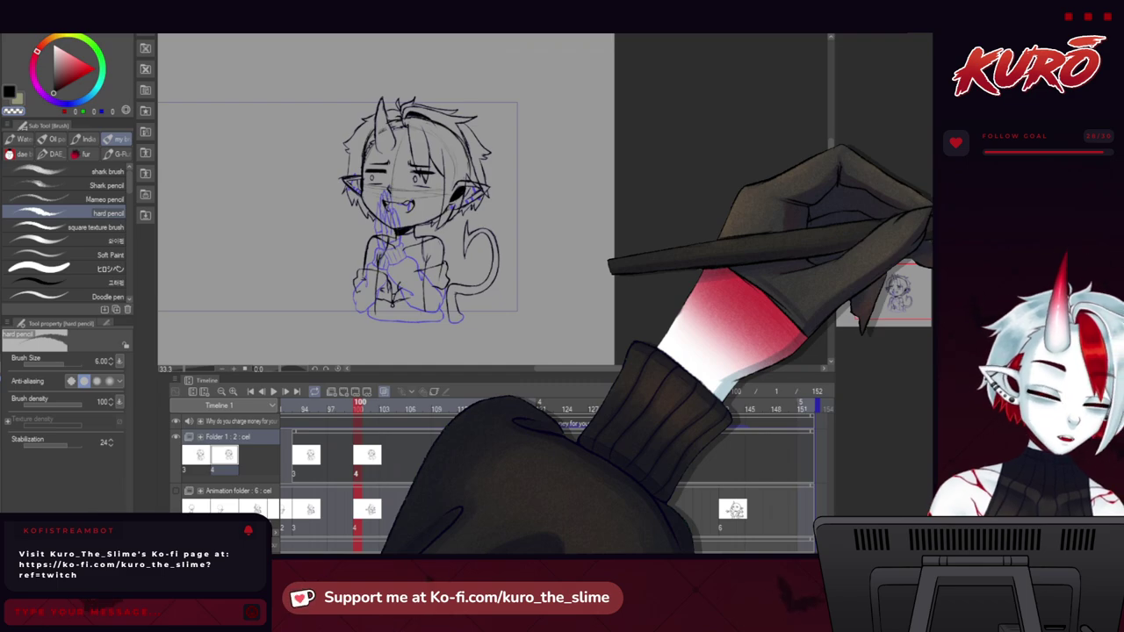
scroll(382, 183, up, 2)
drag(289, 285, 315, 185)
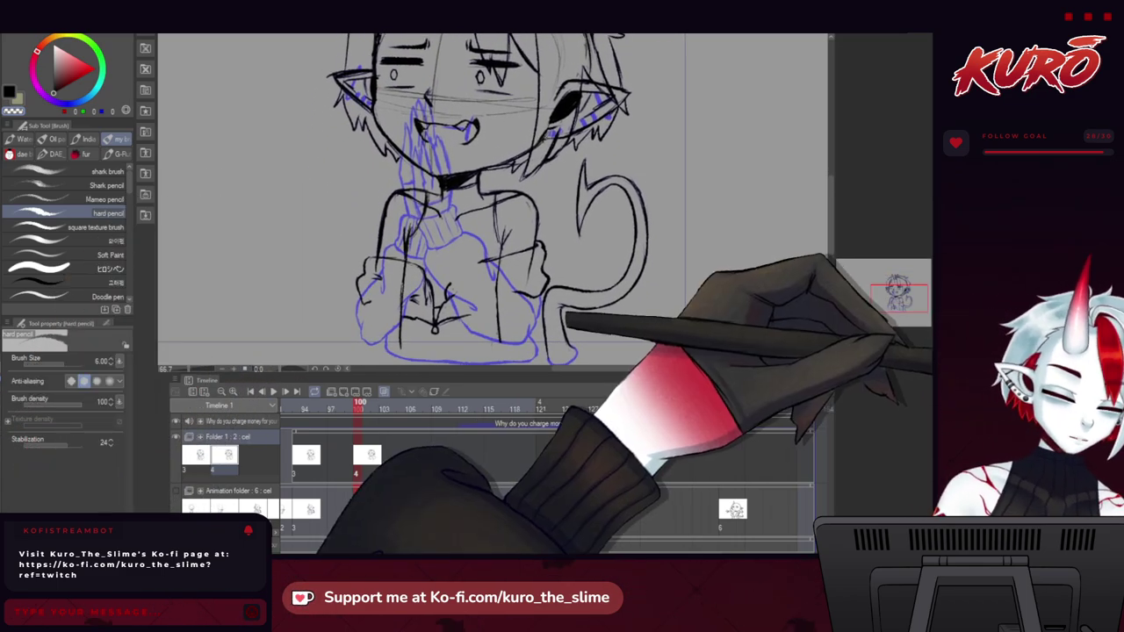
key(ctrl+minus)
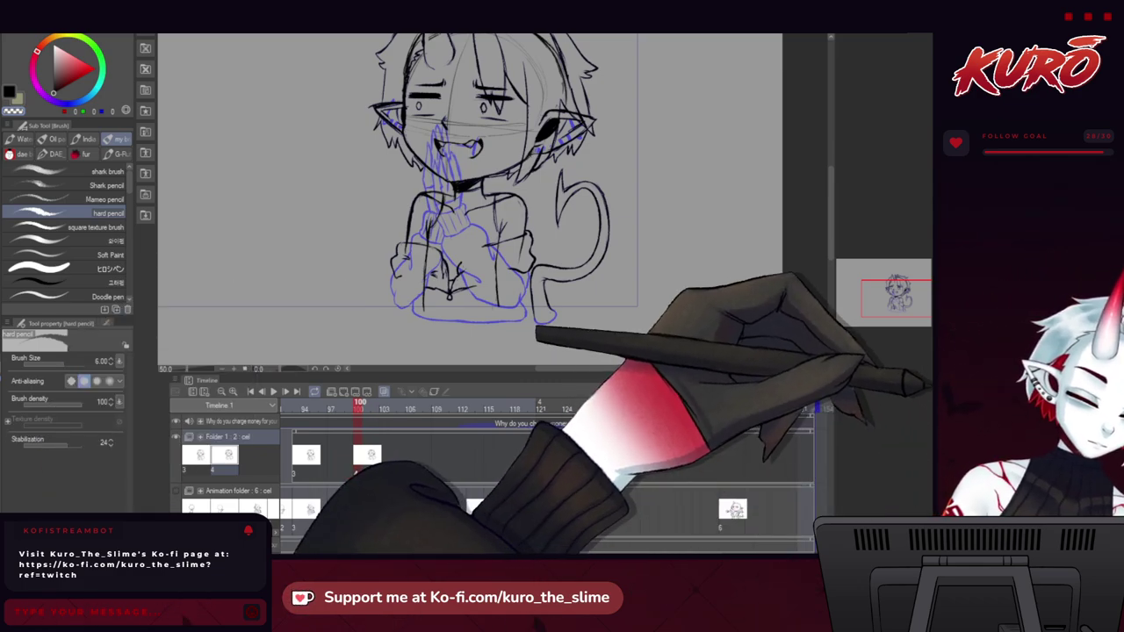
Show the faint rough sketch of the outstretched-arm pose beneath the frame 100 cel as a reference.
click(928, 379)
drag(347, 236, 338, 266)
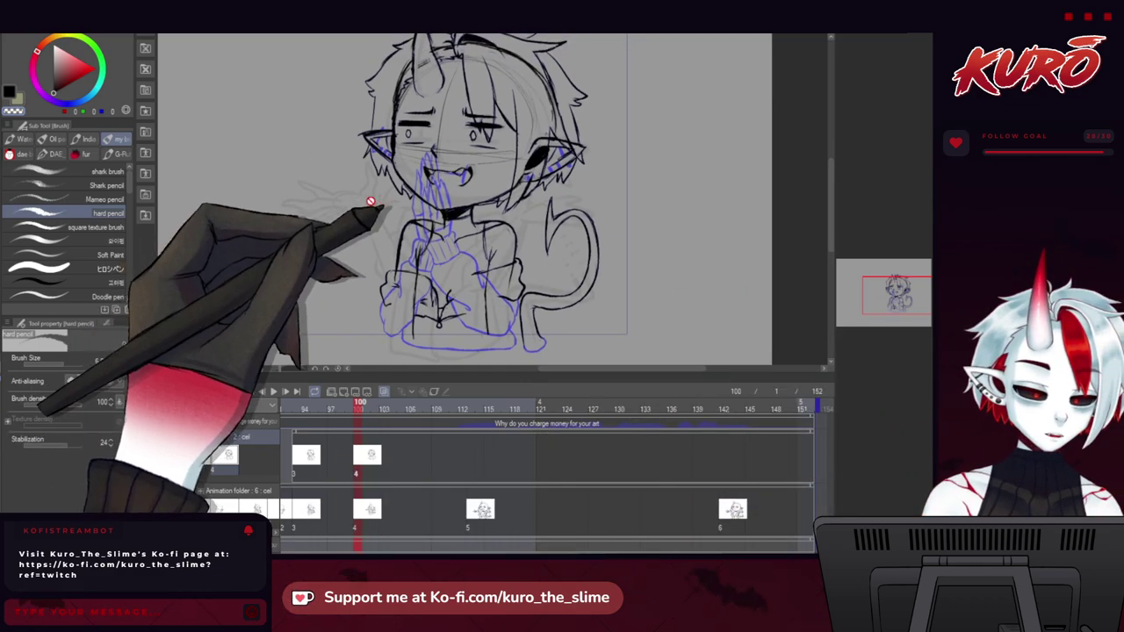
key(ctrl+plus)
drag(251, 273, 284, 239)
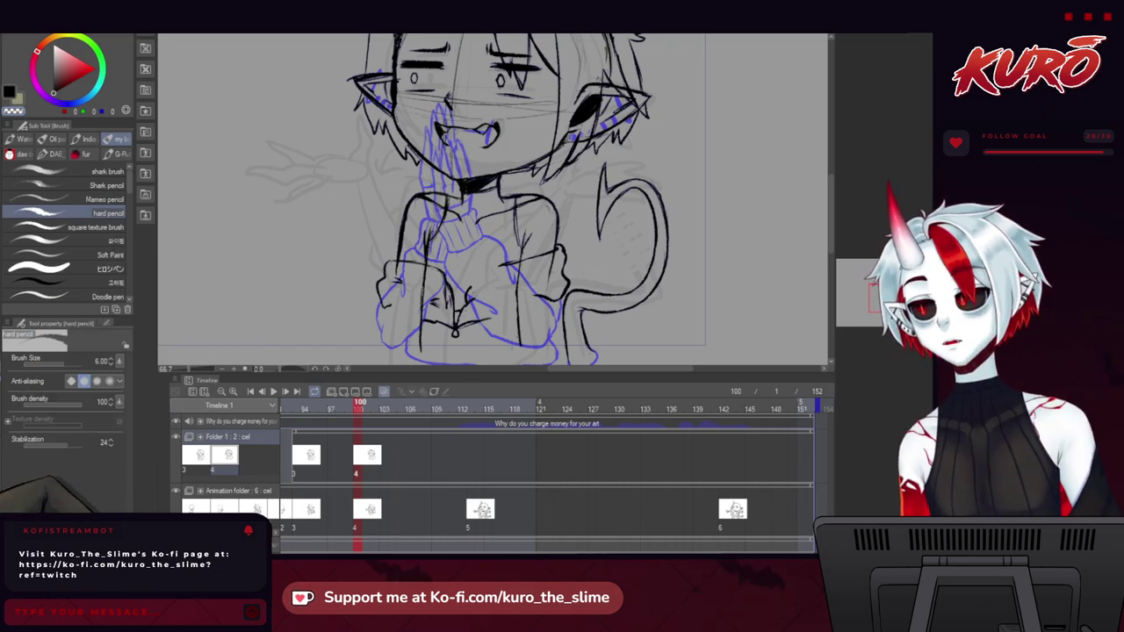
drag(896, 294, 896, 293)
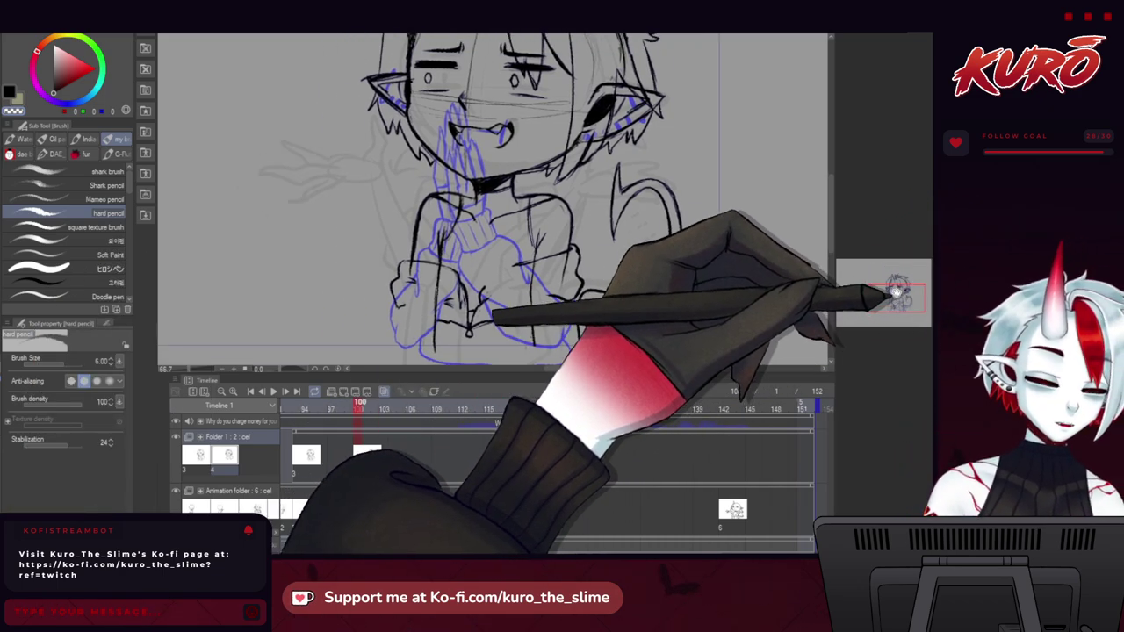
Compare the faint rough poses at frames 100 and 113 and remove the black praying hands from the frame 100 cel.
scroll(380, 181, up, 1)
scroll(286, 218, down, 1)
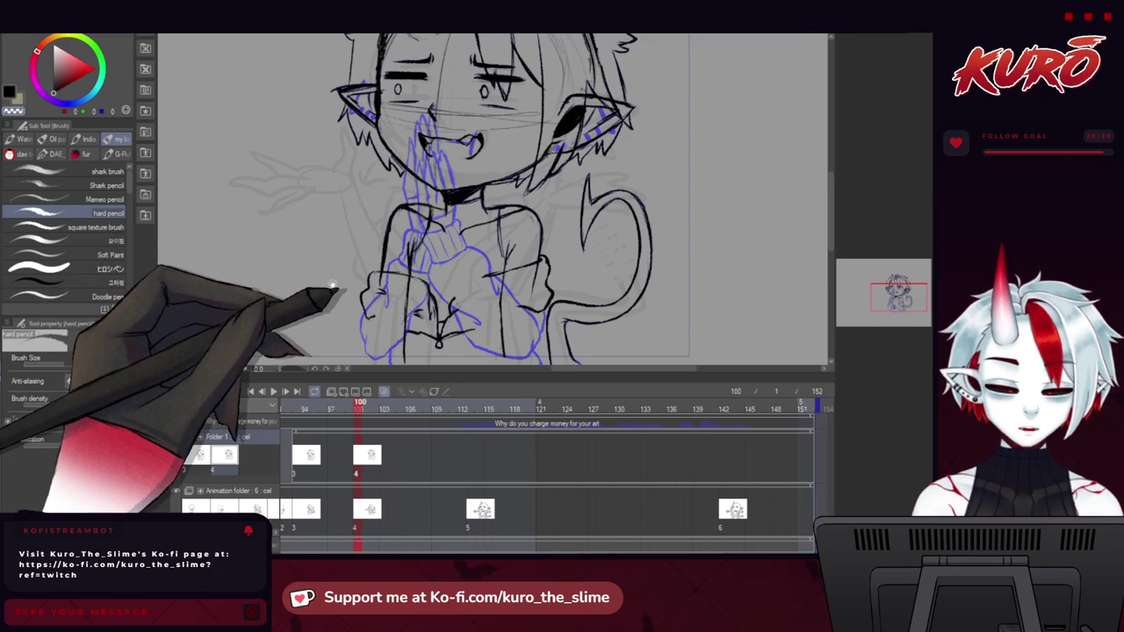
drag(332, 285, 335, 278)
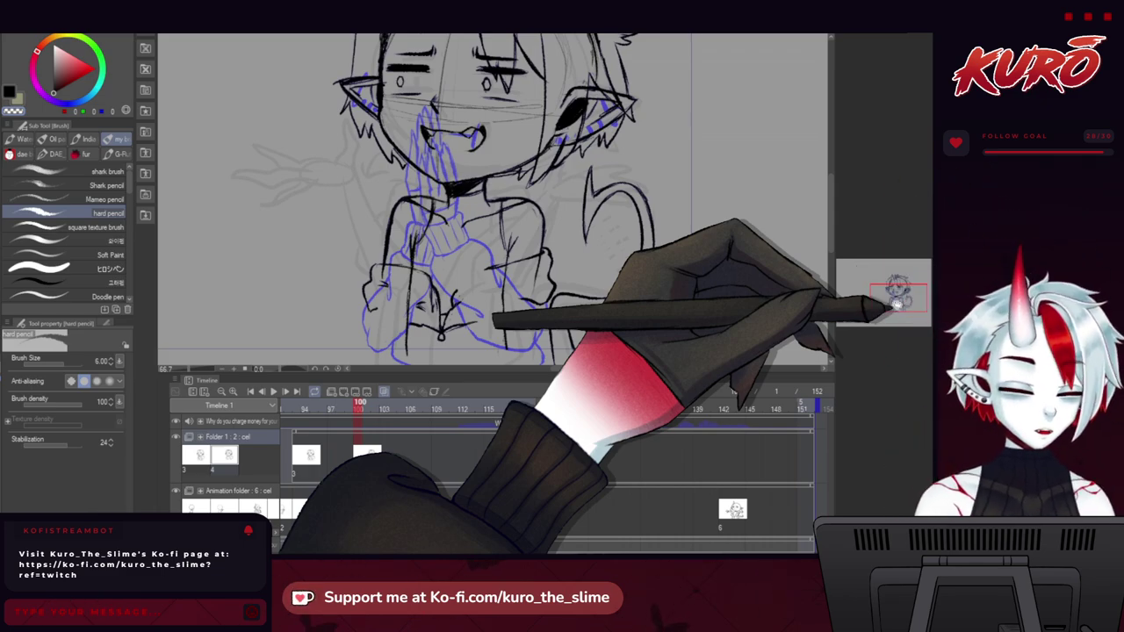
click(471, 409)
scroll(395, 223, down, 2)
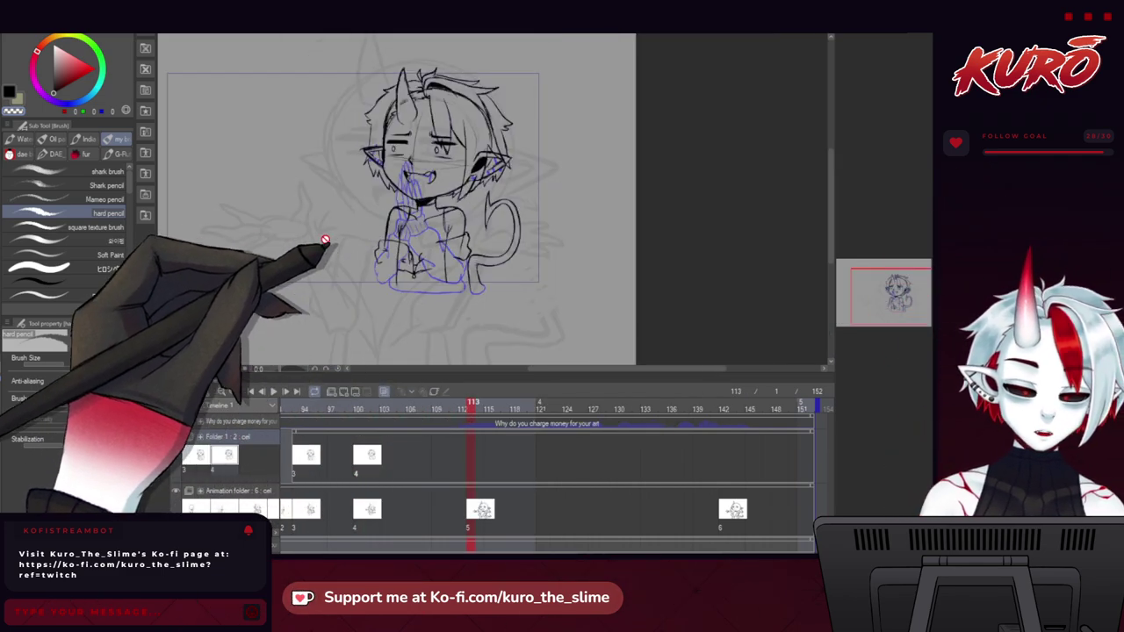
click(352, 456)
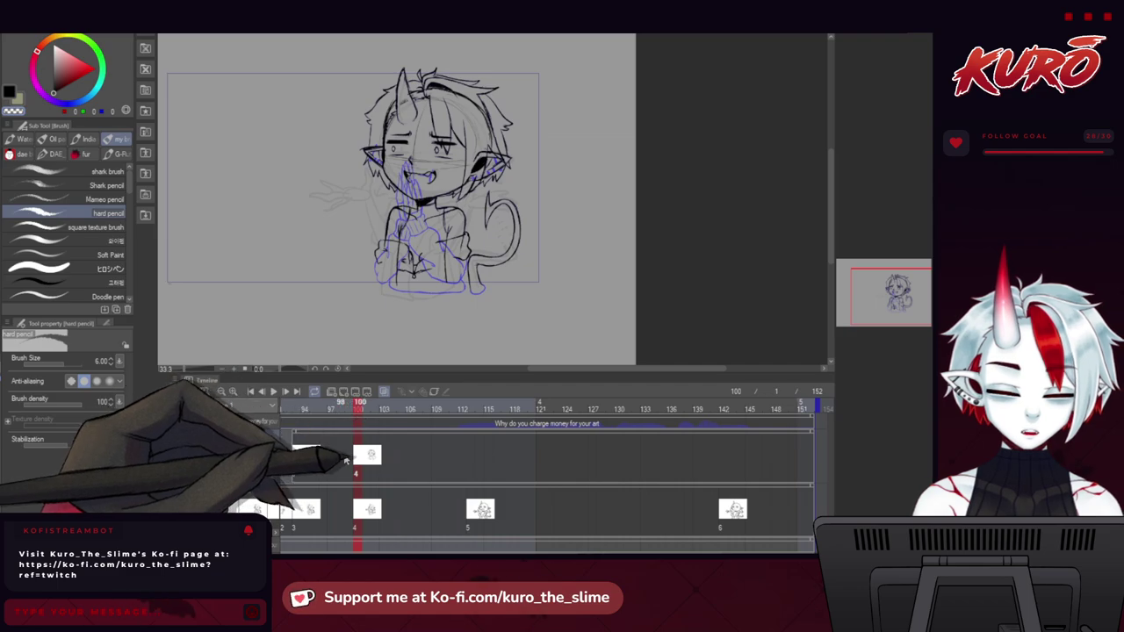
drag(286, 250, 311, 281)
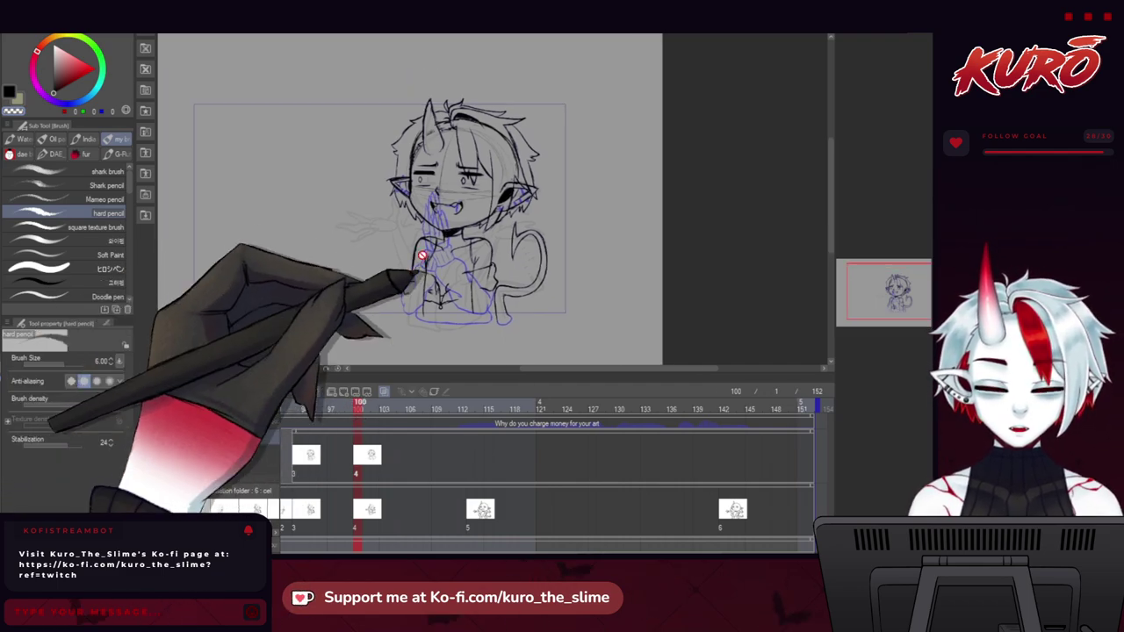
scroll(427, 267, up, 2)
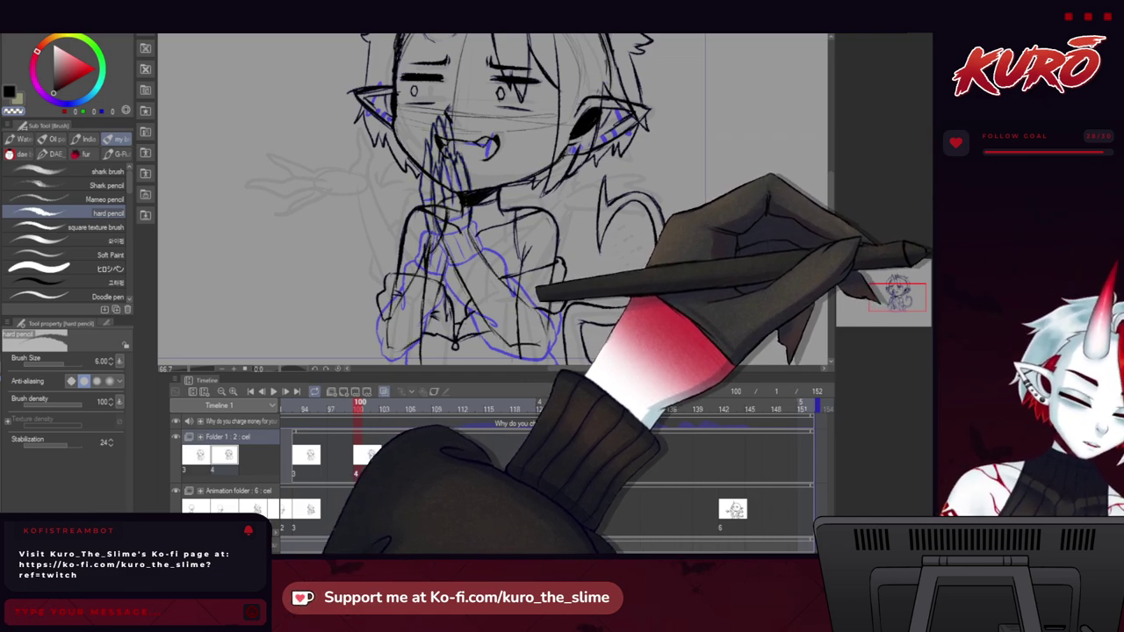
key(Delete)
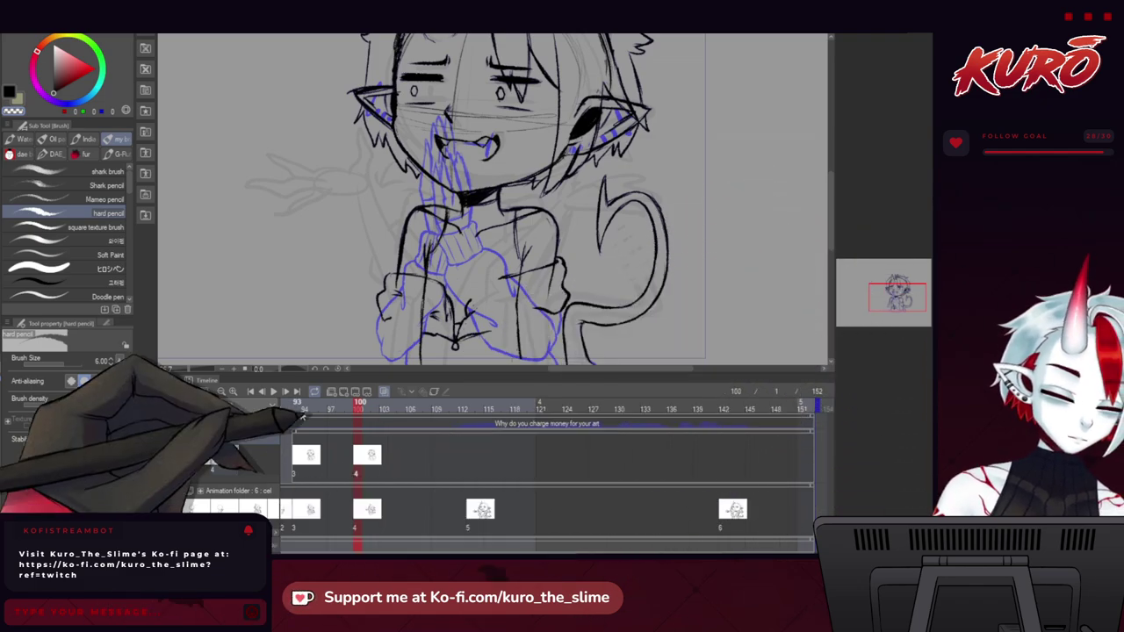
On the frame 93 cel, lasso-select the wrists and both ribbed sleeve cuffs of the praying arms.
click(297, 409)
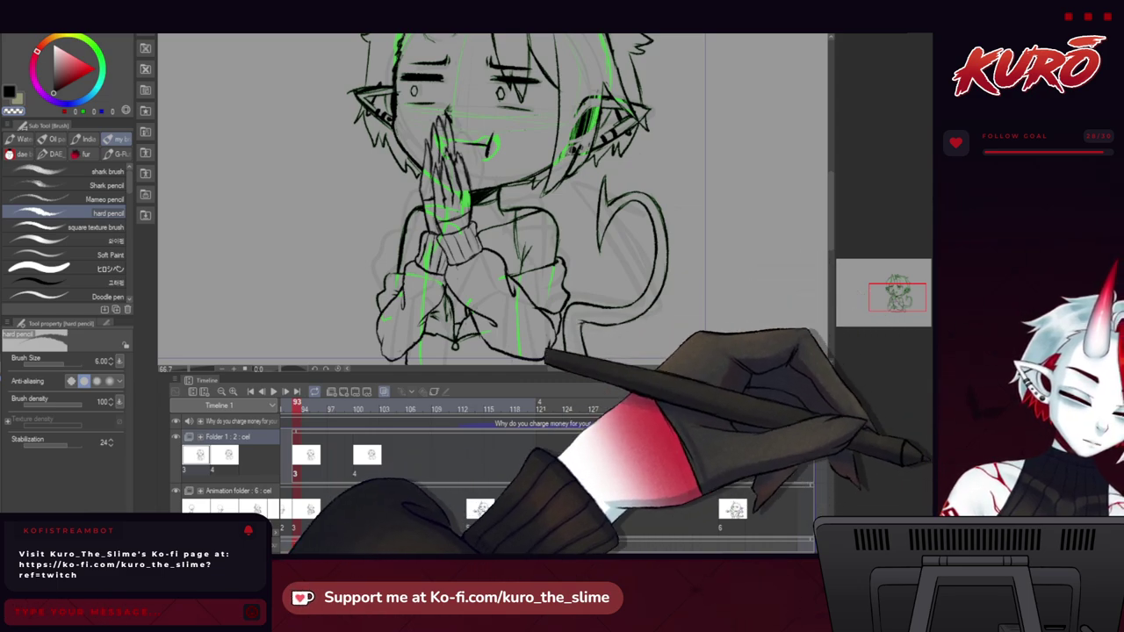
scroll(492, 199, down, 2)
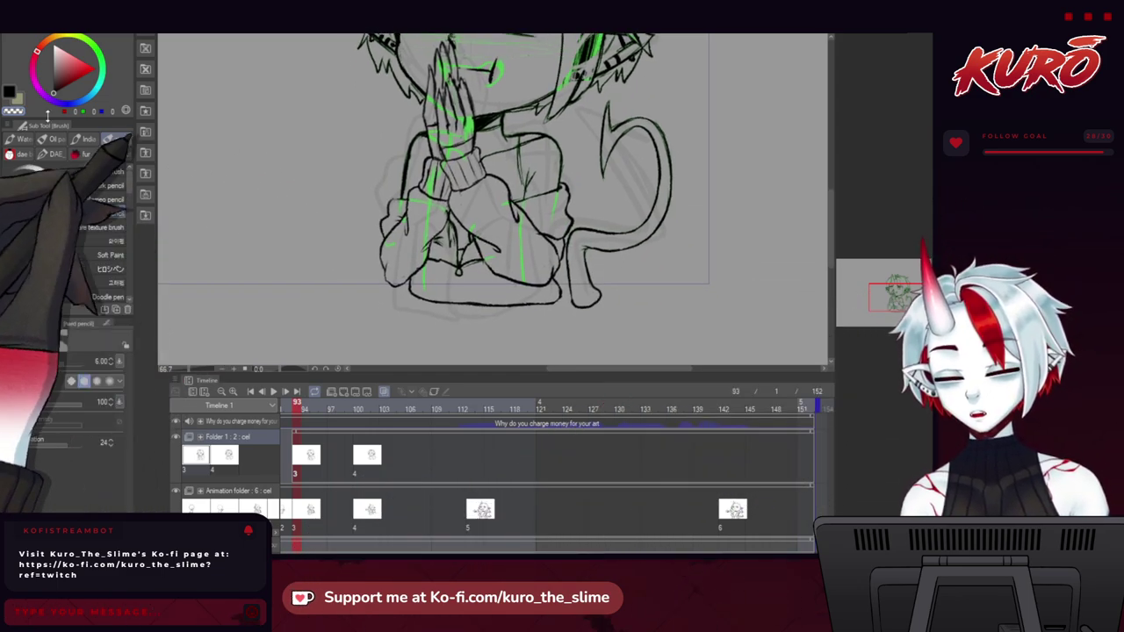
key(m)
scroll(421, 145, up, 2)
scroll(425, 151, up, 1)
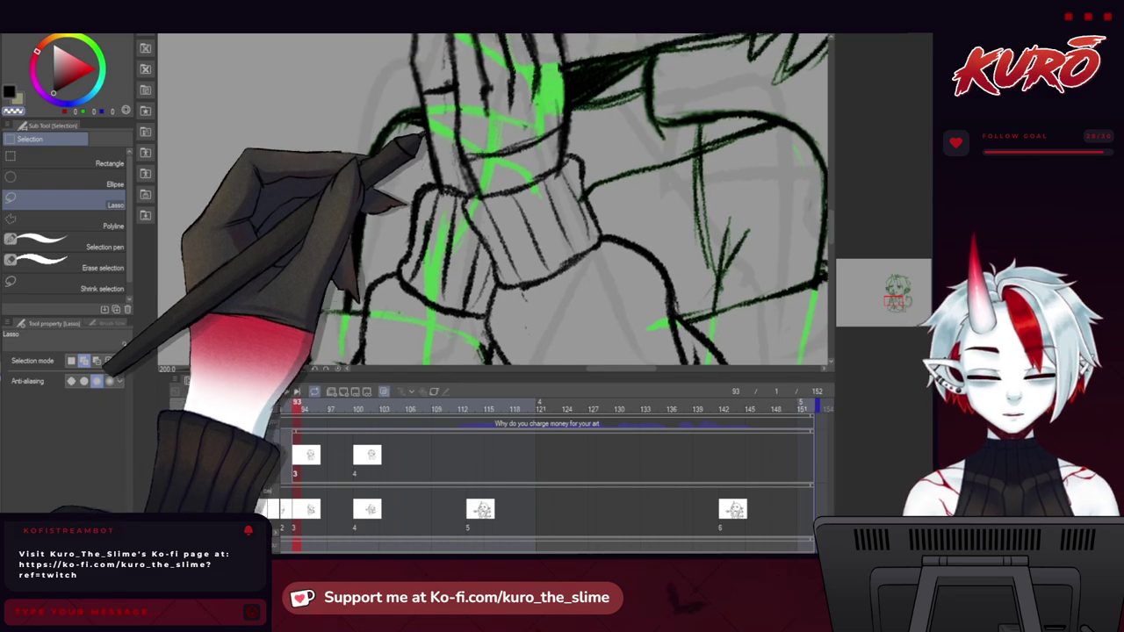
click(929, 435)
click(929, 436)
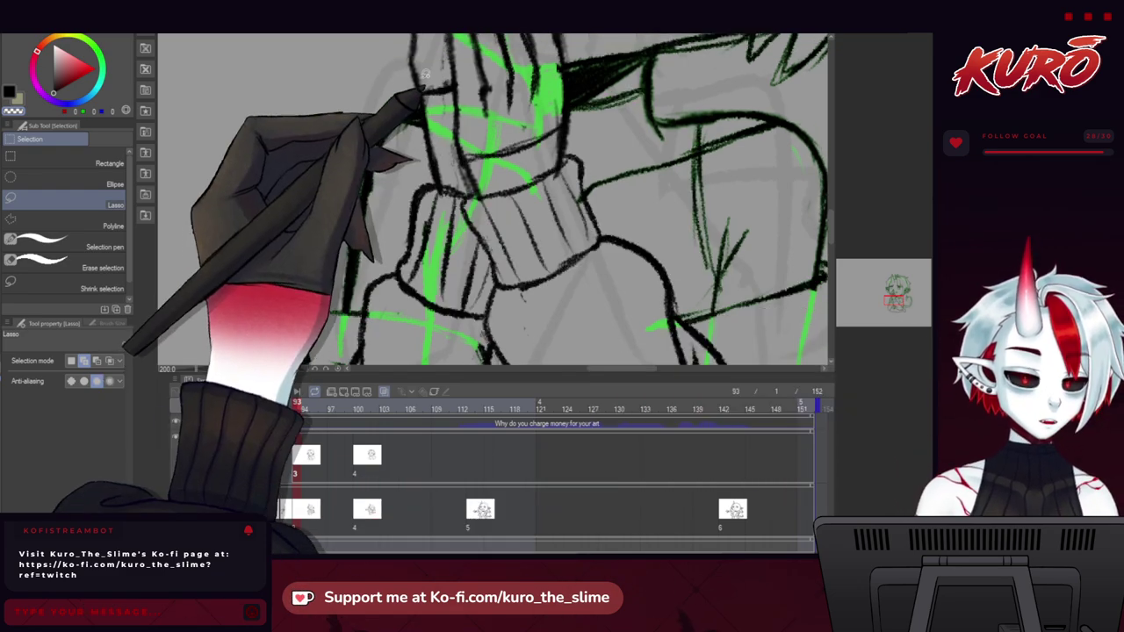
mouse_move(420, 76)
mouse_down()
mouse_move(429, 165)
mouse_move(412, 200)
mouse_up()
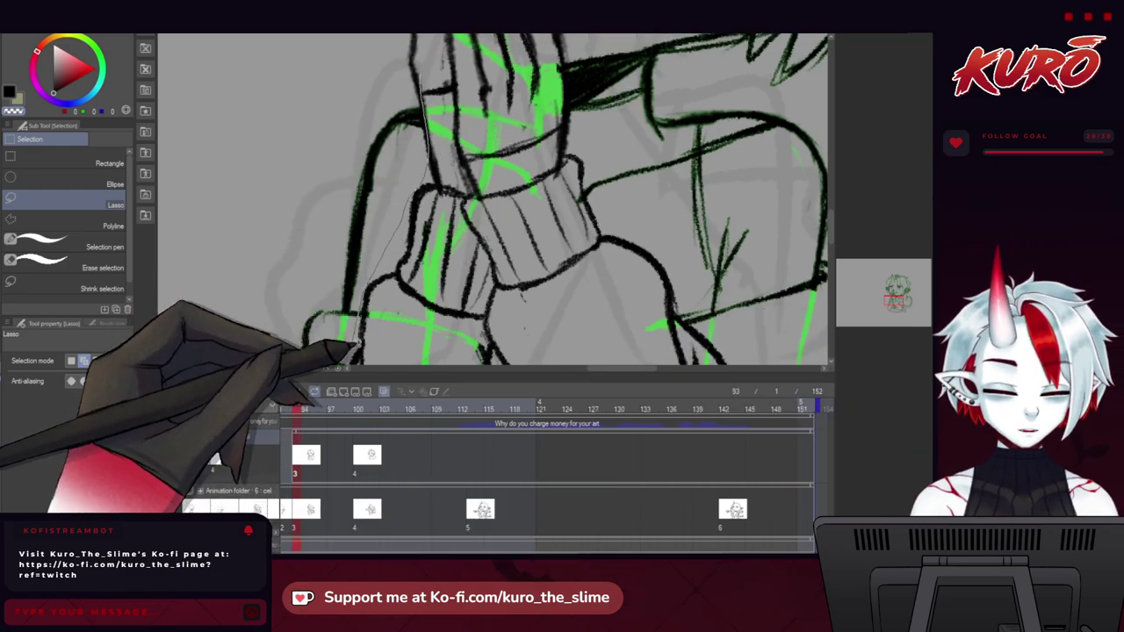
mouse_move(445, 335)
mouse_down()
mouse_move(486, 188)
mouse_move(431, 74)
mouse_up()
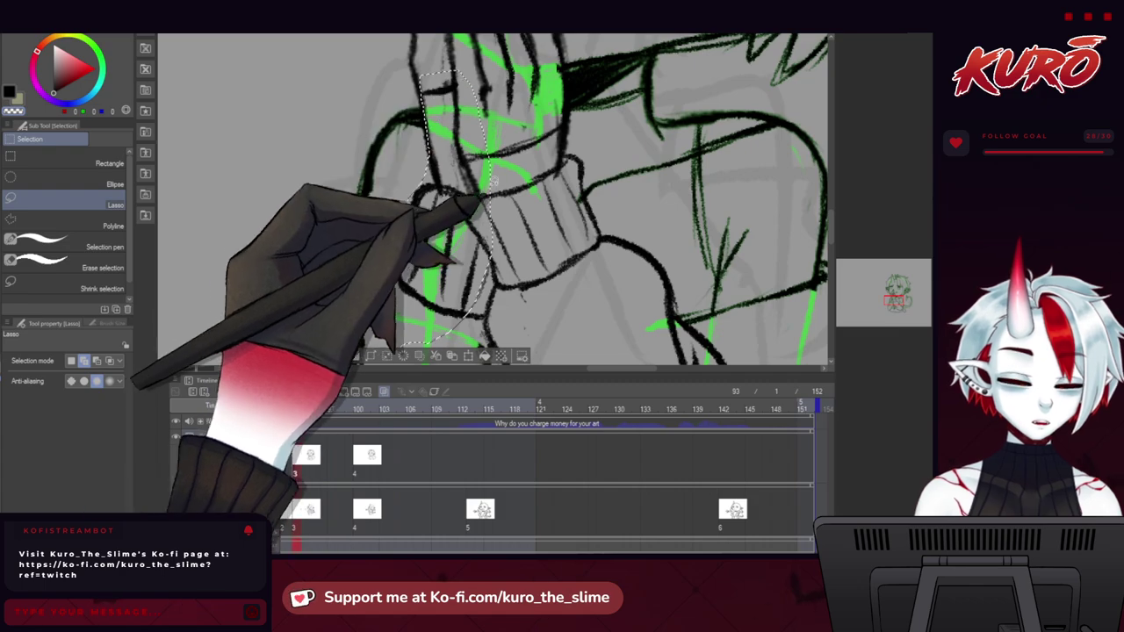
mouse_move(576, 147)
mouse_down()
mouse_move(606, 210)
mouse_move(477, 232)
mouse_up()
Extend the lasso selection around the forearm away from the tail and along the inner edges near the shirt's waist.
scroll(422, 167, down, 3)
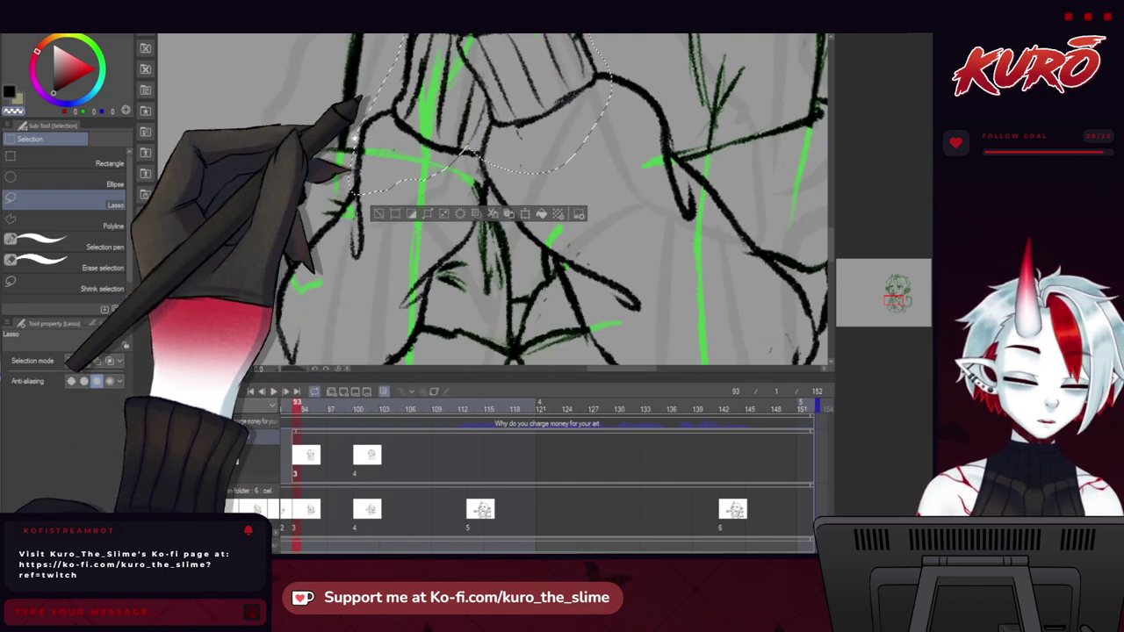
mouse_move(309, 239)
mouse_down()
mouse_move(273, 322)
mouse_move(309, 346)
mouse_move(417, 260)
mouse_move(426, 177)
mouse_up()
scroll(321, 233, down, 3)
mouse_move(307, 243)
mouse_down()
mouse_move(339, 314)
mouse_move(384, 297)
mouse_up()
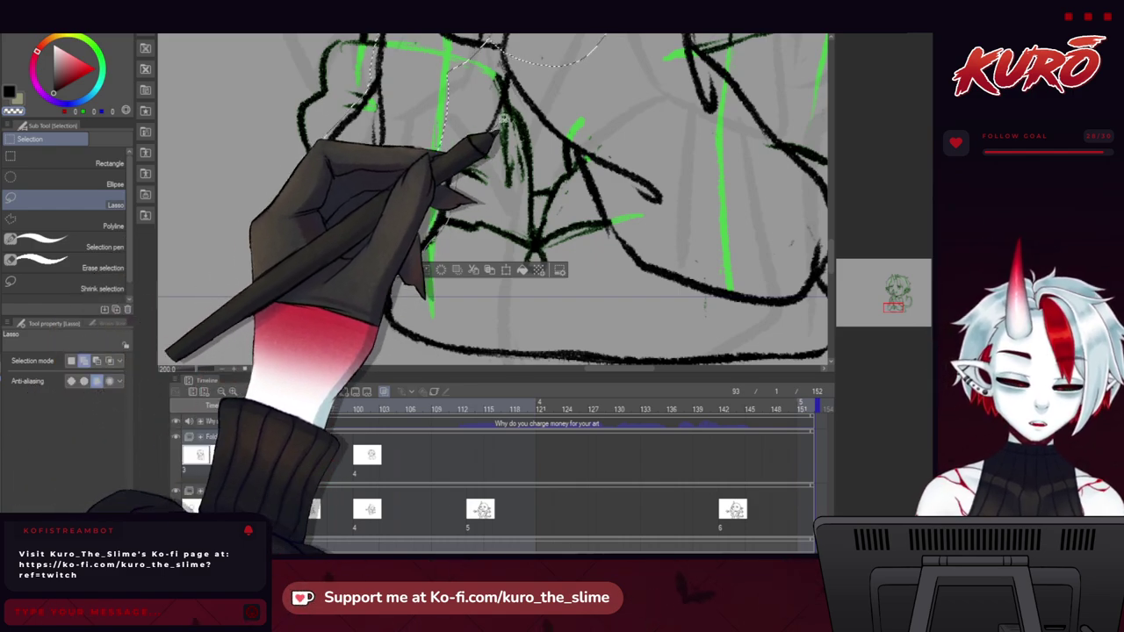
mouse_move(504, 118)
mouse_down()
mouse_move(505, 70)
mouse_move(453, 70)
mouse_move(378, 193)
mouse_move(413, 189)
mouse_move(413, 210)
mouse_move(427, 208)
mouse_move(403, 131)
mouse_move(383, 198)
mouse_move(343, 141)
mouse_up()
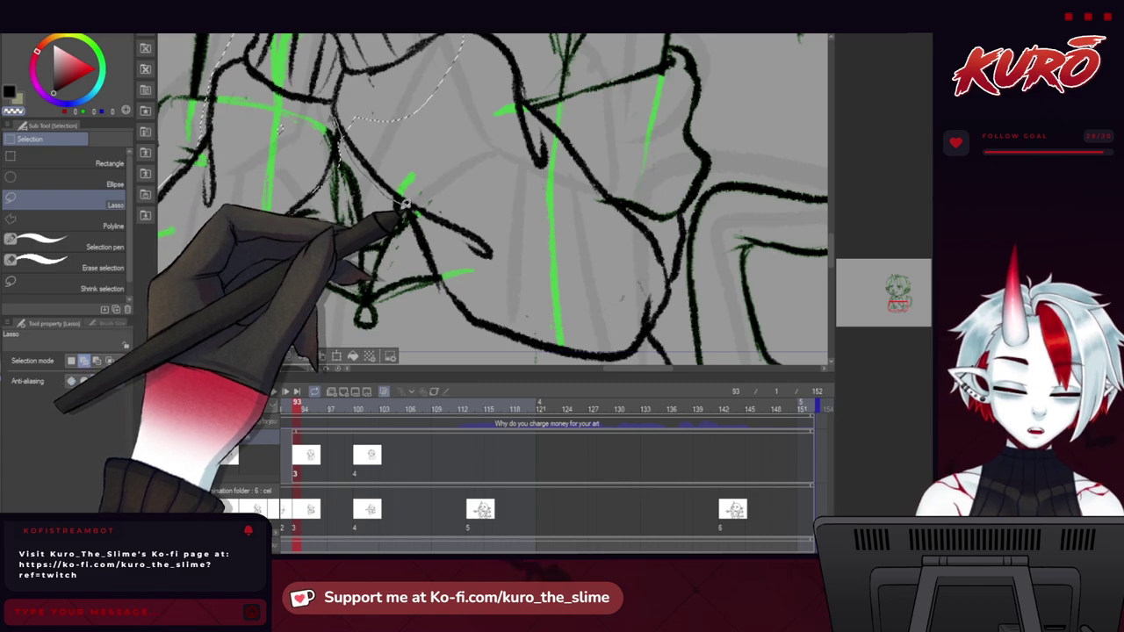
mouse_move(459, 331)
mouse_down()
mouse_move(428, 104)
mouse_move(338, 49)
mouse_move(358, 130)
mouse_move(389, 112)
mouse_up()
Add the outer edge of the tail-side forearm to the selection, from the cuff down toward the elbow.
drag(394, 46, 359, 101)
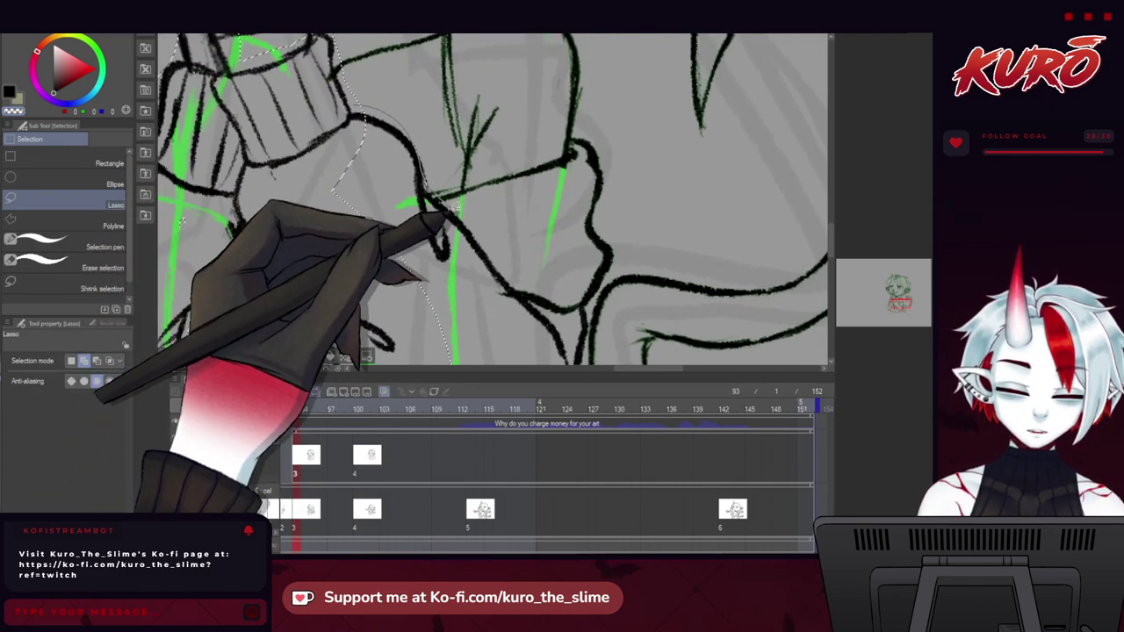
mouse_move(512, 270)
mouse_down()
mouse_move(539, 313)
mouse_move(347, 239)
mouse_up()
drag(414, 293, 389, 234)
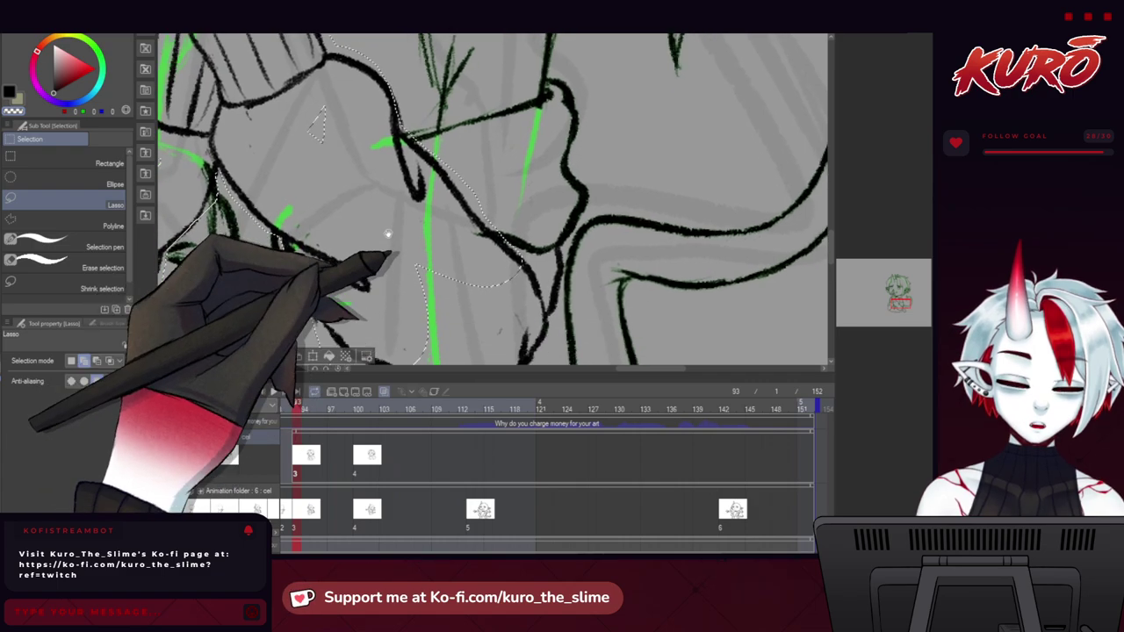
mouse_move(351, 156)
mouse_down()
mouse_move(302, 143)
mouse_move(338, 161)
mouse_up()
drag(454, 242, 378, 159)
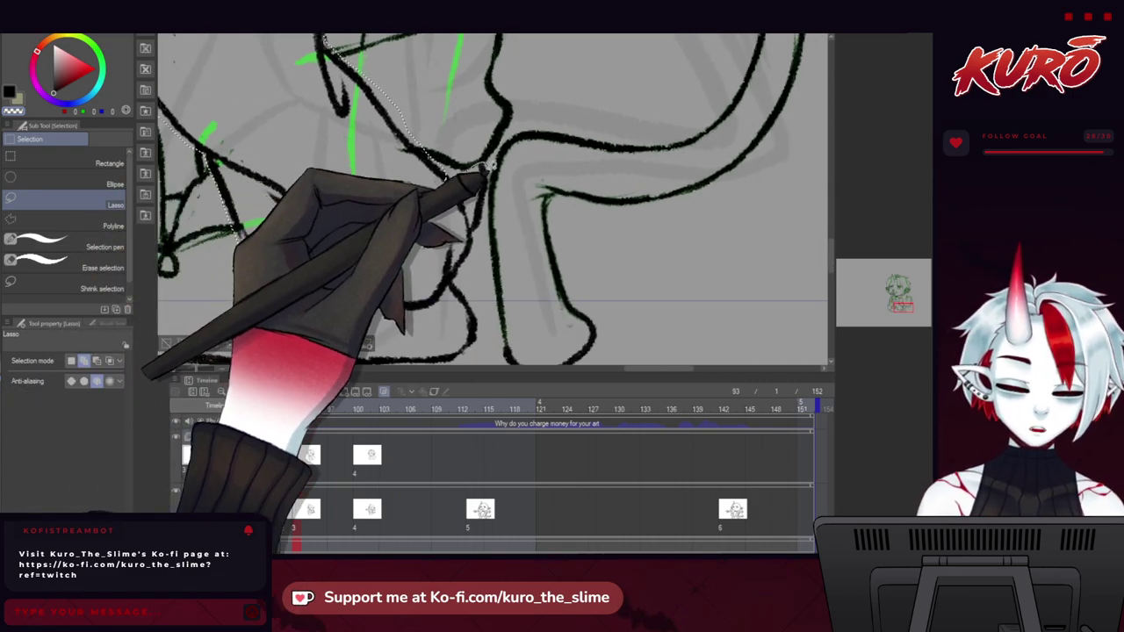
Undo the oversized lasso addition, reselect the tail-side elbow and trim the excess by subtracting from the selection.
mouse_move(479, 260)
mouse_down()
mouse_move(361, 377)
mouse_move(295, 349)
mouse_move(303, 307)
mouse_up()
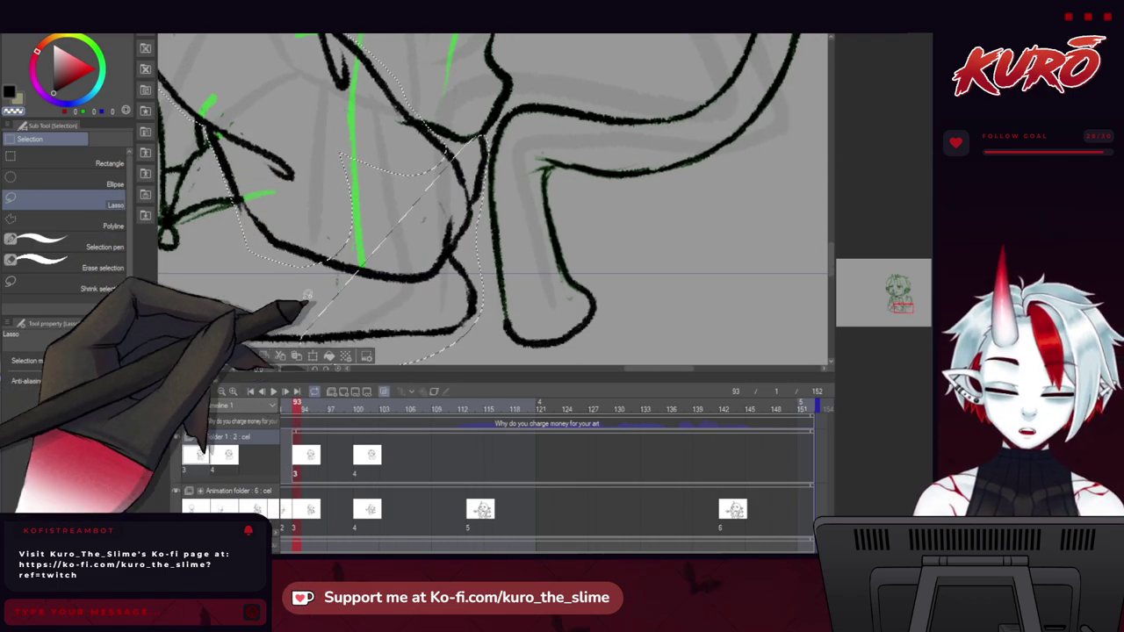
key(ctrl+z)
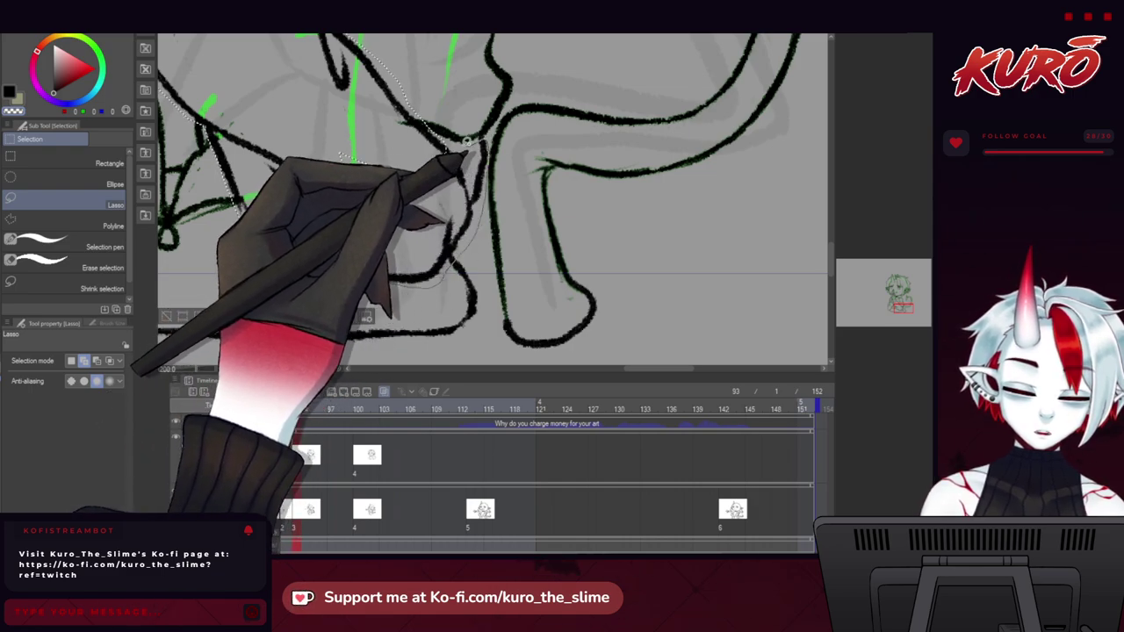
scroll(404, 343, down, 3)
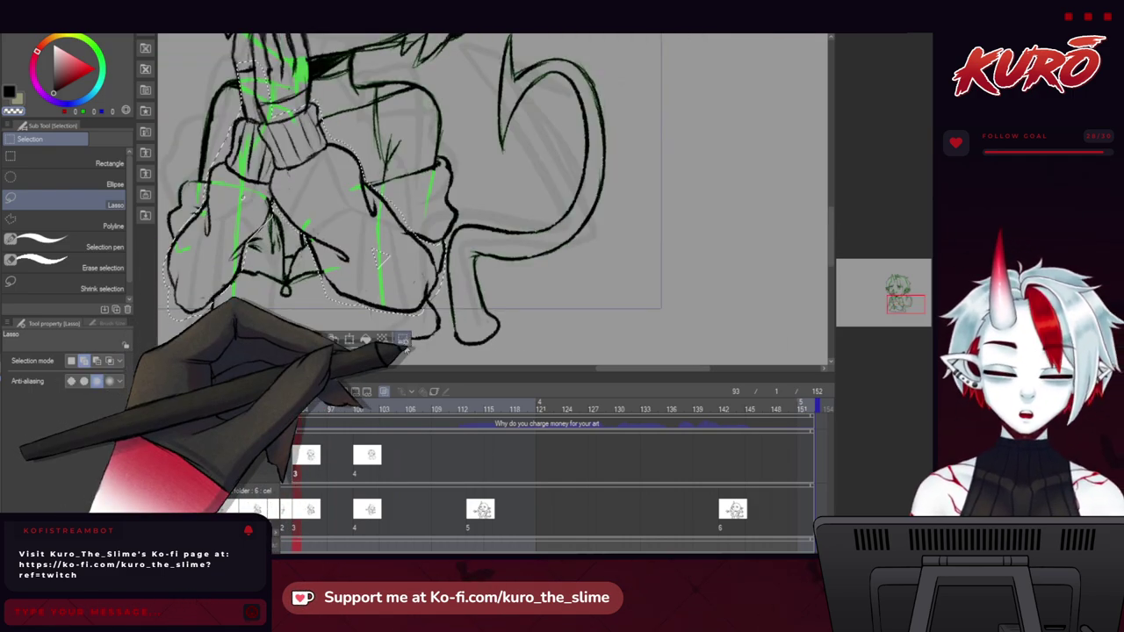
scroll(417, 265, up, 3)
click(97, 360)
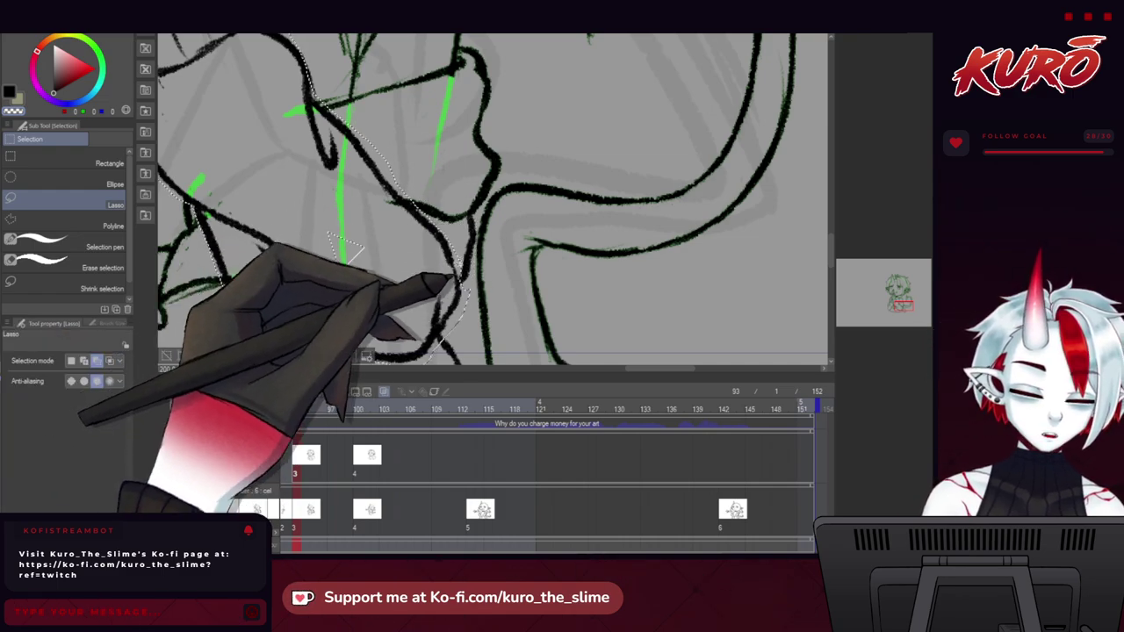
scroll(416, 194, down, 1)
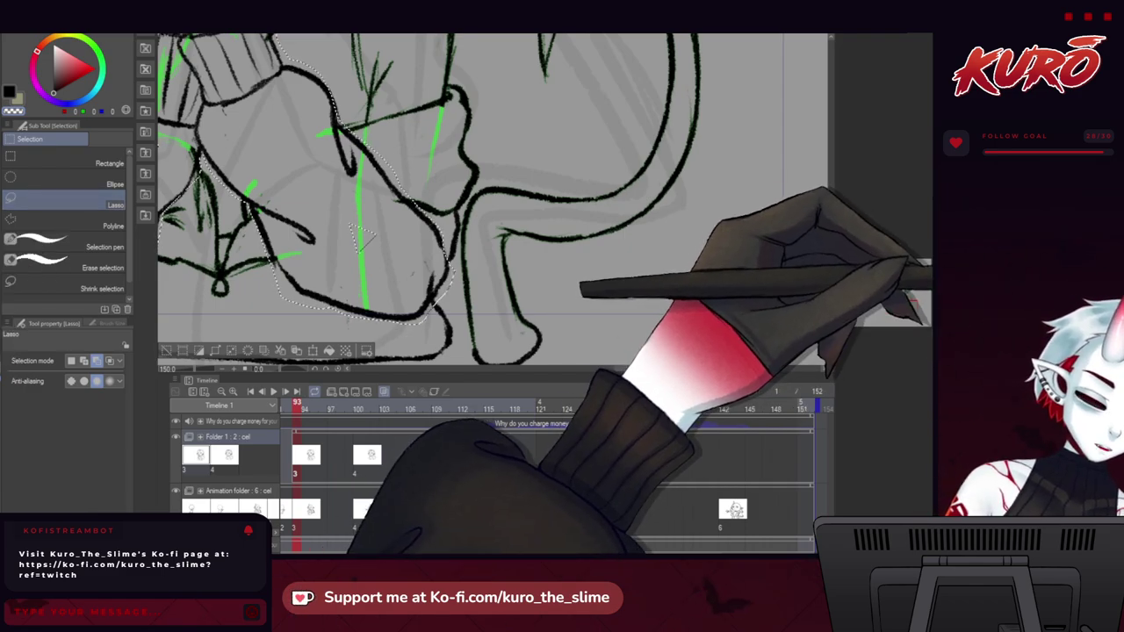
Copy the selected forearms and cuffs onto the frame 100 cel and compare them with the frame 113 rough pose.
key(Right)
click(463, 409)
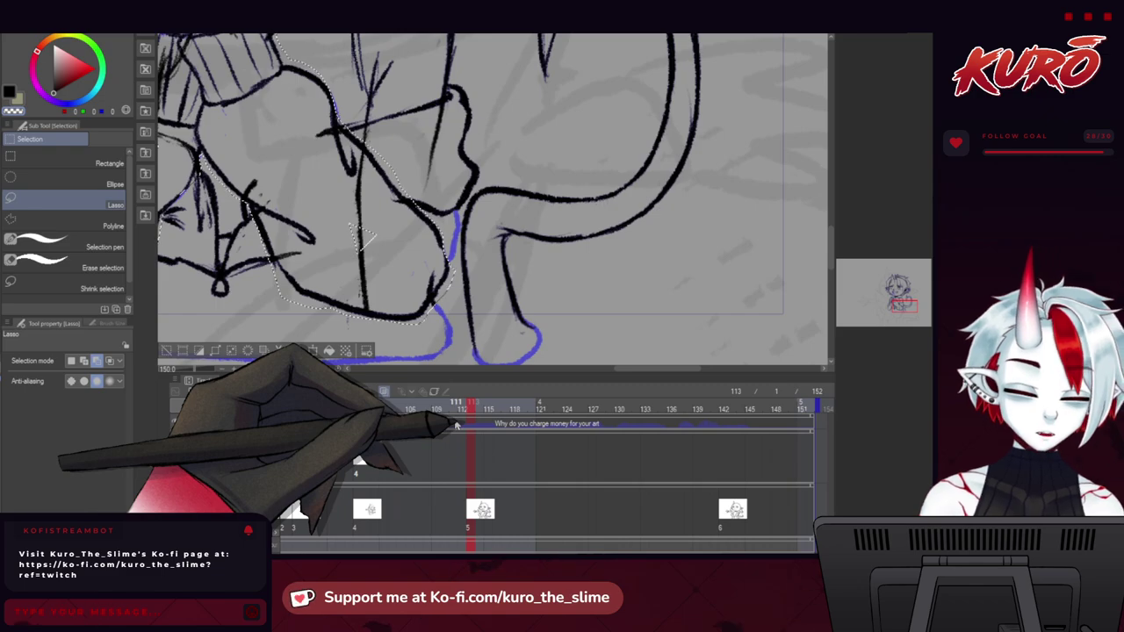
scroll(503, 262, down, 2)
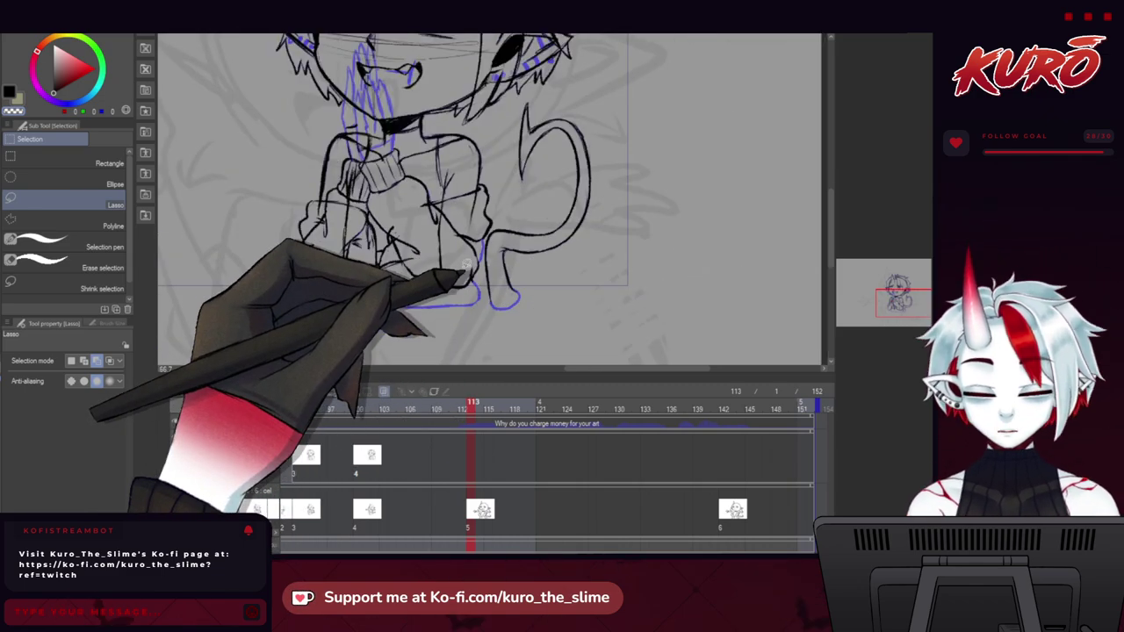
drag(462, 268, 473, 316)
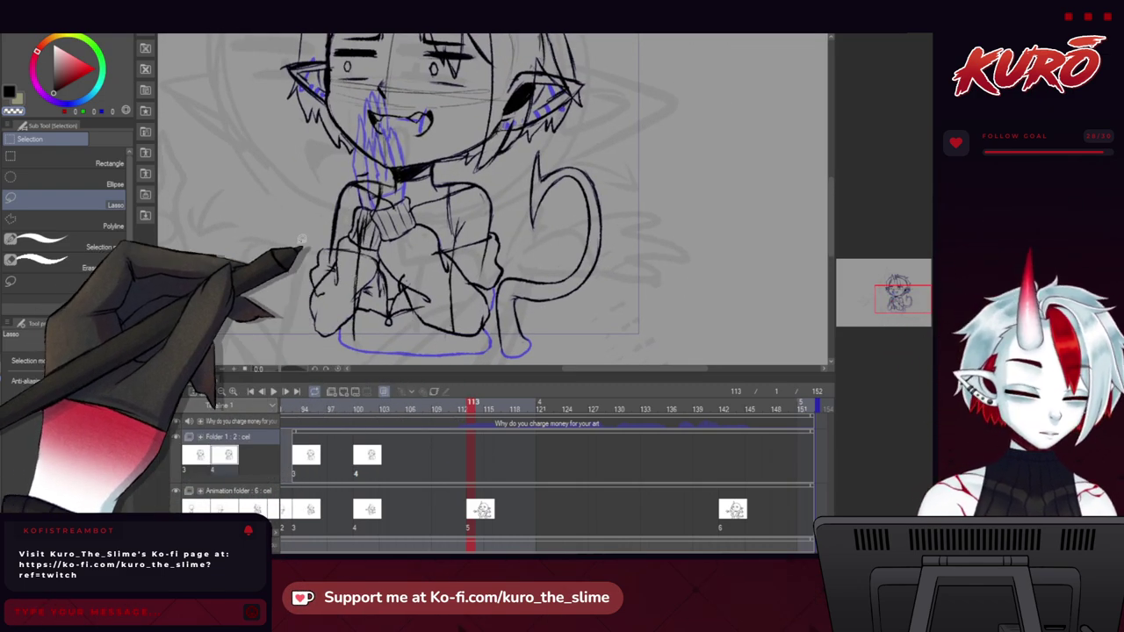
click(356, 409)
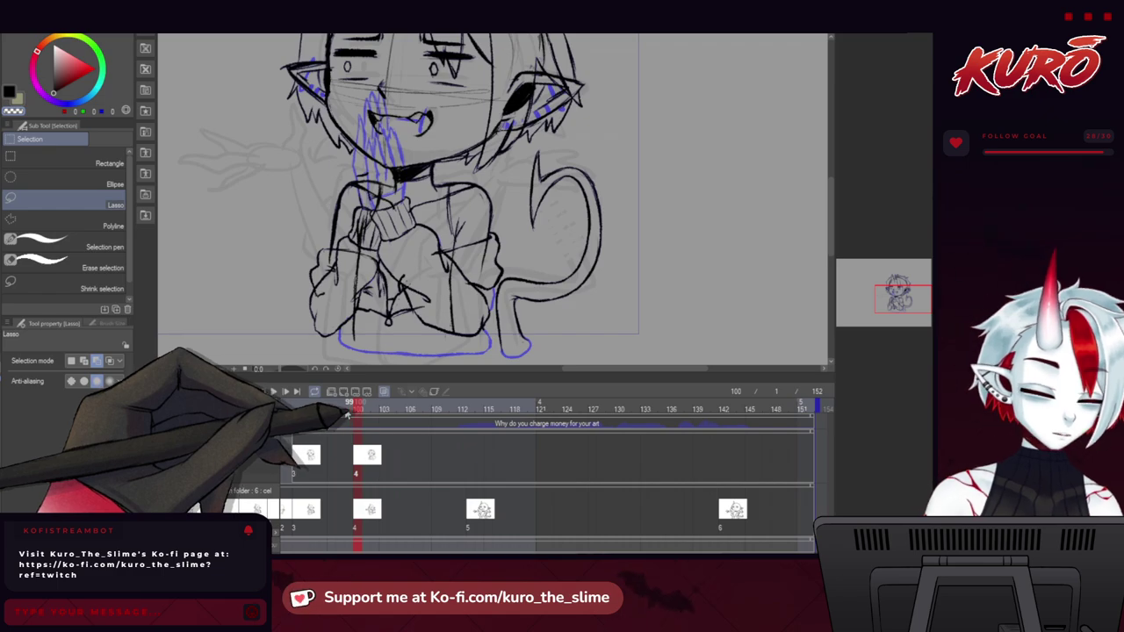
Examine how the copied cuffs and forearms overlap the blue praying hands and the shirt sketch on frame 100.
drag(275, 257, 293, 265)
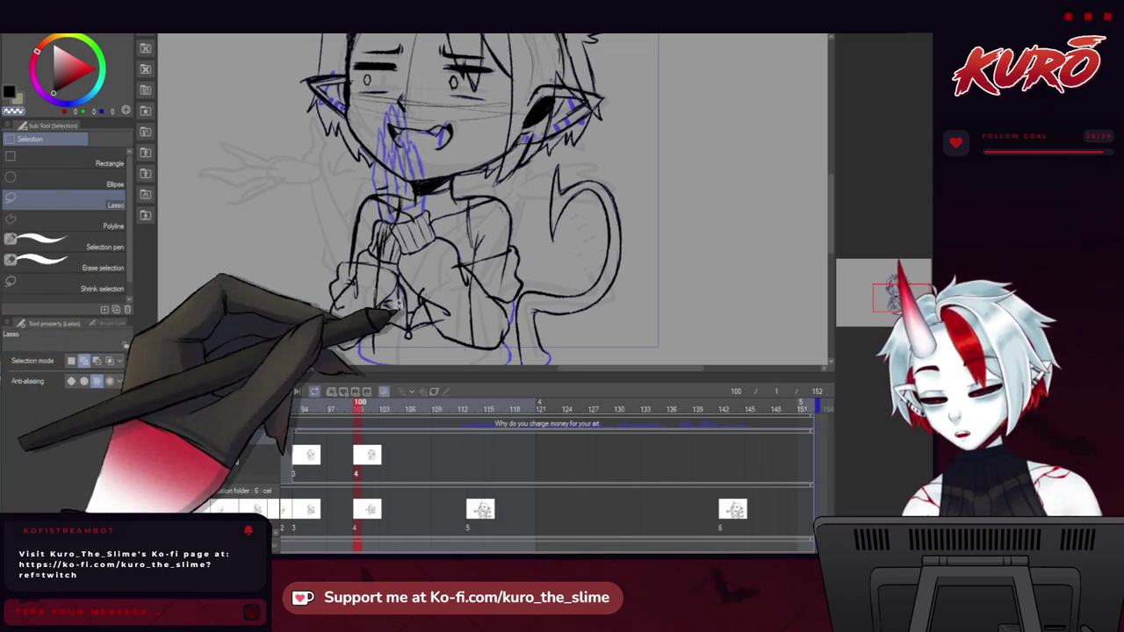
drag(321, 253, 317, 254)
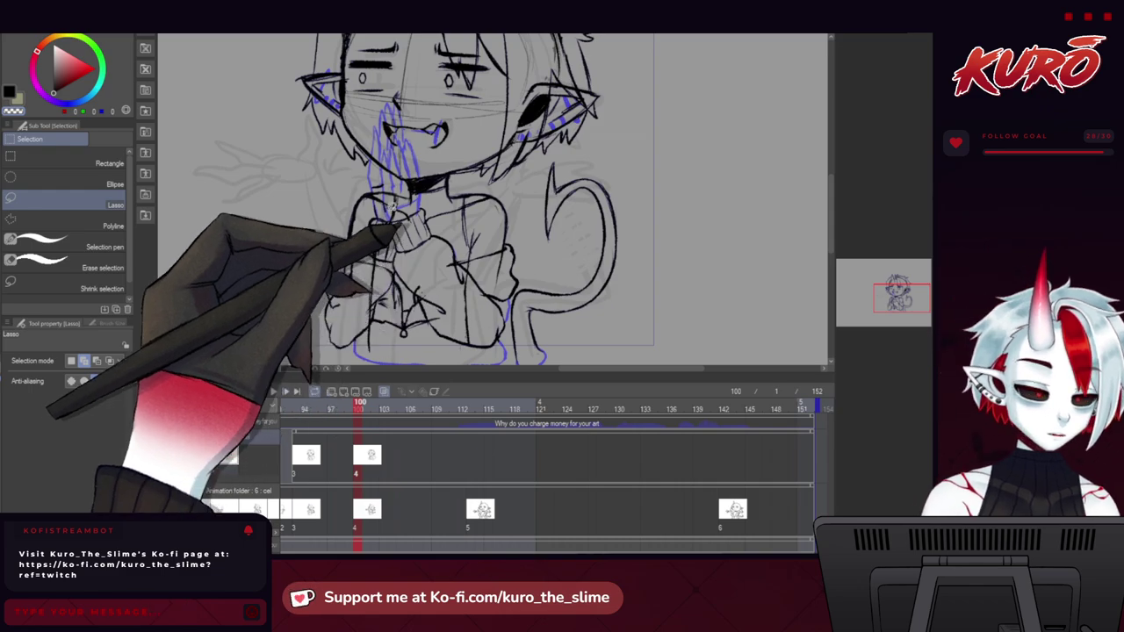
scroll(384, 217, up, 3)
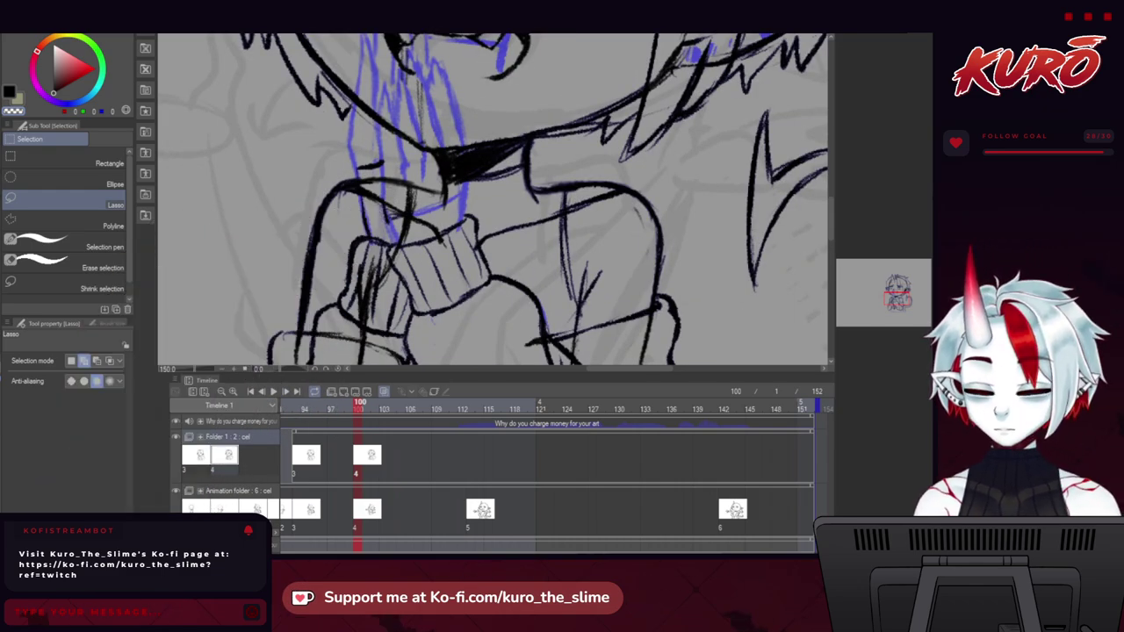
key(b)
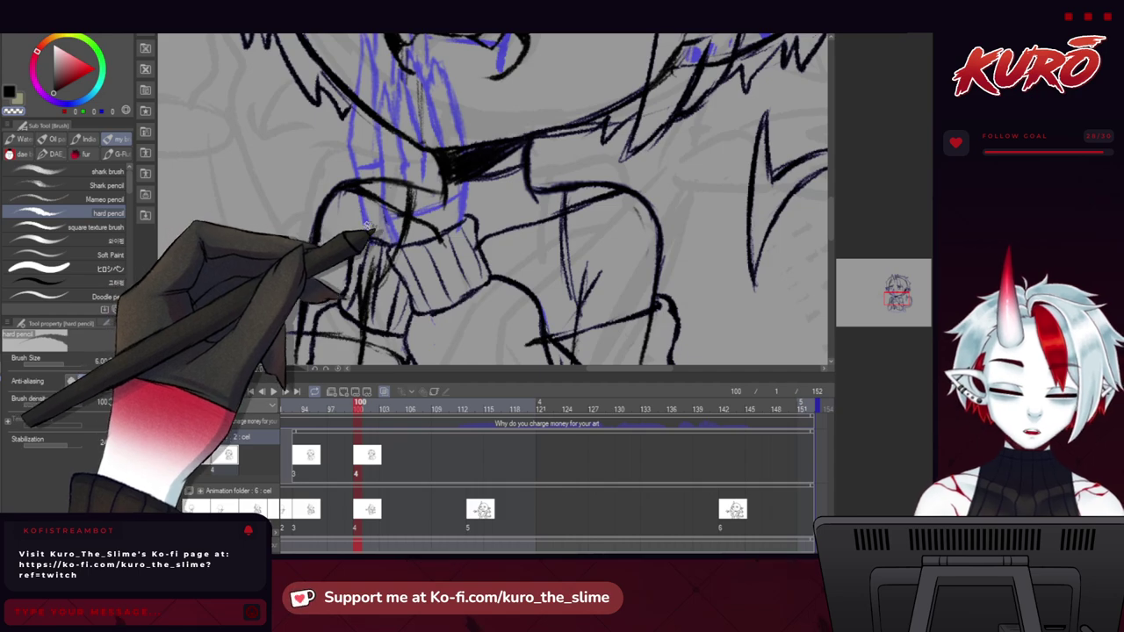
key(ctrl+minus)
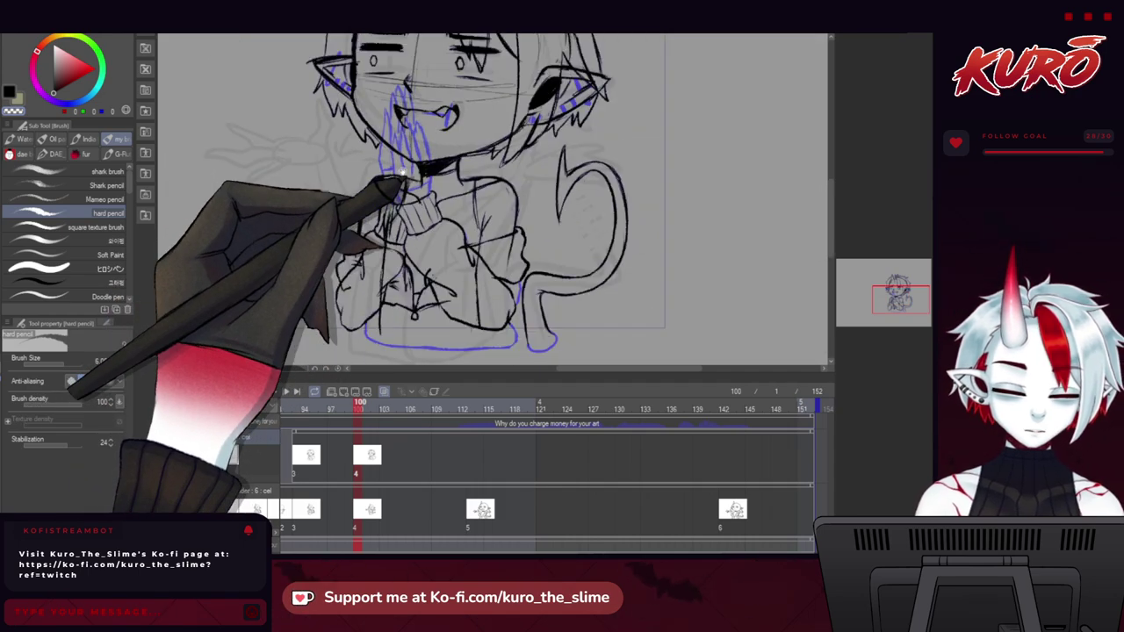
drag(402, 173, 355, 134)
scroll(365, 130, up, 1)
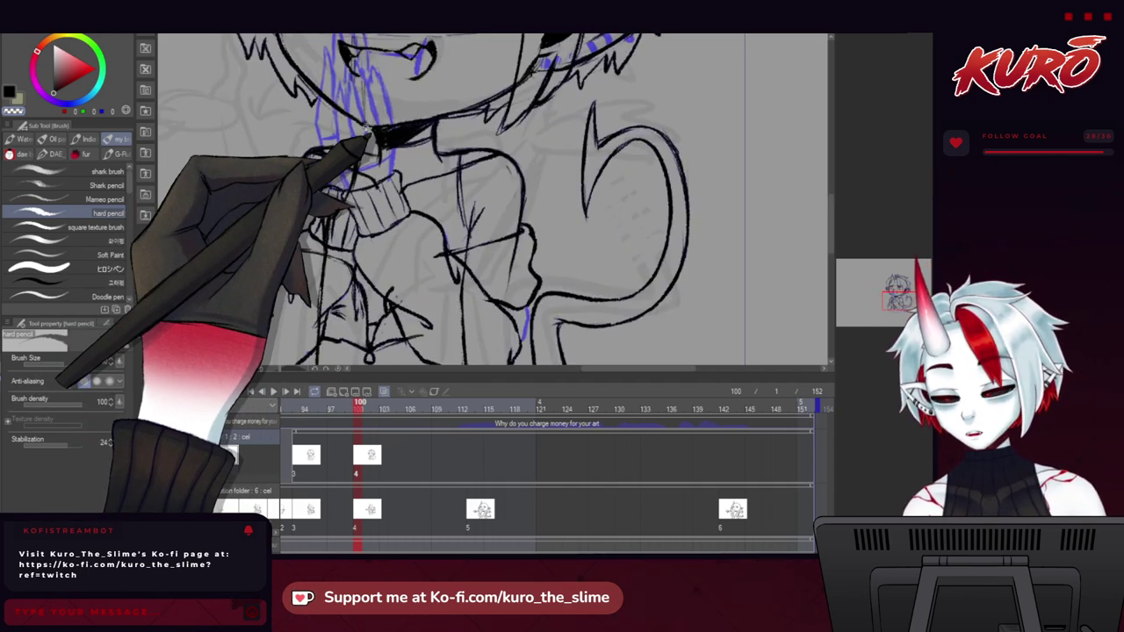
key(w)
drag(333, 237, 305, 202)
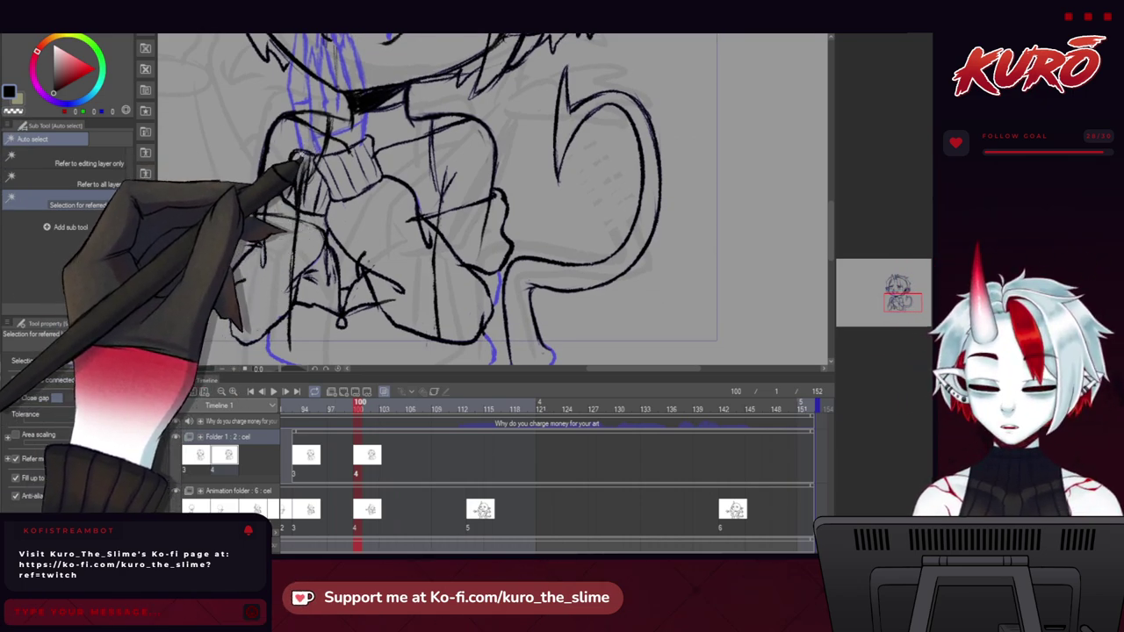
key(ctrl+plus)
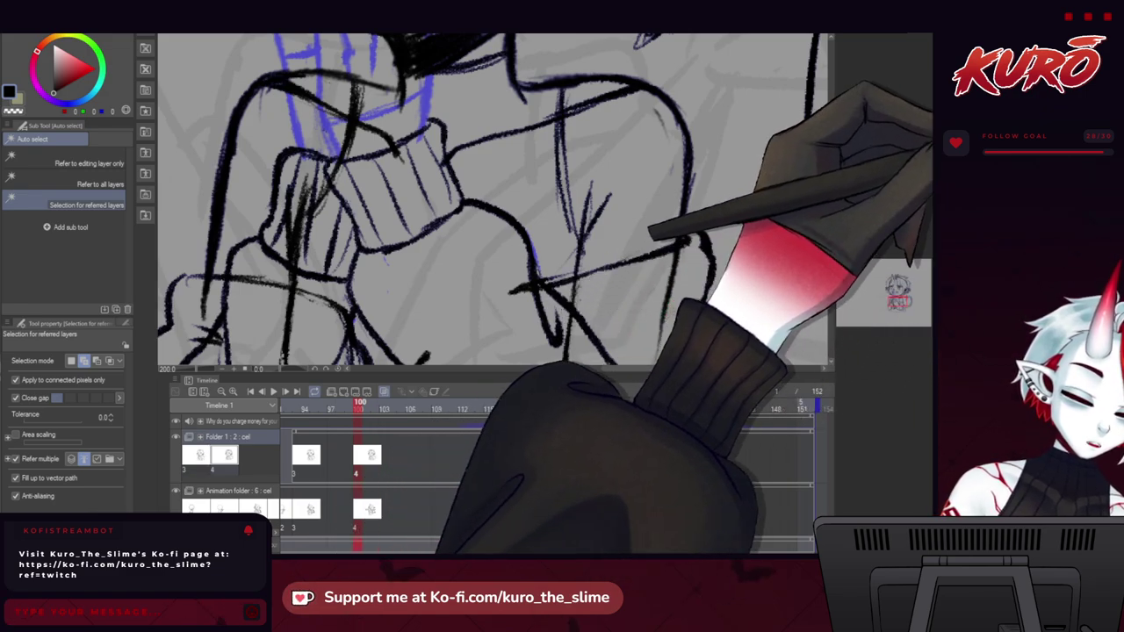
Fade the head and body sketch and hide the blue hand lines to isolate the copied forearms in black.
key(ctrl+z)
scroll(343, 261, down, 4)
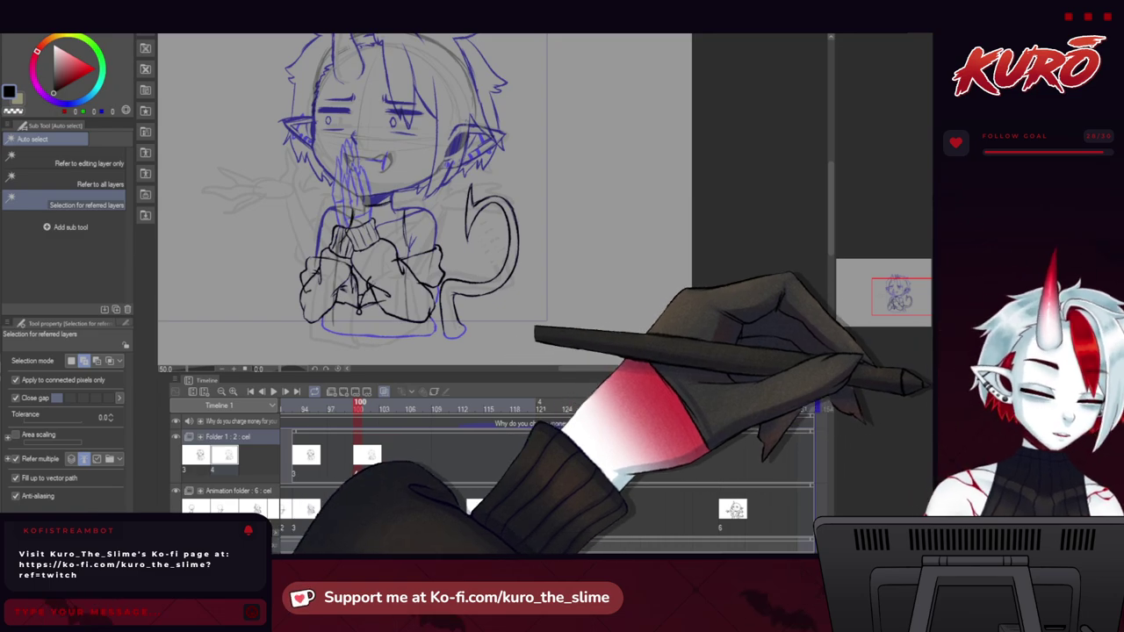
click(965, 391)
drag(295, 243, 318, 256)
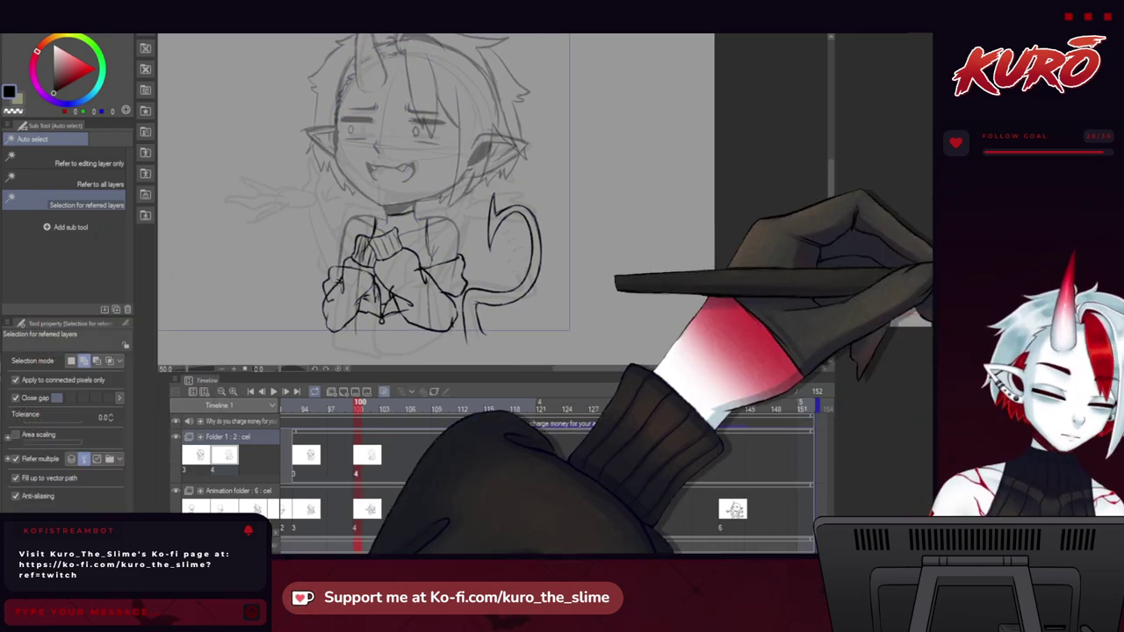
scroll(395, 285, up, 4)
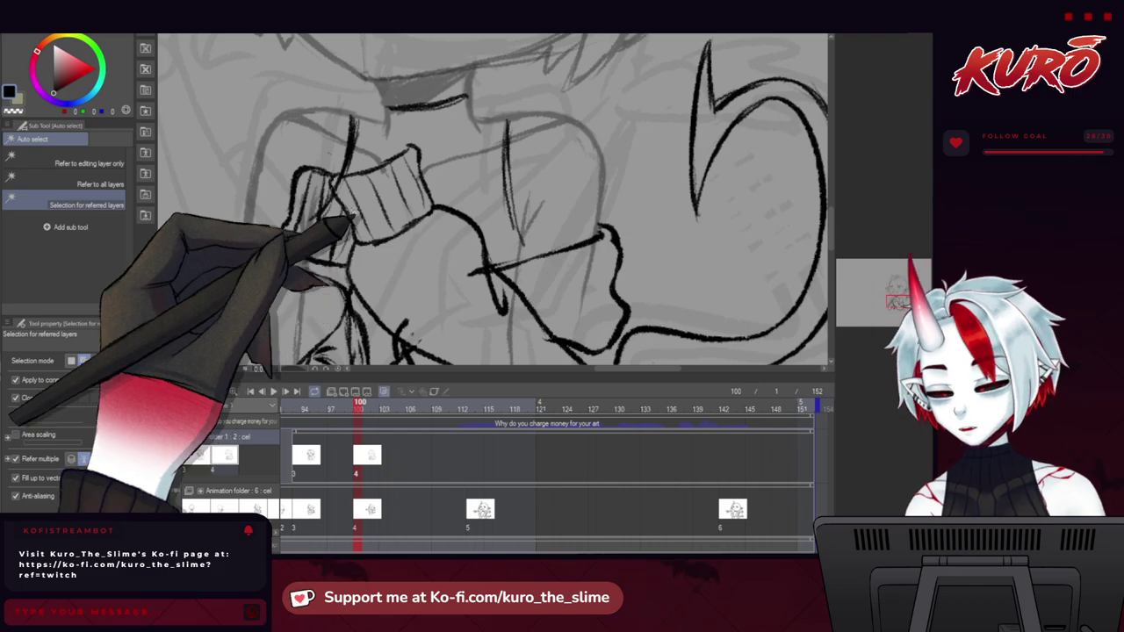
drag(272, 166, 282, 176)
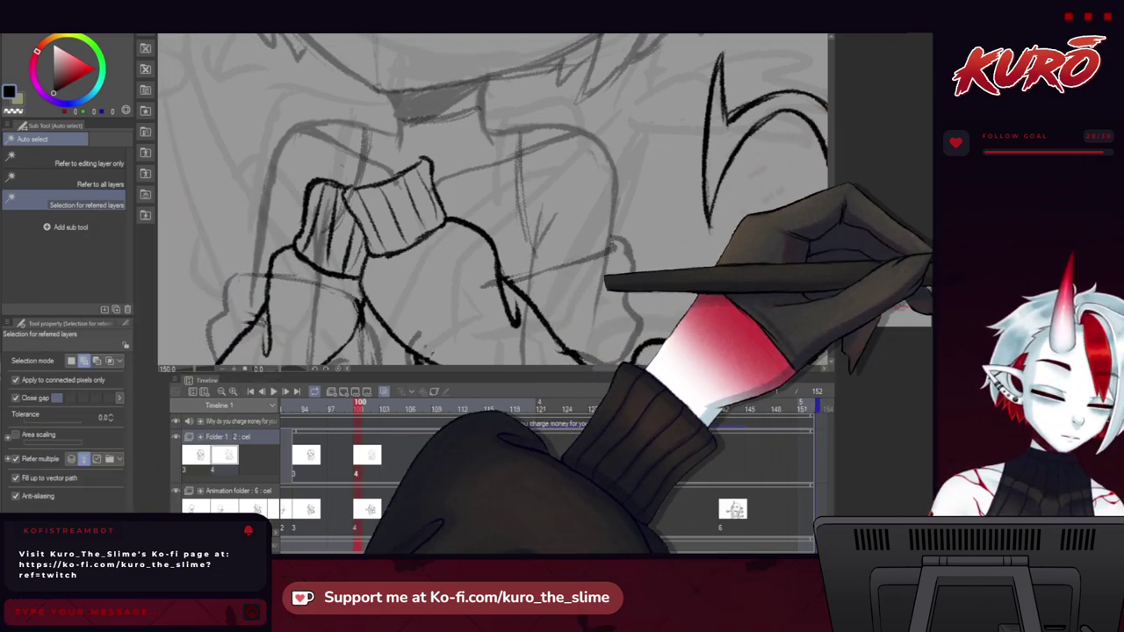
Lasso the tail-side cuff and forearm along the overlap with the other cuff and take them out of the arm drawing.
scroll(323, 182, up, 1)
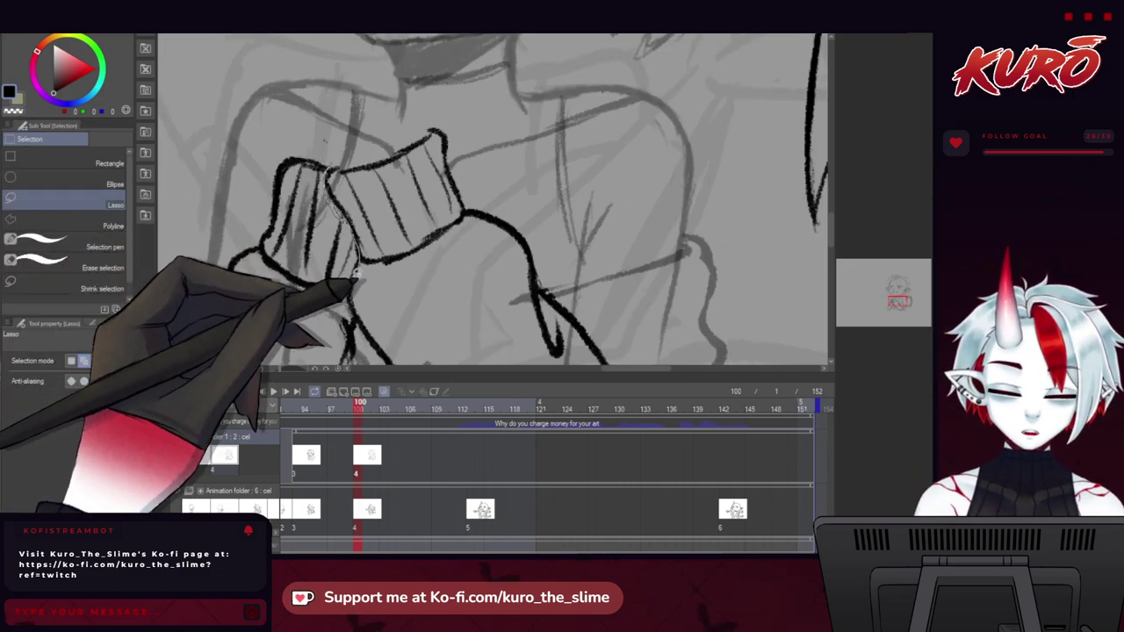
mouse_move(342, 303)
mouse_down()
mouse_move(539, 228)
mouse_move(327, 211)
mouse_up()
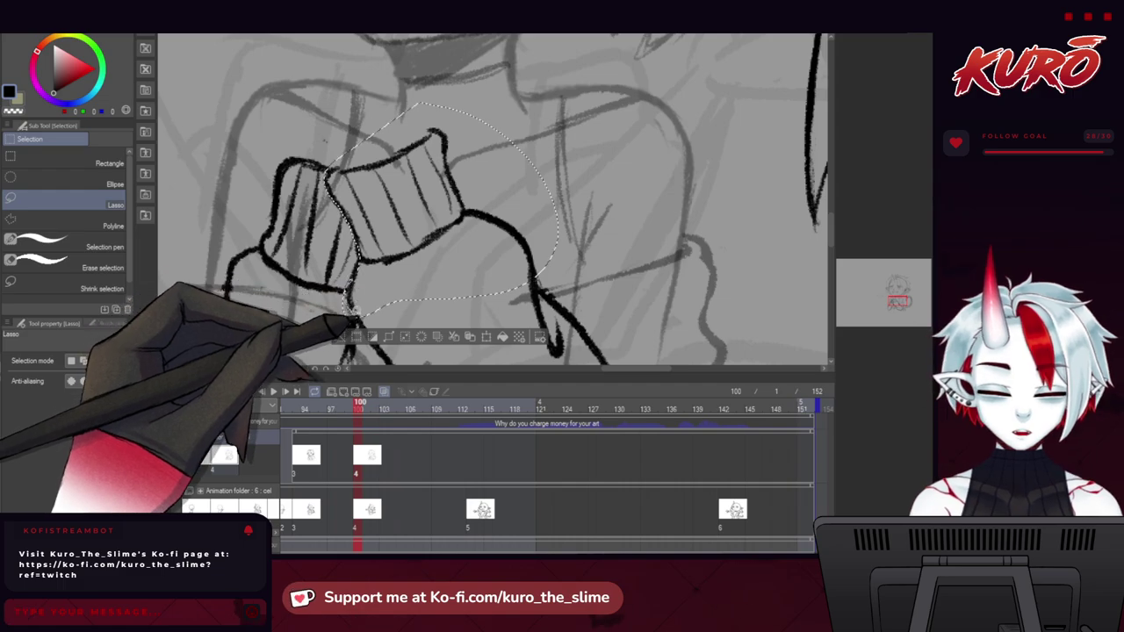
click(85, 361)
mouse_move(338, 319)
mouse_down()
mouse_move(279, 193)
mouse_move(327, 241)
mouse_move(535, 296)
mouse_move(496, 115)
mouse_up()
mouse_move(388, 301)
mouse_down()
mouse_move(322, 181)
mouse_move(478, 83)
mouse_move(443, 101)
mouse_up()
scroll(346, 330, down, 2)
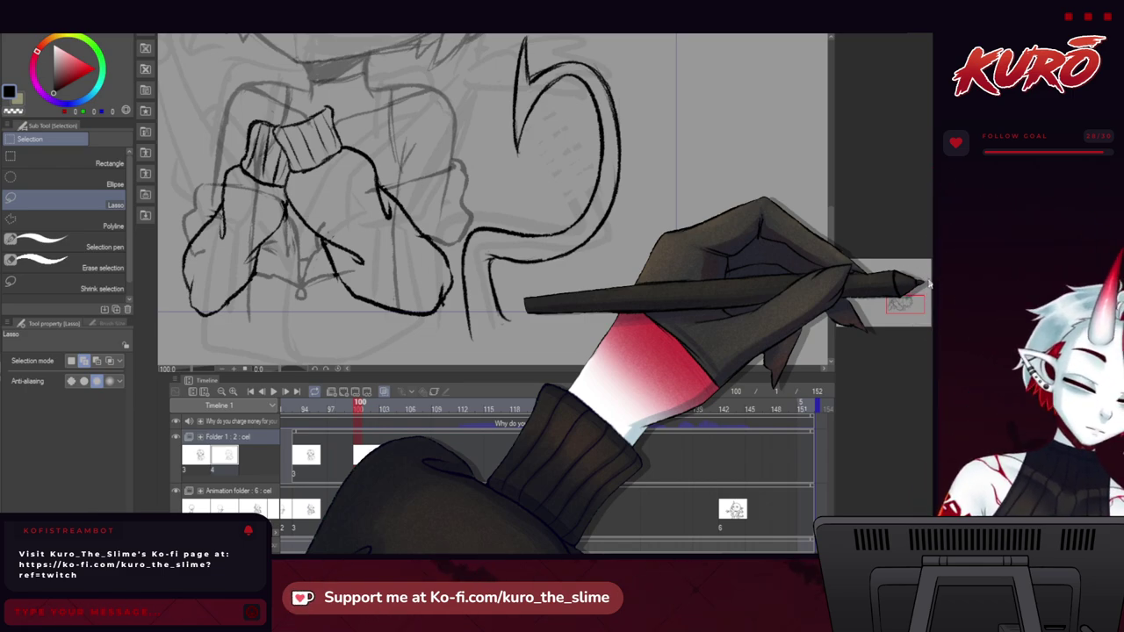
drag(905, 304, 906, 303)
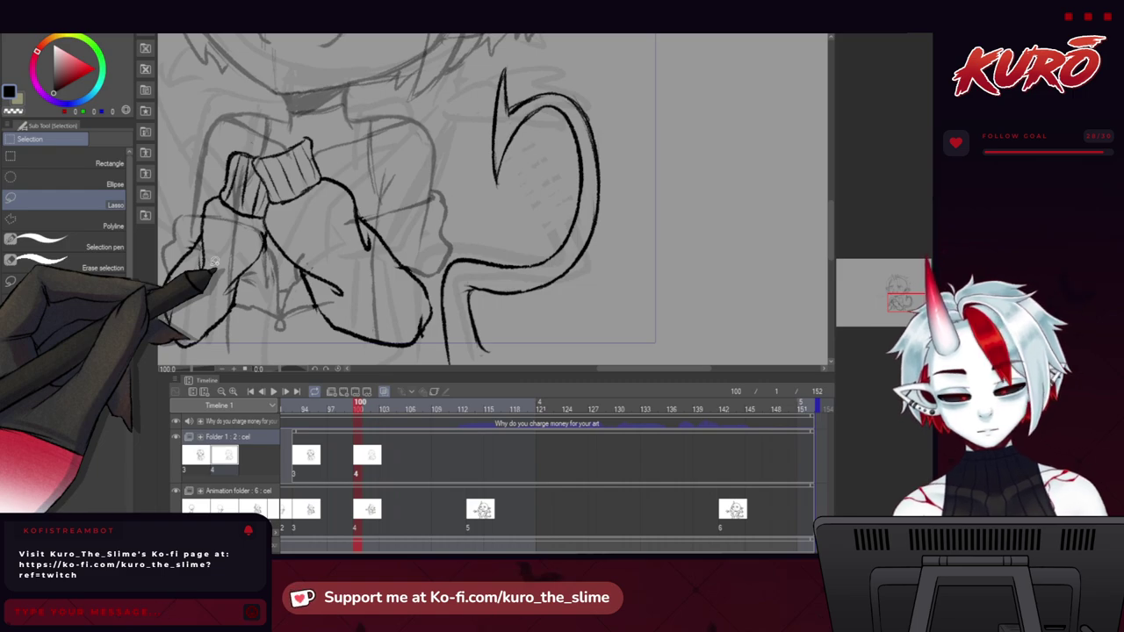
key(Delete)
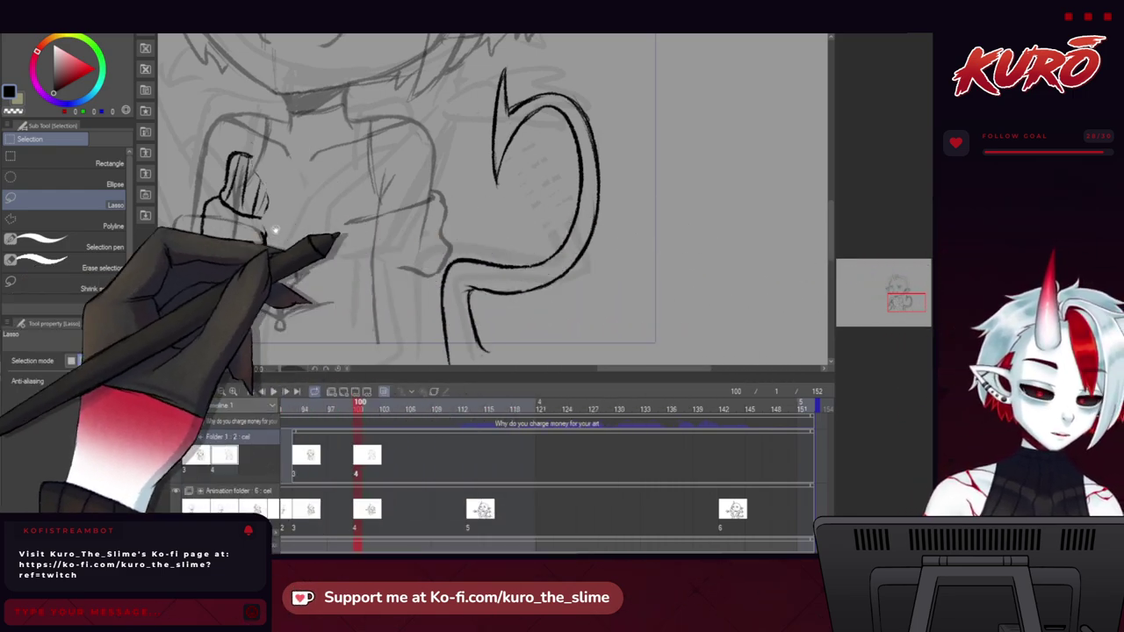
Switch to the pencil for completing the open edge of the remaining cuff.
mouse_move(252, 234)
mouse_down()
mouse_move(360, 222)
mouse_move(382, 237)
mouse_up()
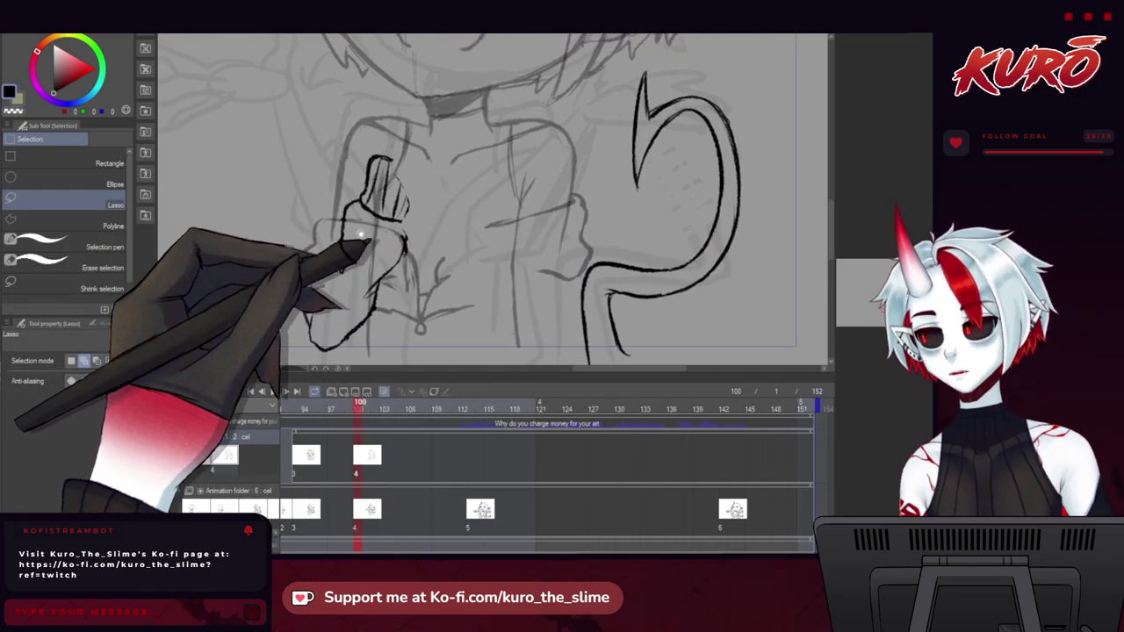
scroll(913, 297, up, 1)
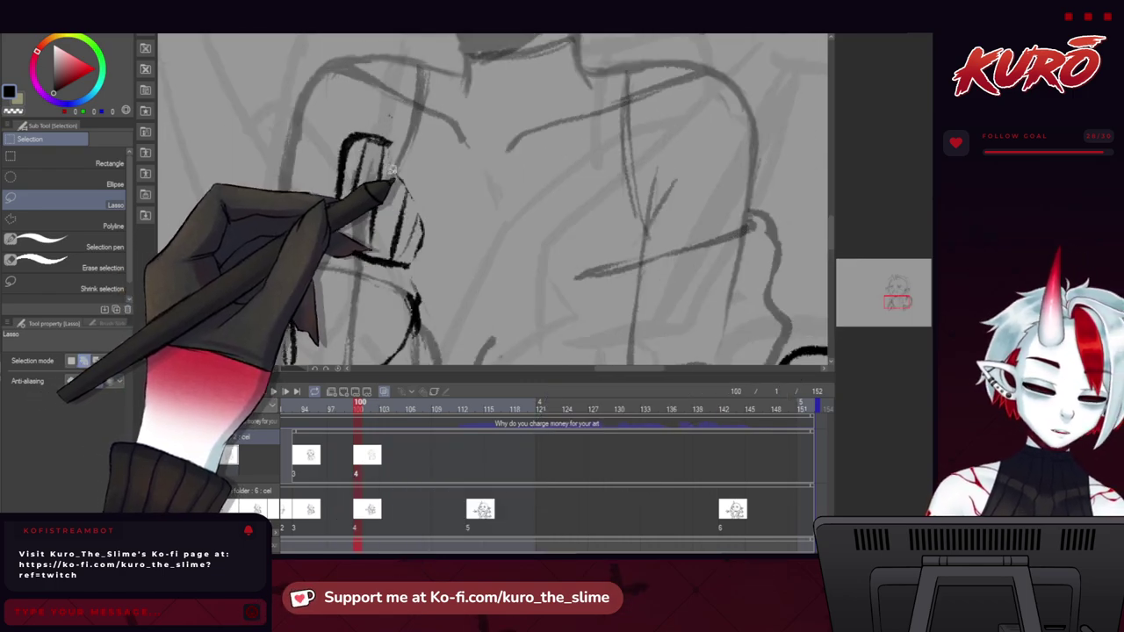
key(p)
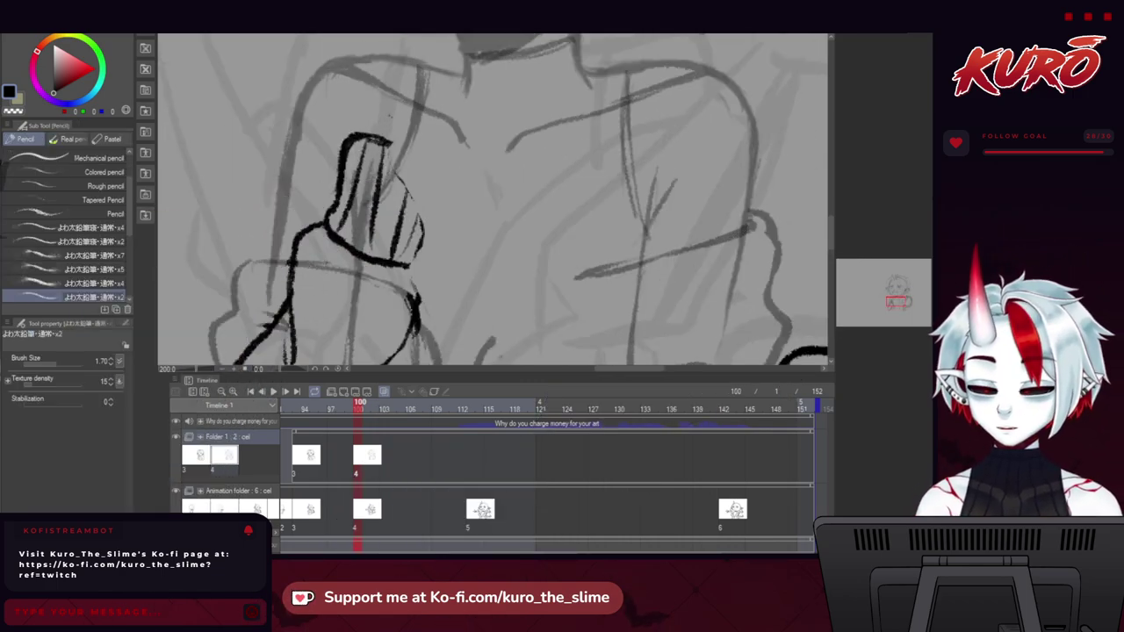
Finish the sleeve's cuff outline and fill it with vertical ribbing lines using the hard pencil brush.
mouse_move(365, 140)
mouse_down()
mouse_move(446, 170)
mouse_move(442, 204)
mouse_up()
key(b)
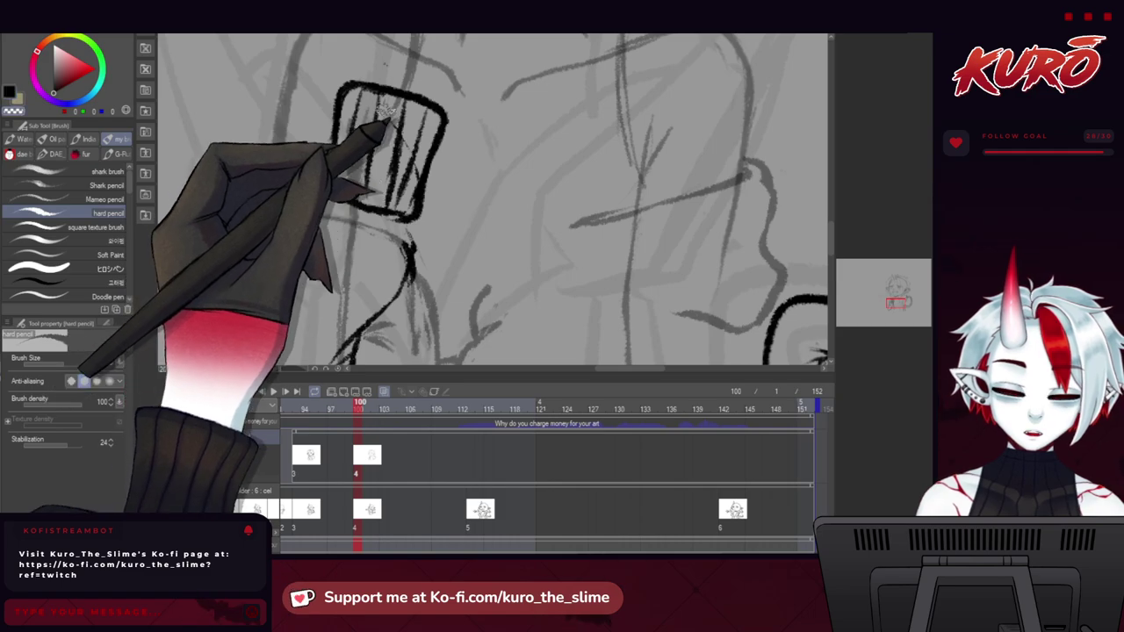
drag(386, 112, 393, 144)
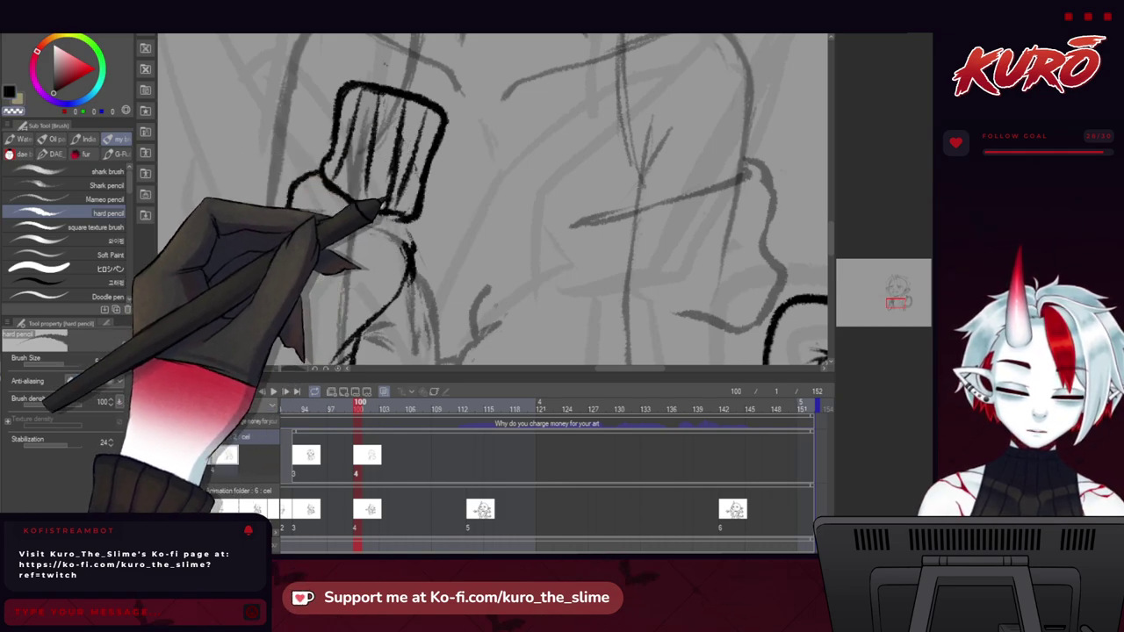
drag(384, 201, 367, 158)
key(c)
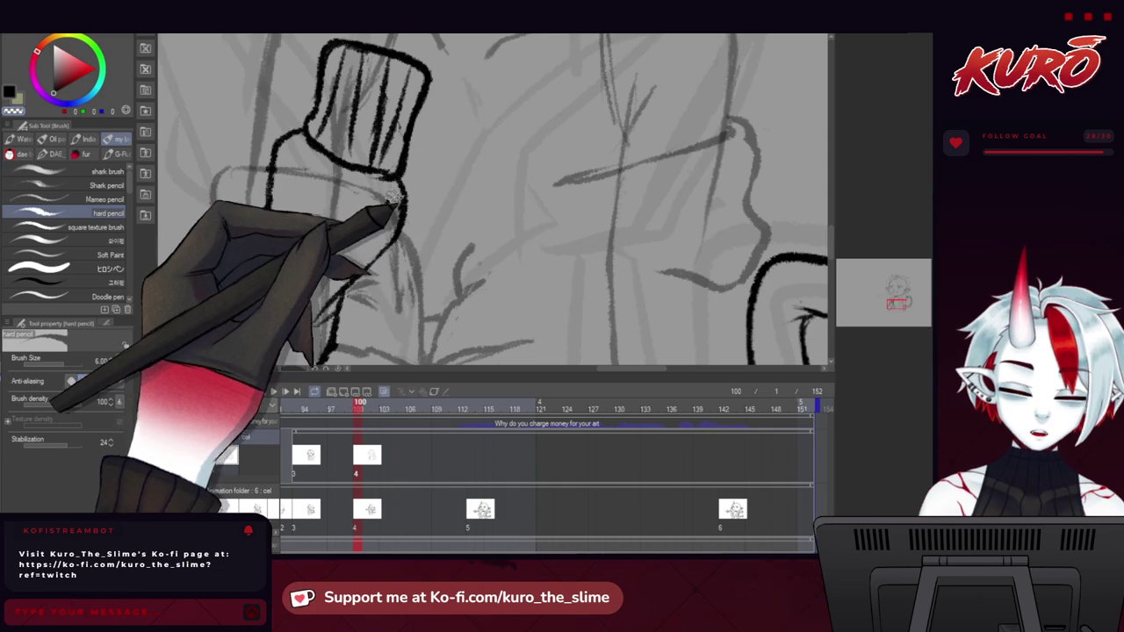
scroll(352, 256, down, 5)
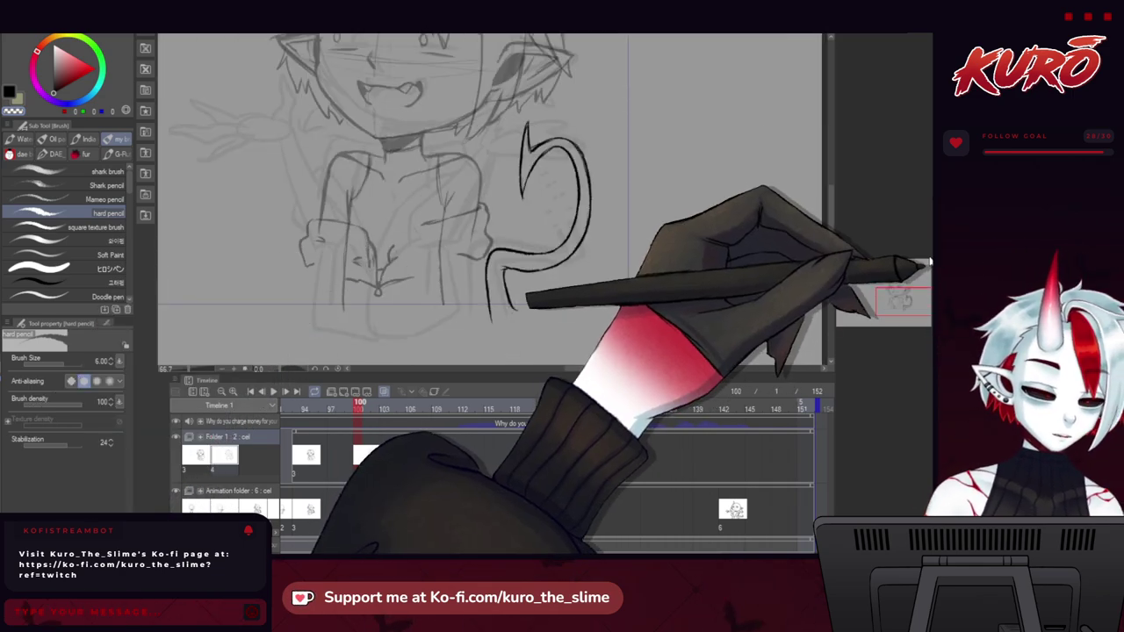
Show the praying hands sketch, lasso the front hand and forearm, and separate them from the other arm onto their own layer.
click(931, 271)
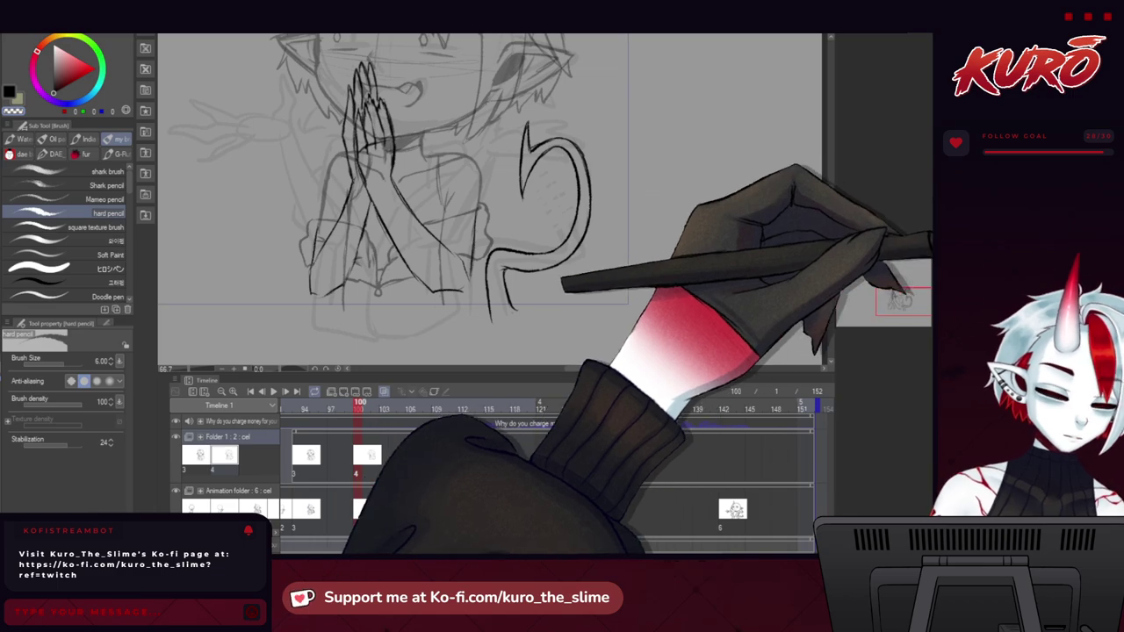
scroll(334, 175, up, 2)
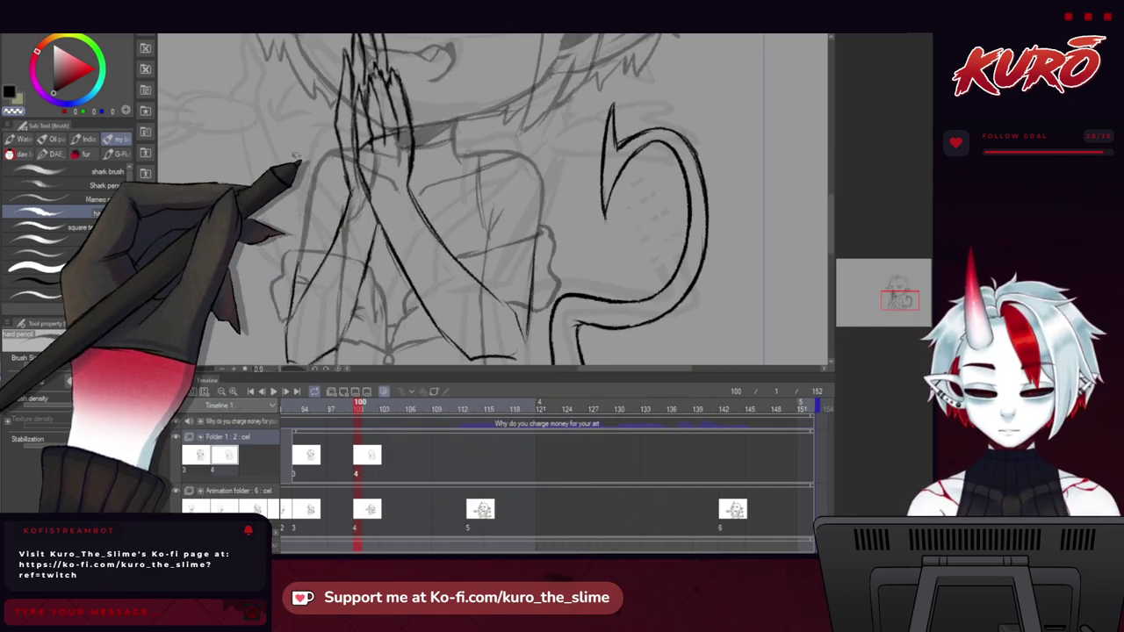
drag(303, 214, 282, 243)
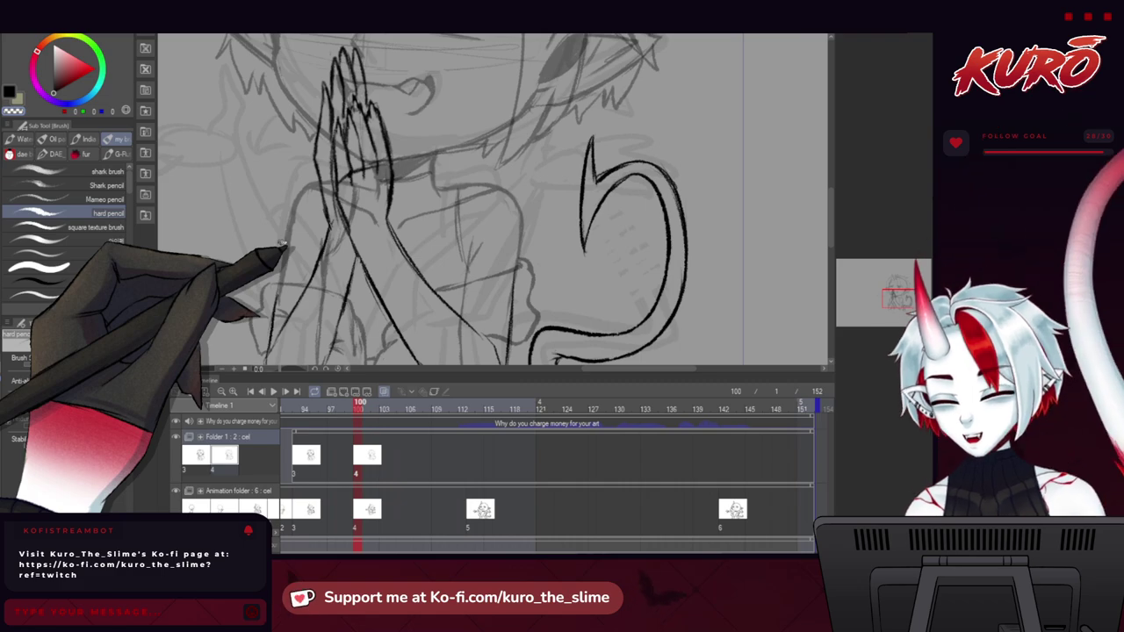
key(m)
drag(348, 141, 365, 177)
scroll(365, 128, up, 2)
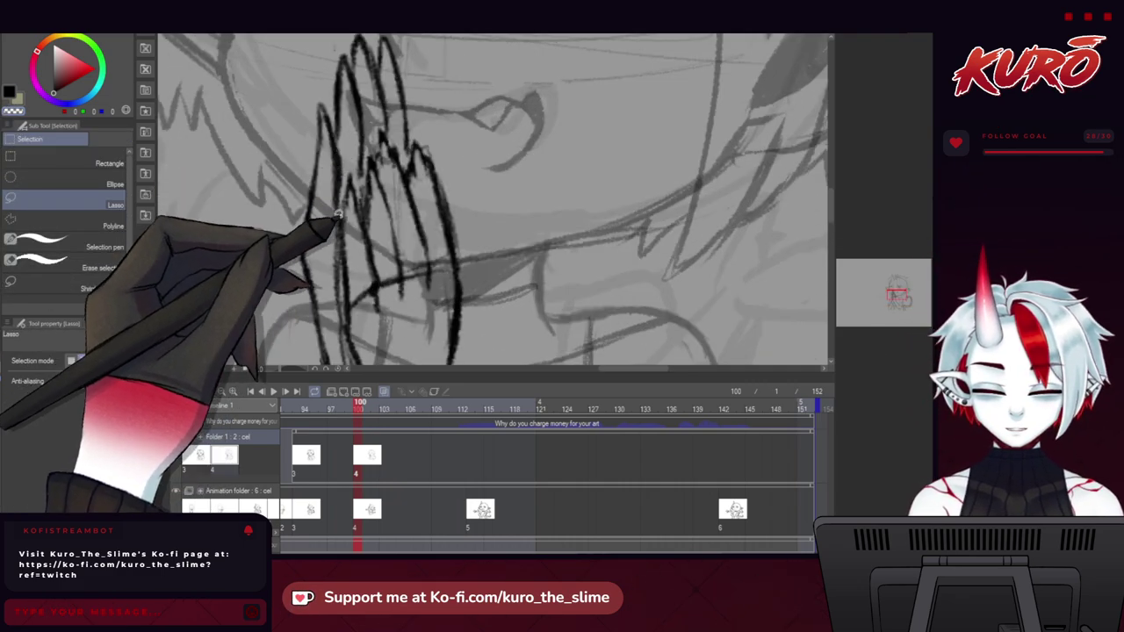
mouse_move(372, 151)
mouse_down()
mouse_move(406, 154)
mouse_move(413, 139)
mouse_move(455, 133)
mouse_move(540, 319)
mouse_move(406, 372)
mouse_move(341, 265)
mouse_move(325, 194)
mouse_up()
drag(314, 235, 293, 107)
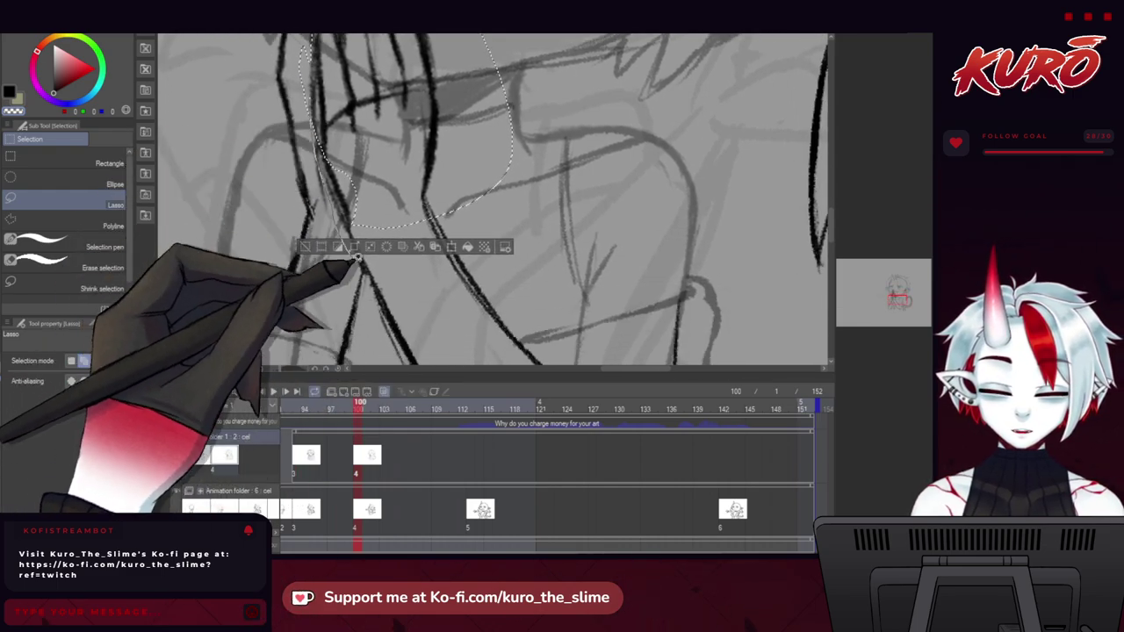
mouse_move(358, 266)
mouse_down()
mouse_move(514, 243)
mouse_move(478, 189)
mouse_up()
mouse_move(360, 291)
mouse_down()
mouse_move(281, 113)
mouse_move(434, 342)
mouse_move(534, 366)
mouse_move(573, 268)
mouse_move(427, 103)
mouse_up()
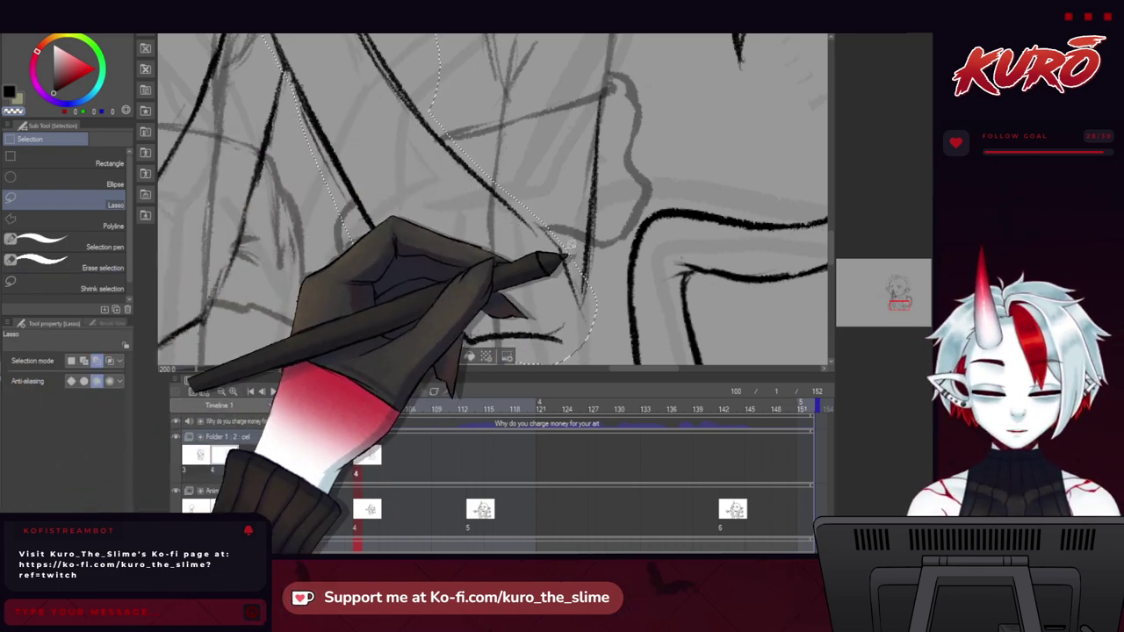
scroll(332, 232, down, 2)
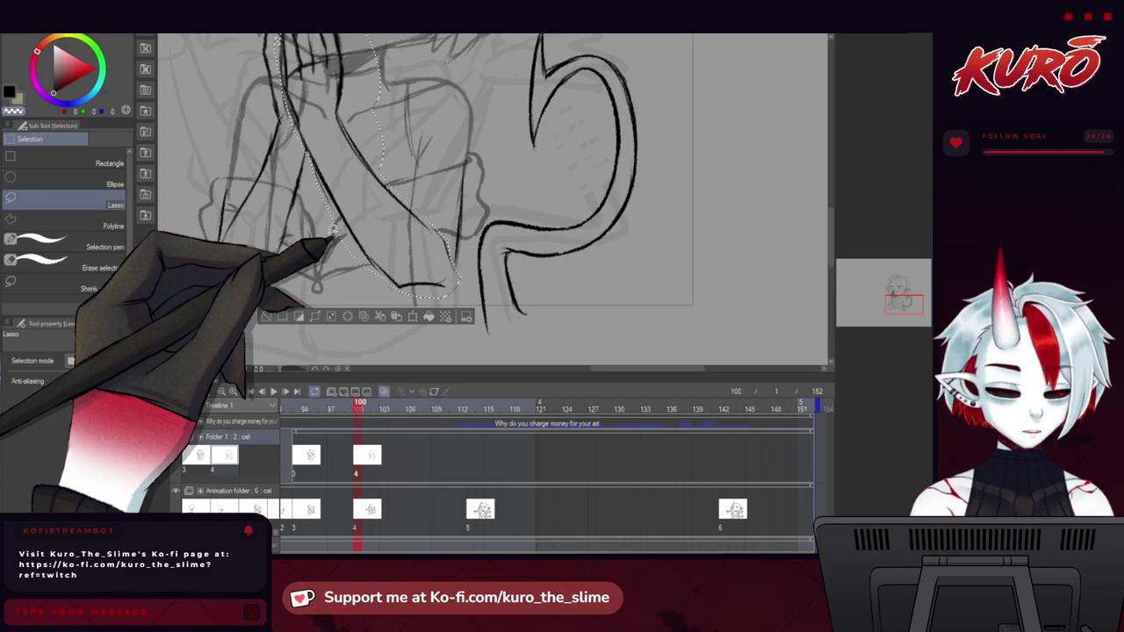
click(930, 241)
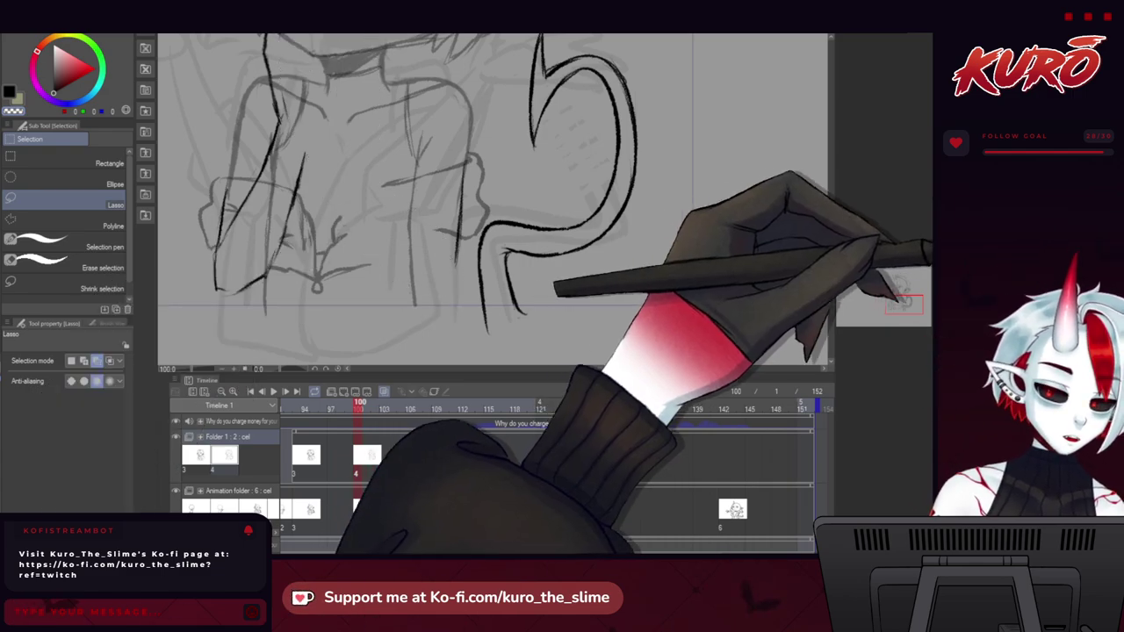
Hide the back hand and forearm and show the separated front hand together with its sleeve drawing.
drag(216, 143, 300, 291)
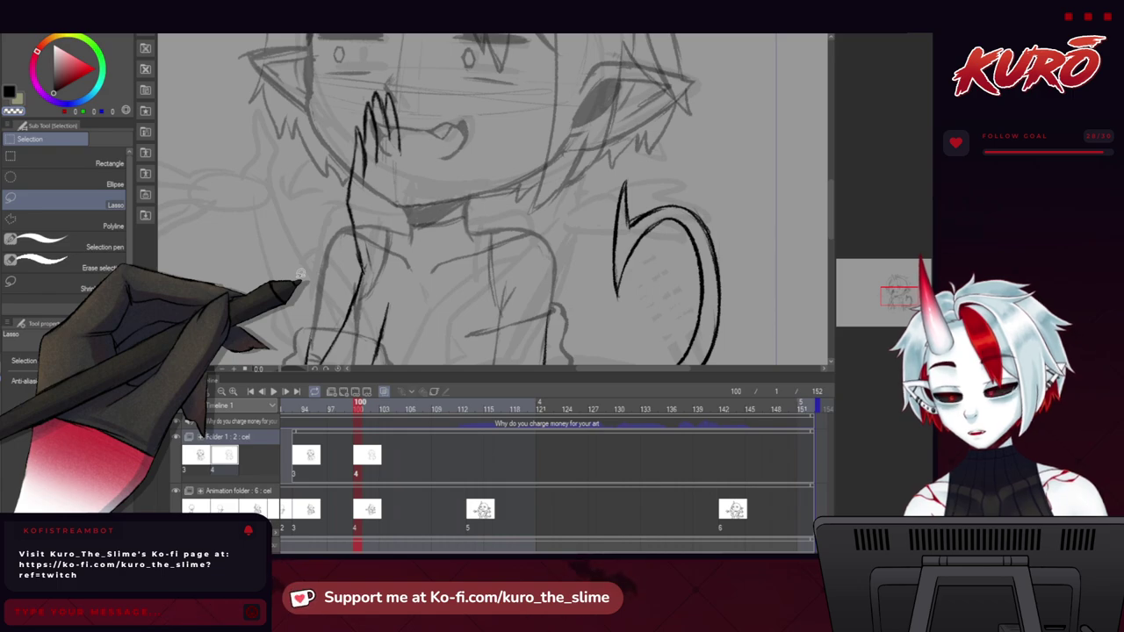
key(b)
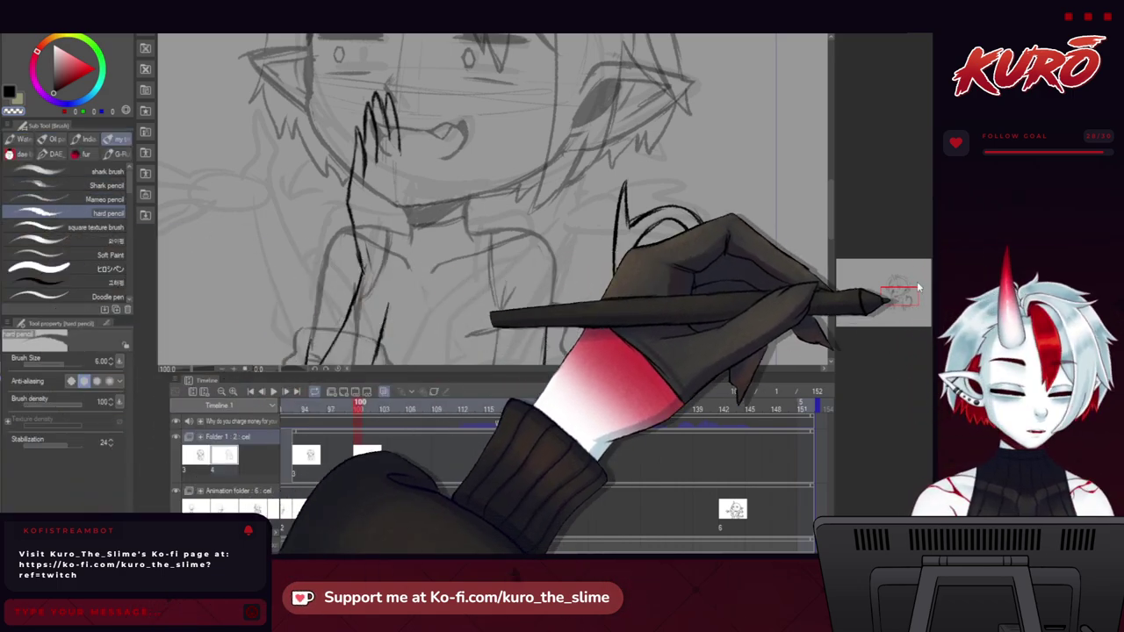
click(929, 263)
drag(671, 209, 709, 242)
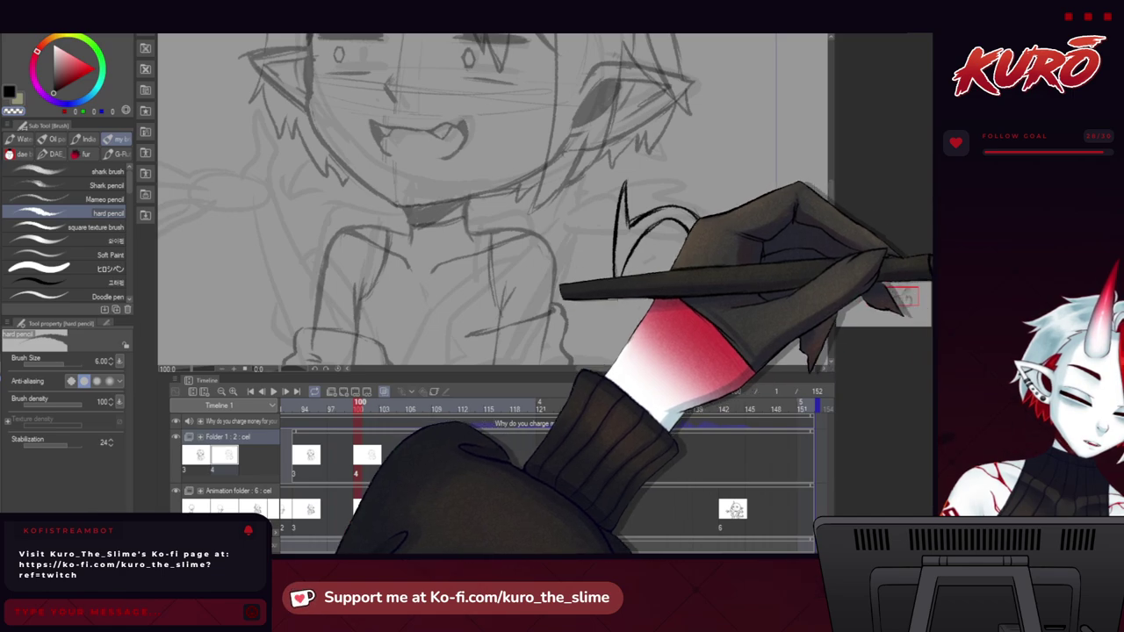
click(929, 291)
key(ctrl+minus)
key(ctrl+minus)
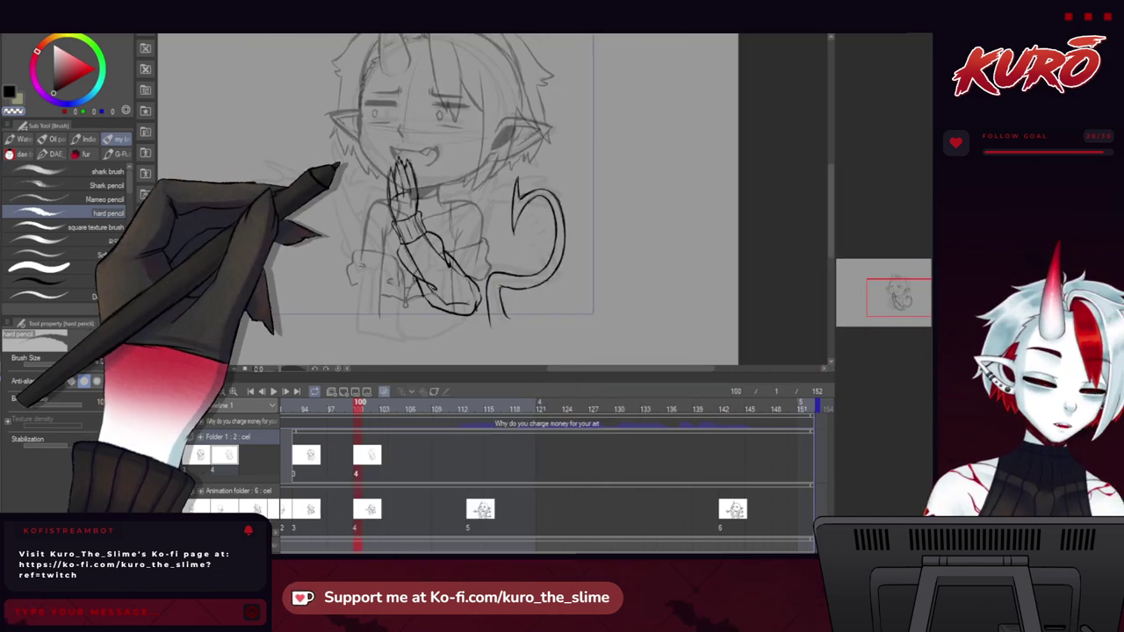
key(ctrl+plus)
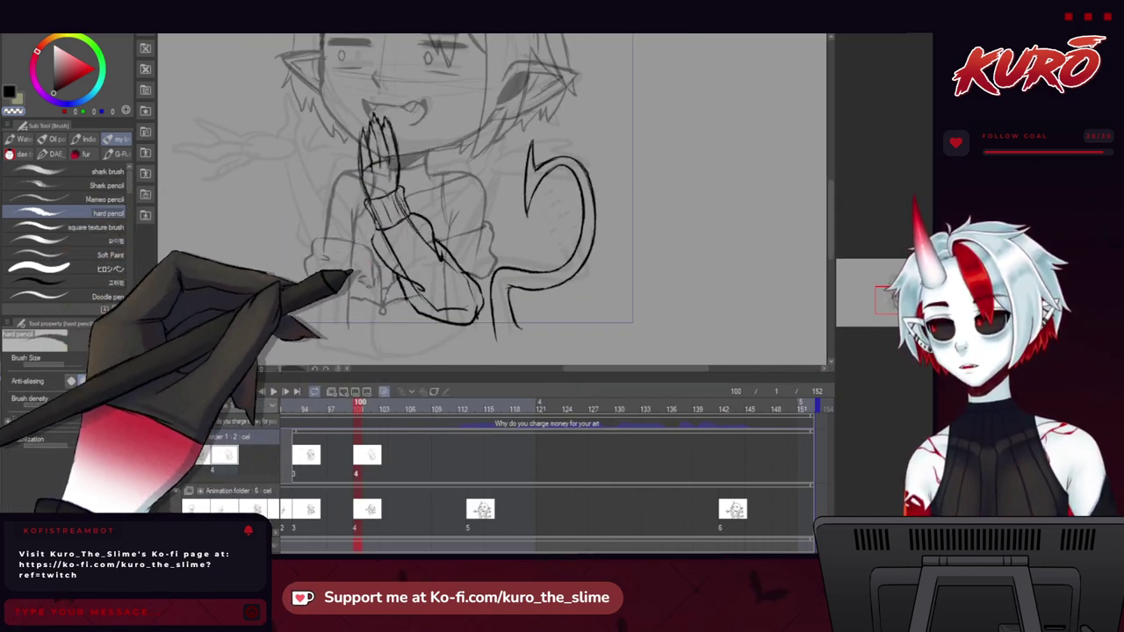
drag(360, 205, 356, 221)
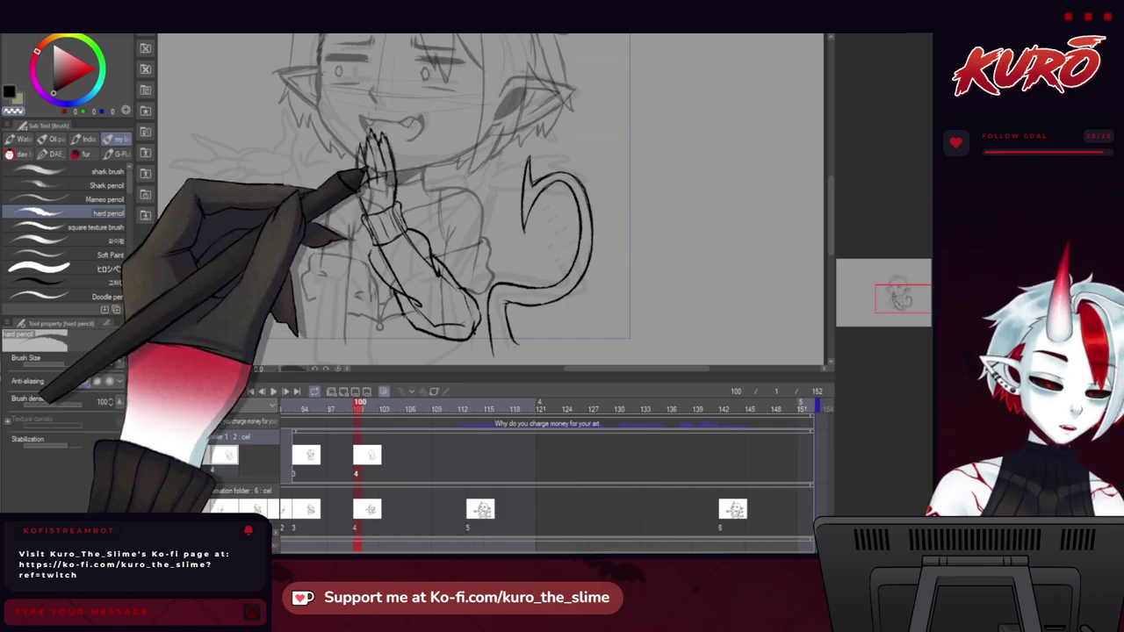
key(ctrl+t)
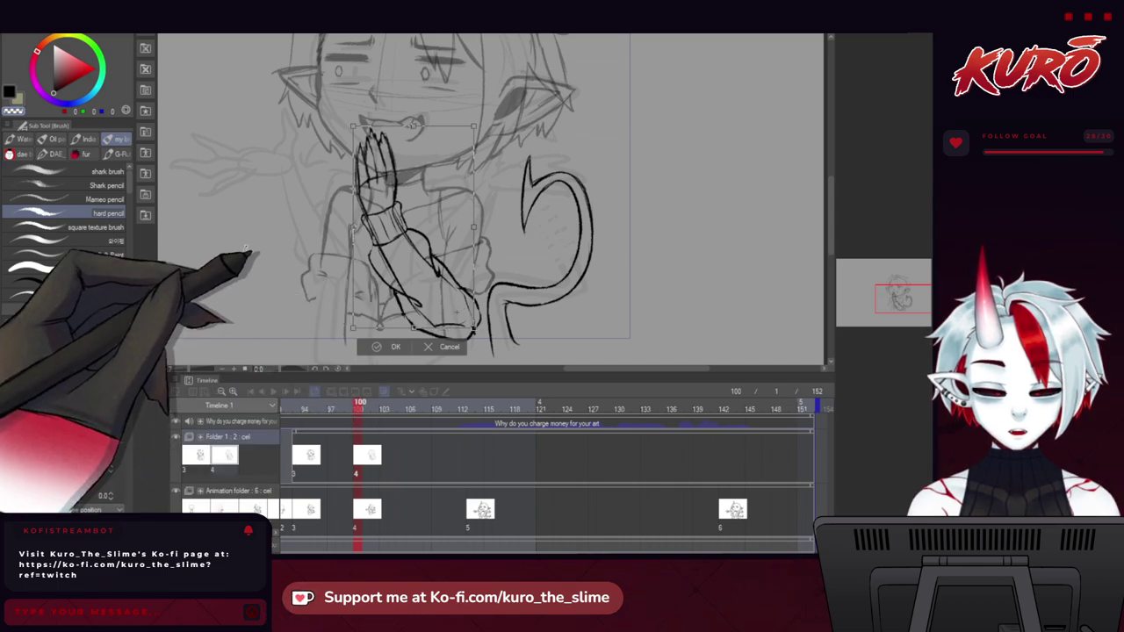
mouse_move(246, 248)
mouse_down()
mouse_move(379, 192)
mouse_move(416, 200)
mouse_move(411, 189)
mouse_up()
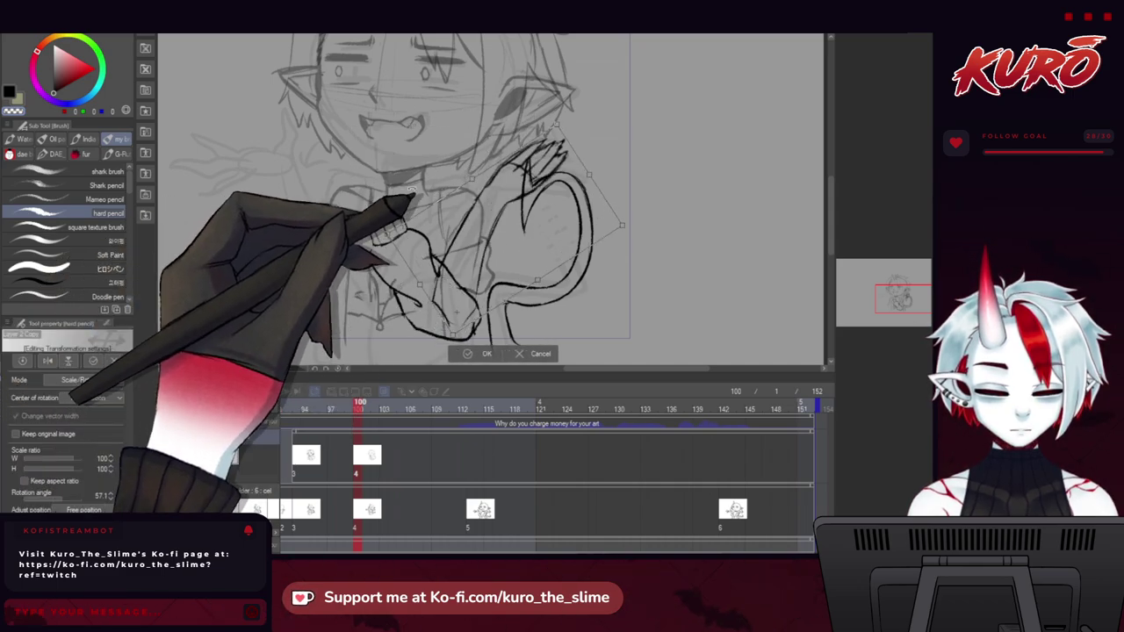
click(536, 354)
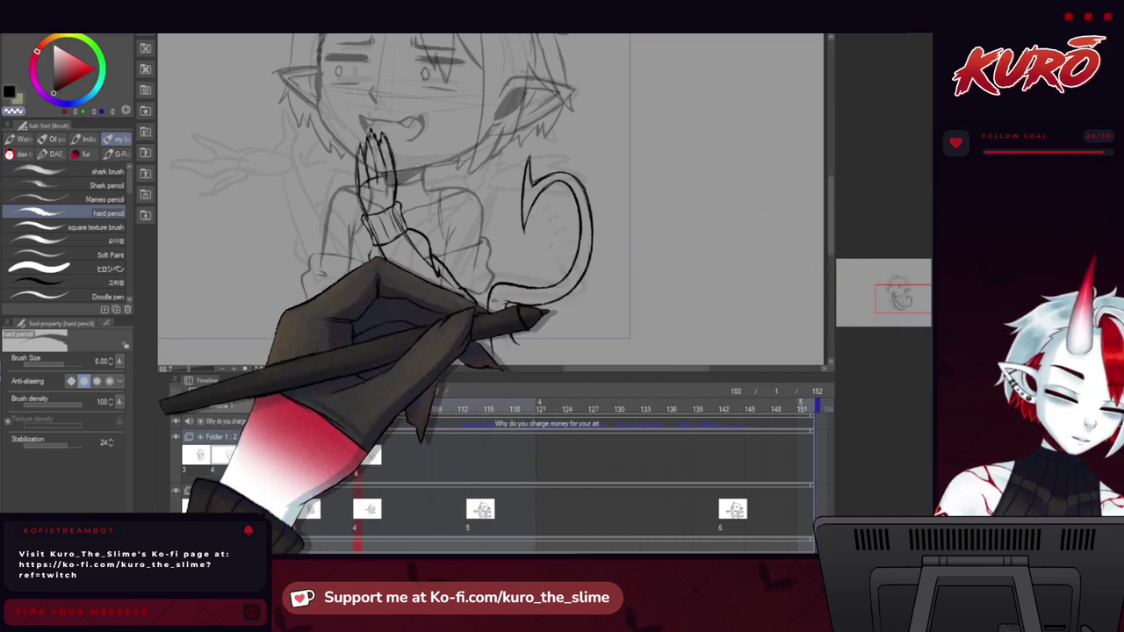
Transform the front hand and its sleeve layers together, rotating the arm outward so the palm is raised beside the tail.
key(ctrl+t)
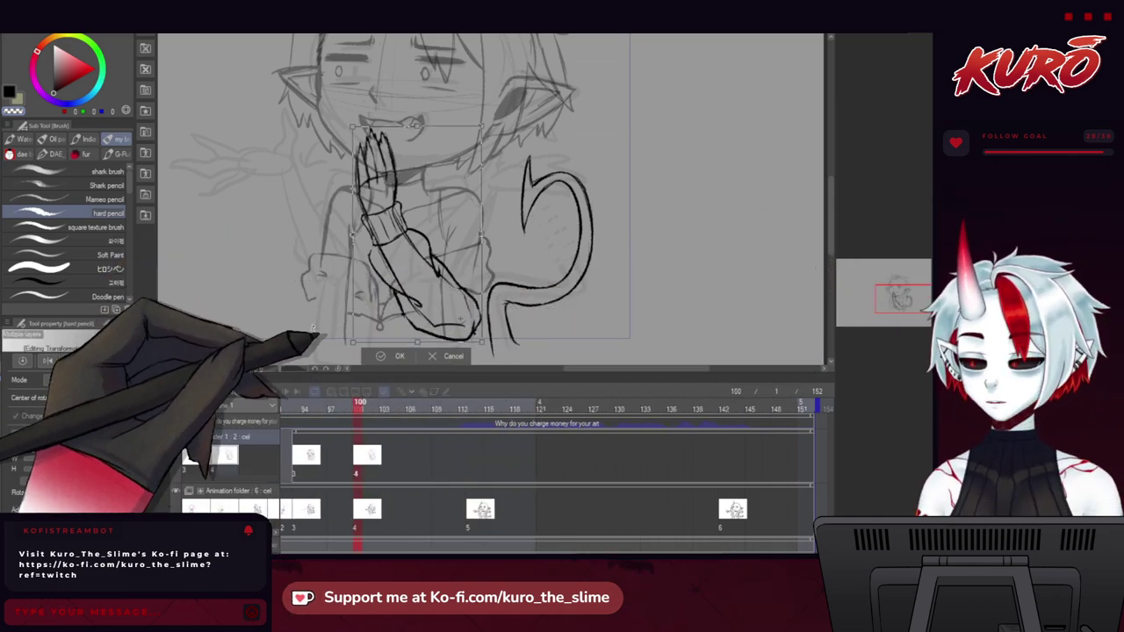
mouse_move(343, 214)
mouse_down()
mouse_move(336, 81)
mouse_move(332, 281)
mouse_move(344, 267)
mouse_move(309, 272)
mouse_up()
key(Return)
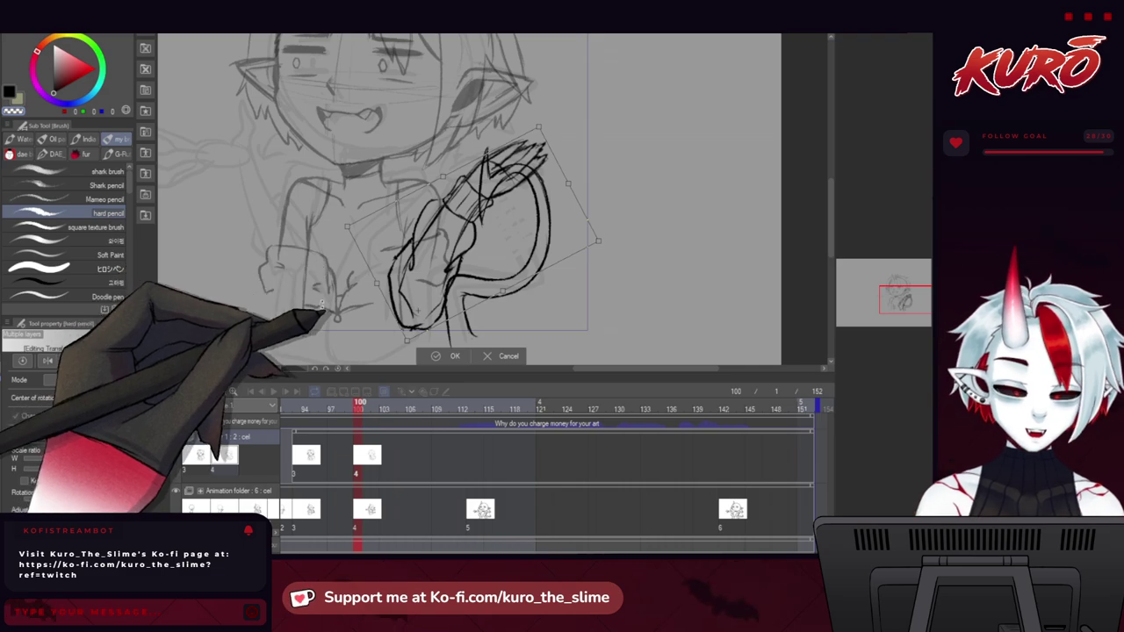
click(449, 355)
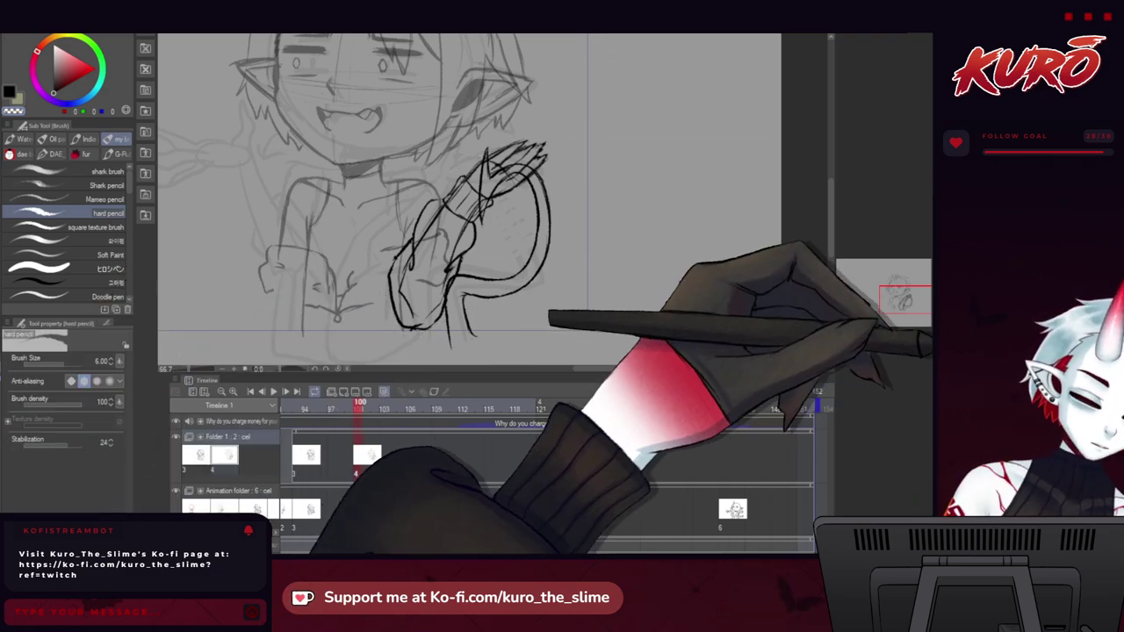
Hide the tail drawing and show the other hand with its ribbed sleeve on the opposite side of the body.
click(929, 224)
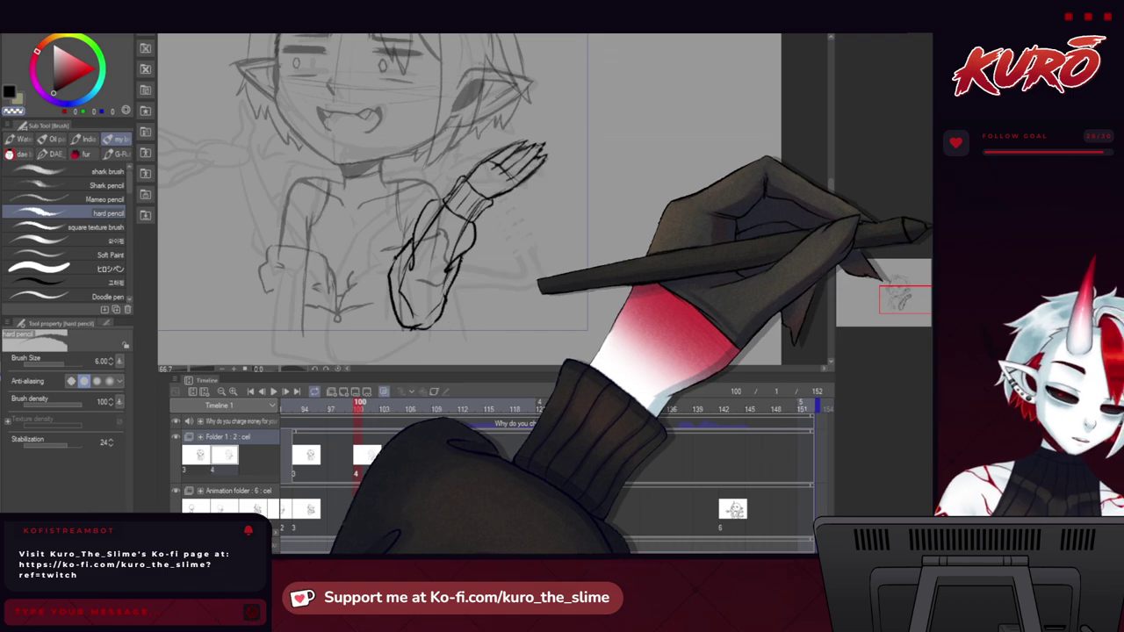
drag(287, 290, 326, 288)
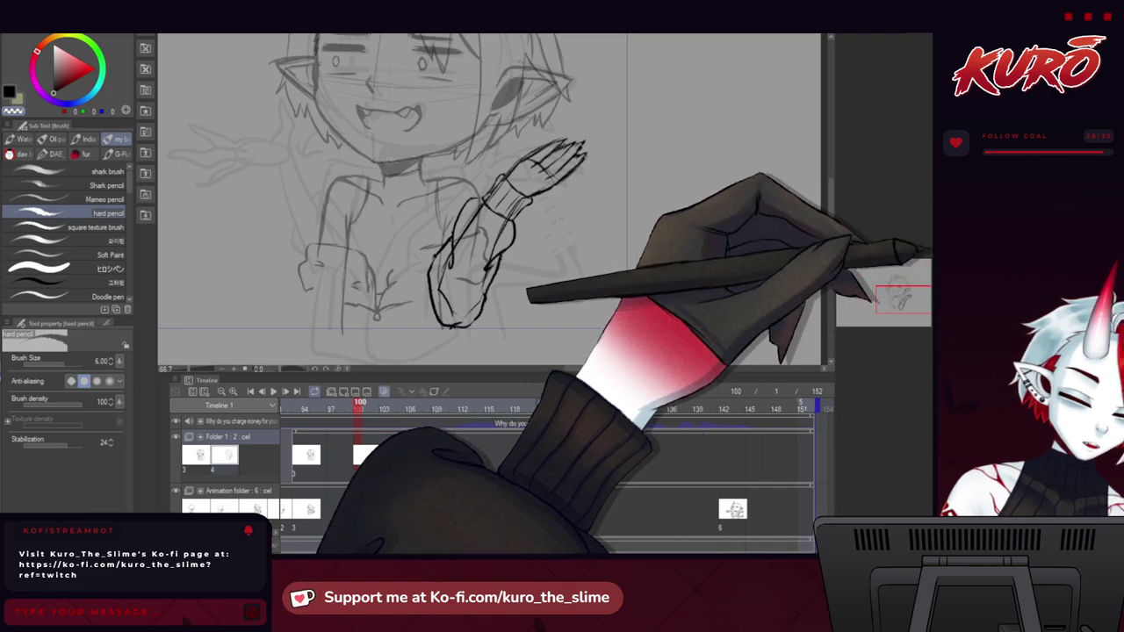
drag(349, 202, 363, 86)
drag(341, 235, 308, 328)
drag(344, 204, 378, 211)
drag(368, 245, 314, 330)
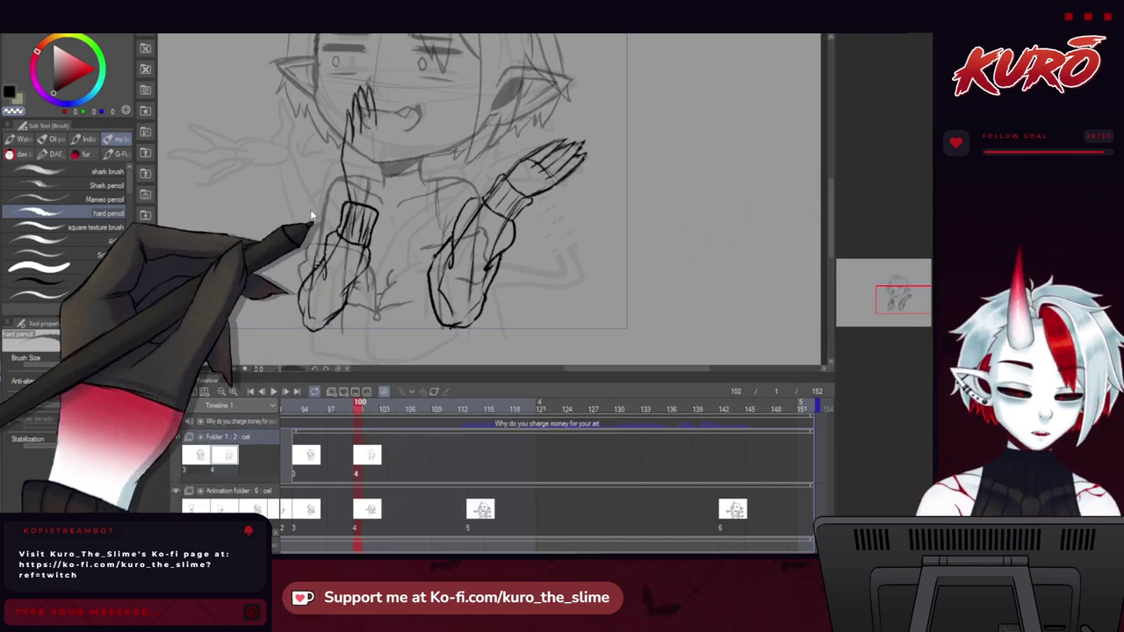
Rotate the second hand and its sleeve outward and place the arm on the body's other side, mirroring the raised palm.
key(ctrl+t)
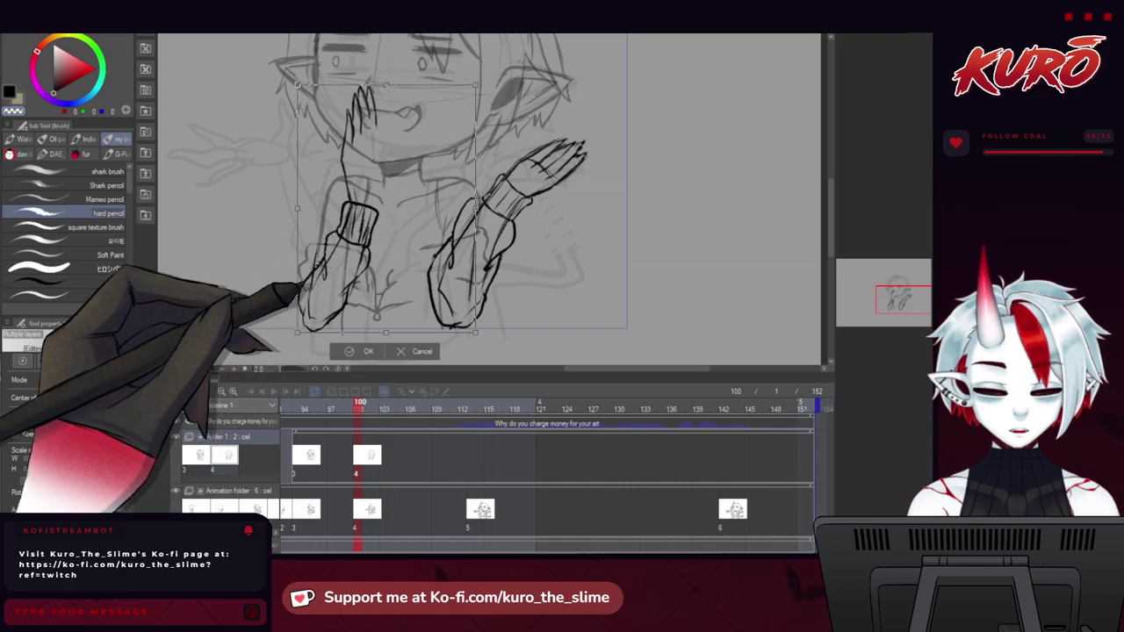
mouse_move(226, 254)
mouse_down()
mouse_move(213, 298)
mouse_move(229, 321)
mouse_up()
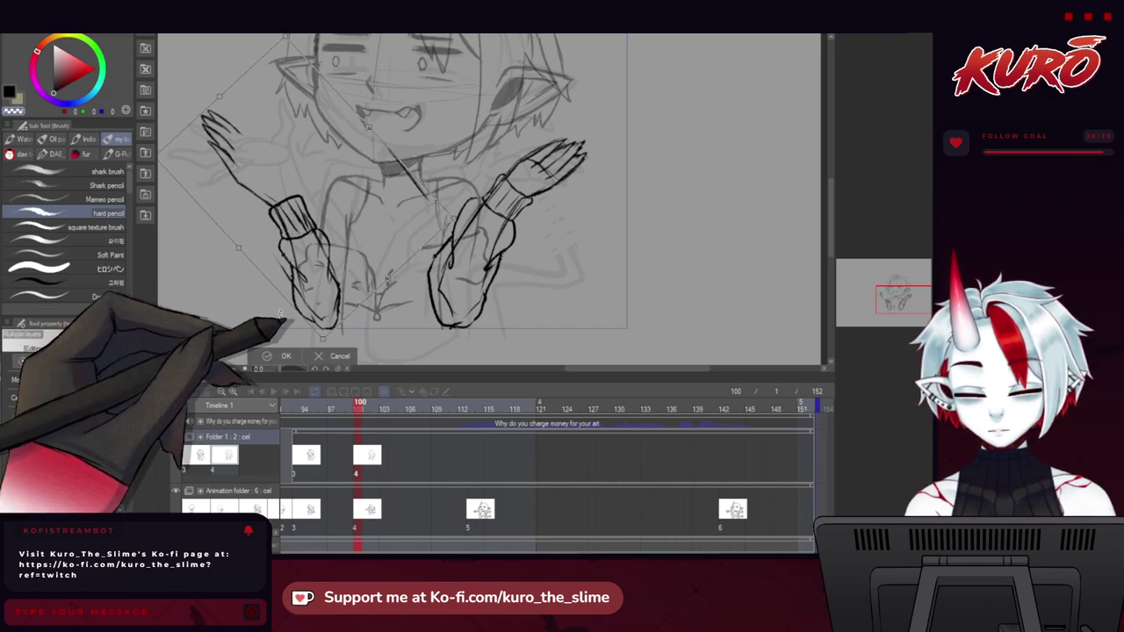
key(Return)
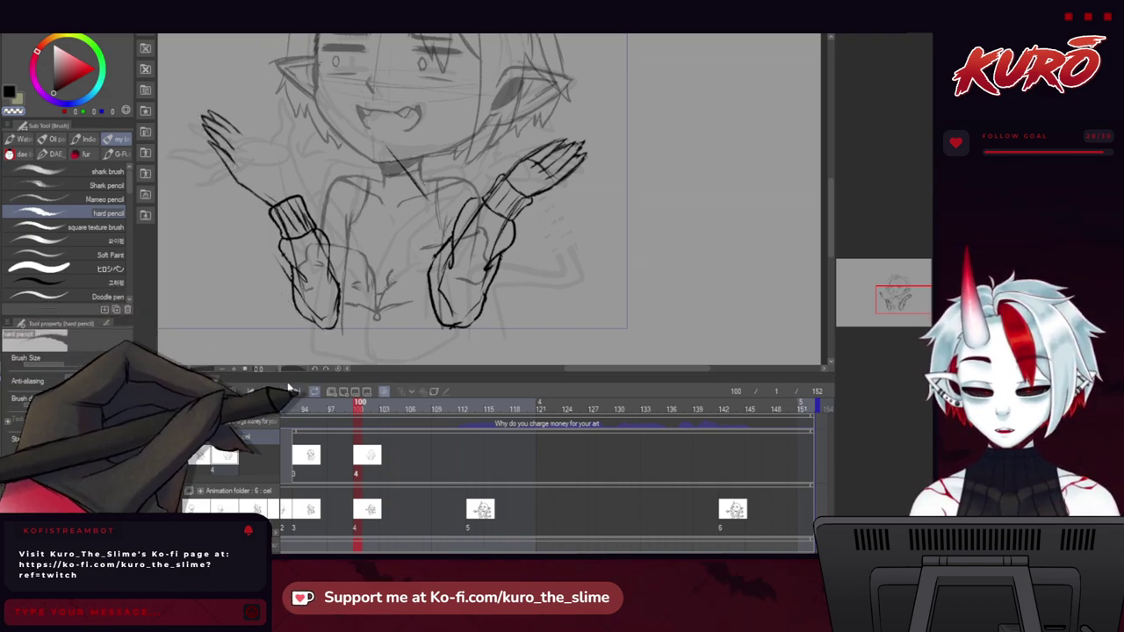
drag(216, 271, 267, 323)
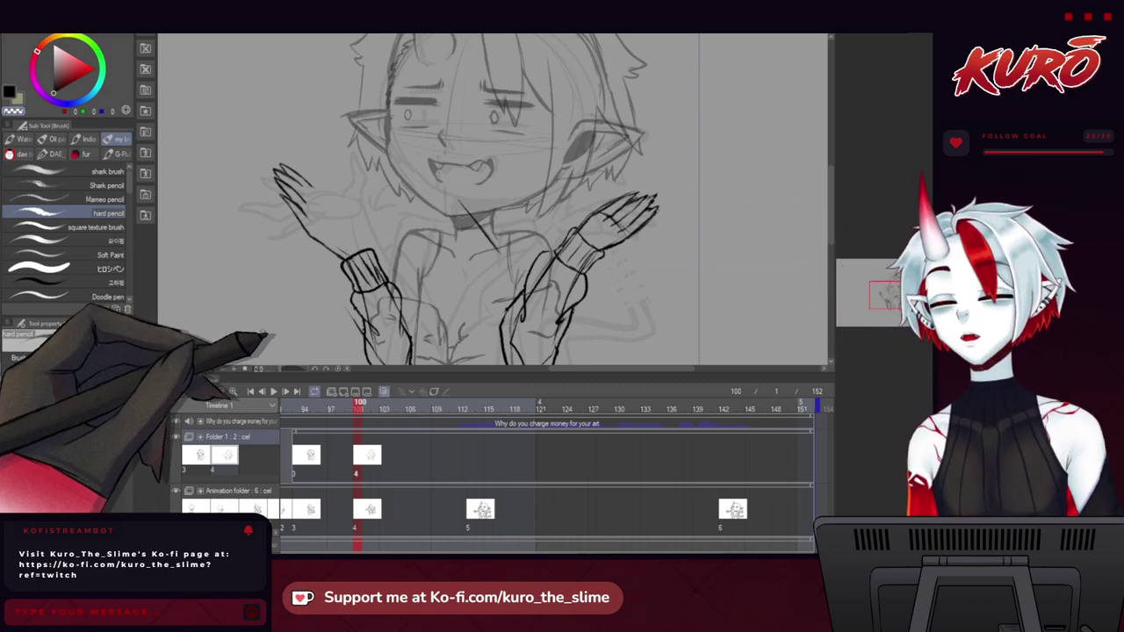
drag(476, 237, 448, 231)
scroll(448, 230, up, 5)
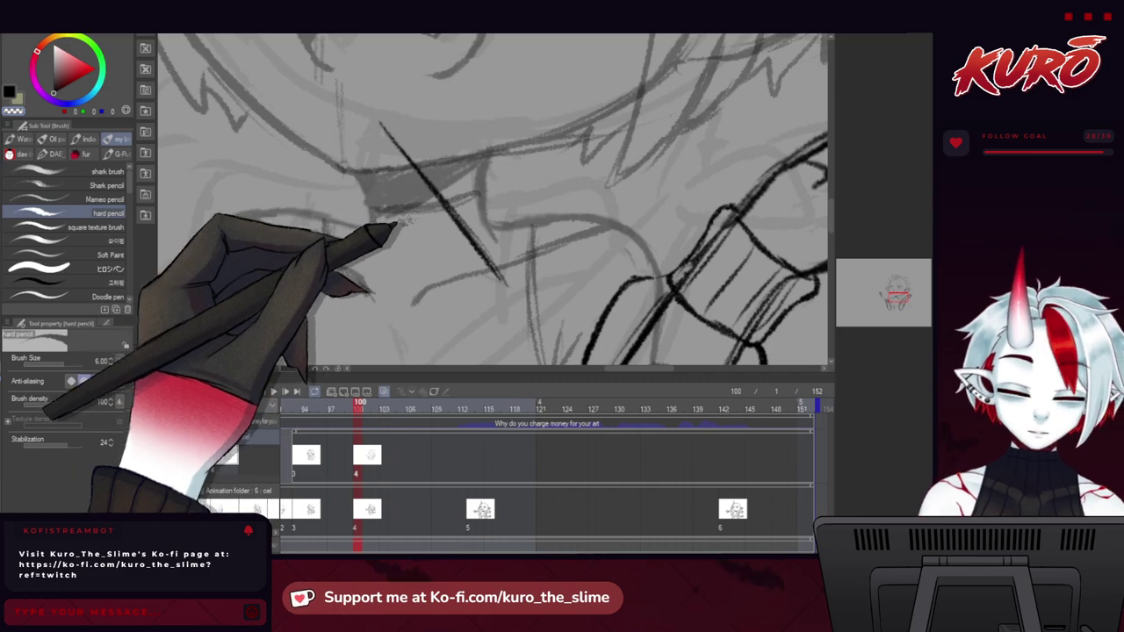
key(ctrl+z)
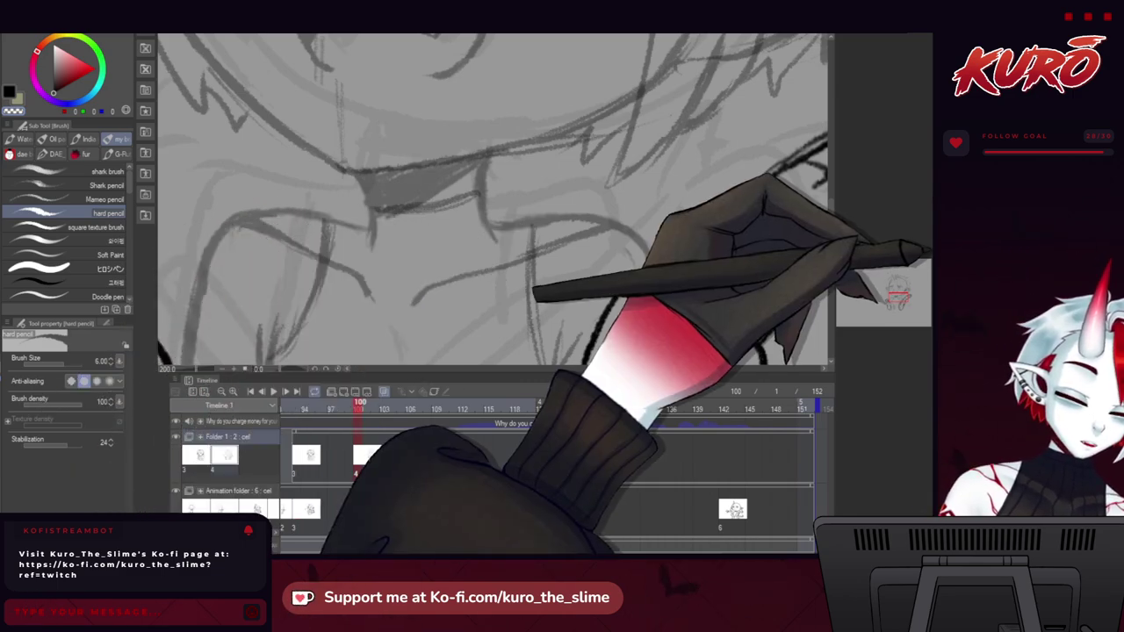
scroll(309, 166, down, 3)
scroll(310, 168, down, 1)
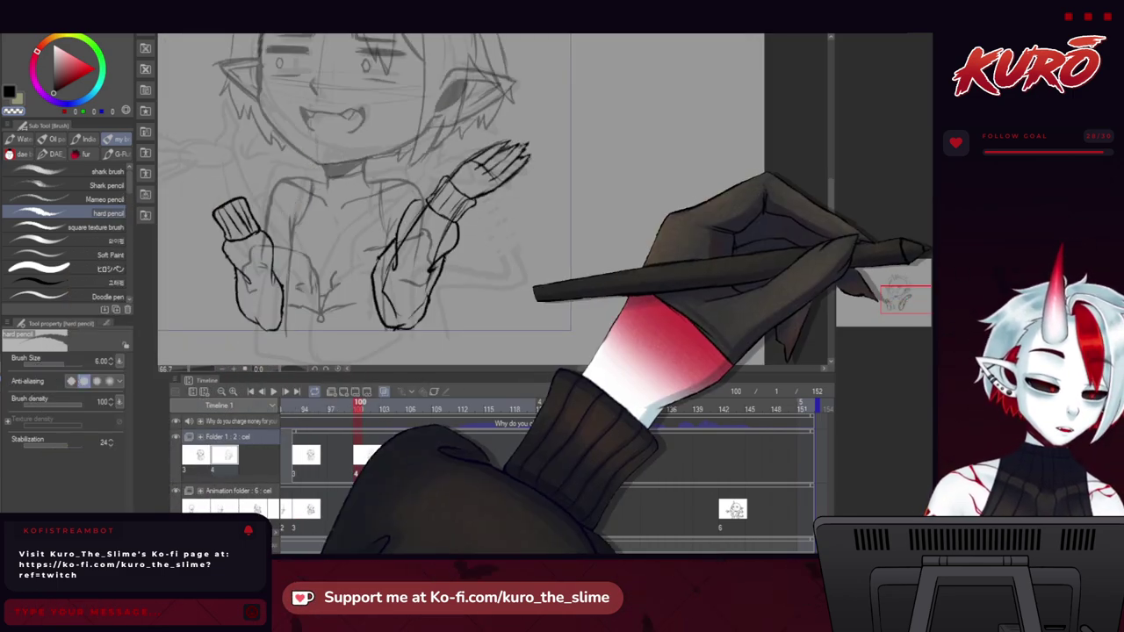
key(ctrl+y)
key(ctrl+y)
key(ctrl+y)
key(ctrl+y)
Lasso the stray diagonal stroke across the character's neck, delete it and deselect.
key(m)
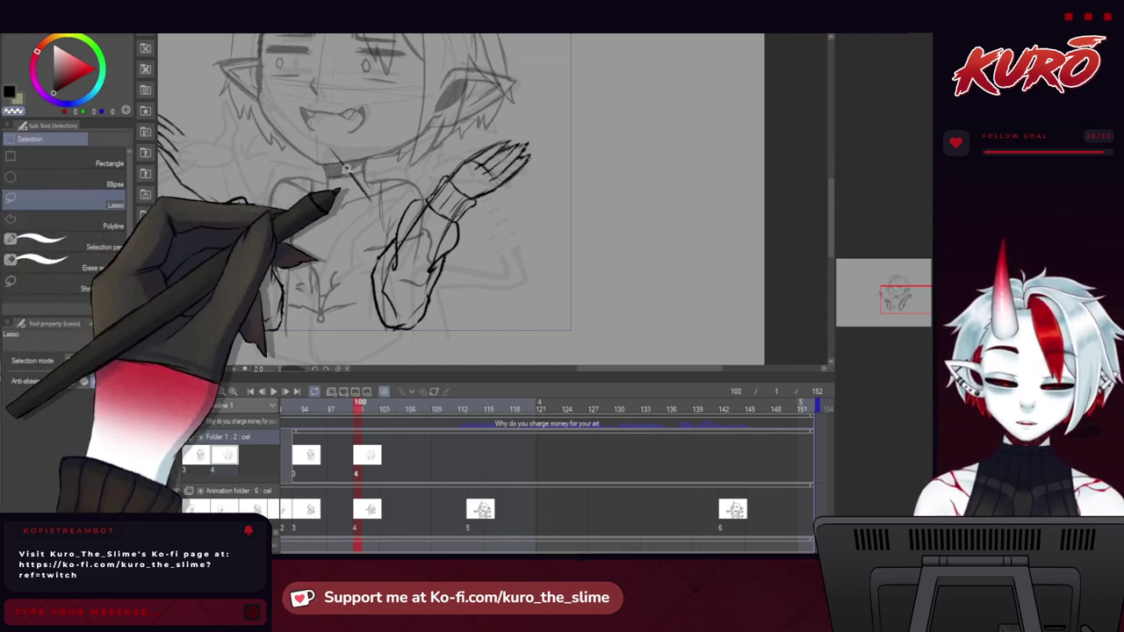
mouse_move(343, 138)
mouse_down()
mouse_move(394, 207)
mouse_move(343, 123)
mouse_up()
key(Delete)
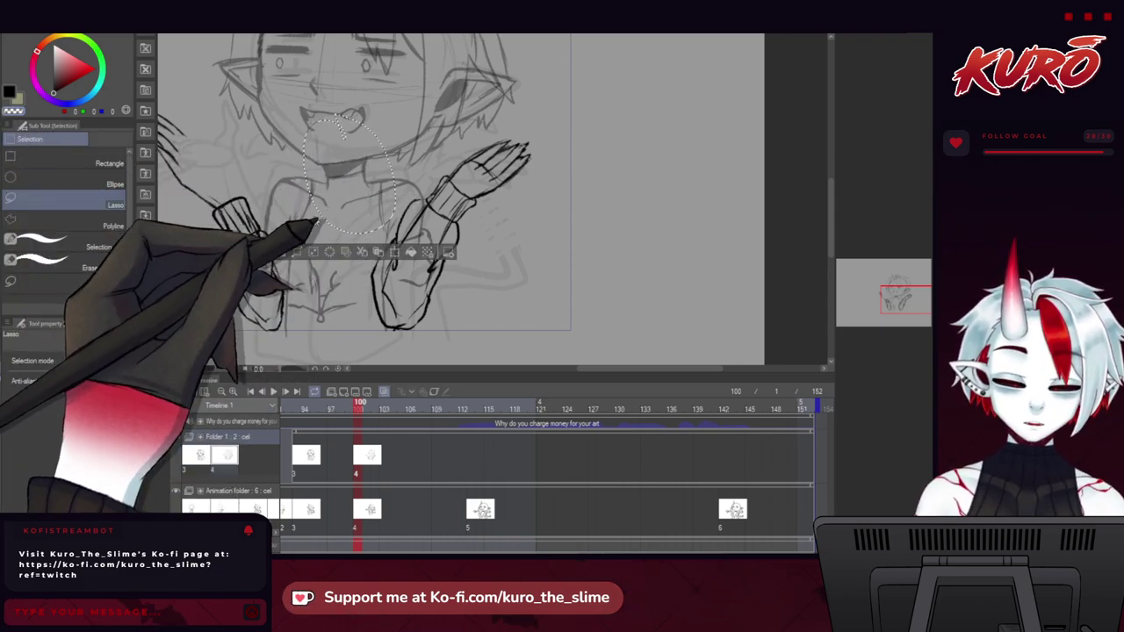
key(ctrl+d)
Hide the arm on the drawing's left side and identify the hand layer of the remaining arm.
drag(198, 258, 258, 261)
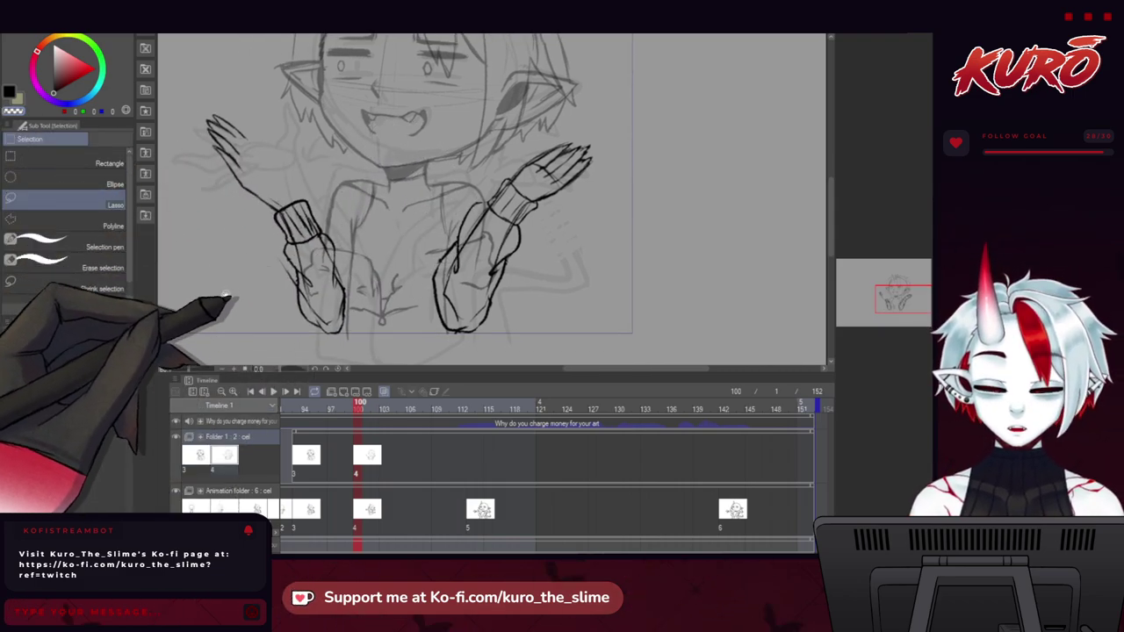
mouse_move(226, 296)
mouse_down()
mouse_move(251, 285)
mouse_move(235, 284)
mouse_up()
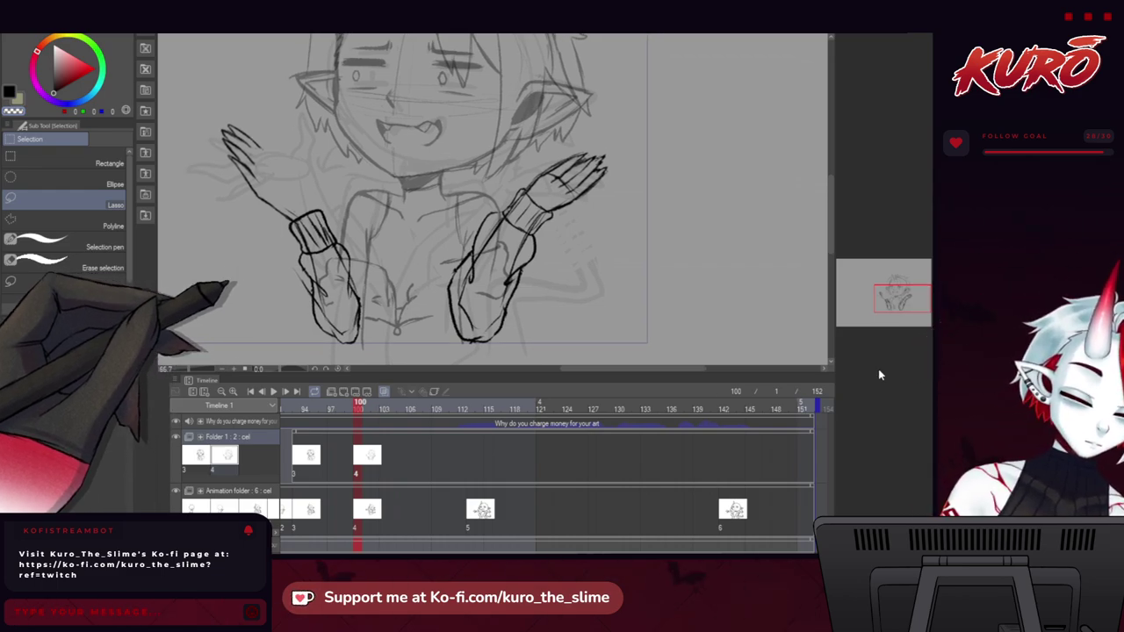
click(927, 279)
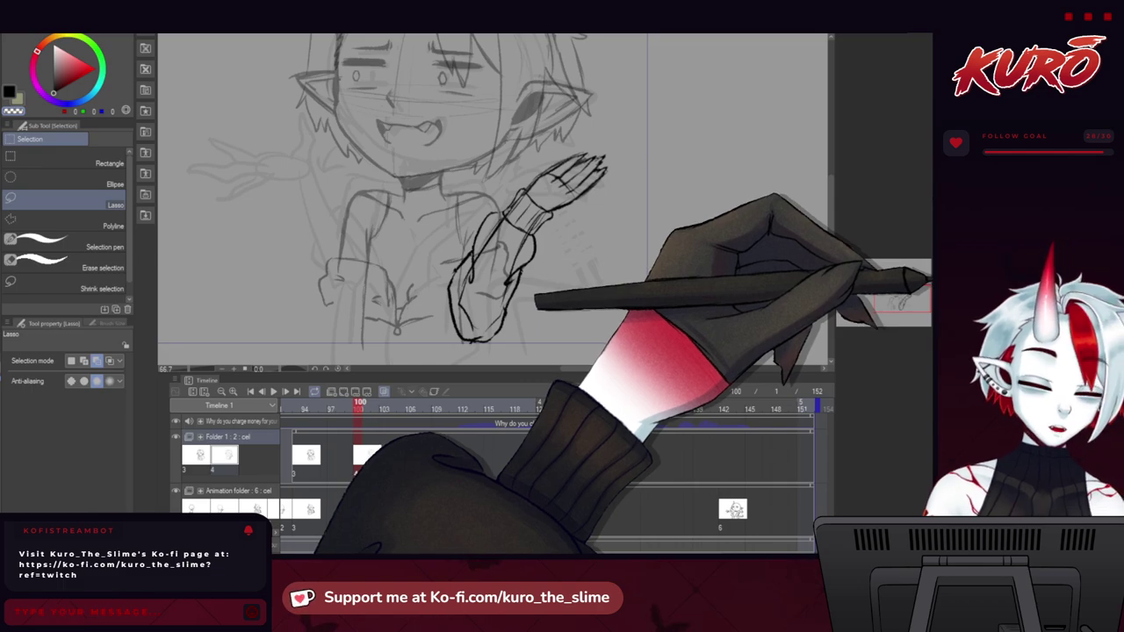
scroll(550, 178, up, 1)
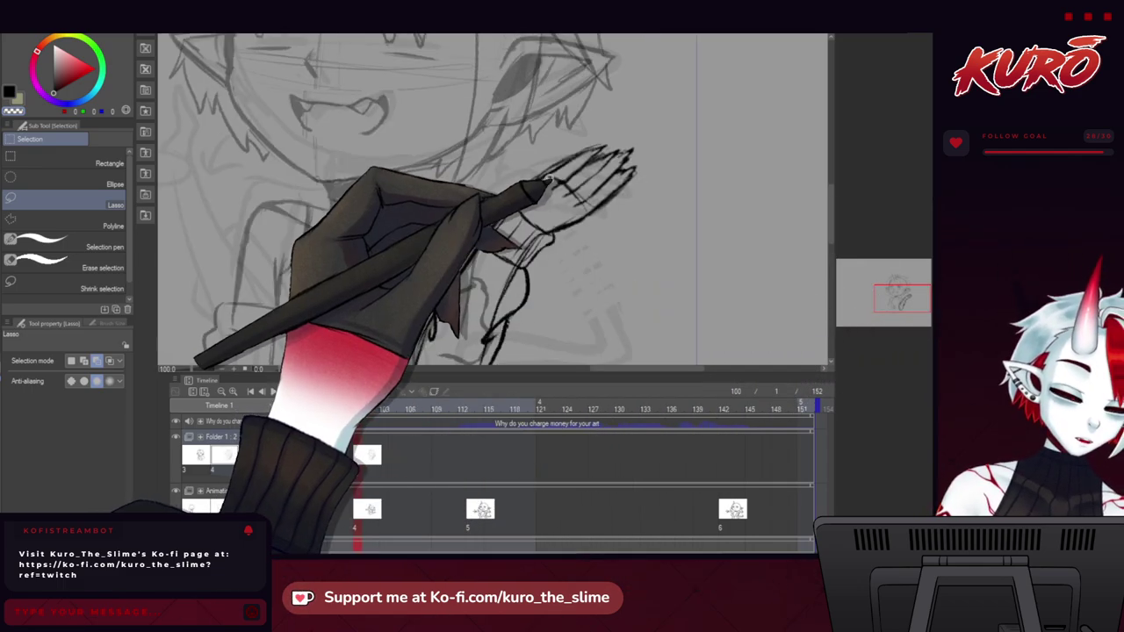
scroll(539, 190, up, 1)
click(928, 294)
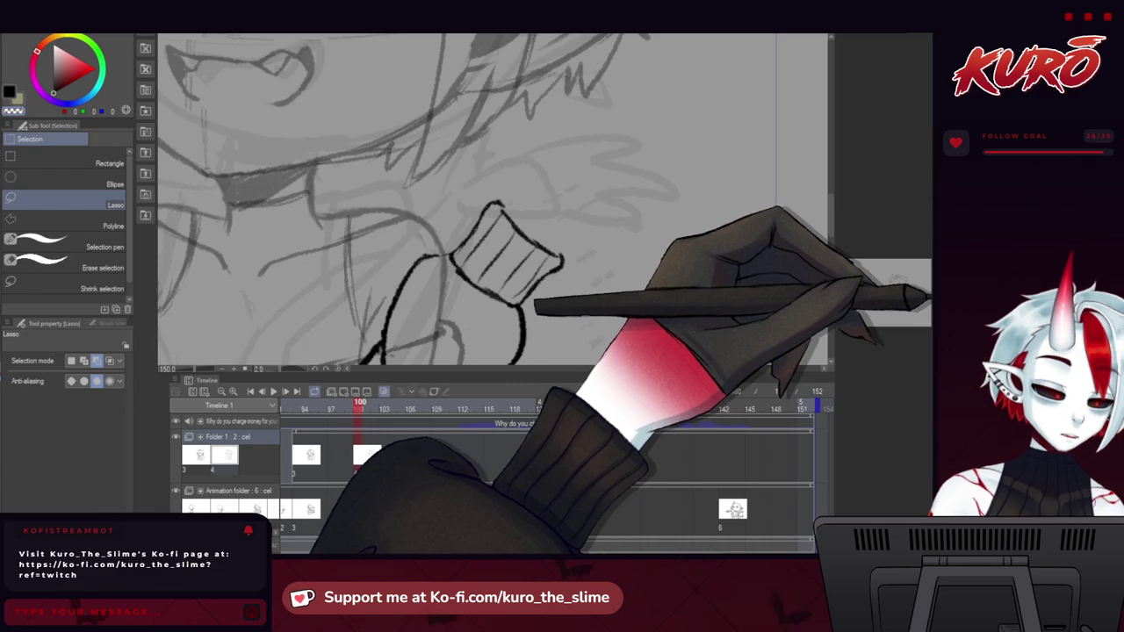
scroll(909, 331, down, 3)
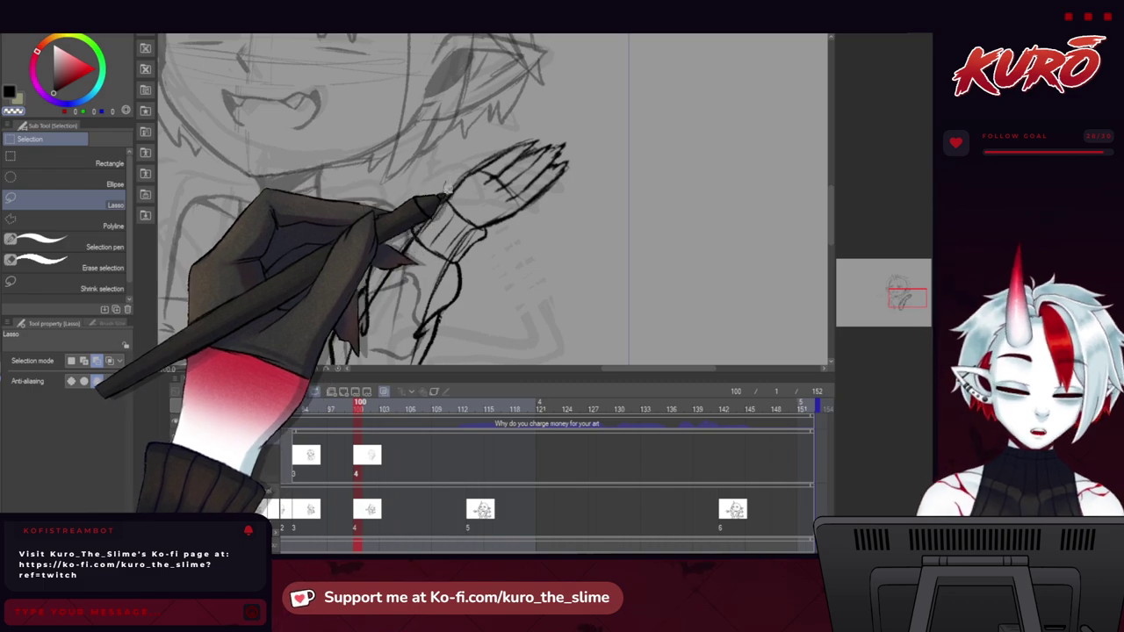
Lasso the remaining arm's hand down to the wrist and rotate it outward by 15.4 degrees.
mouse_move(446, 194)
mouse_down()
mouse_move(586, 190)
mouse_move(448, 190)
mouse_up()
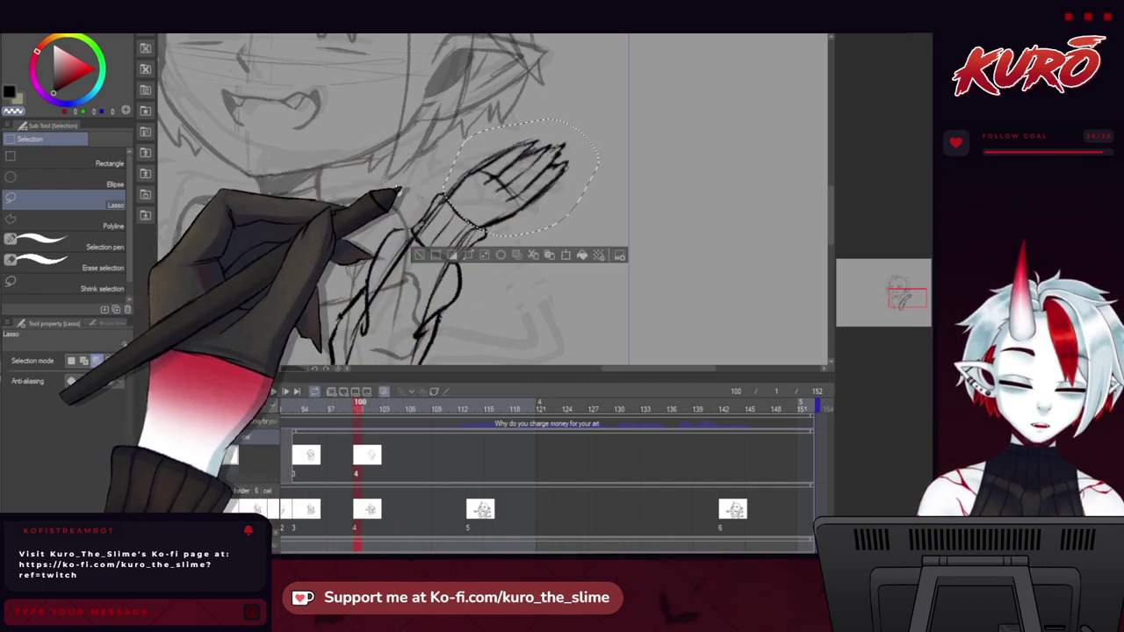
key(ctrl+t)
drag(581, 283, 539, 321)
drag(464, 250, 471, 249)
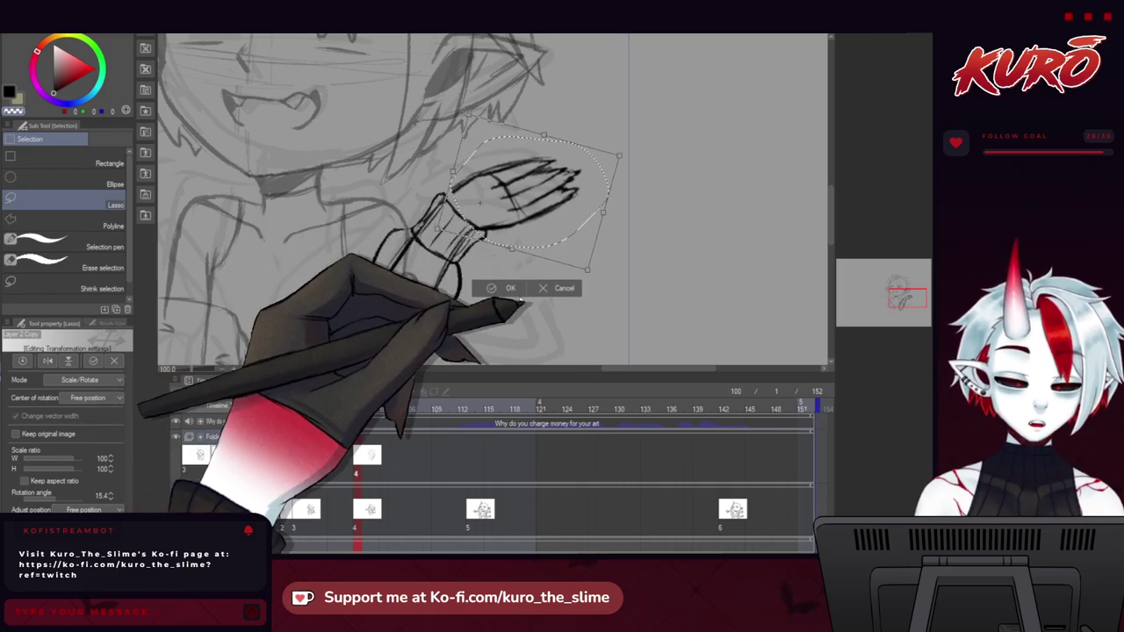
click(506, 287)
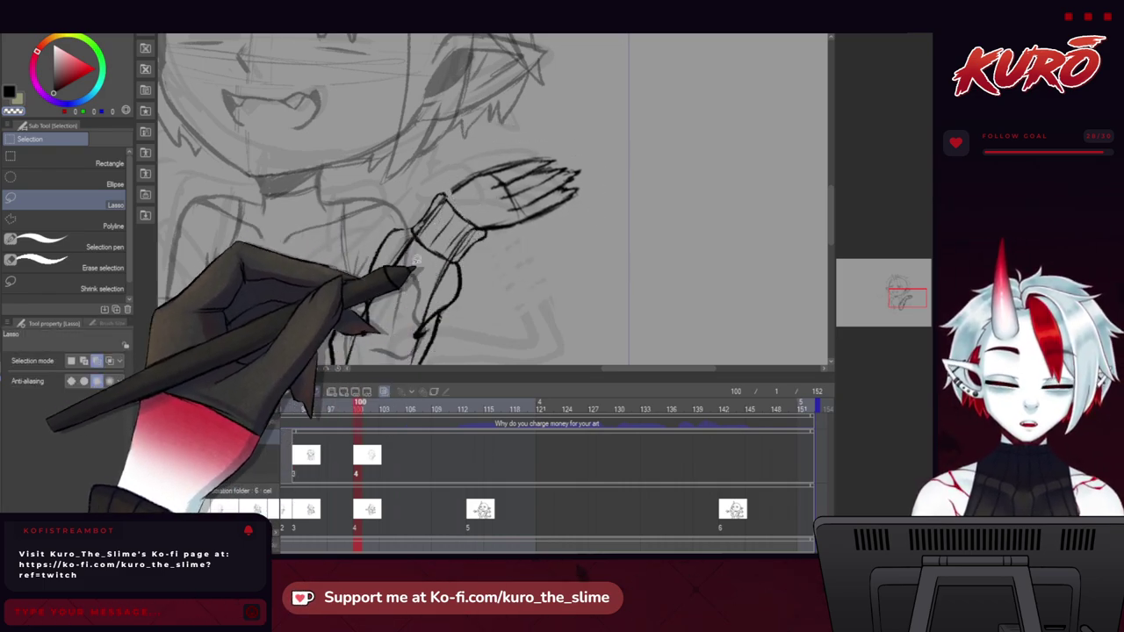
Redraw the hand in a mirrored view with the hard pencil, giving it an open palm, spread fingers and an upright thumb.
key(h)
key(b)
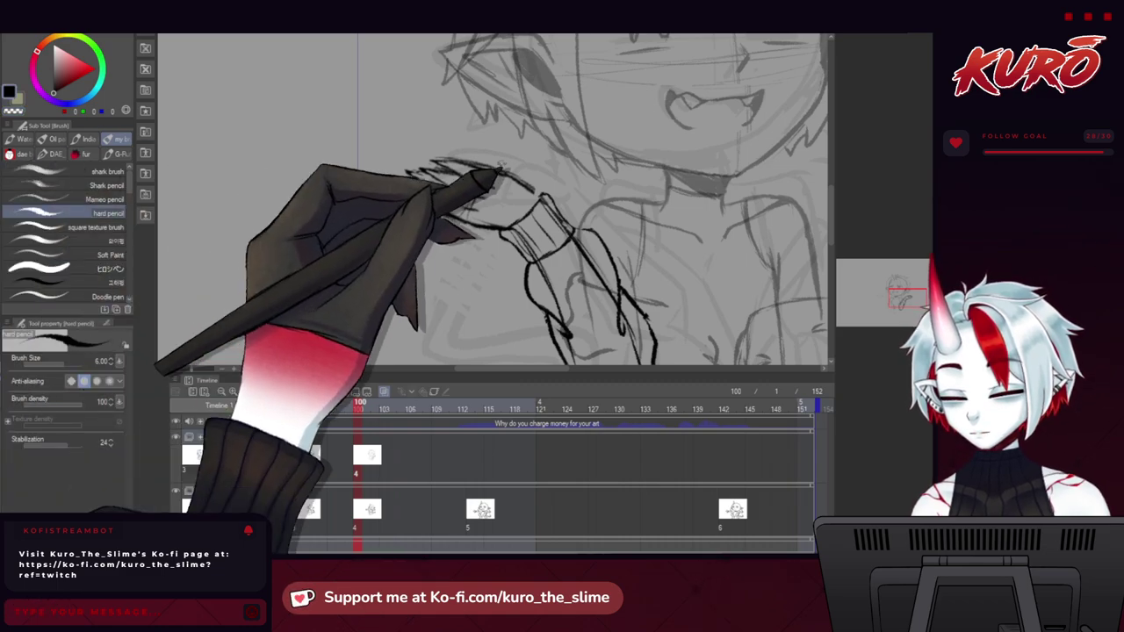
scroll(463, 172, up, 1)
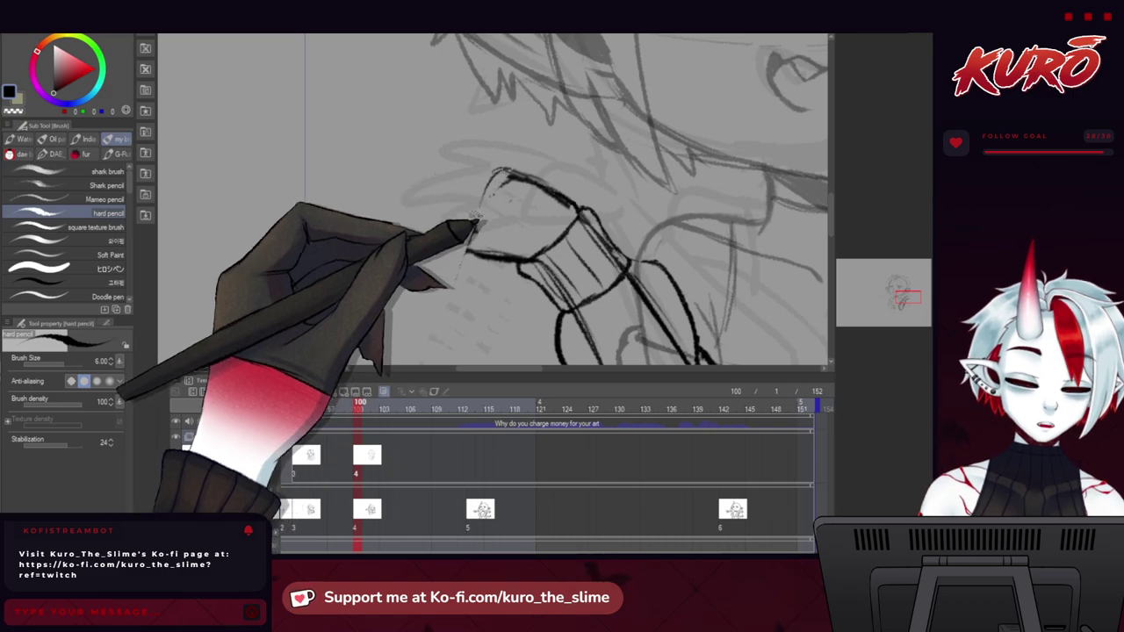
mouse_move(399, 185)
mouse_down()
mouse_move(346, 208)
mouse_move(342, 231)
mouse_up()
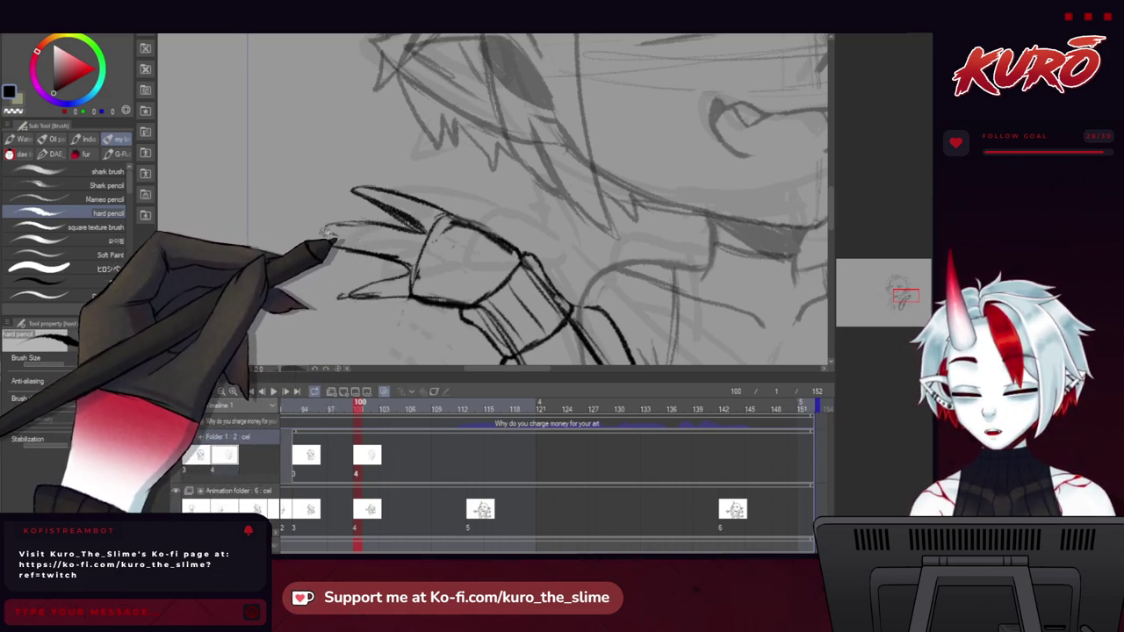
drag(335, 262, 274, 239)
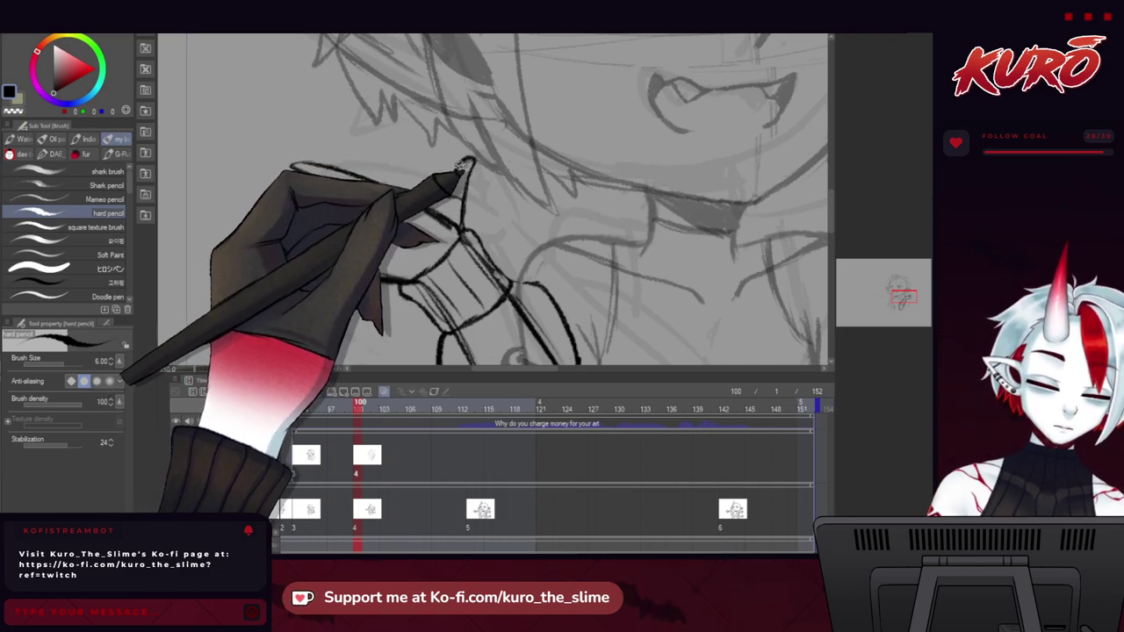
scroll(231, 208, down, 3)
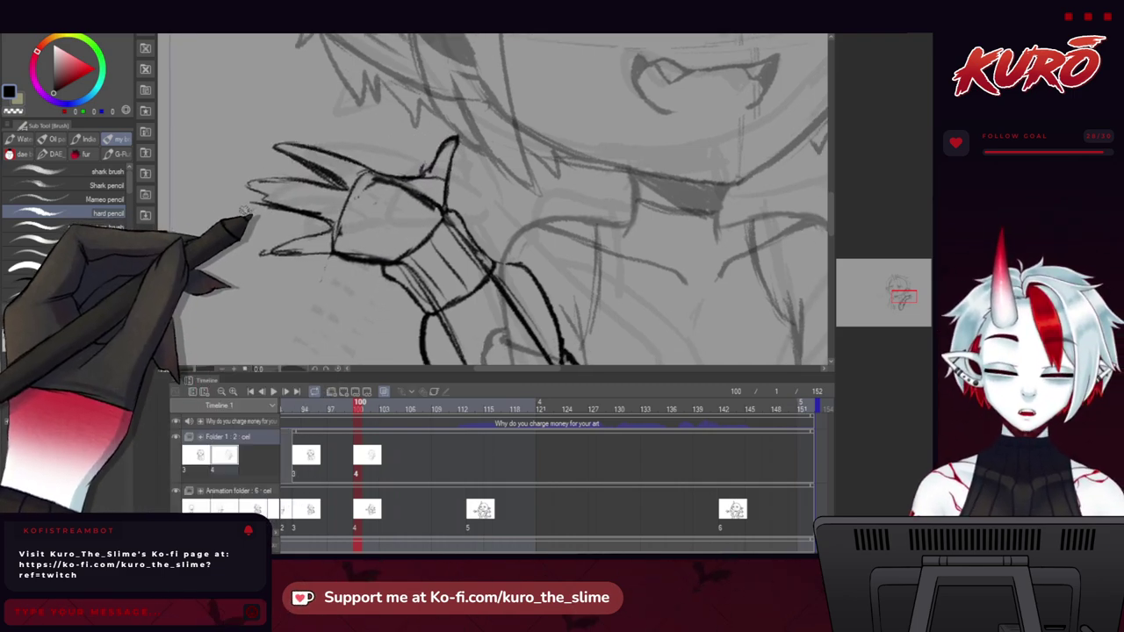
Restore the normal orientation and clean up the hand's outline, erasing construction lines inside the palm and refining the fingers.
key(h)
drag(493, 256, 294, 250)
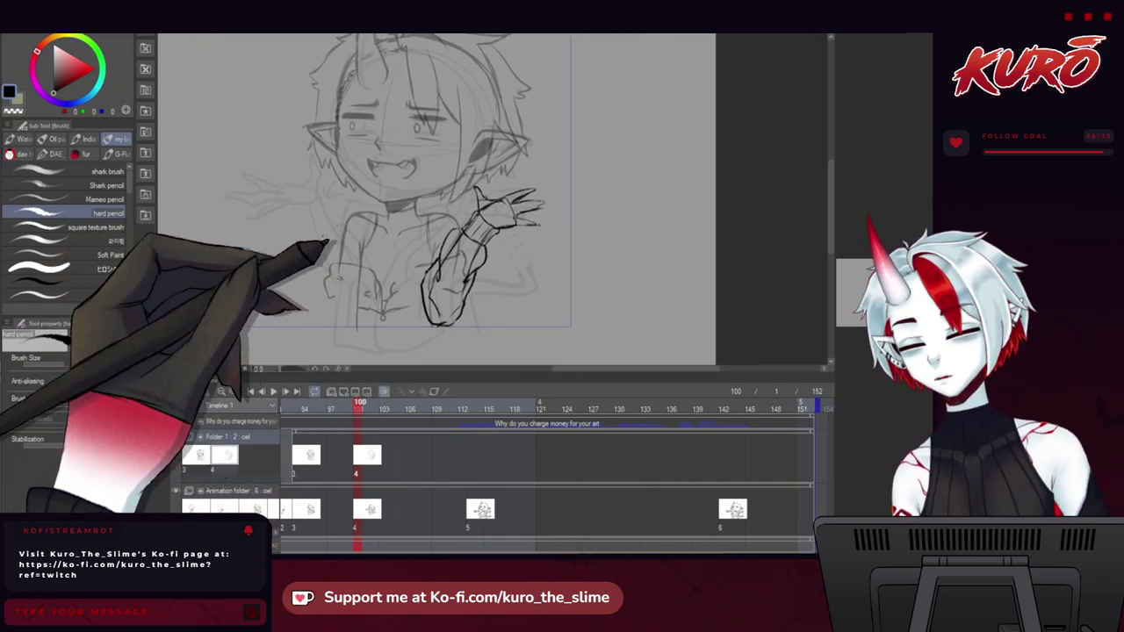
scroll(519, 171, up, 3)
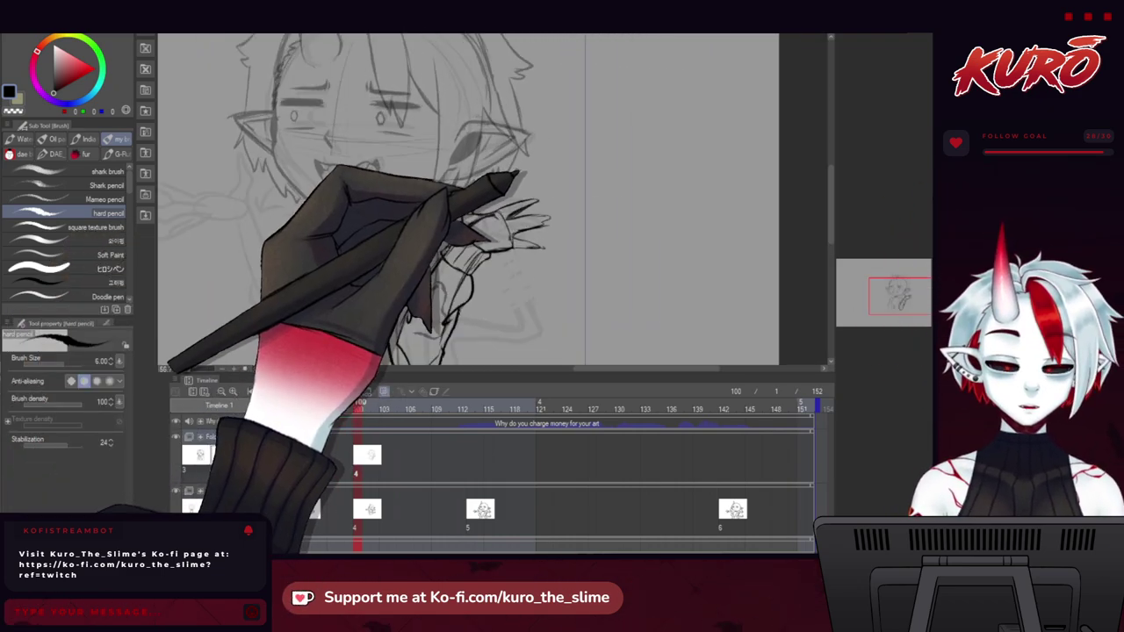
scroll(498, 183, up, 1)
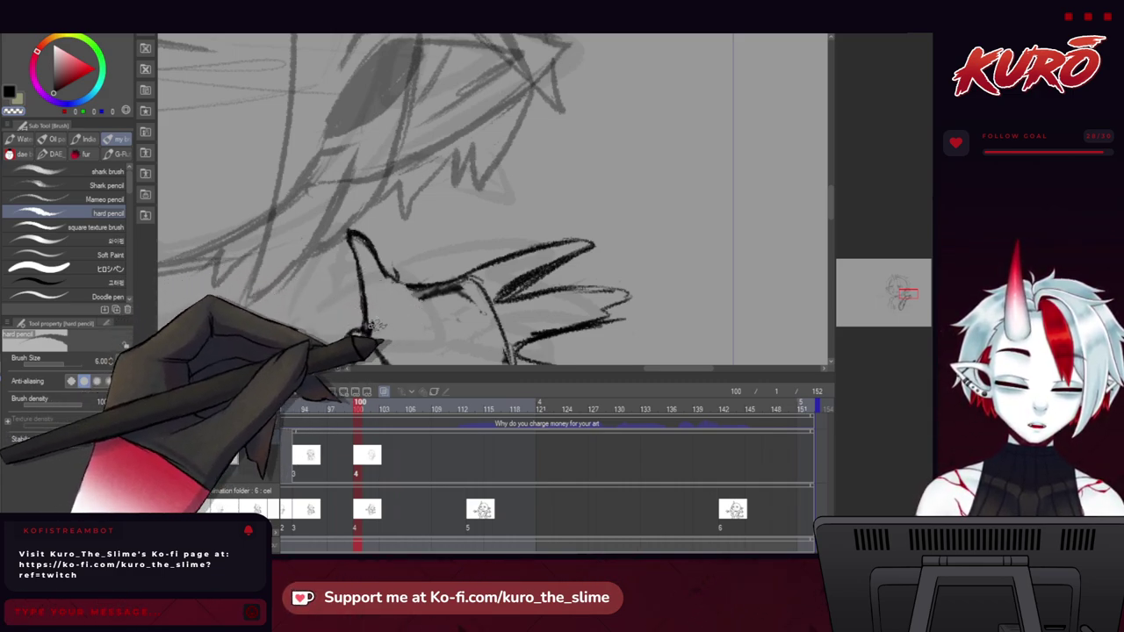
drag(492, 302, 446, 254)
drag(294, 255, 401, 187)
scroll(390, 162, down, 1)
scroll(395, 158, up, 1)
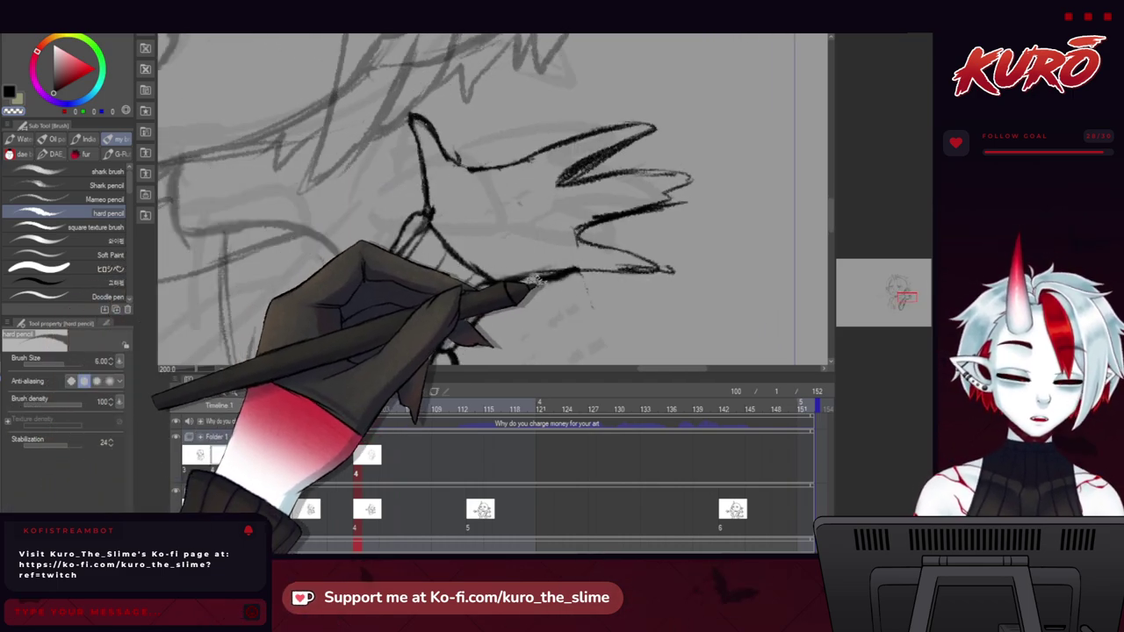
drag(544, 235, 347, 242)
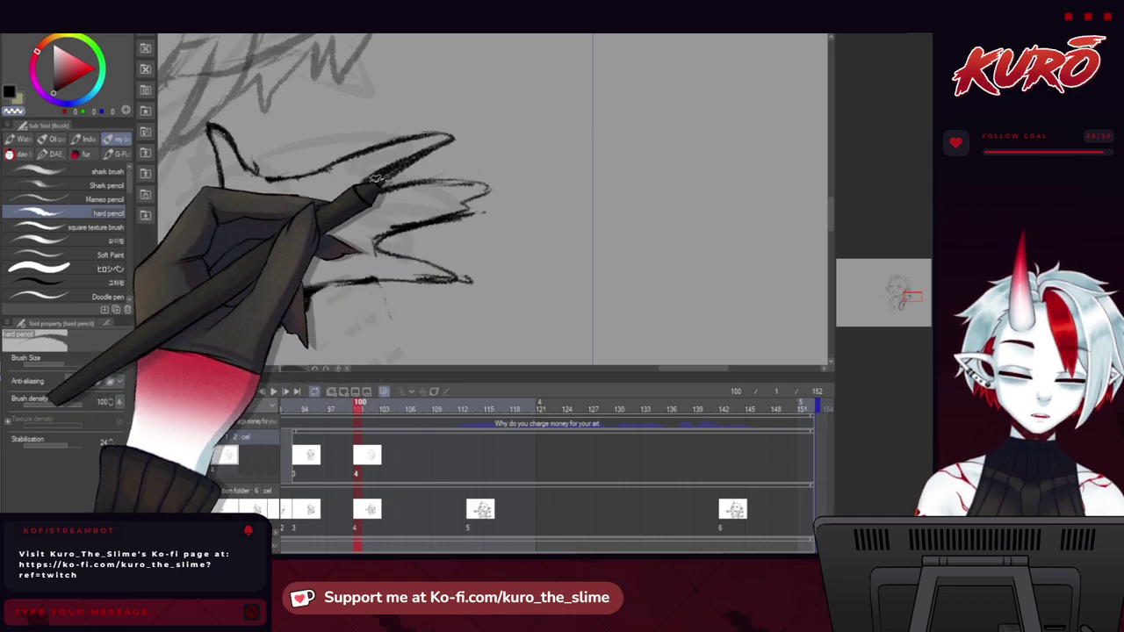
Mirror the view to refine the fingertips and the gaps between the spread fingers, and restore the normal orientation.
key(h)
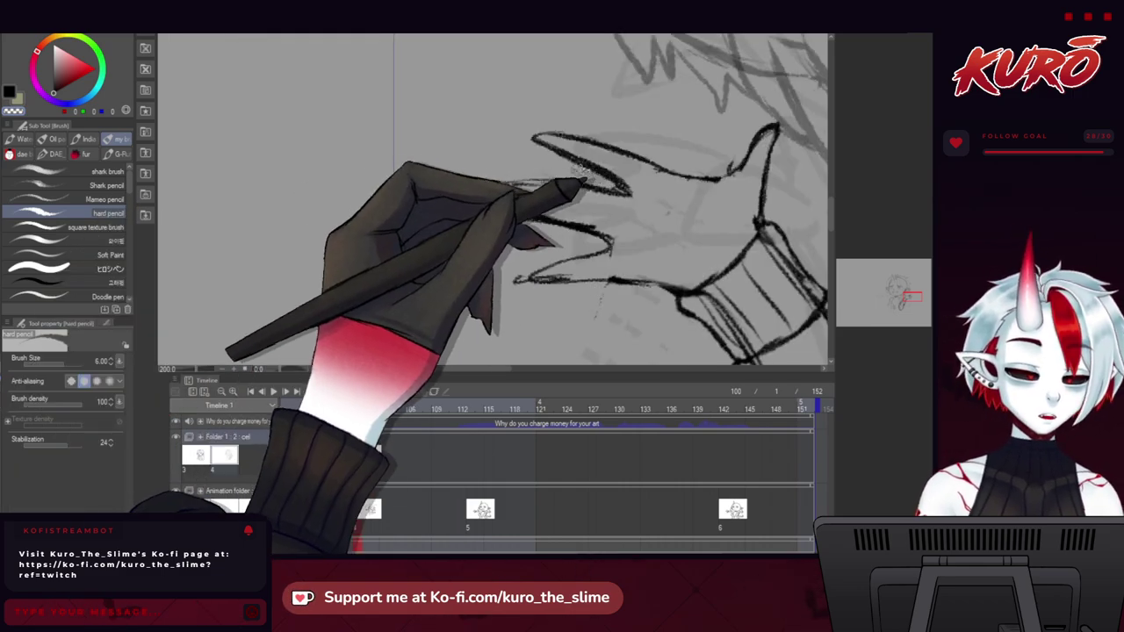
drag(584, 180, 382, 162)
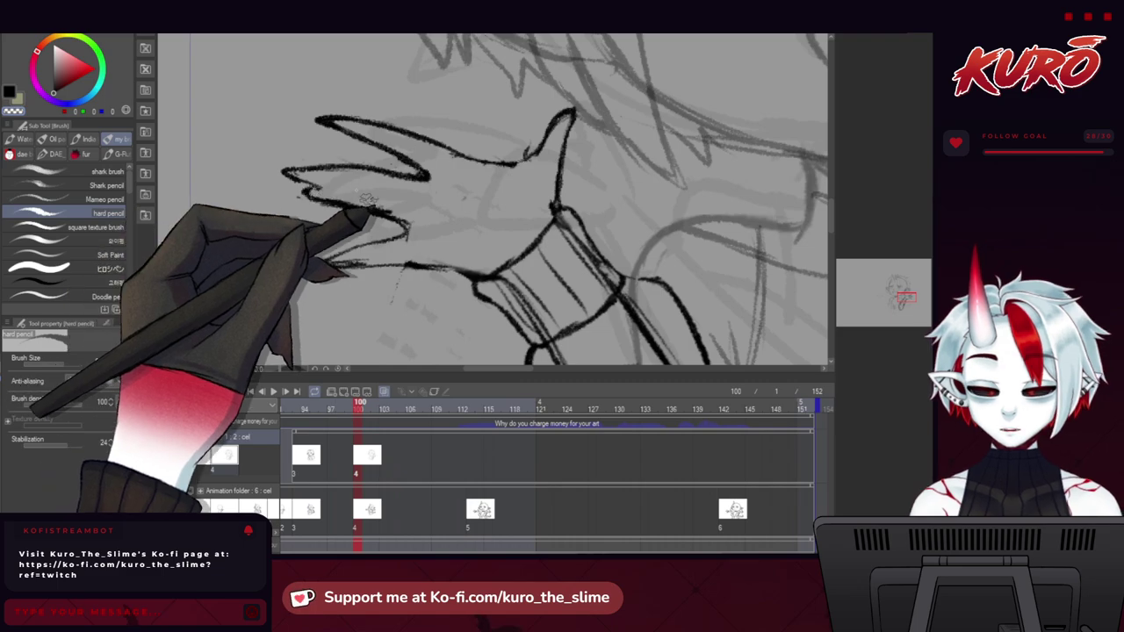
drag(355, 179, 330, 214)
key(h)
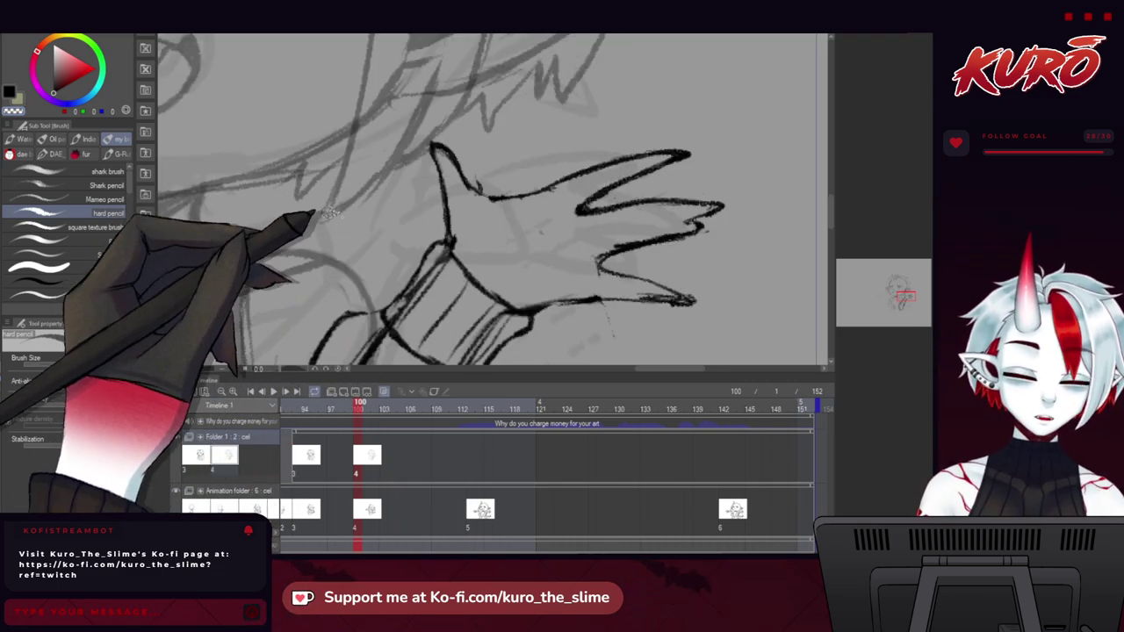
Draw the curved cuff opening around the wrist where the hand enters the ribbed sleeve.
key(c)
mouse_move(454, 226)
mouse_down()
mouse_move(499, 246)
mouse_move(549, 303)
mouse_up()
scroll(523, 262, down, 2)
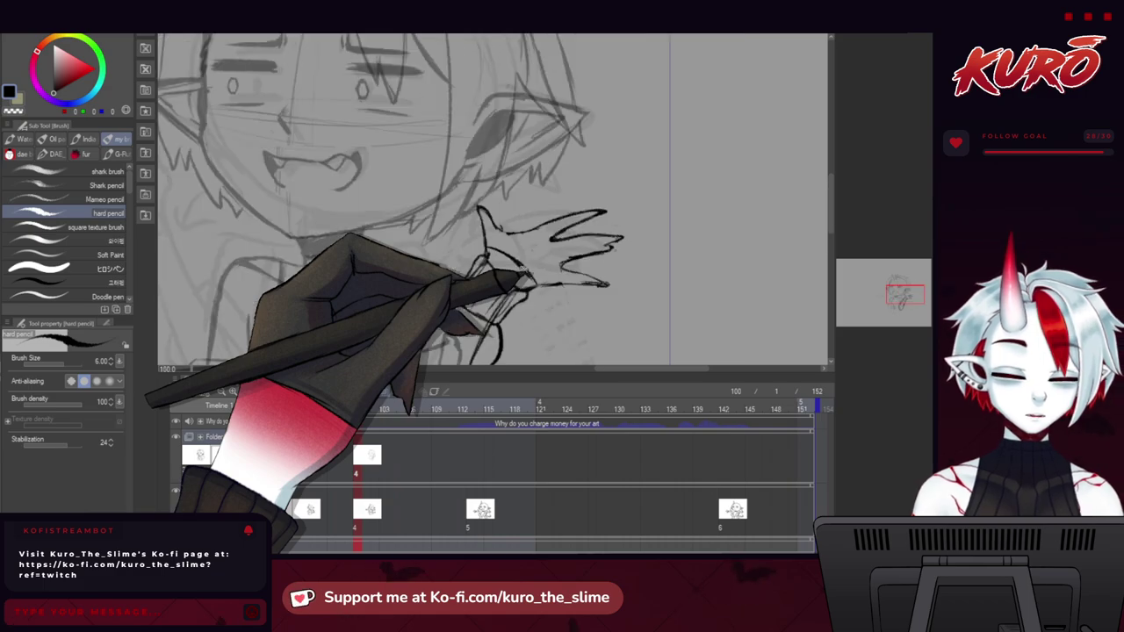
Lasso the insides of the ribbed cuff and sleeve as one combined selection and clear the overlapping forearm lines from them.
drag(237, 252, 315, 218)
scroll(306, 250, down, 1)
drag(213, 252, 275, 225)
scroll(582, 293, up, 3)
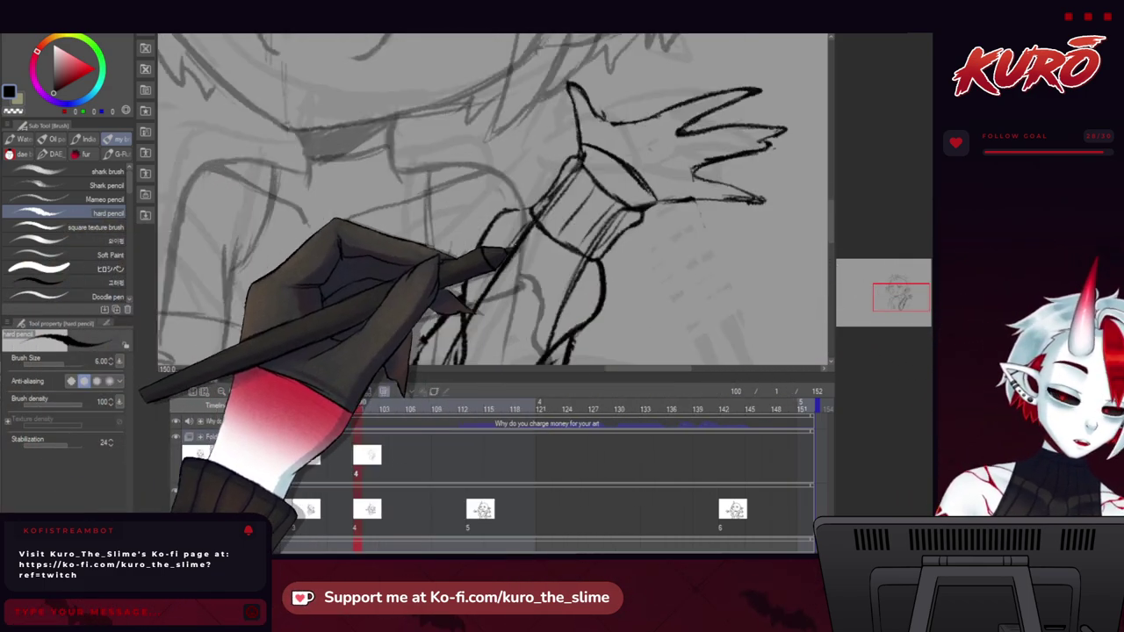
key(m)
drag(372, 214, 338, 203)
mouse_move(457, 151)
mouse_down()
mouse_move(483, 117)
mouse_move(460, 140)
mouse_up()
mouse_move(496, 230)
mouse_down()
mouse_move(515, 170)
mouse_move(476, 145)
mouse_move(474, 121)
mouse_up()
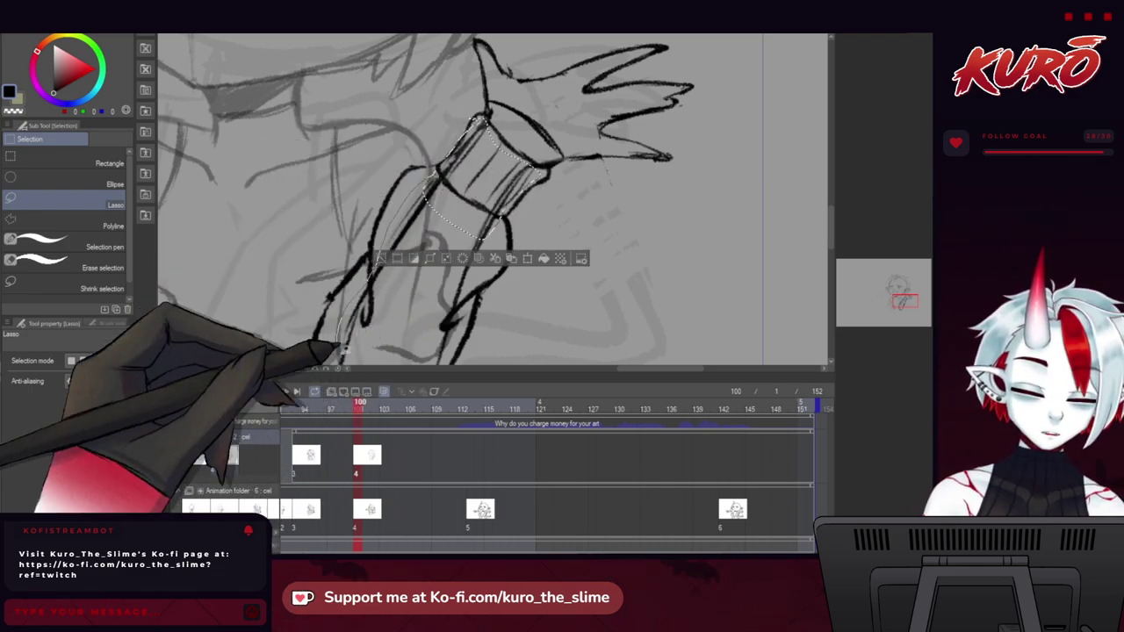
drag(471, 285, 494, 188)
drag(370, 255, 380, 152)
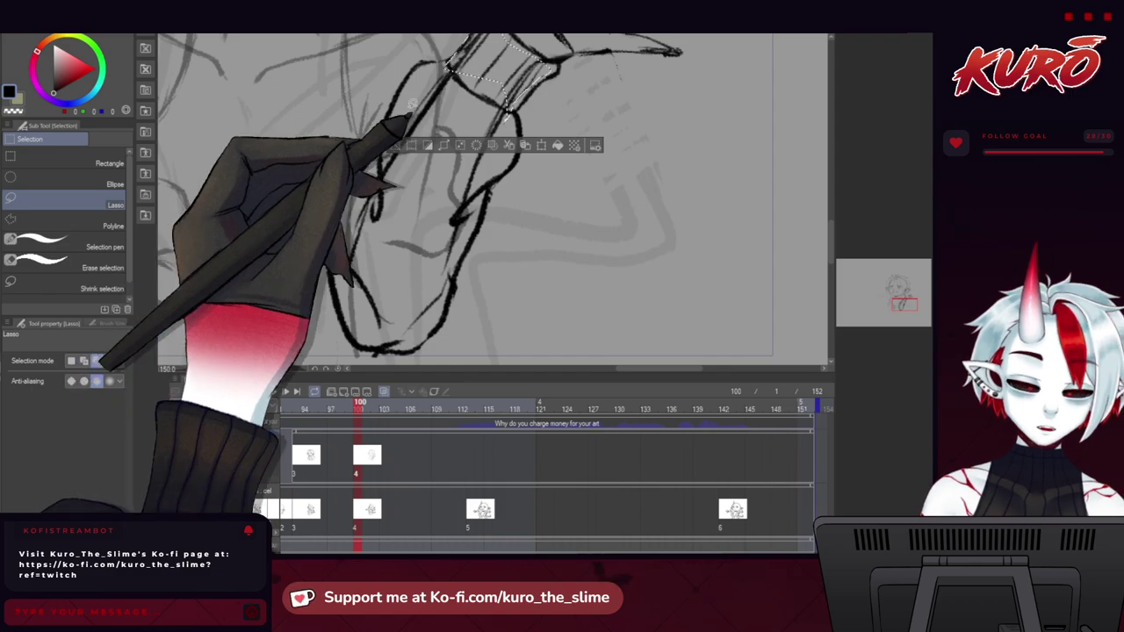
click(84, 361)
mouse_move(449, 67)
mouse_down()
mouse_move(355, 201)
mouse_move(348, 262)
mouse_up()
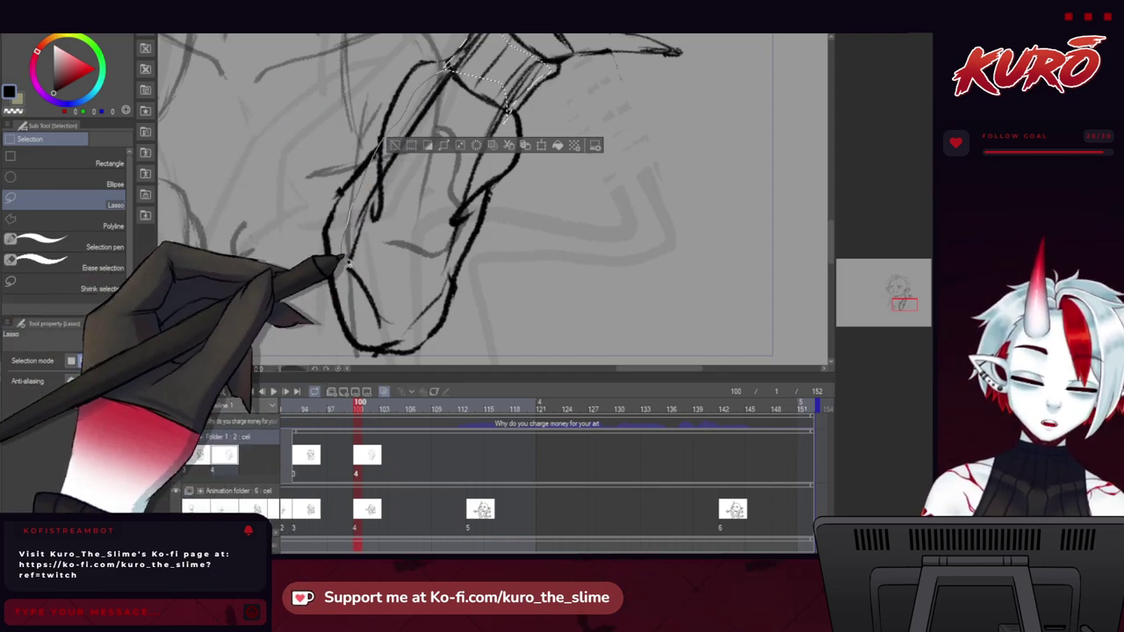
mouse_move(414, 323)
mouse_down()
mouse_move(518, 96)
mouse_move(387, 79)
mouse_up()
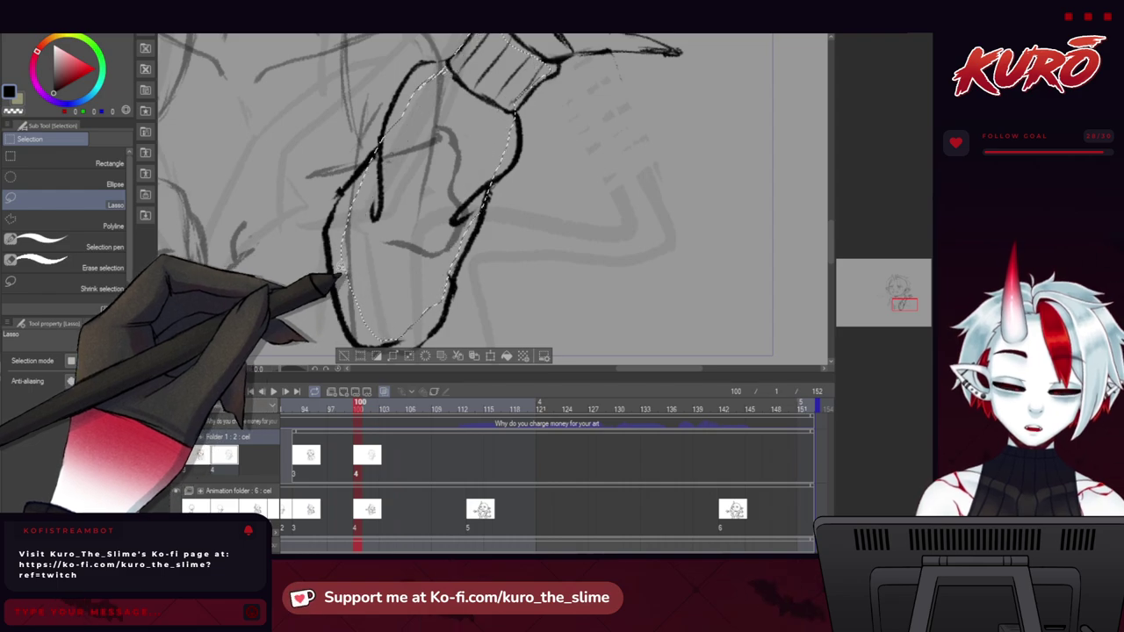
scroll(320, 276, down, 5)
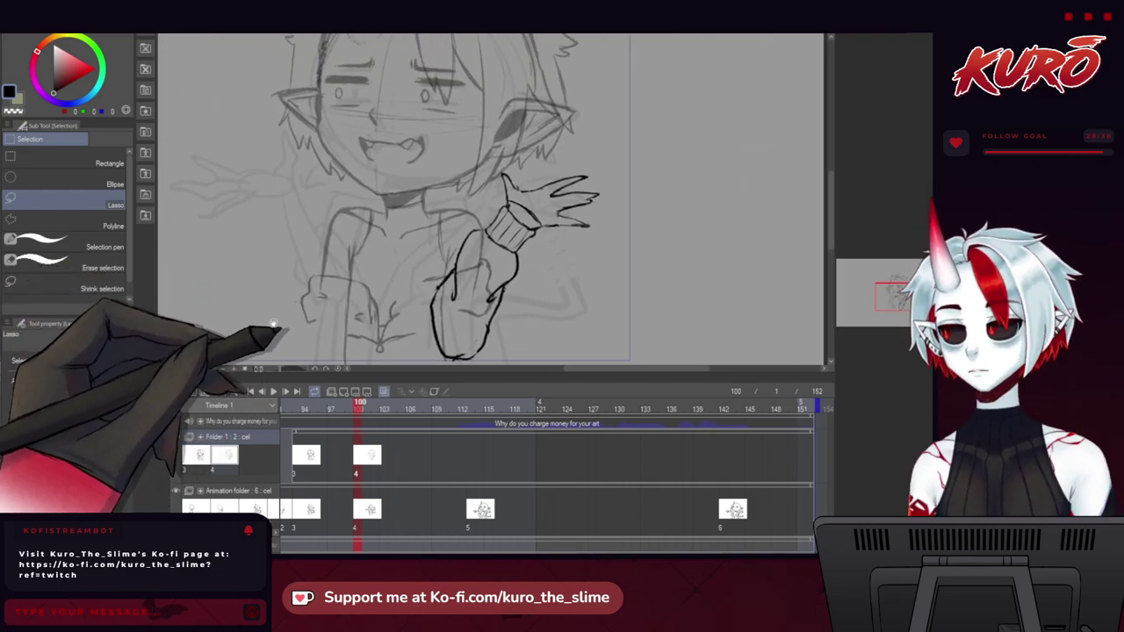
Lasso the inside of the raised sleeve down to its elbow, clear the overlapping body lines, and deselect.
drag(281, 317, 260, 271)
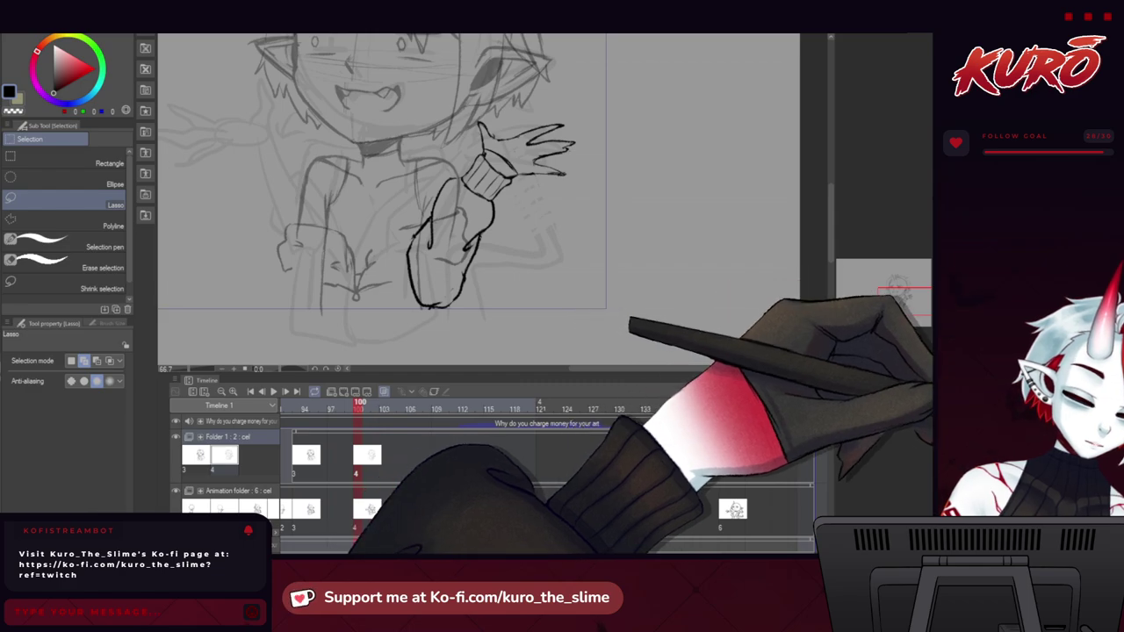
scroll(442, 208, up, 3)
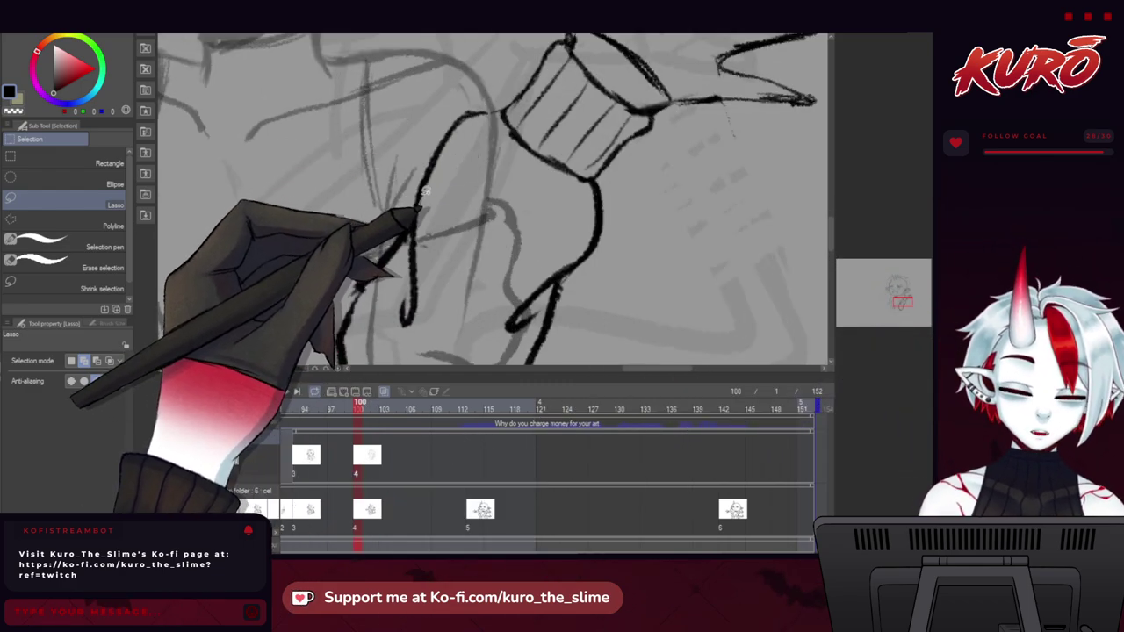
mouse_move(424, 191)
mouse_down()
mouse_move(474, 118)
mouse_move(546, 228)
mouse_move(457, 344)
mouse_move(418, 188)
mouse_up()
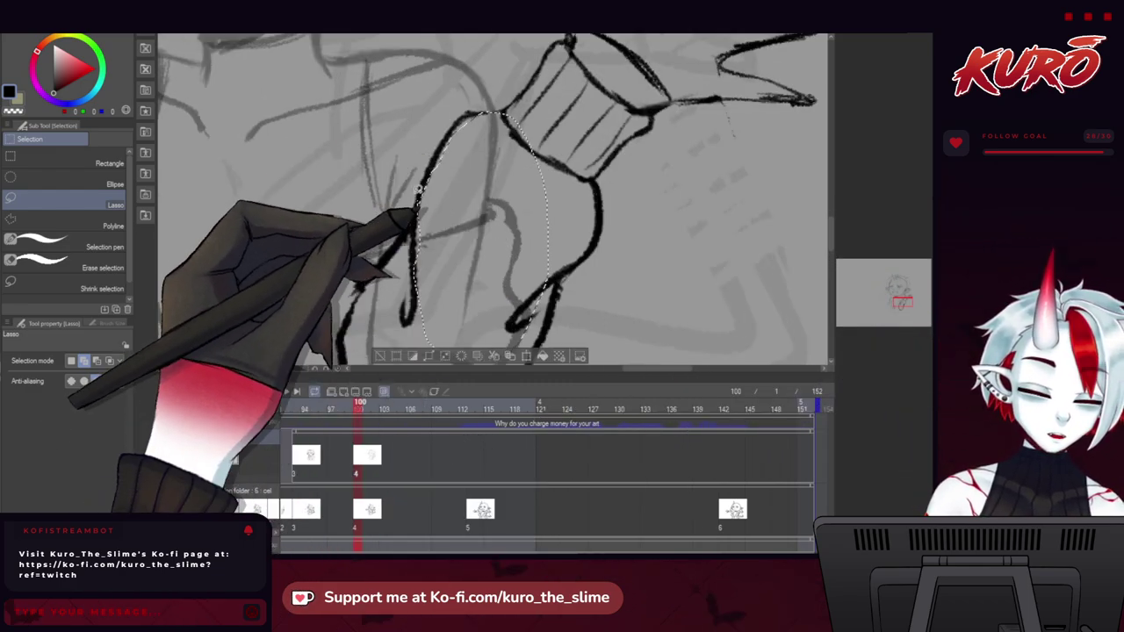
mouse_move(361, 291)
mouse_down()
mouse_move(343, 168)
mouse_move(337, 175)
mouse_move(446, 307)
mouse_move(453, 240)
mouse_up()
drag(353, 250, 333, 105)
mouse_move(327, 182)
mouse_down()
mouse_move(343, 227)
mouse_move(363, 145)
mouse_up()
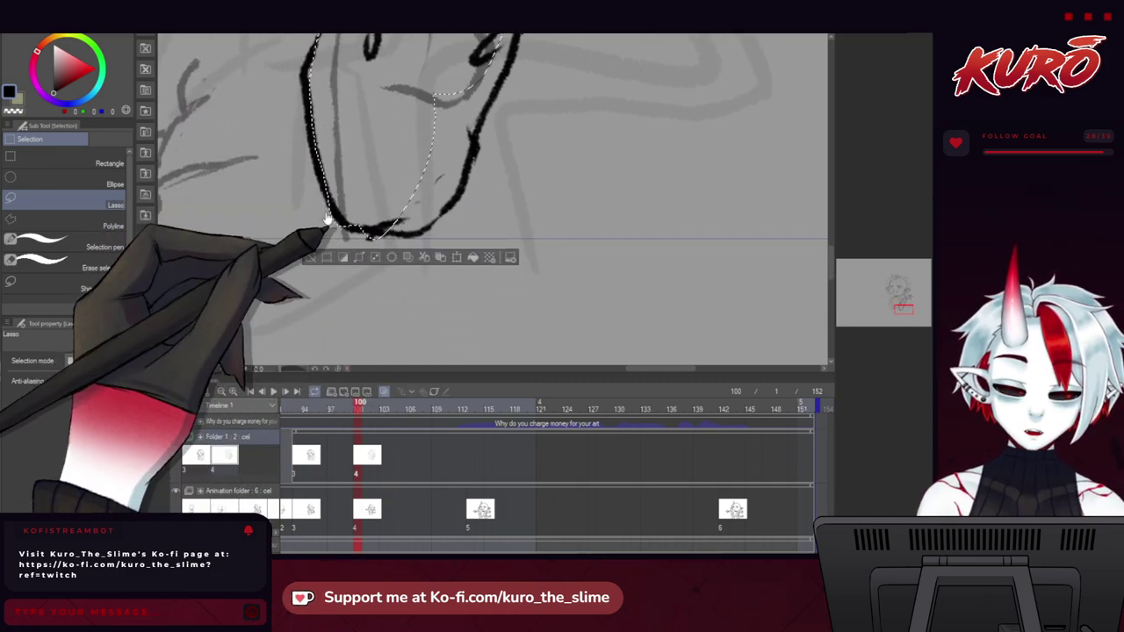
key(ctrl+d)
scroll(347, 289, down, 2)
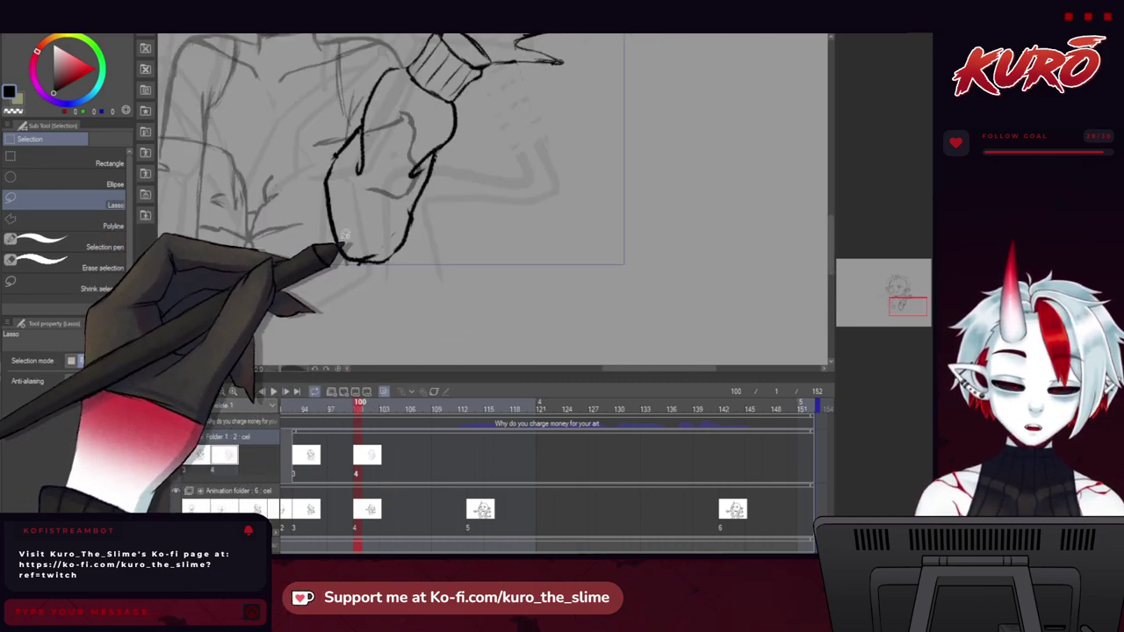
Lasso the raised sleeve's interior again, delete the remaining old clothing lines there, and deselect.
scroll(457, 182, up, 4)
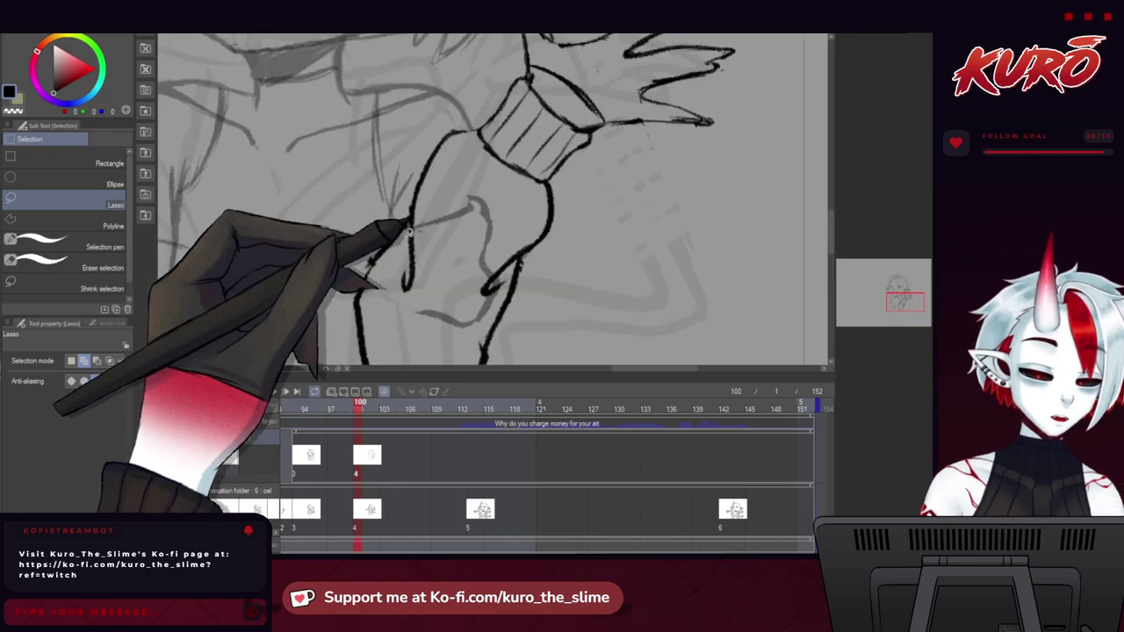
mouse_move(430, 193)
mouse_down()
mouse_move(514, 232)
mouse_move(419, 266)
mouse_up()
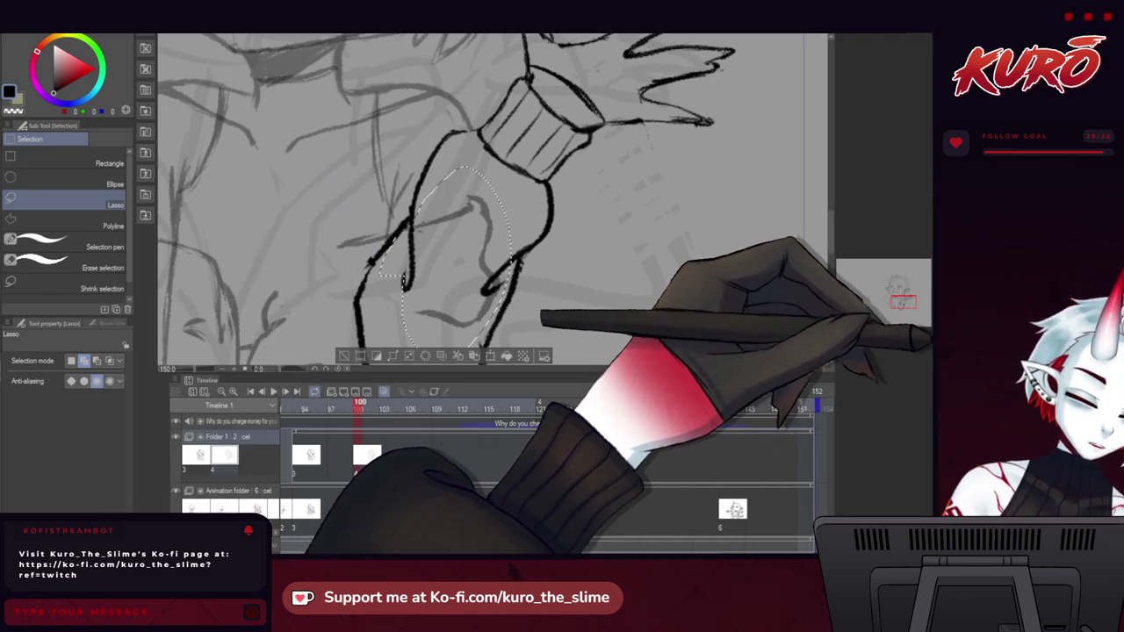
key(Delete)
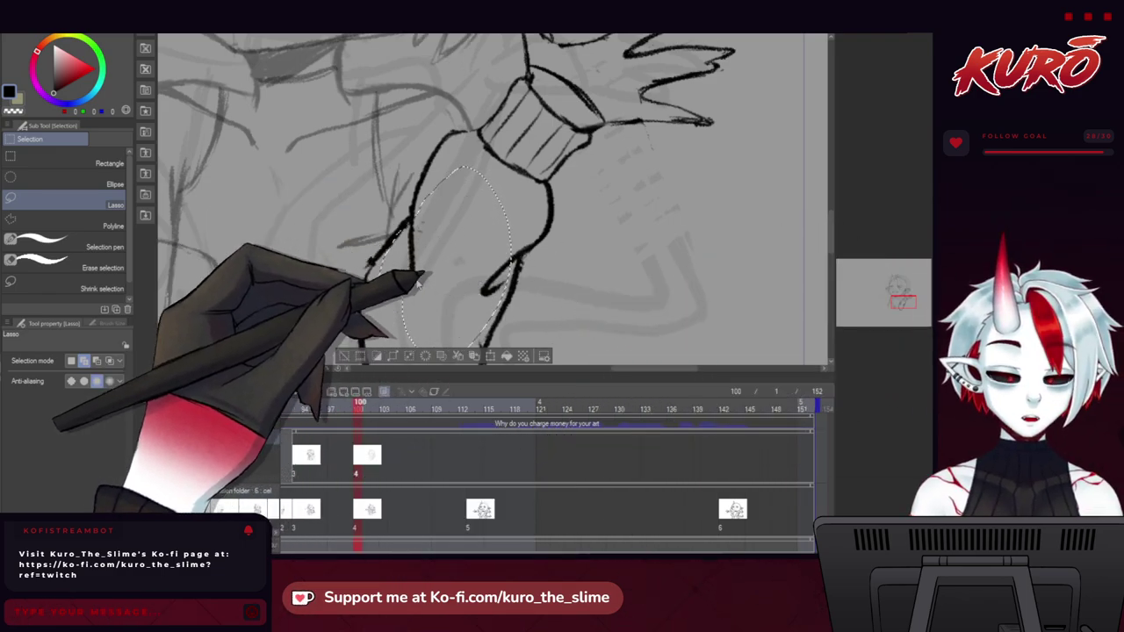
key(ctrl+d)
scroll(409, 270, down, 2)
drag(236, 274, 256, 249)
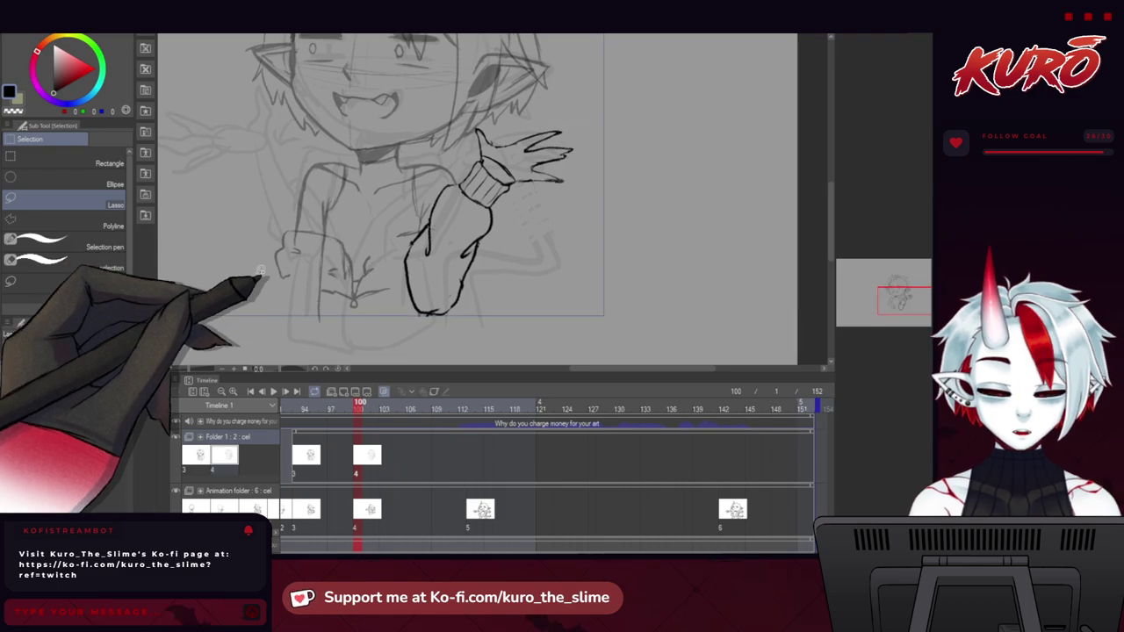
drag(225, 285, 267, 298)
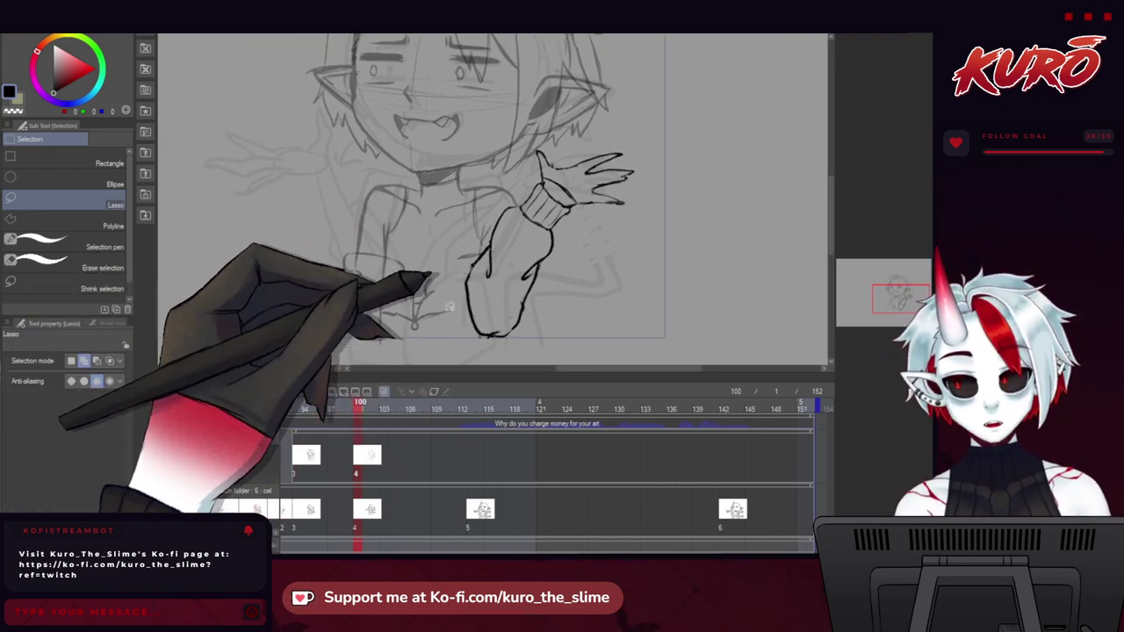
With the hard pencil, draw the garment's curved neckline edge from the zipper to the raised sleeve in mirrored view, and restore the normal orientation.
drag(346, 271, 357, 286)
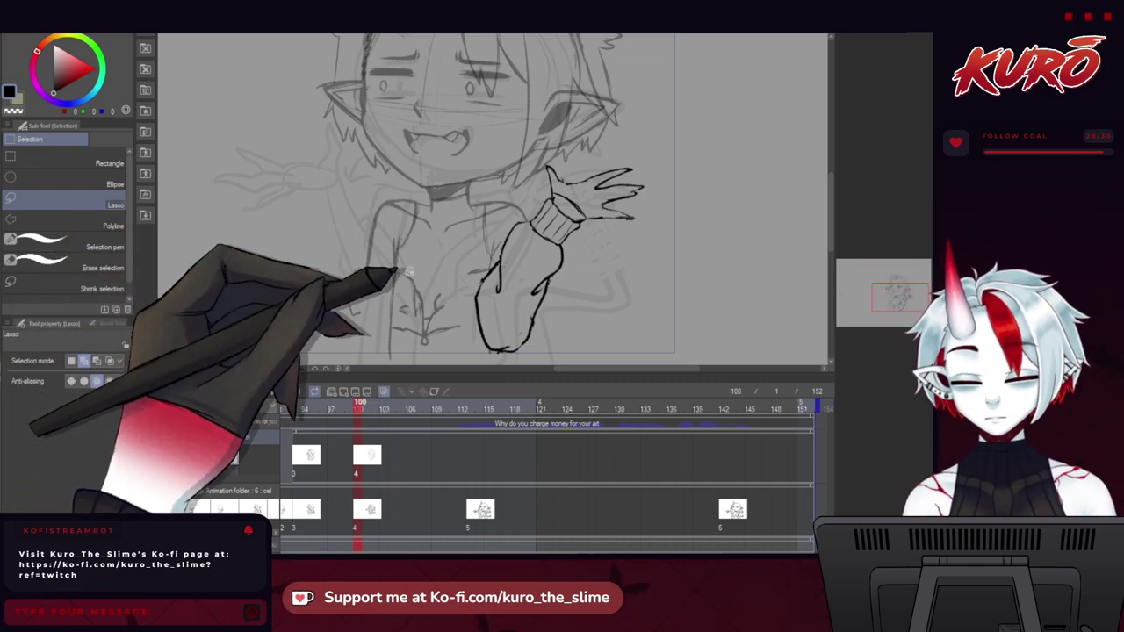
drag(401, 270, 390, 239)
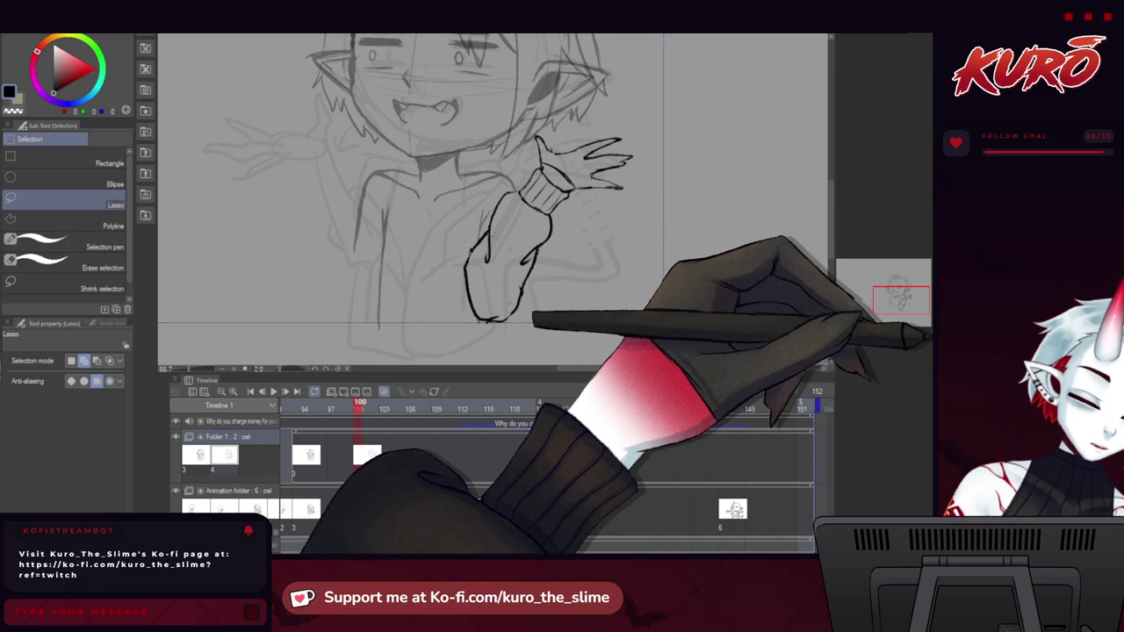
scroll(294, 278, up, 1)
key(b)
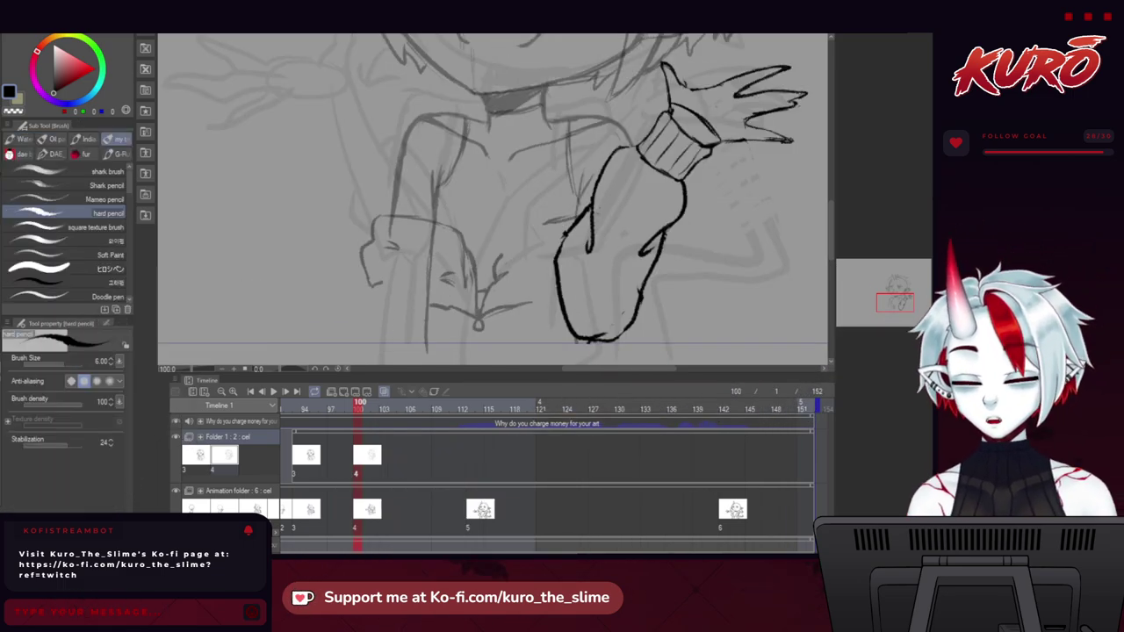
key(h)
scroll(474, 279, up, 1)
scroll(485, 281, up, 2)
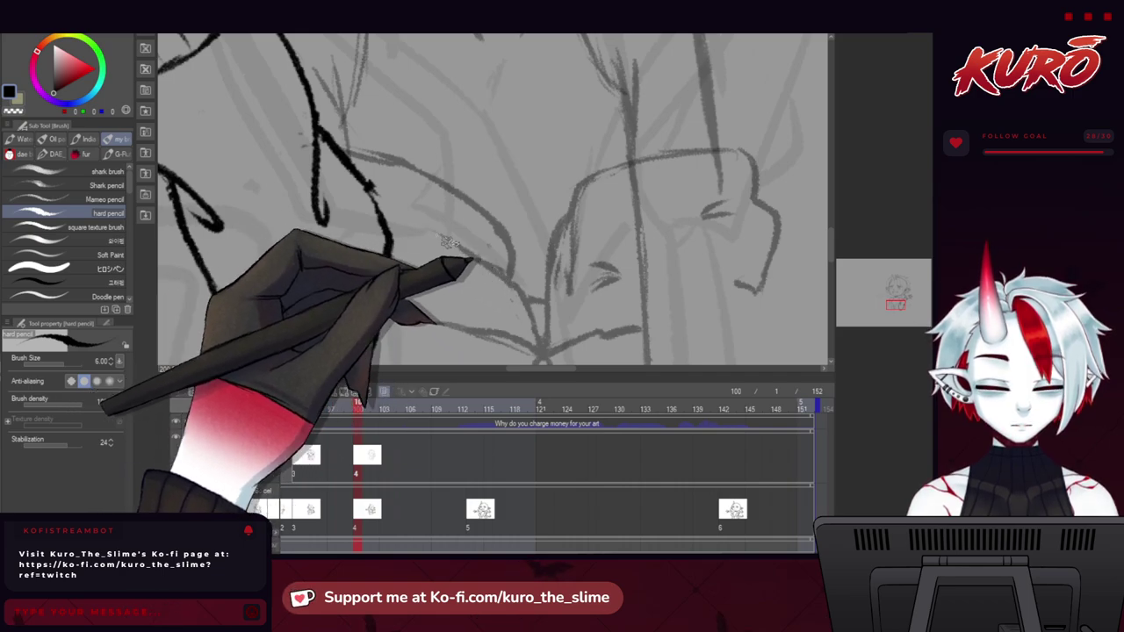
scroll(421, 237, down, 2)
scroll(399, 288, down, 3)
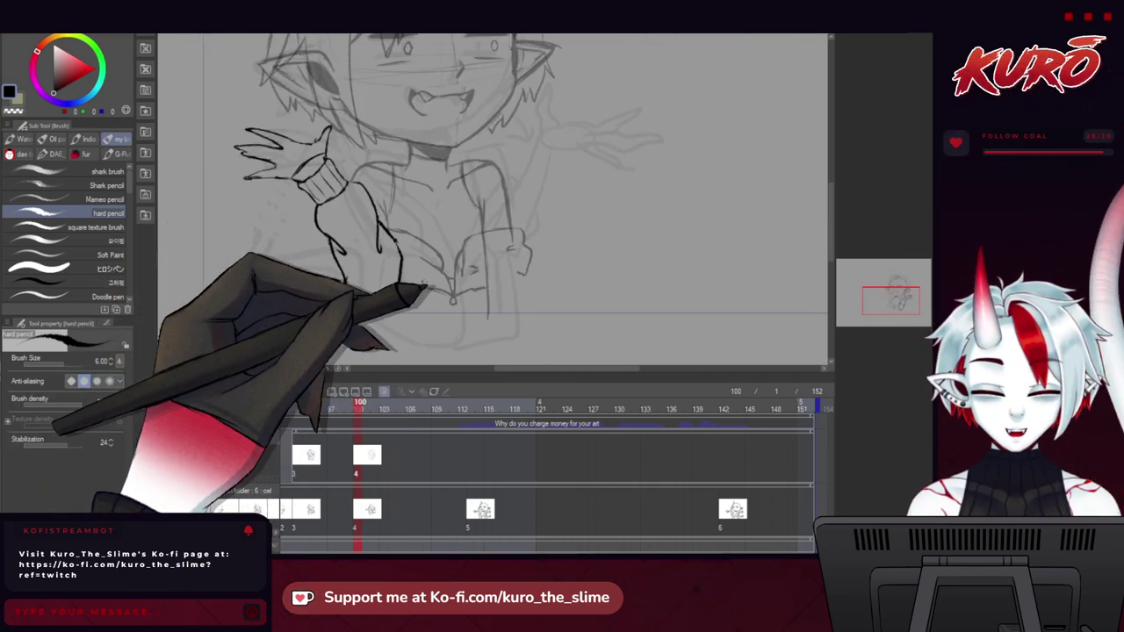
drag(452, 256, 359, 256)
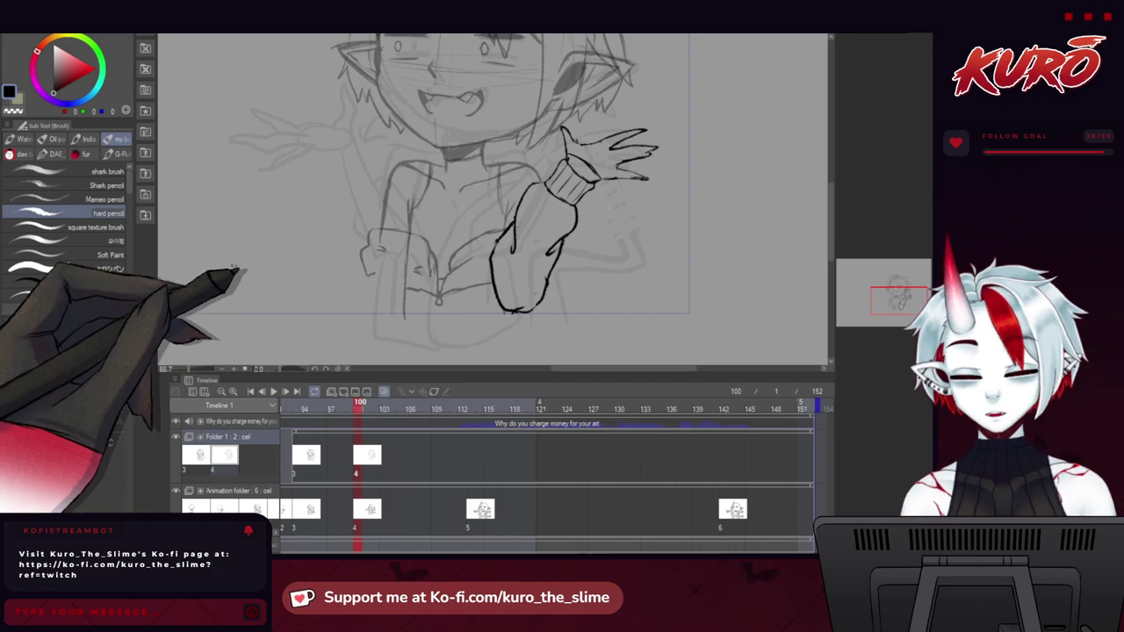
Draw the character's other raised arm with a loose sleeve and ribbed cuff, plus the hand's outer edge and spread fingers.
drag(345, 225, 385, 312)
drag(333, 193, 344, 220)
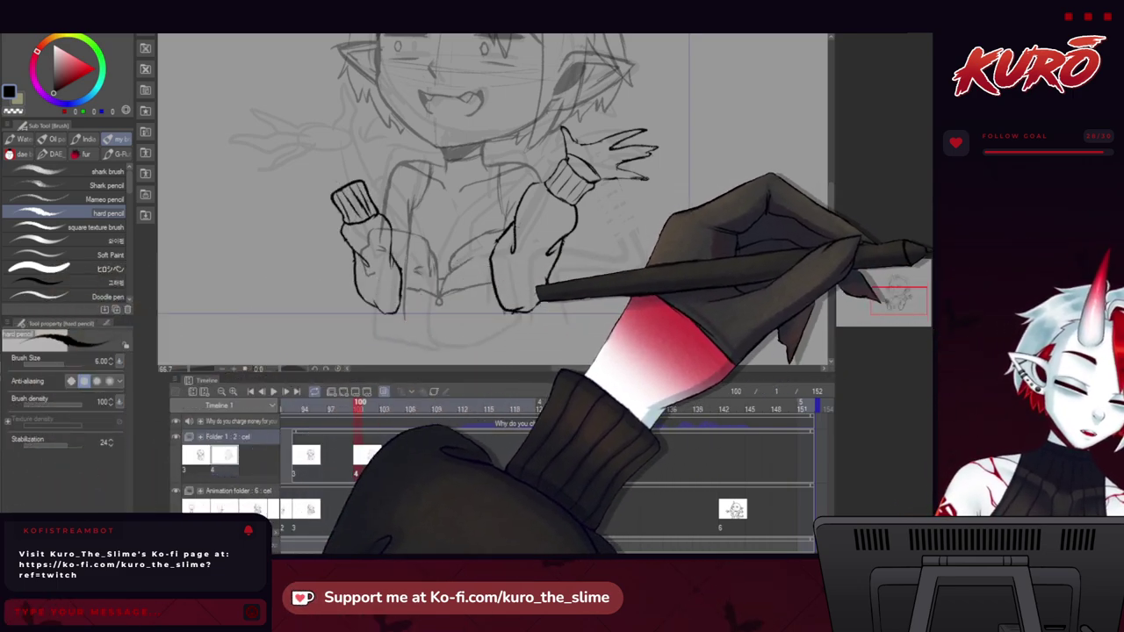
drag(265, 101, 333, 188)
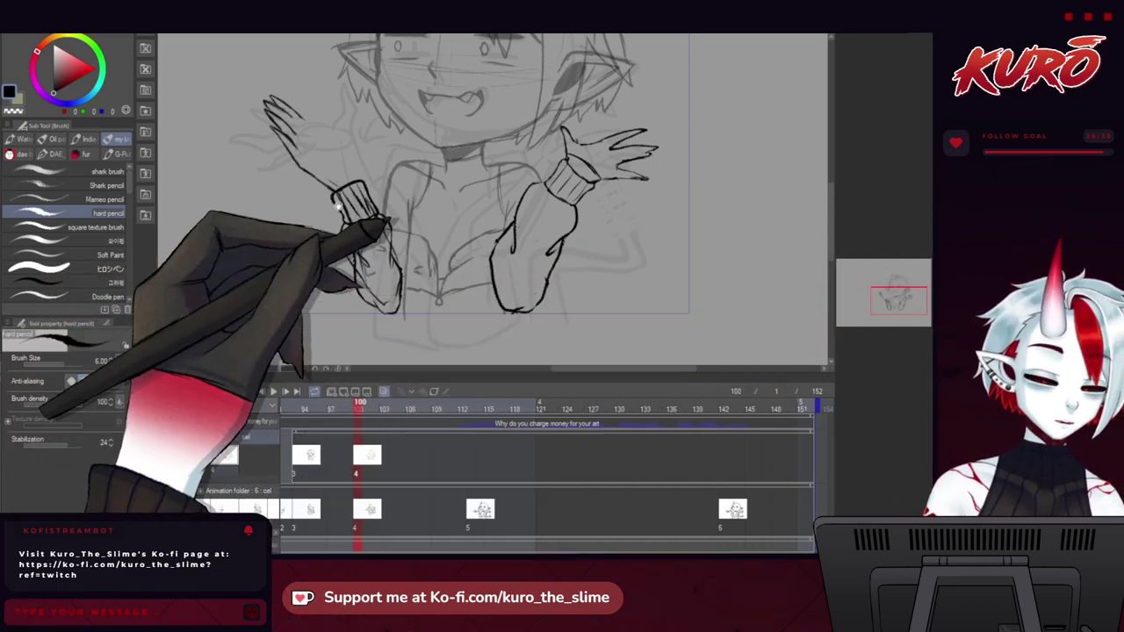
drag(333, 145, 382, 206)
Lasso the newly drawn hand, rotate it outward at the wrist so the fingers tilt lower, apply the transform, and deselect.
scroll(382, 206, up, 2)
drag(262, 258, 298, 227)
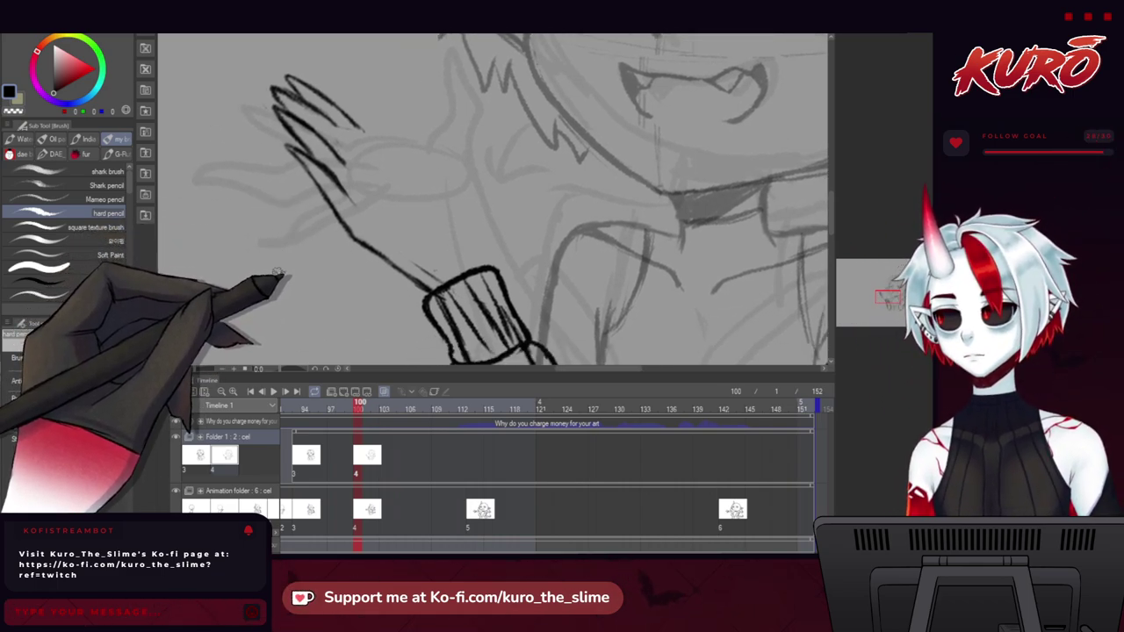
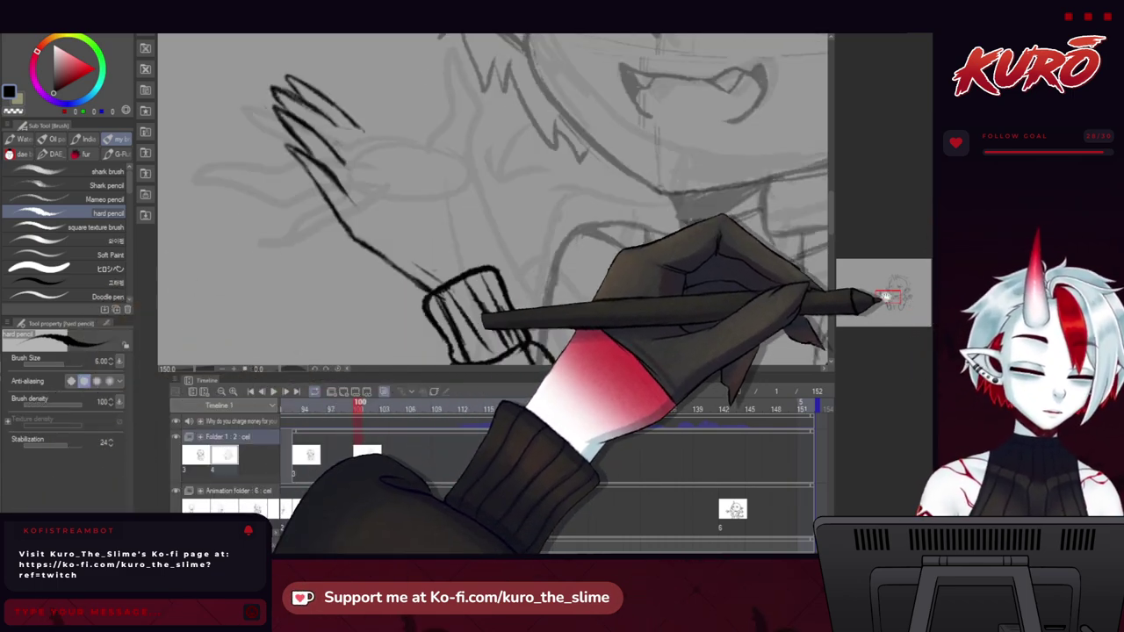
drag(291, 188, 313, 204)
drag(263, 266, 270, 248)
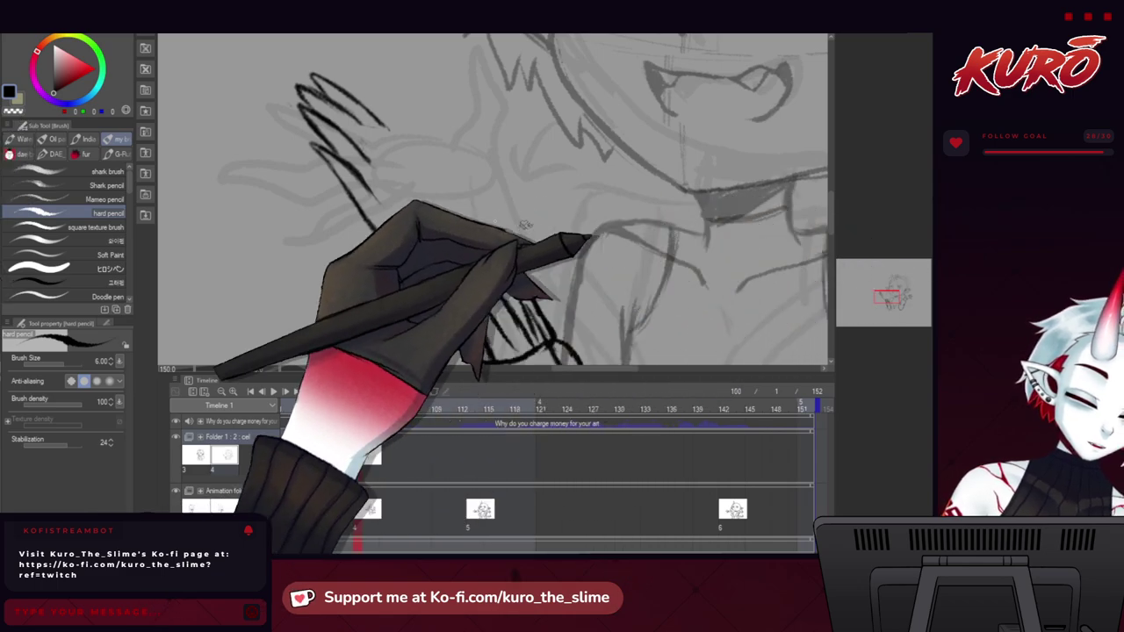
key(m)
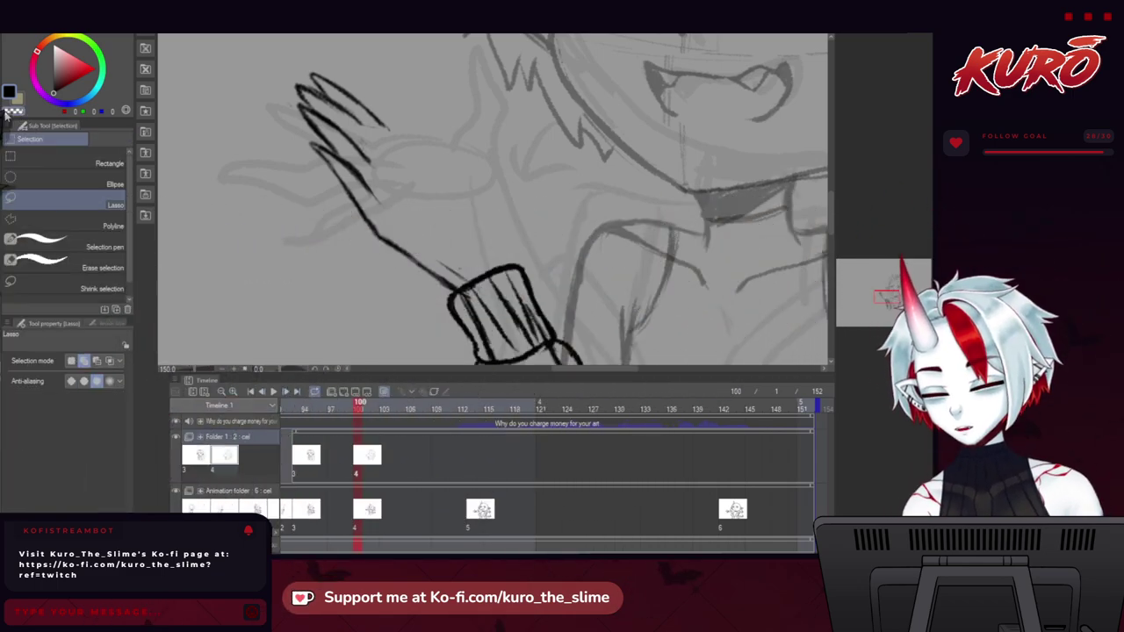
mouse_move(262, 175)
mouse_down()
mouse_move(374, 272)
mouse_move(438, 294)
mouse_move(456, 285)
mouse_move(477, 195)
mouse_move(332, 54)
mouse_move(186, 247)
mouse_move(188, 274)
mouse_up()
key(ctrl+t)
drag(325, 261, 305, 305)
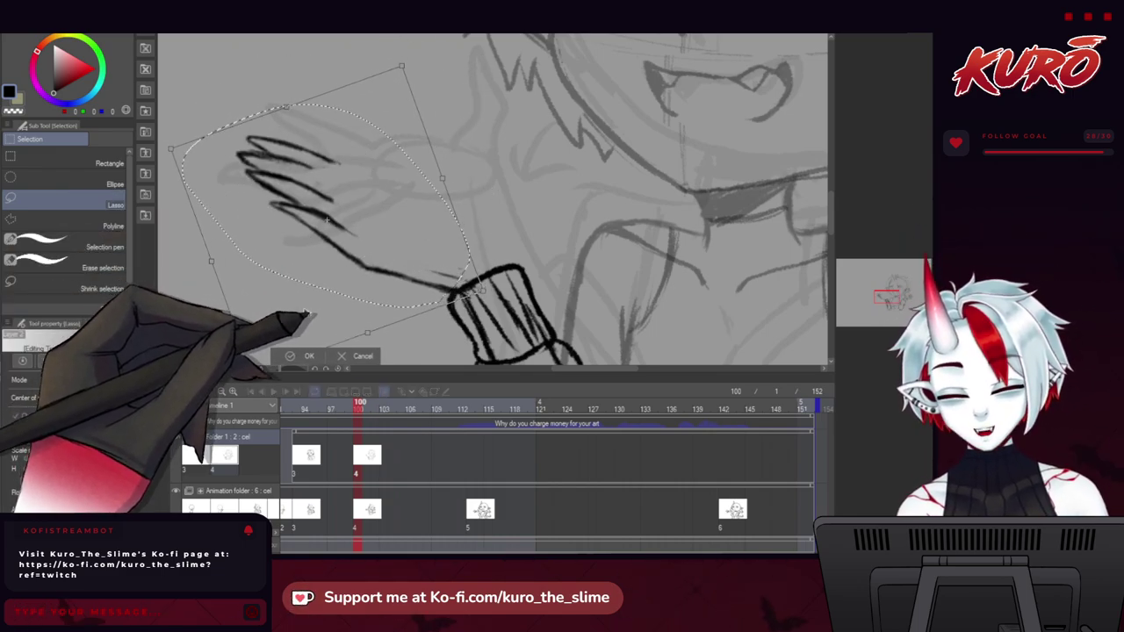
key(Return)
key(ctrl+d)
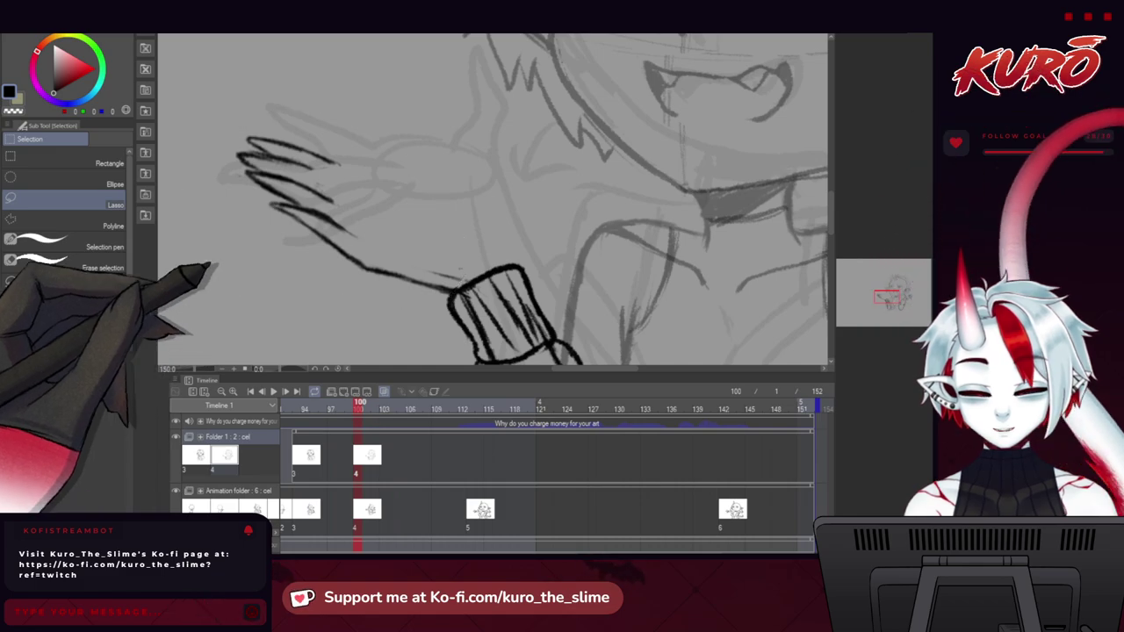
Draw the base of the palm as a pointed arch from the ribbed cuff to the hand's lower edge, reinforcing both sides.
key(b)
mouse_move(291, 204)
mouse_down()
mouse_move(220, 196)
mouse_move(261, 205)
mouse_up()
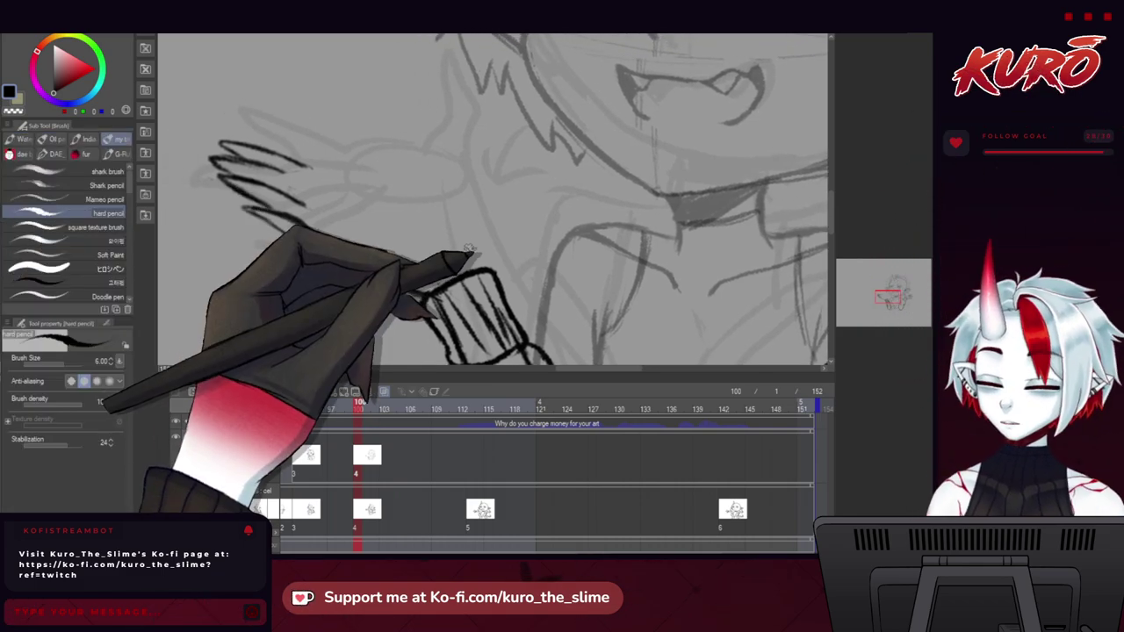
drag(448, 202, 472, 266)
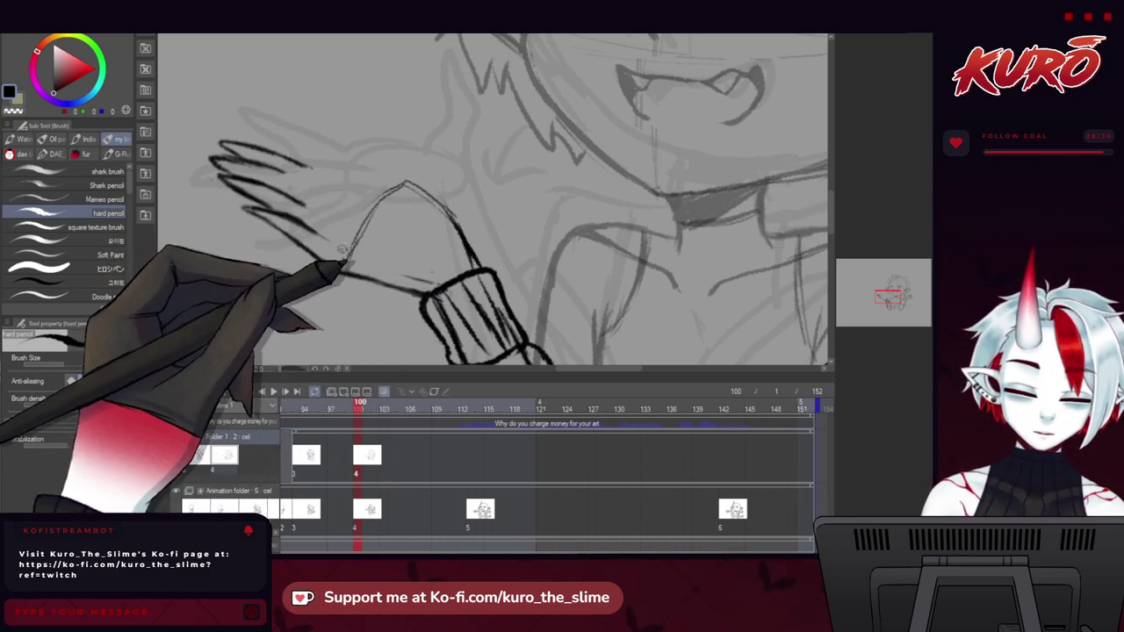
drag(461, 230, 475, 260)
drag(369, 204, 343, 268)
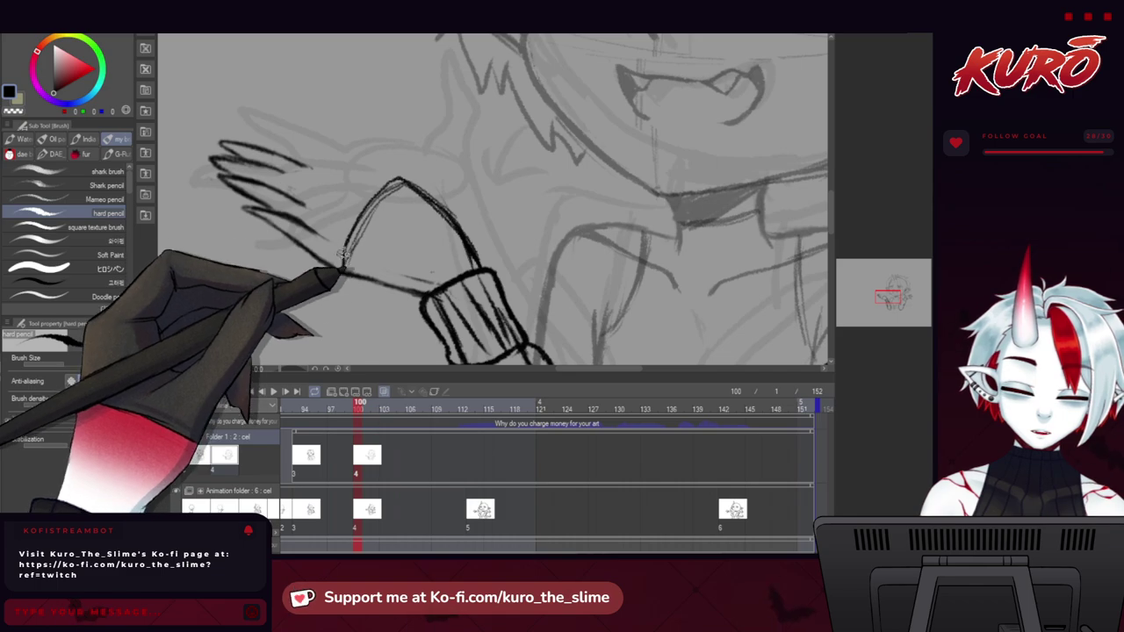
drag(220, 208, 237, 231)
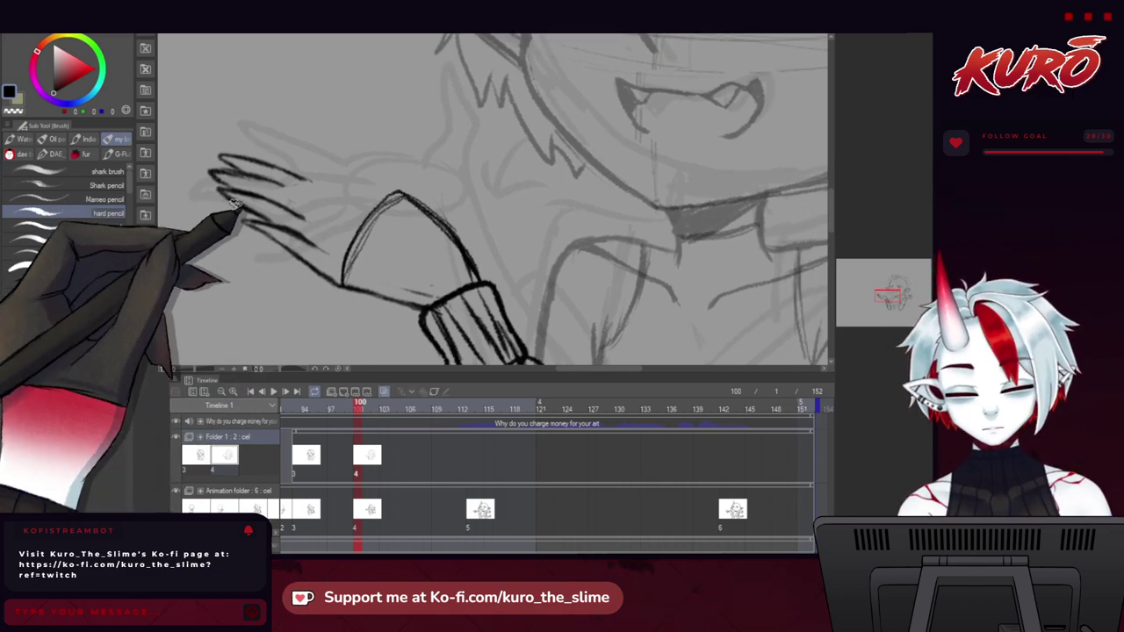
scroll(237, 209, down, 3)
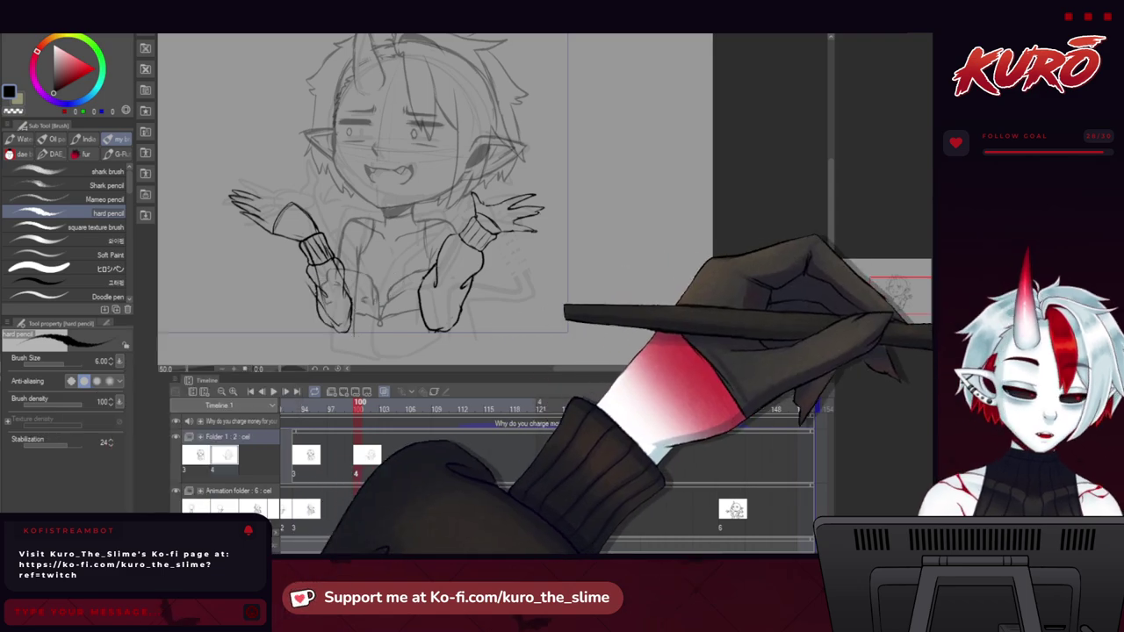
Refine the lower finger lines and gaps on the first raised hand in mirrored view, and restore the normal orientation.
scroll(500, 218, up, 3)
scroll(548, 214, up, 1)
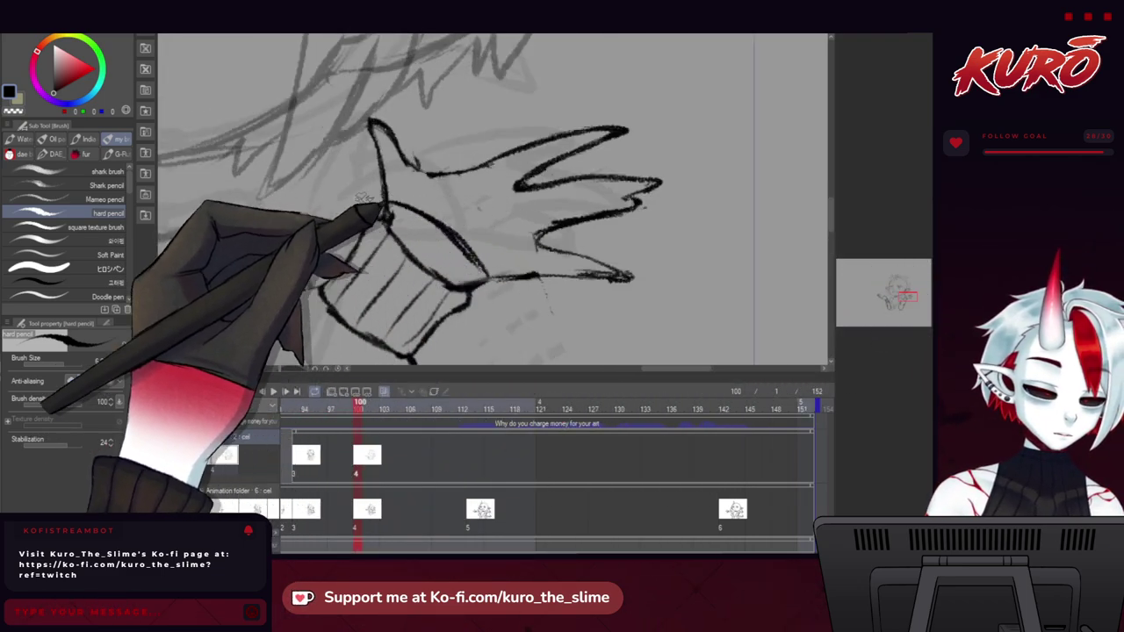
key(h)
drag(483, 212, 459, 208)
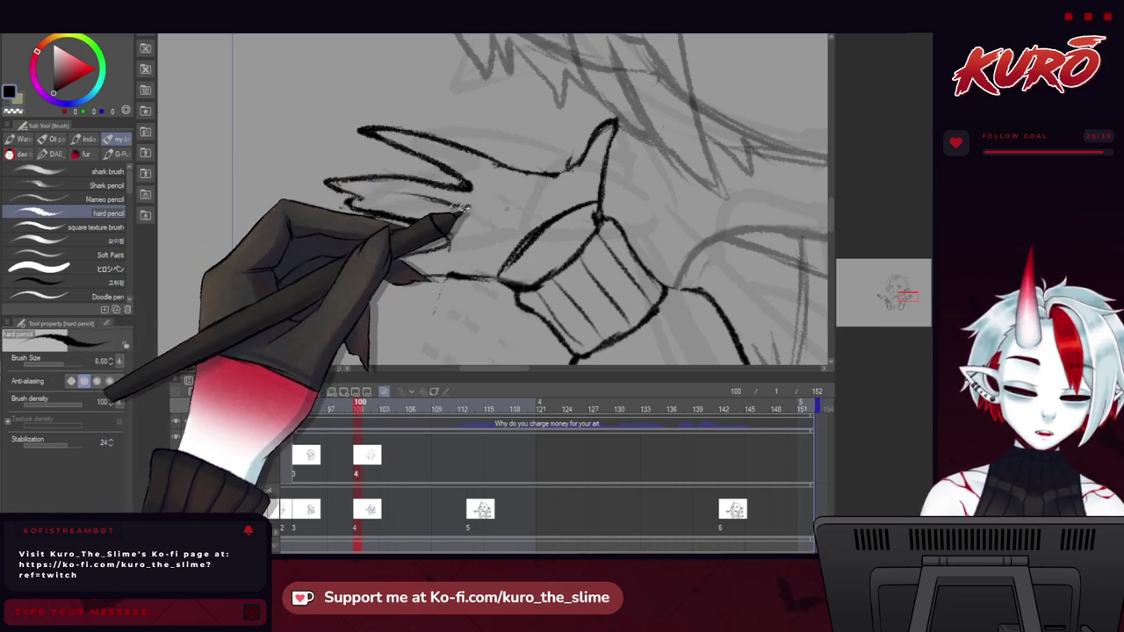
drag(466, 210, 447, 244)
scroll(392, 252, down, 4)
scroll(386, 255, up, 6)
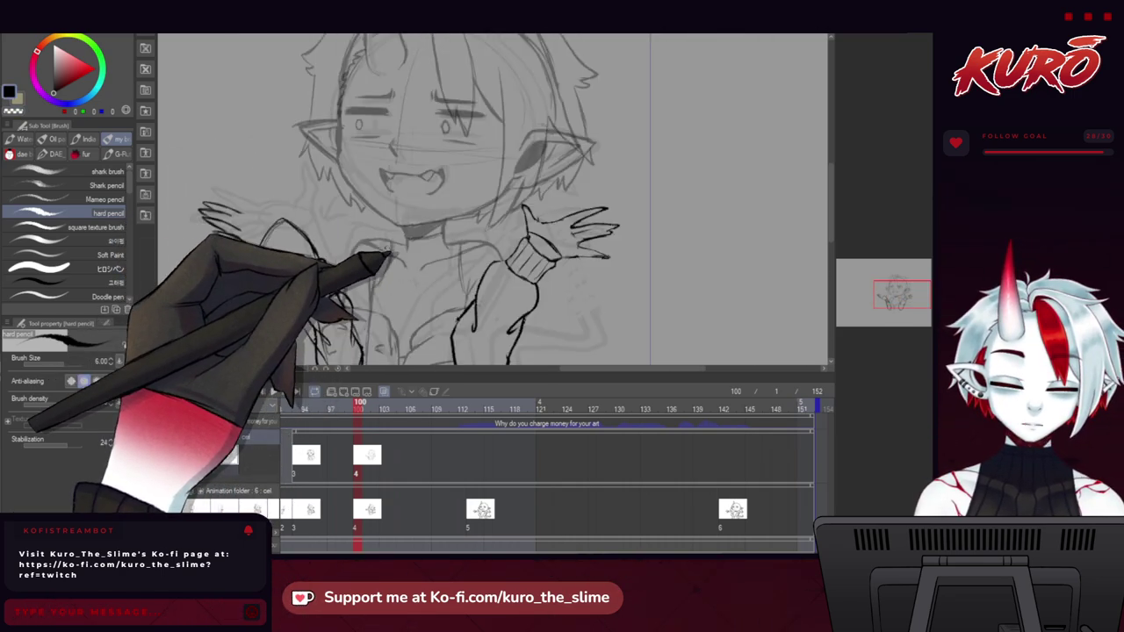
Lasso the finger lines of the first raised hand, delete them while keeping the palm, and deselect.
drag(271, 319, 268, 292)
scroll(491, 202, down, 1)
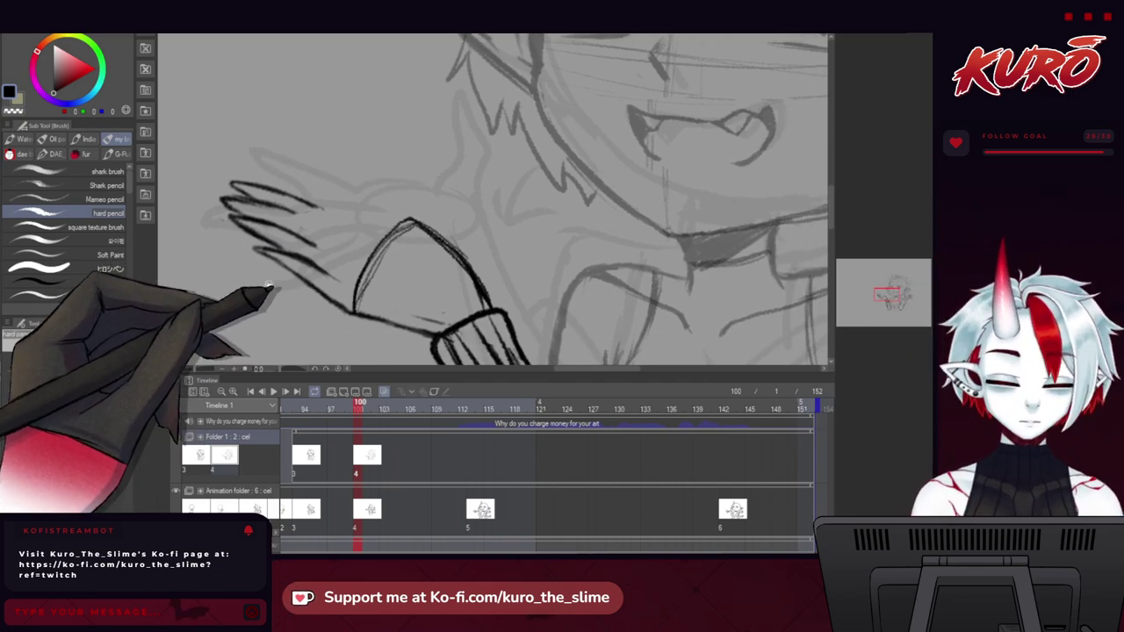
scroll(492, 202, down, 1)
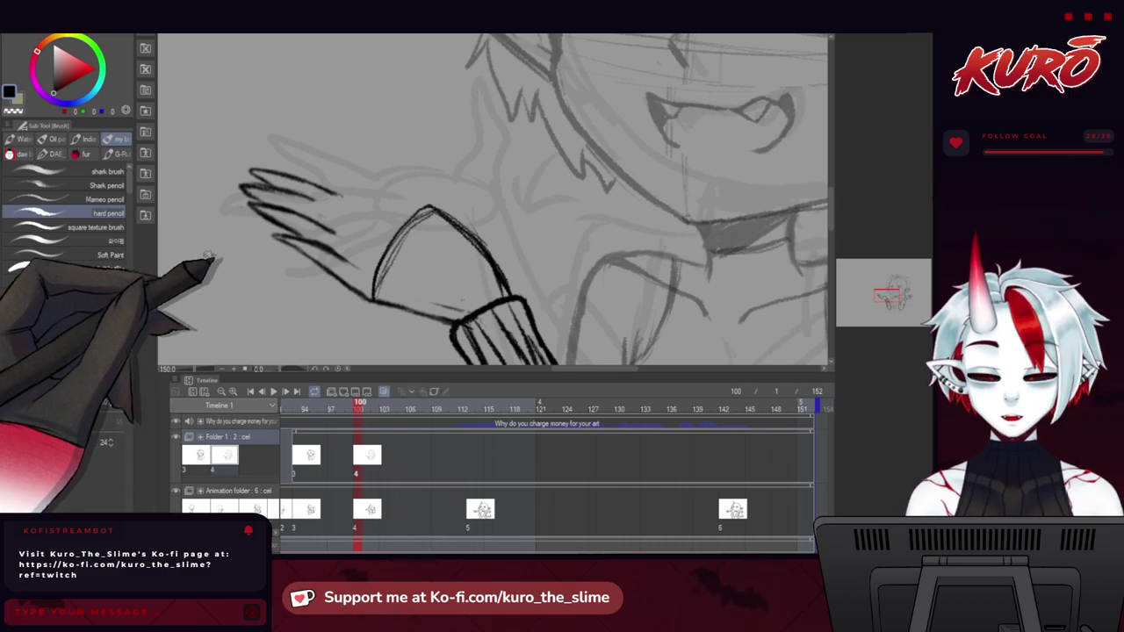
click(1, 147)
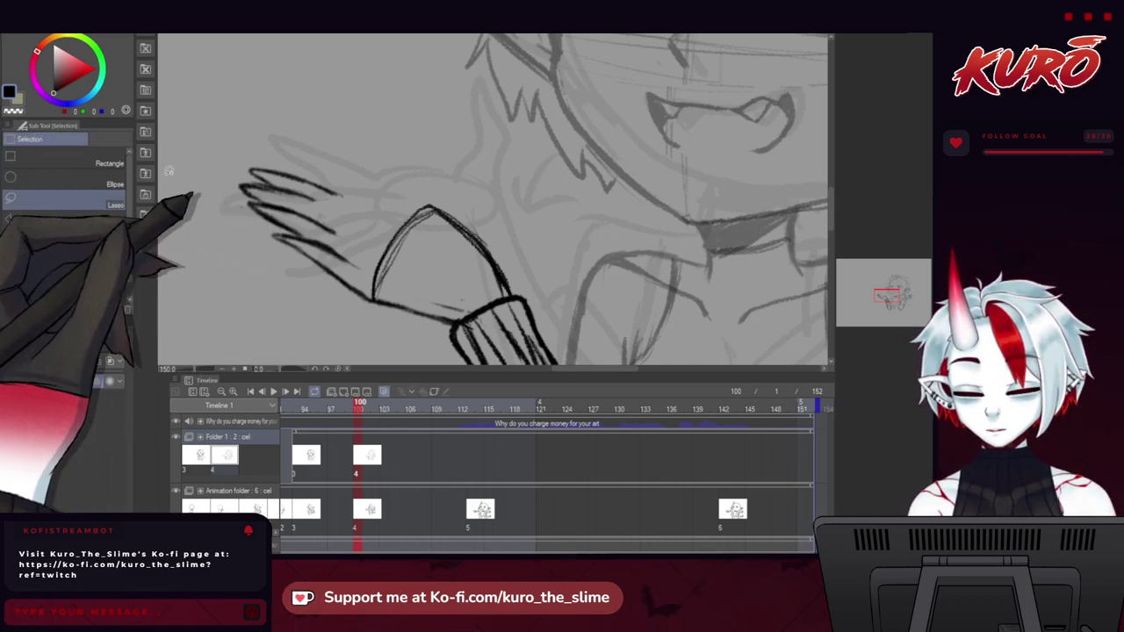
mouse_move(245, 135)
mouse_down()
mouse_move(294, 313)
mouse_move(368, 307)
mouse_move(321, 138)
mouse_move(246, 131)
mouse_up()
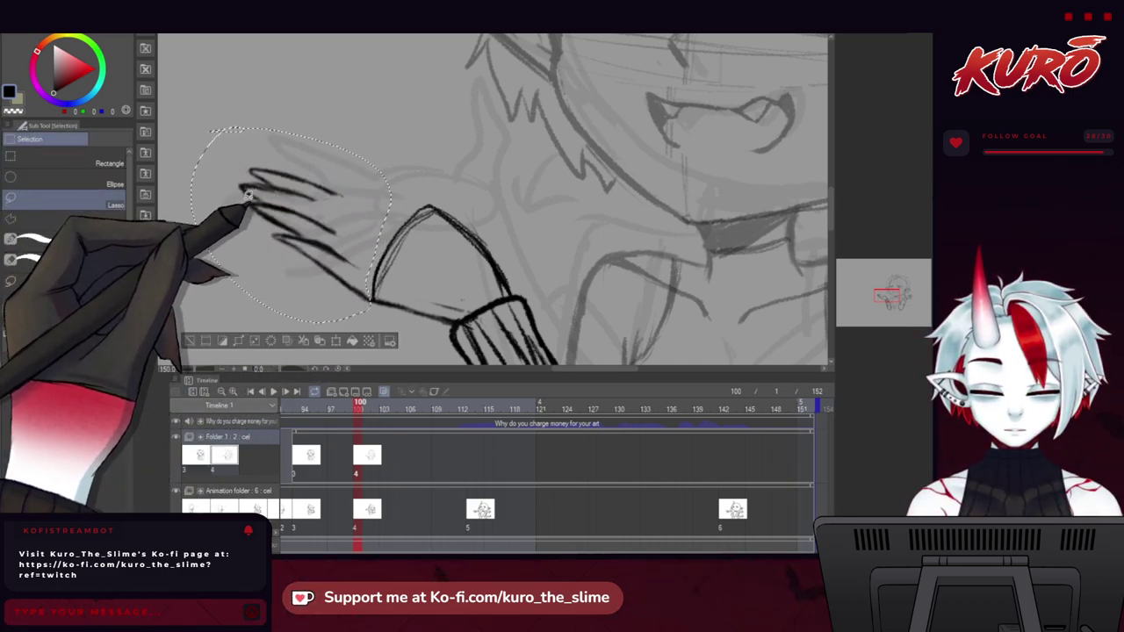
key(Delete)
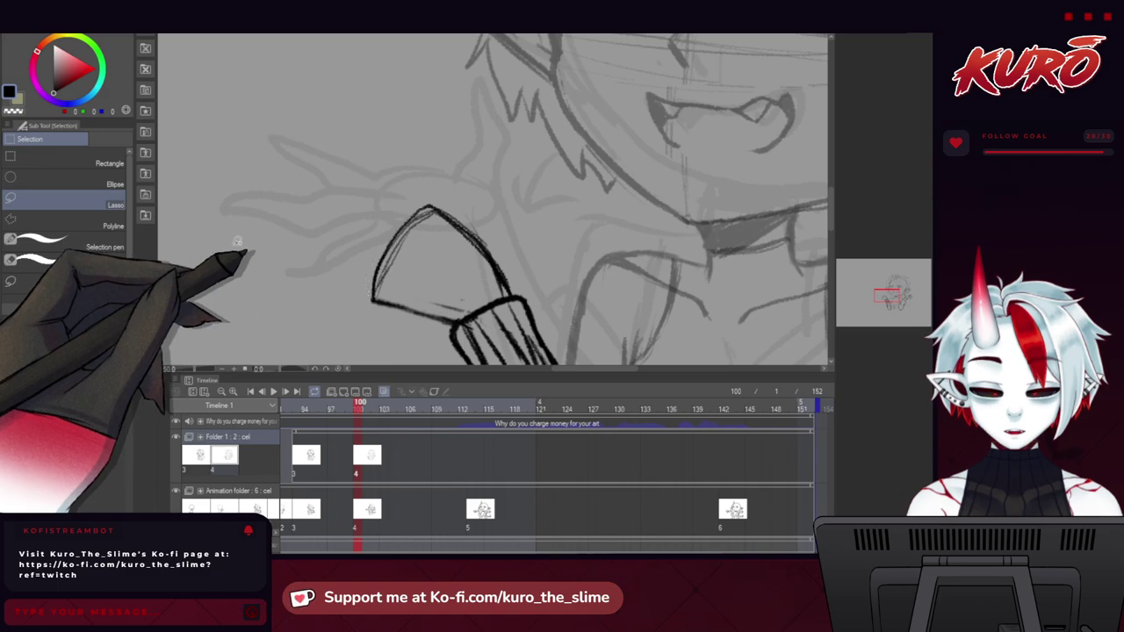
key(ctrl+d)
Draw a pointed, bent thumb with the hard pencil above the palm, between the hand and the hair.
key(b)
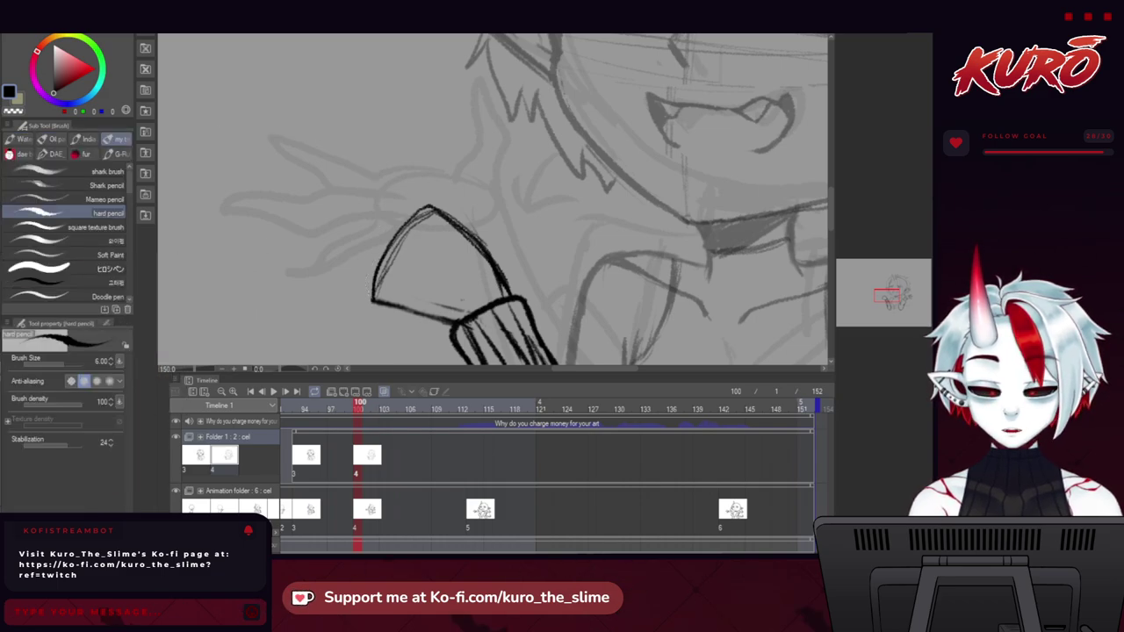
drag(476, 149, 473, 179)
mouse_move(496, 234)
mouse_down()
mouse_move(486, 126)
mouse_move(468, 172)
mouse_up()
key(ctrl+z)
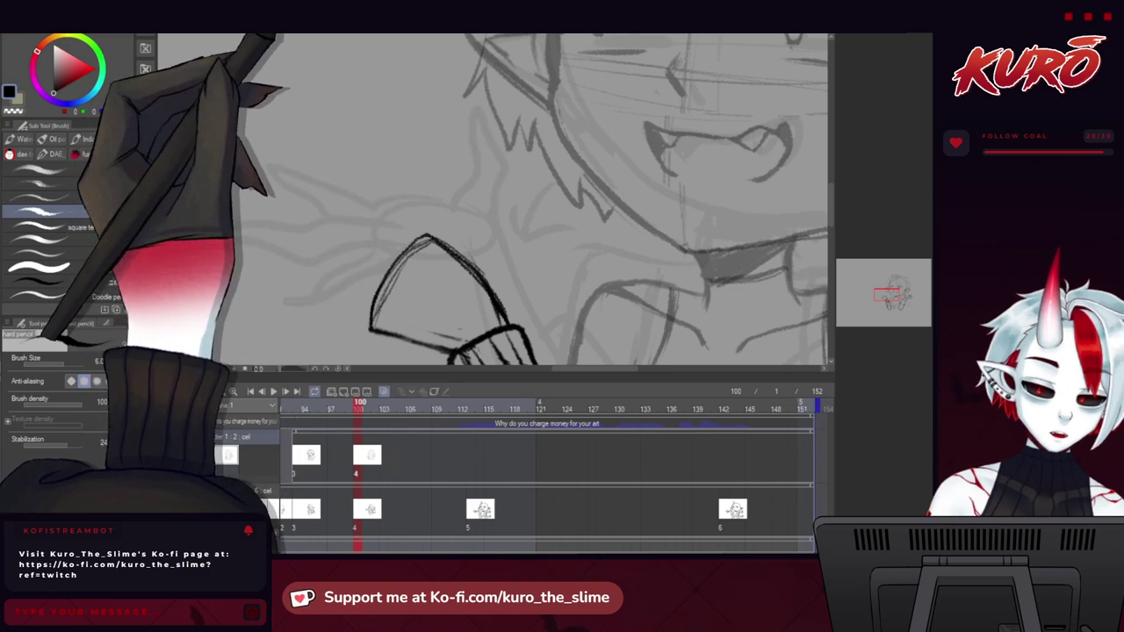
mouse_move(479, 106)
mouse_down()
mouse_move(501, 175)
mouse_move(499, 231)
mouse_up()
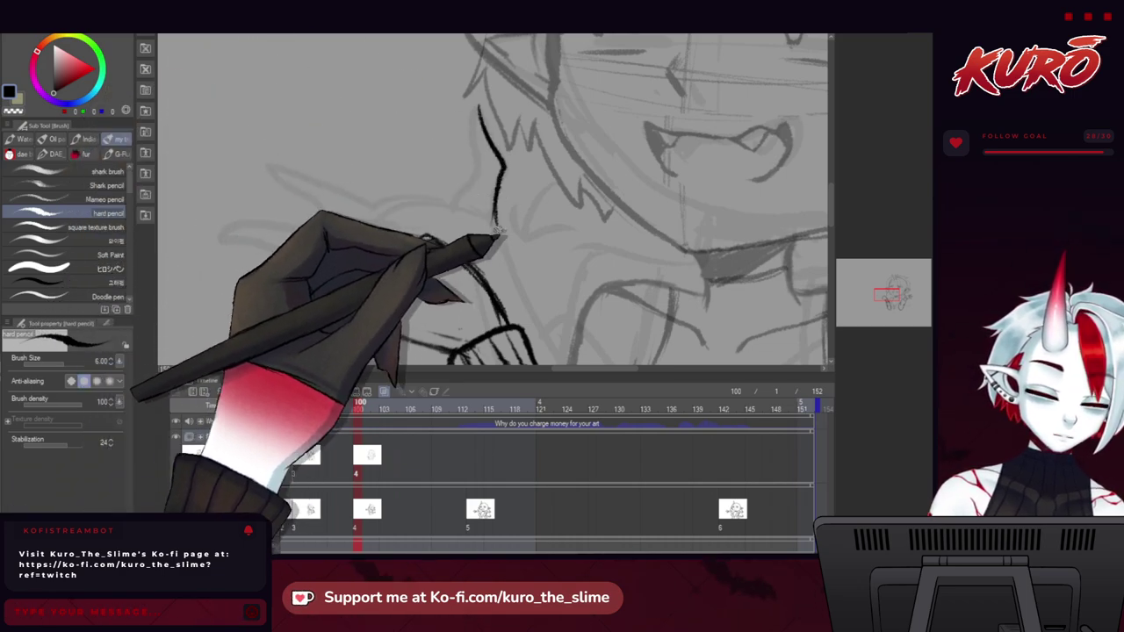
mouse_move(478, 107)
mouse_down()
mouse_move(462, 179)
mouse_move(437, 213)
mouse_move(487, 100)
mouse_move(541, 256)
mouse_move(424, 182)
mouse_up()
Lasso the thumb, rotate it clockwise, move it down onto the palm's inner edge, apply the transform, and deselect.
key(m)
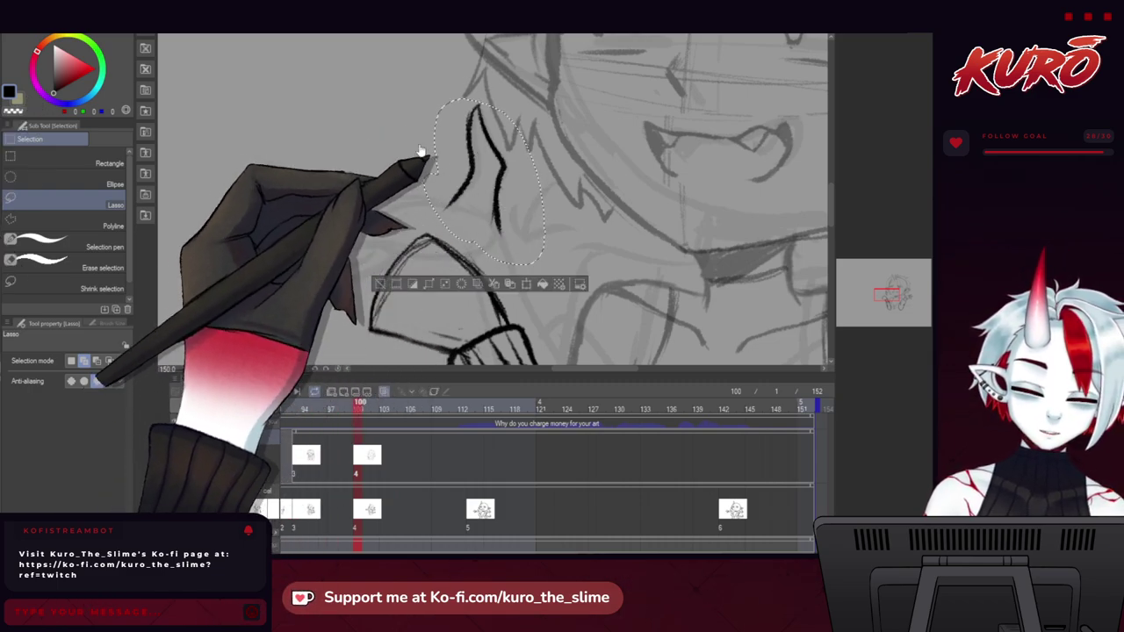
key(ctrl+t)
mouse_move(431, 244)
mouse_down()
mouse_move(451, 301)
mouse_move(394, 252)
mouse_up()
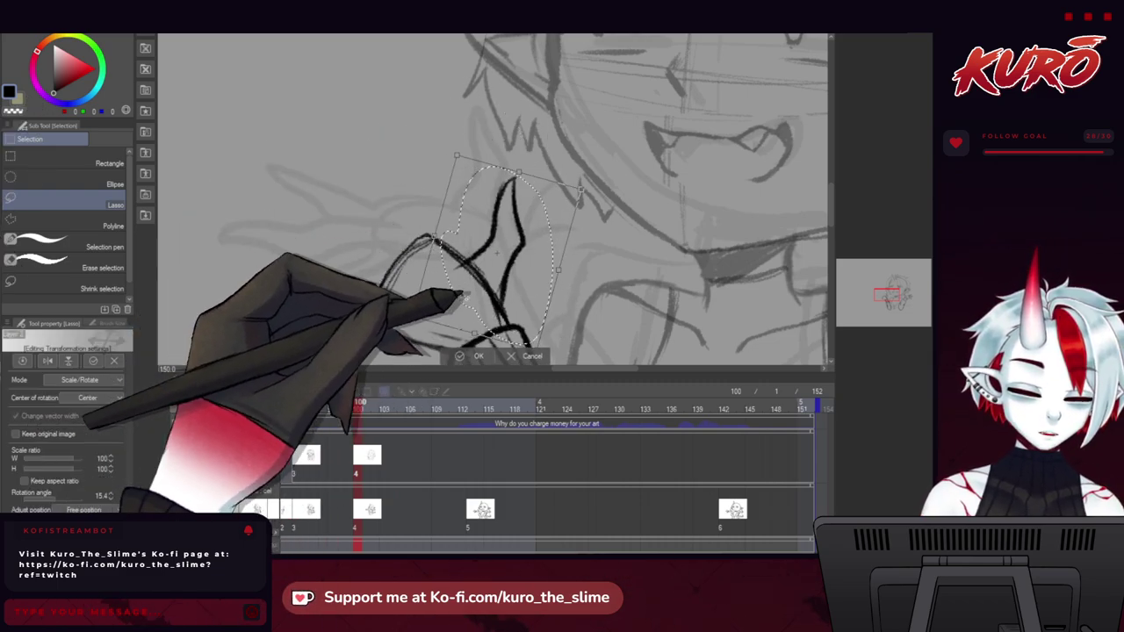
mouse_move(457, 300)
mouse_down()
mouse_move(496, 280)
mouse_move(464, 296)
mouse_up()
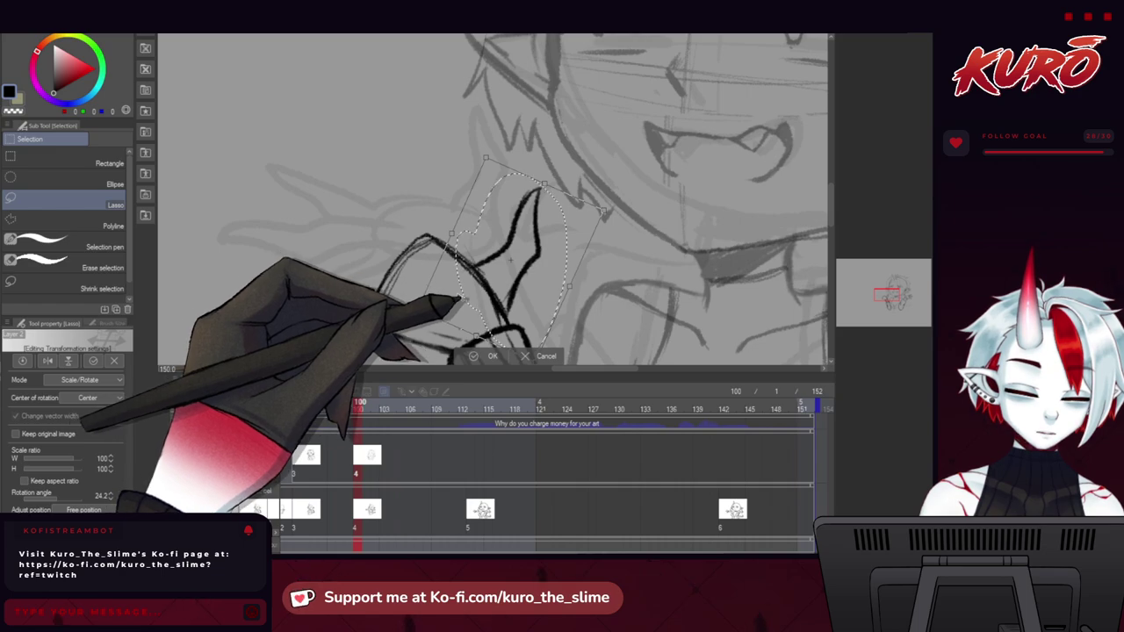
key(Return)
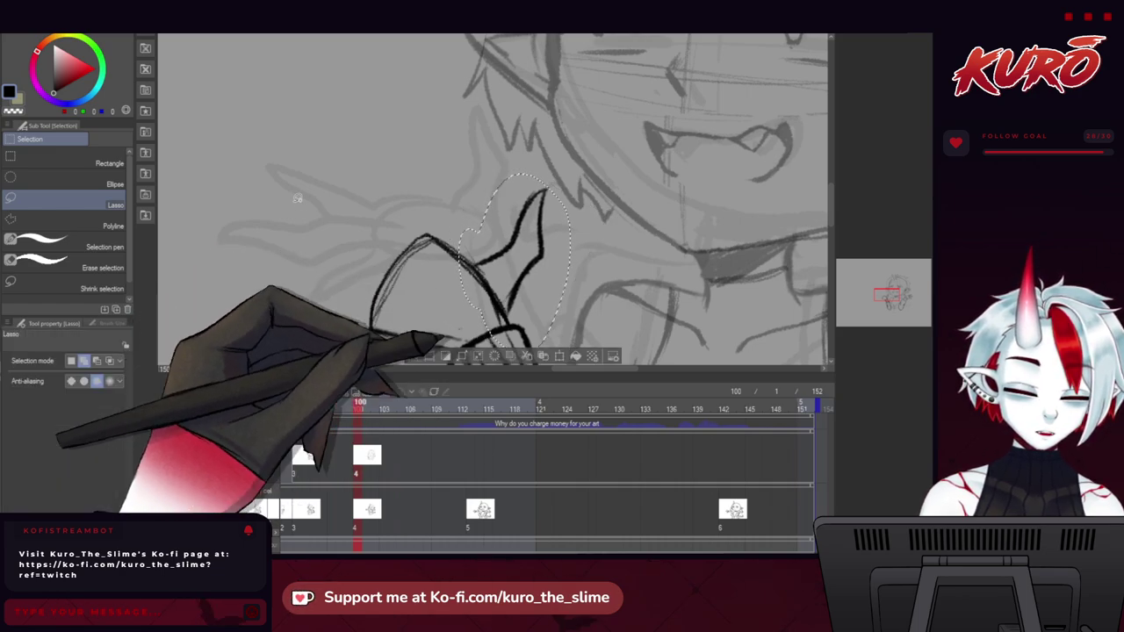
key(ctrl+d)
Erase the palm line crossing the thumb base and clean up the palm outline so the thumb joins it smoothly.
drag(233, 295, 241, 237)
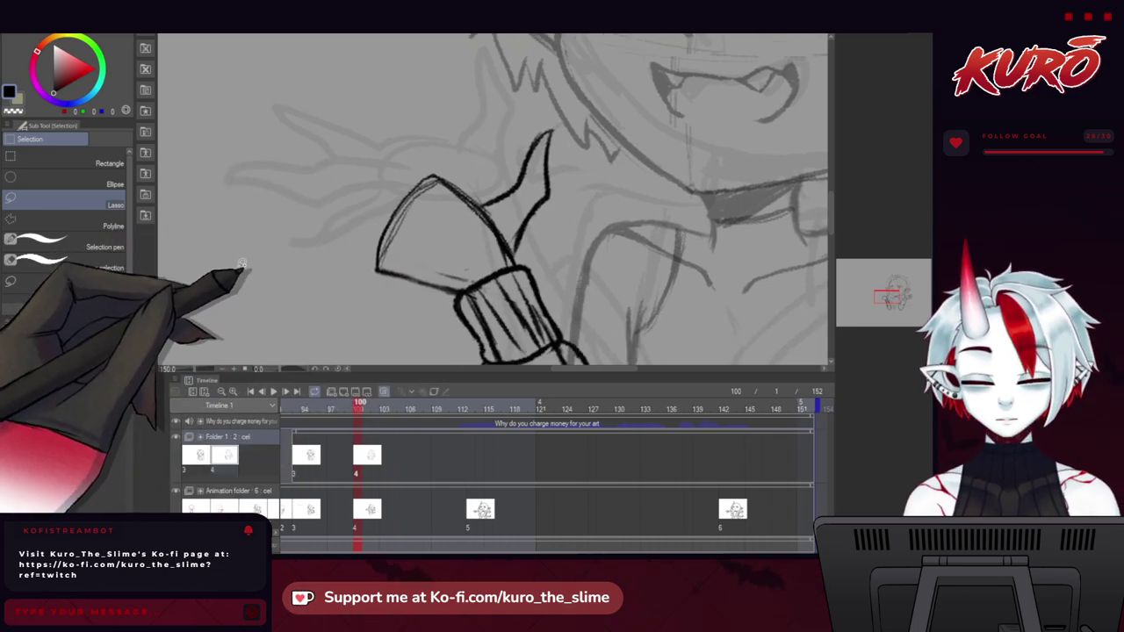
mouse_move(257, 304)
mouse_down()
mouse_move(215, 260)
mouse_move(216, 279)
mouse_move(243, 280)
mouse_up()
key(b)
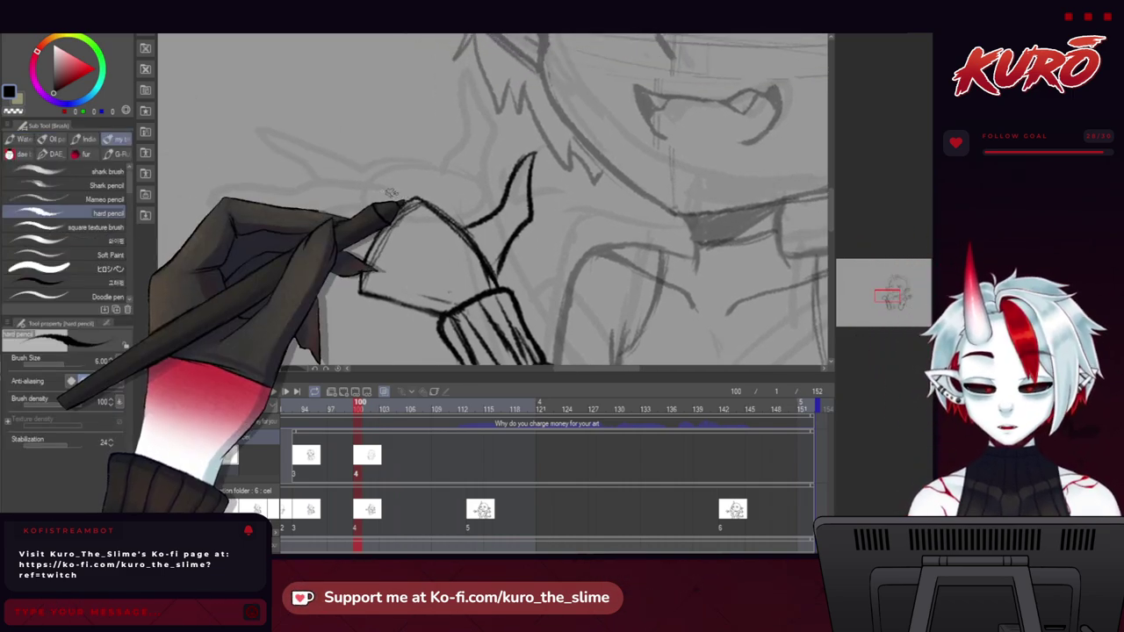
drag(357, 268, 349, 263)
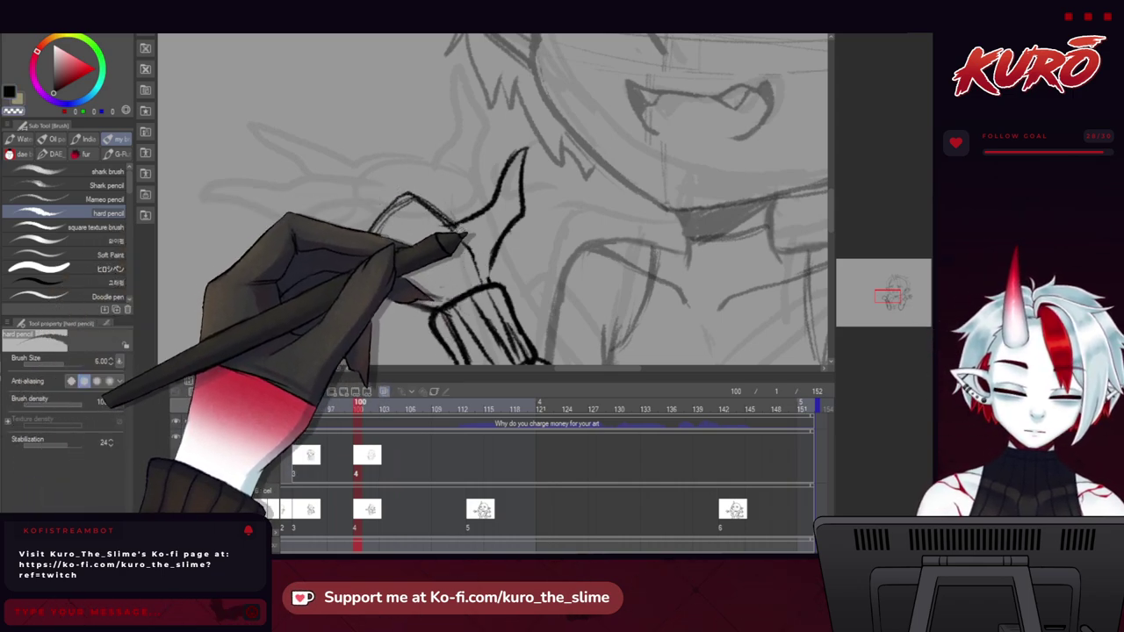
drag(251, 247, 289, 266)
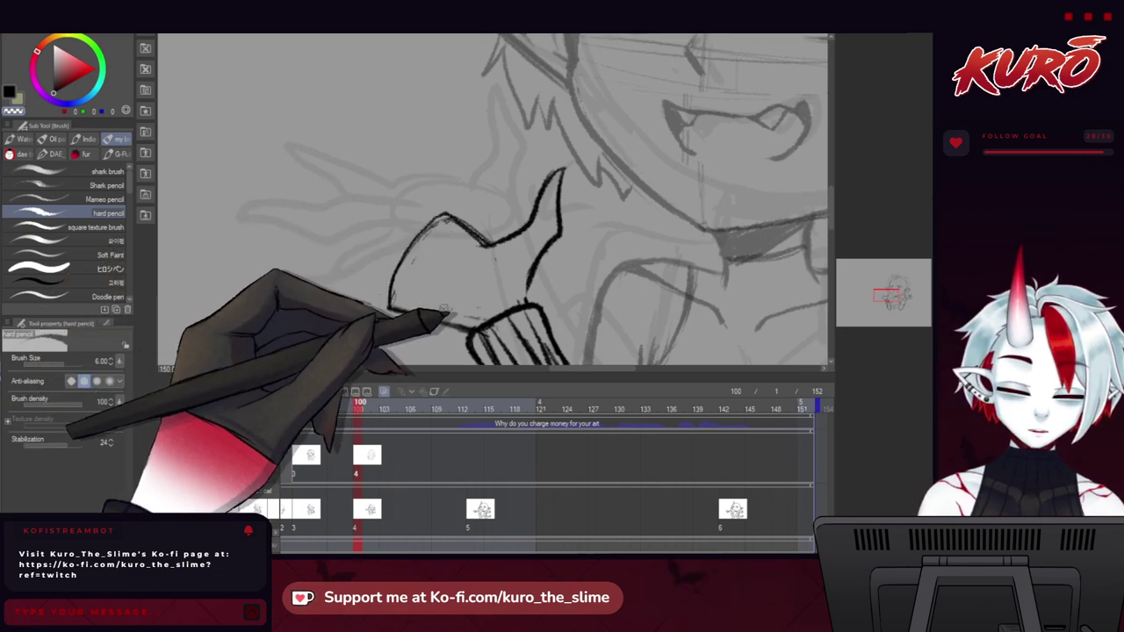
drag(356, 261, 392, 289)
Sketch a row of rounded knuckle bumps along the palm's outer edge for the finger bases.
drag(313, 266, 306, 262)
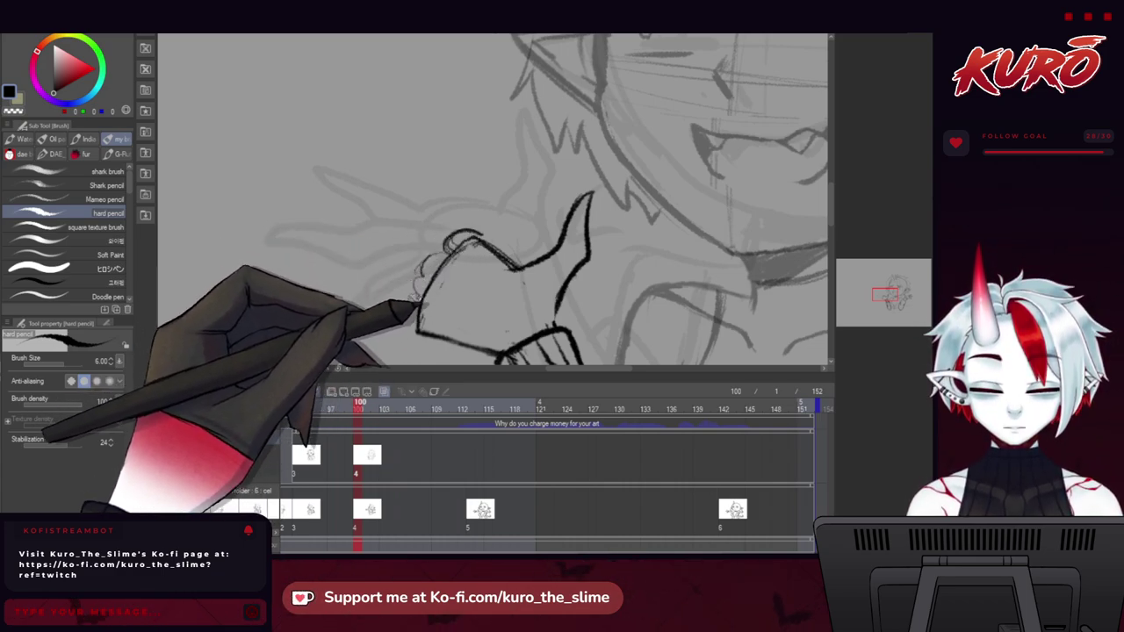
drag(402, 318, 416, 331)
drag(373, 309, 323, 305)
Draw the index finger from the top knuckle as a jointed shape bending upward to a pointed tip.
drag(293, 184, 285, 188)
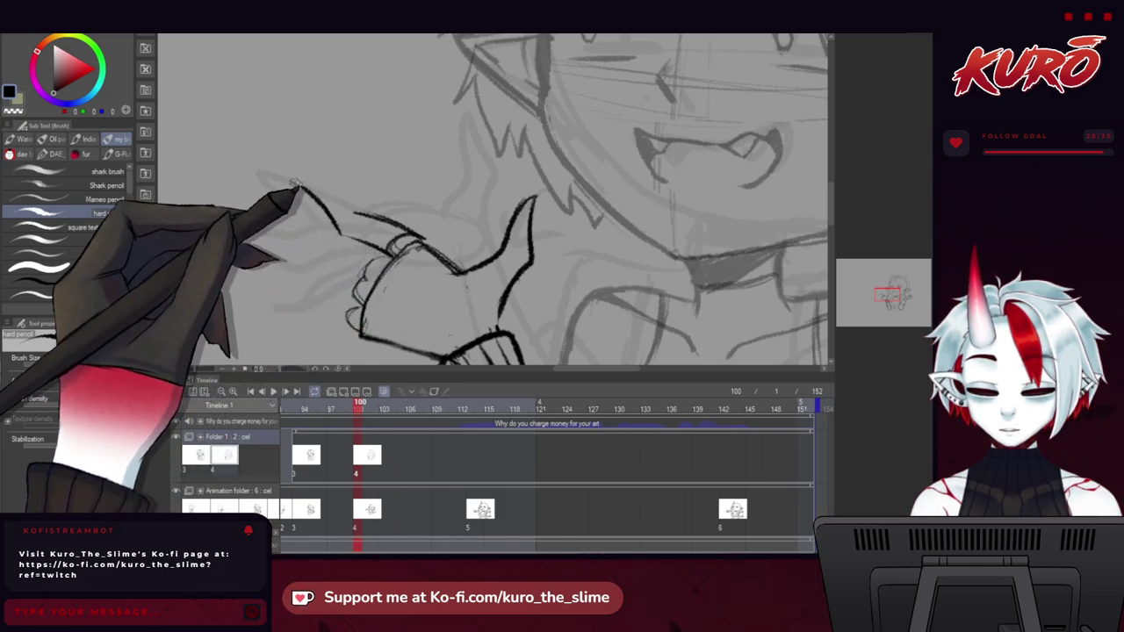
drag(299, 166, 262, 98)
drag(263, 99, 312, 145)
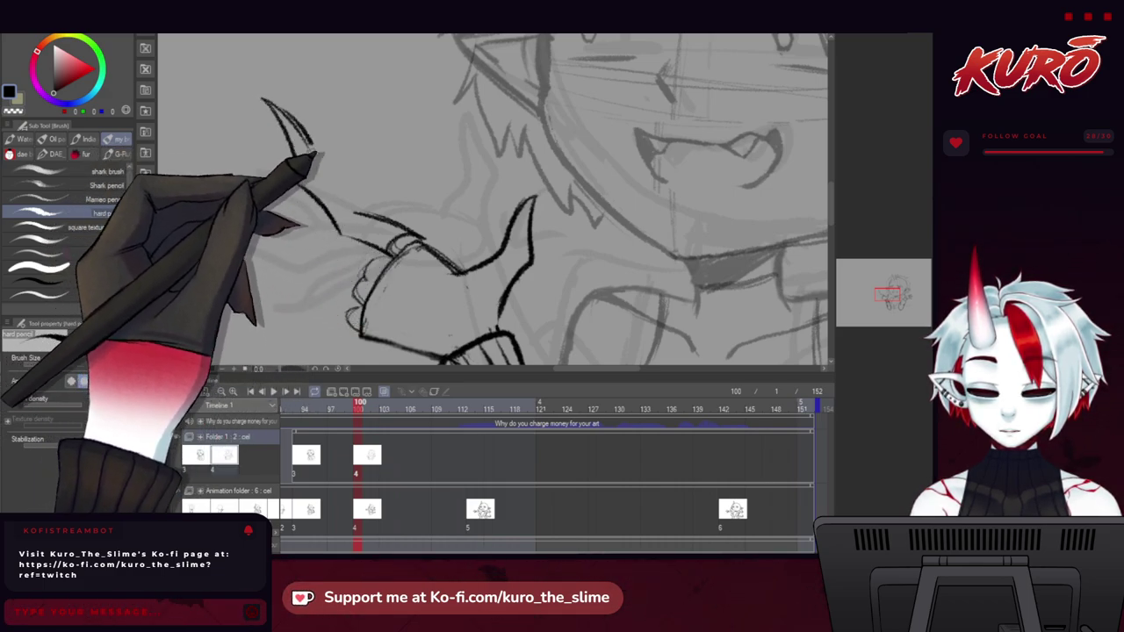
scroll(340, 181, down, 3)
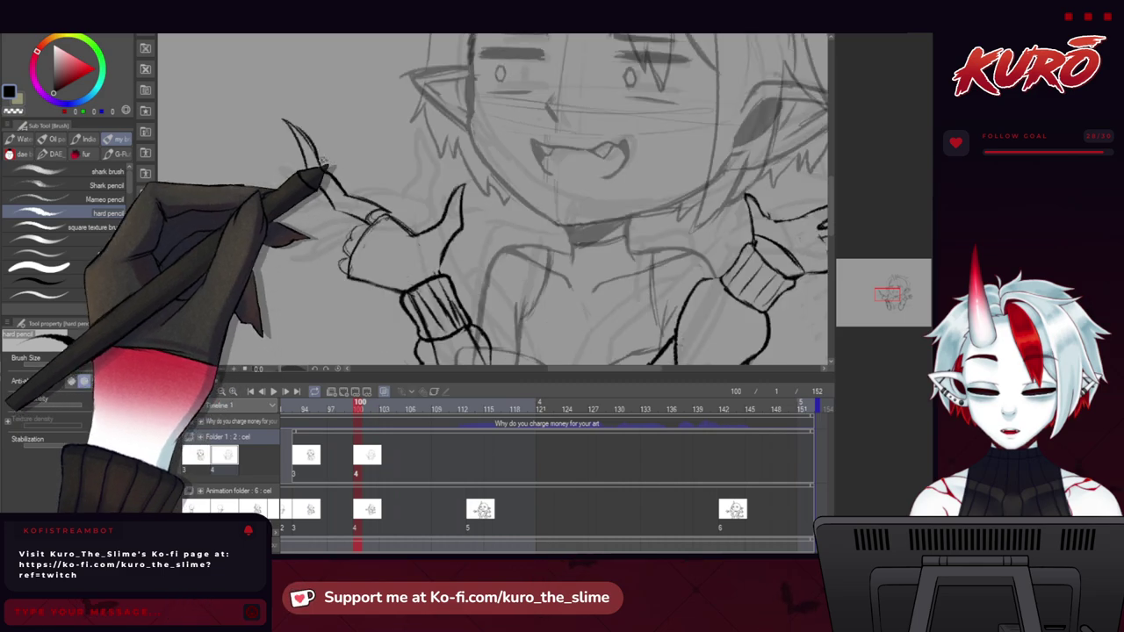
scroll(332, 175, up, 3)
Lasso the index finger, narrow it horizontally toward the palm, and apply the transform.
key(m)
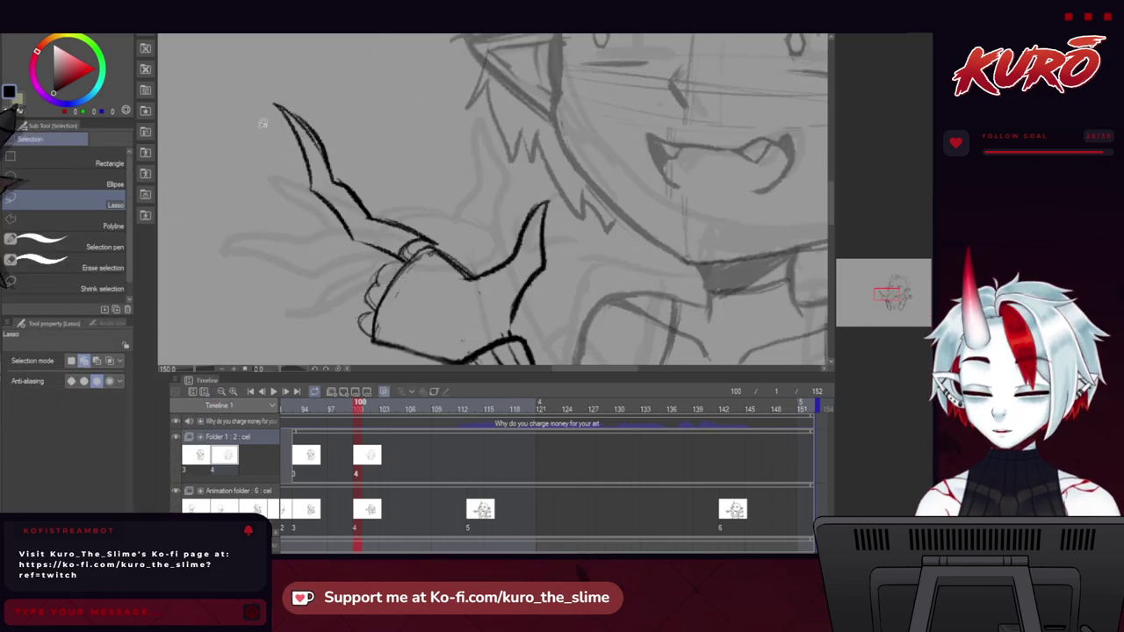
drag(261, 74, 312, 275)
drag(403, 200, 263, 75)
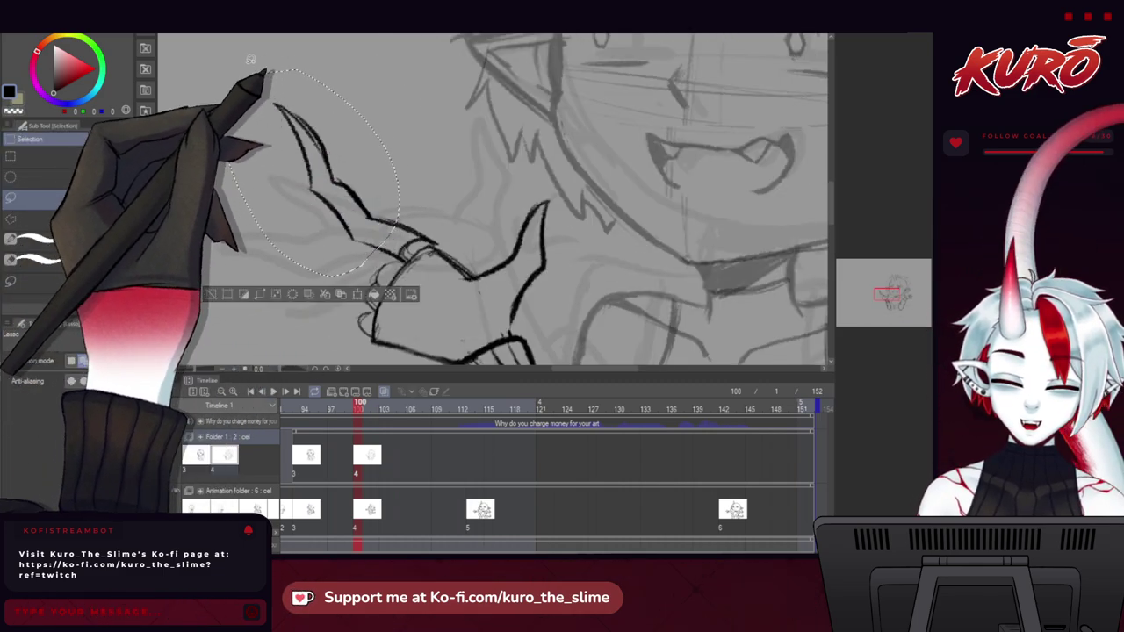
key(ctrl+t)
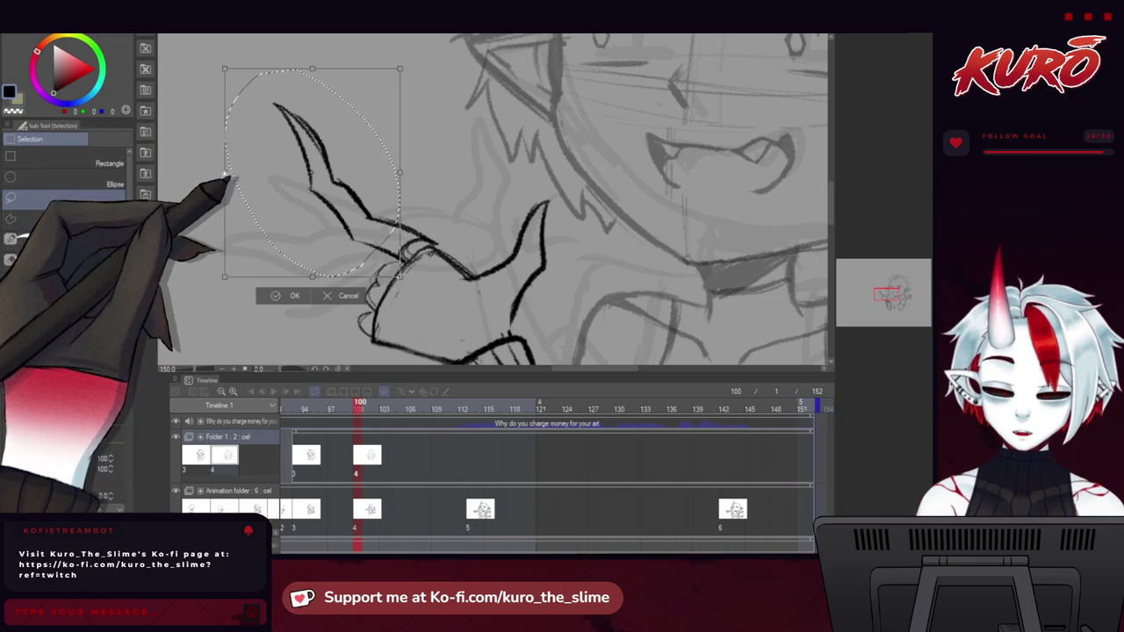
mouse_move(224, 172)
mouse_down()
mouse_move(251, 193)
mouse_move(263, 170)
mouse_up()
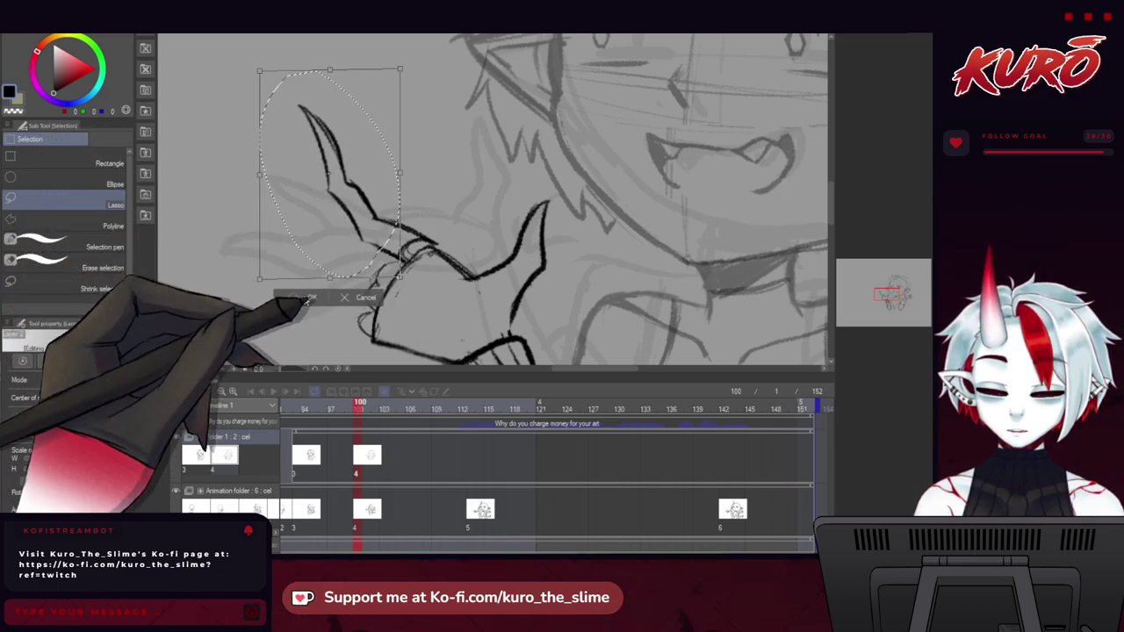
click(310, 298)
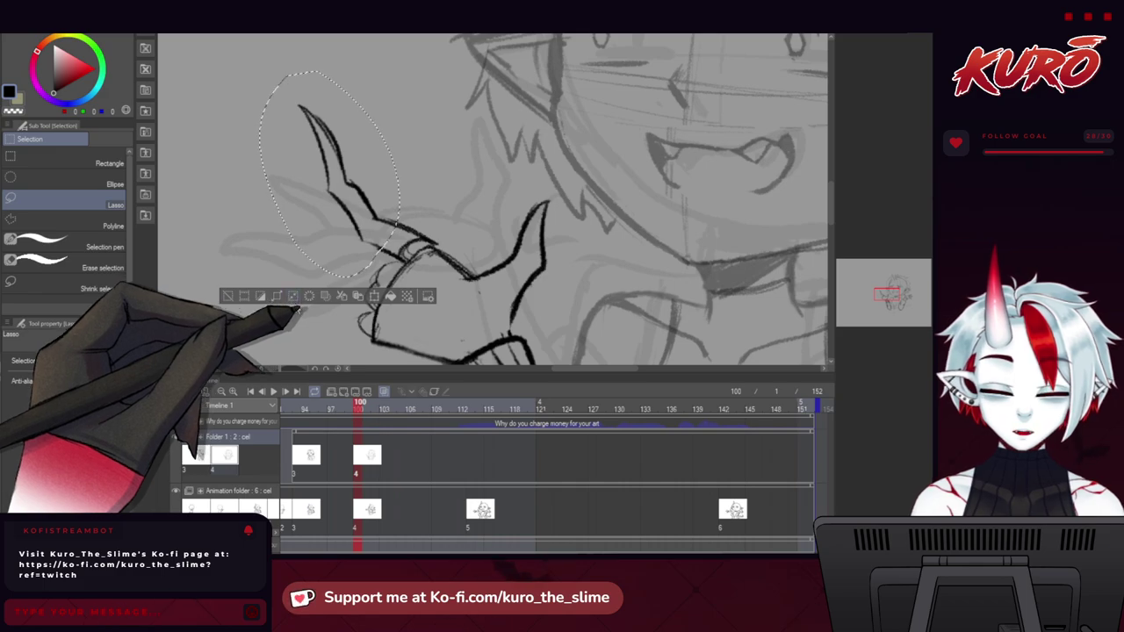
Compare the new hands with the praying pose at frame 93, and return to frame 100.
click(298, 408)
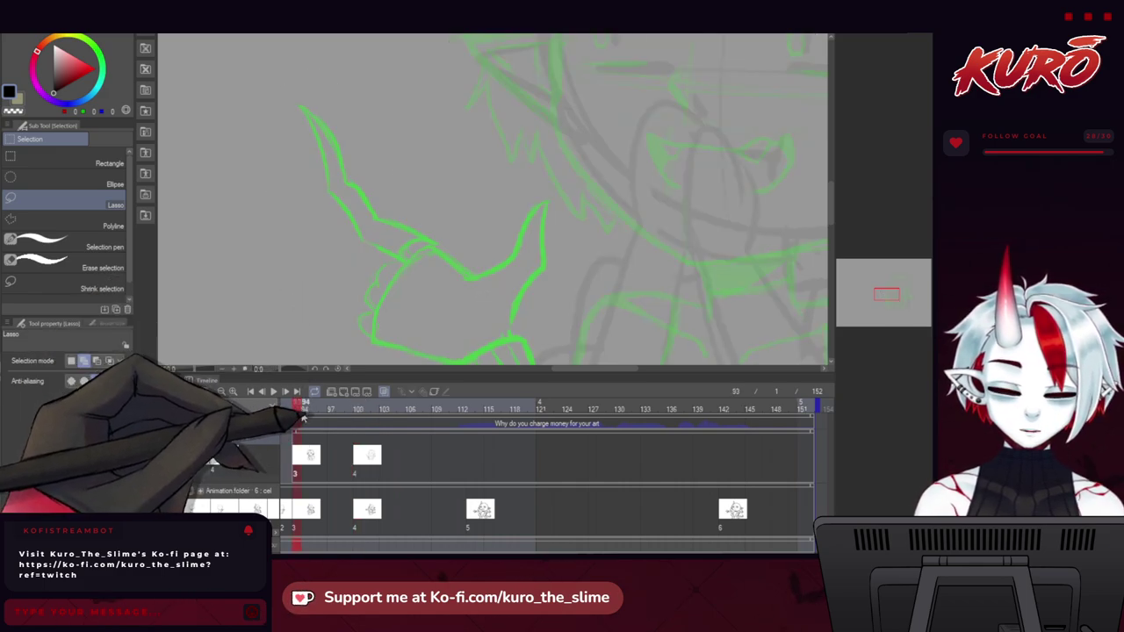
scroll(280, 242, down, 2)
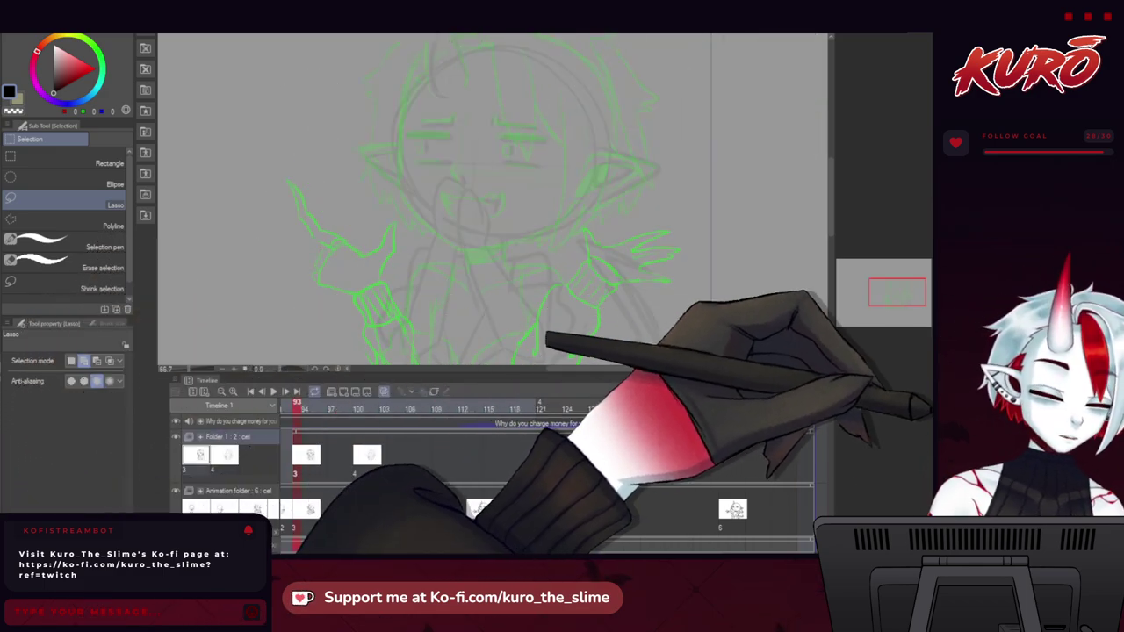
click(931, 406)
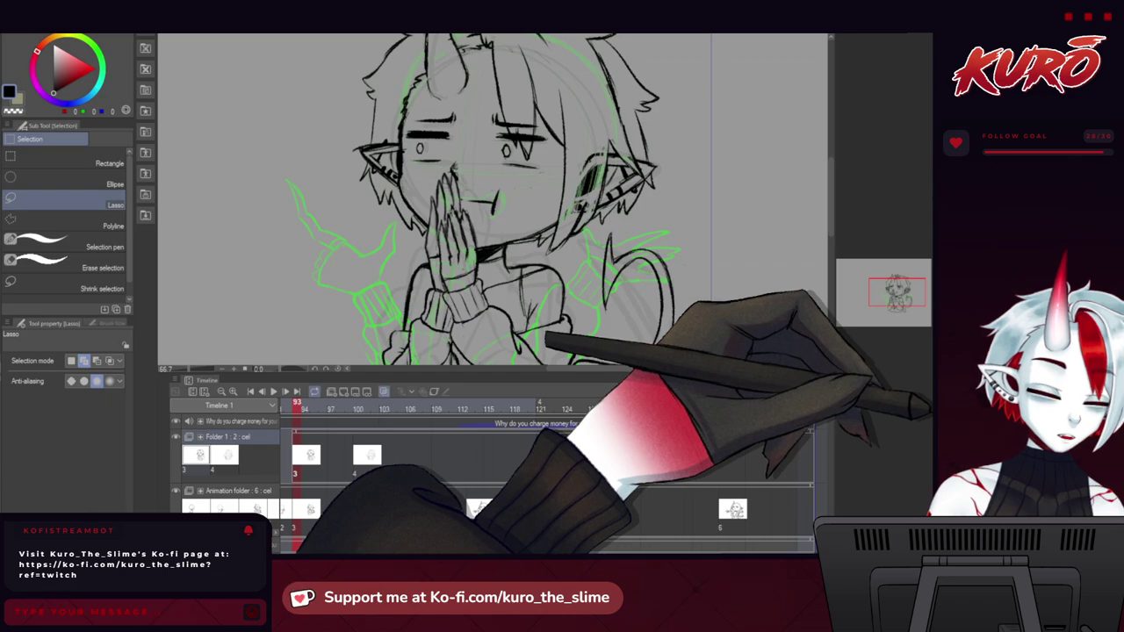
click(358, 407)
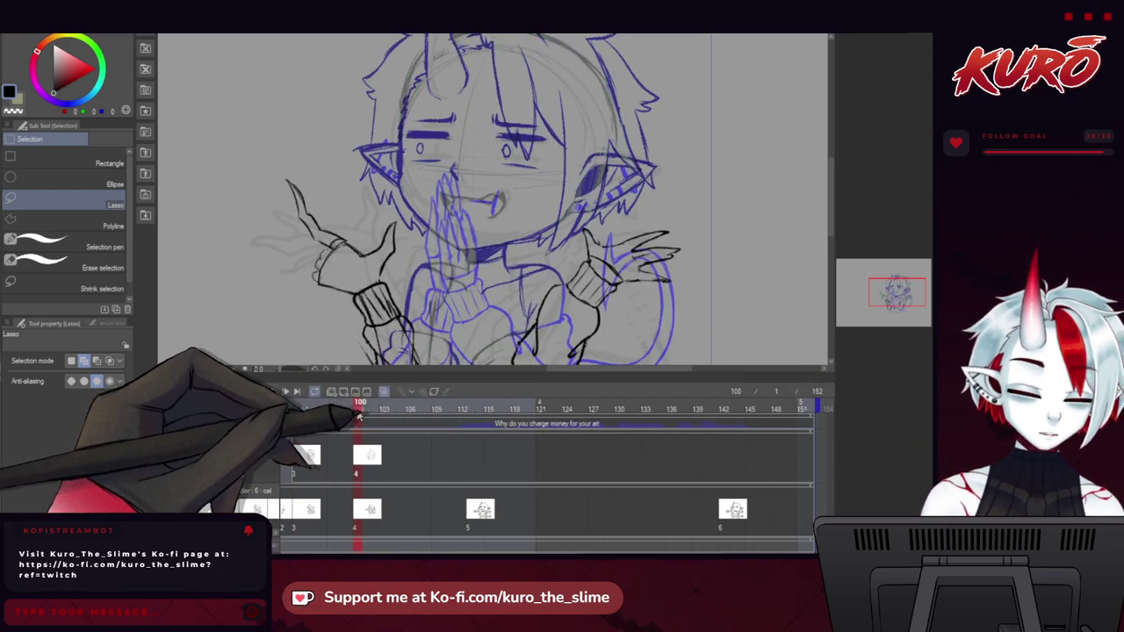
click(872, 397)
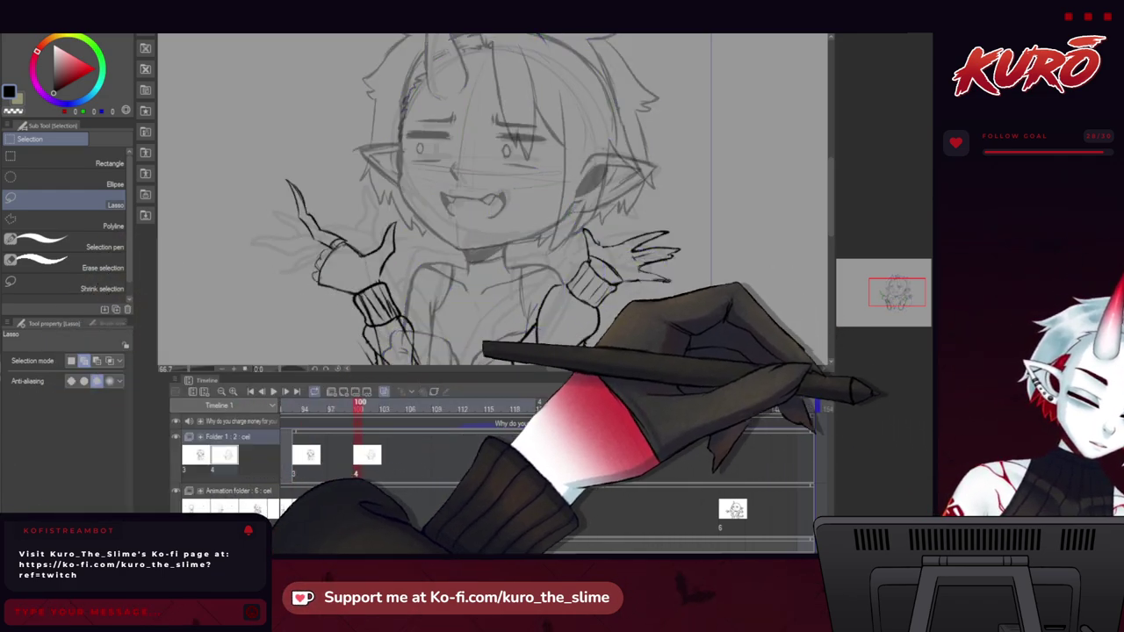
Lasso the index finger's upper segments, rotate them more upright while keeping them joined at the lower joint, and apply the transform.
scroll(260, 243, up, 3)
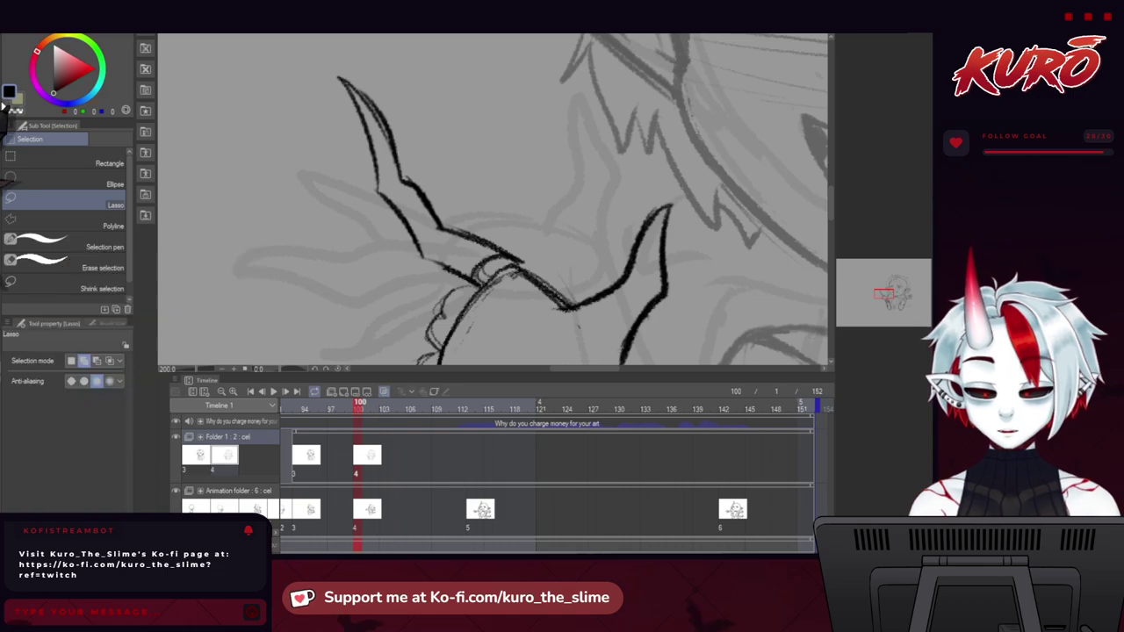
mouse_move(342, 67)
mouse_down()
mouse_move(334, 83)
mouse_move(397, 205)
mouse_move(340, 59)
mouse_up()
key(ctrl+t)
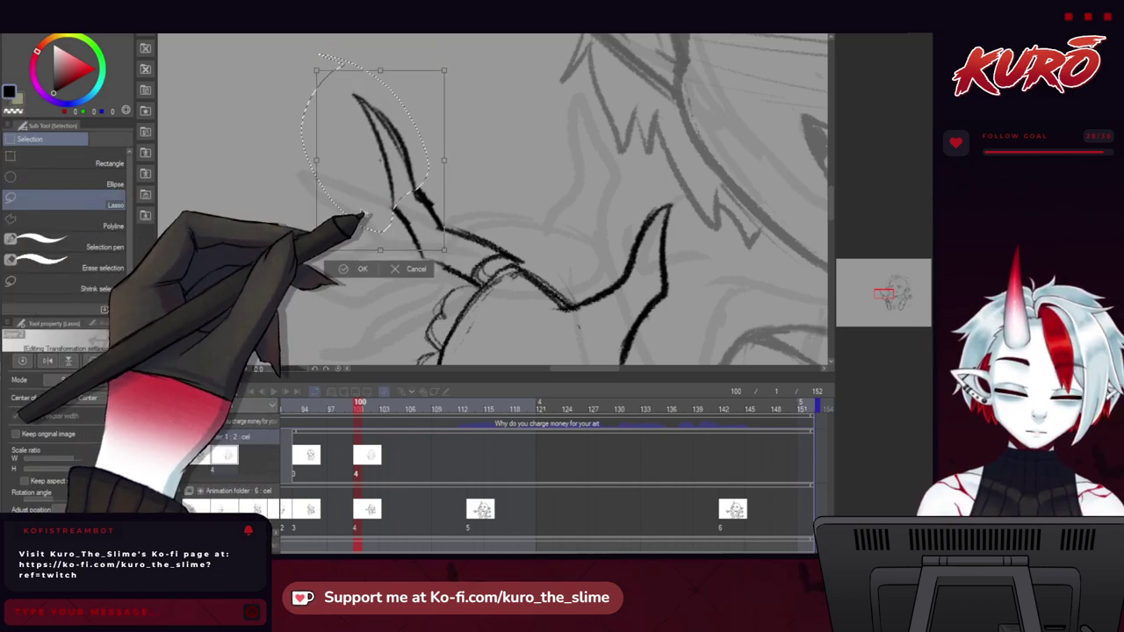
drag(321, 206, 268, 184)
drag(351, 217, 364, 216)
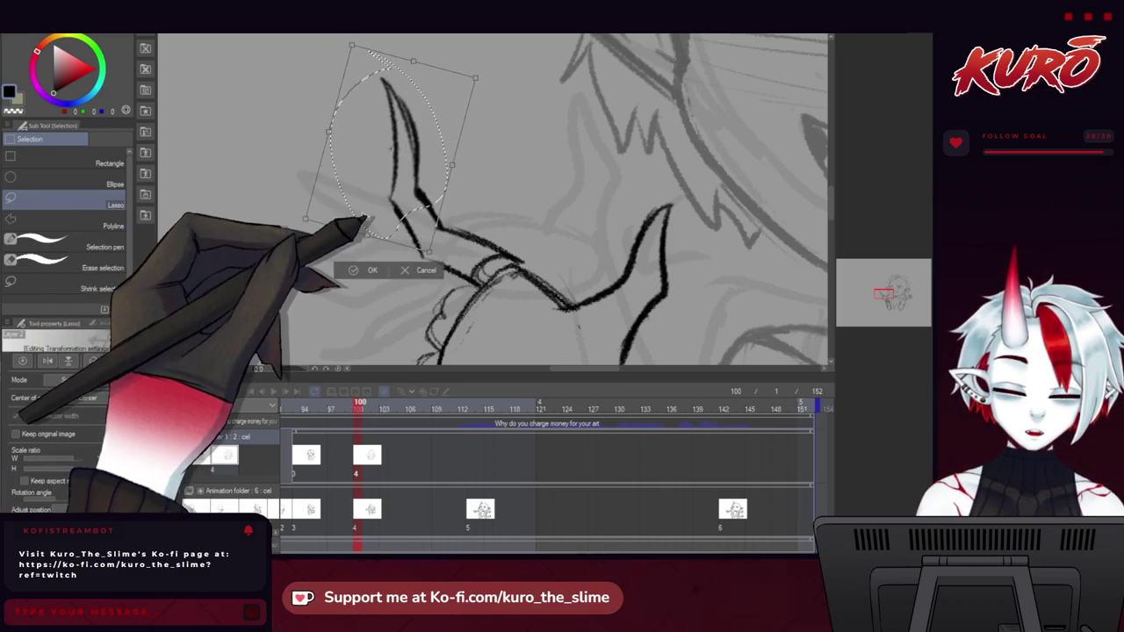
key(Return)
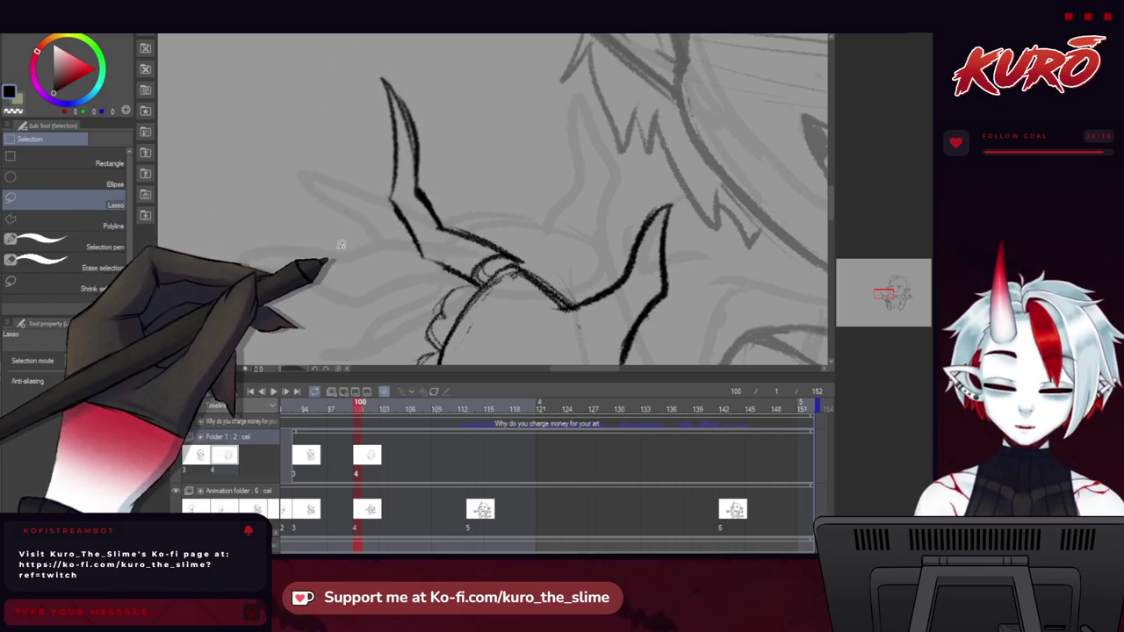
Lasso the index finger, rotate it slightly and shift it closer to the palm, and apply the transform.
mouse_move(435, 275)
mouse_down()
mouse_move(465, 143)
mouse_move(346, 215)
mouse_up()
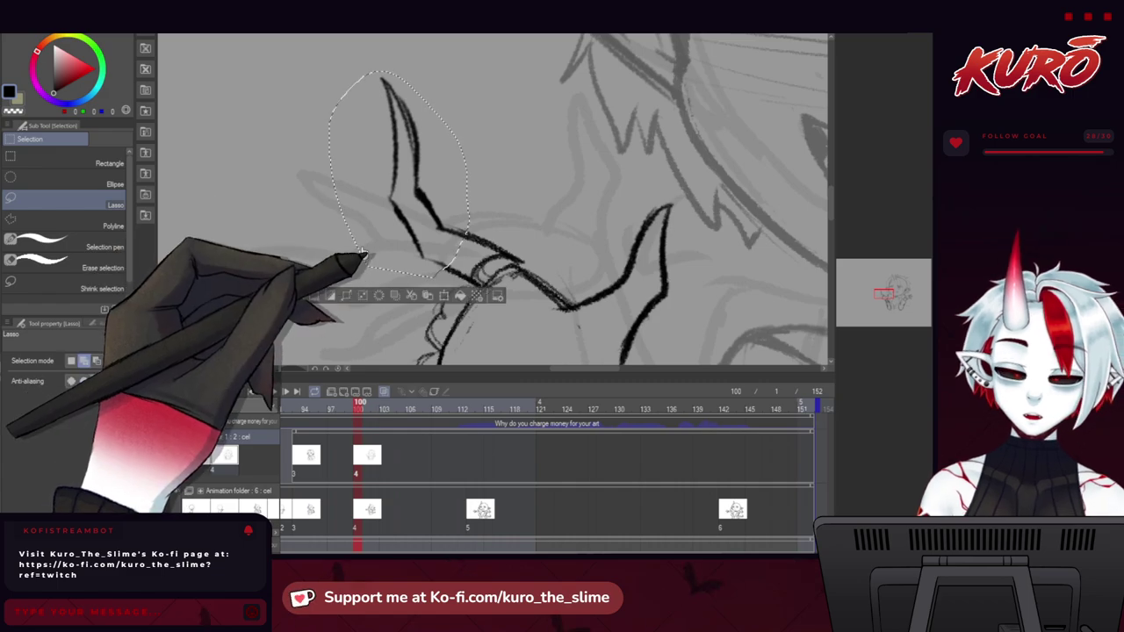
key(ctrl+t)
mouse_move(396, 261)
mouse_down()
mouse_move(409, 267)
mouse_move(367, 252)
mouse_move(406, 256)
mouse_up()
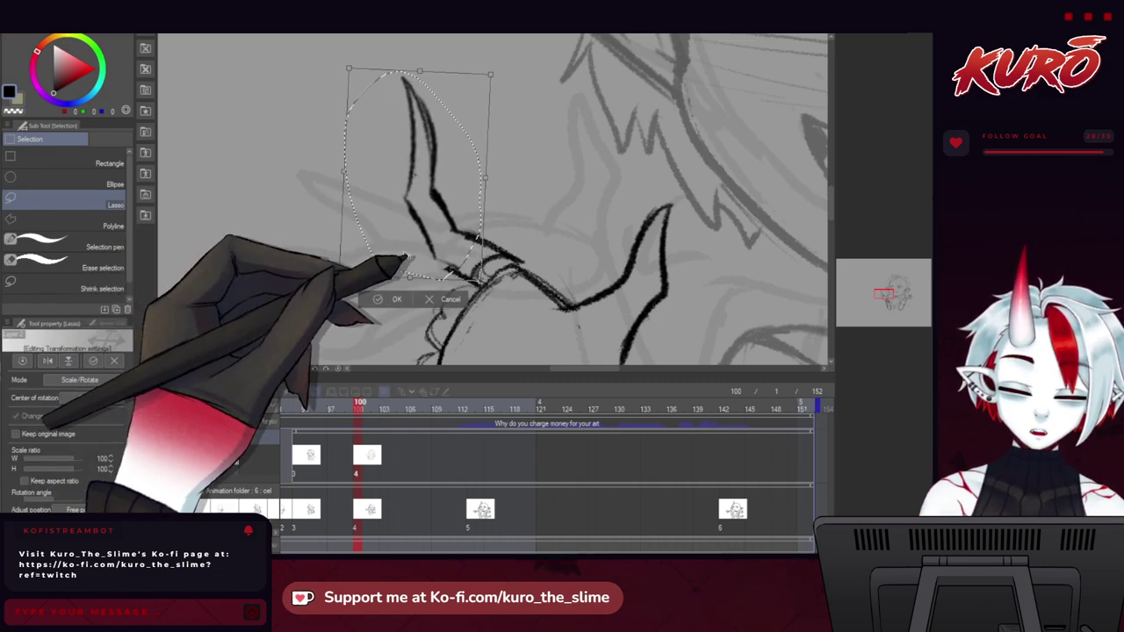
click(392, 300)
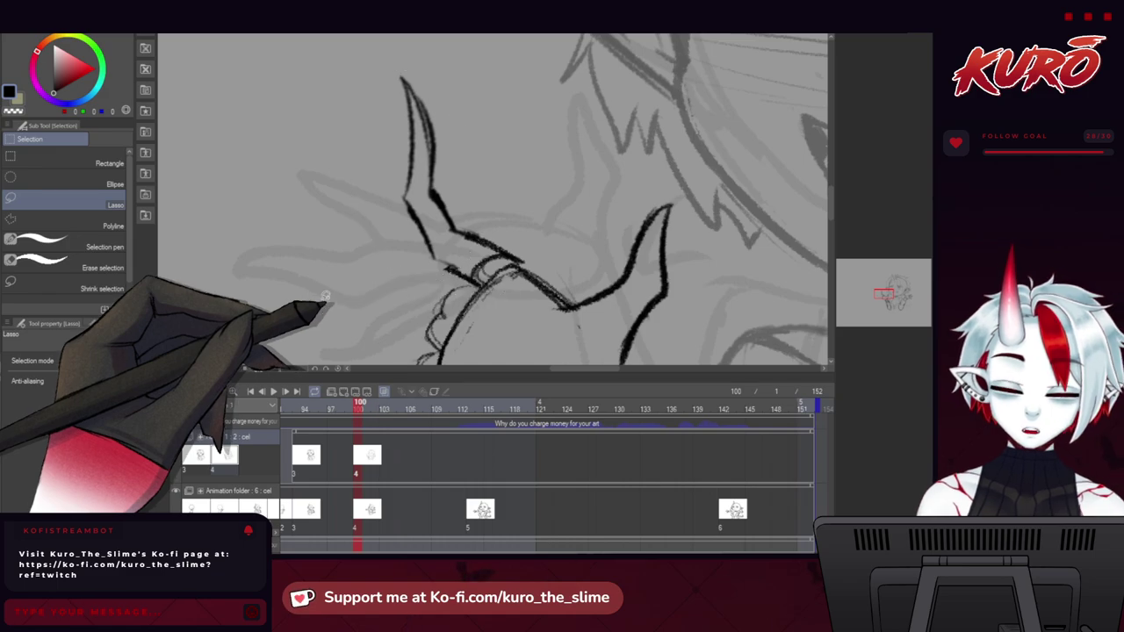
Redraw the outer outline of the index finger's lower segment with the hard pencil so it joins the knuckle.
key(b)
scroll(296, 207, down, 1)
drag(393, 332, 381, 295)
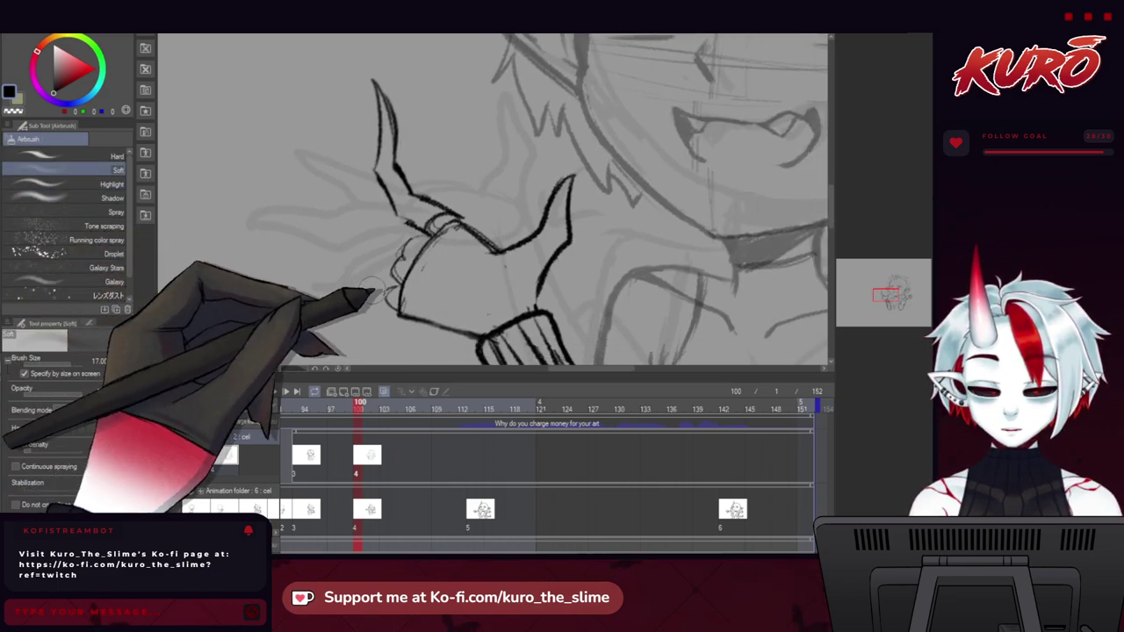
scroll(337, 267, up, 1)
key(b)
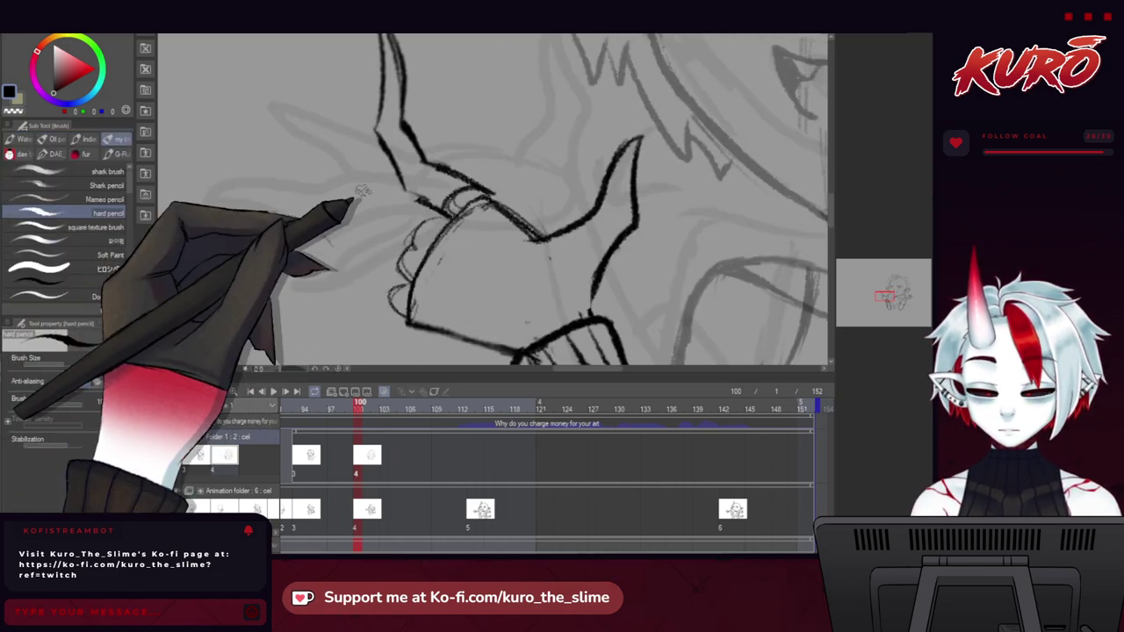
drag(359, 203, 433, 226)
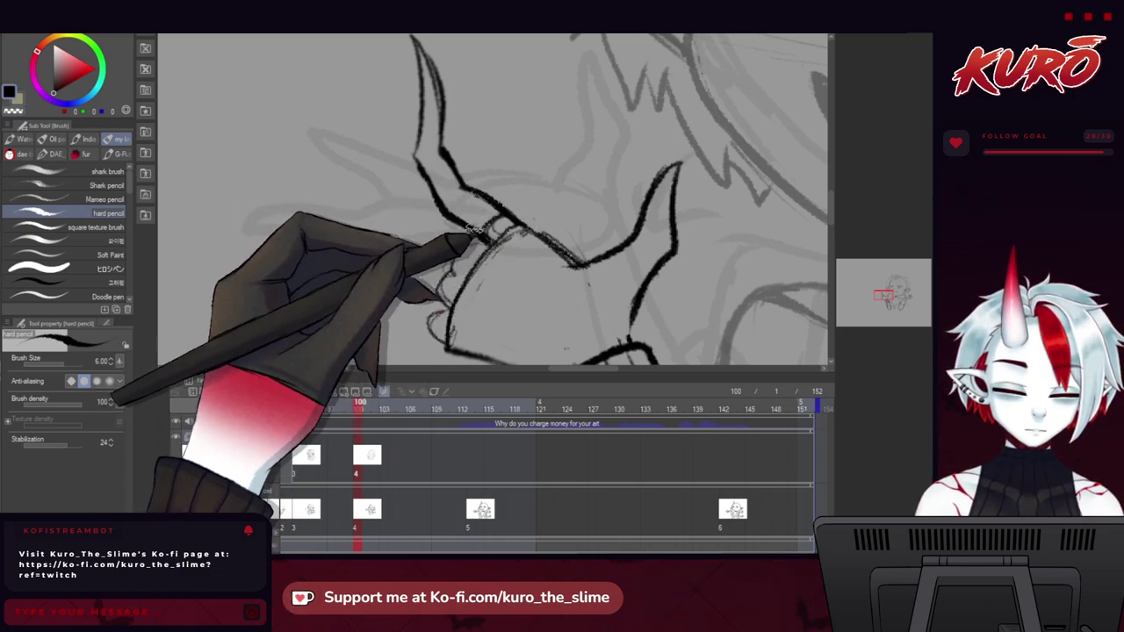
drag(344, 230, 356, 221)
Draw the middle and ring fingers as overlapping jointed shapes extending outward from the knuckles to pointed tips, with a dividing line between them.
drag(501, 234, 432, 208)
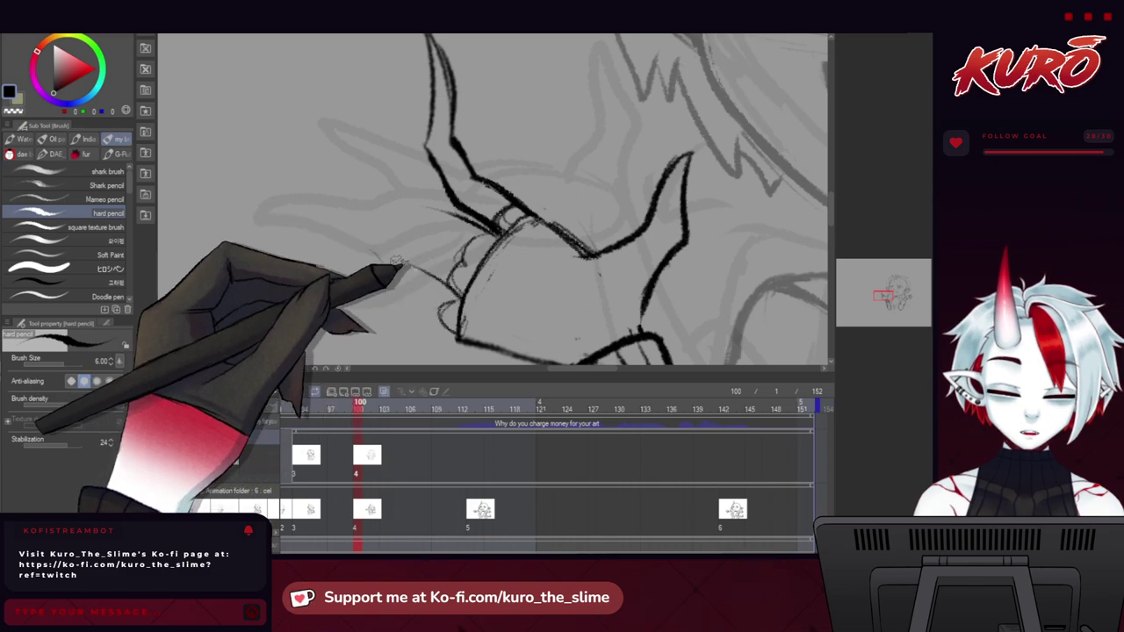
drag(335, 241, 354, 253)
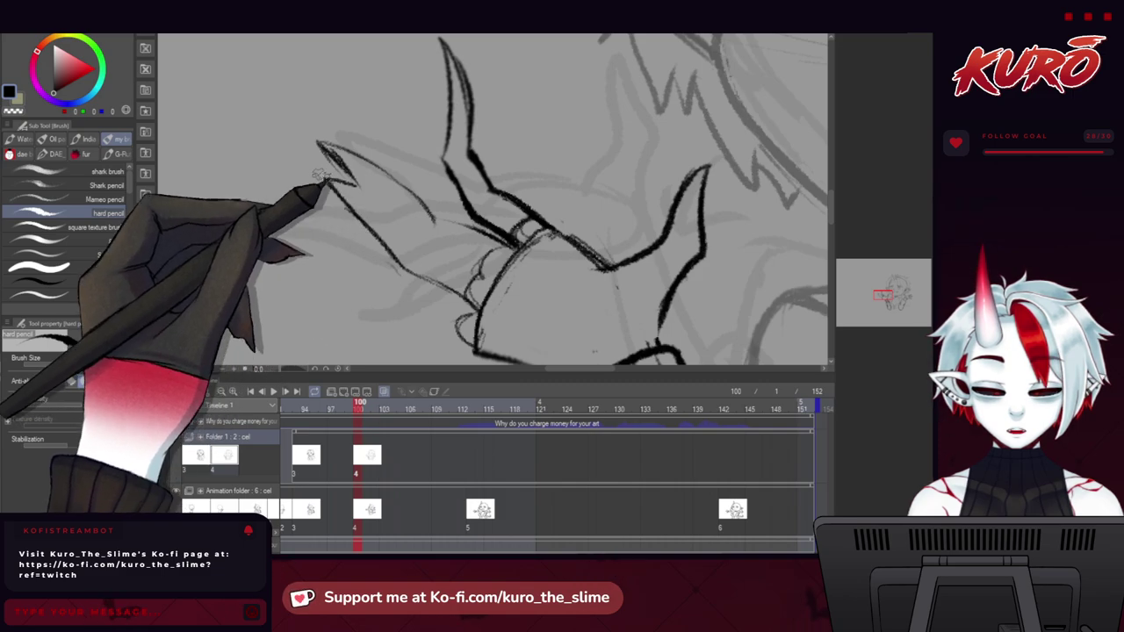
drag(320, 143, 402, 184)
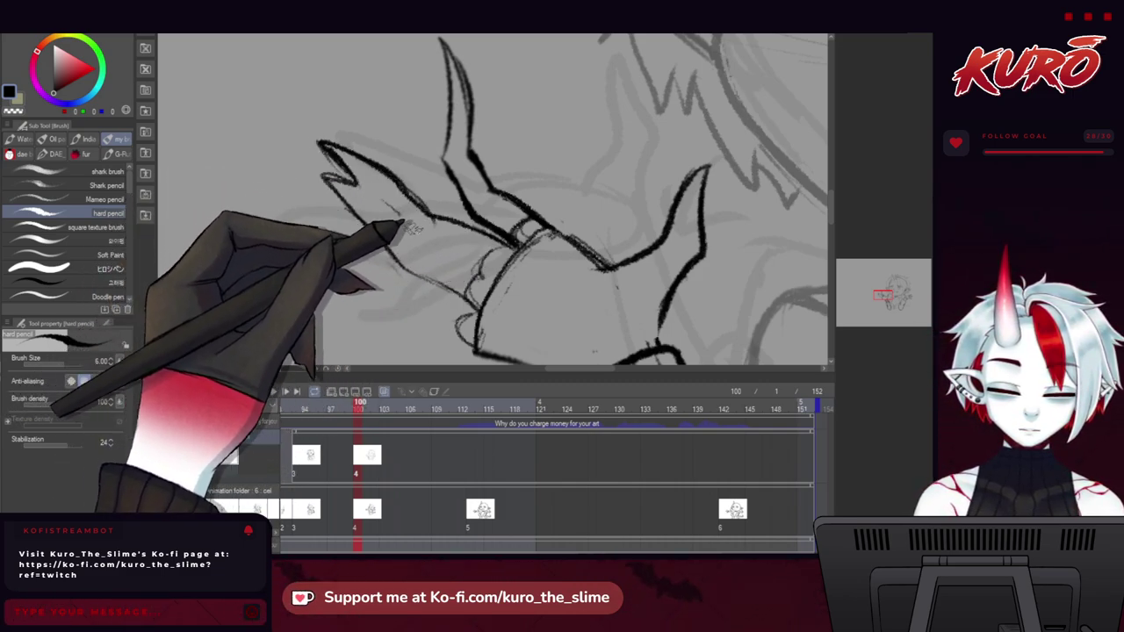
drag(445, 249, 500, 272)
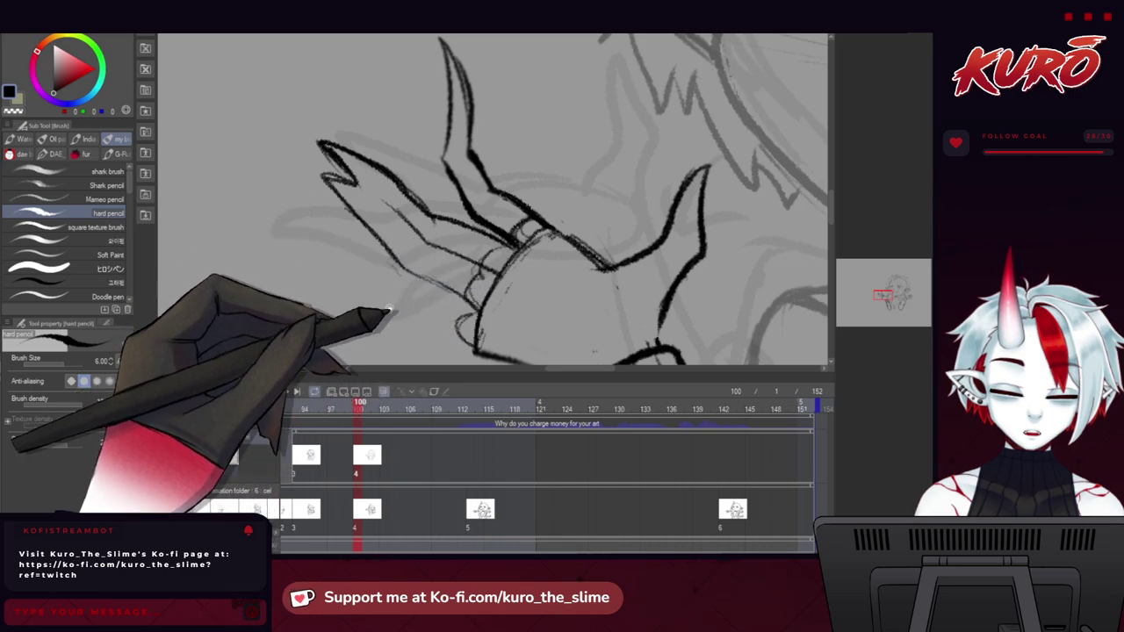
Draw the little finger from the lowest knuckle as a slender shape pointing outward, undoing the first overlong stroke.
mouse_move(439, 320)
mouse_down()
mouse_move(422, 266)
mouse_move(456, 299)
mouse_move(382, 262)
mouse_up()
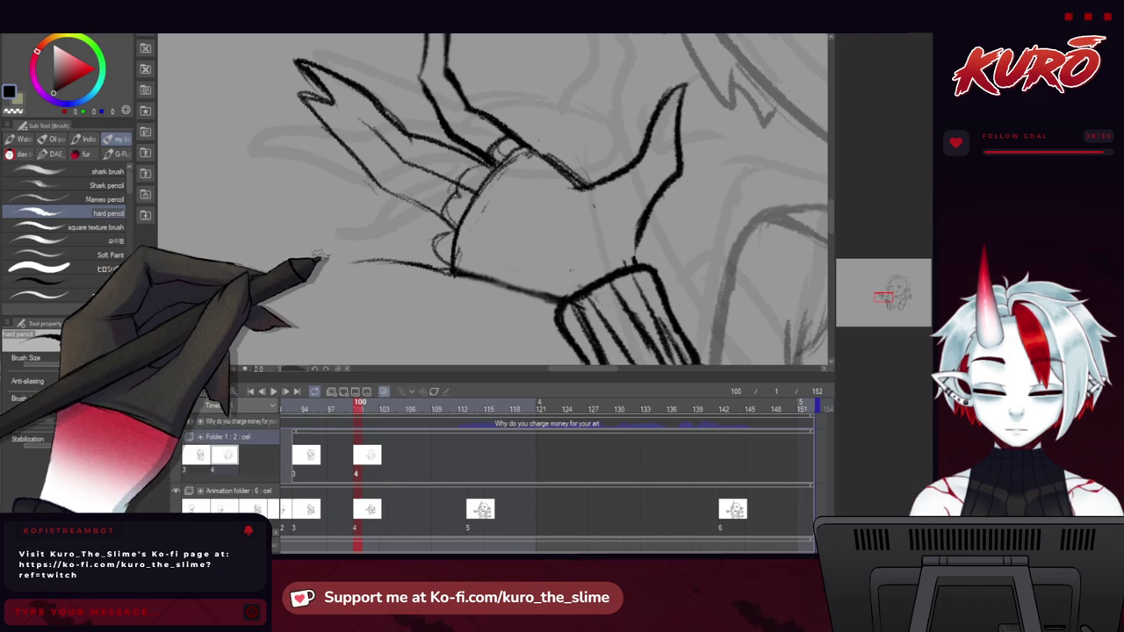
key(ctrl+z)
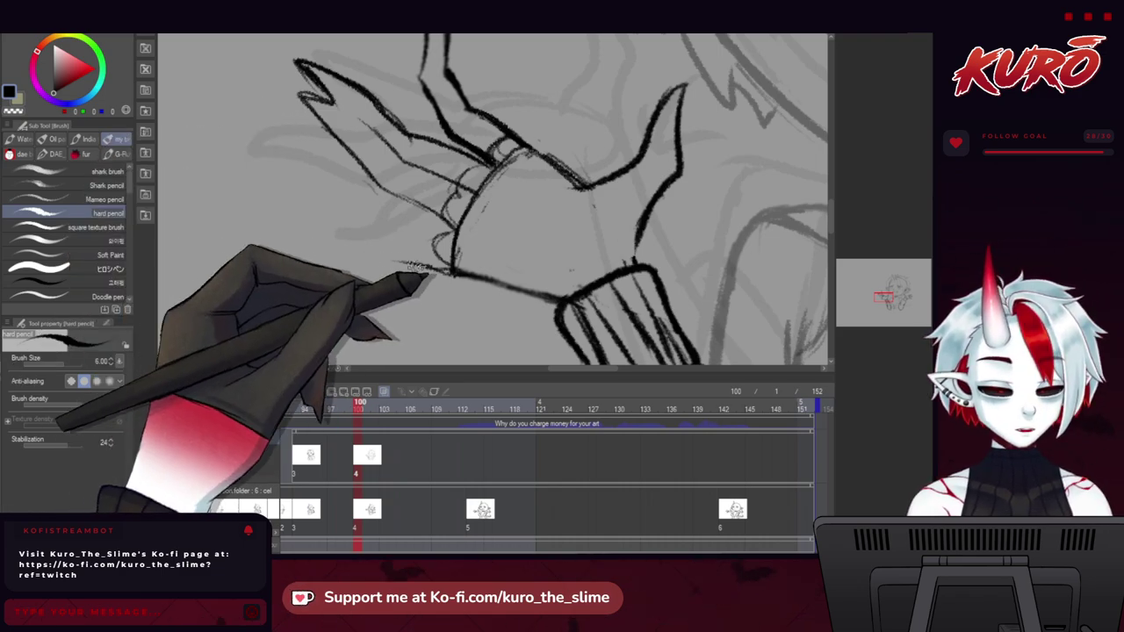
key(asciicircum)
key(asciicircum)
key(c)
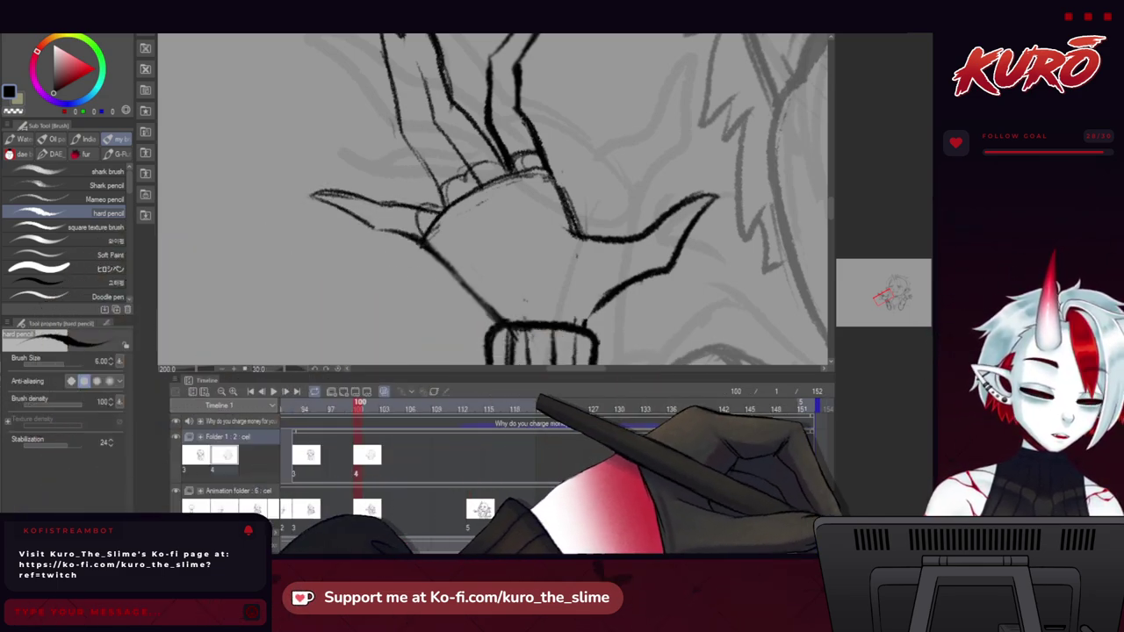
Lasso the index fingertip, lower it slightly to shorten the finger, and apply the transform.
key(minus)
scroll(474, 289, down, 1)
scroll(319, 229, down, 3)
scroll(315, 131, up, 4)
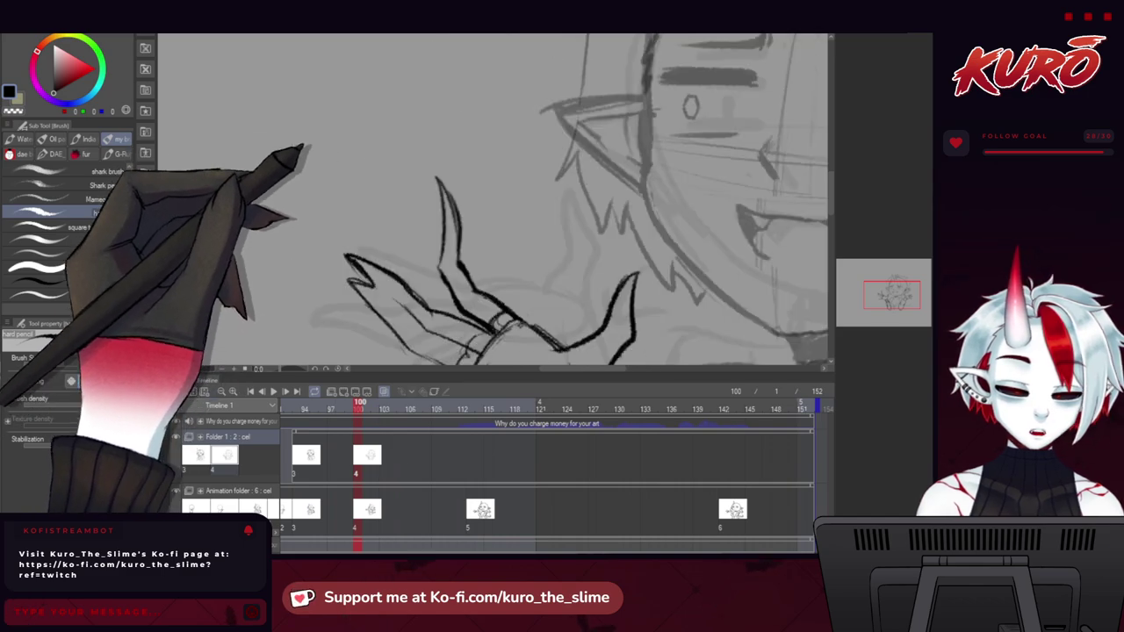
key(m)
mouse_move(430, 156)
mouse_down()
mouse_move(454, 237)
mouse_move(417, 138)
mouse_up()
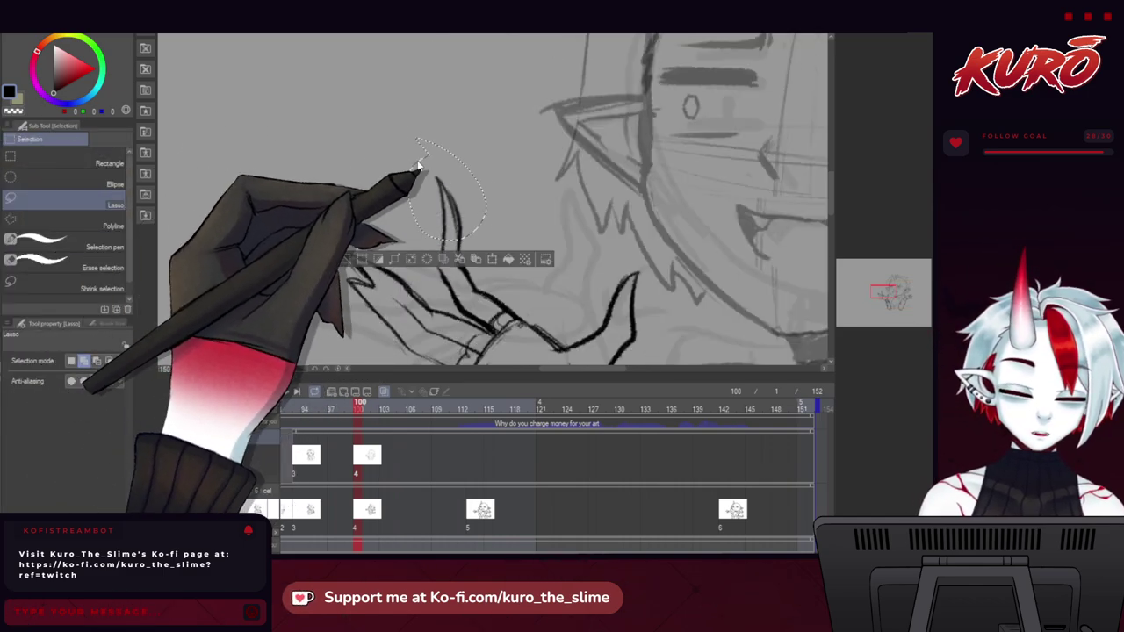
key(ctrl+t)
drag(433, 227, 431, 235)
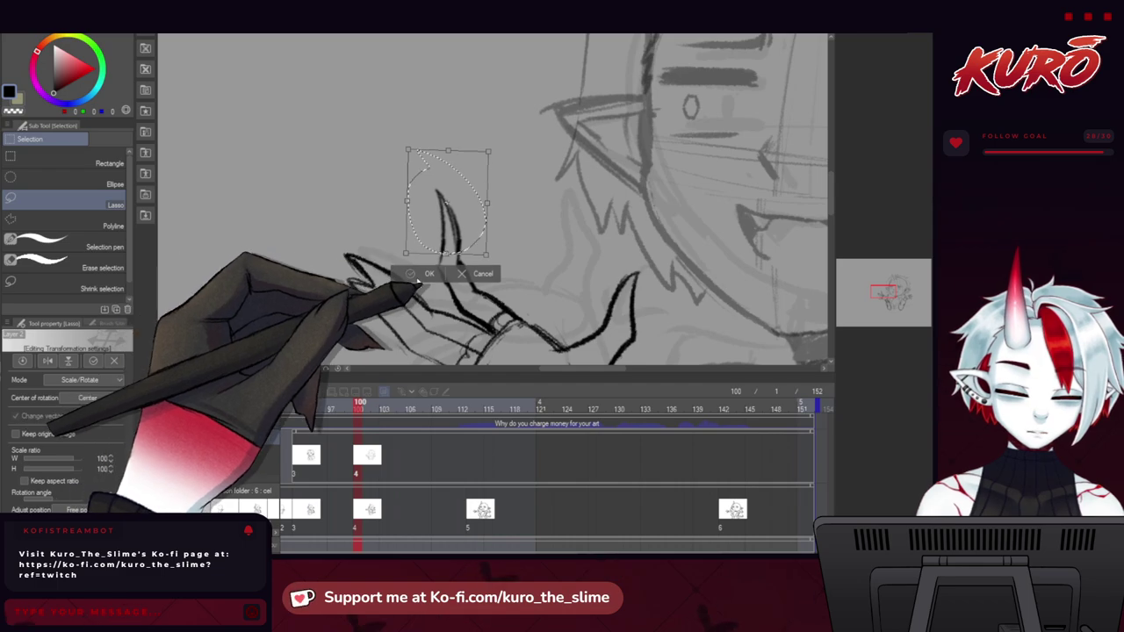
key(Return)
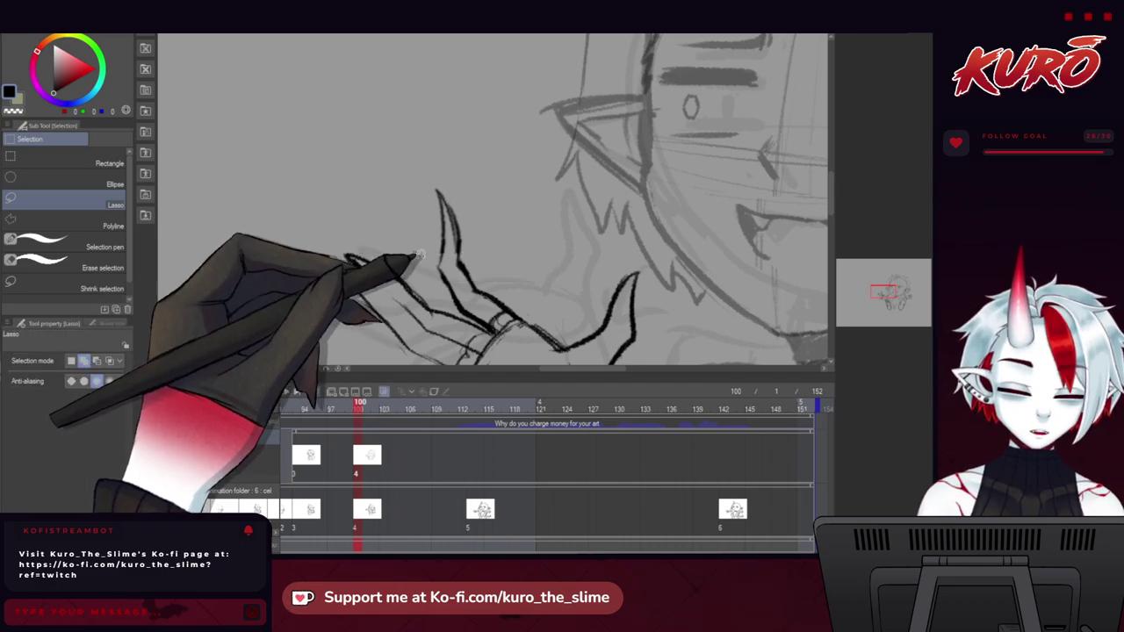
Lasso the index finger's upper segment again, rotate it outward away from the face, and apply the transform.
mouse_move(432, 267)
mouse_down()
mouse_move(474, 193)
mouse_move(399, 173)
mouse_up()
key(ctrl+t)
drag(363, 210, 367, 235)
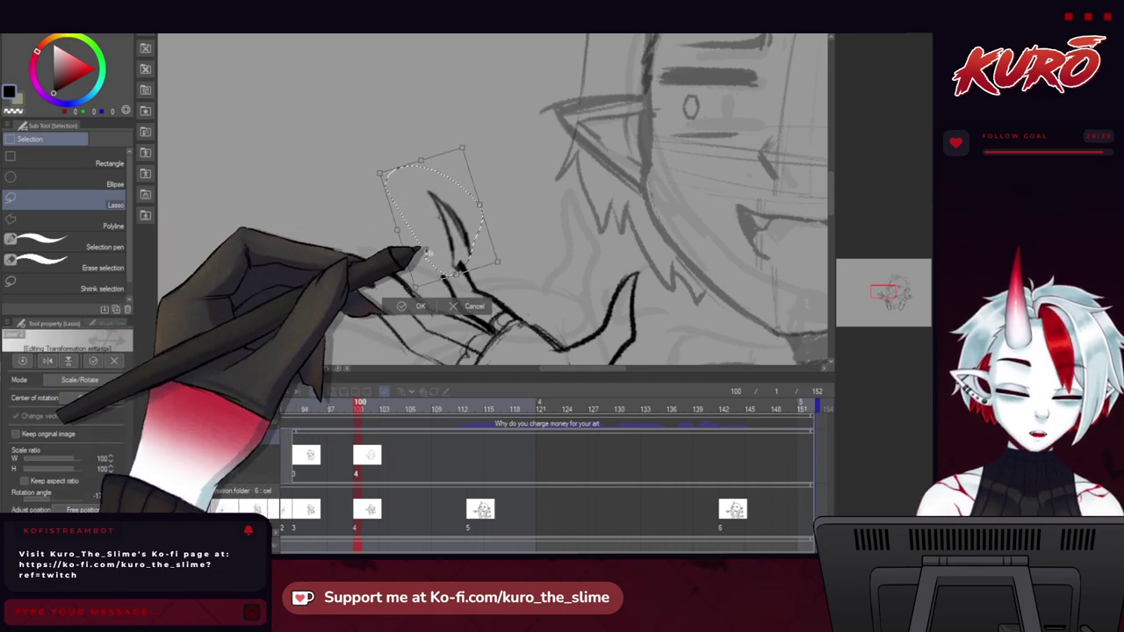
drag(427, 252, 409, 260)
click(402, 310)
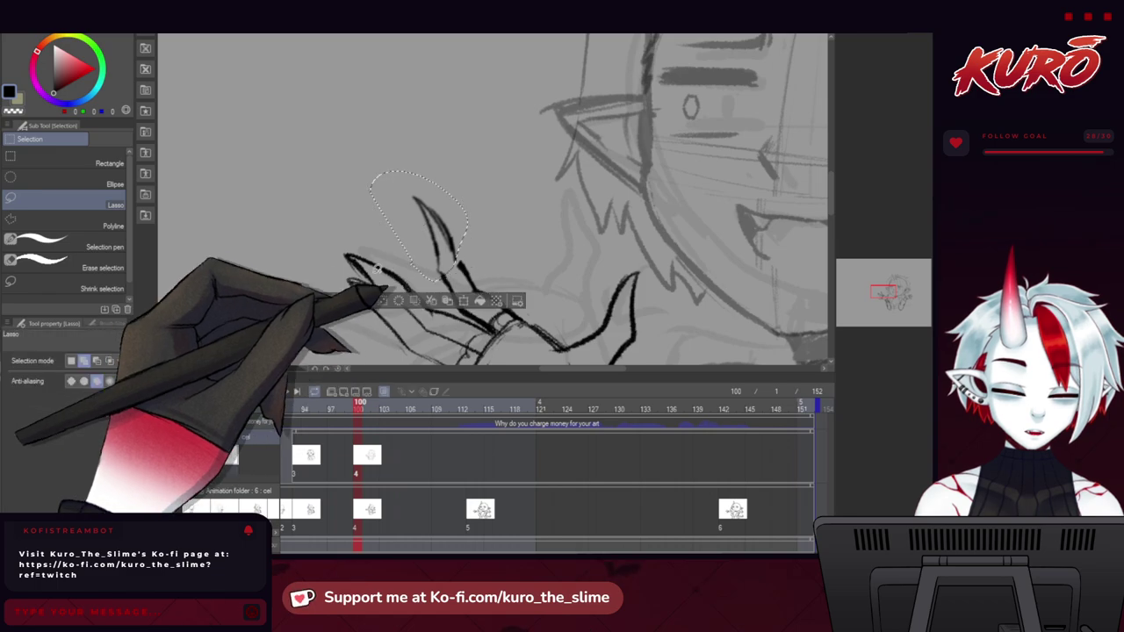
Redraw the index finger's joint with the hard pencil and thicken the lower outline of the middle and ring fingers.
scroll(327, 214, down, 2)
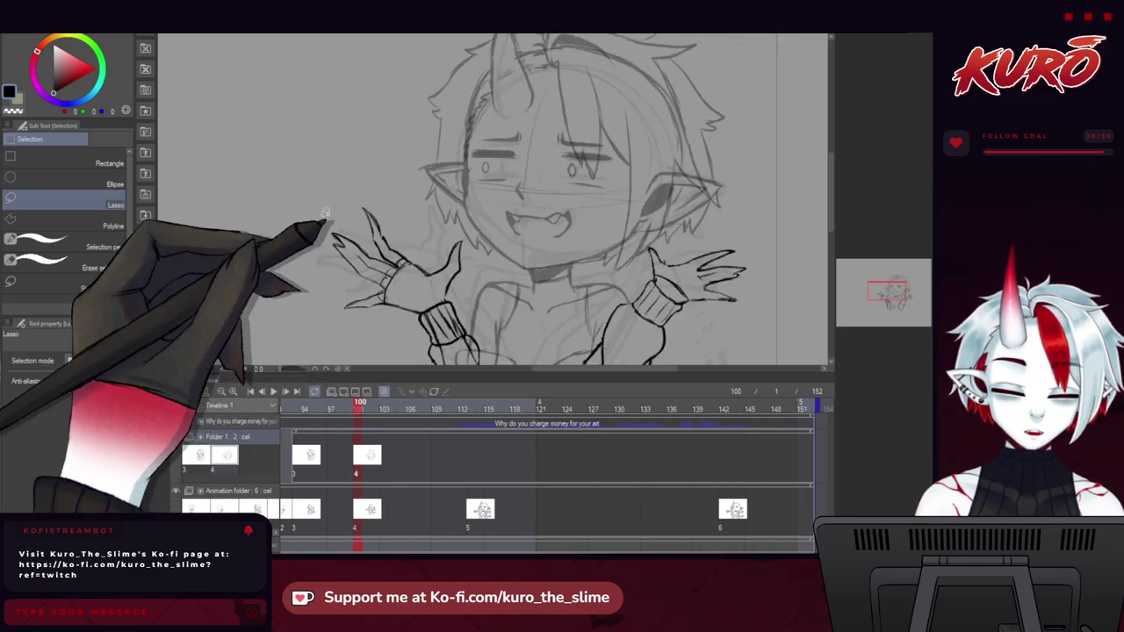
scroll(382, 263, up, 2)
key(b)
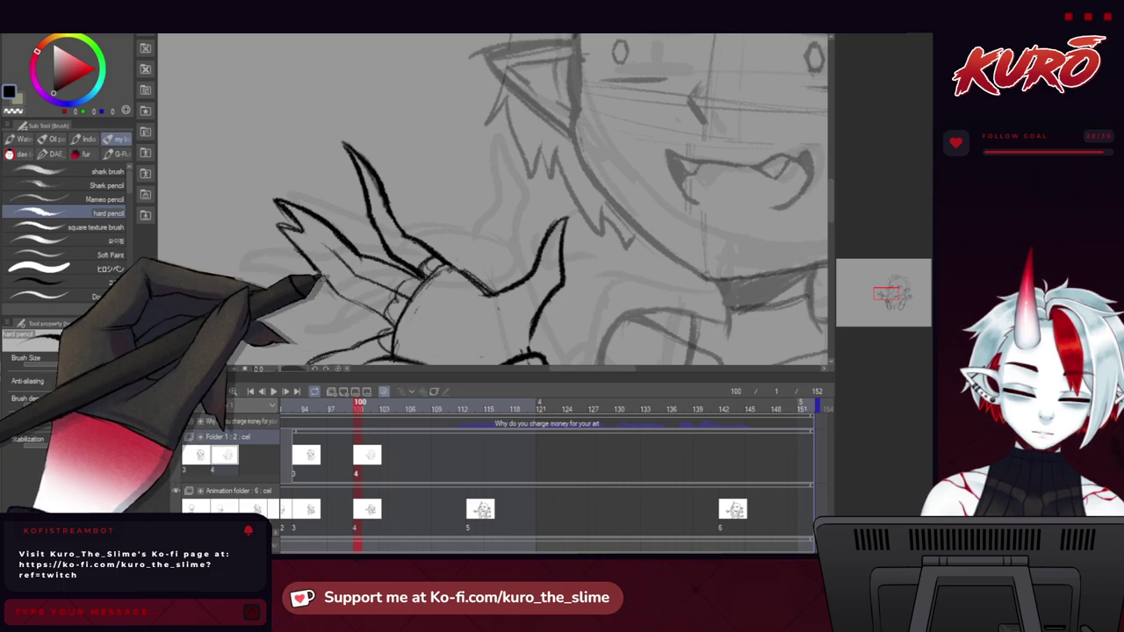
key(ctrl+t)
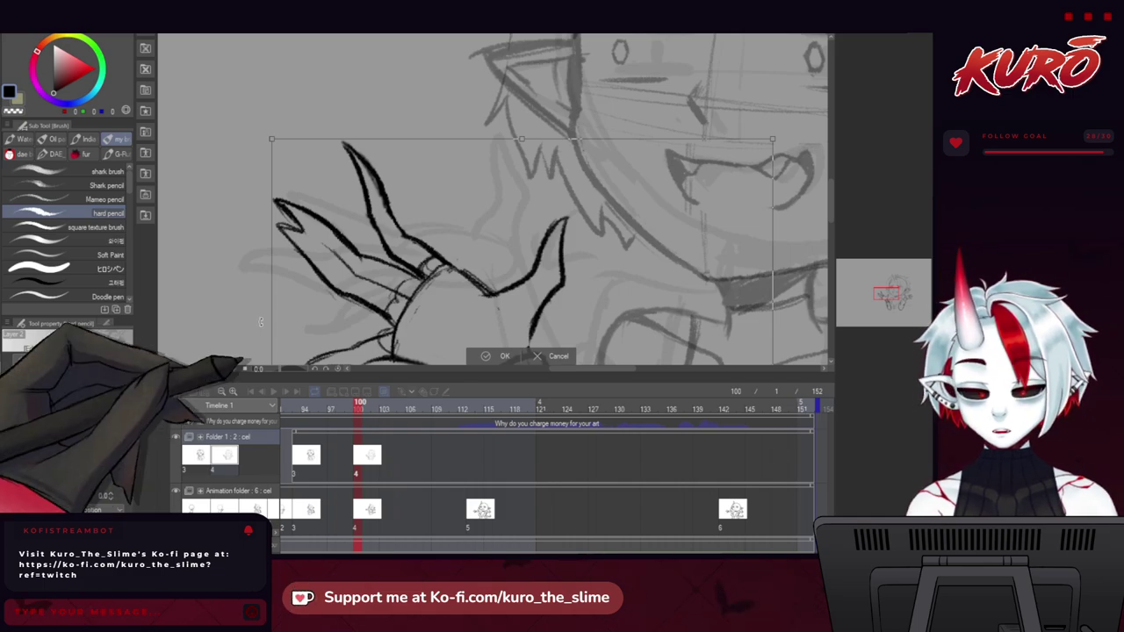
click(497, 357)
scroll(323, 171, down, 2)
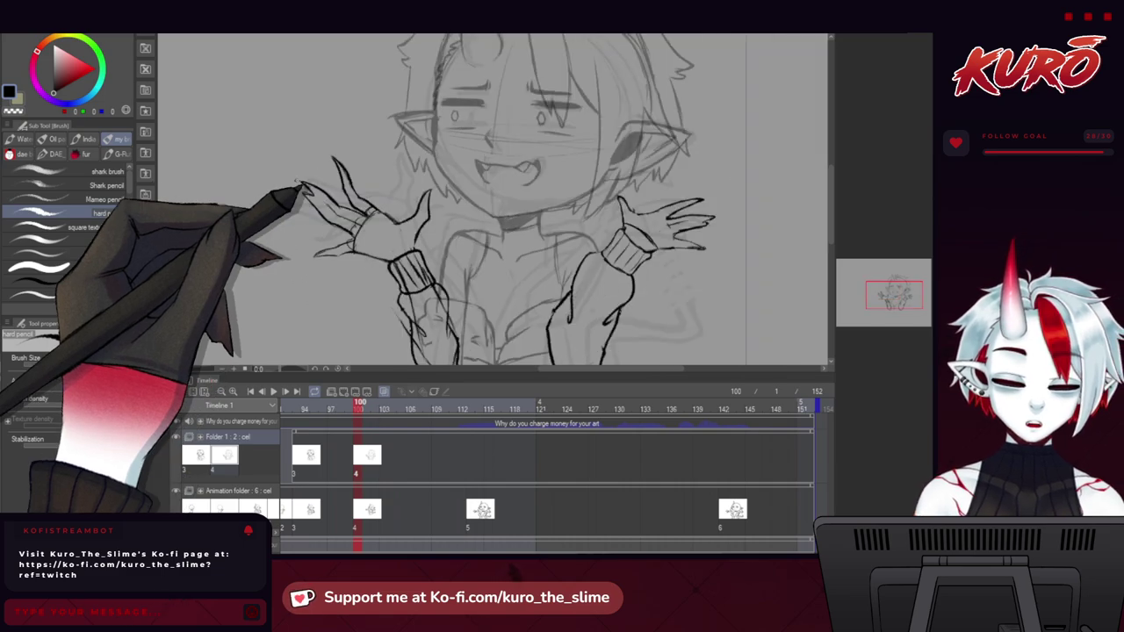
Remove the knuckle arcs and palm edge line, and connect the finger bases directly to the palm.
scroll(328, 192, up, 2)
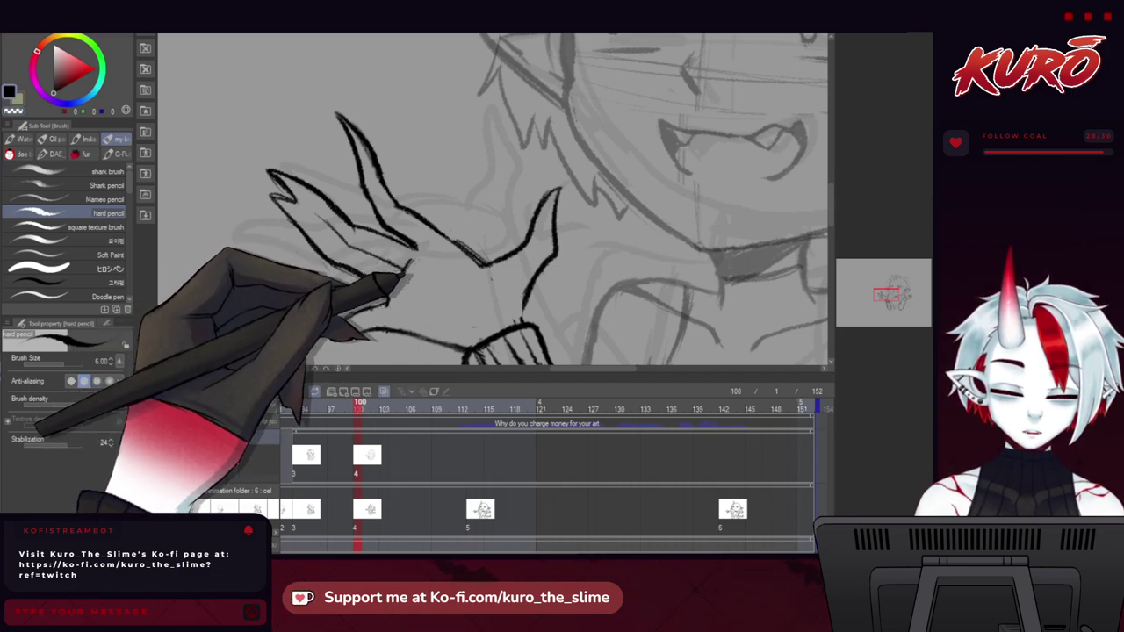
scroll(404, 273, down, 1)
scroll(403, 274, up, 1)
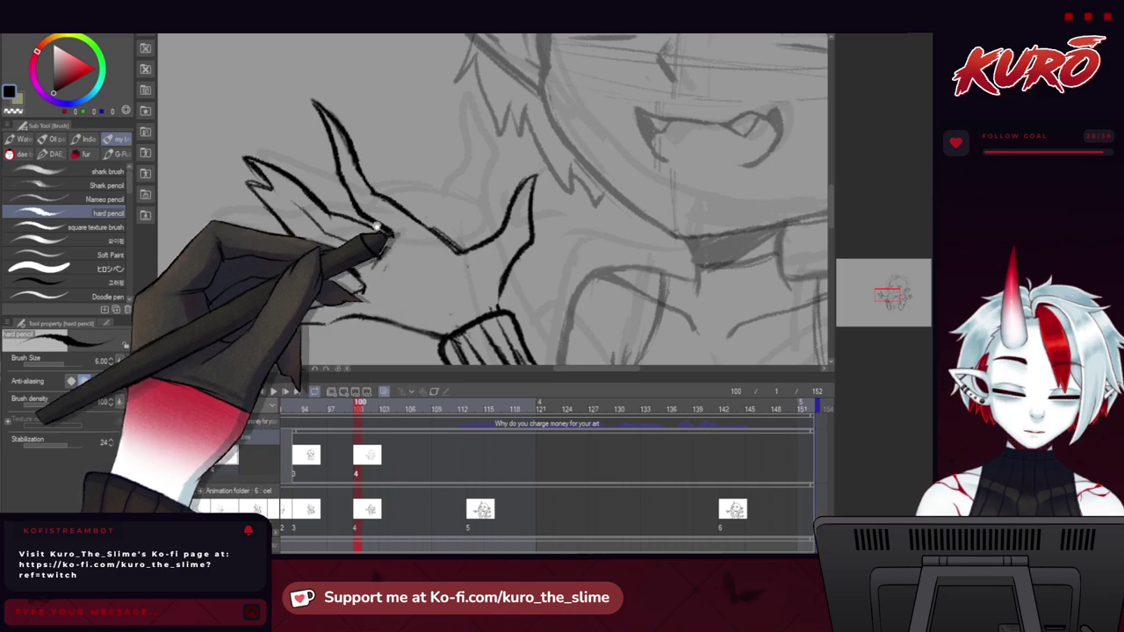
drag(435, 228, 416, 217)
Check the glove on the full-body character reference, and draw the glove's edges across the palm and the thumb base.
click(705, 295)
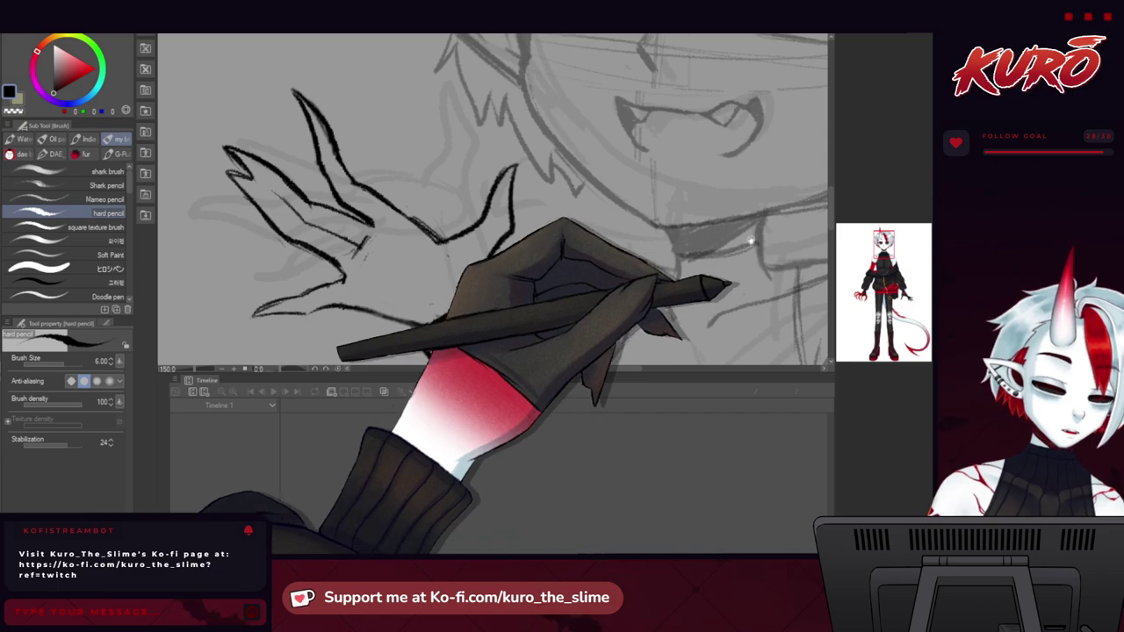
click(458, 242)
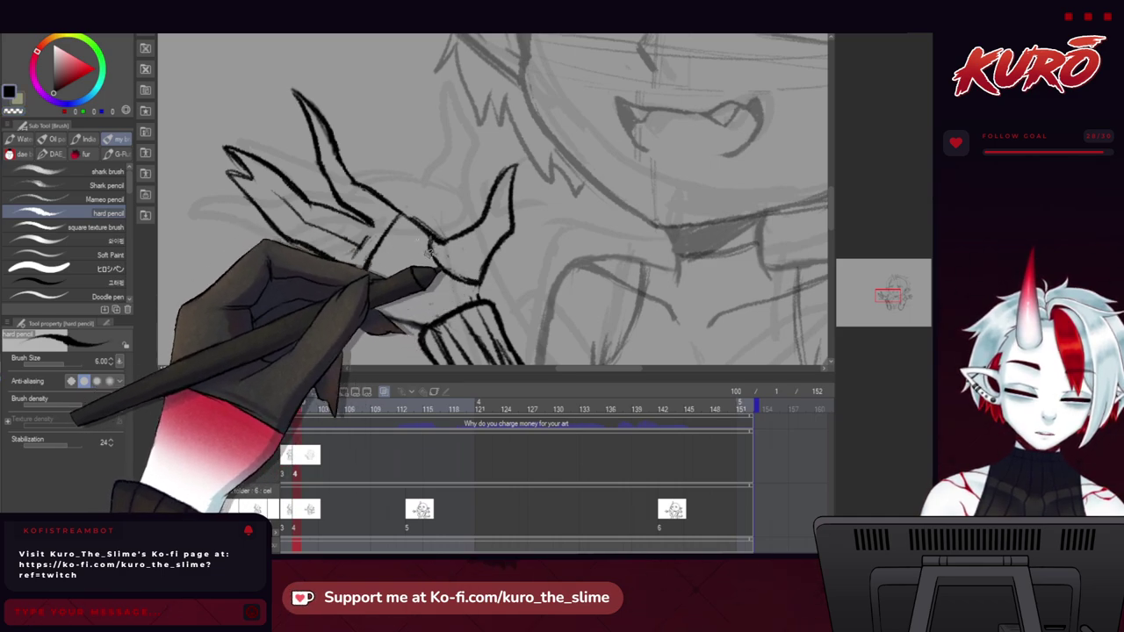
Lasso the inside of the first arm's sleeve and cuff and clear the grey body sketch lines showing through it.
scroll(421, 246, down, 3)
mouse_move(340, 294)
mouse_down()
mouse_move(280, 242)
mouse_move(301, 228)
mouse_move(290, 218)
mouse_up()
scroll(316, 261, up, 5)
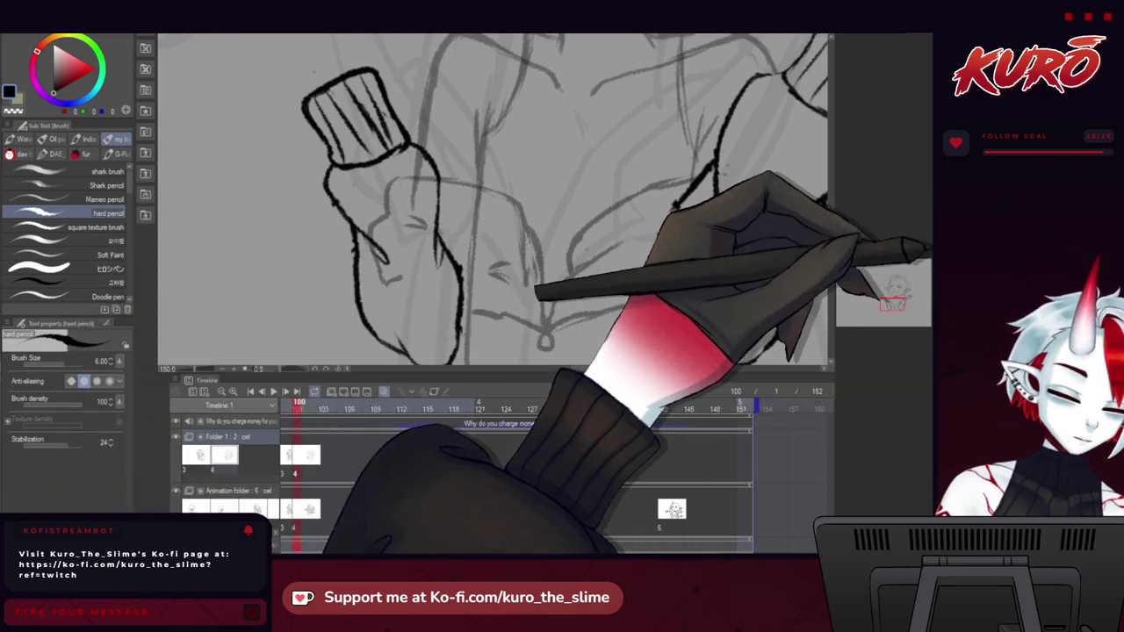
key(m)
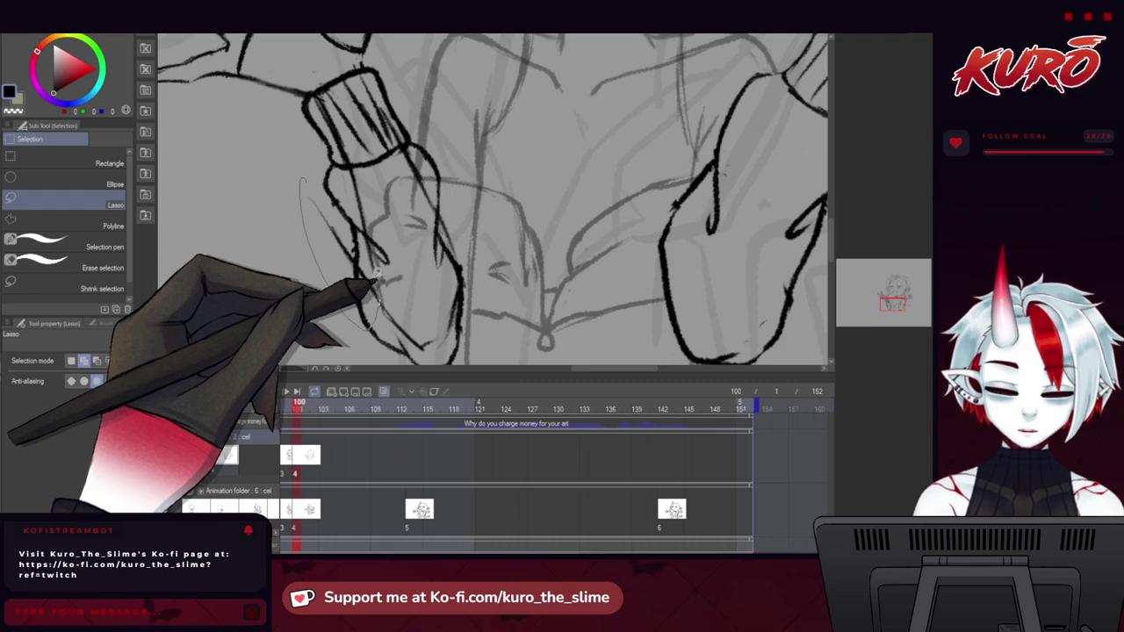
mouse_move(378, 320)
mouse_down()
mouse_move(459, 302)
mouse_move(377, 96)
mouse_move(327, 95)
mouse_move(309, 124)
mouse_move(332, 194)
mouse_up()
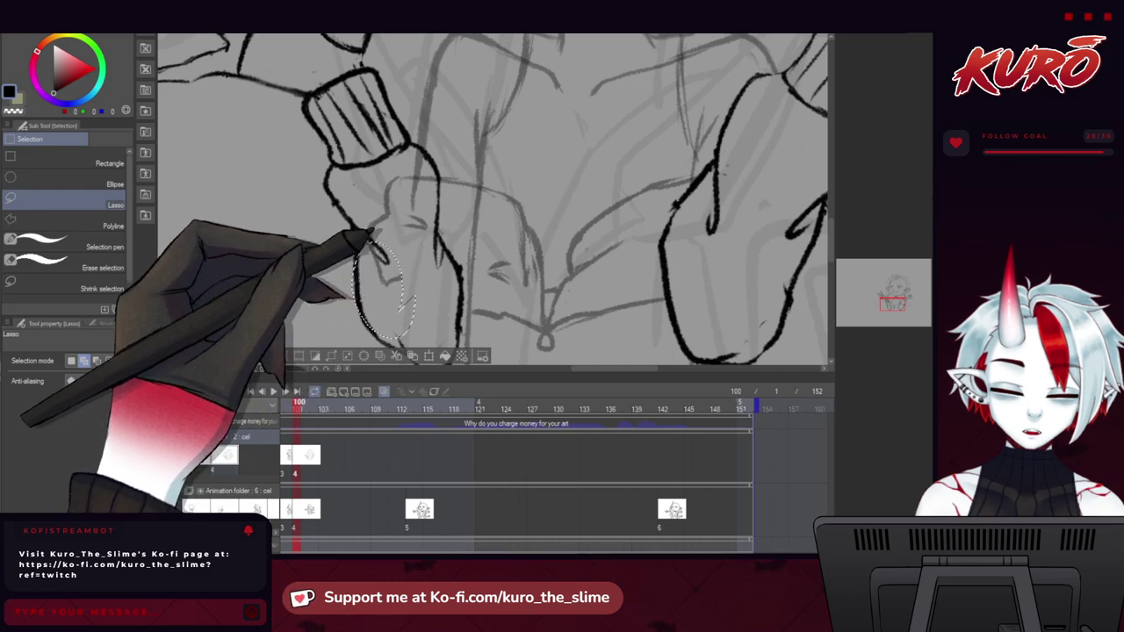
drag(314, 152, 309, 220)
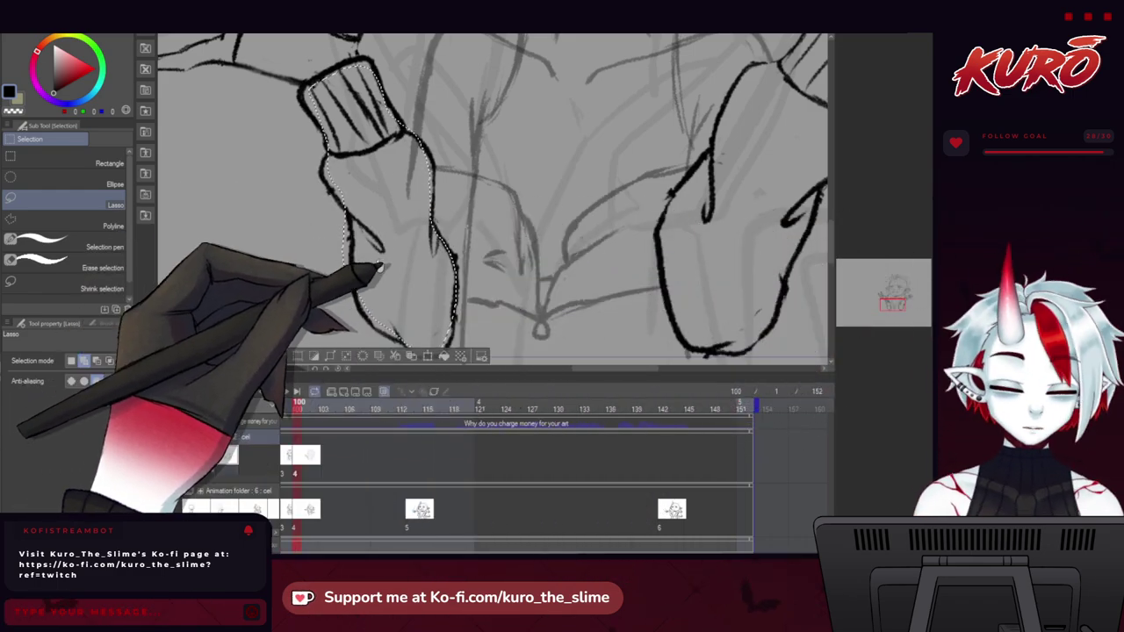
Lasso and clear the leftover vertical body sketch line running beside the first arm's sleeve.
scroll(317, 150, down, 2)
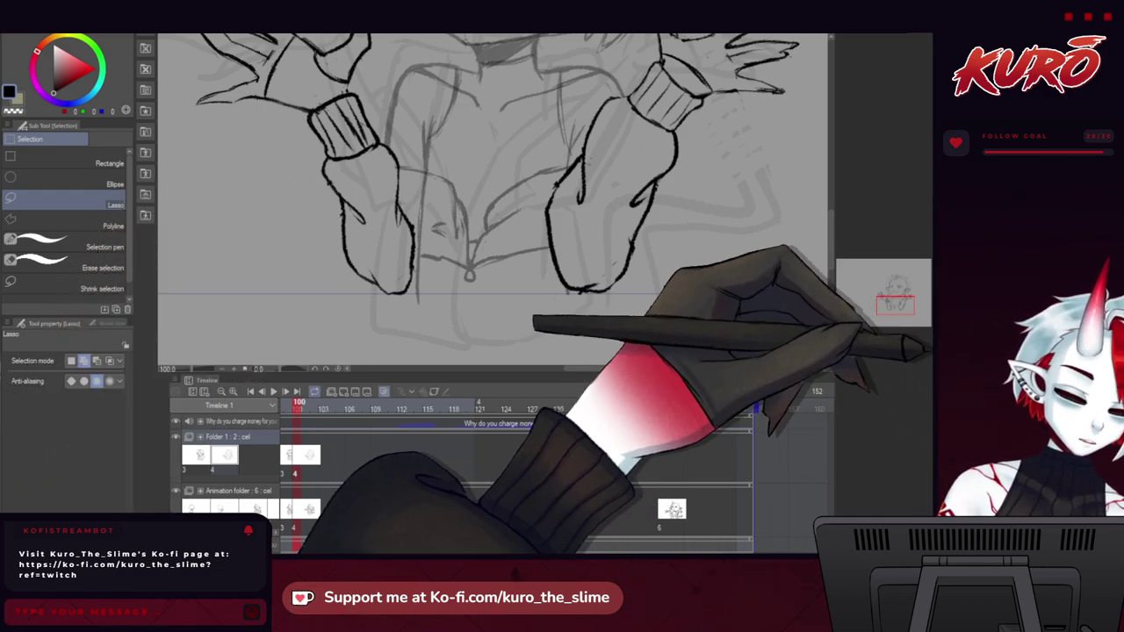
scroll(413, 175, up, 2)
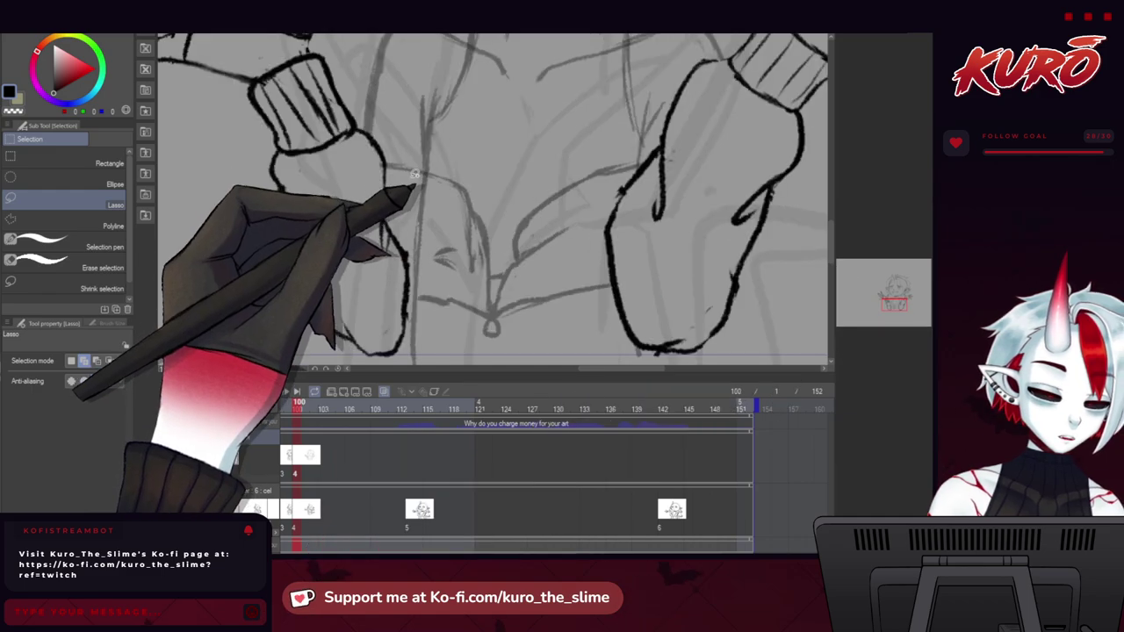
mouse_move(388, 167)
mouse_down()
mouse_move(414, 167)
mouse_move(452, 215)
mouse_move(440, 292)
mouse_move(414, 298)
mouse_up()
drag(403, 183, 397, 175)
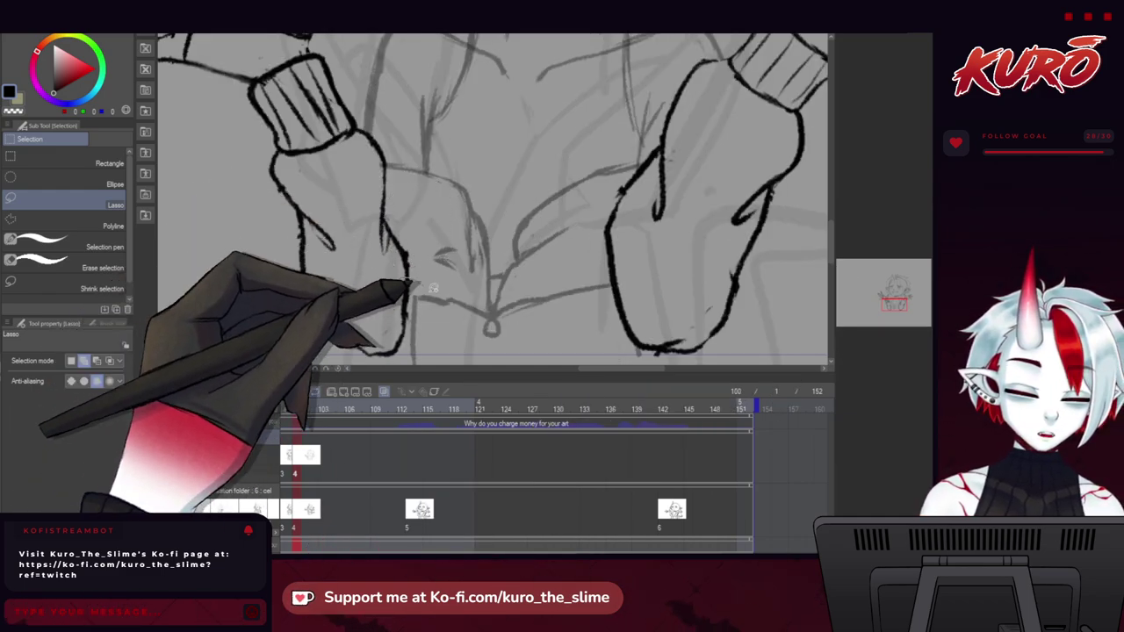
drag(430, 286, 387, 266)
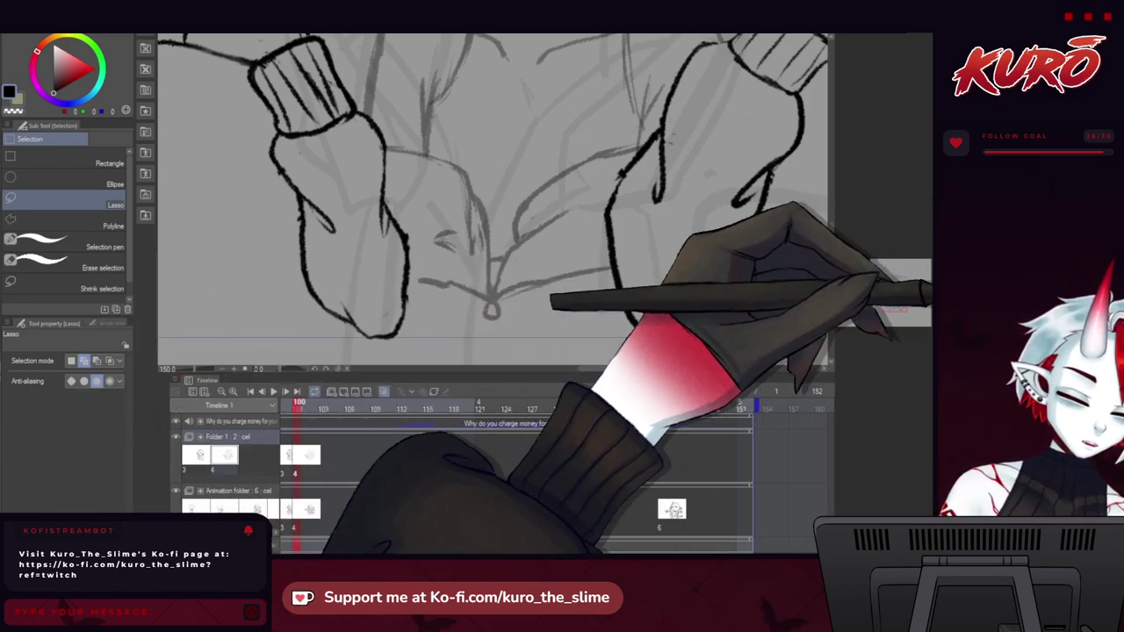
Check the lower ends of both sleeves, and restore the dimmed head and body sketches to full line strength at frame 100.
drag(287, 263, 279, 212)
key(b)
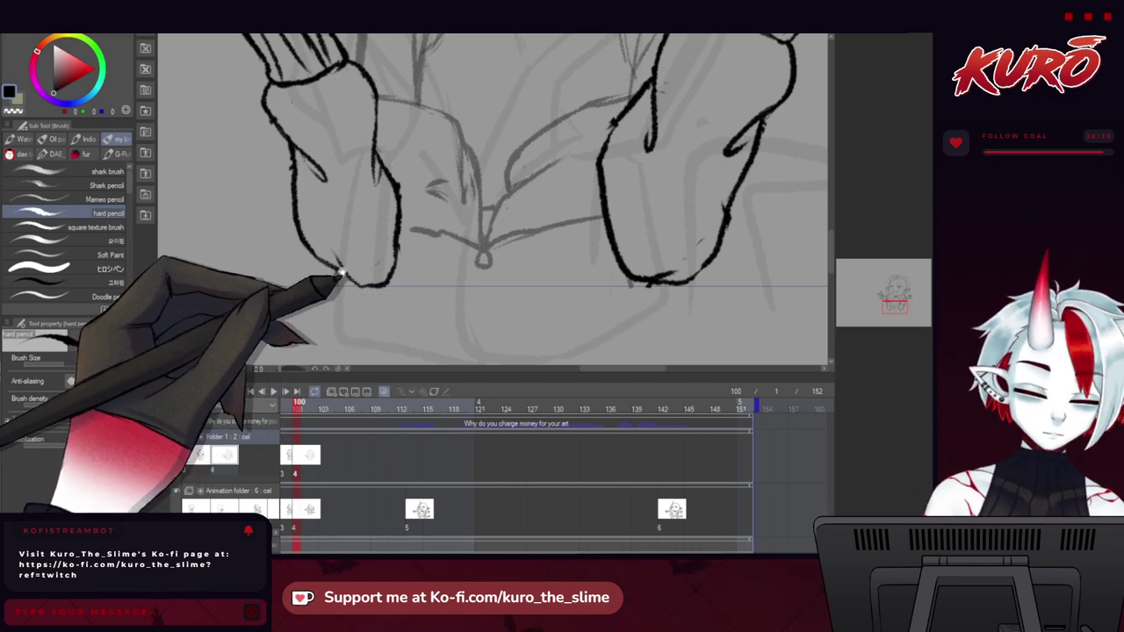
drag(340, 274, 226, 301)
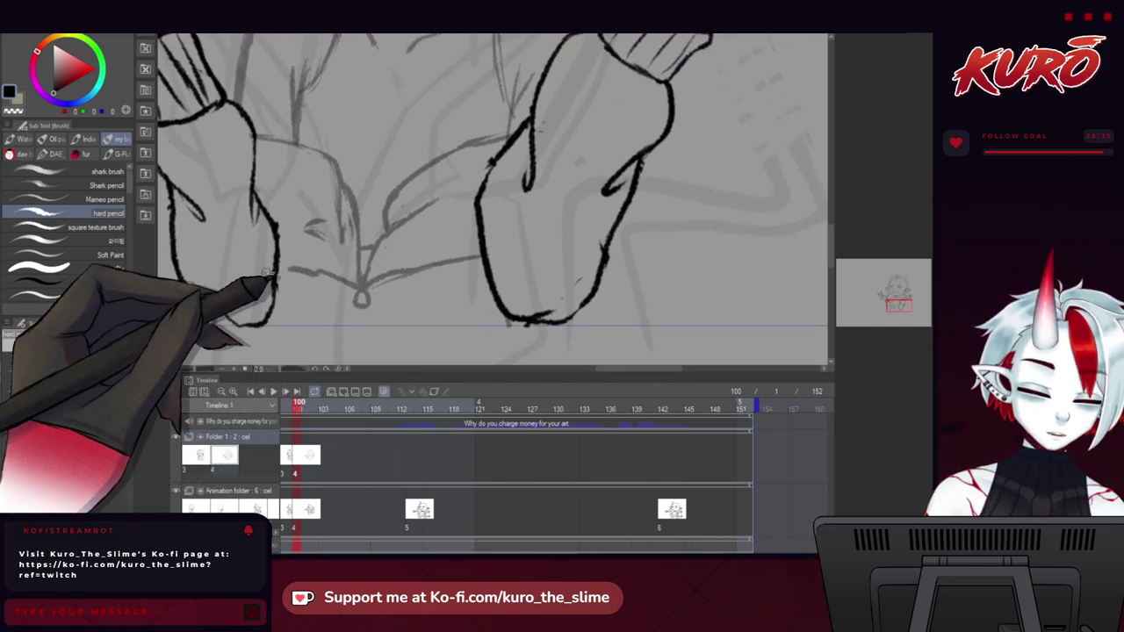
scroll(406, 268, down, 2)
scroll(351, 266, down, 2)
mouse_move(232, 235)
mouse_down()
mouse_move(313, 340)
mouse_move(314, 360)
mouse_move(273, 299)
mouse_up()
click(928, 235)
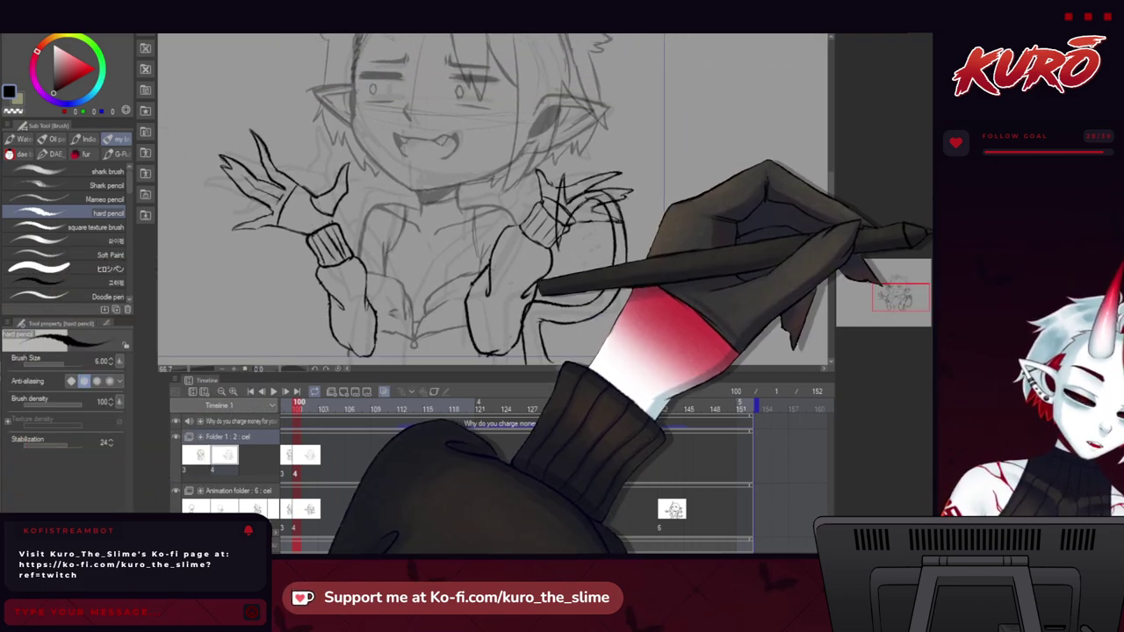
drag(434, 274, 389, 219)
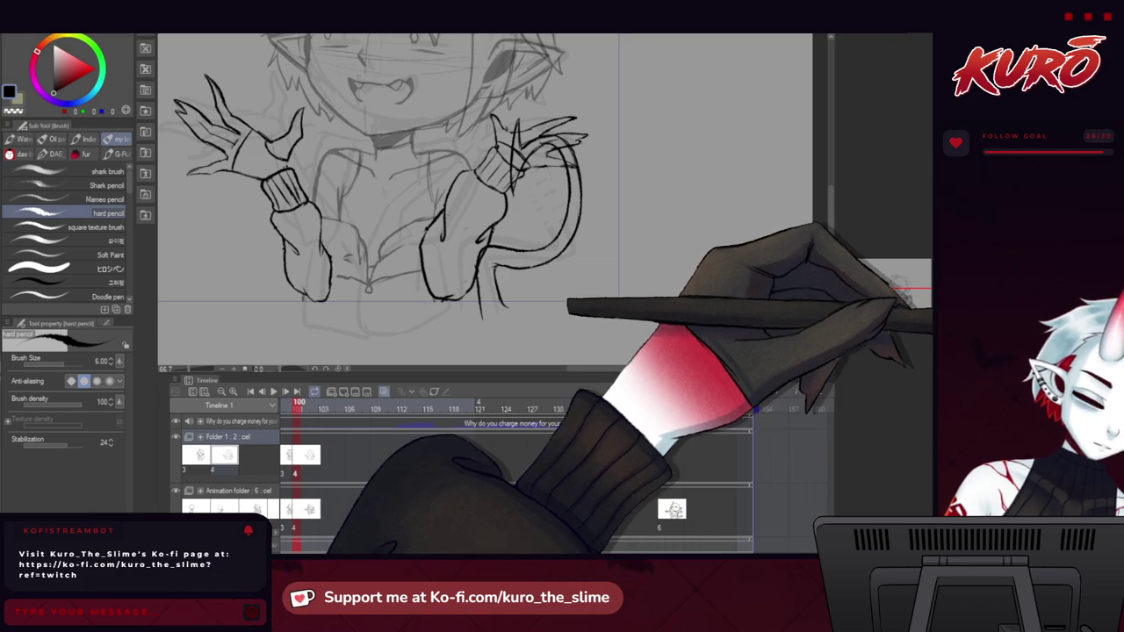
click(929, 250)
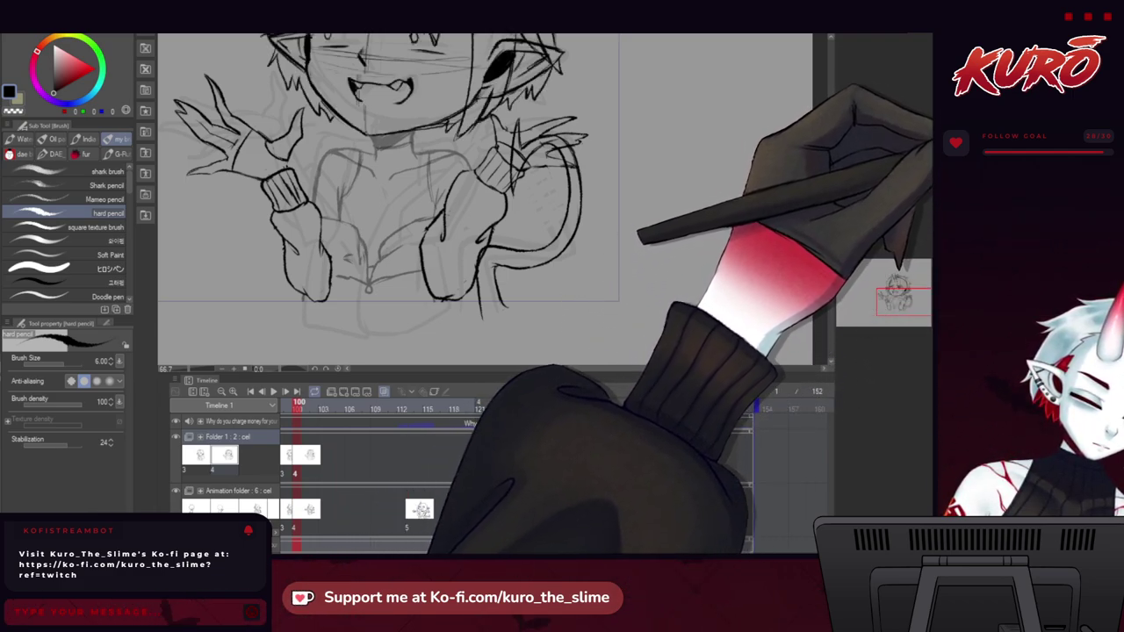
key(ctrl+v)
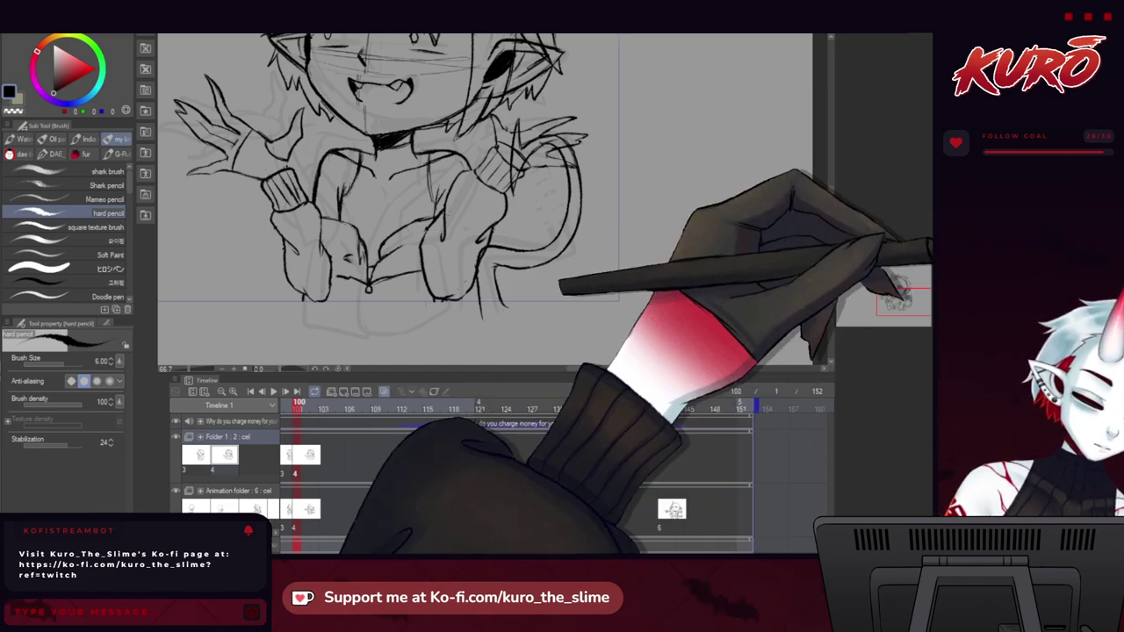
Compare the full shrugging pose at frame 100 with the praying pose at frame 93.
scroll(355, 311, down, 1)
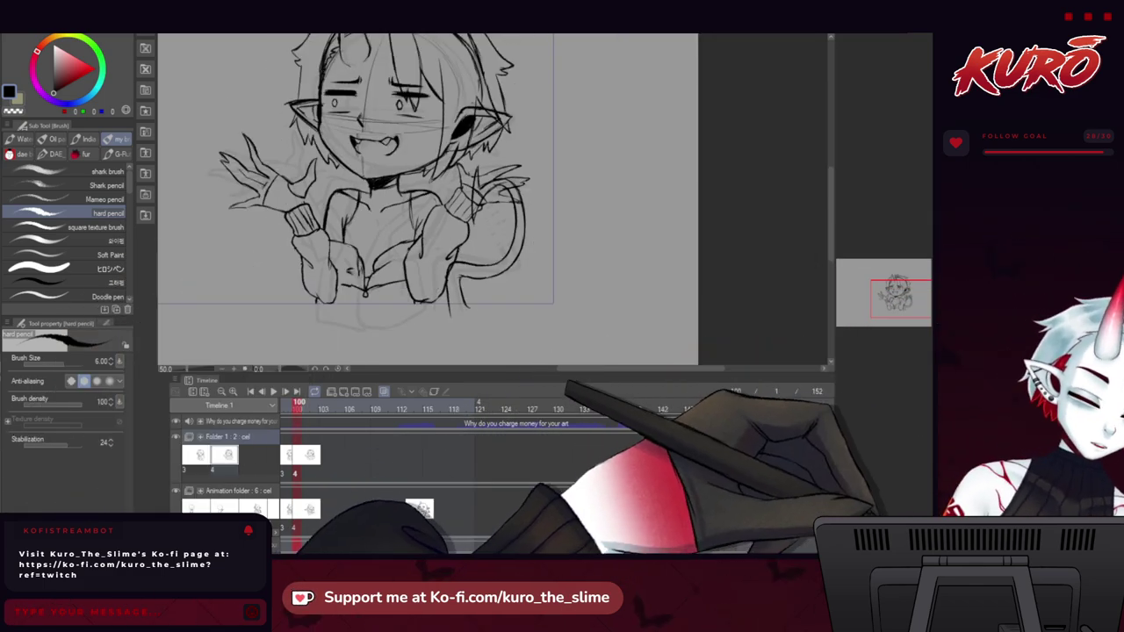
click(176, 490)
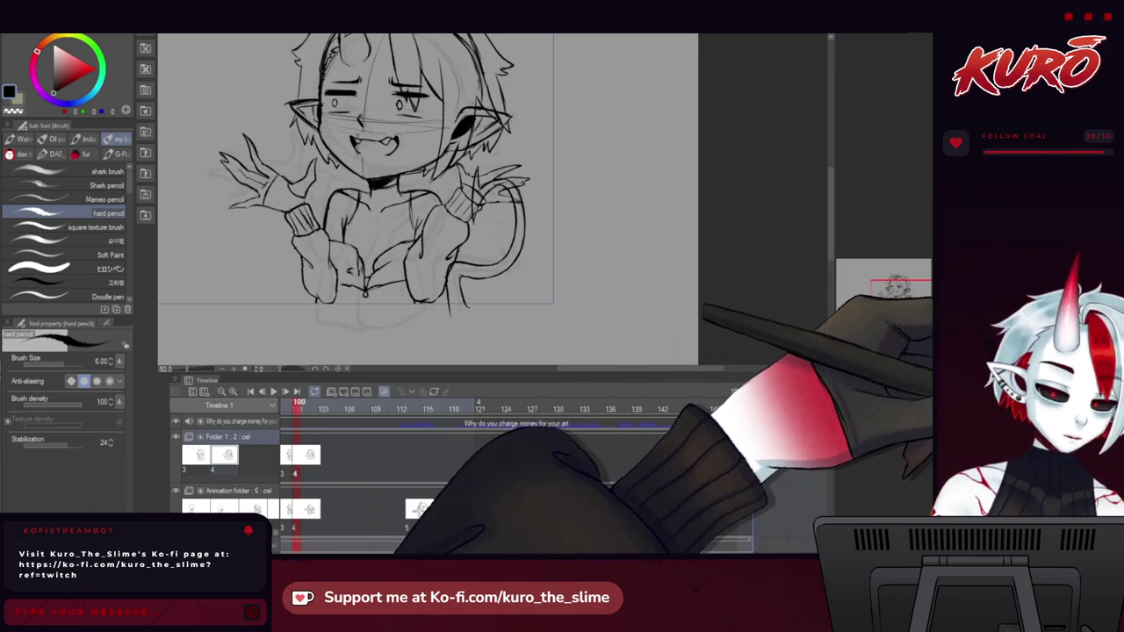
drag(270, 192, 404, 188)
drag(606, 550, 497, 550)
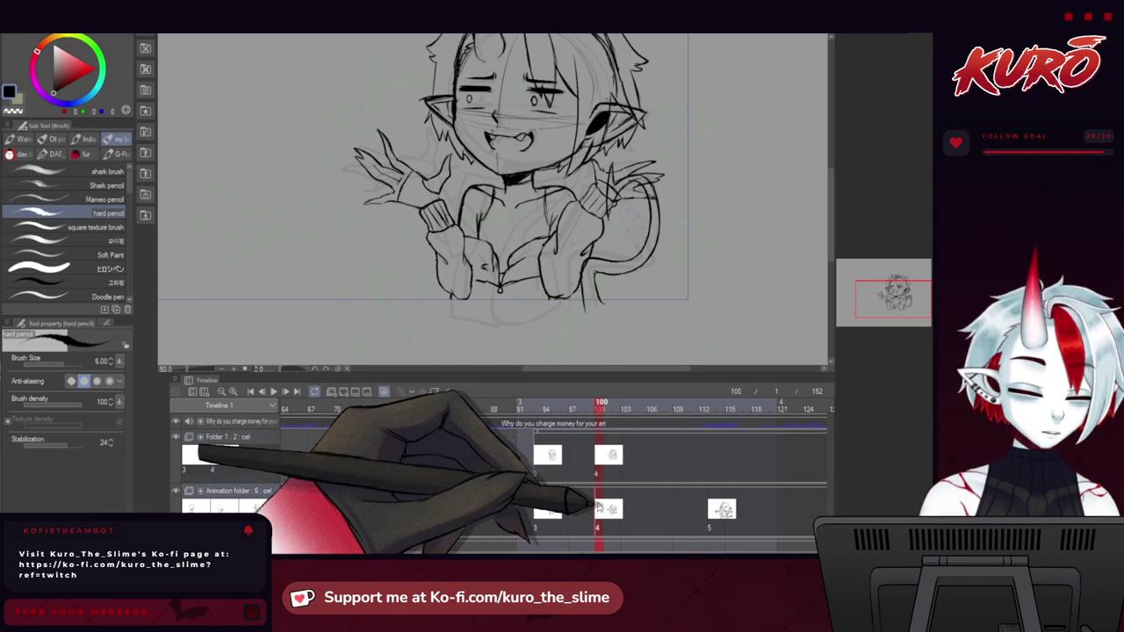
click(538, 409)
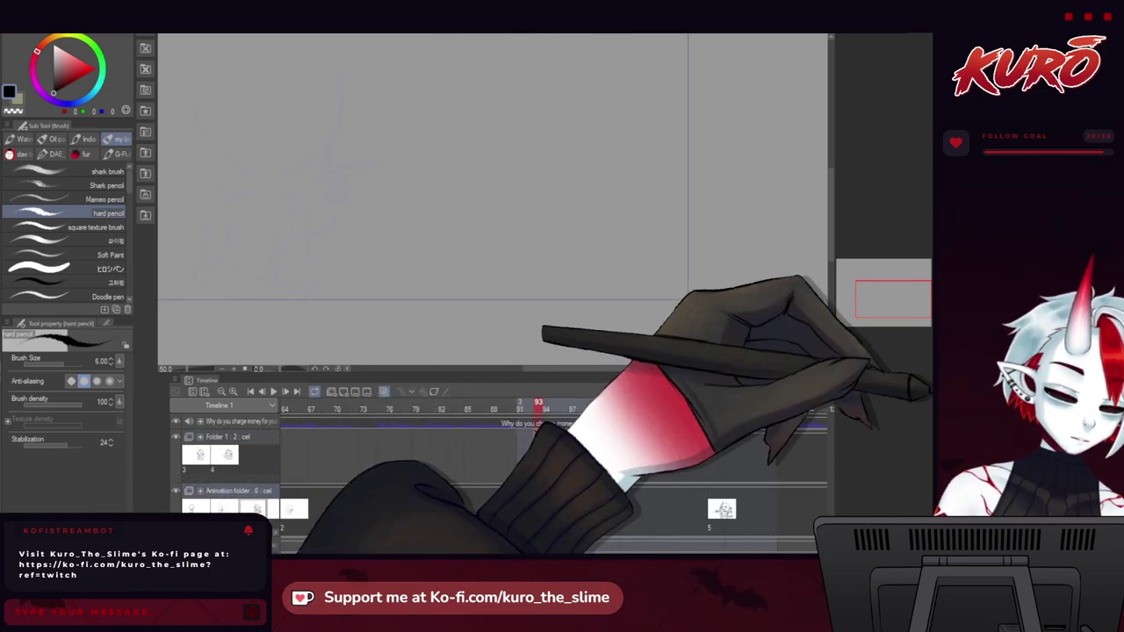
click(937, 268)
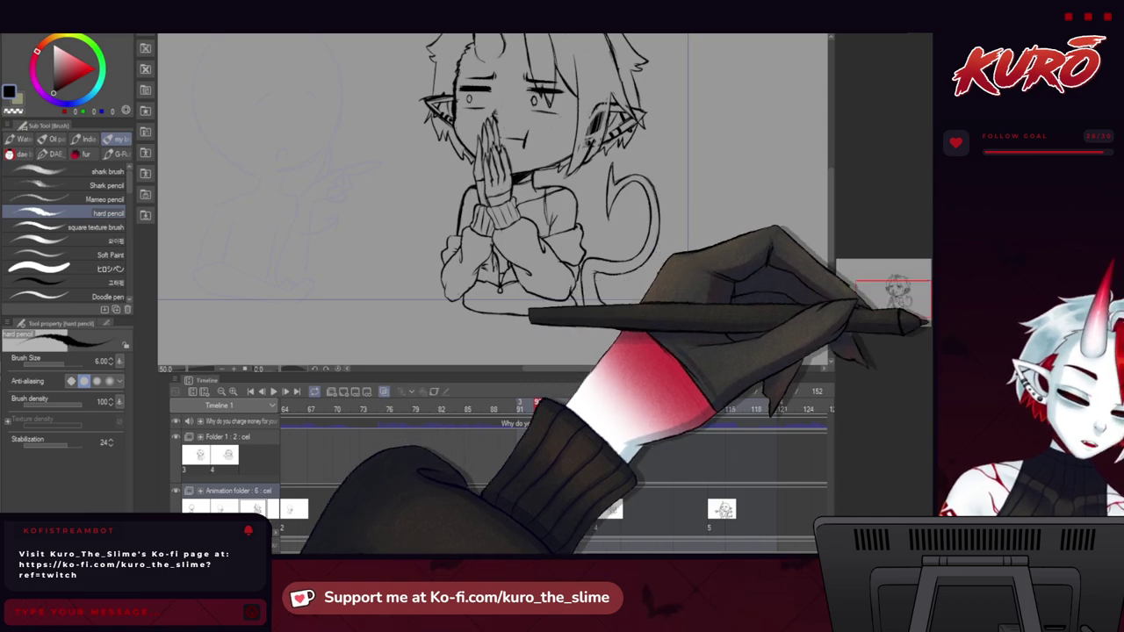
click(513, 411)
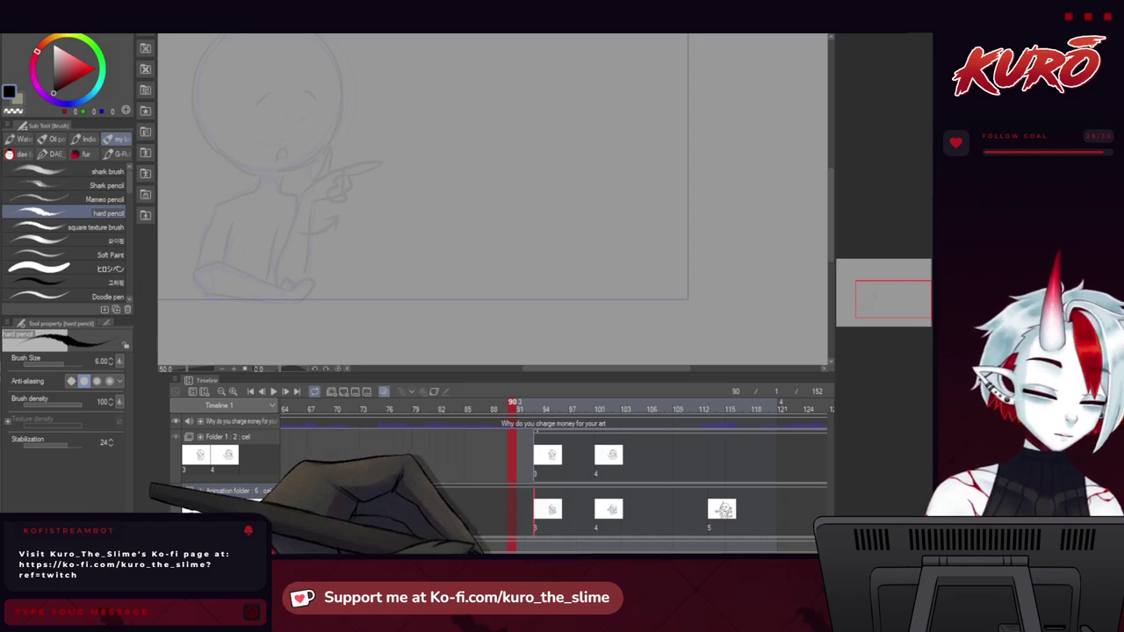
Extend the end of the animation timeline to frame 162.
drag(558, 557, 629, 558)
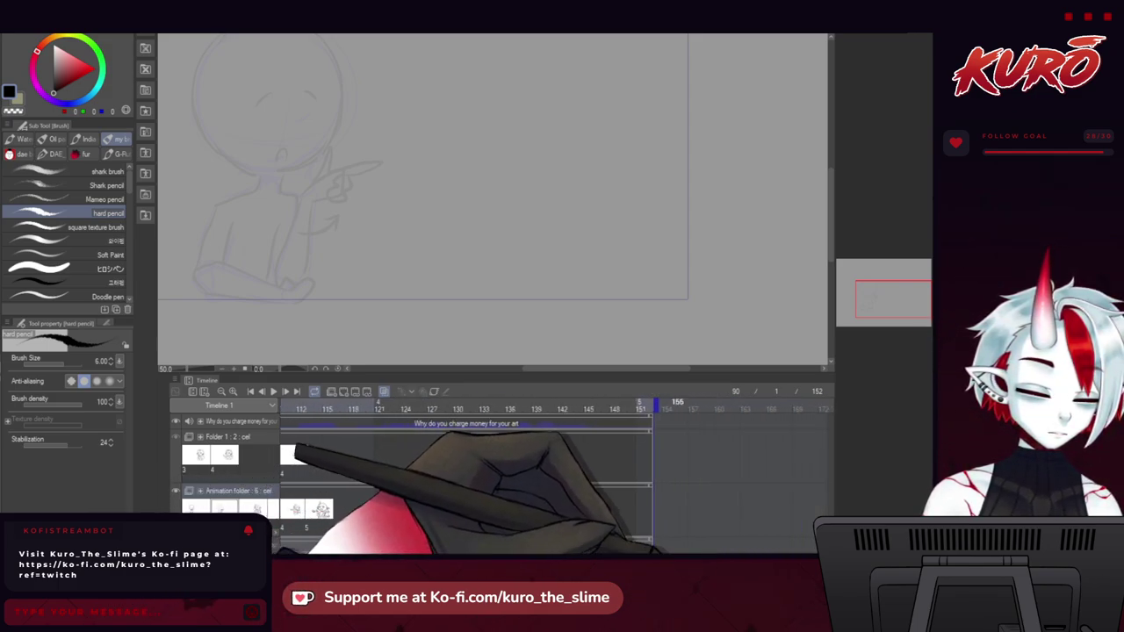
mouse_move(651, 406)
mouse_down()
mouse_move(725, 405)
mouse_move(744, 424)
mouse_up()
drag(662, 557, 351, 558)
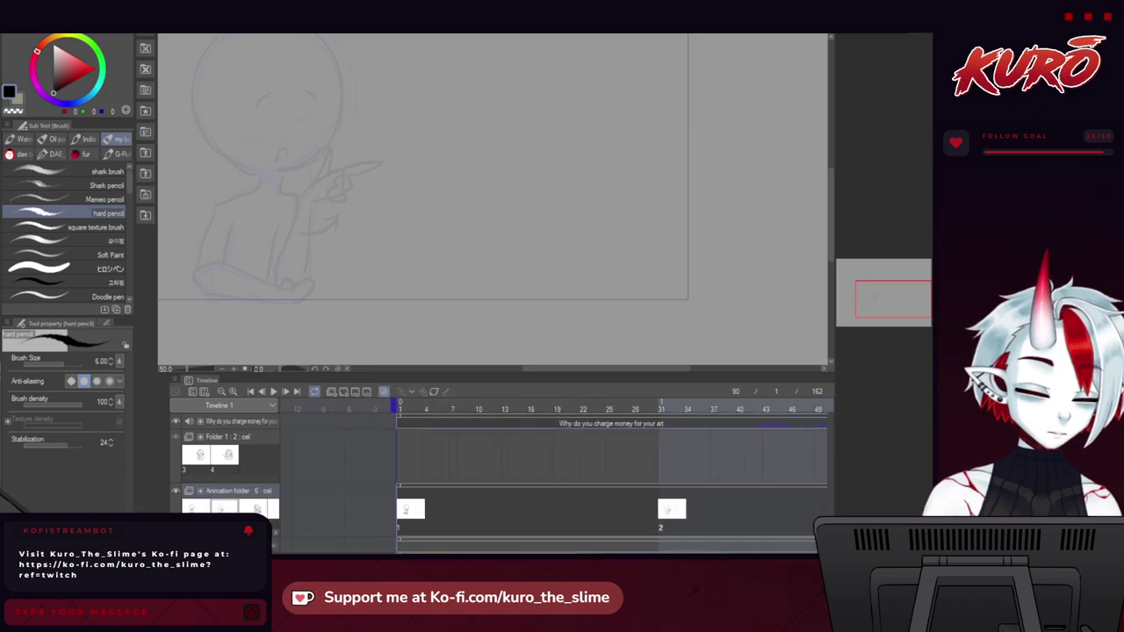
Play the animation from frame 1 with the whole canvas in view.
click(401, 405)
scroll(466, 228, down, 5)
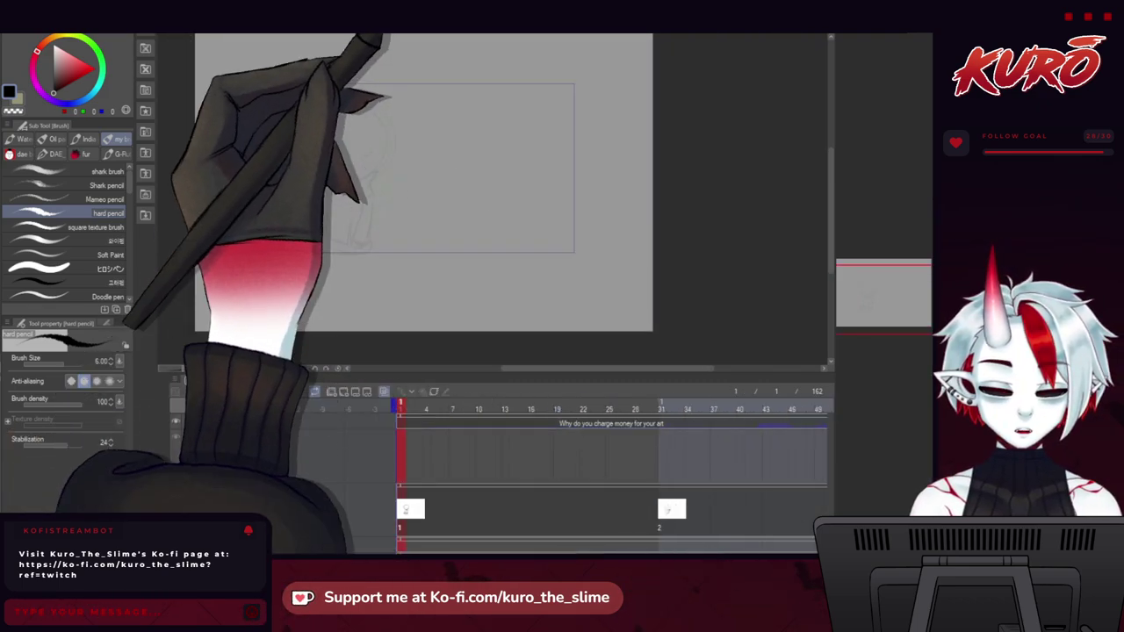
scroll(383, 84, up, 1)
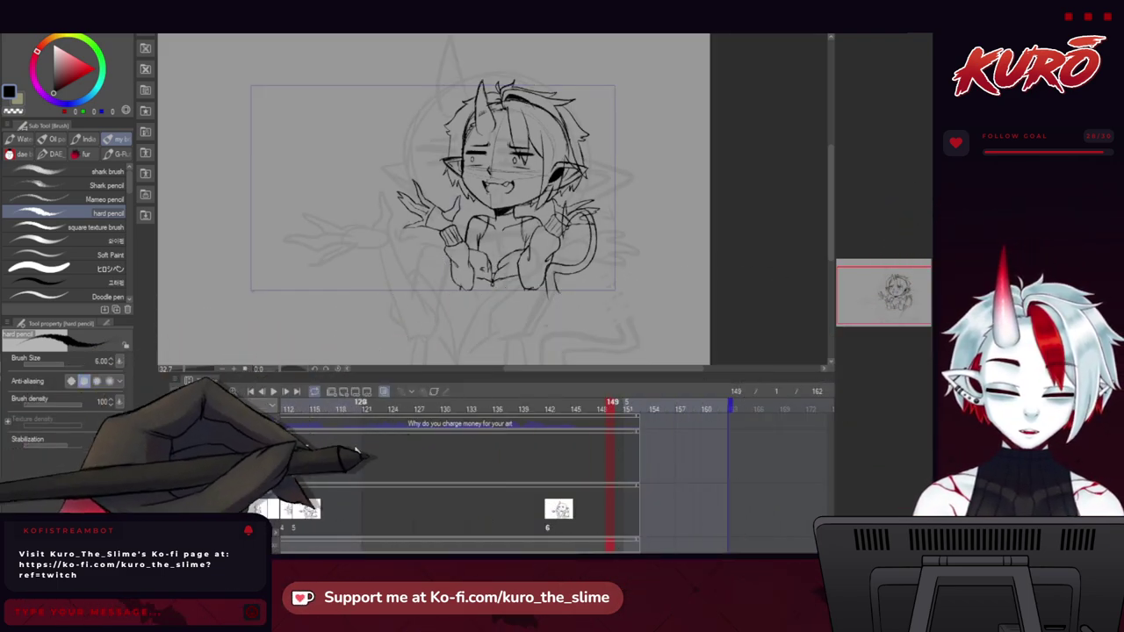
Replay the animation from frame 91, and scrub through the change from praying to shrugging up to frame 100.
drag(672, 559, 619, 559)
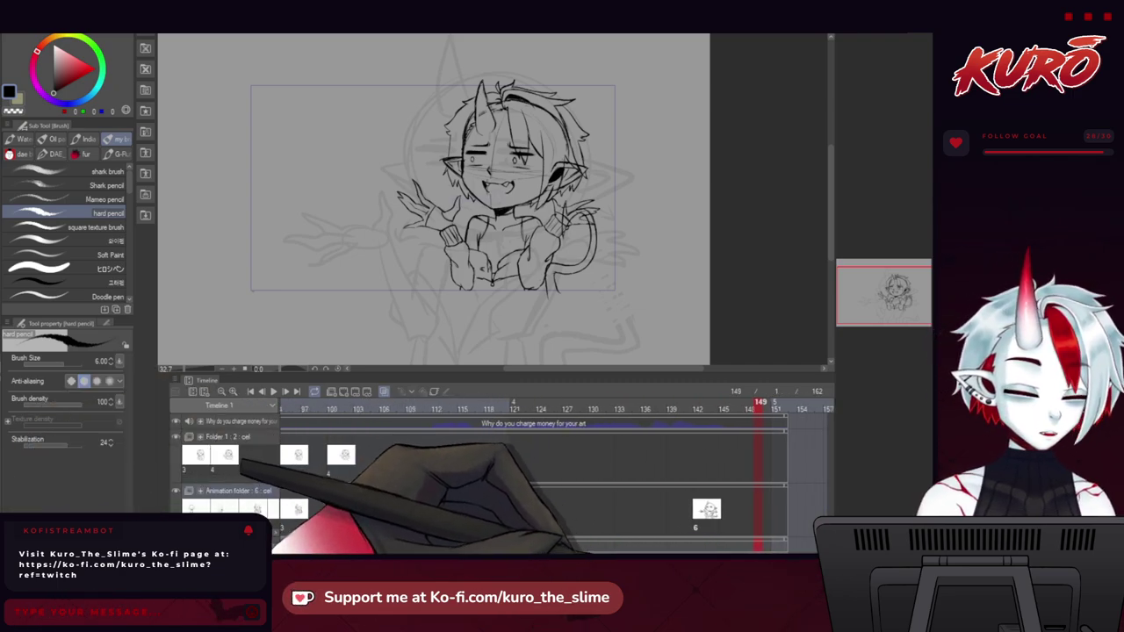
drag(602, 550, 527, 548)
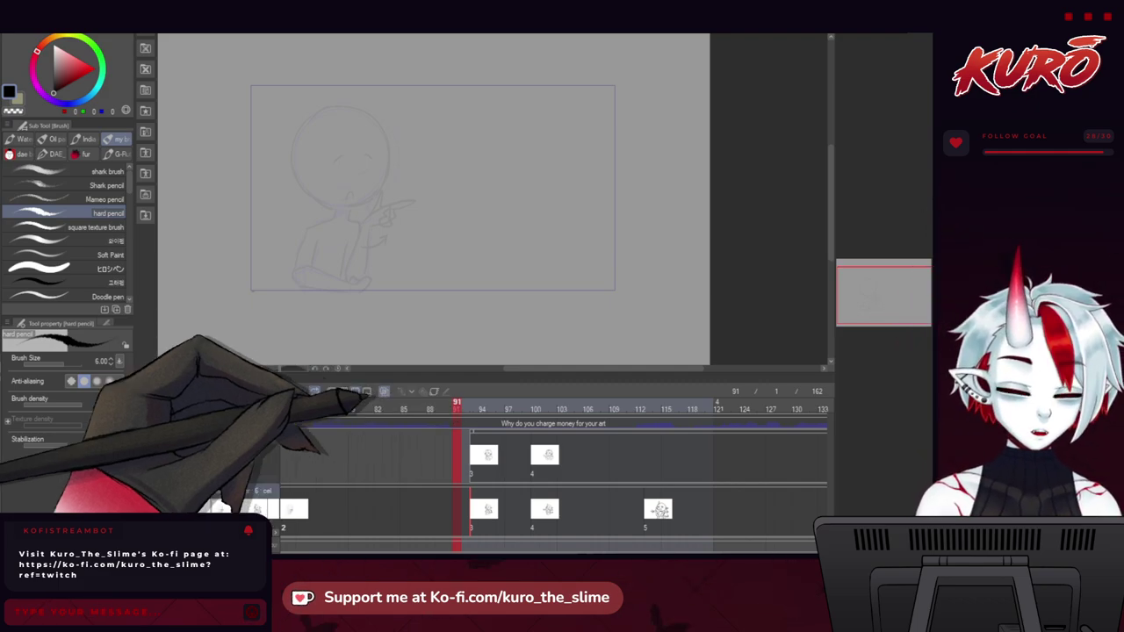
click(273, 393)
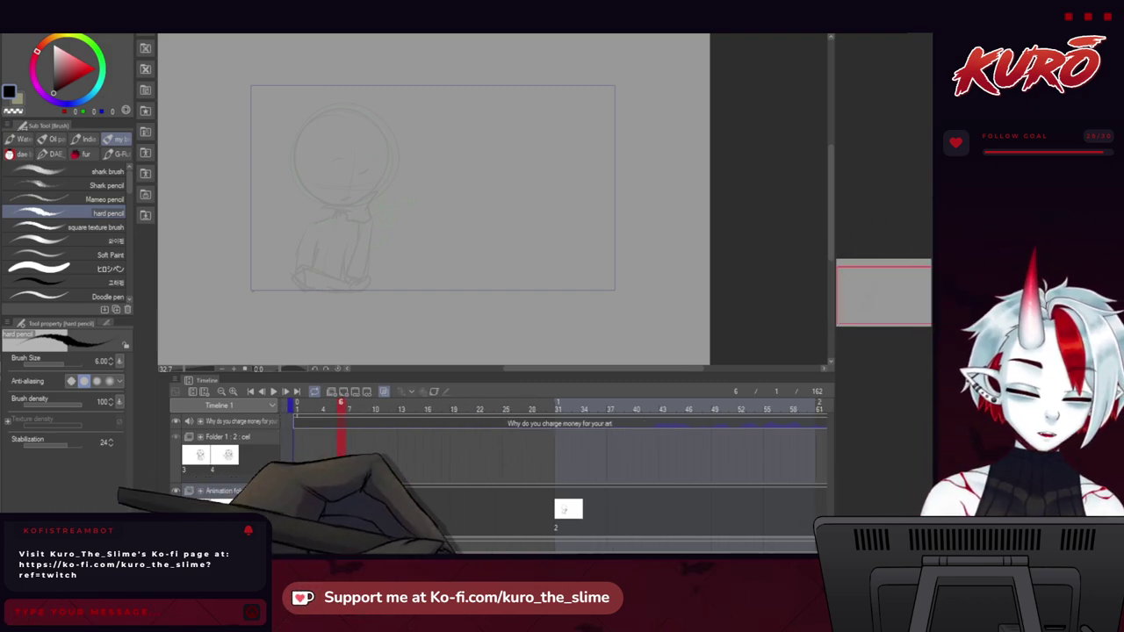
drag(459, 550, 629, 550)
click(521, 412)
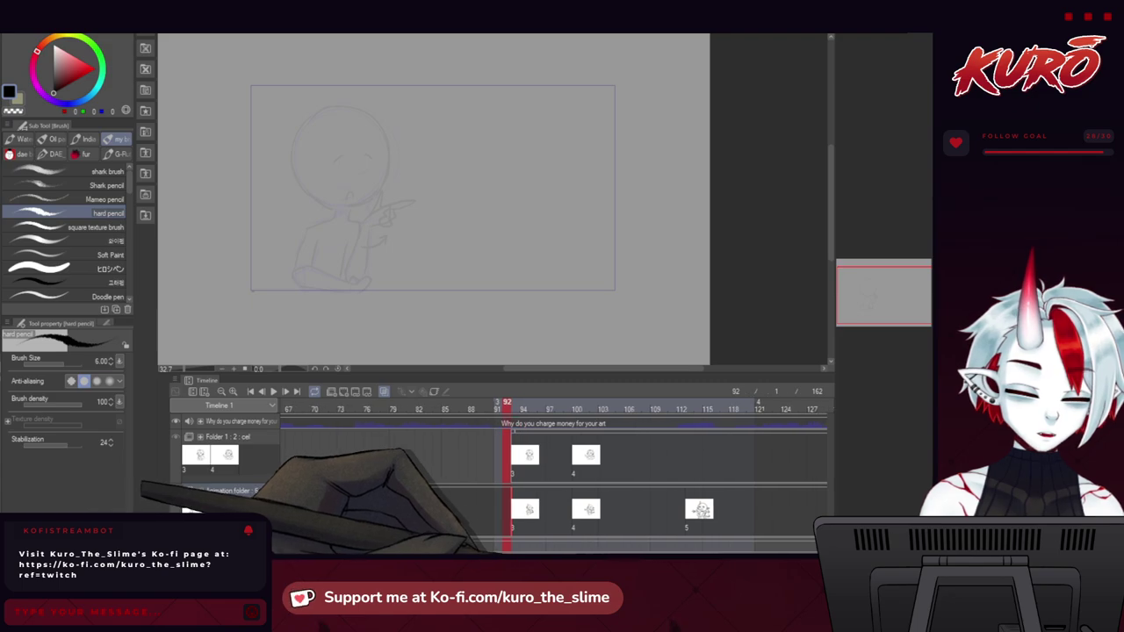
mouse_move(441, 406)
mouse_down()
mouse_move(764, 406)
mouse_move(510, 413)
mouse_up()
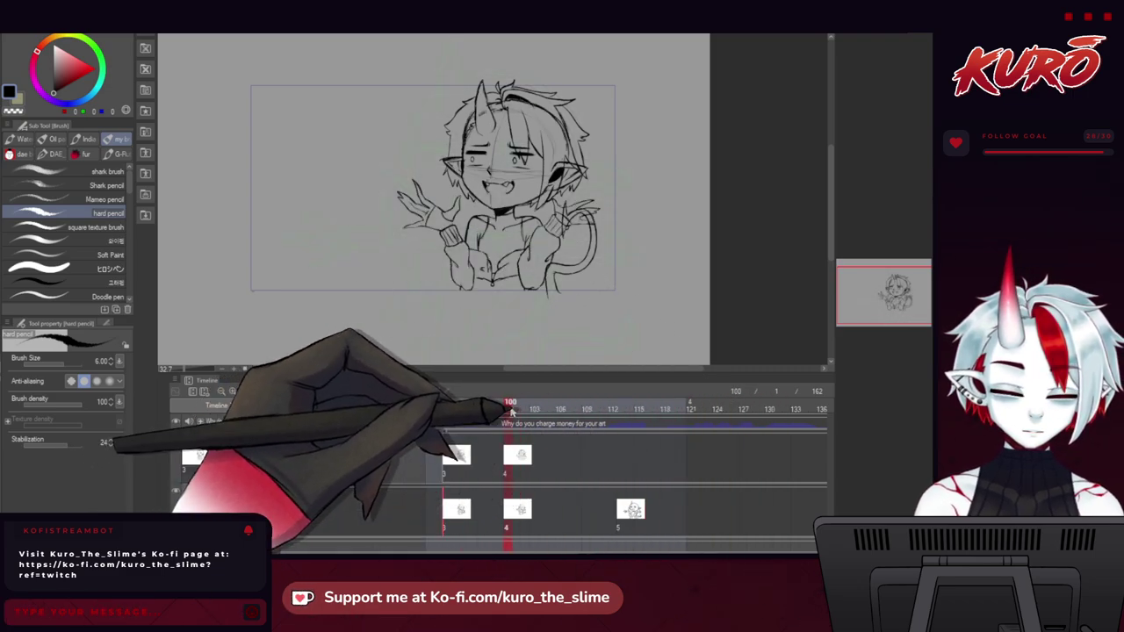
Overlay the neighbouring frames with onion skin to compare the faces and arms of frames 93 and 100, and turn the overlay off.
click(970, 286)
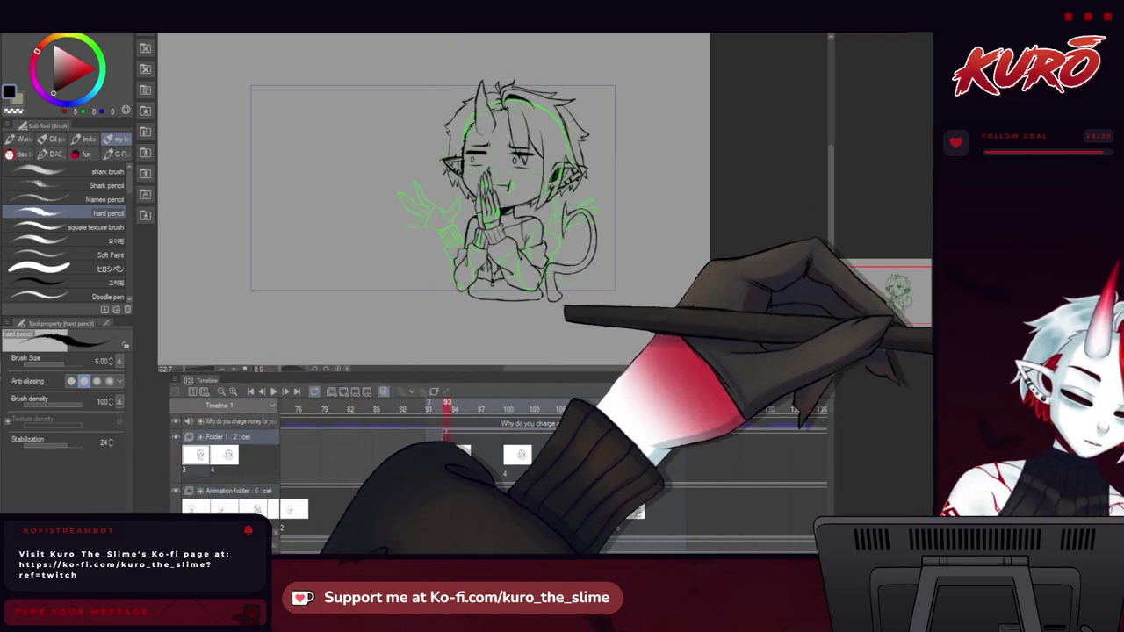
click(974, 250)
scroll(534, 131, up, 1)
scroll(525, 132, up, 2)
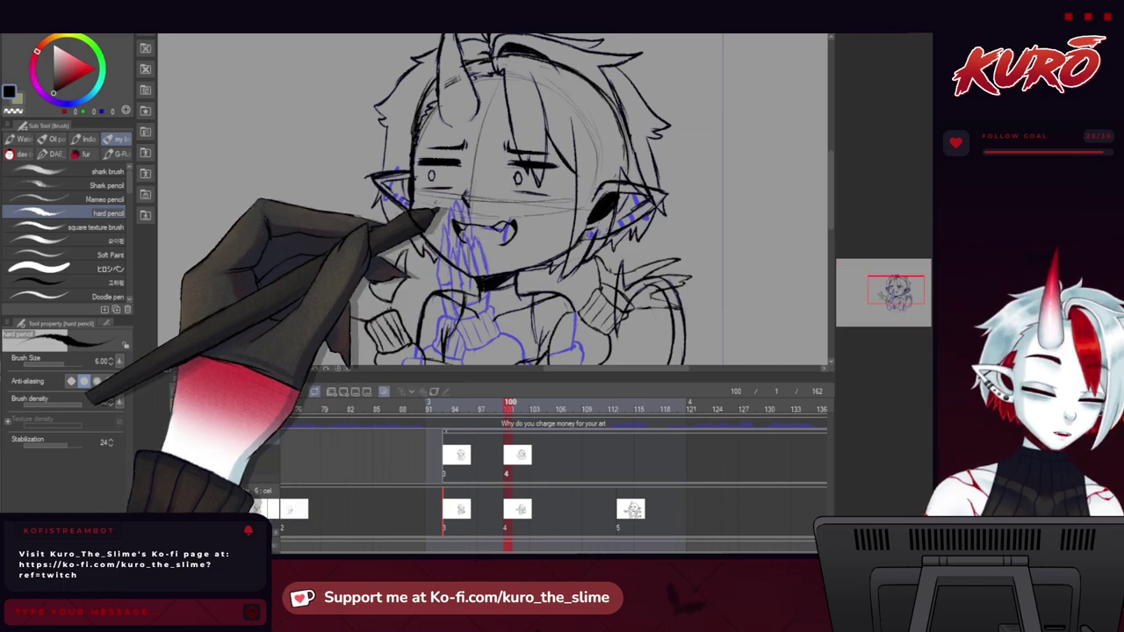
drag(422, 243, 414, 273)
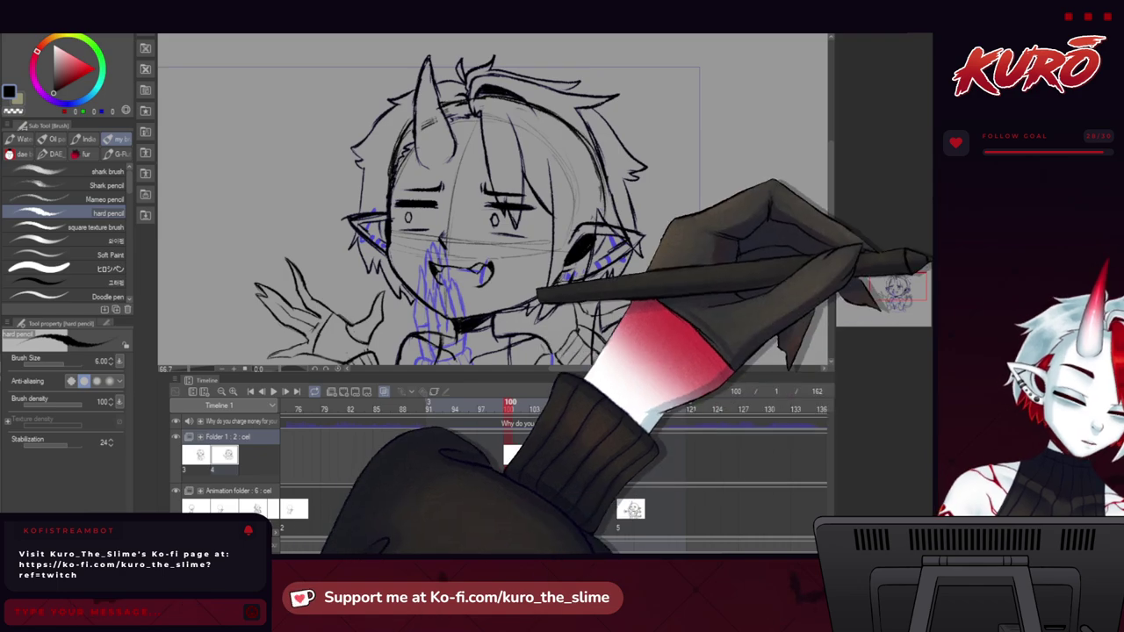
click(924, 272)
Dim the face and ear sketch at frame 100 to light grey, leaving the hair lines dark.
drag(483, 280, 420, 260)
scroll(507, 188, up, 1)
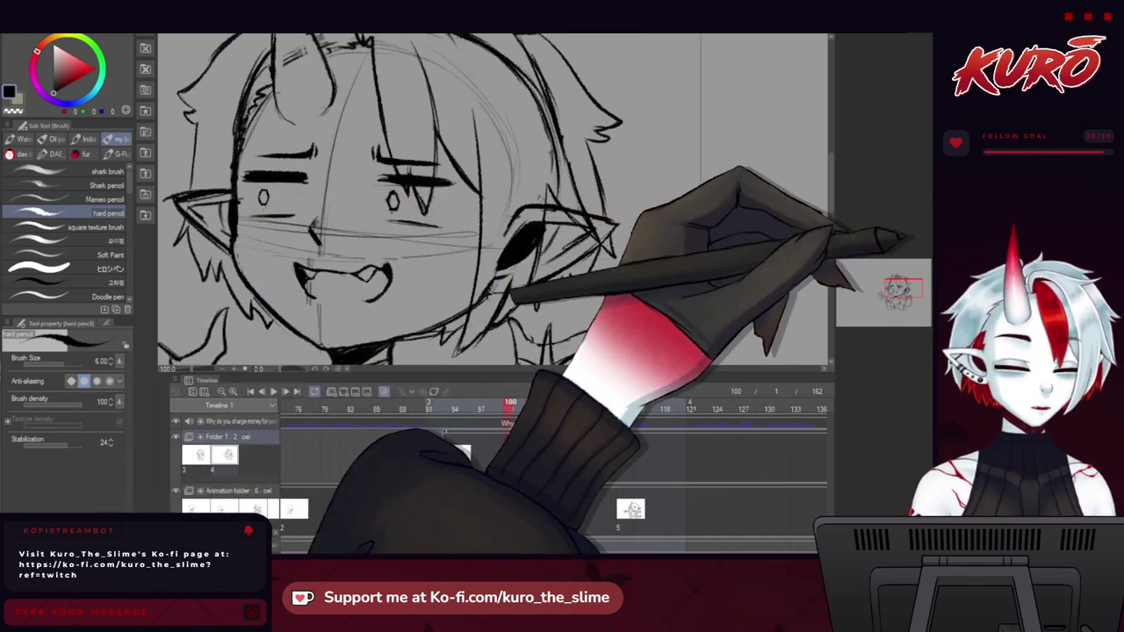
click(1023, 127)
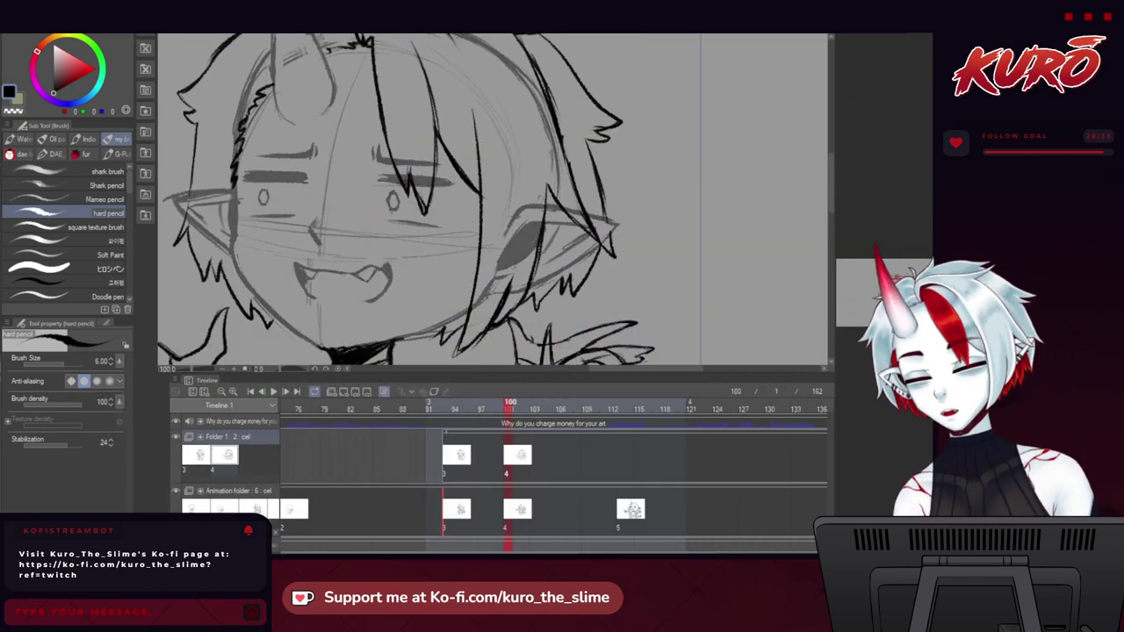
drag(477, 250, 411, 266)
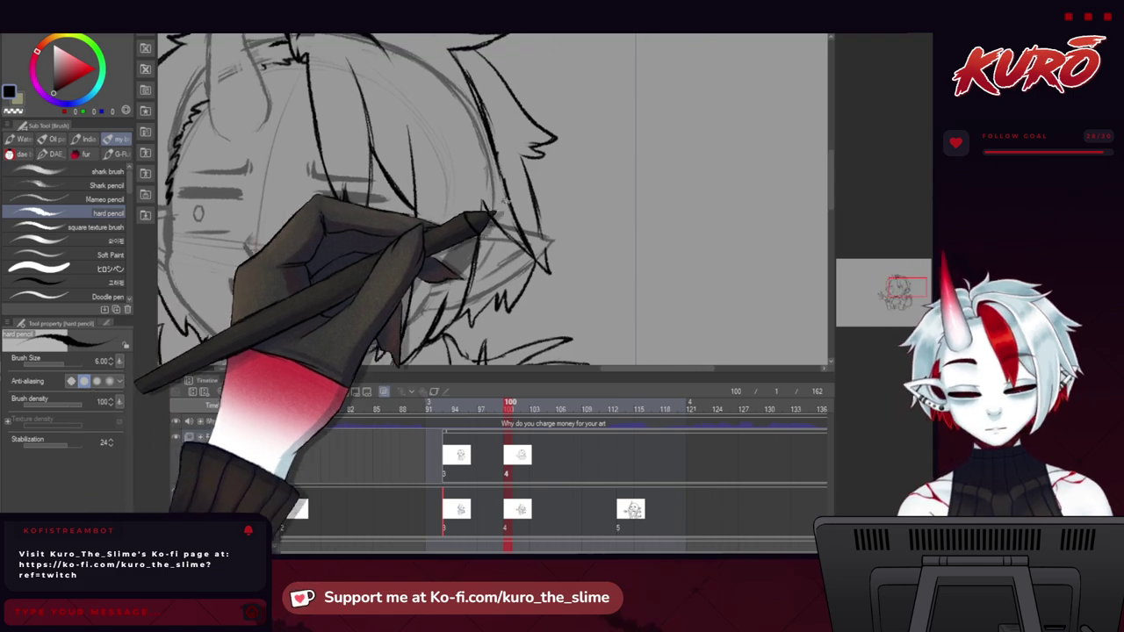
Lasso the open fanged mouth at frame 100 and isolate it from the rest of the face sketch.
key(c)
drag(286, 255, 372, 157)
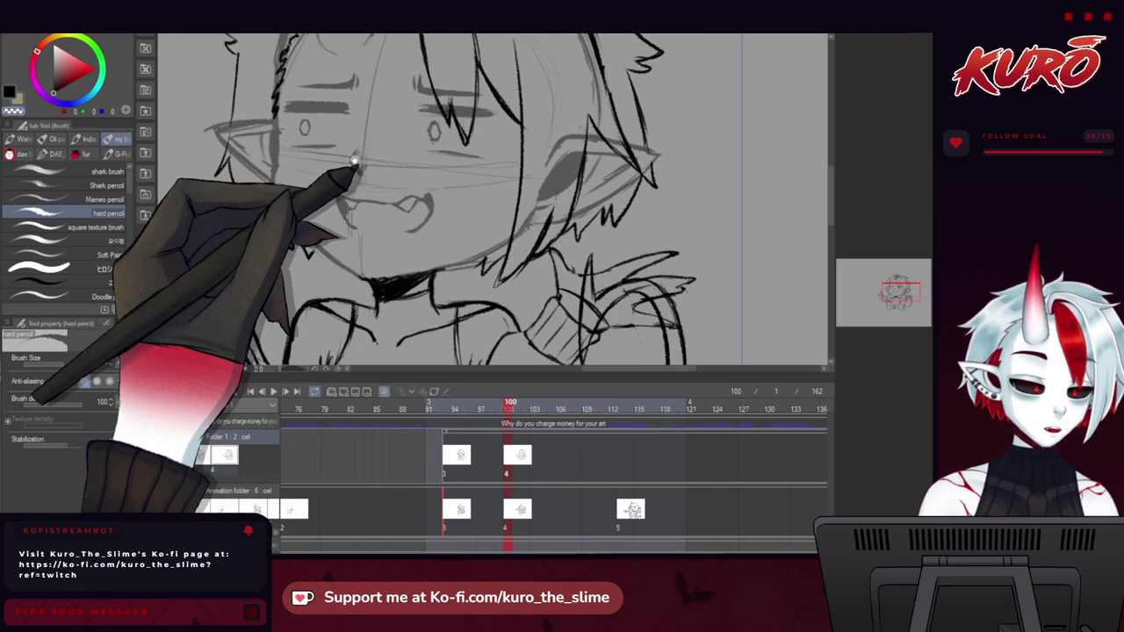
scroll(371, 171, down, 2)
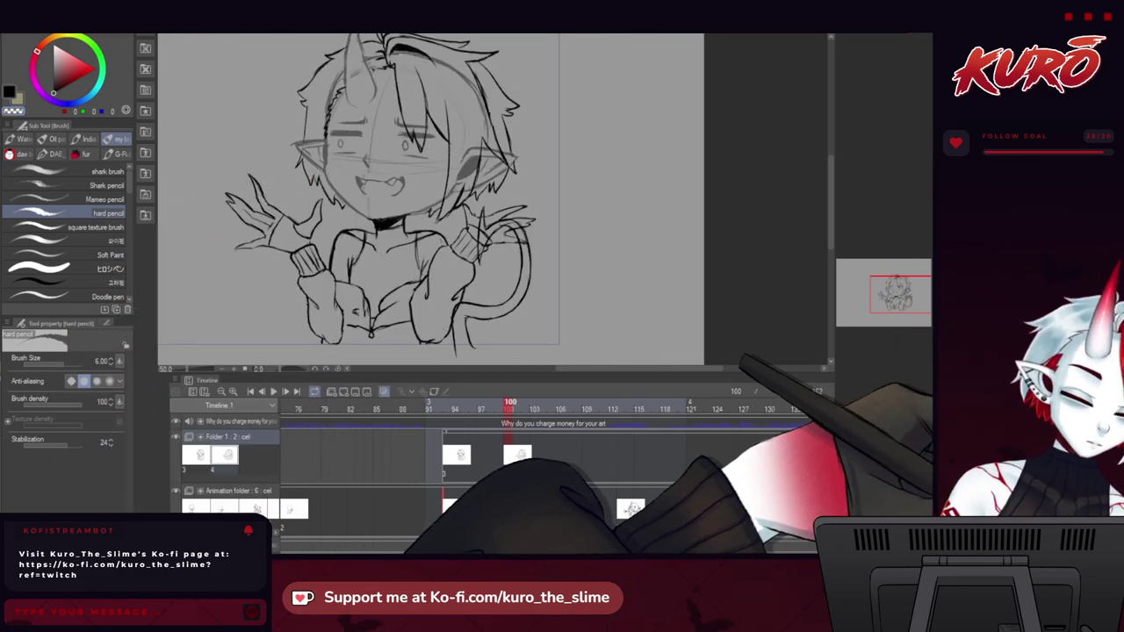
key(m)
scroll(343, 160, up, 3)
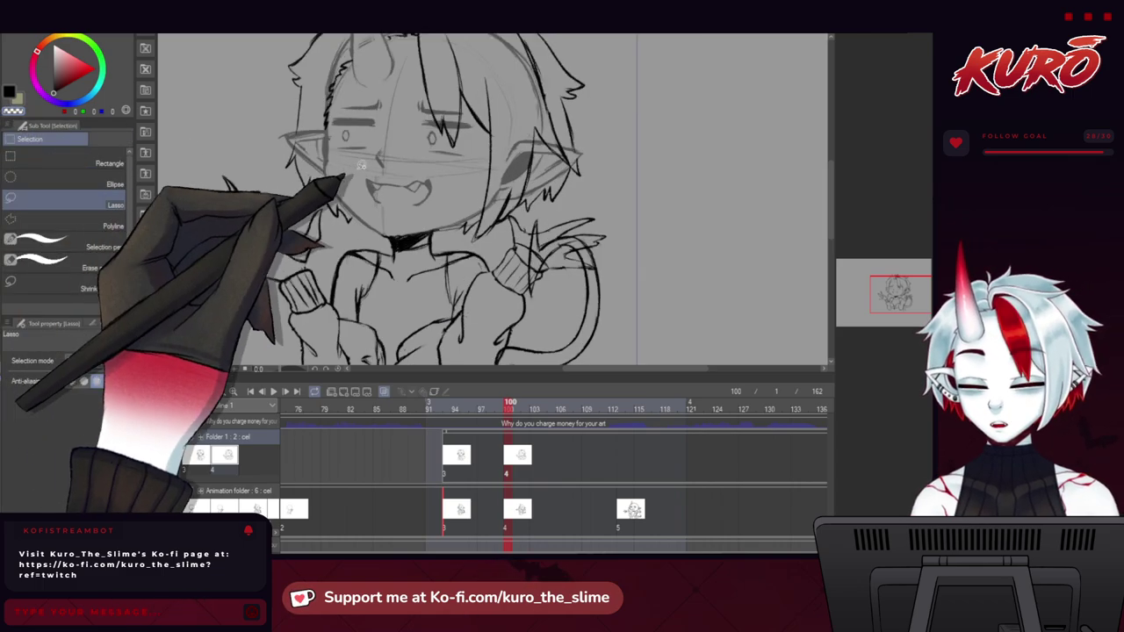
mouse_move(378, 230)
mouse_down()
mouse_move(355, 210)
mouse_move(456, 197)
mouse_move(535, 255)
mouse_move(353, 247)
mouse_up()
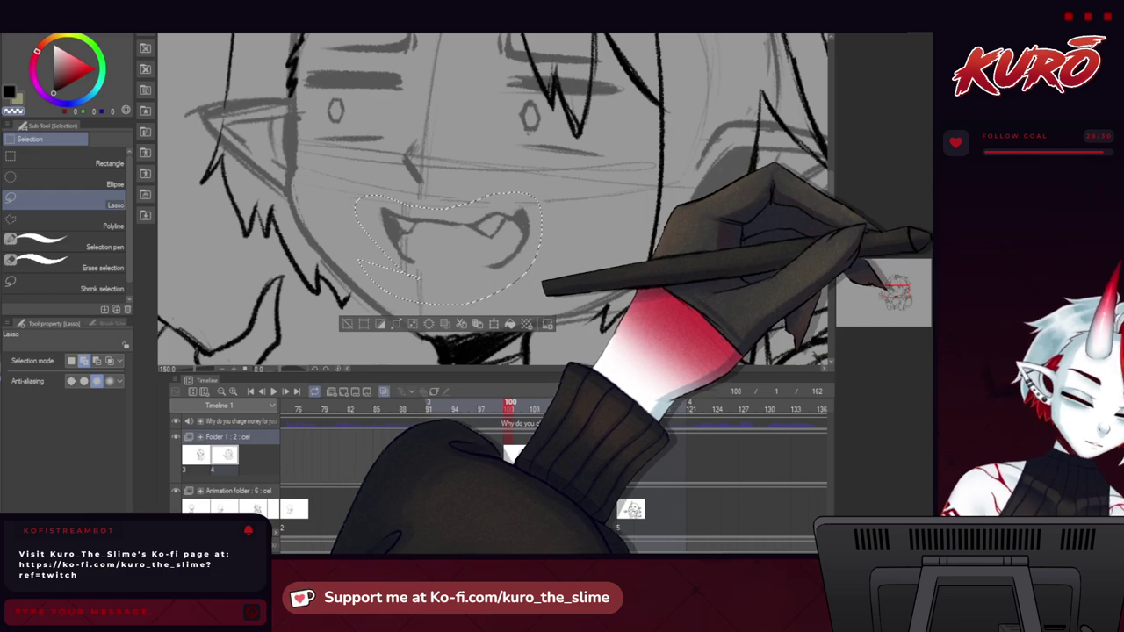
click(934, 213)
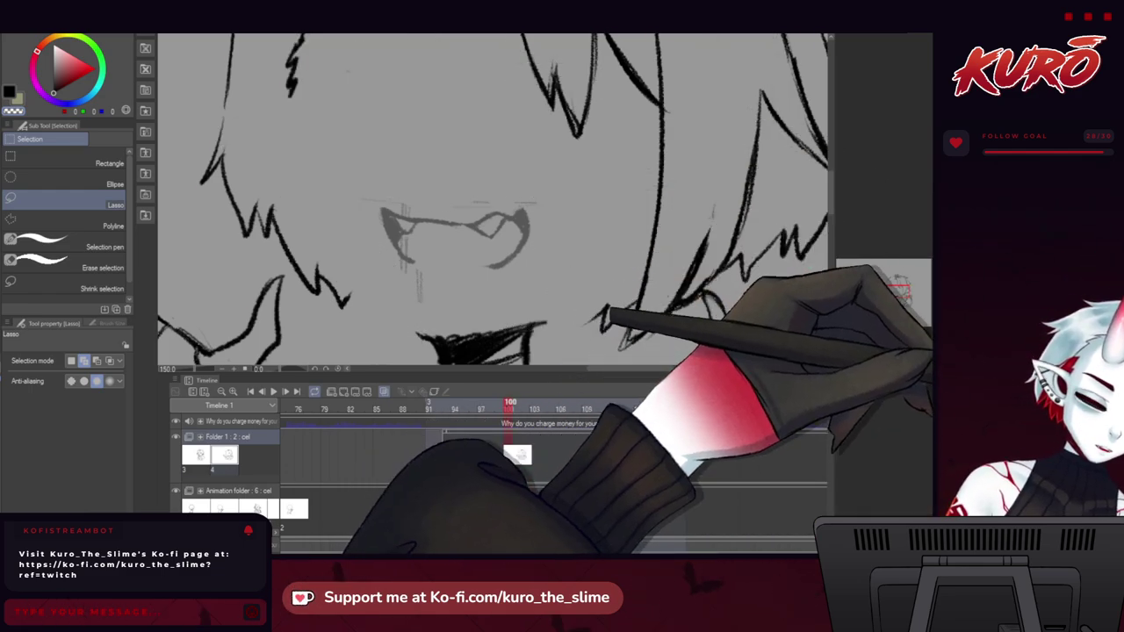
Bring back the removed face lines at frame 100, and lasso and delete the old closed mouth overlapping the fanged one.
key(comma)
key(period)
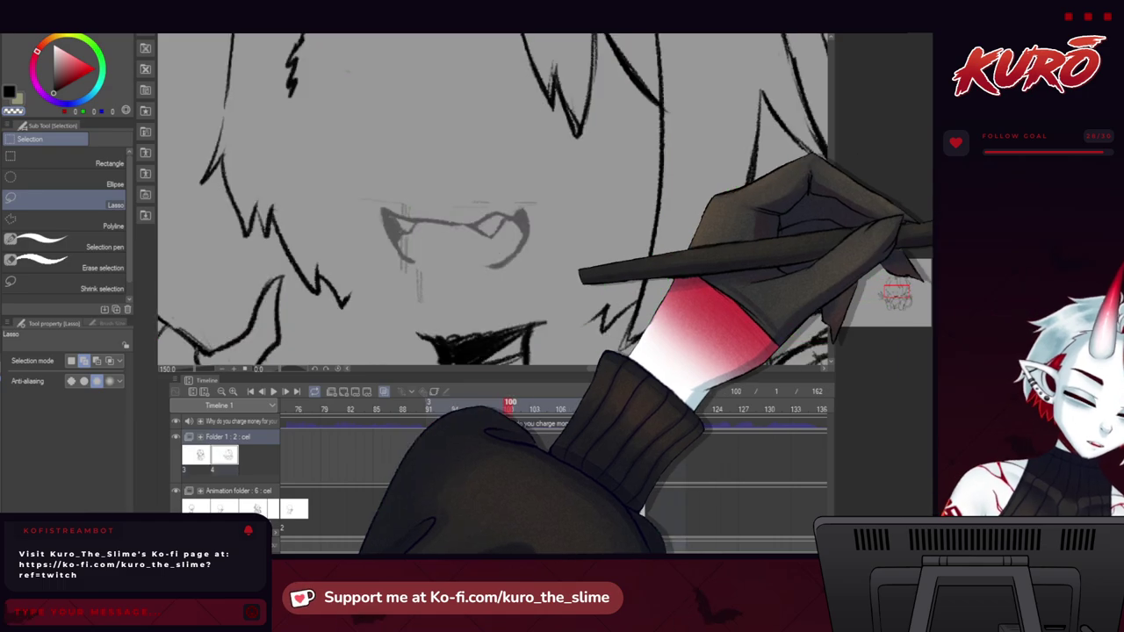
key(ctrl+z)
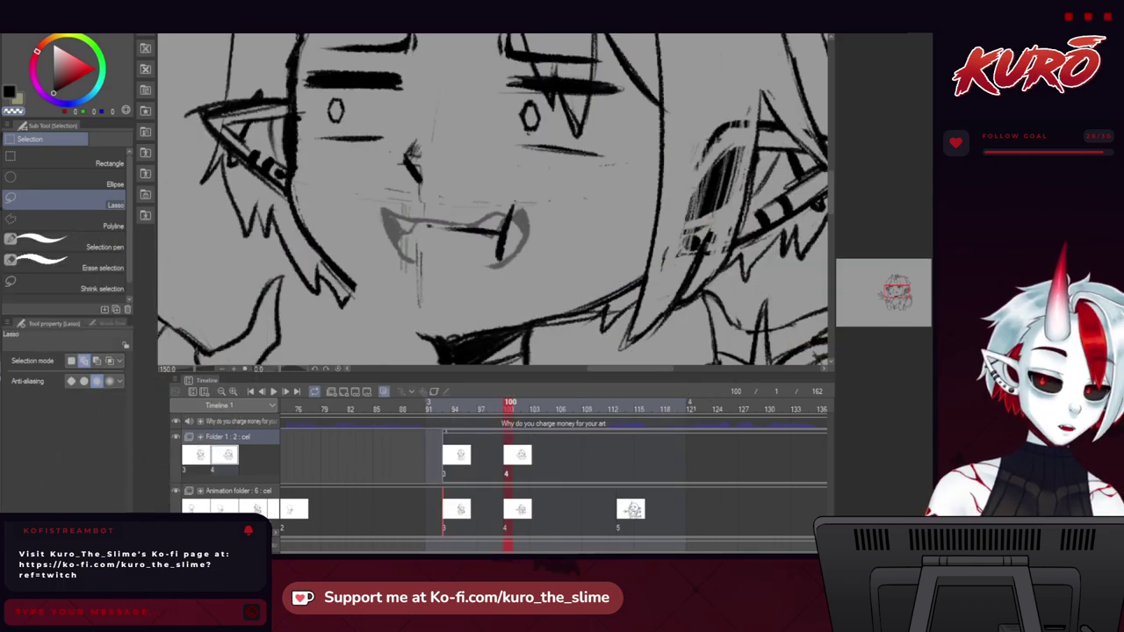
mouse_move(408, 218)
mouse_down()
mouse_move(544, 238)
mouse_move(476, 131)
mouse_up()
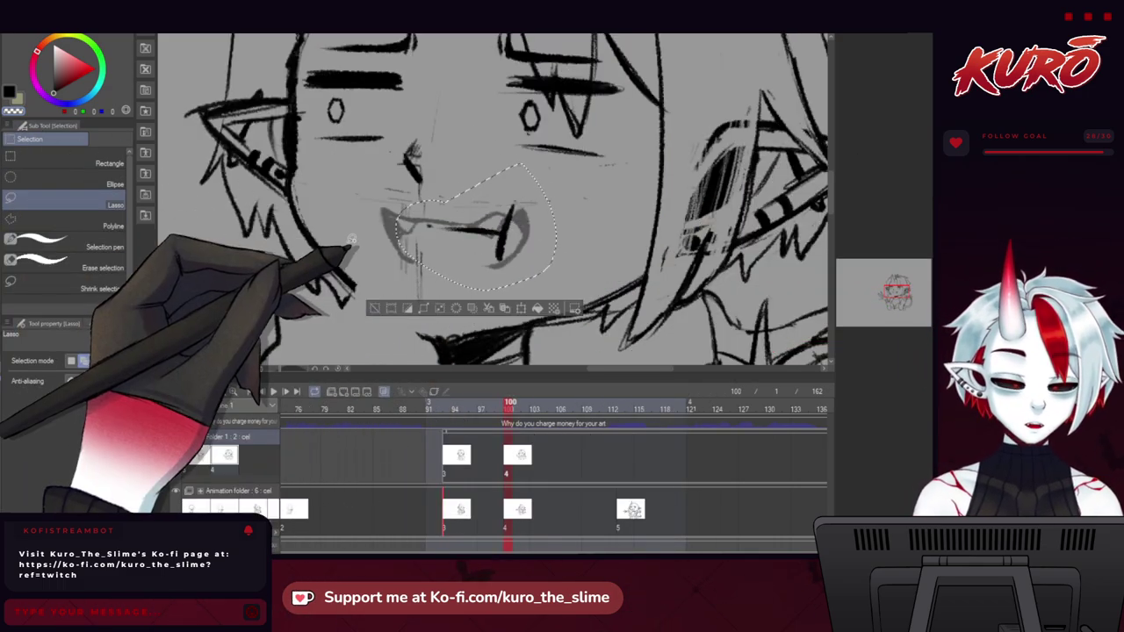
key(Delete)
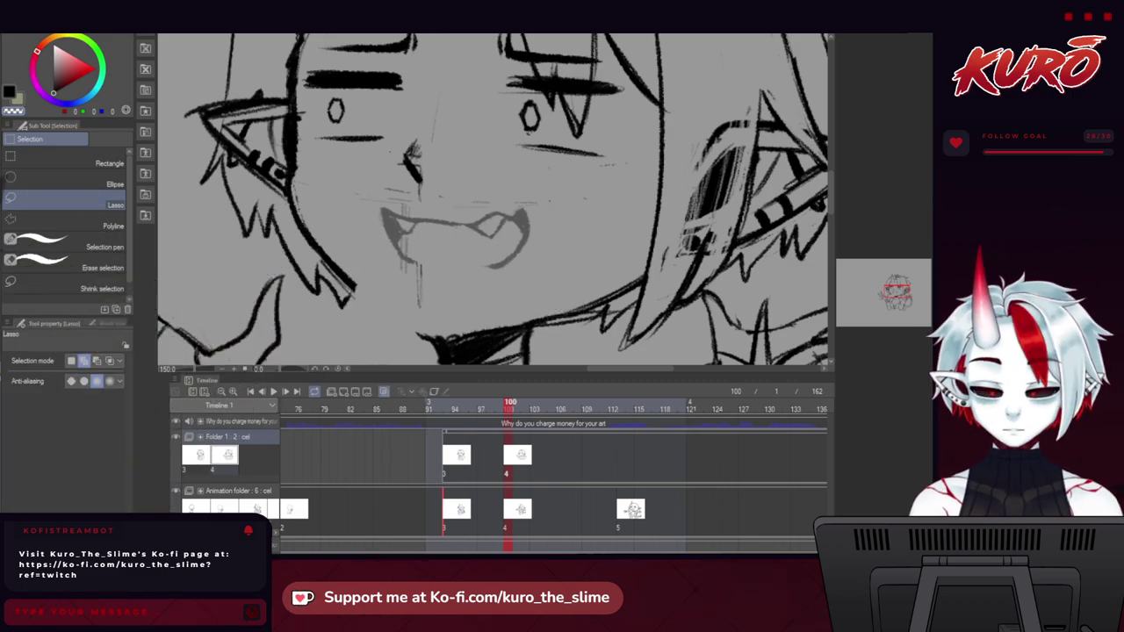
Darken the fanged mouth to the black of the face outline and erase the stray guide lines around it with the hard pencil.
drag(423, 318, 417, 300)
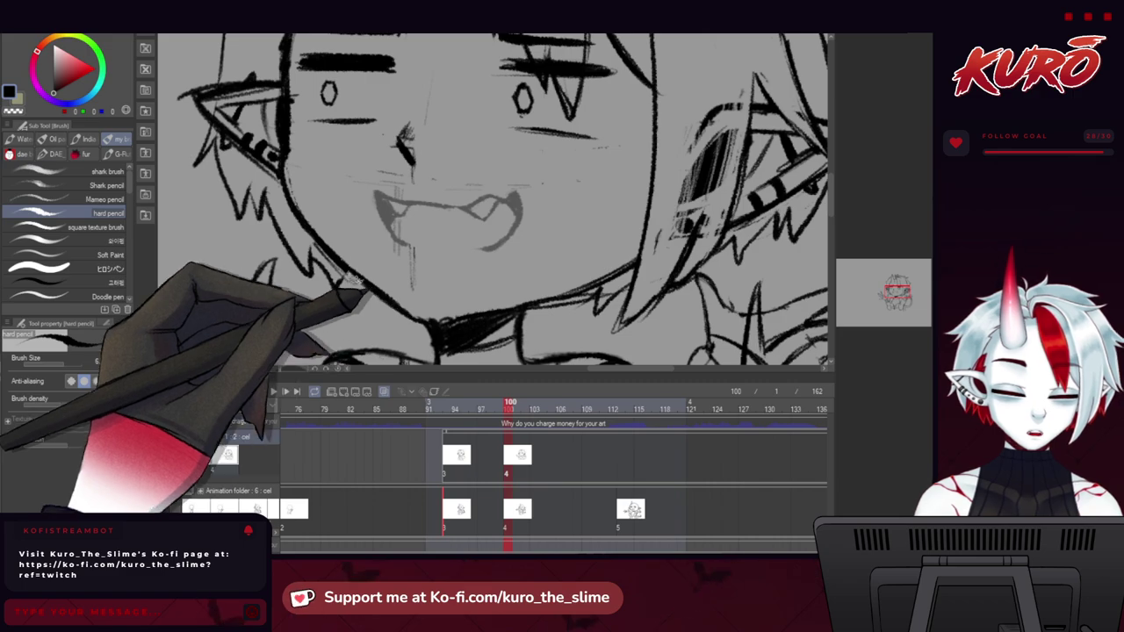
alt+click(288, 224)
scroll(344, 282, down, 2)
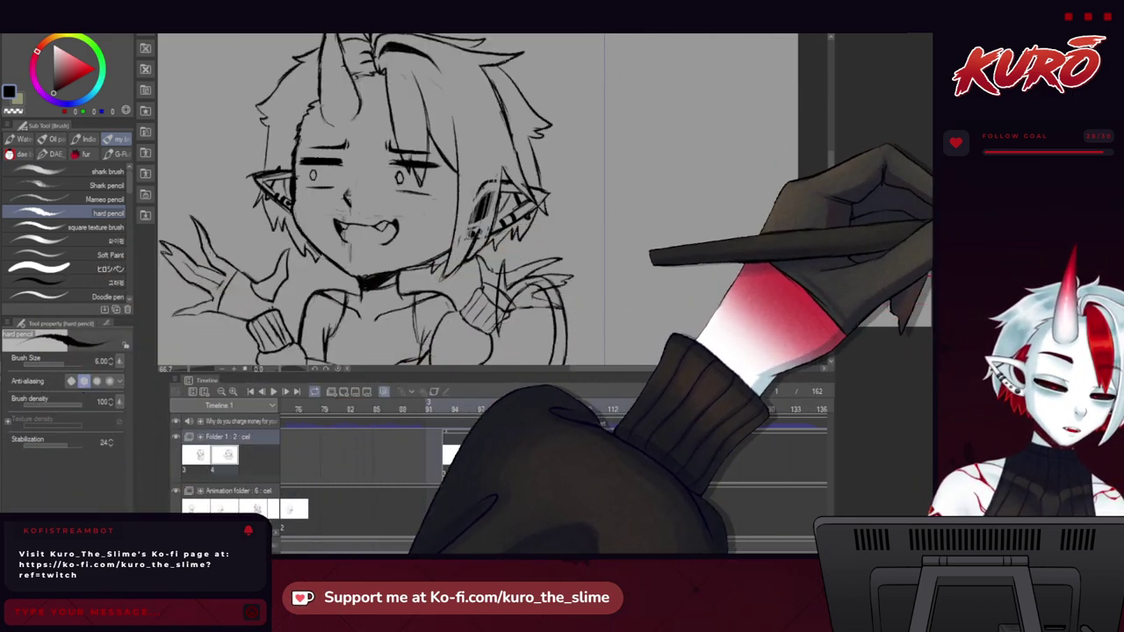
scroll(321, 228, up, 3)
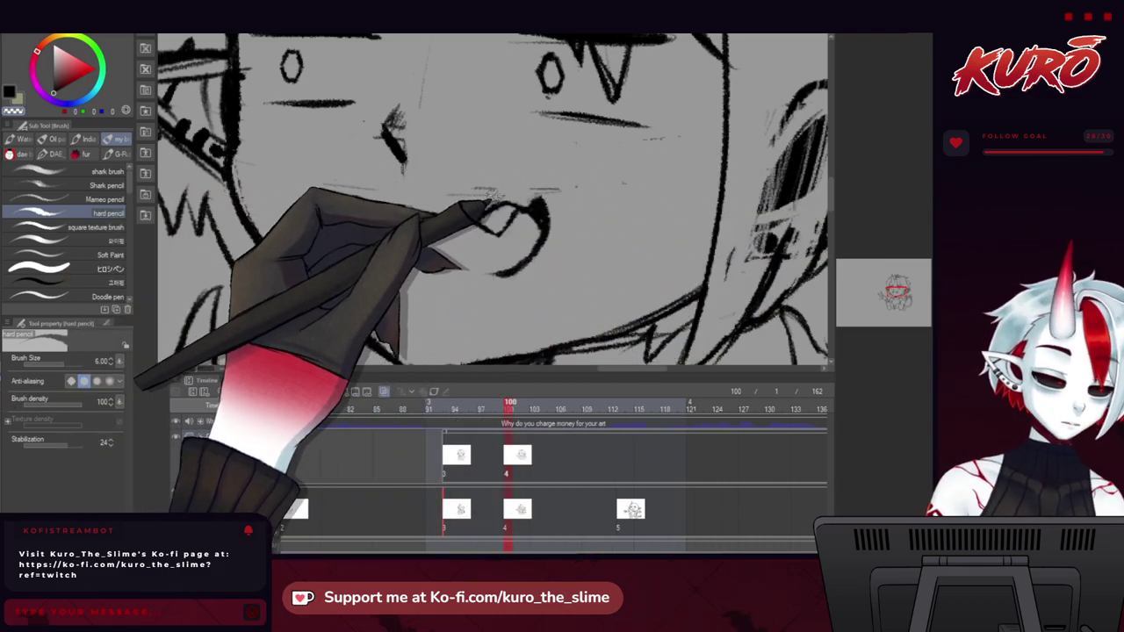
click(929, 234)
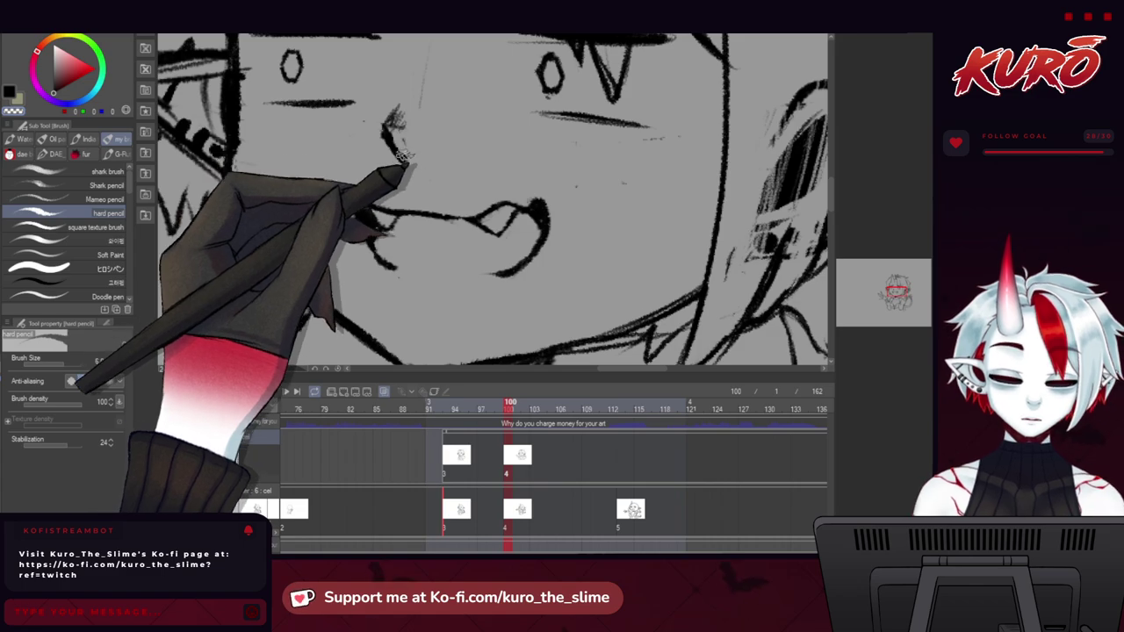
scroll(338, 224, down, 3)
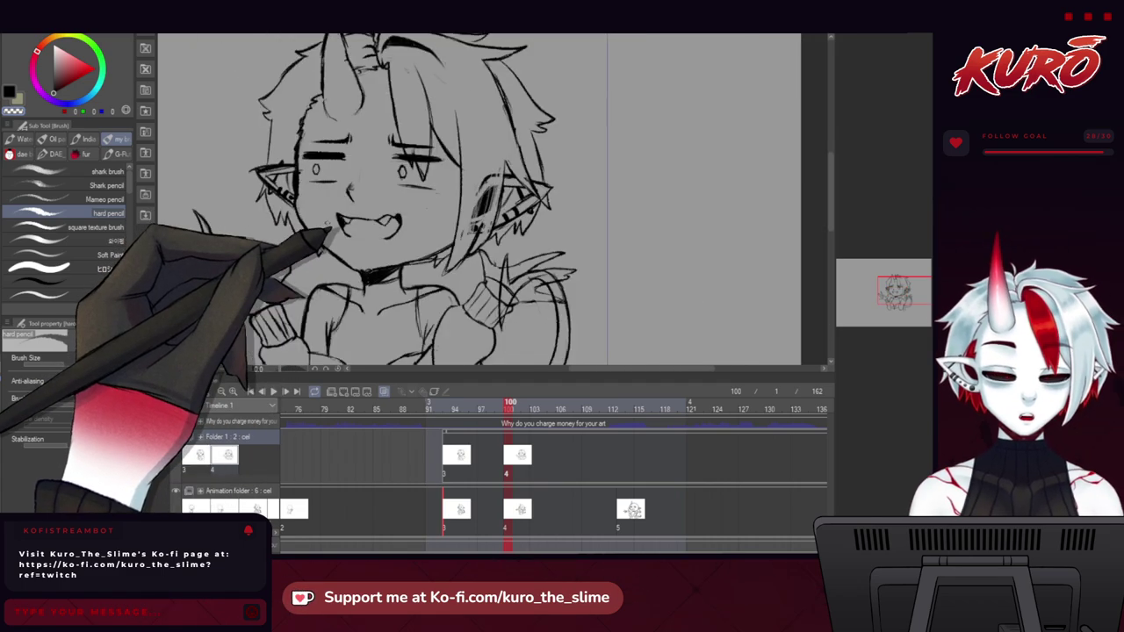
Erase the small stray marks on the jacket's chest at frame 100 and extend the zipper below its pull with the hard pencil.
drag(267, 230, 301, 206)
scroll(296, 199, down, 1)
drag(256, 237, 278, 192)
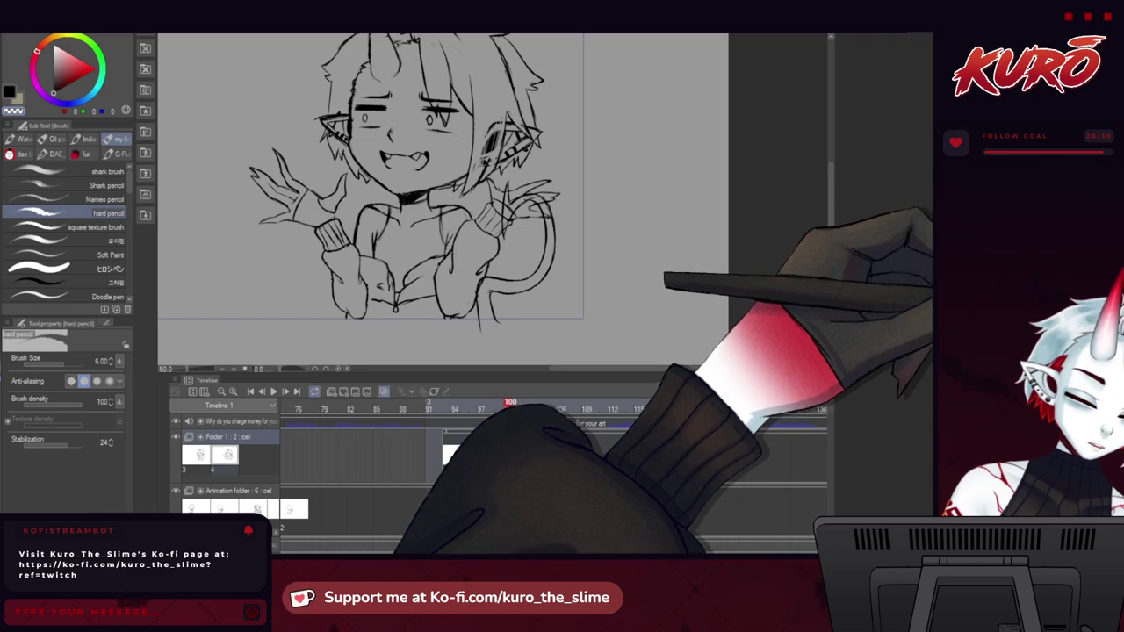
scroll(307, 303, up, 1)
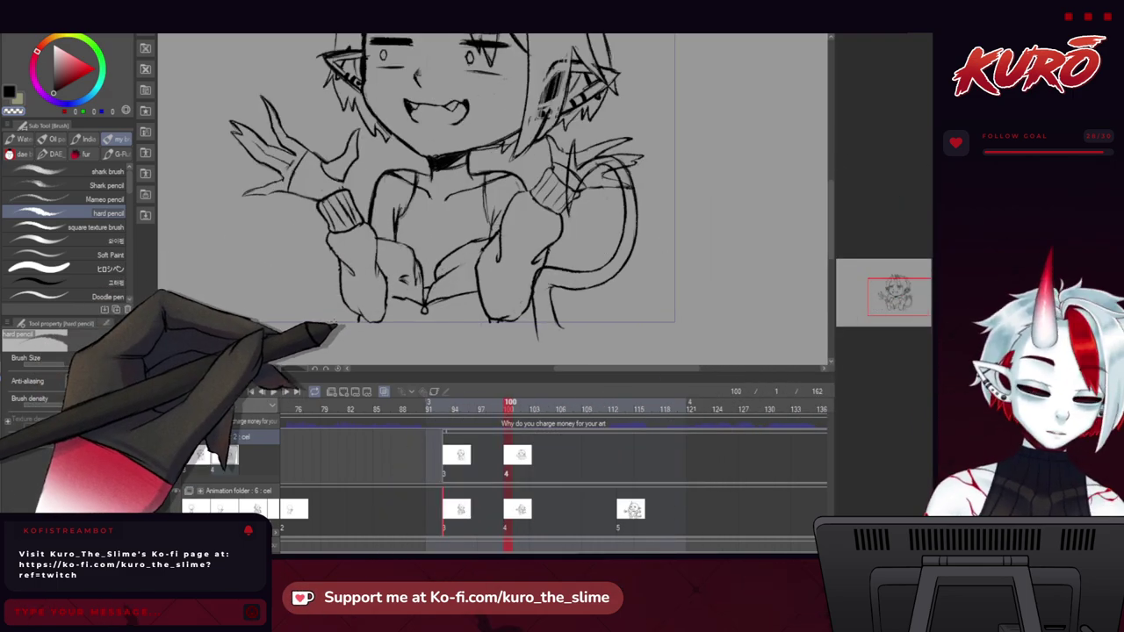
scroll(407, 308, up, 3)
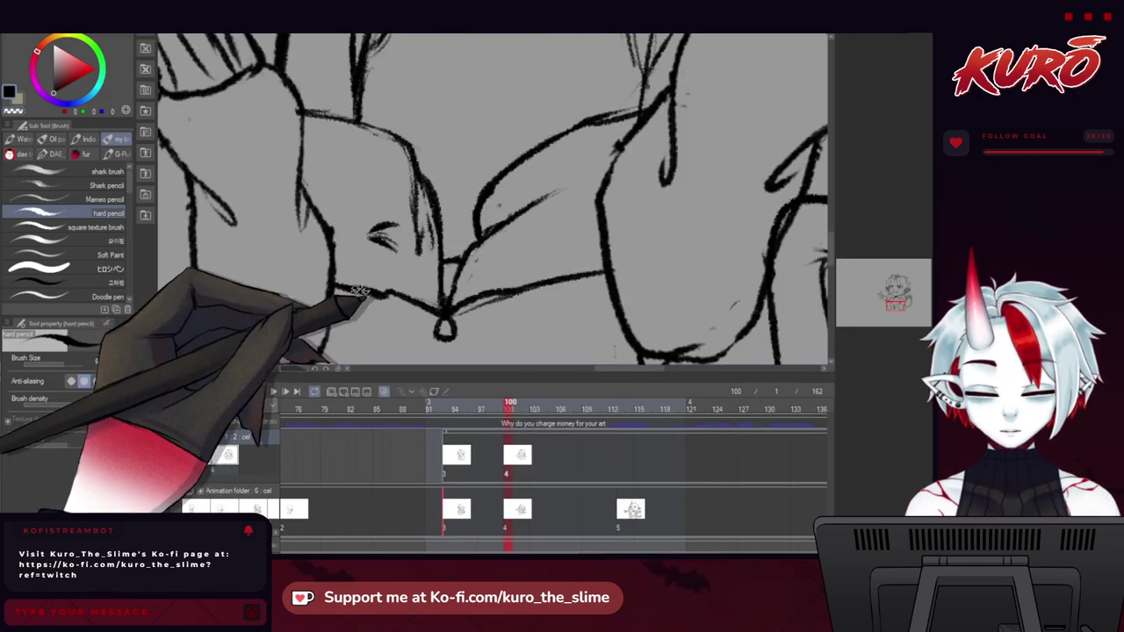
scroll(362, 288, down, 2)
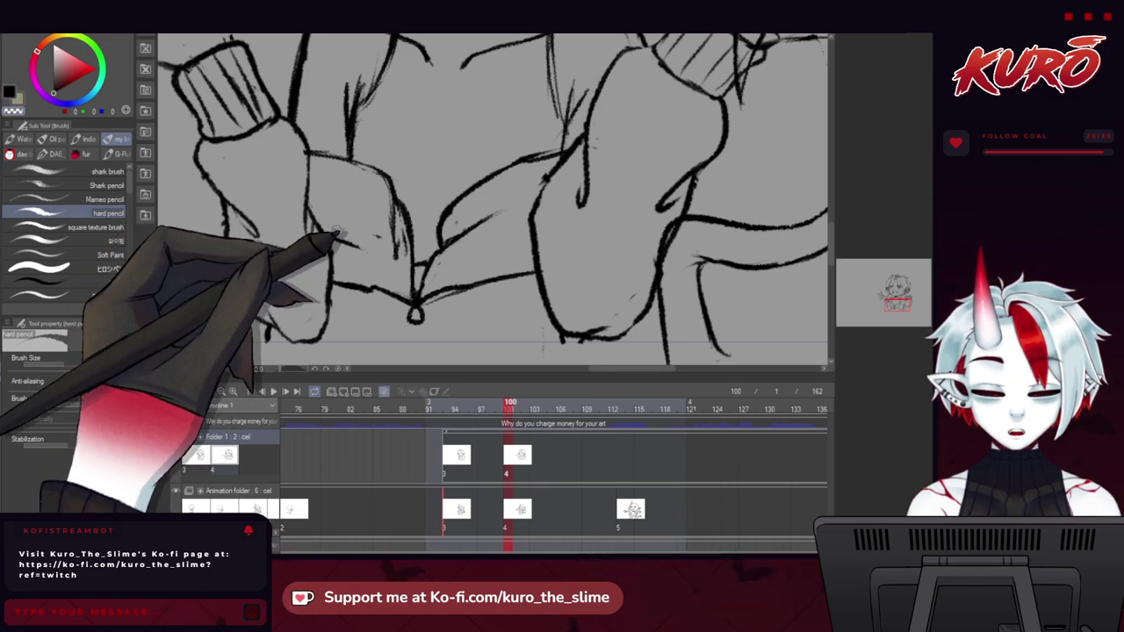
scroll(315, 228, down, 3)
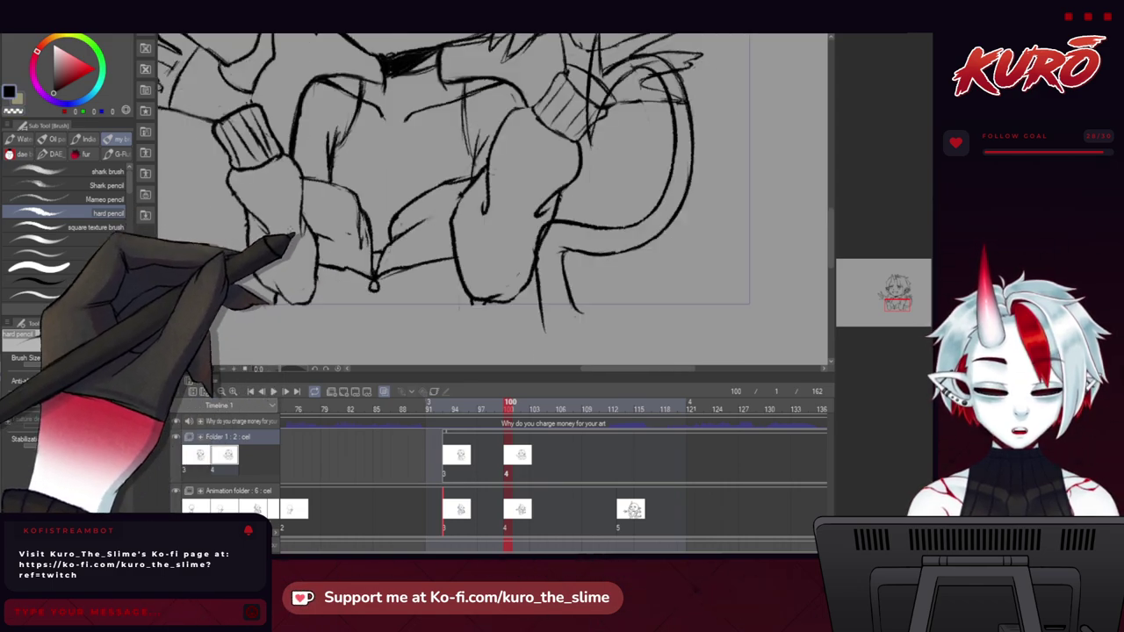
scroll(345, 264, up, 4)
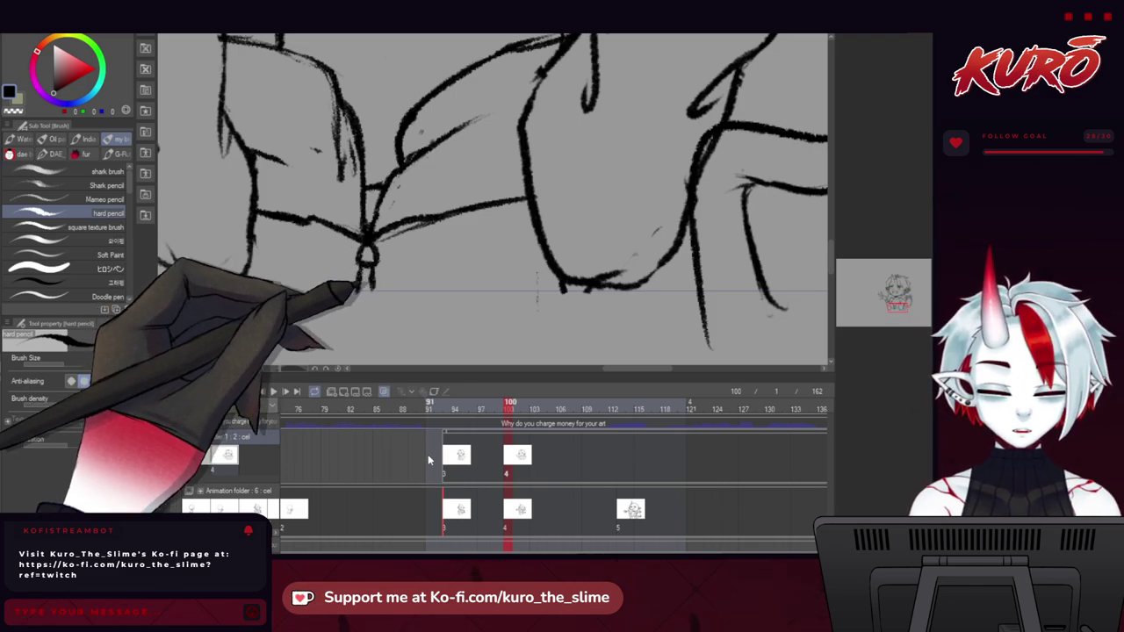
Open the praying cel at frame 93 for editing and overlay the shrugging frame with onion skin.
click(447, 429)
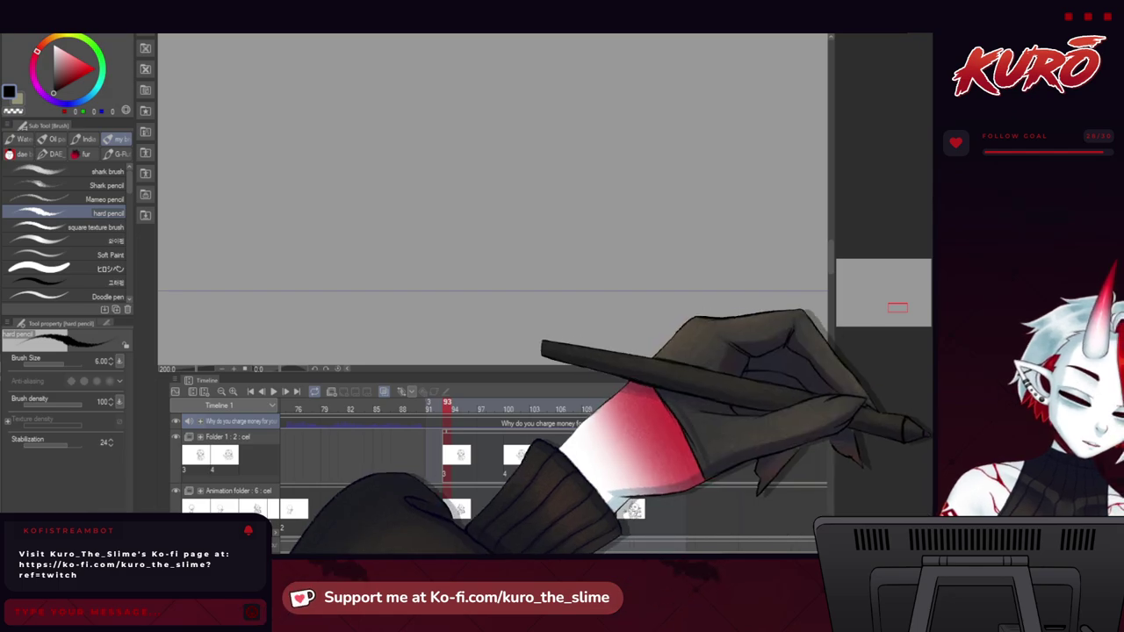
click(926, 410)
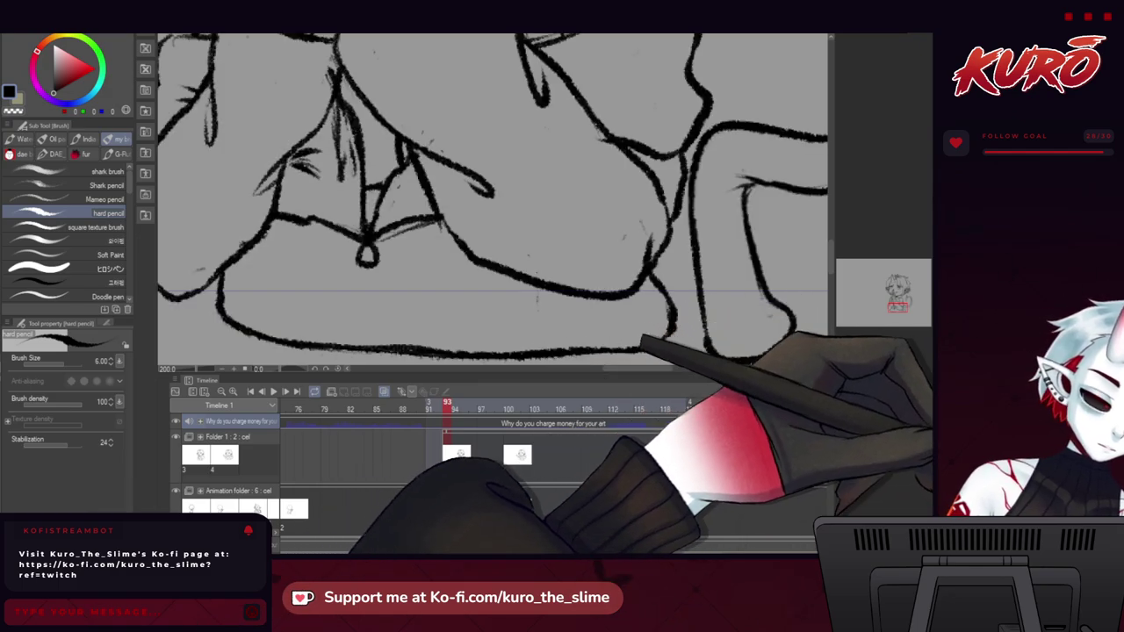
click(929, 480)
click(929, 480)
click(929, 478)
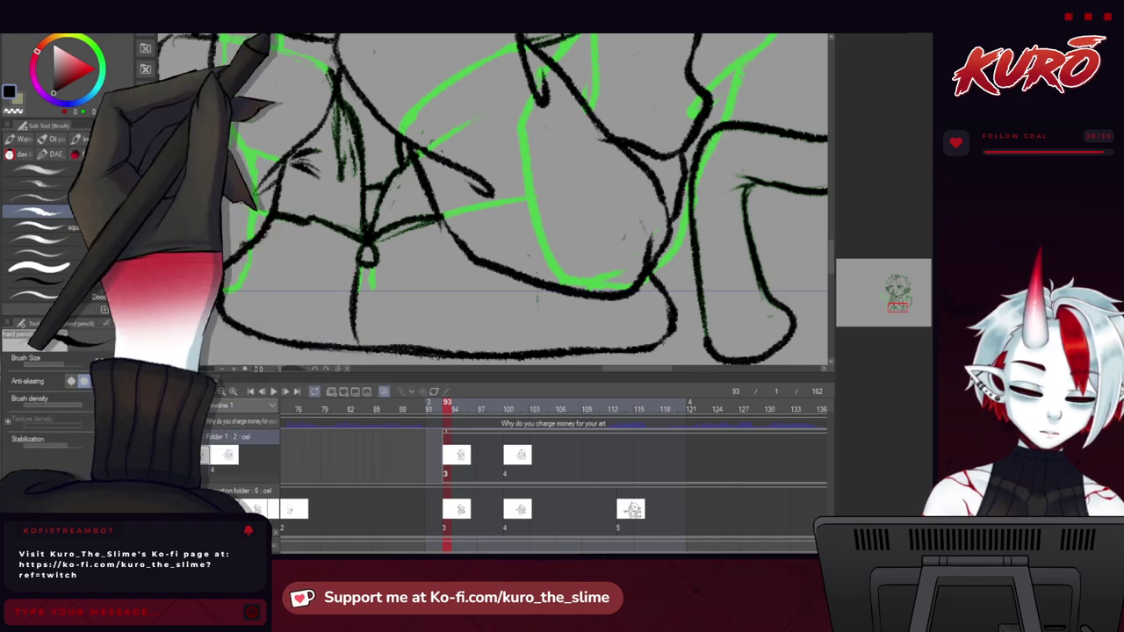
Undo the zipper stroke on the praying pose and redraw the zipper from its pull down to the jacket's hem.
key(ctrl+z)
mouse_move(361, 270)
mouse_down()
mouse_move(356, 346)
mouse_move(376, 327)
mouse_move(377, 344)
mouse_up()
scroll(359, 274, down, 1)
scroll(356, 280, down, 3)
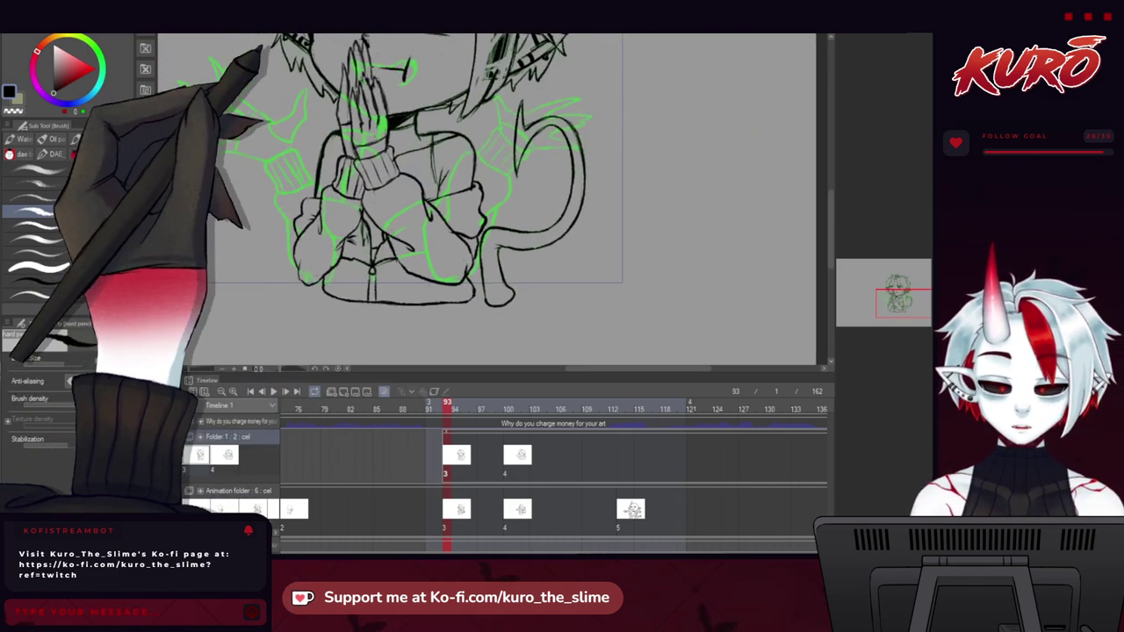
scroll(368, 272, up, 3)
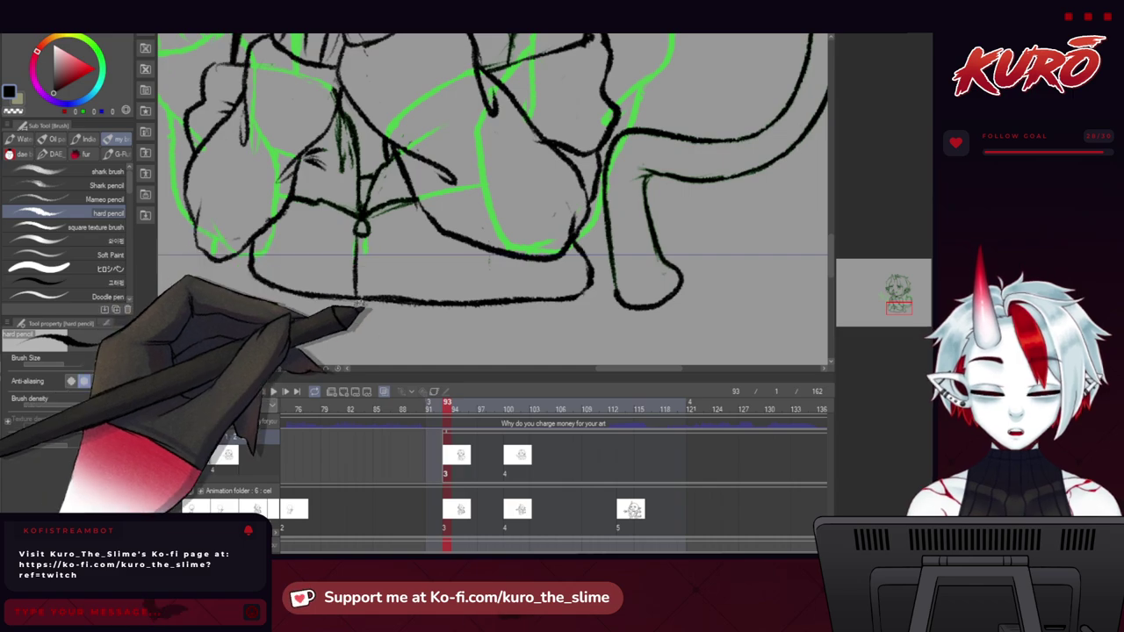
scroll(351, 229, down, 3)
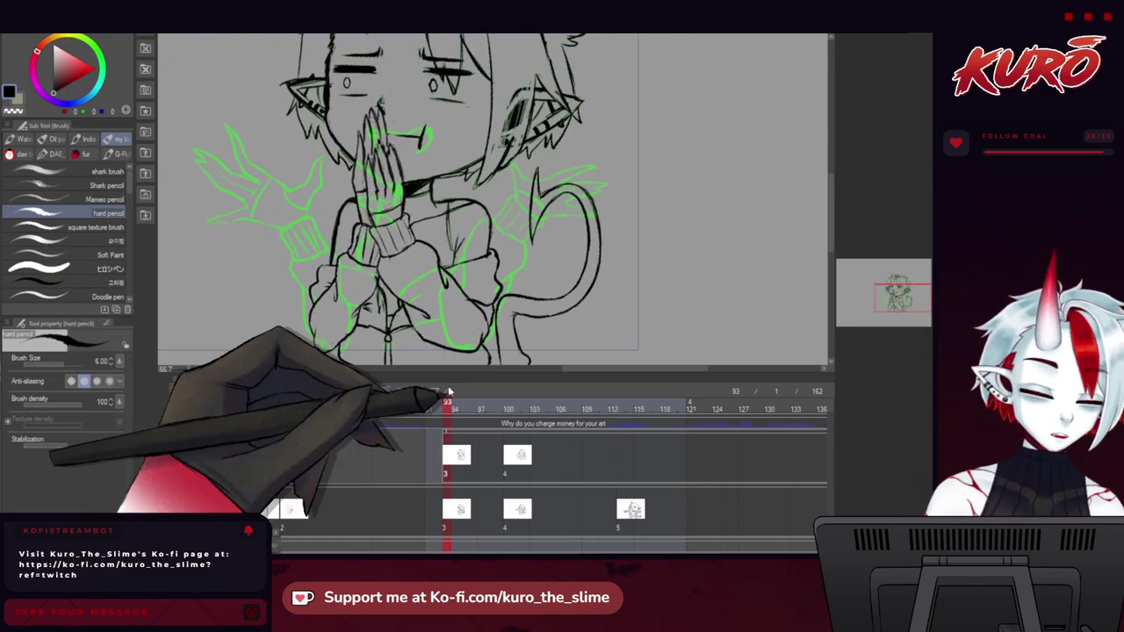
Move the playhead to frame 113 and check the shrugging pose against the rough sketch and the keyframes that follow.
click(489, 409)
drag(490, 409, 629, 425)
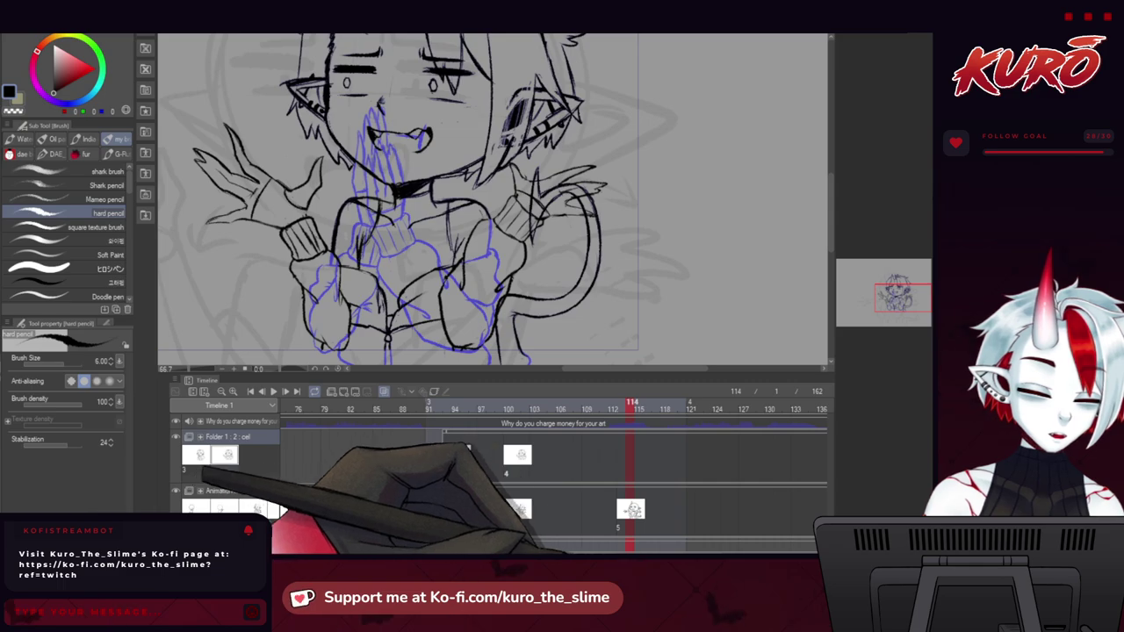
drag(588, 558, 654, 559)
drag(422, 409, 421, 451)
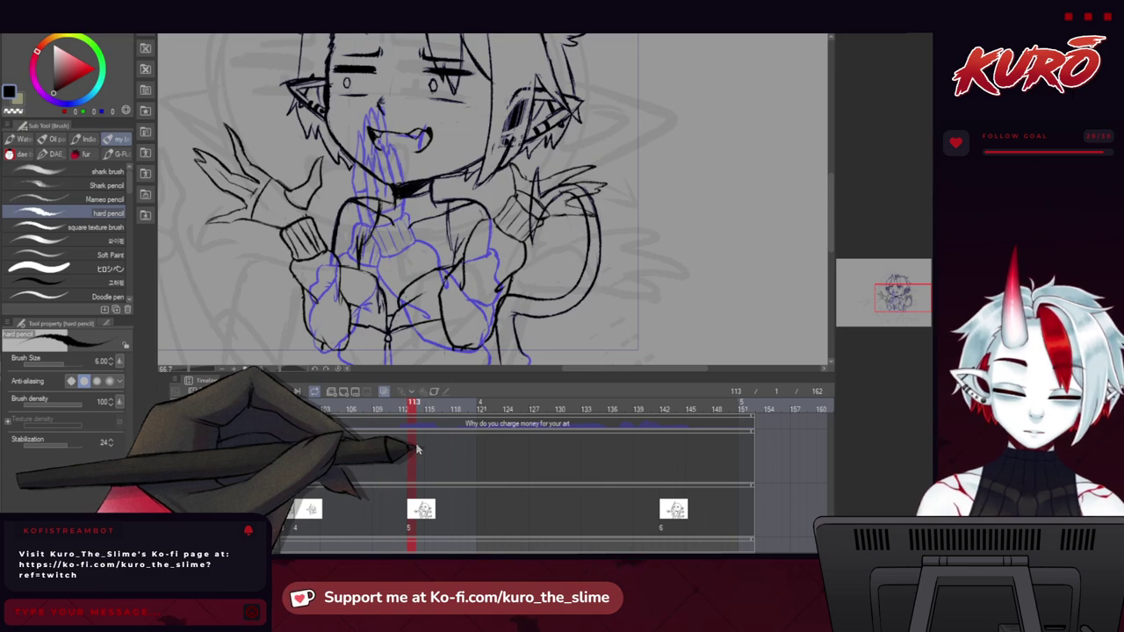
drag(596, 554, 527, 555)
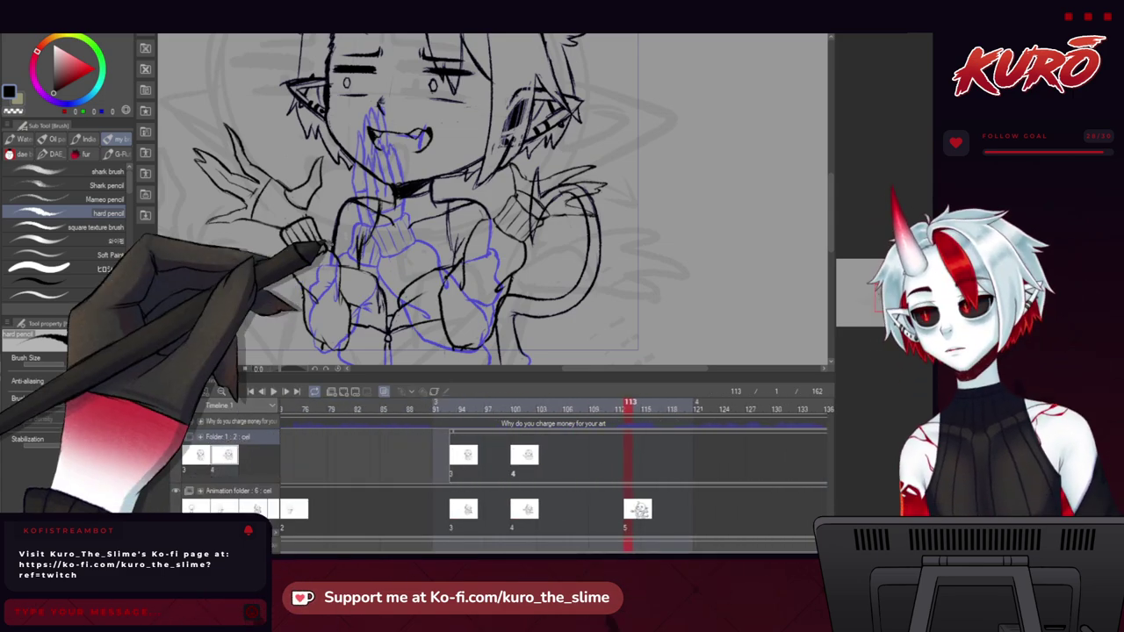
drag(361, 211, 396, 230)
scroll(390, 230, down, 1)
drag(290, 254, 262, 279)
drag(244, 217, 277, 228)
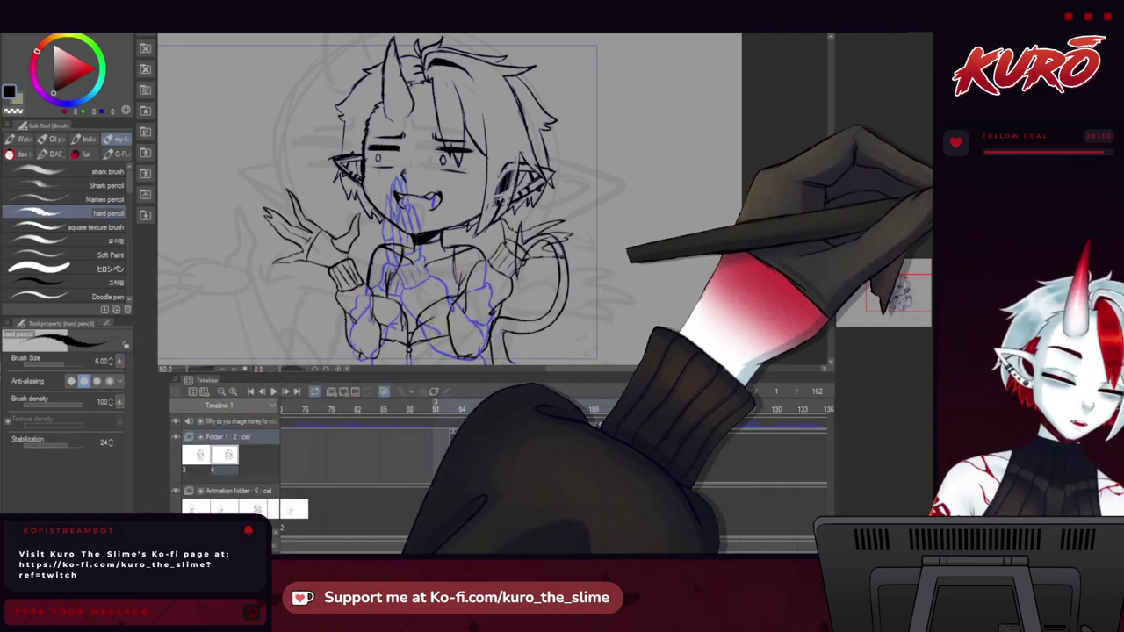
Add a new cel at frame 113 and place a copy of the shrugging drawing in it, with onion skin off.
key(ctrl+shift+n)
key(space)
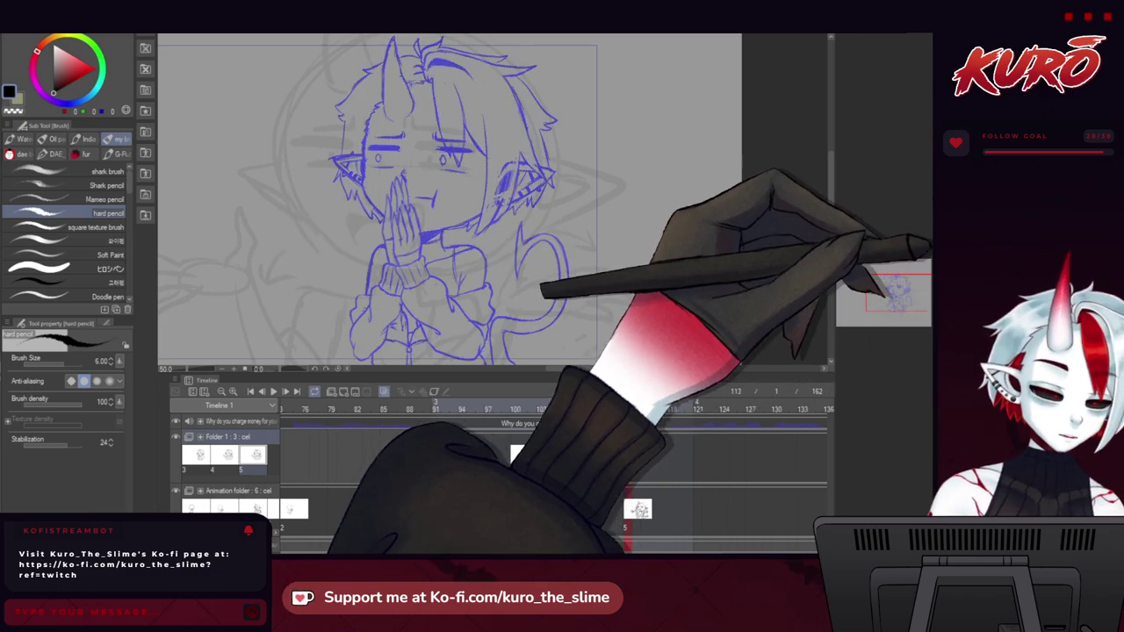
click(931, 247)
scroll(398, 219, down, 2)
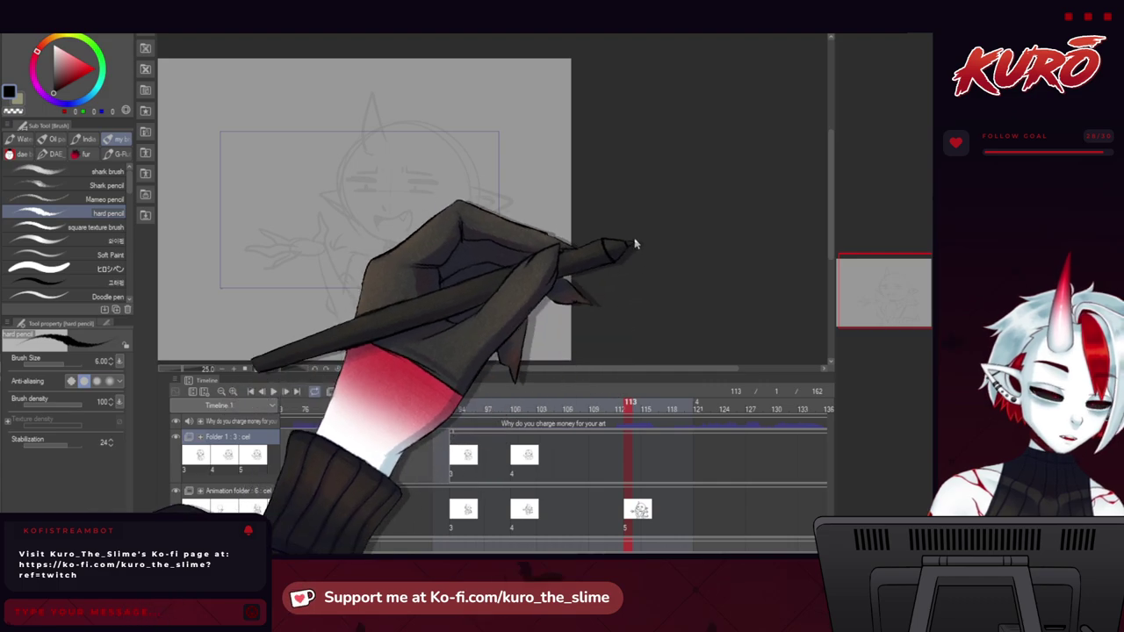
click(635, 244)
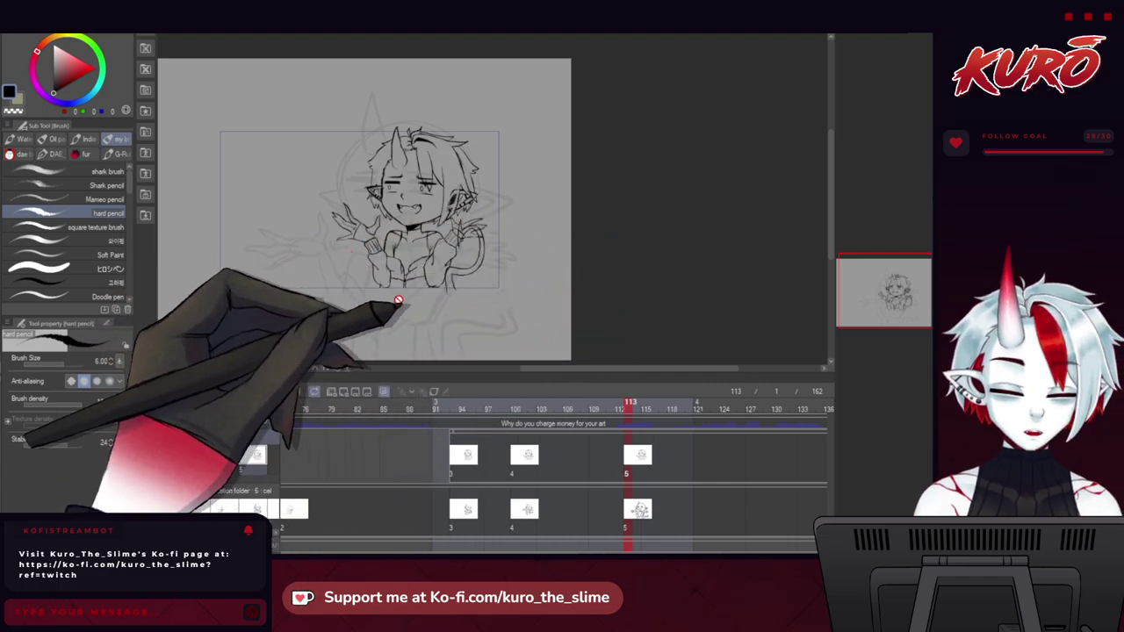
Draw the jacket's curved lower hem below the sleeves at frame 113 and close off the open lower end of the tail.
scroll(393, 304, up, 2)
scroll(422, 300, up, 2)
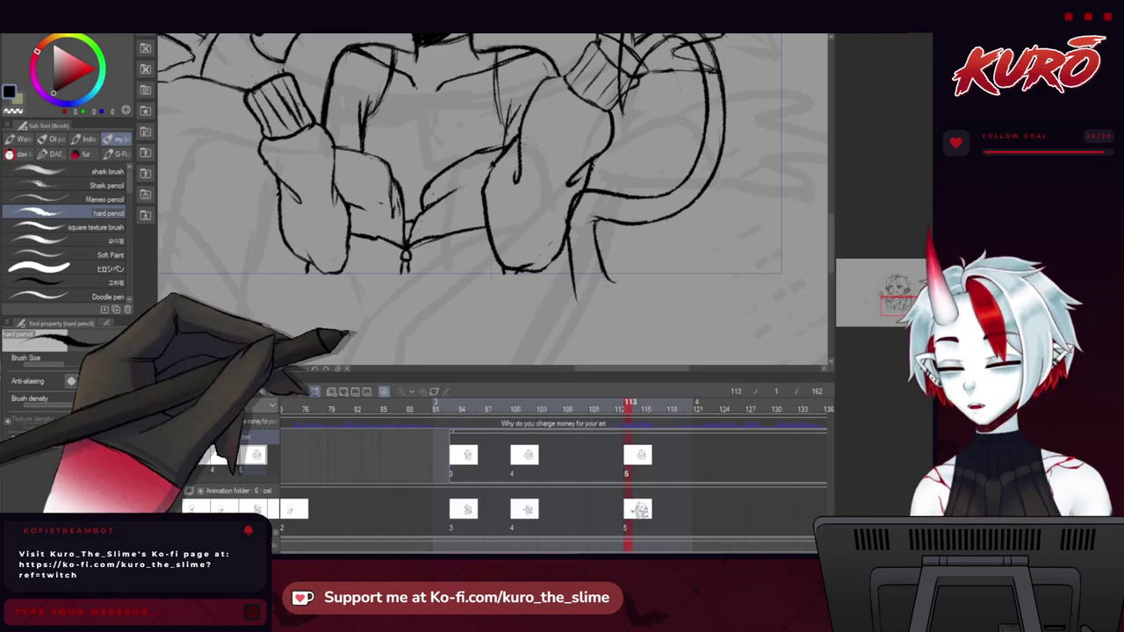
scroll(331, 306, up, 2)
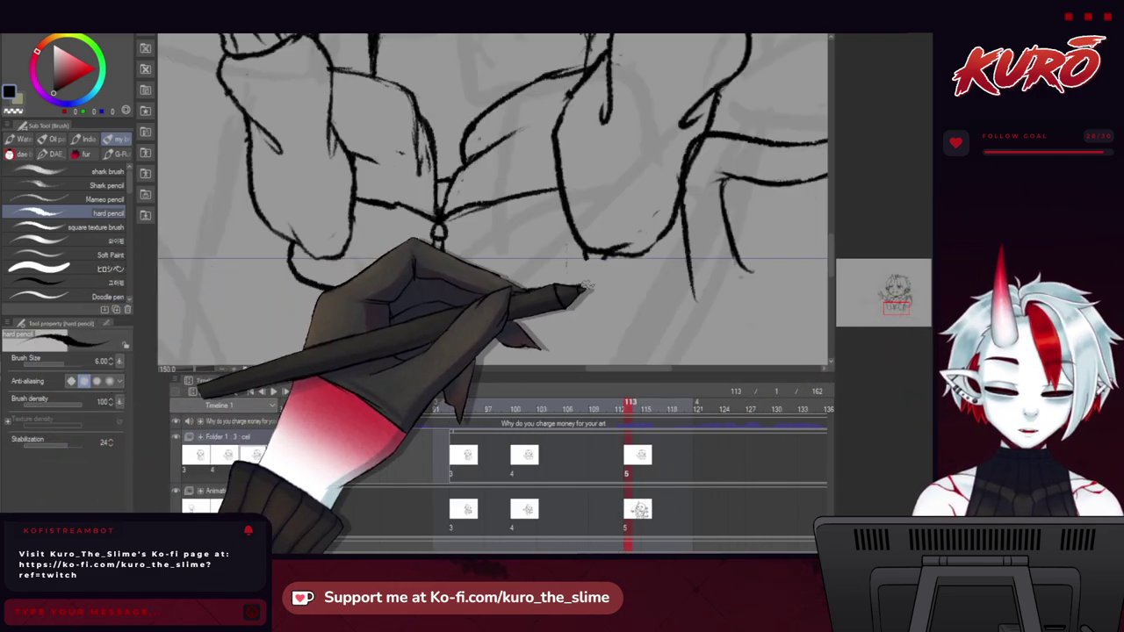
drag(582, 298, 315, 299)
scroll(481, 271, down, 3)
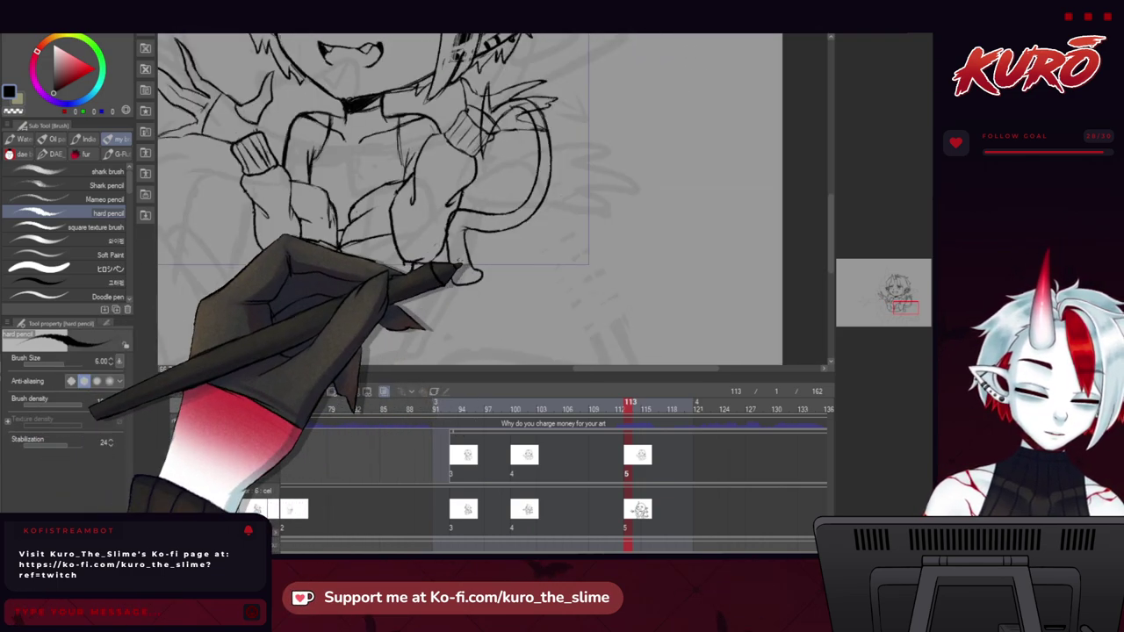
scroll(509, 339, up, 2)
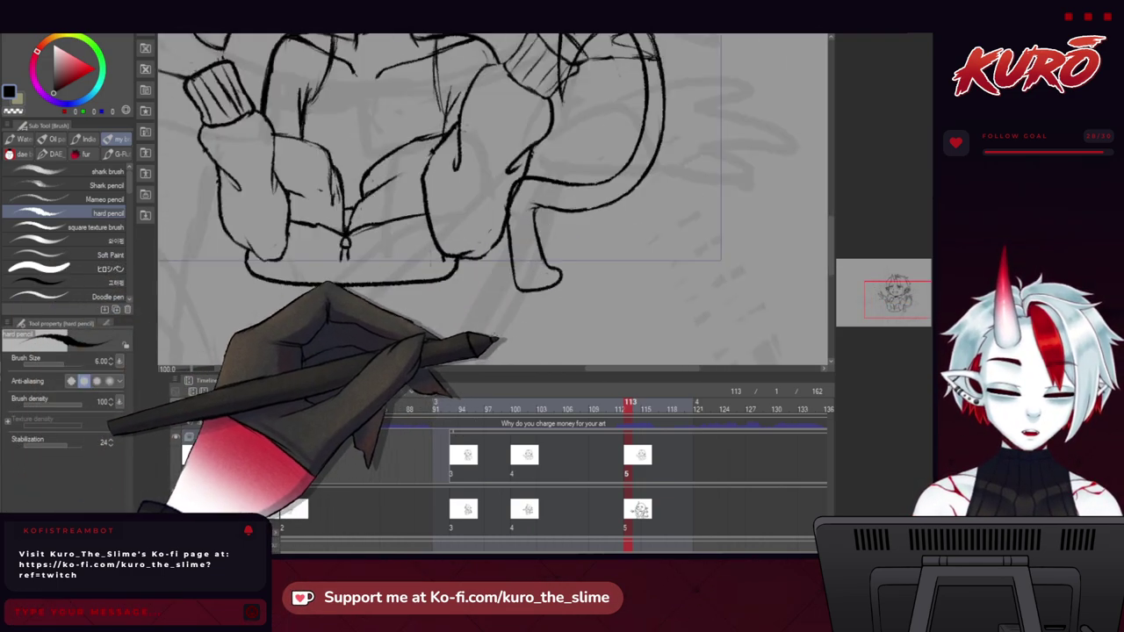
scroll(420, 316, down, 2)
drag(237, 271, 276, 279)
Switch between frames 100 and 93 to review the praying pose's hem and tail.
click(516, 426)
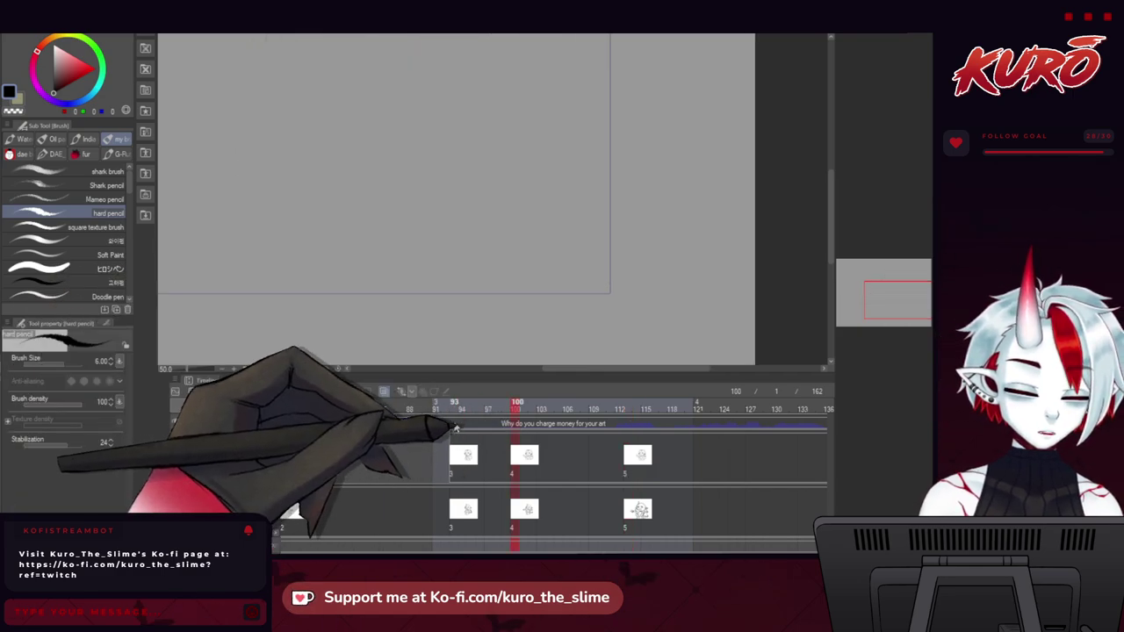
click(453, 425)
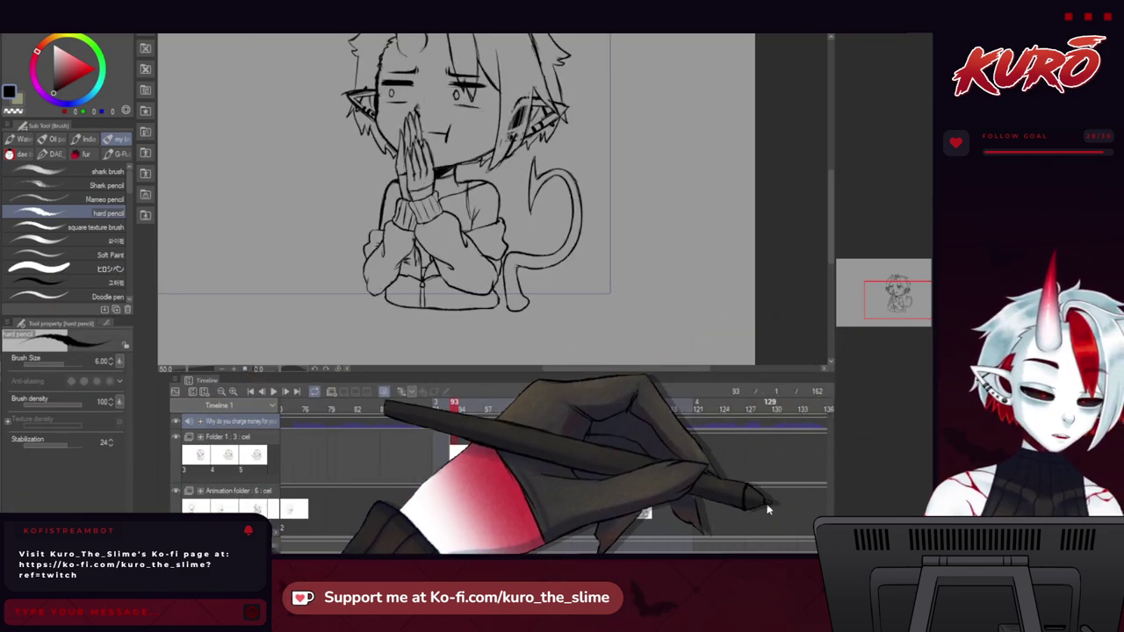
click(513, 443)
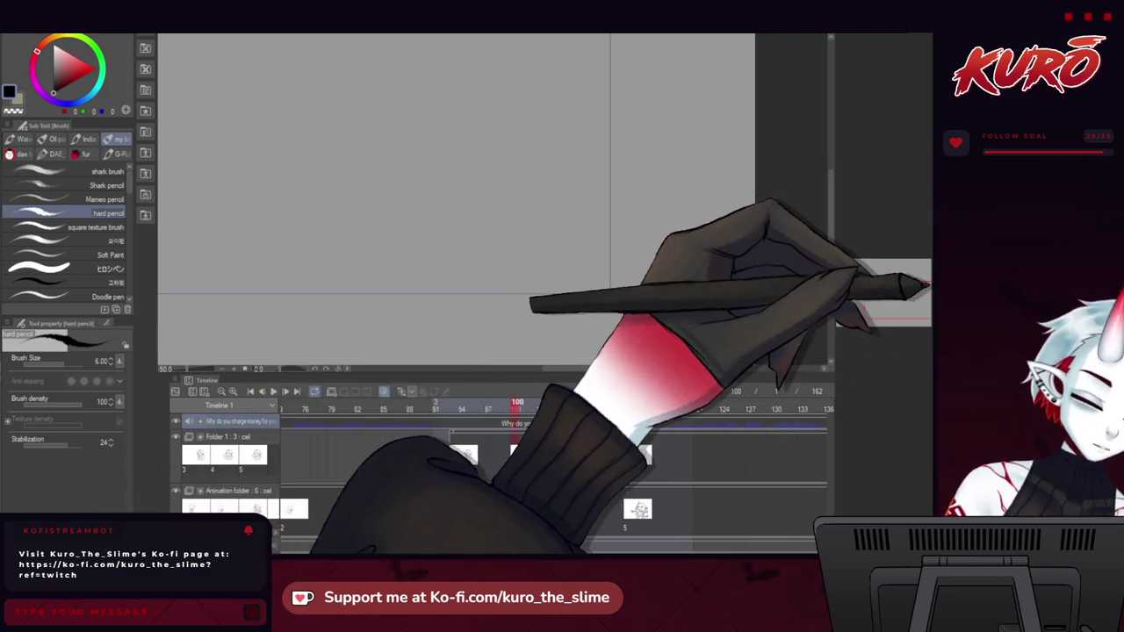
Trace the jacket's curved lower hem and the zip lines onto the frame 100 cel, following the previous pose's hem.
click(928, 402)
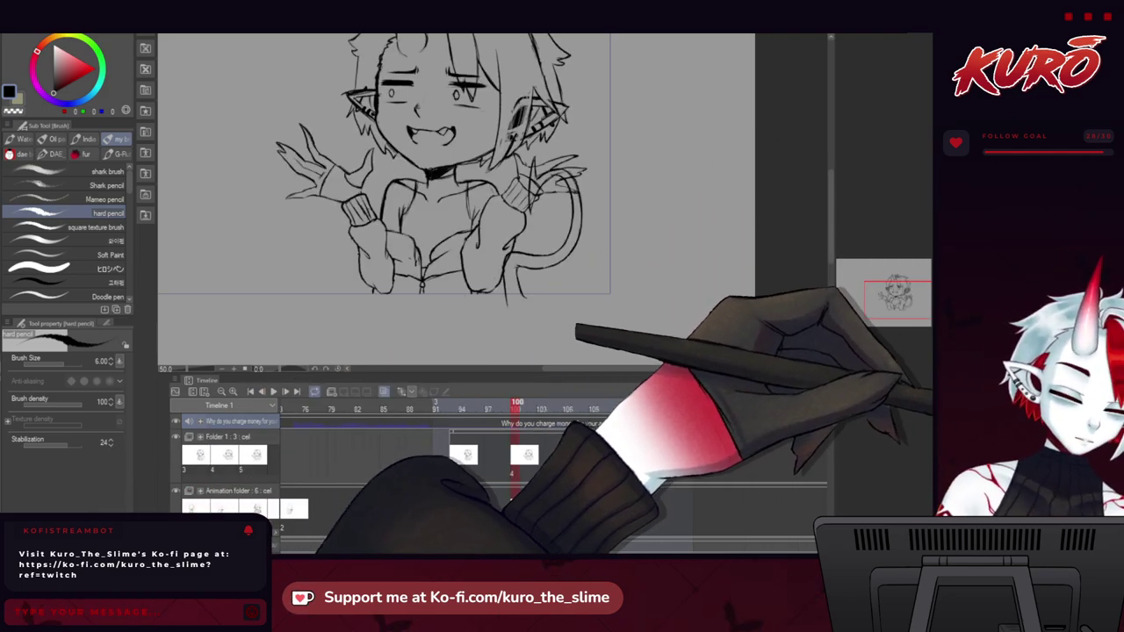
click(520, 454)
scroll(497, 310, up, 4)
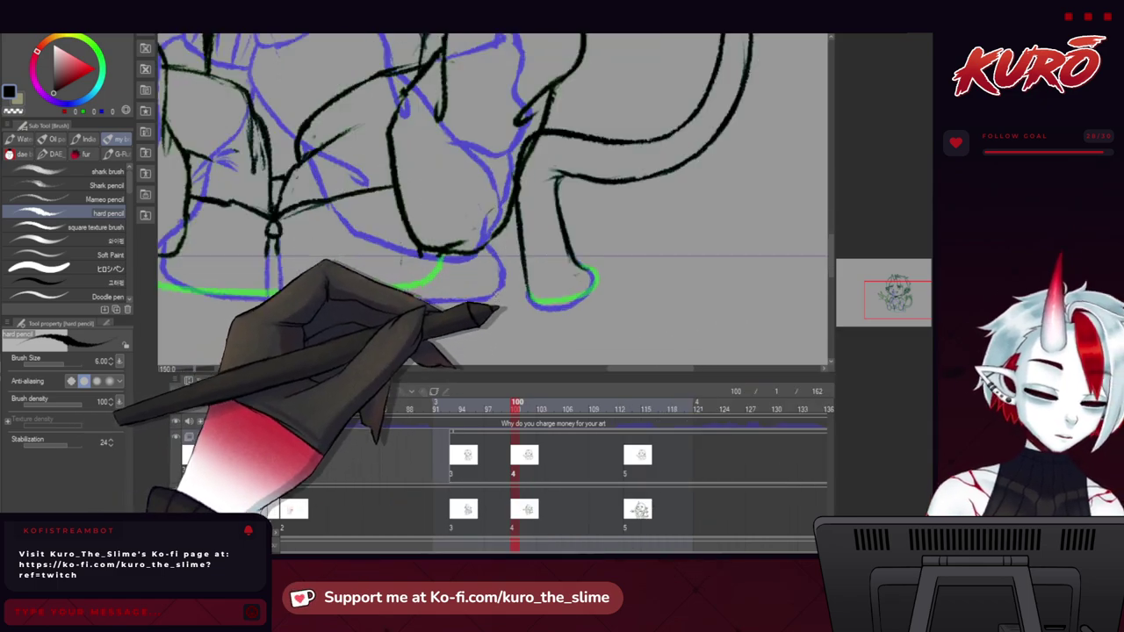
drag(486, 231, 499, 248)
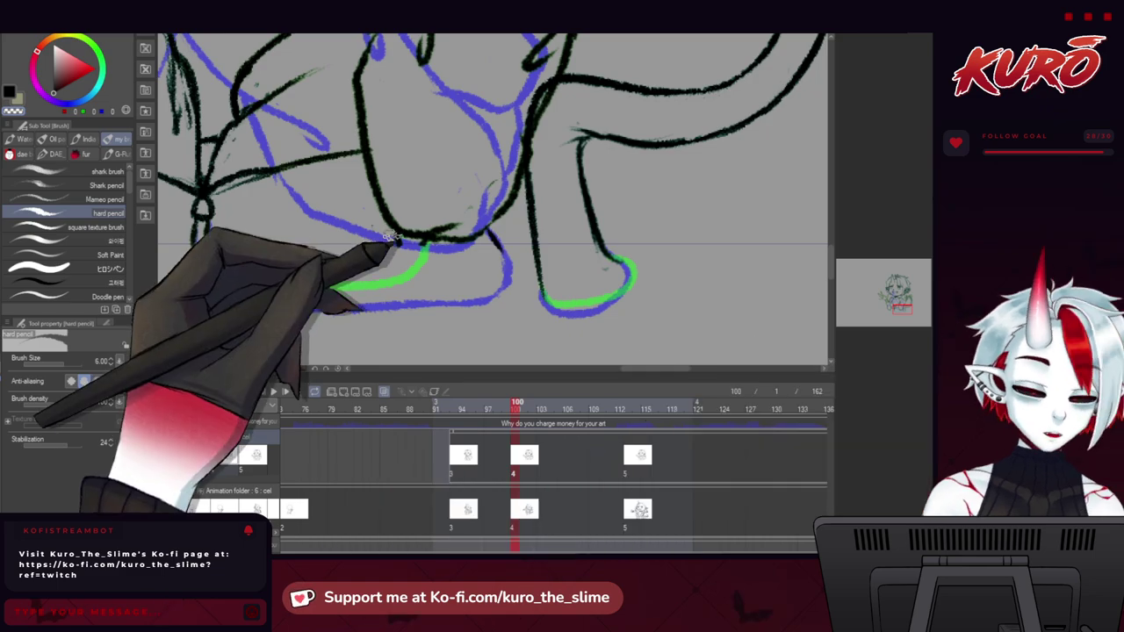
drag(393, 244, 524, 256)
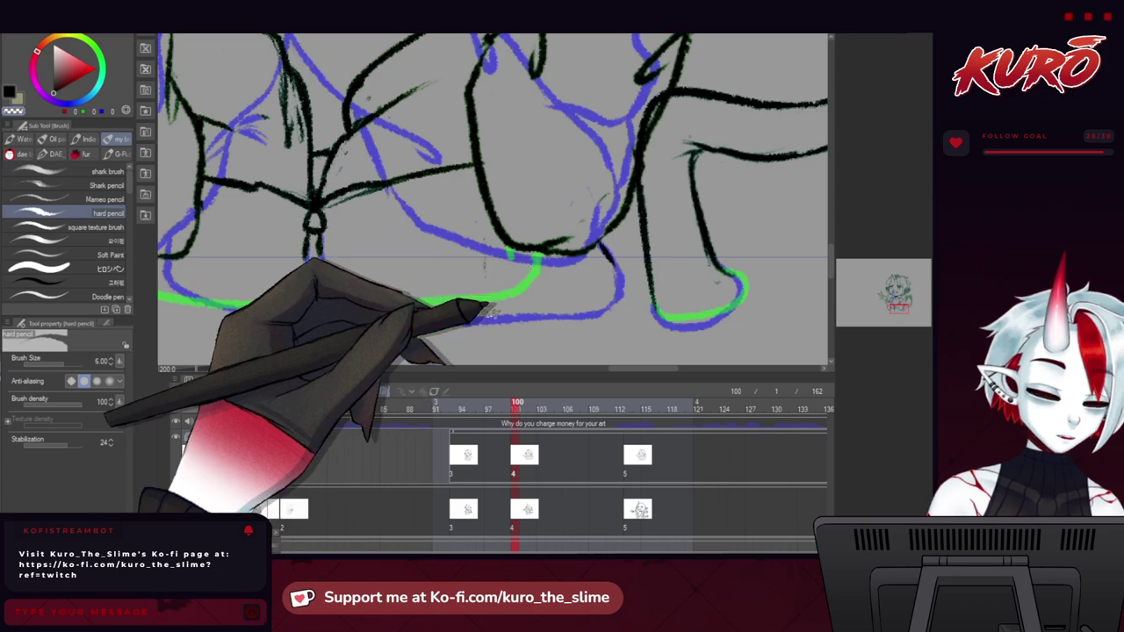
scroll(456, 342, down, 1)
mouse_move(183, 305)
mouse_down()
mouse_move(277, 340)
mouse_move(286, 316)
mouse_up()
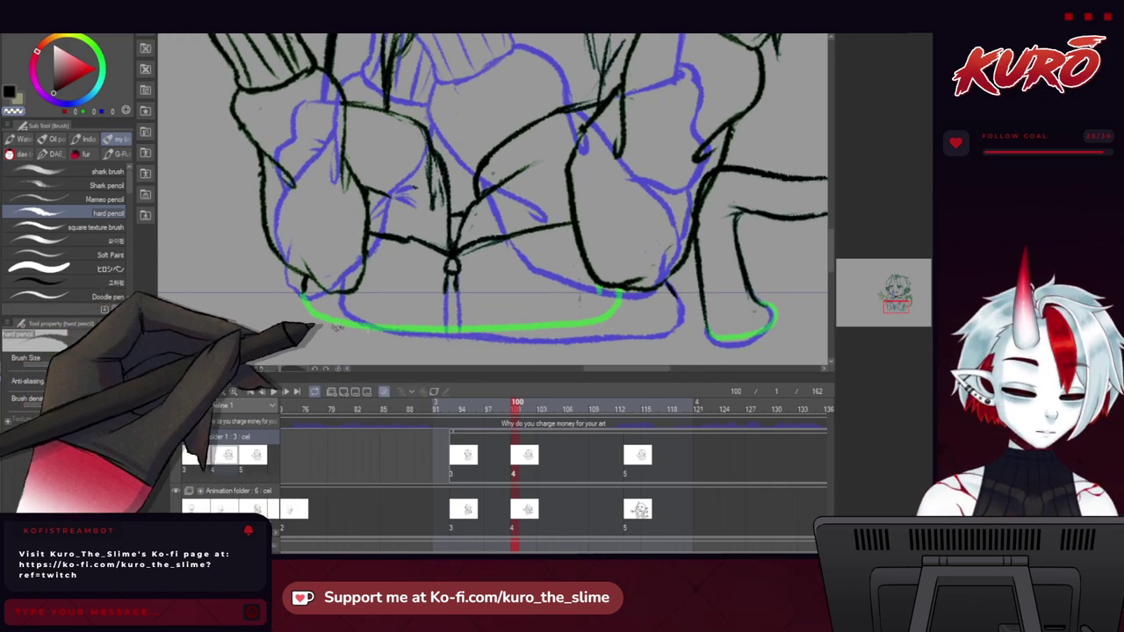
scroll(289, 303, up, 1)
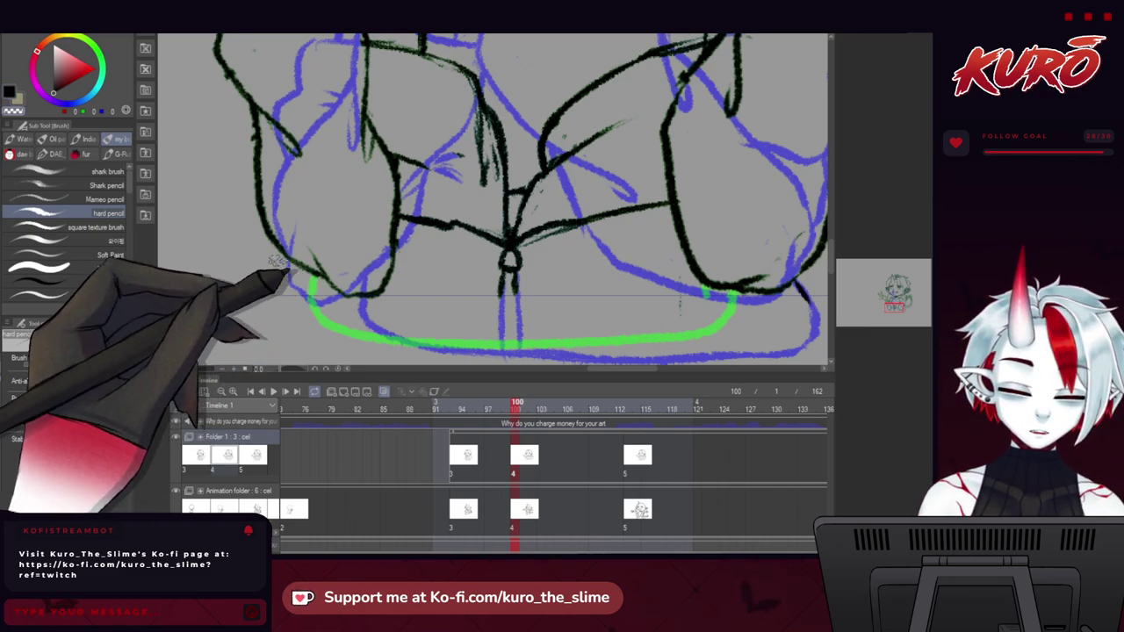
scroll(276, 260, down, 2)
scroll(258, 261, up, 3)
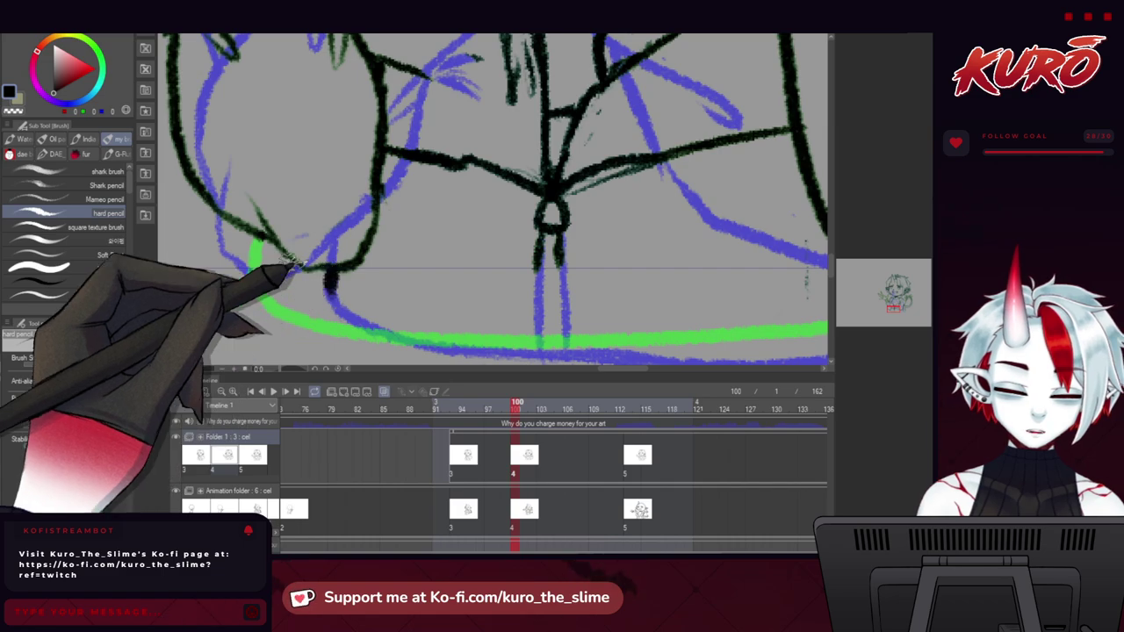
scroll(289, 272, down, 2)
mouse_move(423, 297)
mouse_down()
mouse_move(343, 309)
mouse_move(502, 307)
mouse_move(562, 290)
mouse_up()
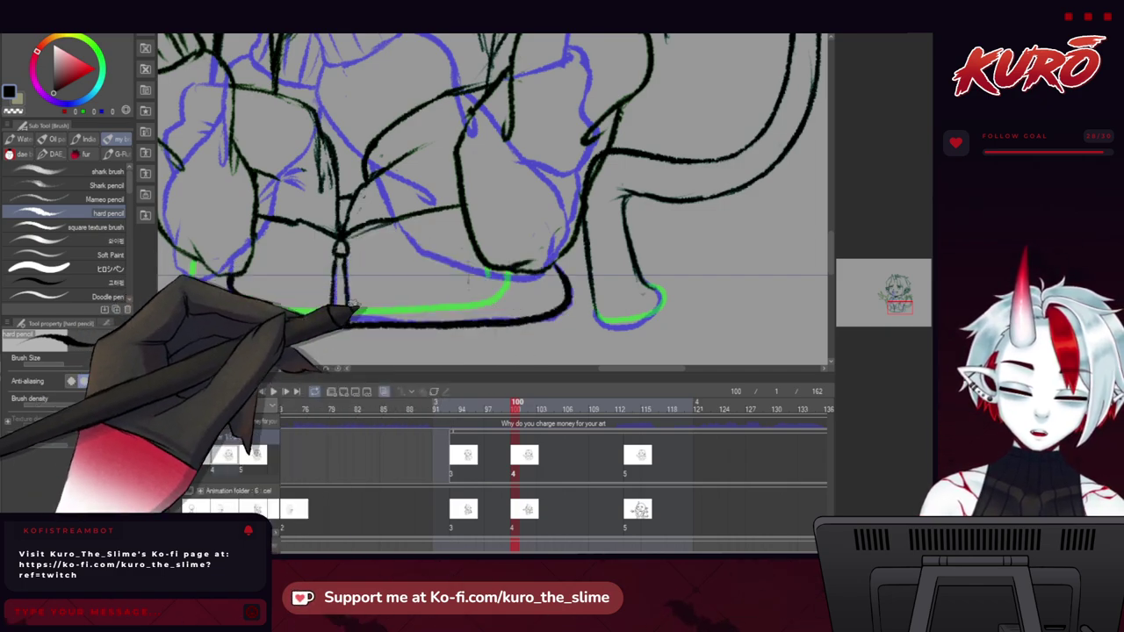
Replace the cel at frame 113 with a fresh copy of the frame 100 shrugging drawing that includes the new hem.
click(618, 410)
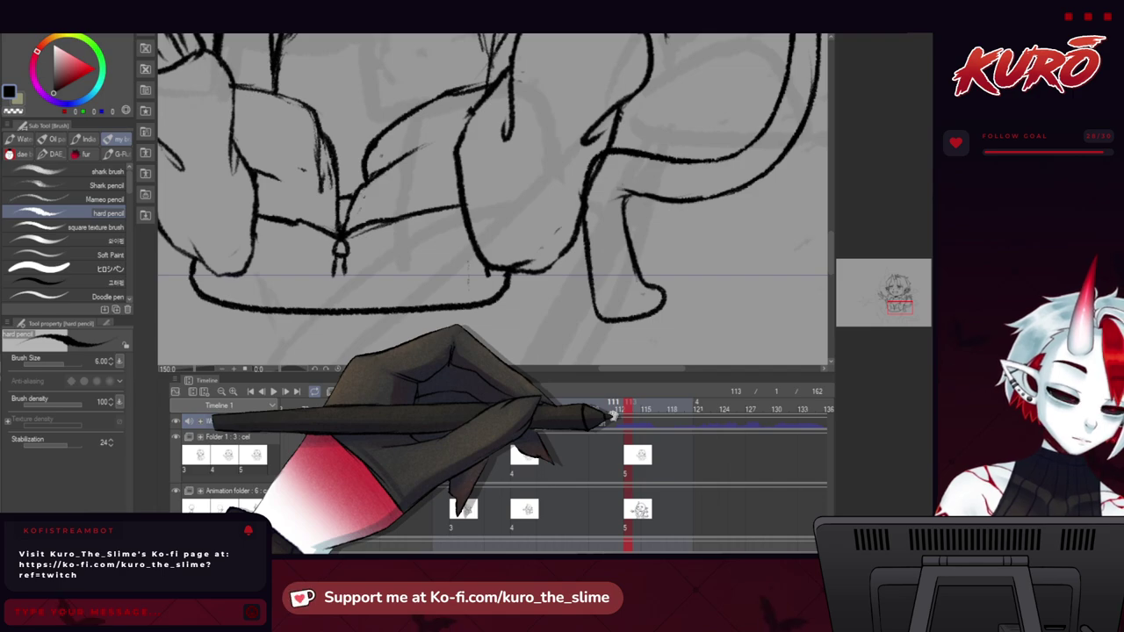
click(1000, 426)
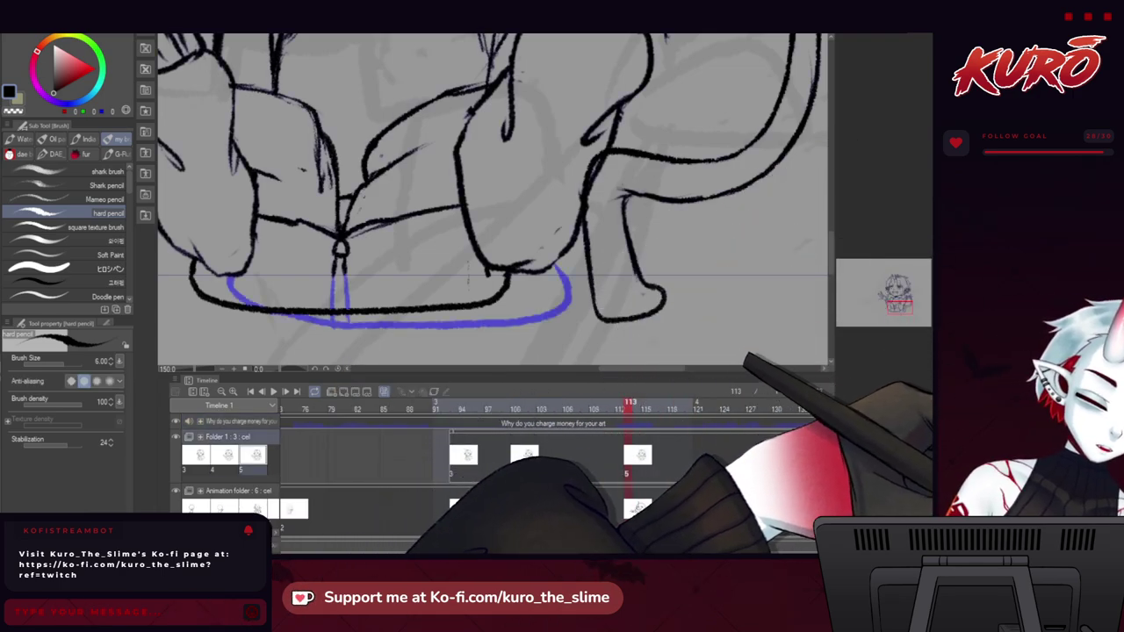
click(1088, 516)
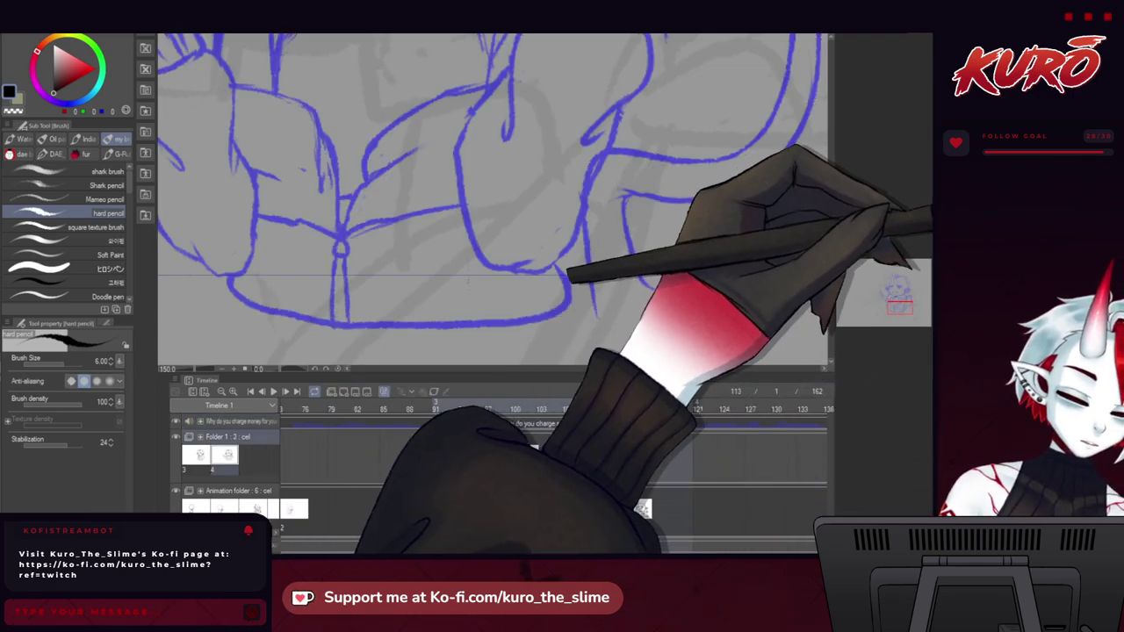
key(ctrl+z)
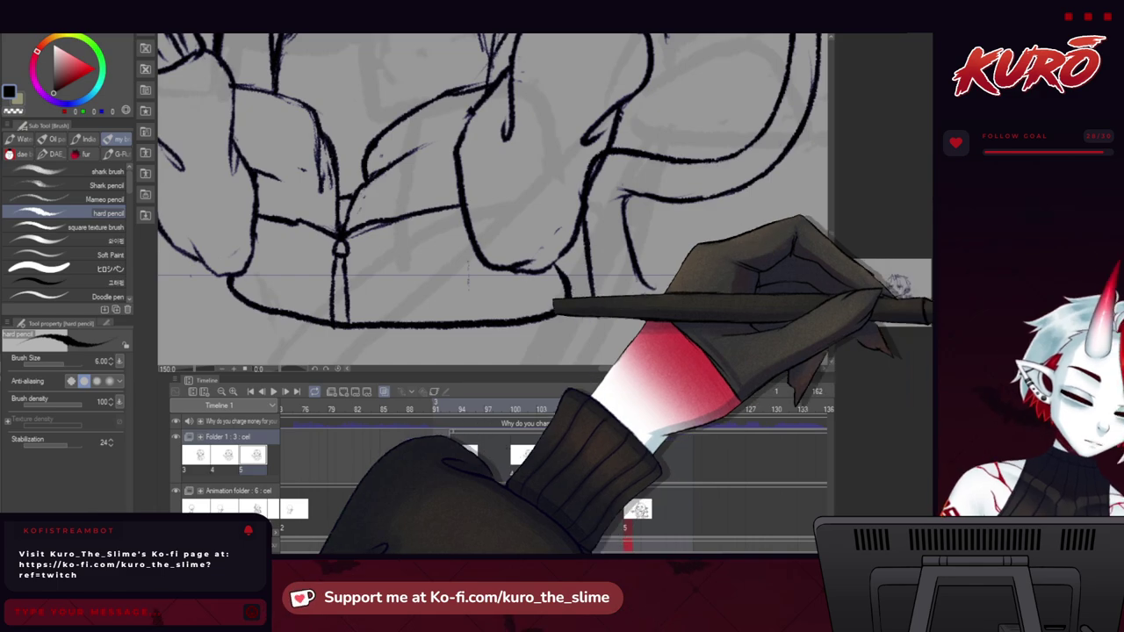
drag(220, 282, 269, 305)
scroll(326, 257, down, 3)
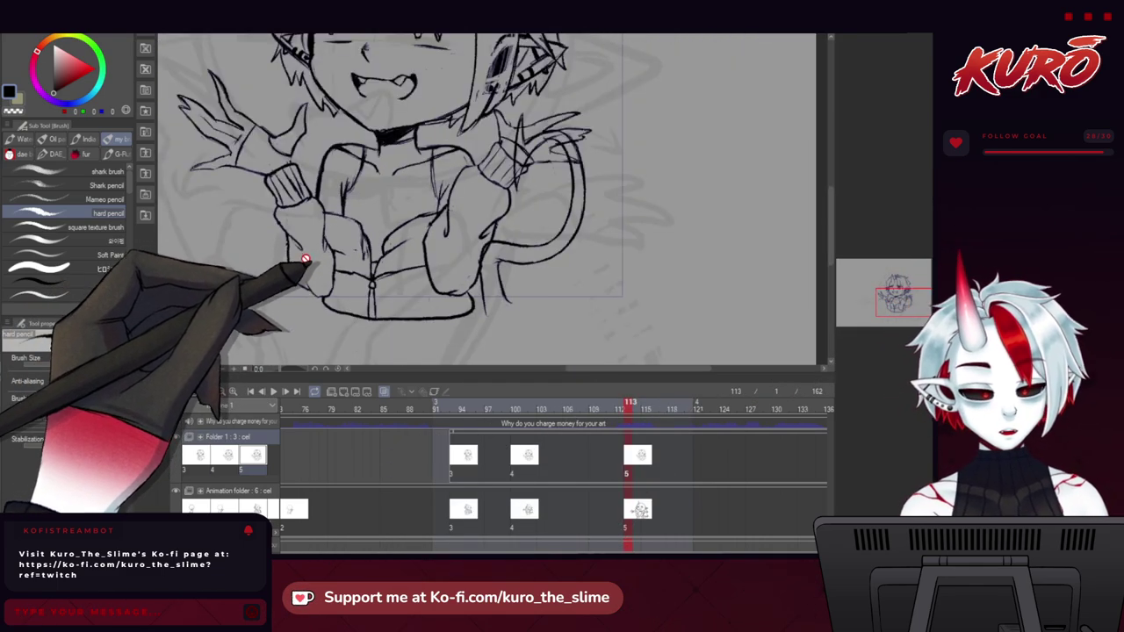
Scale the frame 113 drawing up to 167% and position it over the larger rough sketch.
drag(234, 252, 279, 272)
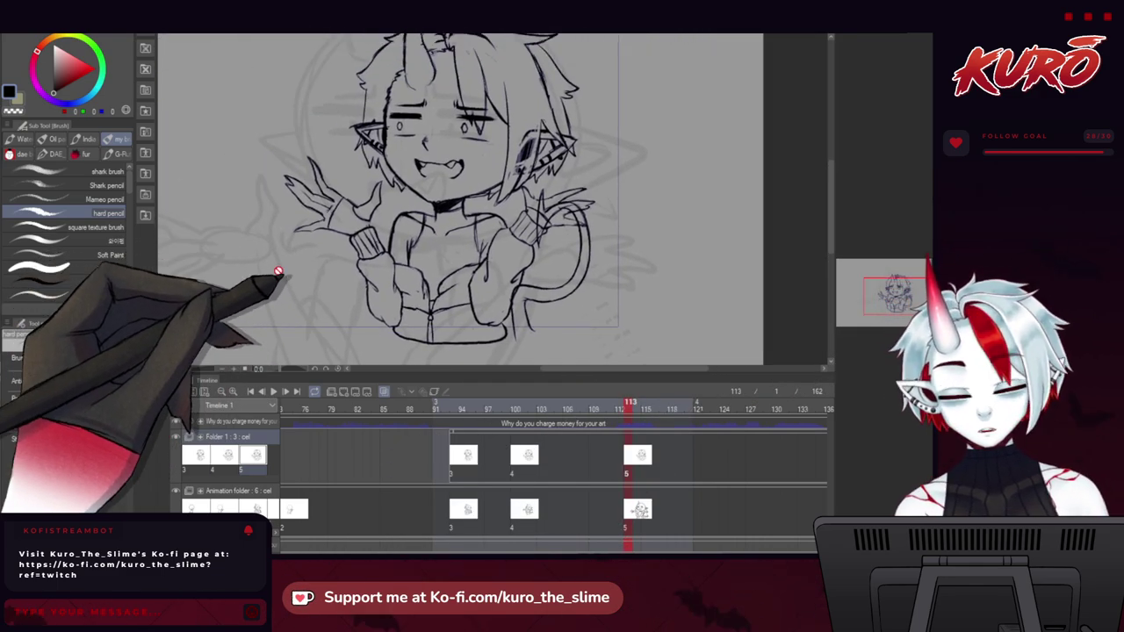
scroll(277, 271, down, 4)
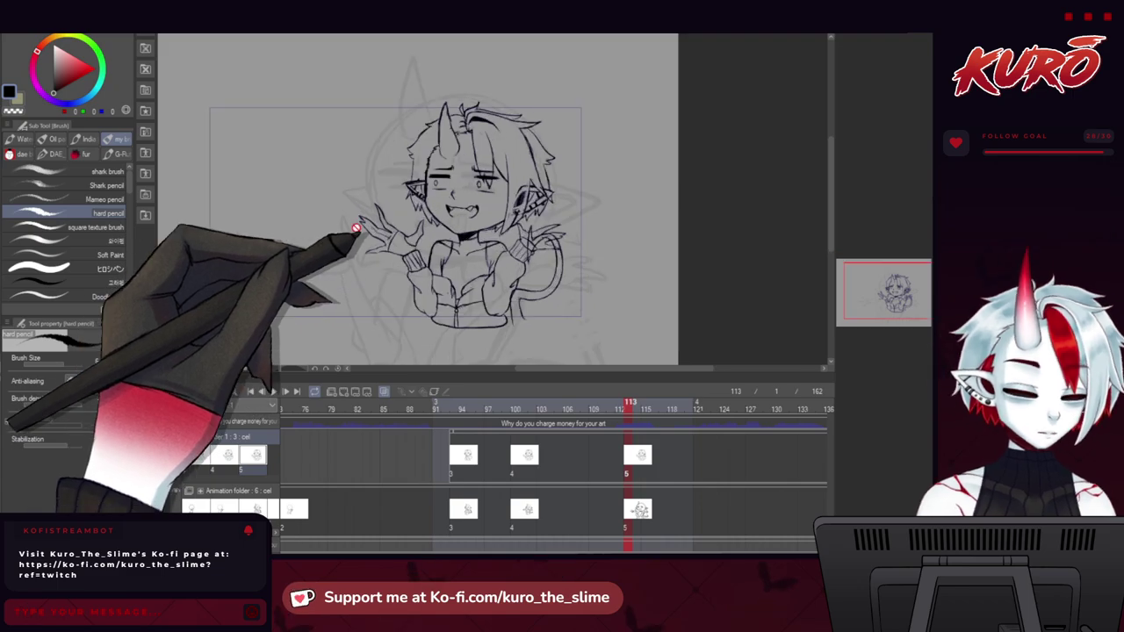
drag(266, 276, 282, 269)
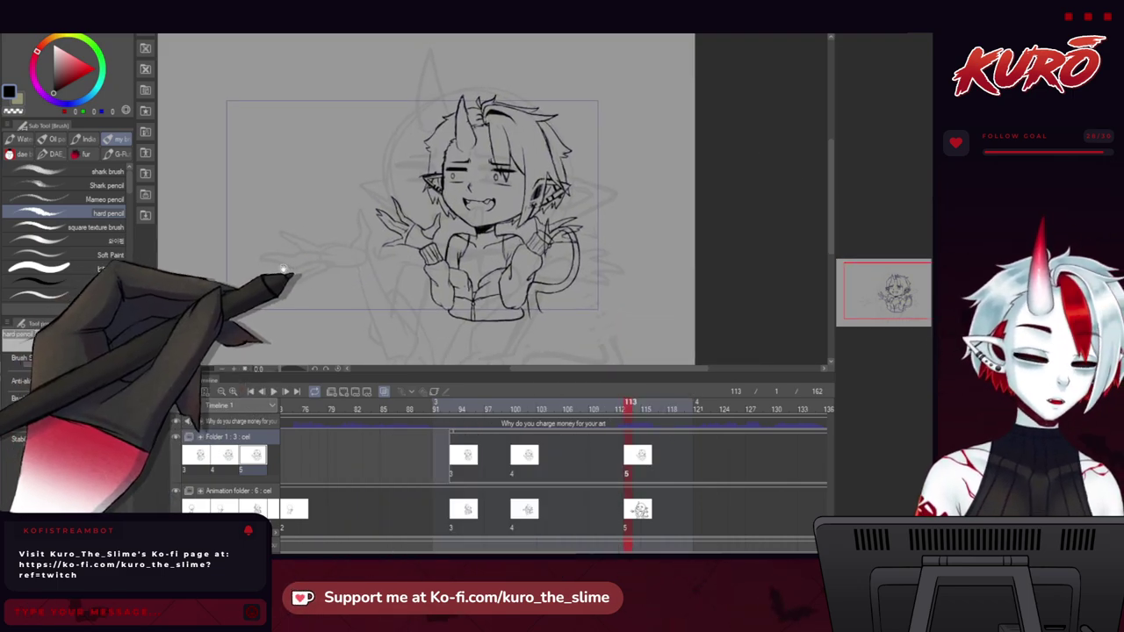
scroll(384, 167, down, 1)
scroll(442, 240, up, 1)
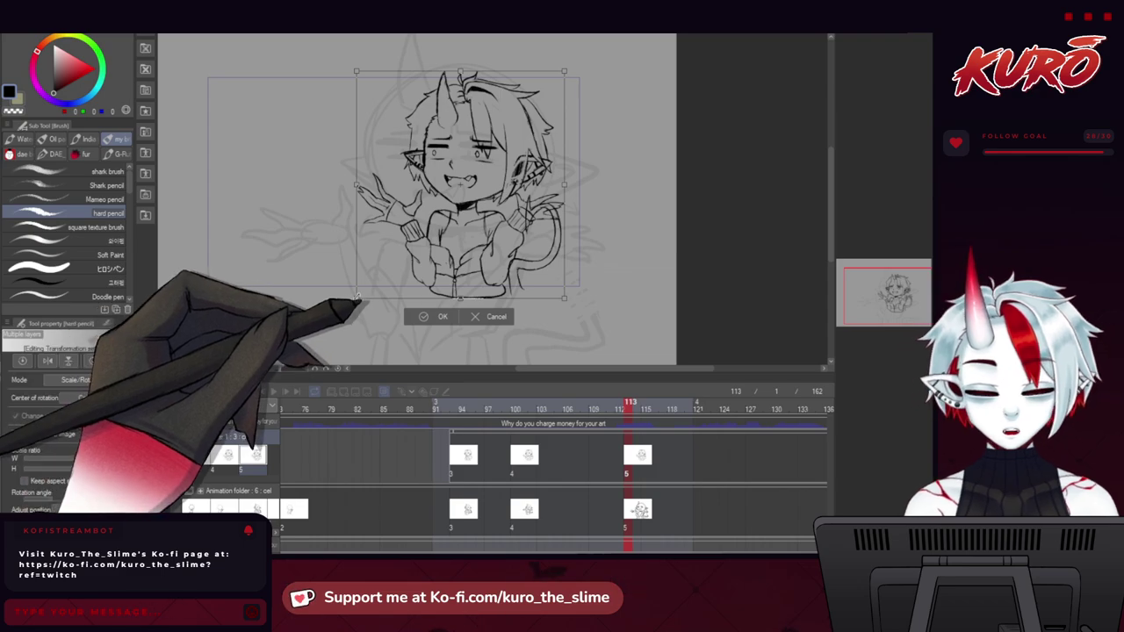
drag(232, 433, 218, 449)
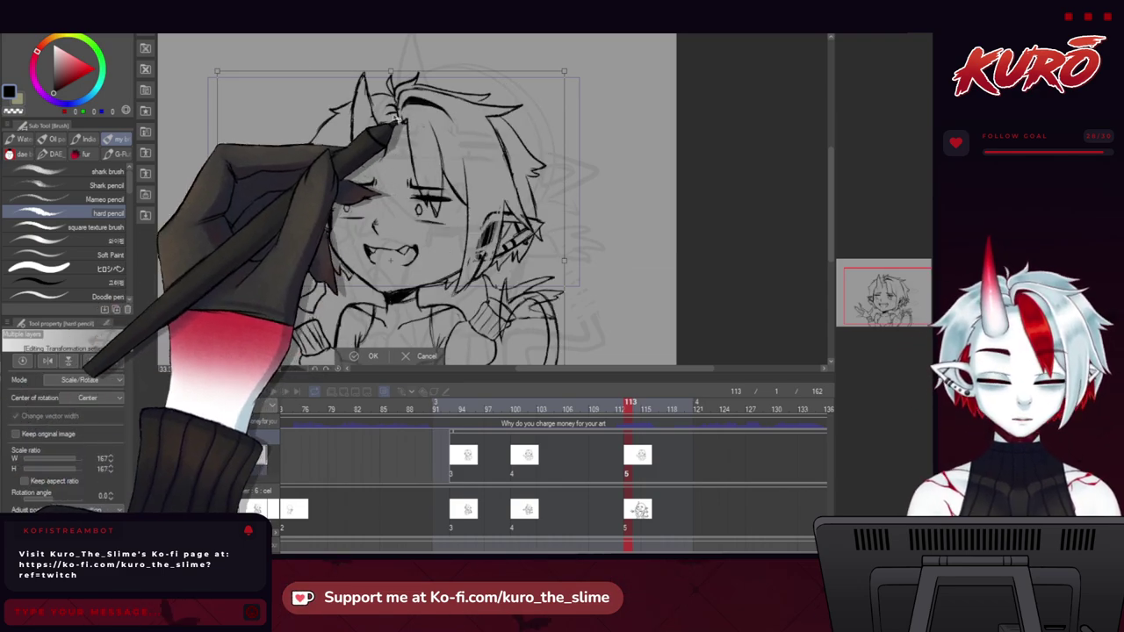
scroll(397, 118, down, 1)
mouse_move(377, 272)
mouse_down()
mouse_move(407, 241)
mouse_move(378, 252)
mouse_move(376, 276)
mouse_move(425, 251)
mouse_move(374, 258)
mouse_move(234, 240)
mouse_up()
scroll(360, 195, up, 2)
mouse_move(422, 263)
mouse_down()
mouse_move(416, 251)
mouse_move(425, 253)
mouse_up()
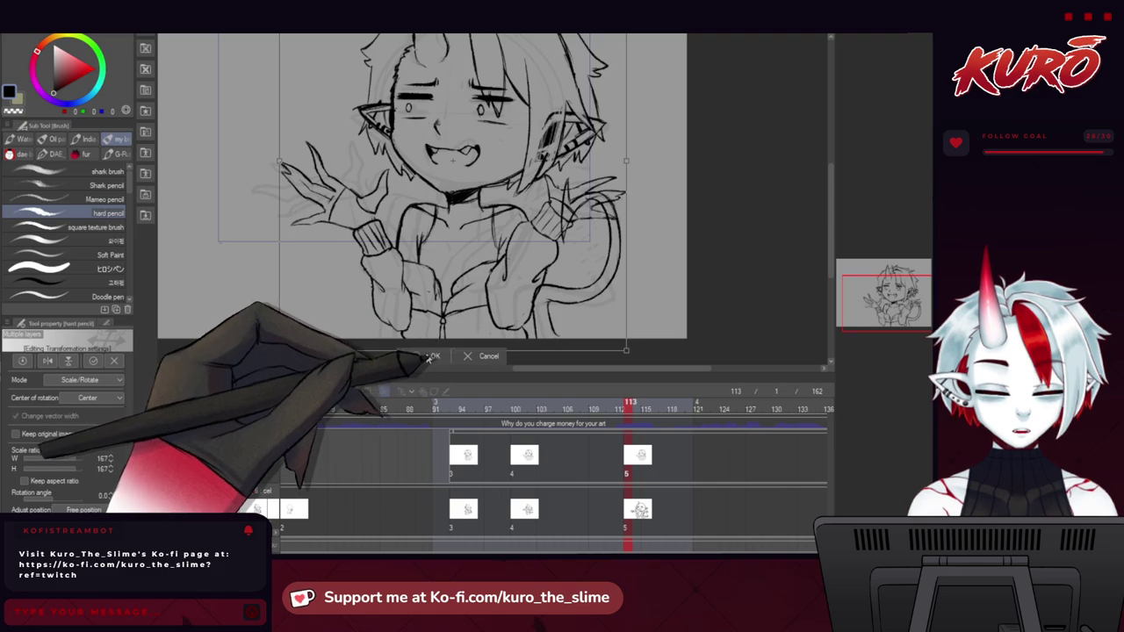
drag(458, 139, 445, 253)
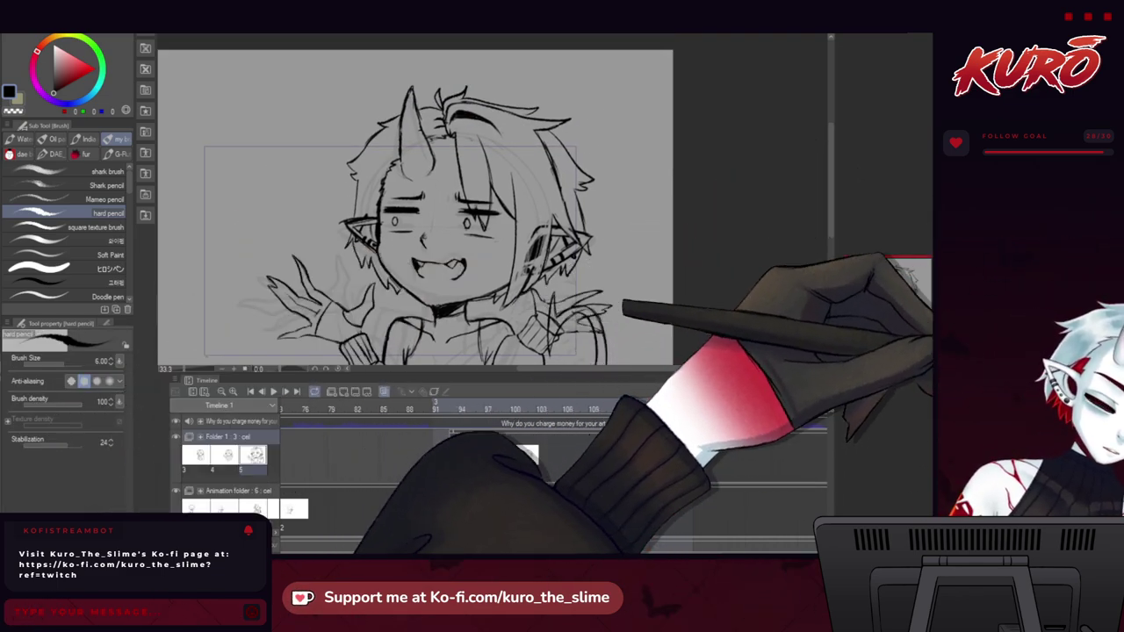
Lasso the lines under the eyes at frame 113 and move them up closer to the pupils.
scroll(452, 234, up, 3)
key(m)
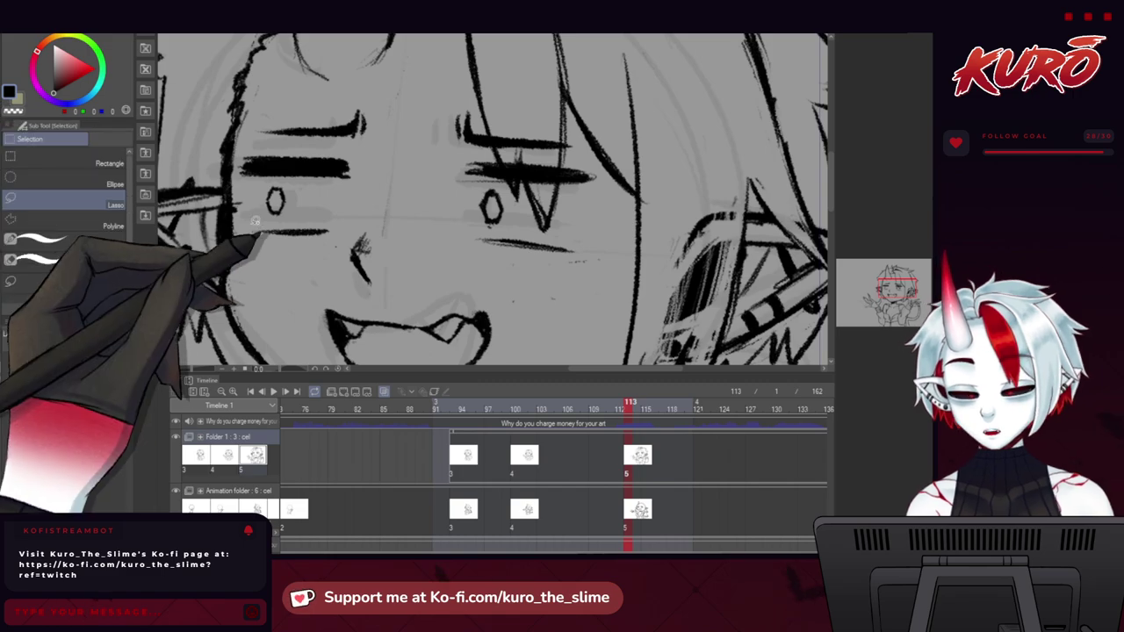
drag(516, 261, 485, 230)
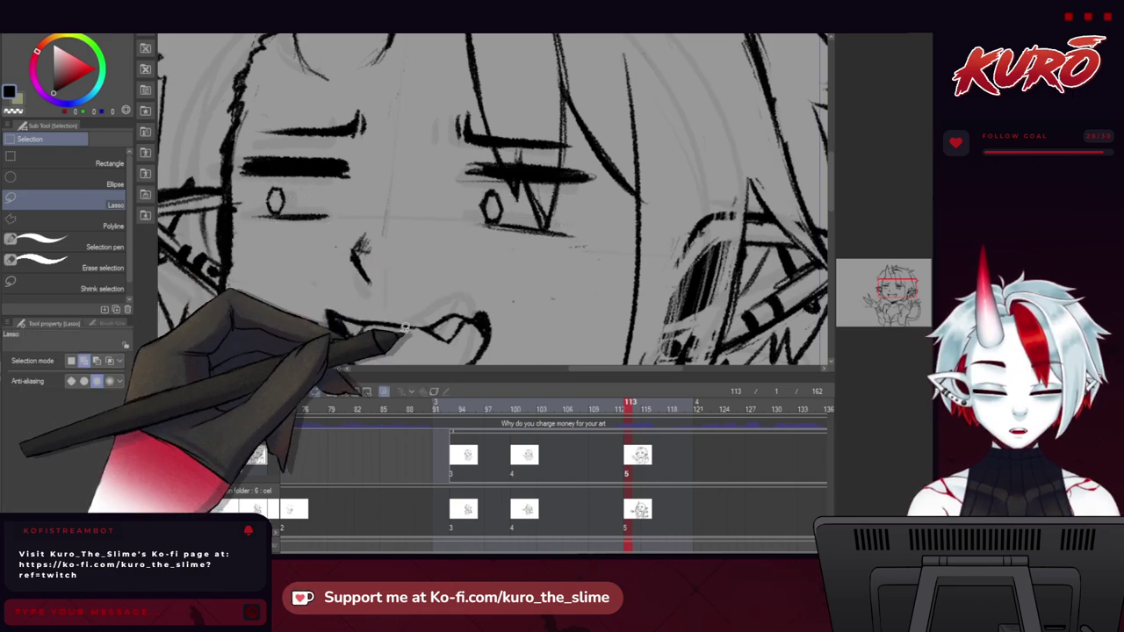
Thicken the lines under both eyes at frame 113 with hatched strokes of the hard pencil.
key(p)
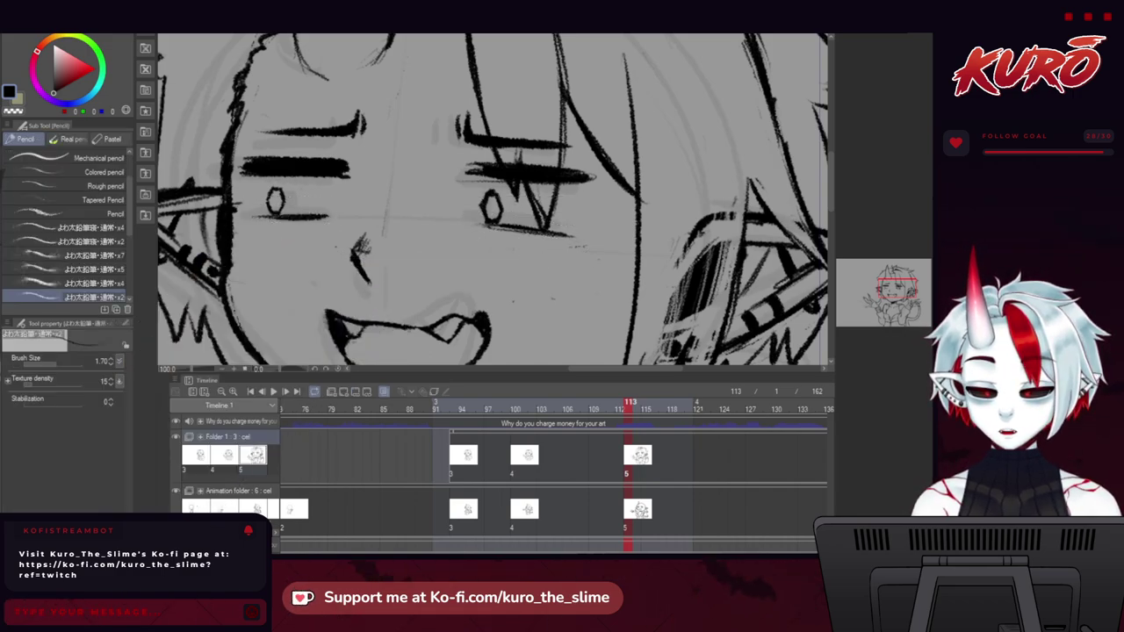
key(asciicircum)
key(asciicircum)
key(b)
scroll(285, 104, up, 2)
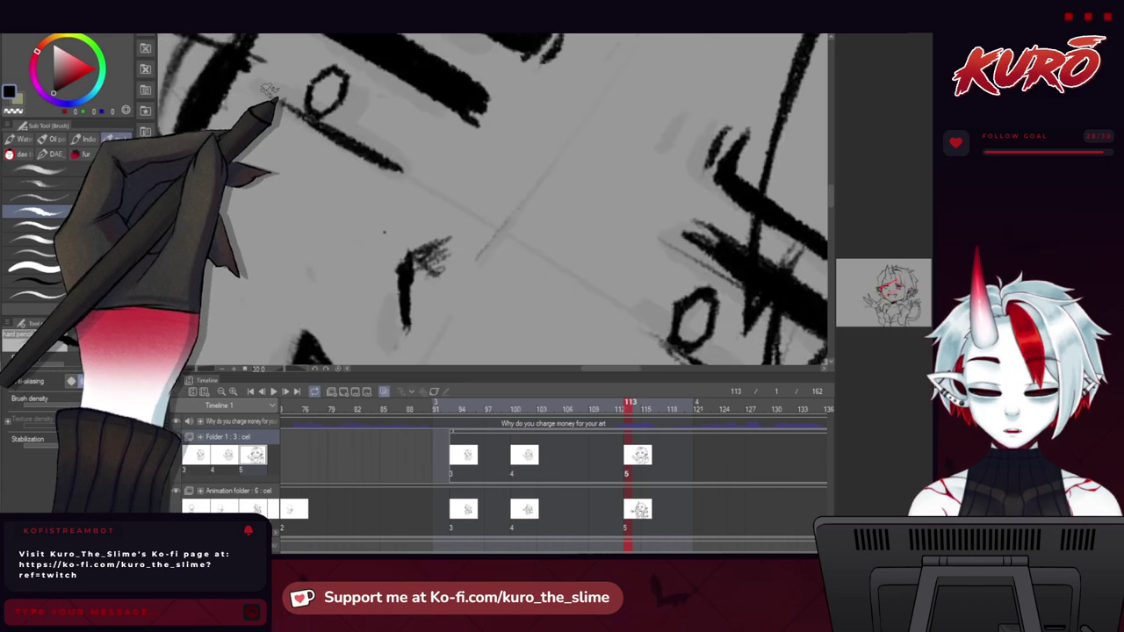
drag(326, 123, 384, 158)
scroll(328, 124, down, 1)
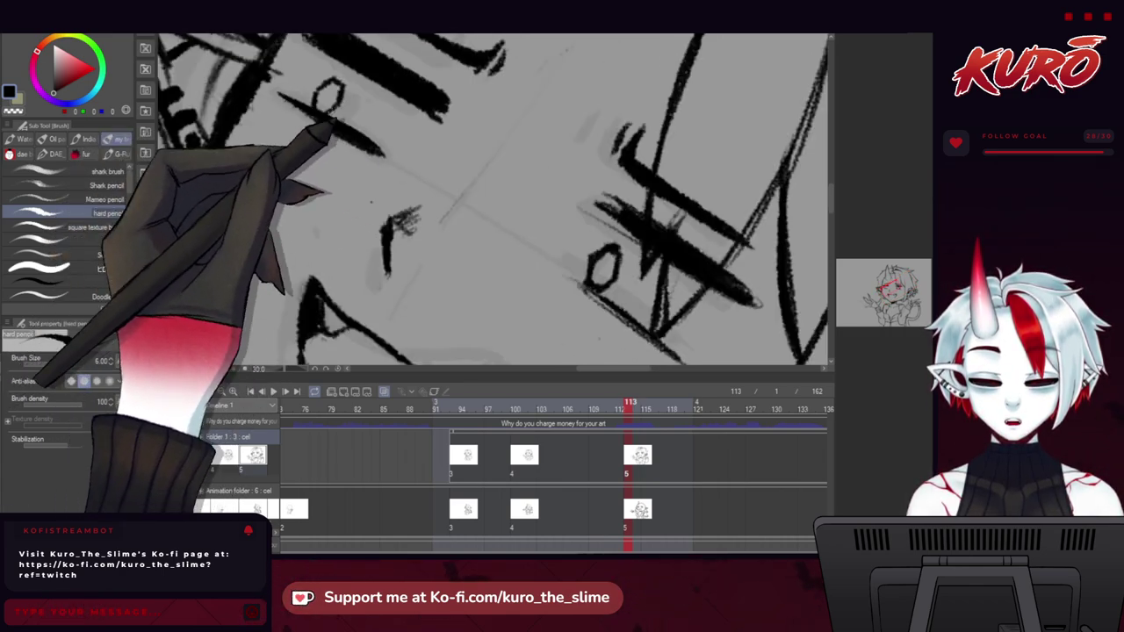
drag(578, 278, 430, 204)
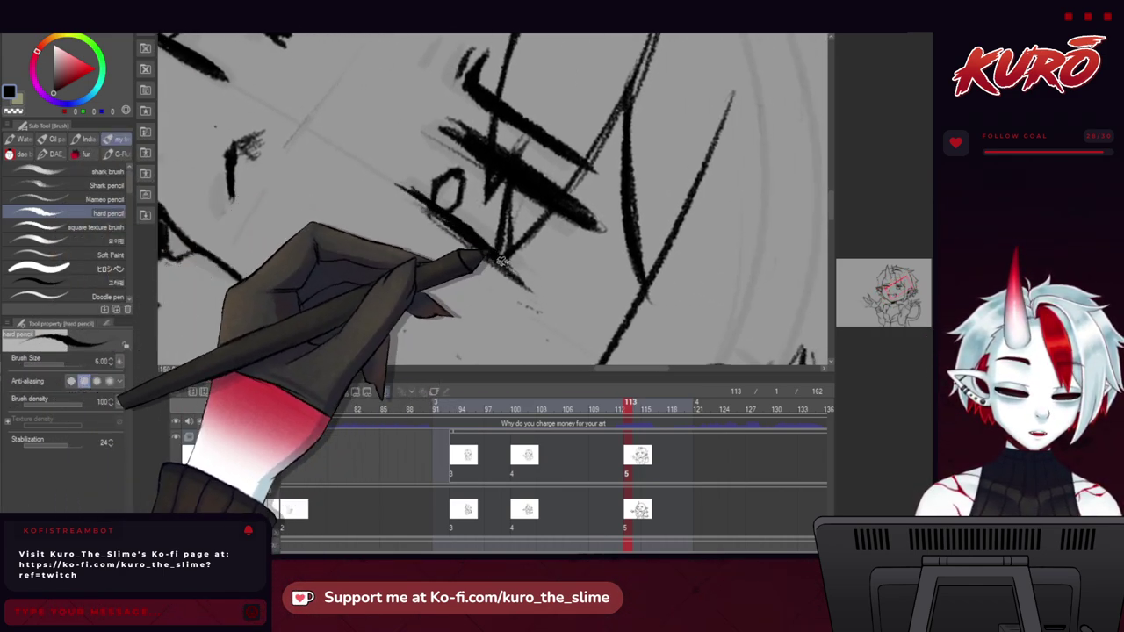
scroll(492, 258, down, 2)
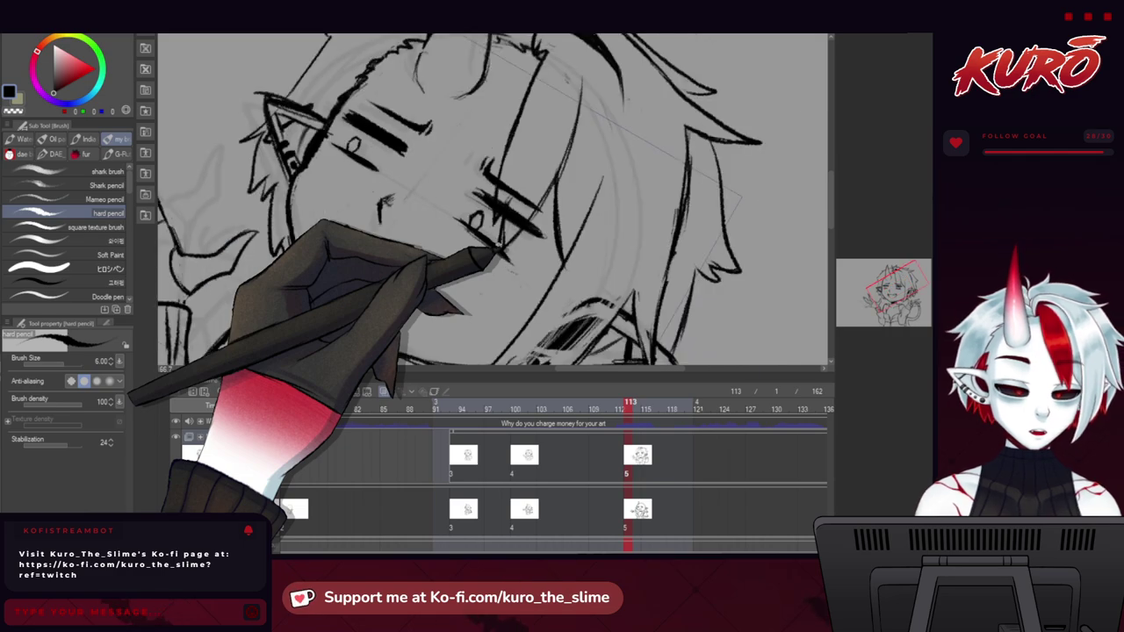
scroll(489, 257, up, 2)
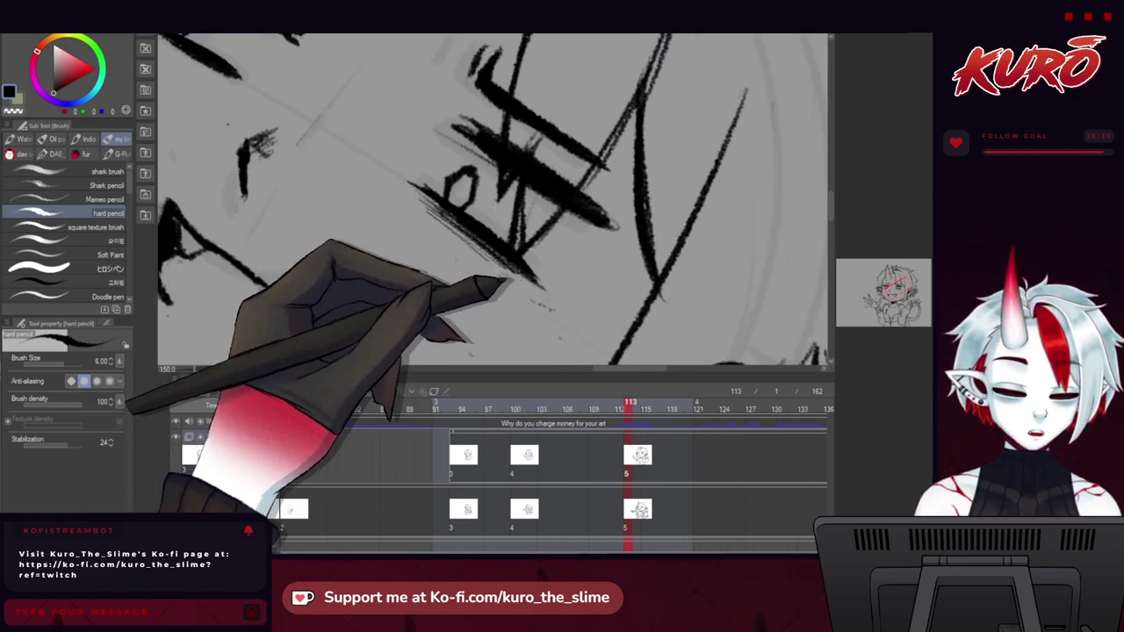
drag(295, 162, 538, 335)
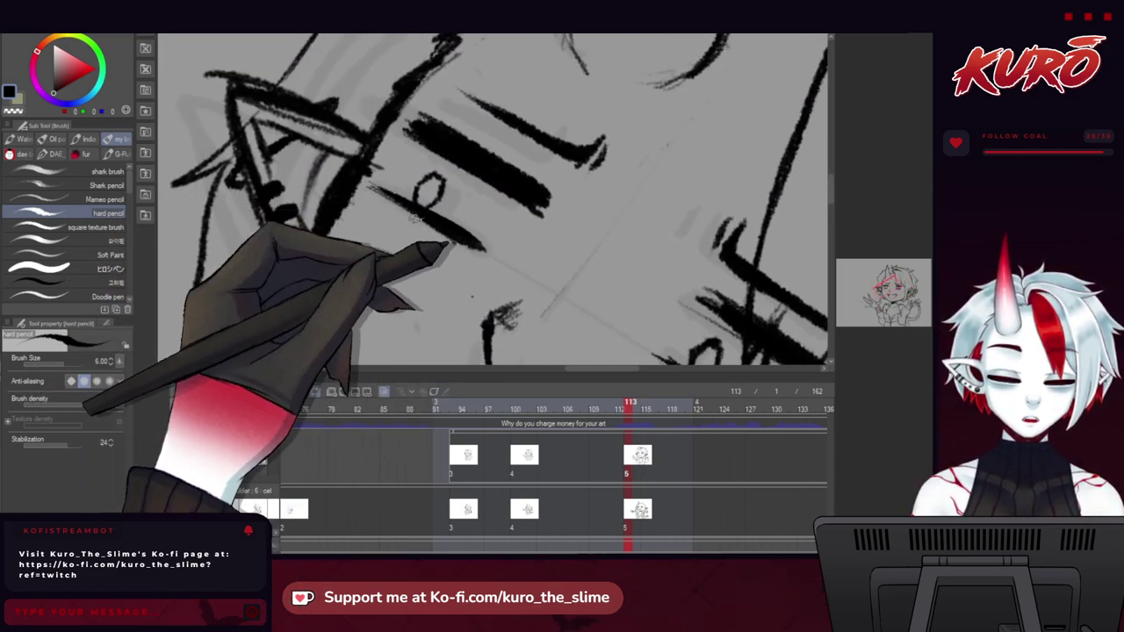
drag(453, 265, 338, 180)
scroll(404, 235, down, 2)
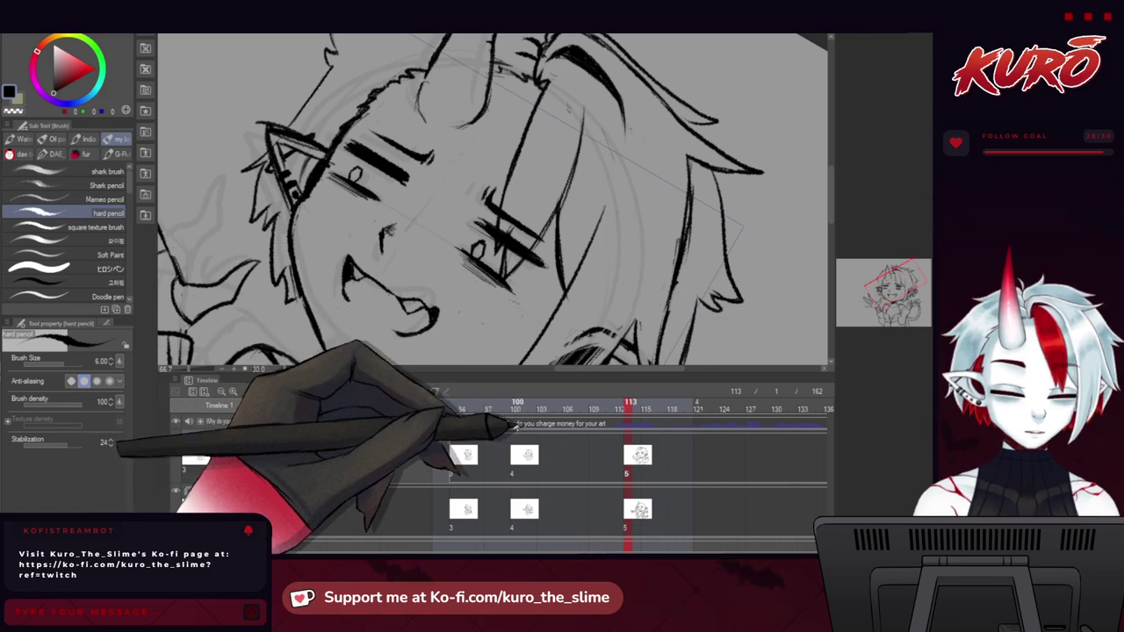
Thicken the lines under both eyes at frame 100 with hatched hard pencil strokes.
click(516, 407)
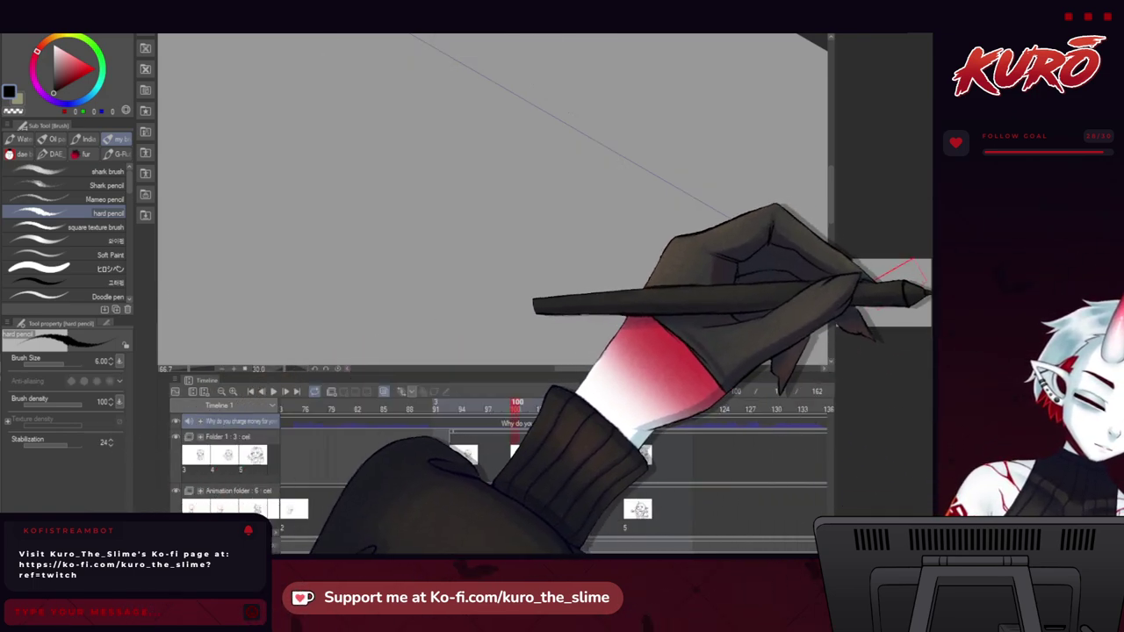
click(927, 369)
click(1002, 383)
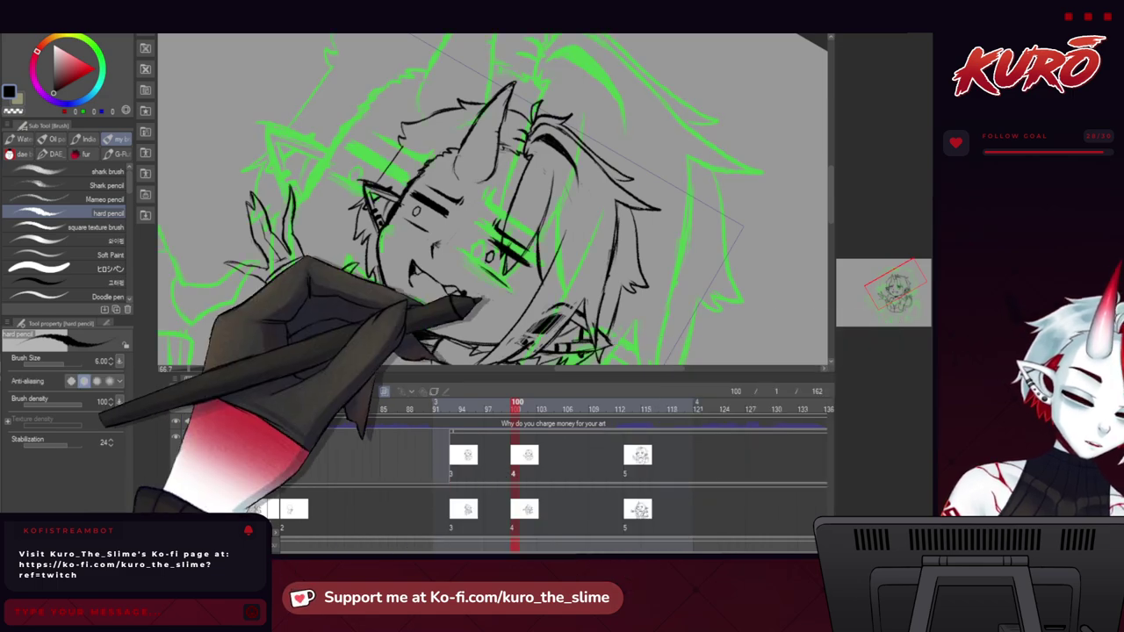
scroll(489, 288, up, 2)
scroll(489, 281, up, 1)
mouse_move(466, 222)
mouse_down()
mouse_move(532, 277)
mouse_move(476, 244)
mouse_move(507, 274)
mouse_up()
drag(268, 160, 405, 266)
mouse_move(372, 185)
mouse_down()
mouse_move(437, 219)
mouse_move(401, 214)
mouse_up()
scroll(343, 158, down, 1)
Thicken the lines under both eyes at frame 93 with hatched hard pencil strokes.
click(454, 425)
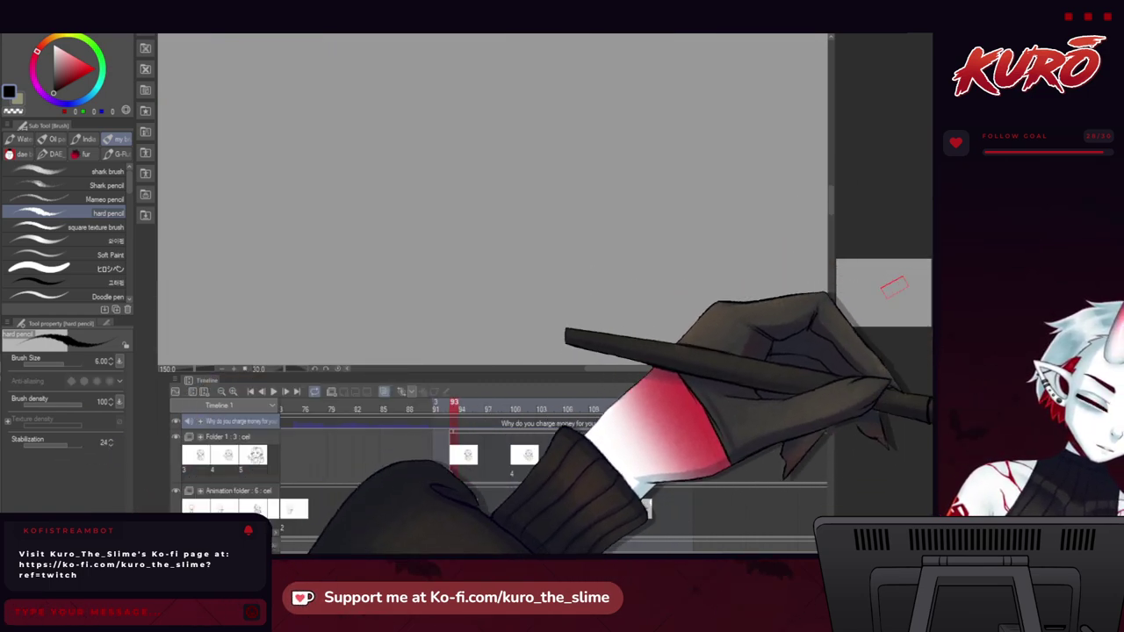
click(517, 454)
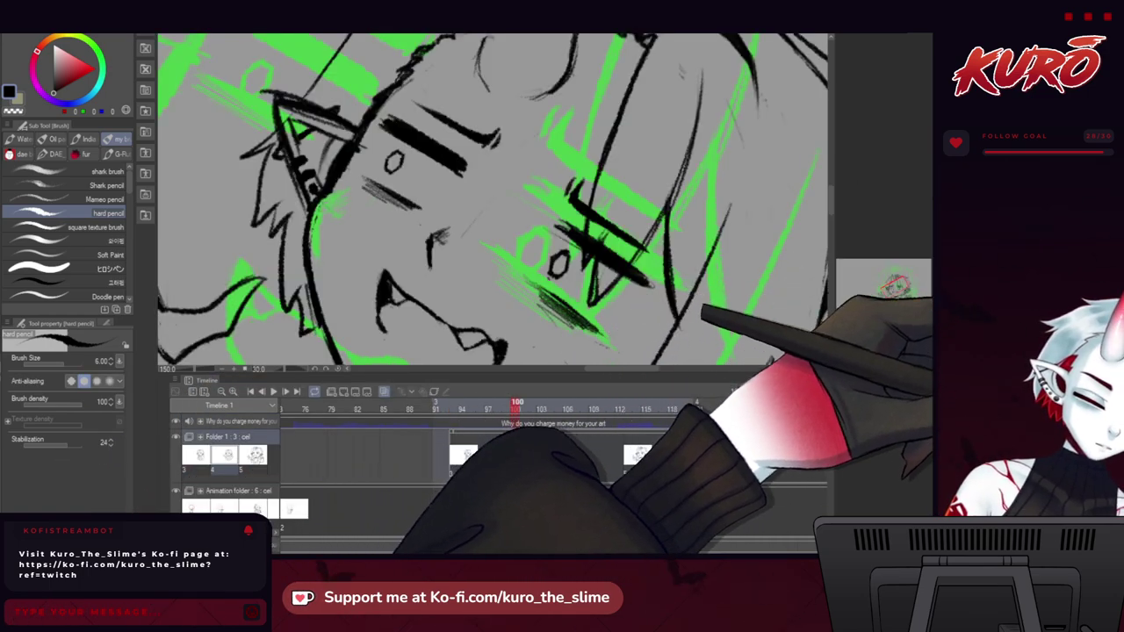
click(456, 454)
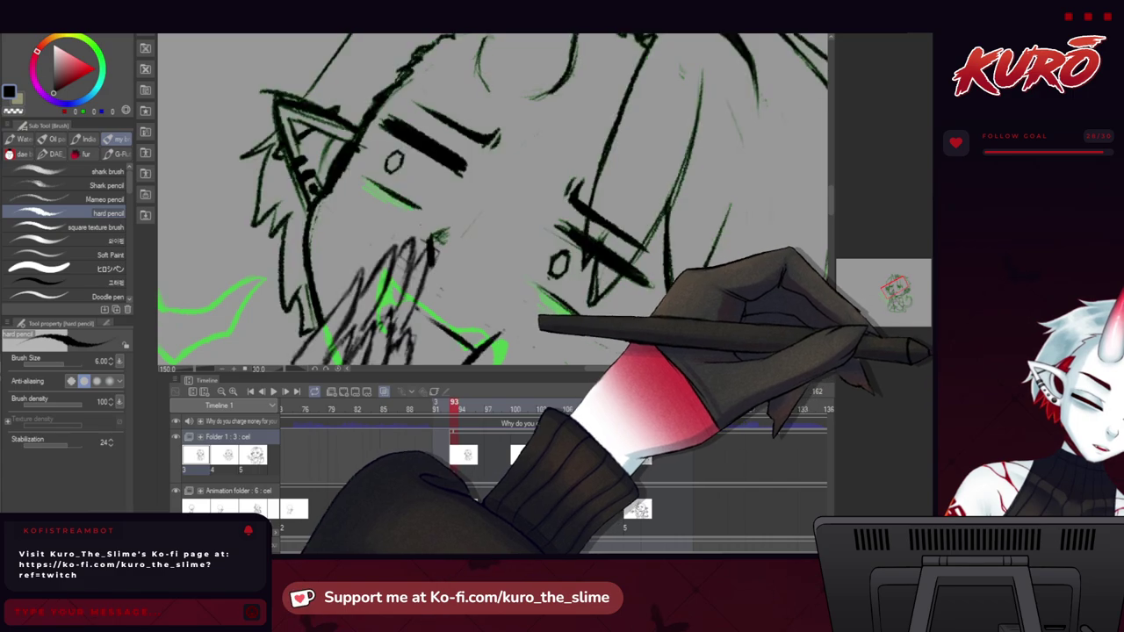
scroll(589, 335, up, 1)
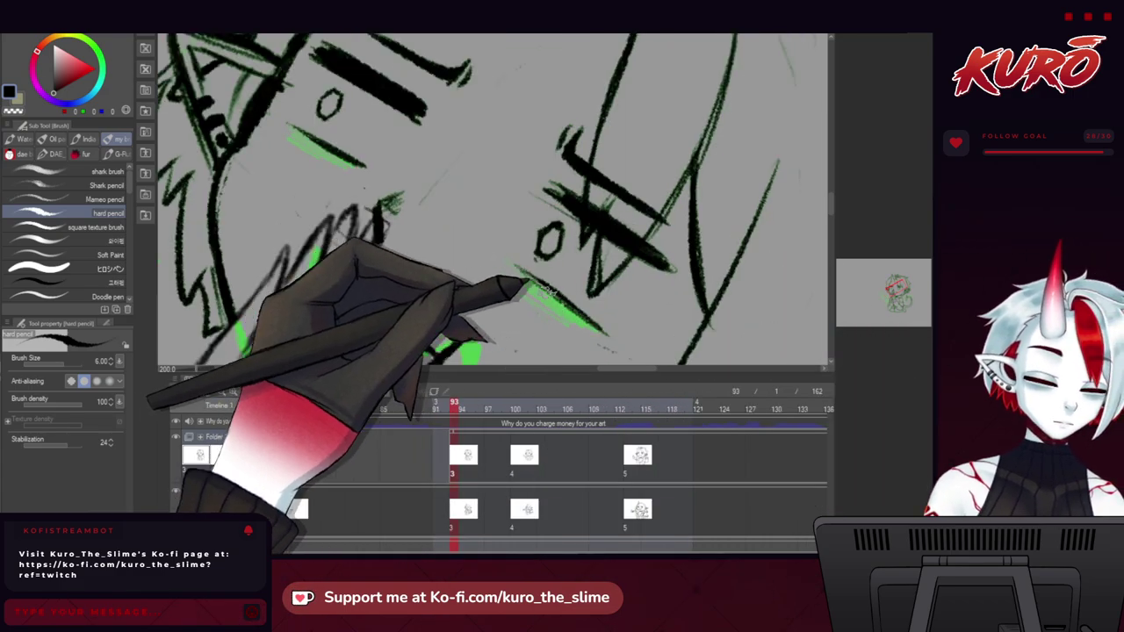
drag(561, 305, 568, 321)
drag(291, 130, 298, 154)
scroll(296, 156, down, 3)
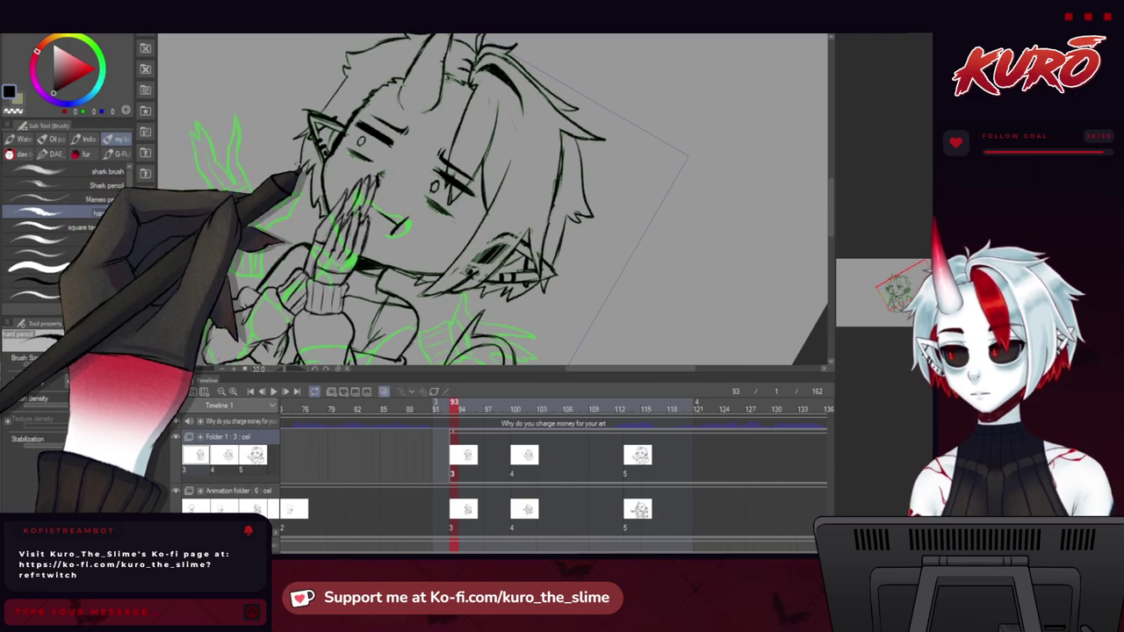
Scrub the timeline to frame 142 and add a copy of the frame 113 shrugging drawing there as a new cel.
key(minus)
drag(235, 251, 363, 173)
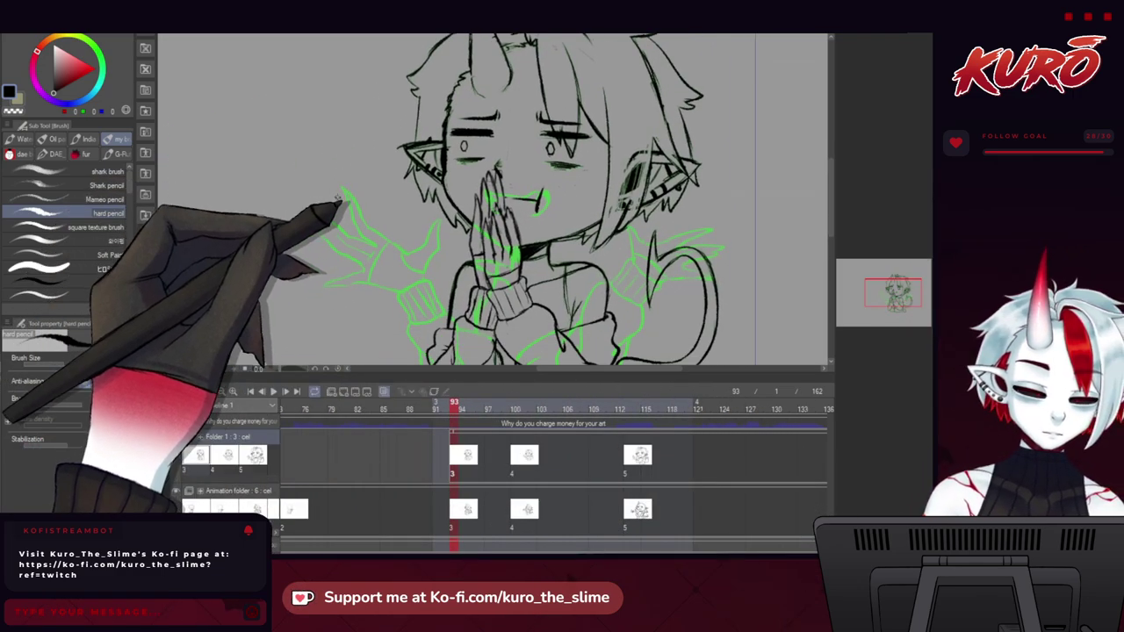
scroll(333, 204, down, 1)
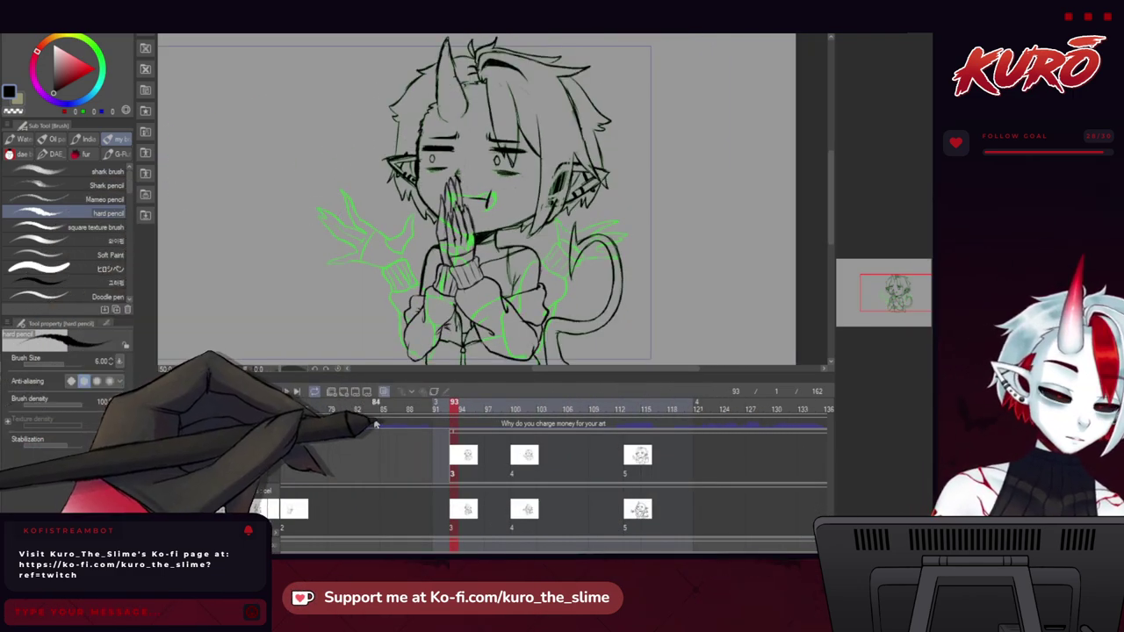
drag(488, 548, 507, 548)
click(410, 411)
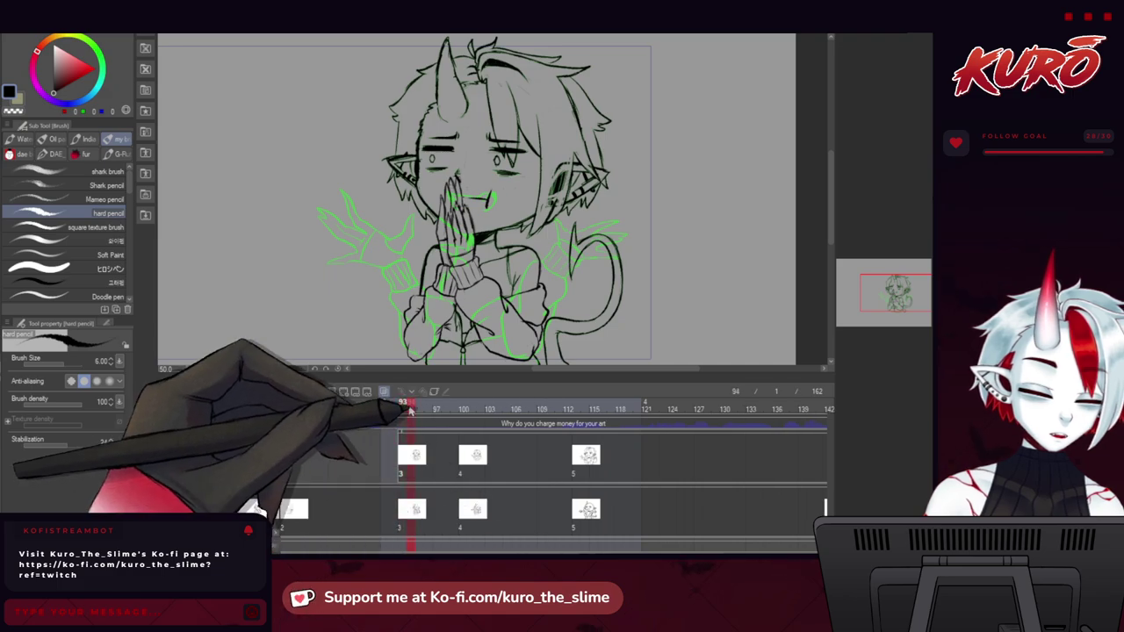
mouse_move(409, 411)
mouse_down()
mouse_move(480, 411)
mouse_move(394, 412)
mouse_move(578, 430)
mouse_up()
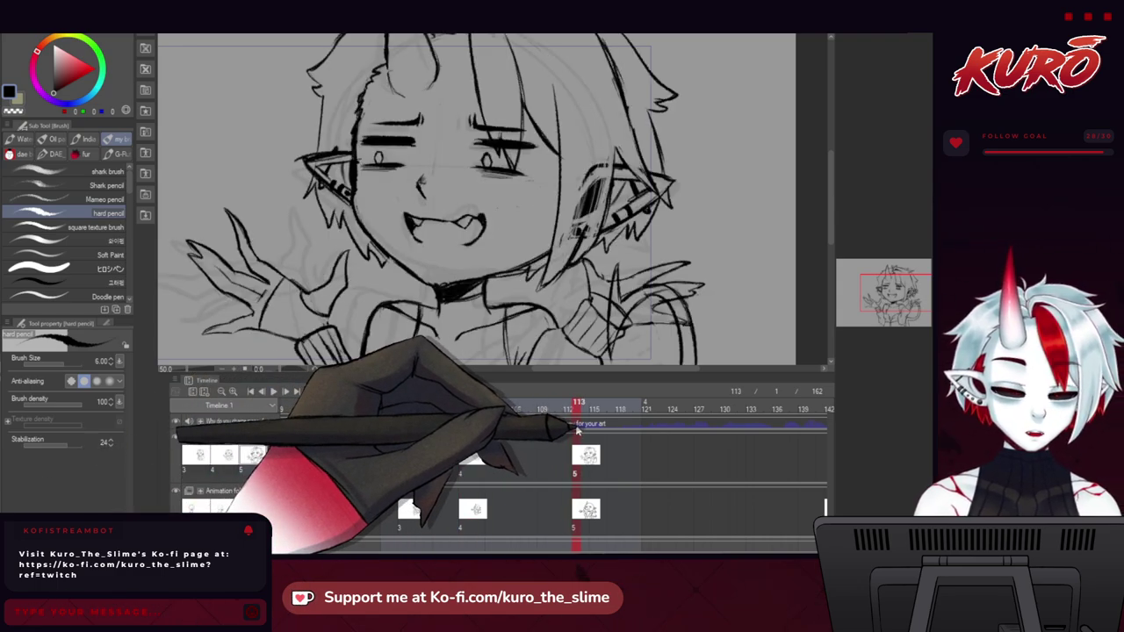
drag(577, 430, 827, 442)
scroll(314, 211, down, 2)
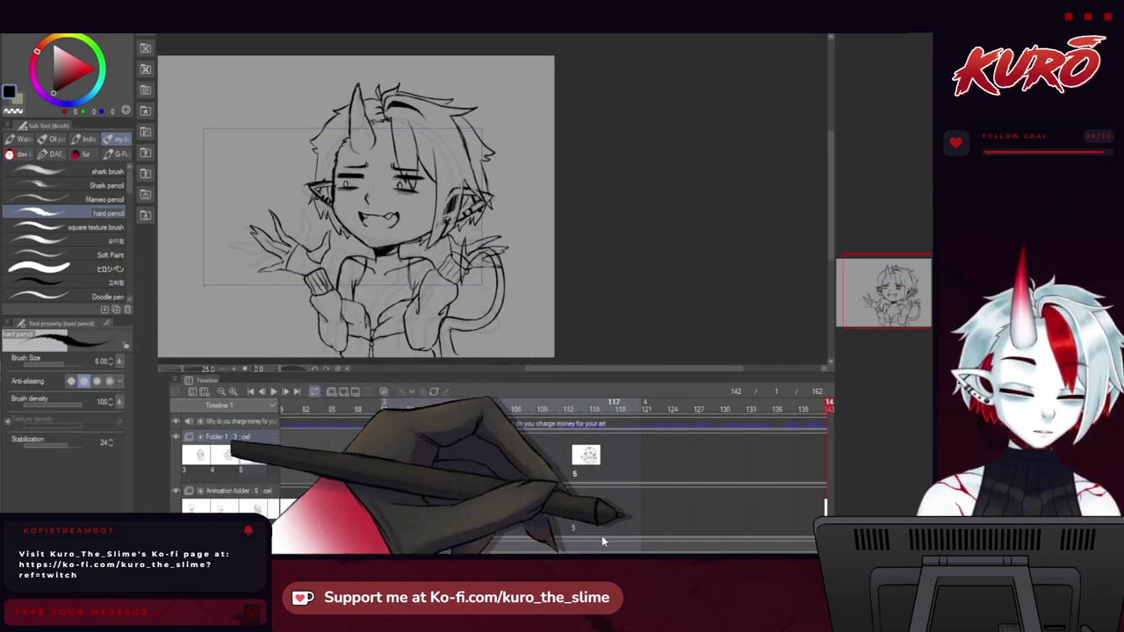
mouse_move(553, 551)
mouse_down()
mouse_move(568, 551)
mouse_move(546, 551)
mouse_up()
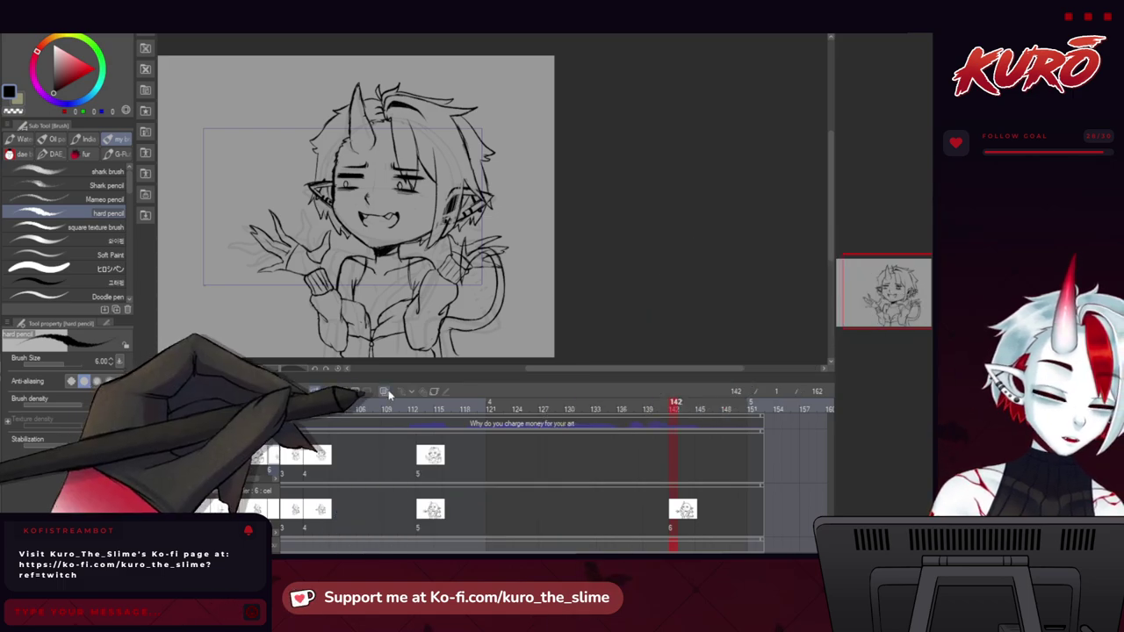
click(343, 391)
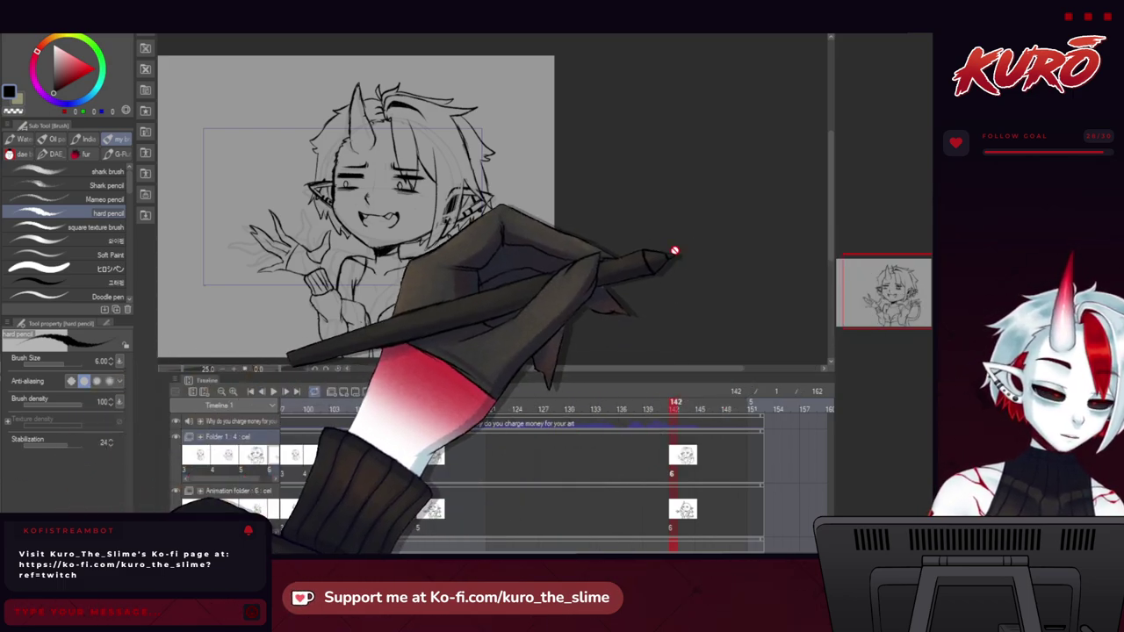
Move the open mouth down slightly at frame 142 and erase its fangs and lower lip, leaving only the upper line.
scroll(348, 190, up, 2)
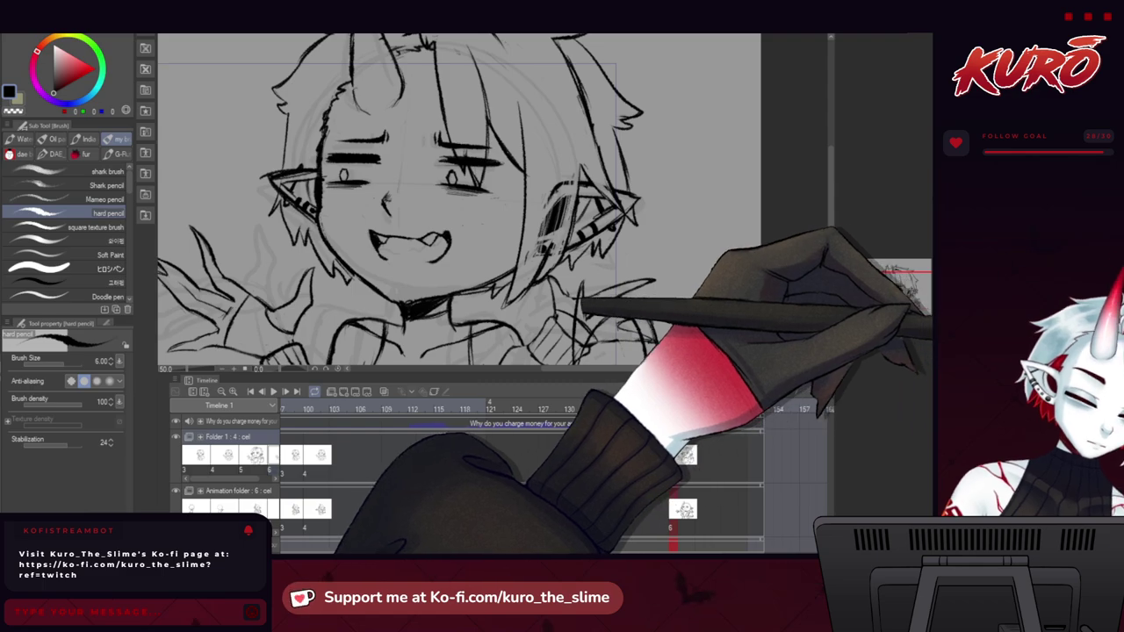
scroll(405, 250, up, 3)
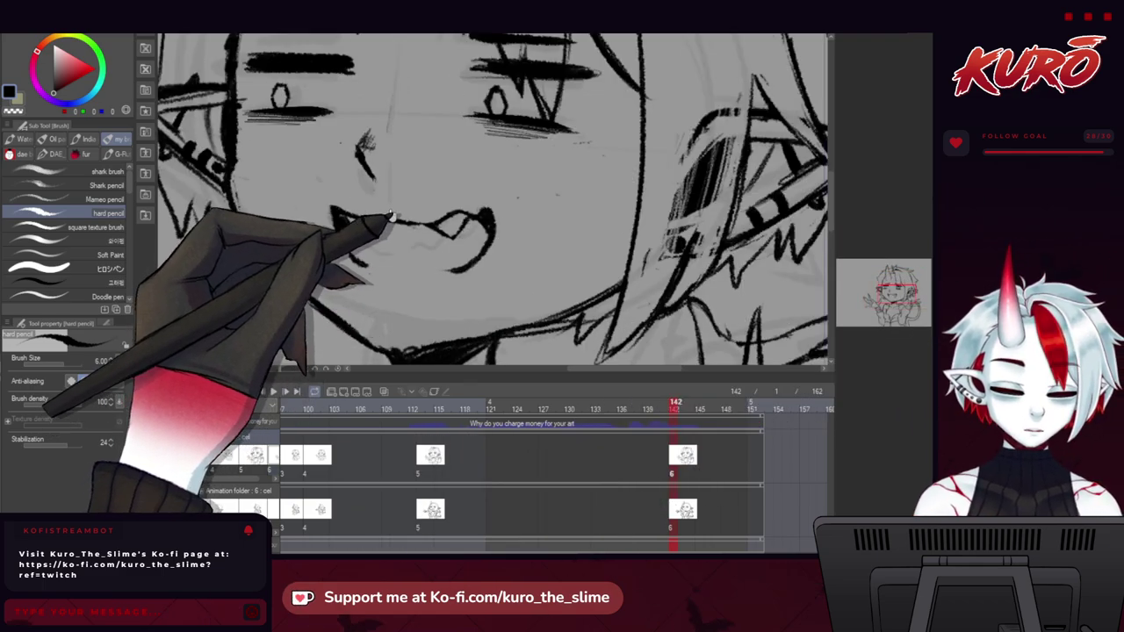
key(ctrl+t)
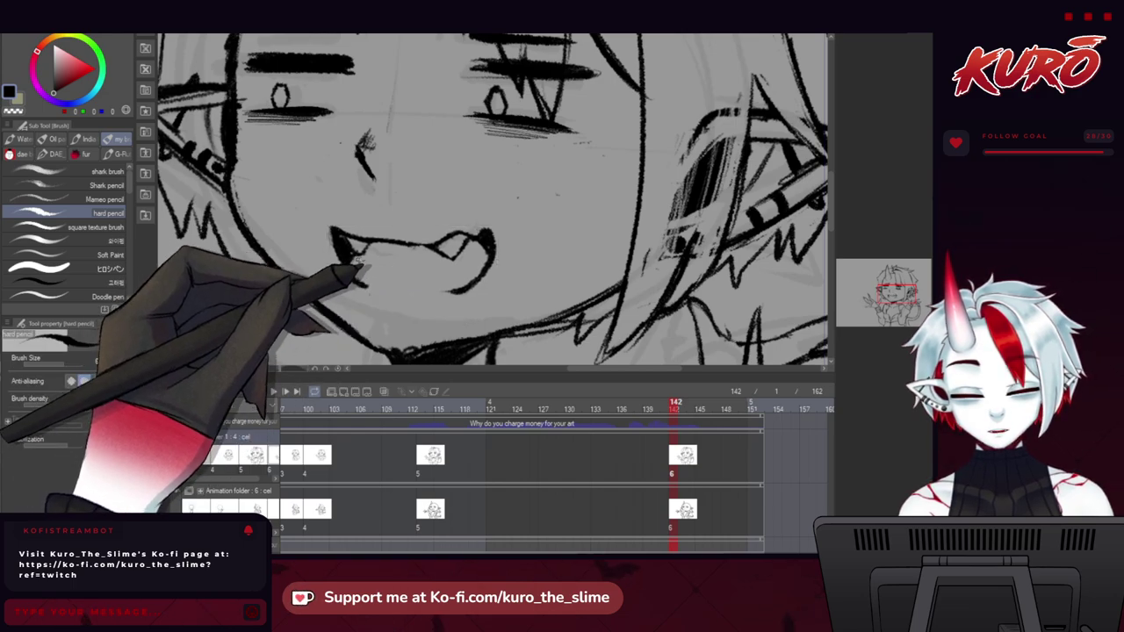
scroll(358, 259, up, 2)
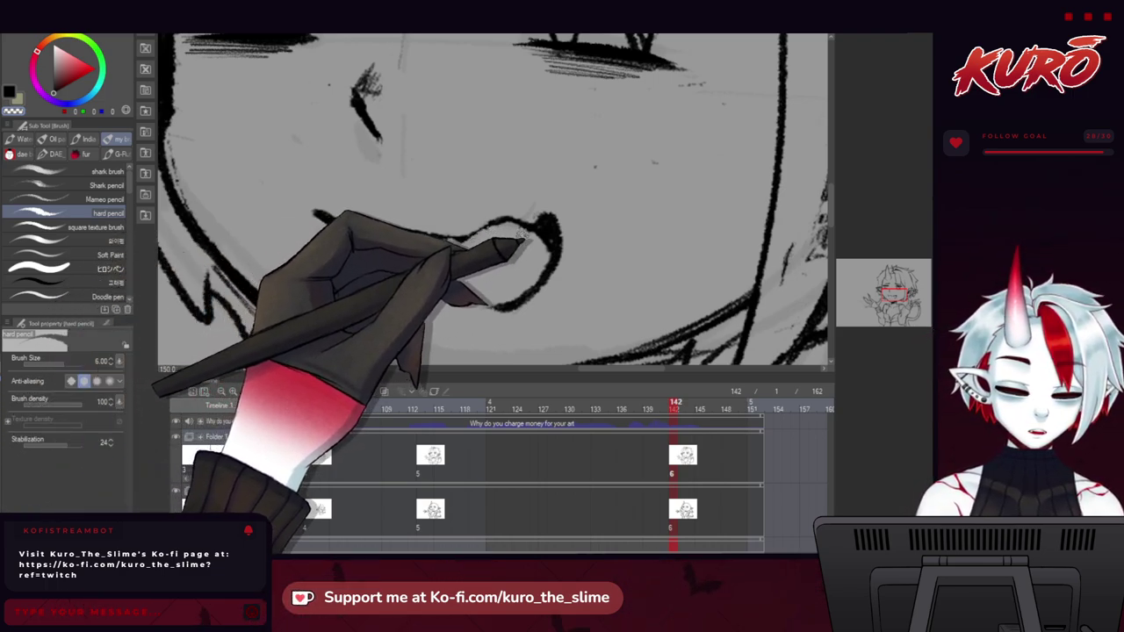
mouse_move(555, 233)
mouse_down()
mouse_move(555, 244)
mouse_move(563, 235)
mouse_up()
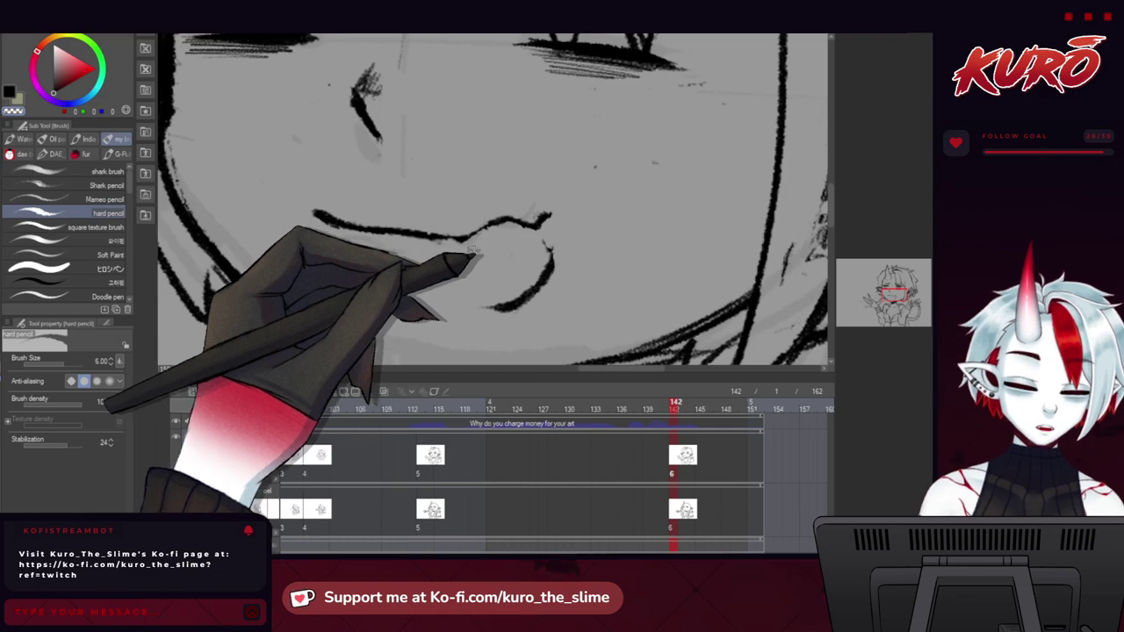
key(ctrl+z)
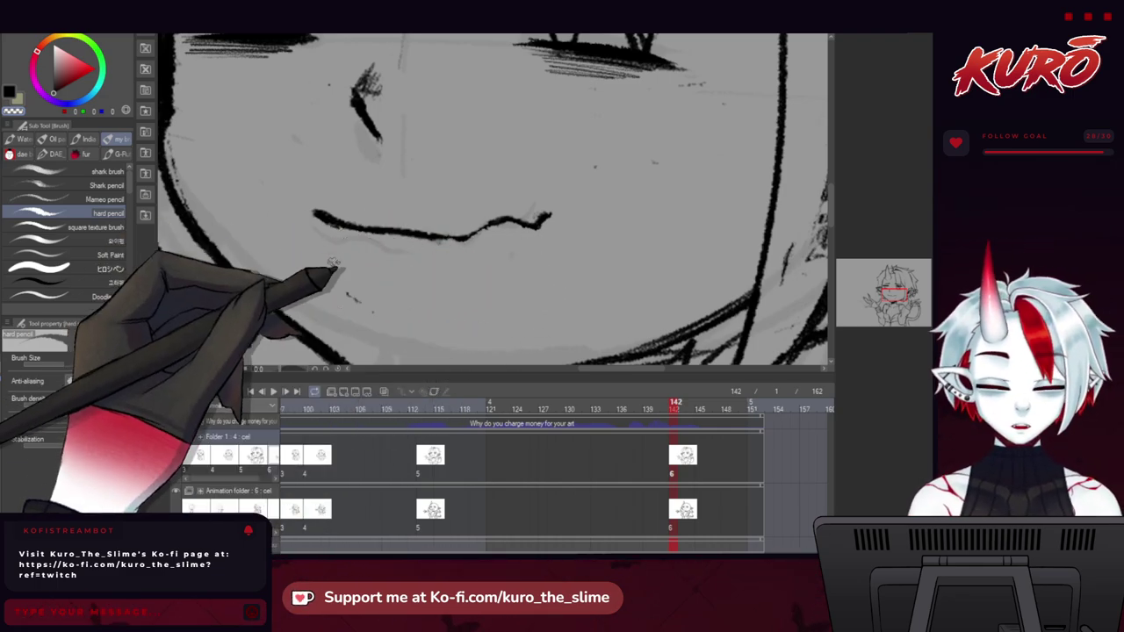
Transform the remaining mouth line at frame 142, making it slightly narrower and adjusting its position under the nose.
key(ctrl+t)
drag(381, 258, 378, 267)
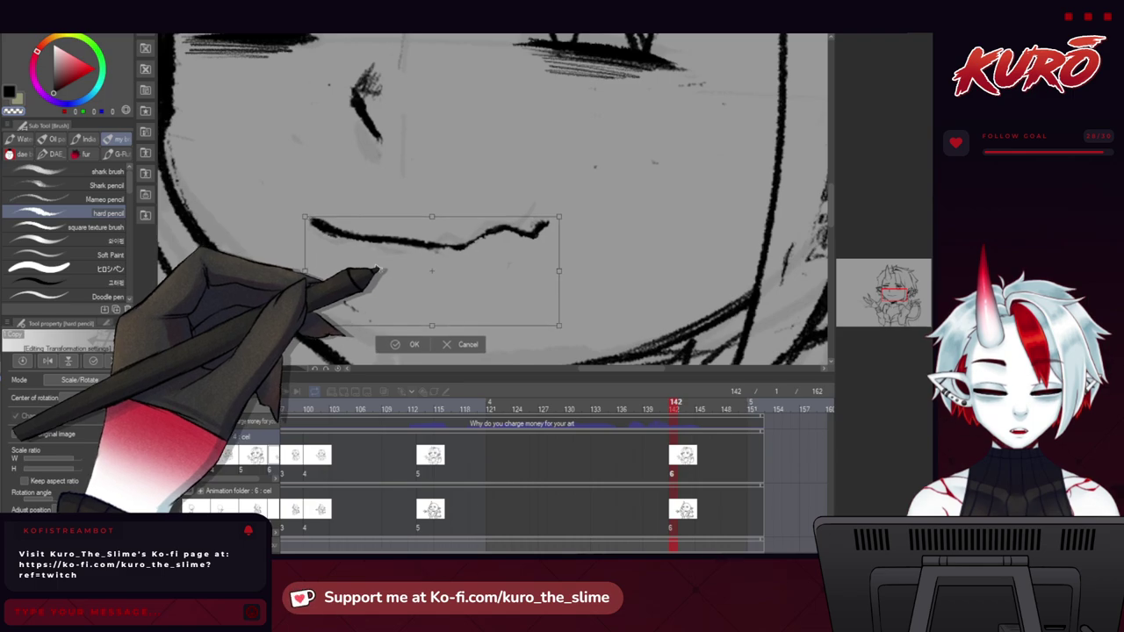
drag(560, 273, 554, 258)
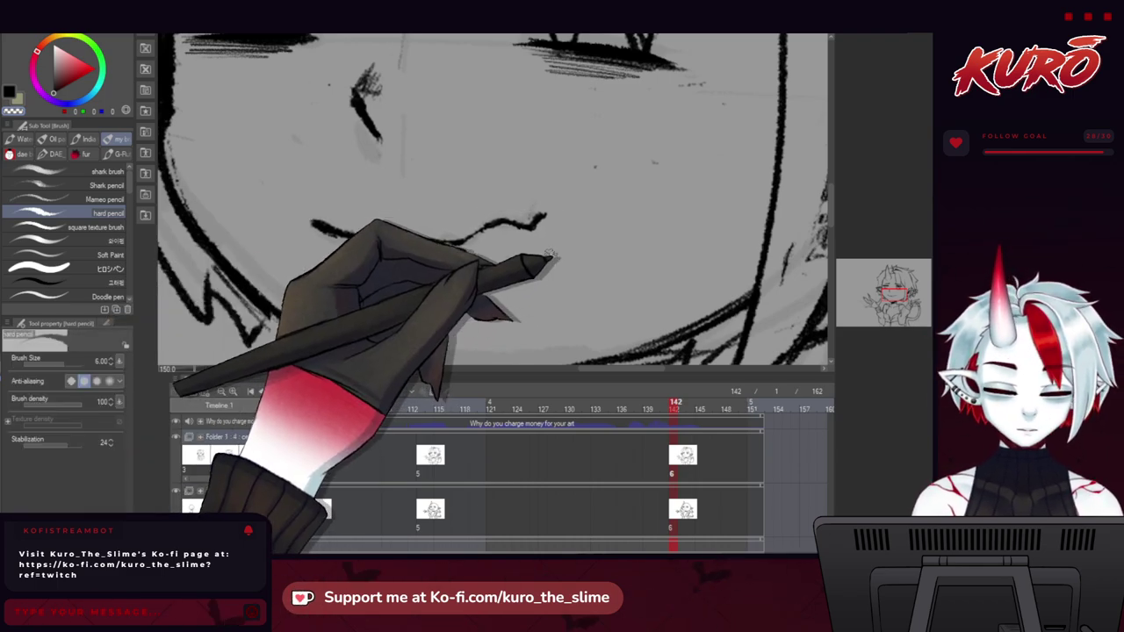
Shape the frame 142 mouth into a thin wavy line by erasing along its edges, and thicken its right corner with the hard pencil.
scroll(344, 211, up, 1)
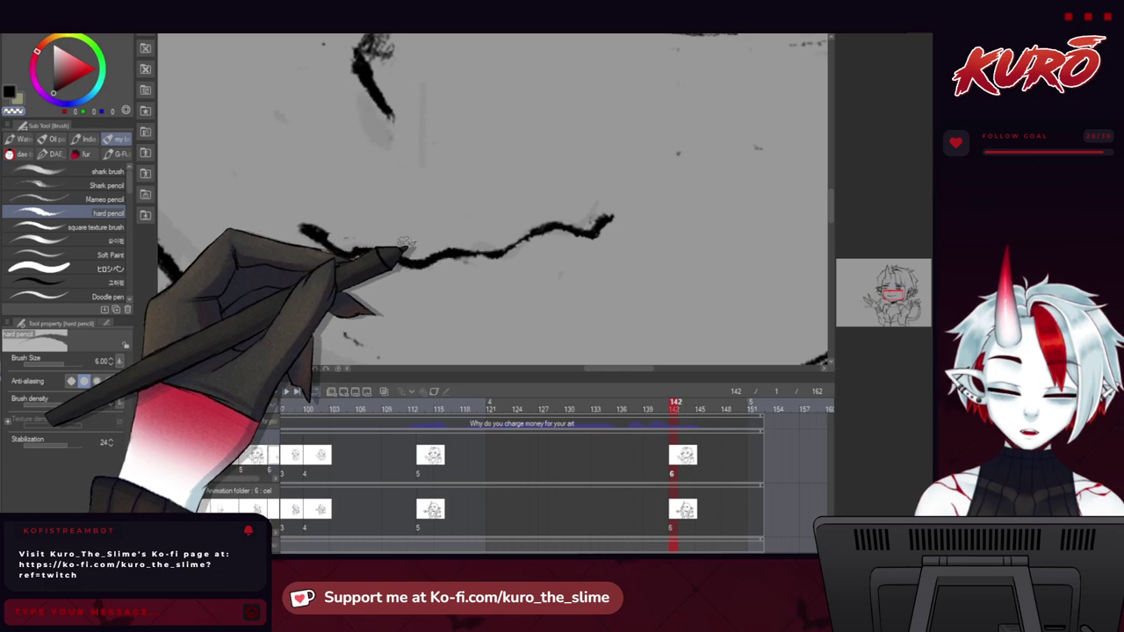
scroll(308, 216, down, 4)
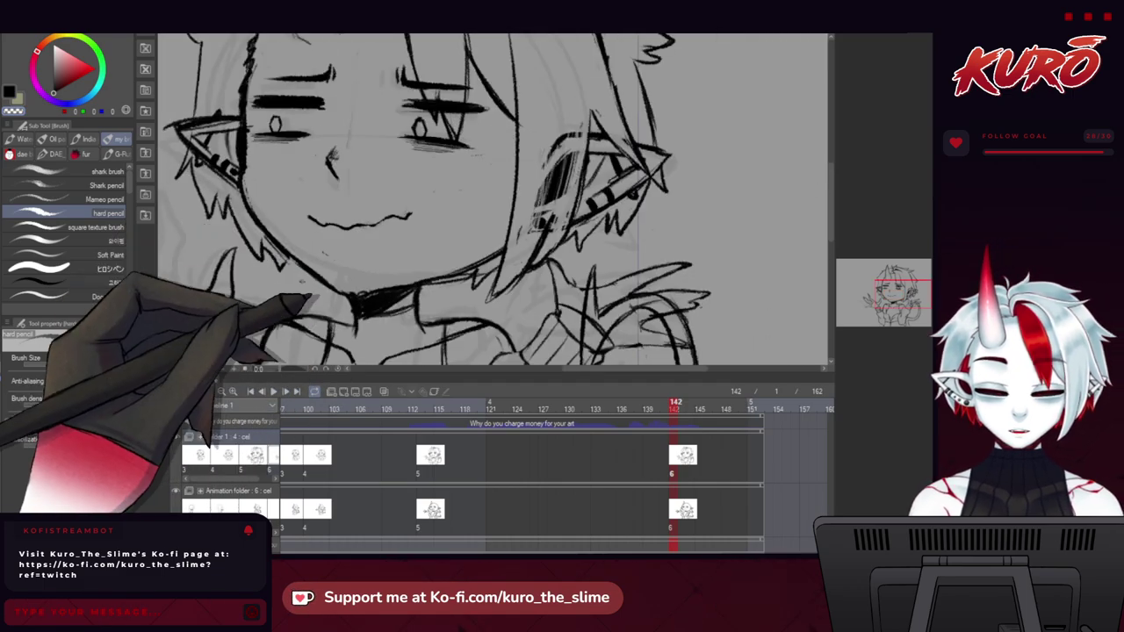
scroll(409, 212, up, 4)
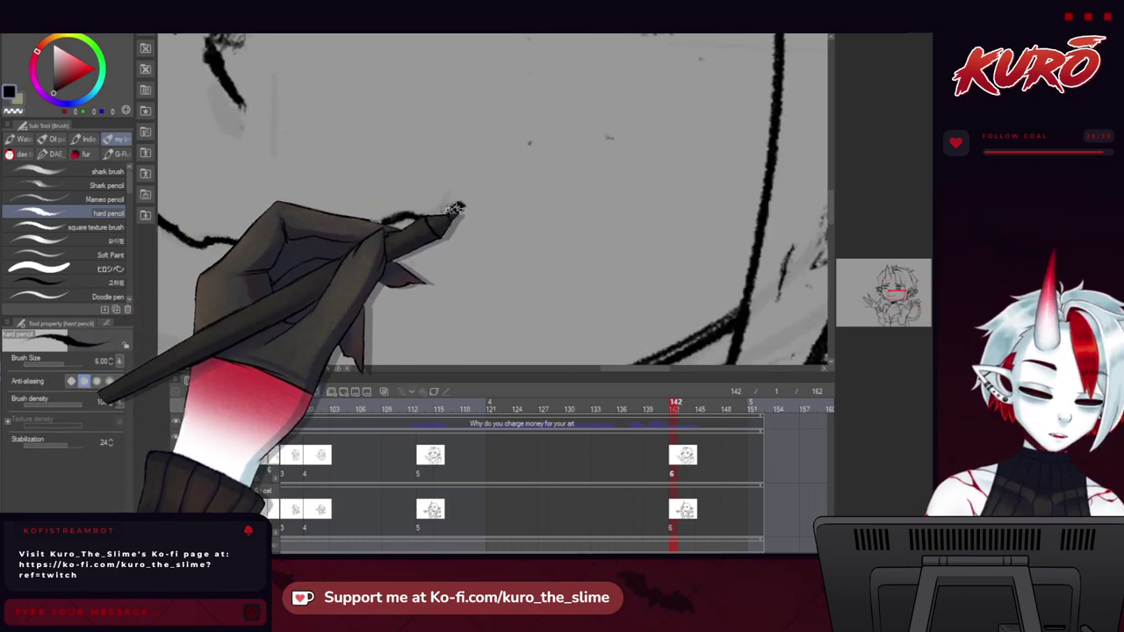
drag(453, 208, 433, 225)
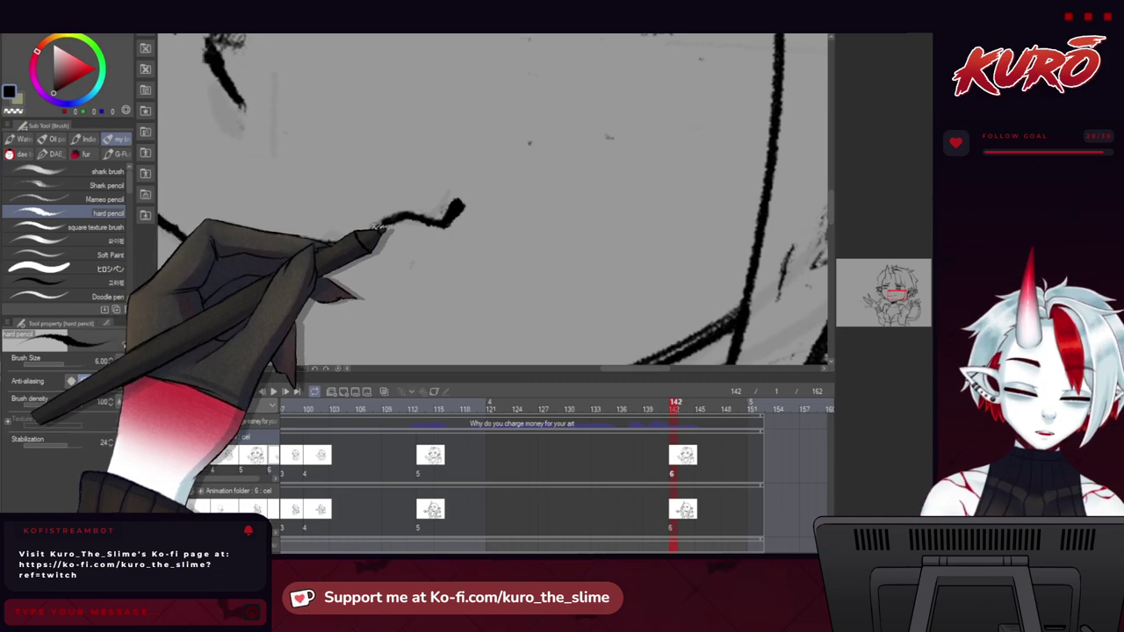
scroll(350, 240, down, 2)
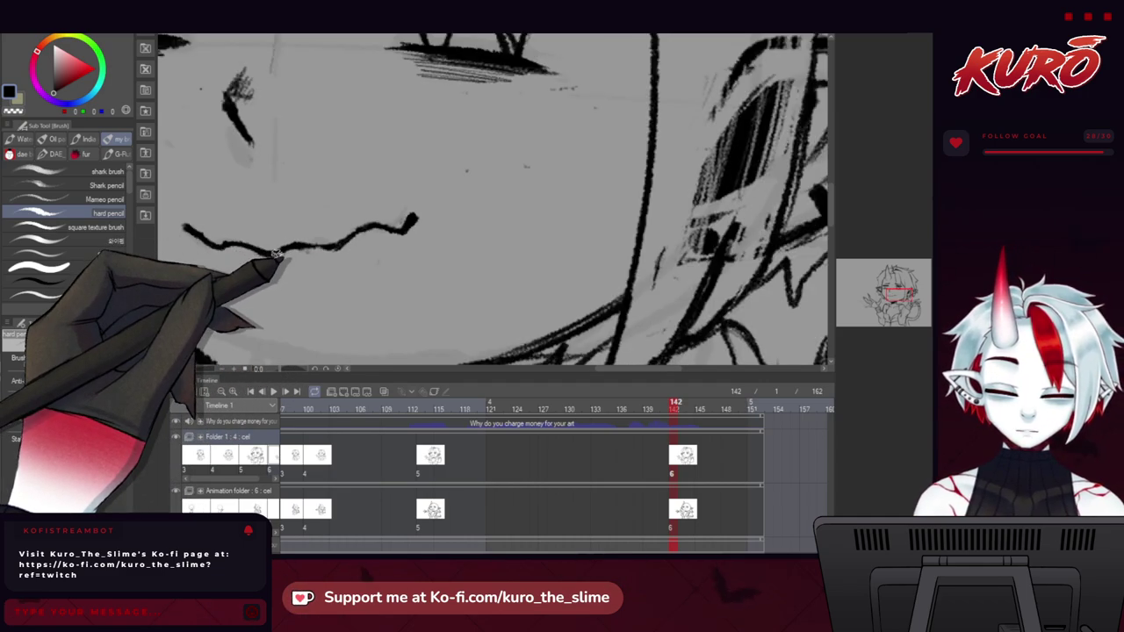
scroll(276, 254, down, 5)
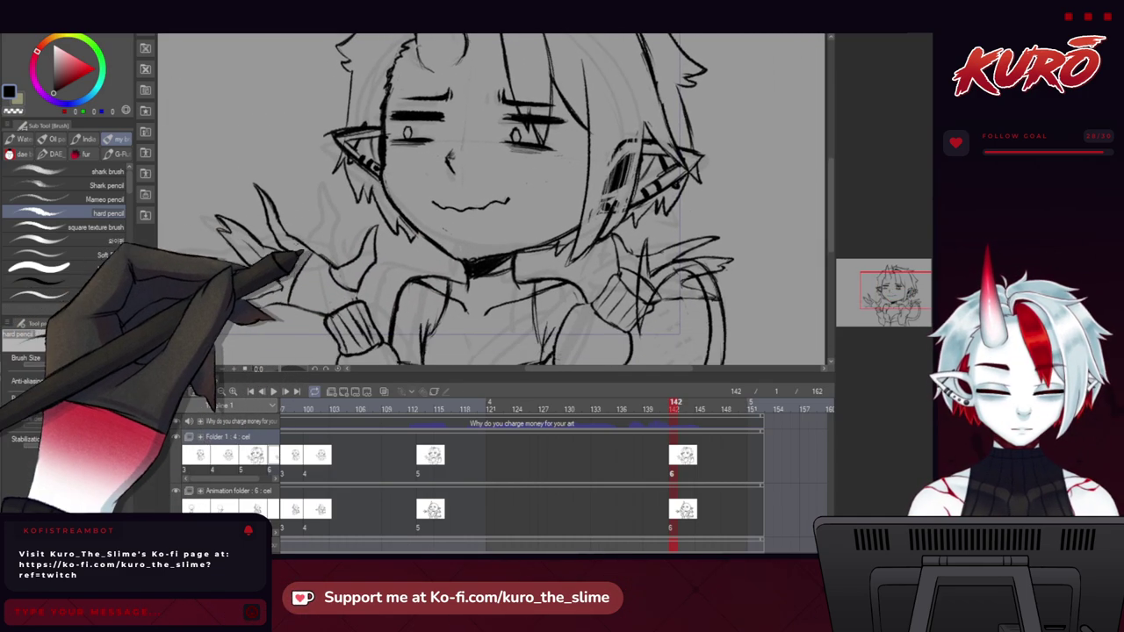
scroll(299, 254, down, 4)
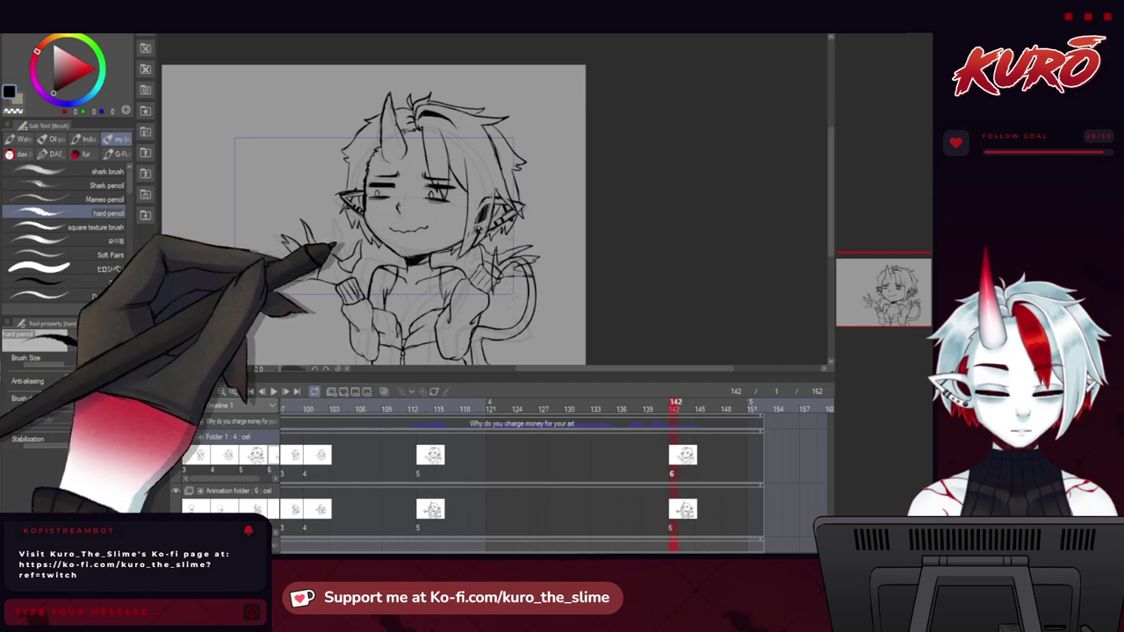
scroll(316, 254, up, 6)
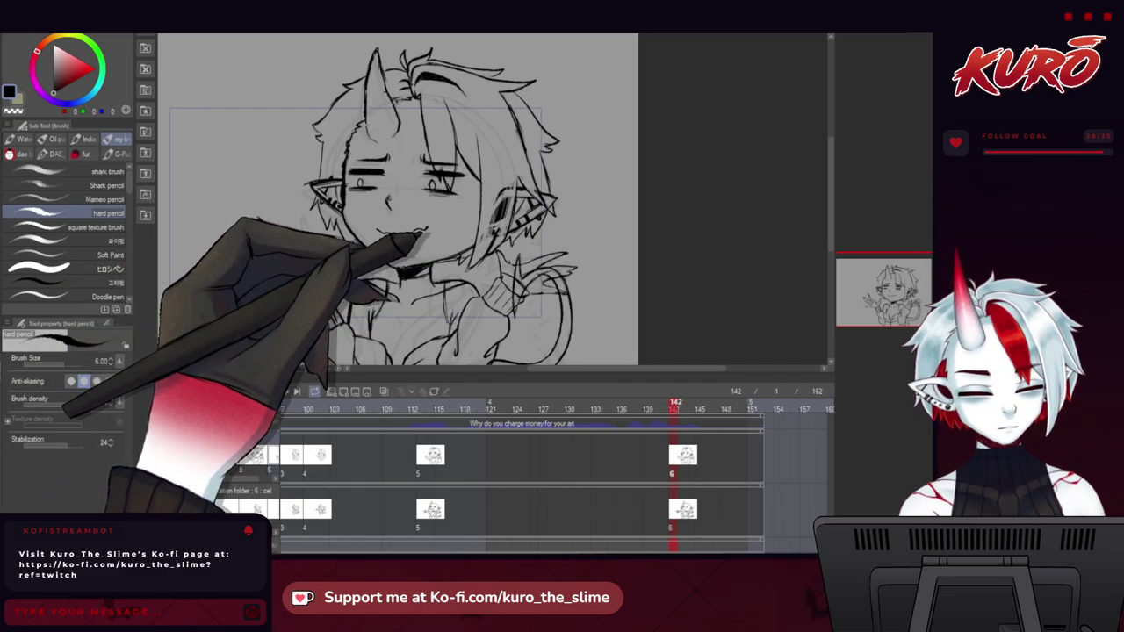
key(j)
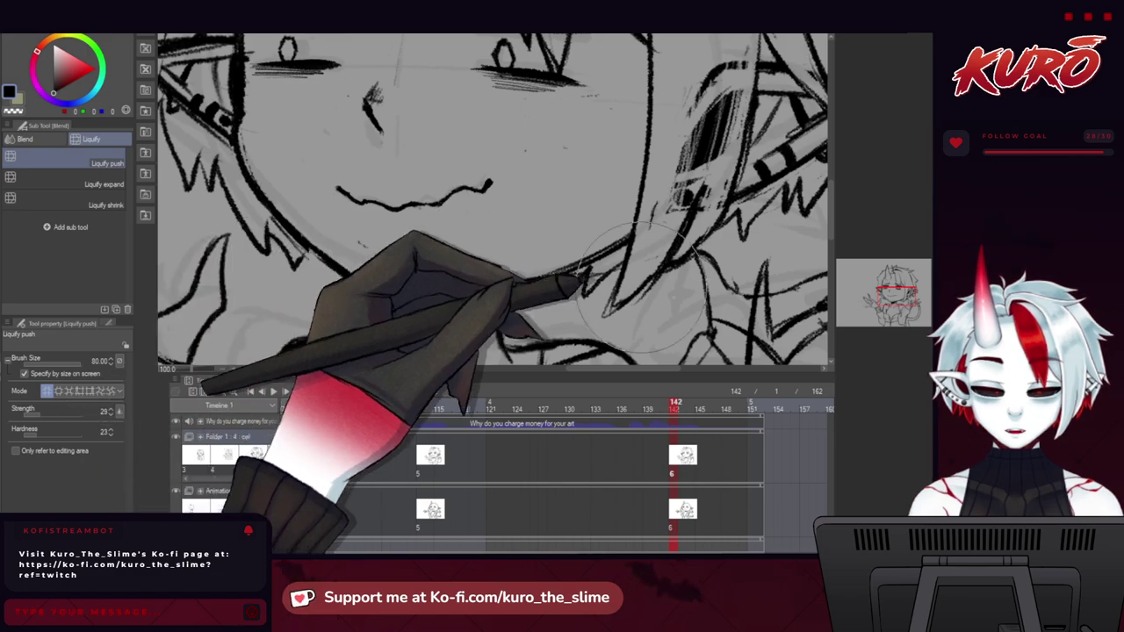
click(929, 334)
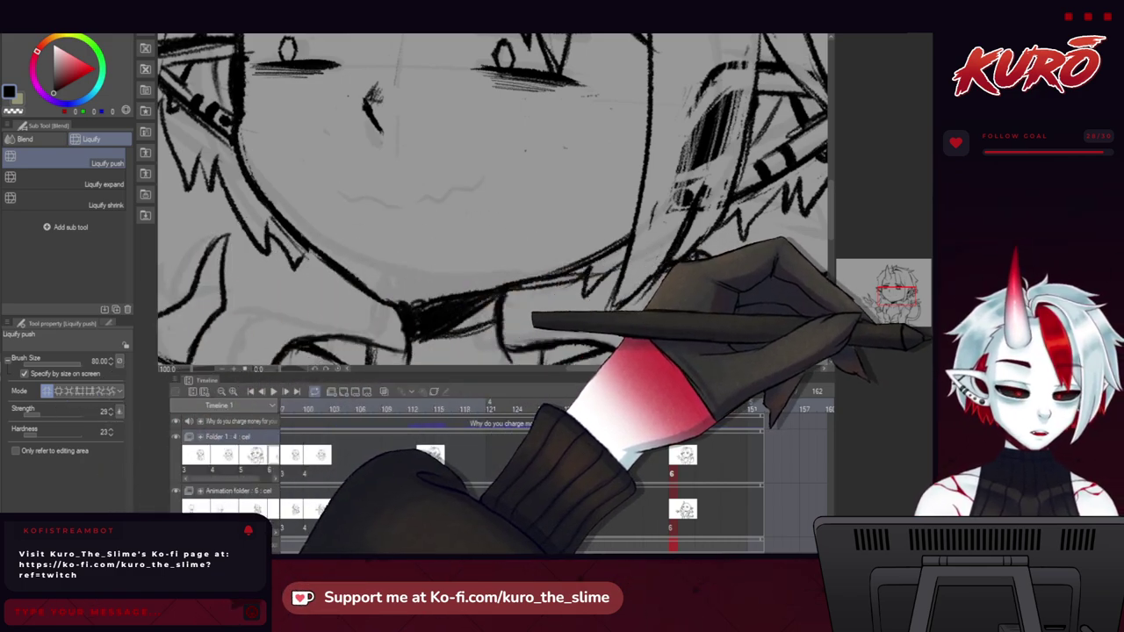
key(ctrl+y)
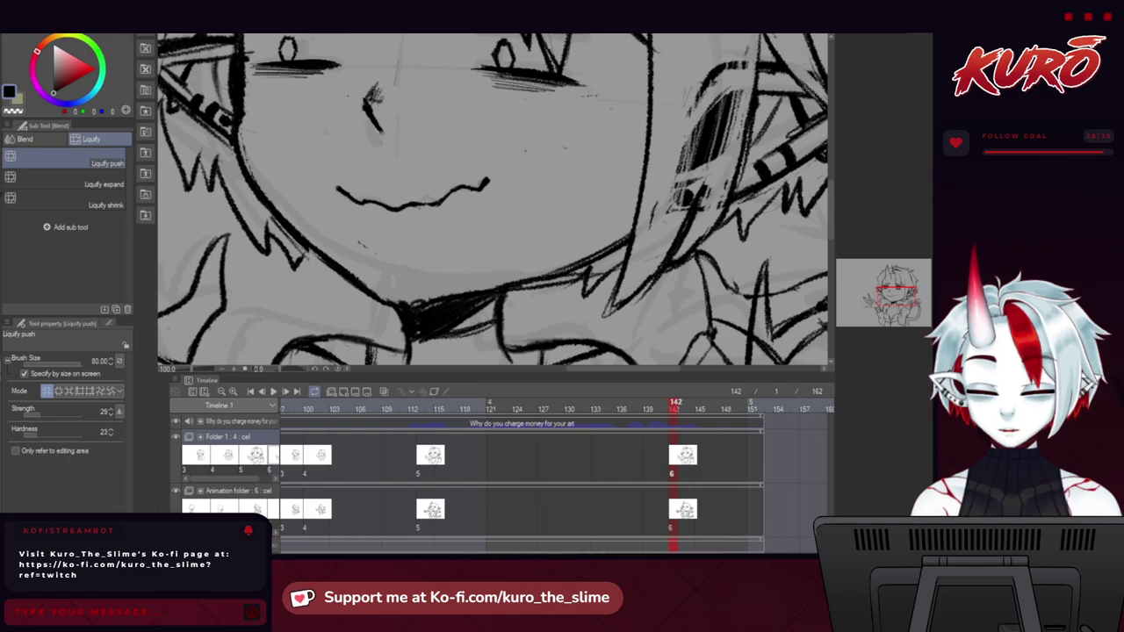
Erase a gap in the middle of the wavy mouth with the transparent Soft airbrush and redefine the line ends with the hard pencil.
click(2, 200)
scroll(402, 182, up, 1)
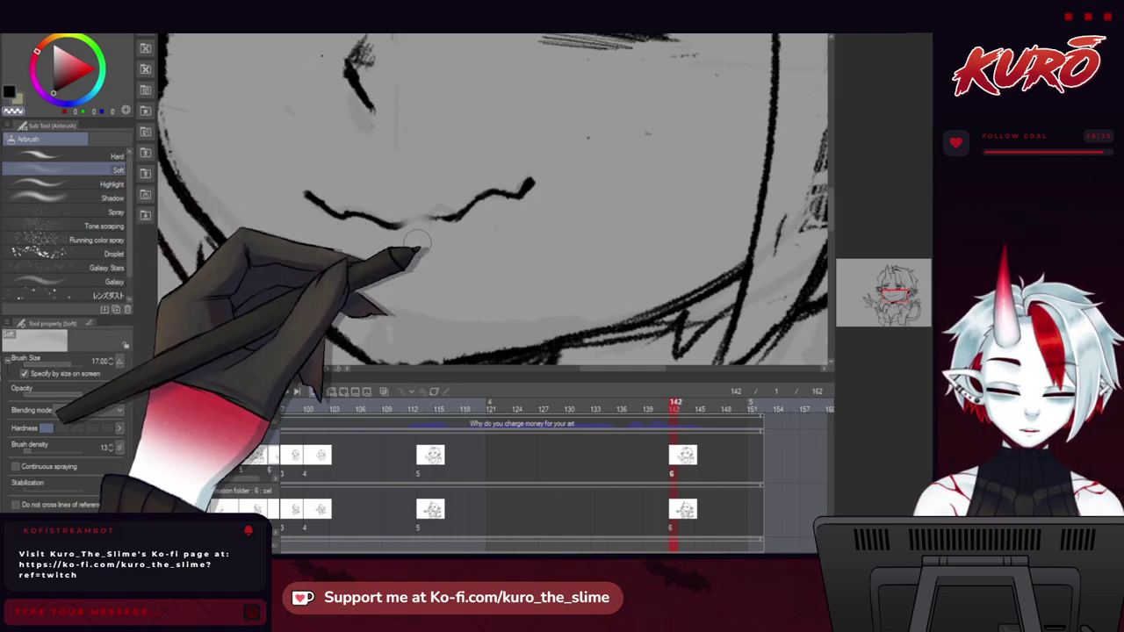
key(b)
scroll(426, 230, up, 2)
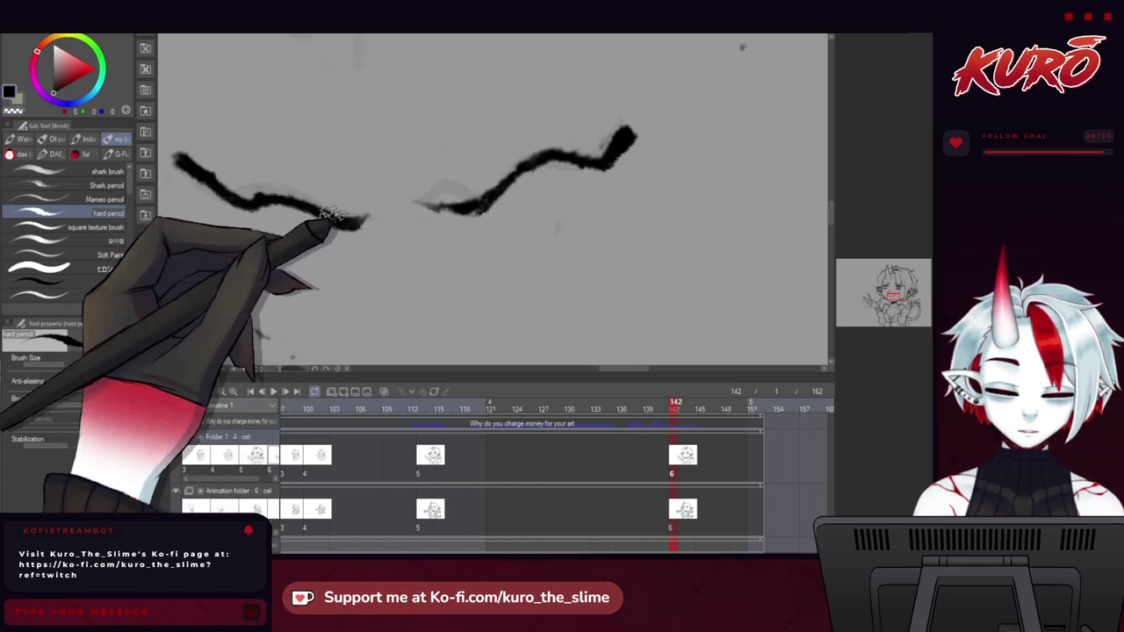
scroll(351, 219, down, 3)
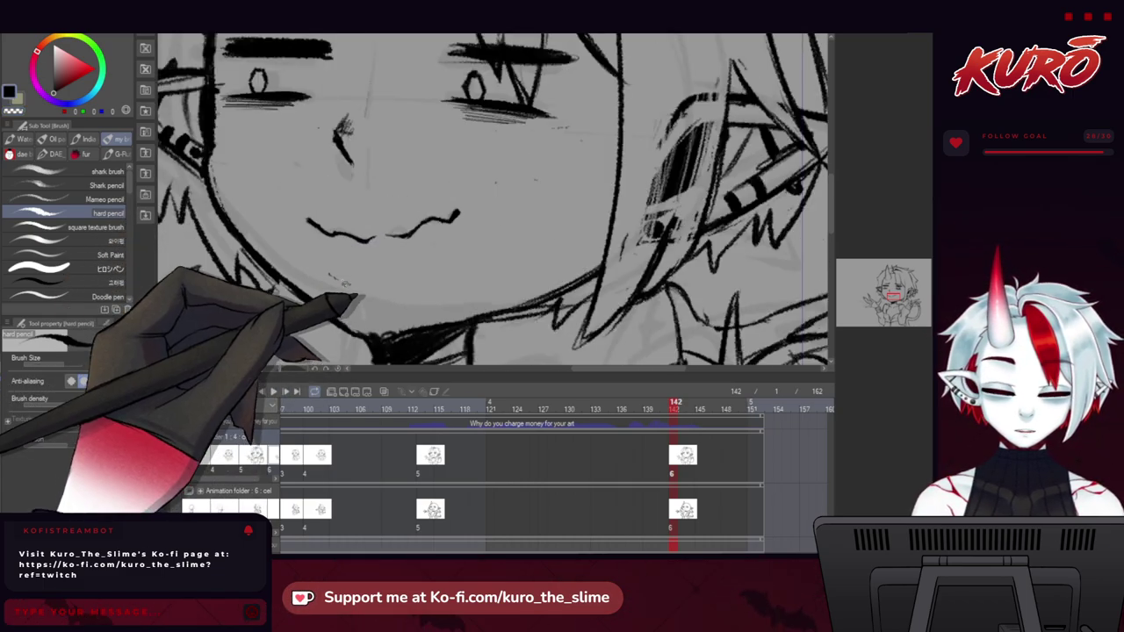
scroll(341, 285, down, 5)
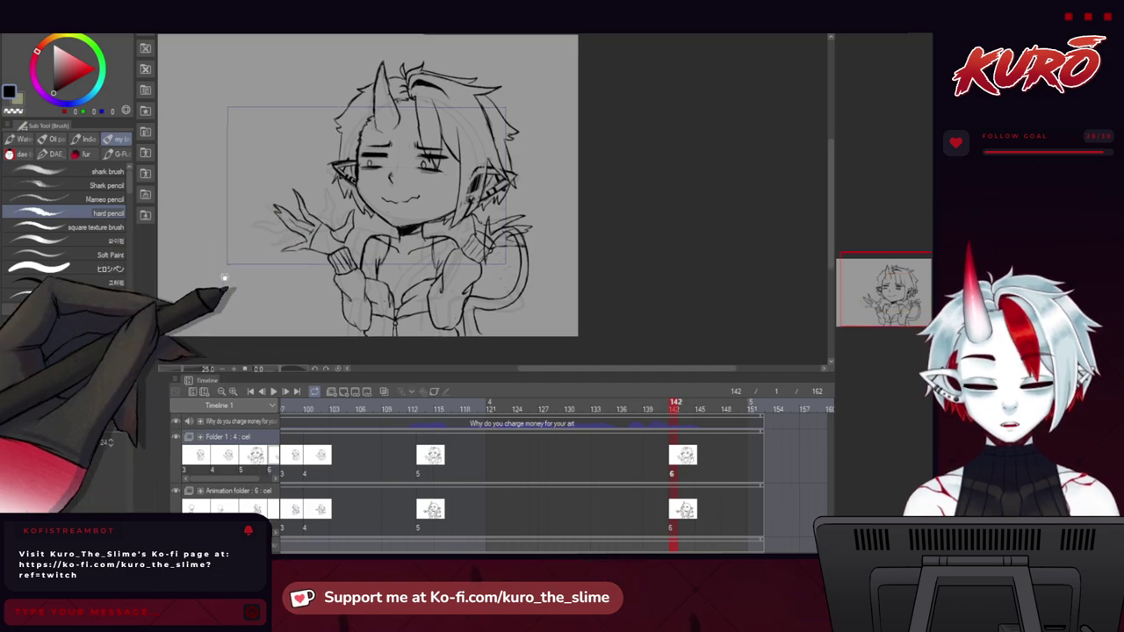
Add a new animation folder below Folder 1 with a blank cel at frame 93, and extend its clip to about frame 142.
drag(225, 277, 229, 274)
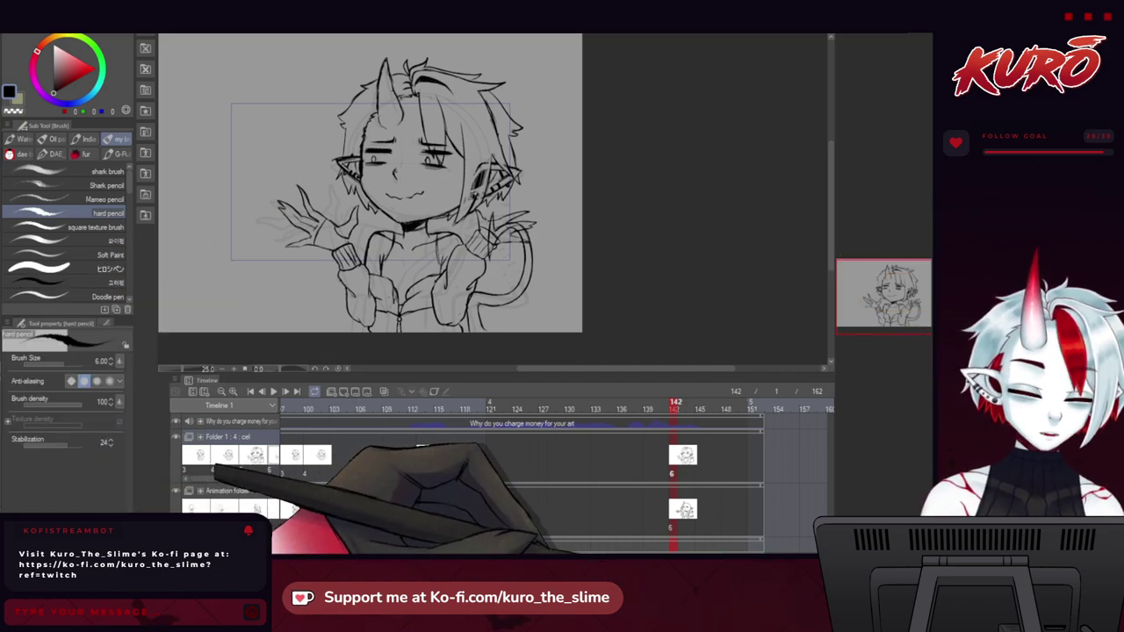
drag(595, 548, 552, 549)
click(394, 408)
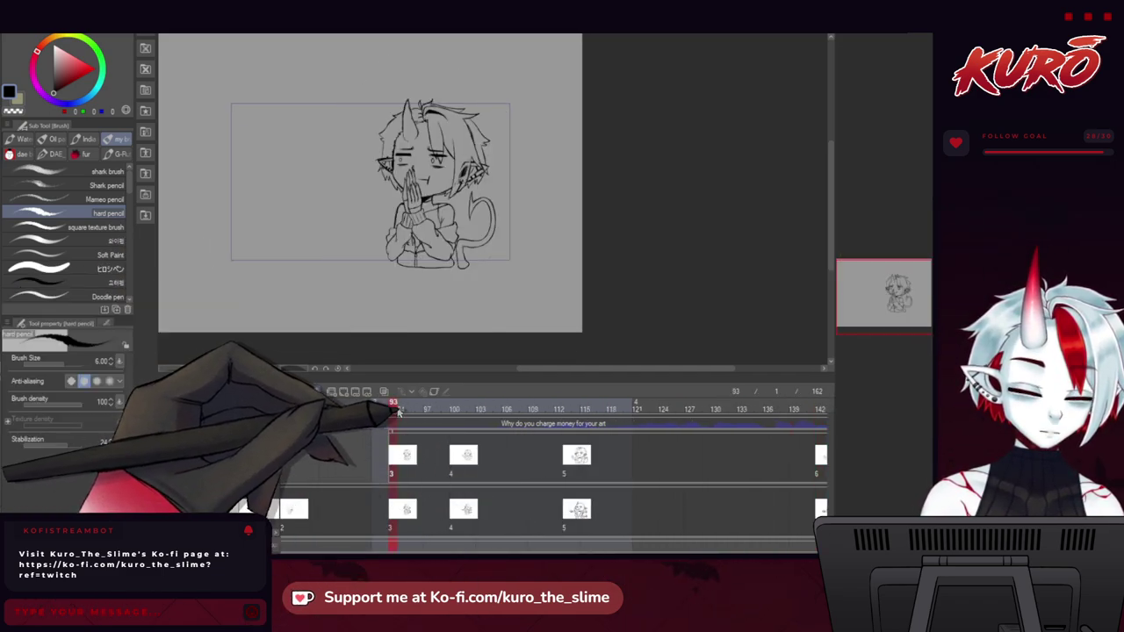
mouse_move(397, 413)
mouse_down()
mouse_move(565, 416)
mouse_move(588, 430)
mouse_move(807, 417)
mouse_move(418, 436)
mouse_move(375, 427)
mouse_move(394, 419)
mouse_up()
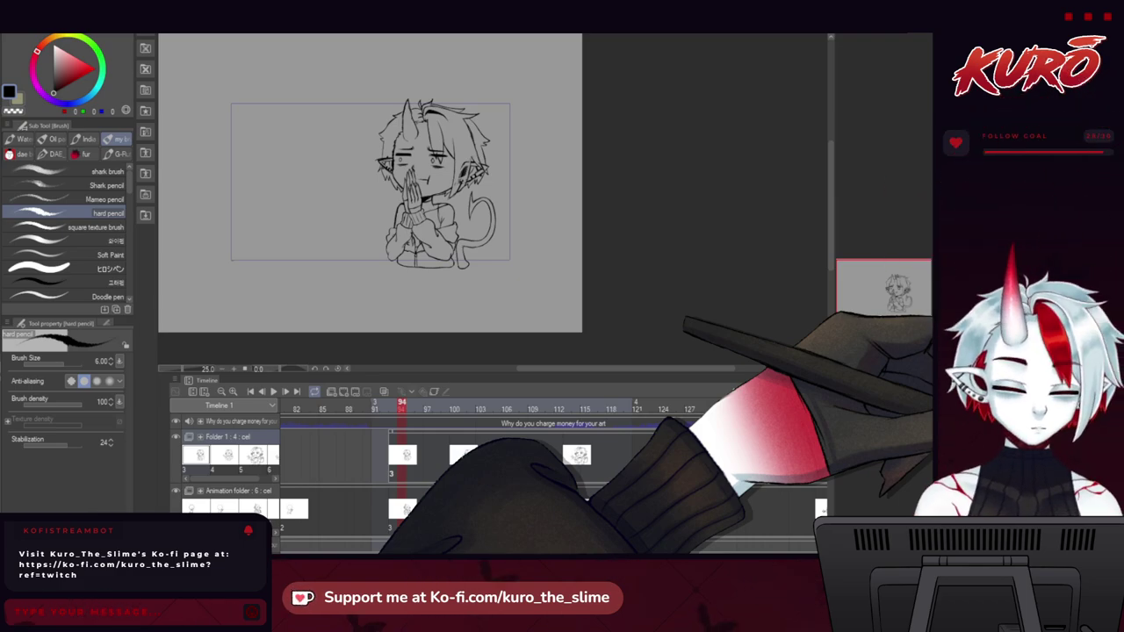
click(393, 408)
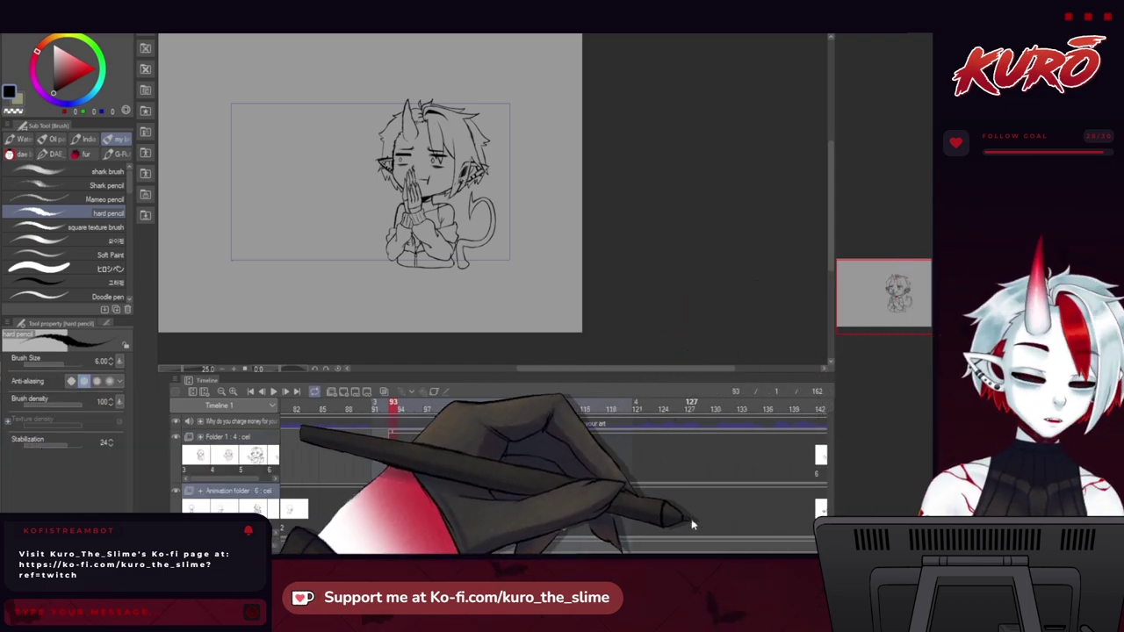
click(332, 395)
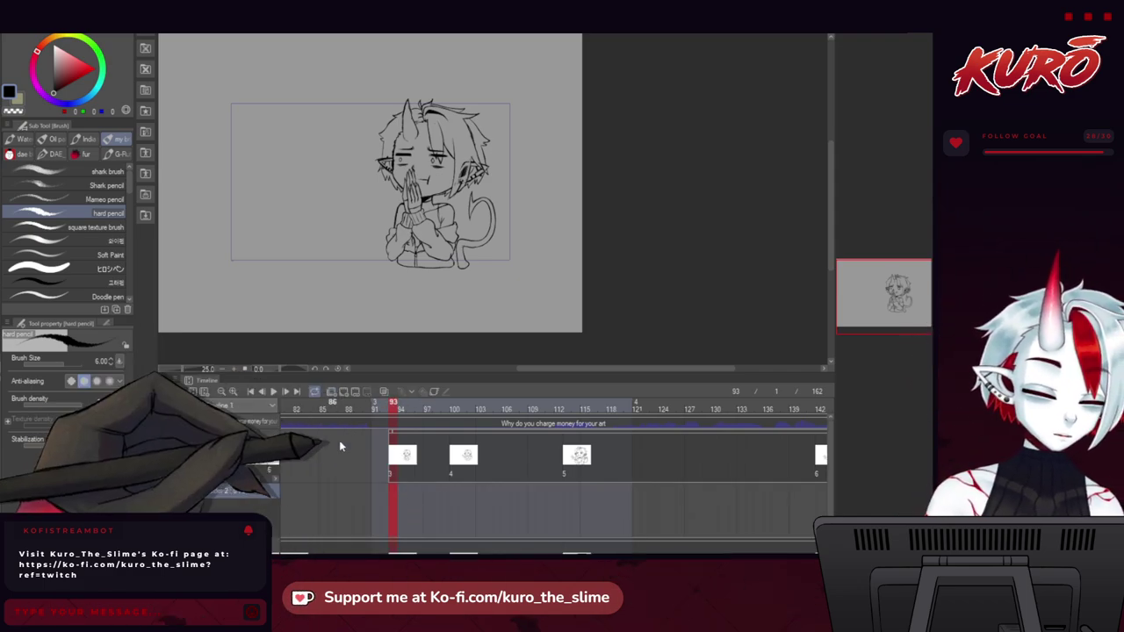
key(ctrl+shift+n)
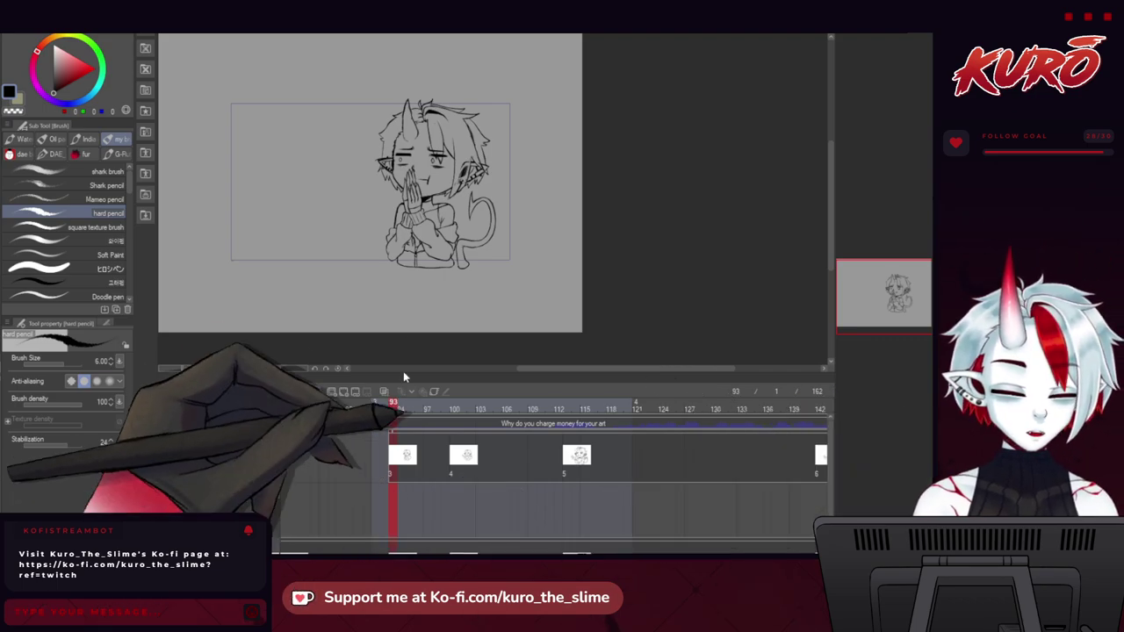
drag(314, 254, 322, 263)
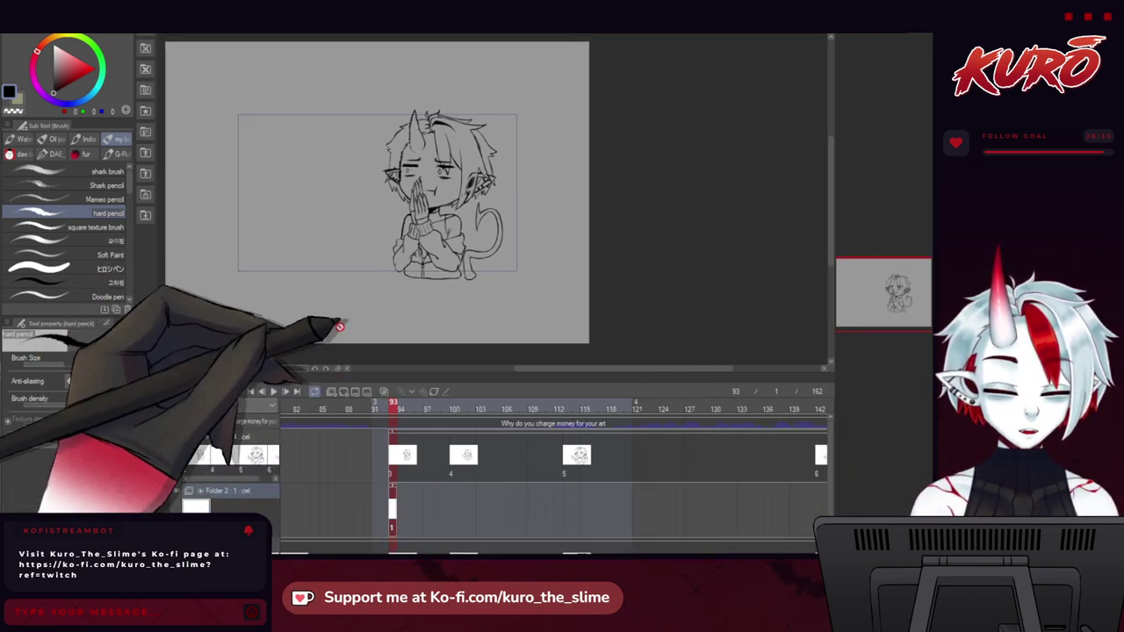
click(394, 518)
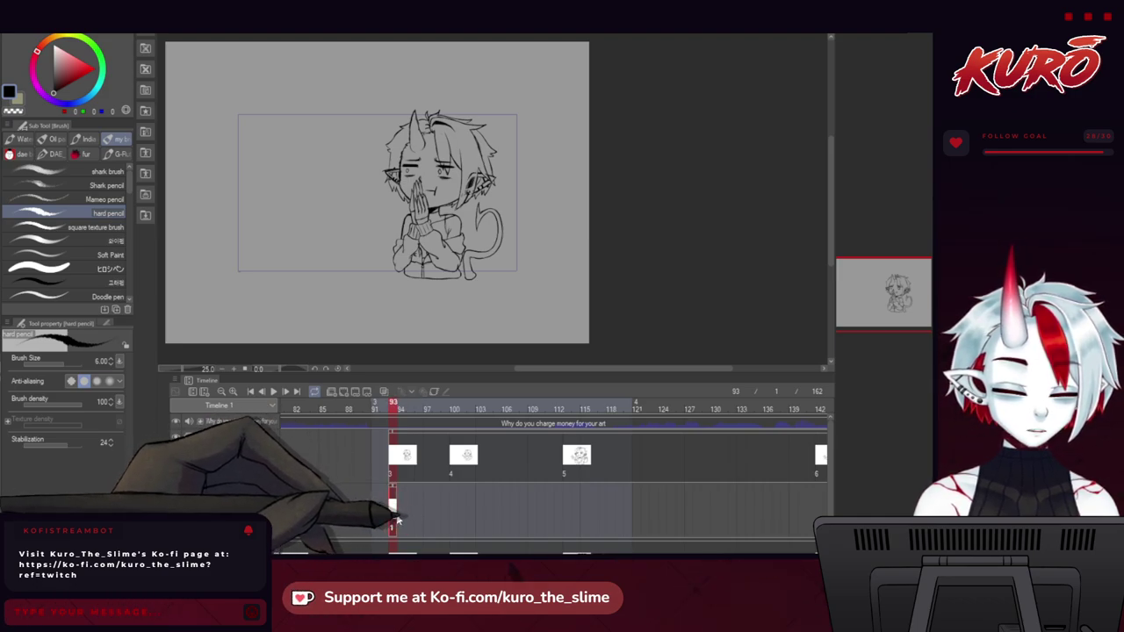
drag(397, 488, 821, 498)
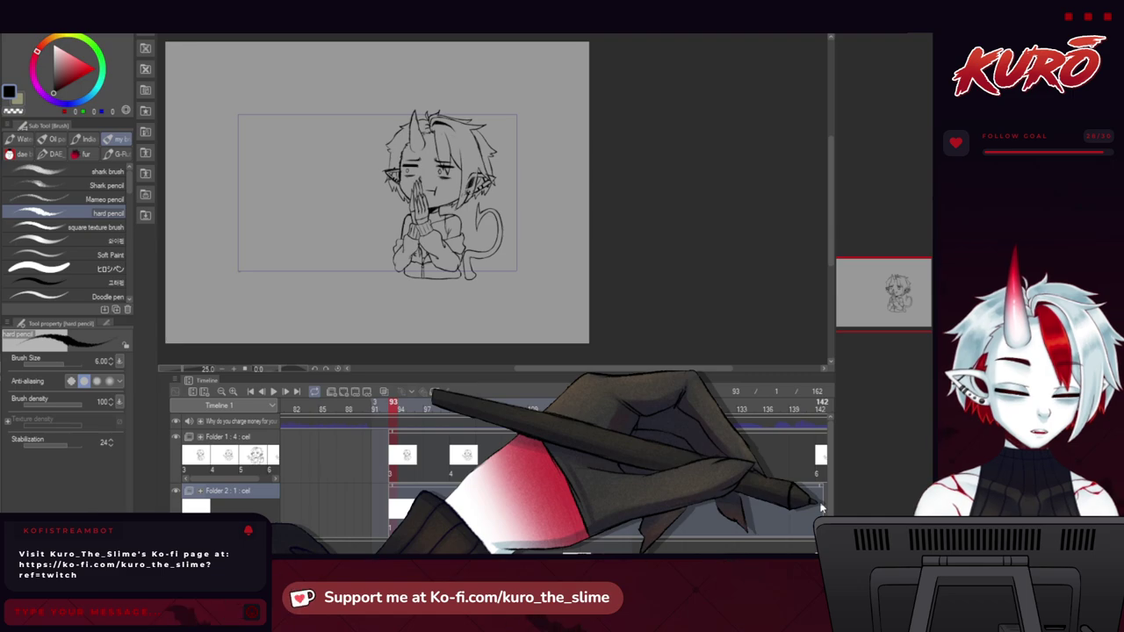
Using the Real G-Pen in white on the new cel, paint under the hairline between the horn and the central hair tufts.
scroll(427, 141, up, 3)
mouse_move(346, 301)
mouse_down()
mouse_move(324, 270)
mouse_move(325, 239)
mouse_move(338, 306)
mouse_up()
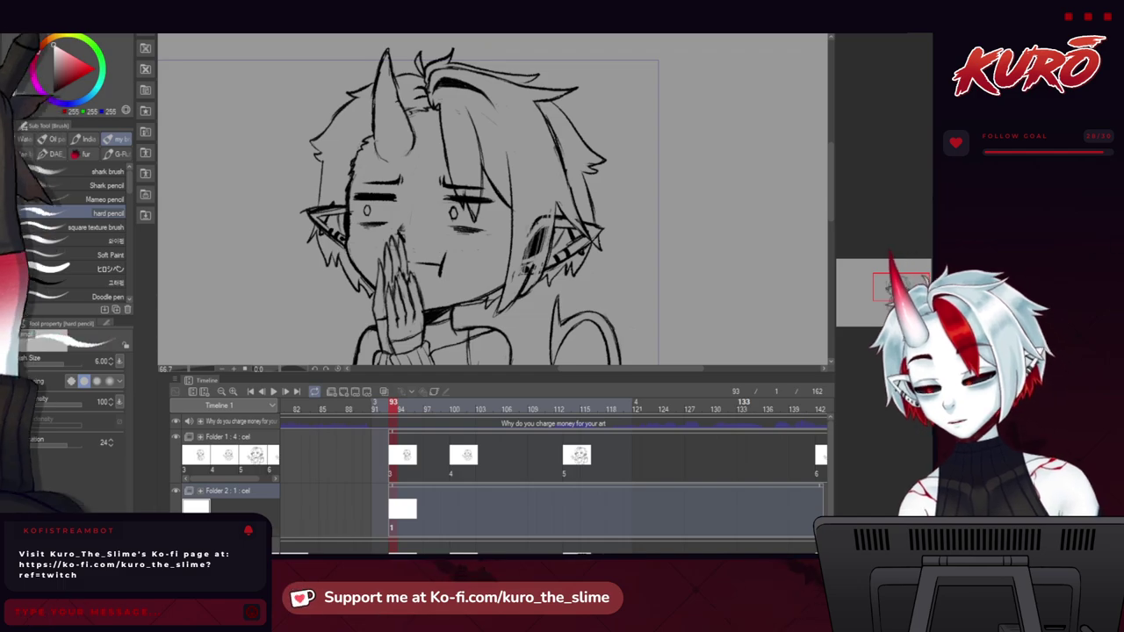
drag(195, 225, 206, 220)
mouse_move(293, 219)
mouse_down()
mouse_move(227, 264)
mouse_move(213, 257)
mouse_up()
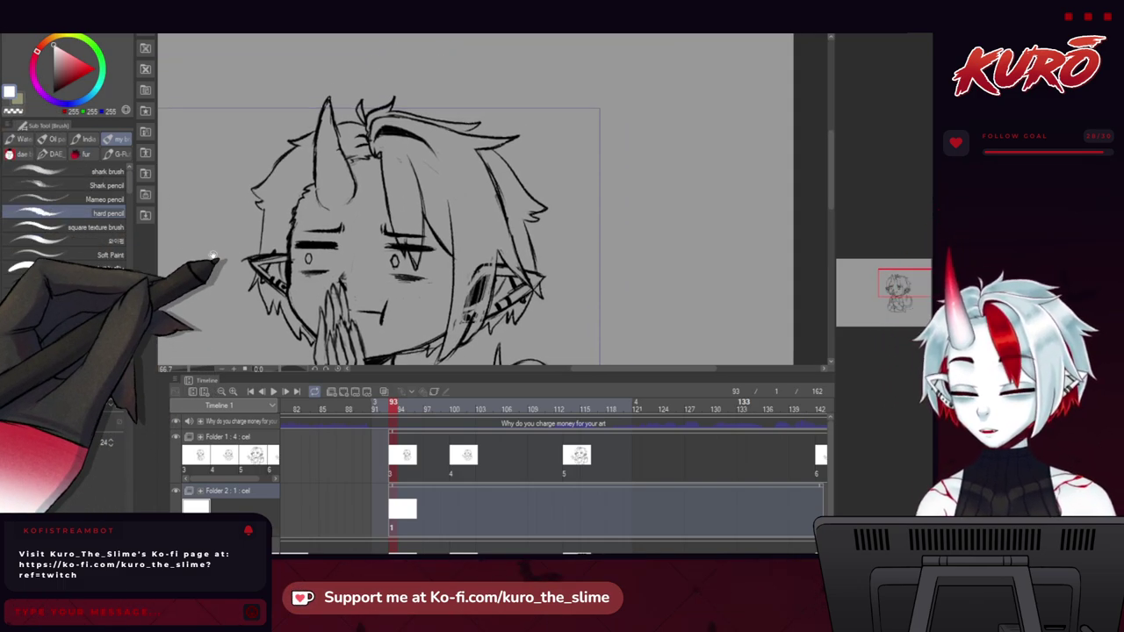
scroll(307, 104, up, 2)
click(2, 136)
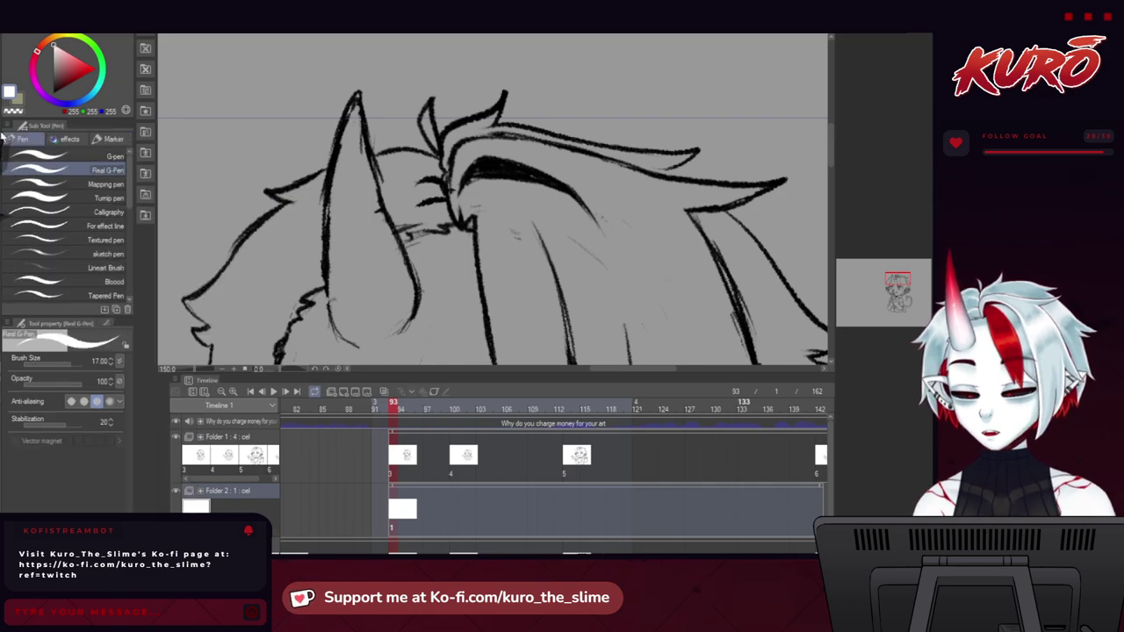
mouse_move(353, 149)
mouse_down()
mouse_move(336, 165)
mouse_move(434, 185)
mouse_move(391, 168)
mouse_up()
scroll(342, 132, up, 2)
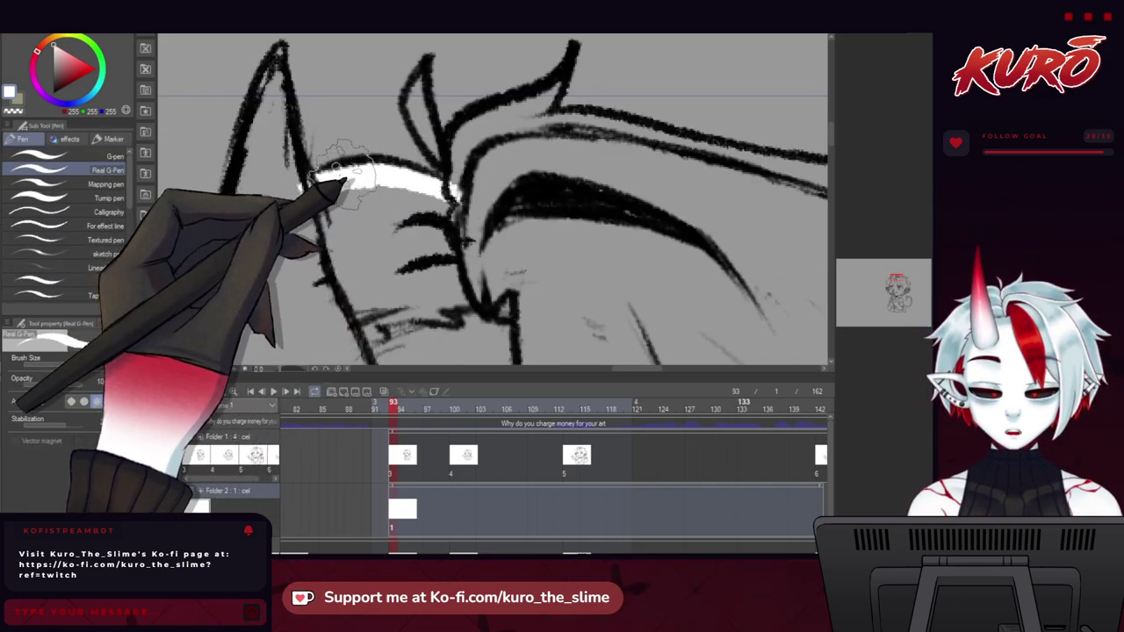
Paint the upper part of the horn and the insides of the central hair tufts white, staying within the sketch outlines.
mouse_move(289, 201)
mouse_down()
mouse_move(259, 106)
mouse_move(241, 189)
mouse_move(268, 134)
mouse_move(275, 206)
mouse_up()
scroll(278, 215, down, 1)
scroll(273, 193, up, 1)
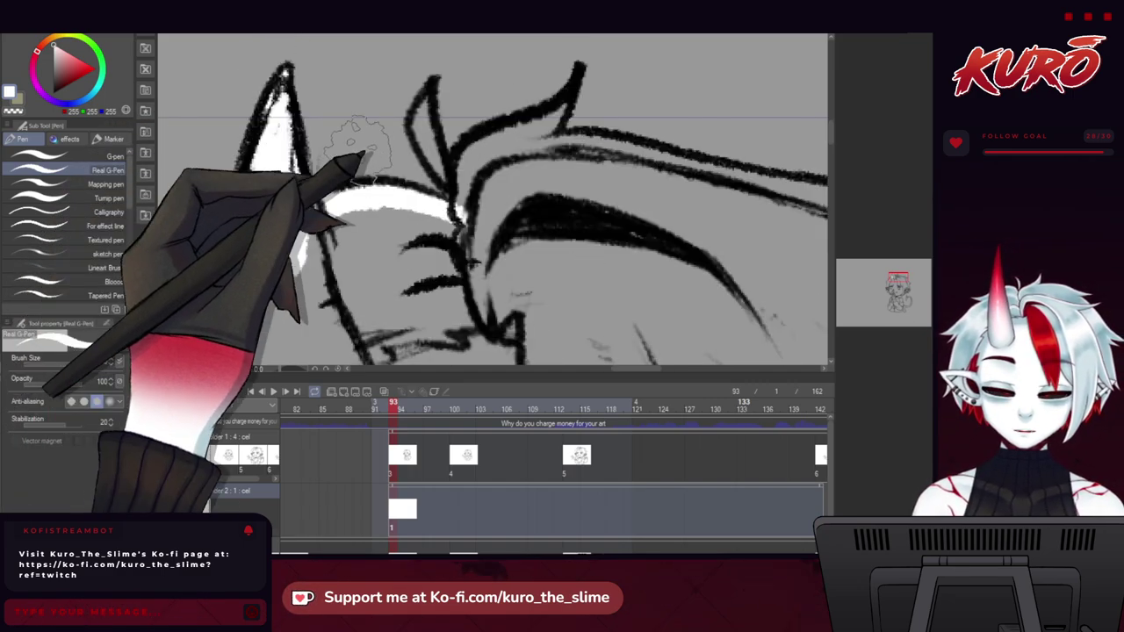
mouse_move(431, 88)
mouse_down()
mouse_move(414, 128)
mouse_move(445, 176)
mouse_move(428, 97)
mouse_move(416, 237)
mouse_move(446, 178)
mouse_move(481, 171)
mouse_move(525, 136)
mouse_move(499, 167)
mouse_move(516, 215)
mouse_move(441, 215)
mouse_move(443, 294)
mouse_up()
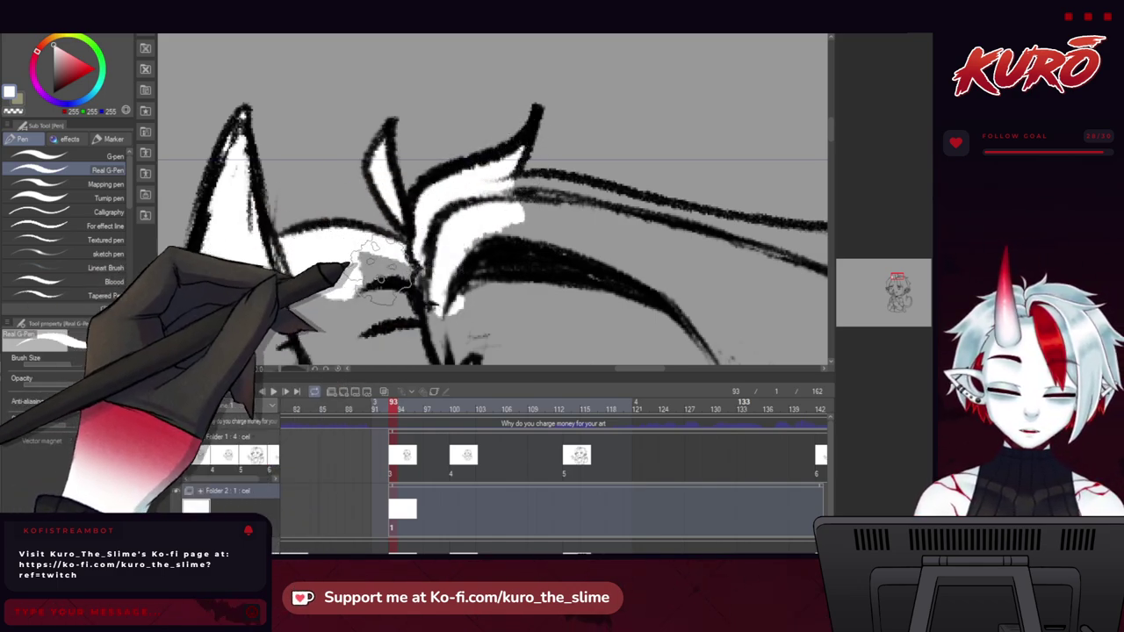
scroll(285, 254, down, 3)
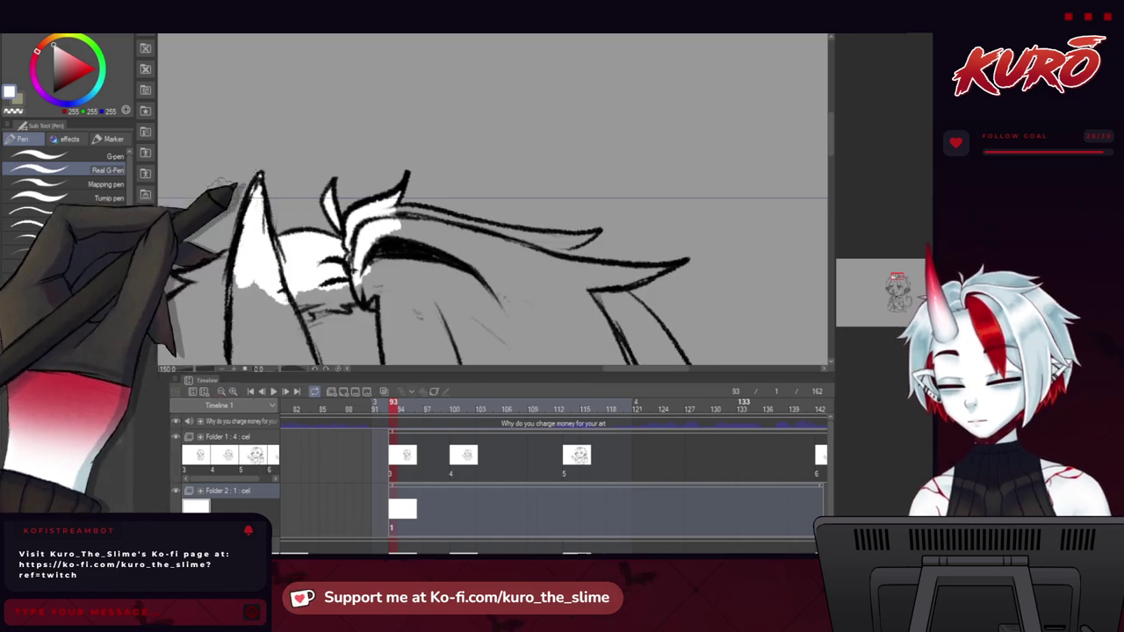
Fill the ear on the horn side and the small pointed tuft beneath it with white, following the outlines.
drag(199, 294, 263, 91)
drag(194, 325, 315, 215)
scroll(300, 247, up, 2)
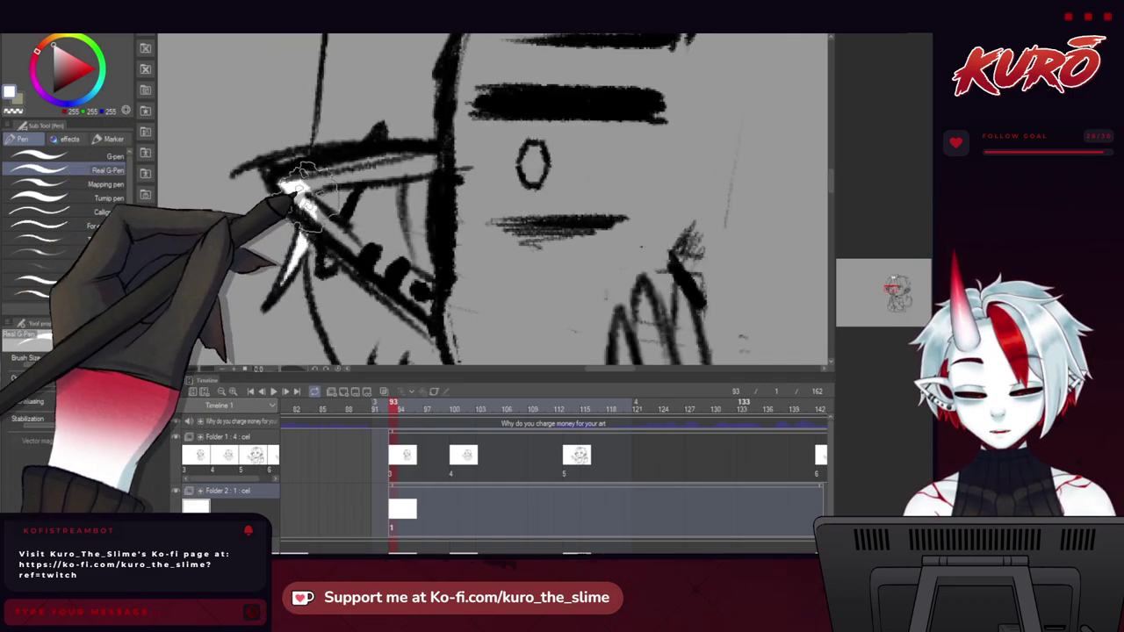
mouse_move(376, 207)
mouse_down()
mouse_move(416, 158)
mouse_move(379, 148)
mouse_up()
drag(384, 279, 356, 184)
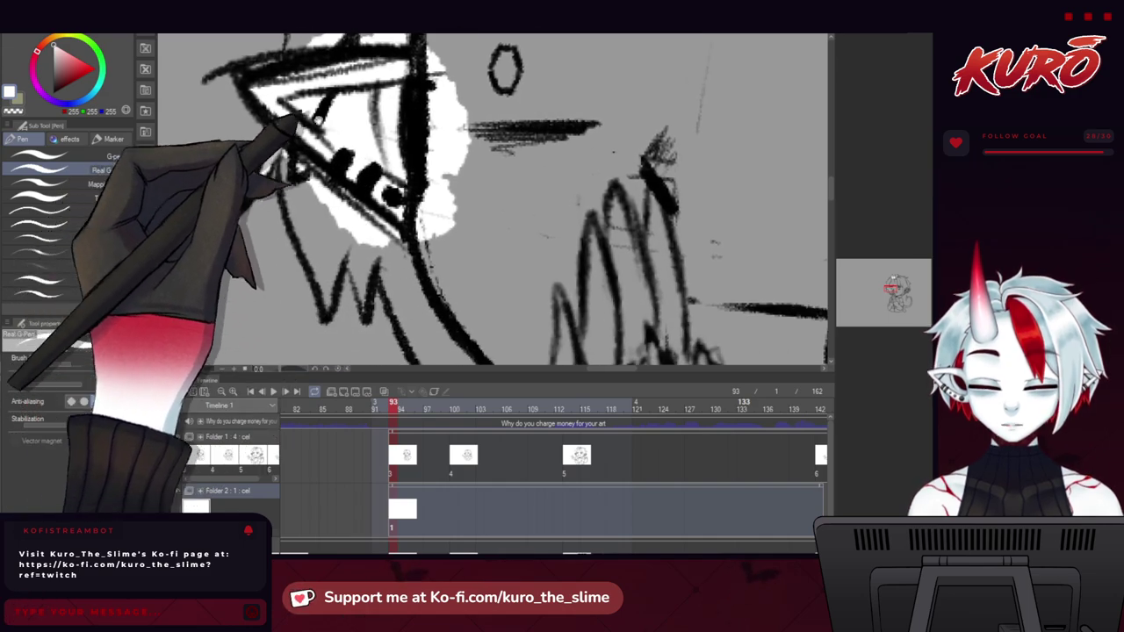
Paint the jagged hair strands below that ear down to the jaw white, and erase the spill outside the lines with transparent colour.
mouse_move(296, 158)
mouse_down()
mouse_move(291, 208)
mouse_move(307, 216)
mouse_up()
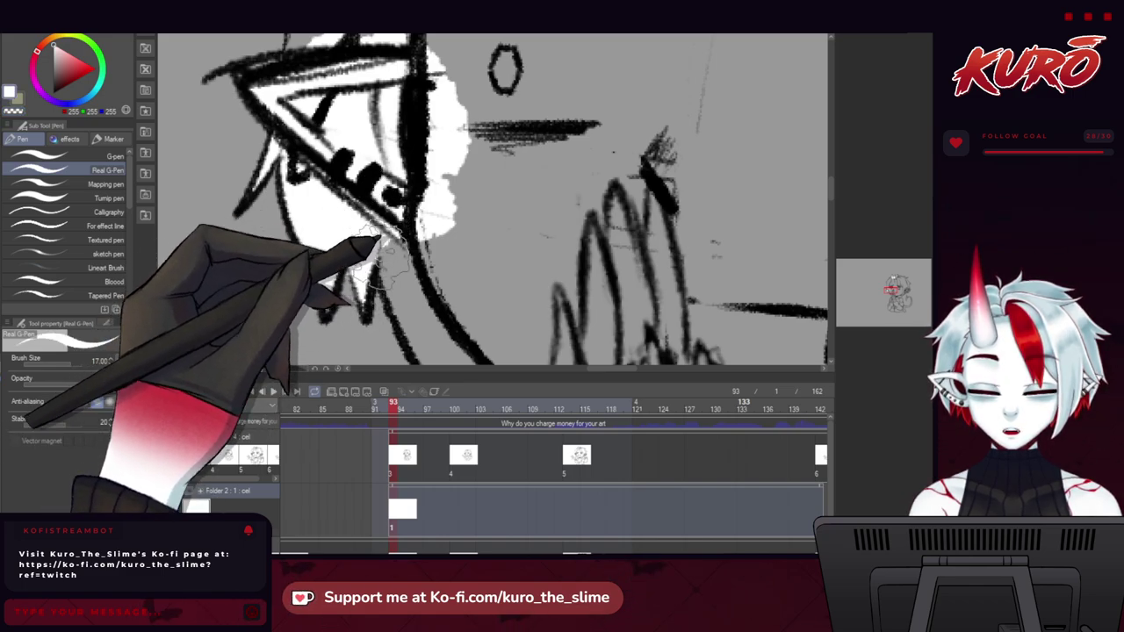
drag(384, 257, 347, 156)
drag(351, 162, 381, 217)
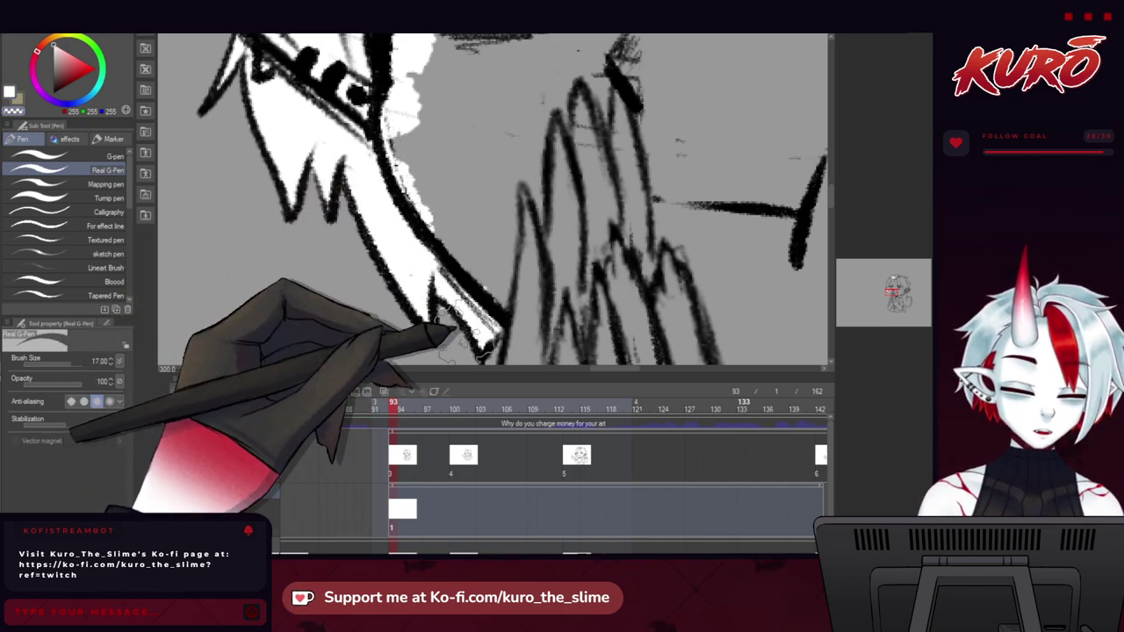
scroll(429, 284, down, 1)
key(c)
scroll(334, 203, down, 2)
key(c)
scroll(282, 145, up, 1)
Paint the hair edge above the same ear white up to its small spike, trimming the overflow along the outline.
drag(285, 143, 338, 288)
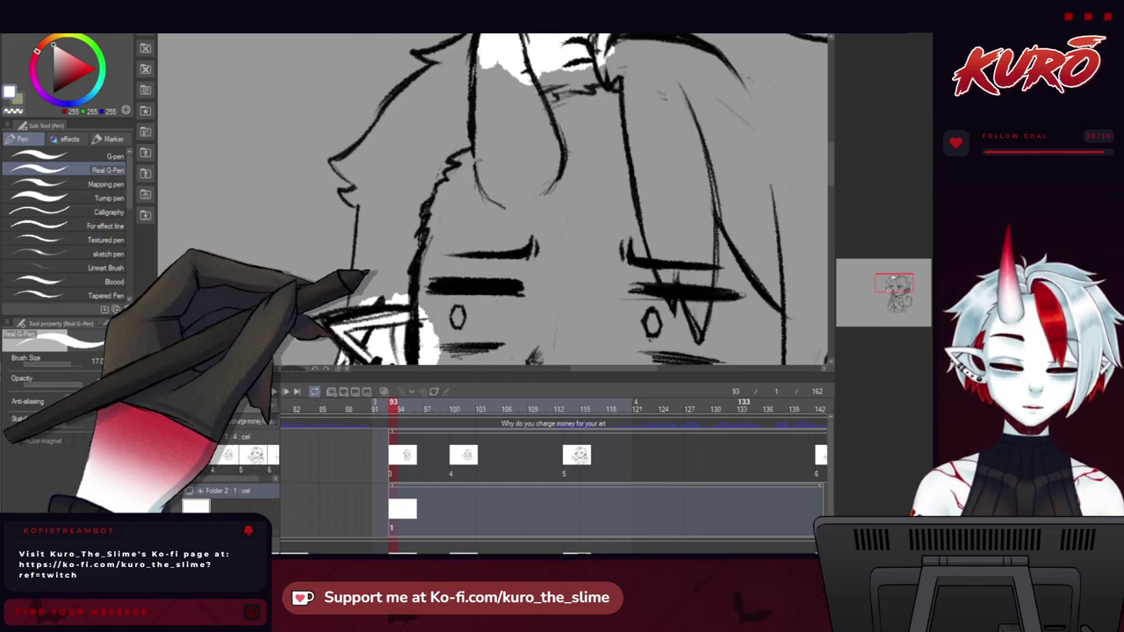
scroll(348, 281, up, 2)
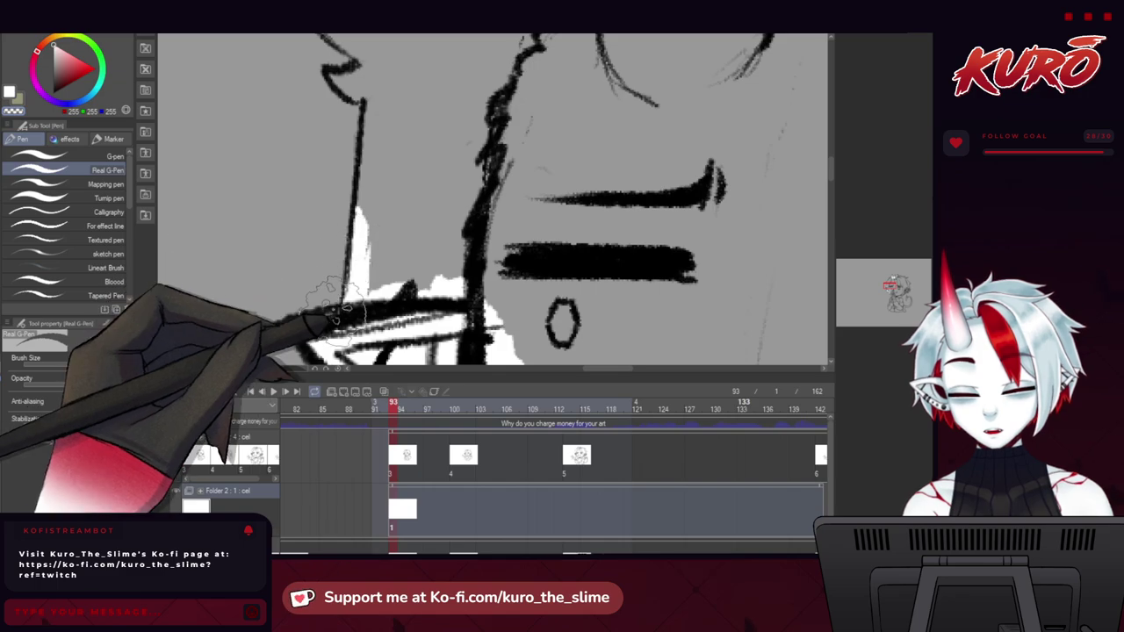
drag(469, 289, 477, 273)
drag(432, 183, 446, 303)
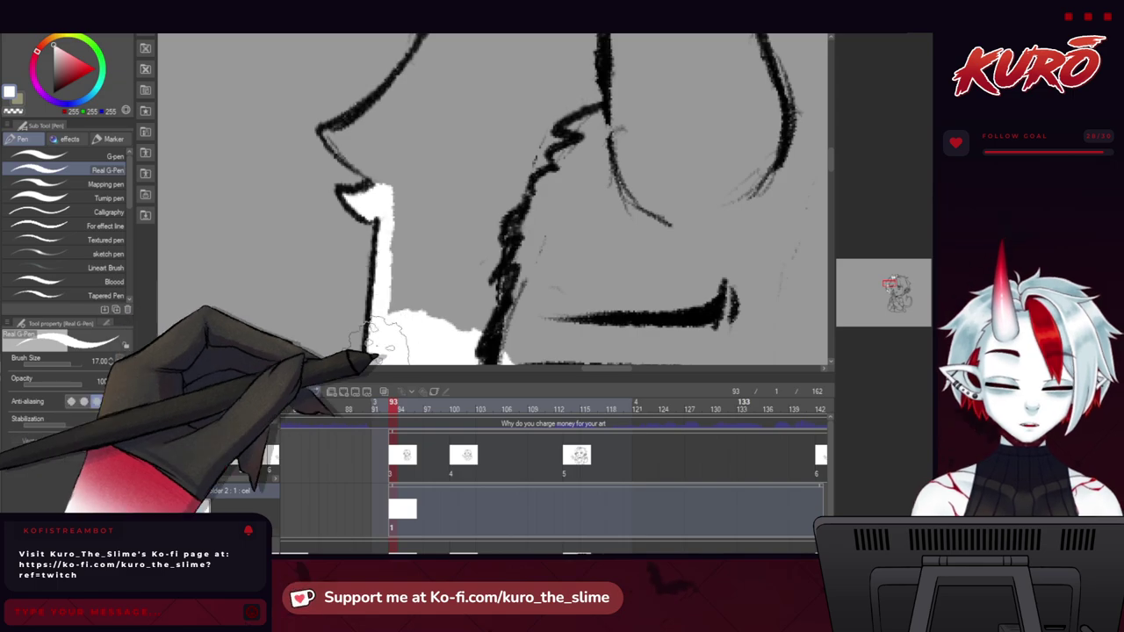
mouse_move(434, 292)
mouse_down()
mouse_move(470, 314)
mouse_move(515, 288)
mouse_up()
mouse_move(493, 208)
mouse_down()
mouse_move(343, 267)
mouse_move(293, 274)
mouse_up()
Flip the canvas horizontally and fill the outer hair beside the horn with white, up to its upper outline.
key(h)
drag(419, 178, 193, 195)
drag(562, 185, 486, 224)
mouse_move(491, 302)
mouse_down()
mouse_move(557, 257)
mouse_move(533, 264)
mouse_move(520, 227)
mouse_move(550, 255)
mouse_move(474, 272)
mouse_up()
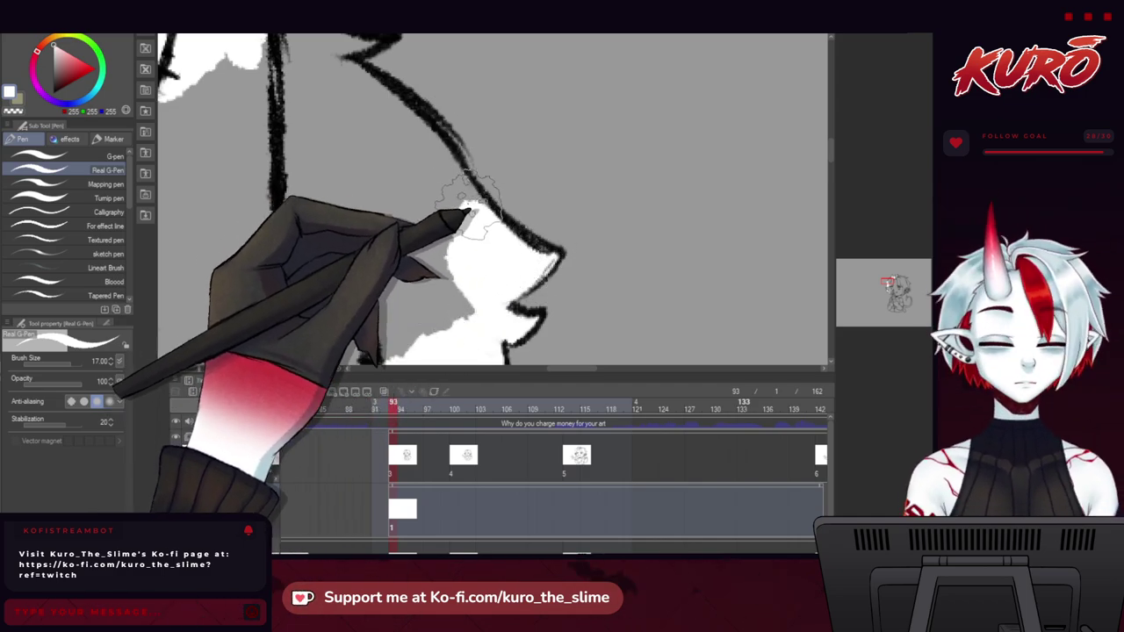
mouse_move(403, 112)
mouse_down()
mouse_move(370, 93)
mouse_move(450, 248)
mouse_up()
mouse_move(306, 195)
mouse_down()
mouse_move(397, 233)
mouse_move(394, 182)
mouse_up()
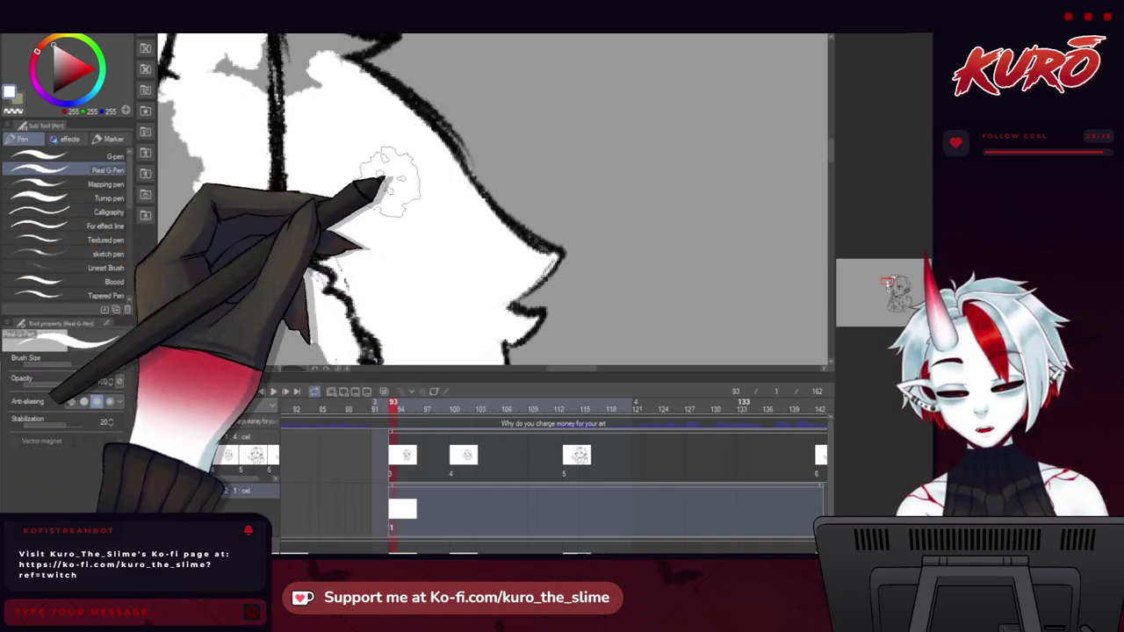
mouse_move(285, 44)
mouse_down()
mouse_move(351, 158)
mouse_move(341, 121)
mouse_move(391, 144)
mouse_move(289, 125)
mouse_move(273, 191)
mouse_move(349, 37)
mouse_up()
Fill the cheek, the area around the nearby eye, the forehead and the lower horn with white, and flip the canvas back.
scroll(267, 184, down, 3)
drag(446, 350, 424, 268)
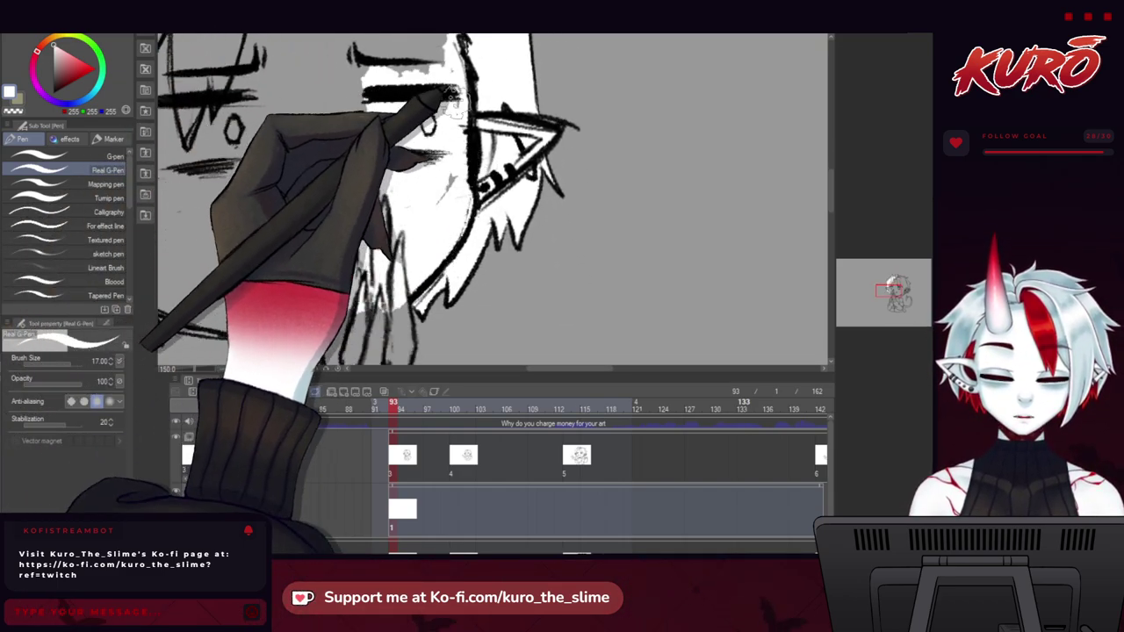
drag(386, 97, 423, 255)
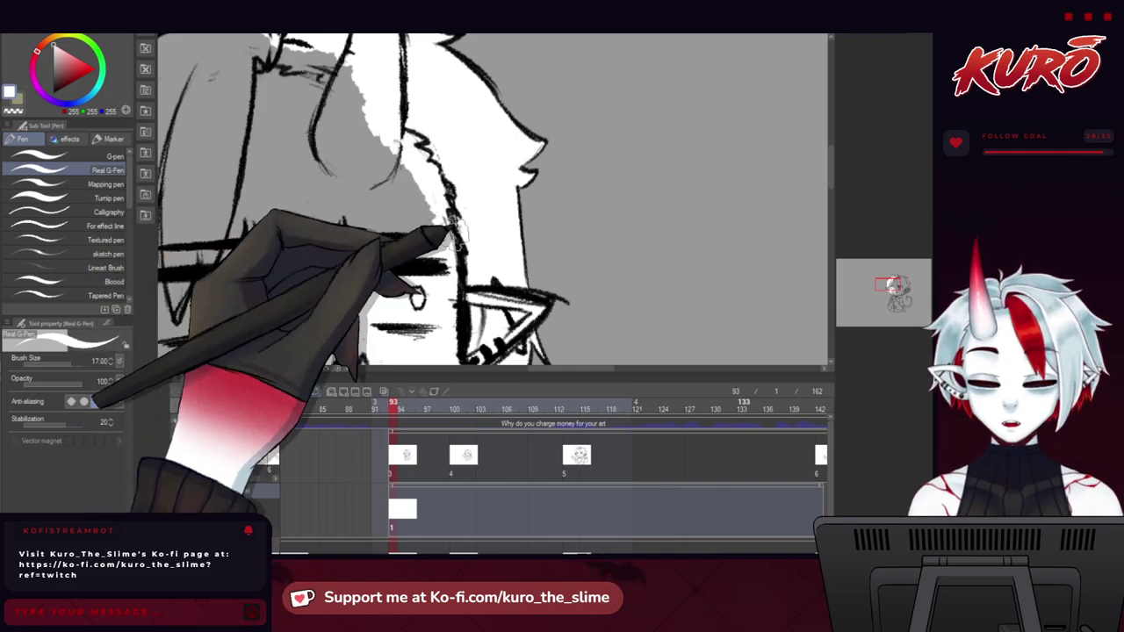
mouse_move(341, 222)
mouse_down()
mouse_move(268, 138)
mouse_move(327, 84)
mouse_move(364, 76)
mouse_up()
key(h)
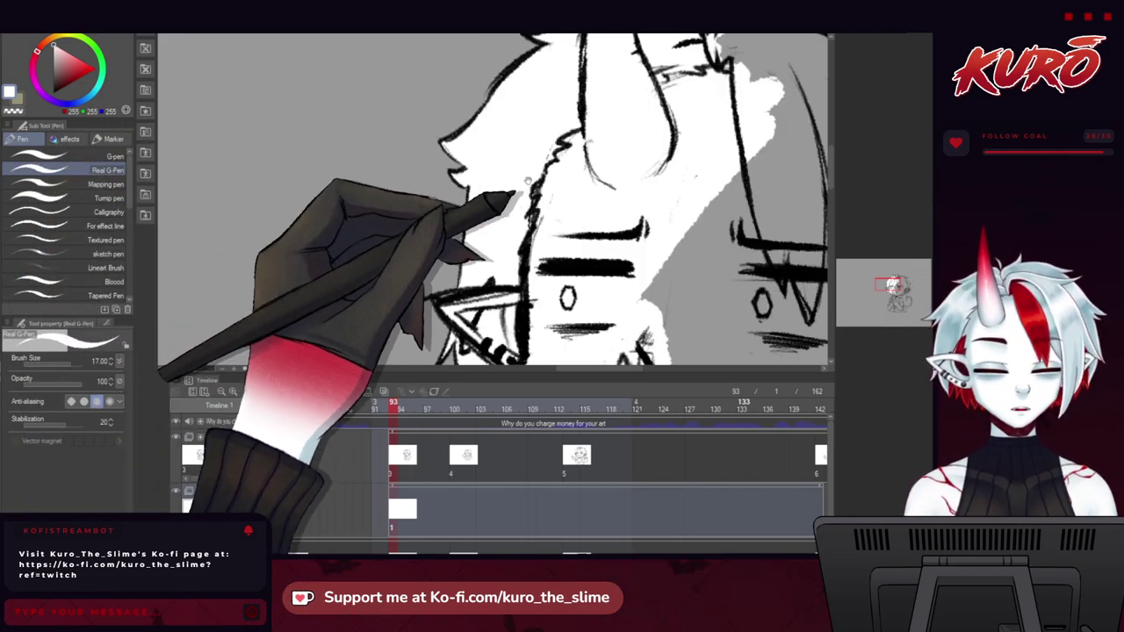
Paint the long swept-back hair strands on top of the head white, out to their pointed tips.
drag(558, 142, 231, 268)
drag(362, 191, 226, 224)
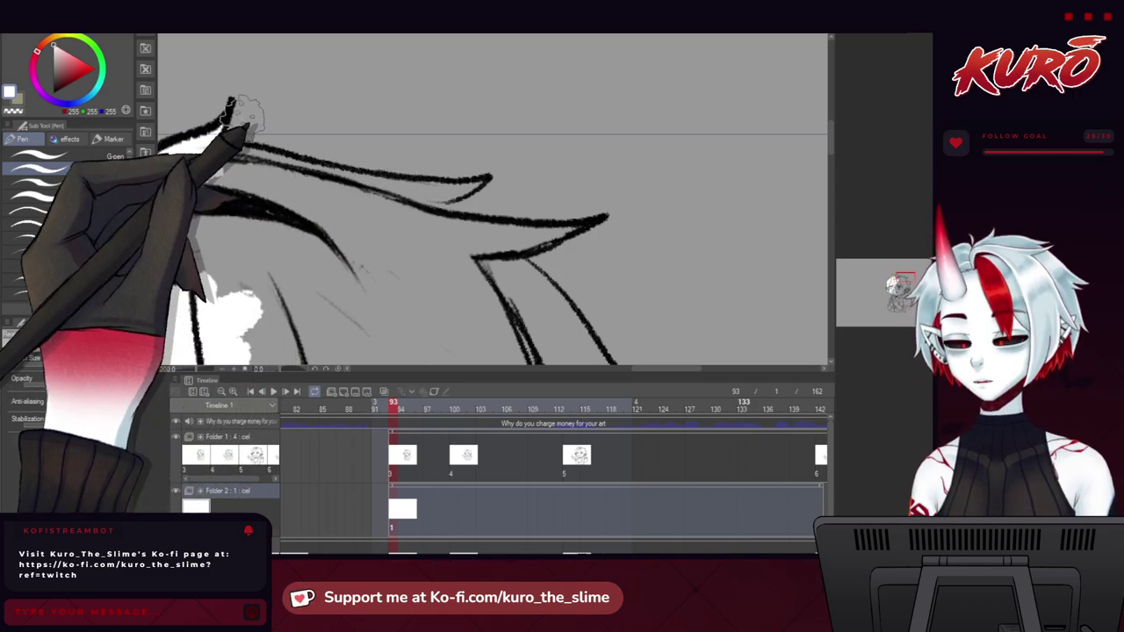
drag(219, 149, 281, 160)
mouse_move(323, 167)
mouse_down()
mouse_move(327, 180)
mouse_move(436, 186)
mouse_up()
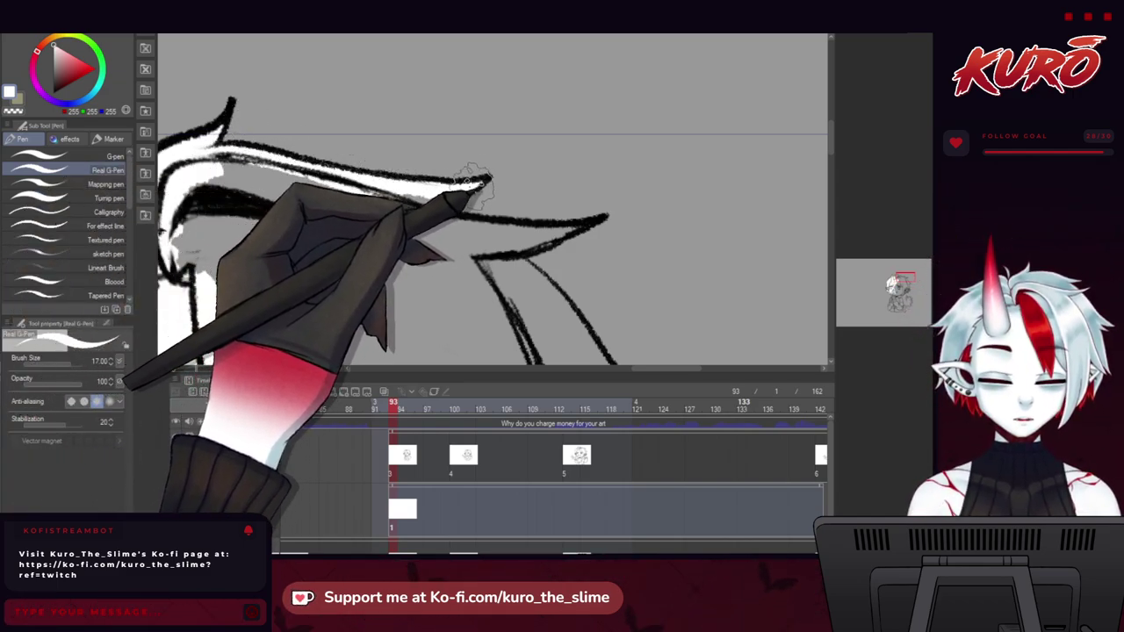
drag(450, 211, 381, 200)
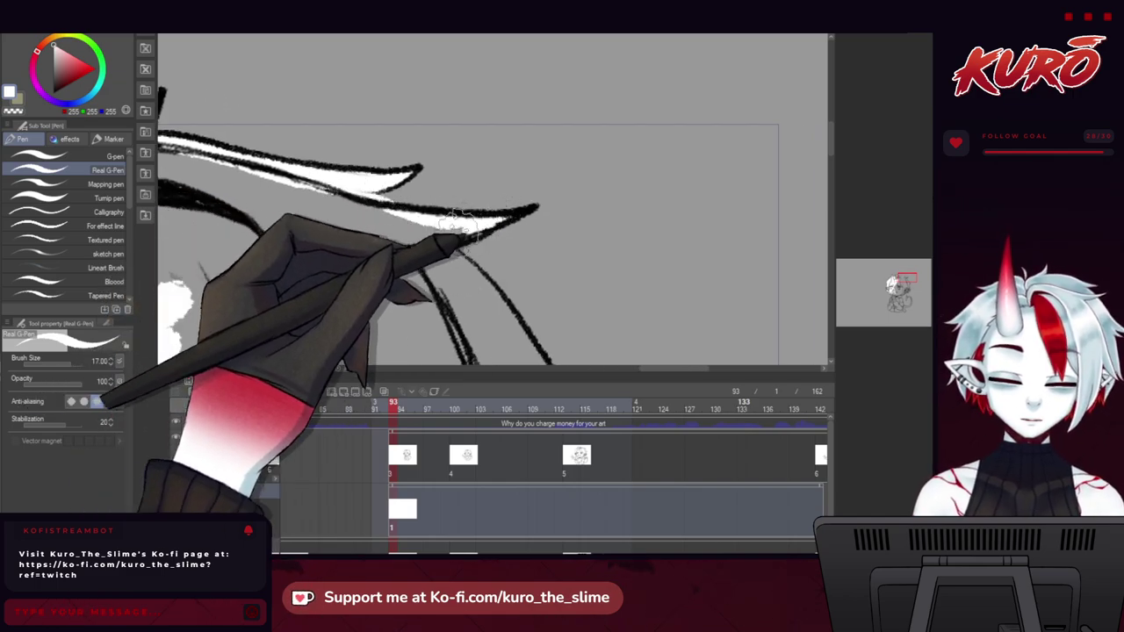
mouse_move(425, 229)
mouse_down()
mouse_move(219, 197)
mouse_move(385, 225)
mouse_up()
Fill the outer hair below the swept strands with white, down to the spiky tips on the far side of the head.
mouse_move(321, 190)
mouse_down()
mouse_move(303, 184)
mouse_move(303, 239)
mouse_move(344, 338)
mouse_up()
drag(443, 294, 493, 279)
mouse_move(492, 274)
mouse_down()
mouse_move(378, 237)
mouse_move(317, 99)
mouse_move(334, 87)
mouse_move(492, 136)
mouse_move(532, 171)
mouse_move(501, 158)
mouse_move(405, 162)
mouse_up()
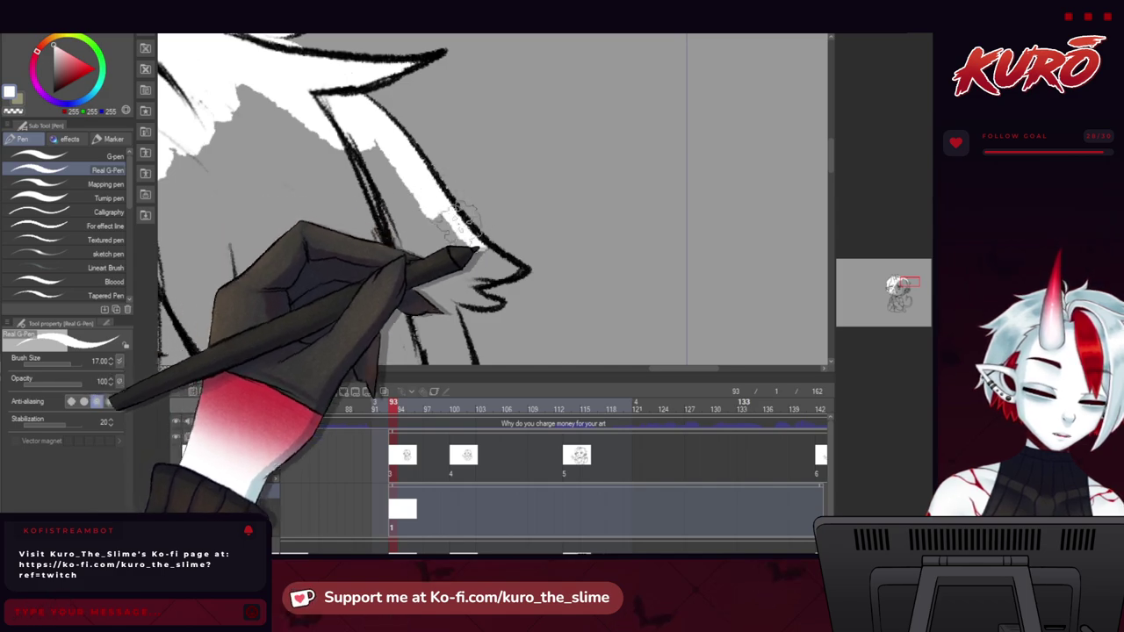
drag(490, 255, 513, 271)
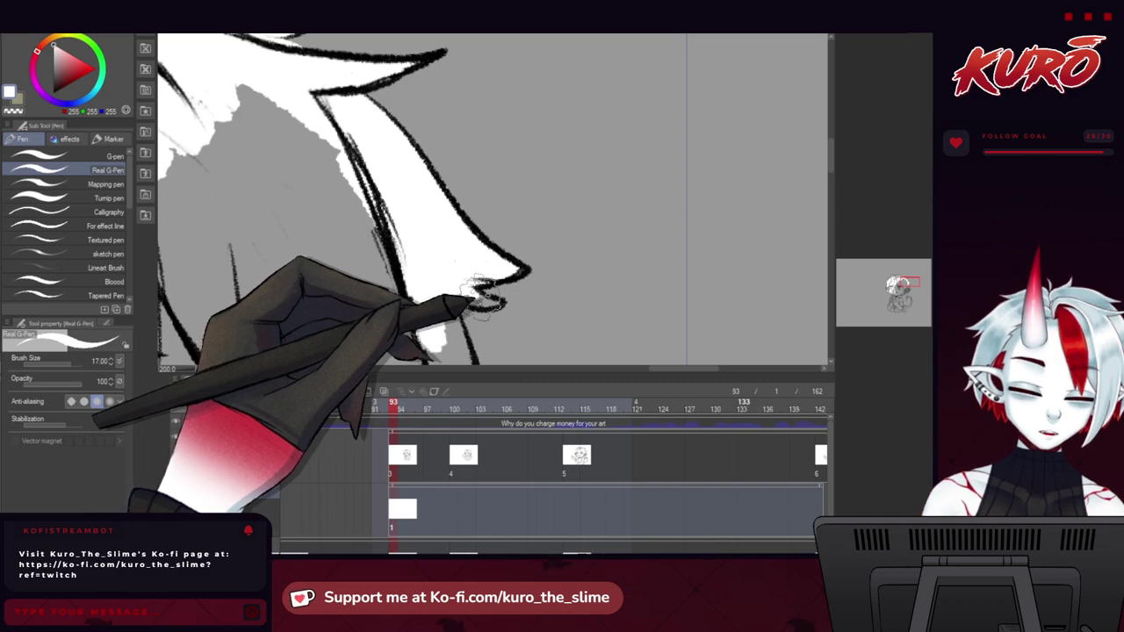
mouse_move(478, 296)
mouse_down()
mouse_move(506, 307)
mouse_move(474, 294)
mouse_move(480, 305)
mouse_move(475, 294)
mouse_move(378, 298)
mouse_move(391, 178)
mouse_move(422, 266)
mouse_up()
Fill the long hair strand beside the pointed ear, the ear's tip and its piercings with white.
mouse_move(437, 345)
mouse_down()
mouse_move(391, 207)
mouse_move(356, 261)
mouse_move(324, 130)
mouse_up()
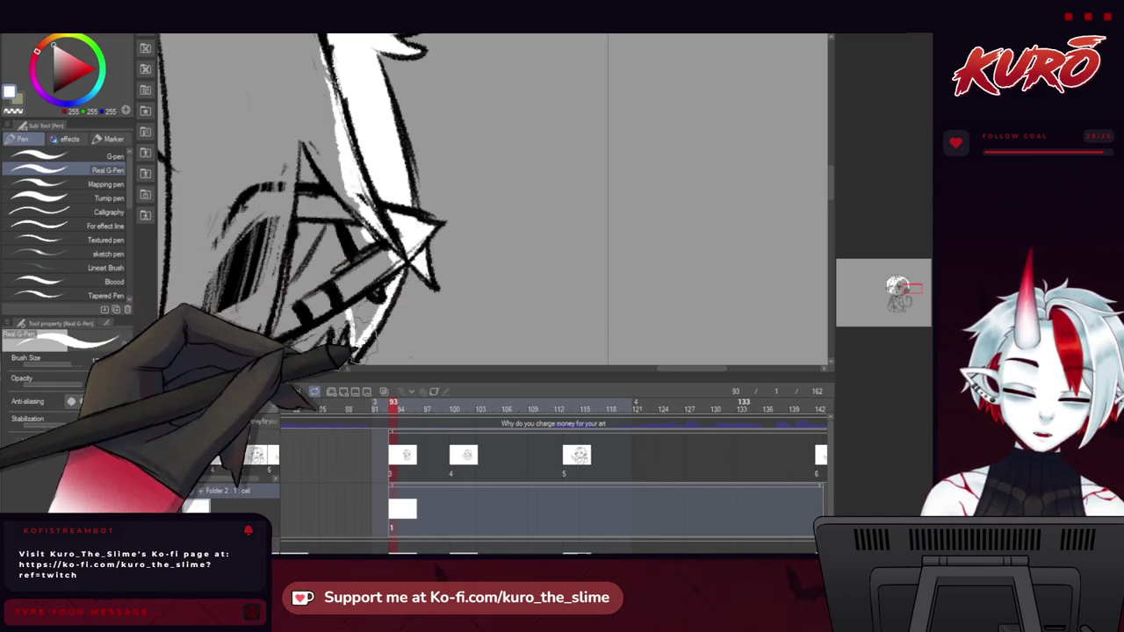
mouse_move(344, 211)
mouse_down()
mouse_move(319, 141)
mouse_move(296, 211)
mouse_up()
mouse_move(271, 226)
mouse_down()
mouse_move(303, 180)
mouse_move(306, 203)
mouse_move(283, 181)
mouse_up()
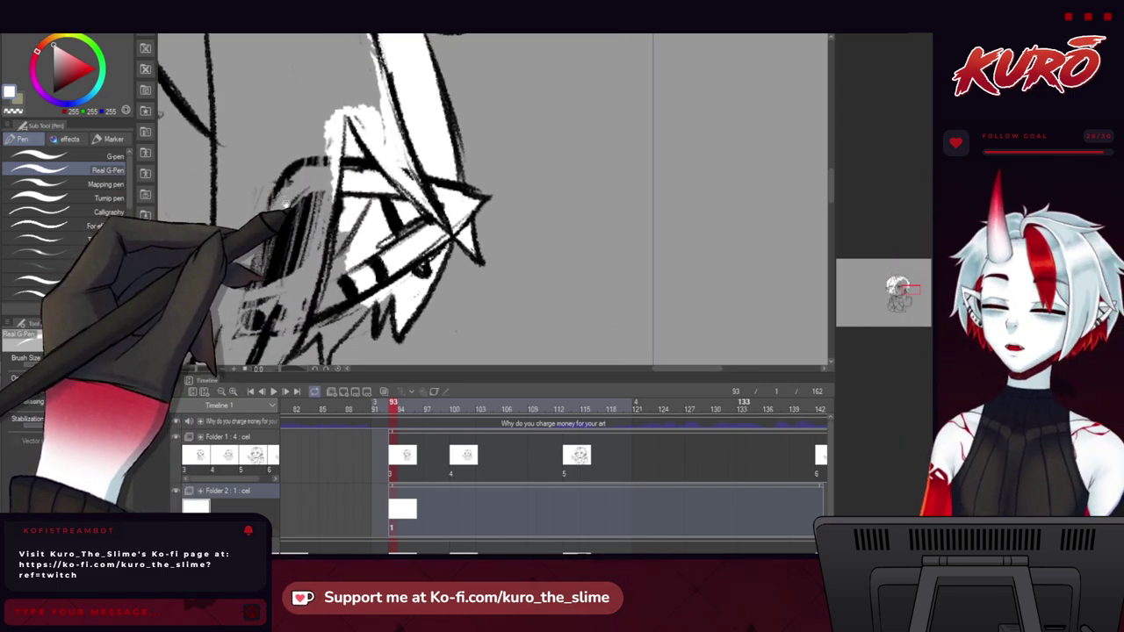
drag(349, 299, 393, 234)
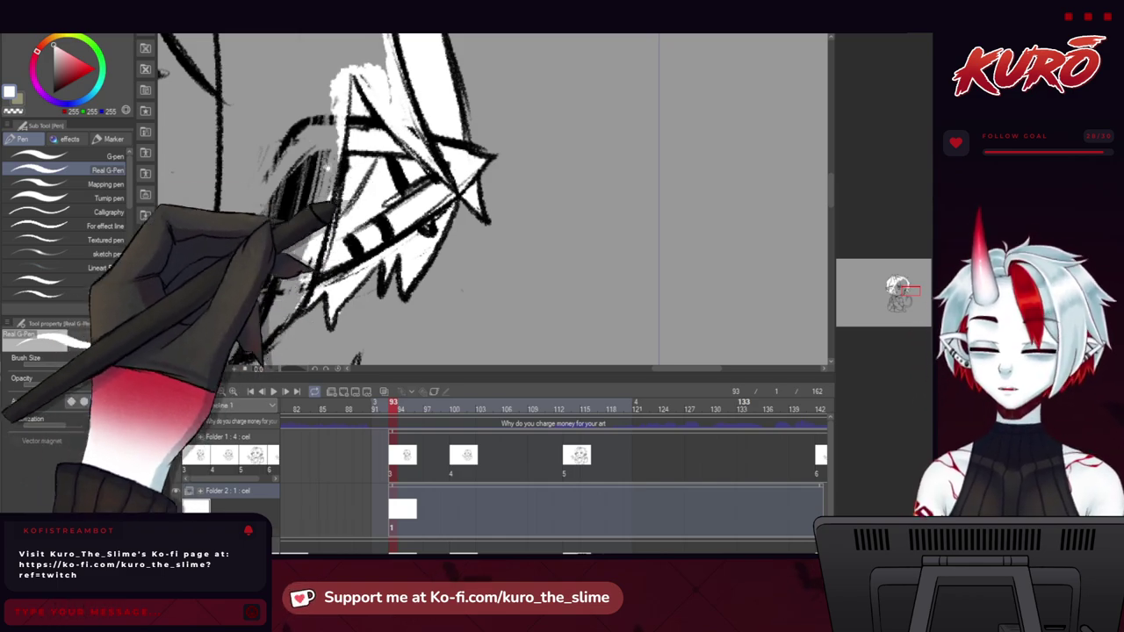
mouse_move(344, 95)
mouse_down()
mouse_move(340, 260)
mouse_move(347, 186)
mouse_move(384, 158)
mouse_up()
drag(352, 118, 386, 211)
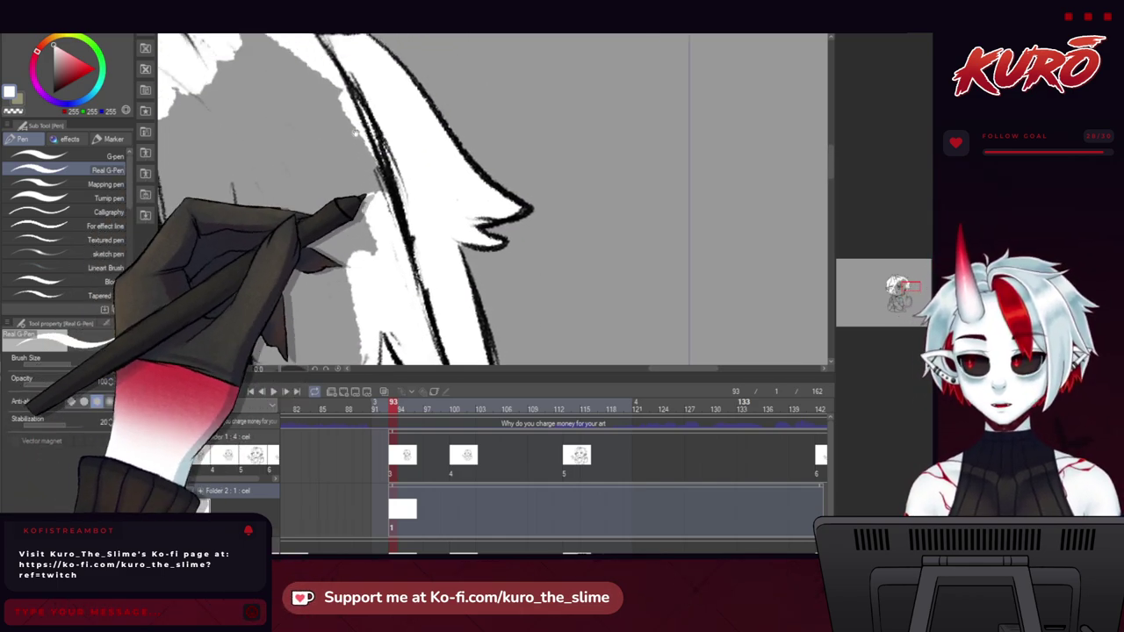
Extend the white fill from the outer strand inward through the hair toward the fringe.
mouse_move(358, 143)
mouse_down()
mouse_move(339, 90)
mouse_move(435, 281)
mouse_move(425, 309)
mouse_move(373, 301)
mouse_move(334, 268)
mouse_move(321, 233)
mouse_move(325, 207)
mouse_move(377, 239)
mouse_move(354, 151)
mouse_move(381, 193)
mouse_up()
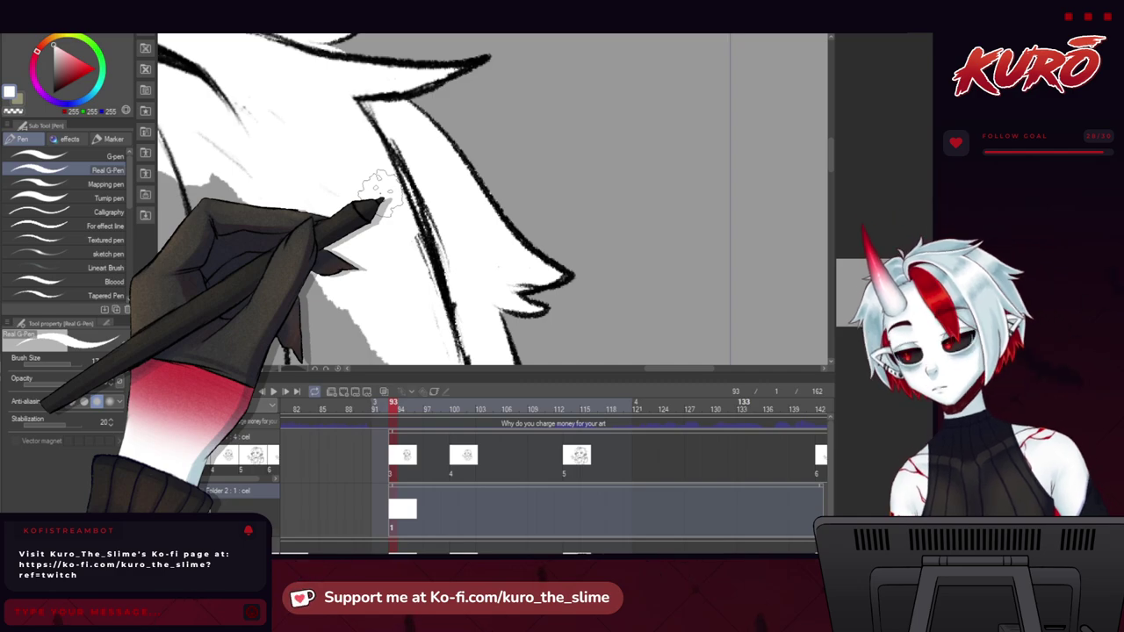
drag(233, 217, 360, 196)
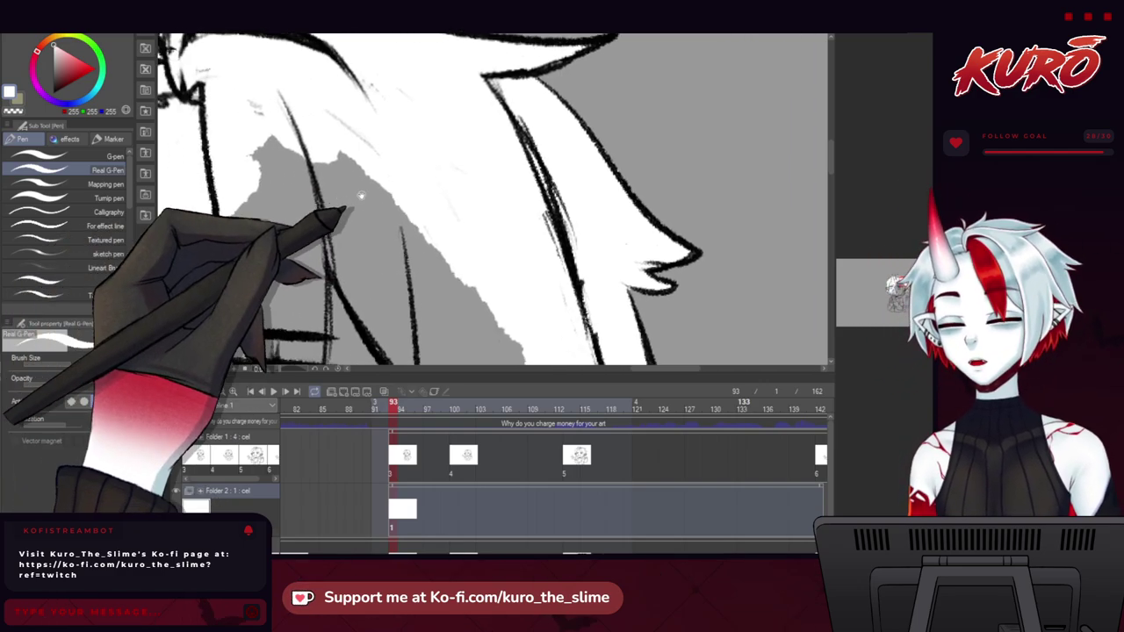
mouse_move(274, 141)
mouse_down()
mouse_move(364, 151)
mouse_move(364, 186)
mouse_up()
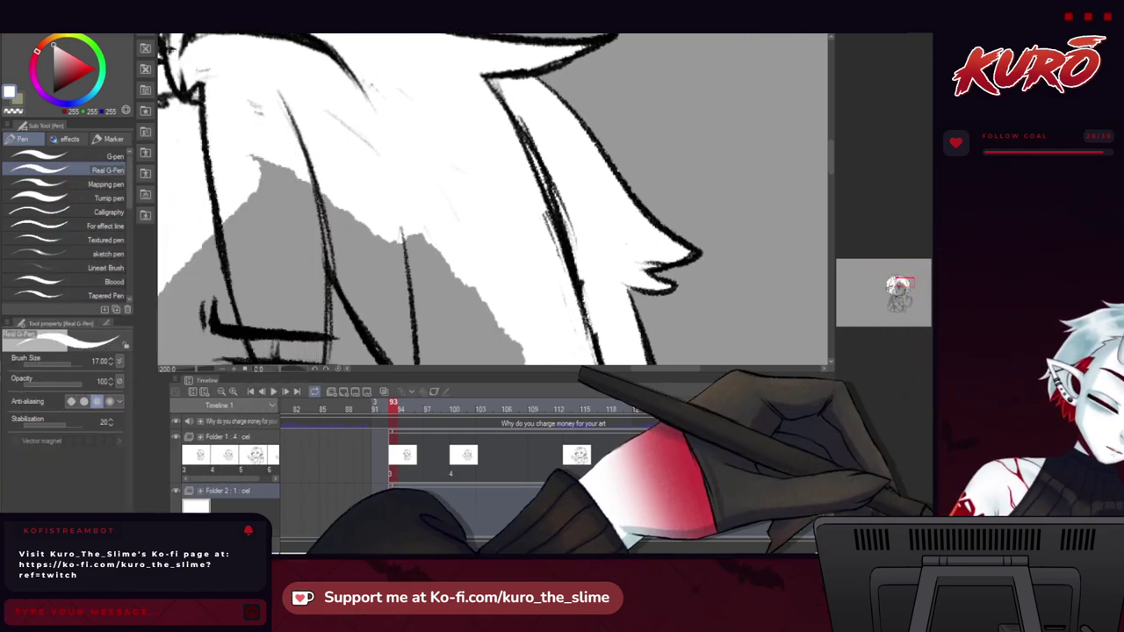
click(402, 507)
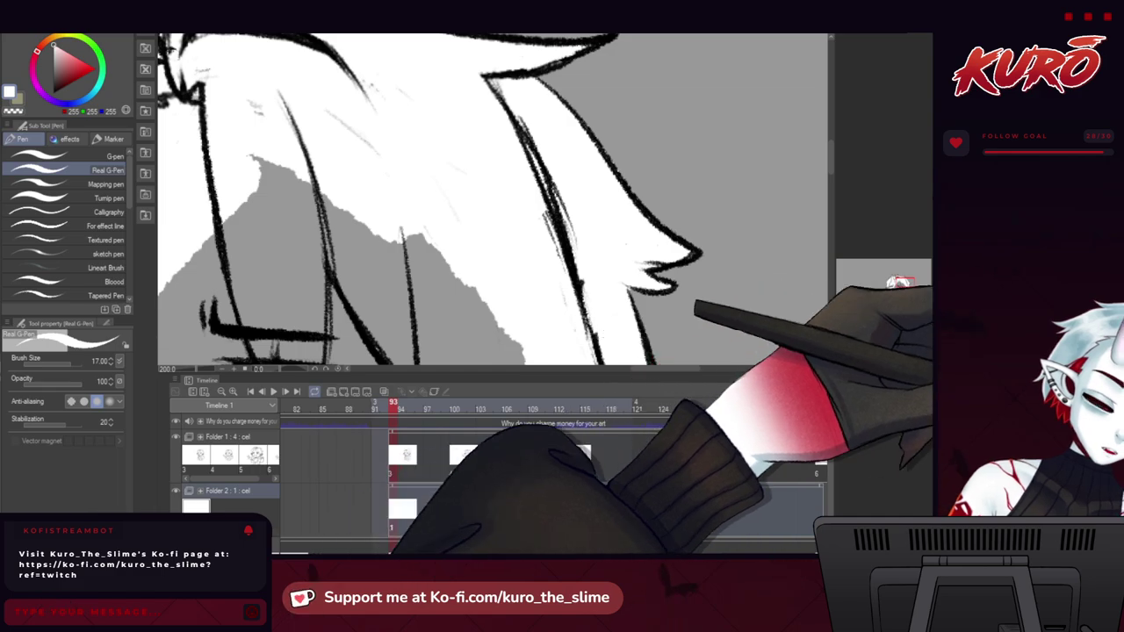
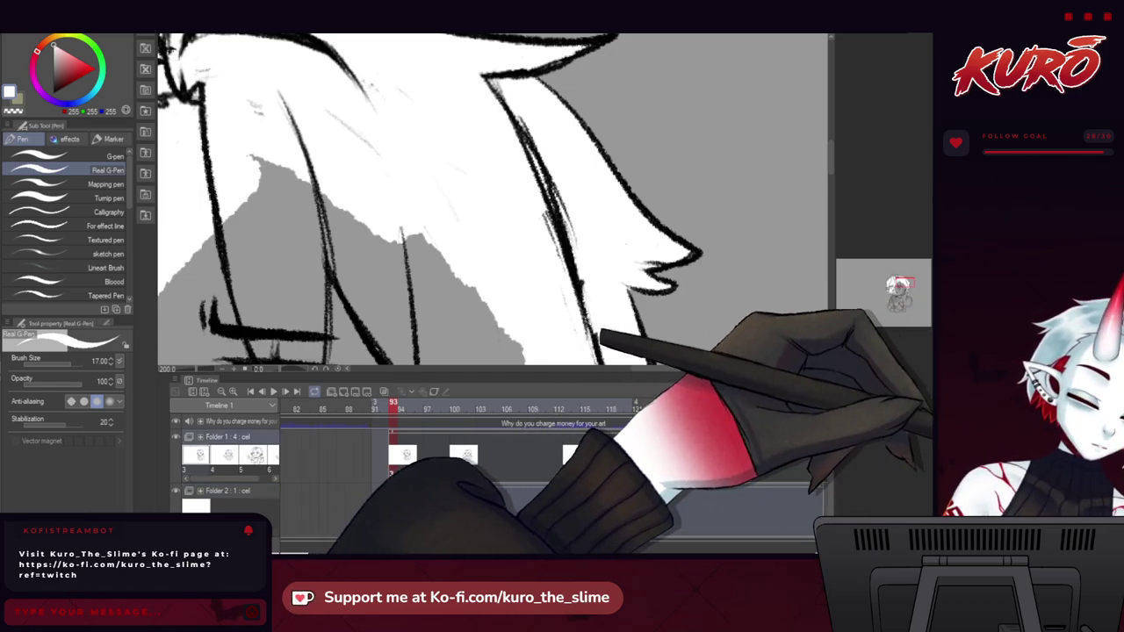
Fill the fringe locks hanging over the far closed eye with white, down to just above the ear.
drag(326, 130, 344, 167)
key(c)
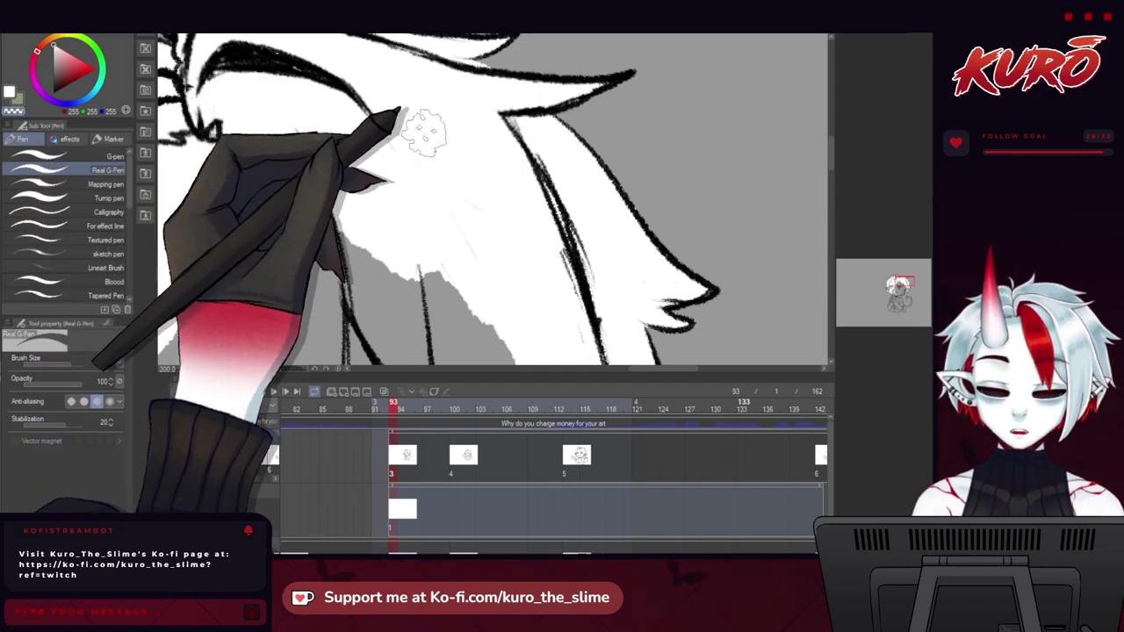
key(c)
drag(319, 280, 315, 189)
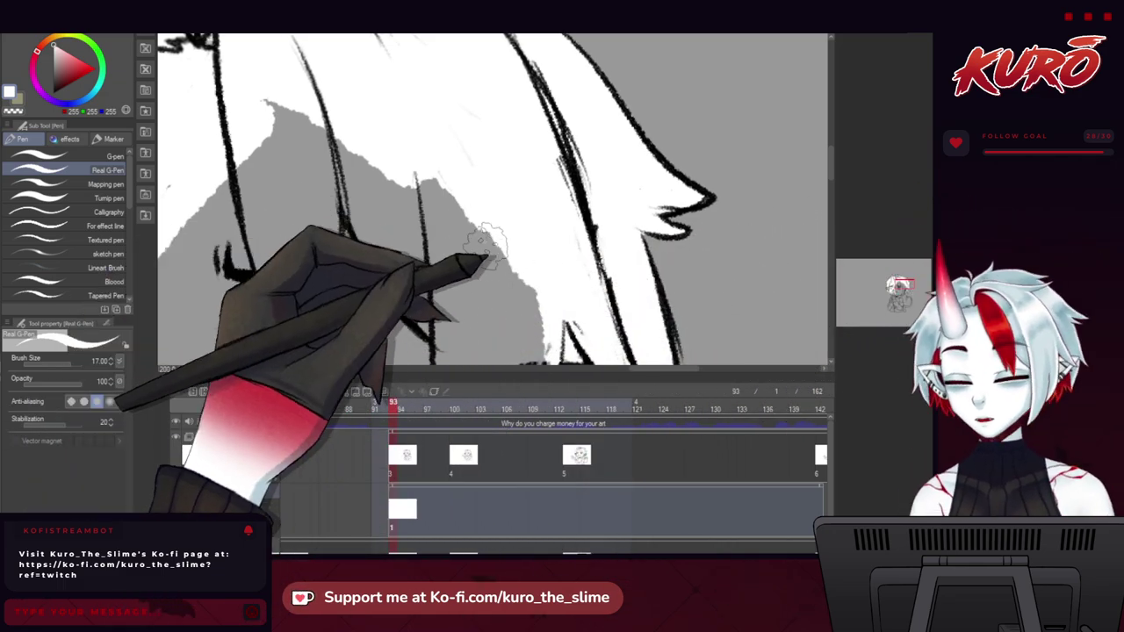
mouse_move(469, 250)
mouse_down()
mouse_move(426, 218)
mouse_move(425, 265)
mouse_move(398, 259)
mouse_move(343, 173)
mouse_up()
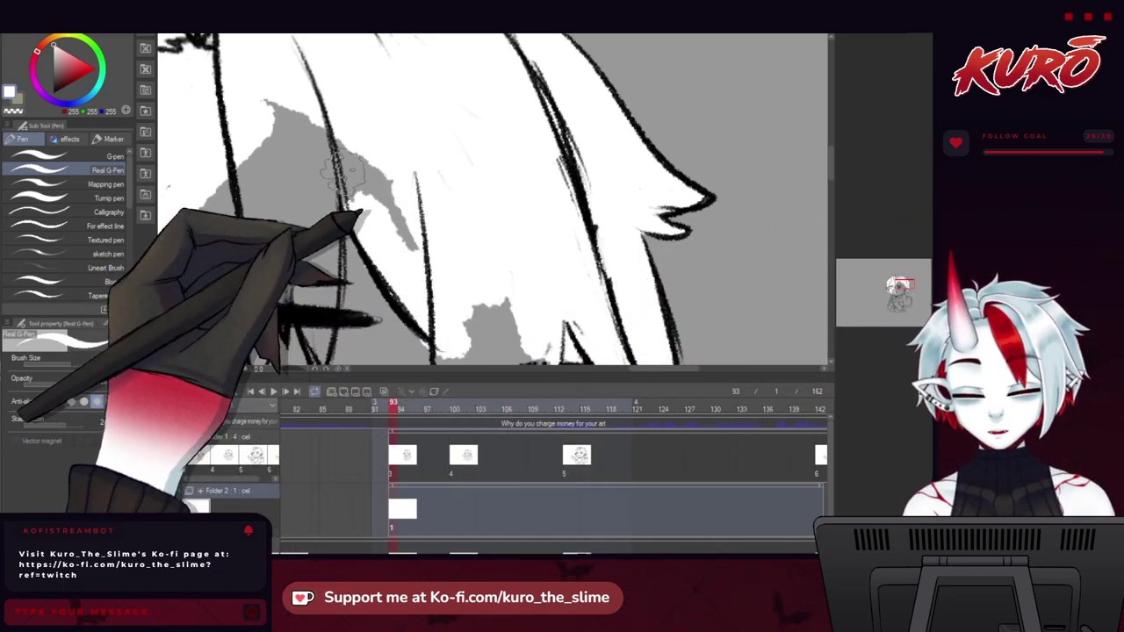
scroll(404, 153, down, 3)
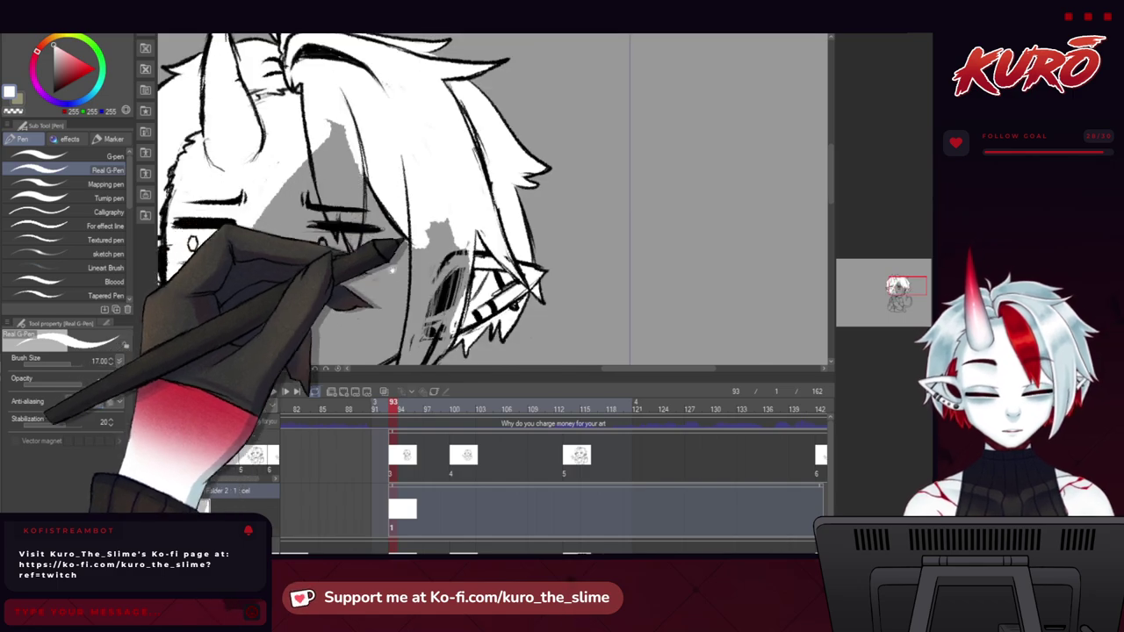
drag(394, 268, 407, 188)
Fill the earlobe, the jaw below the ear and the area under the jawline with white.
scroll(424, 187, up, 3)
drag(386, 254, 439, 167)
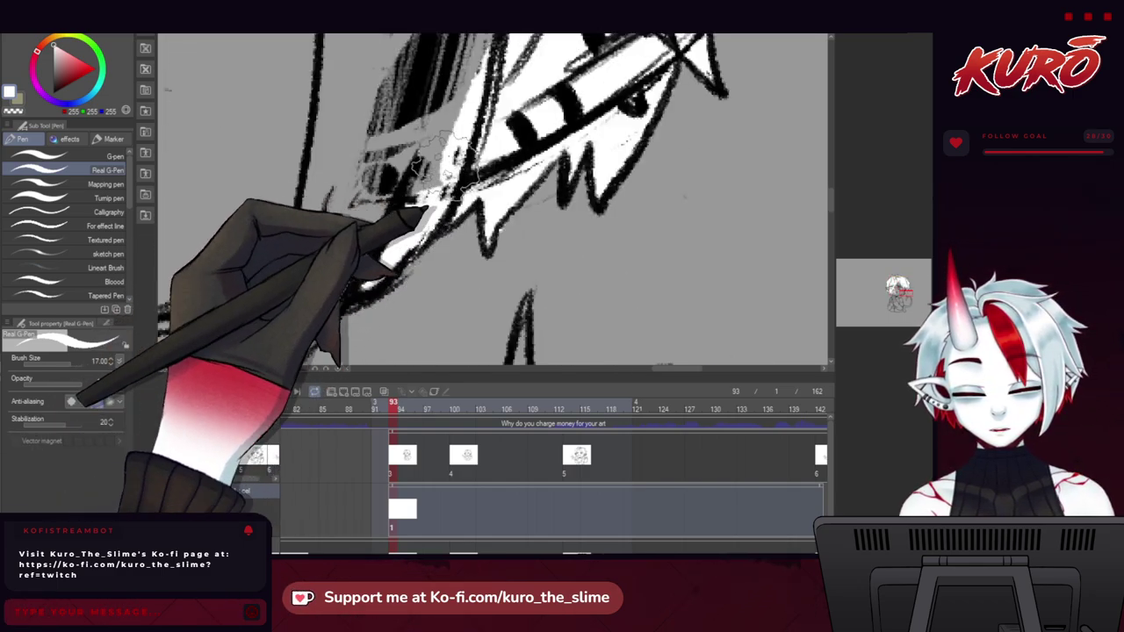
drag(330, 283, 347, 233)
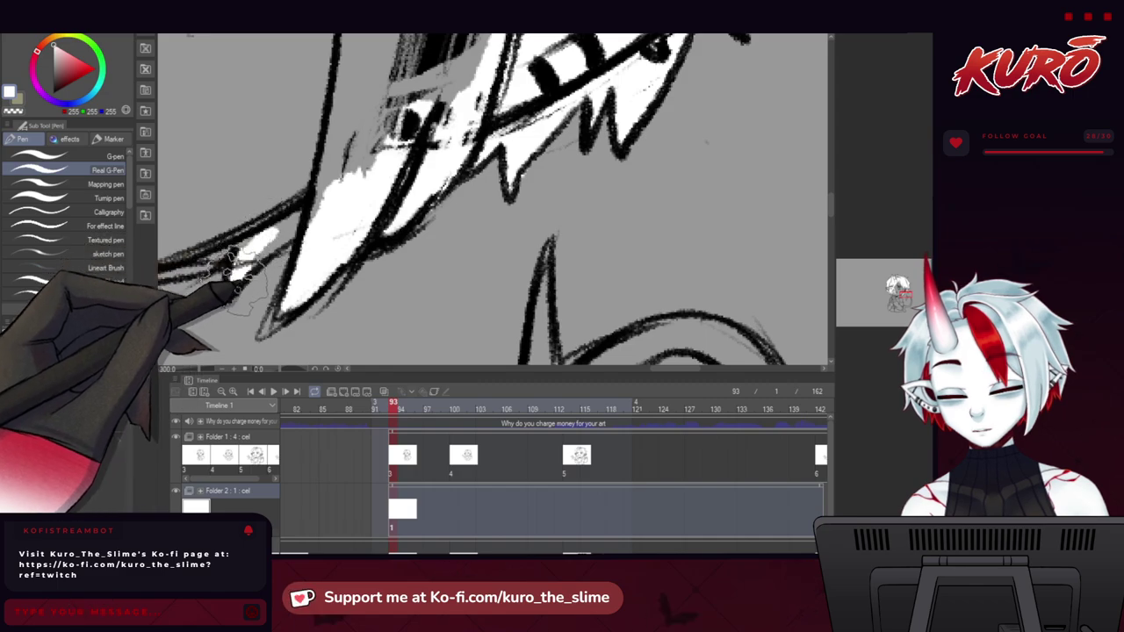
drag(335, 42, 308, 126)
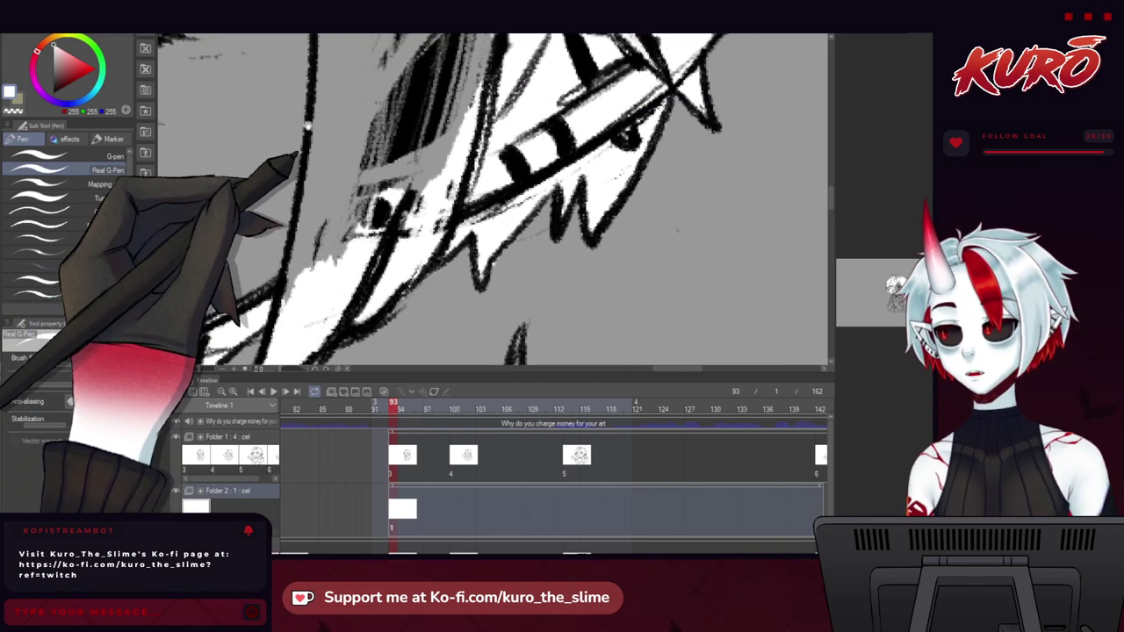
Paint the inner ear white and close the remaining gaps in the hair and cheek beside it.
drag(421, 181, 467, 121)
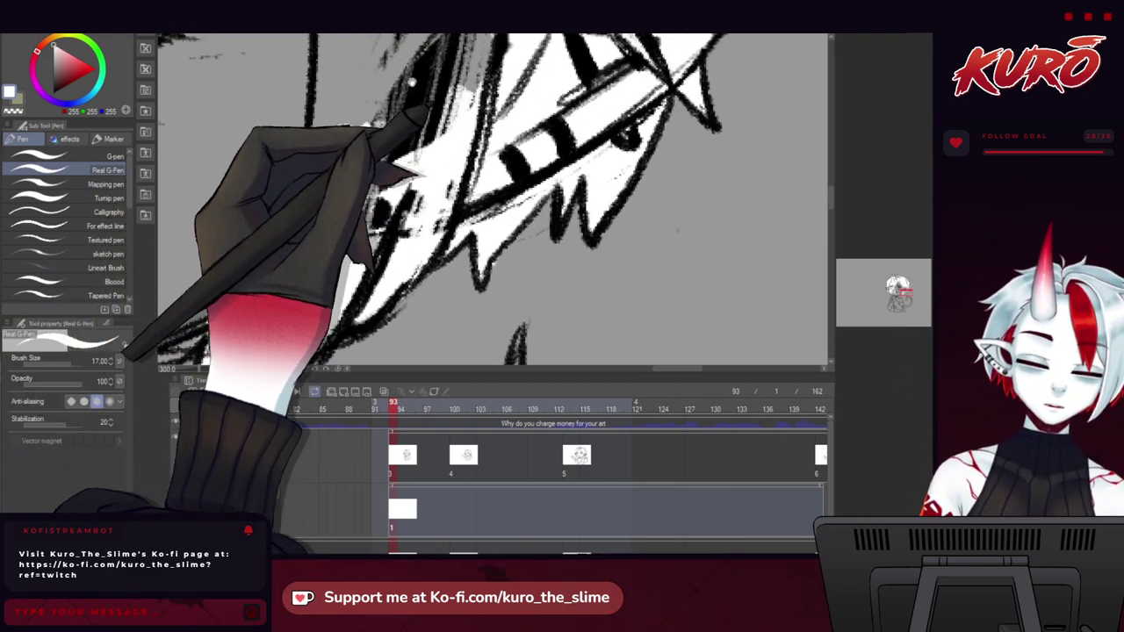
mouse_move(415, 70)
mouse_down()
mouse_move(409, 253)
mouse_move(444, 228)
mouse_move(471, 119)
mouse_move(404, 272)
mouse_move(349, 270)
mouse_up()
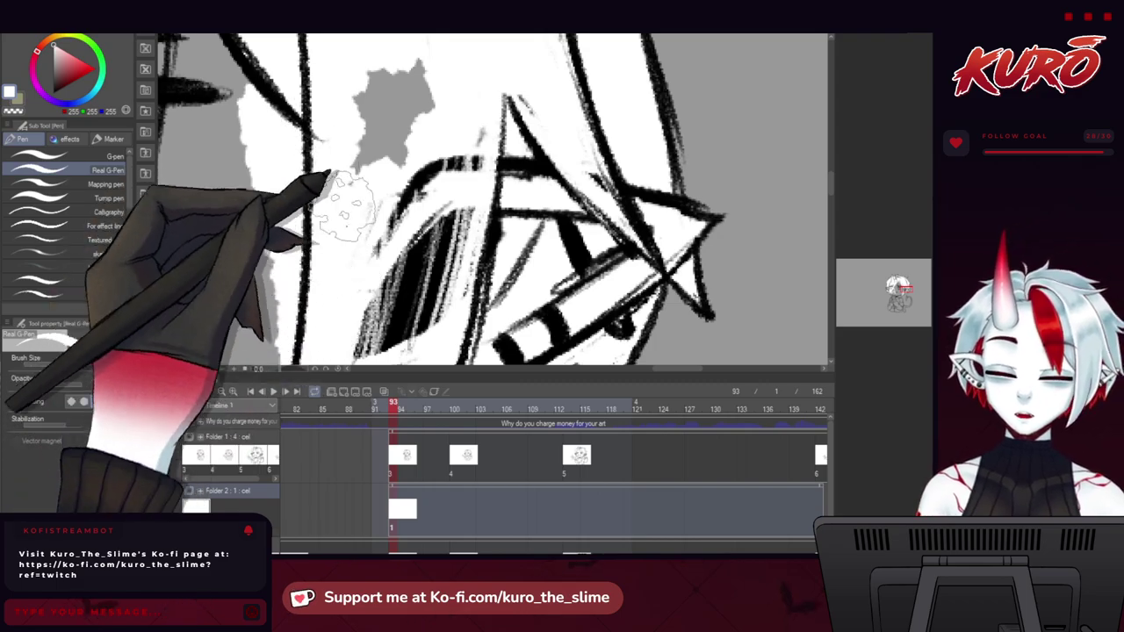
mouse_move(347, 112)
mouse_down()
mouse_move(400, 130)
mouse_move(406, 88)
mouse_up()
mouse_move(232, 210)
mouse_down()
mouse_move(344, 178)
mouse_move(382, 141)
mouse_up()
Fill the lower face and the praying hands with white, from the fingertips down to the wrists.
scroll(306, 165, down, 3)
drag(162, 230, 271, 239)
scroll(250, 266, up, 1)
scroll(249, 260, up, 2)
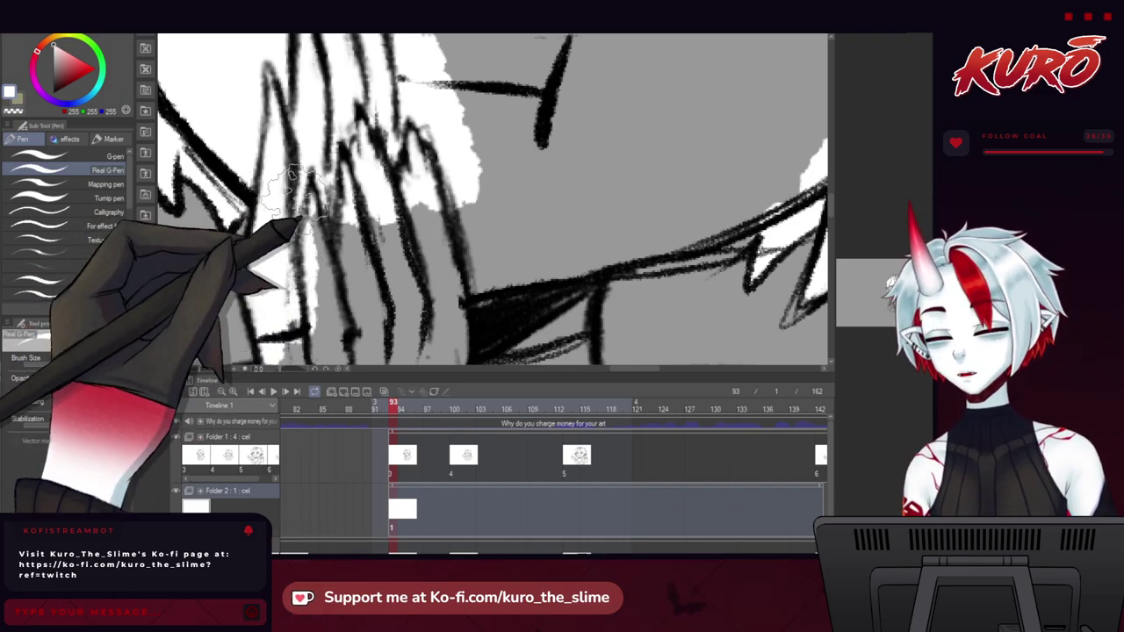
mouse_move(405, 182)
mouse_down()
mouse_move(488, 317)
mouse_move(372, 361)
mouse_up()
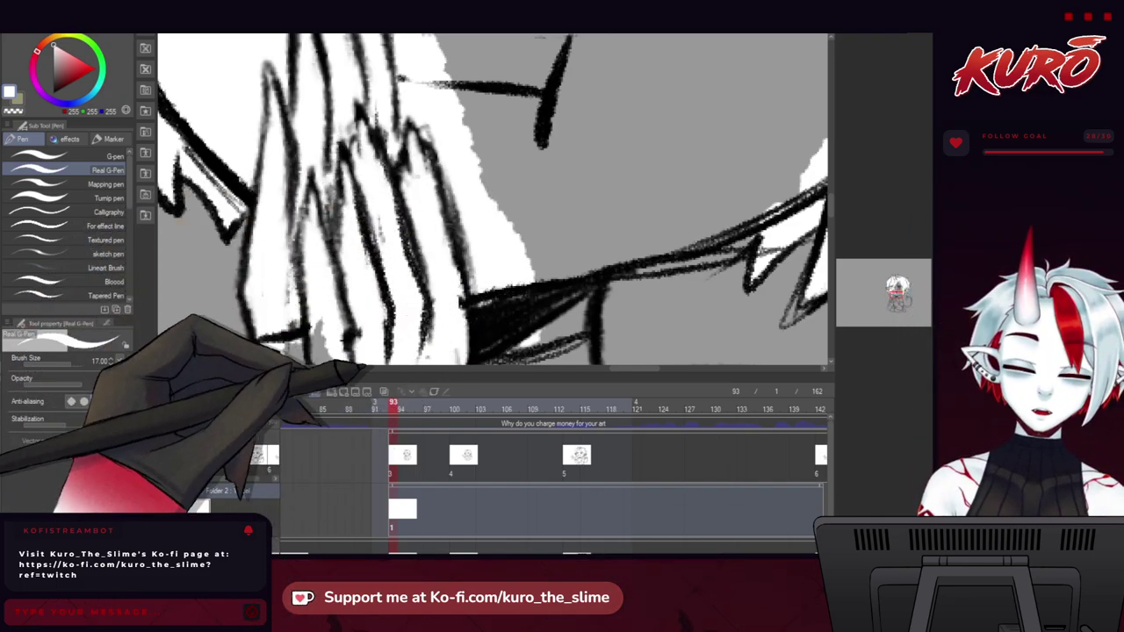
drag(287, 316, 287, 115)
mouse_move(296, 215)
mouse_down()
mouse_move(377, 235)
mouse_move(72, 178)
mouse_up()
Flip the canvas horizontally and fill the outer side of the body and the ribbed clothing with white, down to its hem.
key(h)
mouse_move(460, 161)
mouse_down()
mouse_move(492, 215)
mouse_move(462, 209)
mouse_move(445, 189)
mouse_move(429, 206)
mouse_move(445, 237)
mouse_move(409, 227)
mouse_up()
drag(341, 261, 306, 298)
drag(307, 325, 248, 168)
mouse_move(448, 171)
mouse_down()
mouse_move(451, 149)
mouse_move(435, 190)
mouse_up()
drag(404, 231, 357, 118)
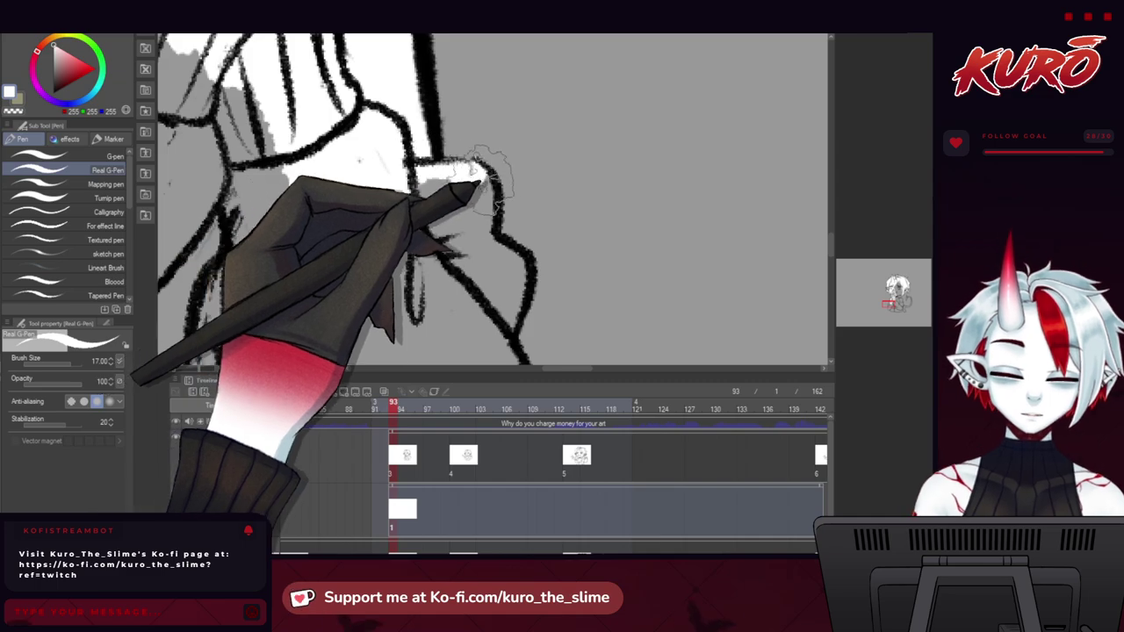
Fill the puffy folds beside the ribbed hem and the fabric directly beneath the hem with white.
mouse_move(482, 182)
mouse_down()
mouse_move(491, 241)
mouse_move(519, 270)
mouse_move(498, 338)
mouse_move(450, 187)
mouse_up()
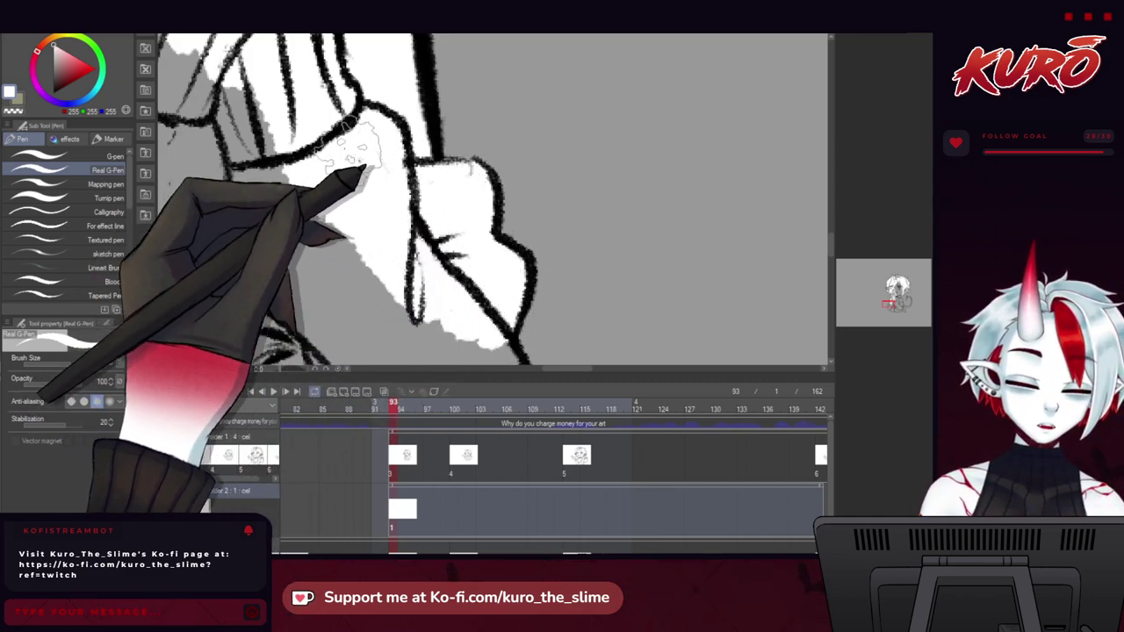
mouse_move(350, 145)
mouse_down()
mouse_move(303, 165)
mouse_move(250, 61)
mouse_move(197, 118)
mouse_move(254, 232)
mouse_move(242, 203)
mouse_move(285, 197)
mouse_move(201, 74)
mouse_up()
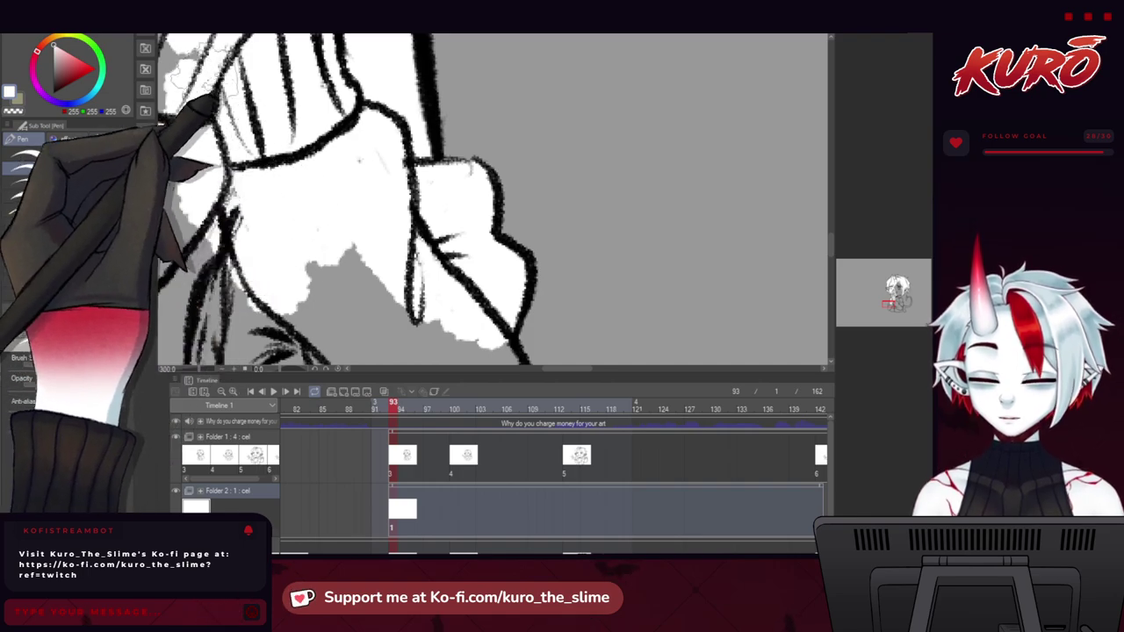
drag(234, 215, 243, 68)
Fill the baggy lower fabric with white along its inner and outer outlines, down to the rounded bottom edge.
drag(311, 176, 349, 246)
mouse_move(317, 212)
mouse_down()
mouse_move(322, 175)
mouse_move(375, 98)
mouse_move(301, 126)
mouse_move(343, 195)
mouse_up()
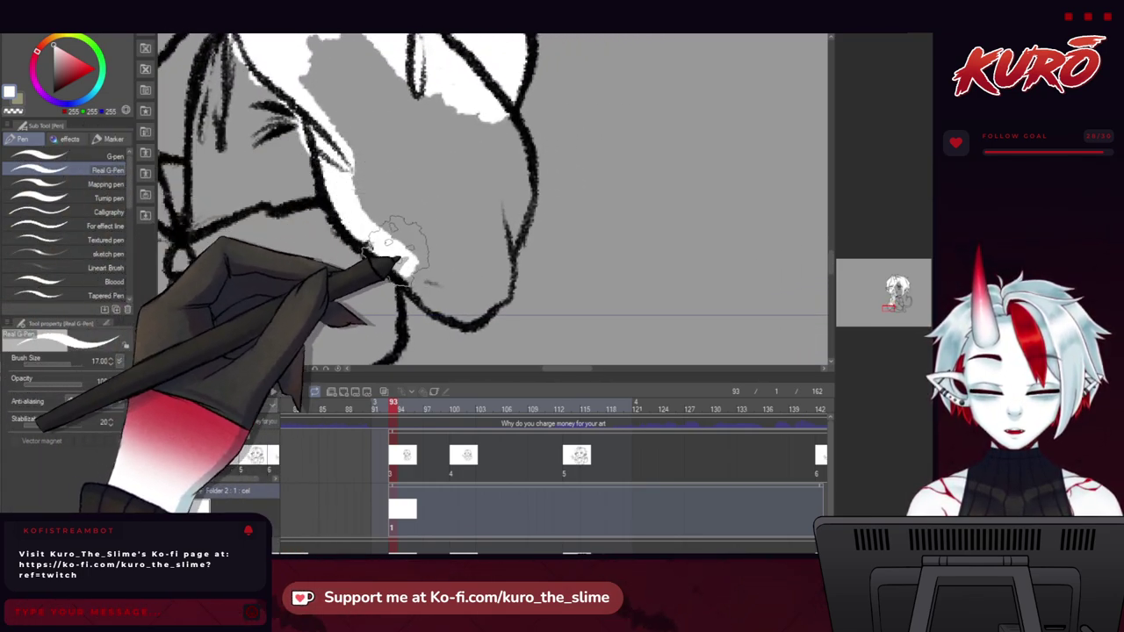
mouse_move(395, 261)
mouse_down()
mouse_move(338, 230)
mouse_move(328, 184)
mouse_move(321, 233)
mouse_move(358, 262)
mouse_up()
drag(353, 239, 386, 299)
mouse_move(443, 331)
mouse_down()
mouse_move(465, 242)
mouse_move(439, 163)
mouse_move(496, 233)
mouse_move(443, 175)
mouse_move(452, 289)
mouse_up()
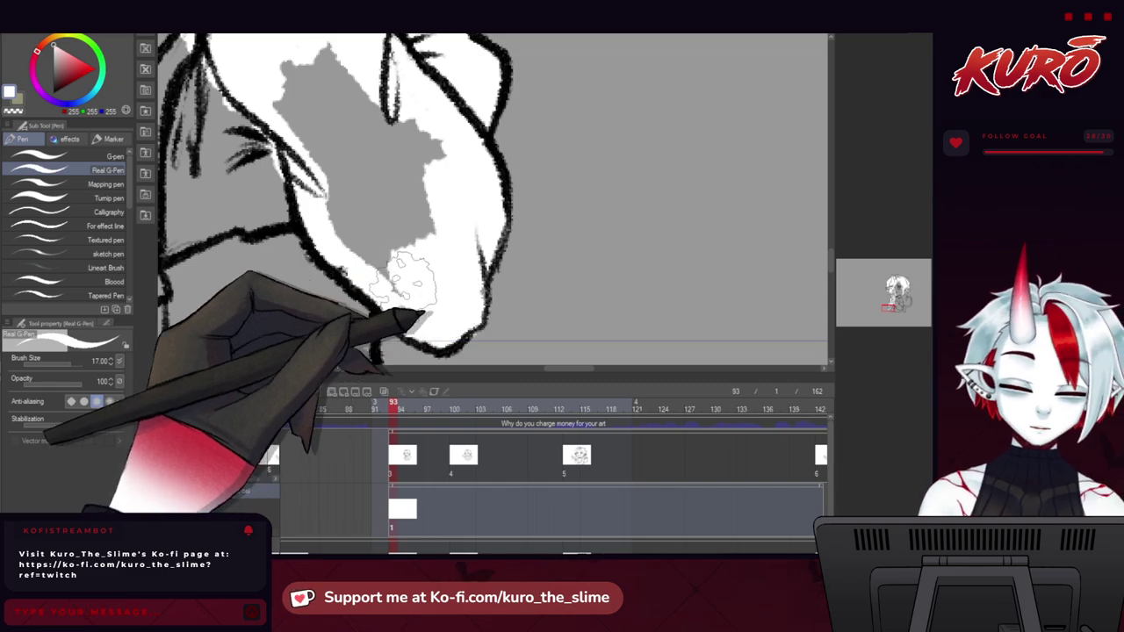
Paint the rest of the bent sleeve white from its elbow up to the creases.
mouse_move(359, 226)
mouse_down()
mouse_move(376, 183)
mouse_move(416, 160)
mouse_move(335, 57)
mouse_move(386, 177)
mouse_move(314, 159)
mouse_up()
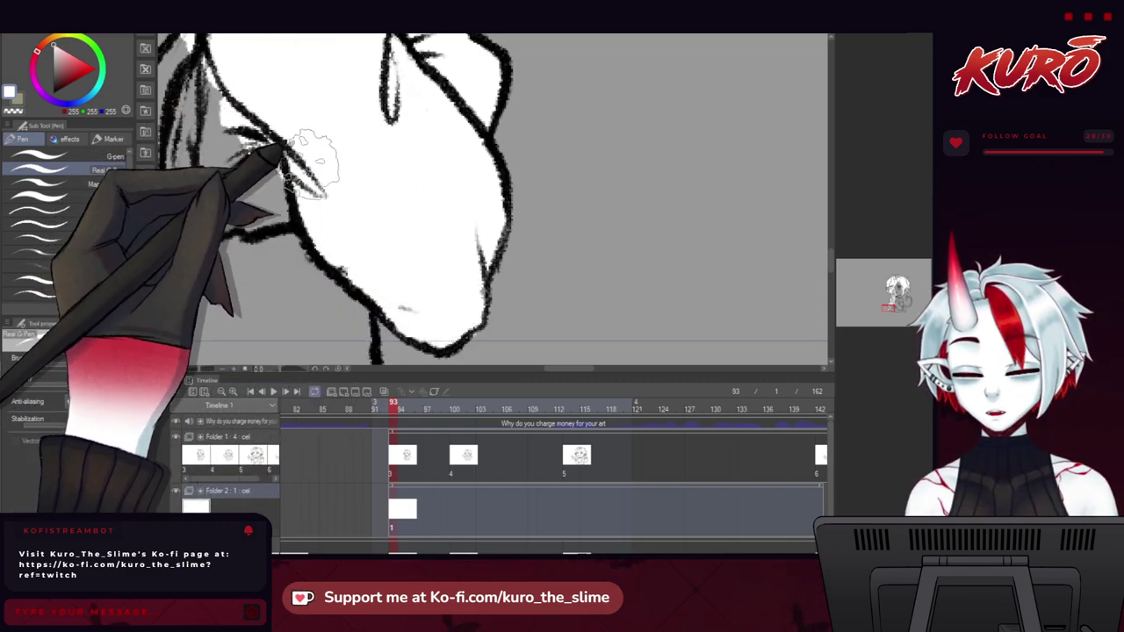
drag(246, 185, 367, 104)
drag(476, 223, 486, 283)
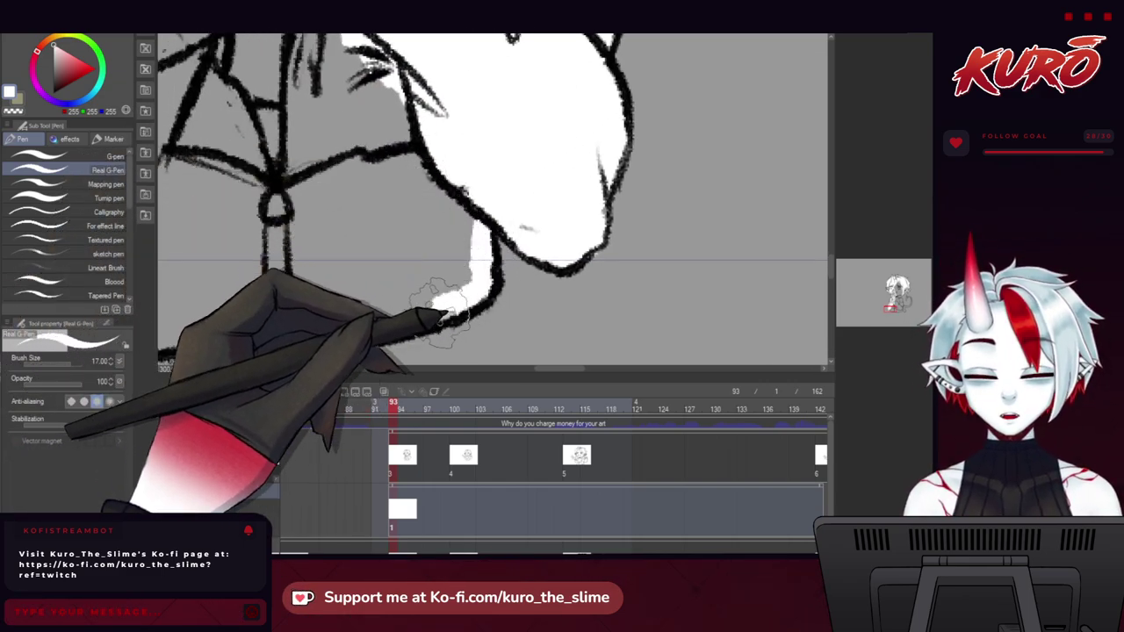
Paint white along the inner edge of the jacket's rounded lower hem, below the finished sleeve.
drag(340, 254, 342, 267)
key(h)
drag(511, 252, 328, 220)
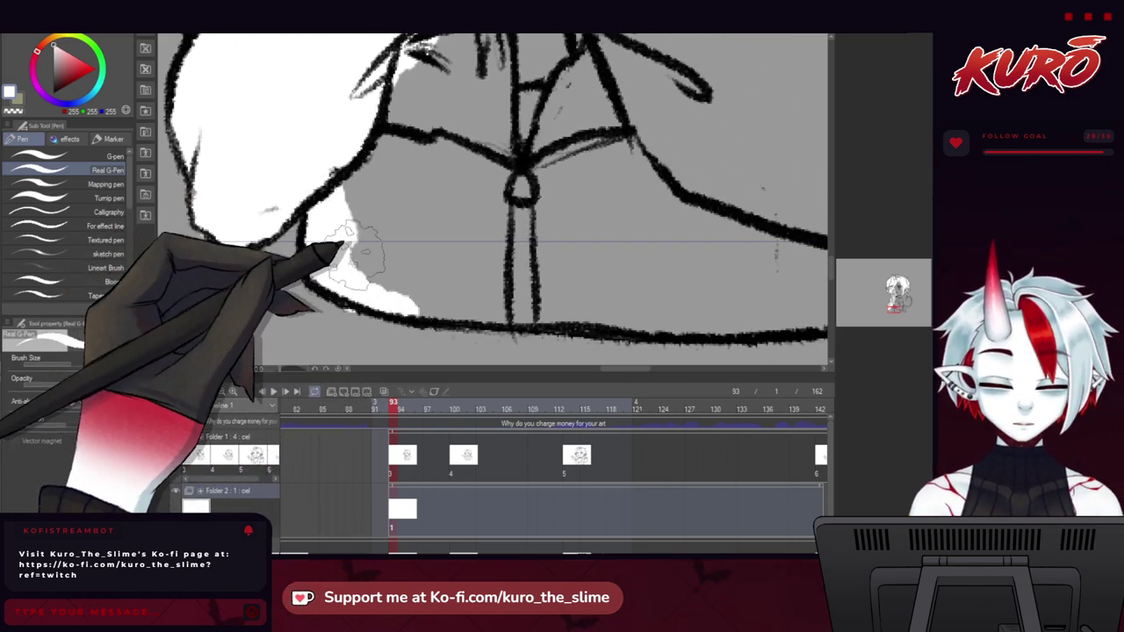
drag(370, 268, 326, 337)
Fill the ribbed sweater cuff below the praying hands and the jacket area around it with white.
key(c)
mouse_move(399, 268)
mouse_down()
mouse_move(463, 148)
mouse_move(478, 86)
mouse_up()
drag(429, 77, 352, 278)
mouse_move(408, 251)
mouse_down()
mouse_move(450, 294)
mouse_move(414, 128)
mouse_up()
drag(399, 137, 355, 327)
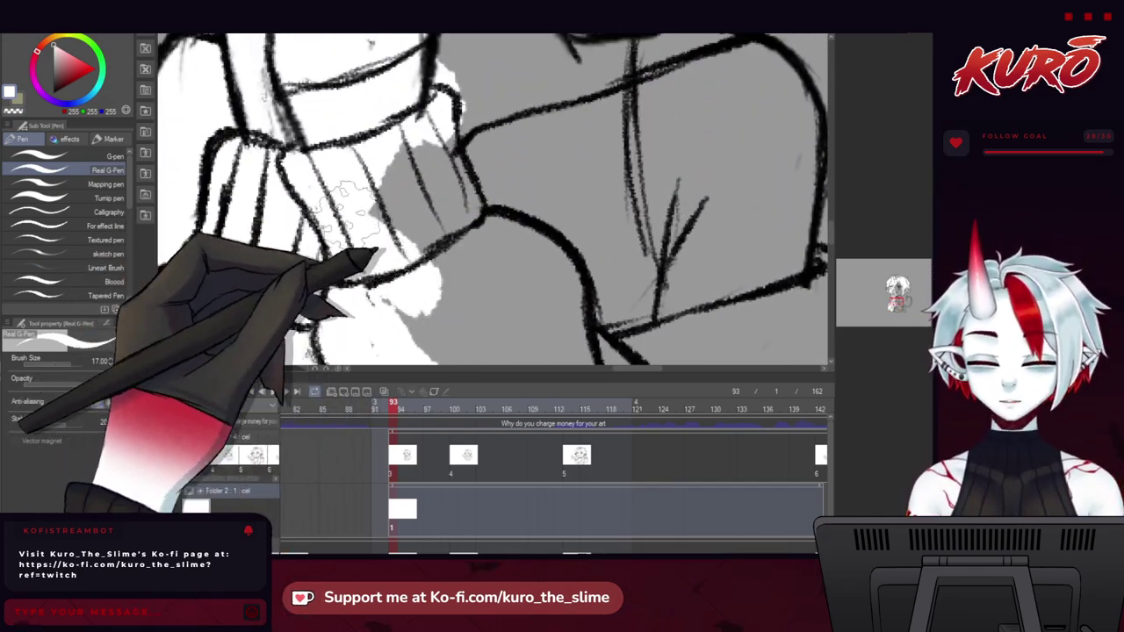
mouse_move(348, 214)
mouse_down()
mouse_move(434, 133)
mouse_move(341, 328)
mouse_up()
Fill the neck and collar area beside the hands with white.
drag(440, 207, 440, 149)
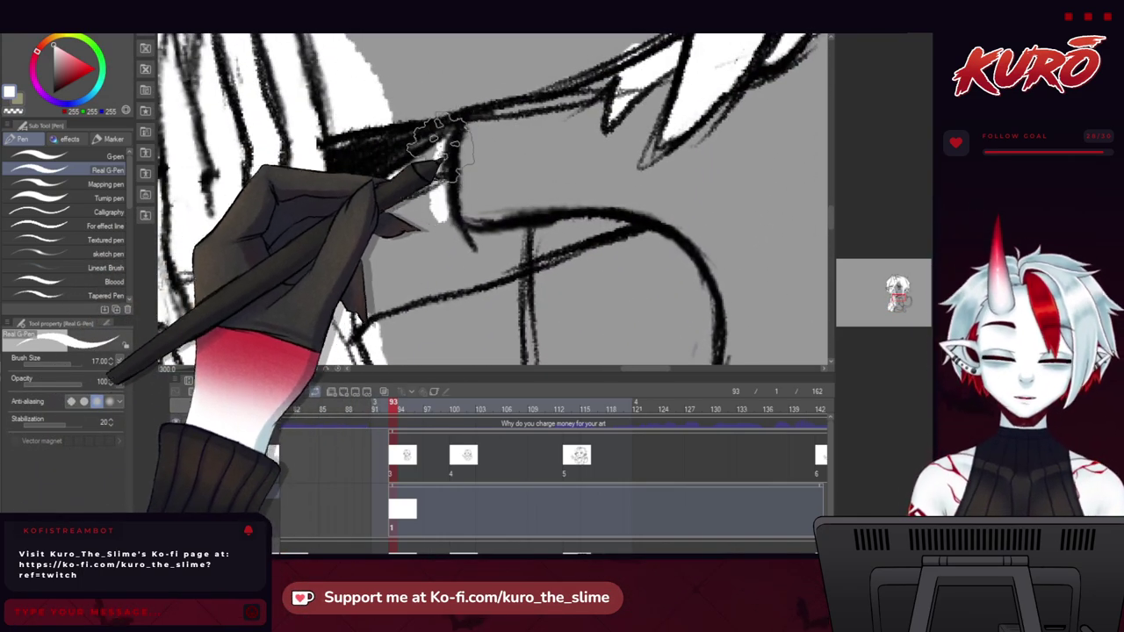
scroll(329, 237, down, 1)
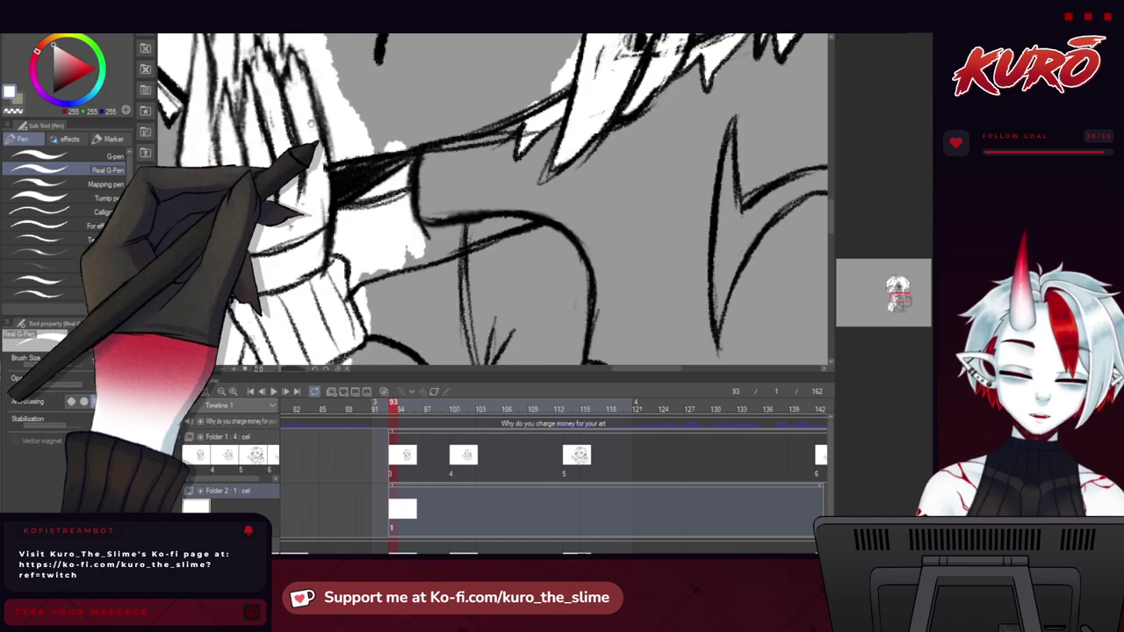
drag(313, 156, 336, 226)
drag(289, 80, 295, 278)
Paint white around the eye, outer cheek and jawline along the edges of the face.
mouse_move(468, 110)
mouse_down()
mouse_move(532, 143)
mouse_move(497, 227)
mouse_up()
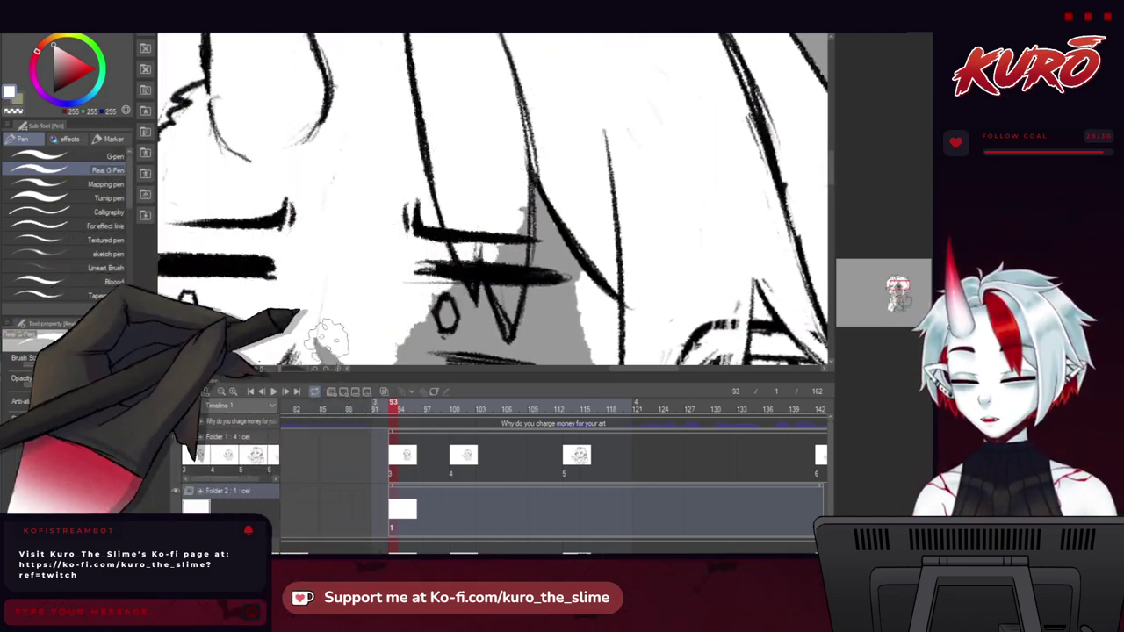
drag(326, 341, 219, 191)
mouse_move(351, 127)
mouse_down()
mouse_move(467, 193)
mouse_move(463, 73)
mouse_move(468, 235)
mouse_up()
drag(412, 265, 377, 176)
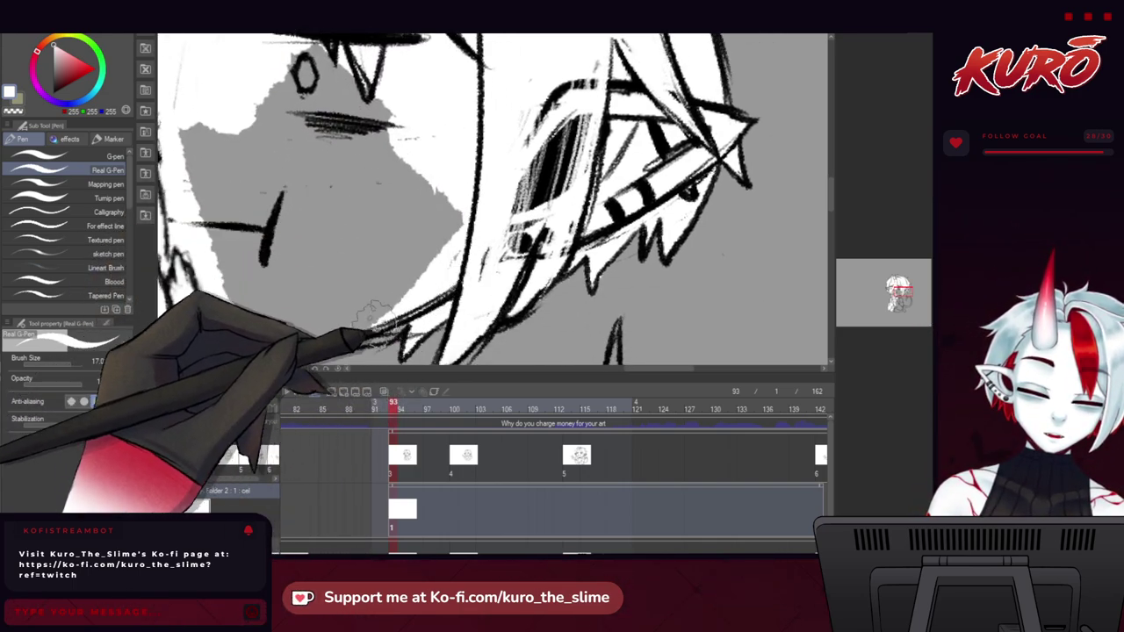
drag(373, 311, 408, 263)
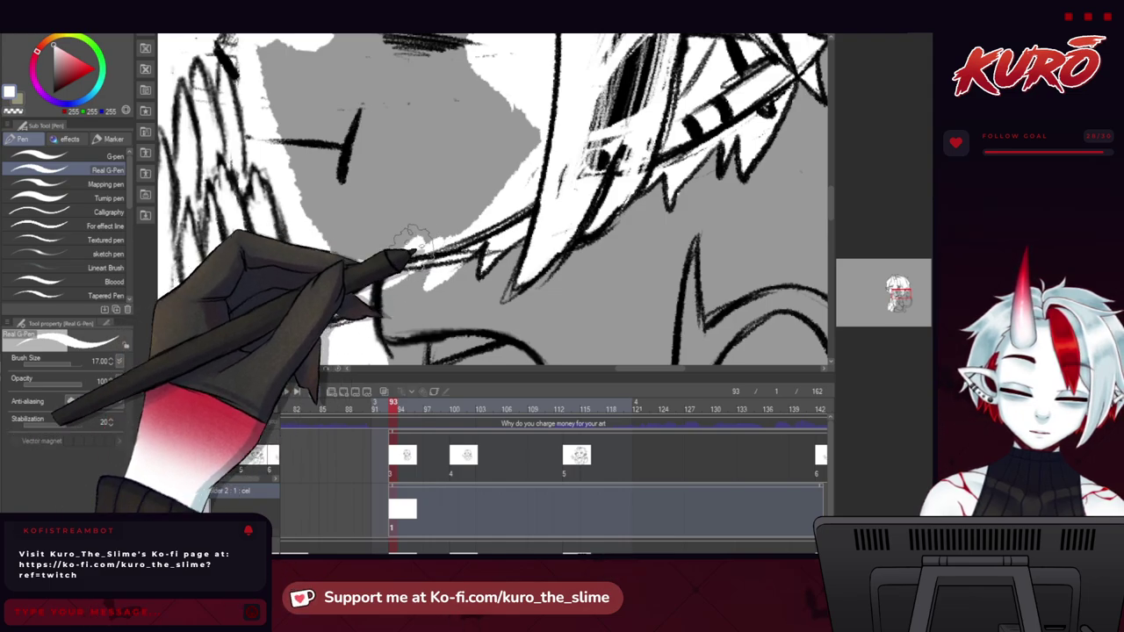
drag(423, 204, 618, 176)
Fill the remaining grey area of the face around the mouth and cheek with white.
drag(369, 100, 168, 278)
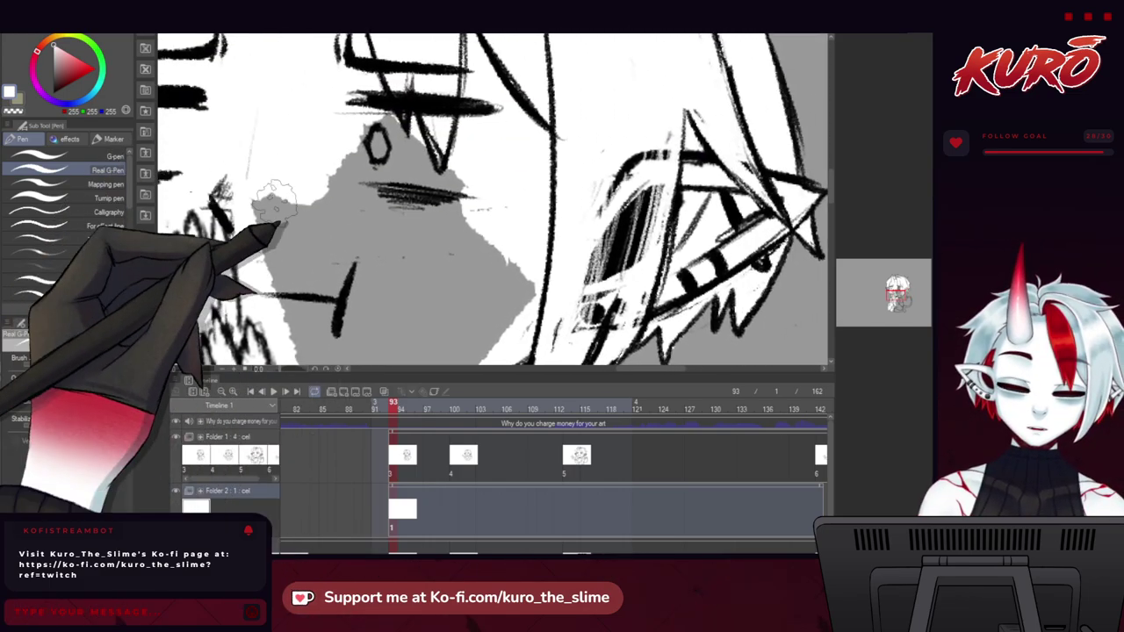
drag(283, 193, 308, 261)
drag(395, 246, 382, 175)
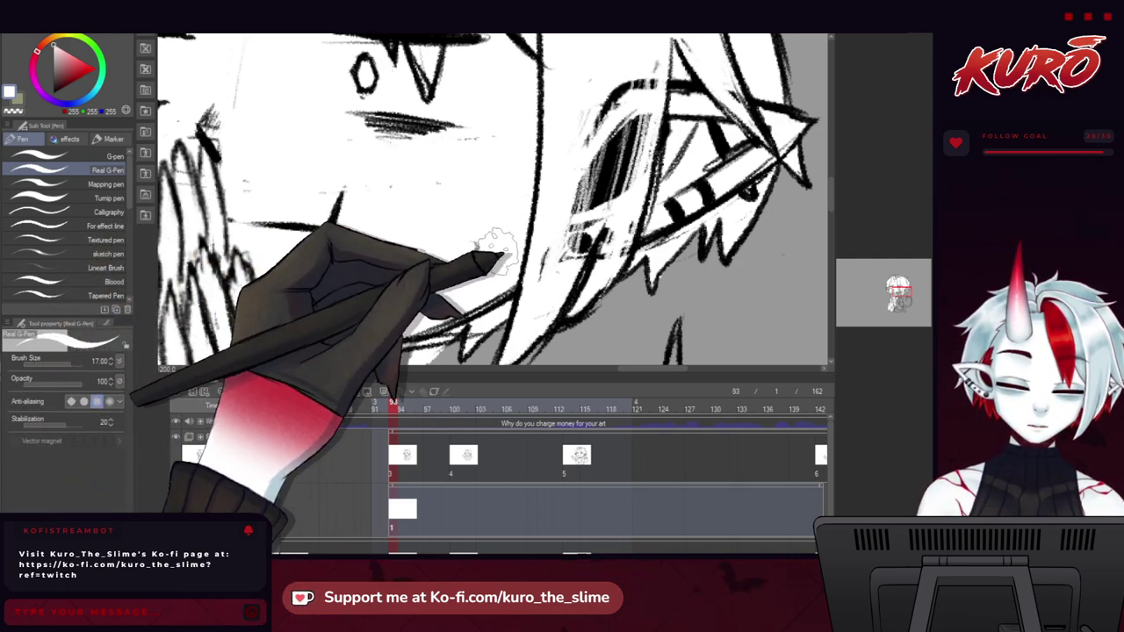
drag(496, 252, 246, 209)
drag(294, 298, 243, 106)
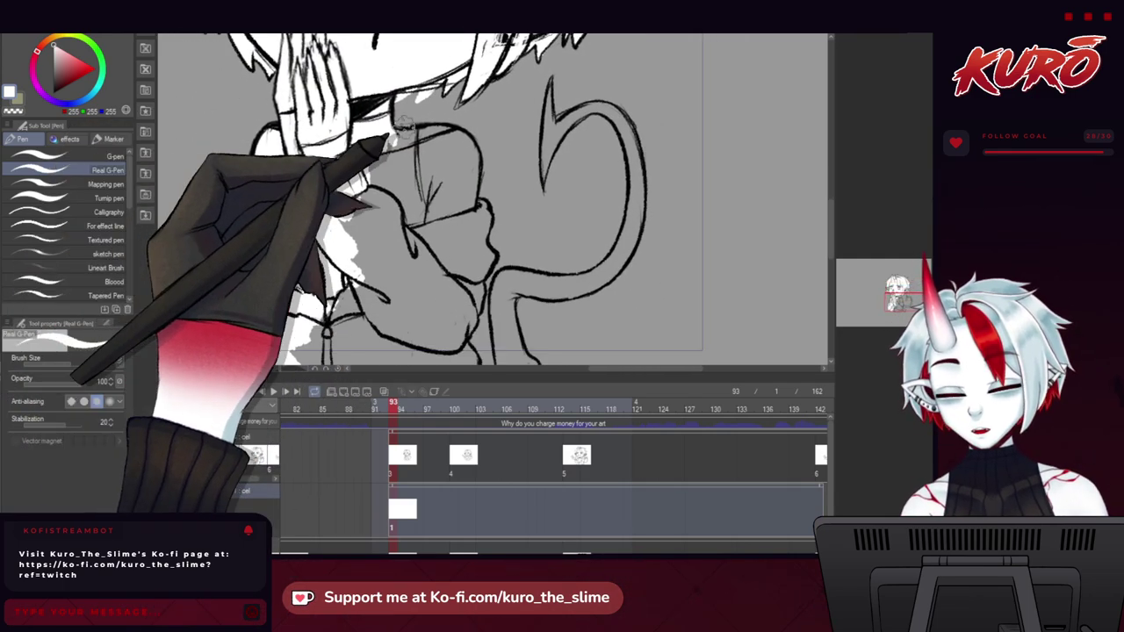
Fill the shoulder and upper arm above the jacket's edge with white.
scroll(401, 126, up, 5)
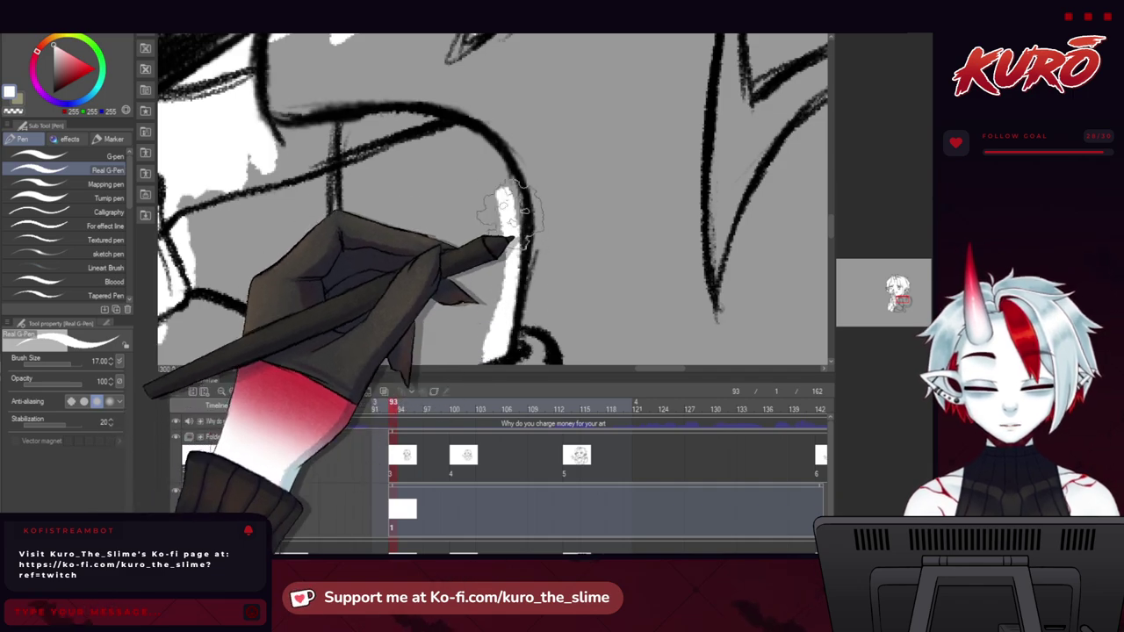
drag(510, 215, 454, 128)
mouse_move(264, 139)
mouse_down()
mouse_move(435, 120)
mouse_move(481, 158)
mouse_move(495, 245)
mouse_move(484, 339)
mouse_move(460, 386)
mouse_up()
mouse_move(446, 294)
mouse_down()
mouse_move(438, 232)
mouse_move(461, 250)
mouse_up()
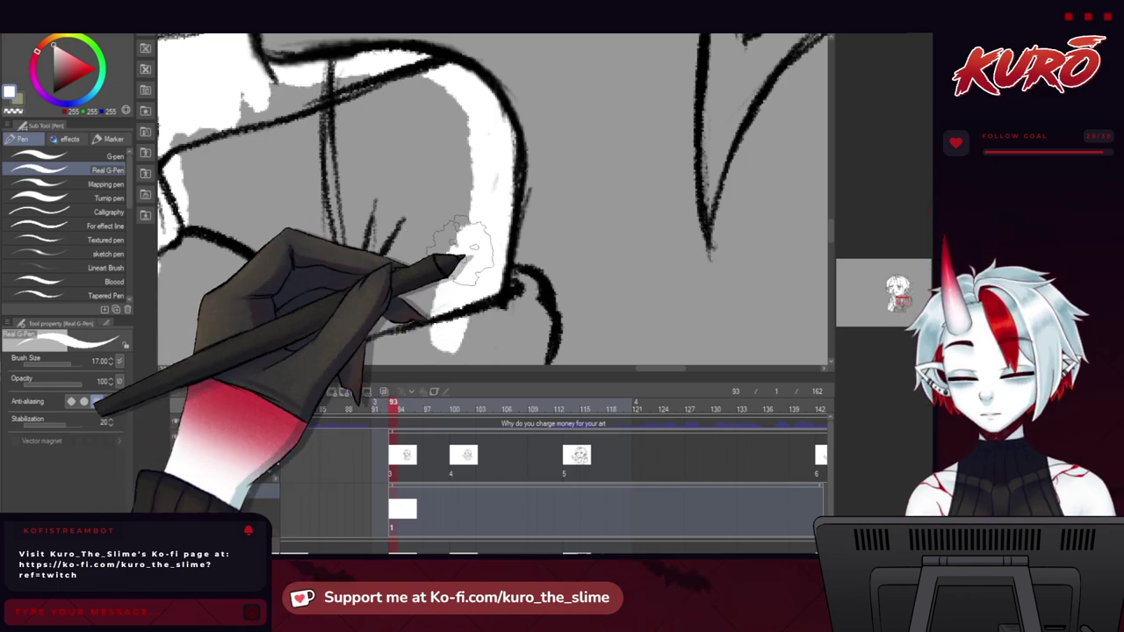
mouse_move(368, 340)
mouse_down()
mouse_move(195, 186)
mouse_move(211, 171)
mouse_move(400, 252)
mouse_move(256, 105)
mouse_move(388, 110)
mouse_move(469, 256)
mouse_move(325, 138)
mouse_up()
drag(424, 252, 307, 88)
Fill the draped jacket section below the shoulder with white, following its wavy outer edge.
mouse_move(401, 117)
mouse_down()
mouse_move(421, 161)
mouse_move(401, 119)
mouse_move(408, 132)
mouse_up()
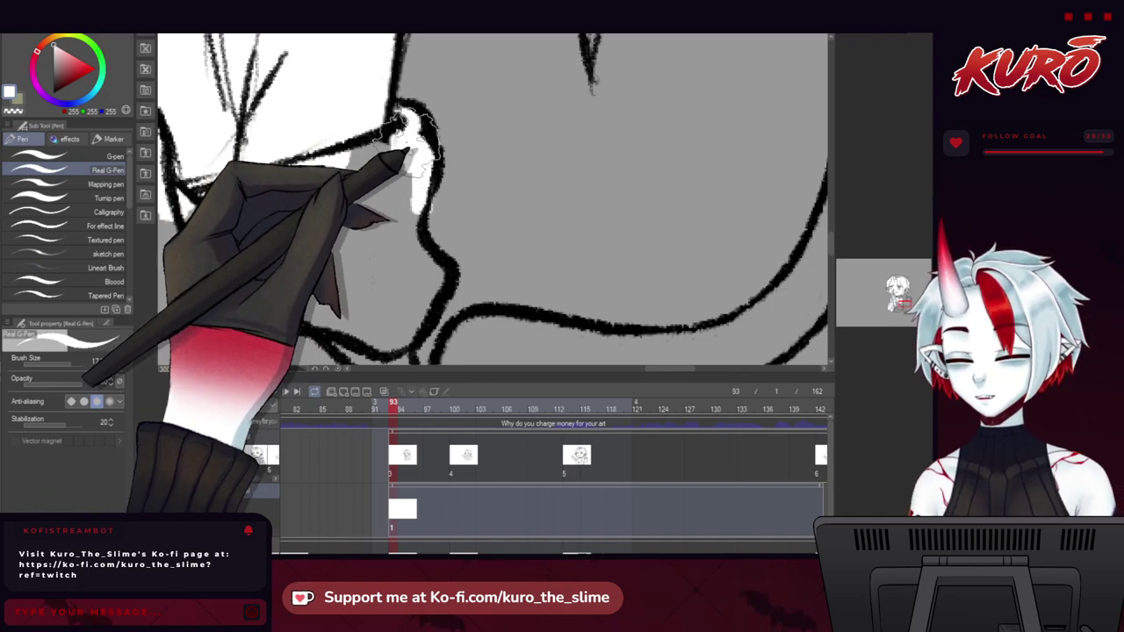
key(c)
mouse_move(399, 222)
mouse_down()
mouse_move(396, 192)
mouse_move(428, 259)
mouse_move(417, 295)
mouse_up()
drag(414, 300, 402, 294)
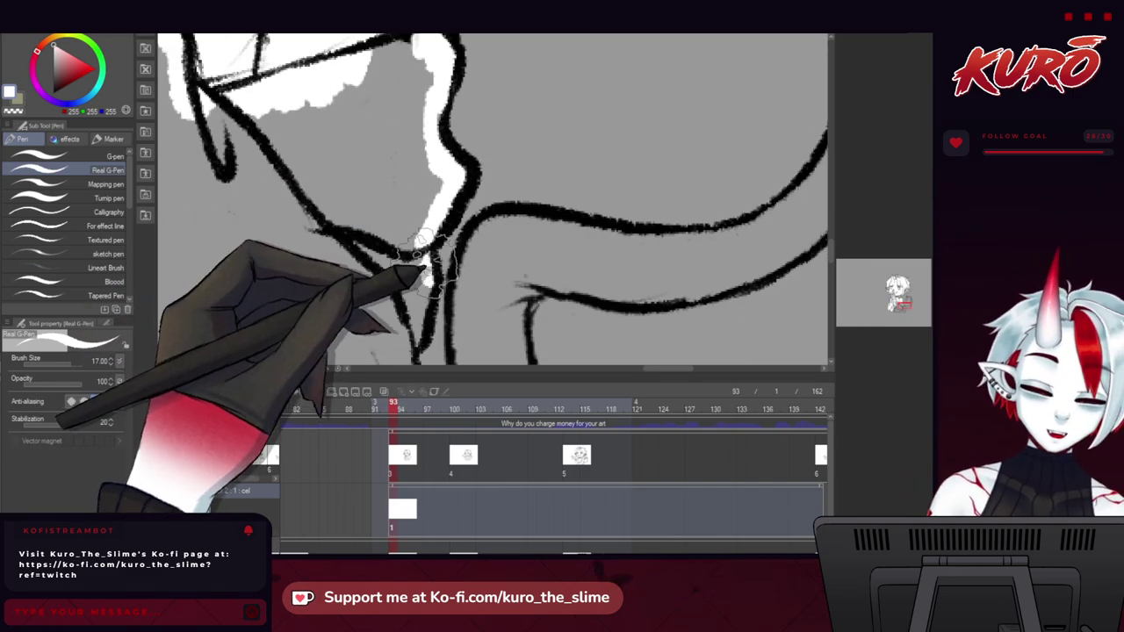
mouse_move(402, 268)
mouse_down()
mouse_move(352, 254)
mouse_move(247, 96)
mouse_move(343, 232)
mouse_move(361, 207)
mouse_move(405, 220)
mouse_move(418, 54)
mouse_move(405, 171)
mouse_move(361, 123)
mouse_move(343, 171)
mouse_up()
Fill the large forearm sleeve beside the tail with white up to the ribbed cuff.
scroll(281, 101, down, 1)
drag(202, 178, 255, 65)
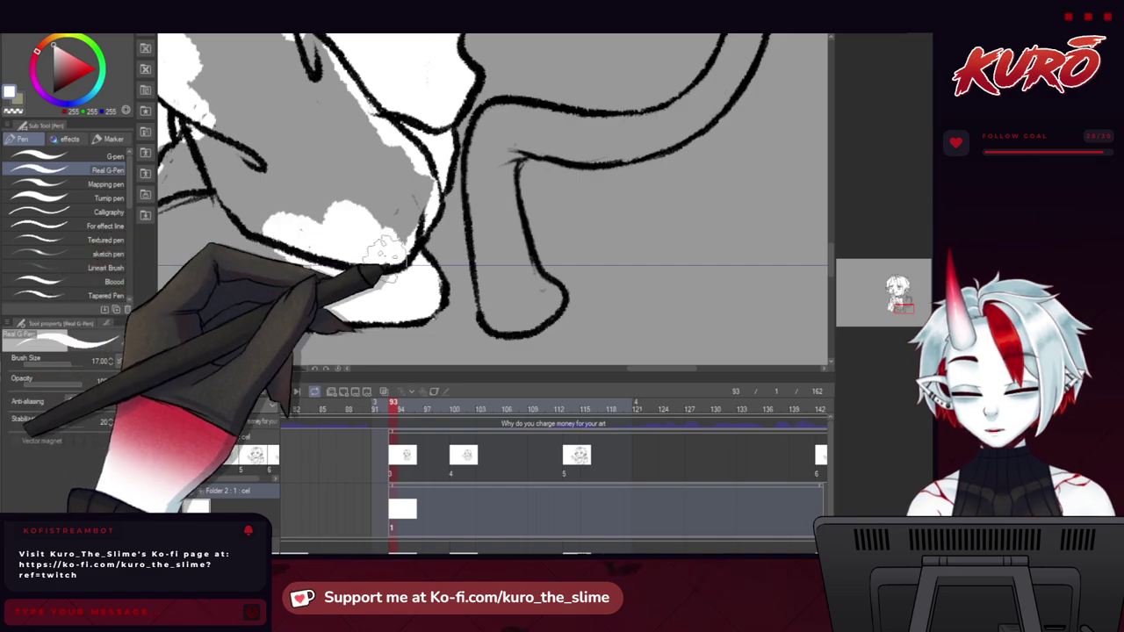
drag(419, 209, 351, 114)
mouse_move(290, 98)
mouse_down()
mouse_move(334, 166)
mouse_move(379, 204)
mouse_up()
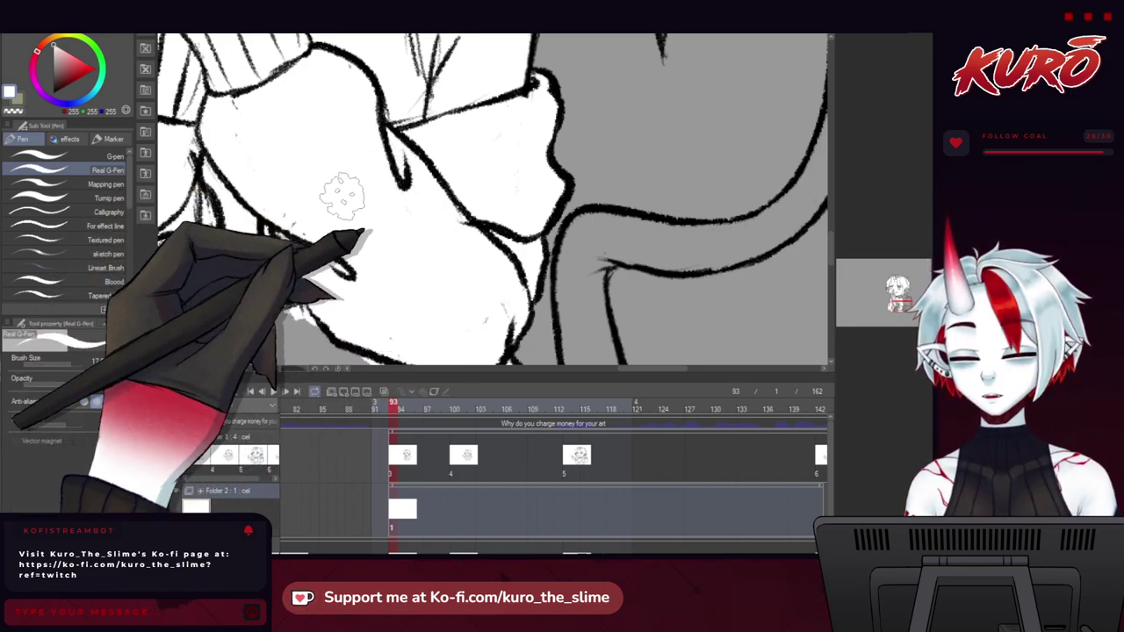
drag(230, 263, 328, 136)
drag(294, 114, 281, 232)
Fill the remaining grey area of the jacket's lower hem around the zipper with white.
key(asciicircum)
key(asciicircum)
key(asciicircum)
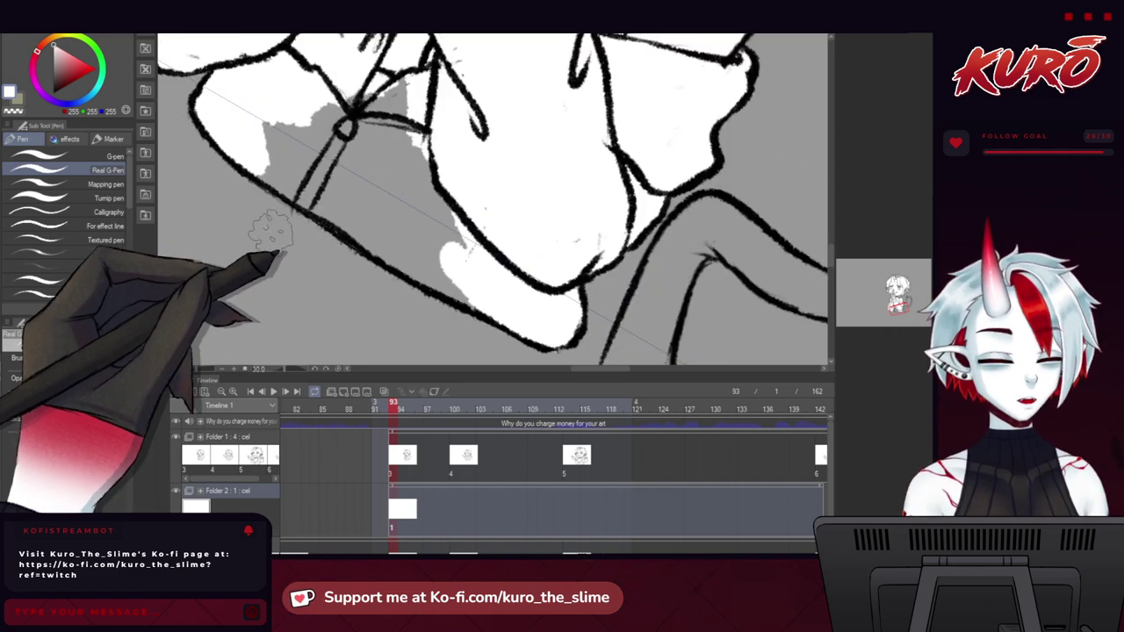
drag(305, 151, 295, 132)
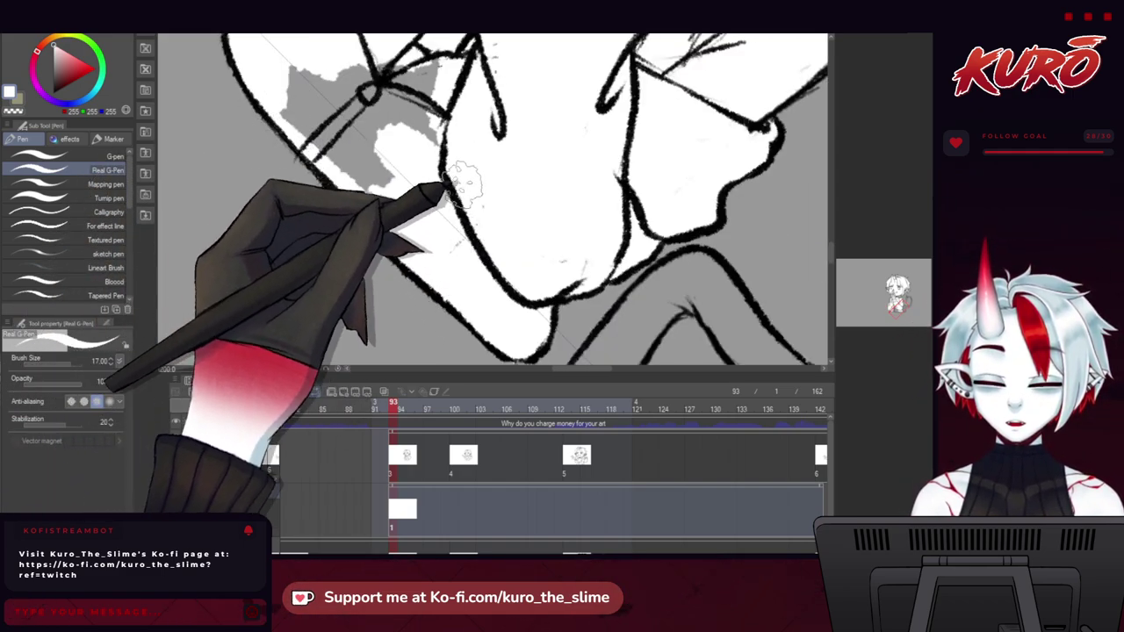
mouse_move(411, 184)
mouse_down()
mouse_move(285, 61)
mouse_move(280, 83)
mouse_move(366, 184)
mouse_up()
key(minus)
key(minus)
key(minus)
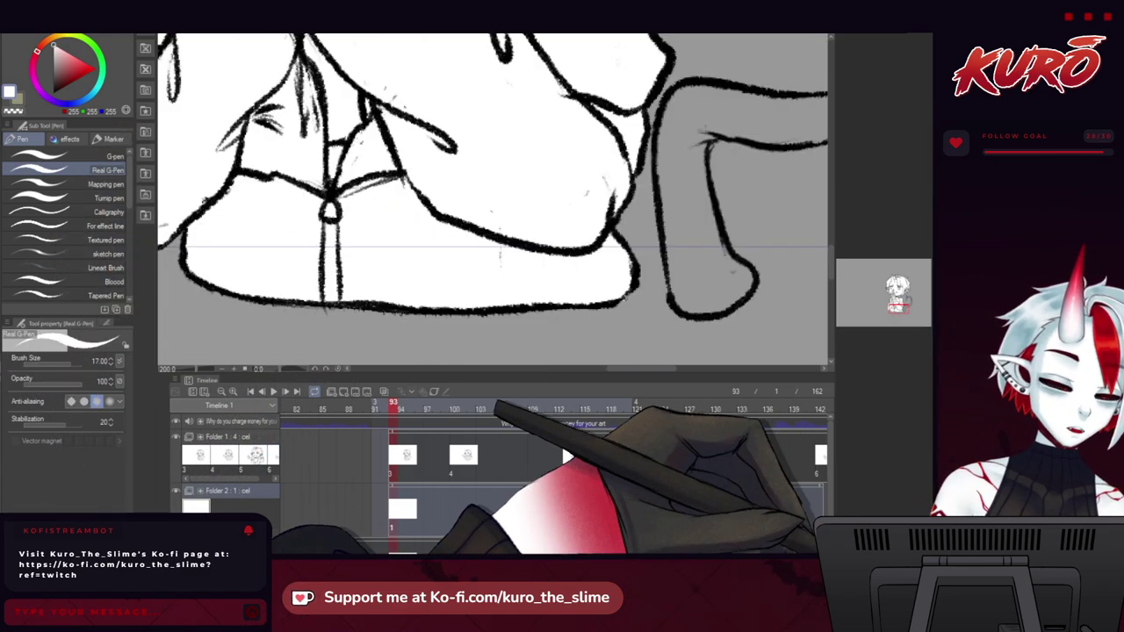
Mirror the canvas and paint the rounded lower end of the tail white.
scroll(348, 305, down, 3)
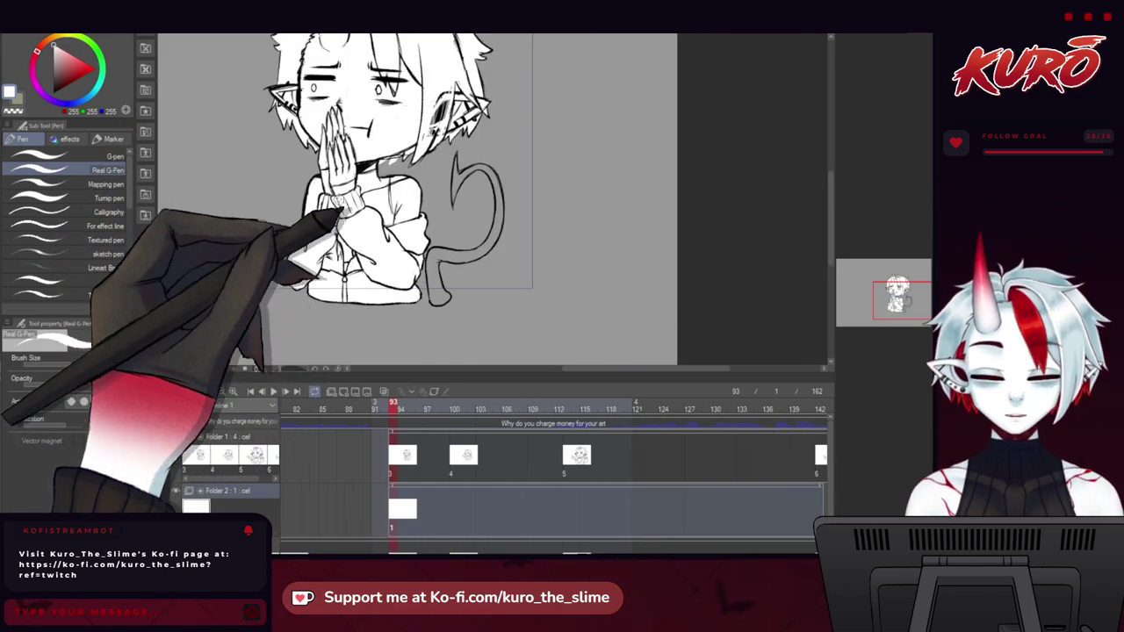
key(h)
scroll(570, 302, up, 6)
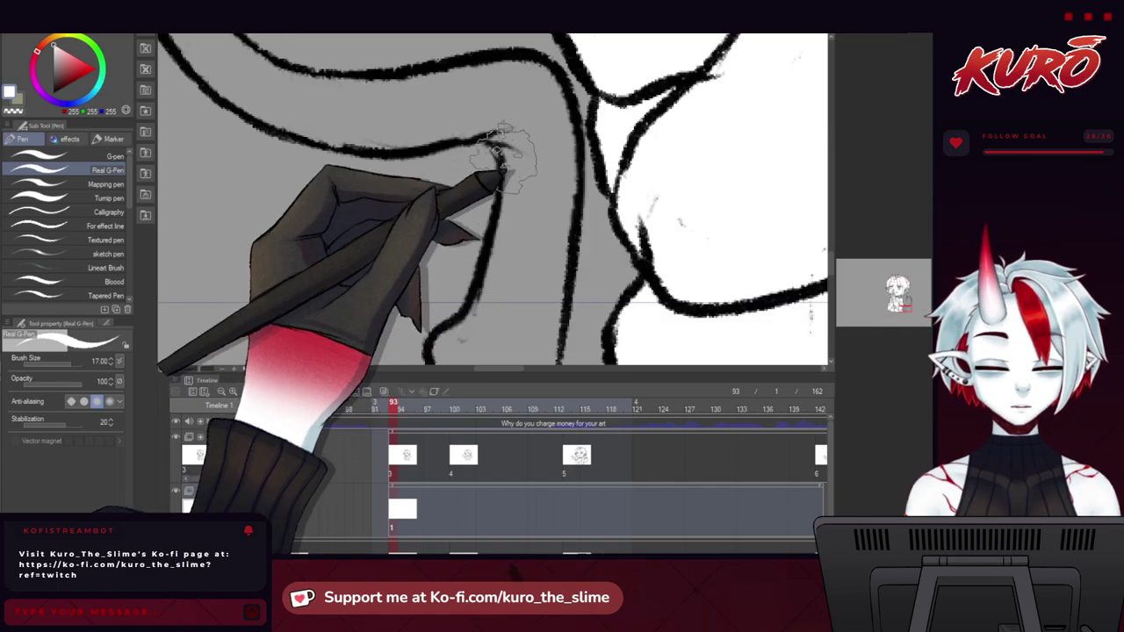
mouse_move(502, 154)
mouse_down()
mouse_move(510, 250)
mouse_move(510, 145)
mouse_move(474, 299)
mouse_up()
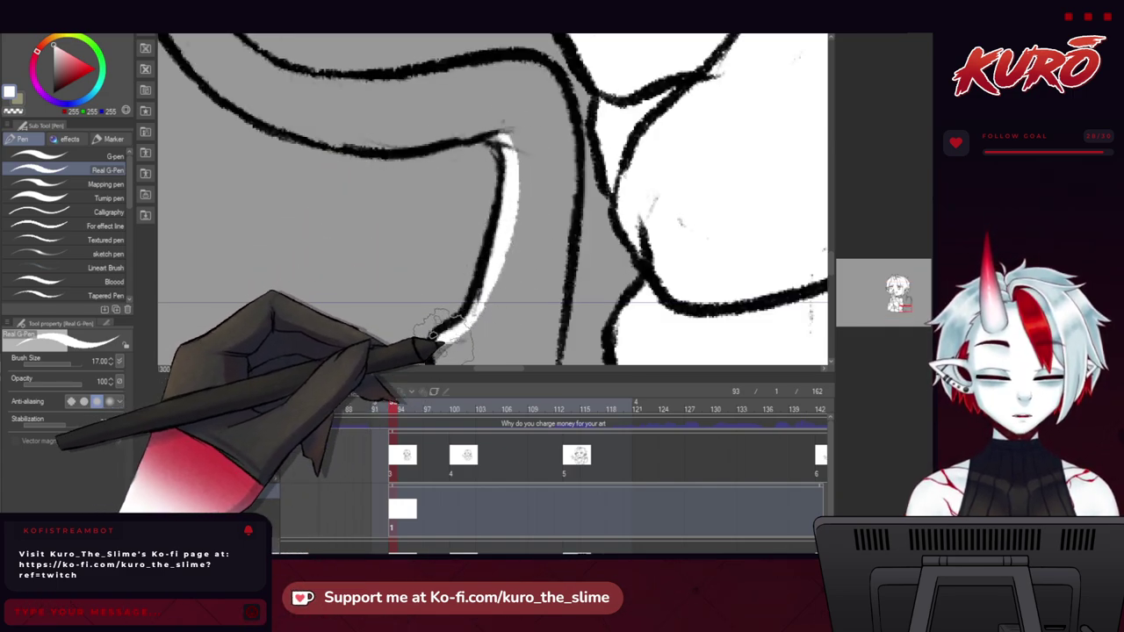
drag(448, 338, 377, 274)
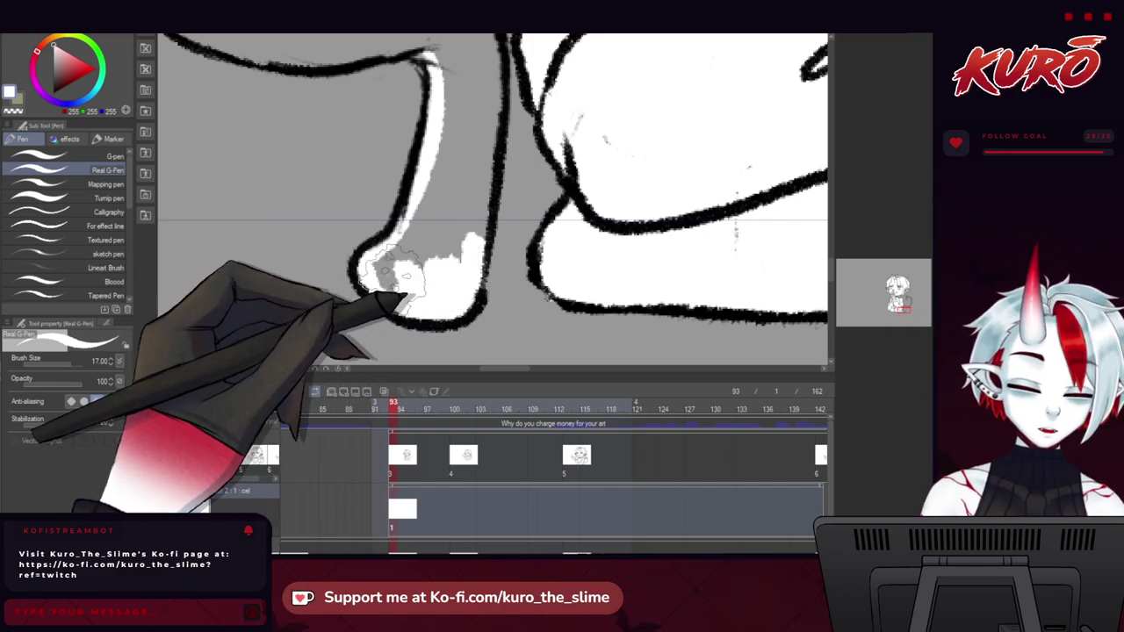
drag(373, 277, 338, 334)
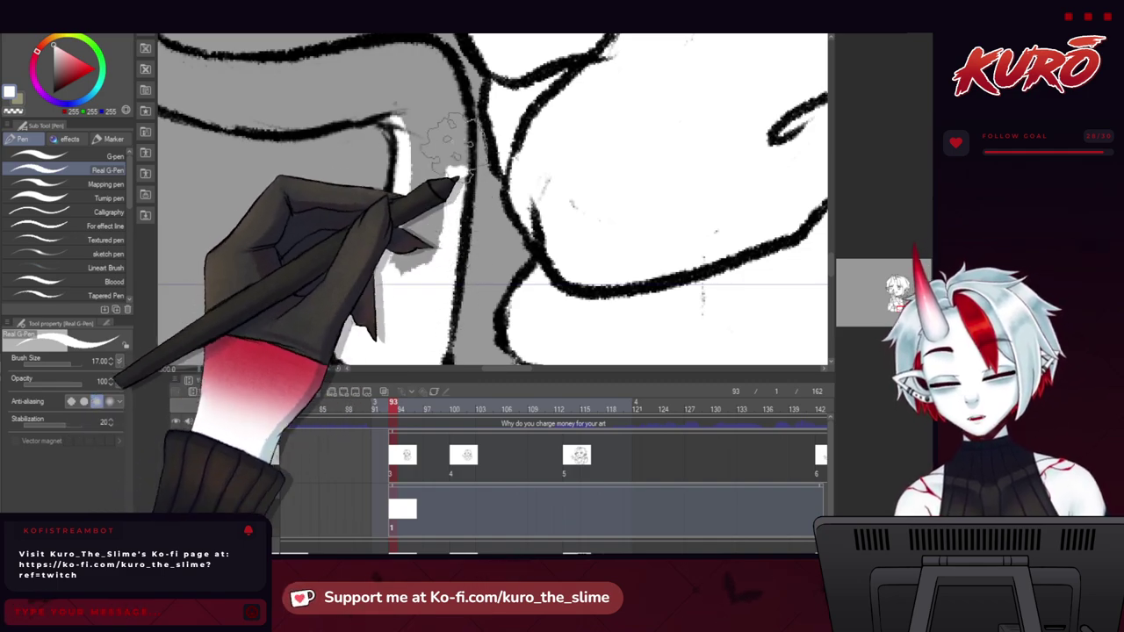
Fill the upright base section of the tail with white up to its bend beside the jacket.
mouse_move(452, 145)
mouse_down()
mouse_move(450, 103)
mouse_move(403, 288)
mouse_up()
drag(409, 133, 412, 209)
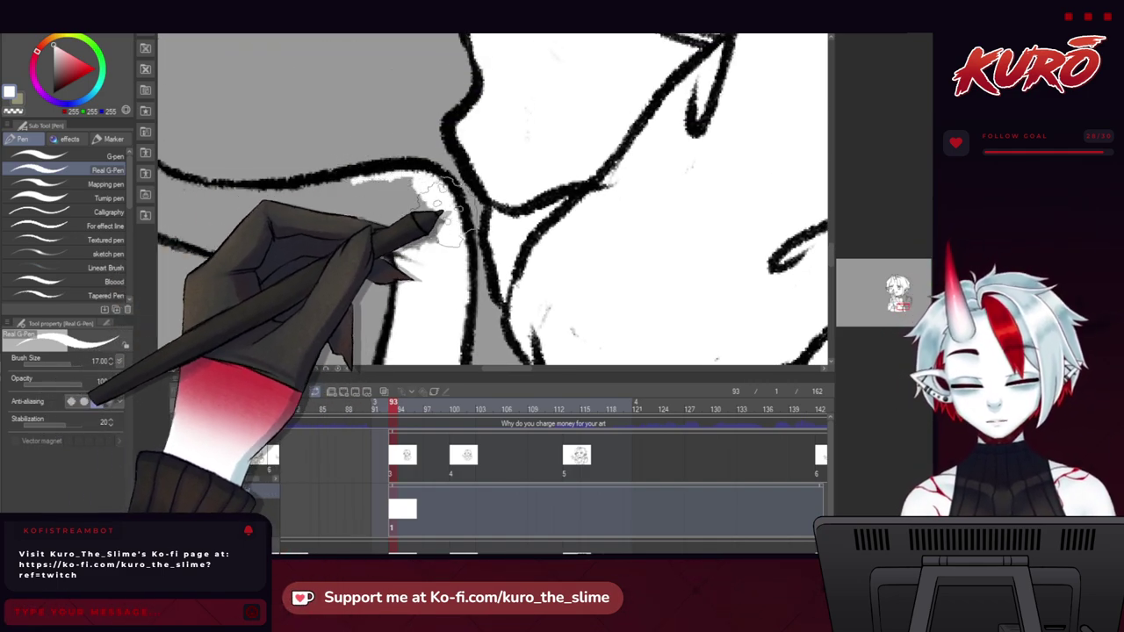
mouse_move(377, 225)
mouse_down()
mouse_move(370, 179)
mouse_move(397, 220)
mouse_up()
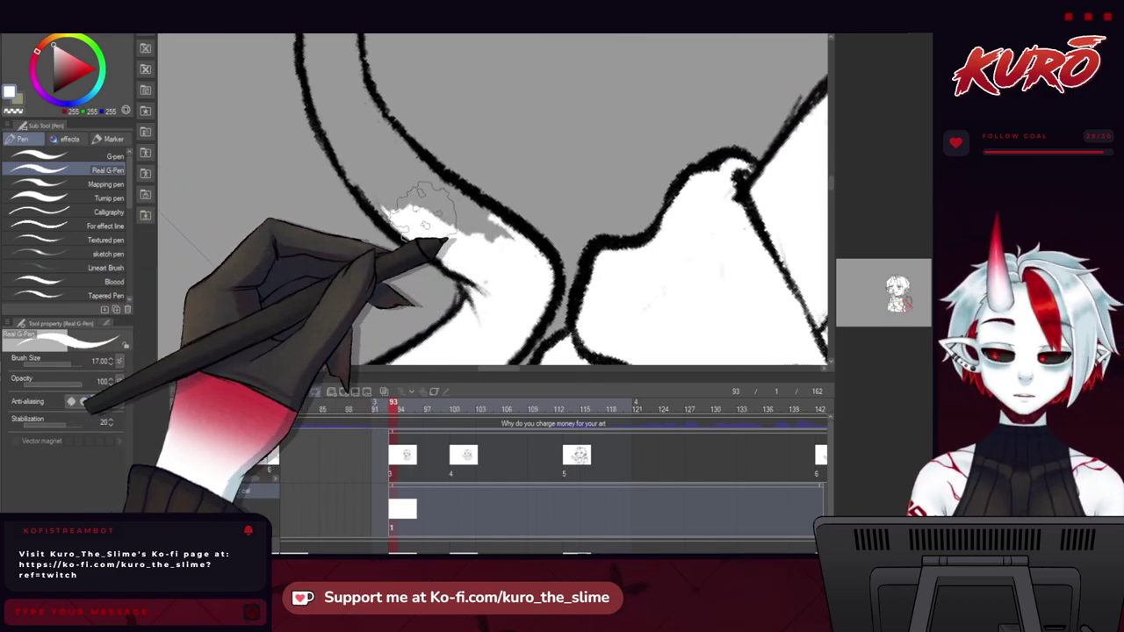
Continue the white fill past the bend and up the outward-curving stretch of the tail.
drag(395, 164, 447, 249)
drag(416, 169, 421, 184)
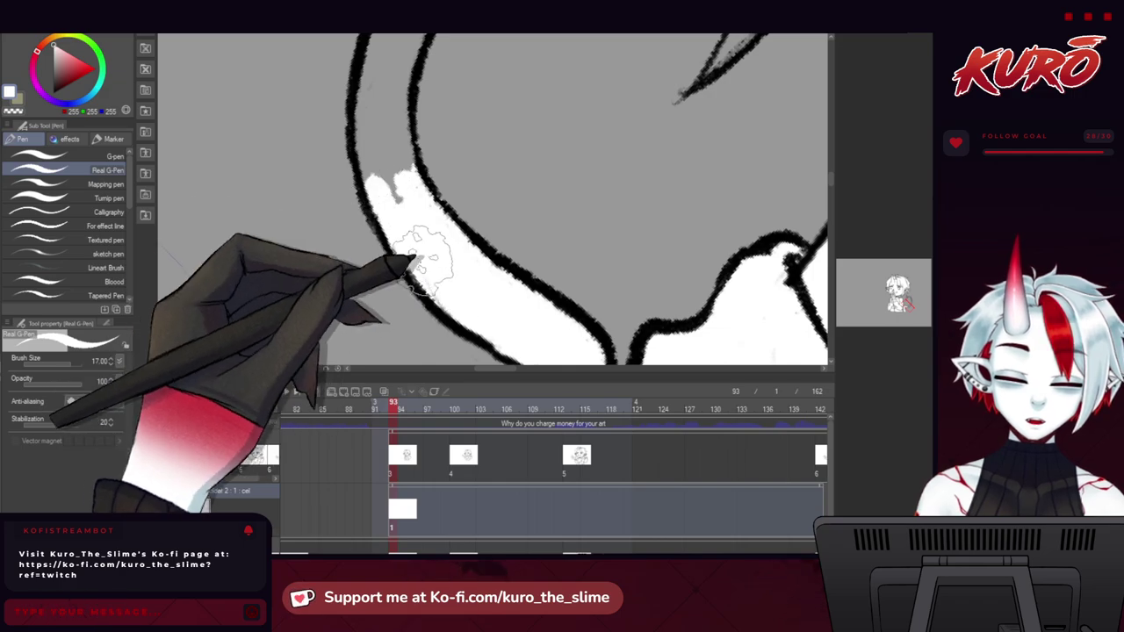
drag(402, 154, 409, 226)
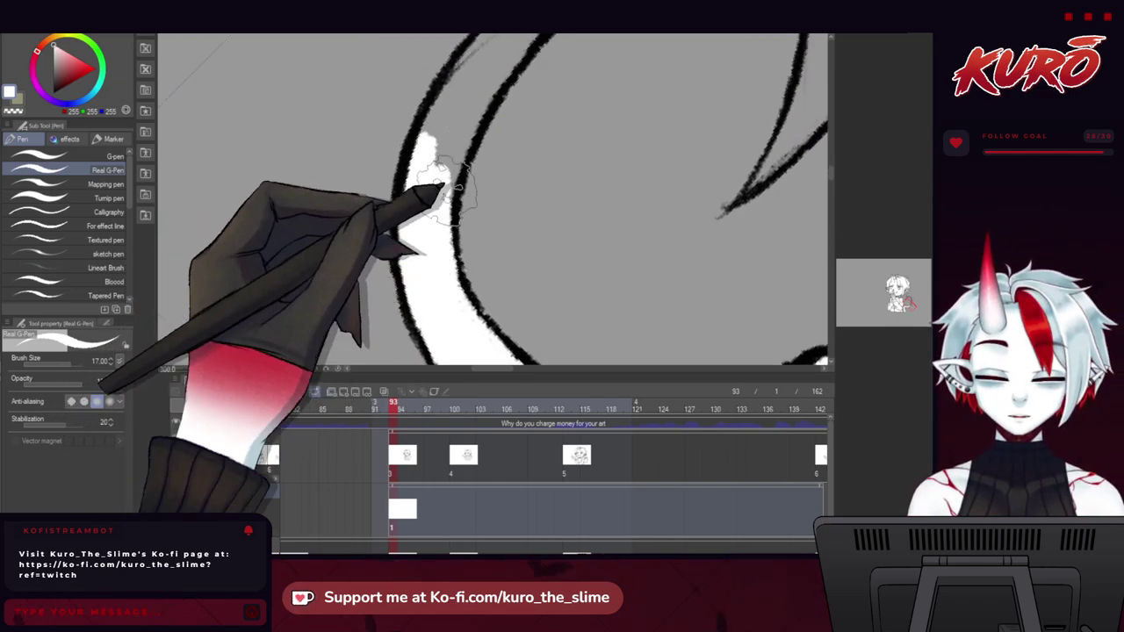
drag(452, 153, 420, 268)
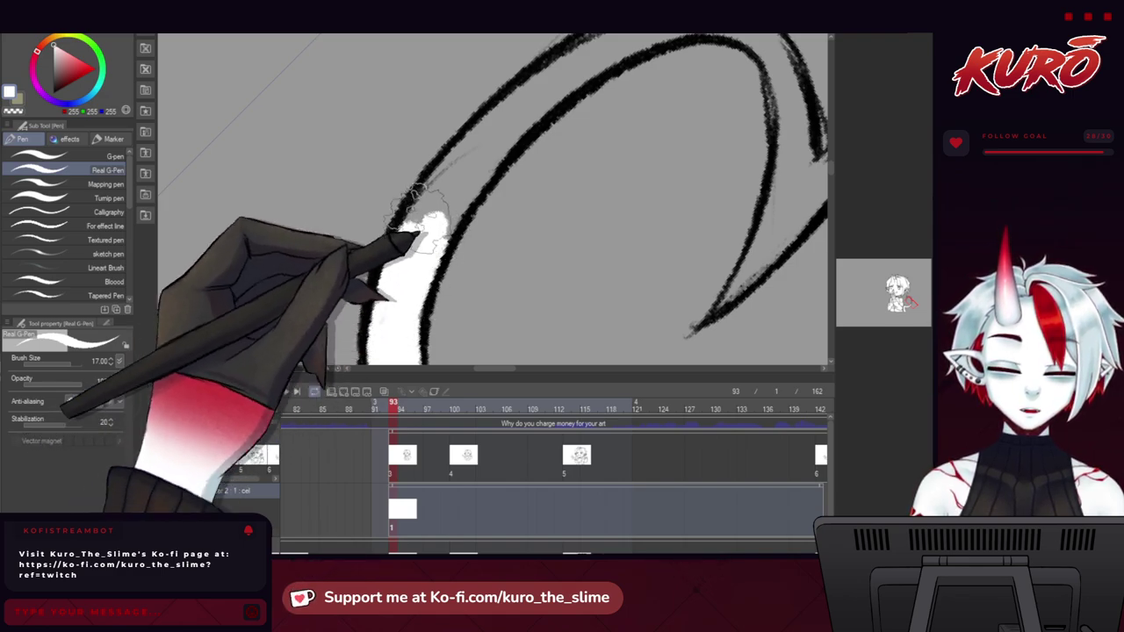
Flip and rotate the canvas, then extend the white fill along the tail's outer curve toward the arrow-shaped tip.
key(h)
drag(441, 129, 401, 156)
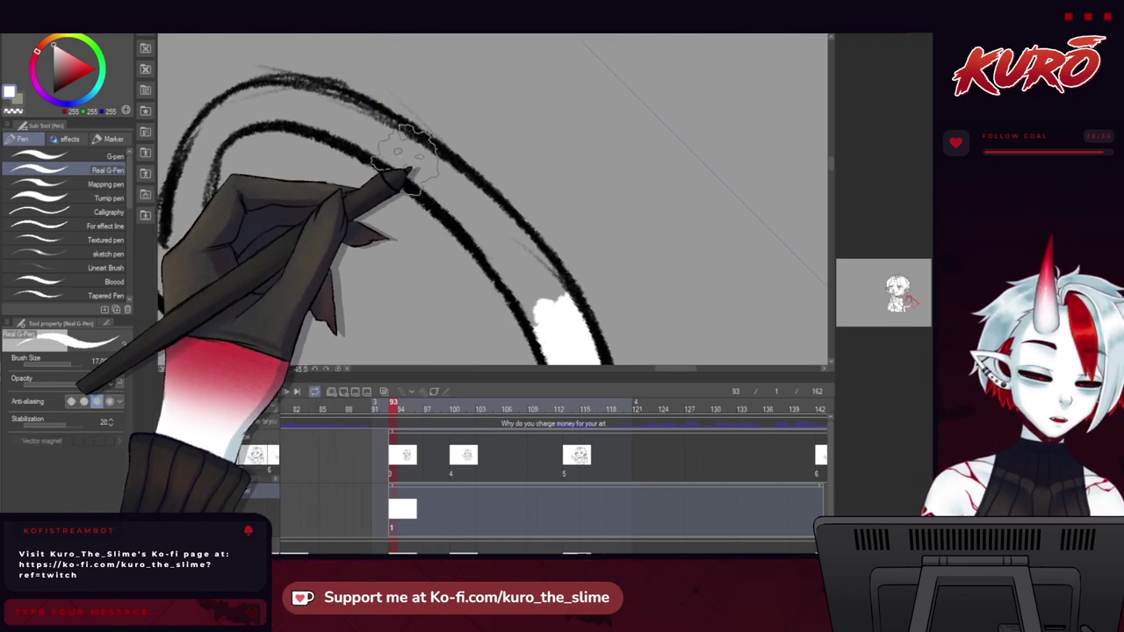
mouse_move(520, 246)
mouse_down()
mouse_move(549, 281)
mouse_move(546, 327)
mouse_move(543, 307)
mouse_up()
key([)
key([)
key([)
key([)
key([)
key([)
key([)
key([)
mouse_move(403, 182)
mouse_down()
mouse_move(431, 242)
mouse_move(360, 112)
mouse_move(431, 210)
mouse_up()
key(^)
key(^)
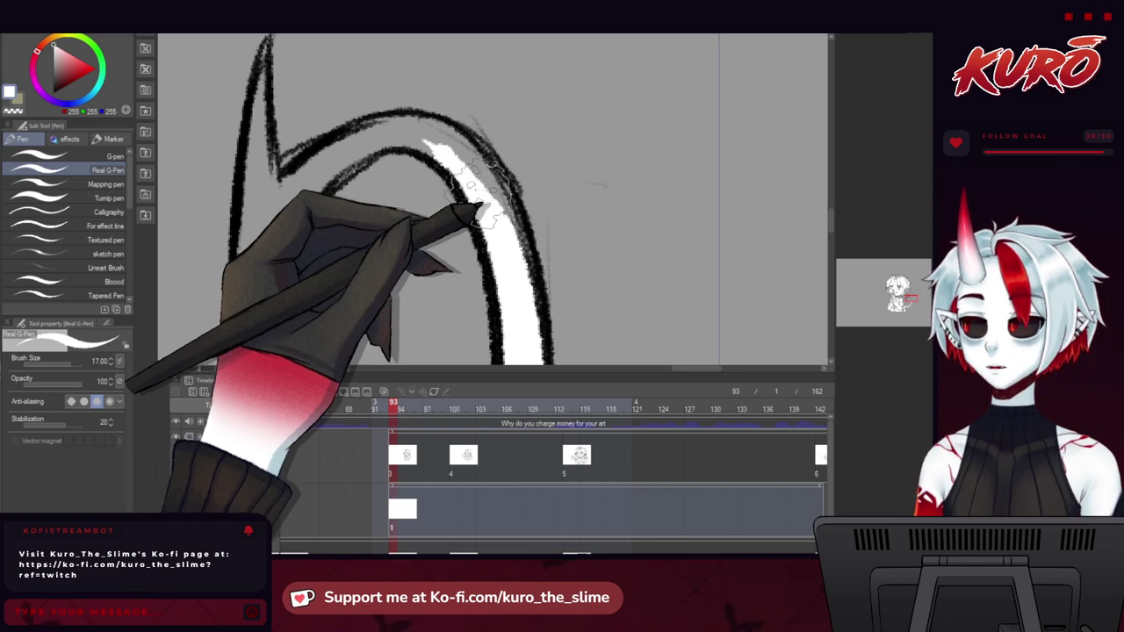
Rotate the canvas and carry the white fill around the tail's upper bend into the base of its arrow-shaped tip.
drag(508, 188, 519, 285)
drag(458, 181, 489, 223)
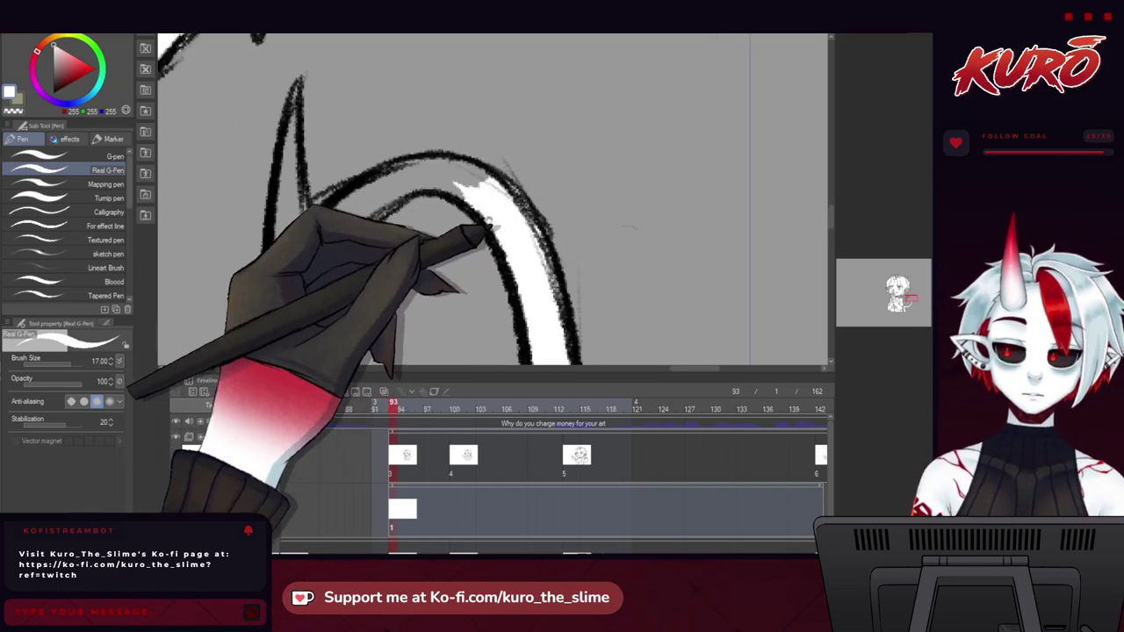
key(^)
key(^)
key(^)
key(^)
key(^)
key(^)
key(^)
key(^)
key(^)
key(^)
key(^)
key(^)
key(^)
key(^)
key(^)
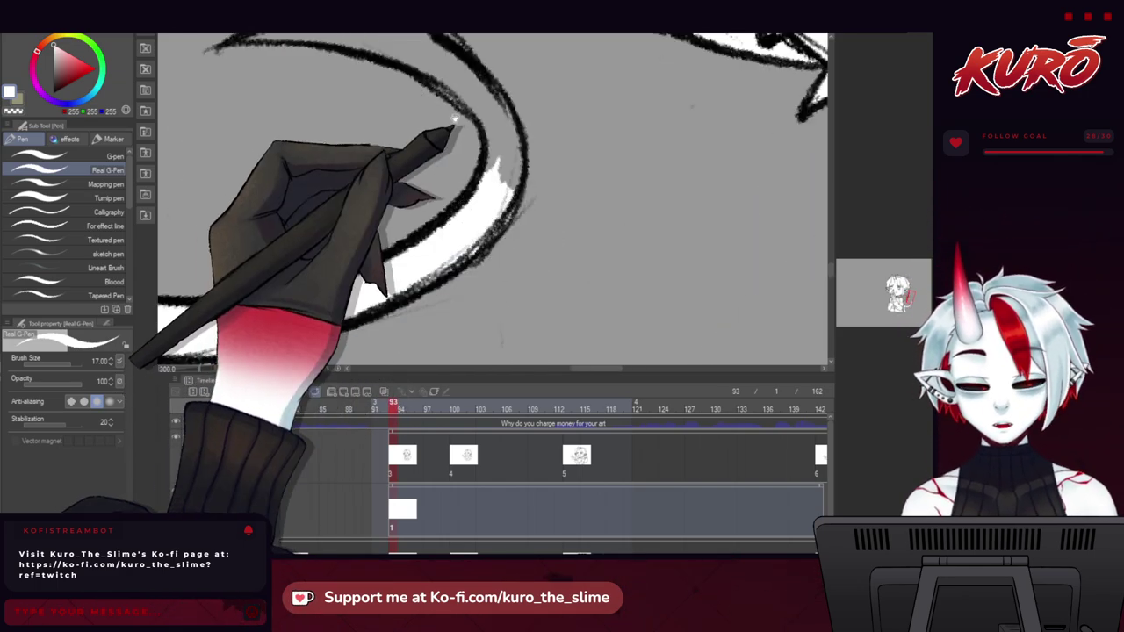
drag(454, 120, 451, 233)
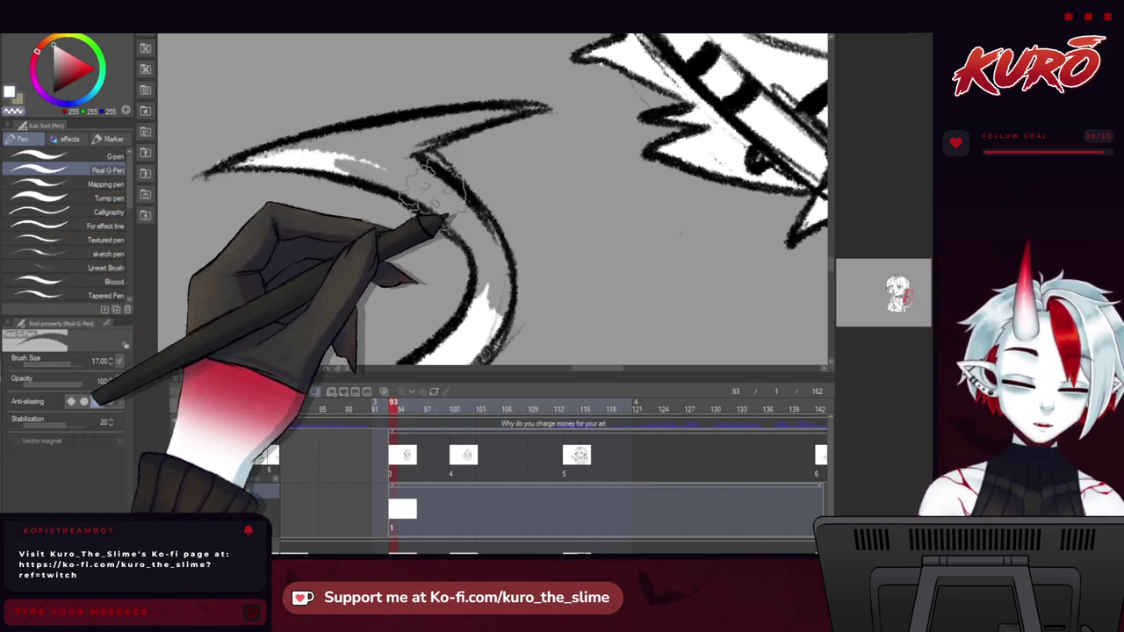
drag(370, 172, 444, 204)
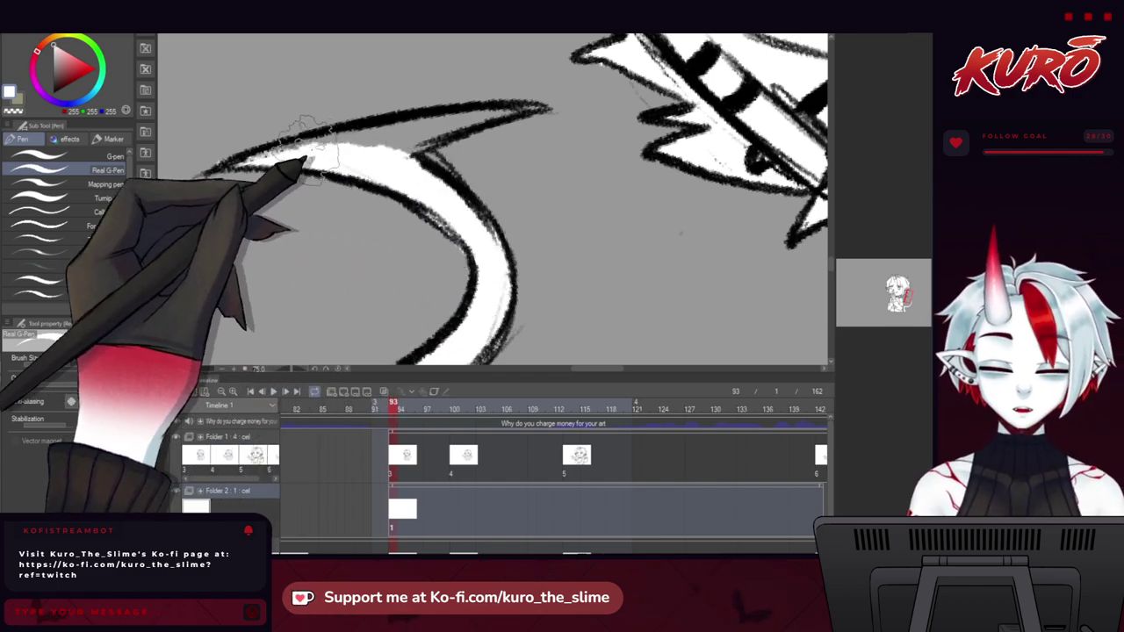
Fill the rest of the arrow-shaped tail tip with white, including its short barb, mirroring the canvas for the stroke.
drag(323, 160, 375, 237)
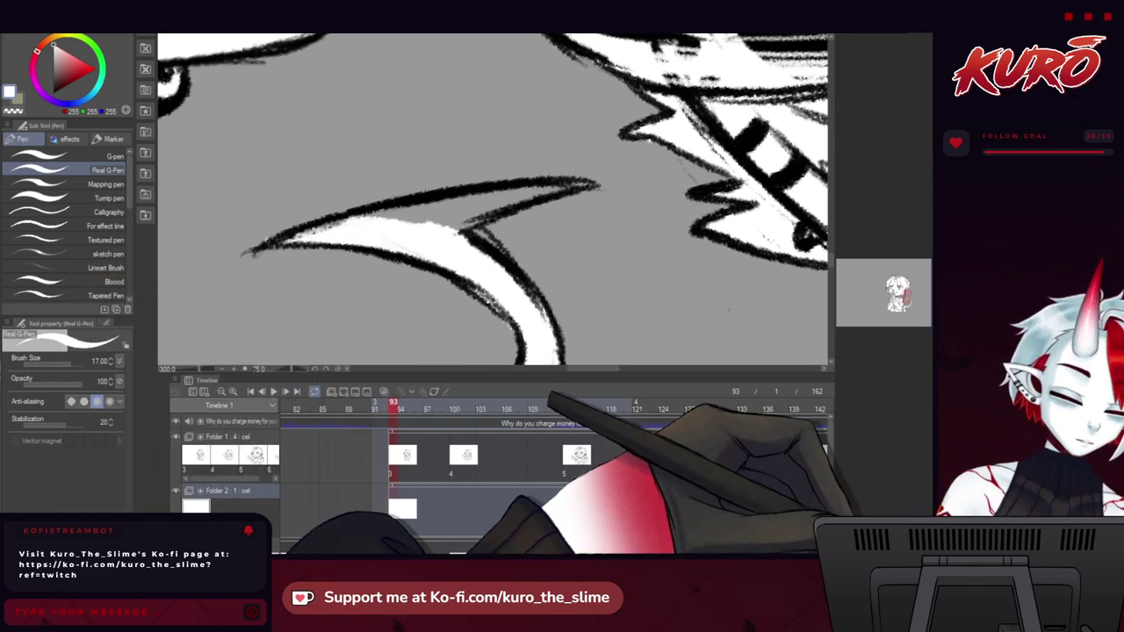
click(840, 514)
drag(476, 186, 409, 191)
mouse_move(449, 226)
mouse_down()
mouse_move(472, 211)
mouse_move(490, 211)
mouse_move(595, 233)
mouse_move(478, 225)
mouse_move(341, 185)
mouse_move(476, 222)
mouse_up()
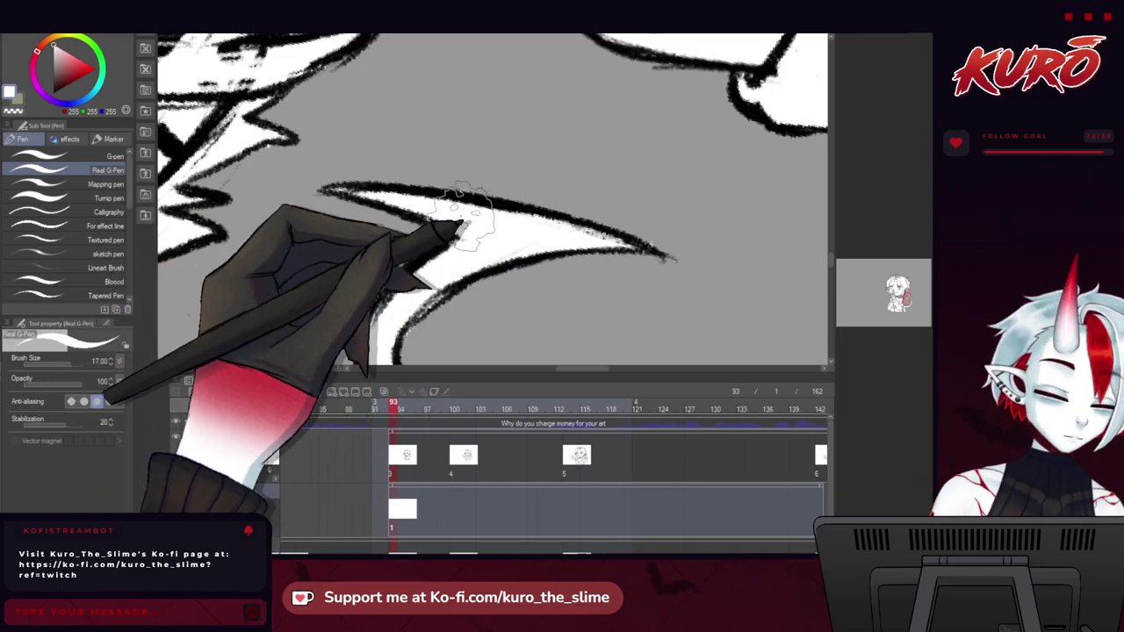
click(891, 537)
click(891, 538)
scroll(359, 227, down, 5)
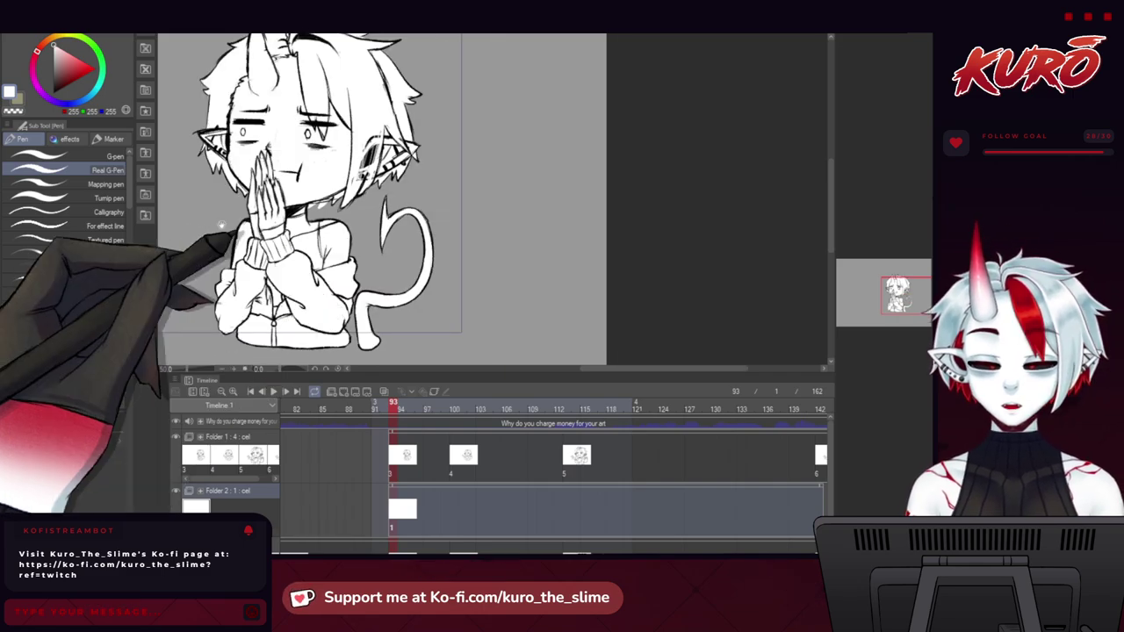
drag(216, 226, 313, 234)
scroll(355, 274, down, 3)
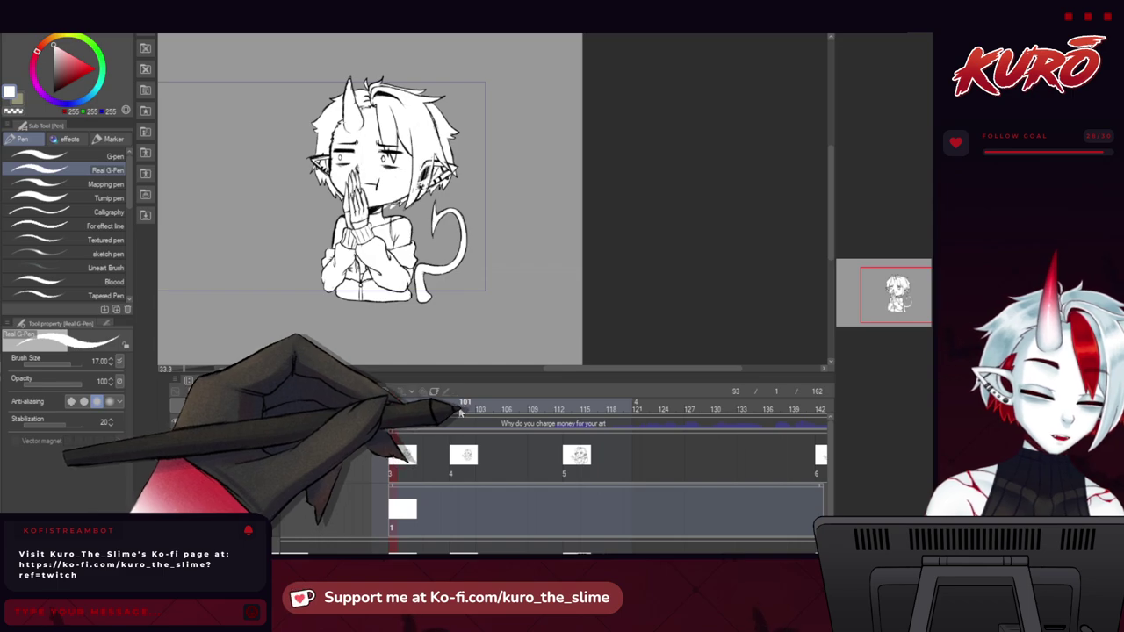
Go to frame 100 and reuse the white base there as a second cel in Folder 2.
click(456, 407)
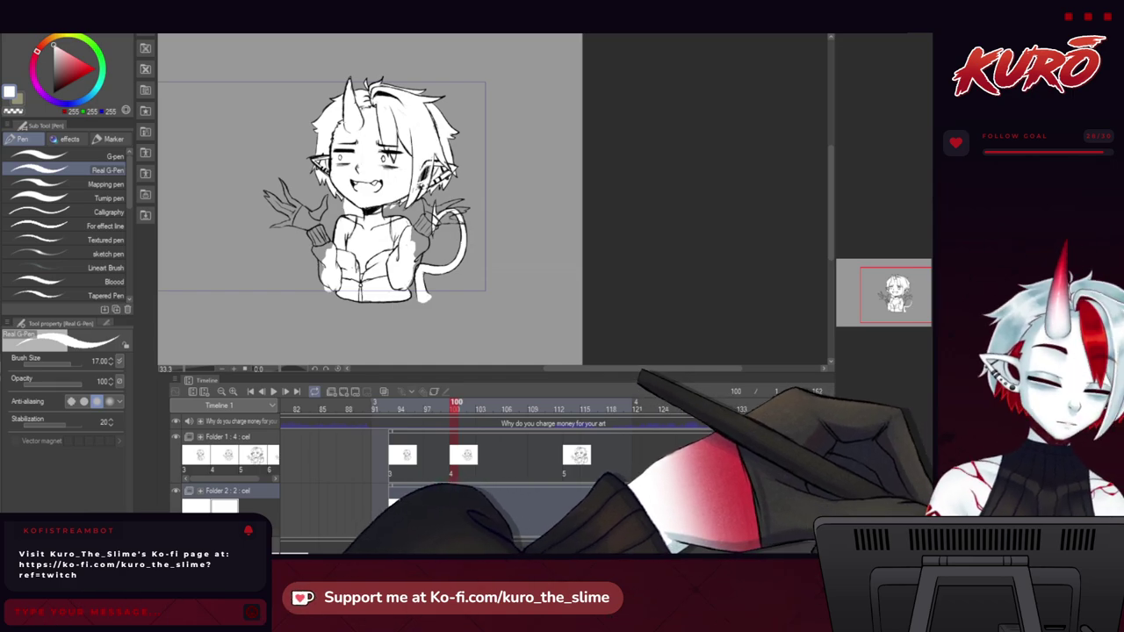
drag(285, 225, 334, 195)
scroll(361, 130, up, 2)
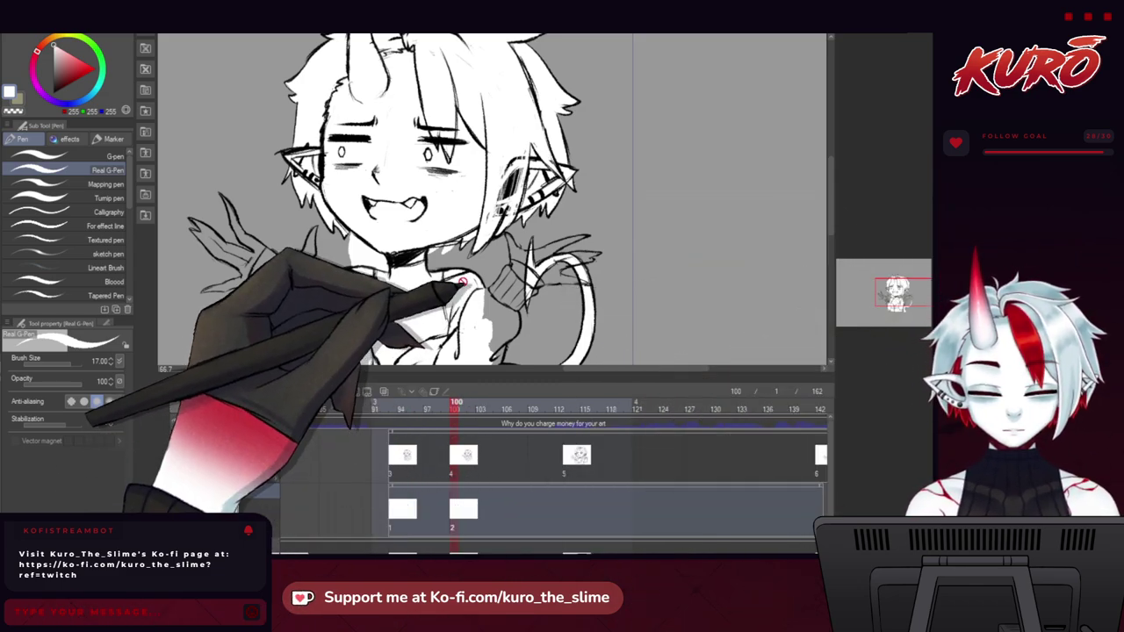
Switch to the transparent colour and erase the excess white beside the neck and outside the sleeve's elbow.
scroll(345, 258, up, 4)
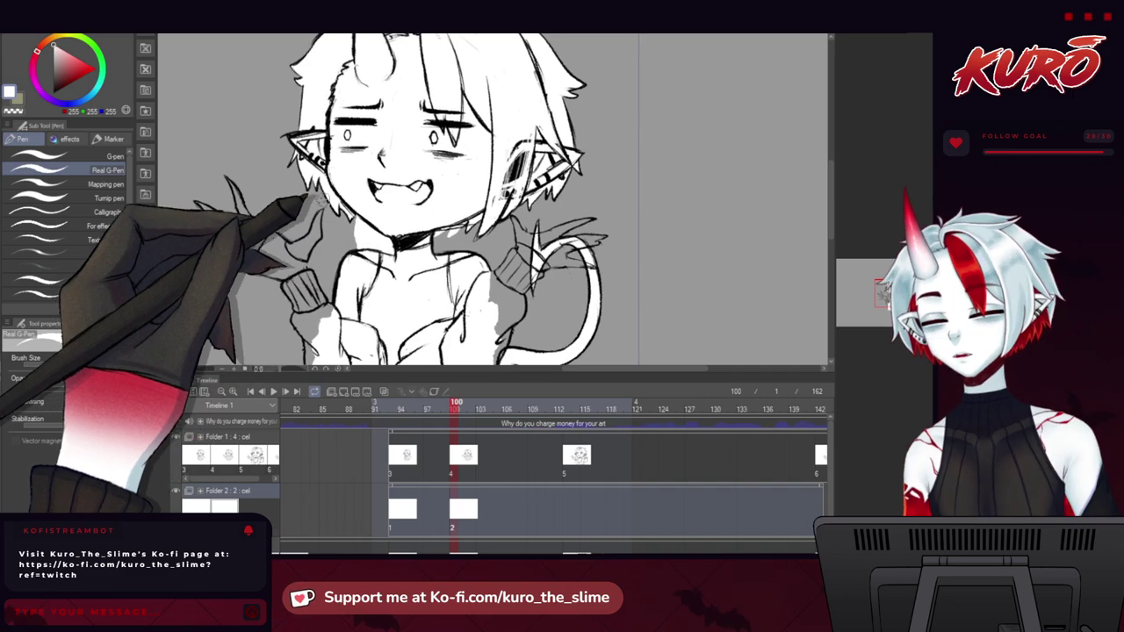
key(c)
scroll(351, 246, up, 3)
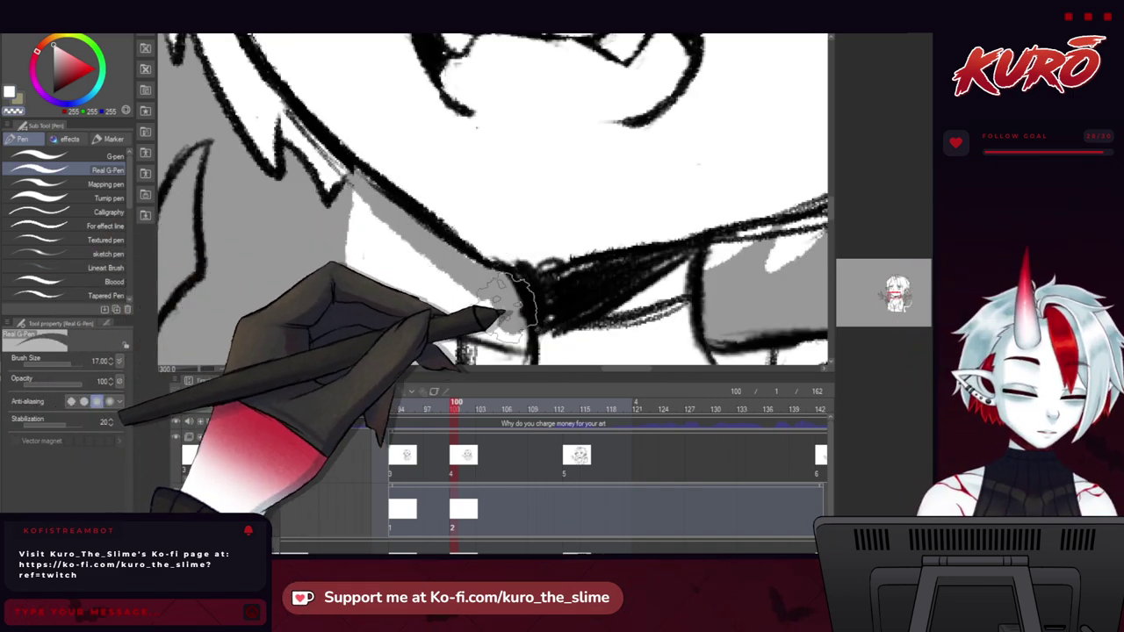
mouse_move(358, 183)
mouse_down()
mouse_move(367, 200)
mouse_move(350, 211)
mouse_move(378, 262)
mouse_move(307, 230)
mouse_up()
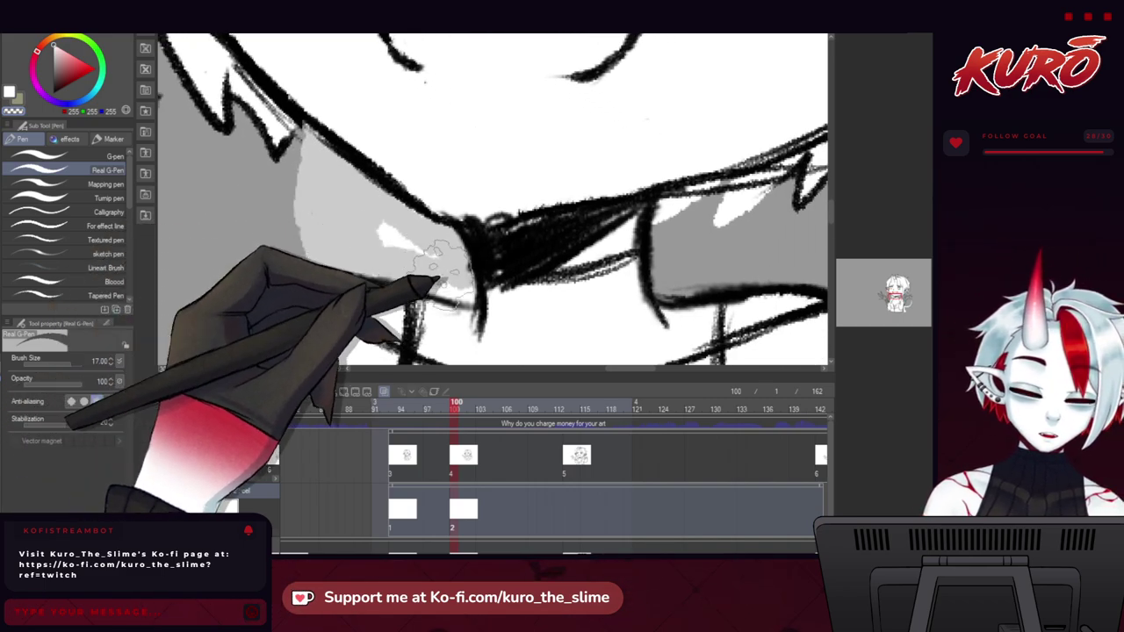
scroll(378, 225, down, 3)
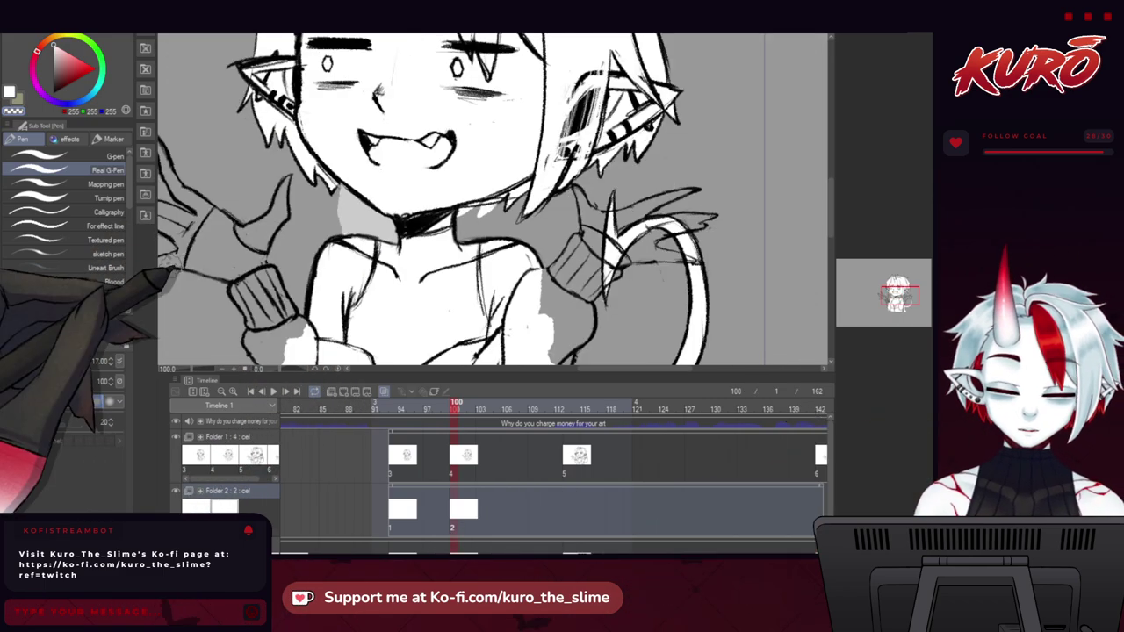
drag(219, 274, 224, 142)
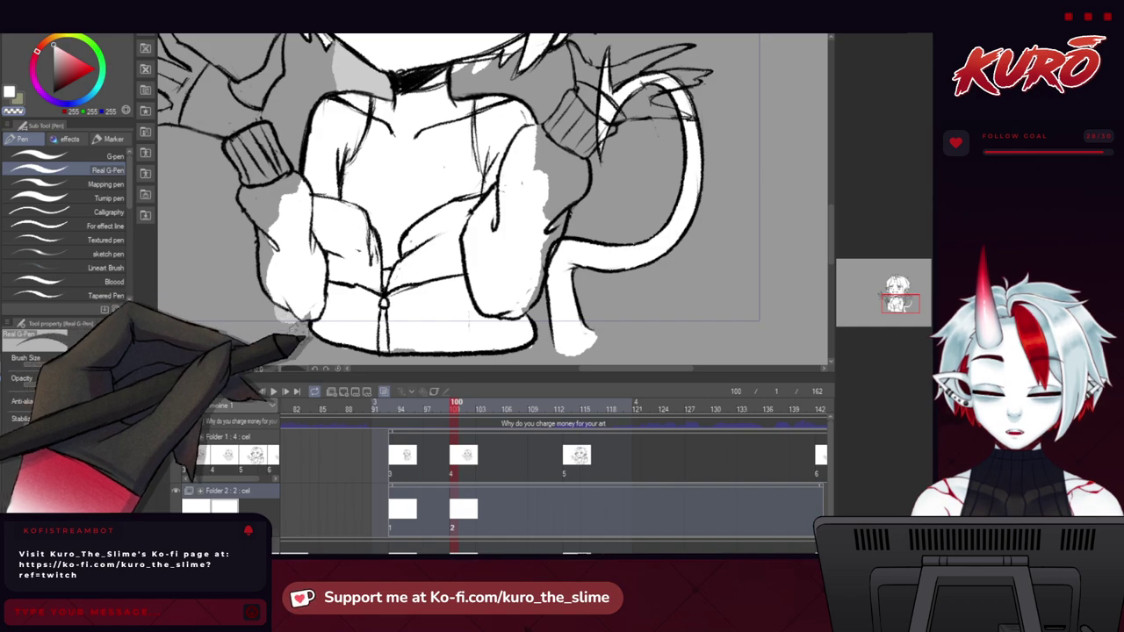
drag(304, 330, 264, 298)
Compare with the base at frame 93, return to the second cel, and fill the gaps along the jacket's hem with white.
click(393, 416)
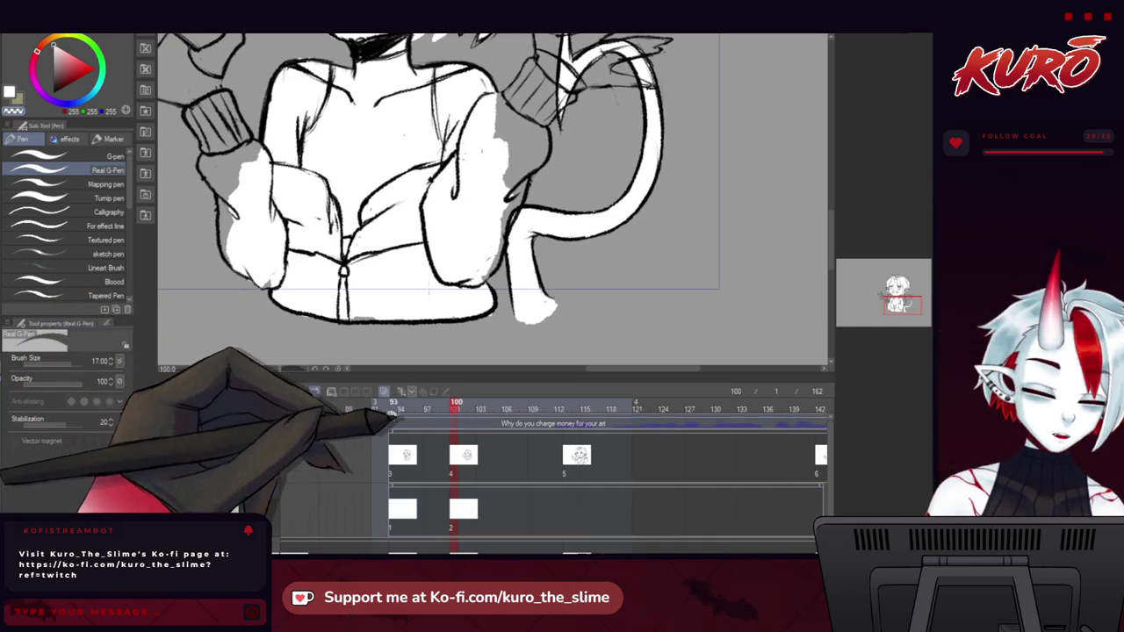
click(396, 514)
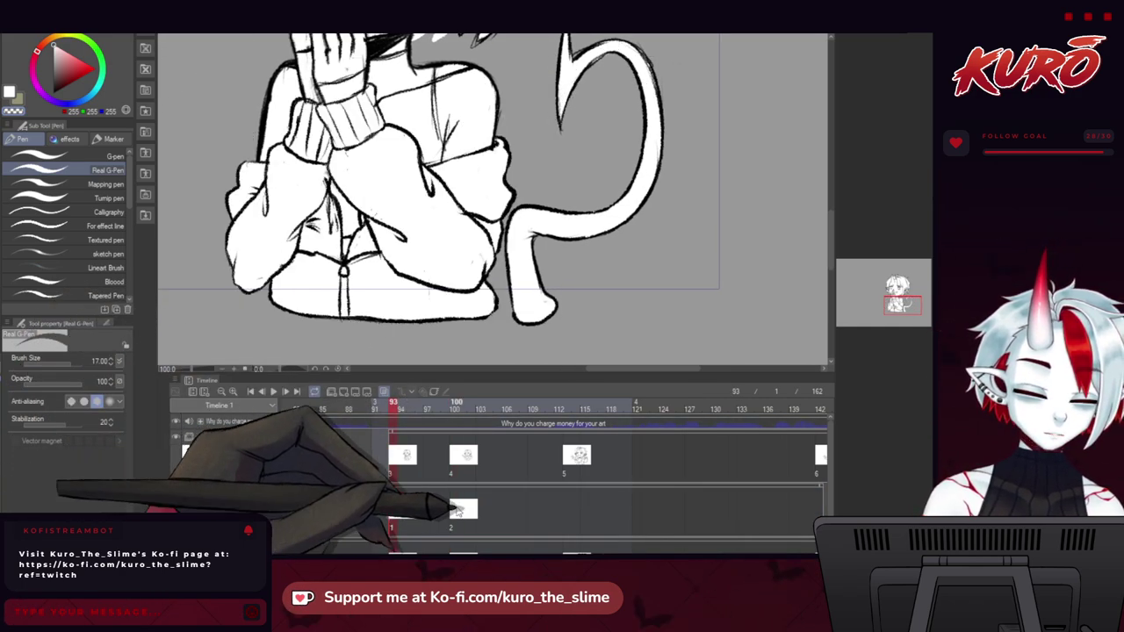
click(463, 509)
scroll(369, 330, up, 5)
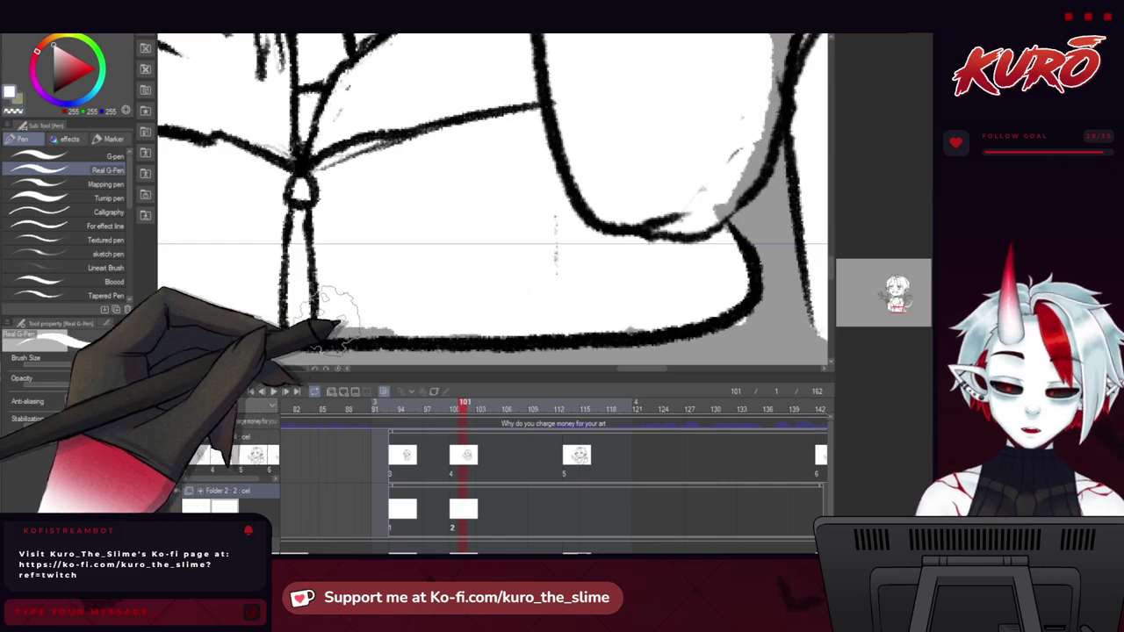
scroll(316, 331, down, 5)
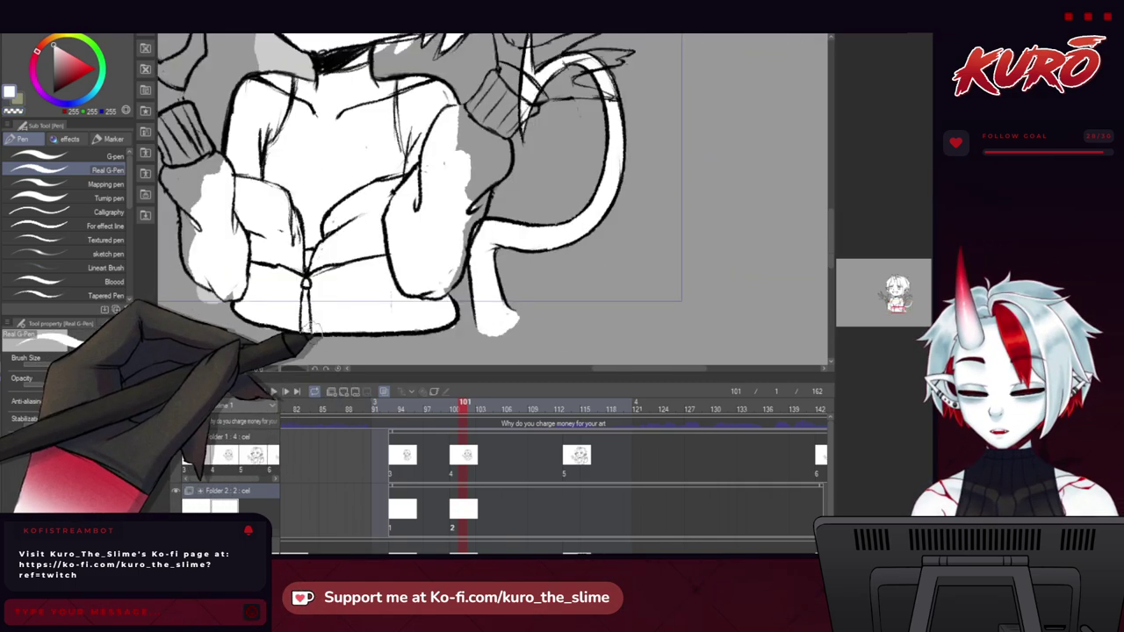
scroll(309, 331, up, 5)
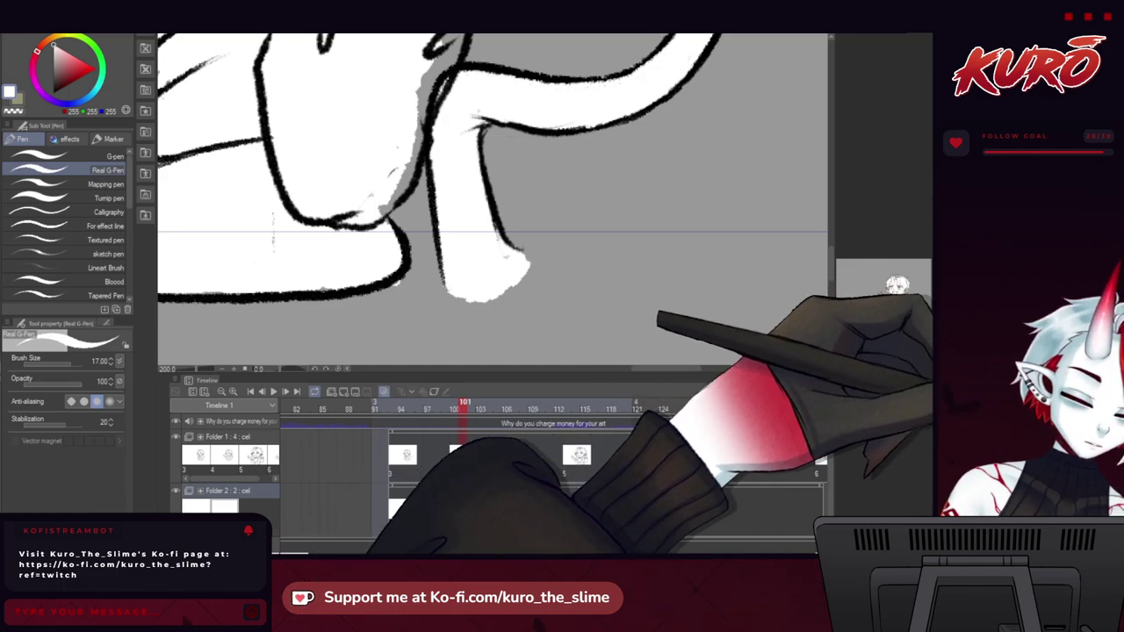
On the Folder 1 line-art cel, outline the tail's rounded lower end in black with the hard pencil at size 6.
click(230, 436)
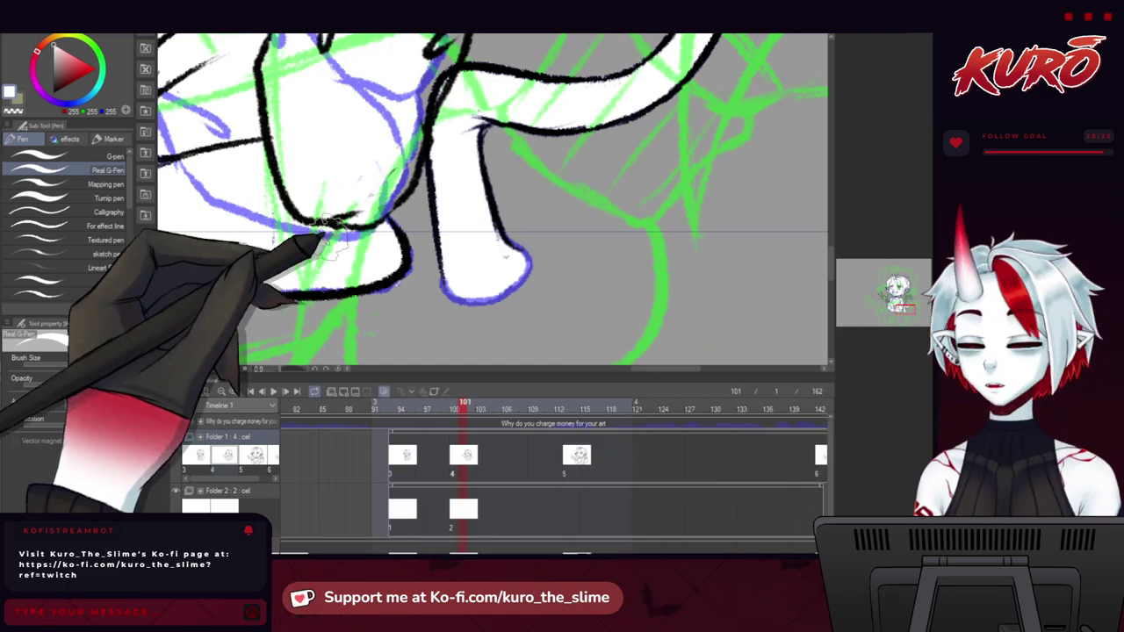
drag(364, 269, 340, 264)
key(x)
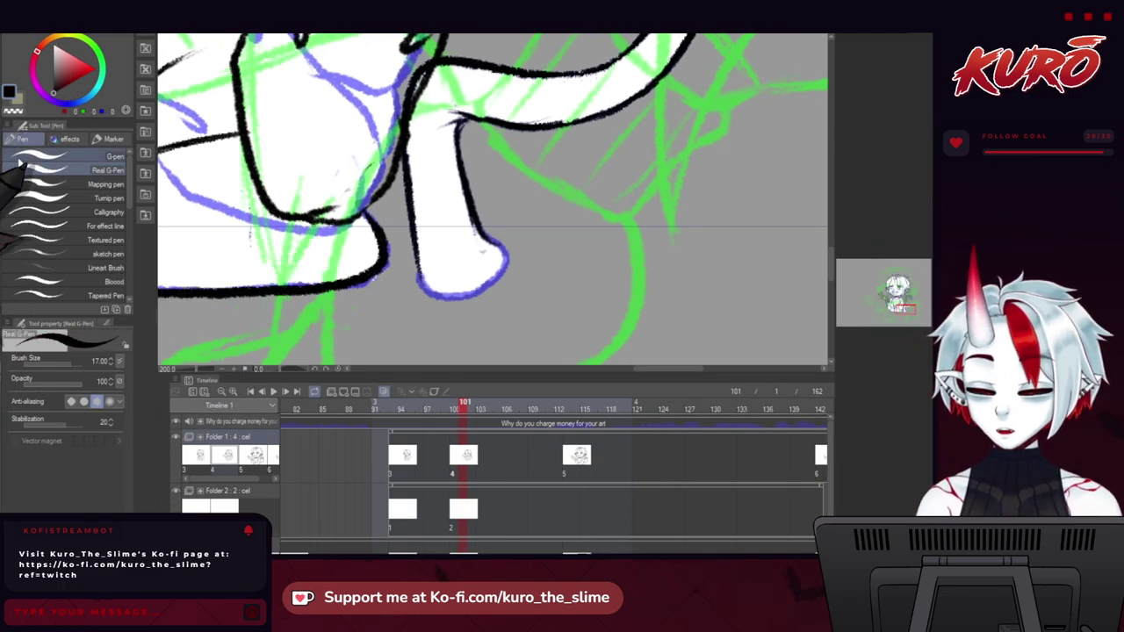
scroll(451, 297, up, 2)
key(b)
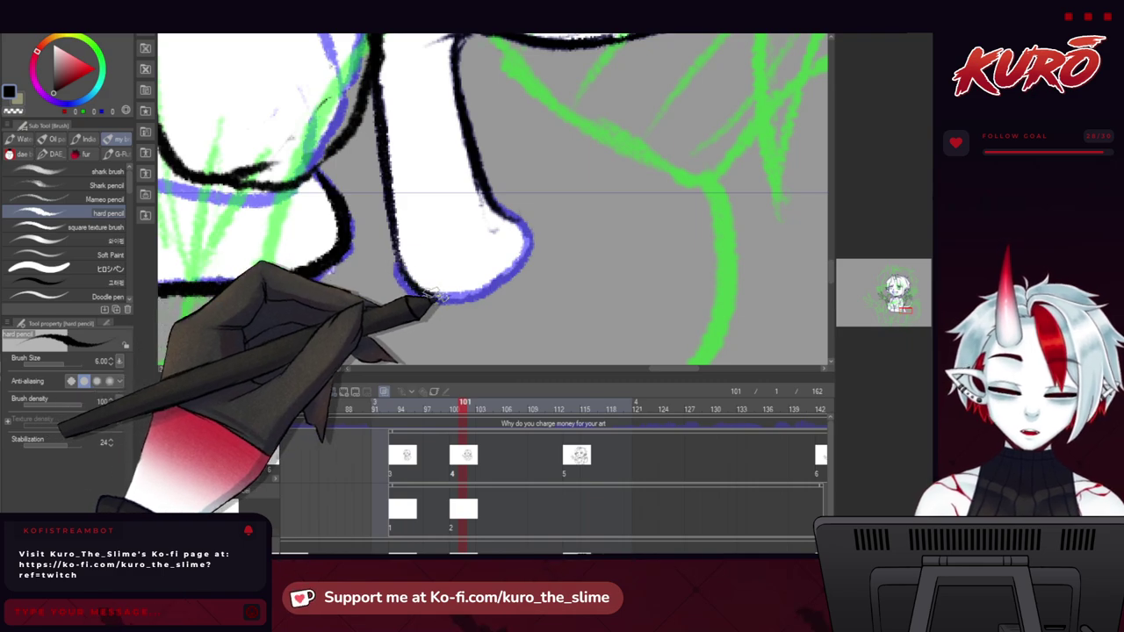
mouse_move(484, 200)
mouse_down()
mouse_move(523, 230)
mouse_move(525, 254)
mouse_move(465, 298)
mouse_move(425, 295)
mouse_move(497, 279)
mouse_move(501, 250)
mouse_move(495, 279)
mouse_move(461, 292)
mouse_up()
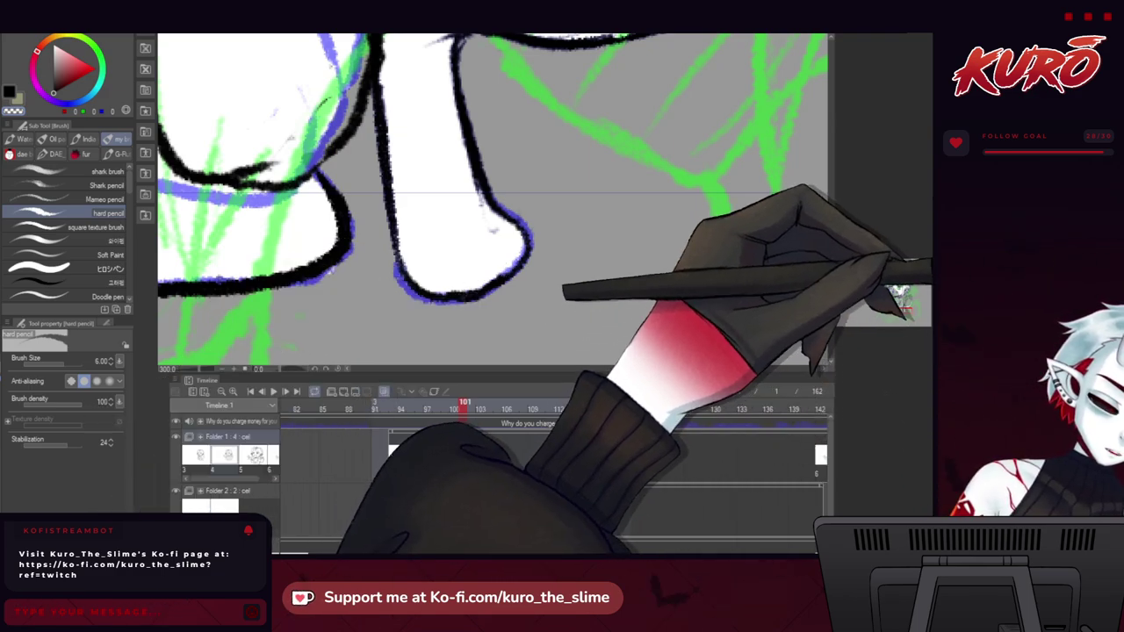
Return to the Folder 2 base cel and erase the stray white around the jacket's lower corner beside the tail.
click(926, 394)
drag(344, 234, 392, 276)
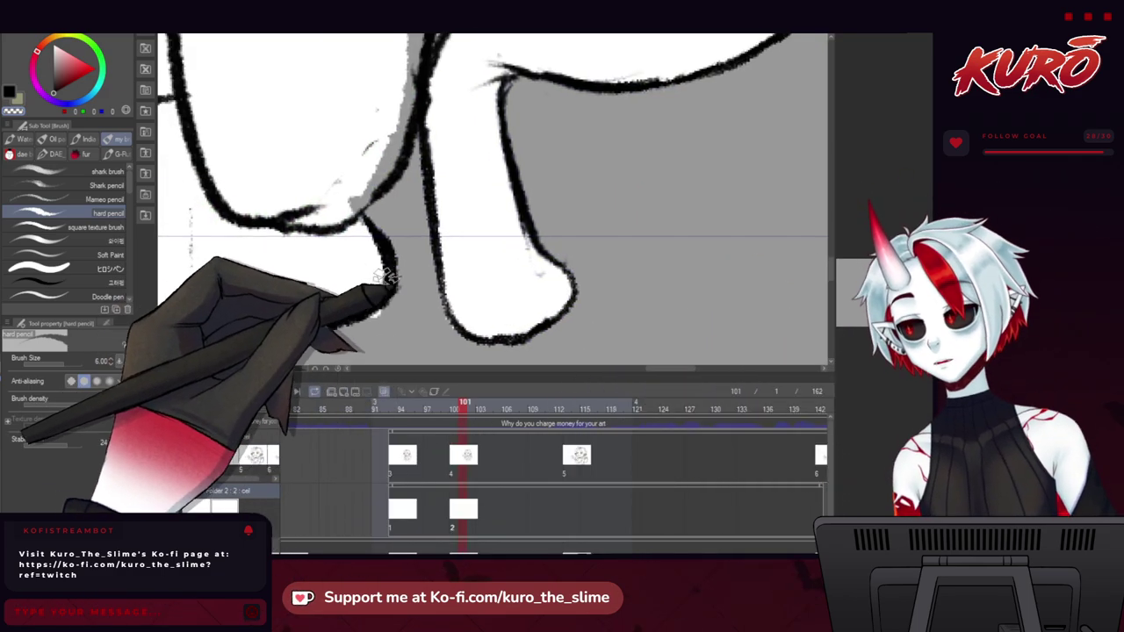
scroll(376, 255, down, 2)
mouse_move(219, 198)
mouse_down()
mouse_move(377, 281)
mouse_move(378, 368)
mouse_up()
Switch to the white Real G-Pen, mirror the canvas, and start filling the raised hand's middle finger across the tail.
click(54, 44)
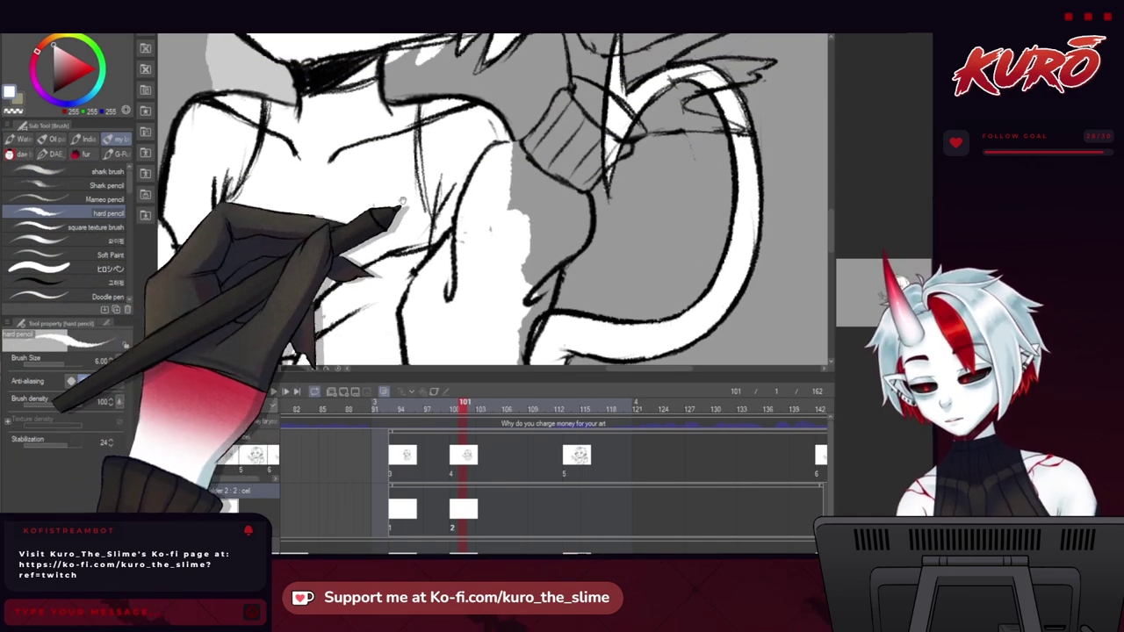
drag(404, 202, 403, 230)
key(p)
scroll(492, 198, up, 4)
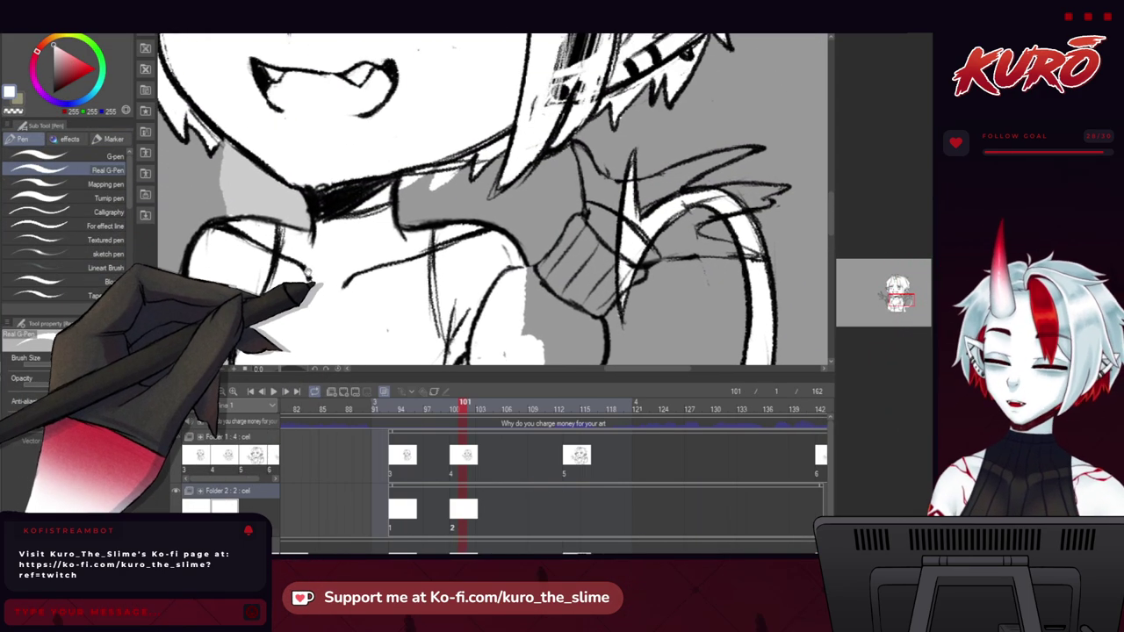
drag(292, 246, 279, 199)
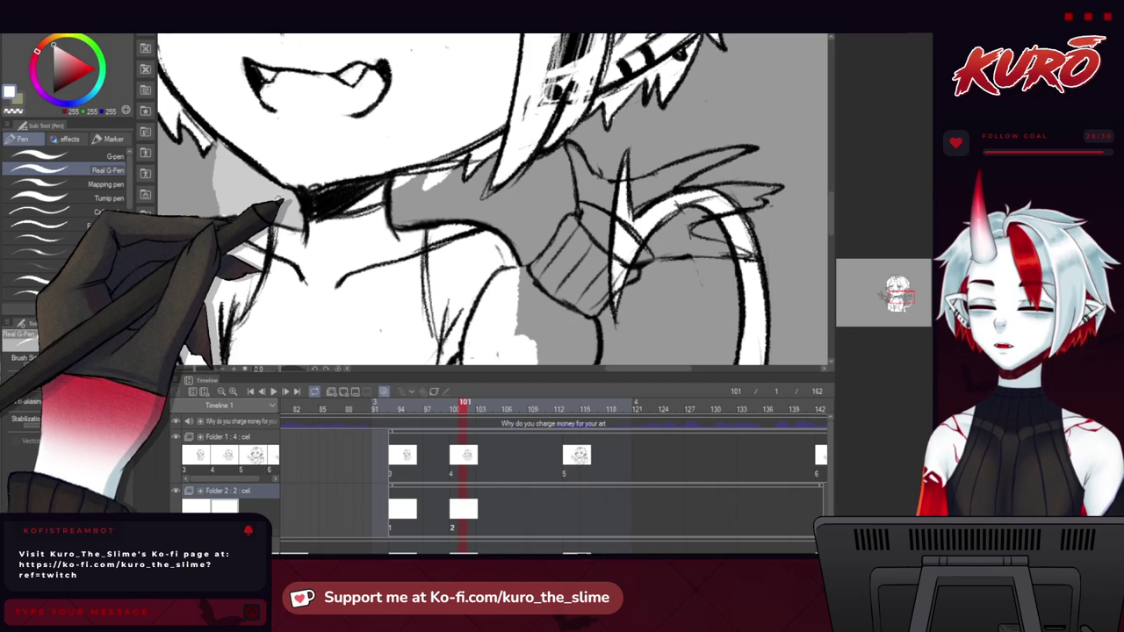
drag(357, 286, 323, 253)
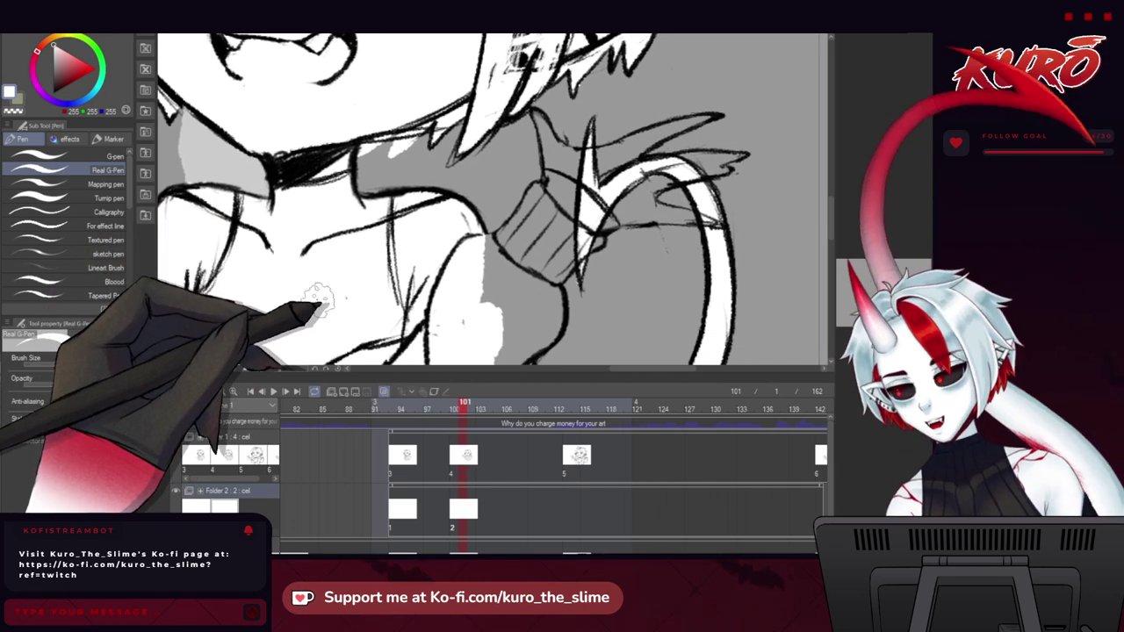
key(h)
scroll(318, 300, up, 3)
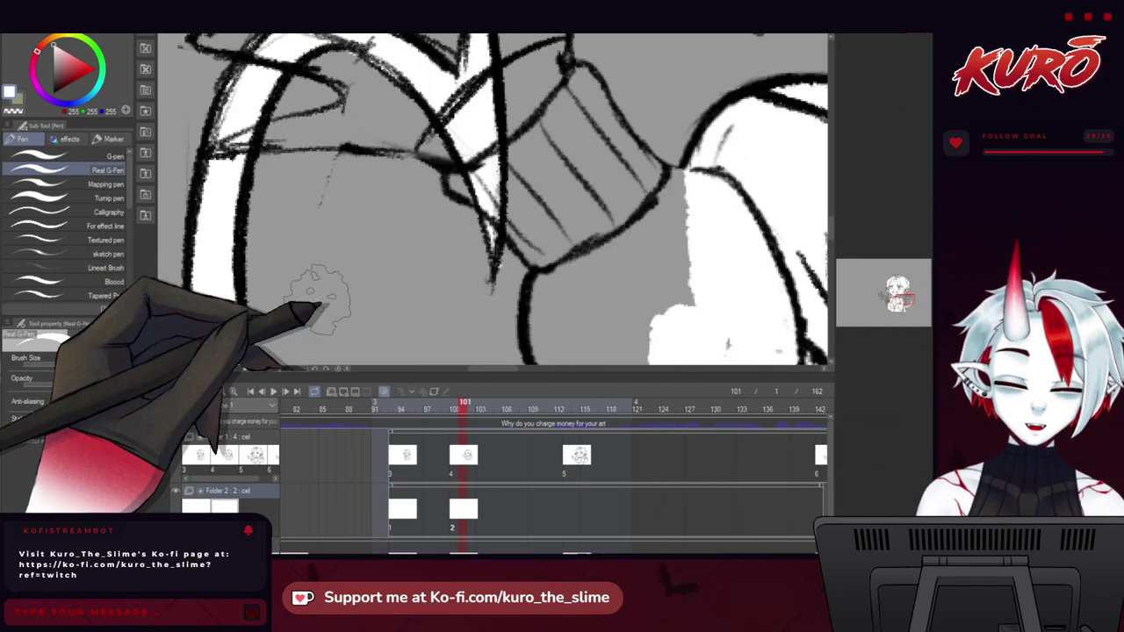
drag(326, 155, 226, 280)
drag(221, 152, 313, 200)
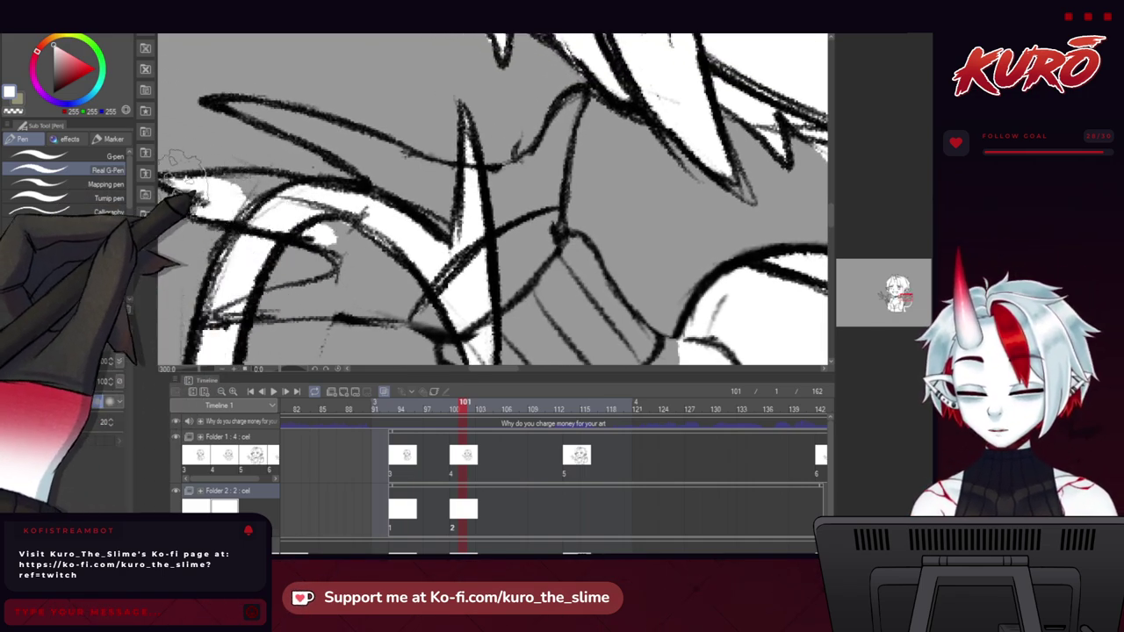
Fill the hand's lower finger and the adjoining palm area inside the tail's curve with white.
mouse_move(303, 228)
mouse_down()
mouse_move(392, 253)
mouse_move(402, 276)
mouse_up()
drag(223, 298, 255, 239)
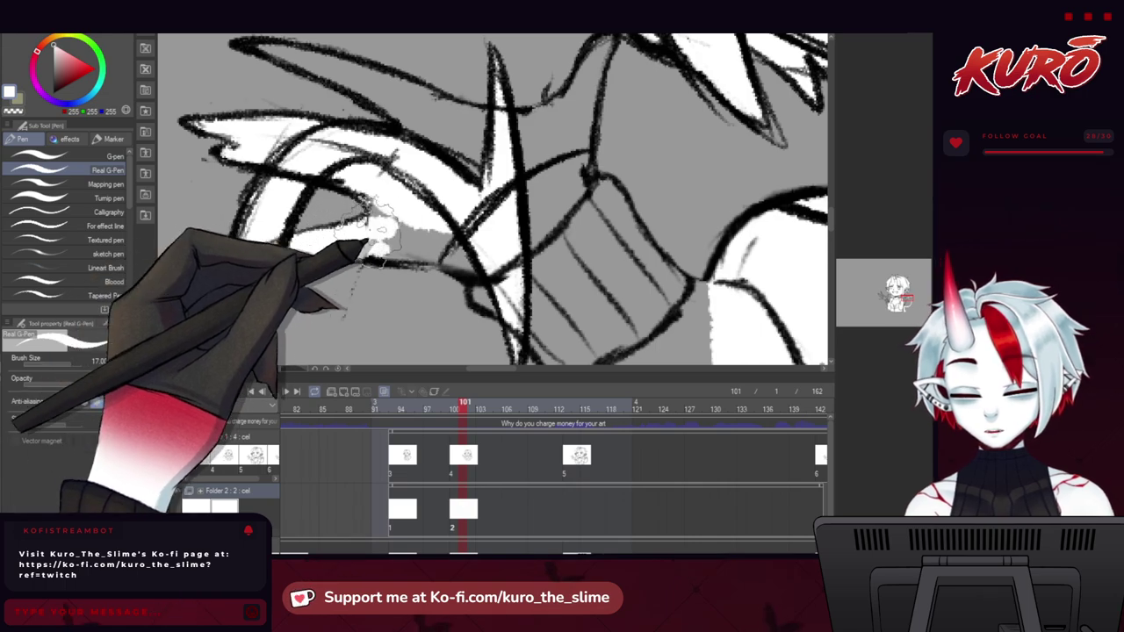
drag(370, 229, 448, 257)
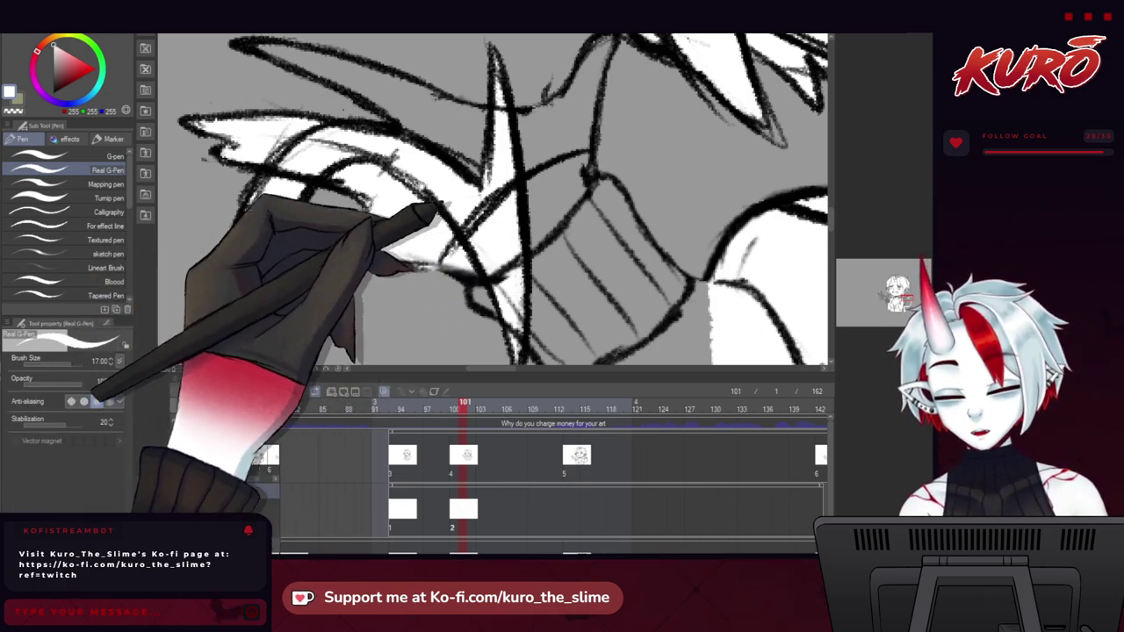
Fill the upper finger and thumb of the raised hand beside the tail with white, switching the canvas out of mirrored view.
drag(425, 180, 452, 278)
mouse_move(287, 143)
mouse_down()
mouse_move(371, 176)
mouse_move(492, 250)
mouse_up()
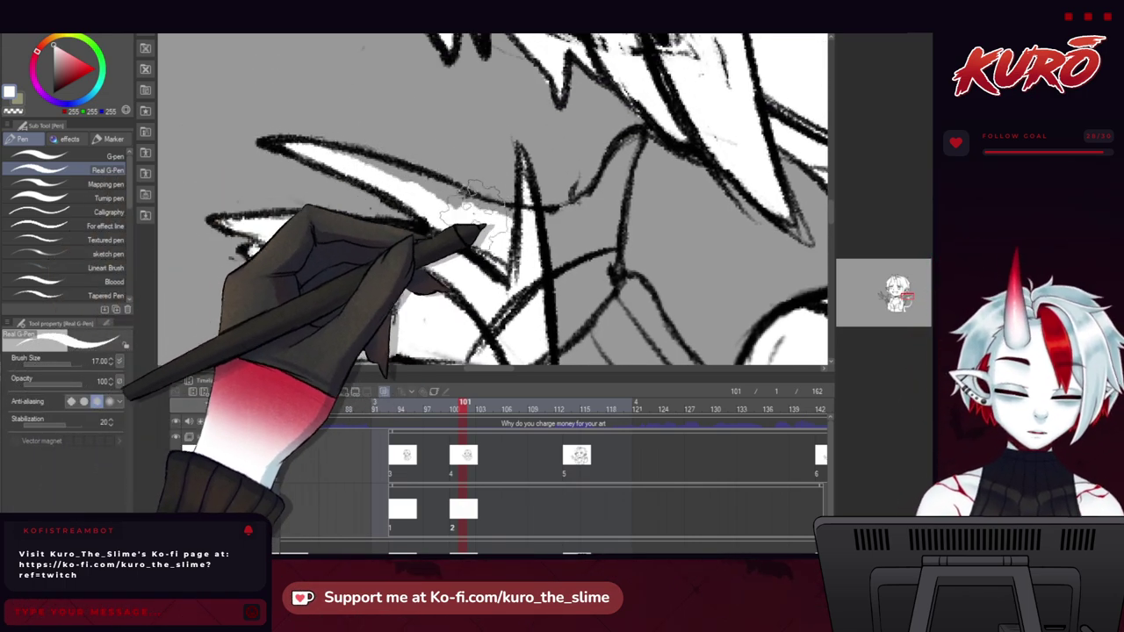
key(h)
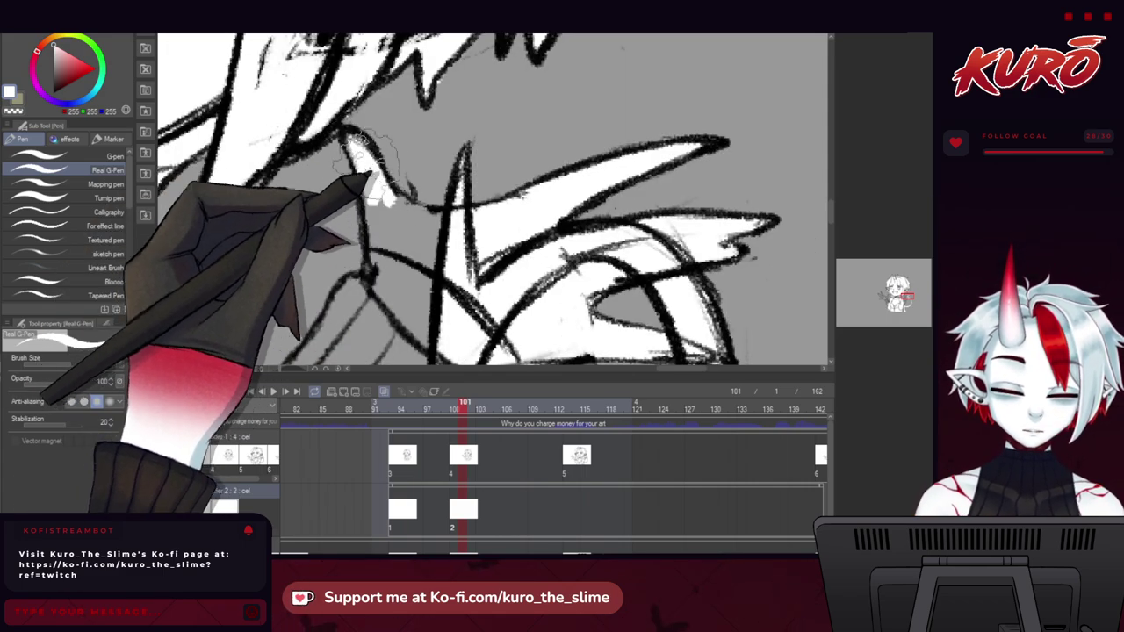
drag(379, 207, 372, 221)
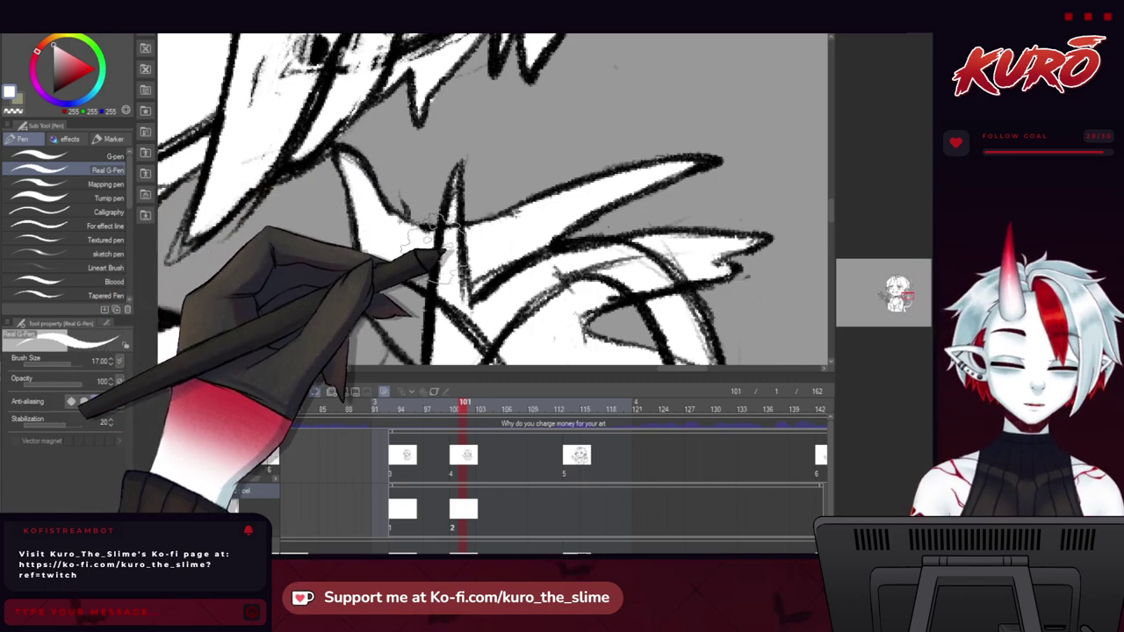
drag(403, 279, 355, 123)
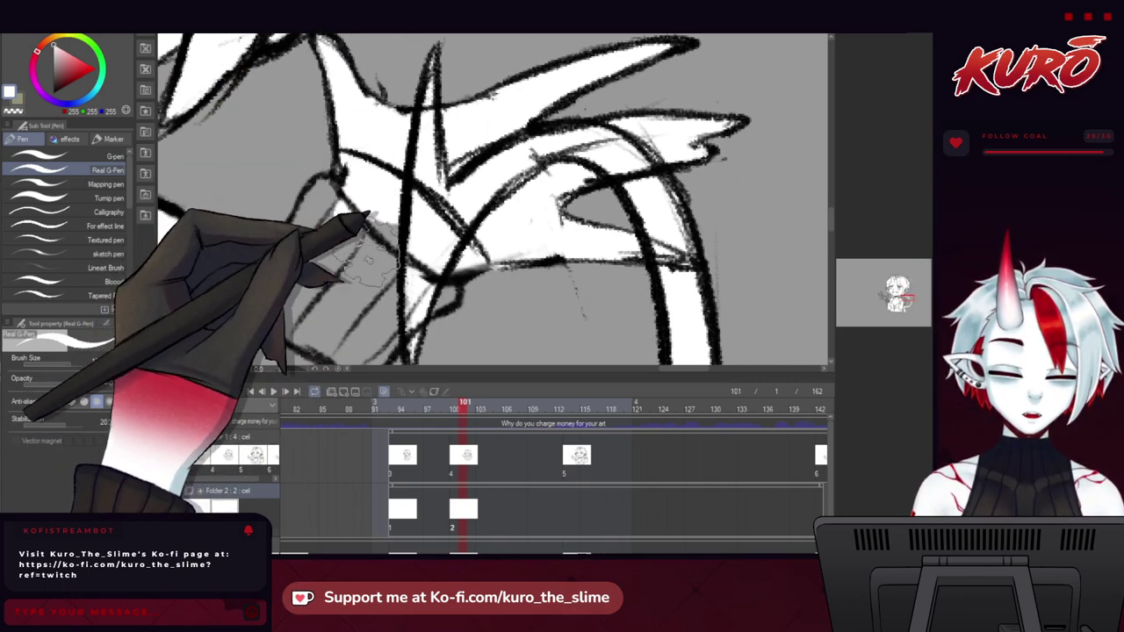
Fill the ribbed cuff below the tail-side hand with white up to its outline, mirroring the canvas partway.
drag(410, 278, 458, 286)
drag(379, 347, 417, 224)
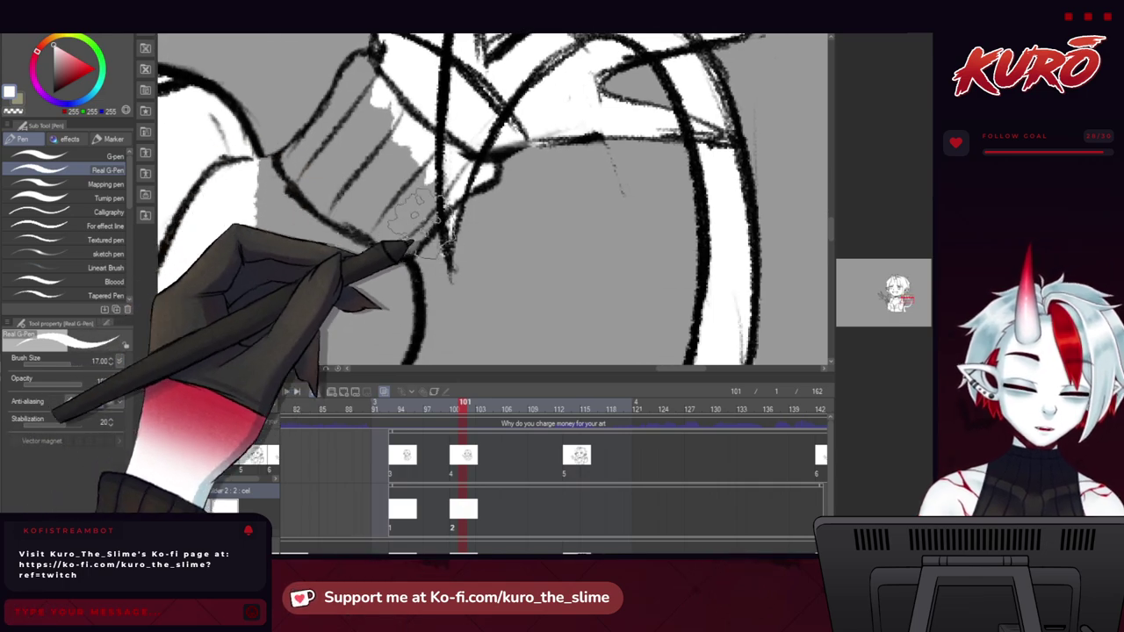
key(h)
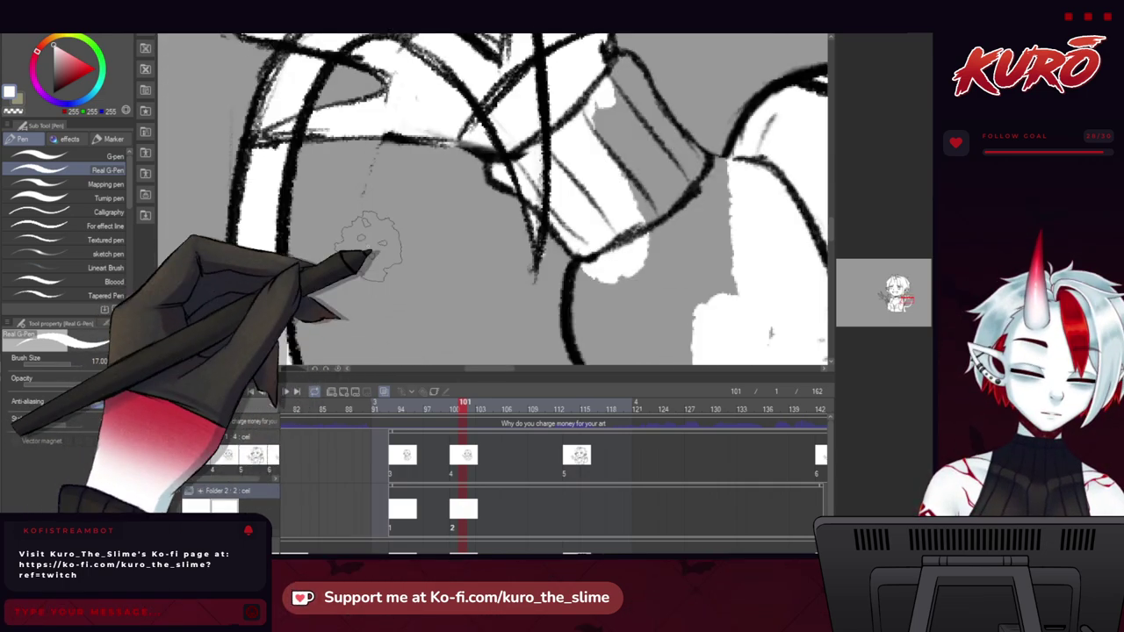
drag(560, 100, 307, 186)
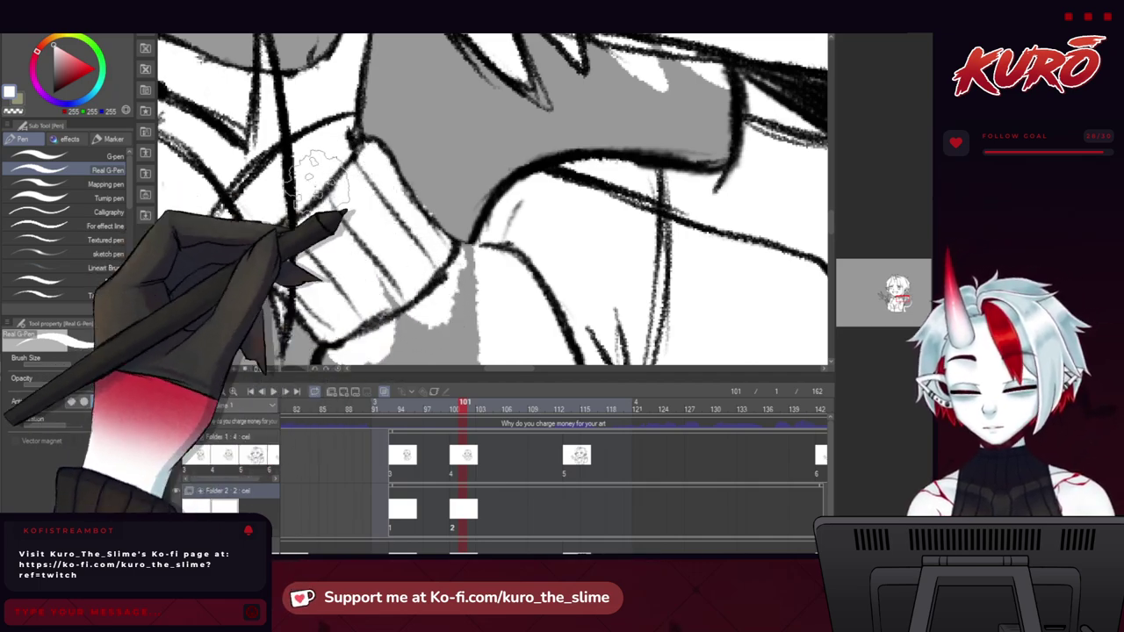
drag(362, 251, 301, 198)
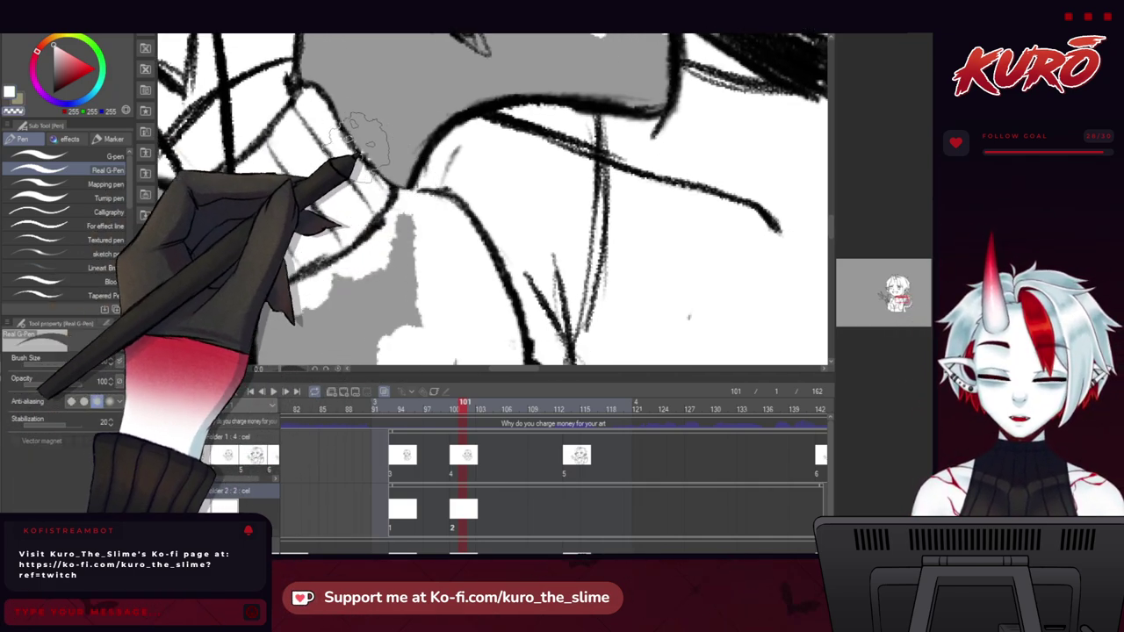
Fill the gap in the tail-side sleeve below the cuff with white, down to the sleeve's lower end.
mouse_move(392, 213)
mouse_down()
mouse_move(414, 239)
mouse_move(422, 216)
mouse_move(415, 229)
mouse_move(401, 209)
mouse_up()
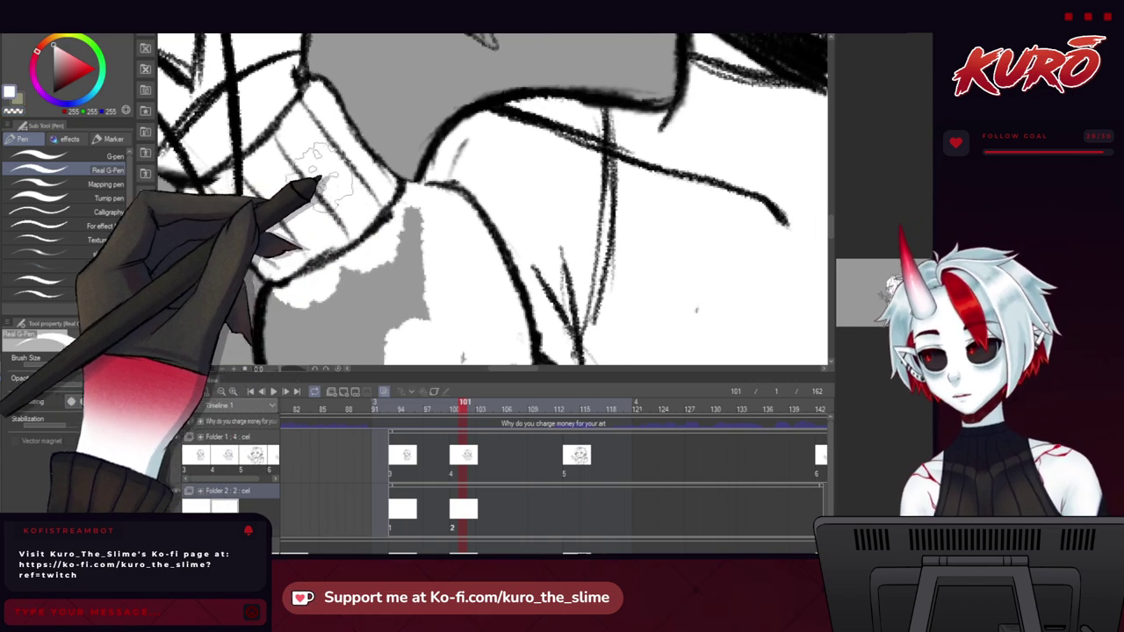
drag(369, 281, 283, 239)
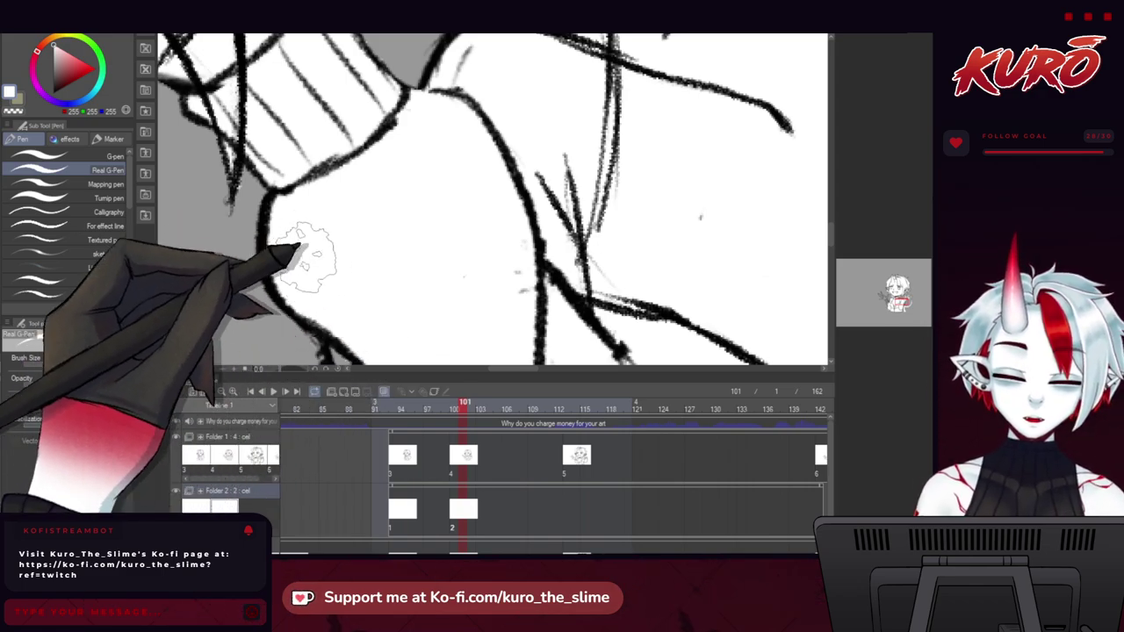
drag(303, 254, 343, 184)
drag(372, 282, 310, 150)
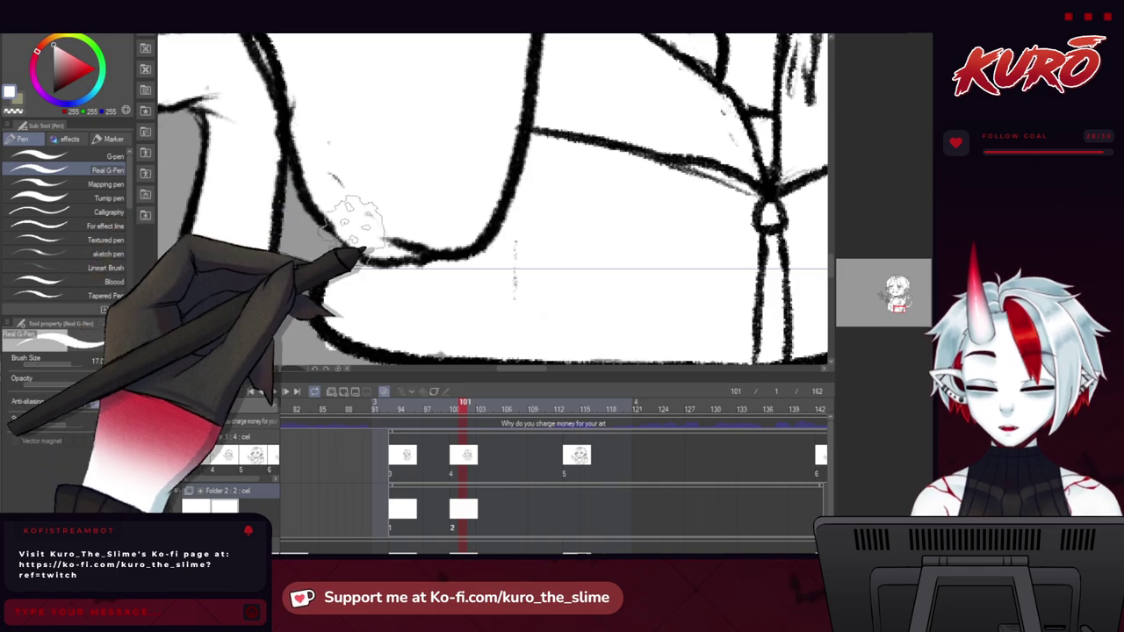
drag(386, 215, 352, 281)
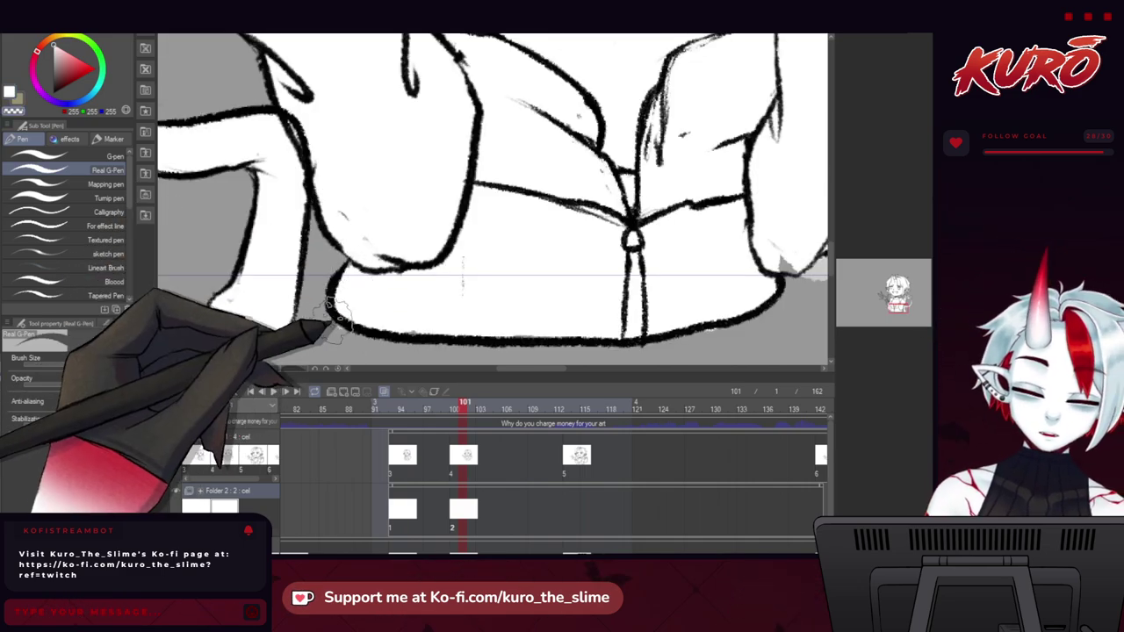
Unmirror the canvas and fill the outer edges of the opposite arm's cuff and sleeve with white, down to the sleeve's lower end.
scroll(325, 309, down, 2)
key(h)
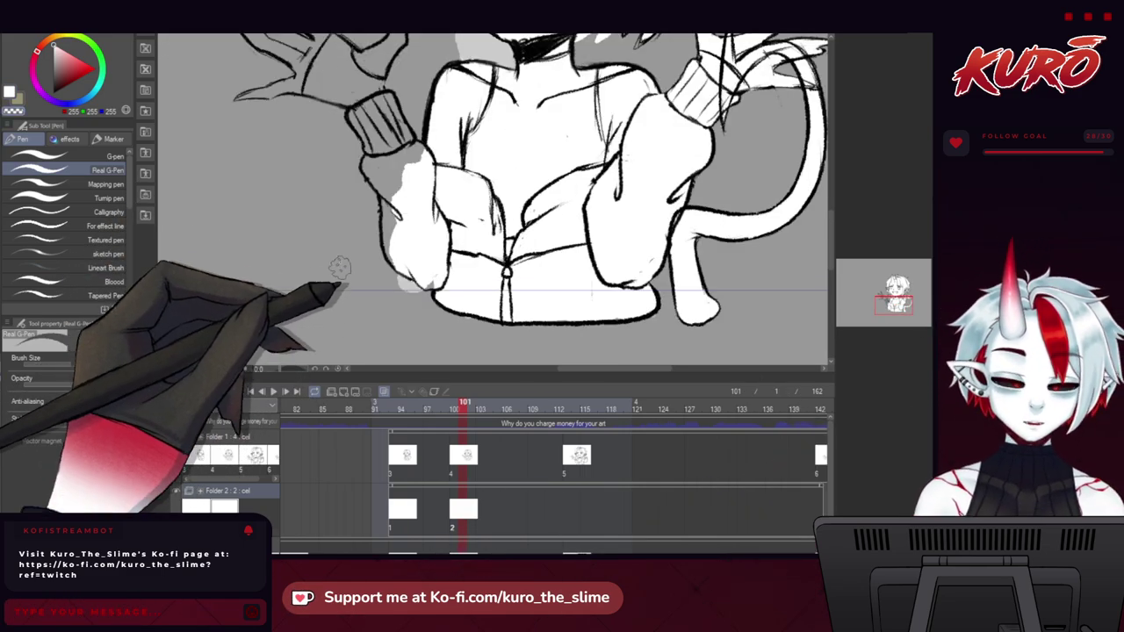
scroll(373, 114, up, 4)
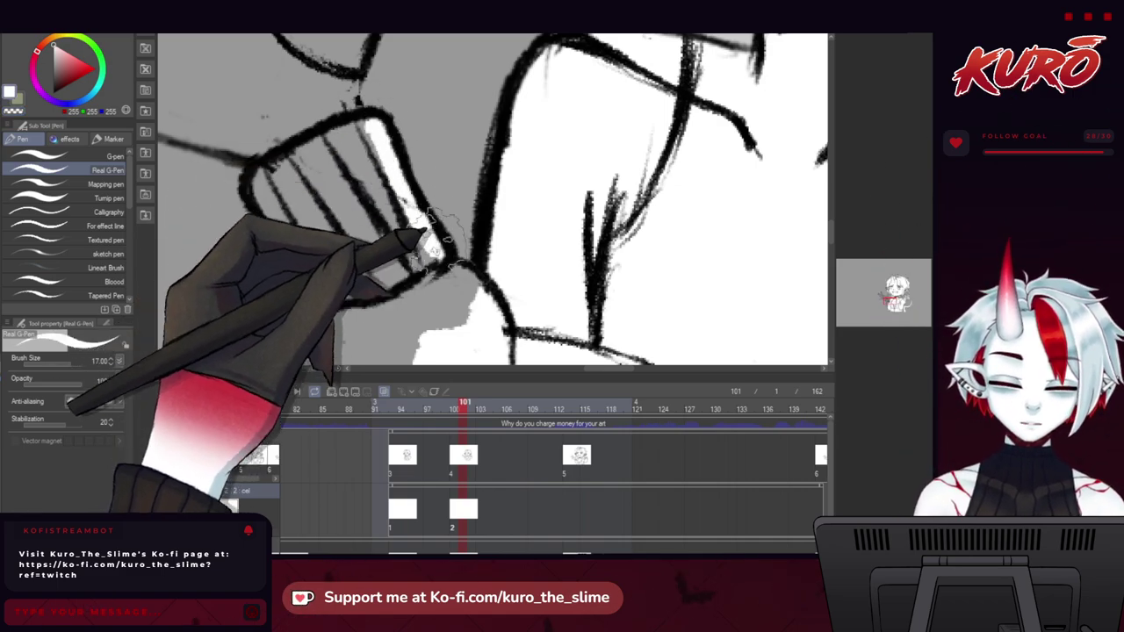
mouse_move(426, 230)
mouse_down()
mouse_move(444, 270)
mouse_move(478, 294)
mouse_move(420, 264)
mouse_up()
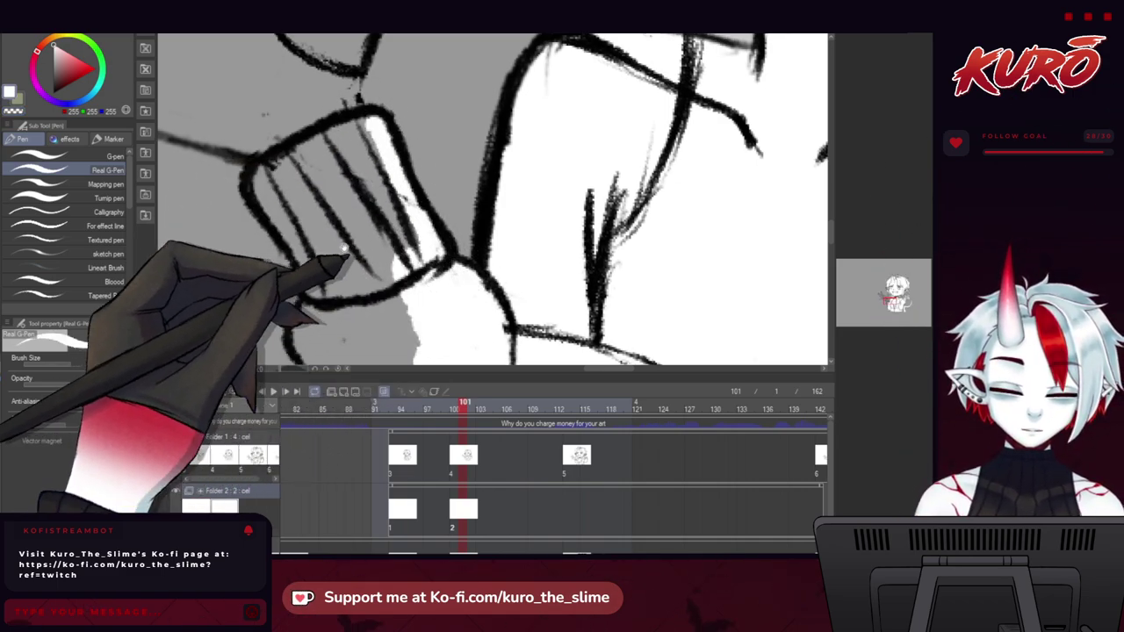
drag(345, 251, 327, 128)
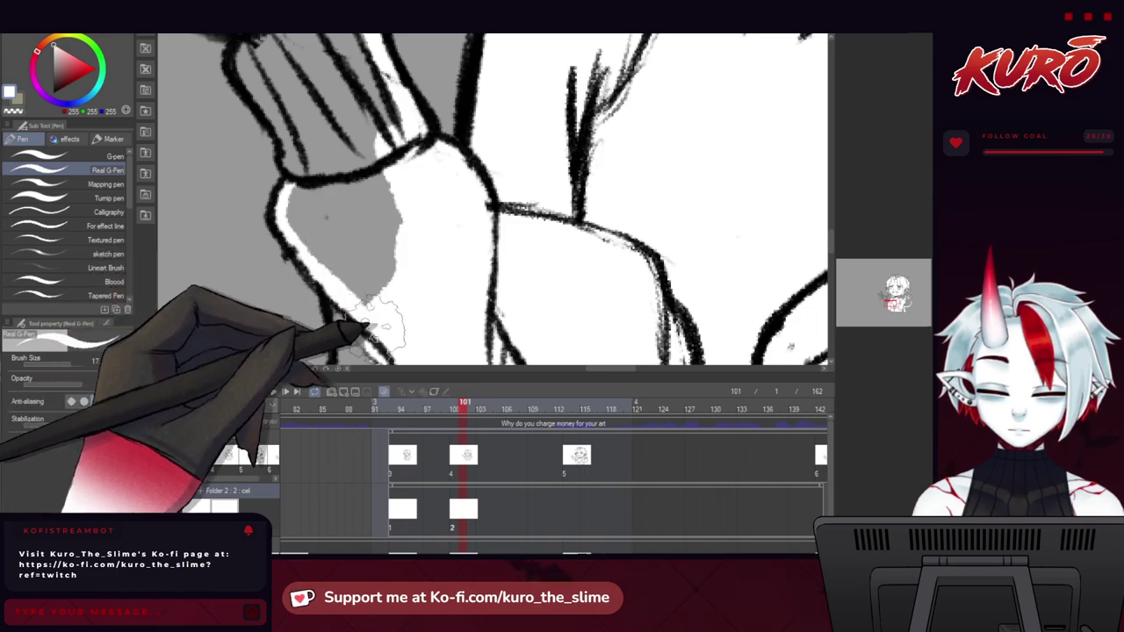
drag(379, 321, 322, 216)
drag(347, 286, 339, 253)
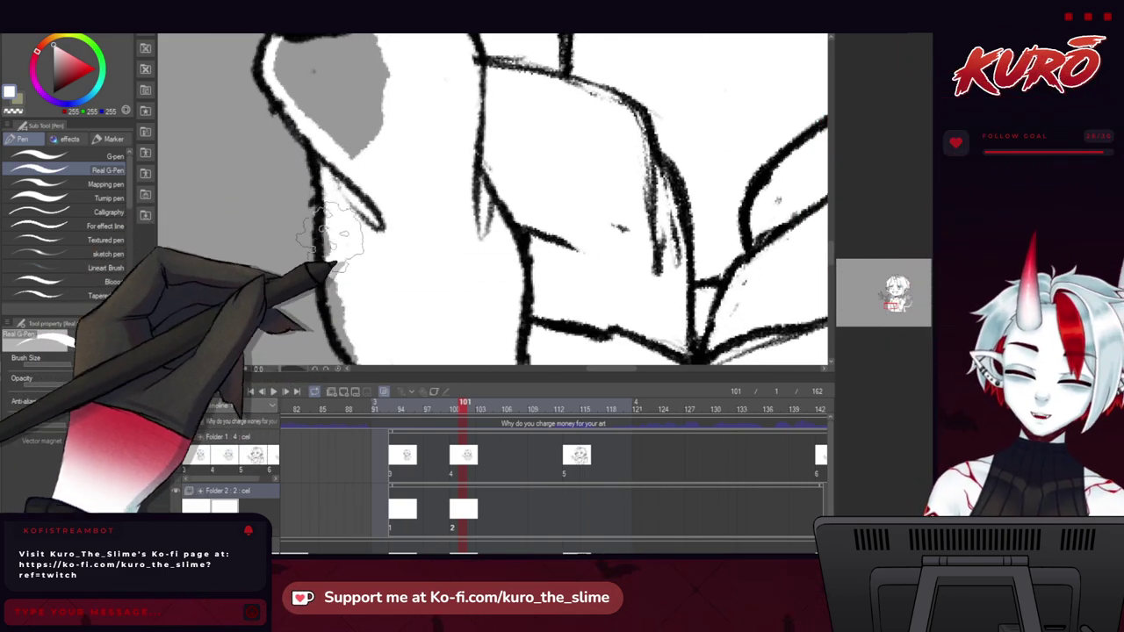
drag(345, 316, 332, 216)
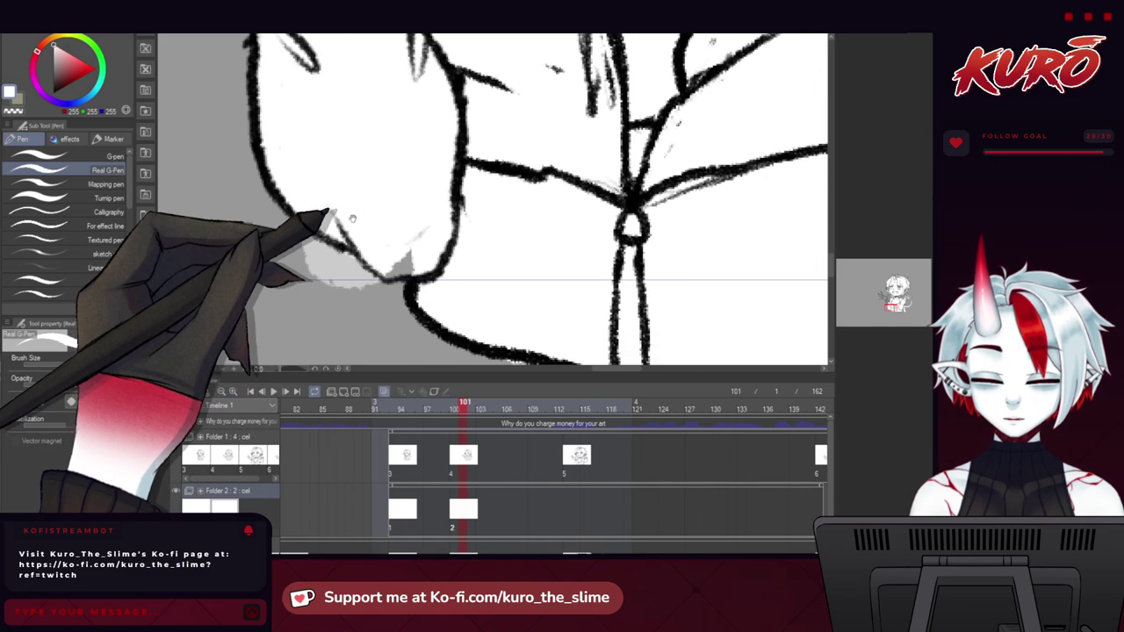
Fill the remaining gap in the opposite arm's upper sleeve and its ribbed cuff with white.
drag(304, 114, 346, 256)
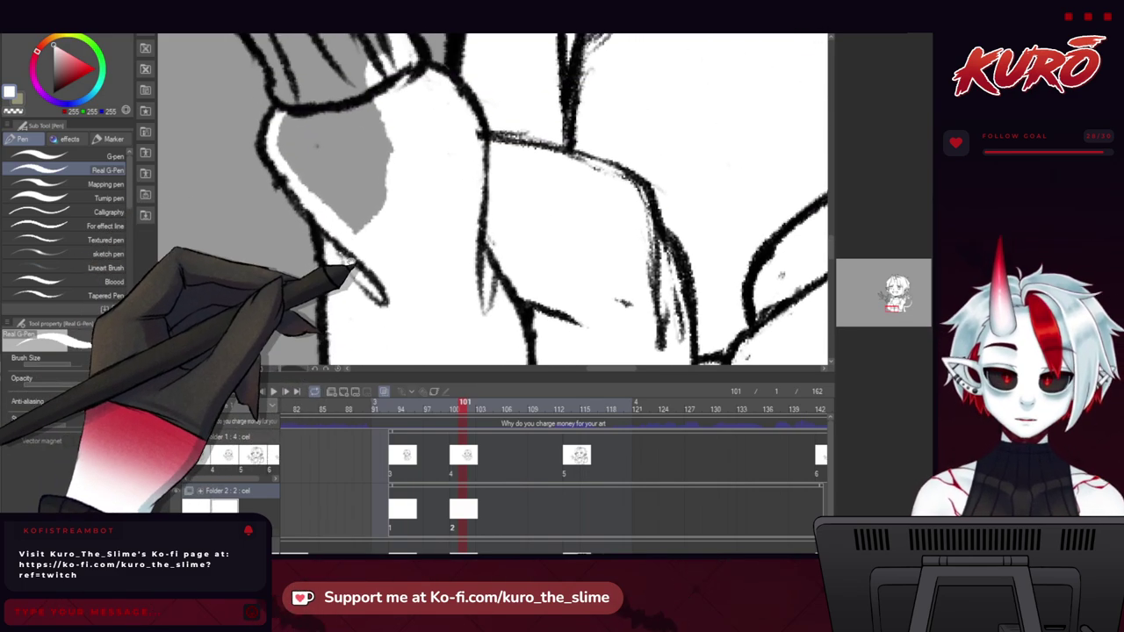
drag(345, 191, 345, 258)
drag(326, 172, 359, 208)
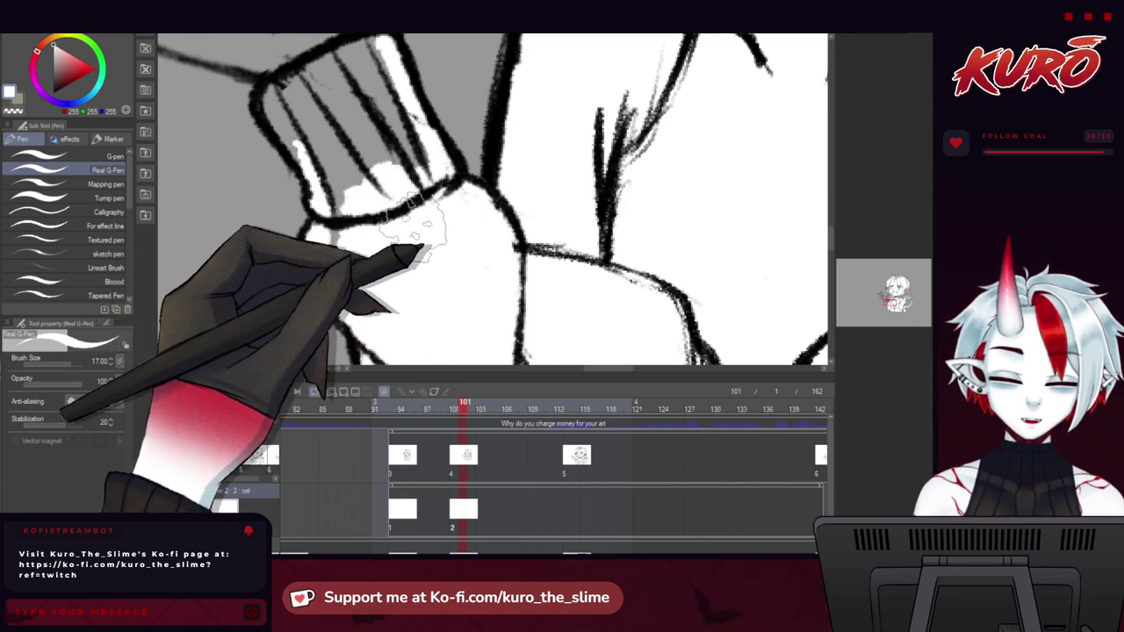
drag(358, 112, 411, 235)
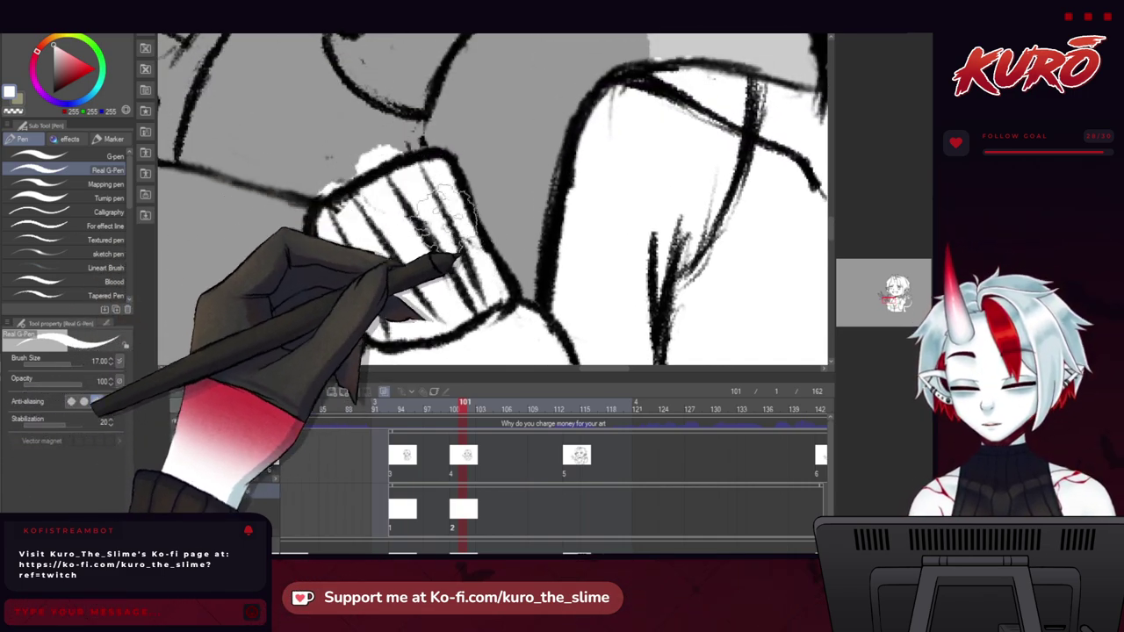
mouse_move(410, 140)
mouse_down()
mouse_move(432, 316)
mouse_move(422, 212)
mouse_up()
Fill the raised hand's palm above this cuff and its long curved index finger with white.
mouse_move(230, 211)
mouse_down()
mouse_move(385, 255)
mouse_move(296, 216)
mouse_move(345, 123)
mouse_move(386, 235)
mouse_up()
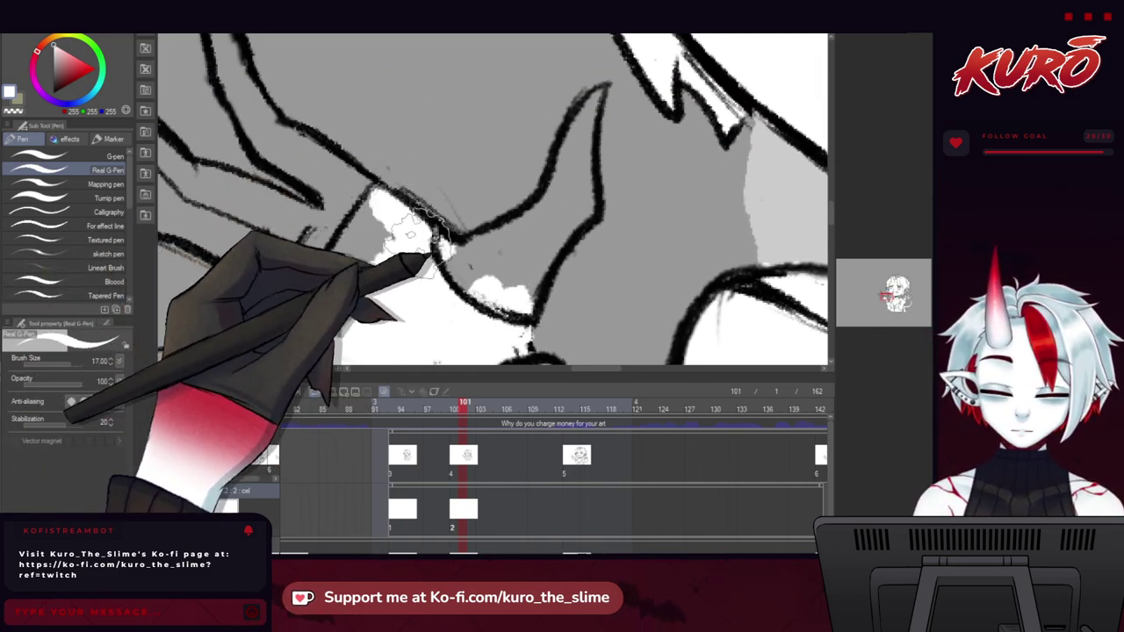
mouse_move(294, 171)
mouse_down()
mouse_move(402, 238)
mouse_move(423, 295)
mouse_up()
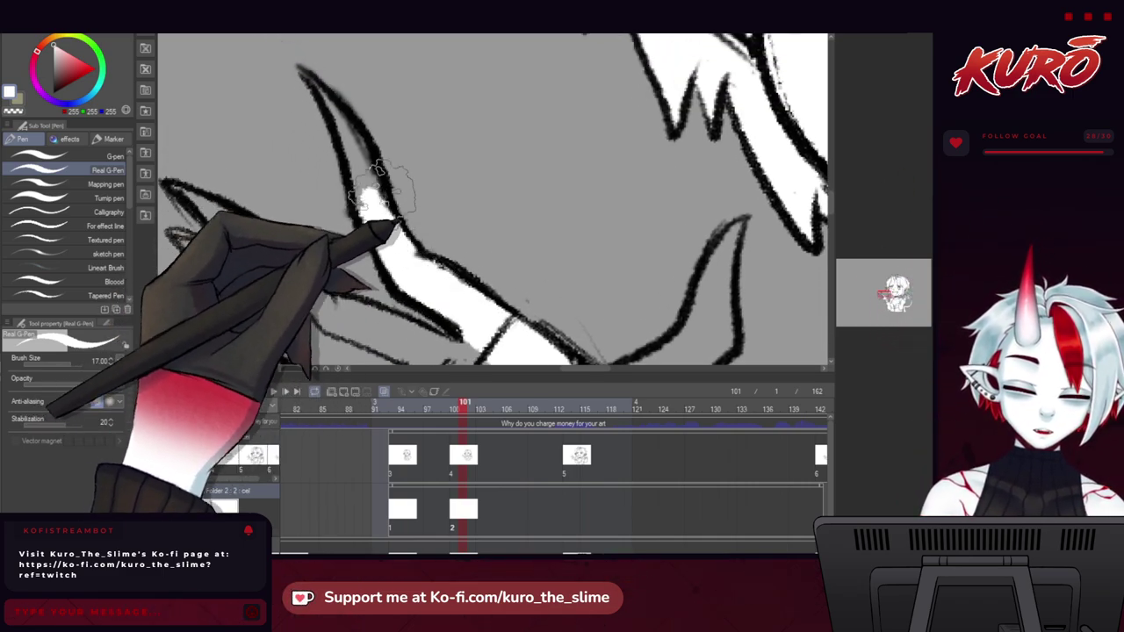
mouse_move(358, 177)
mouse_down()
mouse_move(319, 97)
mouse_move(346, 109)
mouse_move(378, 183)
mouse_up()
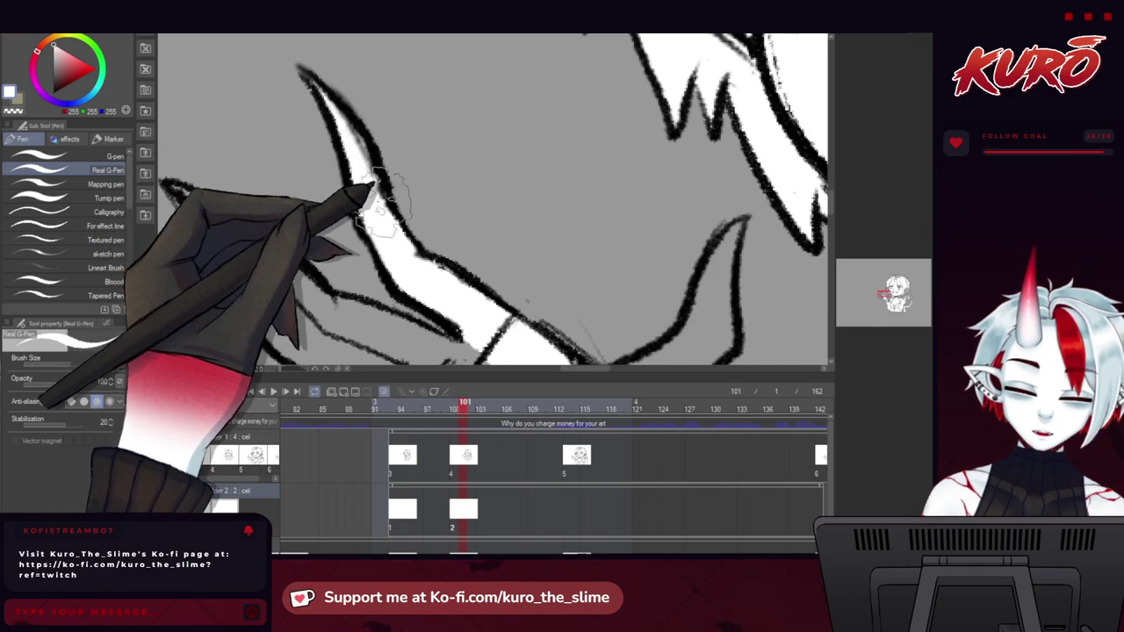
drag(487, 244, 302, 119)
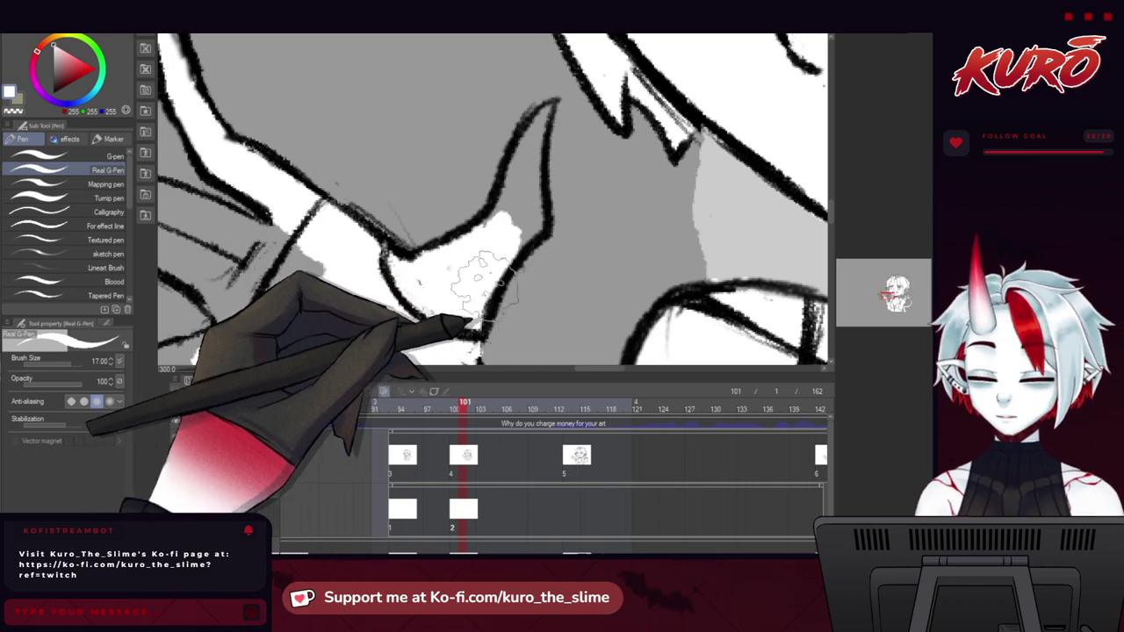
Fill the thumb of the hand opposite the tail with white out to its pointed tip.
mouse_move(485, 288)
mouse_down()
mouse_move(533, 224)
mouse_move(524, 180)
mouse_up()
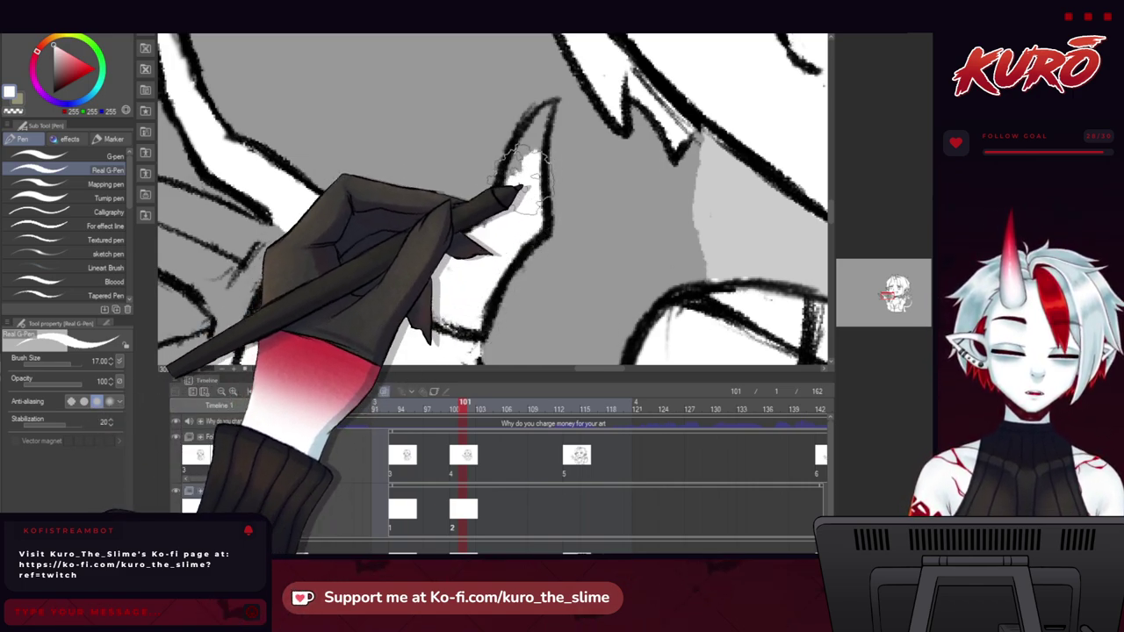
mouse_move(534, 125)
mouse_down()
mouse_move(494, 195)
mouse_move(497, 222)
mouse_up()
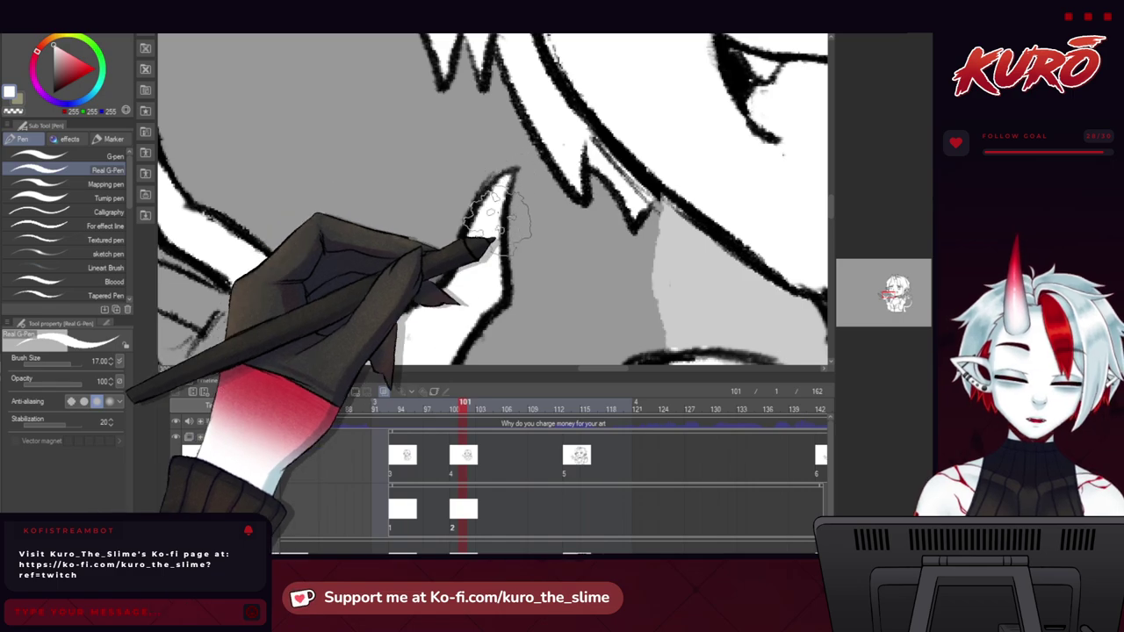
drag(261, 319, 470, 180)
drag(195, 162, 221, 245)
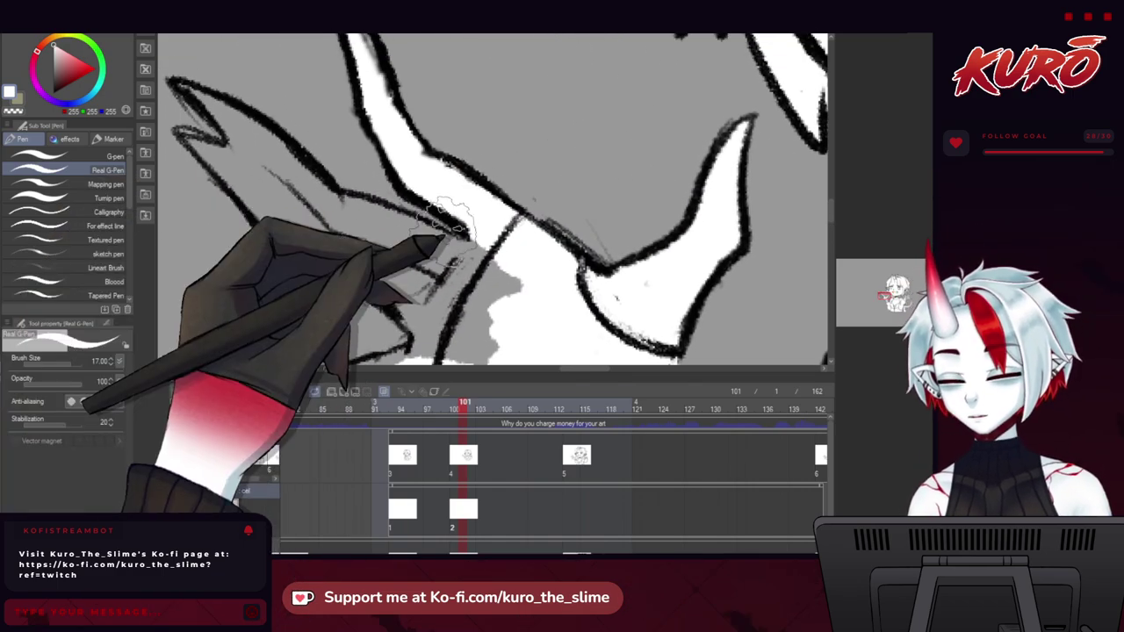
Rotate the canvas and fill the same hand's little finger and the remaining palm gap with white.
mouse_move(456, 259)
mouse_down()
mouse_move(376, 251)
mouse_move(376, 301)
mouse_move(414, 306)
mouse_move(346, 294)
mouse_up()
key(asciicircum)
mouse_move(377, 219)
mouse_down()
mouse_move(332, 191)
mouse_move(371, 240)
mouse_up()
drag(264, 109, 313, 197)
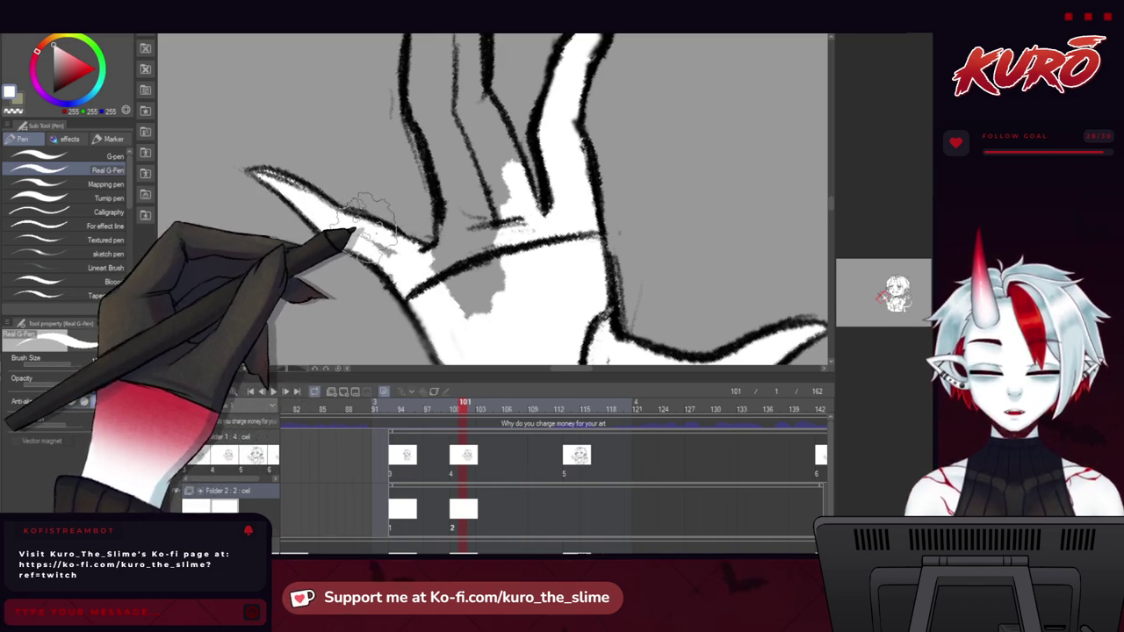
drag(495, 281, 488, 255)
Fill the same hand's two middle fingers with white from their bases to the pointed tips.
drag(428, 209, 436, 251)
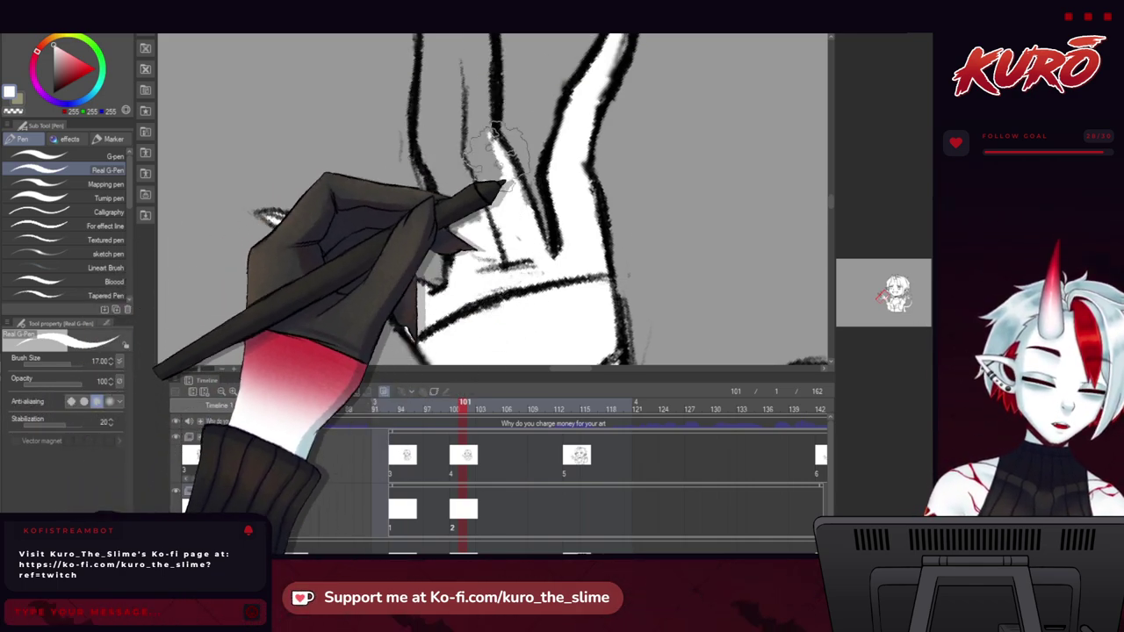
drag(447, 126, 466, 204)
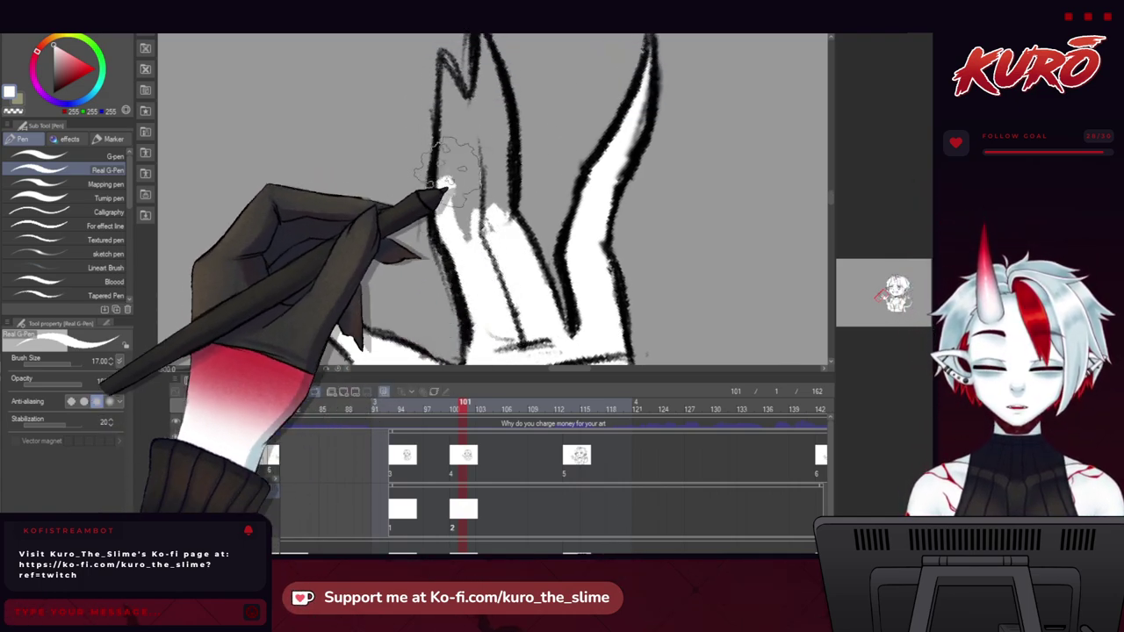
drag(487, 188, 437, 147)
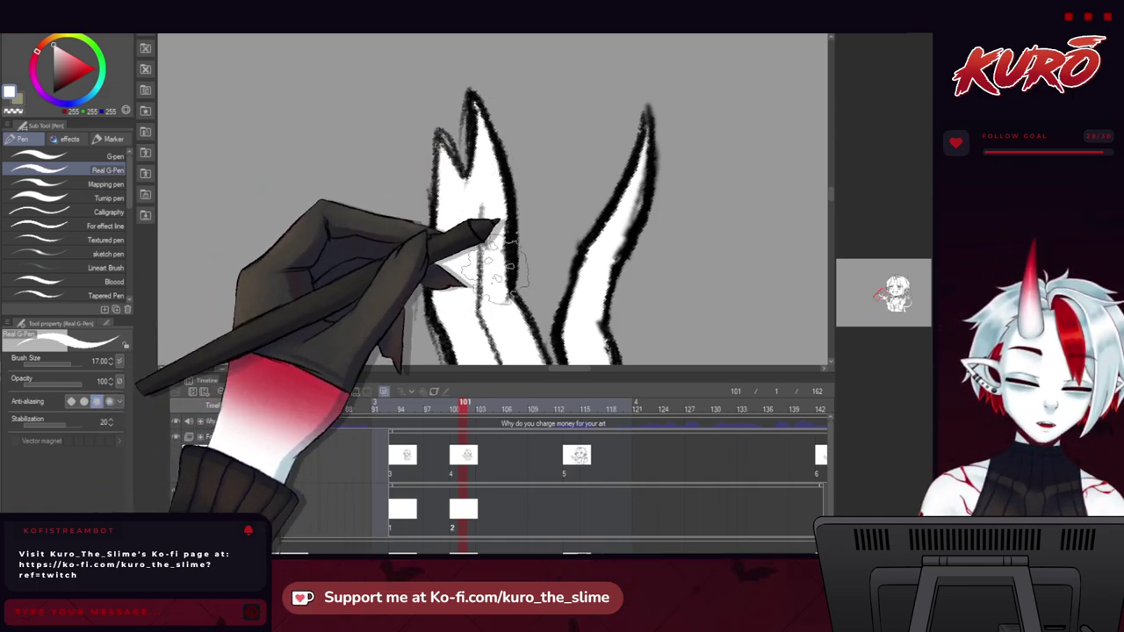
Reset the canvas rotation and inspect the white base around the neck, collar and shoulders.
scroll(462, 179, down, 5)
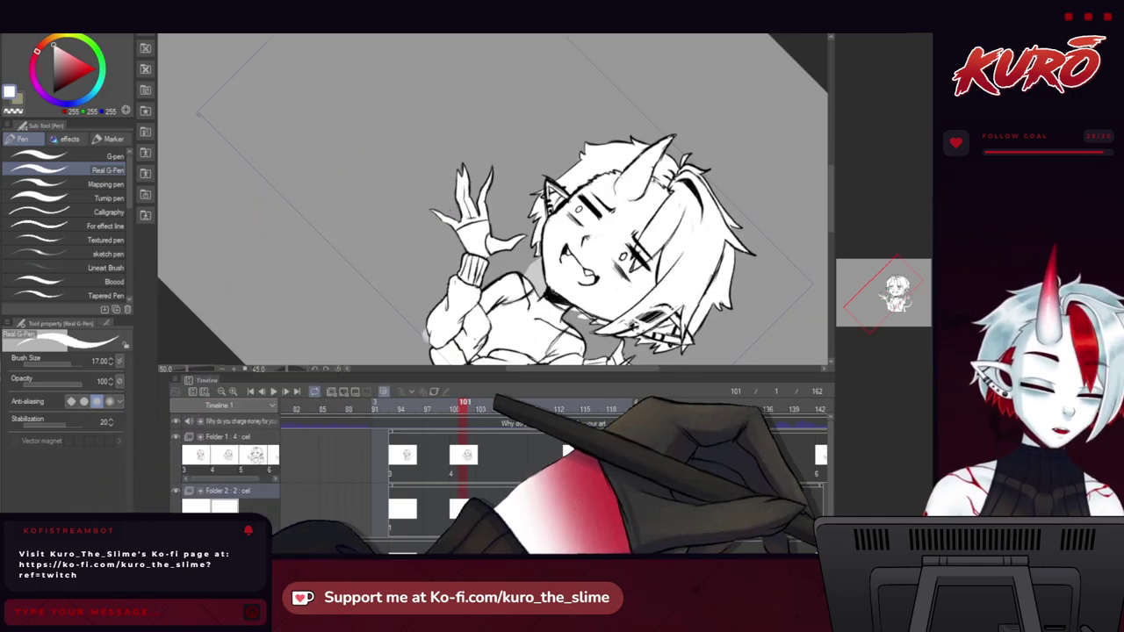
key(ctrl+at)
drag(543, 280, 322, 255)
scroll(350, 181, up, 5)
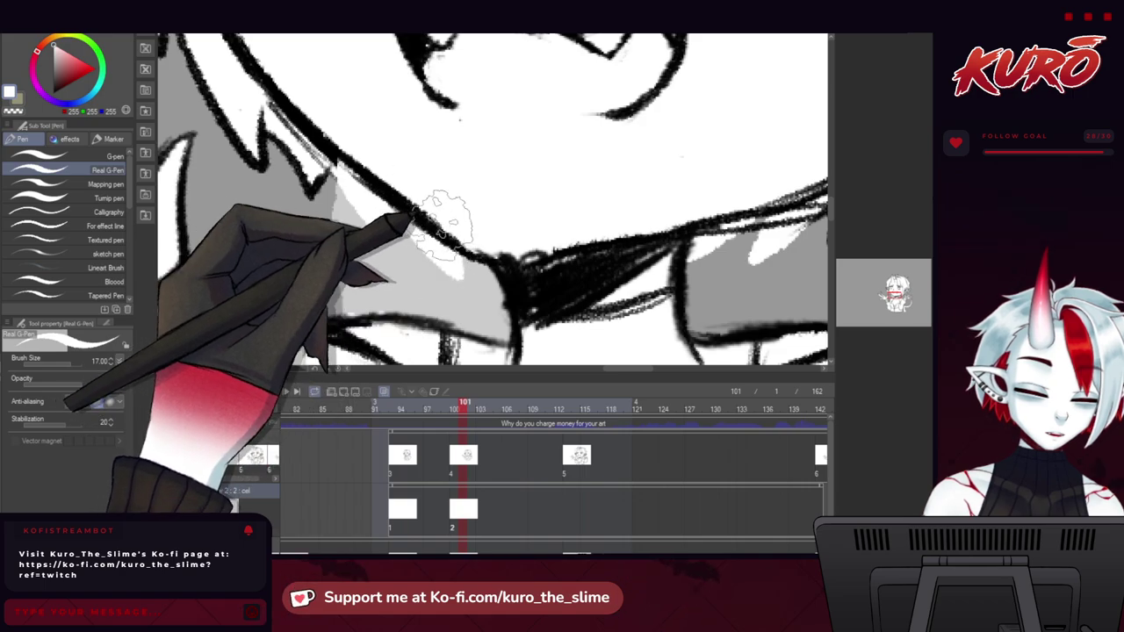
scroll(406, 213, down, 3)
scroll(406, 213, down, 2)
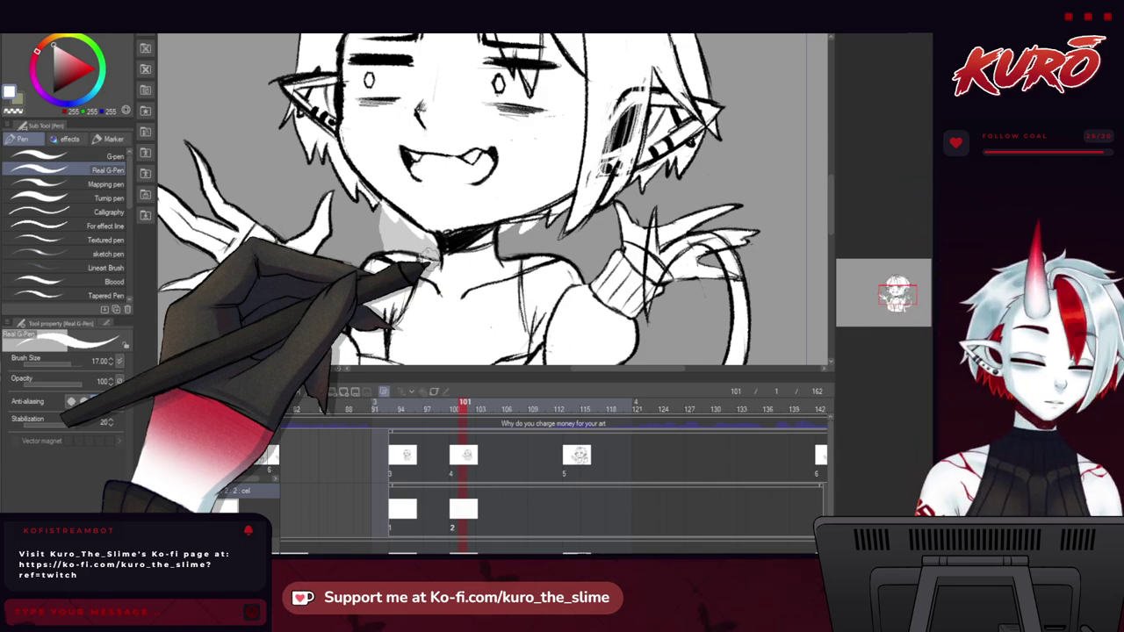
Go to frame 113 and add a new base cel for that pose in Folder 2.
click(567, 404)
scroll(383, 151, down, 3)
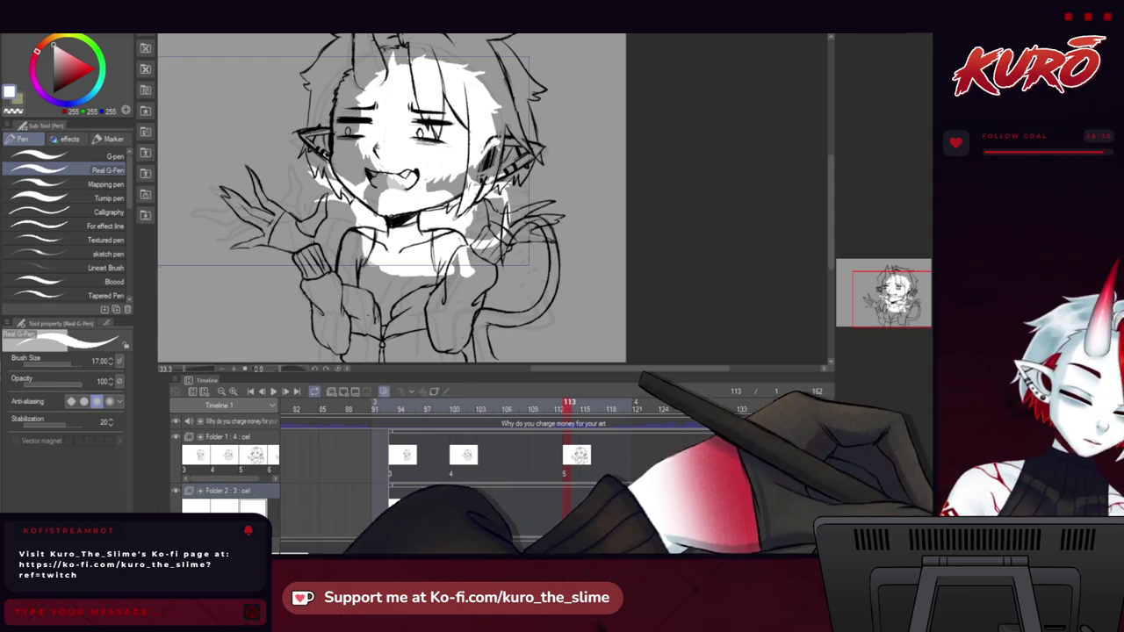
drag(316, 263, 320, 320)
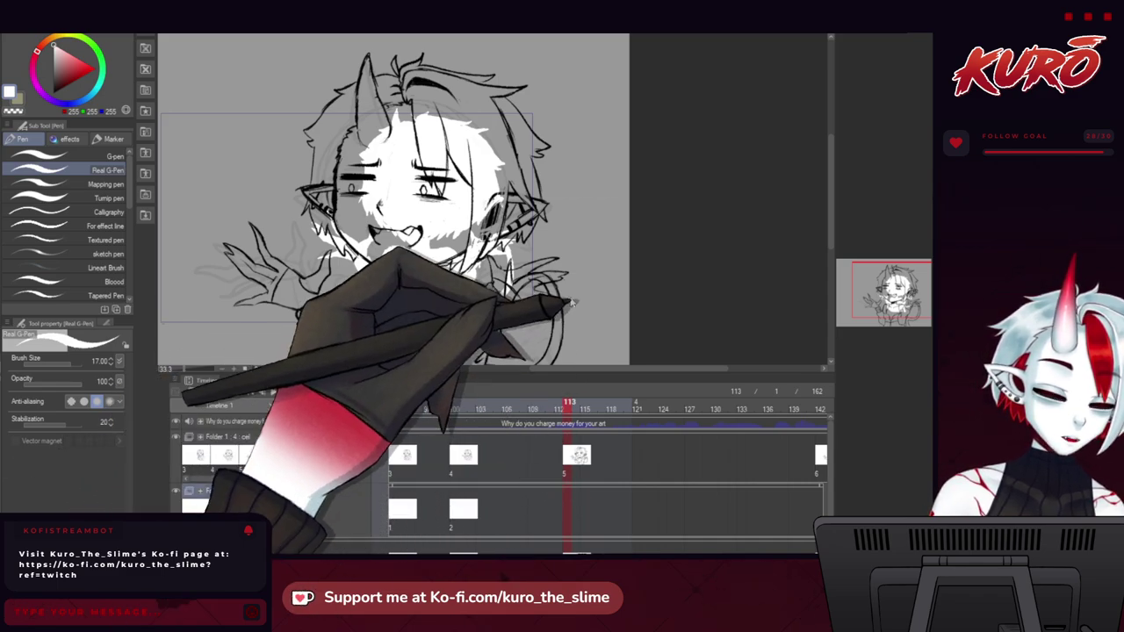
key(ctrl+shift+n)
drag(259, 270, 268, 240)
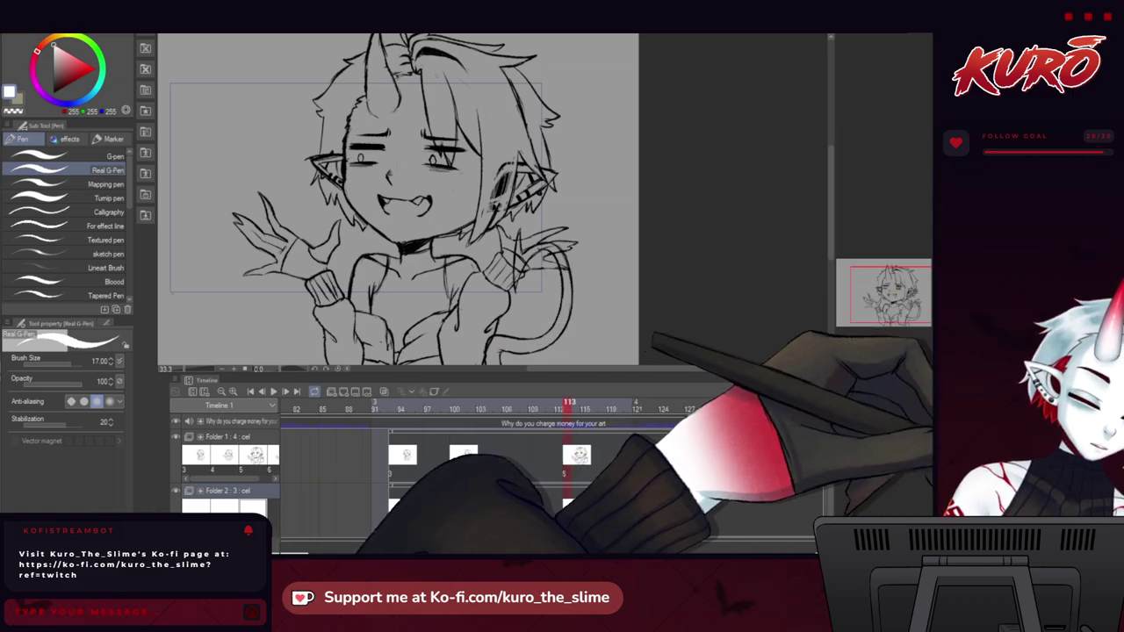
Try to paint white along the wrist and thumb base of the hand opposite the tail on frame 113.
drag(309, 267, 327, 267)
scroll(328, 267, up, 3)
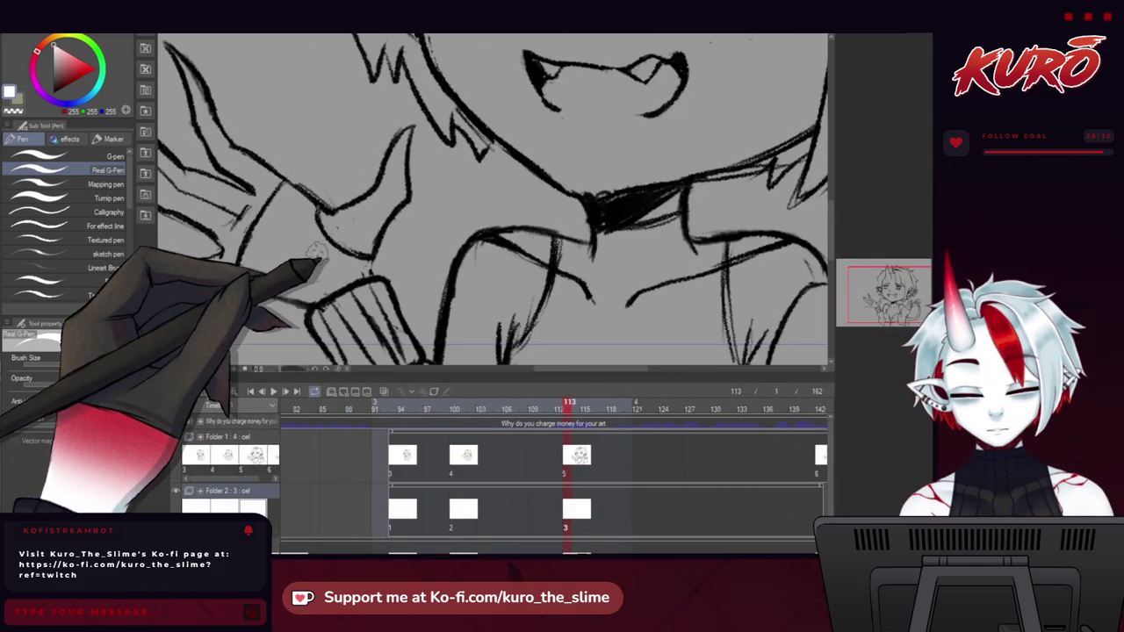
drag(298, 228, 311, 230)
mouse_move(328, 304)
mouse_down()
mouse_move(244, 95)
mouse_move(306, 209)
mouse_move(268, 146)
mouse_up()
scroll(238, 91, down, 1)
scroll(294, 111, up, 1)
scroll(292, 168, up, 1)
scroll(281, 181, down, 1)
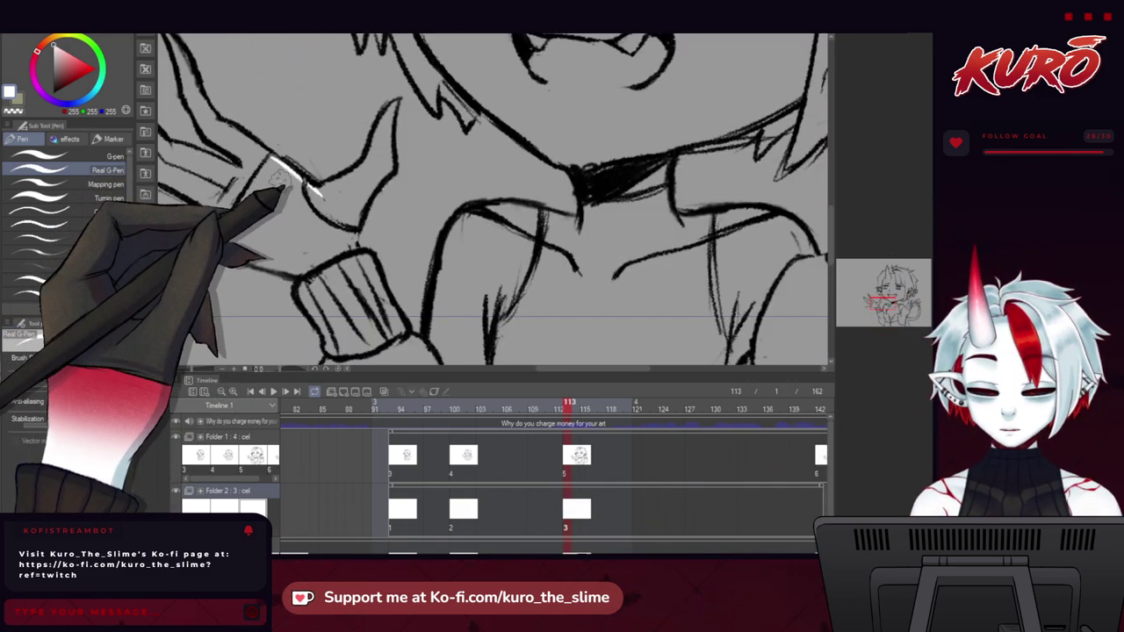
scroll(280, 183, down, 1)
key(ctrl+z)
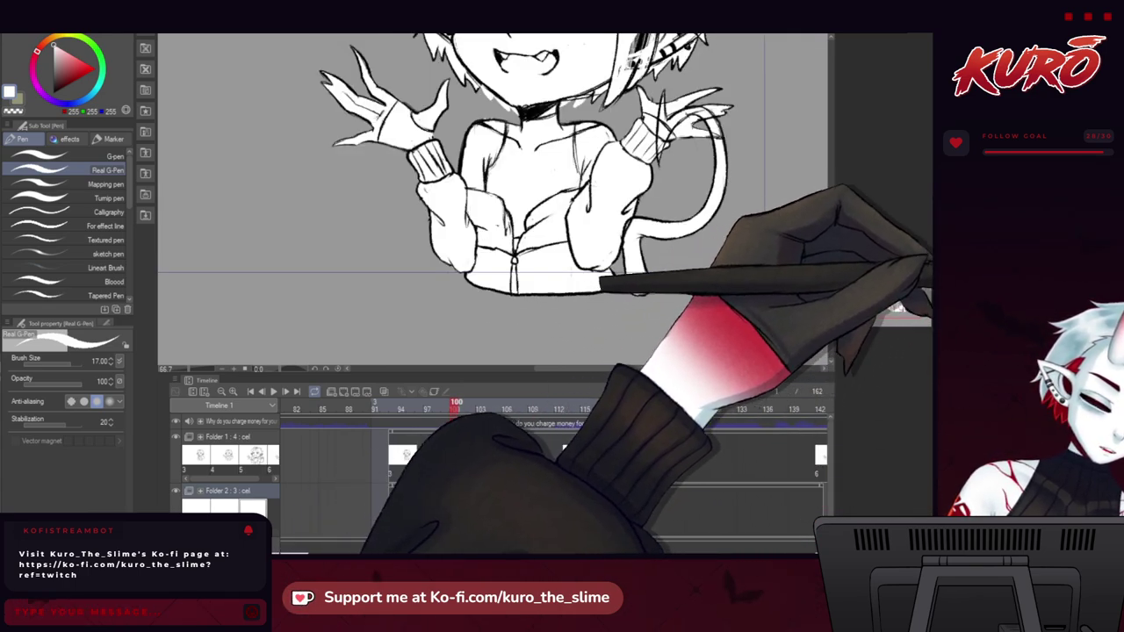
On frame 113, erase the spilled white outside the jaw and hair tips on the side opposite the tail.
click(568, 409)
drag(418, 200, 331, 262)
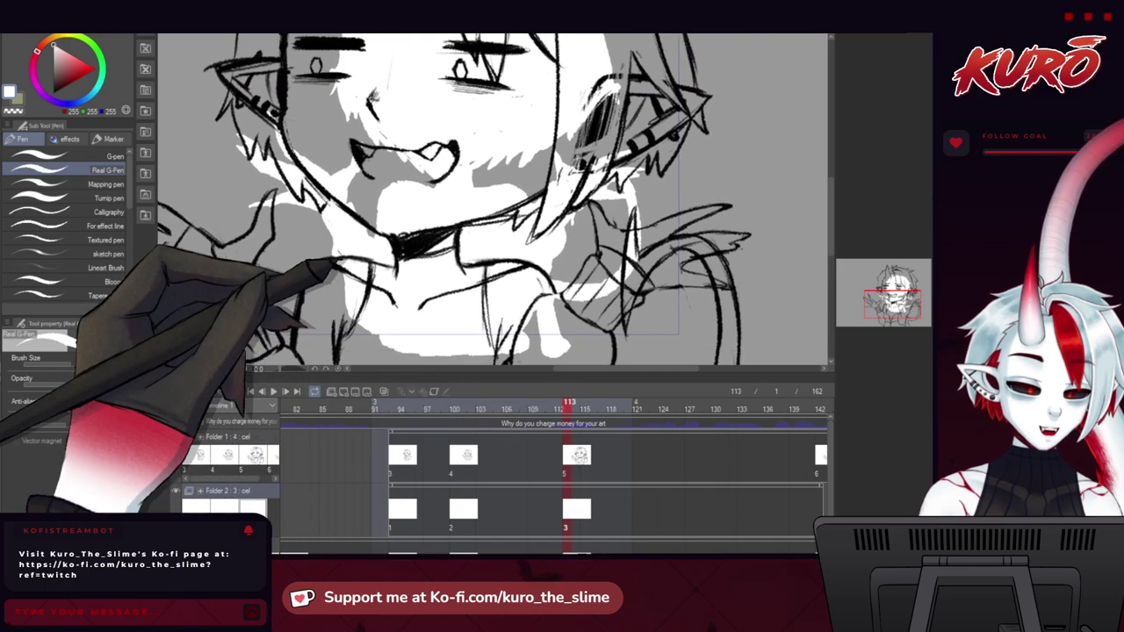
scroll(245, 149, up, 2)
key(c)
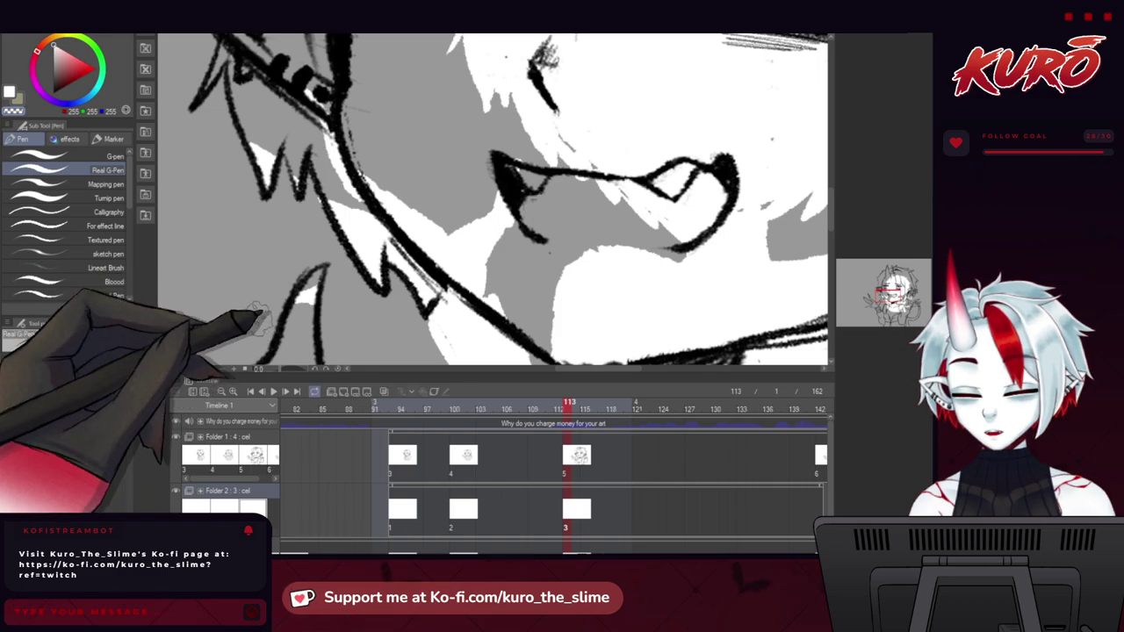
scroll(259, 307, down, 5)
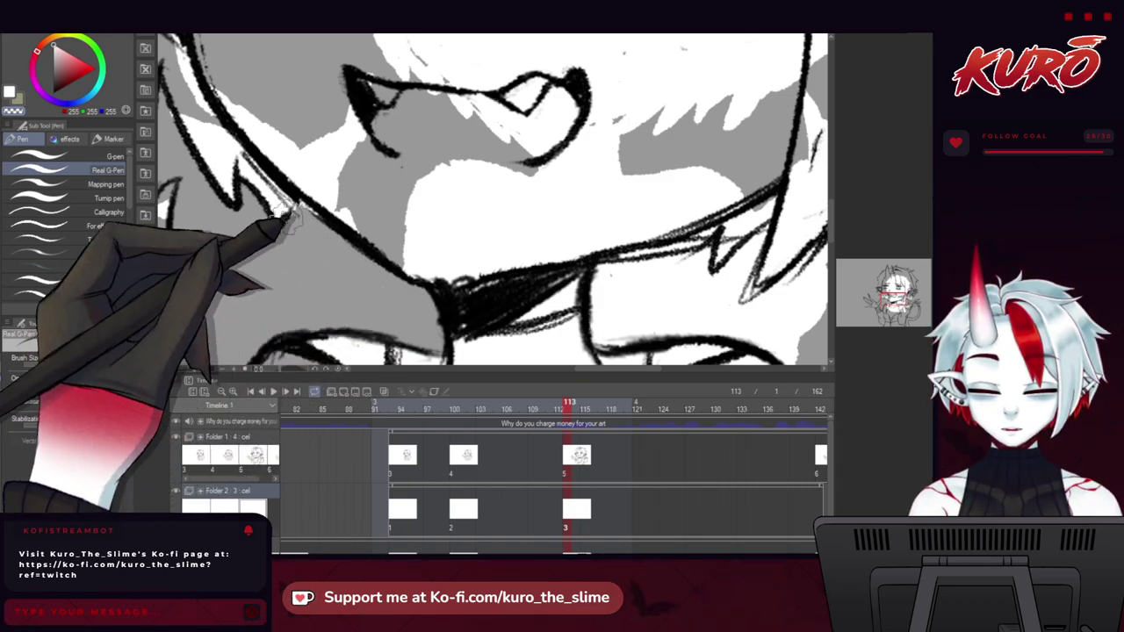
drag(285, 215, 221, 221)
Mirror the canvas and erase the stray white below the ear and around the raised fingers on the tail side.
key(h)
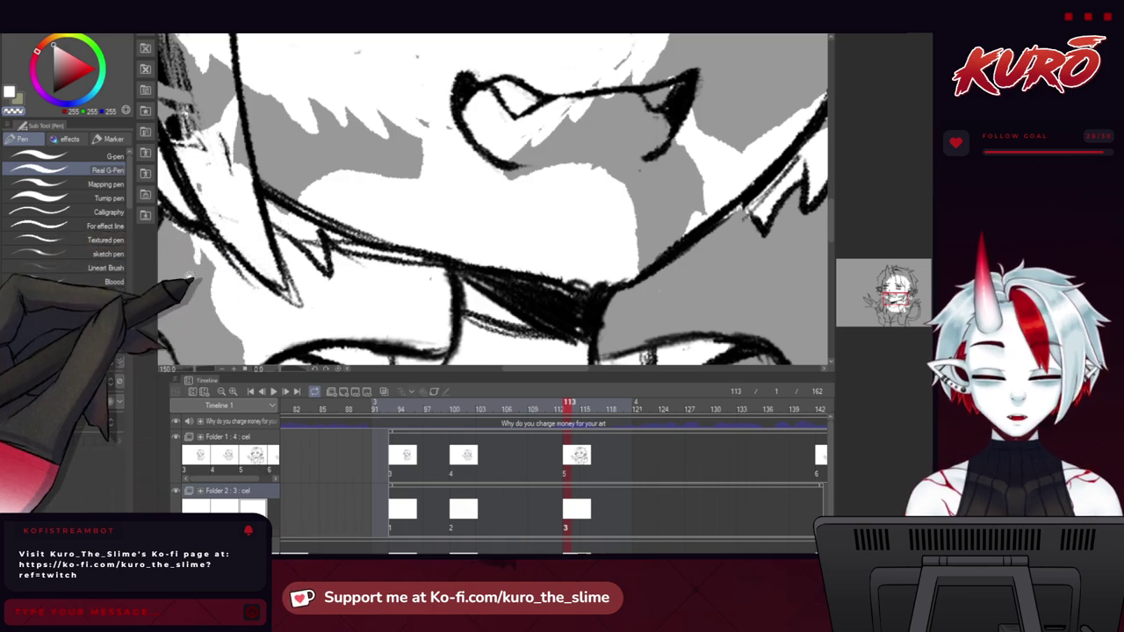
drag(188, 283, 220, 221)
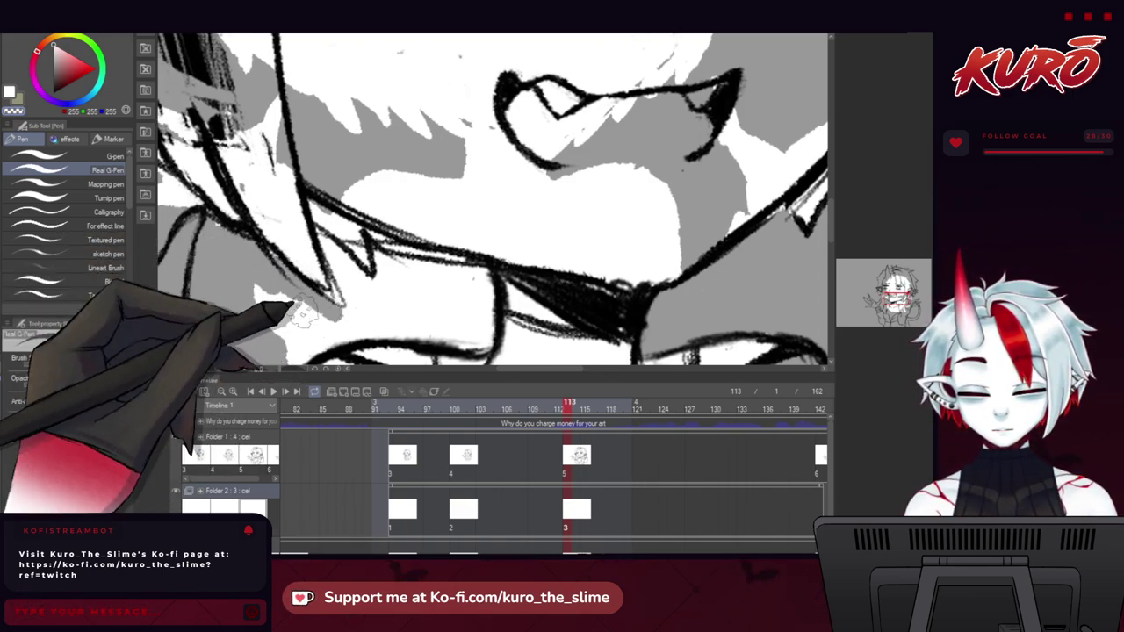
drag(302, 312, 271, 264)
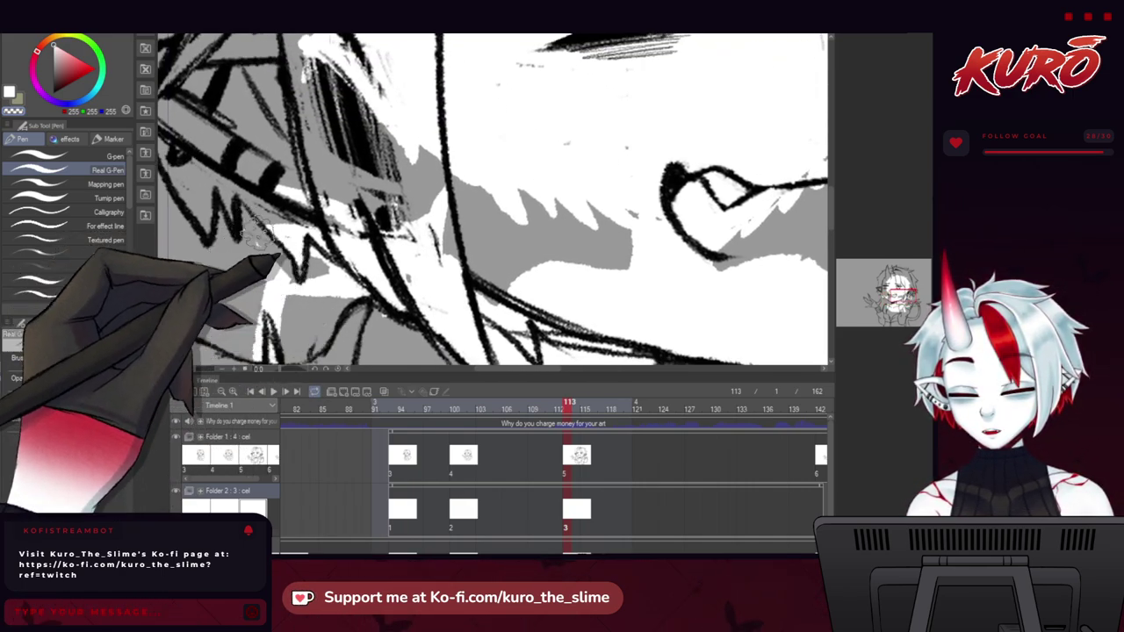
drag(260, 300, 258, 246)
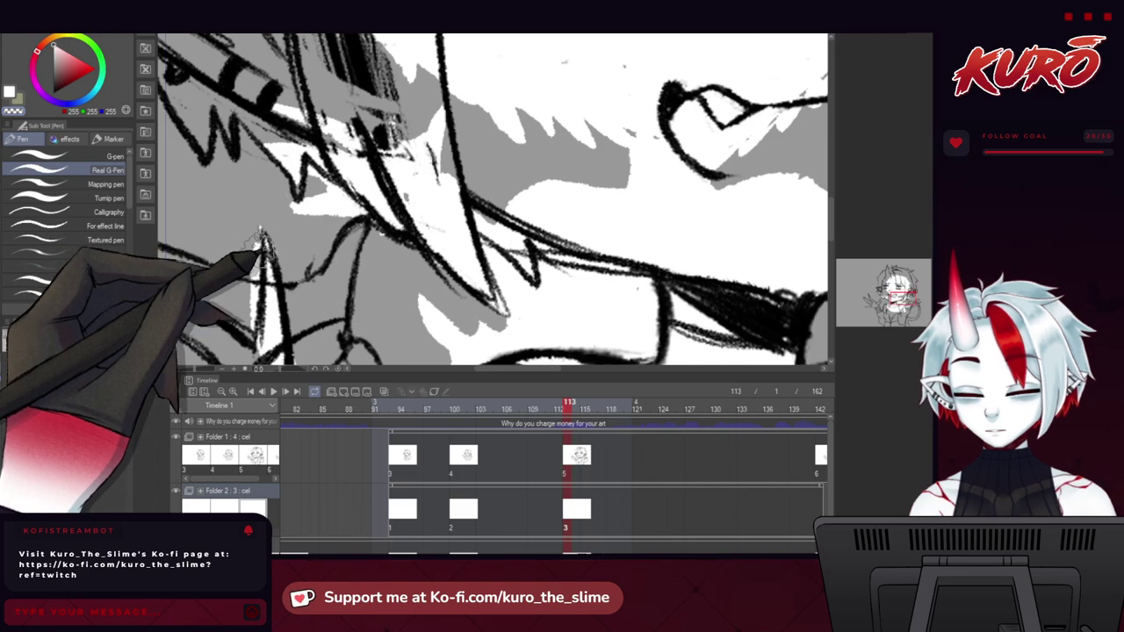
scroll(227, 207, down, 3)
scroll(249, 254, up, 4)
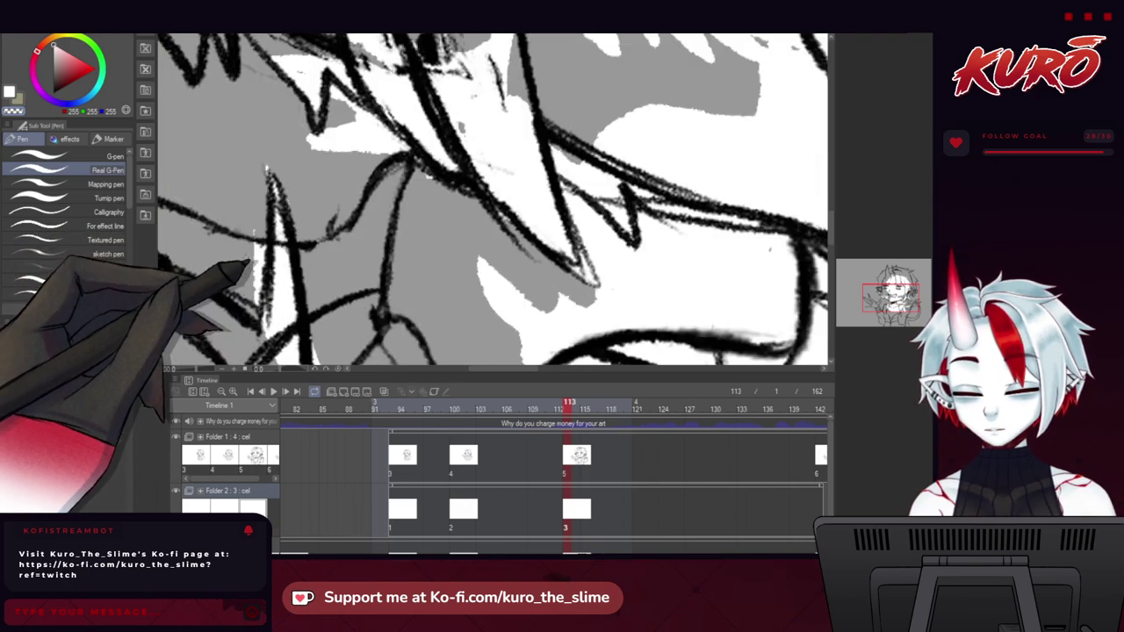
drag(282, 132, 264, 219)
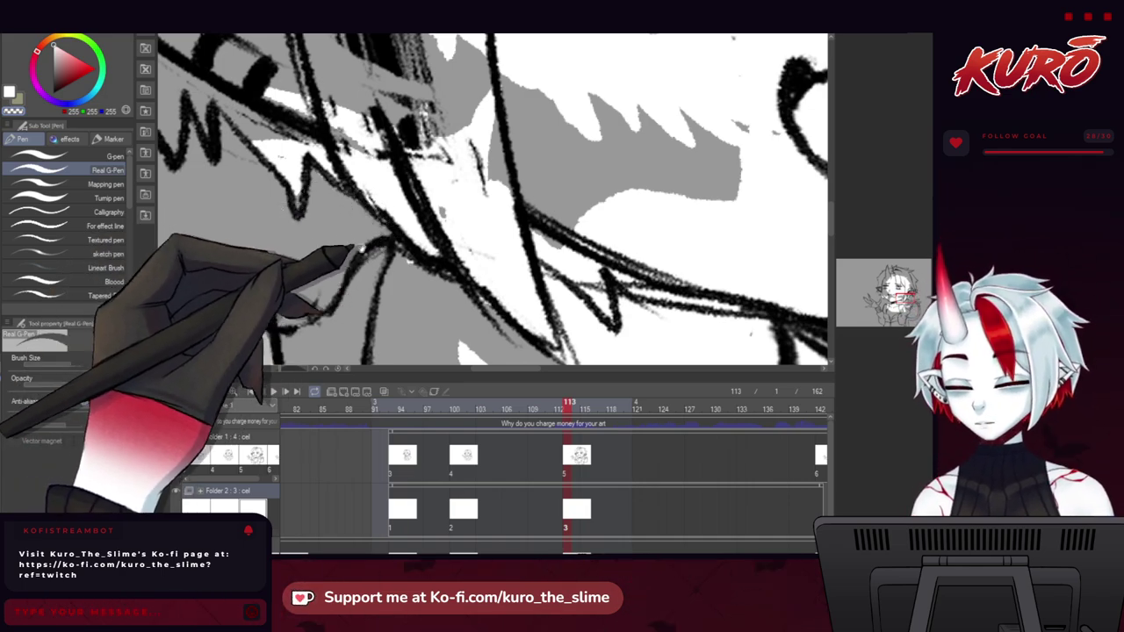
Erase the white spilling around the long front hair lock and between its tip and the neck.
drag(360, 250, 290, 225)
drag(421, 307, 311, 241)
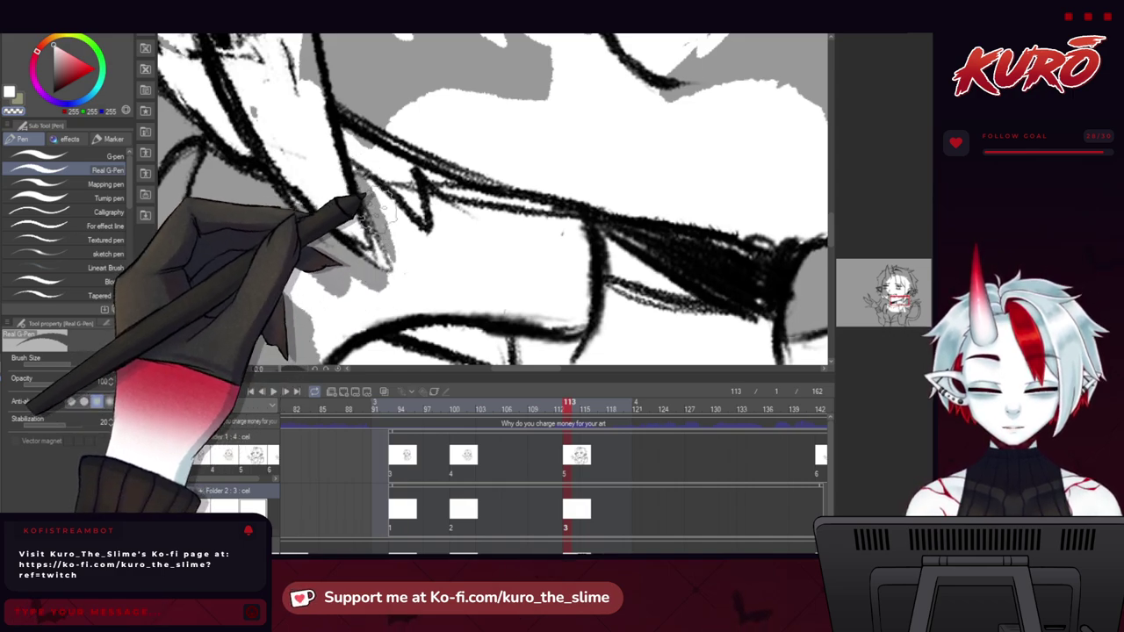
drag(395, 227, 360, 246)
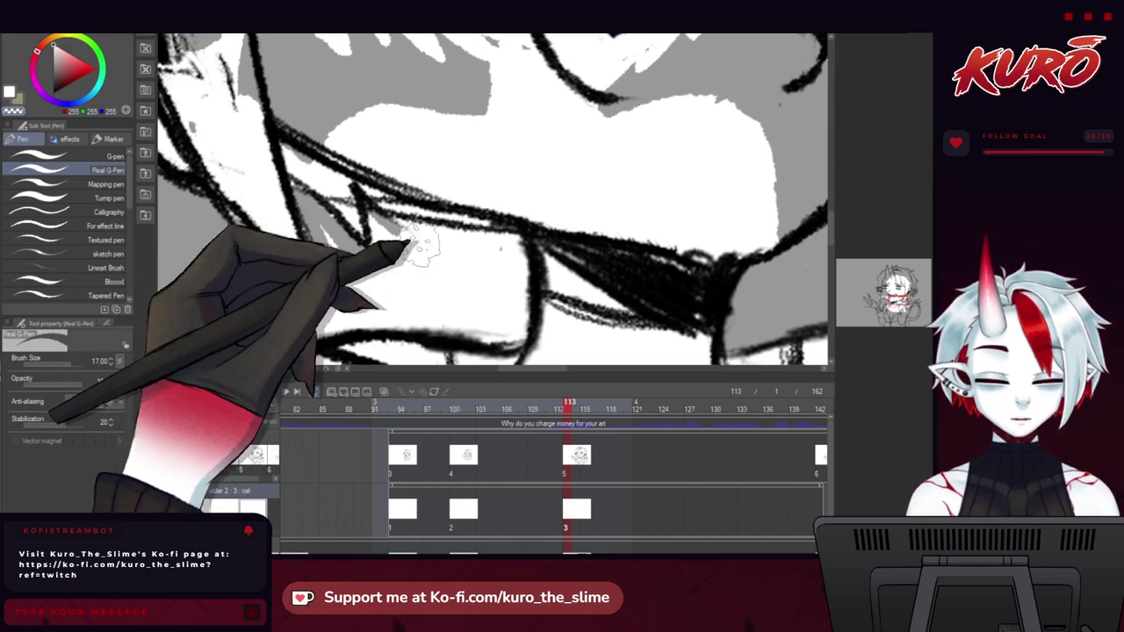
drag(440, 251, 475, 269)
mouse_move(461, 230)
mouse_down()
mouse_move(475, 270)
mouse_move(502, 270)
mouse_move(531, 292)
mouse_move(522, 303)
mouse_move(421, 258)
mouse_up()
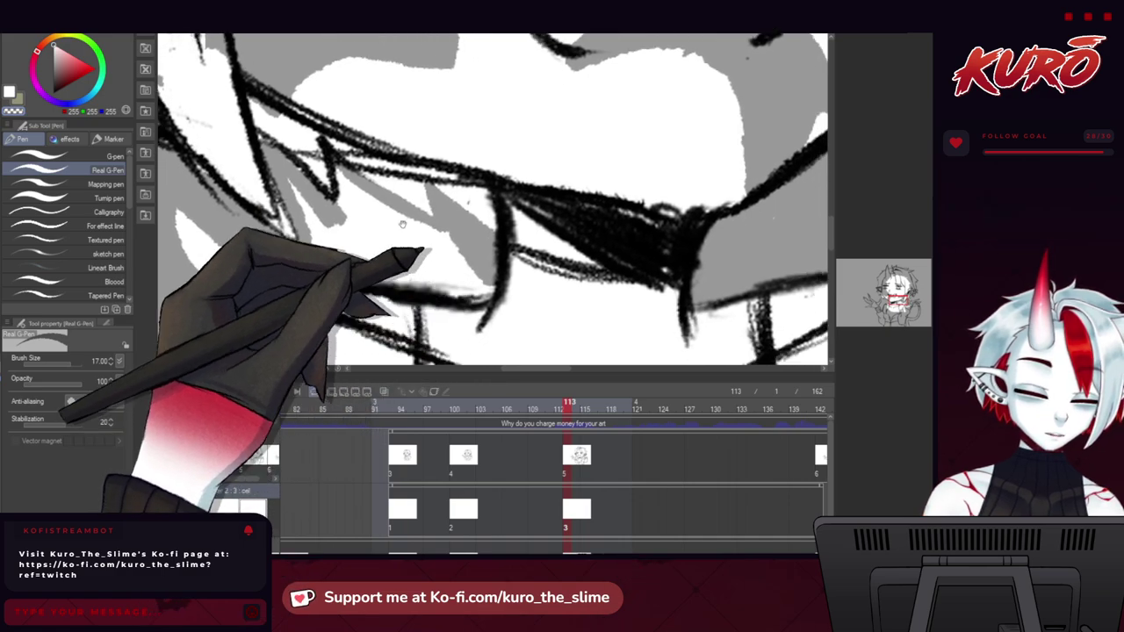
mouse_move(198, 243)
mouse_down()
mouse_move(175, 211)
mouse_move(191, 214)
mouse_move(221, 283)
mouse_up()
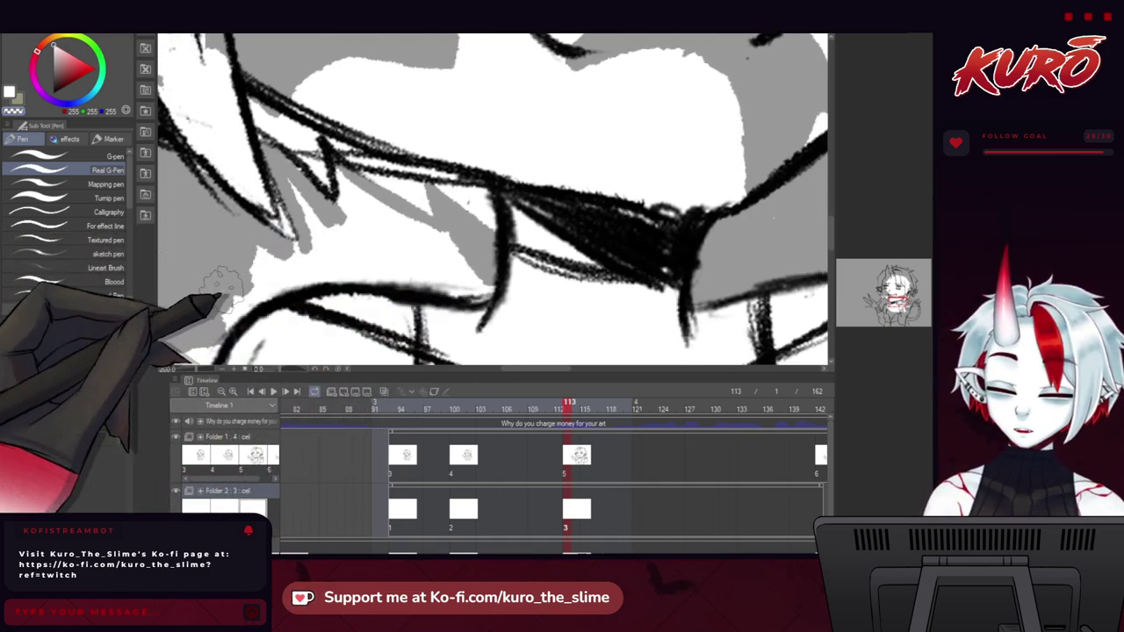
Flip the canvas back and erase the remaining white above the tail-side shoulder and beside the neck.
key(h)
scroll(179, 188, down, 2)
scroll(456, 246, up, 2)
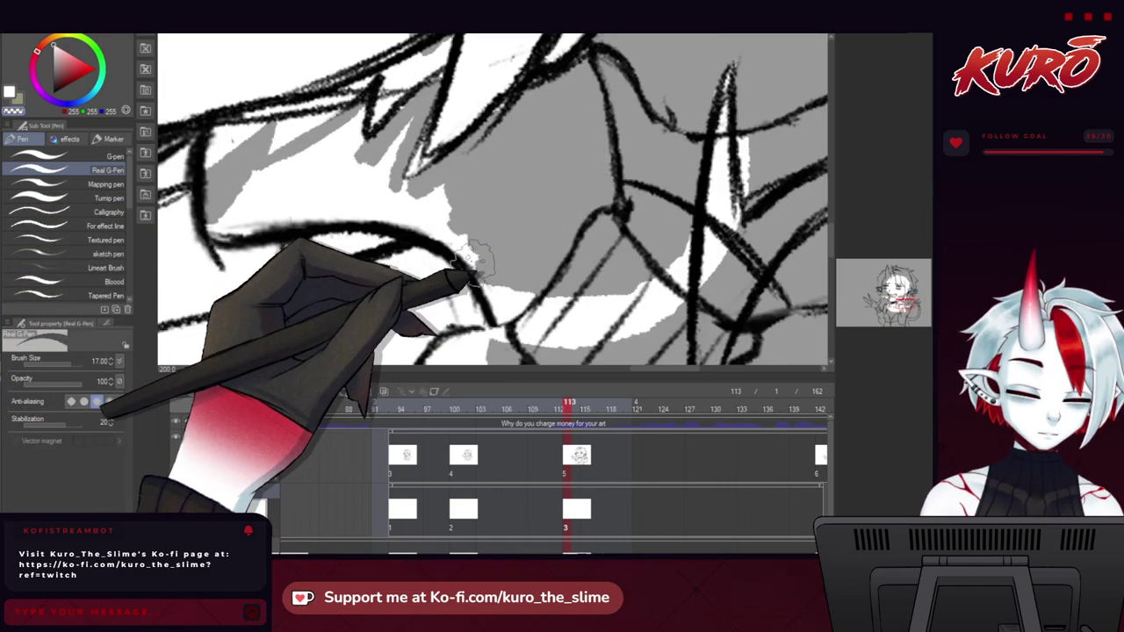
drag(481, 274, 503, 309)
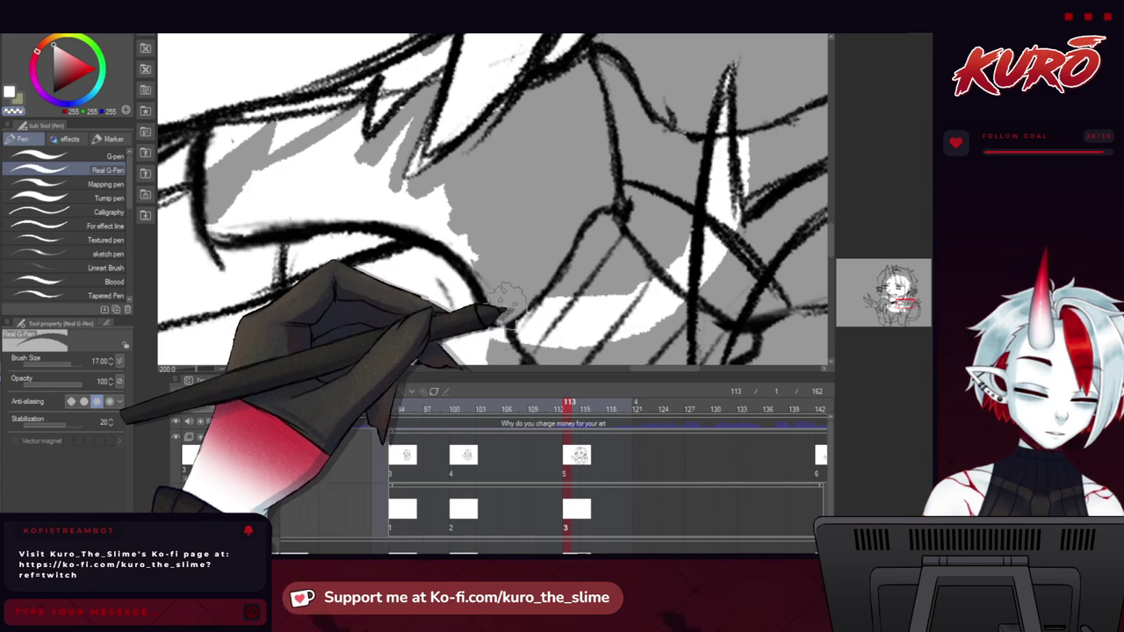
mouse_move(476, 264)
mouse_down()
mouse_move(439, 235)
mouse_move(484, 244)
mouse_move(467, 198)
mouse_move(429, 199)
mouse_up()
drag(359, 177, 401, 226)
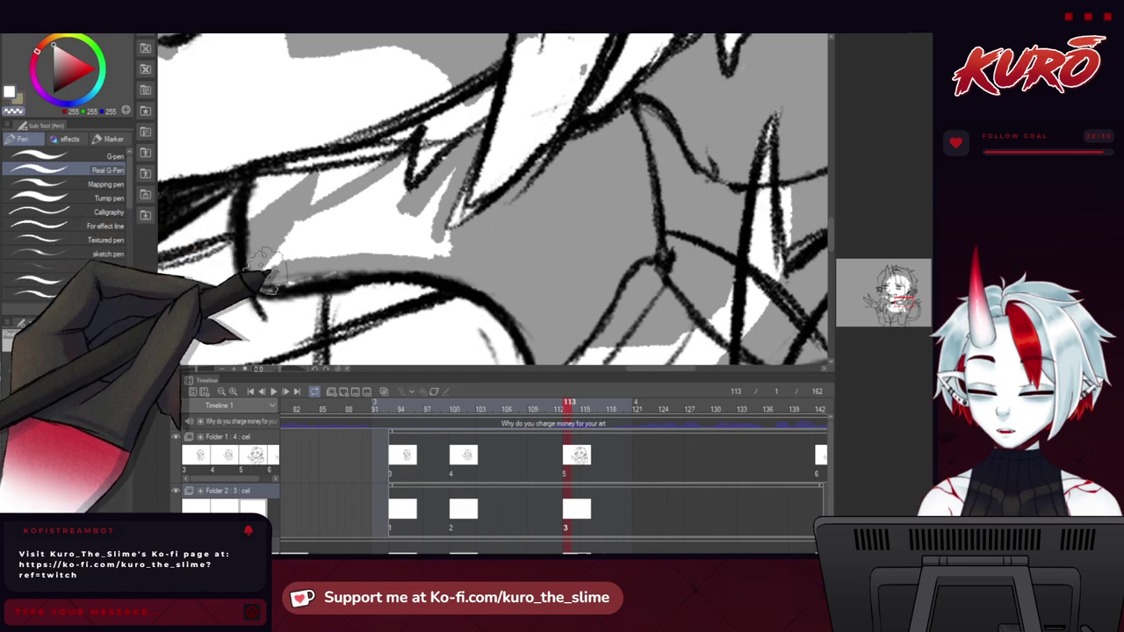
drag(300, 230, 272, 249)
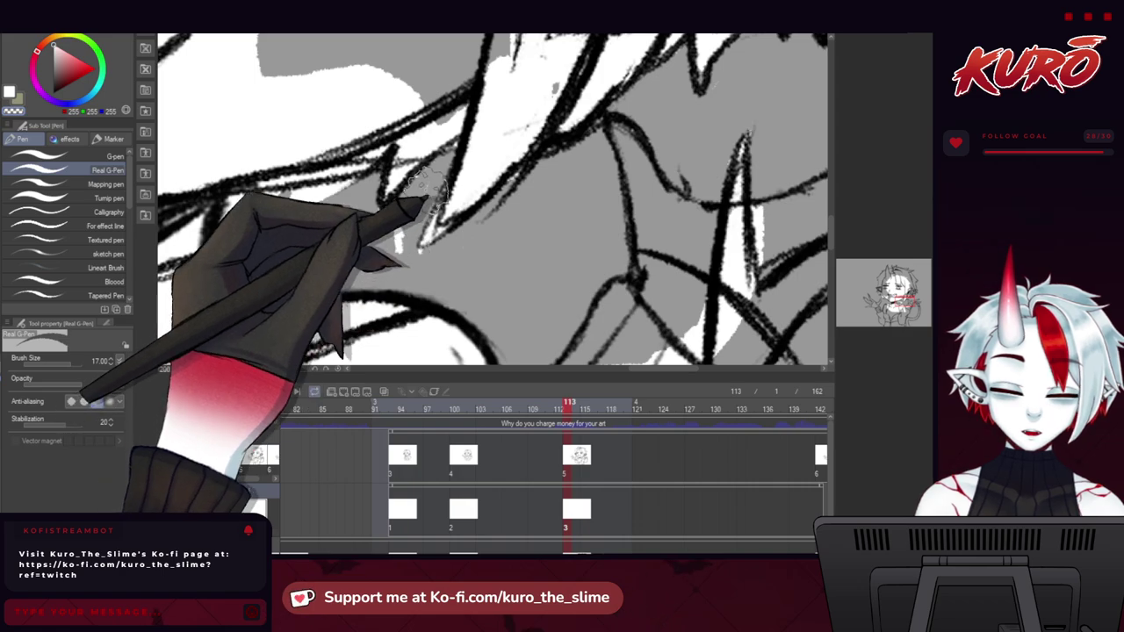
drag(402, 230, 402, 249)
Switch back to painting and fill the outer hair lock beside the horn with white, mirroring the canvas to follow its edge.
scroll(365, 203, down, 3)
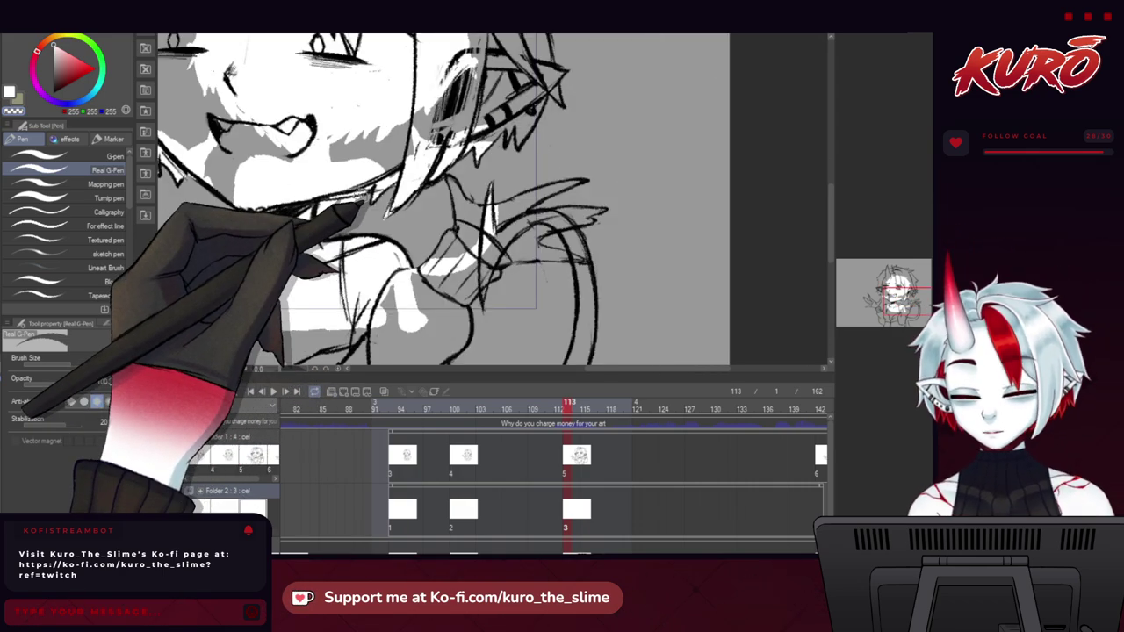
scroll(365, 202, down, 2)
drag(209, 104, 276, 151)
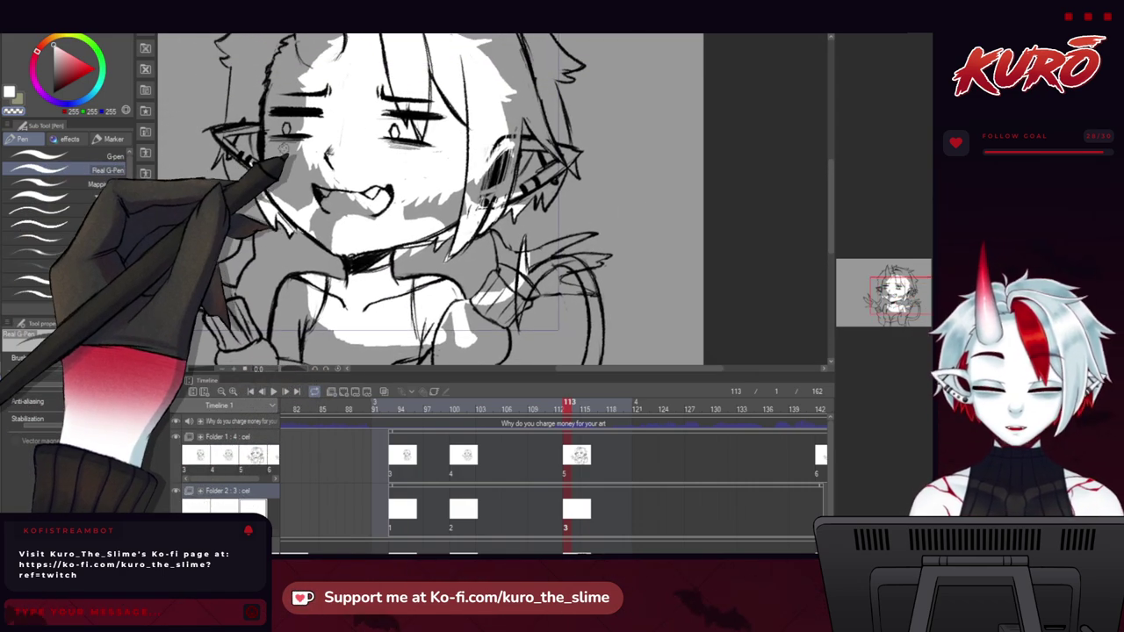
drag(362, 131, 346, 251)
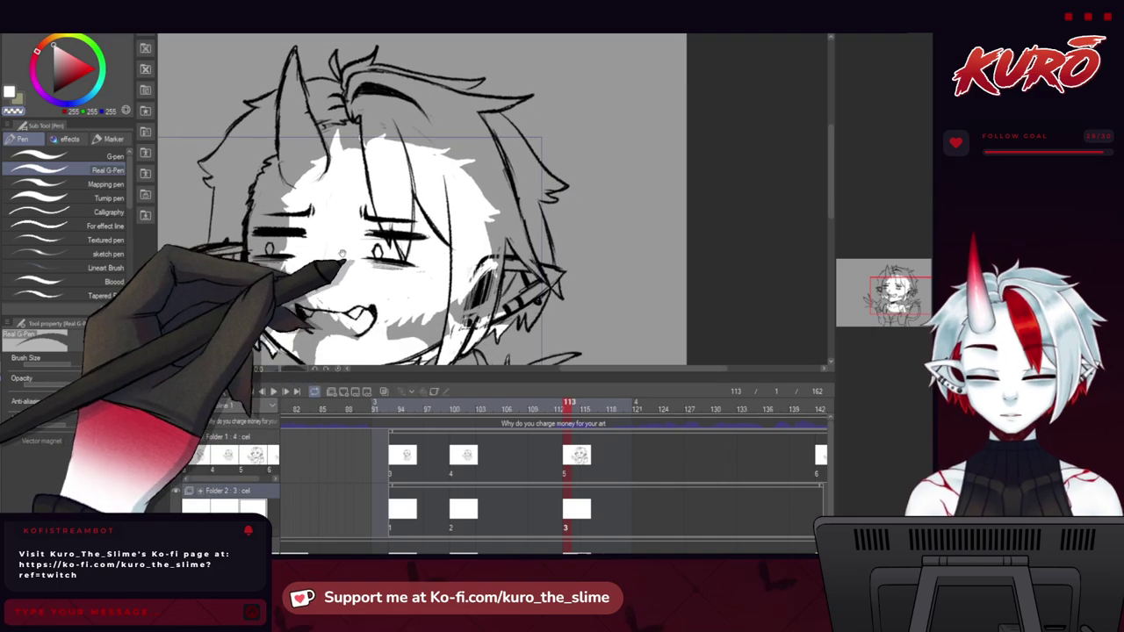
scroll(219, 167, up, 5)
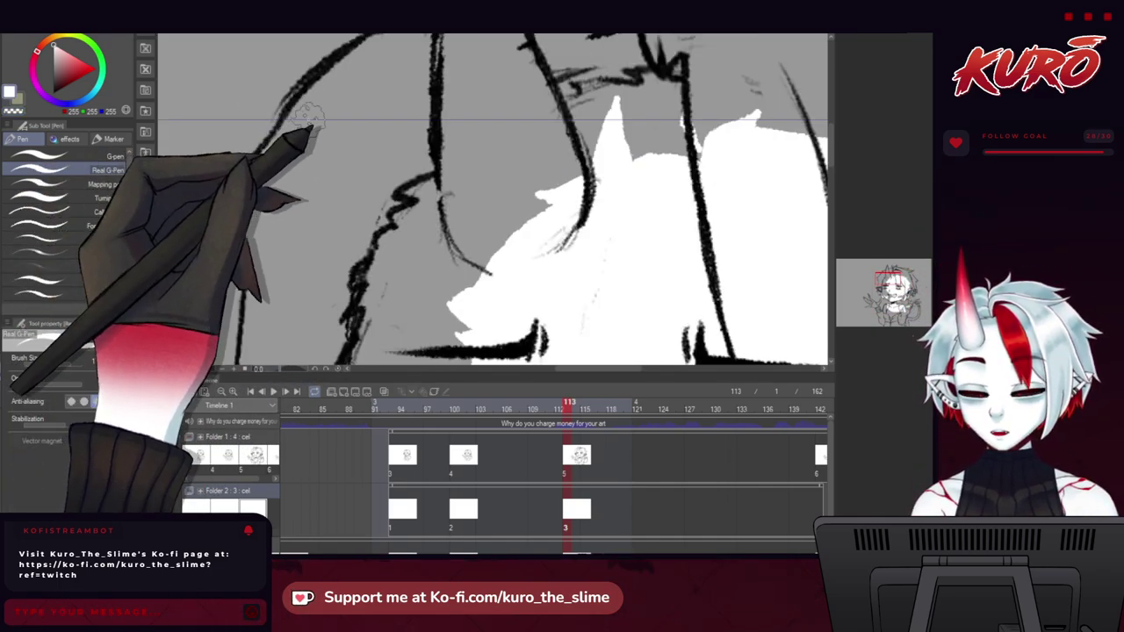
mouse_move(277, 145)
mouse_down()
mouse_move(244, 175)
mouse_move(292, 117)
mouse_move(264, 164)
mouse_up()
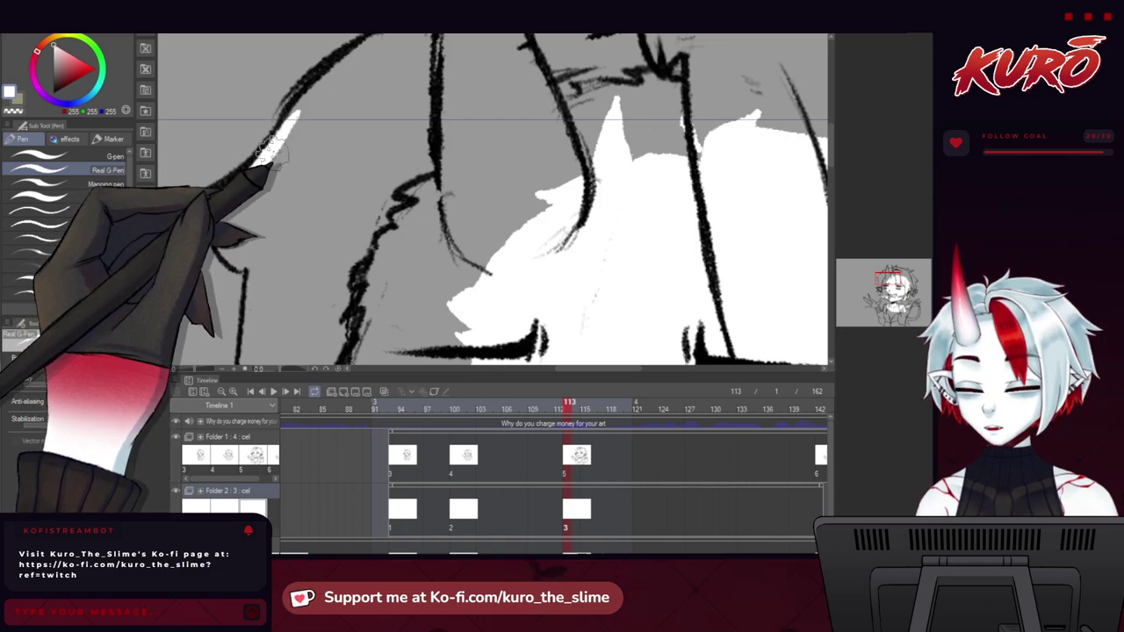
key(h)
drag(615, 207, 291, 243)
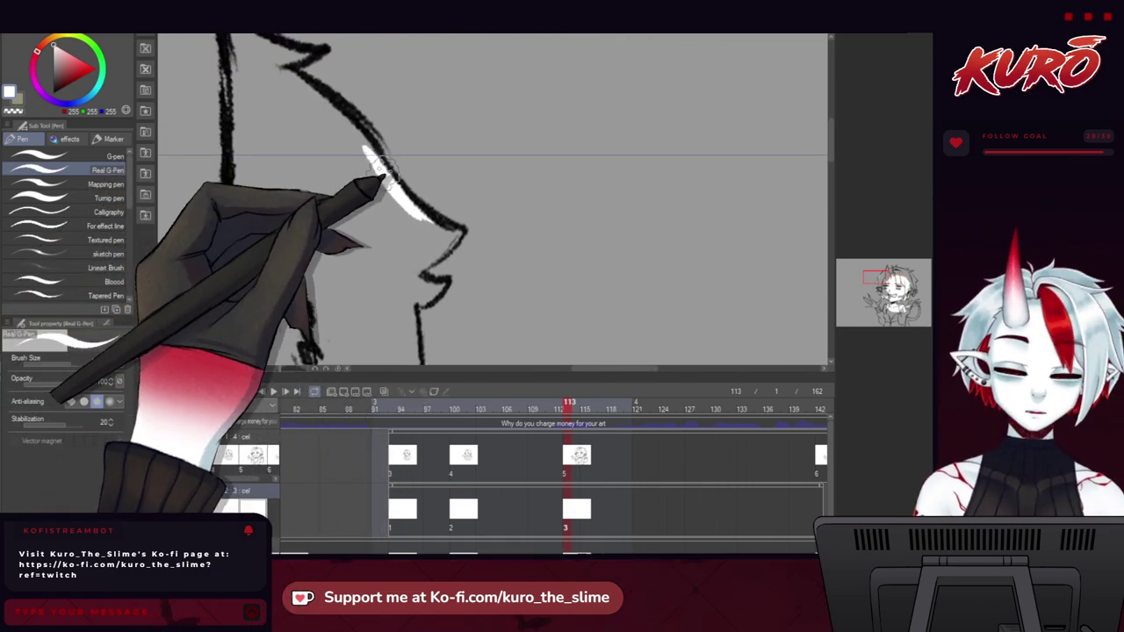
scroll(413, 211, up, 1)
mouse_move(411, 210)
mouse_down()
mouse_move(469, 233)
mouse_move(465, 244)
mouse_move(417, 274)
mouse_move(408, 267)
mouse_move(452, 235)
mouse_move(402, 274)
mouse_move(437, 232)
mouse_move(409, 230)
mouse_move(372, 263)
mouse_up()
mouse_move(303, 237)
mouse_down()
mouse_move(346, 267)
mouse_move(451, 249)
mouse_move(392, 195)
mouse_up()
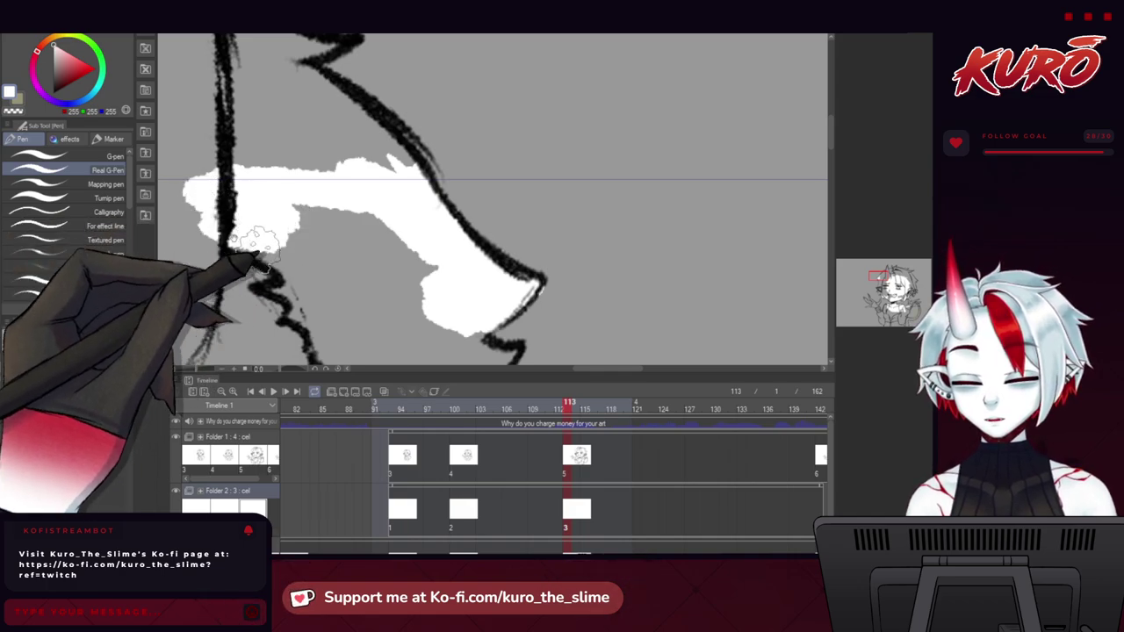
Extend the white across the horn's base and the forehead area just beneath it.
drag(257, 248, 360, 253)
drag(296, 191, 209, 181)
mouse_move(207, 183)
mouse_down()
mouse_move(425, 205)
mouse_move(213, 200)
mouse_move(292, 249)
mouse_up()
mouse_move(227, 259)
mouse_down()
mouse_move(352, 226)
mouse_move(306, 80)
mouse_up()
mouse_move(263, 144)
mouse_down()
mouse_move(316, 211)
mouse_move(333, 108)
mouse_move(405, 137)
mouse_move(300, 222)
mouse_up()
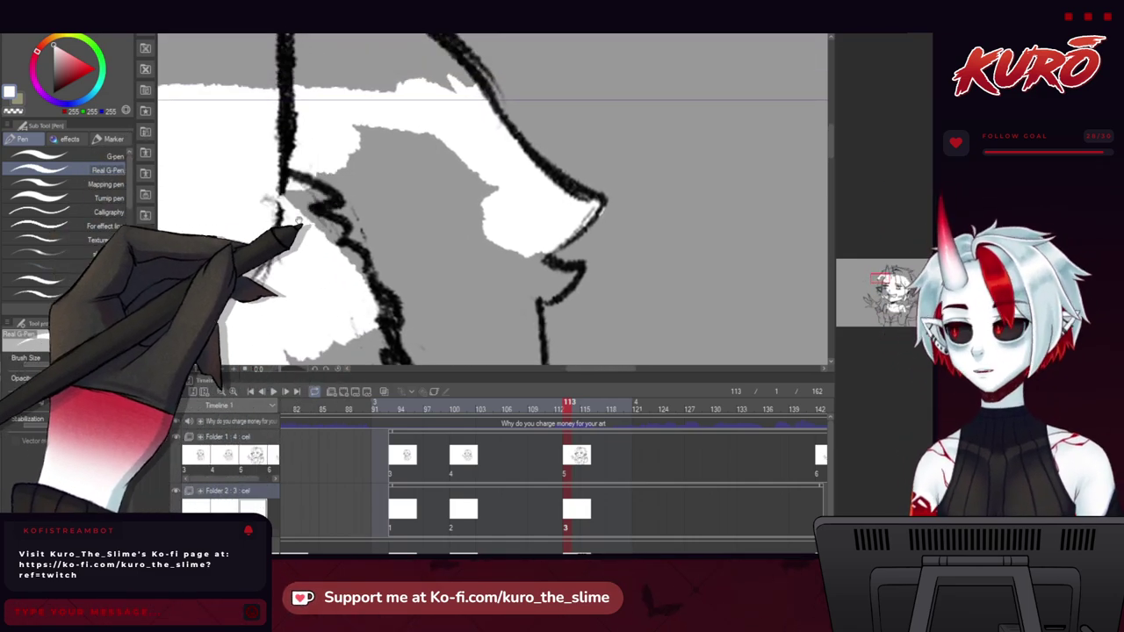
Fill the side hair beside the jagged hairline and the forehead down to the brow with white.
mouse_move(263, 238)
mouse_down()
mouse_move(322, 155)
mouse_move(414, 150)
mouse_move(470, 235)
mouse_move(494, 250)
mouse_move(527, 239)
mouse_move(551, 281)
mouse_move(537, 295)
mouse_move(517, 253)
mouse_move(498, 251)
mouse_up()
drag(408, 268, 365, 170)
mouse_move(492, 190)
mouse_down()
mouse_move(490, 268)
mouse_move(469, 285)
mouse_move(429, 263)
mouse_up()
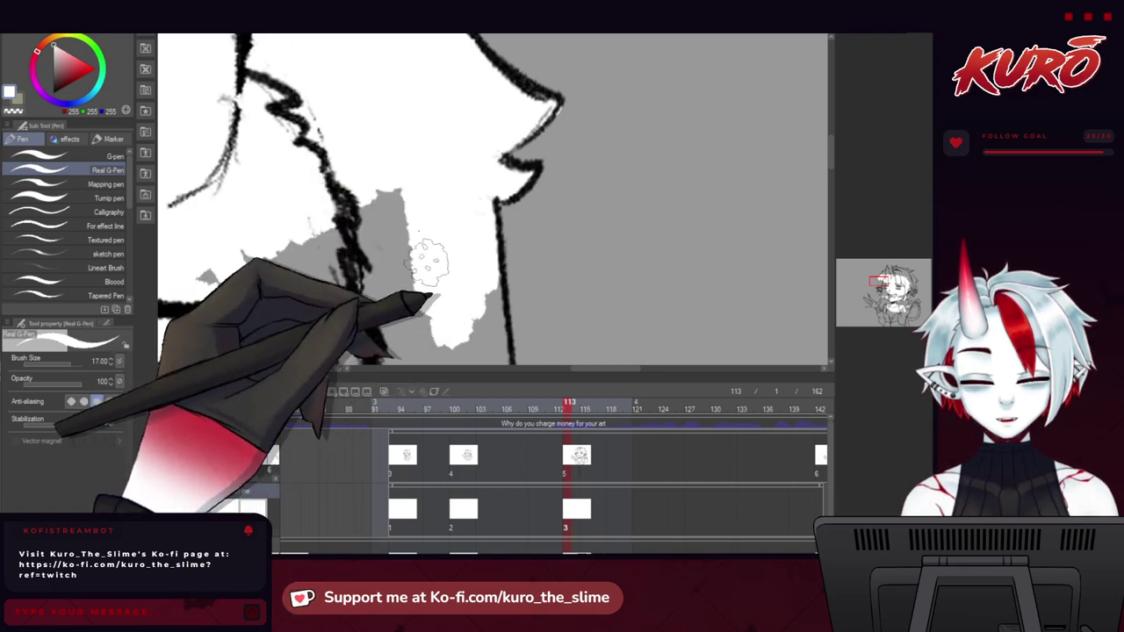
drag(329, 285, 235, 338)
mouse_move(167, 317)
mouse_down()
mouse_move(184, 281)
mouse_move(330, 220)
mouse_up()
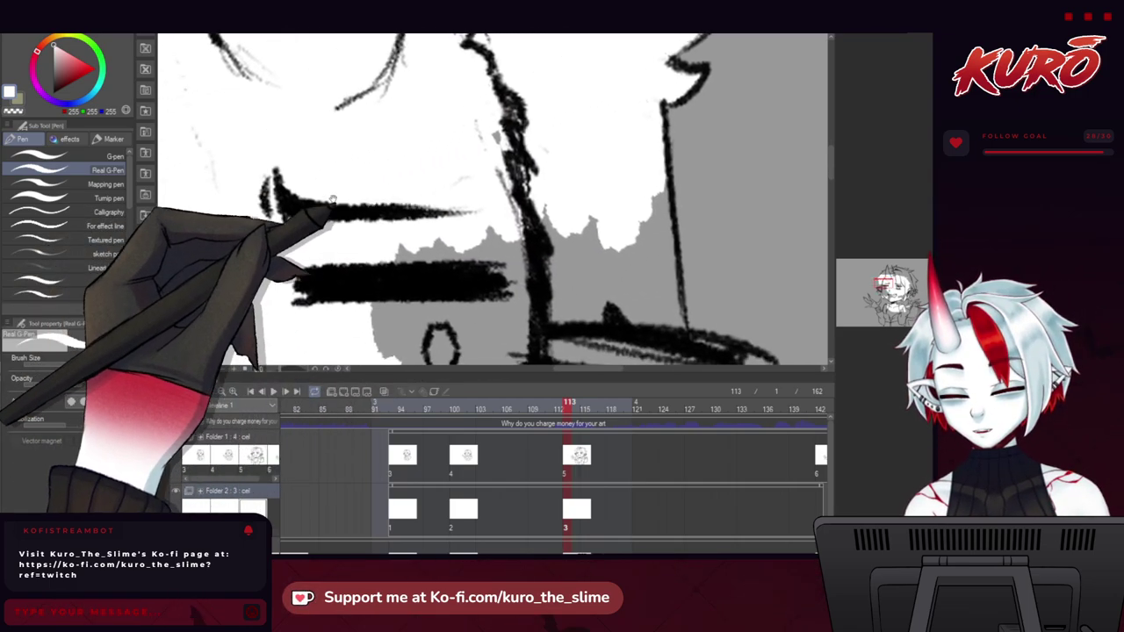
drag(436, 120, 350, 358)
Unmirror the canvas, paint white along the outer hair edge on the tail side, and erase the overspill.
scroll(350, 358, down, 1)
mouse_move(247, 242)
mouse_down()
mouse_move(263, 224)
mouse_move(224, 237)
mouse_move(373, 228)
mouse_move(338, 211)
mouse_move(220, 224)
mouse_move(262, 244)
mouse_up()
key(h)
drag(492, 281, 162, 235)
mouse_move(485, 201)
mouse_down()
mouse_move(516, 165)
mouse_move(526, 208)
mouse_move(448, 165)
mouse_move(499, 246)
mouse_move(457, 228)
mouse_up()
mouse_move(520, 209)
mouse_down()
mouse_move(463, 234)
mouse_move(548, 241)
mouse_move(566, 265)
mouse_up()
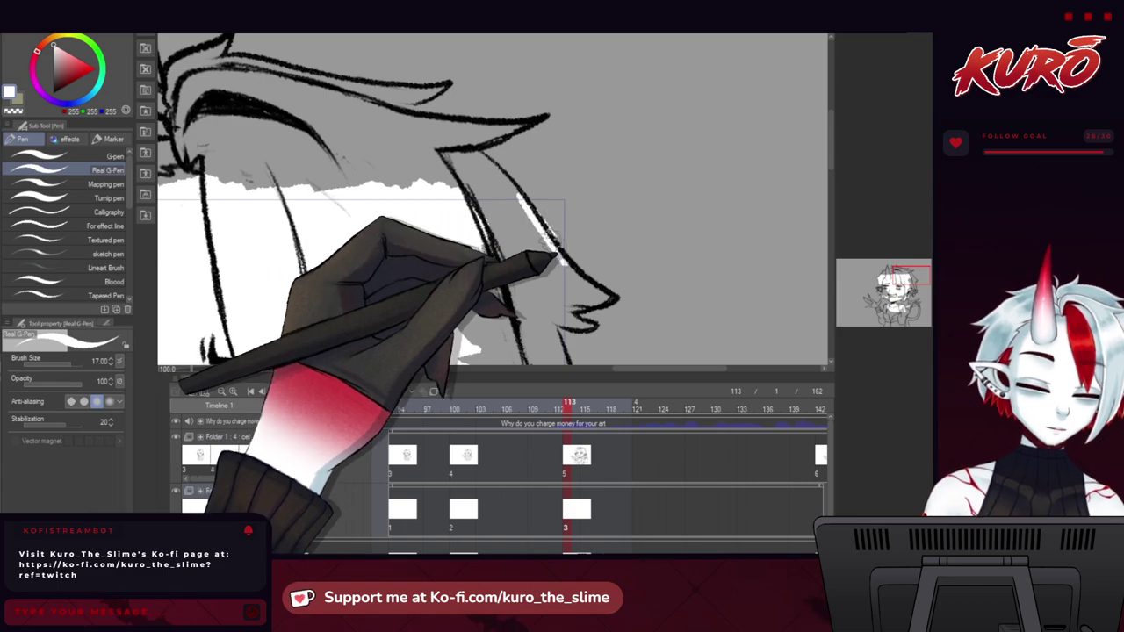
key(c)
drag(550, 222, 562, 237)
key(c)
Fill the outer hair lock and the remaining gap in the side hair down to the pierced ear with white.
mouse_move(530, 198)
mouse_down()
mouse_move(570, 271)
mouse_move(566, 318)
mouse_move(549, 314)
mouse_move(566, 358)
mouse_move(505, 226)
mouse_move(521, 346)
mouse_up()
drag(467, 160, 502, 262)
mouse_move(506, 170)
mouse_down()
mouse_move(479, 181)
mouse_move(463, 169)
mouse_up()
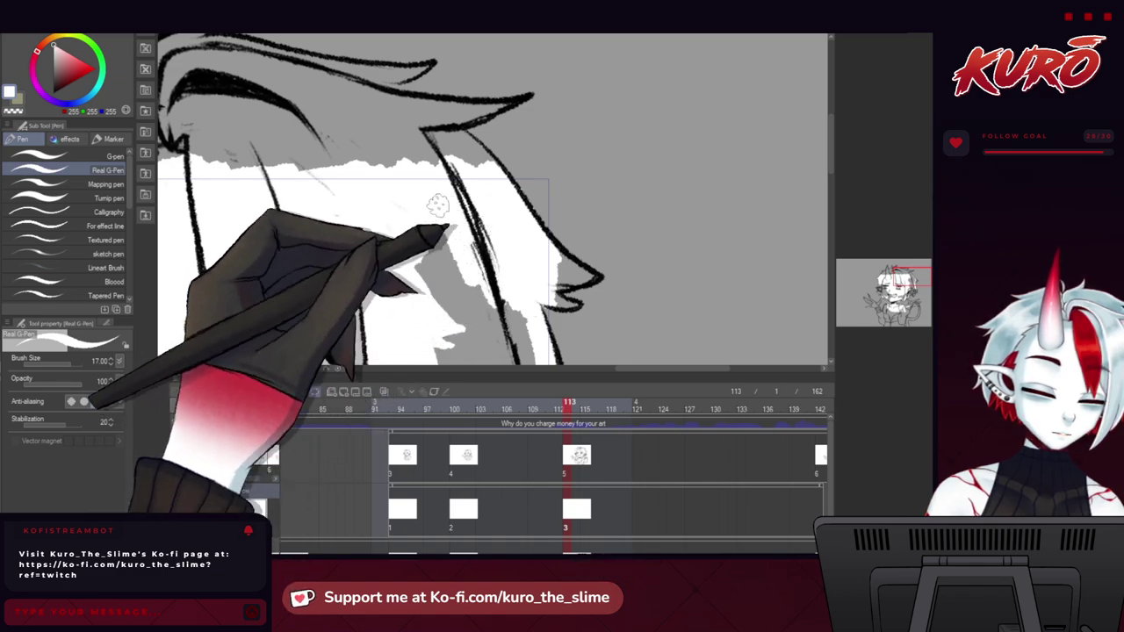
mouse_move(442, 273)
mouse_down()
mouse_move(441, 321)
mouse_move(388, 188)
mouse_up()
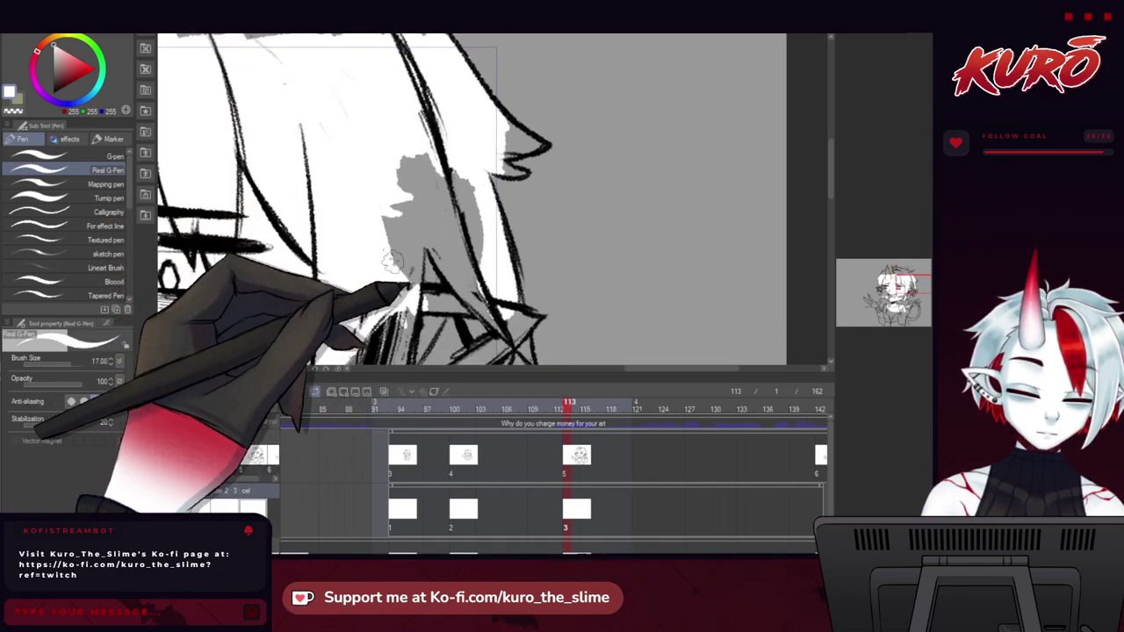
mouse_move(419, 273)
mouse_down()
mouse_move(391, 214)
mouse_move(462, 220)
mouse_move(471, 259)
mouse_move(402, 257)
mouse_up()
drag(432, 291, 413, 223)
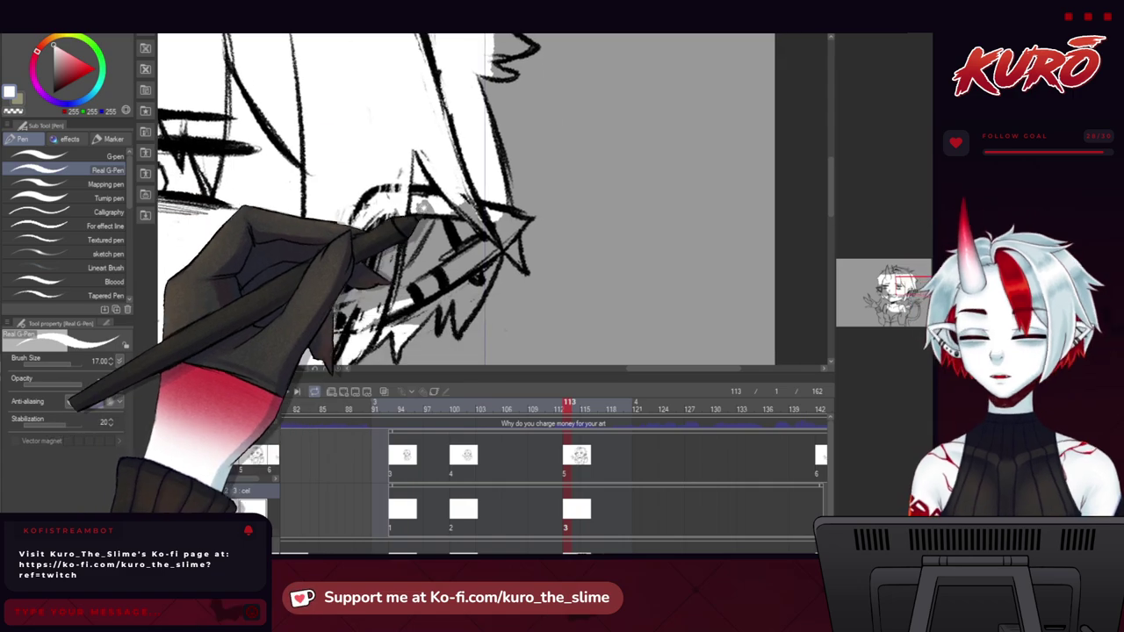
Paint the inside of the pierced ear and the jagged hair tufts behind and below it white.
drag(479, 242, 475, 276)
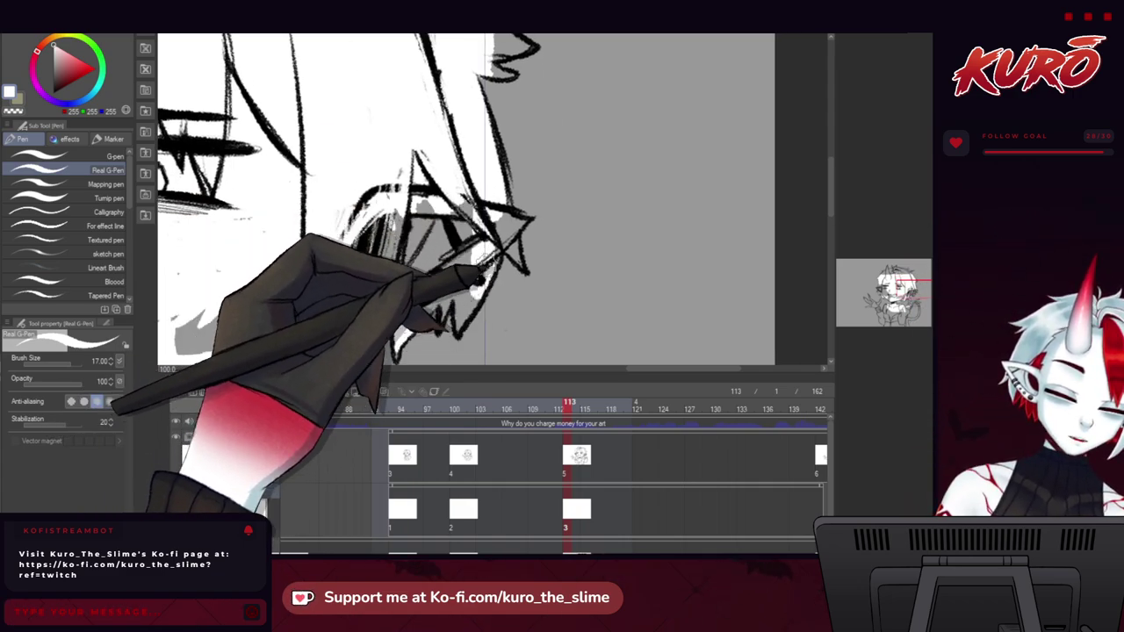
drag(475, 234, 479, 267)
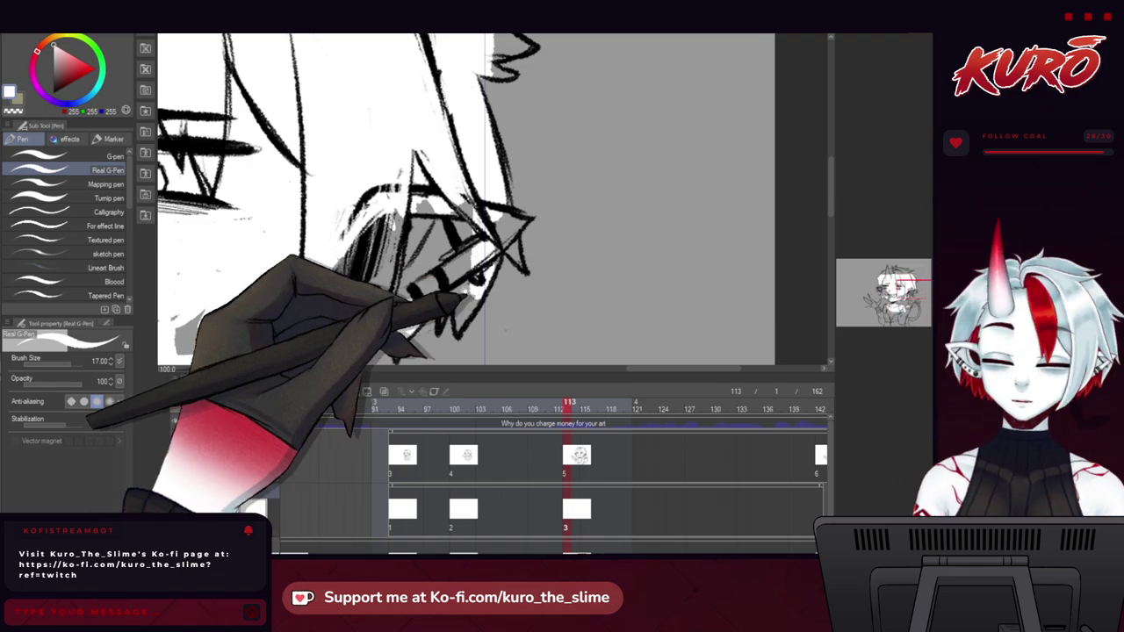
drag(466, 296, 486, 281)
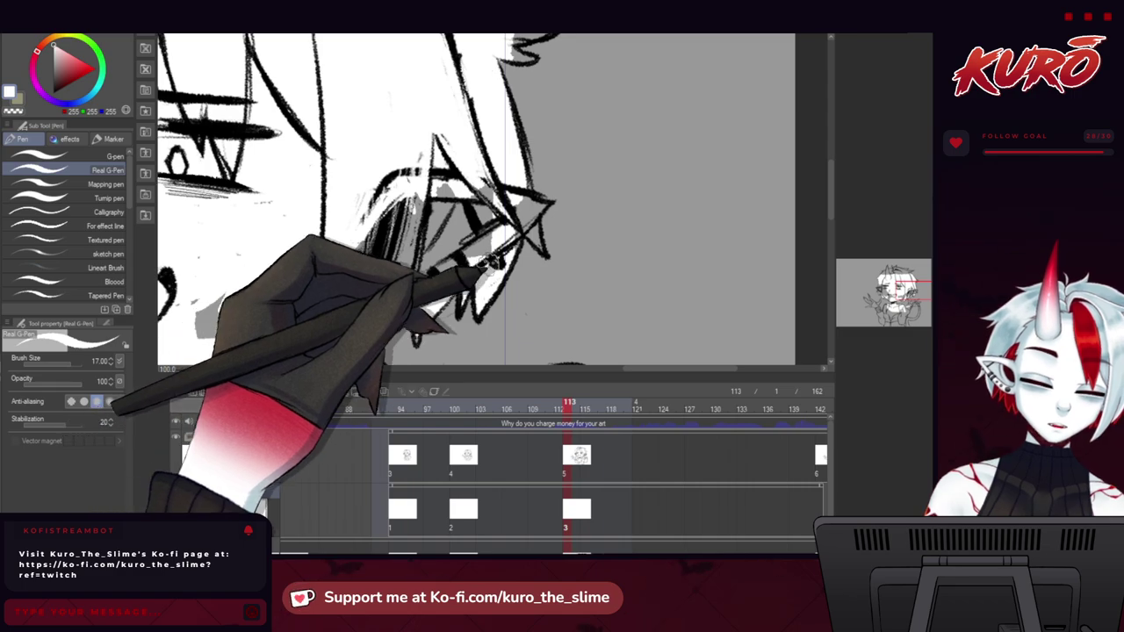
mouse_move(490, 261)
mouse_down()
mouse_move(483, 219)
mouse_move(432, 186)
mouse_move(461, 259)
mouse_up()
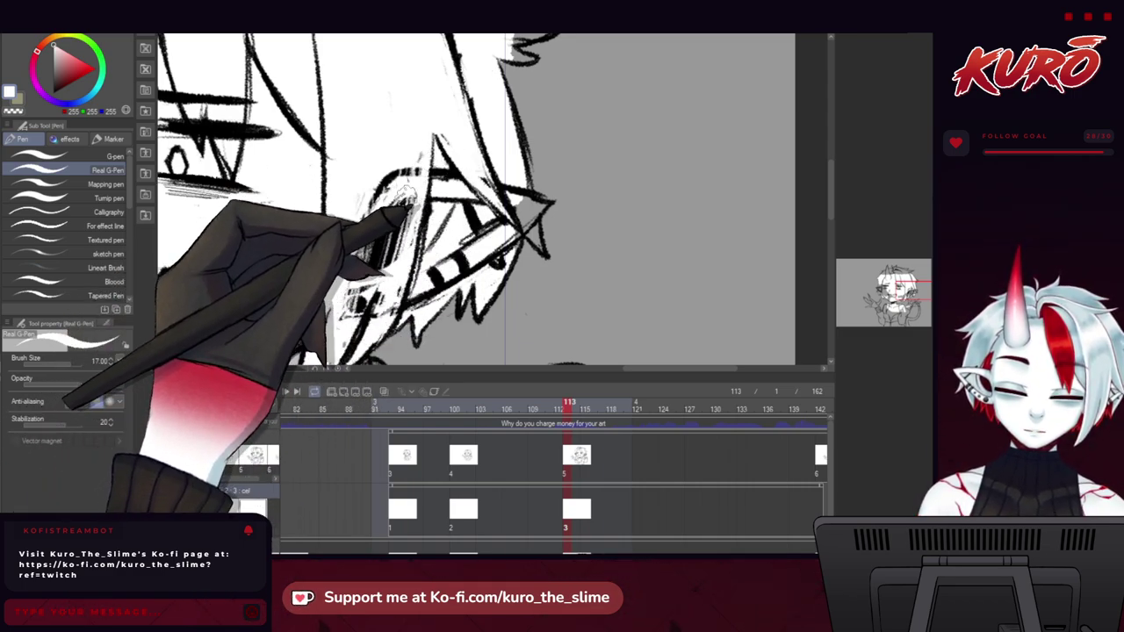
drag(228, 230, 347, 180)
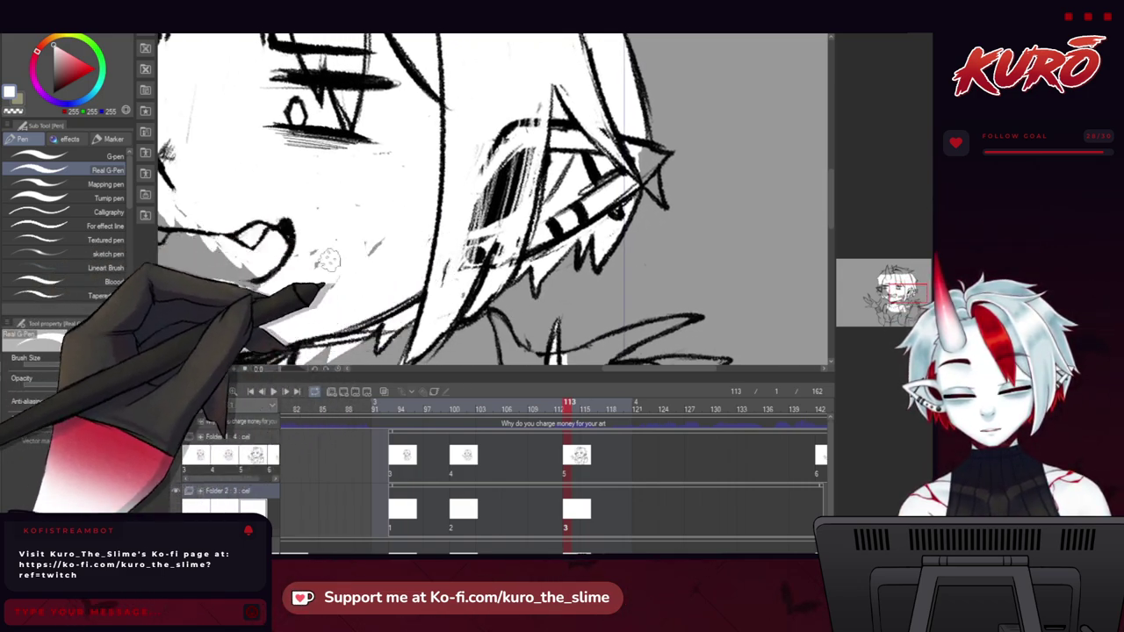
Fill the unpainted cheek and eye area on the opposite side of the face, plus the ear and hair beside it, with white.
scroll(413, 279, down, 2)
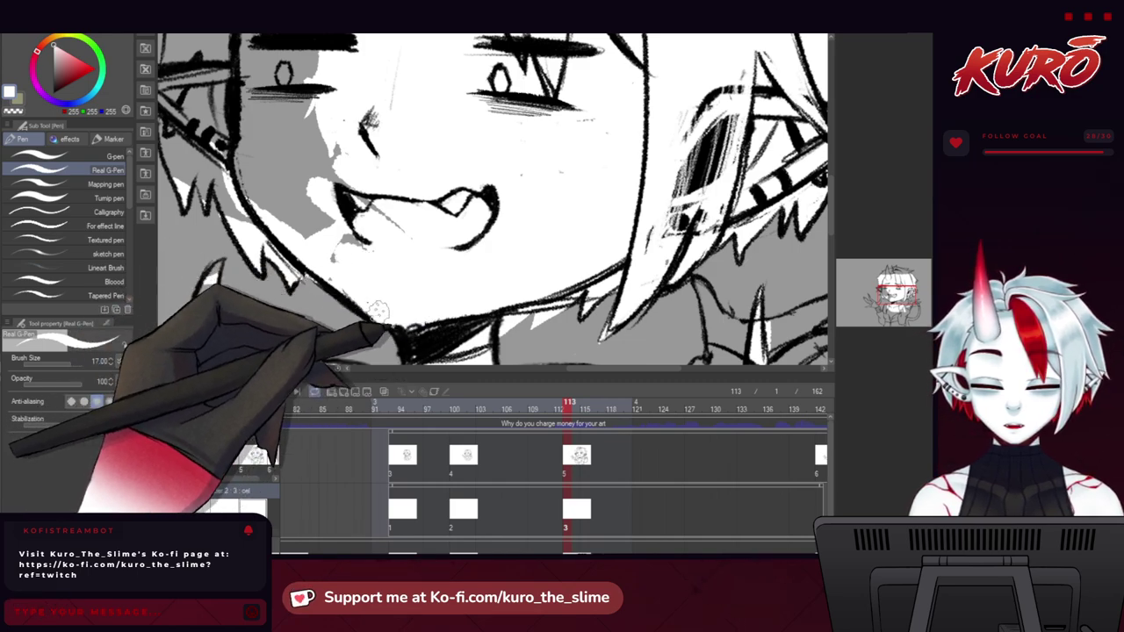
drag(322, 185, 391, 257)
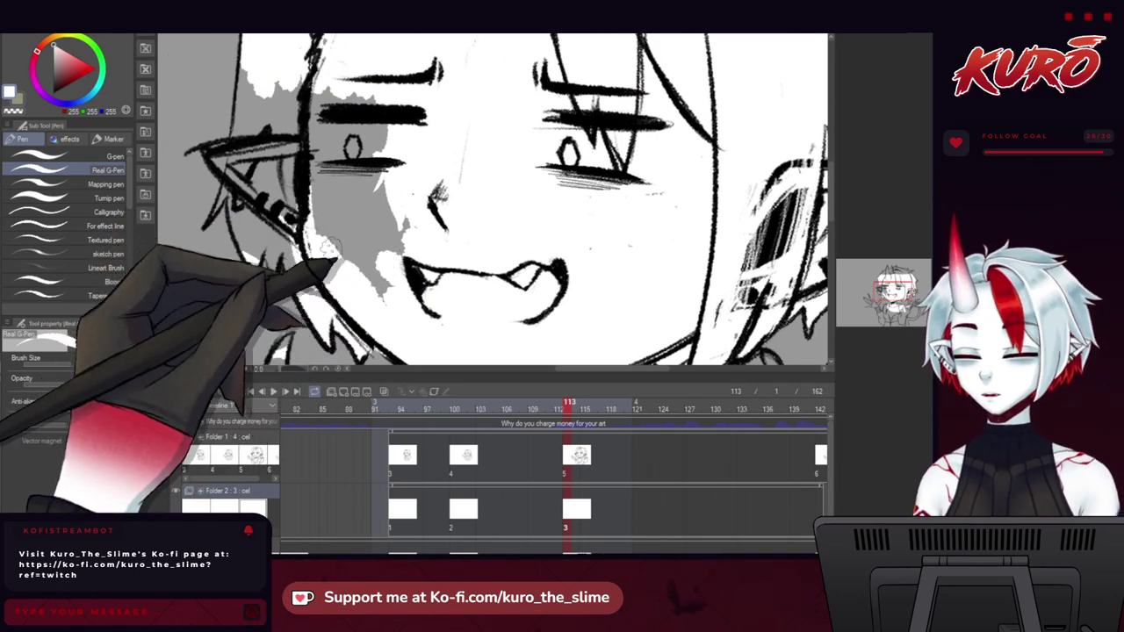
mouse_move(301, 187)
mouse_down()
mouse_move(386, 226)
mouse_move(391, 189)
mouse_move(339, 109)
mouse_move(309, 165)
mouse_up()
mouse_move(295, 122)
mouse_down()
mouse_move(285, 89)
mouse_move(263, 193)
mouse_move(253, 159)
mouse_move(235, 226)
mouse_move(291, 207)
mouse_up()
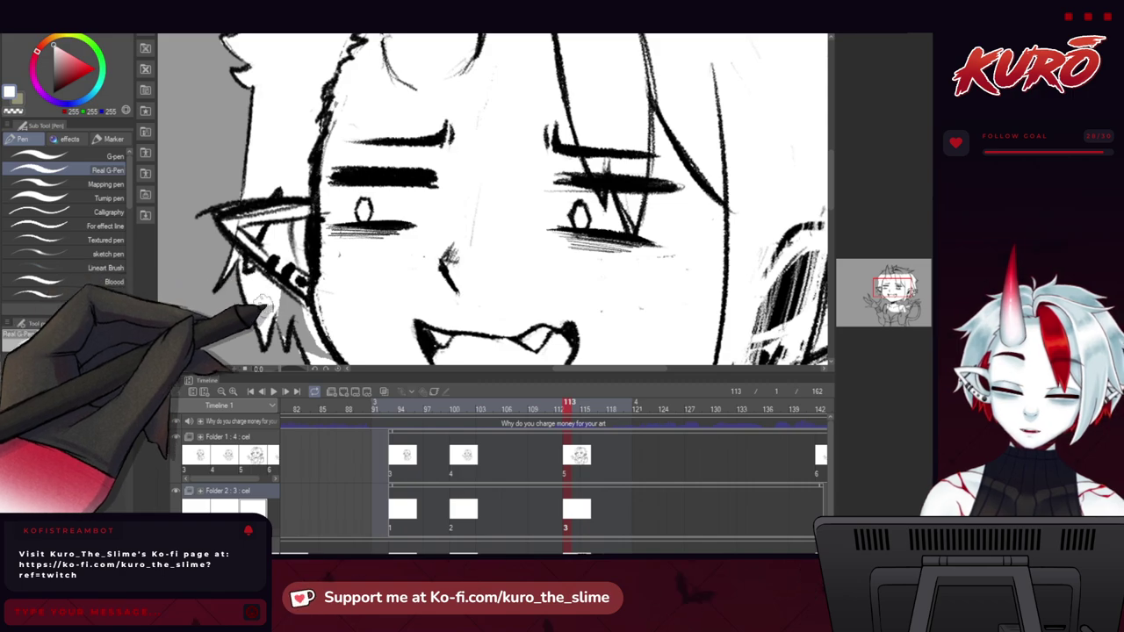
drag(286, 303, 283, 225)
Paint the hair tufts along the jaw white and extend the fill onto the nearby shoulder.
drag(488, 277, 354, 237)
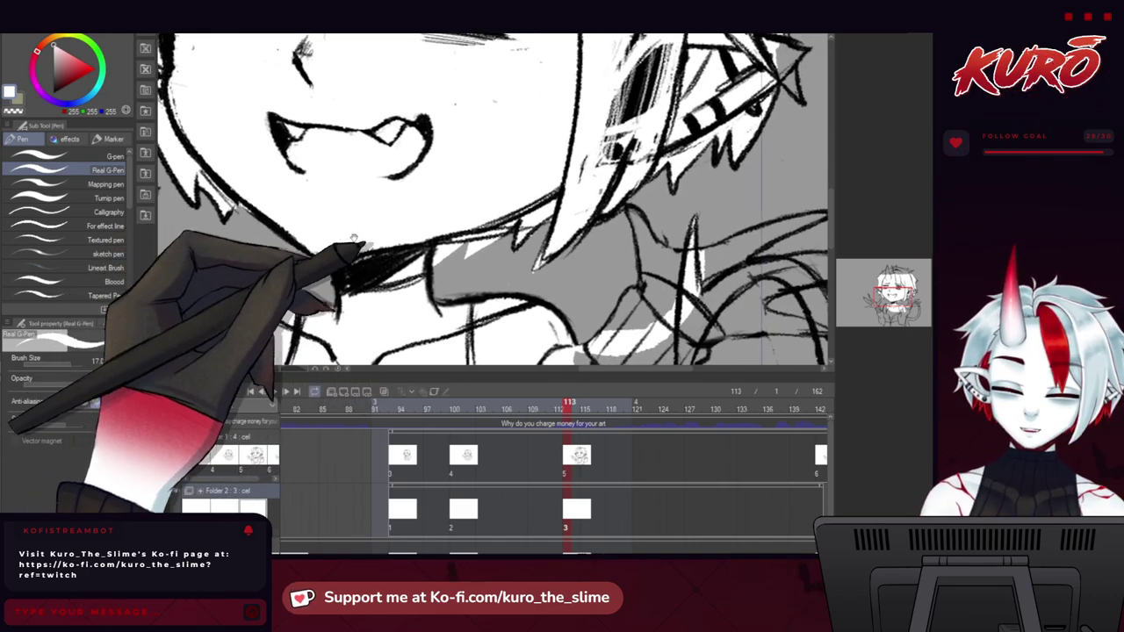
drag(273, 222, 323, 208)
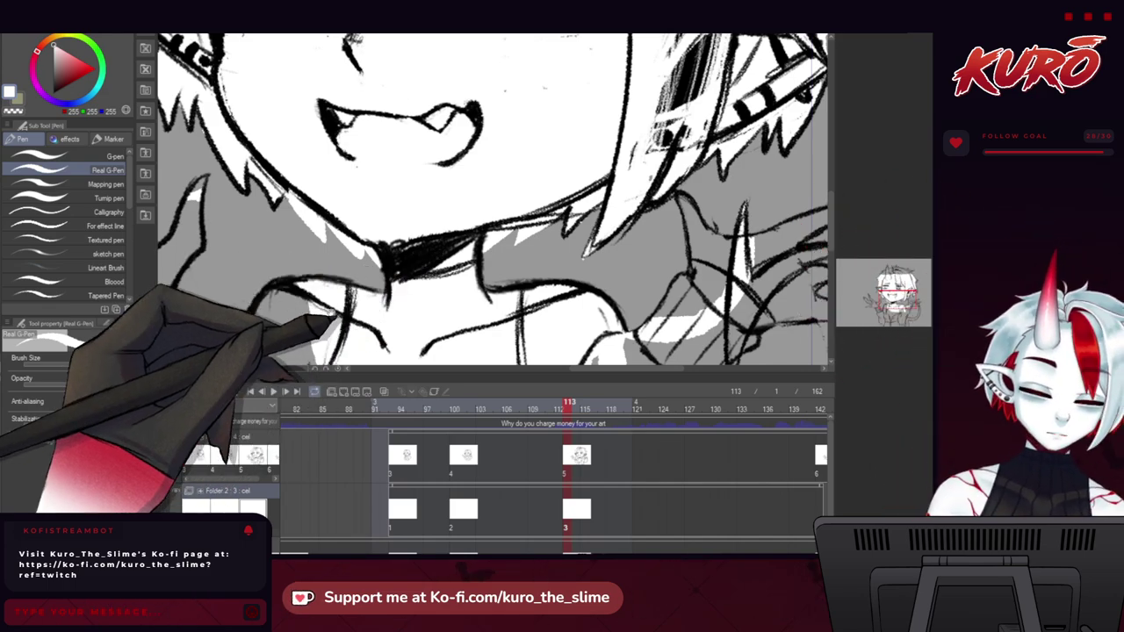
drag(335, 316, 397, 180)
Mirror the canvas and fill the rest of the shoulder and upper chest with white up to the outline.
key(h)
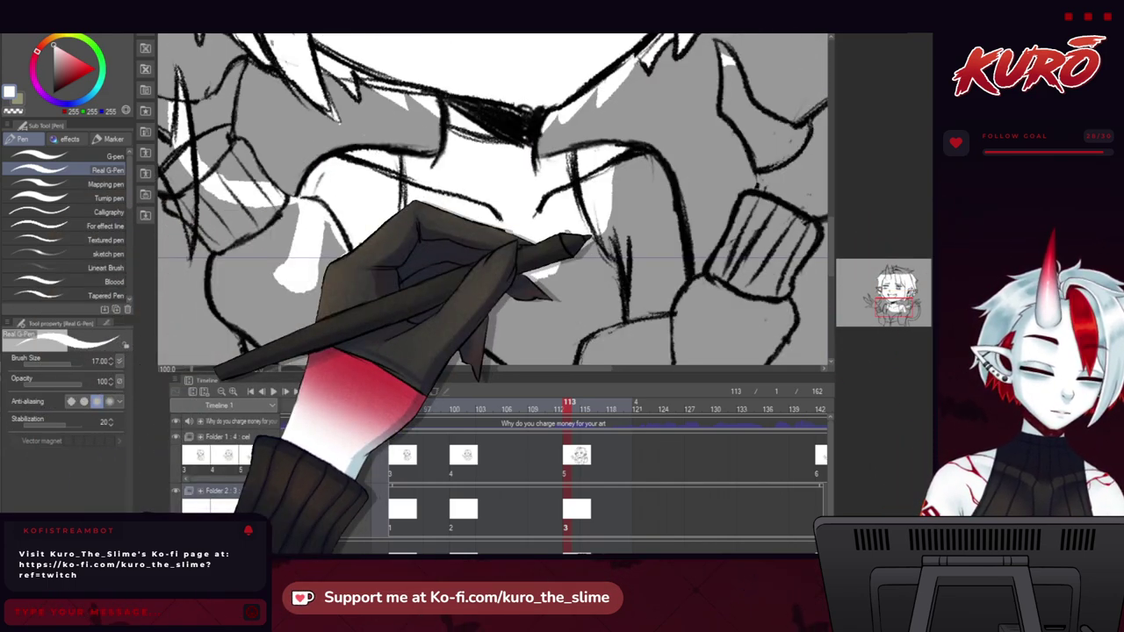
scroll(529, 307, up, 4)
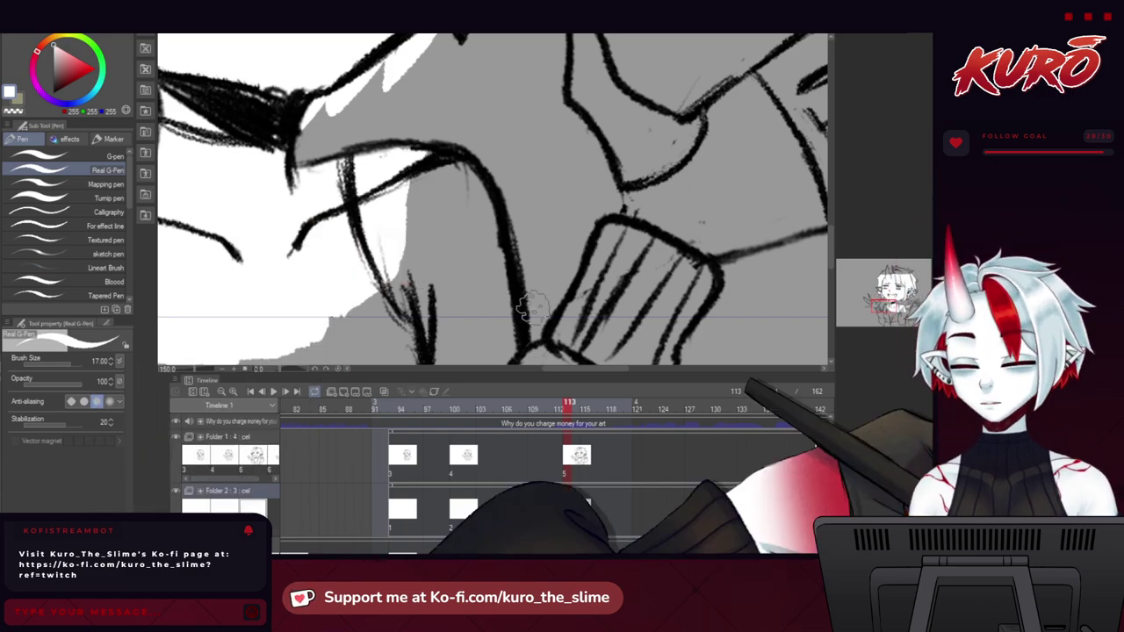
mouse_move(494, 270)
mouse_down()
mouse_move(487, 341)
mouse_move(460, 343)
mouse_move(383, 257)
mouse_move(383, 281)
mouse_move(344, 324)
mouse_up()
mouse_move(446, 158)
mouse_down()
mouse_move(477, 191)
mouse_move(500, 257)
mouse_move(463, 189)
mouse_move(492, 260)
mouse_move(412, 246)
mouse_up()
scroll(426, 279, down, 1)
Fill the ribbed sleeve cuff of the raised arm on the tail side with white.
mouse_move(176, 190)
mouse_down()
mouse_move(360, 88)
mouse_move(296, 149)
mouse_move(360, 216)
mouse_up()
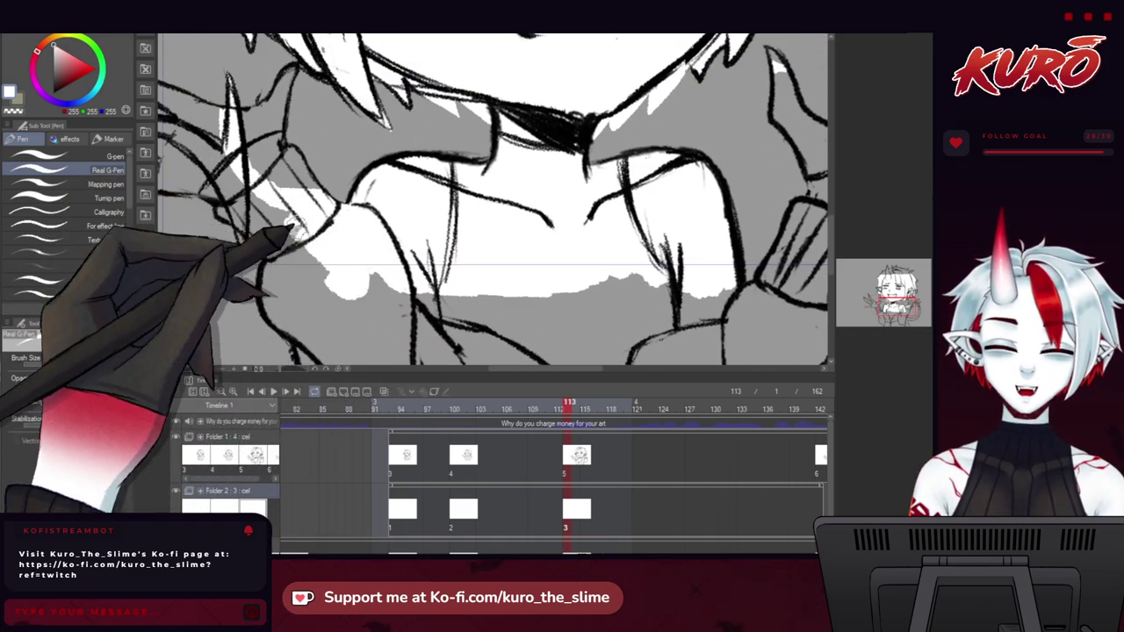
scroll(275, 245, up, 1)
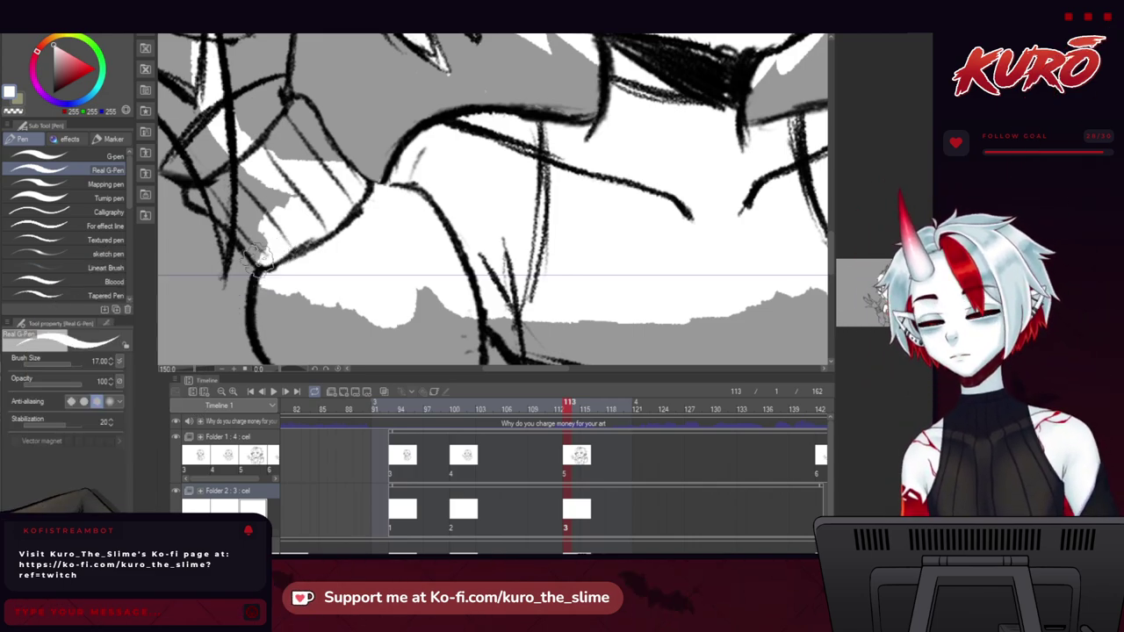
mouse_move(234, 207)
mouse_down()
mouse_move(321, 260)
mouse_move(389, 238)
mouse_move(389, 187)
mouse_move(436, 235)
mouse_move(391, 270)
mouse_up()
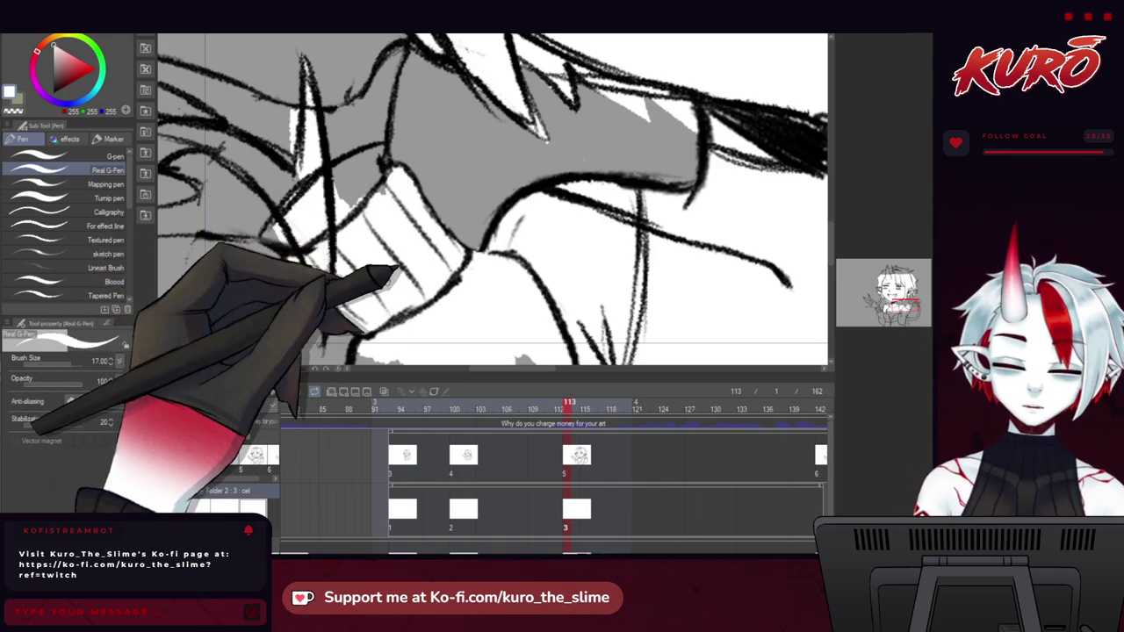
Paint the fingers of the raised hand above that cuff white, out to their pointed tips.
mouse_move(358, 358)
mouse_down()
mouse_move(310, 223)
mouse_move(416, 212)
mouse_move(336, 188)
mouse_move(465, 280)
mouse_up()
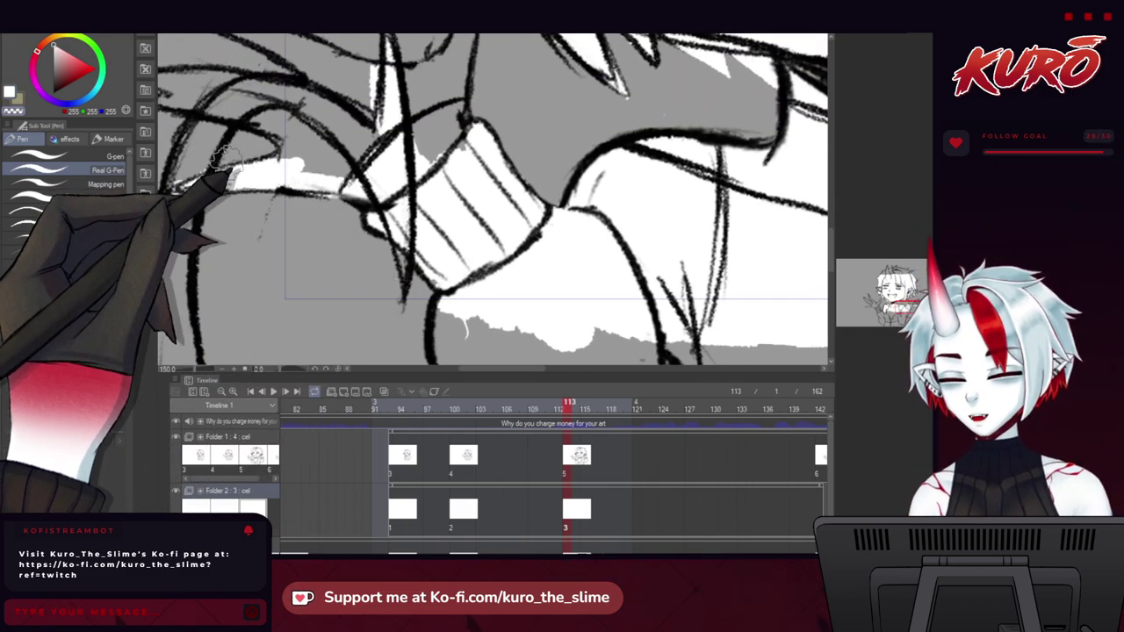
mouse_move(240, 148)
mouse_down()
mouse_move(250, 188)
mouse_move(263, 182)
mouse_up()
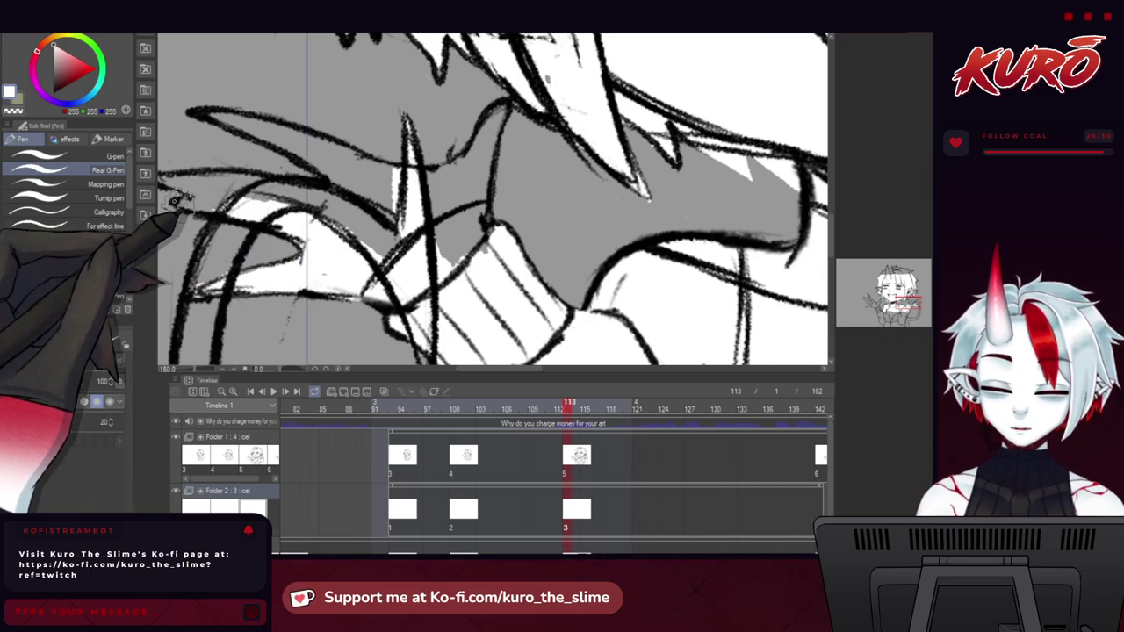
drag(174, 172, 230, 191)
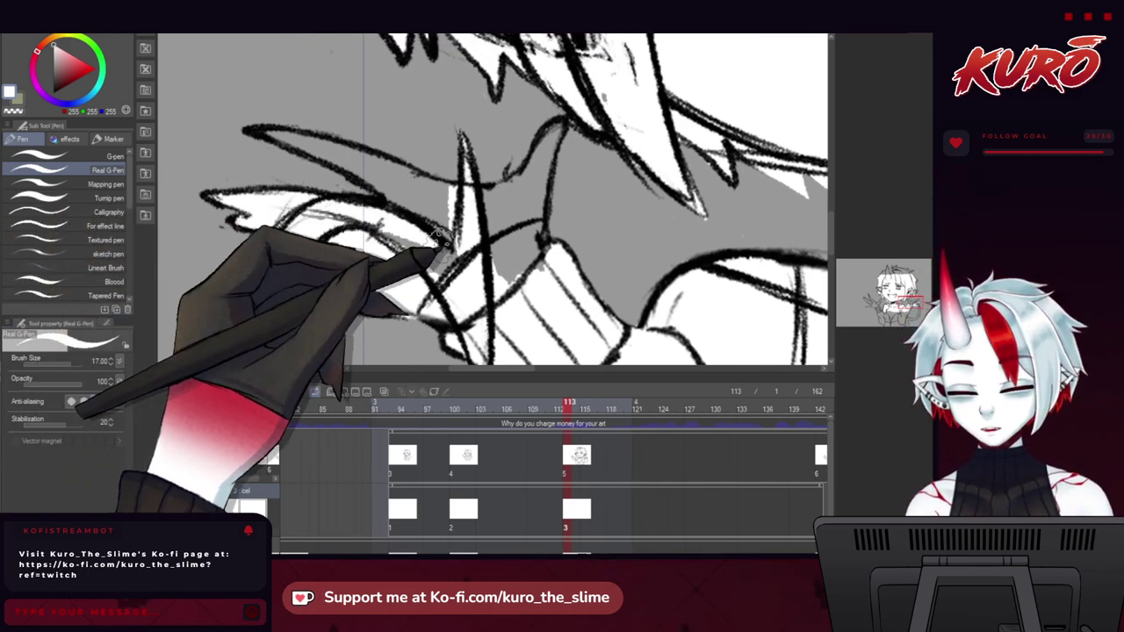
drag(256, 124, 393, 187)
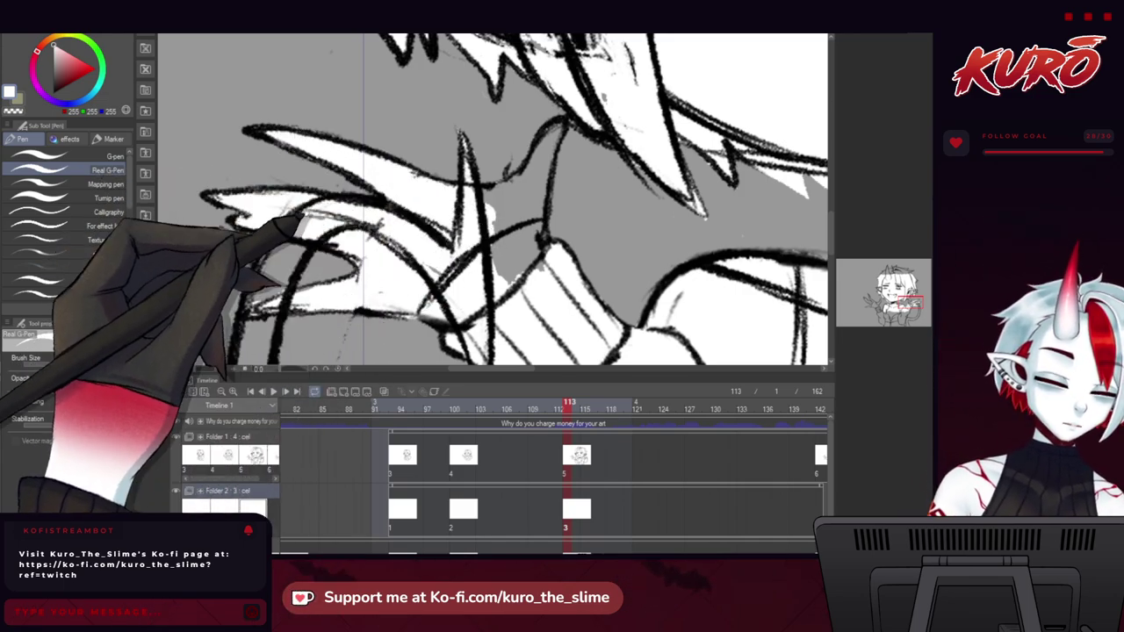
Fill the palm and thumb of the tail-side hand with white, unmirroring the canvas to reach the thumb's edge.
mouse_move(517, 190)
mouse_down()
mouse_move(477, 206)
mouse_move(503, 200)
mouse_move(502, 242)
mouse_up()
drag(506, 196, 535, 246)
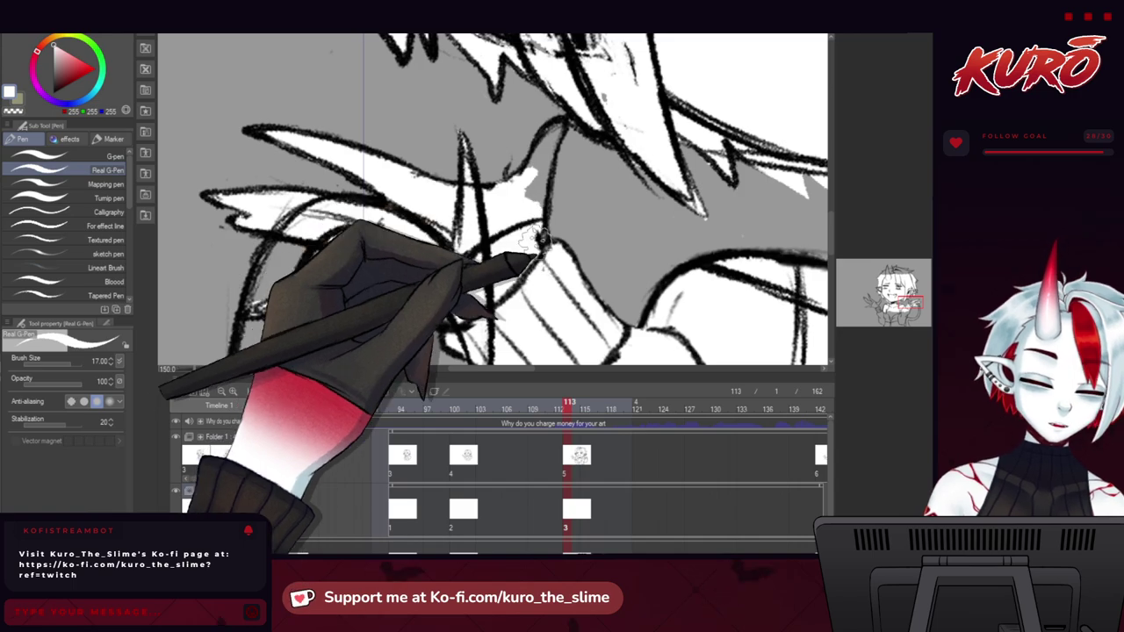
key(h)
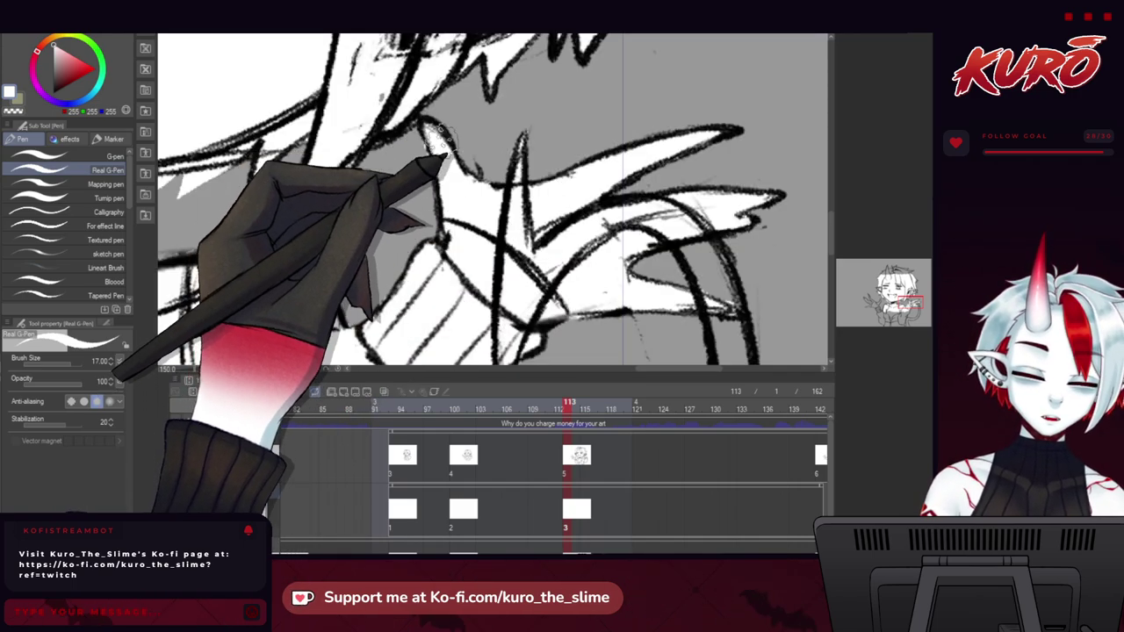
drag(374, 229, 419, 196)
drag(262, 265, 321, 150)
mouse_move(268, 301)
mouse_down()
mouse_move(269, 238)
mouse_move(269, 252)
mouse_up()
mouse_move(563, 231)
mouse_down()
mouse_move(560, 249)
mouse_move(502, 246)
mouse_up()
scroll(378, 273, down, 3)
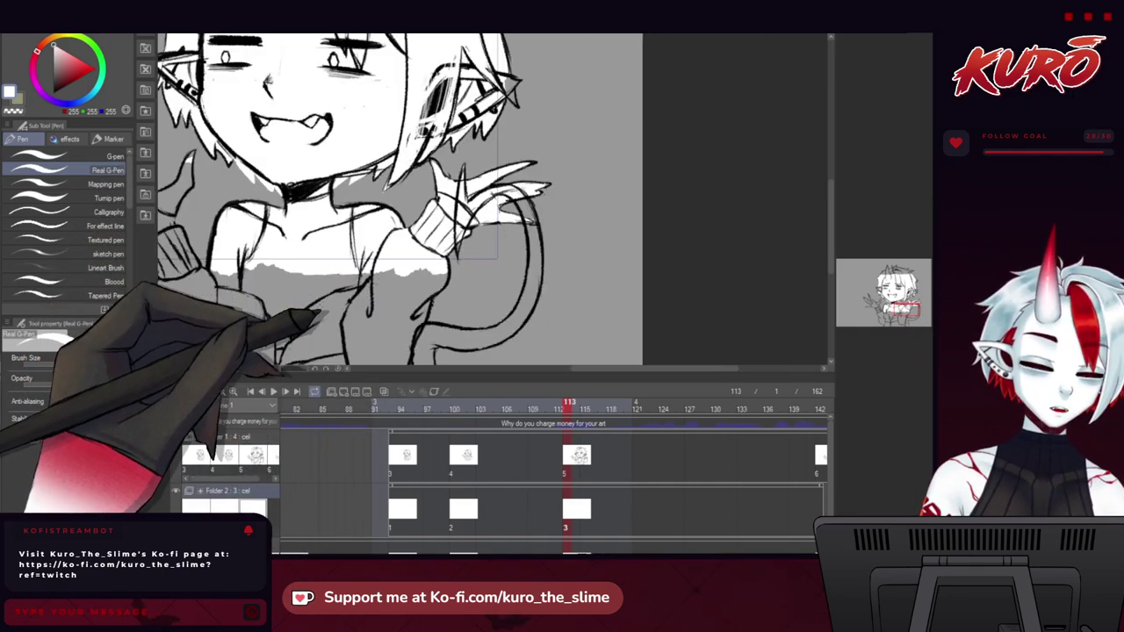
Paint the pointed thumb of the opposite raised hand white down to the wrist, checking the pose in mirrored view.
scroll(555, 241, up, 1)
scroll(533, 234, up, 1)
scroll(308, 179, down, 2)
mouse_move(188, 235)
mouse_down()
mouse_move(528, 273)
mouse_move(524, 262)
mouse_up()
key(h)
key(h)
scroll(378, 188, up, 4)
mouse_move(458, 205)
mouse_down()
mouse_move(431, 236)
mouse_move(458, 195)
mouse_up()
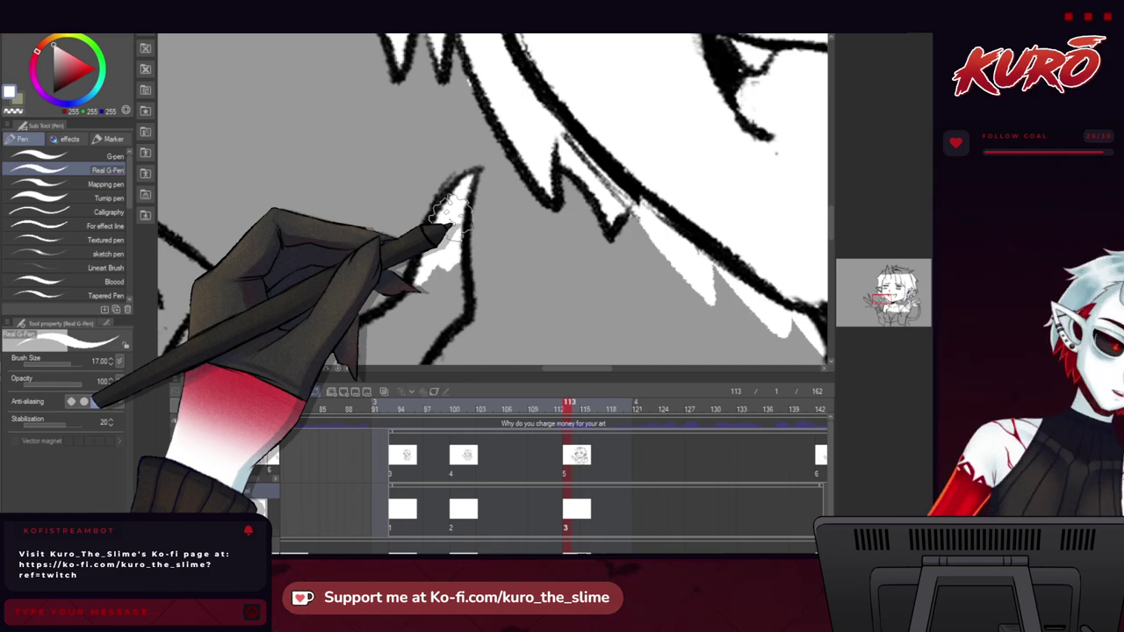
mouse_move(449, 213)
mouse_down()
mouse_move(421, 280)
mouse_move(447, 318)
mouse_move(431, 309)
mouse_move(404, 323)
mouse_move(455, 210)
mouse_up()
mouse_move(453, 227)
mouse_down()
mouse_move(483, 256)
mouse_move(459, 327)
mouse_move(449, 249)
mouse_move(453, 260)
mouse_move(436, 240)
mouse_up()
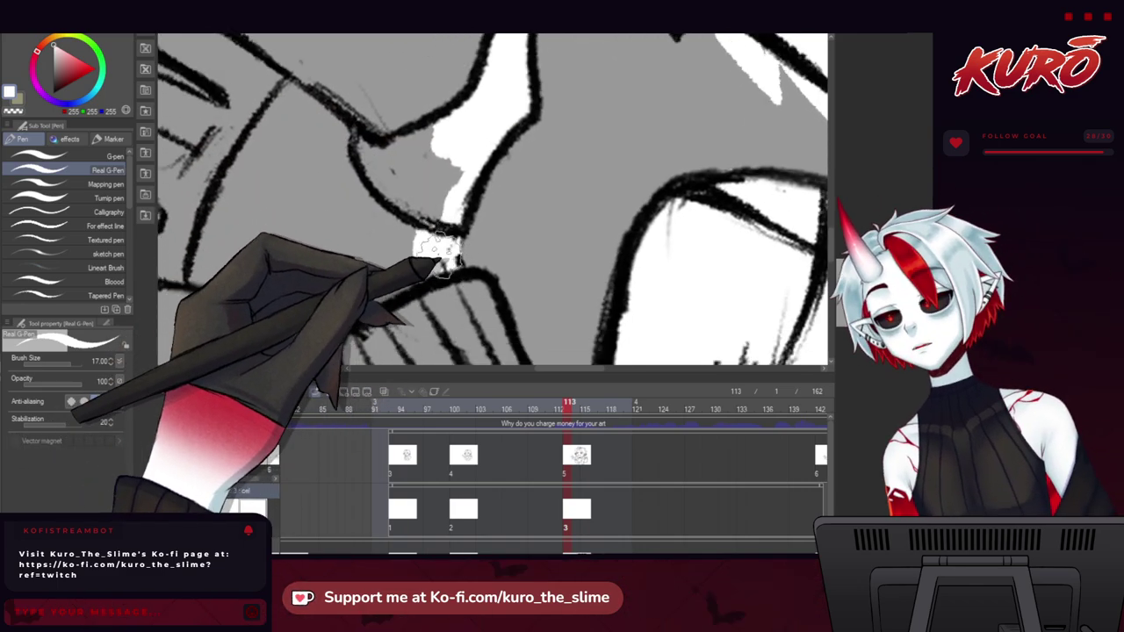
Extend the white from the wrist across the thumb base and upper palm to the root of the index finger.
mouse_move(371, 315)
mouse_down()
mouse_move(180, 267)
mouse_move(359, 299)
mouse_up()
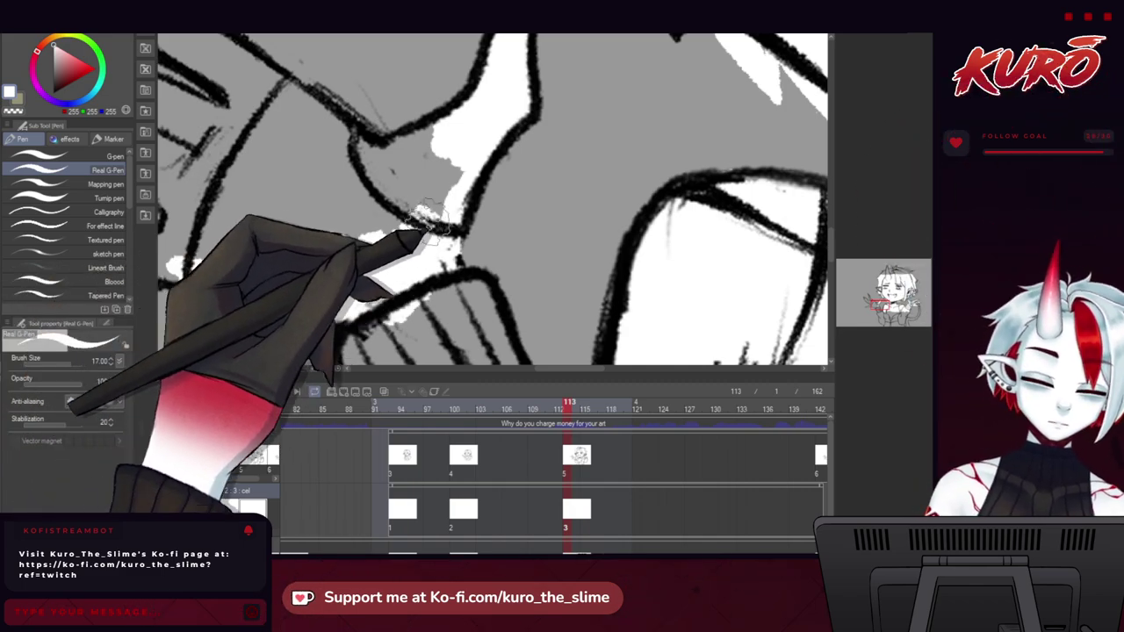
mouse_move(426, 220)
mouse_down()
mouse_move(460, 162)
mouse_move(427, 149)
mouse_up()
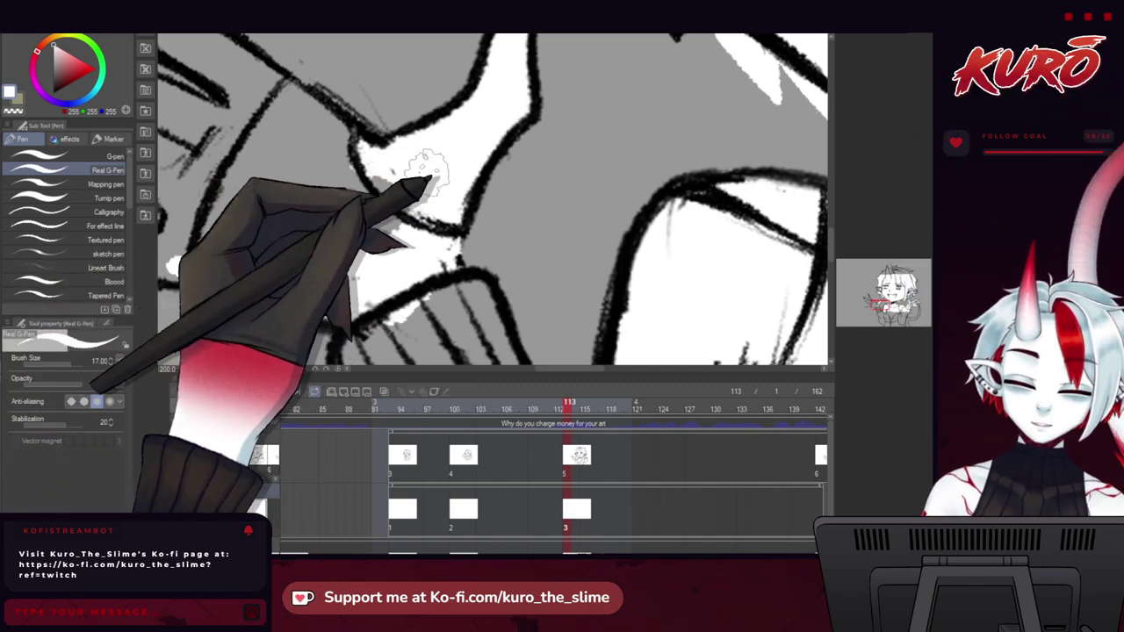
mouse_move(338, 200)
mouse_down()
mouse_move(409, 263)
mouse_move(403, 166)
mouse_move(357, 136)
mouse_move(369, 167)
mouse_up()
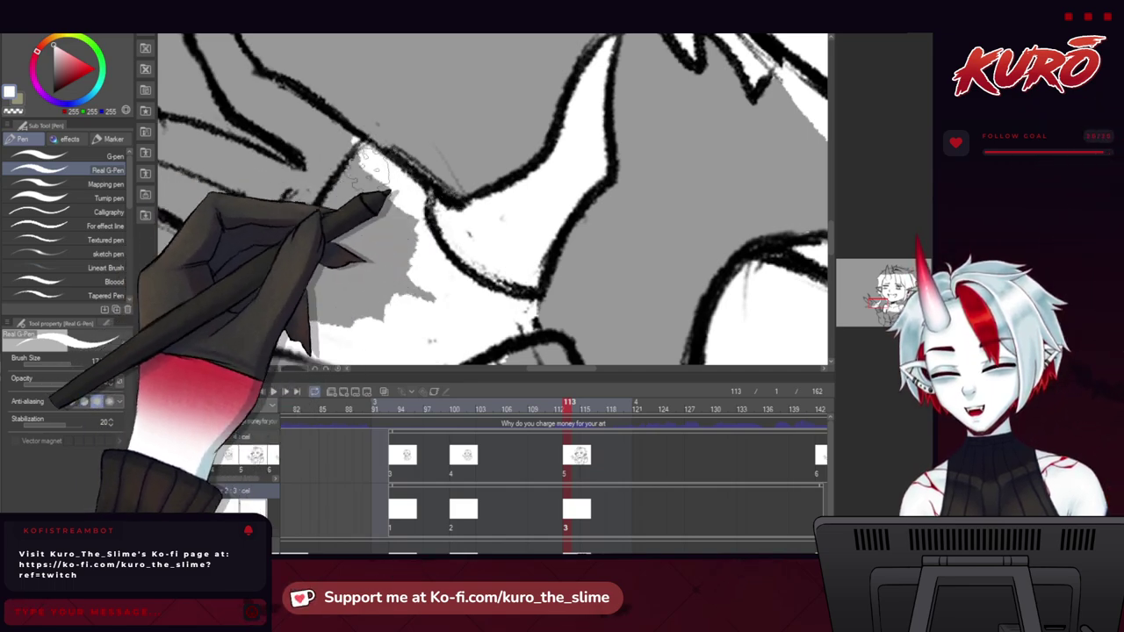
drag(395, 224, 488, 327)
drag(361, 178, 361, 179)
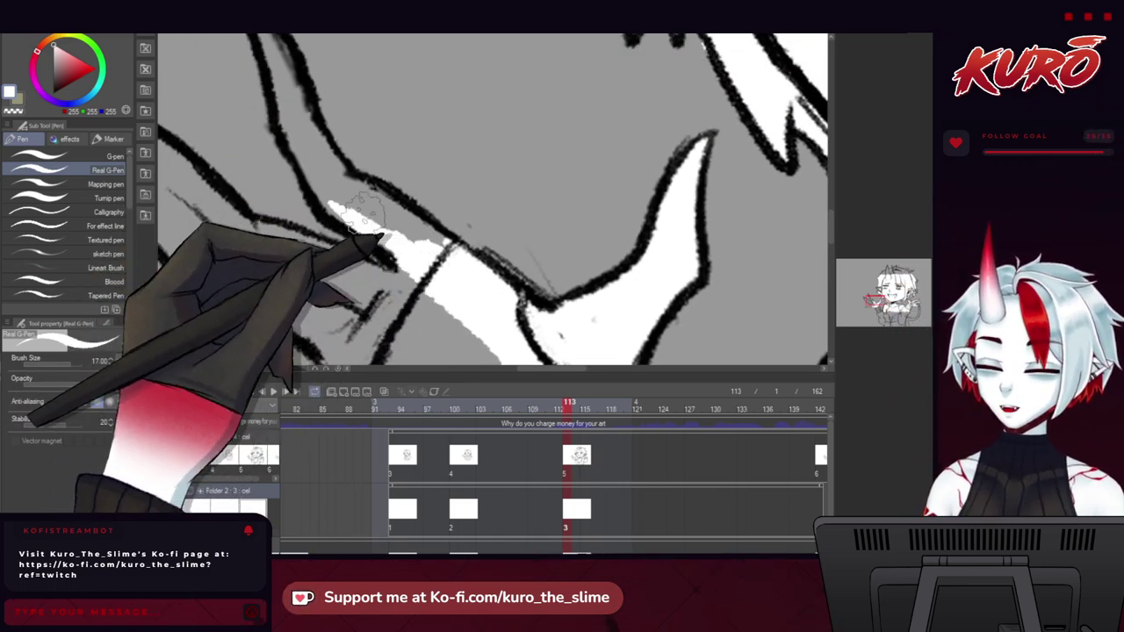
Fill the index finger of that hand with white from its root to the pointed tip.
drag(360, 186, 323, 154)
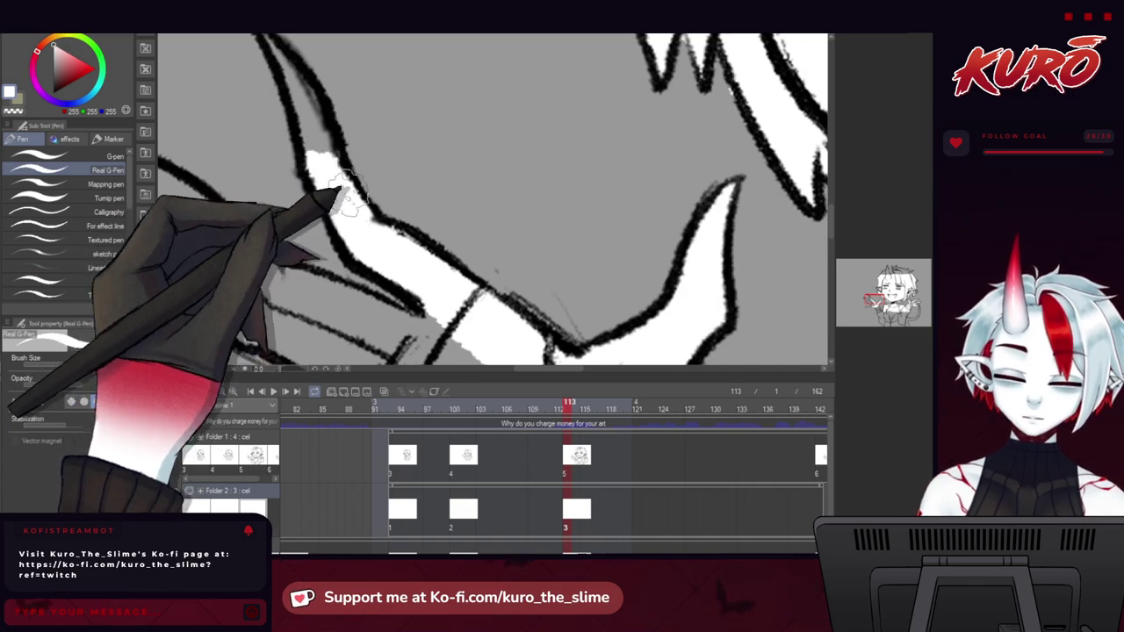
drag(349, 192, 398, 281)
mouse_move(323, 165)
mouse_down()
mouse_move(364, 227)
mouse_move(329, 139)
mouse_move(379, 291)
mouse_up()
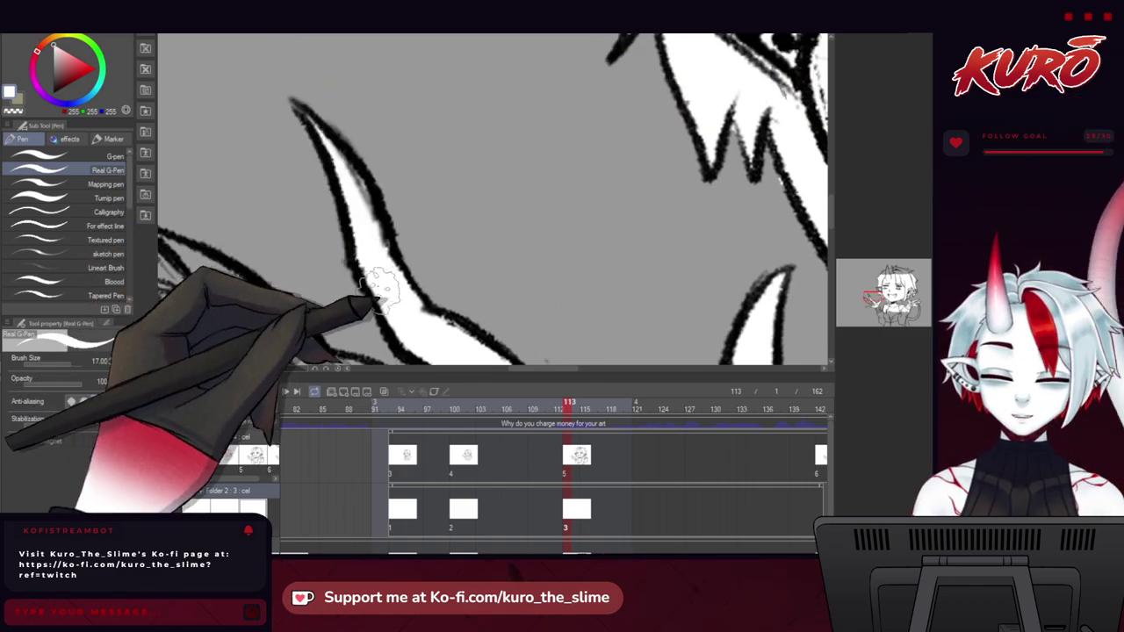
drag(309, 249, 336, 128)
Fill the two adjoining middle fingers of the raised hand with white from their pointed tips down to the knuckles.
drag(200, 130, 258, 153)
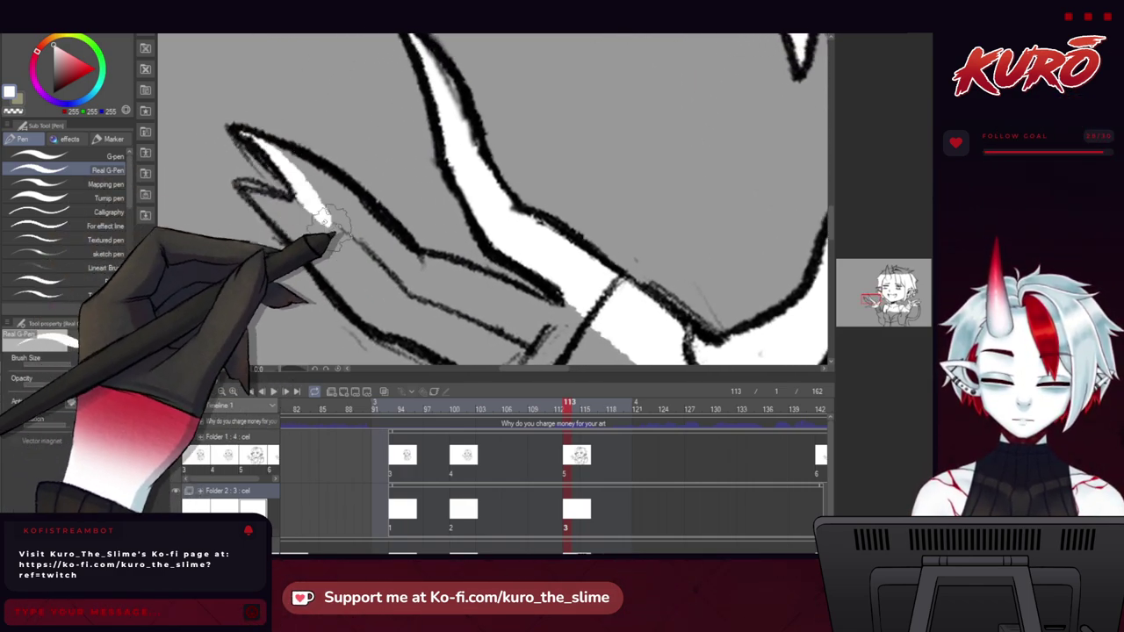
mouse_move(395, 237)
mouse_down()
mouse_move(540, 307)
mouse_move(369, 211)
mouse_up()
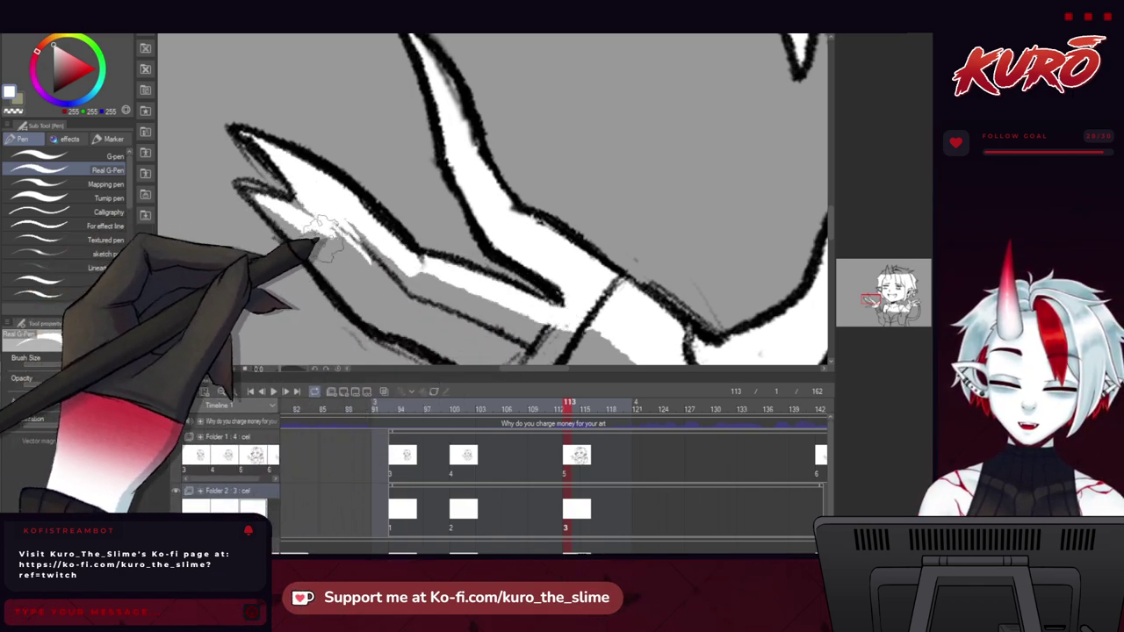
drag(292, 198, 279, 180)
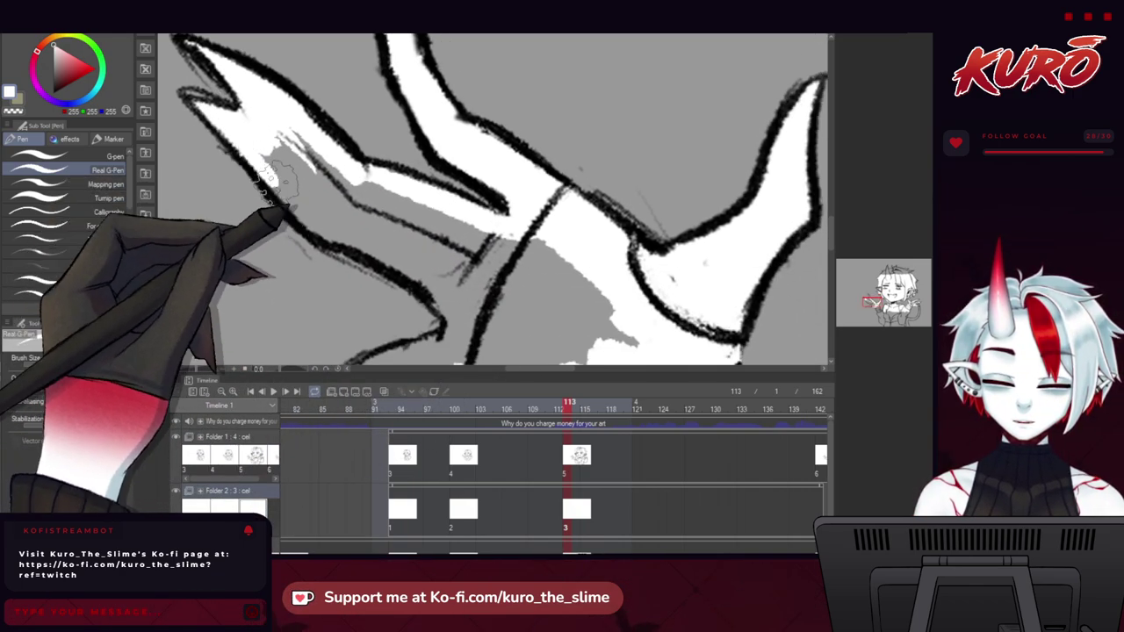
mouse_move(328, 229)
mouse_down()
mouse_move(439, 296)
mouse_move(416, 221)
mouse_move(338, 180)
mouse_move(258, 72)
mouse_up()
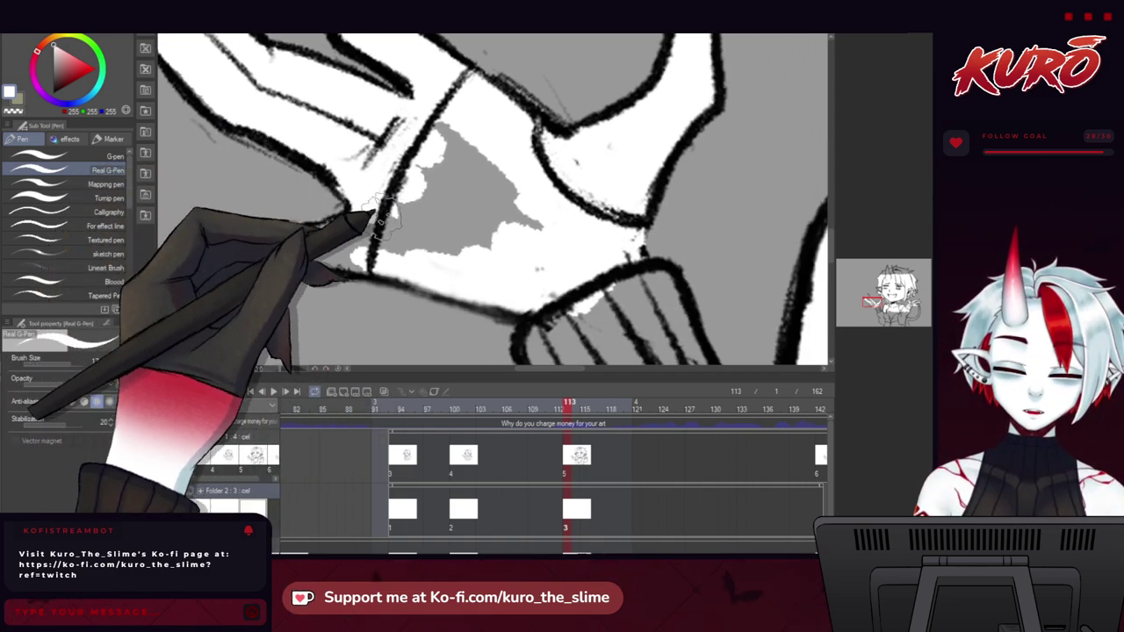
Close the grey gap in the palm and fill the hand's last pointed finger with white out to its tip.
mouse_move(455, 267)
mouse_down()
mouse_move(489, 244)
mouse_move(463, 123)
mouse_move(554, 246)
mouse_up()
scroll(399, 222, down, 2)
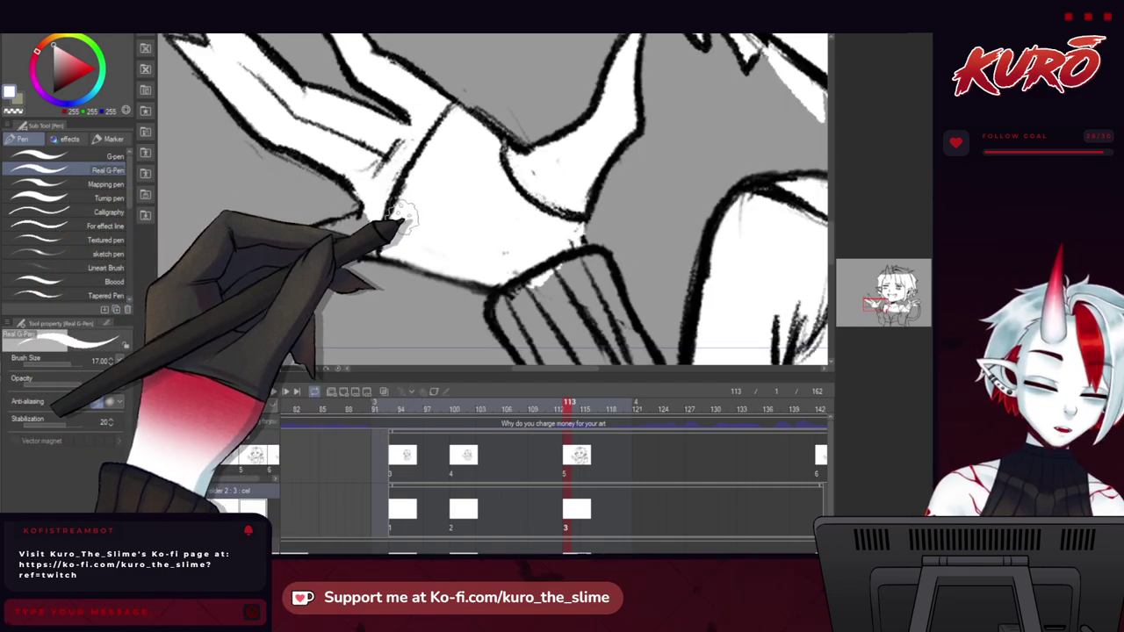
scroll(367, 202, up, 2)
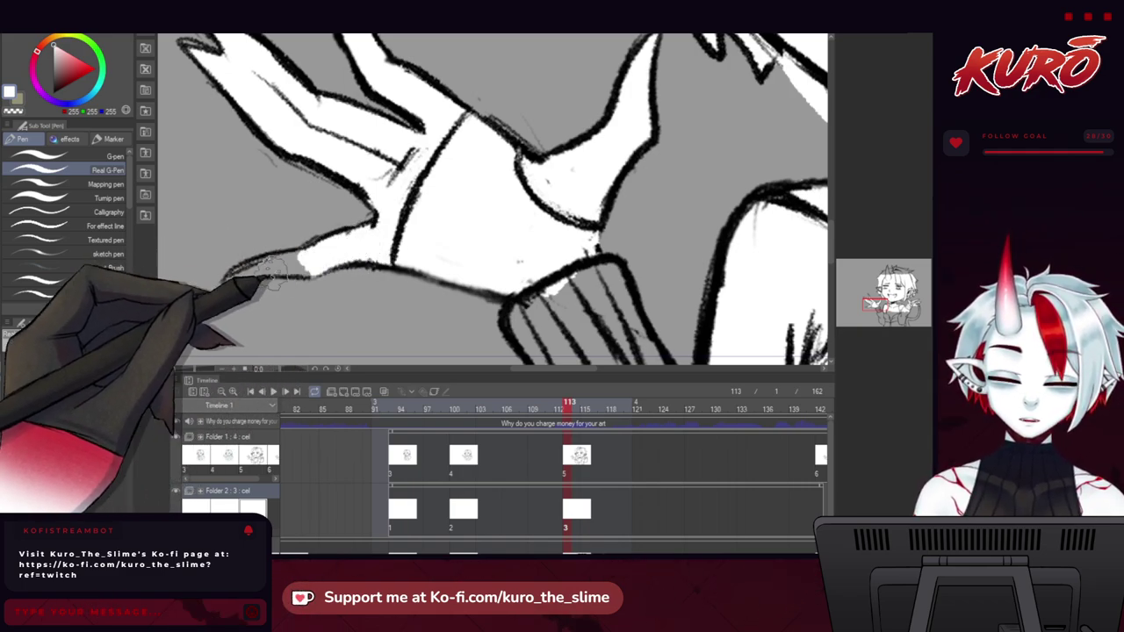
drag(245, 271, 288, 257)
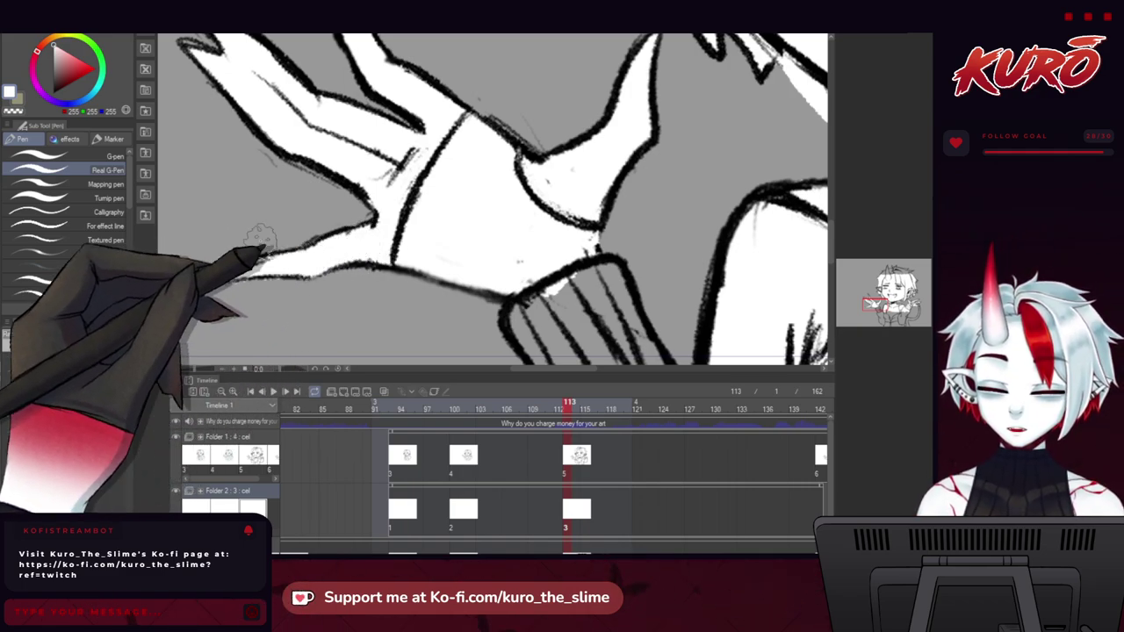
Paint the ribbed sleeve cuff below that hand white down to its lower edge.
scroll(261, 238, down, 2)
scroll(377, 292, up, 3)
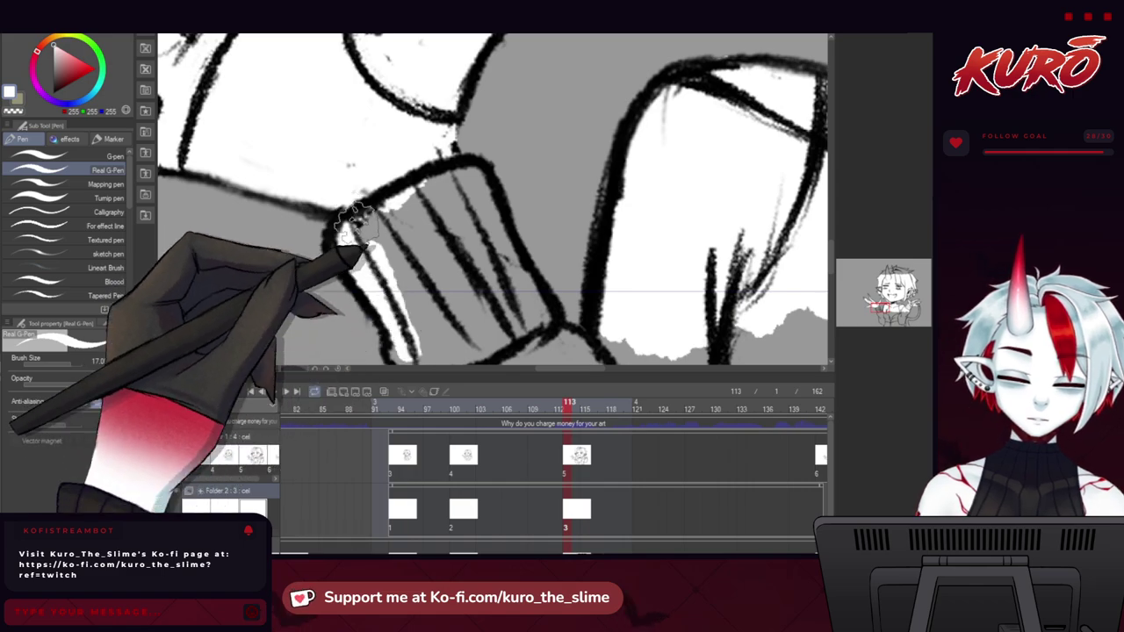
mouse_move(356, 224)
mouse_down()
mouse_move(401, 197)
mouse_move(441, 200)
mouse_move(466, 180)
mouse_move(537, 327)
mouse_move(477, 304)
mouse_up()
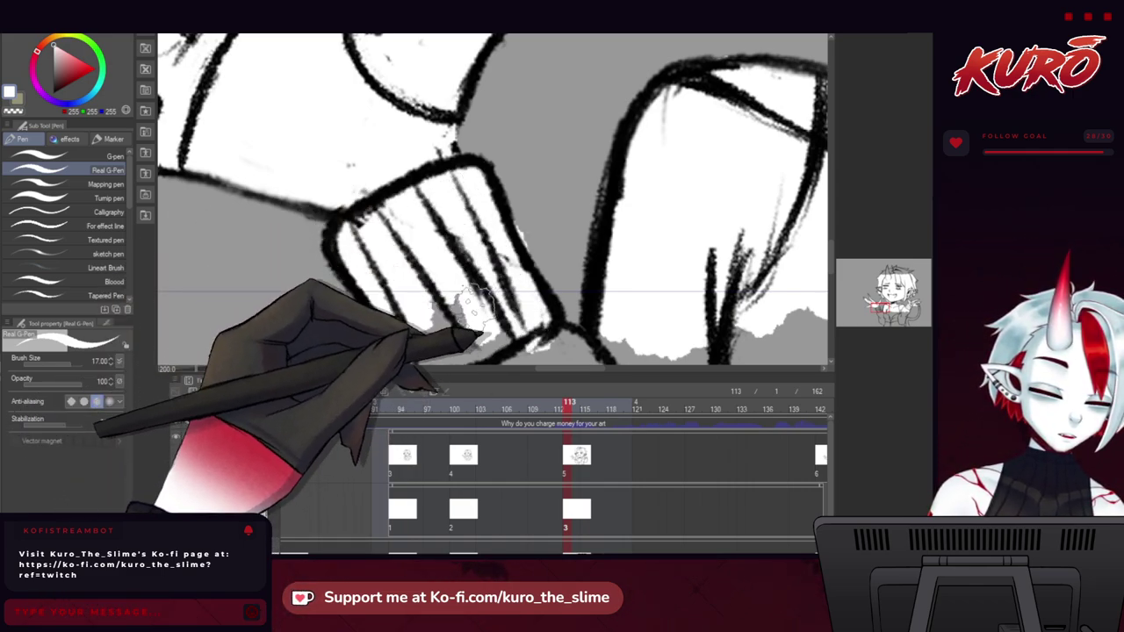
scroll(492, 263, down, 5)
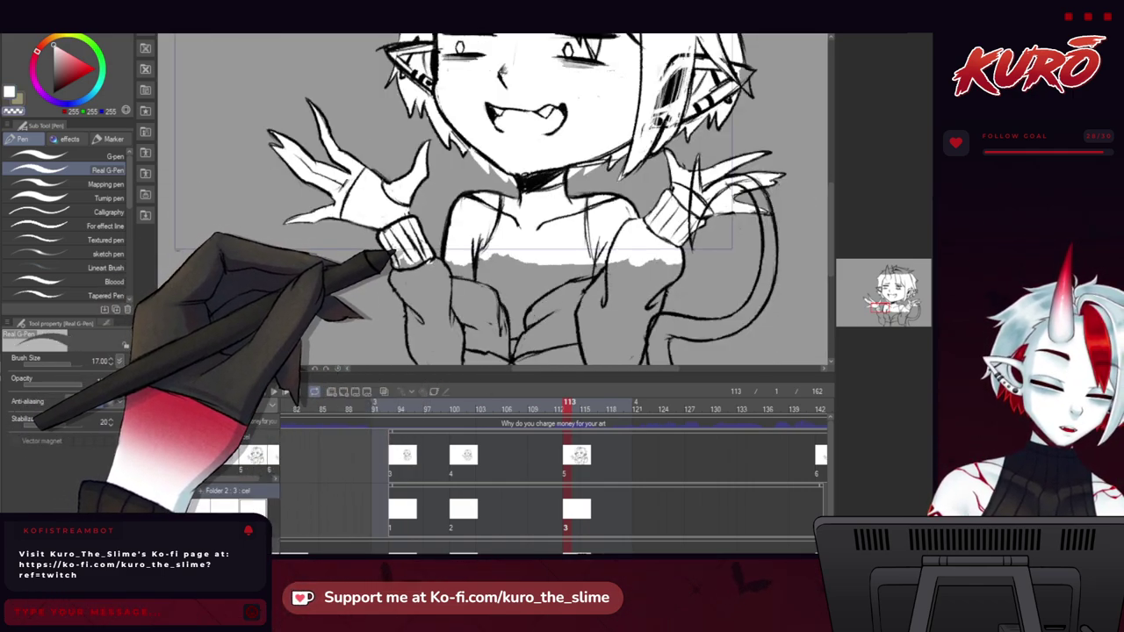
scroll(386, 256, down, 4)
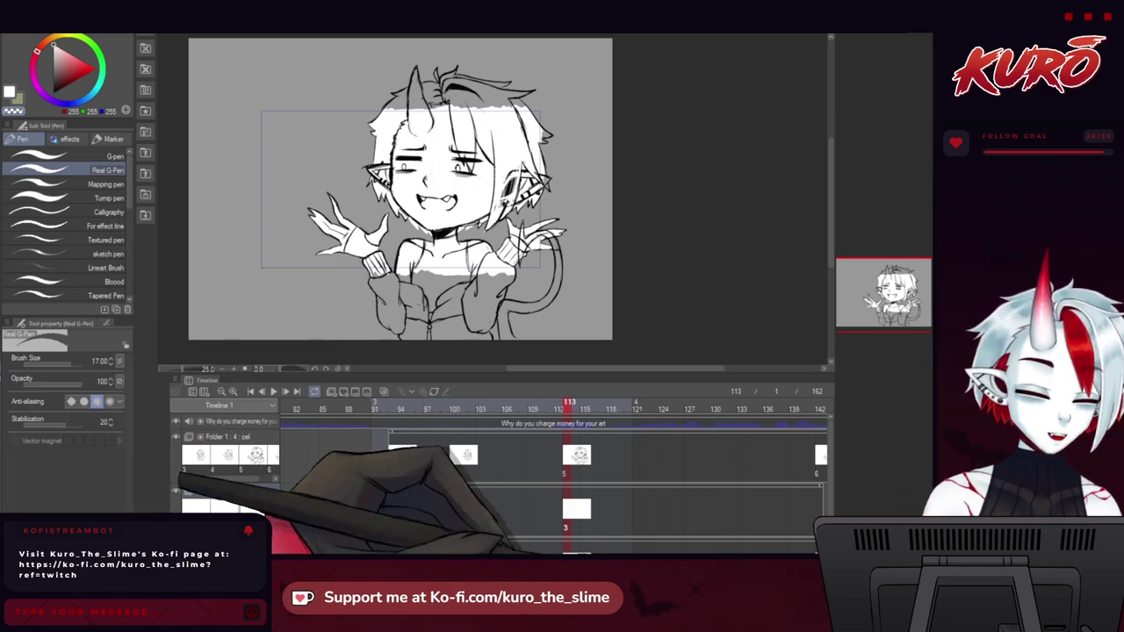
Go to frame 142 on the timeline and inspect the closed-mouth pose against the white base.
drag(562, 562, 642, 562)
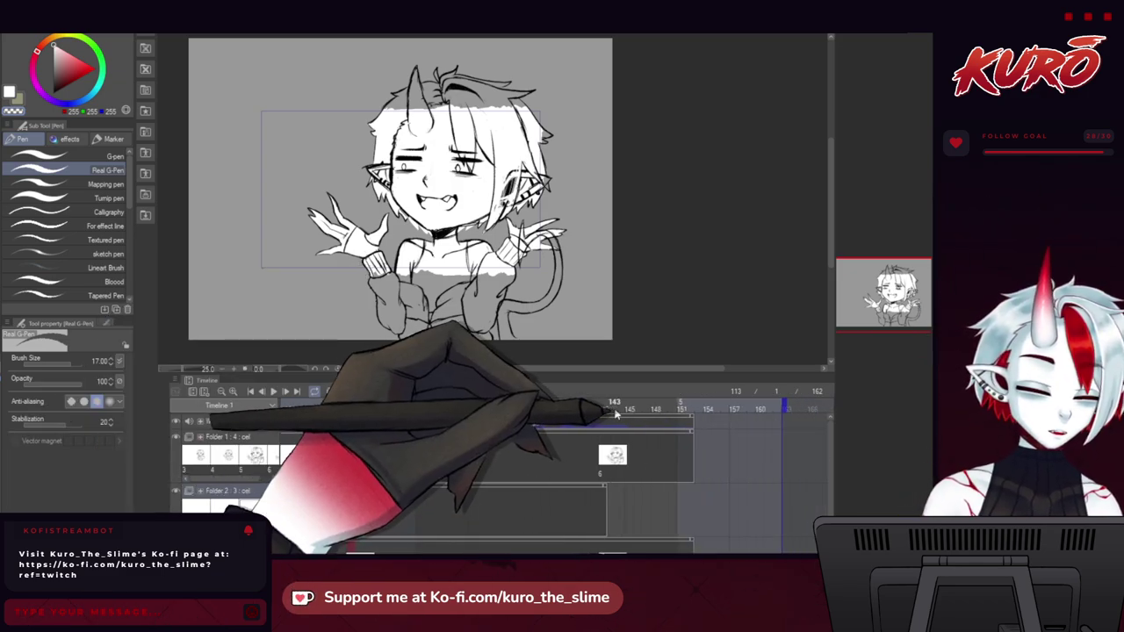
scroll(612, 410, left, 5)
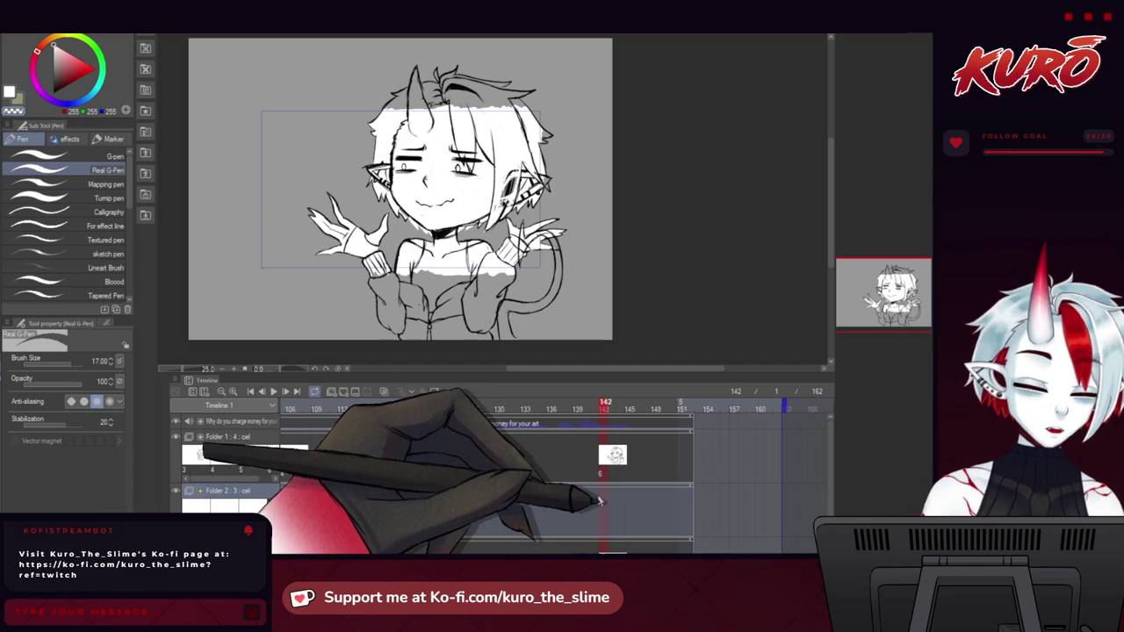
drag(298, 244, 307, 218)
ctrl+click(495, 132)
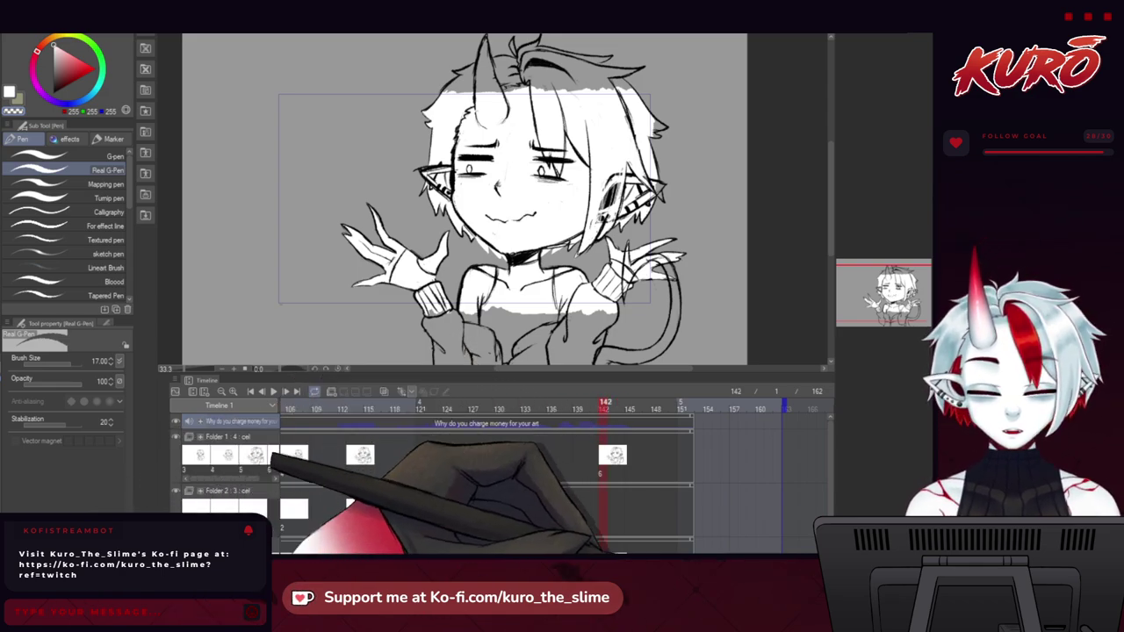
Return to frame 94 and select the first cel of Folder 2 for colouring the praying pose.
drag(626, 559, 530, 559)
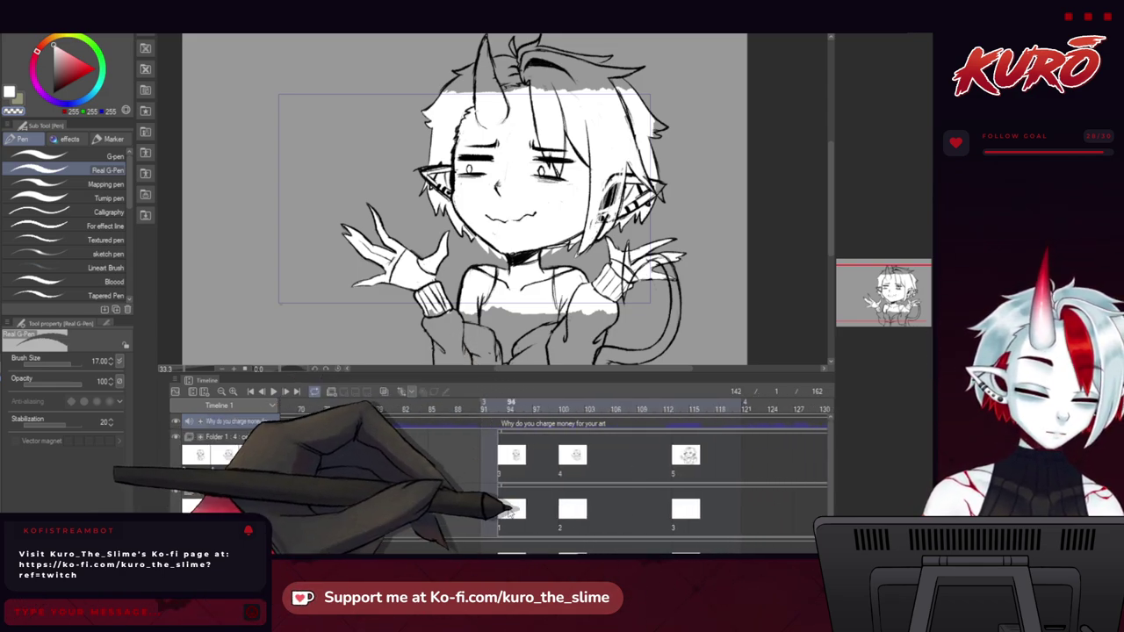
click(511, 515)
drag(518, 242, 438, 291)
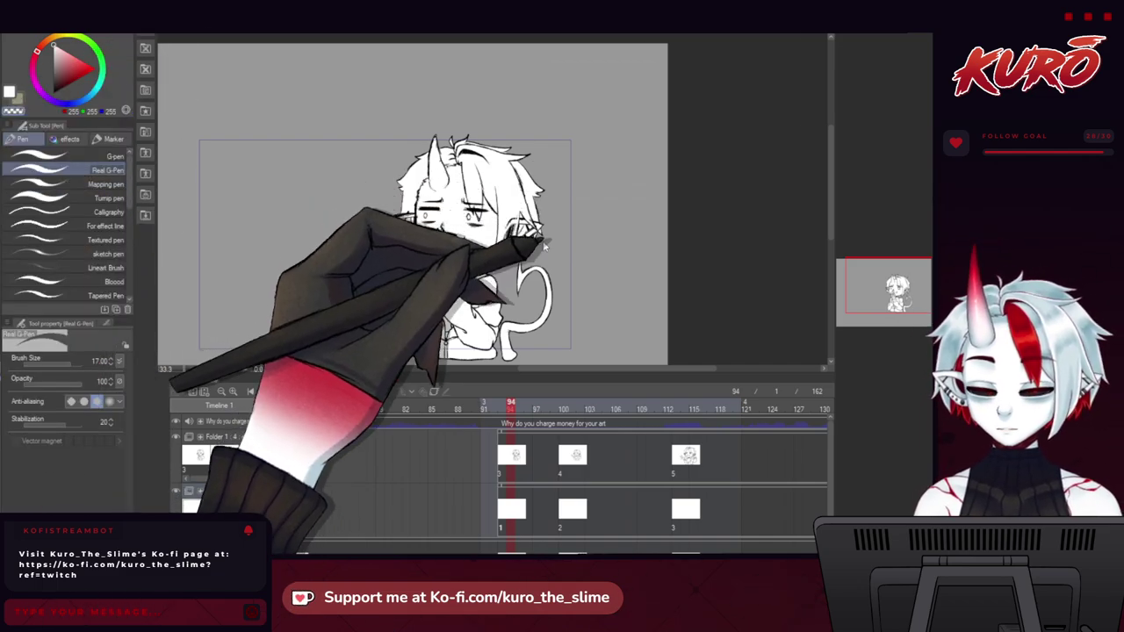
Open the character reference sheet and set it apart so the animation canvas stays in view for colour sampling.
click(215, 30)
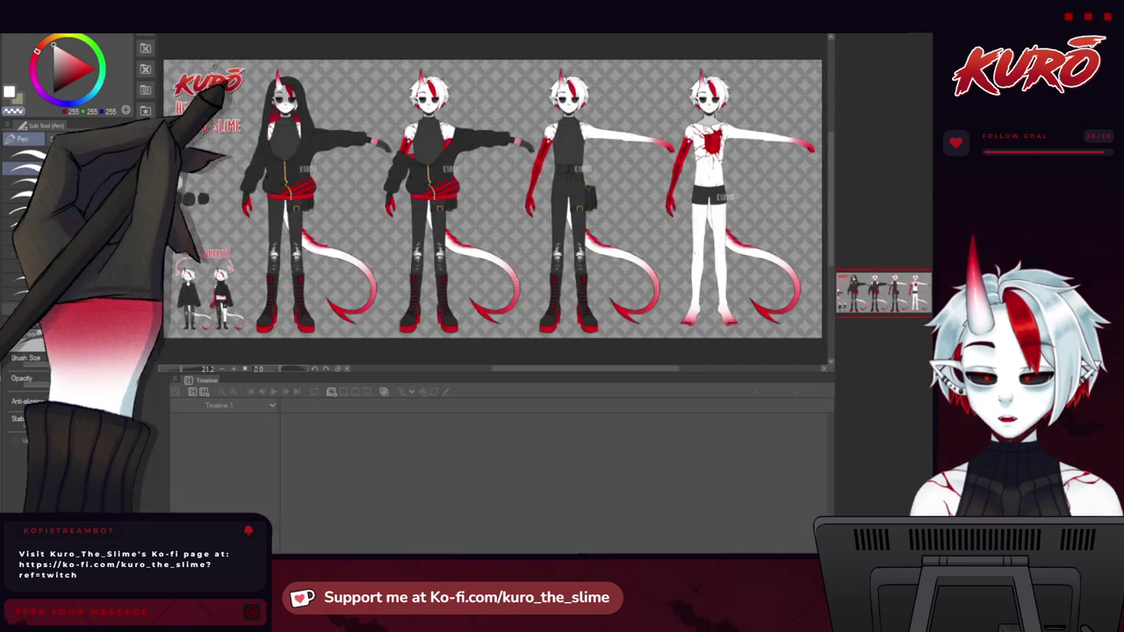
click(307, 30)
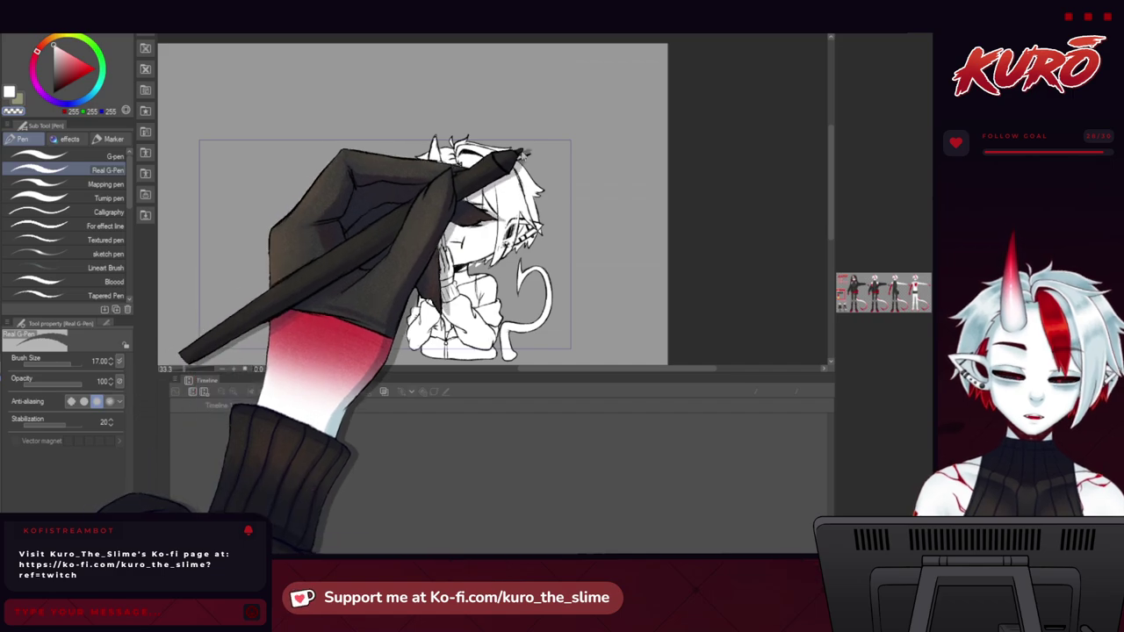
click(803, 183)
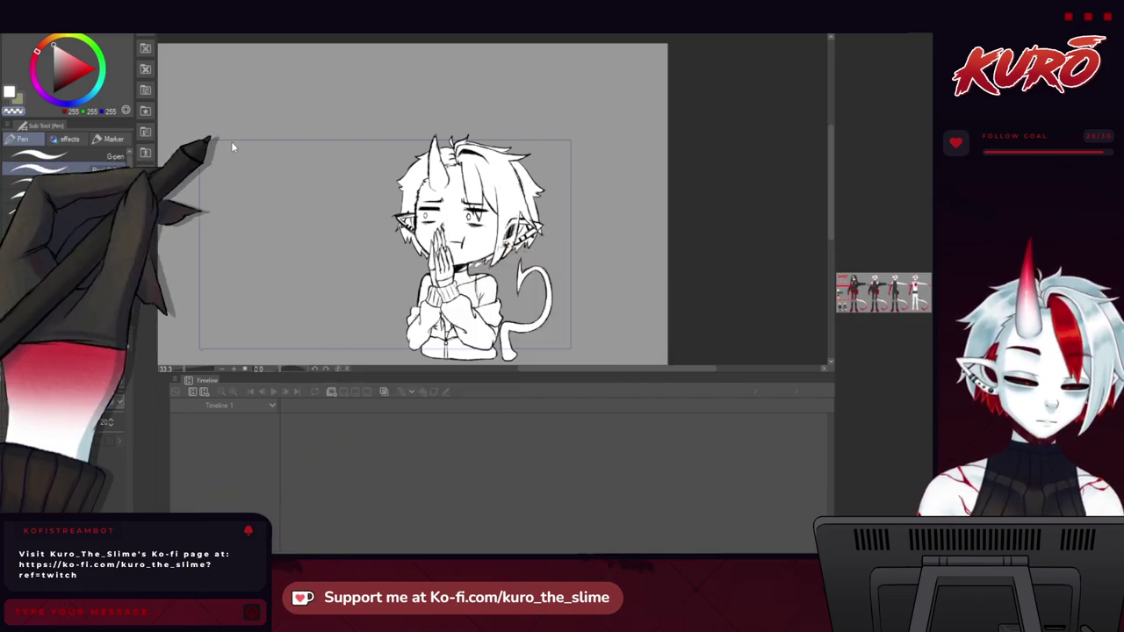
click(179, 45)
drag(363, 266, 336, 252)
Sample the red (218, 7, 26) from the character reference sheet as the drawing colour and return to the animation canvas.
scroll(445, 199, up, 3)
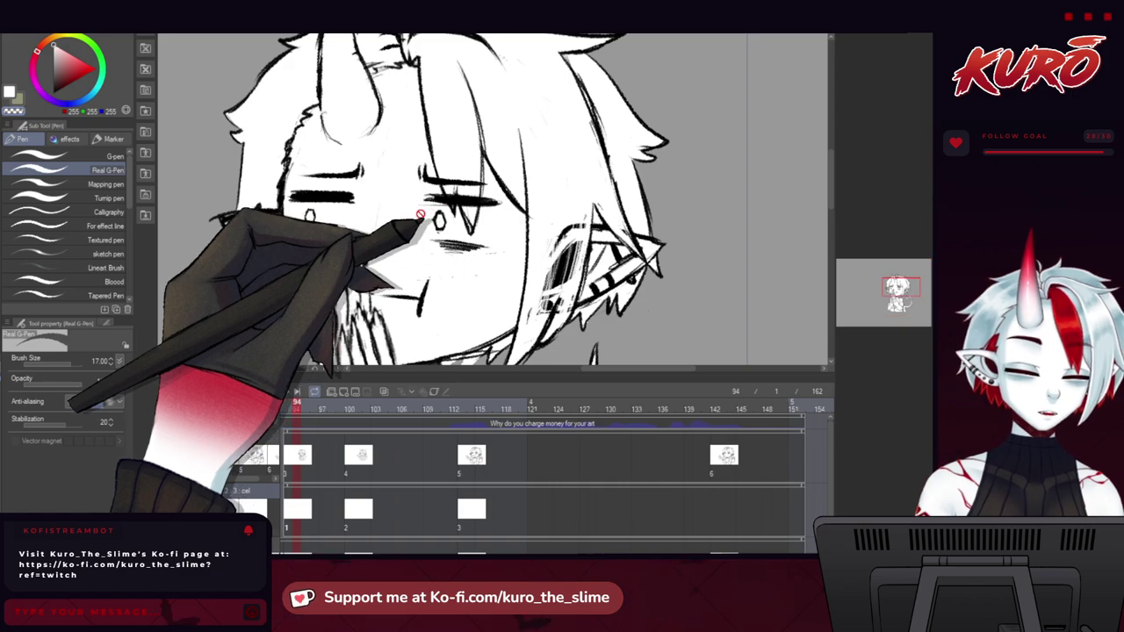
click(682, 312)
alt+click(682, 312)
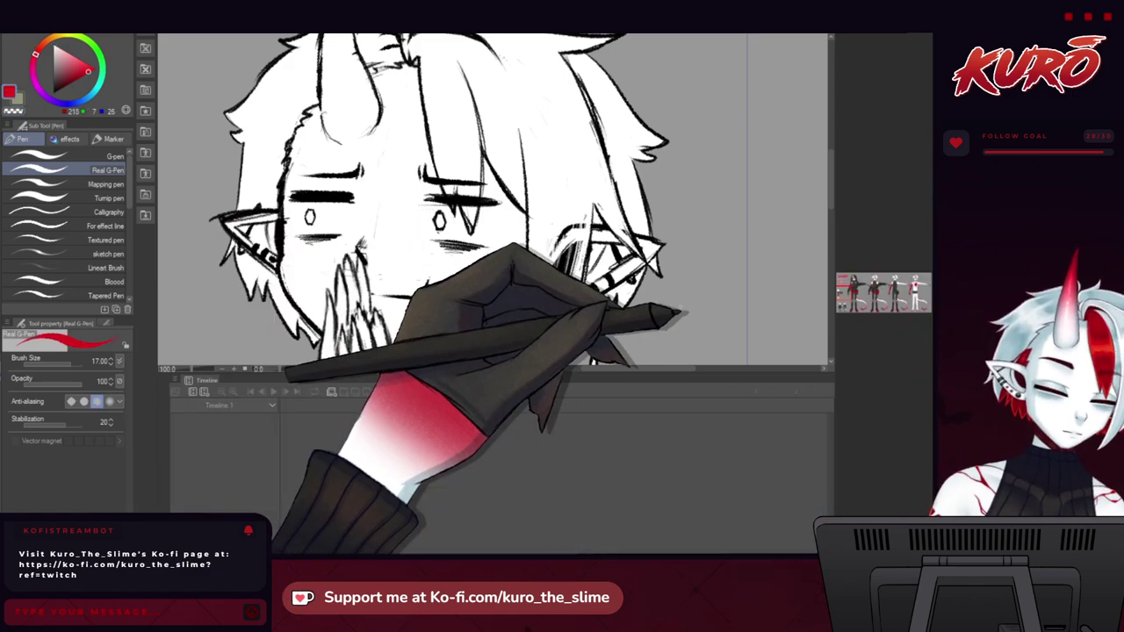
click(184, 38)
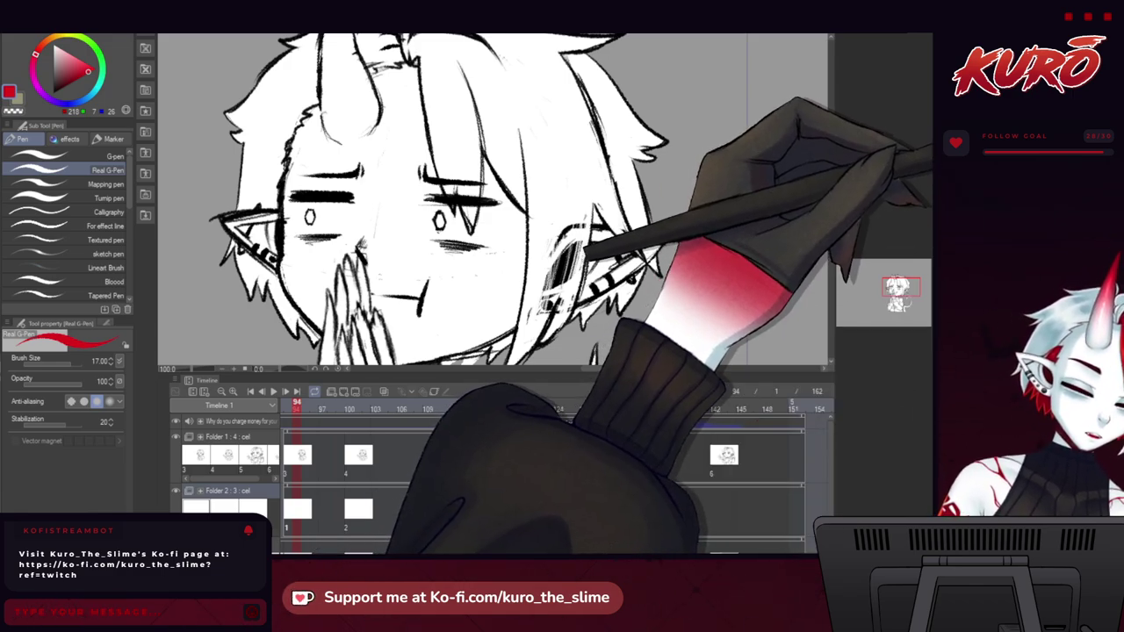
Fill the hair streak beside the horn with red from the parting down over the brow to its tips.
drag(364, 215, 375, 332)
scroll(445, 176, up, 3)
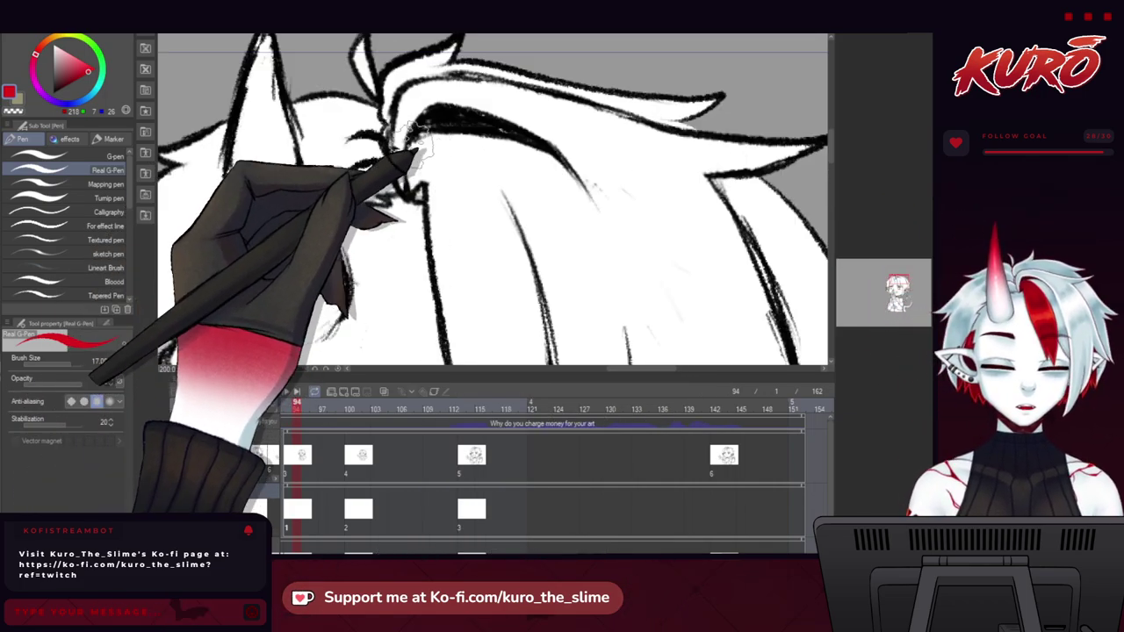
mouse_move(426, 136)
mouse_down()
mouse_move(495, 204)
mouse_move(438, 125)
mouse_move(501, 241)
mouse_move(464, 150)
mouse_move(504, 210)
mouse_move(526, 286)
mouse_move(442, 140)
mouse_move(433, 154)
mouse_move(425, 145)
mouse_move(434, 182)
mouse_up()
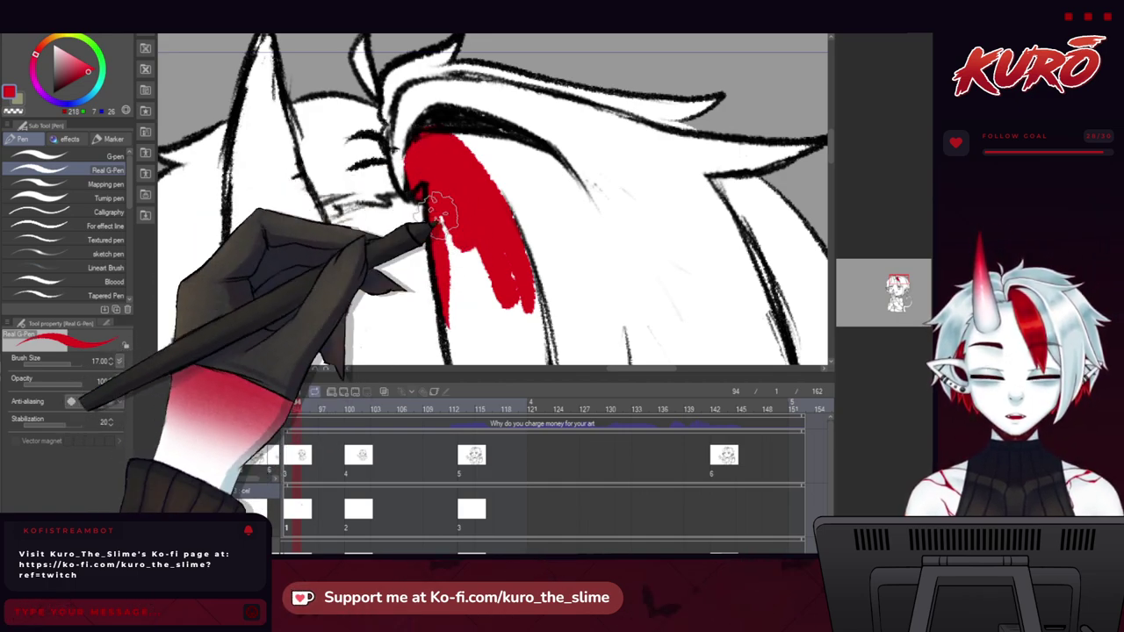
mouse_move(499, 215)
mouse_down()
mouse_move(539, 338)
mouse_move(531, 298)
mouse_move(514, 289)
mouse_move(513, 338)
mouse_move(495, 346)
mouse_move(452, 206)
mouse_move(473, 289)
mouse_move(464, 279)
mouse_move(477, 294)
mouse_move(457, 209)
mouse_up()
scroll(496, 348, down, 3)
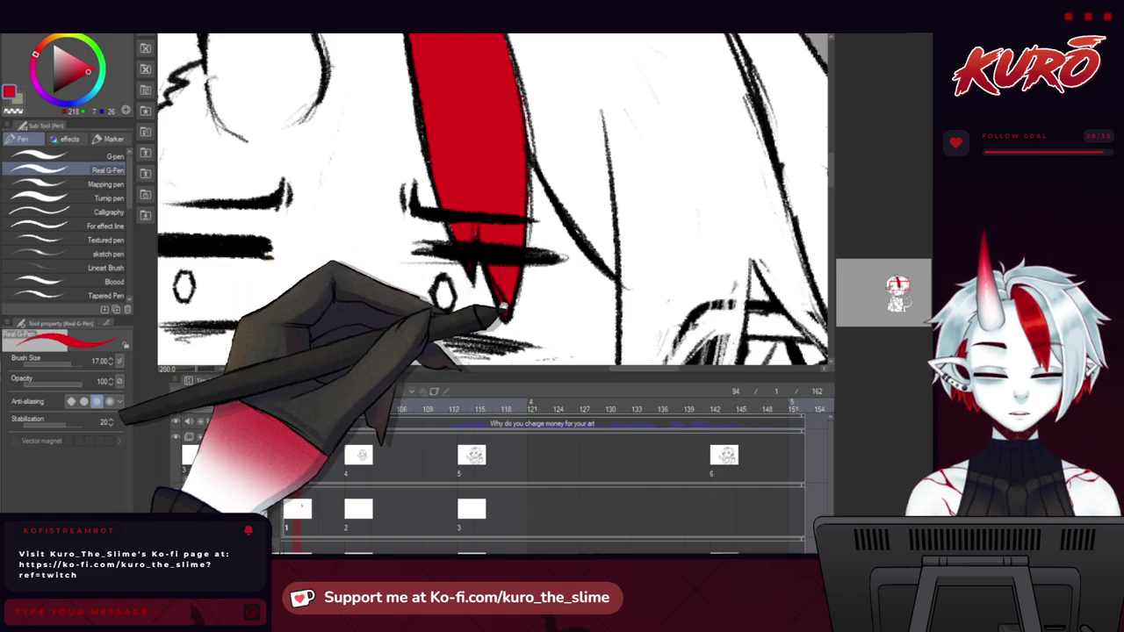
Finish the tip of the red hair streak and colour both irises red.
drag(504, 307, 601, 282)
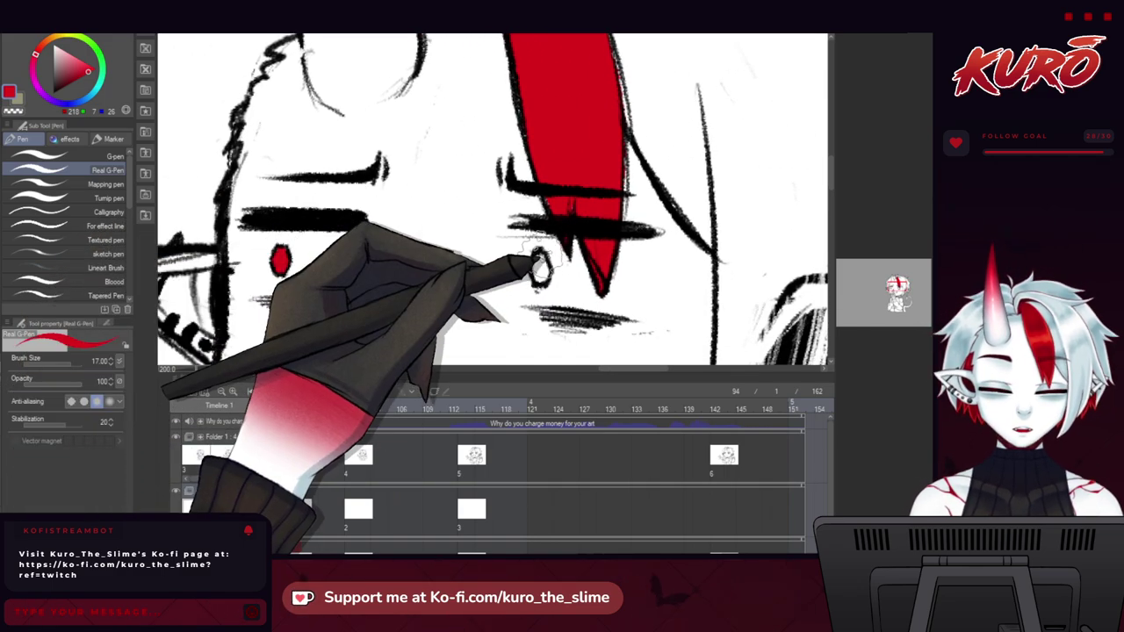
drag(536, 261, 539, 274)
drag(360, 215, 250, 209)
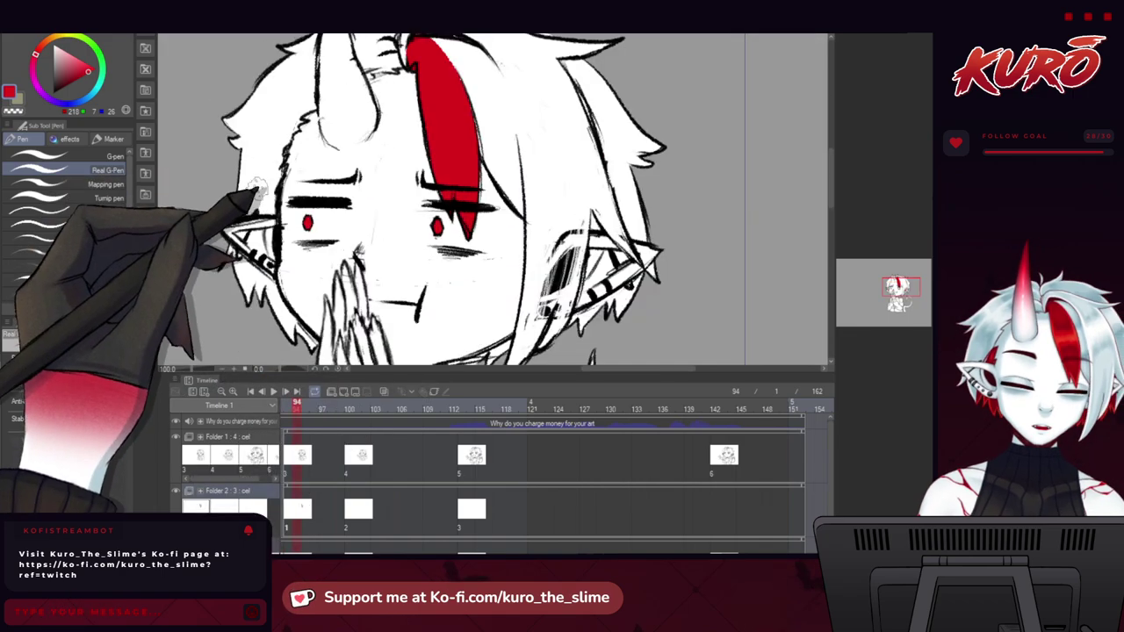
Fill the fingers of the rear praying hand with red from the fingertips down to the sleeve.
drag(286, 277, 378, 214)
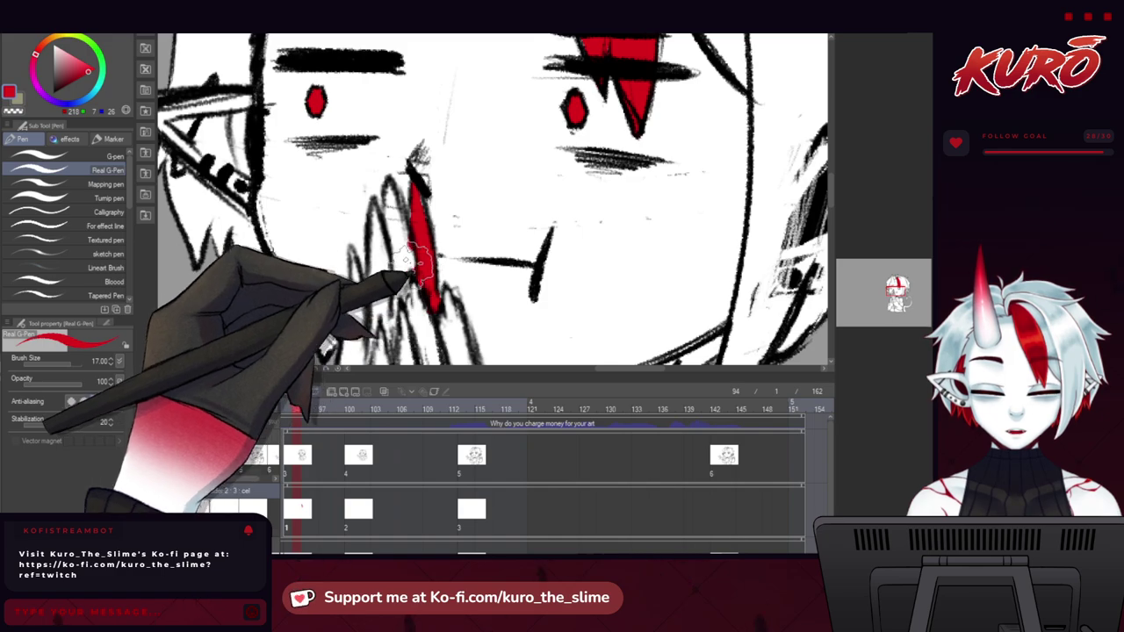
mouse_move(392, 277)
mouse_down()
mouse_move(375, 115)
mouse_move(400, 260)
mouse_up()
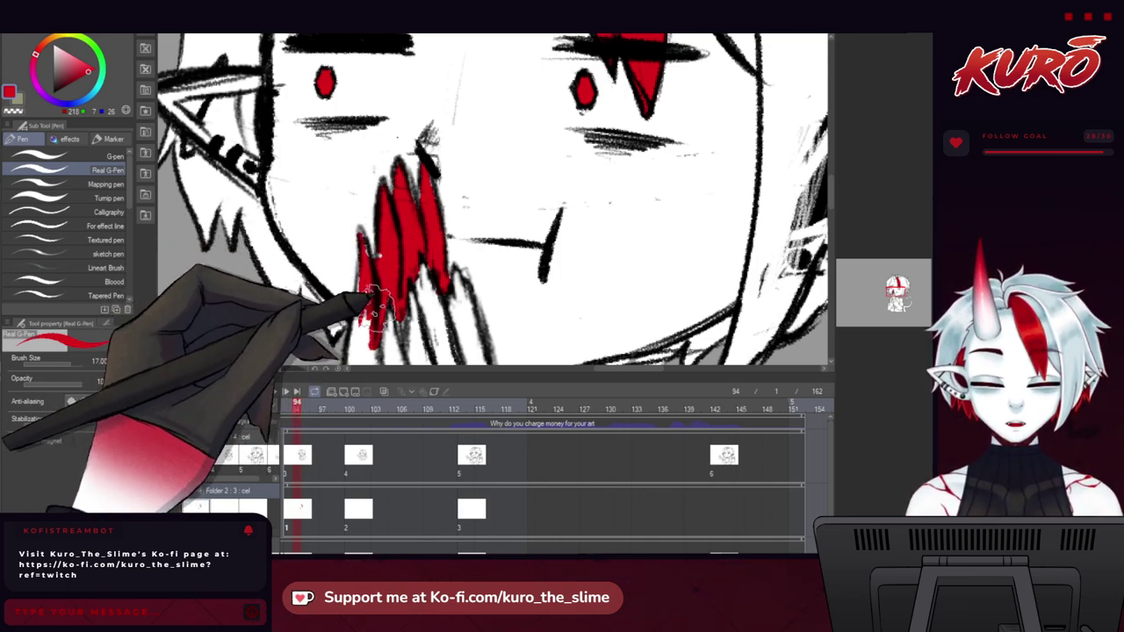
drag(361, 285, 387, 210)
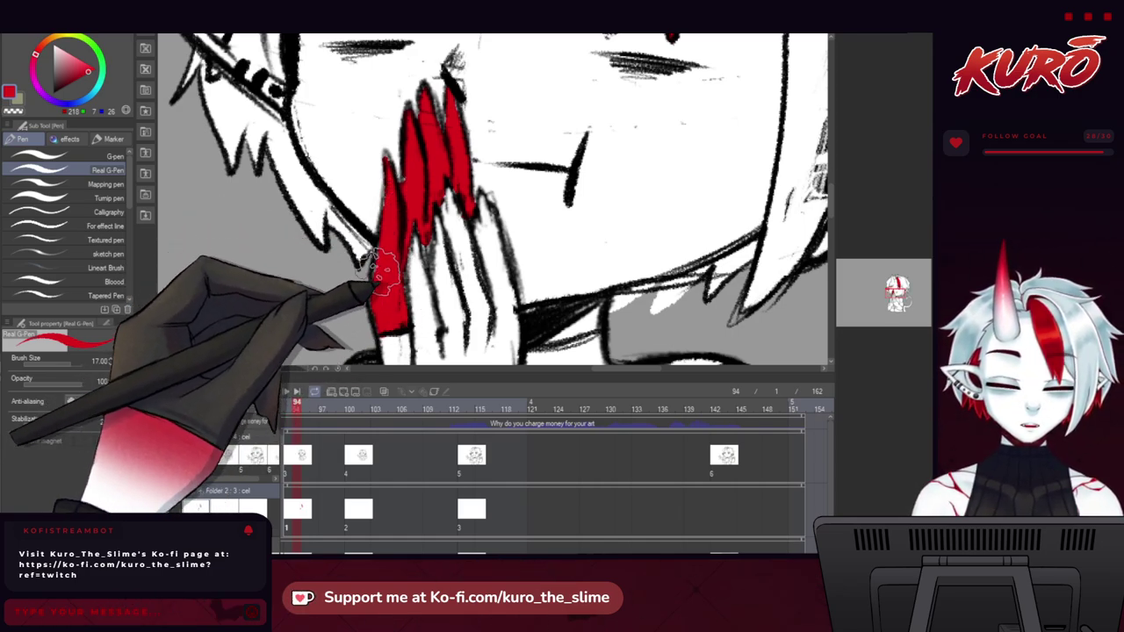
Colour the jagged hair strands below the pierced ear red along the jawline beside the praying hands.
mouse_move(341, 259)
mouse_down()
mouse_move(336, 191)
mouse_move(405, 313)
mouse_move(414, 361)
mouse_up()
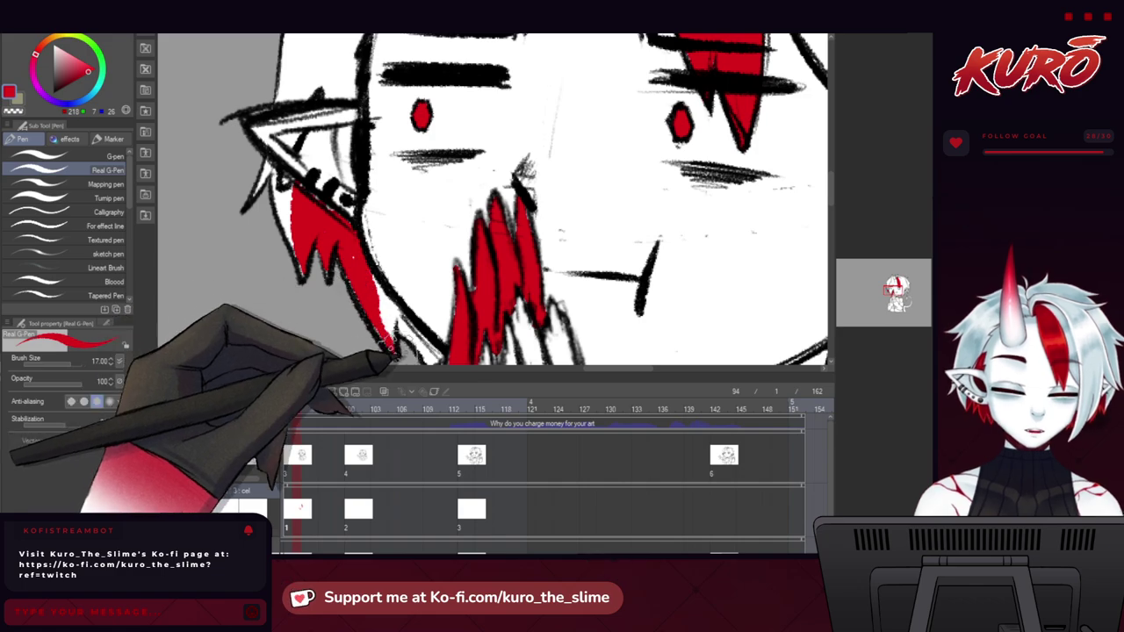
drag(421, 349, 386, 291)
drag(378, 280, 404, 305)
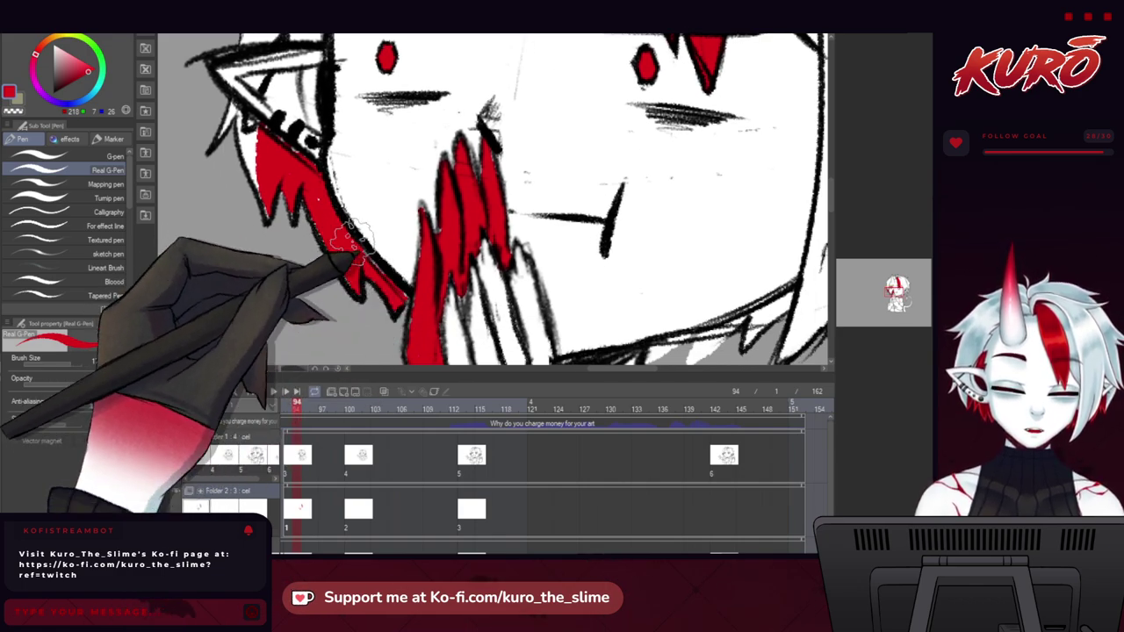
Colour the hair strand above the pierced ear red along the temple.
scroll(353, 240, down, 3)
scroll(341, 177, up, 3)
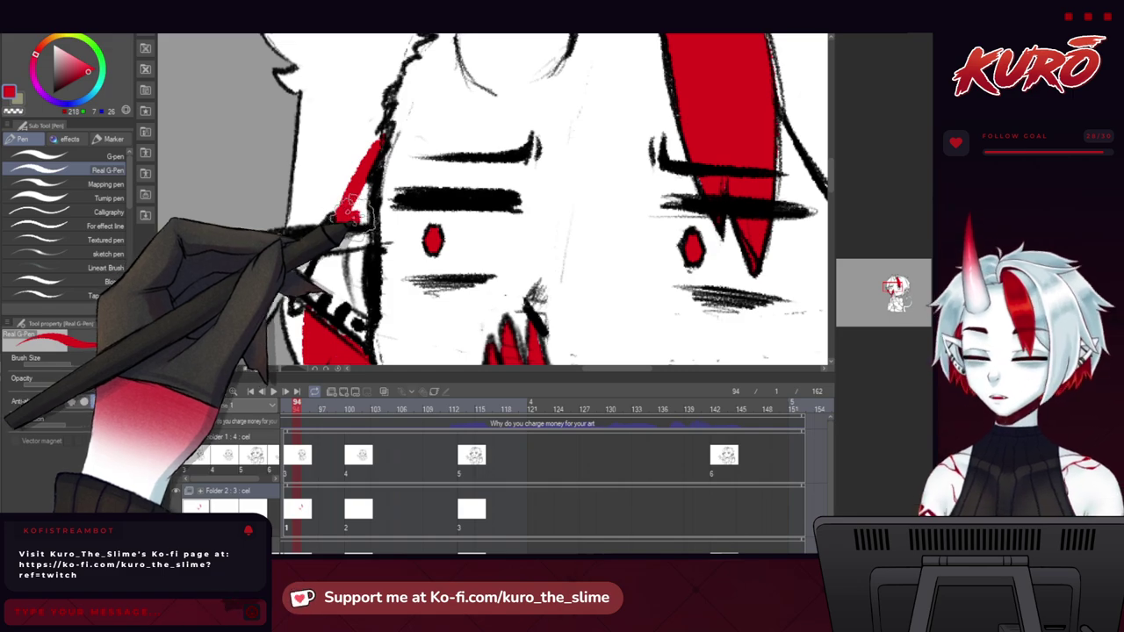
scroll(347, 211, down, 5)
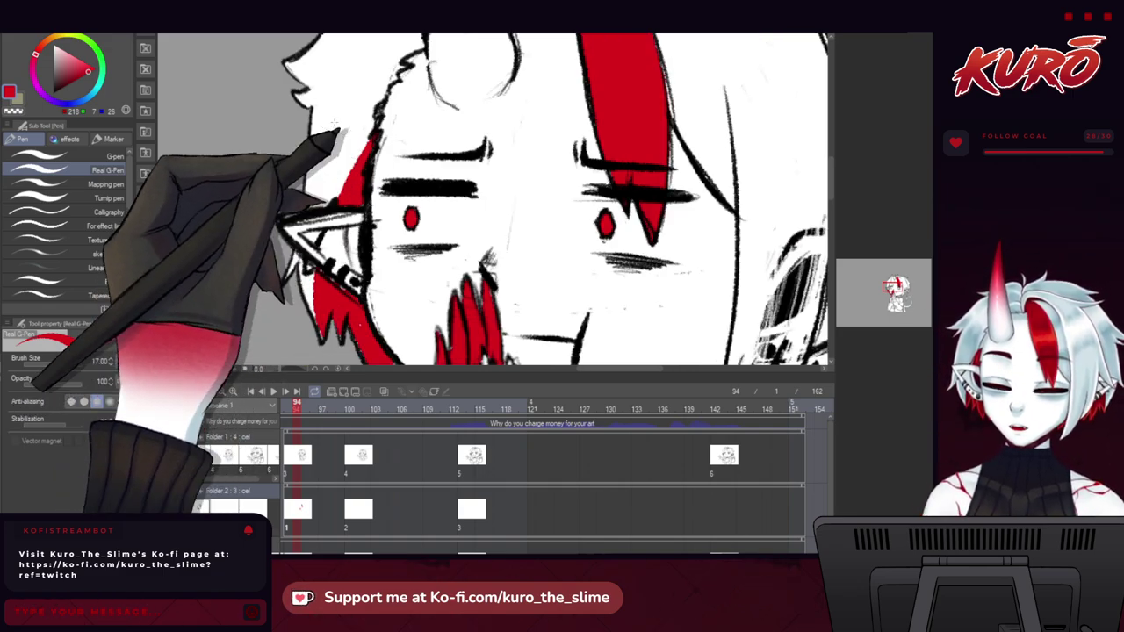
Colour the hair strands around the far ear and the jagged tips beneath the jaw red.
scroll(321, 196, up, 6)
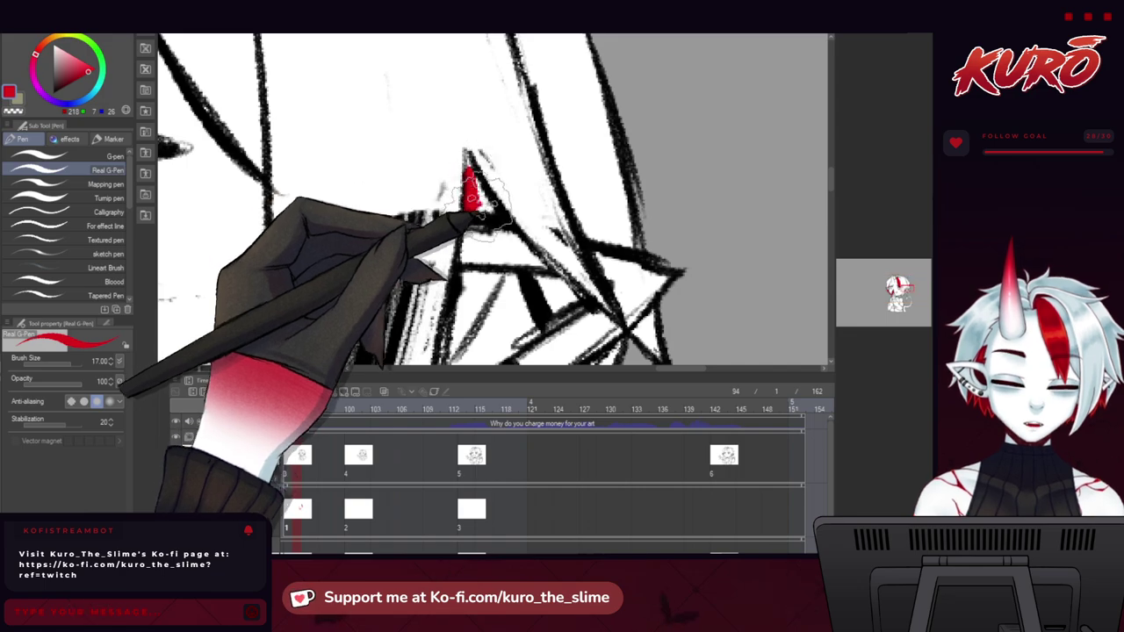
scroll(465, 175, down, 3)
drag(499, 307, 475, 248)
mouse_move(500, 212)
mouse_down()
mouse_move(494, 259)
mouse_move(474, 242)
mouse_move(414, 269)
mouse_move(442, 245)
mouse_up()
drag(370, 294, 508, 211)
mouse_move(409, 238)
mouse_down()
mouse_move(303, 295)
mouse_move(331, 274)
mouse_move(278, 294)
mouse_move(287, 279)
mouse_move(274, 283)
mouse_move(344, 266)
mouse_move(271, 293)
mouse_up()
drag(266, 233, 595, 146)
scroll(272, 158, down, 3)
mouse_move(227, 263)
mouse_down()
mouse_move(257, 230)
mouse_move(232, 347)
mouse_move(103, 367)
mouse_move(266, 166)
mouse_move(251, 275)
mouse_move(268, 263)
mouse_up()
Check the reference sheet and fill a jagged-edged red patch on the bare upper arm beside the rear sleeve cuff.
click(715, 301)
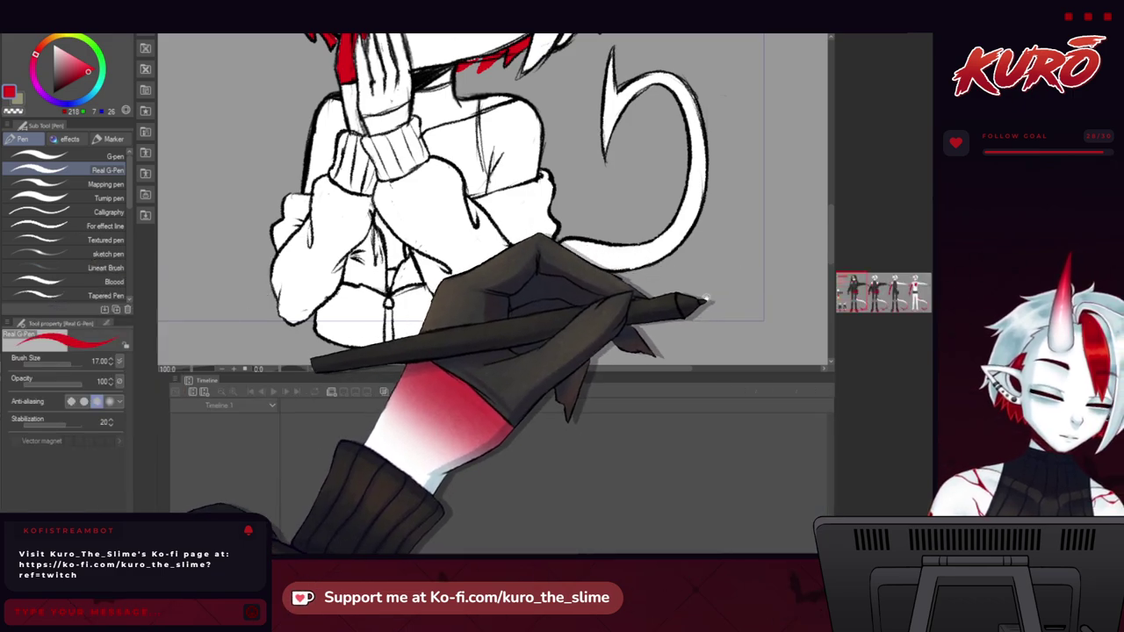
click(404, 253)
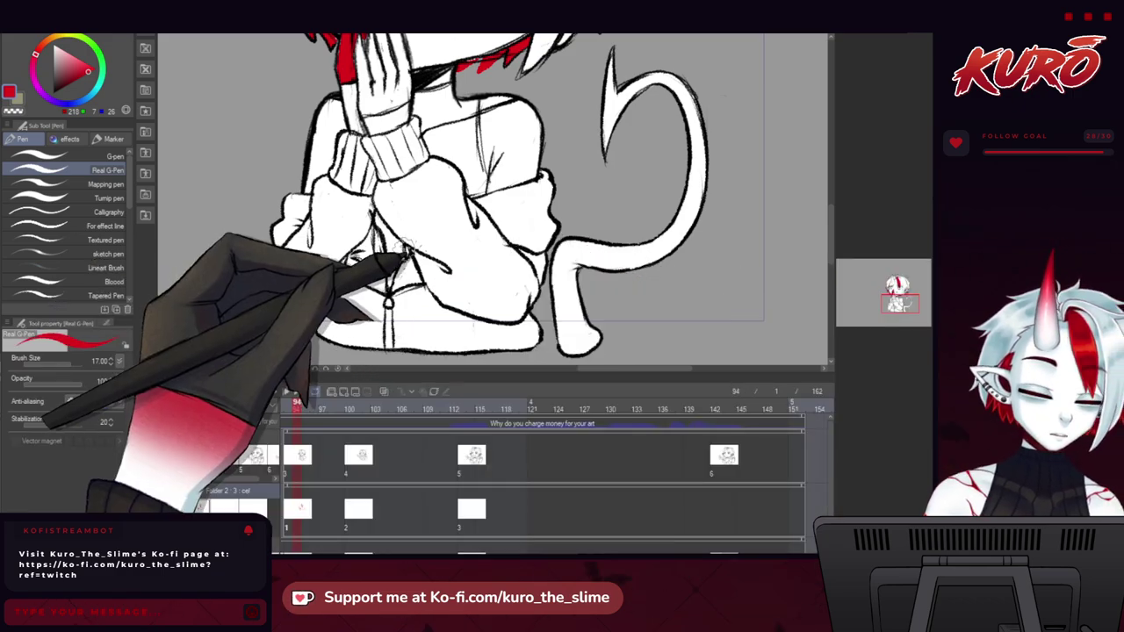
scroll(397, 257, up, 5)
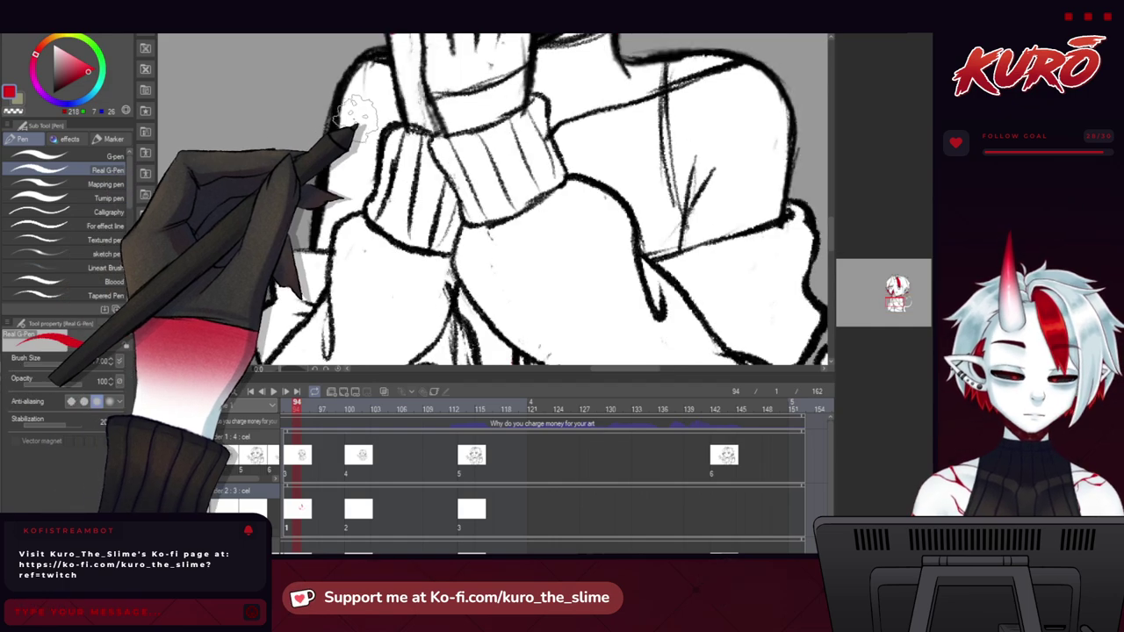
drag(331, 166, 341, 177)
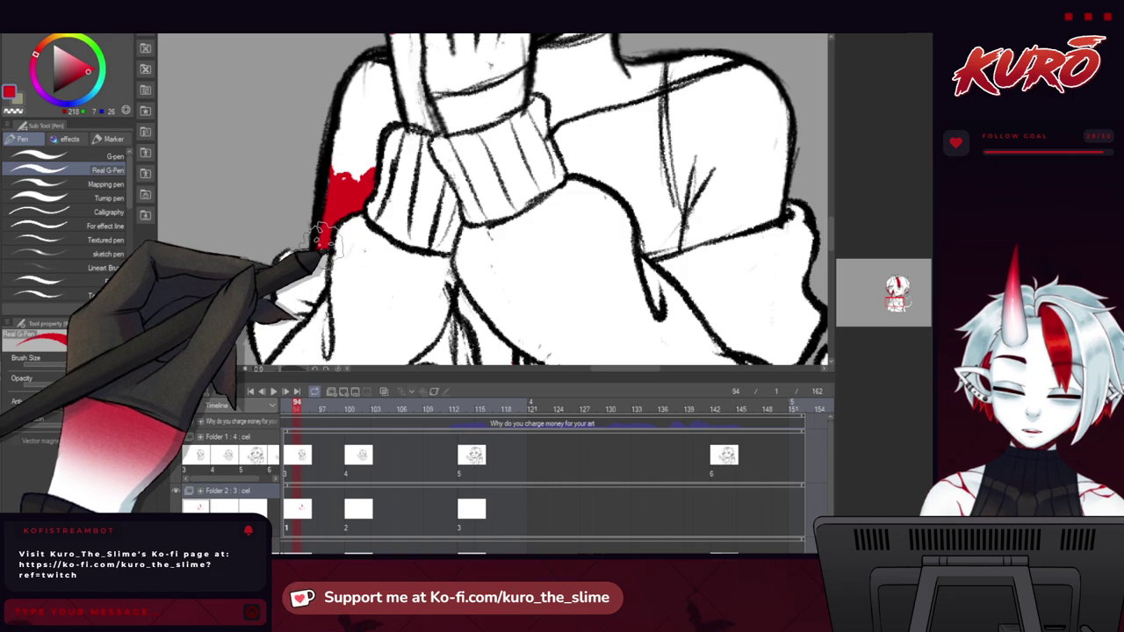
drag(374, 171, 345, 232)
Consult the reference sheet and draw branching red vein markings on the shoulder above the red arm patch.
click(805, 256)
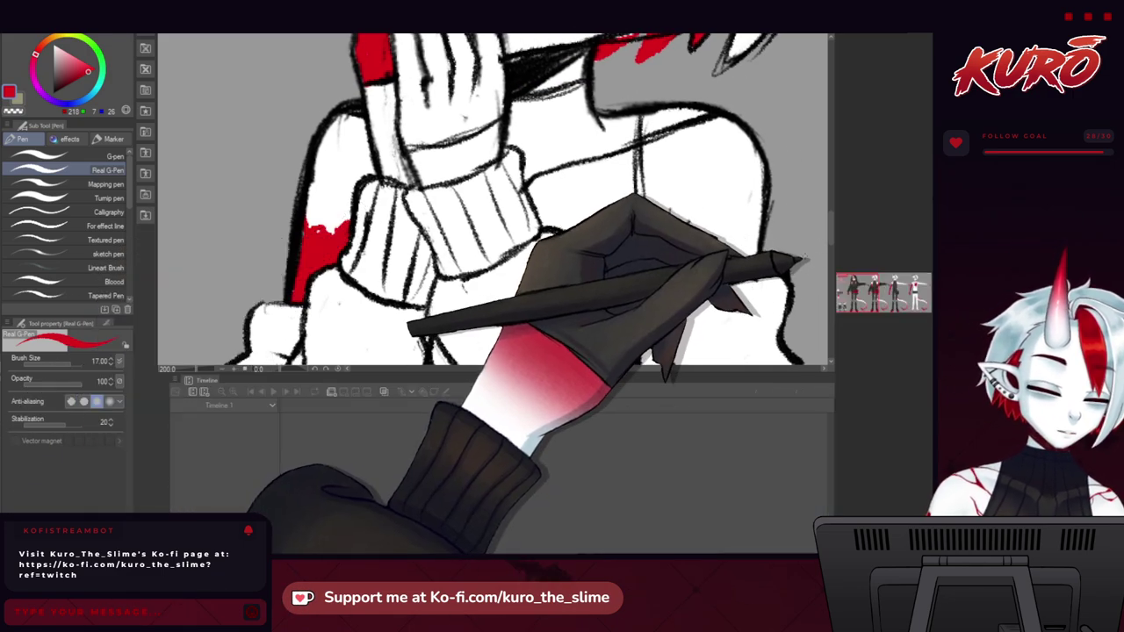
click(362, 211)
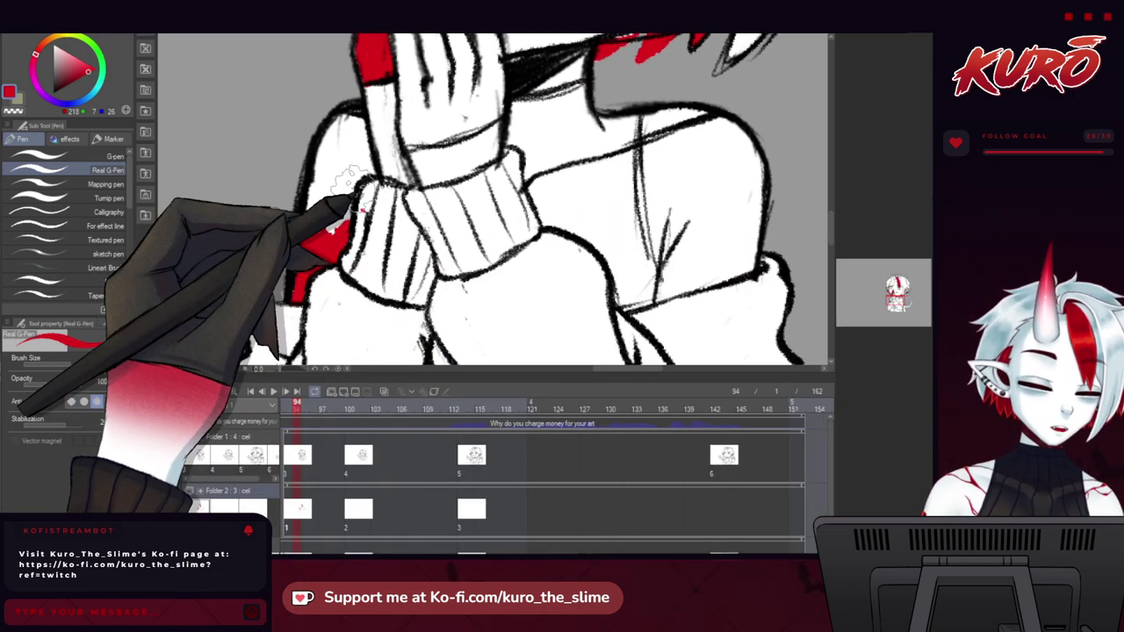
mouse_move(327, 128)
mouse_down()
mouse_move(364, 158)
mouse_move(284, 202)
mouse_up()
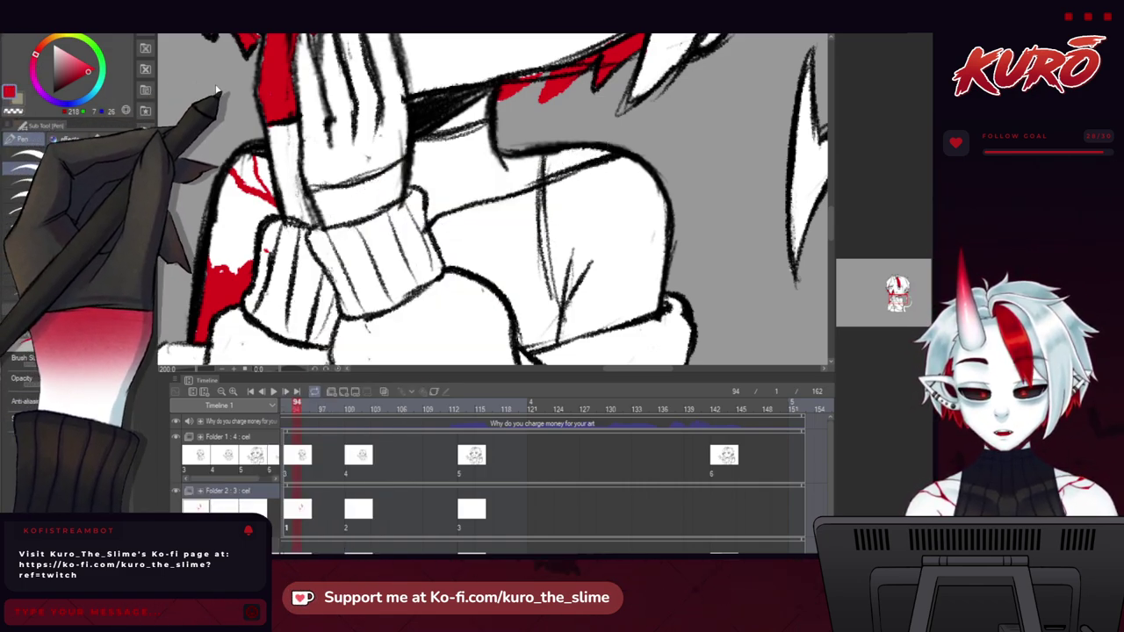
Consult the full-body character reference and draw branching red vein markings on the other bare shoulder, beside the tail.
click(210, 32)
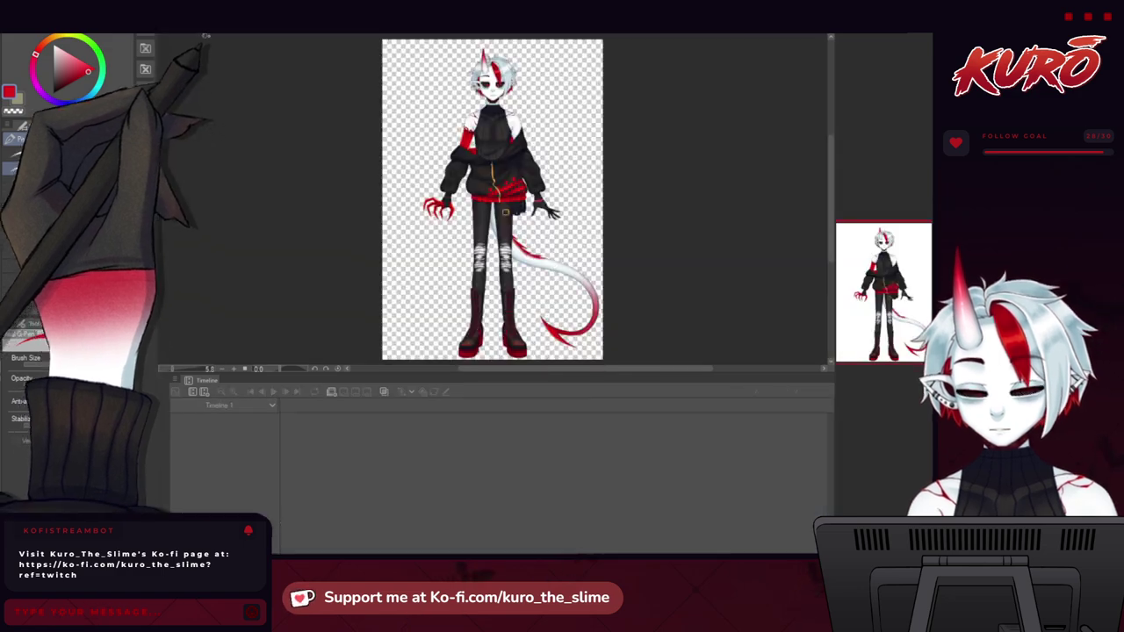
click(323, 37)
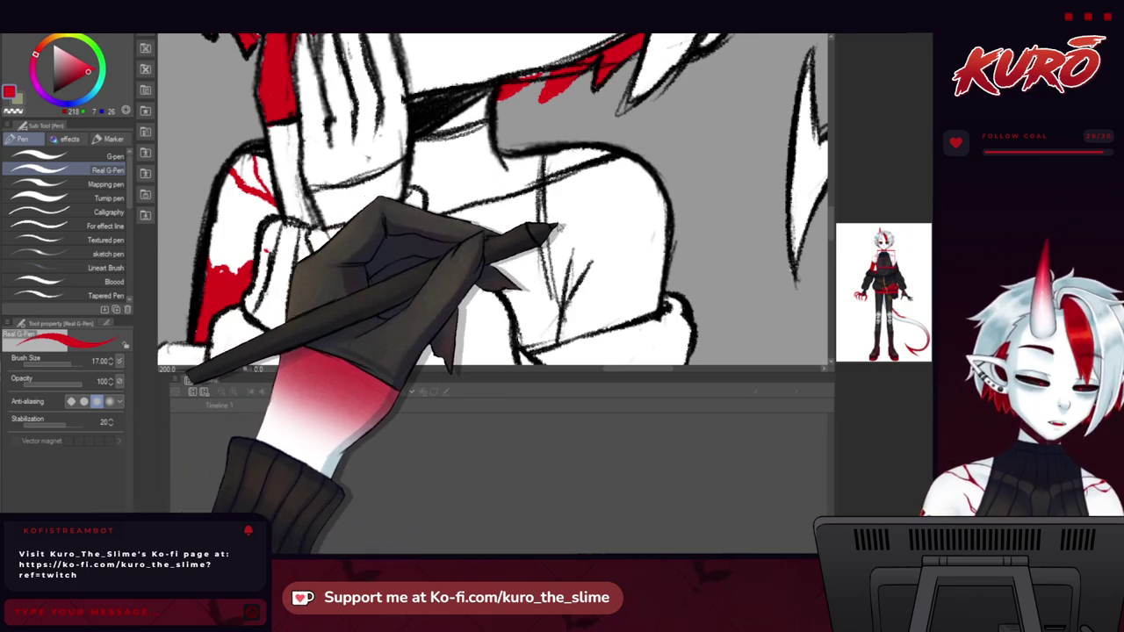
click(189, 28)
drag(425, 224, 346, 212)
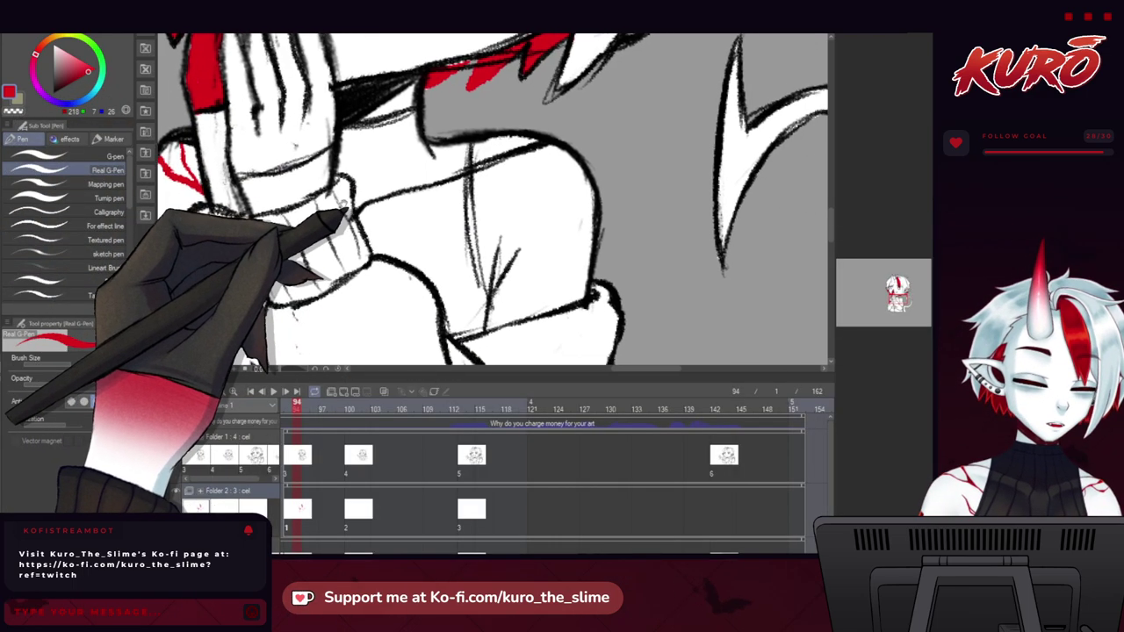
mouse_move(361, 251)
mouse_down()
mouse_move(323, 269)
mouse_move(310, 228)
mouse_up()
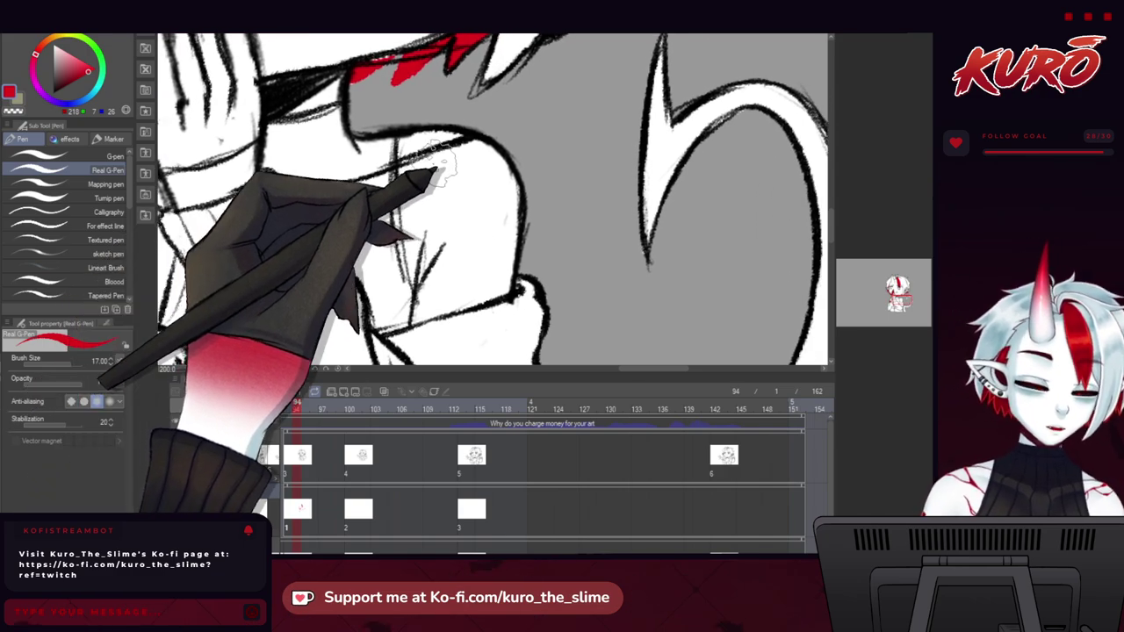
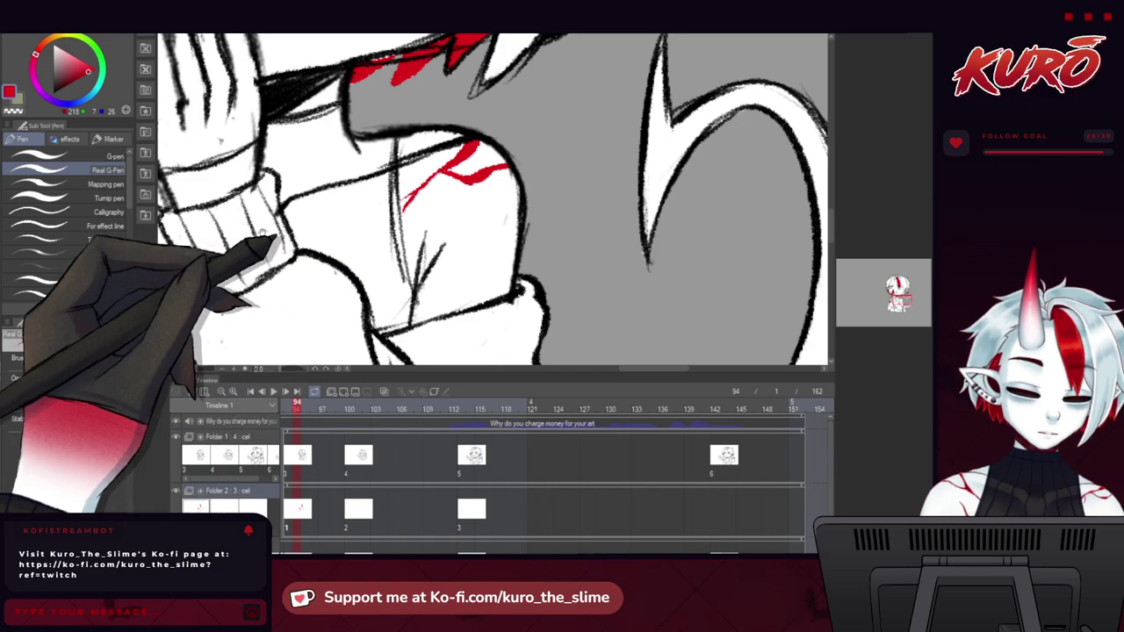
Sample the dark grey (61, 61, 61) from the character reference sheet as the drawing colour and return to the animation.
mouse_move(224, 230)
mouse_down()
mouse_move(412, 238)
mouse_move(220, 211)
mouse_up()
drag(222, 309, 245, 281)
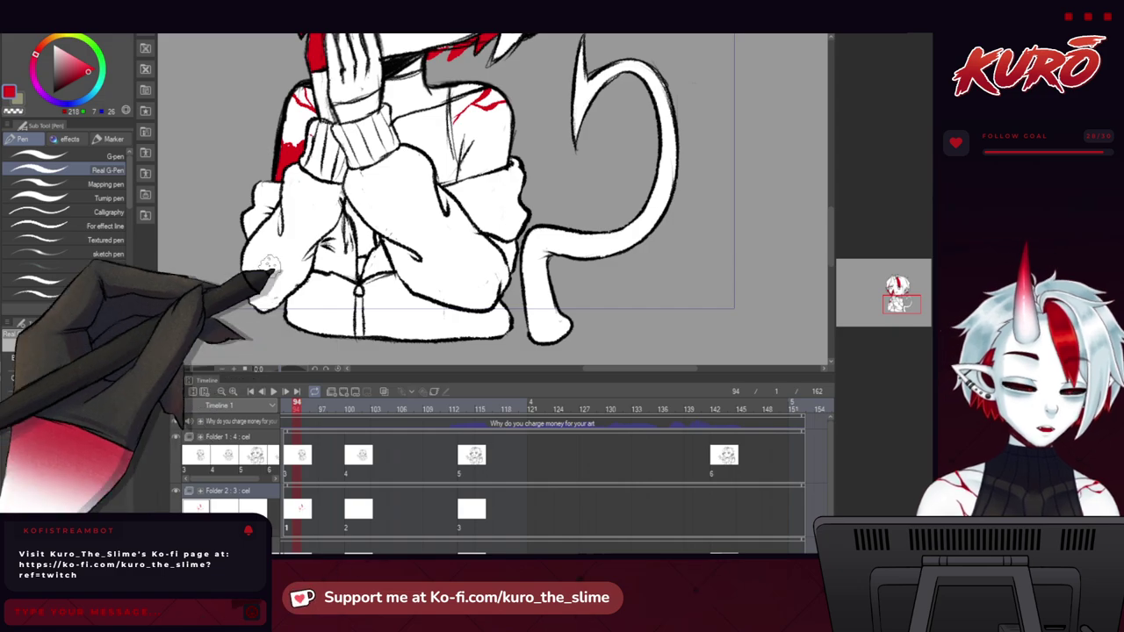
key(ctrl+minus)
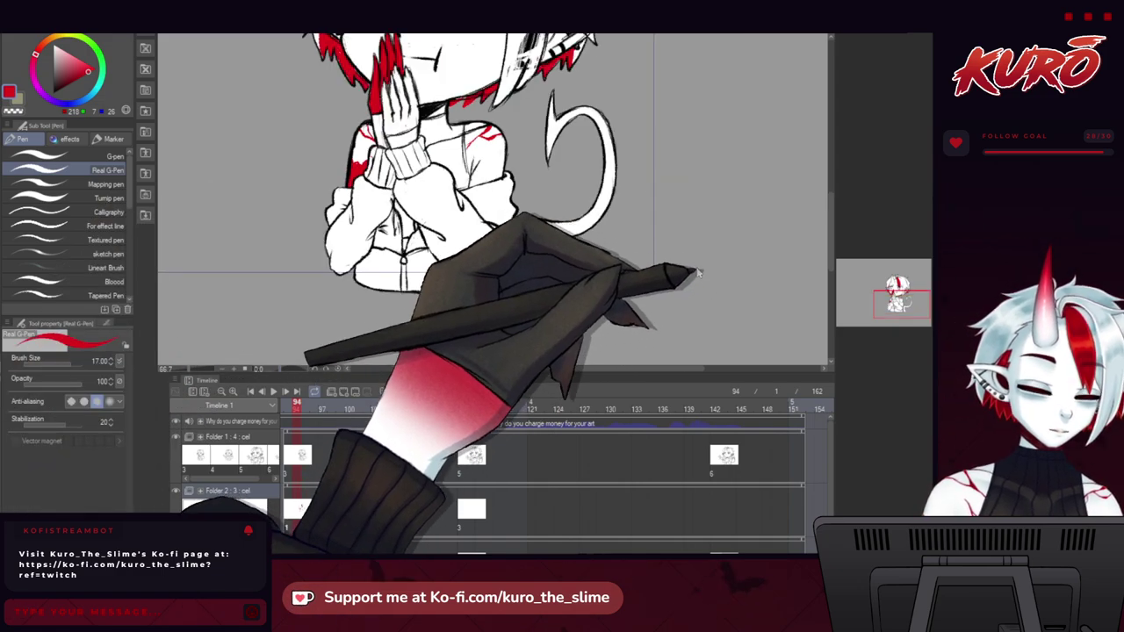
key(ctrl+plus)
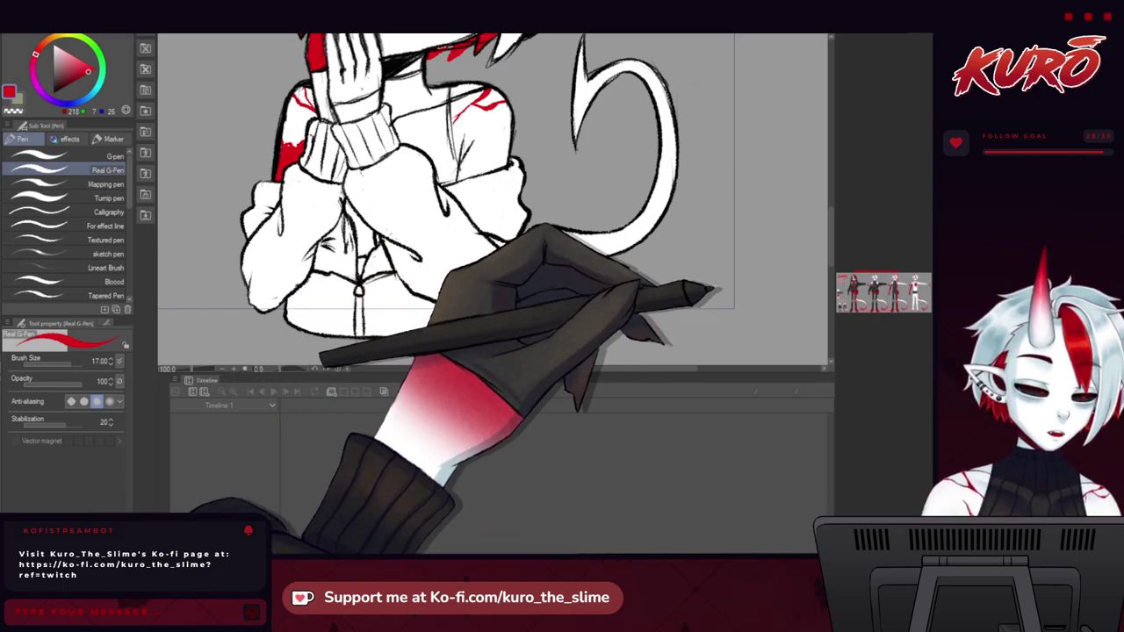
key(ctrl+Tab)
drag(271, 230, 283, 250)
drag(381, 223, 354, 232)
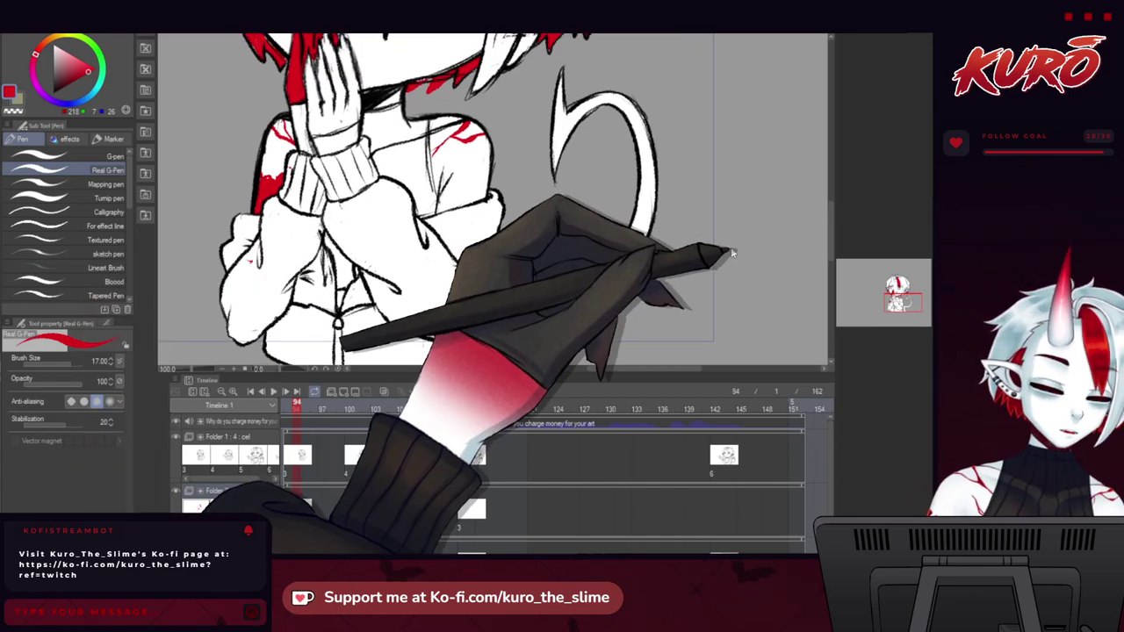
click(724, 256)
alt+click(718, 253)
key(ctrl+Tab)
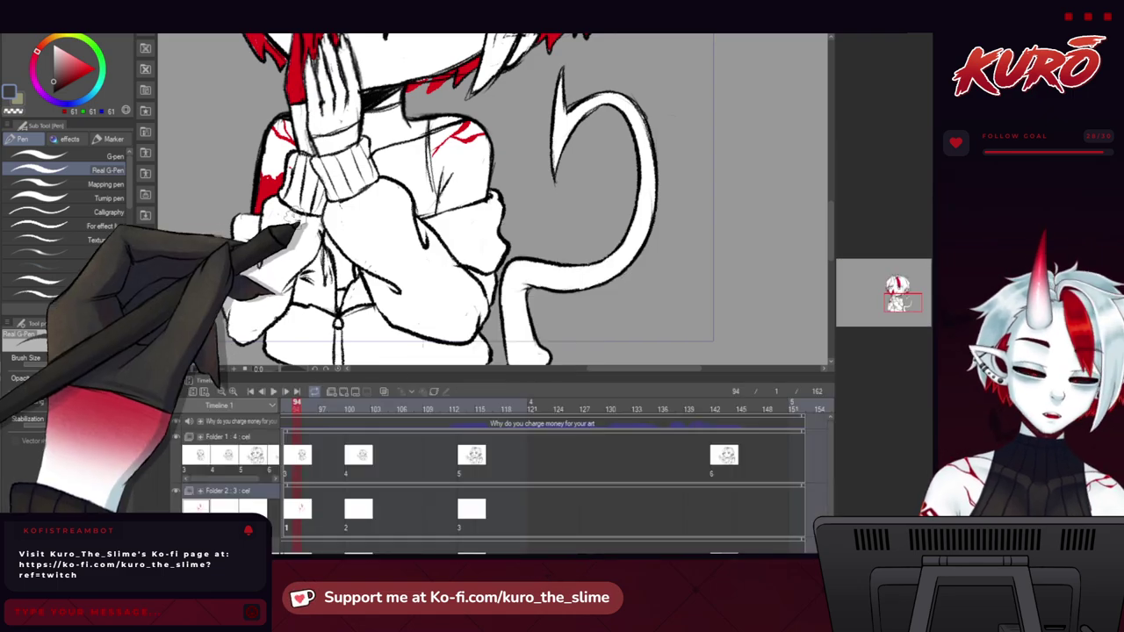
Fill the turtleneck top with dark grey from the collar down to the sleeves and armhole.
scroll(423, 262, up, 4)
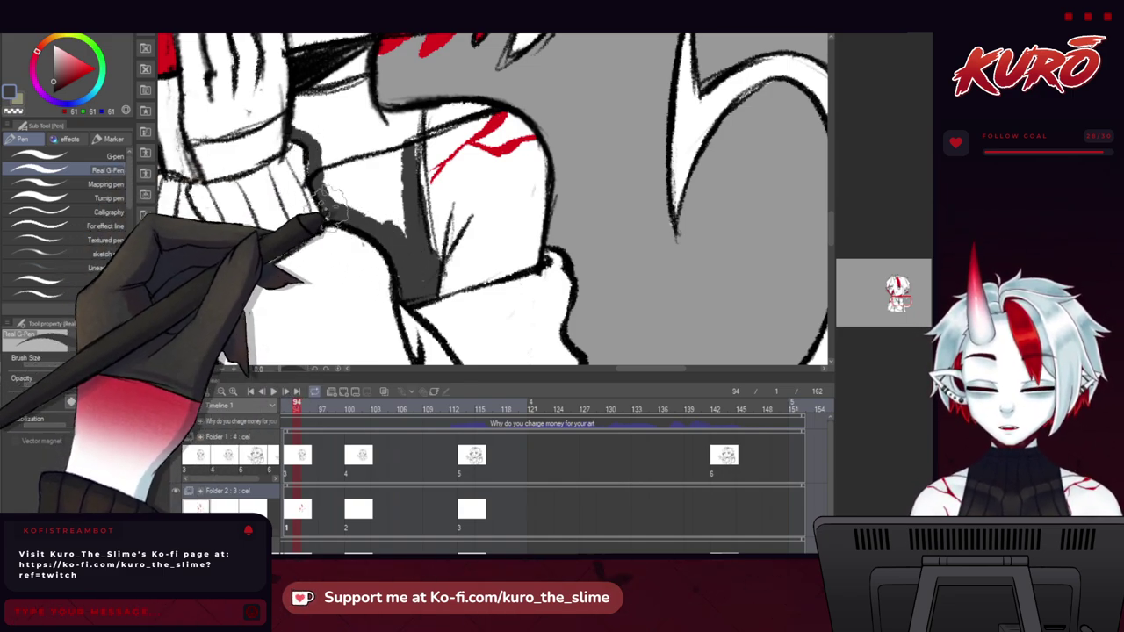
drag(304, 145, 311, 197)
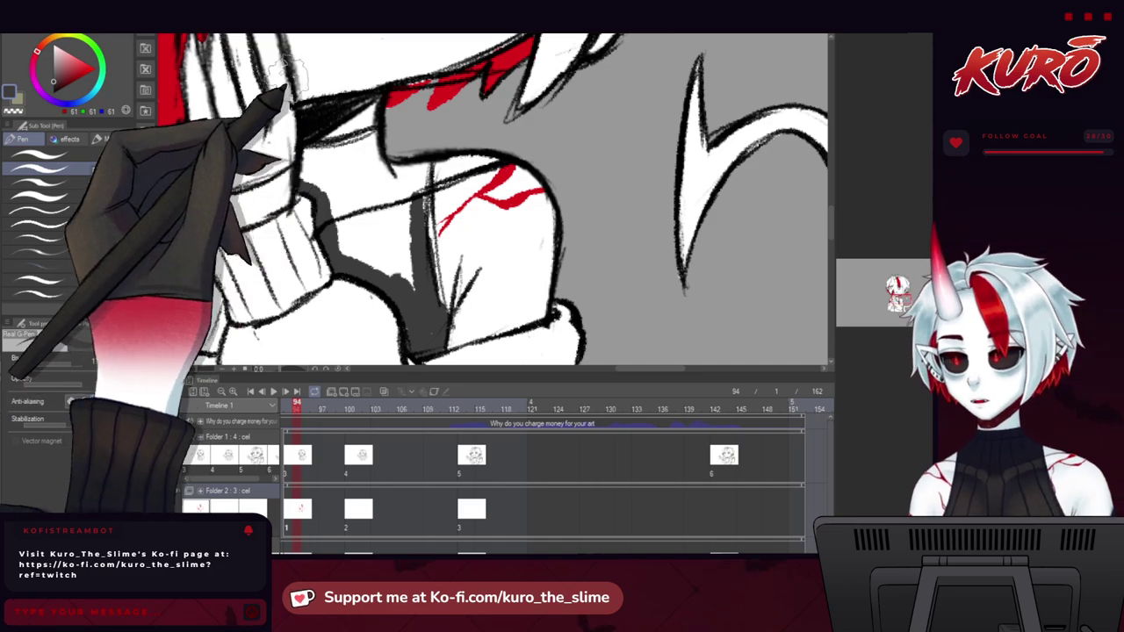
drag(273, 115, 278, 138)
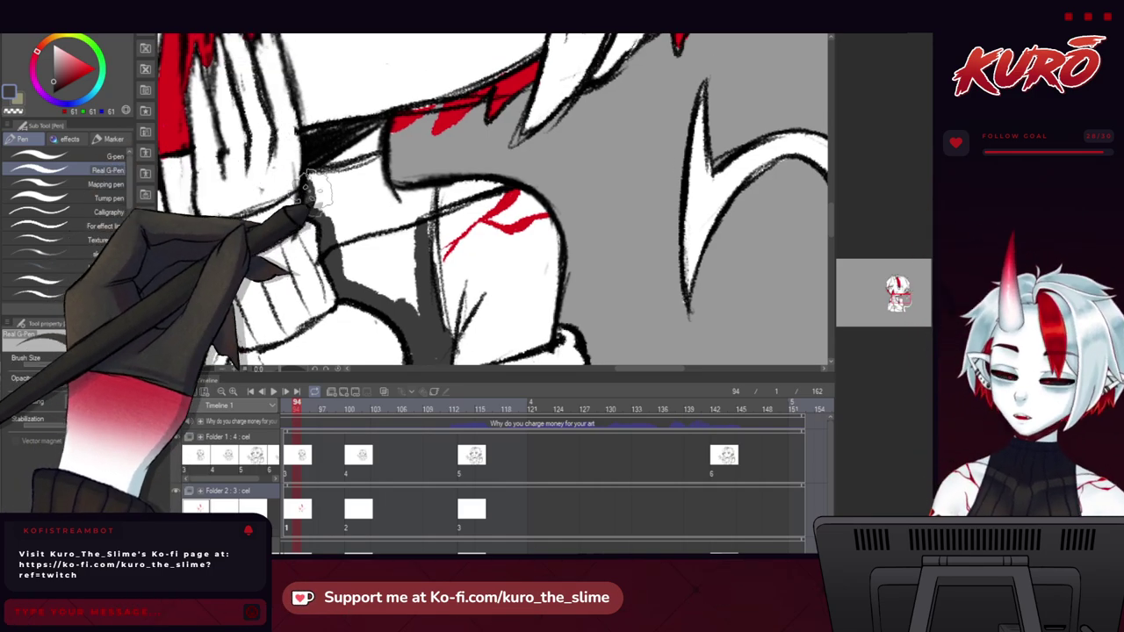
drag(317, 188, 307, 193)
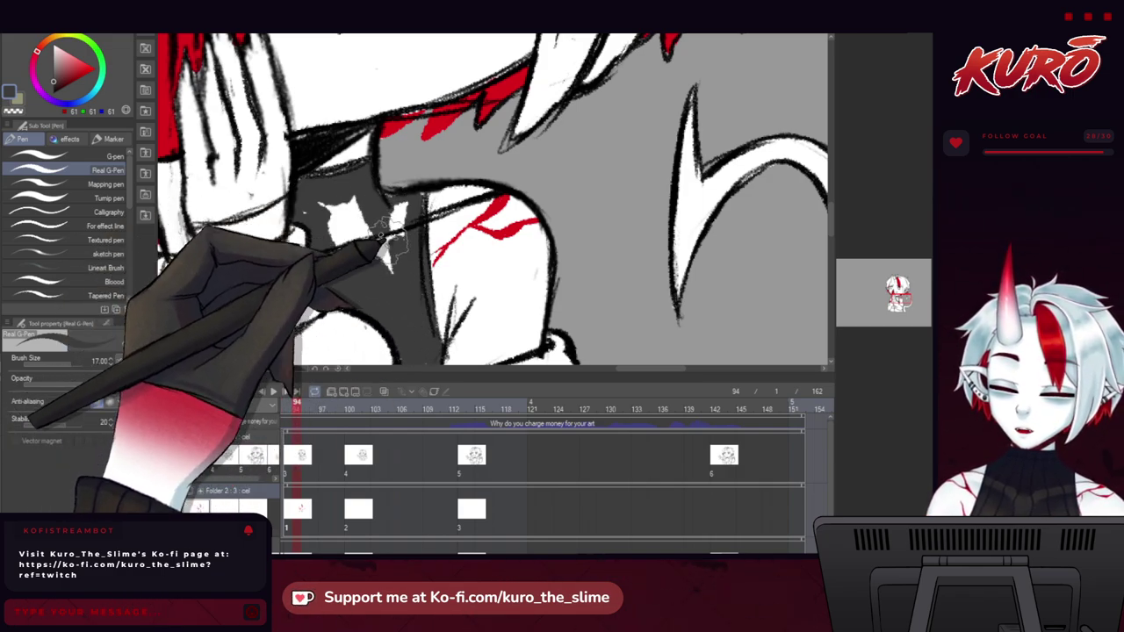
drag(401, 207, 399, 216)
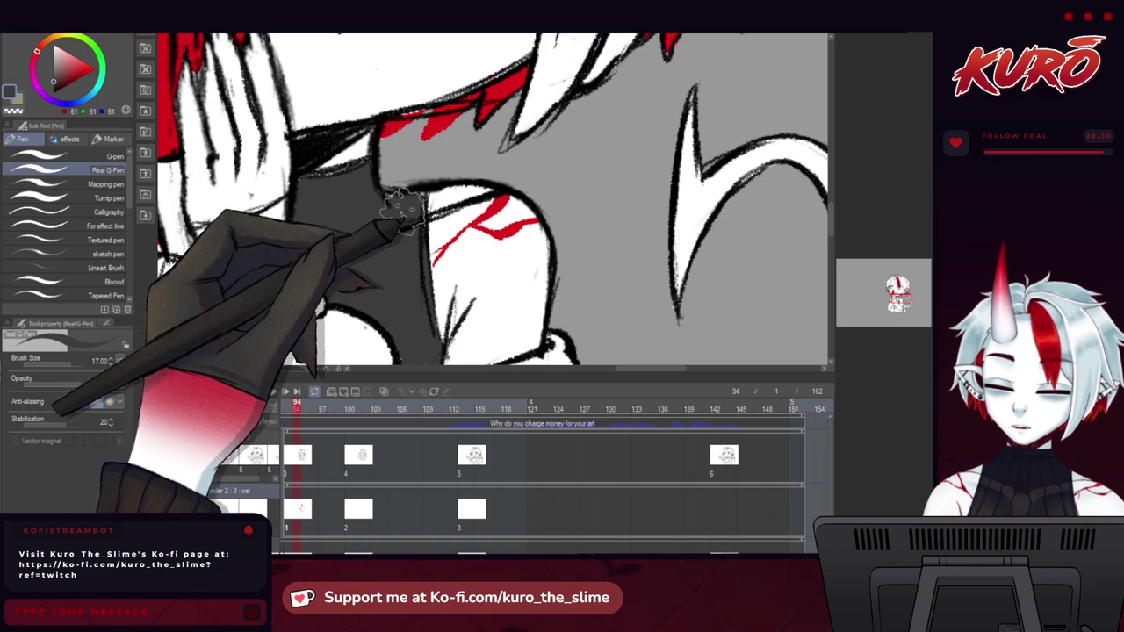
Scrub the timeline between the praying pose at frame 94 and the open-handed pose at frame 101 to compare them.
scroll(384, 223, down, 5)
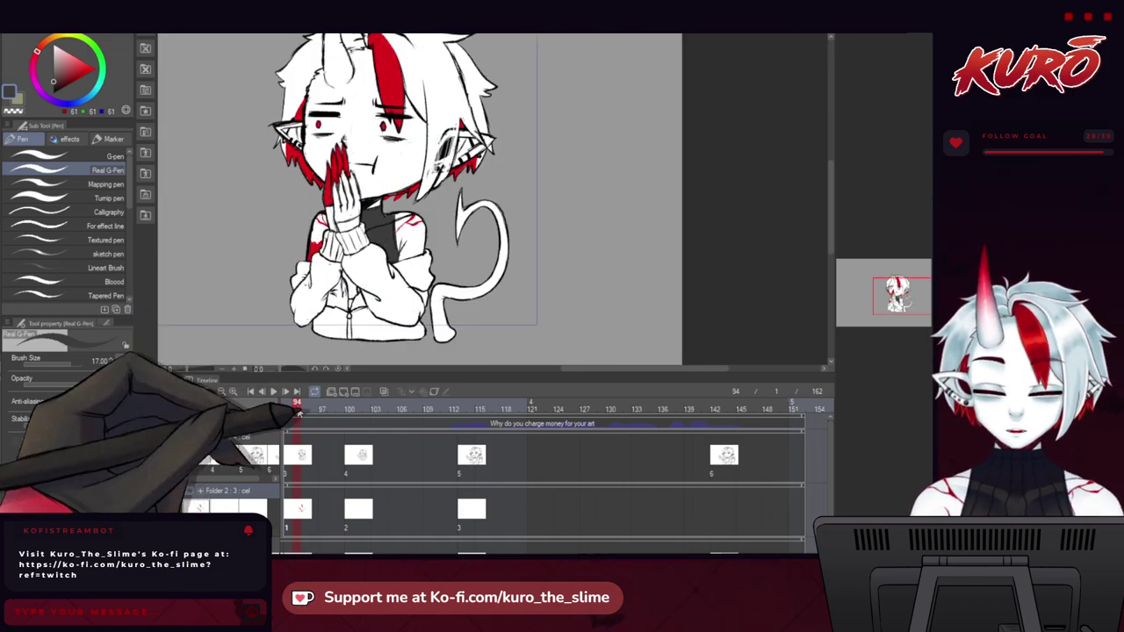
drag(299, 413, 358, 436)
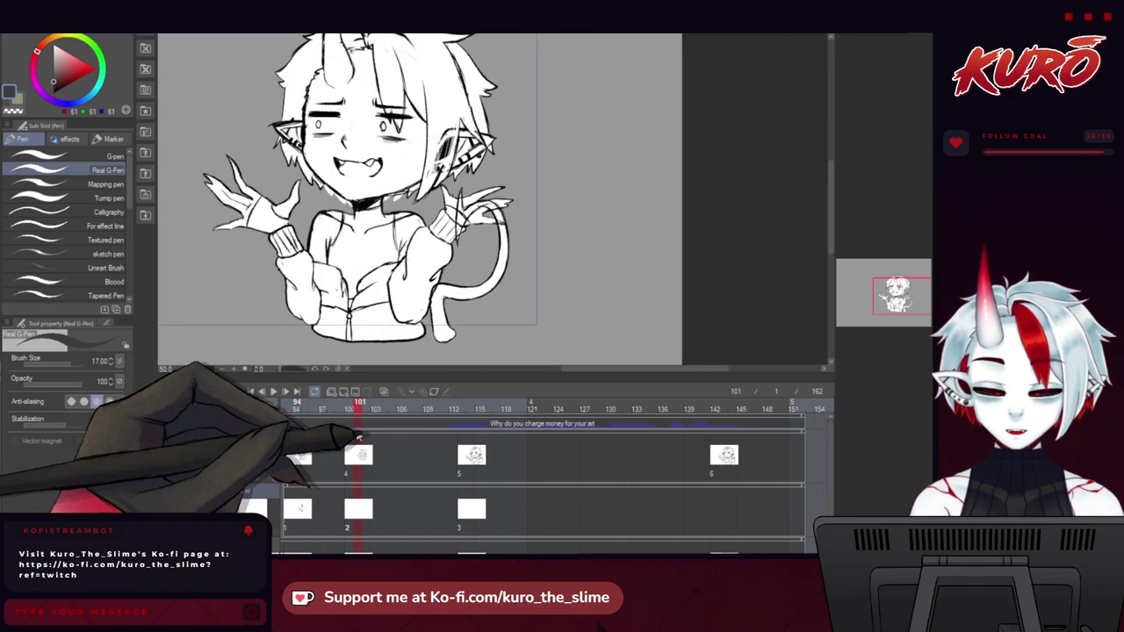
click(303, 423)
click(358, 436)
click(303, 423)
click(358, 437)
click(306, 425)
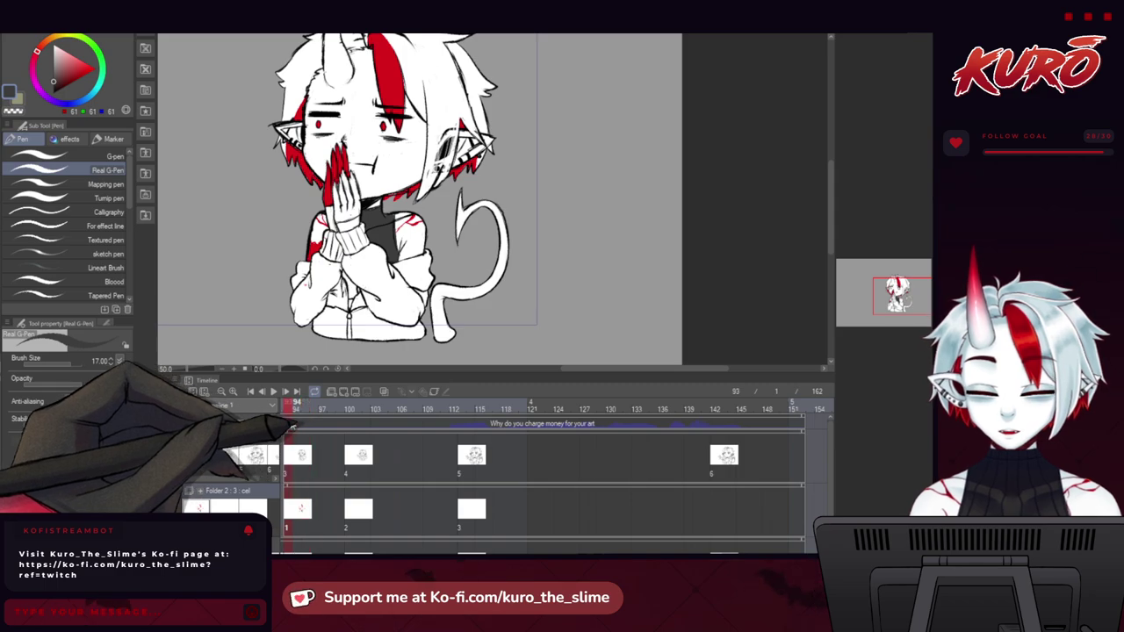
scroll(342, 181, up, 2)
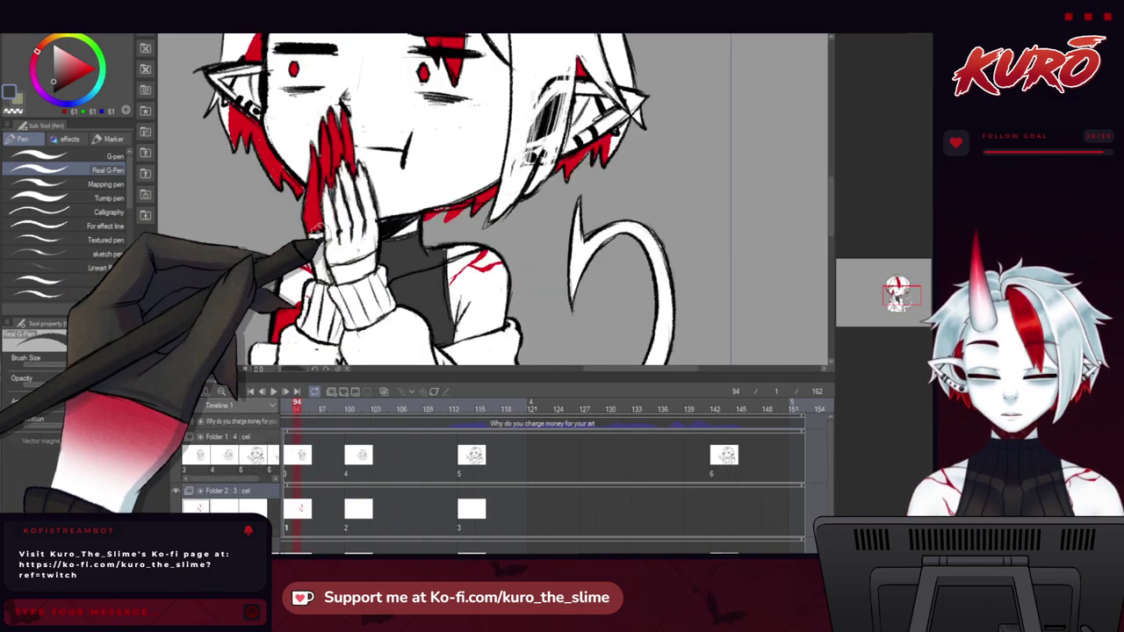
click(302, 410)
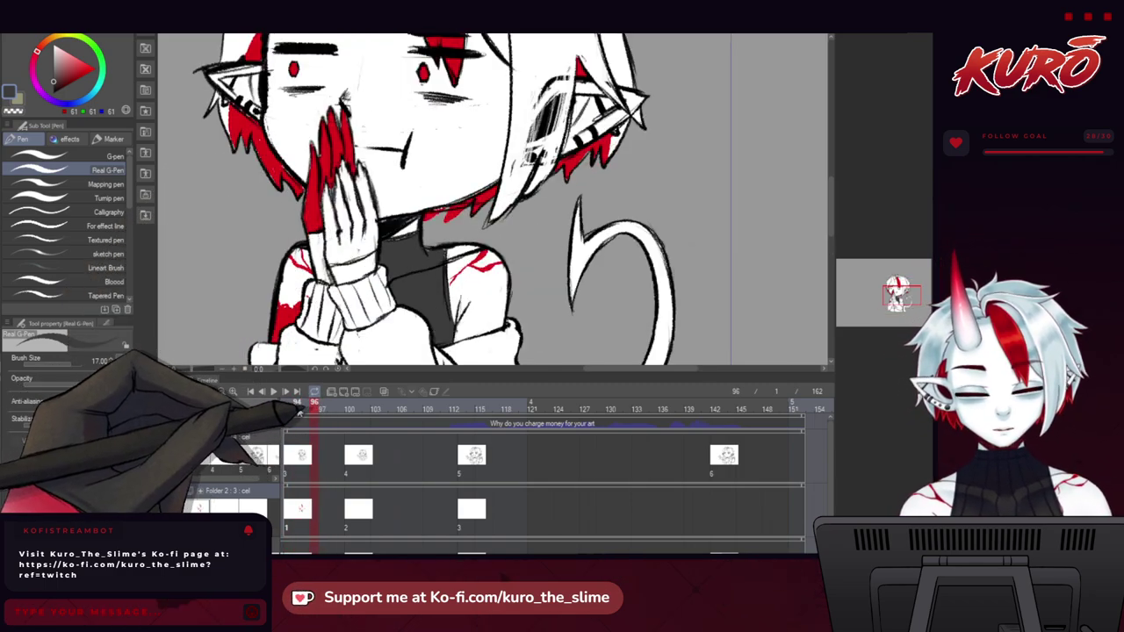
drag(338, 415, 317, 419)
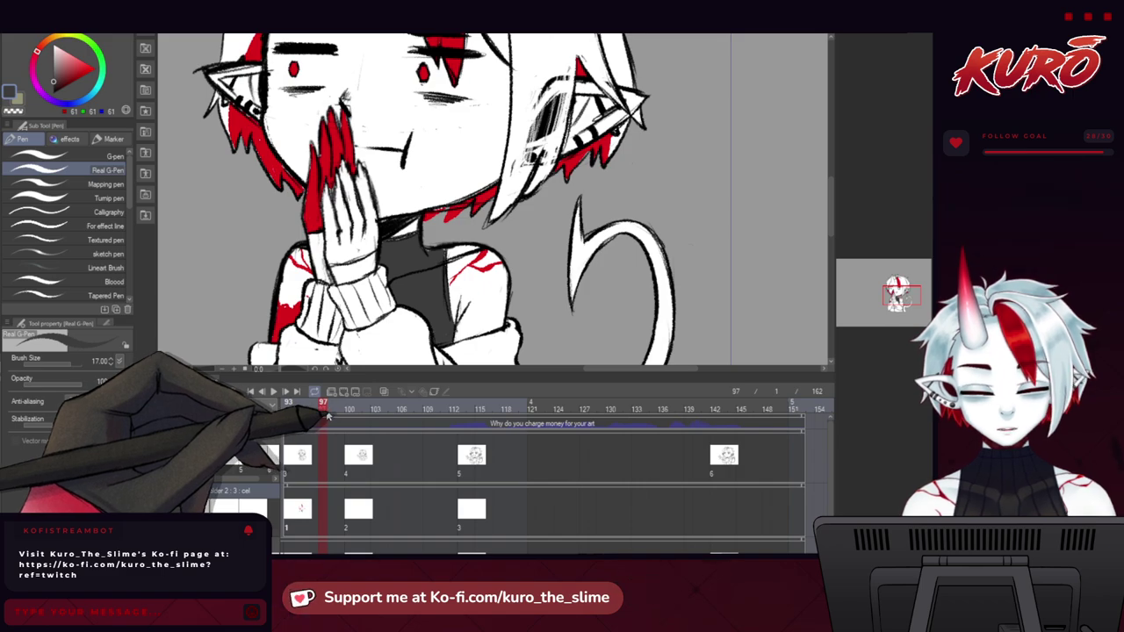
mouse_move(326, 422)
mouse_down()
mouse_move(351, 422)
mouse_move(331, 422)
mouse_move(349, 422)
mouse_move(337, 431)
mouse_up()
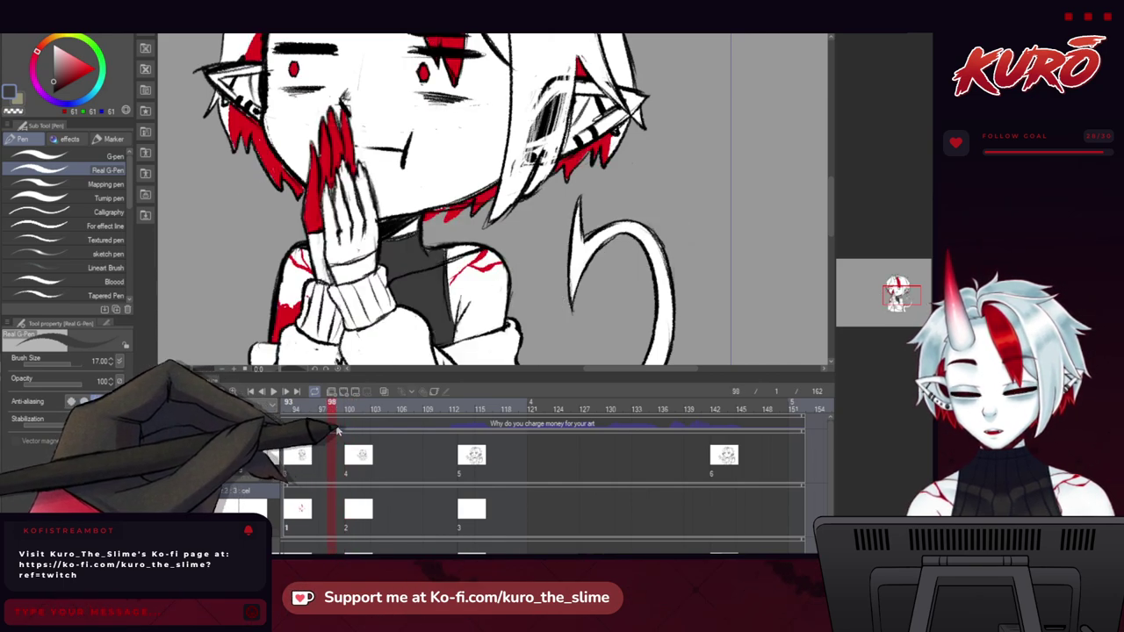
scroll(294, 177, down, 2)
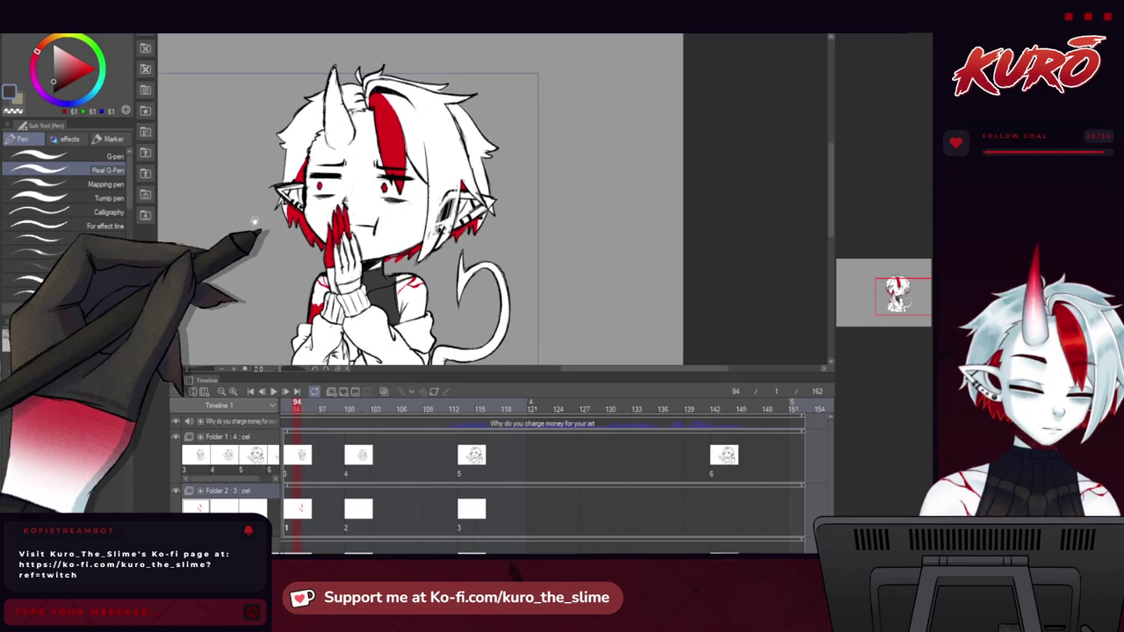
Lasso-select the horn on the frame 94 pose from its tip down to a rounded base on the forehead.
scroll(241, 142, up, 3)
key(m)
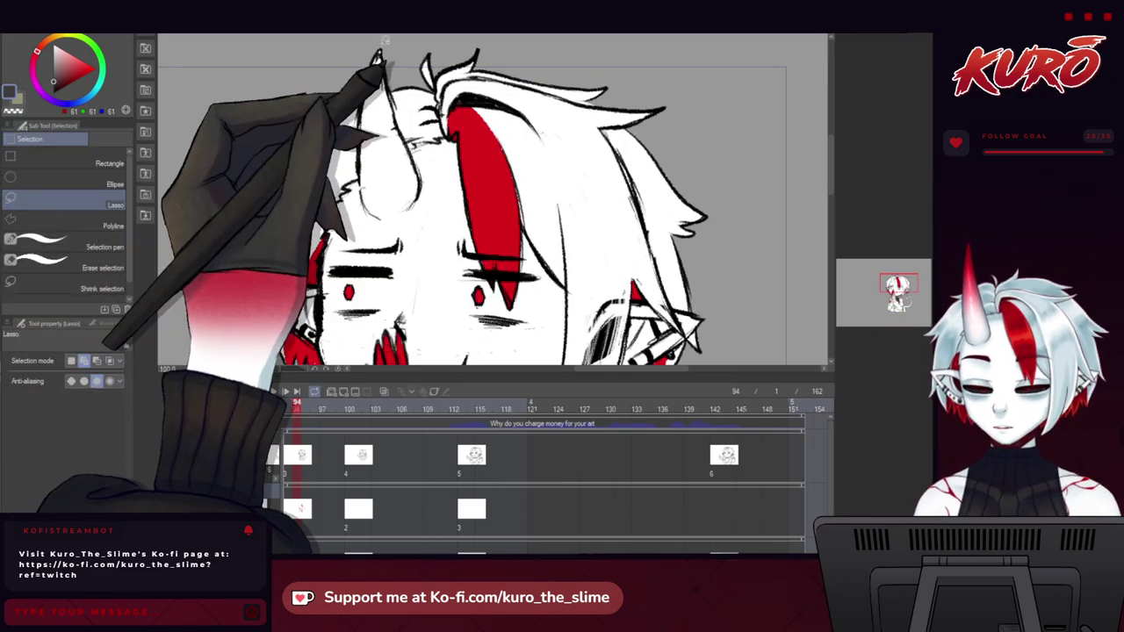
scroll(386, 61, up, 2)
drag(272, 86, 303, 173)
scroll(307, 136, down, 1)
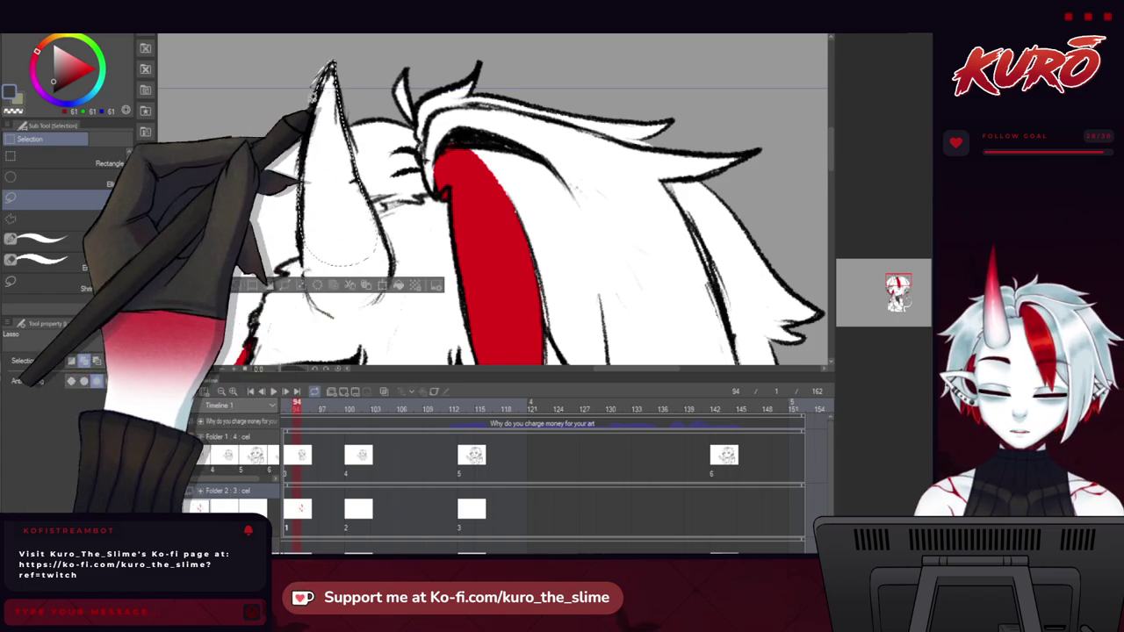
Airbrush the selected horn with the hair's red (218, 7, 26), using a size 70 Soft brush, fading from the tip to white at the base.
click(3, 168)
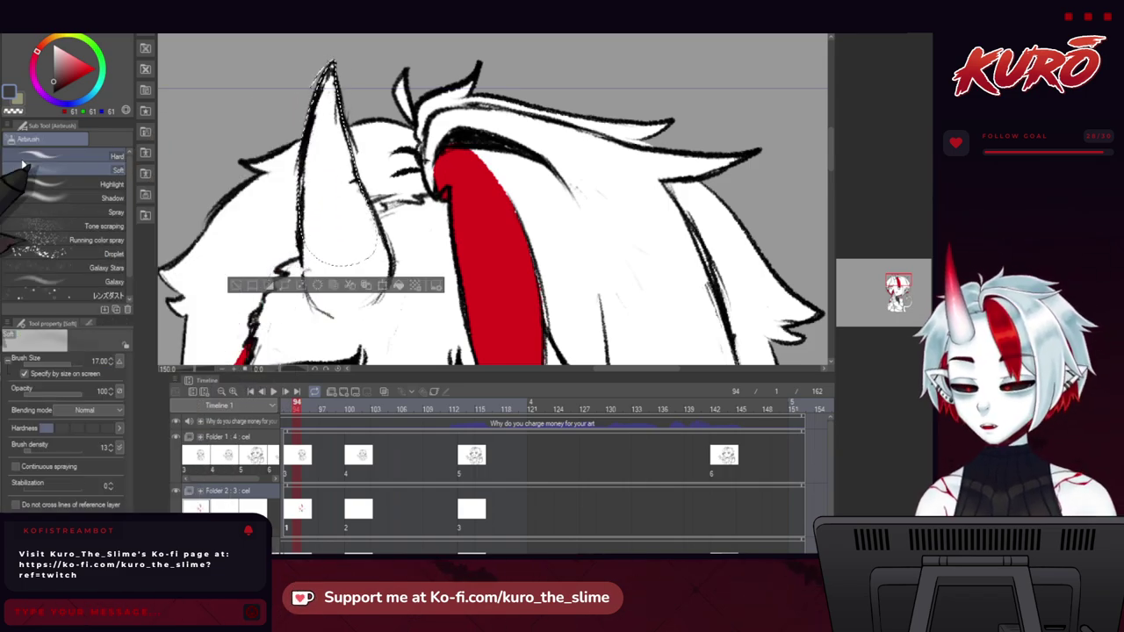
alt+click(489, 243)
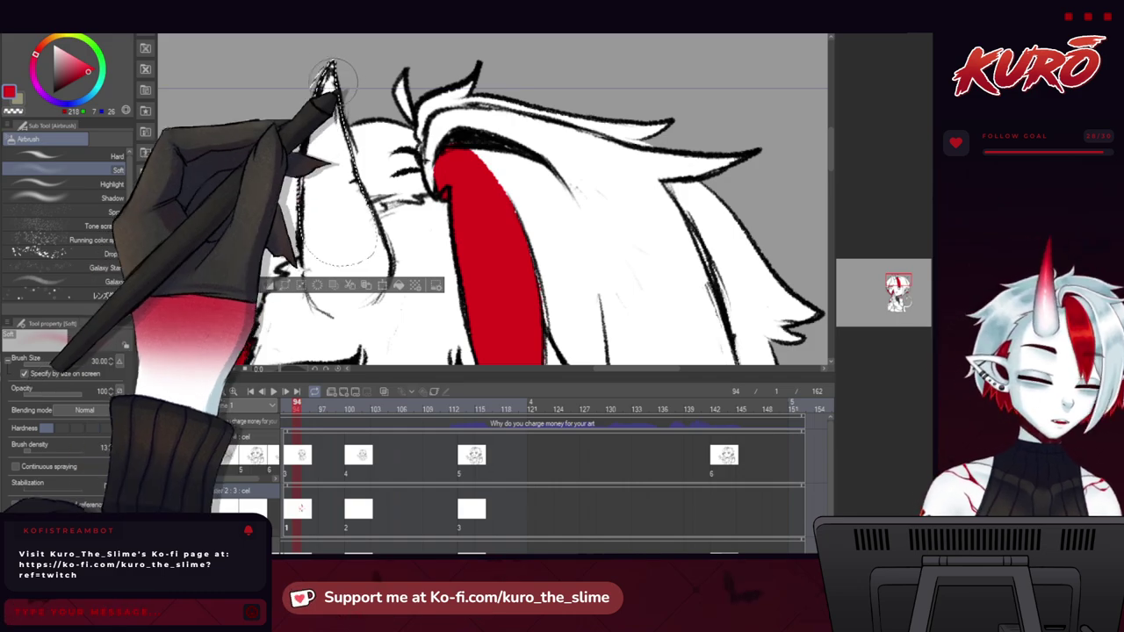
key(bracketright)
key(bracketright)
key(bracketright)
key(bracketright)
drag(335, 91, 331, 141)
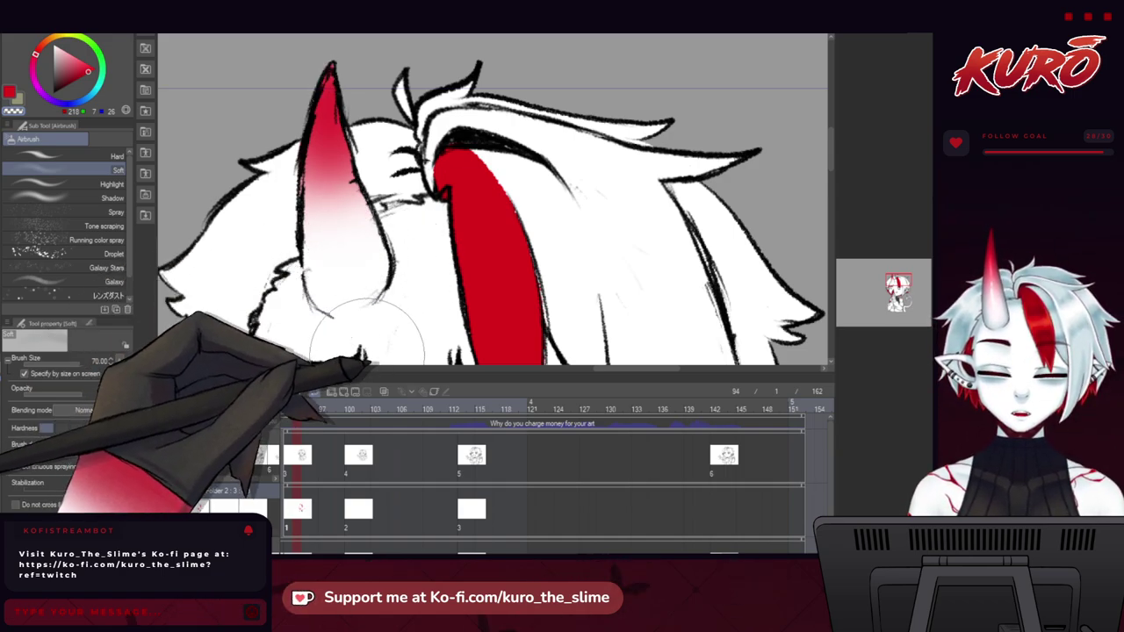
Airbrush the same red along the tail from its arrow tip, fading to white near the base, checking it against the reference sheet.
scroll(273, 97, down, 5)
drag(210, 265, 199, 183)
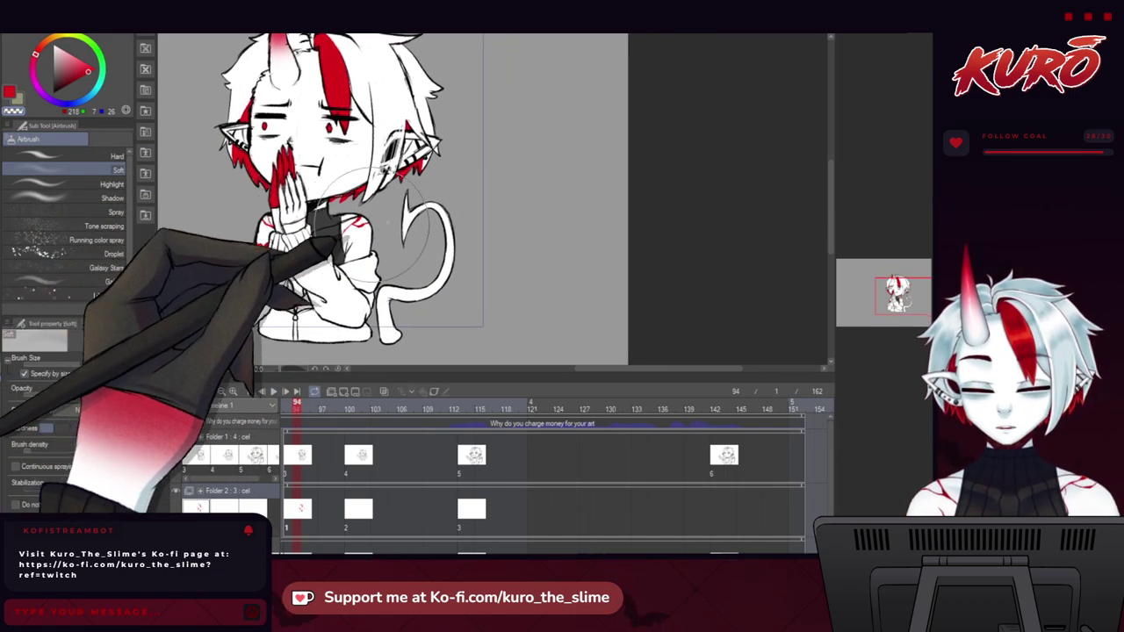
scroll(422, 244, up, 4)
drag(367, 168, 354, 250)
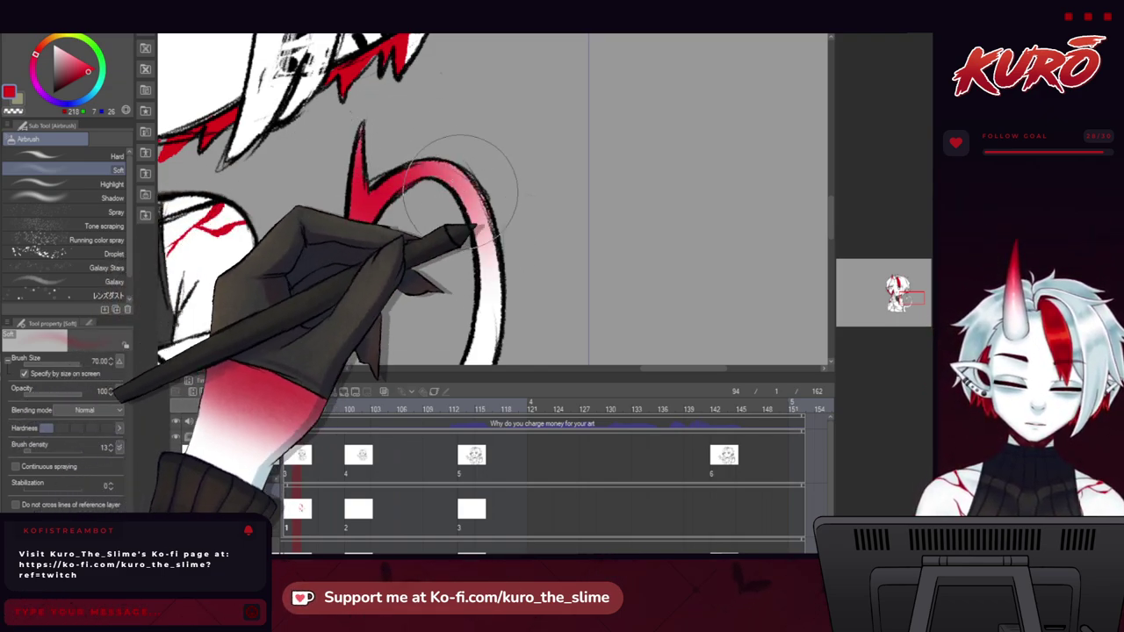
scroll(456, 219, down, 2)
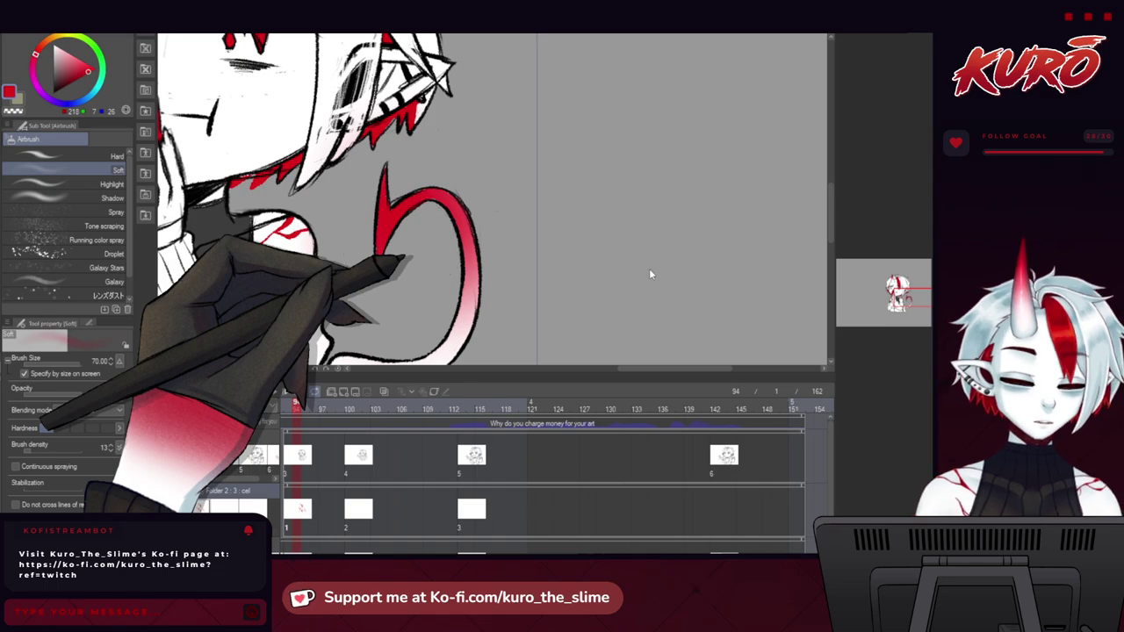
click(580, 293)
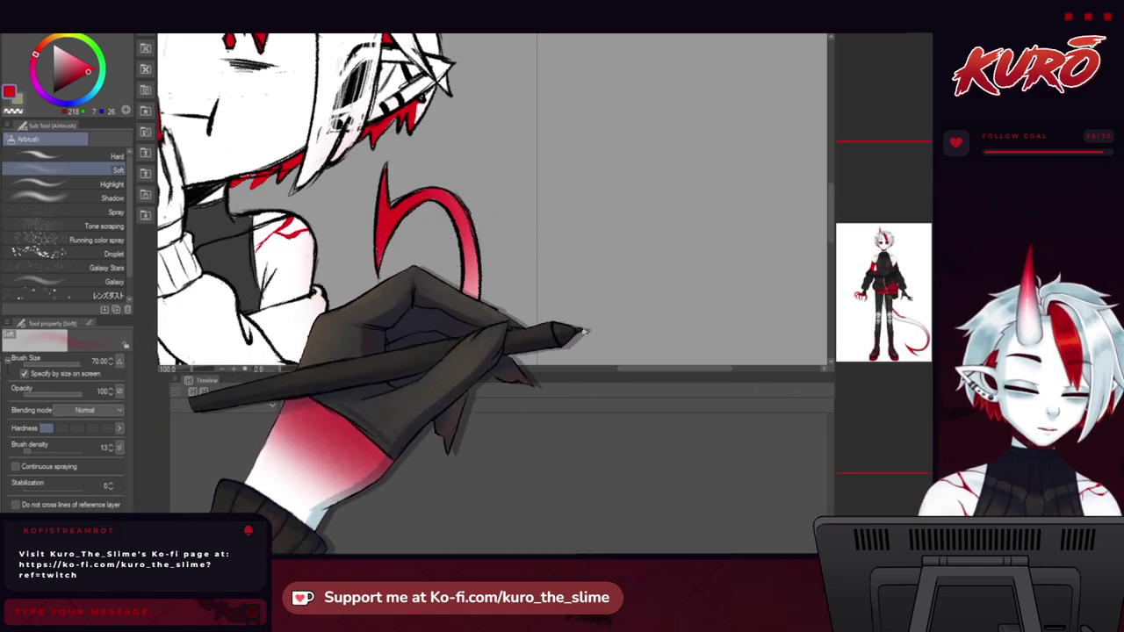
click(390, 248)
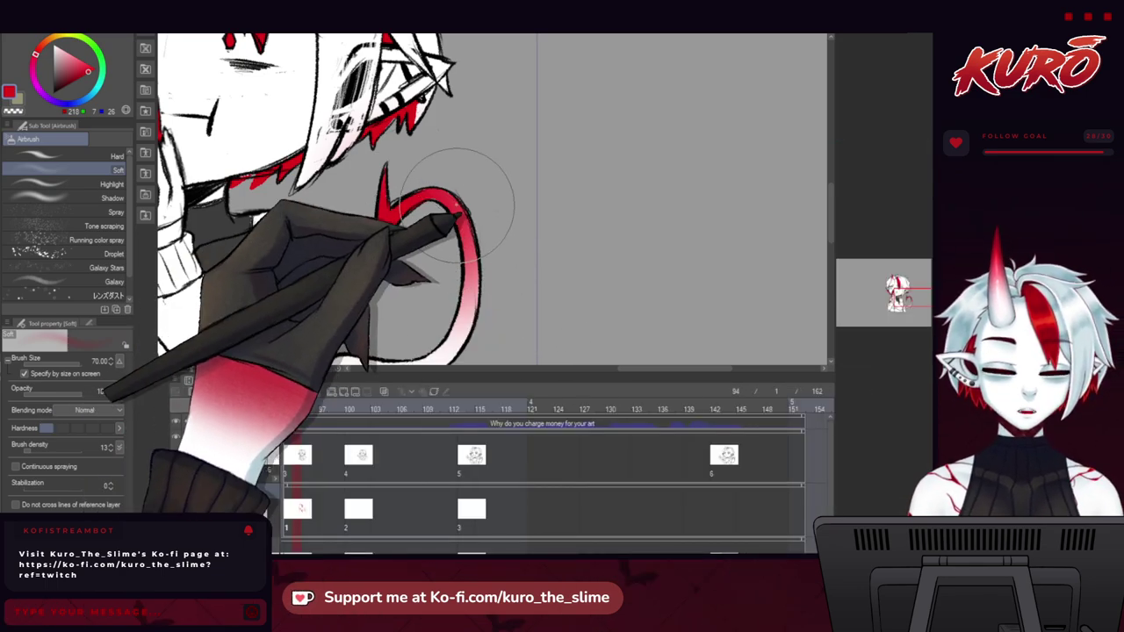
drag(457, 206, 479, 294)
scroll(413, 145, down, 2)
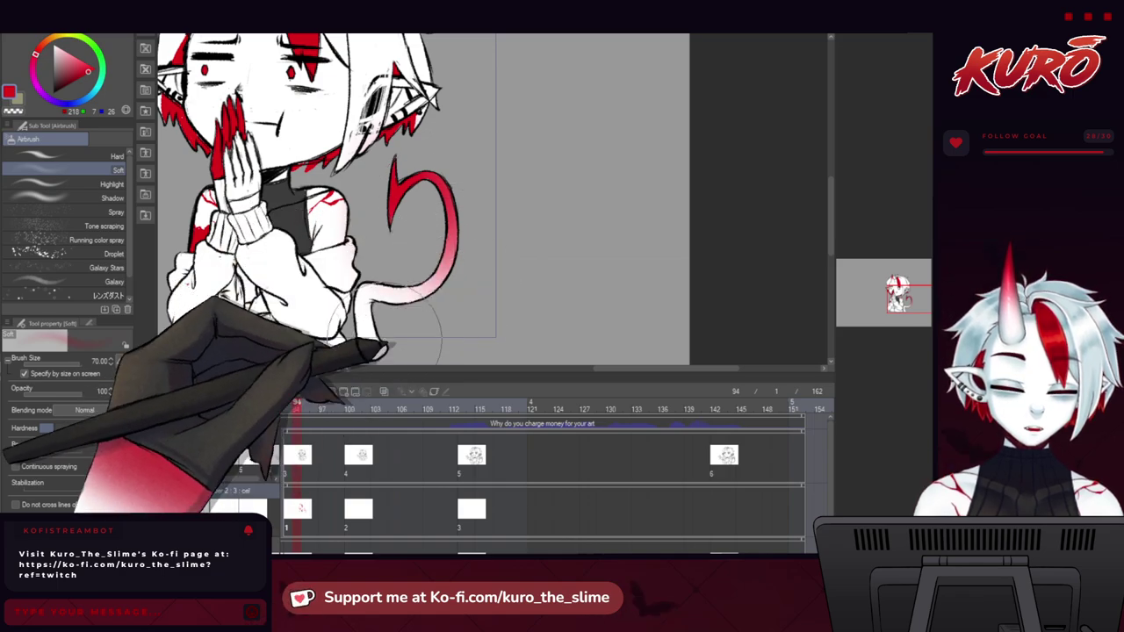
mouse_move(209, 241)
mouse_down()
mouse_move(237, 246)
mouse_move(211, 252)
mouse_move(275, 259)
mouse_up()
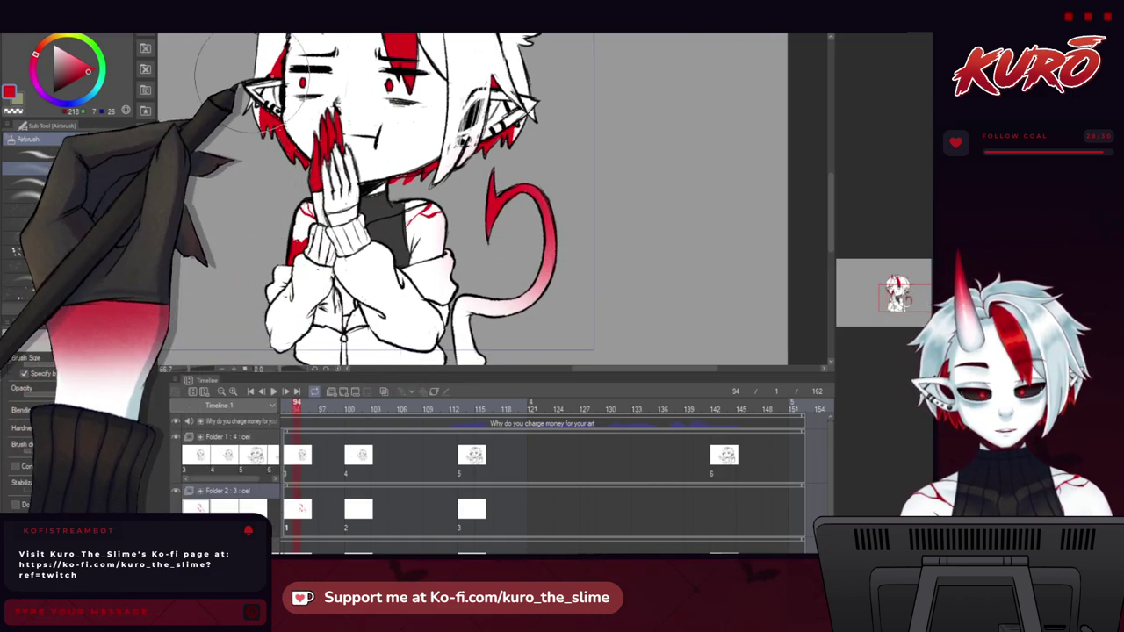
scroll(258, 299, up, 2)
key(c)
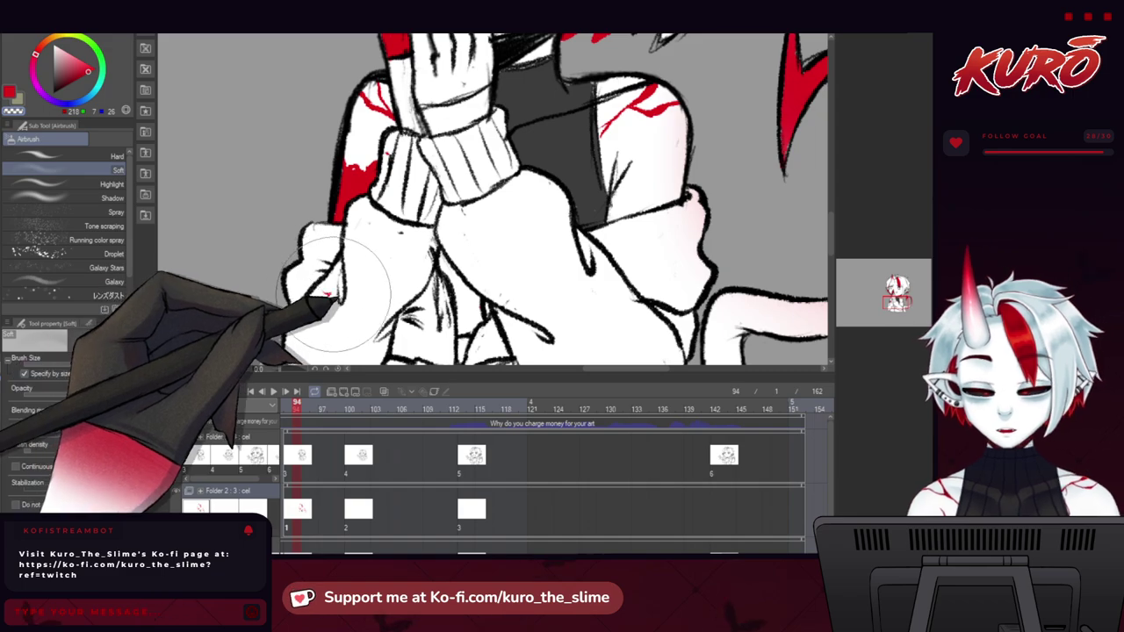
key(b)
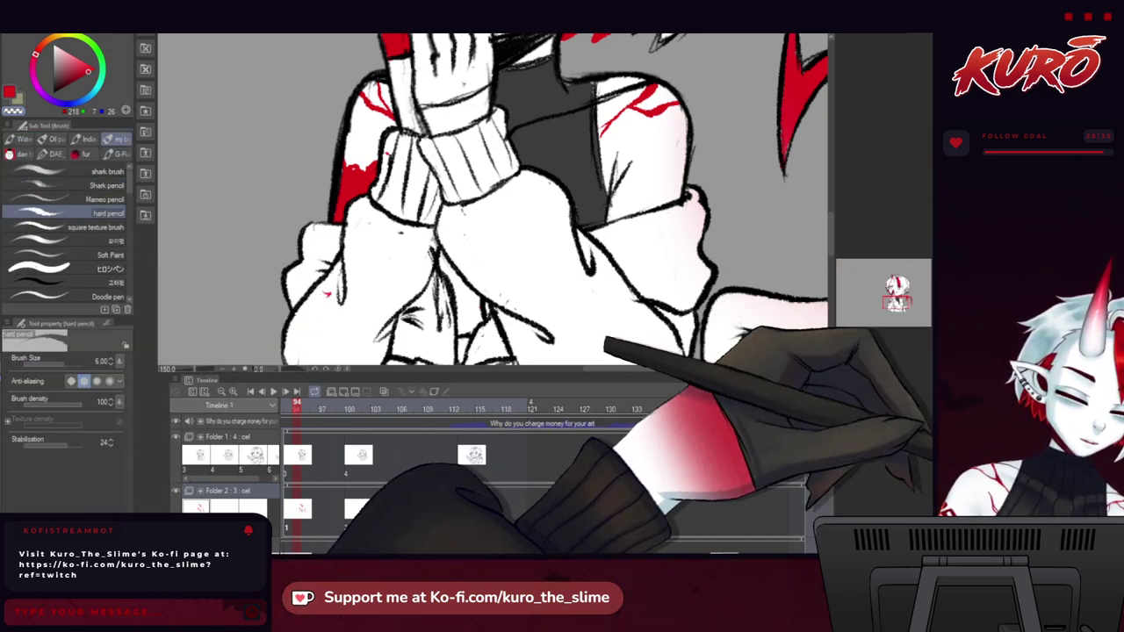
key(Delete)
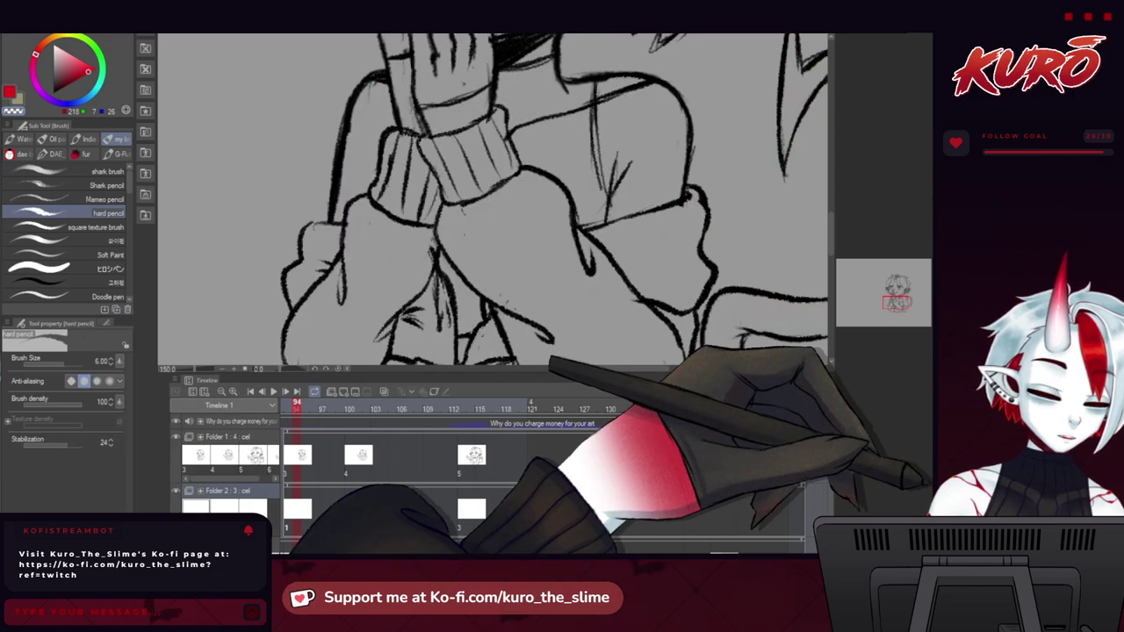
key(ctrl+z)
key(ctrl+z)
key(ctrl+y)
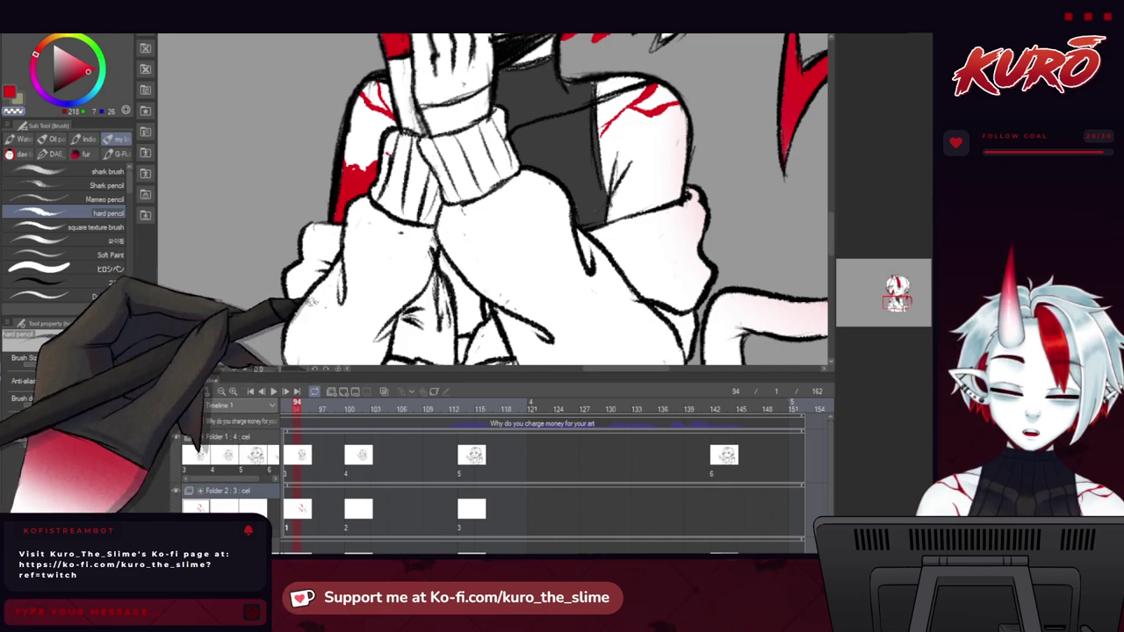
Fill the shirt gap between the forearms with the turtleneck's dark grey (61, 61, 61), using the Real G-Pen.
mouse_move(312, 301)
mouse_down()
mouse_move(252, 281)
mouse_move(245, 255)
mouse_move(271, 294)
mouse_move(264, 242)
mouse_up()
alt+click(459, 91)
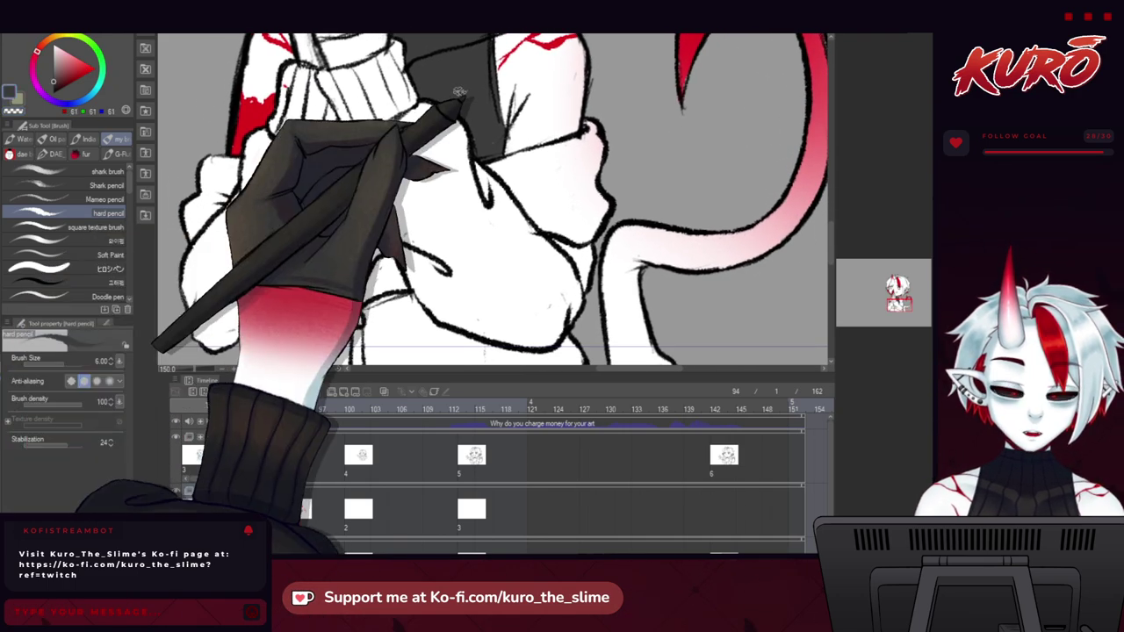
scroll(338, 188, up, 1)
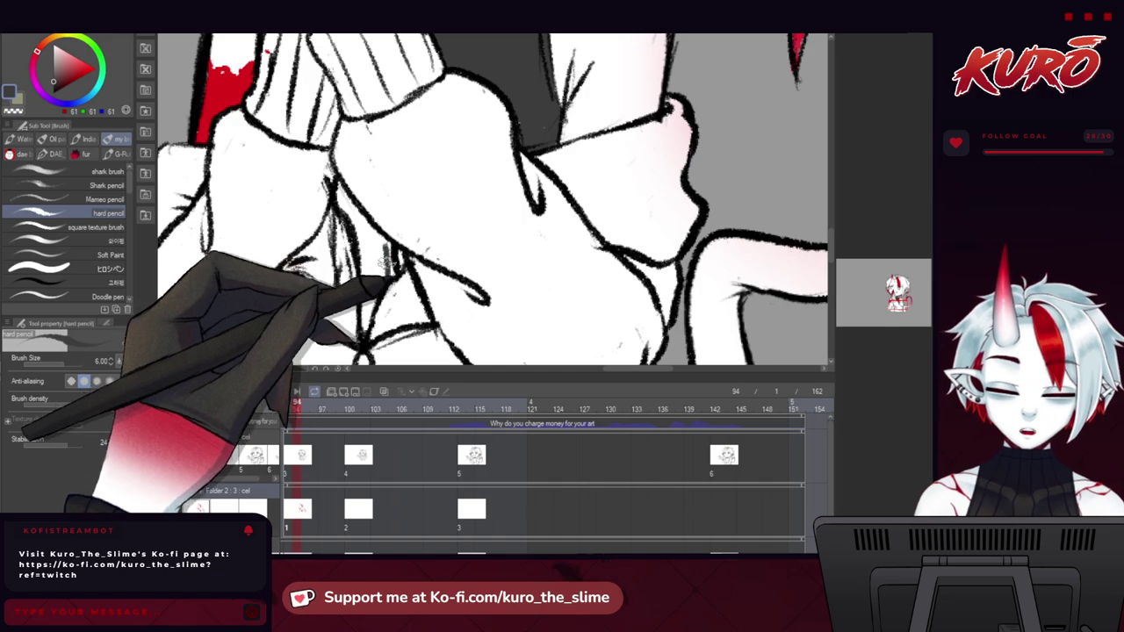
key(p)
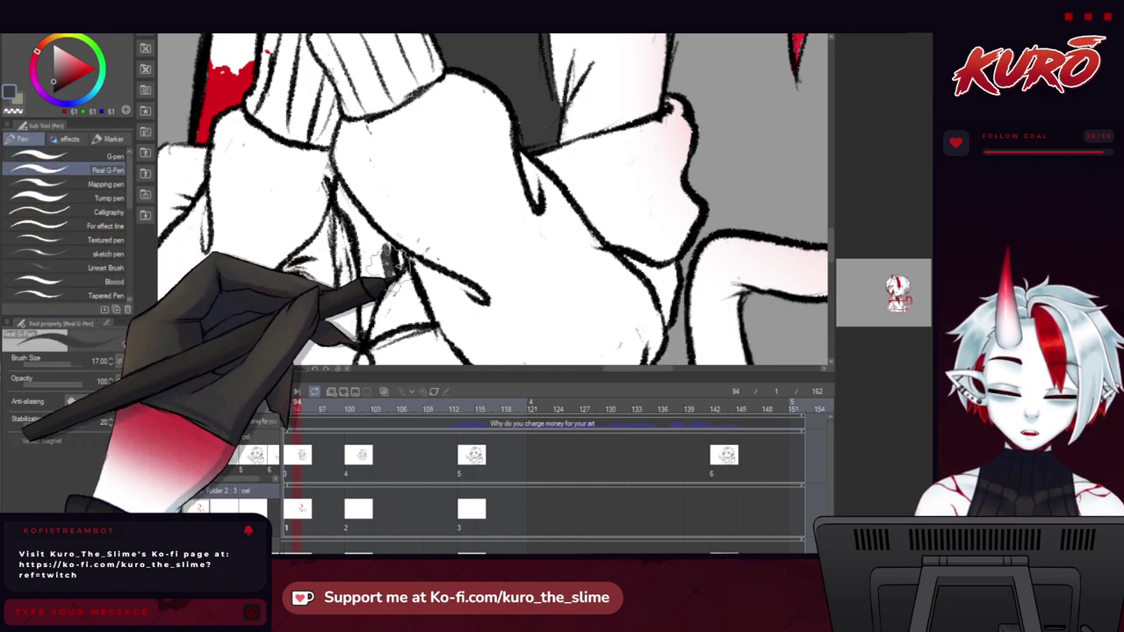
mouse_move(383, 241)
mouse_down()
mouse_move(337, 187)
mouse_move(348, 203)
mouse_up()
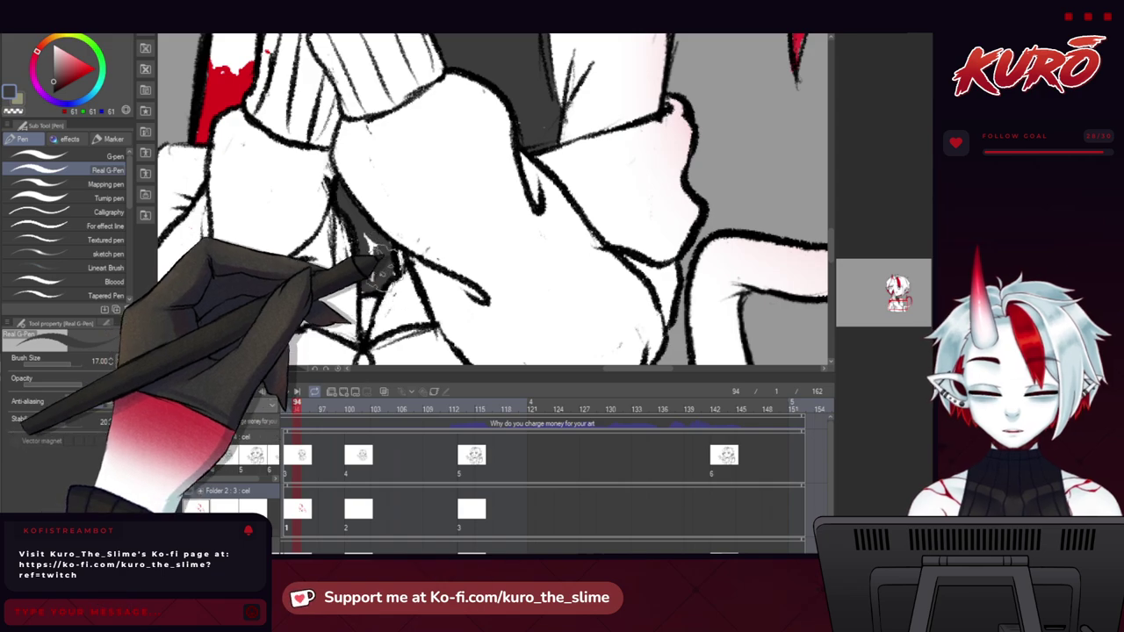
scroll(370, 267, down, 2)
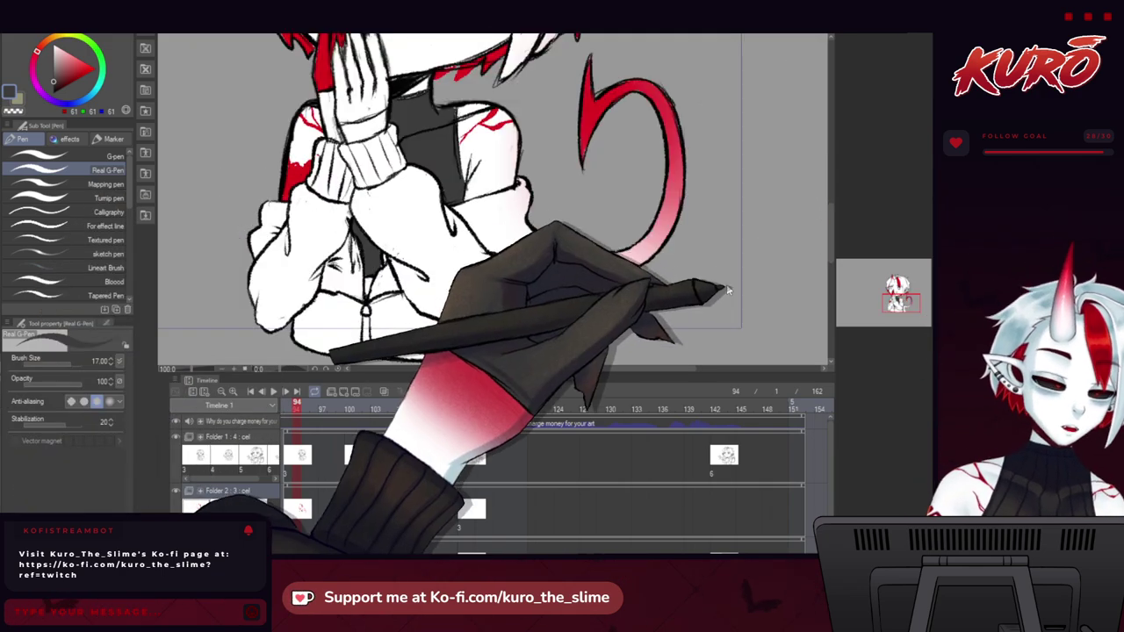
Sample the darker grey (44, 44, 44) from the reference sheet and fill the cuff's upper edge and the rear glove below its red section.
alt+click(727, 291)
click(346, 302)
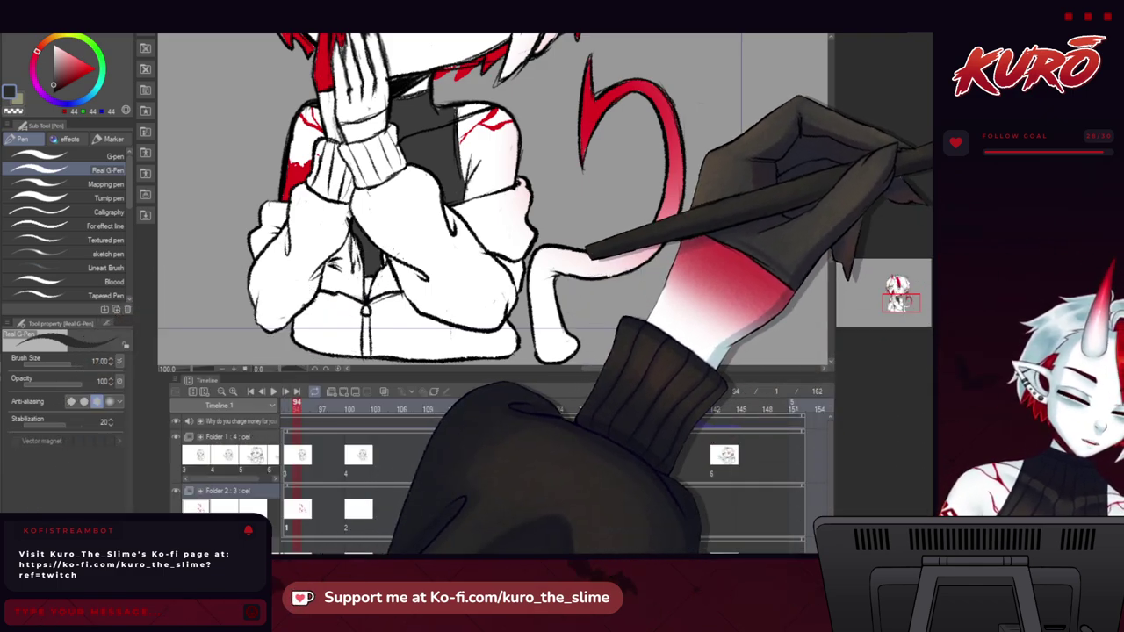
scroll(423, 190, up, 4)
scroll(424, 190, down, 2)
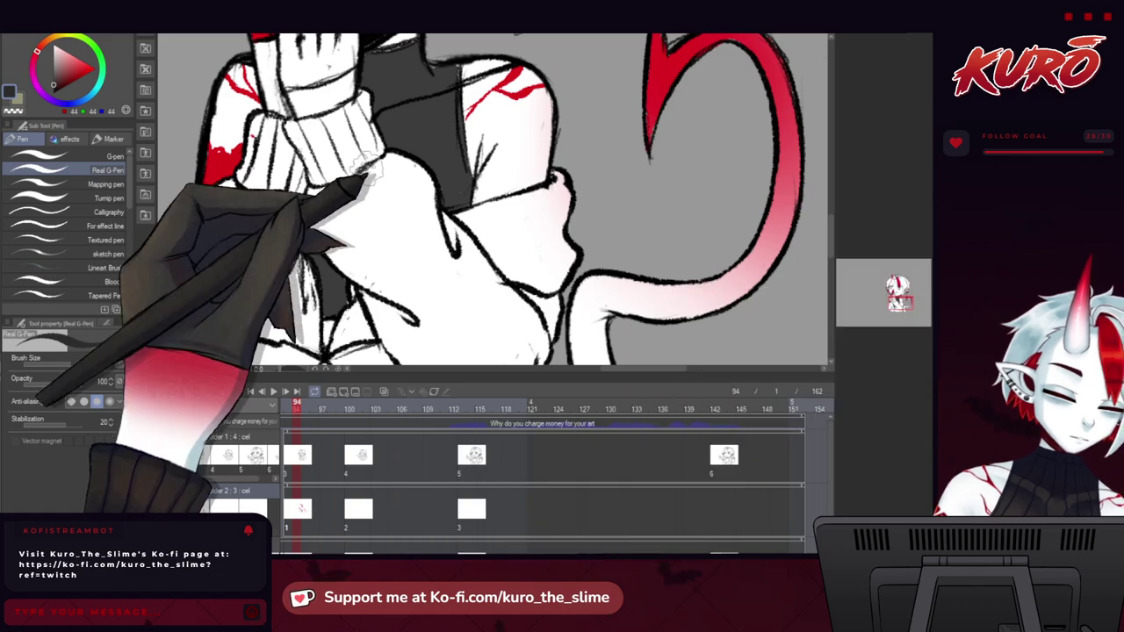
scroll(386, 141, up, 4)
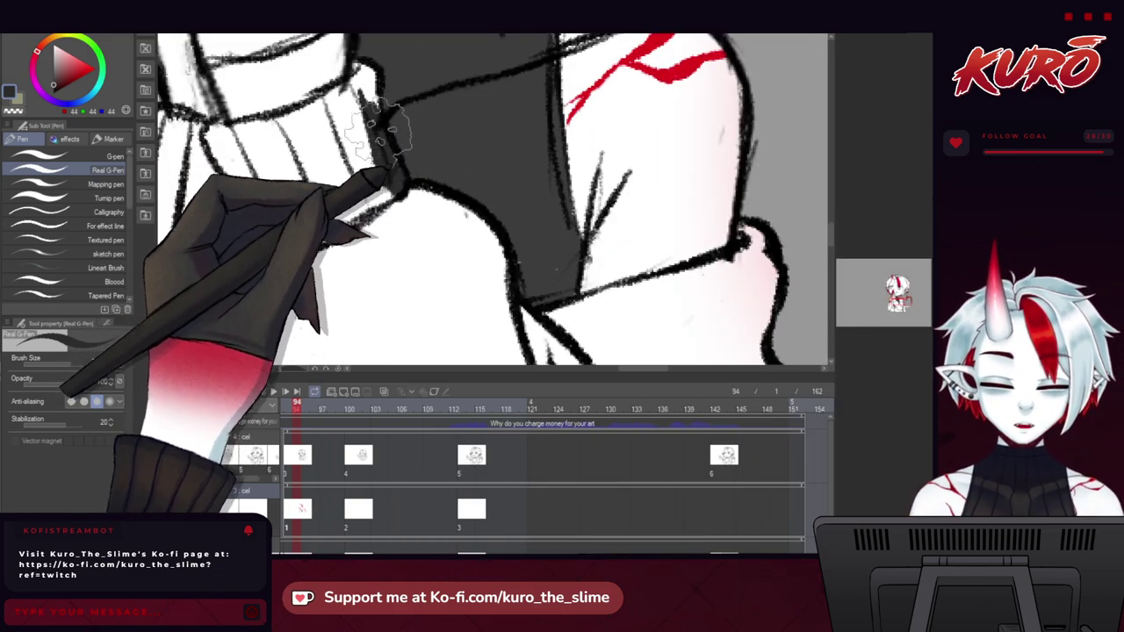
mouse_move(362, 81)
mouse_down()
mouse_move(323, 96)
mouse_move(302, 119)
mouse_move(226, 122)
mouse_move(319, 105)
mouse_move(338, 170)
mouse_up()
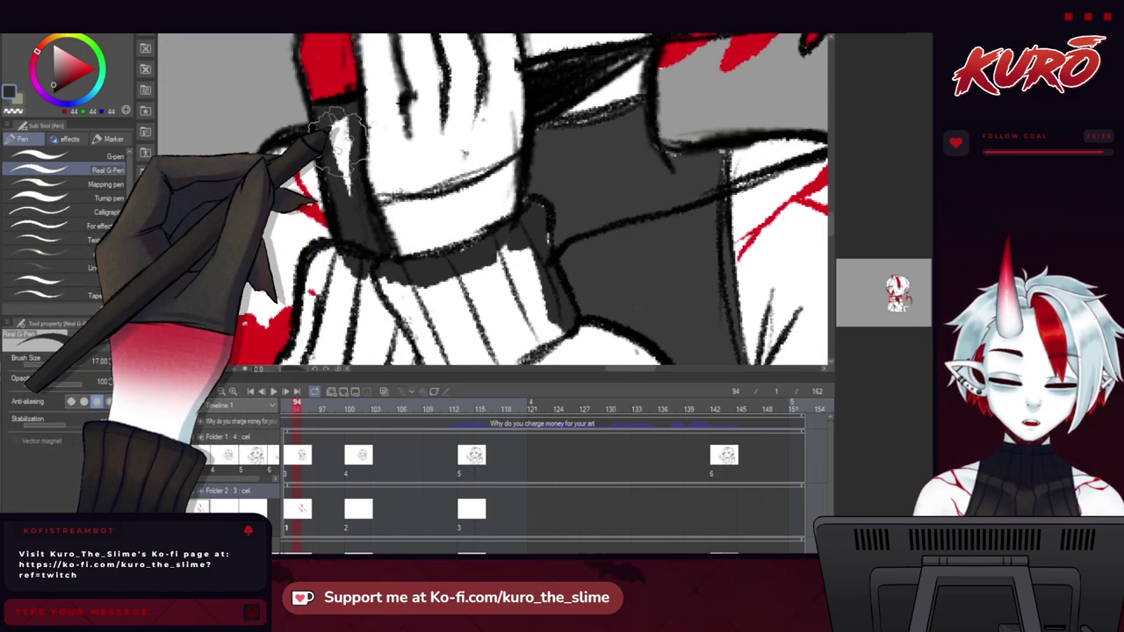
drag(349, 149, 315, 302)
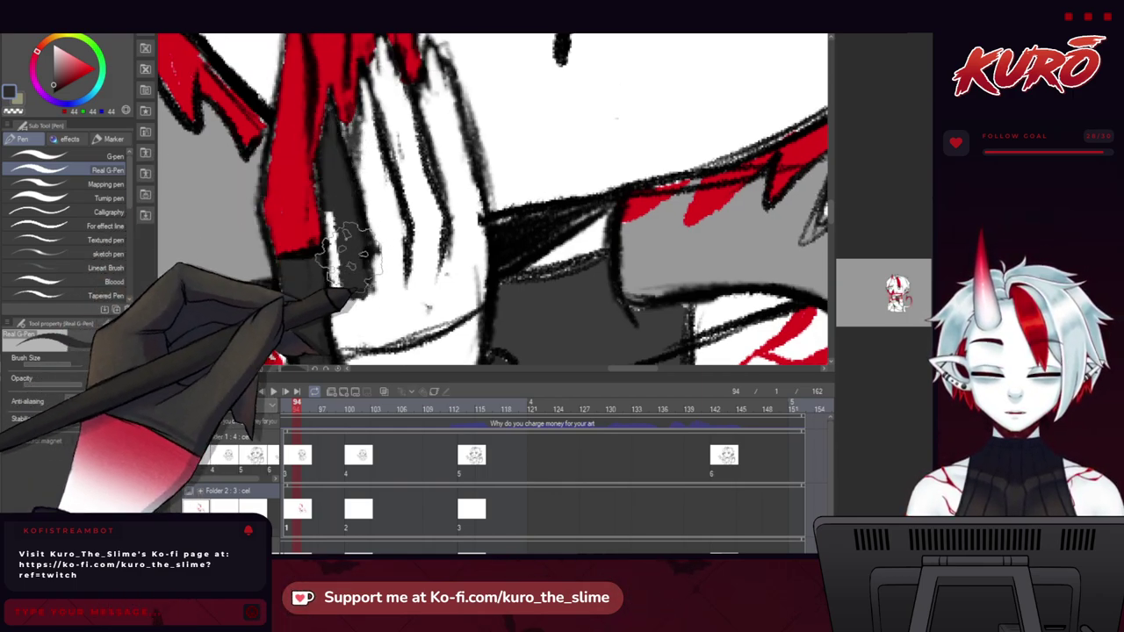
Fill the front glove's palm and fingers with dark grey in flipped view, and patch the gap beside the rear fingers with red (218, 7, 26).
key(h)
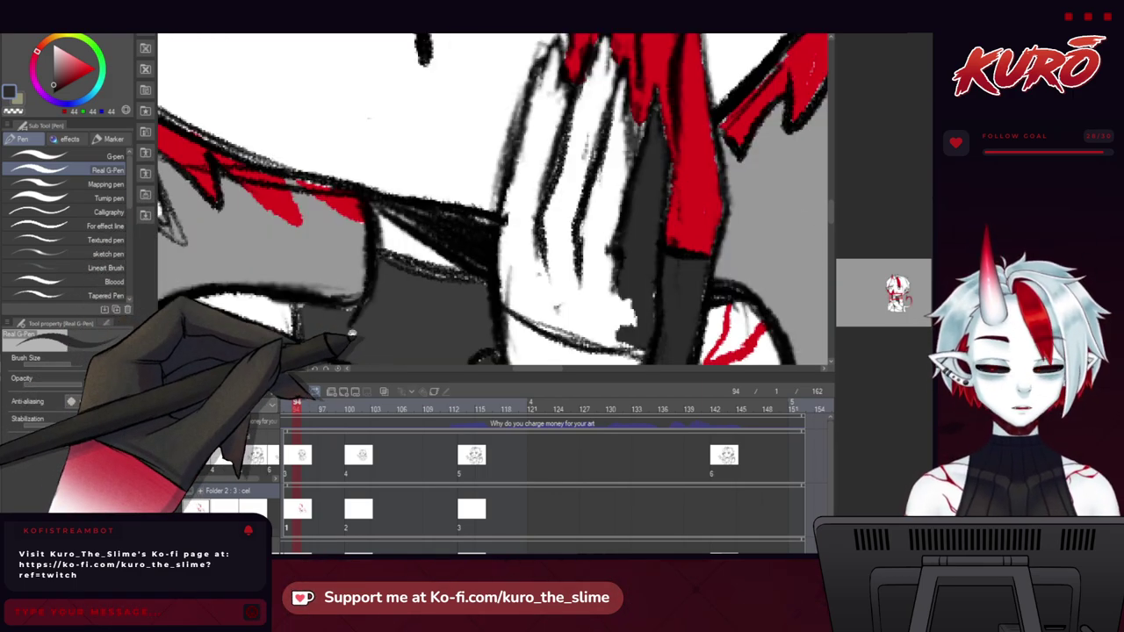
drag(437, 227, 260, 229)
mouse_move(458, 335)
mouse_down()
mouse_move(397, 334)
mouse_move(436, 345)
mouse_move(354, 320)
mouse_up()
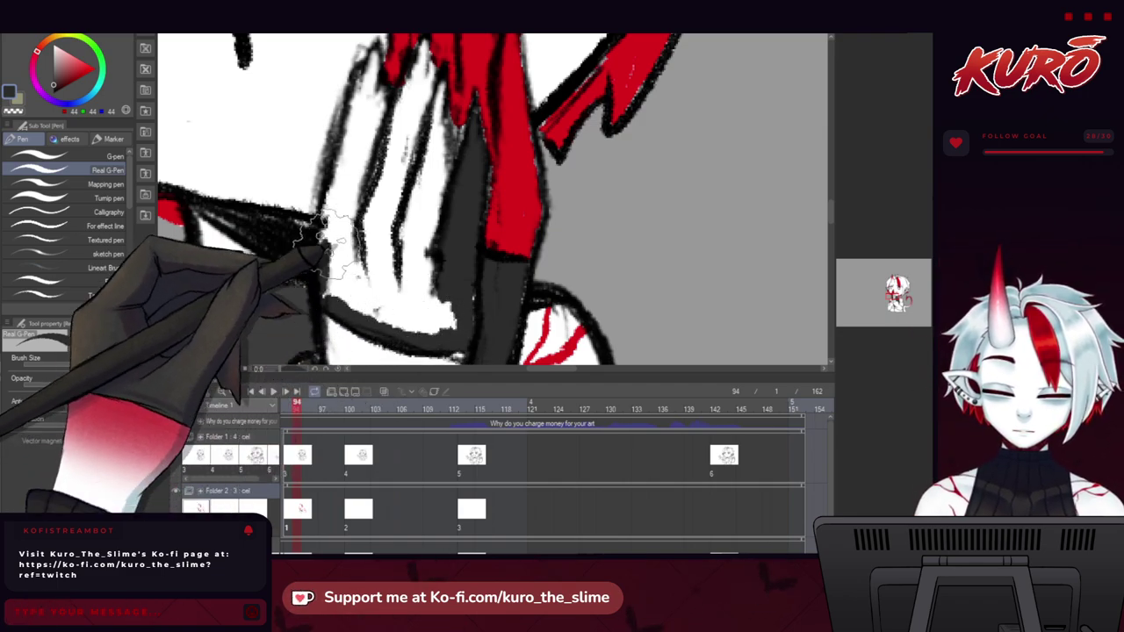
mouse_move(412, 325)
mouse_down()
mouse_move(461, 325)
mouse_move(443, 303)
mouse_move(439, 72)
mouse_move(430, 129)
mouse_move(439, 110)
mouse_move(457, 185)
mouse_move(448, 140)
mouse_move(426, 227)
mouse_up()
drag(358, 124, 361, 219)
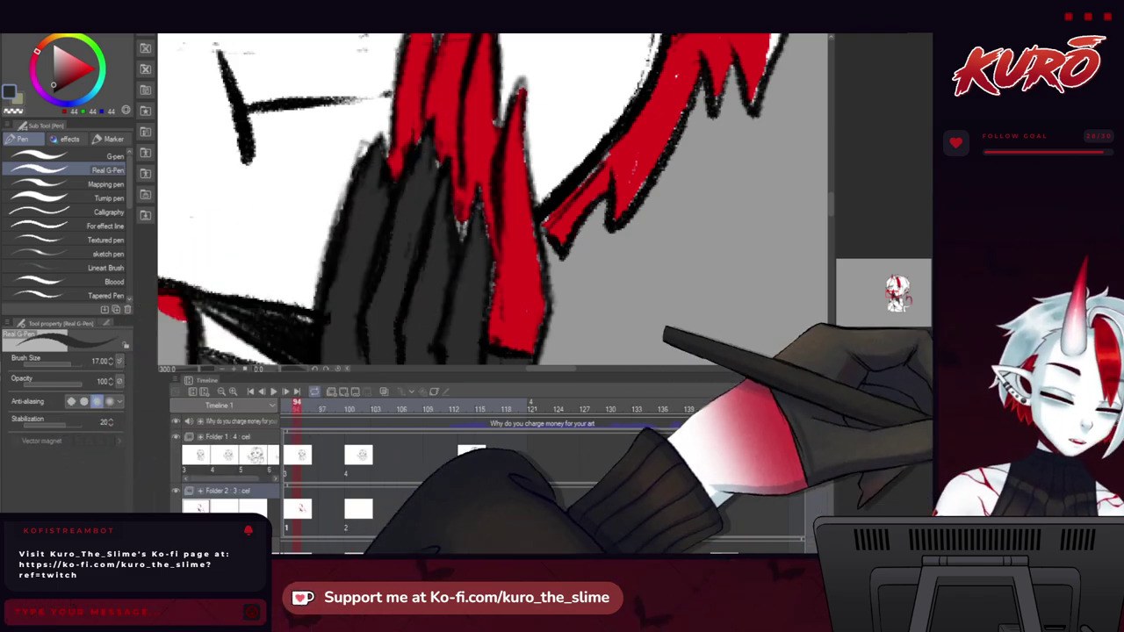
alt+click(474, 128)
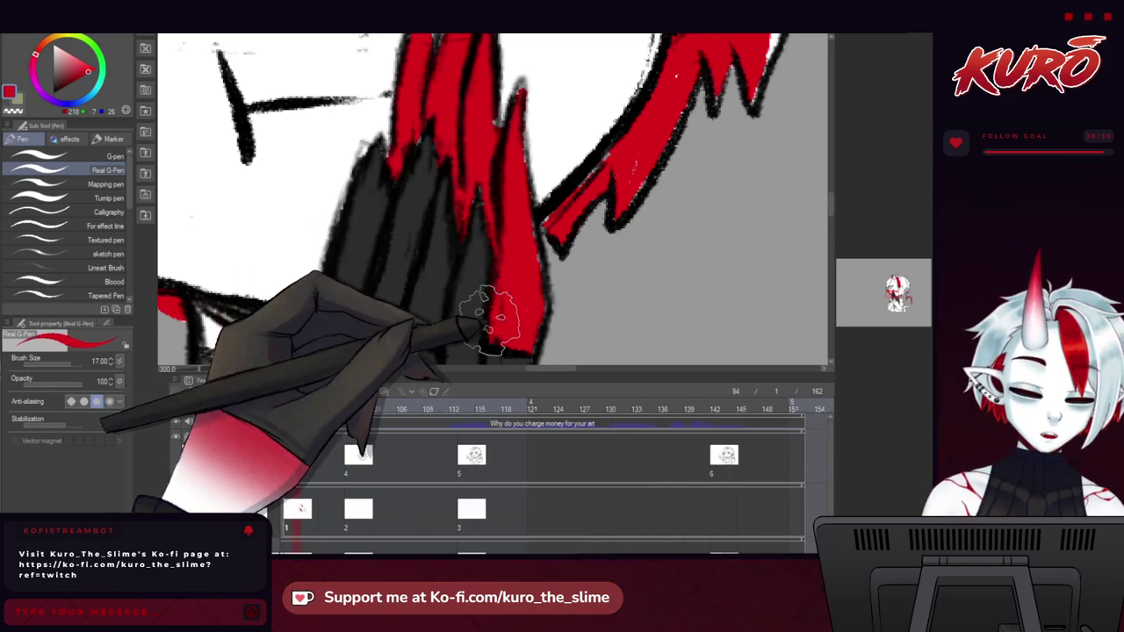
Paint the ribbed cuffs of both jacket sleeves with the dark grey (44, 44, 44).
scroll(411, 133, down, 2)
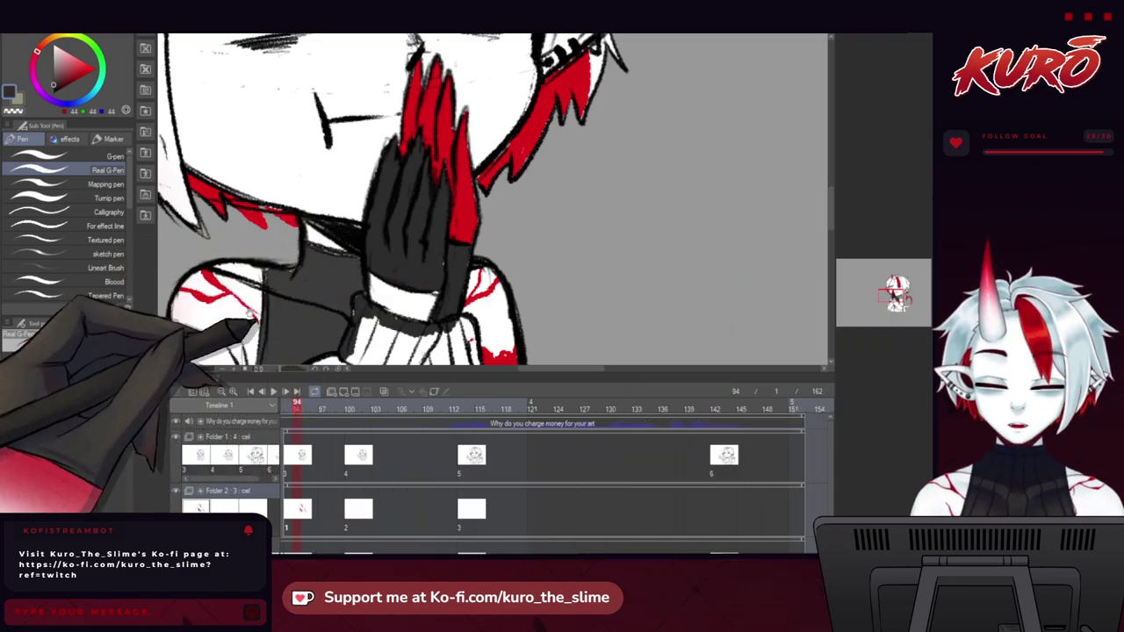
drag(250, 314, 247, 140)
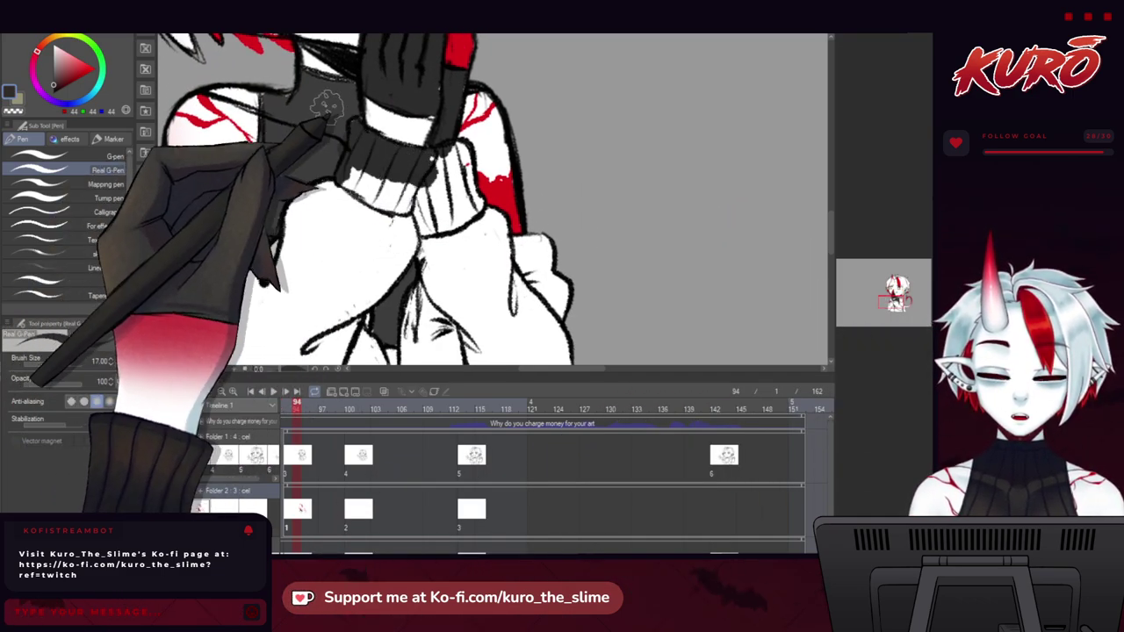
scroll(369, 154, up, 2)
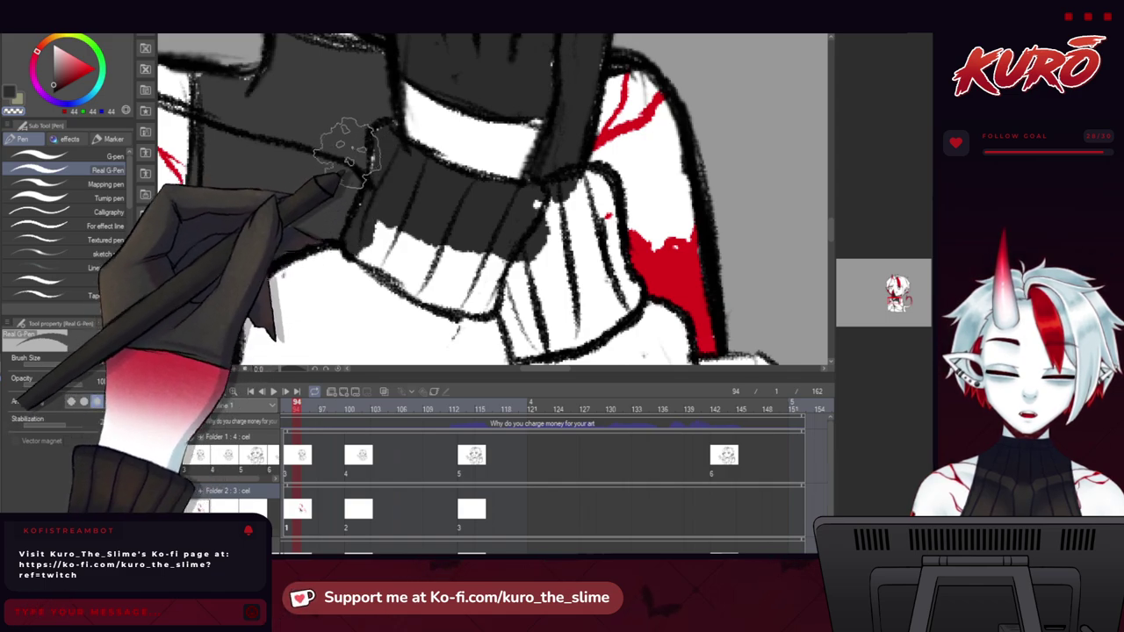
key(h)
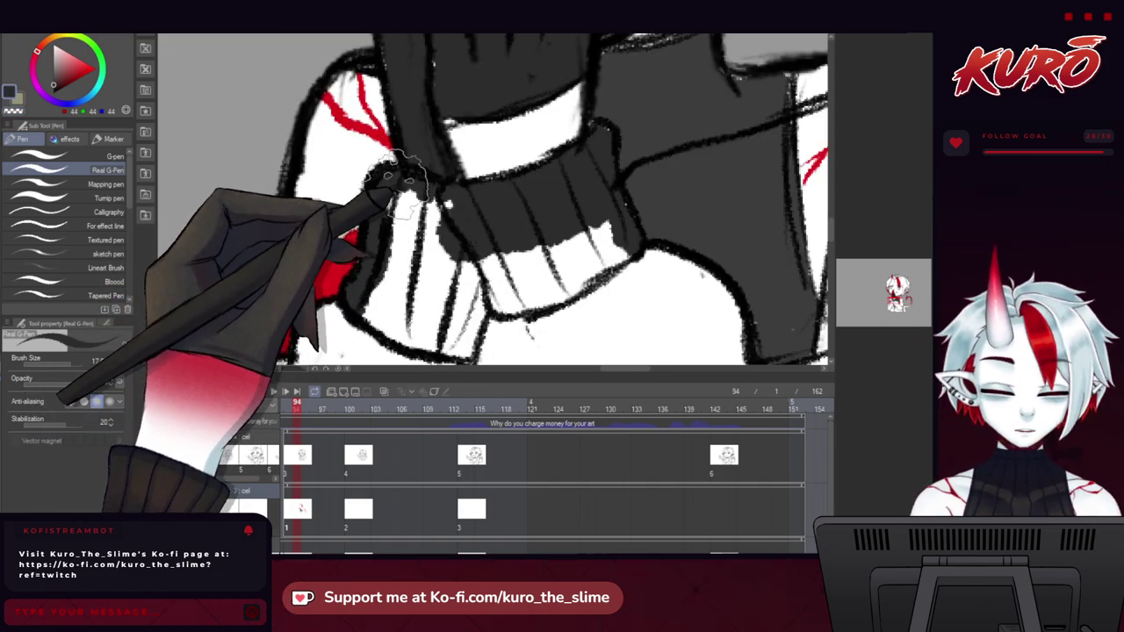
scroll(413, 184, down, 3)
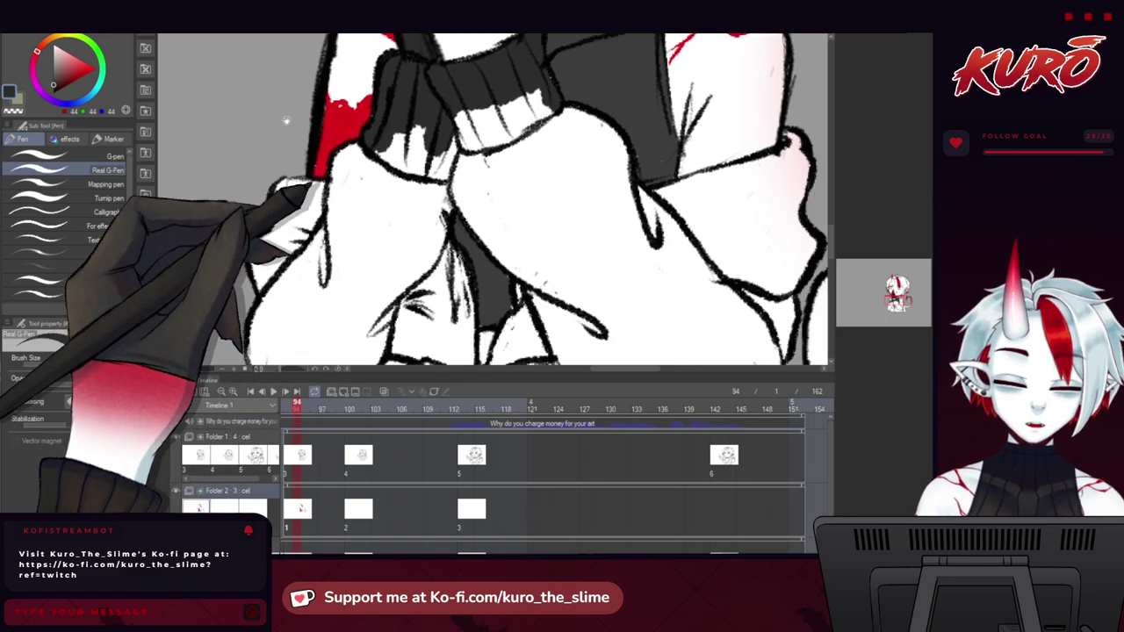
Paint the rear sleeve's outer folds and the jacket's bottom hem with dark grey (44, 44, 44).
mouse_move(274, 156)
mouse_down()
mouse_move(307, 167)
mouse_move(266, 151)
mouse_move(288, 136)
mouse_move(249, 141)
mouse_move(254, 180)
mouse_move(309, 239)
mouse_up()
mouse_move(208, 288)
mouse_down()
mouse_move(195, 320)
mouse_move(248, 356)
mouse_up()
drag(245, 251, 217, 136)
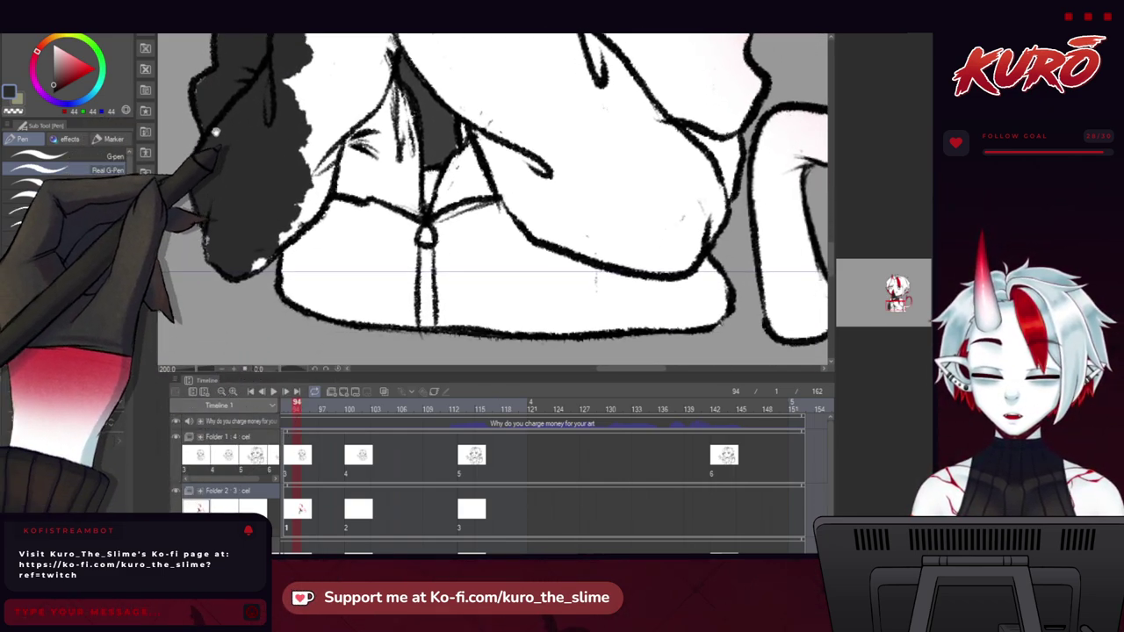
mouse_move(289, 255)
mouse_down()
mouse_move(226, 238)
mouse_move(362, 167)
mouse_up()
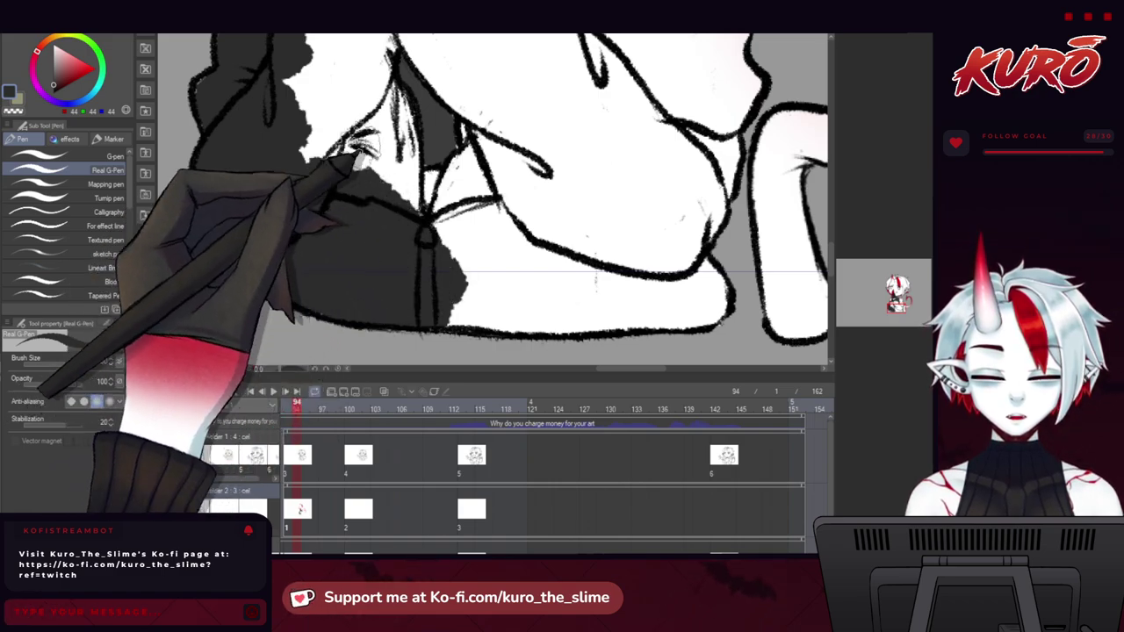
drag(441, 263, 274, 241)
mouse_move(491, 280)
mouse_down()
mouse_move(383, 303)
mouse_move(431, 308)
mouse_move(379, 269)
mouse_up()
Fill the front sleeve's elbow and the slouched jacket fold beside the tail with dark grey (44, 44, 44).
mouse_move(459, 133)
mouse_down()
mouse_move(467, 256)
mouse_move(440, 331)
mouse_move(394, 338)
mouse_up()
mouse_move(461, 258)
mouse_down()
mouse_move(484, 145)
mouse_move(475, 99)
mouse_move(475, 132)
mouse_move(447, 140)
mouse_move(454, 211)
mouse_up()
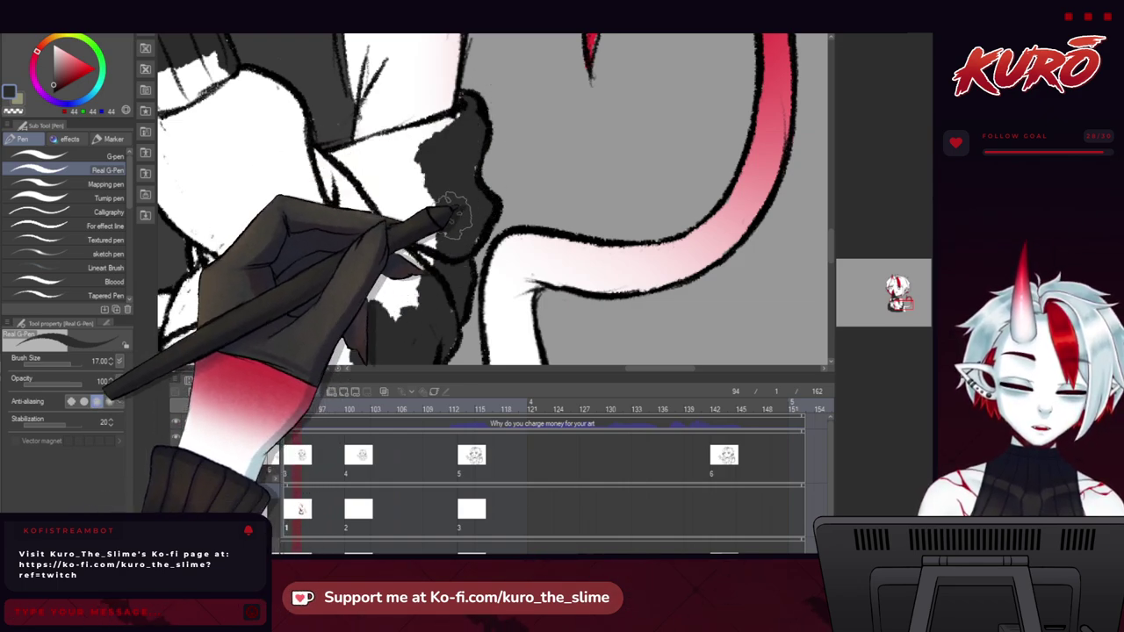
drag(393, 262, 355, 299)
mouse_move(288, 258)
mouse_down()
mouse_move(305, 268)
mouse_move(437, 211)
mouse_up()
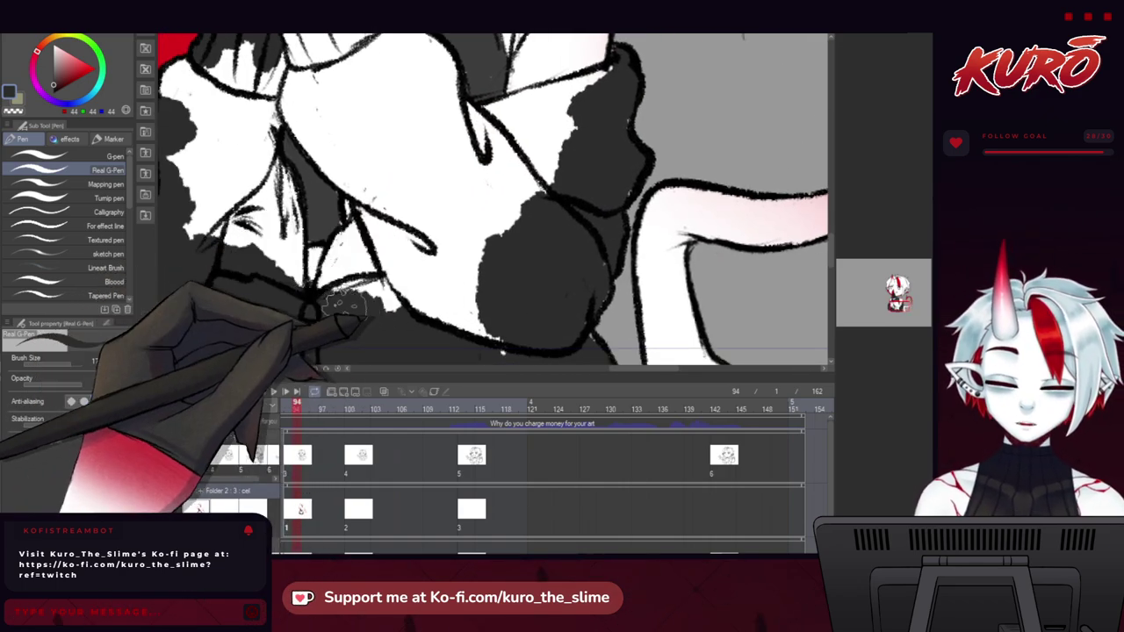
mouse_move(408, 279)
mouse_down()
mouse_move(527, 189)
mouse_move(530, 134)
mouse_move(584, 127)
mouse_move(505, 180)
mouse_move(434, 141)
mouse_up()
drag(179, 203, 339, 283)
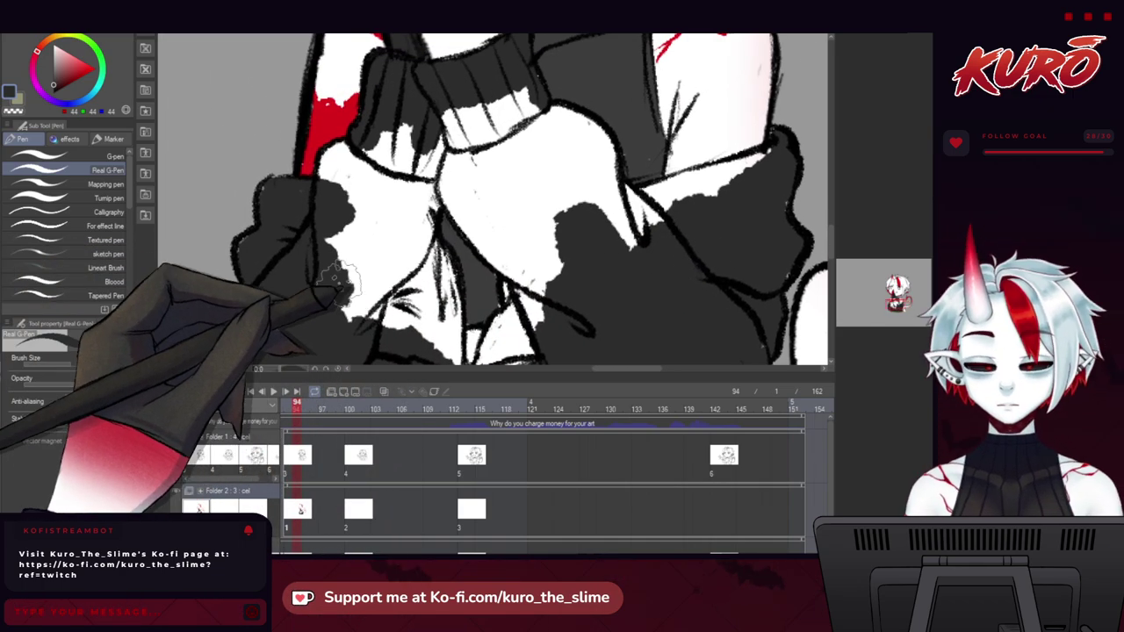
Cover the remaining white of the rear sleeve and its ribbed cuff with dark grey, up to the red arm section.
scroll(341, 113, up, 2)
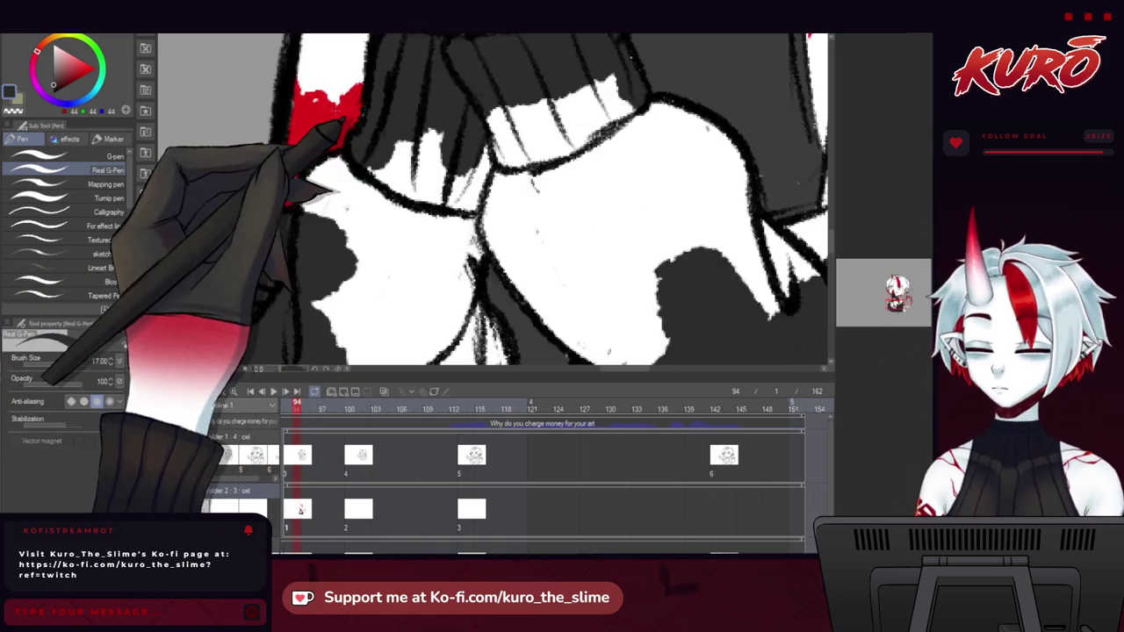
mouse_move(303, 246)
mouse_down()
mouse_move(301, 201)
mouse_move(313, 188)
mouse_move(313, 201)
mouse_move(359, 215)
mouse_up()
mouse_move(427, 175)
mouse_down()
mouse_move(474, 146)
mouse_move(354, 186)
mouse_up()
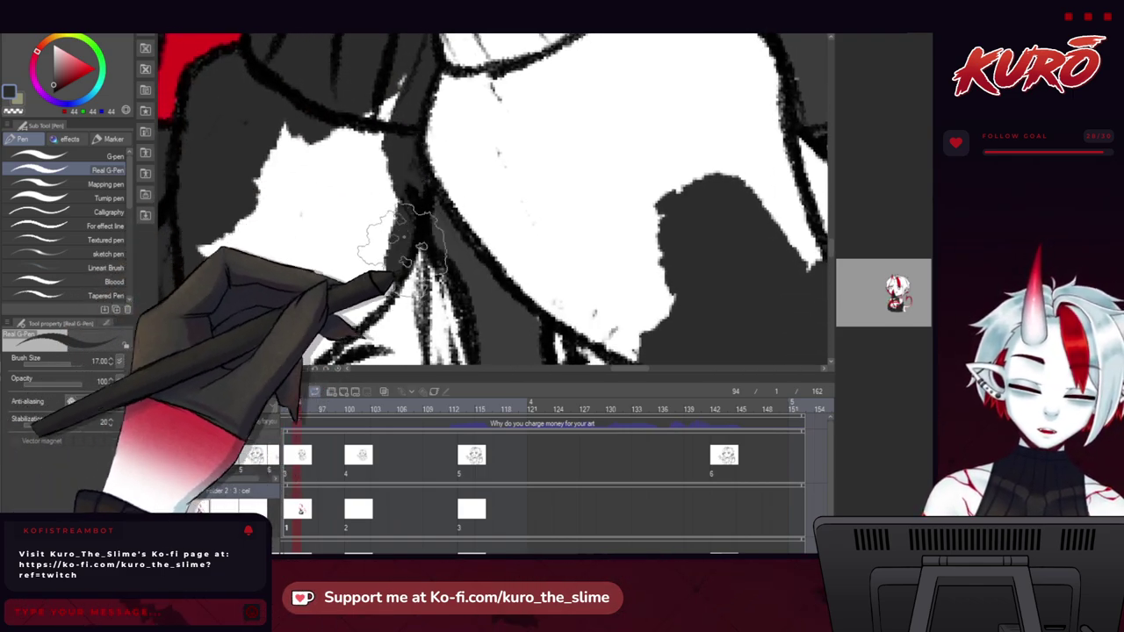
mouse_move(404, 237)
mouse_down()
mouse_move(390, 88)
mouse_move(380, 116)
mouse_move(338, 98)
mouse_move(245, 149)
mouse_up()
scroll(248, 136, down, 1)
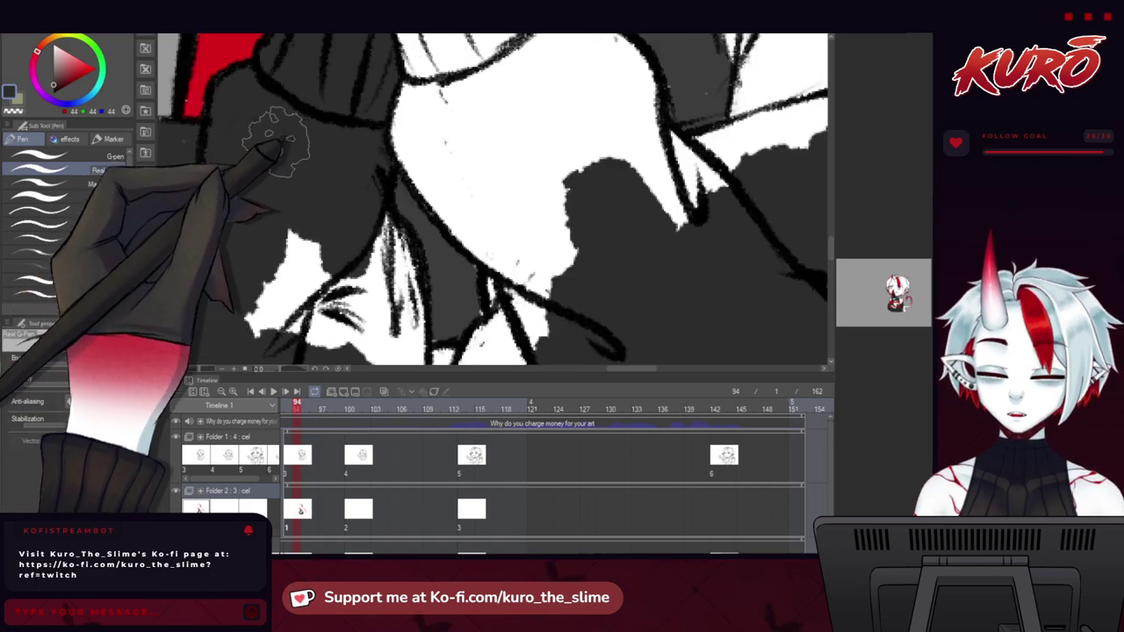
mouse_move(230, 214)
mouse_down()
mouse_move(274, 149)
mouse_move(295, 219)
mouse_up()
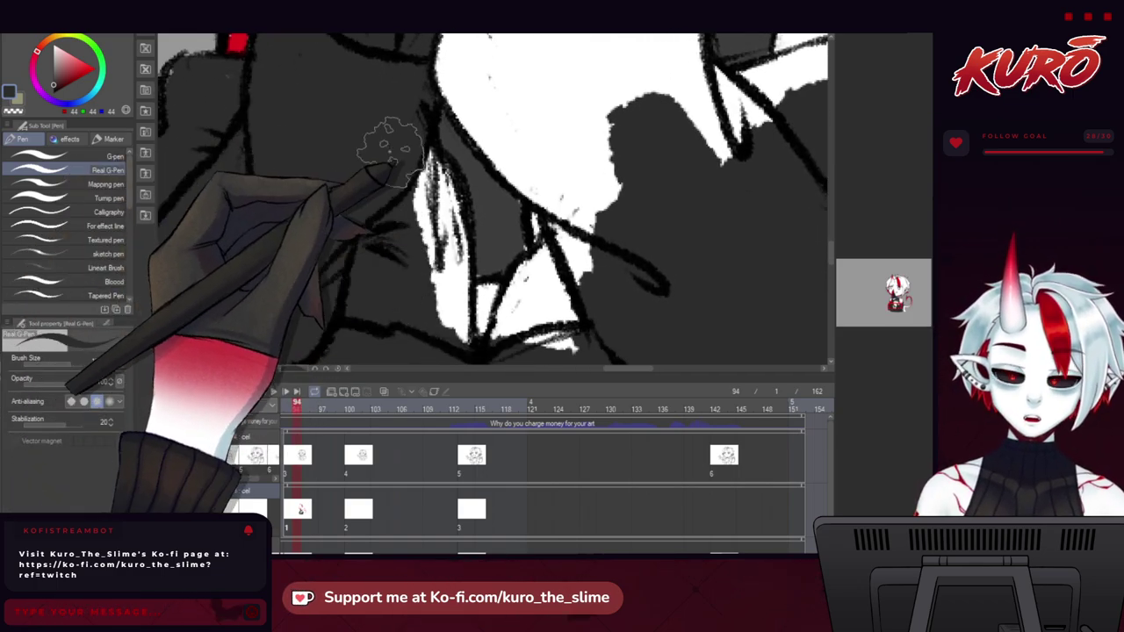
Fill the jacket's creased front panels between the two sleeves, above the zipper, with dark grey.
mouse_move(390, 151)
mouse_down()
mouse_move(336, 133)
mouse_move(407, 200)
mouse_up()
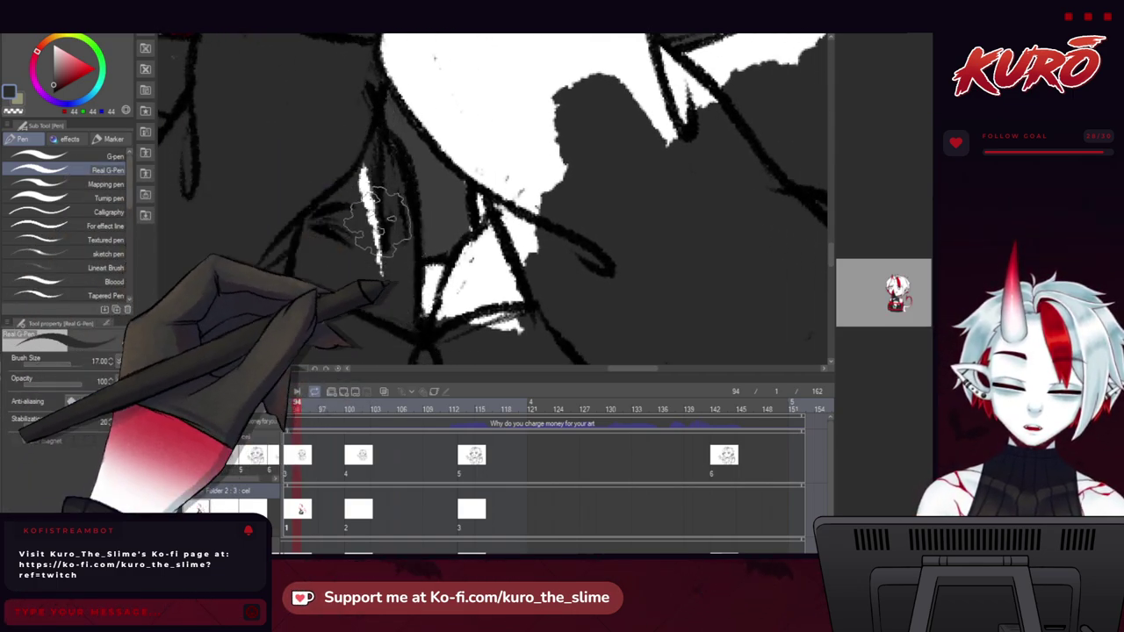
drag(423, 187, 373, 159)
key(c)
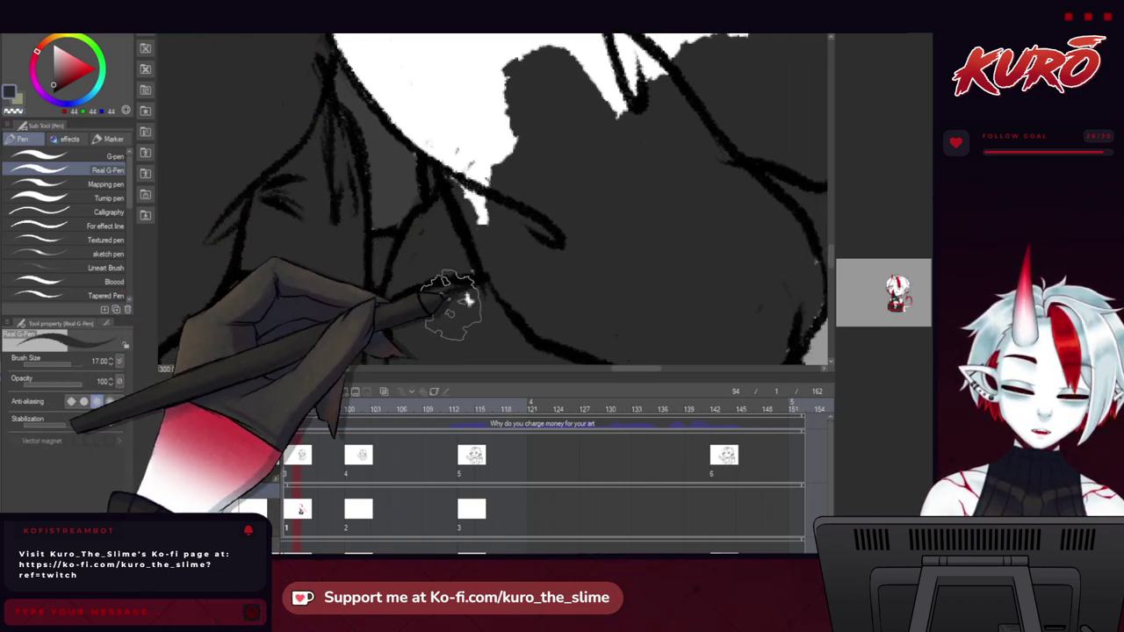
mouse_move(481, 197)
mouse_down()
mouse_move(494, 231)
mouse_move(477, 171)
mouse_up()
Fill the jacket's top edge below the bare upper arm and the front sleeve's outer edge with dark grey in flipped view.
mouse_move(486, 110)
mouse_down()
mouse_move(366, 266)
mouse_move(304, 314)
mouse_up()
mouse_move(447, 271)
mouse_down()
mouse_move(300, 265)
mouse_move(364, 181)
mouse_move(259, 195)
mouse_up()
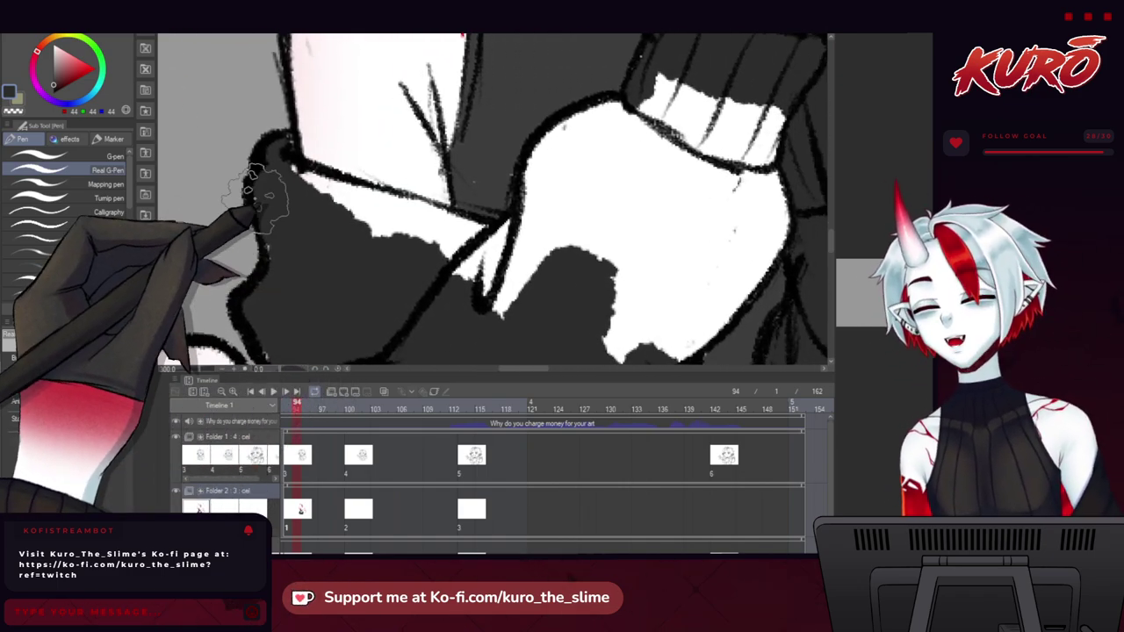
drag(413, 240, 472, 254)
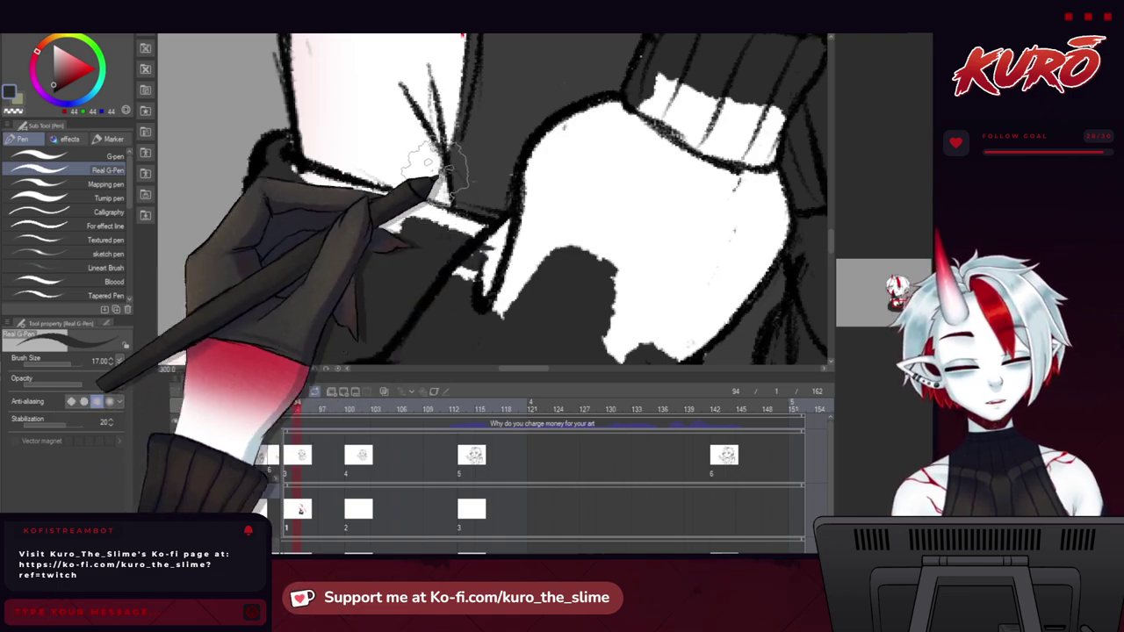
mouse_move(427, 220)
mouse_down()
mouse_move(382, 222)
mouse_move(389, 231)
mouse_move(266, 182)
mouse_move(337, 231)
mouse_up()
drag(409, 270, 328, 274)
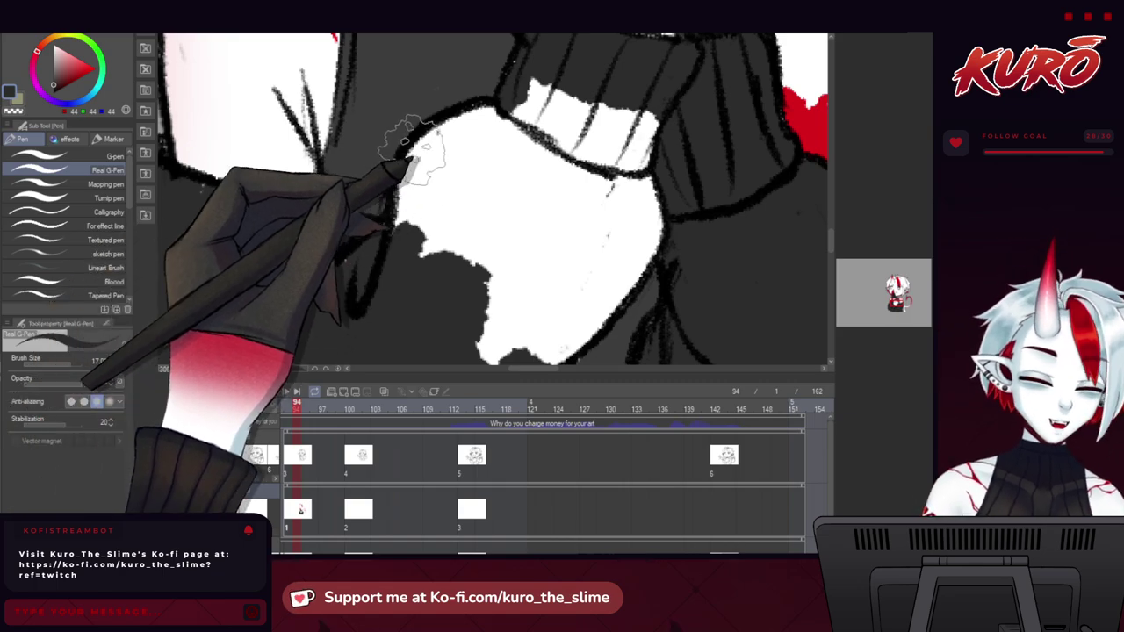
Restore the unflipped view and fill the rest of the front sleeve and its cuff's lower edge with dark grey.
key(h)
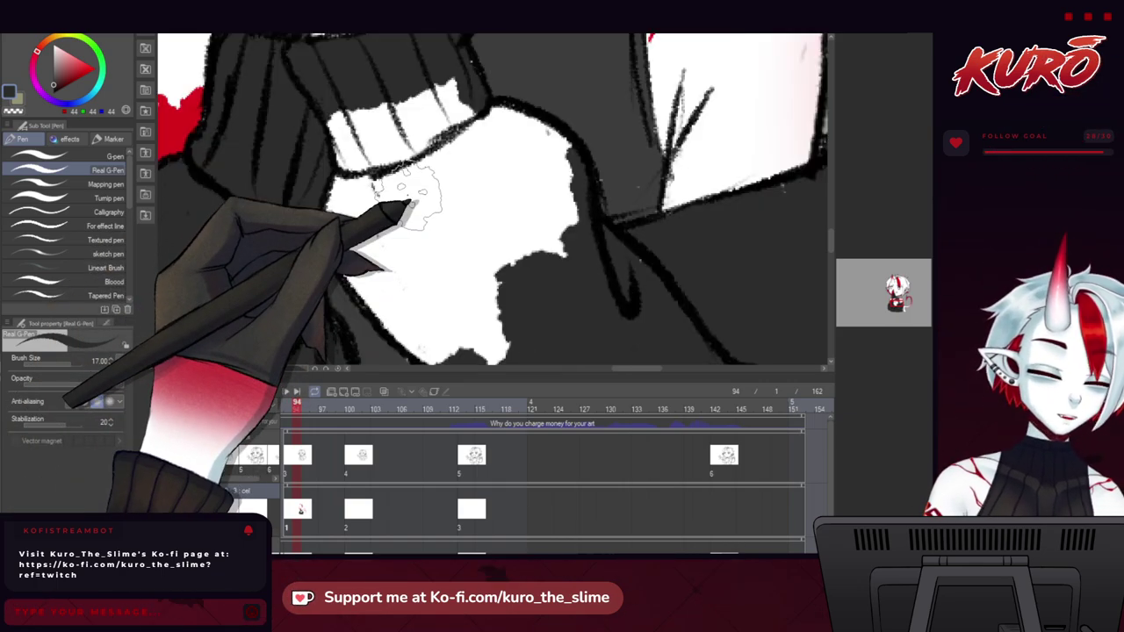
drag(477, 141, 413, 153)
drag(481, 129, 490, 163)
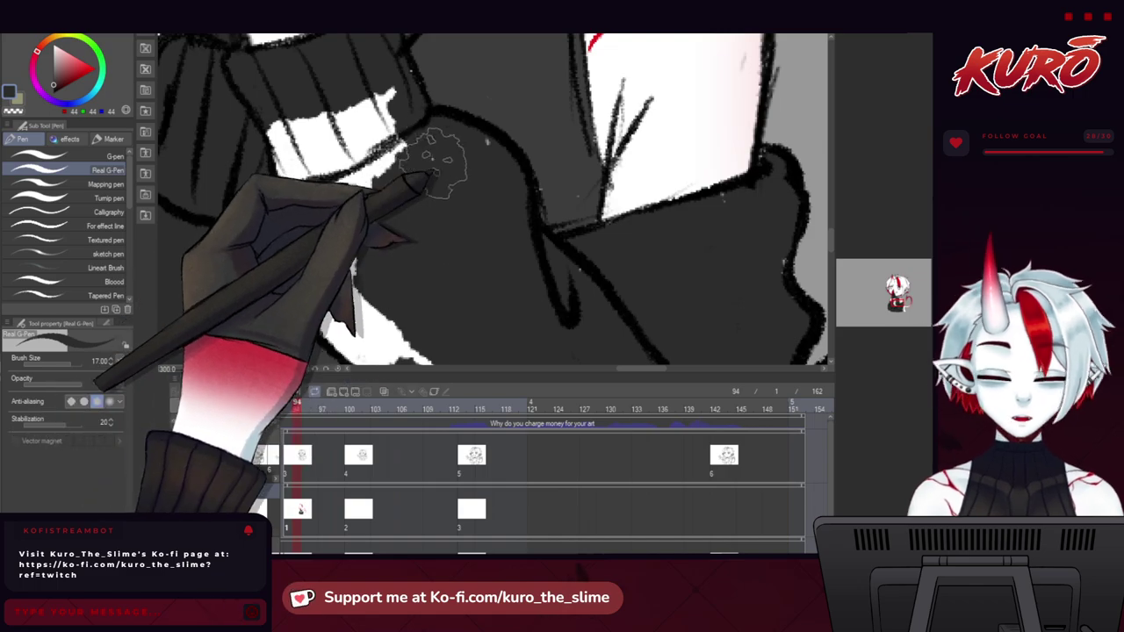
mouse_move(433, 164)
mouse_down()
mouse_move(374, 77)
mouse_move(359, 81)
mouse_move(360, 180)
mouse_move(309, 114)
mouse_move(266, 123)
mouse_move(290, 215)
mouse_up()
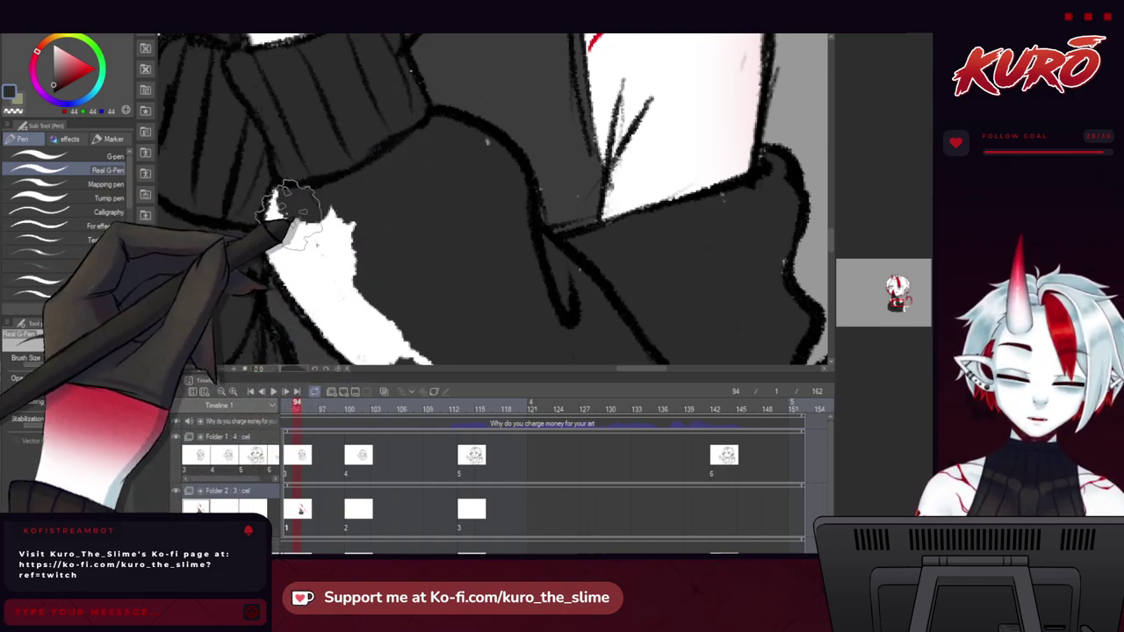
scroll(276, 224, down, 3)
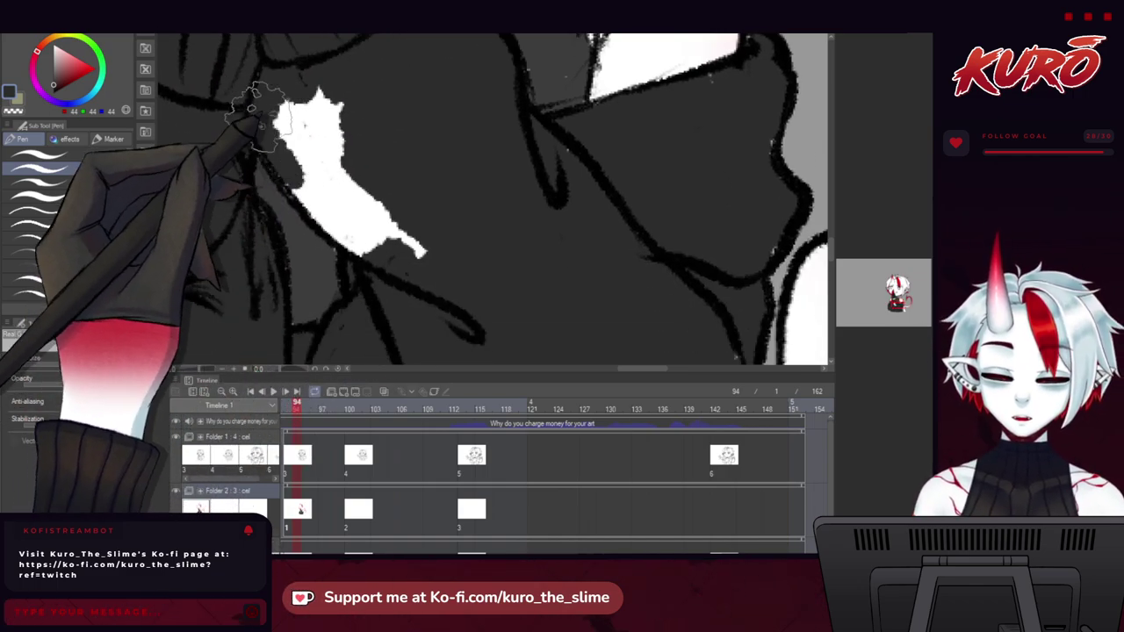
drag(317, 130, 381, 186)
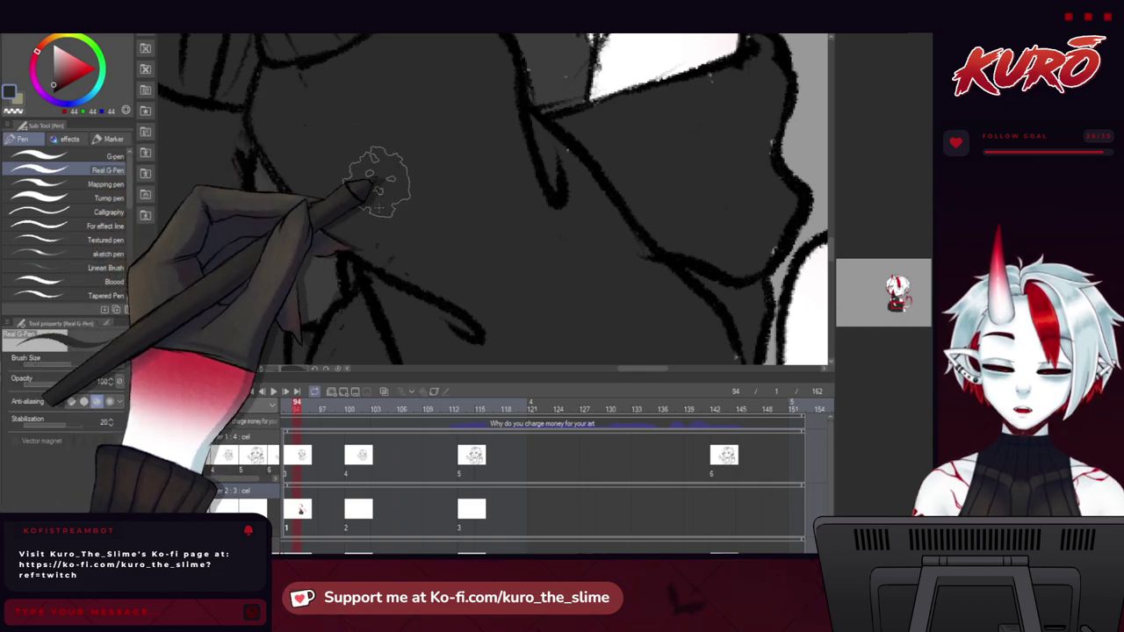
Check the jacket's outline for unpainted specks and touch up its outer folds with dark grey.
scroll(377, 218, down, 3)
scroll(382, 211, up, 1)
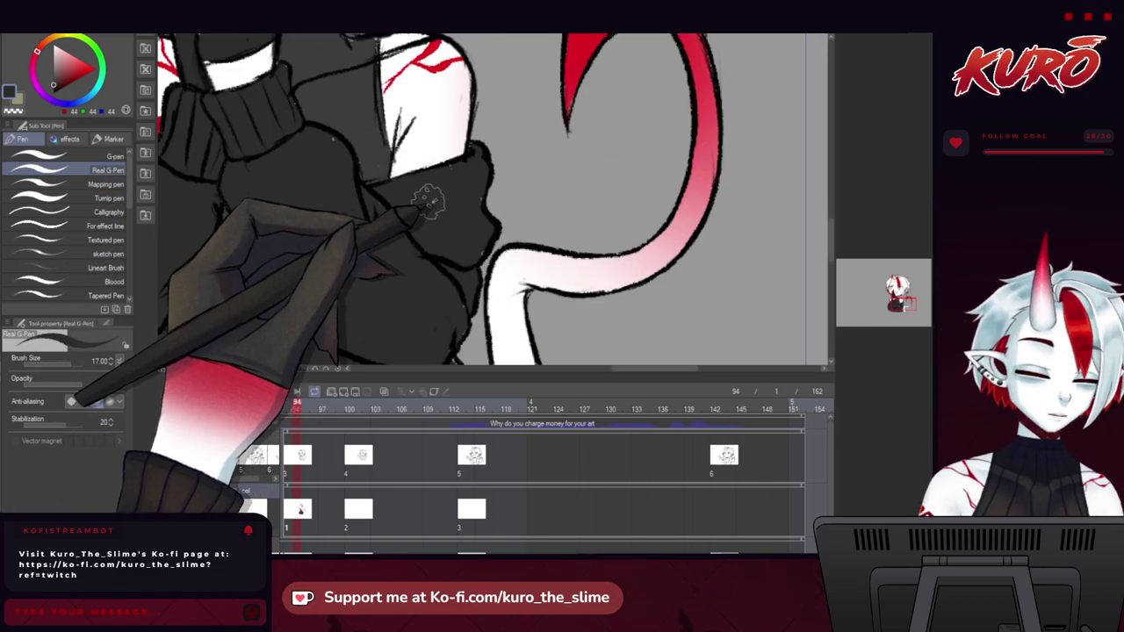
scroll(429, 202, down, 2)
scroll(448, 248, up, 2)
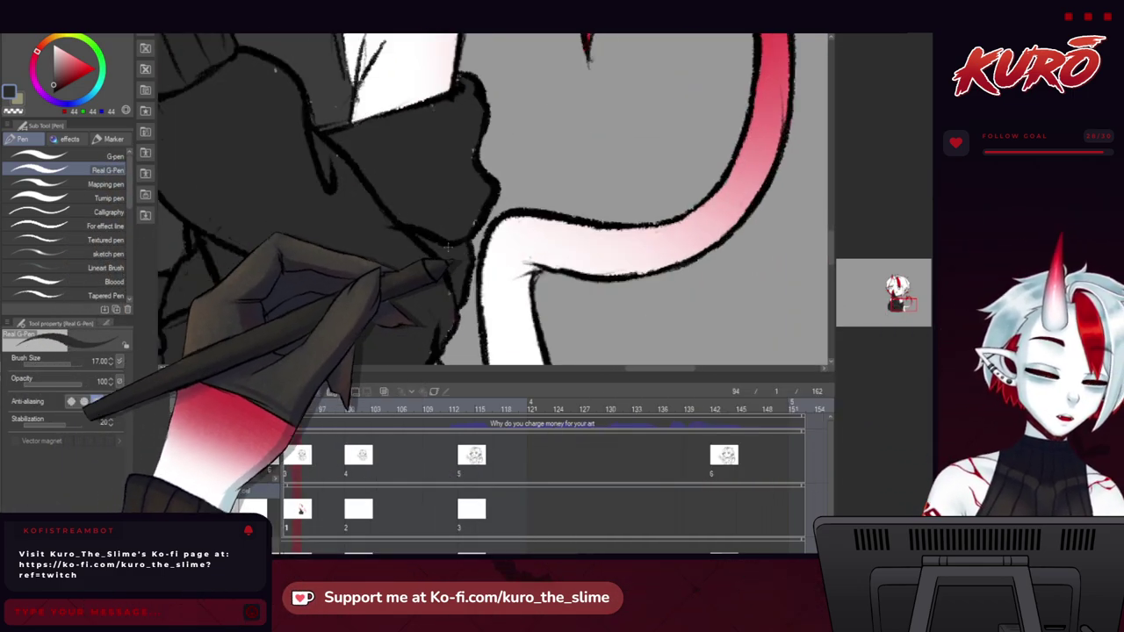
scroll(448, 249, up, 2)
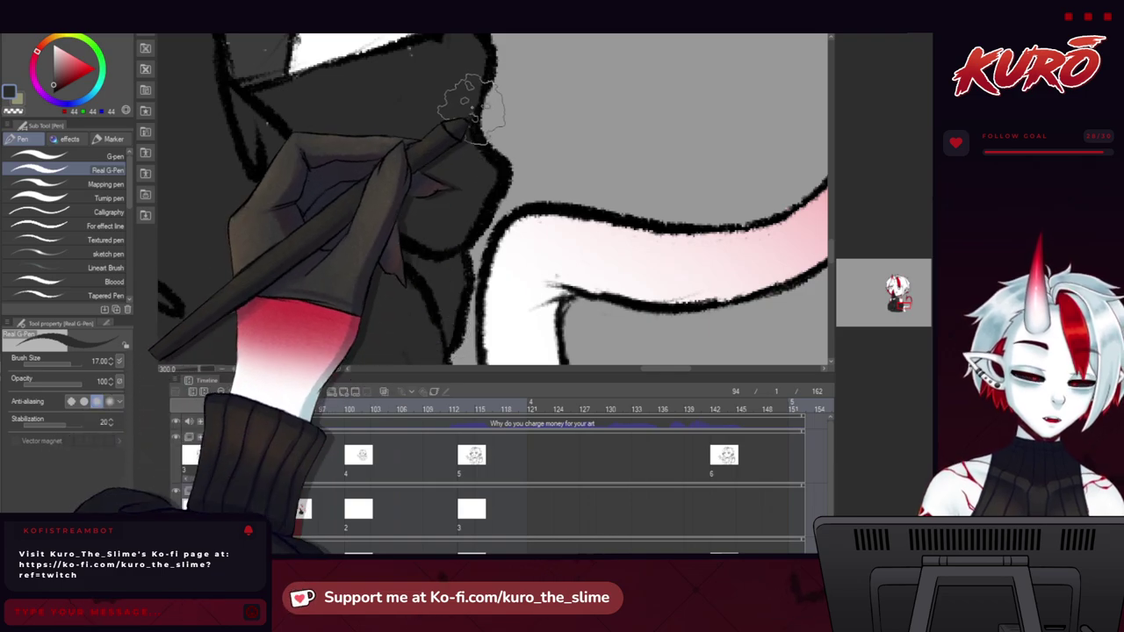
mouse_move(418, 49)
mouse_down()
mouse_move(431, 109)
mouse_move(462, 85)
mouse_move(591, 158)
mouse_up()
scroll(330, 200, down, 2)
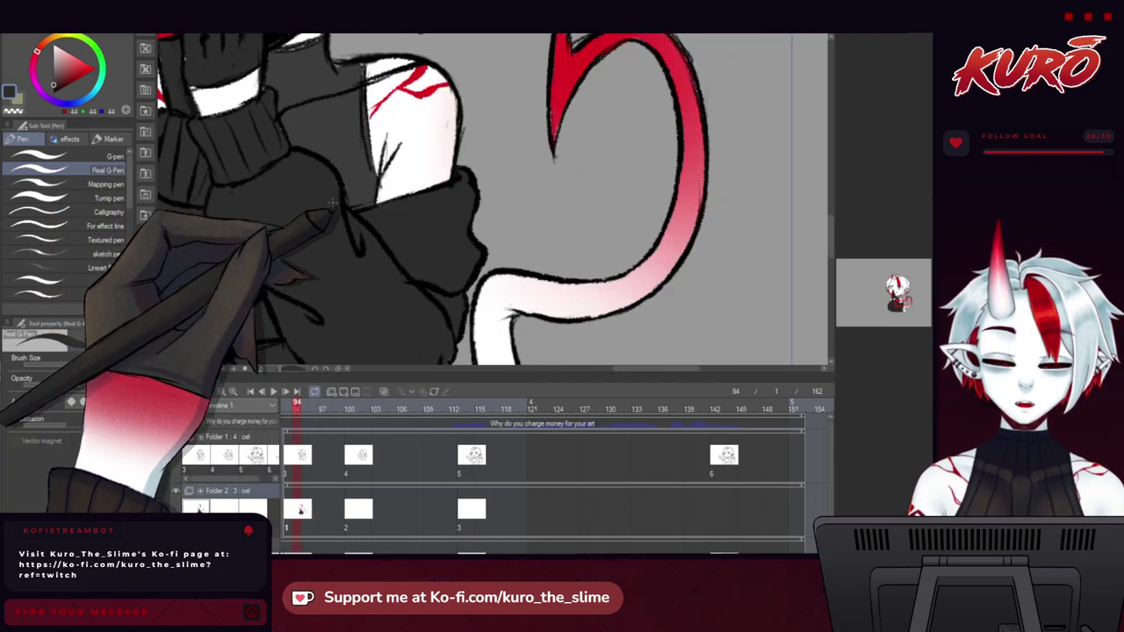
drag(166, 96, 240, 174)
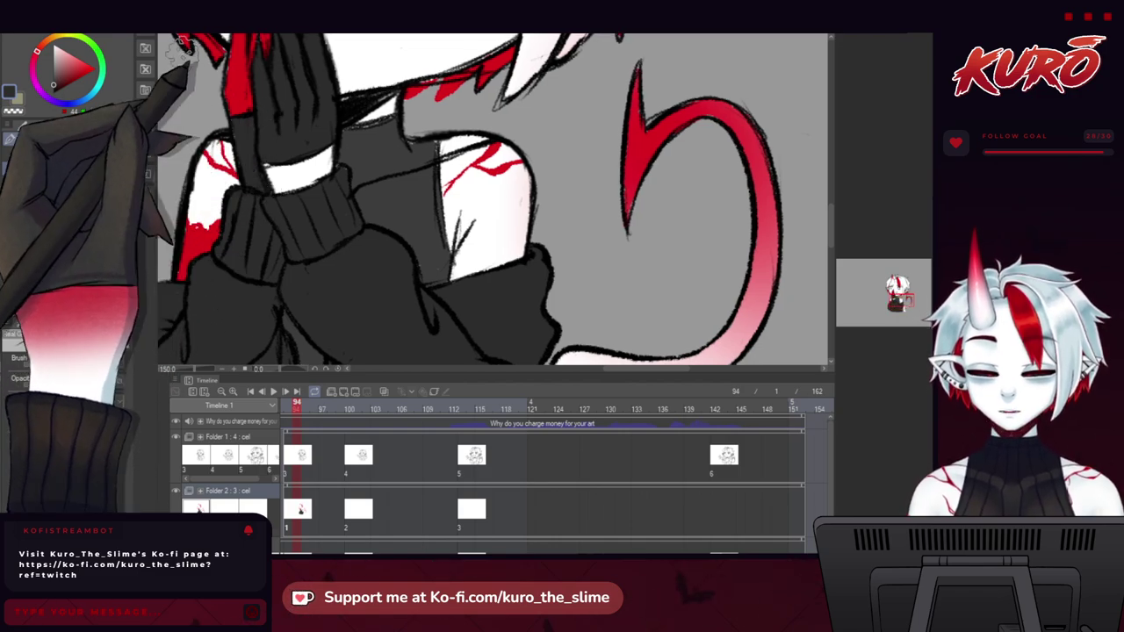
scroll(202, 114, down, 2)
scroll(204, 254, up, 3)
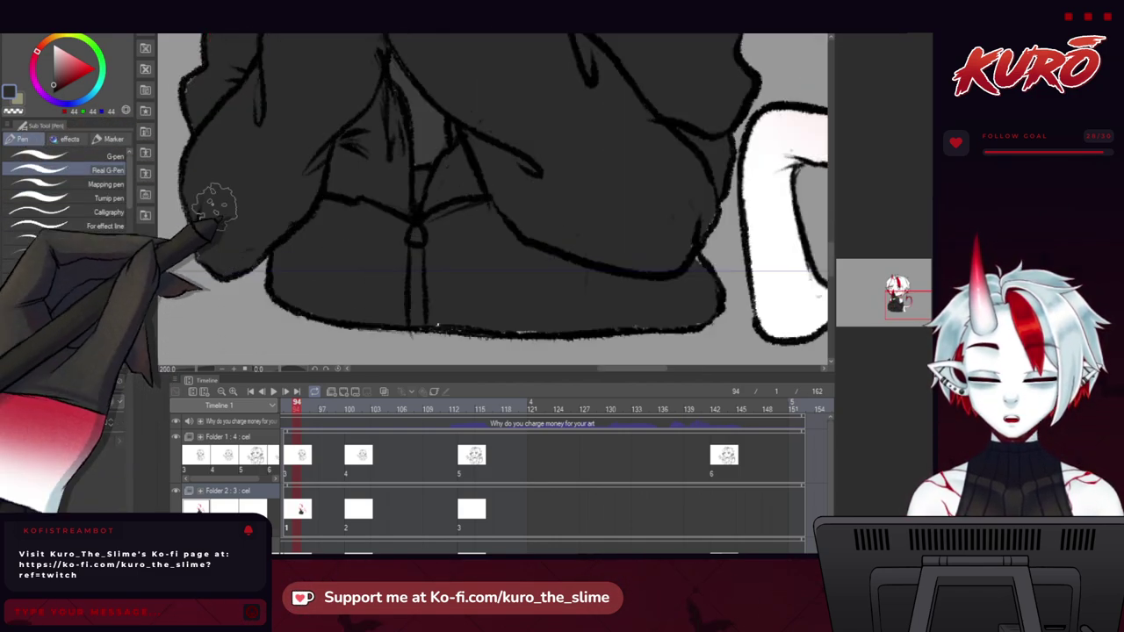
scroll(215, 210, up, 1)
scroll(201, 259, down, 1)
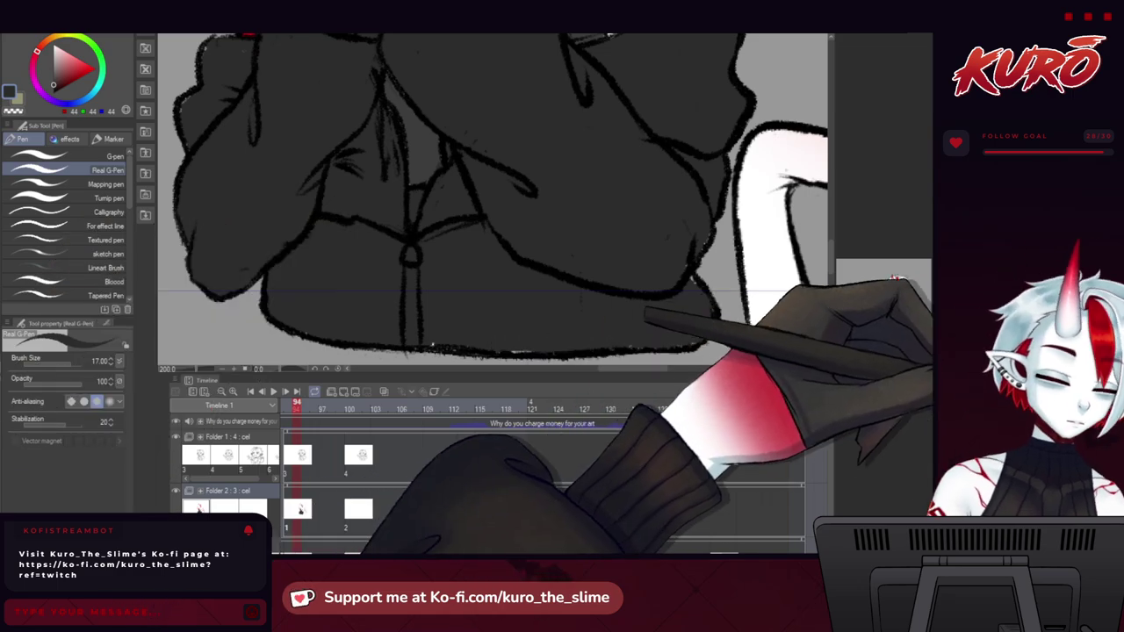
Sample the gold (239, 190, 89) from the reference sheet and paint the jacket's zipper pull and zipper strip.
click(732, 305)
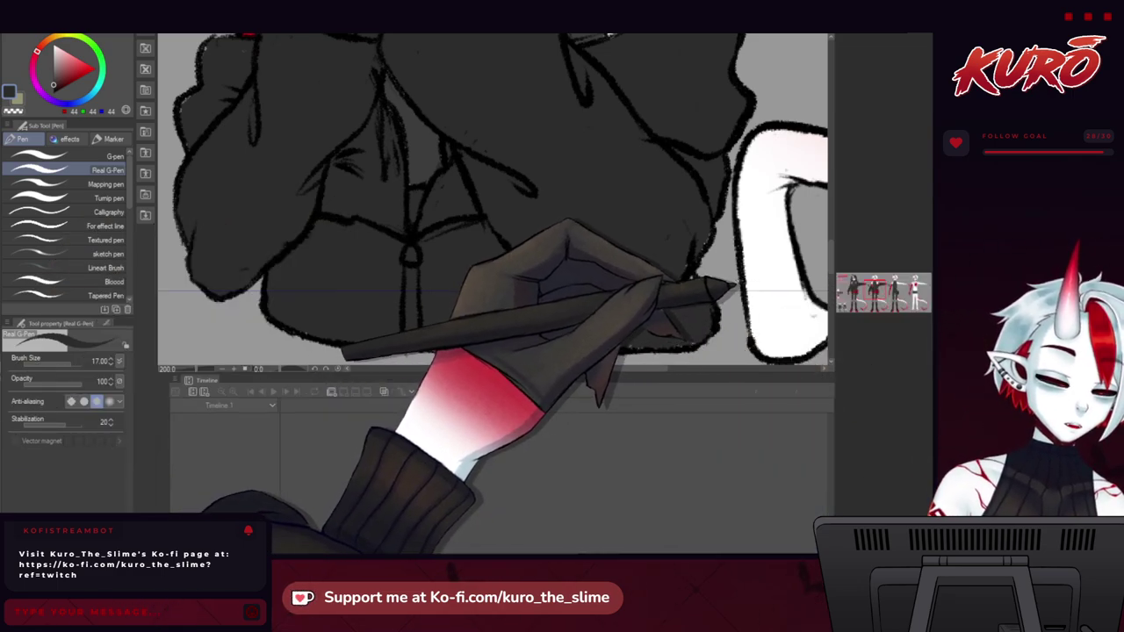
alt+click(733, 289)
click(349, 199)
drag(417, 260, 398, 237)
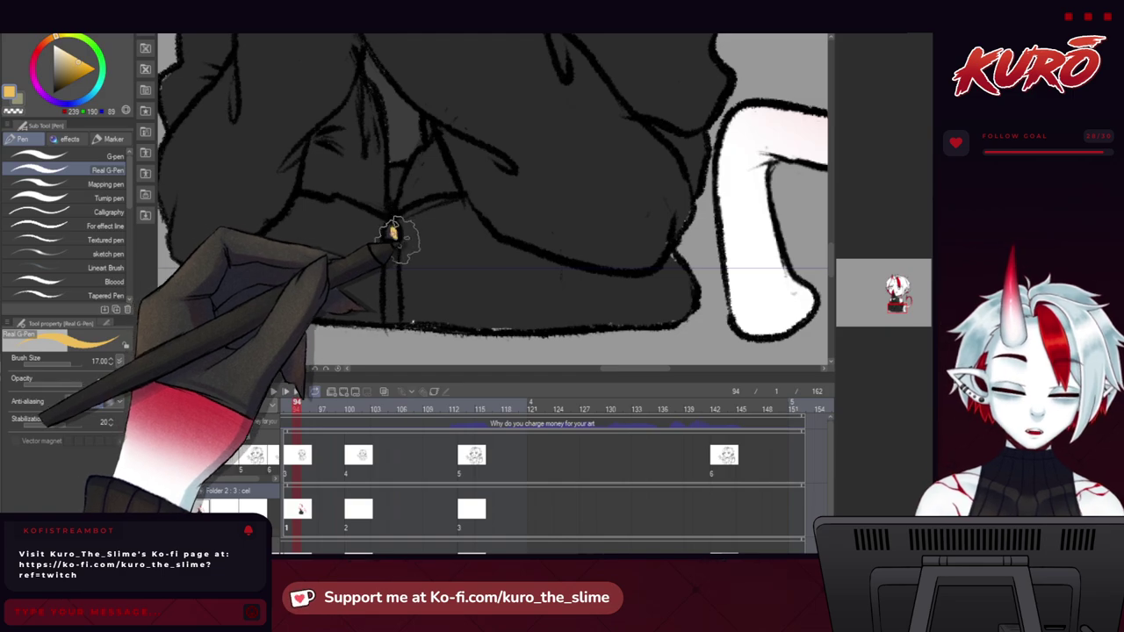
scroll(388, 230, up, 2)
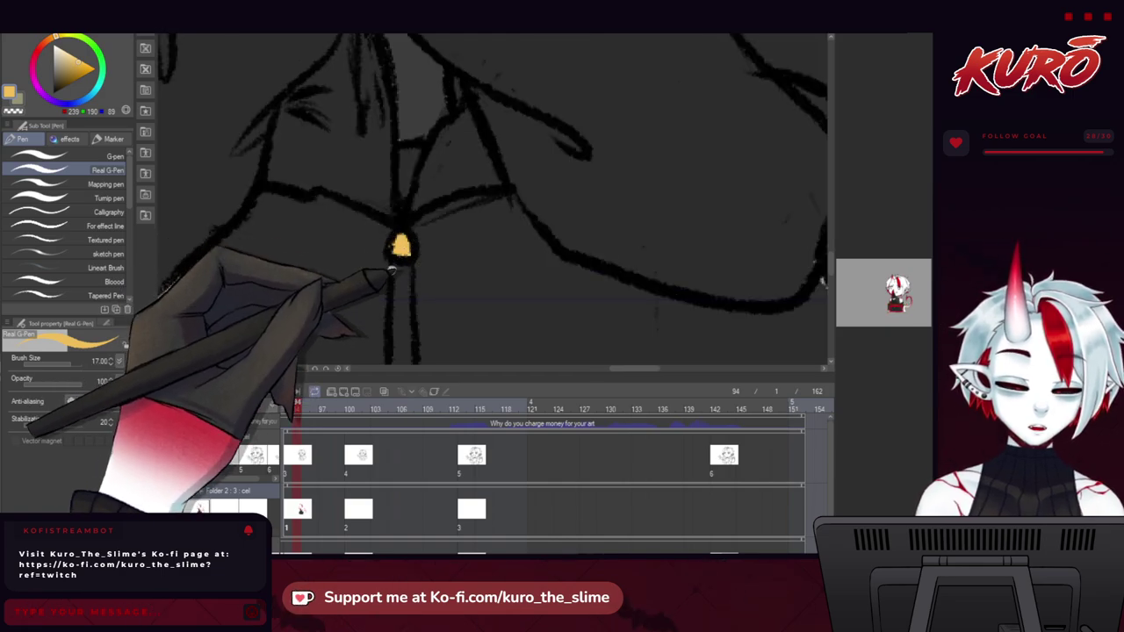
drag(391, 271, 369, 248)
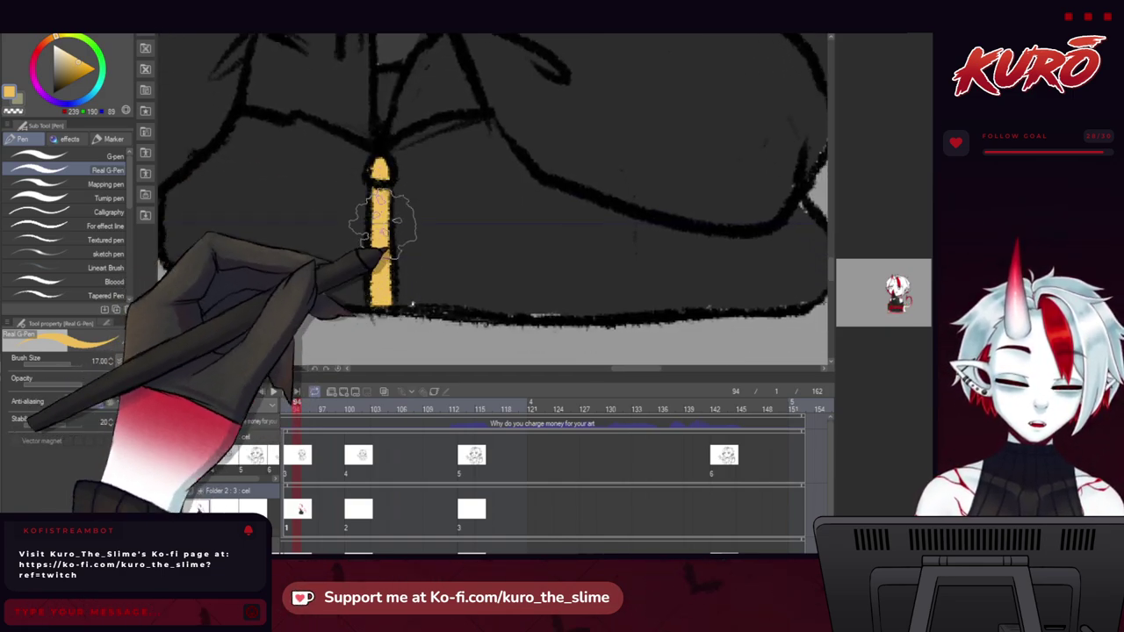
Draw black (0, 0, 0) pupils inside both red irises with the Real G-Pen.
scroll(378, 263, down, 4)
scroll(342, 180, up, 5)
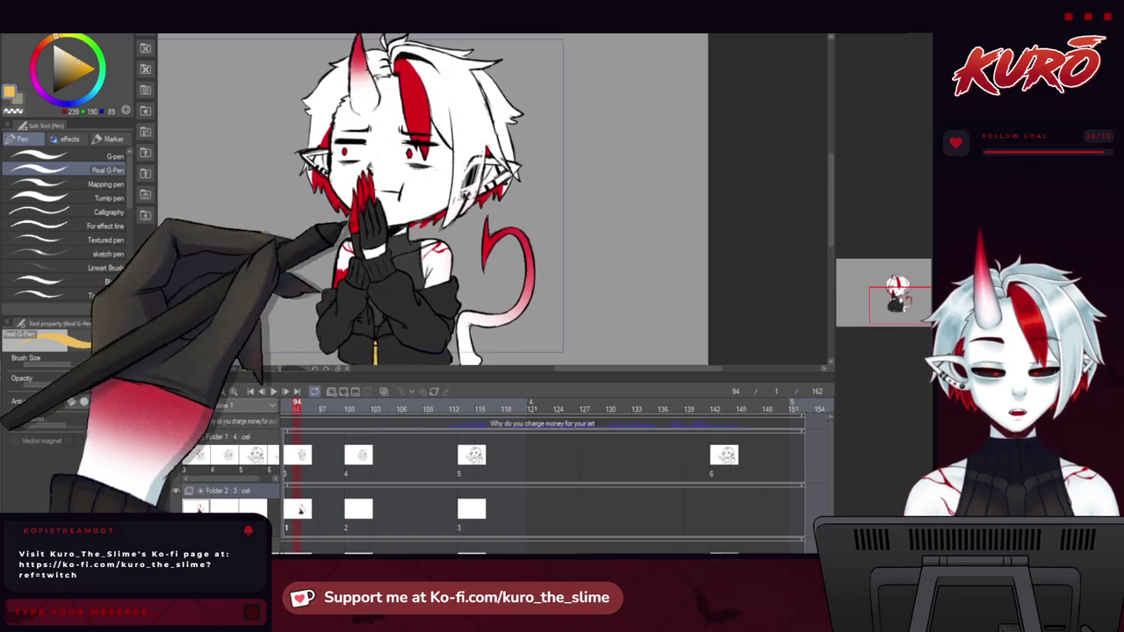
scroll(344, 175, up, 1)
scroll(306, 225, down, 1)
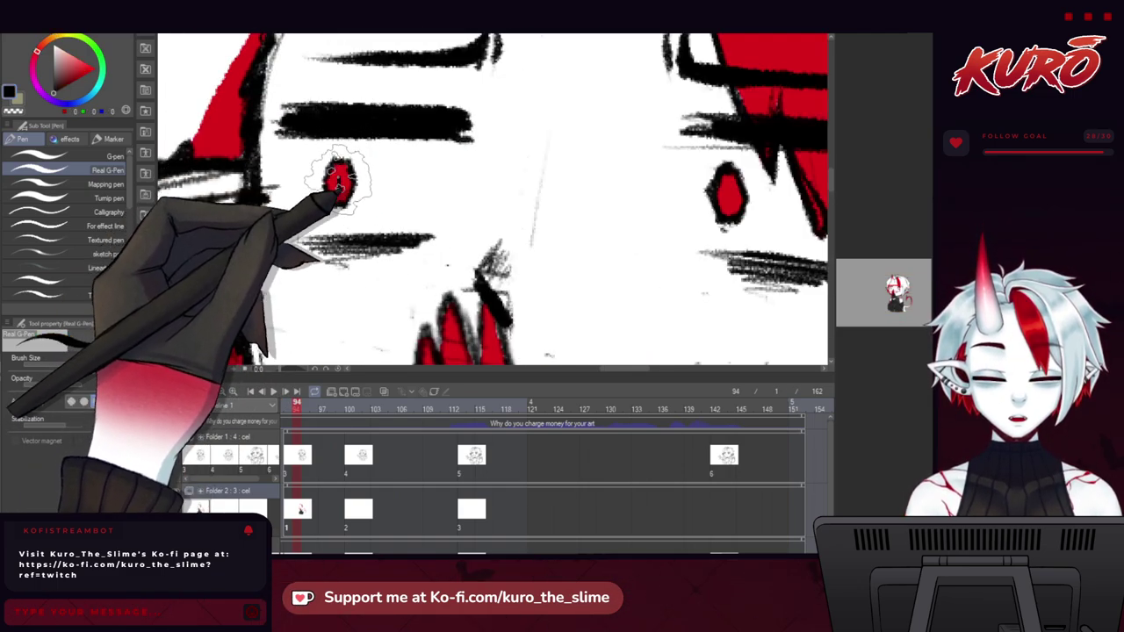
drag(414, 176, 215, 165)
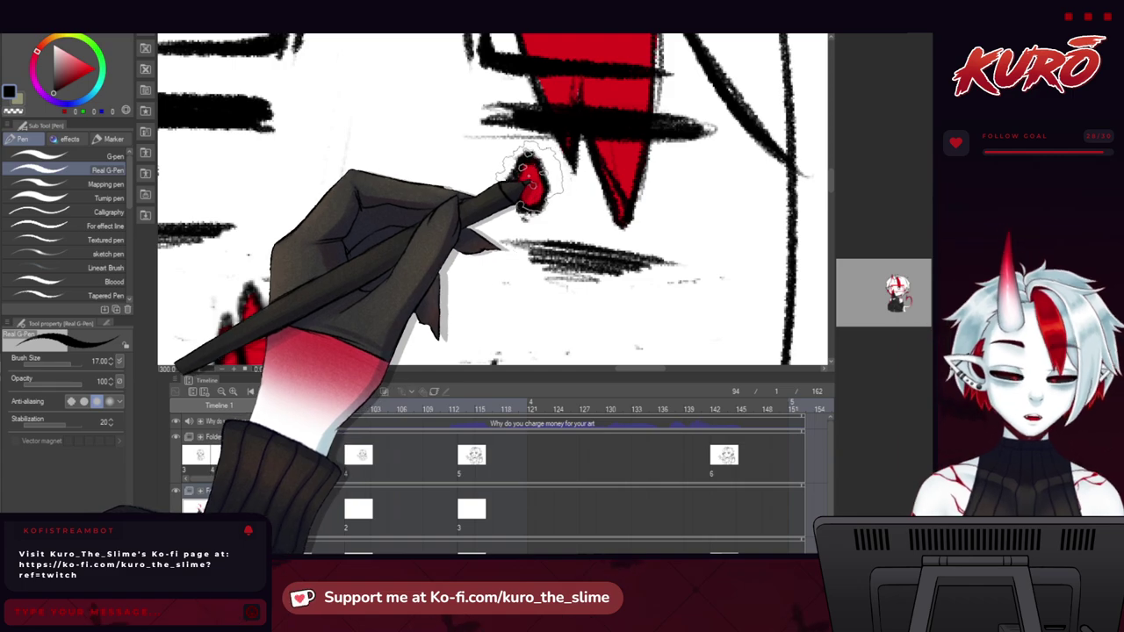
drag(530, 173, 529, 191)
Sample the dark grey (41, 41, 41) from the reference sheet and fill the white around the iris of the eye above the raised fingers.
scroll(525, 167, down, 6)
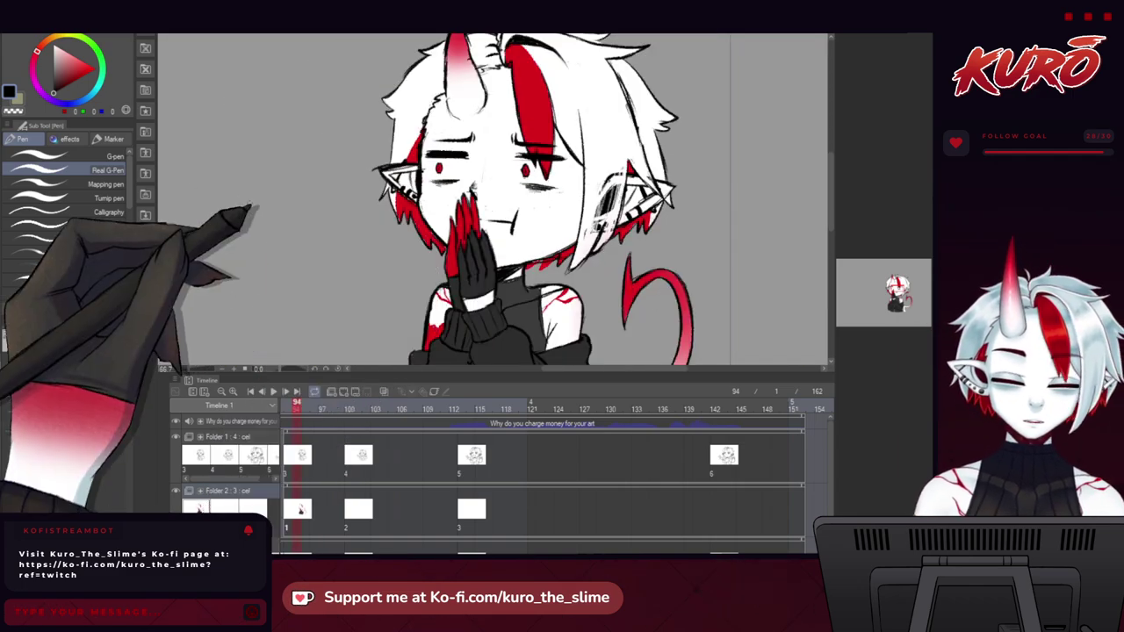
drag(446, 210, 349, 201)
click(723, 303)
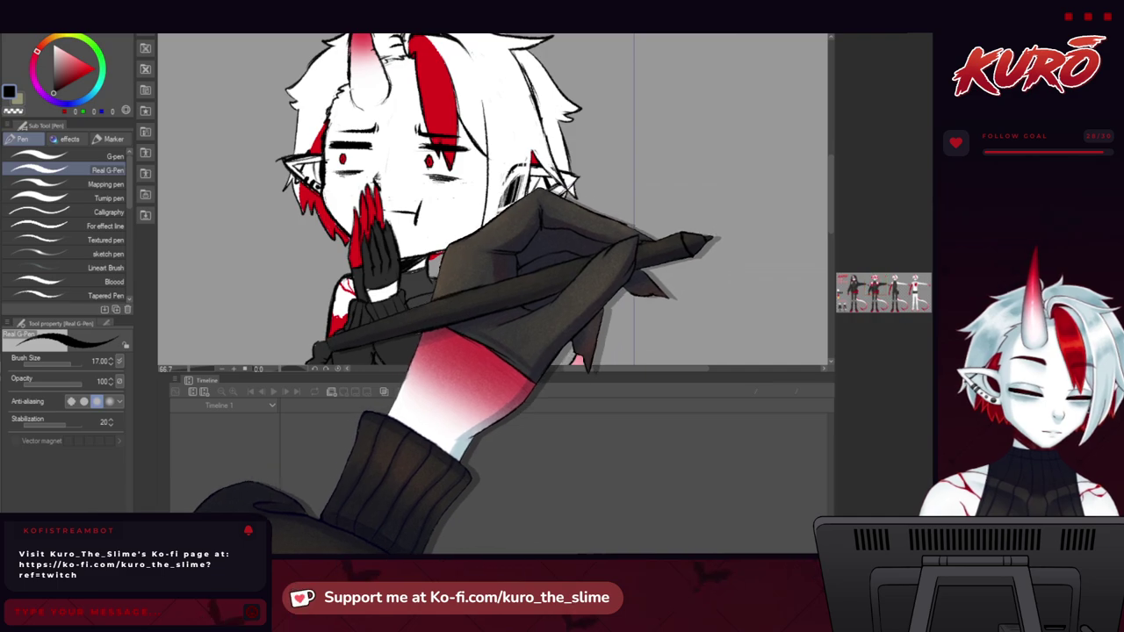
alt+click(724, 248)
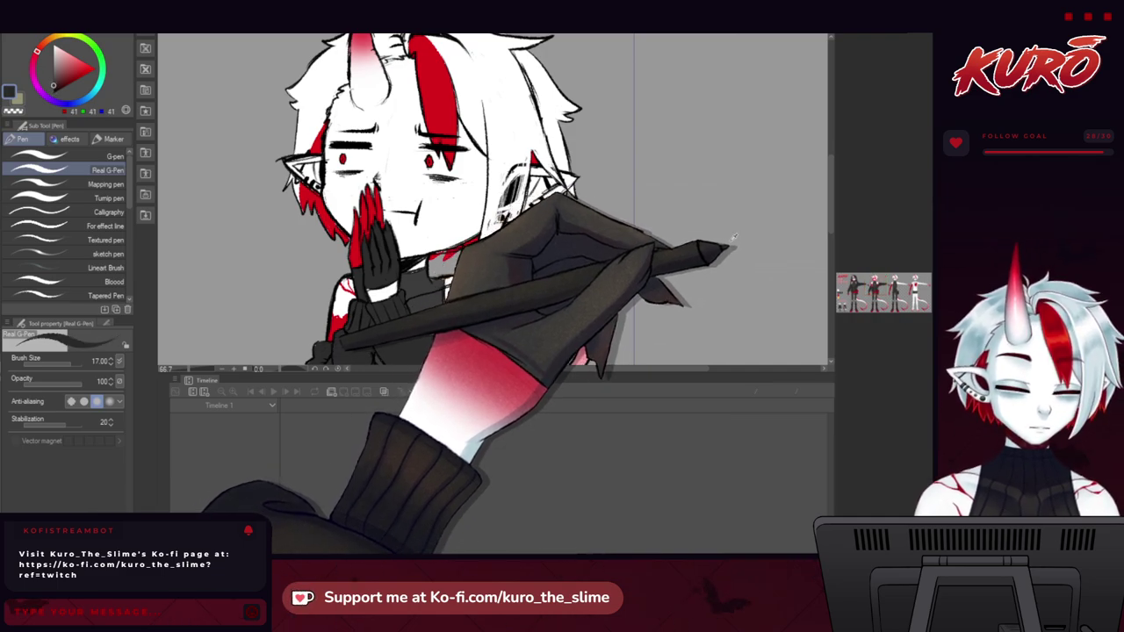
click(349, 167)
scroll(354, 158, up, 4)
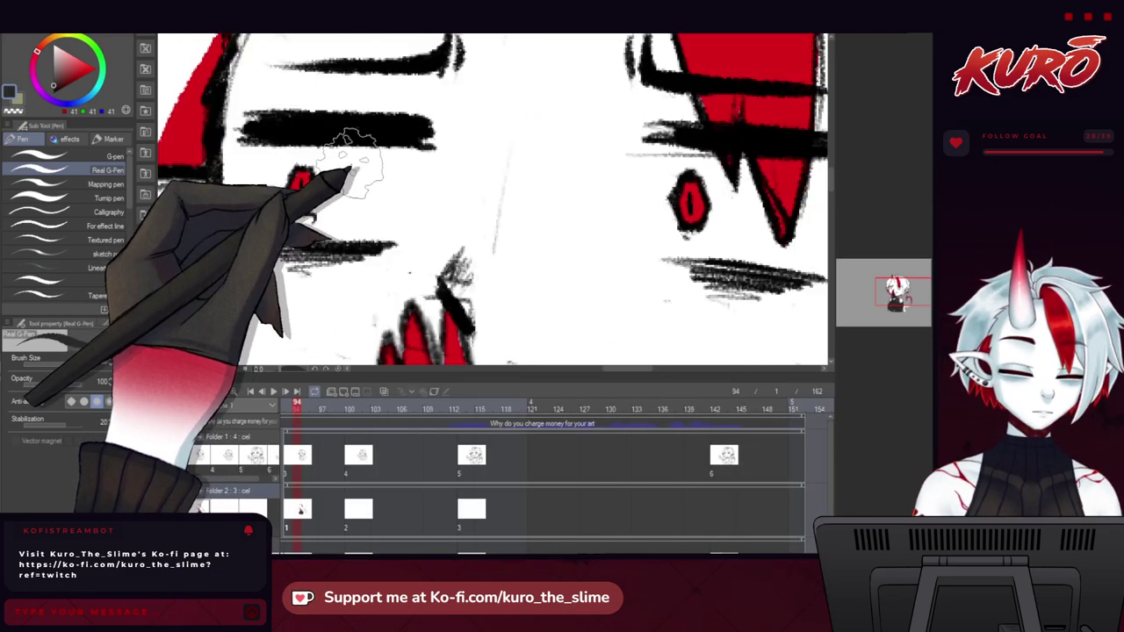
mouse_move(414, 146)
mouse_down()
mouse_move(419, 180)
mouse_move(412, 226)
mouse_move(379, 250)
mouse_up()
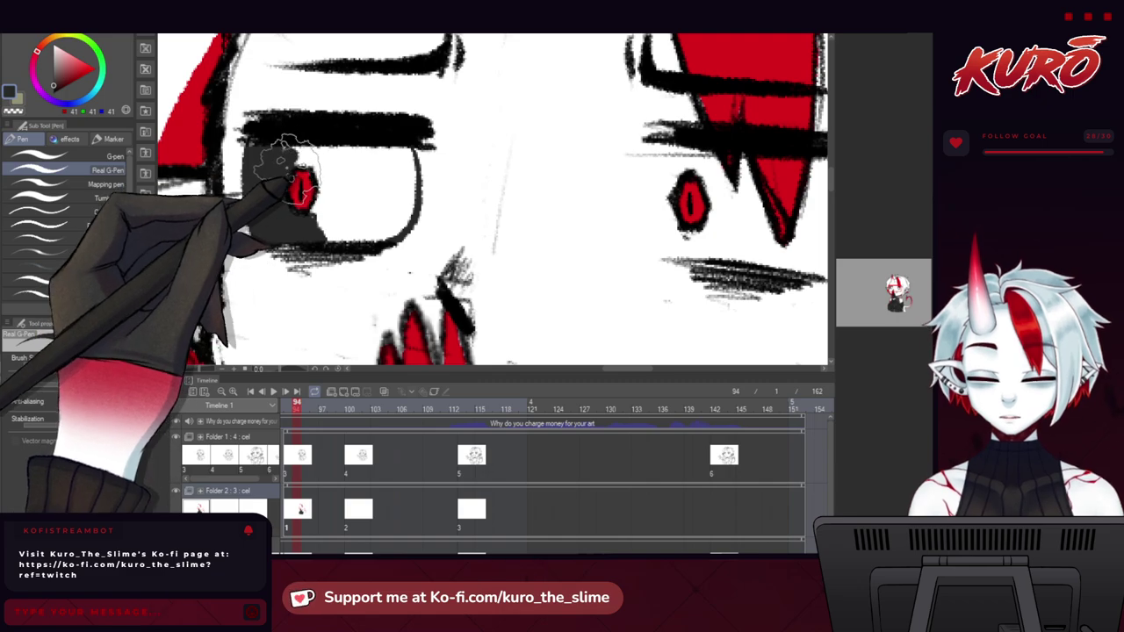
mouse_move(333, 143)
mouse_down()
mouse_move(398, 149)
mouse_move(406, 213)
mouse_move(408, 170)
mouse_move(400, 221)
mouse_up()
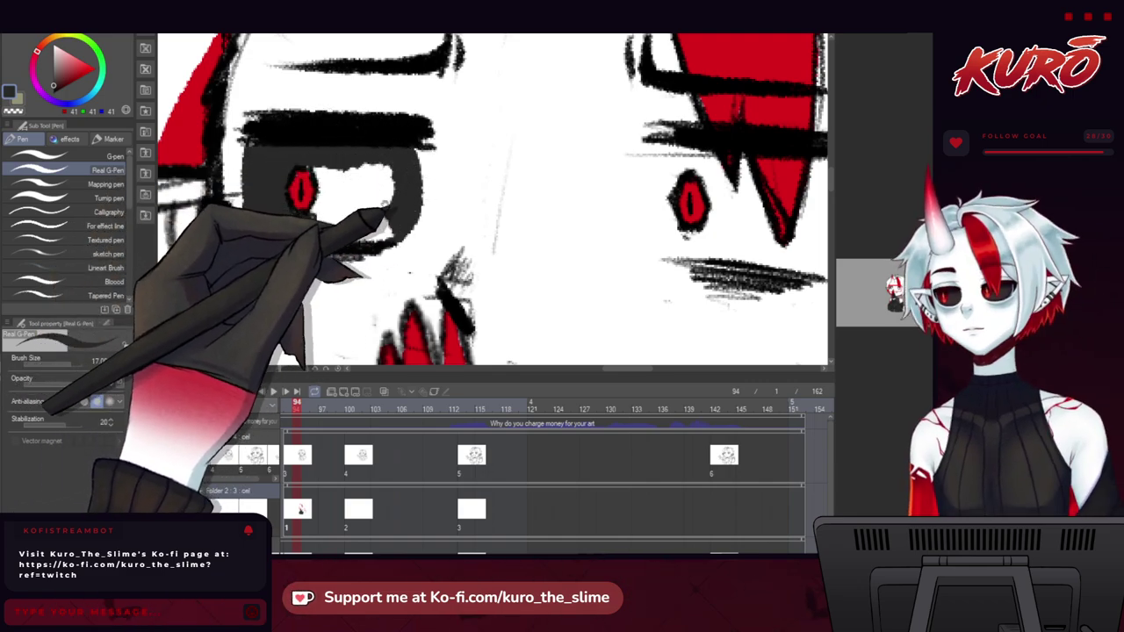
drag(364, 182, 343, 193)
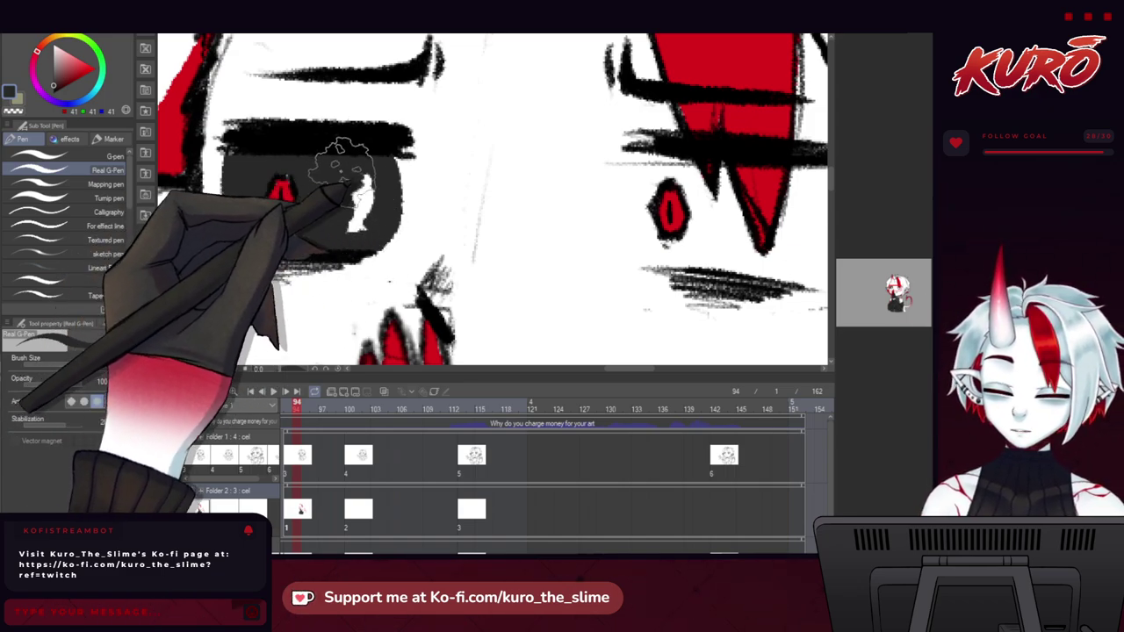
scroll(321, 208, down, 2)
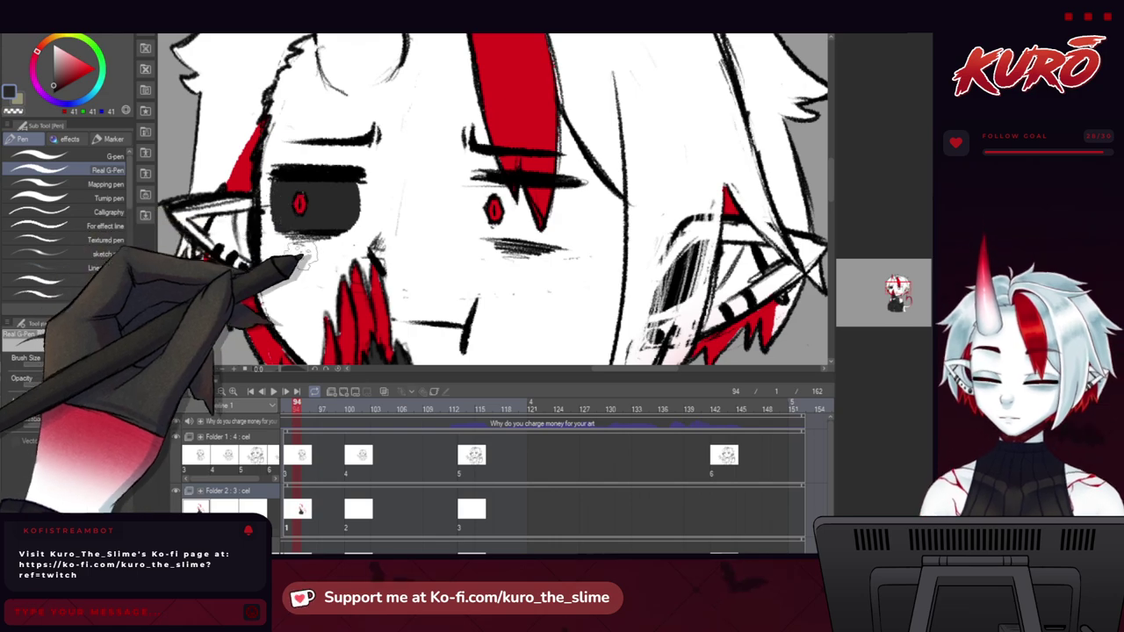
mouse_move(347, 288)
mouse_down()
mouse_move(297, 321)
mouse_move(306, 310)
mouse_up()
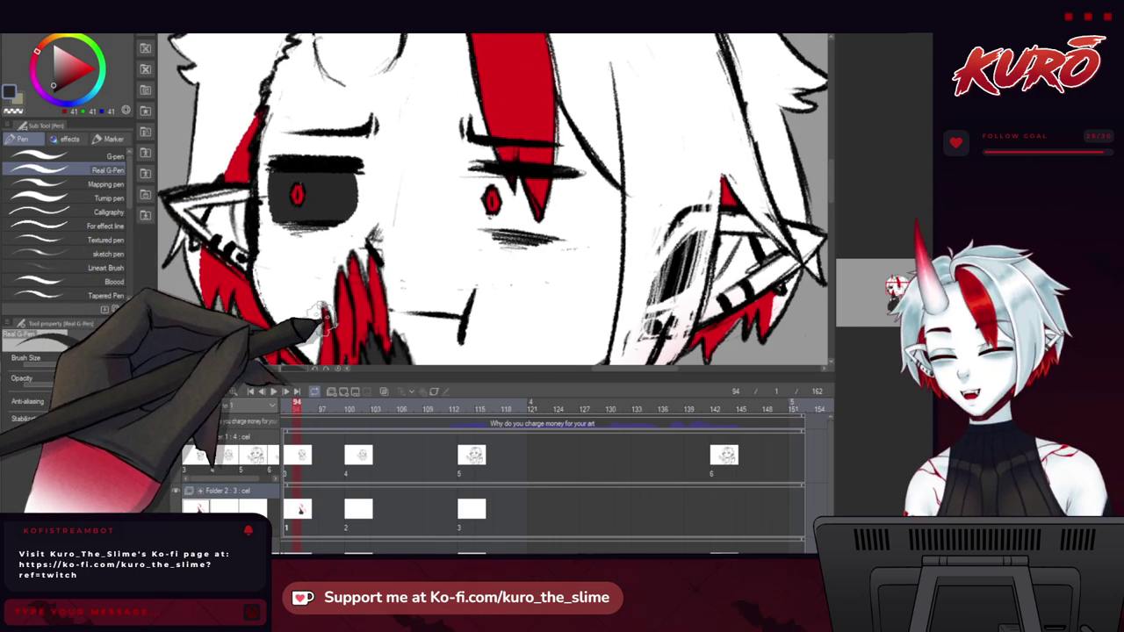
Flip the view, fill the white of the eye beneath the red hair streak with dark grey, and restore the unflipped view.
key(h)
scroll(447, 174, up, 3)
mouse_move(501, 160)
mouse_down()
mouse_move(389, 157)
mouse_move(453, 219)
mouse_move(429, 262)
mouse_up()
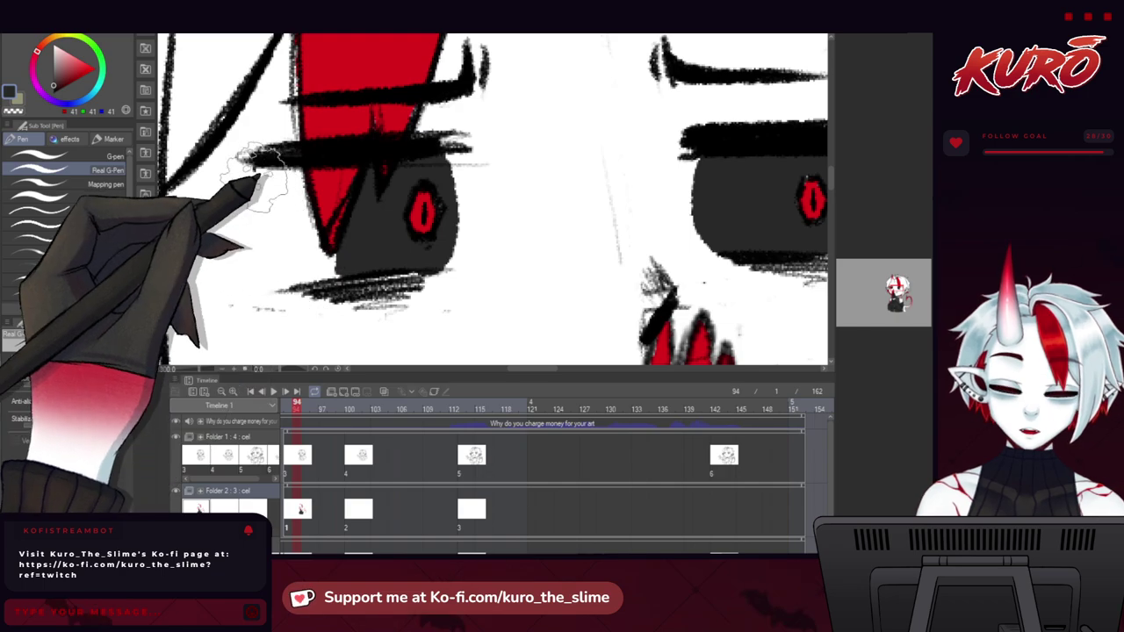
mouse_move(259, 167)
mouse_down()
mouse_move(263, 263)
mouse_move(292, 280)
mouse_up()
mouse_move(260, 169)
mouse_down()
mouse_move(281, 263)
mouse_move(298, 277)
mouse_move(329, 268)
mouse_move(294, 180)
mouse_move(302, 184)
mouse_move(297, 224)
mouse_move(276, 178)
mouse_up()
scroll(277, 160, down, 3)
scroll(264, 166, down, 3)
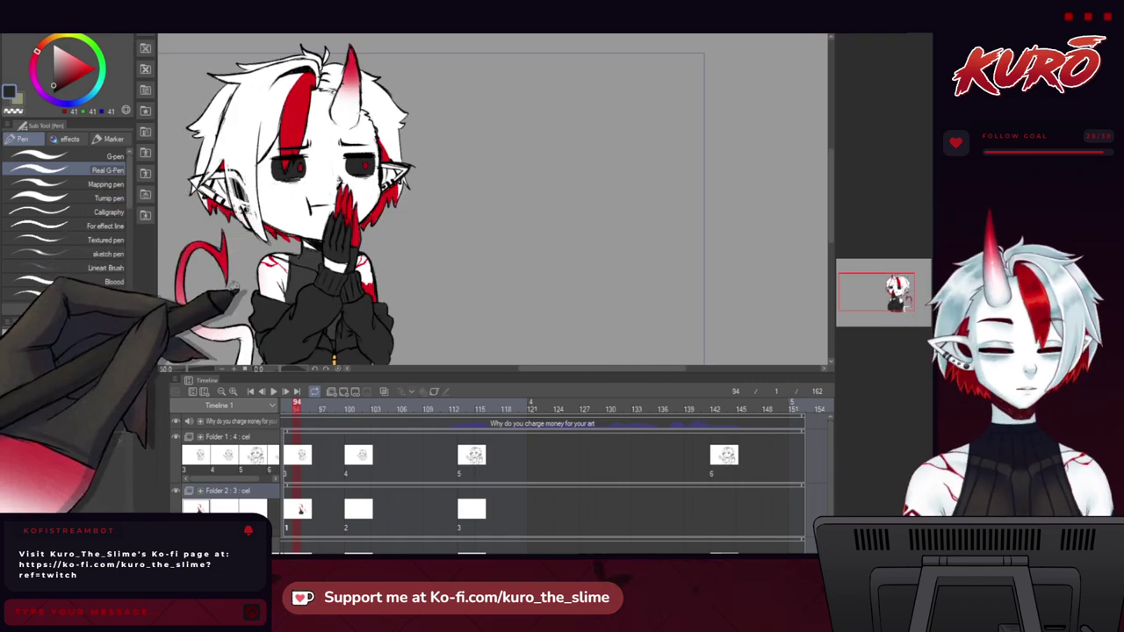
key(h)
drag(445, 238, 178, 190)
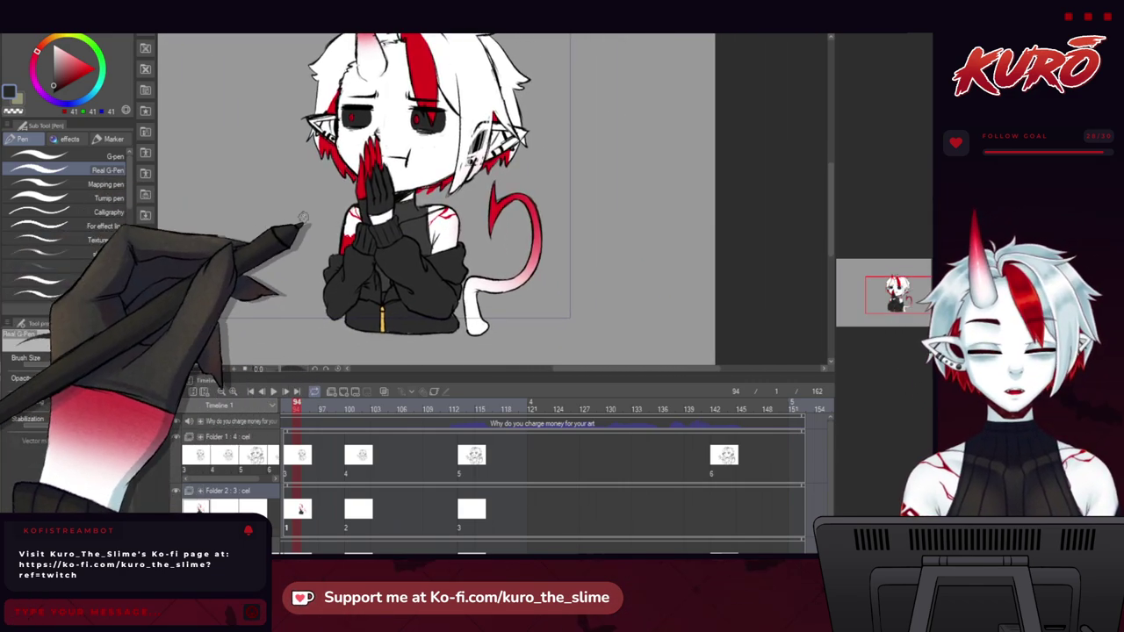
scroll(303, 217, down, 2)
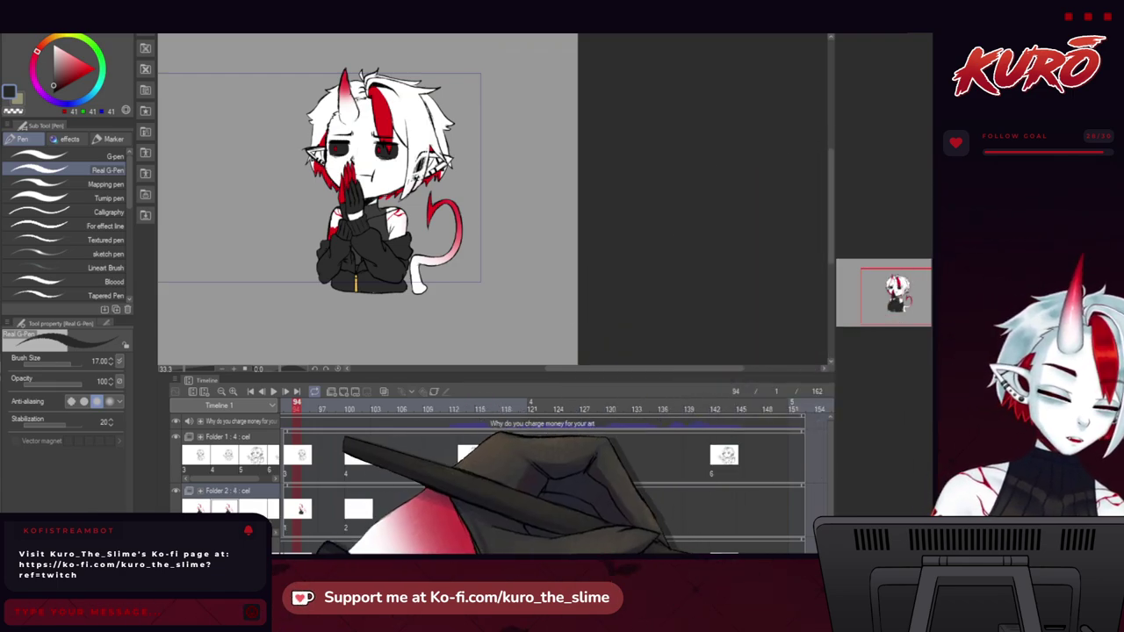
Go to frame 100 and remove the dark grey jacket, glove and eye colouring carried over from the previous cel.
drag(698, 559, 641, 560)
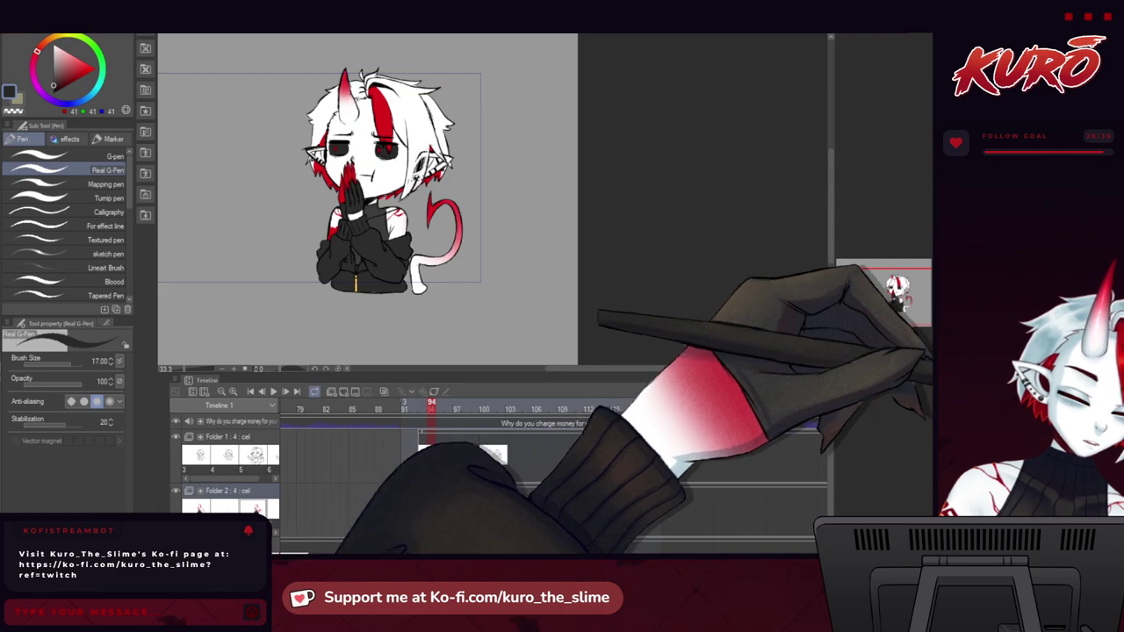
key(ctrl+z)
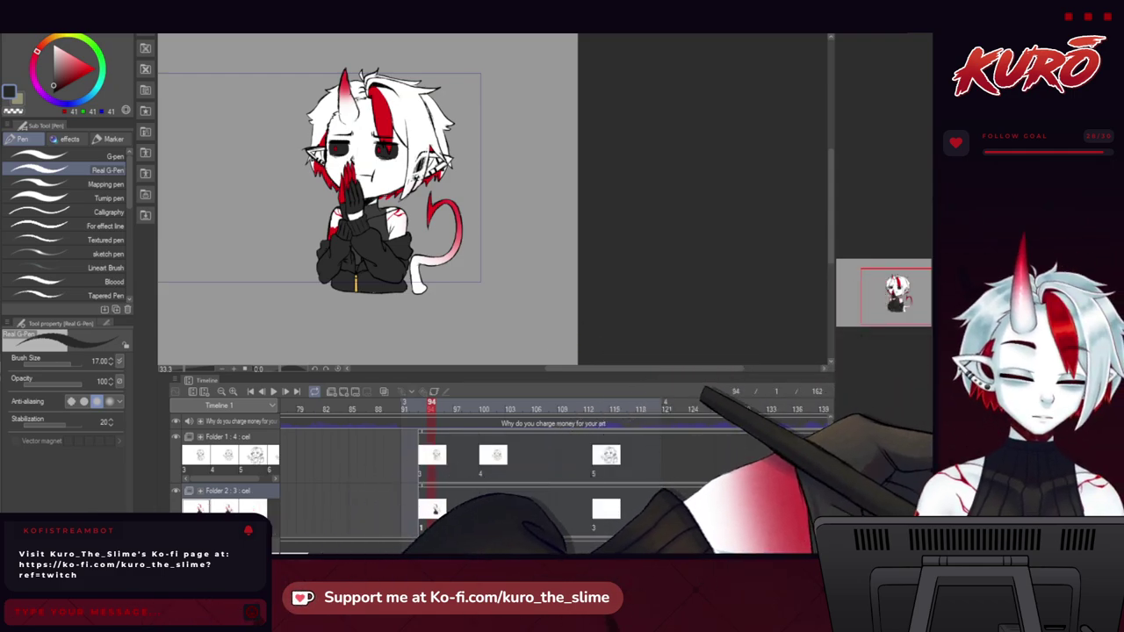
click(484, 408)
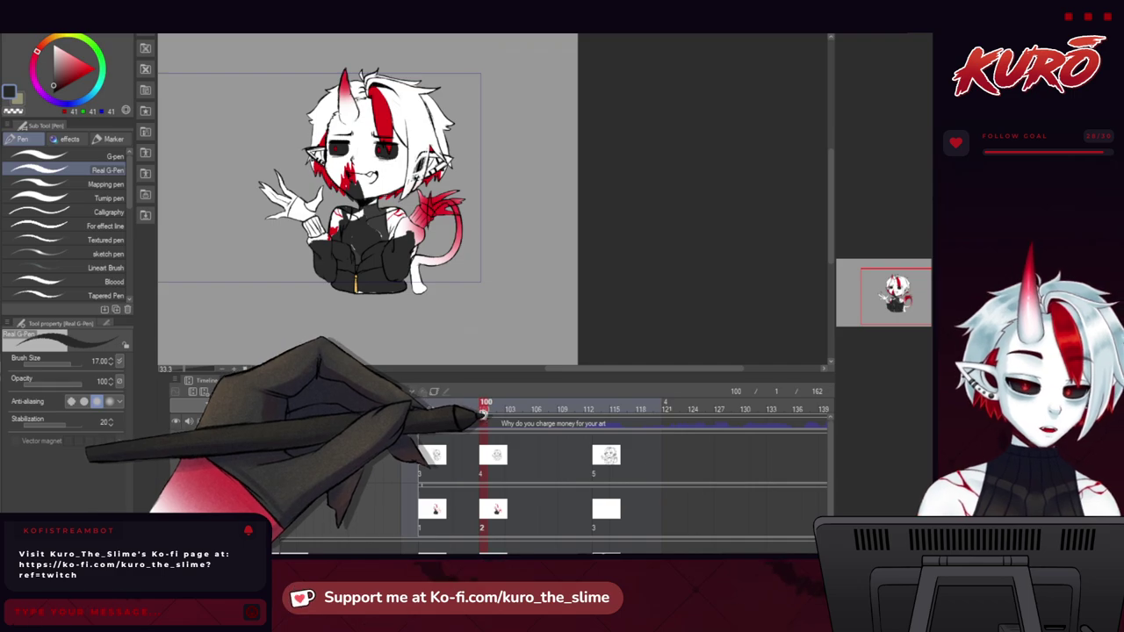
click(930, 299)
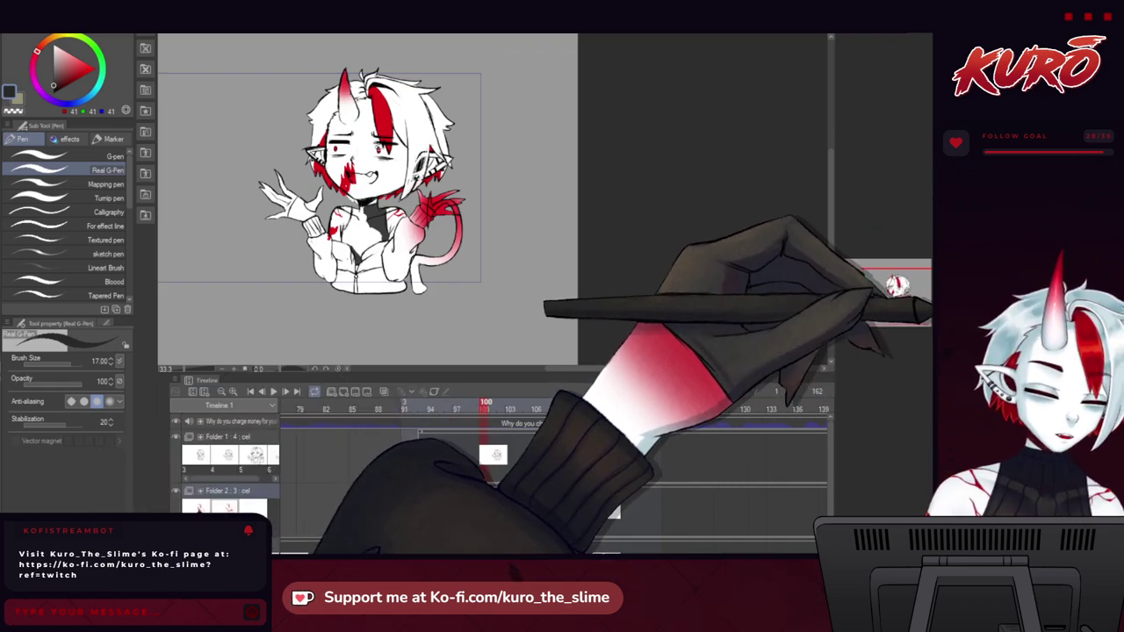
Erase the leftover red fingers covering the face on frame 100 using the transparent colour.
scroll(353, 152, up, 4)
key(c)
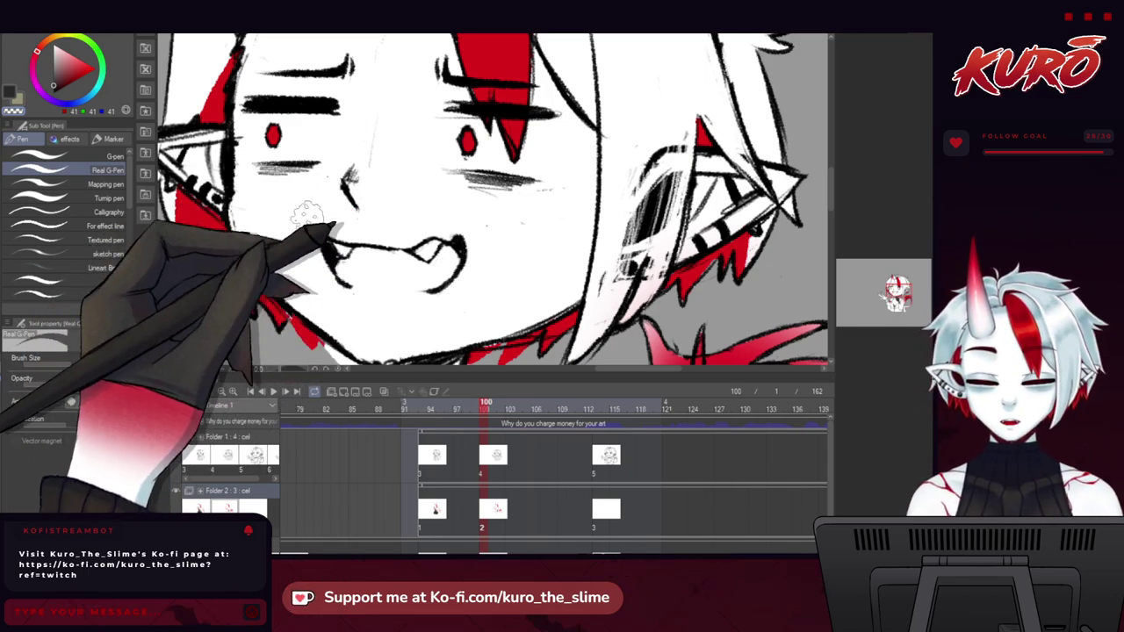
drag(308, 213, 300, 110)
Sample the hair red (218, 7, 26) and fill the unpainted hair tips along the jaw.
alt+click(214, 157)
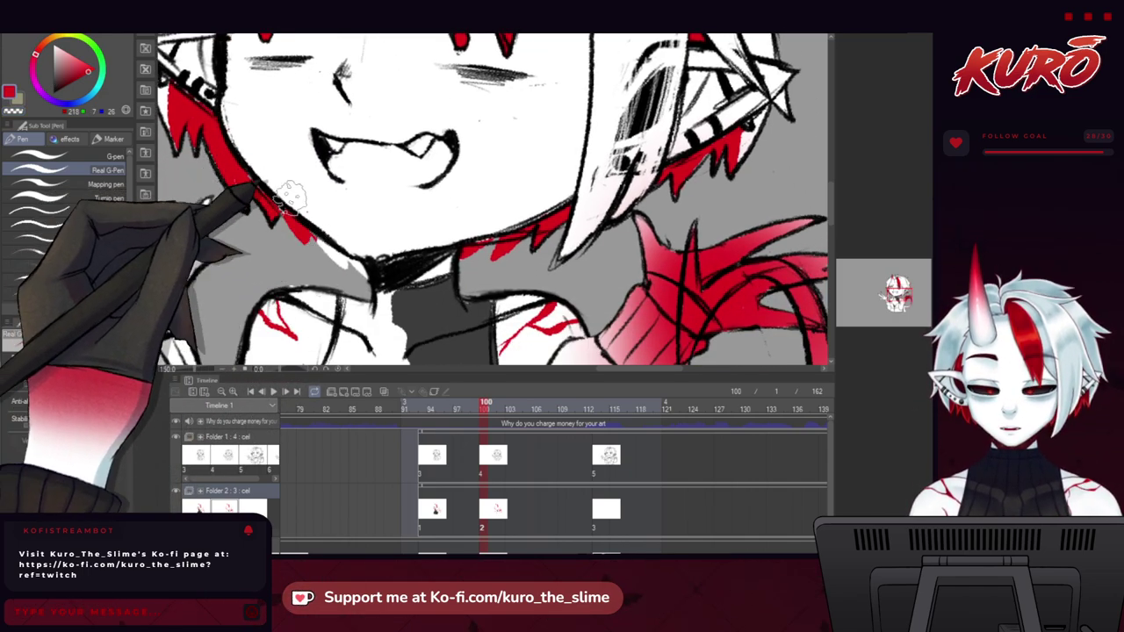
drag(303, 230, 351, 265)
mouse_move(254, 256)
mouse_down()
mouse_move(233, 172)
mouse_move(280, 318)
mouse_up()
Fill the inside of the open mouth with red around the white fangs, then straighten the rotated view.
scroll(322, 287, up, 3)
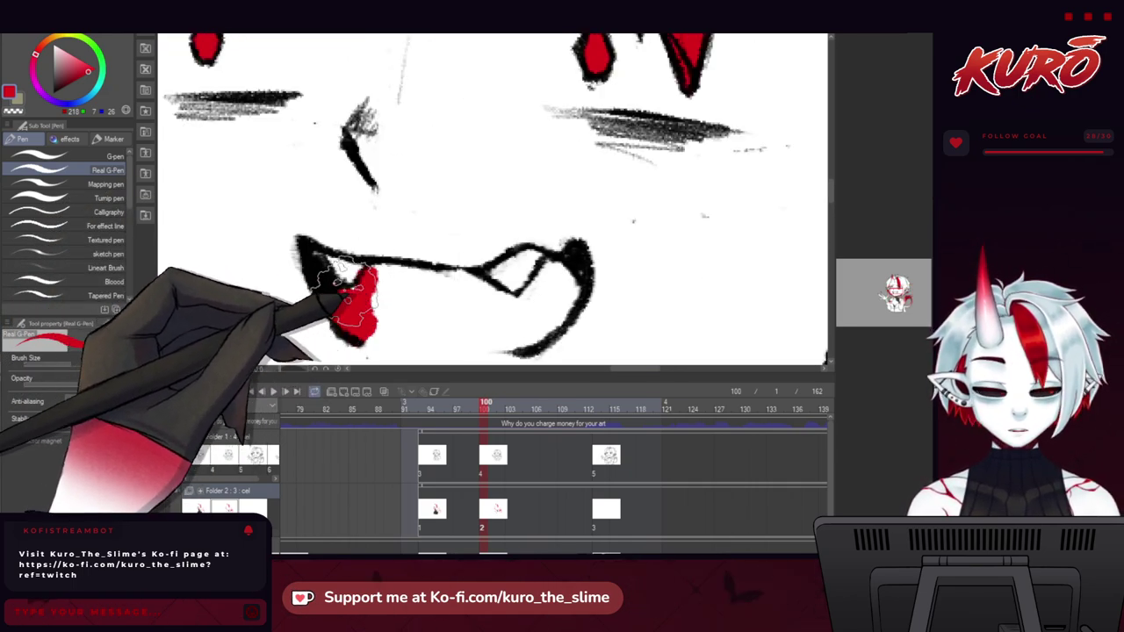
drag(350, 292, 348, 281)
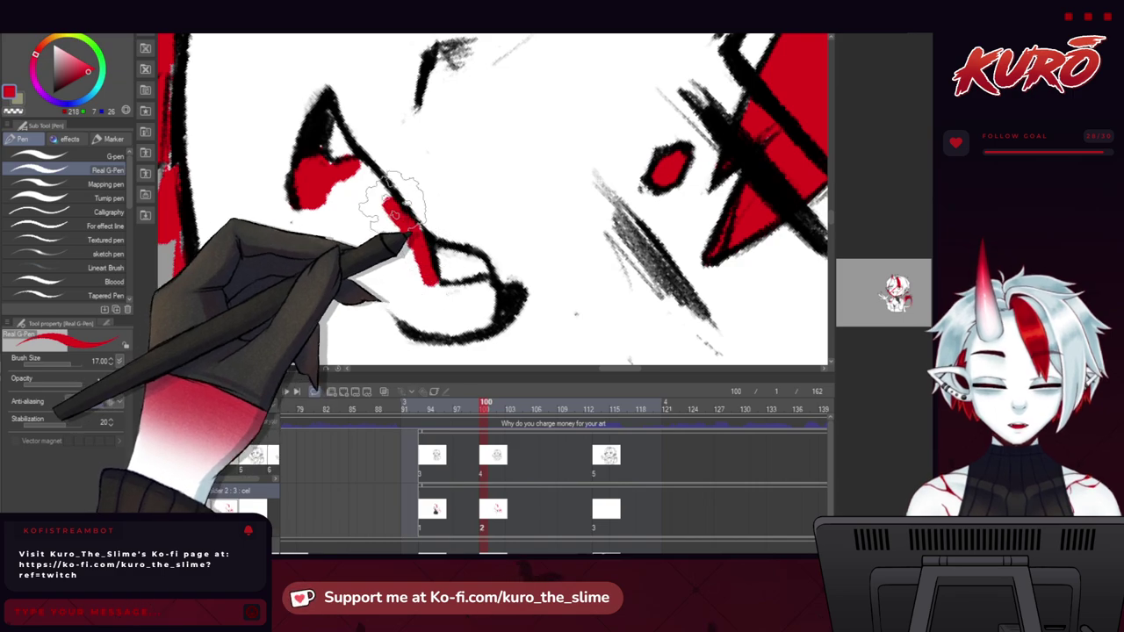
drag(395, 209, 356, 165)
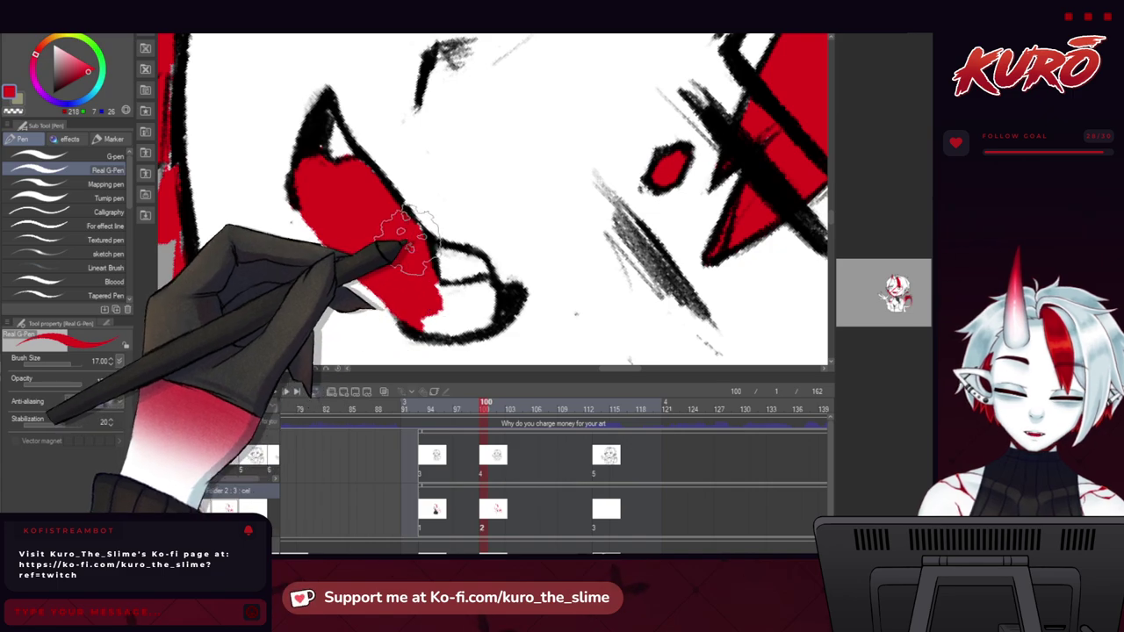
mouse_move(470, 283)
mouse_down()
mouse_move(498, 310)
mouse_move(426, 320)
mouse_up()
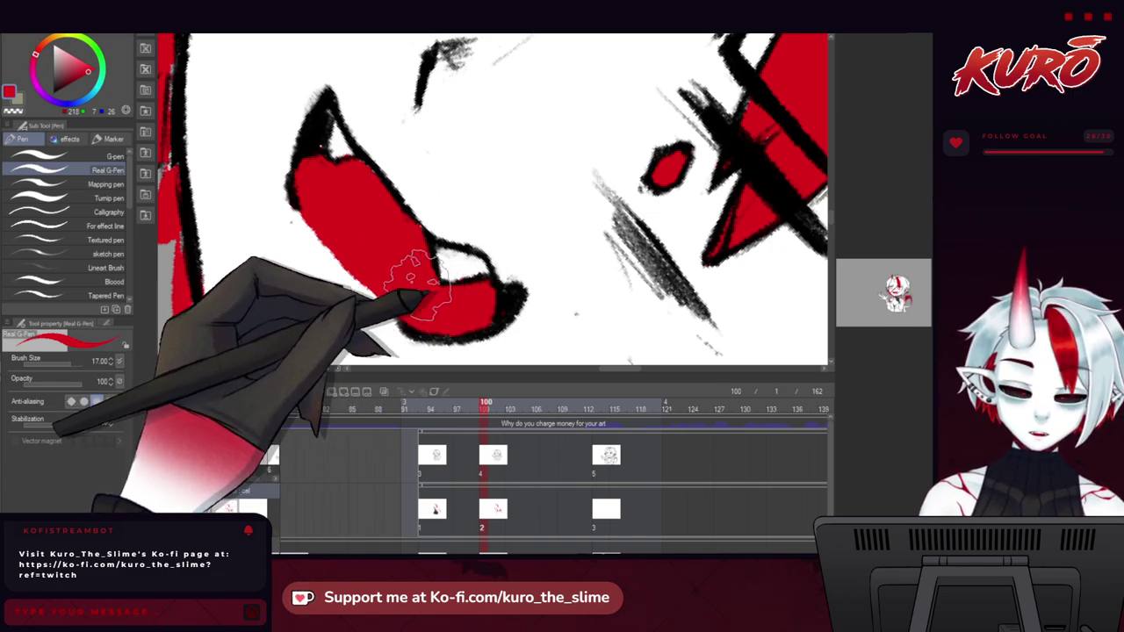
scroll(392, 270, down, 3)
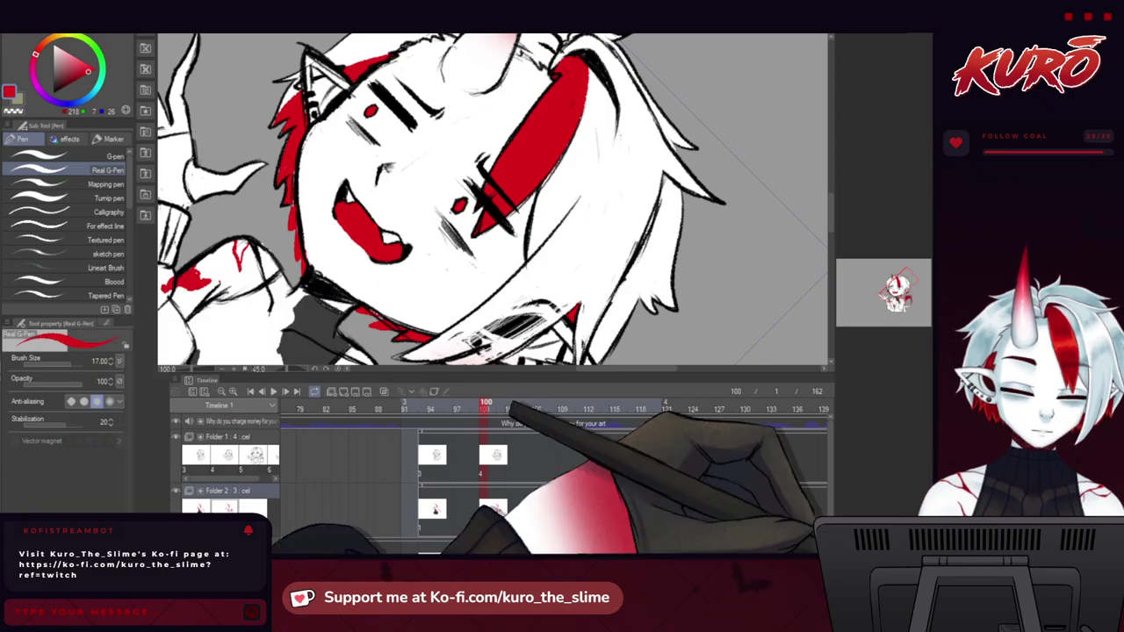
key(minus)
drag(281, 211, 252, 219)
scroll(251, 220, down, 1)
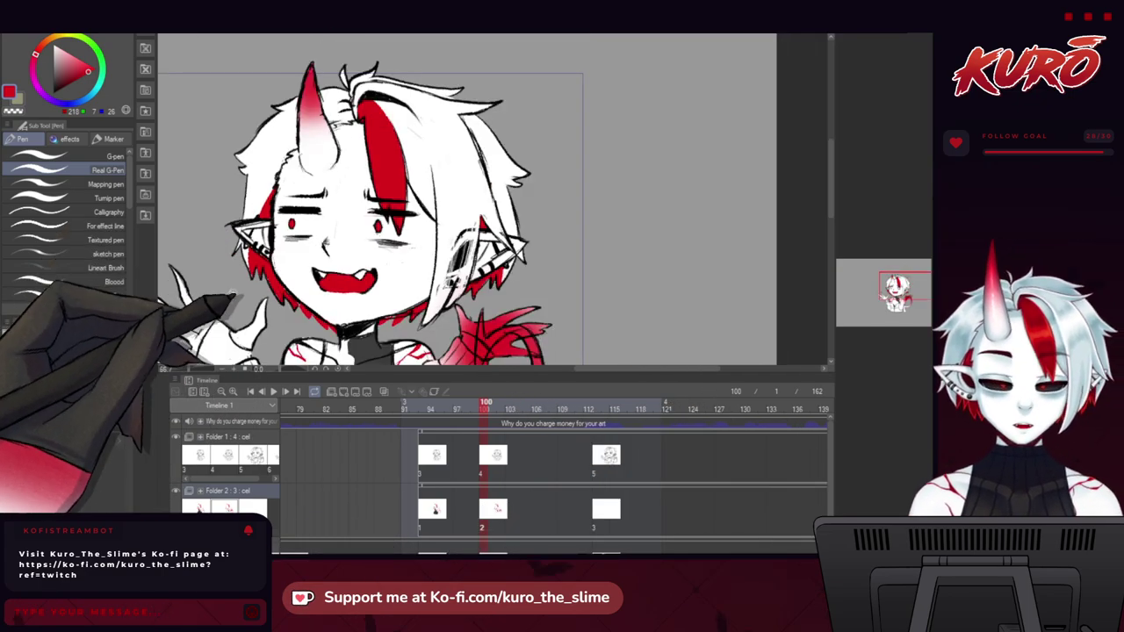
Erase the red gradient from the sleeve cuff below the red hand with the transparent Soft airbrush.
drag(233, 300, 197, 167)
drag(394, 243, 346, 239)
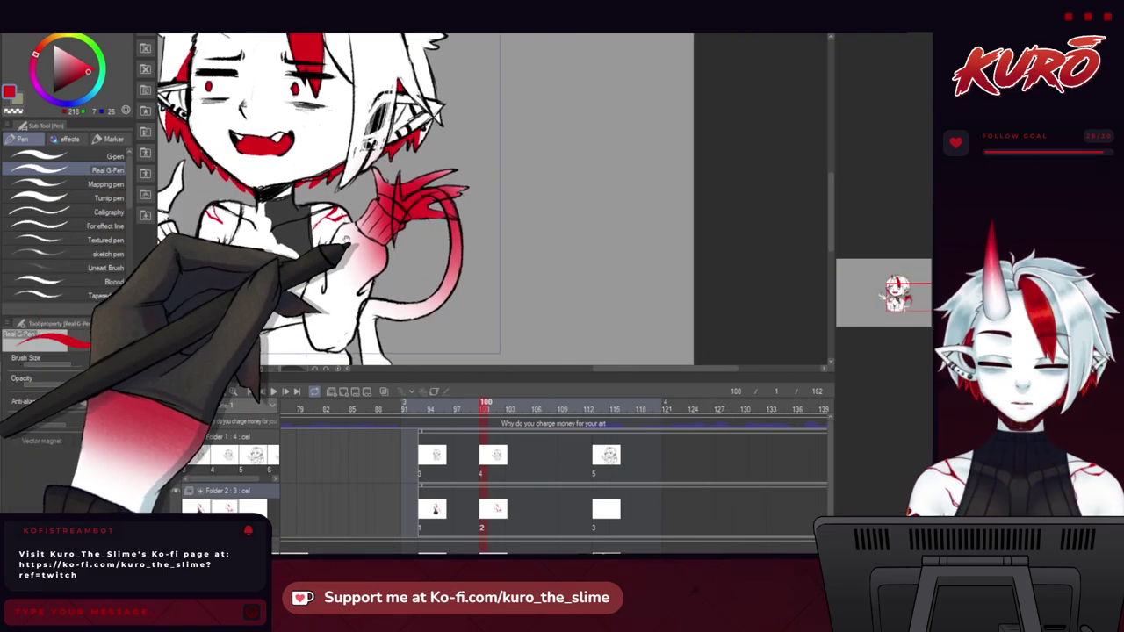
drag(271, 269, 330, 288)
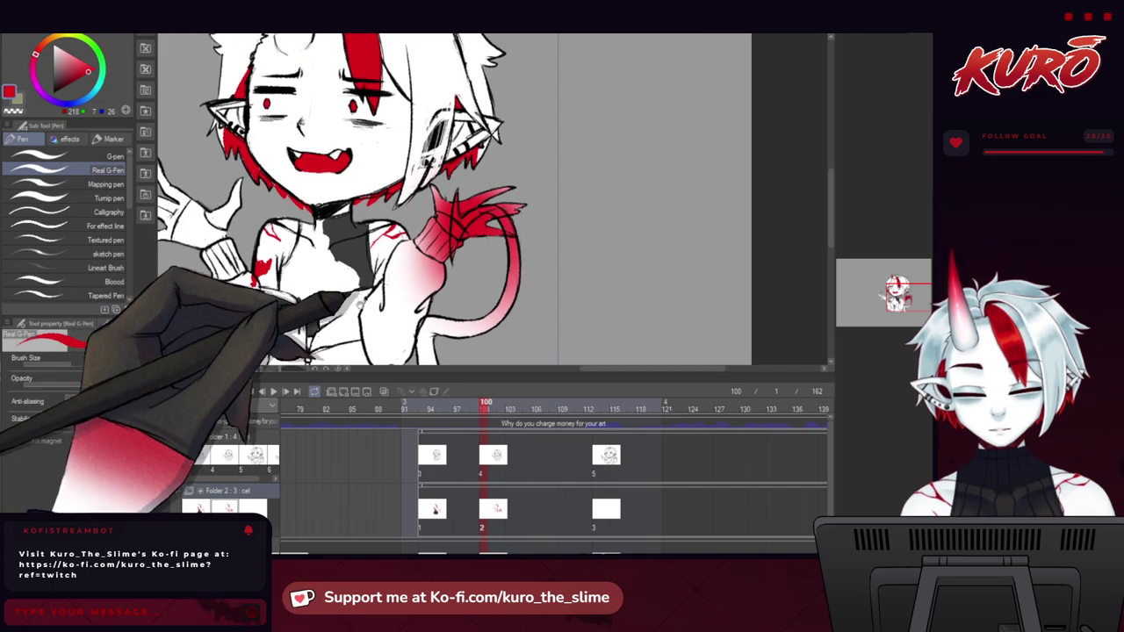
scroll(430, 224, up, 3)
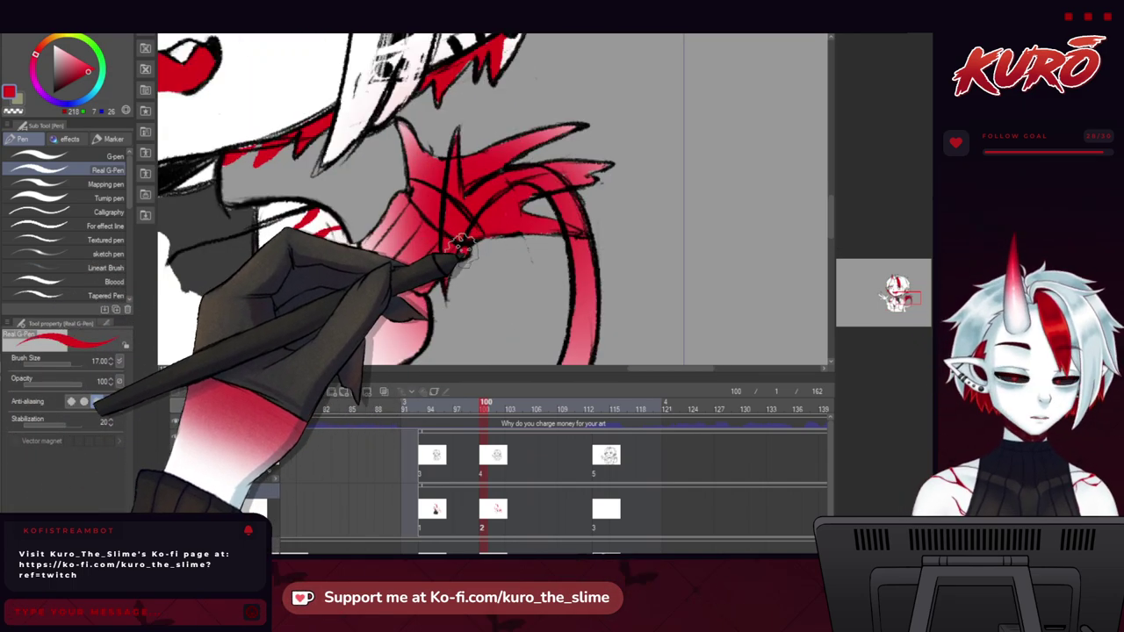
key(b)
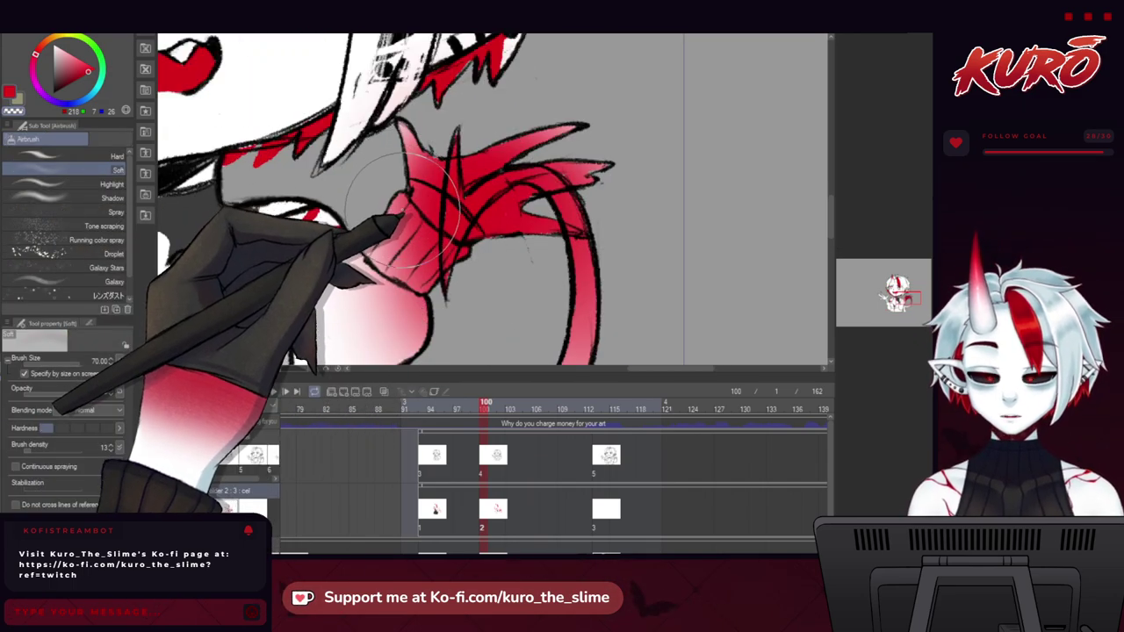
mouse_move(371, 188)
mouse_down()
mouse_move(442, 226)
mouse_move(488, 280)
mouse_move(385, 193)
mouse_move(467, 267)
mouse_up()
scroll(469, 268, down, 4)
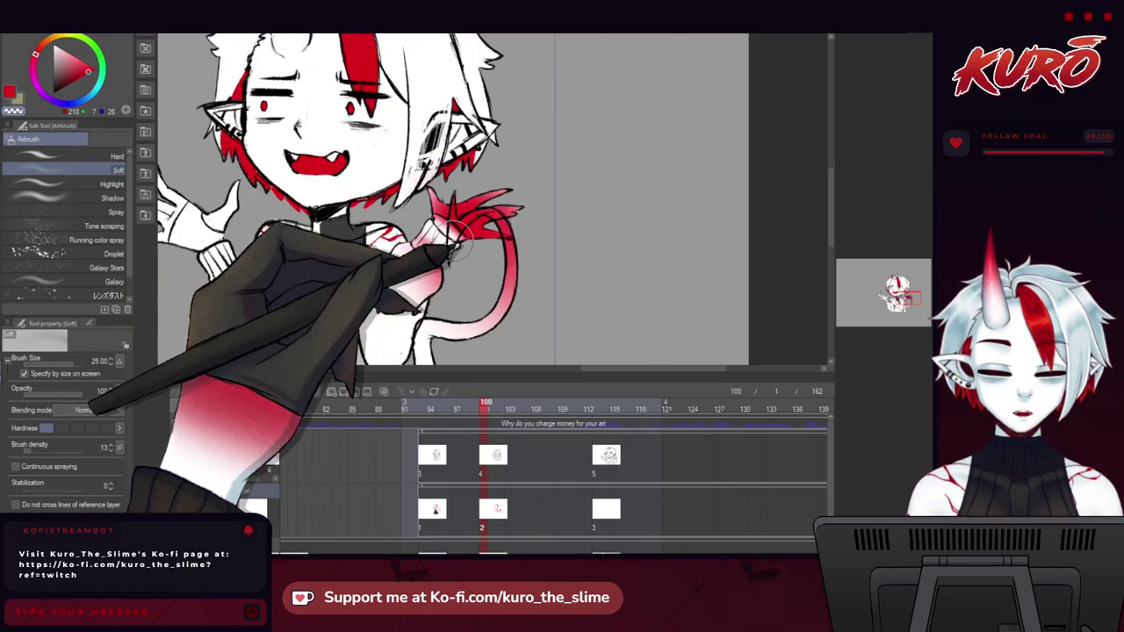
drag(290, 299, 208, 298)
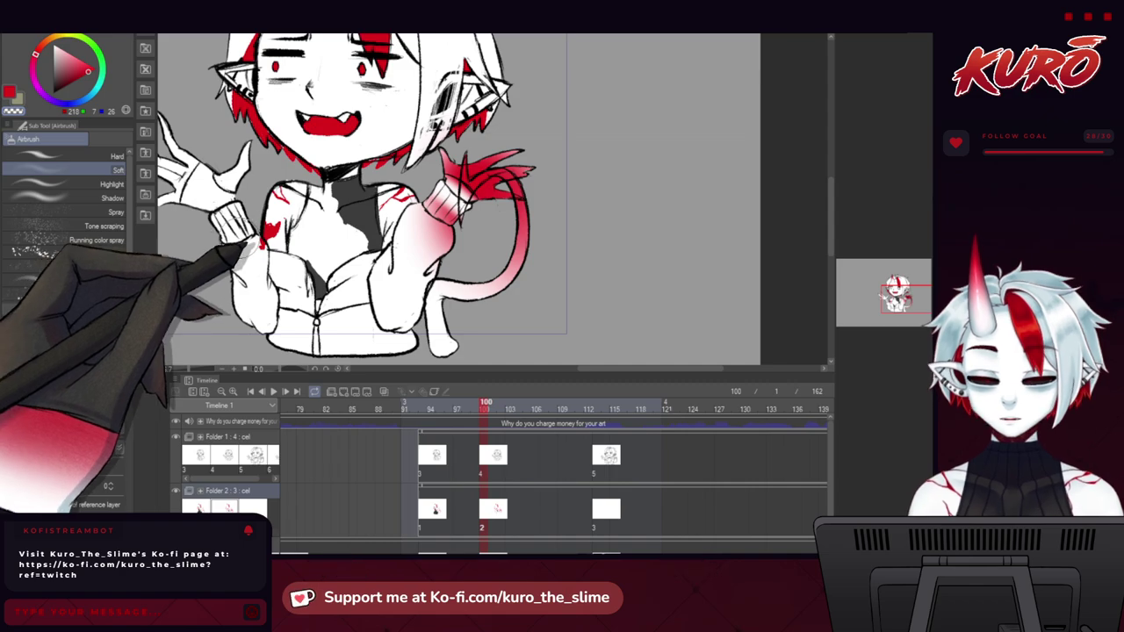
Extend the red marking on the bare upper arm down to the jacket's edge with the Real G-Pen.
key(b)
scroll(261, 235, up, 3)
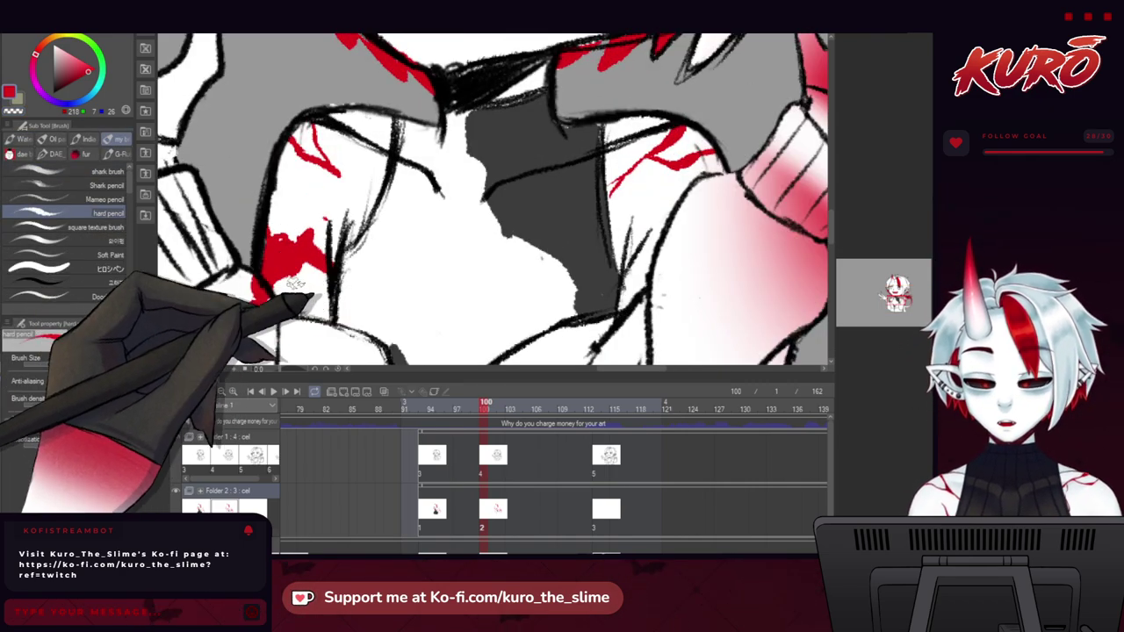
key(p)
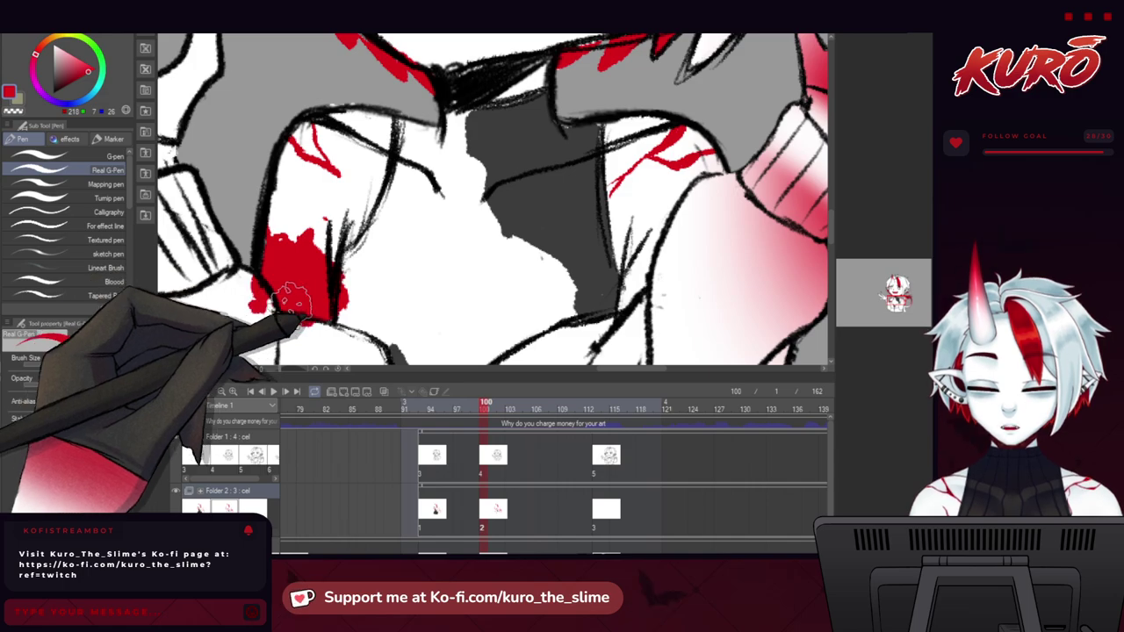
scroll(263, 285, down, 1)
scroll(314, 210, up, 2)
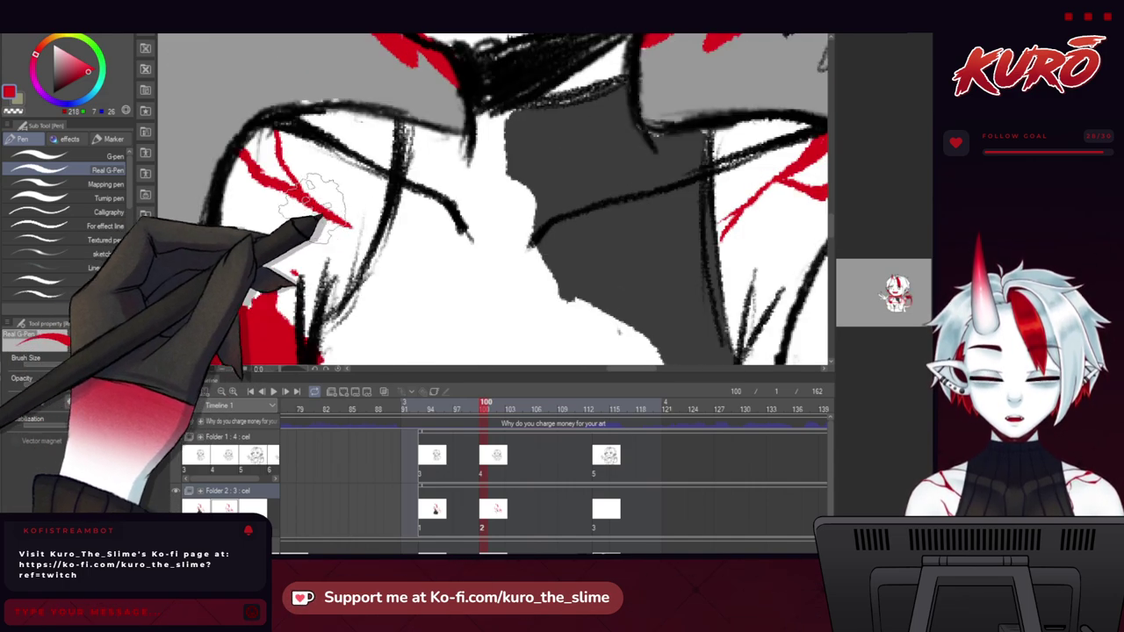
scroll(386, 246, down, 2)
drag(391, 258, 338, 270)
drag(285, 175, 330, 389)
scroll(273, 219, down, 3)
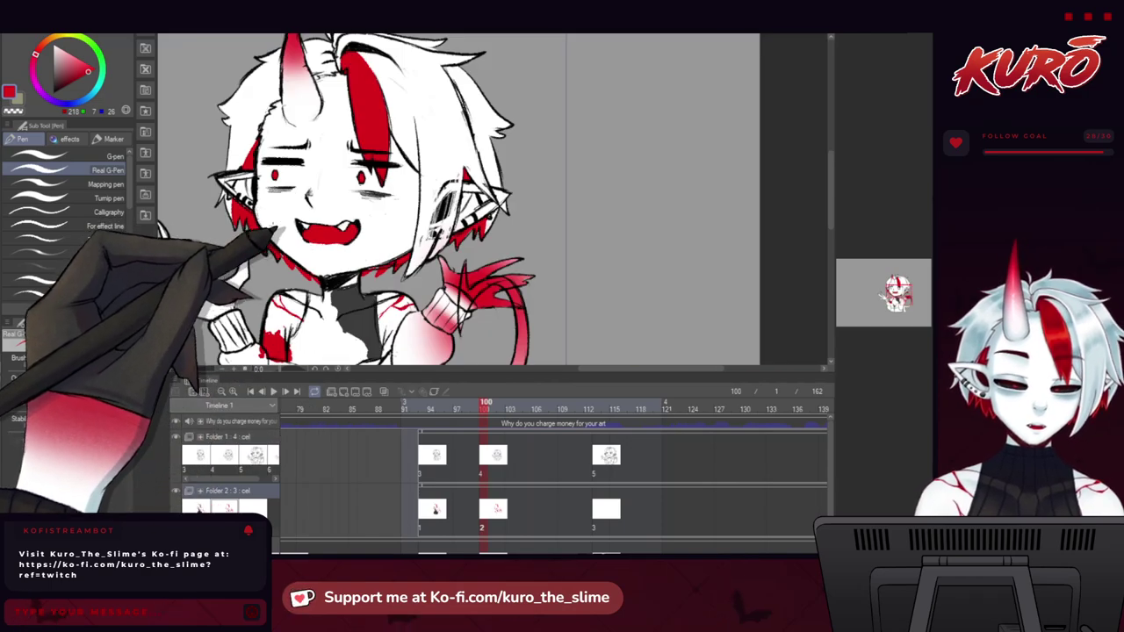
Show the dark grey clothing layer and erase the stray grey over the chin and hair tips with the transparent Real G-Pen.
drag(230, 323, 239, 189)
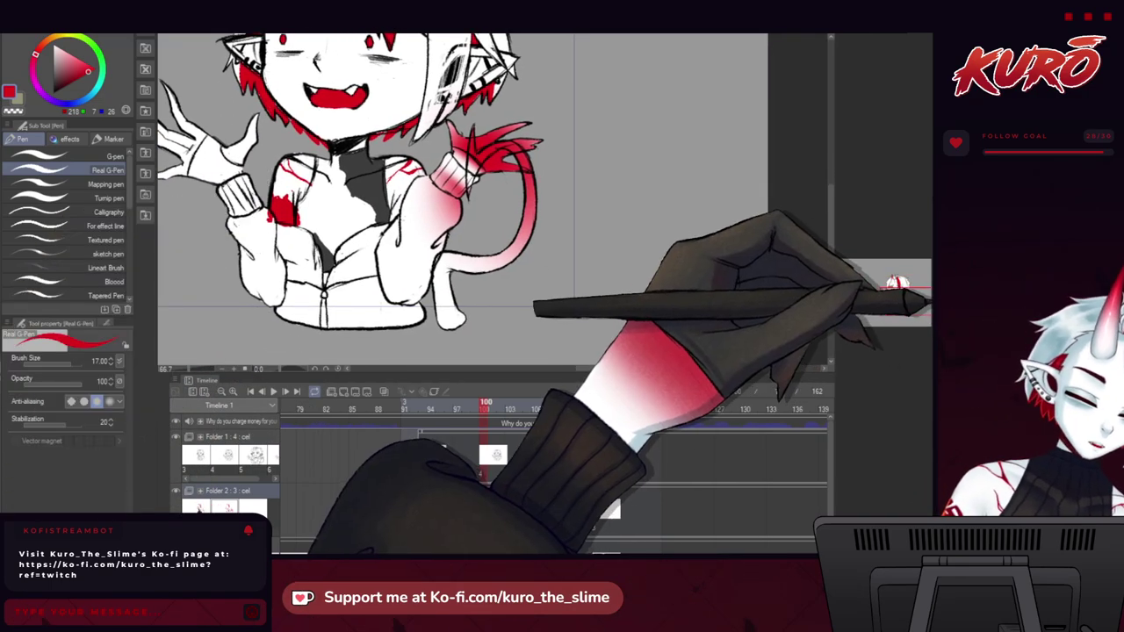
click(921, 313)
scroll(303, 99, up, 3)
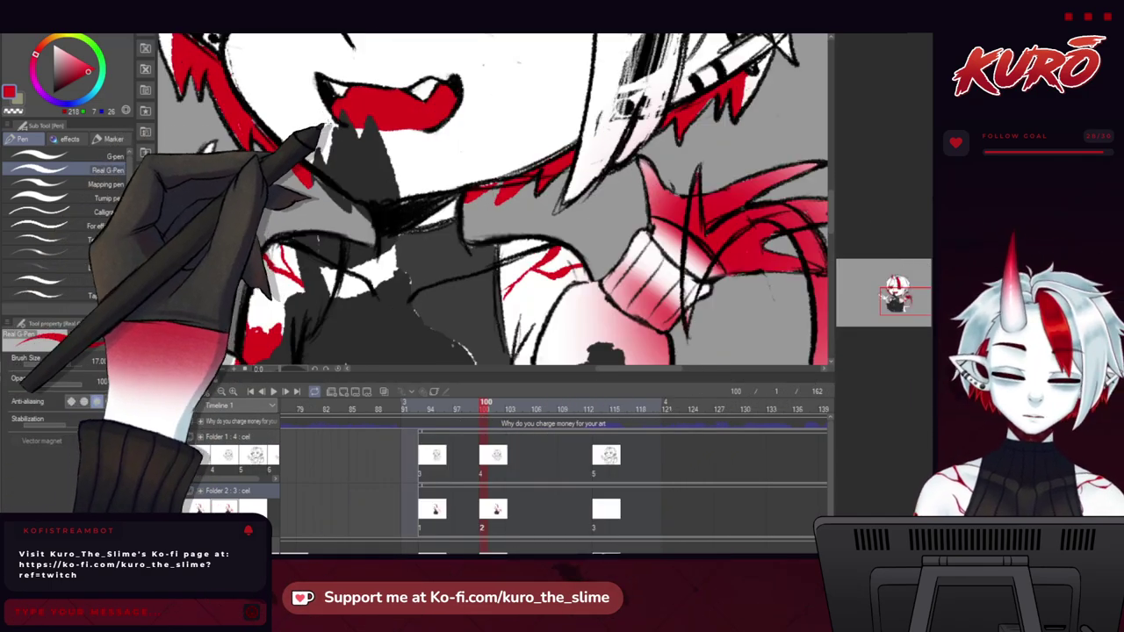
key(c)
mouse_move(365, 211)
mouse_down()
mouse_move(420, 235)
mouse_move(417, 248)
mouse_move(313, 130)
mouse_move(343, 107)
mouse_move(377, 119)
mouse_up()
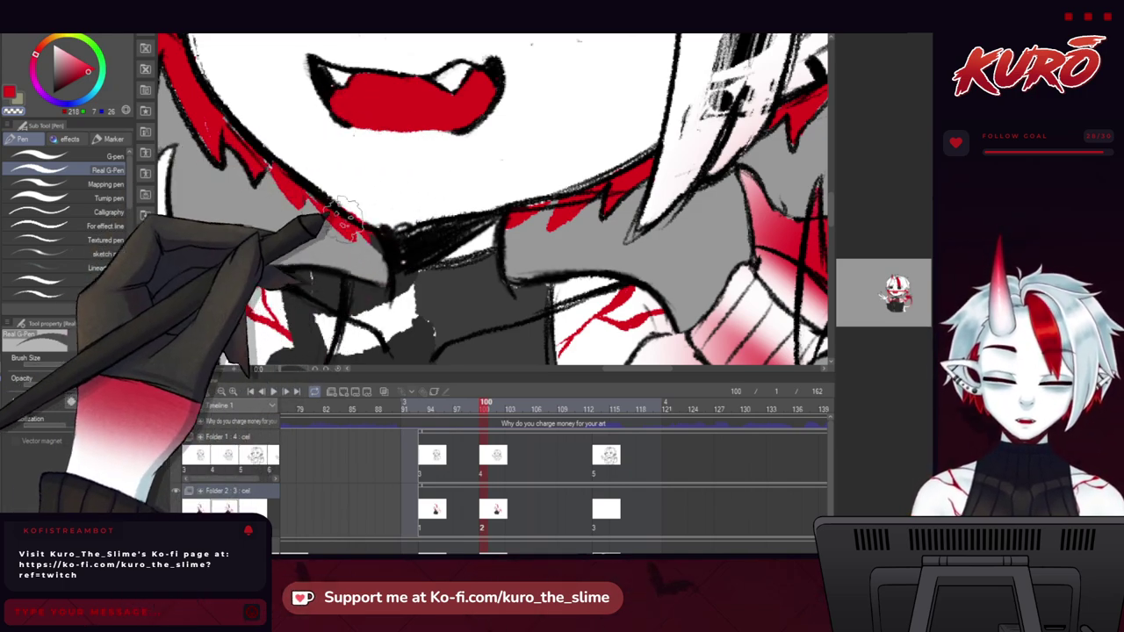
Erase the dark grey spilling over the bare shoulder and red-marked upper arm beside the turtleneck with the transparent Real G-Pen.
scroll(263, 211, down, 4)
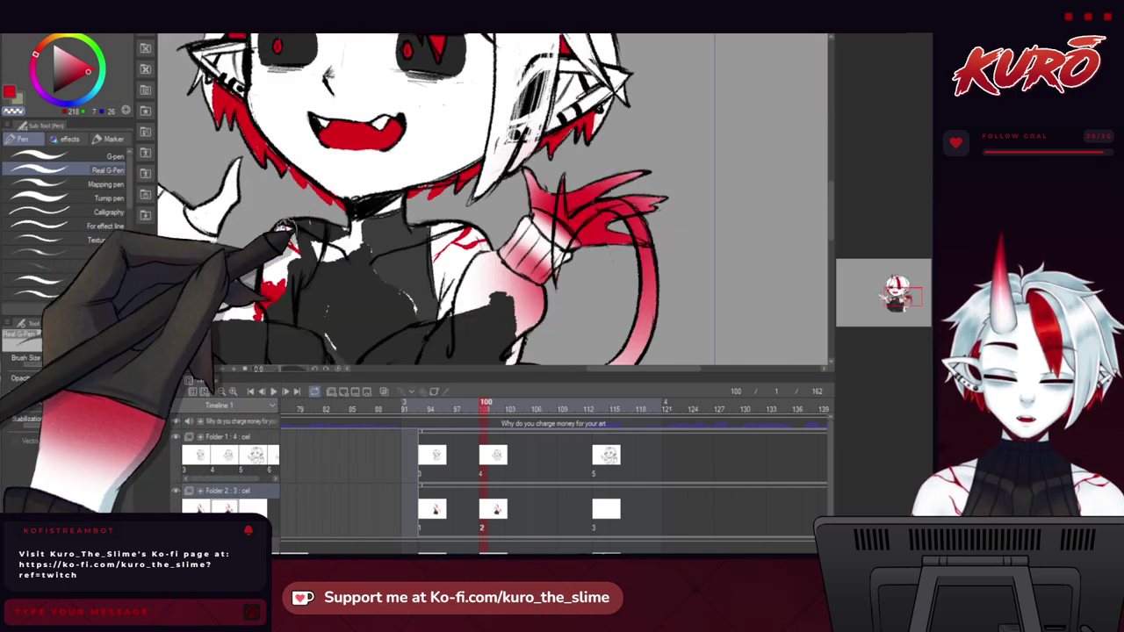
scroll(323, 291, up, 2)
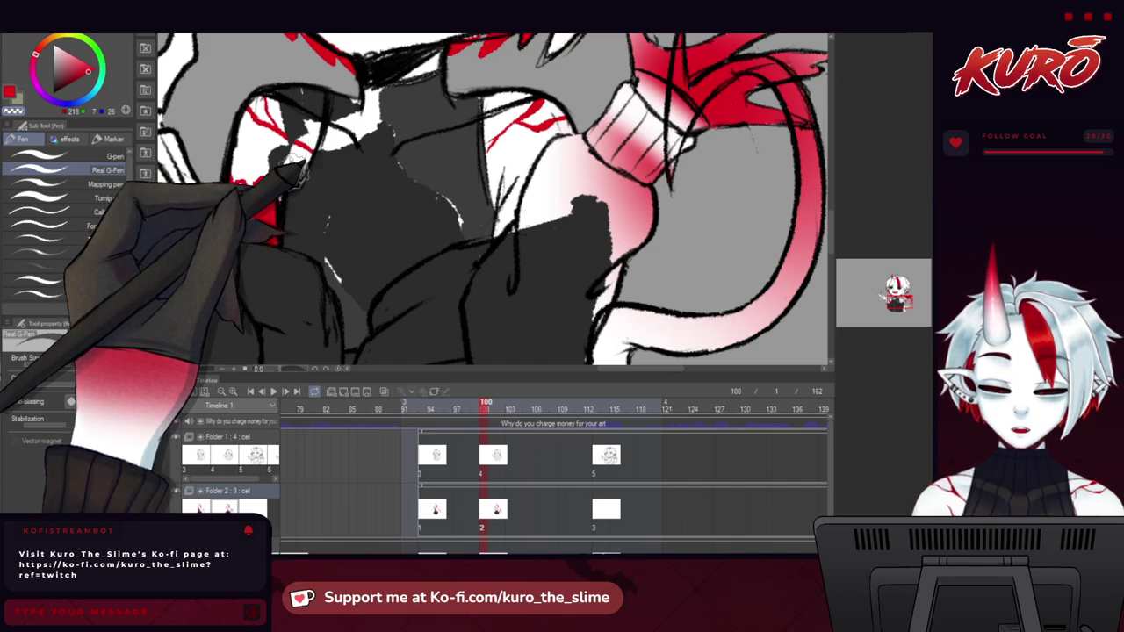
mouse_move(299, 168)
mouse_down()
mouse_move(312, 105)
mouse_move(302, 83)
mouse_move(274, 79)
mouse_move(246, 193)
mouse_up()
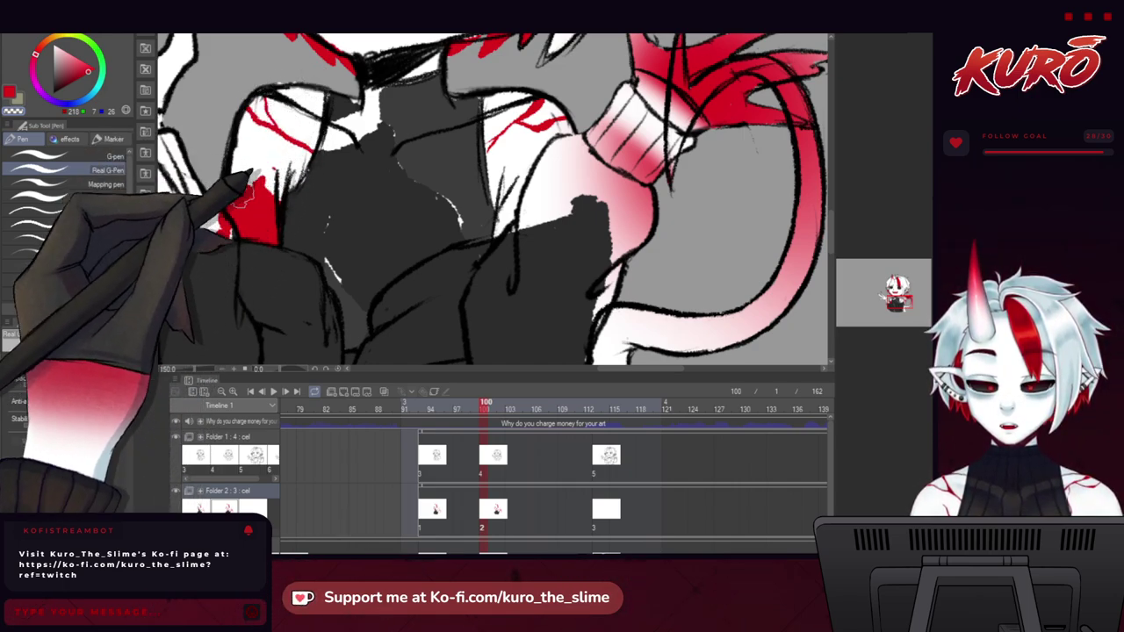
drag(391, 152, 227, 80)
drag(264, 335, 261, 208)
drag(176, 229, 504, 336)
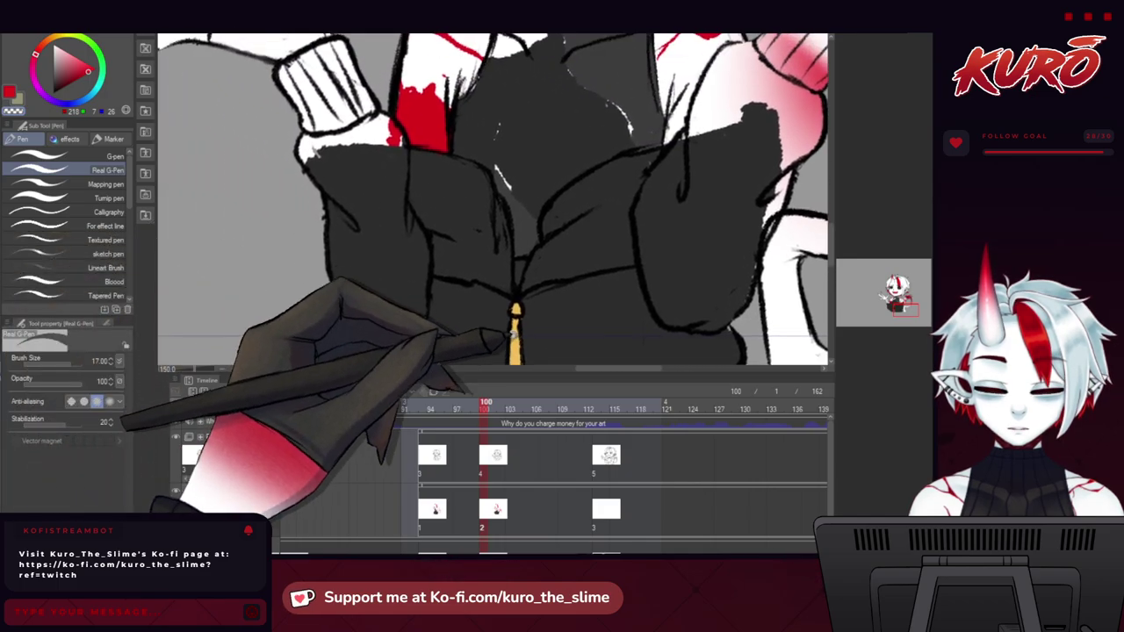
Switch to the red colour layer and paint the unpainted raised hand's thumb and fingers red, leaving the palm white.
mouse_move(219, 118)
mouse_down()
mouse_move(293, 201)
mouse_move(390, 368)
mouse_move(389, 403)
mouse_move(227, 270)
mouse_up()
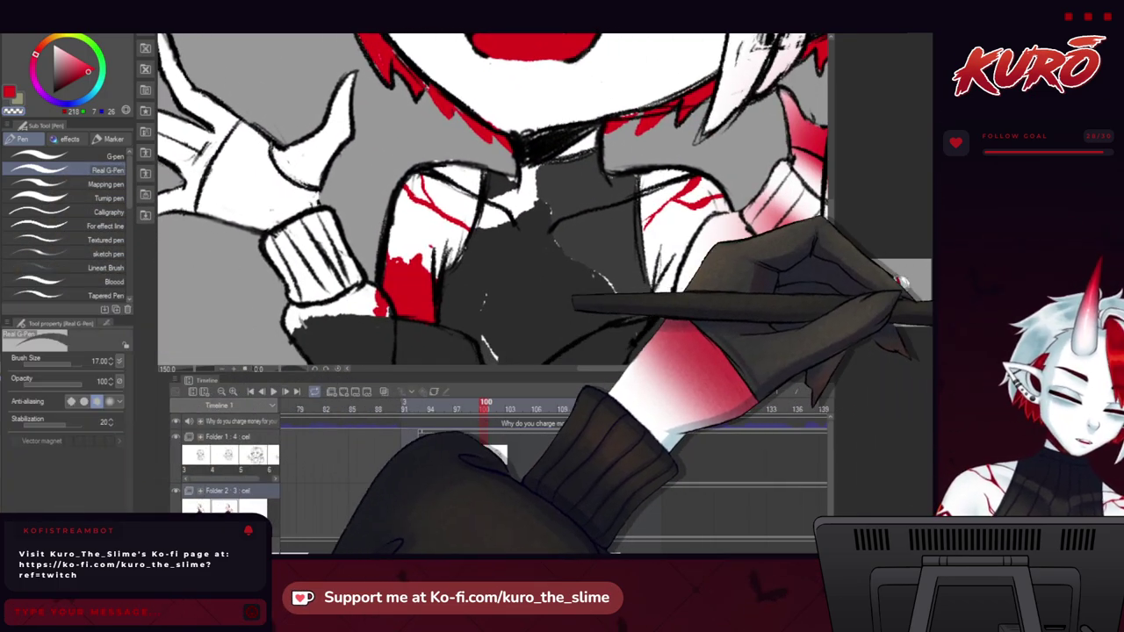
drag(353, 122, 350, 281)
key(c)
drag(268, 198, 343, 179)
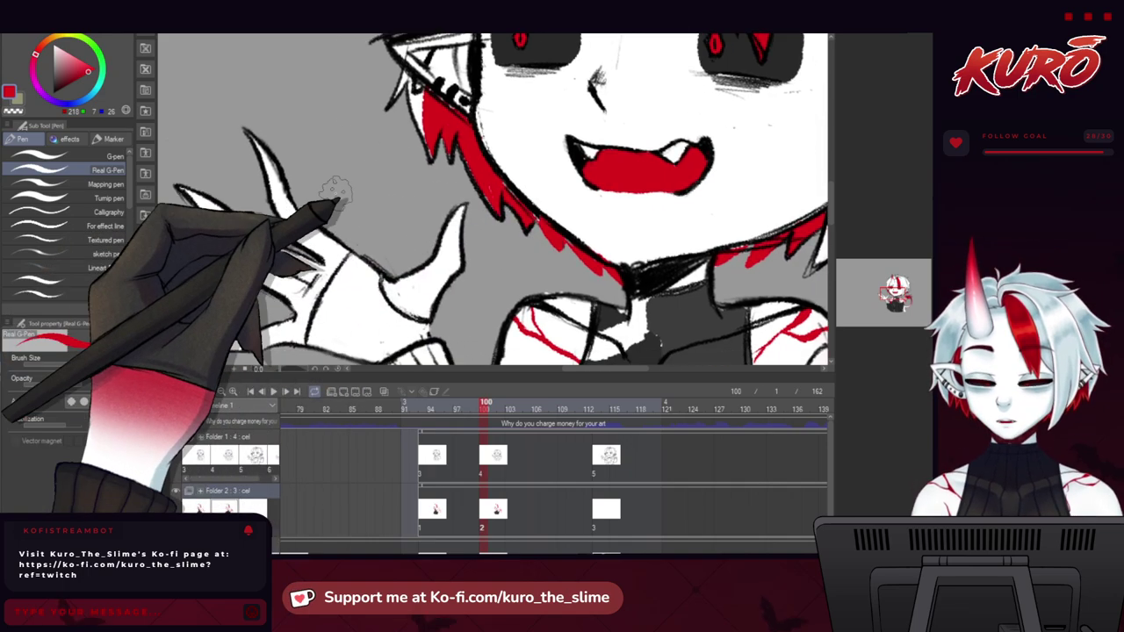
mouse_move(462, 211)
mouse_down()
mouse_move(460, 289)
mouse_move(420, 278)
mouse_move(422, 297)
mouse_move(393, 282)
mouse_move(425, 318)
mouse_up()
drag(255, 132, 303, 222)
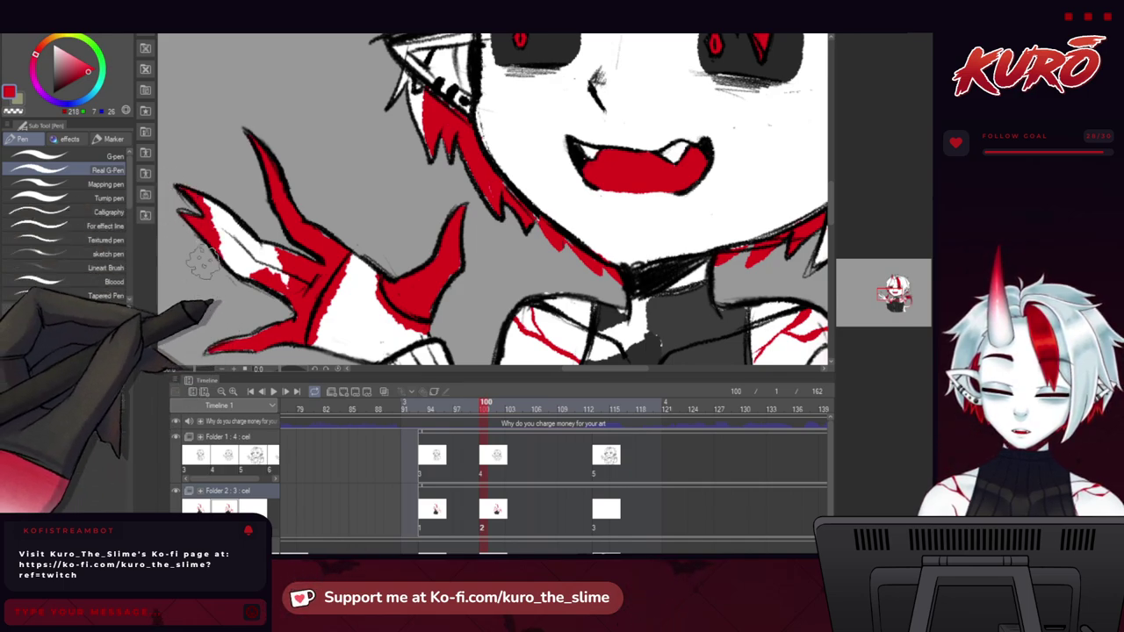
Fill the remaining white gaps in the raised hand's red fingers and thumb up to the line art.
scroll(276, 160, down, 1)
scroll(209, 255, up, 1)
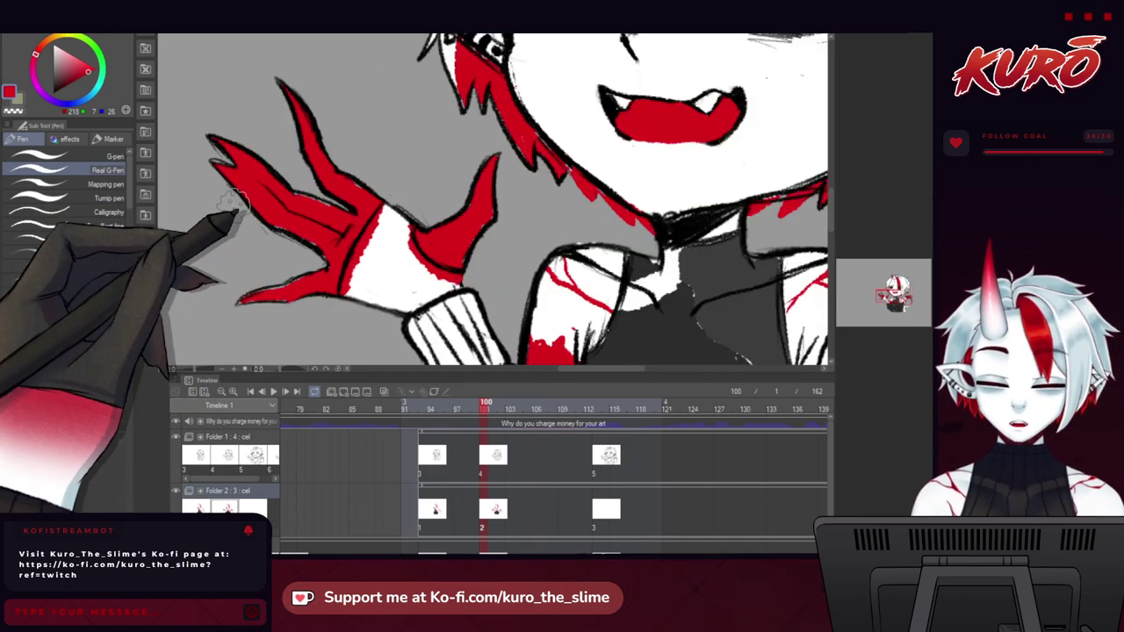
scroll(343, 181, up, 1)
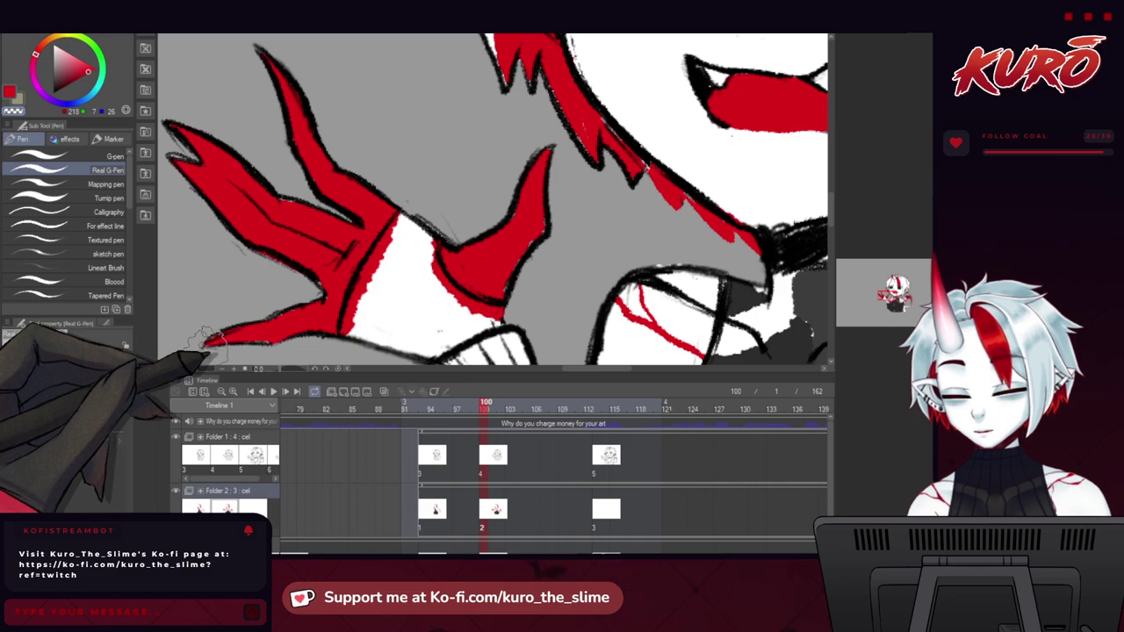
scroll(284, 224, down, 1)
scroll(479, 265, up, 2)
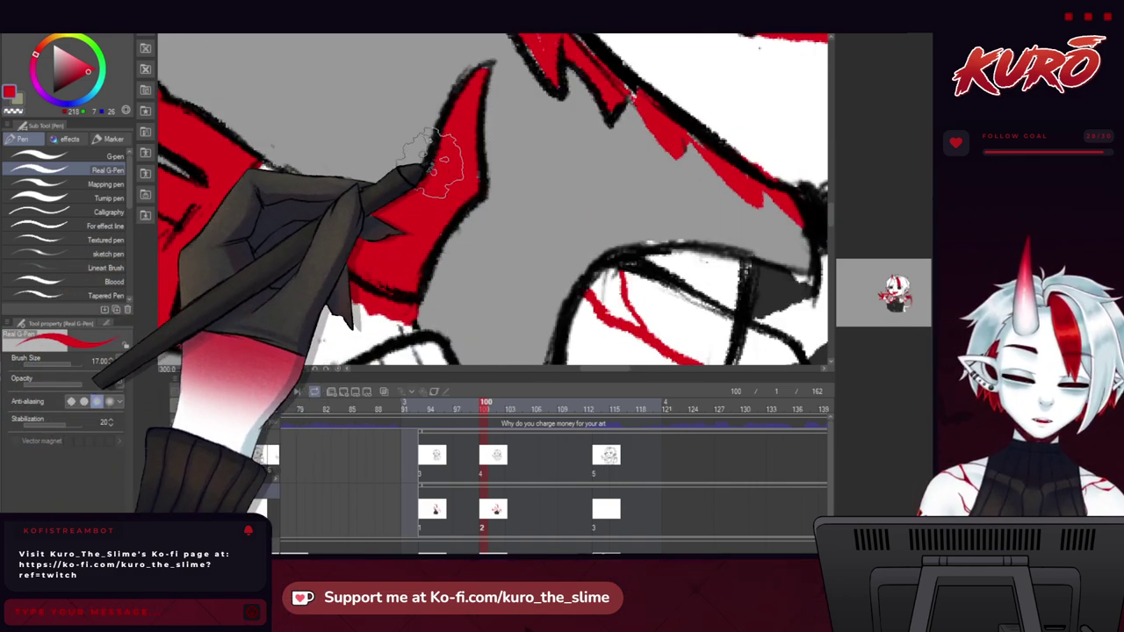
scroll(428, 161, down, 2)
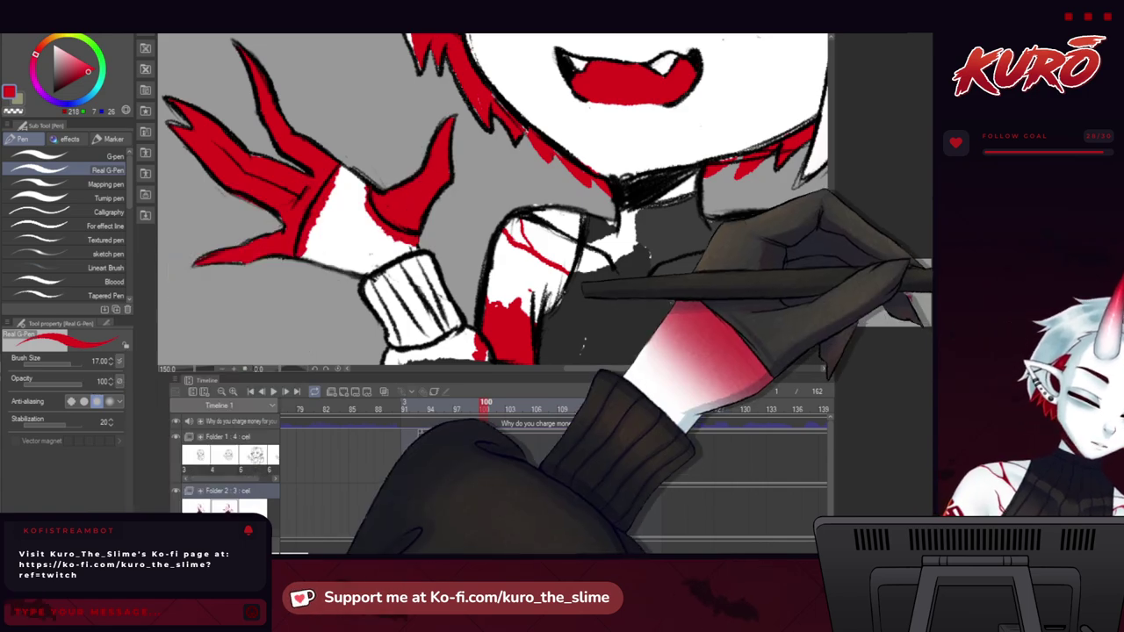
Use dark grey (44, 44, 44) with the Real G-Pen to fill the white sleeve end and the ribbed cuff below the raised hand.
scroll(409, 167, down, 2)
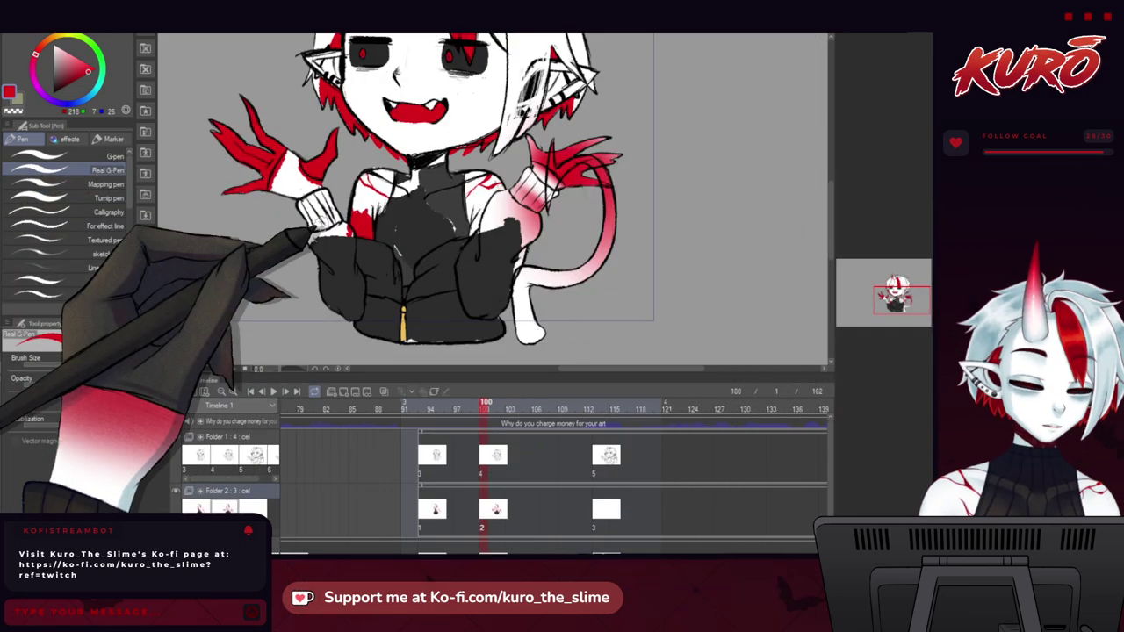
scroll(342, 263, up, 4)
scroll(353, 253, up, 2)
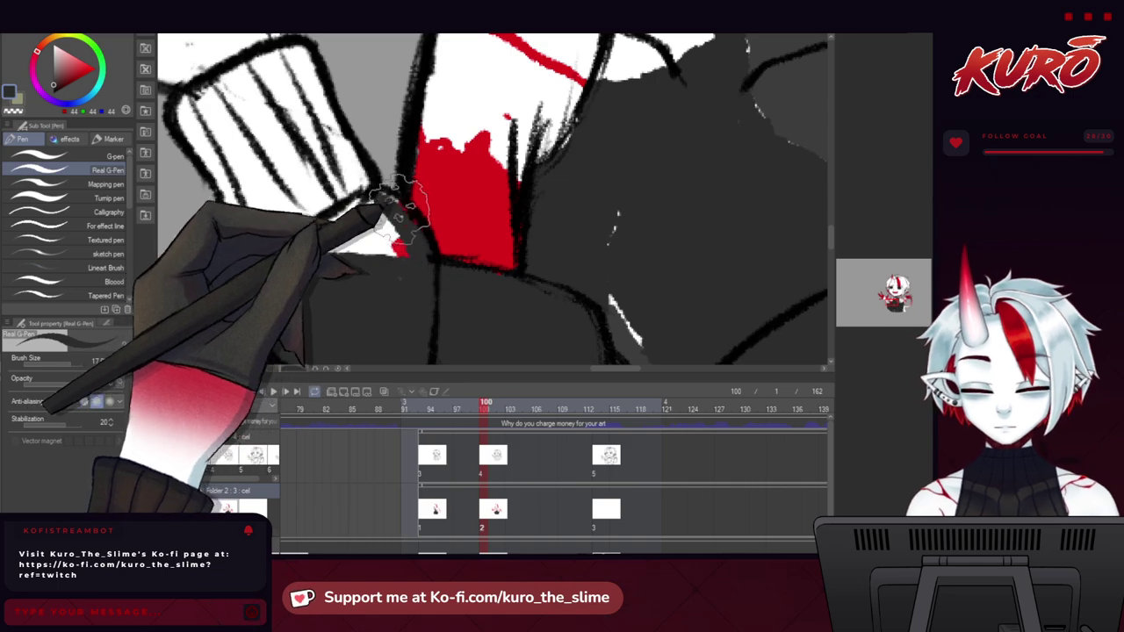
mouse_move(373, 191)
mouse_down()
mouse_move(393, 263)
mouse_move(352, 299)
mouse_up()
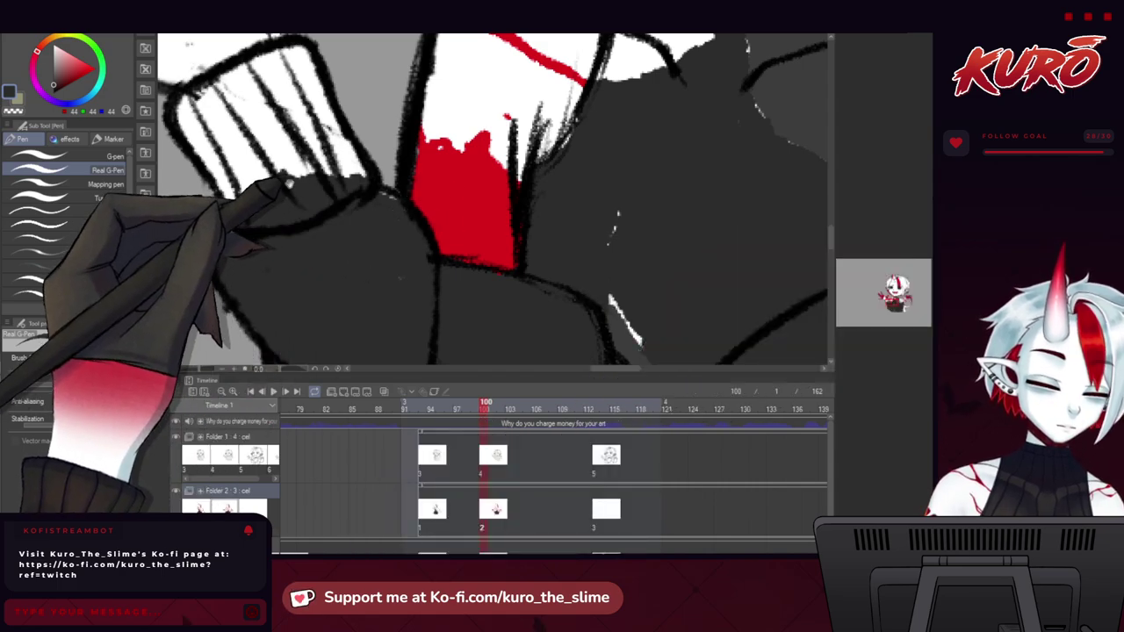
drag(294, 169, 352, 249)
mouse_move(351, 132)
mouse_down()
mouse_move(391, 171)
mouse_move(422, 280)
mouse_move(359, 148)
mouse_move(259, 167)
mouse_move(355, 131)
mouse_up()
drag(335, 180, 394, 251)
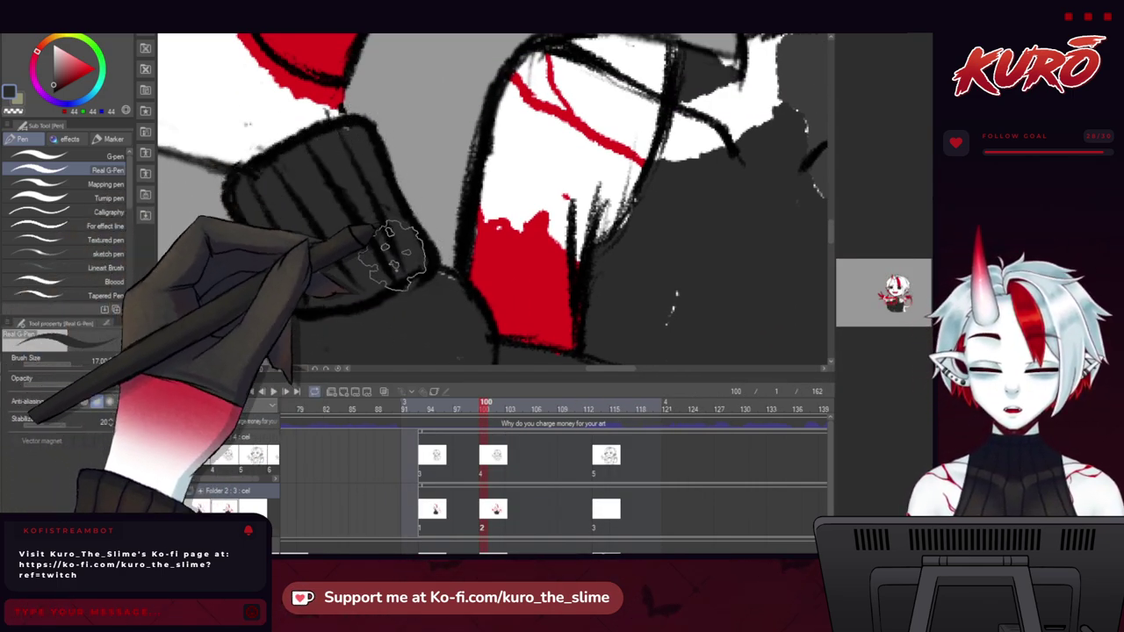
Paint the glove area between the cuff and the red thumb dark grey, erasing overlap onto the thumb, and continue along the fingers' base.
mouse_move(290, 115)
mouse_down()
mouse_move(353, 222)
mouse_move(323, 151)
mouse_move(314, 162)
mouse_up()
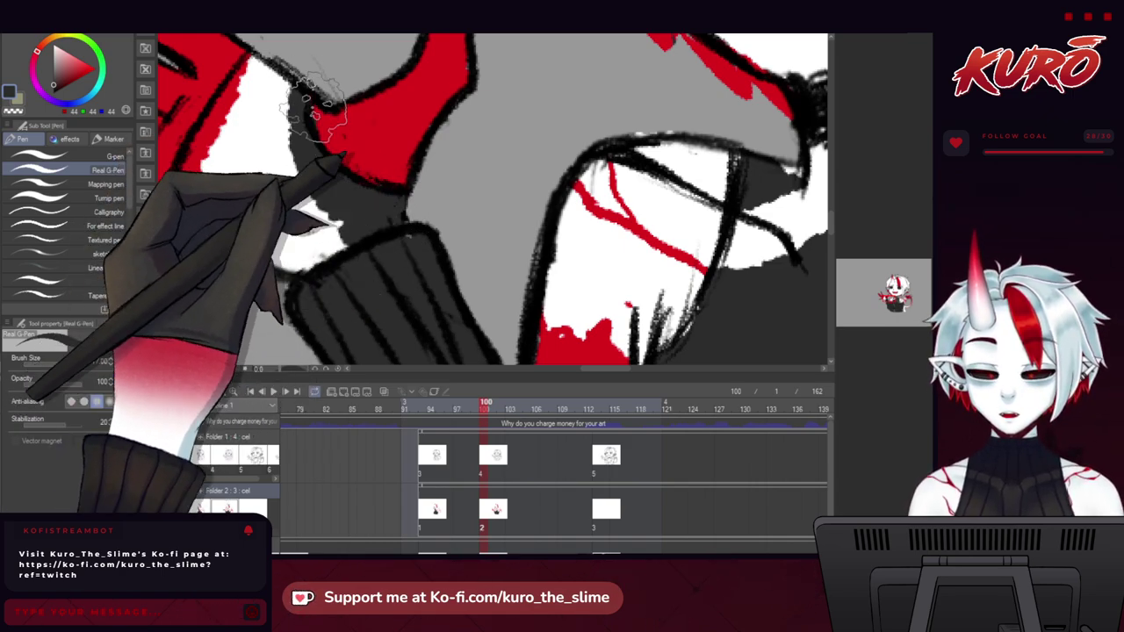
key(c)
drag(309, 98, 329, 143)
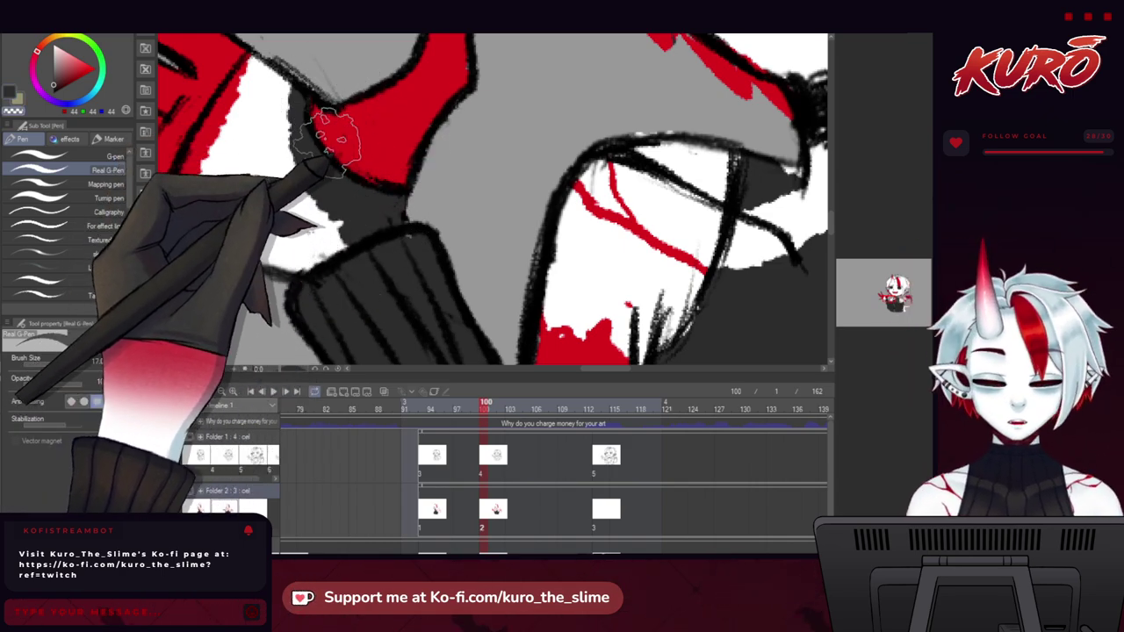
key(c)
drag(252, 77, 400, 178)
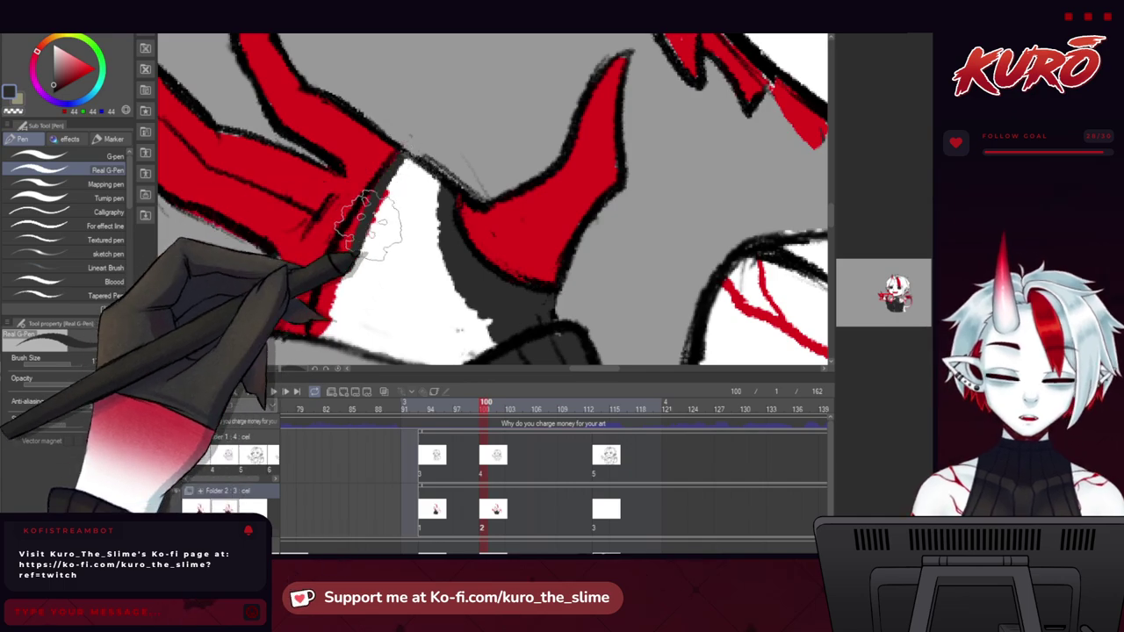
Paint the white palm area of the open red-fingered hand dark grey and touch up the jacket's zipper pull in golden yellow.
drag(319, 347, 394, 326)
mouse_move(388, 328)
mouse_down()
mouse_move(357, 296)
mouse_move(422, 336)
mouse_move(419, 232)
mouse_move(382, 303)
mouse_up()
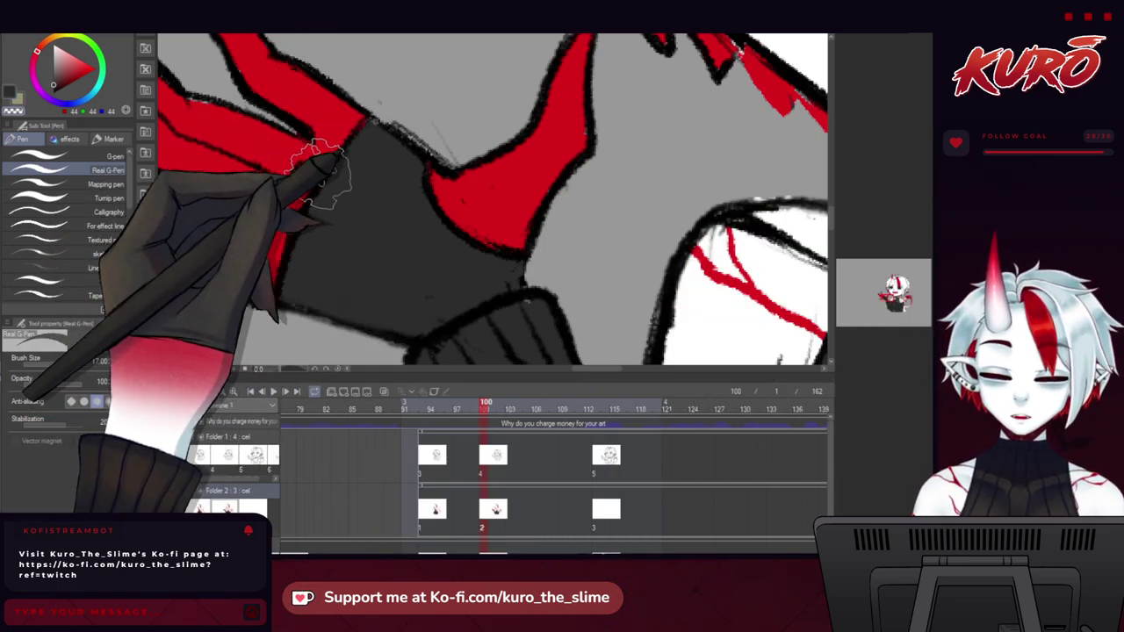
scroll(286, 210, down, 6)
drag(281, 244, 236, 199)
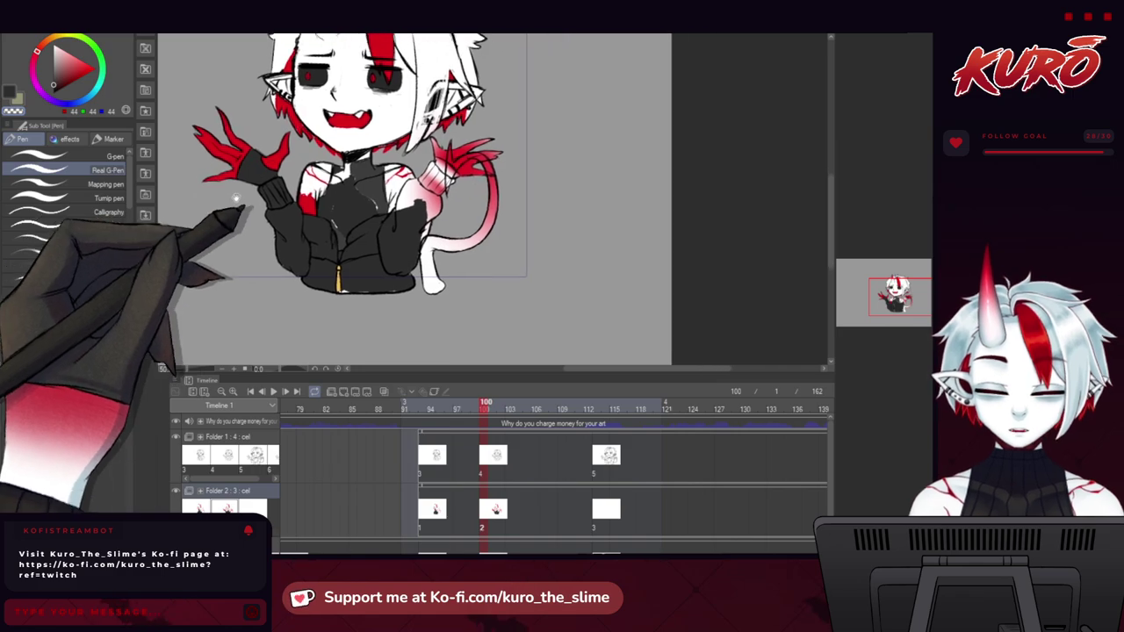
scroll(342, 298, up, 8)
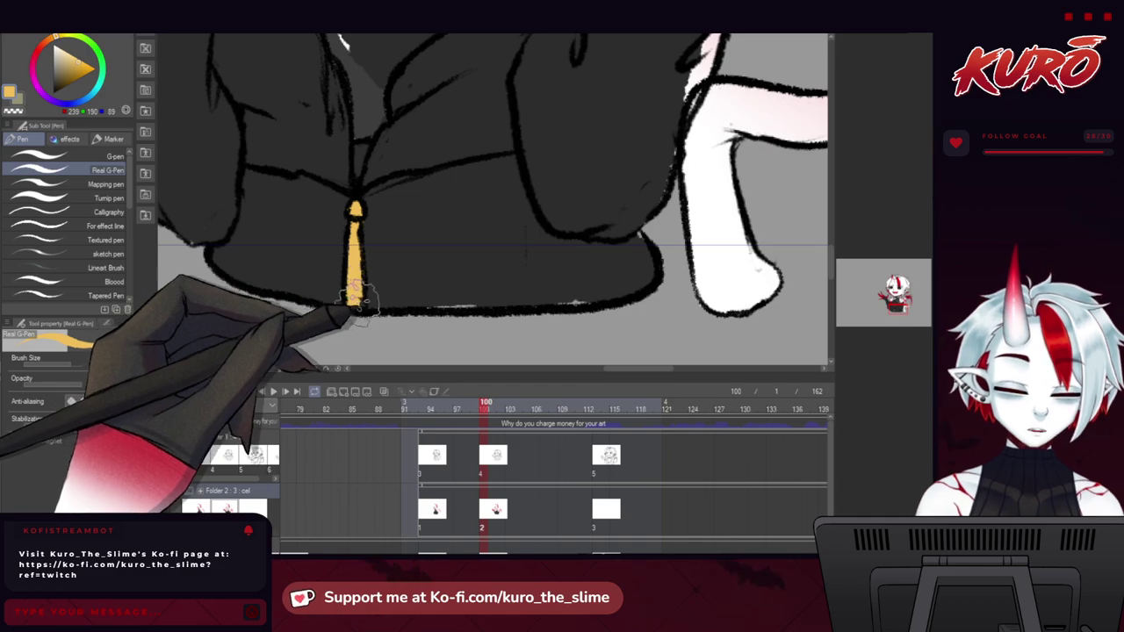
drag(327, 262, 358, 306)
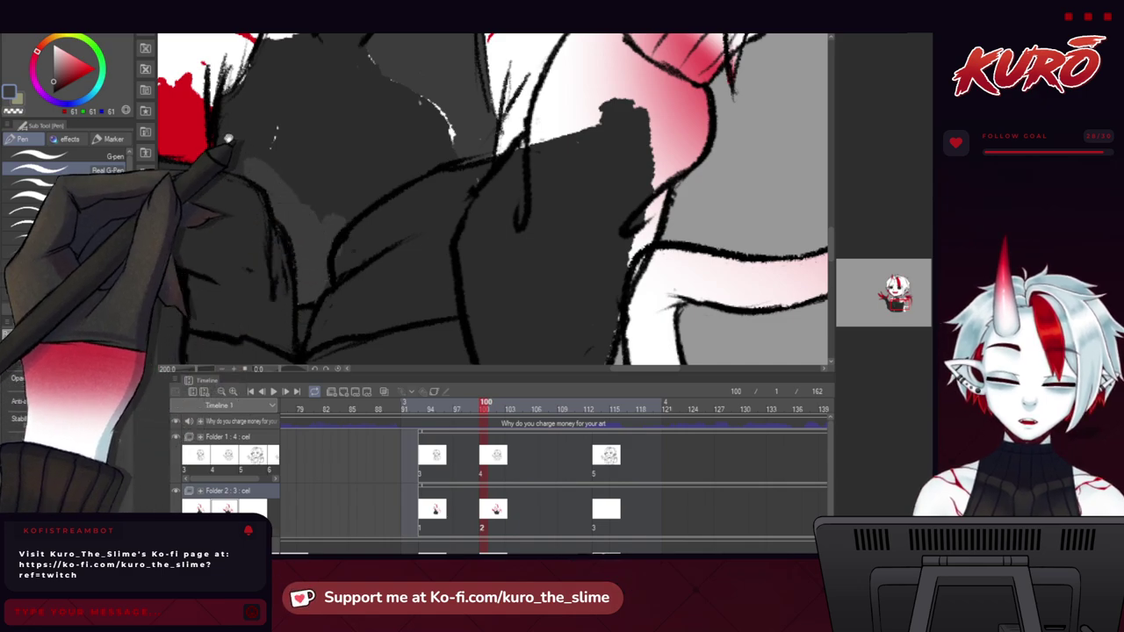
Paint the sleeveless turtleneck top evenly with the lighter grey (61, 61, 61) over the chest and up to the neck.
drag(228, 137, 304, 158)
alt+click(432, 276)
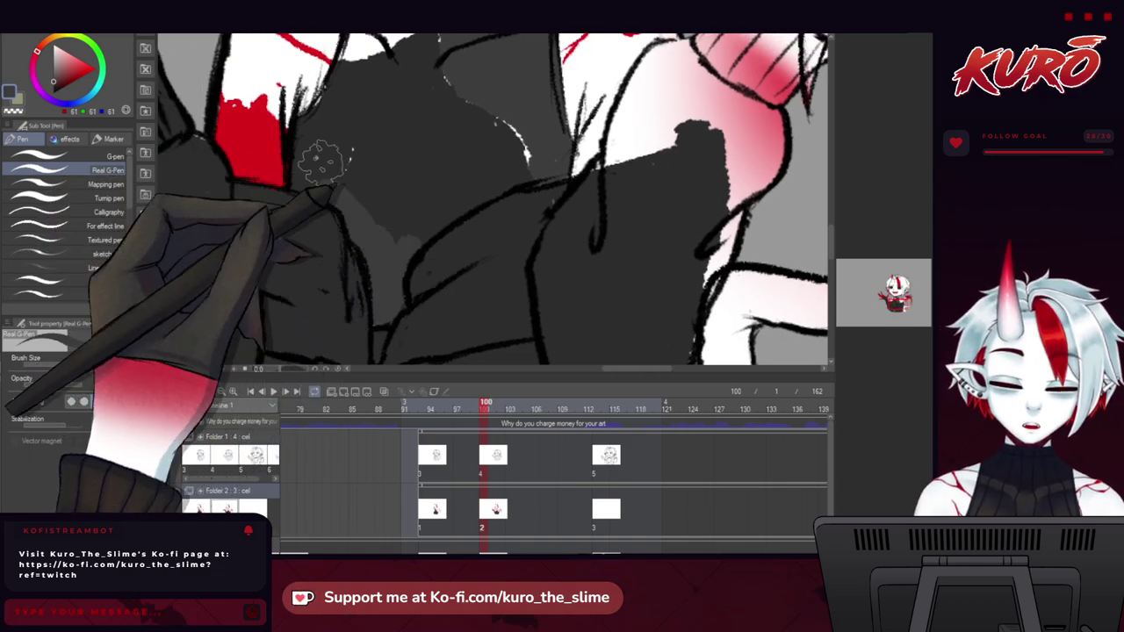
drag(312, 132, 333, 204)
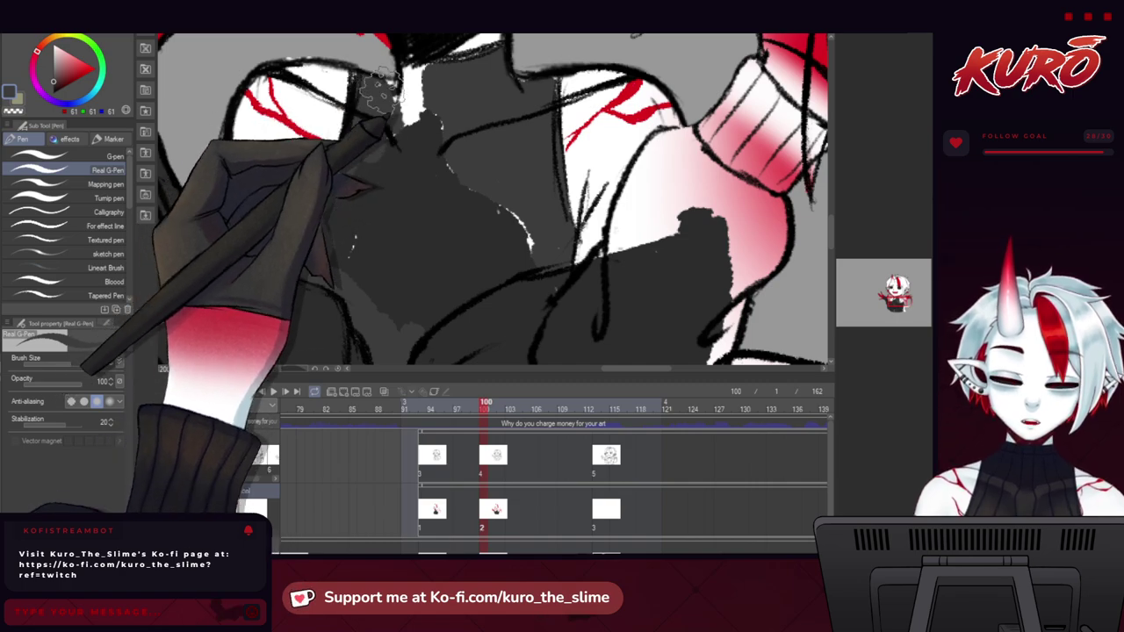
mouse_move(413, 70)
mouse_down()
mouse_move(422, 126)
mouse_move(458, 176)
mouse_up()
drag(456, 168, 378, 137)
mouse_move(400, 259)
mouse_down()
mouse_move(433, 226)
mouse_move(356, 288)
mouse_up()
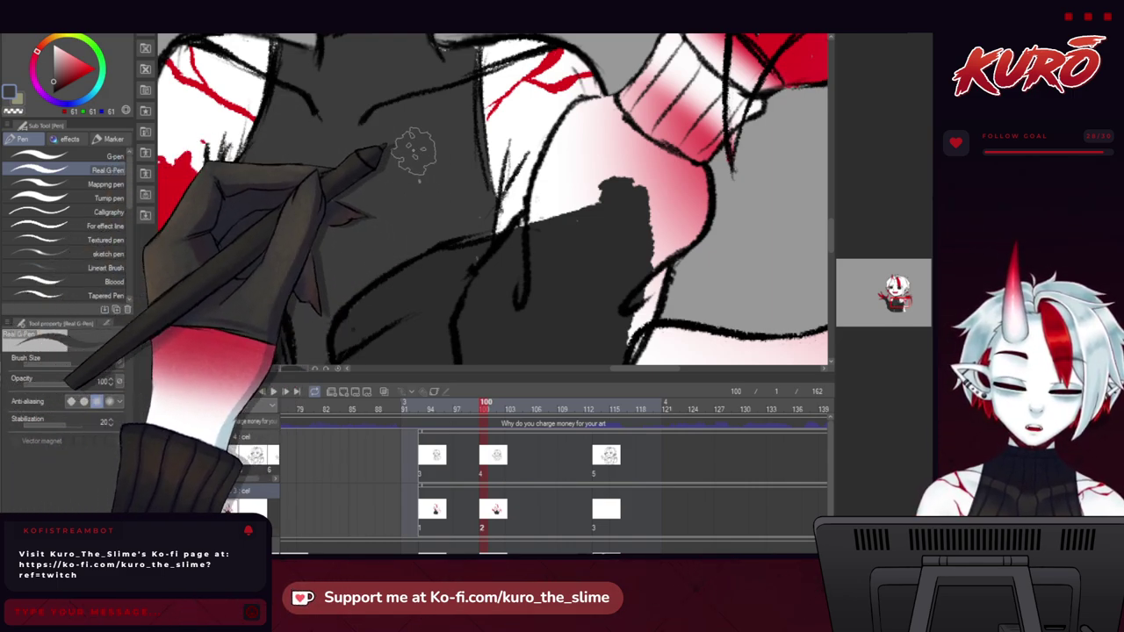
Extend the dark grey (44, 44, 44) jacket colour along the outer edge of the raised sleeve beside the tail.
scroll(247, 191, down, 3)
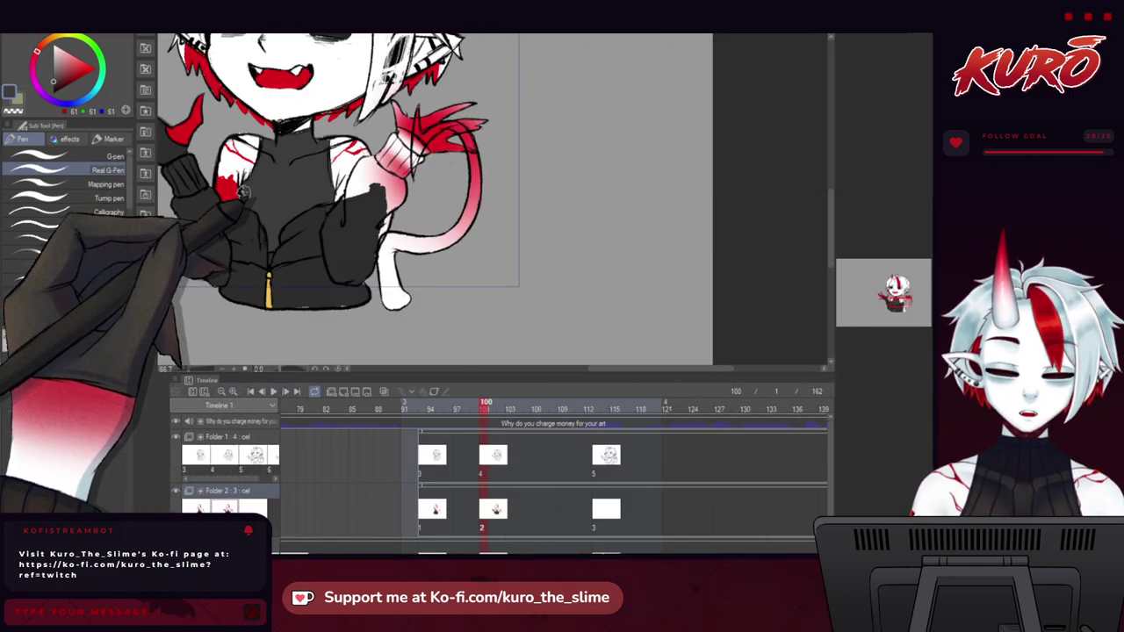
key(ctrl+plus)
key(ctrl+plus)
key(ctrl+plus)
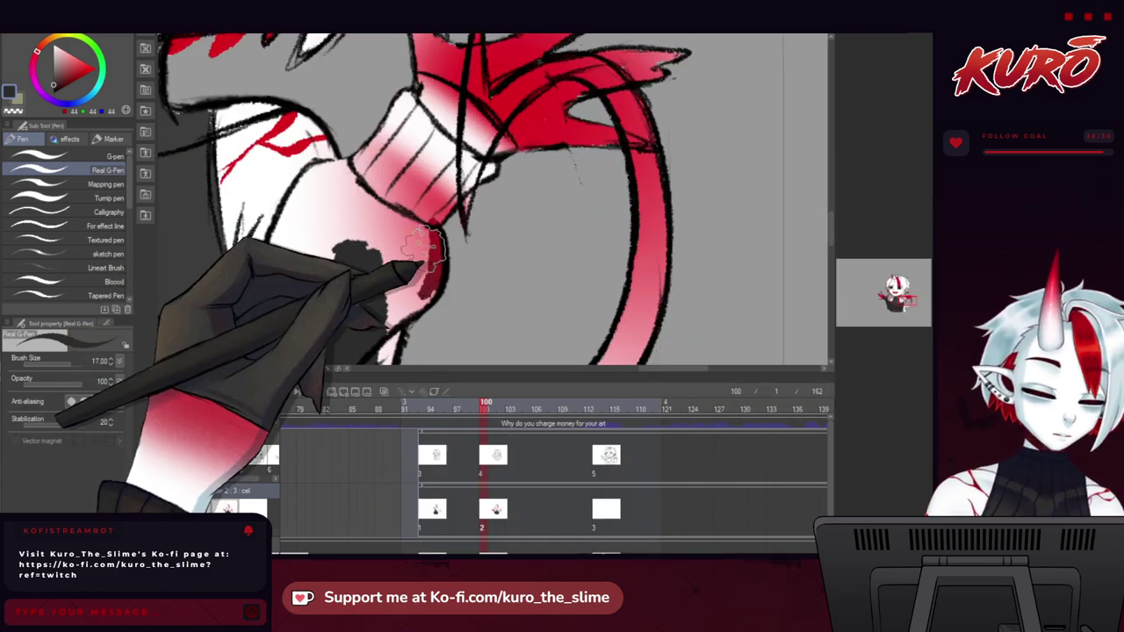
drag(362, 323, 388, 219)
scroll(393, 297, down, 3)
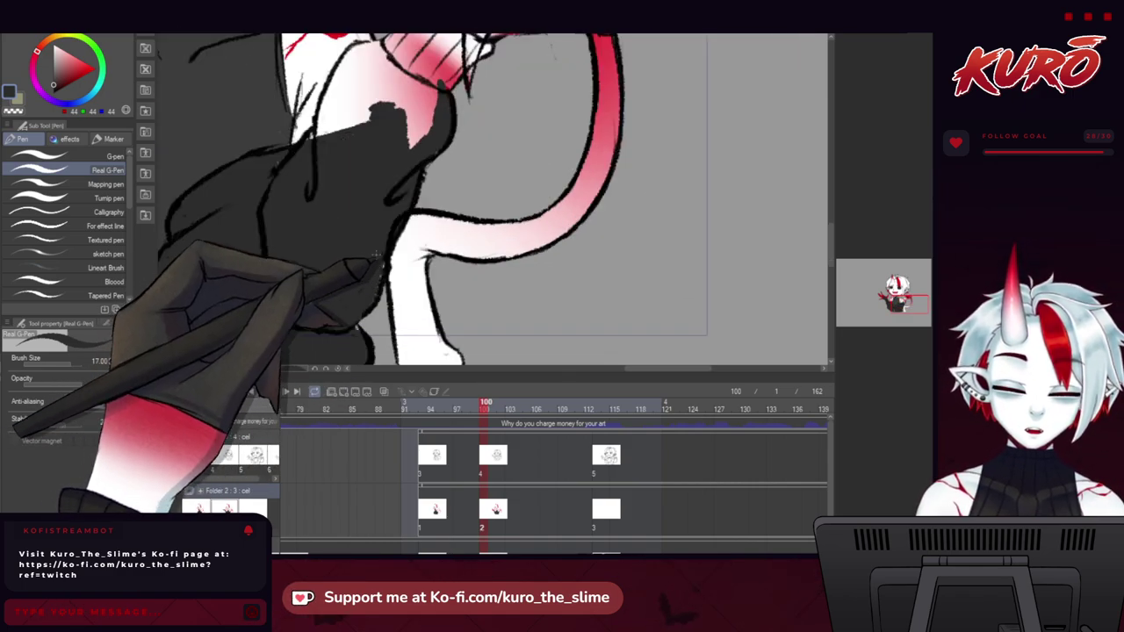
scroll(344, 329, down, 3)
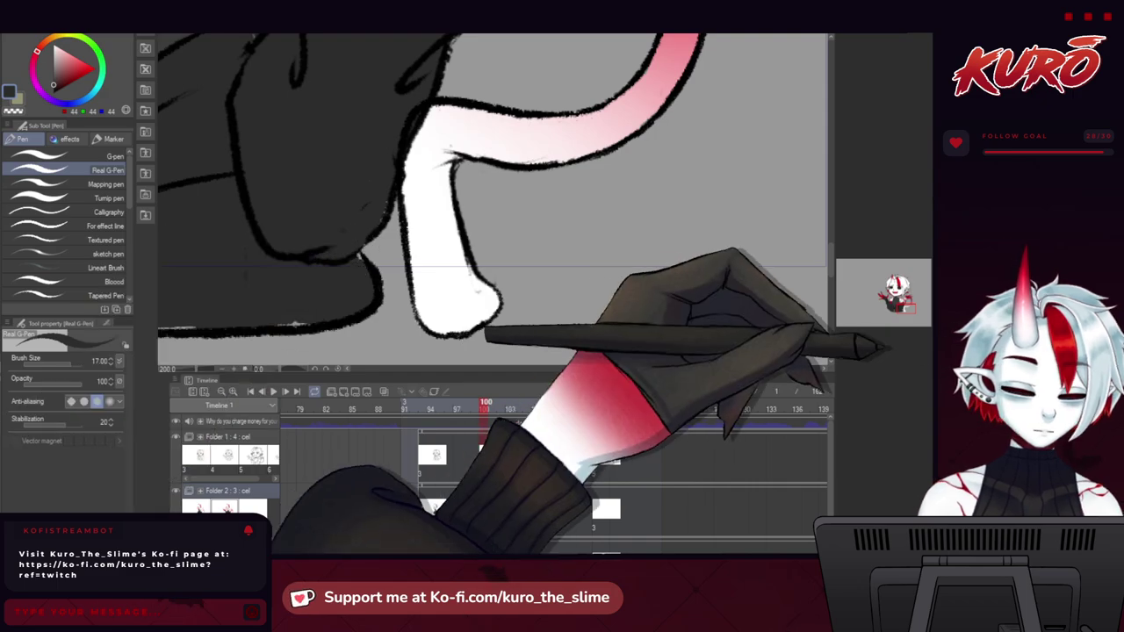
drag(378, 70, 355, 321)
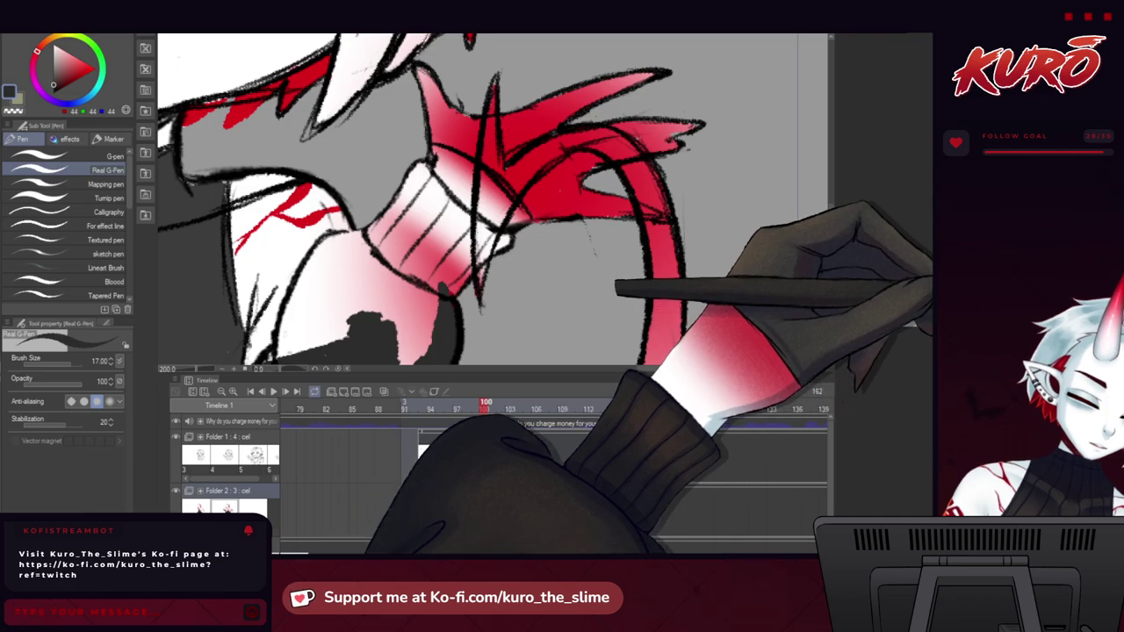
Paint the palm and fingers of the raised hand near the tail dark grey (44, 44, 44) up to the outlines.
scroll(491, 202, right, 3)
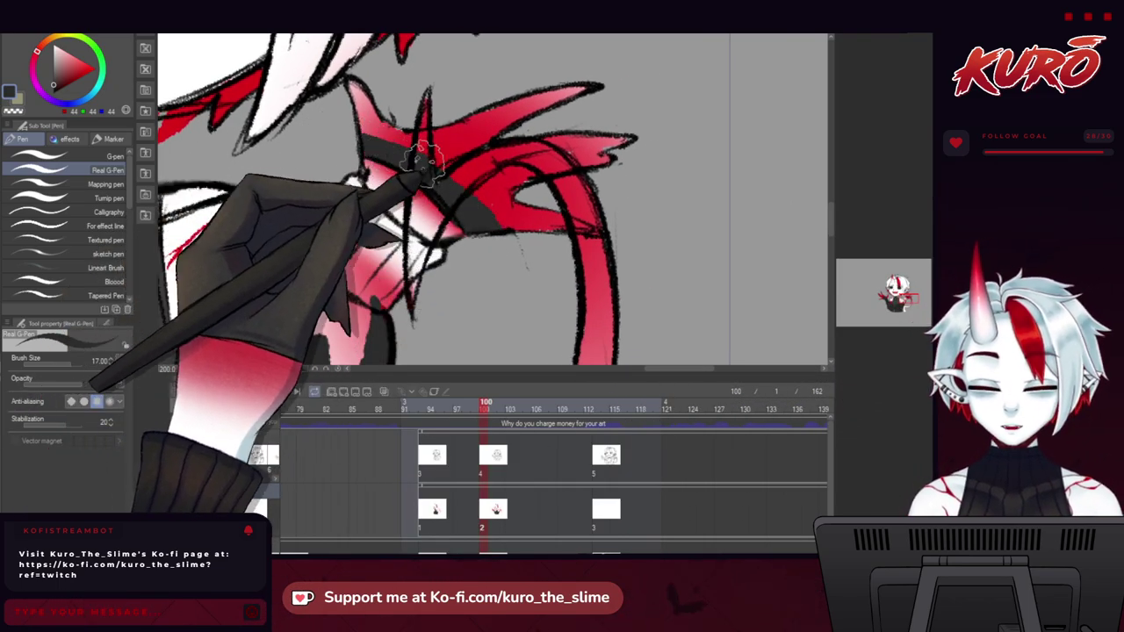
mouse_move(404, 134)
mouse_down()
mouse_move(351, 85)
mouse_move(461, 184)
mouse_move(524, 213)
mouse_move(540, 171)
mouse_move(566, 217)
mouse_up()
scroll(527, 198, right, 3)
key(c)
mouse_move(340, 92)
mouse_down()
mouse_move(330, 114)
mouse_move(308, 103)
mouse_up()
key(c)
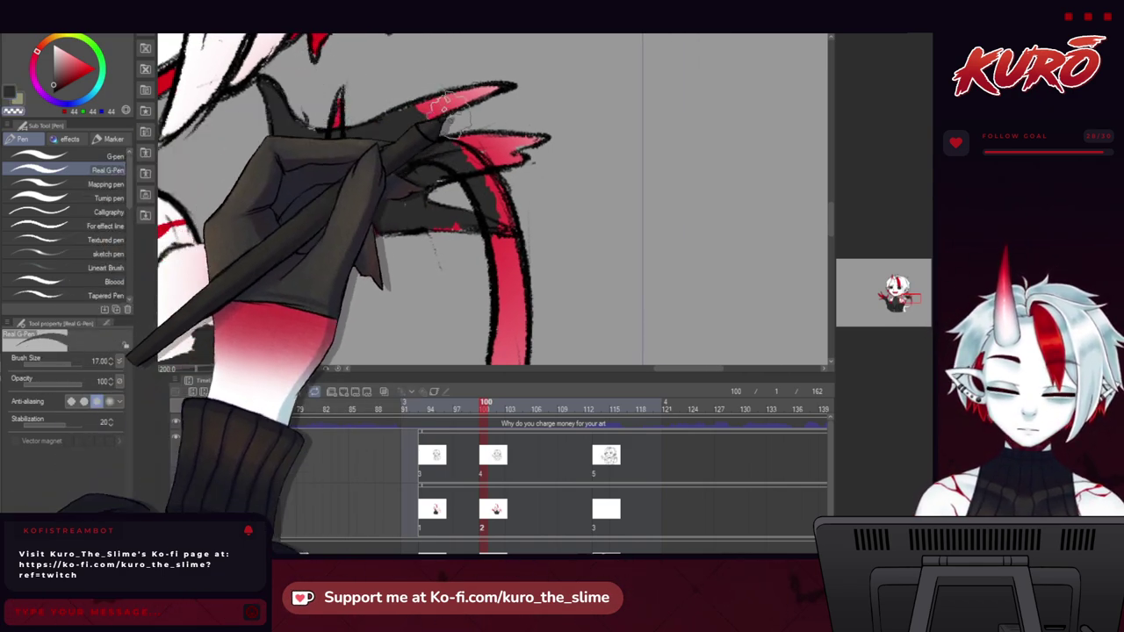
mouse_move(379, 128)
mouse_down()
mouse_move(421, 103)
mouse_move(500, 92)
mouse_move(535, 145)
mouse_move(412, 119)
mouse_up()
drag(468, 227, 453, 202)
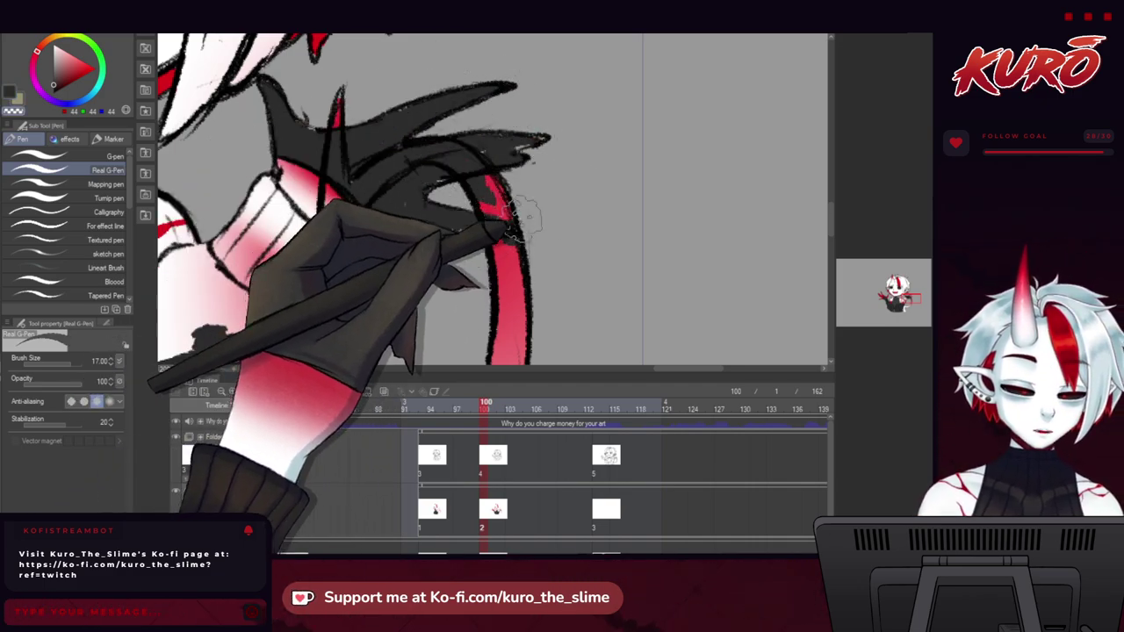
Erase the dark grey that overlaps the tail and spills outside the outline of the raised hand.
drag(489, 182, 500, 209)
drag(465, 245, 432, 234)
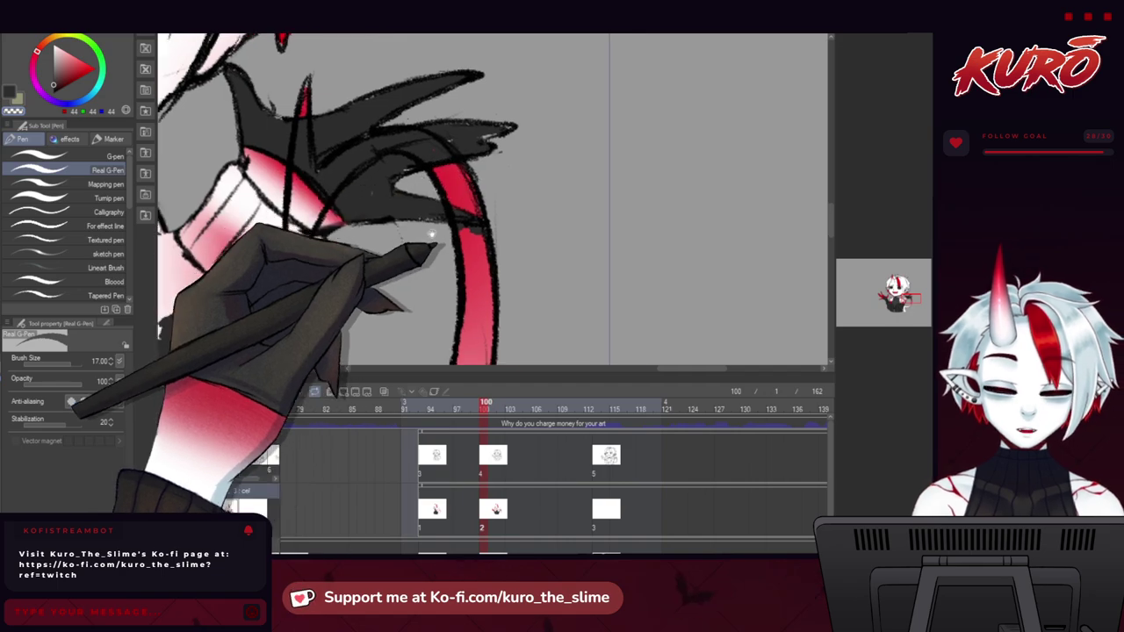
drag(355, 220, 401, 251)
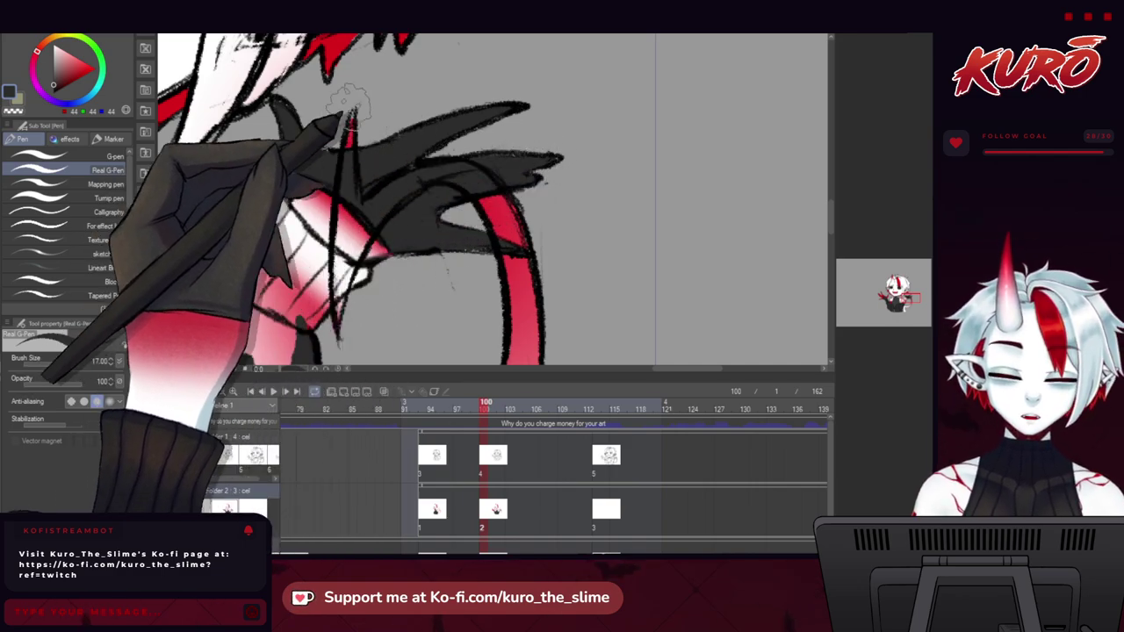
Paint the visible parts of the pointed tail tip with the tail's red (212, 33, 50), checking its shape against frame 93.
alt+click(352, 139)
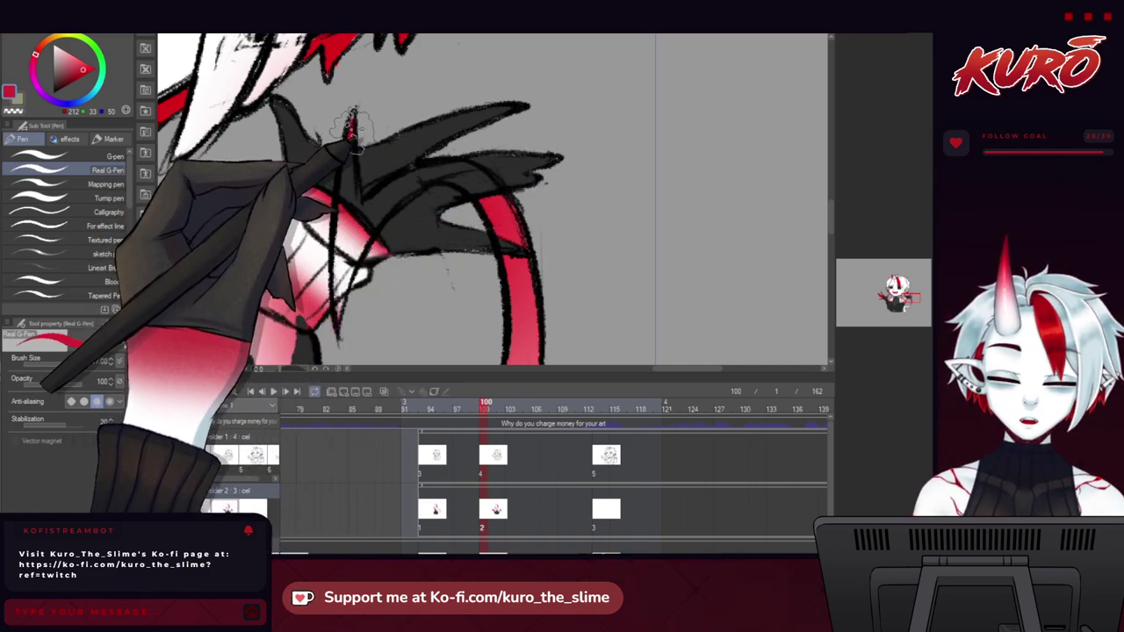
drag(275, 285, 300, 249)
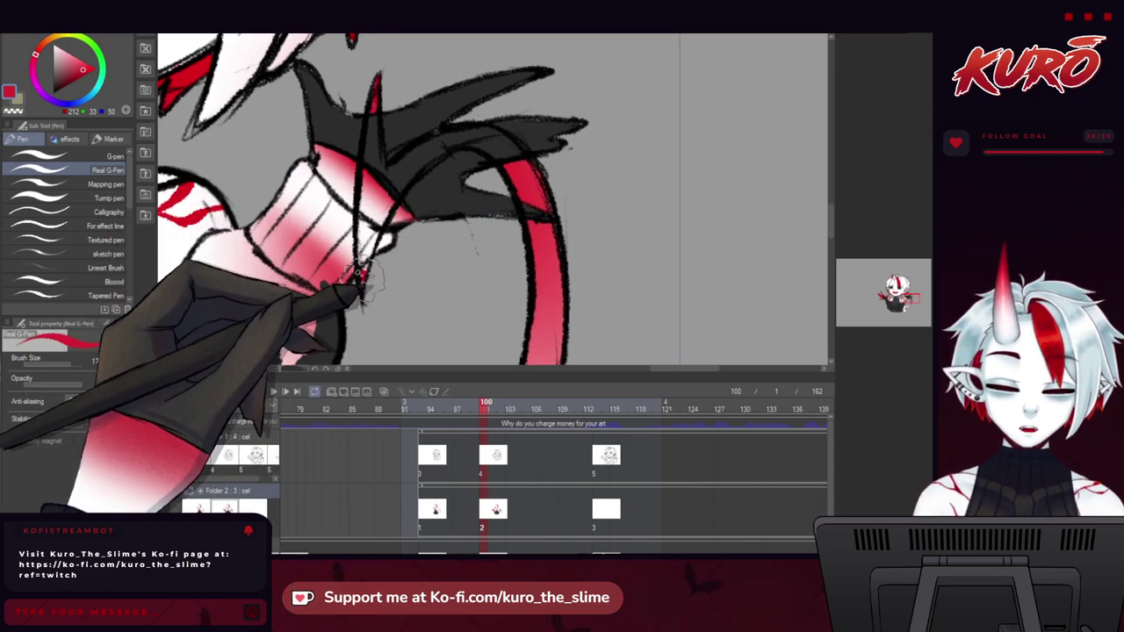
click(424, 406)
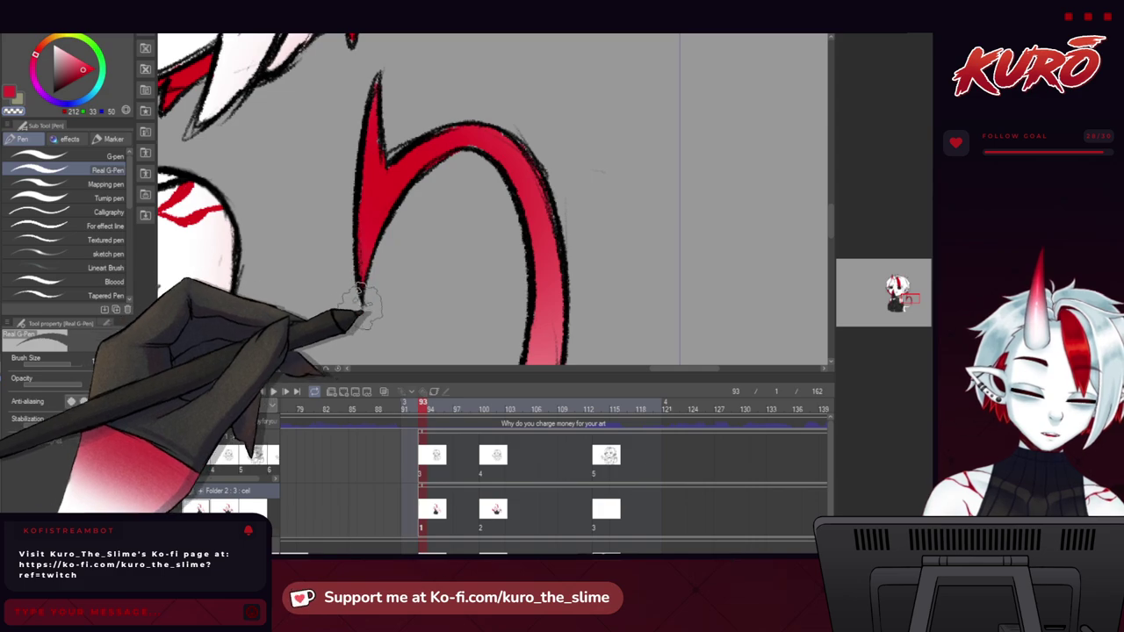
click(484, 406)
scroll(341, 218, down, 1)
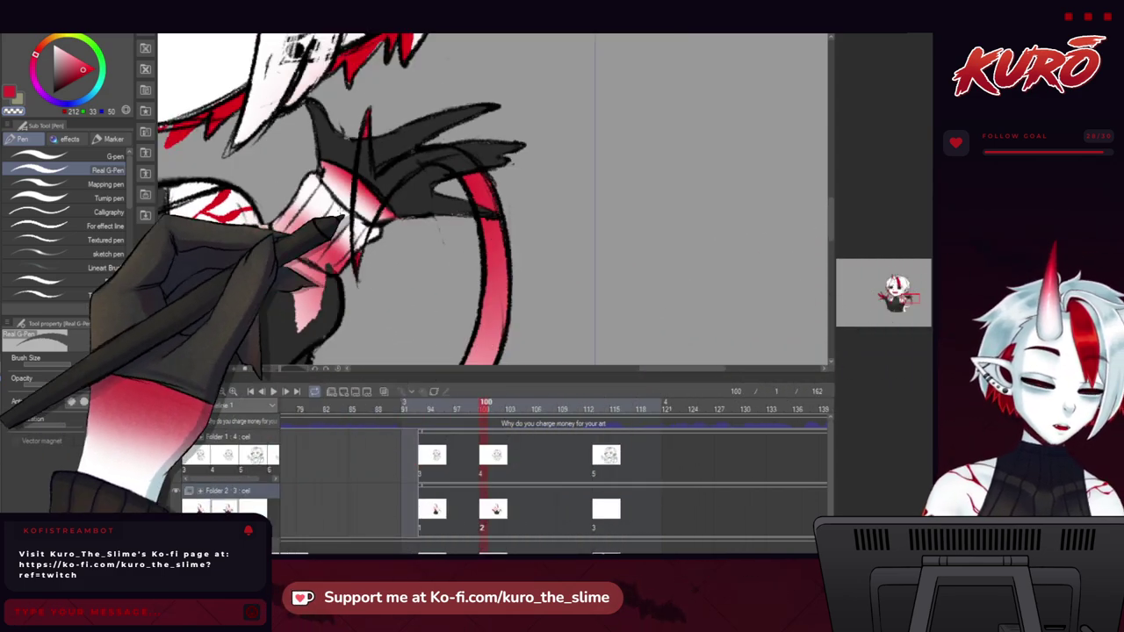
Fill the ribbed cuff and the remaining pink and white parts of the raised sleeve with the glove's dark grey (44, 44, 44).
alt+click(344, 149)
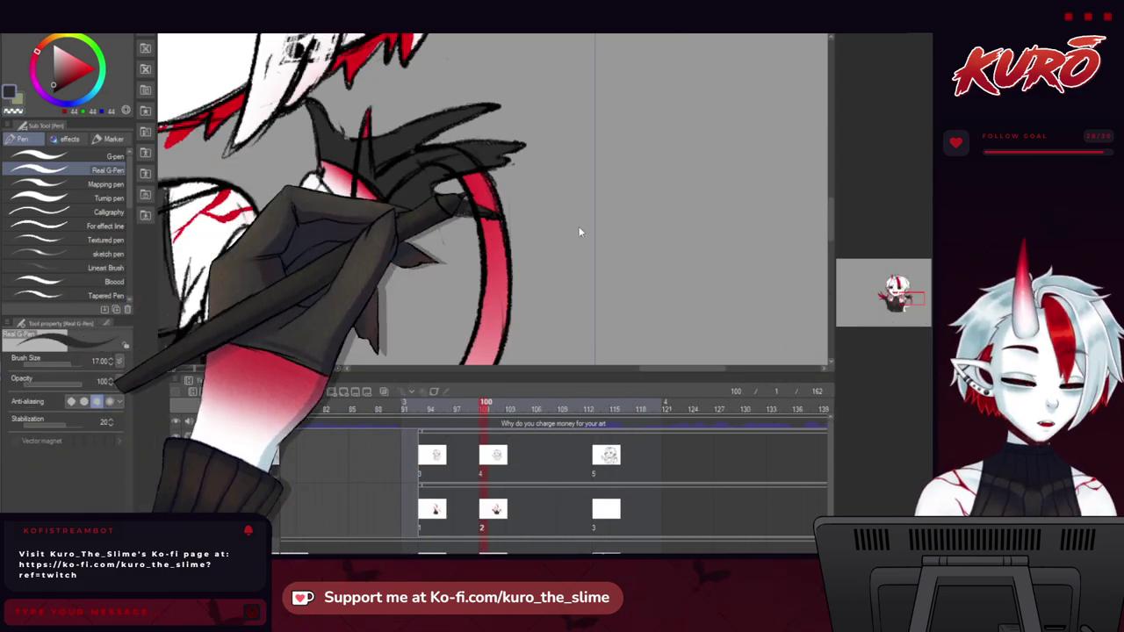
scroll(308, 197, up, 2)
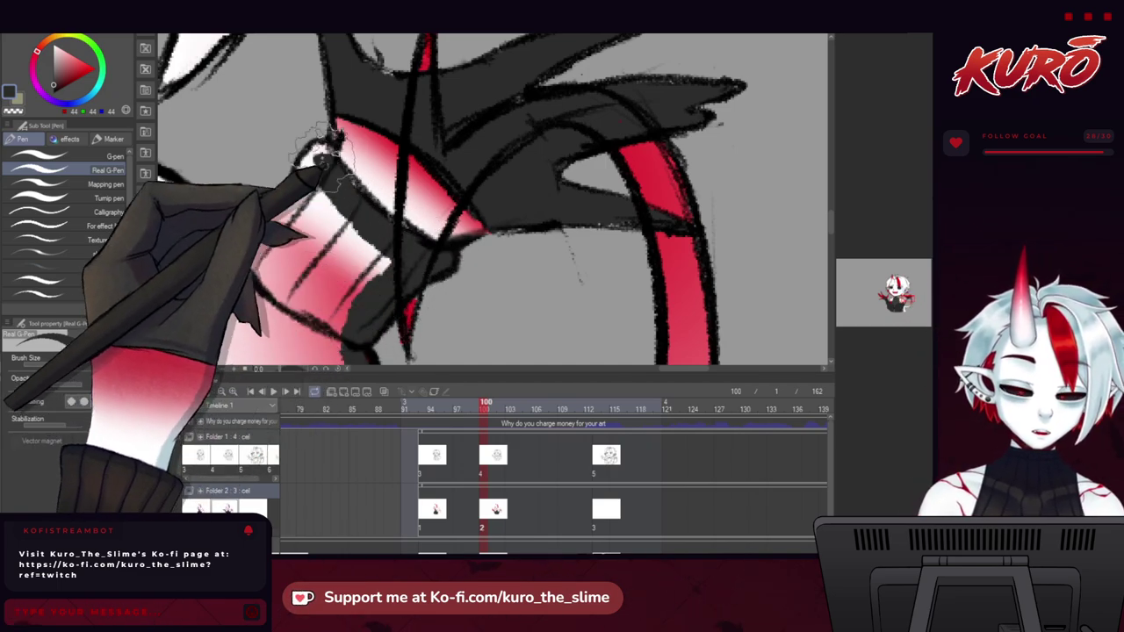
scroll(319, 187, down, 1)
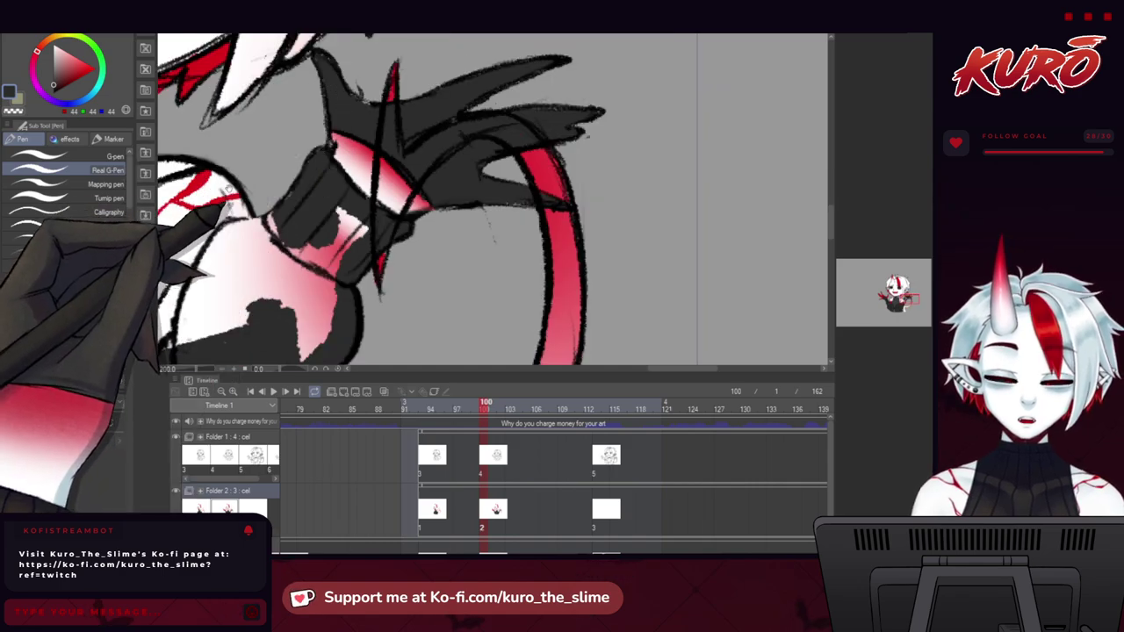
drag(213, 295, 318, 195)
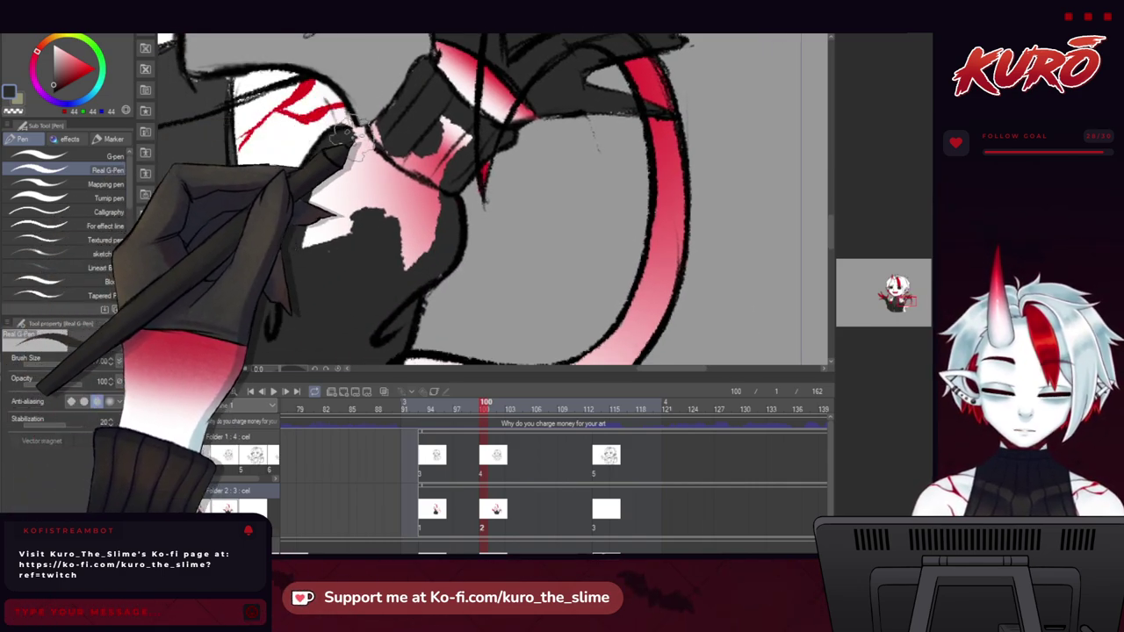
mouse_move(332, 243)
mouse_down()
mouse_move(398, 281)
mouse_move(442, 152)
mouse_up()
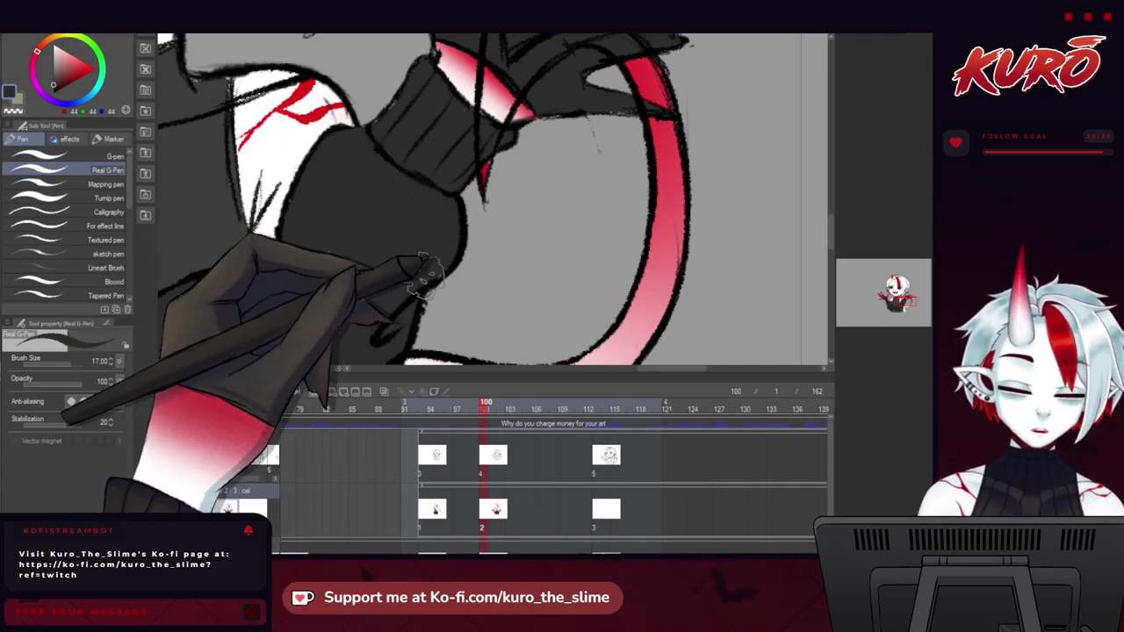
scroll(430, 235, down, 5)
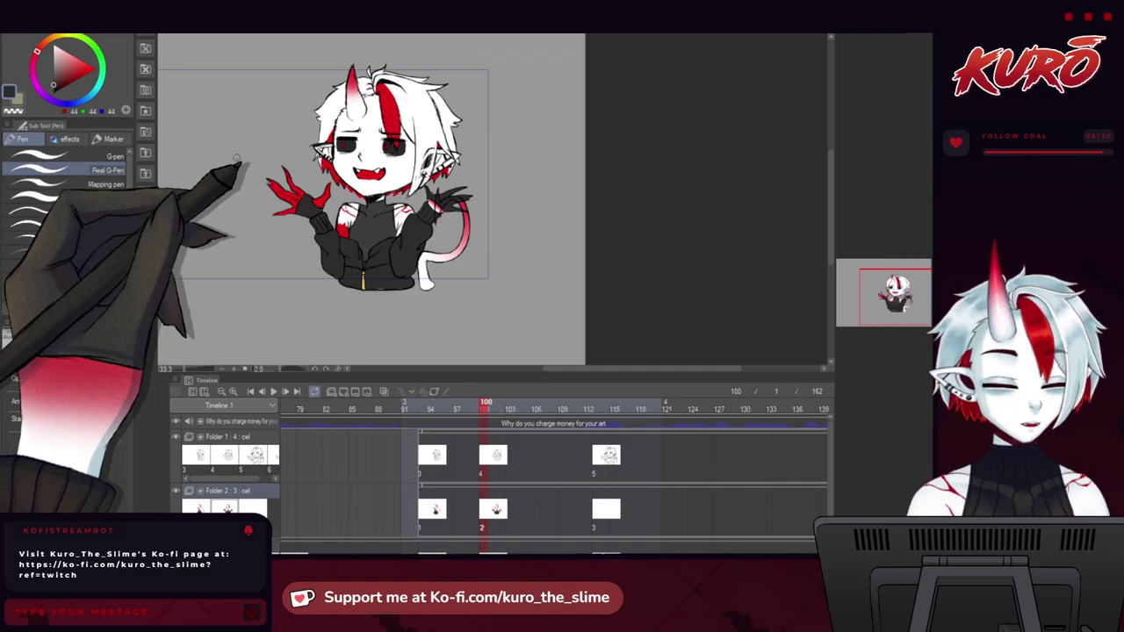
Sample the hair streak's red (218, 7, 26) from frame 100 and paint both pupils with it on frame 113's colour cel.
click(596, 527)
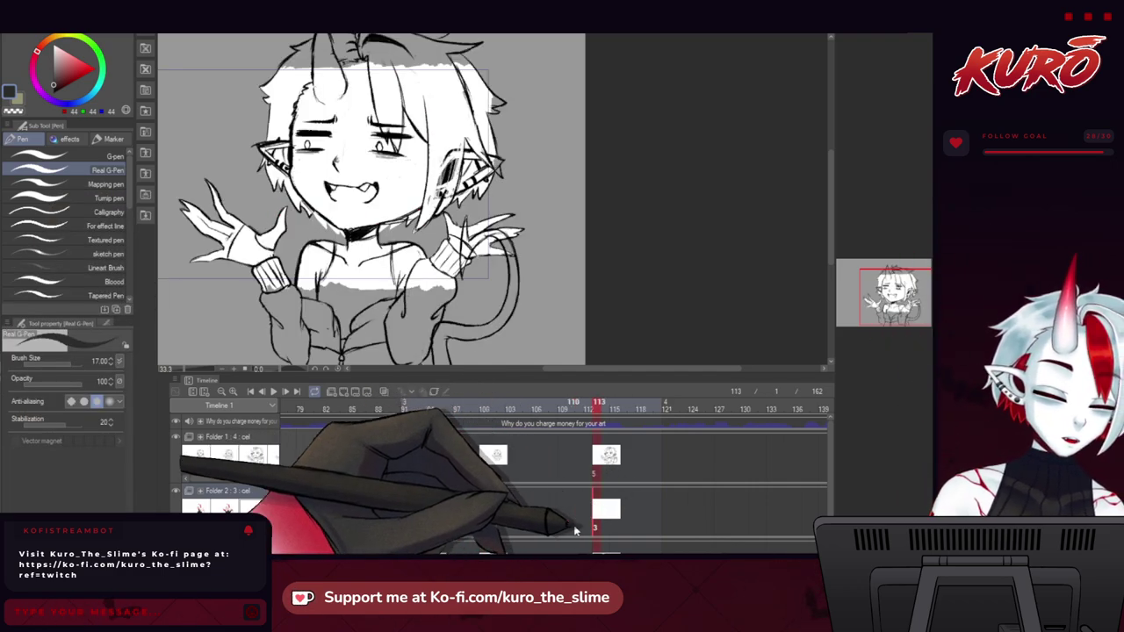
drag(214, 242, 281, 274)
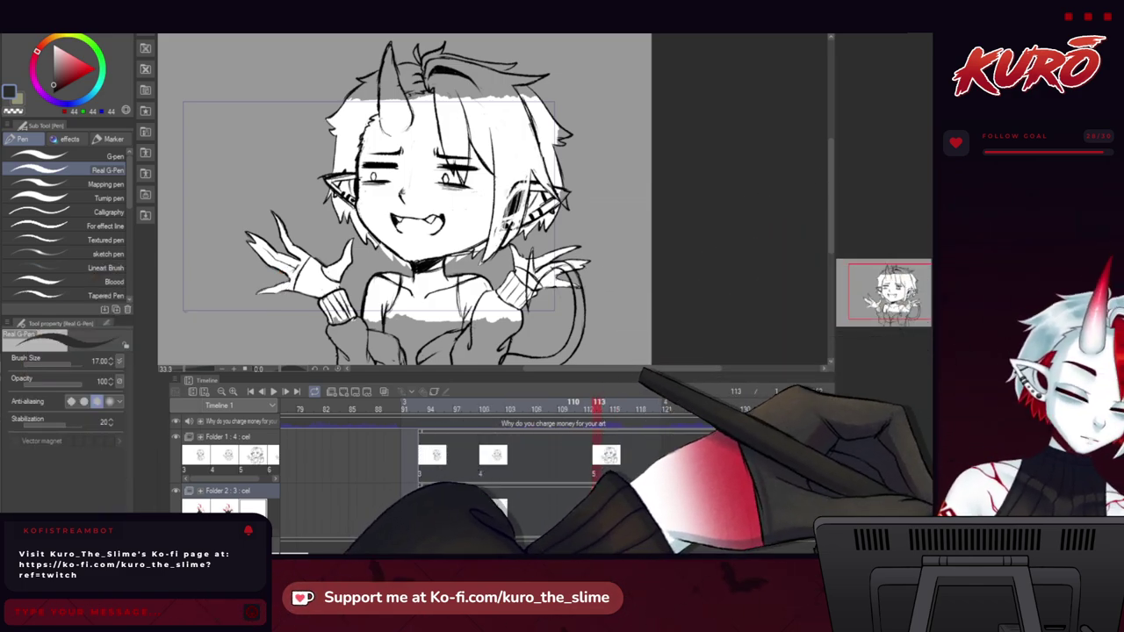
click(483, 410)
alt+click(451, 141)
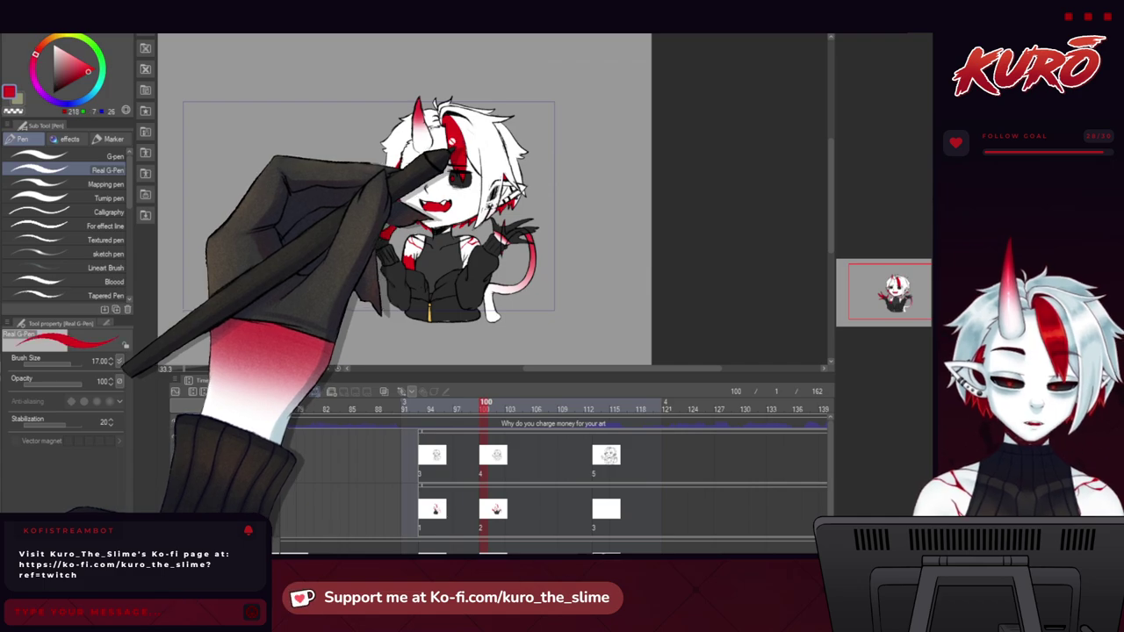
click(595, 507)
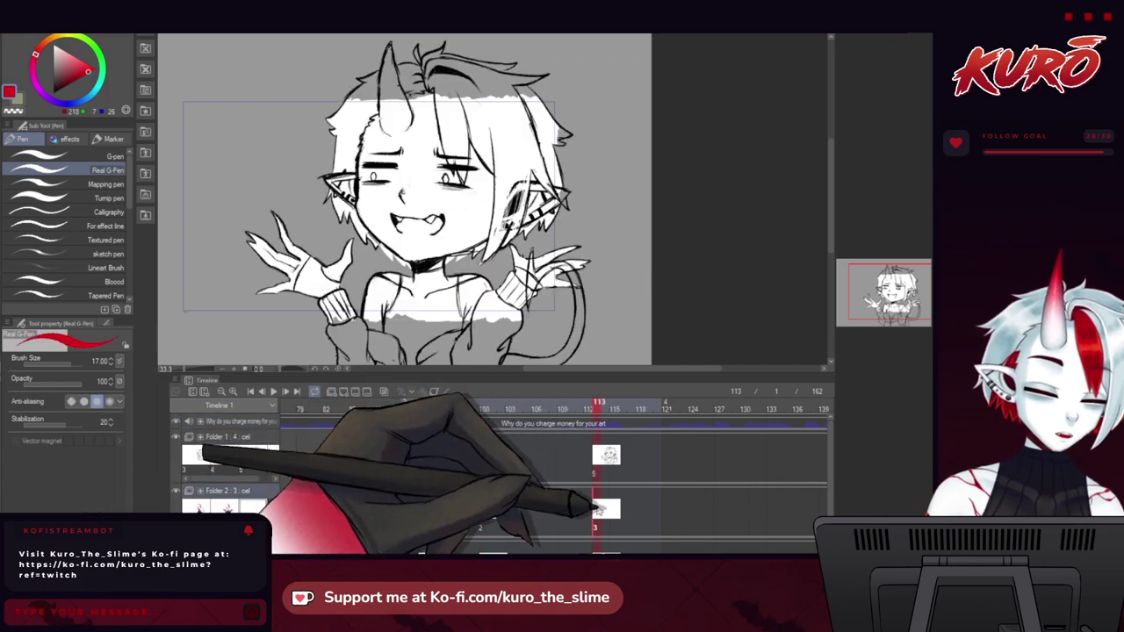
drag(373, 113, 359, 178)
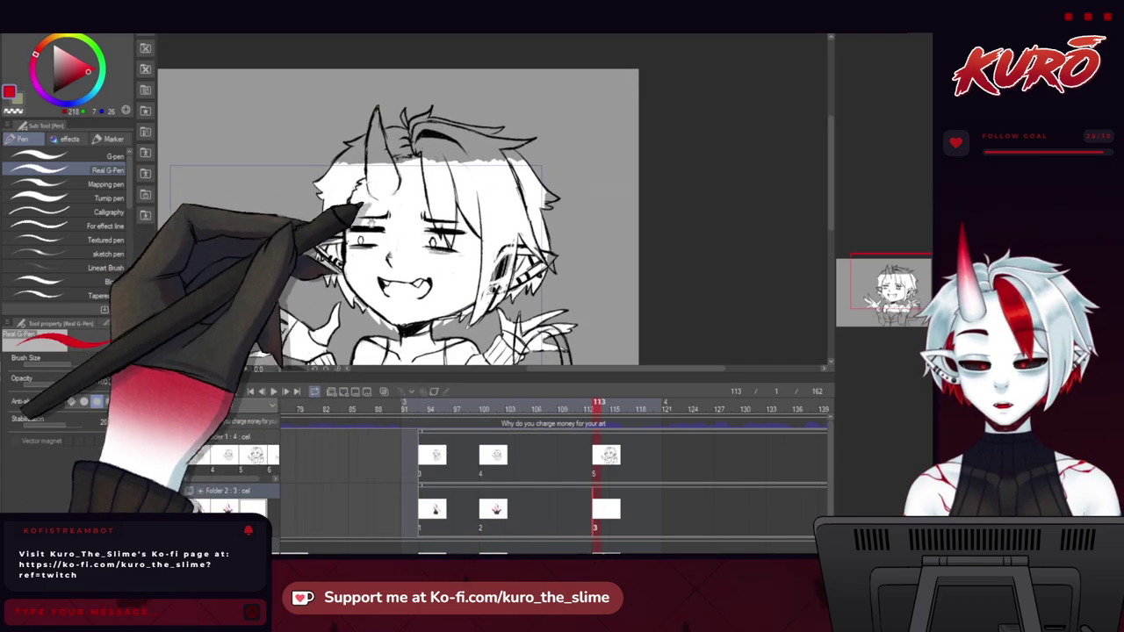
scroll(437, 250, up, 6)
mouse_move(399, 216)
mouse_down()
mouse_move(409, 244)
mouse_move(400, 259)
mouse_move(399, 223)
mouse_up()
drag(256, 237, 513, 285)
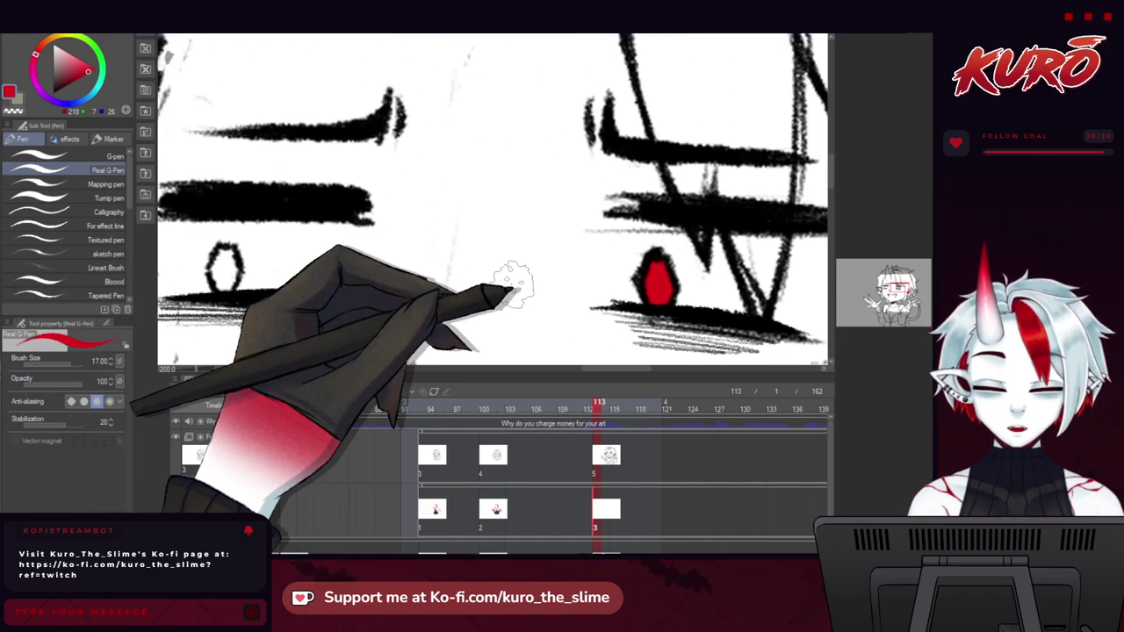
drag(224, 256, 223, 263)
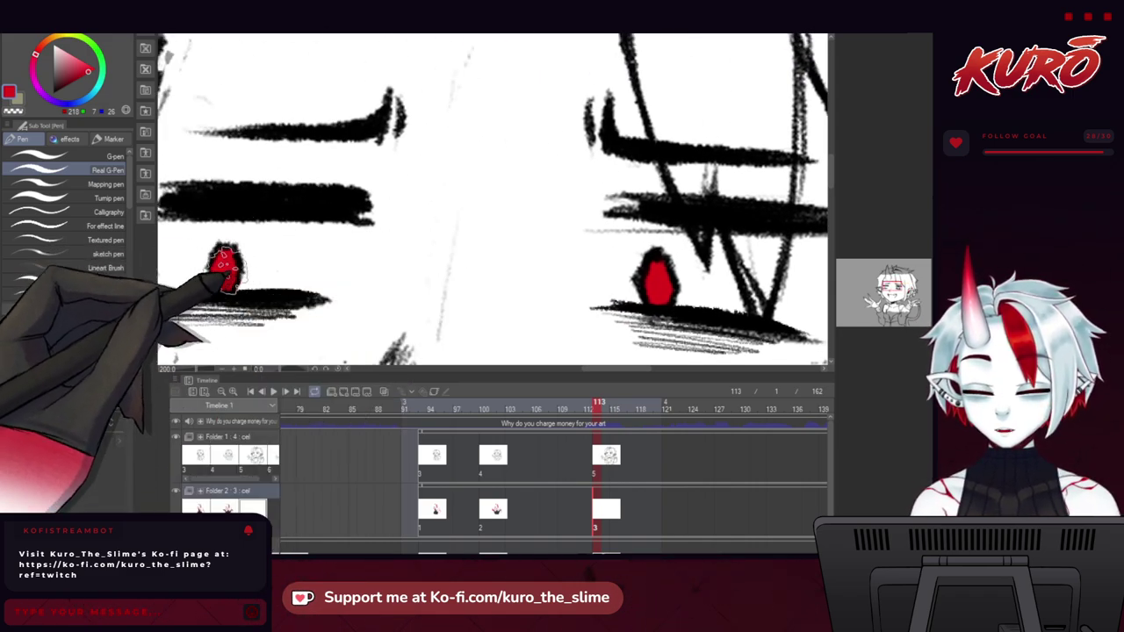
Fill the inside of the open mouth on frame 113 with the hair streak's red, leaving both fangs white.
click(474, 526)
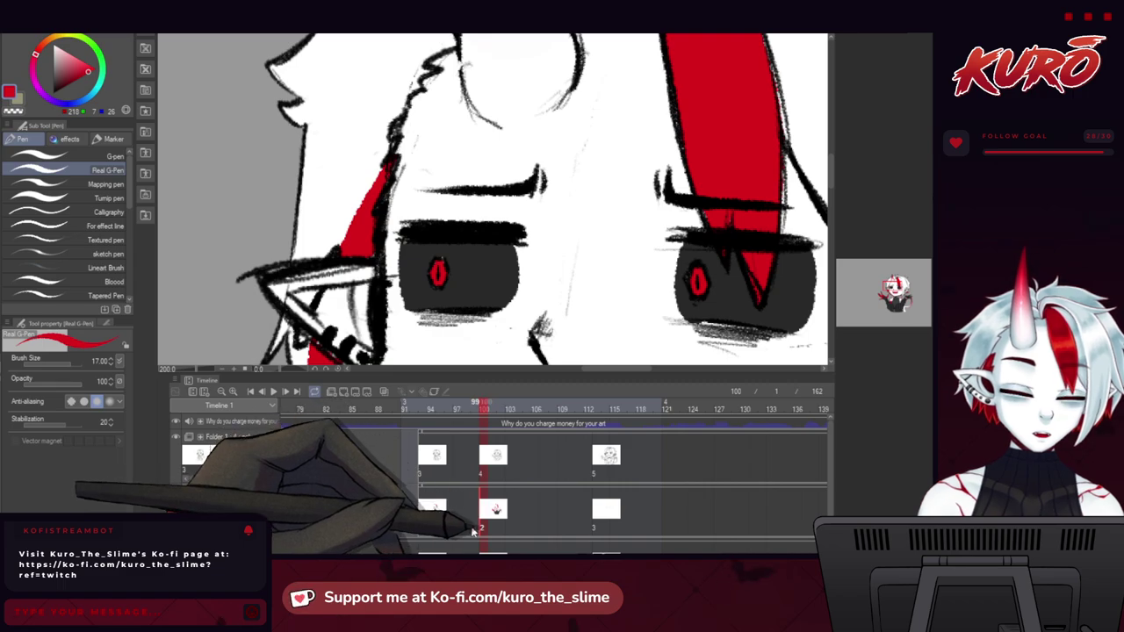
click(593, 504)
drag(234, 258, 312, 127)
scroll(312, 126, down, 2)
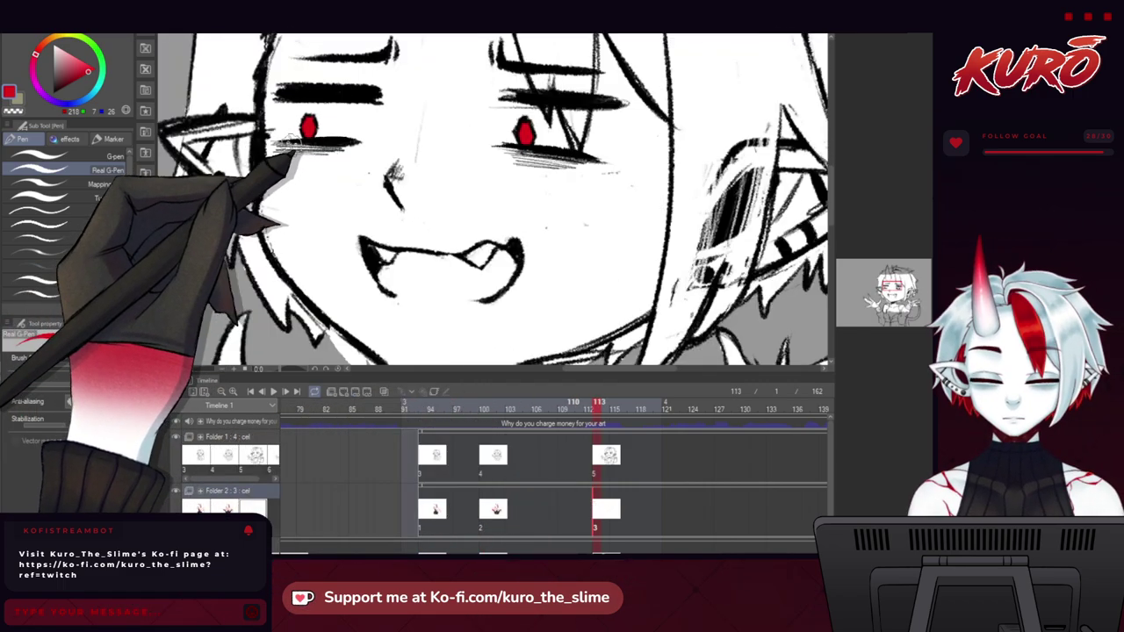
scroll(294, 140, down, 2)
scroll(373, 246, up, 4)
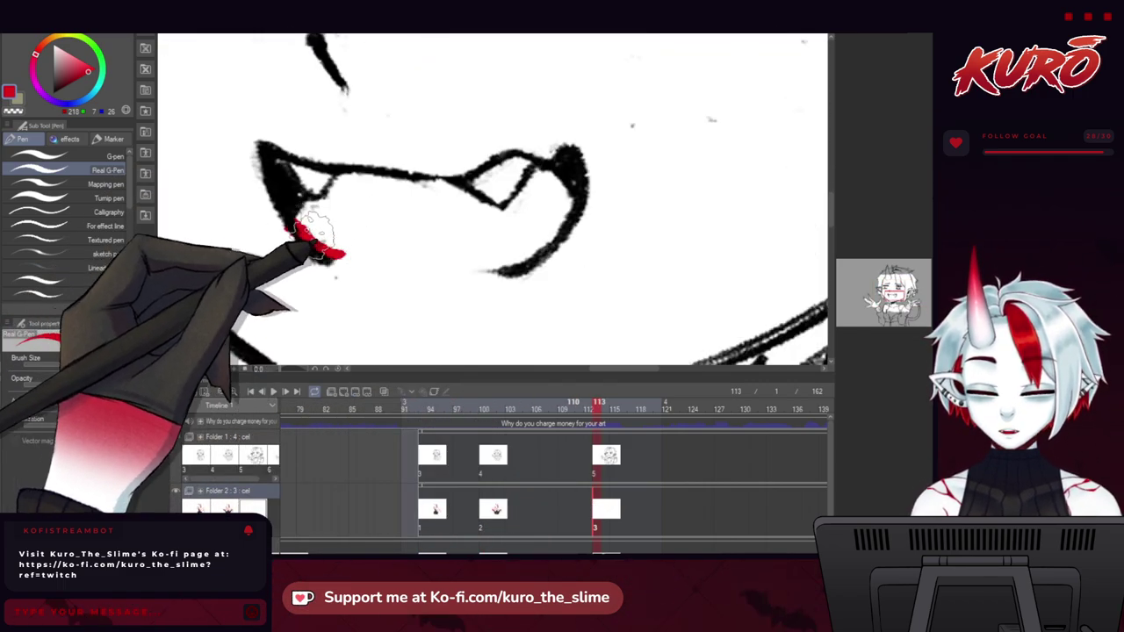
key(asciicircum)
key(asciicircum)
drag(323, 158, 488, 258)
mouse_move(435, 223)
mouse_down()
mouse_move(365, 221)
mouse_move(467, 246)
mouse_move(484, 202)
mouse_move(430, 223)
mouse_move(458, 227)
mouse_move(427, 217)
mouse_move(387, 160)
mouse_move(305, 108)
mouse_move(254, 114)
mouse_move(249, 128)
mouse_up()
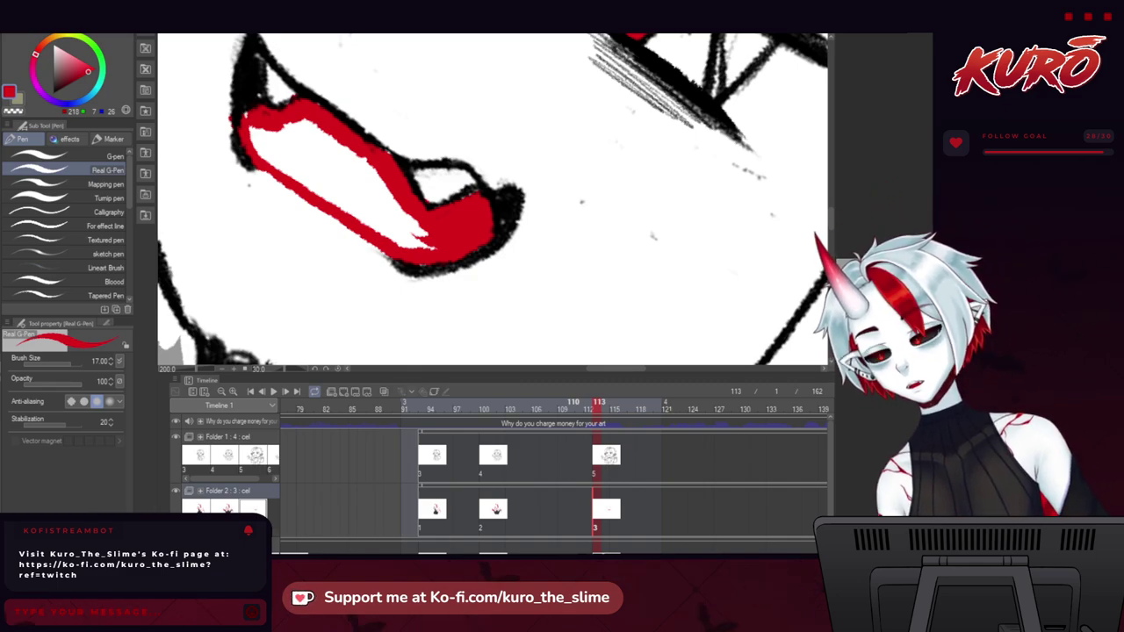
mouse_move(419, 247)
mouse_down()
mouse_move(404, 180)
mouse_move(435, 235)
mouse_move(364, 210)
mouse_move(413, 224)
mouse_move(311, 125)
mouse_move(373, 158)
mouse_move(355, 145)
mouse_move(202, 110)
mouse_move(230, 131)
mouse_move(217, 104)
mouse_move(246, 114)
mouse_move(259, 145)
mouse_move(350, 209)
mouse_move(243, 130)
mouse_move(351, 172)
mouse_up()
scroll(350, 174, down, 6)
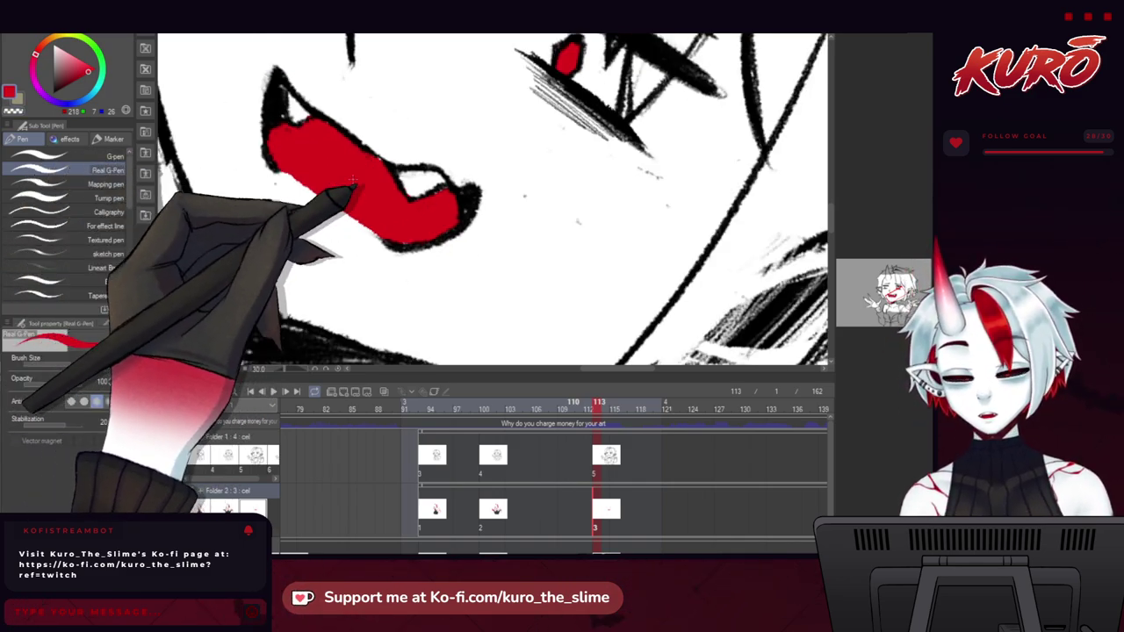
Paint the hair streak over the forehead with the same red, from its roots to the pointed tip across the eye.
drag(187, 221, 294, 295)
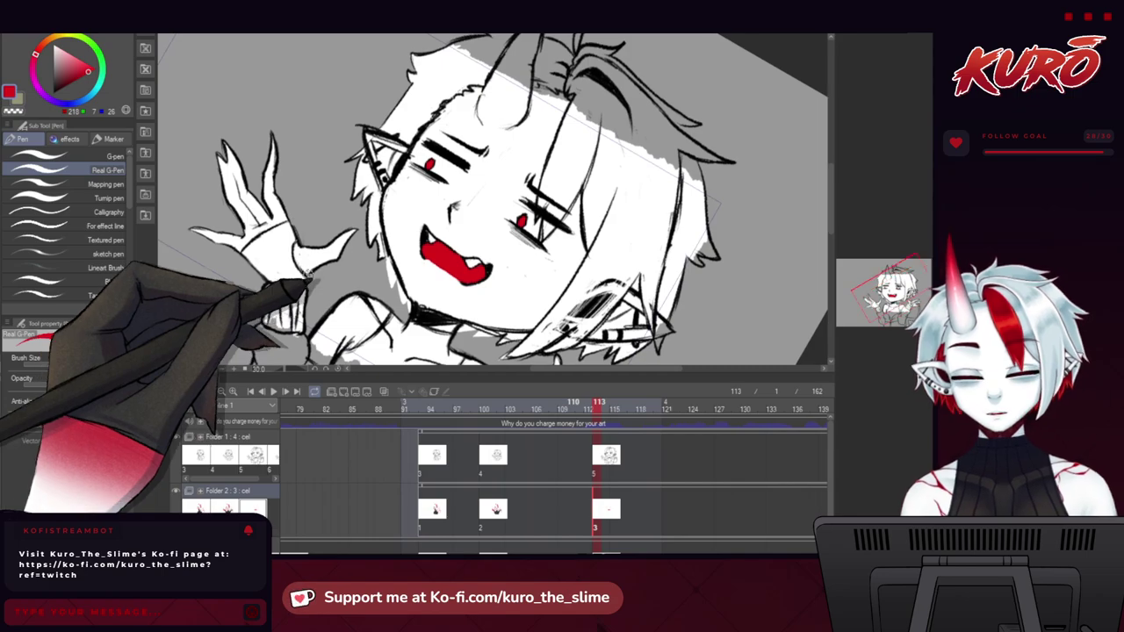
click(891, 535)
scroll(461, 137, up, 5)
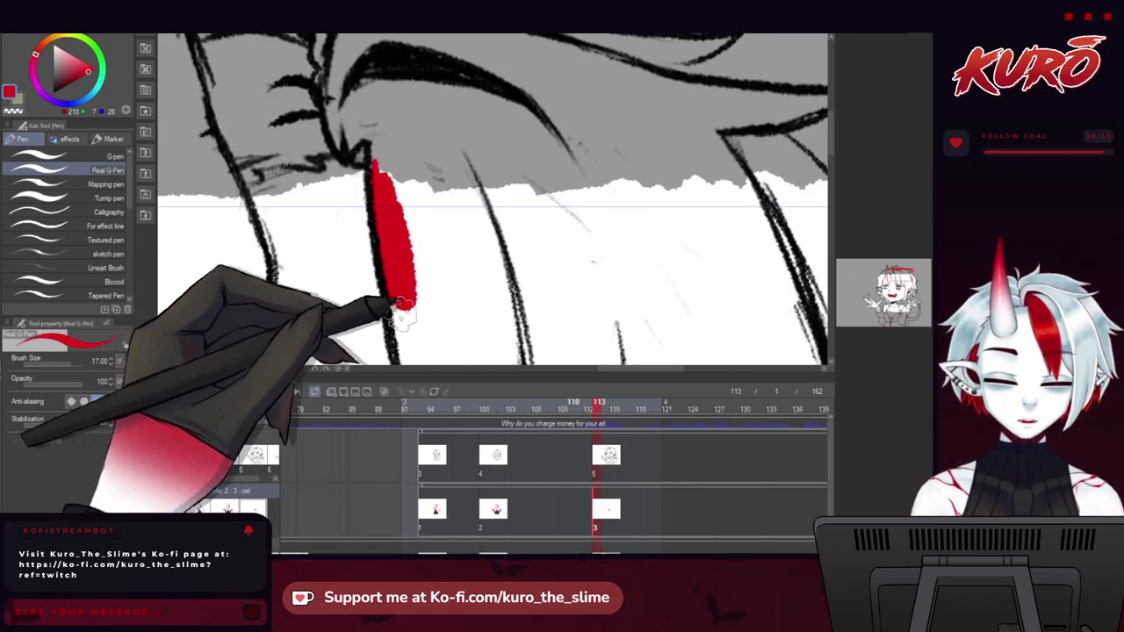
mouse_move(429, 223)
mouse_down()
mouse_move(477, 260)
mouse_move(498, 319)
mouse_up()
drag(462, 231, 413, 110)
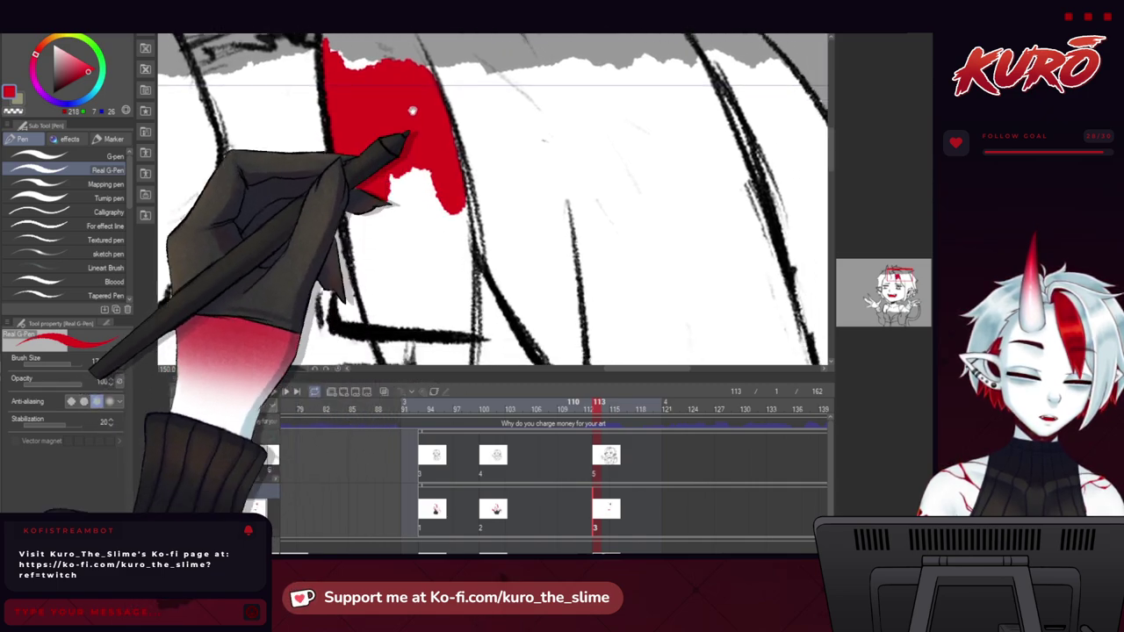
mouse_move(453, 188)
mouse_down()
mouse_move(459, 325)
mouse_move(455, 179)
mouse_move(485, 222)
mouse_move(477, 172)
mouse_up()
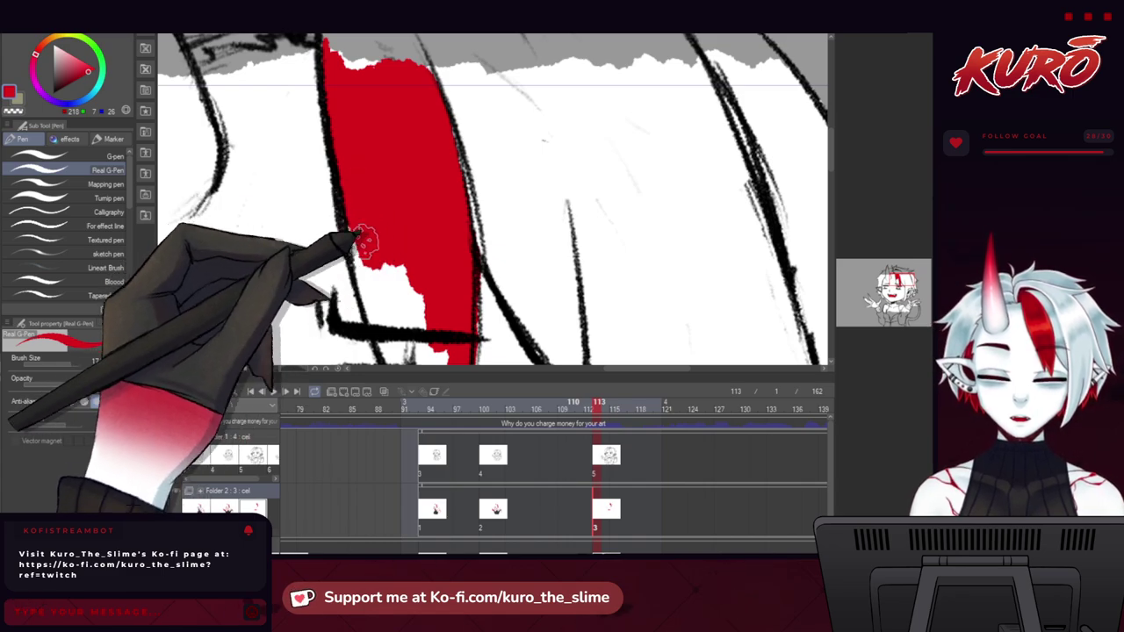
drag(365, 242, 369, 286)
drag(369, 286, 344, 169)
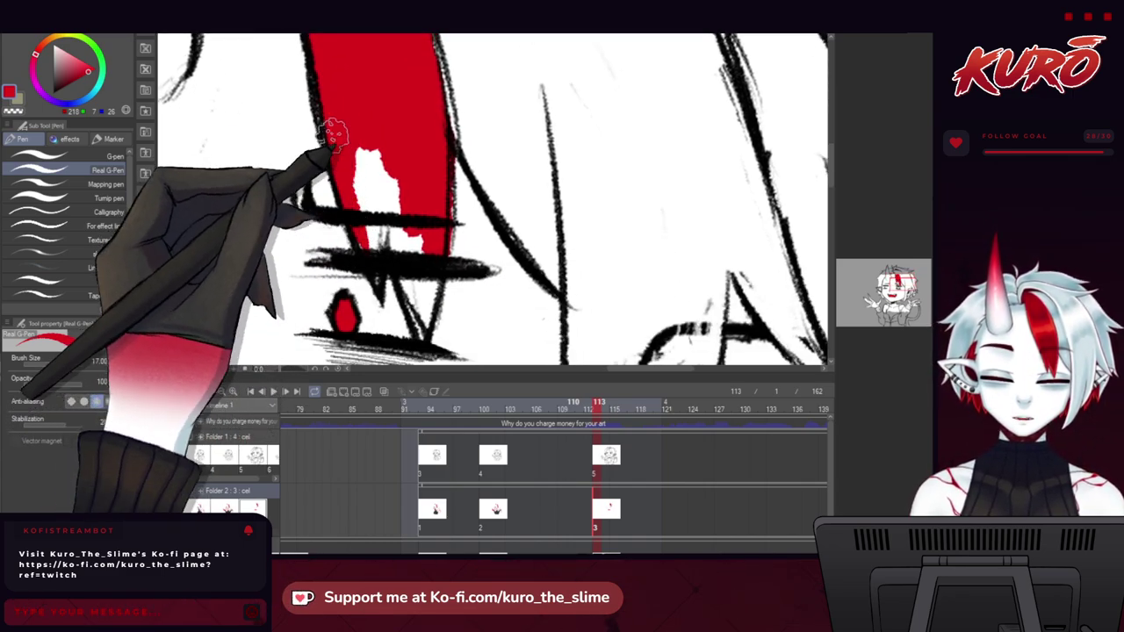
drag(376, 210, 334, 163)
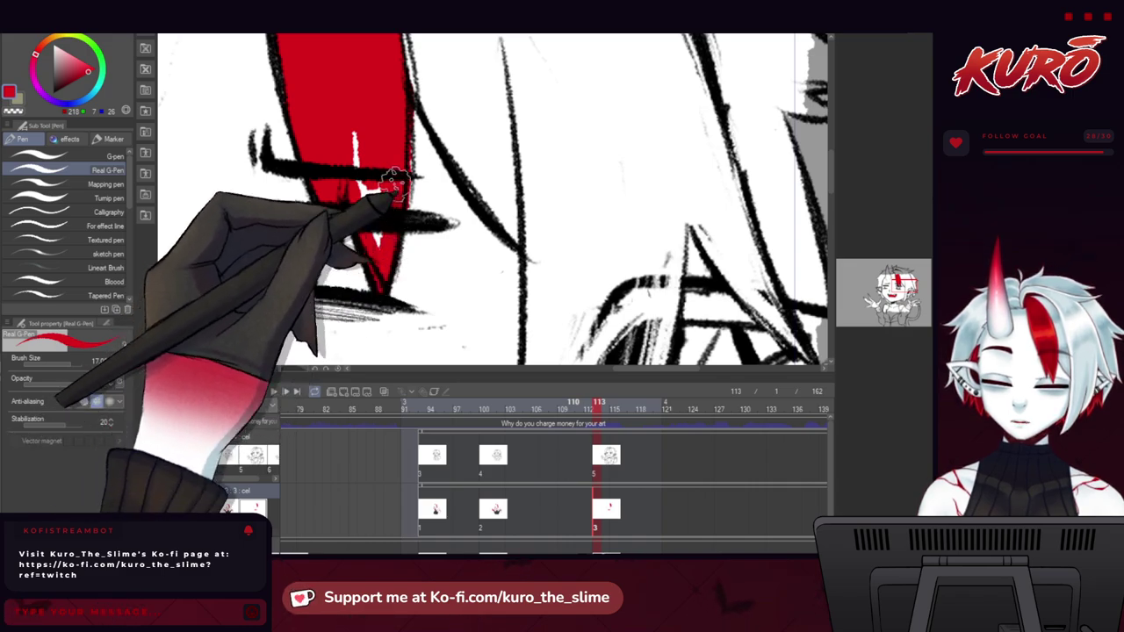
drag(395, 184, 348, 119)
Paint the hair strands above and below the pierced ear and along the jaw to the neck with the same red.
scroll(344, 118, down, 3)
mouse_move(183, 210)
mouse_down()
mouse_move(282, 292)
mouse_move(286, 275)
mouse_up()
scroll(255, 278, up, 4)
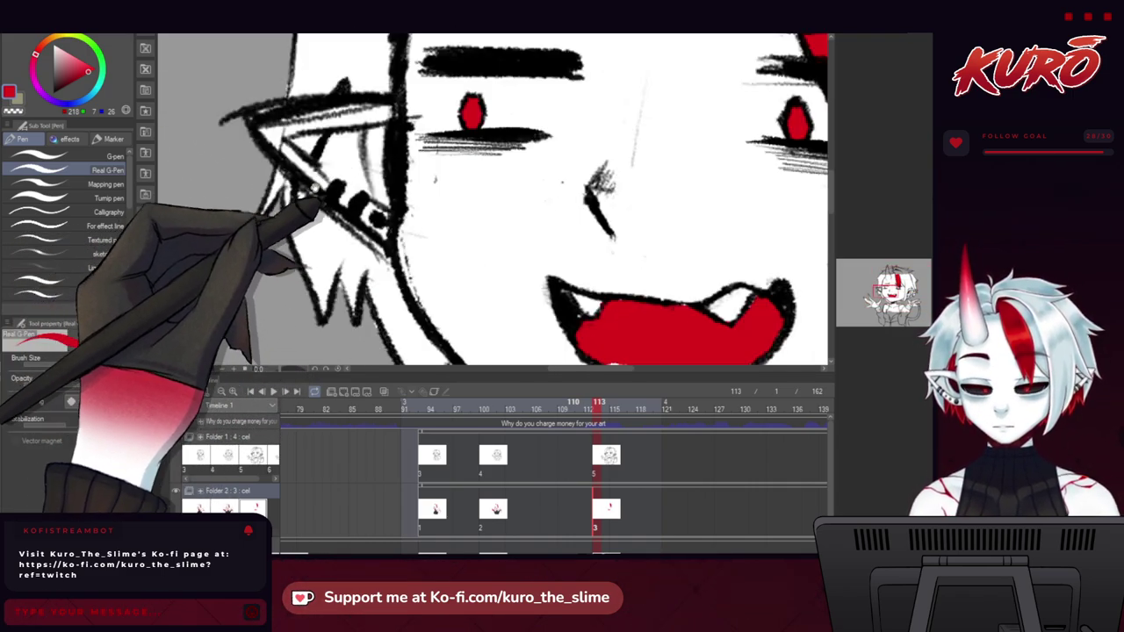
drag(314, 188, 310, 249)
scroll(300, 247, down, 1)
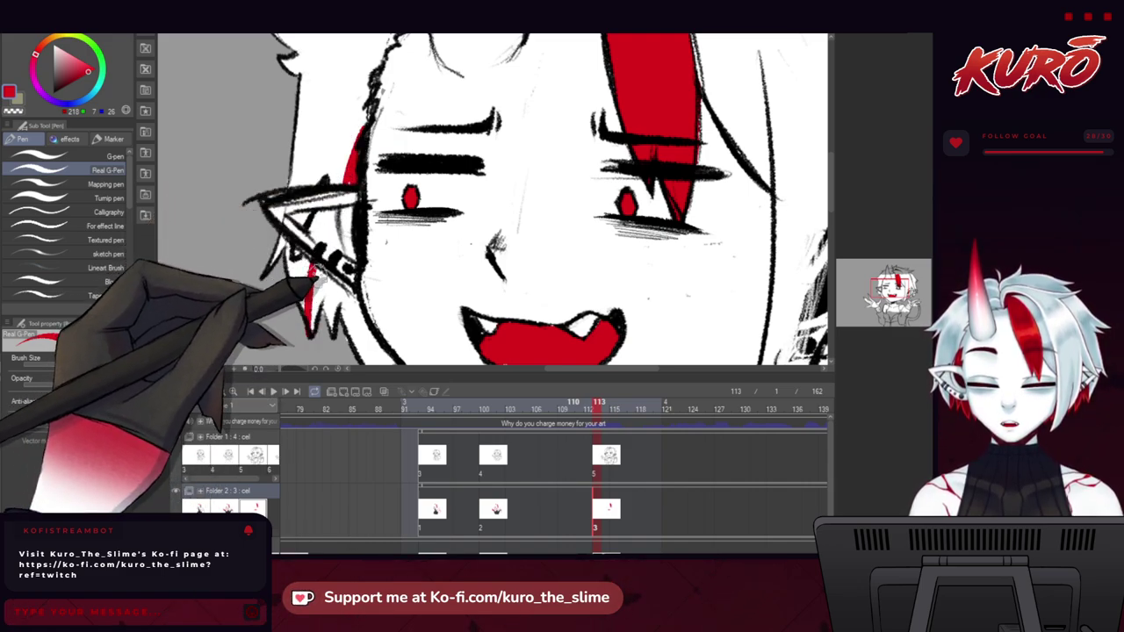
drag(336, 186, 339, 177)
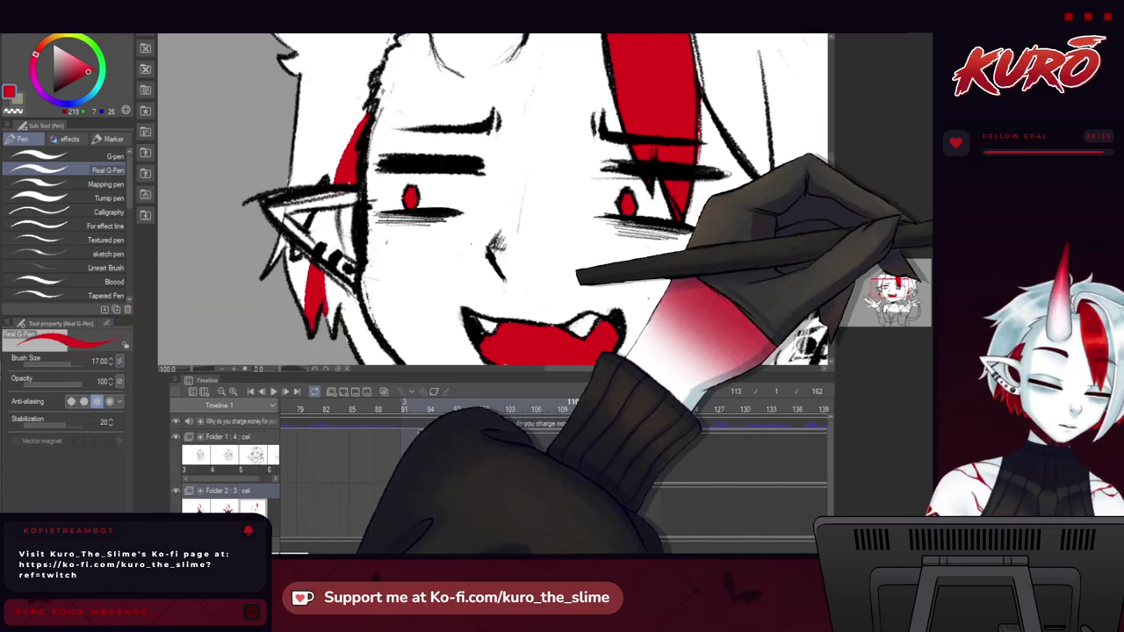
drag(348, 294, 311, 247)
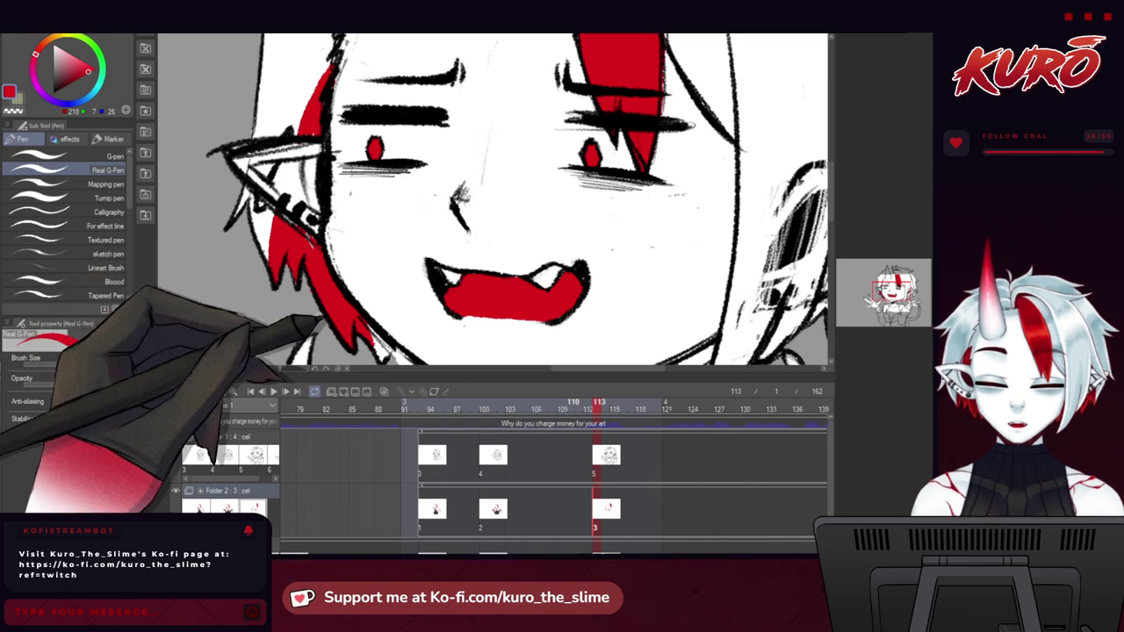
drag(318, 321, 284, 259)
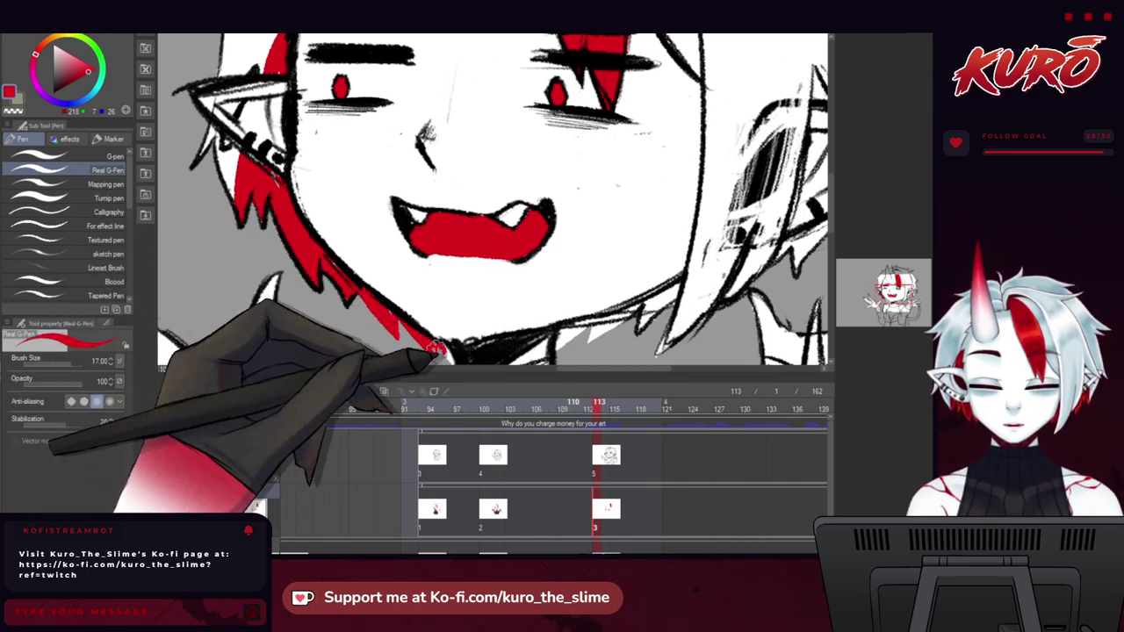
Paint the solid red marking on the upper arm at the viewer's left, checking it against frame 100.
drag(355, 309, 319, 123)
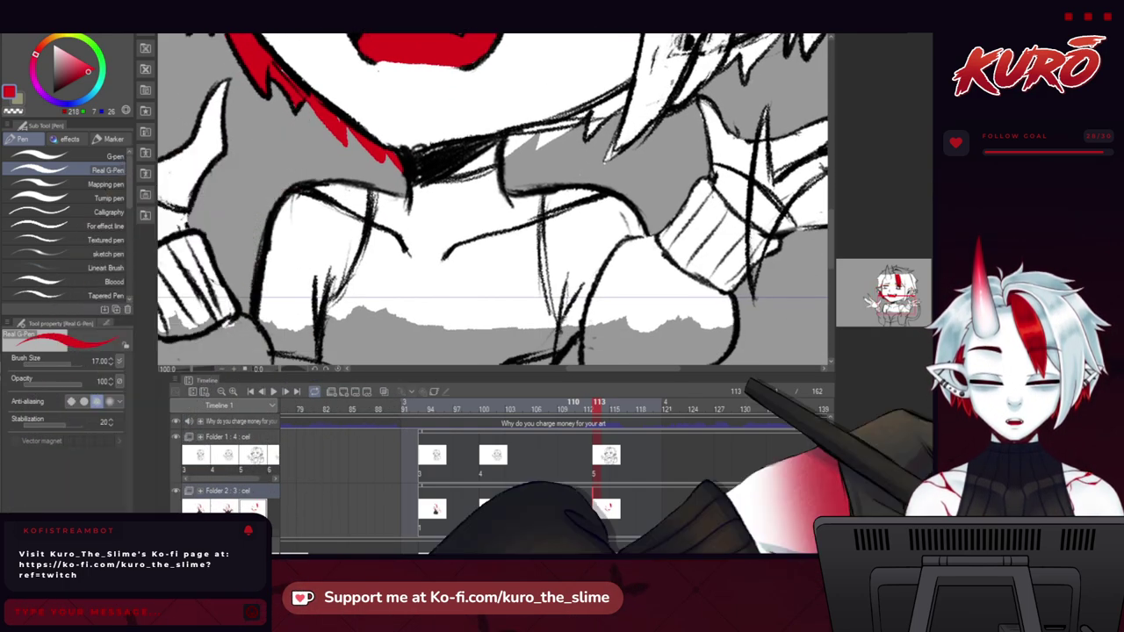
drag(227, 232, 289, 237)
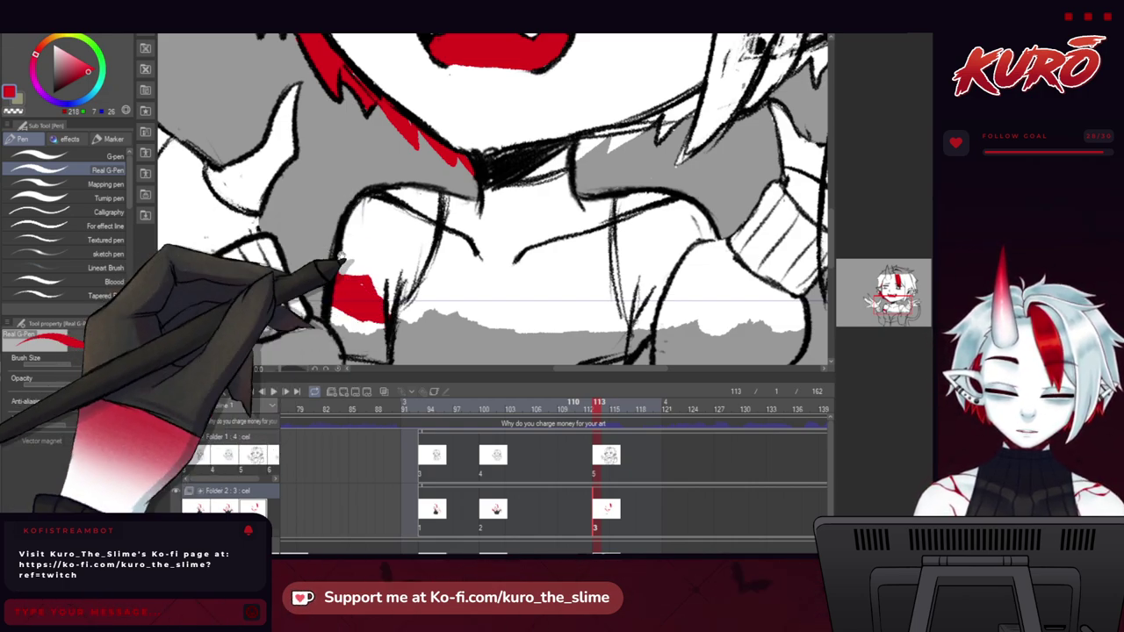
click(481, 412)
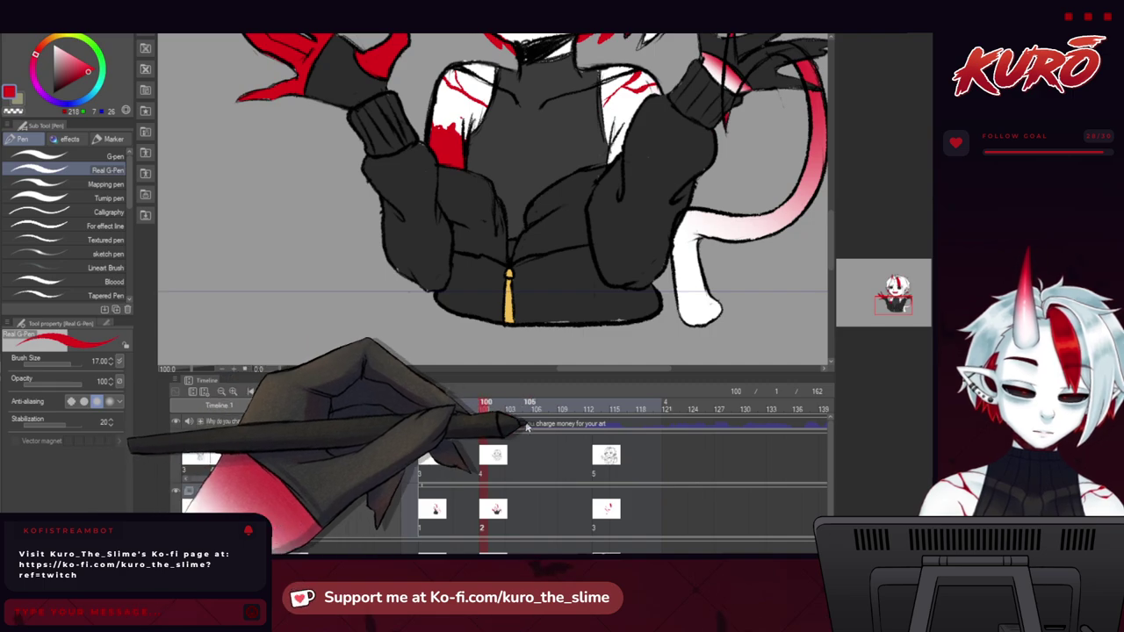
click(596, 408)
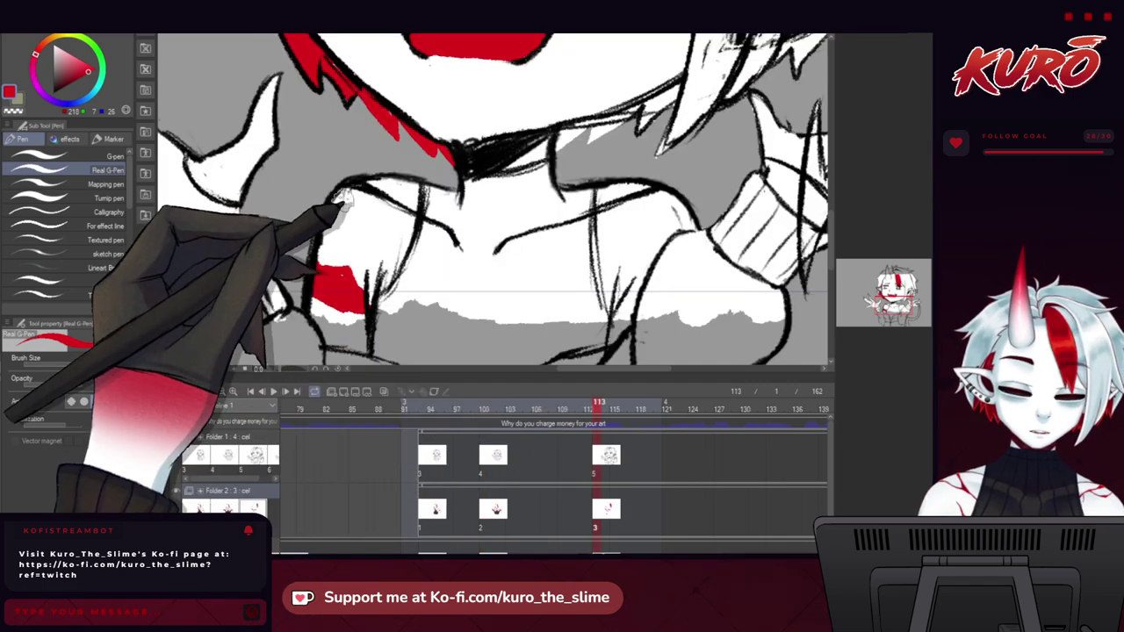
Draw branching red vein markings on both bare shoulders, following frame 100 and the full-body character reference.
click(482, 425)
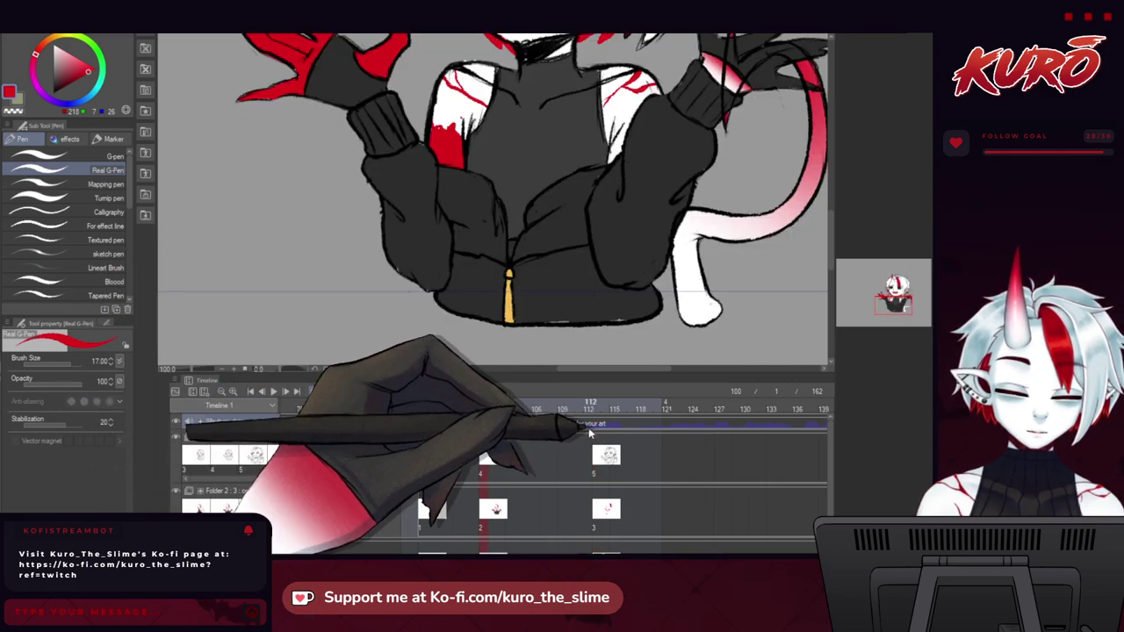
click(596, 426)
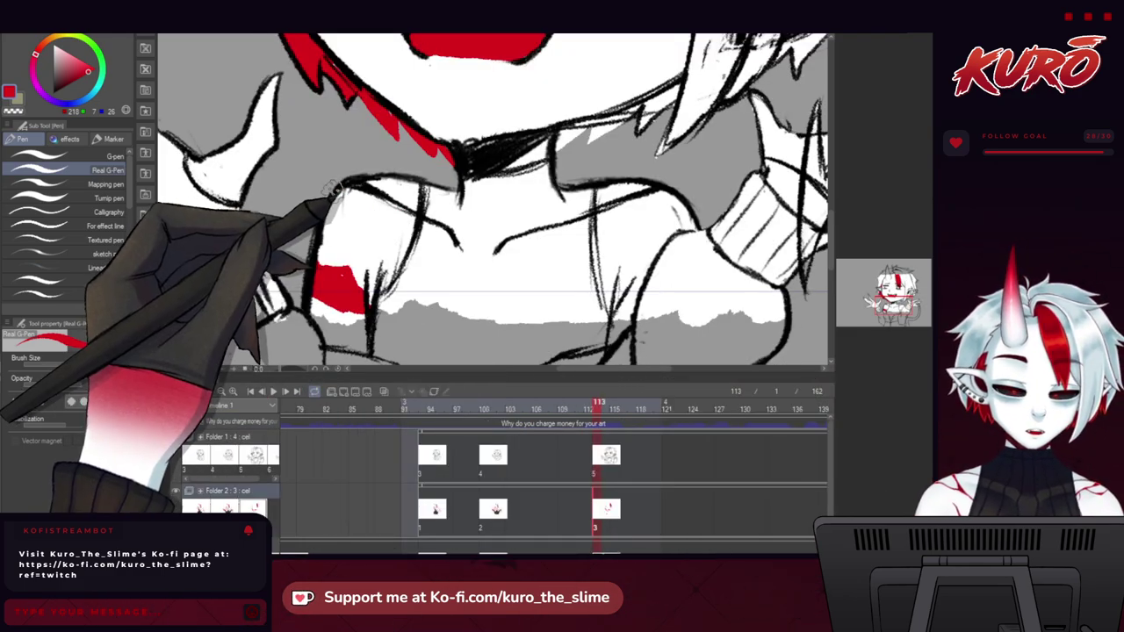
mouse_move(335, 202)
mouse_down()
mouse_move(420, 262)
mouse_move(378, 232)
mouse_up()
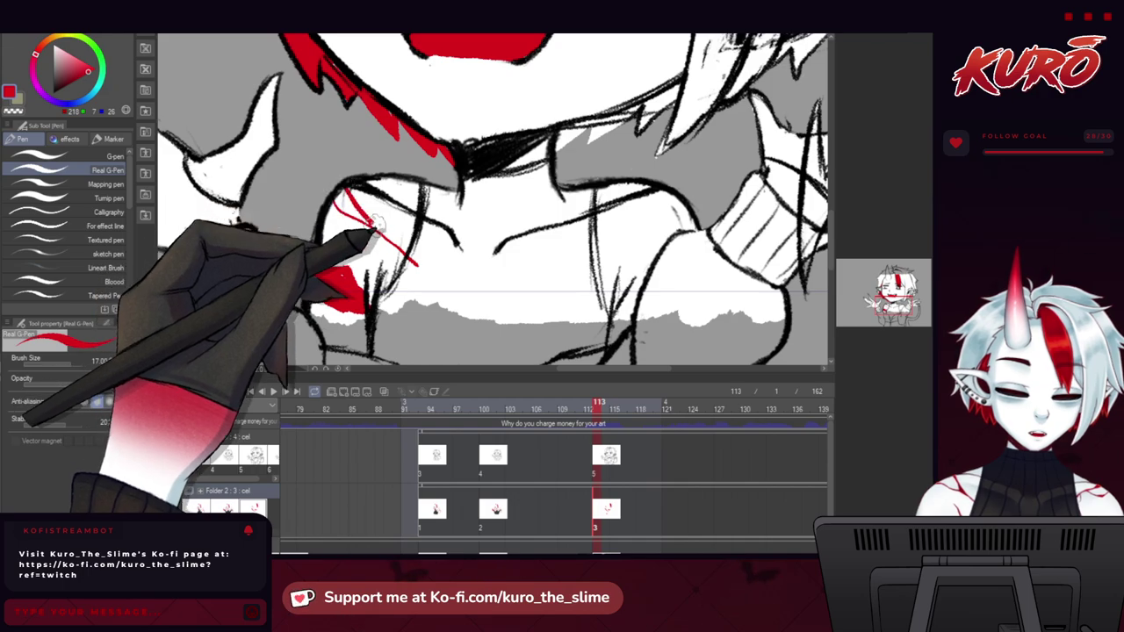
mouse_move(335, 202)
mouse_down()
mouse_move(379, 230)
mouse_move(373, 251)
mouse_move(242, 243)
mouse_up()
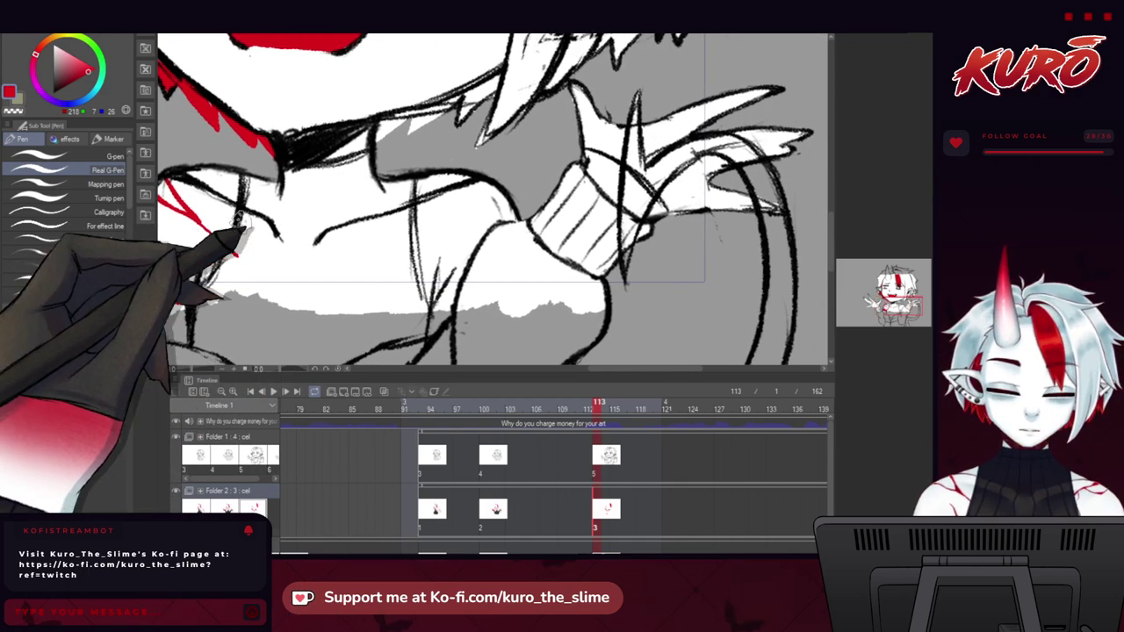
key(ctrl+Tab)
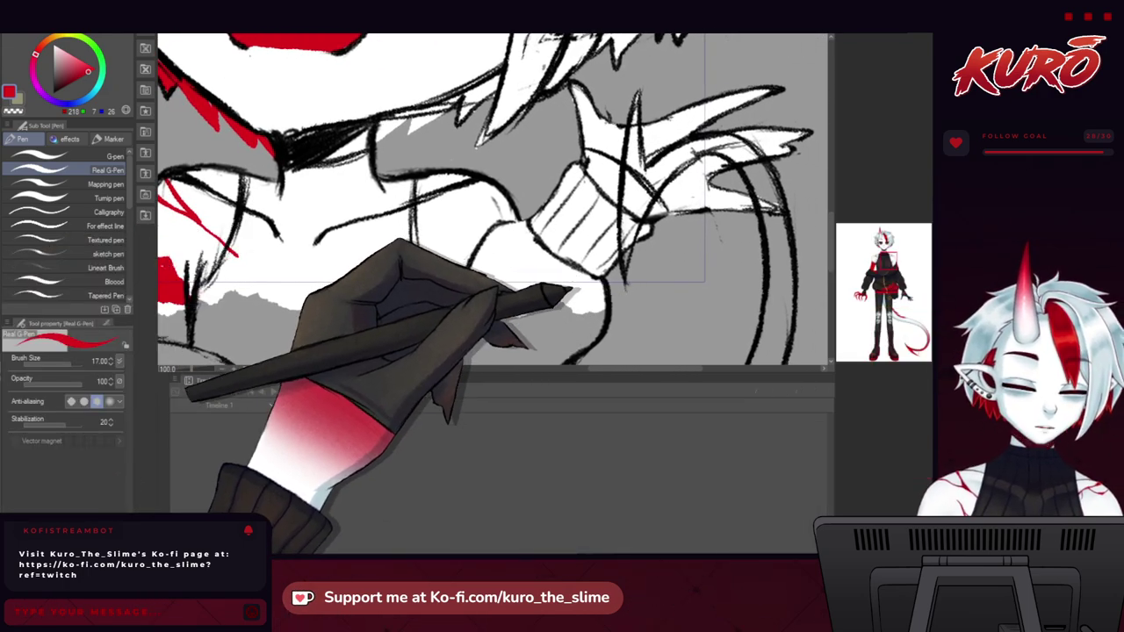
click(301, 287)
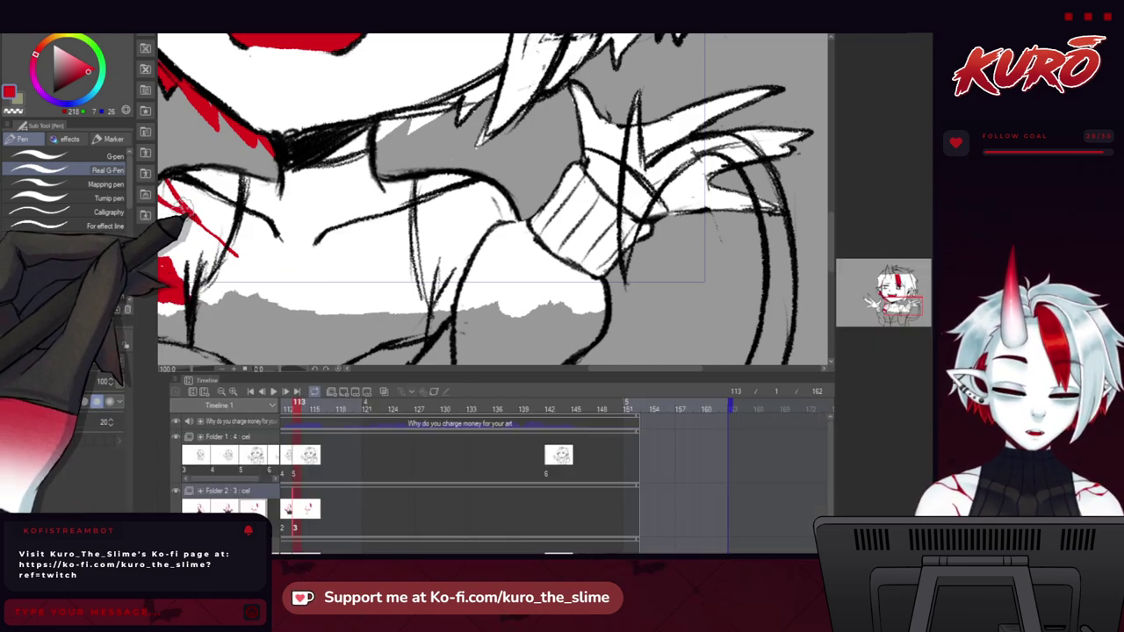
drag(326, 244, 317, 253)
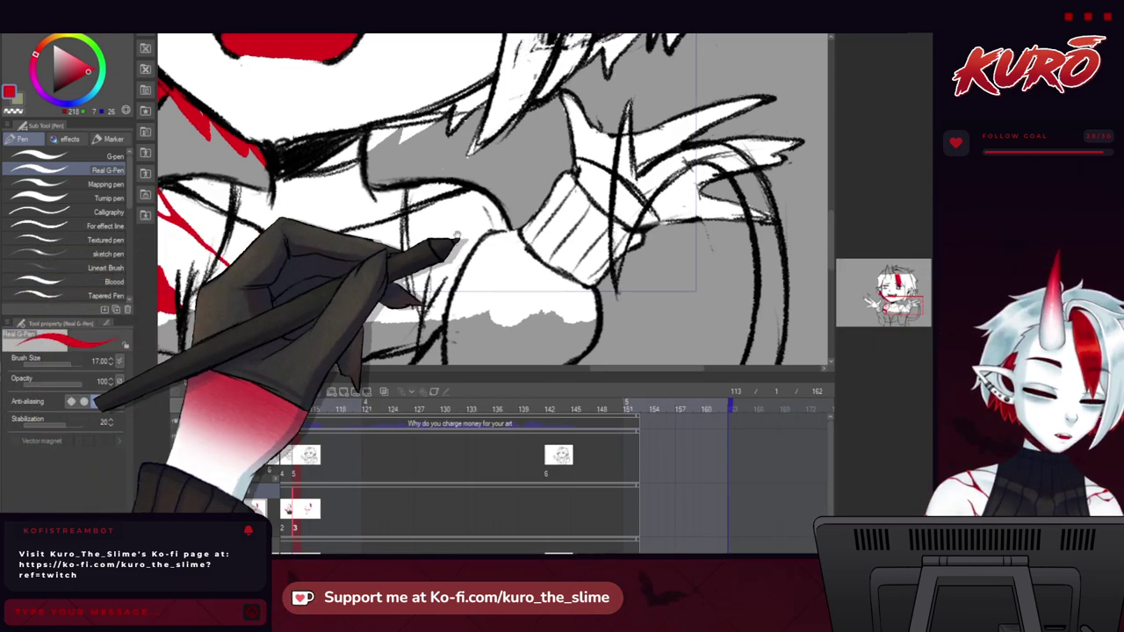
click(571, 314)
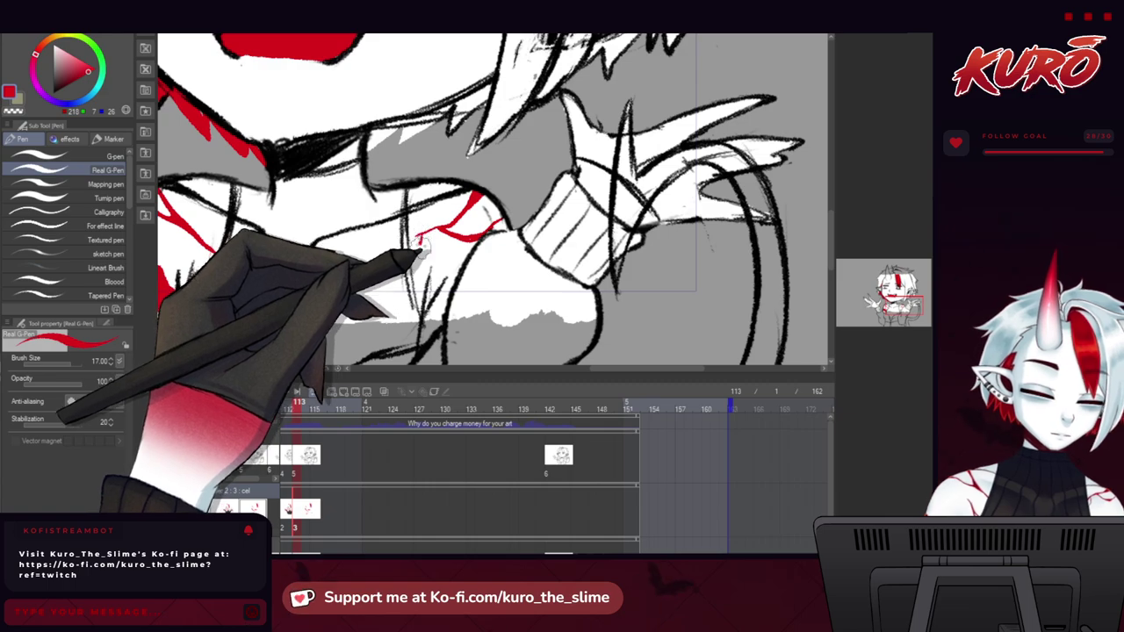
Fill the fingers and thumb of the raised hand at the viewer's left with red, leaving the glove area white.
scroll(388, 235, down, 2)
drag(389, 237, 506, 248)
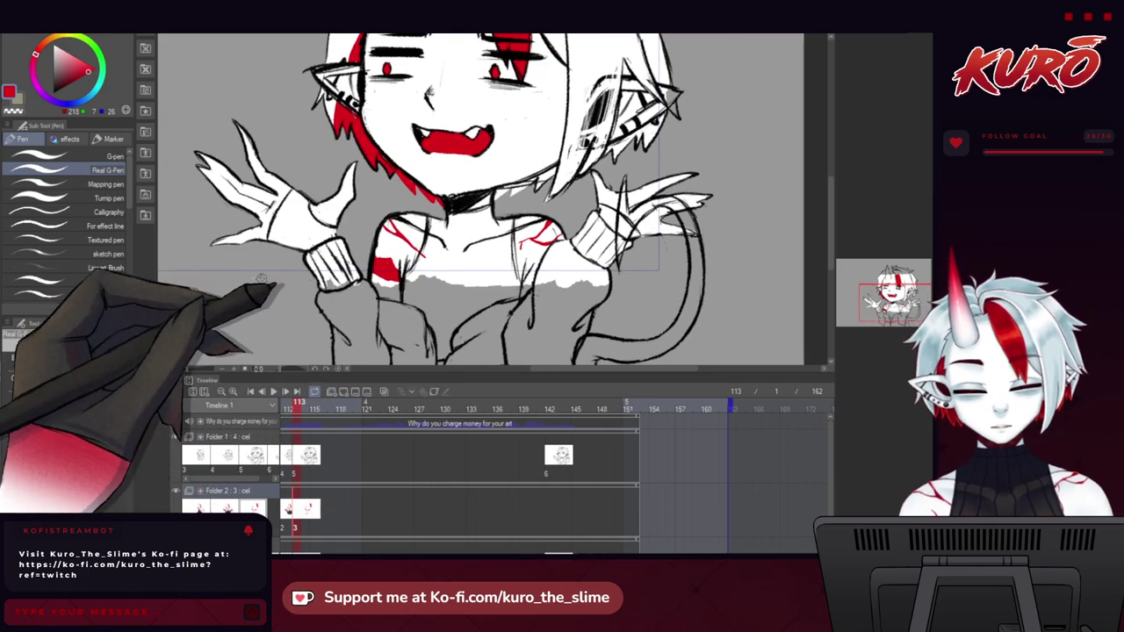
scroll(336, 226, up, 3)
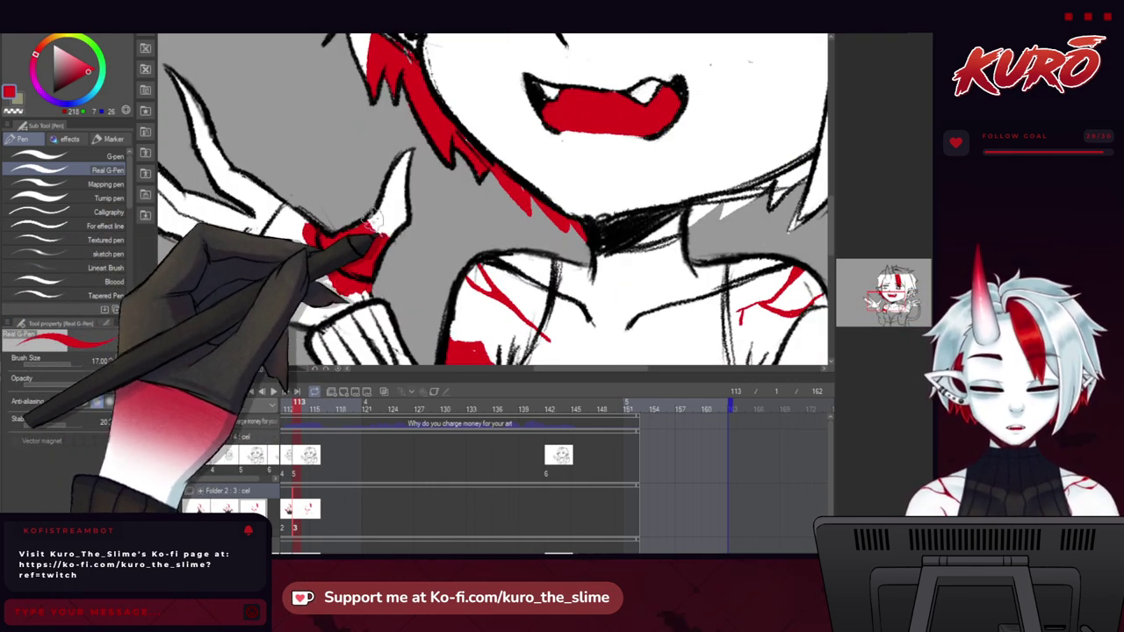
drag(225, 276, 320, 276)
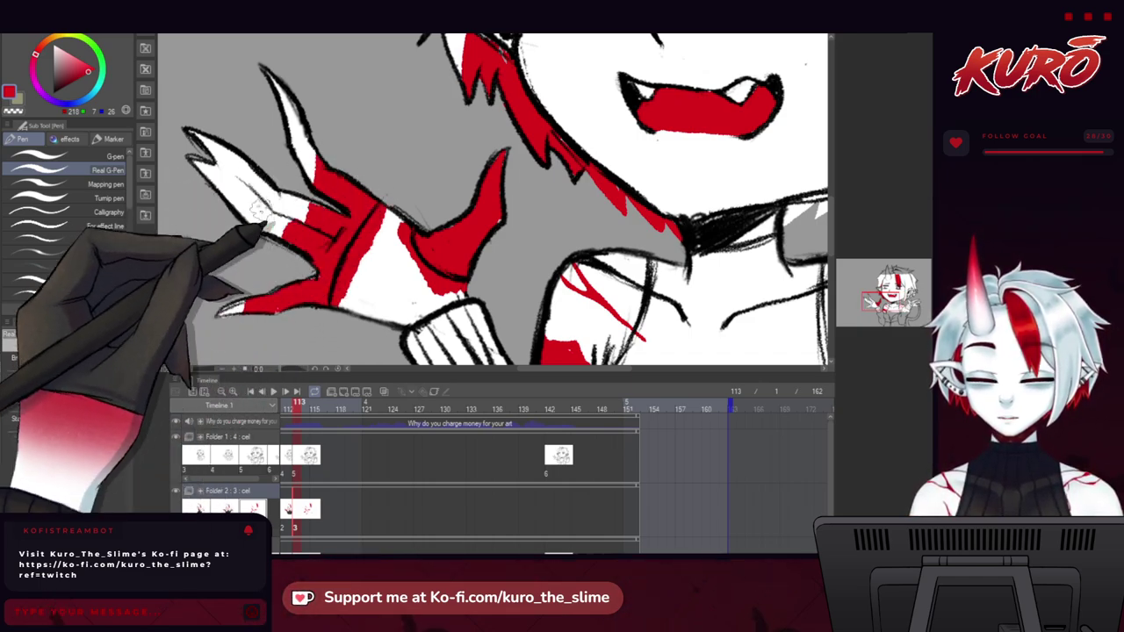
mouse_move(259, 213)
mouse_down()
mouse_move(217, 193)
mouse_move(195, 141)
mouse_up()
drag(246, 307, 221, 311)
drag(261, 210, 220, 153)
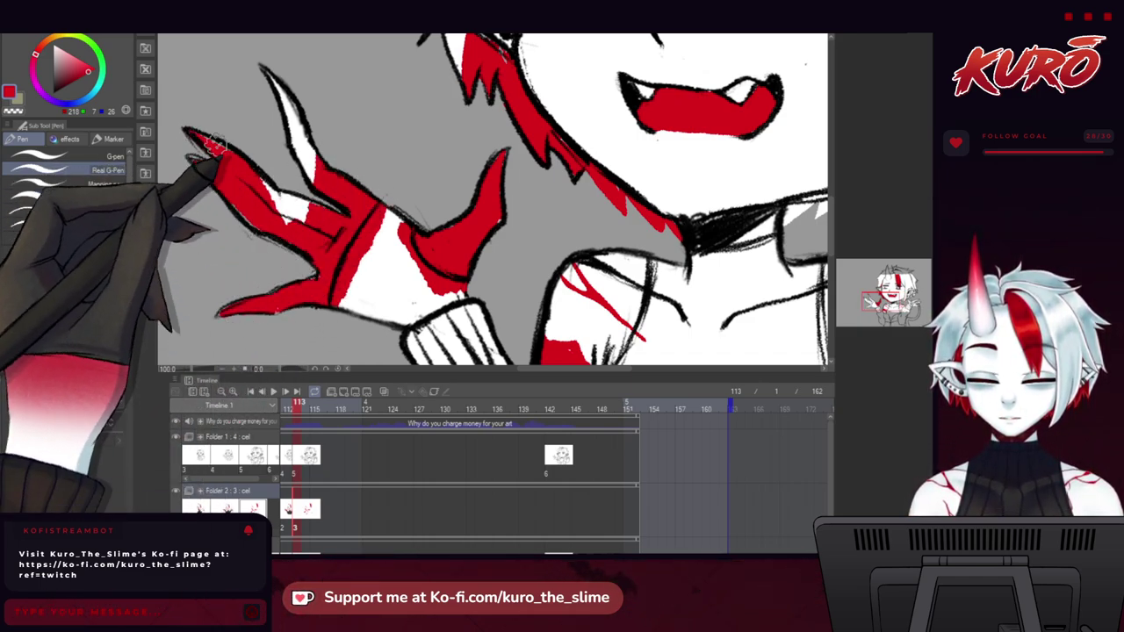
mouse_move(254, 186)
mouse_down()
mouse_move(290, 209)
mouse_move(276, 95)
mouse_move(295, 143)
mouse_up()
scroll(294, 140, down, 2)
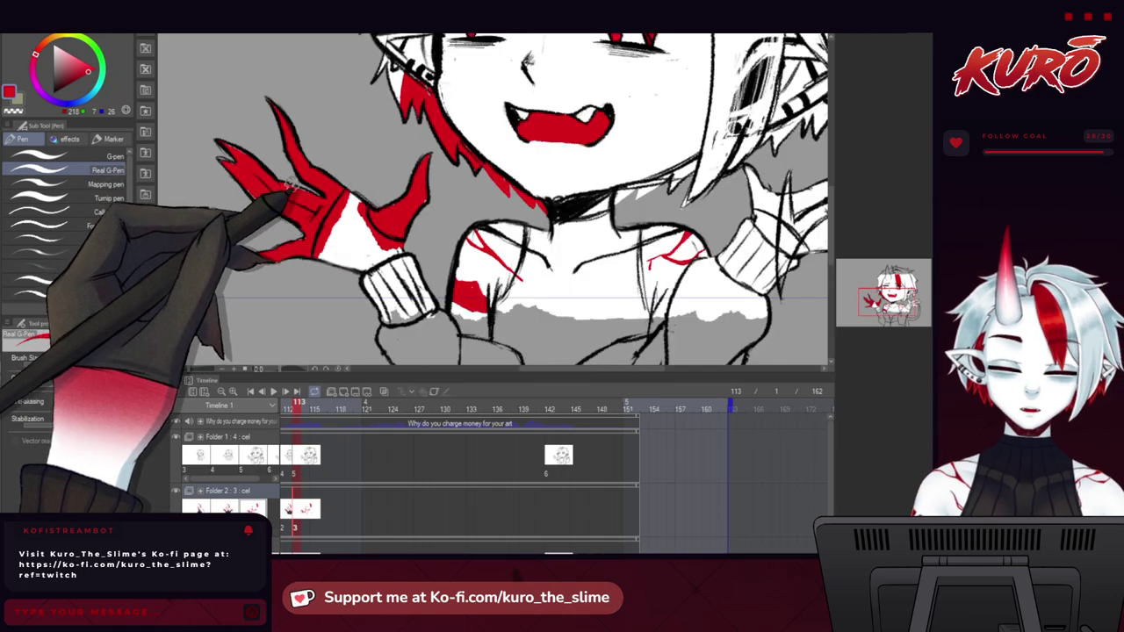
Paint the upper and lower tips of the narrow spike crossing the raised hand and cuff at the viewer's right red.
drag(363, 272, 17, 224)
drag(421, 153, 397, 171)
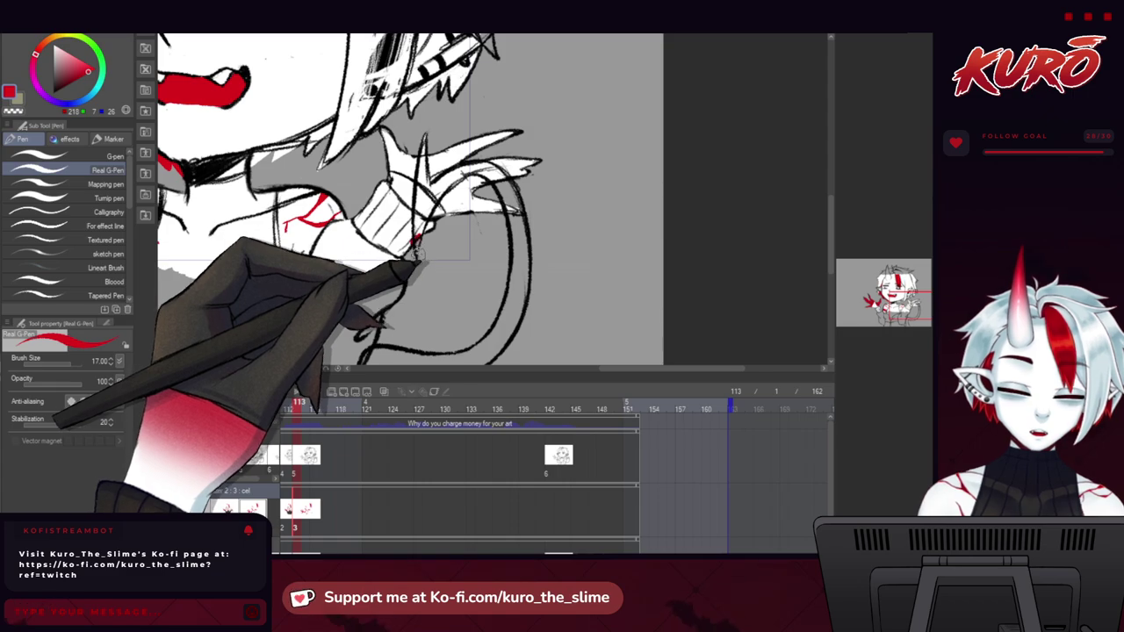
scroll(417, 255, up, 2)
scroll(463, 188, up, 2)
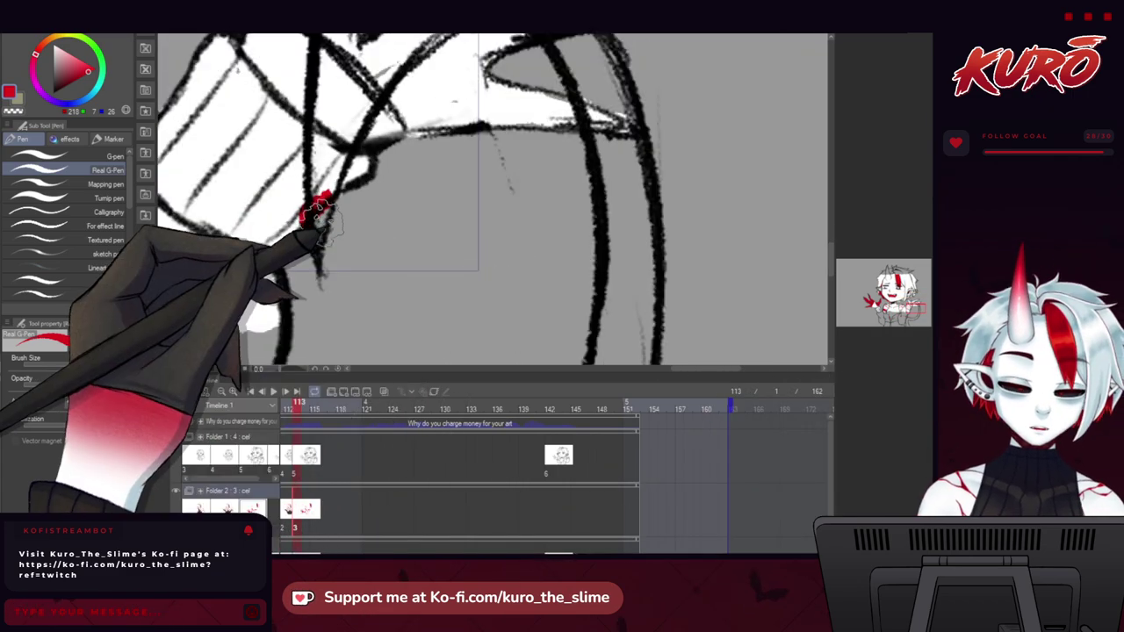
scroll(323, 260, down, 2)
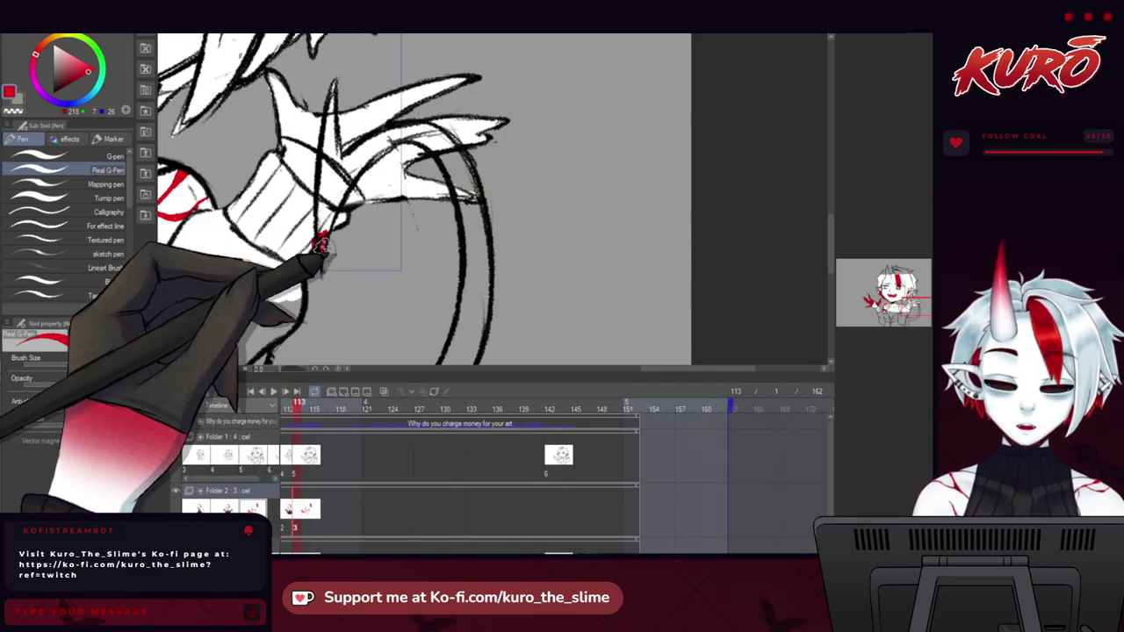
scroll(323, 244, down, 1)
scroll(325, 145, up, 1)
scroll(319, 140, up, 2)
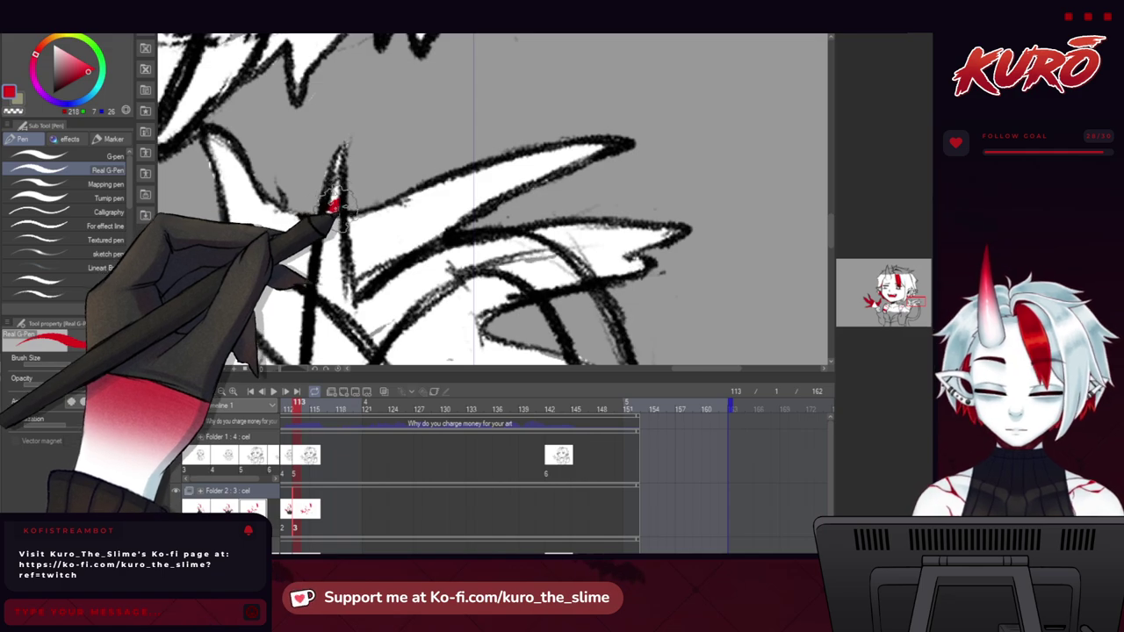
scroll(336, 155, down, 3)
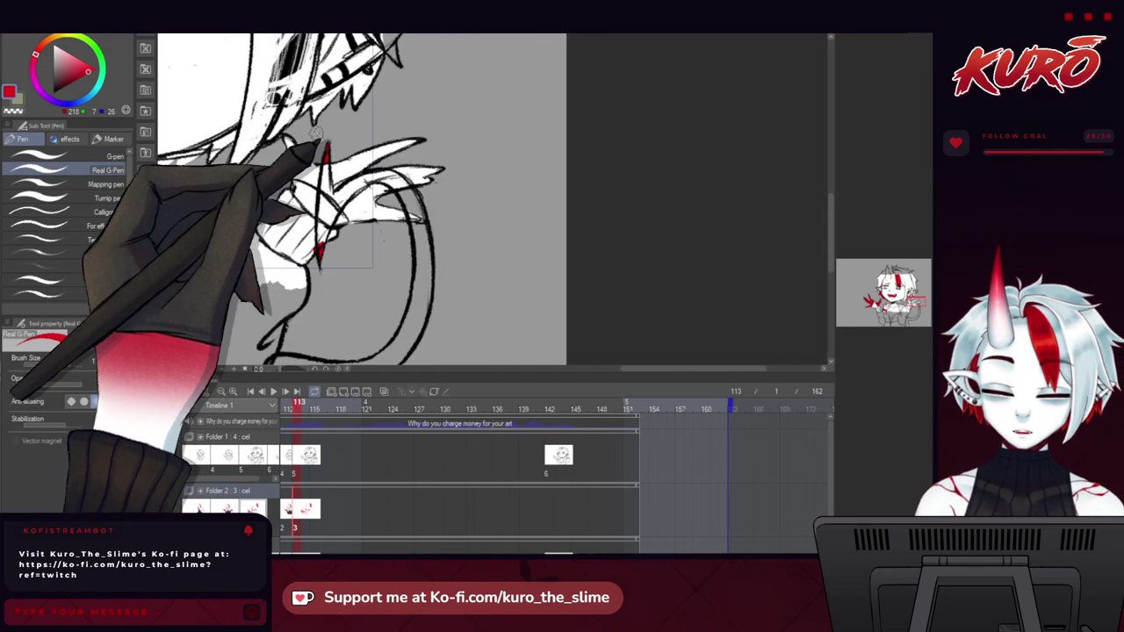
drag(205, 287, 420, 251)
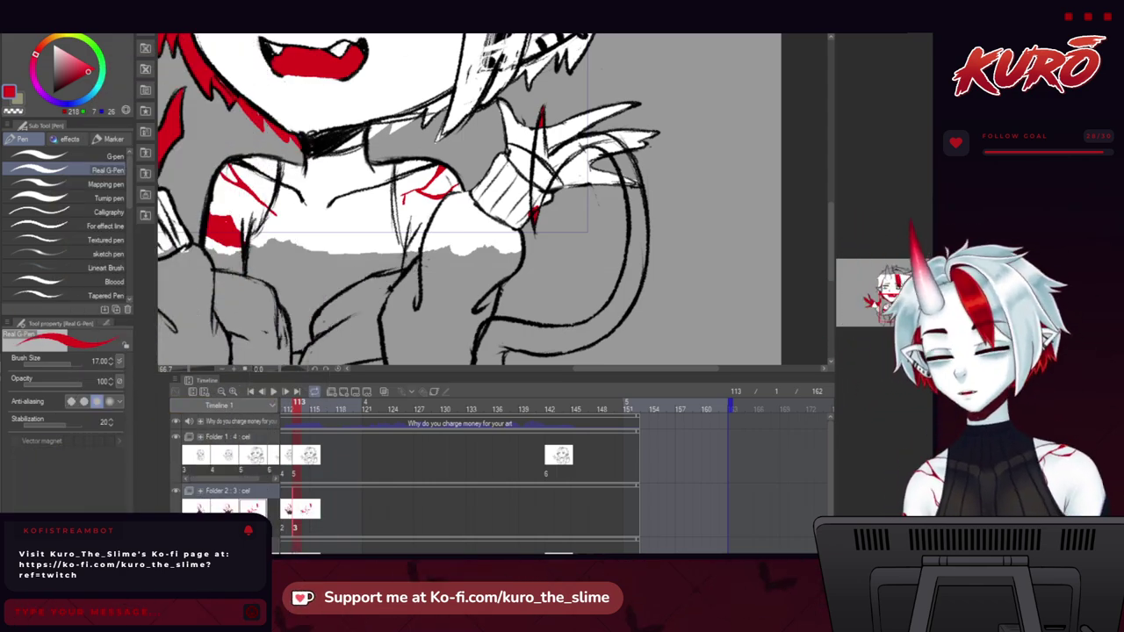
Fill the small triangular hair tuft above the pierced ear at the viewer's right with red.
mouse_move(191, 307)
mouse_down()
mouse_move(241, 289)
mouse_move(274, 303)
mouse_move(274, 384)
mouse_up()
drag(435, 134, 252, 237)
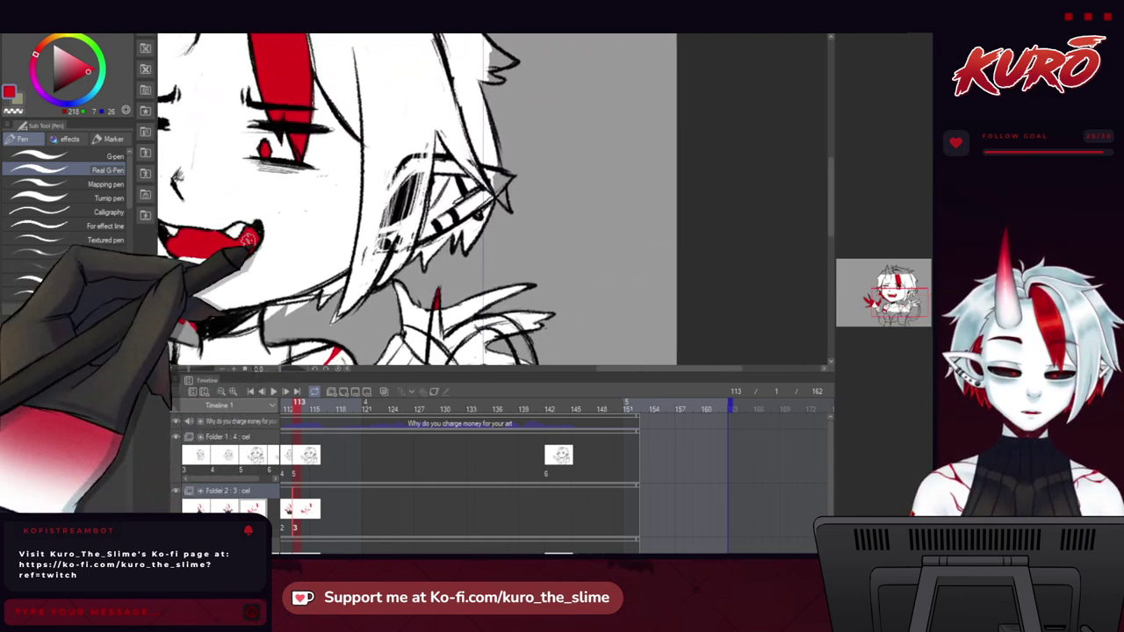
scroll(444, 149, up, 1)
scroll(442, 156, up, 2)
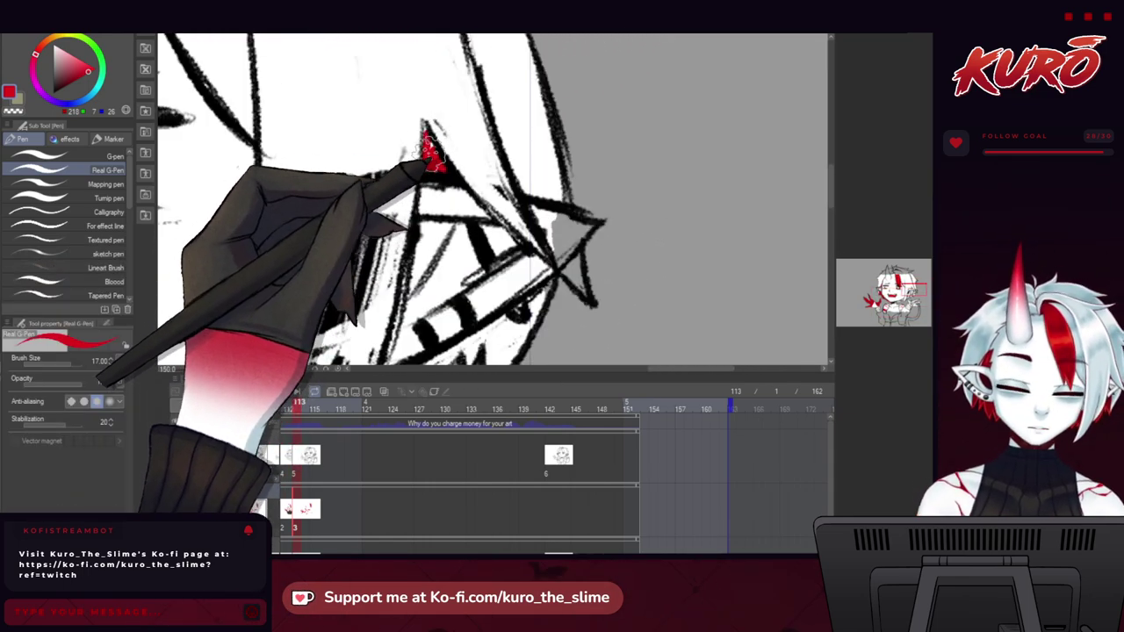
mouse_move(430, 153)
mouse_down()
mouse_move(438, 178)
mouse_move(403, 77)
mouse_up()
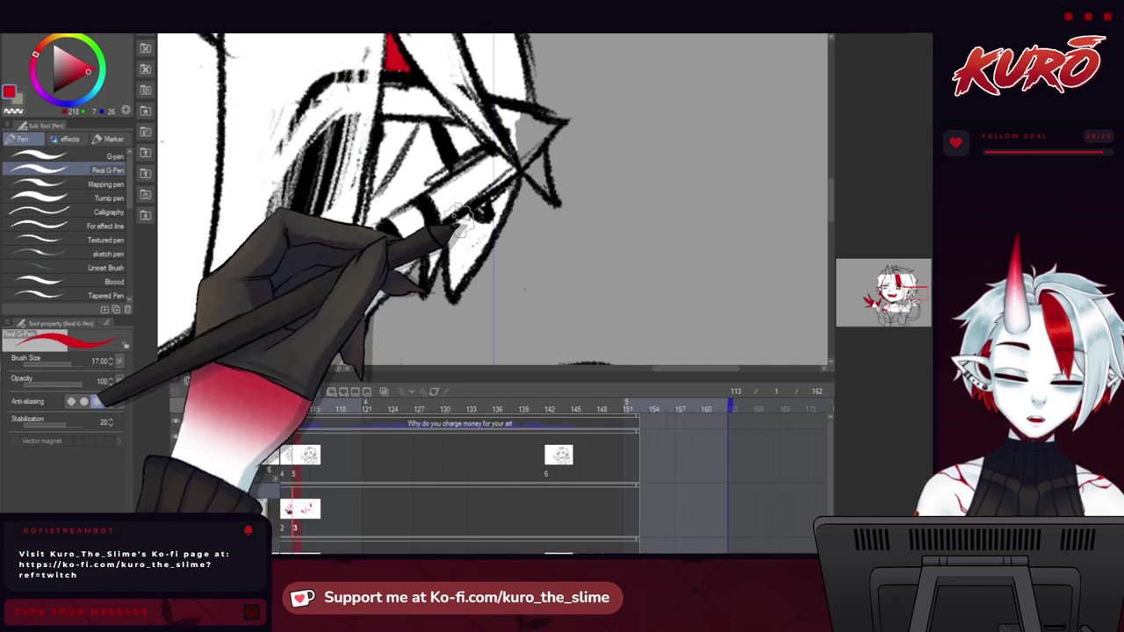
Paint the jagged hair strands beneath the ear at the viewer's right red, flipping the canvas while painting and restoring its orientation.
drag(453, 318, 458, 226)
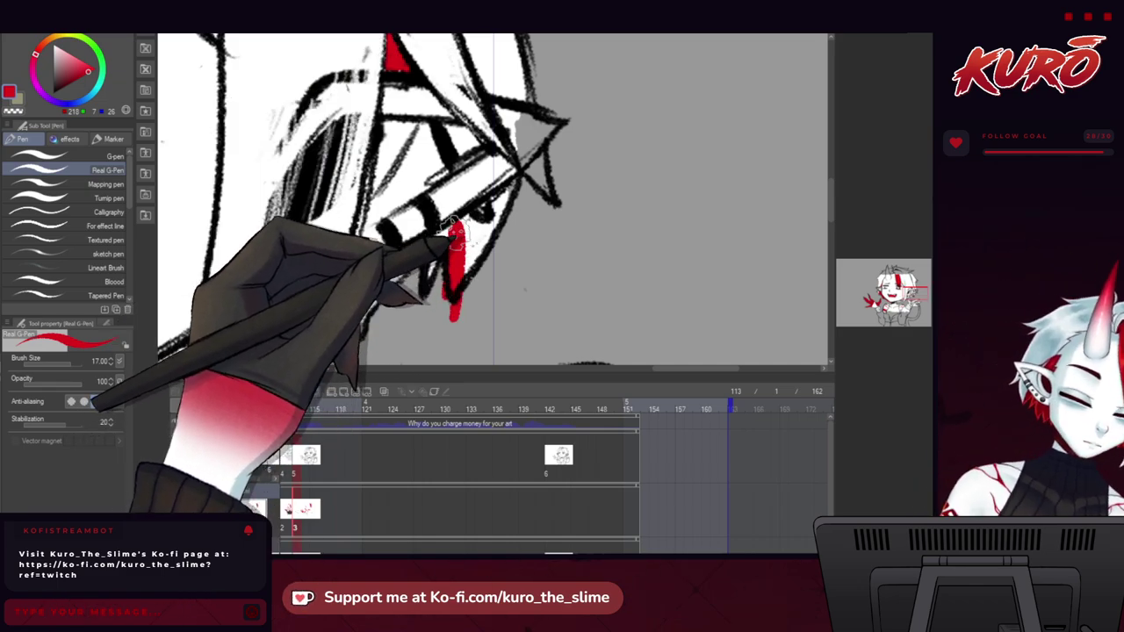
key(ctrl+z)
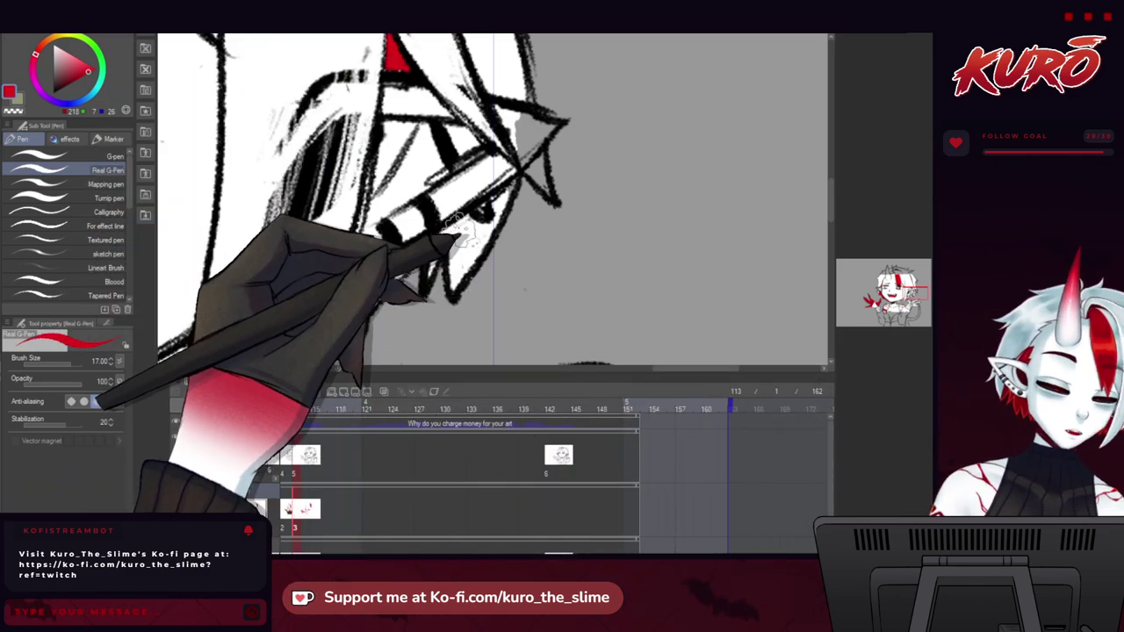
key(h)
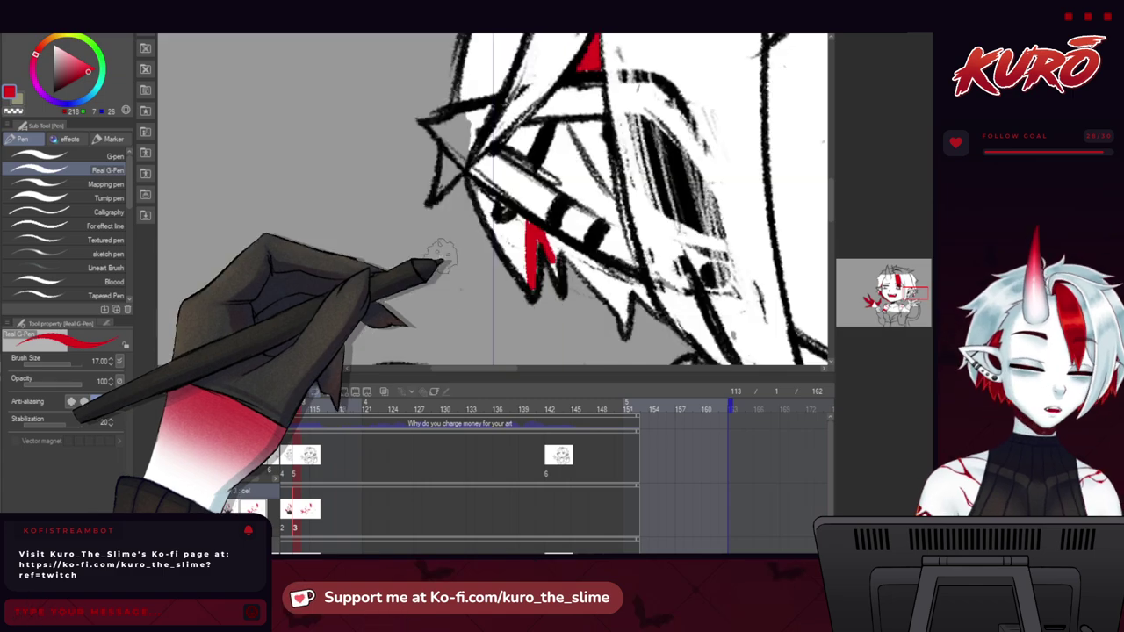
drag(444, 245, 339, 304)
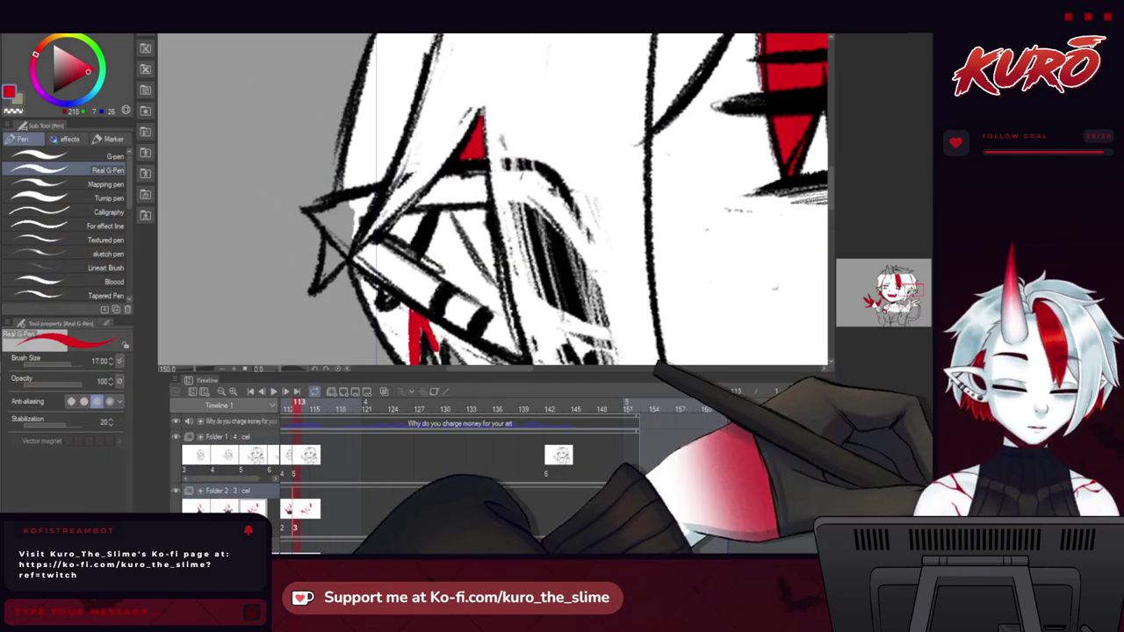
alt+click(362, 142)
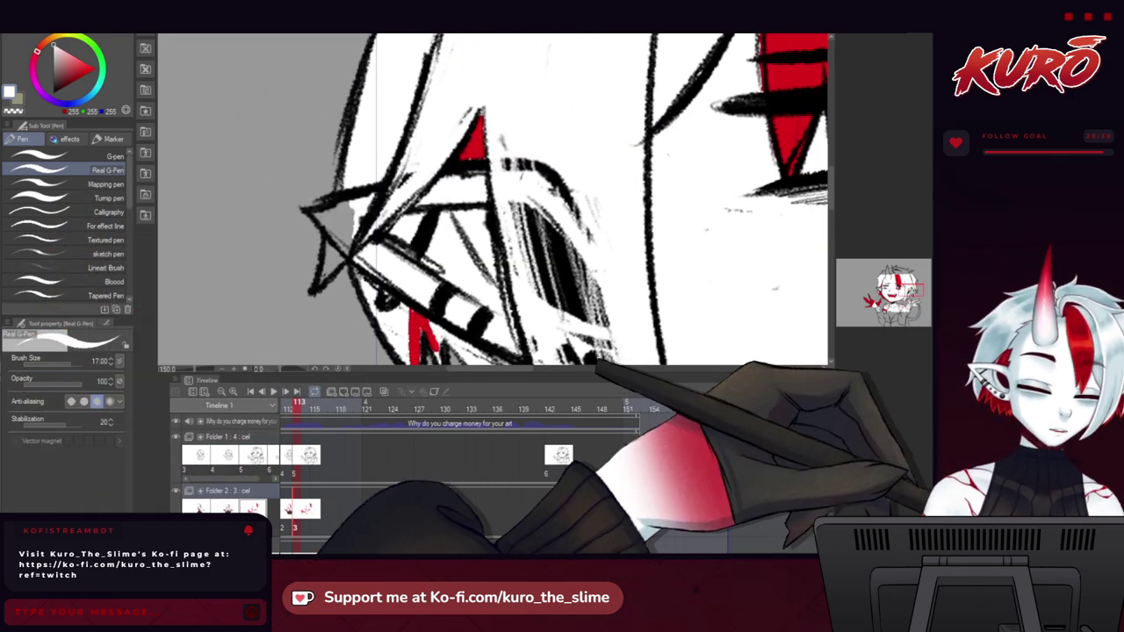
alt+click(475, 147)
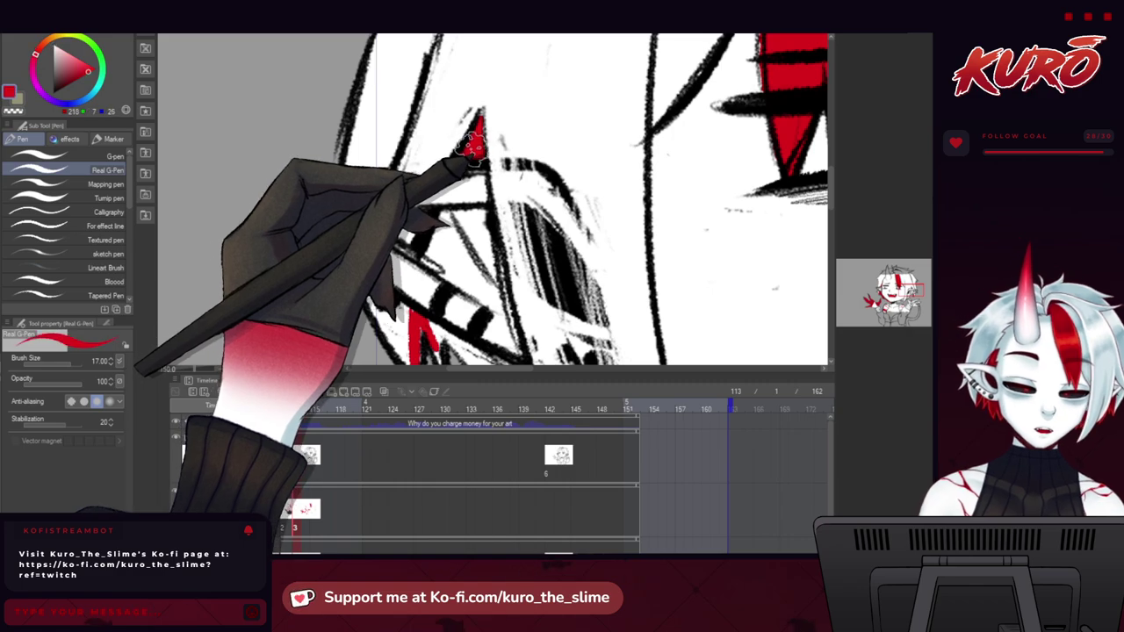
mouse_move(414, 337)
mouse_down()
mouse_move(319, 225)
mouse_move(395, 263)
mouse_up()
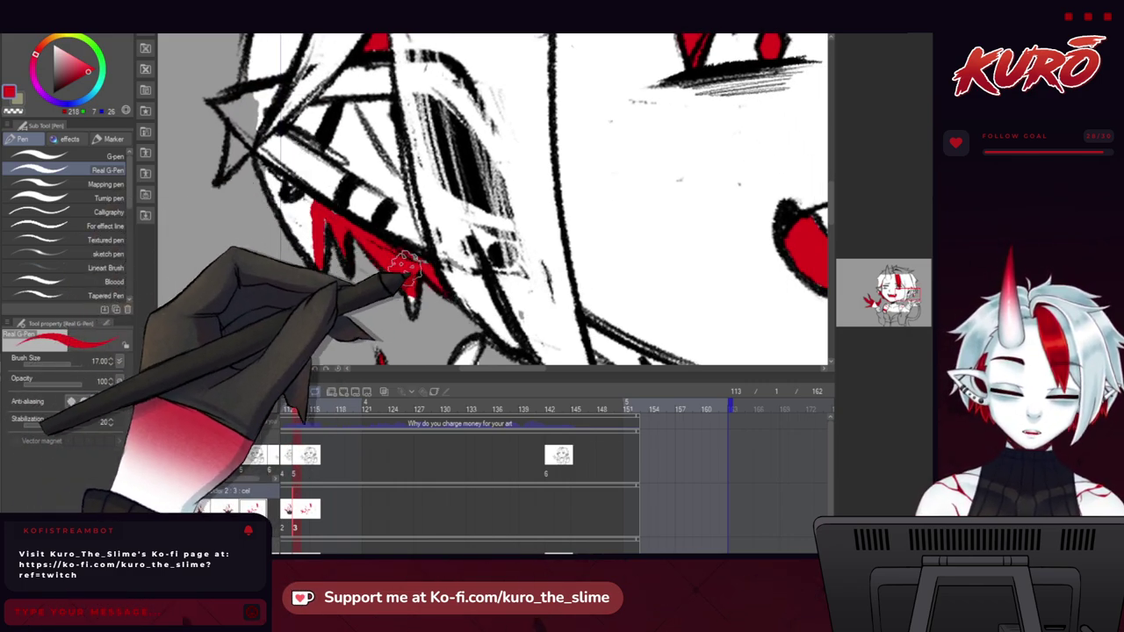
scroll(391, 230, down, 4)
key(h)
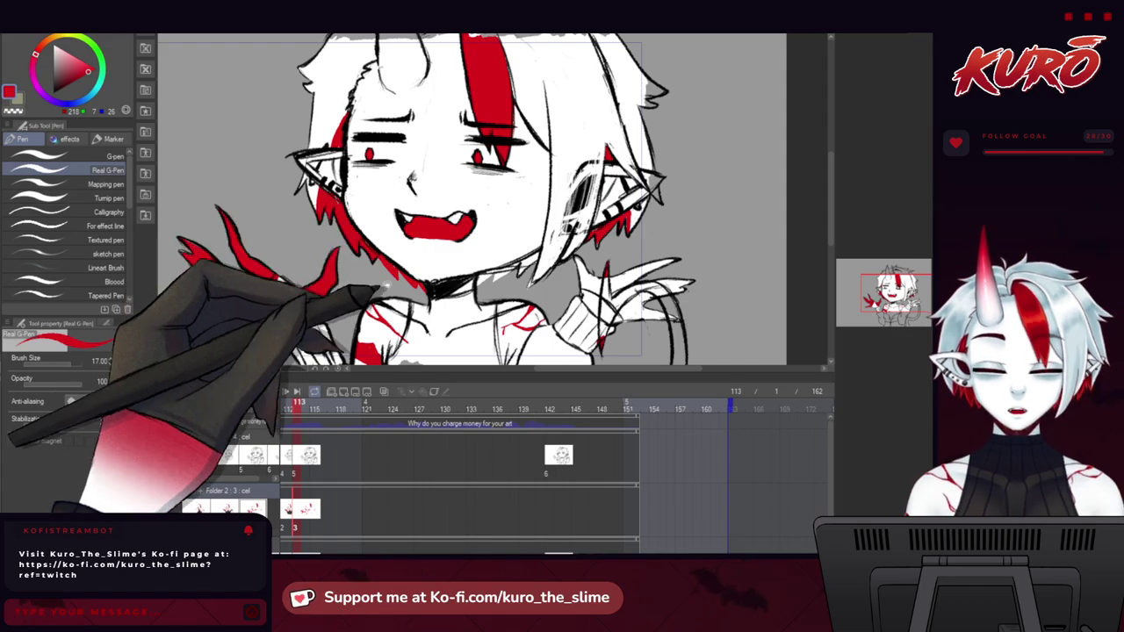
Fill the hair strands along the jaw and beside the neck at the viewer's right with red.
mouse_move(537, 290)
mouse_down()
mouse_move(445, 243)
mouse_move(493, 217)
mouse_move(439, 238)
mouse_move(426, 256)
mouse_up()
scroll(424, 205, up, 5)
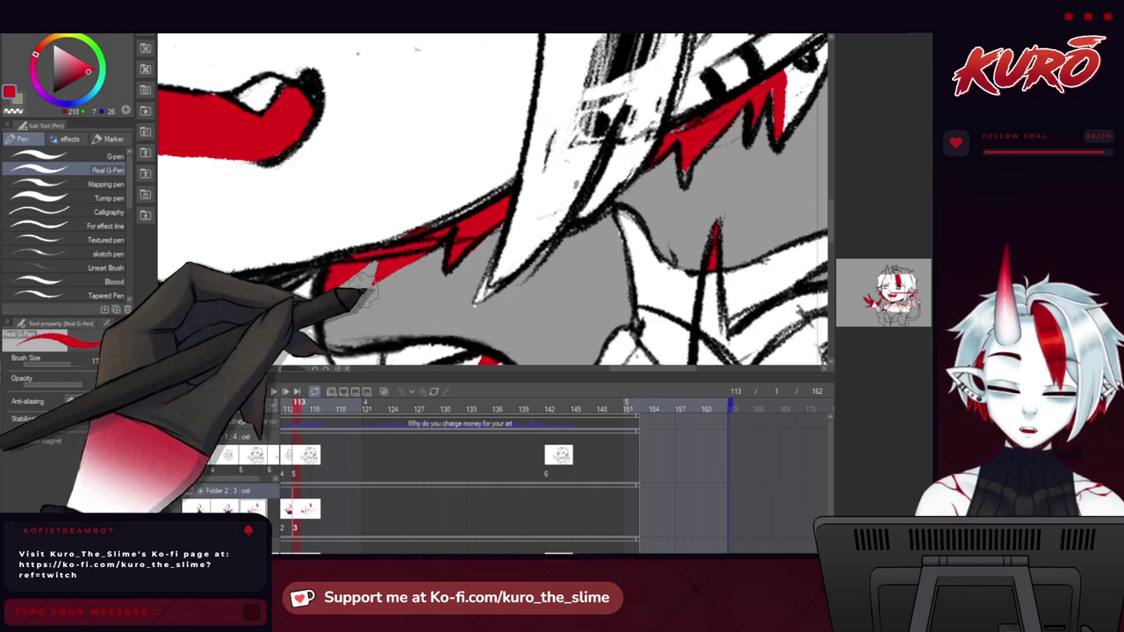
key(ctrl+minus)
key(ctrl+minus)
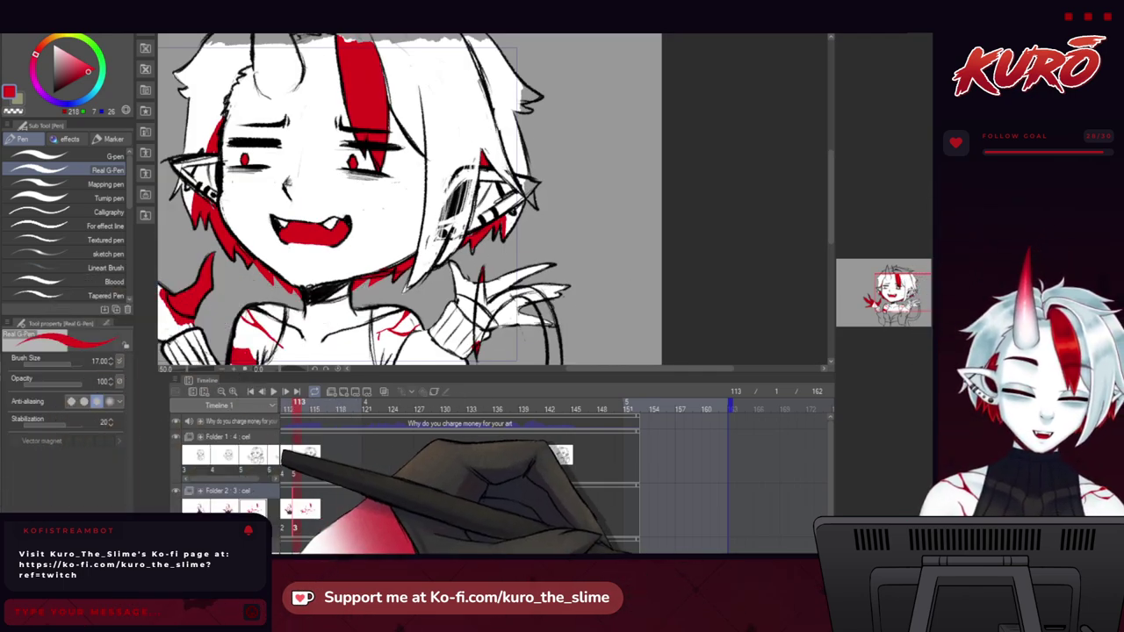
Sample the dark grey eye colour from frame 100 and reselect the frame 113 colour cel in Folder 2.
drag(658, 558, 551, 558)
click(422, 412)
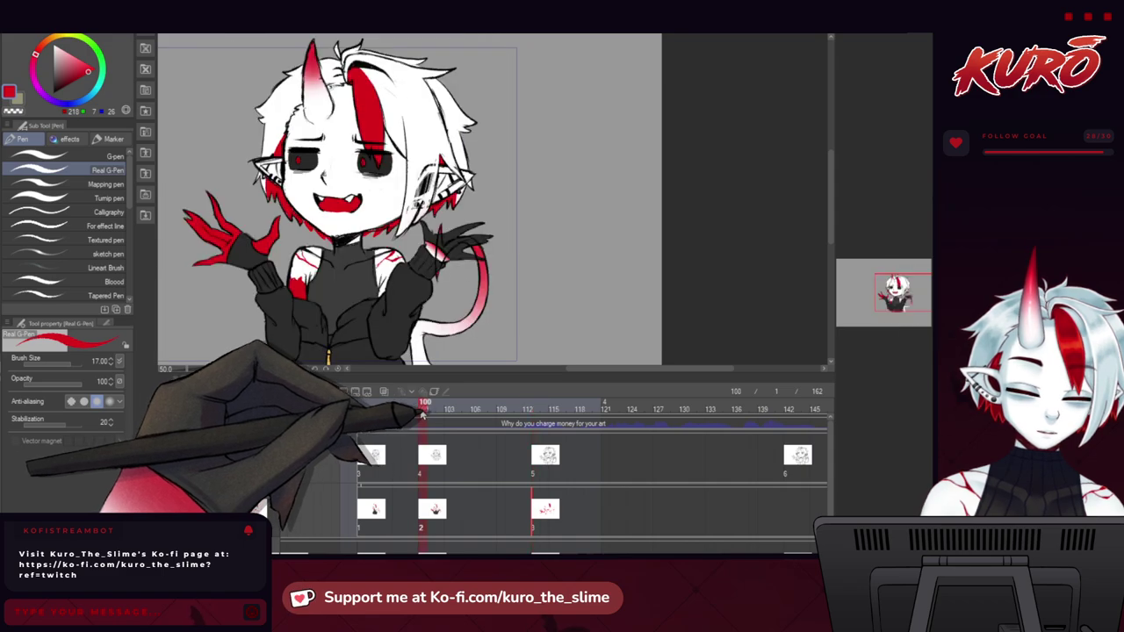
scroll(359, 153, up, 3)
alt+click(391, 188)
click(536, 426)
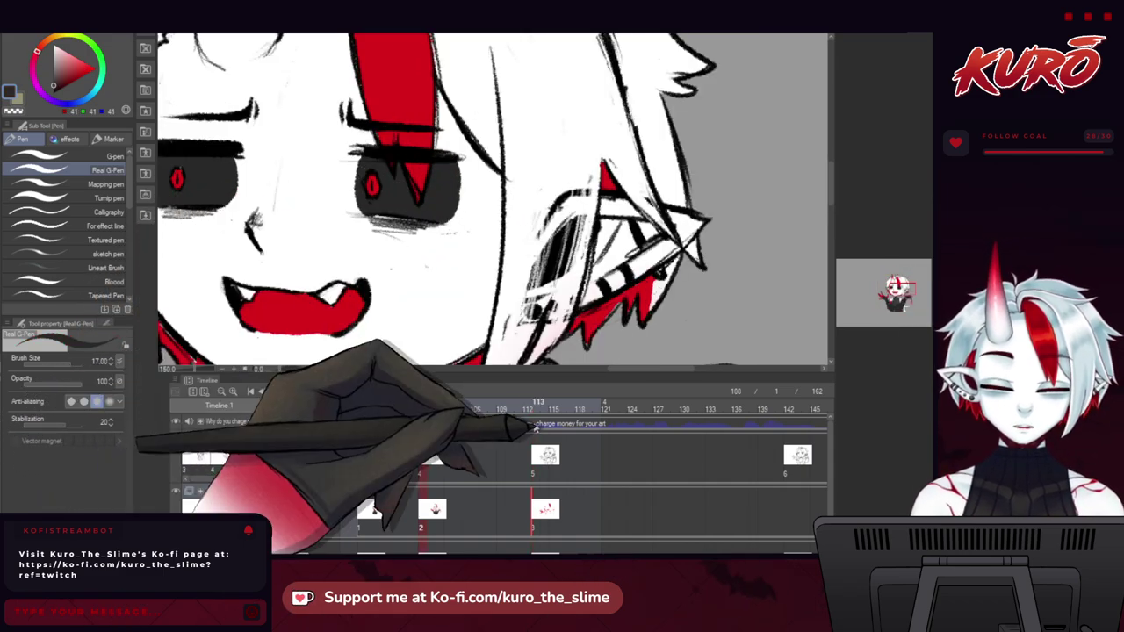
click(535, 426)
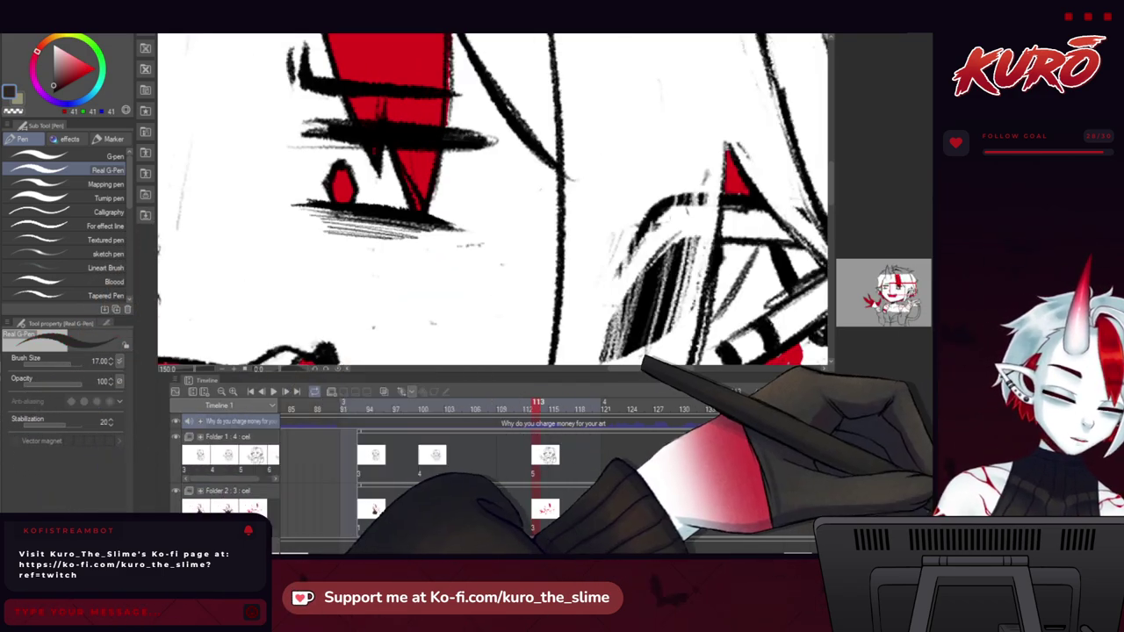
click(535, 515)
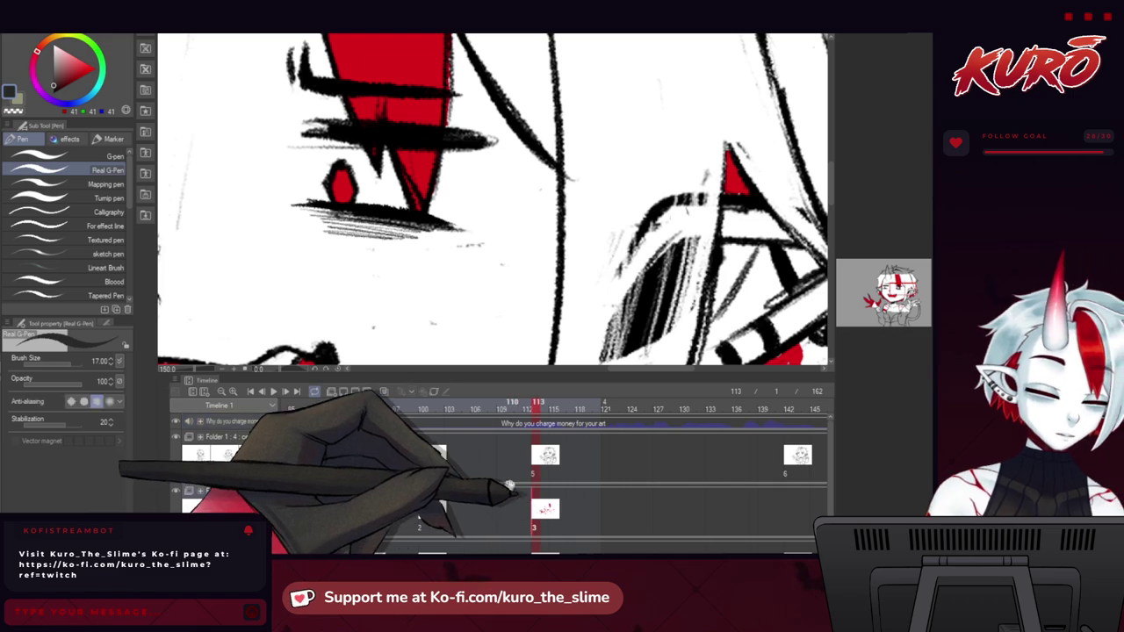
Fill the eye at the viewer's right with dark grey around the red iris and the red hair strand.
drag(334, 209, 366, 235)
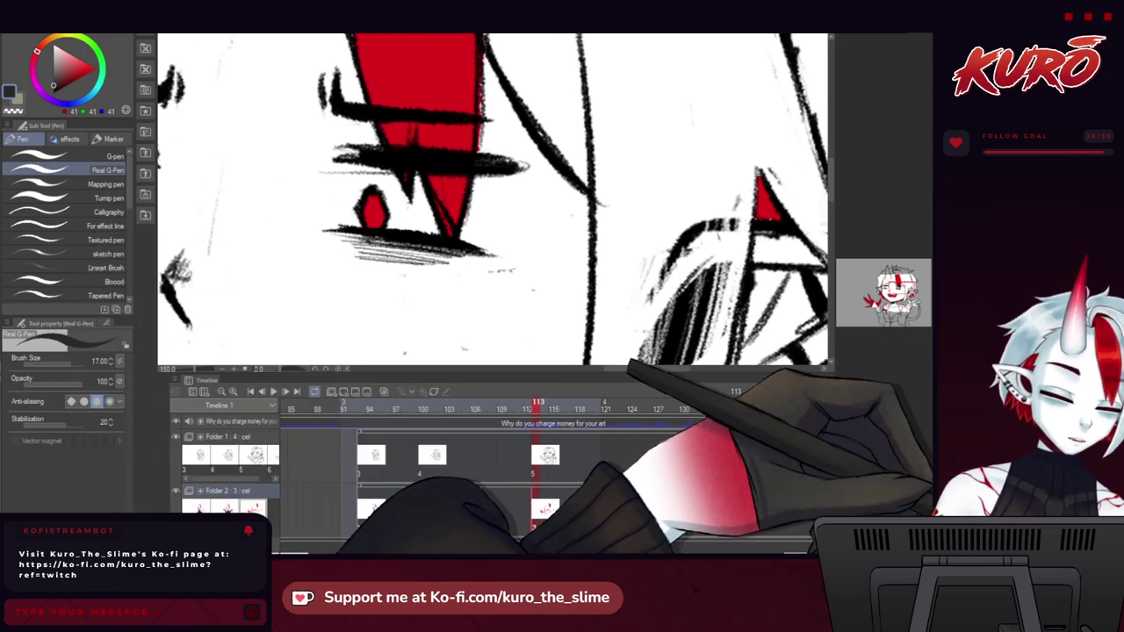
scroll(403, 186, up, 1)
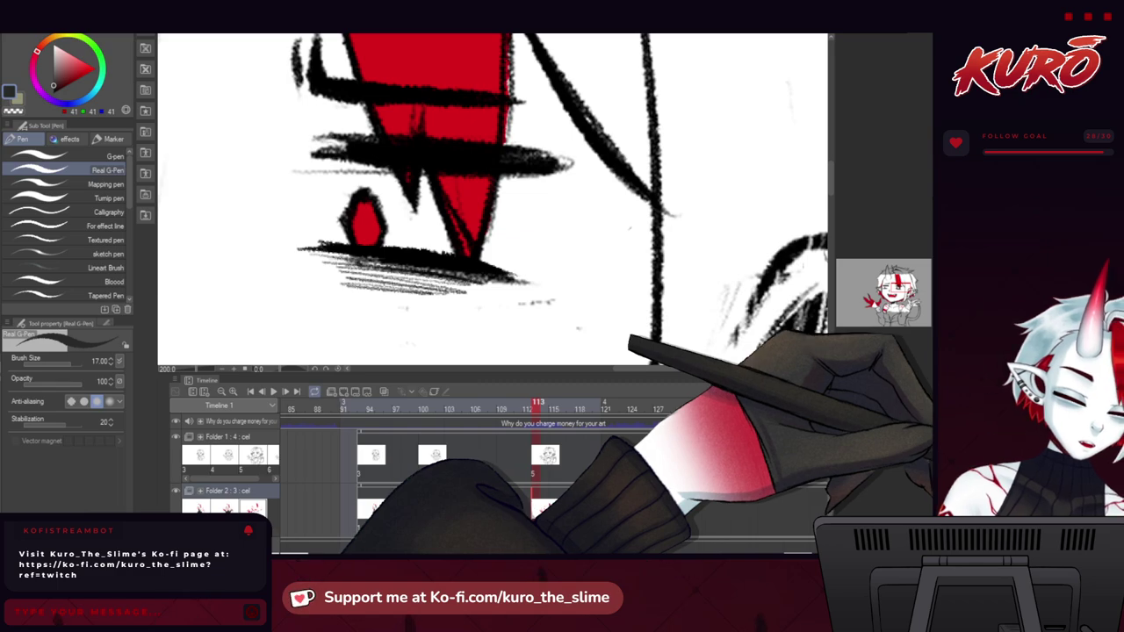
mouse_move(332, 161)
mouse_down()
mouse_move(320, 220)
mouse_move(331, 233)
mouse_move(330, 172)
mouse_move(338, 232)
mouse_up()
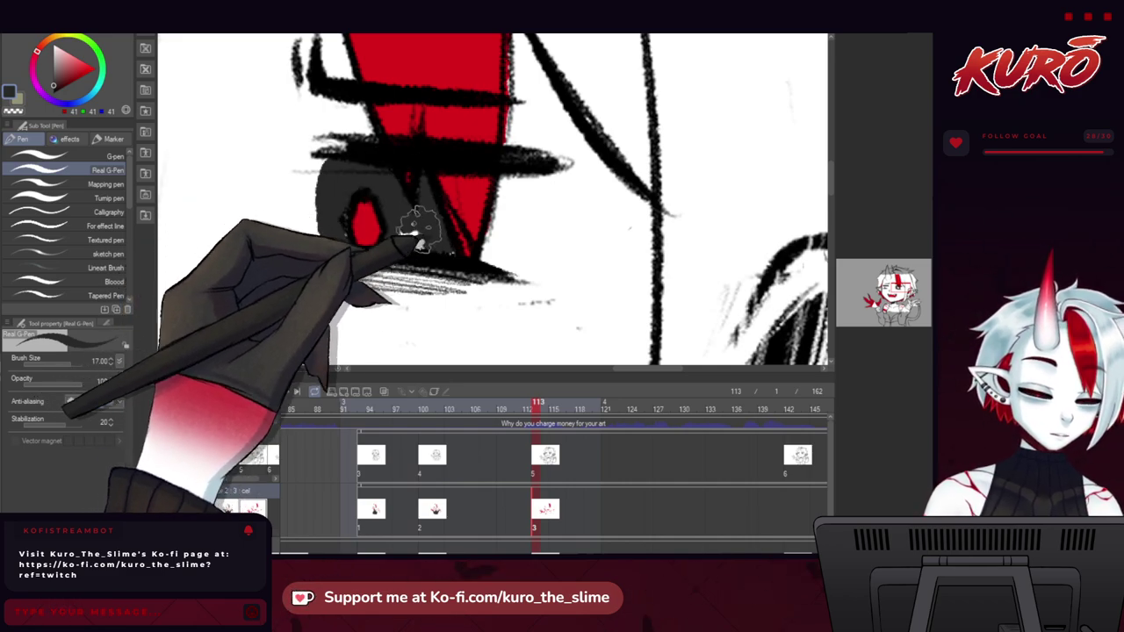
mouse_move(541, 172)
mouse_down()
mouse_move(481, 165)
mouse_move(479, 227)
mouse_move(431, 259)
mouse_up()
drag(448, 167, 454, 250)
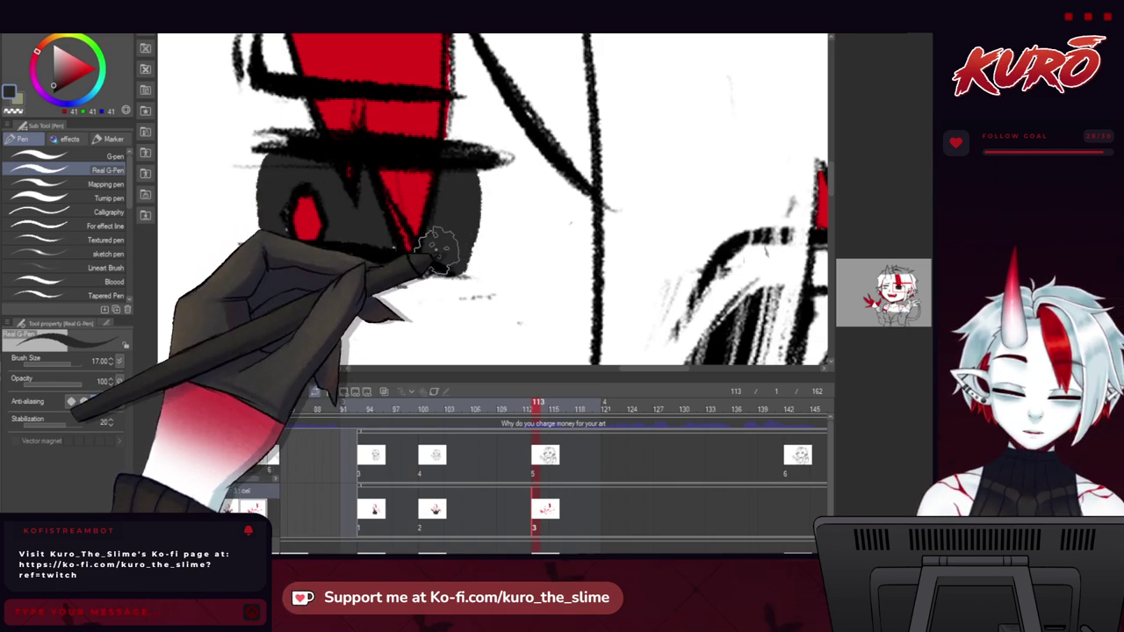
Fill the eye at the viewer's left with the same dark grey, keeping the iris red.
scroll(391, 244, down, 5)
drag(383, 225, 452, 232)
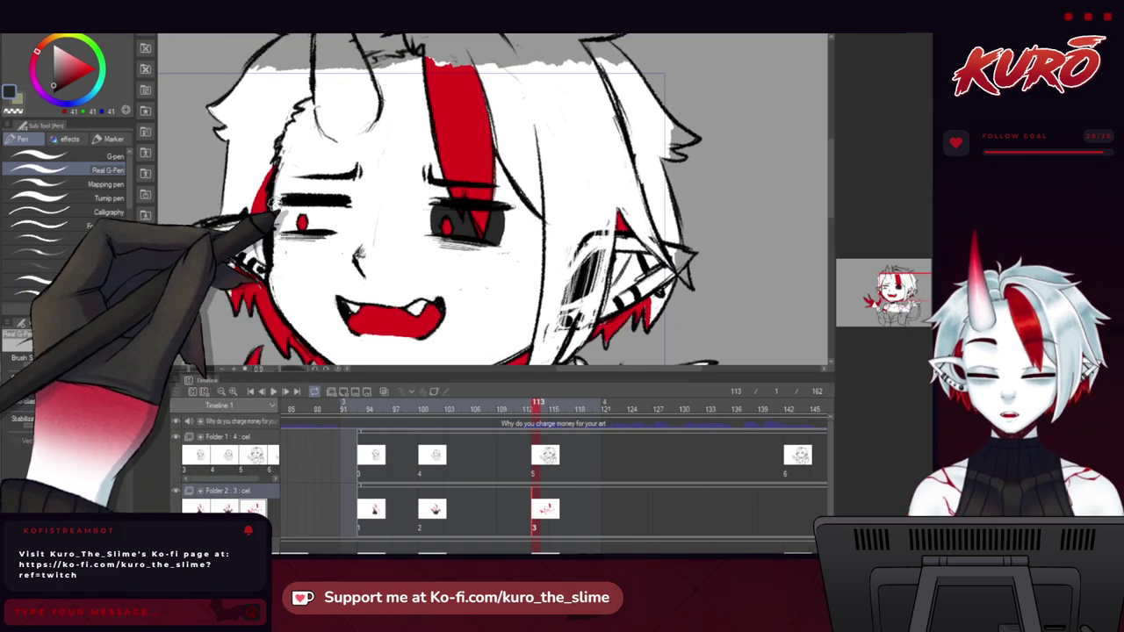
scroll(274, 218, up, 5)
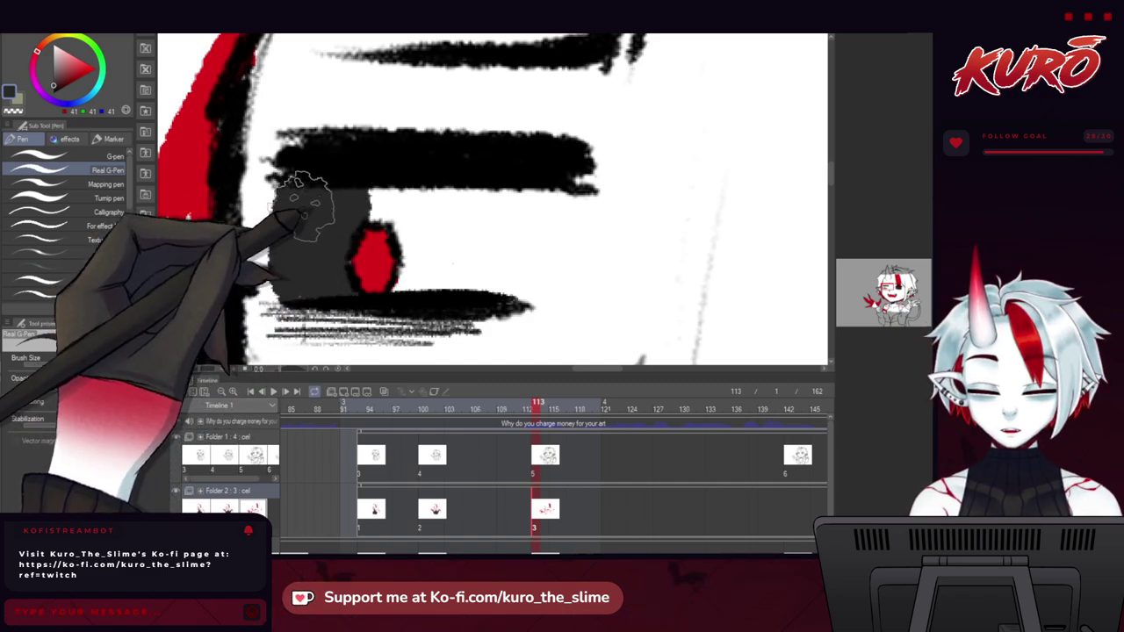
drag(357, 199, 289, 191)
mouse_move(399, 255)
mouse_down()
mouse_move(462, 163)
mouse_move(476, 200)
mouse_move(441, 272)
mouse_move(463, 189)
mouse_move(440, 268)
mouse_move(440, 233)
mouse_move(409, 237)
mouse_up()
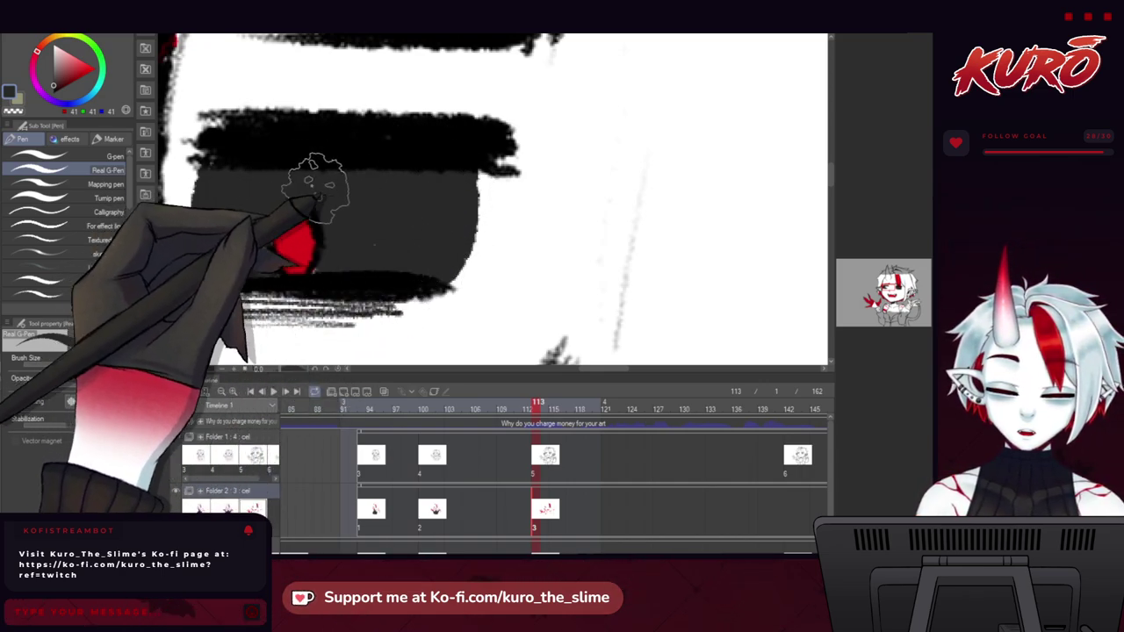
Switch the drawing colour to black and draw a narrow vertical pupil inside each red iris.
scroll(242, 195, down, 2)
click(53, 93)
scroll(216, 212, up, 2)
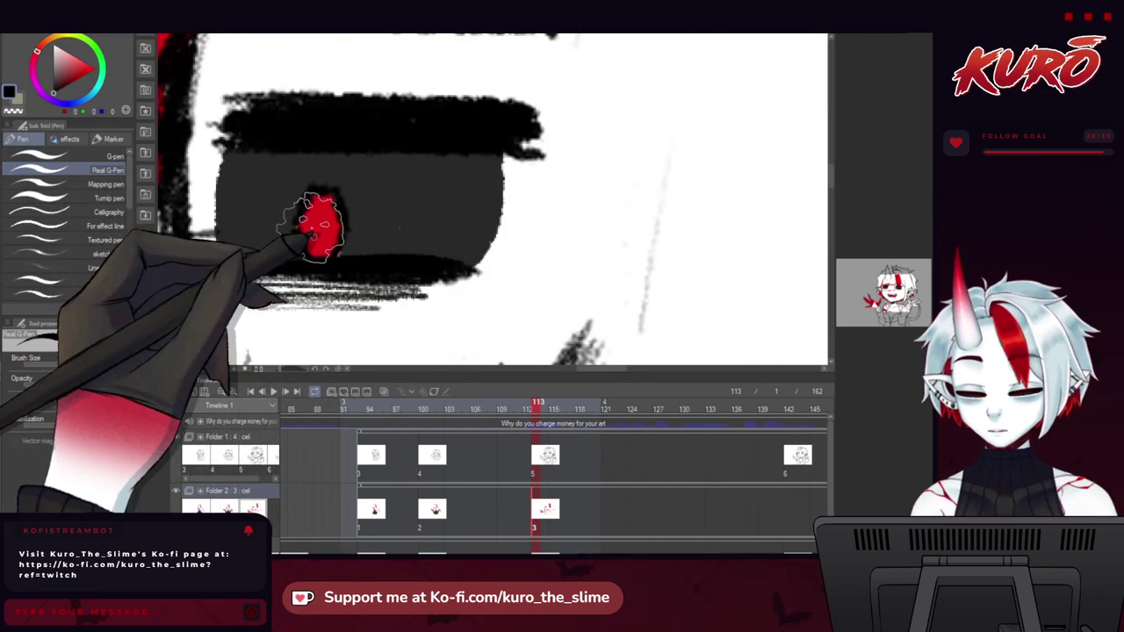
scroll(320, 227, down, 4)
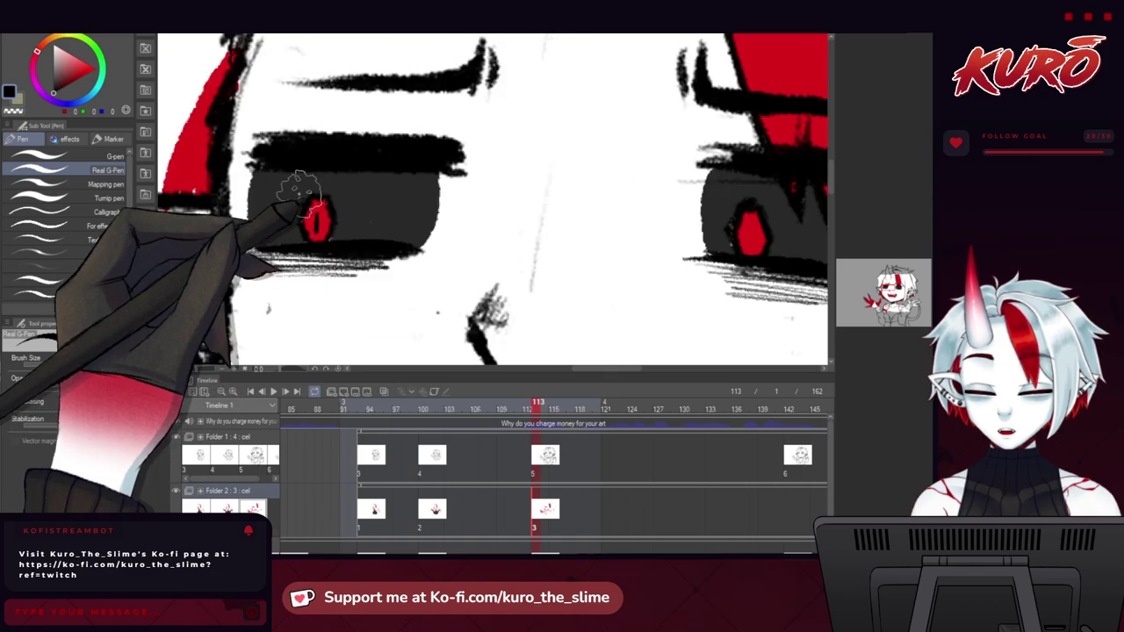
scroll(358, 204, up, 4)
scroll(358, 202, up, 2)
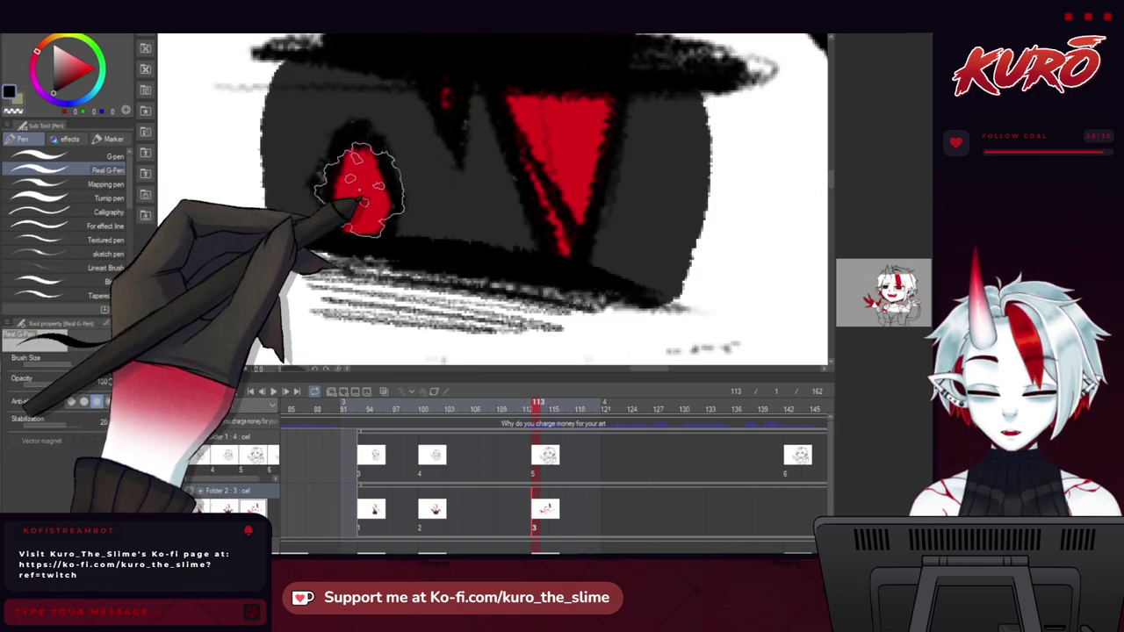
scroll(360, 200, down, 4)
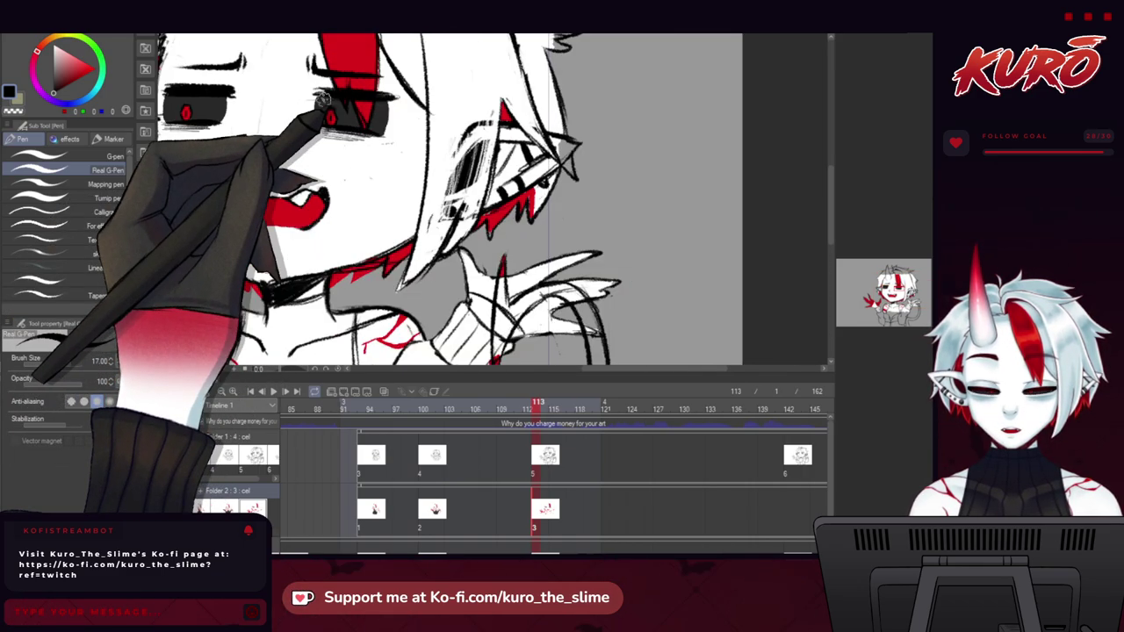
scroll(287, 179, up, 2)
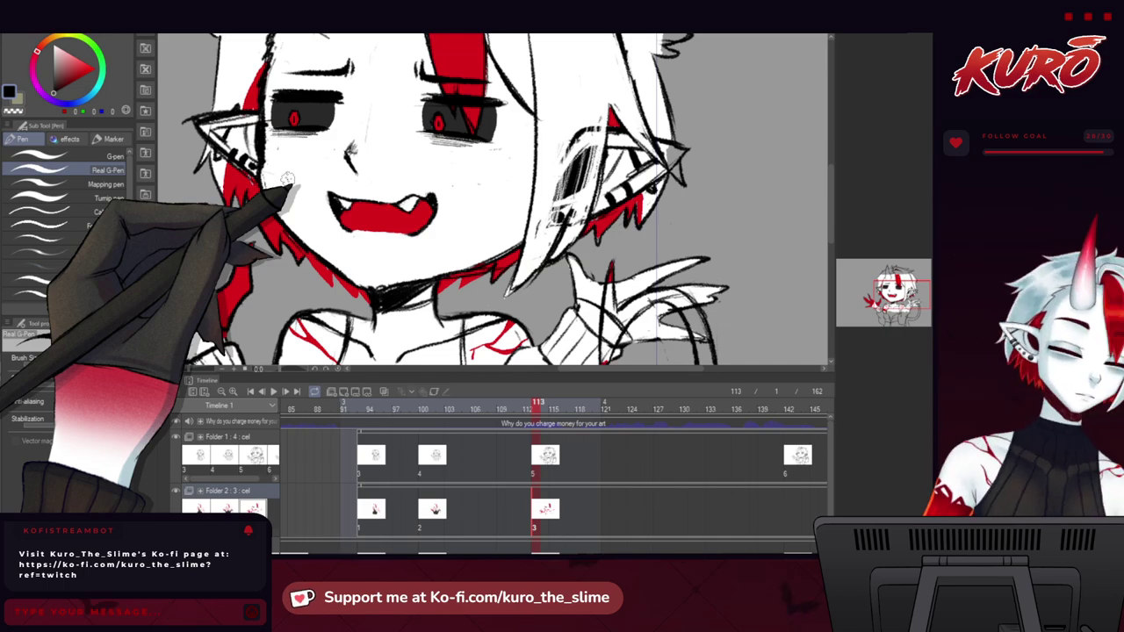
Sample dark grey (RGB 61, 61, 61) from frame 100 and fill the turtleneck top's chest and neck on frame 113.
drag(897, 295, 904, 298)
drag(283, 316, 311, 200)
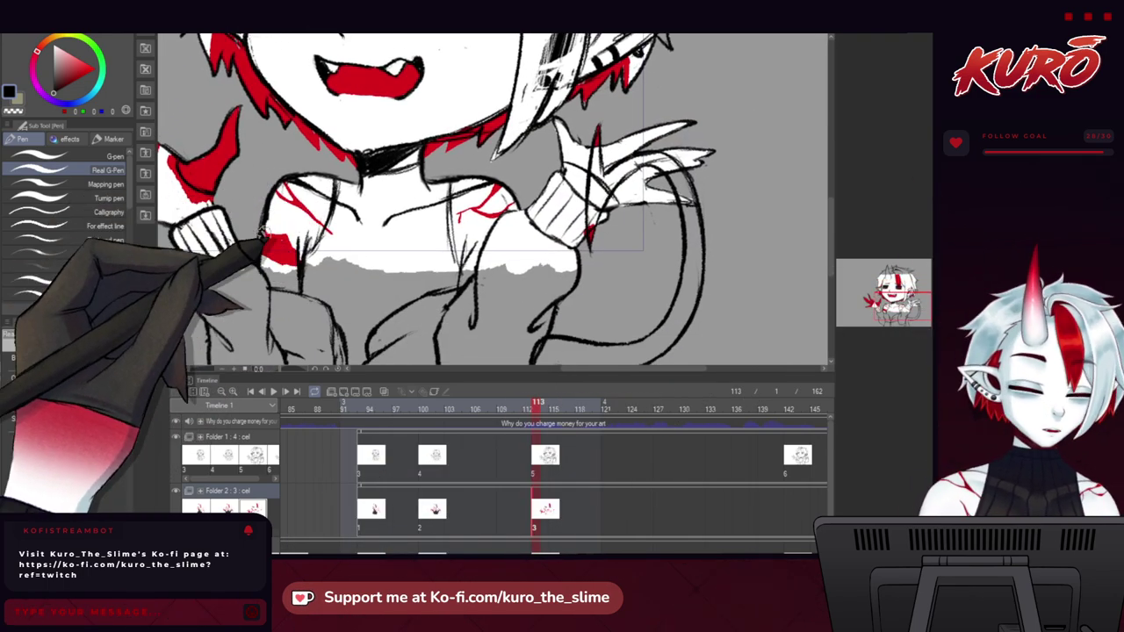
click(424, 506)
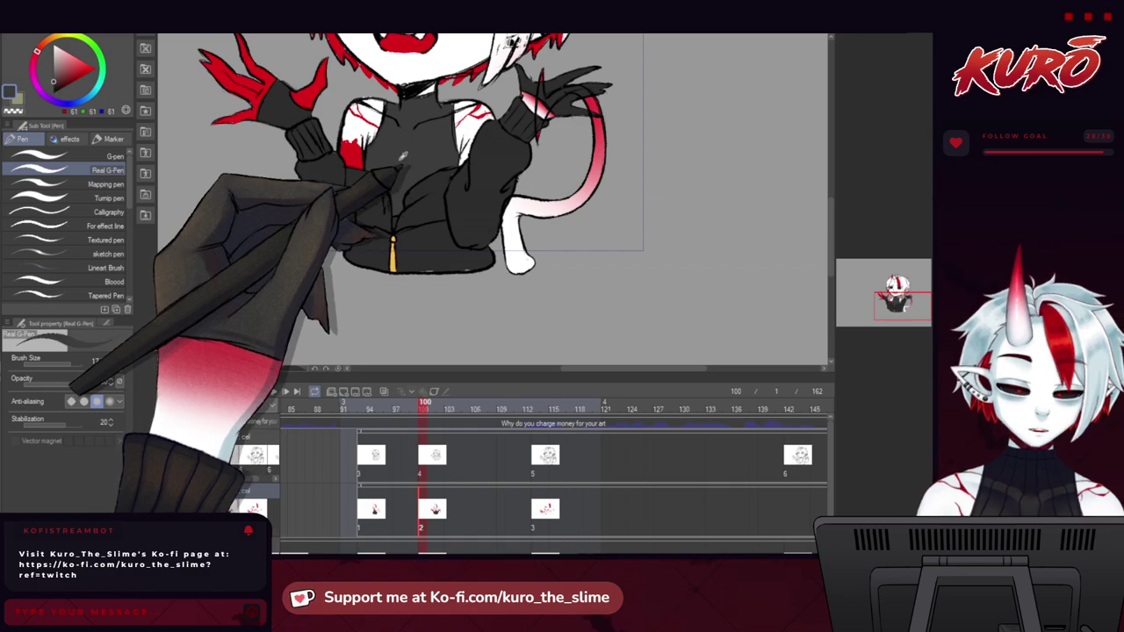
click(539, 502)
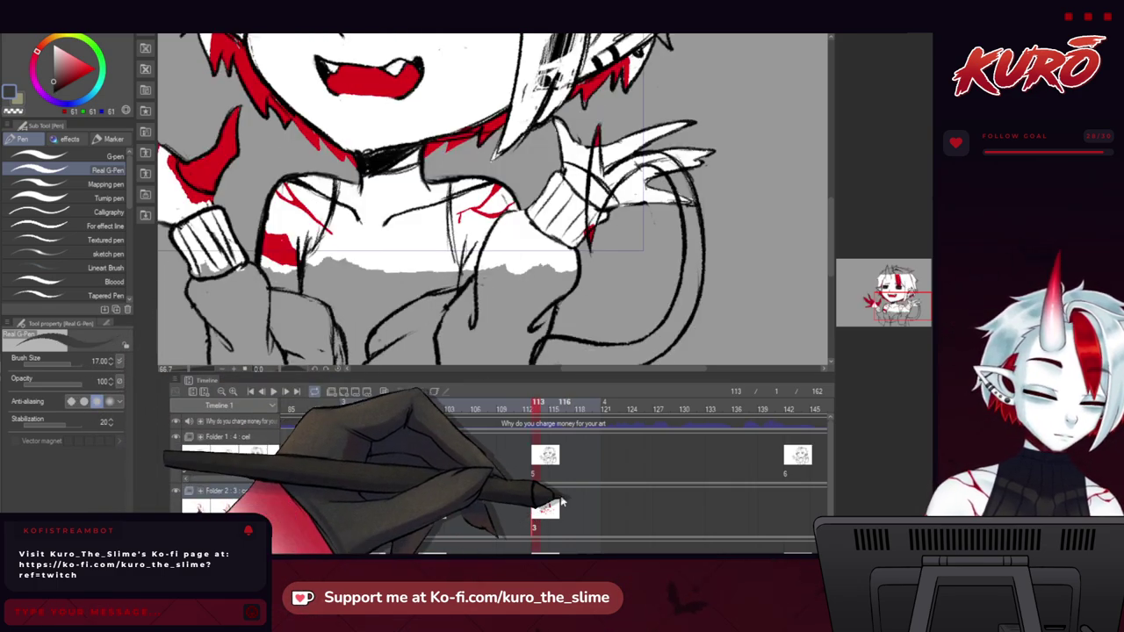
mouse_move(333, 201)
mouse_down()
mouse_move(326, 227)
mouse_move(338, 158)
mouse_up()
scroll(324, 228, up, 2)
drag(344, 210, 275, 325)
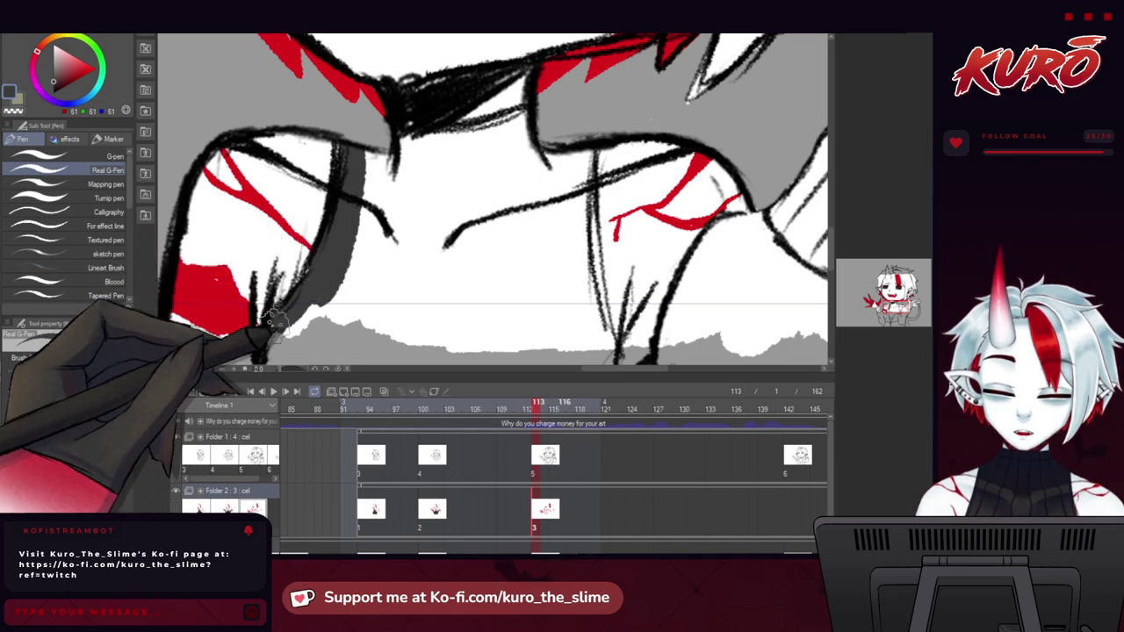
drag(416, 153, 306, 176)
drag(300, 163, 321, 168)
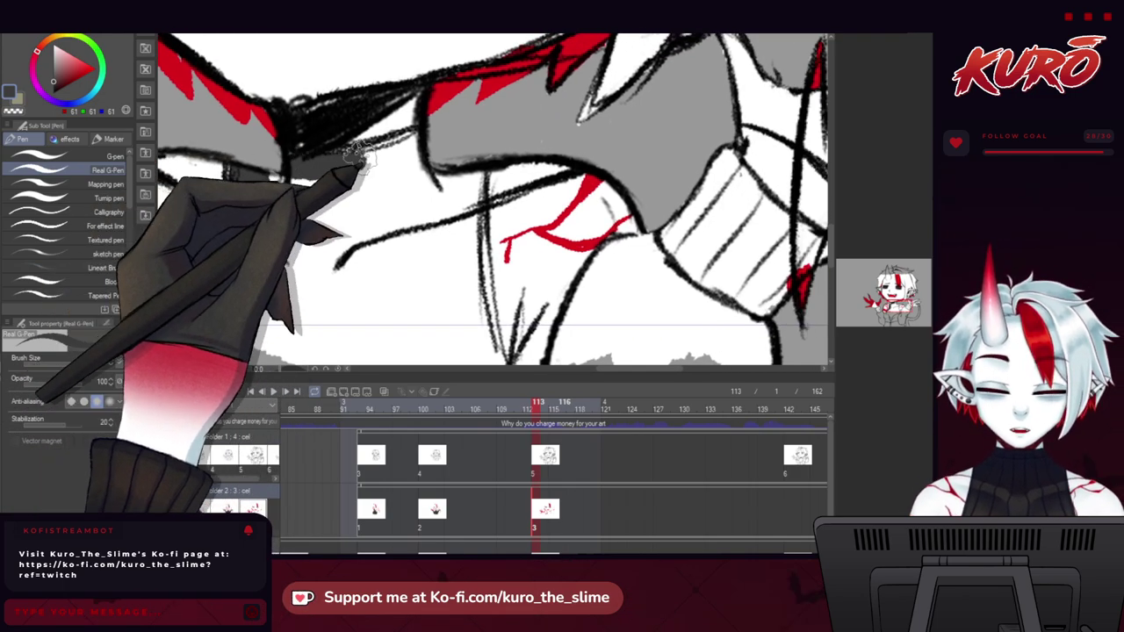
mouse_move(425, 165)
mouse_down()
mouse_move(475, 218)
mouse_move(490, 355)
mouse_move(470, 228)
mouse_move(452, 197)
mouse_move(463, 340)
mouse_move(425, 221)
mouse_up()
scroll(468, 208, down, 1)
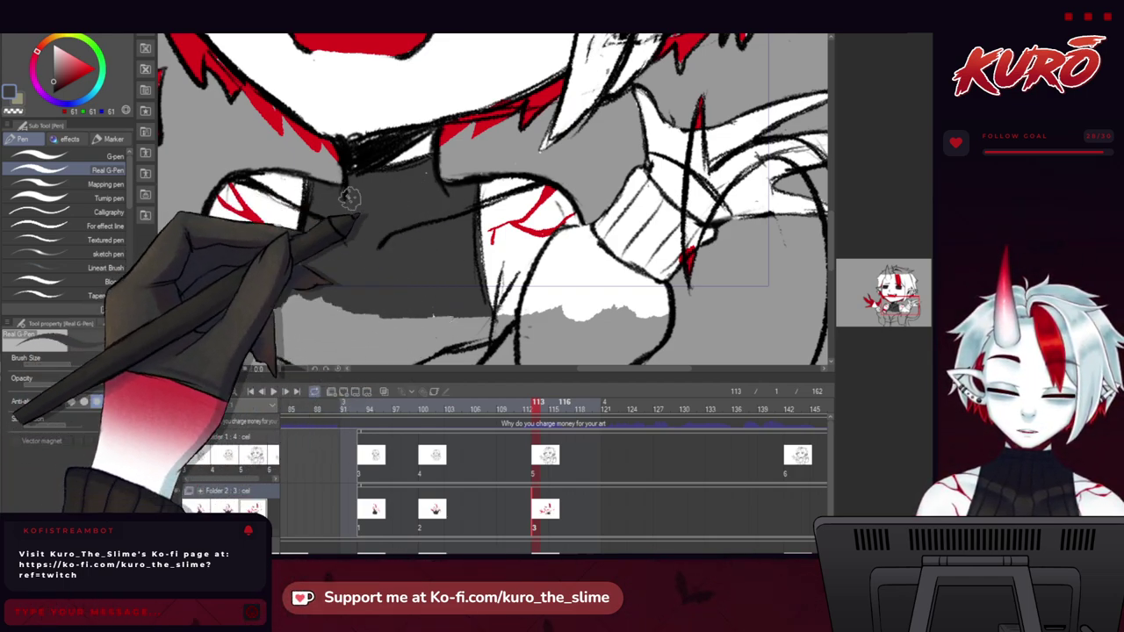
Sample the darker grey (RGB 44, 44, 44) from frame 100 and paint the glove at the viewer's right on frame 113.
scroll(349, 198, down, 2)
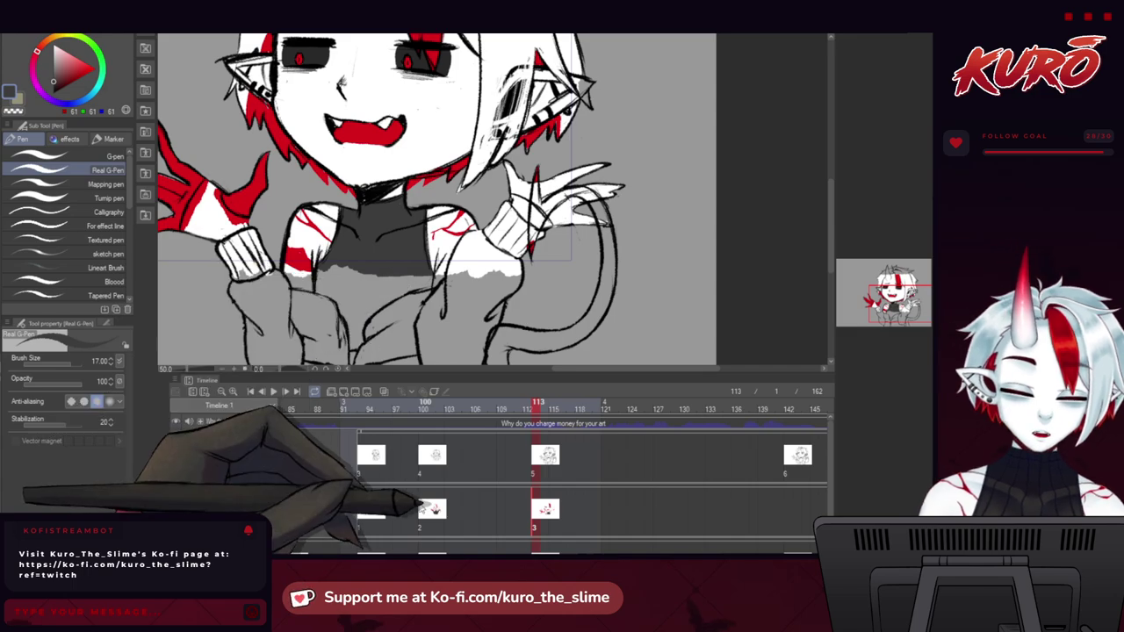
click(424, 507)
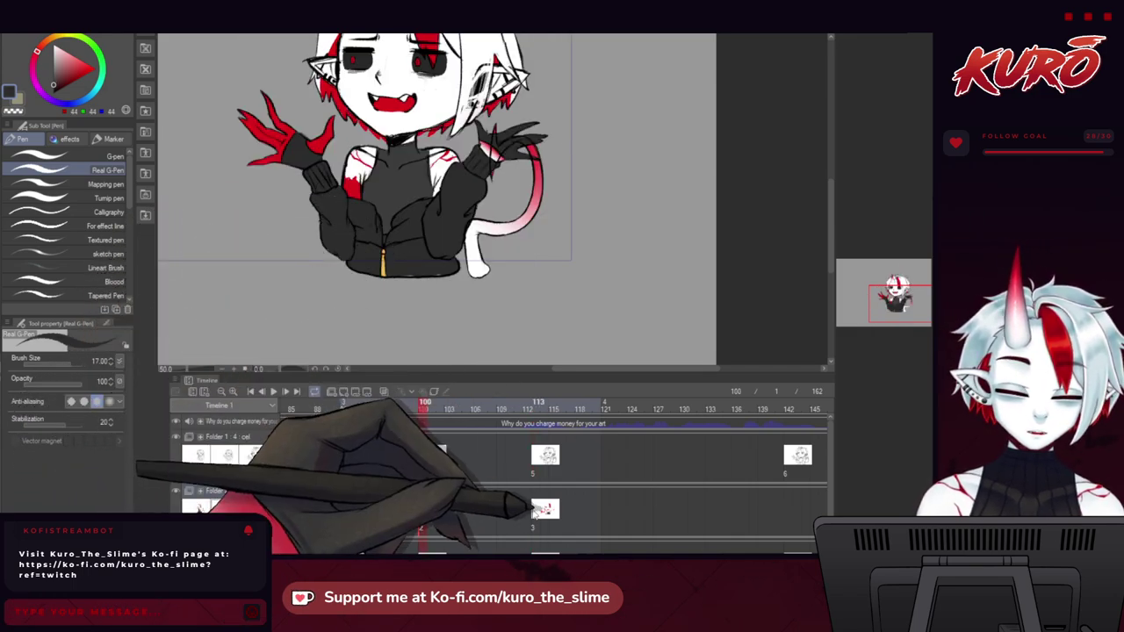
click(538, 507)
drag(241, 250, 170, 247)
drag(445, 247, 337, 251)
scroll(337, 250, up, 3)
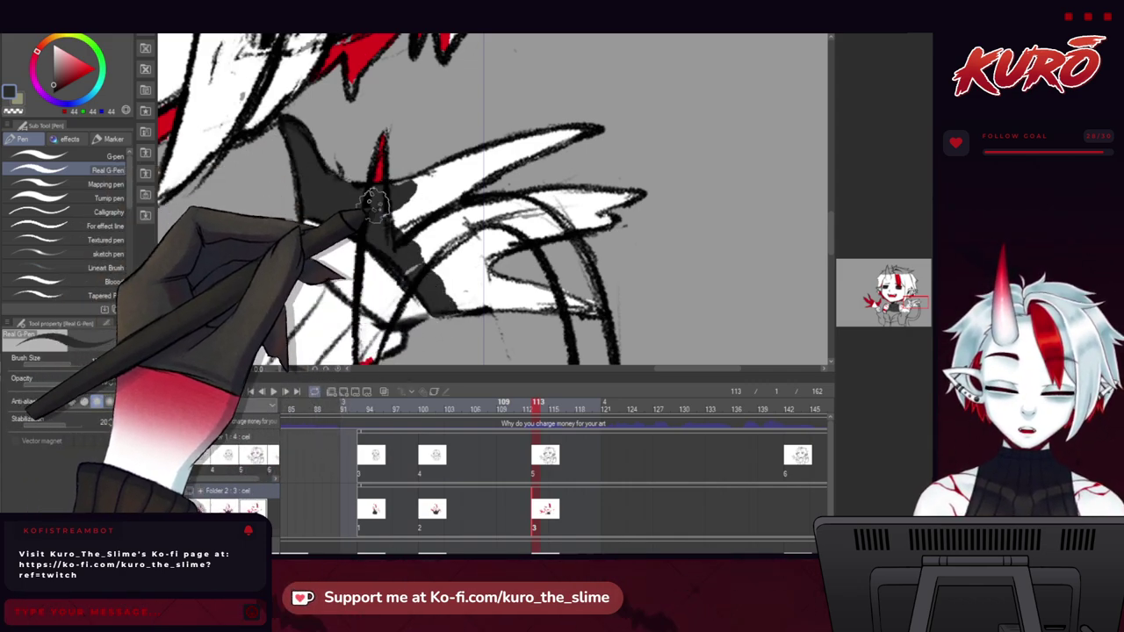
drag(480, 237, 450, 233)
drag(451, 149, 459, 323)
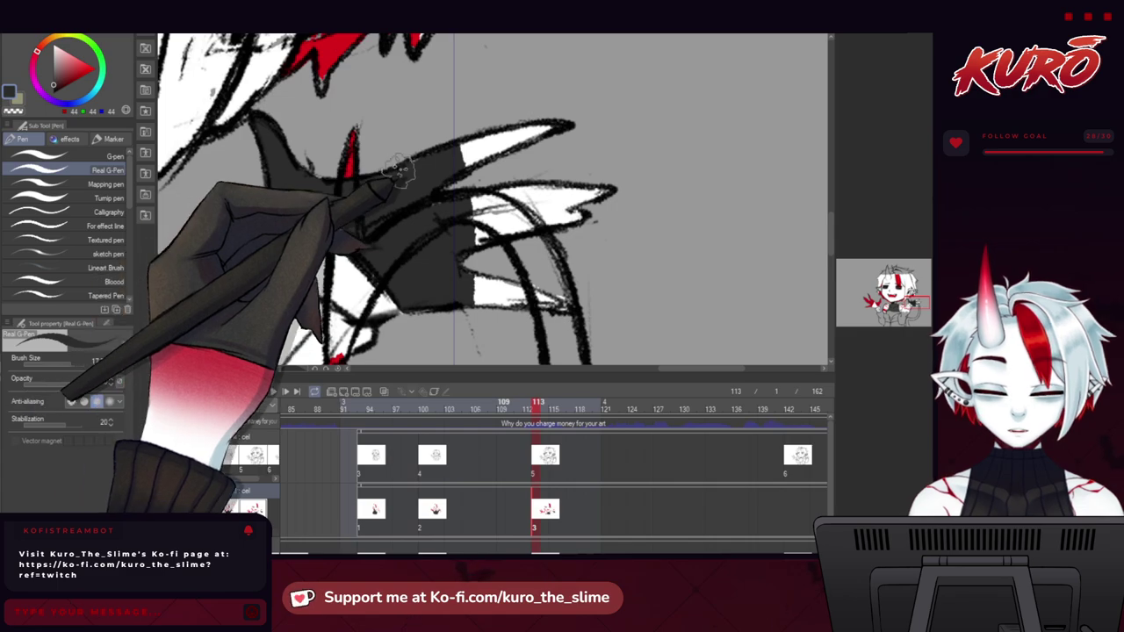
Fill the ribbed sleeve cuff below that glove with the same darker grey.
drag(231, 214, 428, 104)
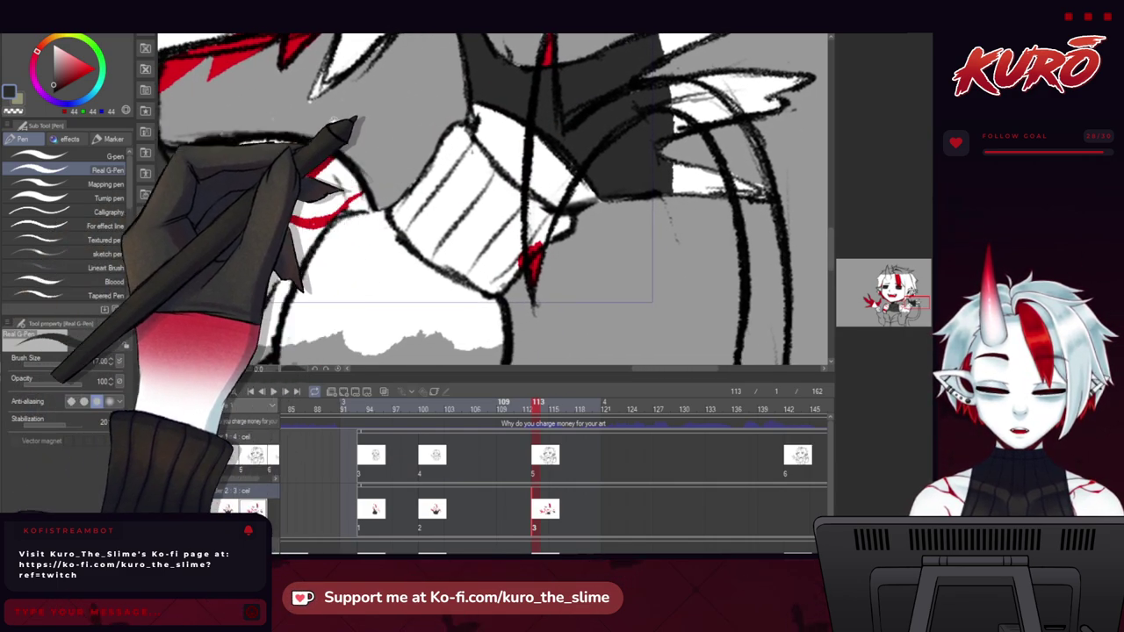
drag(357, 118, 469, 36)
drag(526, 161, 314, 241)
drag(363, 138, 412, 191)
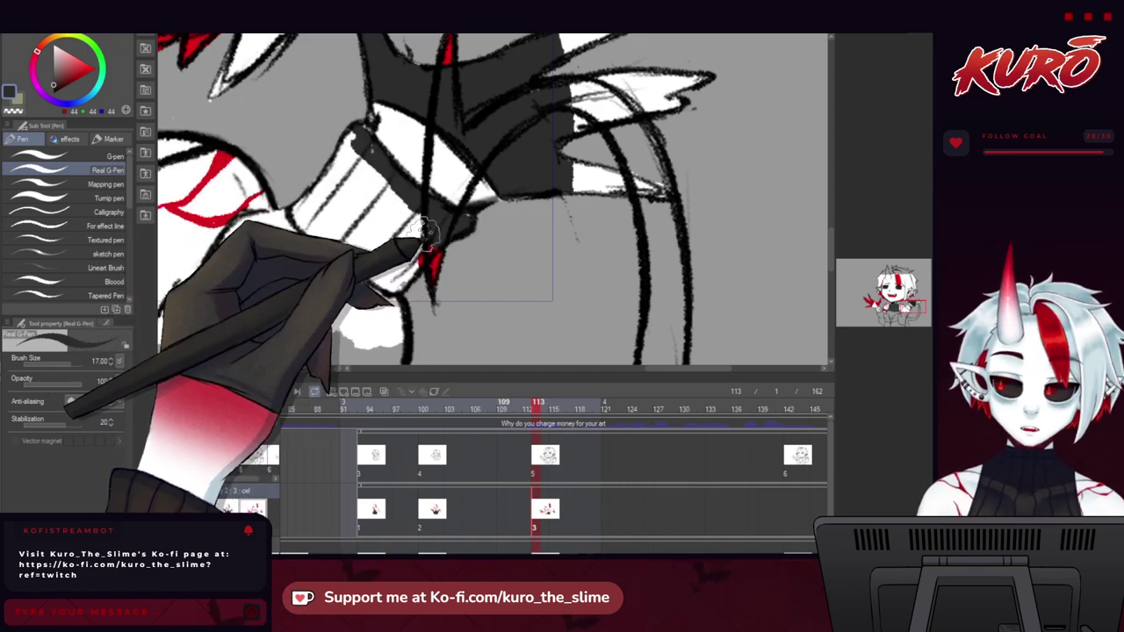
drag(424, 233, 415, 243)
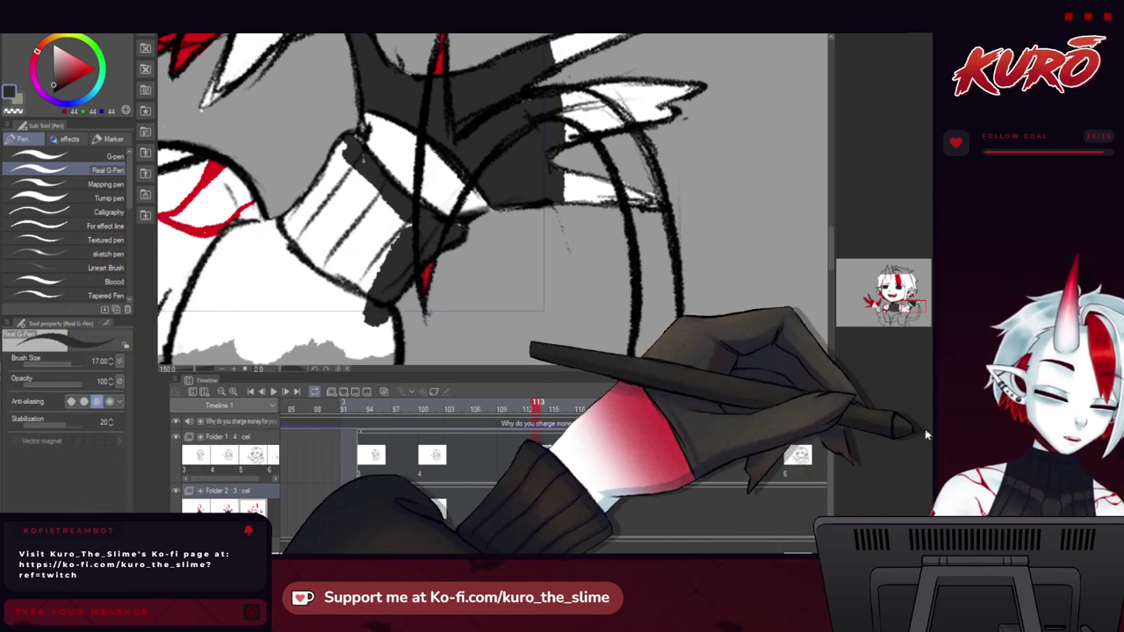
mouse_move(381, 197)
mouse_down()
mouse_move(349, 141)
mouse_move(300, 147)
mouse_move(290, 210)
mouse_up()
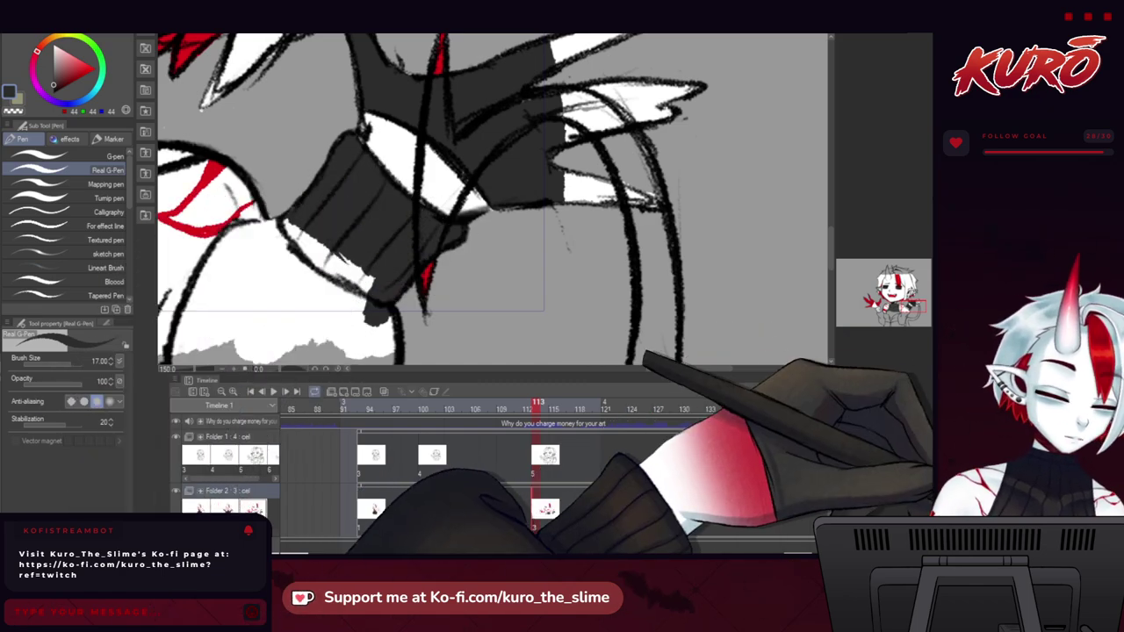
Flip the canvas view and fill the white part of the sleeve next to the cuff with darker grey.
drag(246, 297, 357, 189)
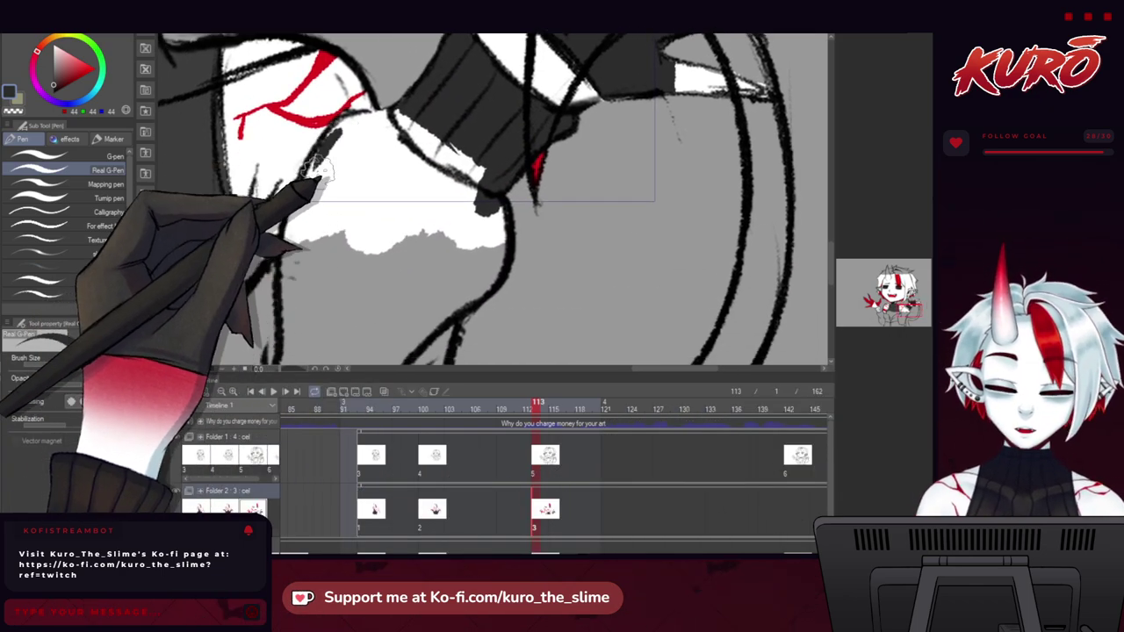
key(h)
drag(428, 203, 292, 207)
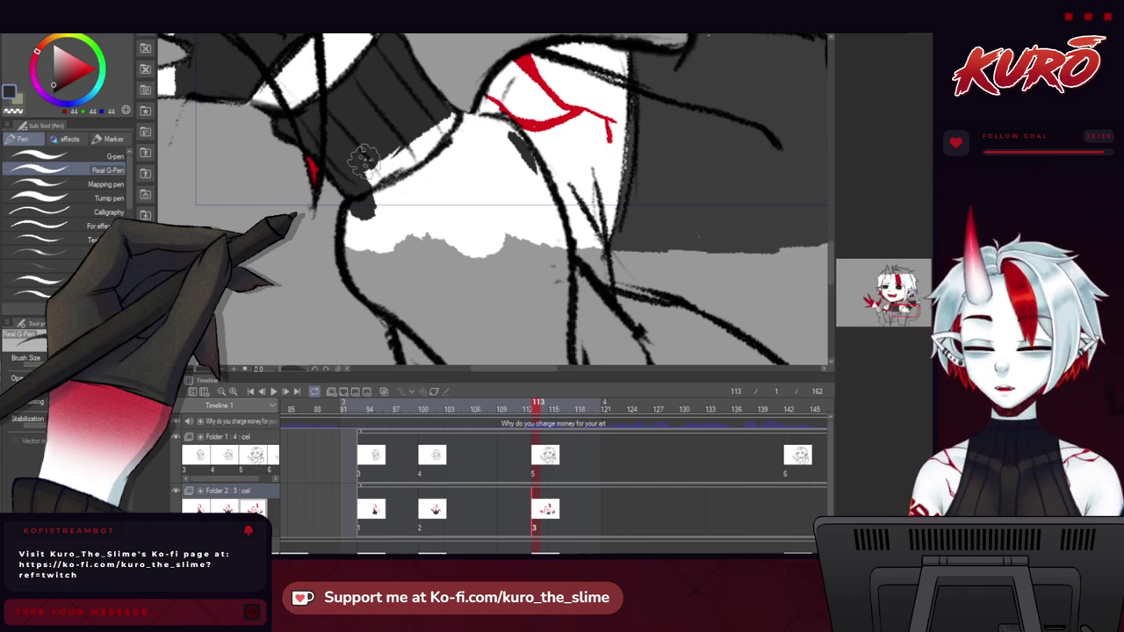
drag(470, 165, 334, 192)
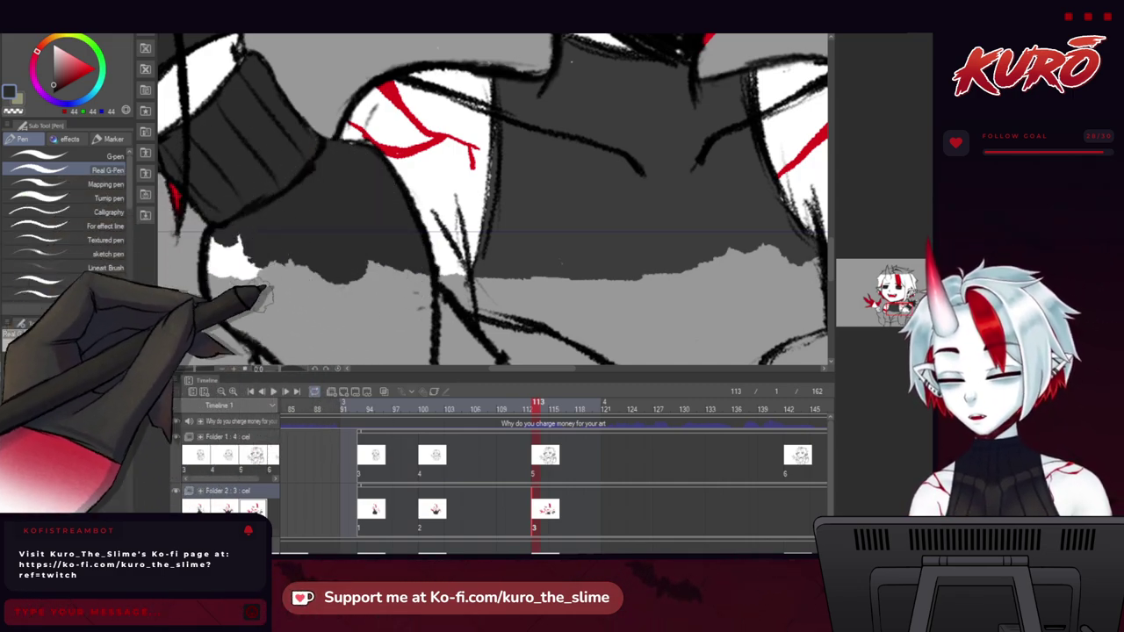
mouse_move(261, 283)
mouse_down()
mouse_move(230, 285)
mouse_move(225, 251)
mouse_up()
scroll(246, 262, down, 4)
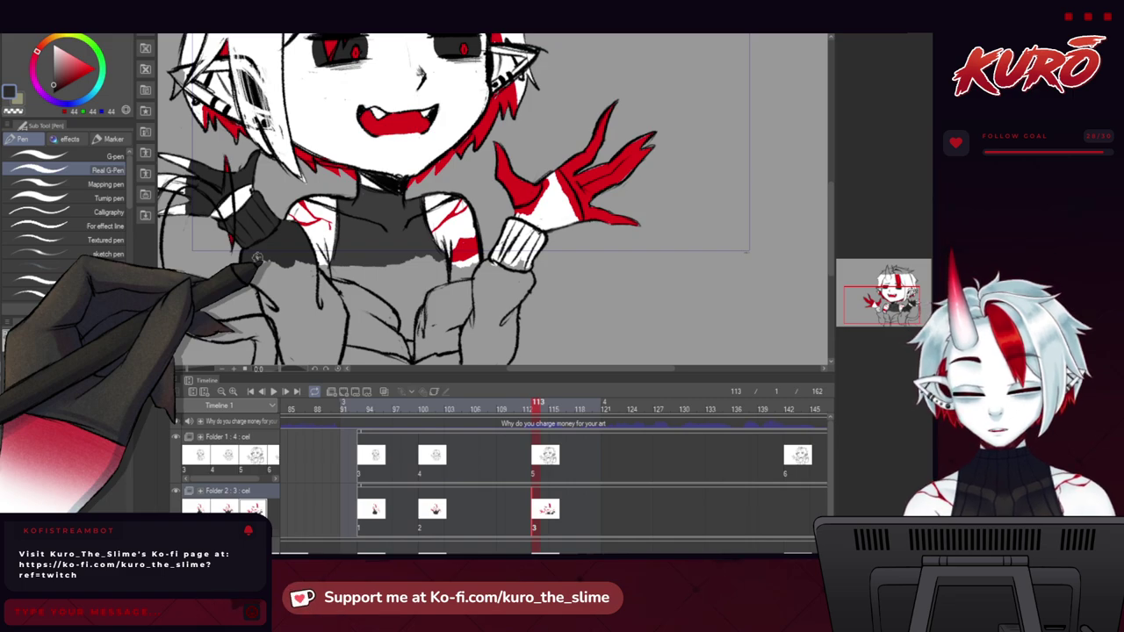
Paint the palm of the red-fingered hand and its ribbed sleeve cuff darker grey.
scroll(258, 257, up, 6)
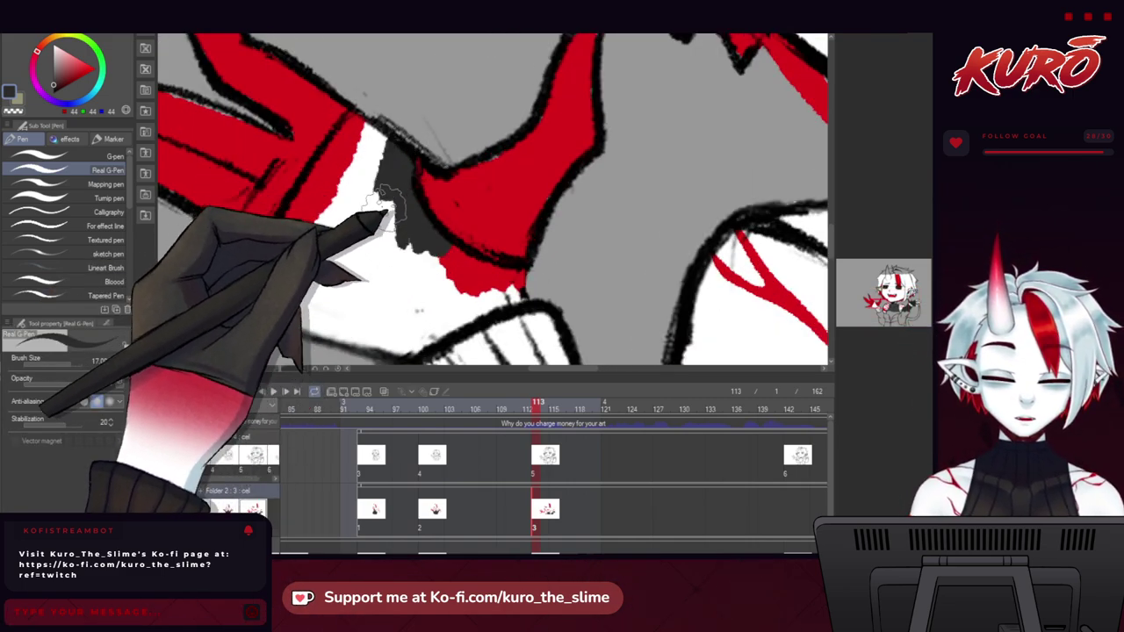
mouse_move(378, 130)
mouse_down()
mouse_move(350, 125)
mouse_move(294, 213)
mouse_up()
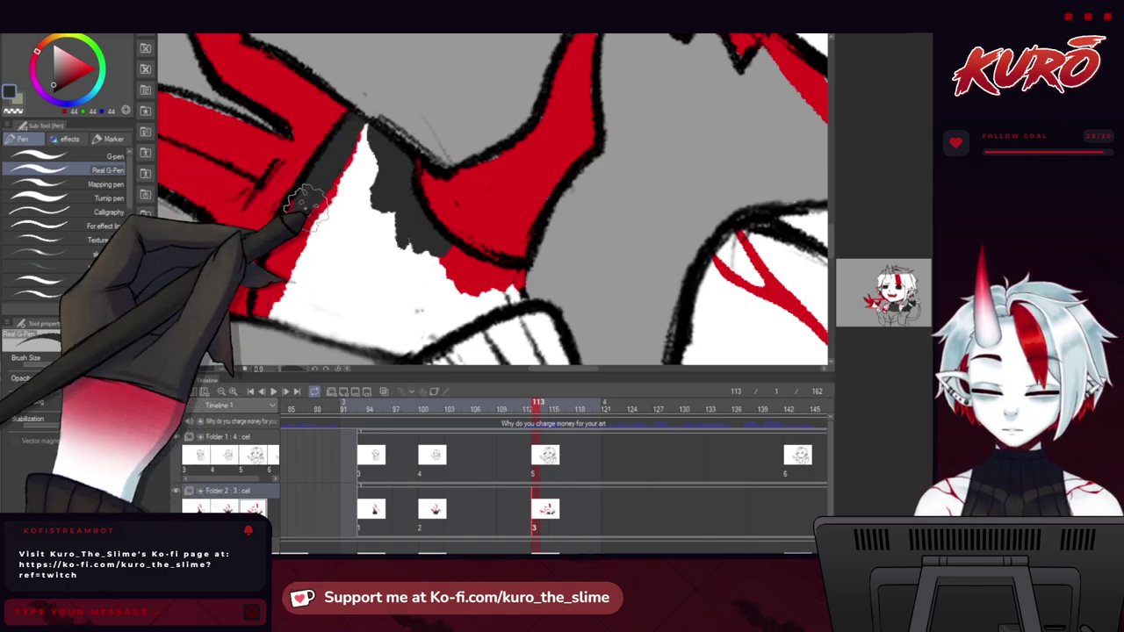
drag(437, 273, 449, 286)
mouse_move(443, 278)
mouse_down()
mouse_move(367, 238)
mouse_move(444, 252)
mouse_move(405, 283)
mouse_move(351, 262)
mouse_up()
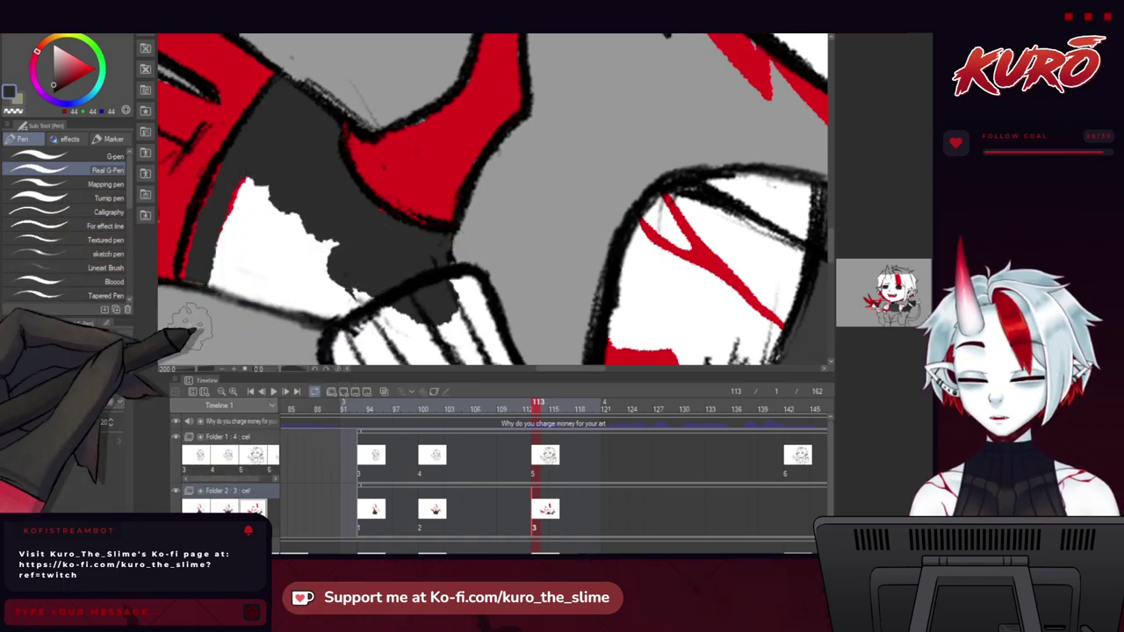
mouse_move(192, 319)
mouse_down()
mouse_move(236, 156)
mouse_move(261, 270)
mouse_move(316, 308)
mouse_up()
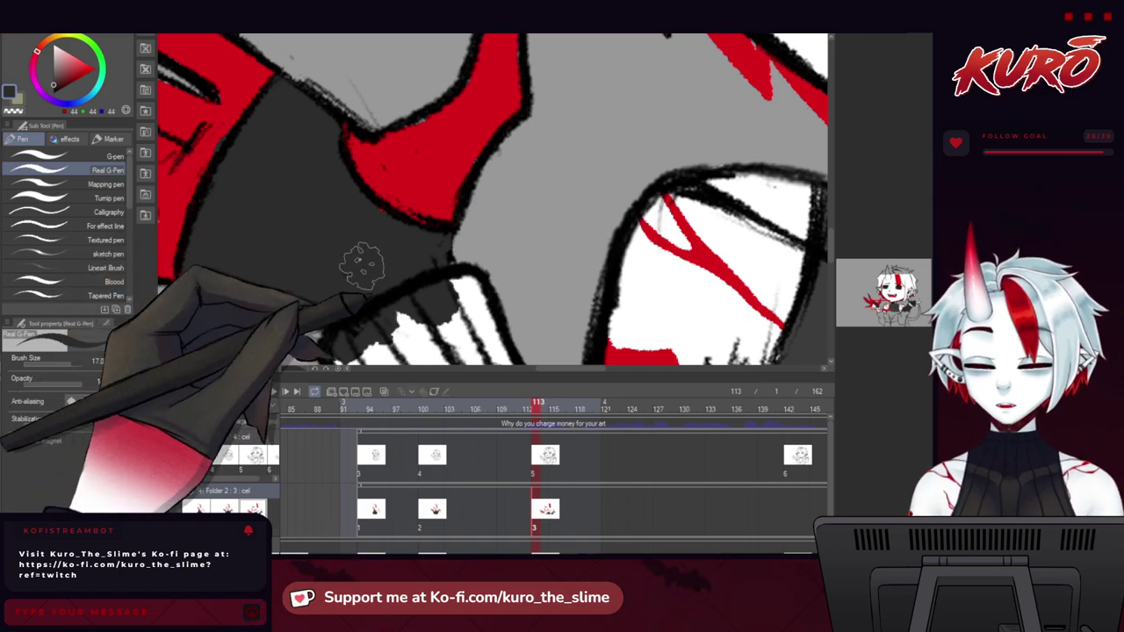
drag(362, 265, 344, 237)
mouse_move(343, 306)
mouse_down()
mouse_move(416, 347)
mouse_move(445, 336)
mouse_move(467, 312)
mouse_move(440, 252)
mouse_move(399, 319)
mouse_up()
Compare the colouring with frame 100 and lasso-select the lower part of the horn on frame 113.
scroll(300, 216, down, 5)
drag(292, 215, 305, 293)
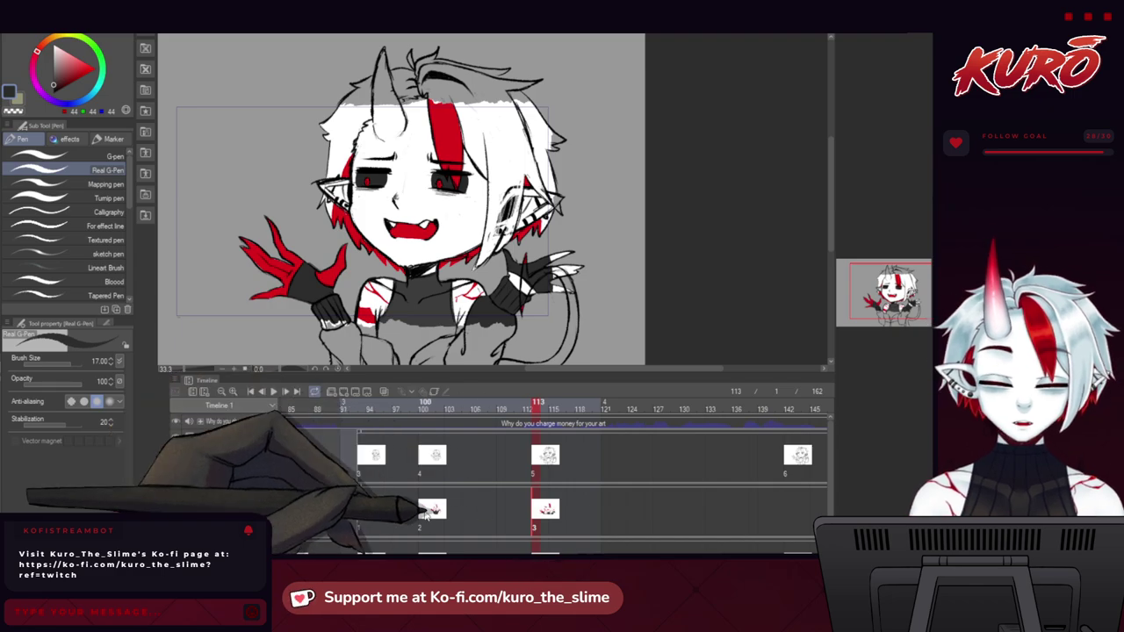
click(422, 516)
click(537, 521)
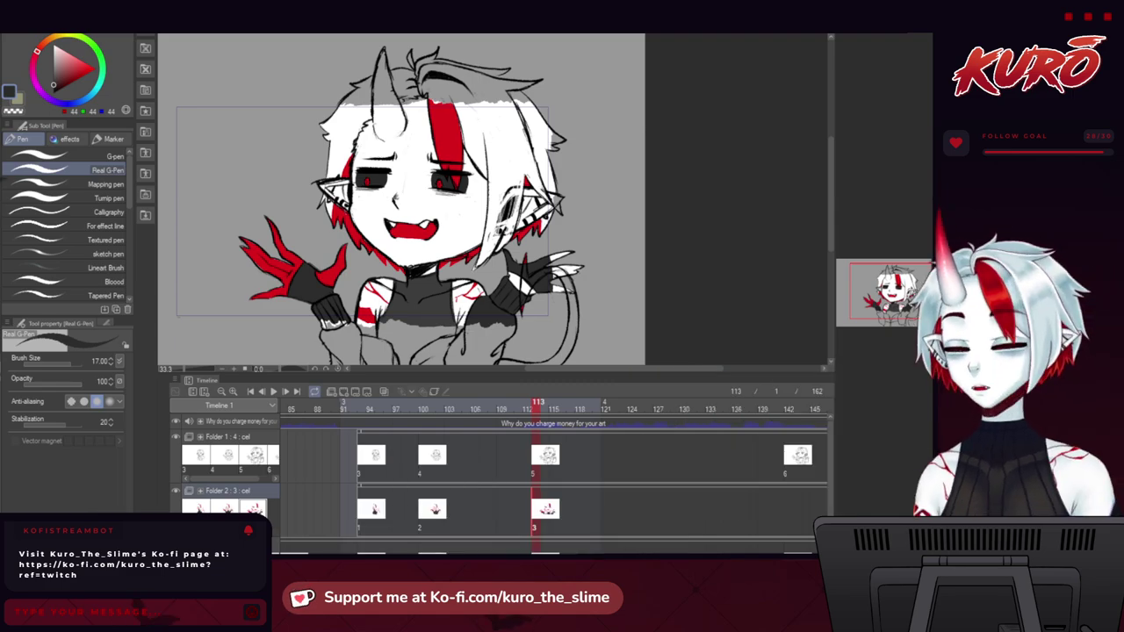
key(m)
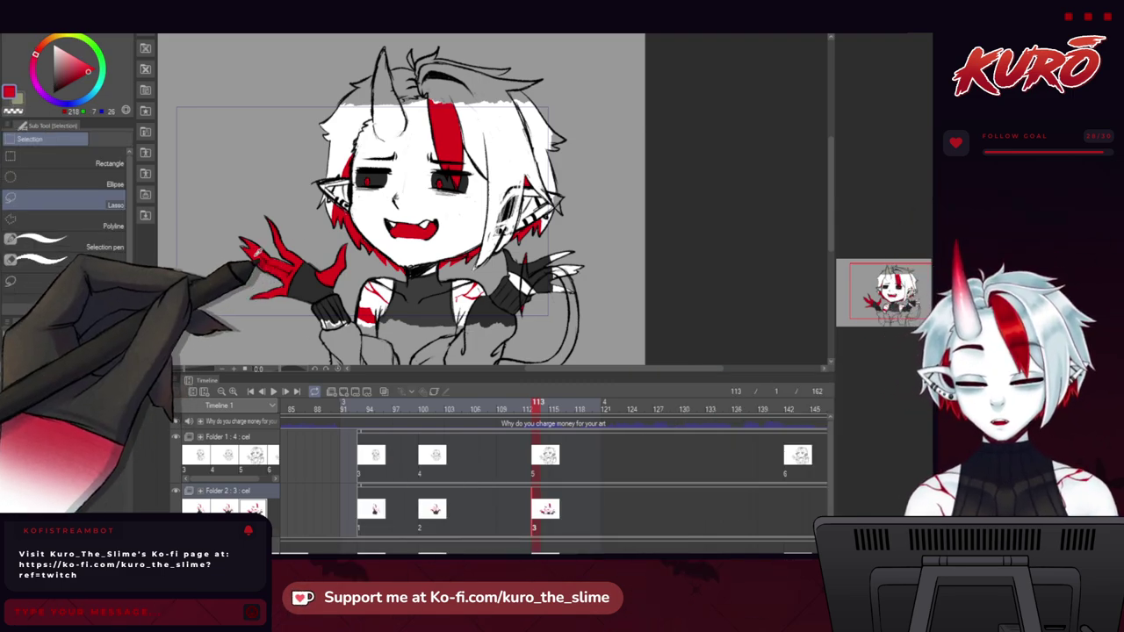
scroll(375, 83, up, 4)
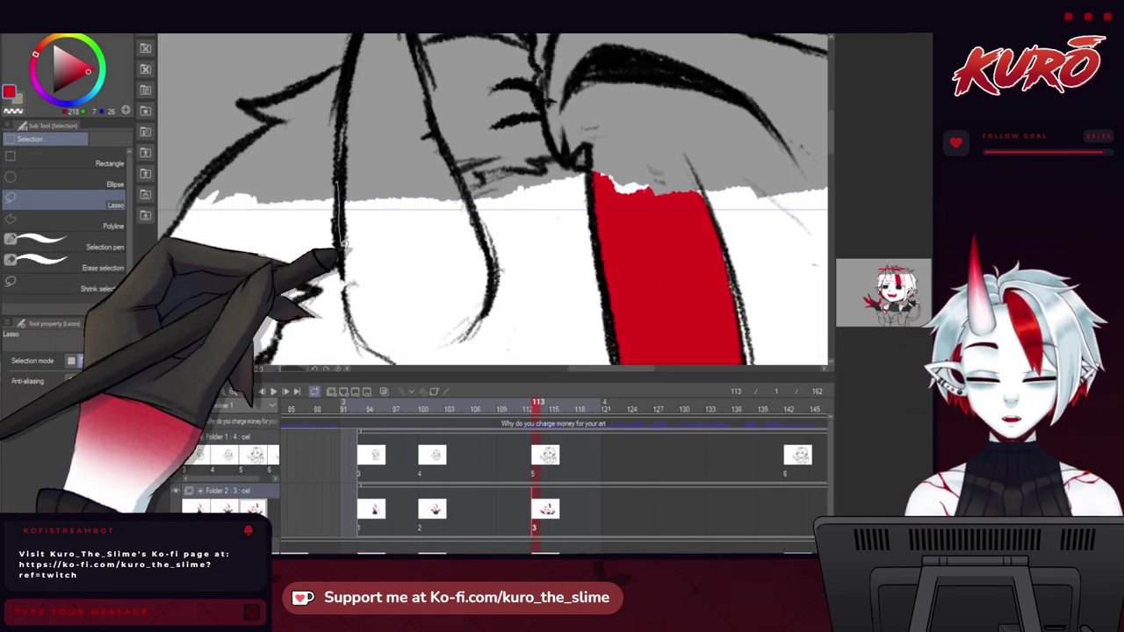
mouse_move(343, 250)
mouse_down()
mouse_move(400, 309)
mouse_move(477, 283)
mouse_move(491, 266)
mouse_move(487, 239)
mouse_move(441, 142)
mouse_up()
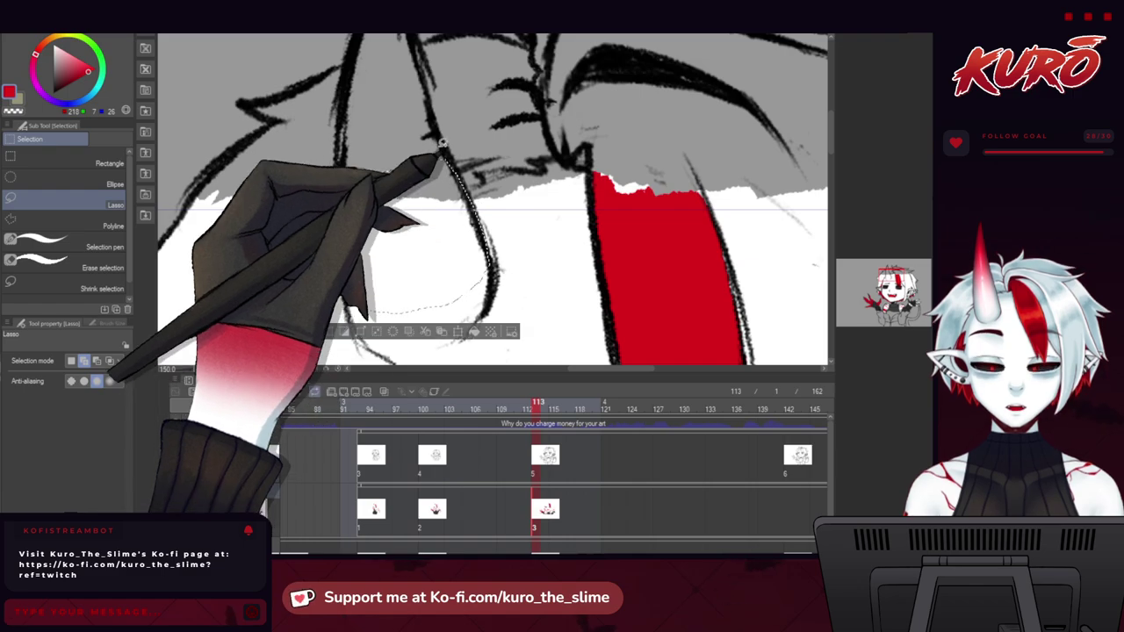
Airbrush a soft red (RGB 218, 7, 26) gradient onto the selected horn with the Soft brush at size 70, and clear the selection.
key(b)
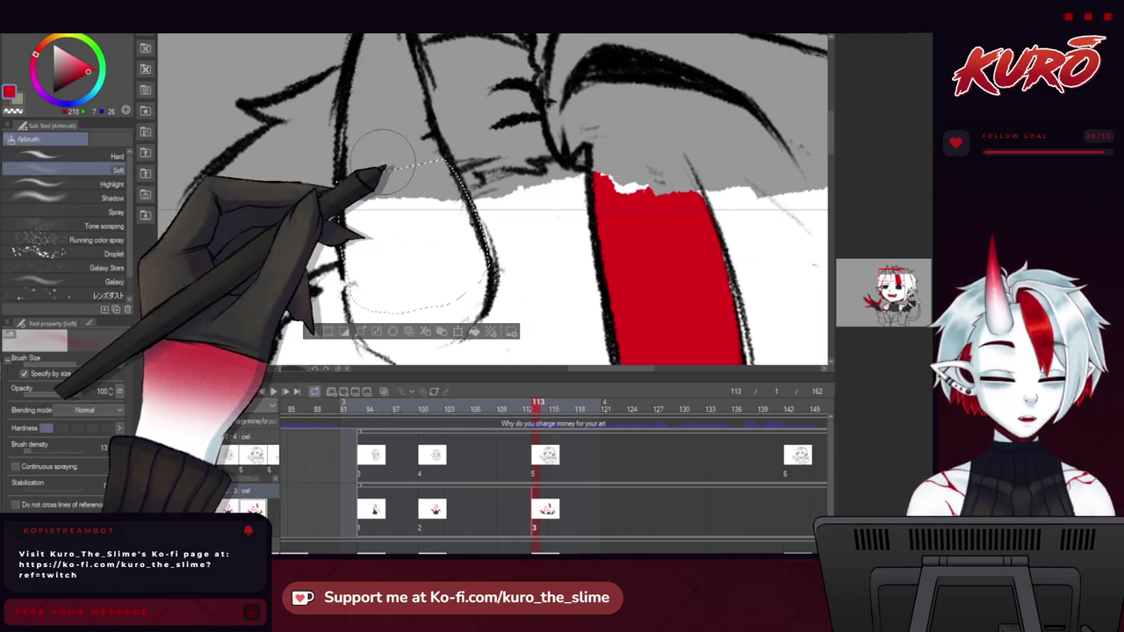
key(])
key(])
key(])
mouse_move(402, 185)
mouse_down()
mouse_move(471, 202)
mouse_move(352, 195)
mouse_up()
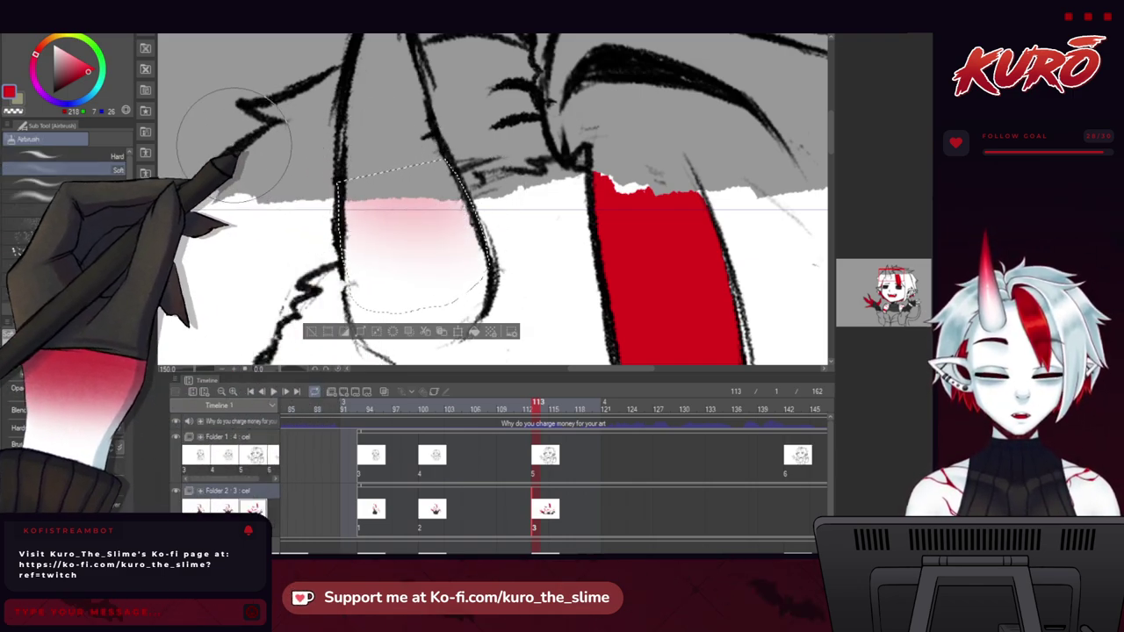
scroll(246, 152, down, 2)
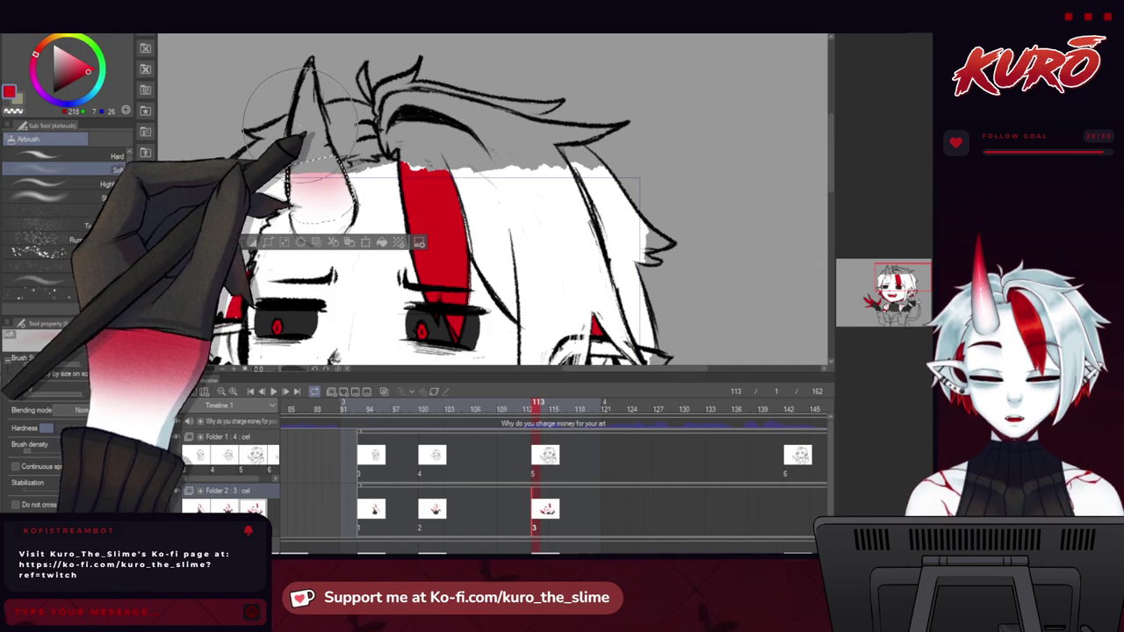
drag(300, 125, 273, 126)
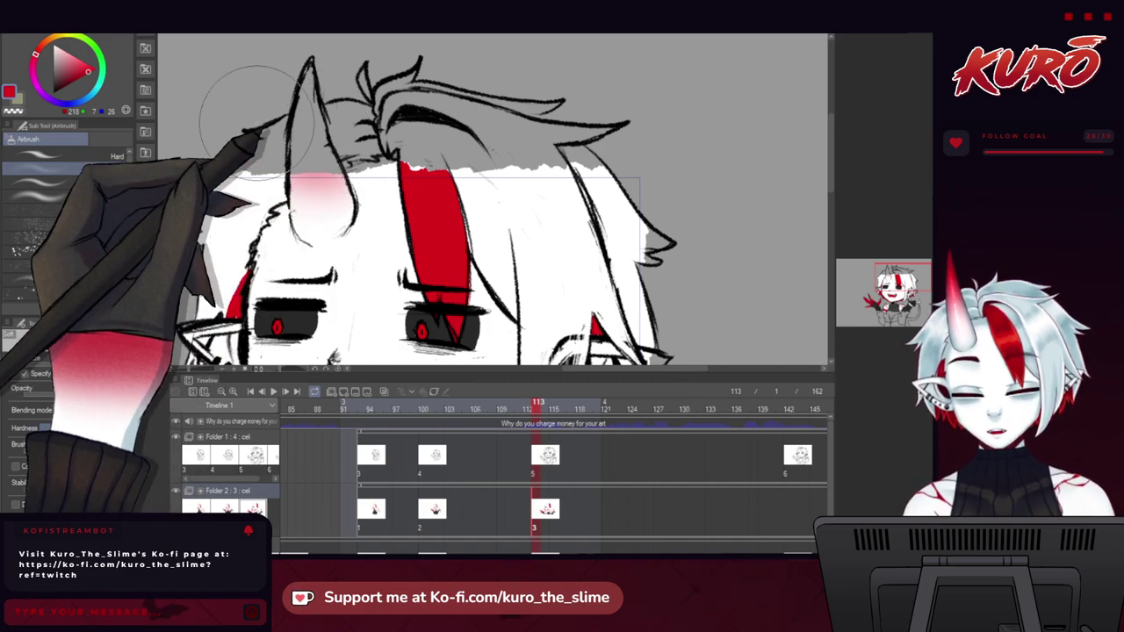
Paste the frame 113 colour cel into Folder 2 at frame 142.
scroll(256, 120, down, 4)
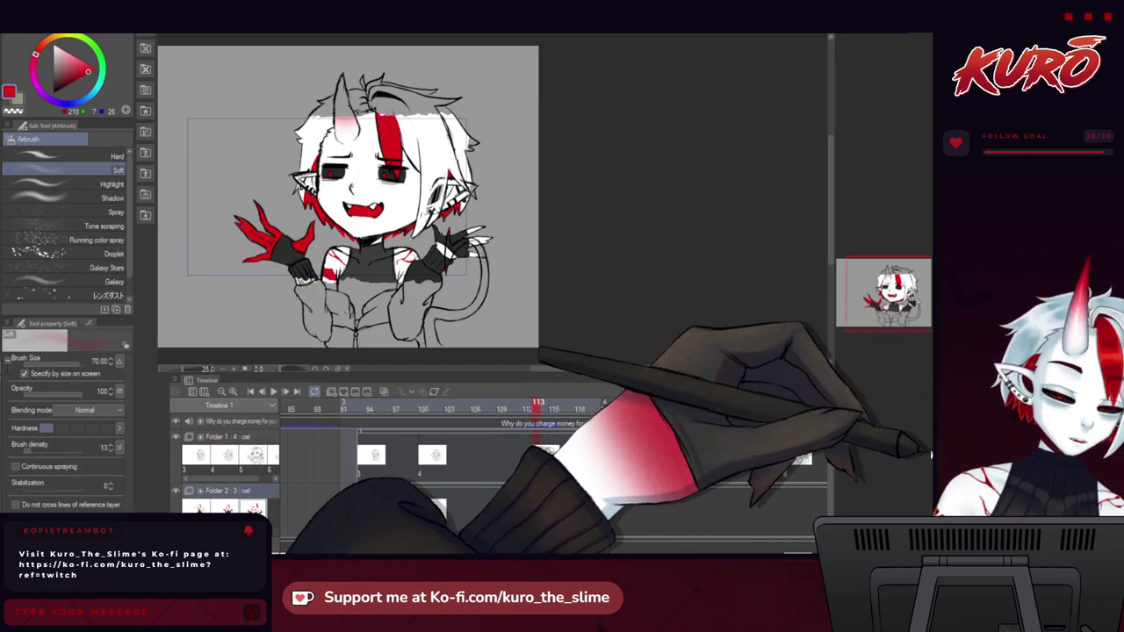
drag(550, 564, 610, 564)
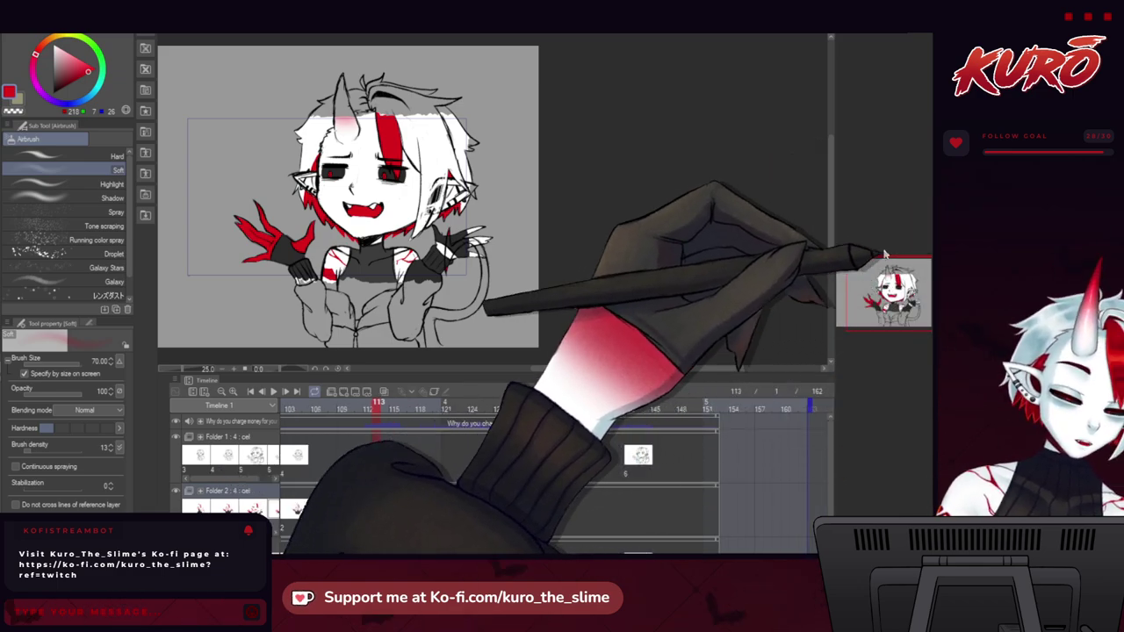
click(629, 405)
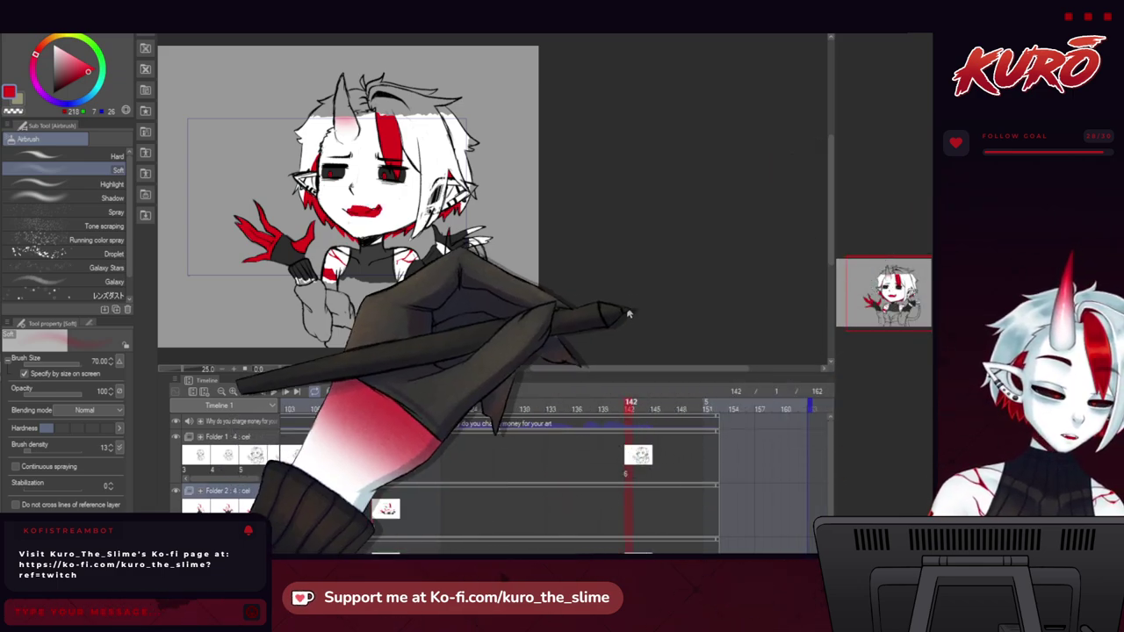
key(ctrl+v)
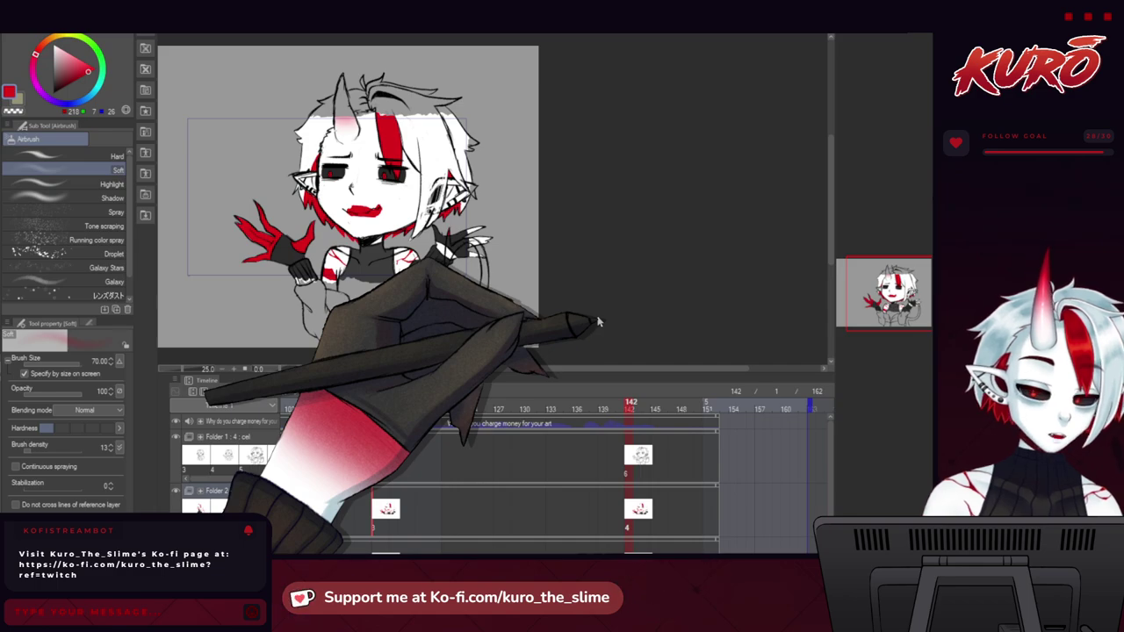
Erase the red mouth fill from the frame 142 colour cel with the Real G-Pen, leaving only the closed mouth line.
scroll(358, 190, up, 3)
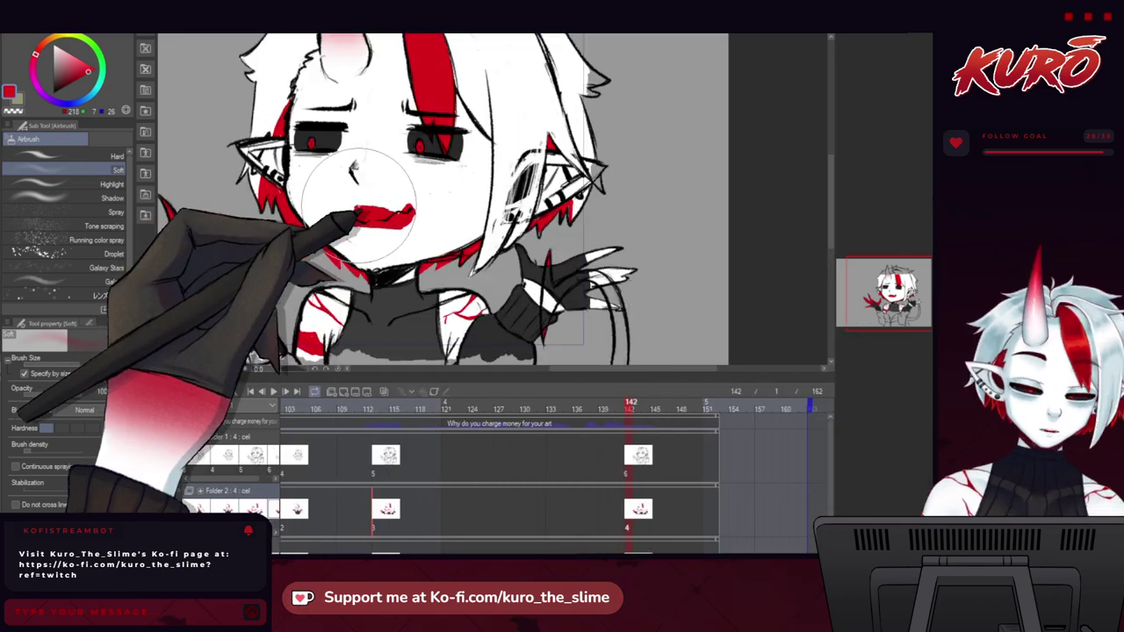
scroll(352, 193, up, 2)
key(p)
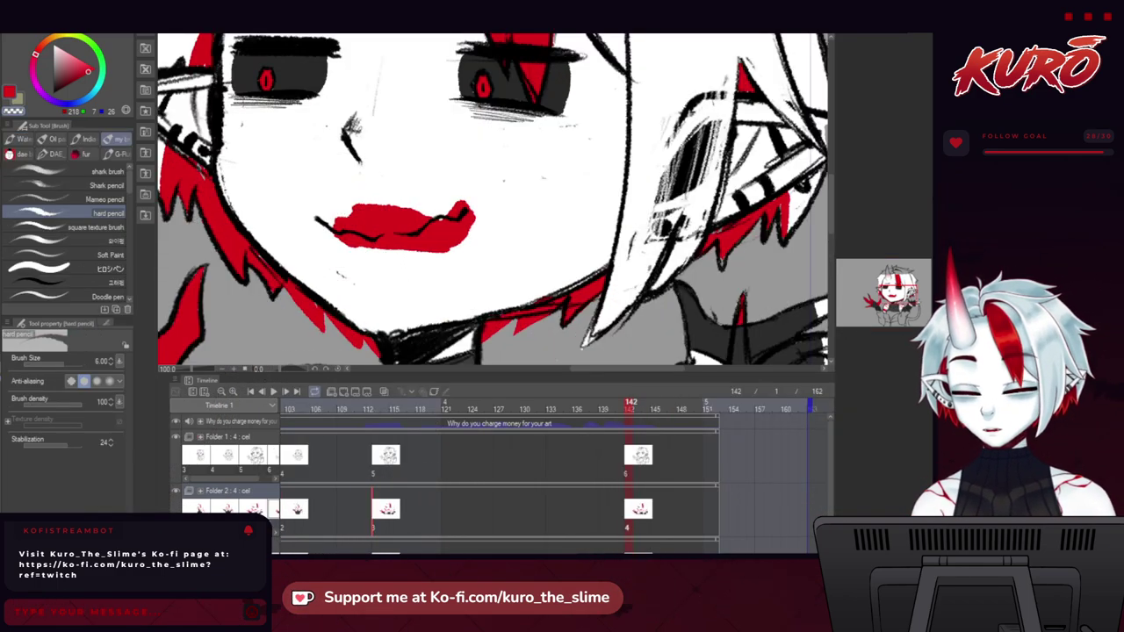
key(p)
drag(336, 219, 402, 242)
key(ctrl+z)
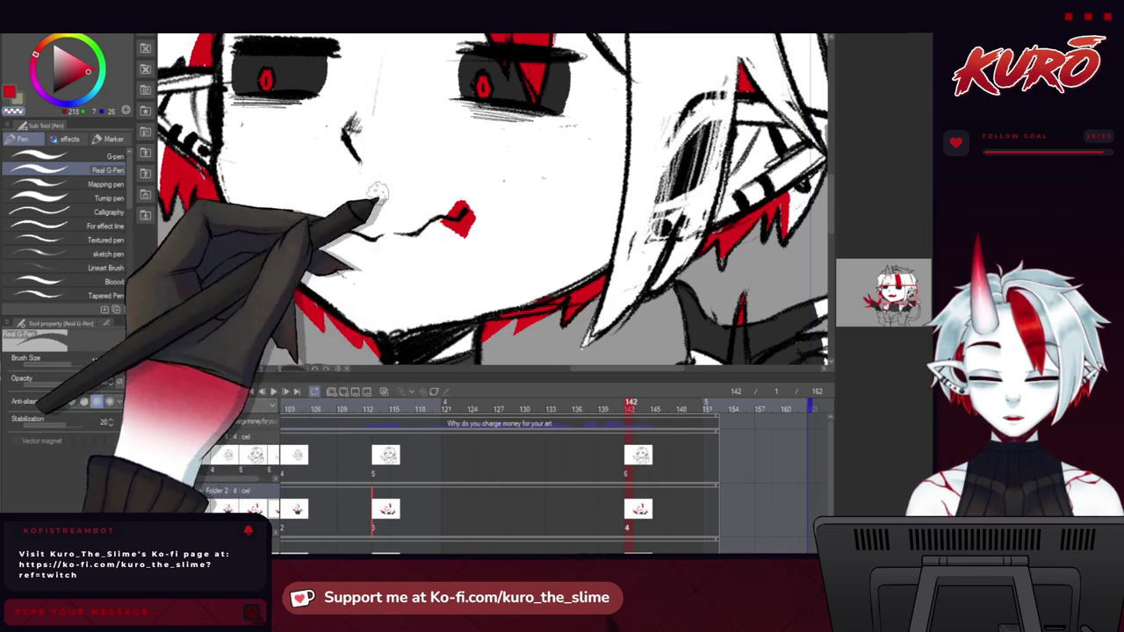
scroll(311, 264, down, 4)
scroll(311, 263, up, 1)
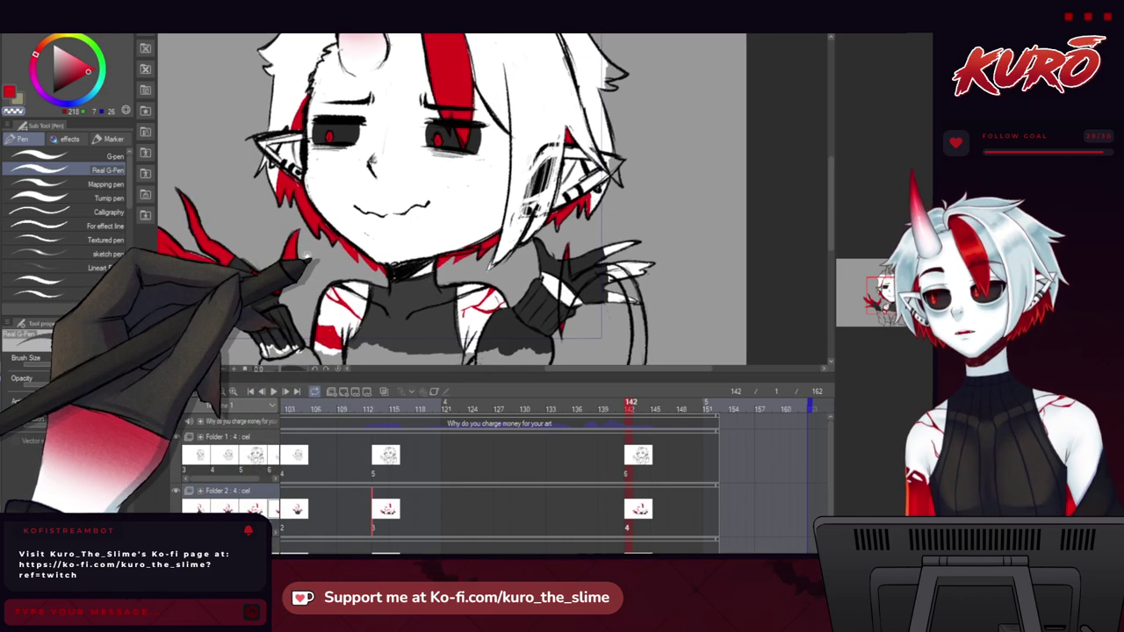
drag(293, 270, 369, 232)
scroll(289, 261, down, 1)
scroll(314, 325, up, 1)
scroll(311, 263, down, 4)
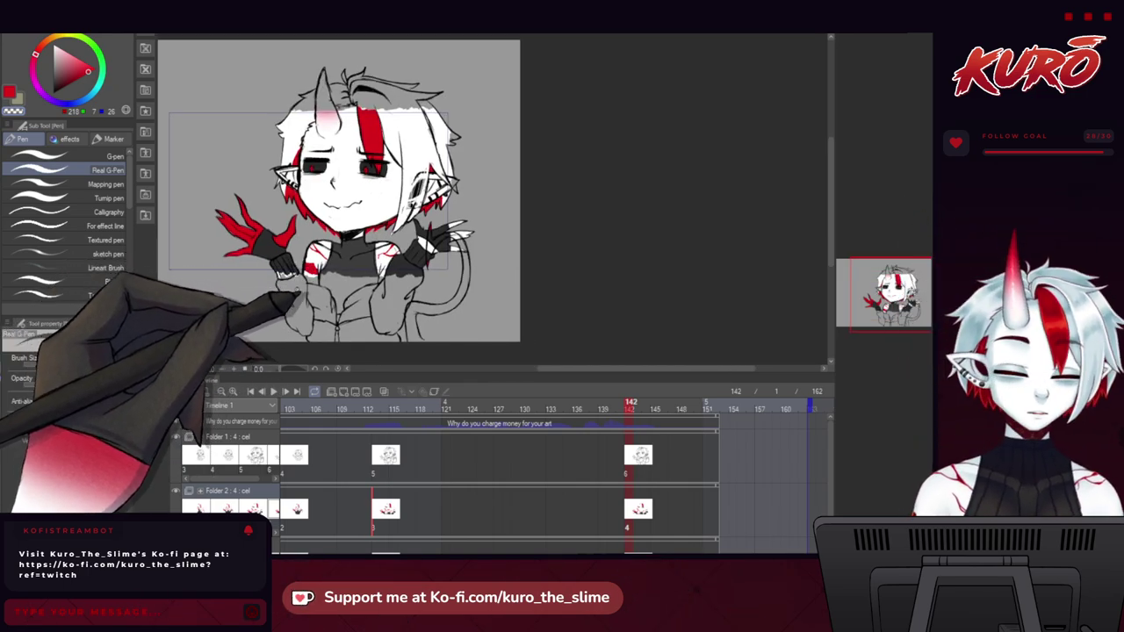
scroll(301, 295, up, 4)
scroll(307, 263, down, 2)
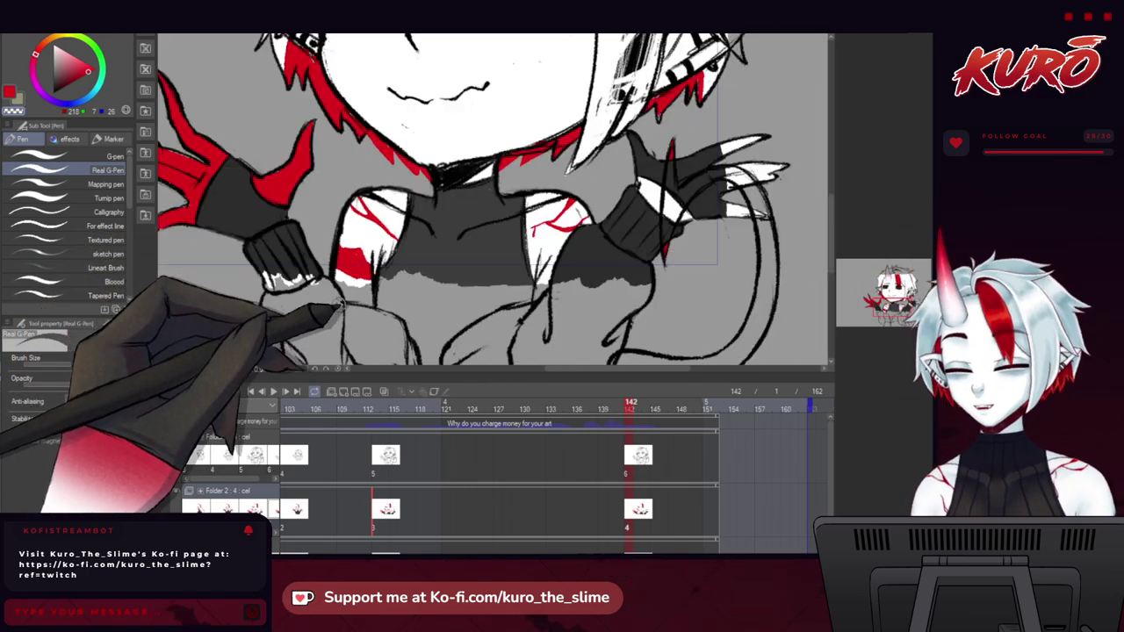
scroll(334, 307, down, 3)
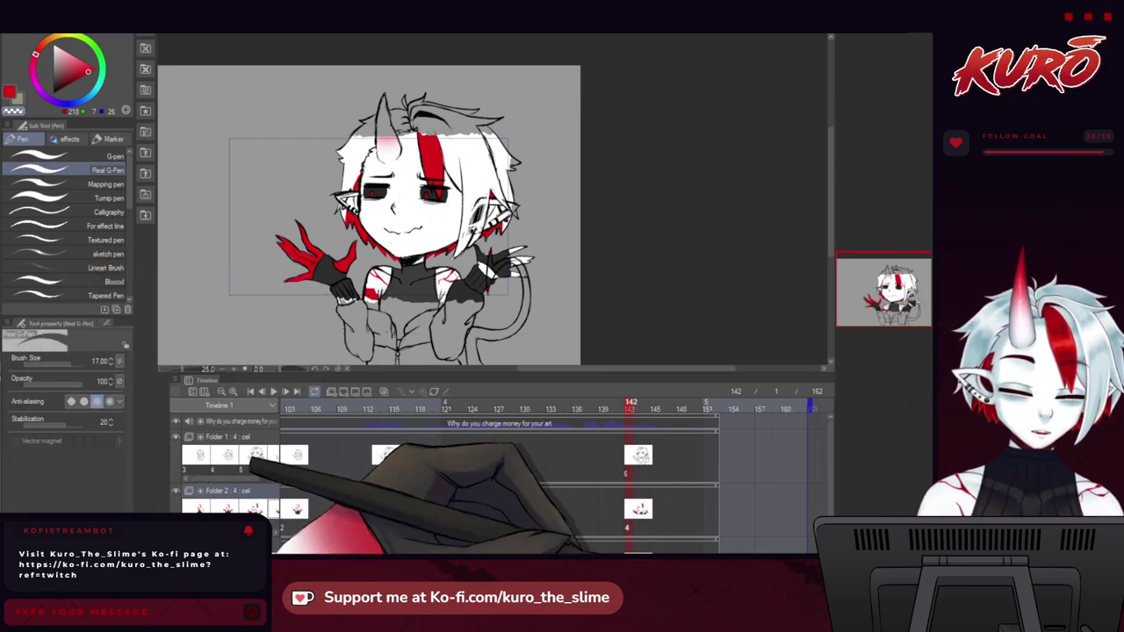
Go to frame 82 on the timeline and check the full-body character reference before returning to the animation.
drag(647, 553, 530, 551)
click(414, 408)
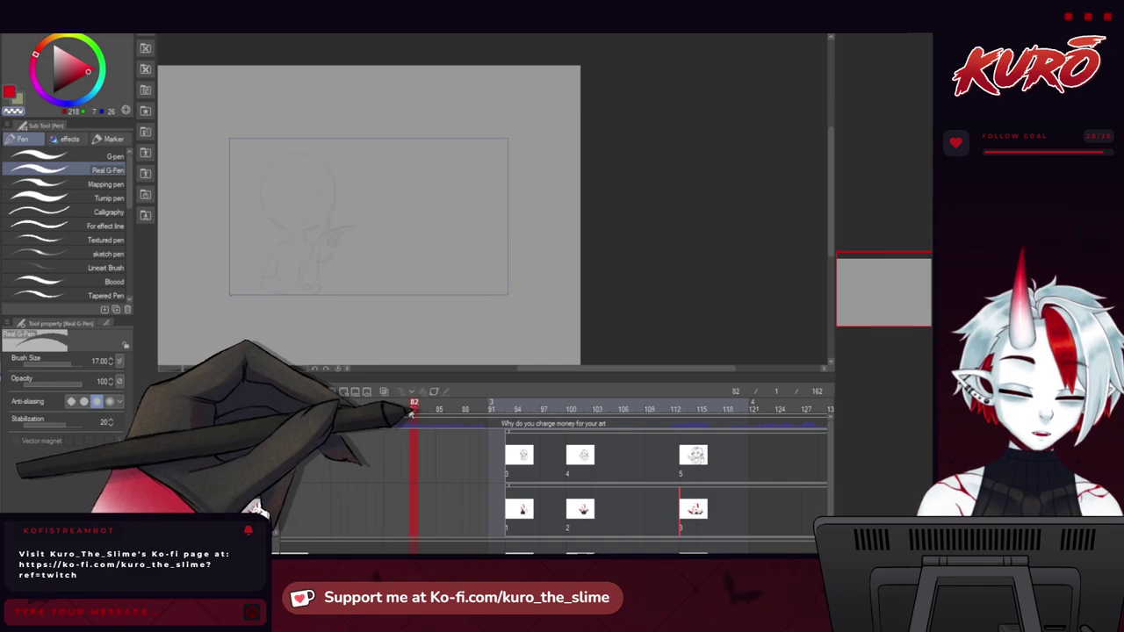
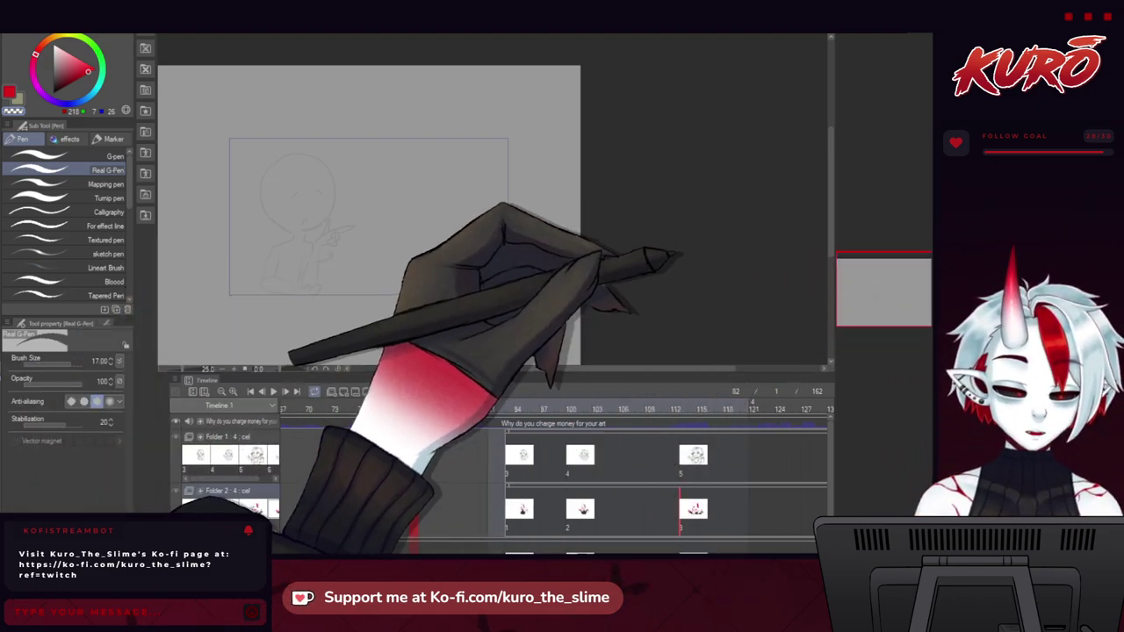
key(ctrl+Tab)
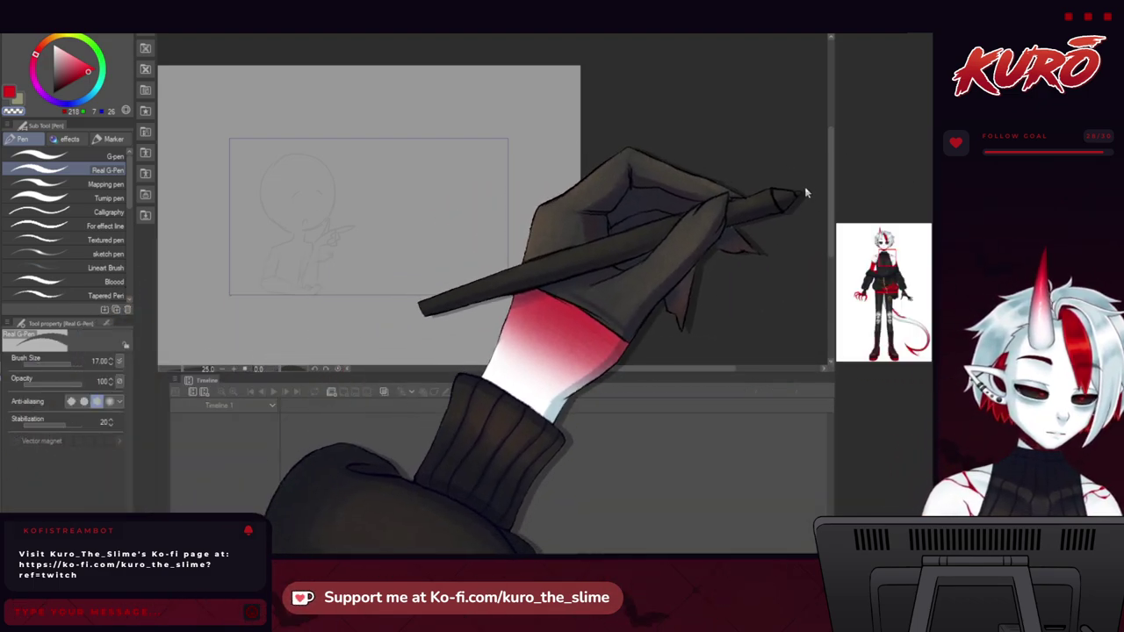
click(804, 187)
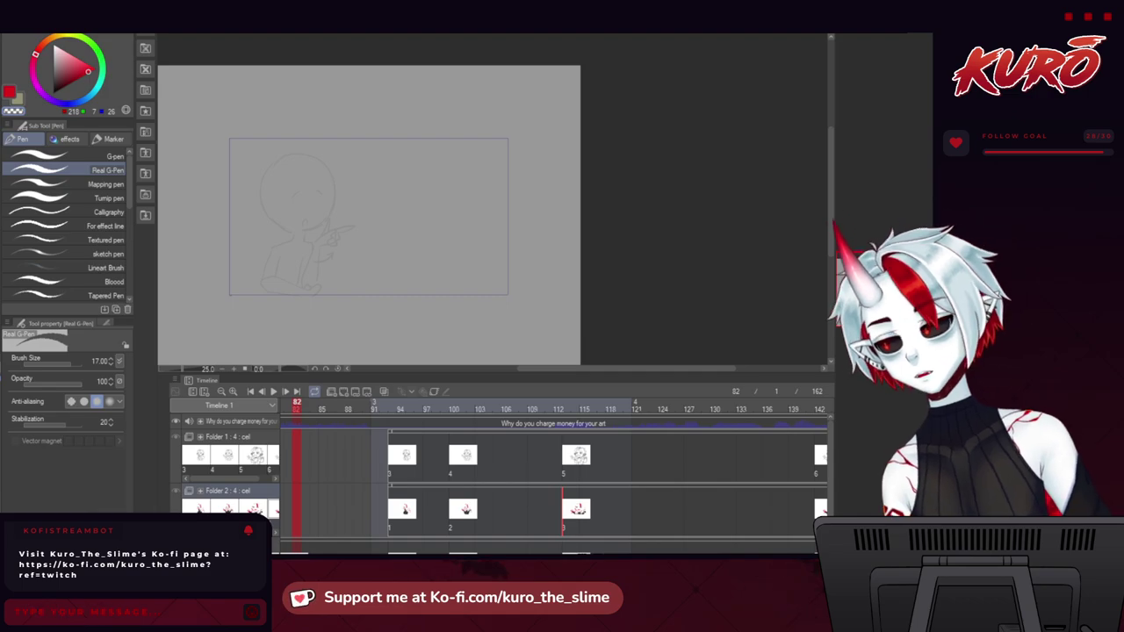
scroll(273, 246, up, 1)
scroll(273, 247, up, 4)
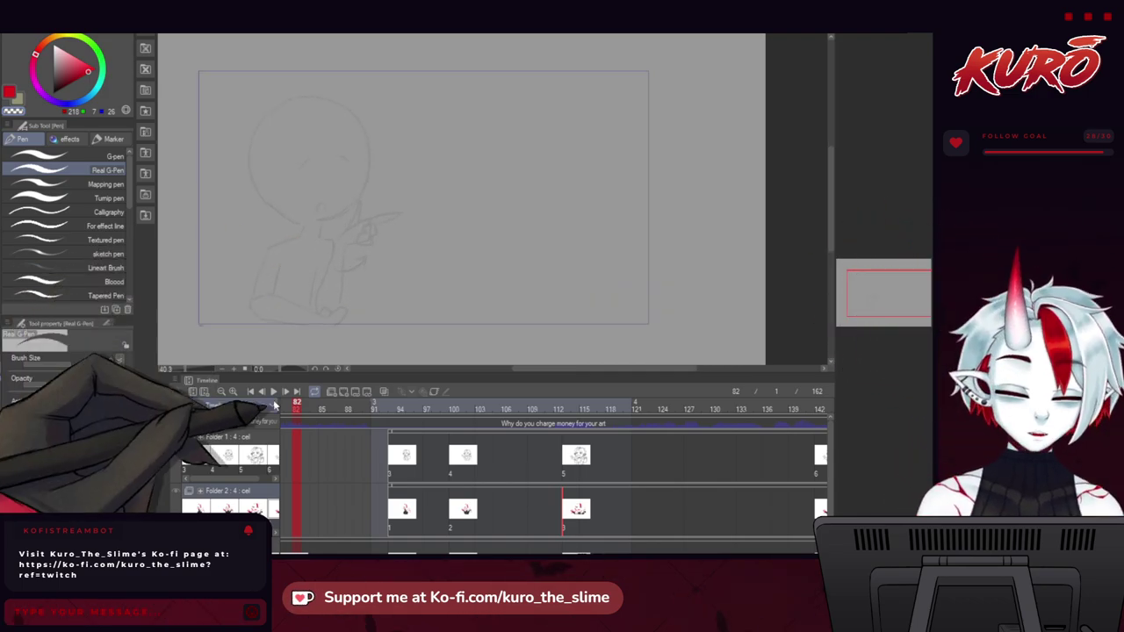
Play the rough opening sketch frames from the start of the timeline twice, stopping after each playback.
click(273, 392)
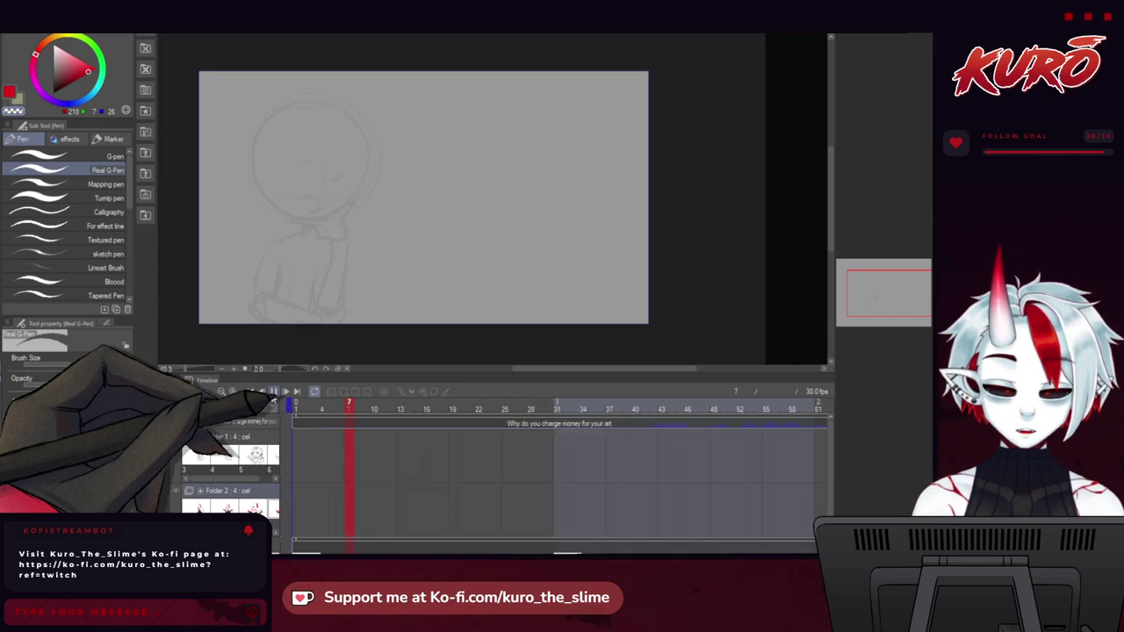
click(273, 391)
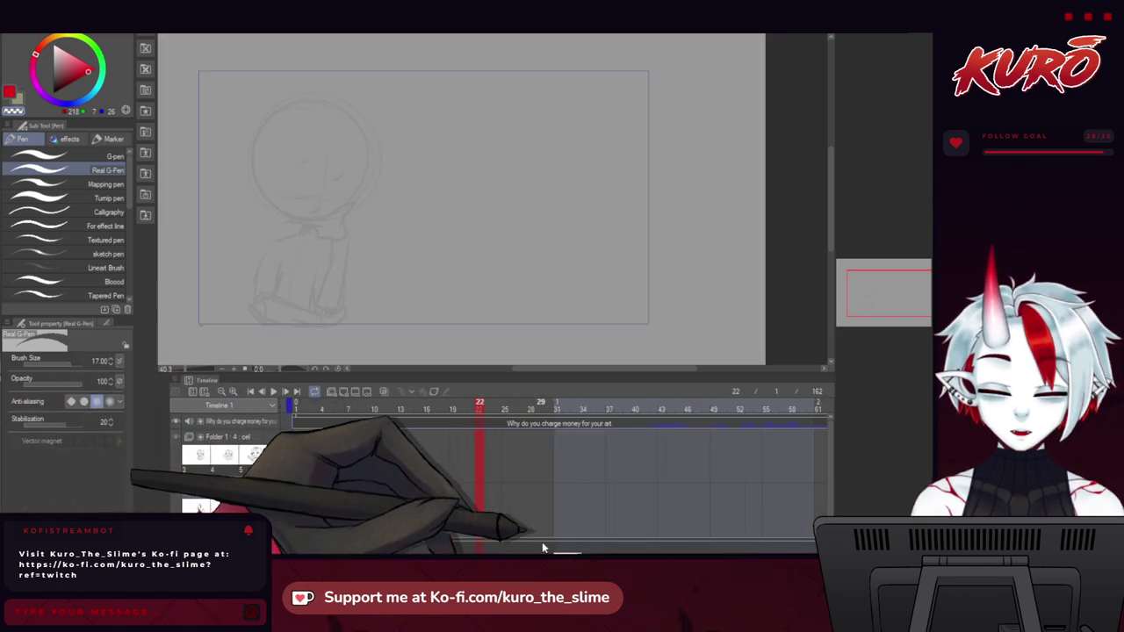
click(273, 391)
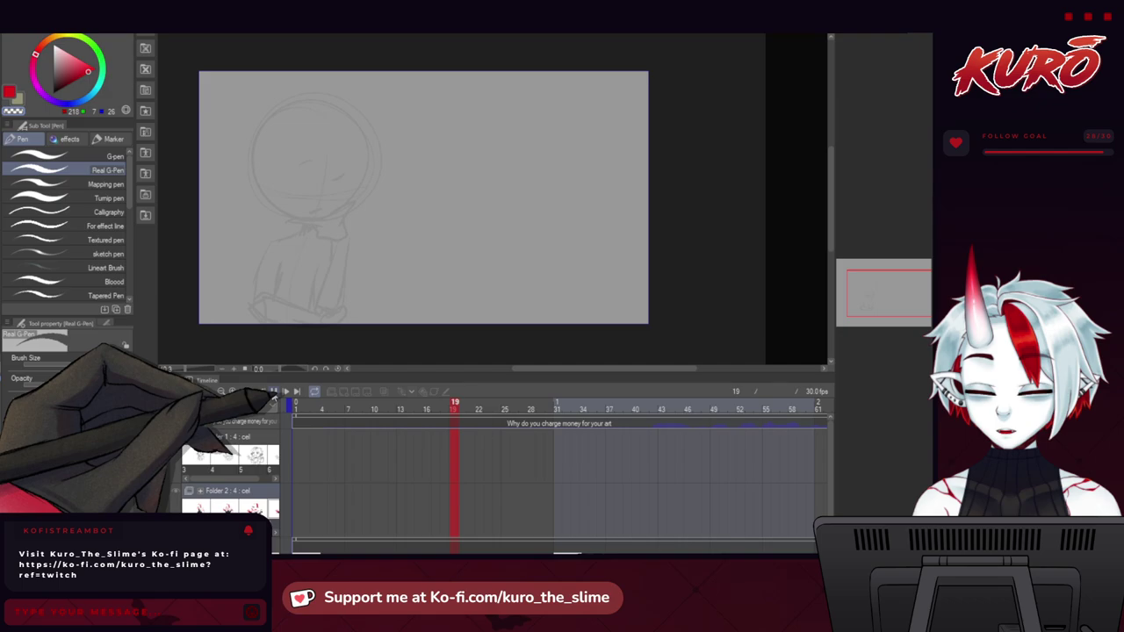
click(274, 393)
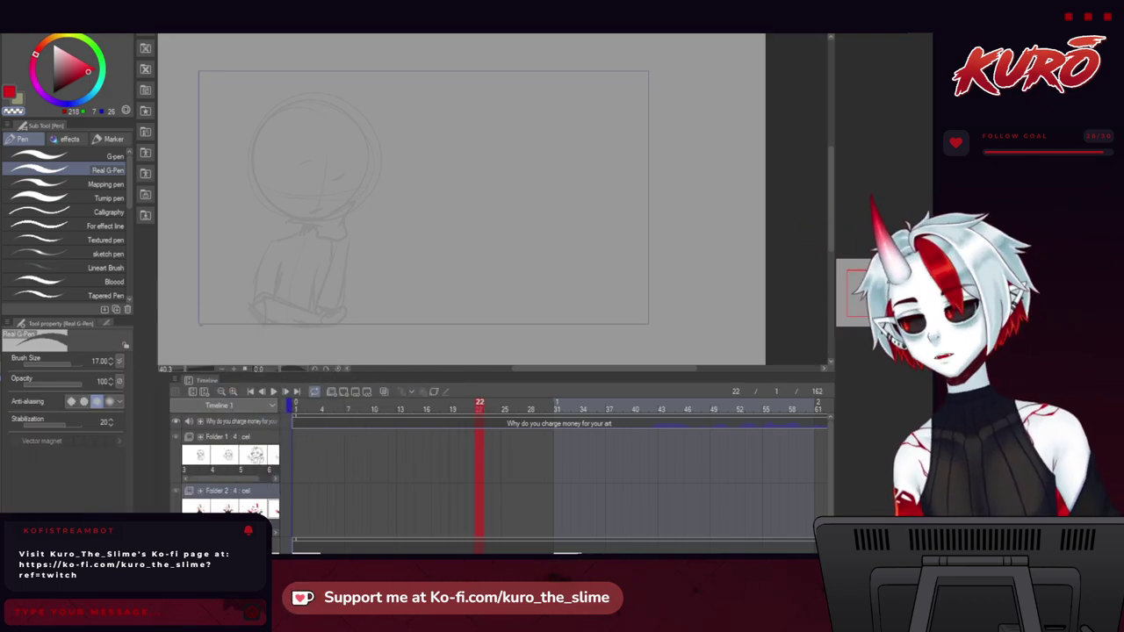
click(887, 294)
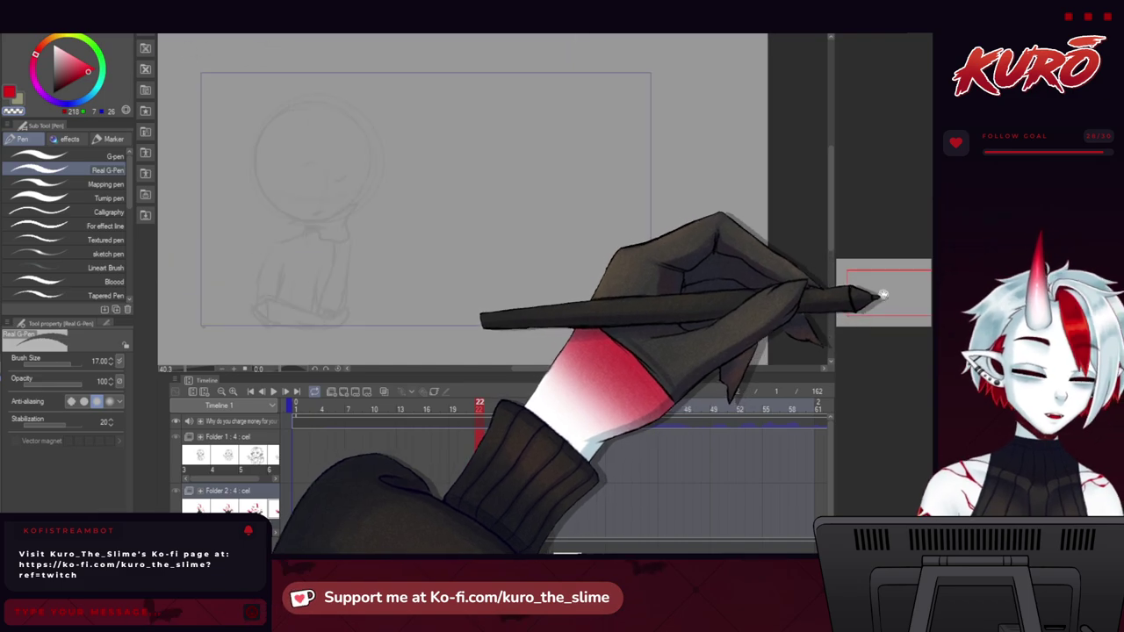
scroll(507, 233, down, 1)
drag(275, 216, 314, 229)
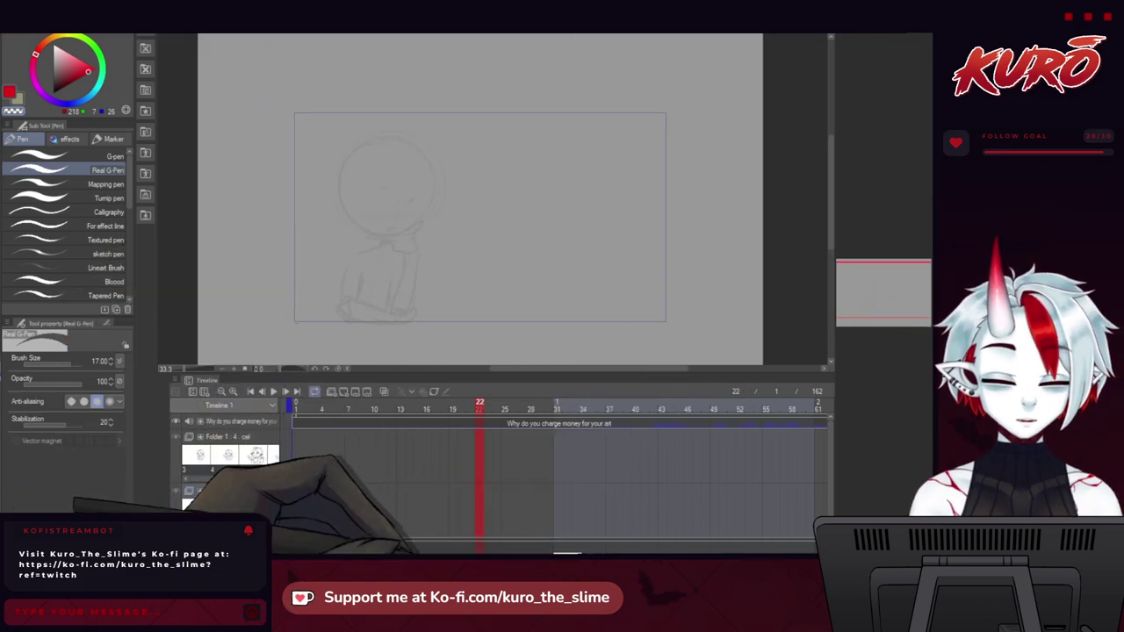
Scrub through the coloured cels up to frame 112 and review the timeline through frame 142.
drag(413, 560, 610, 558)
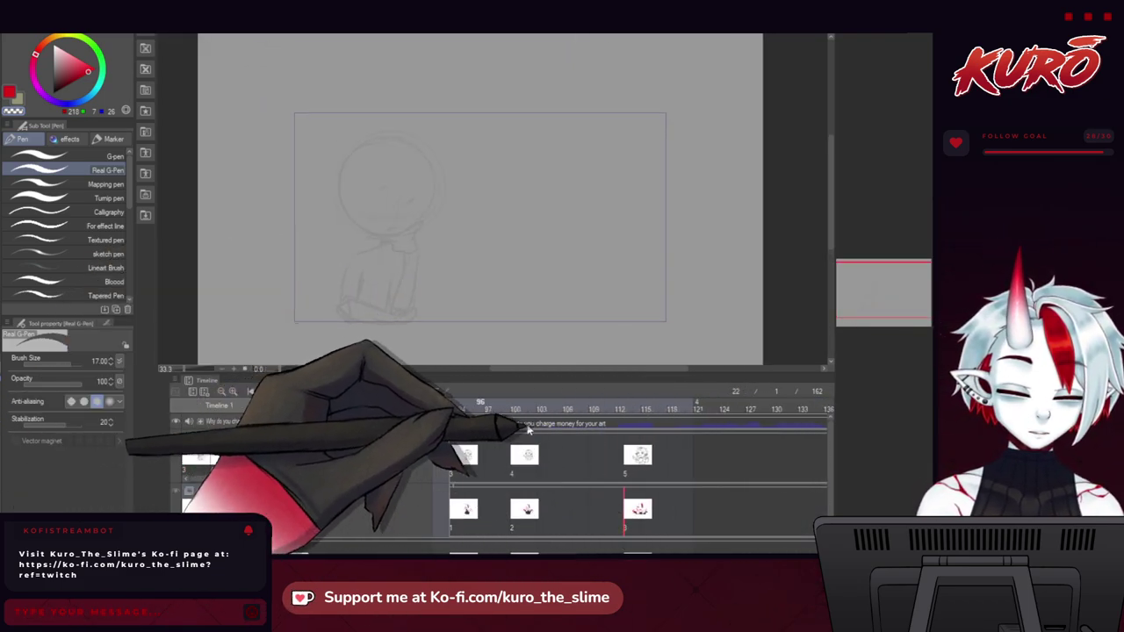
click(456, 410)
drag(466, 413, 595, 420)
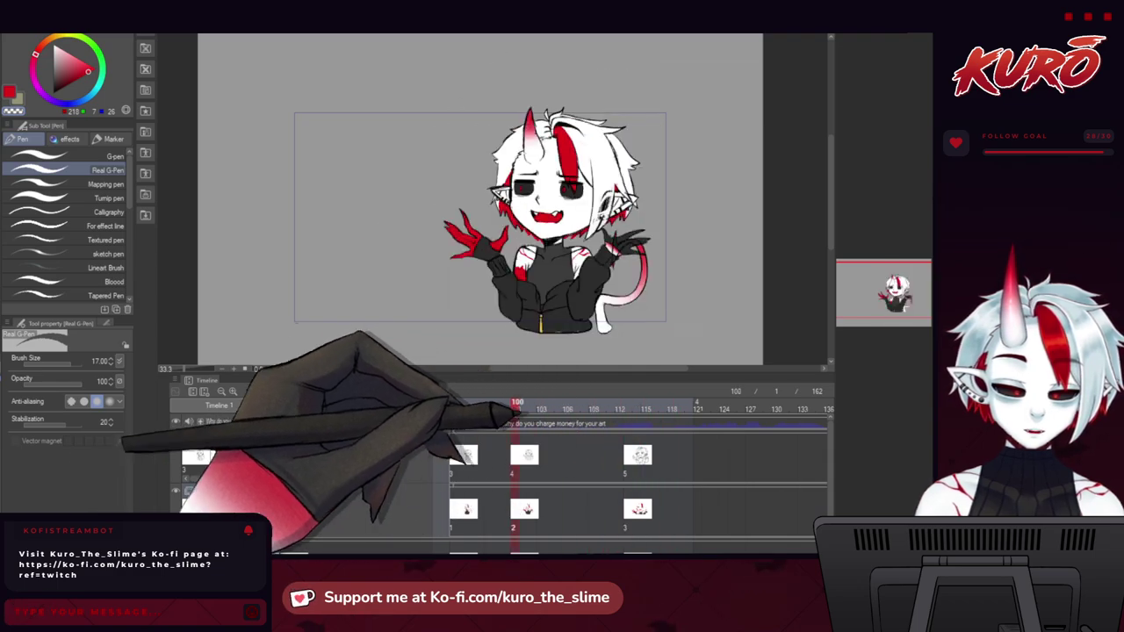
scroll(491, 456, left, 10)
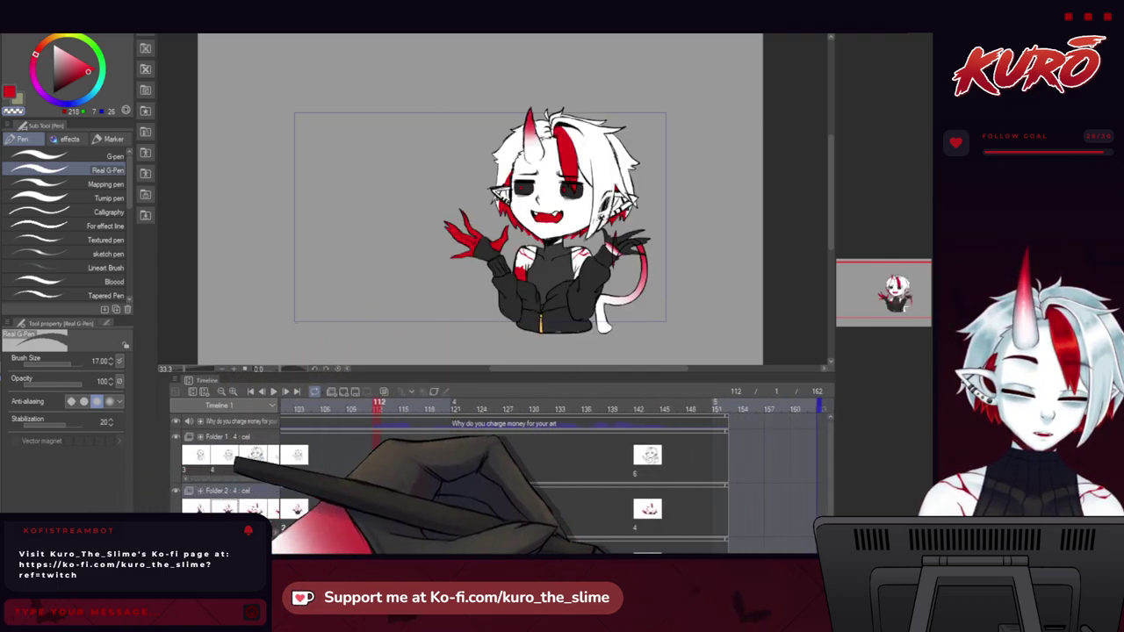
scroll(553, 478, right, 8)
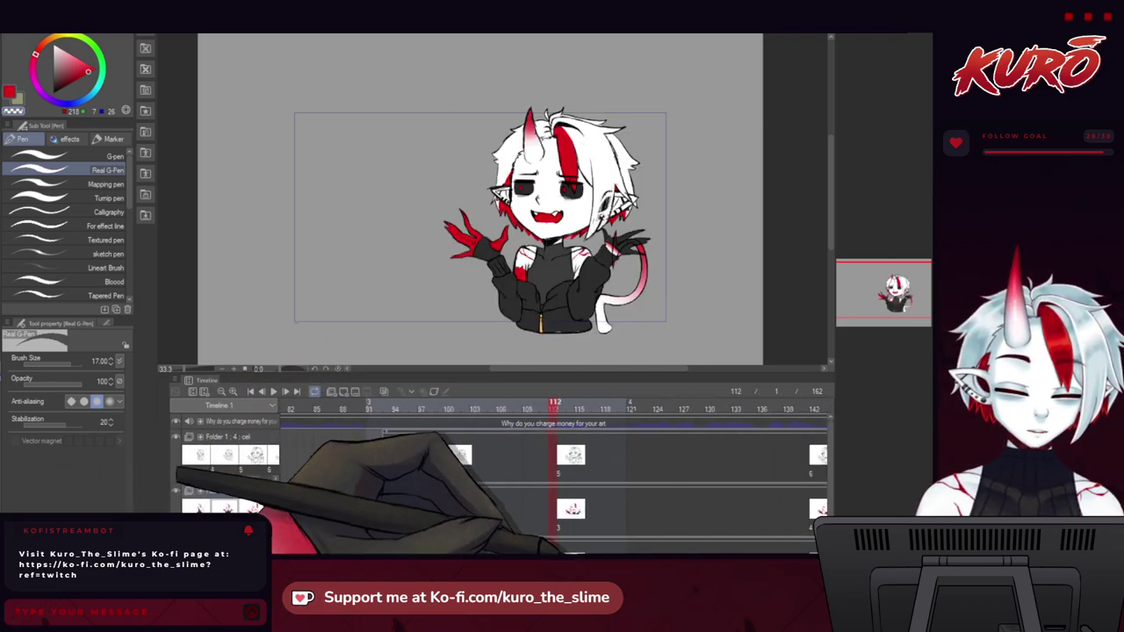
scroll(427, 424, left, 1)
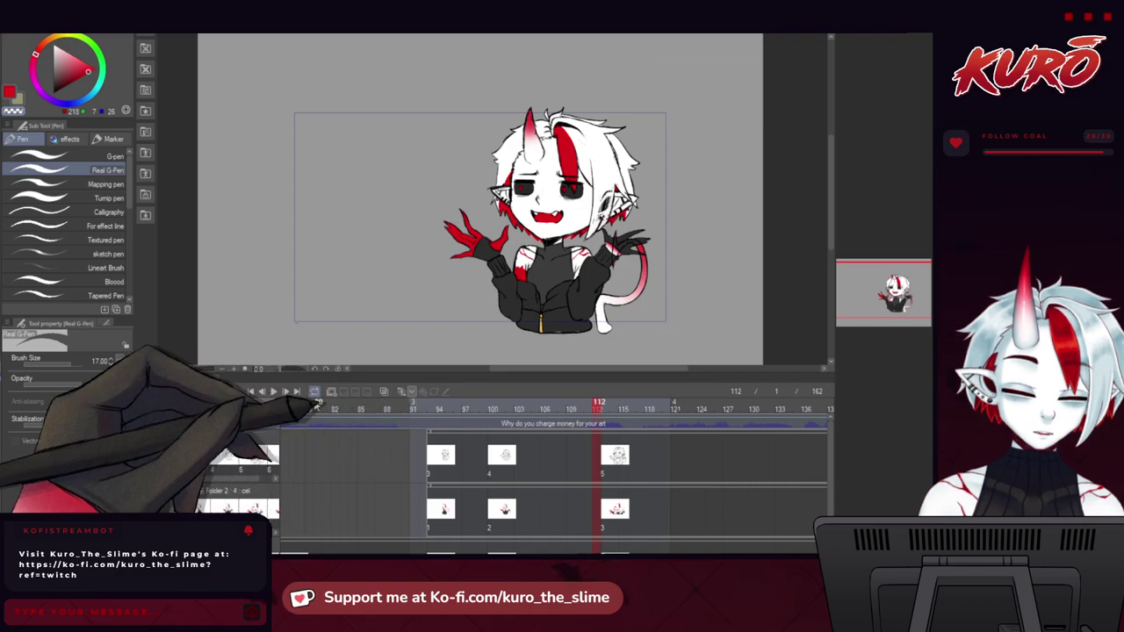
Play the coloured section from frame 91 and again from frame 81 to review the mouth change at frame 142.
mouse_move(477, 406)
mouse_down()
mouse_move(389, 405)
mouse_move(472, 424)
mouse_move(752, 424)
mouse_move(471, 424)
mouse_move(647, 424)
mouse_move(448, 427)
mouse_move(463, 432)
mouse_move(431, 429)
mouse_move(478, 439)
mouse_move(410, 439)
mouse_move(482, 445)
mouse_move(406, 445)
mouse_up()
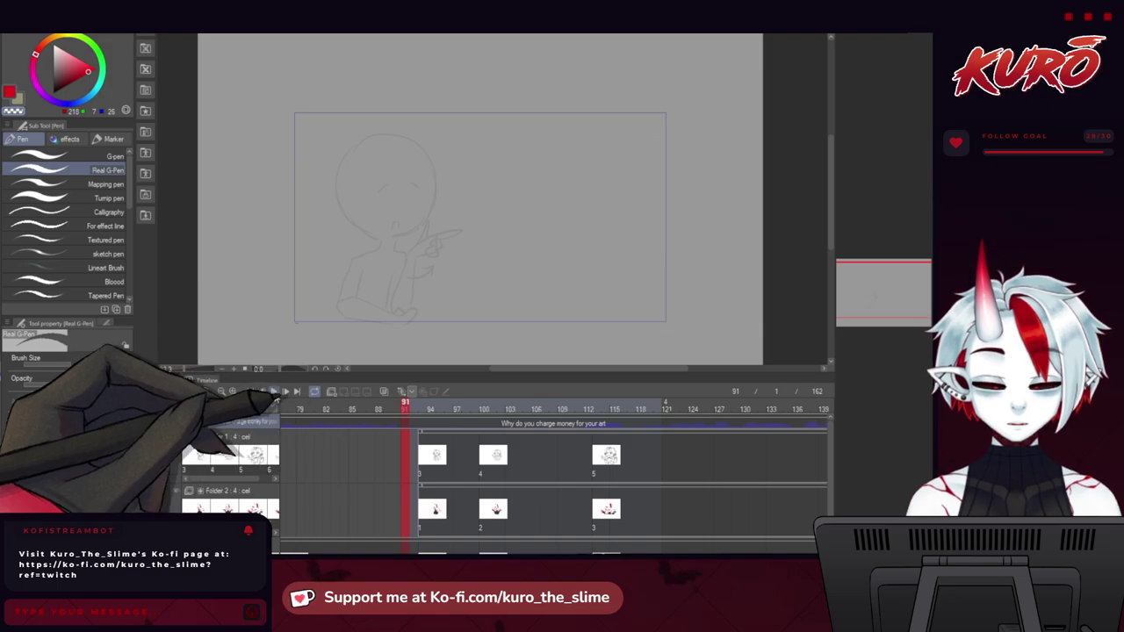
click(273, 392)
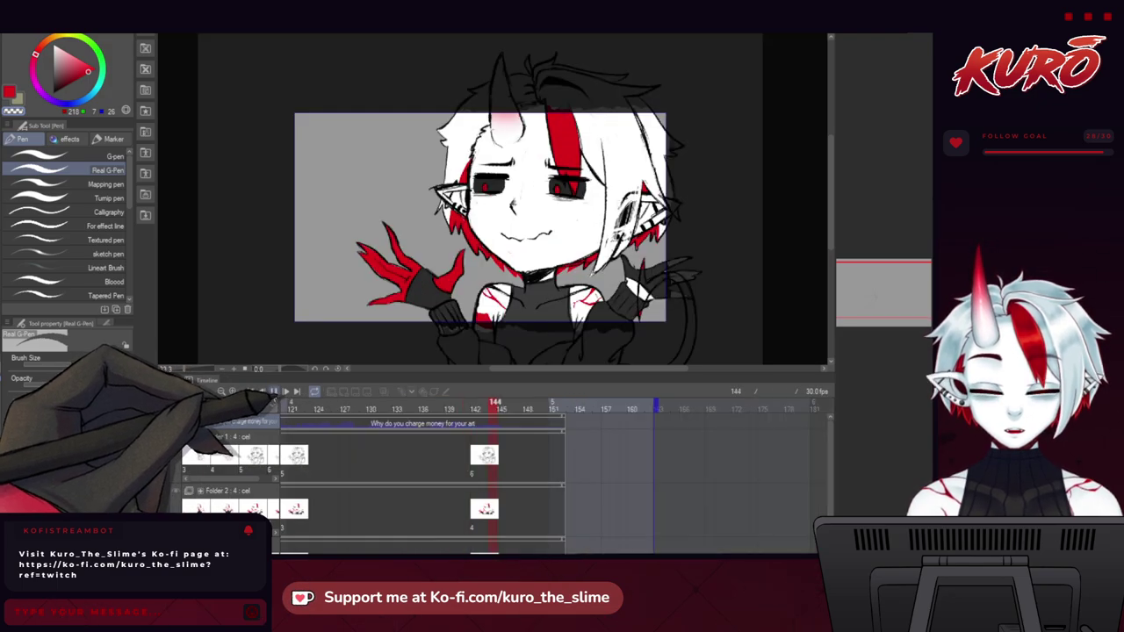
click(274, 393)
drag(654, 552, 465, 551)
click(488, 446)
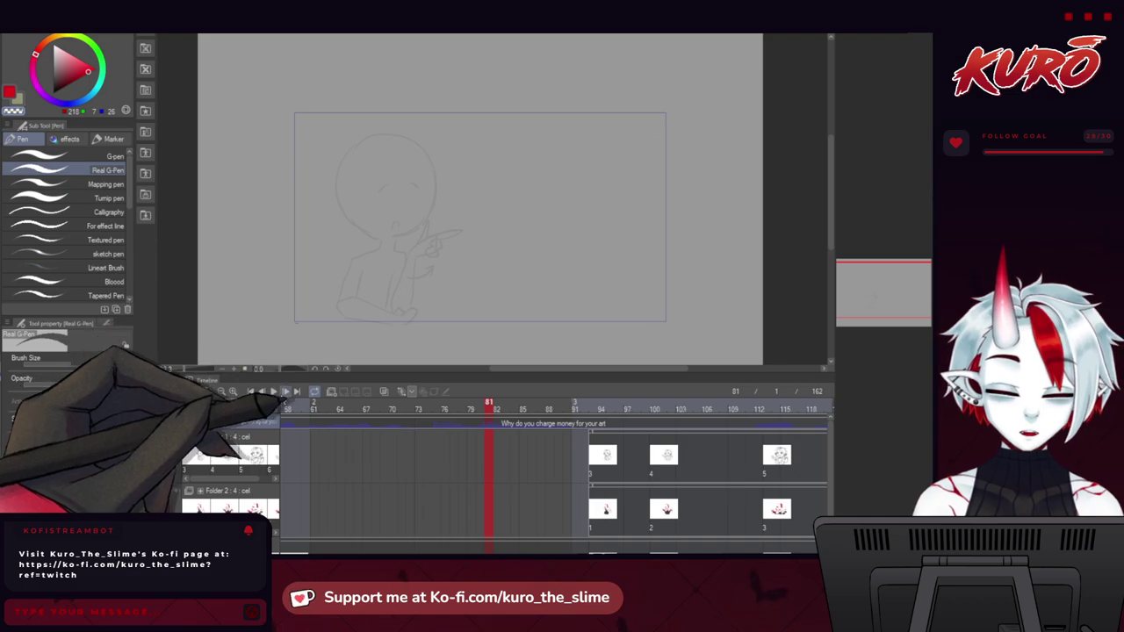
click(274, 393)
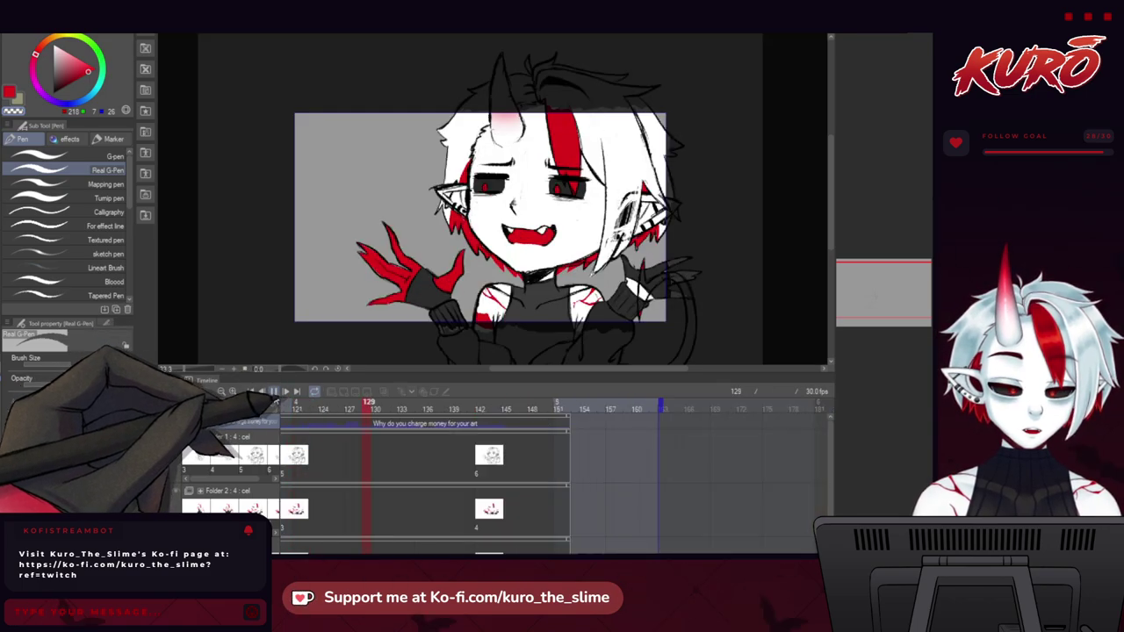
click(274, 393)
Check the first coloured cel at frame 93, and play the animation from frame 87.
scroll(491, 457, left, 5)
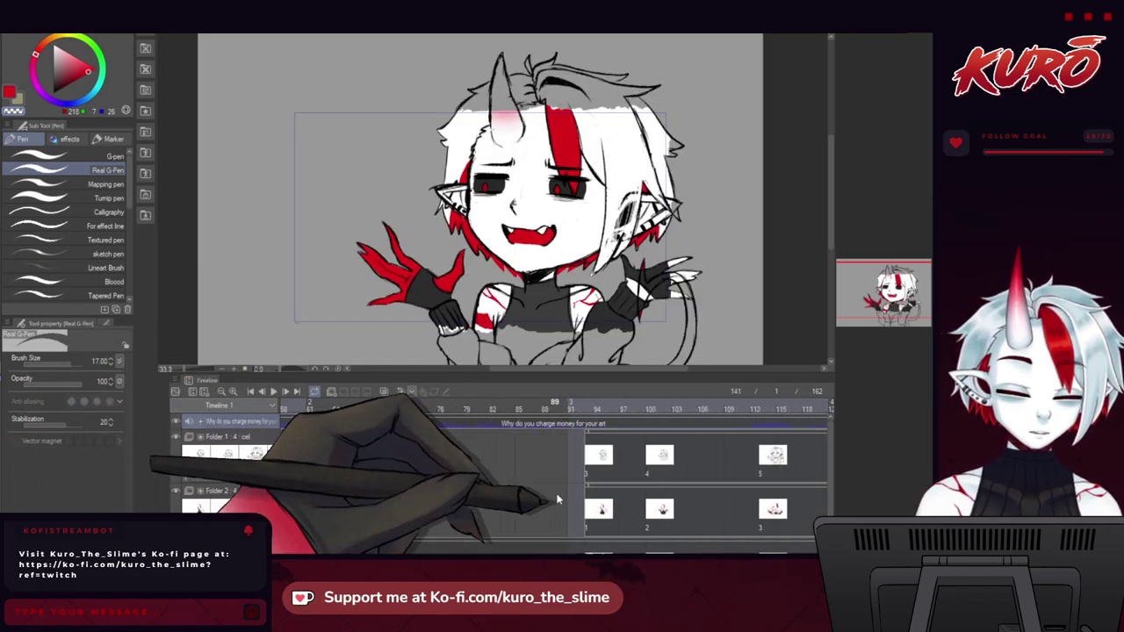
click(589, 409)
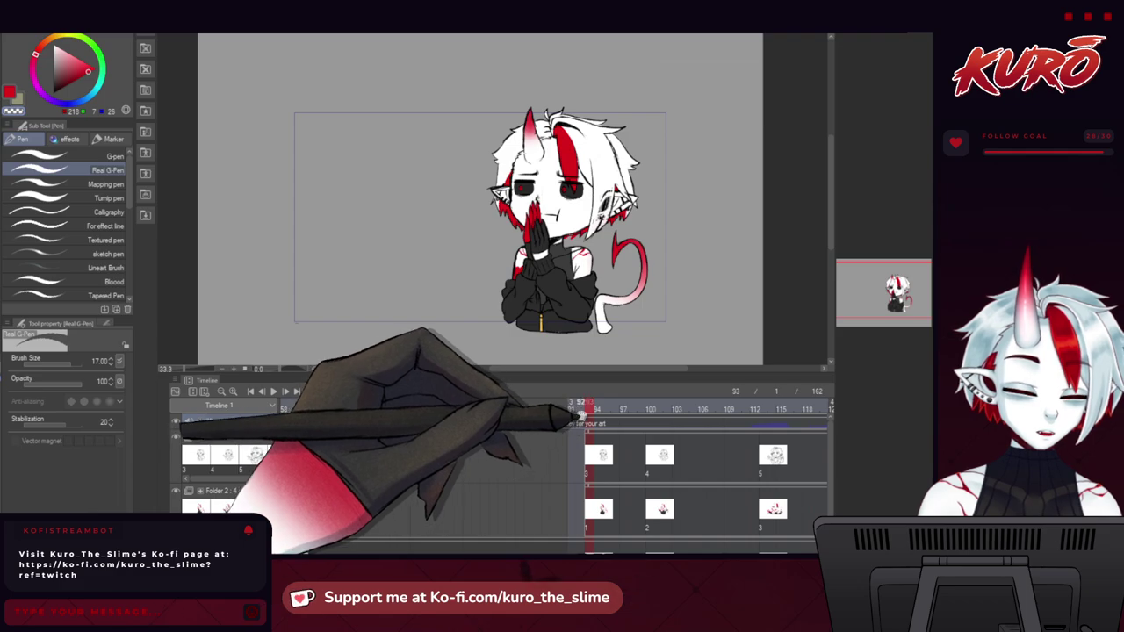
mouse_move(589, 409)
mouse_down()
mouse_move(563, 409)
mouse_move(660, 423)
mouse_move(537, 410)
mouse_up()
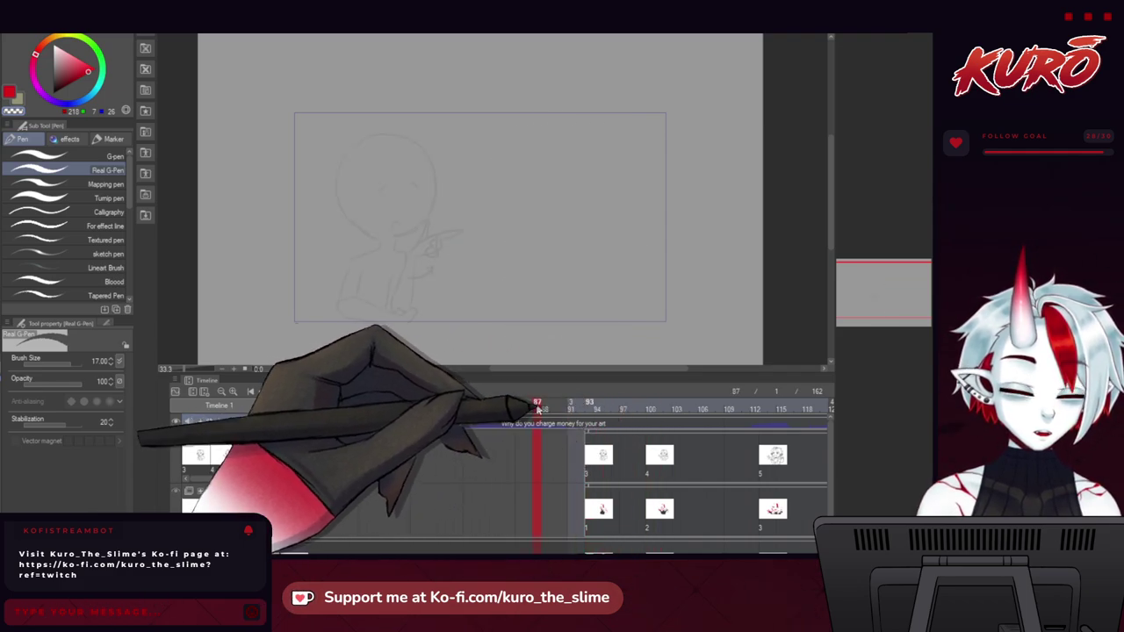
click(273, 393)
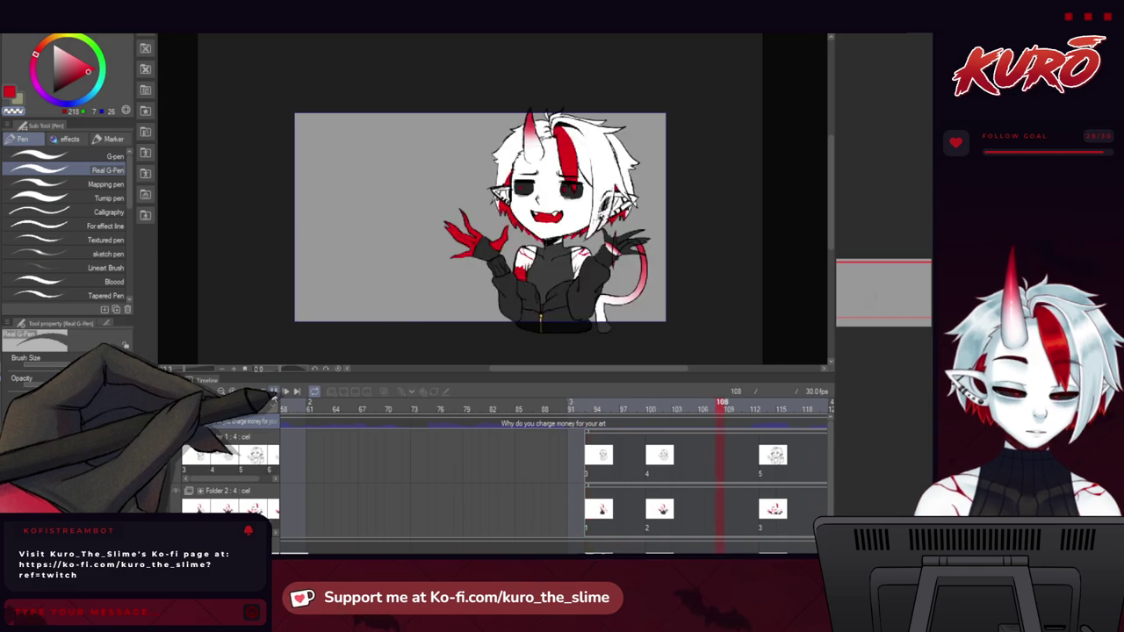
click(273, 392)
Replay the animation from the beginning of the first coloured cel, and return to frame 93.
drag(627, 552, 505, 552)
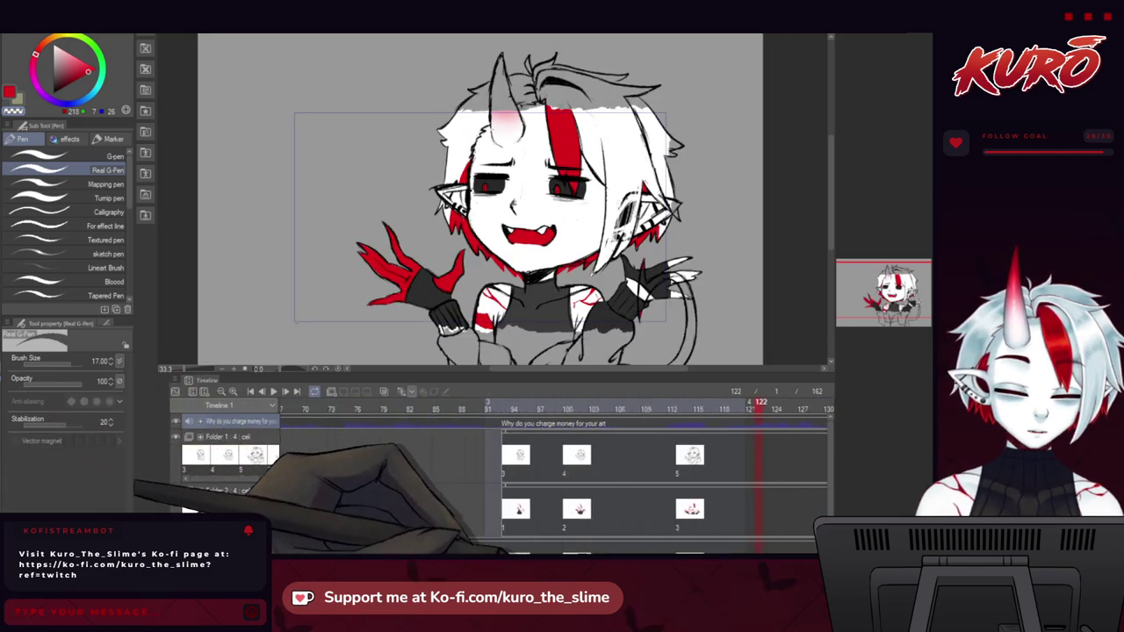
click(512, 409)
click(273, 393)
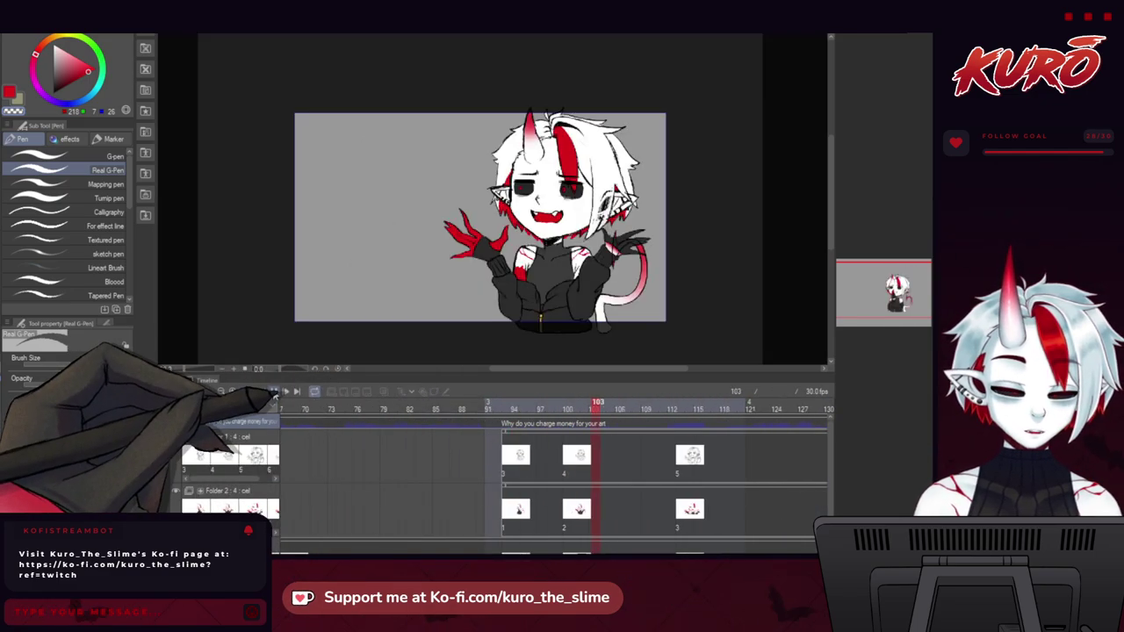
click(273, 393)
drag(604, 552, 548, 552)
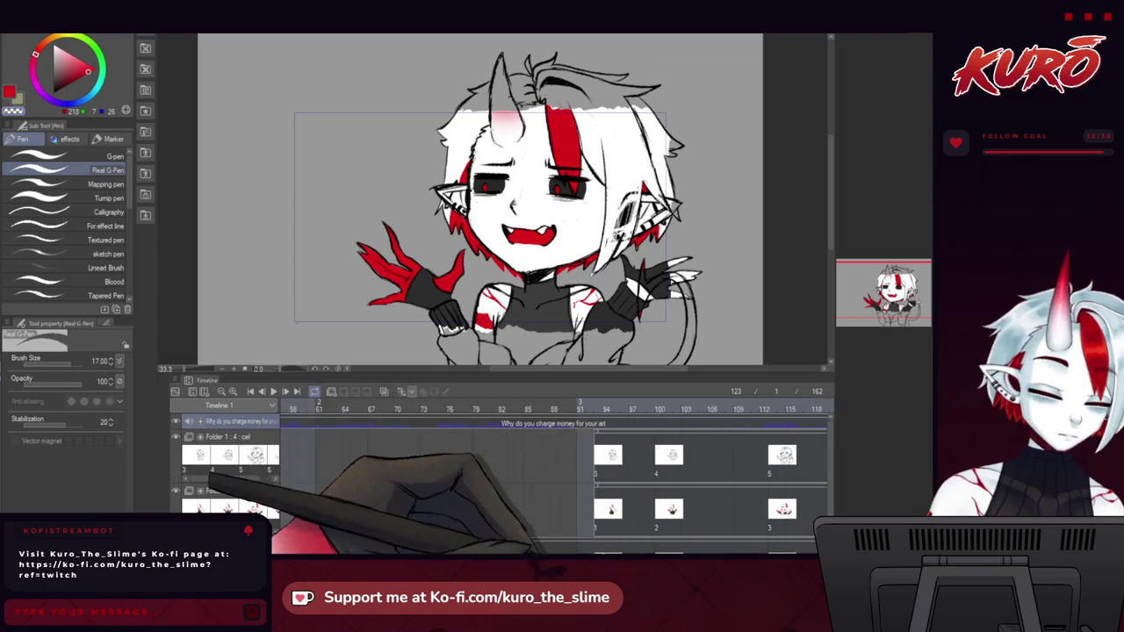
mouse_move(832, 467)
mouse_down()
mouse_move(835, 507)
mouse_move(834, 473)
mouse_up()
click(600, 405)
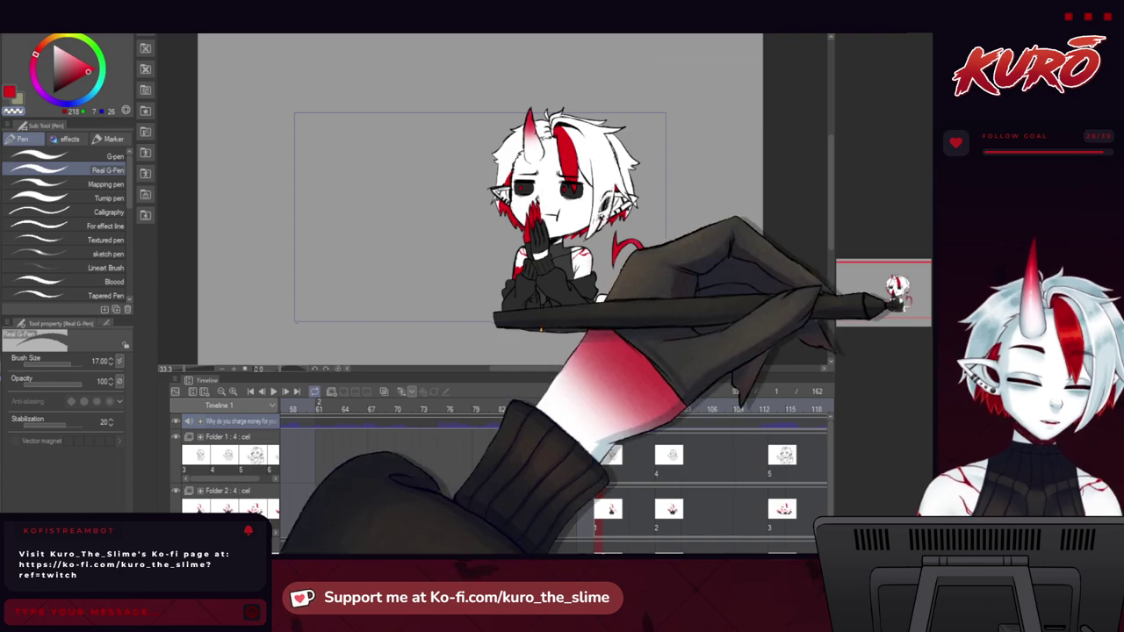
Reduce the timeline's height to enlarge the canvas area, and frame the whole character at frame 93.
scroll(694, 224, up, 2)
drag(386, 253, 403, 225)
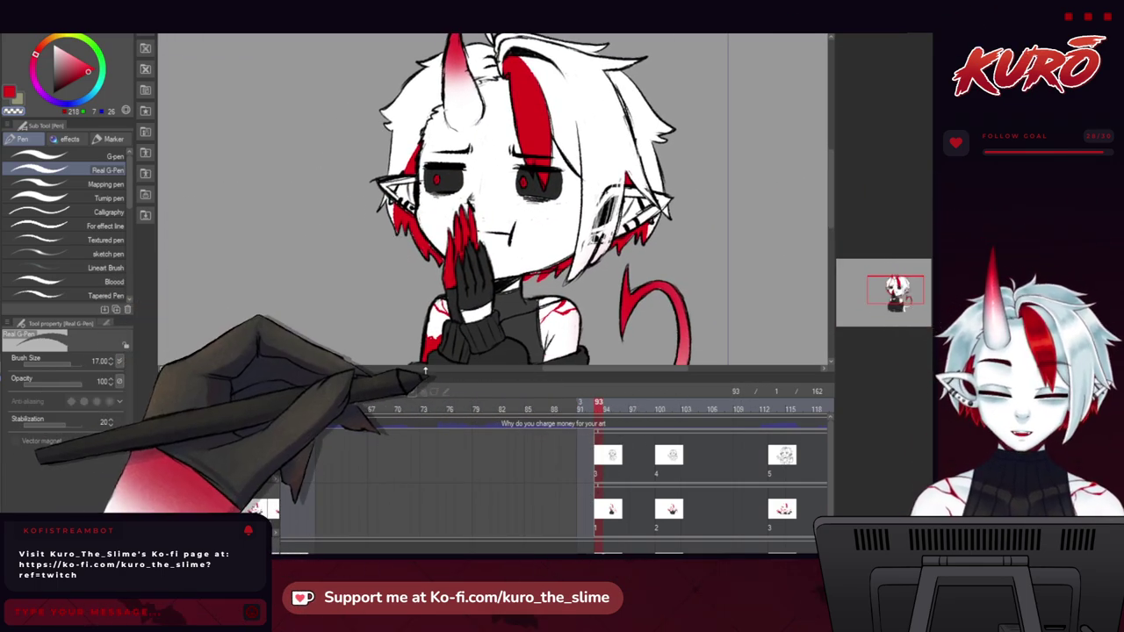
drag(425, 370, 424, 432)
scroll(422, 307, down, 2)
mouse_move(355, 361)
mouse_down()
mouse_move(372, 296)
mouse_move(389, 331)
mouse_move(367, 338)
mouse_move(369, 328)
mouse_move(369, 345)
mouse_move(329, 335)
mouse_move(373, 345)
mouse_move(370, 359)
mouse_move(346, 357)
mouse_up()
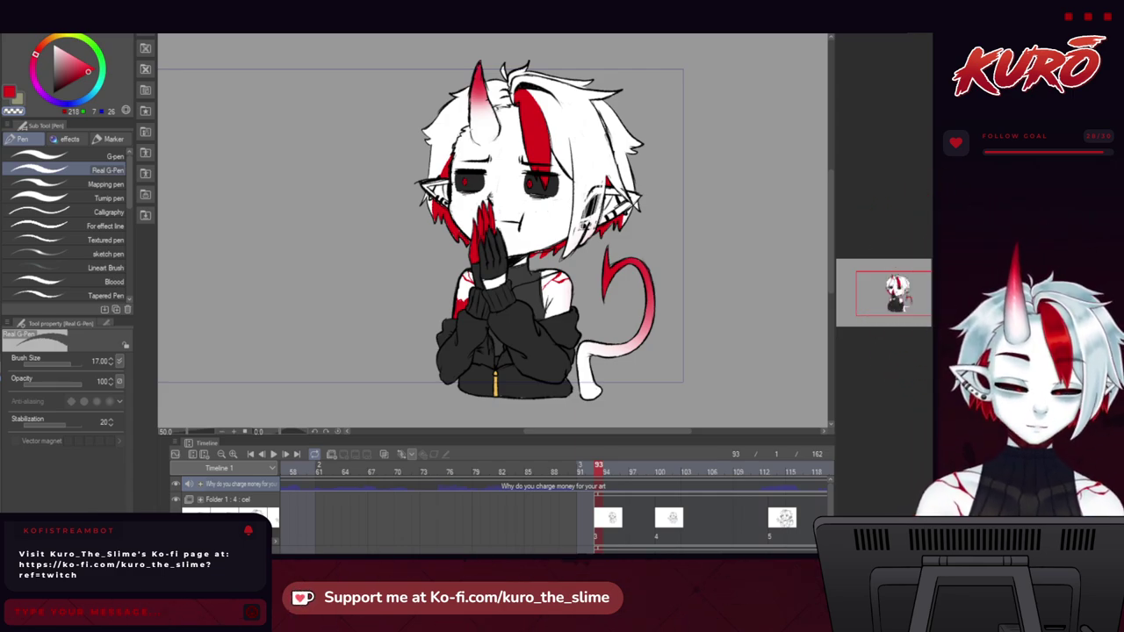
scroll(646, 270, down, 2)
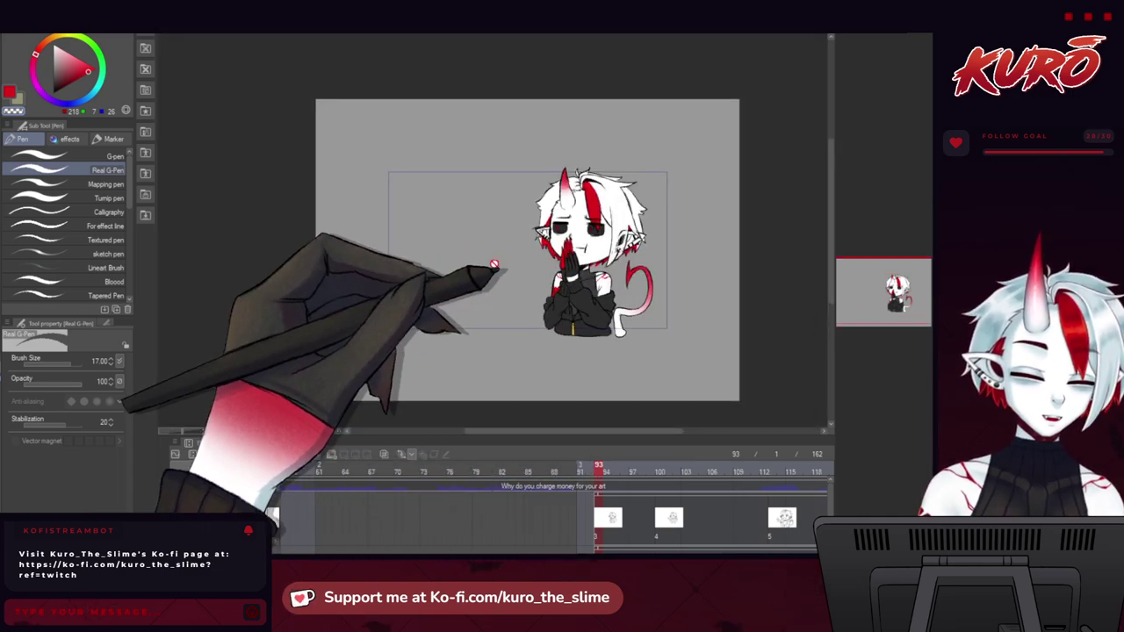
Check the frame 93 drawing in a mirrored view, and restore the canvas to its normal orientation.
key(h)
scroll(383, 251, up, 1)
scroll(383, 251, up, 1)
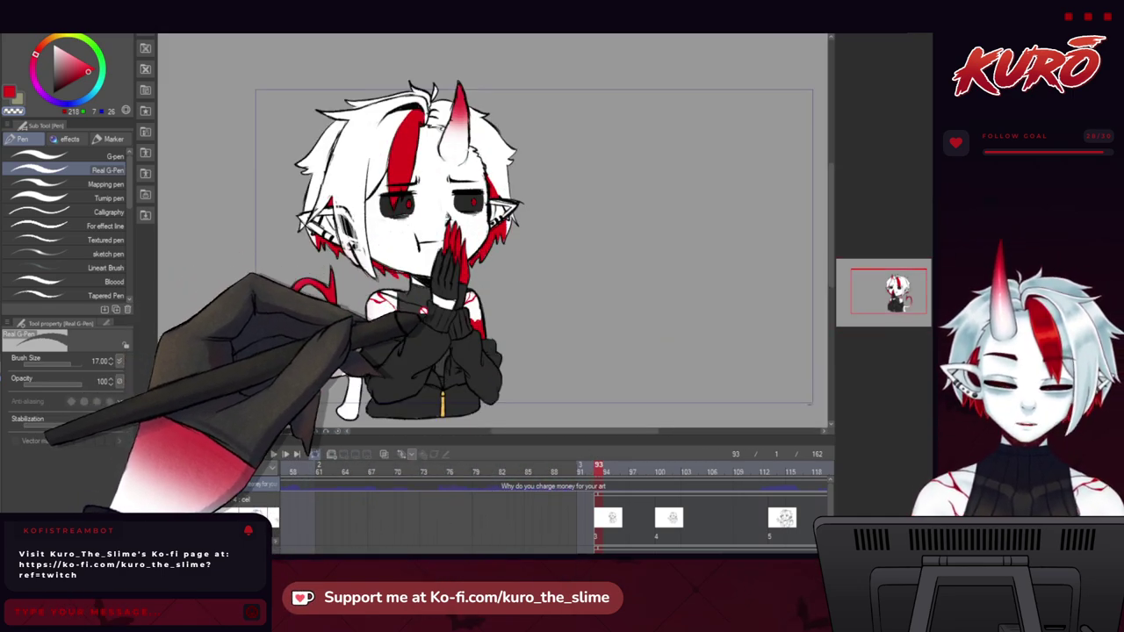
scroll(429, 316, down, 1)
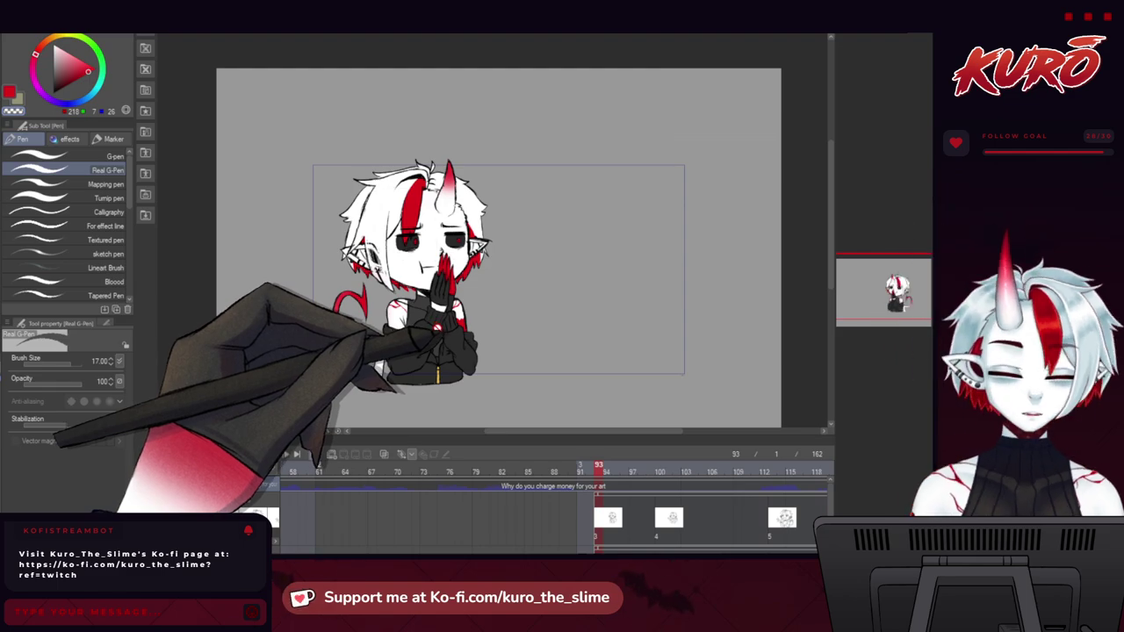
key(h)
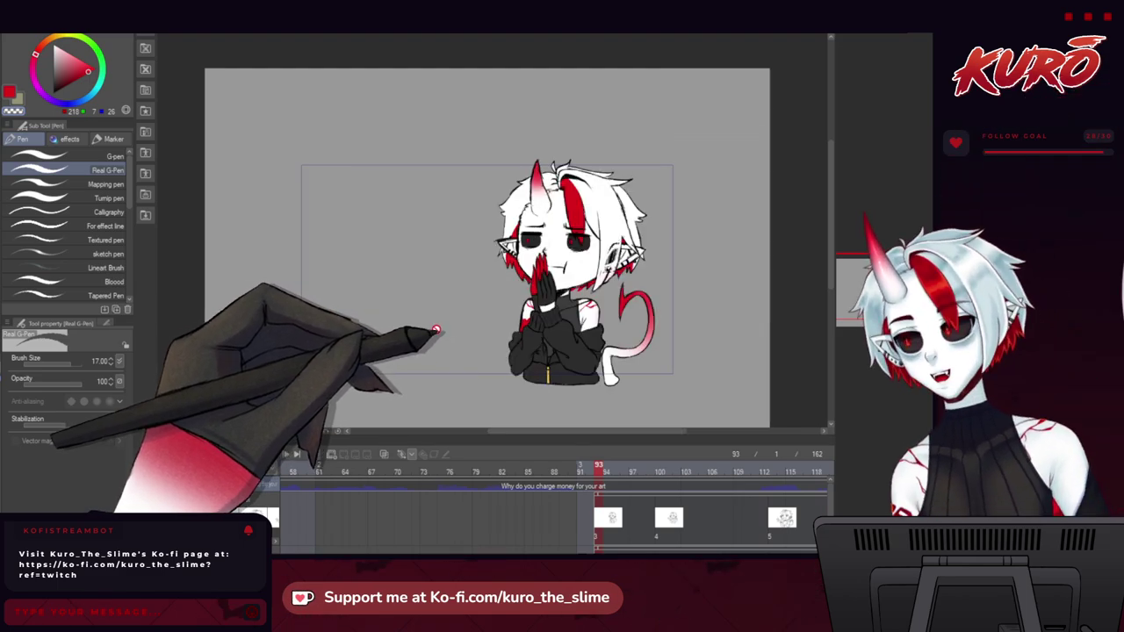
drag(465, 348, 424, 358)
scroll(451, 295, up, 1)
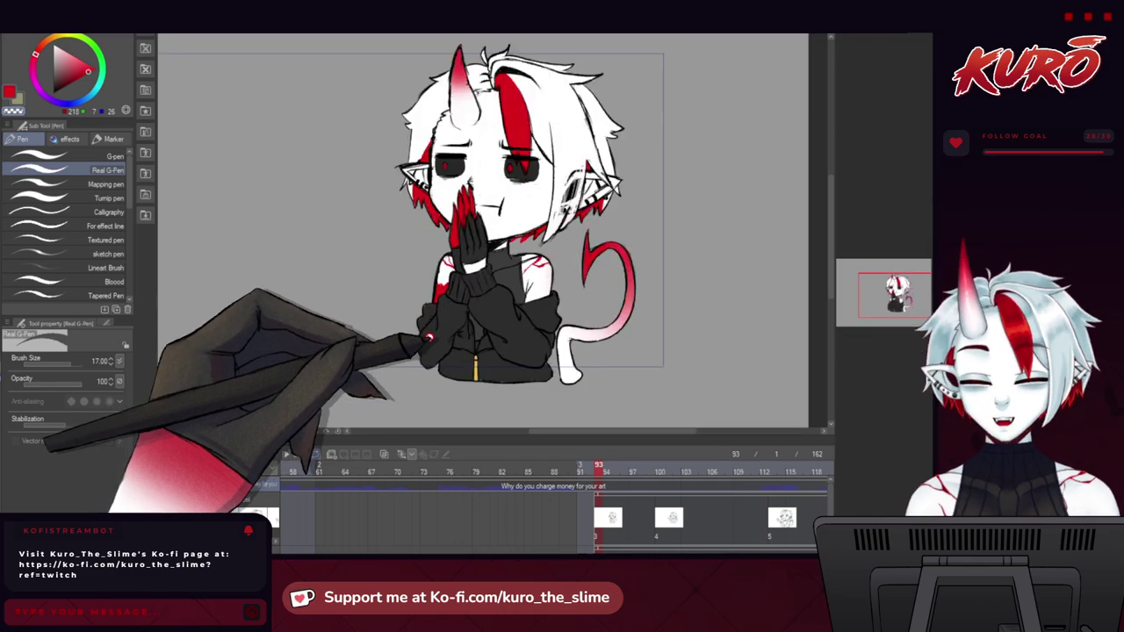
Compare the clasped-hands pose at frame 93 with the raised-hands pose at frame 100, ending on frame 100.
click(658, 474)
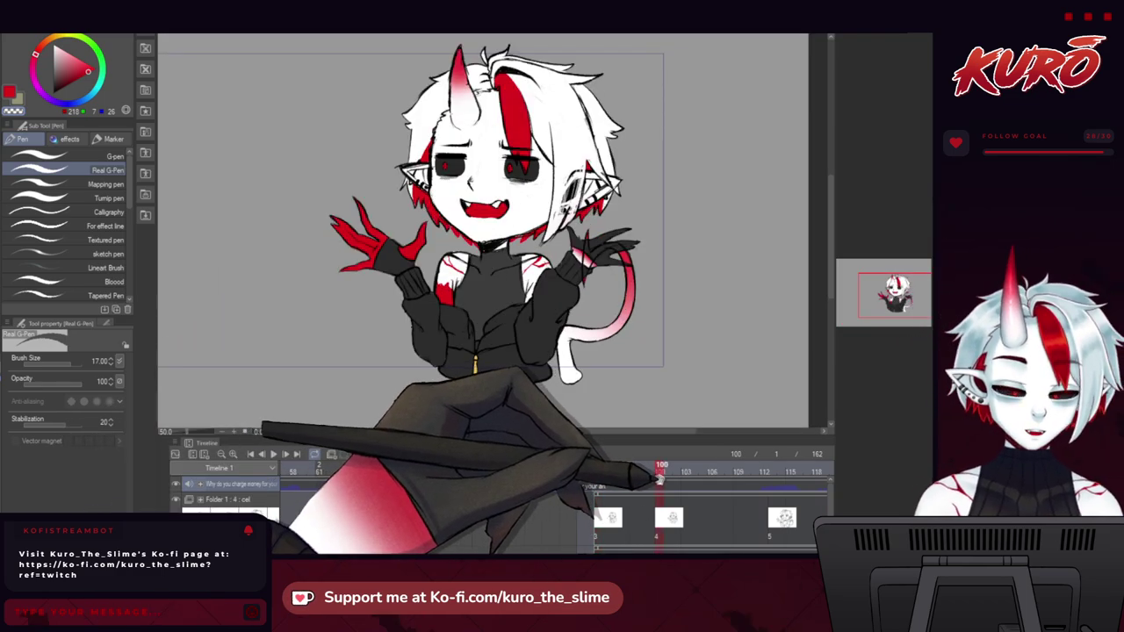
click(604, 480)
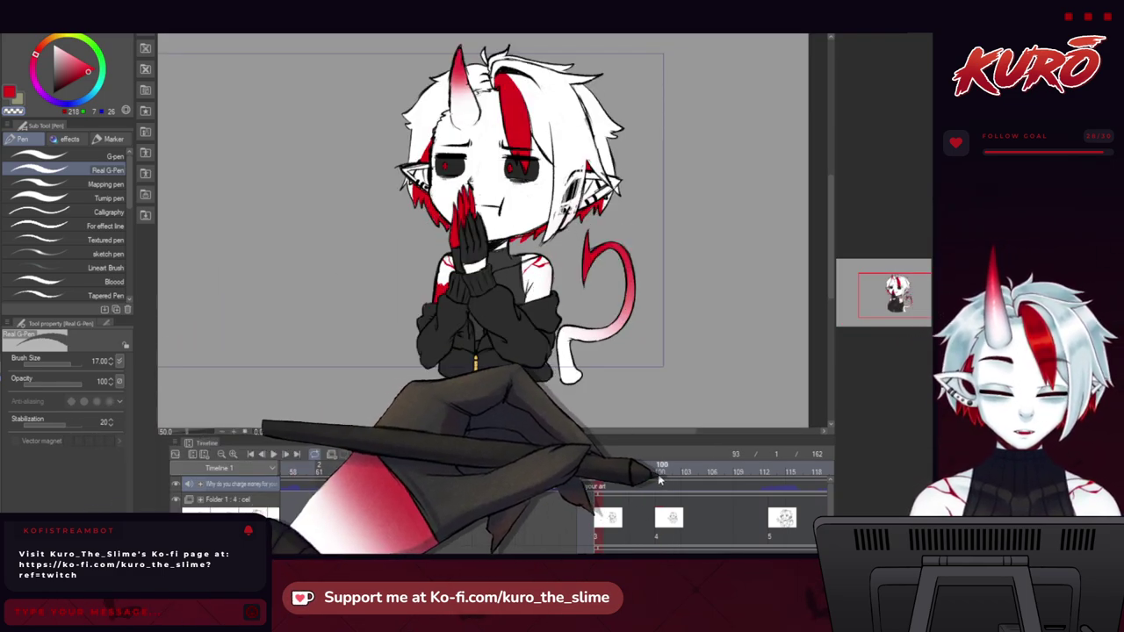
click(659, 474)
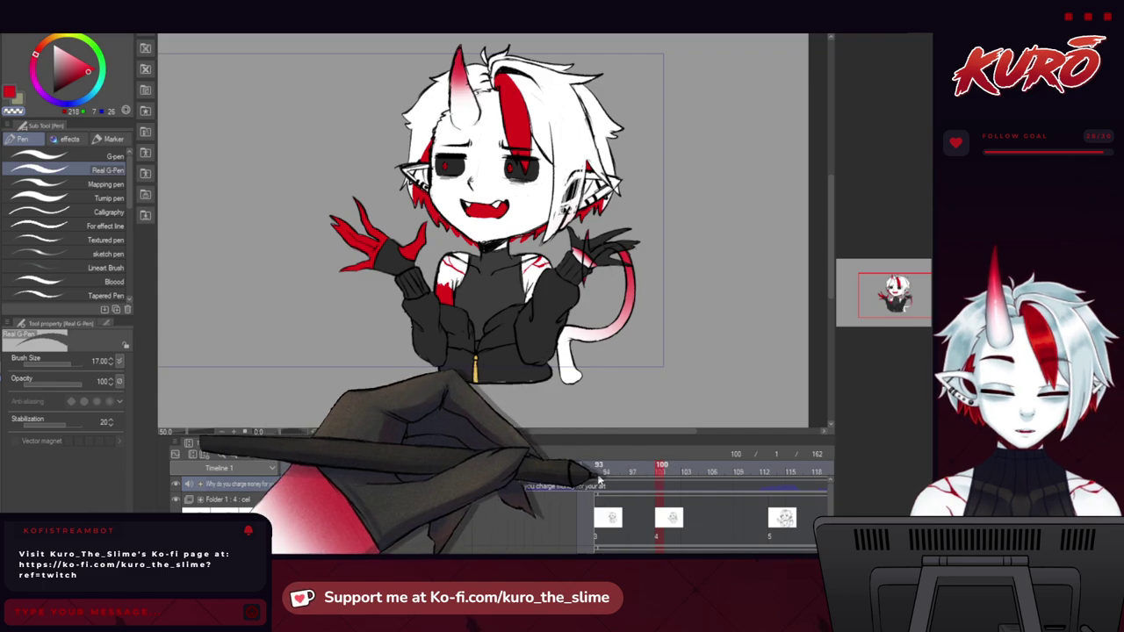
click(599, 480)
click(654, 481)
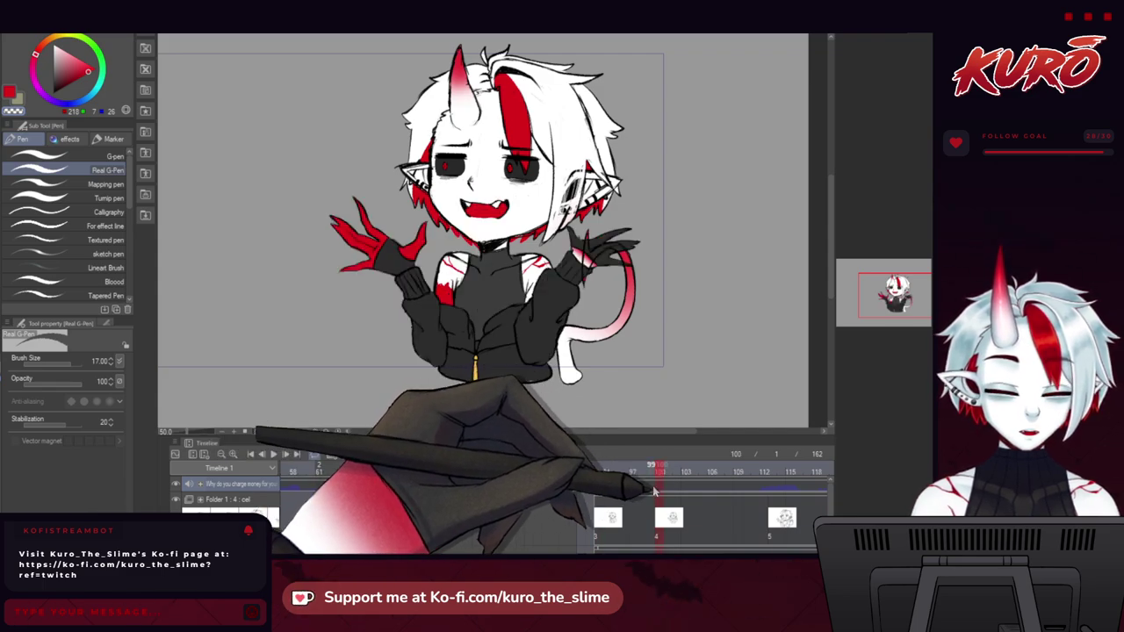
mouse_move(655, 477)
mouse_down()
mouse_move(602, 477)
mouse_move(668, 480)
mouse_move(617, 484)
mouse_up()
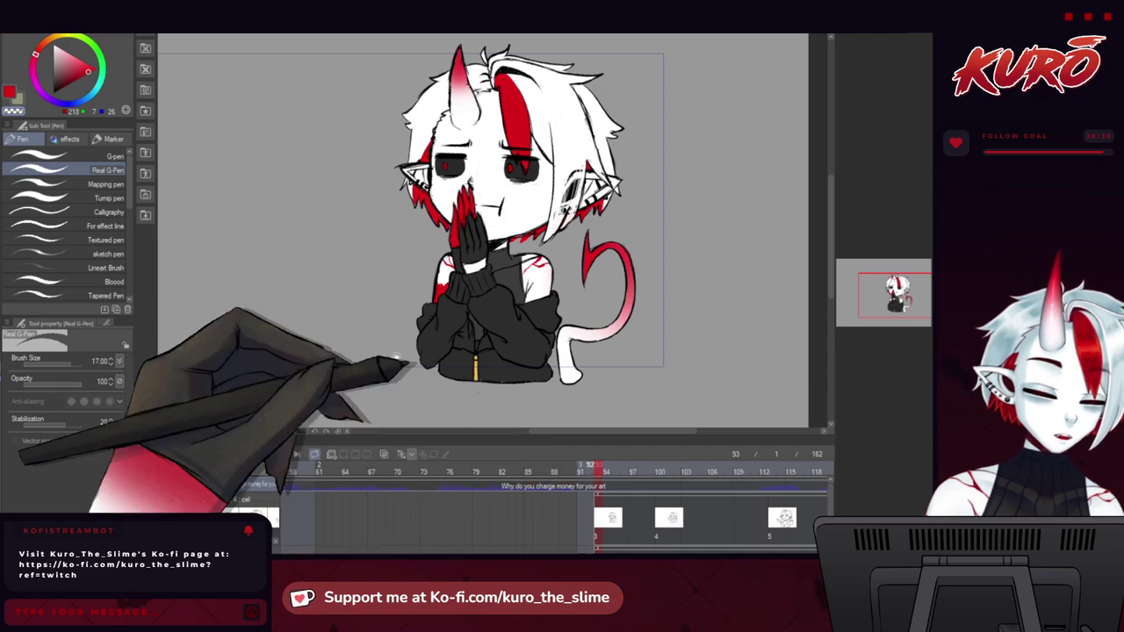
drag(404, 379, 454, 415)
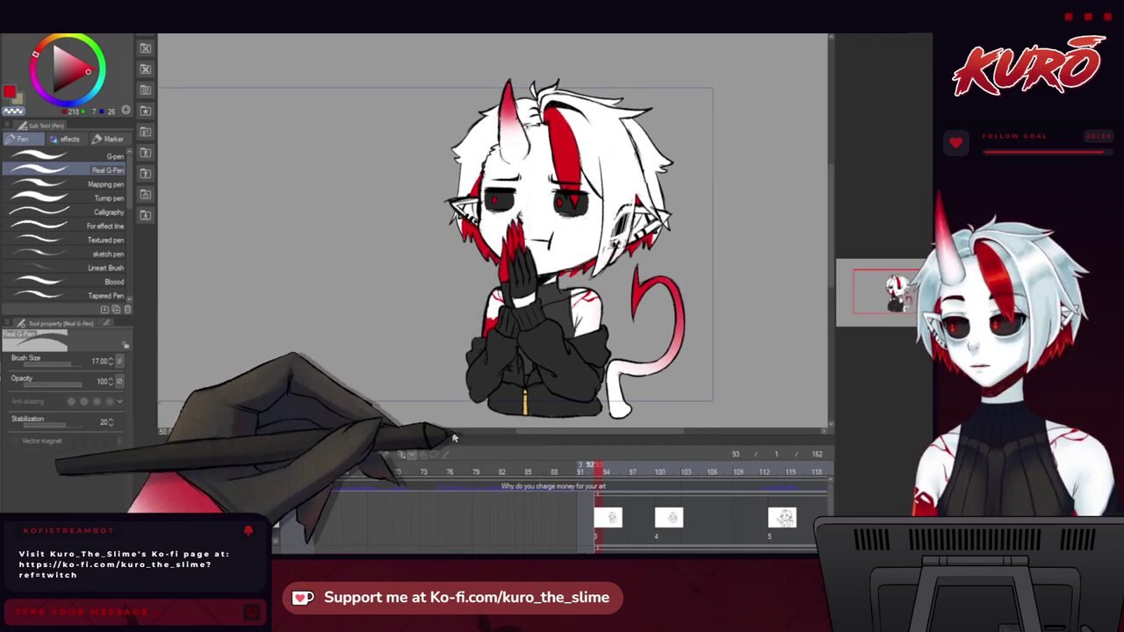
drag(440, 376, 410, 330)
click(632, 471)
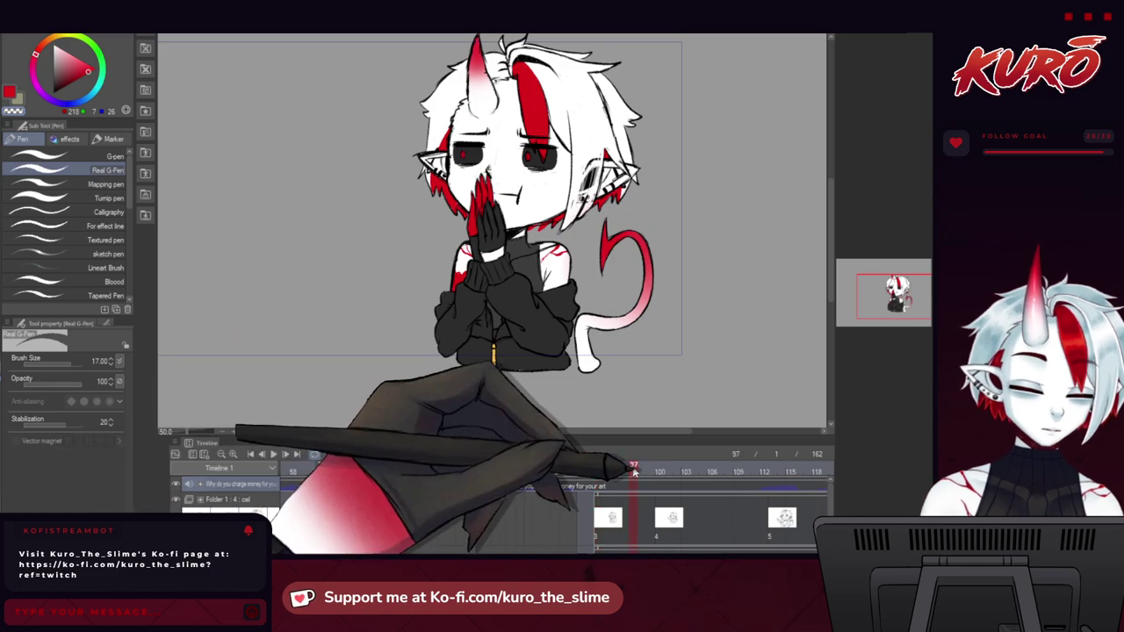
click(660, 474)
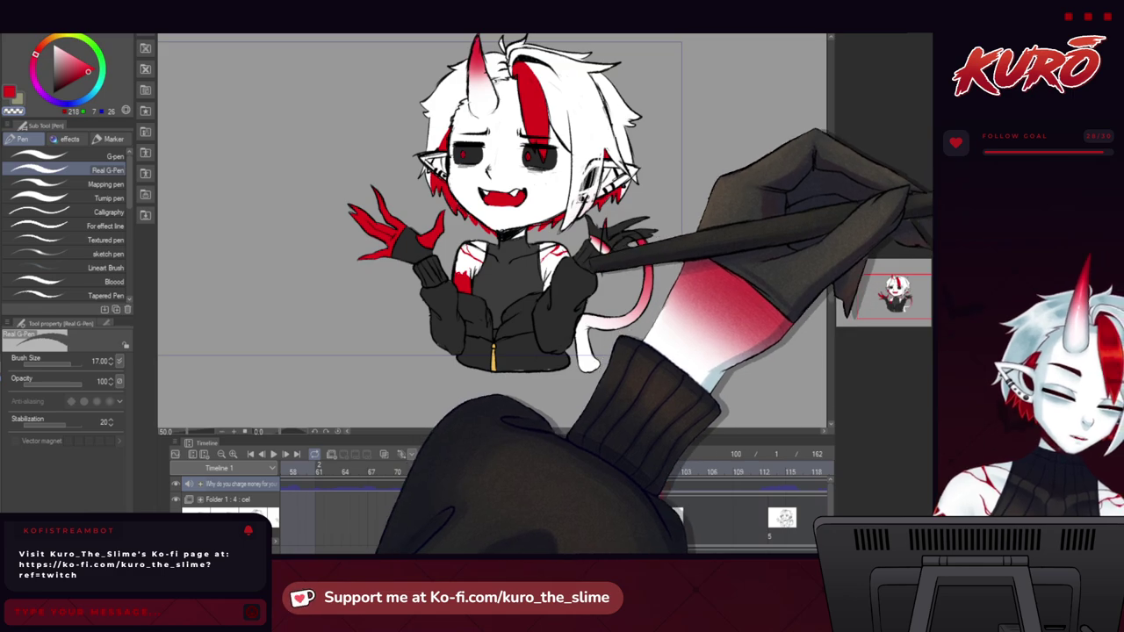
Duplicate Folder 1's line-art cel 4 and place the copy at frame 98 as an in-between.
click(230, 499)
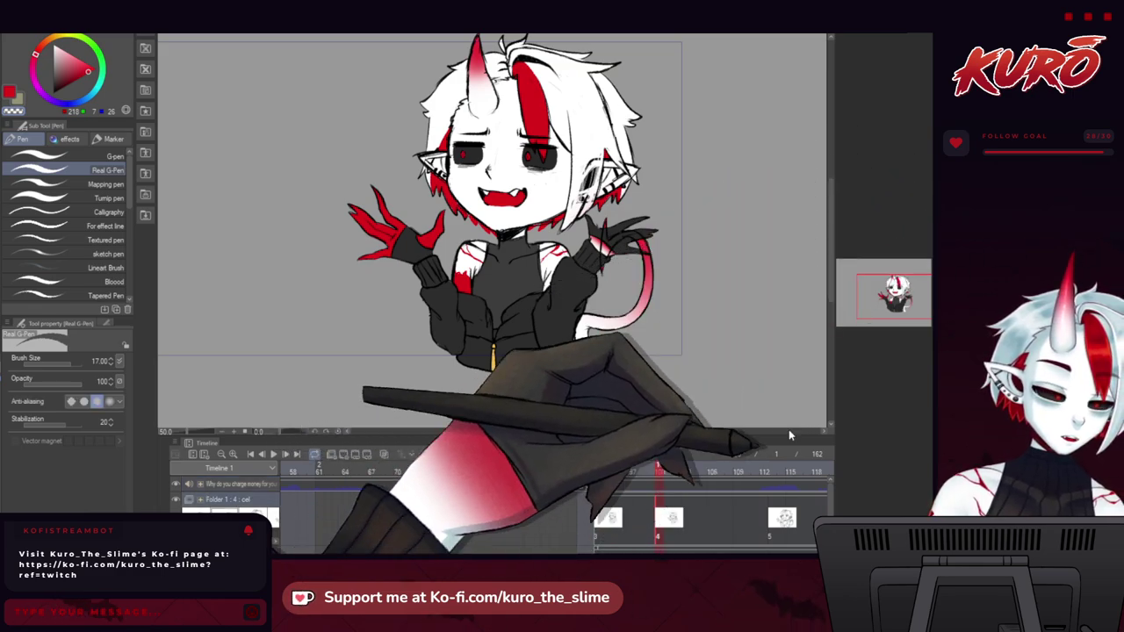
click(253, 517)
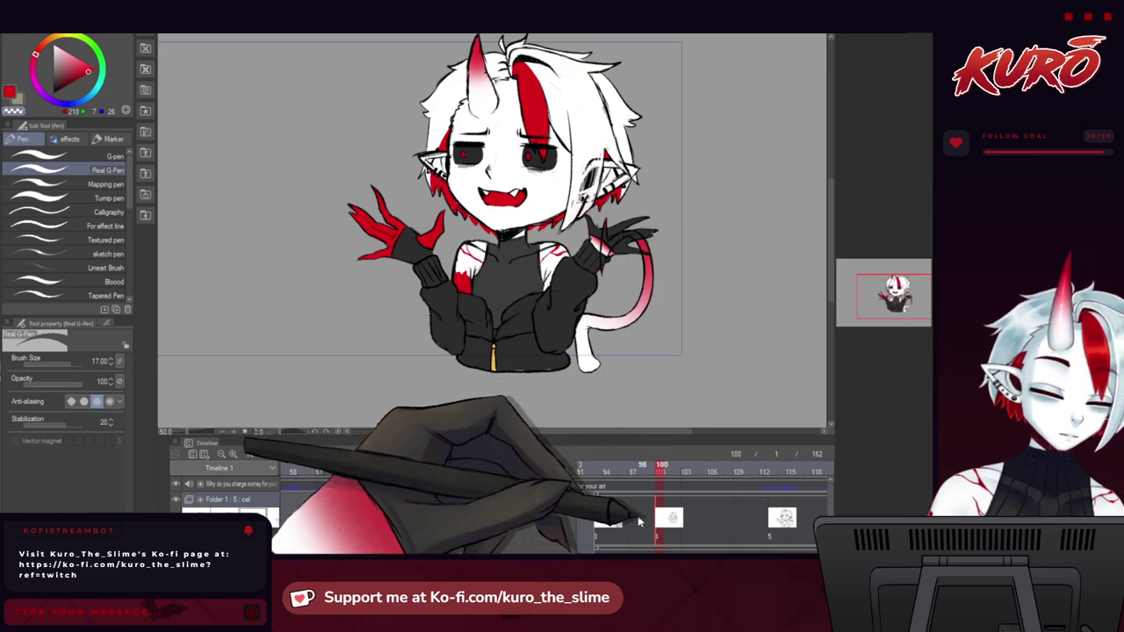
click(642, 520)
key(ctrl+v)
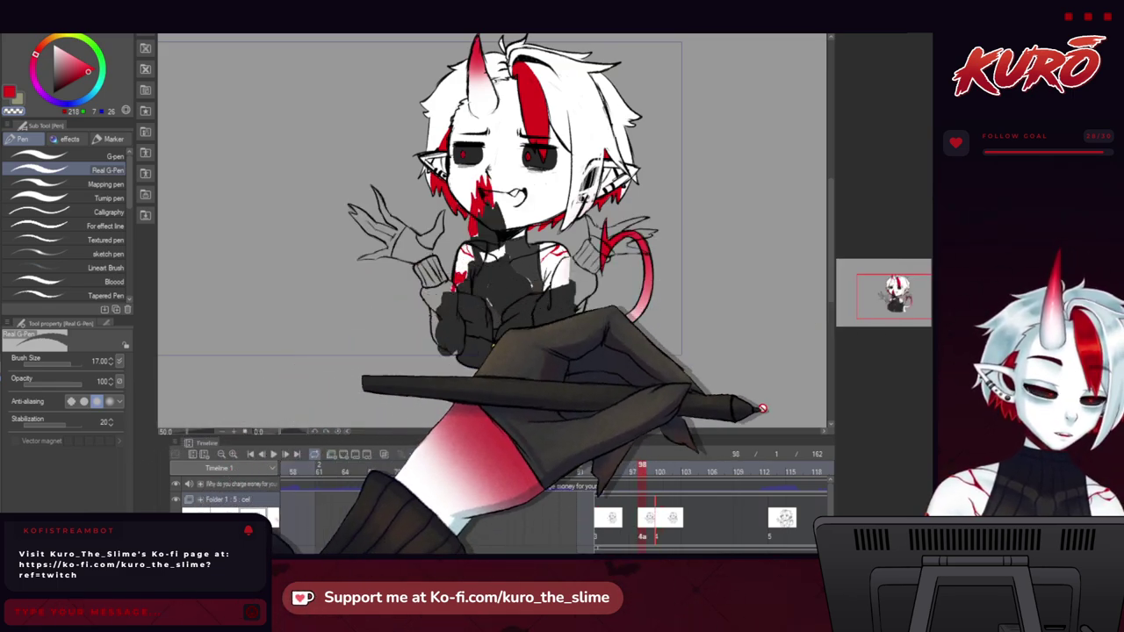
click(643, 518)
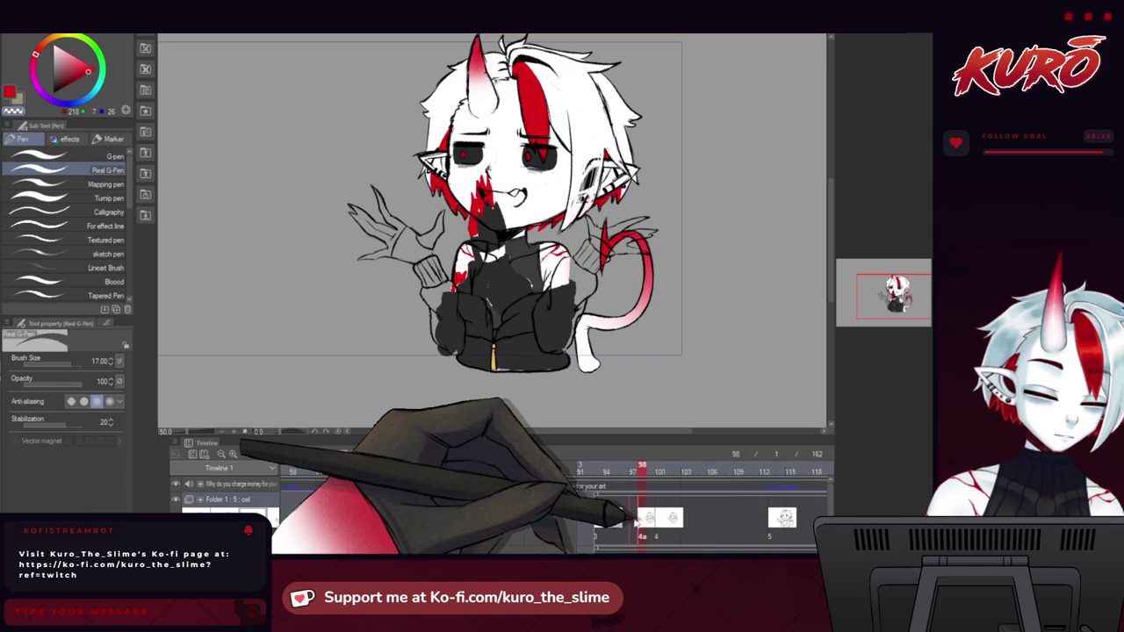
Play the animation from frame 90 to review the new in-between, and return to frame 98.
click(598, 487)
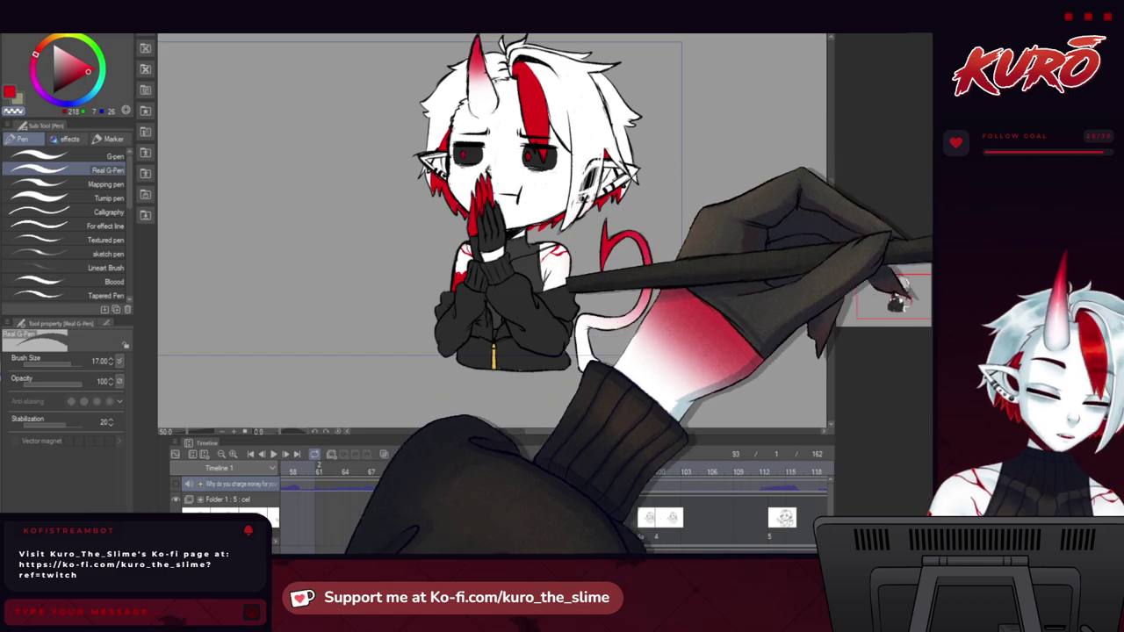
click(572, 467)
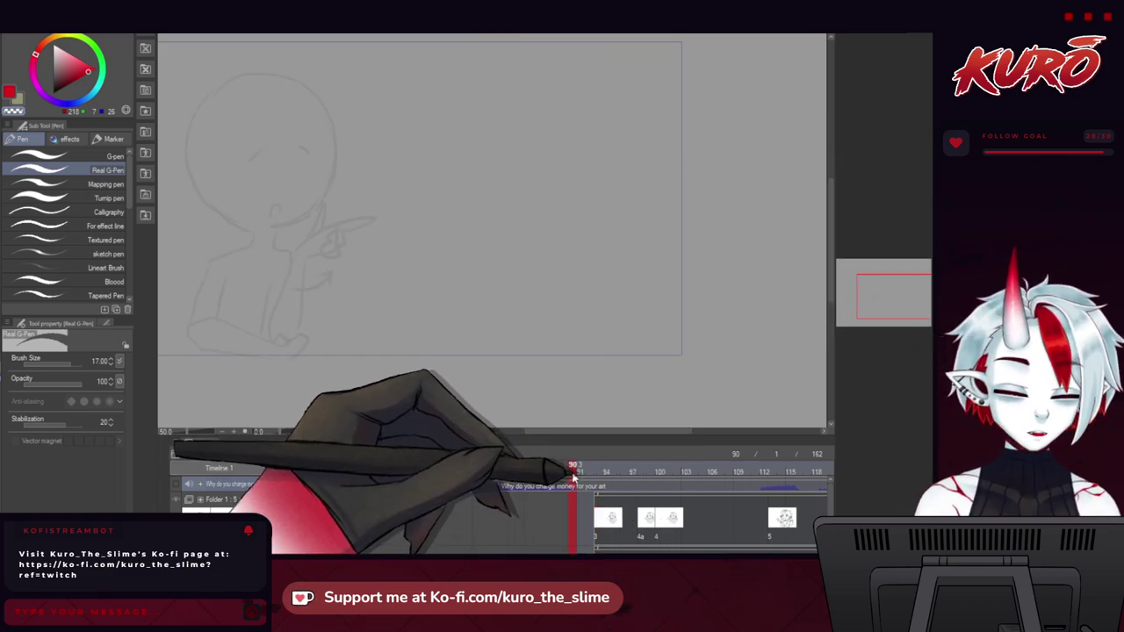
click(274, 457)
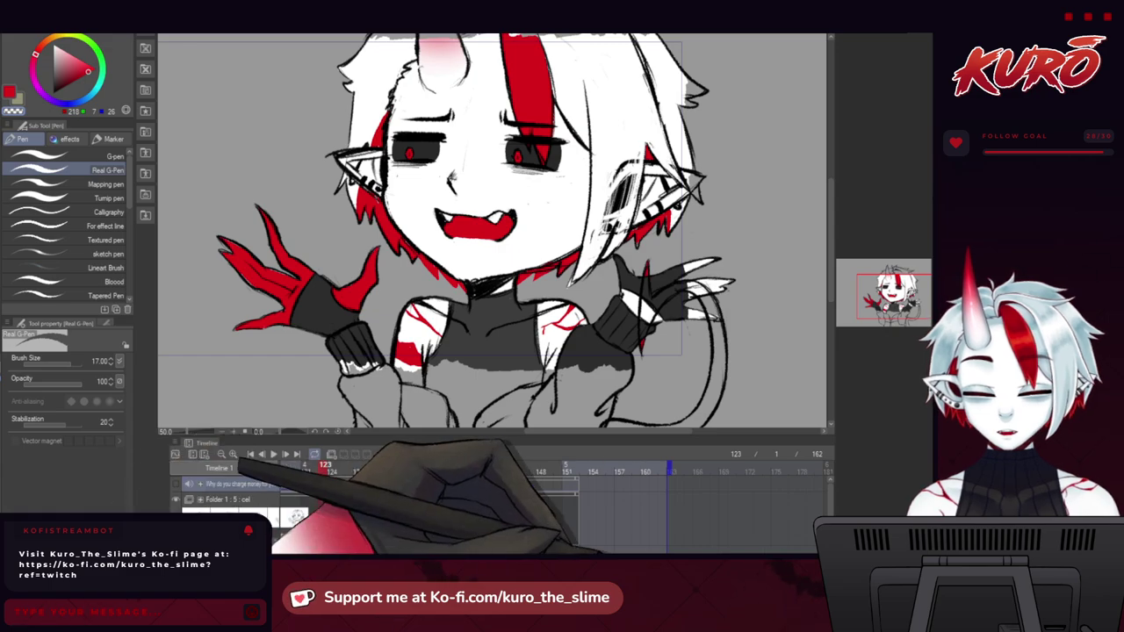
drag(689, 559, 536, 559)
click(549, 468)
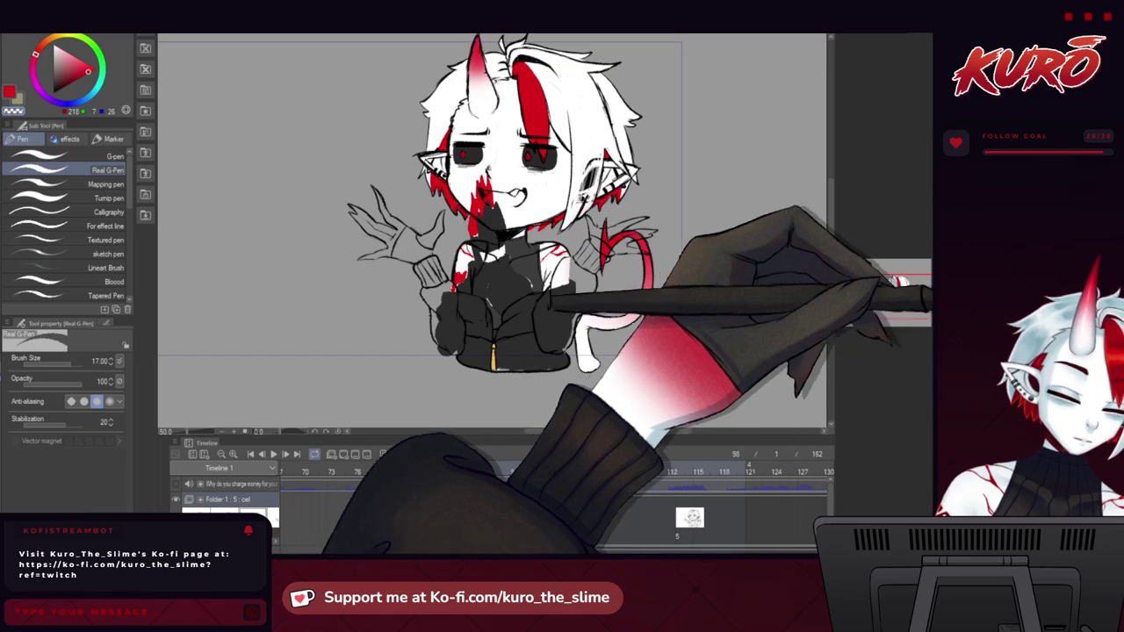
Hide the colouring at frame 98, and rotate the character's left arm inward towards the body on cel 4a.
click(925, 297)
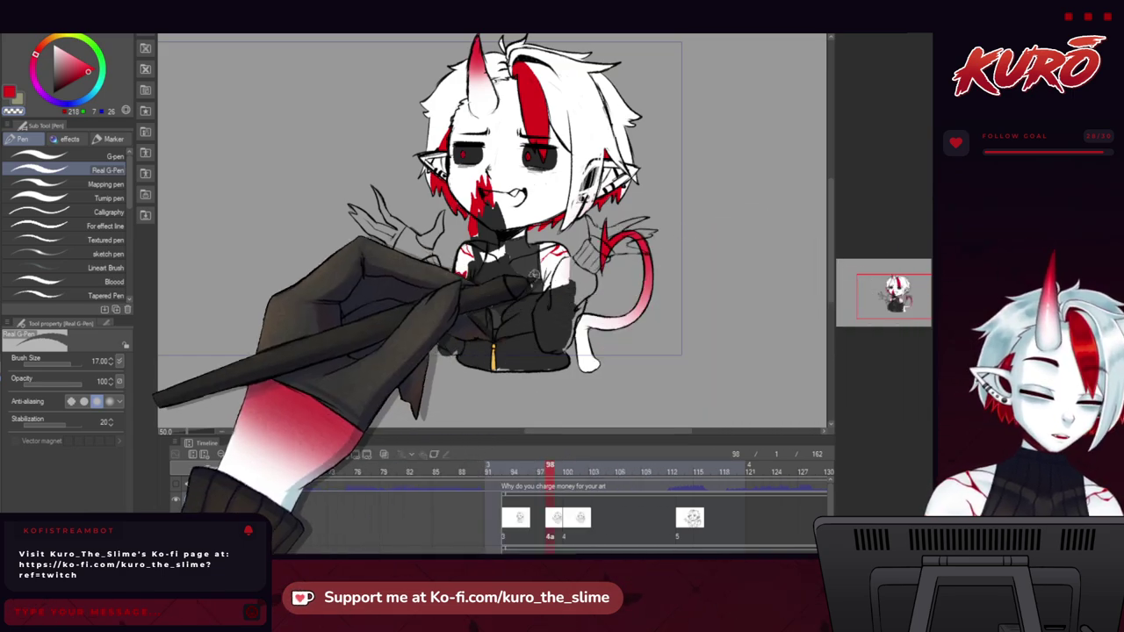
key(Delete)
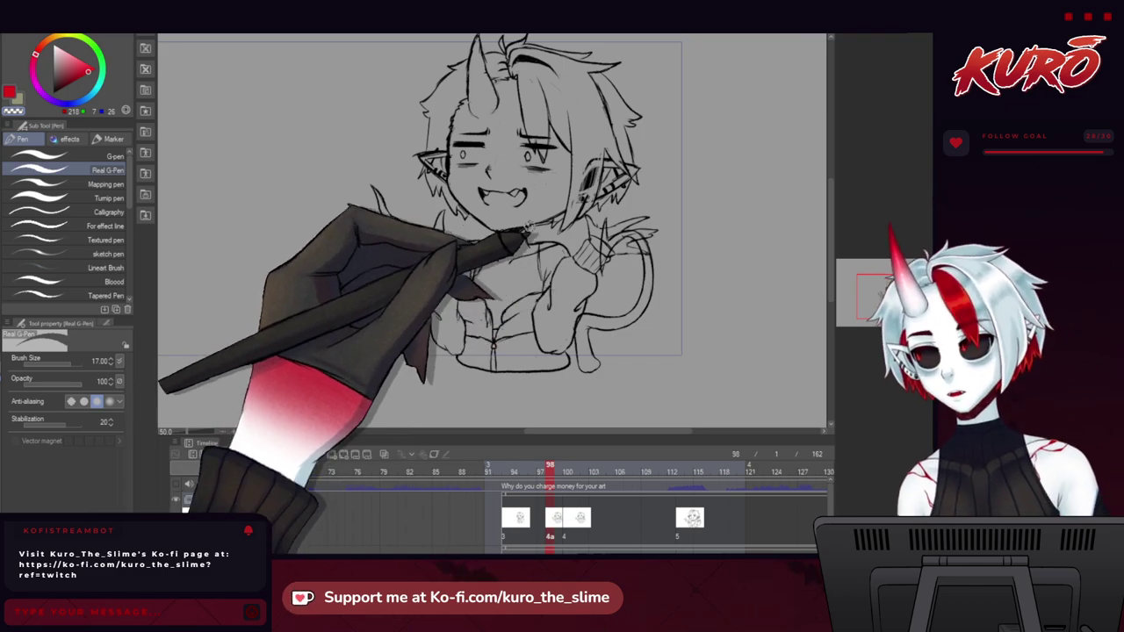
key(ctrl+t)
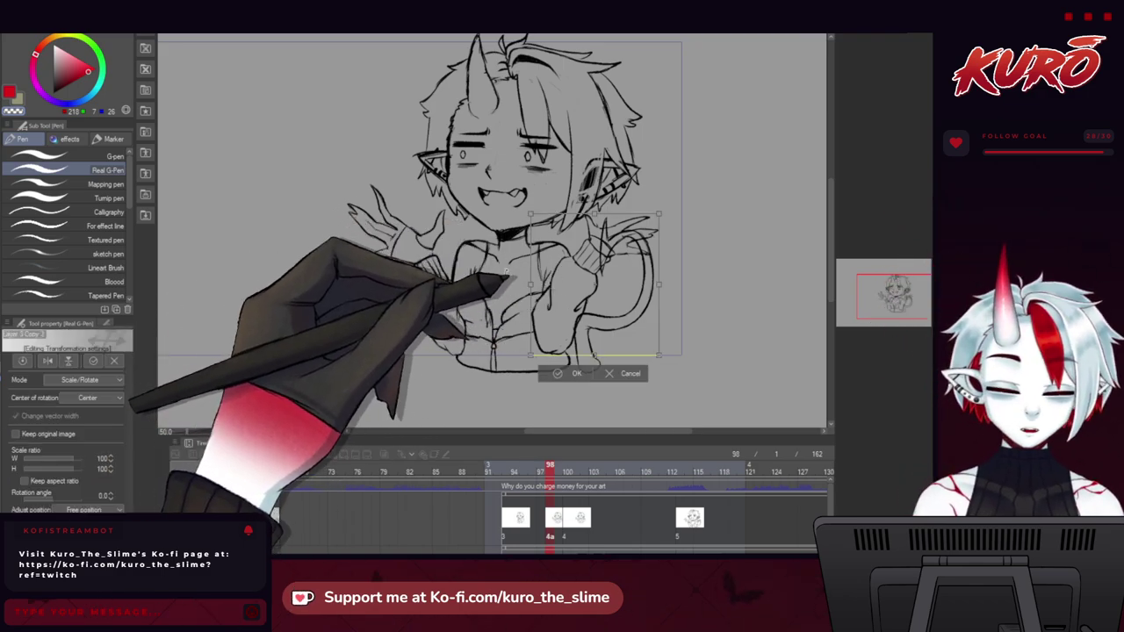
scroll(578, 345, up, 1)
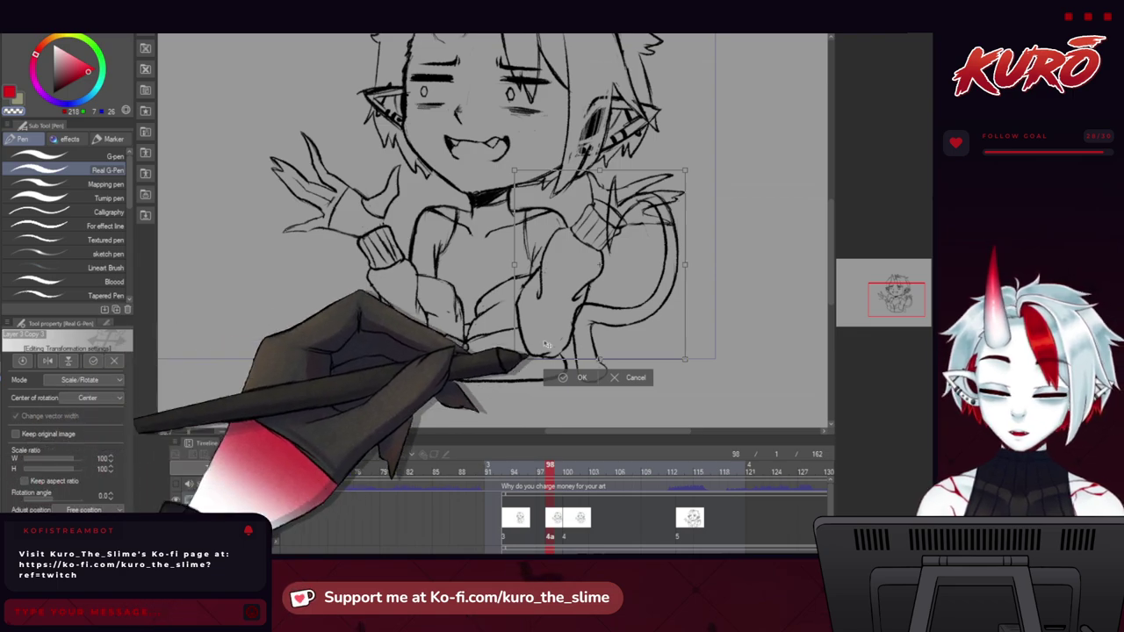
drag(599, 264, 538, 340)
drag(430, 338, 400, 380)
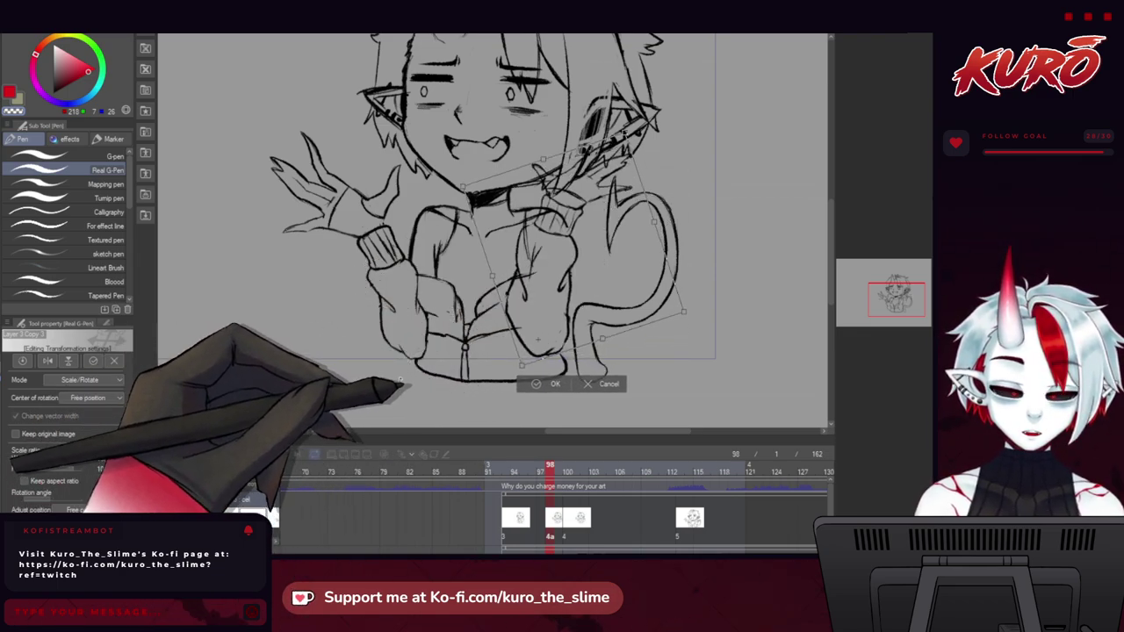
click(549, 383)
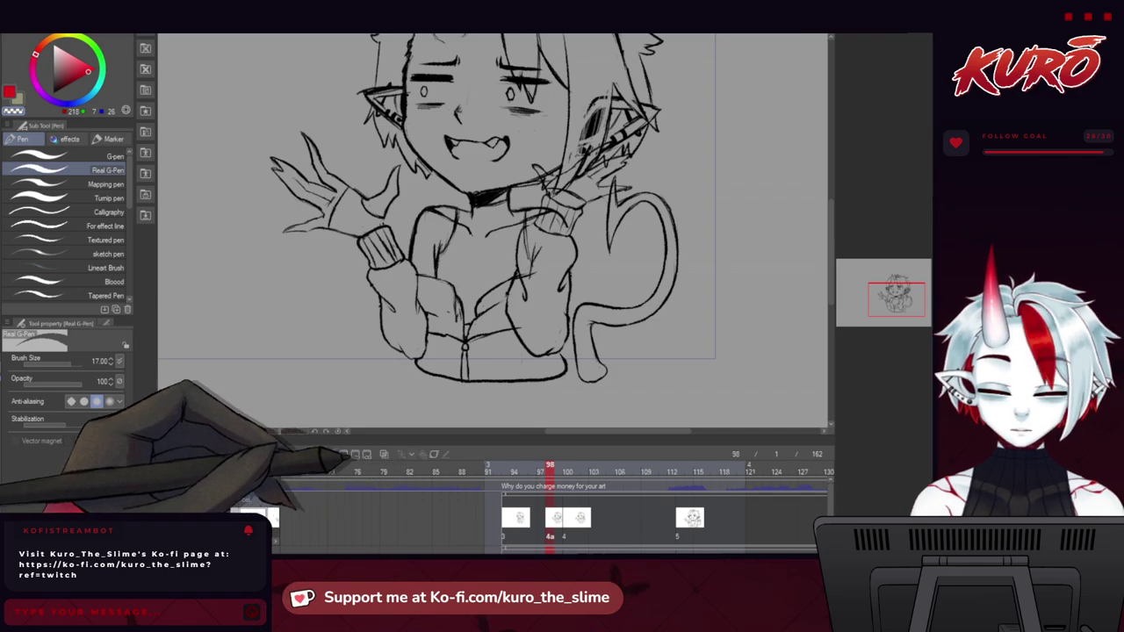
Turn on onion skin, and move and rotate cel 4a's left arm further inward towards the clasped-hands pose.
click(382, 455)
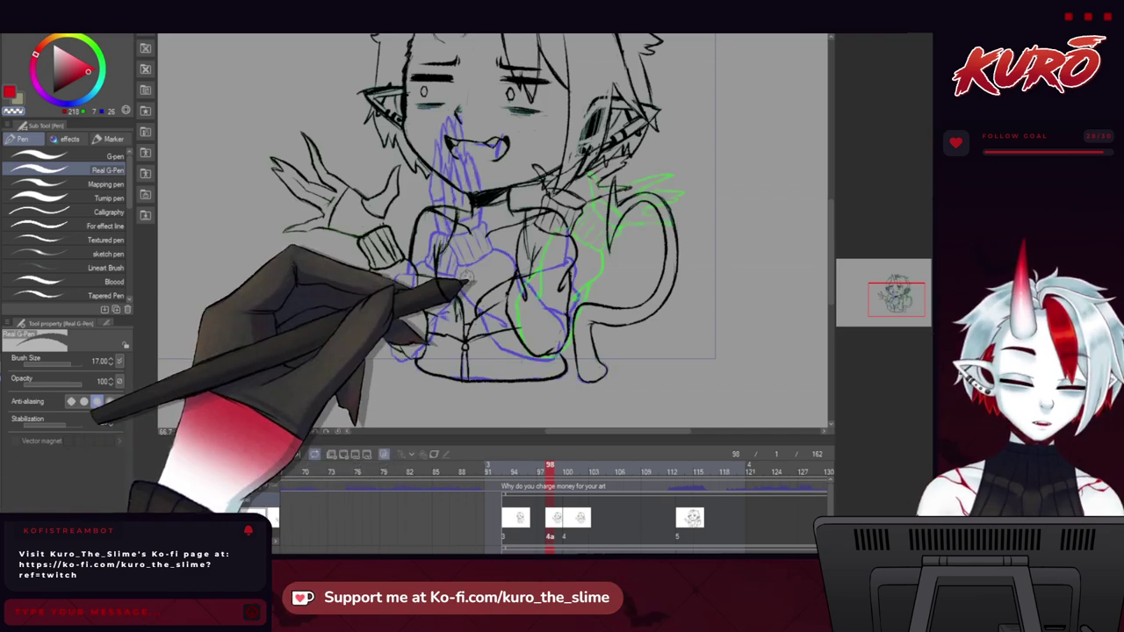
key(ctrl+t)
mouse_move(546, 300)
mouse_down()
mouse_move(524, 312)
mouse_move(575, 254)
mouse_up()
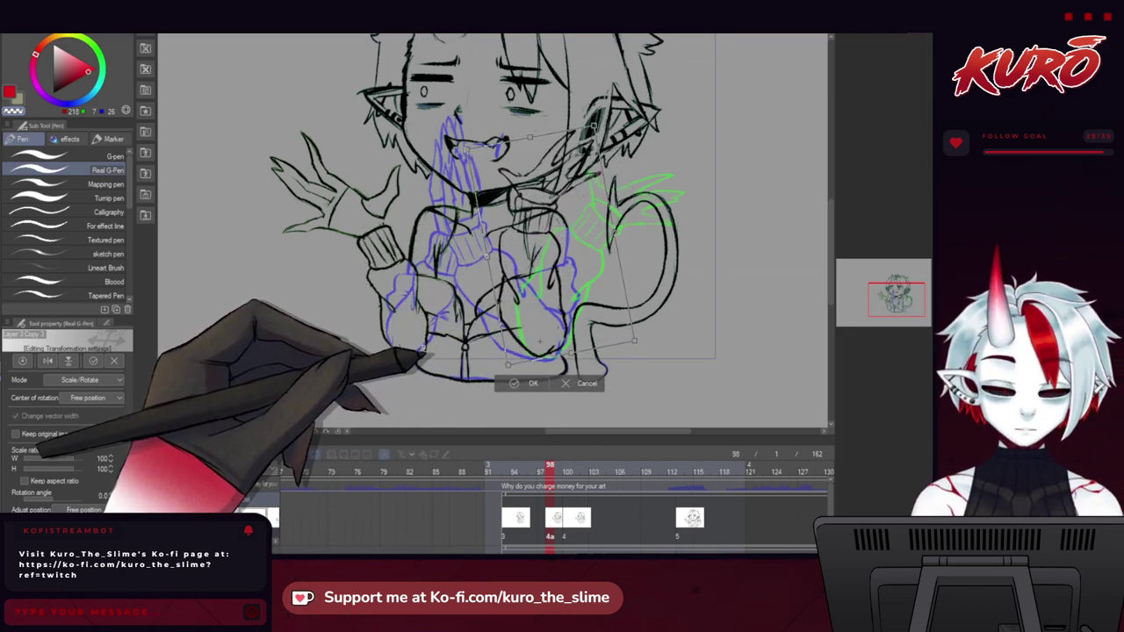
click(532, 383)
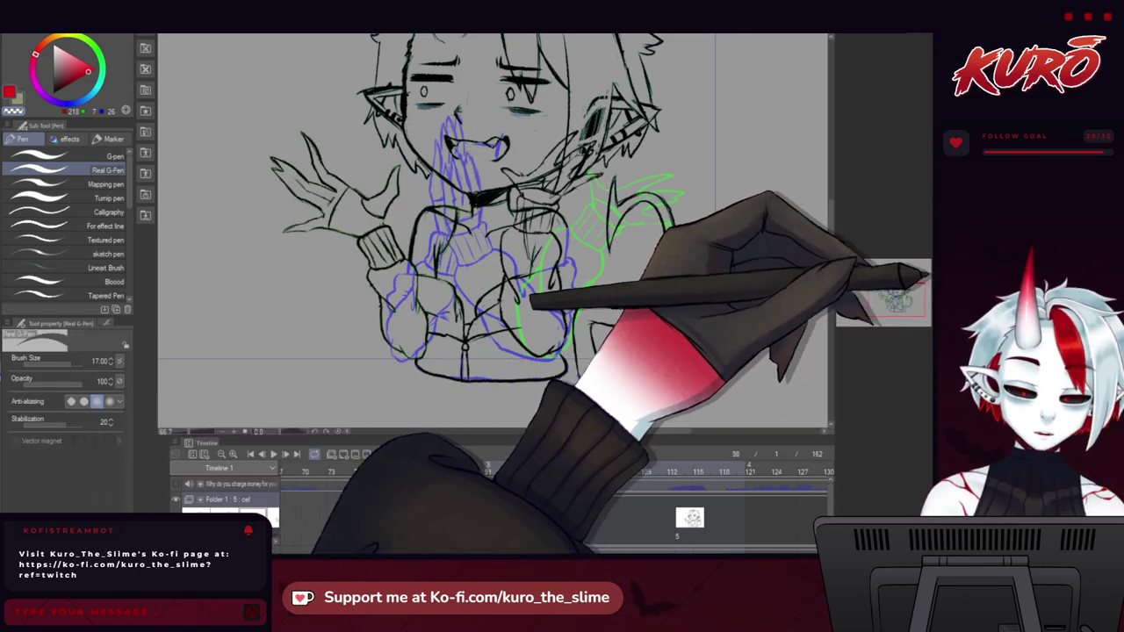
Move and rotate the character's right arm inward on cel 4a towards the clasped-hands pose, and compare it with its previous position.
key(ctrl+t)
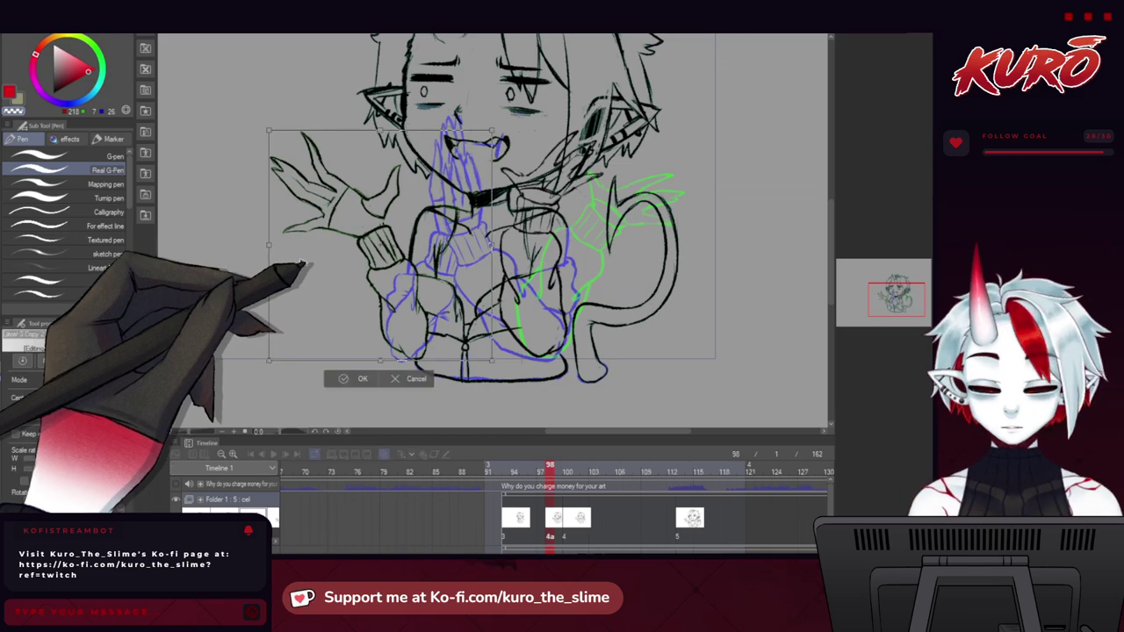
mouse_move(374, 259)
mouse_down()
mouse_move(385, 282)
mouse_move(376, 252)
mouse_up()
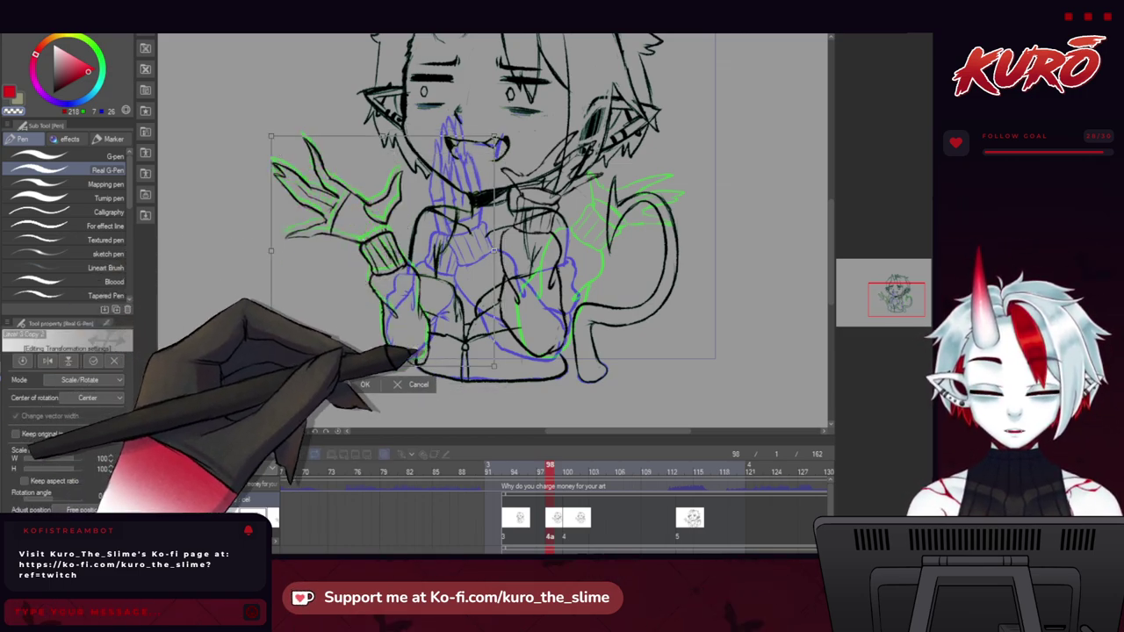
drag(218, 369, 233, 316)
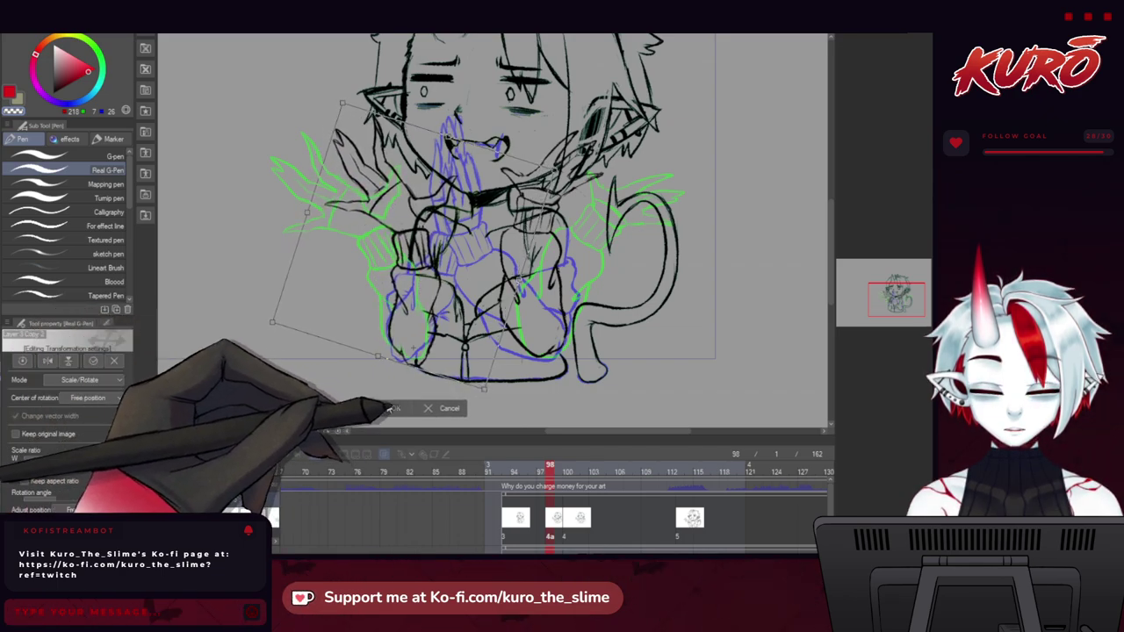
click(390, 407)
click(384, 454)
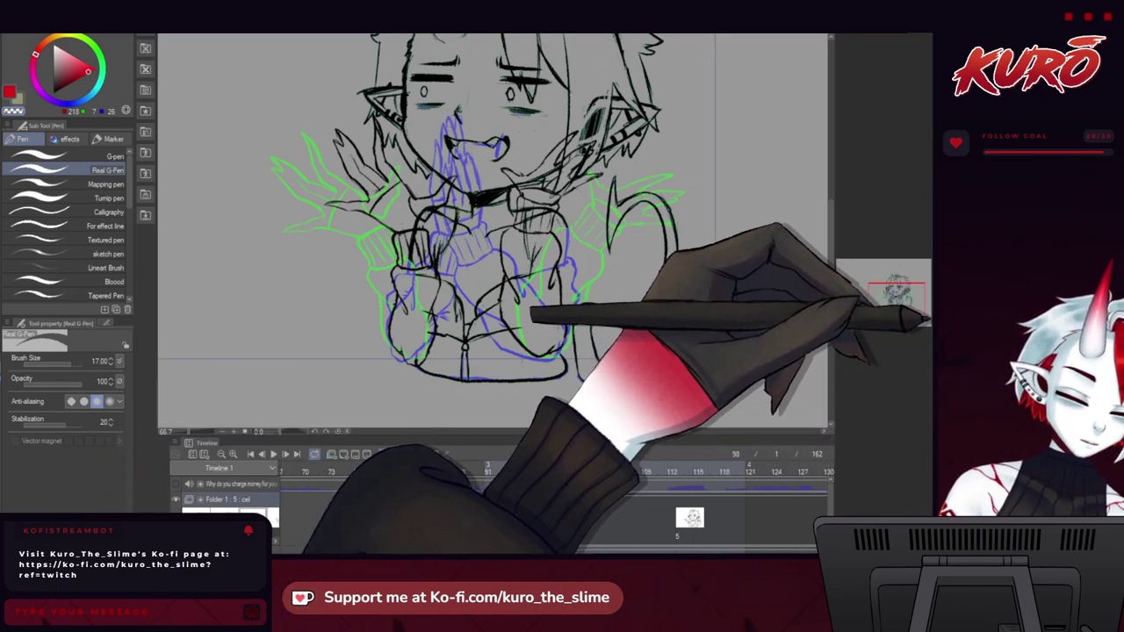
key(ctrl+z)
key(ctrl+y)
Redraw the draped jacket edges behind both forearms on cel 4a in black with the hard pencil, following the onion skin.
scroll(550, 303, up, 1)
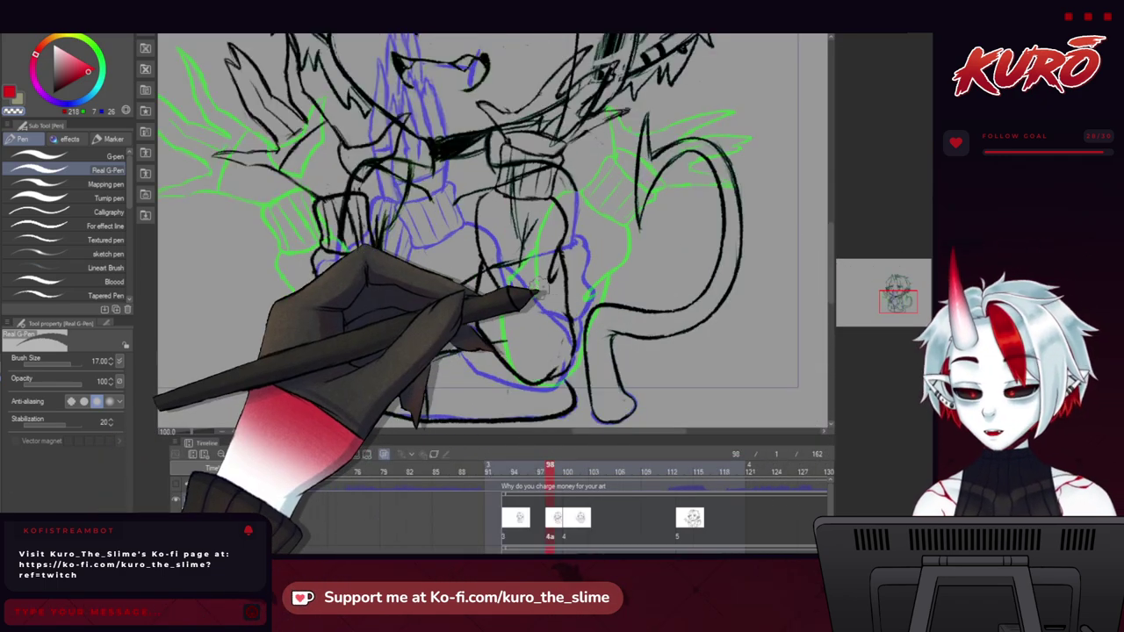
click(54, 93)
key(b)
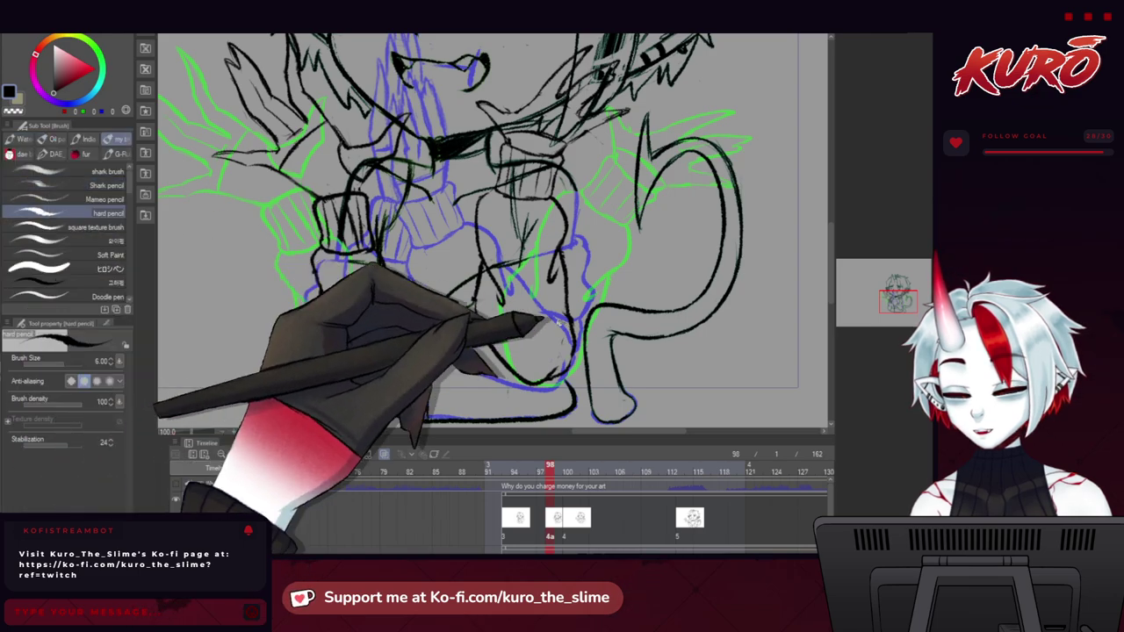
scroll(562, 326, up, 1)
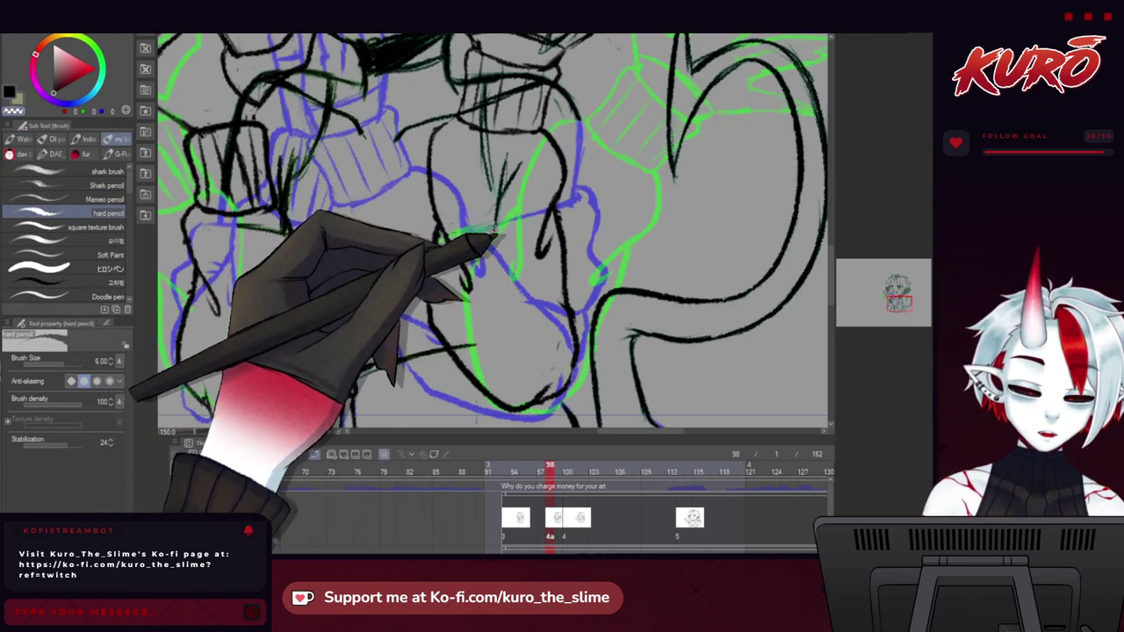
key(c)
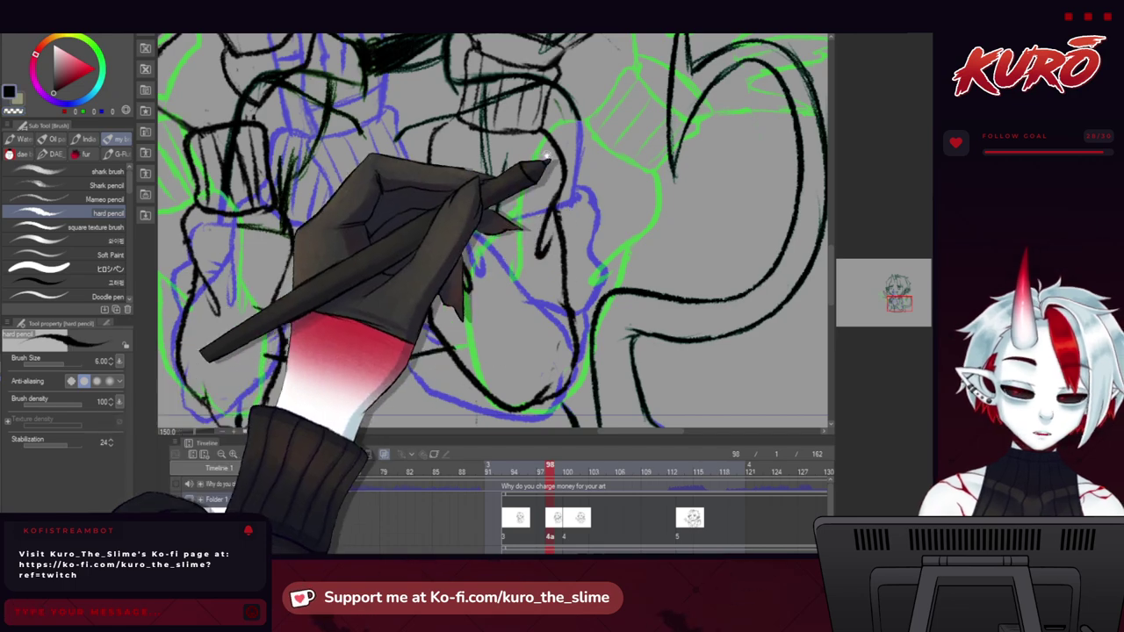
mouse_move(548, 158)
mouse_down()
mouse_move(536, 183)
mouse_move(567, 184)
mouse_move(564, 211)
mouse_move(592, 266)
mouse_move(575, 338)
mouse_move(522, 263)
mouse_up()
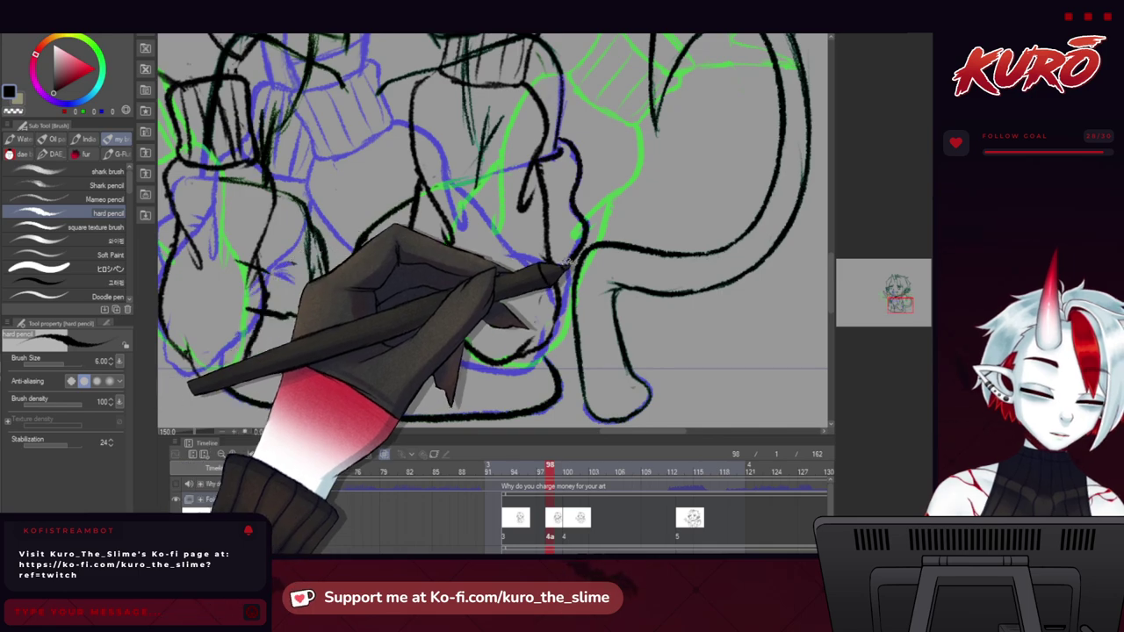
drag(374, 194, 410, 245)
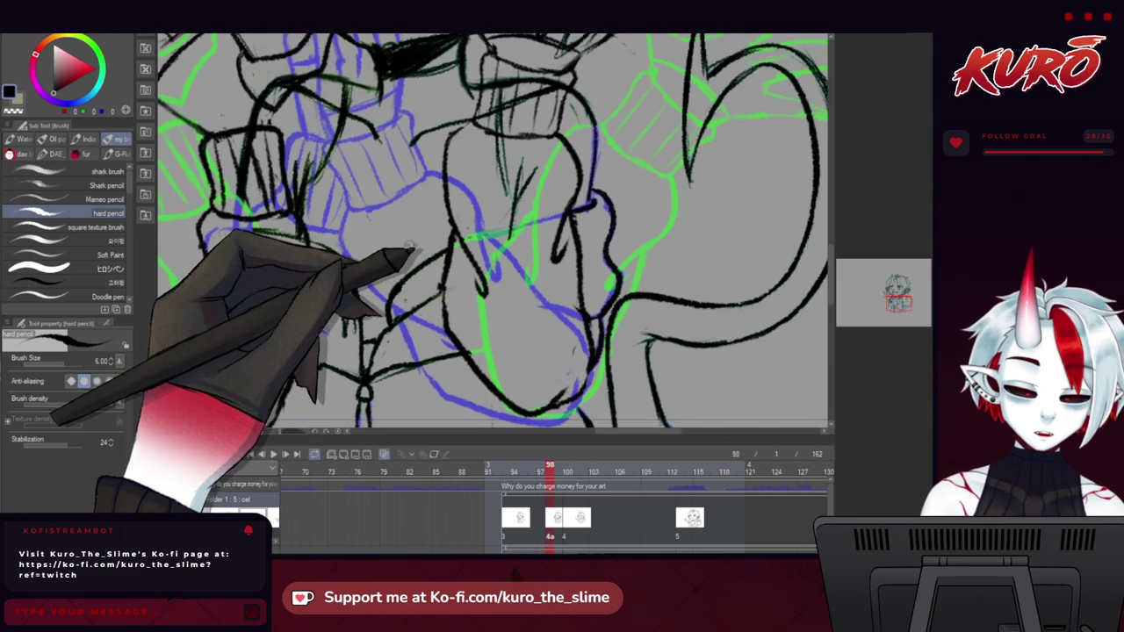
scroll(409, 246, down, 2)
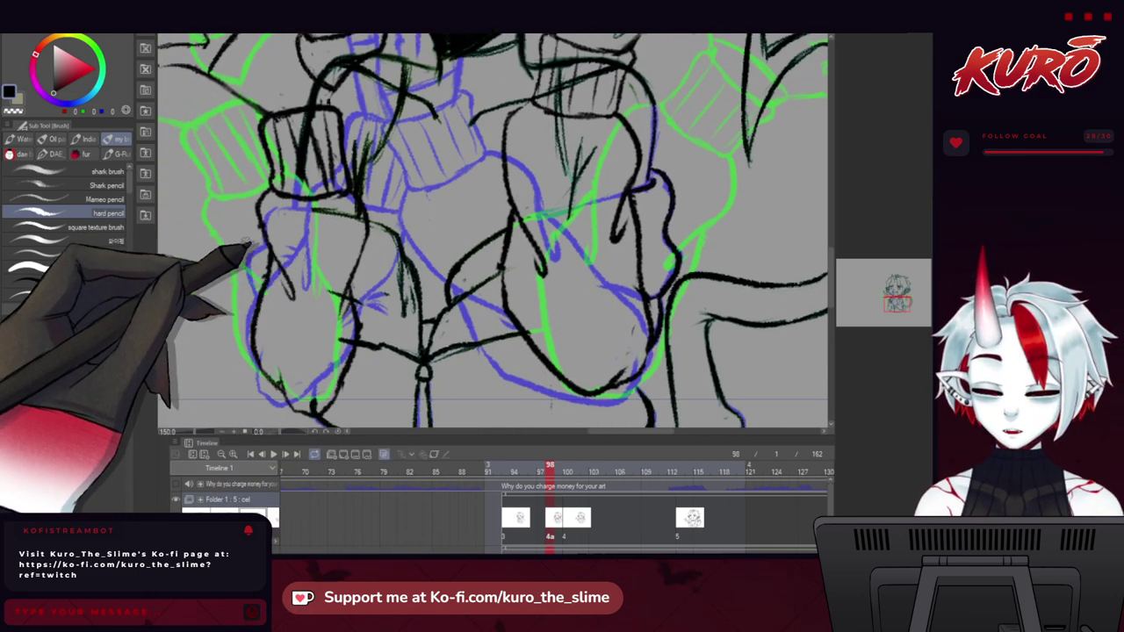
mouse_move(266, 247)
mouse_down()
mouse_move(247, 274)
mouse_move(253, 287)
mouse_move(218, 235)
mouse_move(226, 259)
mouse_up()
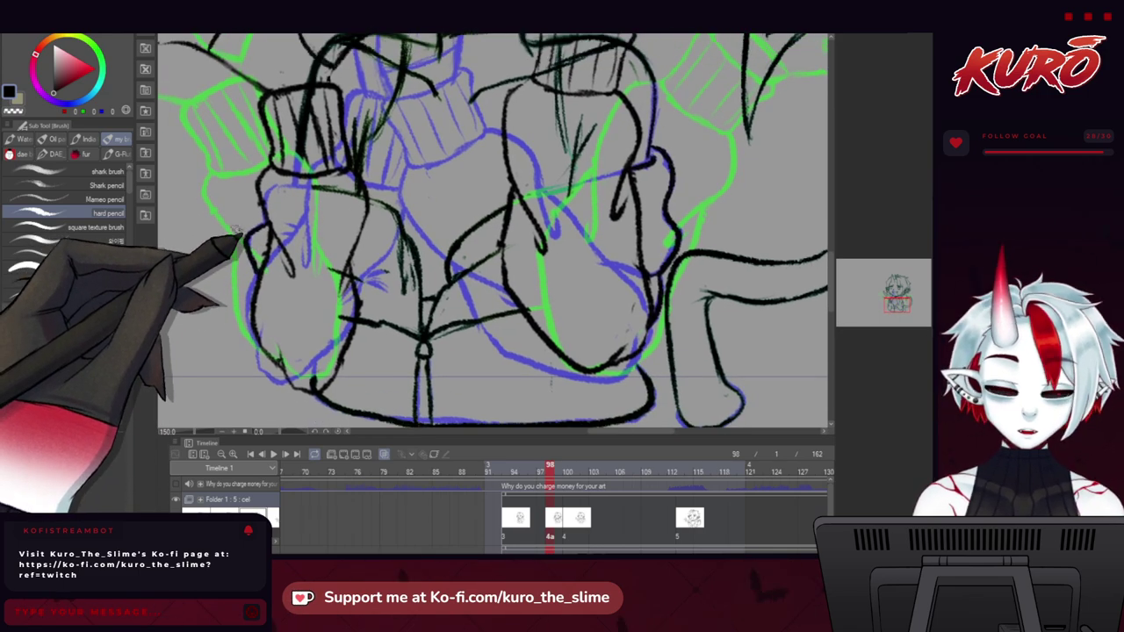
key(c)
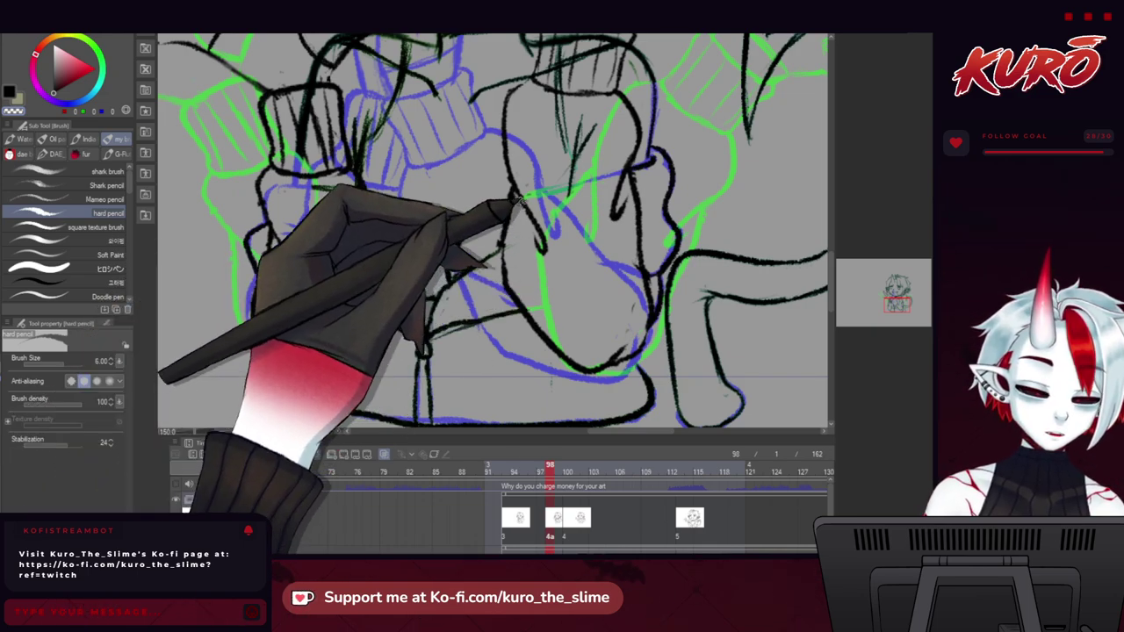
Turn off onion skin and erase the leftover torso and jacket lines that cross the forearms on cel 4a.
click(383, 454)
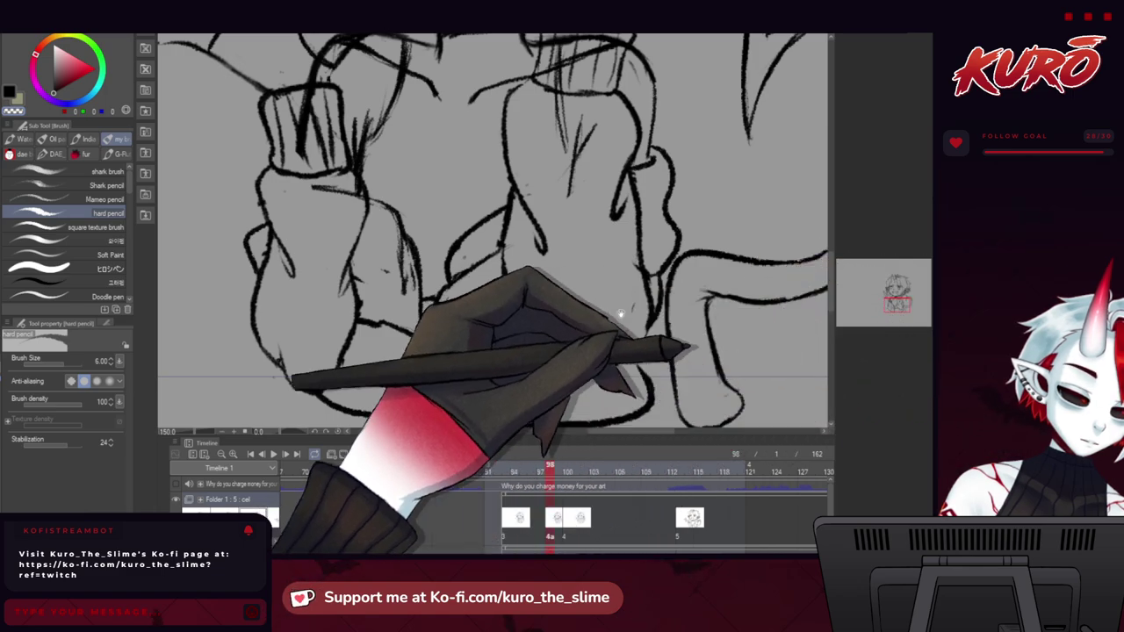
drag(533, 225, 496, 341)
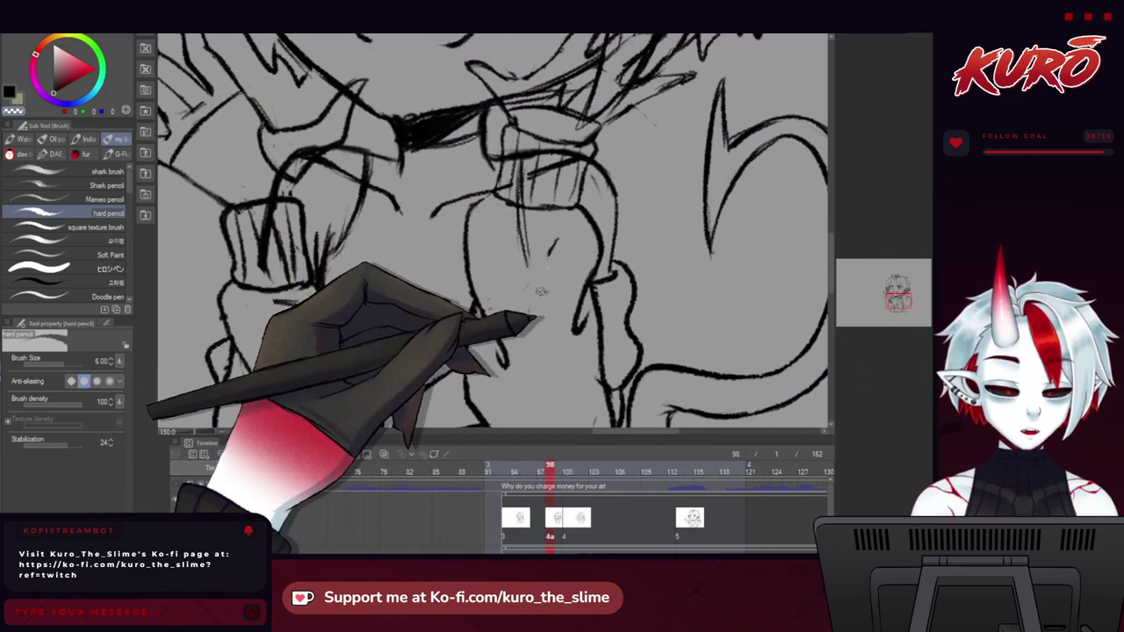
drag(492, 301, 484, 173)
drag(262, 182, 291, 268)
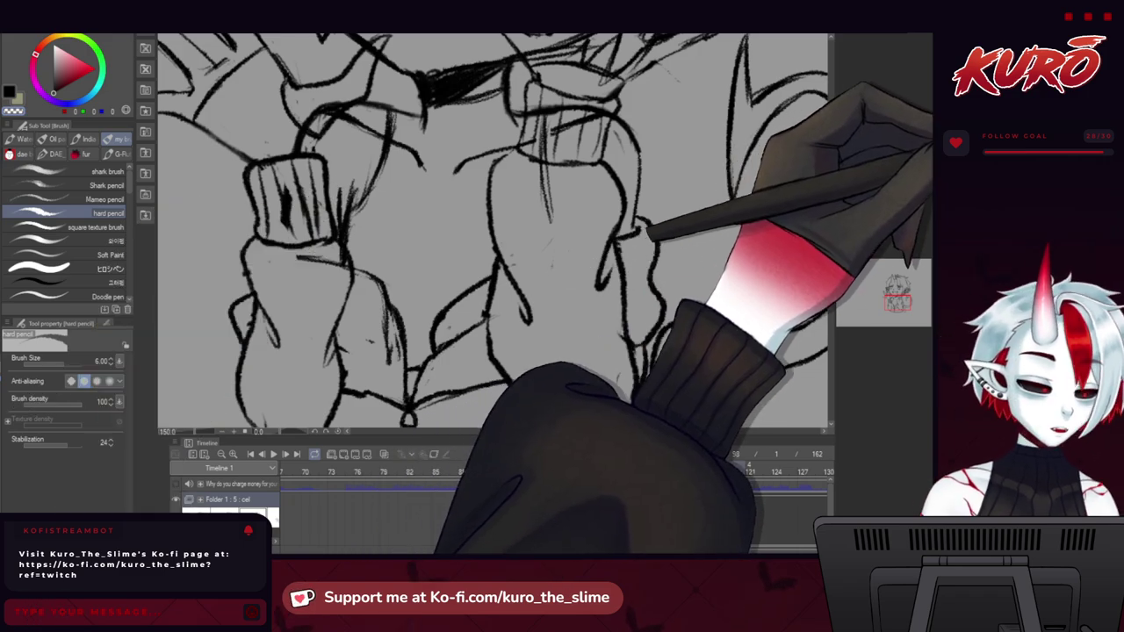
Fade the body line art and clean up the shoulder and jacket lines overlapping the ribbed cuffs and wrists.
click(1005, 117)
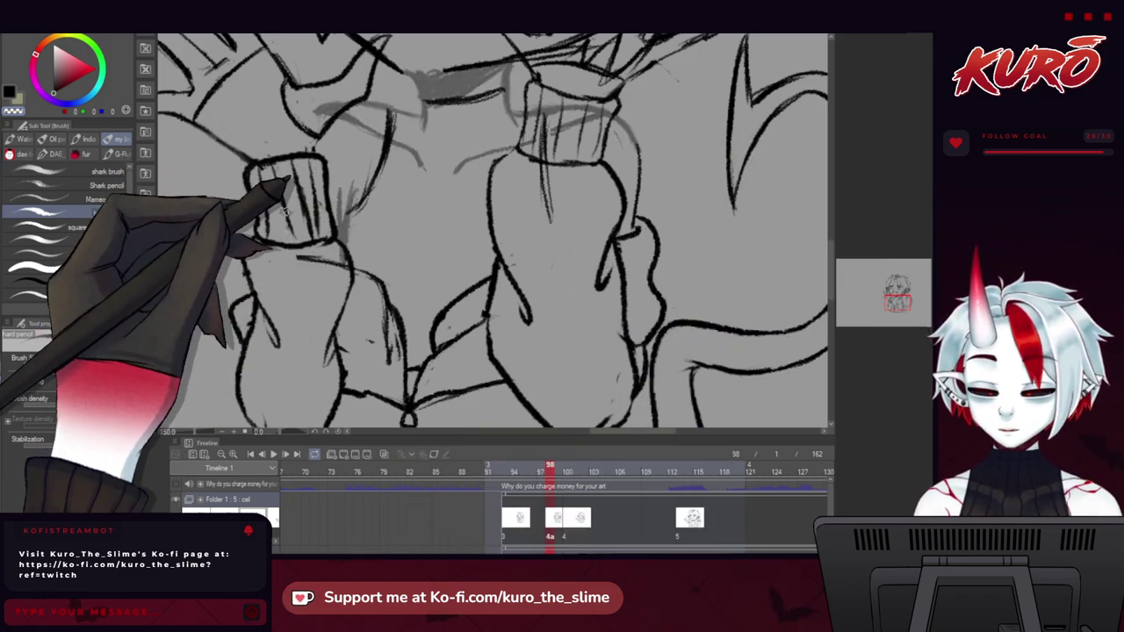
scroll(272, 110, up, 3)
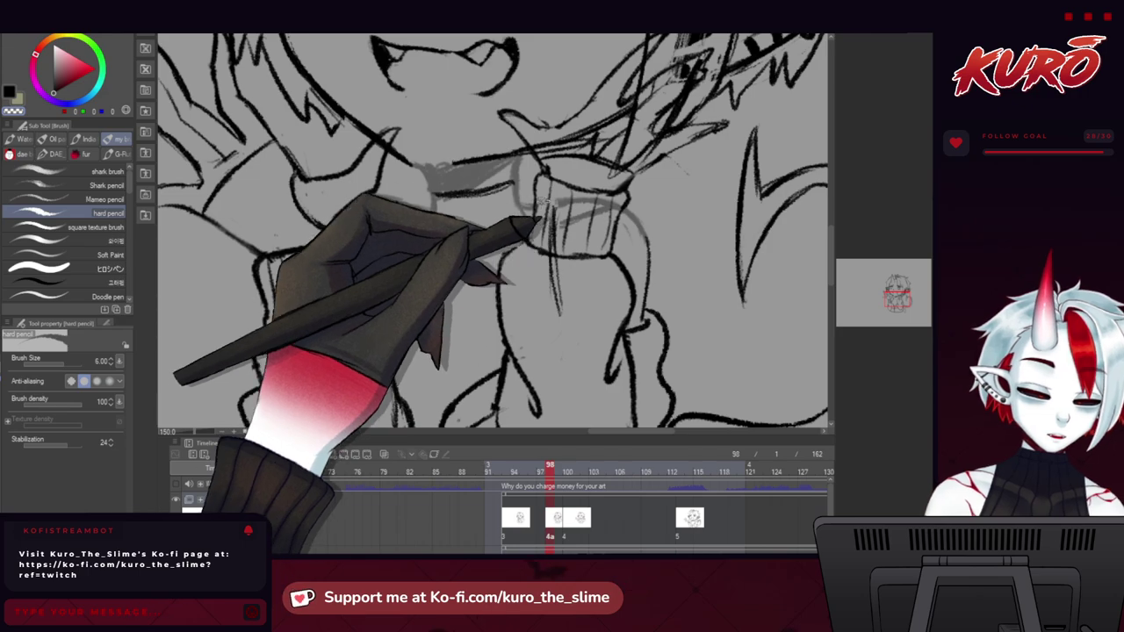
scroll(576, 240, down, 1)
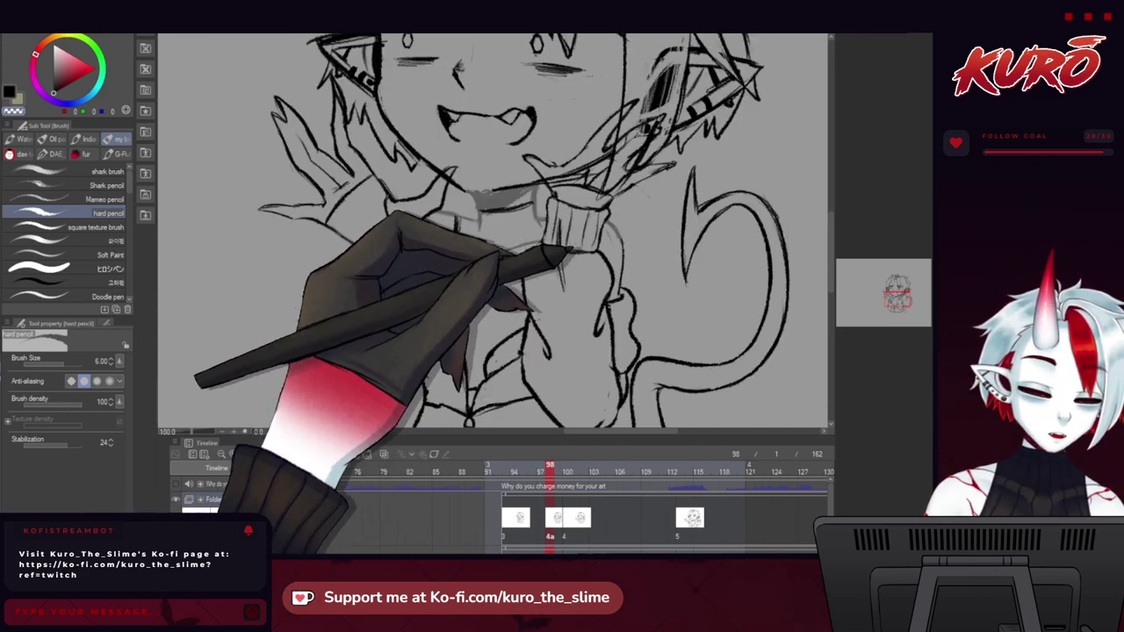
drag(347, 251, 344, 254)
scroll(343, 255, down, 2)
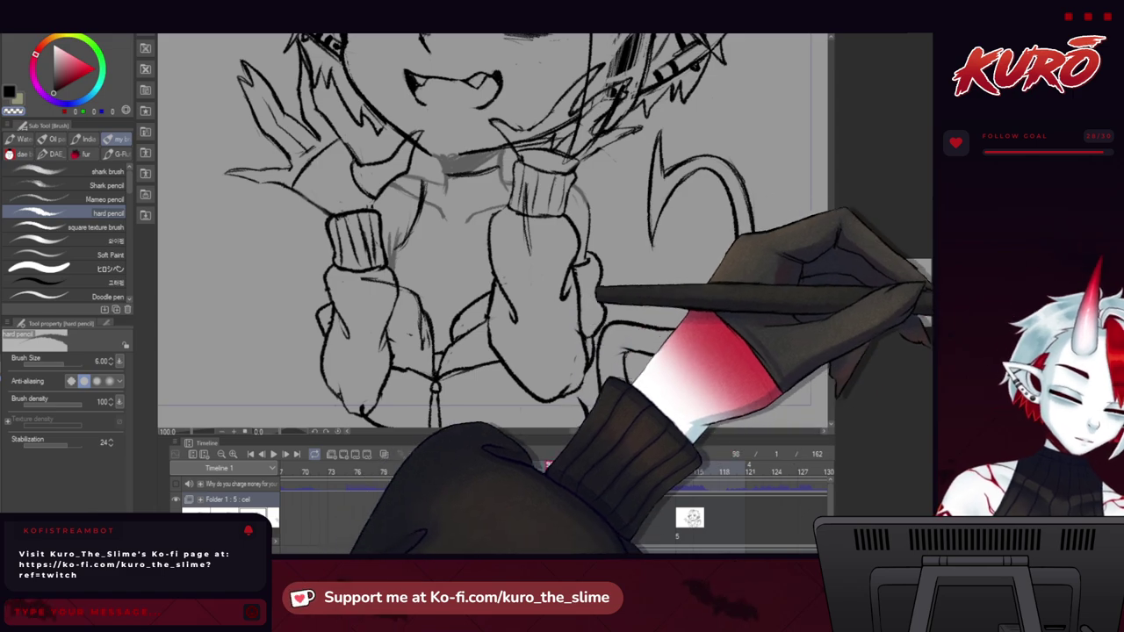
scroll(359, 282, up, 2)
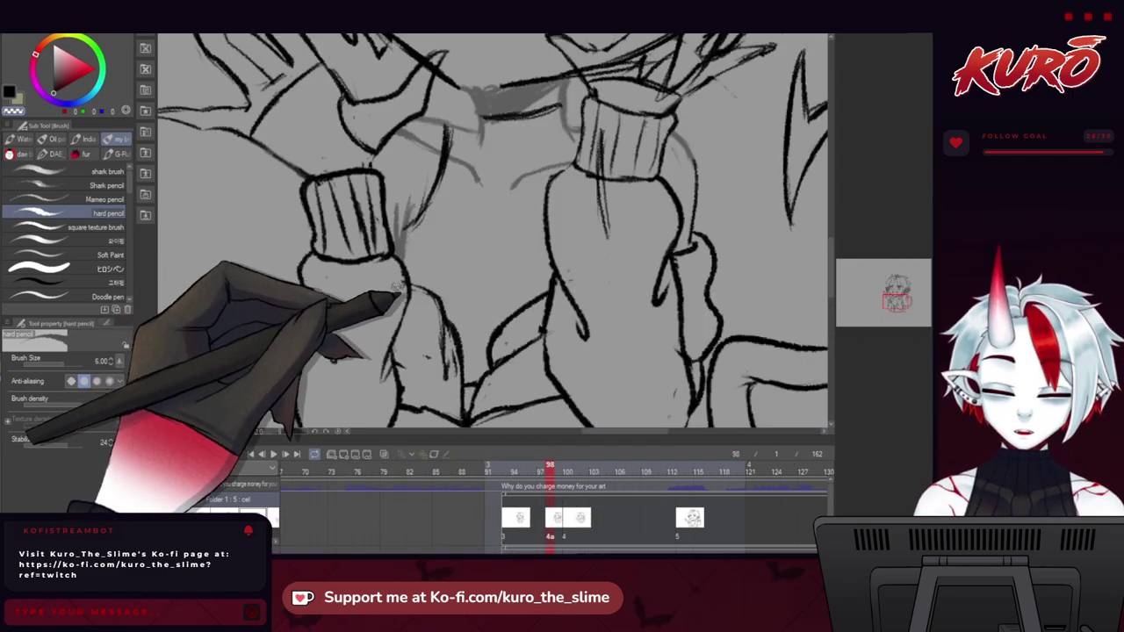
scroll(377, 285, down, 2)
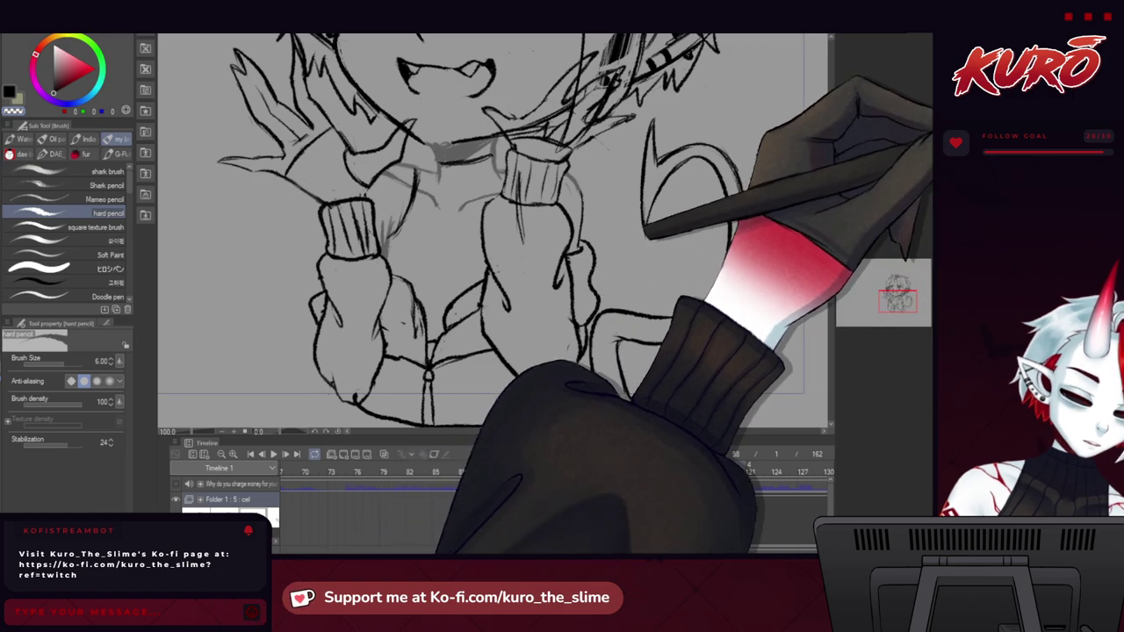
Fade the head line art and erase the face, hair and ear lines that cross the raised hands on cel 4a.
key(ctrl+minus)
key(ctrl+minus)
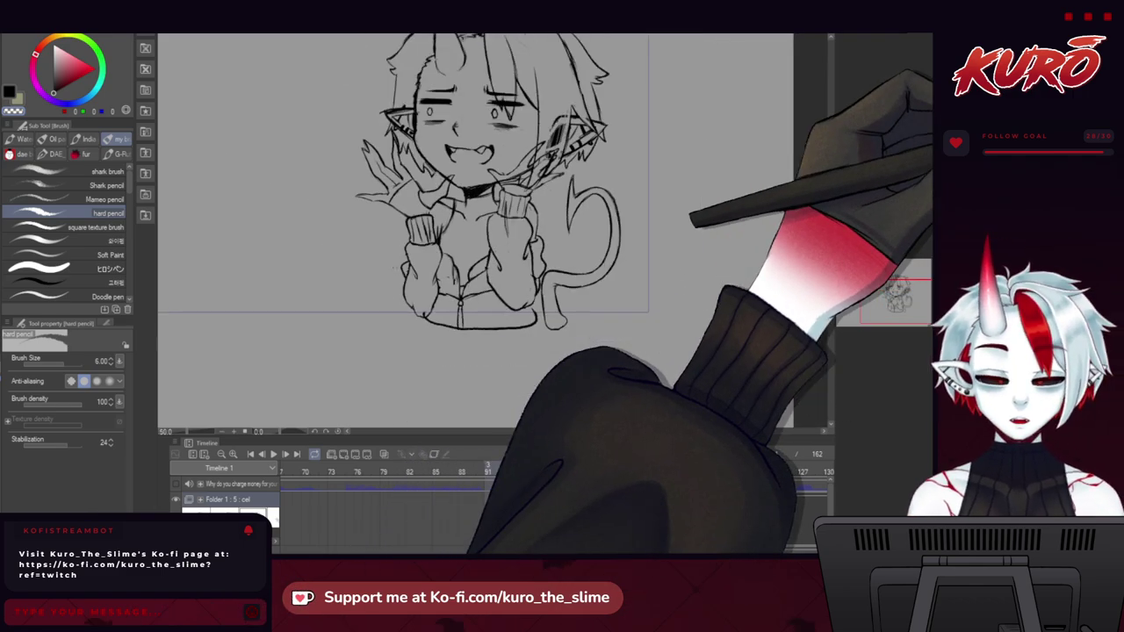
key(ctrl+plus)
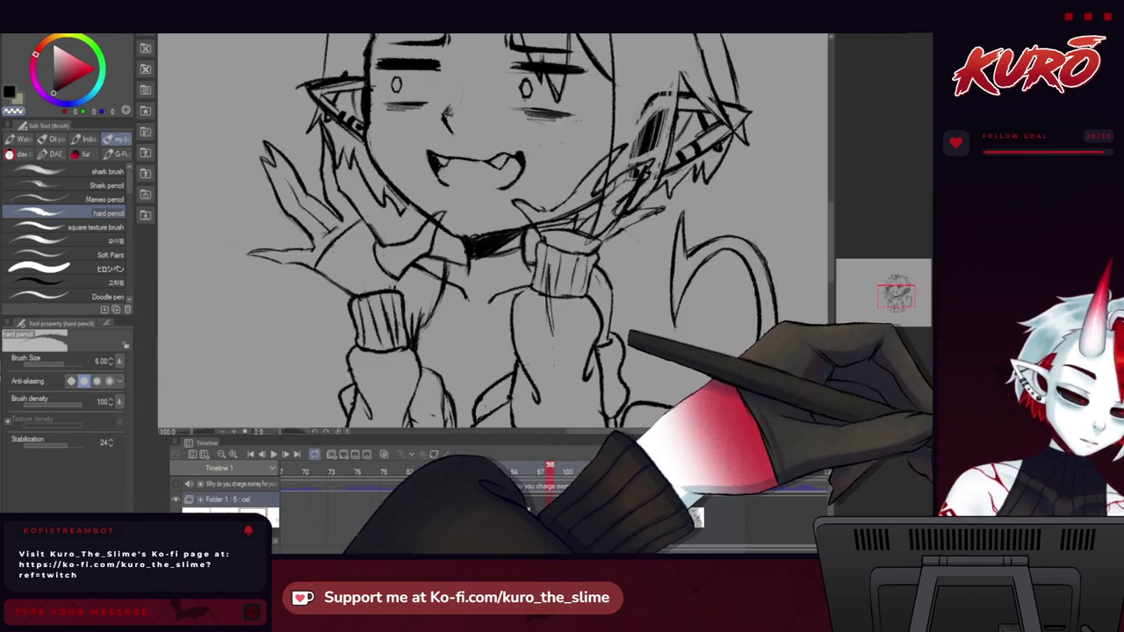
key(ctrl+plus)
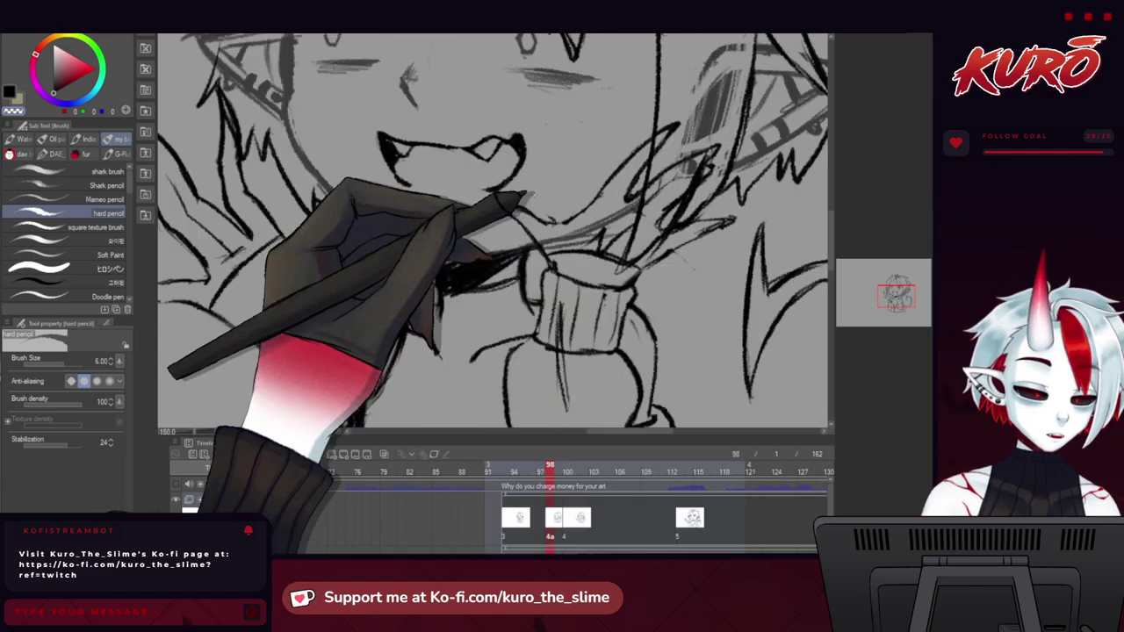
key(ctrl+plus)
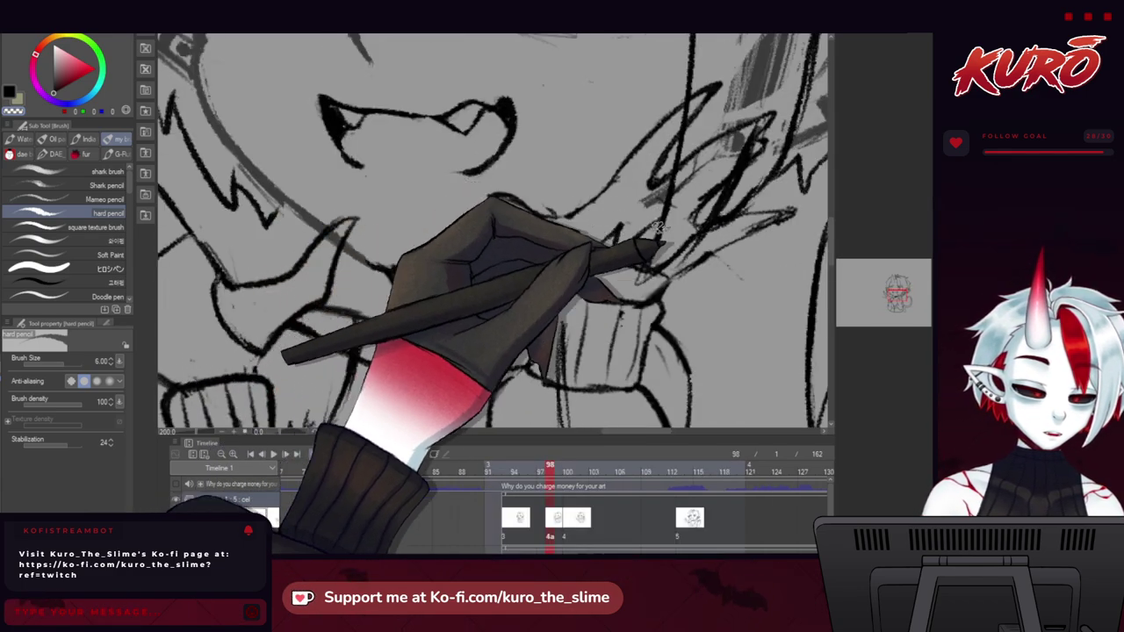
drag(754, 215, 665, 253)
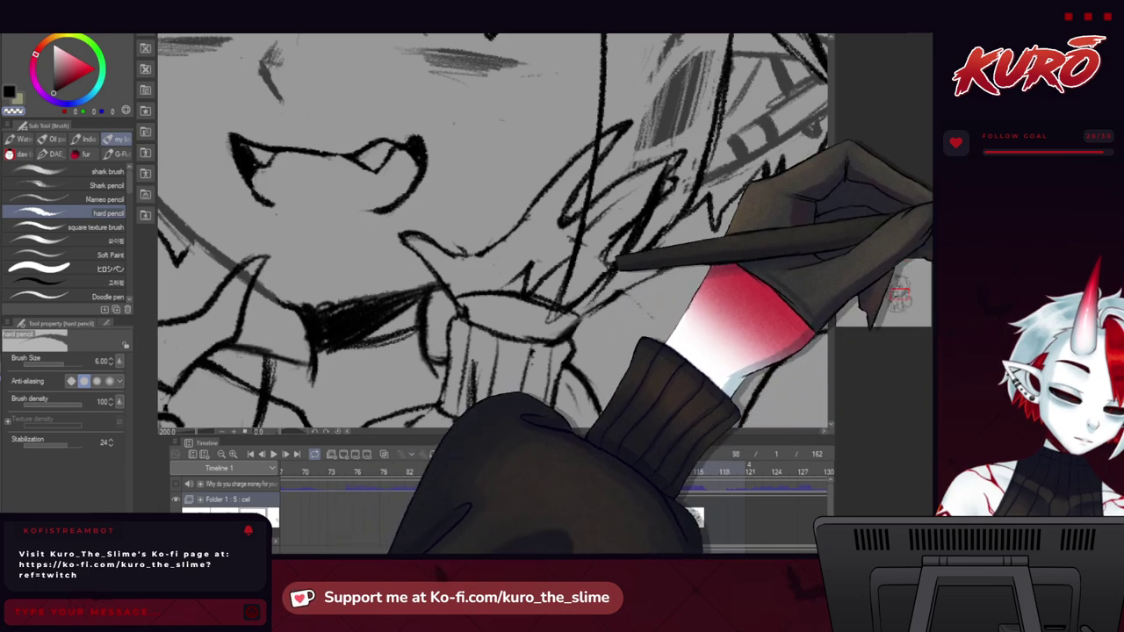
click(1005, 195)
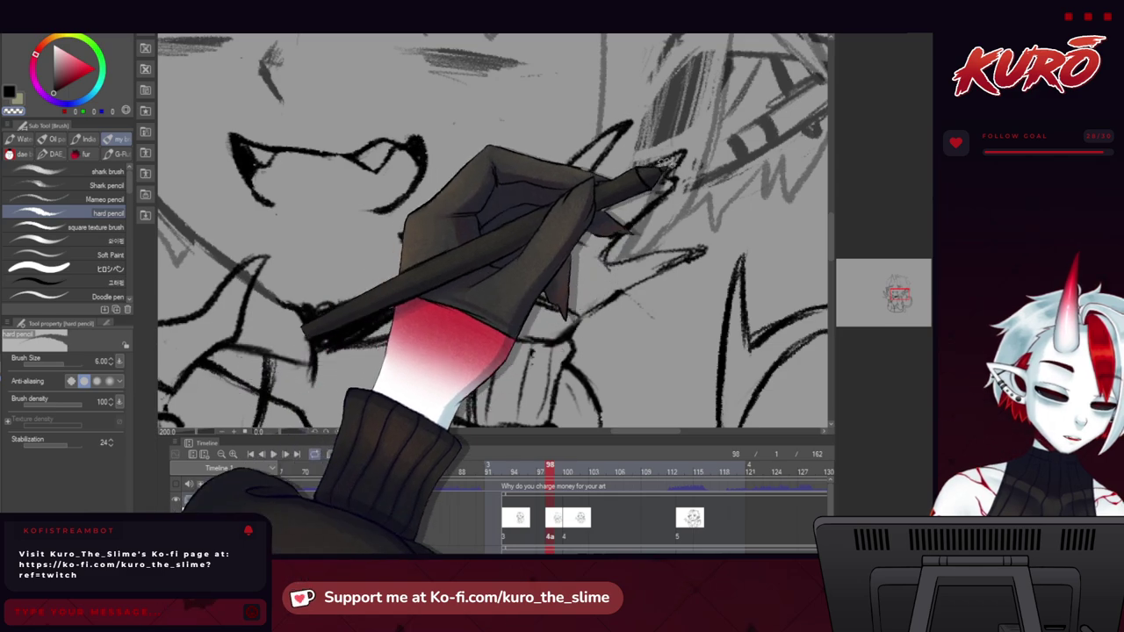
key(ctrl+minus)
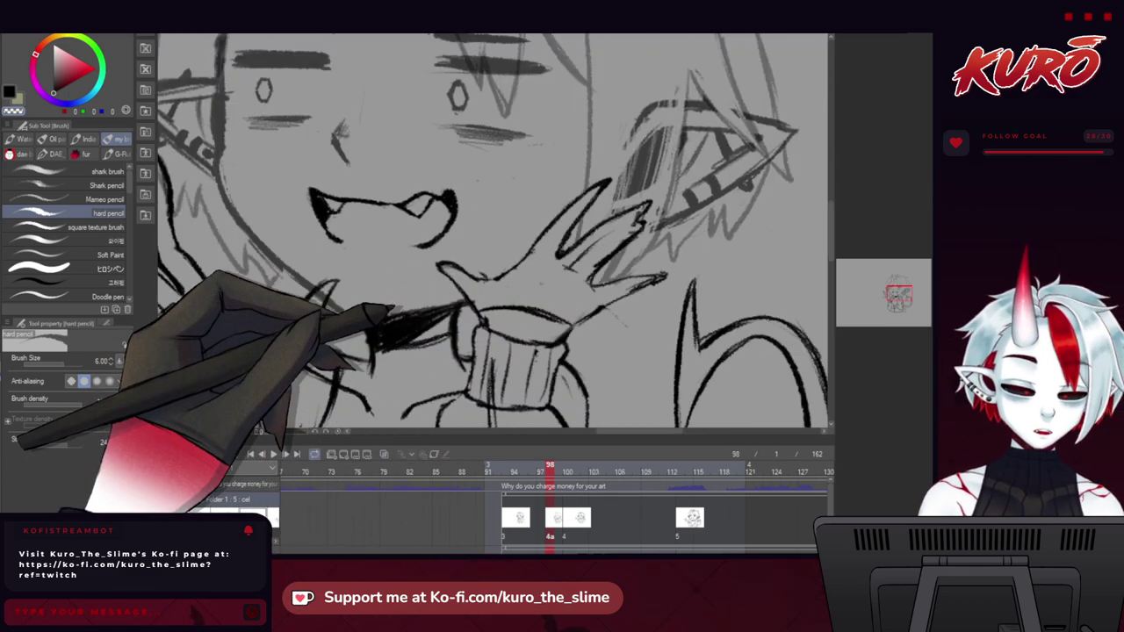
drag(393, 307, 435, 299)
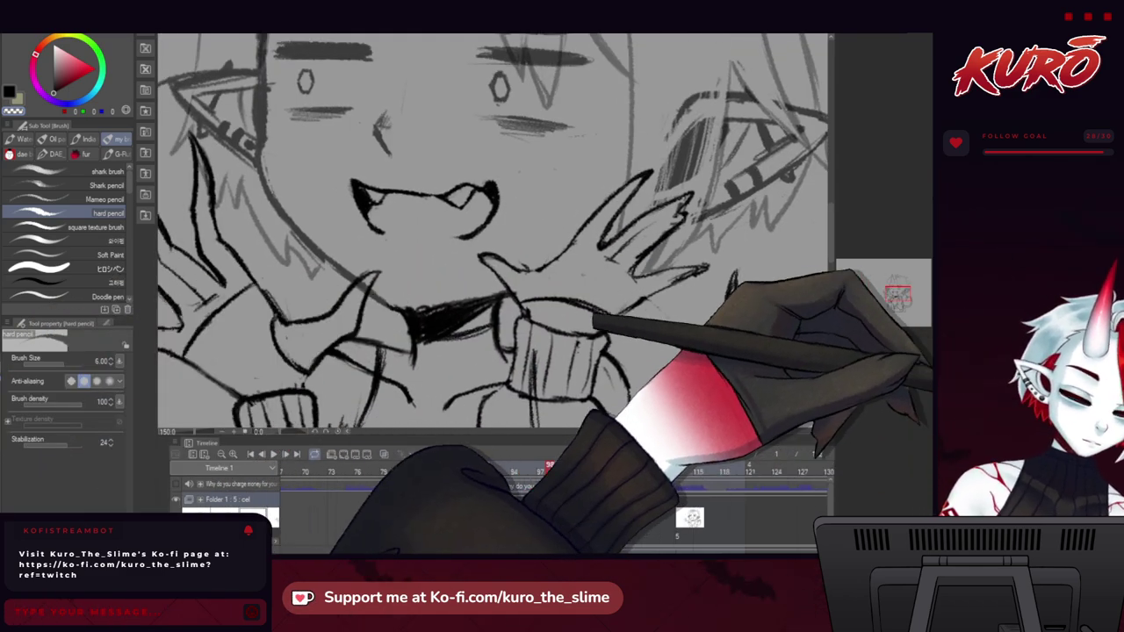
drag(216, 284, 348, 357)
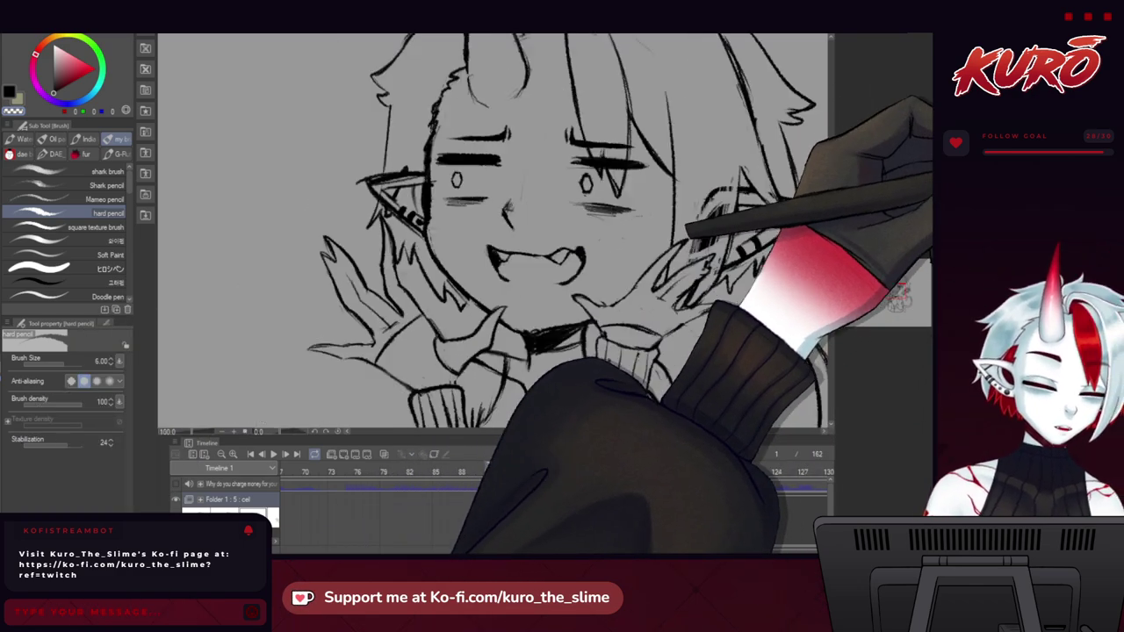
key(ctrl+minus)
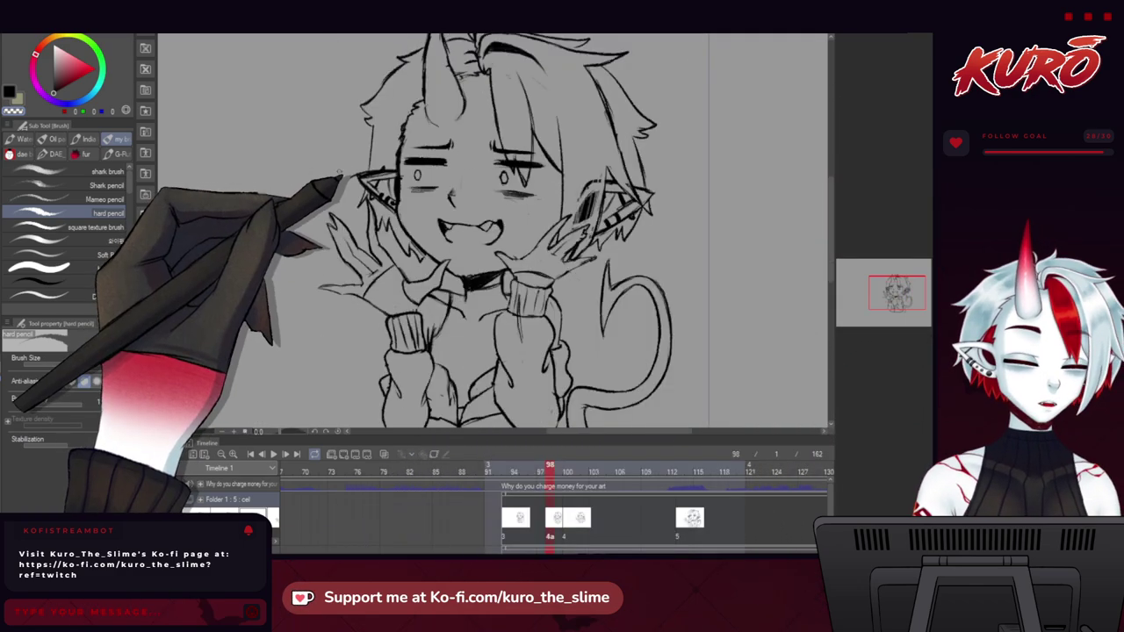
Play the animation from frame 92 to review the arm movement, and return to frame 93.
click(496, 469)
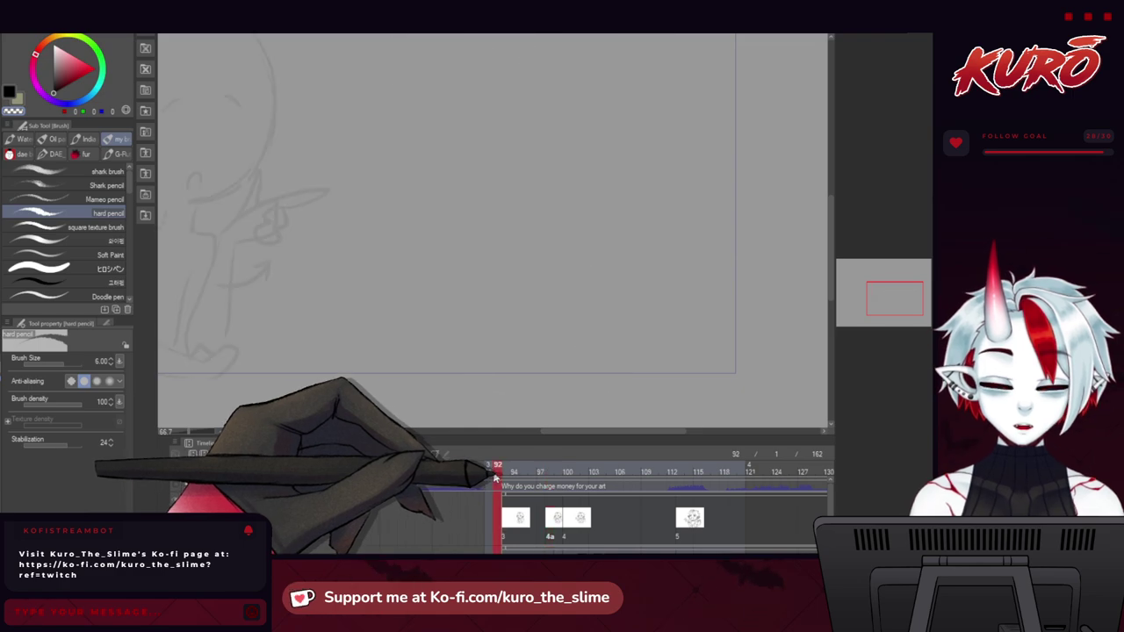
click(272, 458)
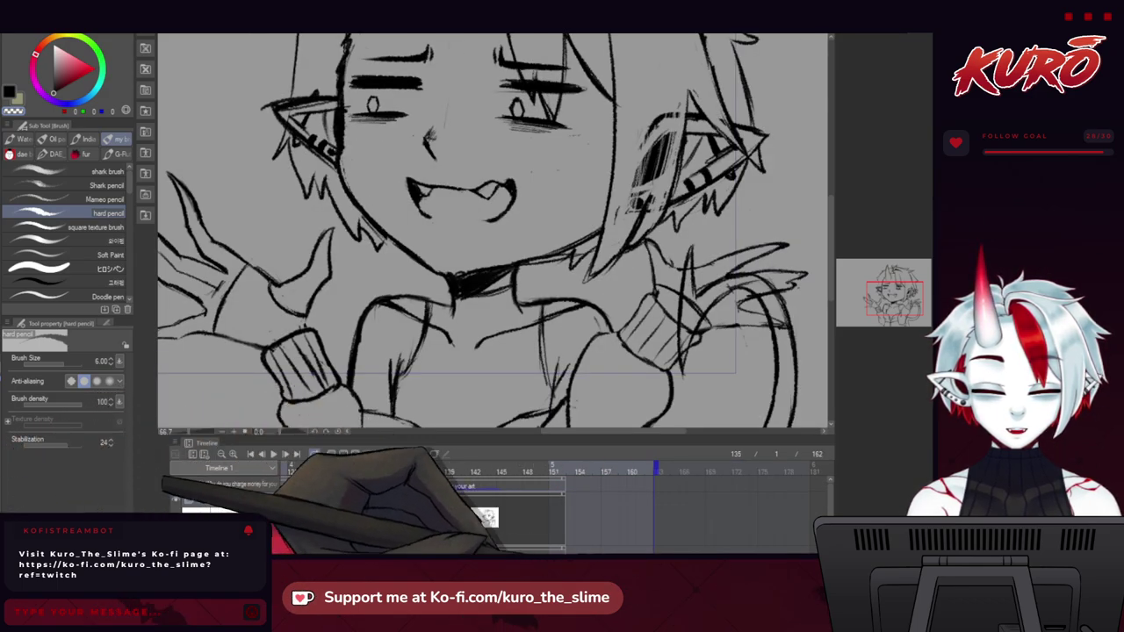
drag(652, 552, 481, 553)
click(518, 473)
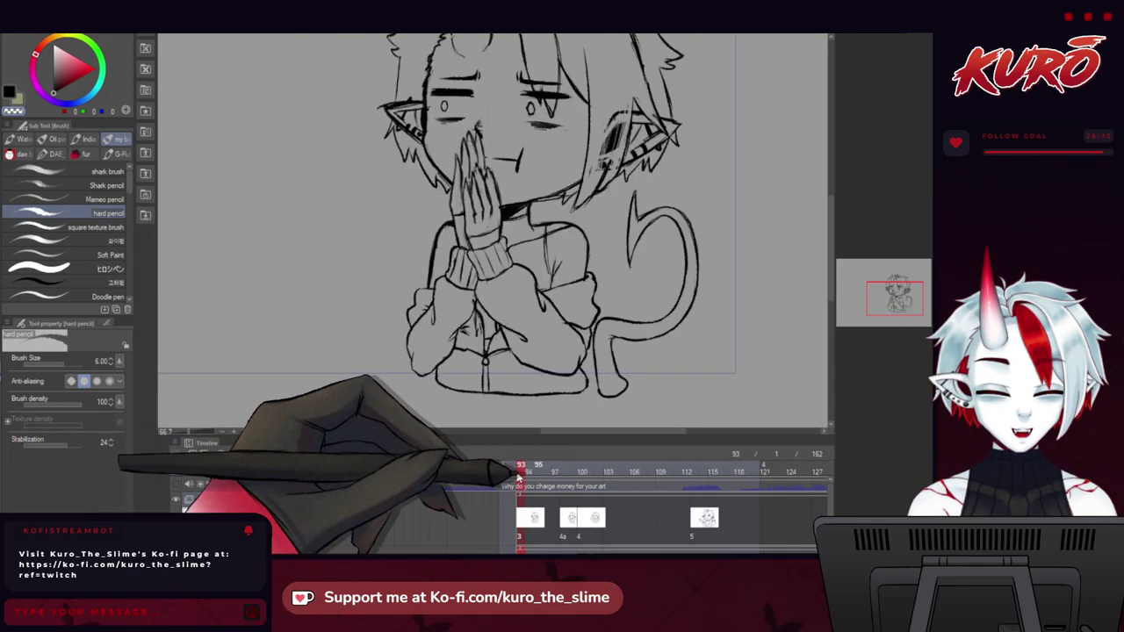
Try starting cel 4a at frame 97, compare the arm timing in playback, and return the cel to frame 98.
drag(555, 476, 586, 488)
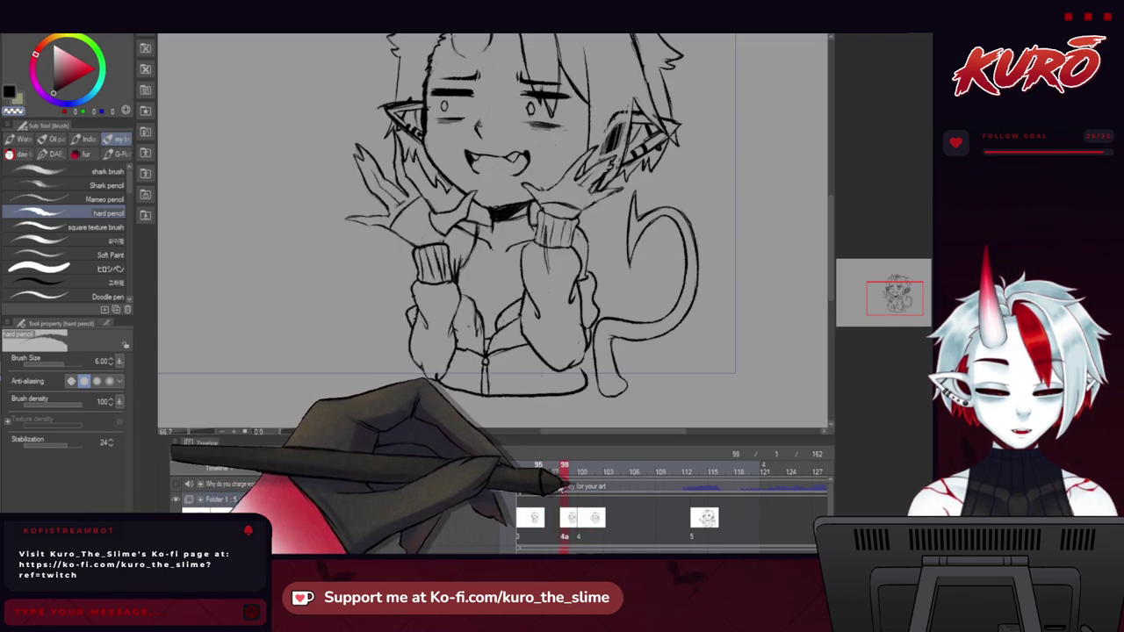
drag(521, 494, 542, 497)
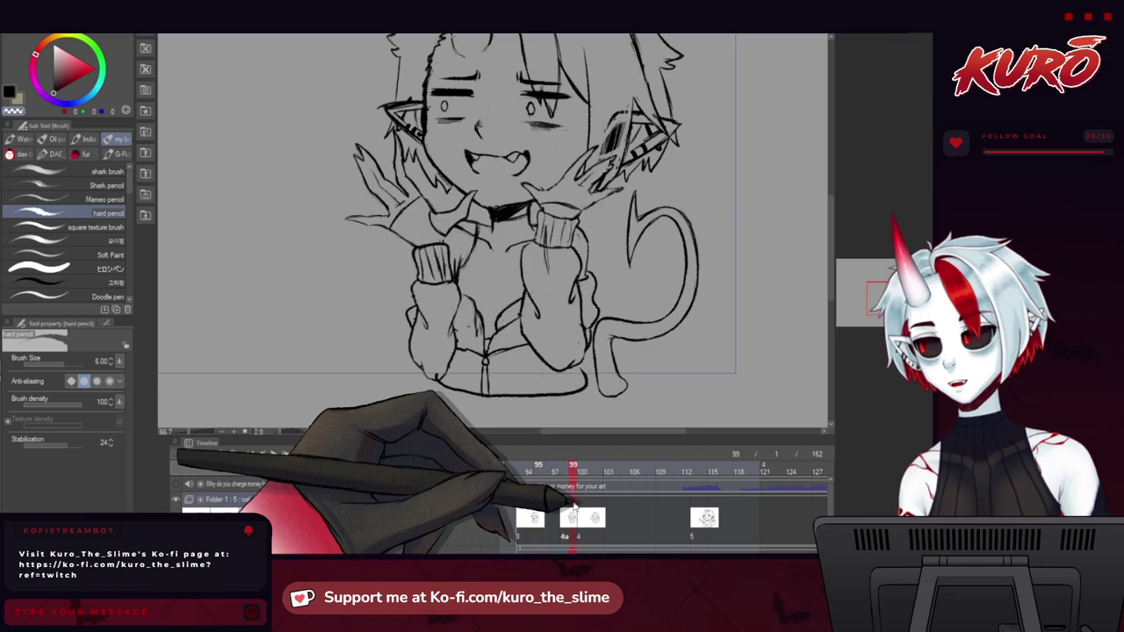
drag(590, 511, 556, 507)
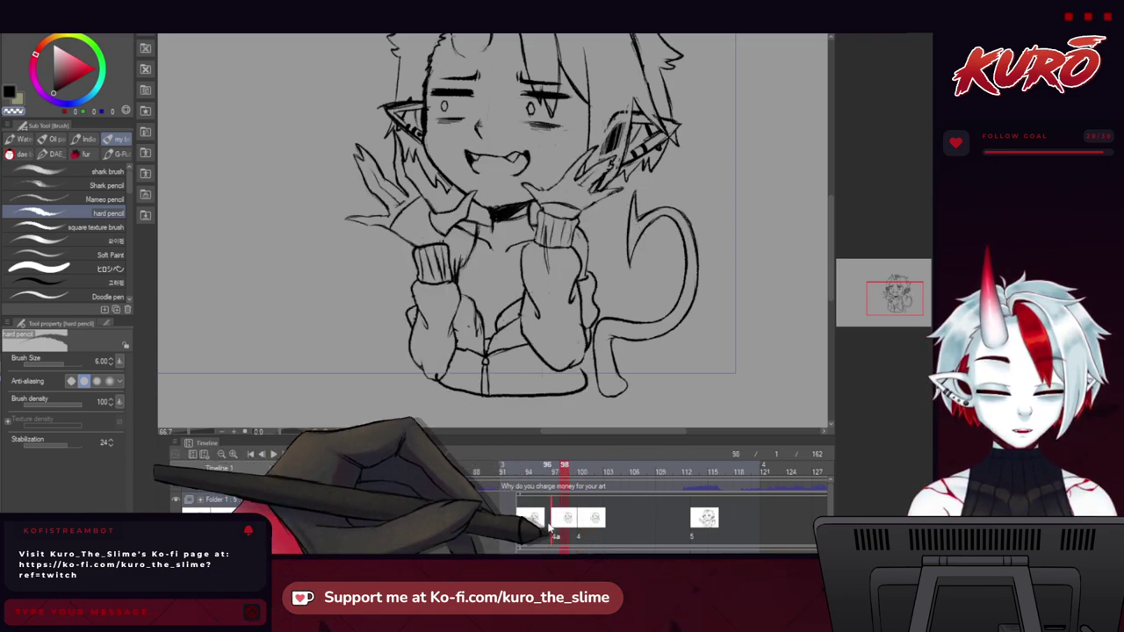
click(526, 474)
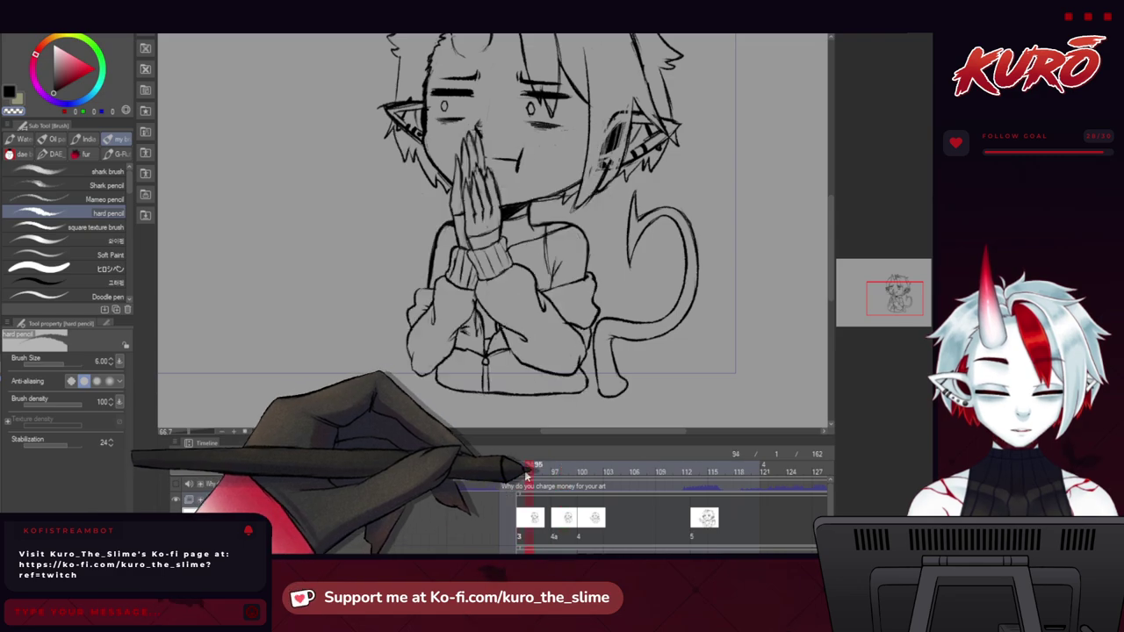
mouse_move(552, 479)
mouse_down()
mouse_move(538, 479)
mouse_move(575, 486)
mouse_move(492, 485)
mouse_up()
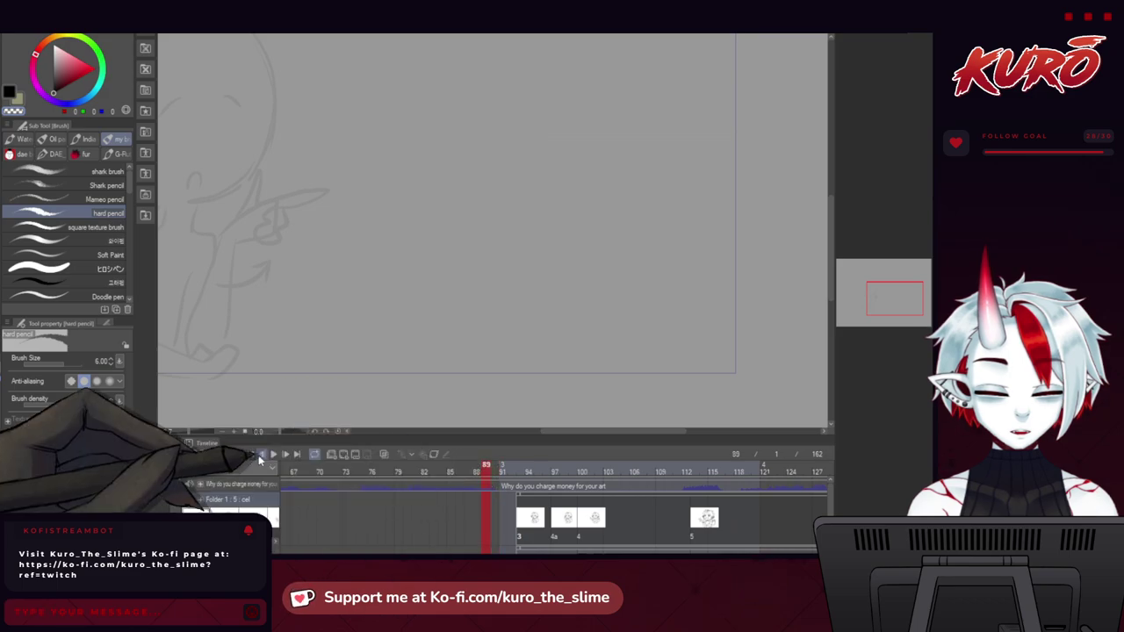
click(261, 456)
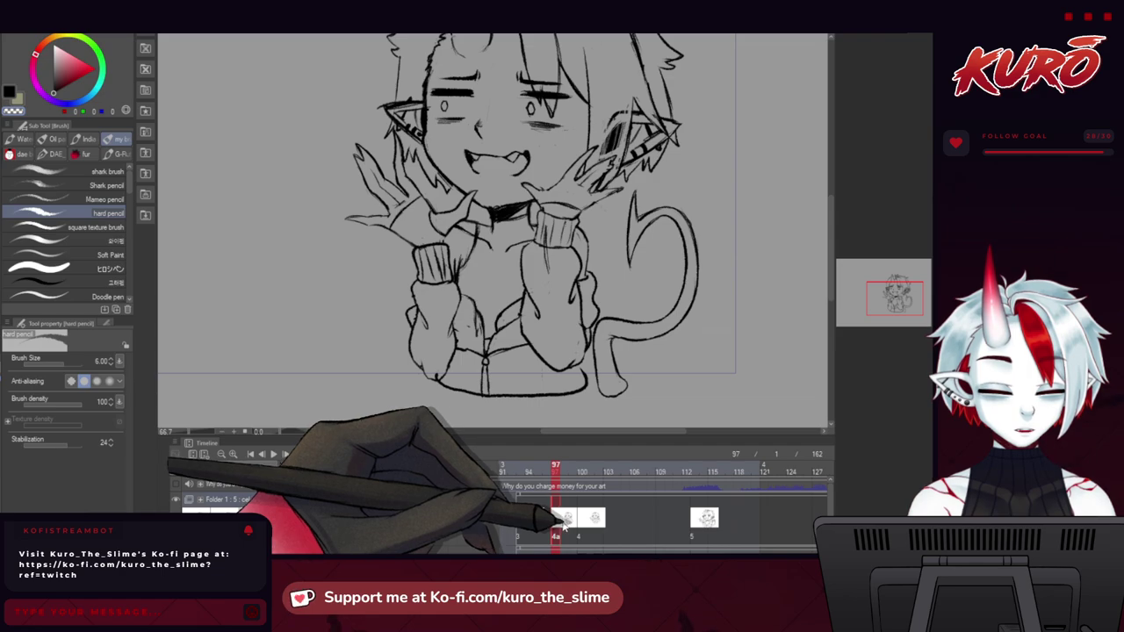
click(443, 469)
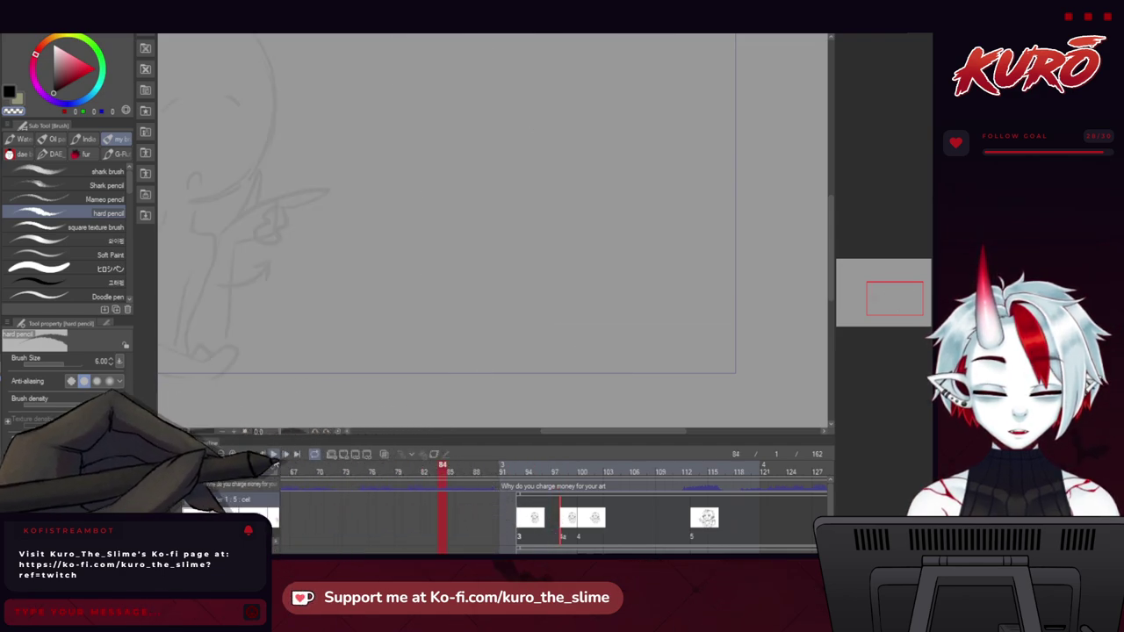
click(273, 455)
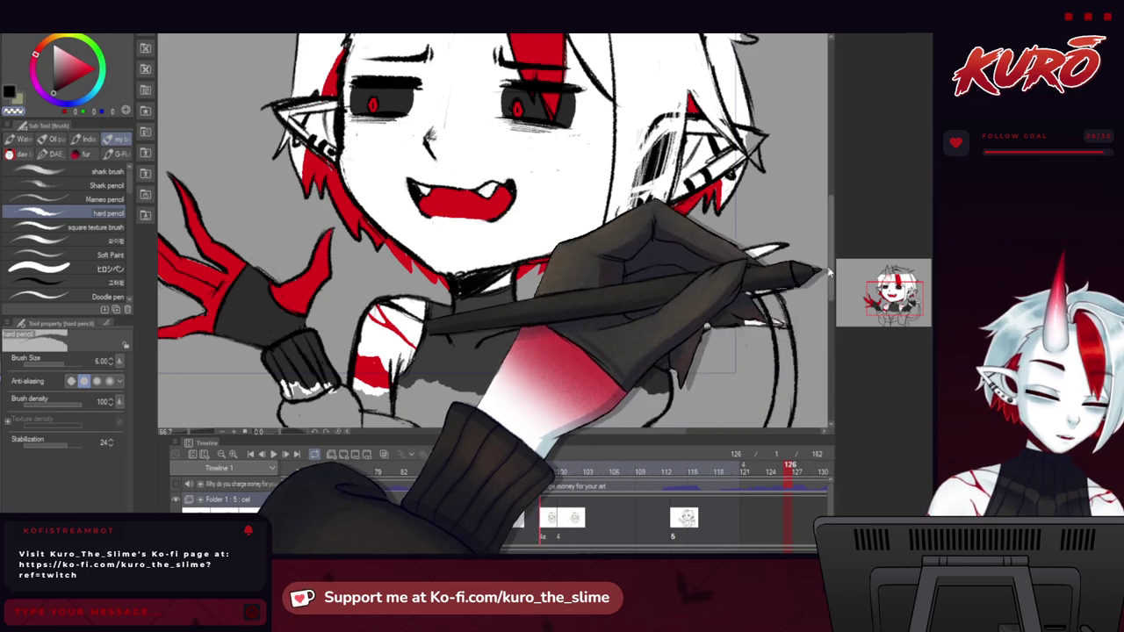
Copy the colour cel that matches drawing 4 and paste it at frame 98 of the colour track.
drag(831, 273, 834, 304)
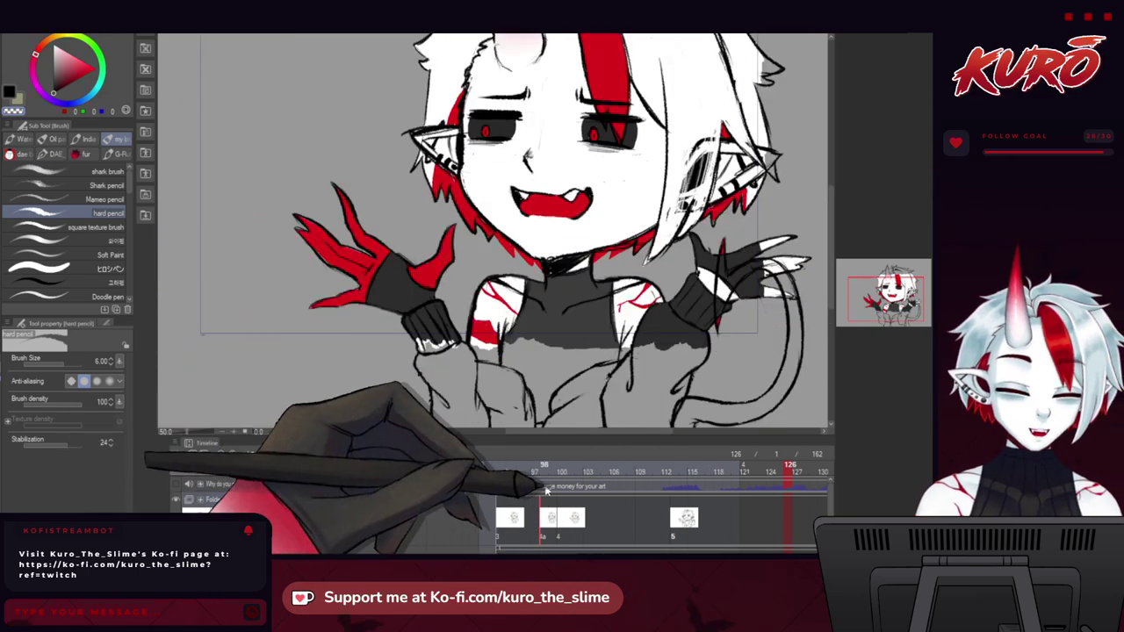
click(539, 472)
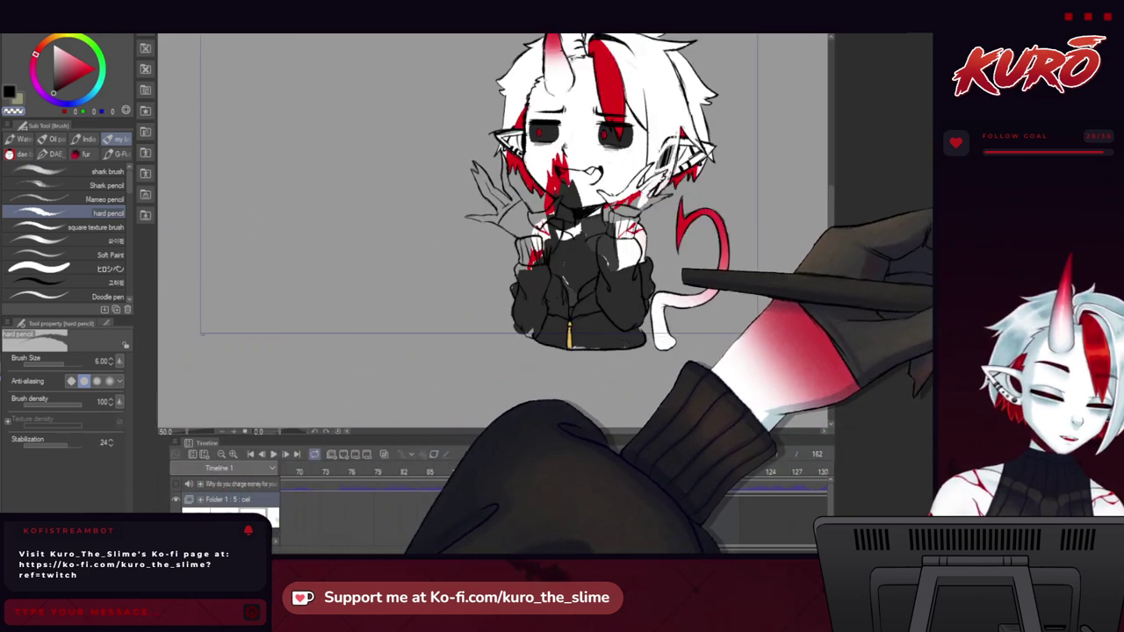
drag(207, 343, 173, 328)
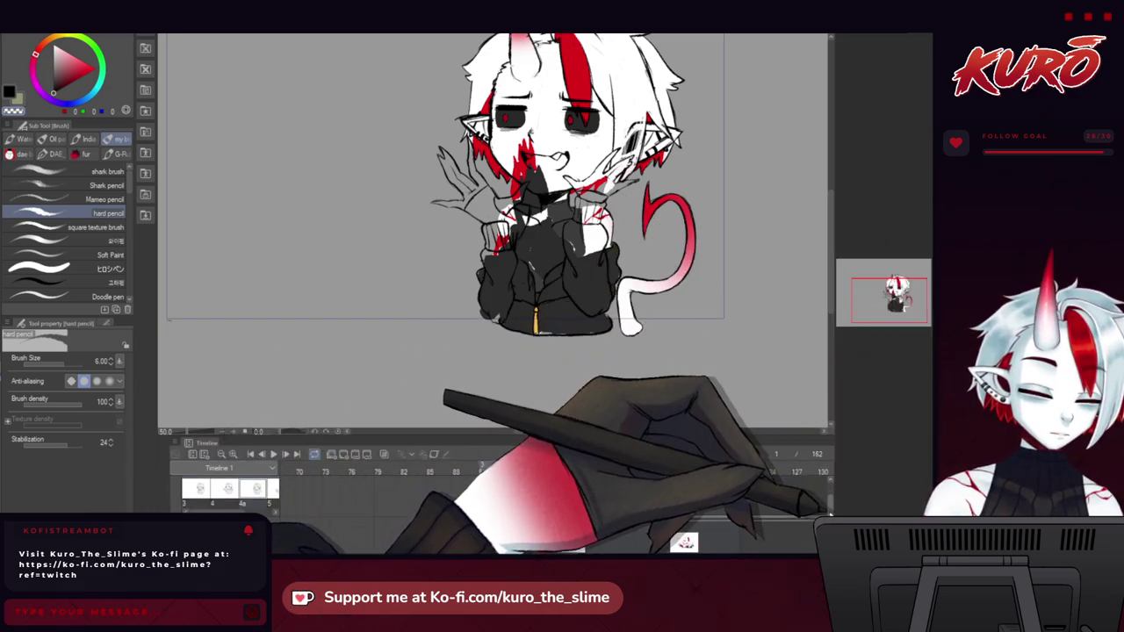
click(565, 540)
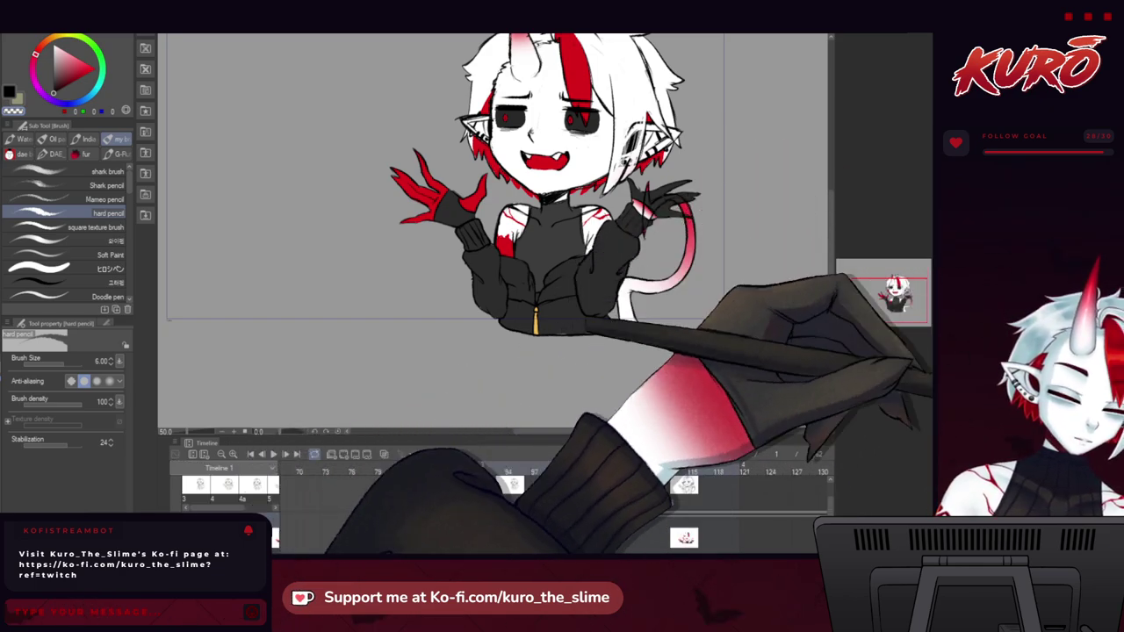
click(544, 545)
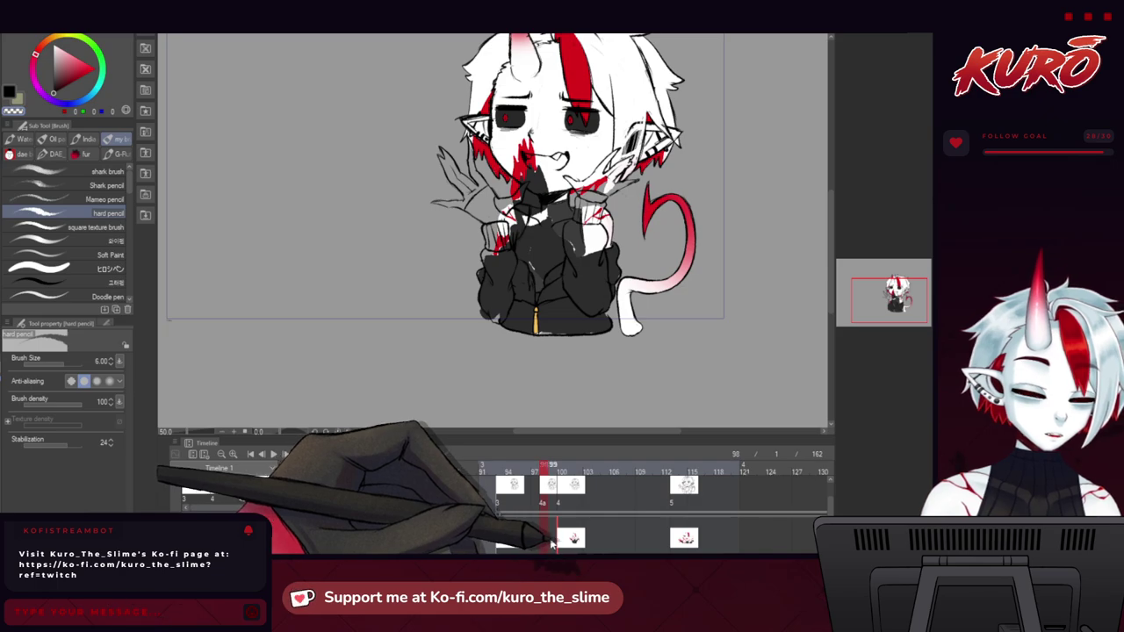
key(ctrl+v)
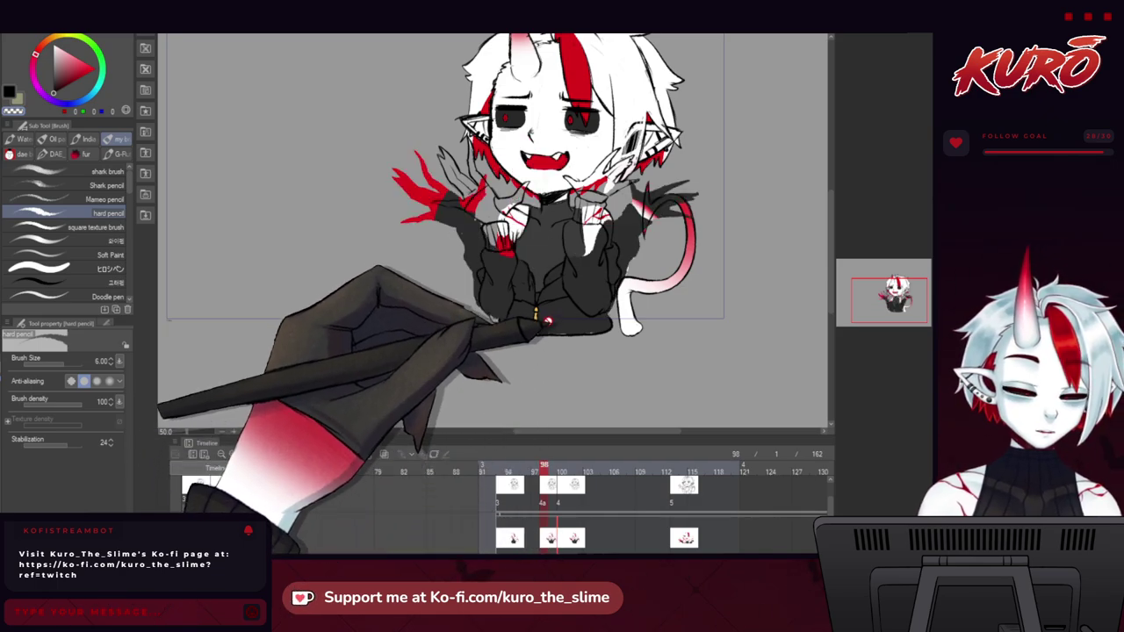
Hide the dark jacket and glove colour on the pasted cel to expose the white and red fills underneath.
drag(489, 230, 487, 293)
scroll(603, 314, up, 1)
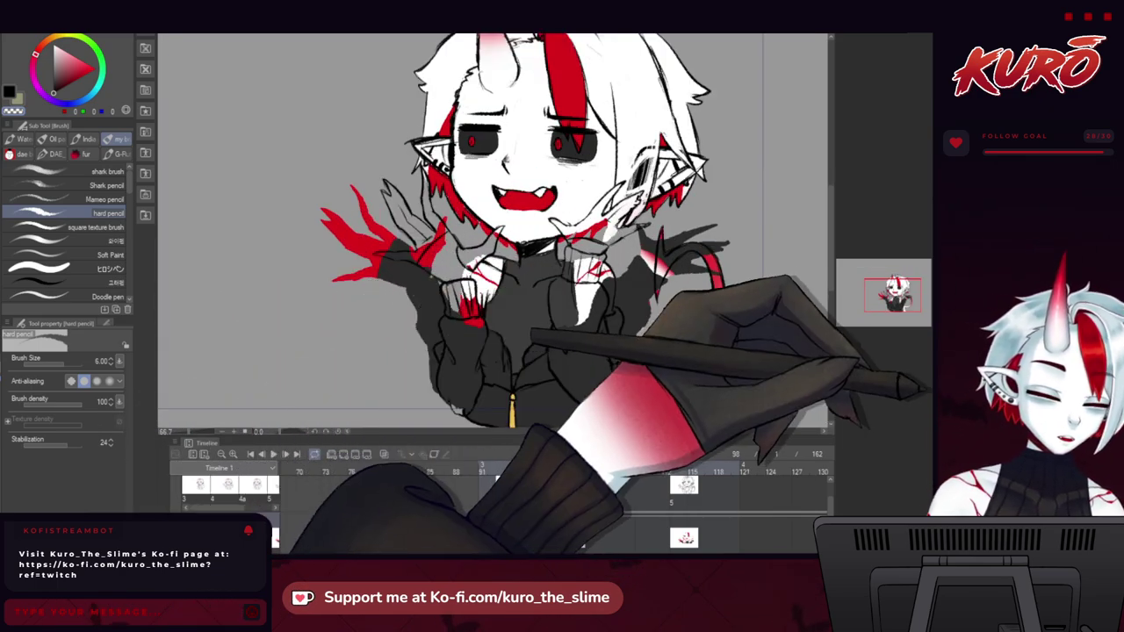
click(929, 395)
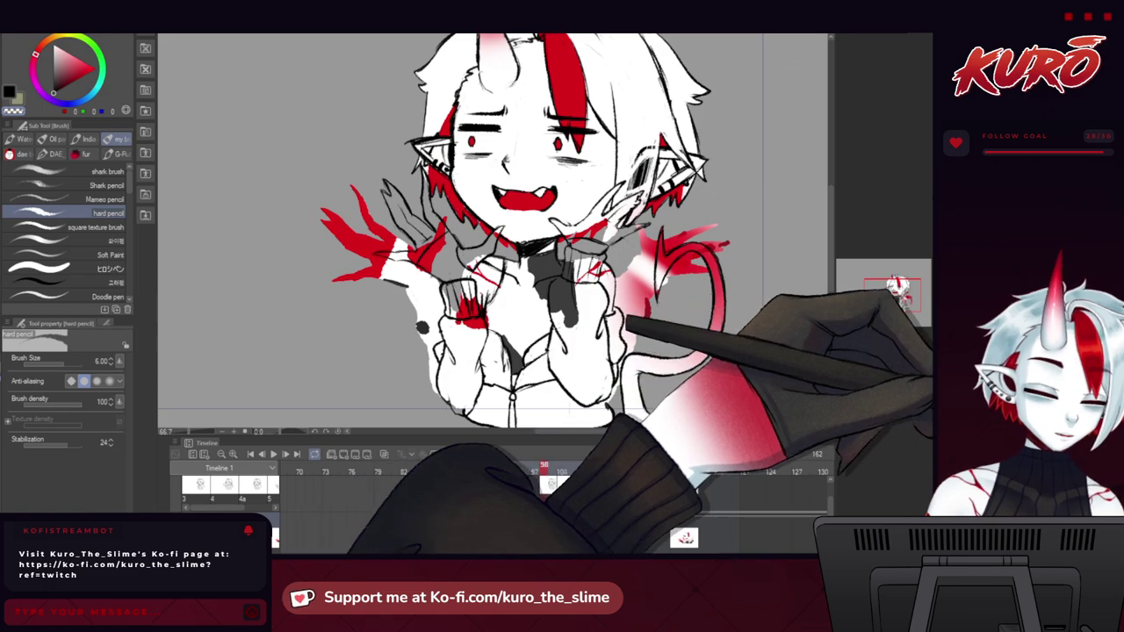
click(929, 414)
click(929, 414)
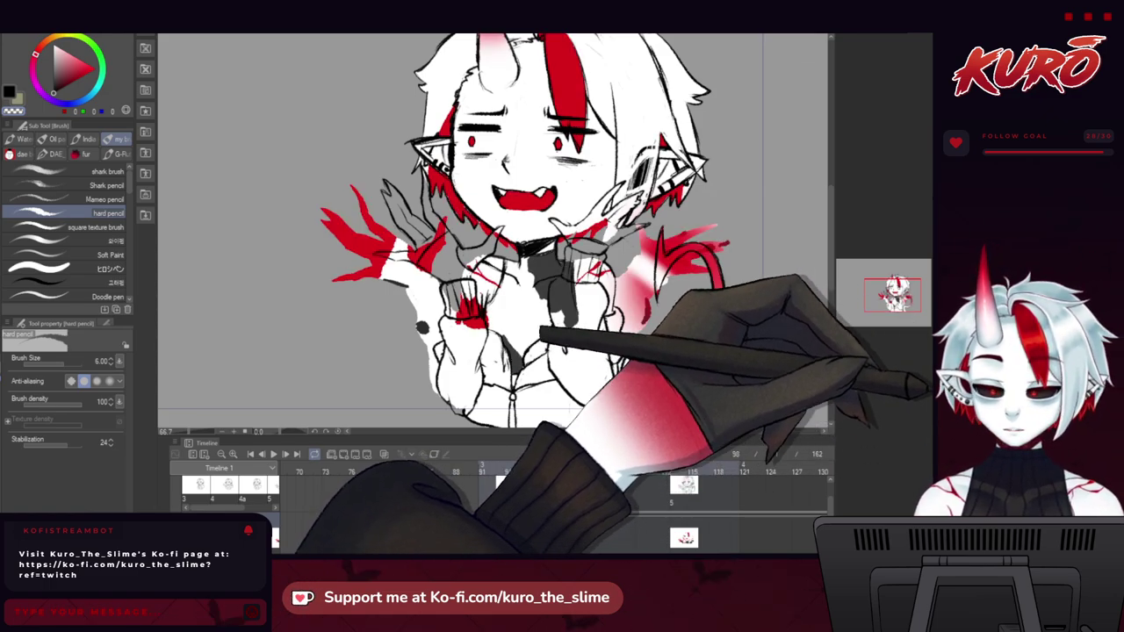
With the Real G-Pen in transparent colour, erase the white fill and dark spot spilling outside the character's right sleeve and forearm.
click(4, 167)
scroll(444, 330, up, 1)
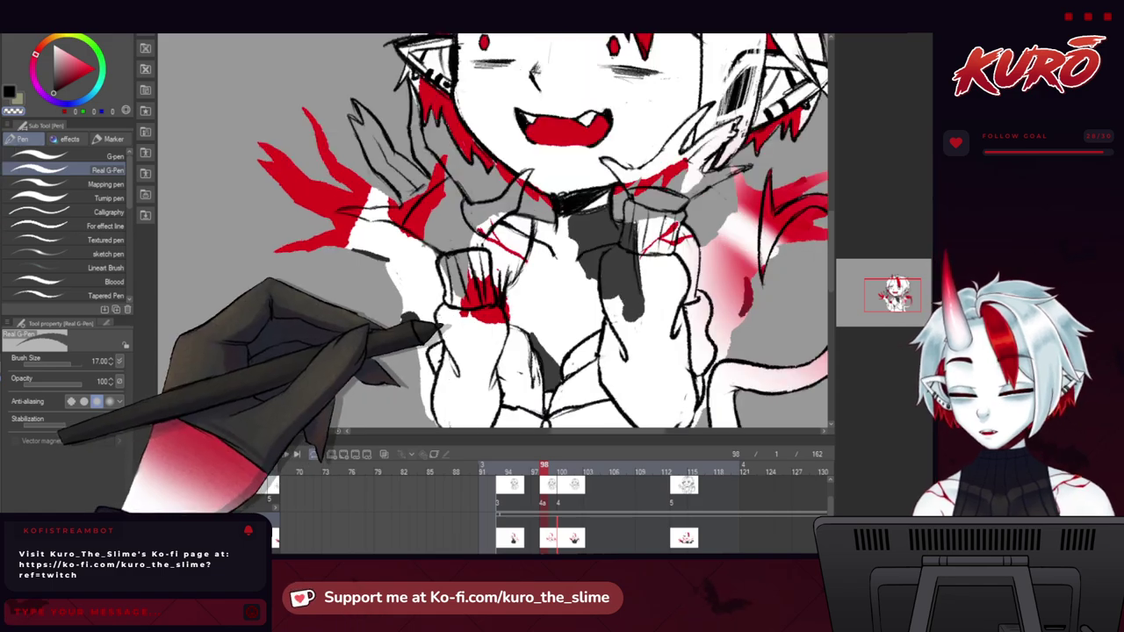
scroll(441, 320, up, 1)
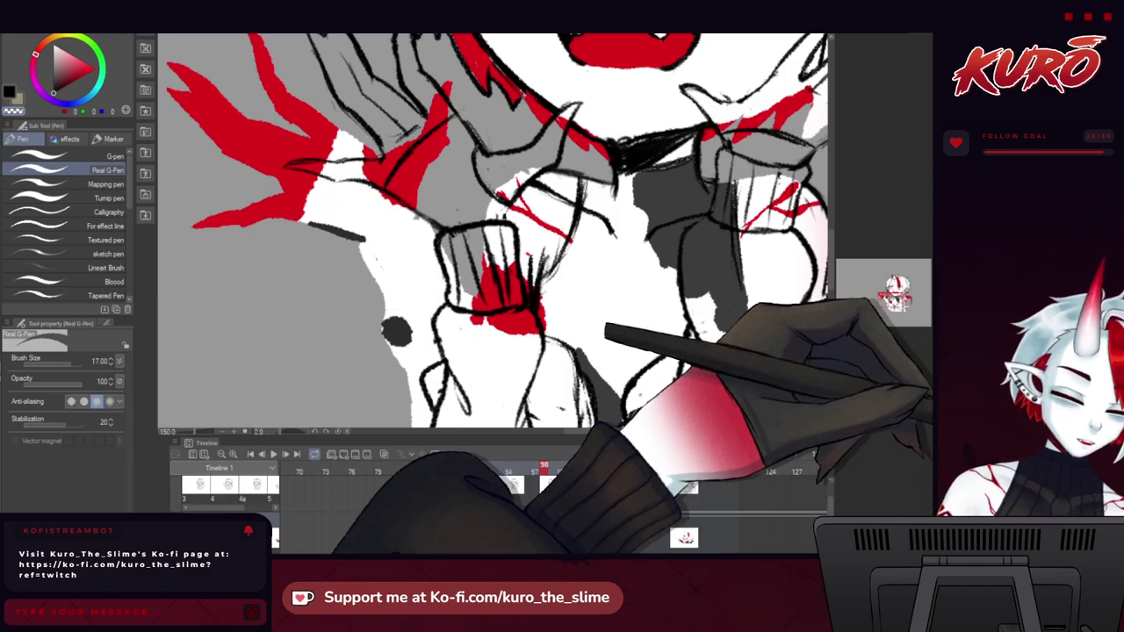
drag(395, 238, 383, 225)
drag(397, 339, 397, 312)
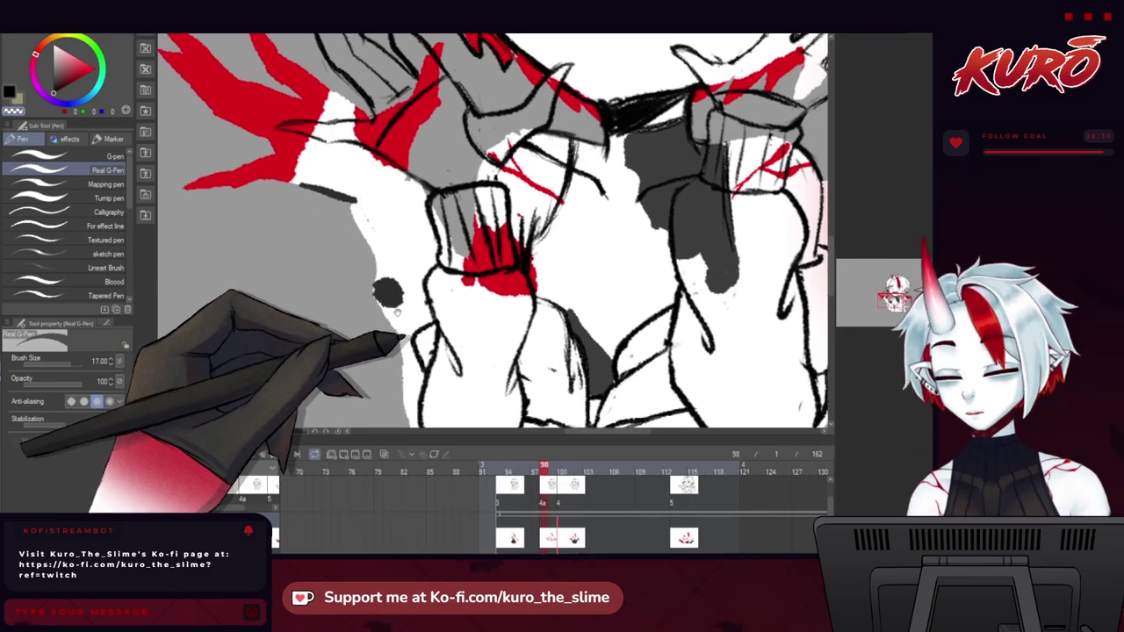
scroll(397, 311, down, 1)
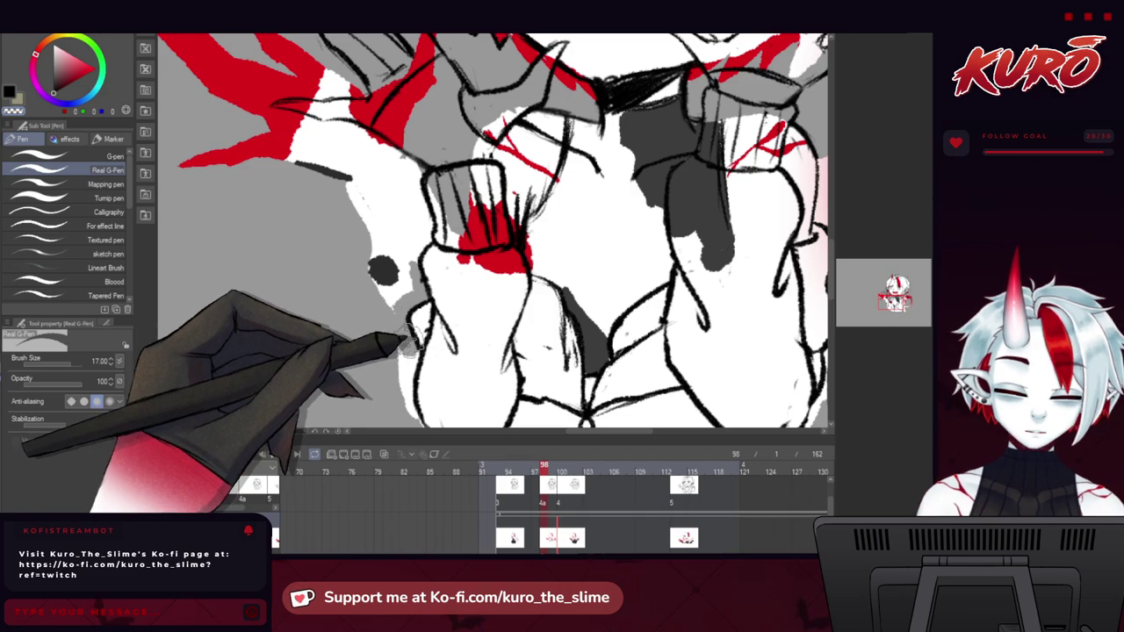
scroll(377, 289, down, 2)
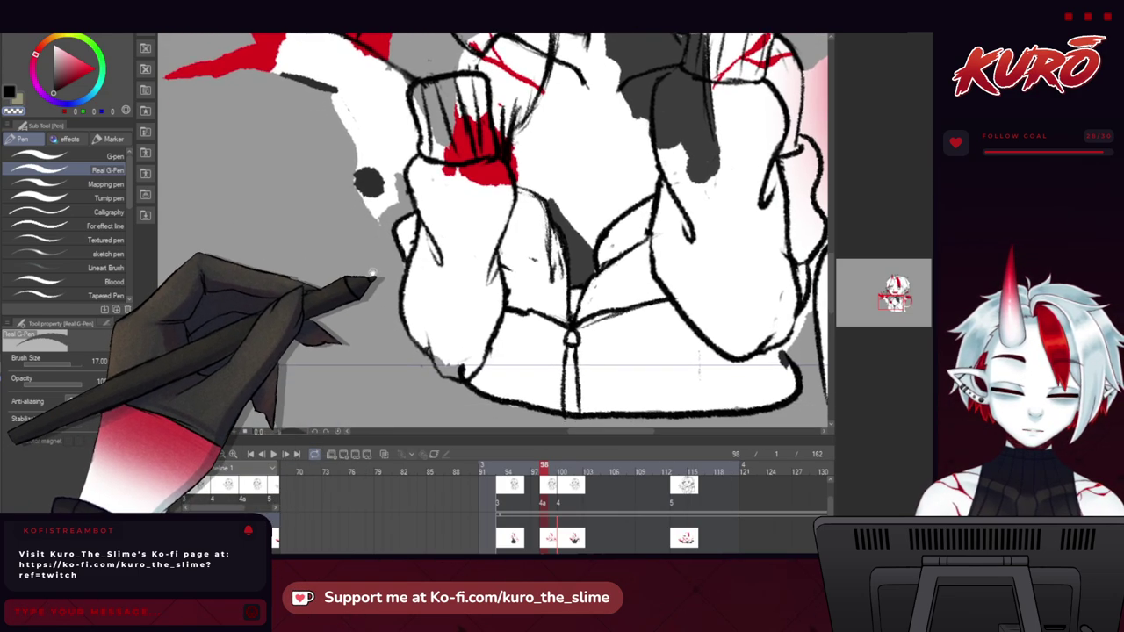
mouse_move(372, 274)
mouse_down()
mouse_move(380, 300)
mouse_move(386, 279)
mouse_up()
key(c)
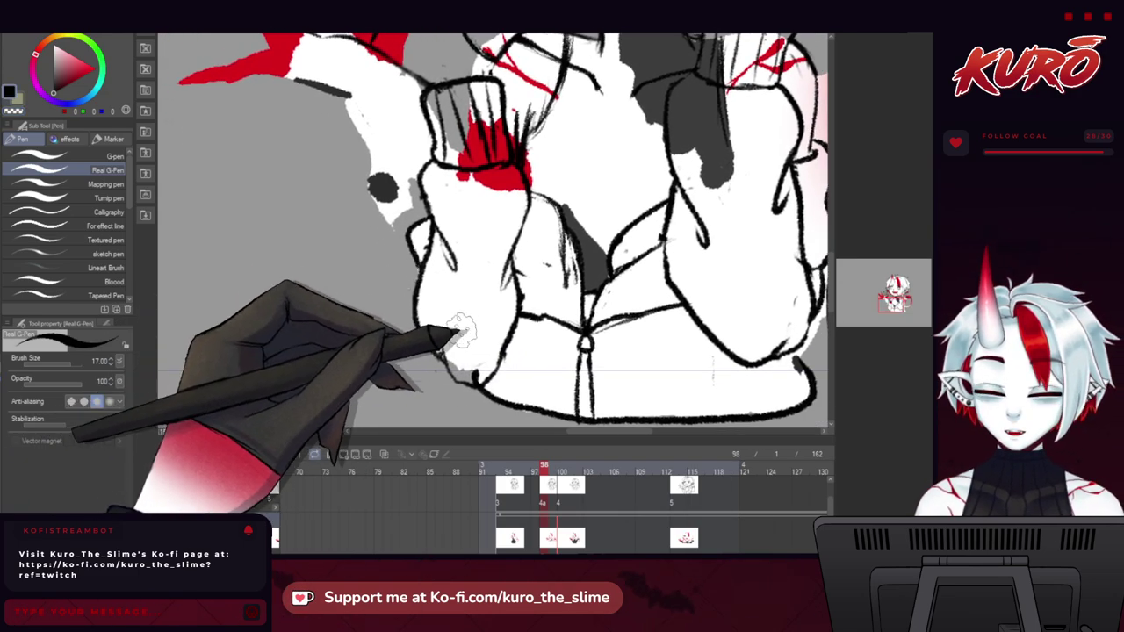
scroll(439, 299, up, 2)
key(x)
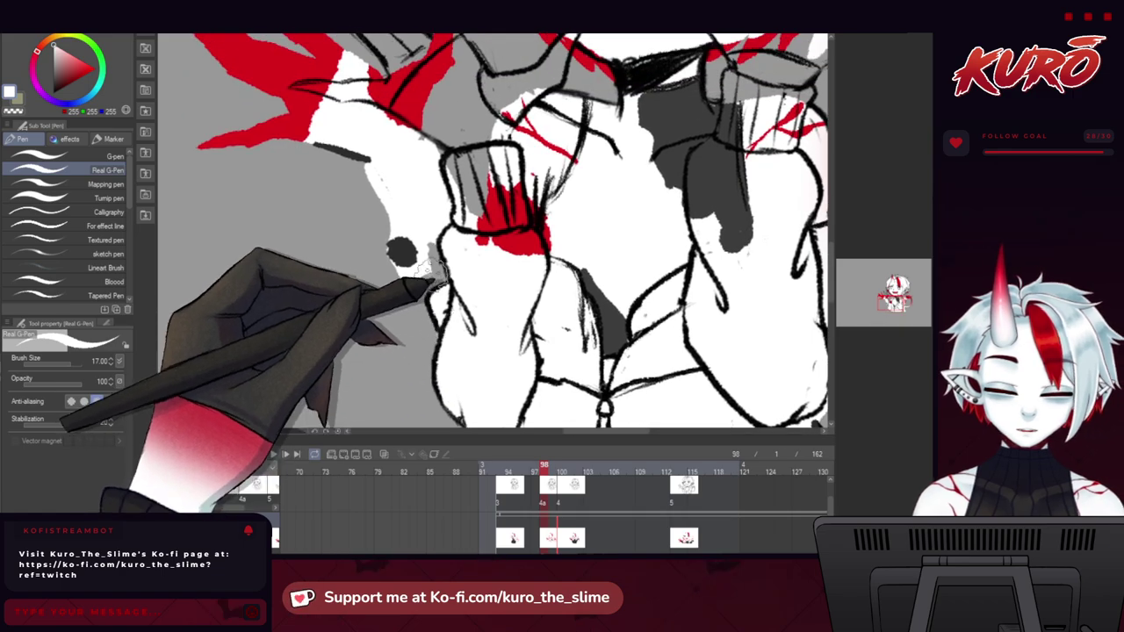
key(c)
mouse_move(414, 221)
mouse_down()
mouse_move(426, 286)
mouse_move(384, 208)
mouse_move(442, 208)
mouse_move(416, 144)
mouse_move(379, 122)
mouse_move(364, 172)
mouse_move(246, 112)
mouse_move(361, 112)
mouse_move(301, 100)
mouse_move(220, 131)
mouse_move(248, 145)
mouse_move(268, 287)
mouse_up()
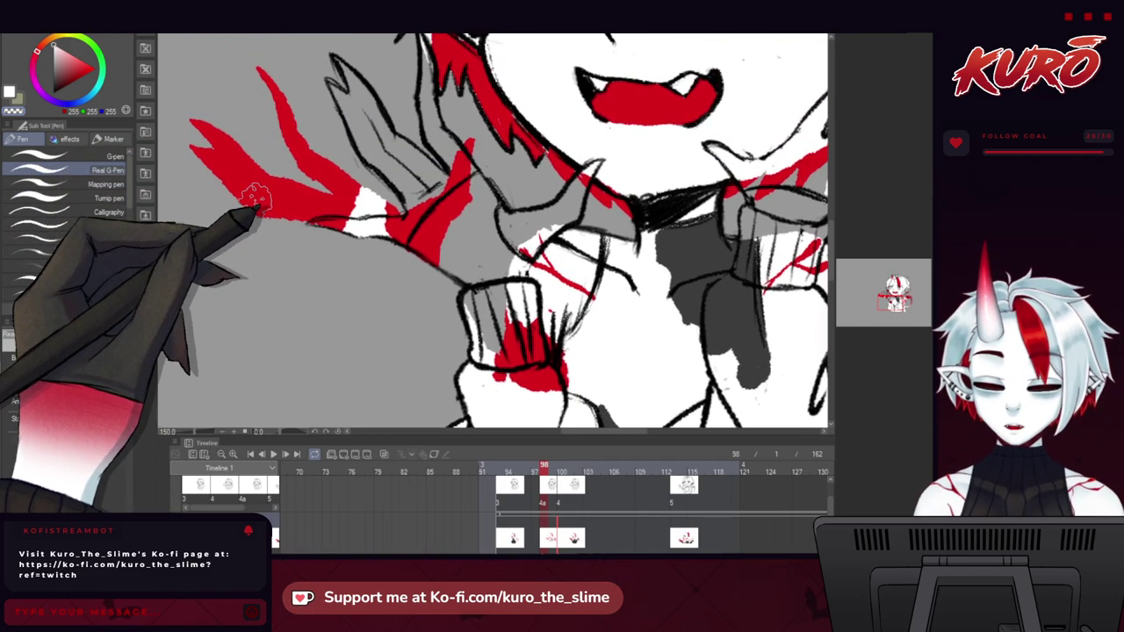
Erase the old red fingers and stray red bits outside the outline of the character's raised right hand.
mouse_move(254, 200)
mouse_down()
mouse_move(214, 130)
mouse_move(275, 180)
mouse_move(210, 171)
mouse_move(224, 193)
mouse_move(255, 53)
mouse_move(294, 130)
mouse_up()
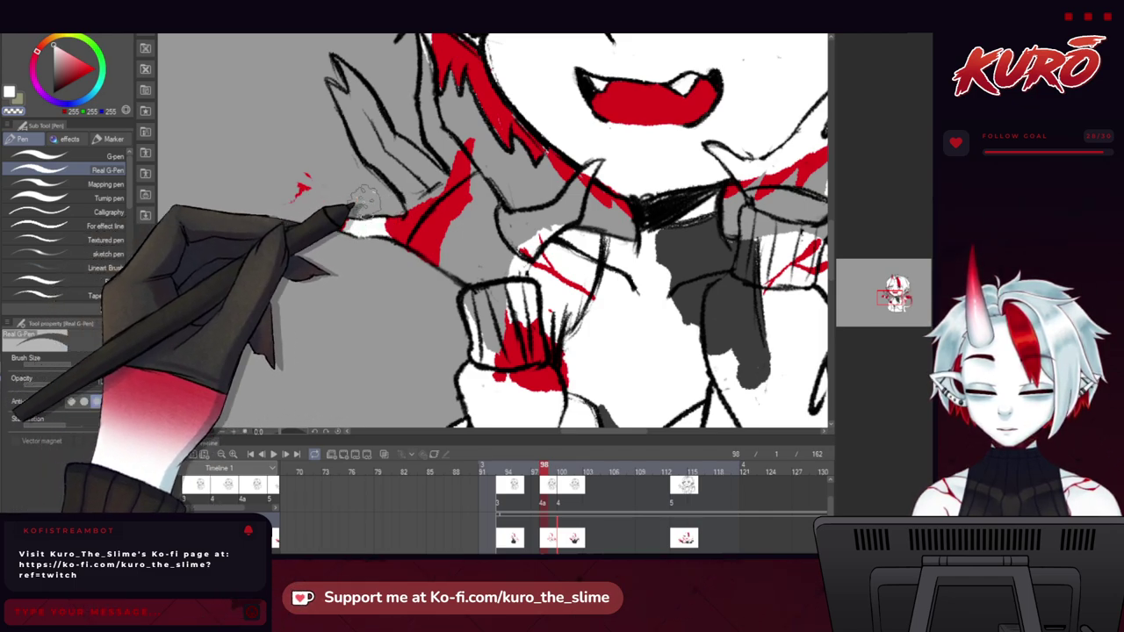
scroll(343, 170, up, 3)
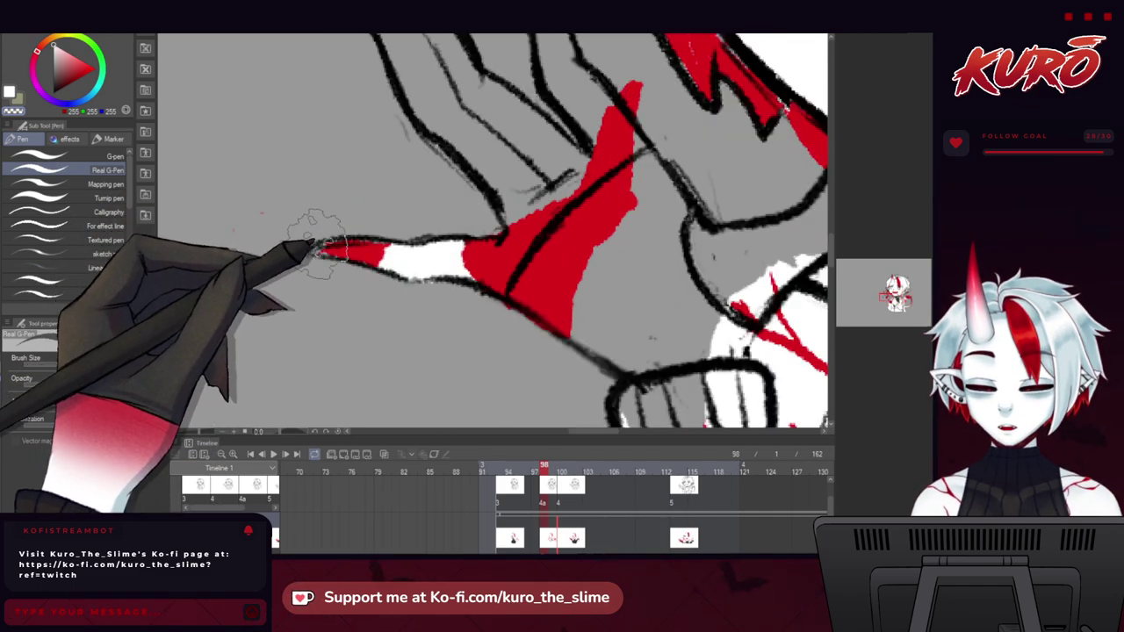
scroll(250, 224, down, 1)
drag(318, 160, 287, 205)
drag(446, 166, 458, 176)
scroll(457, 176, down, 2)
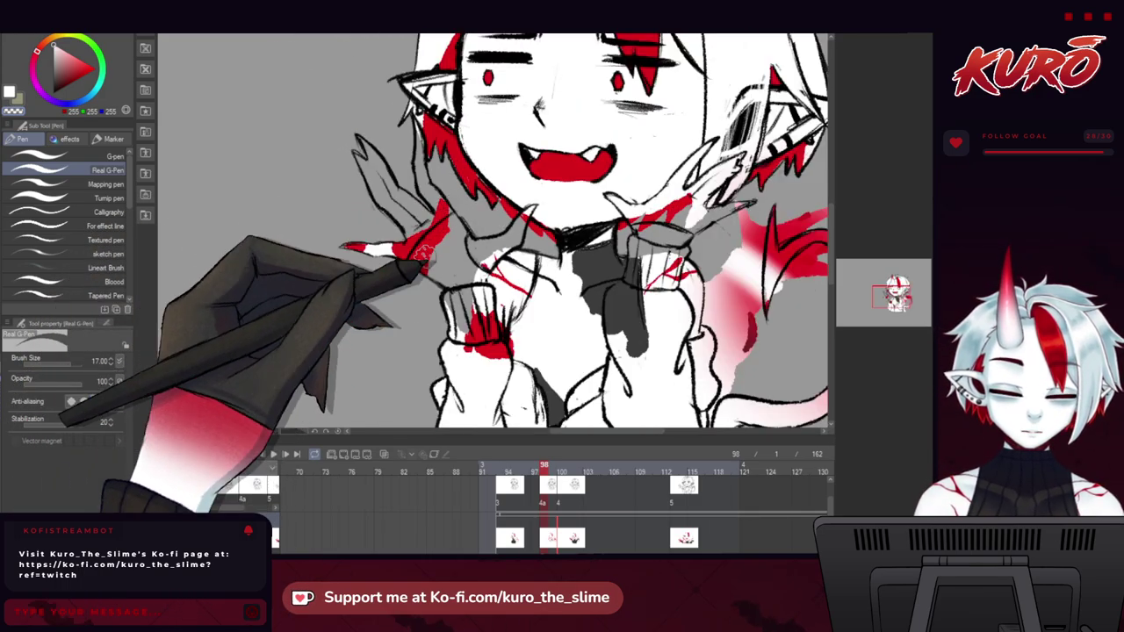
Paint the fingers of the character's right hand red (218, 7, 26), filling up to the new line art.
mouse_move(590, 279)
mouse_down()
mouse_move(466, 253)
mouse_move(469, 180)
mouse_up()
drag(492, 244, 586, 354)
scroll(381, 153, up, 2)
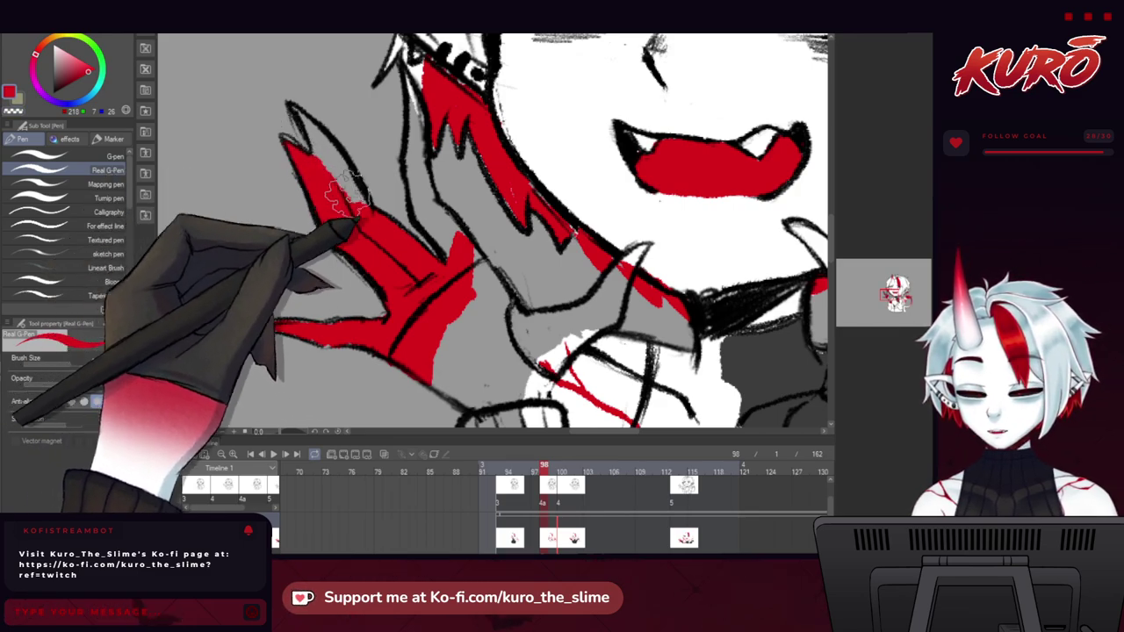
mouse_move(343, 178)
mouse_down()
mouse_move(302, 118)
mouse_move(322, 167)
mouse_move(338, 169)
mouse_move(305, 119)
mouse_move(374, 171)
mouse_move(372, 125)
mouse_move(265, 136)
mouse_up()
mouse_move(353, 94)
mouse_down()
mouse_move(344, 128)
mouse_move(373, 114)
mouse_move(390, 194)
mouse_move(367, 201)
mouse_up()
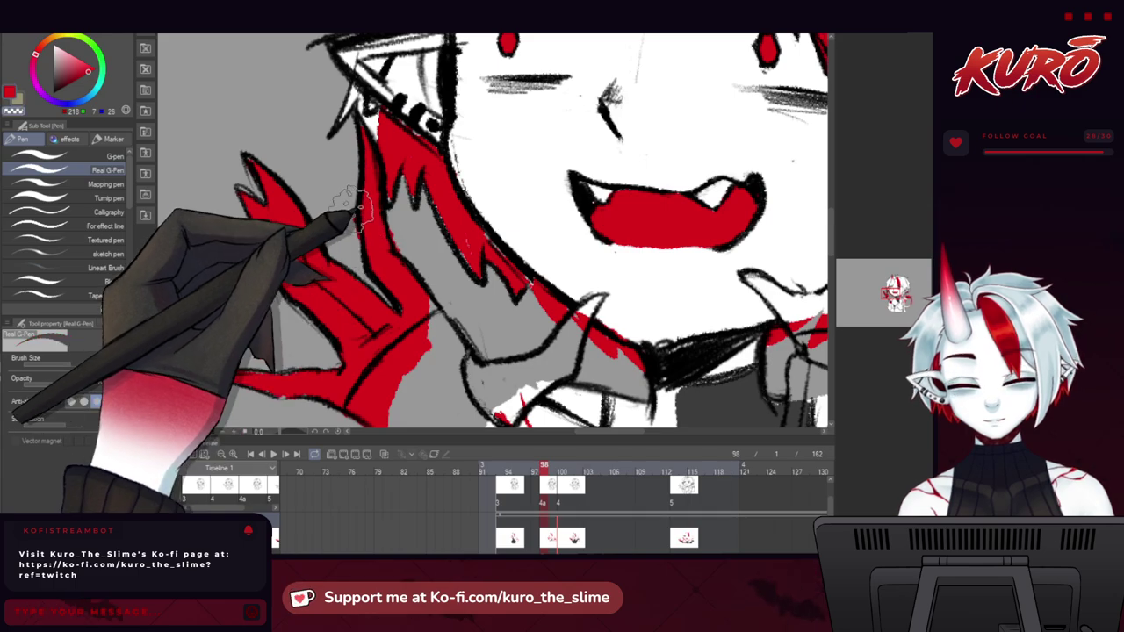
drag(373, 235, 358, 161)
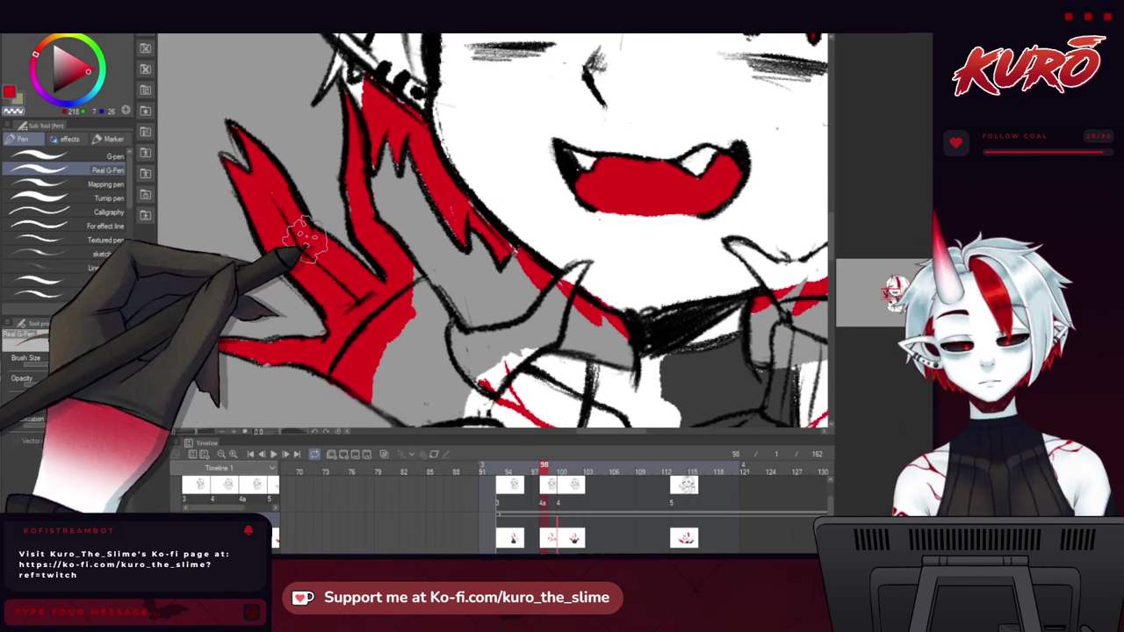
drag(431, 249, 387, 203)
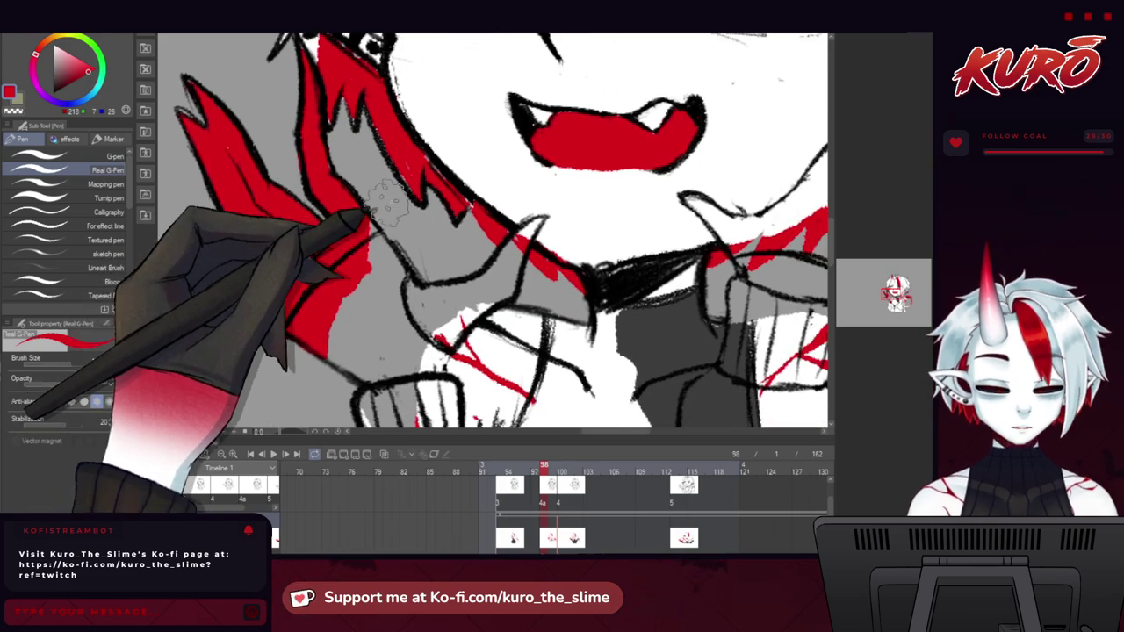
Fill the thumb and its base on the character's right hand with the same red, mirroring the canvas while painting.
key(h)
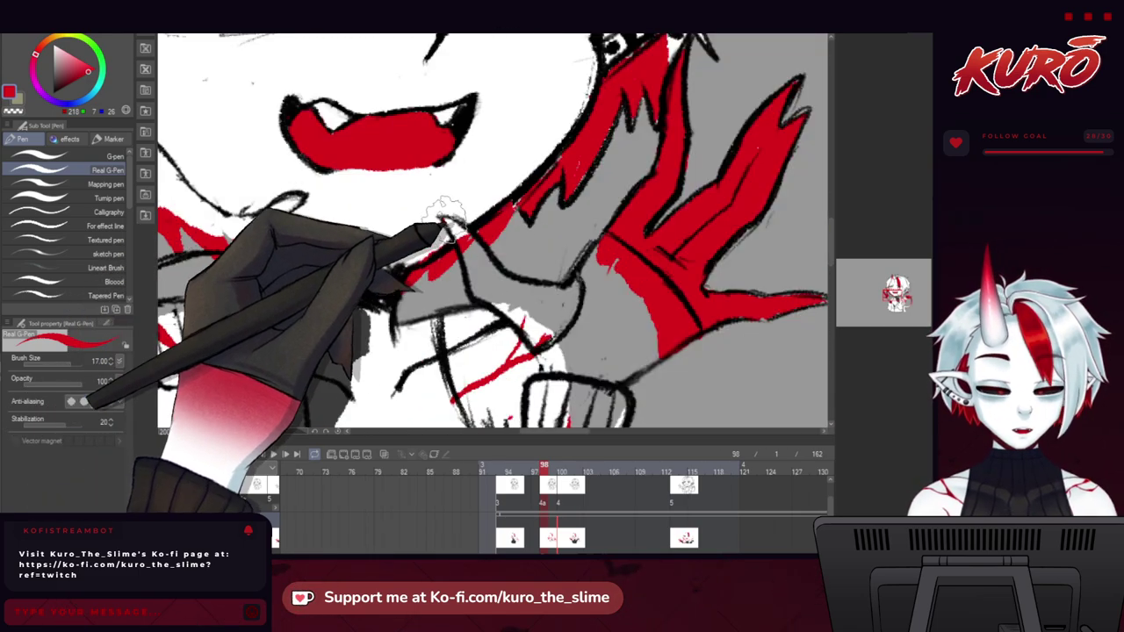
mouse_move(469, 237)
mouse_down()
mouse_move(487, 263)
mouse_move(471, 261)
mouse_move(477, 279)
mouse_move(518, 316)
mouse_move(577, 318)
mouse_move(594, 278)
mouse_up()
scroll(527, 289, down, 2)
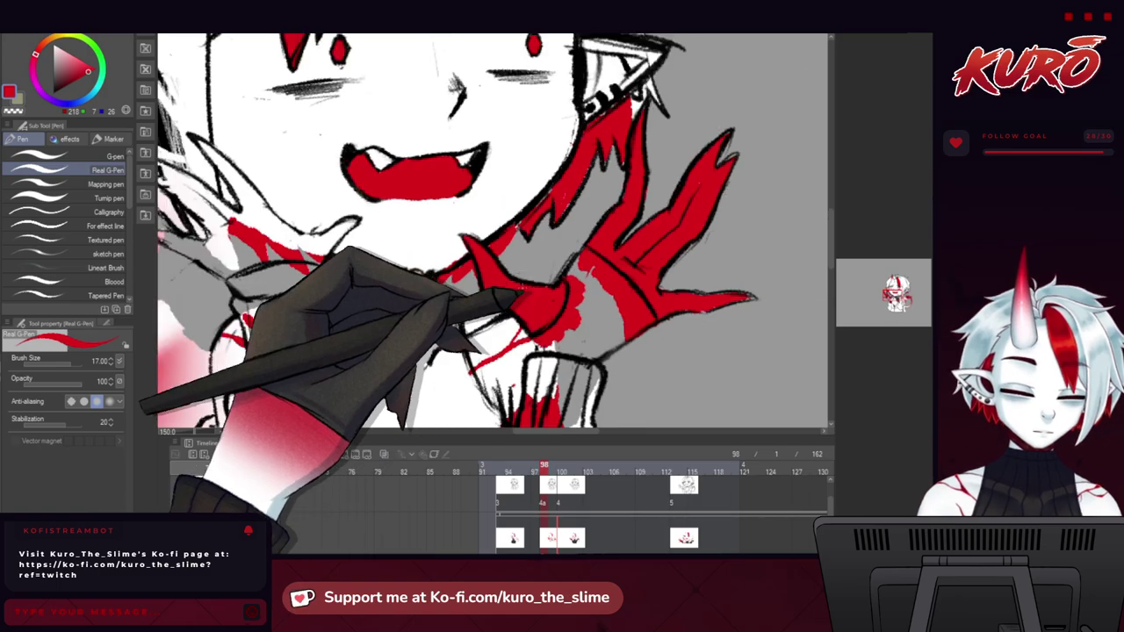
key(h)
drag(524, 291, 463, 201)
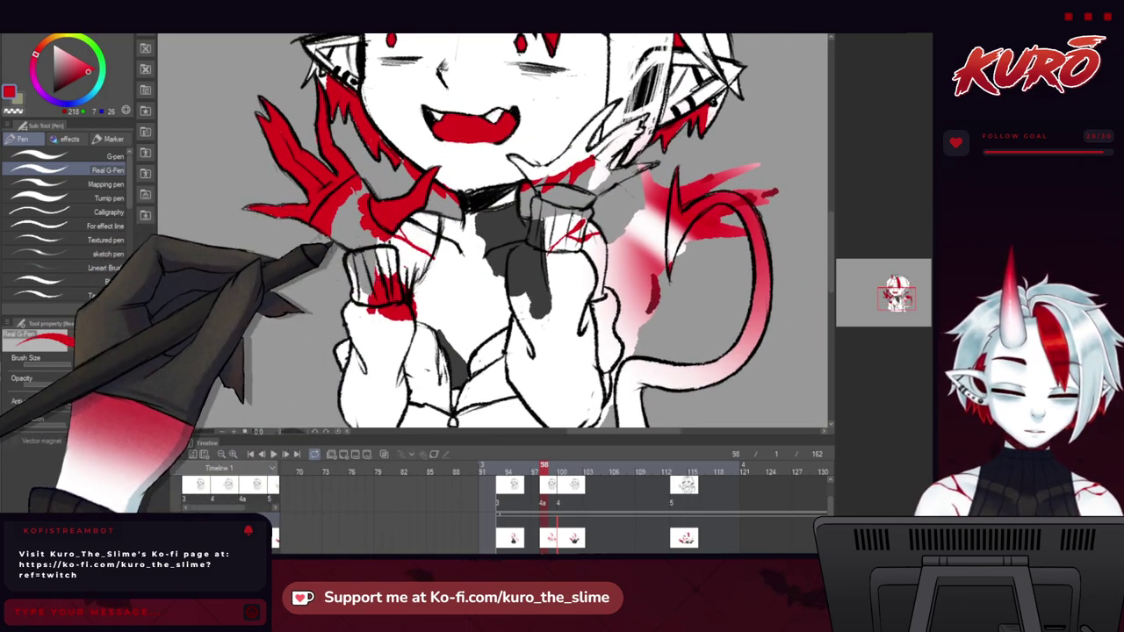
Paint the grey gaps in the character's left palm, wrist and sleeve cuff white (255, 255, 255) up to the new line art.
drag(329, 286, 294, 193)
mouse_move(426, 236)
mouse_down()
mouse_move(377, 364)
mouse_move(358, 353)
mouse_up()
scroll(460, 169, up, 1)
scroll(453, 165, up, 1)
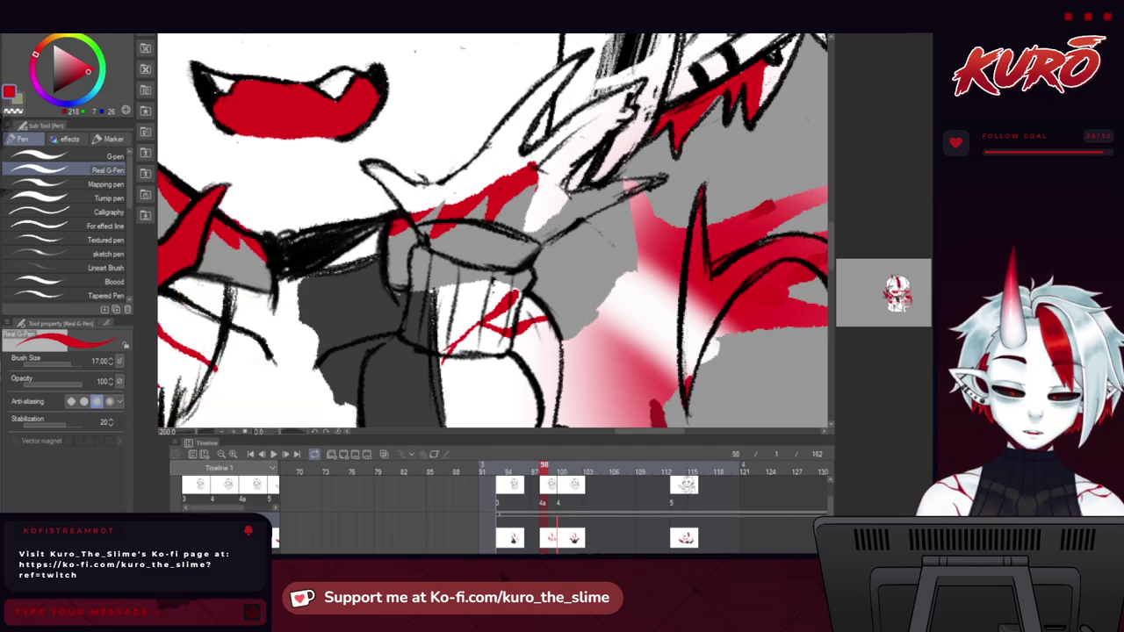
key(x)
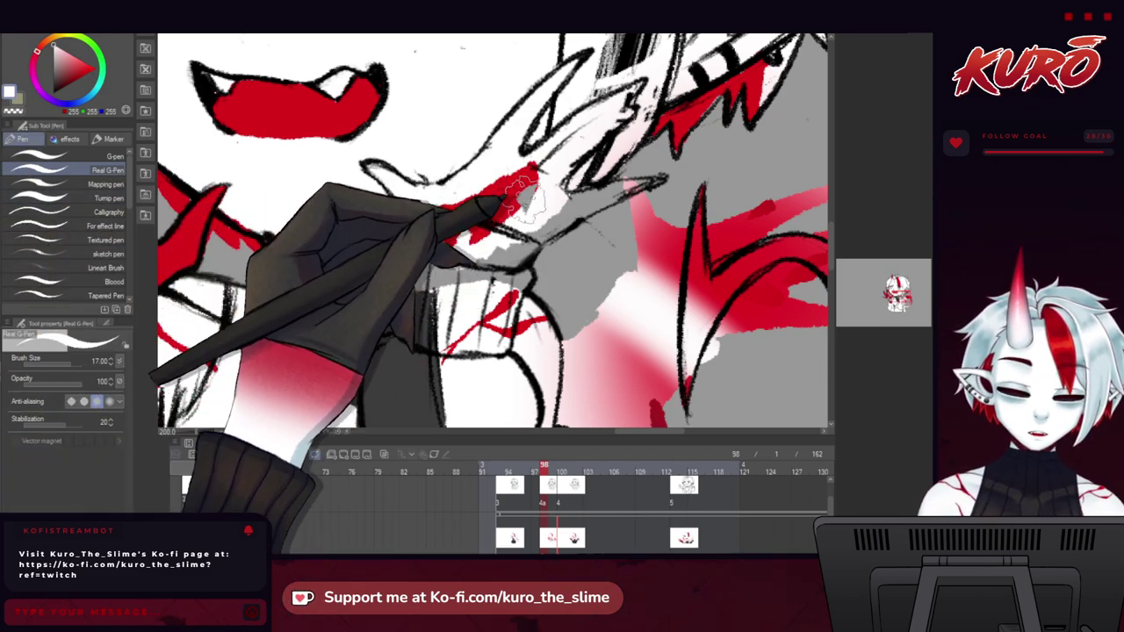
mouse_move(525, 200)
mouse_down()
mouse_move(553, 167)
mouse_move(583, 188)
mouse_move(568, 189)
mouse_move(573, 197)
mouse_move(656, 186)
mouse_move(599, 195)
mouse_move(638, 184)
mouse_move(632, 167)
mouse_move(579, 151)
mouse_move(604, 191)
mouse_up()
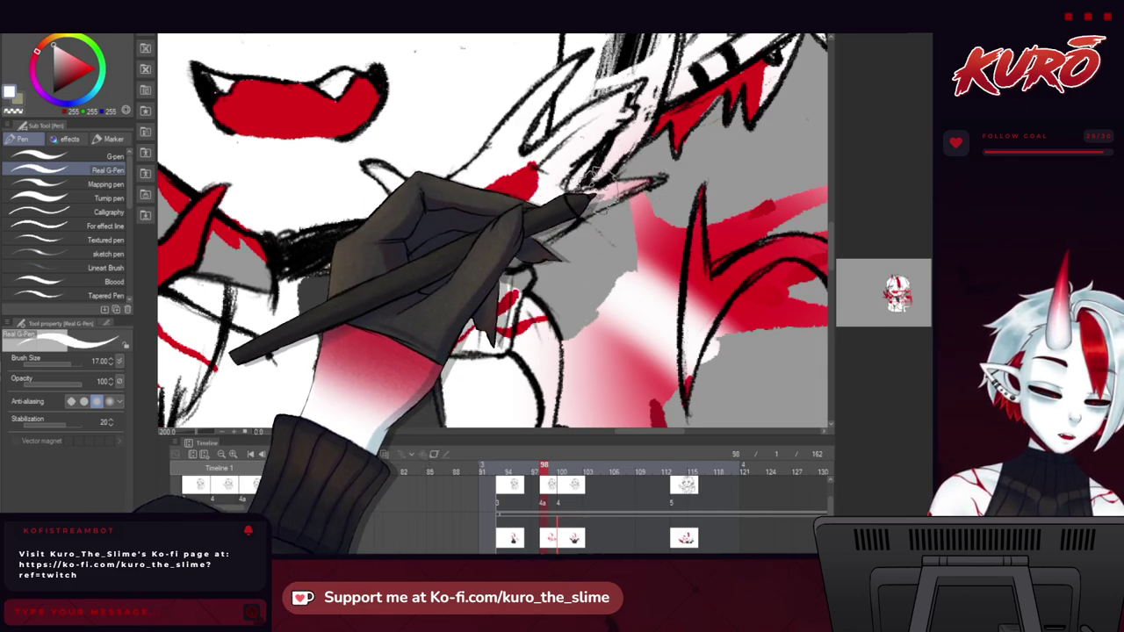
key(h)
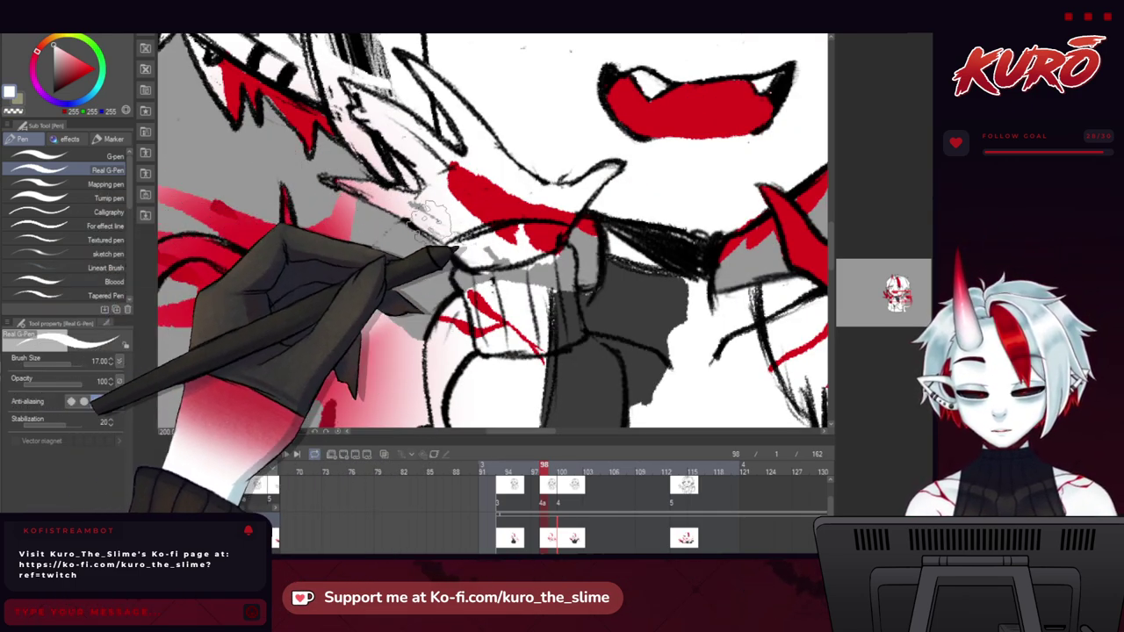
drag(418, 269, 382, 220)
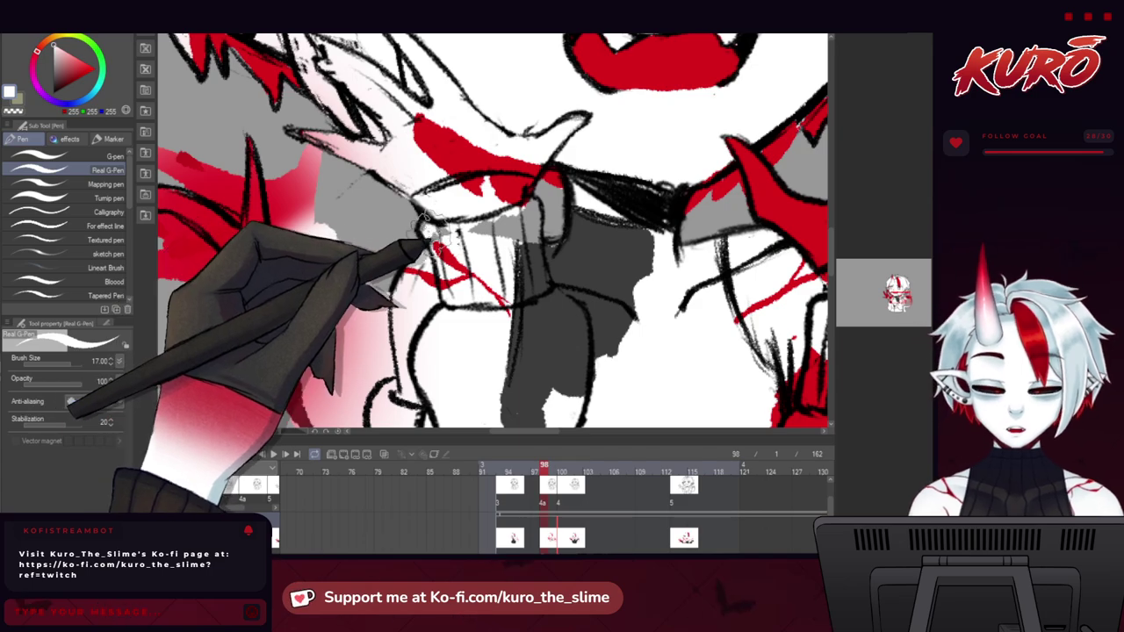
mouse_move(527, 211)
mouse_down()
mouse_move(532, 245)
mouse_move(531, 208)
mouse_up()
mouse_move(272, 248)
mouse_down()
mouse_move(297, 158)
mouse_move(314, 185)
mouse_up()
With the Real G-Pen in transparent colour, erase the colour spilling outside the character's left sleeve and body down to the waist.
key(c)
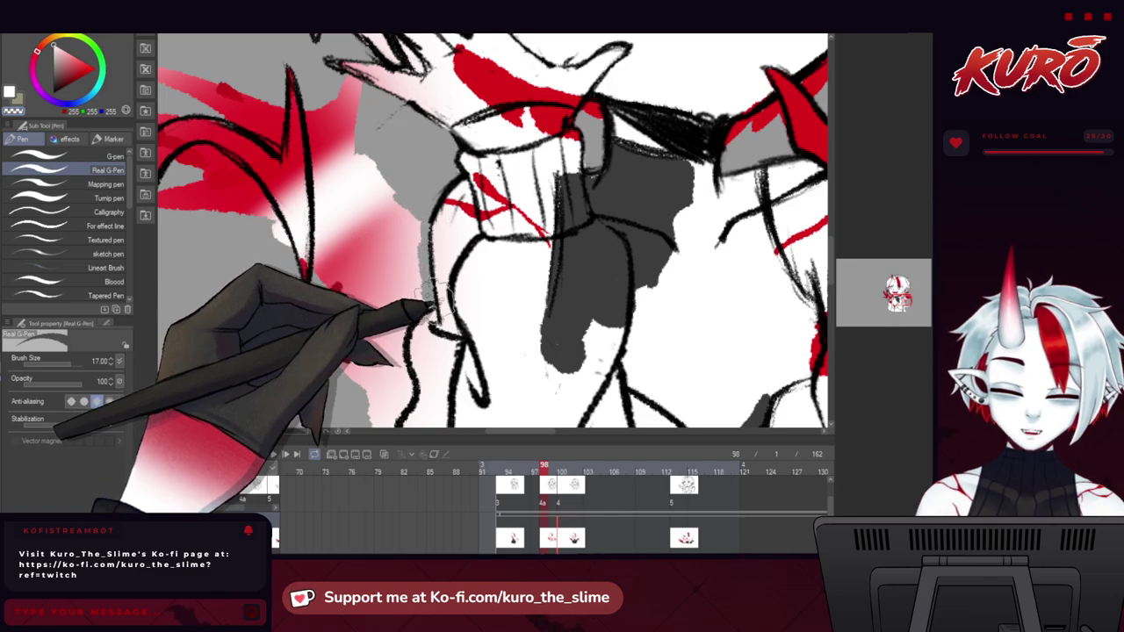
scroll(401, 379, down, 2)
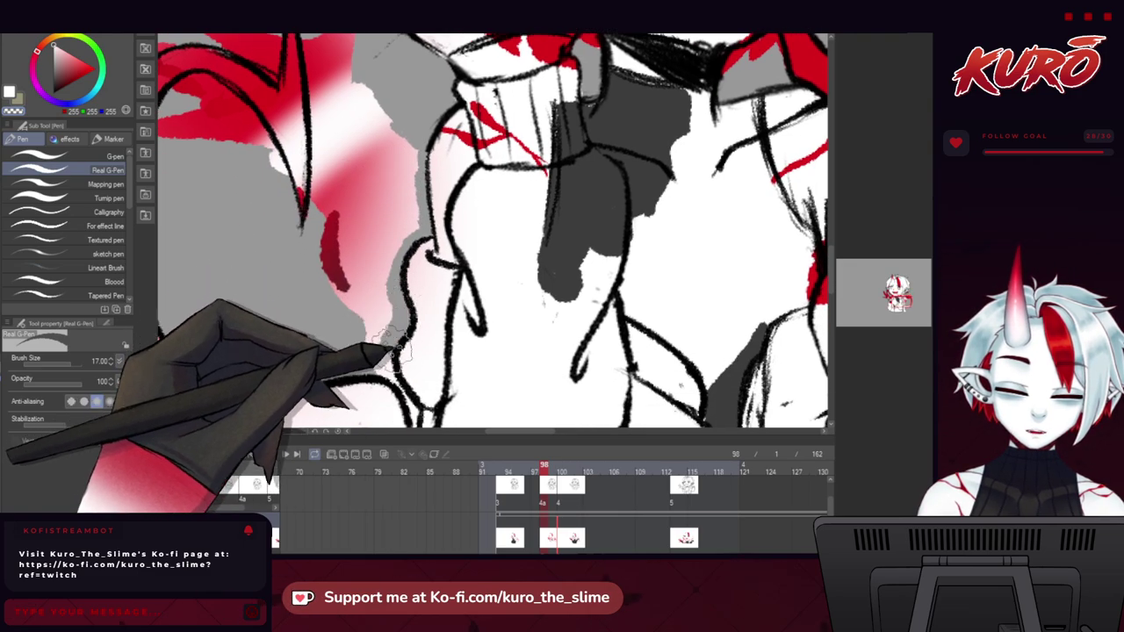
drag(384, 415, 375, 318)
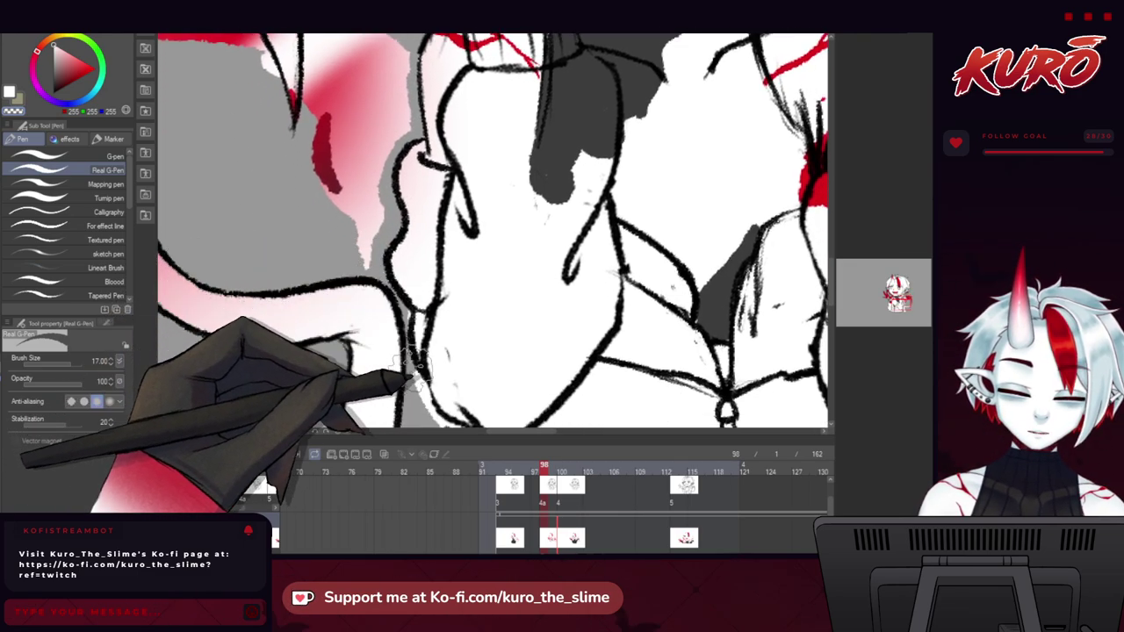
mouse_move(412, 360)
mouse_down()
mouse_move(383, 298)
mouse_move(375, 243)
mouse_up()
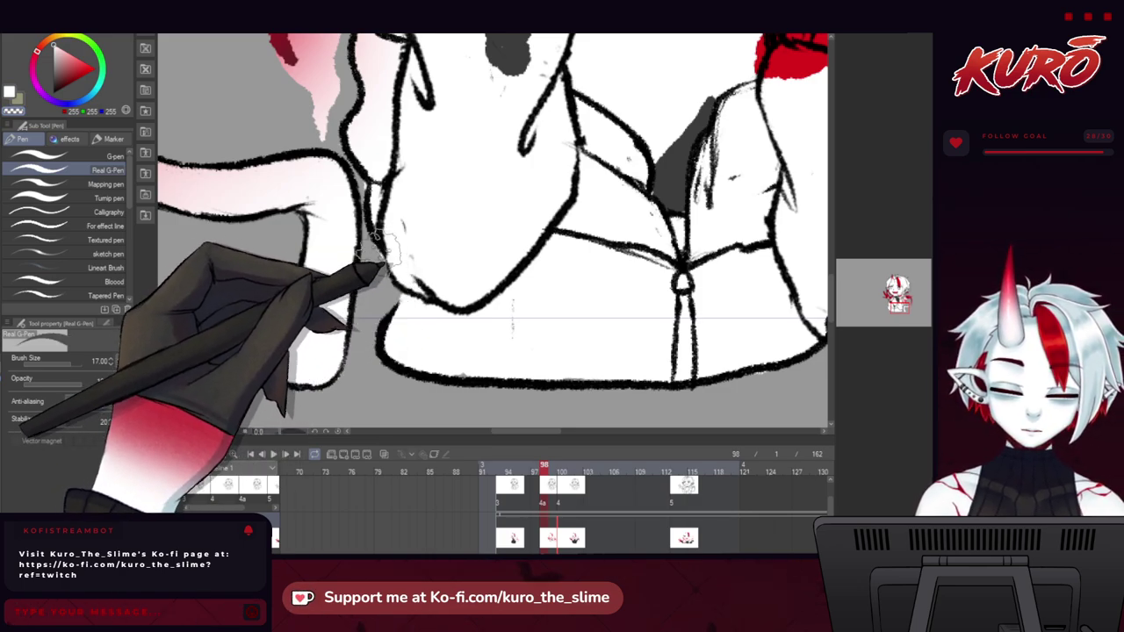
mouse_move(370, 230)
mouse_down()
mouse_move(295, 334)
mouse_move(184, 371)
mouse_up()
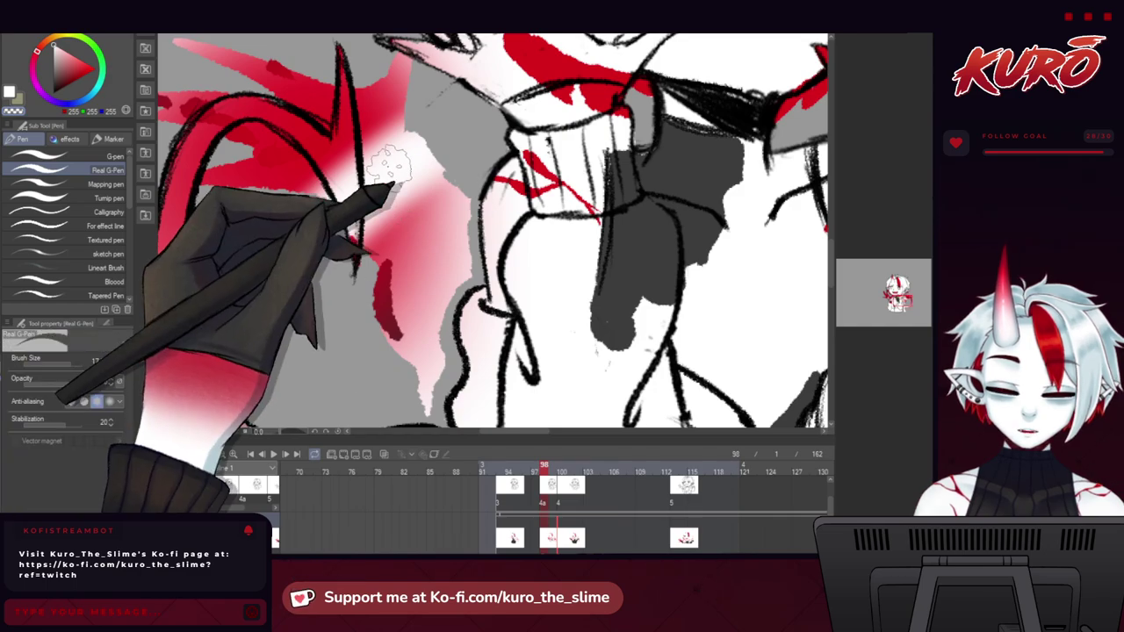
Erase the old pink and red gradient shapes inside and around the tail's curve, keeping colour only within the tail outline.
drag(380, 176, 384, 241)
drag(391, 118, 407, 368)
mouse_move(402, 129)
mouse_down()
mouse_move(424, 114)
mouse_move(444, 224)
mouse_move(405, 158)
mouse_move(409, 364)
mouse_move(397, 404)
mouse_move(456, 215)
mouse_move(479, 326)
mouse_move(434, 267)
mouse_up()
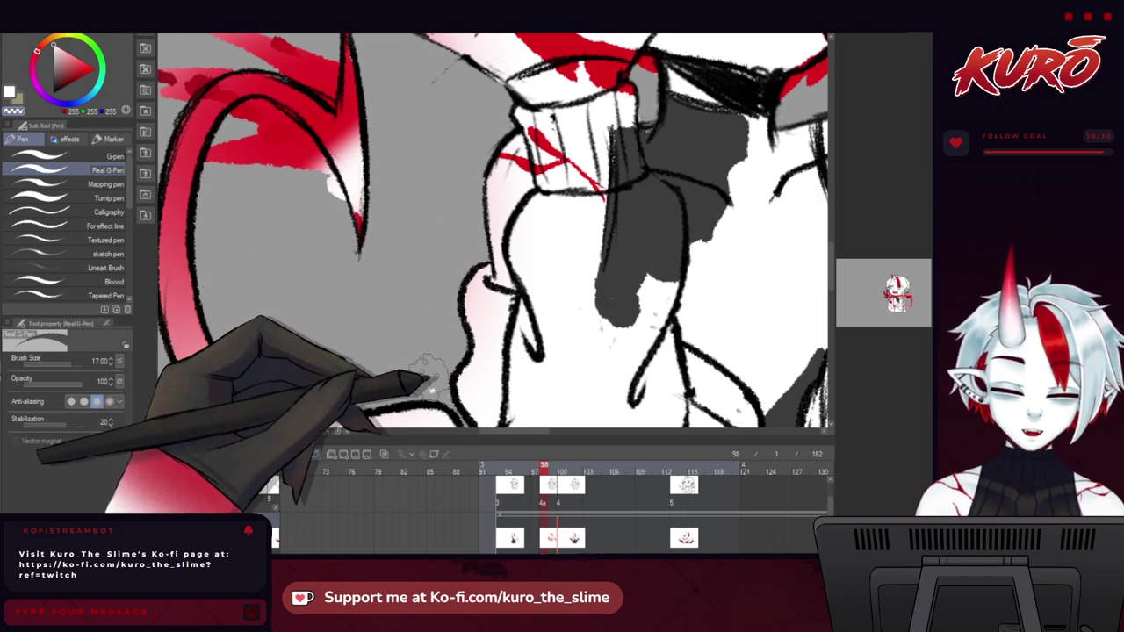
drag(281, 220, 321, 287)
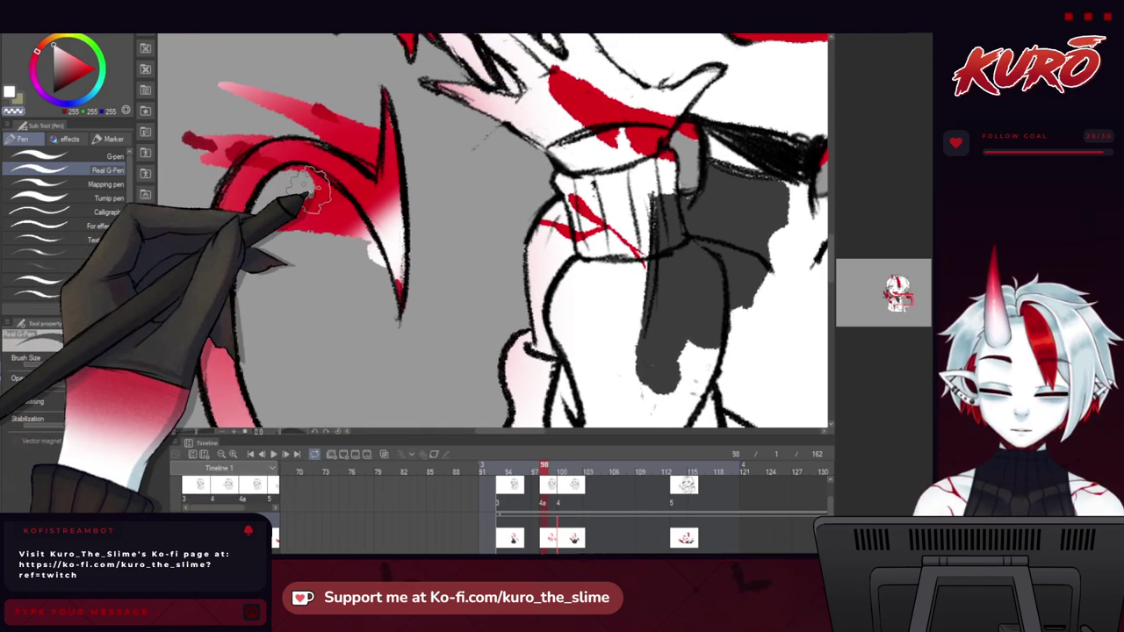
mouse_move(321, 223)
mouse_down()
mouse_move(279, 211)
mouse_move(289, 256)
mouse_up()
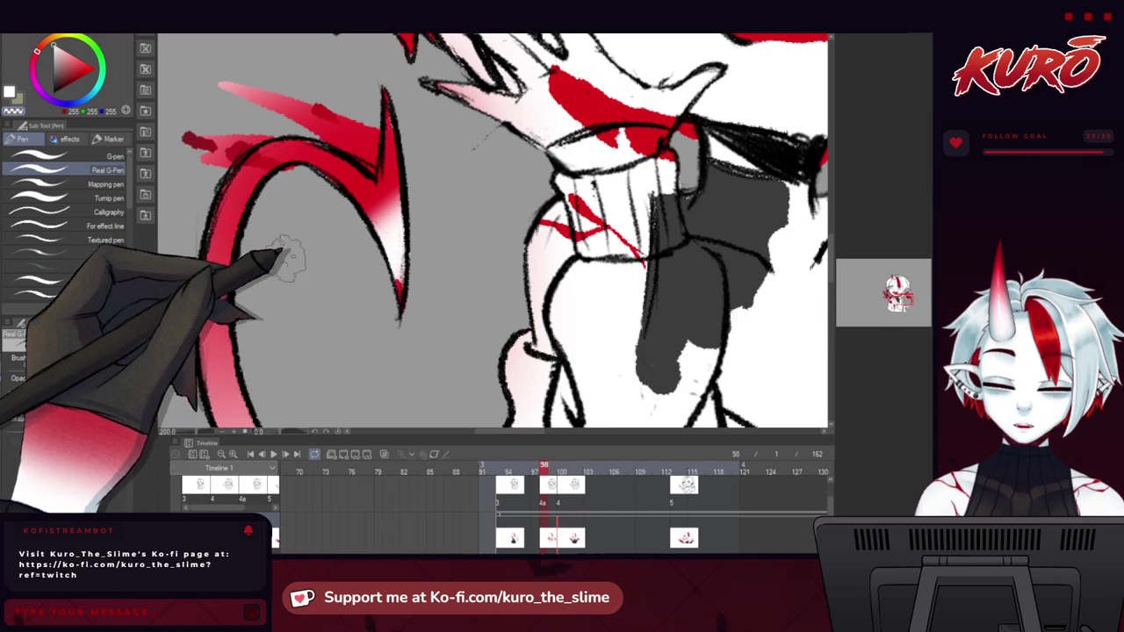
key(h)
drag(742, 130, 513, 226)
key(h)
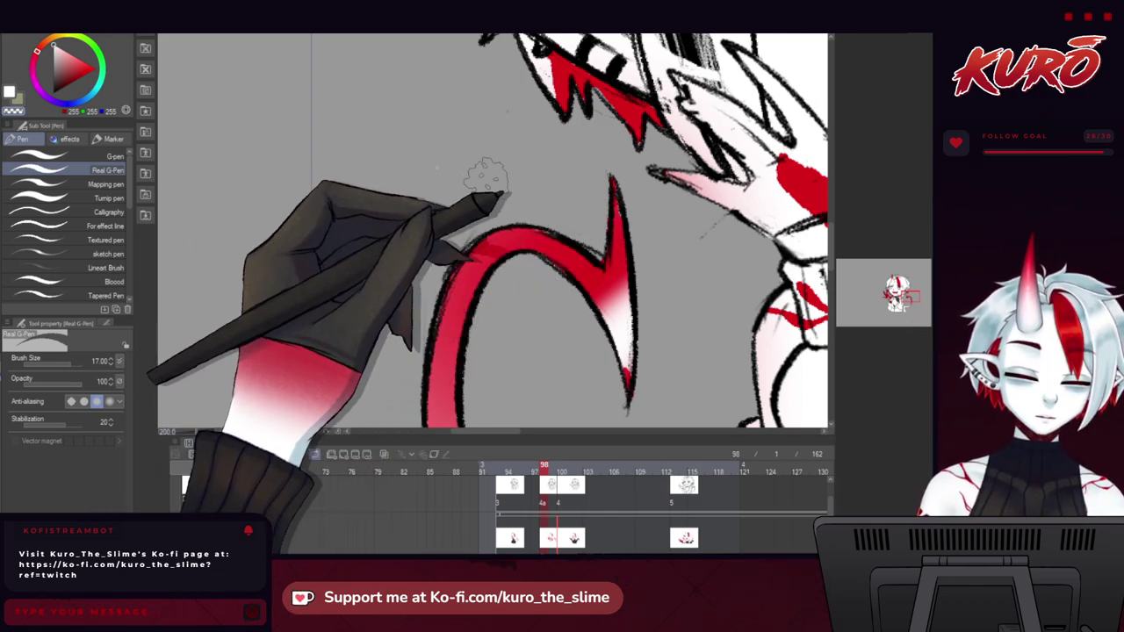
scroll(320, 175, down, 4)
scroll(356, 193, up, 2)
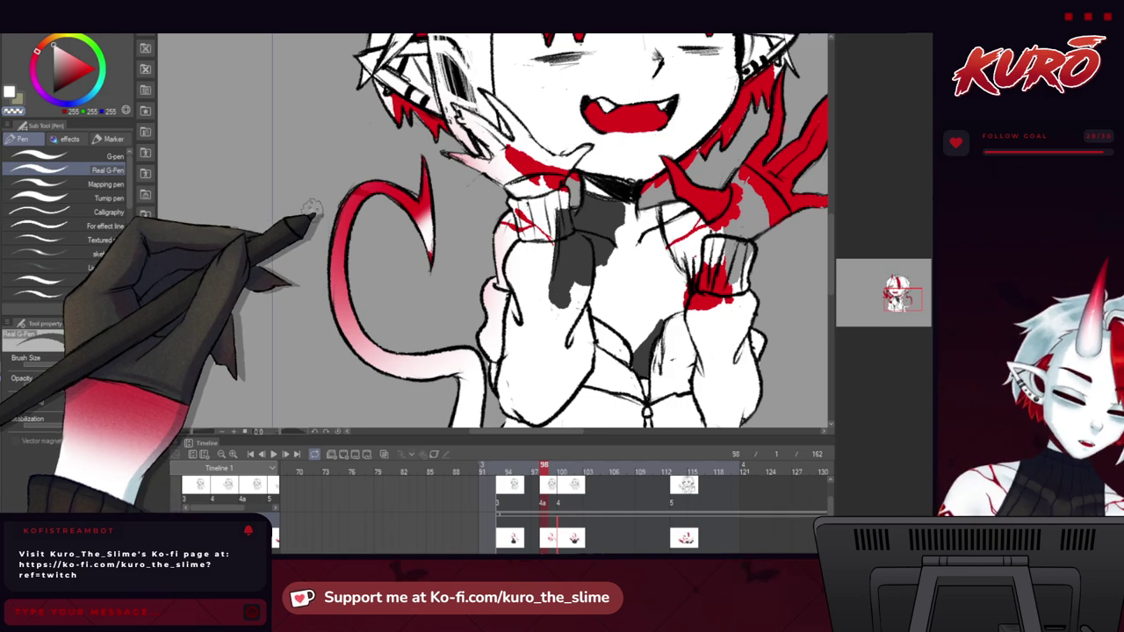
Show the dark clothing fill on the cel and erase the dark patches covering the tail and its pointed tip.
key(h)
scroll(360, 202, up, 4)
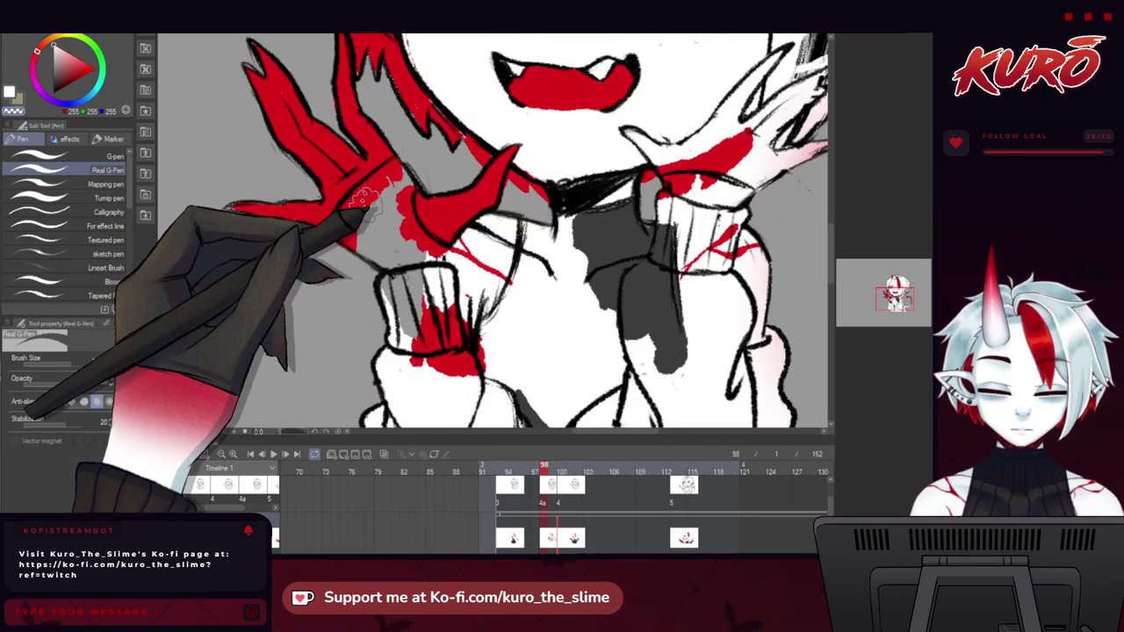
scroll(358, 197, up, 1)
alt+click(352, 199)
scroll(365, 215, down, 2)
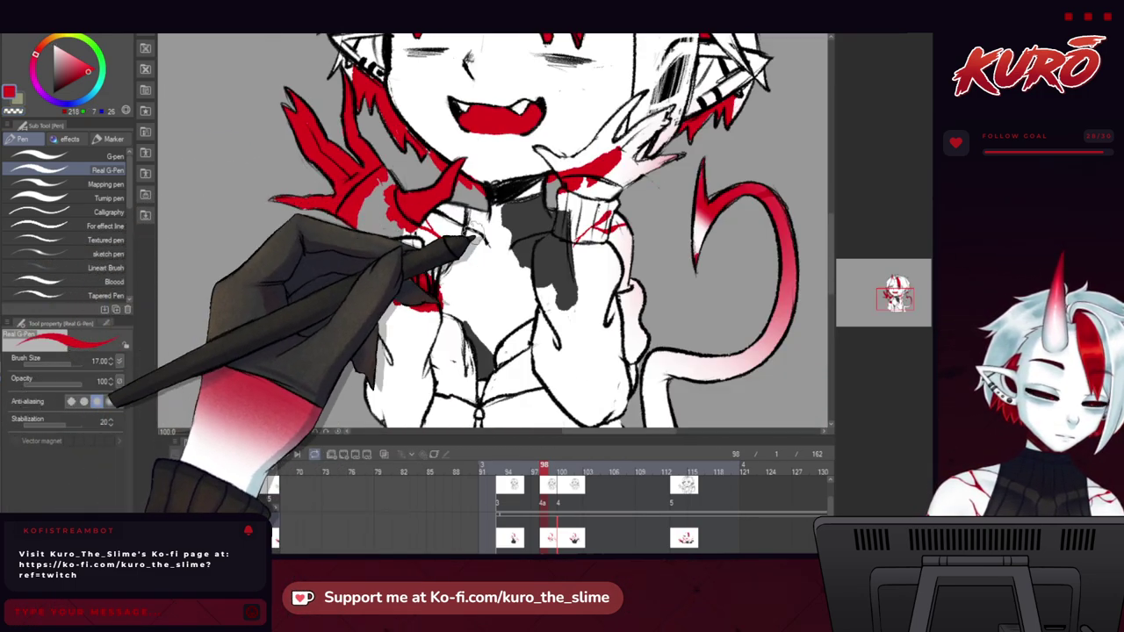
mouse_move(474, 239)
mouse_down()
mouse_move(544, 336)
mouse_move(539, 396)
mouse_up()
drag(547, 337, 480, 336)
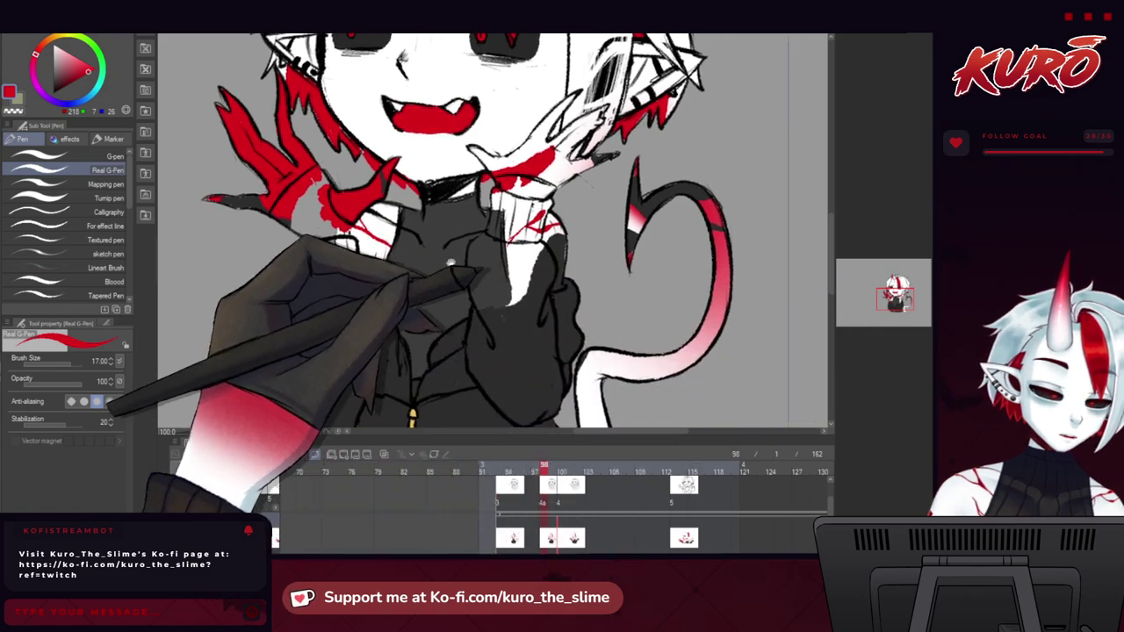
drag(449, 262, 384, 262)
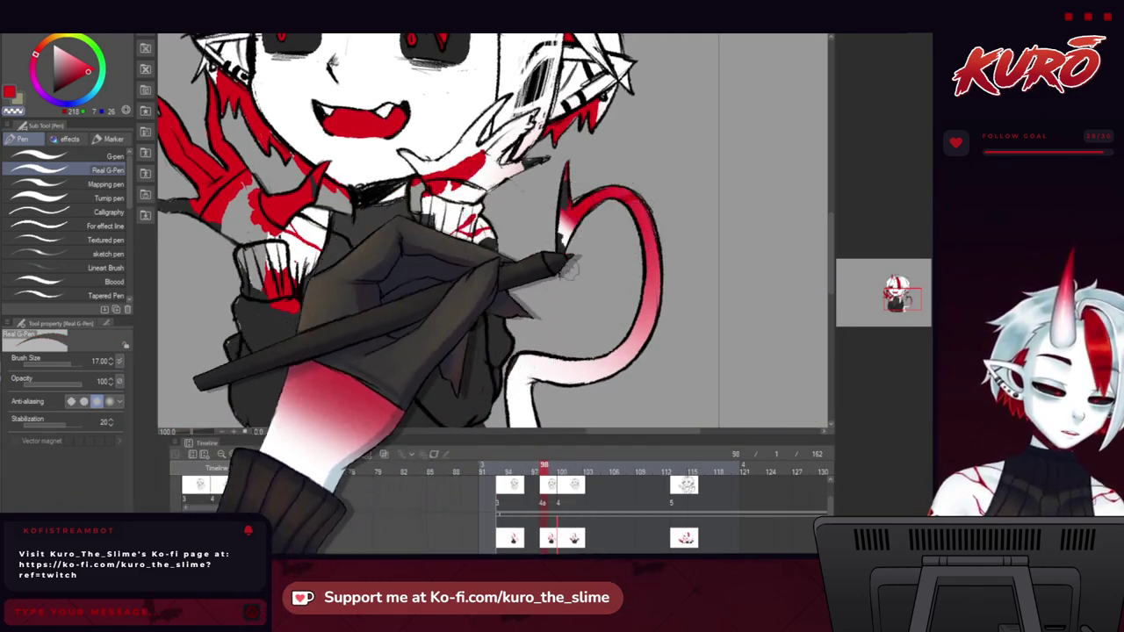
drag(563, 242, 561, 272)
drag(314, 309, 381, 246)
Paint the top of the character's right sleeve and its ribbed cuff dark grey (44, 44, 44).
alt+click(515, 328)
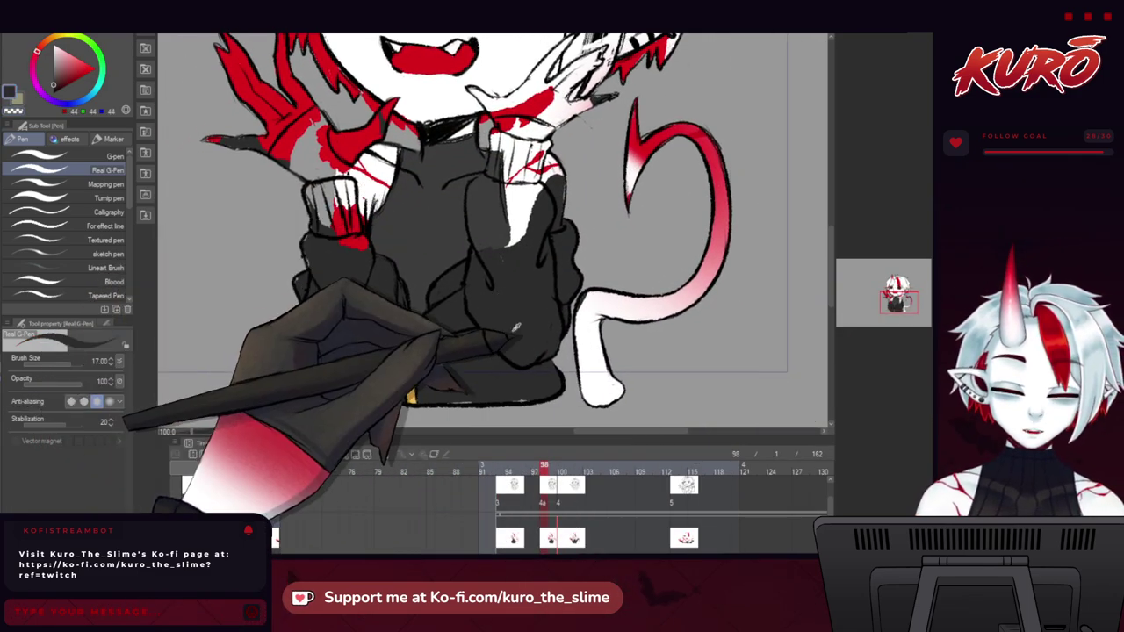
scroll(322, 172, up, 2)
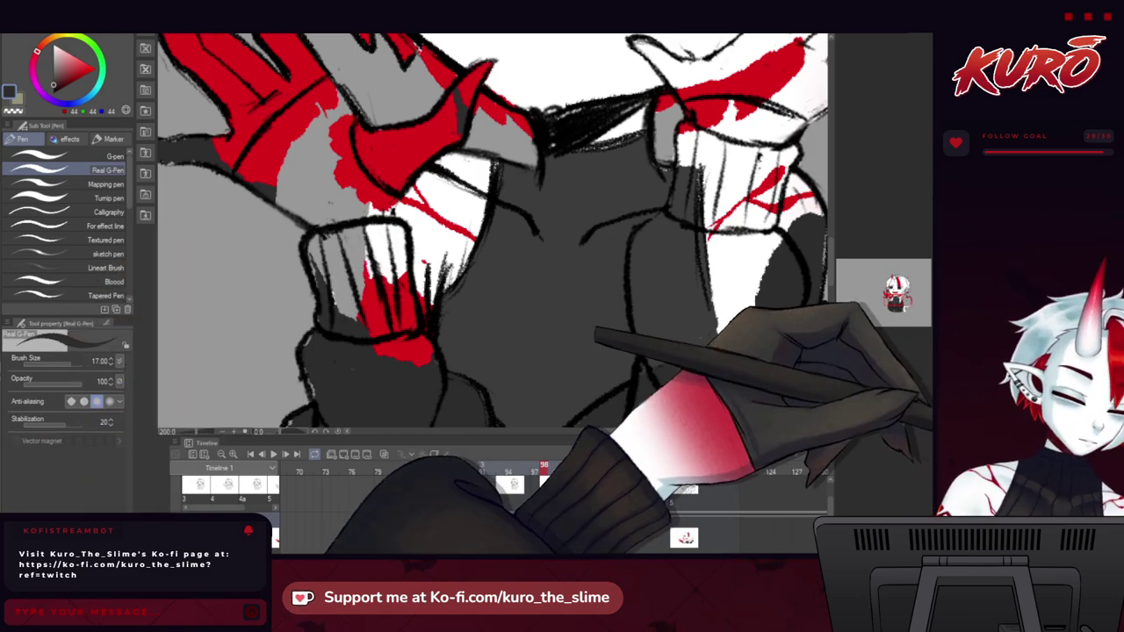
drag(293, 367, 345, 207)
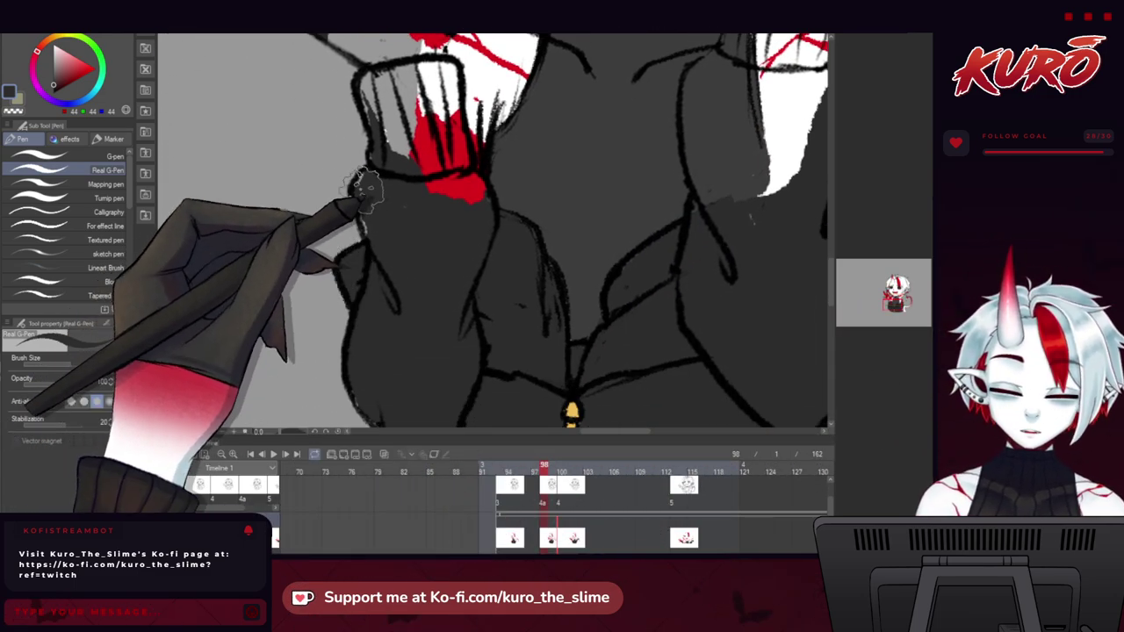
drag(358, 145, 366, 228)
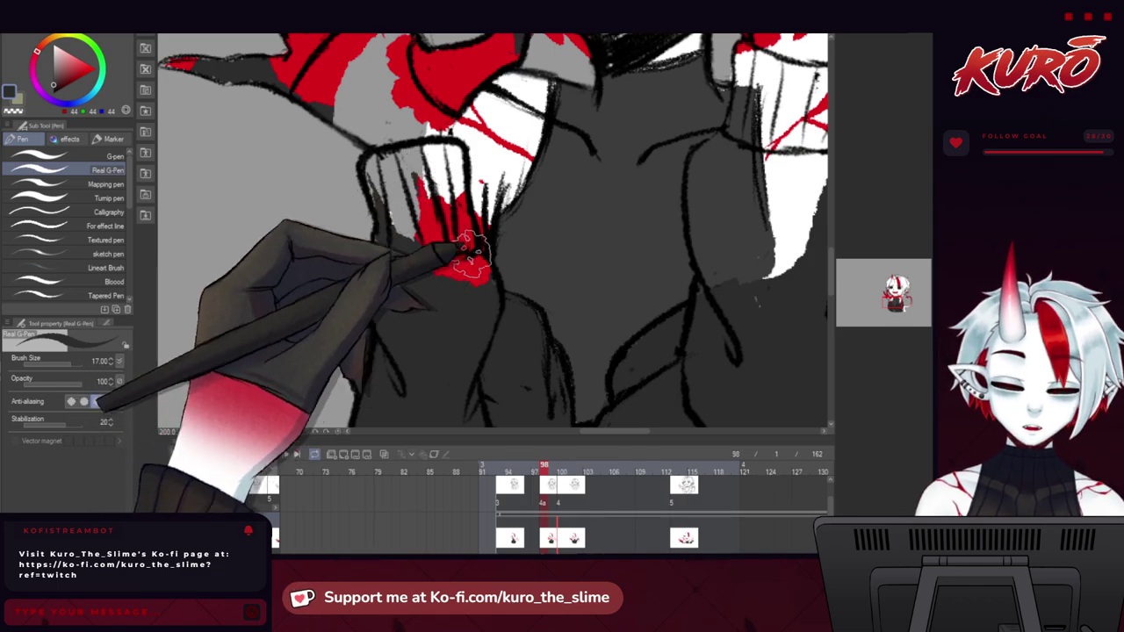
mouse_move(454, 191)
mouse_down()
mouse_move(455, 153)
mouse_move(436, 151)
mouse_move(437, 186)
mouse_up()
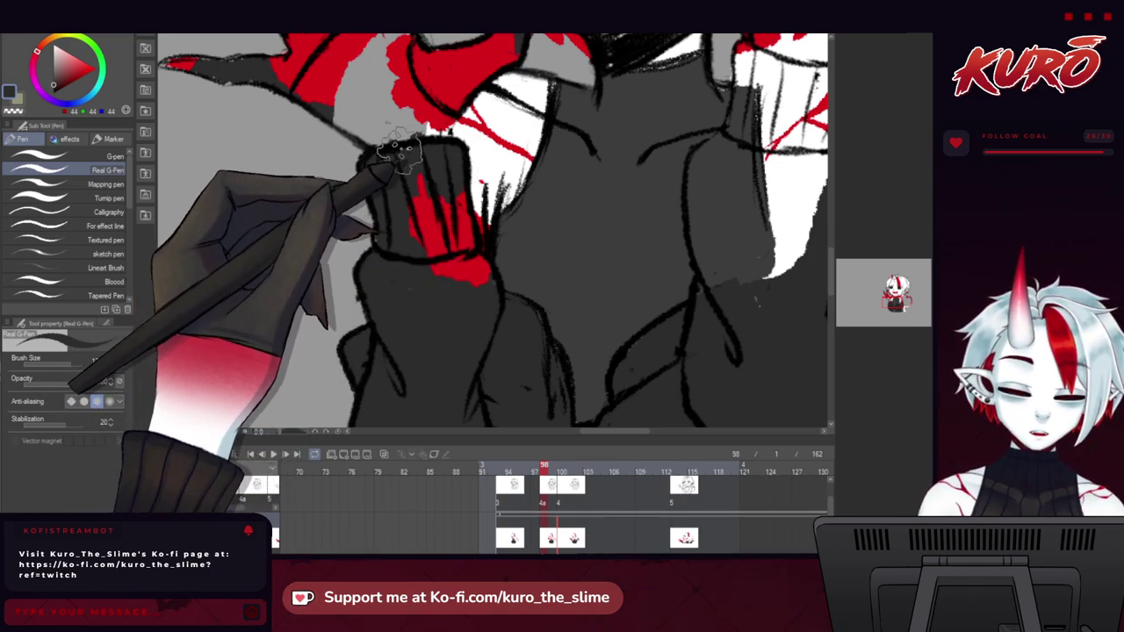
drag(399, 151, 384, 201)
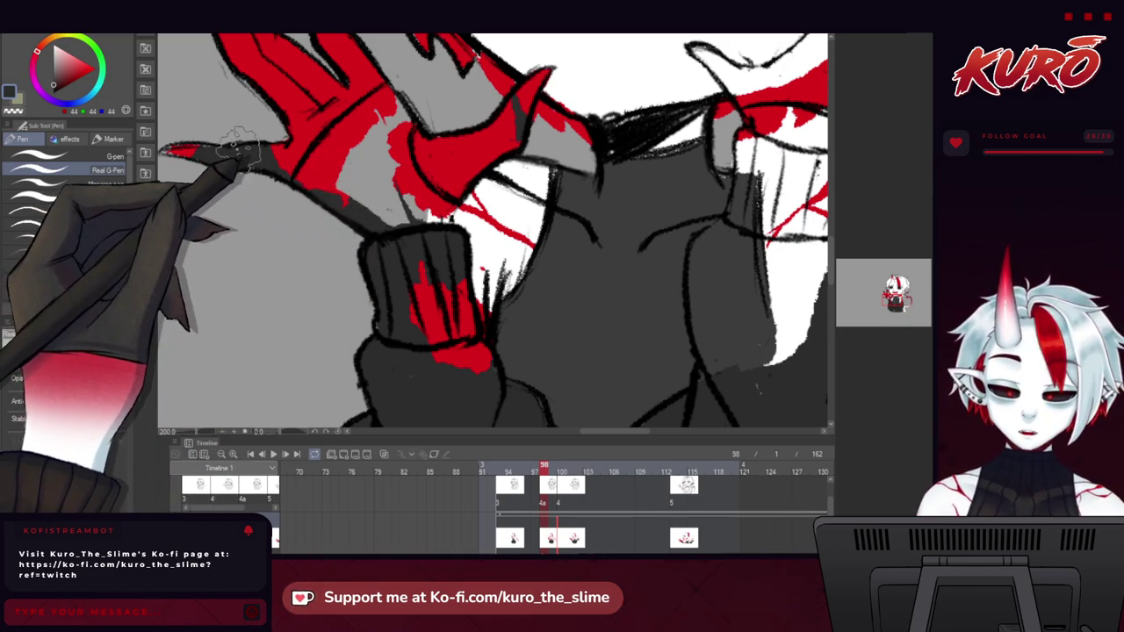
Fill the palm of the right hand's glove with dark grey and clean up the little finger in solid red.
drag(186, 155, 200, 161)
scroll(189, 156, up, 1)
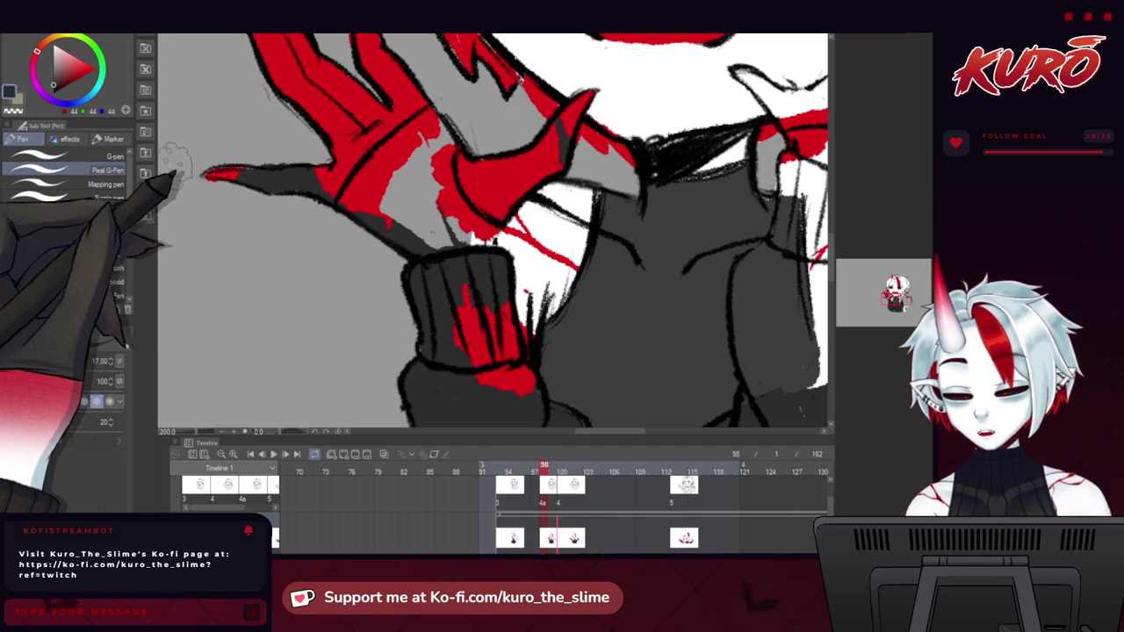
key(c)
drag(211, 175, 228, 173)
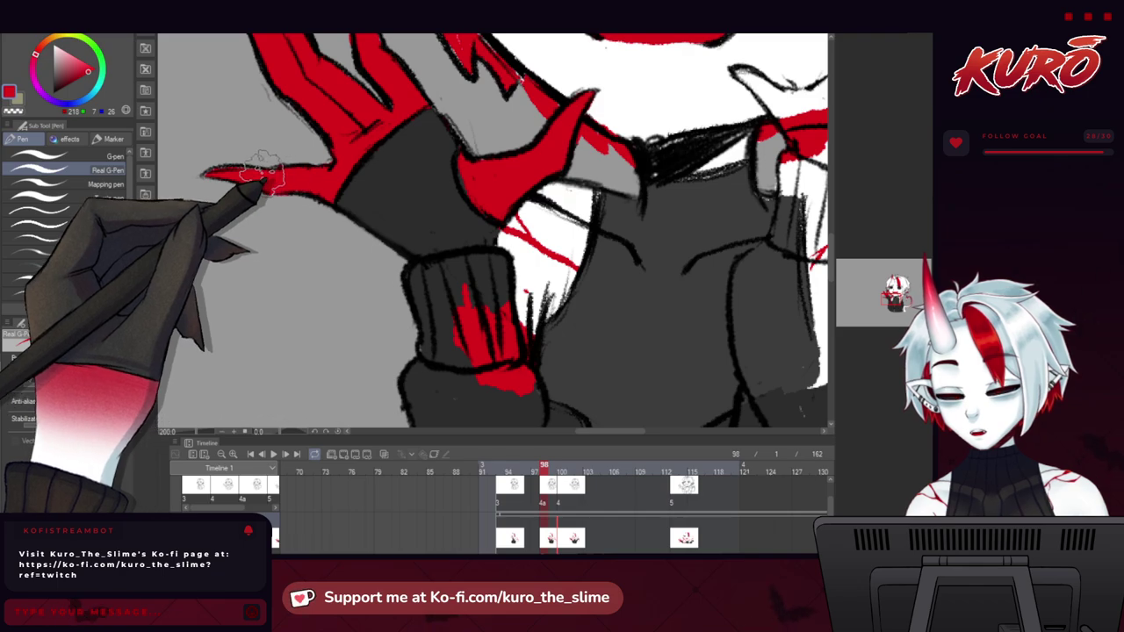
drag(410, 236, 368, 211)
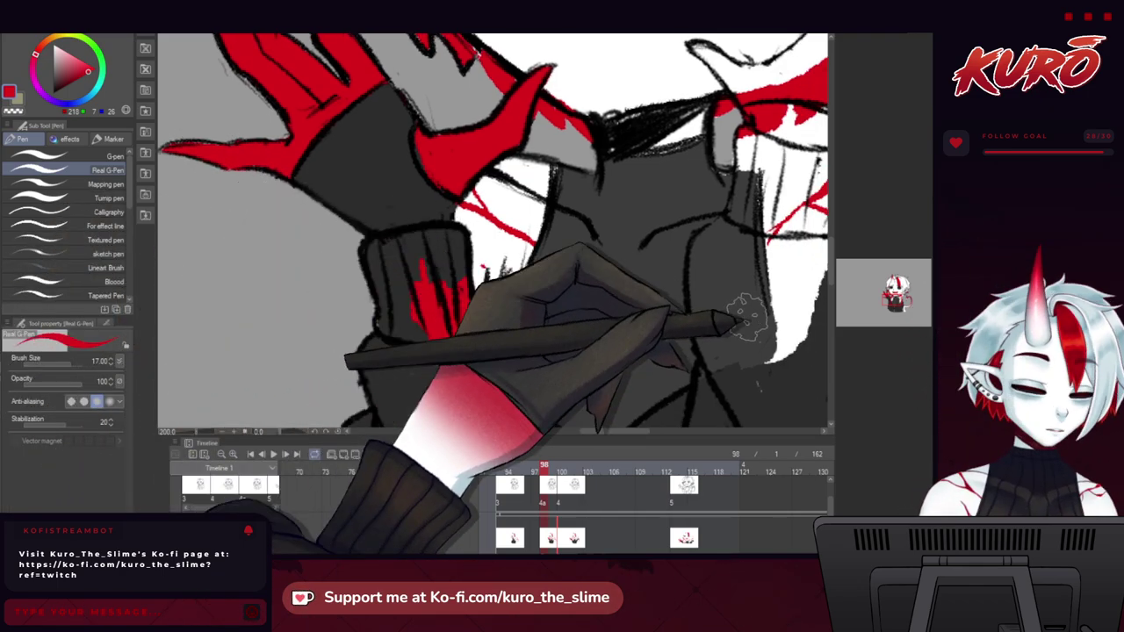
Erase the leftover red patches from the right sleeve cuff and tidy the dark grey glove edge beside the thumb.
key(c)
mouse_move(406, 252)
mouse_down()
mouse_move(430, 342)
mouse_move(468, 397)
mouse_move(446, 274)
mouse_up()
mouse_move(467, 348)
mouse_down()
mouse_move(487, 363)
mouse_move(479, 342)
mouse_up()
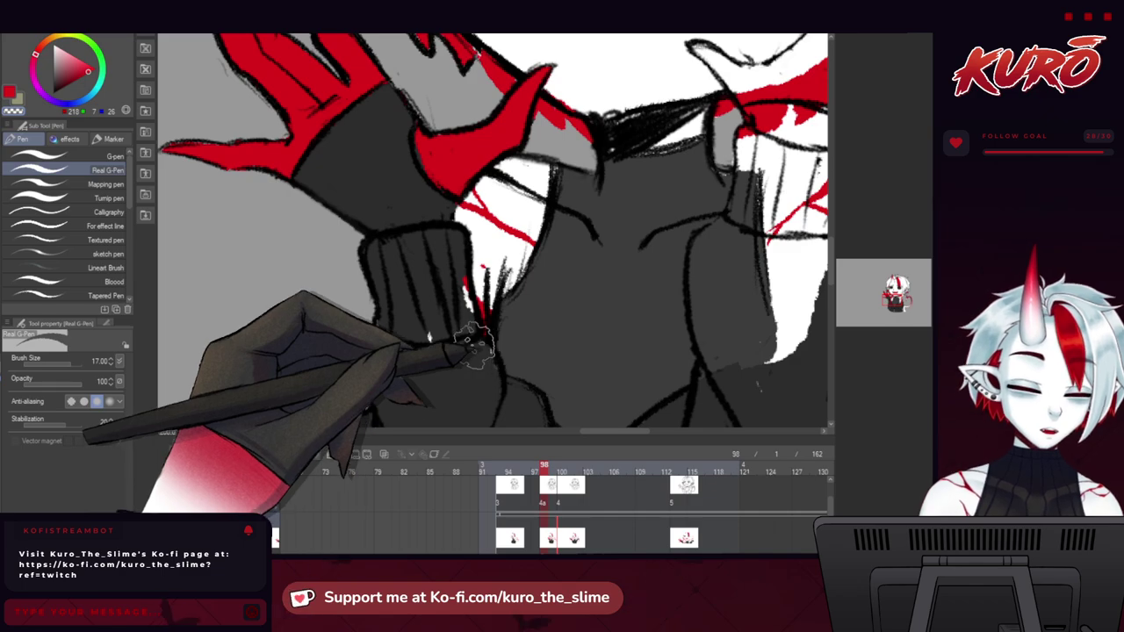
alt+click(381, 196)
mouse_move(444, 260)
mouse_down()
mouse_move(457, 300)
mouse_move(464, 289)
mouse_move(462, 337)
mouse_up()
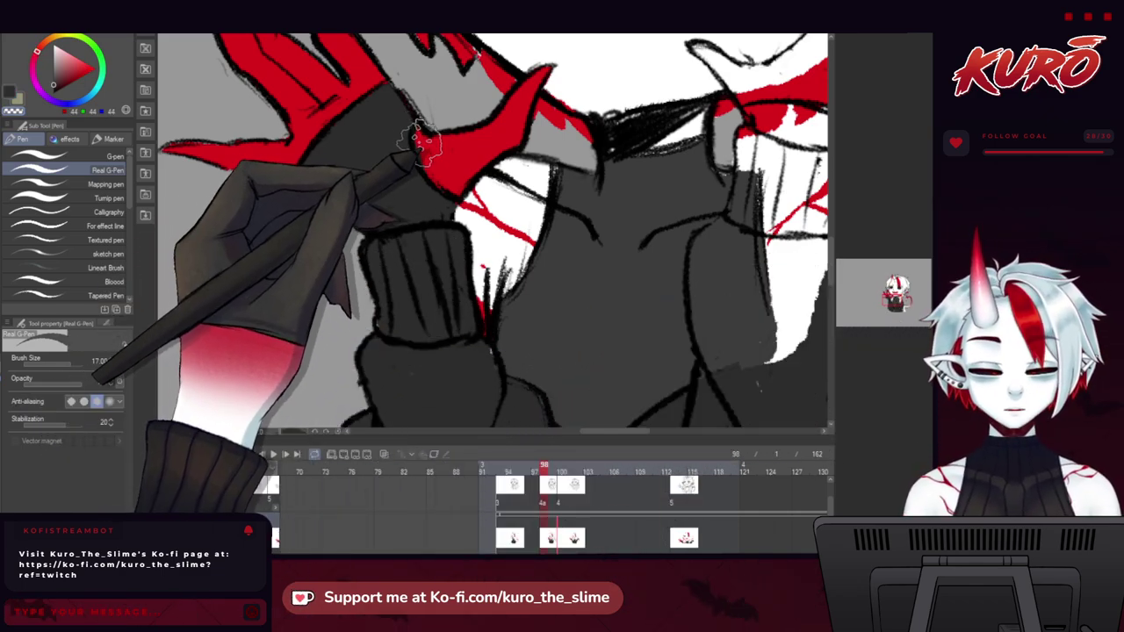
scroll(420, 154, down, 5)
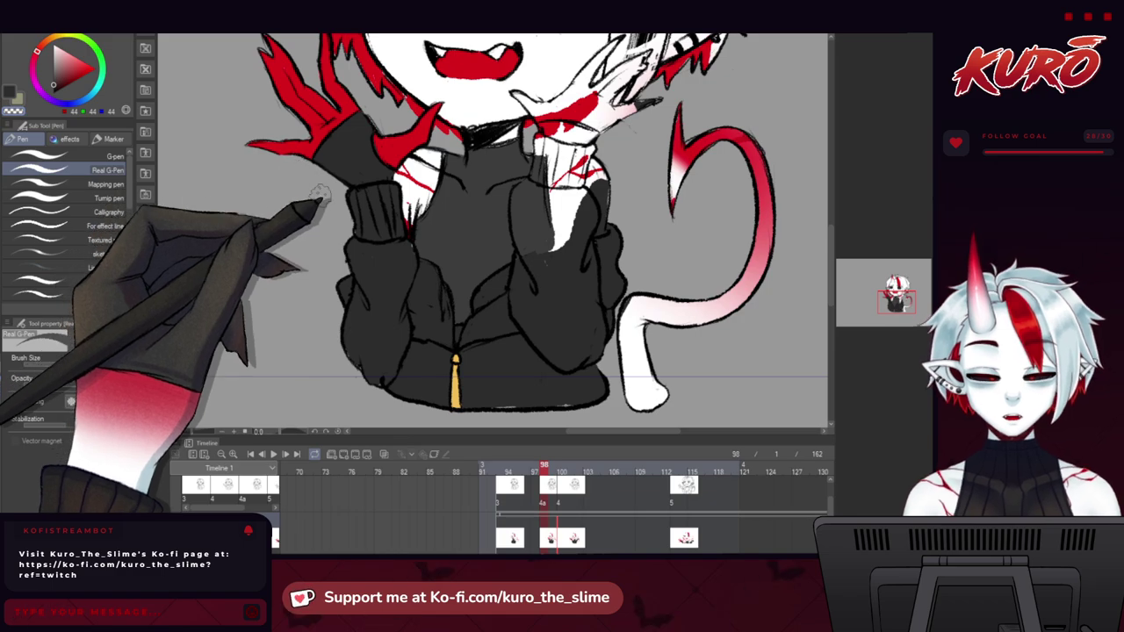
Paint the glove and fingers of the character's left hand dark grey (44, 44, 44) and cover the wrist's red patches with white.
drag(359, 265, 361, 315)
key(h)
scroll(365, 132, up, 3)
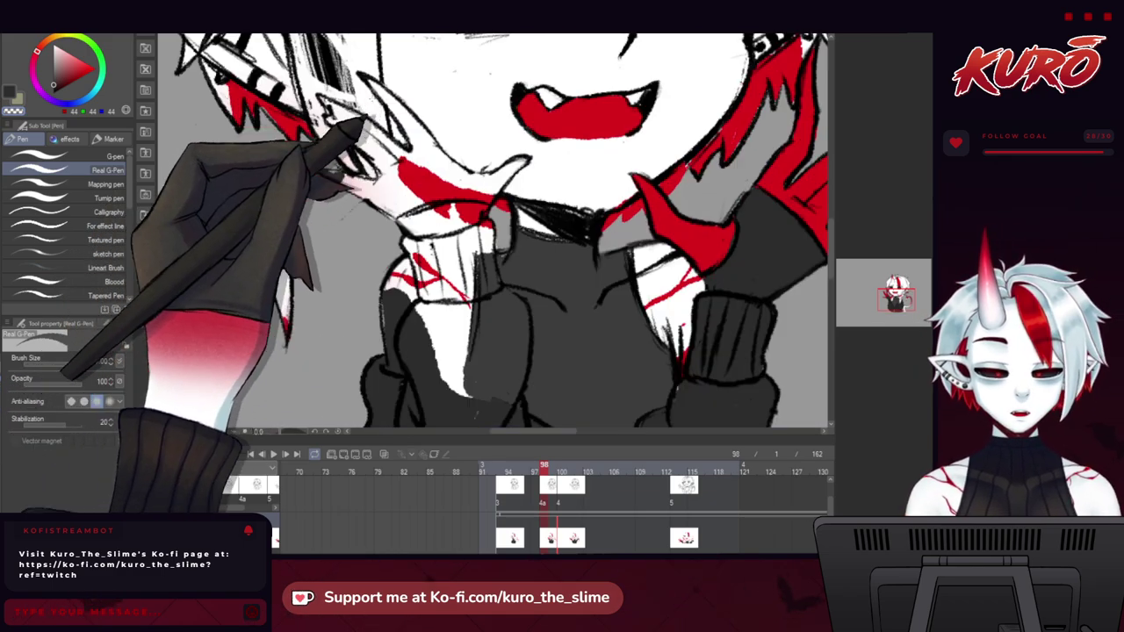
drag(489, 351, 380, 451)
key(c)
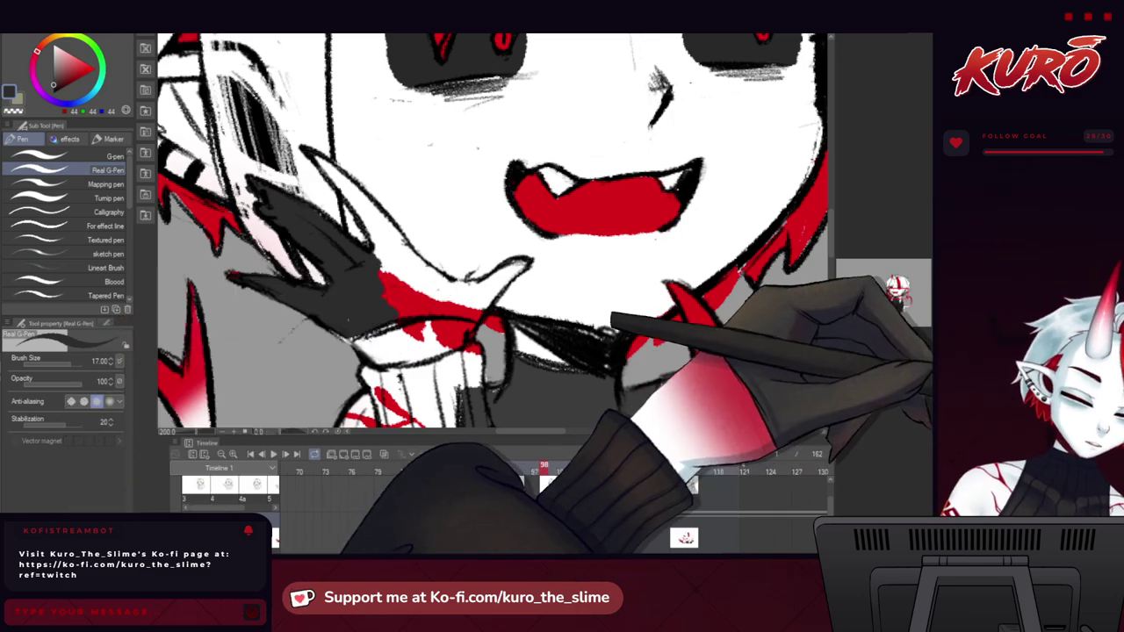
key(h)
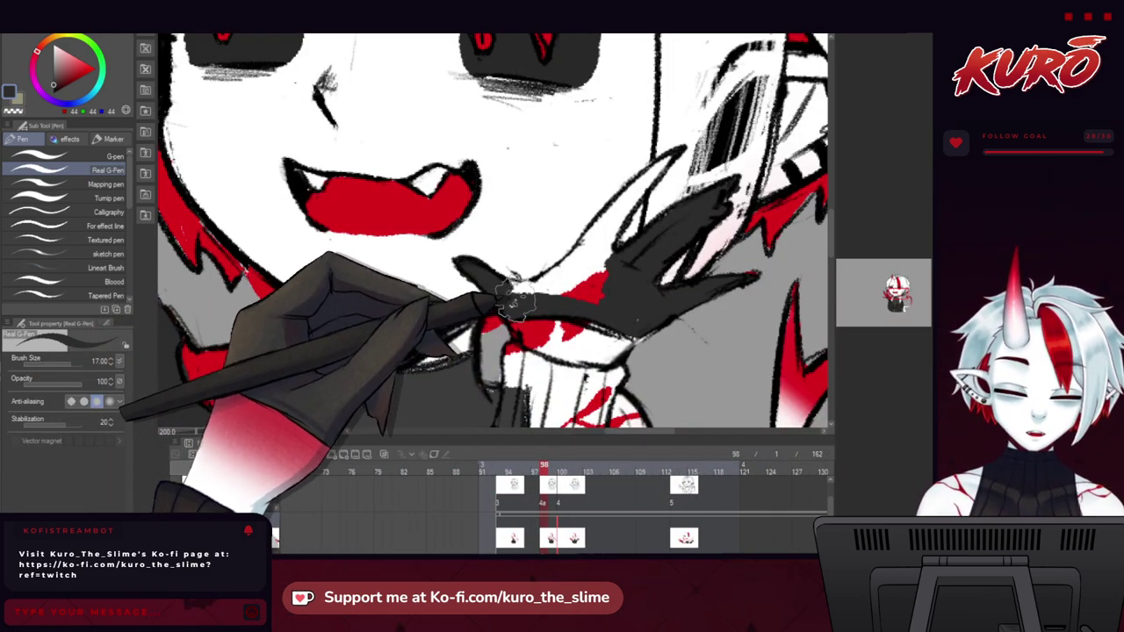
key(h)
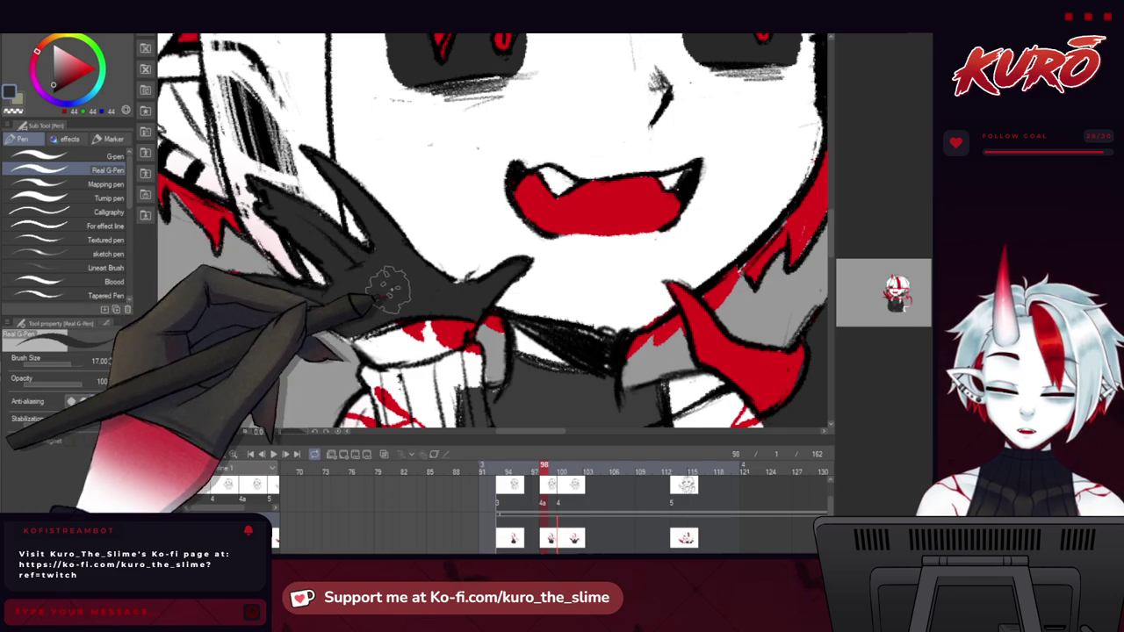
scroll(347, 290, down, 1)
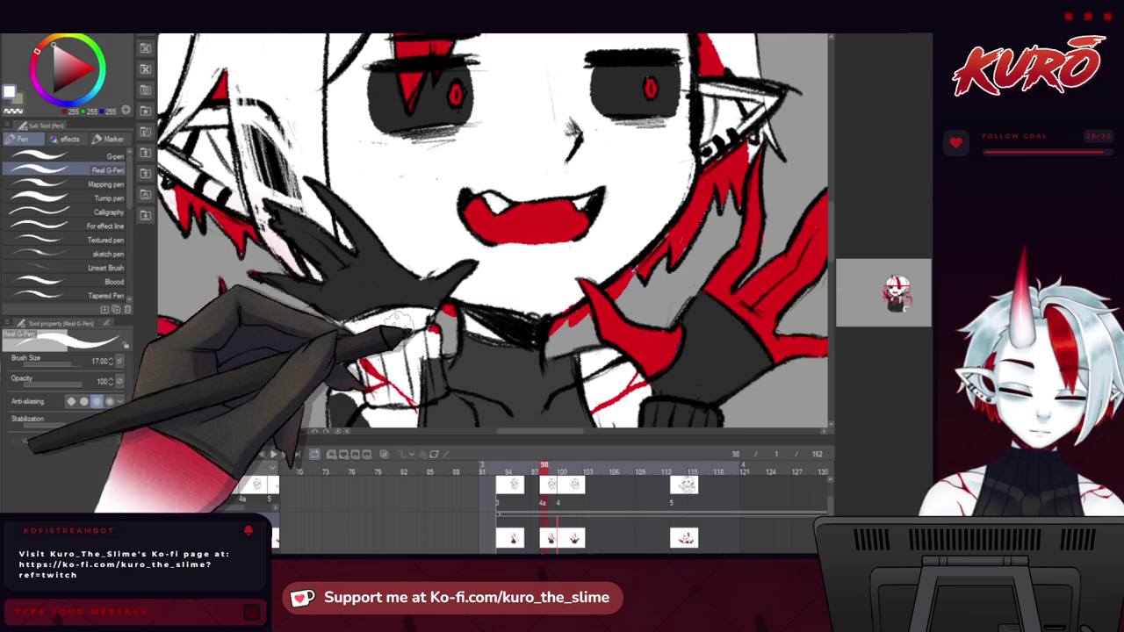
Airbrush a soft red (218, 7, 26) gradient onto the left wrist below the glove at brush size 30.
key(b)
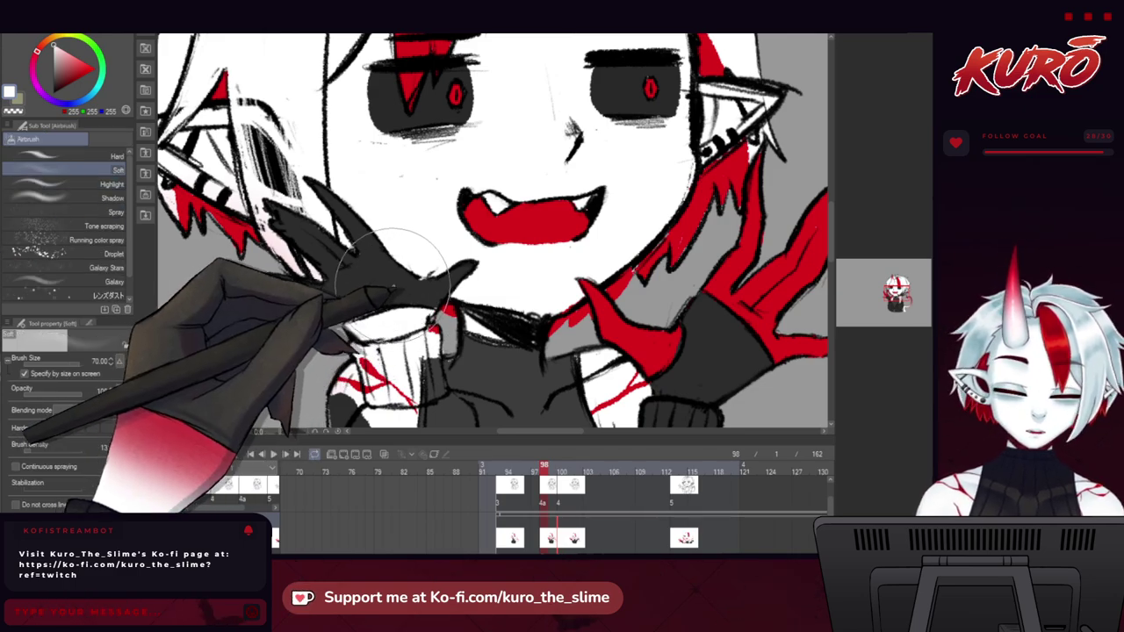
alt+click(494, 218)
key(bracketleft)
key(bracketleft)
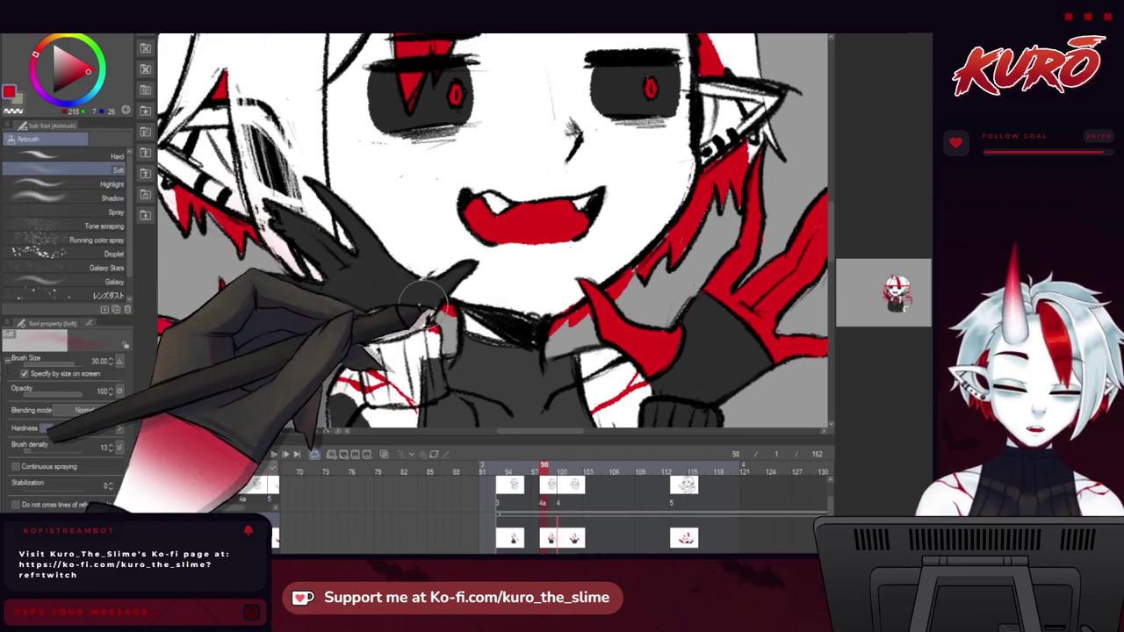
key(h)
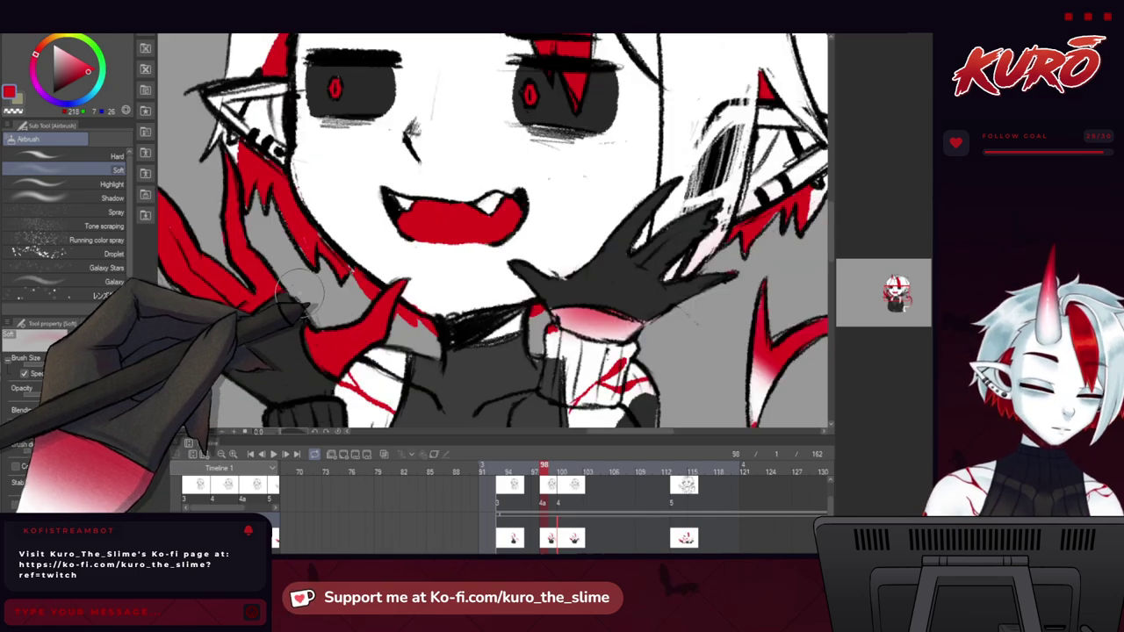
drag(238, 326, 191, 269)
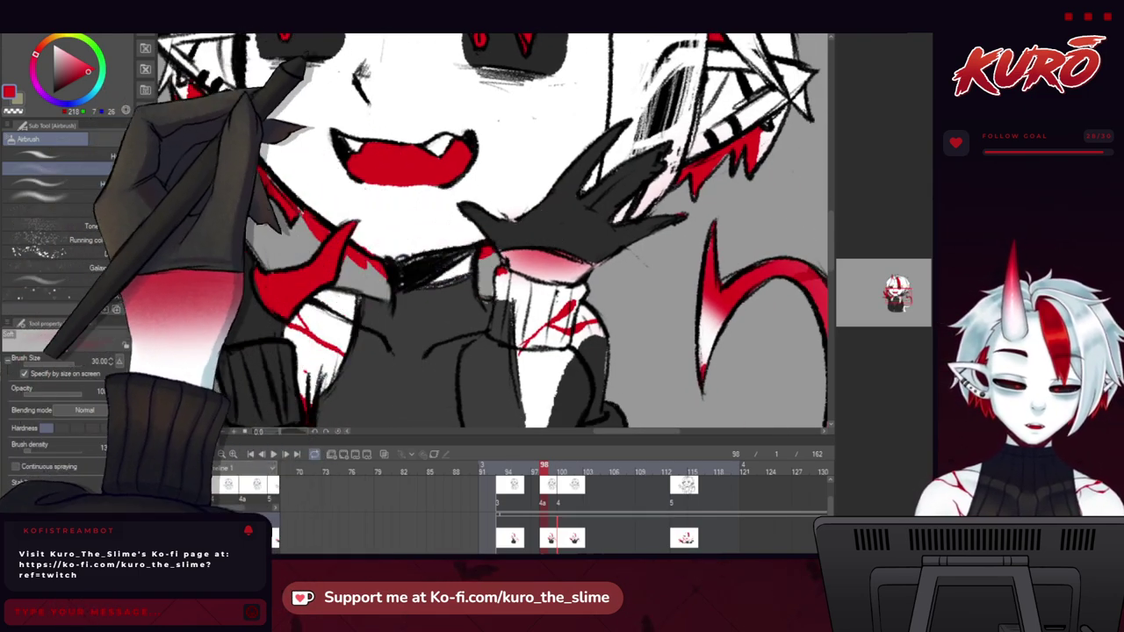
drag(578, 256, 504, 228)
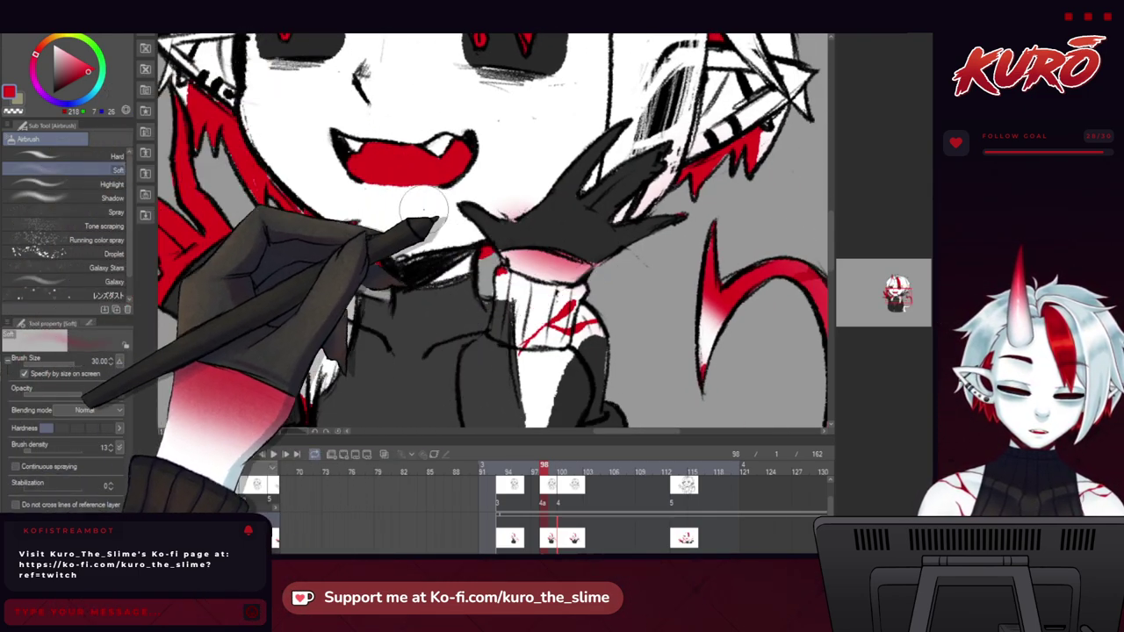
mouse_move(217, 274)
mouse_down()
mouse_move(220, 289)
mouse_move(196, 231)
mouse_up()
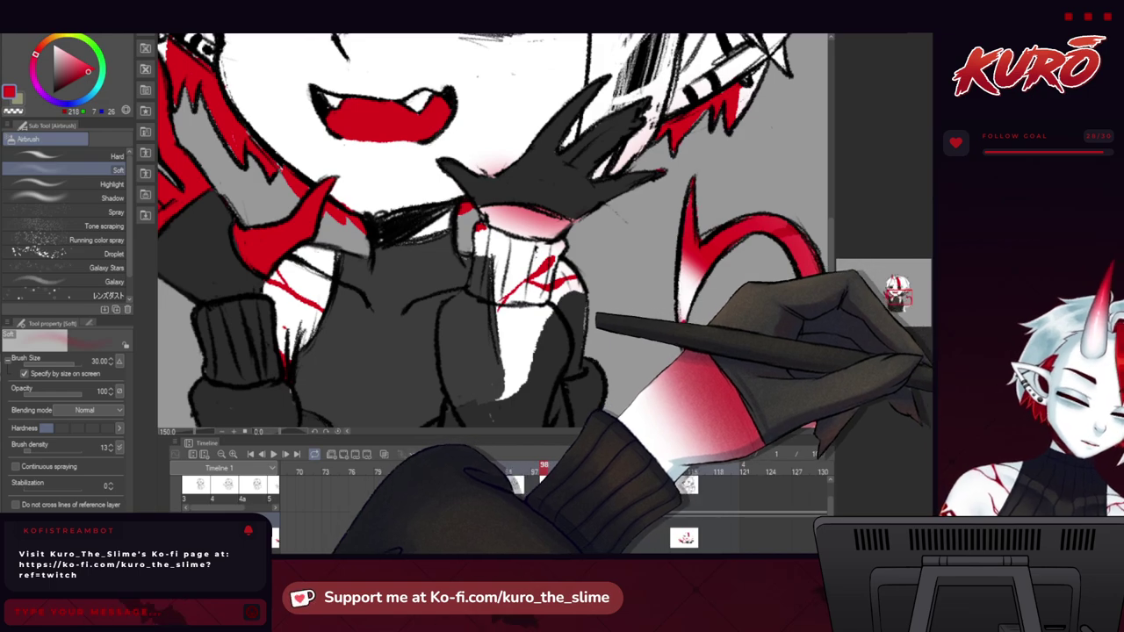
Fill the left arm's ribbed cuff and the white gap in the sleeve with dark grey using the Real G-Pen.
alt+click(547, 183)
click(2, 168)
drag(456, 274, 414, 244)
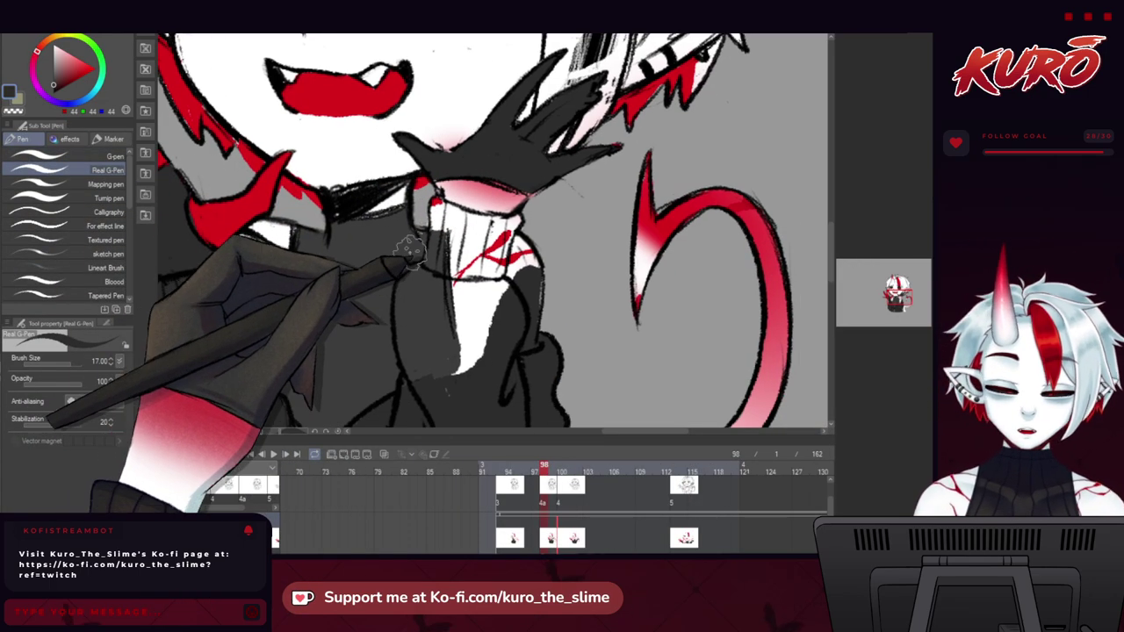
scroll(532, 256, up, 1)
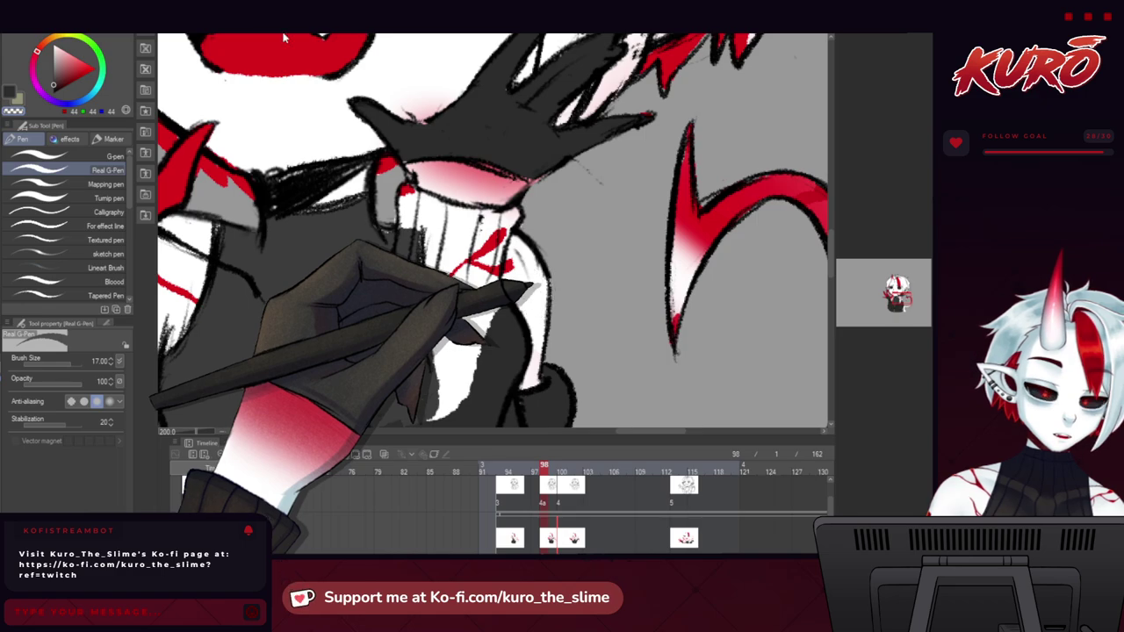
mouse_move(532, 289)
mouse_down()
mouse_move(539, 381)
mouse_move(571, 336)
mouse_up()
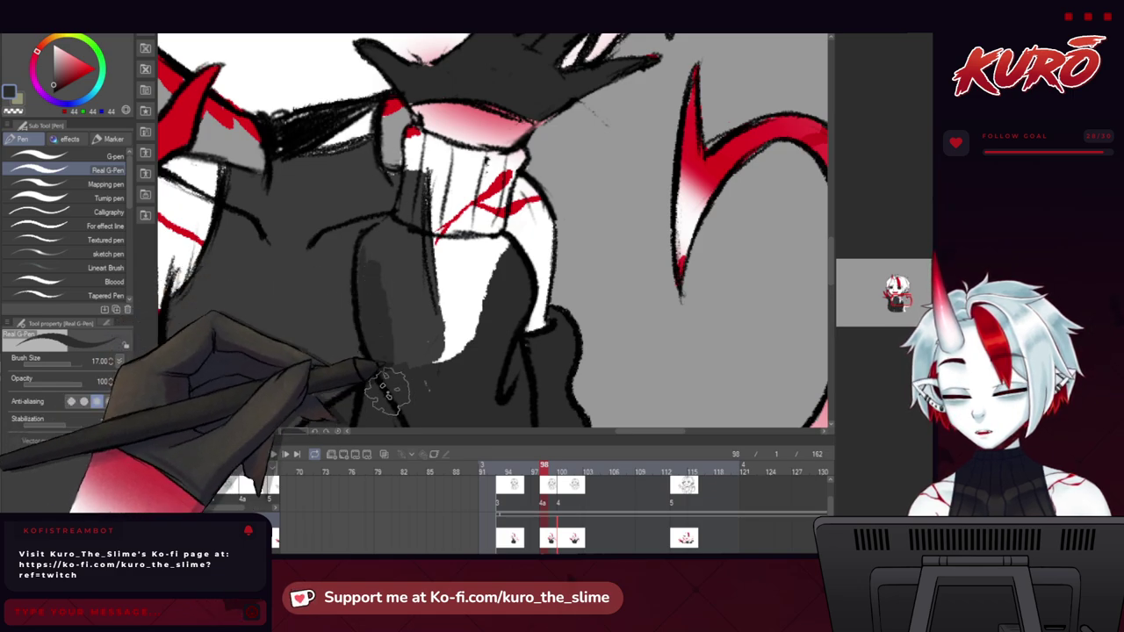
drag(412, 206, 416, 139)
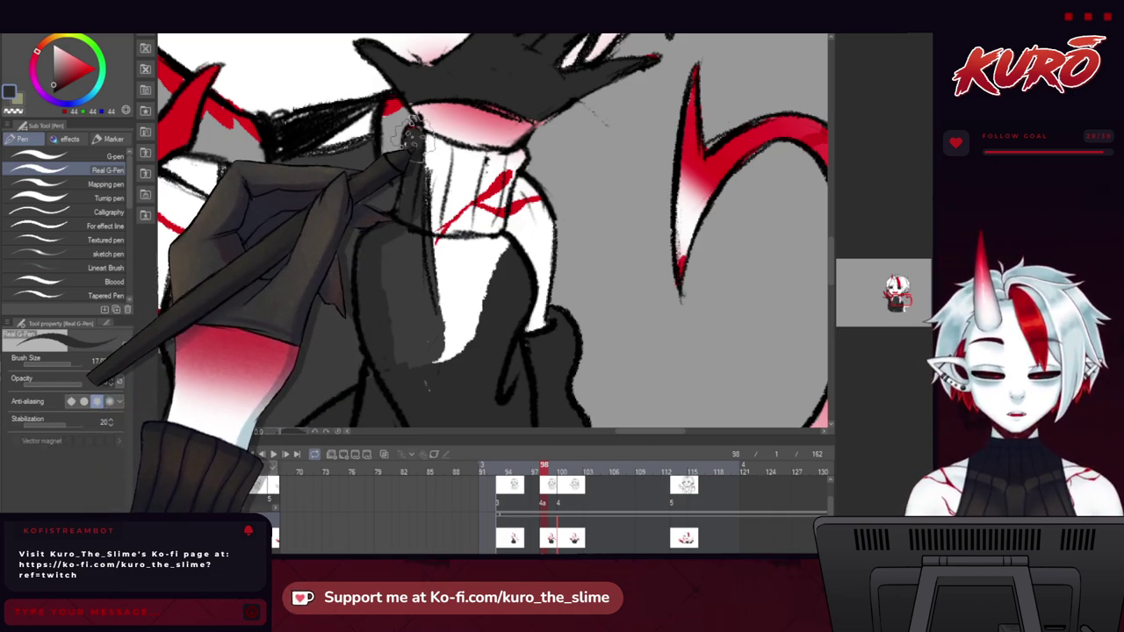
drag(420, 186, 395, 180)
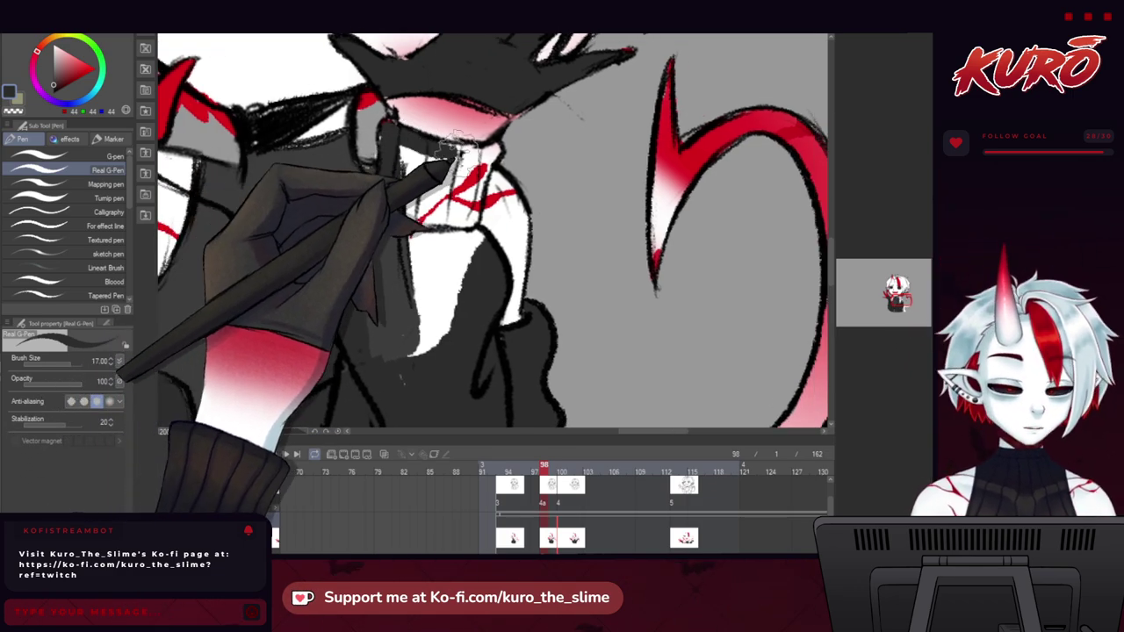
mouse_move(483, 177)
mouse_down()
mouse_move(488, 158)
mouse_move(477, 257)
mouse_up()
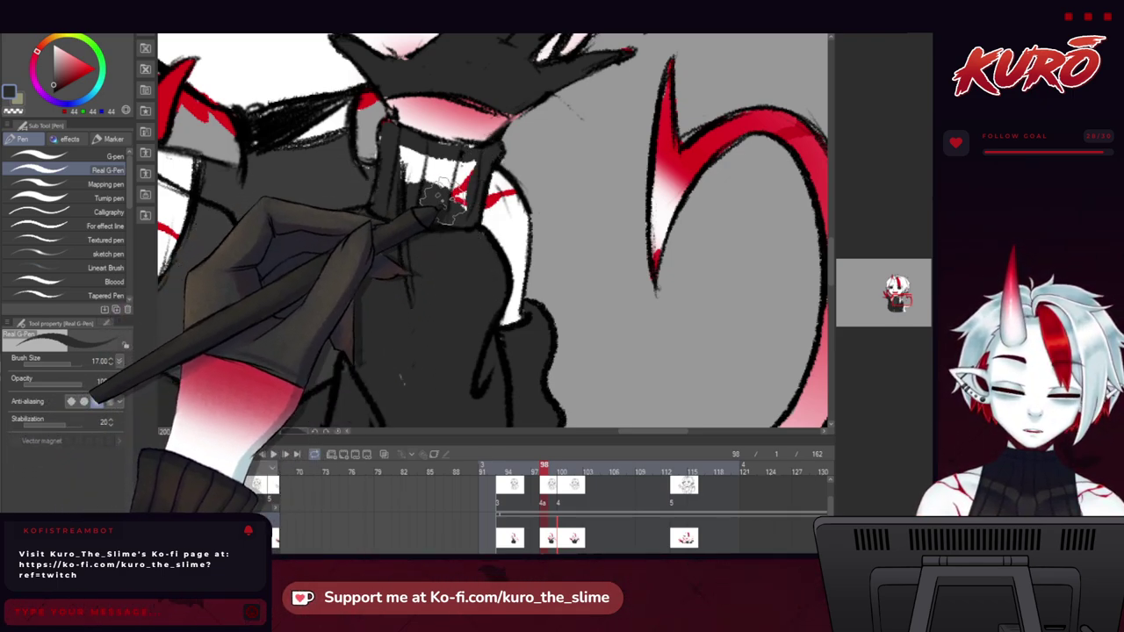
scroll(413, 198, down, 3)
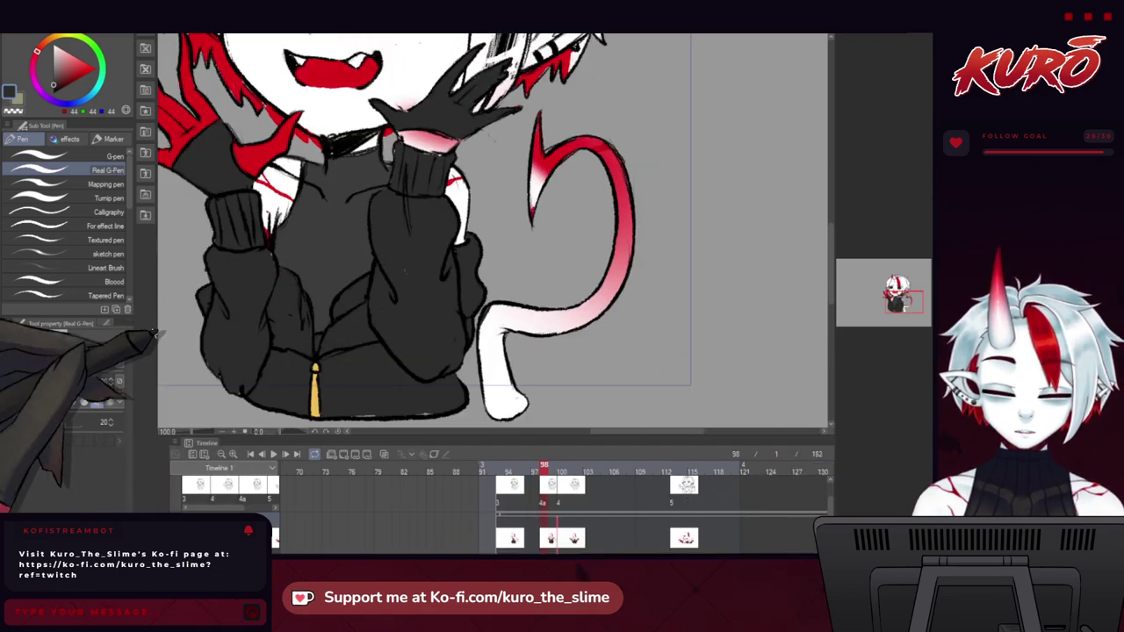
Airbrush the tail's pointed tip and upper curve in red (218, 7, 26).
drag(273, 293, 219, 338)
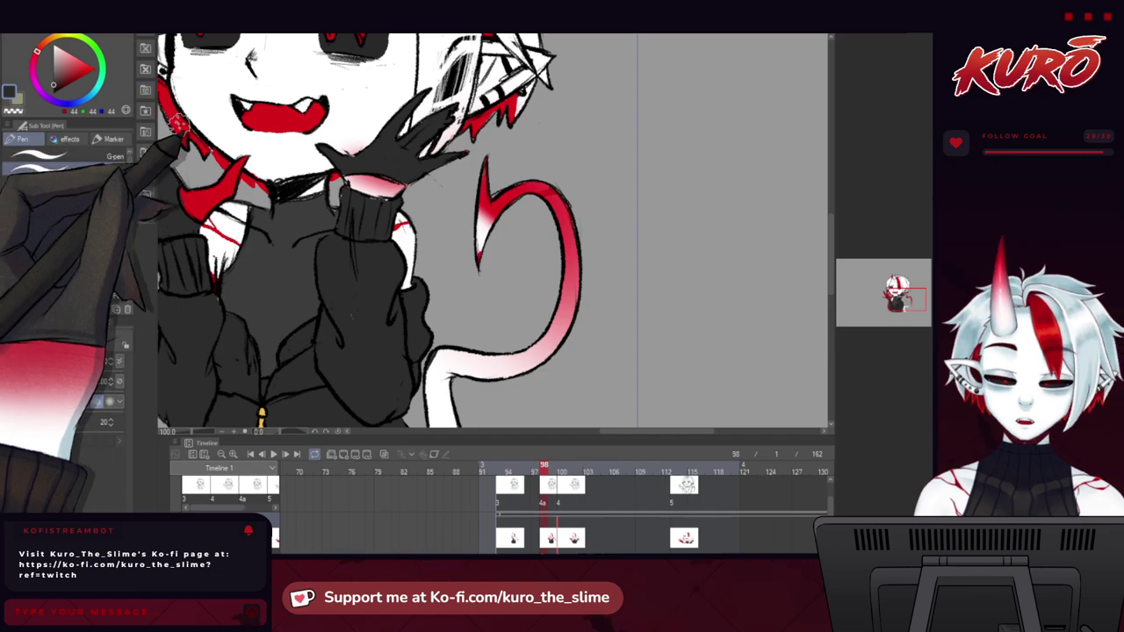
click(3, 198)
key(b)
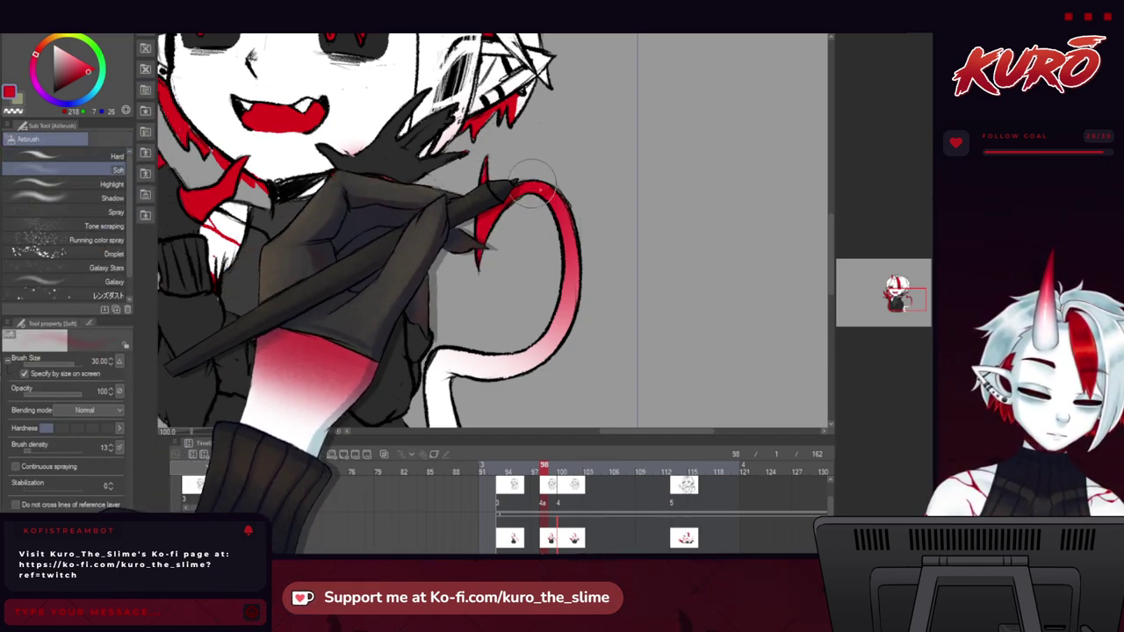
scroll(512, 147, up, 1)
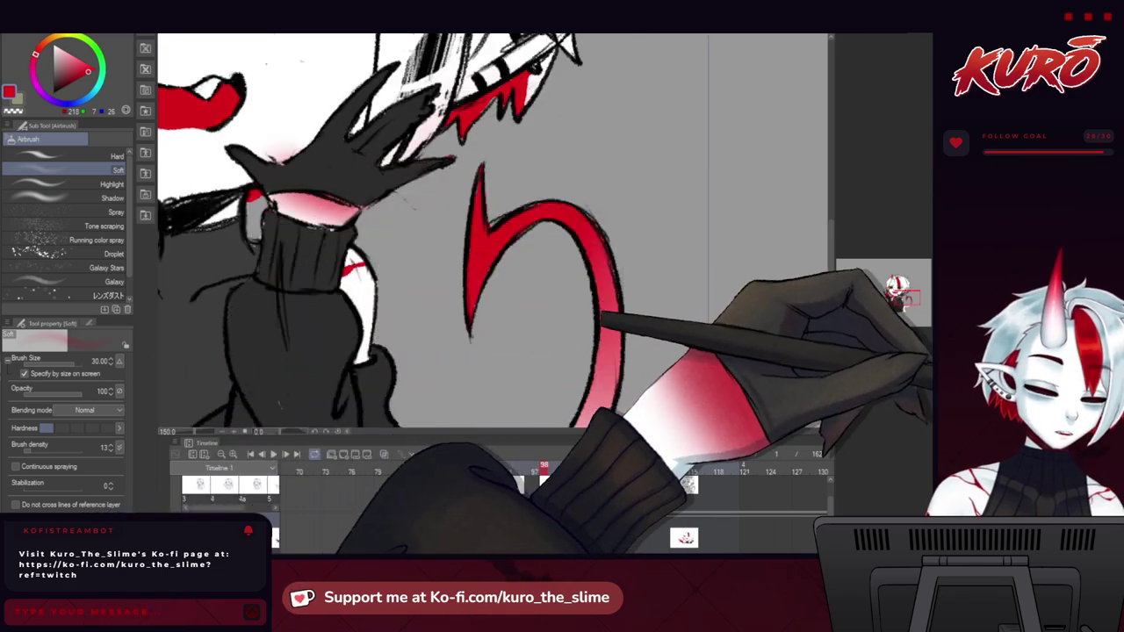
scroll(448, 141, up, 1)
key(p)
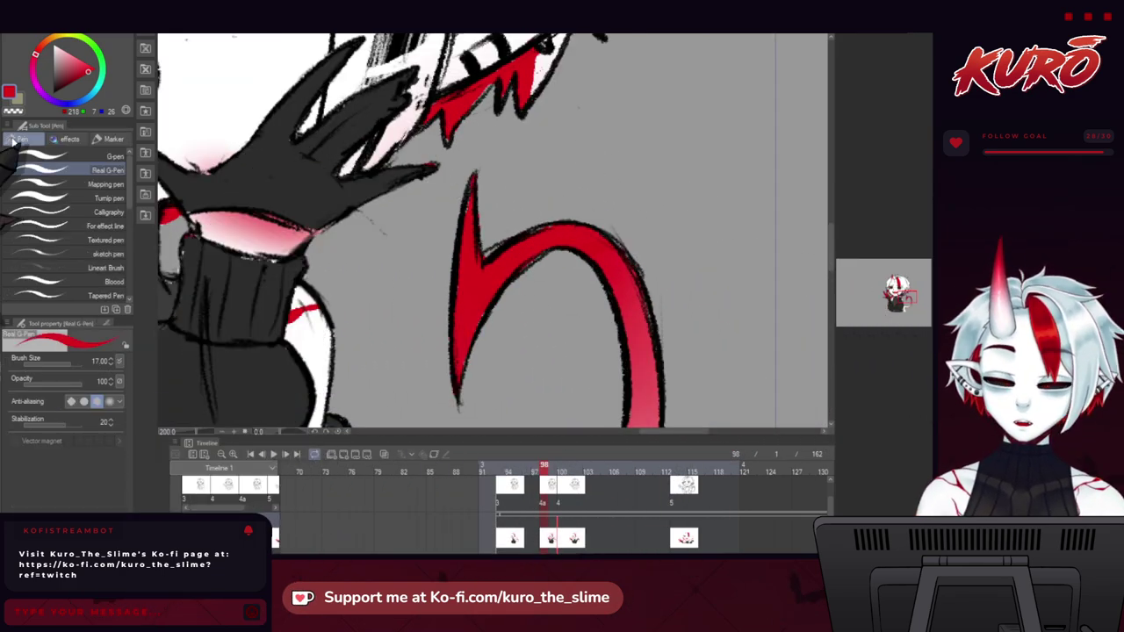
Play the animation several times from around frames 80 to 85 to check the motion through the coloured cels.
scroll(377, 272, down, 5)
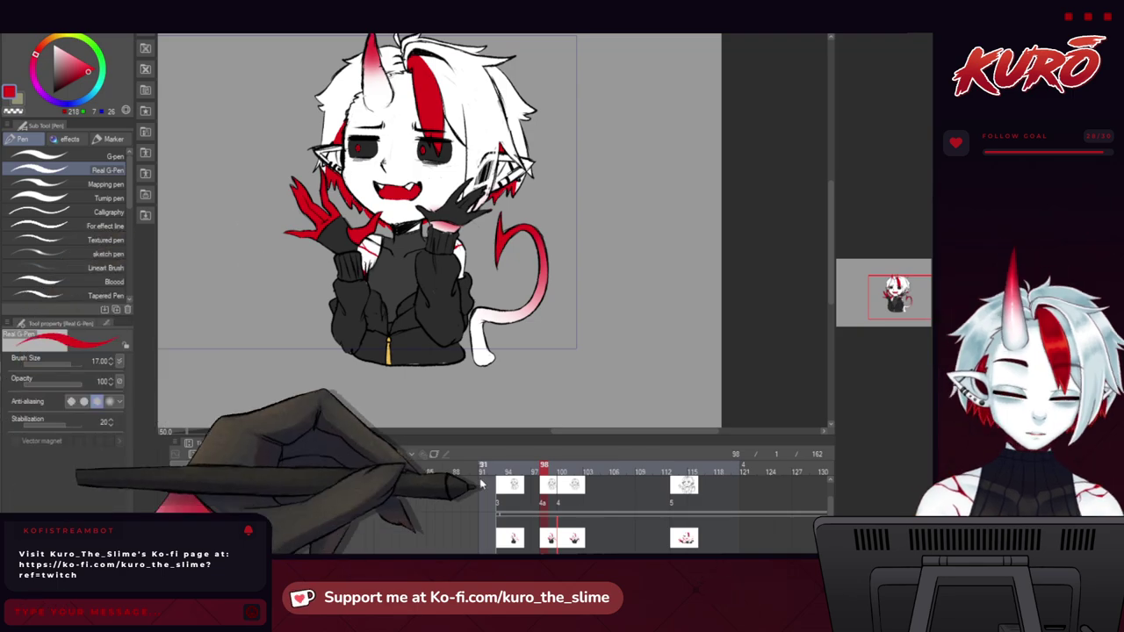
click(482, 472)
click(388, 472)
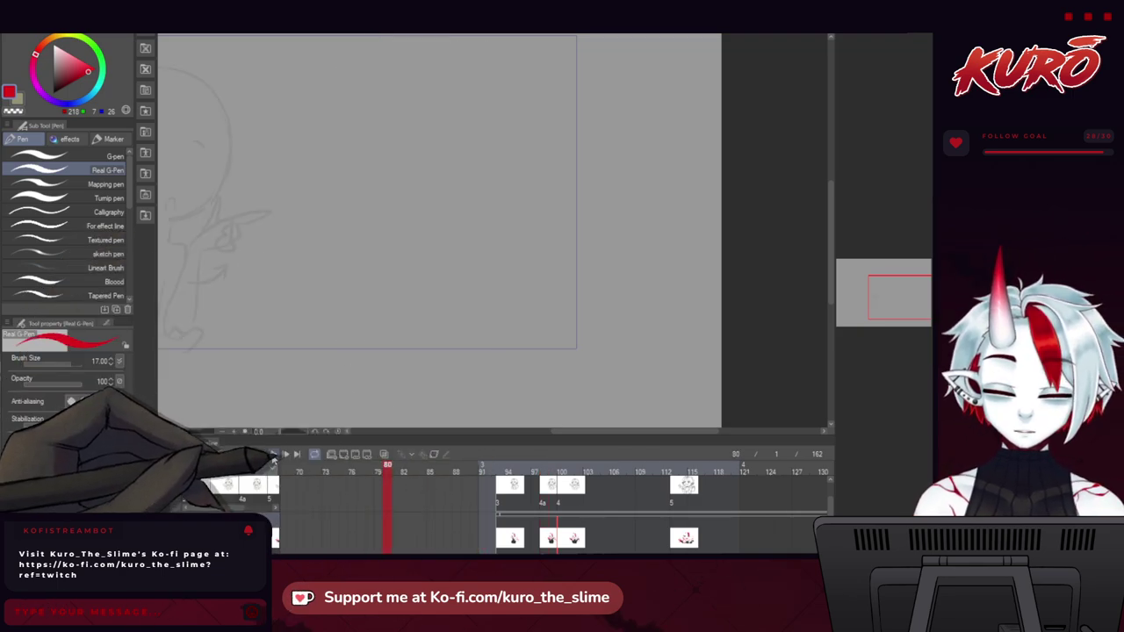
click(274, 455)
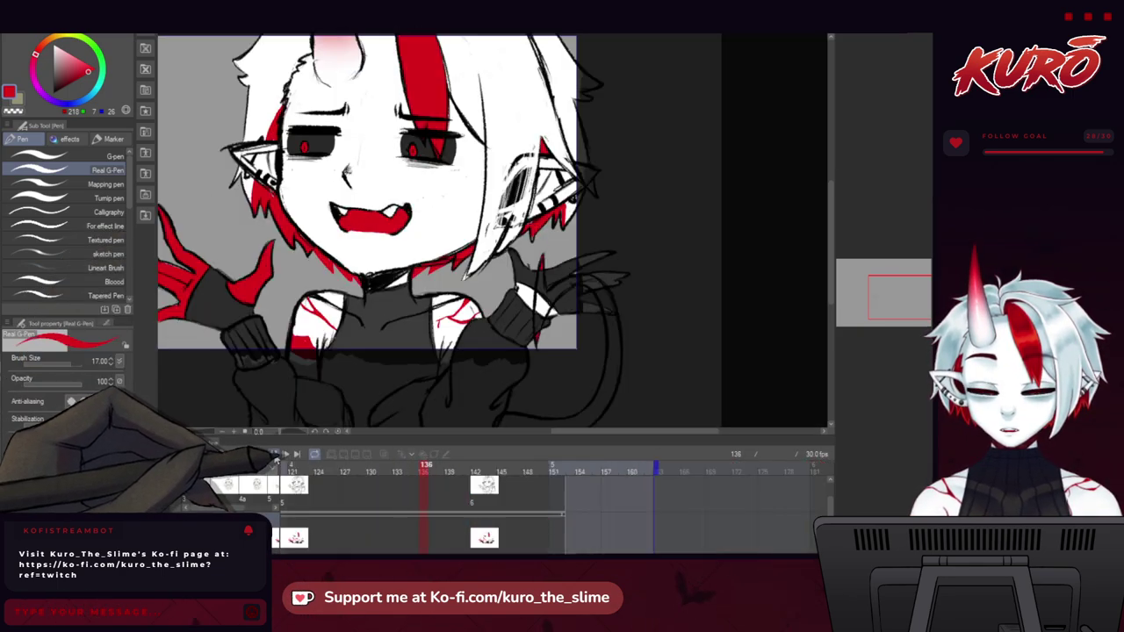
click(275, 456)
drag(646, 553, 476, 548)
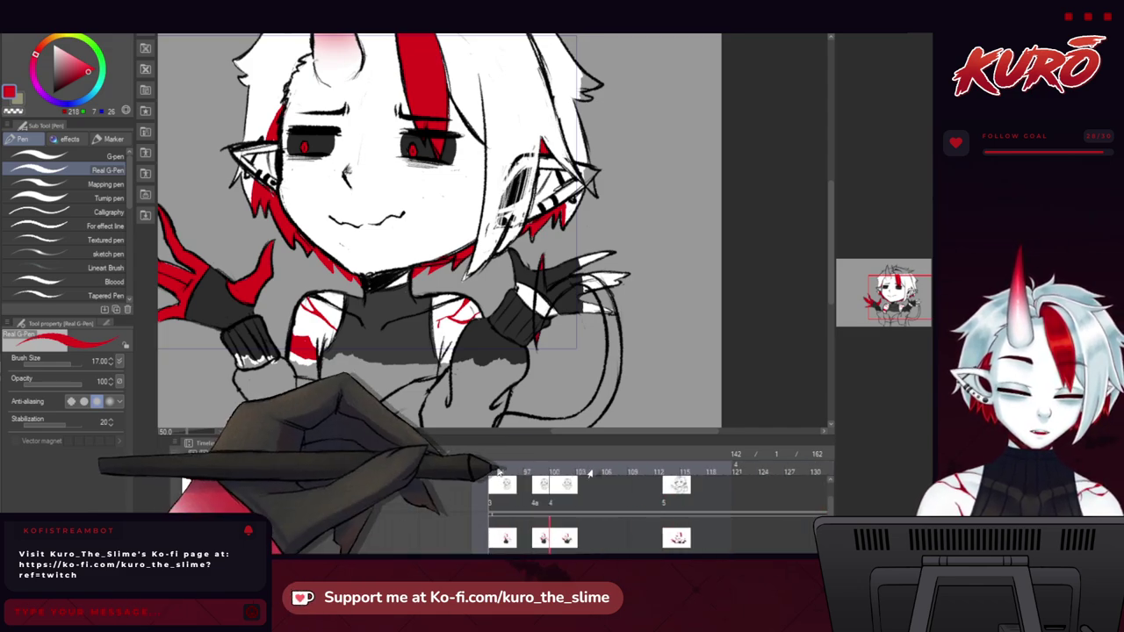
click(445, 472)
click(274, 455)
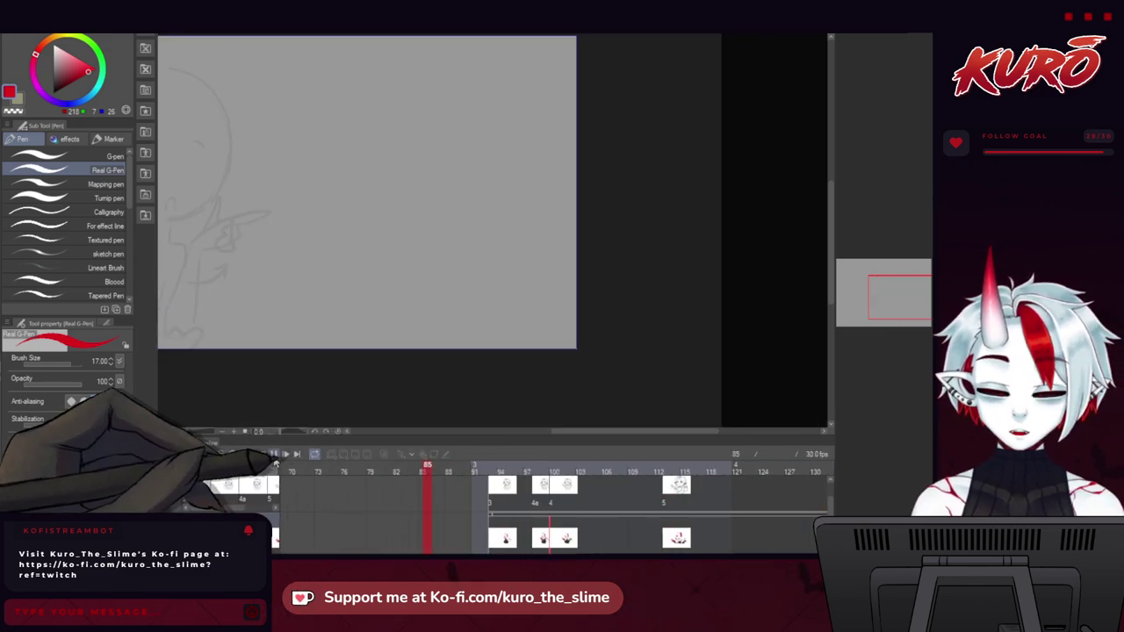
click(275, 455)
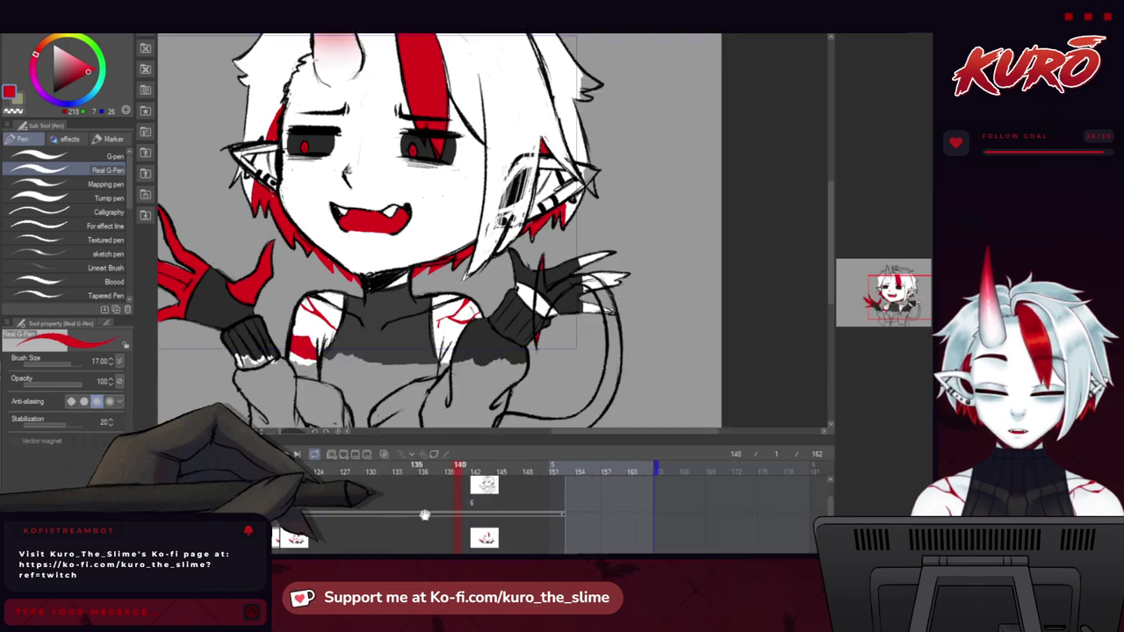
drag(676, 549, 543, 557)
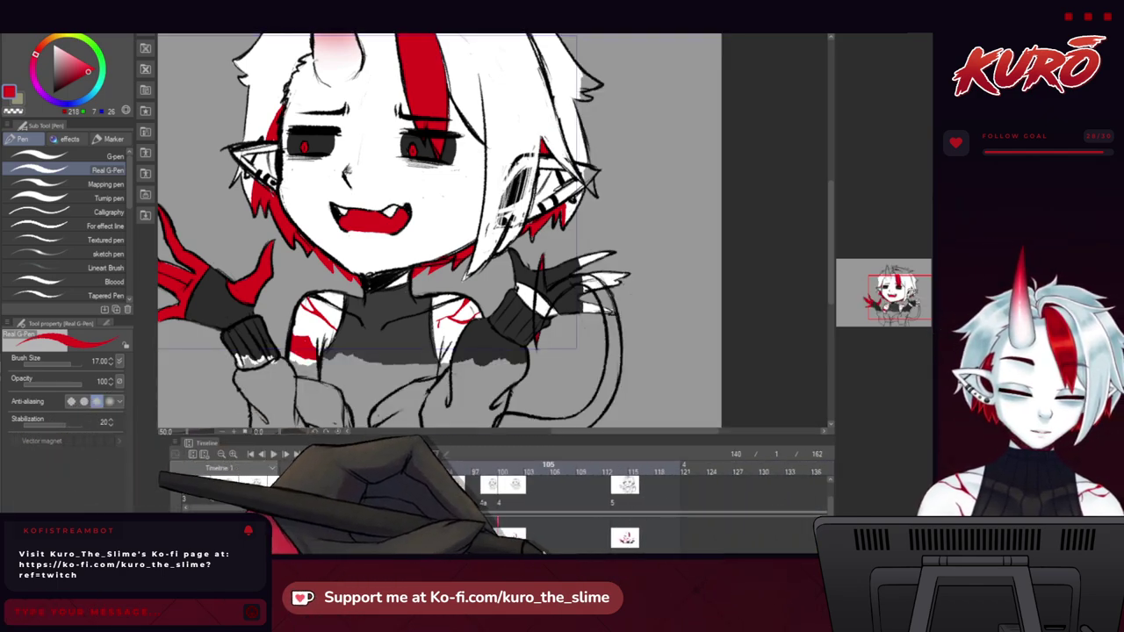
click(343, 469)
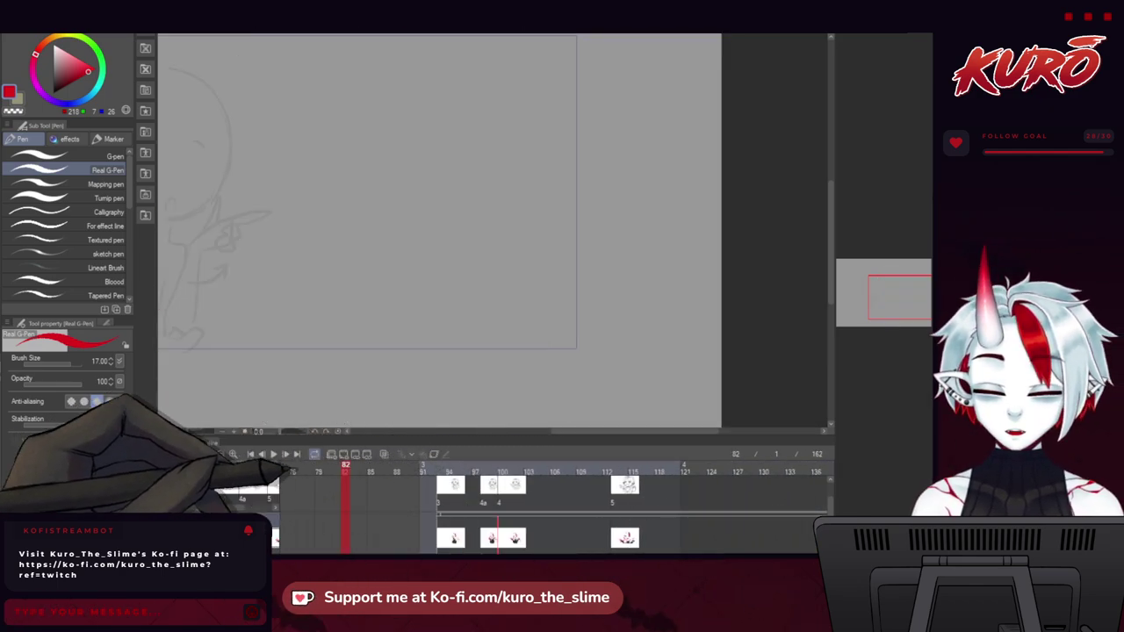
click(275, 456)
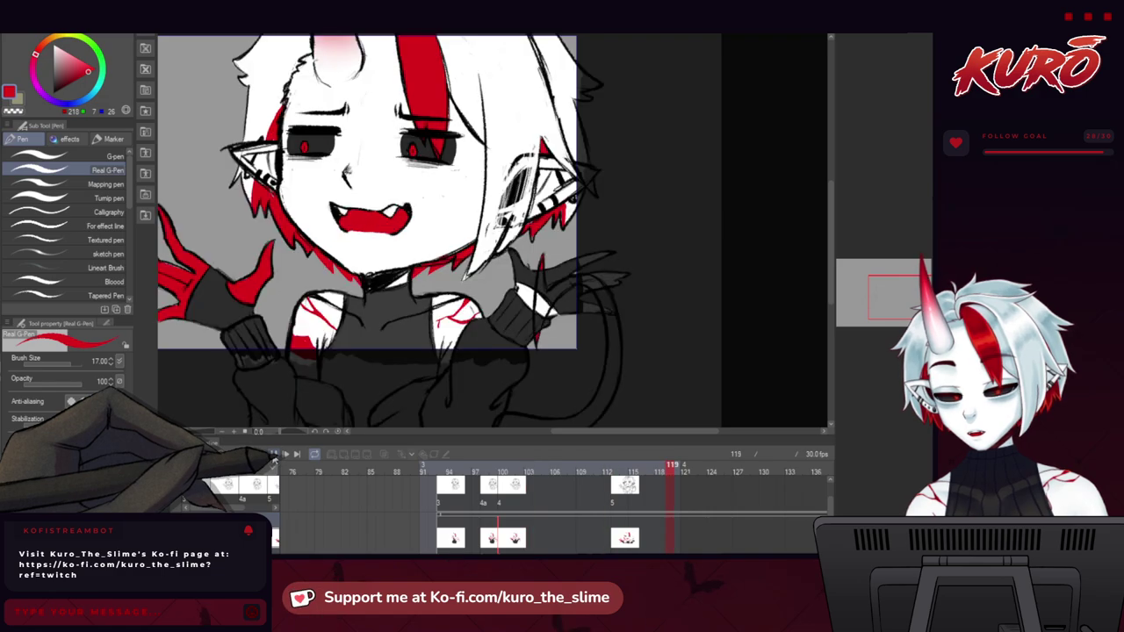
drag(573, 559, 559, 559)
Display cel 4 at frame 102 with the character's head and raised hands in view.
click(539, 472)
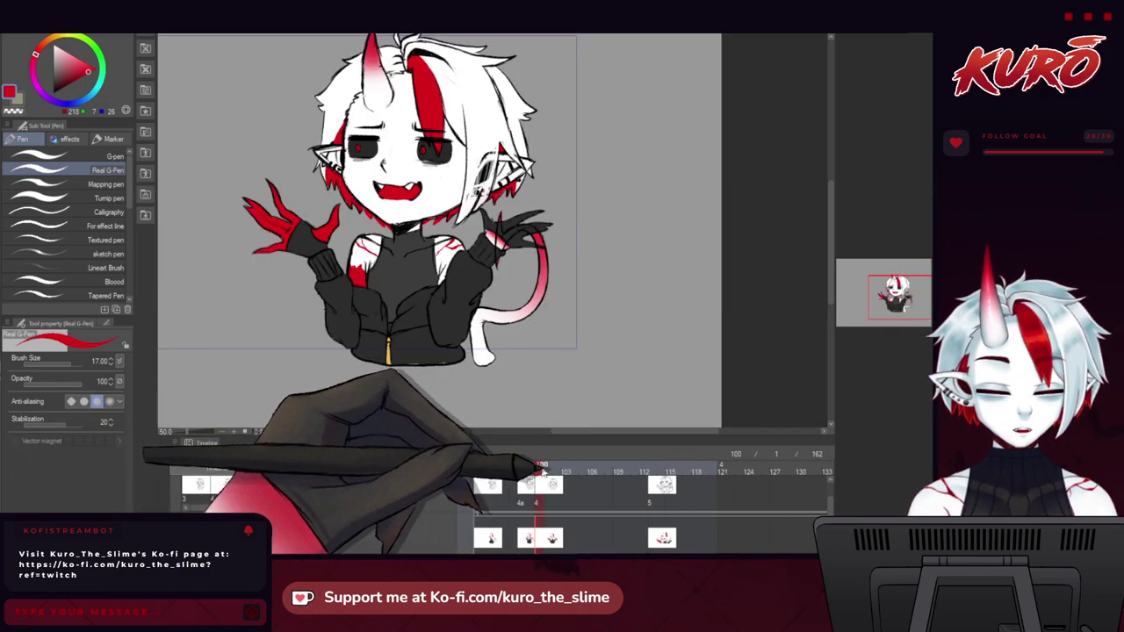
click(556, 466)
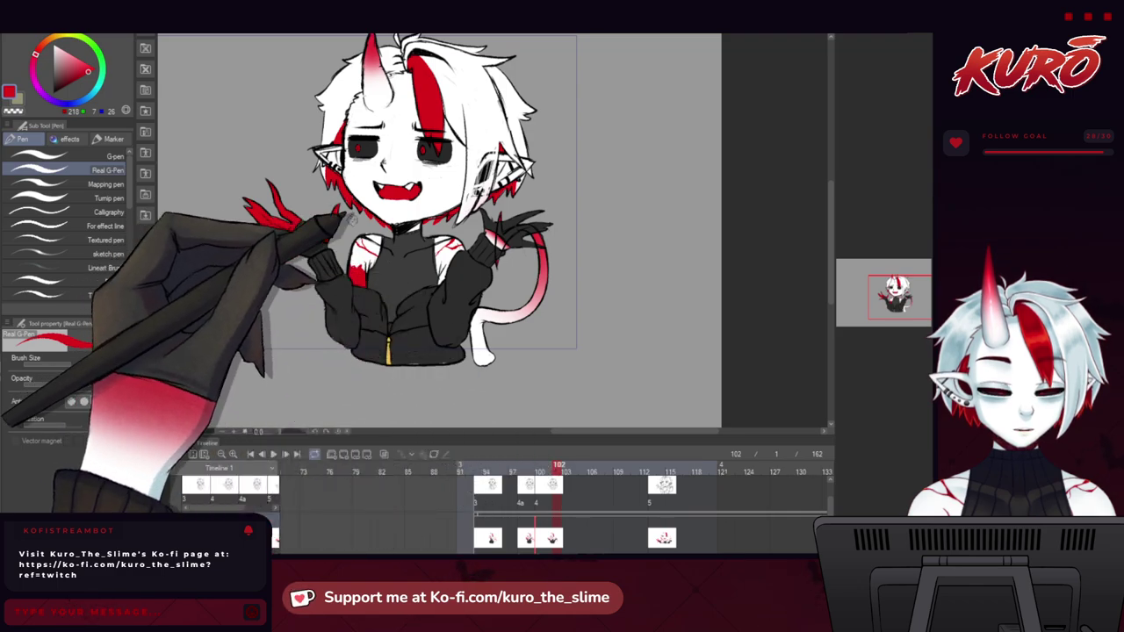
key(ctrl+plus)
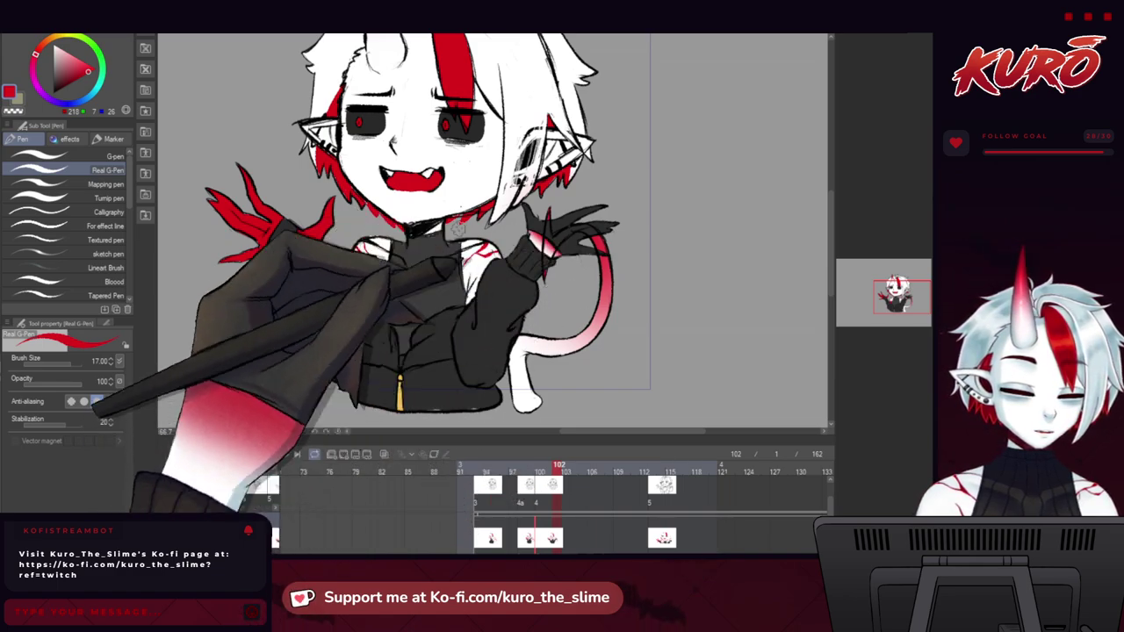
mouse_move(274, 316)
mouse_down()
mouse_move(326, 339)
mouse_move(341, 384)
mouse_up()
drag(556, 402, 565, 410)
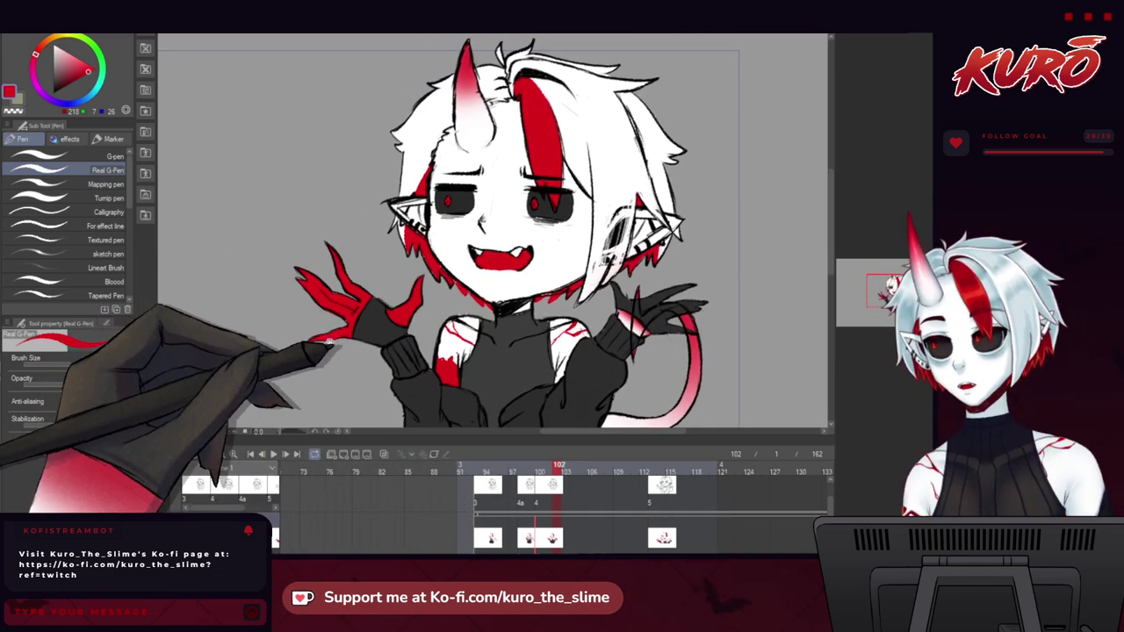
Run the animation through to cel 5 and return to cel 4 at frame 100 to check the raised hands.
mouse_move(328, 339)
mouse_down()
mouse_move(280, 336)
mouse_move(295, 323)
mouse_move(285, 288)
mouse_up()
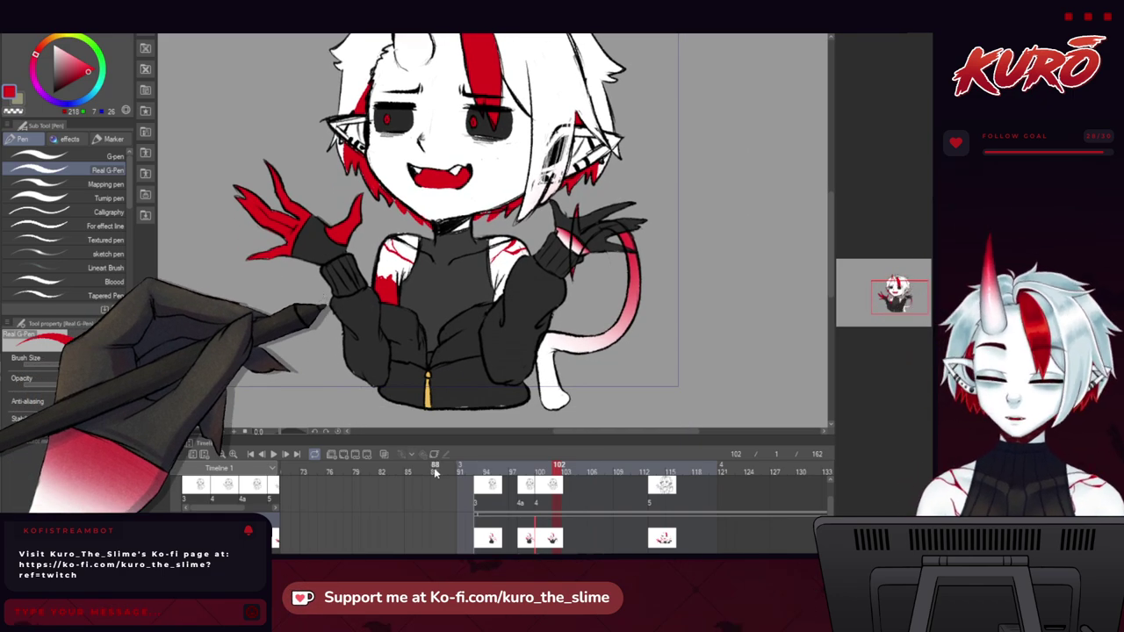
drag(435, 473, 391, 471)
click(285, 454)
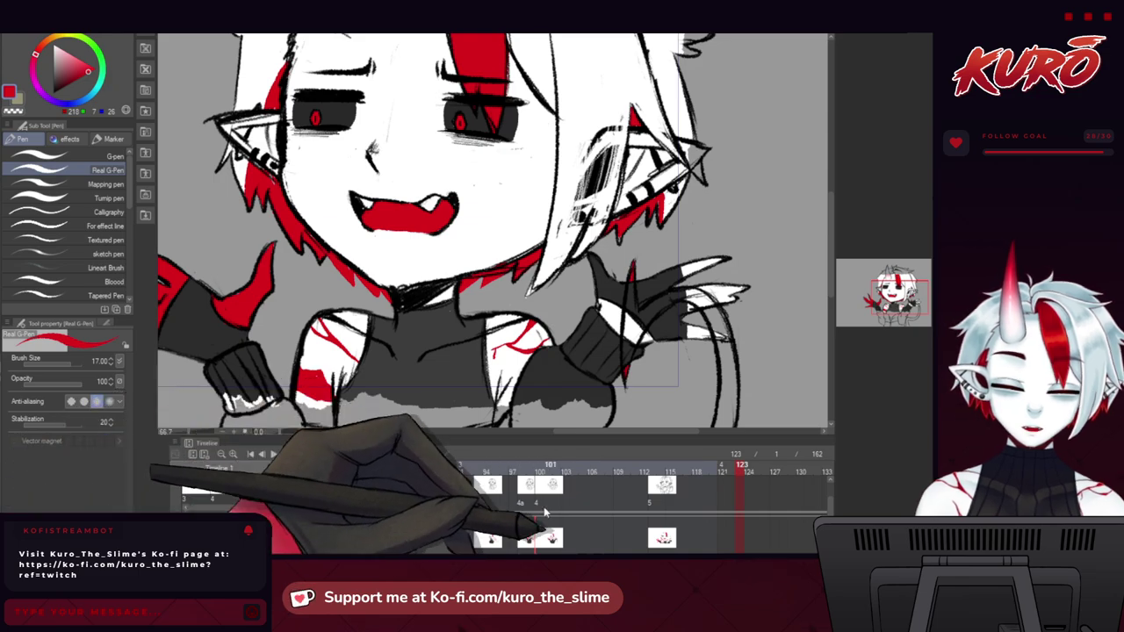
click(540, 471)
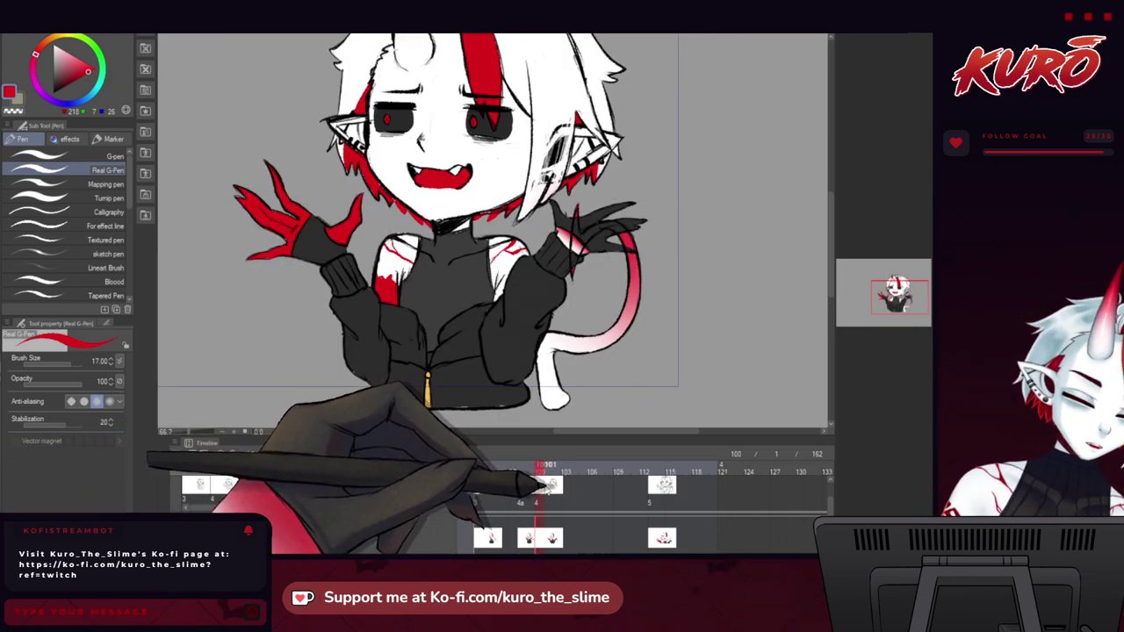
drag(302, 266, 320, 303)
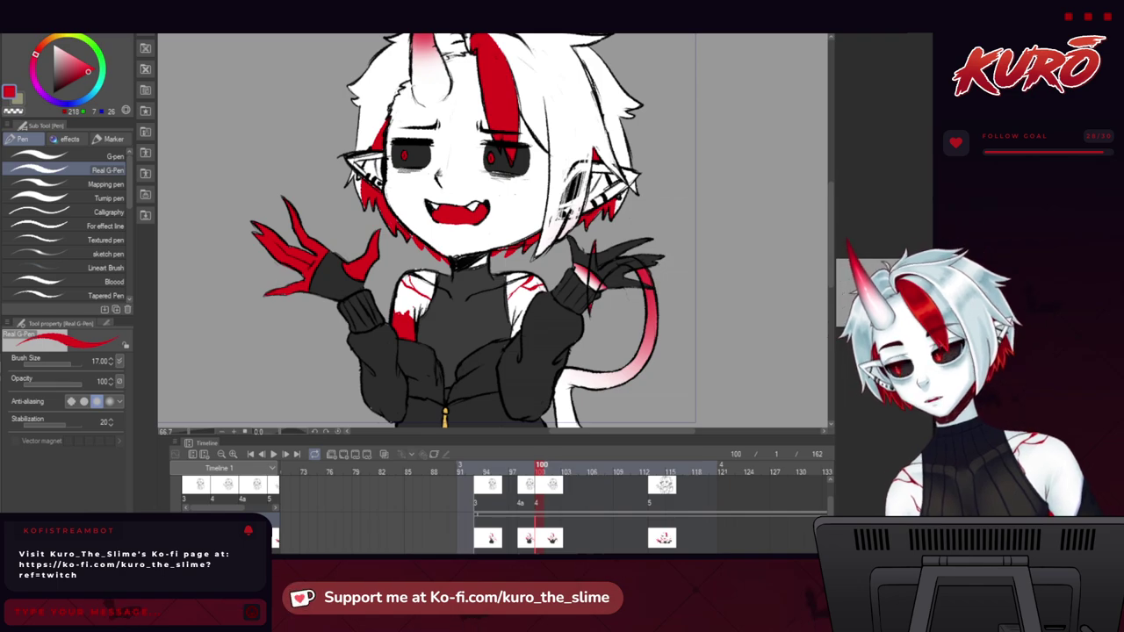
Examine cel 5 at frame 113 and cel 6 at frame 142 with the whole character in view.
scroll(414, 297, down, 2)
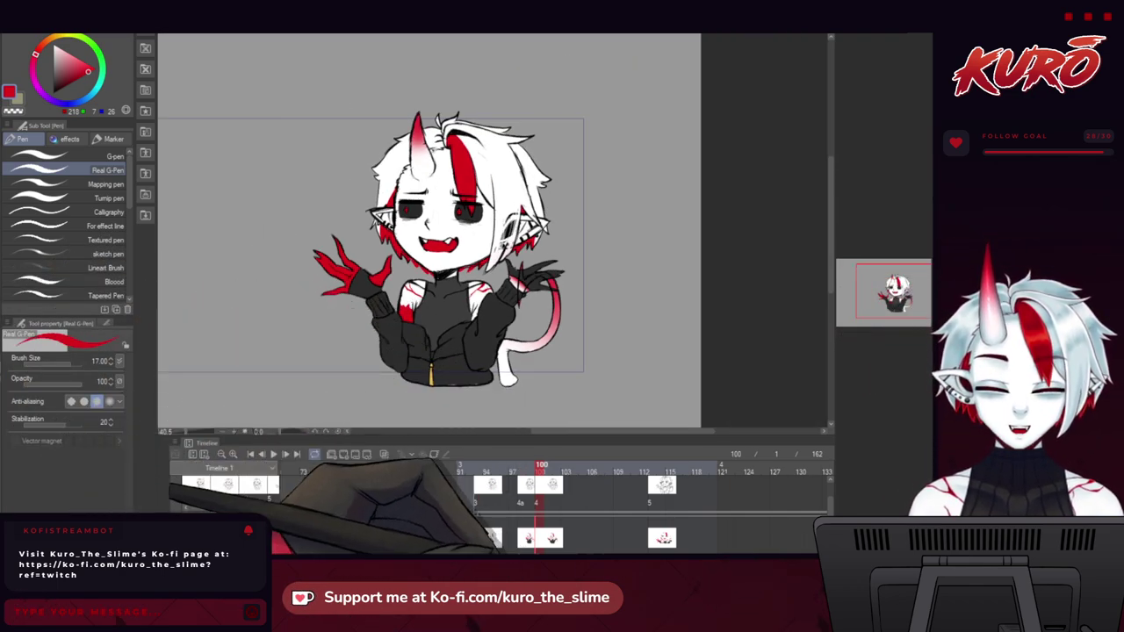
drag(531, 558, 541, 559)
drag(443, 472, 495, 474)
click(504, 474)
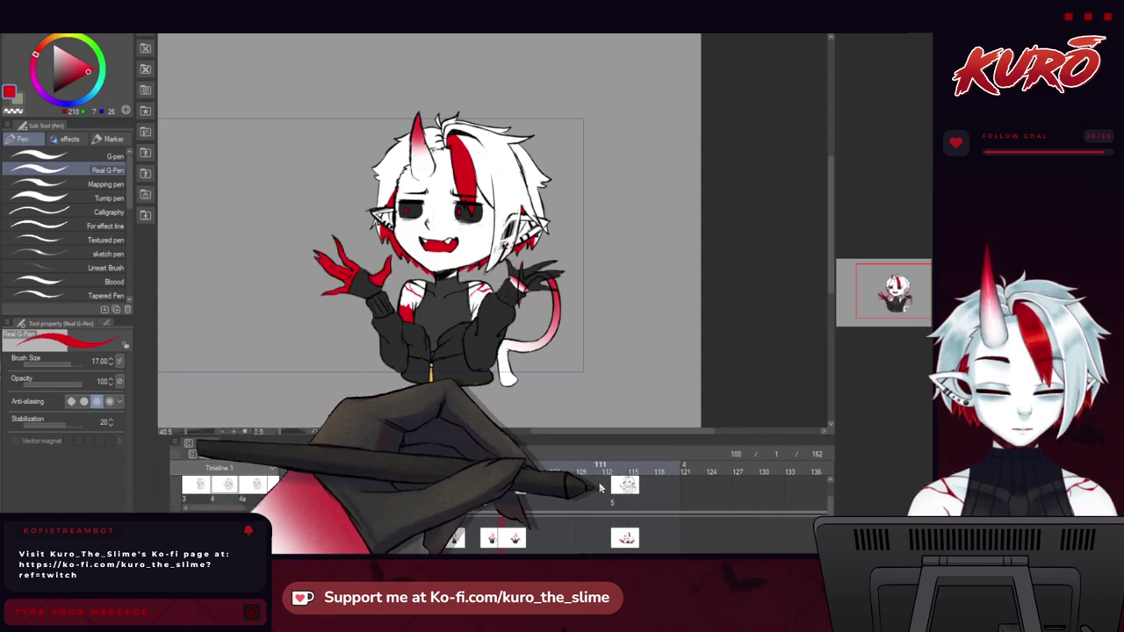
click(615, 473)
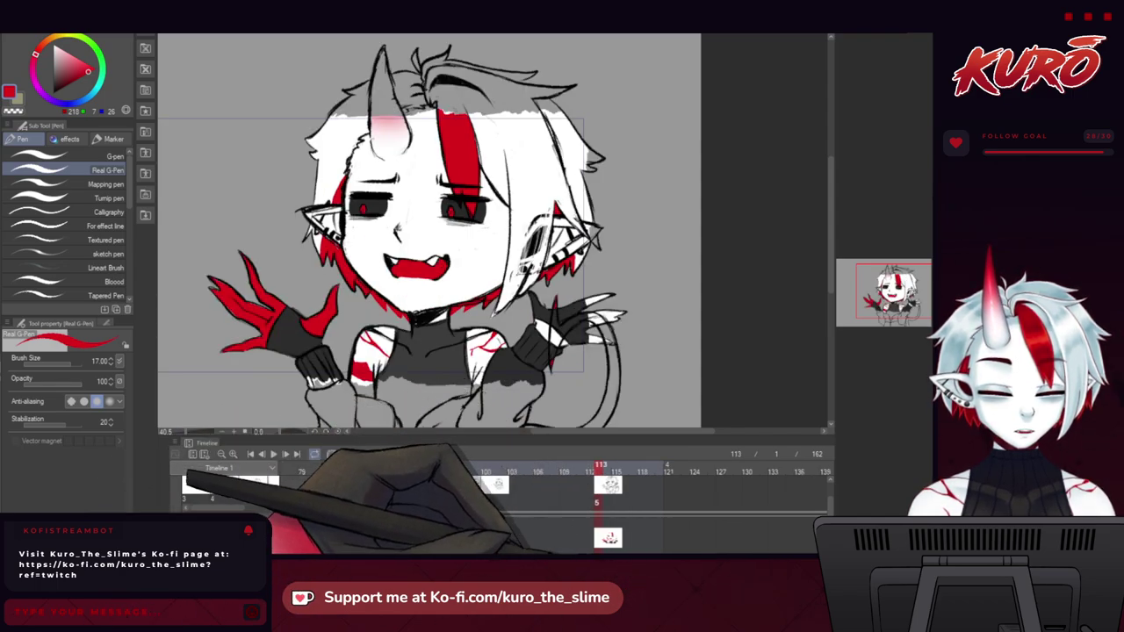
scroll(636, 492, right, 10)
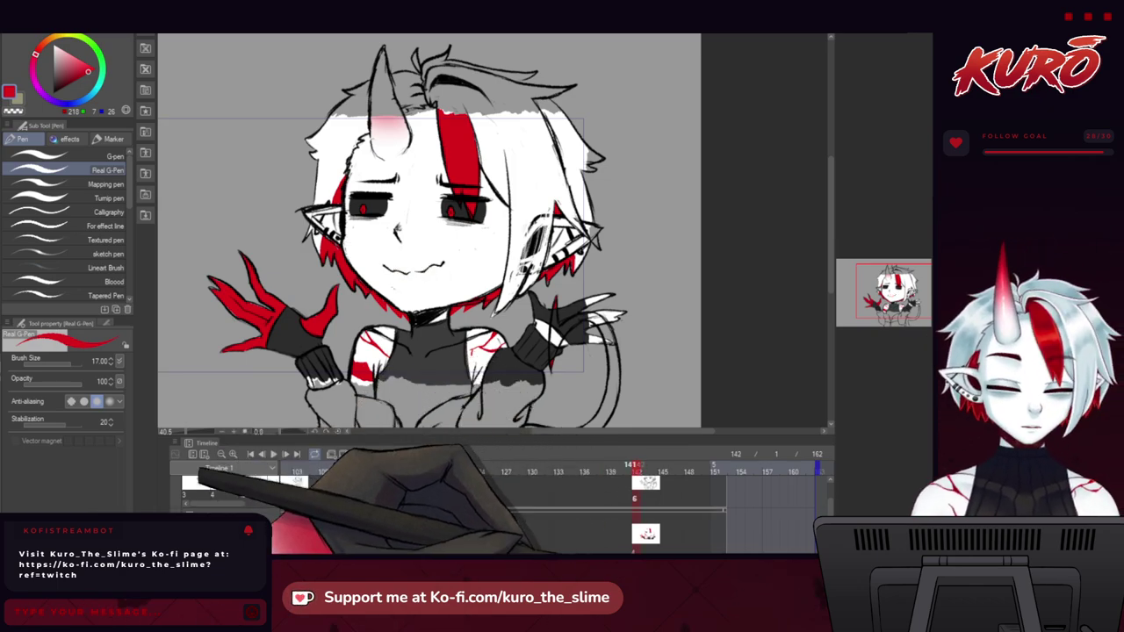
scroll(500, 505, left, 10)
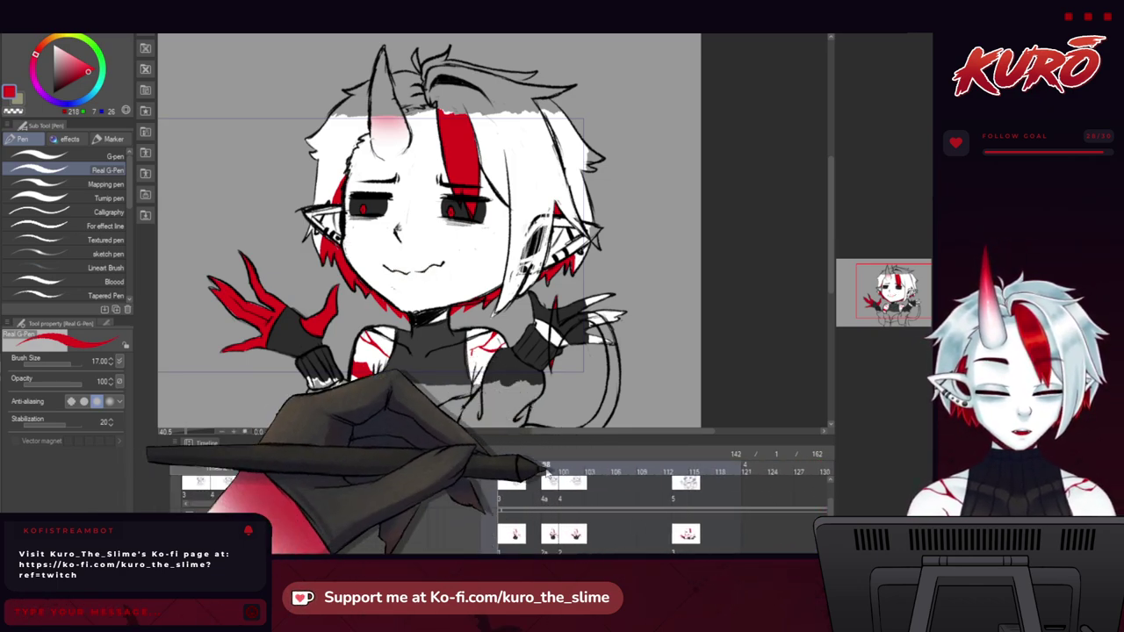
Compare the arm poses of cel 4a at frame 98 and cel 4 at frame 100, ending on cel 4.
click(545, 470)
click(563, 469)
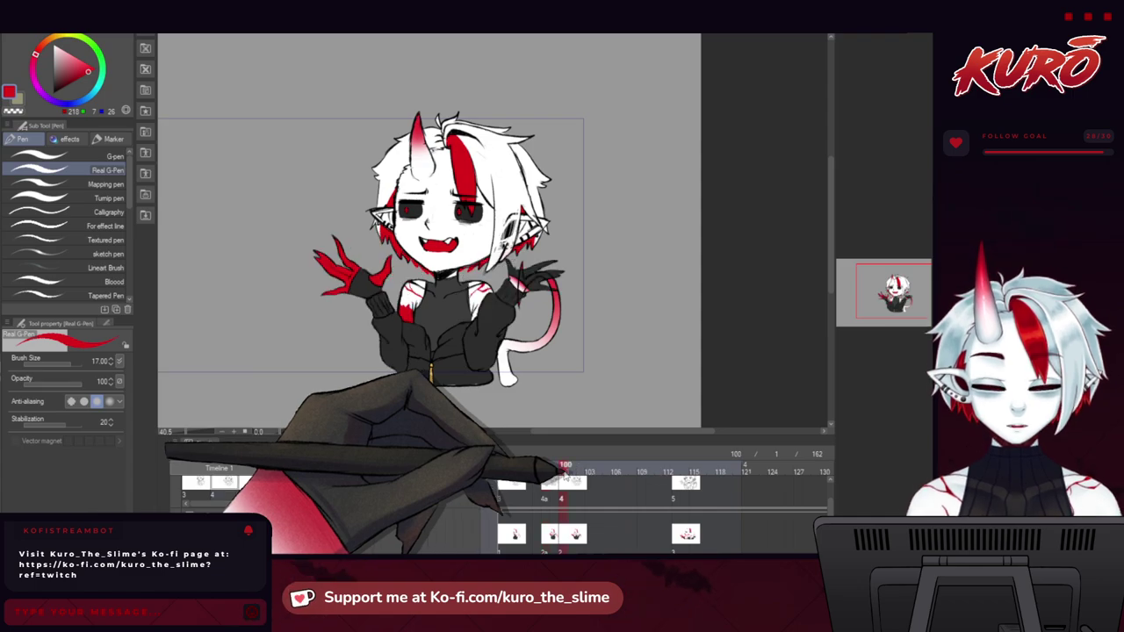
click(545, 469)
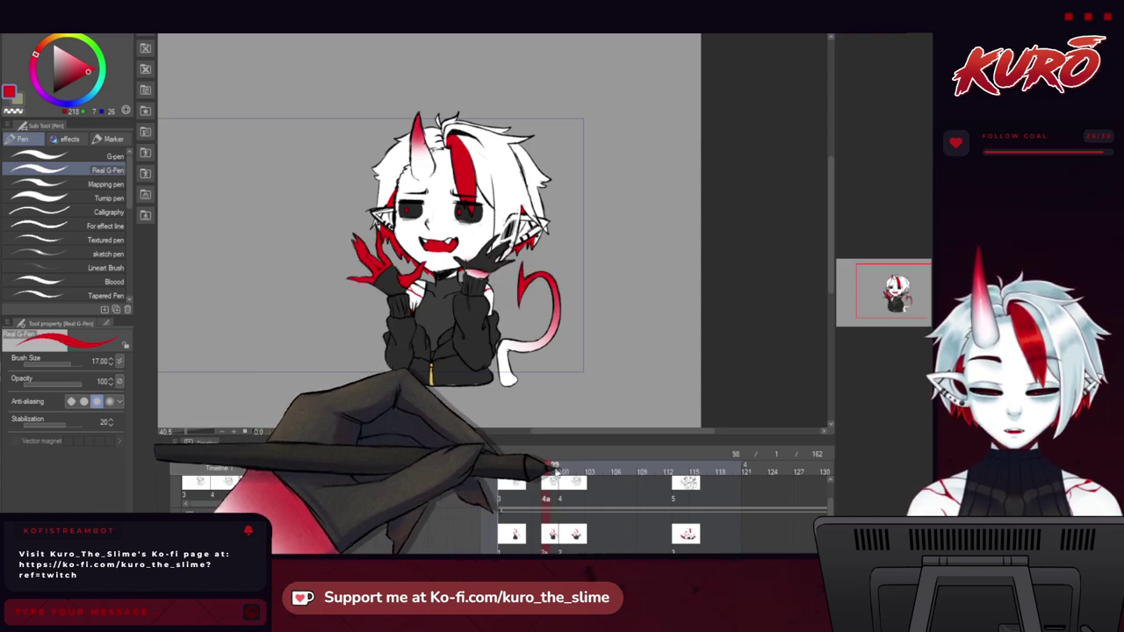
click(564, 470)
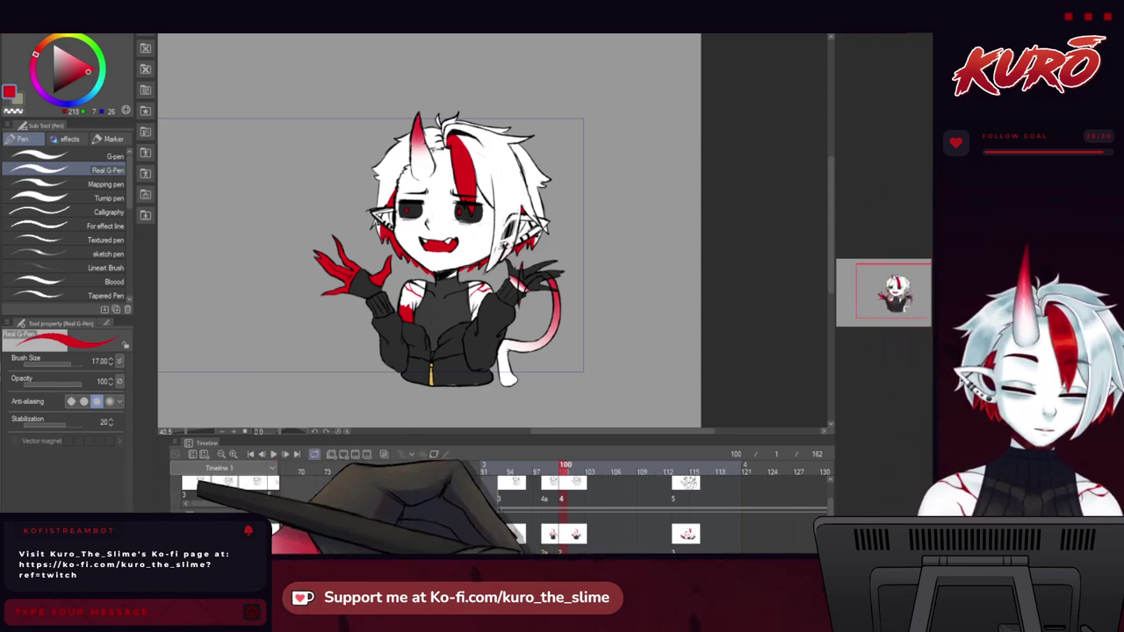
Scrub through the rough sketch frames at the start of the timeline and stop at frame 5.
drag(518, 557, 337, 557)
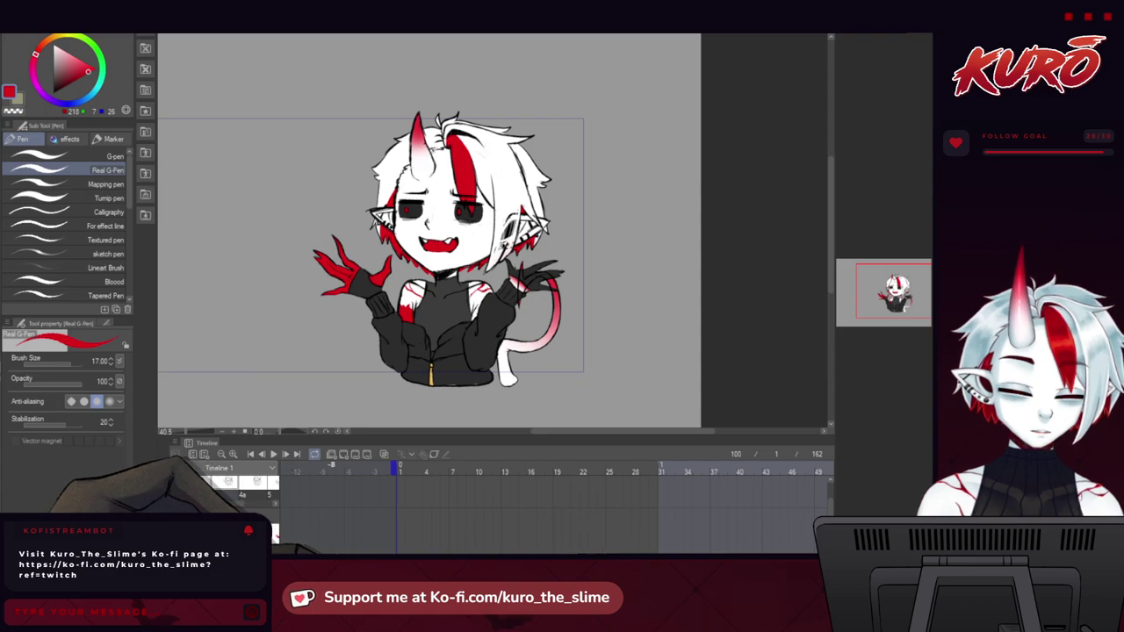
click(409, 472)
drag(428, 471, 714, 485)
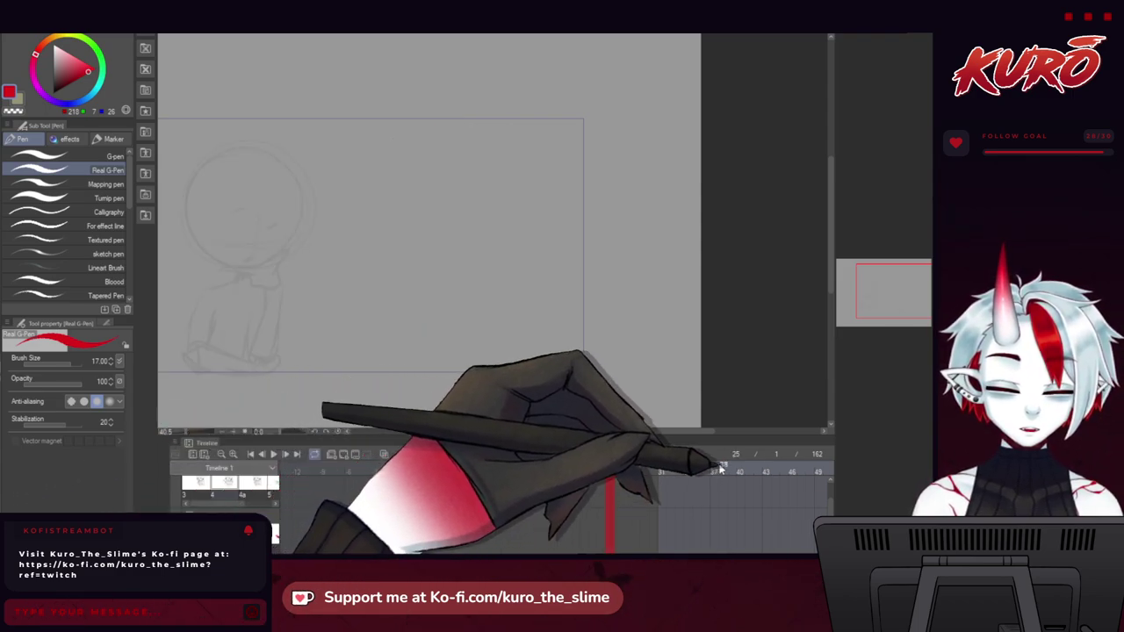
click(722, 473)
click(550, 472)
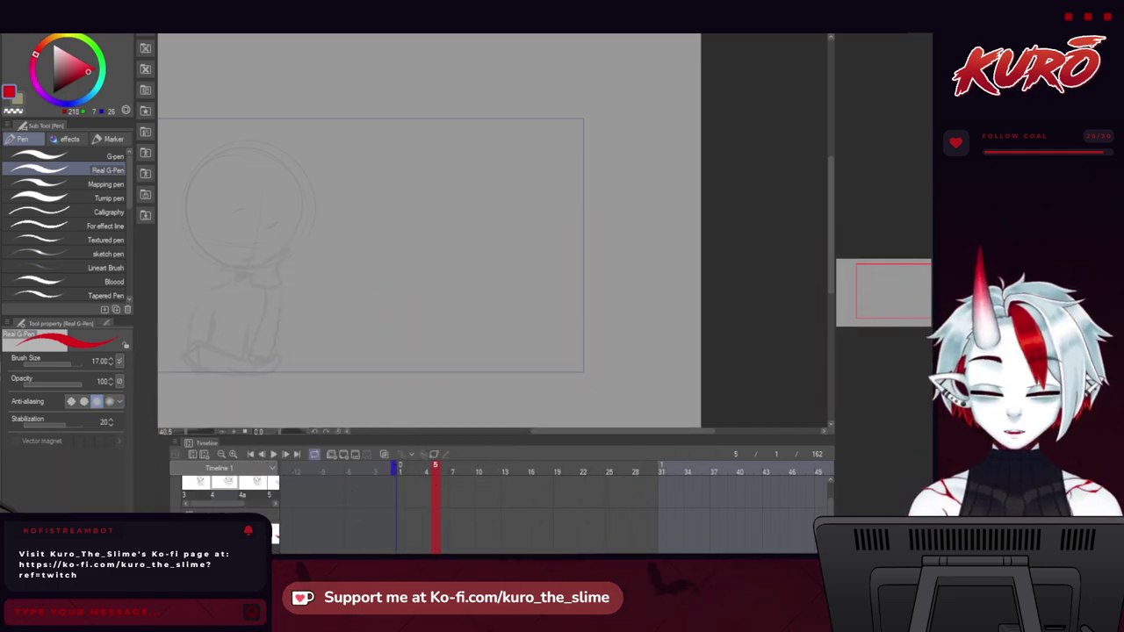
click(566, 548)
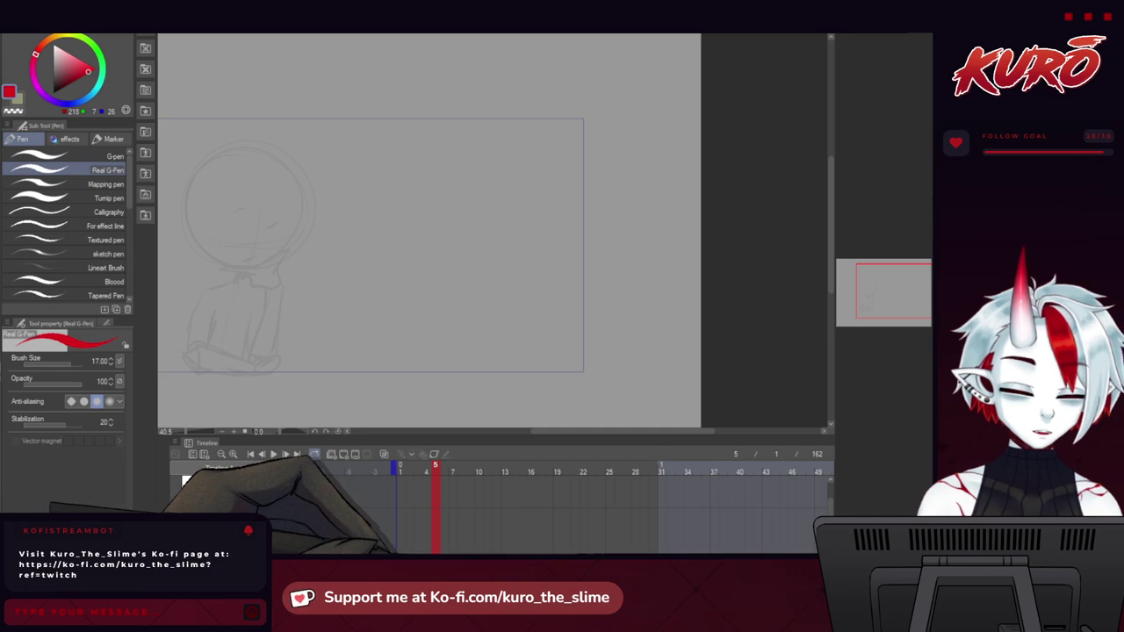
Display cel 3 at frame 93 and return to cel 4 at frame 100.
drag(404, 565, 617, 565)
click(635, 472)
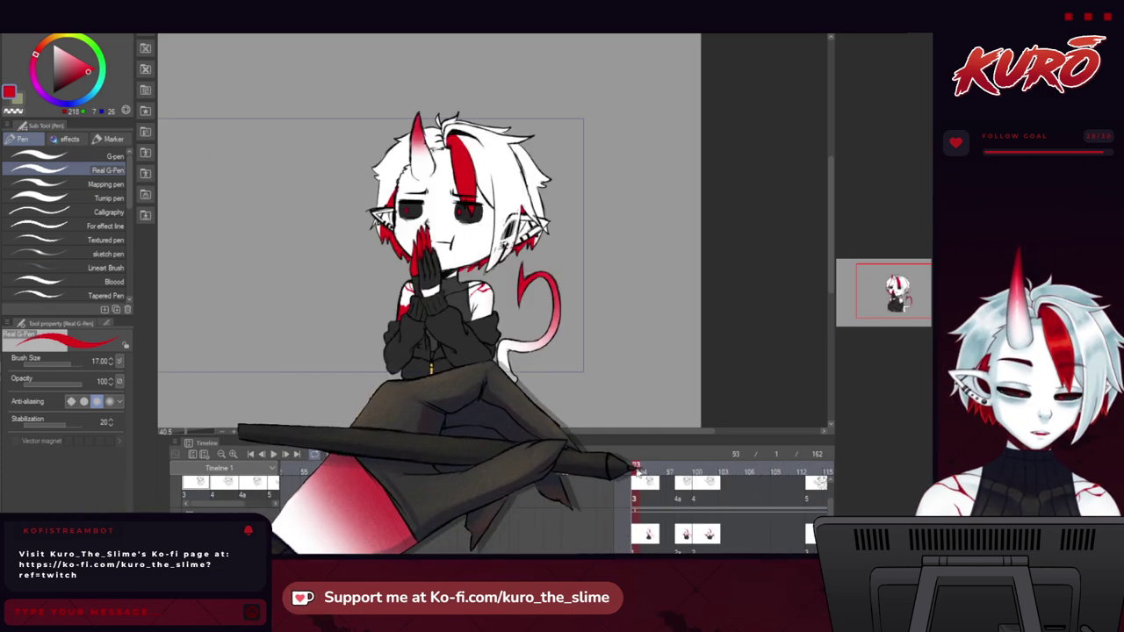
click(699, 474)
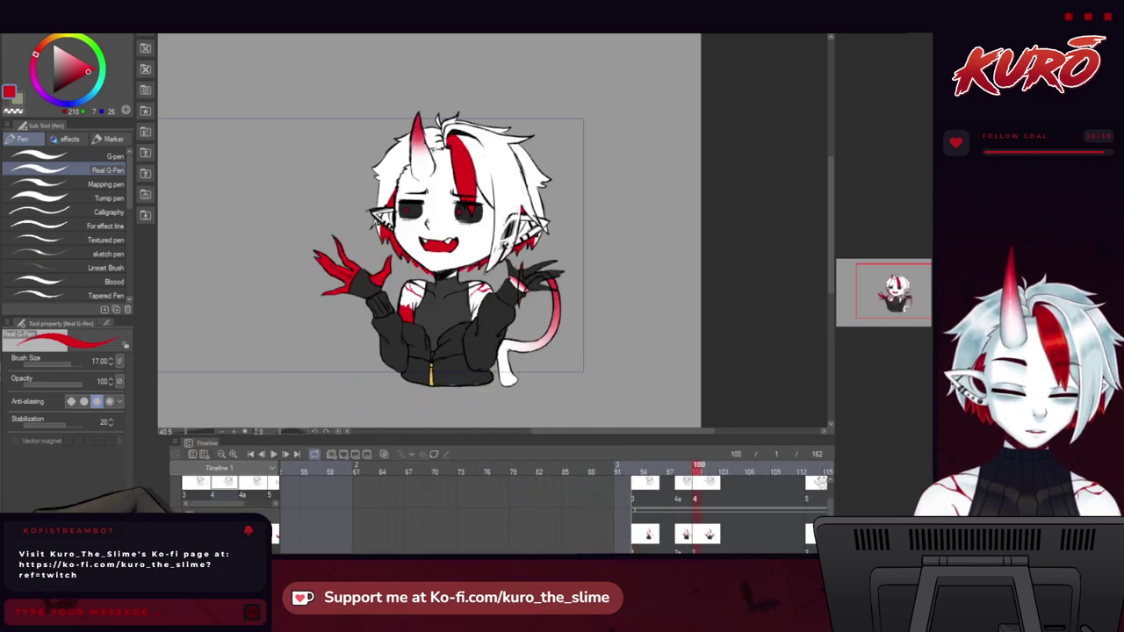